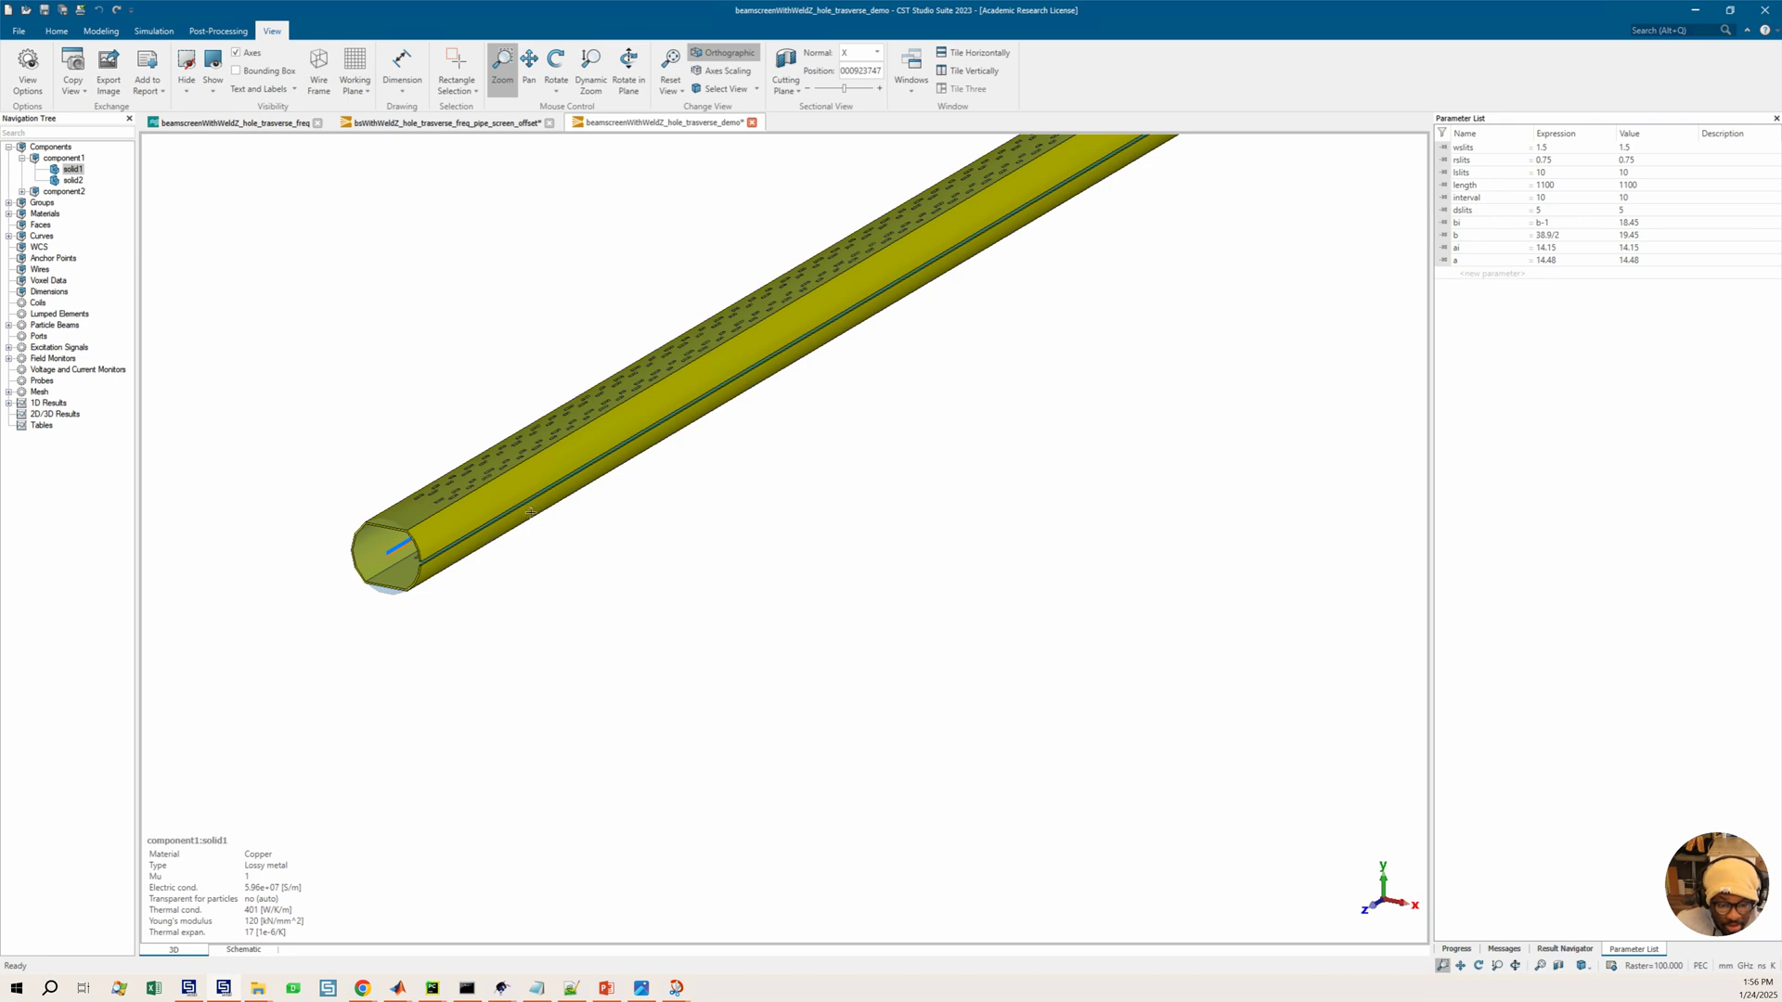
Select solid2 in the component tree and orbit the view to inspect the beam screen model
{"action": "left_click", "coordinate": [72, 180]}
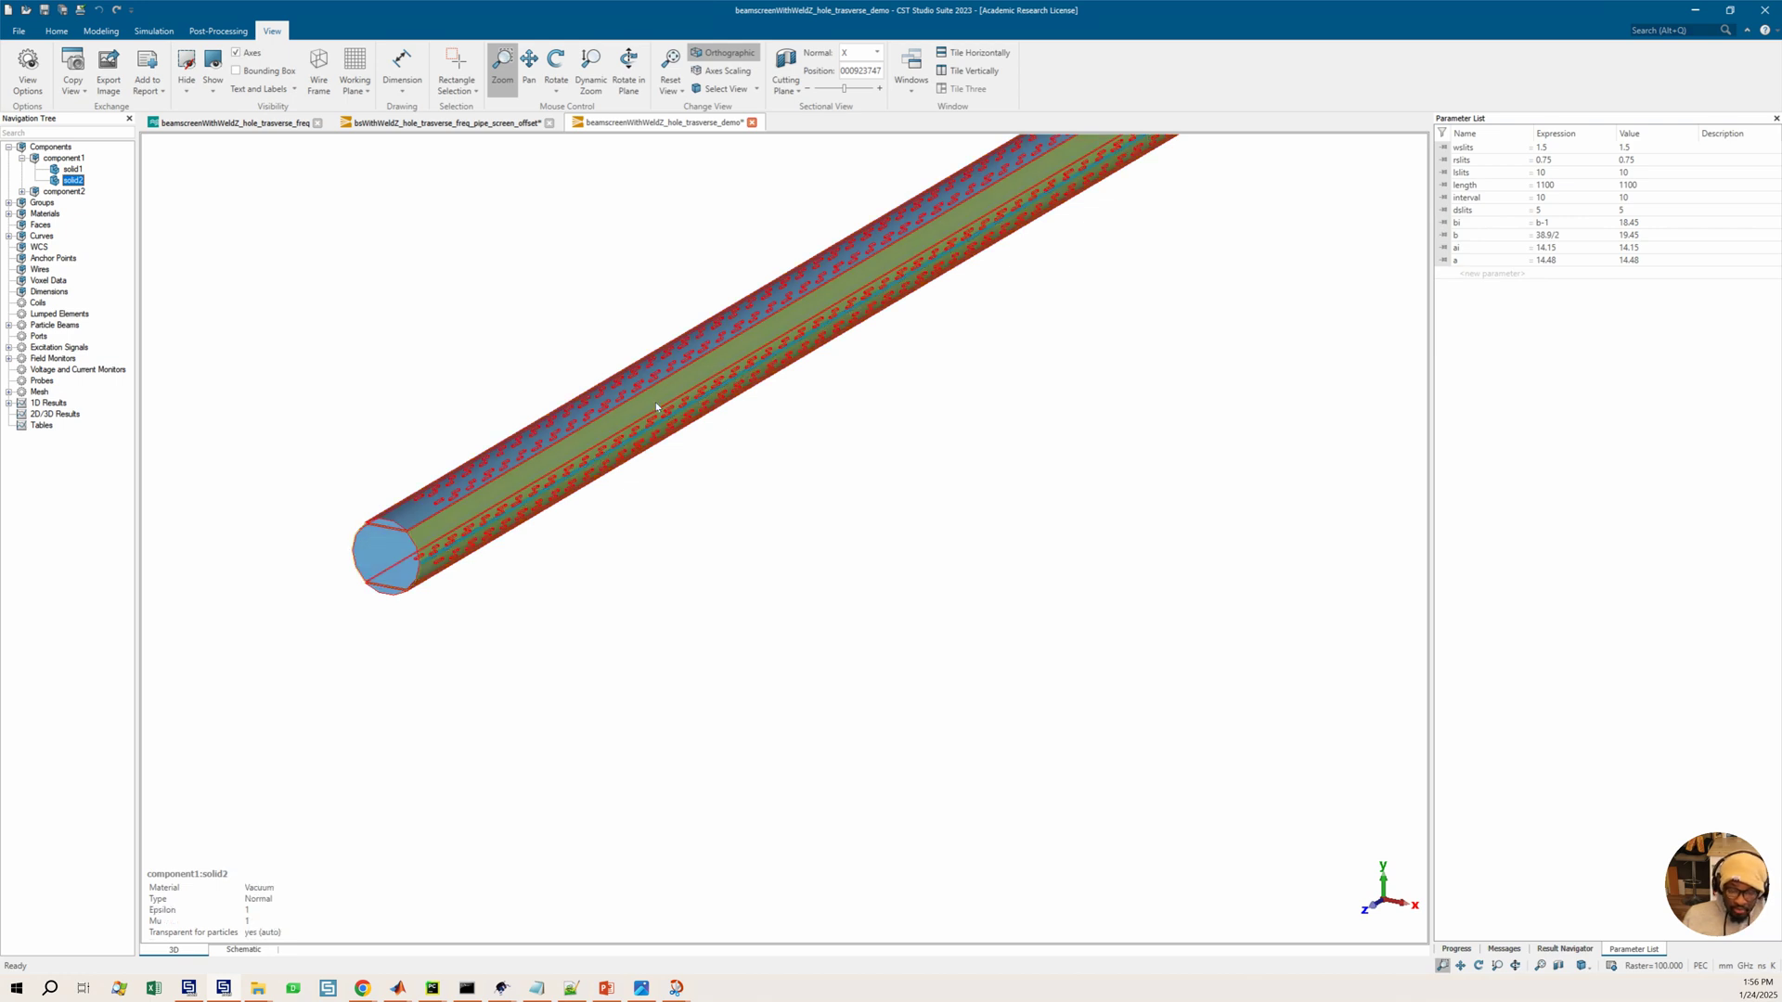
{"action": "left_click", "coordinate": [776, 517]}
{"action": "middle_click_drag", "start_coordinate": [775, 517], "coordinate": [823, 609]}
{"action": "middle_click_drag", "start_coordinate": [664, 599], "coordinate": [890, 579]}
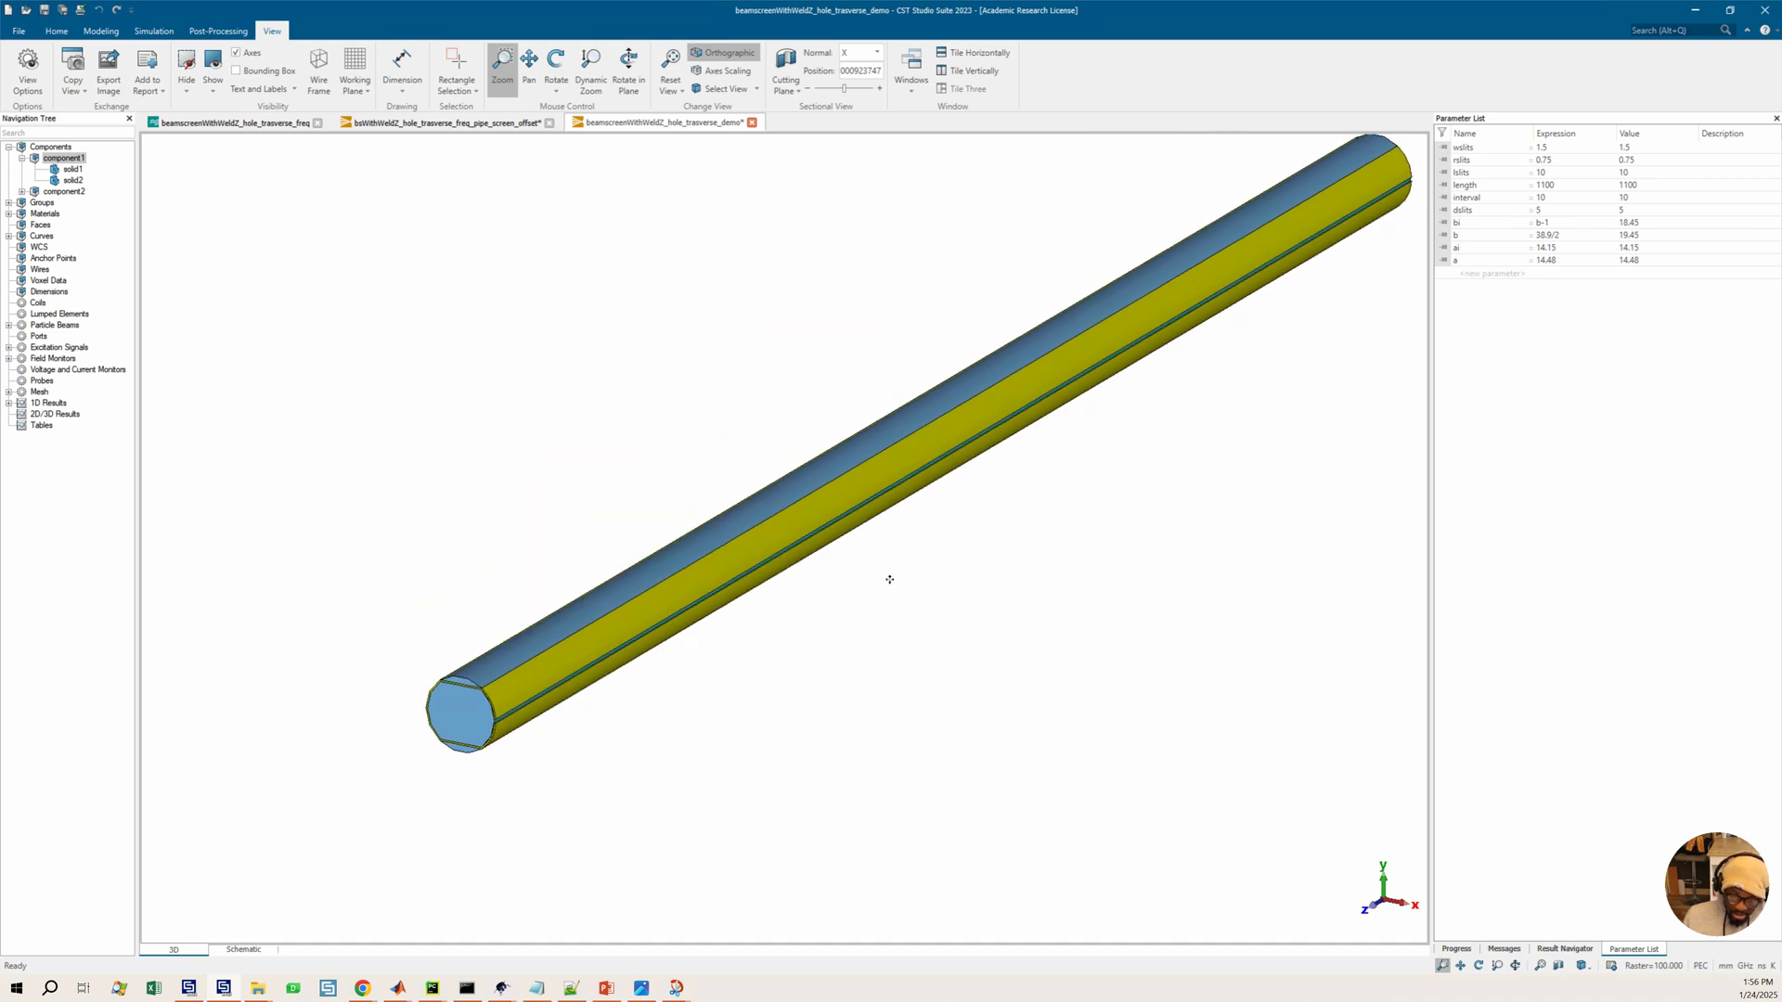
{"action": "left_click_drag", "start_coordinate": [623, 581], "coordinate": [511, 649]}
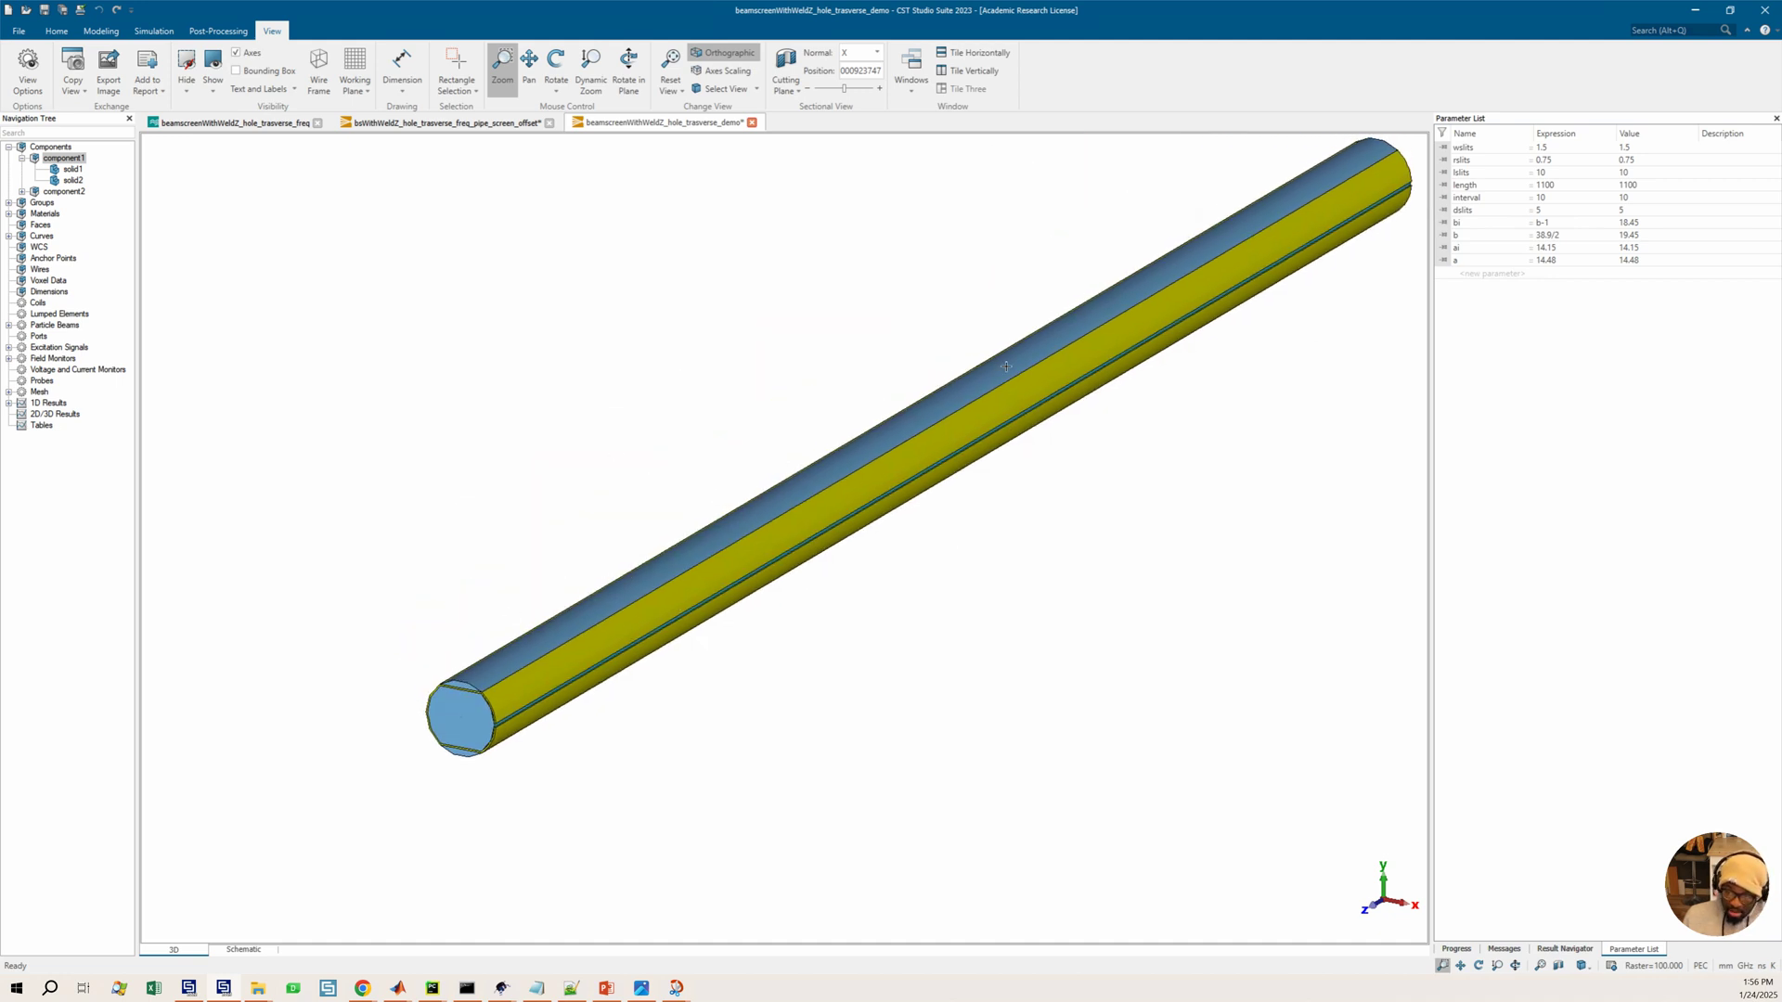
{"action": "middle_click_drag", "start_coordinate": [481, 718], "coordinate": [441, 747]}
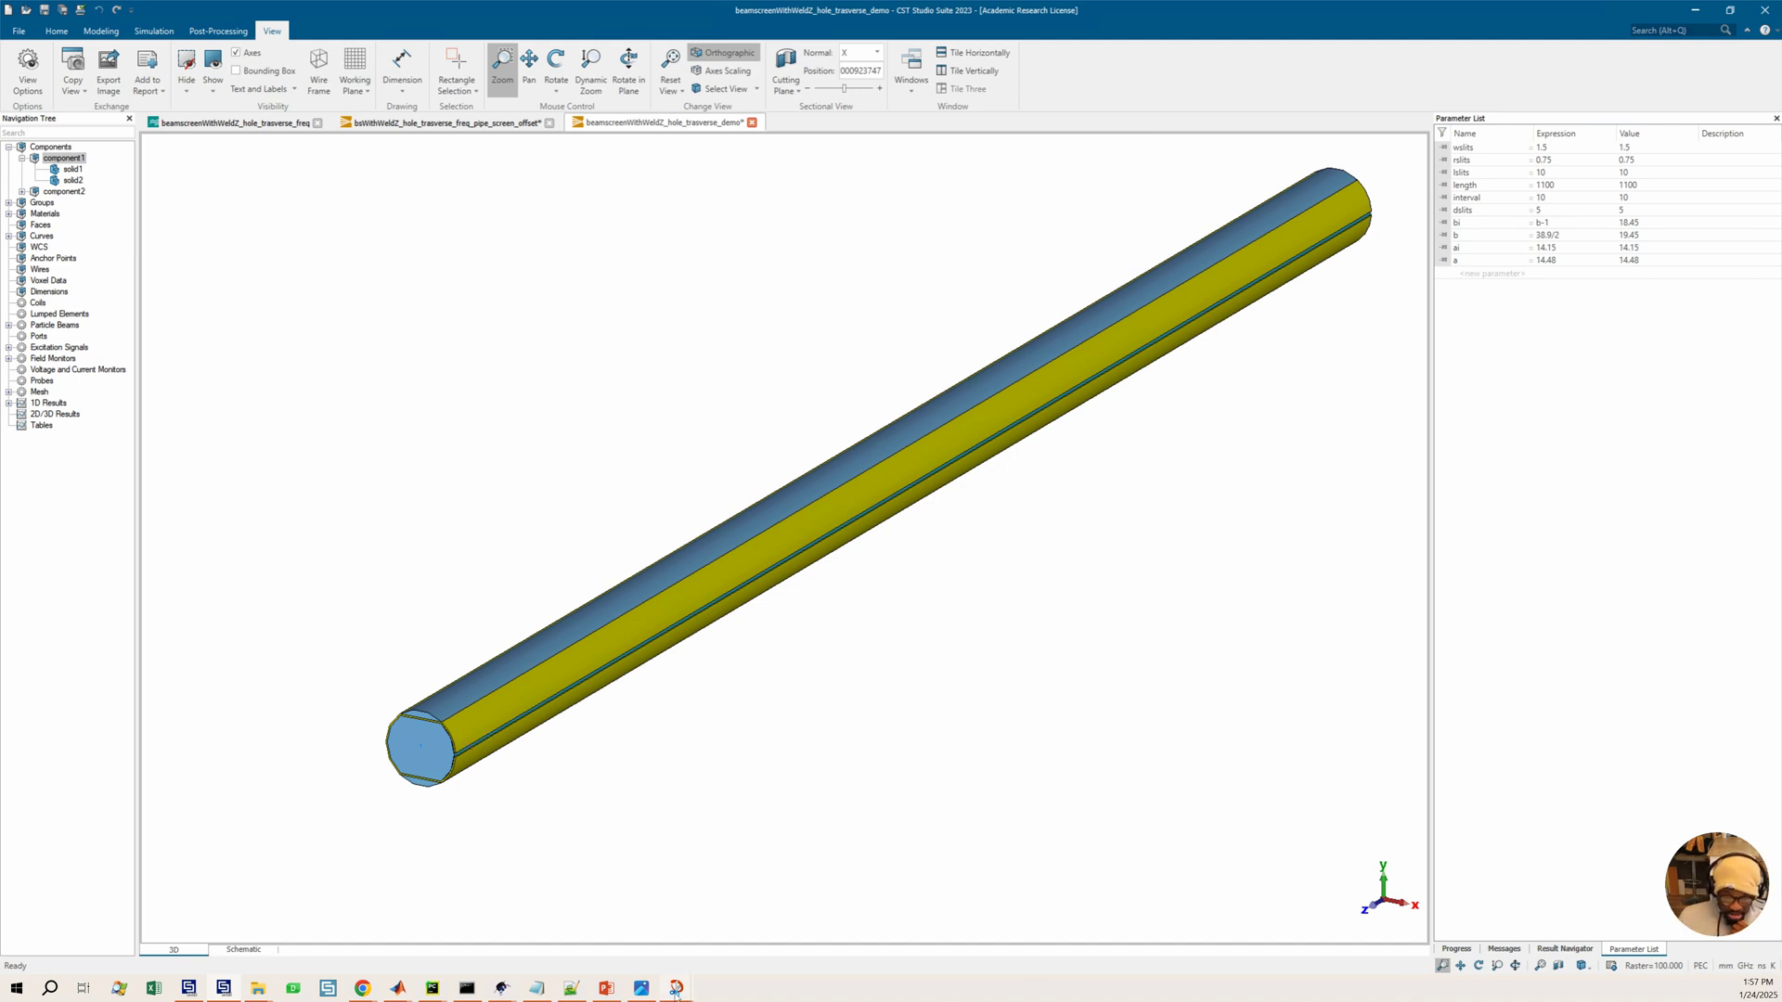
Switch to the beam screen reference image in Snip & Sketch and return to the model
{"action": "mouse_move", "coordinate": [666, 996]}
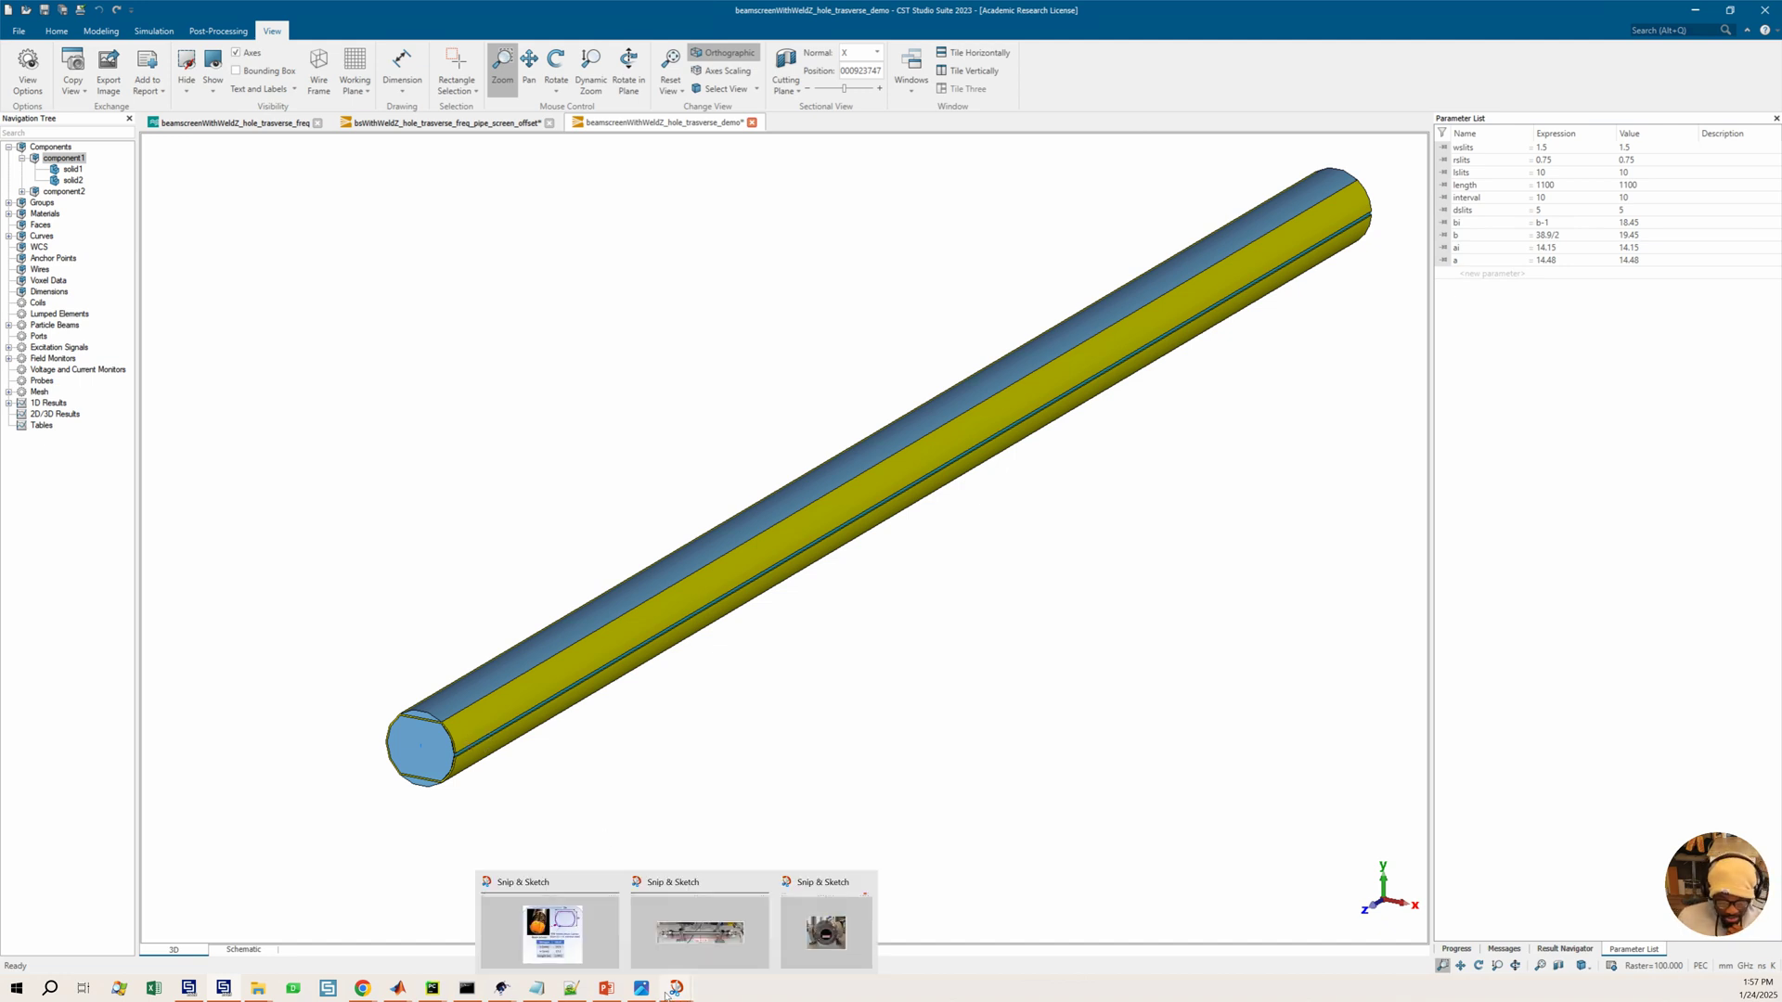
{"action": "left_click", "coordinate": [553, 931]}
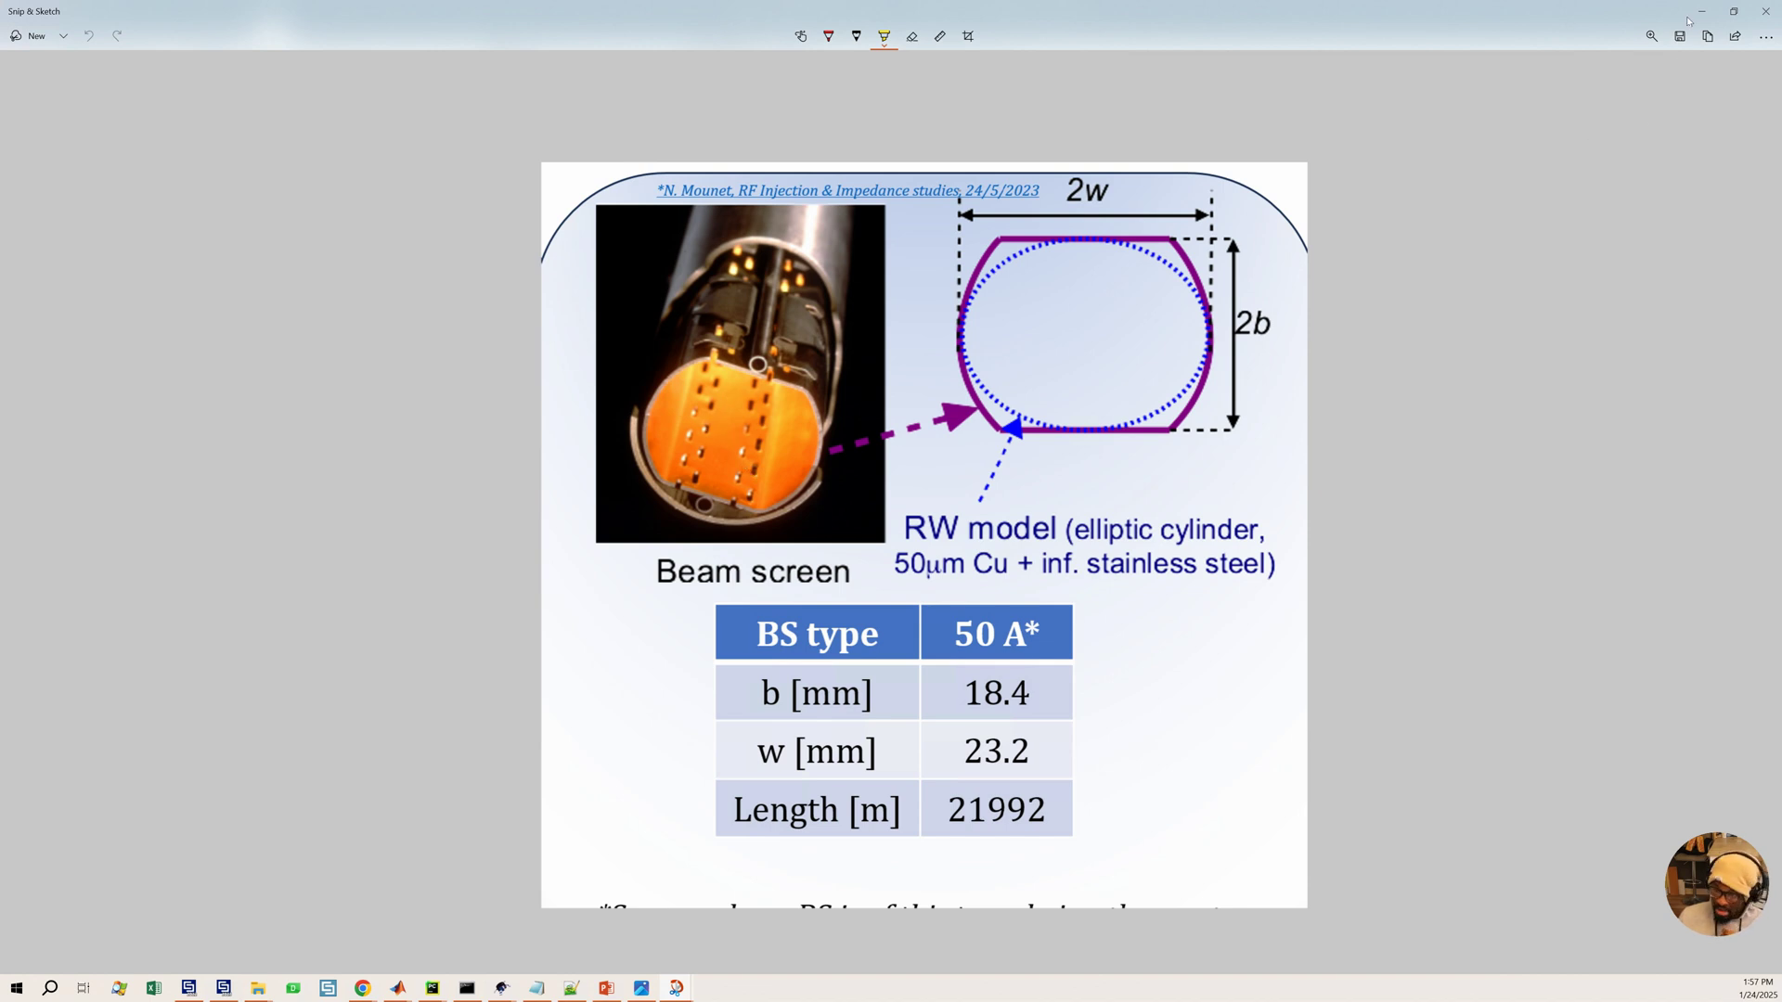
{"action": "key", "text": "alt+Tab"}
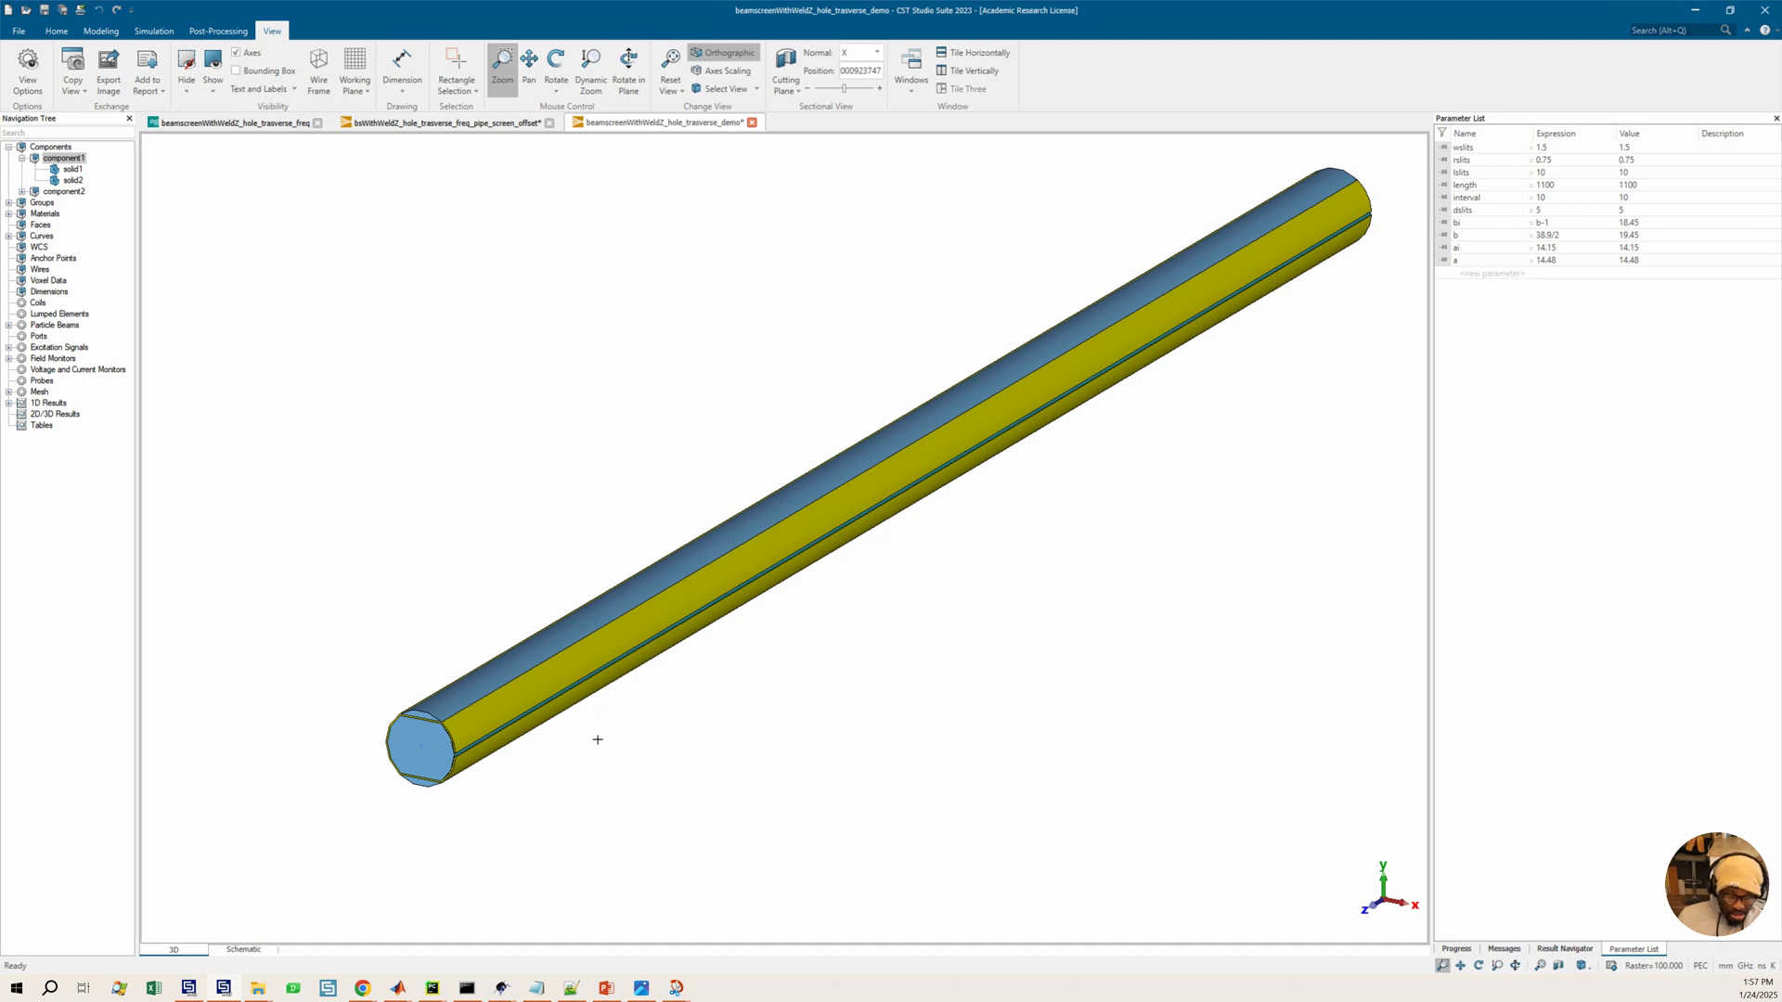
Pick the five faces forming the beam screen's end cross-section
{"action": "scroll", "coordinate": [426, 710], "scroll_direction": "up", "scroll_amount": 5}
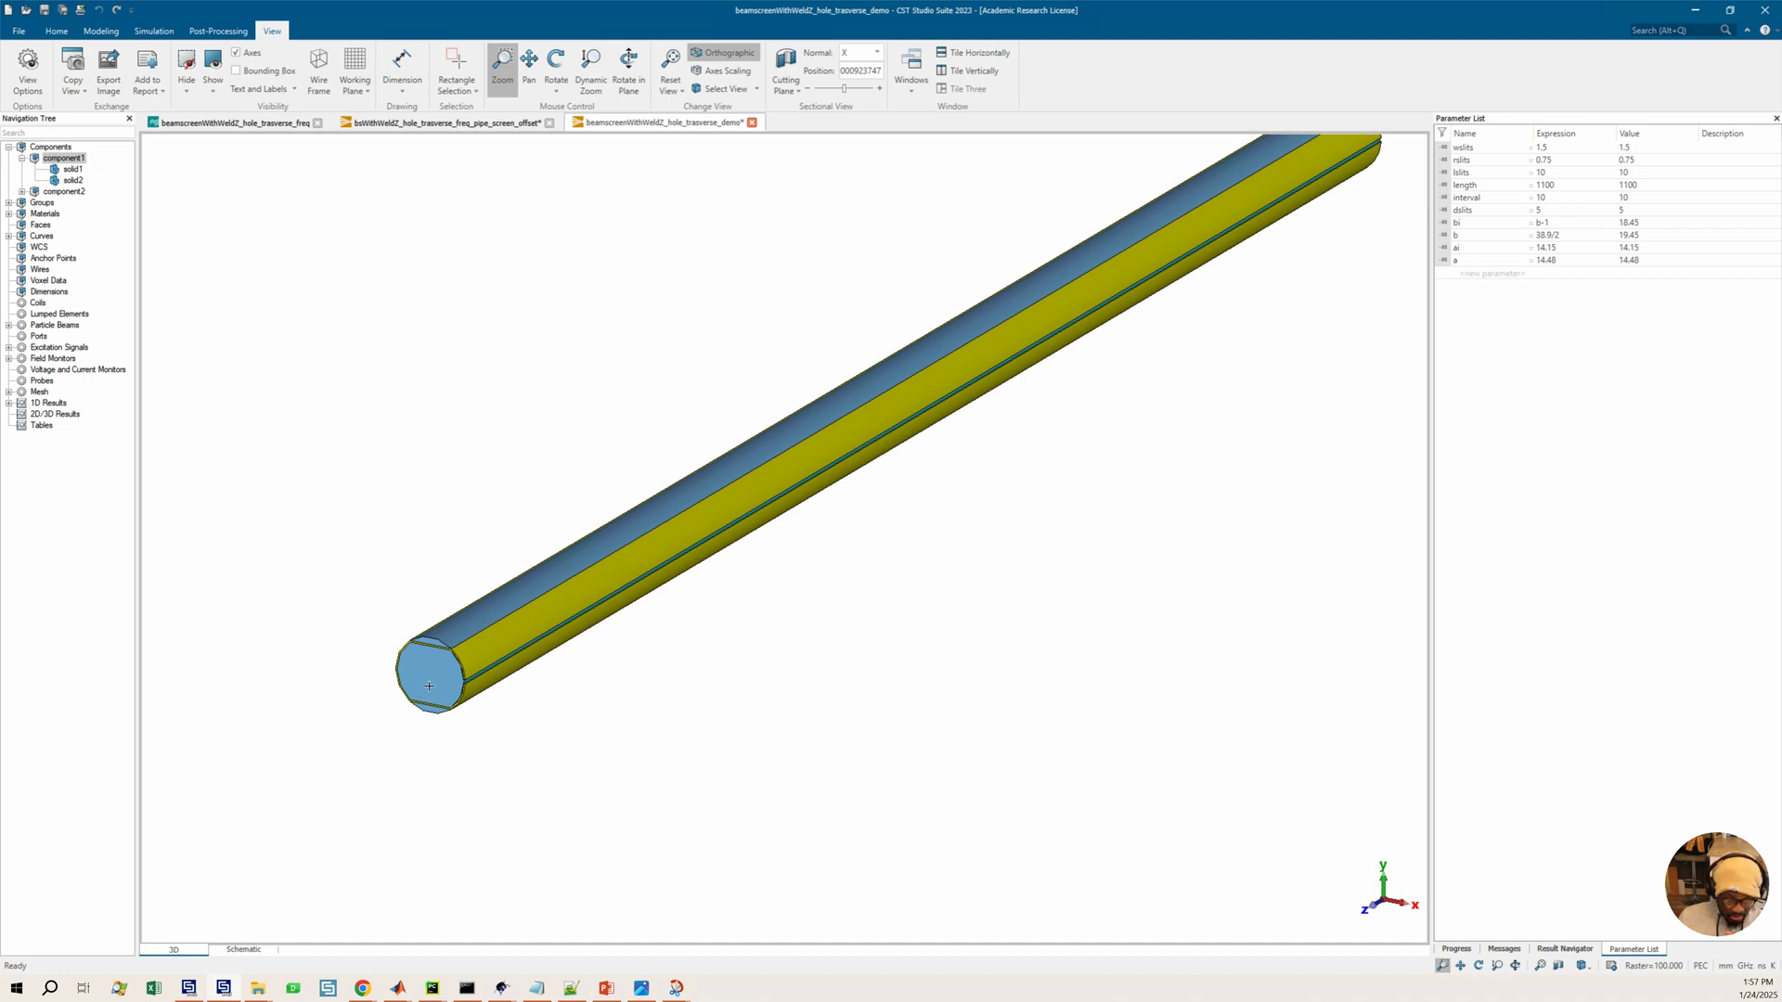
{"action": "scroll", "coordinate": [429, 686], "scroll_direction": "up", "scroll_amount": 3}
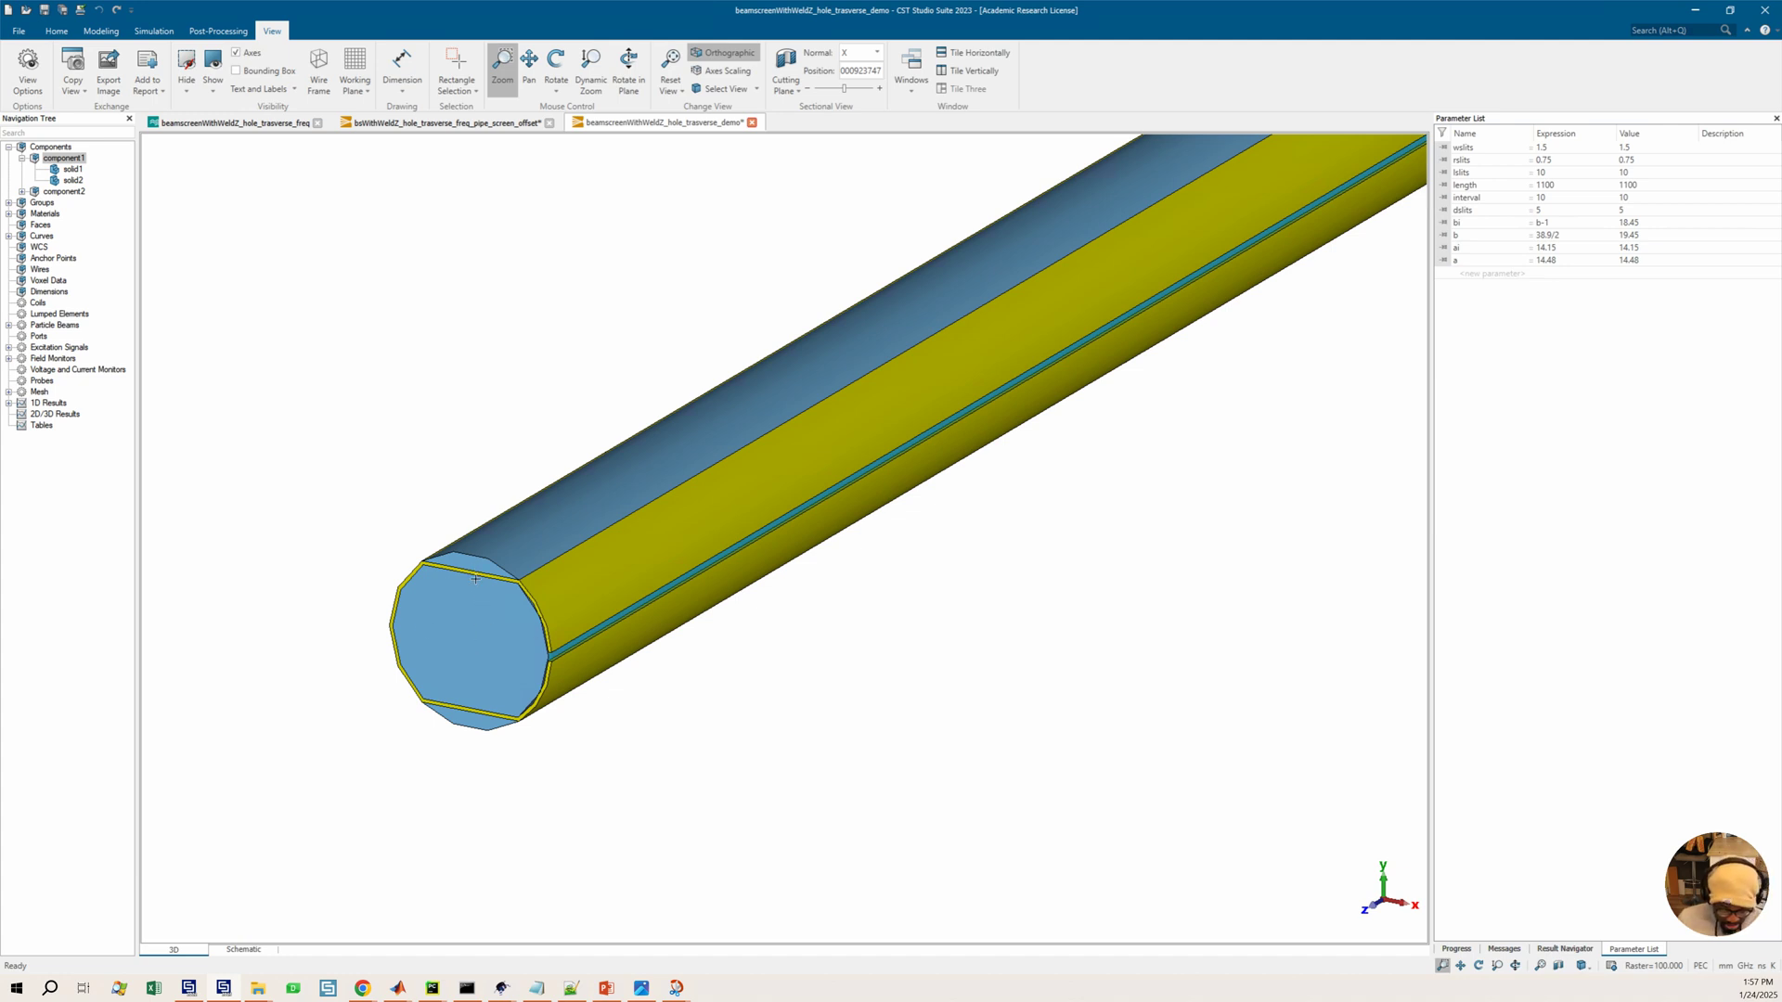
{"action": "key", "text": "f"}
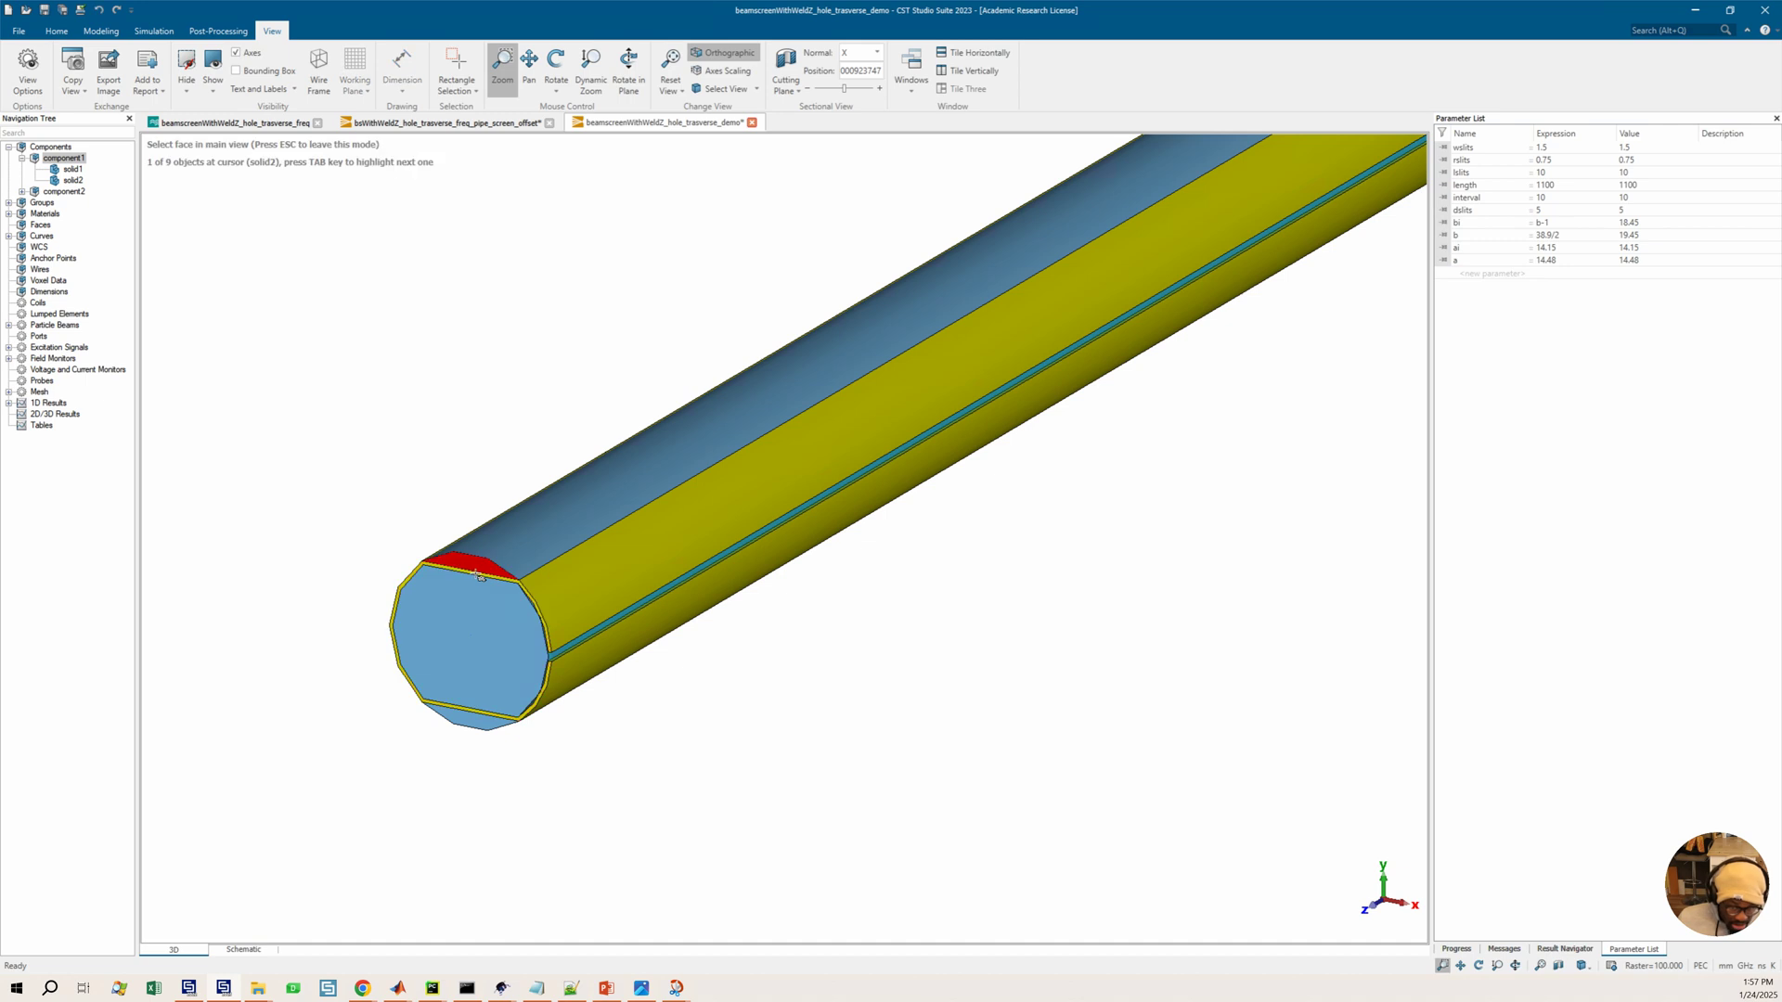
{"action": "left_click", "coordinate": [480, 576]}
{"action": "left_click", "coordinate": [459, 633]}
{"action": "key", "text": "f"}
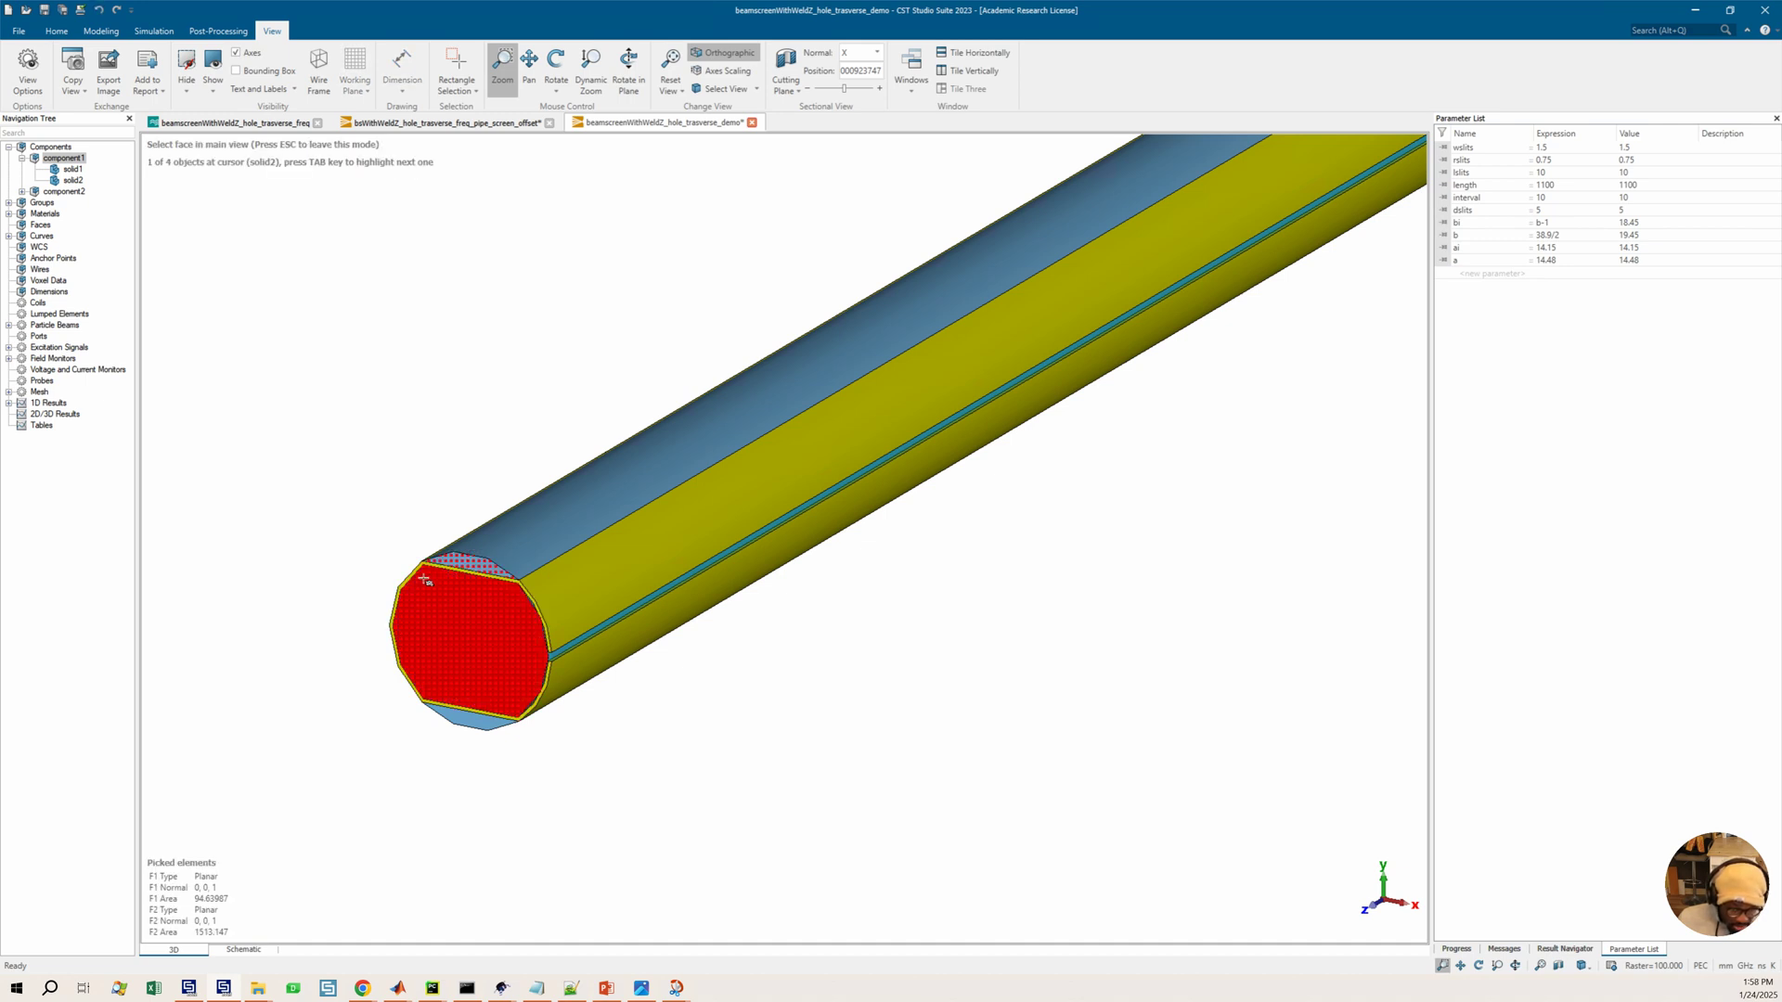
{"action": "left_click", "coordinate": [429, 587]}
{"action": "key", "text": "f"}
{"action": "left_click", "coordinate": [475, 726]}
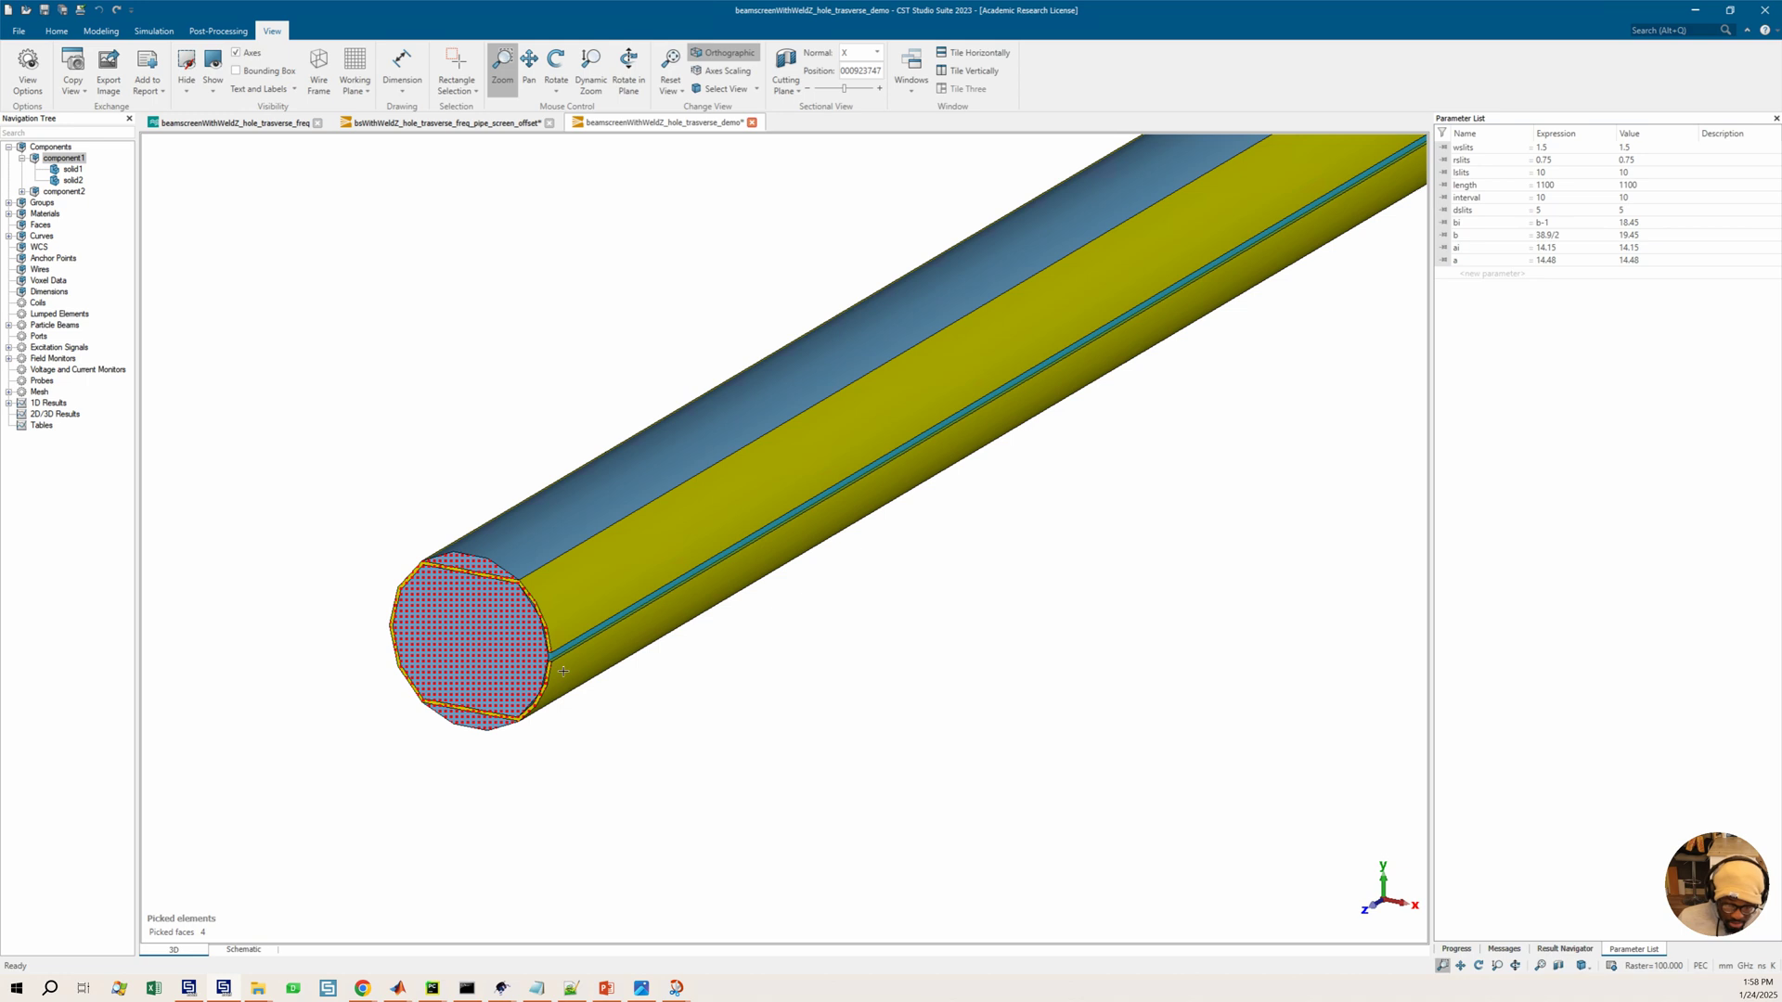
{"action": "scroll", "coordinate": [624, 728], "scroll_direction": "up", "scroll_amount": 1}
{"action": "scroll", "coordinate": [524, 645], "scroll_direction": "up", "scroll_amount": 2}
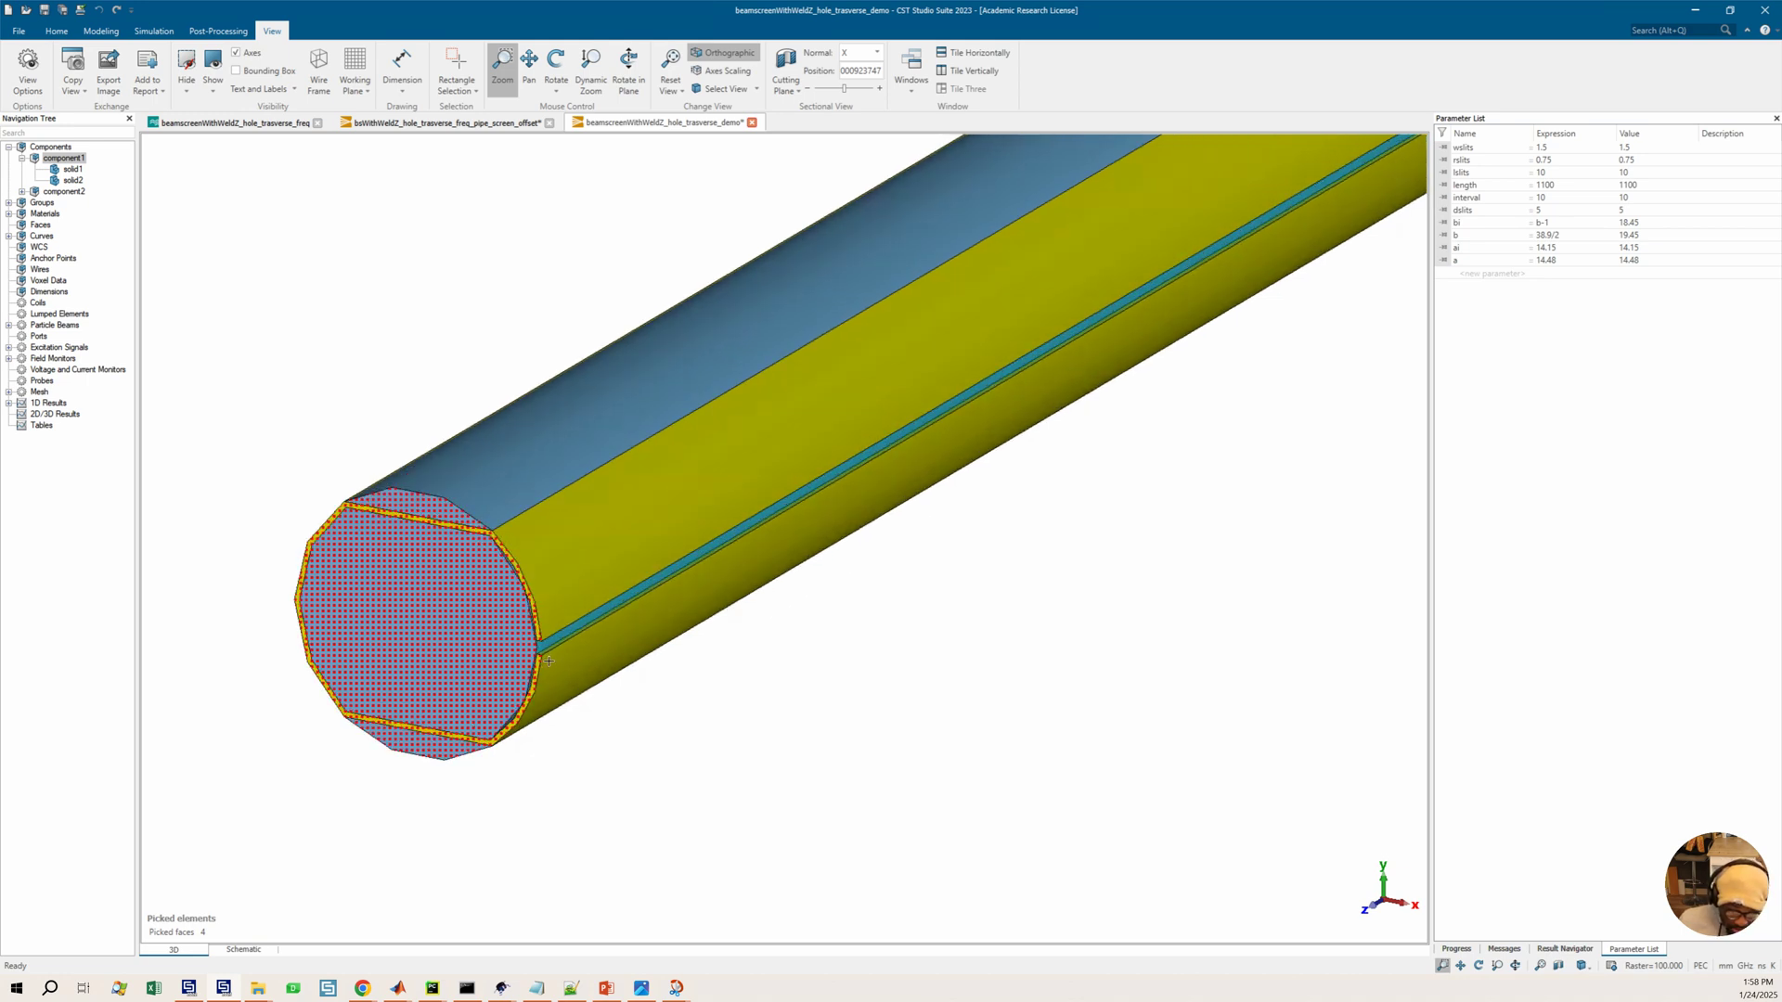
{"action": "key", "text": "f"}
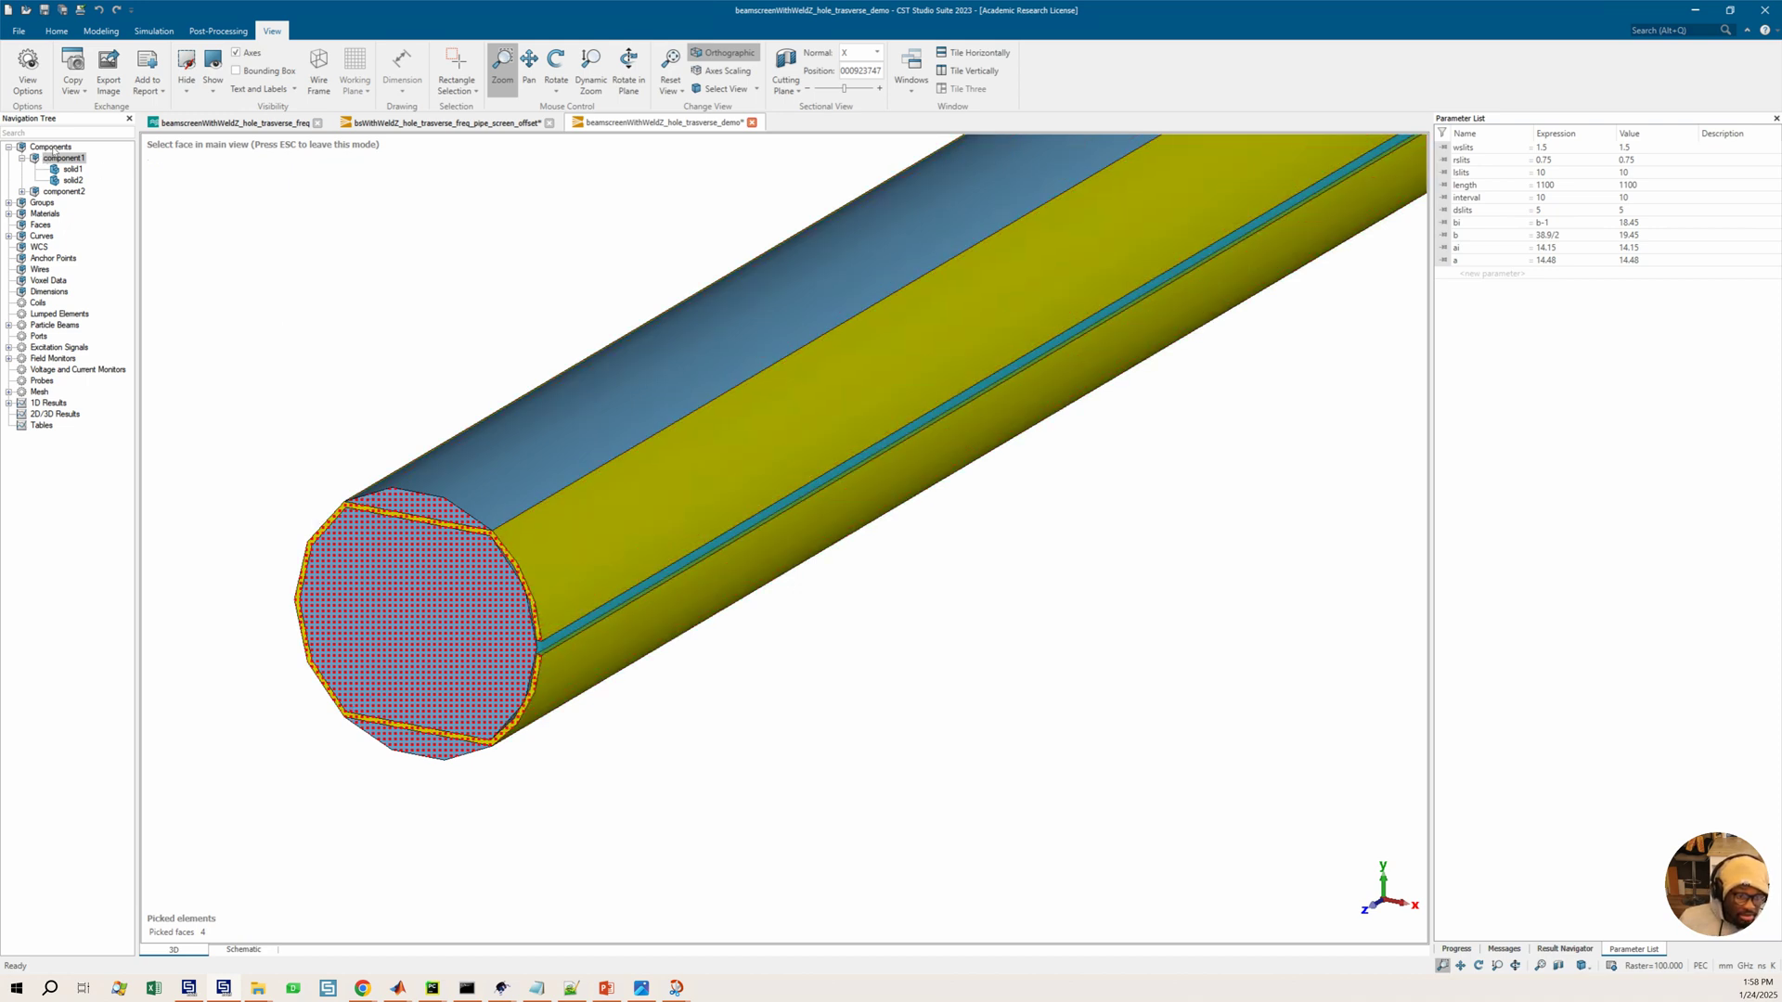
{"action": "left_click", "coordinate": [51, 147]}
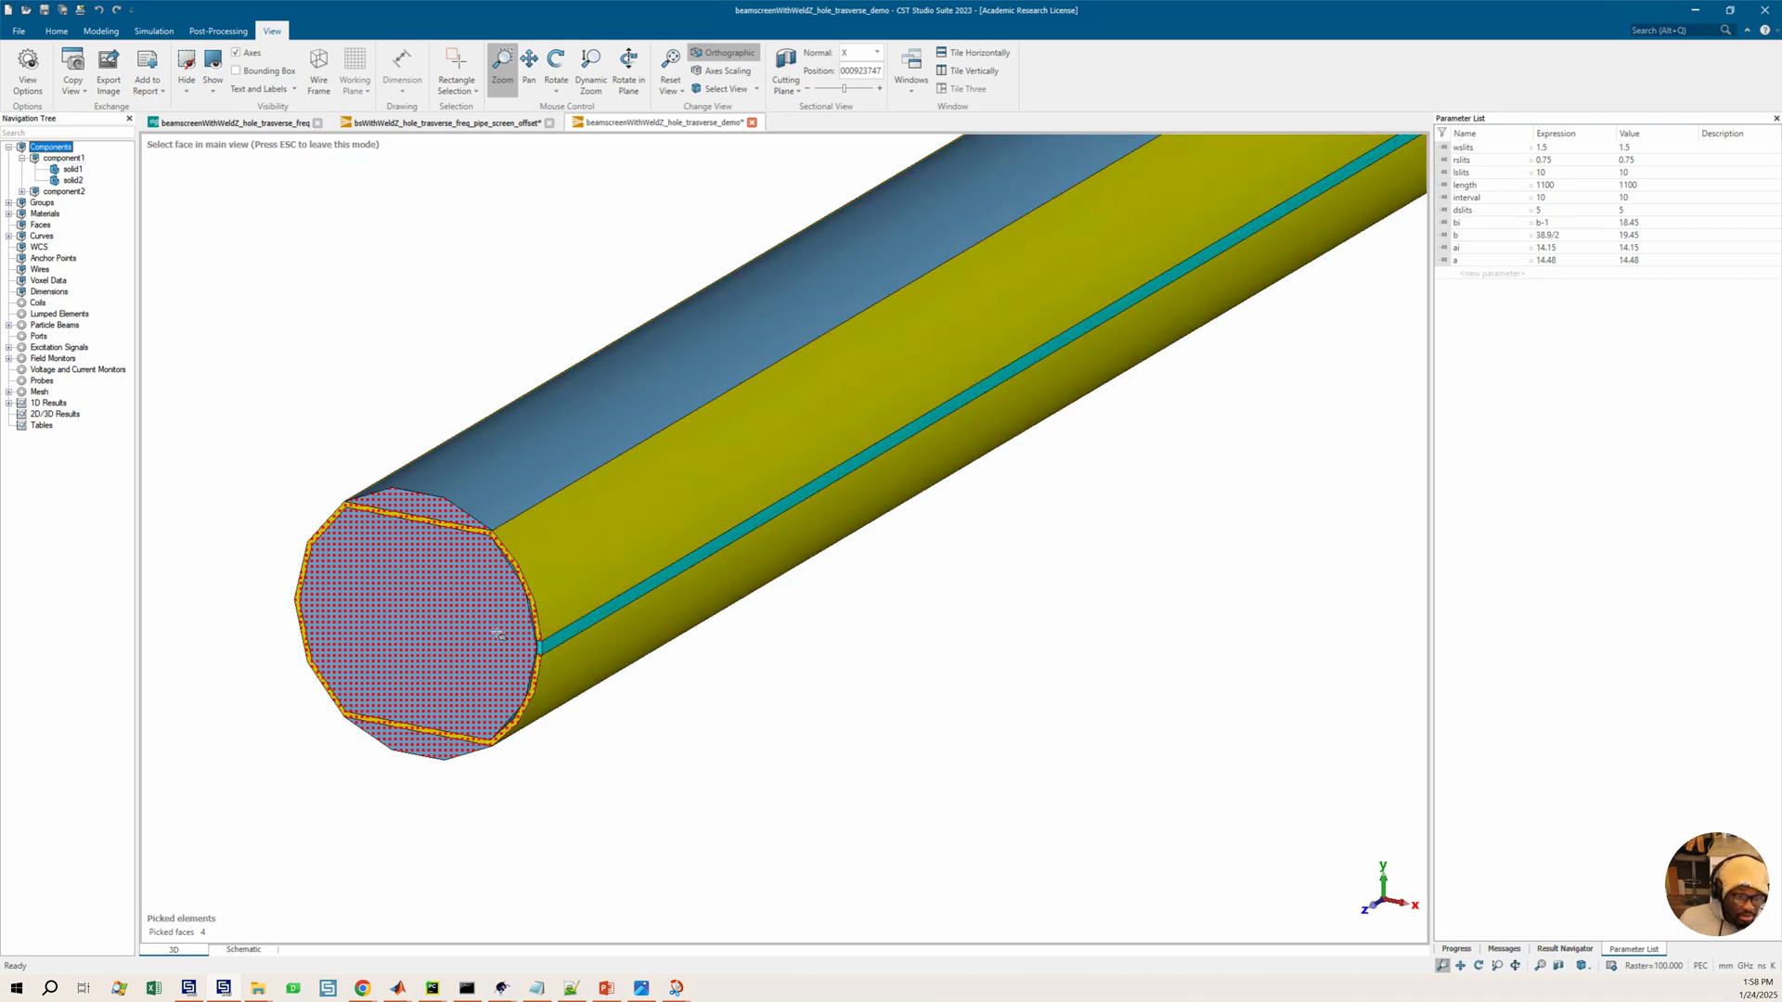
{"action": "left_click", "coordinate": [546, 658]}
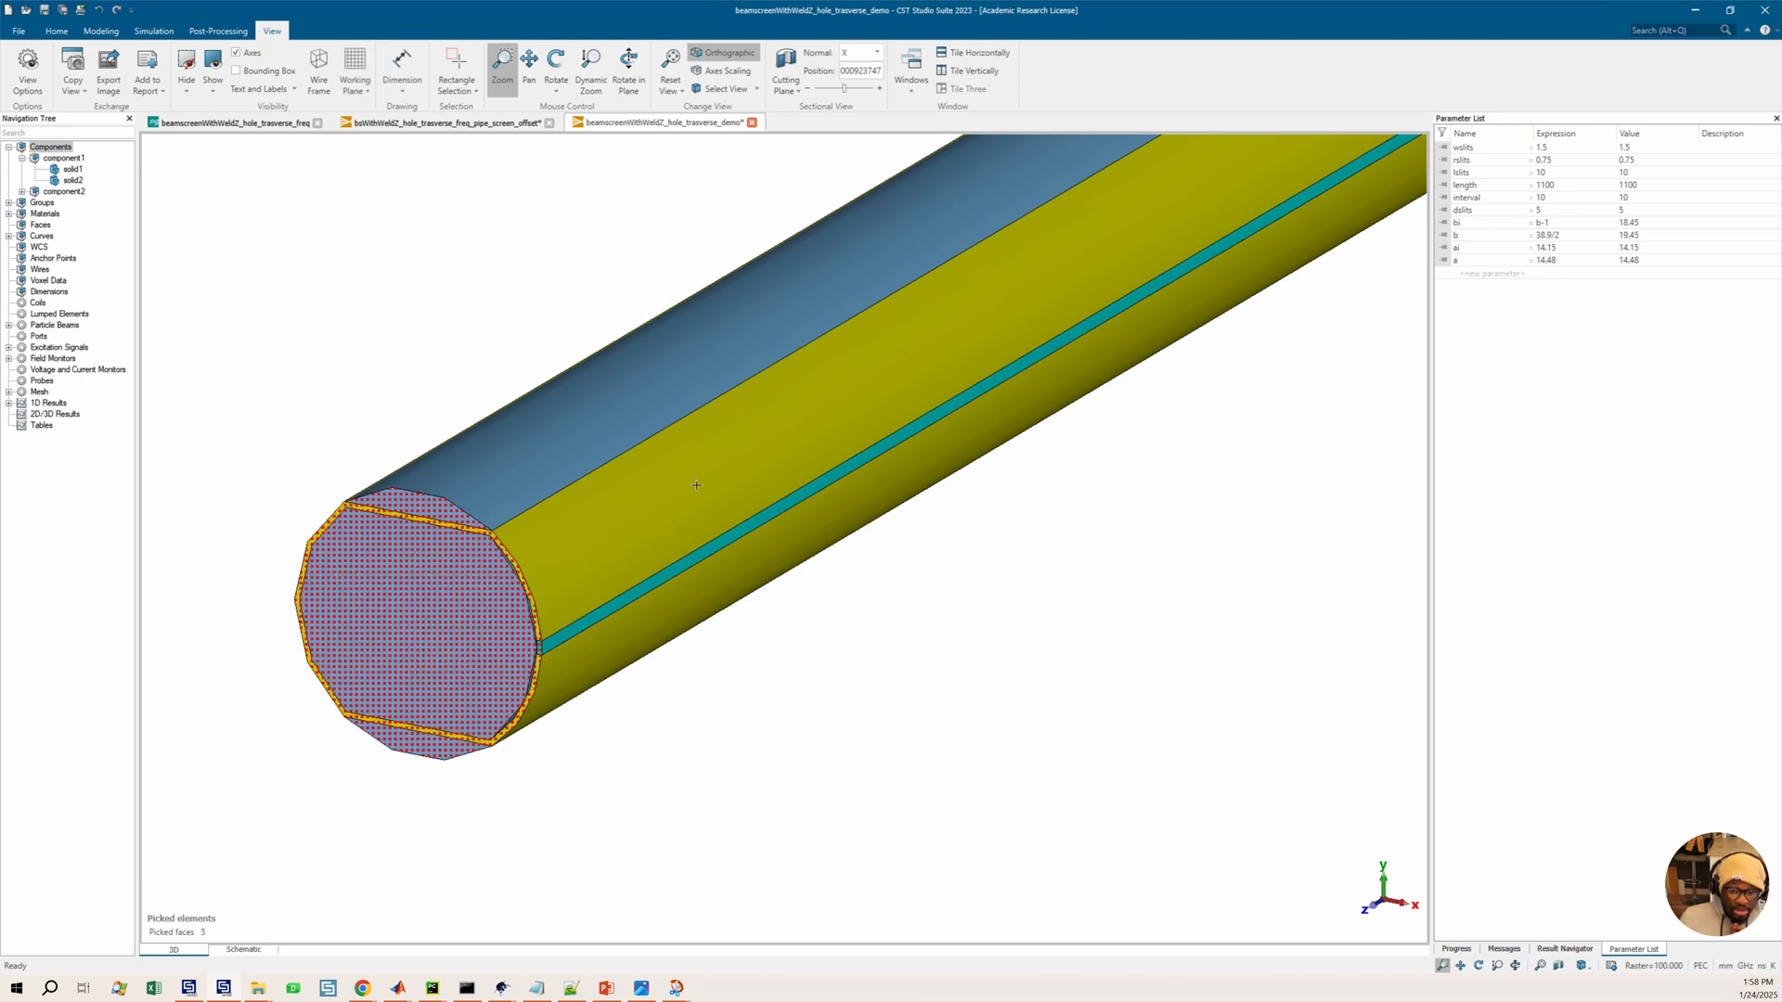
{"action": "scroll", "coordinate": [697, 486], "scroll_direction": "down", "scroll_amount": 4}
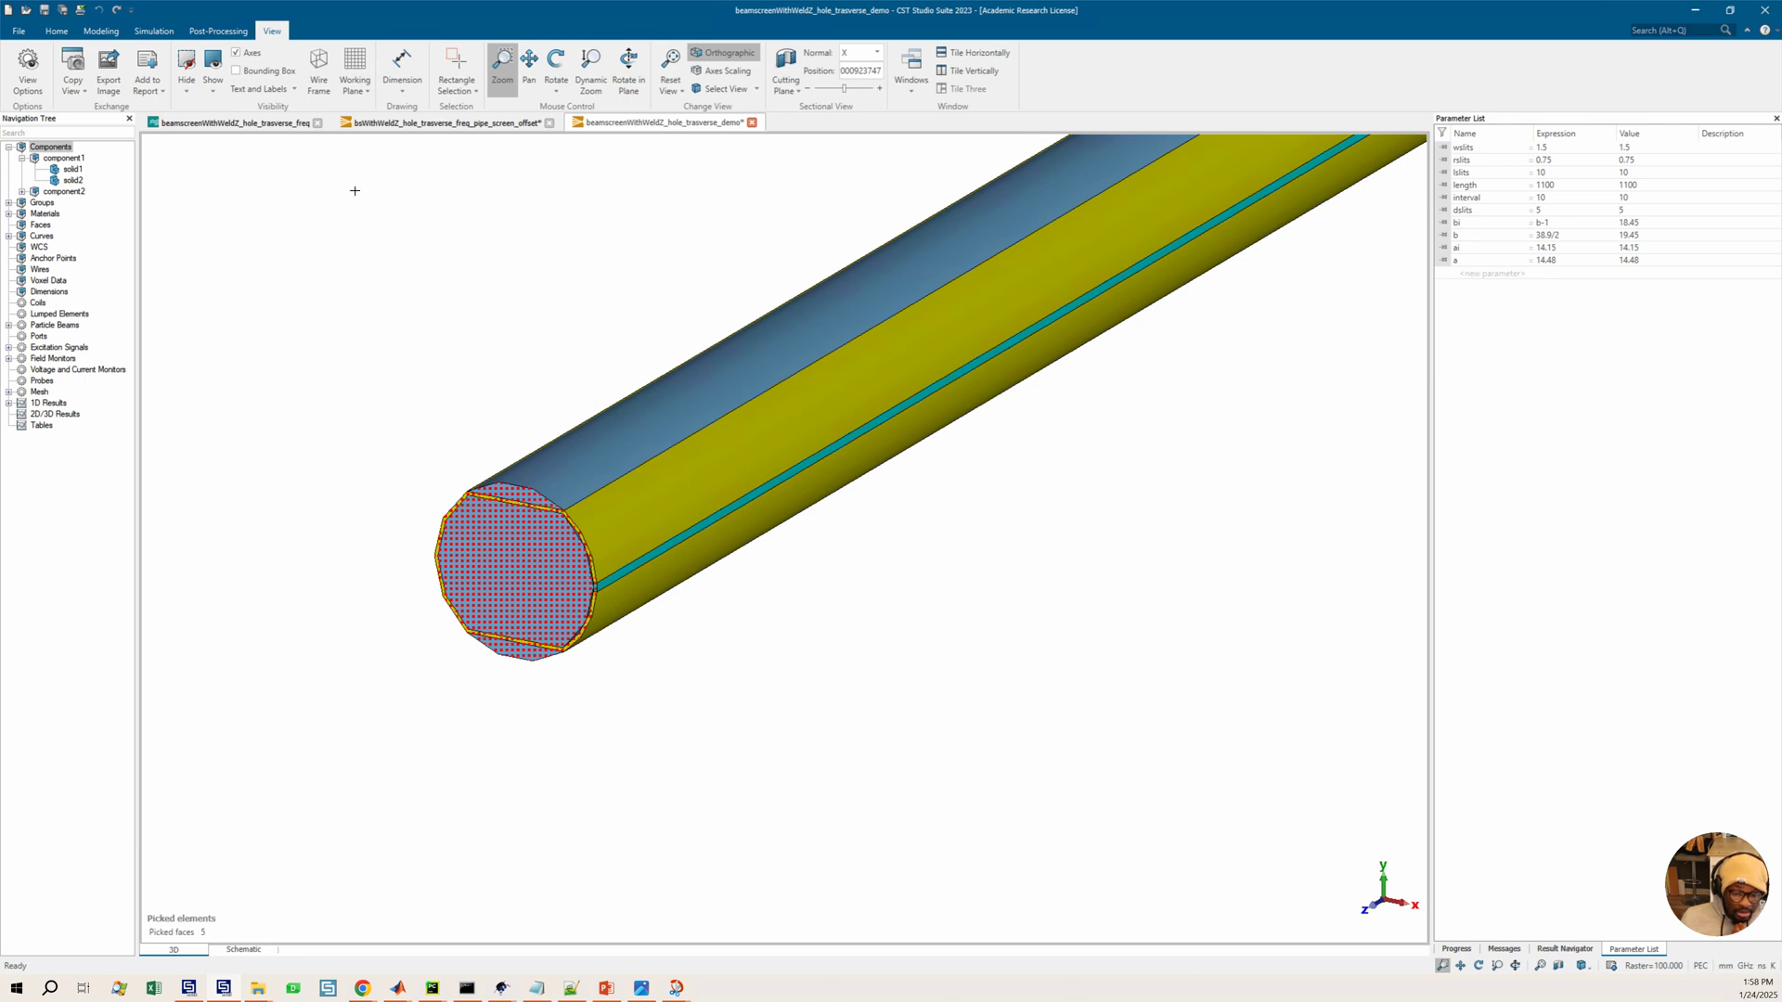
Extrude the picked end faces with a height of 145, previewing before confirming
{"action": "left_click", "coordinate": [103, 32]}
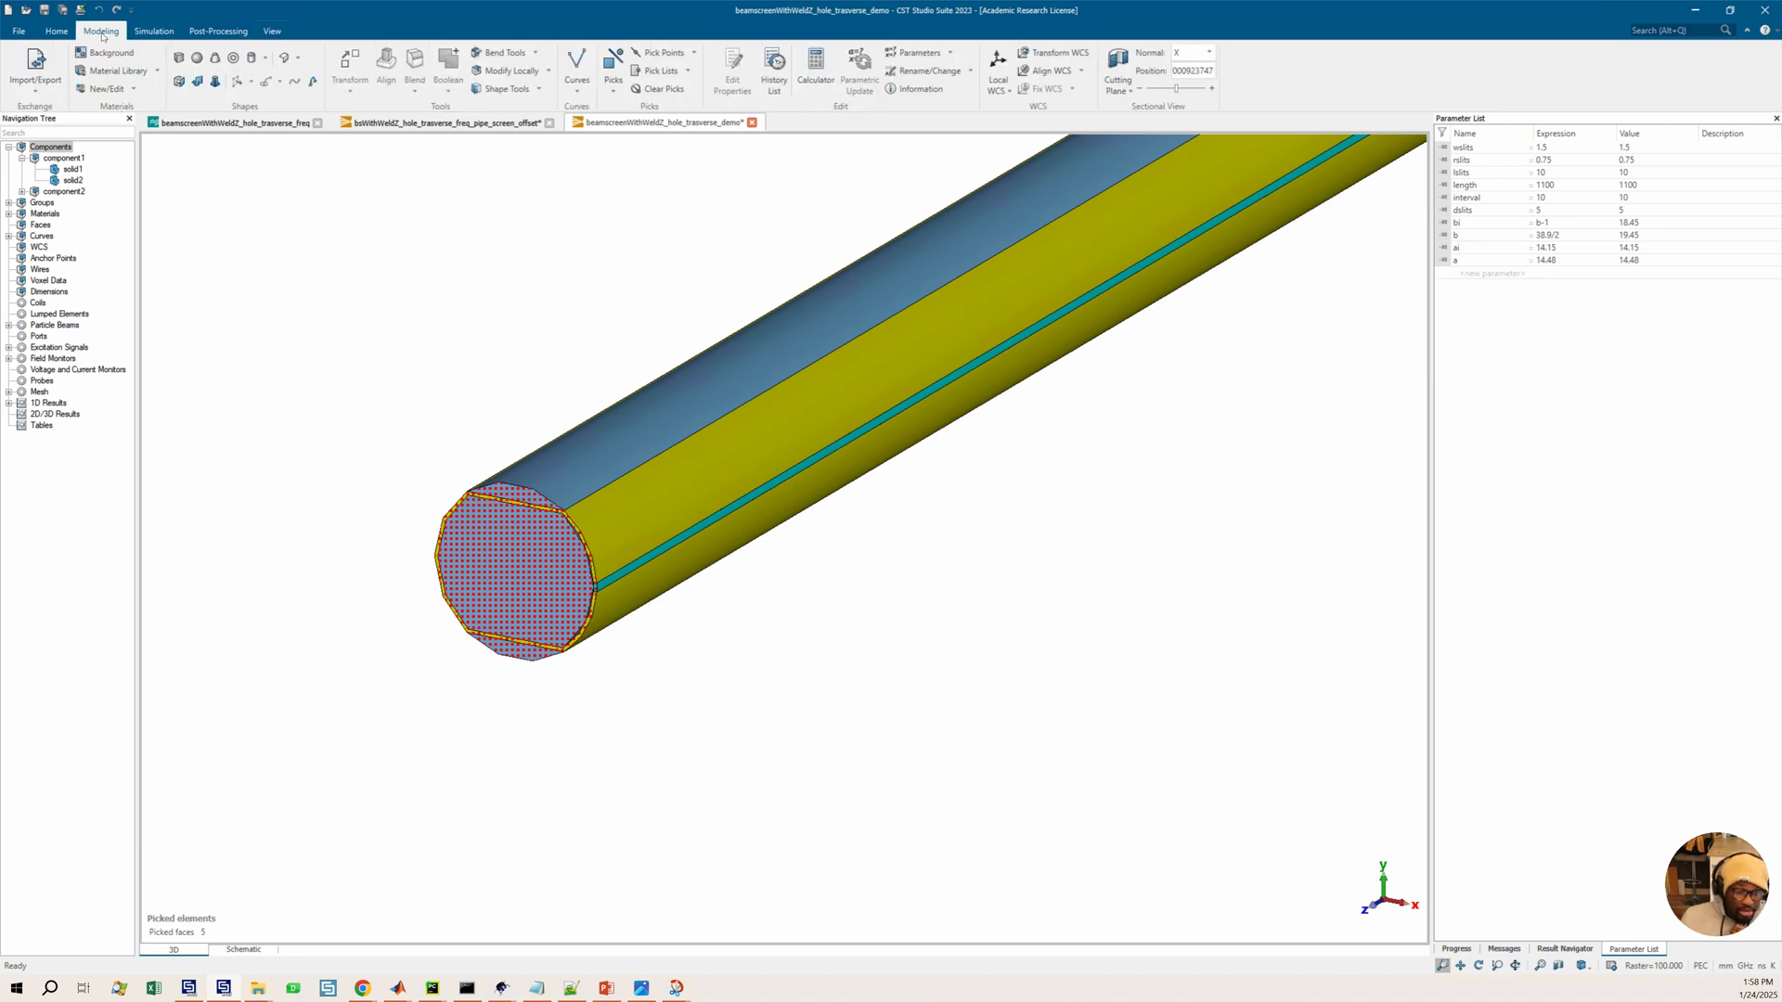
{"action": "left_click", "coordinate": [179, 82]}
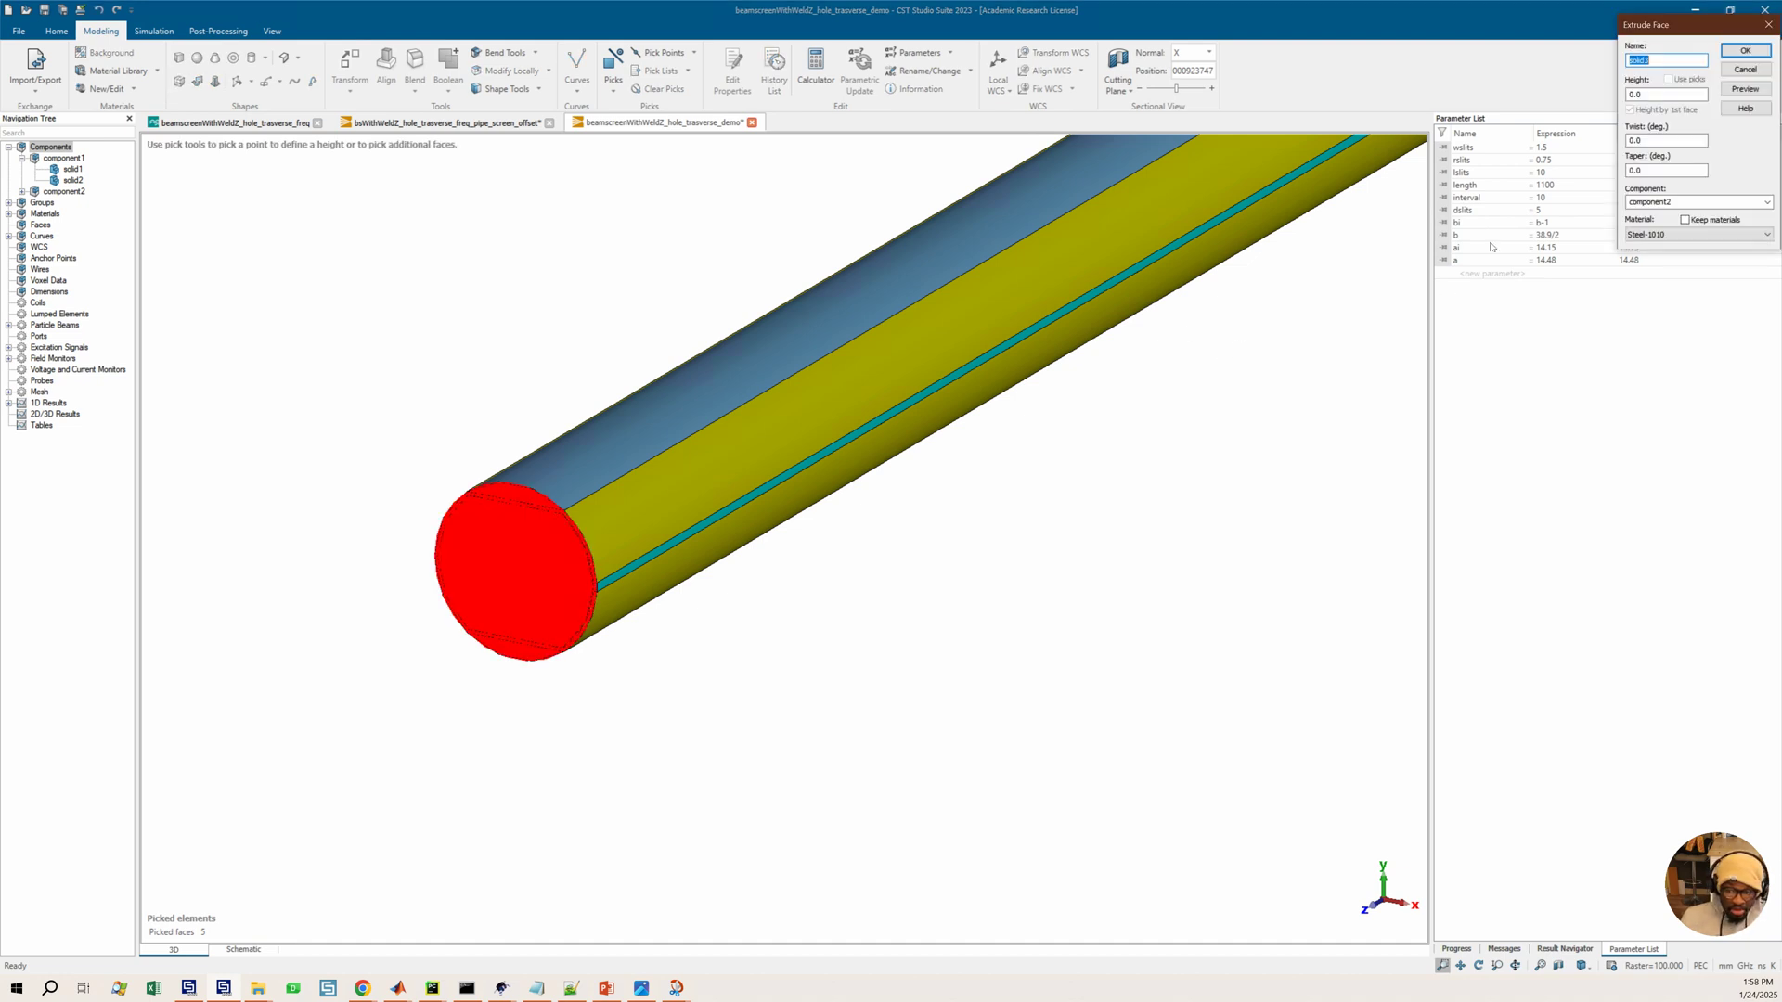
{"action": "left_click_drag", "start_coordinate": [1650, 98], "coordinate": [1622, 99]}
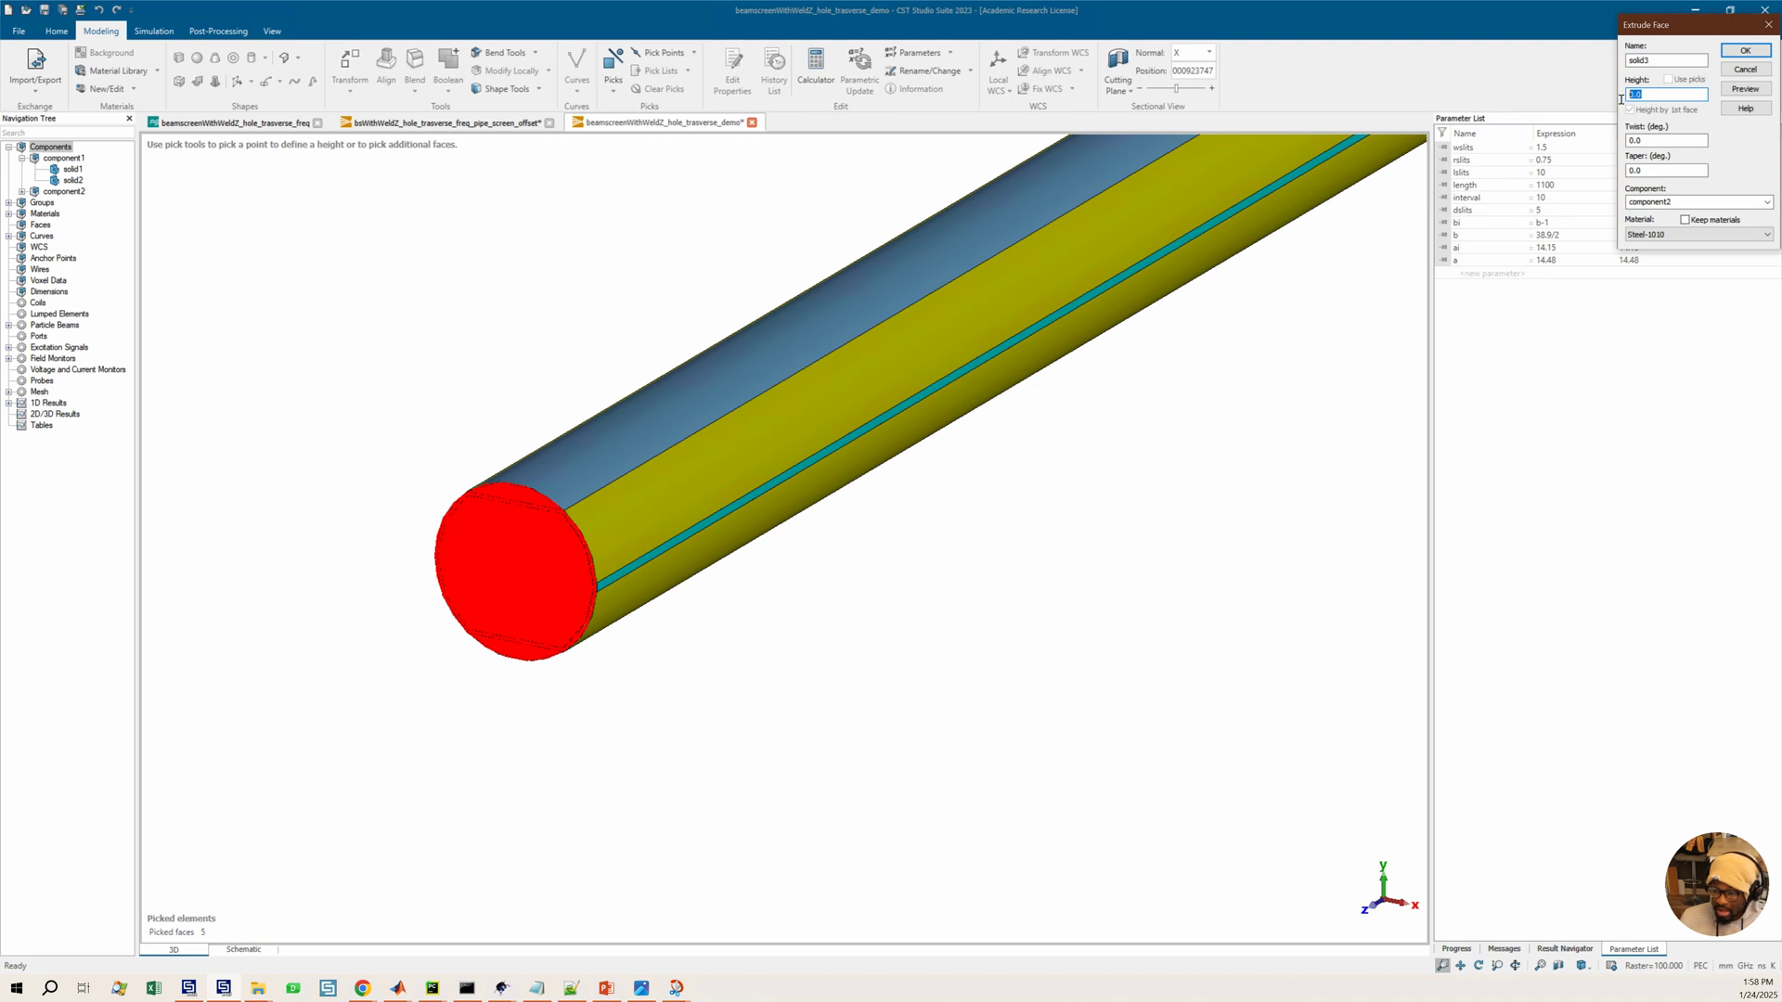
{"action": "left_click_drag", "start_coordinate": [1631, 25], "coordinate": [1167, 247]}
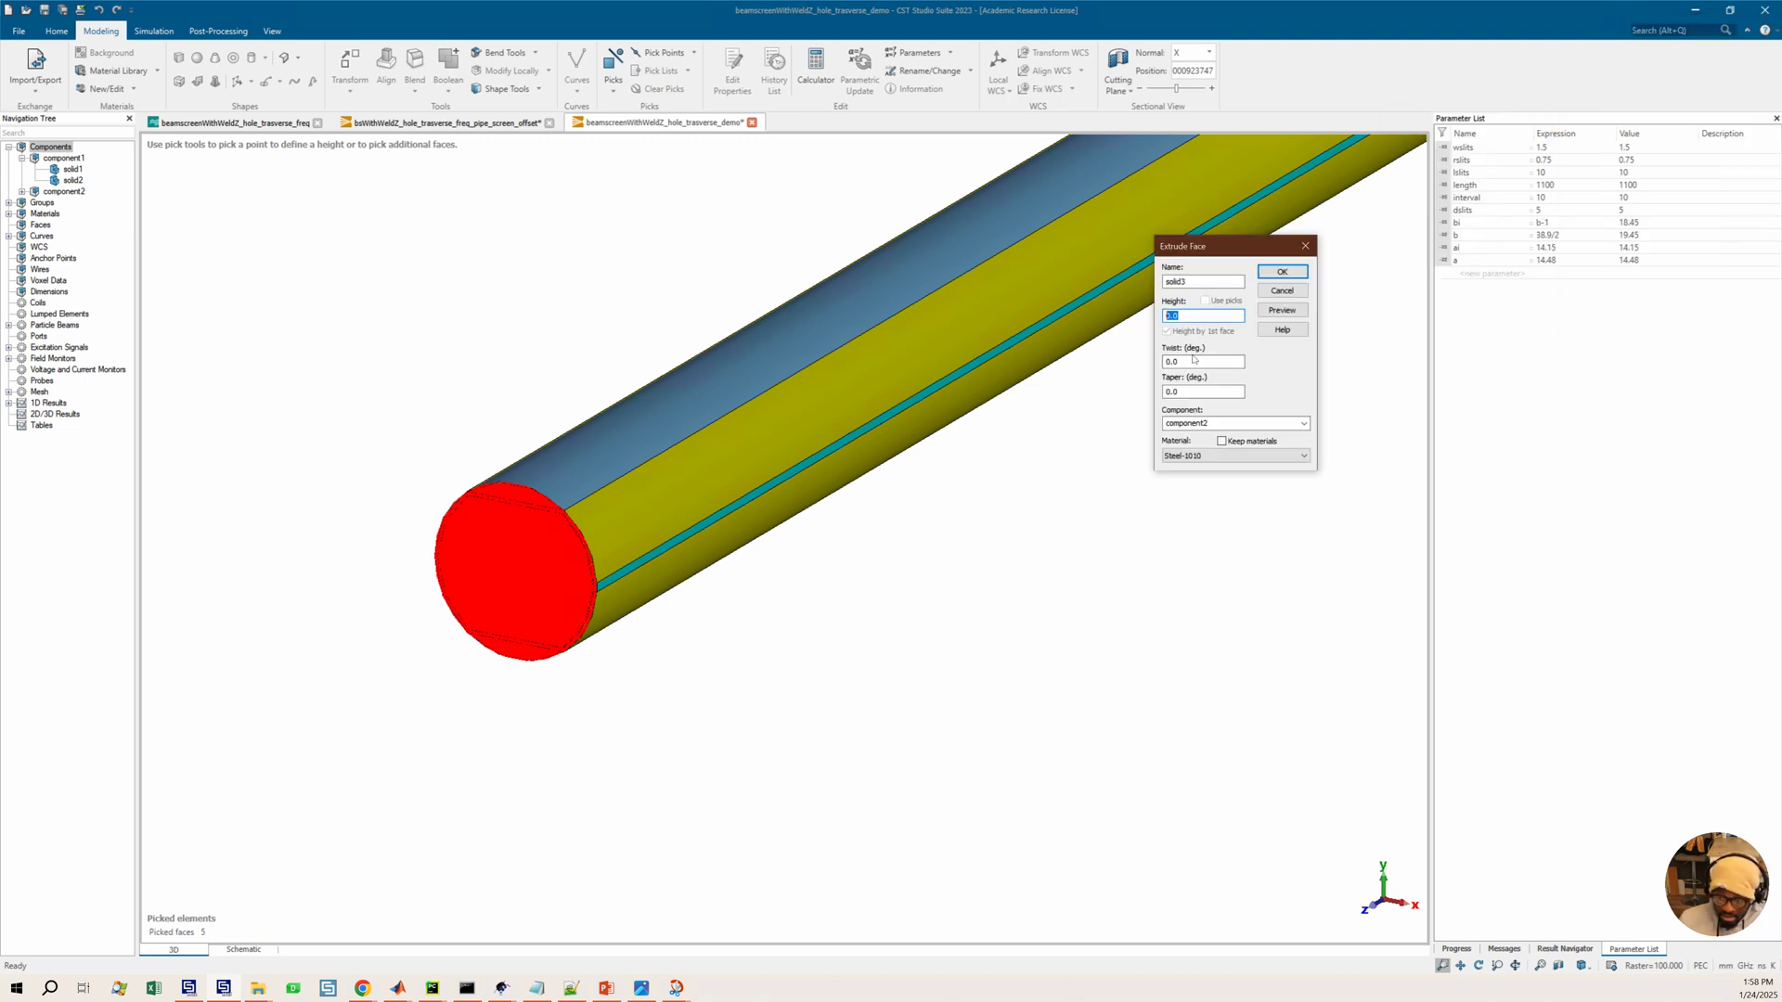
{"action": "type", "text": "14.5"}
{"action": "left_click", "coordinate": [1283, 311]}
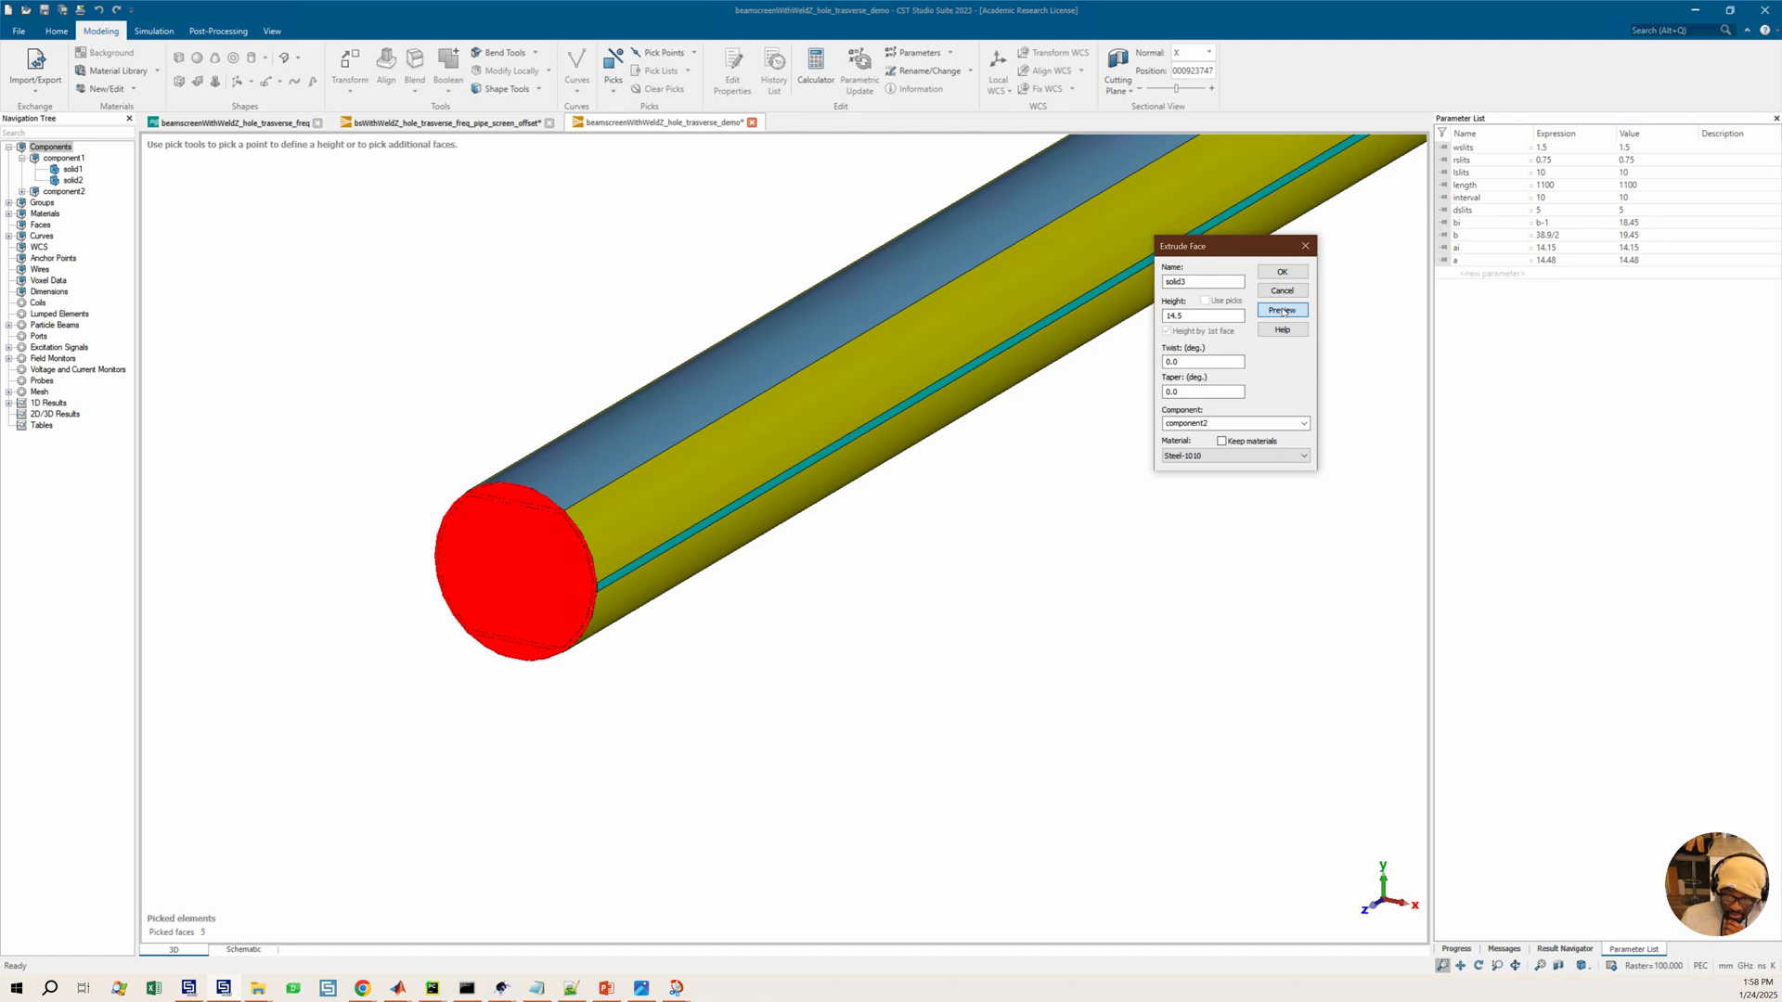
{"action": "left_click", "coordinate": [1190, 318]}
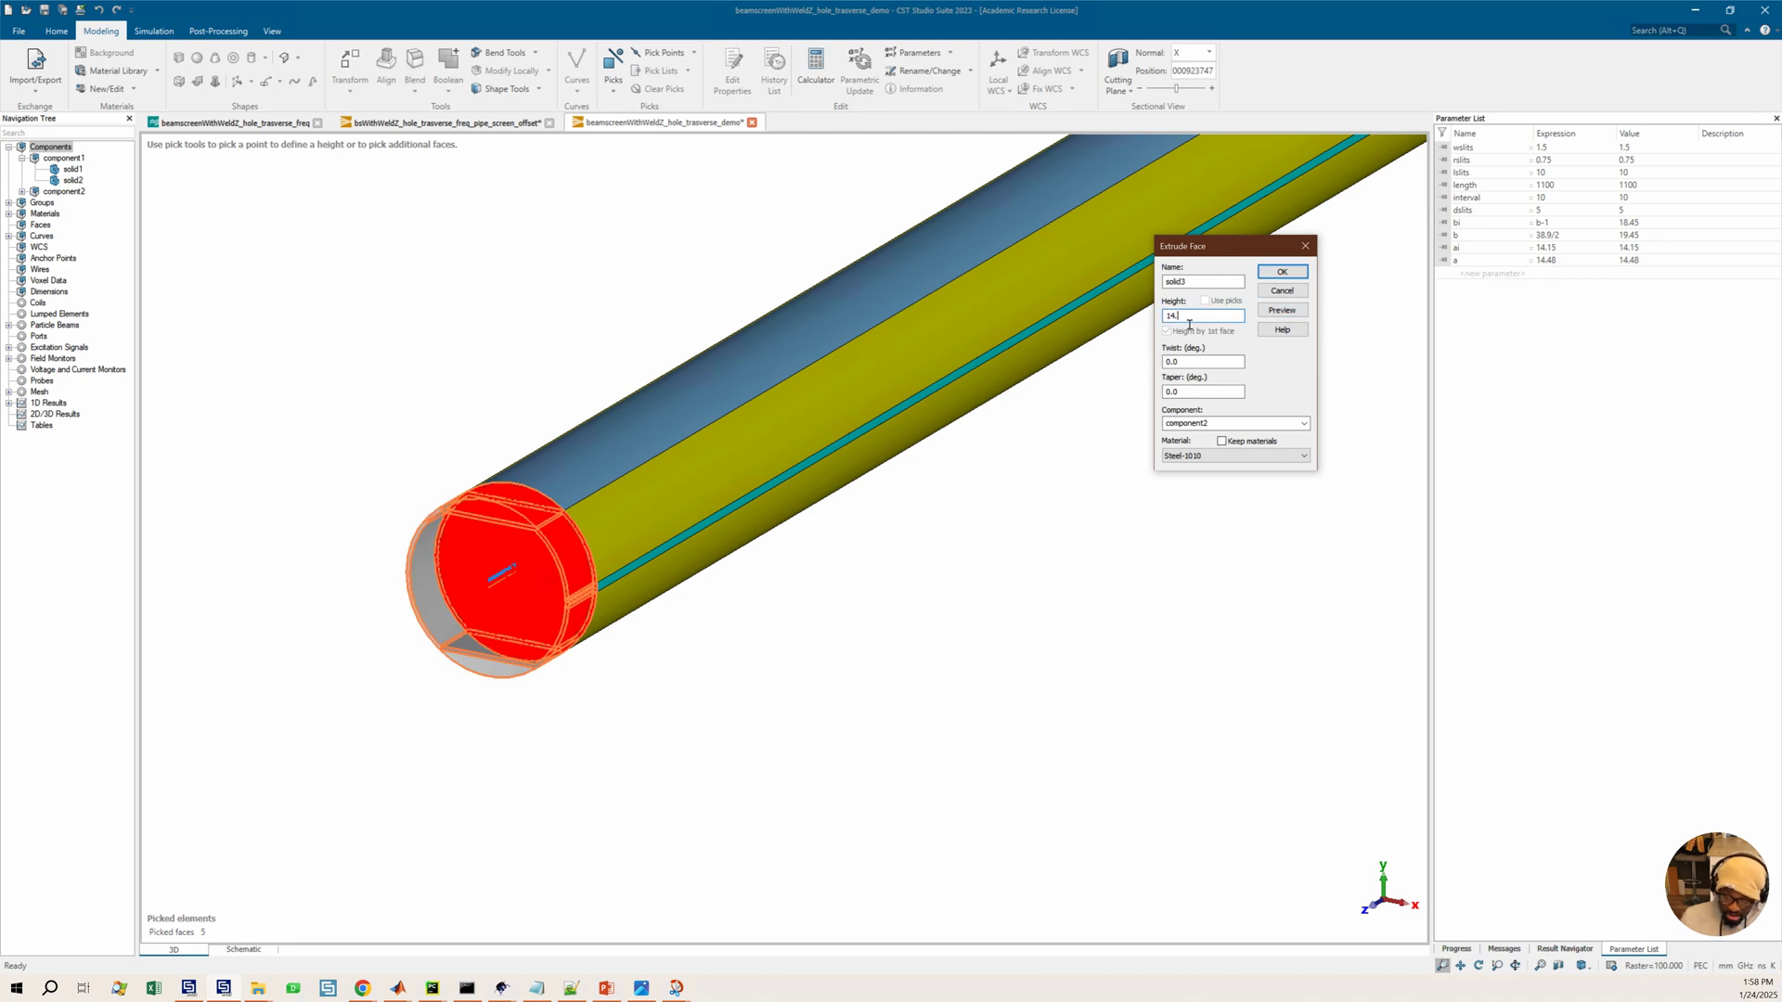
{"action": "left_click", "coordinate": [1273, 310]}
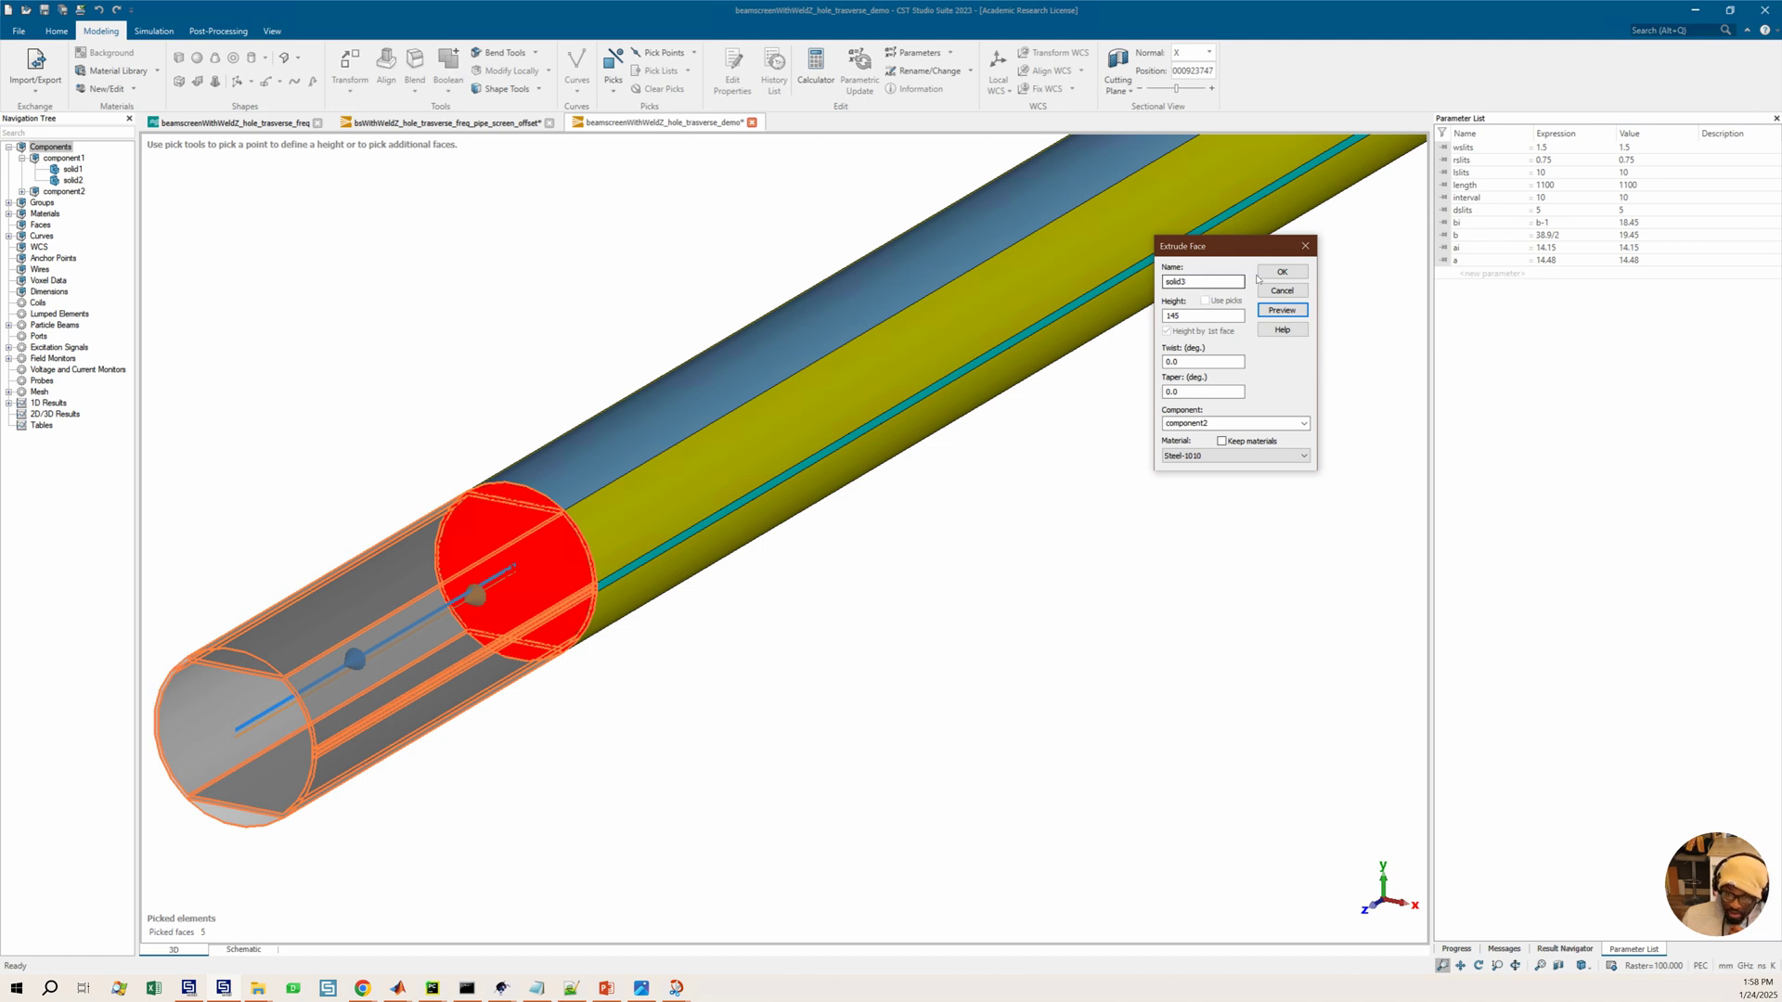
{"action": "left_click", "coordinate": [1280, 272]}
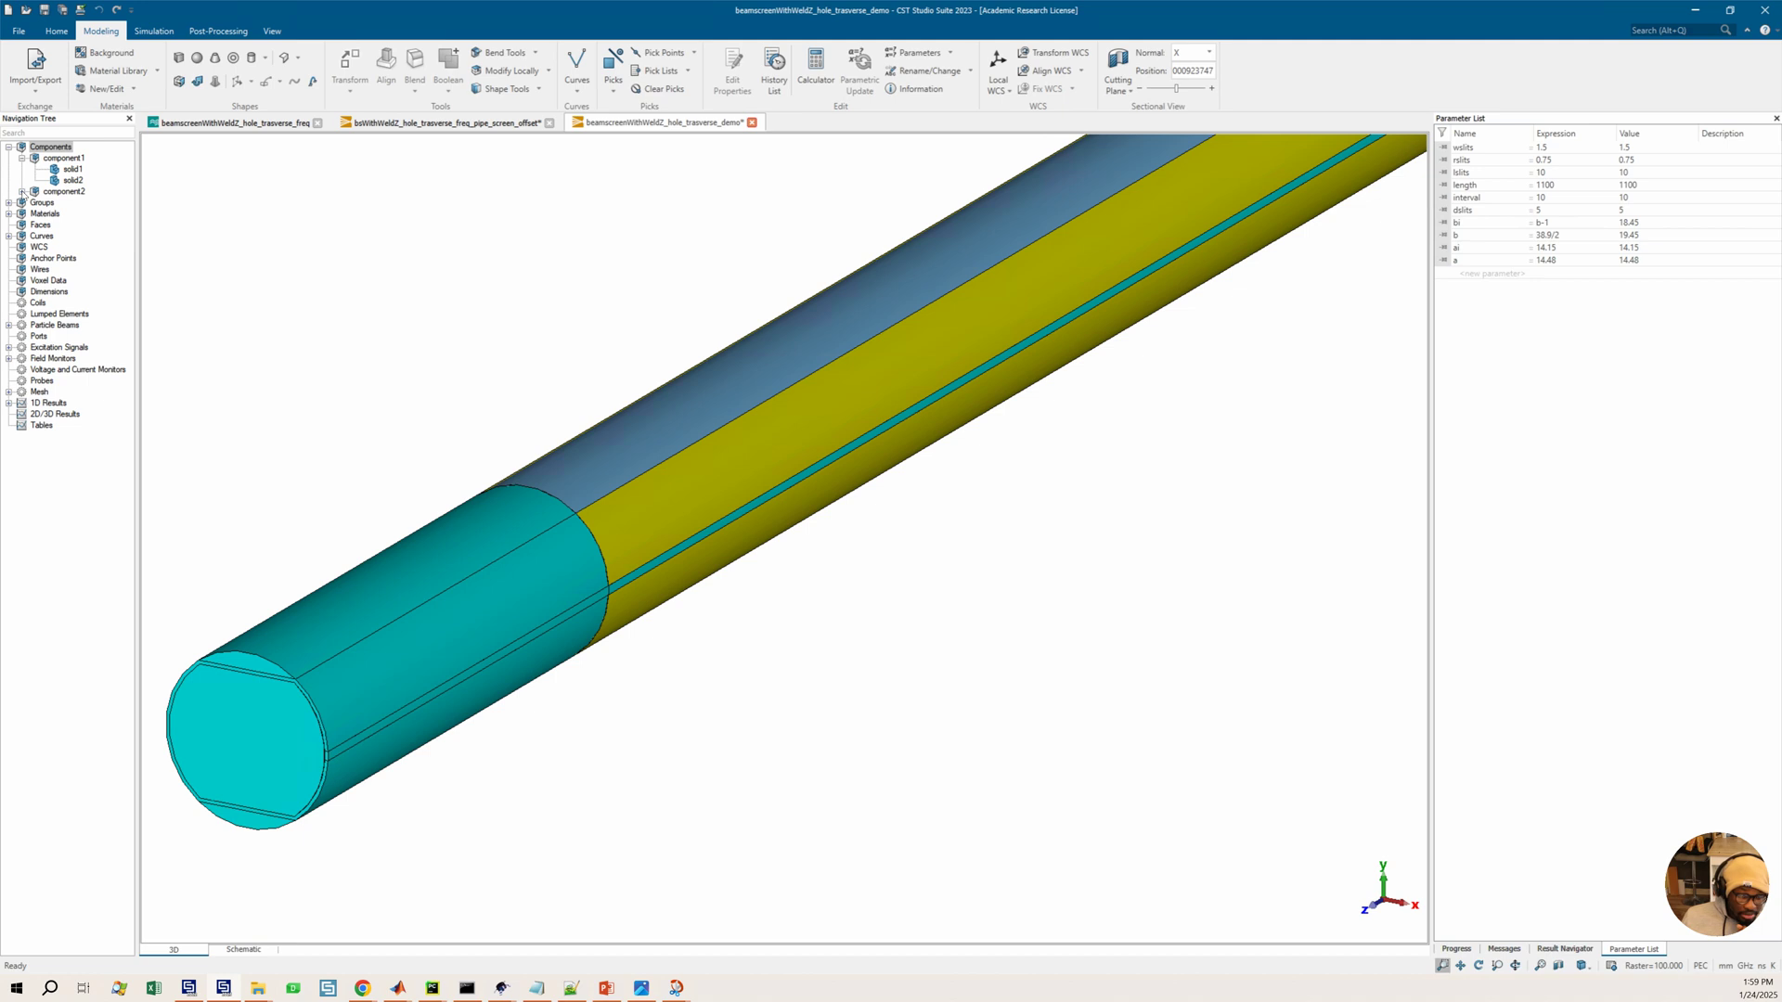
Unite solid3 with solid3_1 through solid3_4 into a single solid using Boolean Add
{"action": "middle_click_drag", "start_coordinate": [211, 275], "coordinate": [221, 276]}
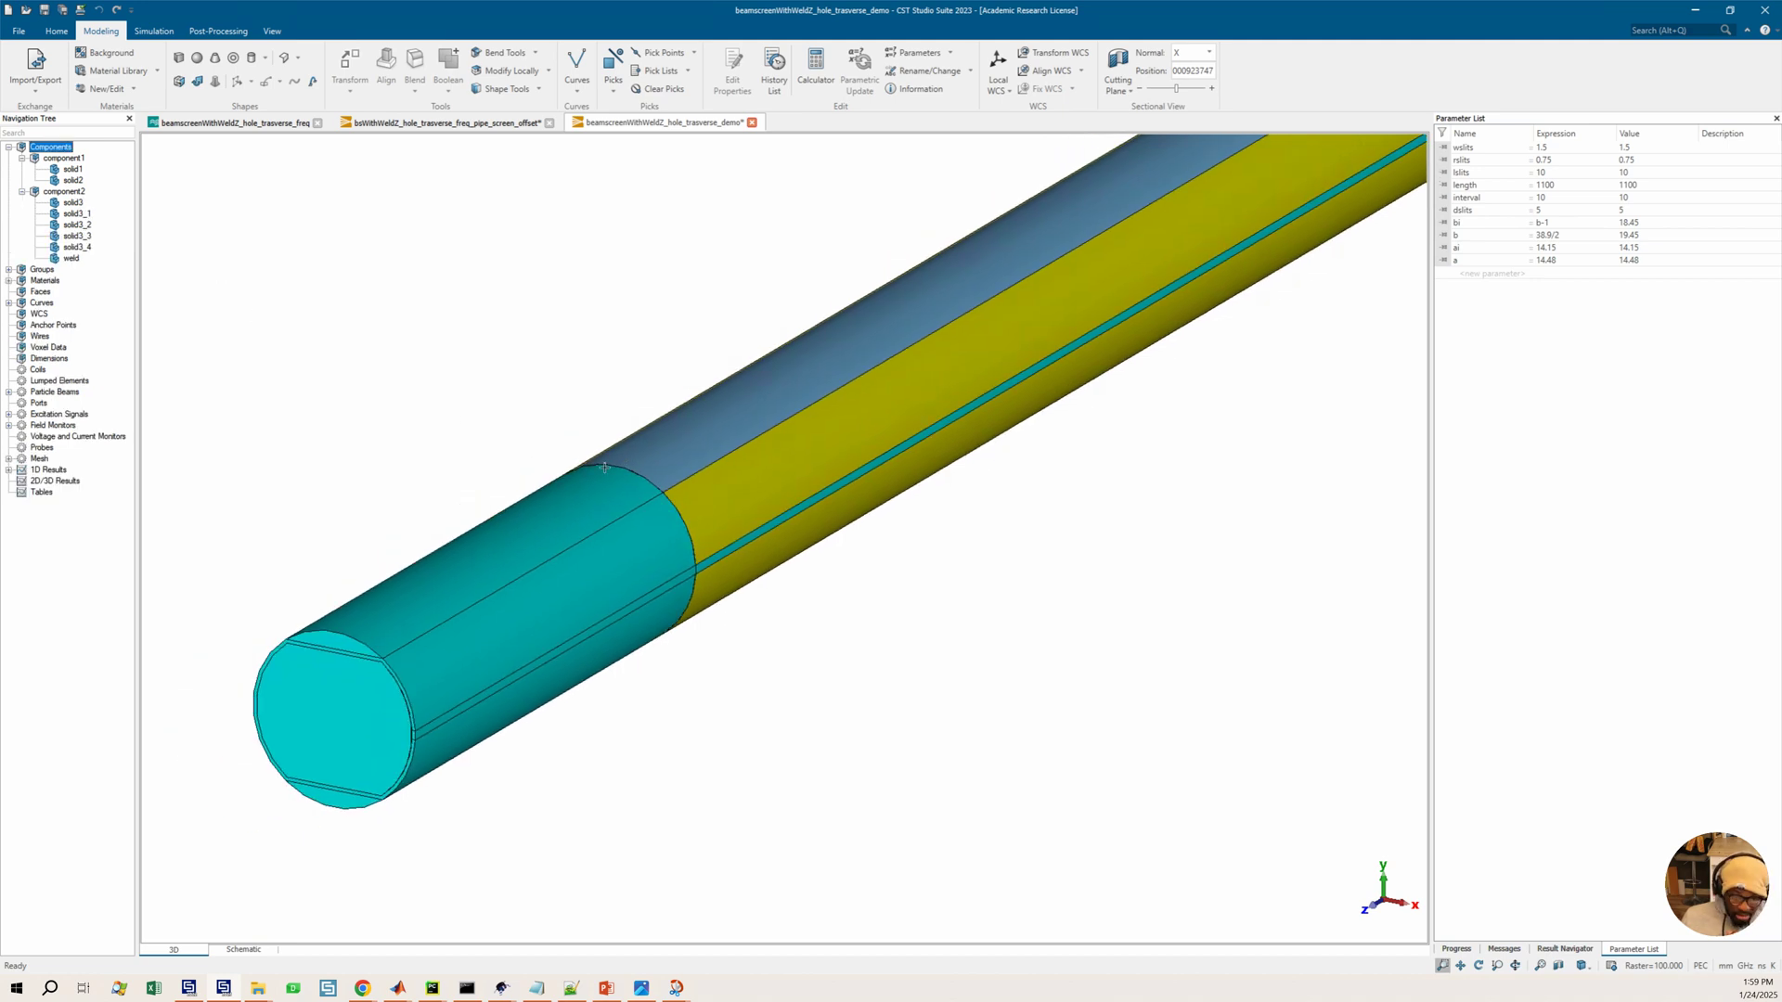
{"action": "left_click", "coordinate": [78, 248]}
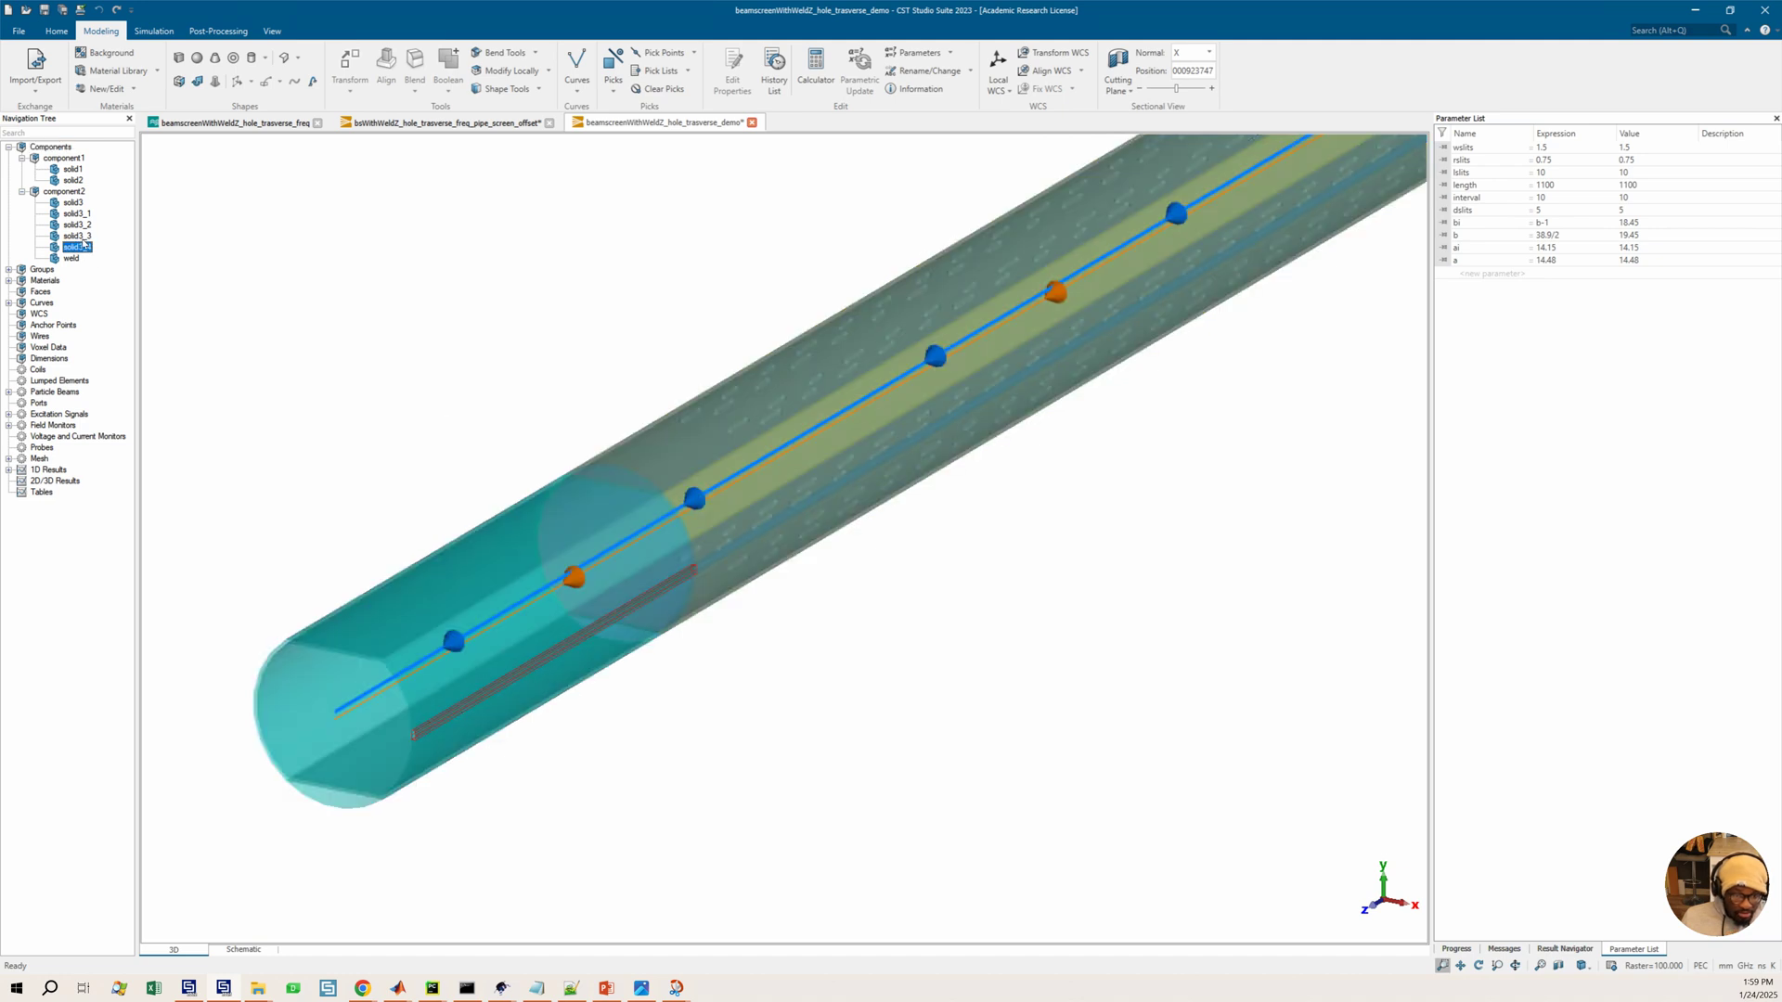
{"action": "left_click", "coordinate": [77, 214]}
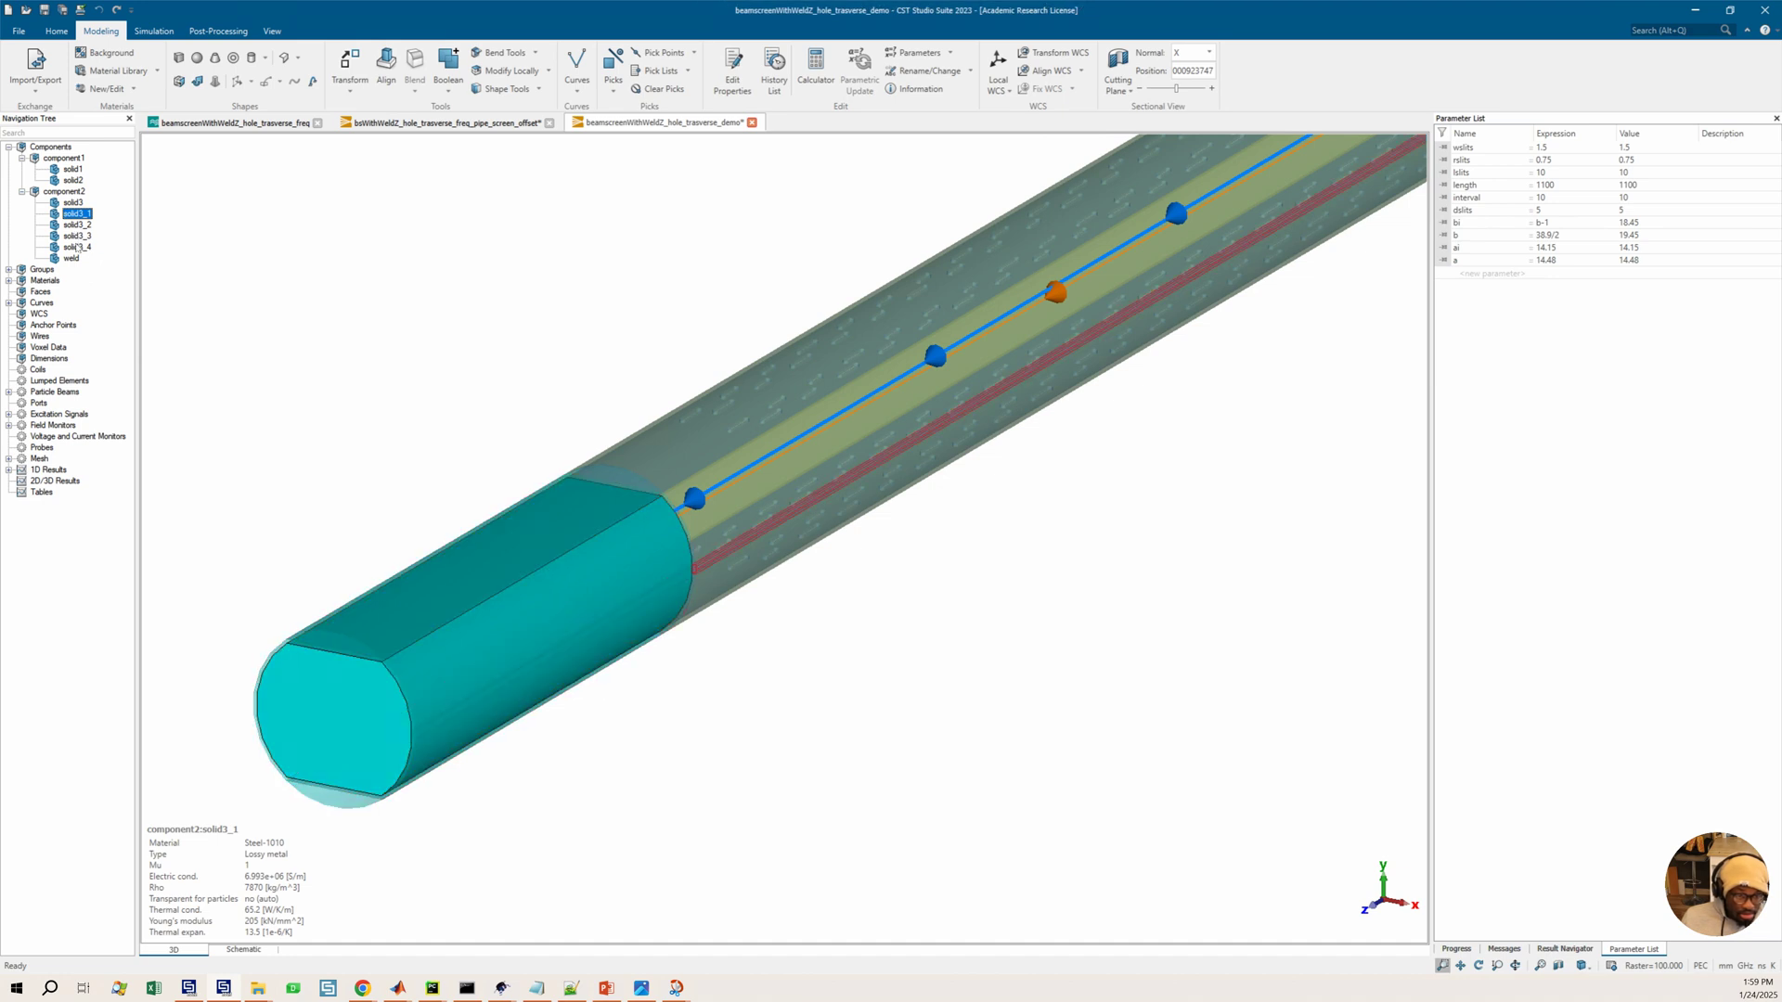
{"action": "left_click", "coordinate": [76, 248]}
{"action": "left_click", "coordinate": [77, 224], "text": "shift"}
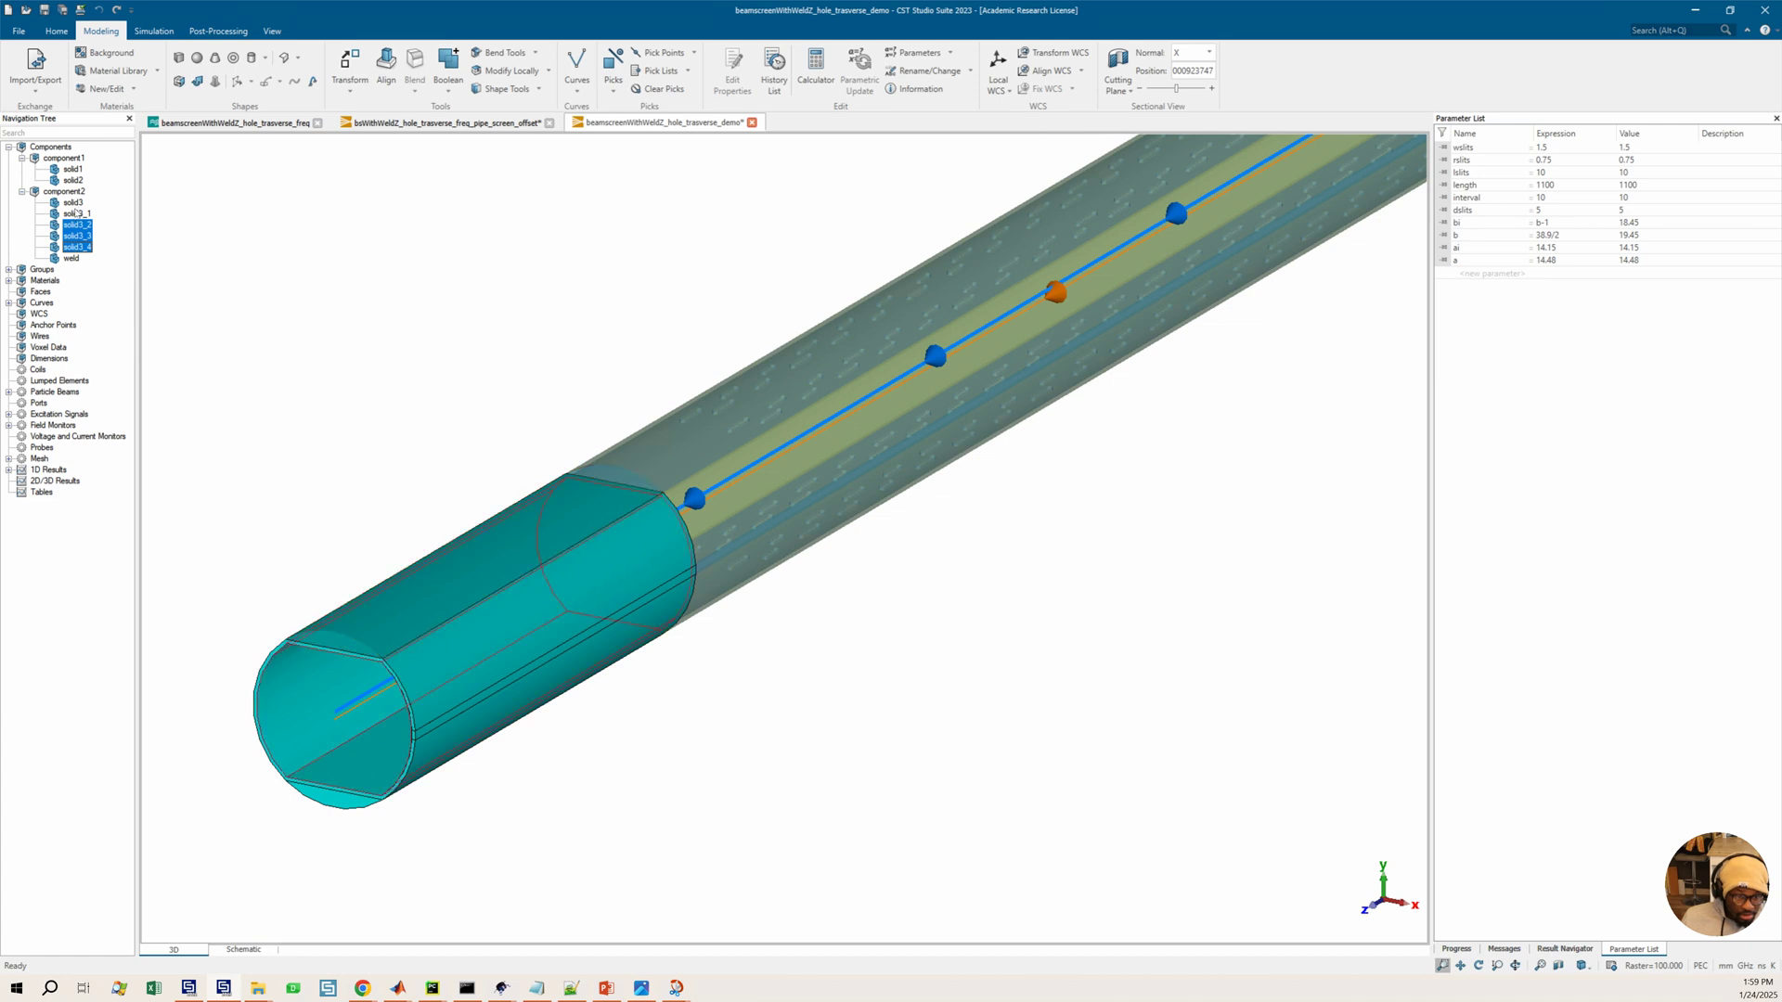
{"action": "left_click", "coordinate": [75, 212], "text": "shift"}
{"action": "left_click", "coordinate": [74, 203], "text": "shift"}
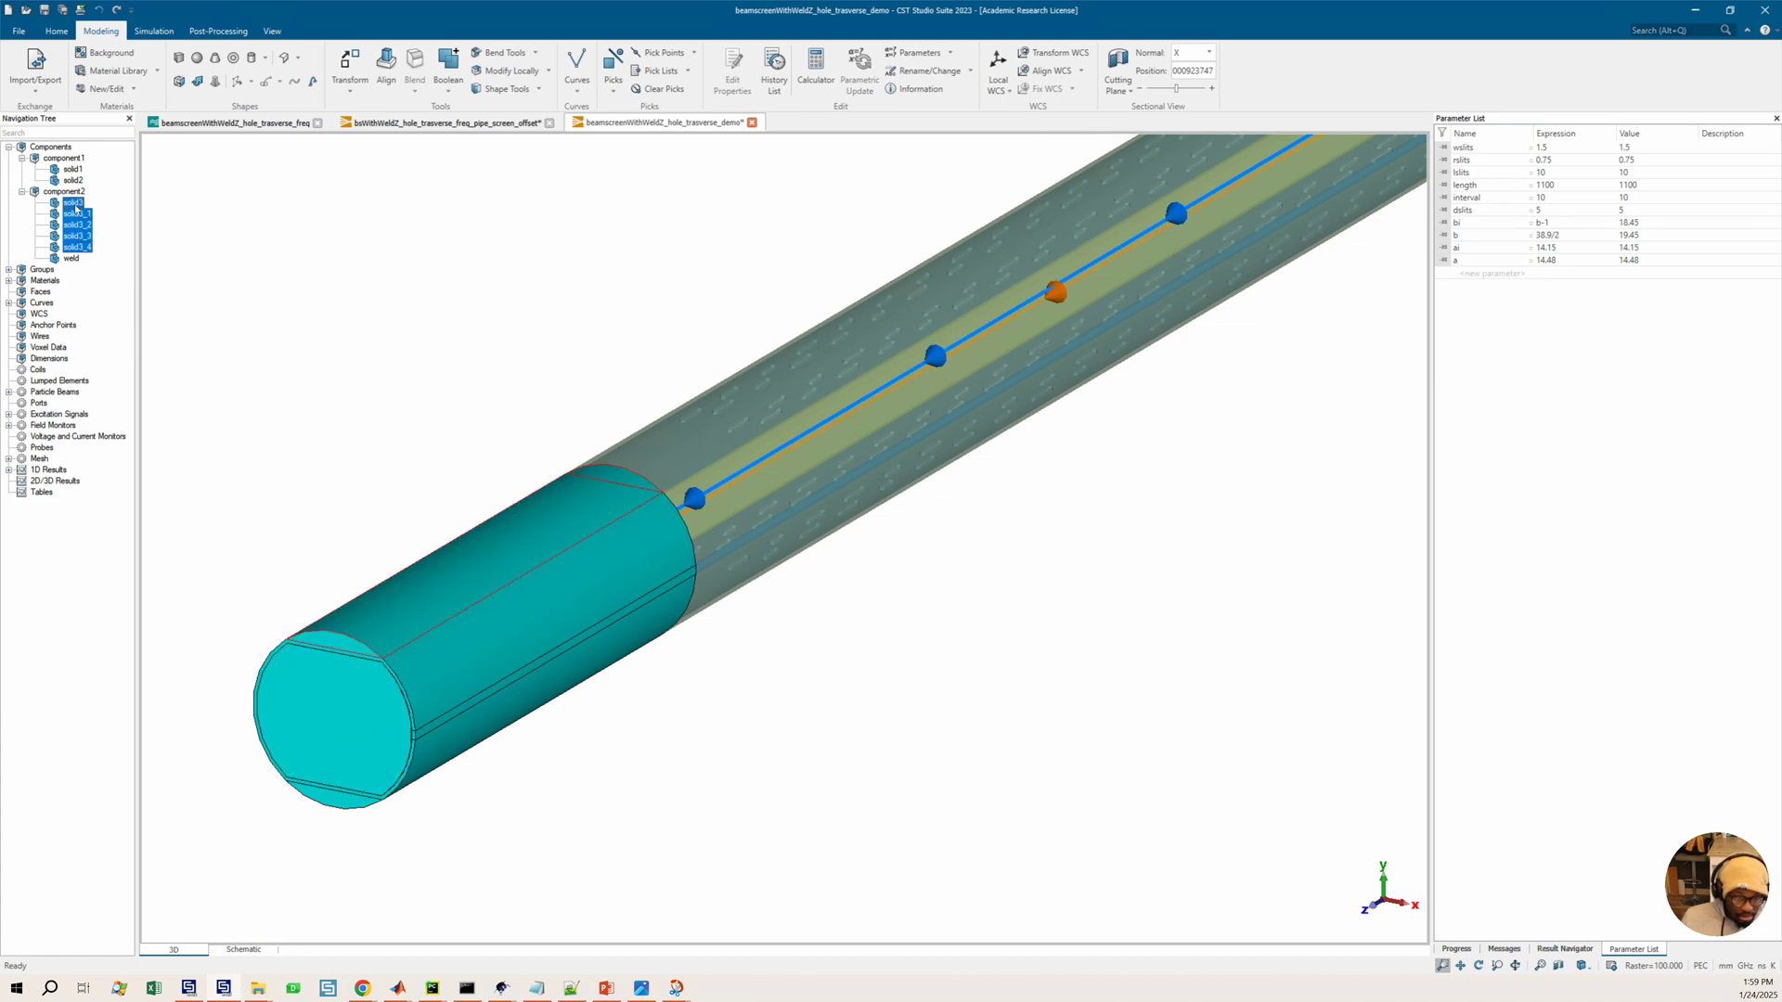
{"action": "left_click", "coordinate": [444, 61]}
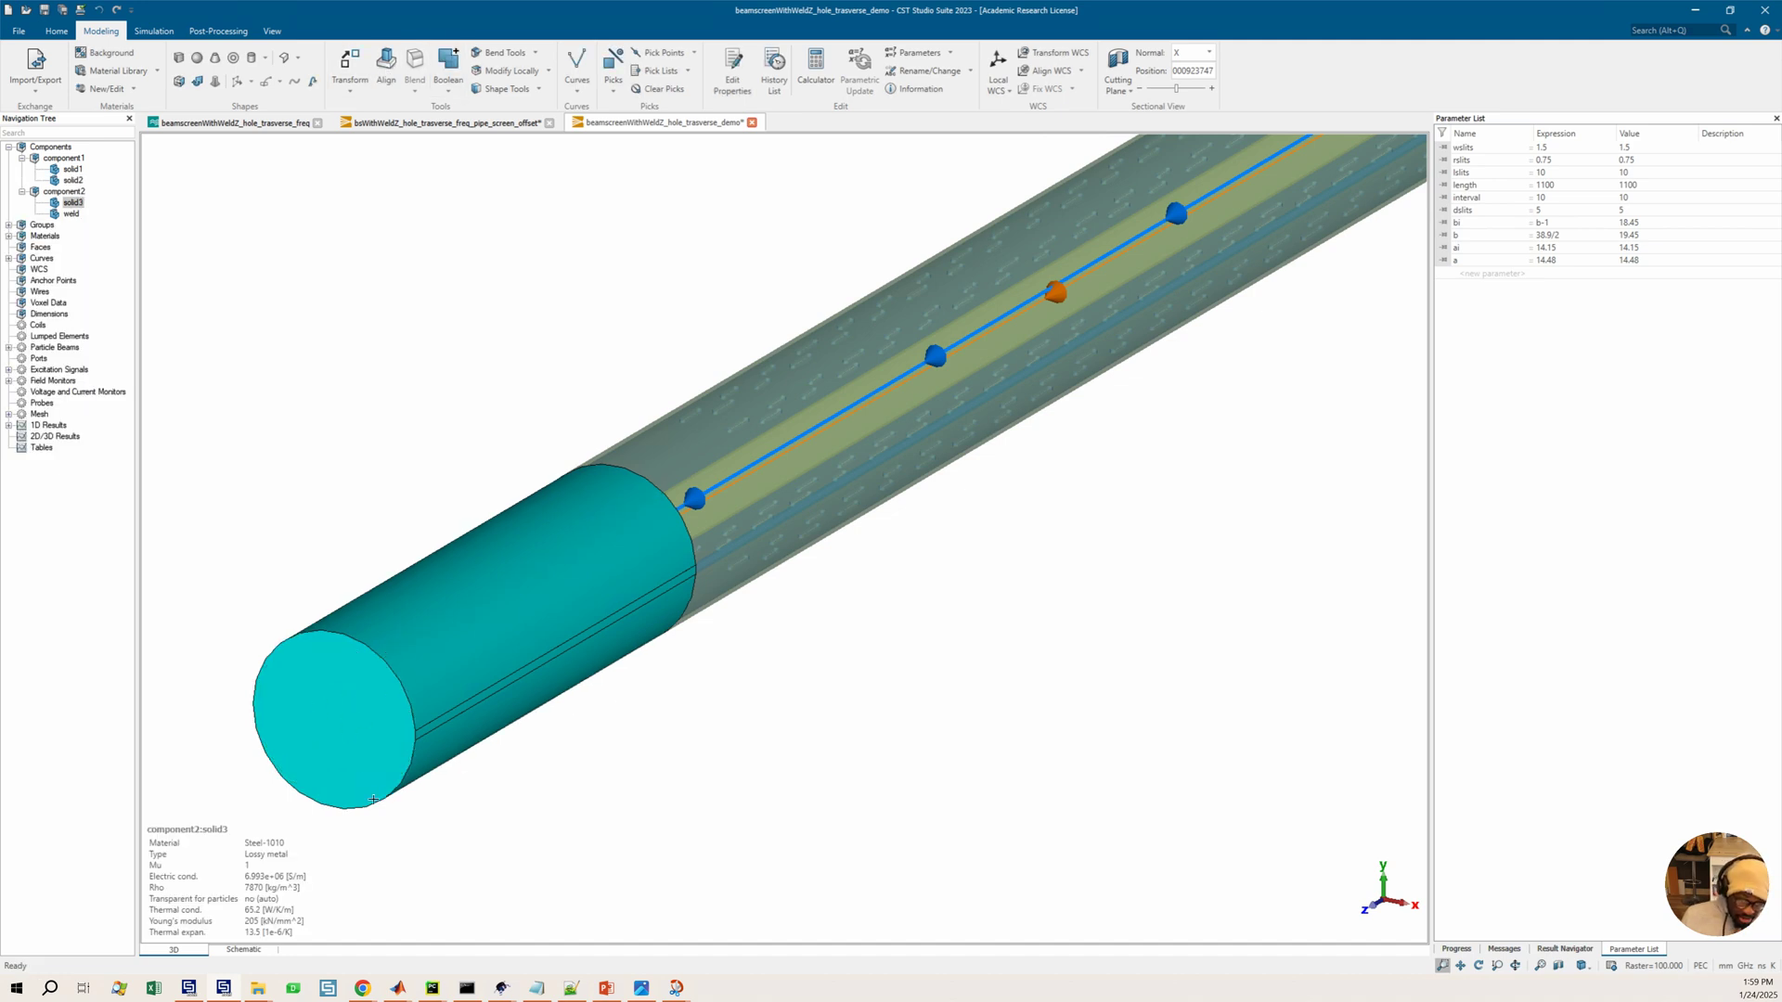
Pick the pipe's circular end face to read its area
{"action": "key", "text": "f"}
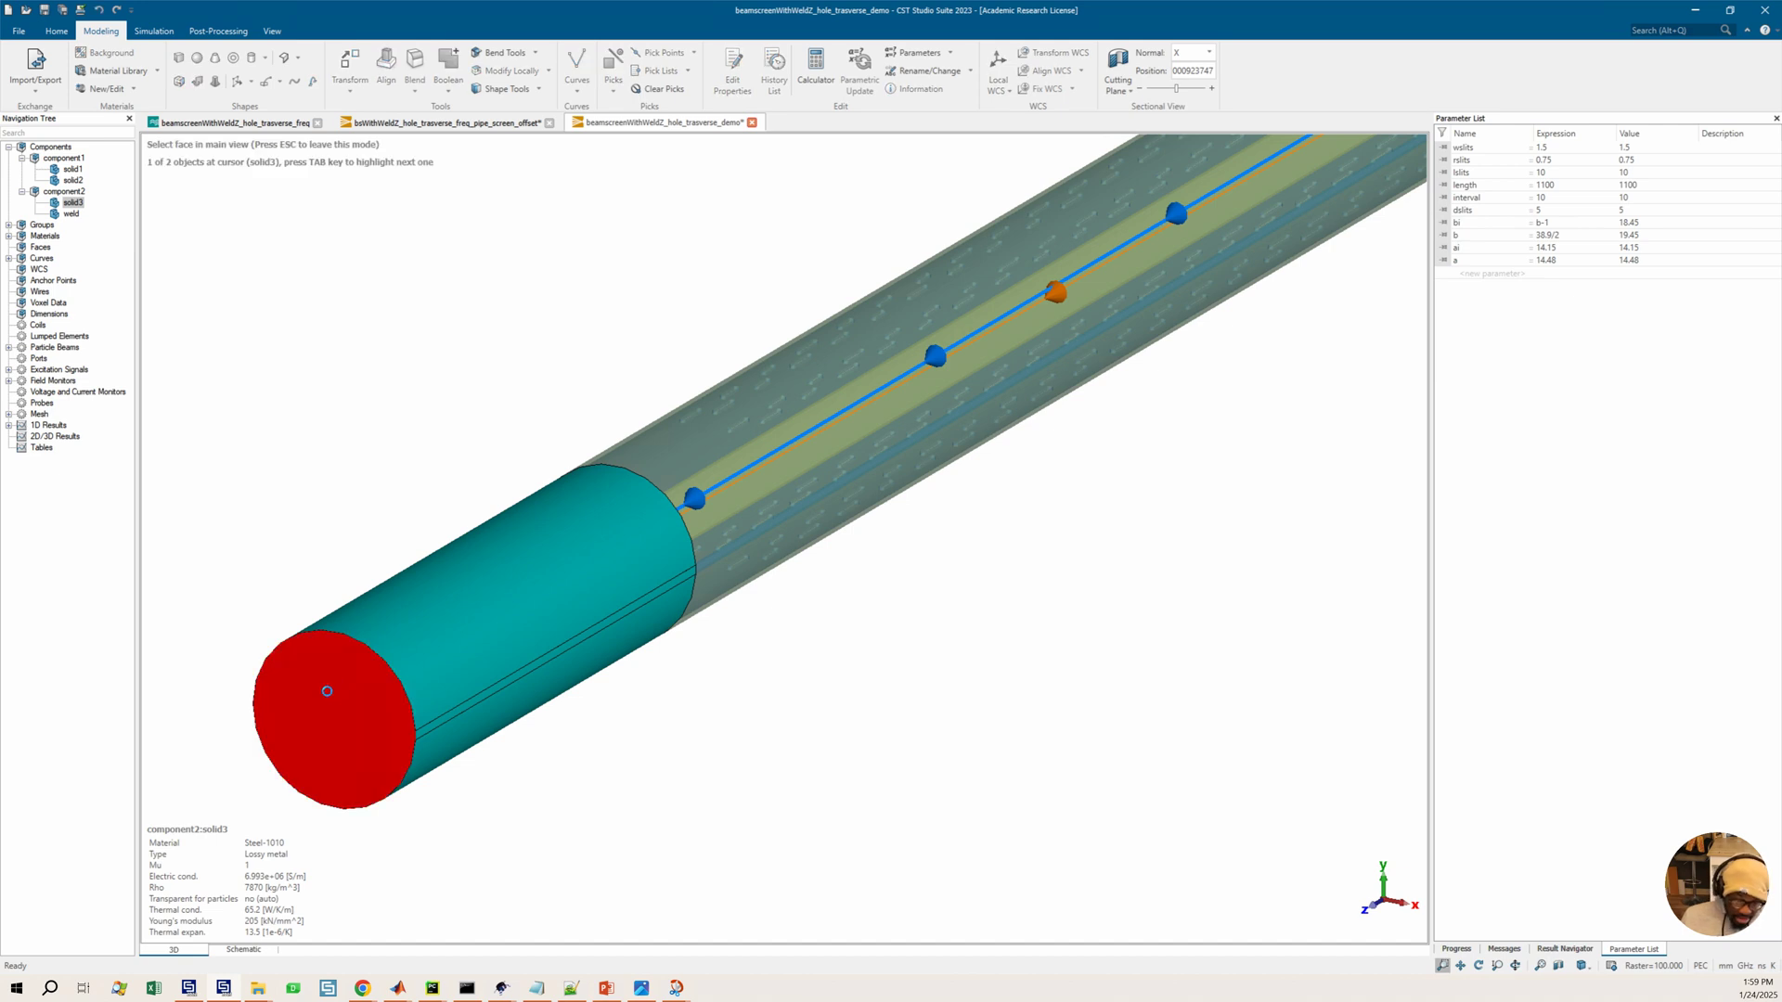
{"action": "double_click", "coordinate": [325, 691]}
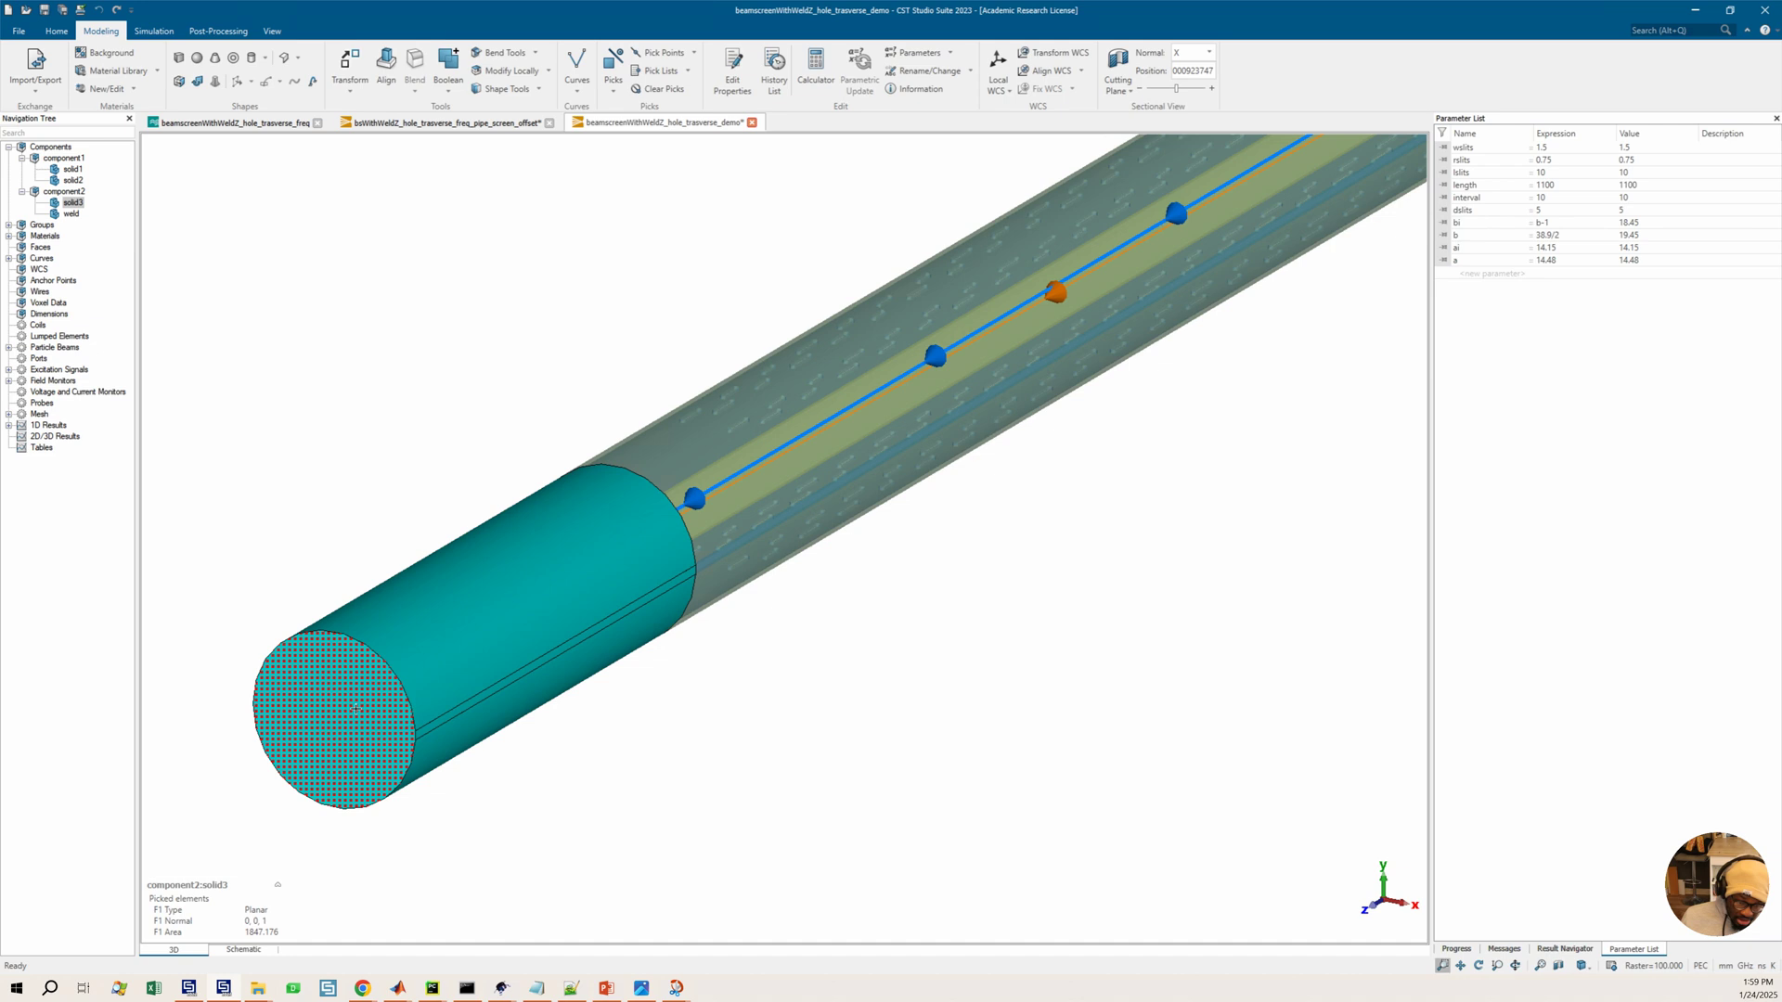
{"action": "left_click", "coordinate": [278, 886]}
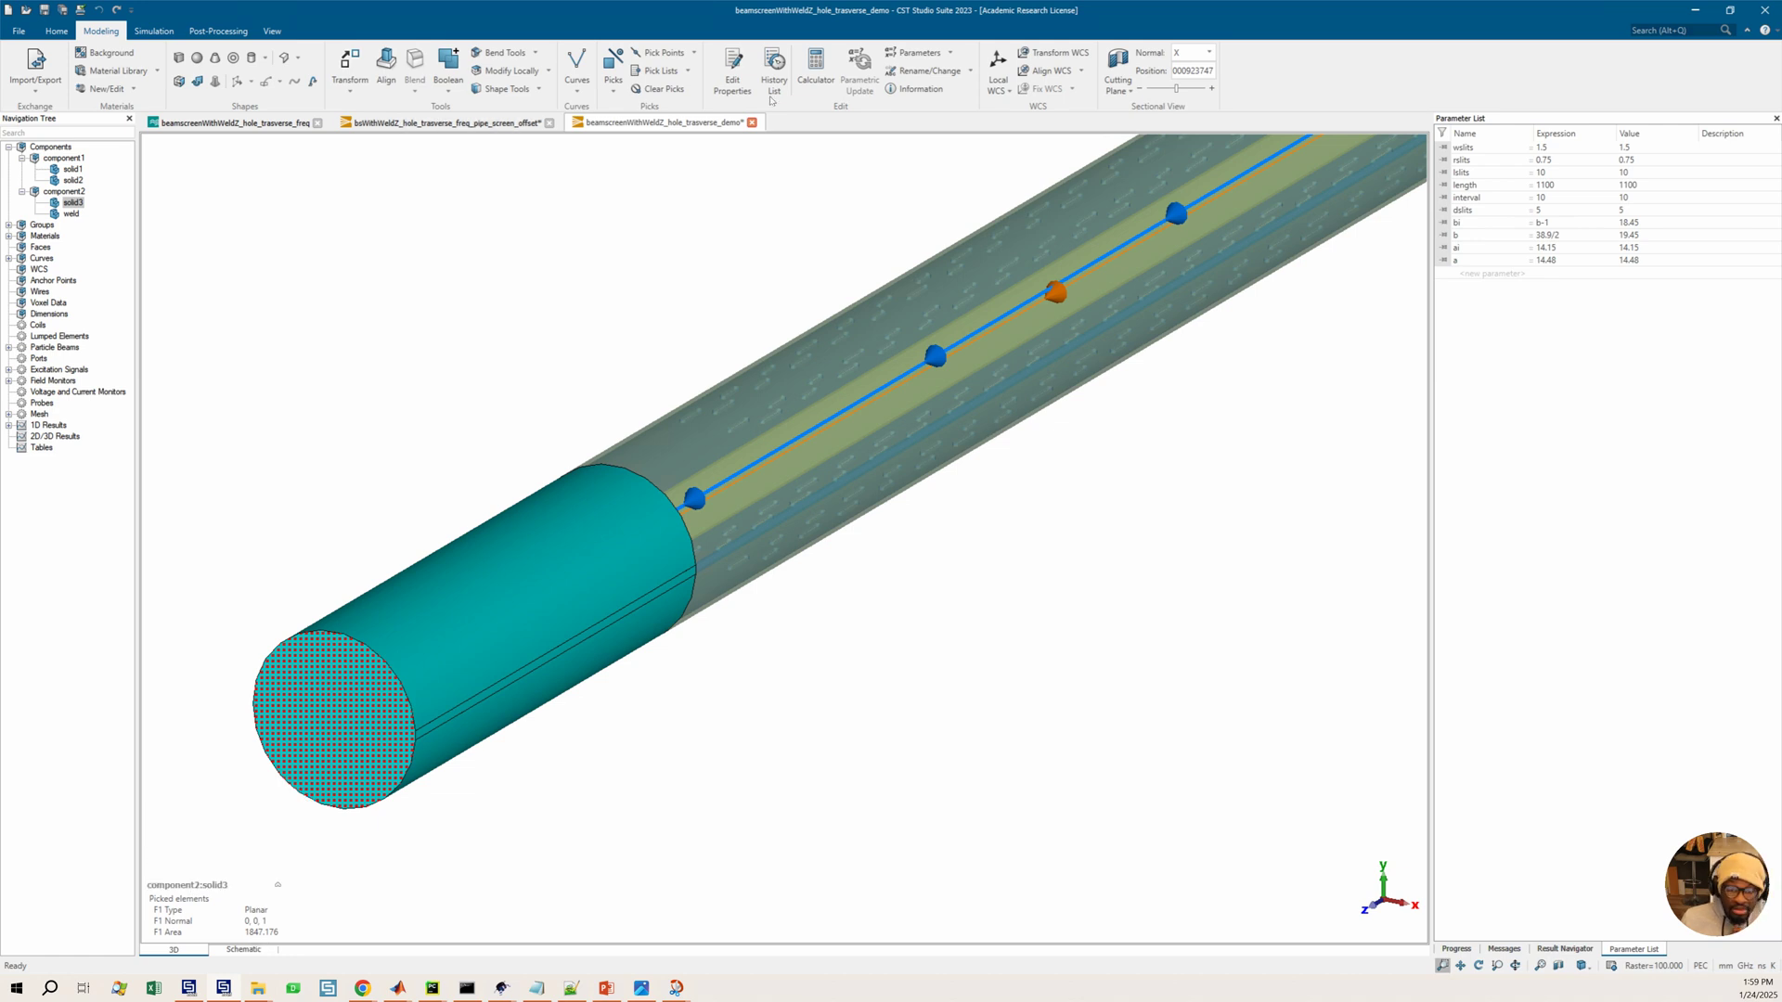
Compute sqr(4*1847/pi) in the Calculator to get the equivalent diameter, then select the result and close the Calculator
{"action": "left_click", "coordinate": [817, 66]}
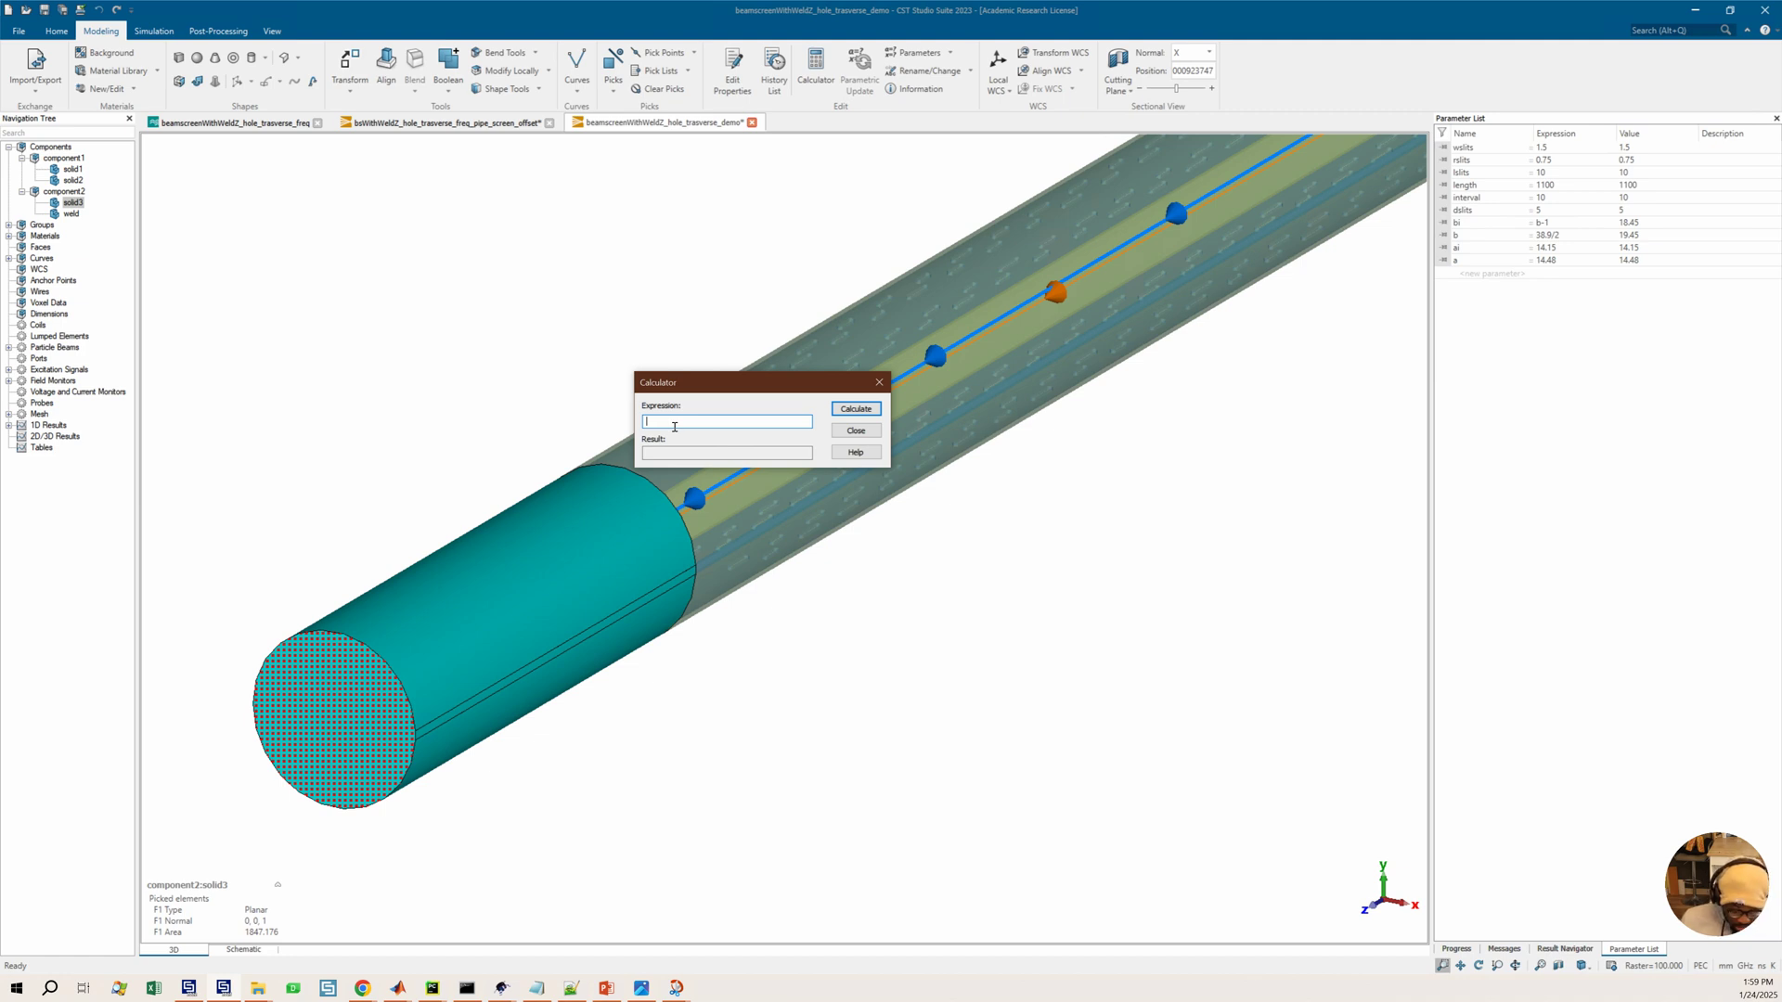
{"action": "type", "text": "47"}
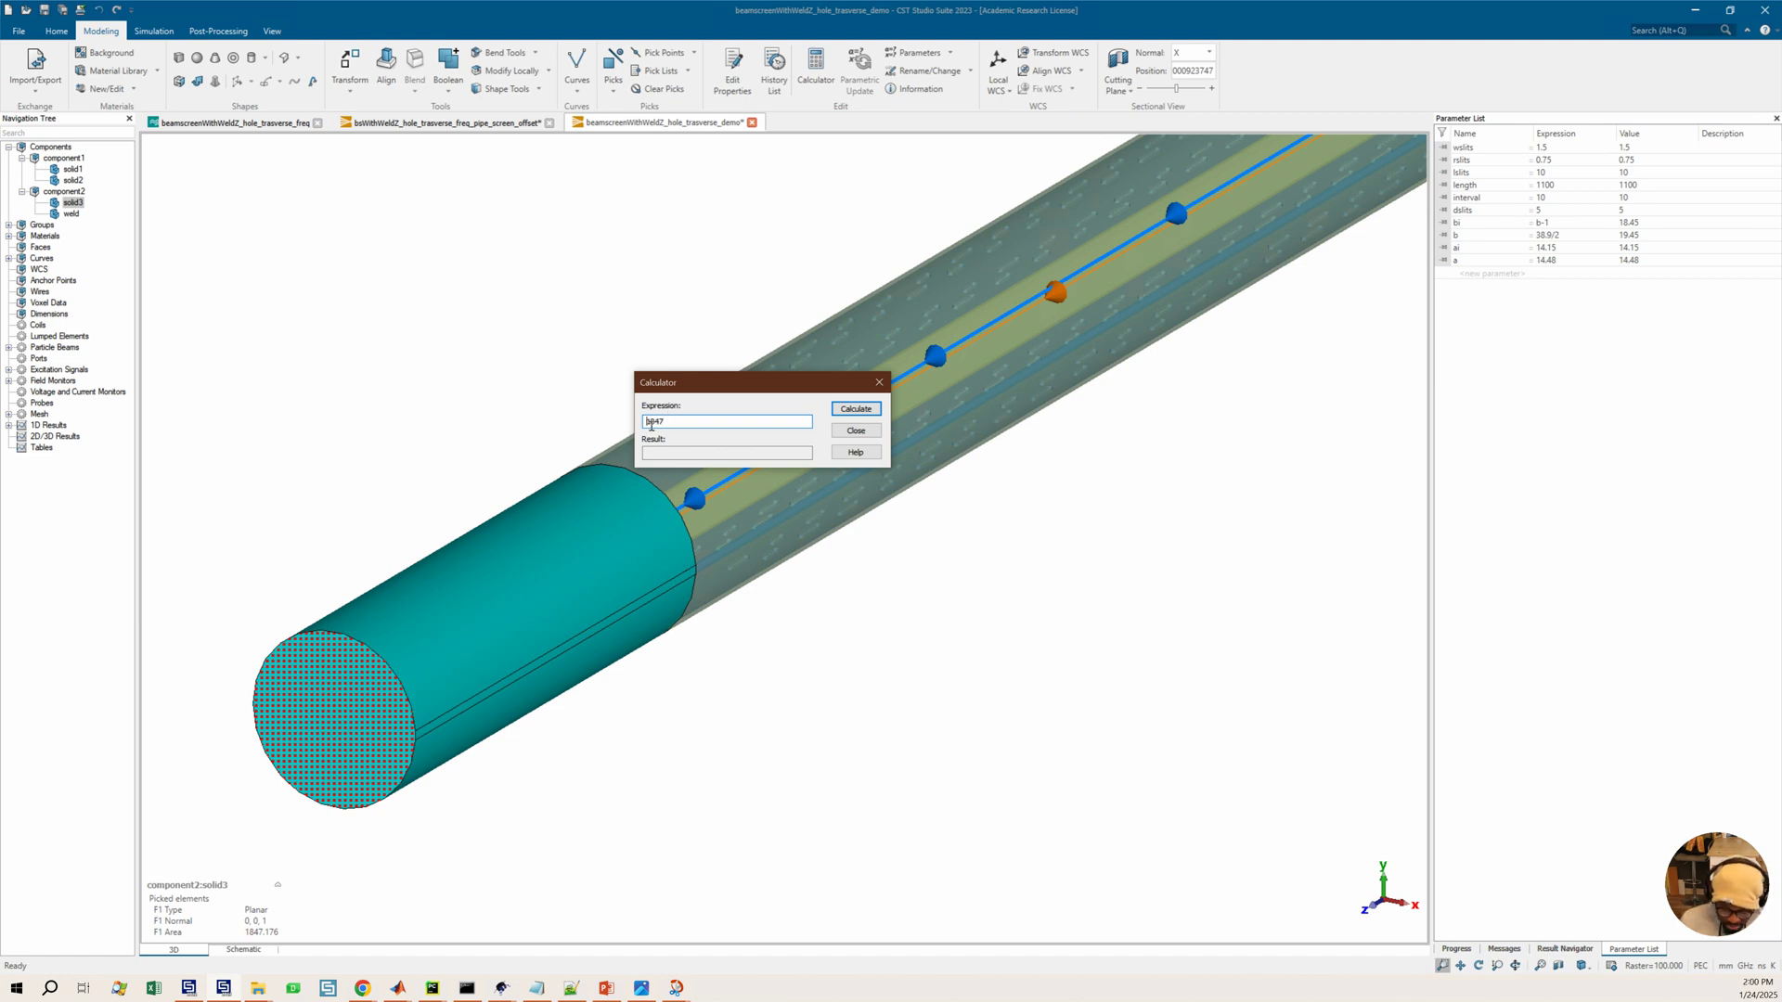
{"action": "type", "text": "(4*"}
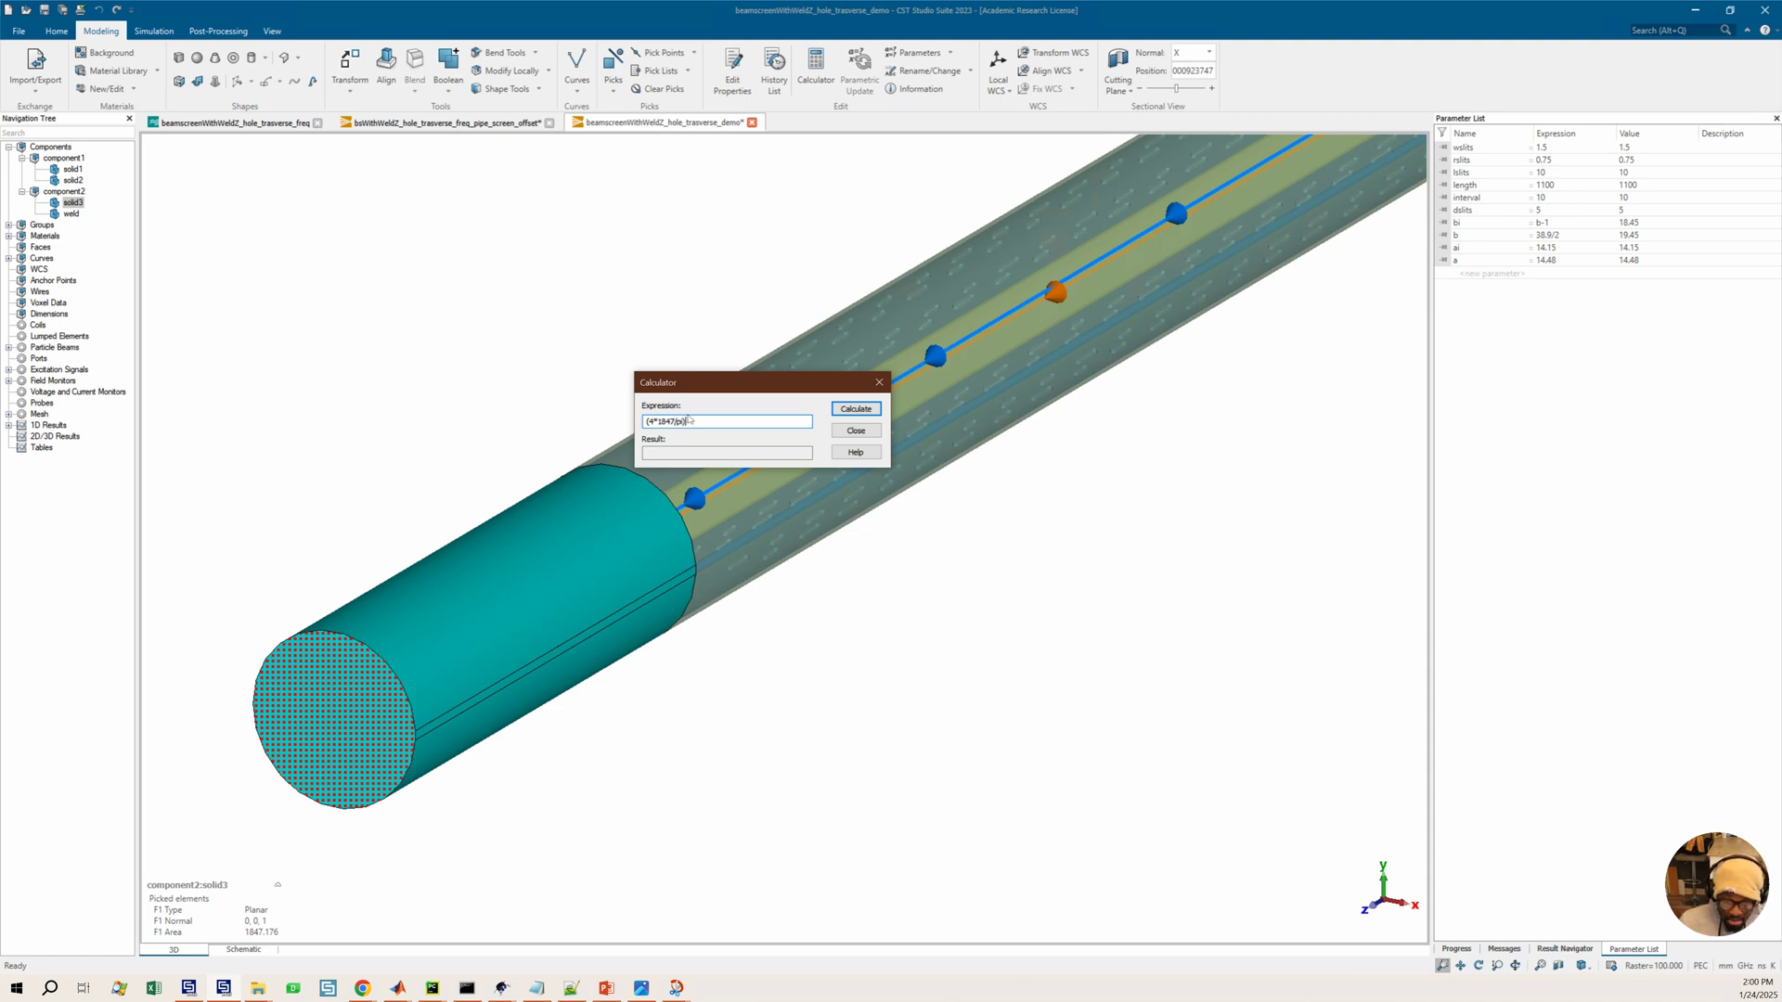
{"action": "type", "text": "sqr"}
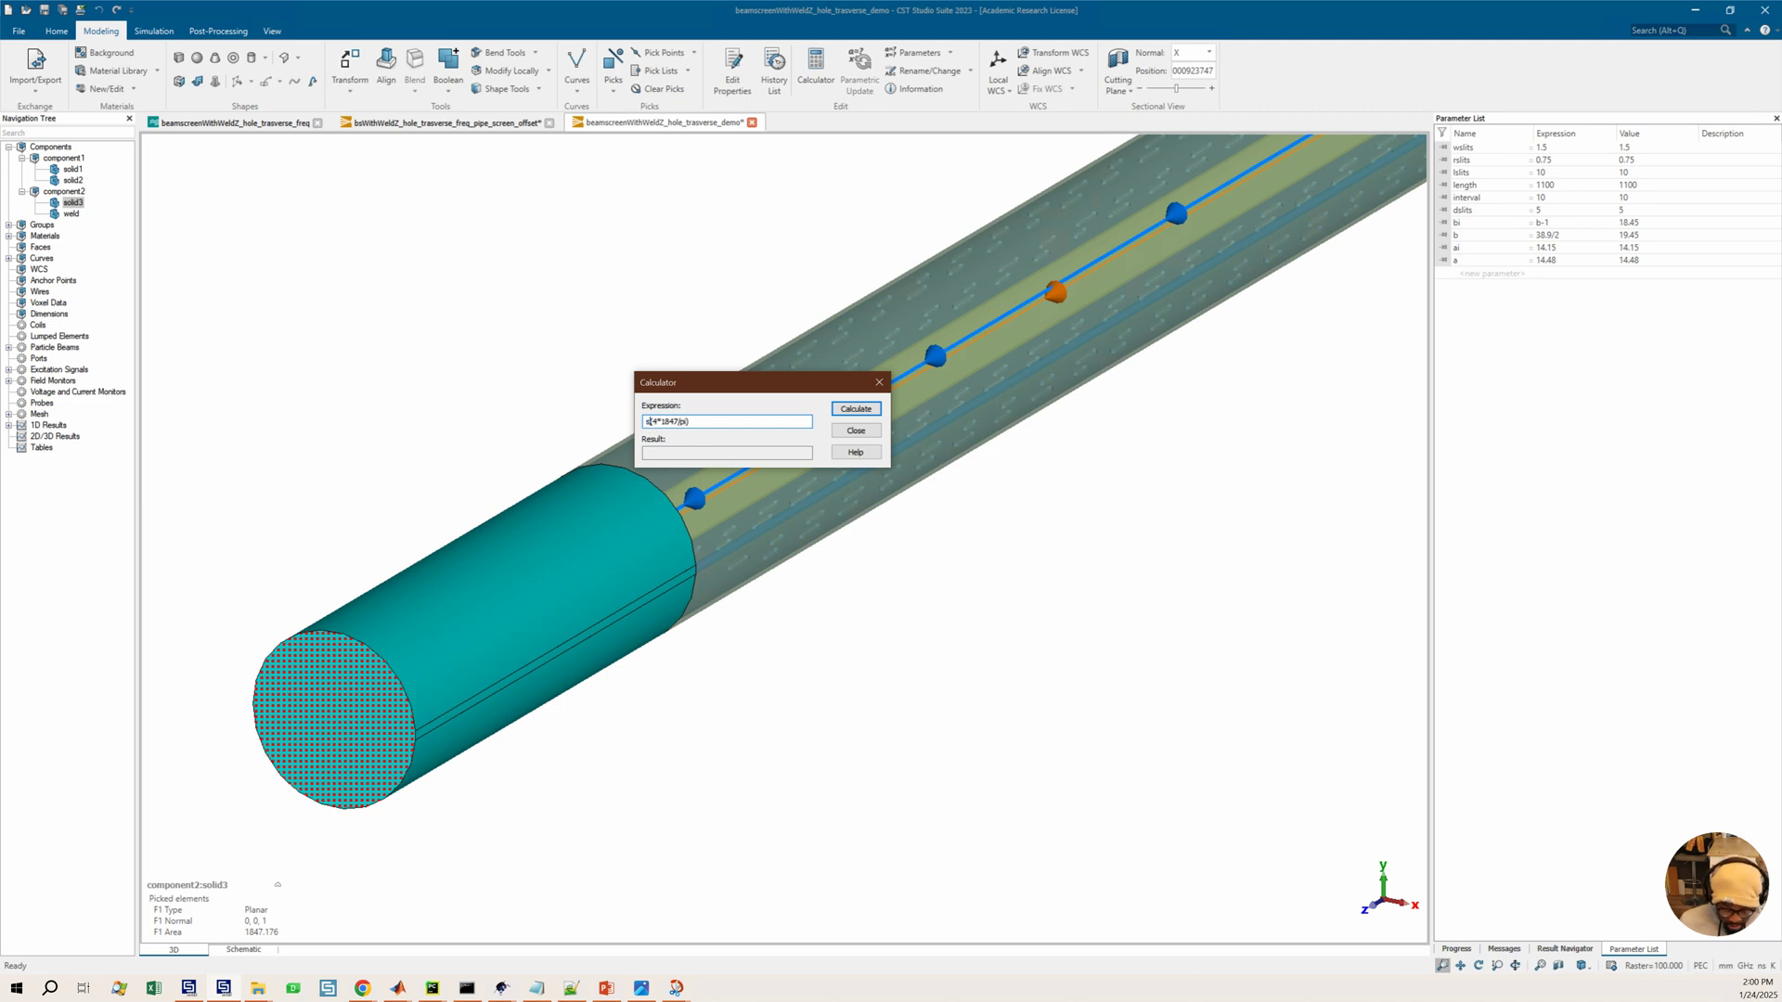
{"action": "left_click", "coordinate": [857, 411]}
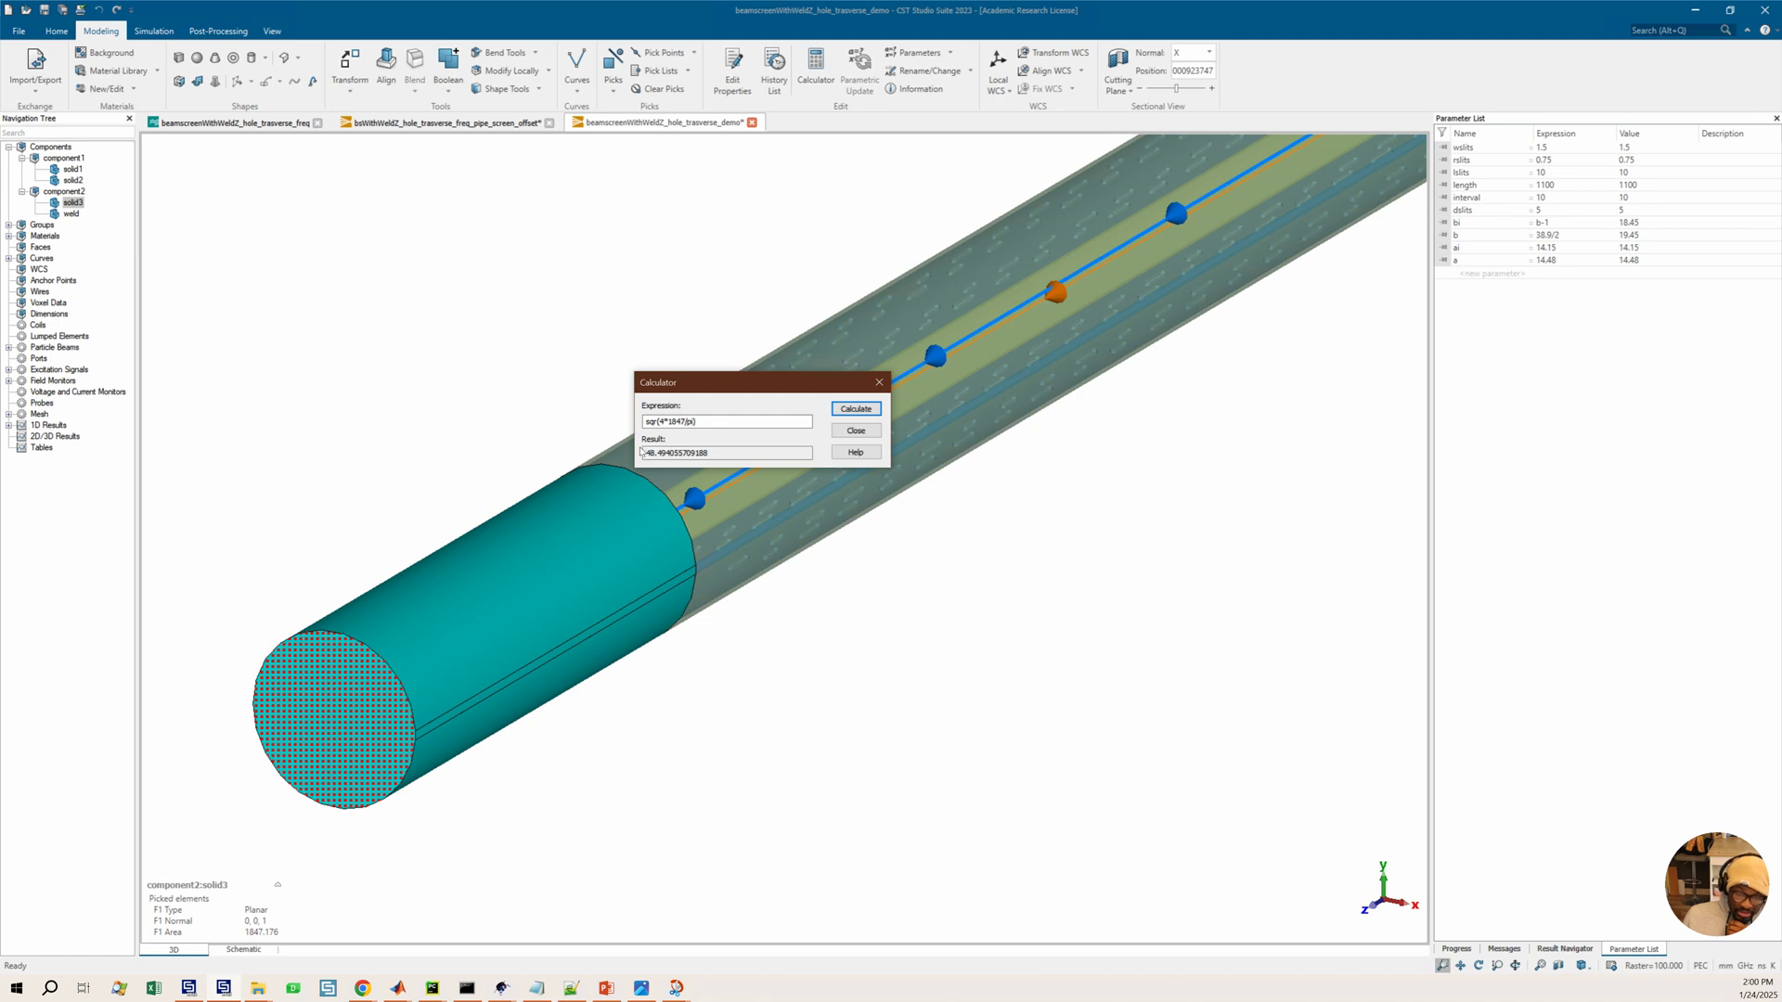
{"action": "double_click", "coordinate": [693, 457]}
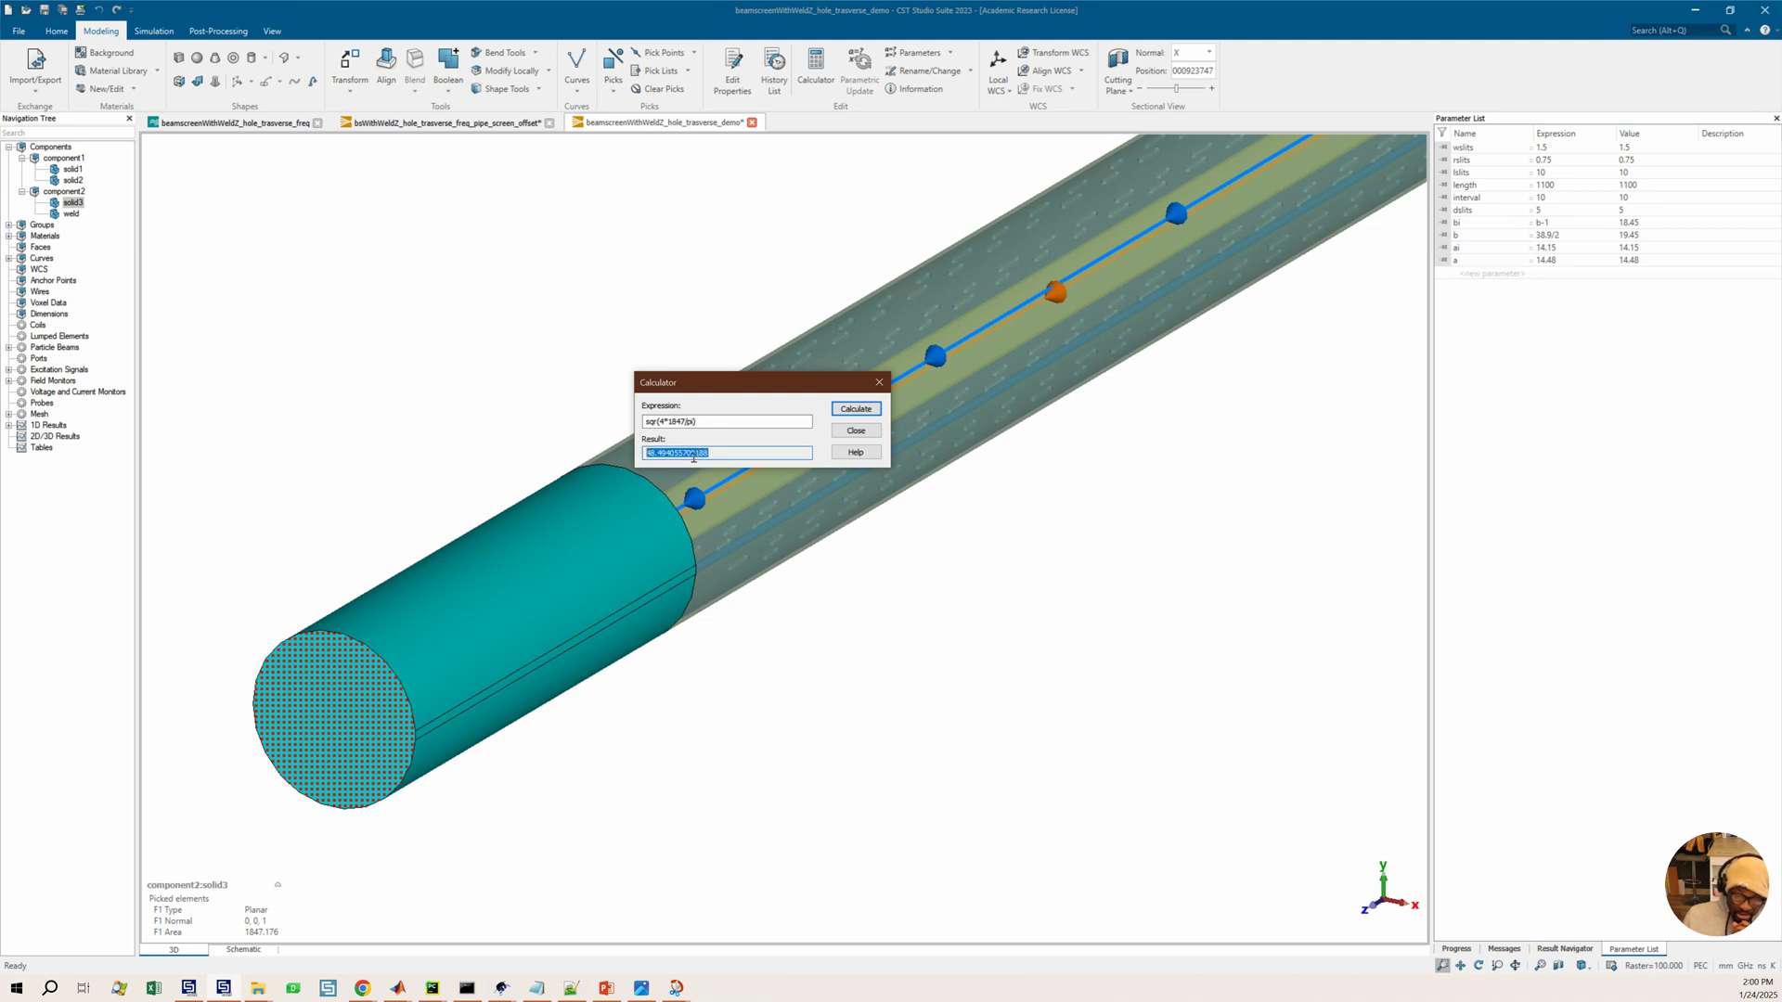
{"action": "left_click", "coordinate": [722, 456]}
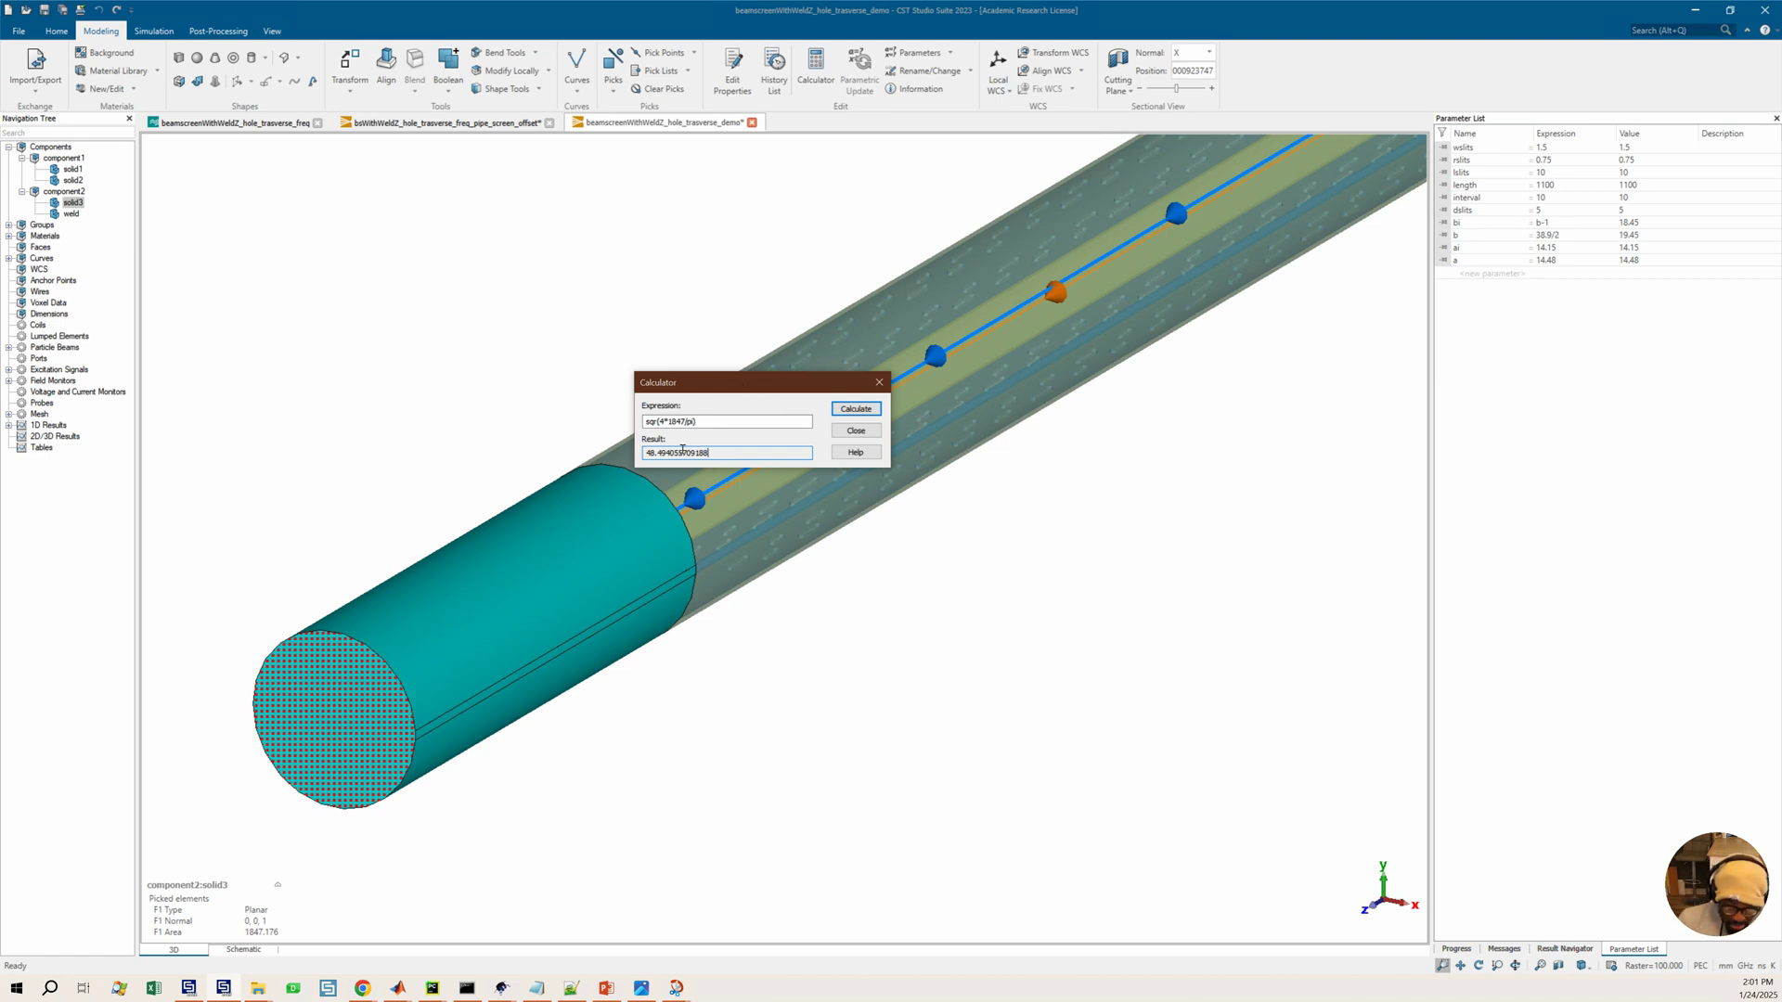
{"action": "left_click_drag", "start_coordinate": [723, 454], "coordinate": [641, 451]}
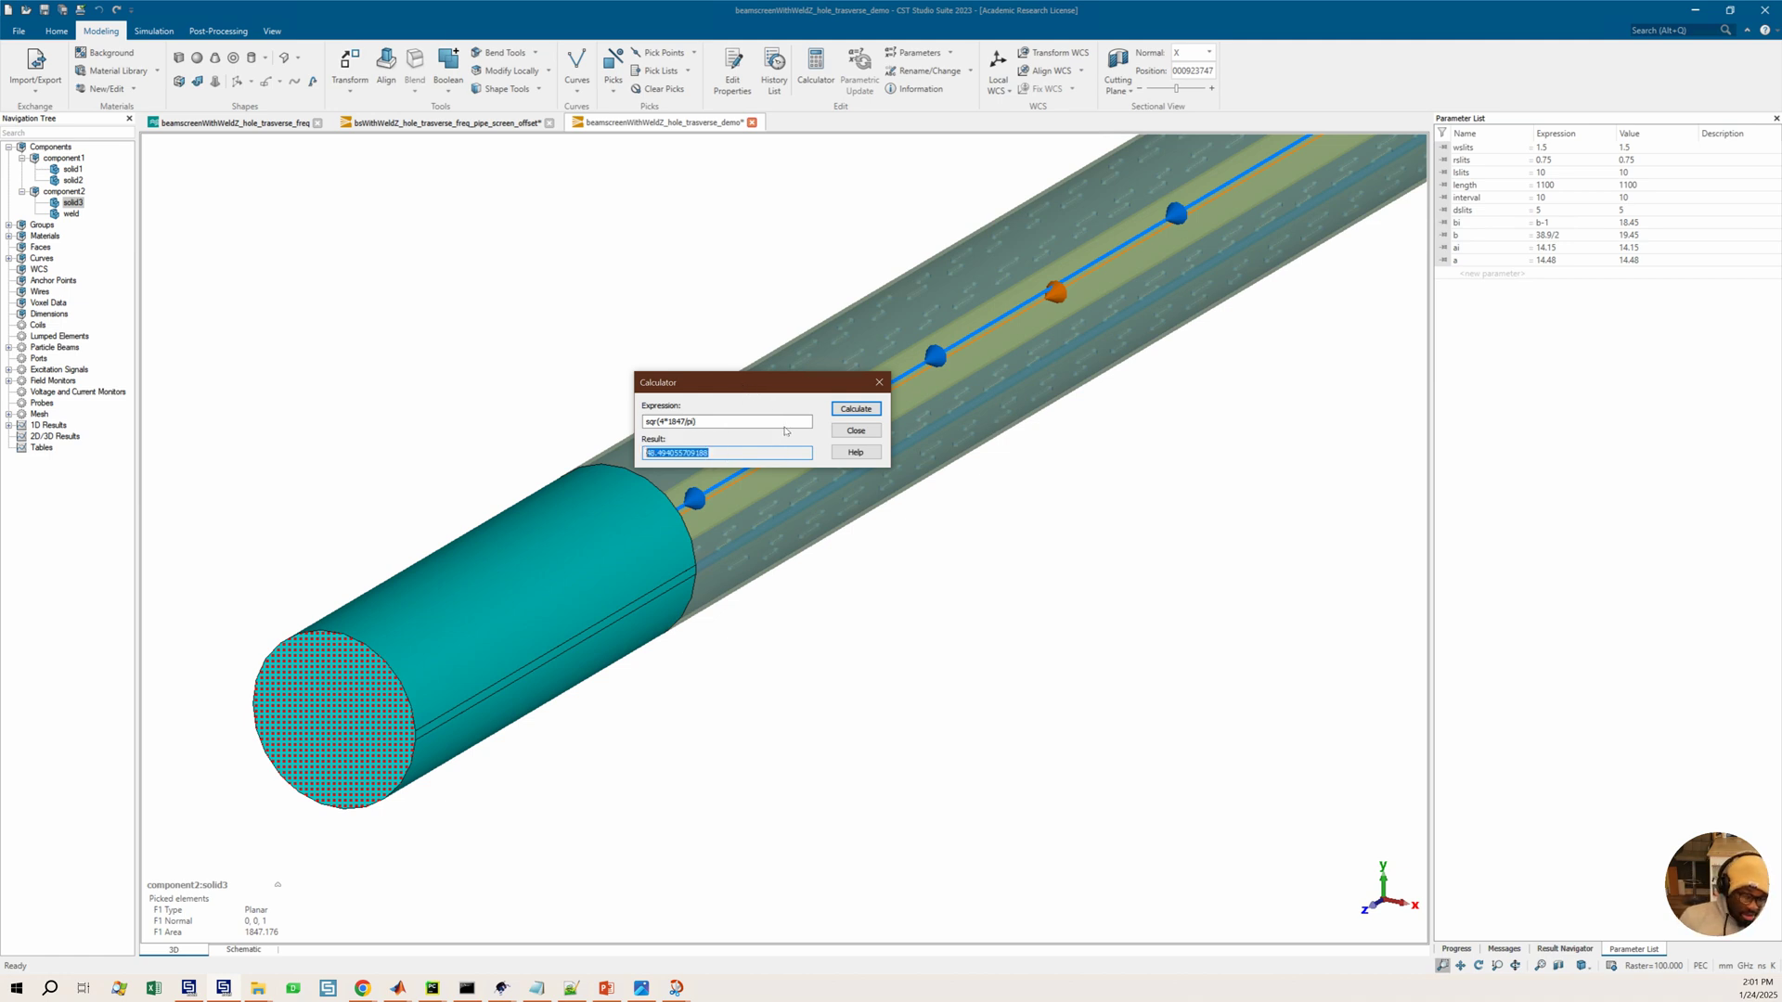
{"action": "left_click", "coordinate": [879, 384]}
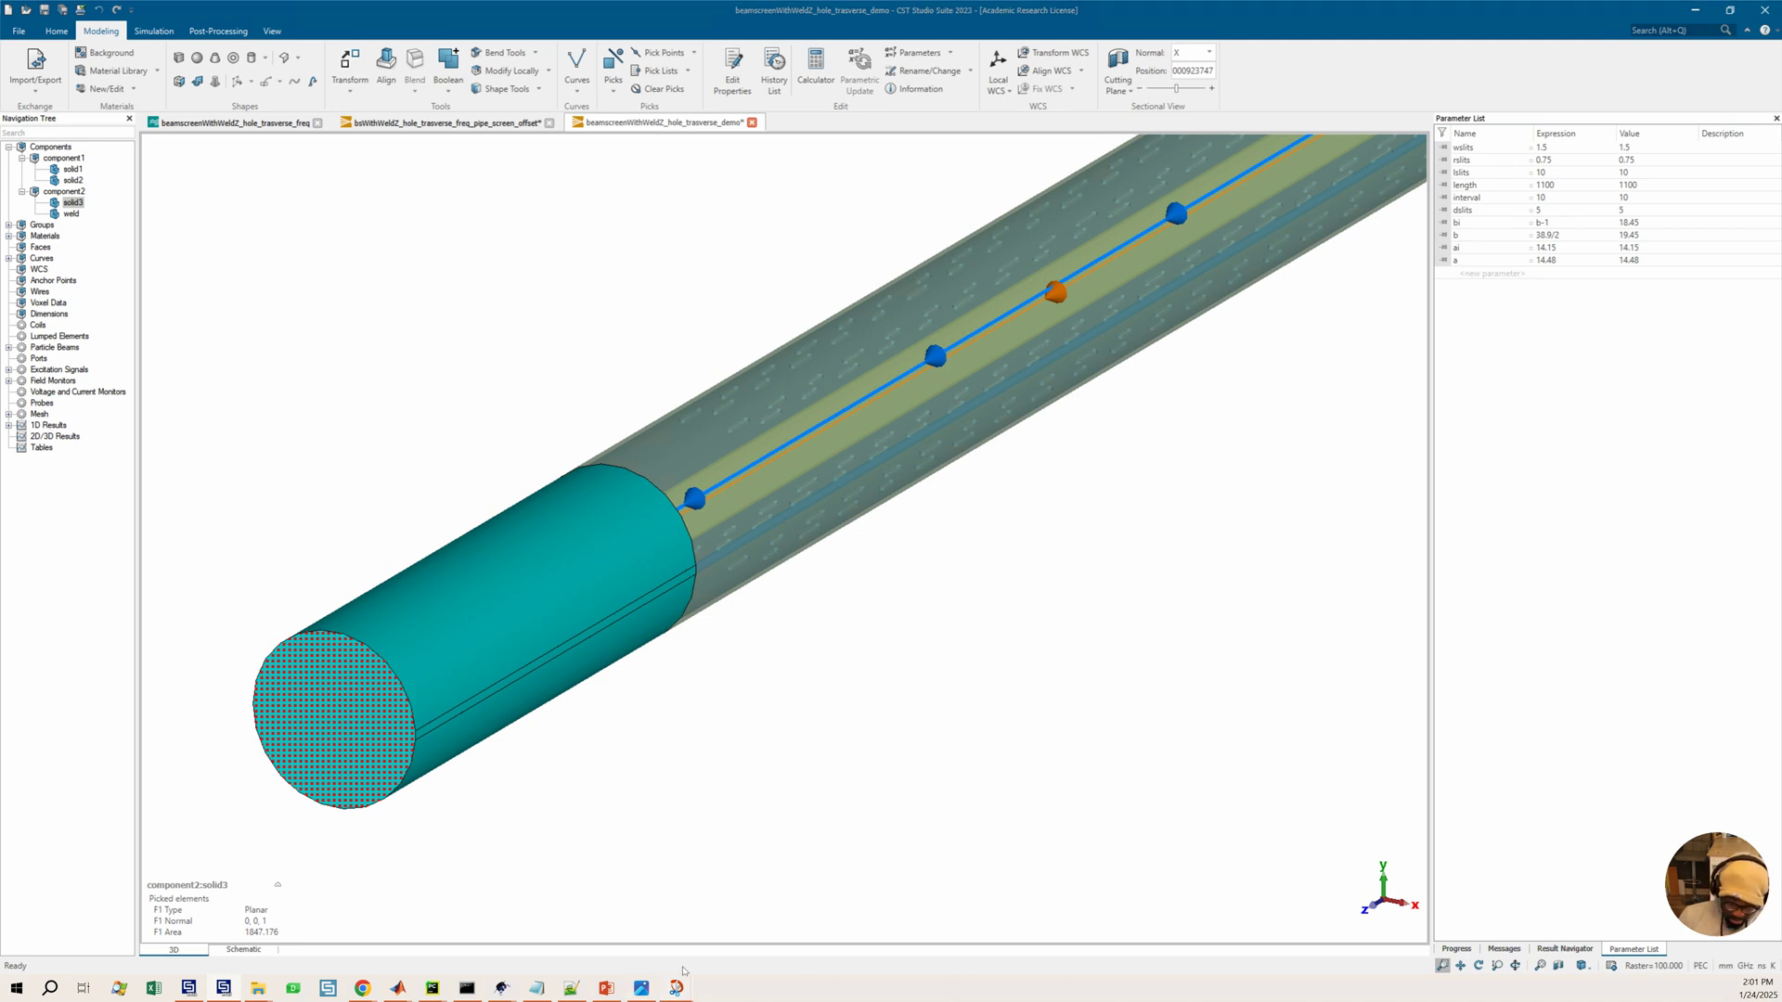
Following the beam screen reference image, set parameter a to 23.2 and parameter b to 18.4
{"action": "mouse_move", "coordinate": [677, 989]}
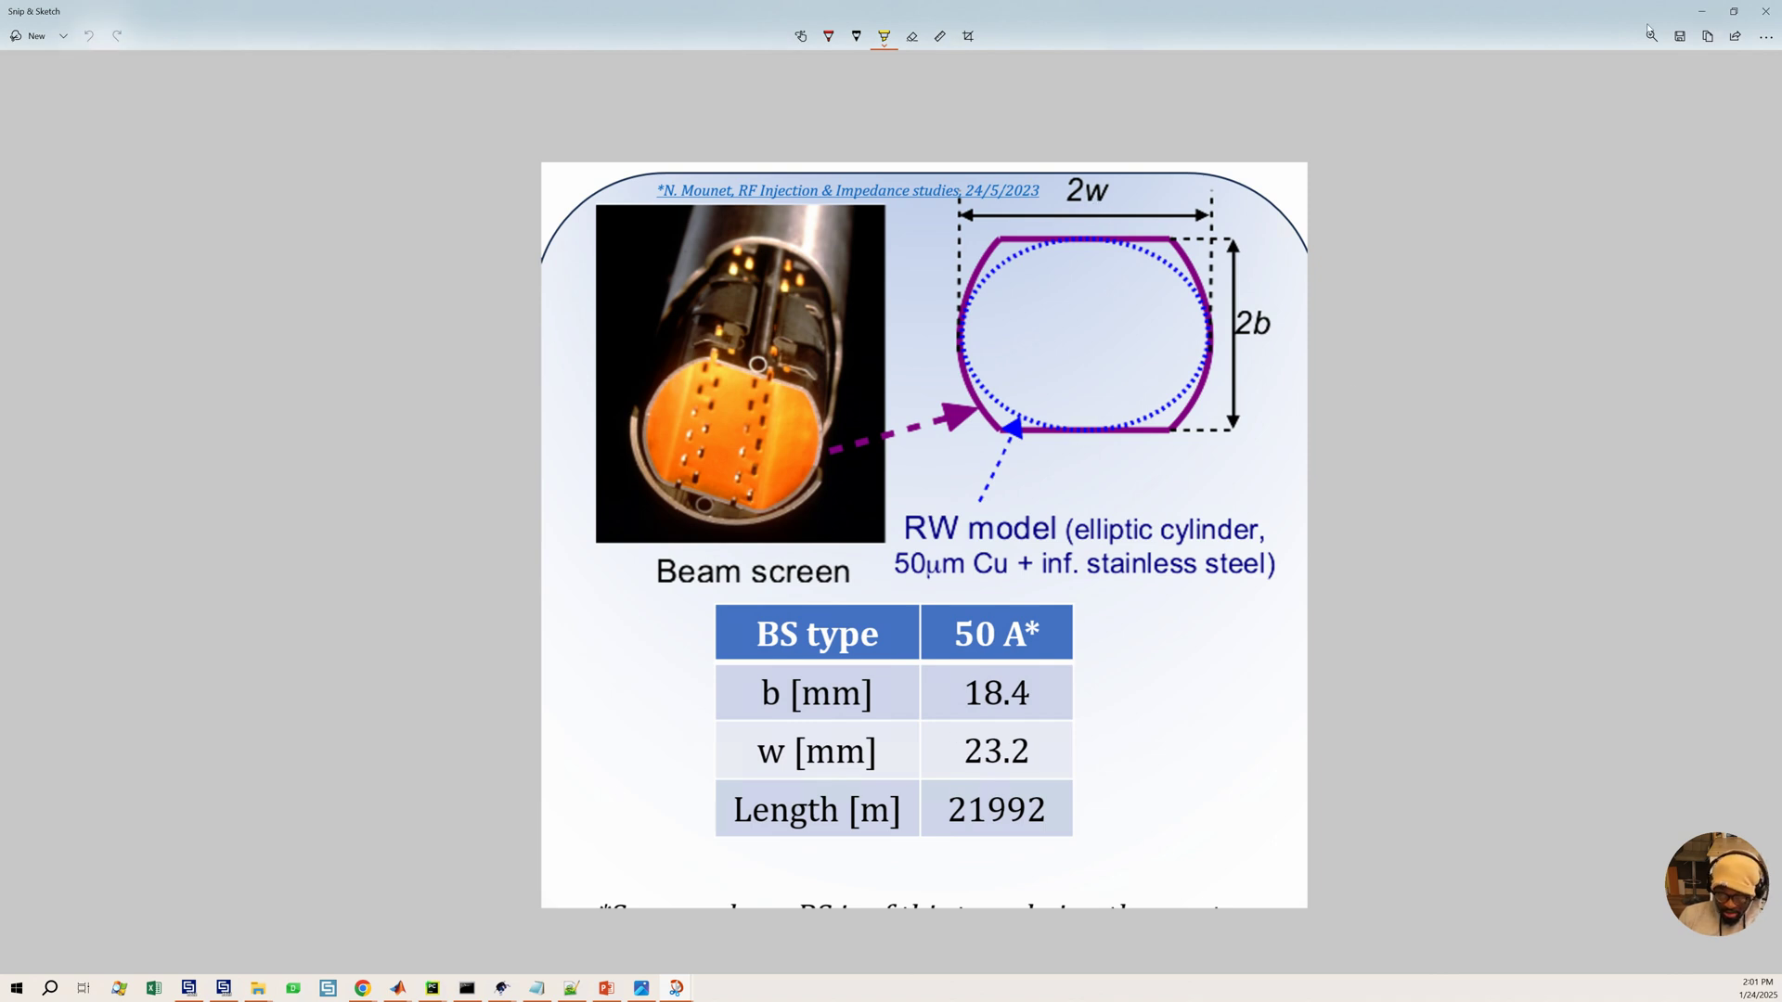
{"action": "left_click", "coordinate": [1701, 11]}
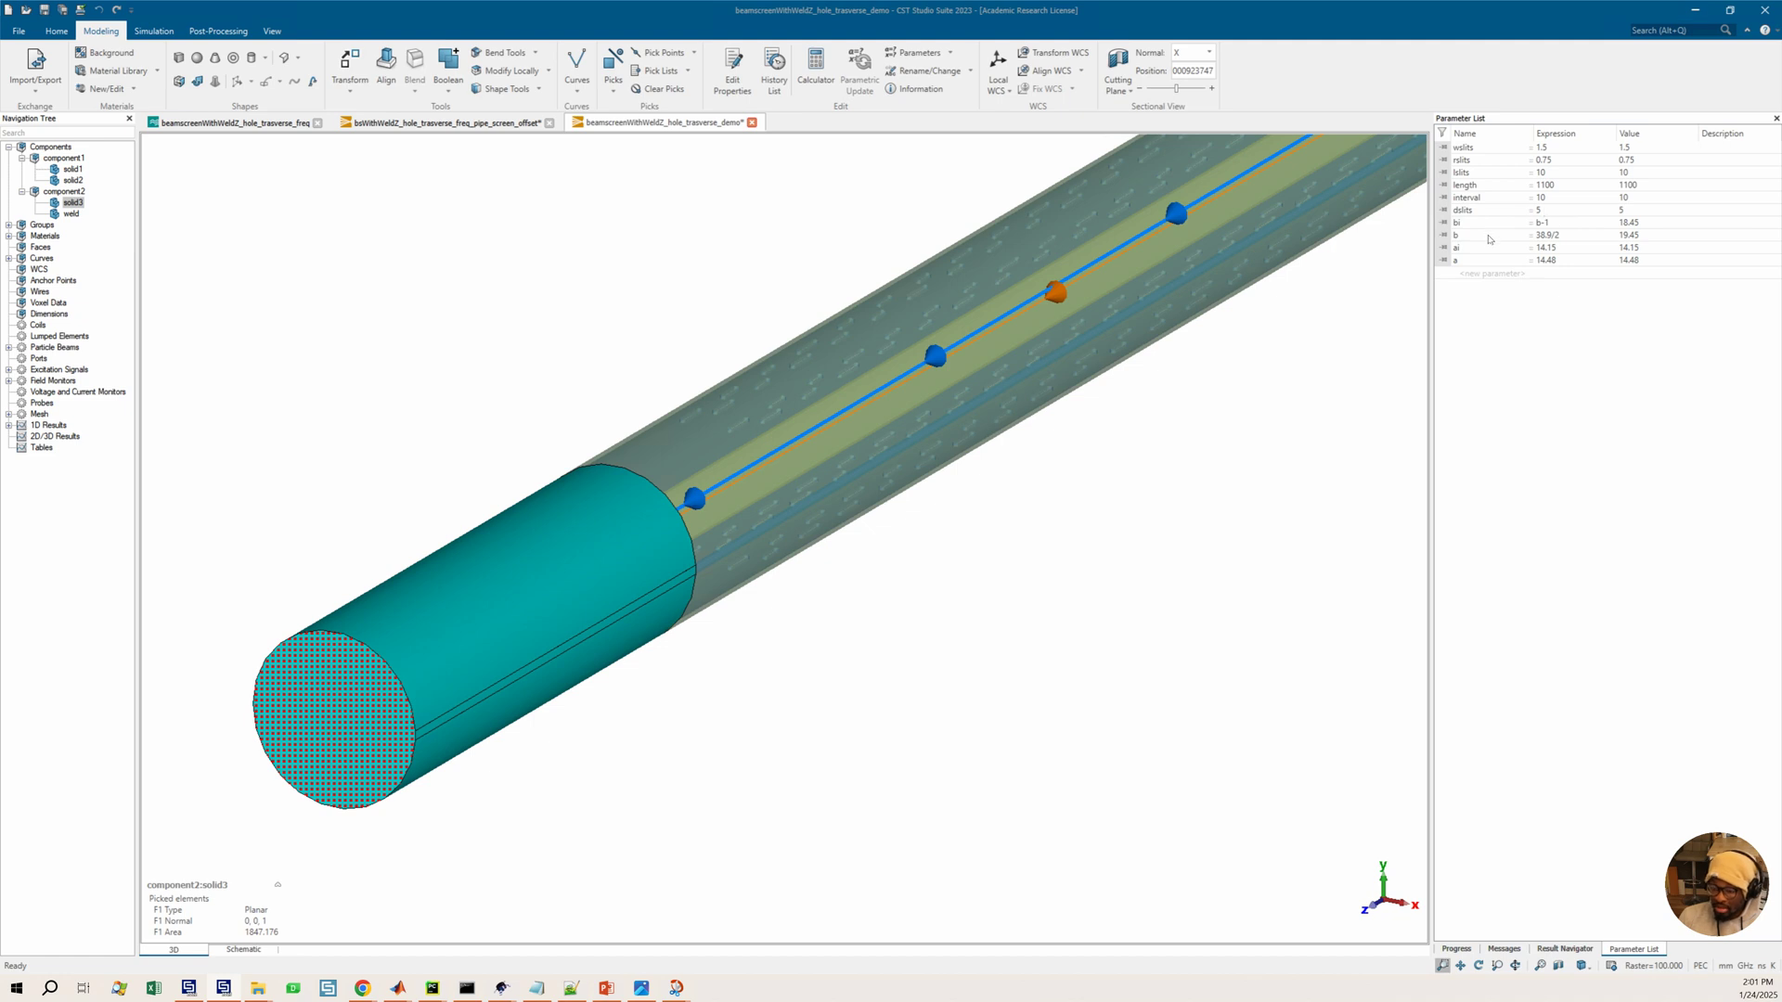
{"action": "left_click", "coordinate": [1557, 262]}
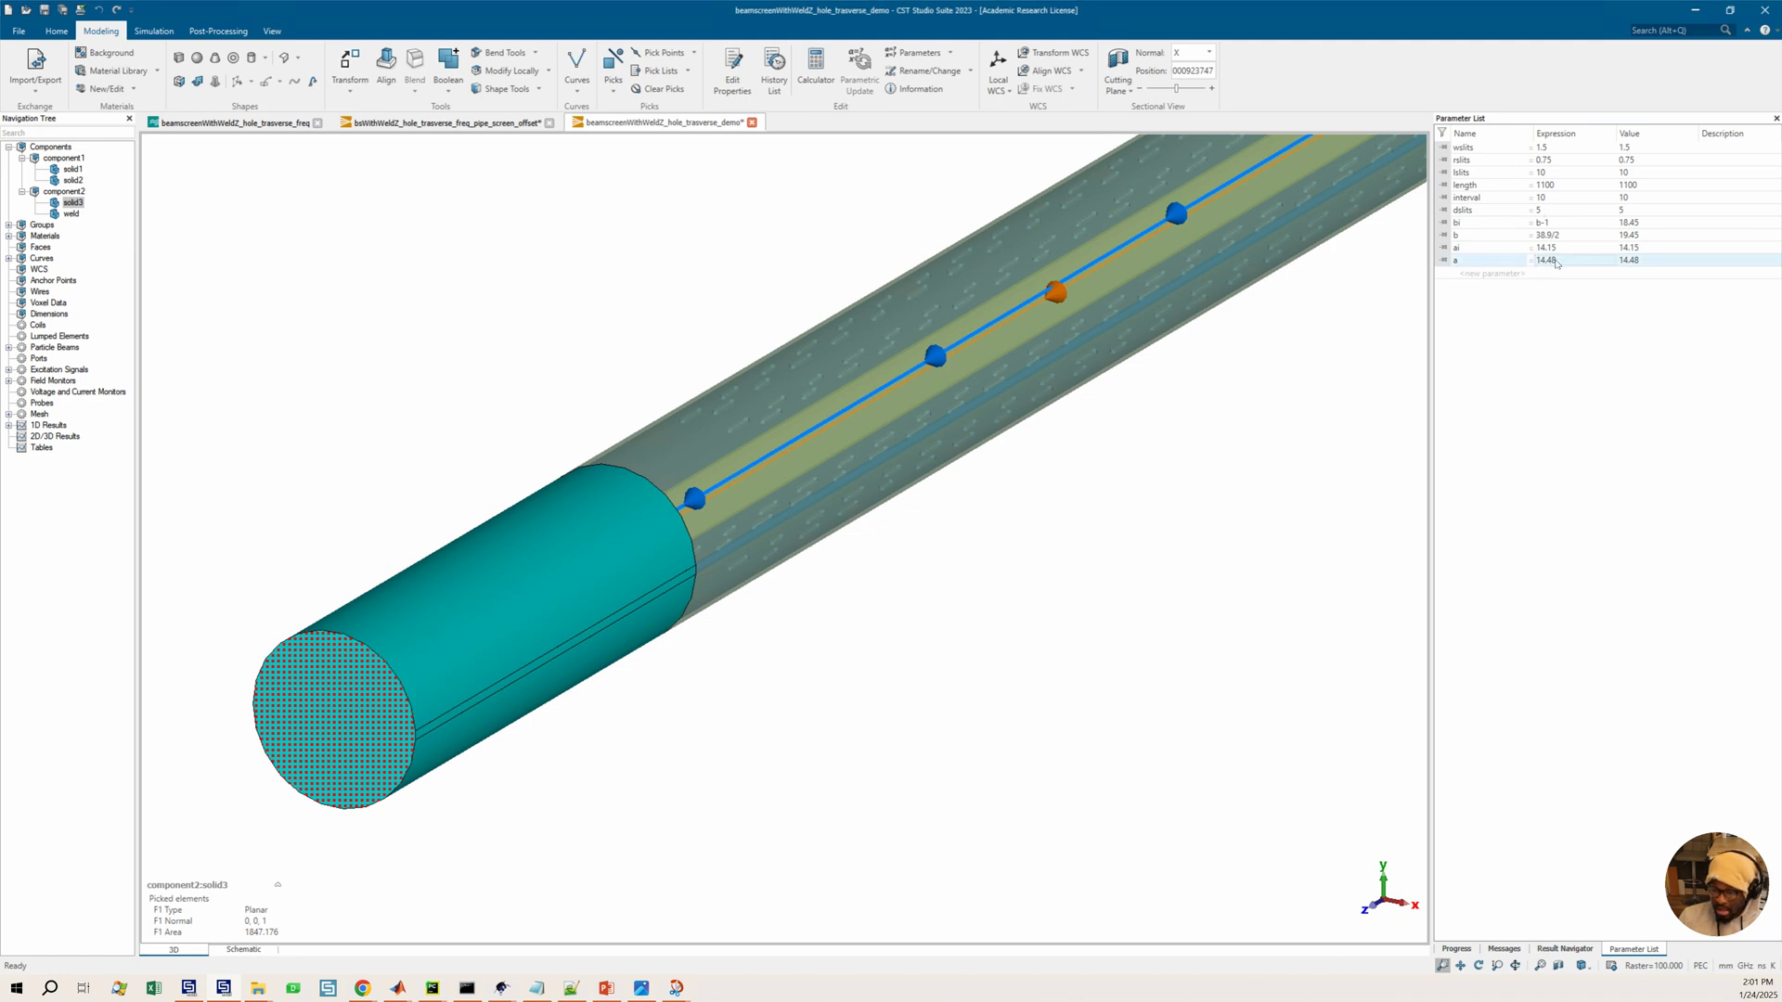
{"action": "left_click", "coordinate": [1560, 264]}
{"action": "type", "text": "23.2"}
{"action": "key", "text": "Return"}
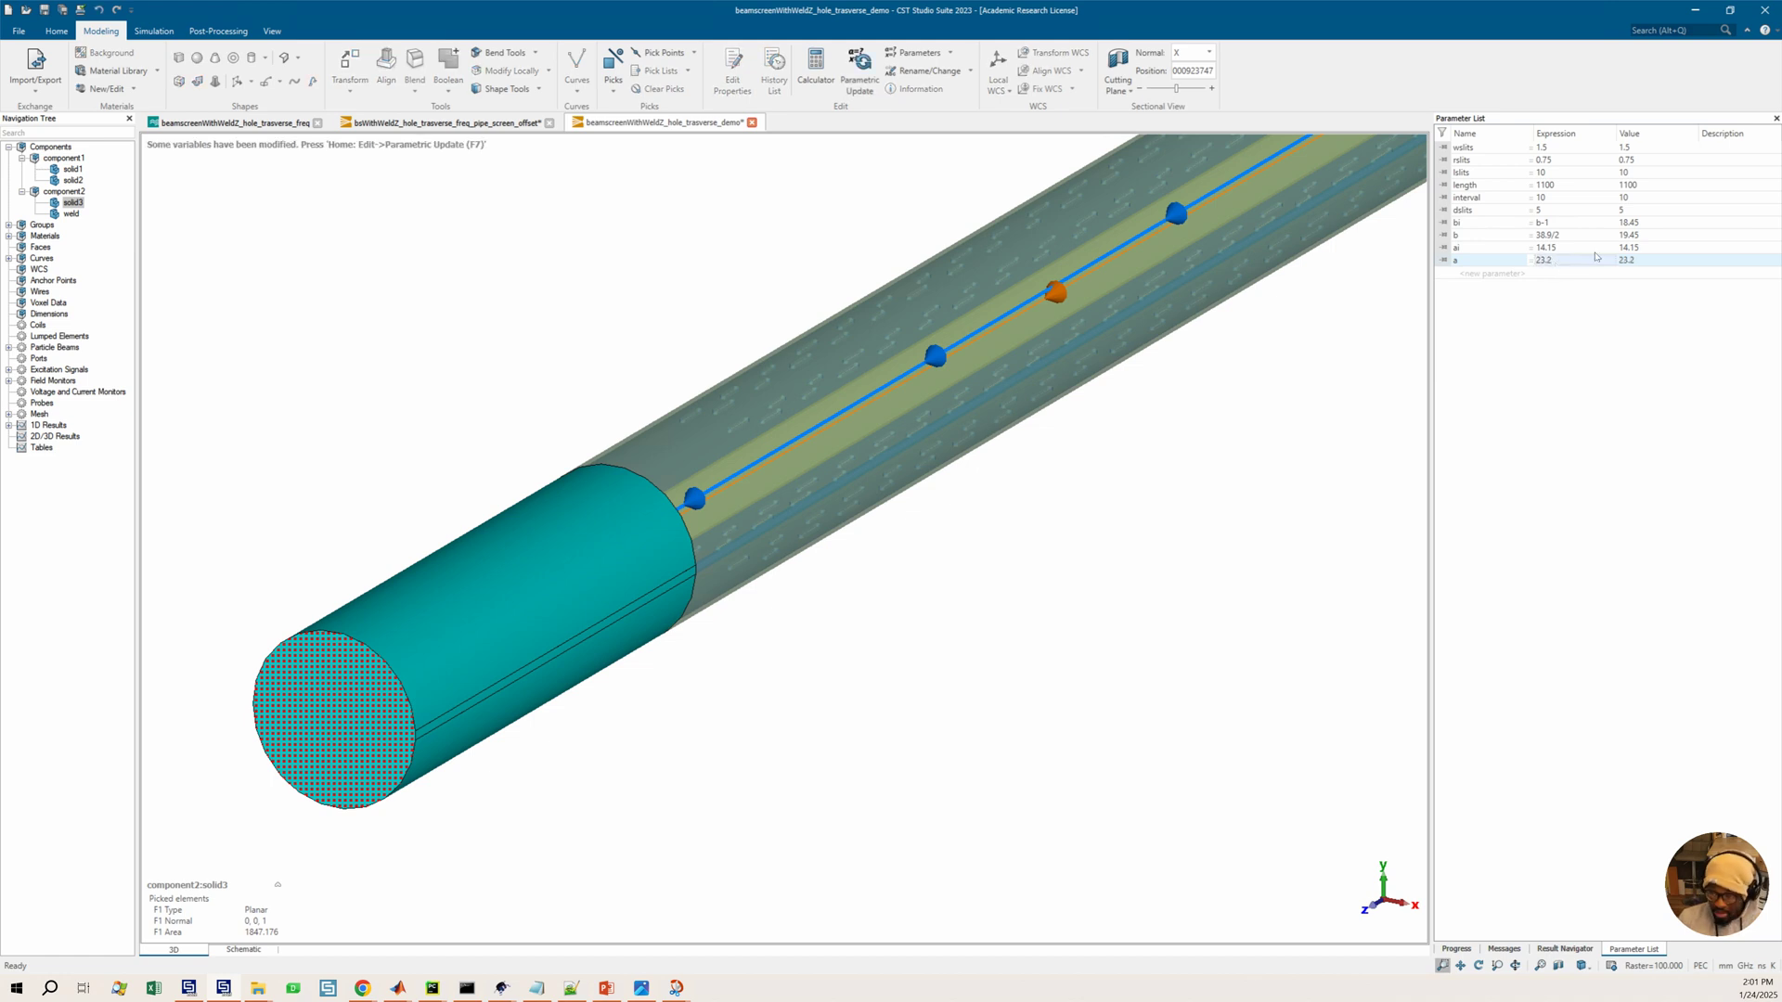
{"action": "left_click", "coordinate": [1555, 235]}
{"action": "left_click", "coordinate": [1556, 237]}
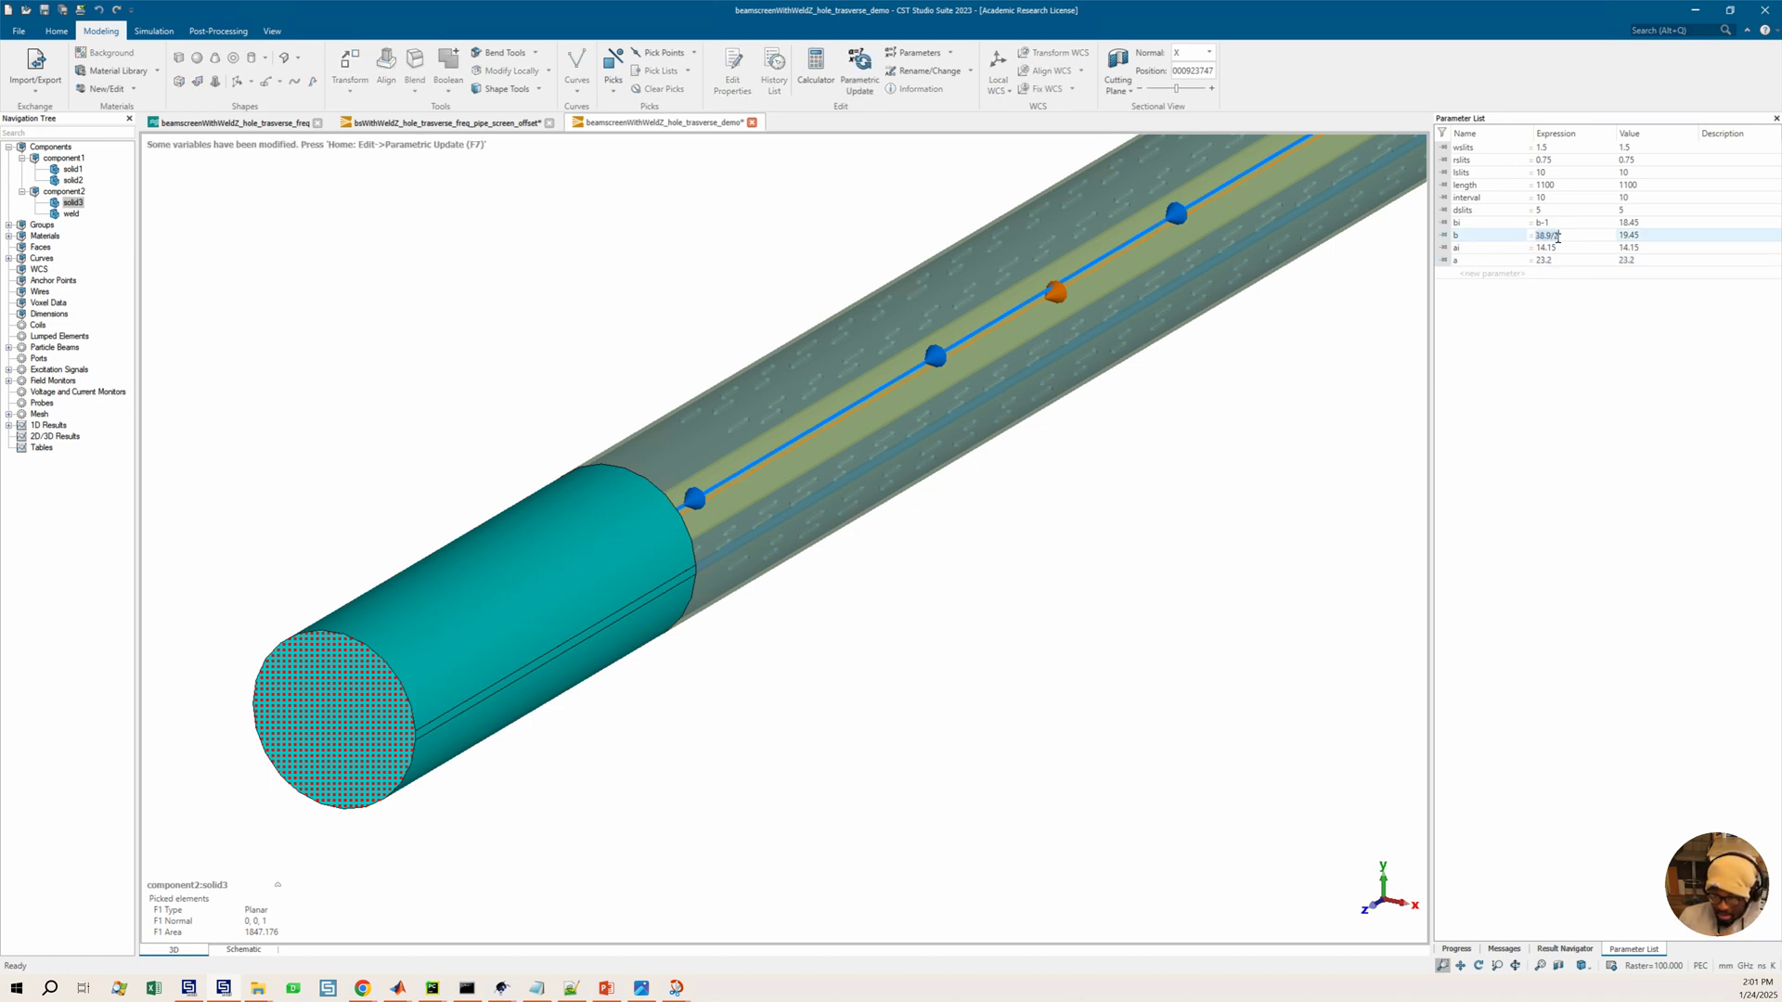
{"action": "type", "text": "18"}
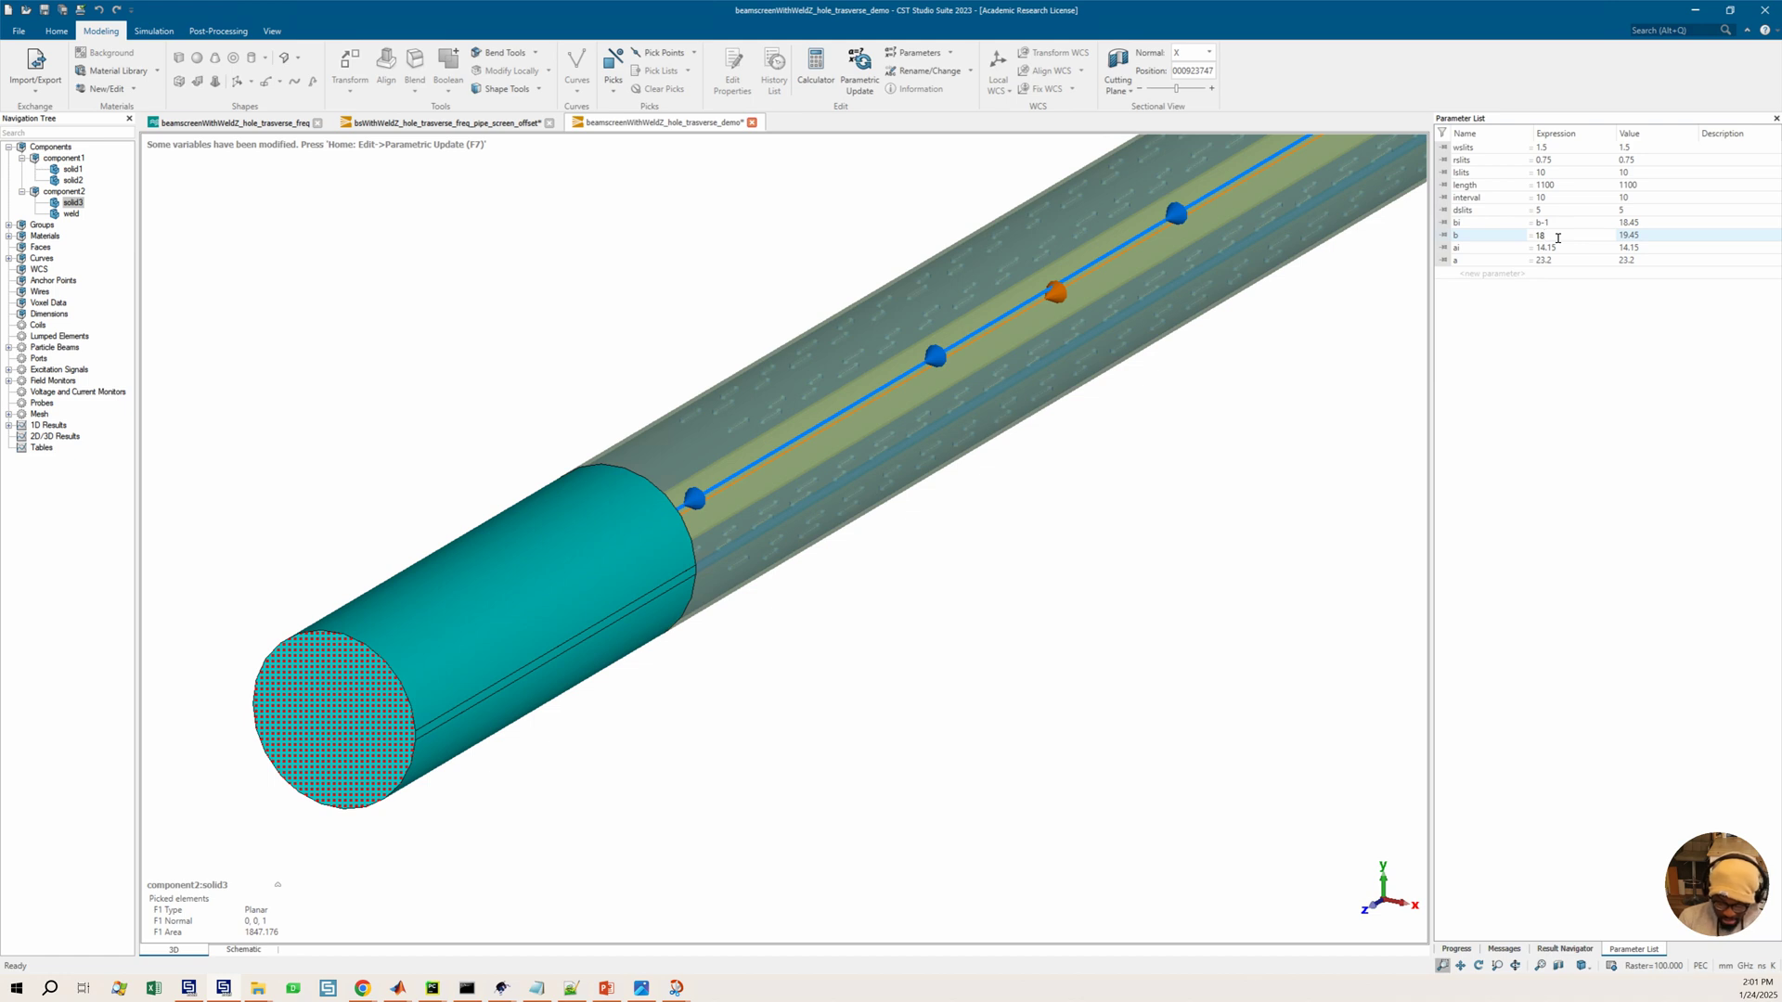
{"action": "type", "text": ".4"}
{"action": "key", "text": "Return"}
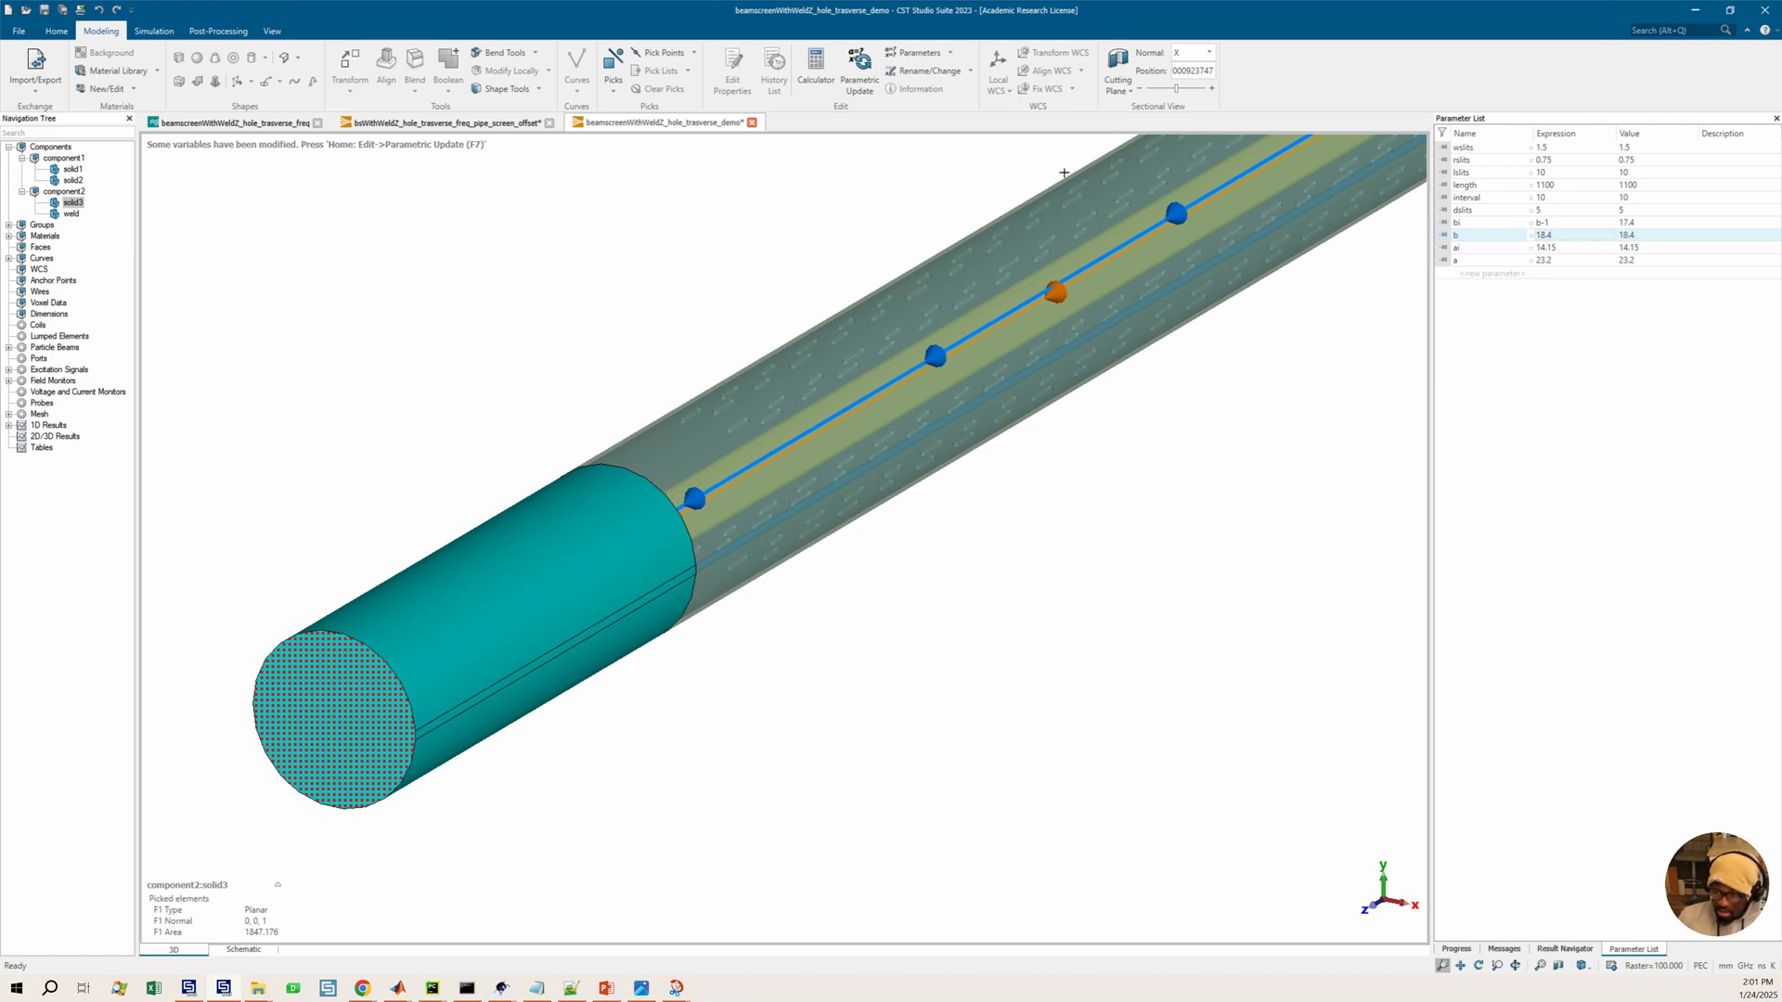
Run a parametric update to rebuild the model with the new dimensions, dismissing the history error
{"action": "left_click", "coordinate": [873, 80]}
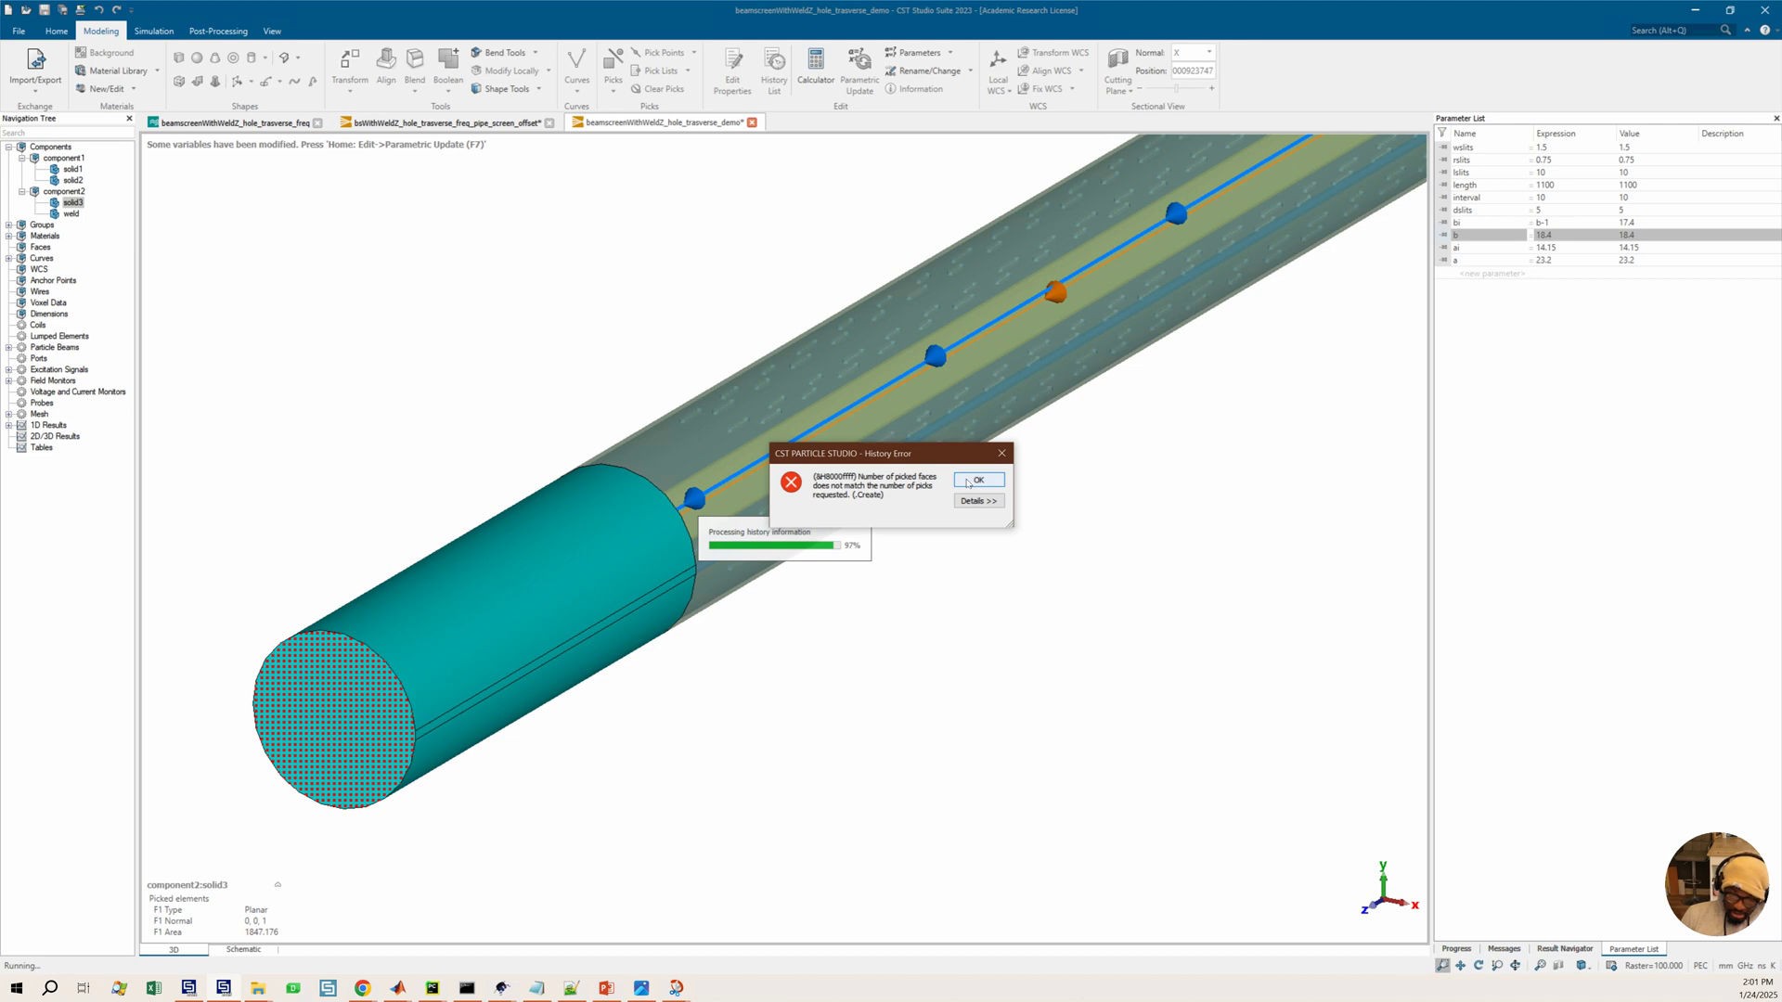
{"action": "left_click", "coordinate": [962, 479]}
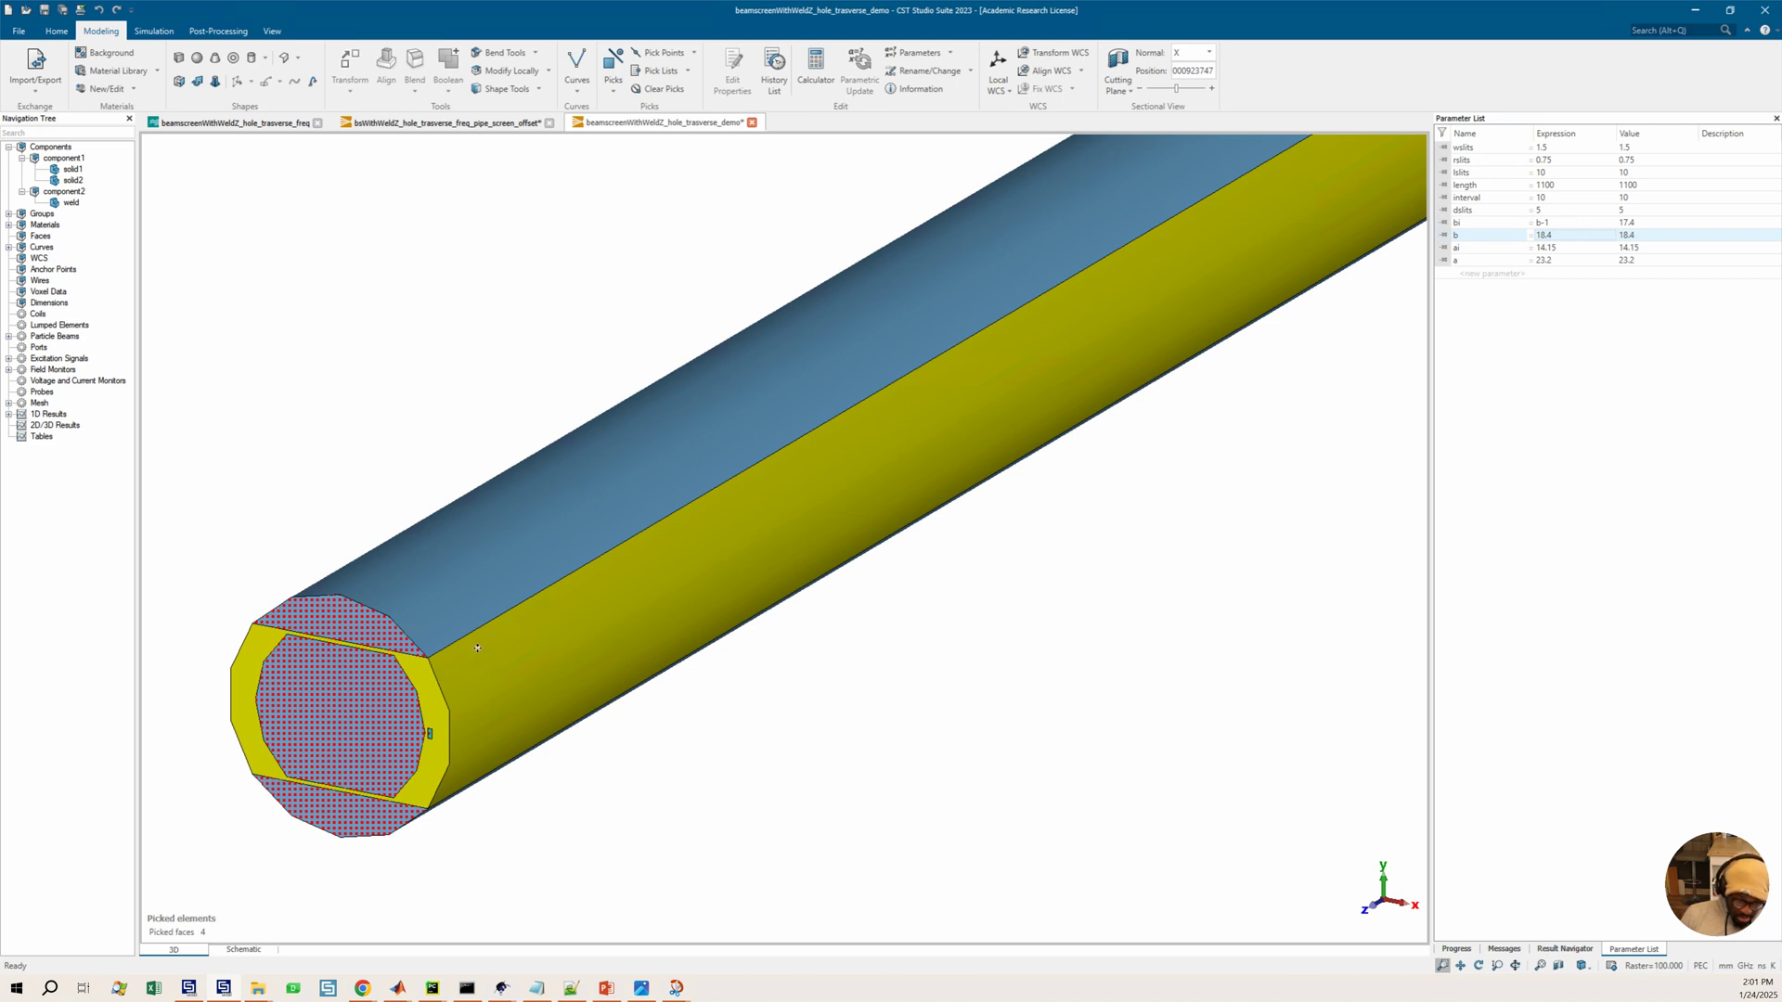
{"action": "left_click_drag", "start_coordinate": [477, 648], "coordinate": [566, 634]}
{"action": "left_click_drag", "start_coordinate": [602, 364], "coordinate": [947, 263]}
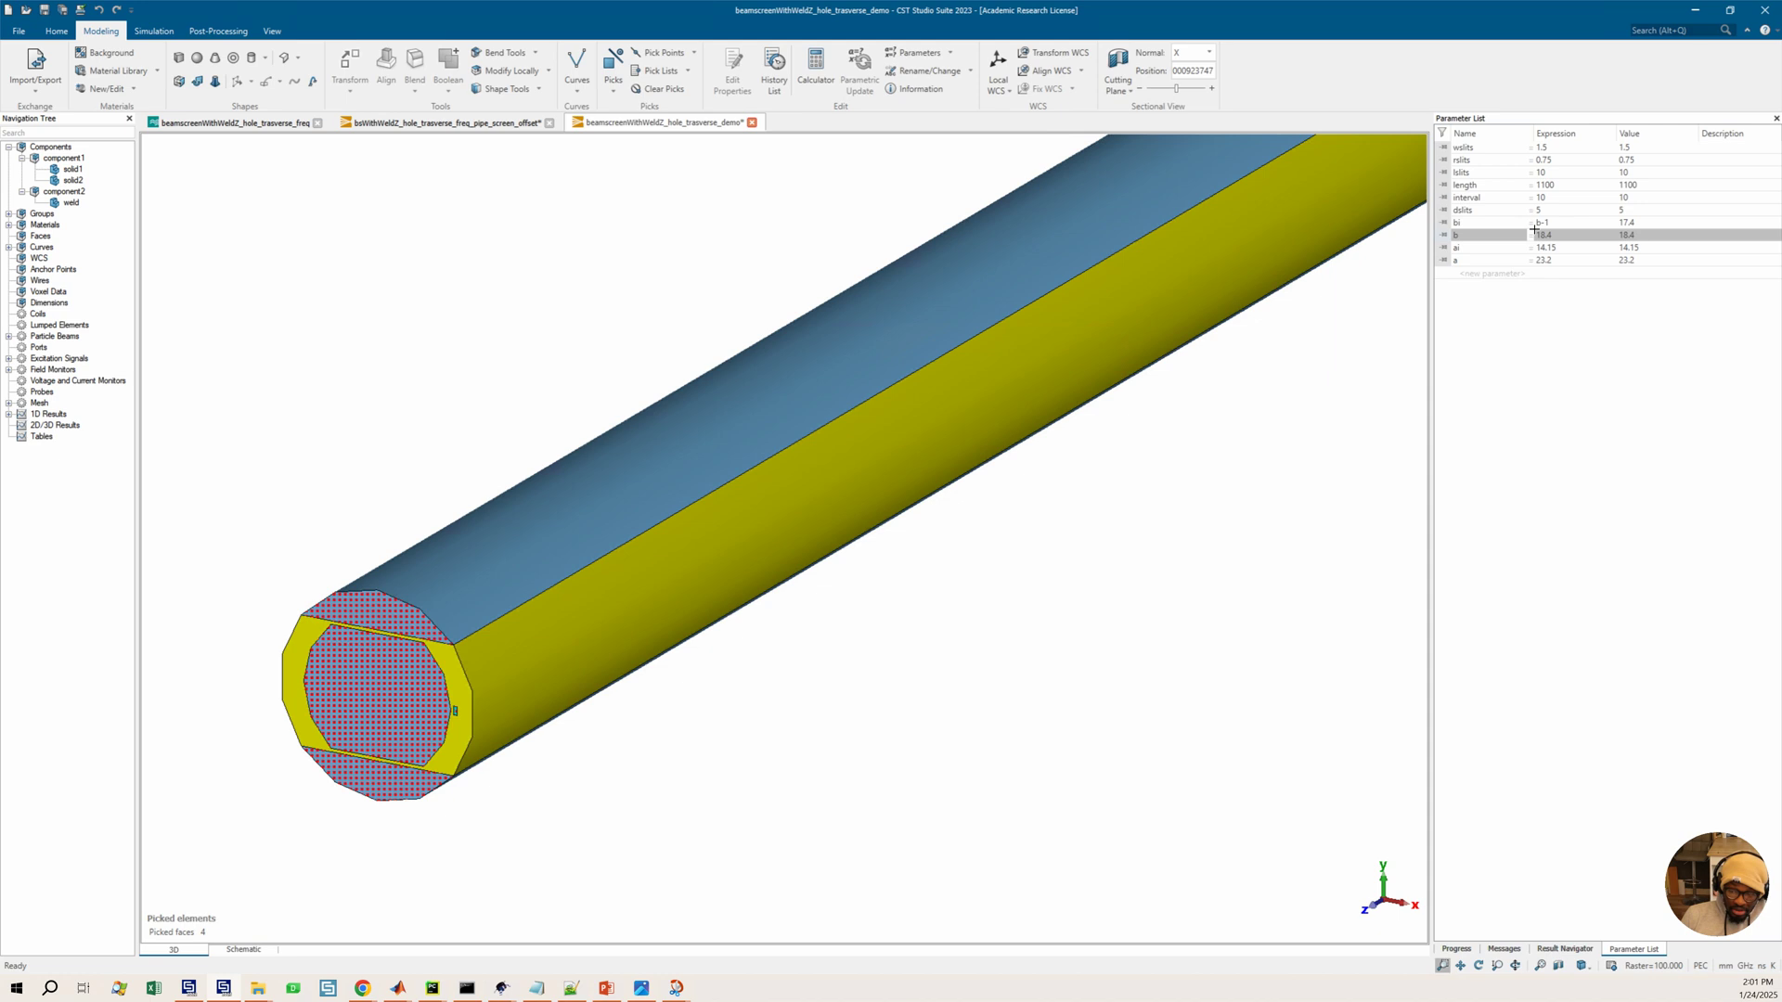
{"action": "middle_click_drag", "start_coordinate": [1535, 229], "coordinate": [1549, 236]}
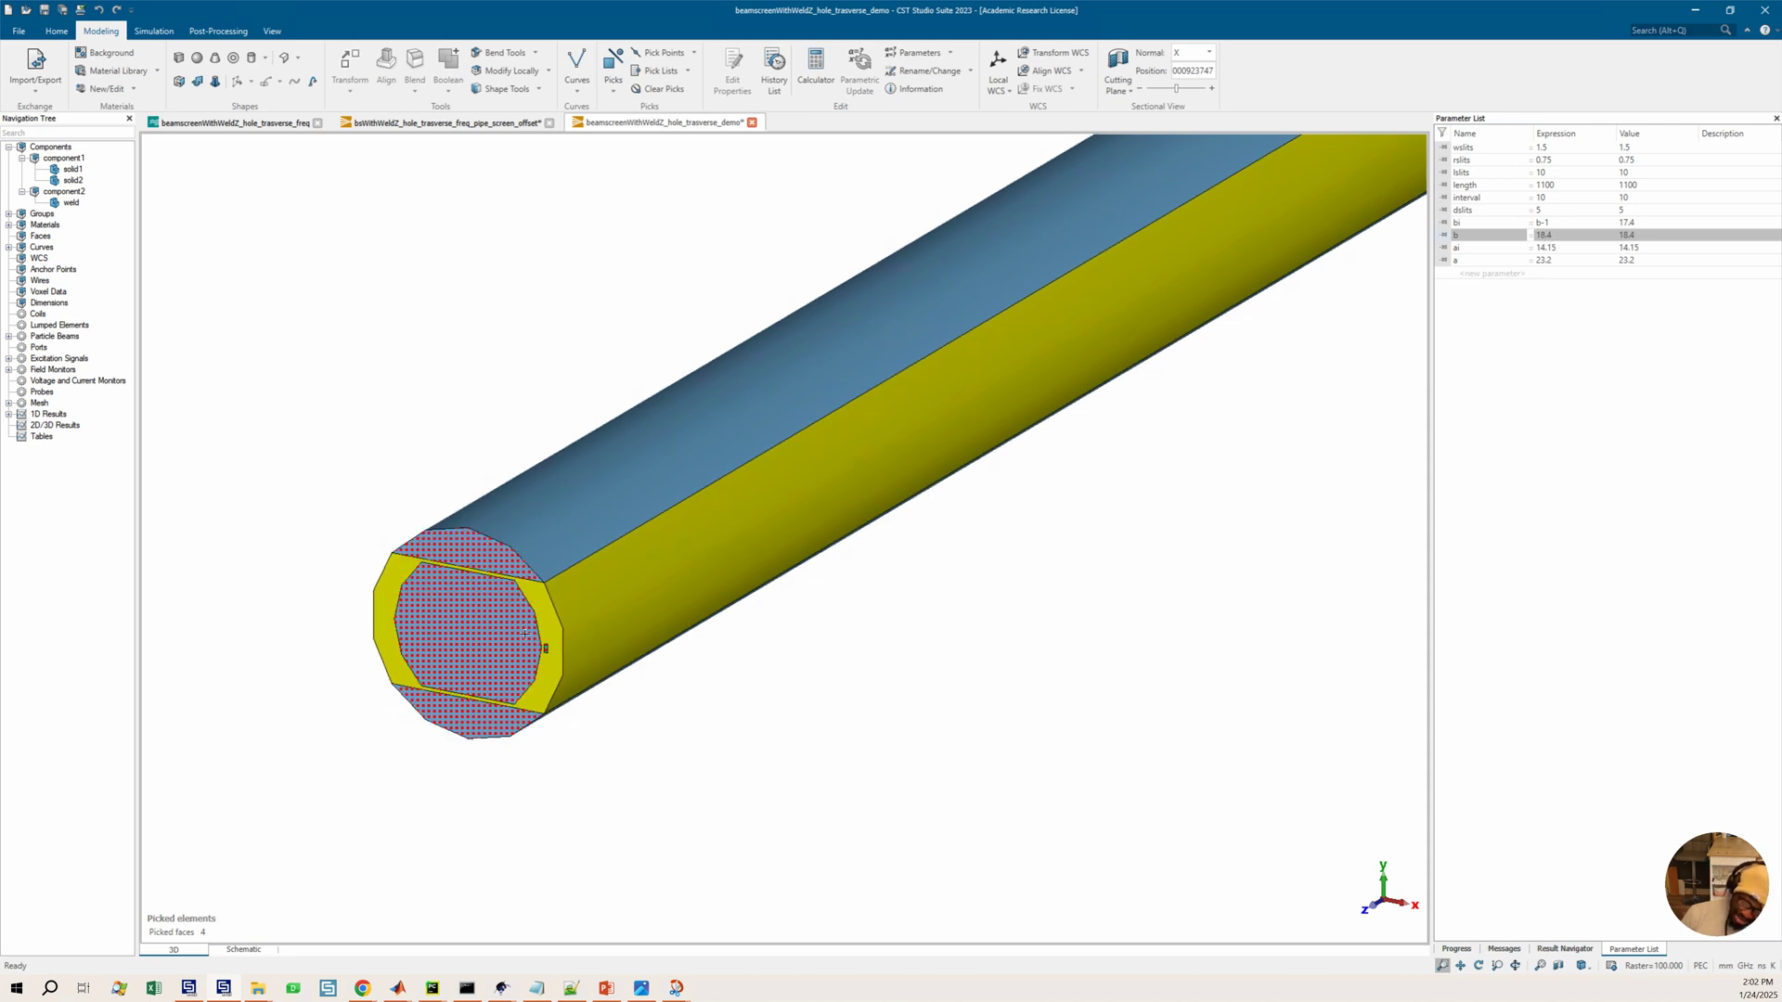
Open the beamscreenWithWeld2_hole_traverse project and examine its cross-section head-on
{"action": "left_click", "coordinate": [258, 988]}
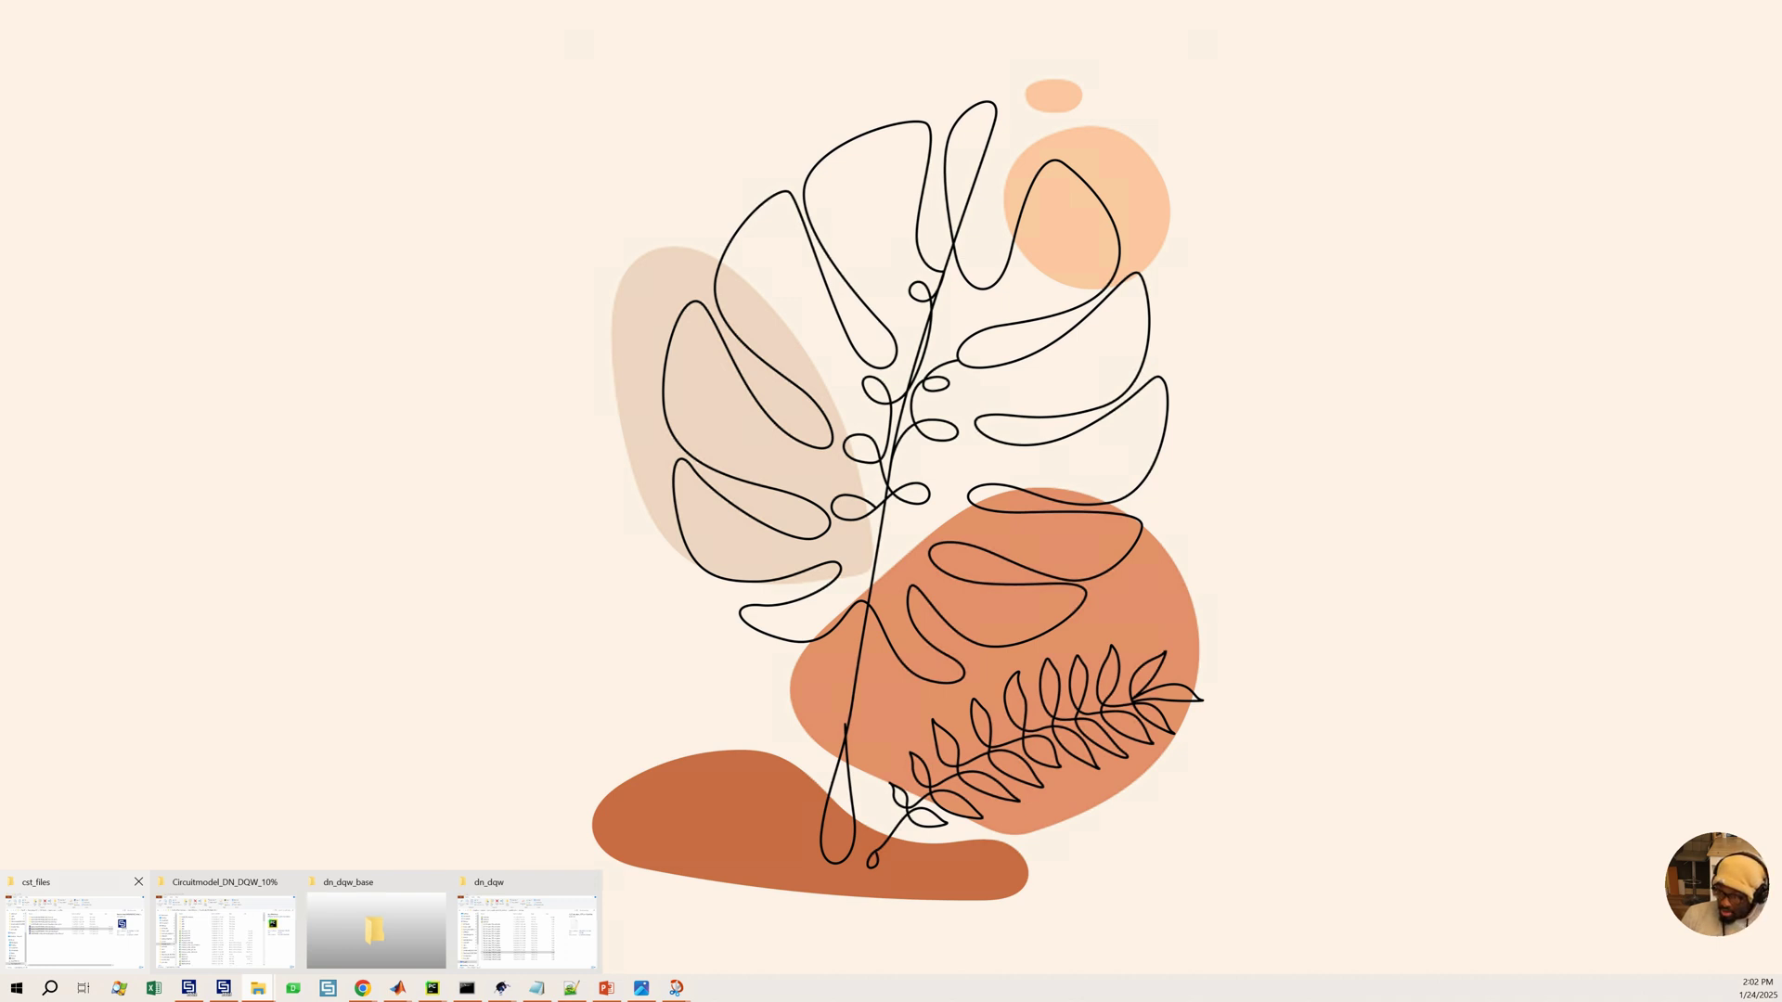
{"action": "left_click", "coordinate": [74, 931]}
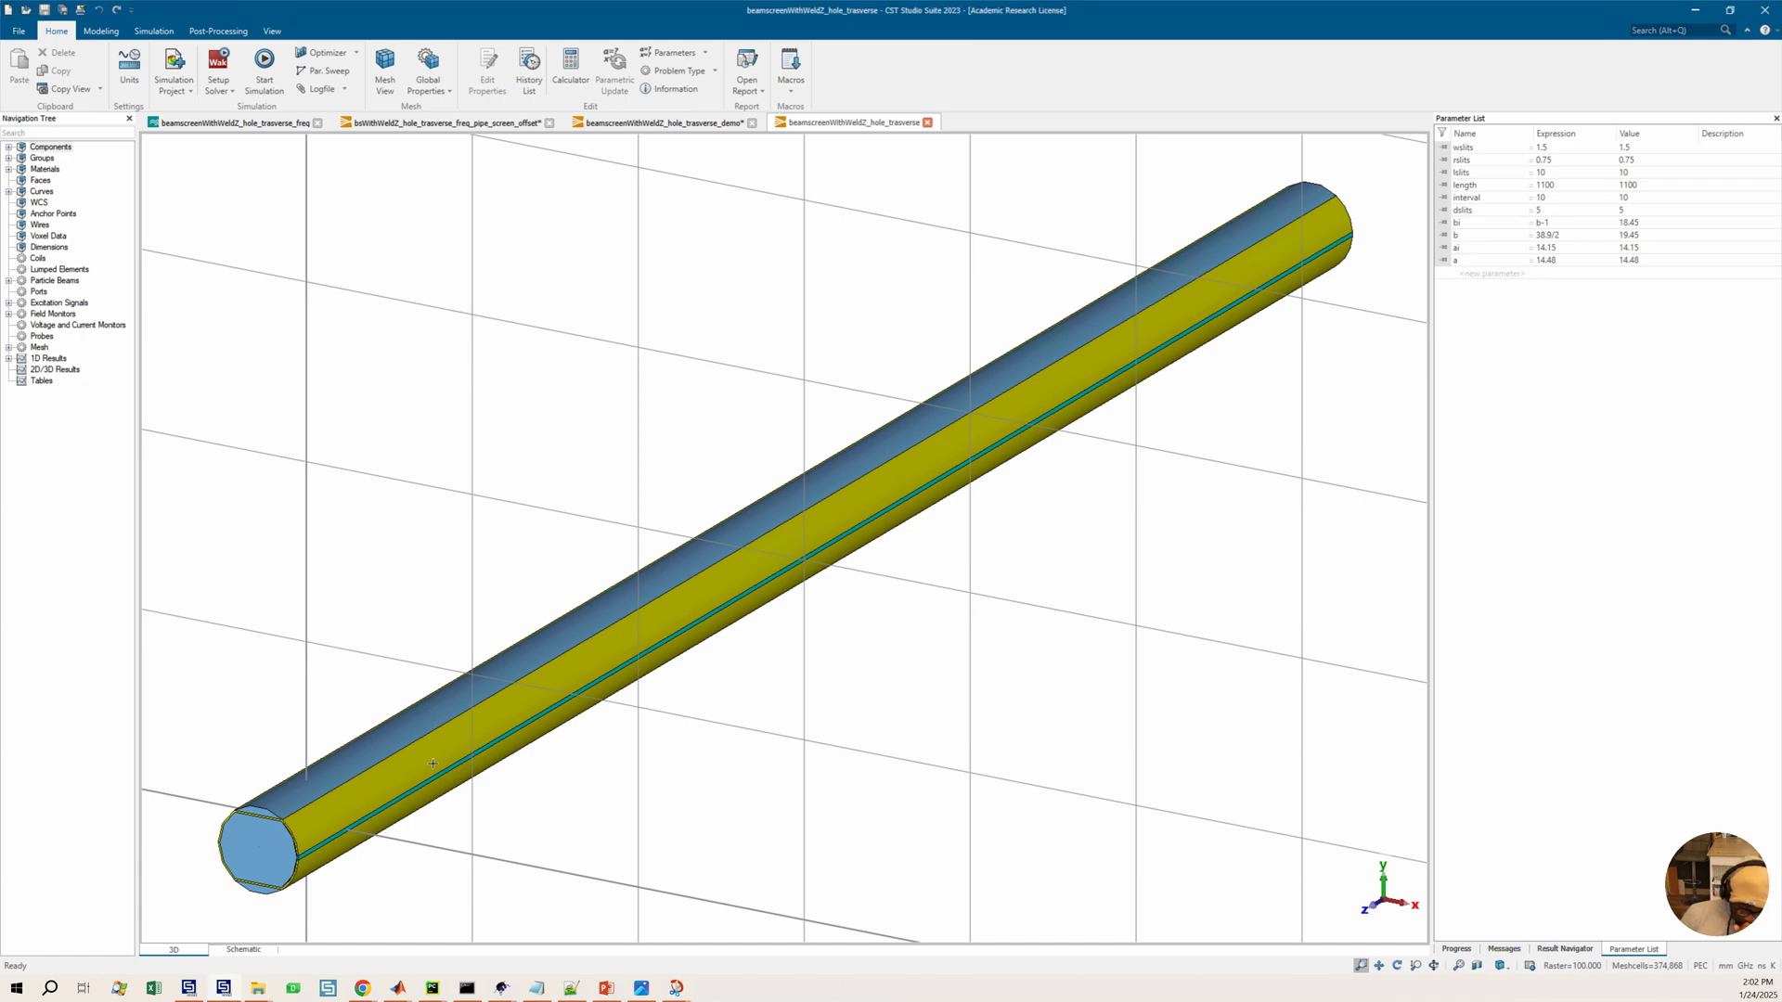
{"action": "scroll", "coordinate": [433, 763], "scroll_direction": "up", "scroll_amount": 2}
{"action": "left_click_drag", "start_coordinate": [475, 760], "coordinate": [585, 681]}
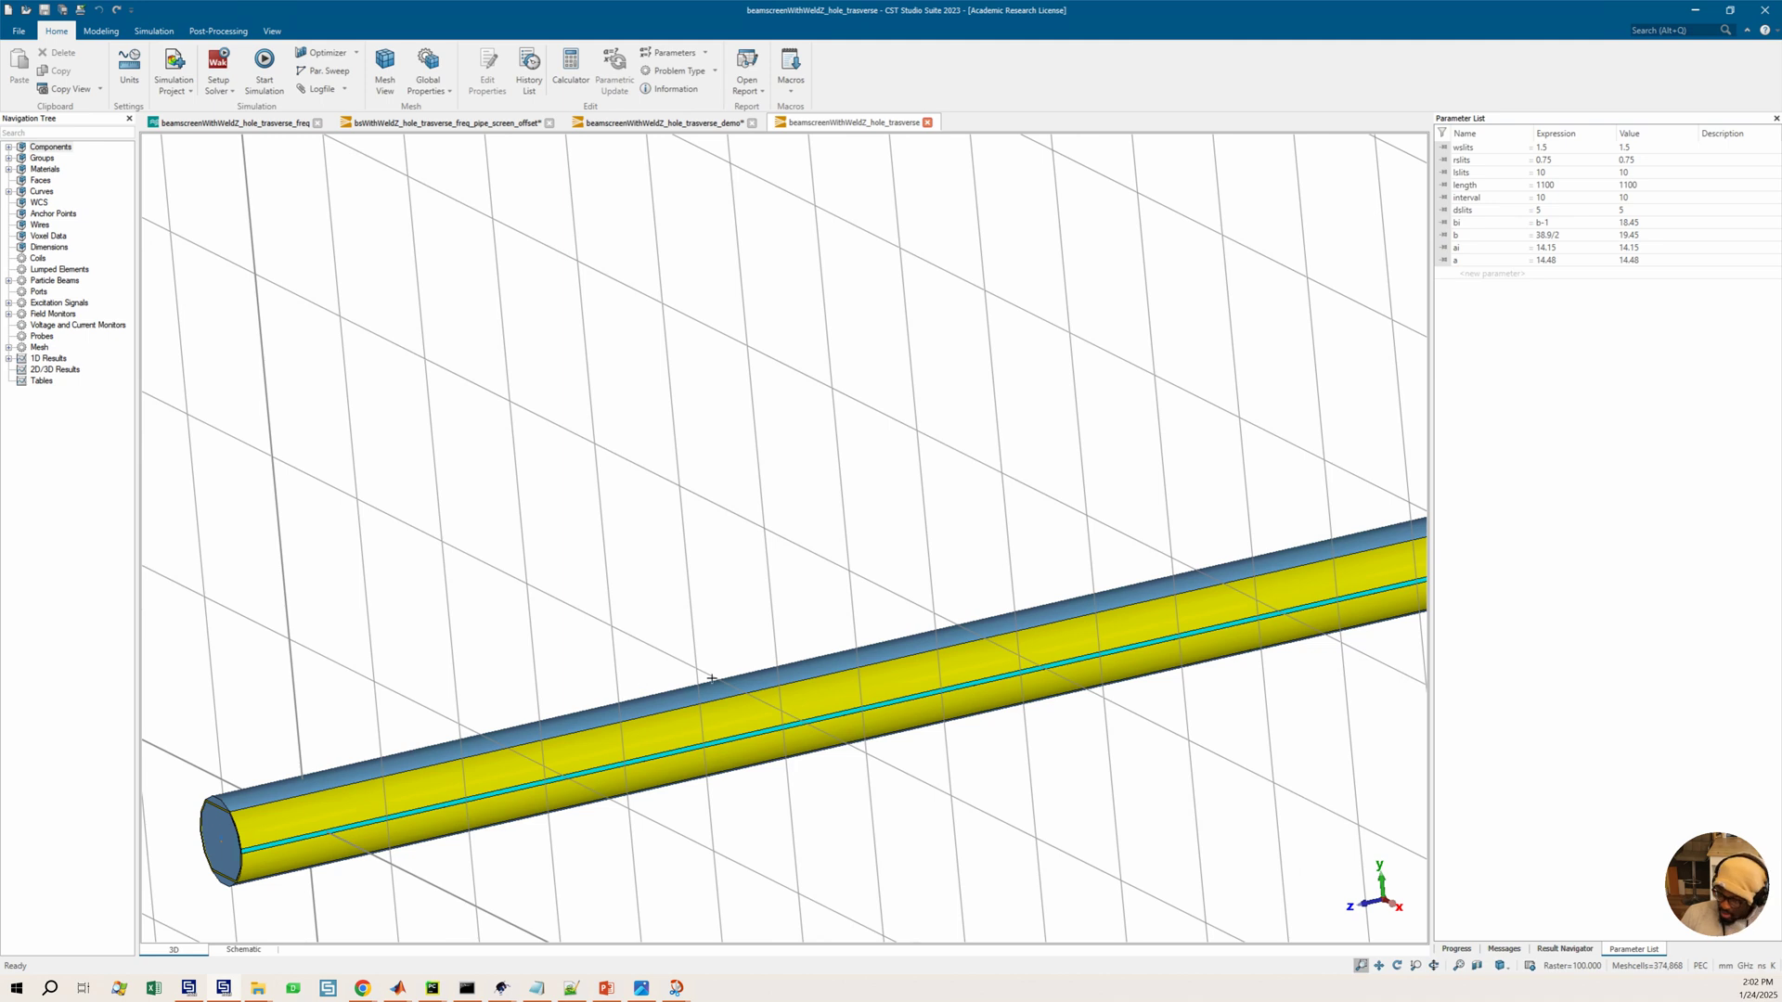
{"action": "key", "text": "3"}
{"action": "left_click_drag", "start_coordinate": [287, 836], "coordinate": [595, 623], "text": "ctrl+shift"}
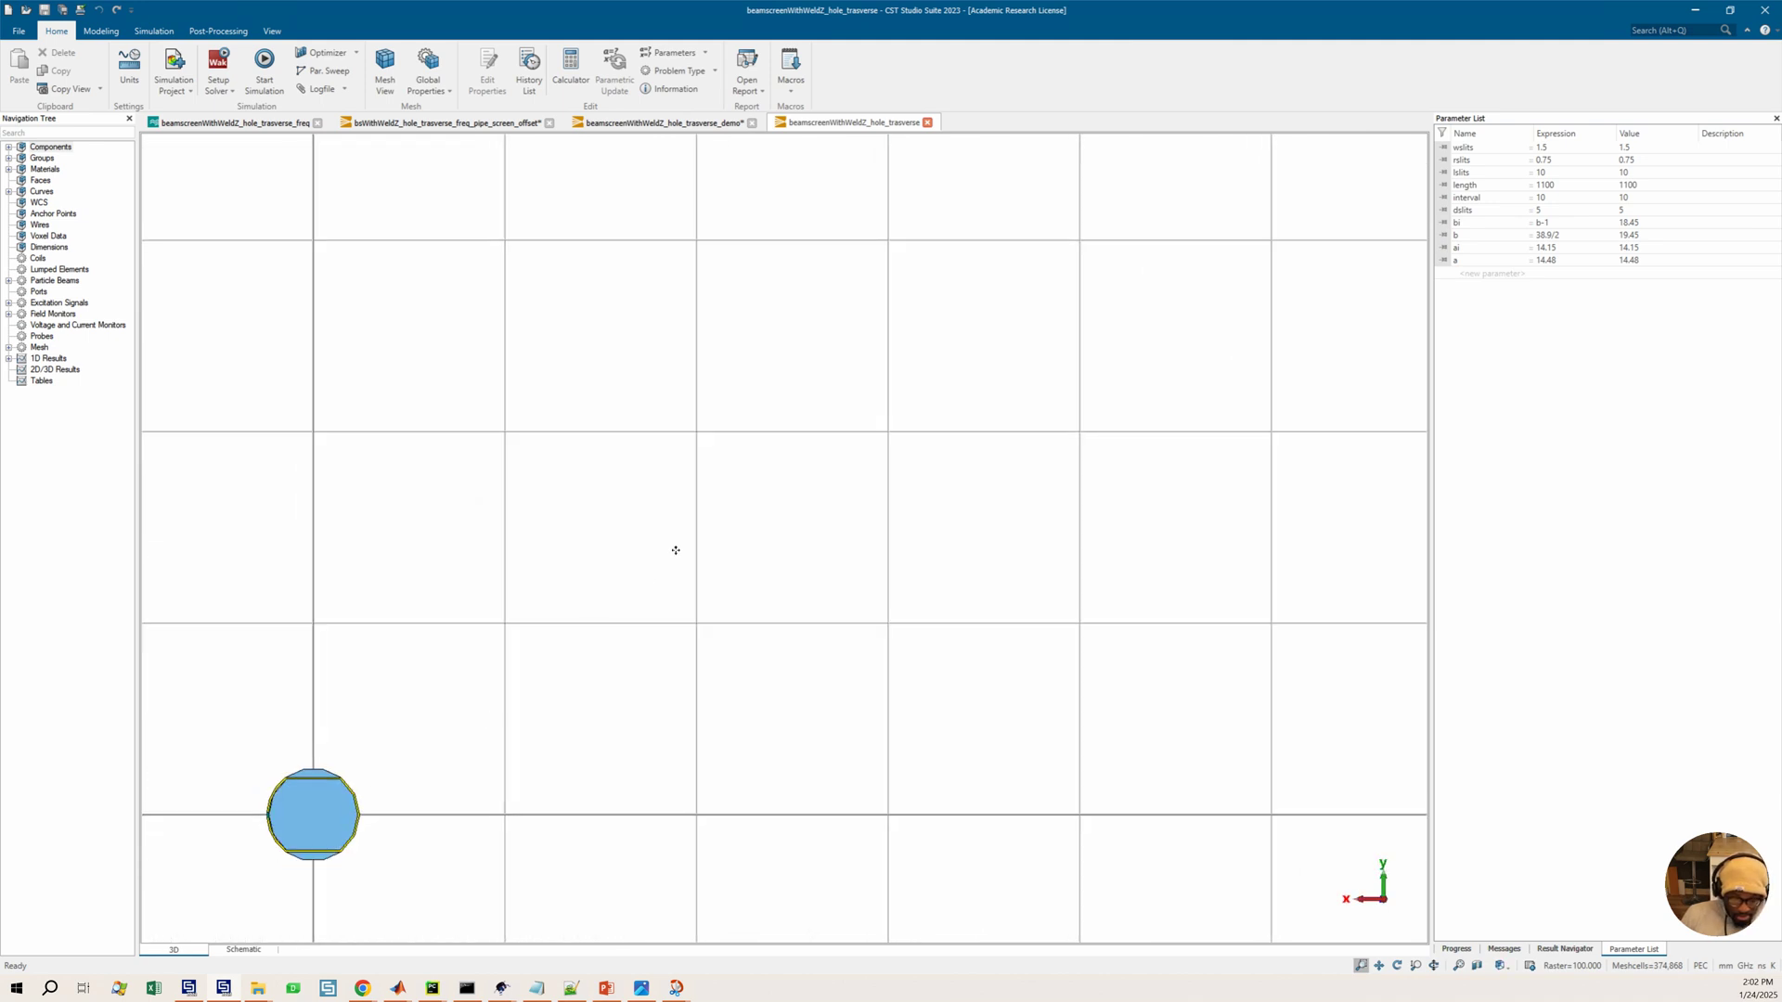
{"action": "left_click_drag", "start_coordinate": [675, 550], "coordinate": [677, 544], "text": "ctrl+shift"}
{"action": "scroll", "coordinate": [629, 526], "scroll_direction": "up", "scroll_amount": 9}
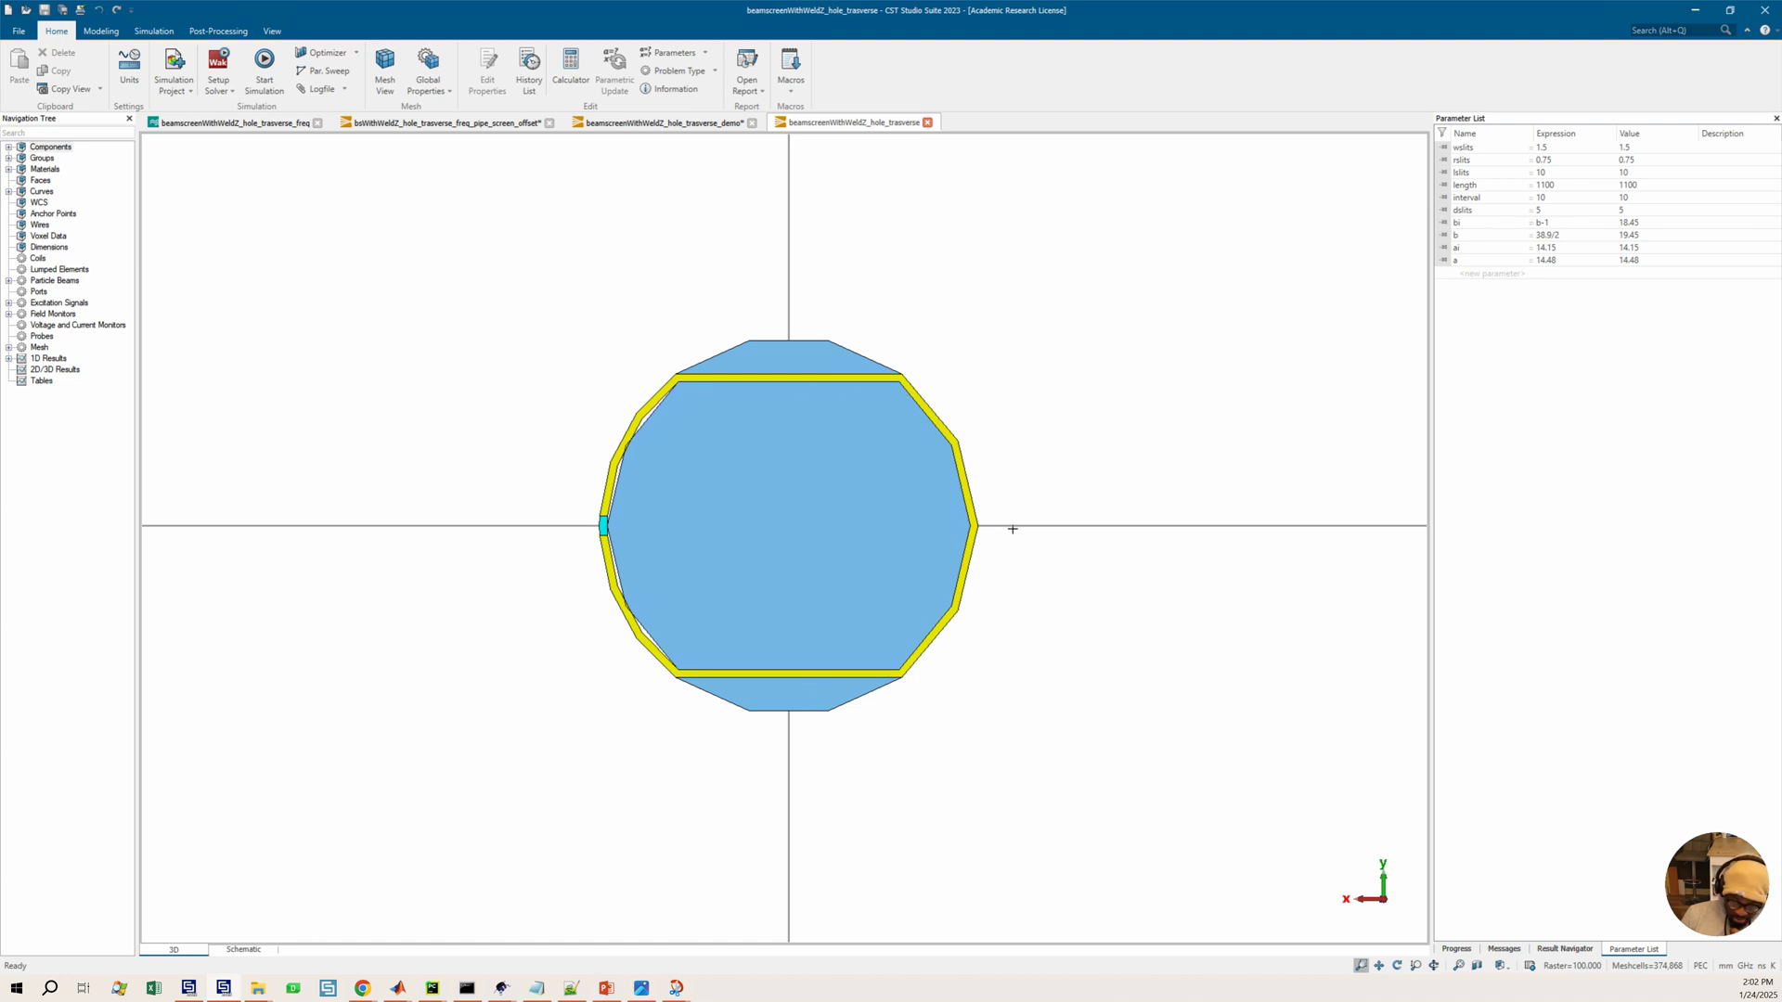
{"action": "scroll", "coordinate": [620, 529], "scroll_direction": "up", "scroll_amount": 1}
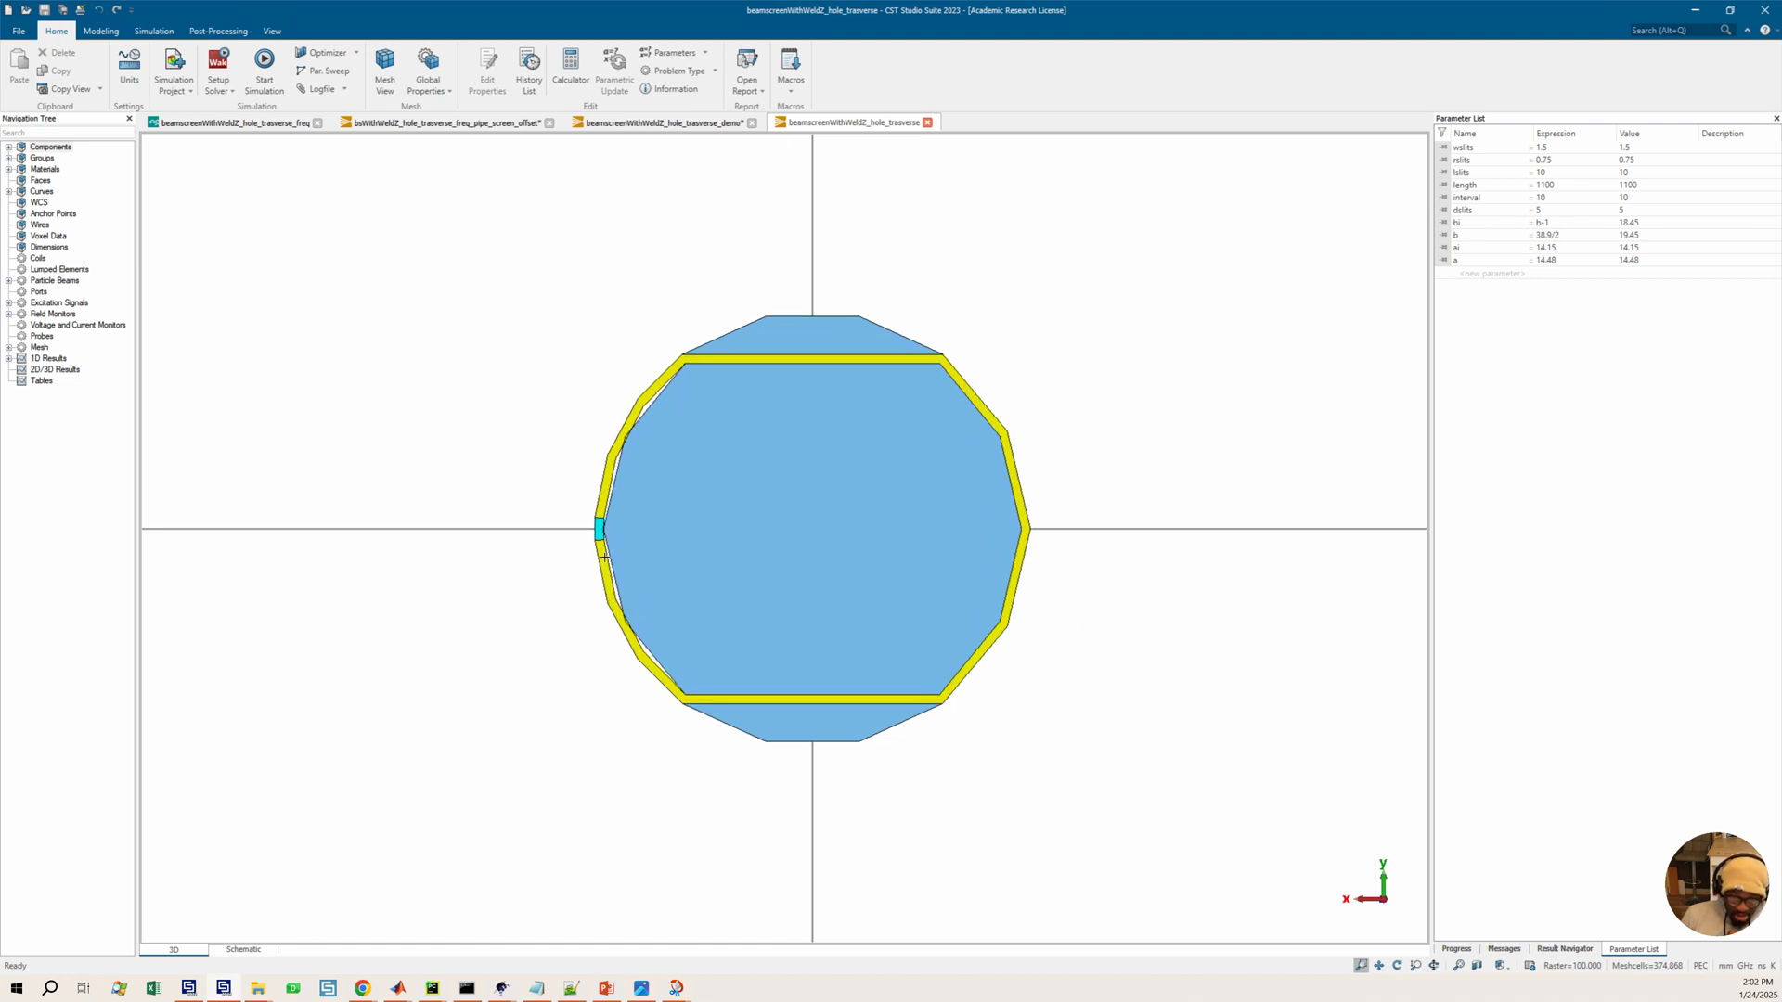
Switch to the beamscreenWithWeld2_hole_traverse_demo project and view its cross-section head-on
{"action": "left_click", "coordinate": [666, 123]}
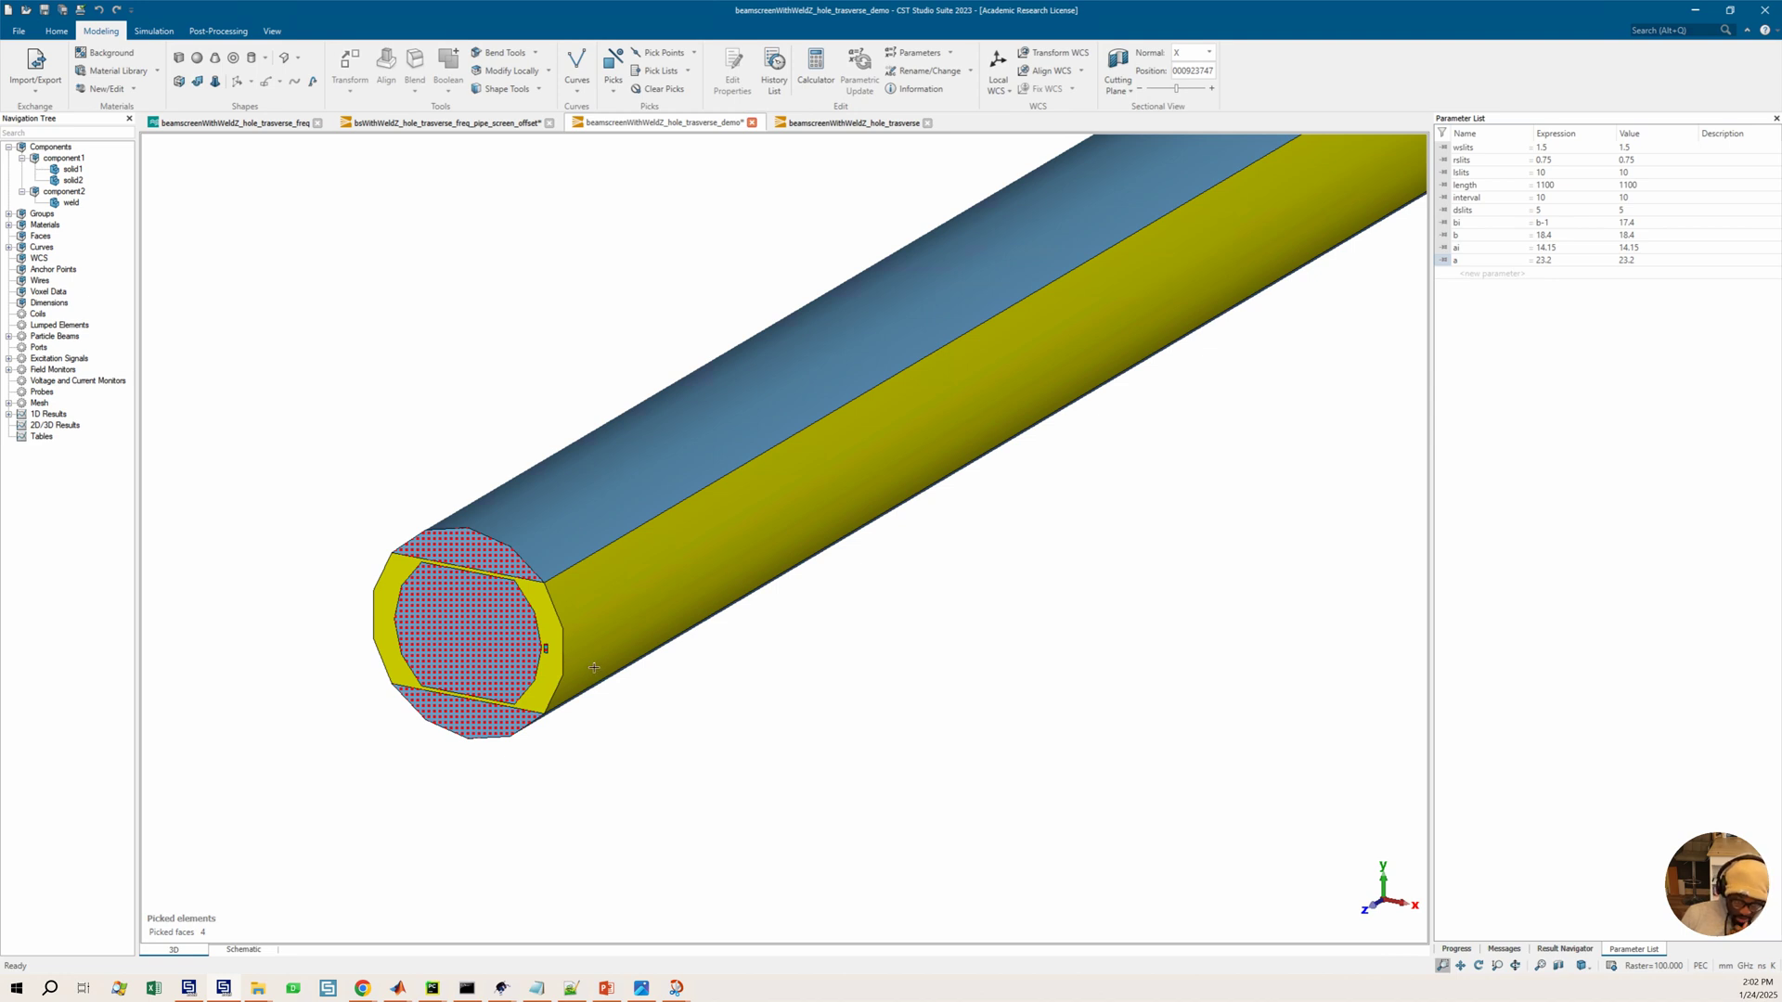
{"action": "mouse_move", "coordinate": [557, 605]}
{"action": "left_mouse_down"}
{"action": "mouse_move", "coordinate": [532, 626]}
{"action": "mouse_move", "coordinate": [582, 622]}
{"action": "left_mouse_up"}
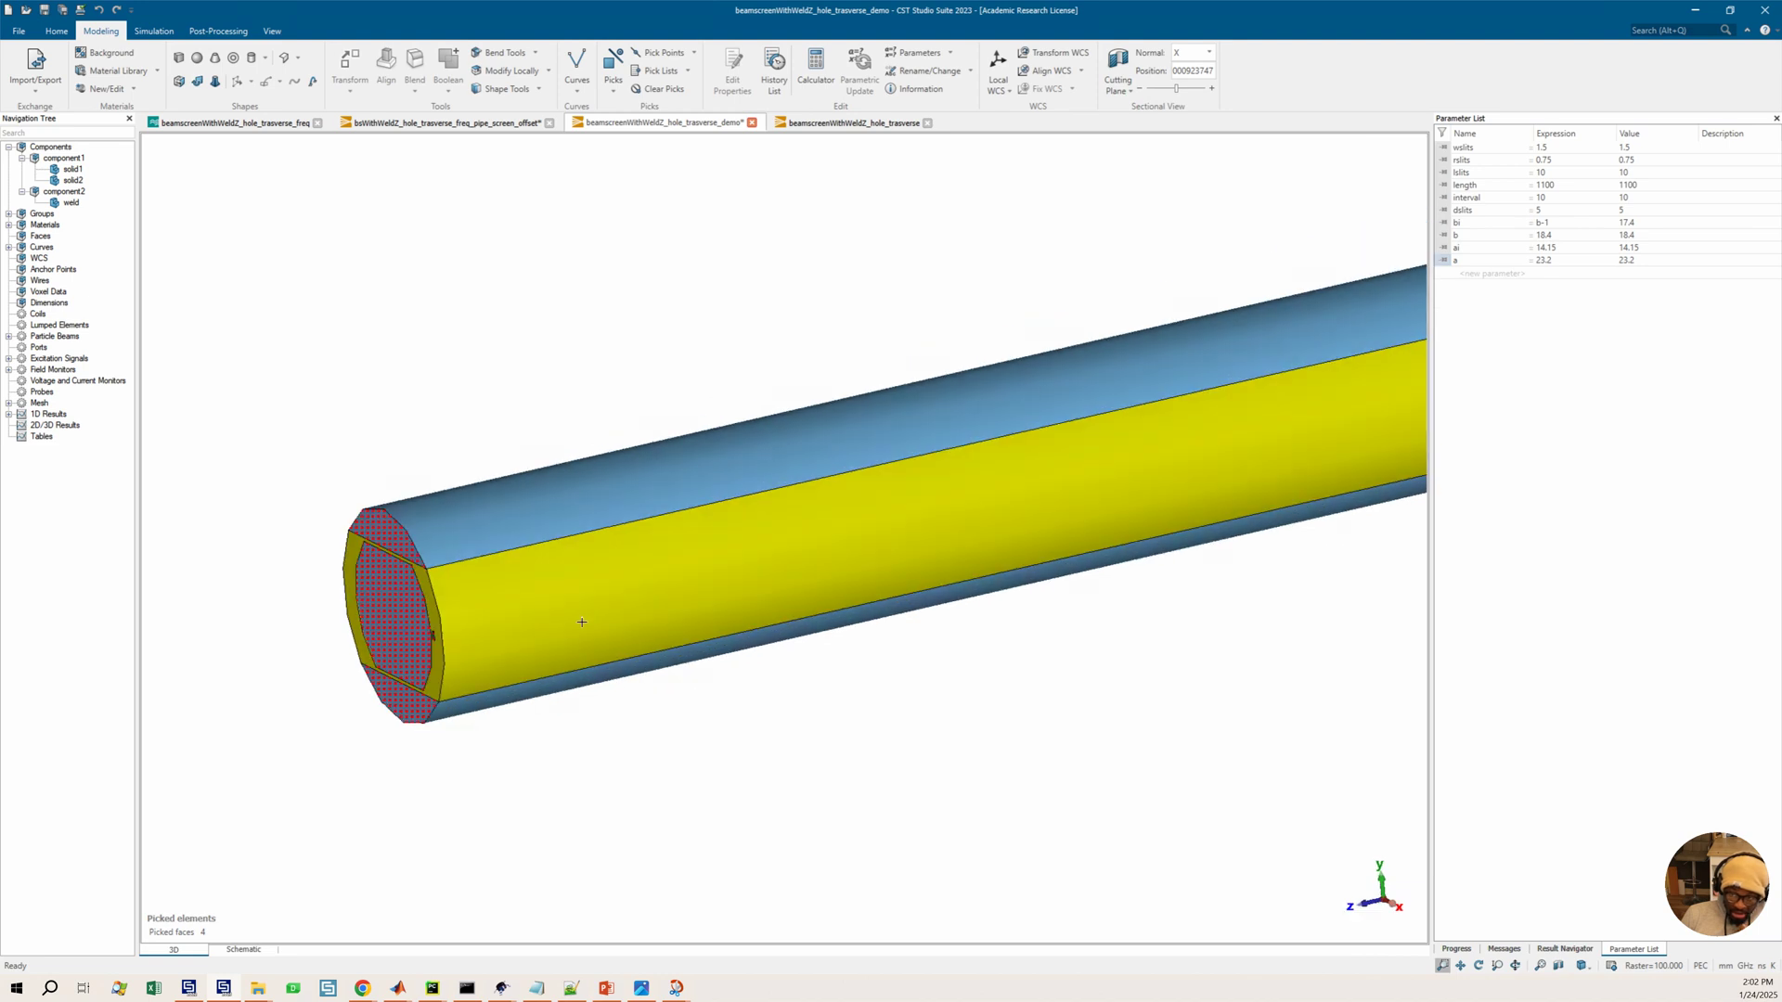
{"action": "key", "text": "3"}
{"action": "scroll", "coordinate": [524, 570], "scroll_direction": "up", "scroll_amount": 3}
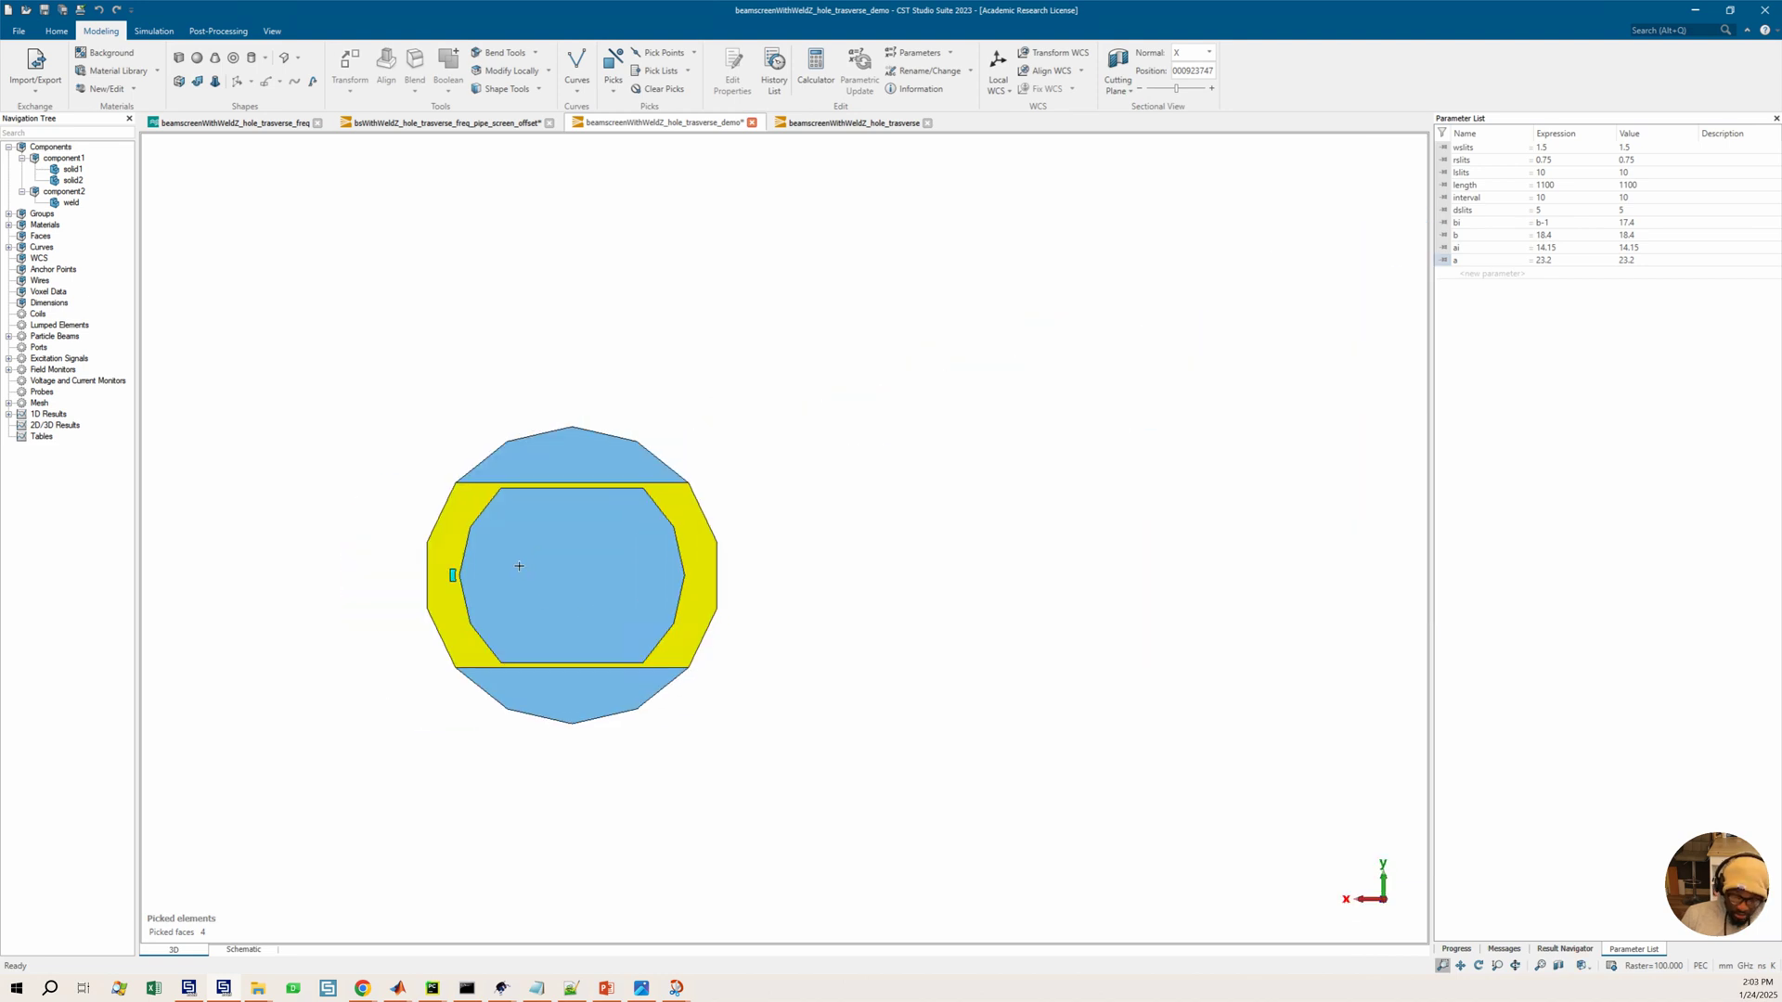
{"action": "scroll", "coordinate": [493, 569], "scroll_direction": "up", "scroll_amount": 1}
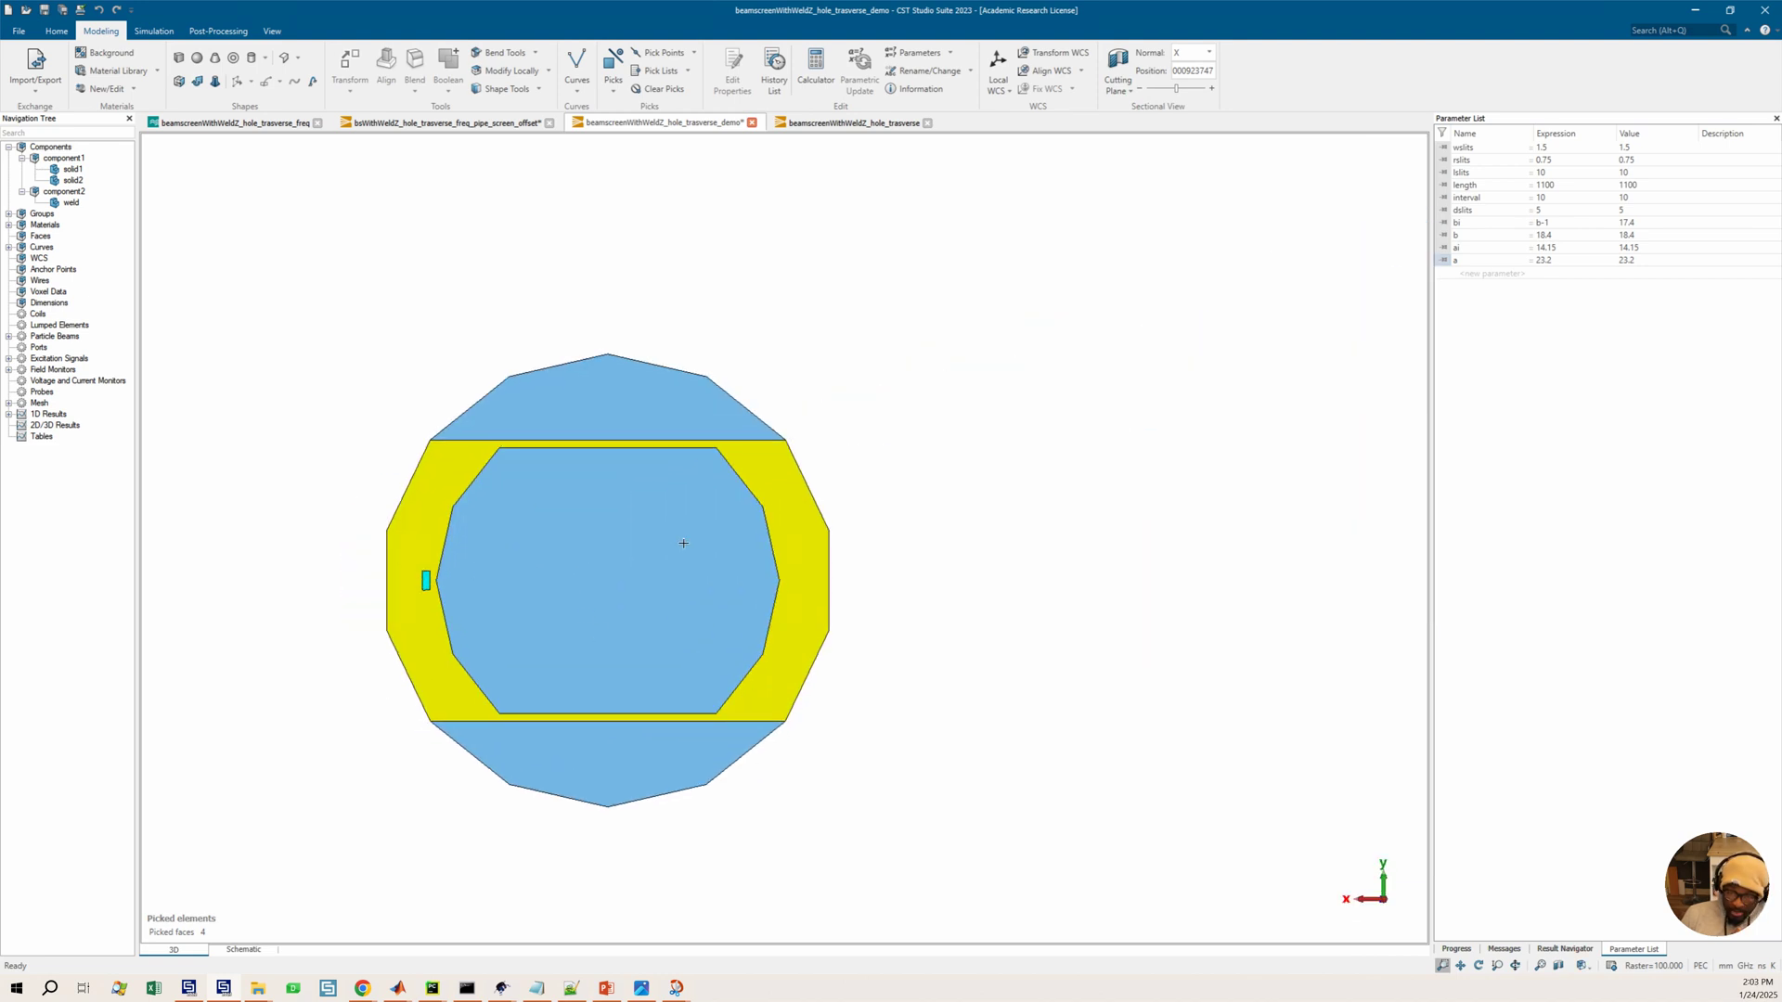
Open the History List and delete the failed entries from 'define extrude selected' through the following boolean operations
{"action": "left_click", "coordinate": [775, 70]}
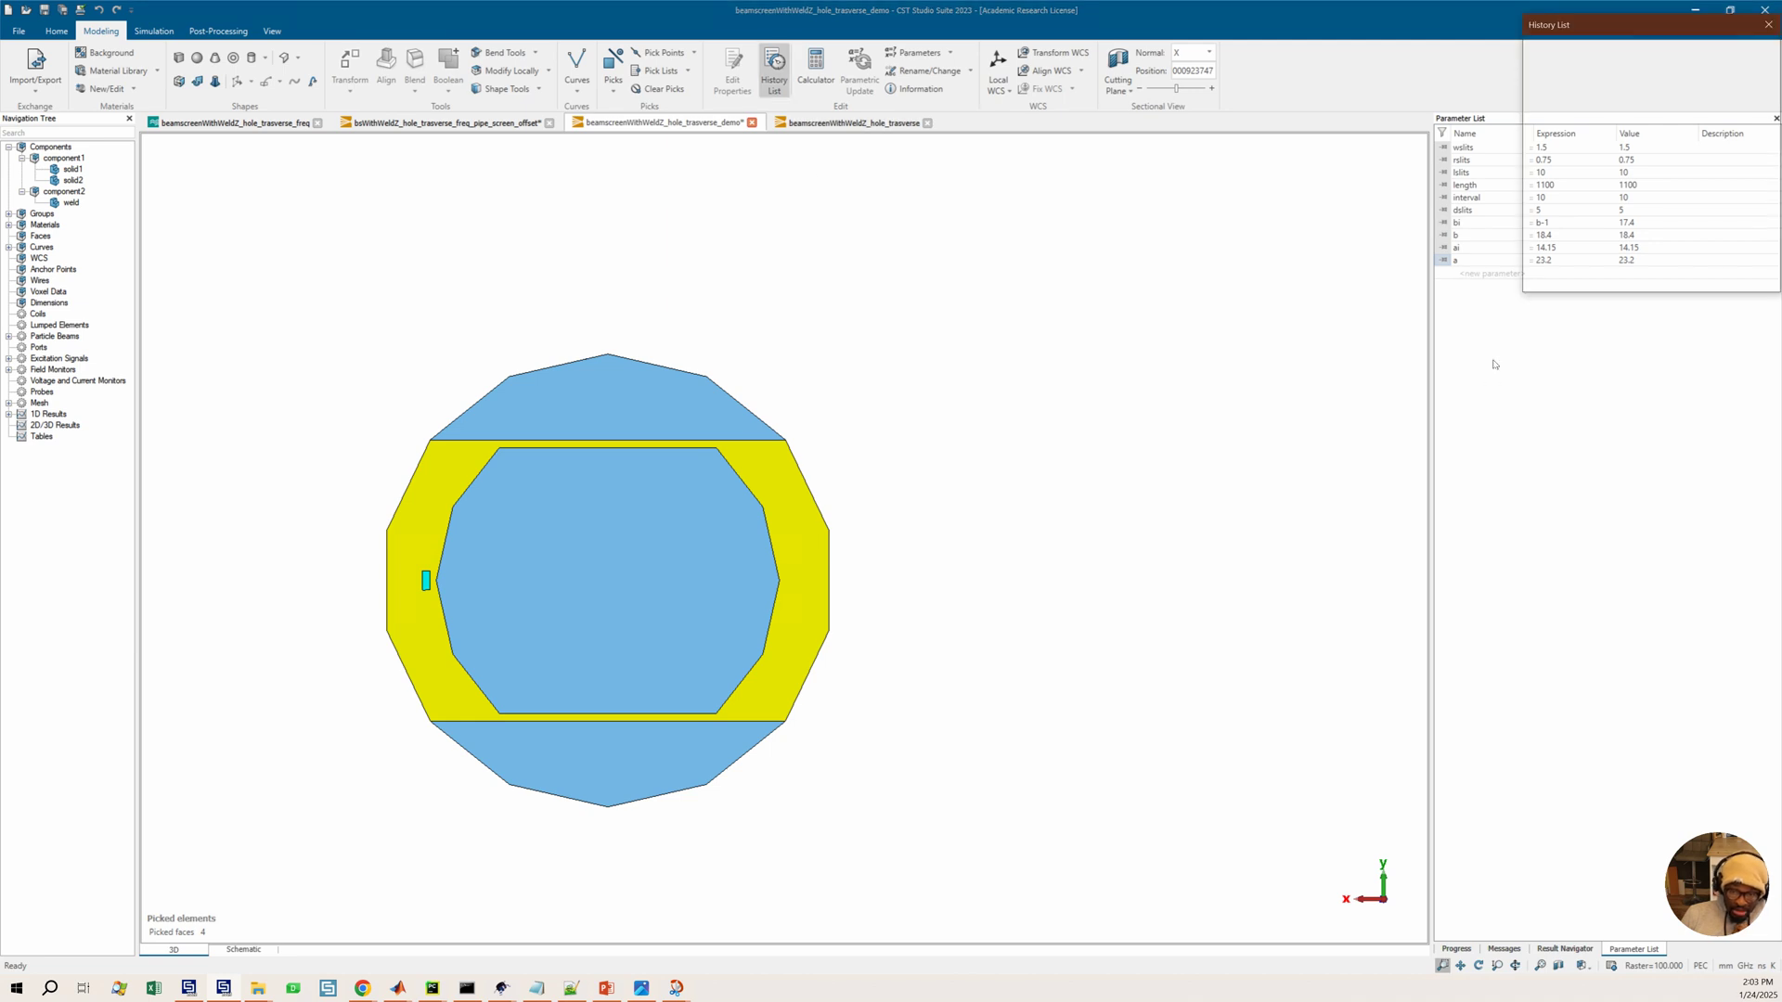
{"action": "left_click_drag", "start_coordinate": [1523, 74], "coordinate": [1218, 485]}
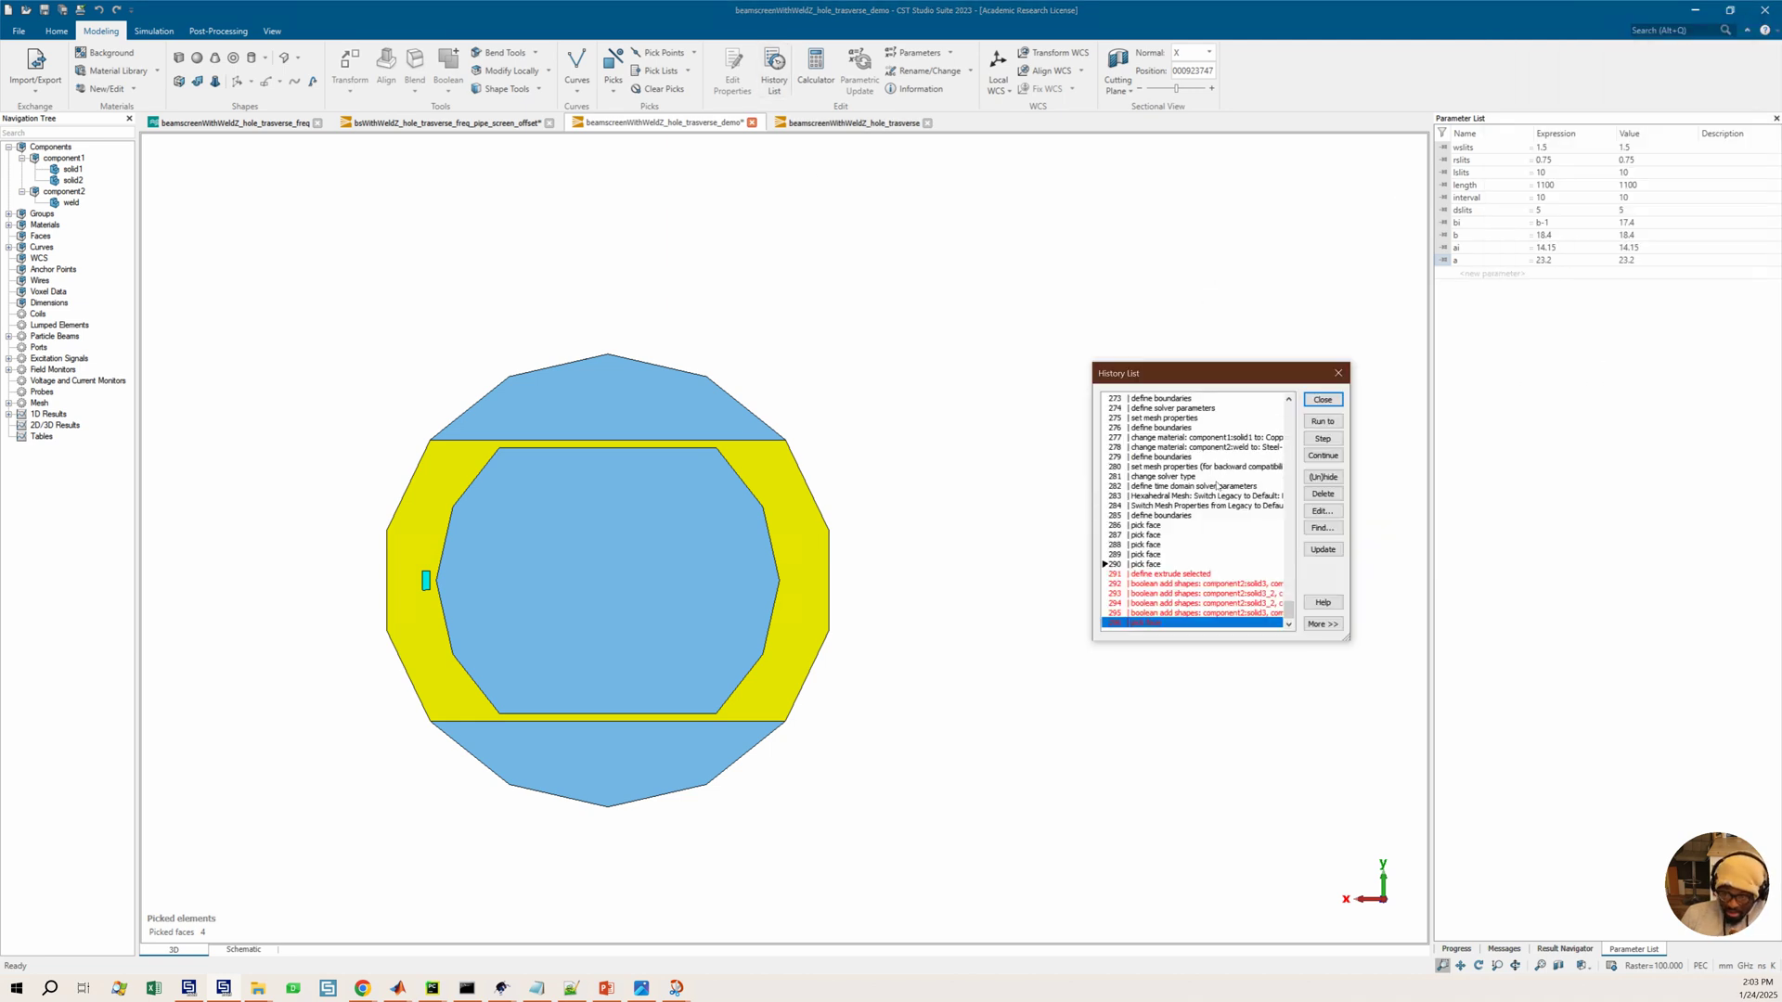
{"action": "left_click", "coordinate": [1166, 575]}
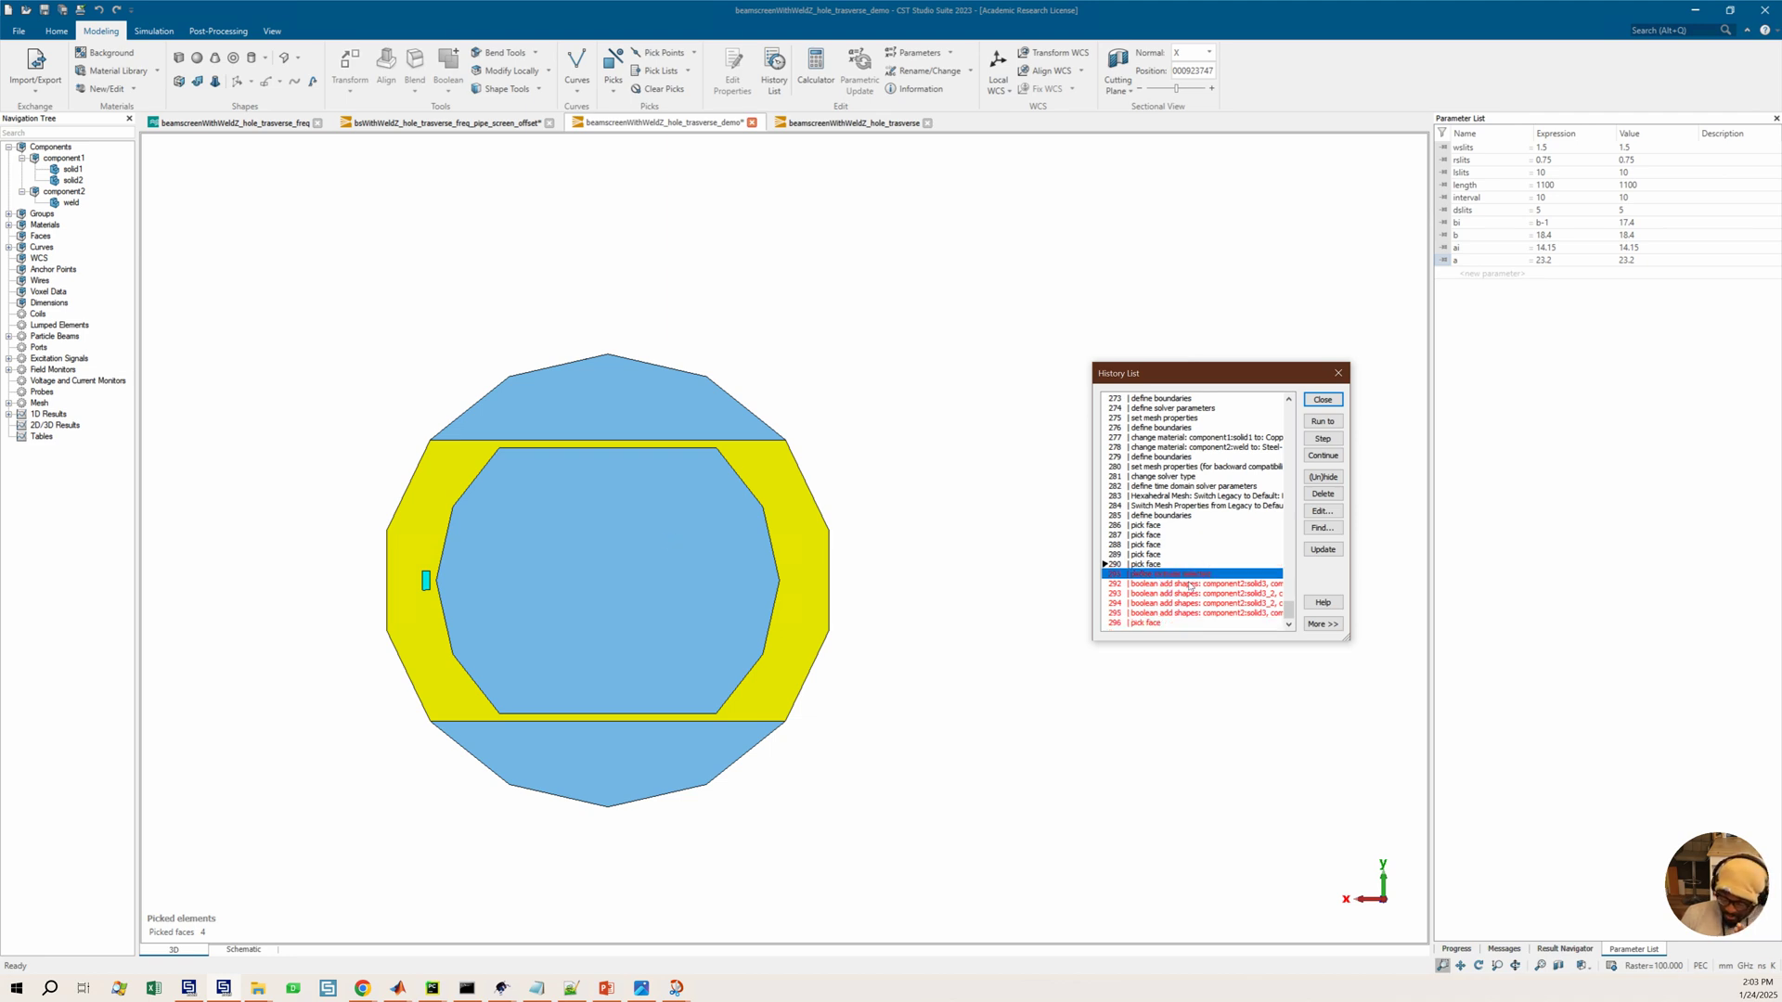
{"action": "left_click", "coordinate": [1146, 622], "text": "shift"}
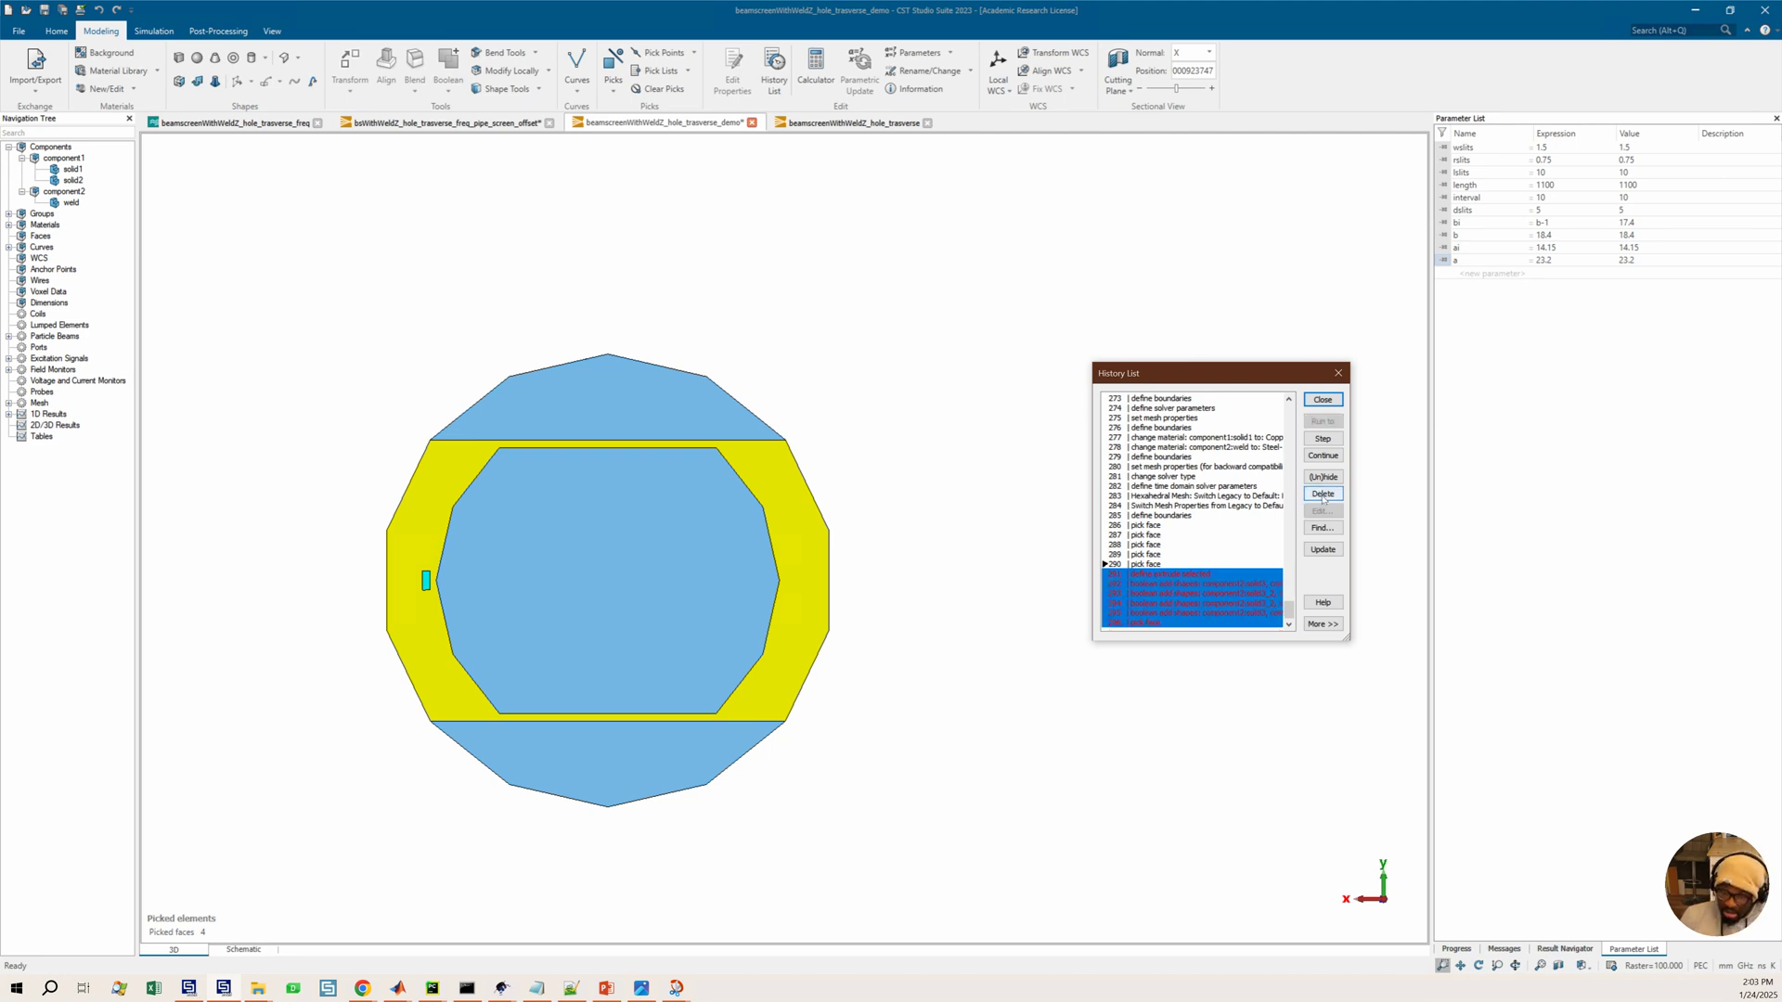
{"action": "left_click", "coordinate": [1323, 495]}
{"action": "left_click", "coordinate": [1258, 540]}
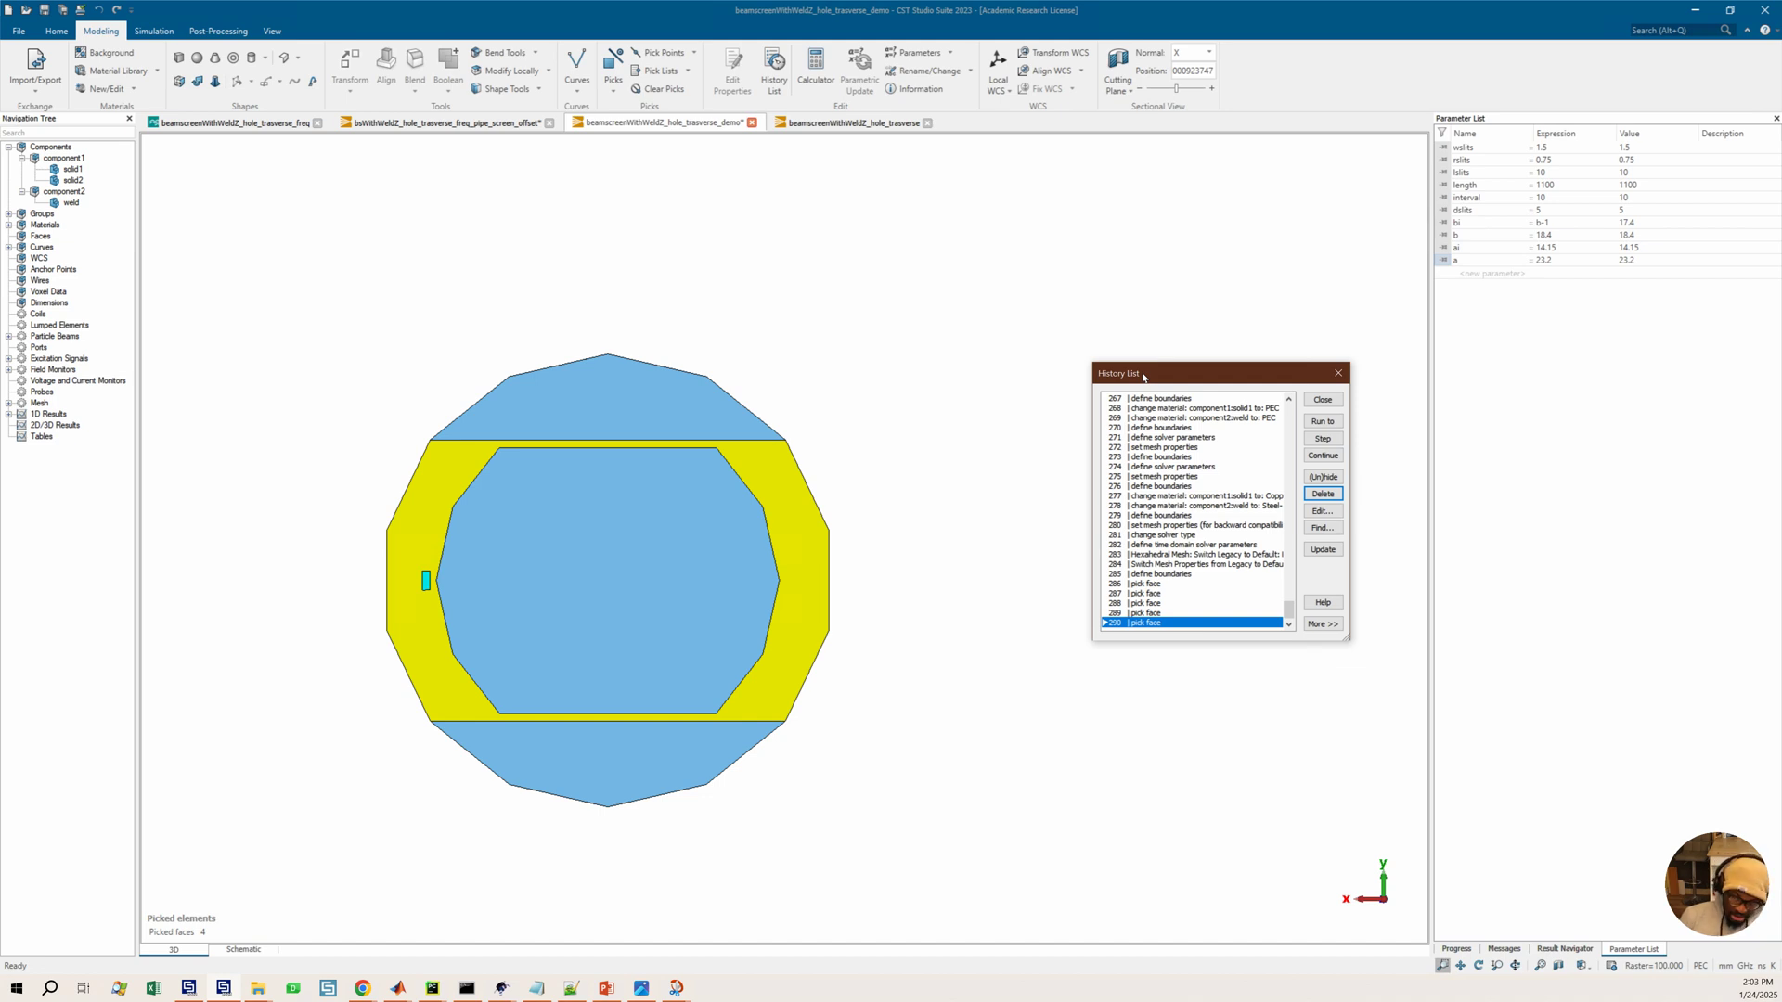
Select parameter ai and compare it against the beam screen reference image
{"action": "scroll", "coordinate": [1174, 461], "scroll_direction": "up", "scroll_amount": 1}
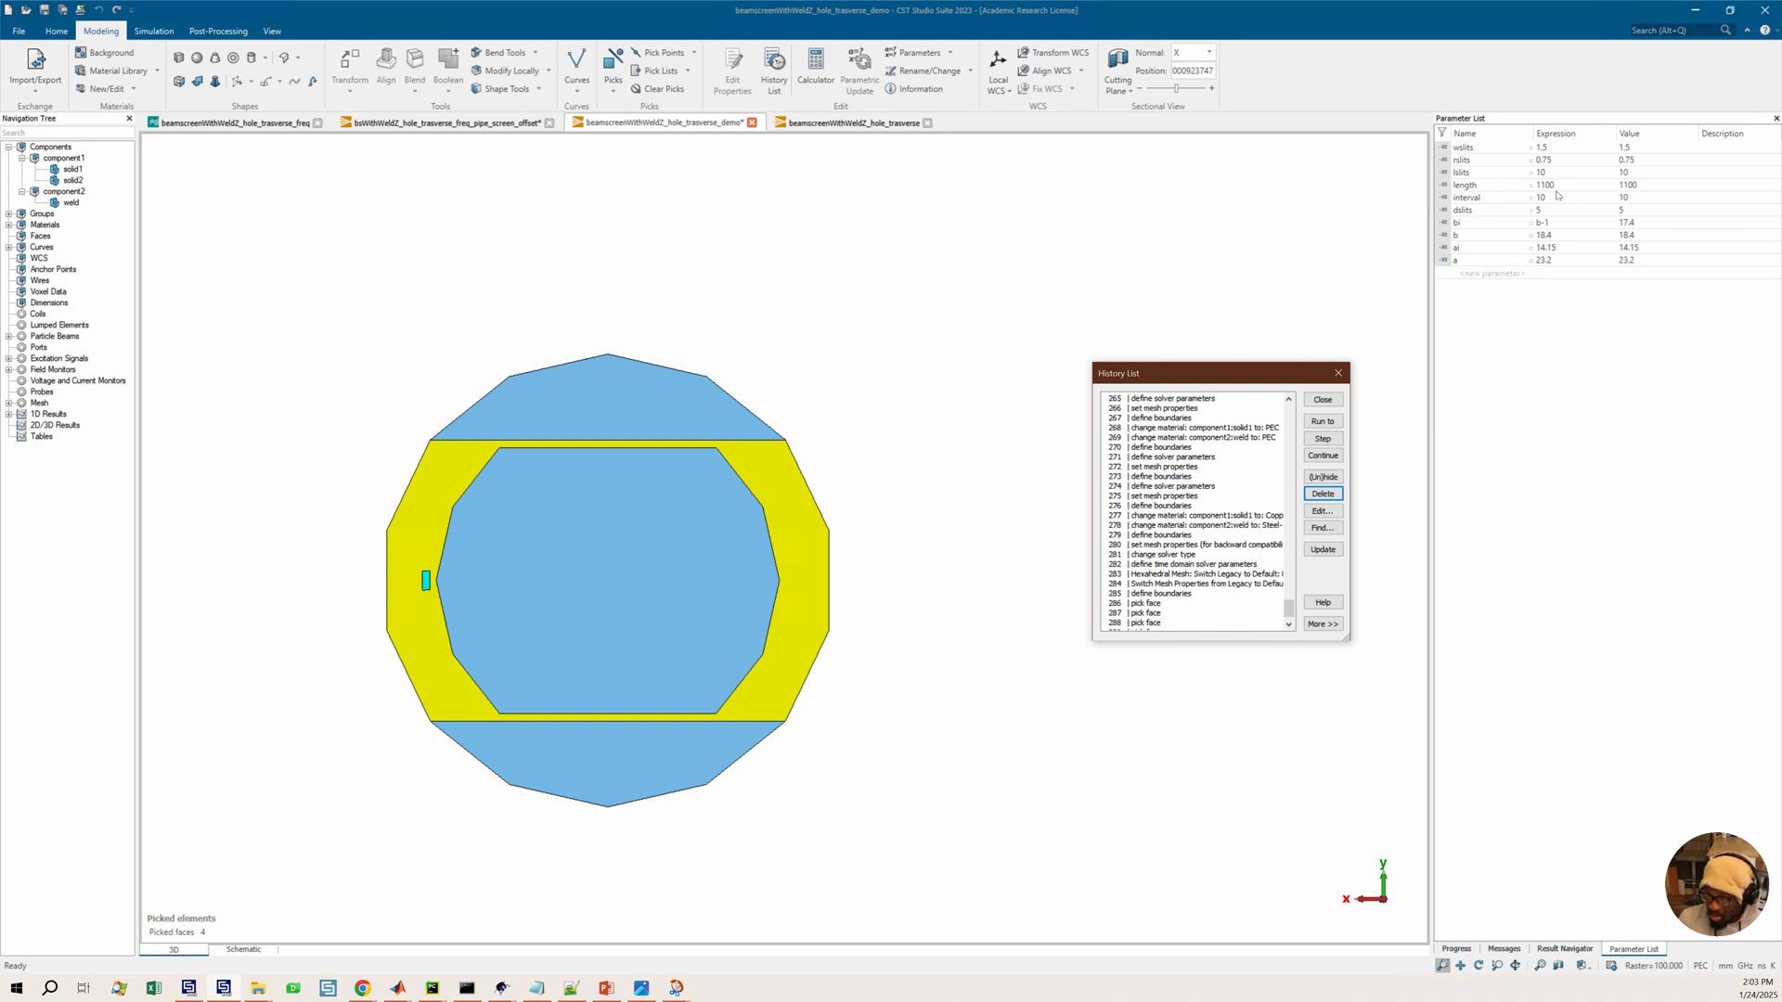
{"action": "left_click", "coordinate": [1550, 249]}
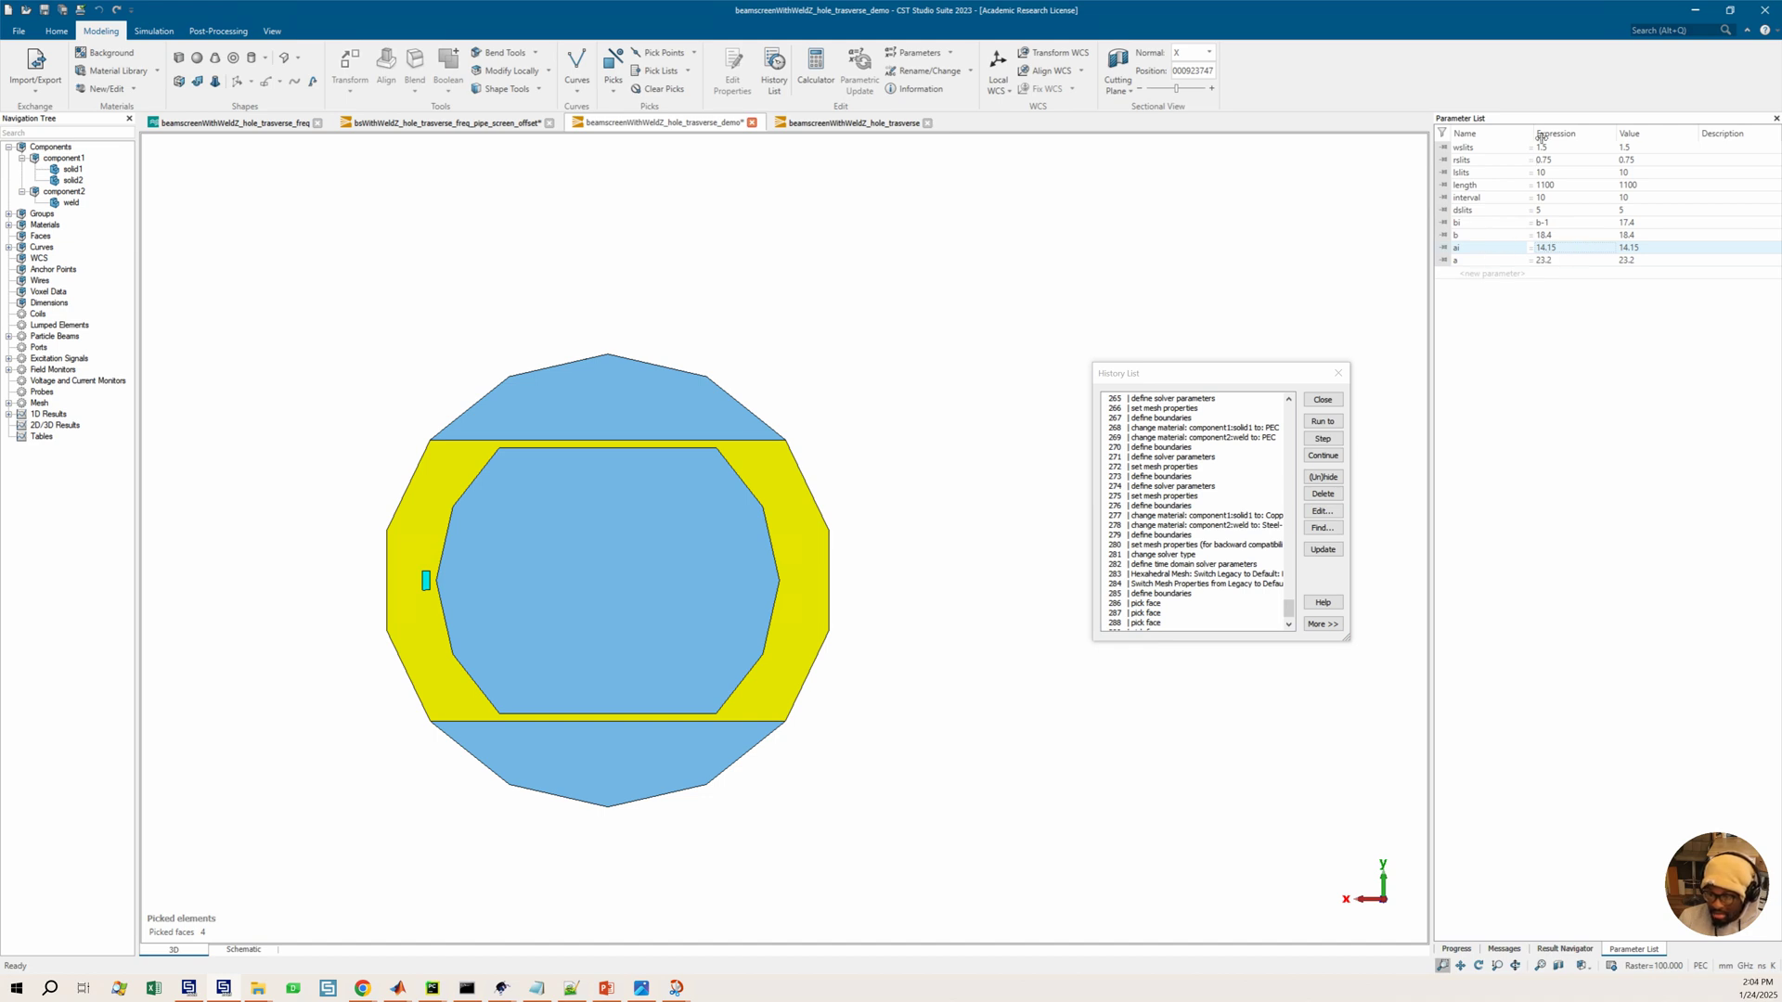
{"action": "left_click_drag", "start_coordinate": [1533, 134], "coordinate": [1519, 135]}
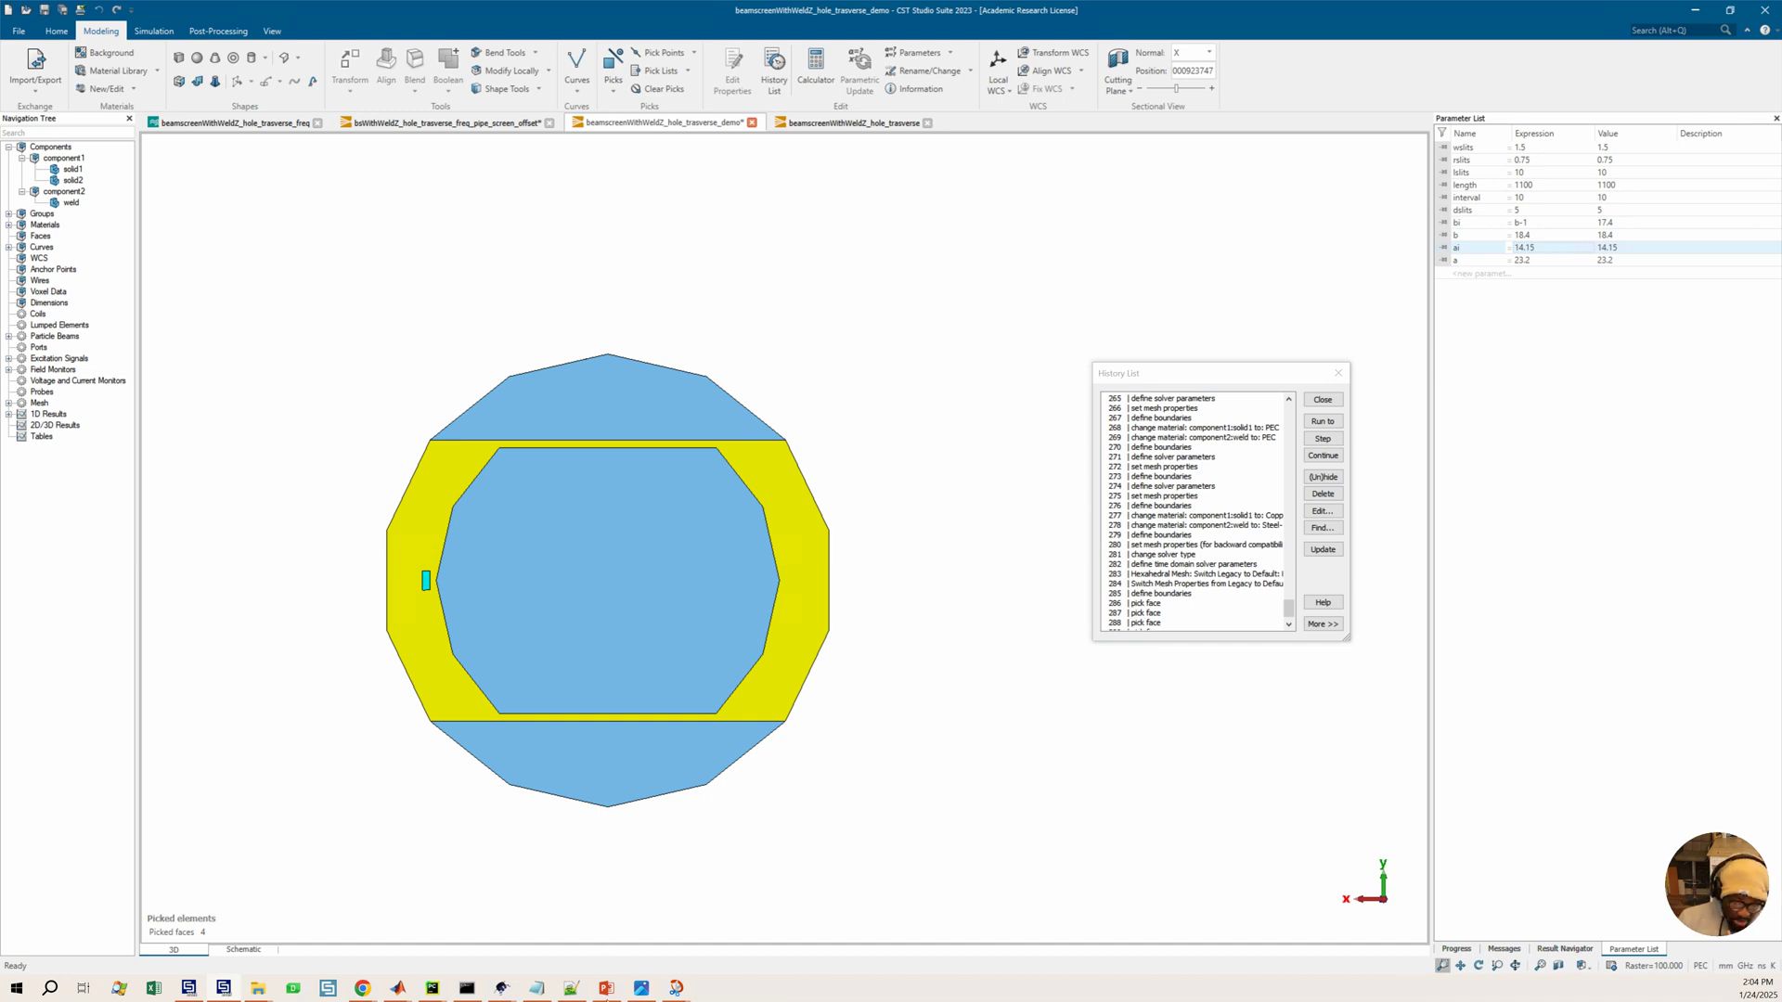
{"action": "mouse_move", "coordinate": [675, 991]}
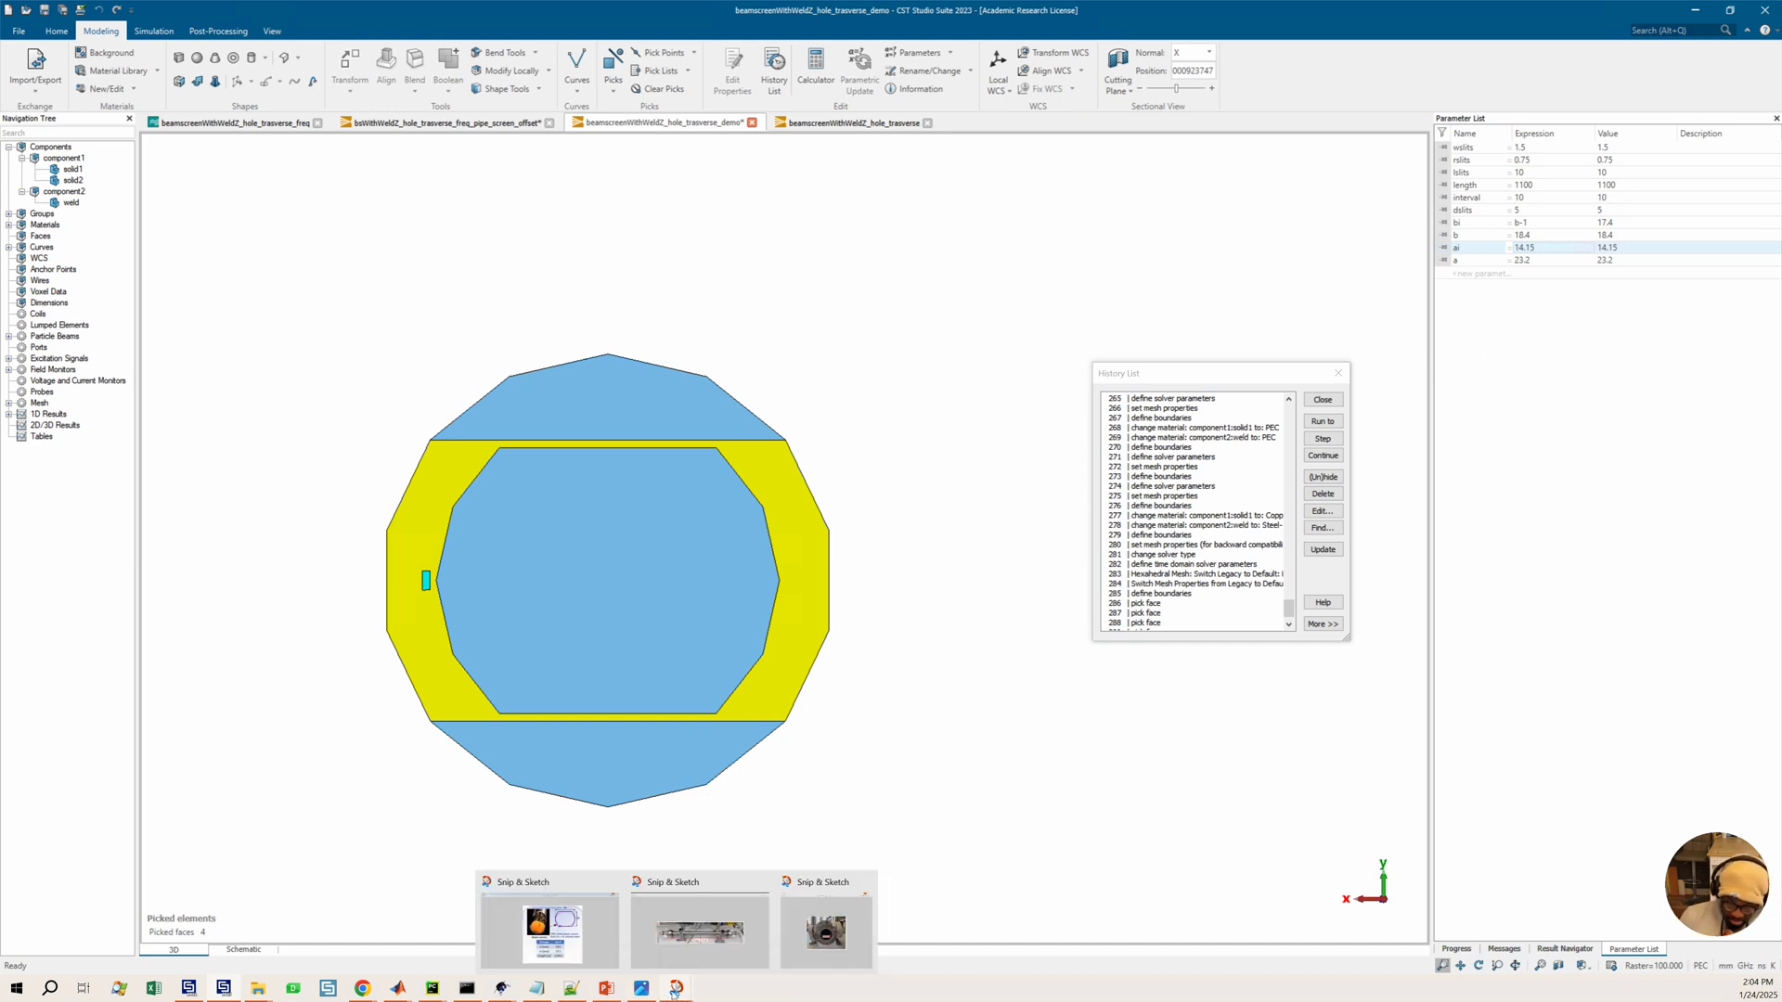
{"action": "left_click", "coordinate": [551, 931]}
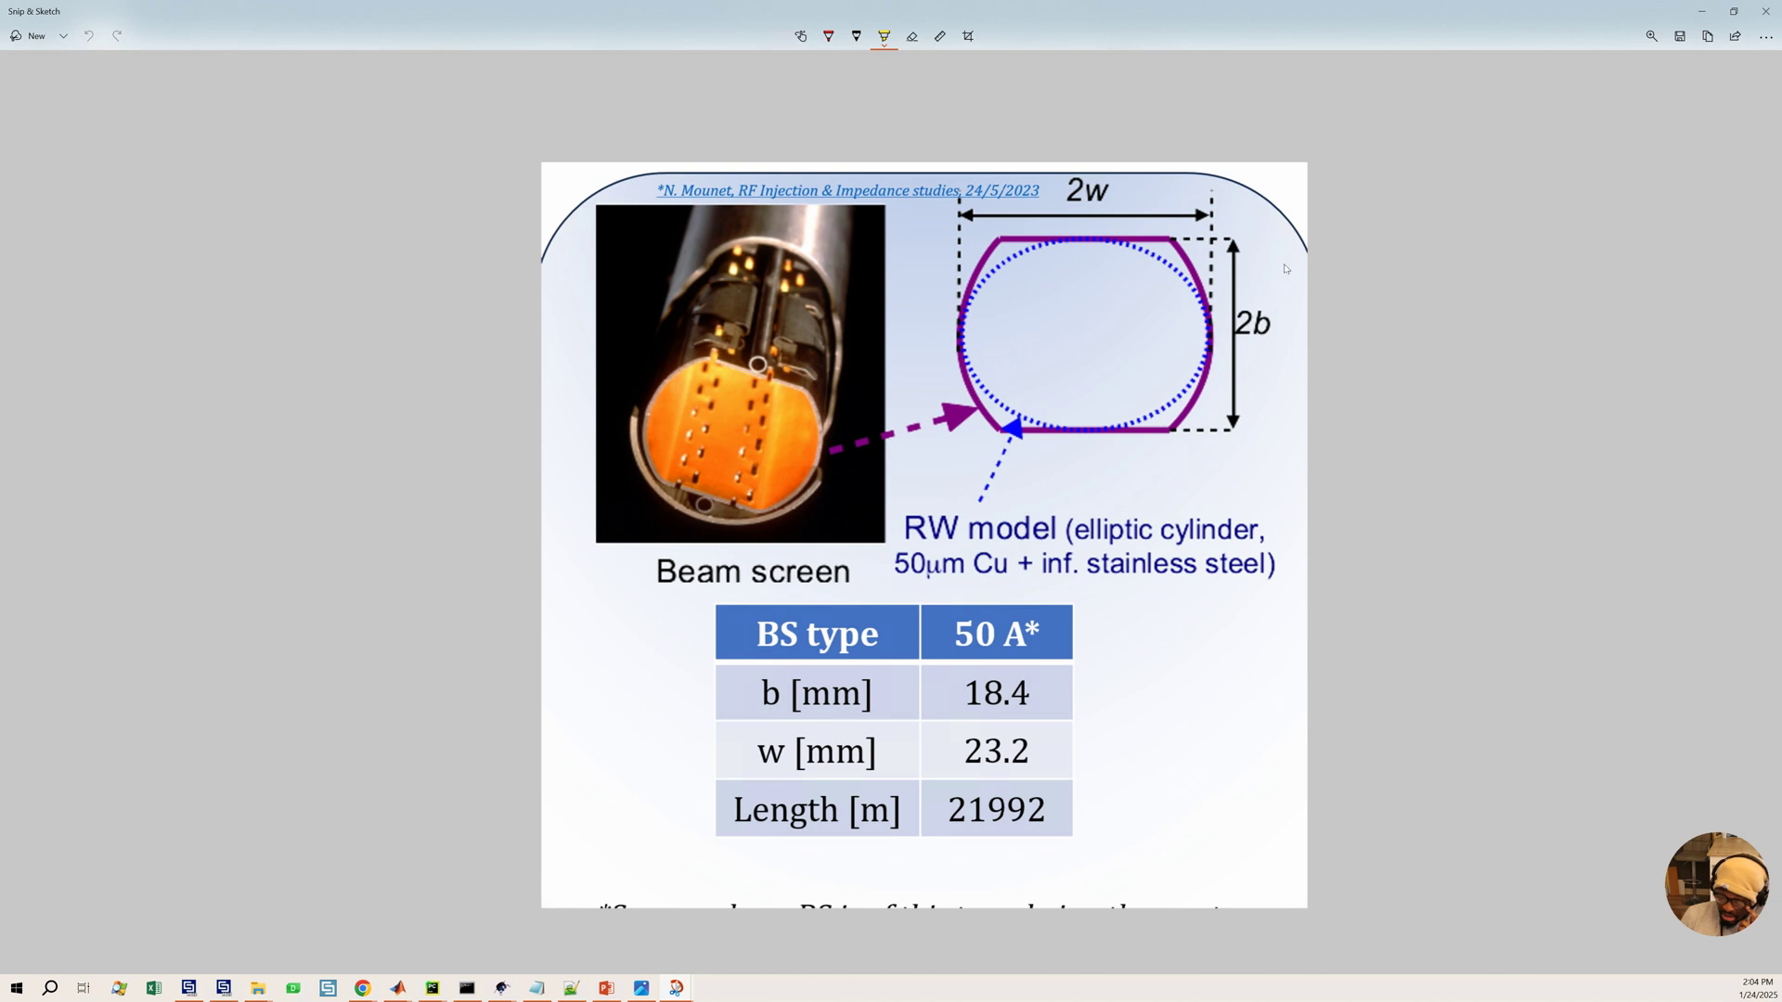
{"action": "left_click", "coordinate": [1702, 12]}
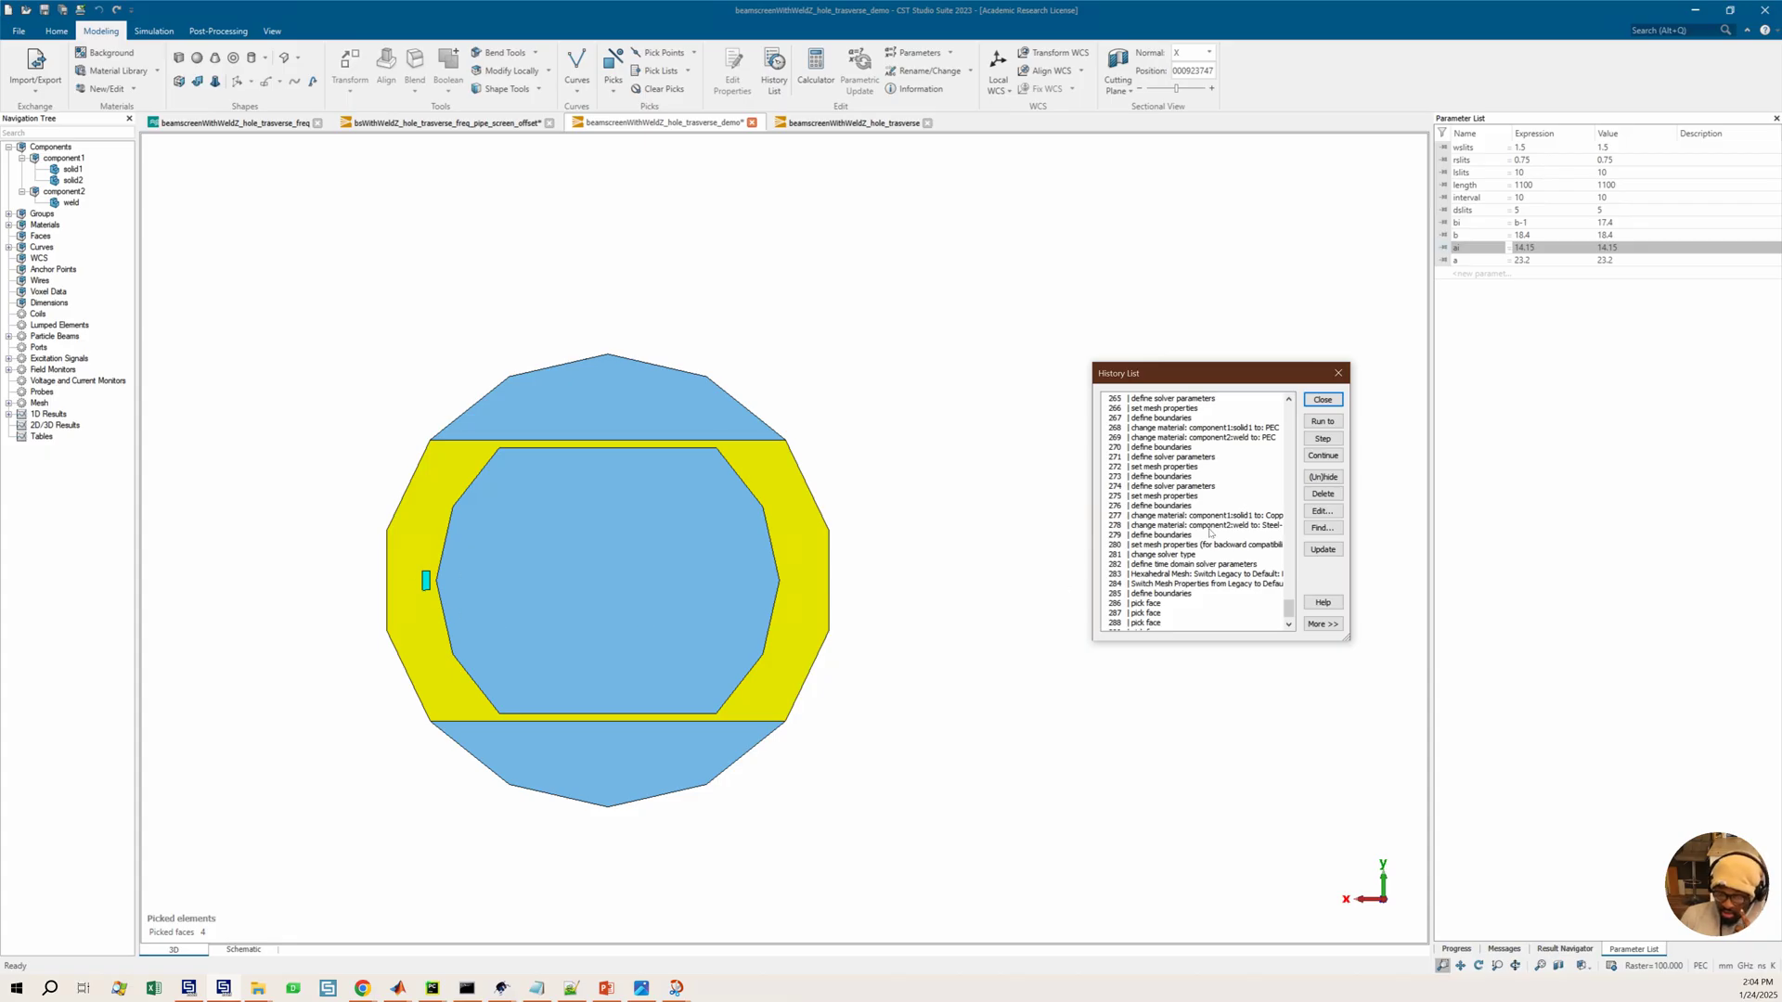
Scroll through the History List entries to review the earlier modelling operations
{"action": "scroll", "coordinate": [1206, 529], "scroll_direction": "up", "scroll_amount": 2}
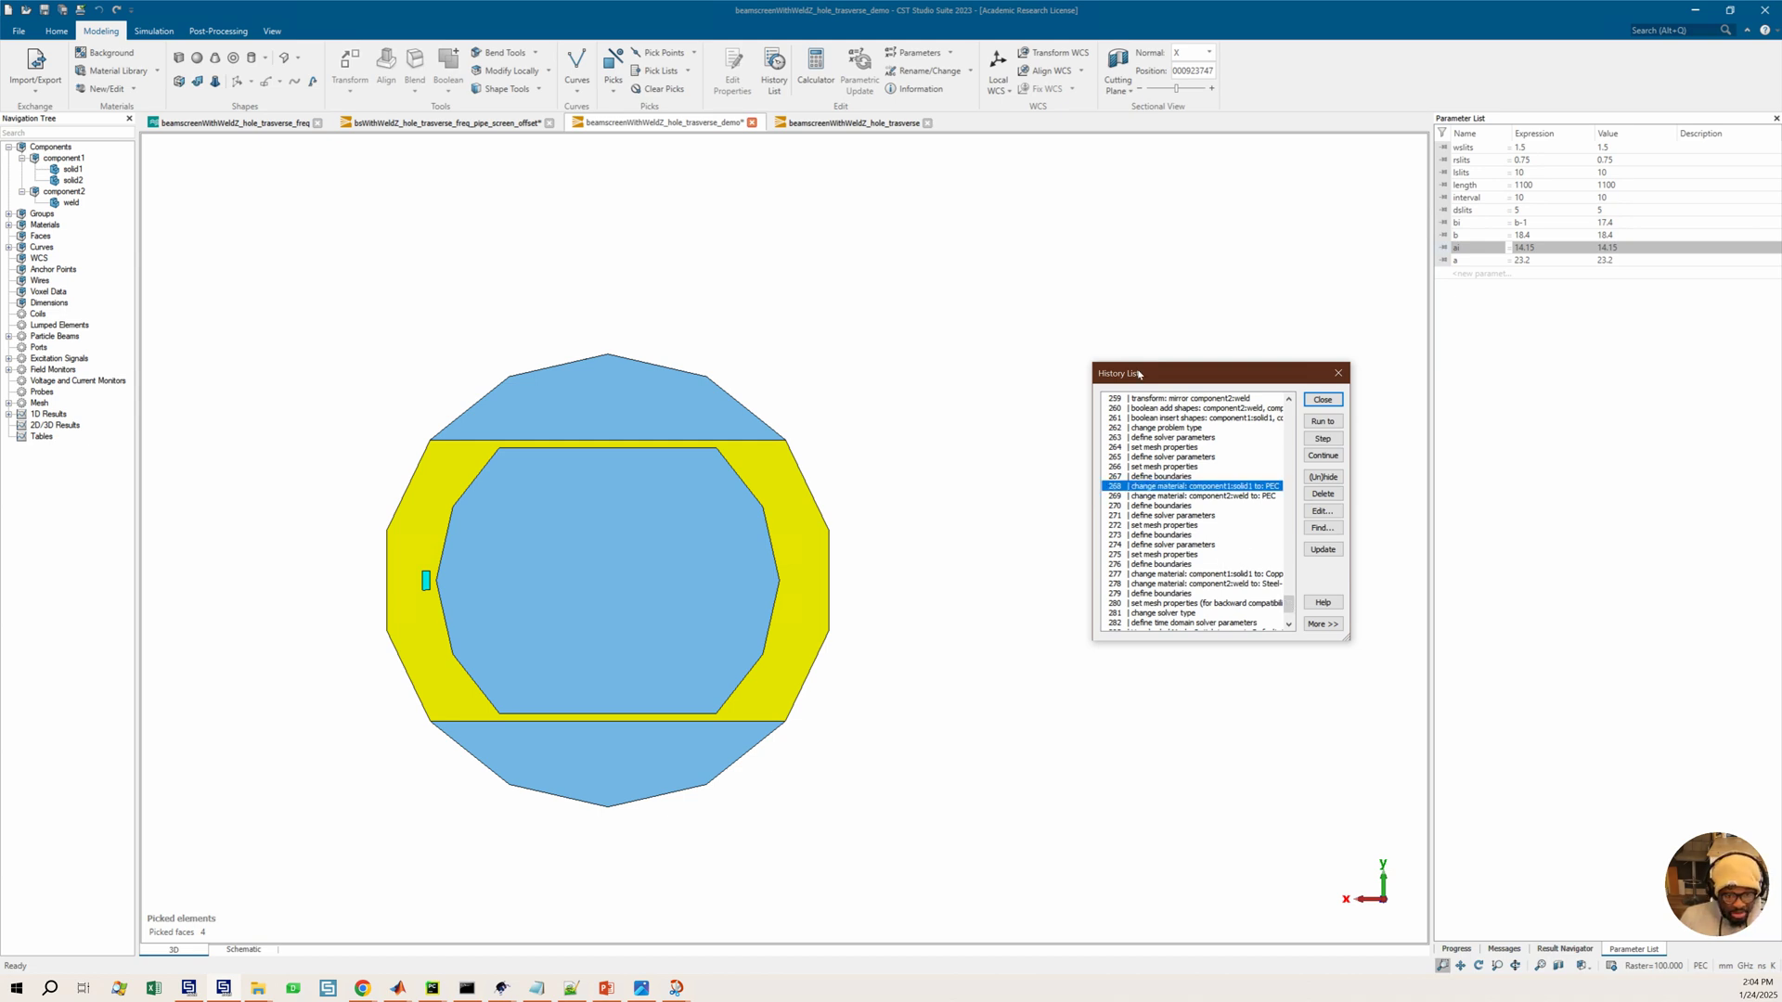
{"action": "left_click_drag", "start_coordinate": [1141, 378], "coordinate": [1002, 414]}
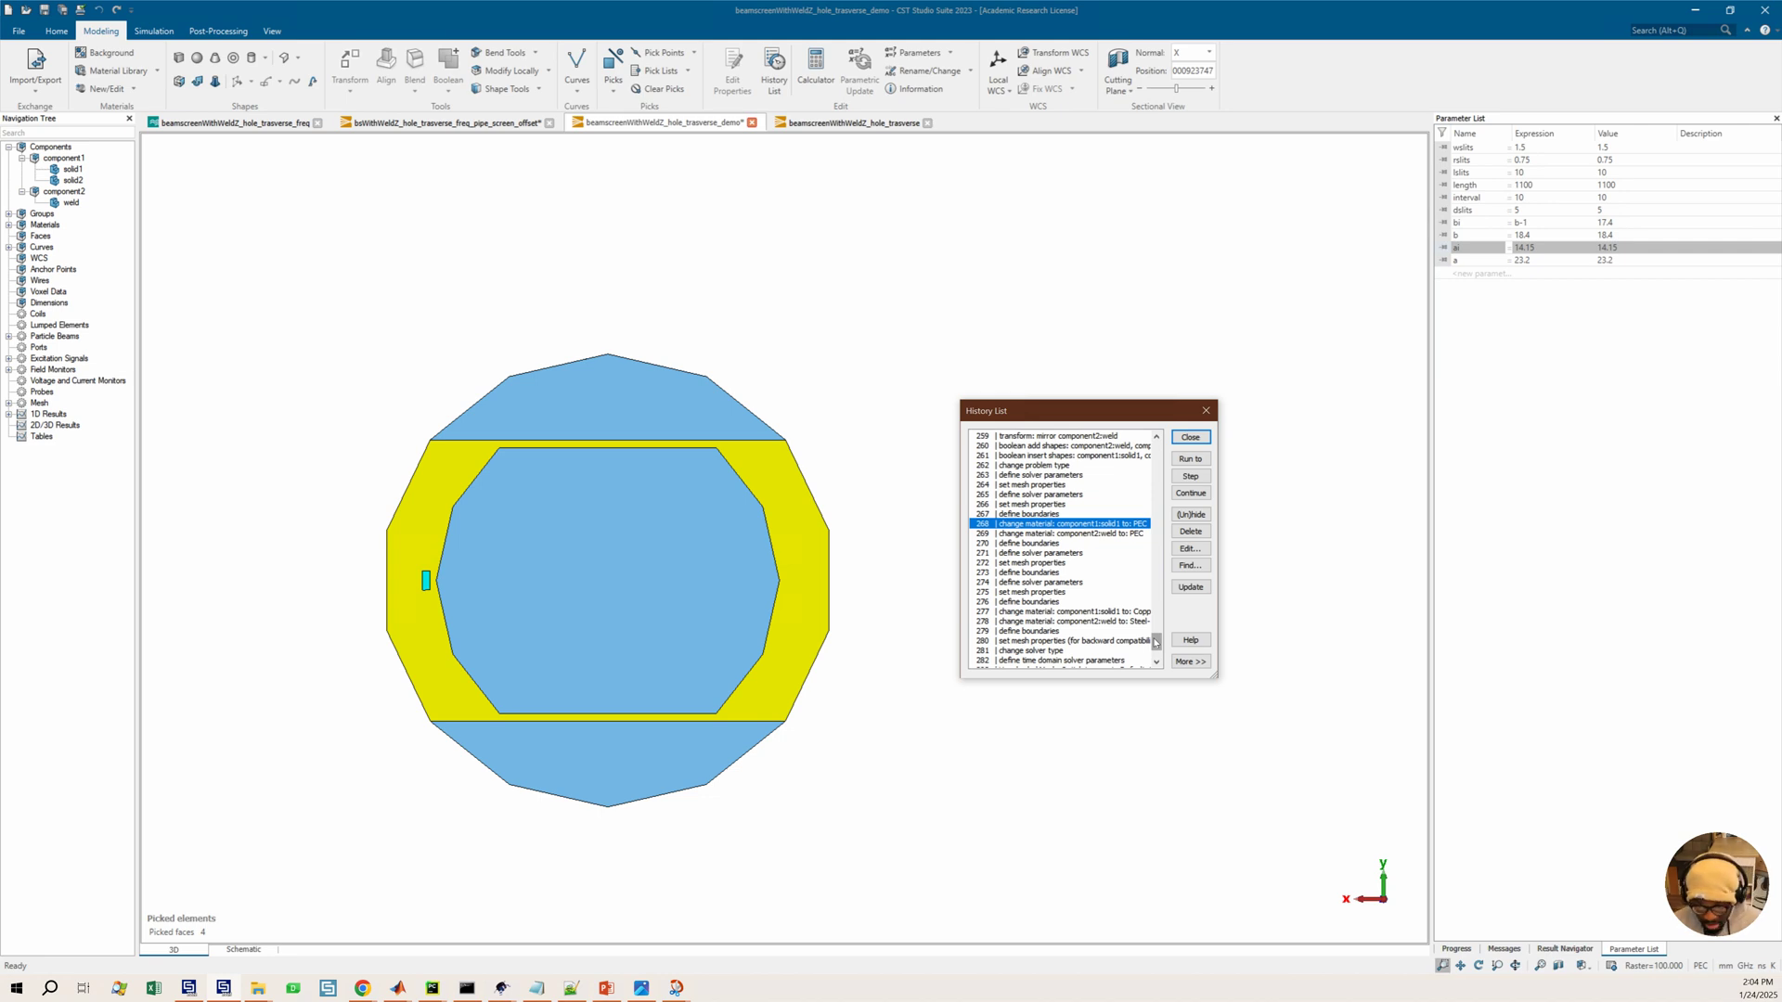
{"action": "left_click", "coordinate": [1159, 592]}
{"action": "left_click", "coordinate": [1160, 591]}
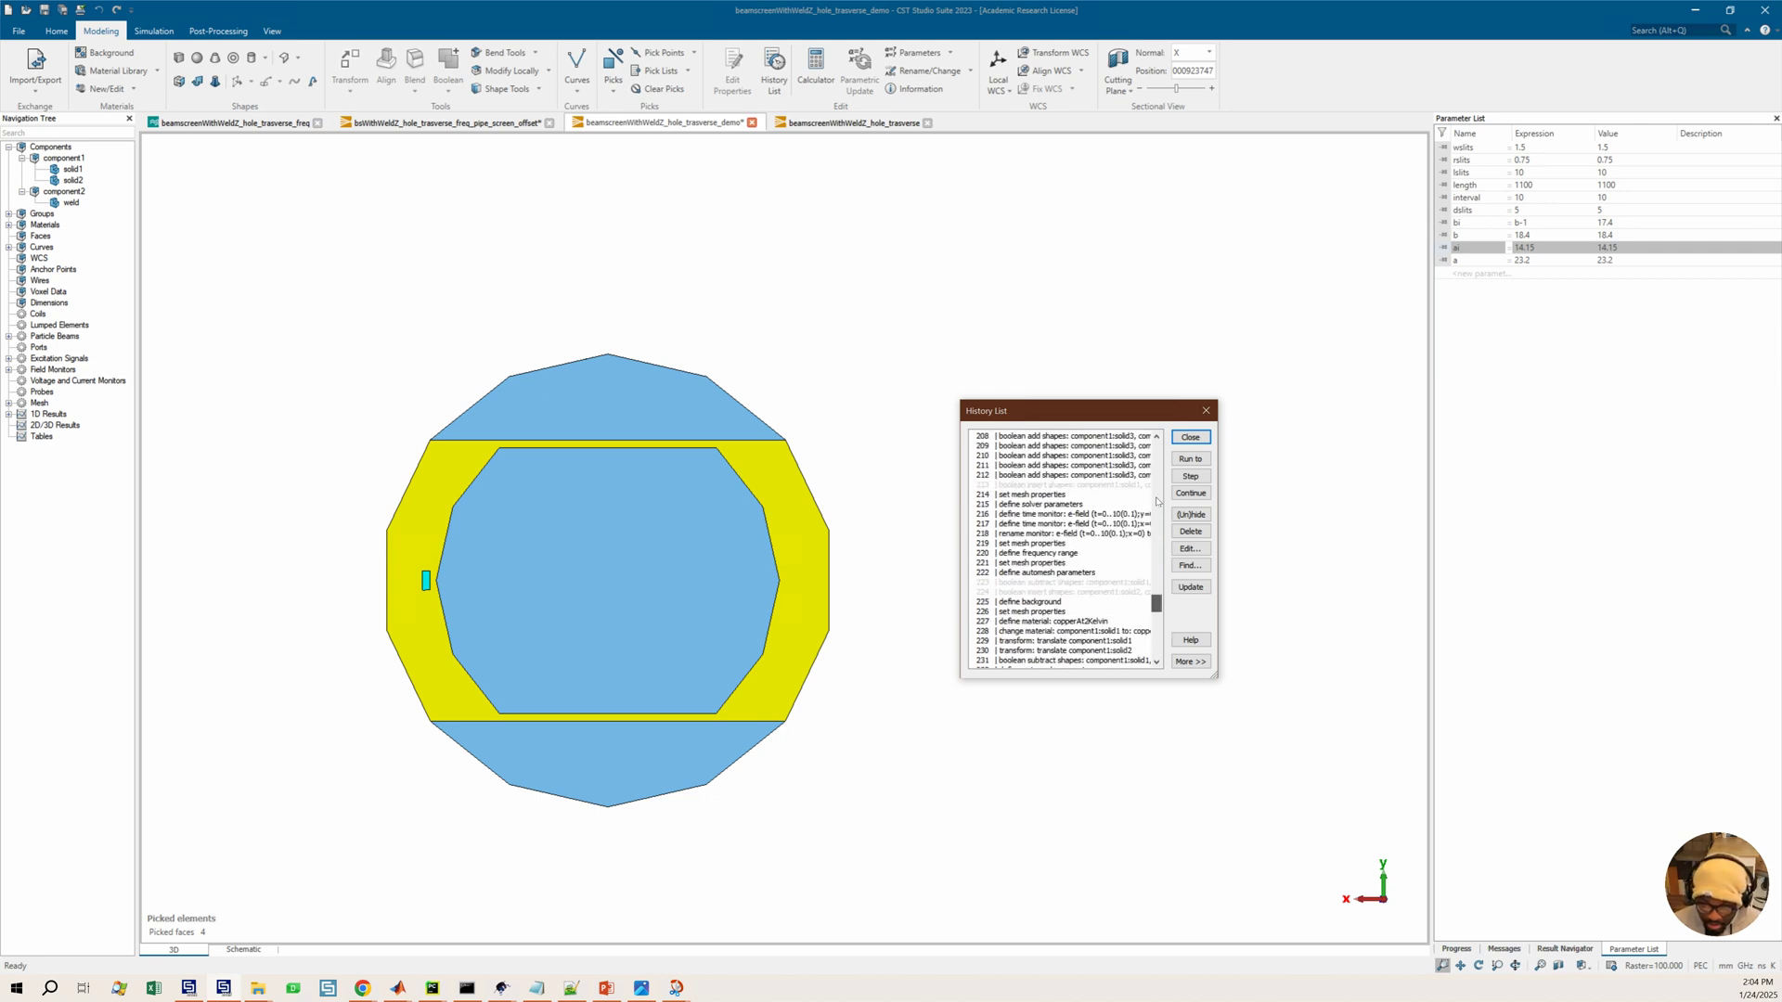
{"action": "scroll", "coordinate": [570, 622], "scroll_direction": "up", "scroll_amount": 3}
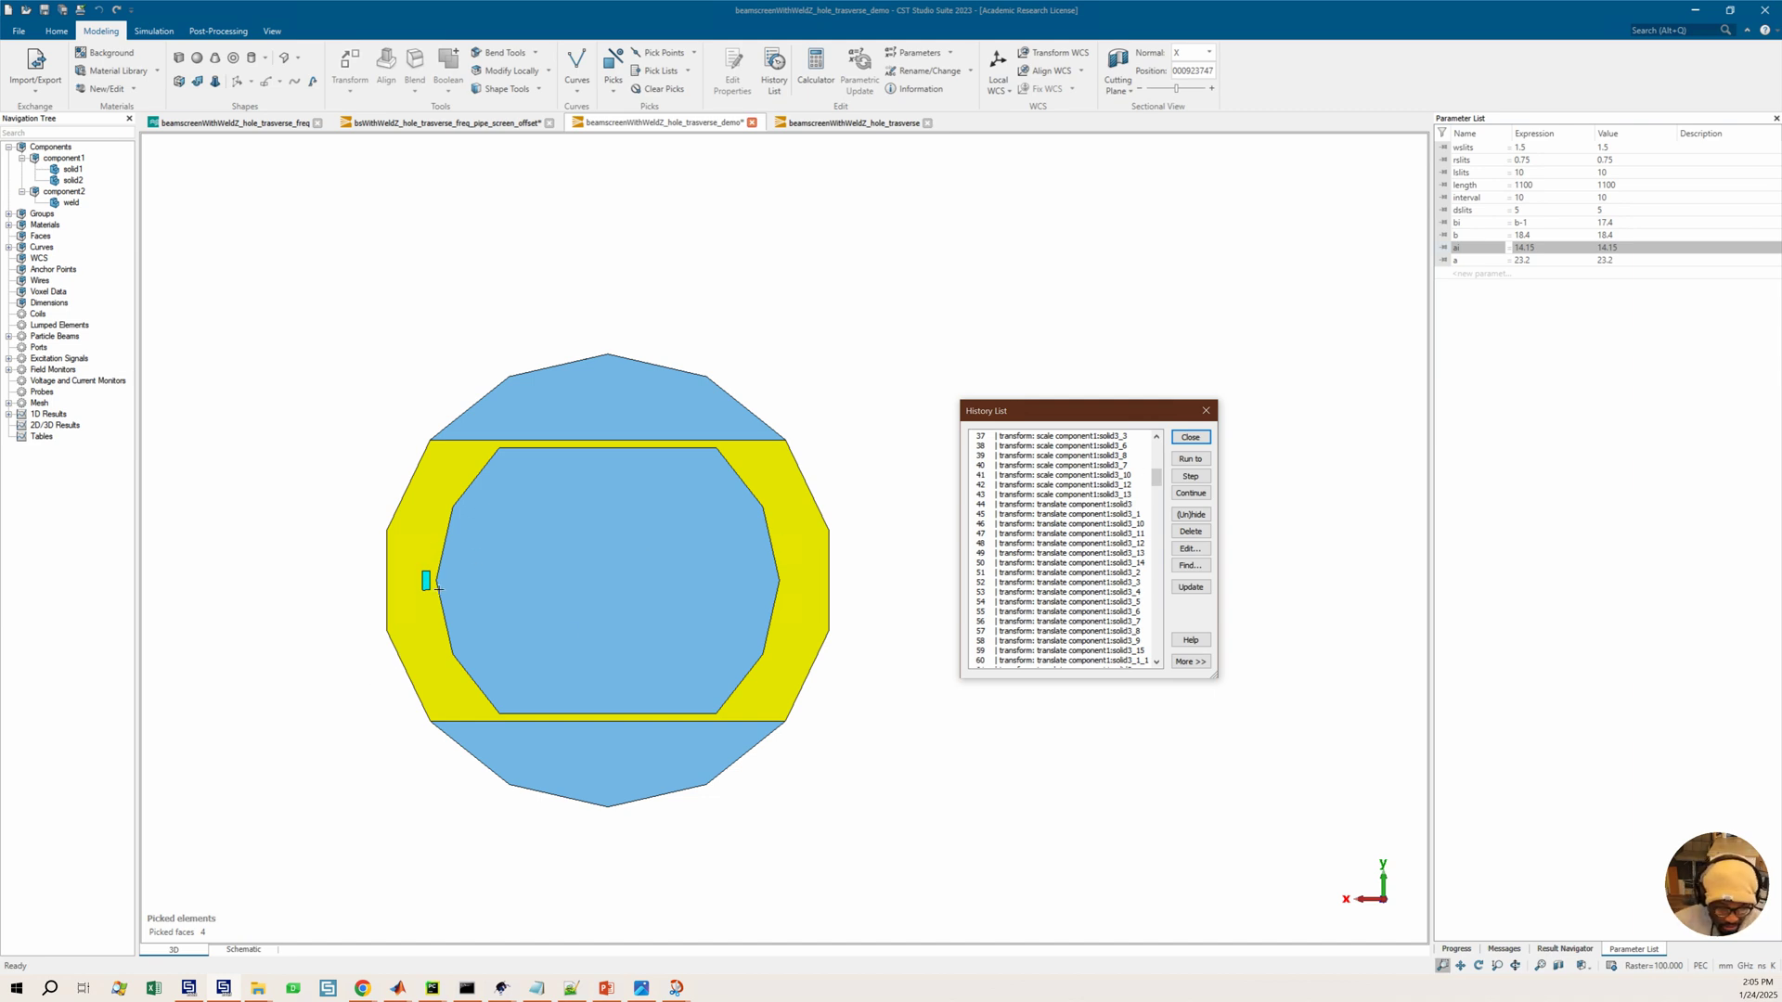
{"action": "scroll", "coordinate": [426, 580], "scroll_direction": "up", "scroll_amount": 6}
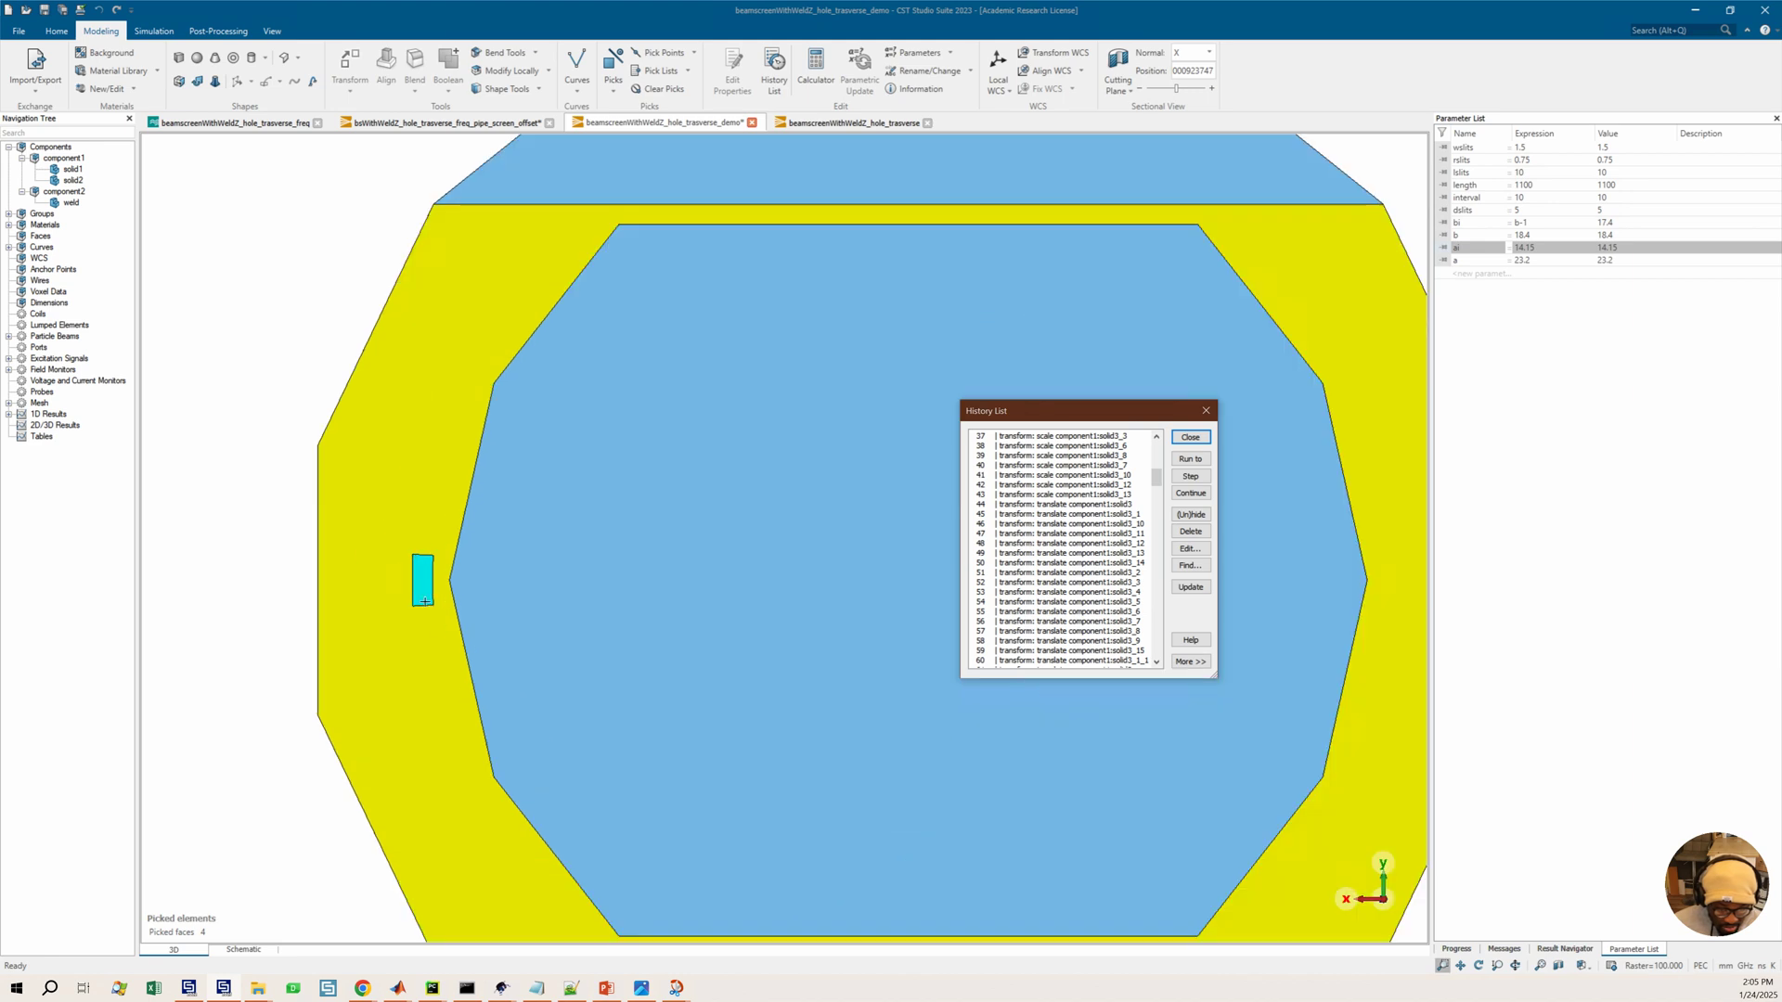
{"action": "scroll", "coordinate": [430, 580], "scroll_direction": "down", "scroll_amount": 3}
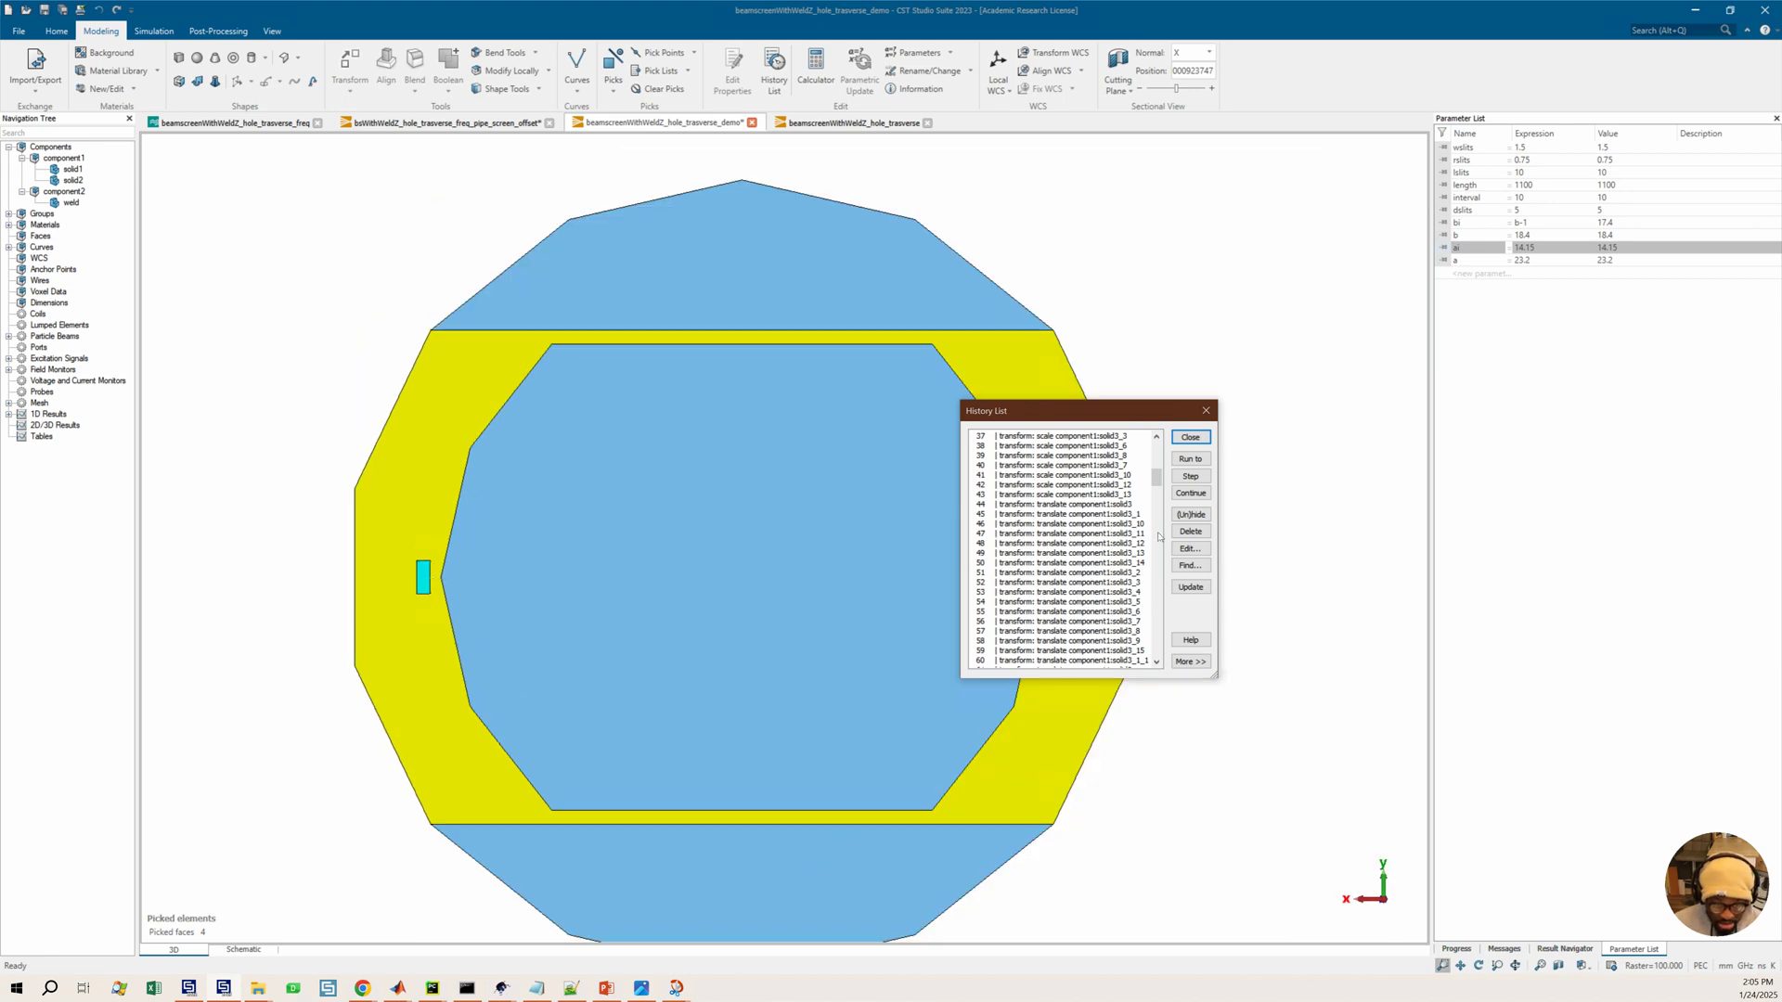
{"action": "scroll", "coordinate": [1044, 554], "scroll_direction": "up", "scroll_amount": 8}
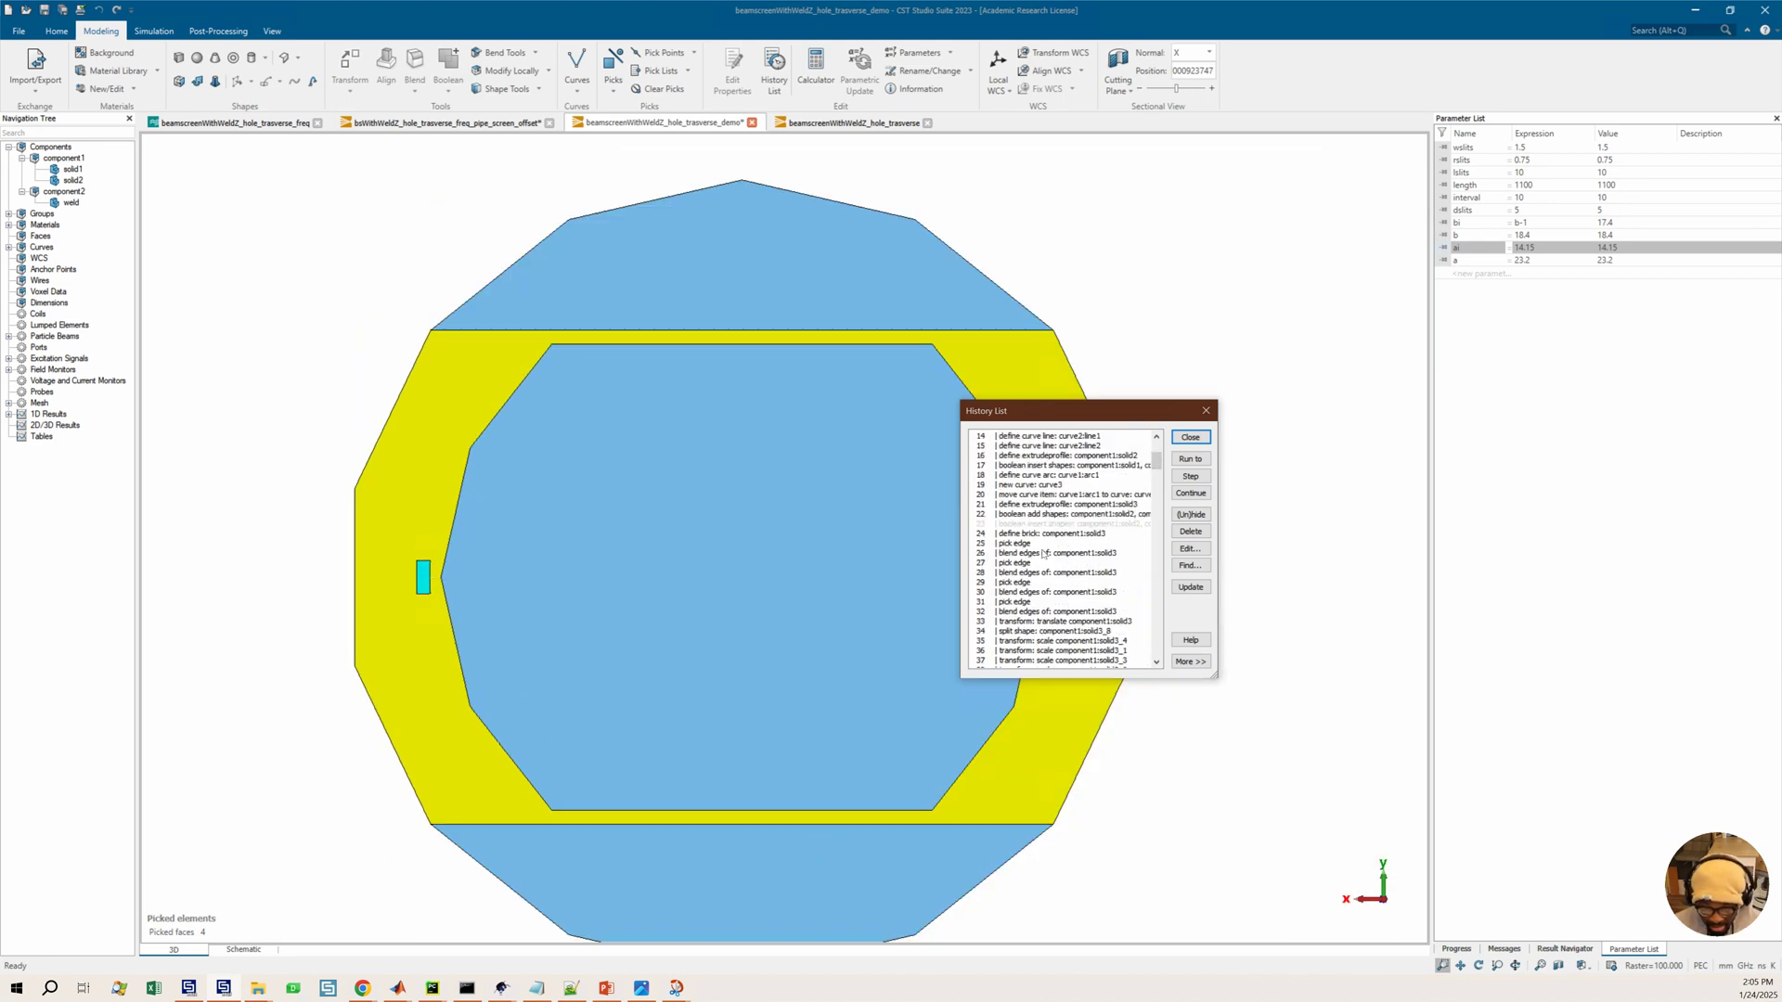
{"action": "scroll", "coordinate": [1044, 554], "scroll_direction": "down", "scroll_amount": 2}
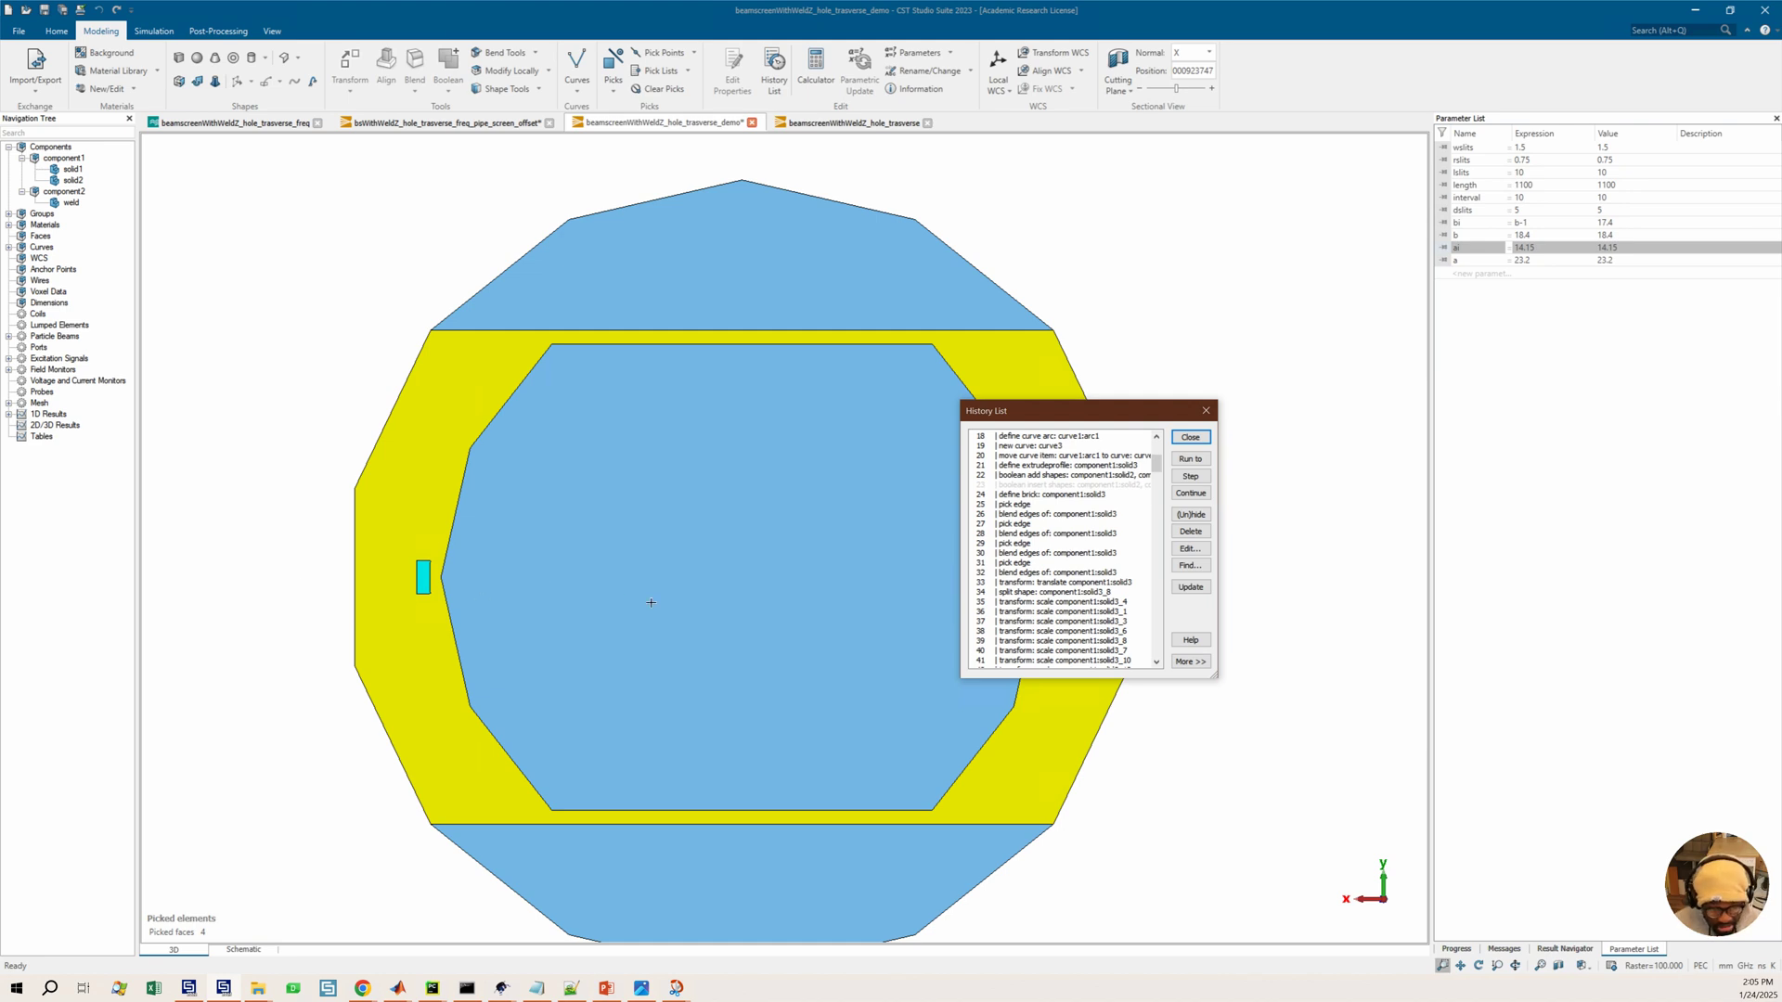
{"action": "scroll", "coordinate": [1075, 514], "scroll_direction": "down", "scroll_amount": 1}
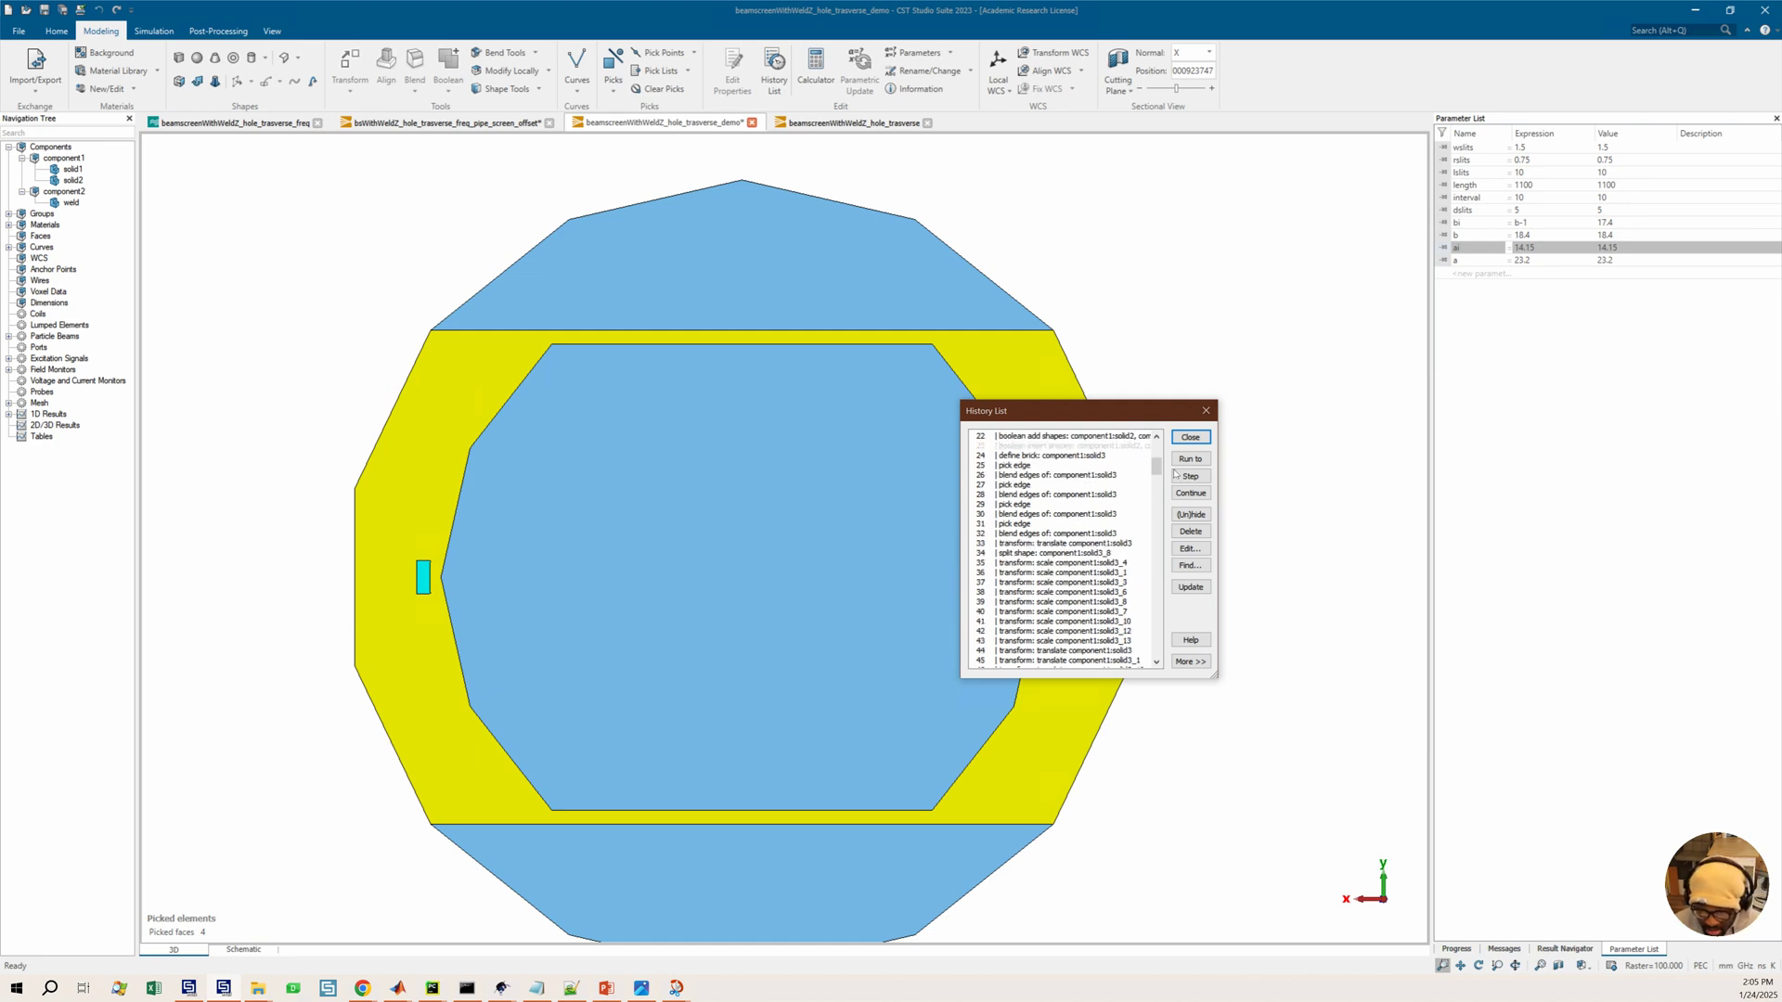
{"action": "left_click_drag", "start_coordinate": [1075, 409], "coordinate": [1047, 402]}
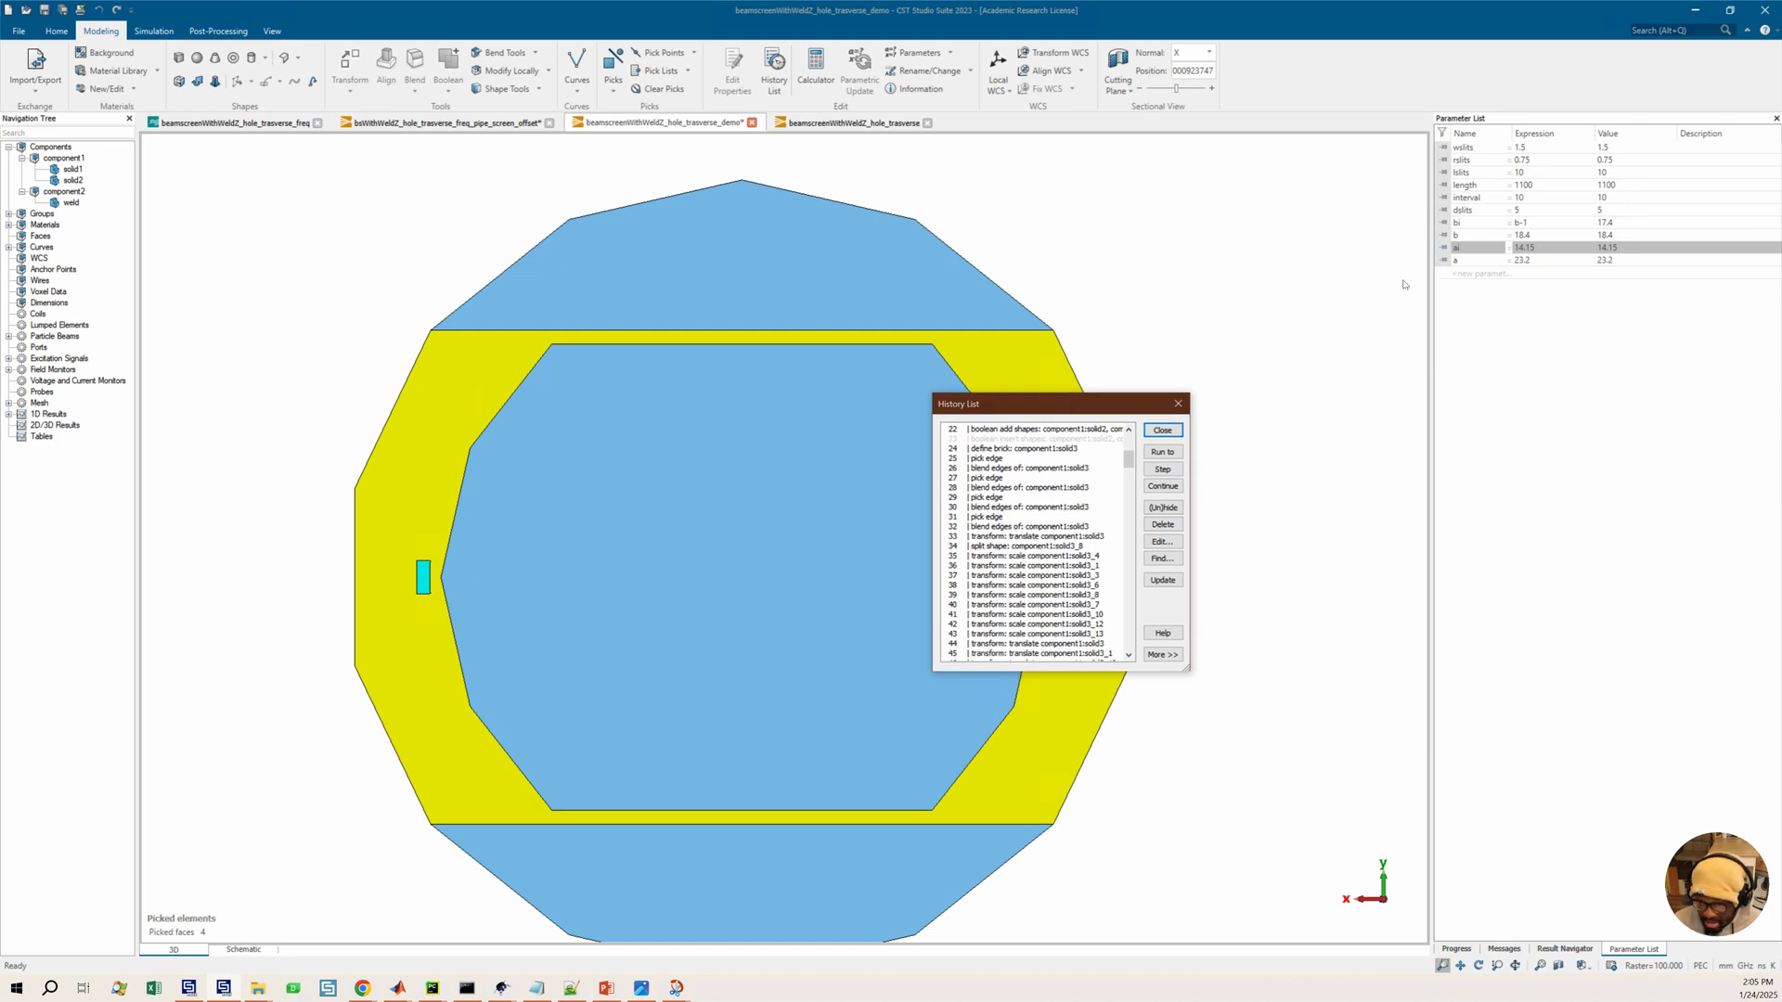
Select parameter bi and check it against the beam screen reference image again
{"action": "left_click", "coordinate": [1472, 223]}
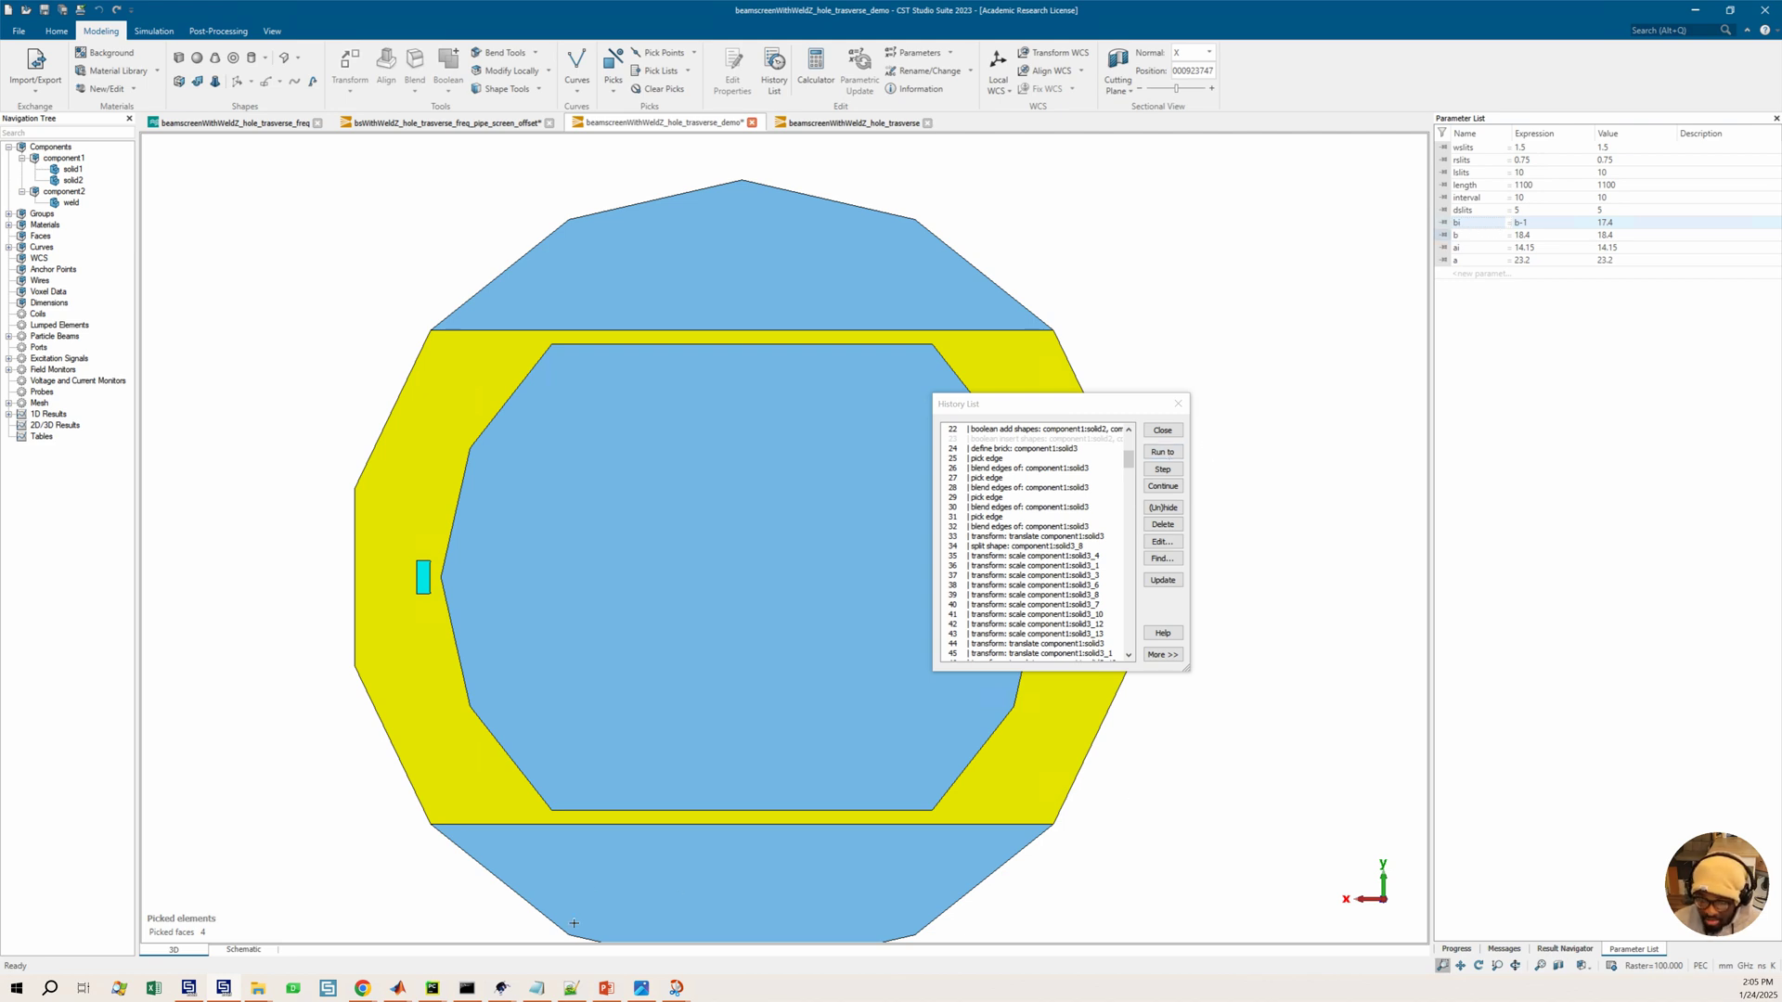
{"action": "left_click", "coordinate": [676, 988]}
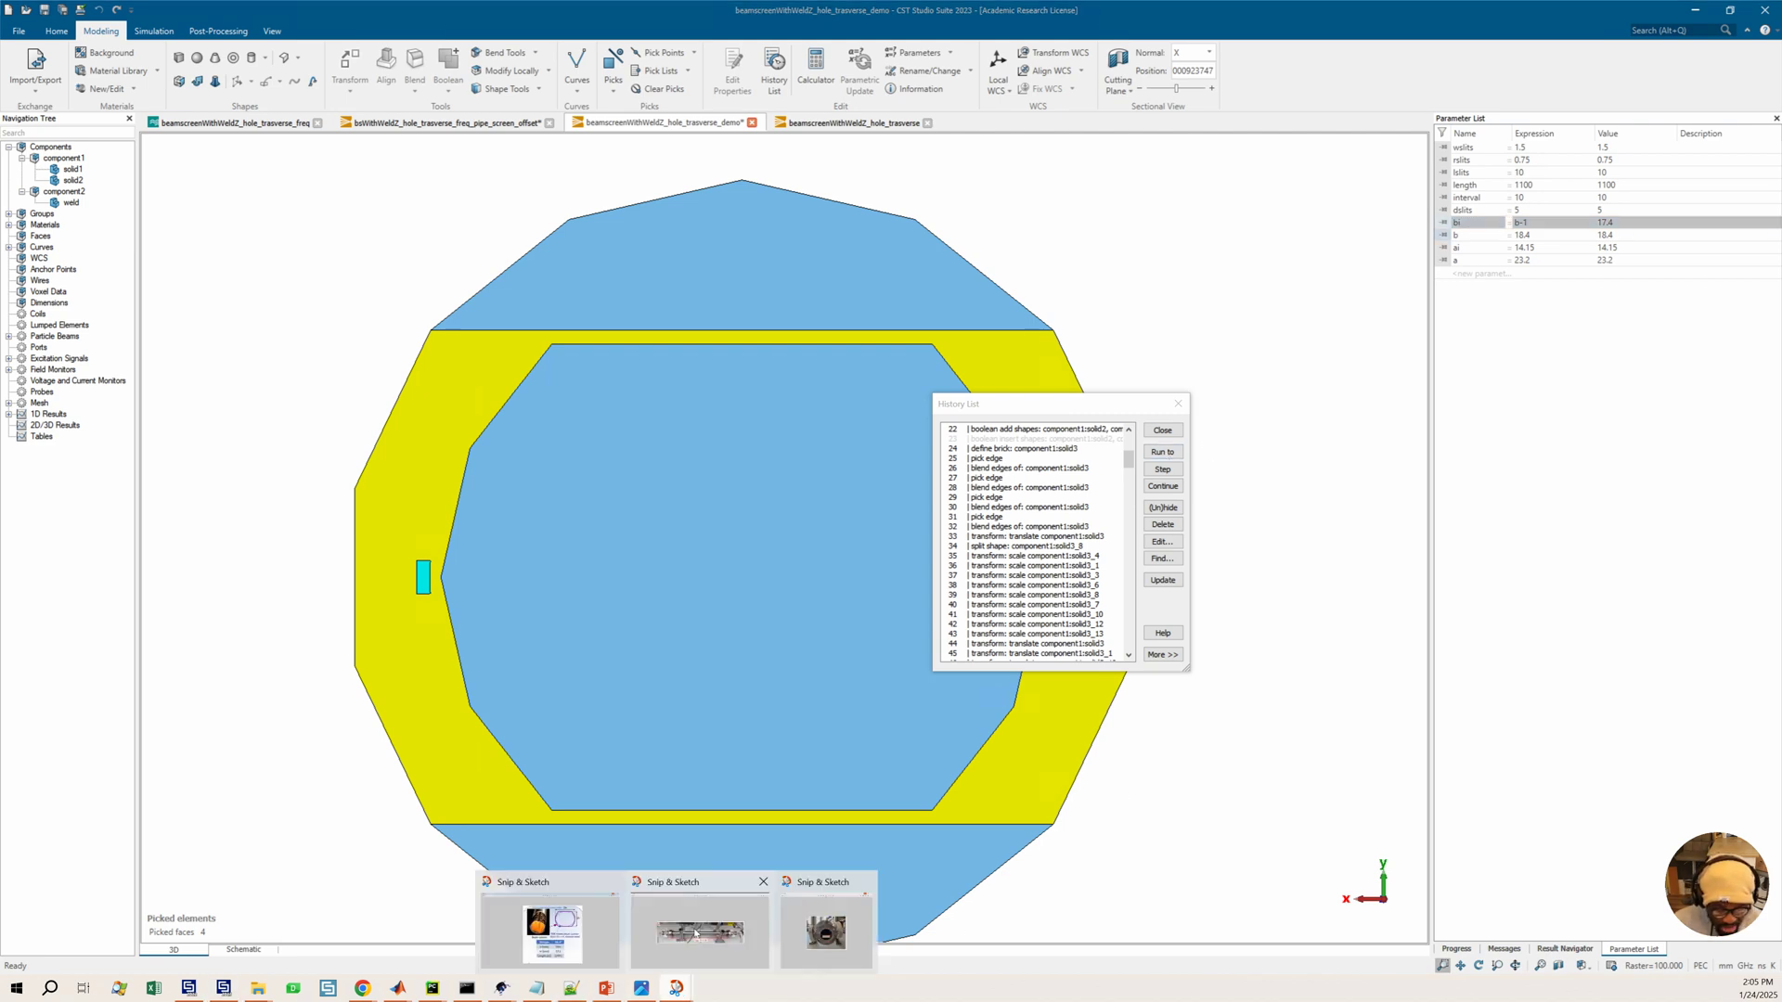
{"action": "left_click", "coordinate": [557, 931]}
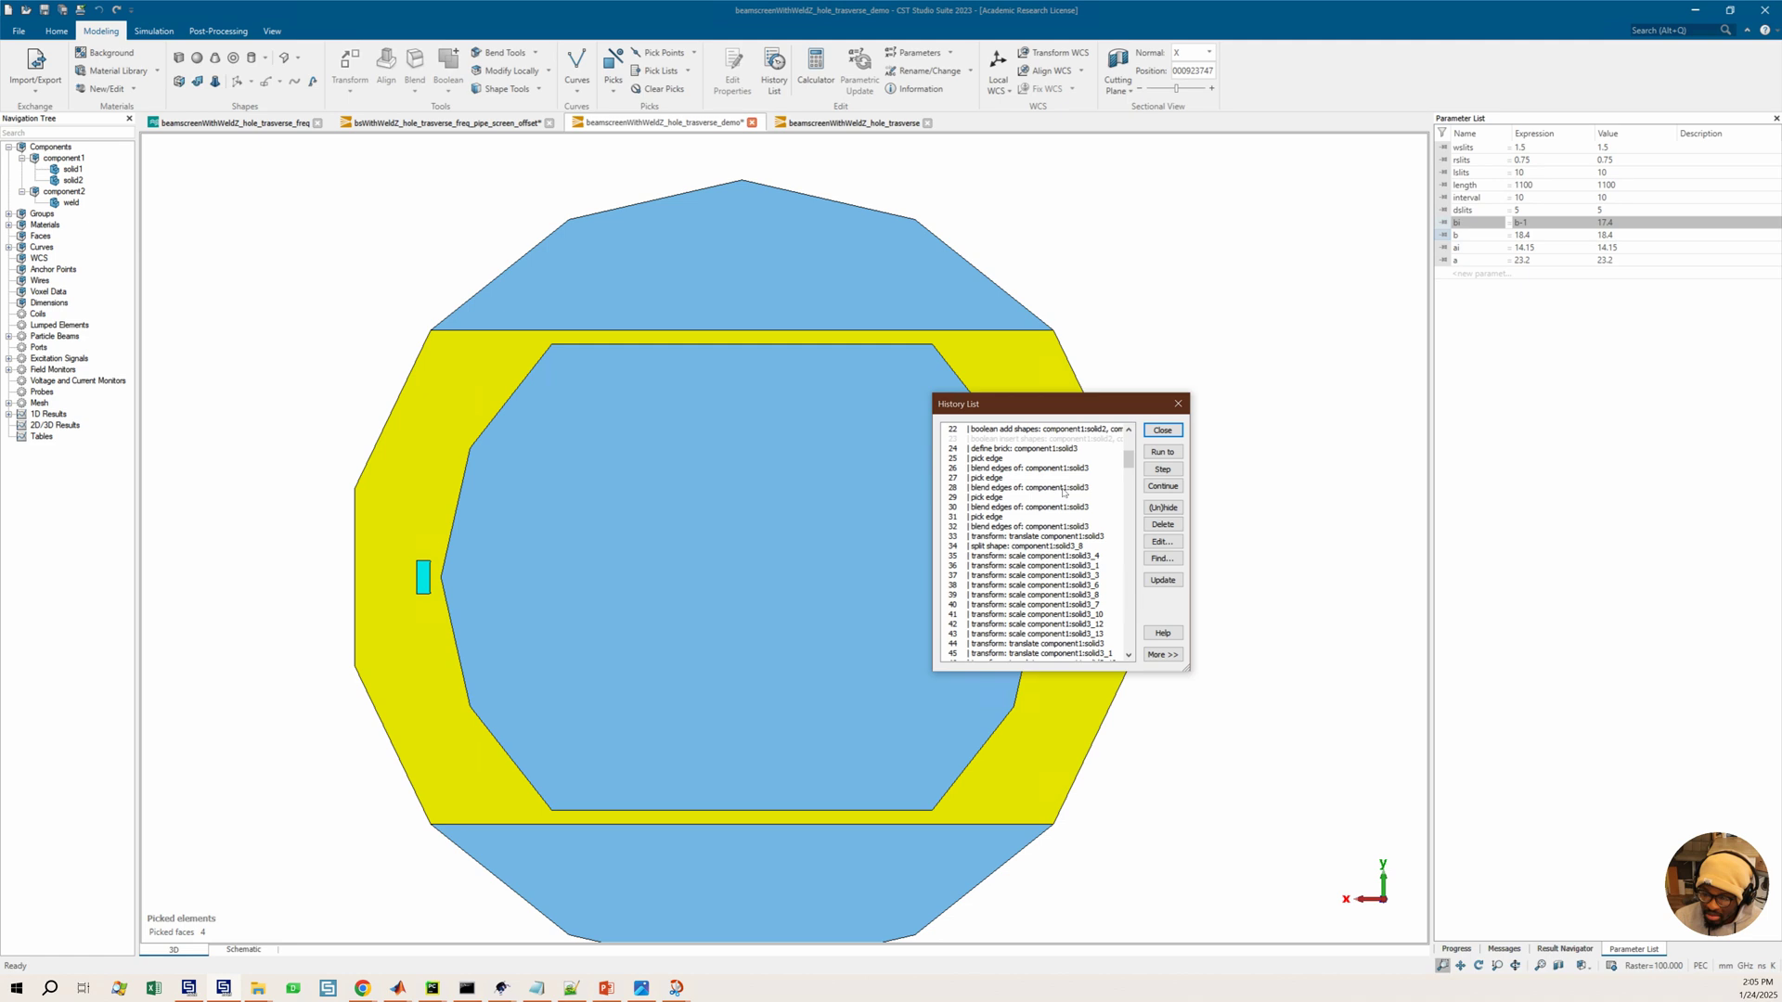
{"action": "left_click", "coordinate": [1701, 12]}
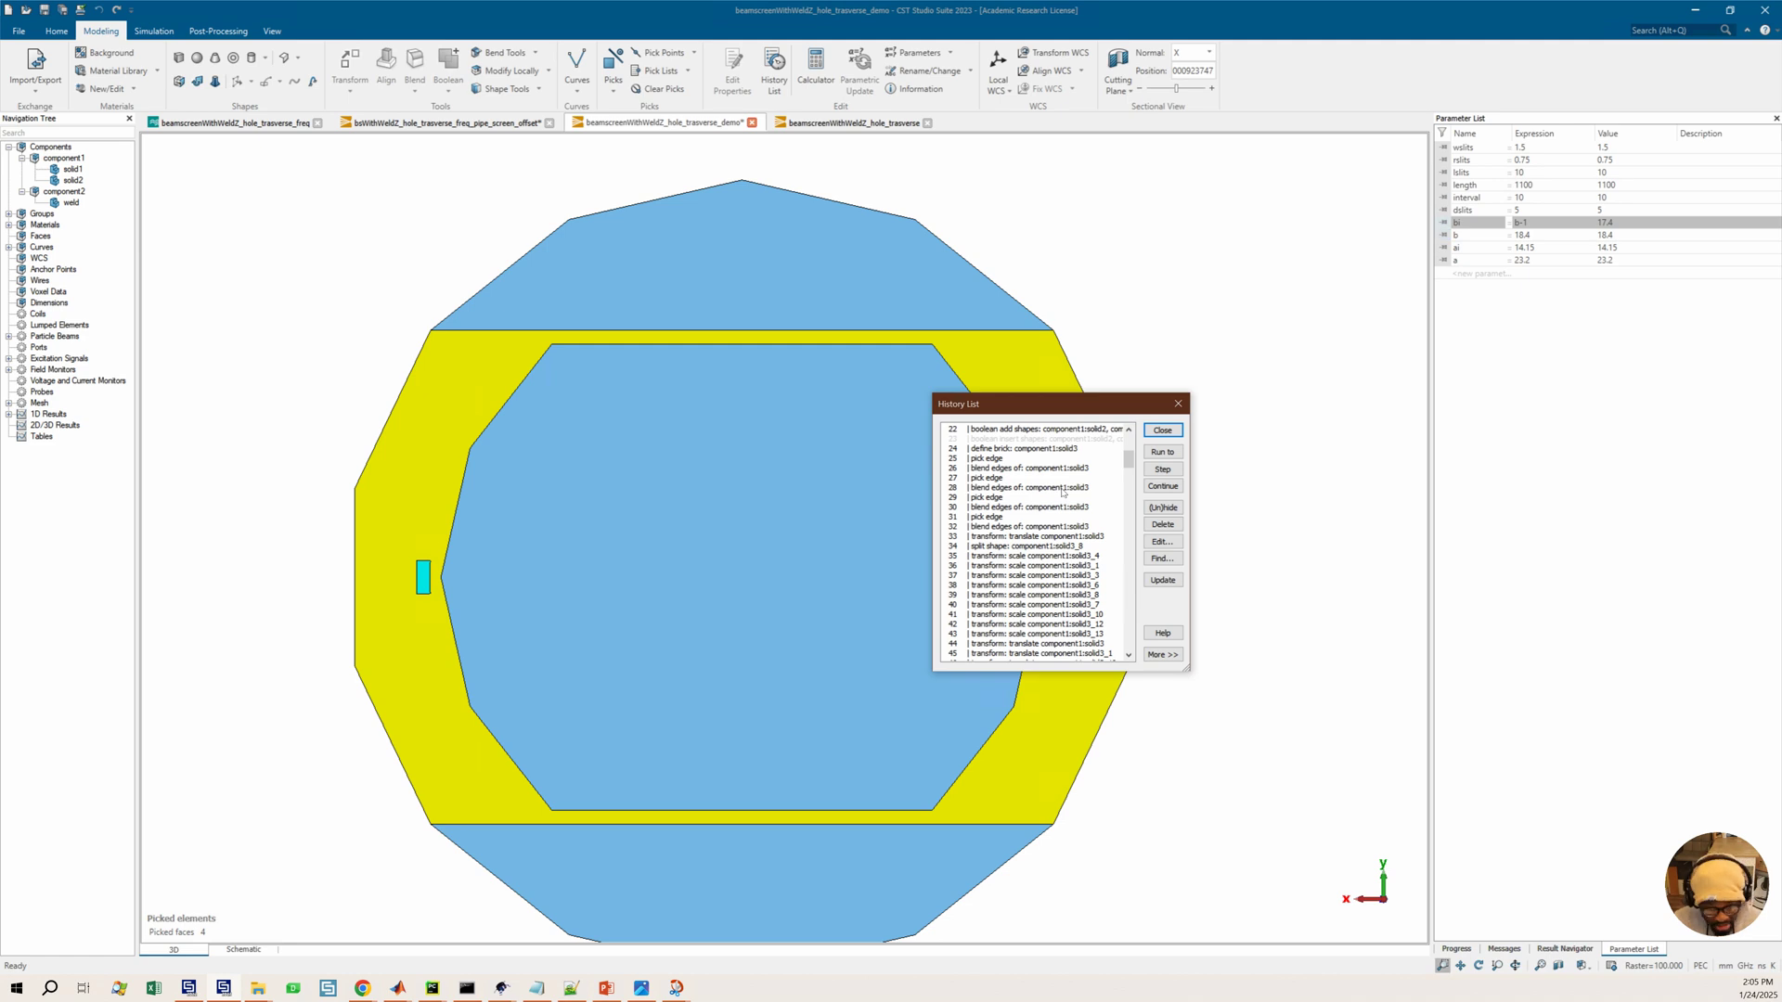
Browse the History List again through the transform and boolean operations
{"action": "scroll", "coordinate": [1035, 523], "scroll_direction": "up", "scroll_amount": 3}
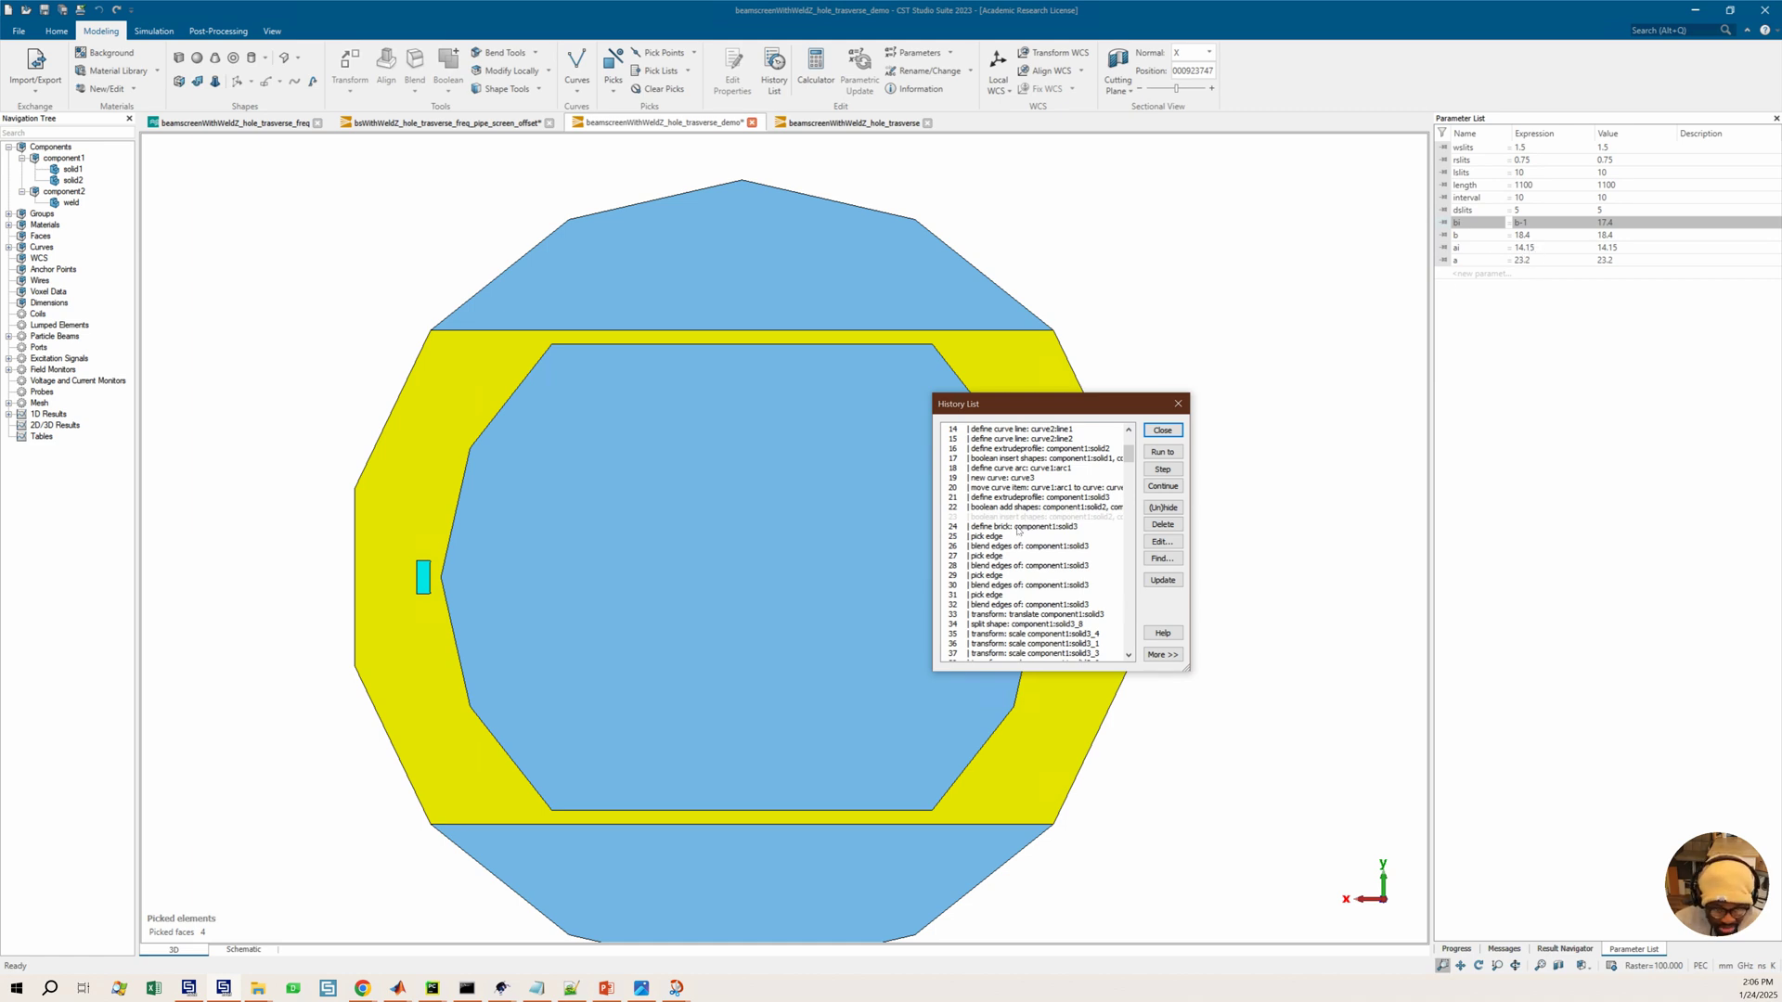
{"action": "scroll", "coordinate": [1007, 530], "scroll_direction": "up", "scroll_amount": 1}
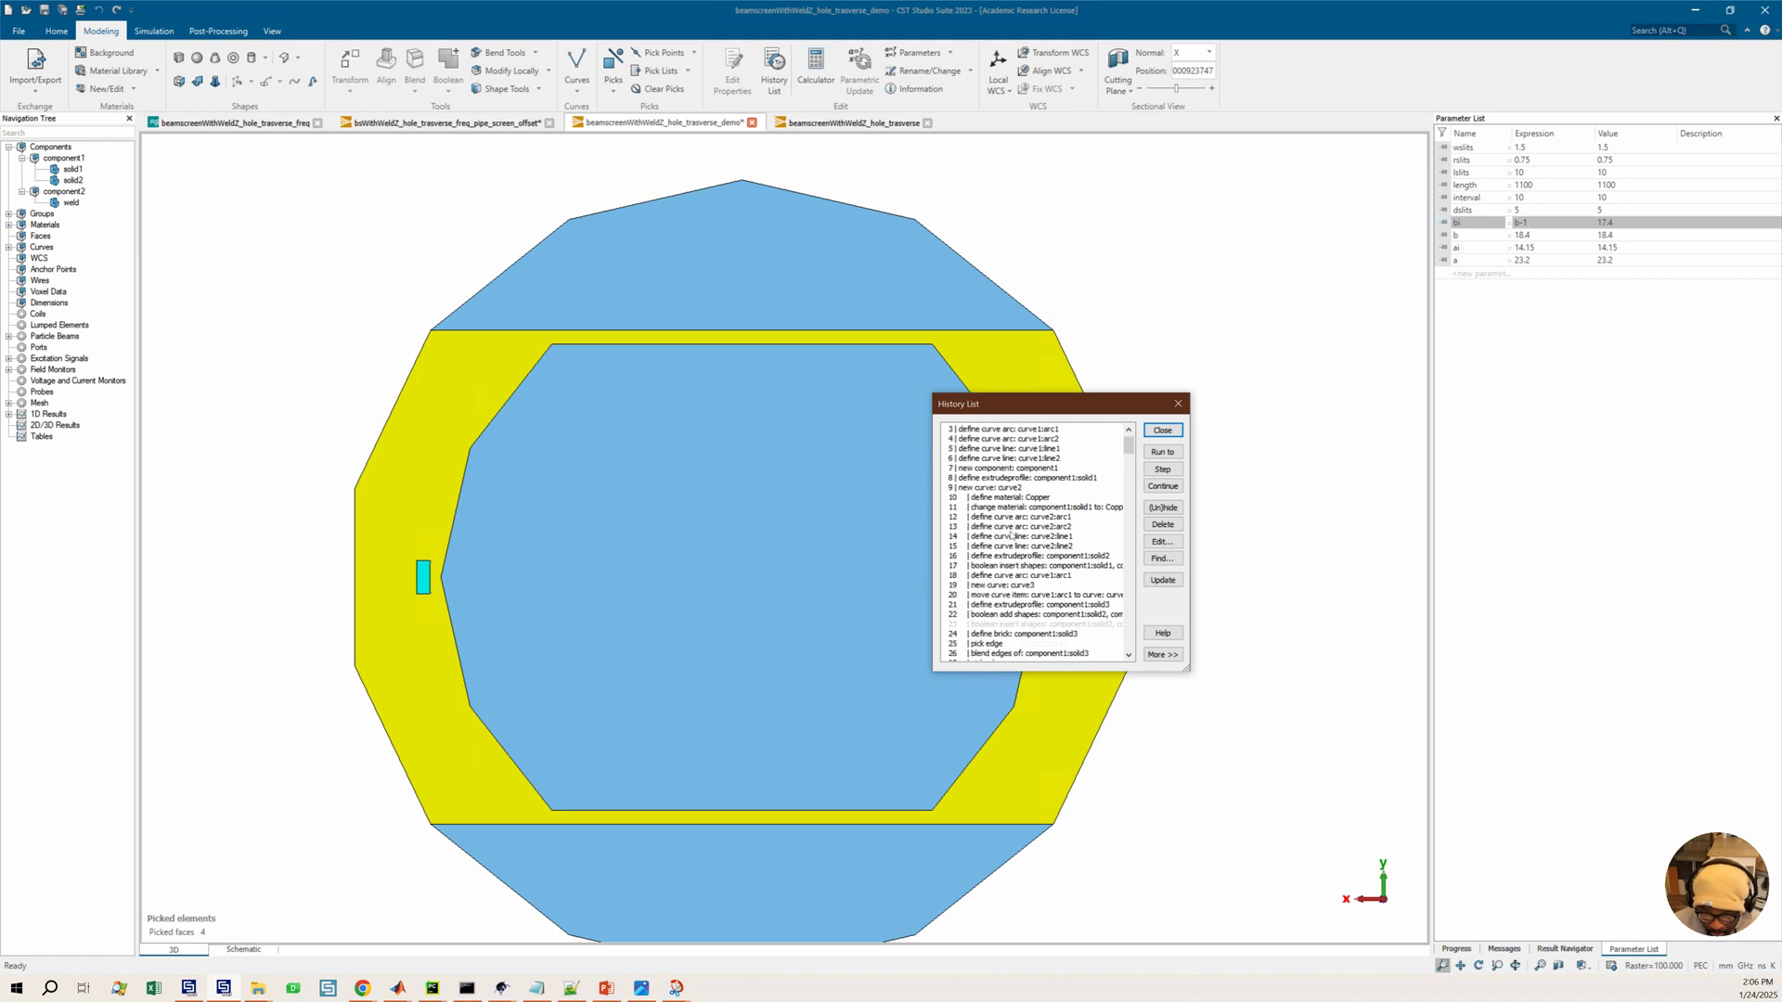
{"action": "scroll", "coordinate": [1011, 538], "scroll_direction": "down", "scroll_amount": 9}
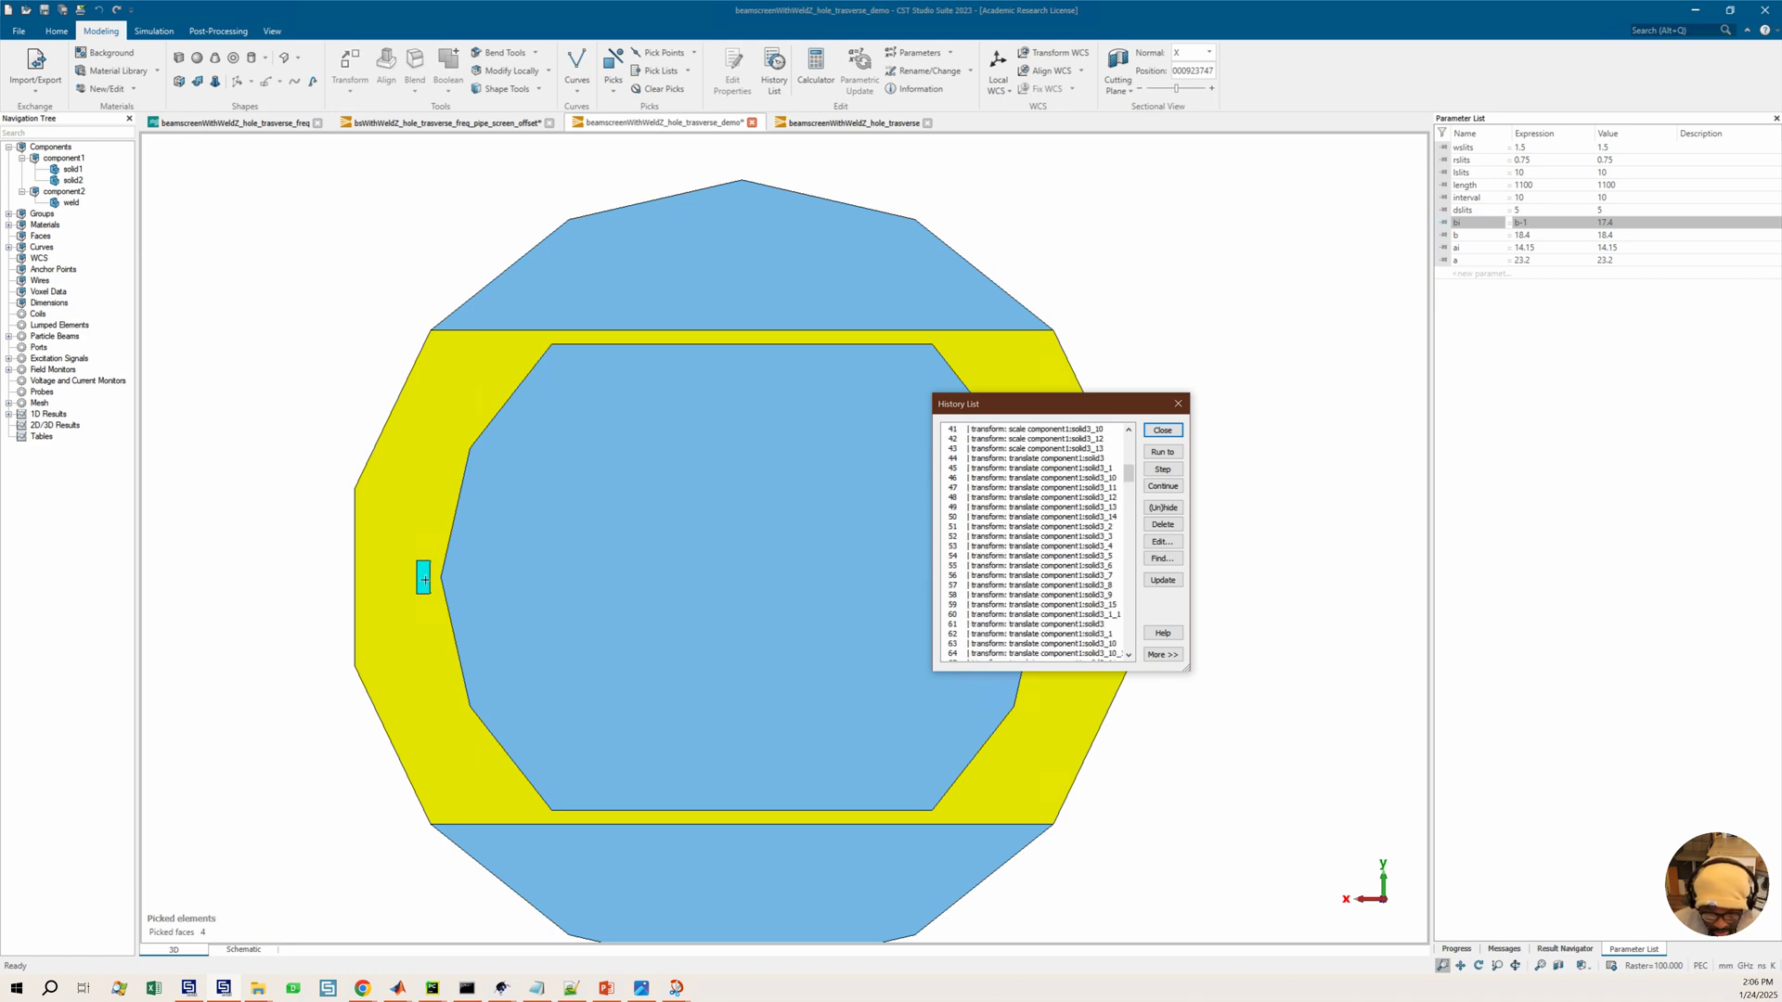
{"action": "scroll", "coordinate": [1028, 604], "scroll_direction": "down", "scroll_amount": 13}
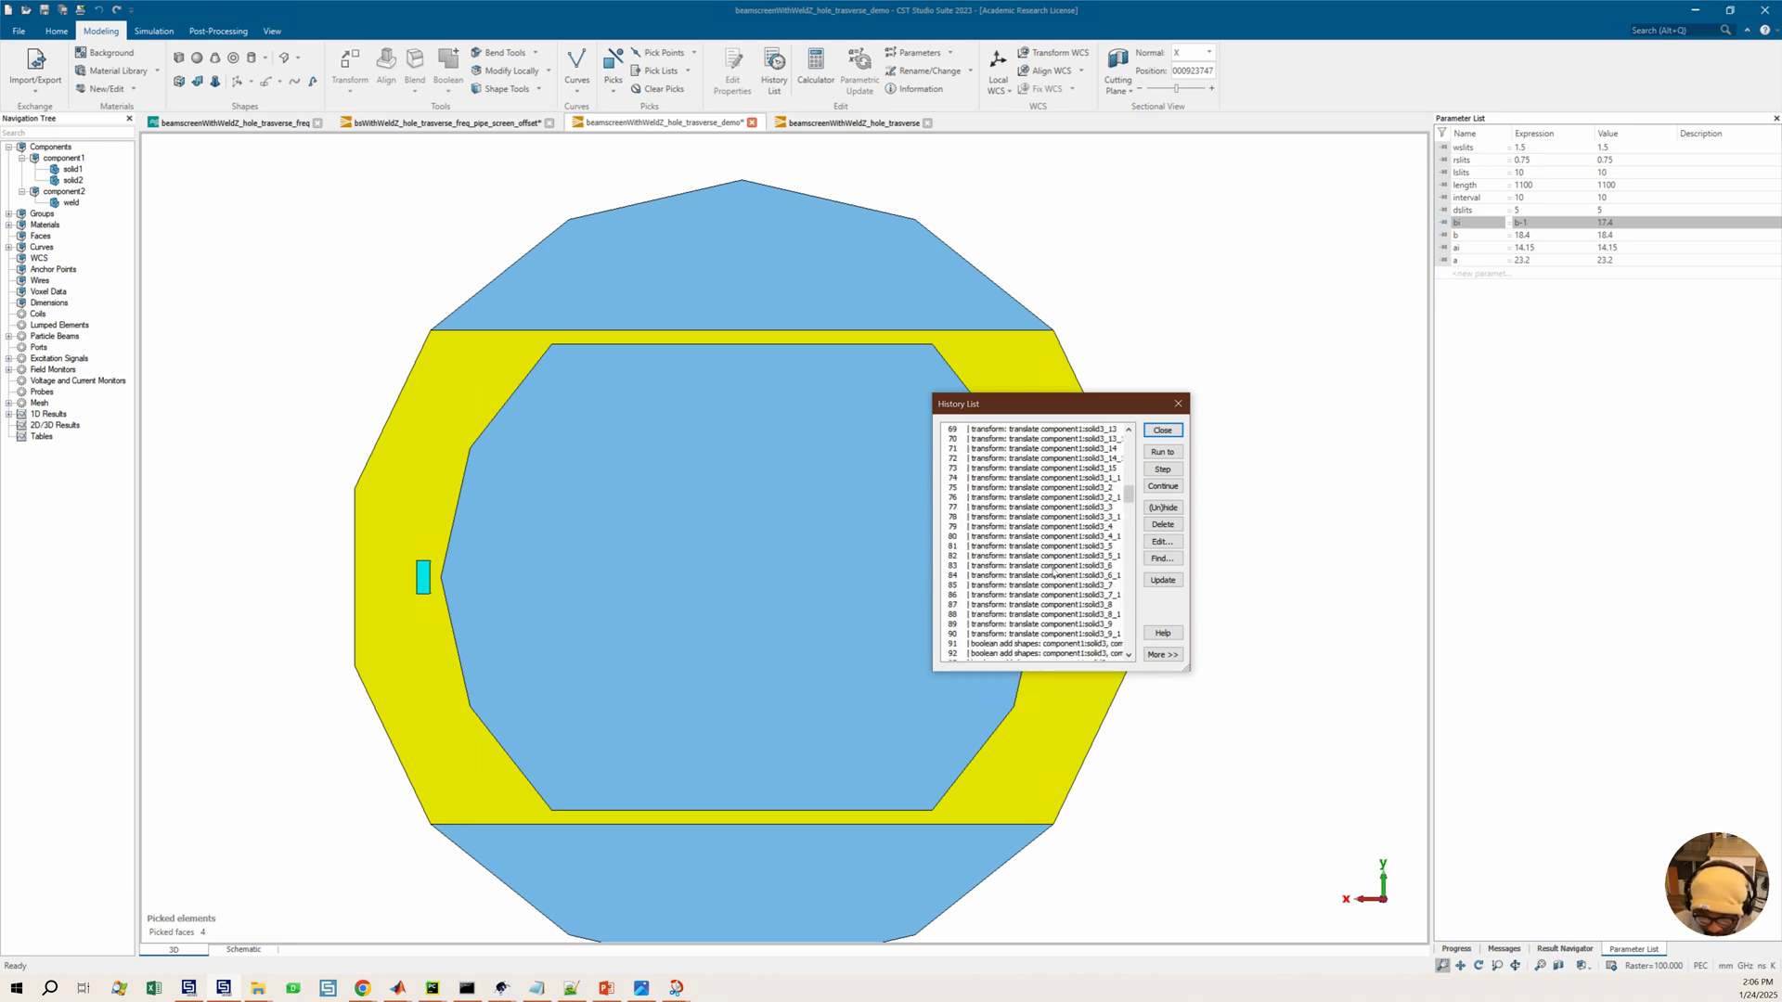
{"action": "scroll", "coordinate": [1054, 572], "scroll_direction": "down", "scroll_amount": 20}
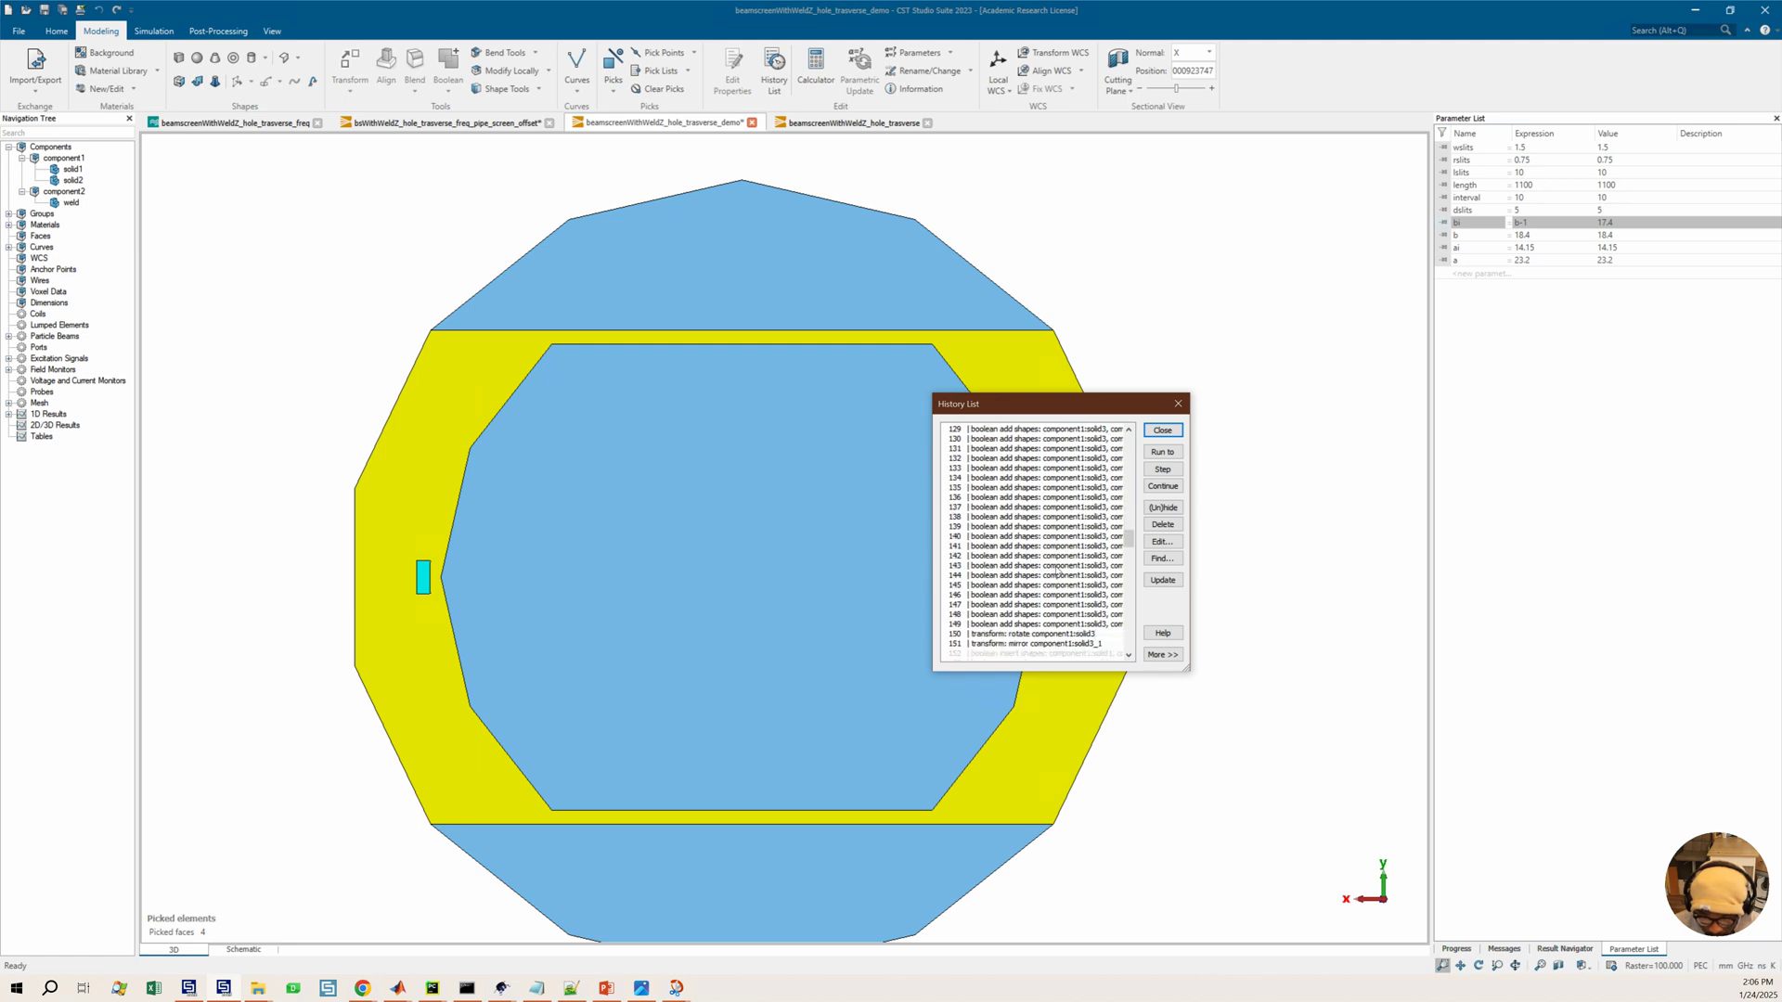
{"action": "scroll", "coordinate": [1056, 570], "scroll_direction": "down", "scroll_amount": 3}
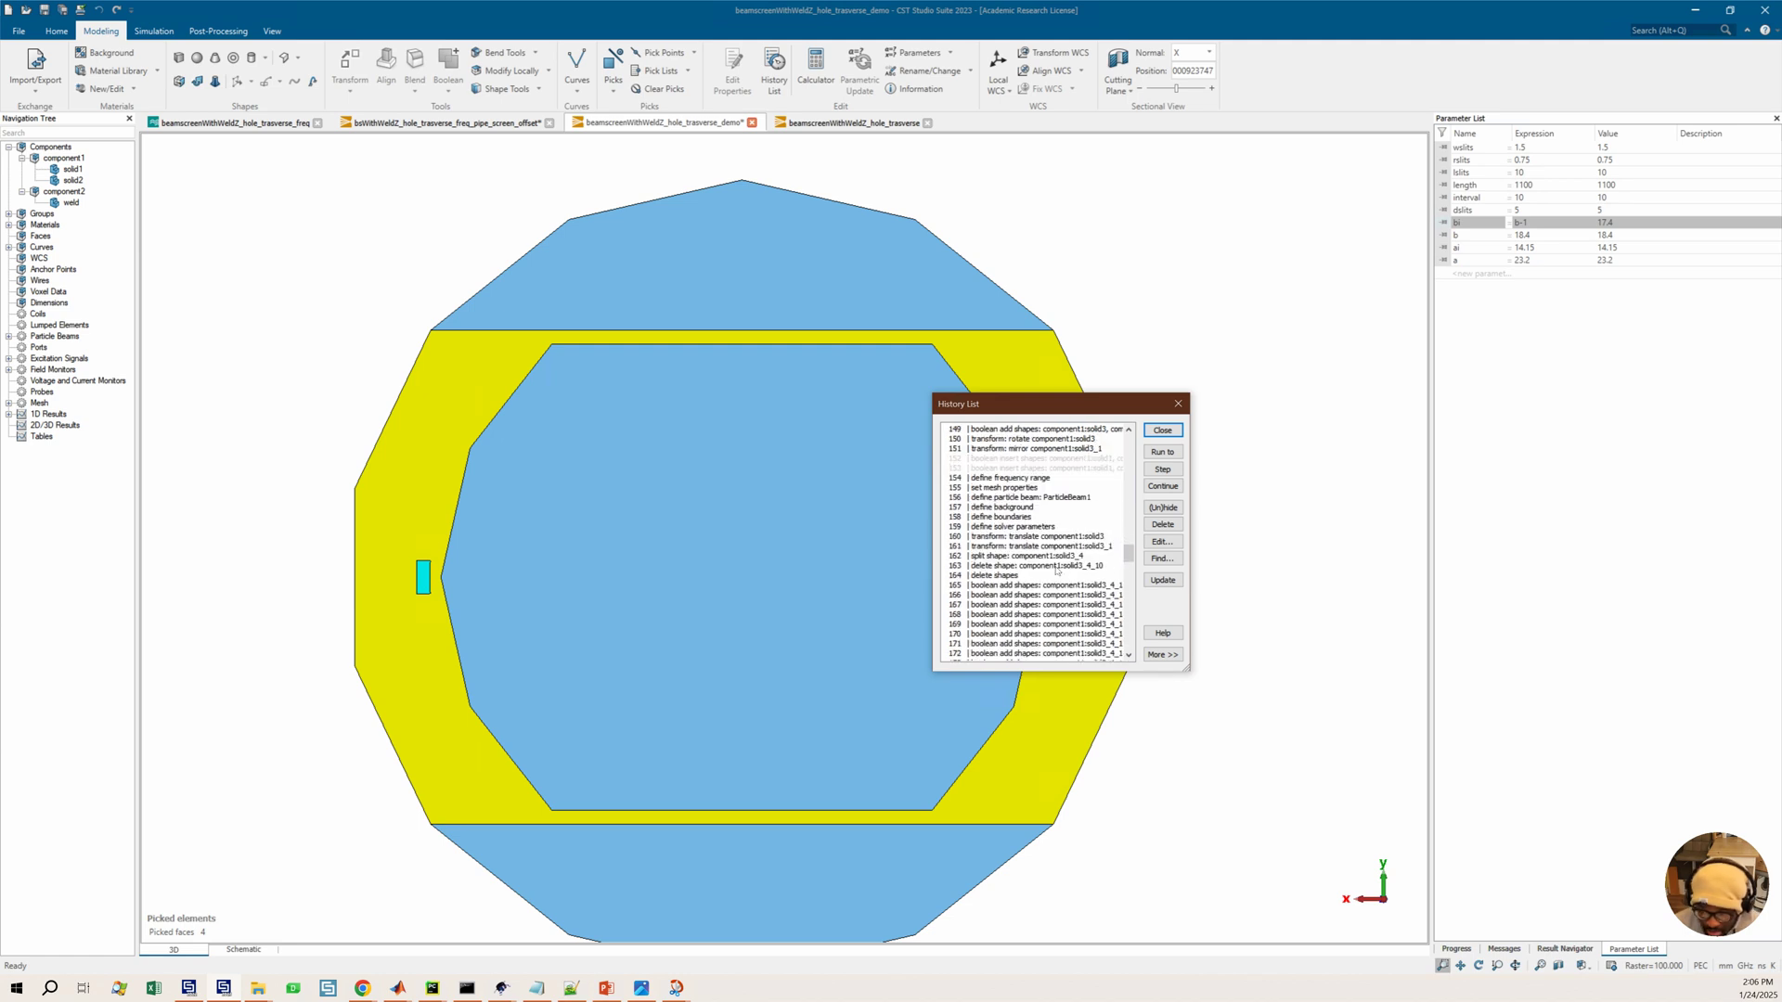
Scroll back through the History List up to the first template and curve entries
{"action": "scroll", "coordinate": [1056, 566], "scroll_direction": "down", "scroll_amount": 2}
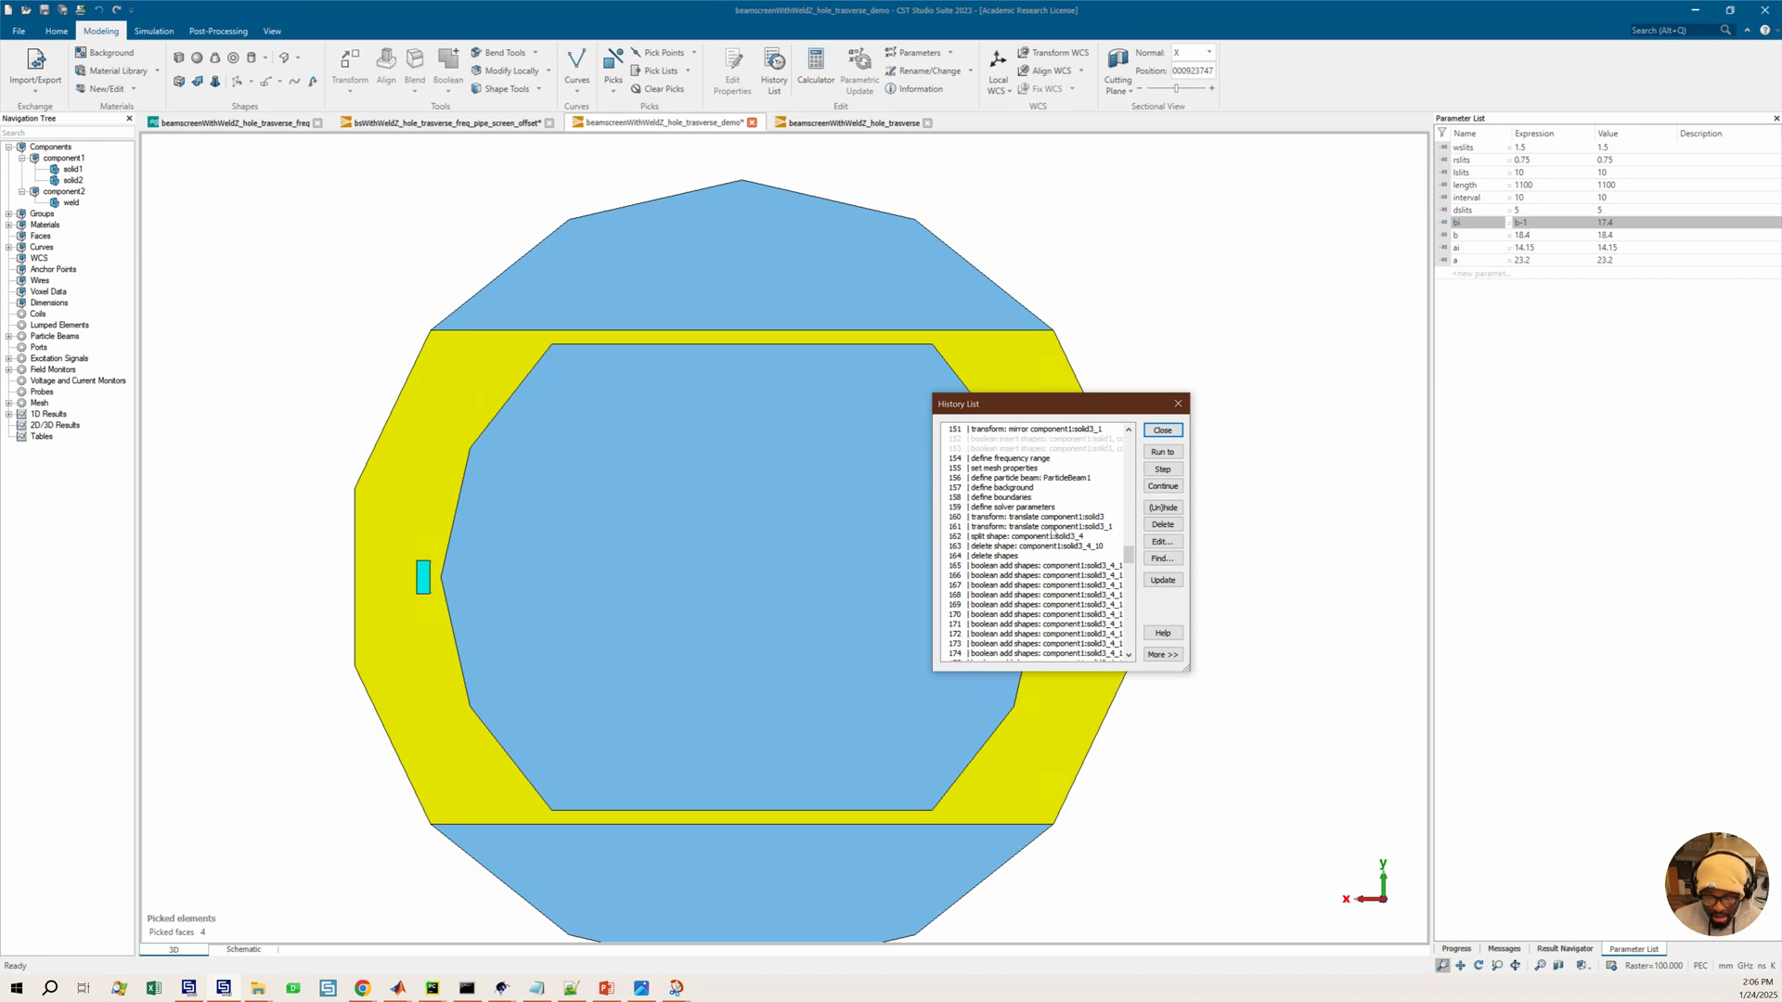
{"action": "scroll", "coordinate": [1055, 533], "scroll_direction": "down", "scroll_amount": 2}
{"action": "scroll", "coordinate": [1056, 536], "scroll_direction": "down", "scroll_amount": 7}
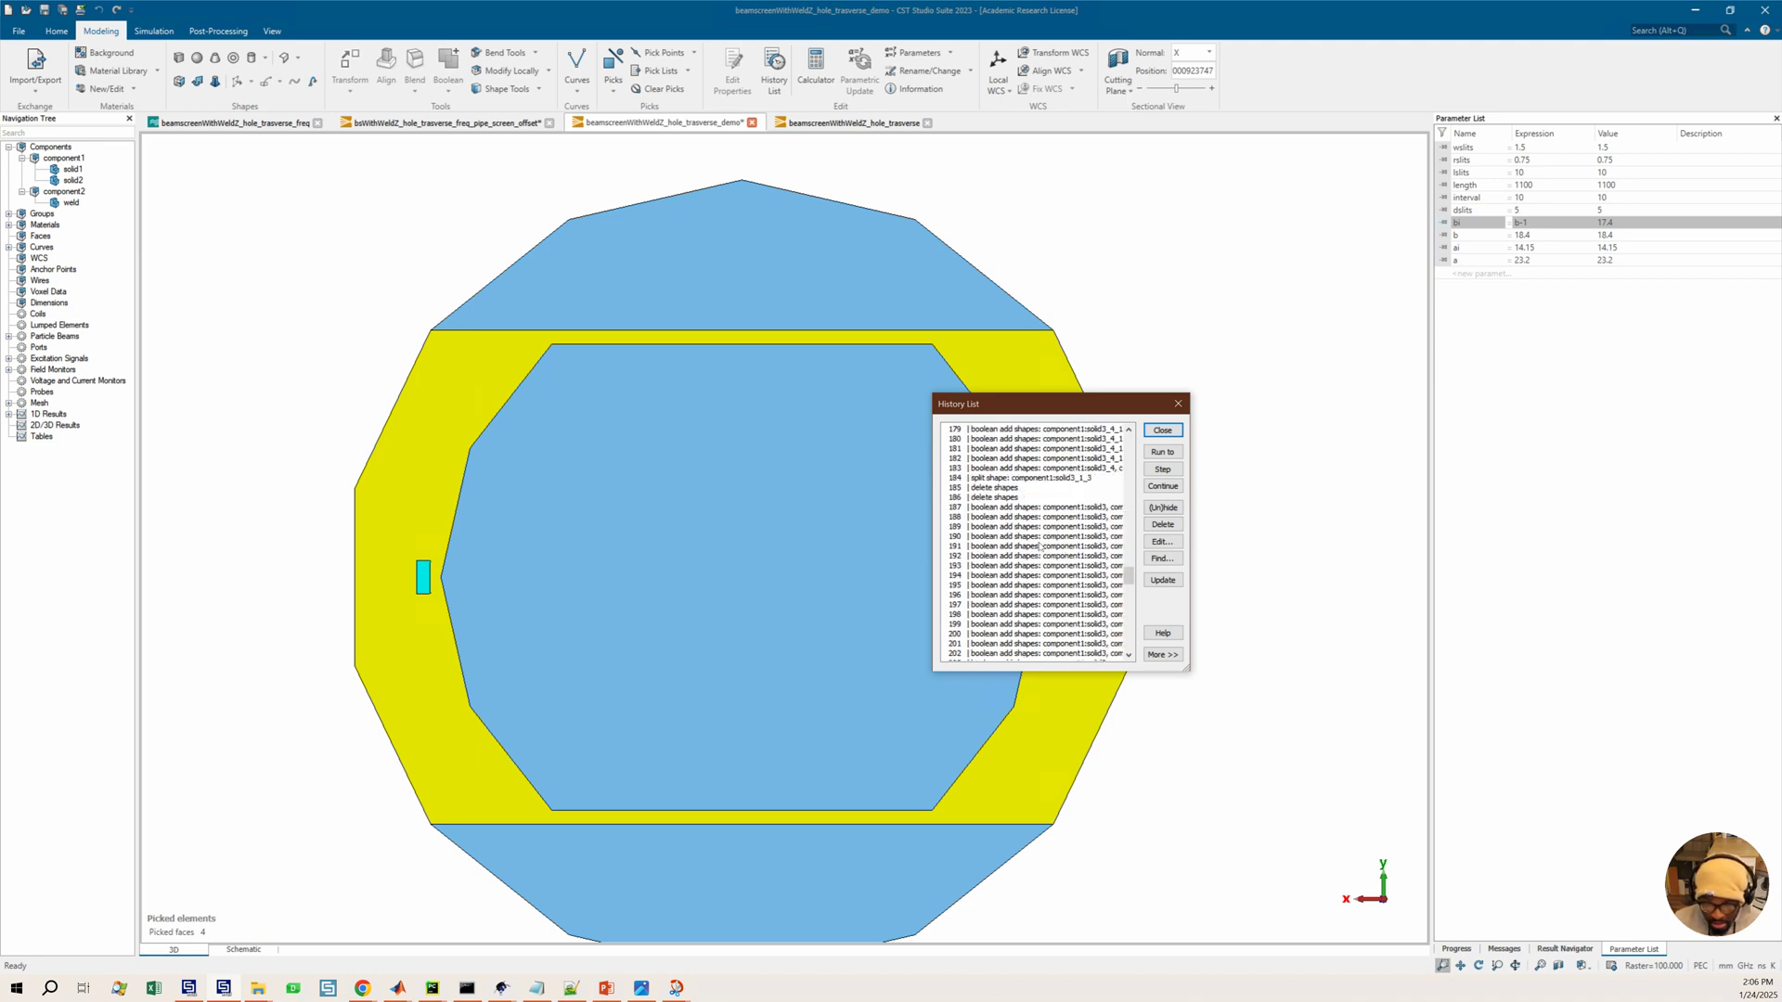
{"action": "scroll", "coordinate": [1040, 548], "scroll_direction": "up", "scroll_amount": 20}
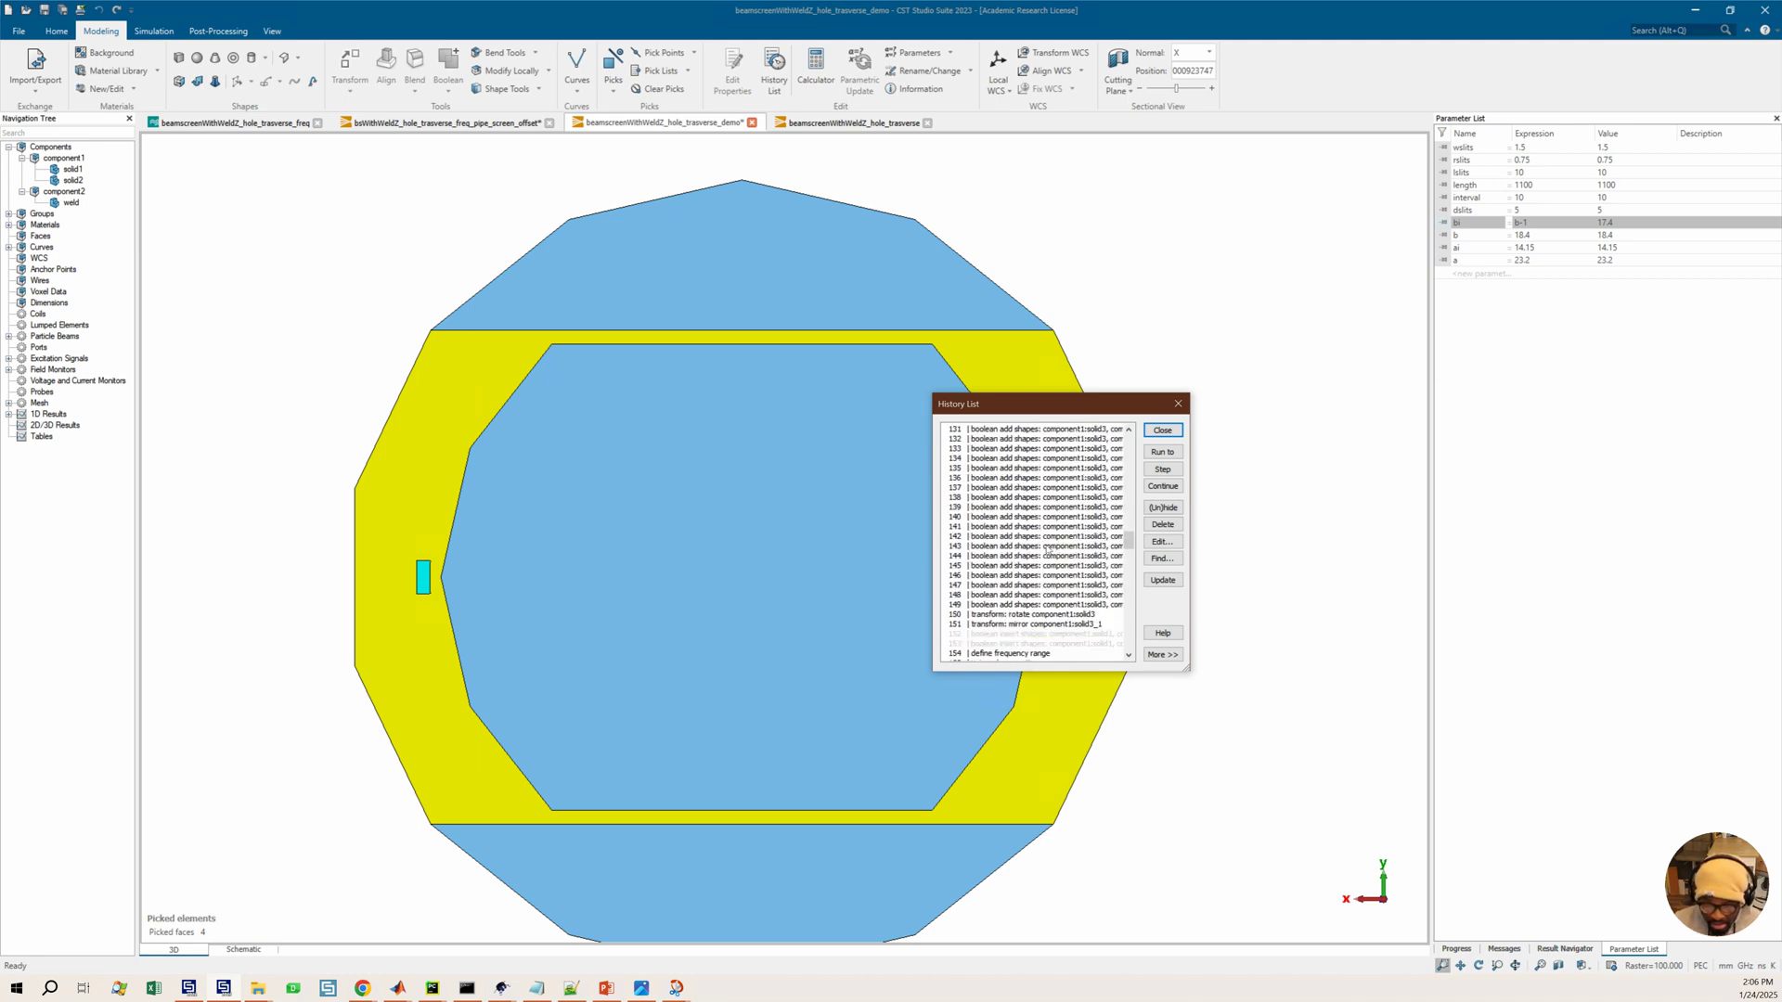
{"action": "scroll", "coordinate": [1048, 552], "scroll_direction": "up", "scroll_amount": 20}
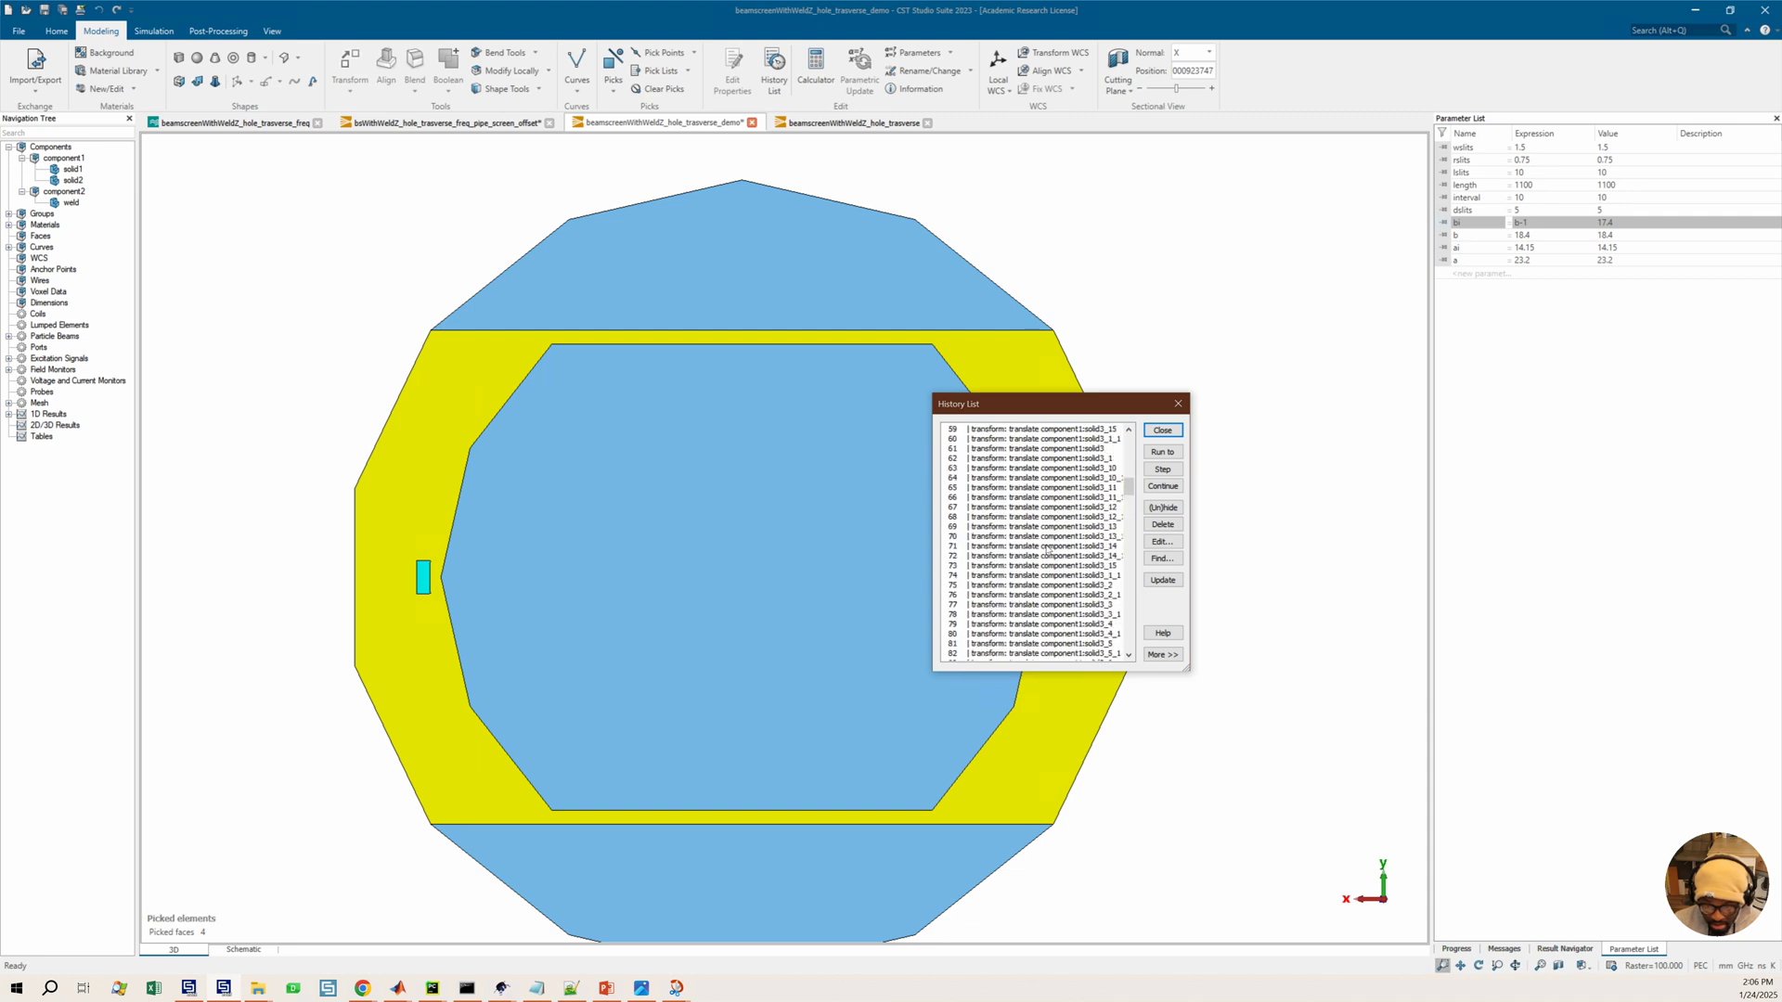
{"action": "scroll", "coordinate": [1048, 551], "scroll_direction": "up", "scroll_amount": 9}
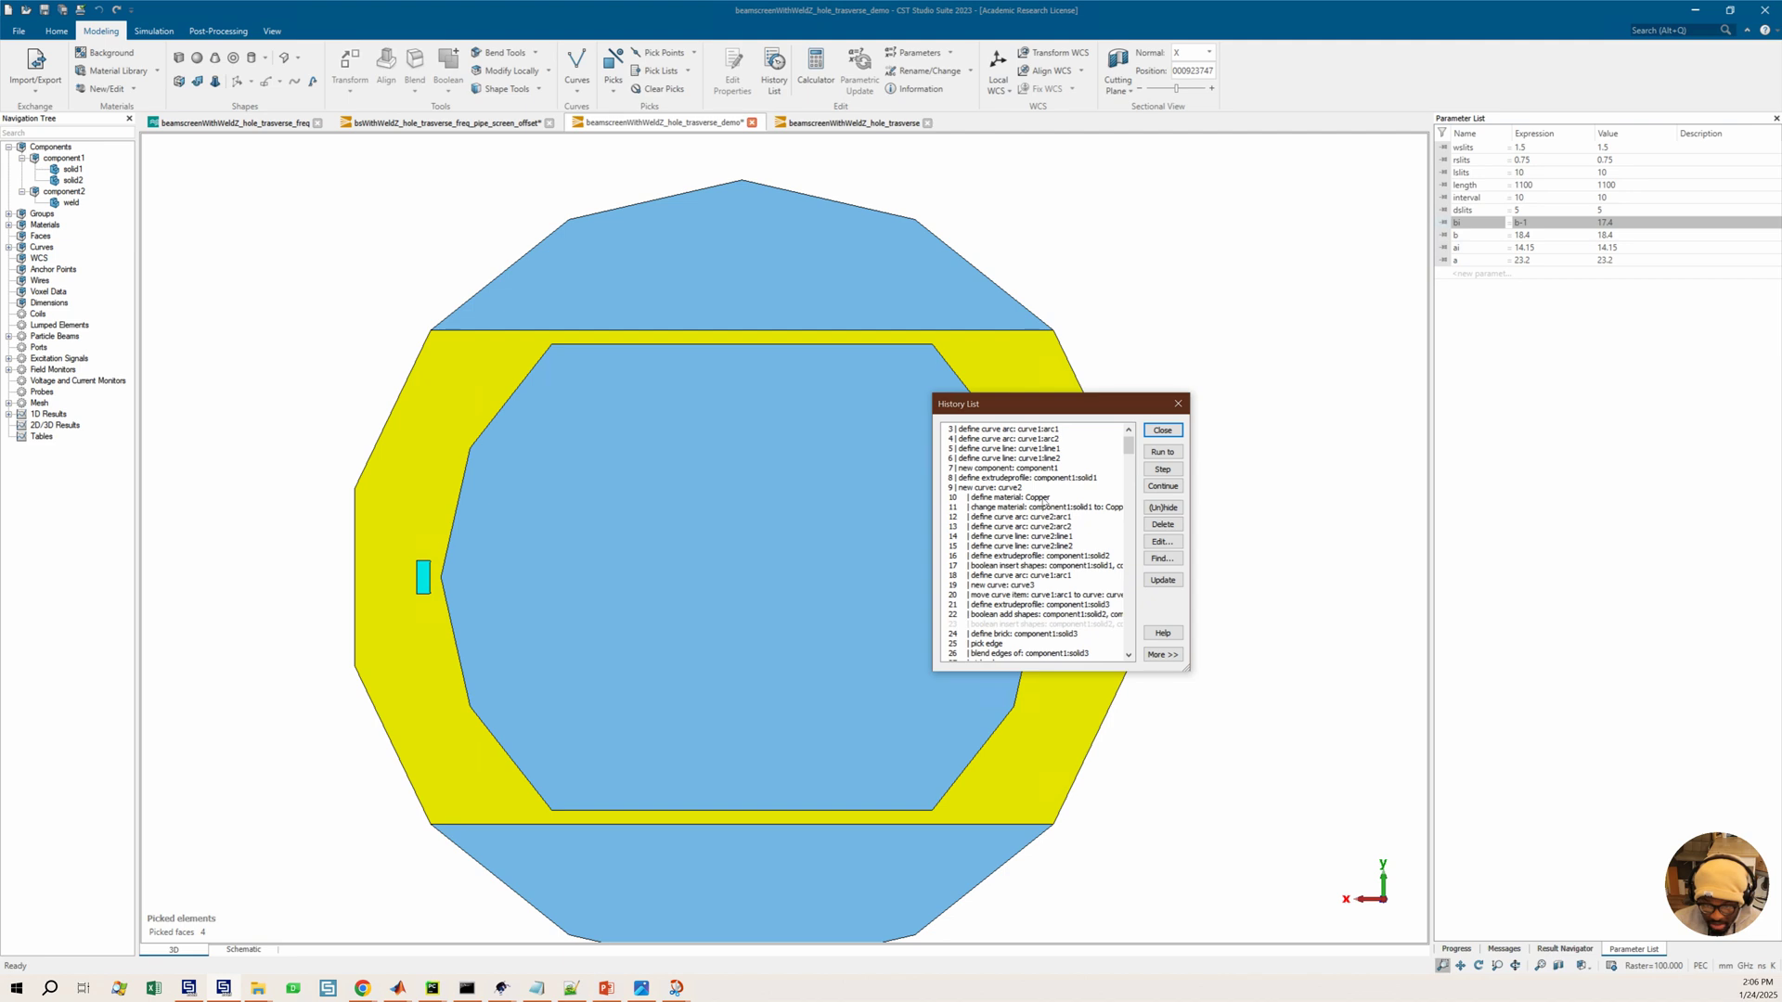
{"action": "scroll", "coordinate": [1057, 511], "scroll_direction": "up", "scroll_amount": 1}
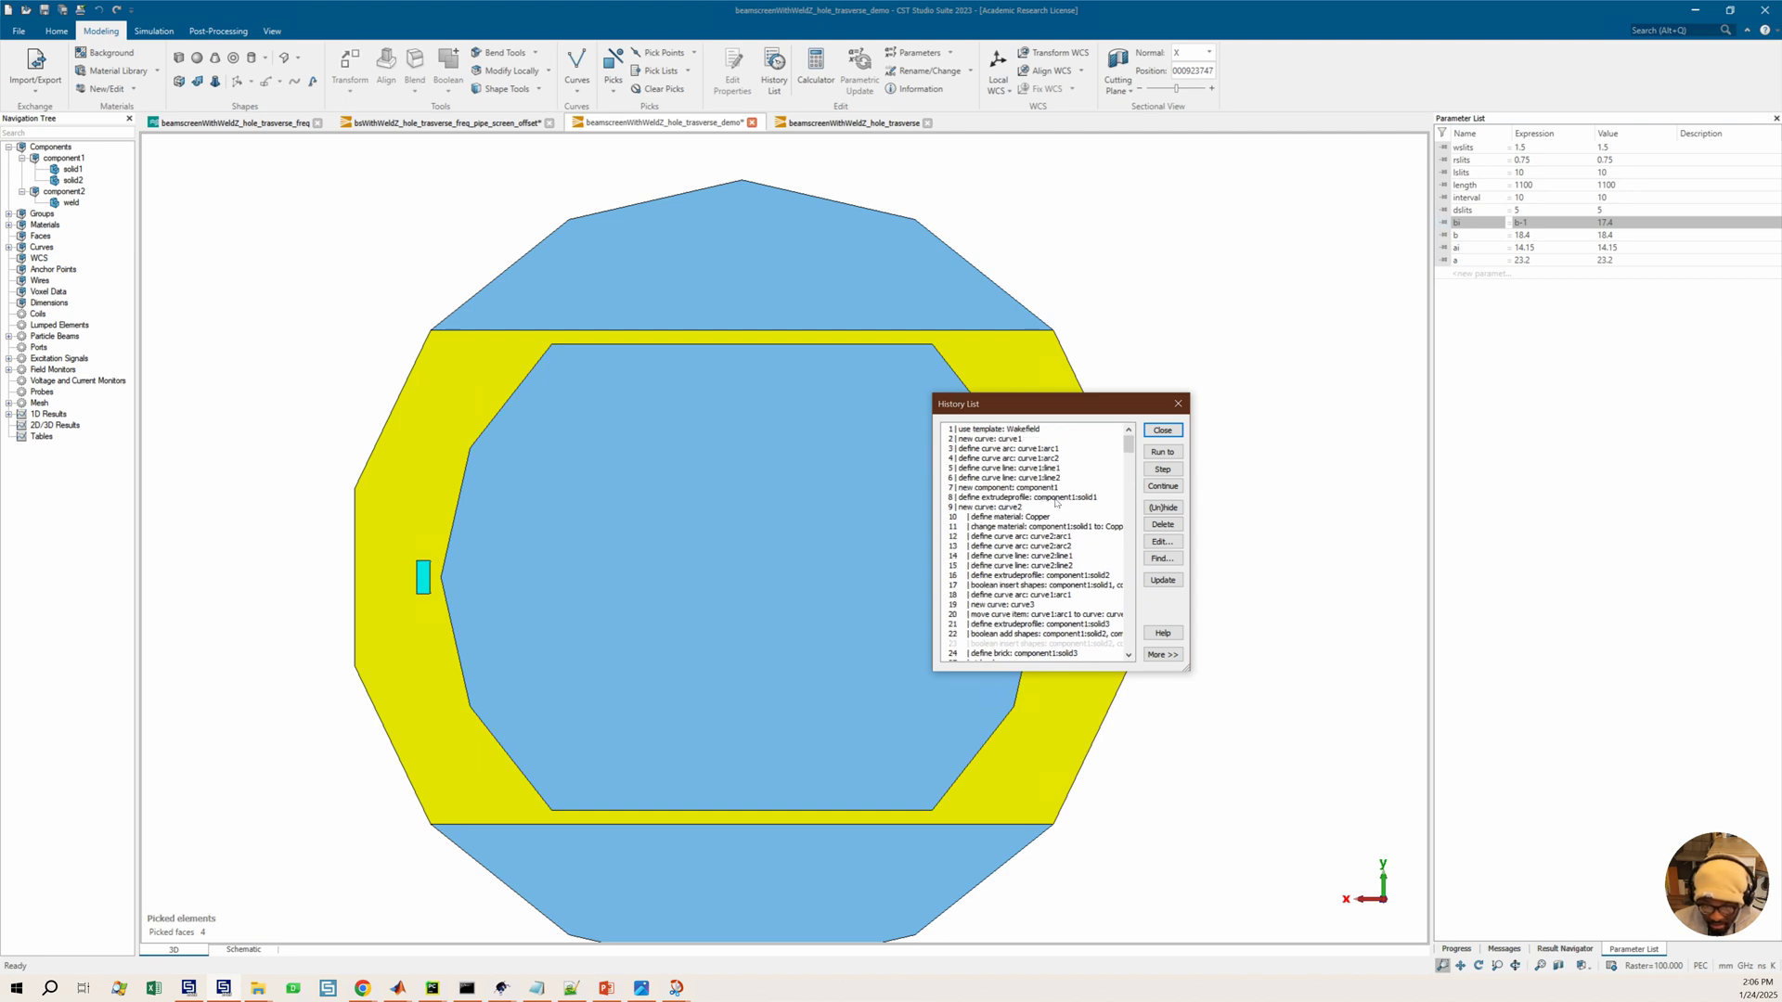
{"action": "scroll", "coordinate": [1055, 502], "scroll_direction": "down", "scroll_amount": 10}
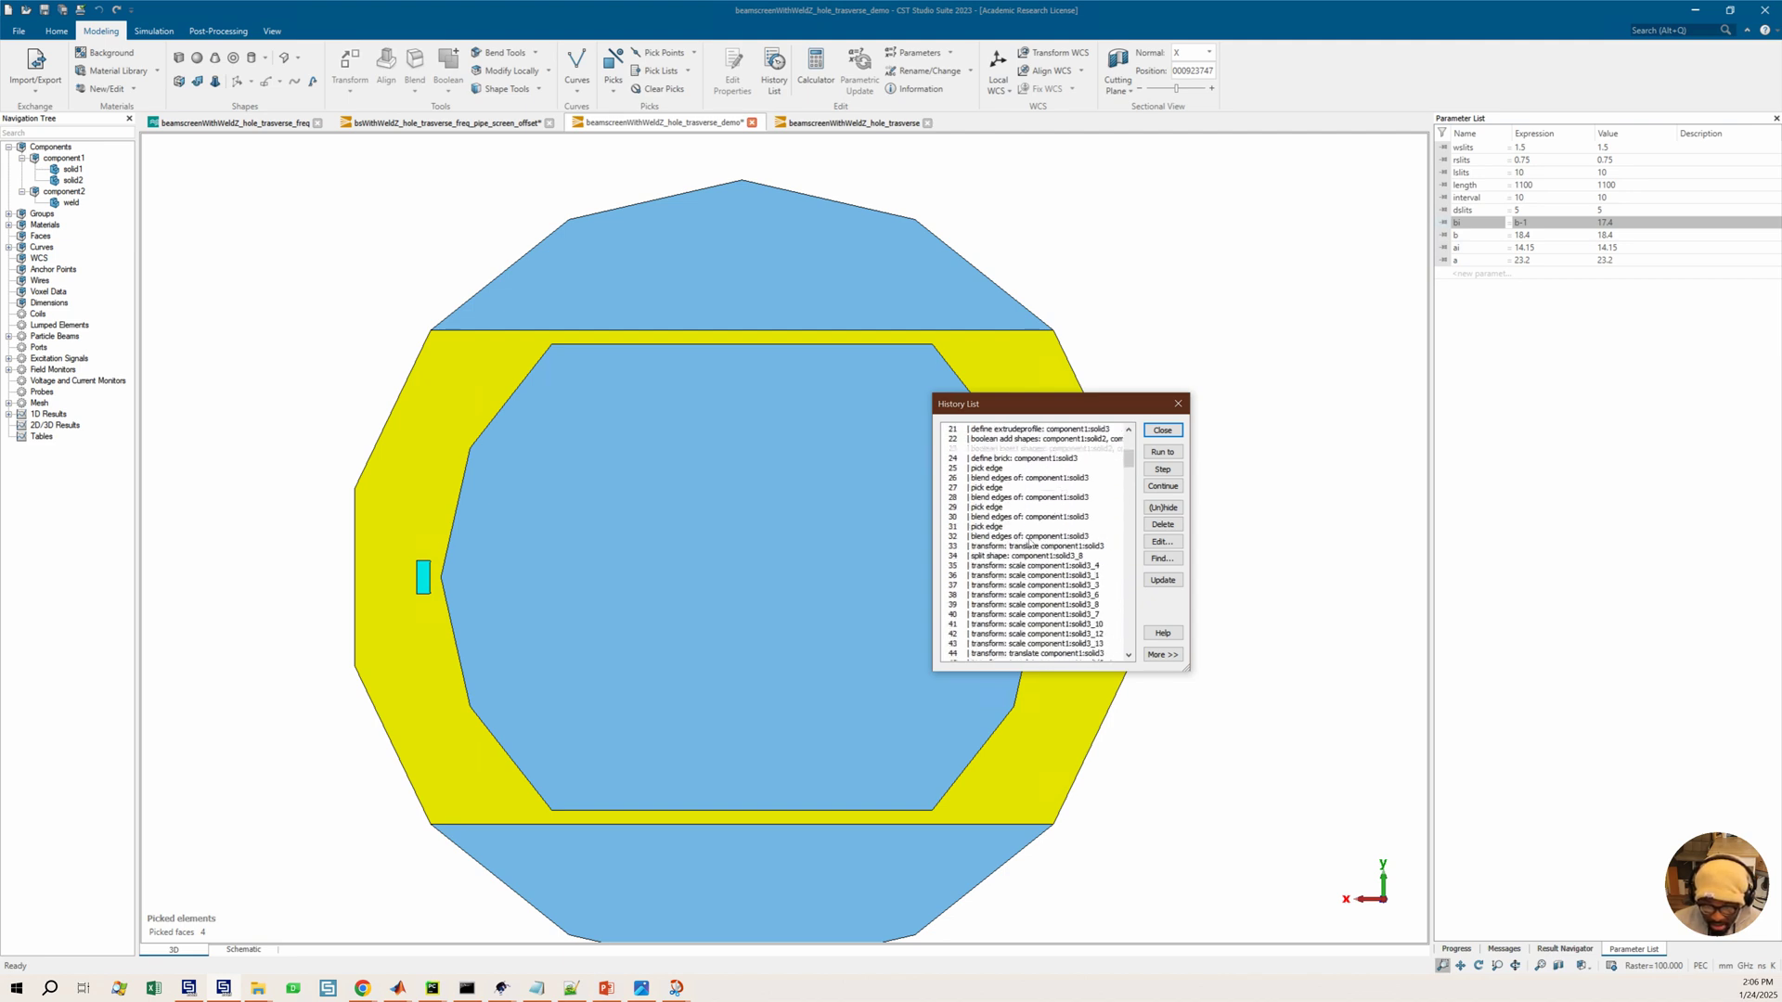
Run the model history up to the early translate operations on the solid3 copies
{"action": "left_click", "coordinate": [1018, 600]}
{"action": "left_click", "coordinate": [1163, 452]}
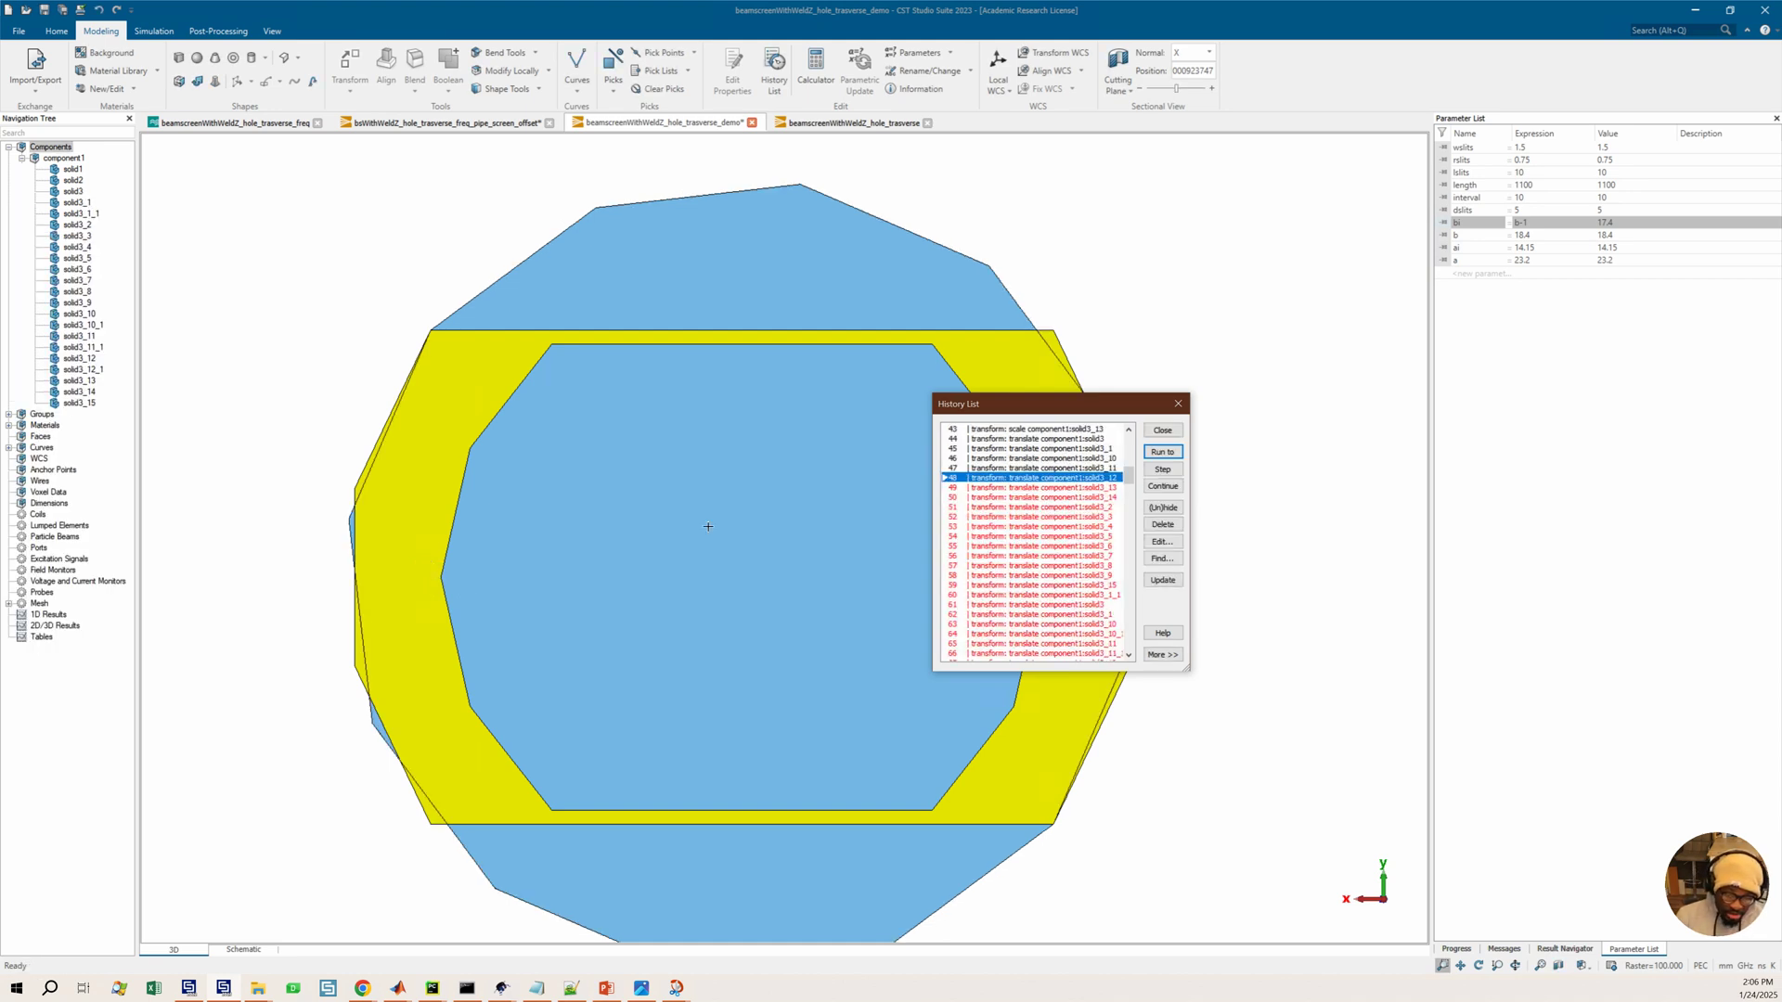
{"action": "scroll", "coordinate": [551, 513], "scroll_direction": "down", "scroll_amount": 2}
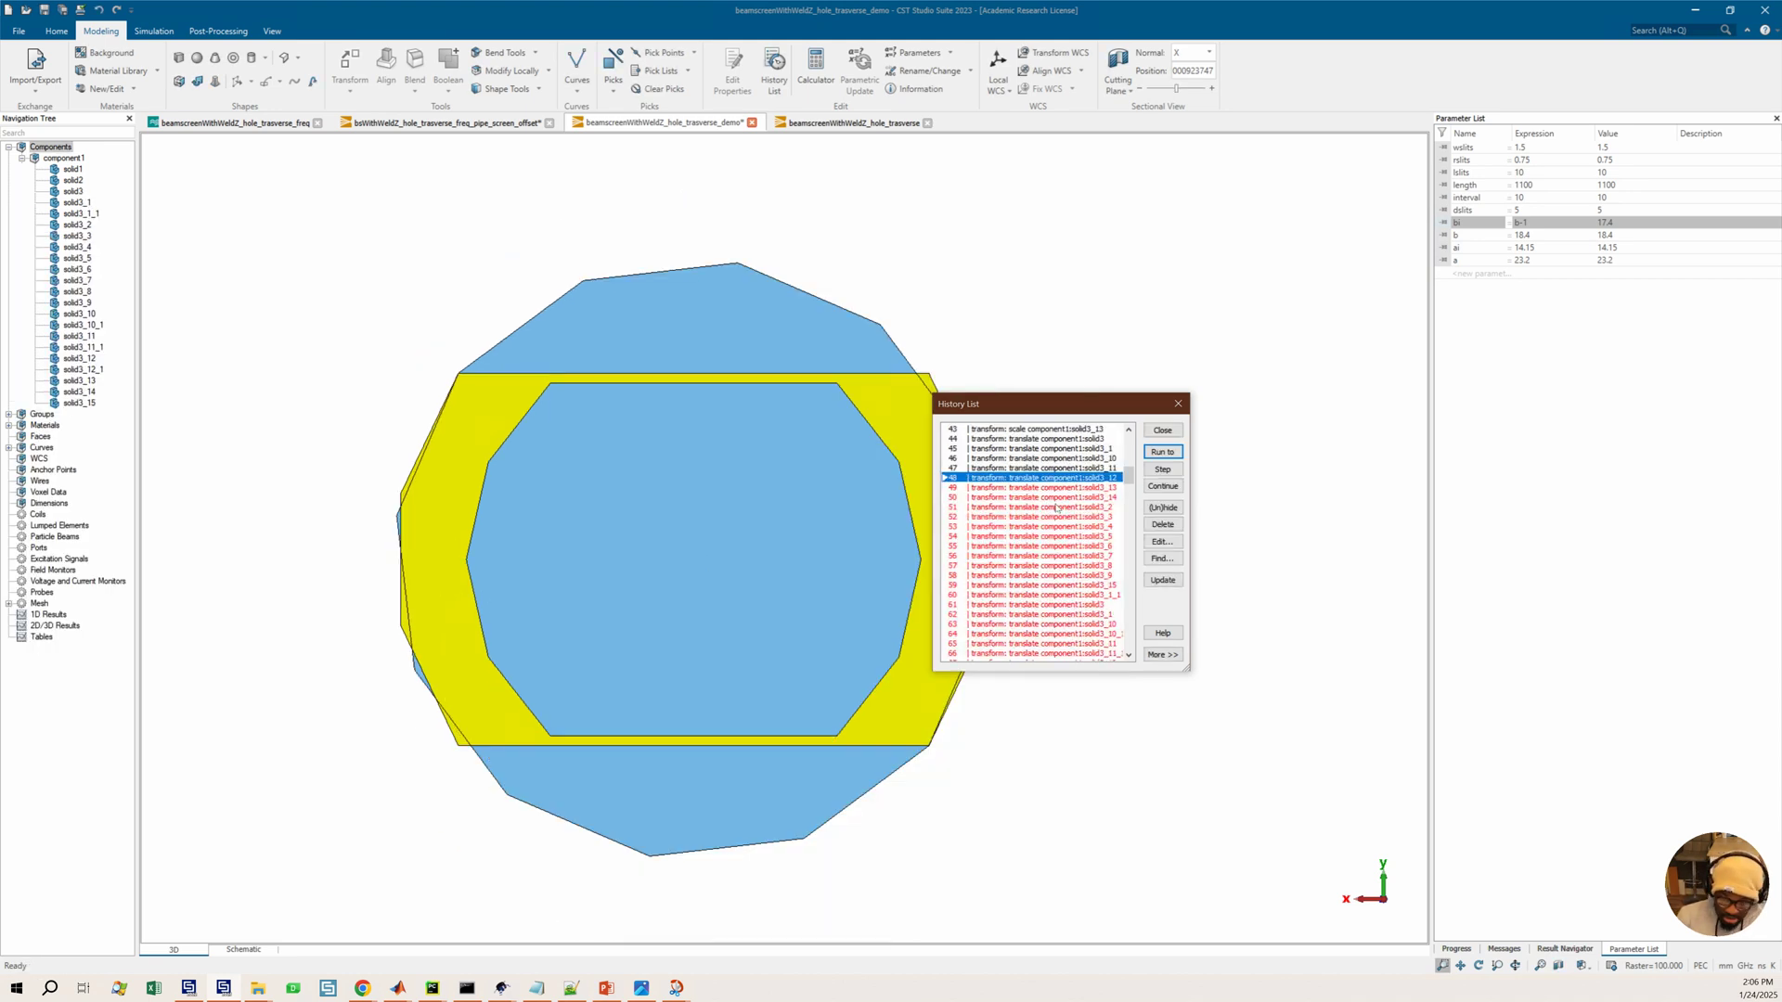
{"action": "left_click", "coordinate": [1021, 576]}
{"action": "key", "text": "Return"}
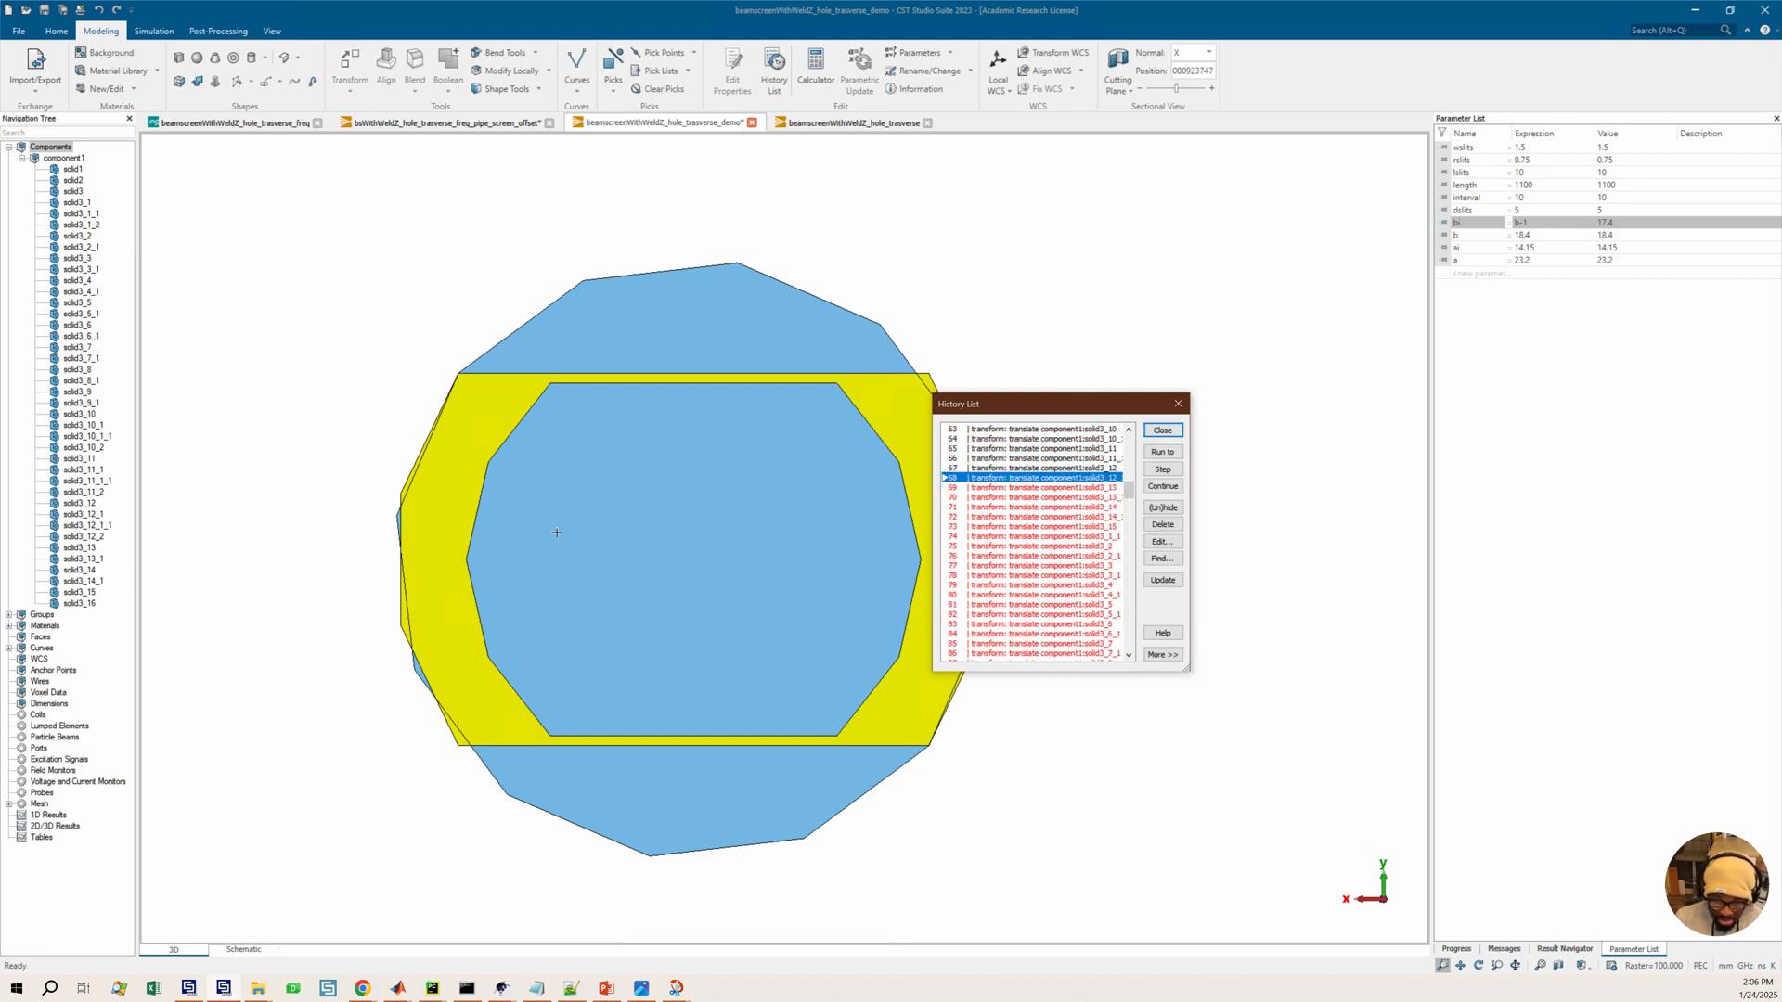
Step the model history forward through the boolean additions up to the mirror transform of solid3_1
{"action": "left_click", "coordinate": [1083, 566]}
{"action": "scroll", "coordinate": [1067, 571], "scroll_direction": "down", "scroll_amount": 11}
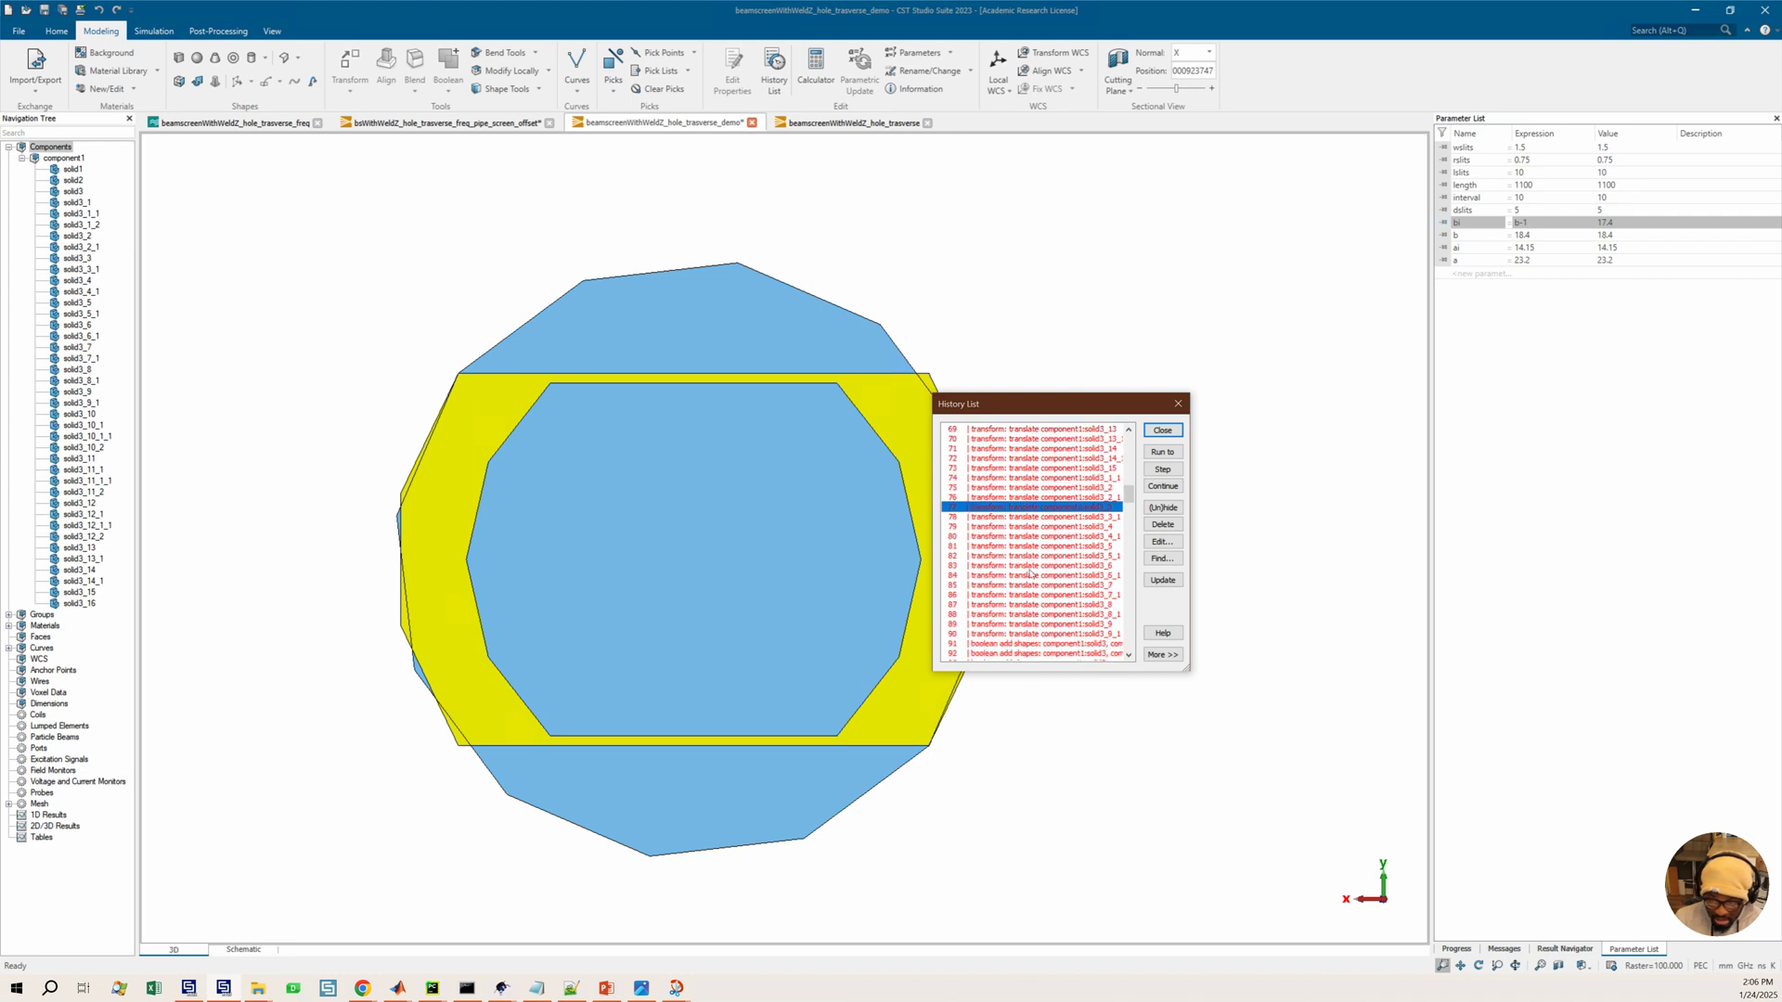
{"action": "scroll", "coordinate": [1039, 591], "scroll_direction": "down", "scroll_amount": 2}
{"action": "left_click", "coordinate": [1068, 624]}
{"action": "key", "text": "Return"}
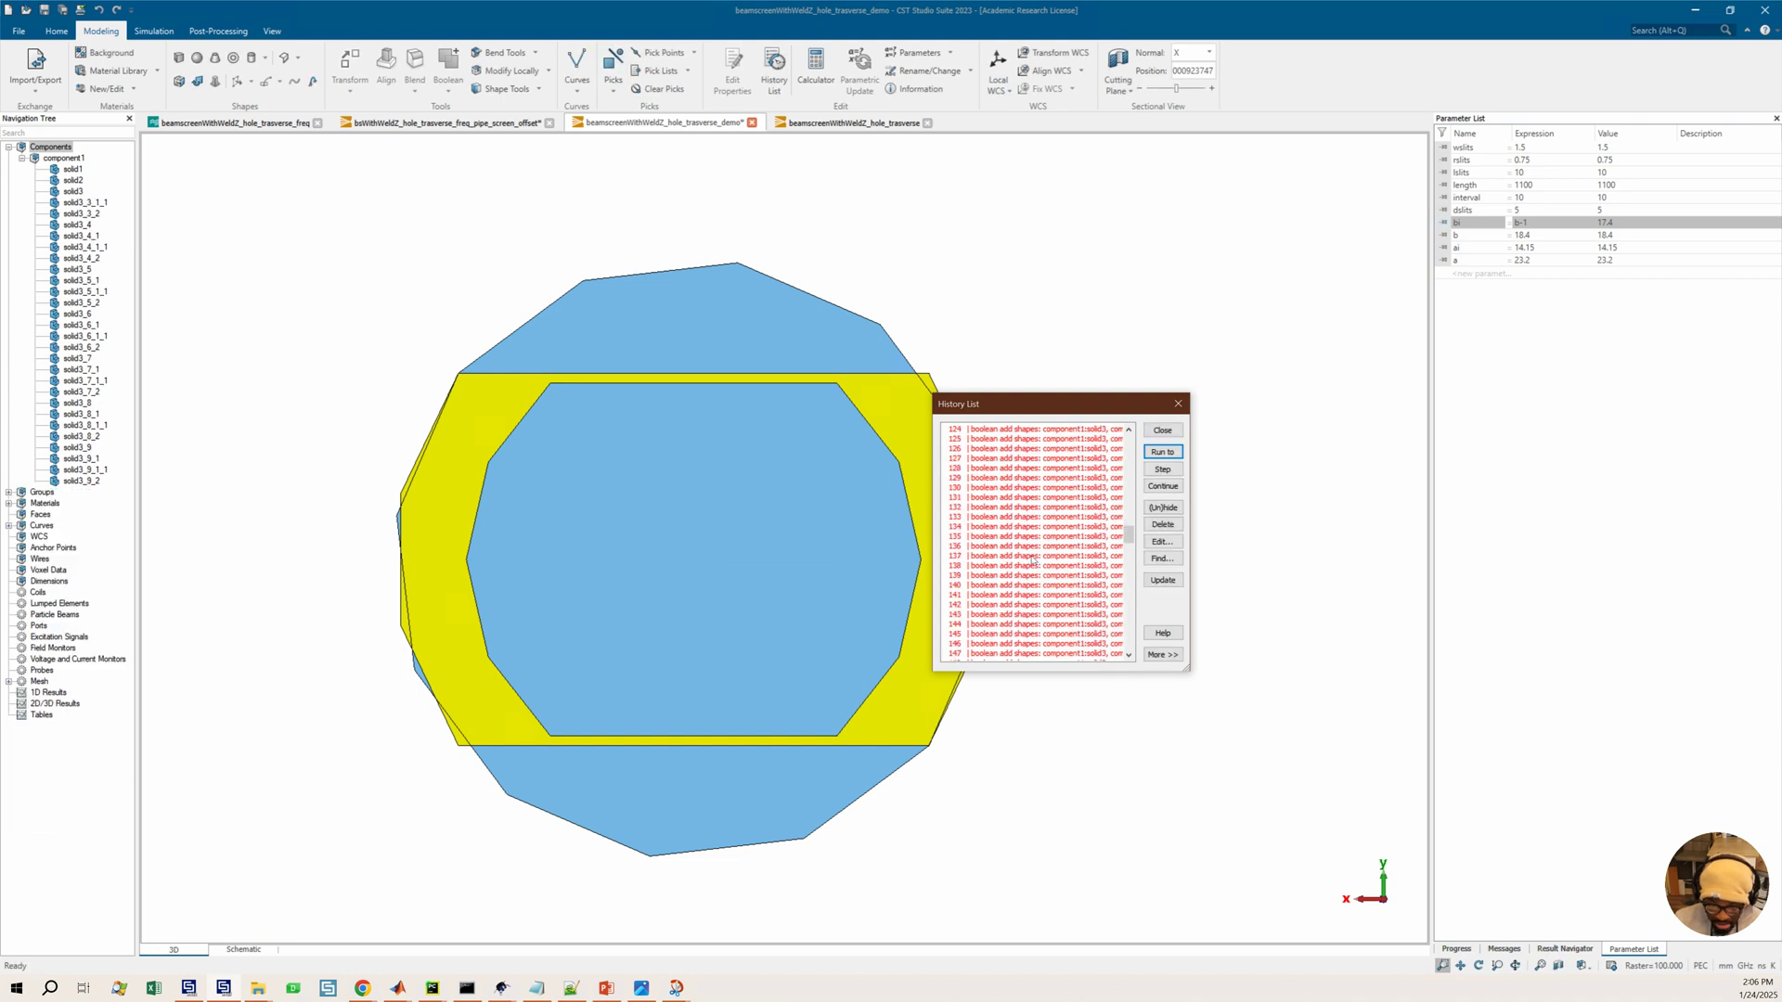
{"action": "scroll", "coordinate": [1046, 539], "scroll_direction": "down", "scroll_amount": 5}
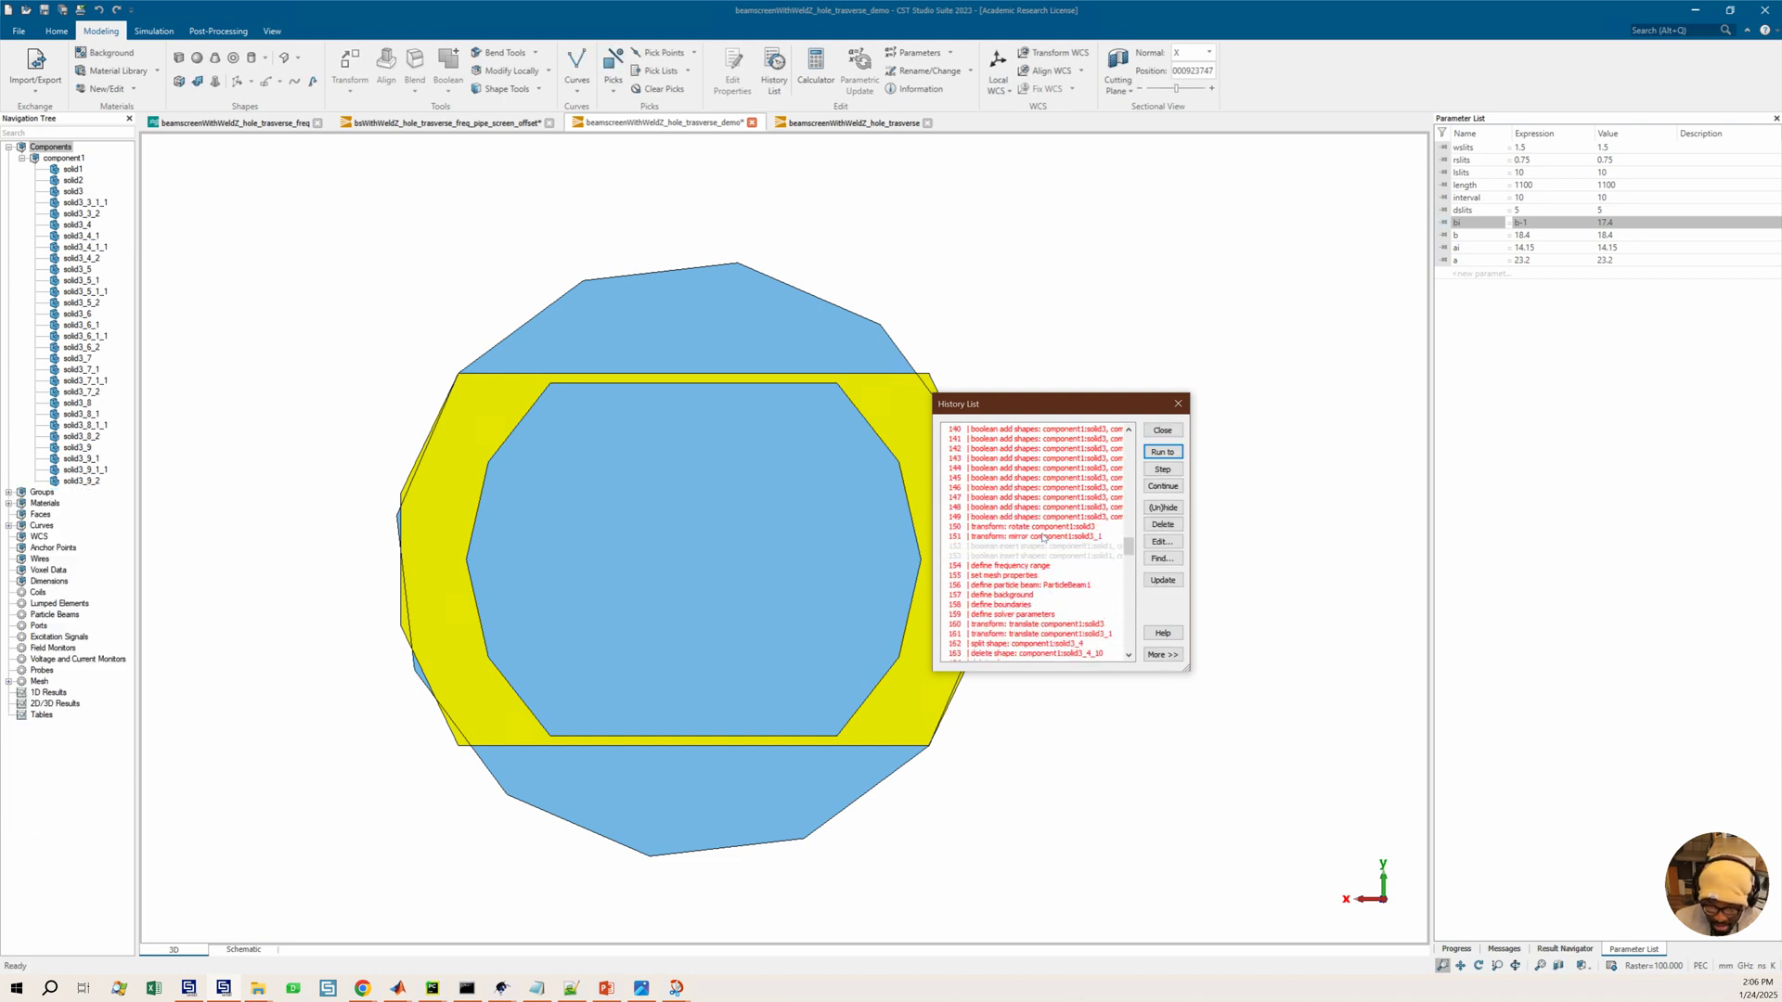
{"action": "left_click", "coordinate": [1046, 540]}
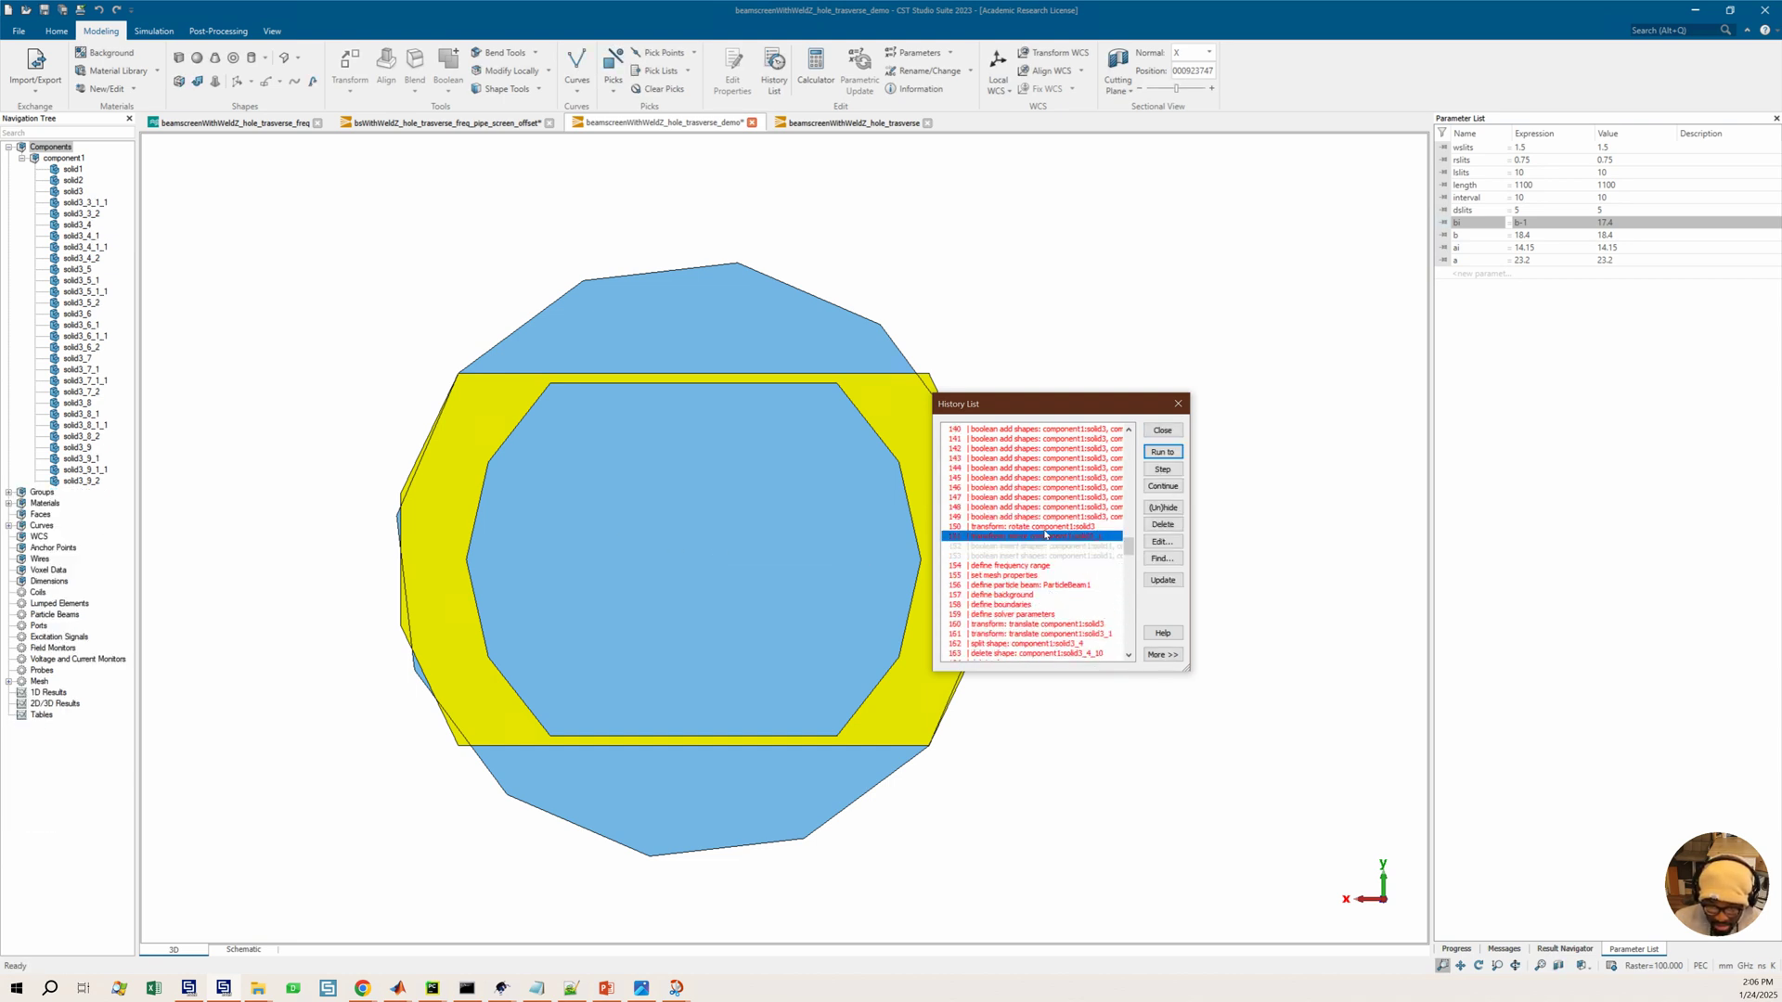
{"action": "left_click", "coordinate": [1163, 452]}
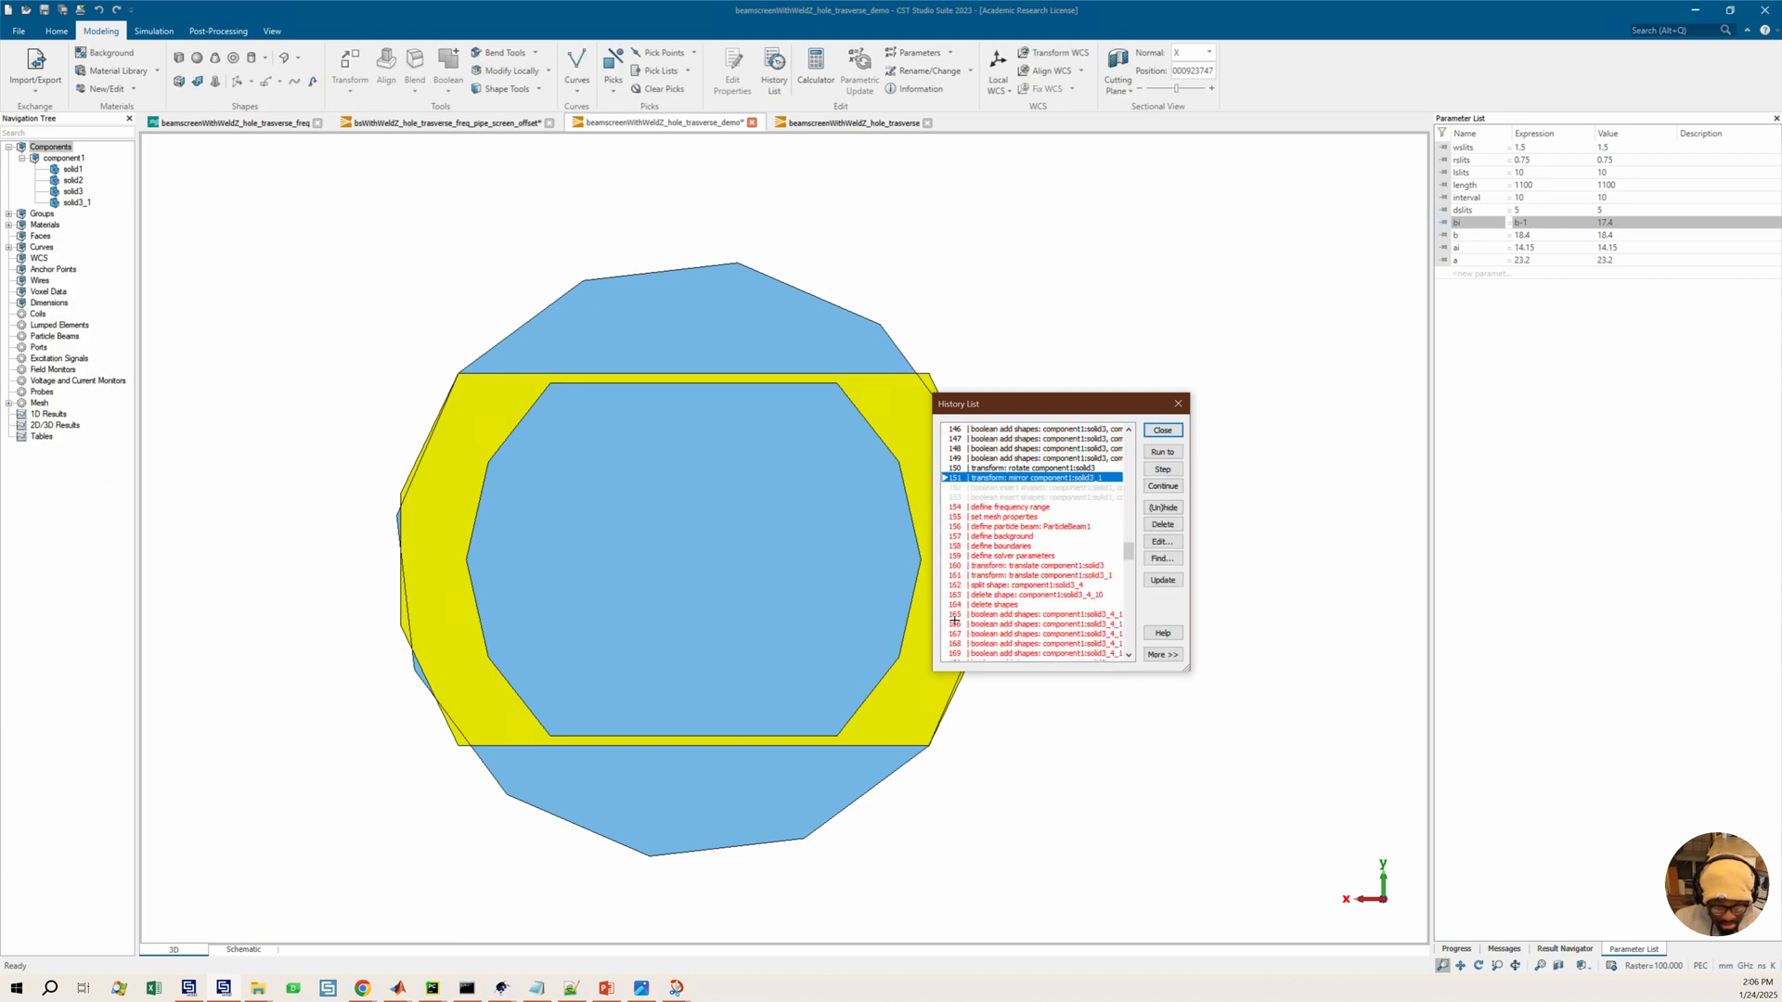
Run the model history to the delete-shapes entry following the split
{"action": "scroll", "coordinate": [1034, 563], "scroll_direction": "down", "scroll_amount": 2}
{"action": "left_click", "coordinate": [1014, 556]}
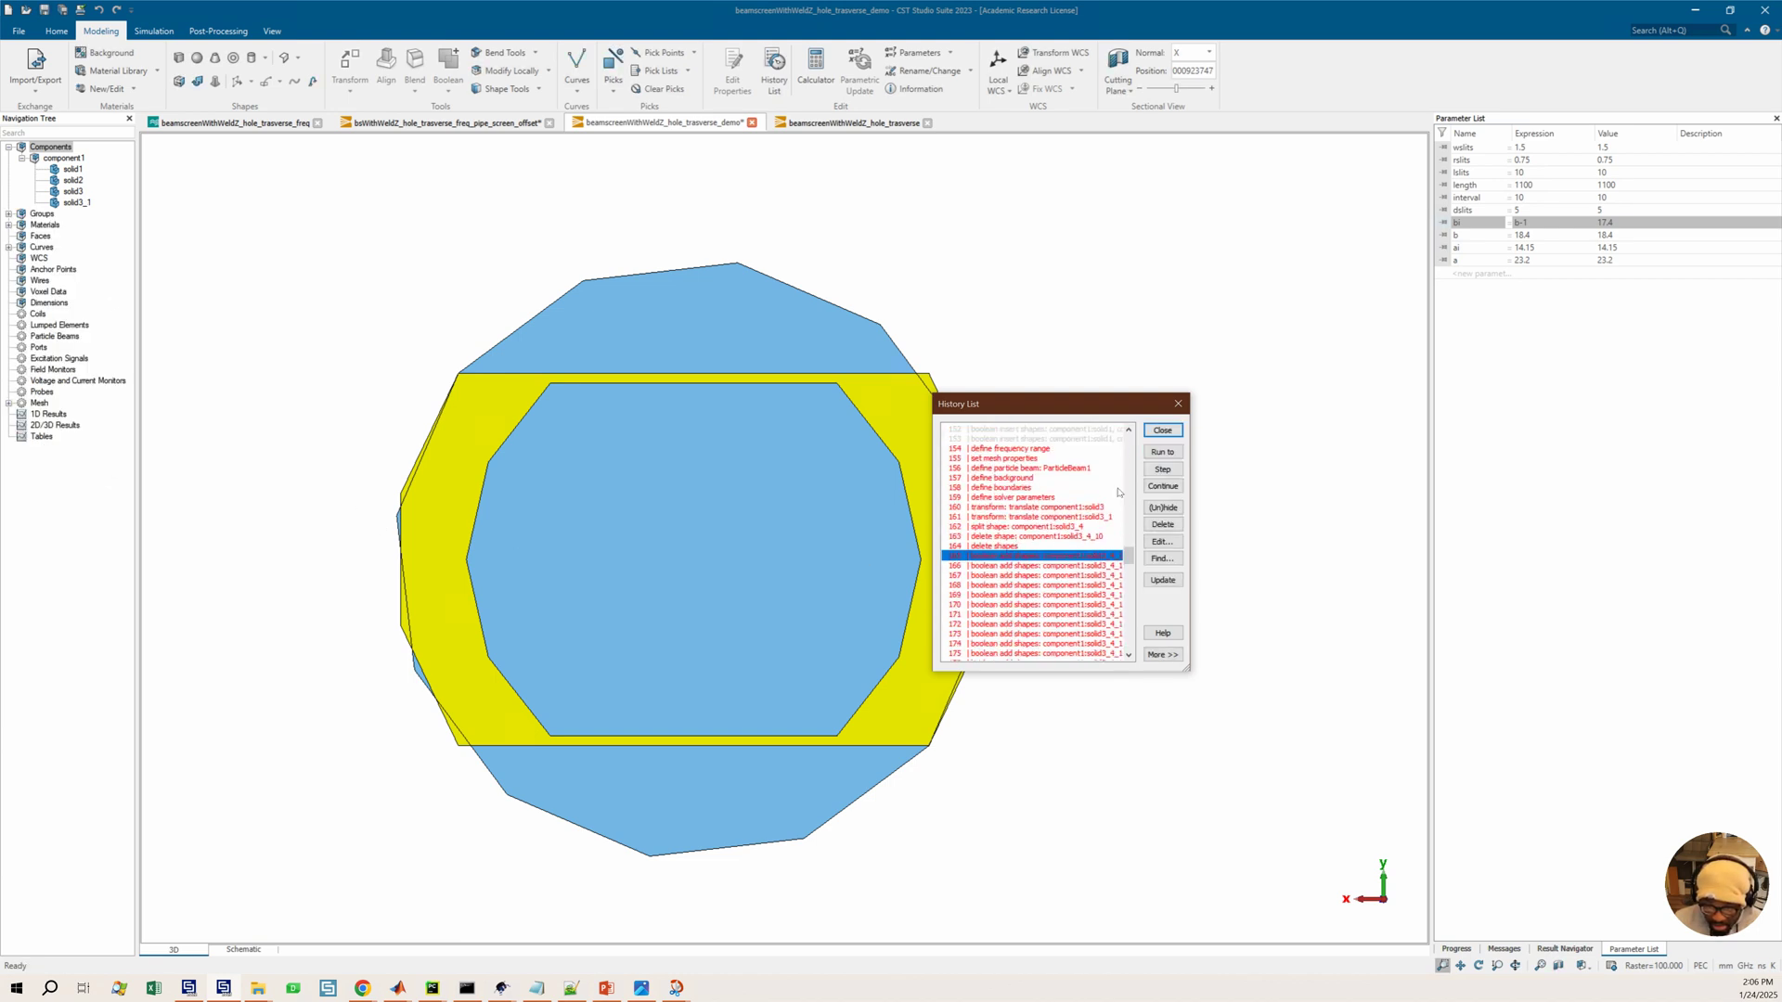
{"action": "left_click", "coordinate": [1159, 453]}
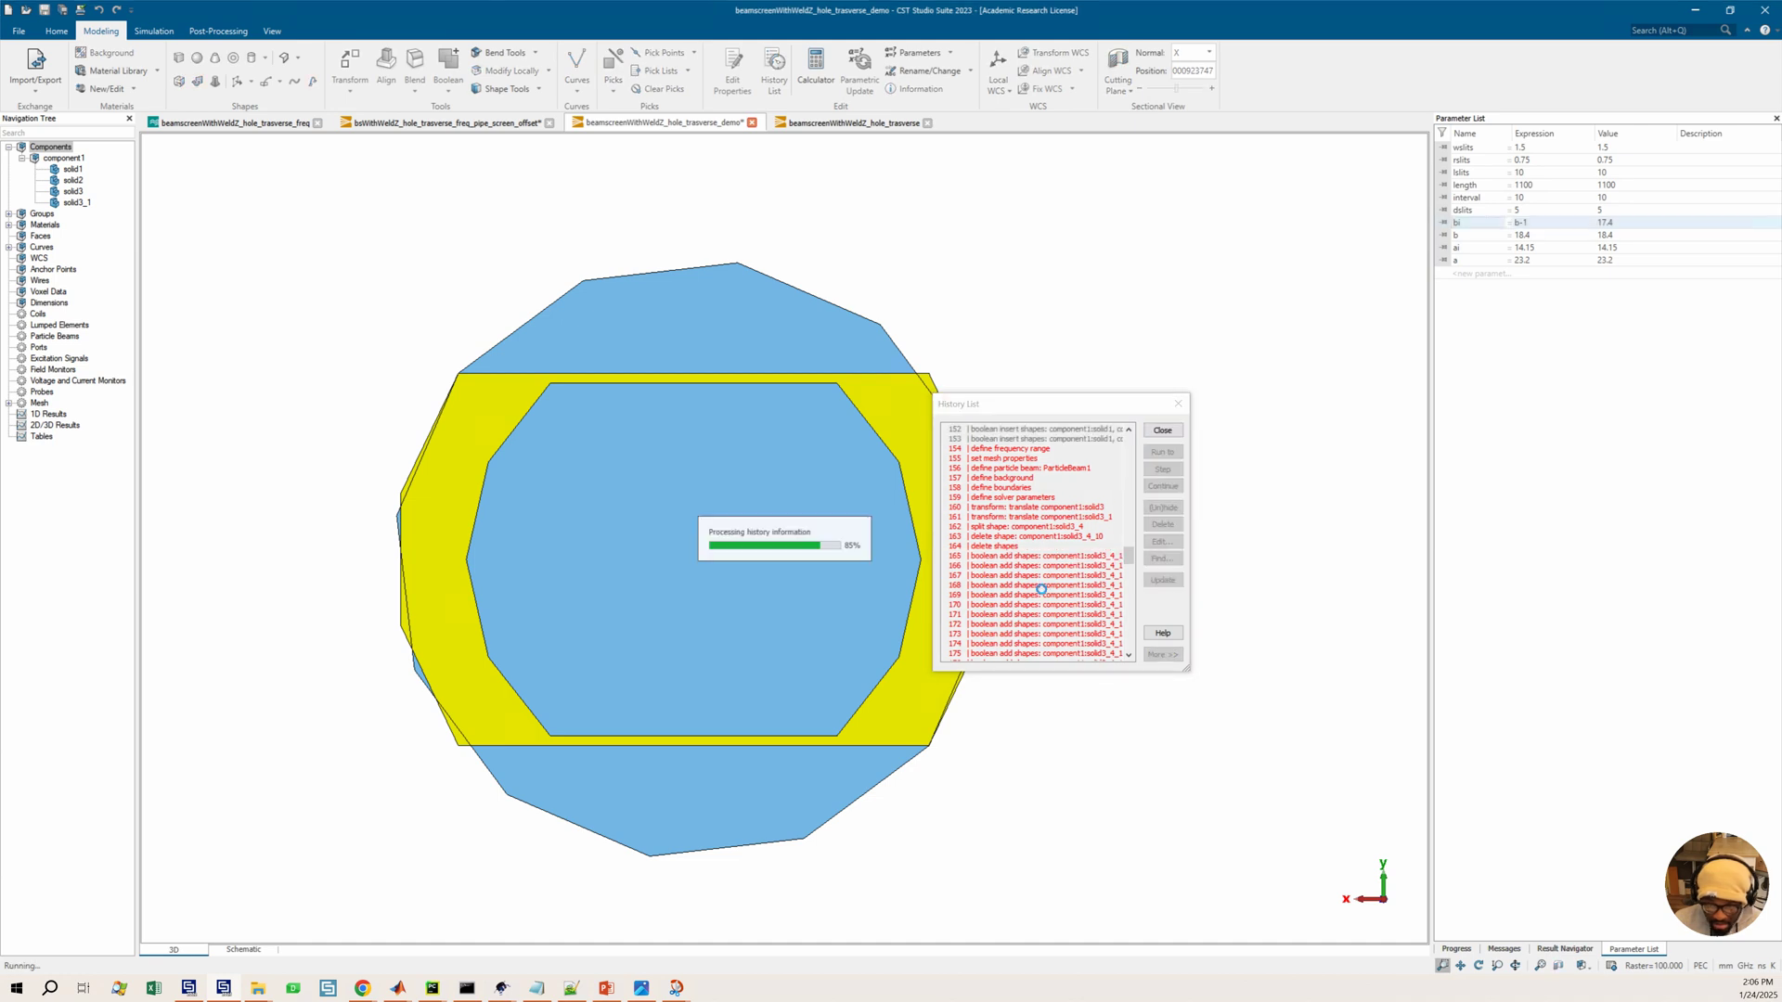
Run the model history forward to the first arc definition of curve4
{"action": "scroll", "coordinate": [1040, 577], "scroll_direction": "down", "scroll_amount": 15}
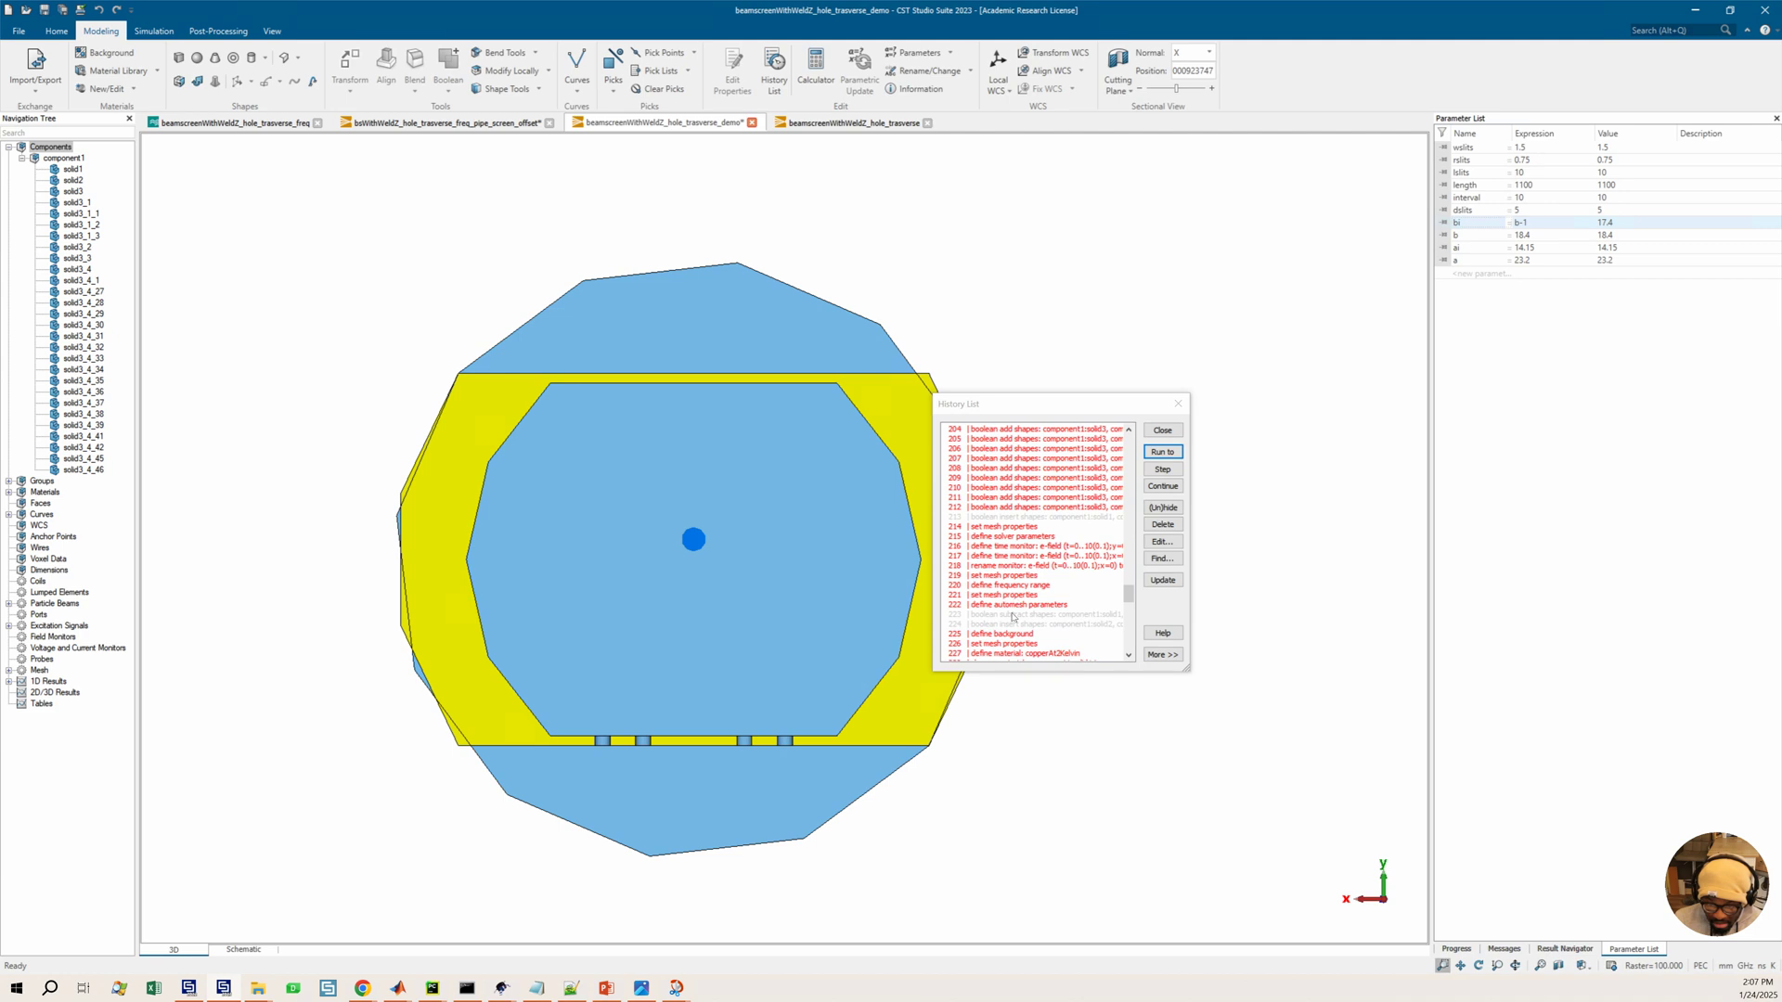
{"action": "scroll", "coordinate": [1016, 617], "scroll_direction": "down", "scroll_amount": 4}
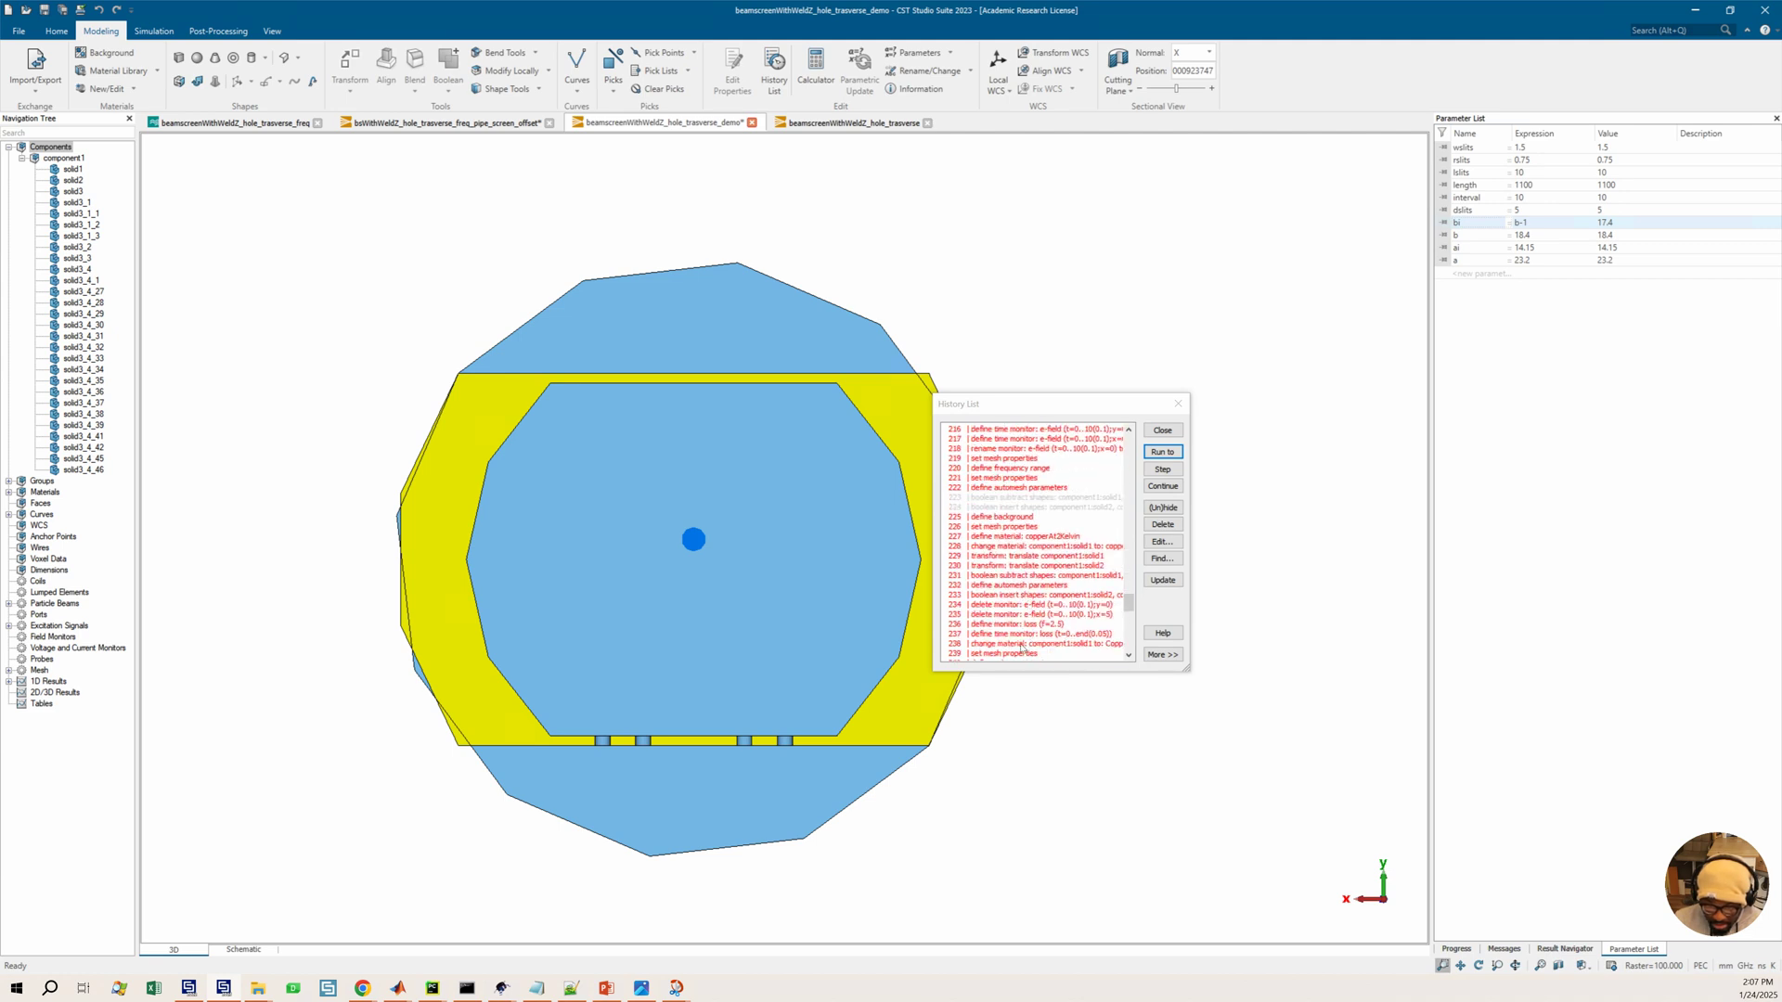
{"action": "scroll", "coordinate": [1022, 647], "scroll_direction": "down", "scroll_amount": 2}
{"action": "left_click", "coordinate": [1027, 614]}
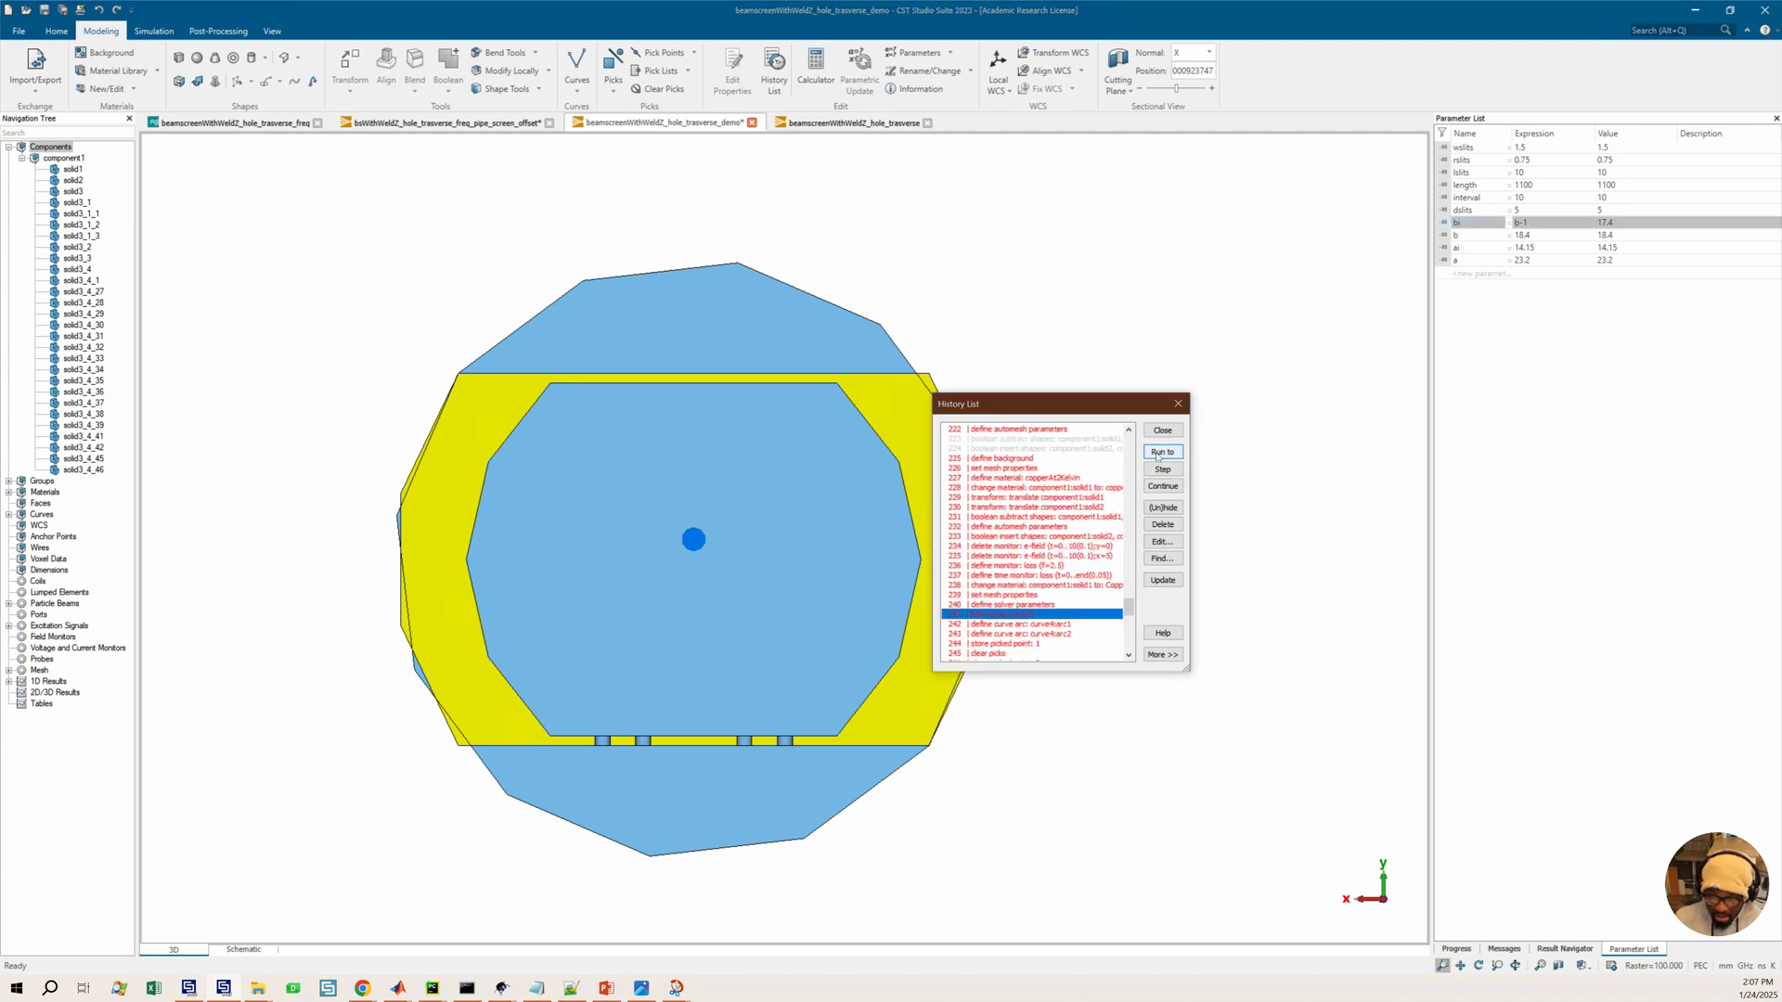
{"action": "left_click", "coordinate": [1159, 452]}
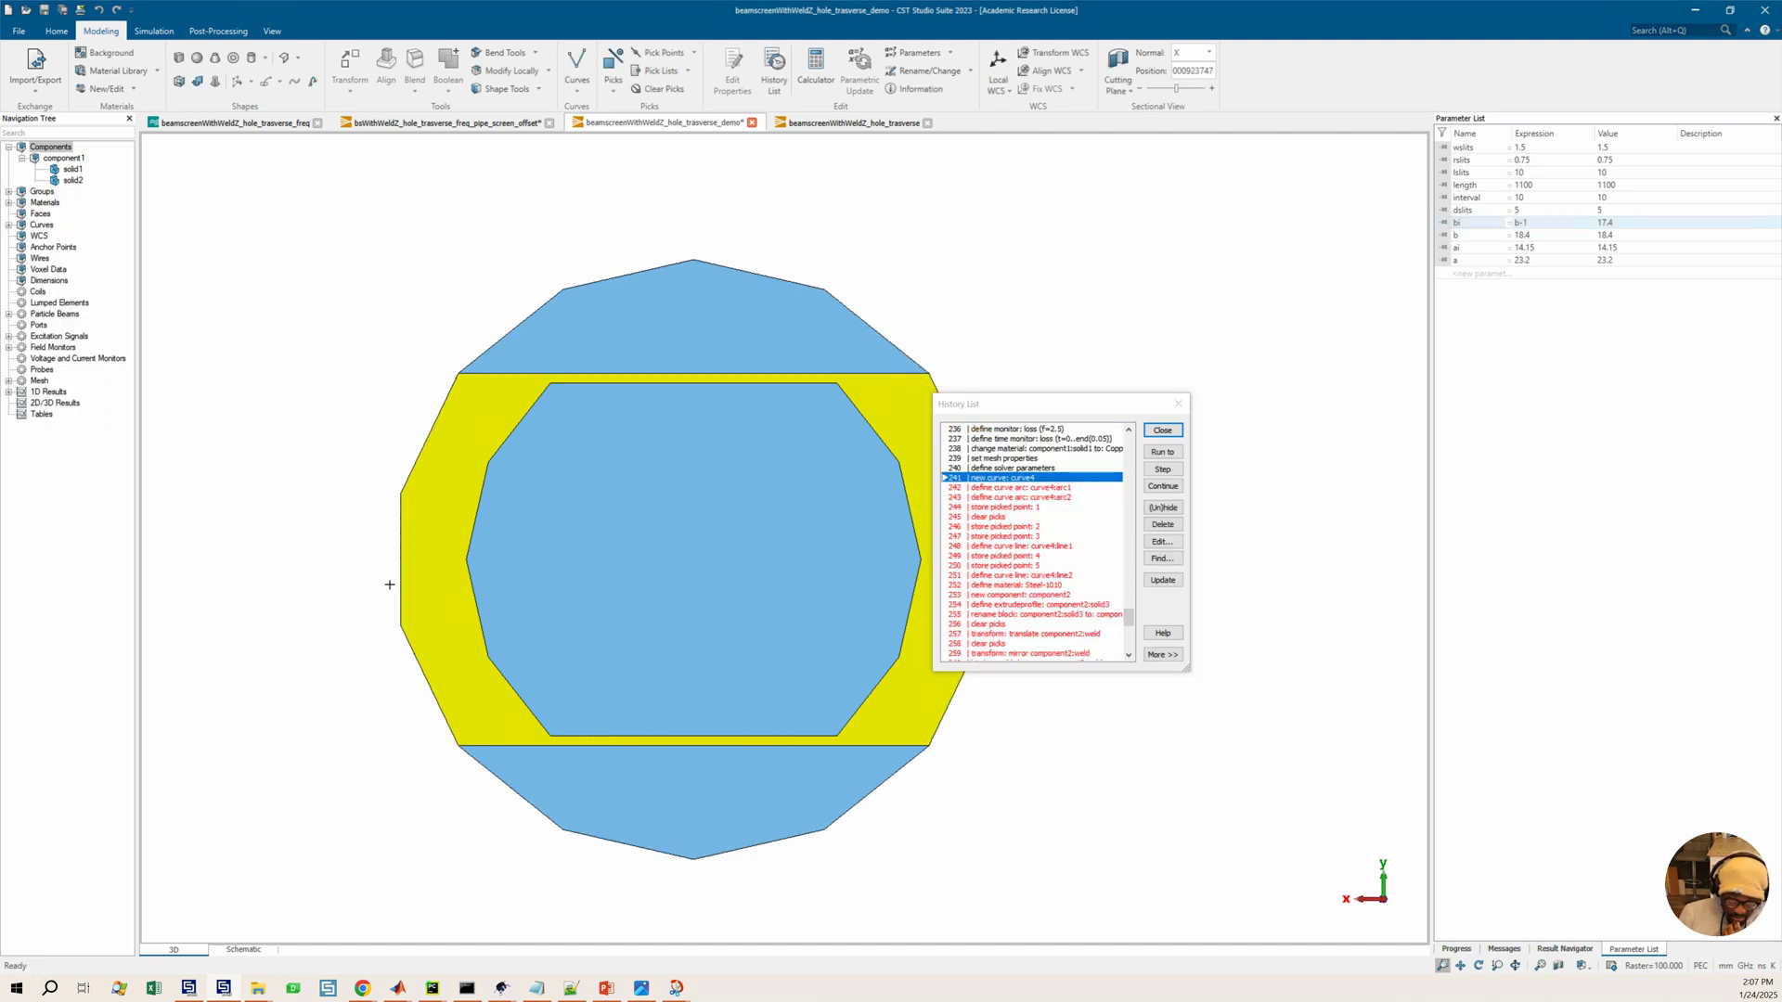
{"action": "middle_click_drag", "start_coordinate": [637, 582], "coordinate": [1035, 497]}
{"action": "left_click", "coordinate": [1163, 452]}
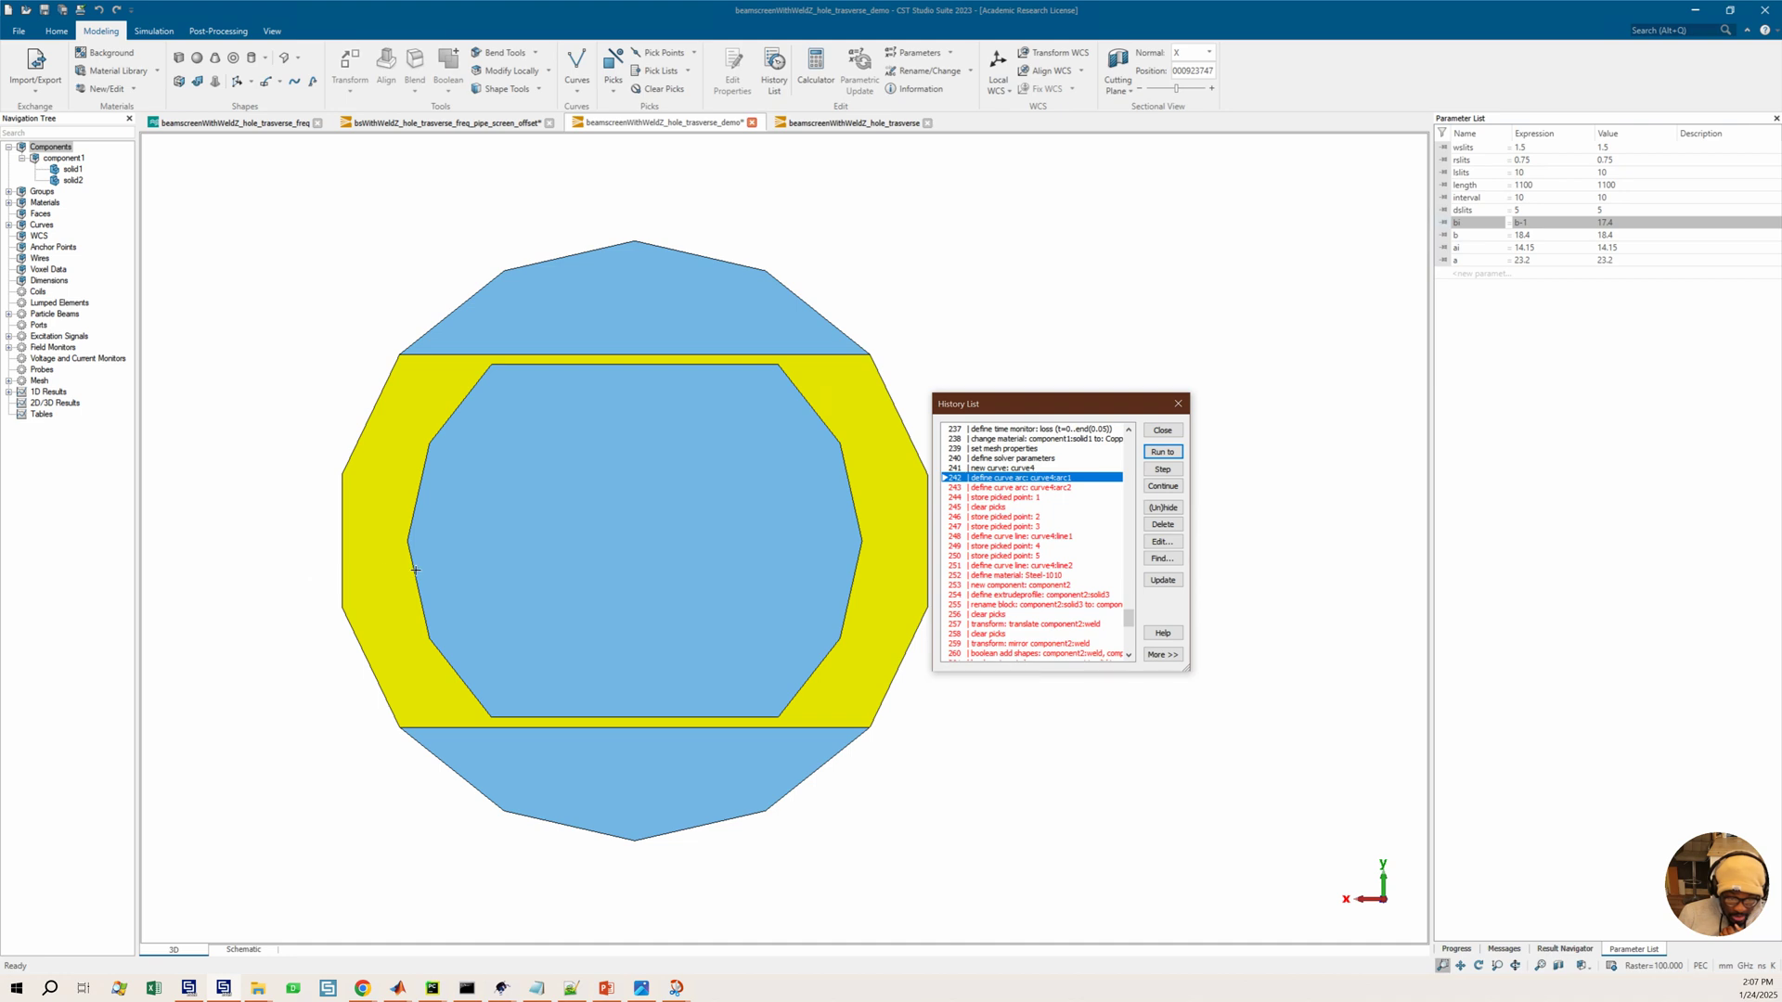
Inspect solid1 and solid2 in the navigation tree and expand the Groups folder
{"action": "left_click", "coordinate": [72, 169]}
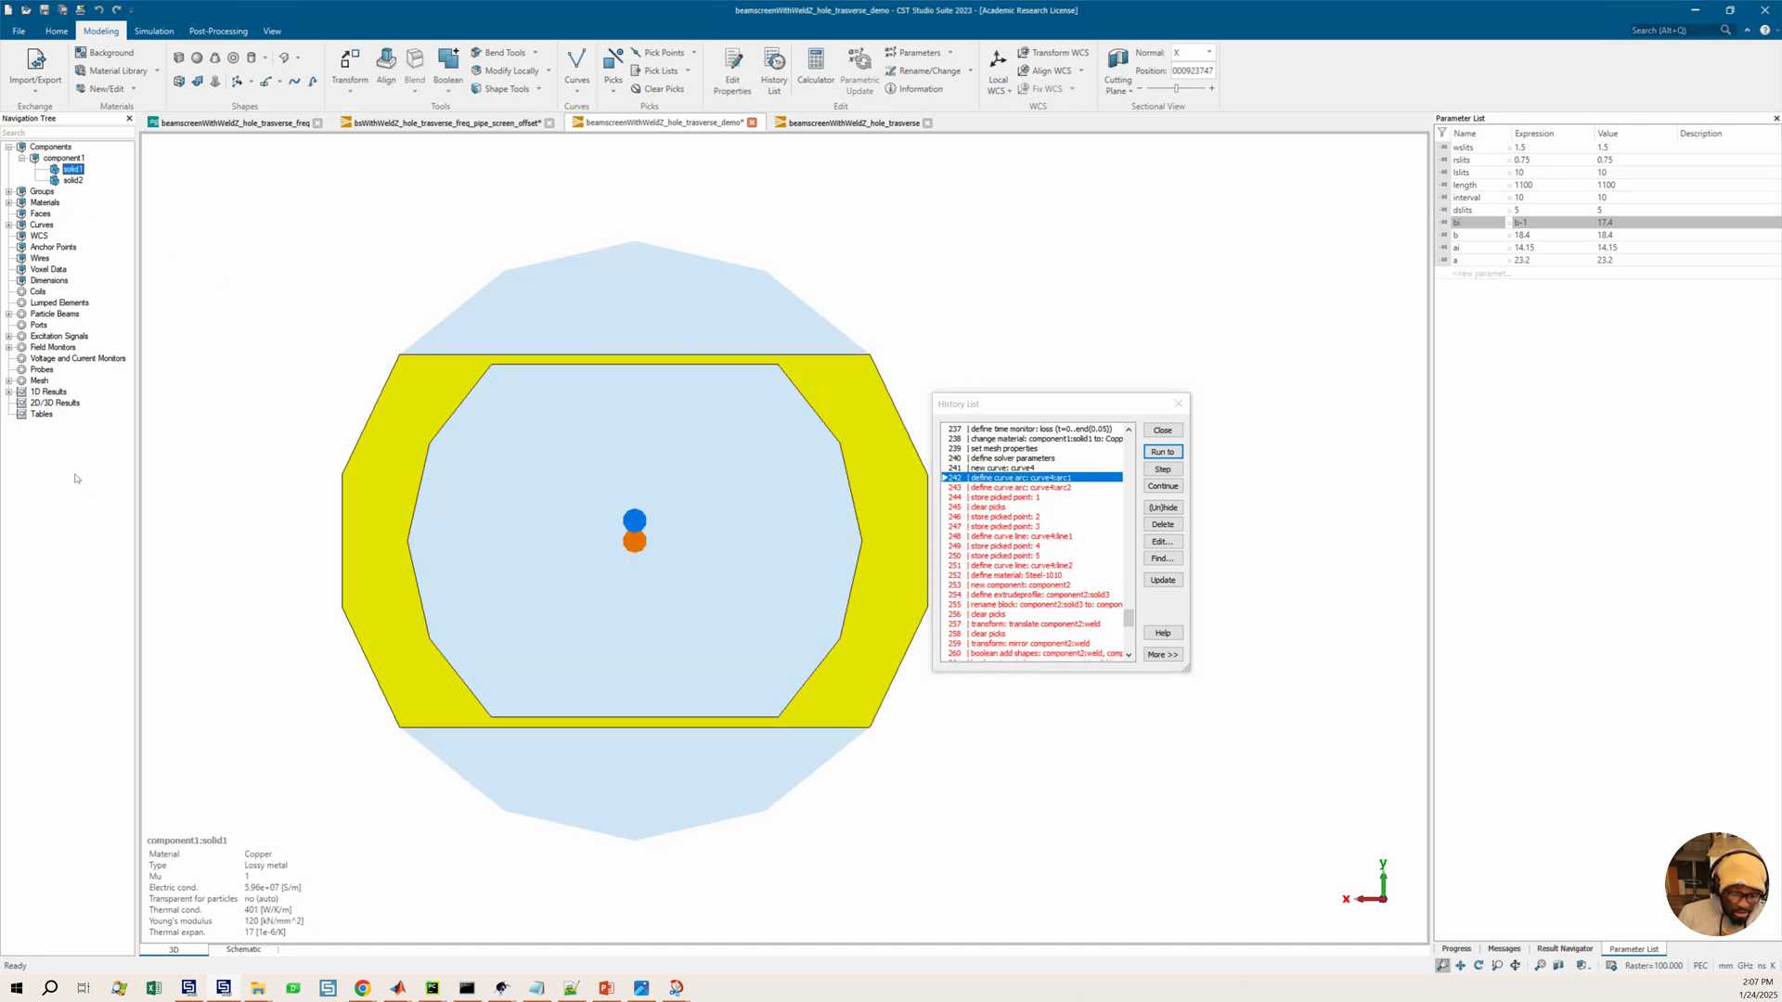
{"action": "left_click", "coordinate": [73, 181]}
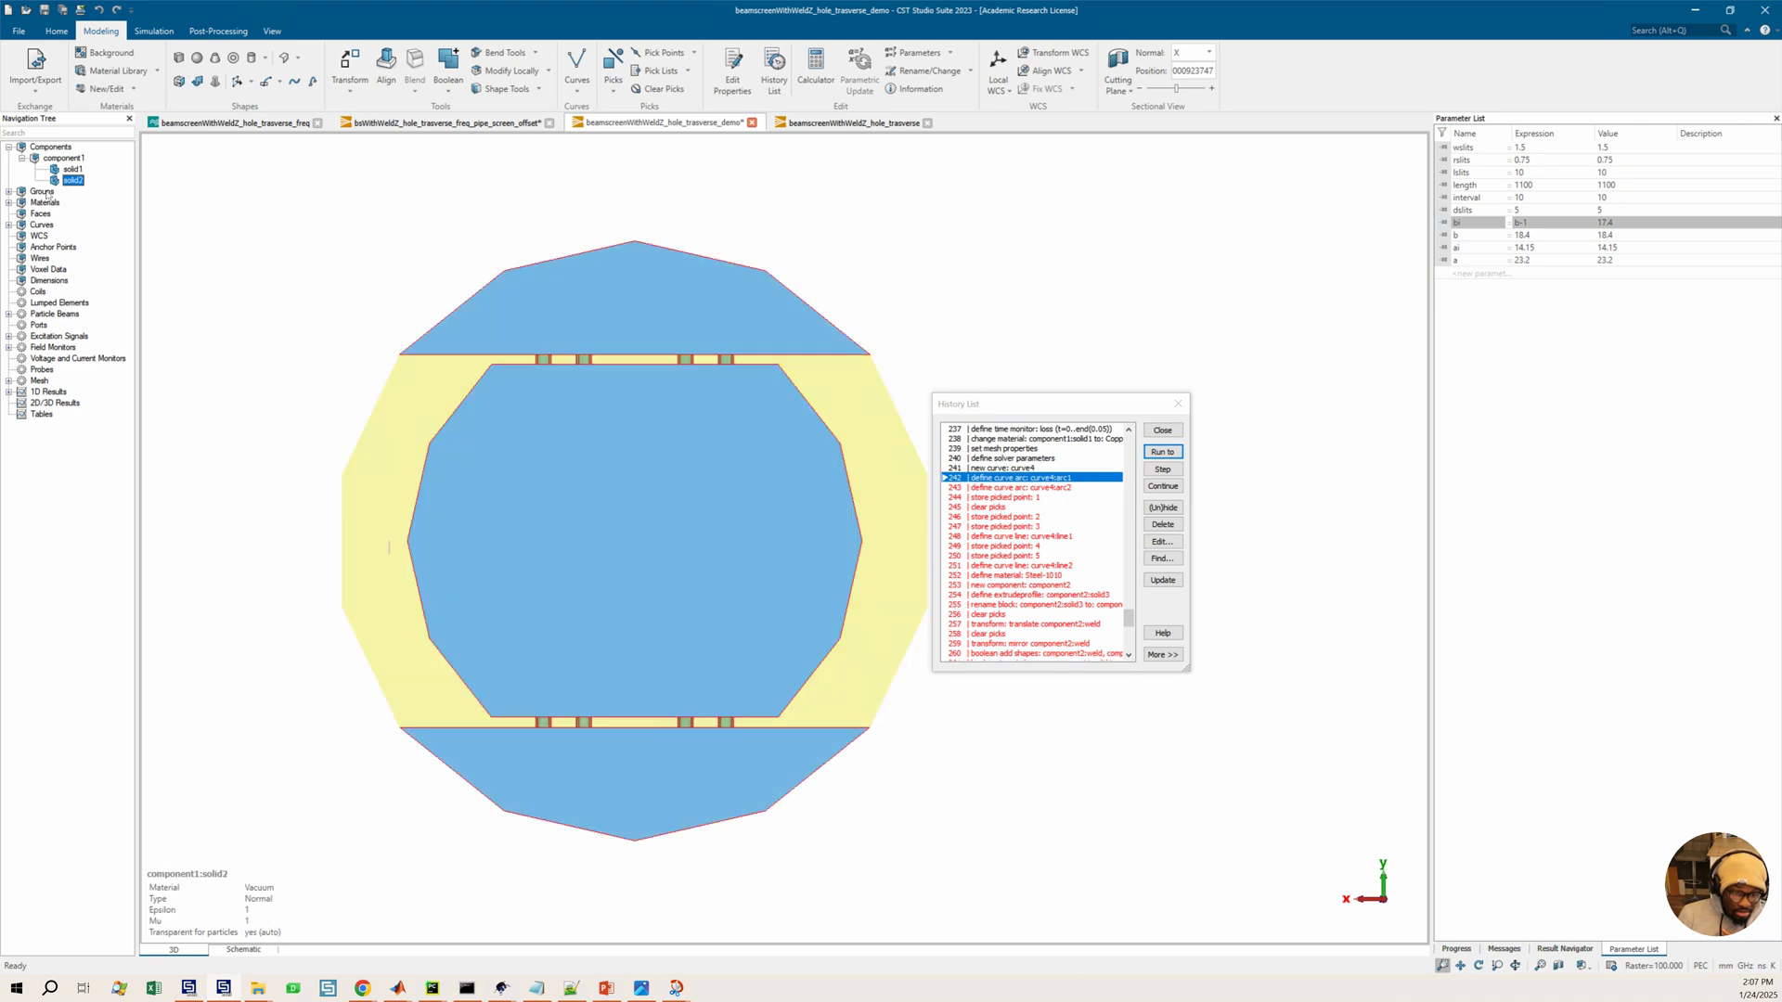
{"action": "left_click", "coordinate": [38, 192]}
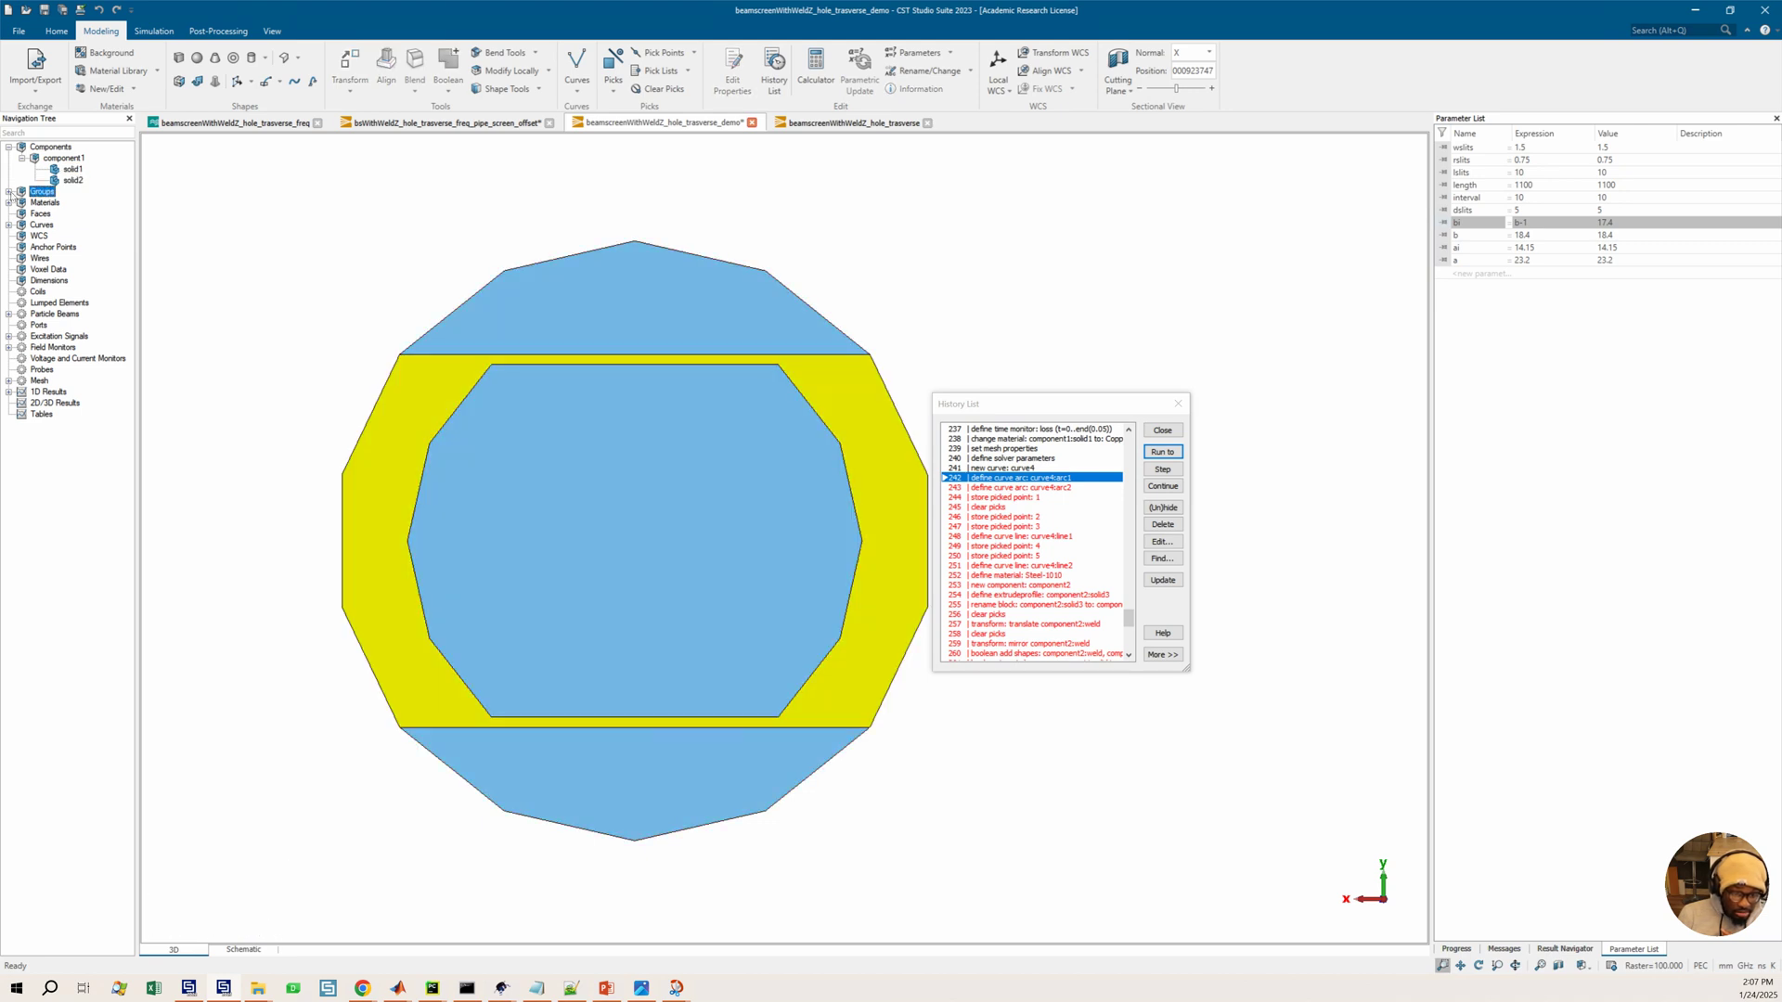
{"action": "left_click", "coordinate": [8, 191]}
{"action": "left_click", "coordinate": [63, 181]}
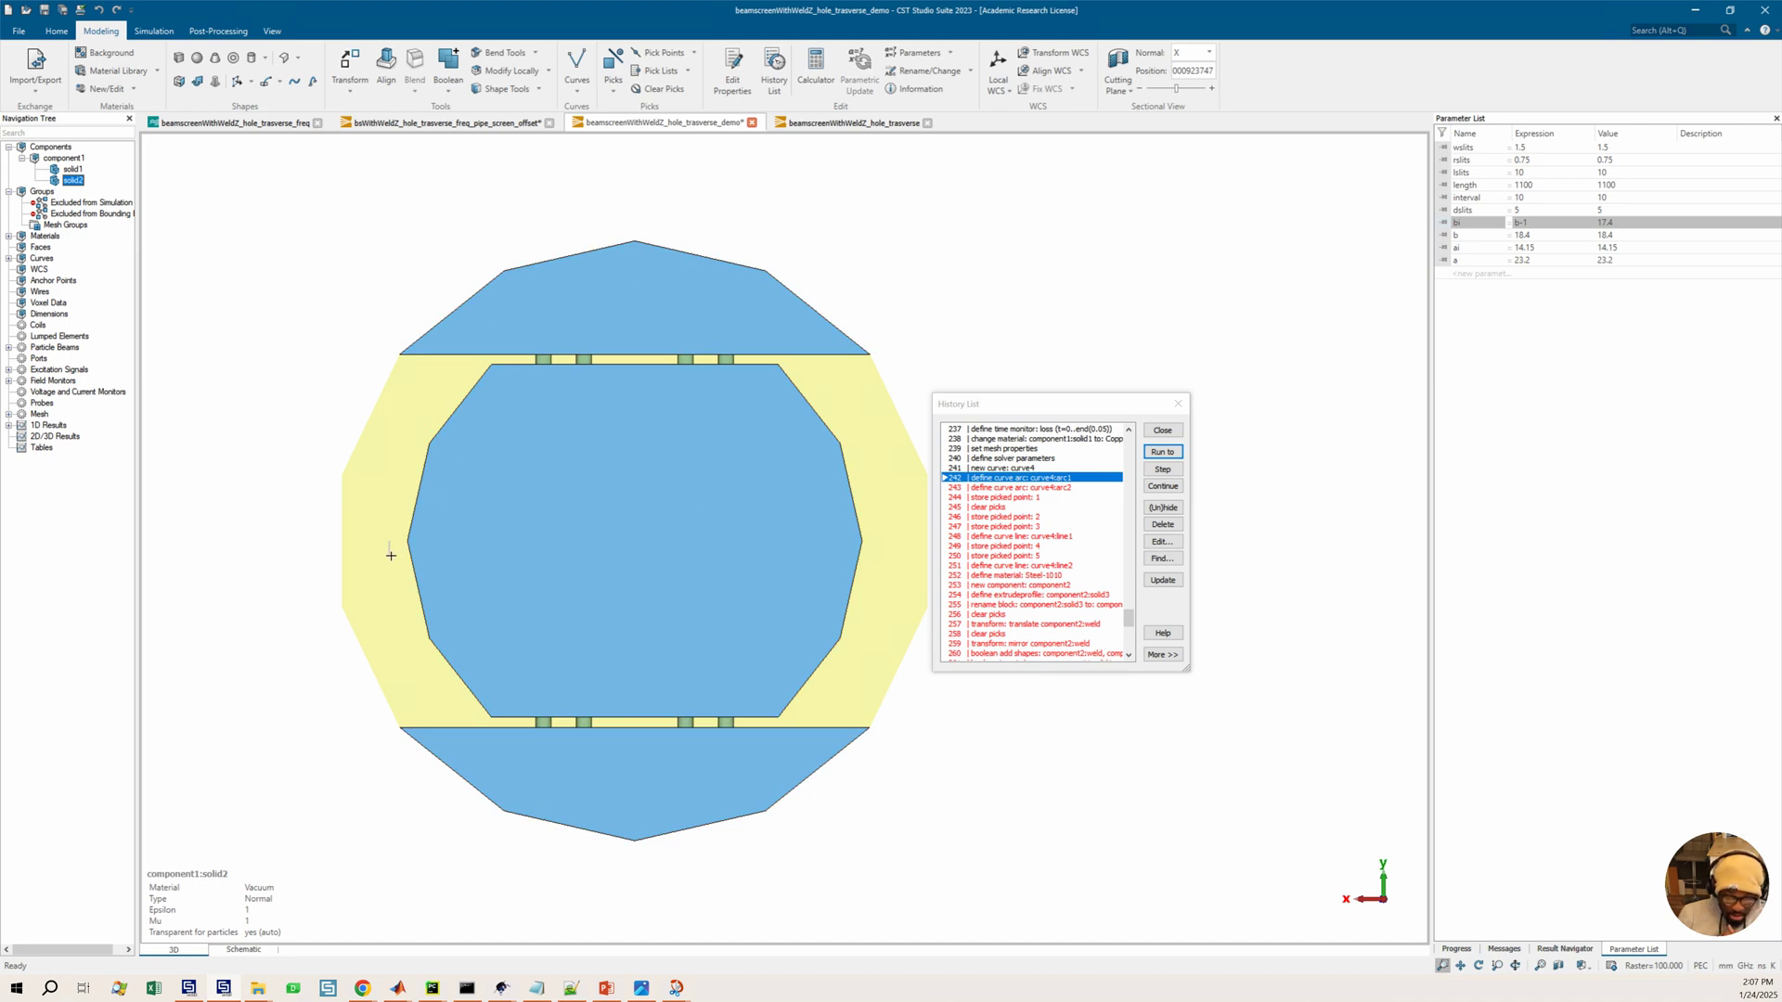
Run the model history one entry further to the second curve4 arc and zoom into the section
{"action": "left_click", "coordinate": [1036, 489]}
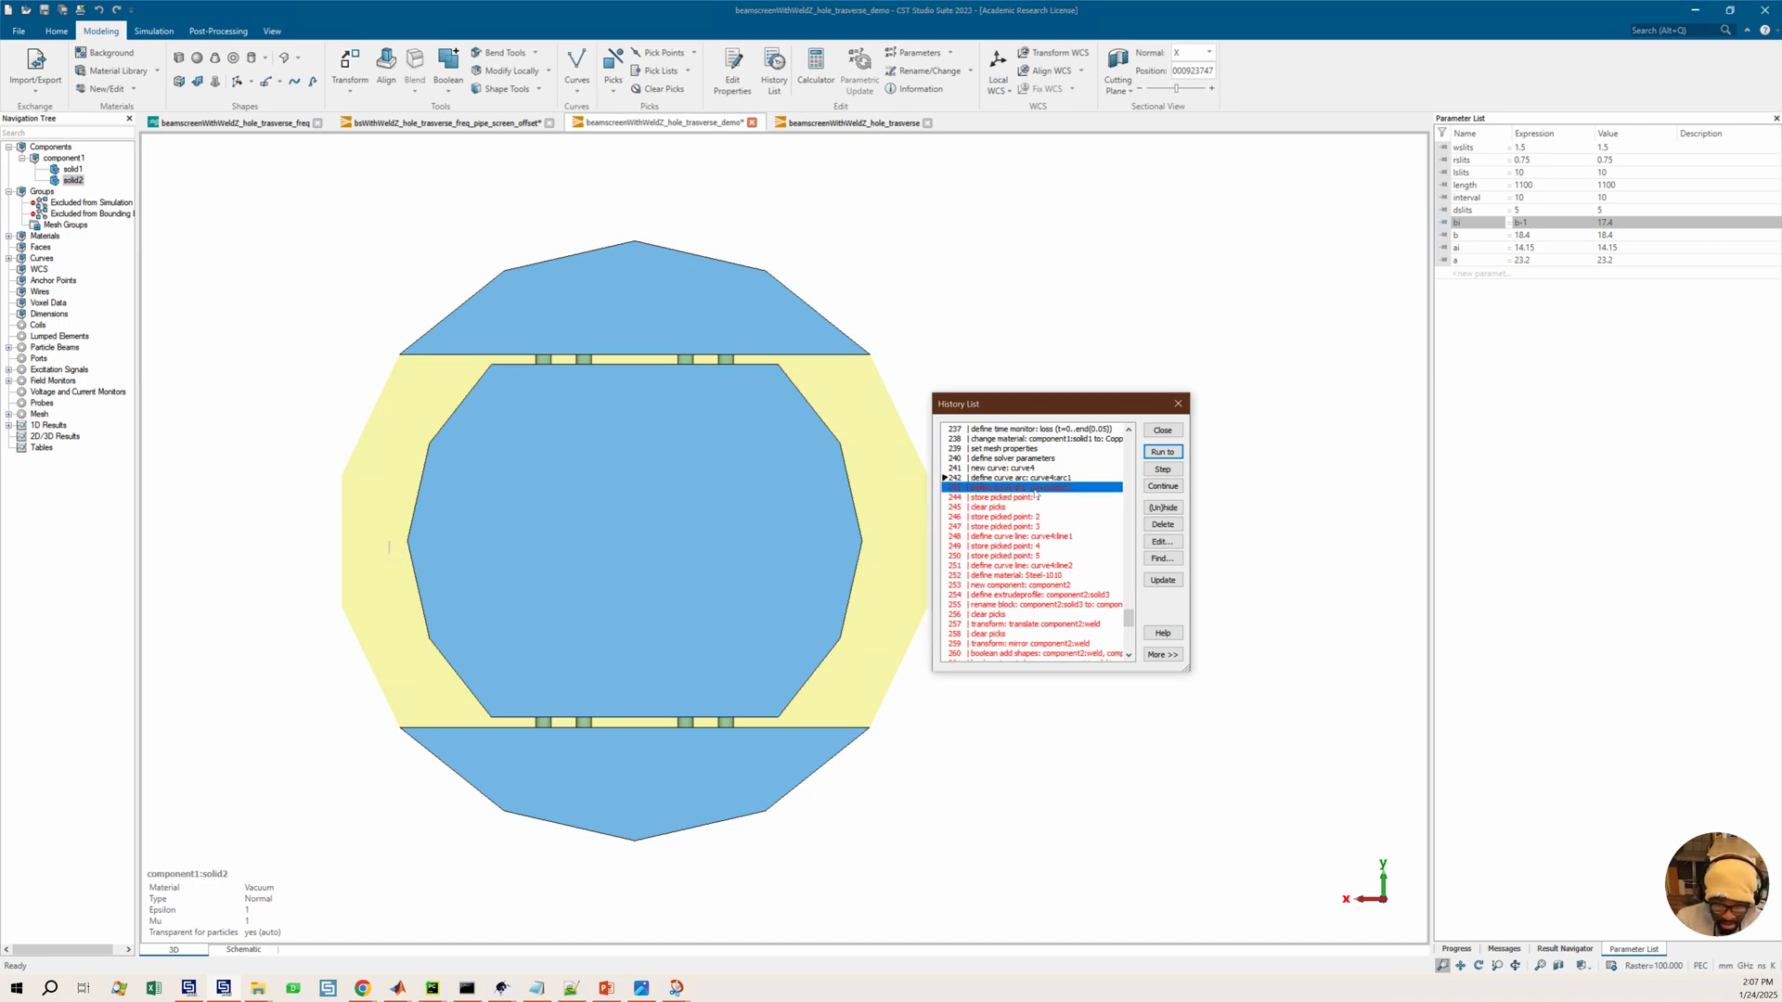
{"action": "left_click", "coordinate": [1163, 452]}
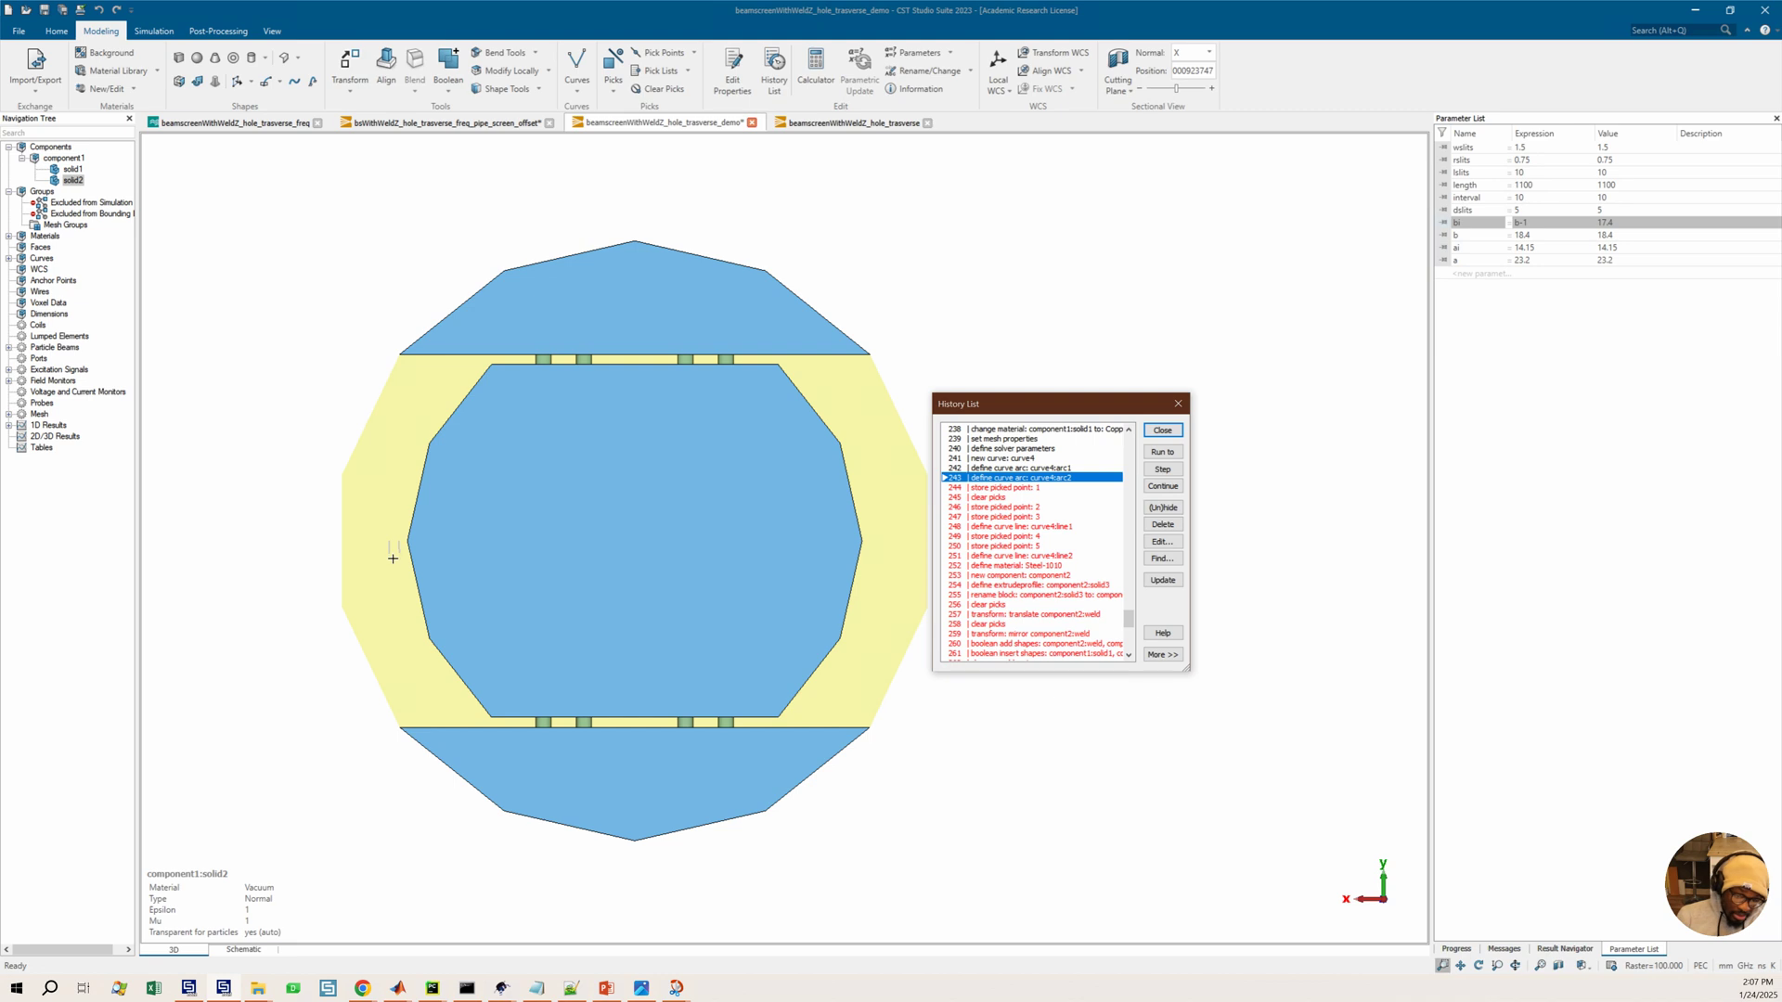
{"action": "scroll", "coordinate": [400, 556], "scroll_direction": "up", "scroll_amount": 5}
{"action": "scroll", "coordinate": [401, 553], "scroll_direction": "down", "scroll_amount": 2}
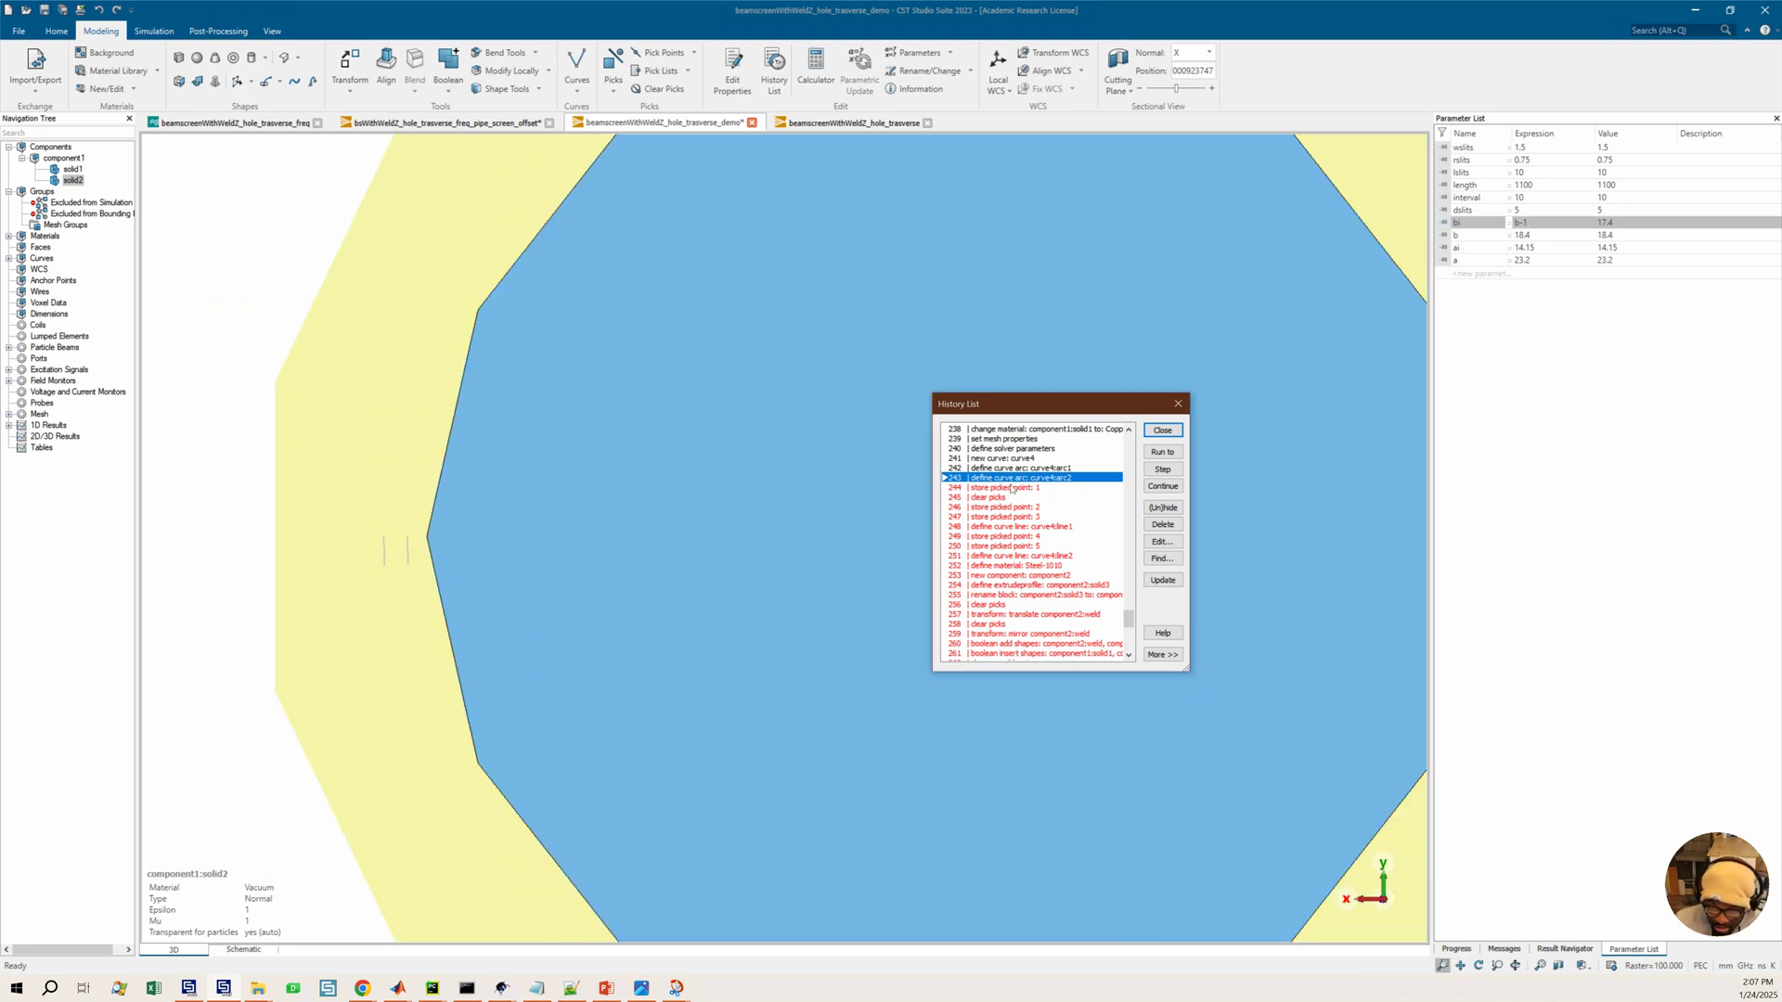
{"action": "left_click", "coordinate": [1010, 488]}
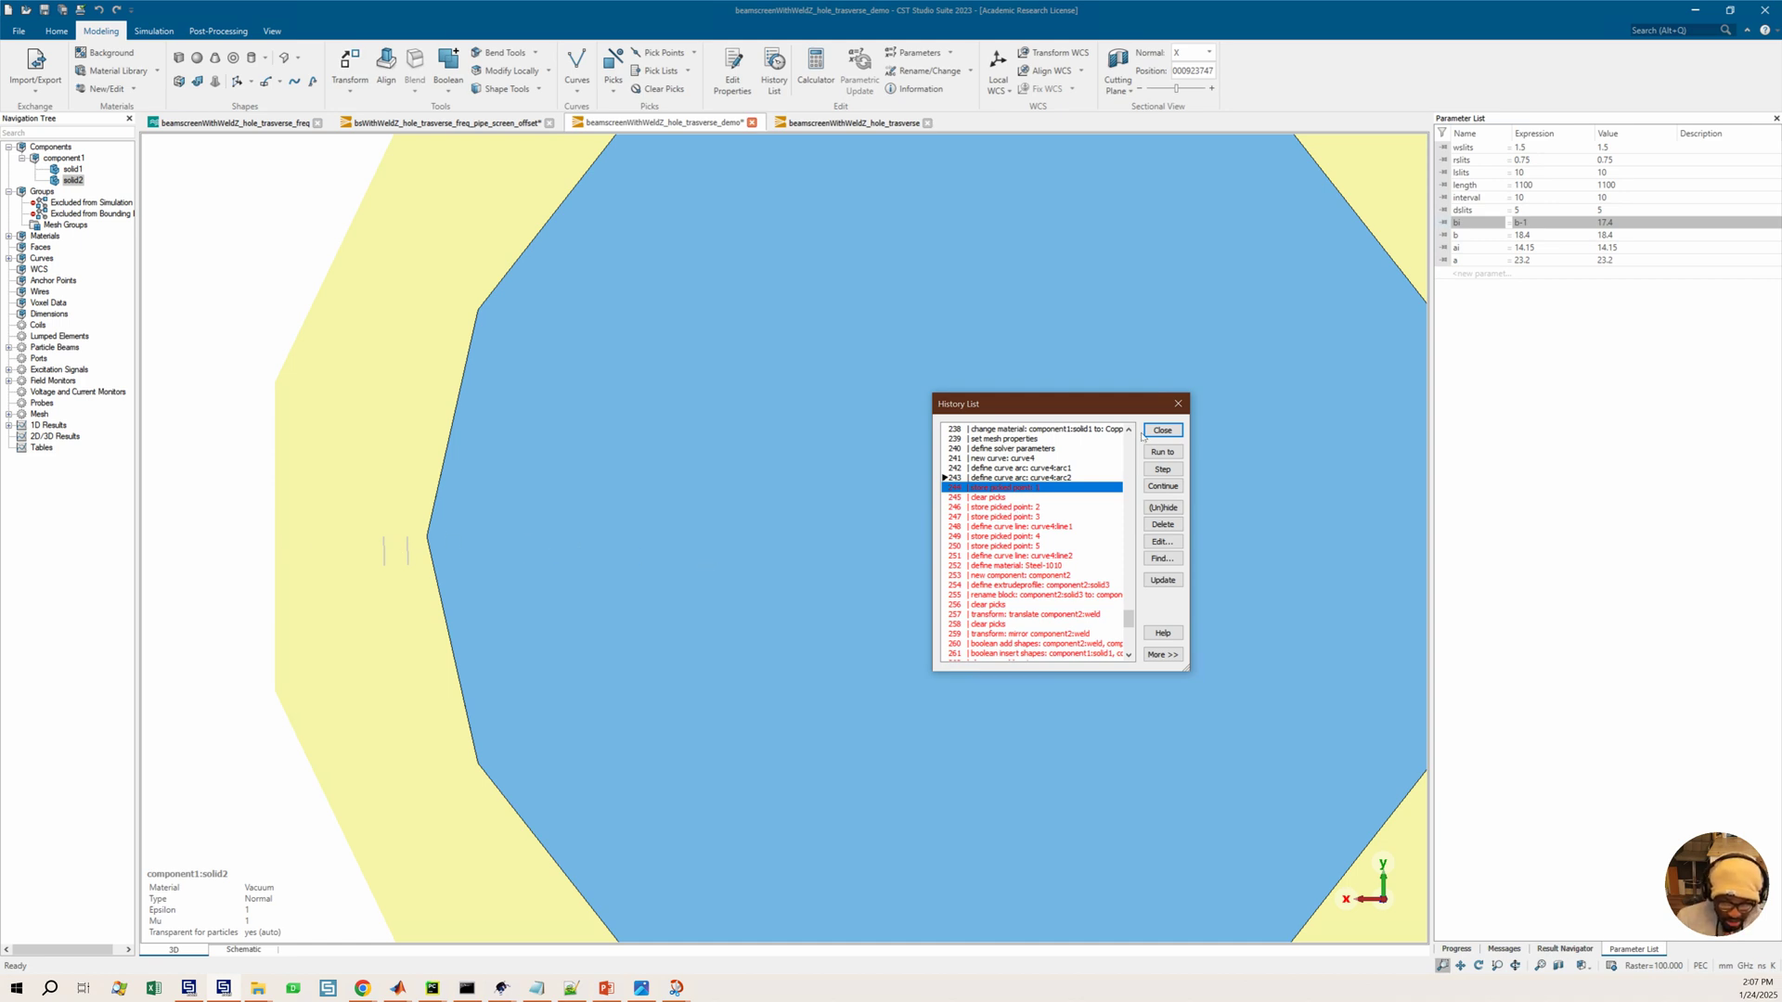
Open the curve4 arc1 history entry to review its X1 expression, then close the editor without changes
{"action": "left_click", "coordinate": [1028, 468]}
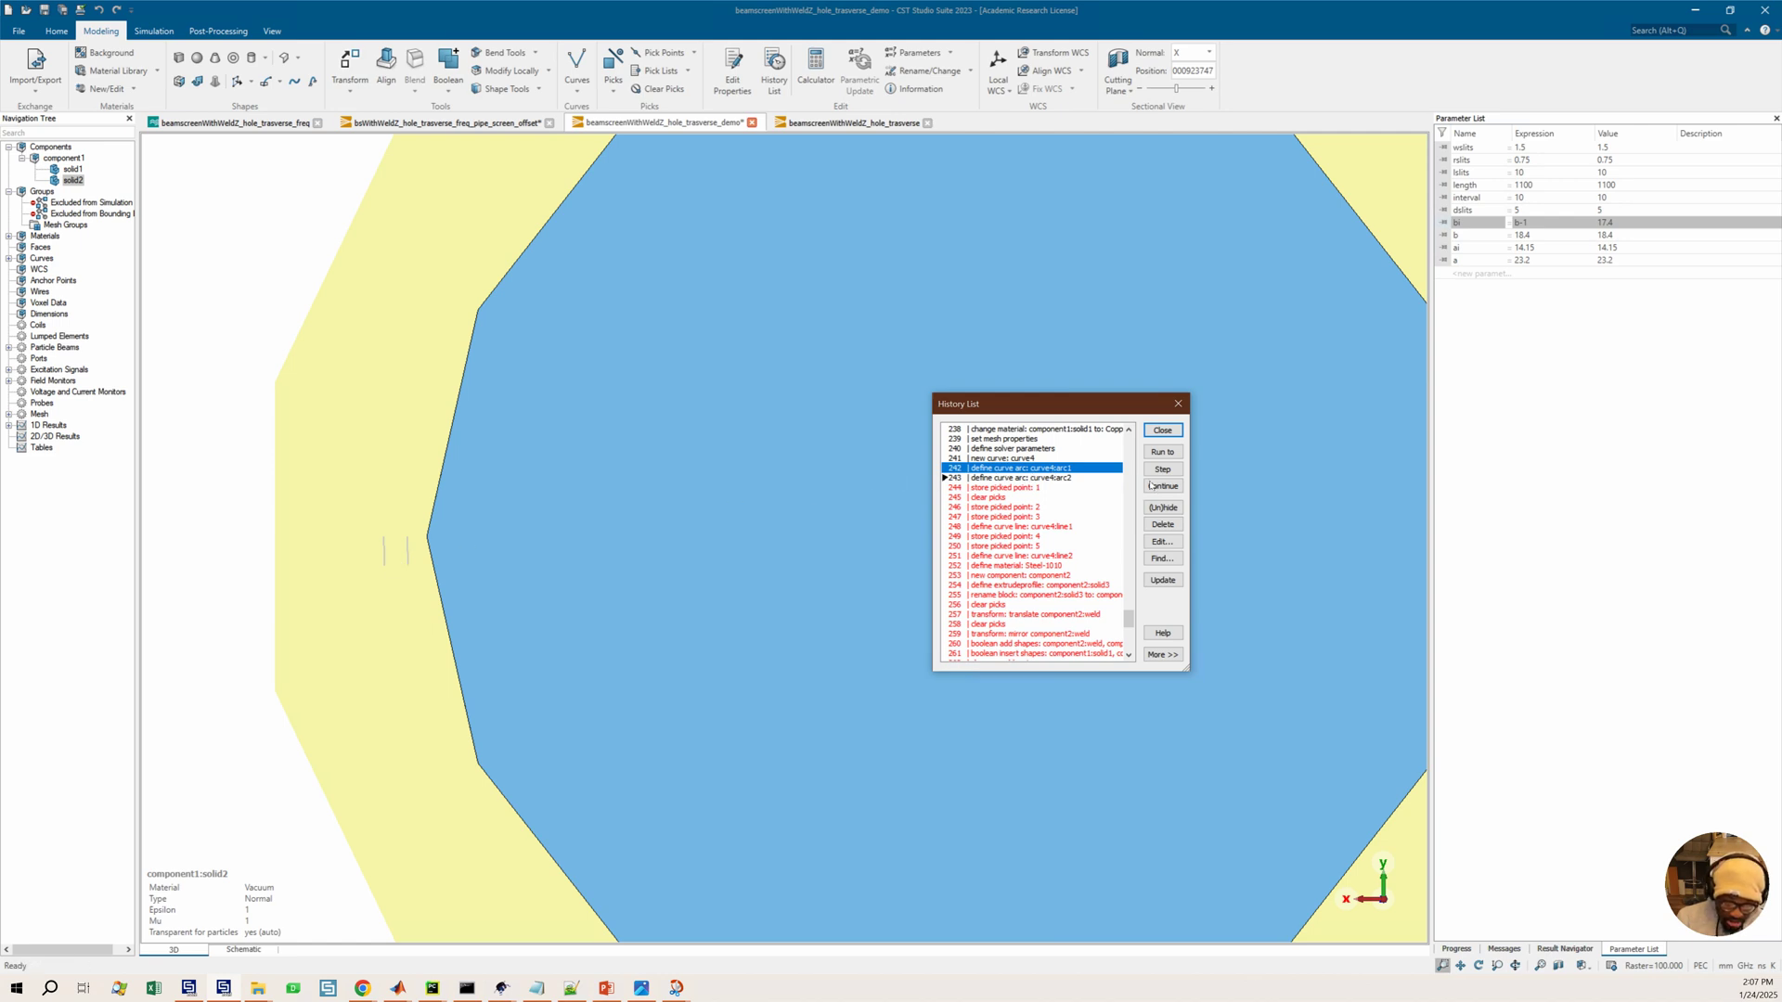
{"action": "double_click", "coordinate": [1054, 469]}
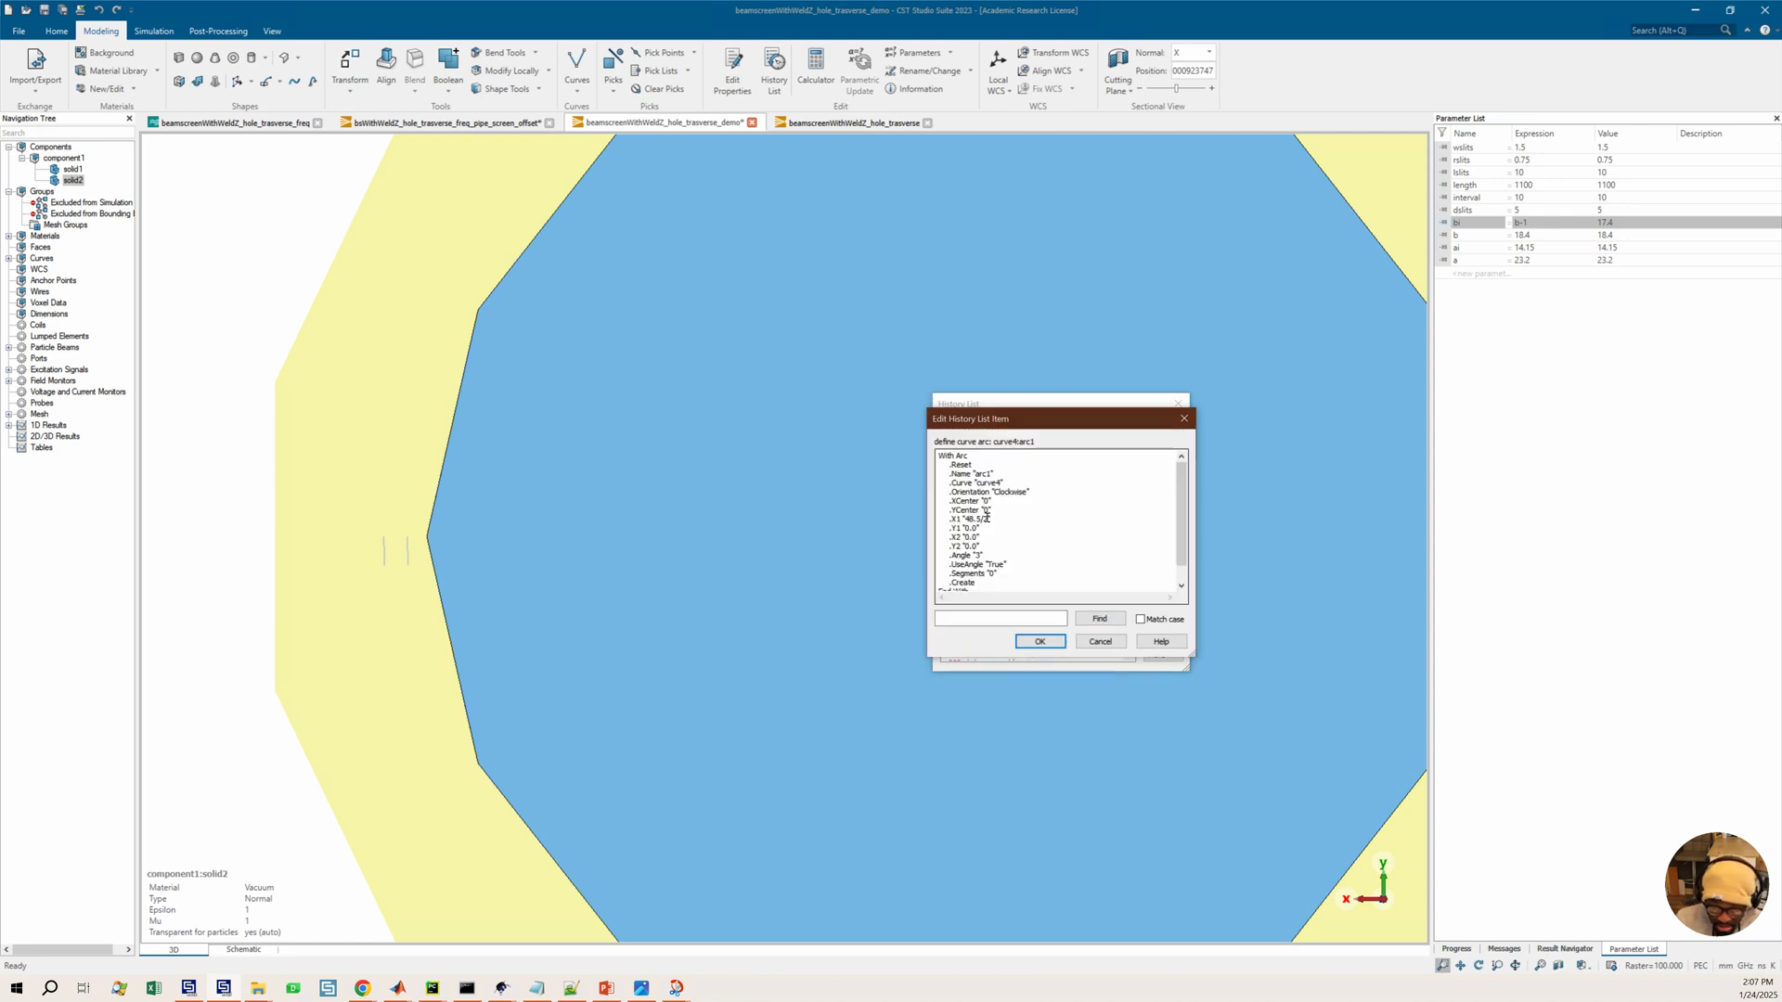
{"action": "scroll", "coordinate": [986, 518], "scroll_direction": "down", "scroll_amount": 1}
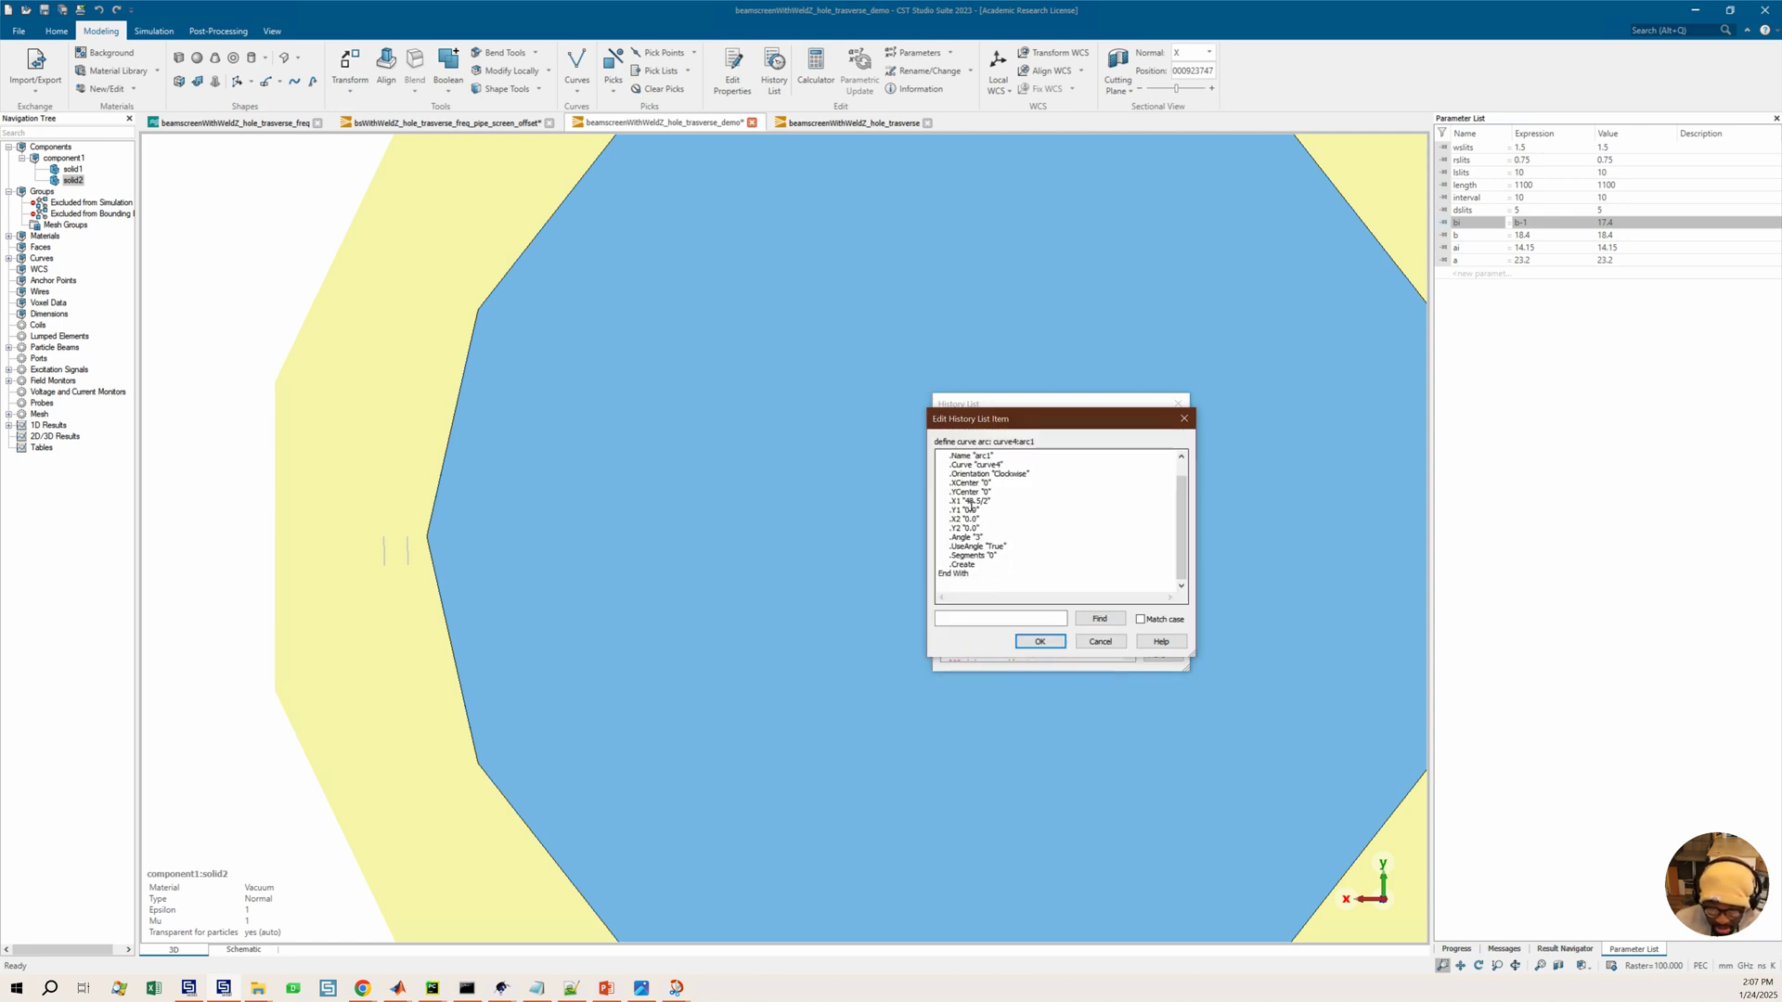
{"action": "left_click_drag", "start_coordinate": [966, 501], "coordinate": [993, 504]}
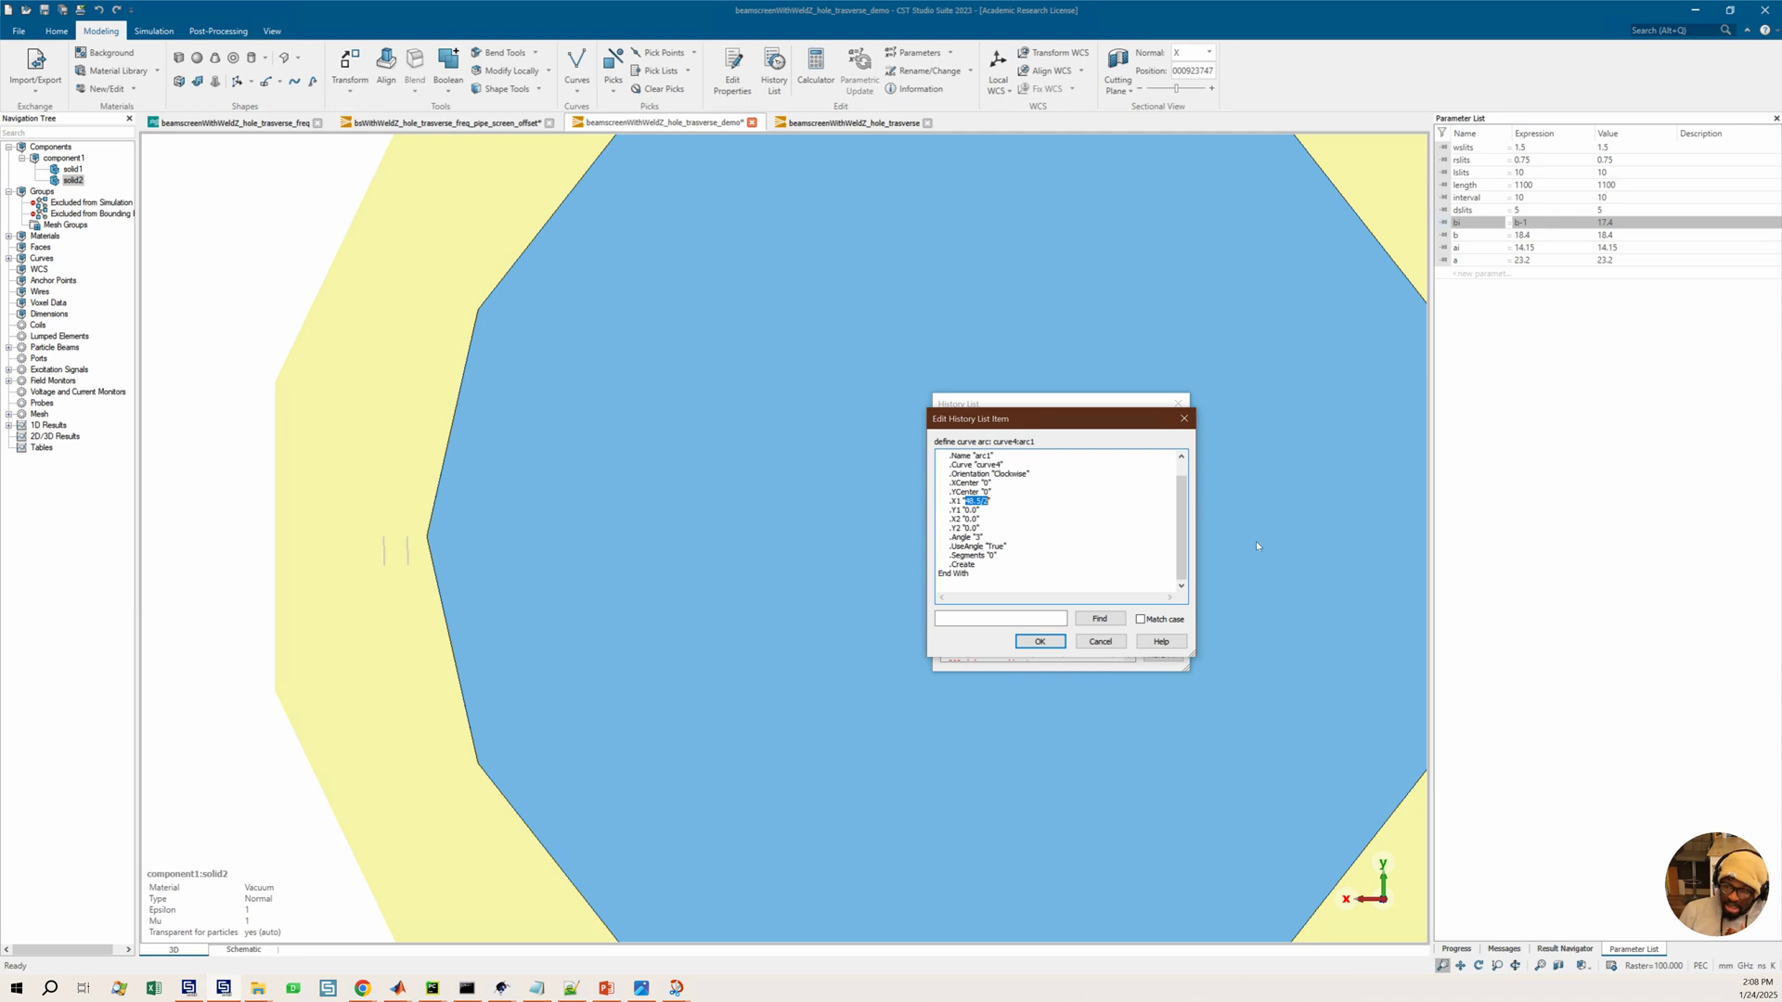
{"action": "left_click", "coordinate": [1184, 418]}
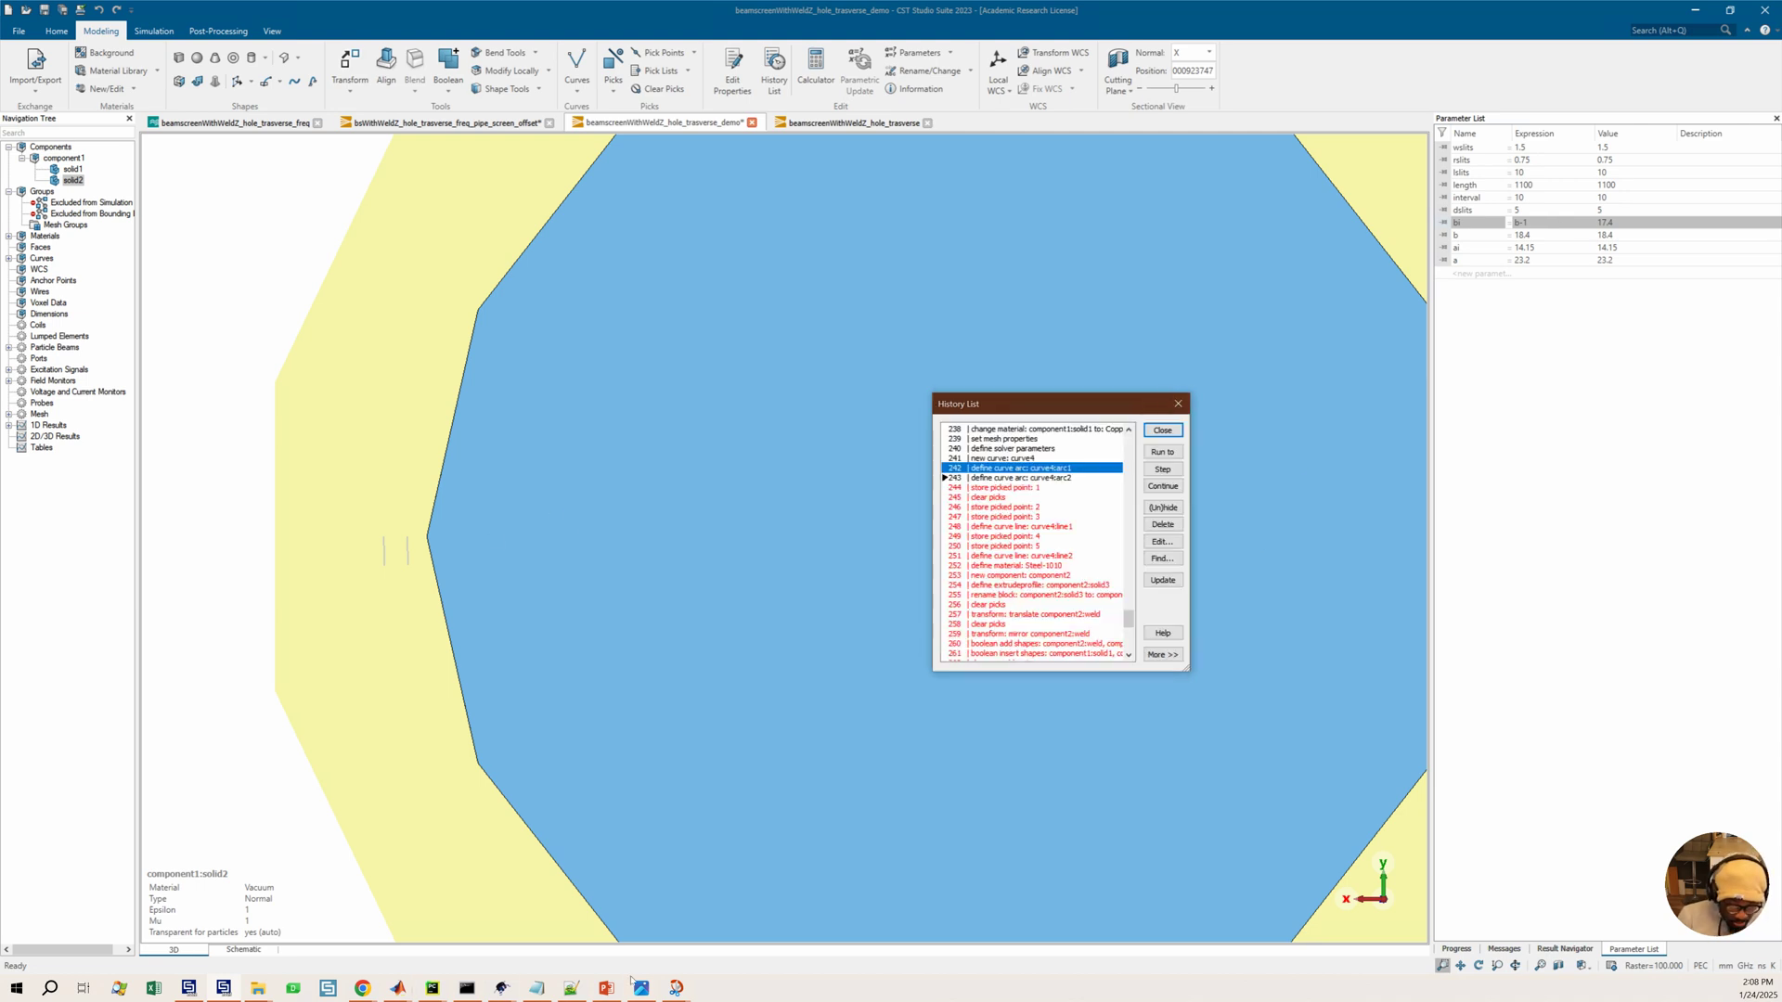
Look over the reference beam screen slide showing the 2w and 2b dimensions and the b and w values
{"action": "left_click", "coordinate": [675, 995]}
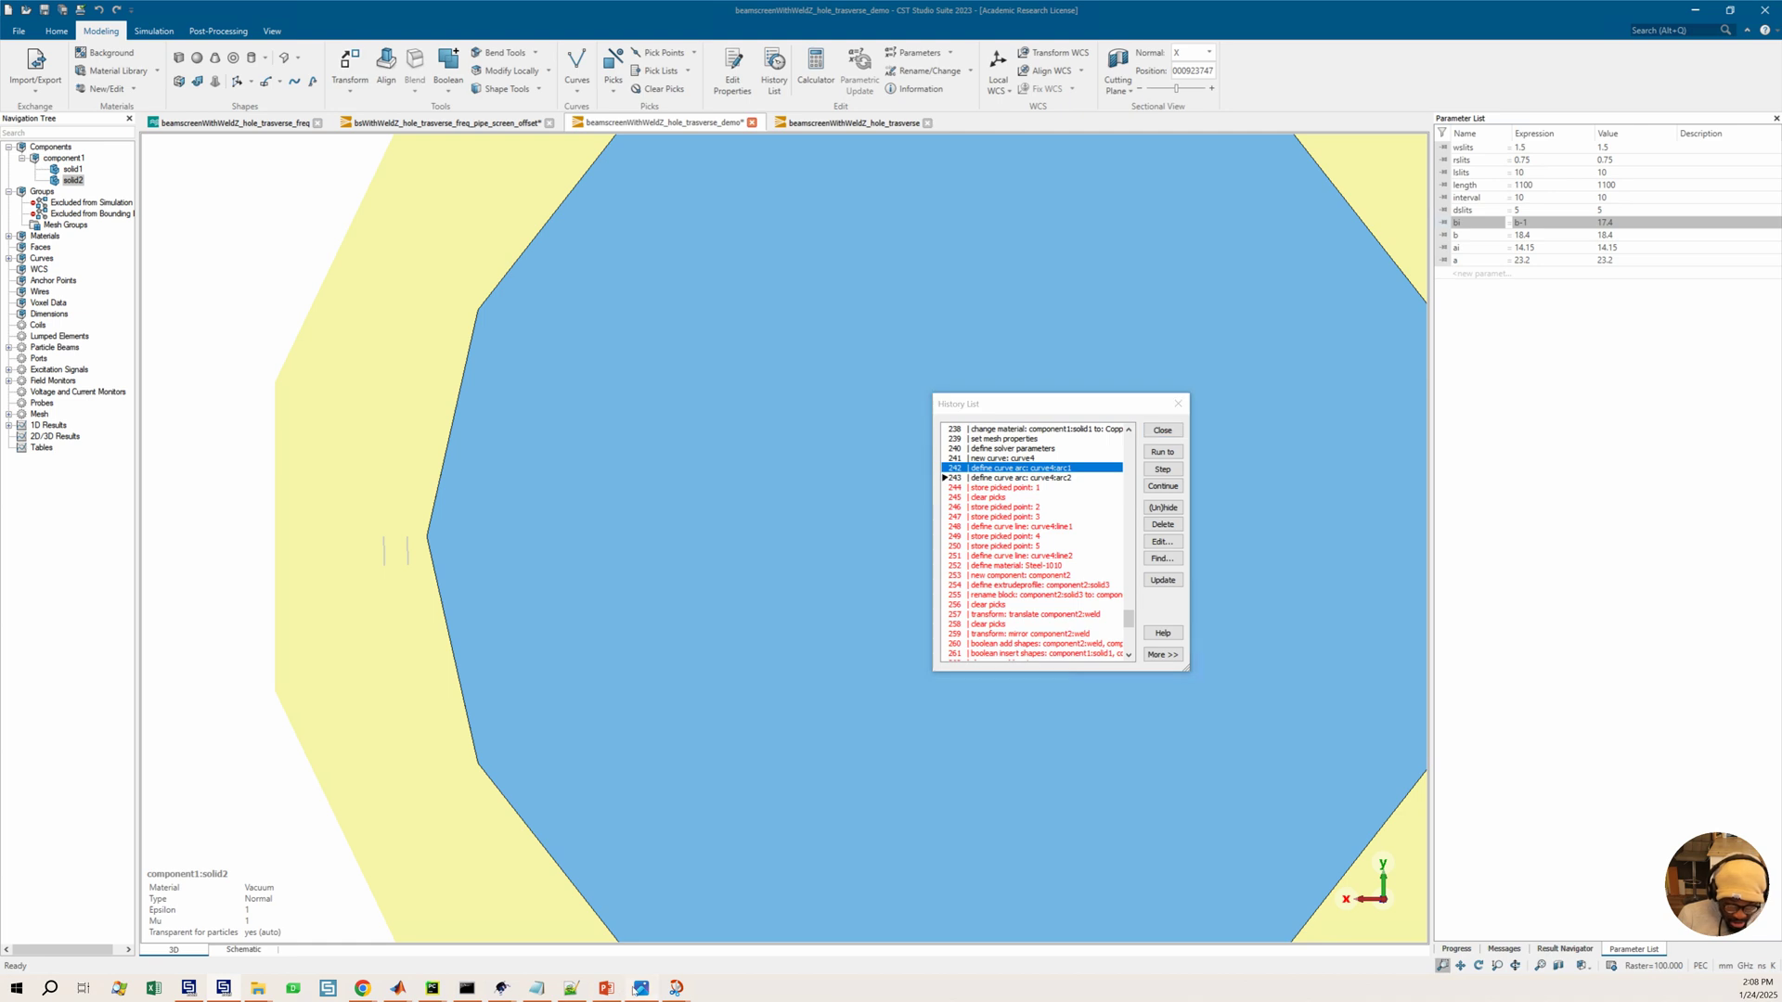
{"action": "left_click", "coordinate": [661, 896]}
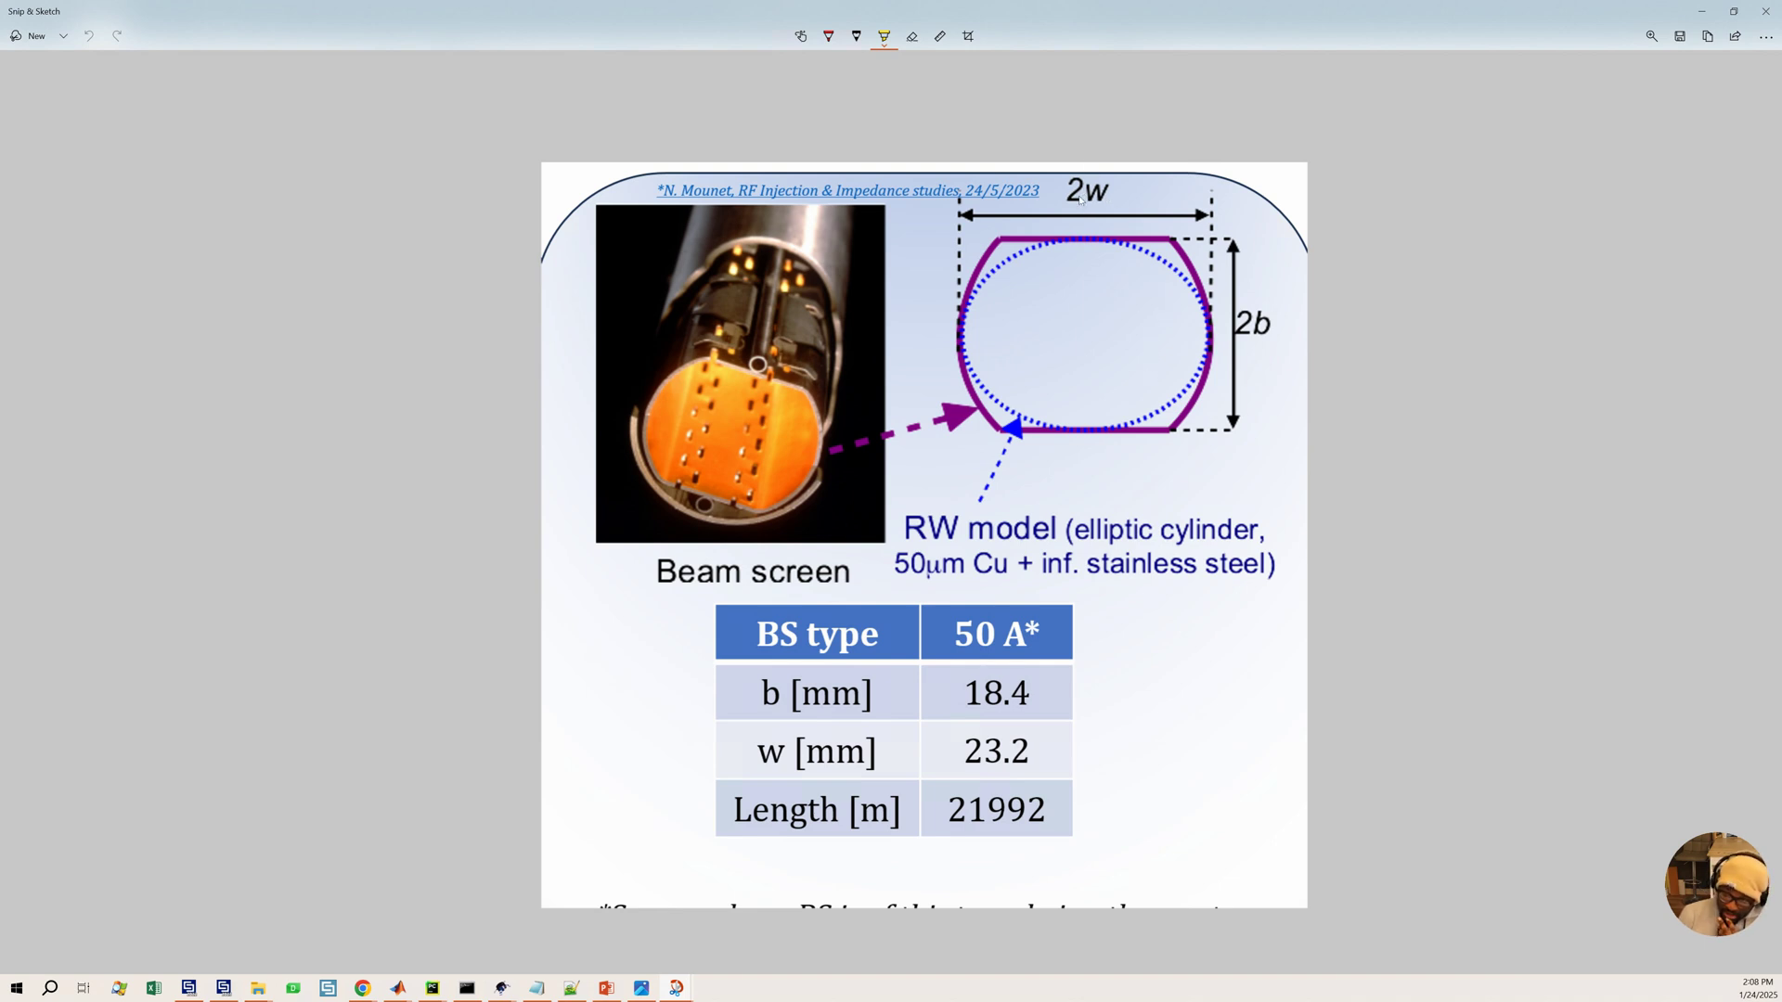
{"action": "left_click", "coordinate": [782, 753]}
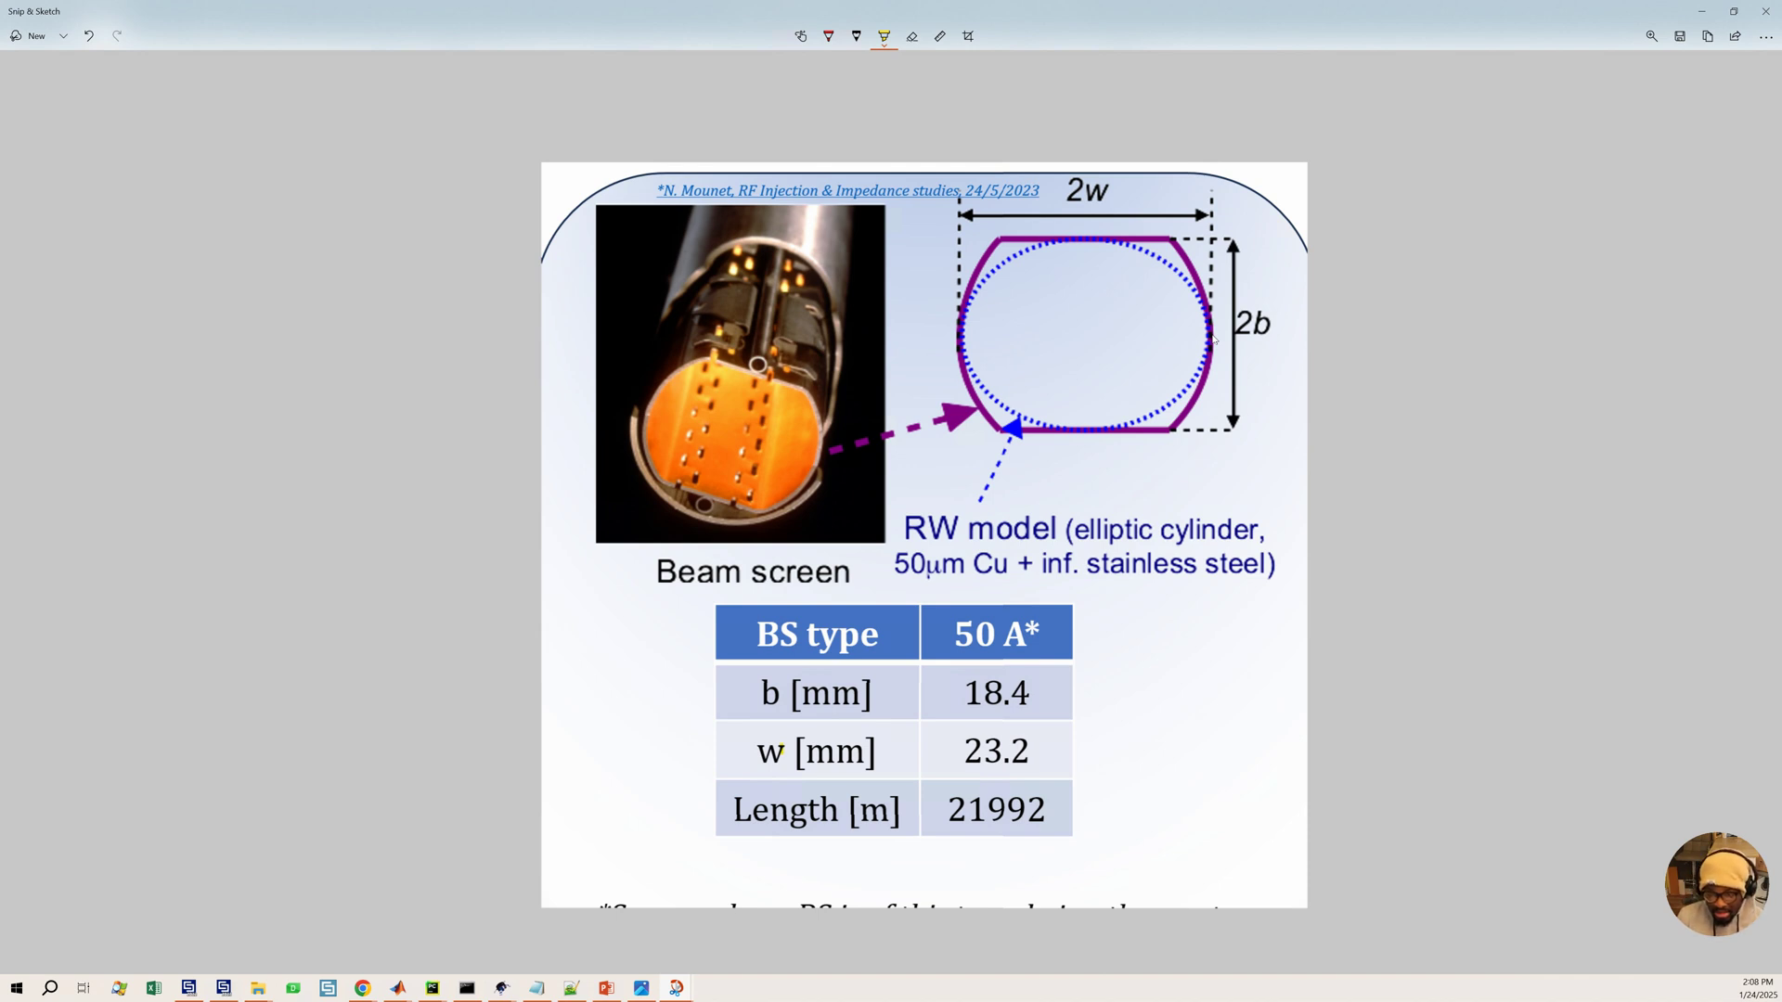
{"action": "left_click", "coordinate": [1702, 11]}
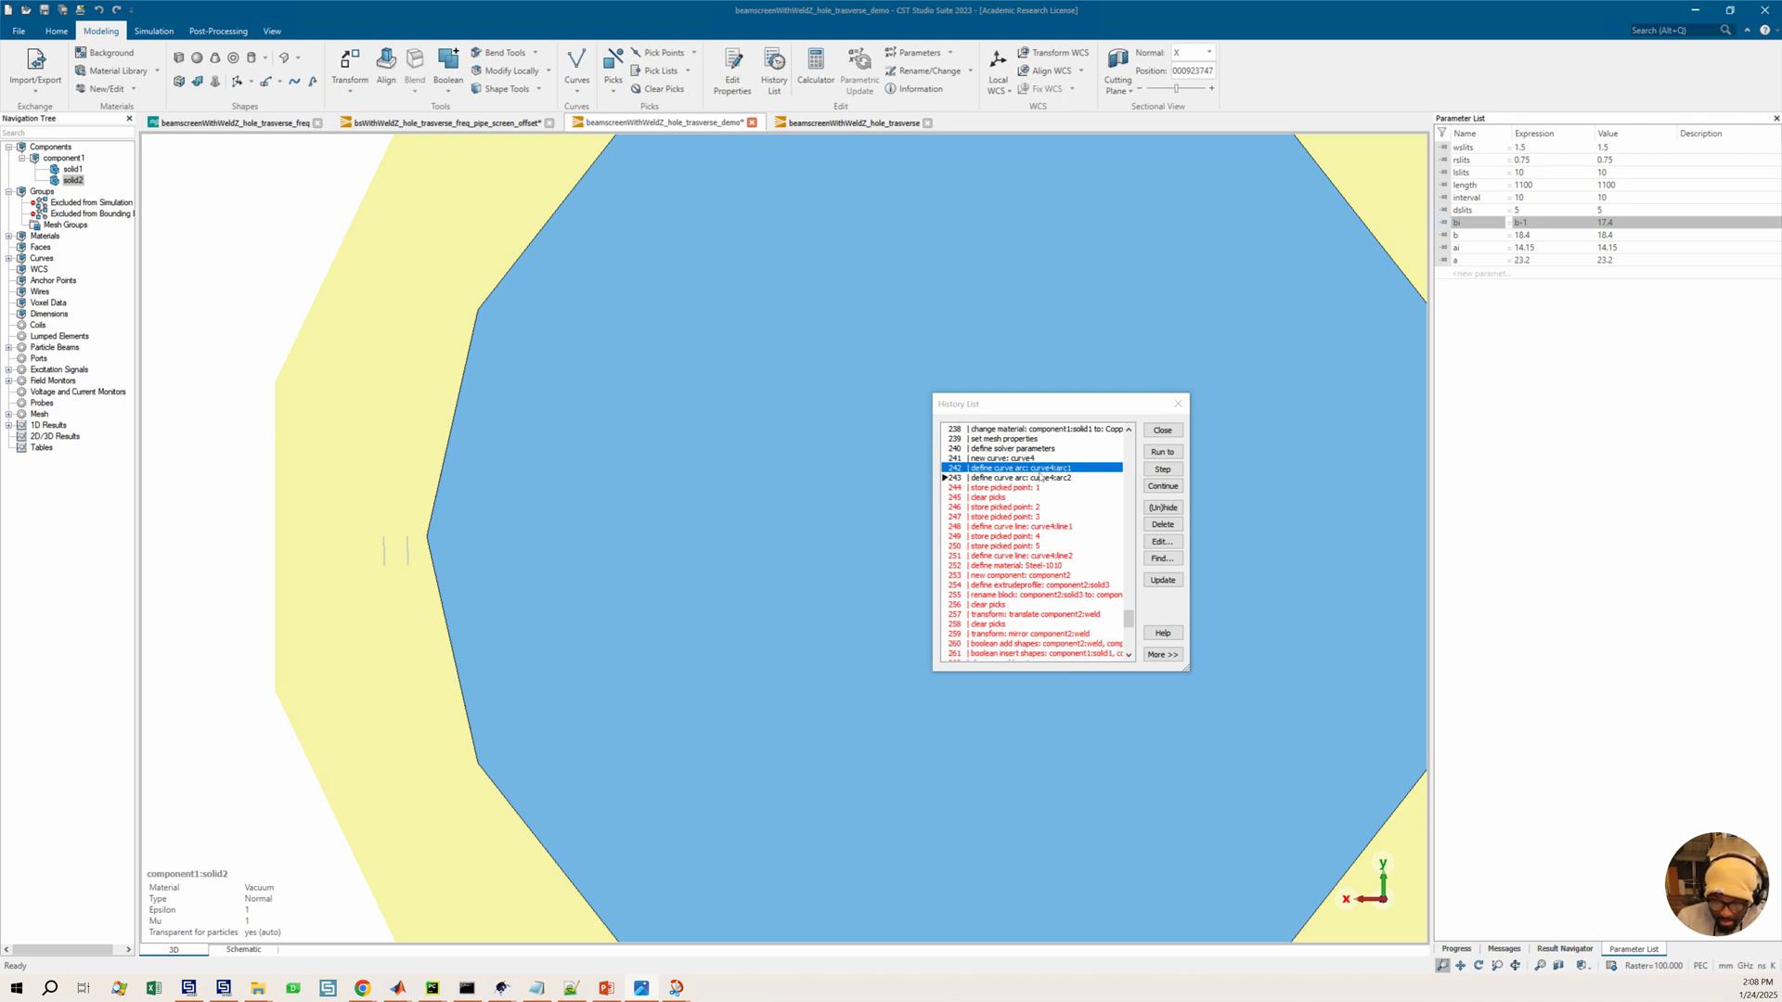
Open the curve4 arc1 history entry and compare it with the reference beam screen slide, then close it unchanged
{"action": "double_click", "coordinate": [1008, 468]}
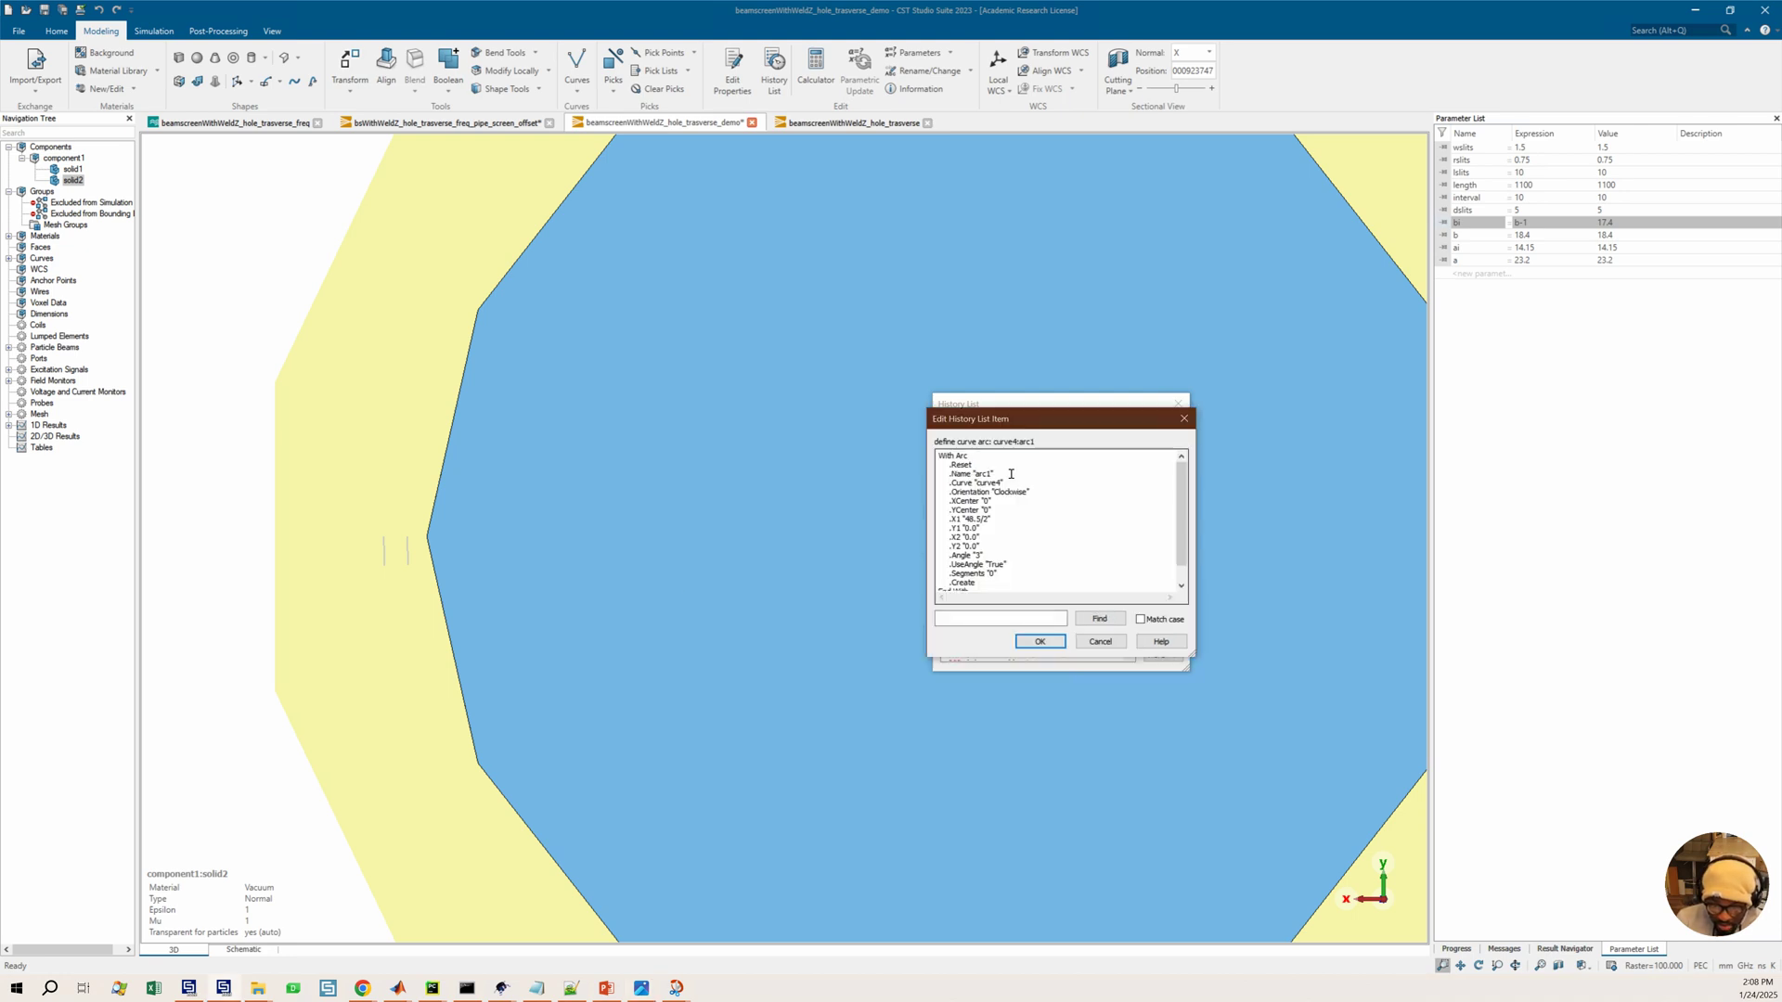
{"action": "left_click", "coordinate": [1184, 419]}
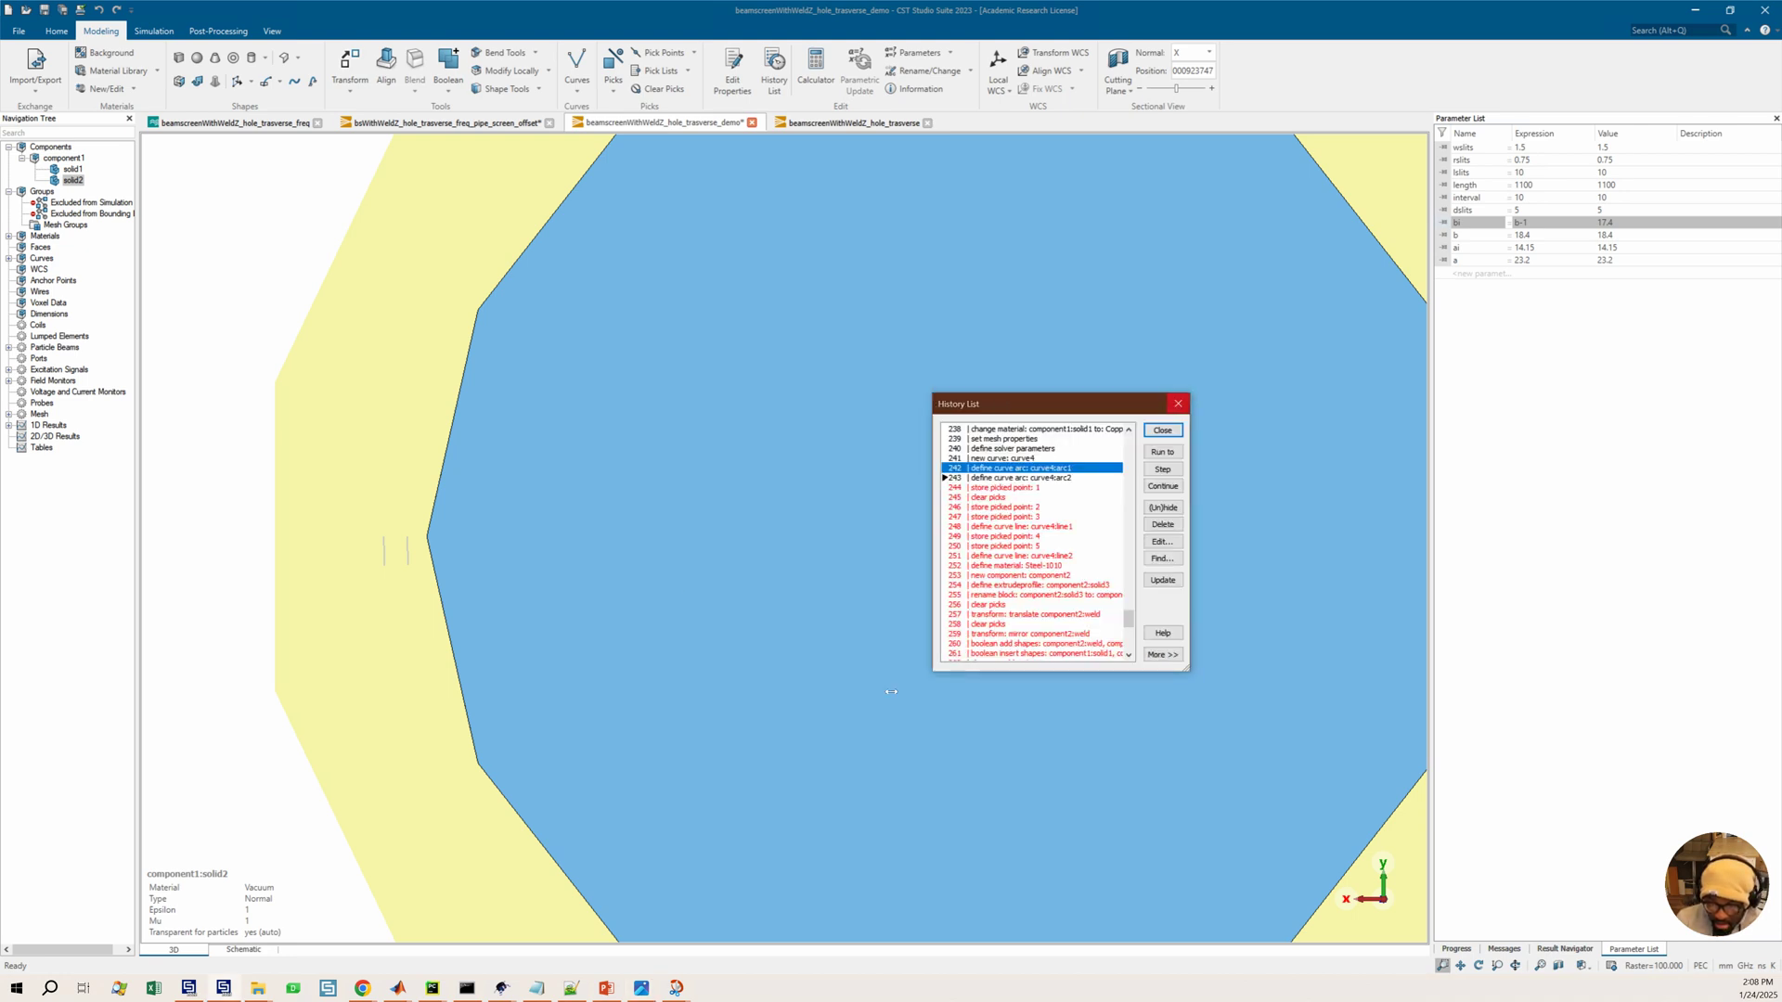
{"action": "mouse_move", "coordinate": [681, 988]}
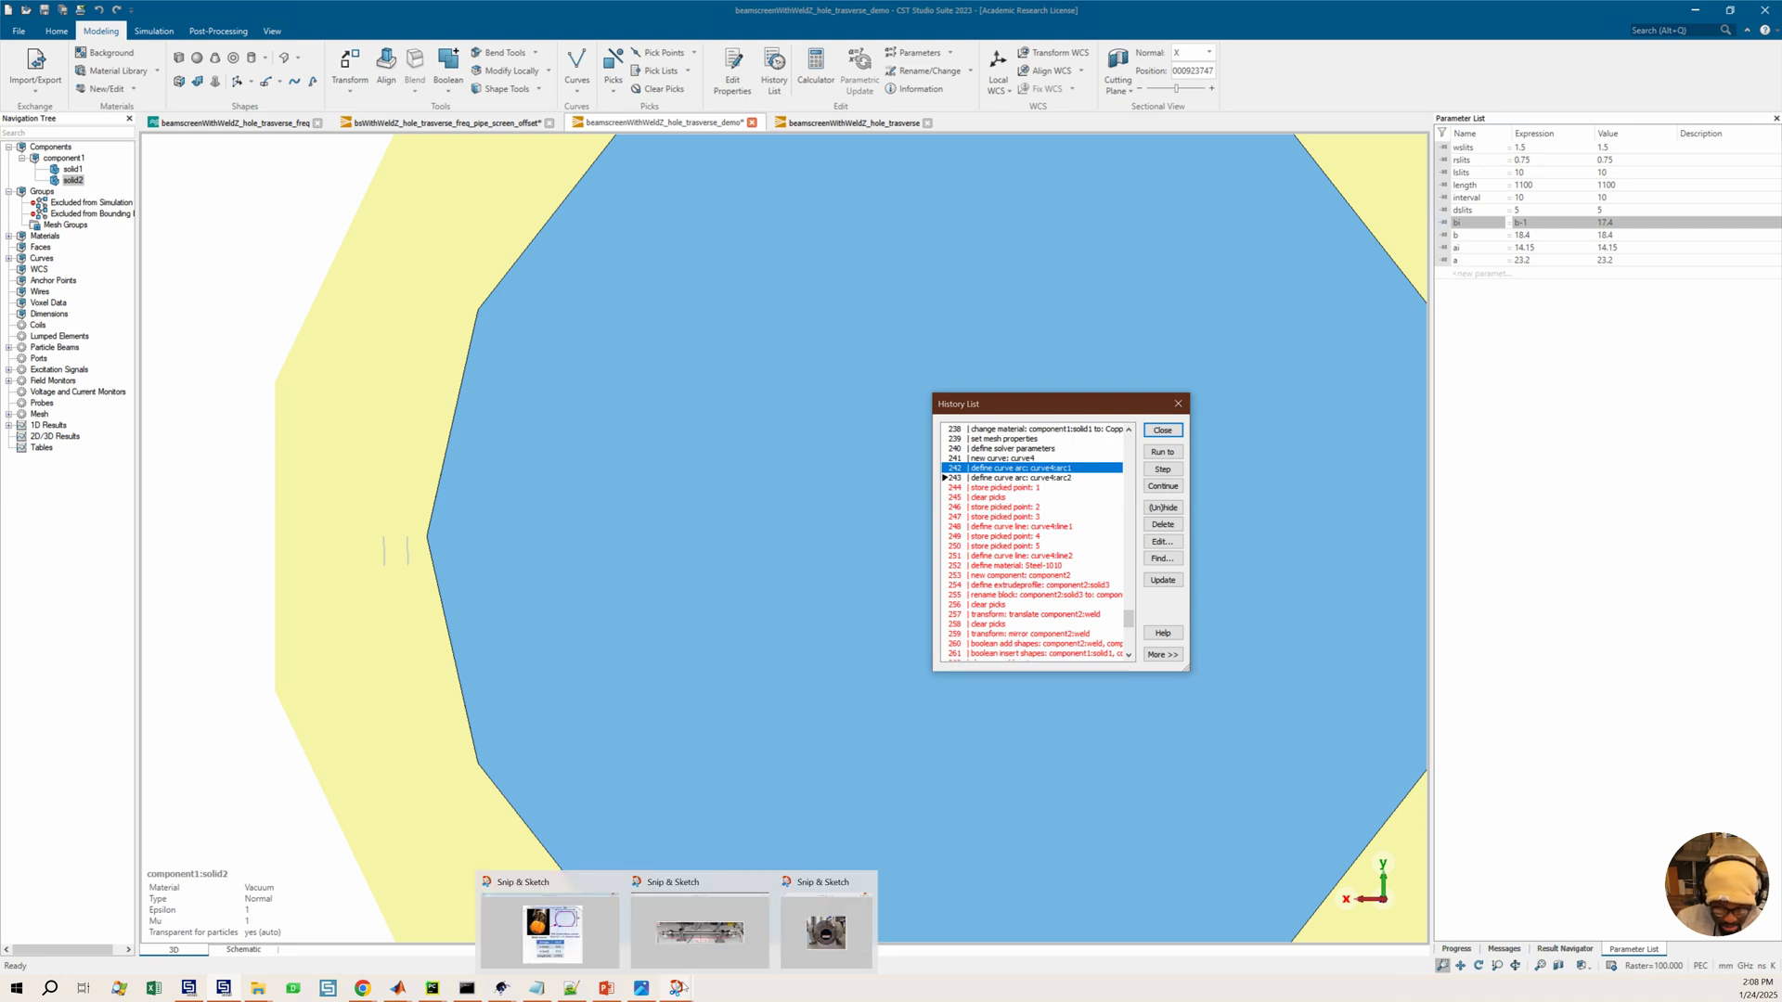
{"action": "left_click", "coordinate": [546, 937]}
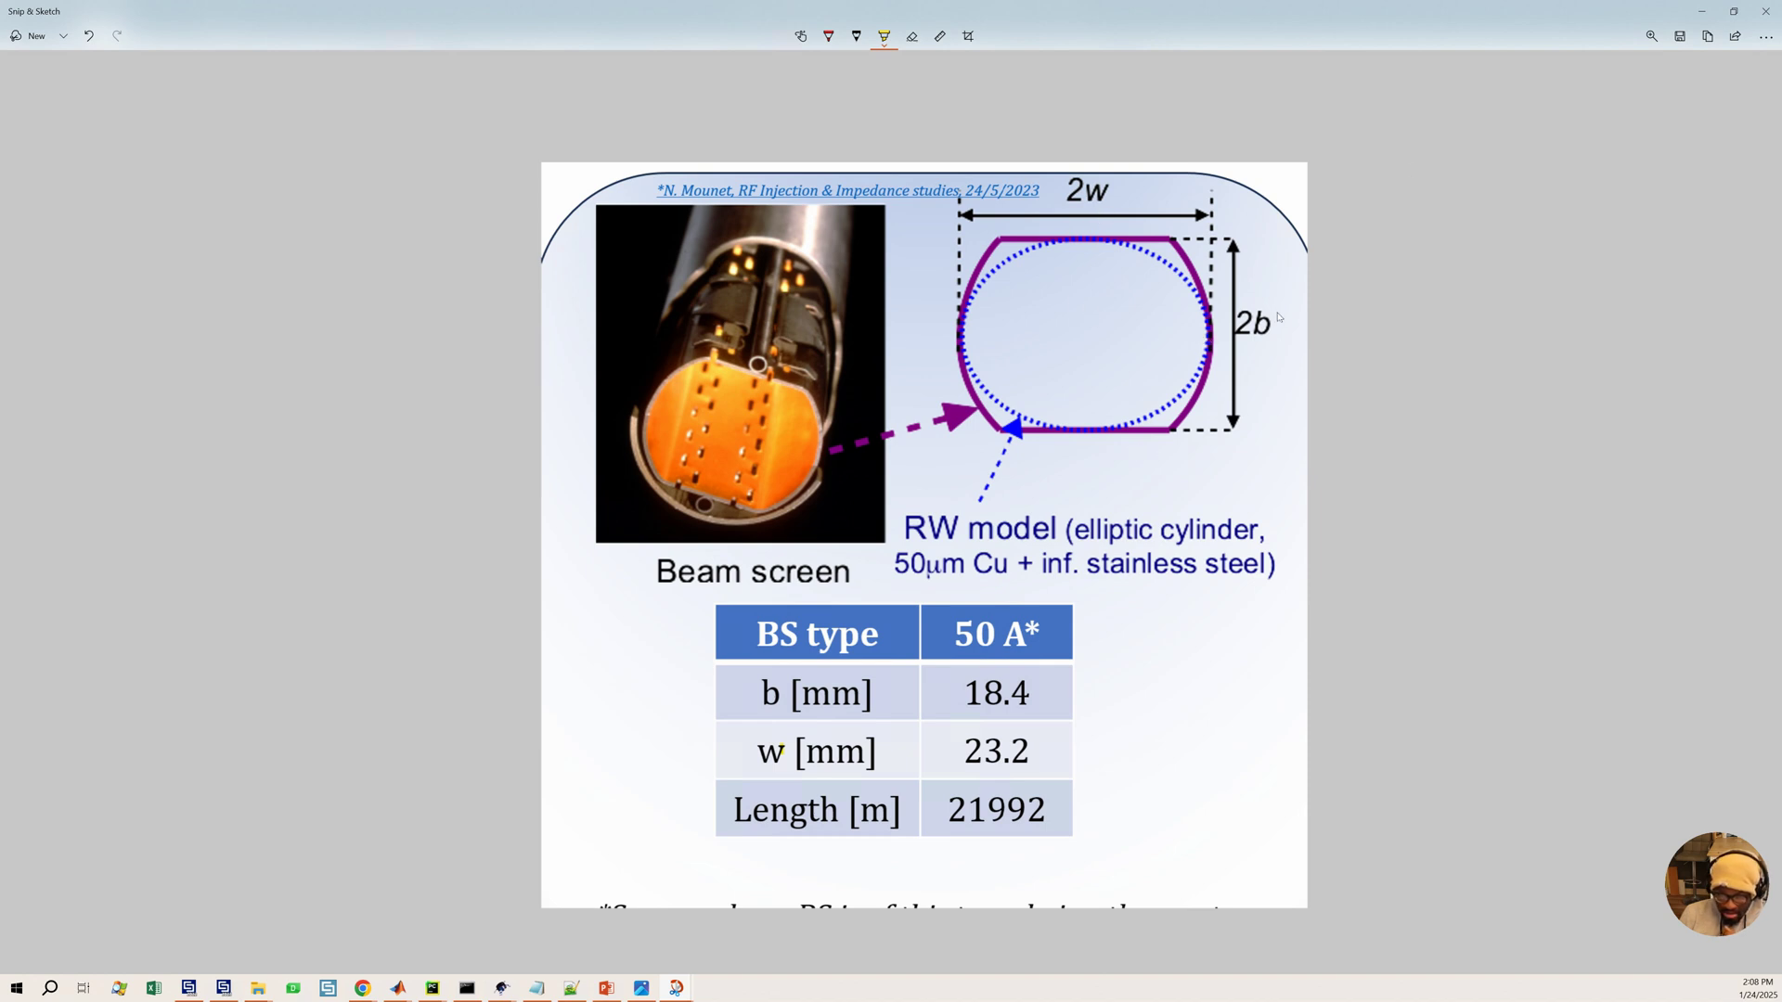
{"action": "left_click", "coordinate": [1701, 11]}
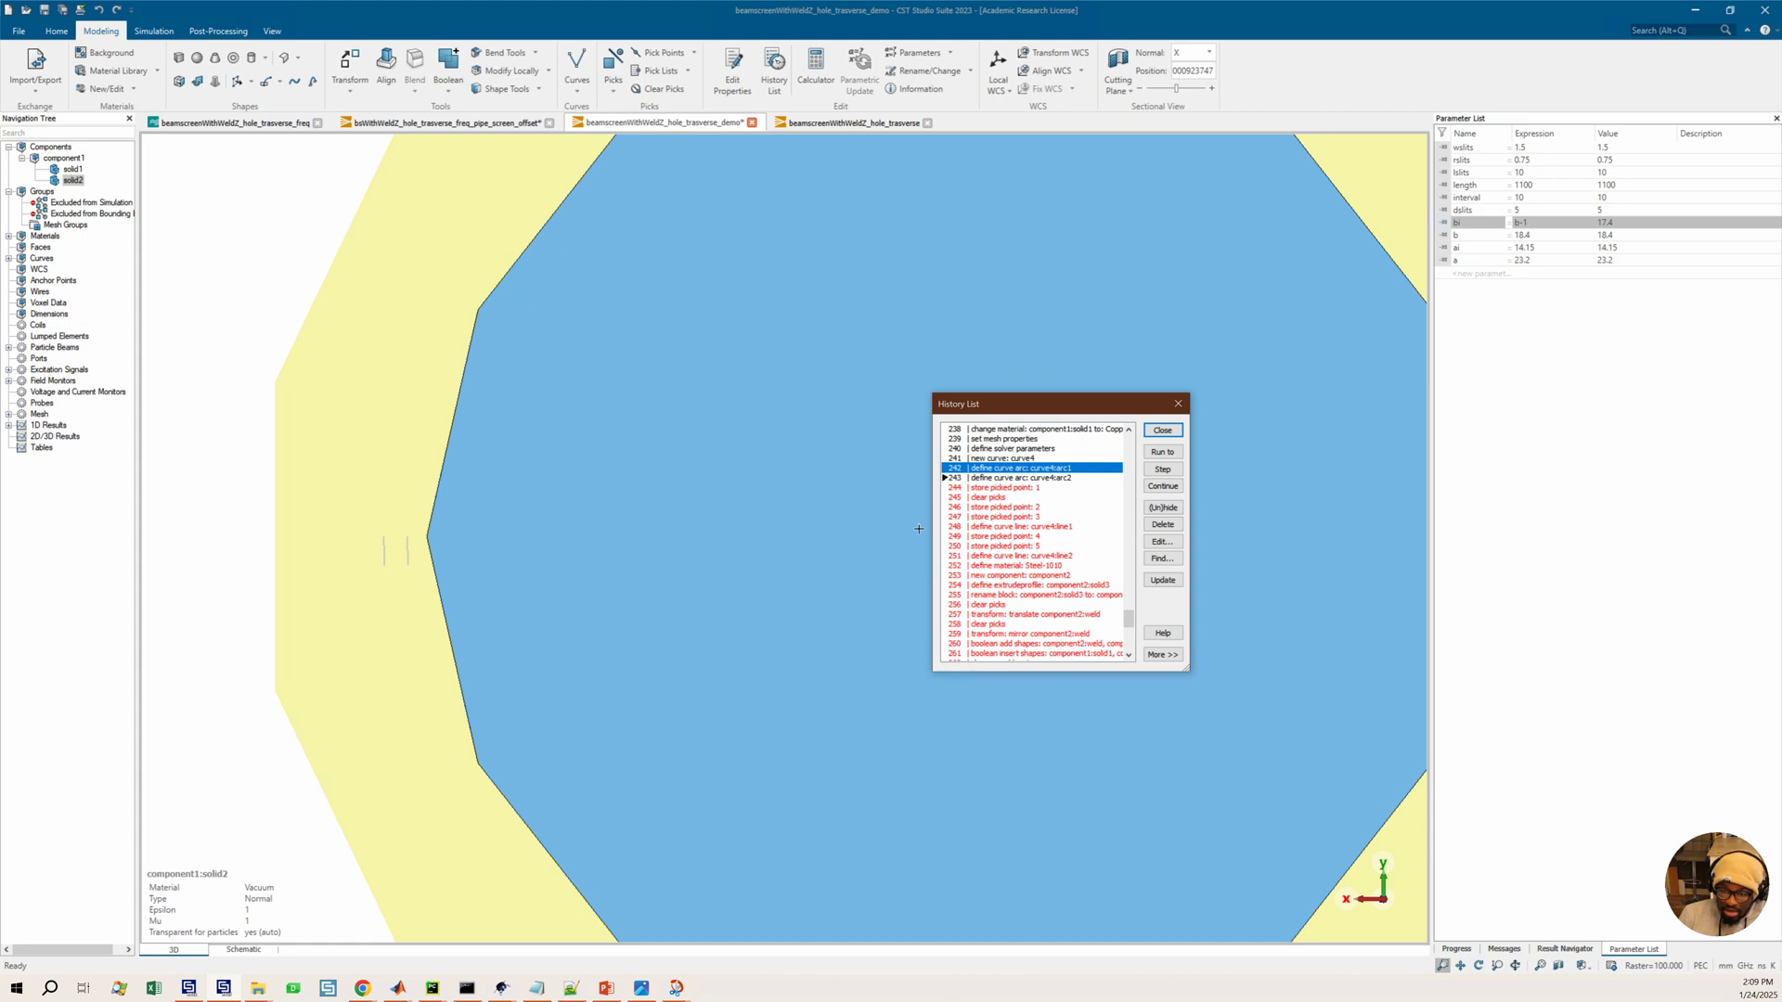
Edit the curve4 arc1 history entry, setting its X1 expression to a
{"action": "double_click", "coordinate": [1028, 470]}
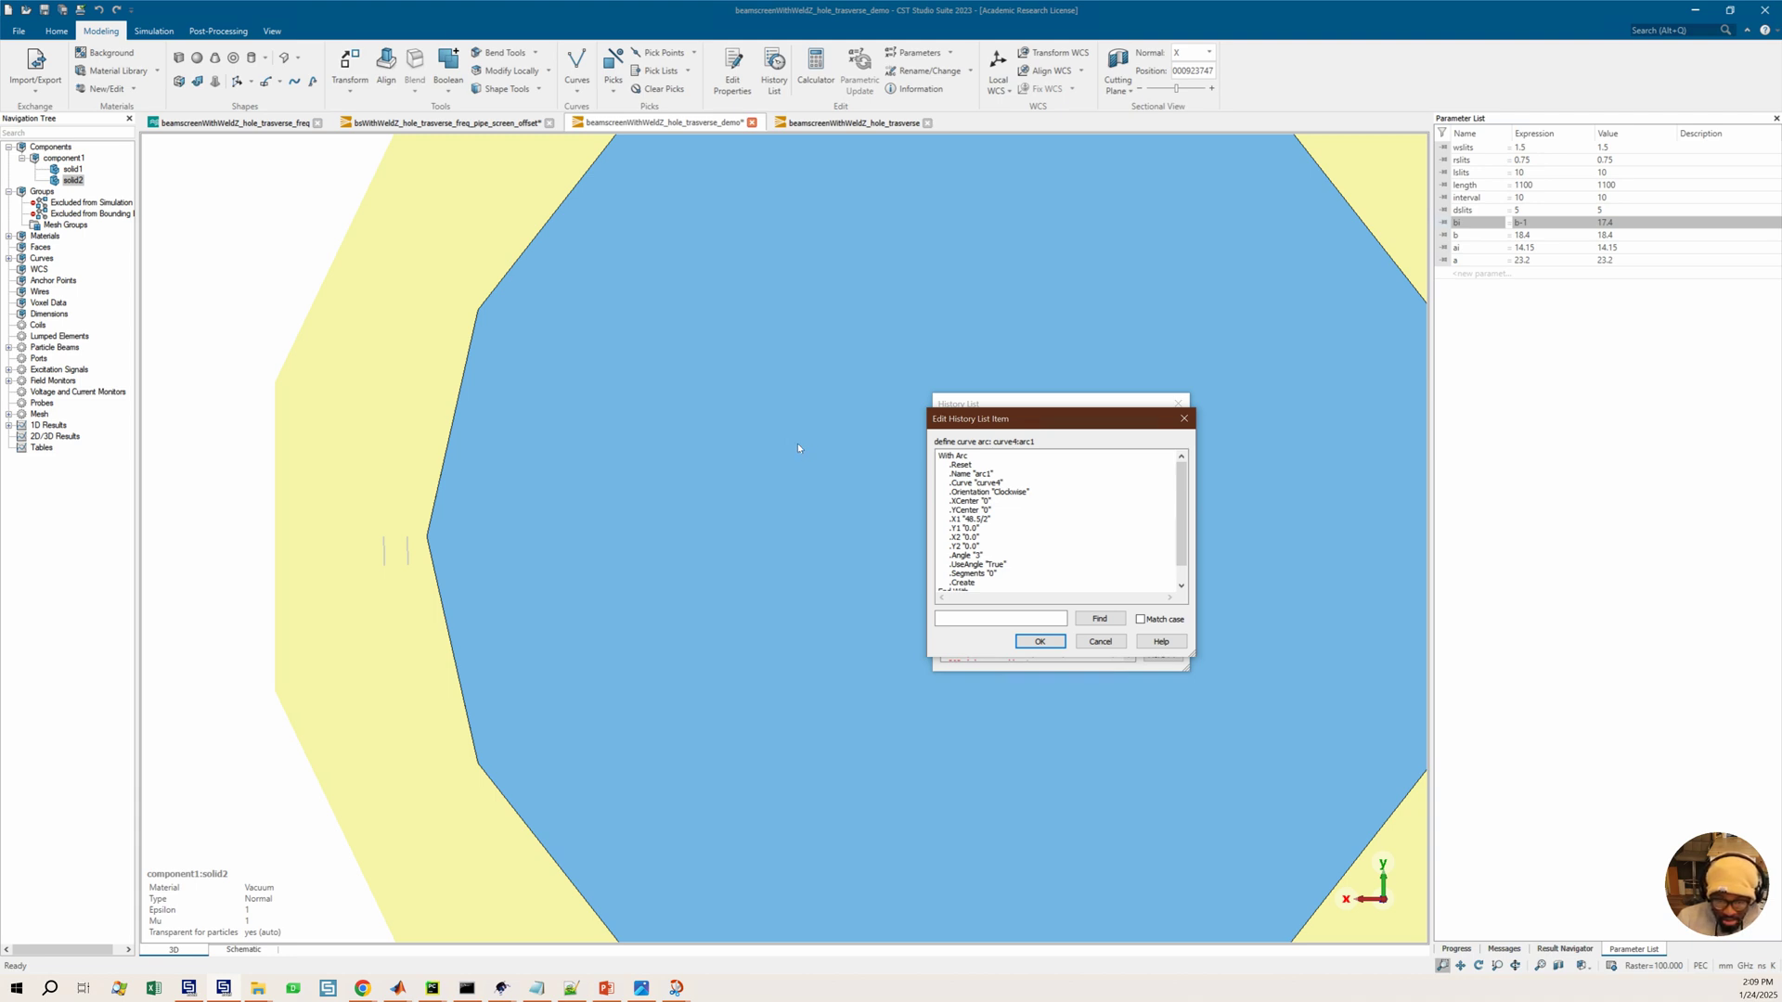
{"action": "mouse_move", "coordinate": [676, 988]}
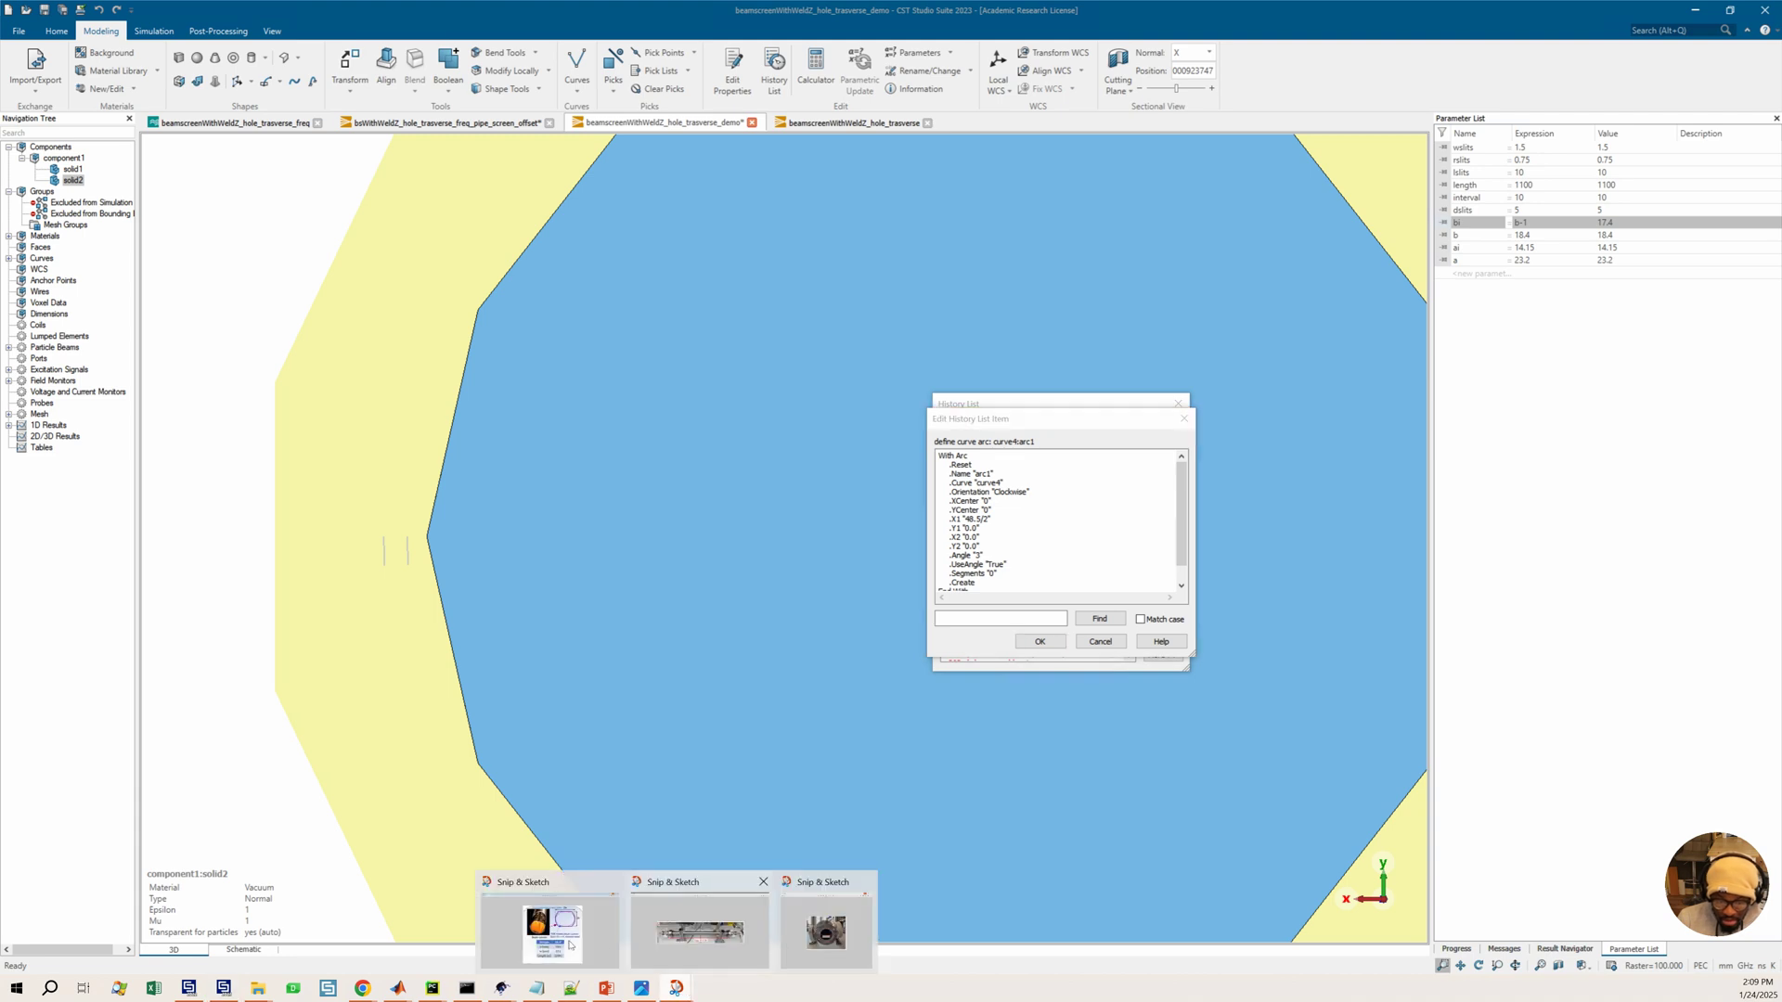
{"action": "left_click", "coordinate": [700, 914]}
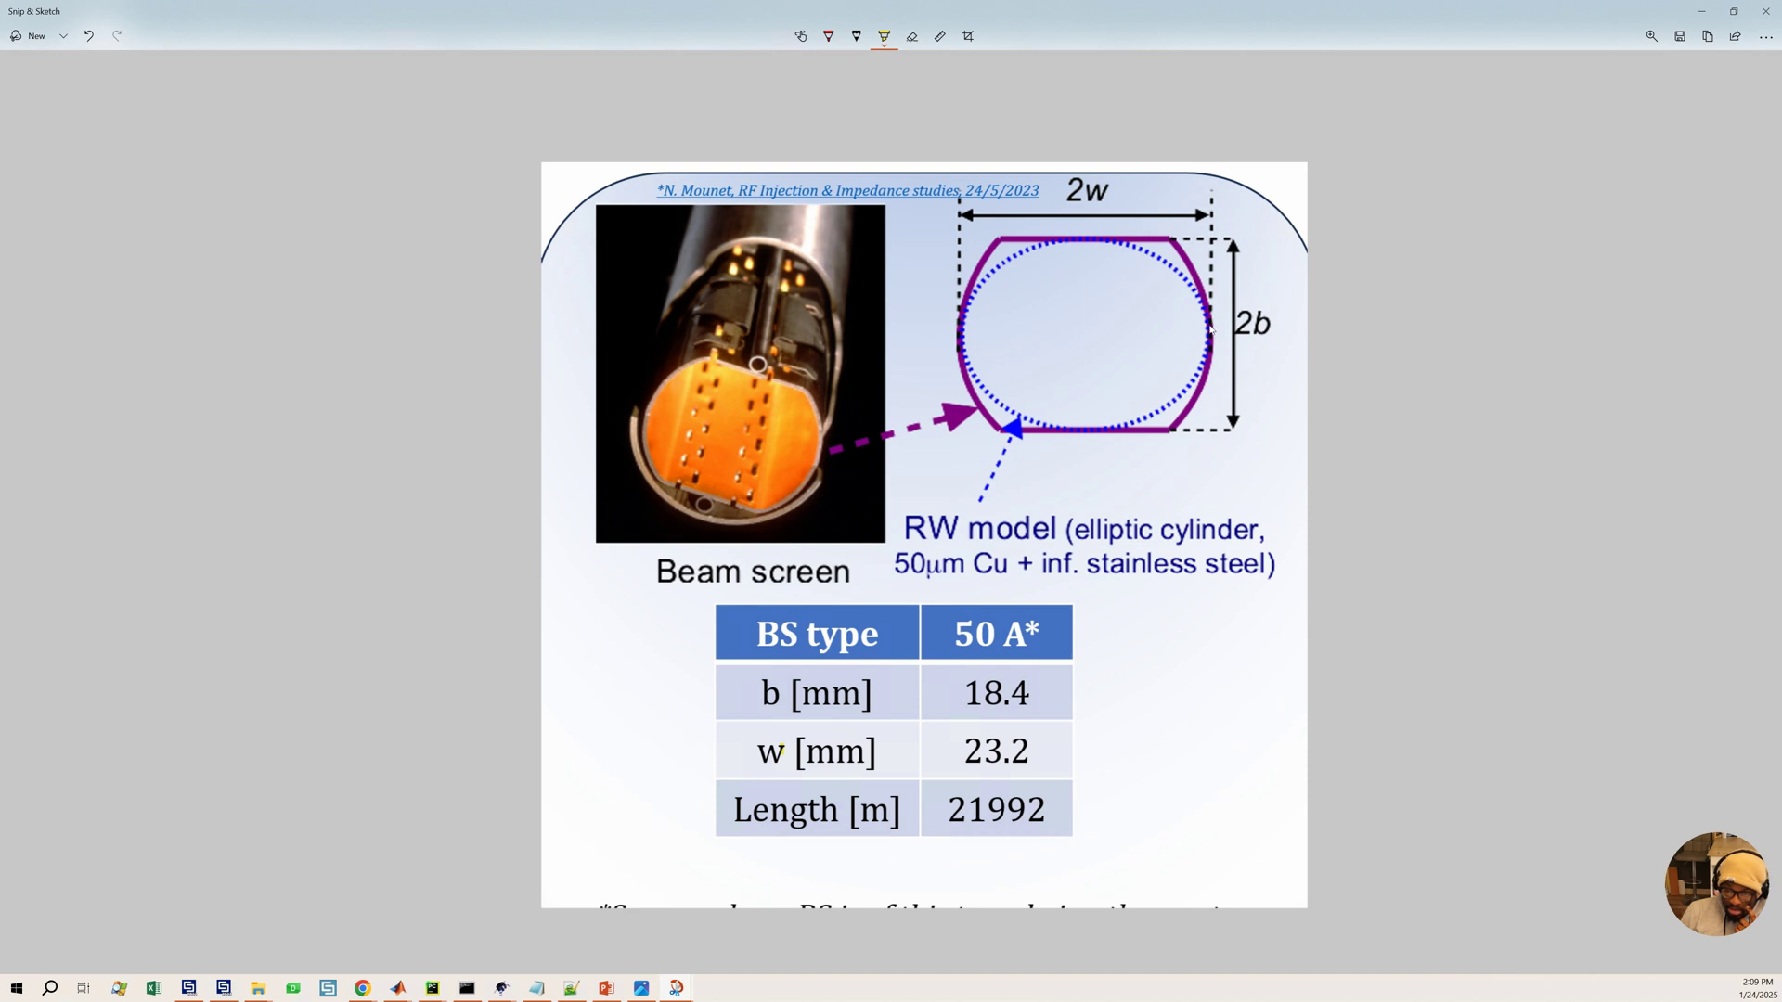
{"action": "left_click", "coordinate": [1702, 11]}
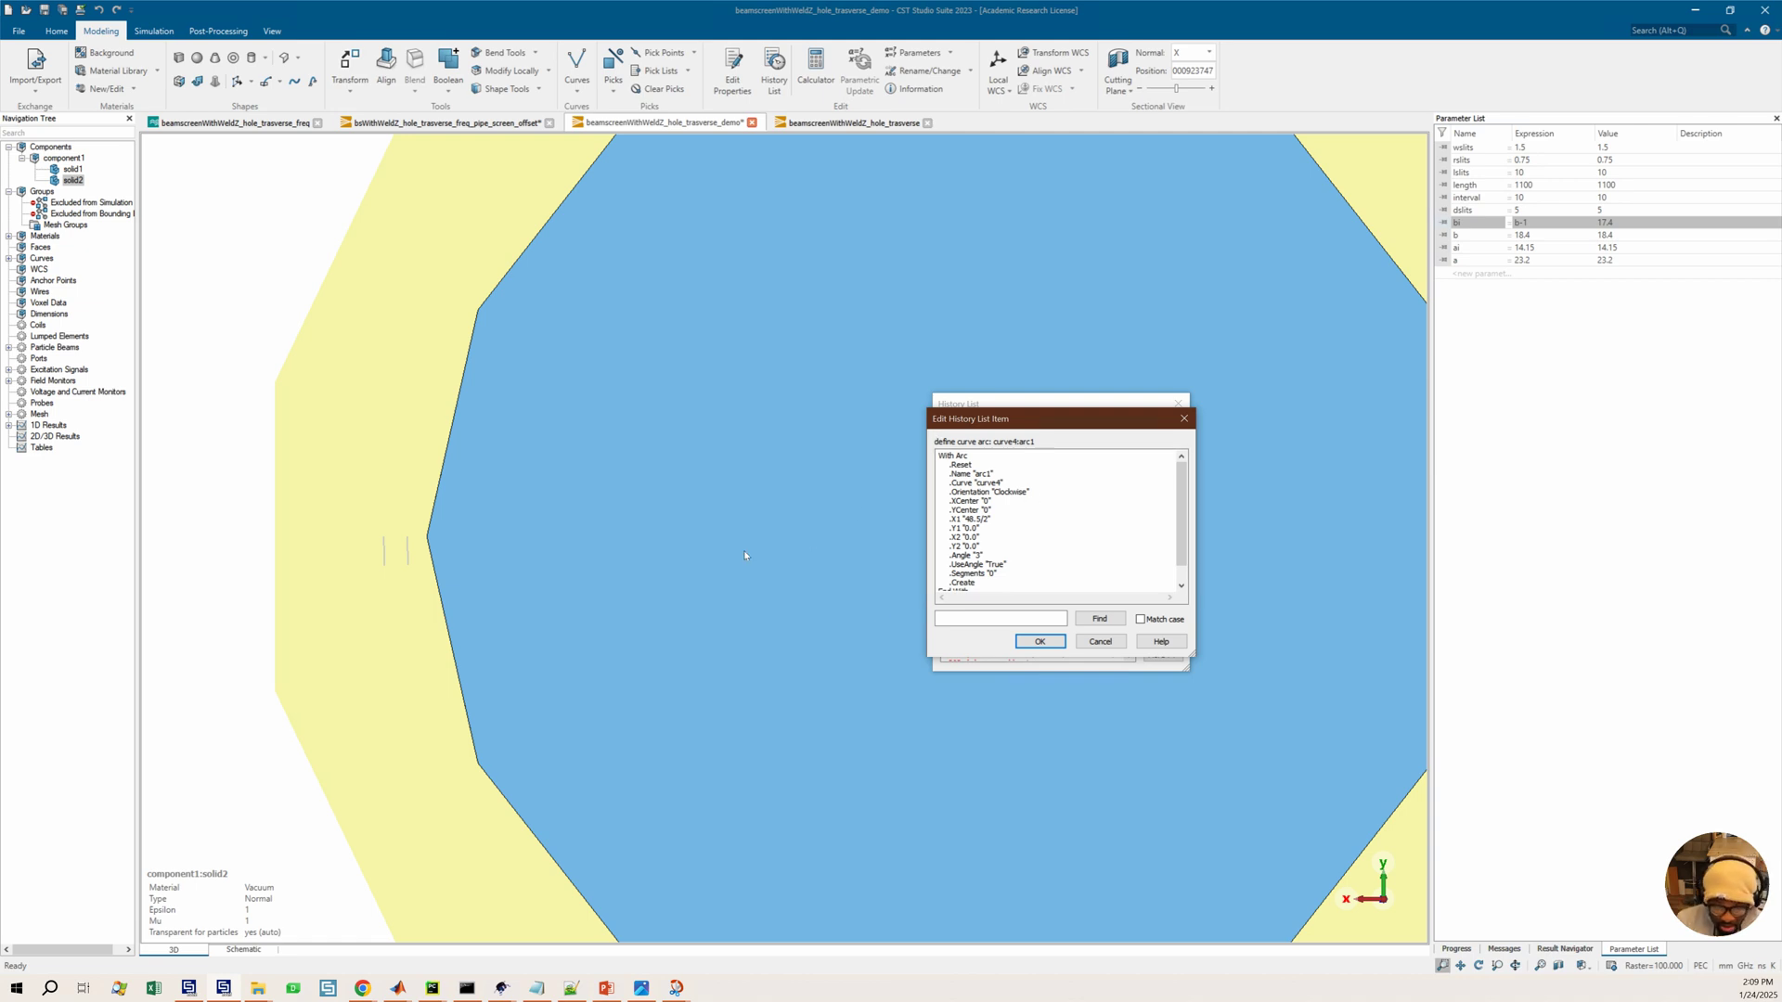
{"action": "left_click", "coordinate": [743, 517]}
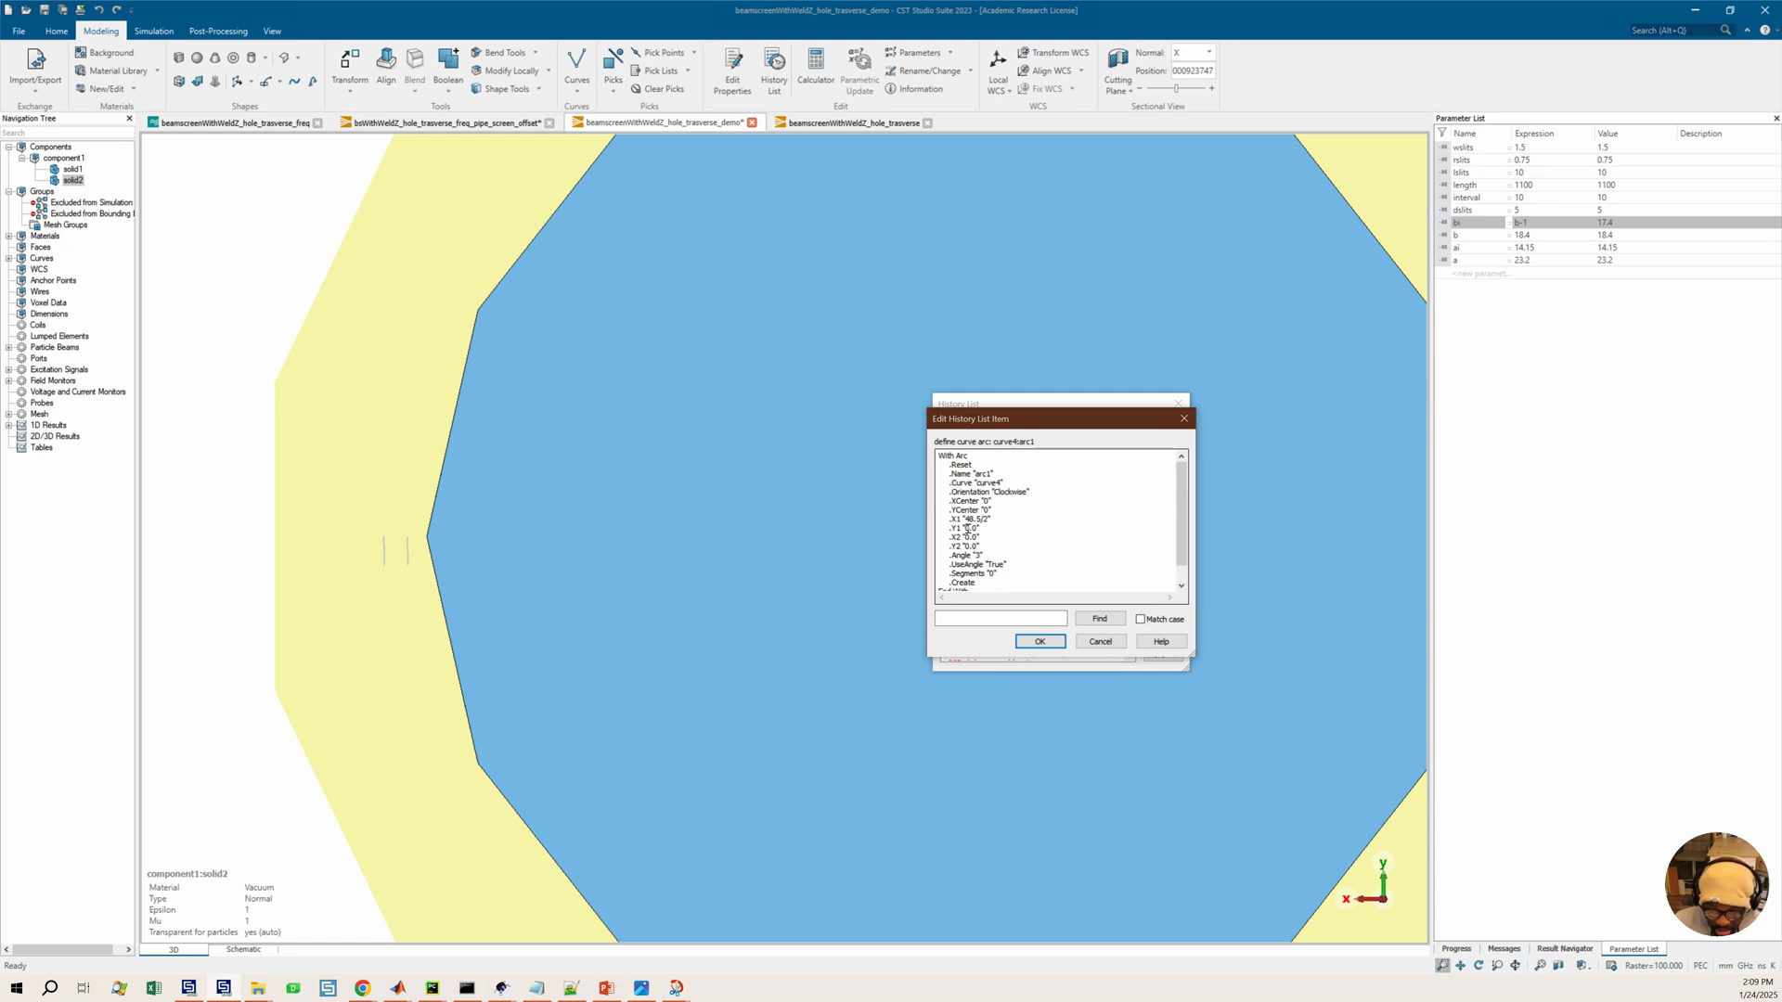
{"action": "left_click_drag", "start_coordinate": [965, 519], "coordinate": [993, 522]}
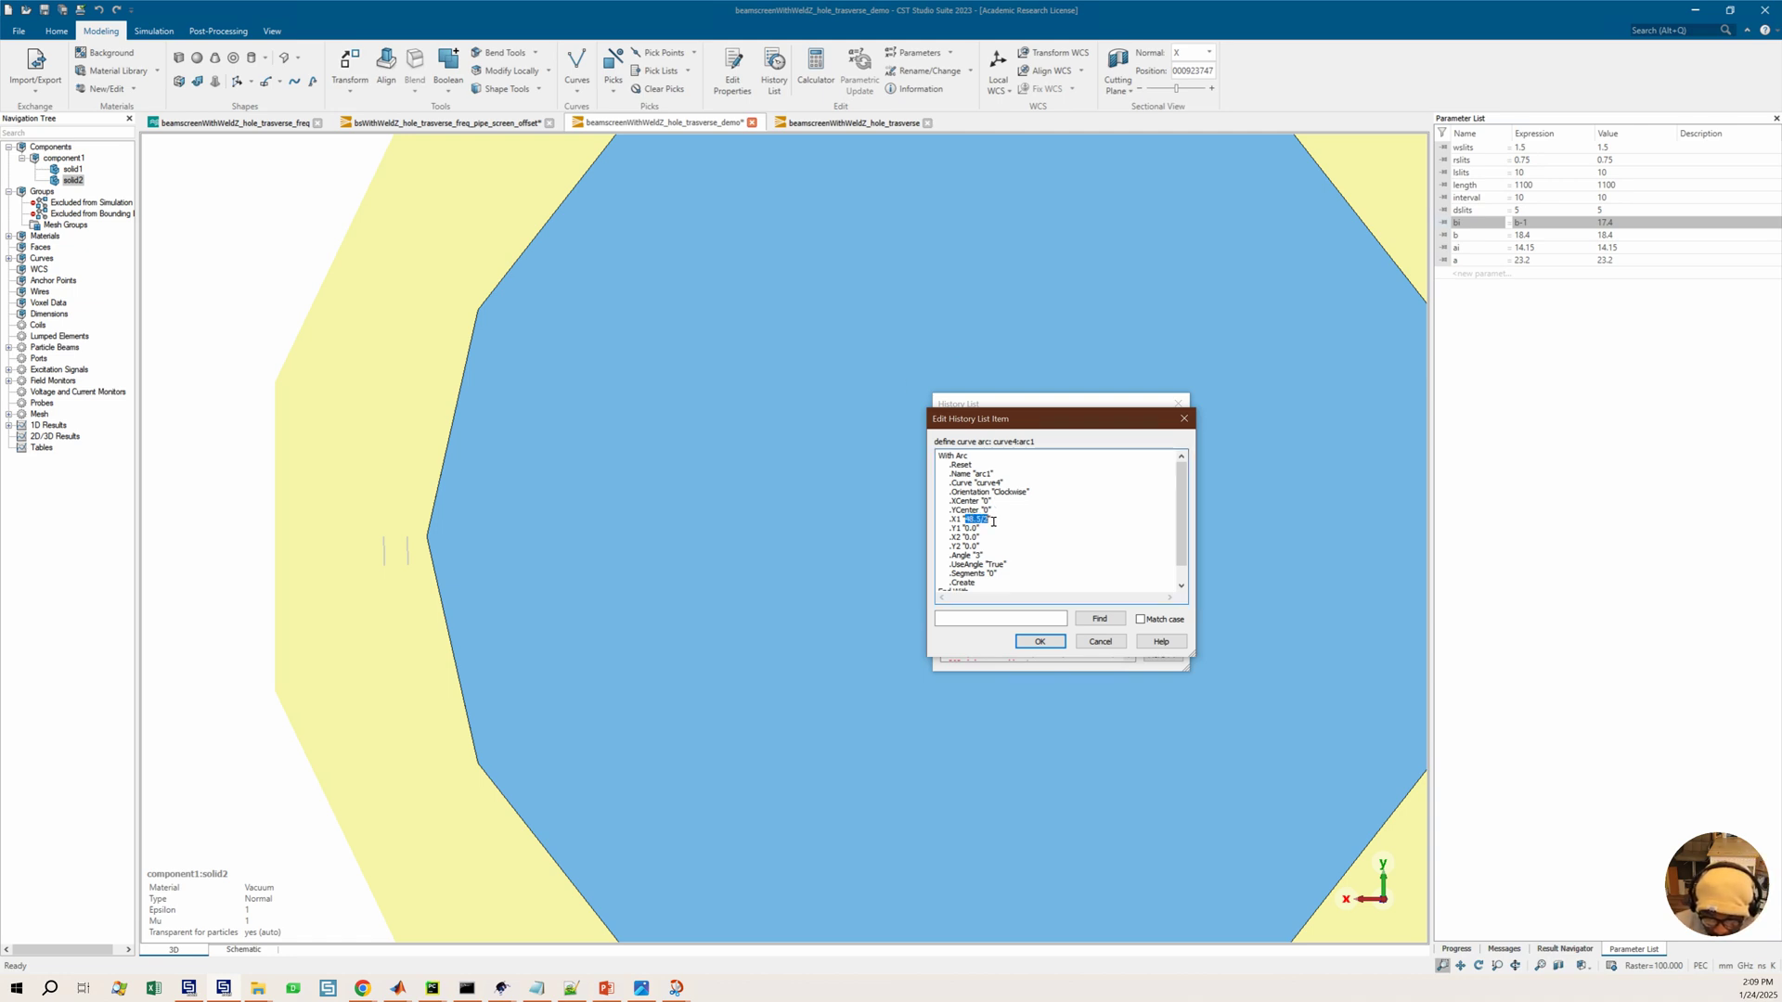
{"action": "type", "text": "a"}
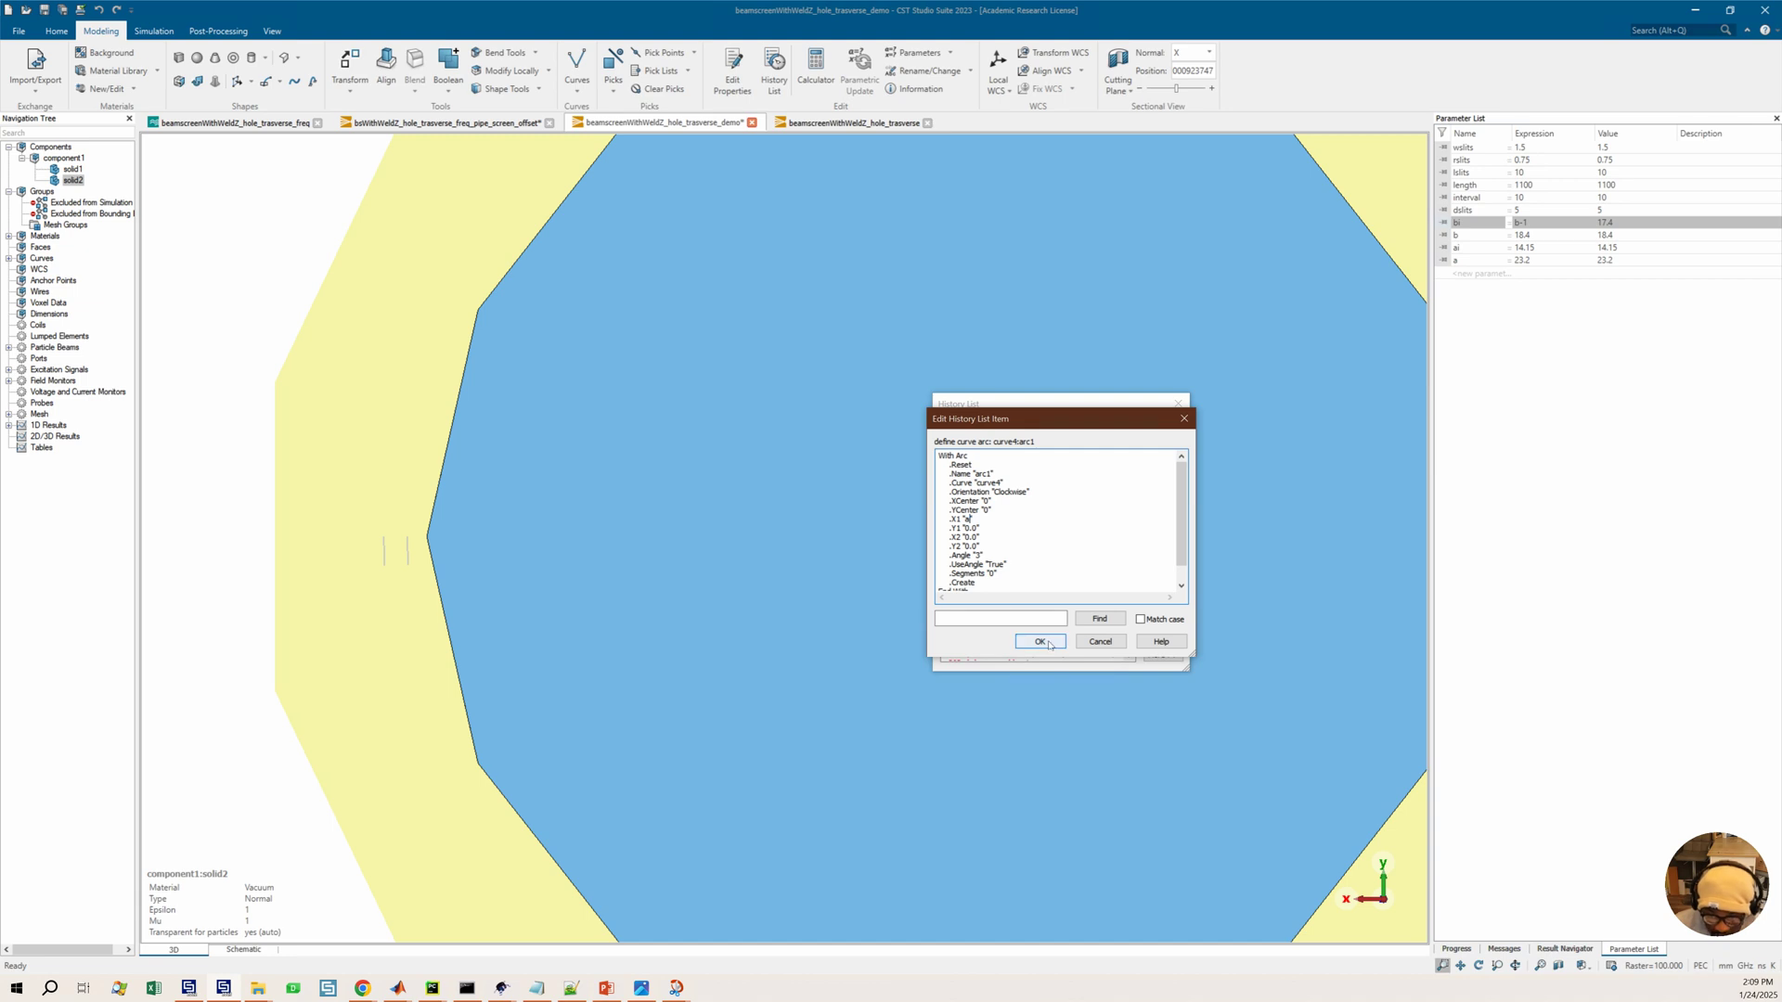
{"action": "left_click", "coordinate": [1040, 641]}
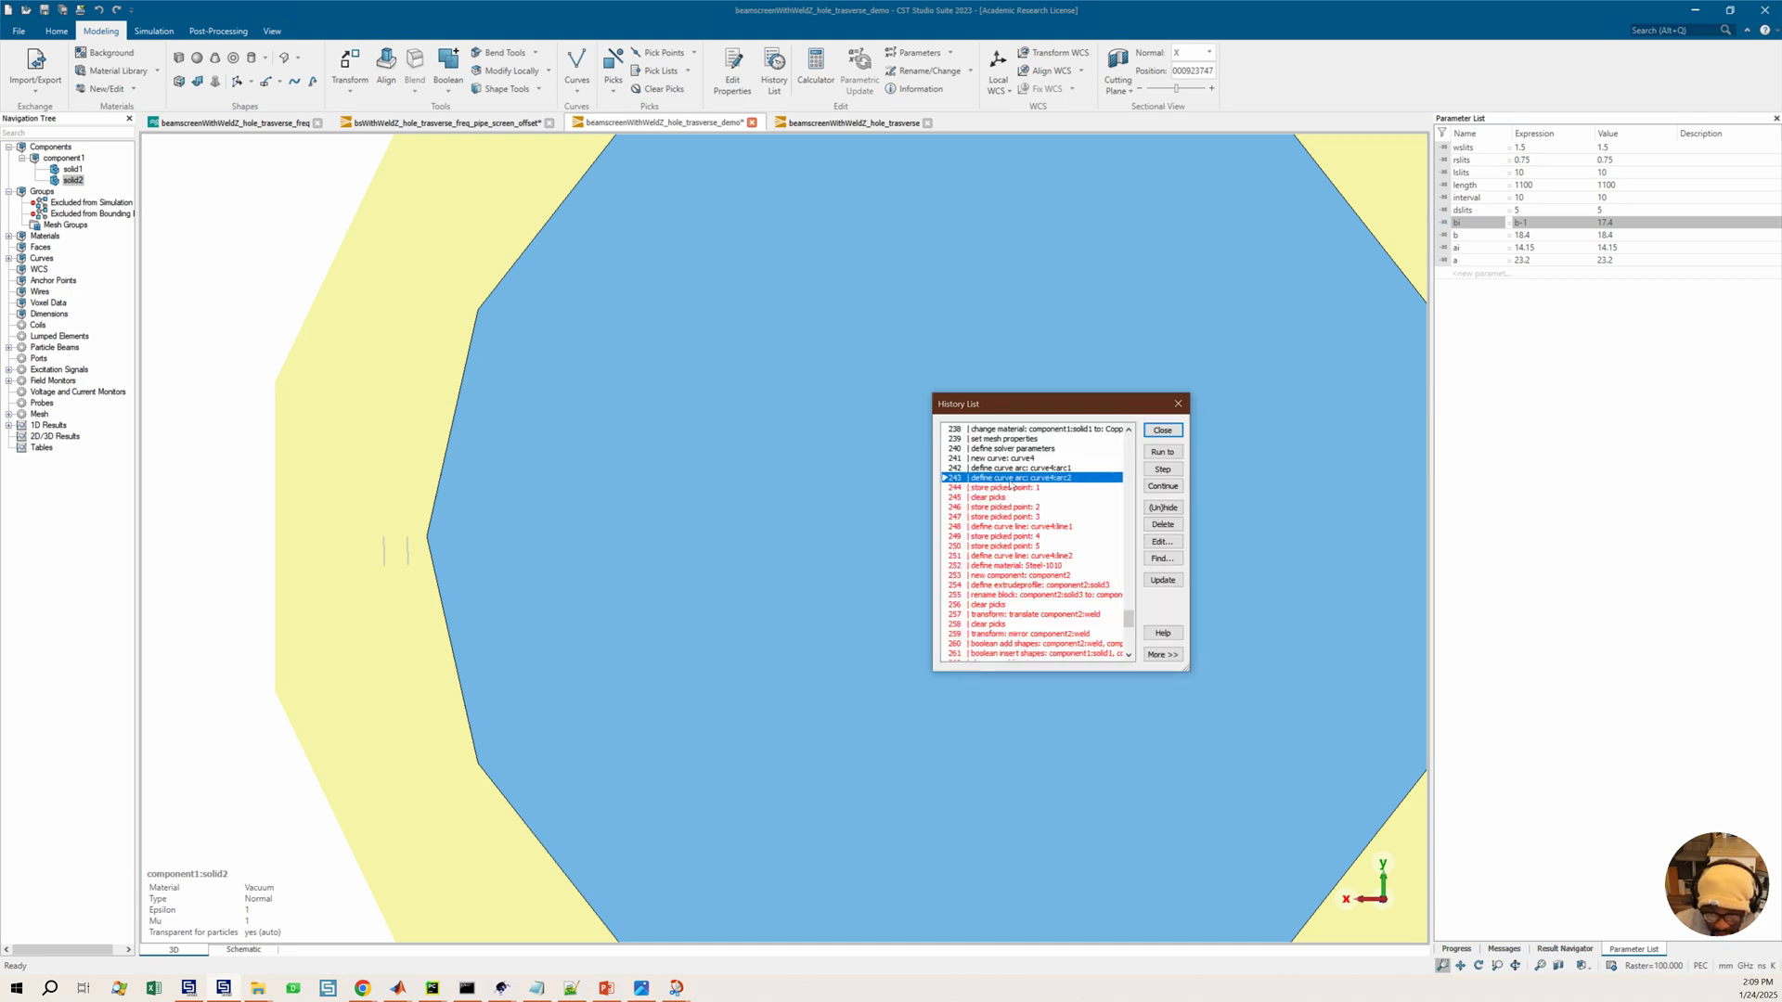
Edit the curve4 arc2 history entry, setting its X1 expression to -a
{"action": "double_click", "coordinate": [1010, 484]}
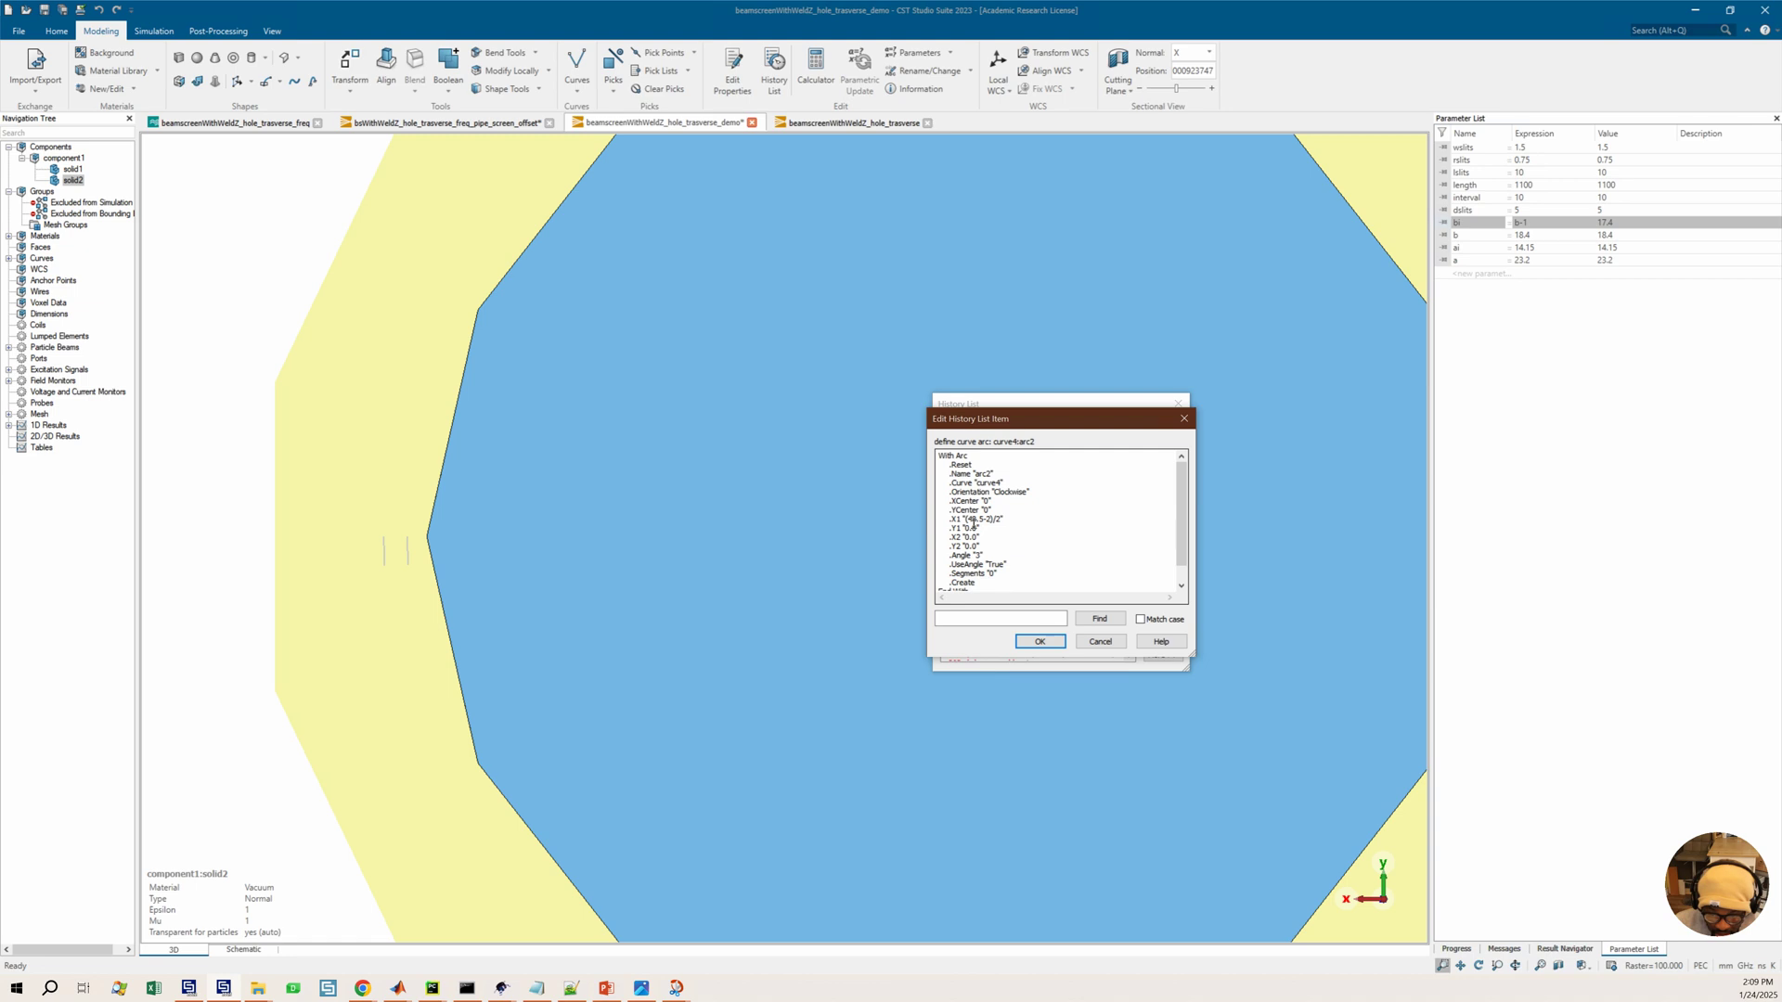
{"action": "left_click_drag", "start_coordinate": [966, 521], "coordinate": [1005, 524]}
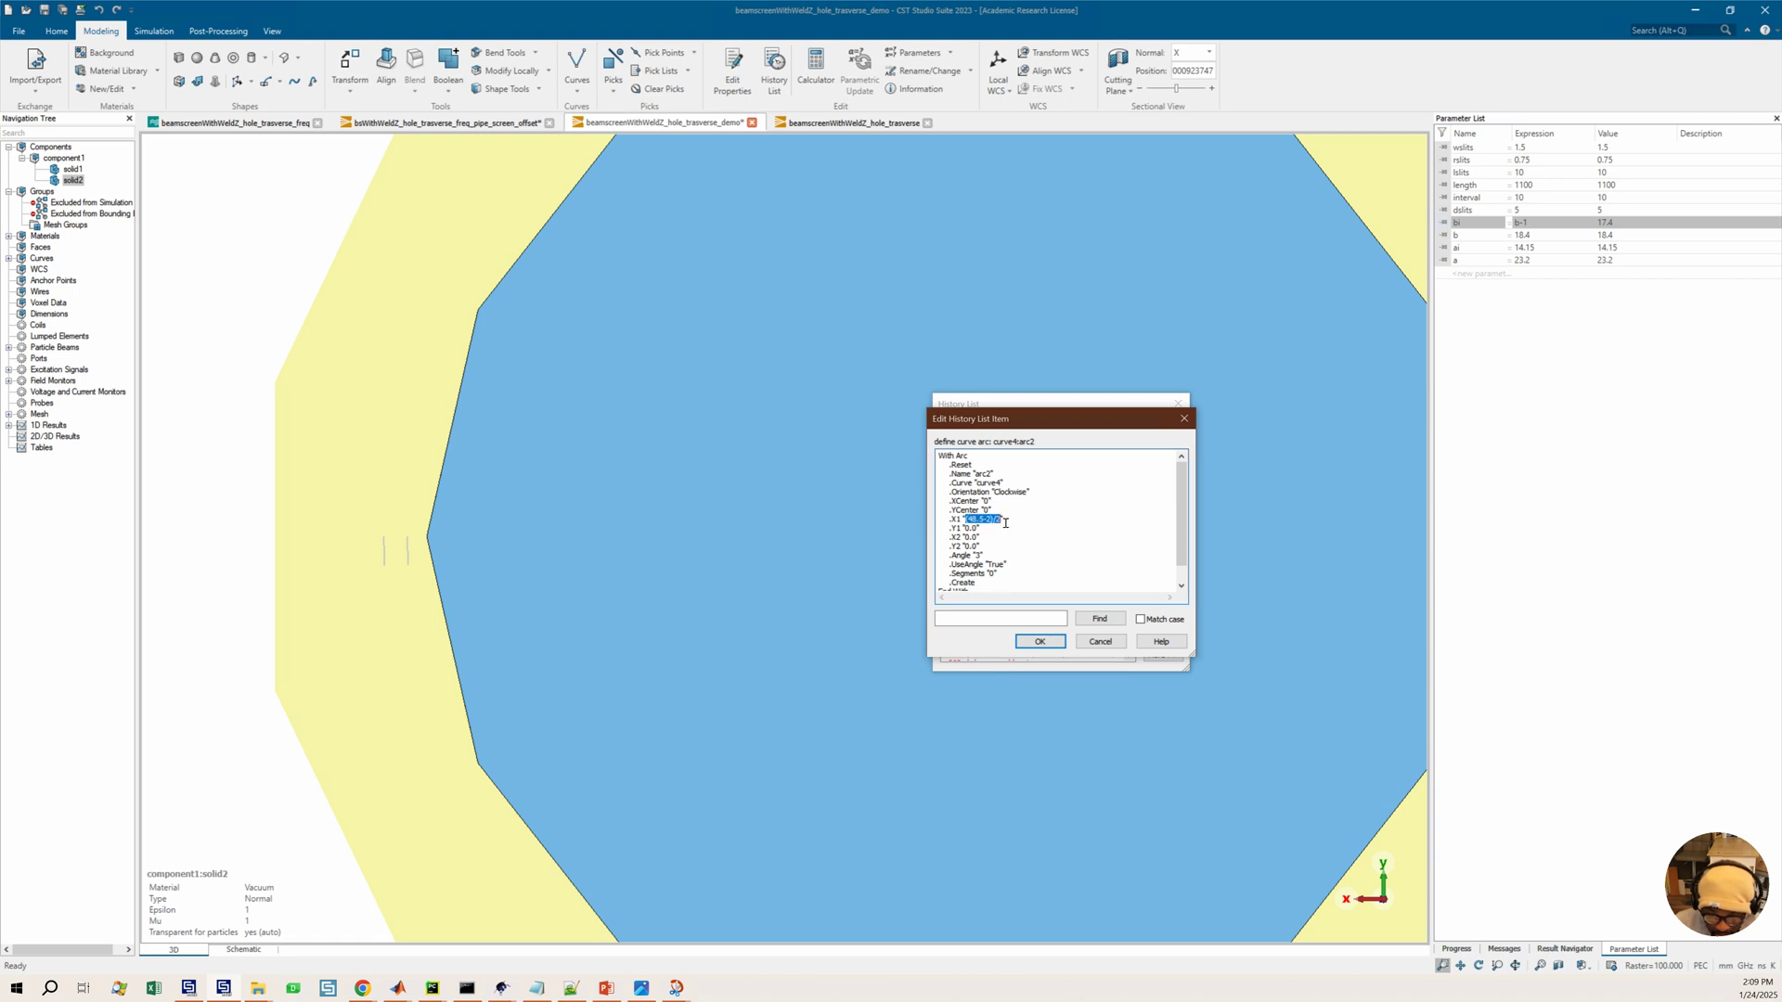
{"action": "type", "text": "a"}
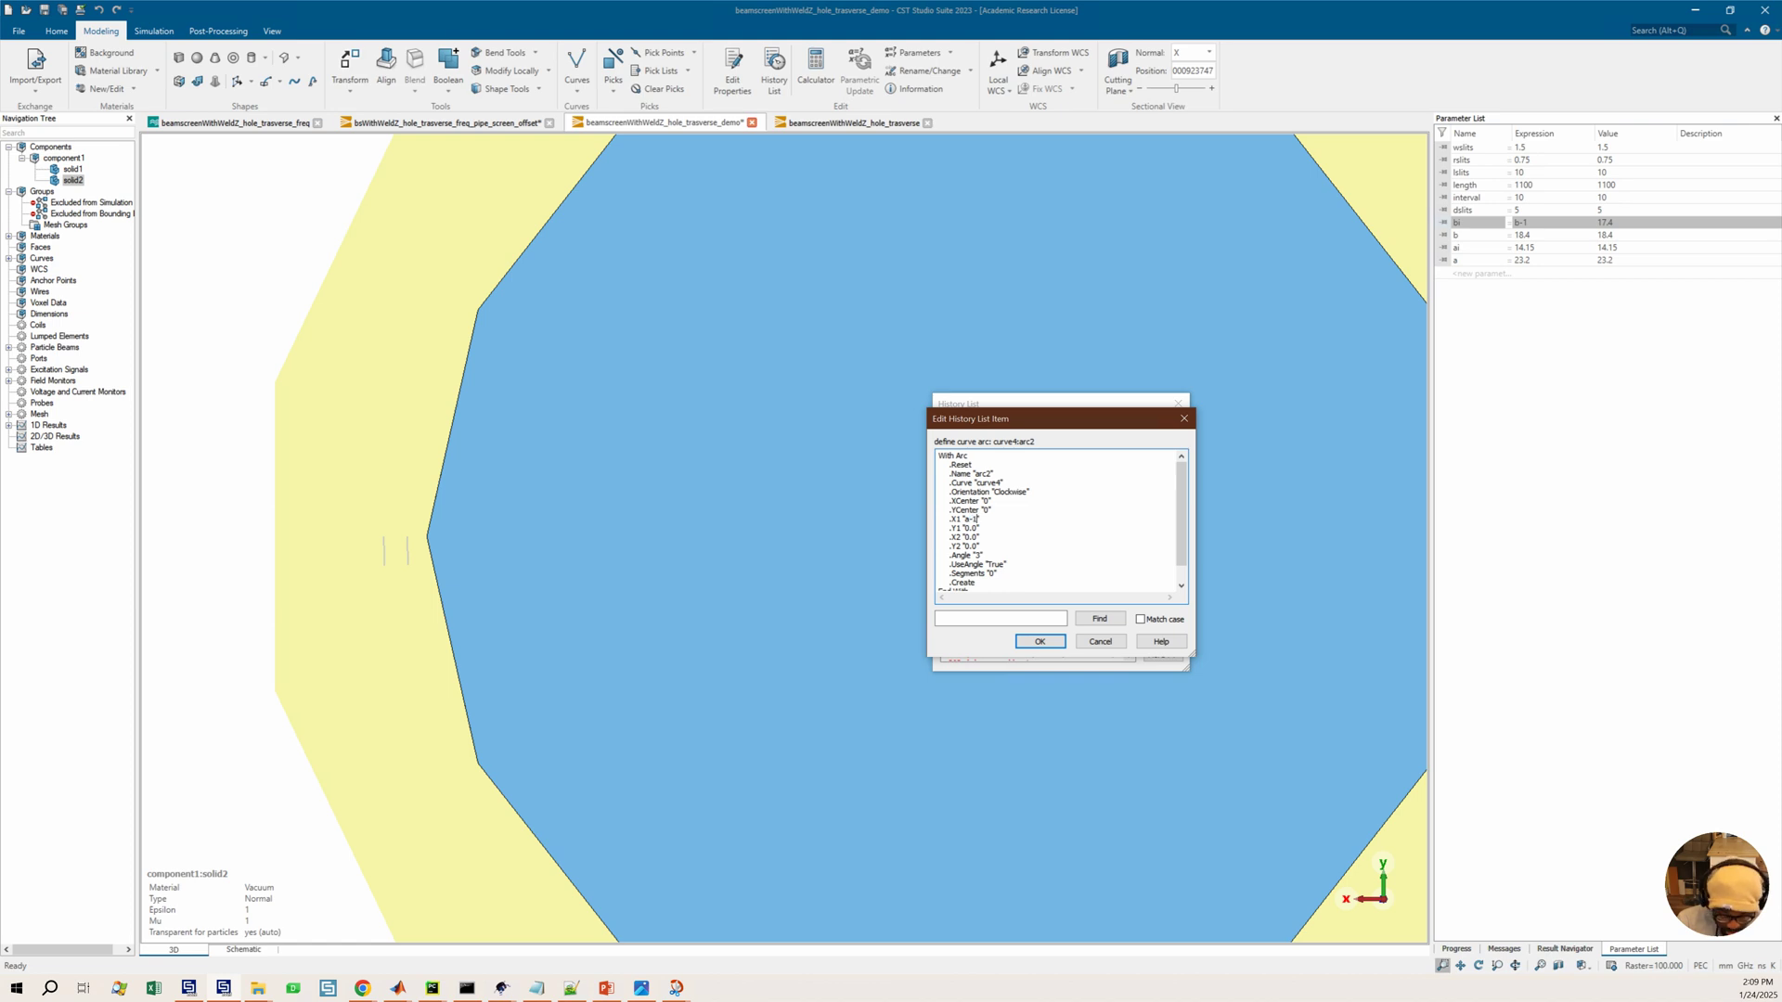
{"action": "left_click", "coordinate": [1040, 642]}
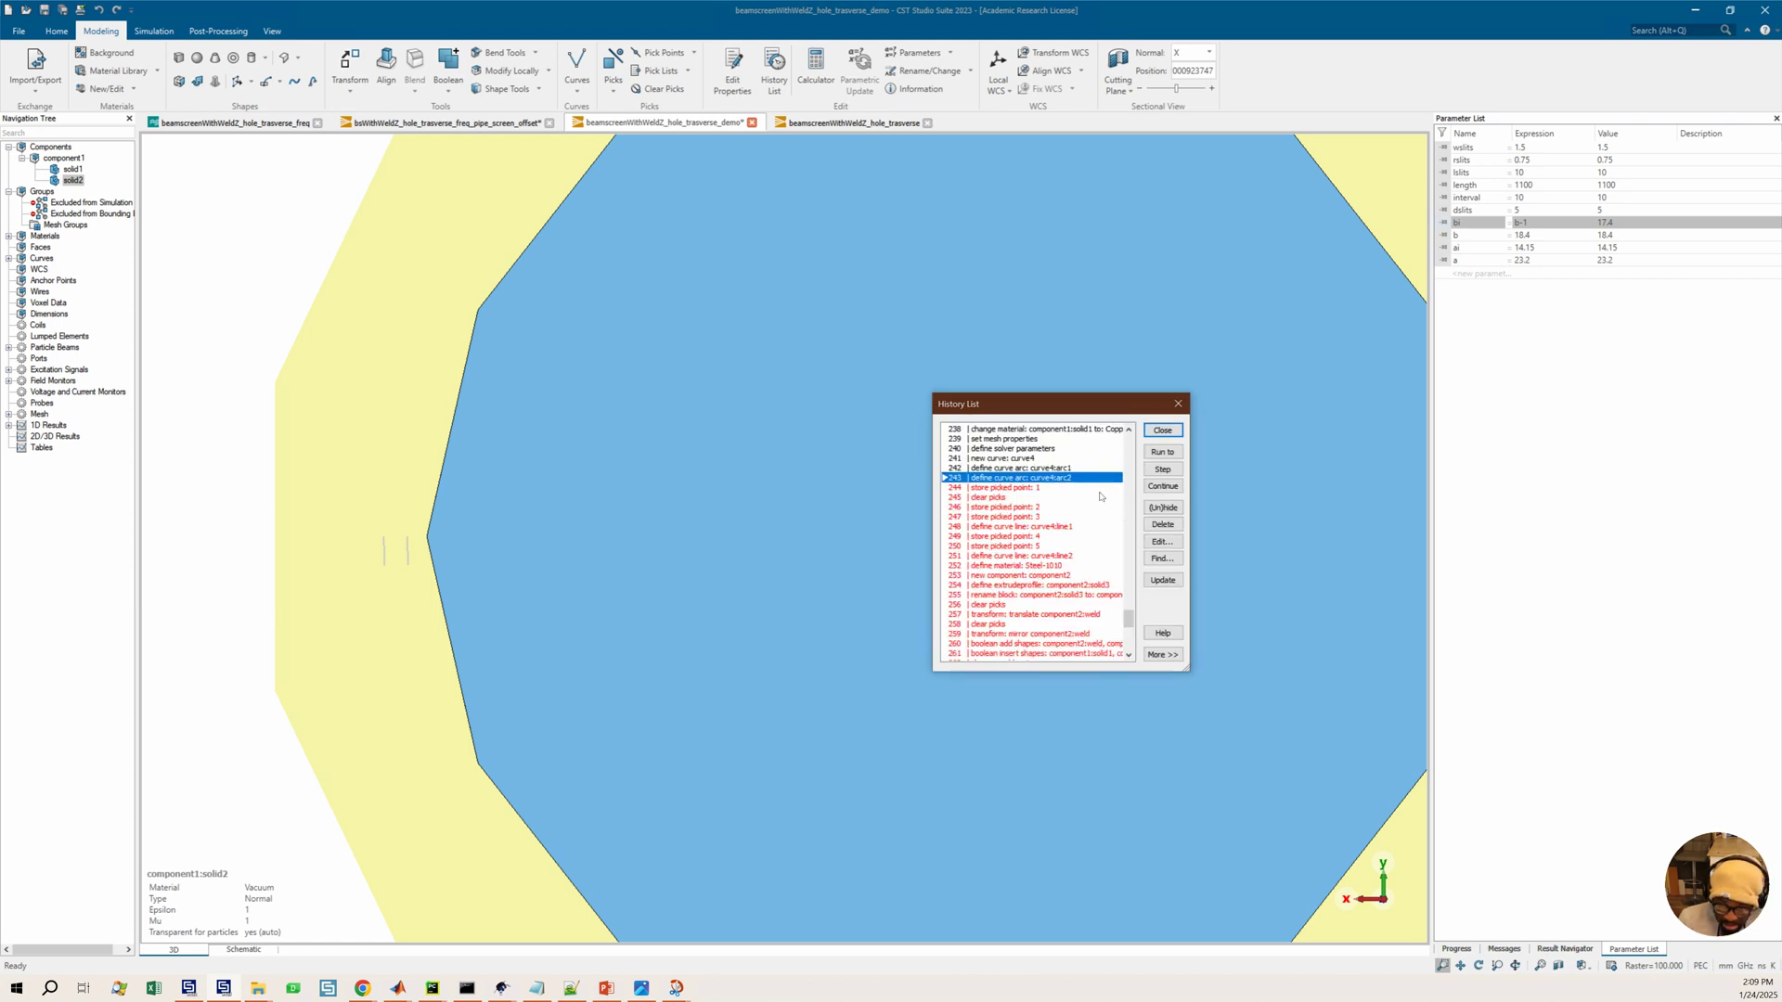
Run the model history up to the curve4 arc2 entry and select solid1 to inspect the updated section
{"action": "left_click", "coordinate": [1163, 452]}
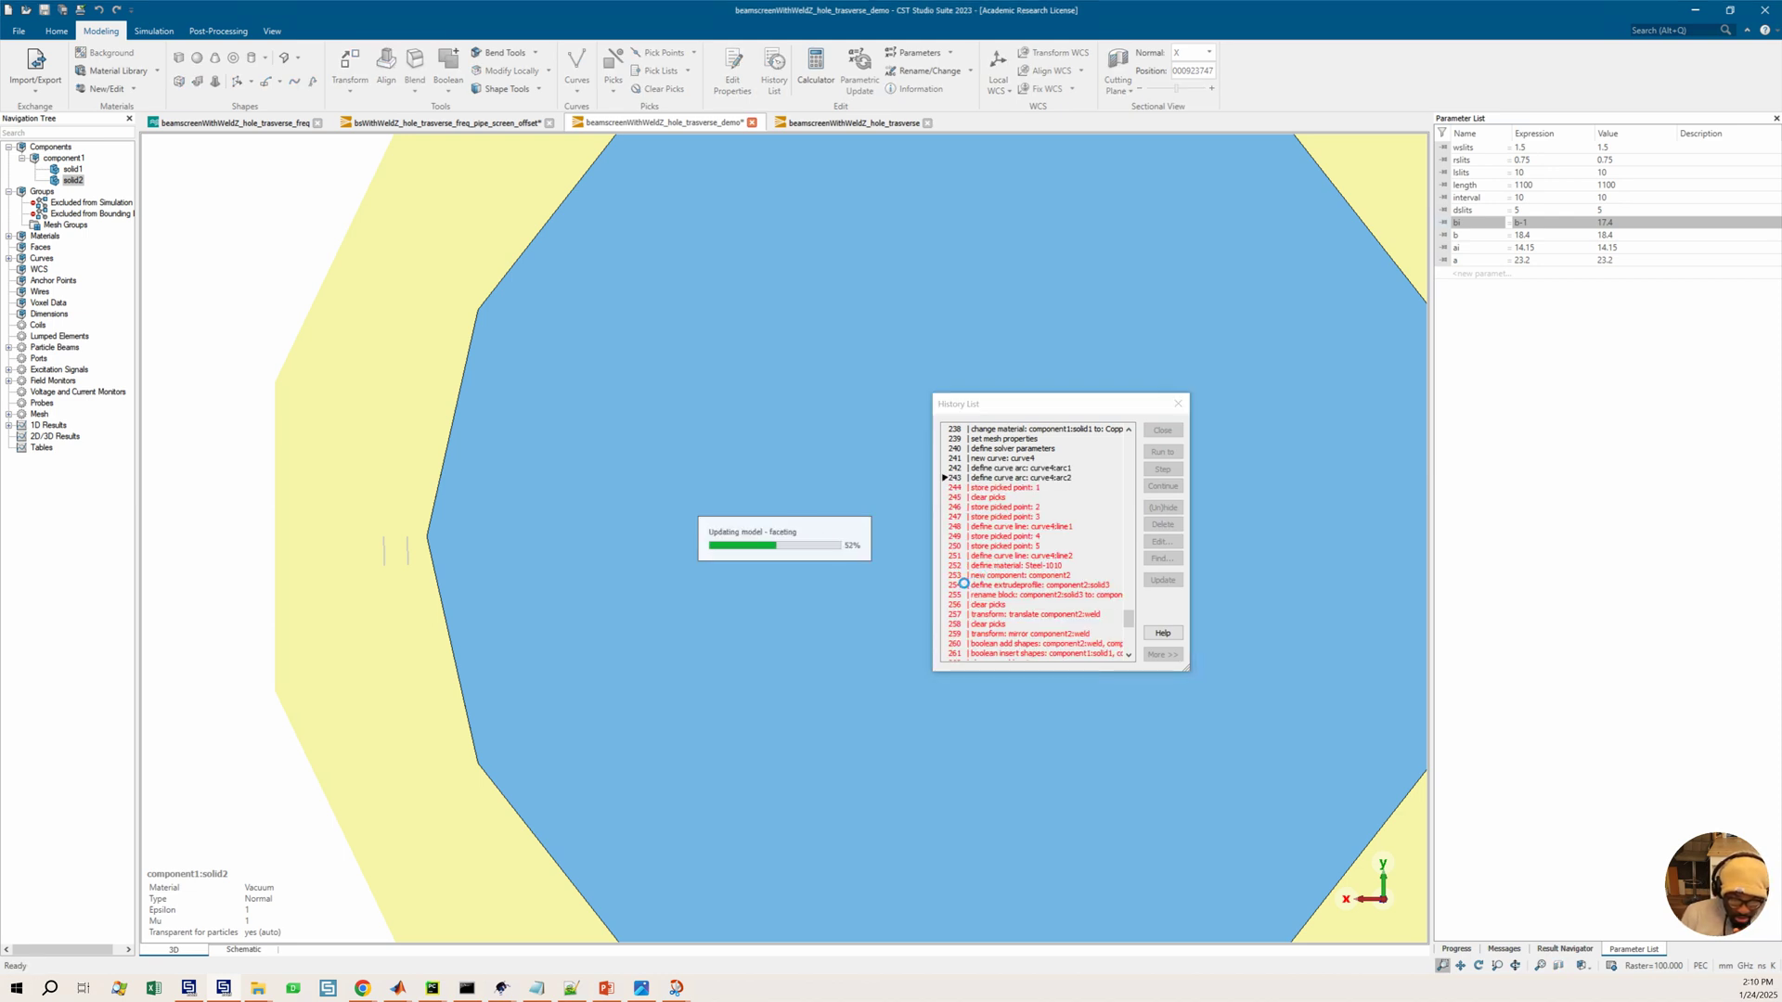
{"action": "scroll", "coordinate": [768, 602], "scroll_direction": "down", "scroll_amount": 3}
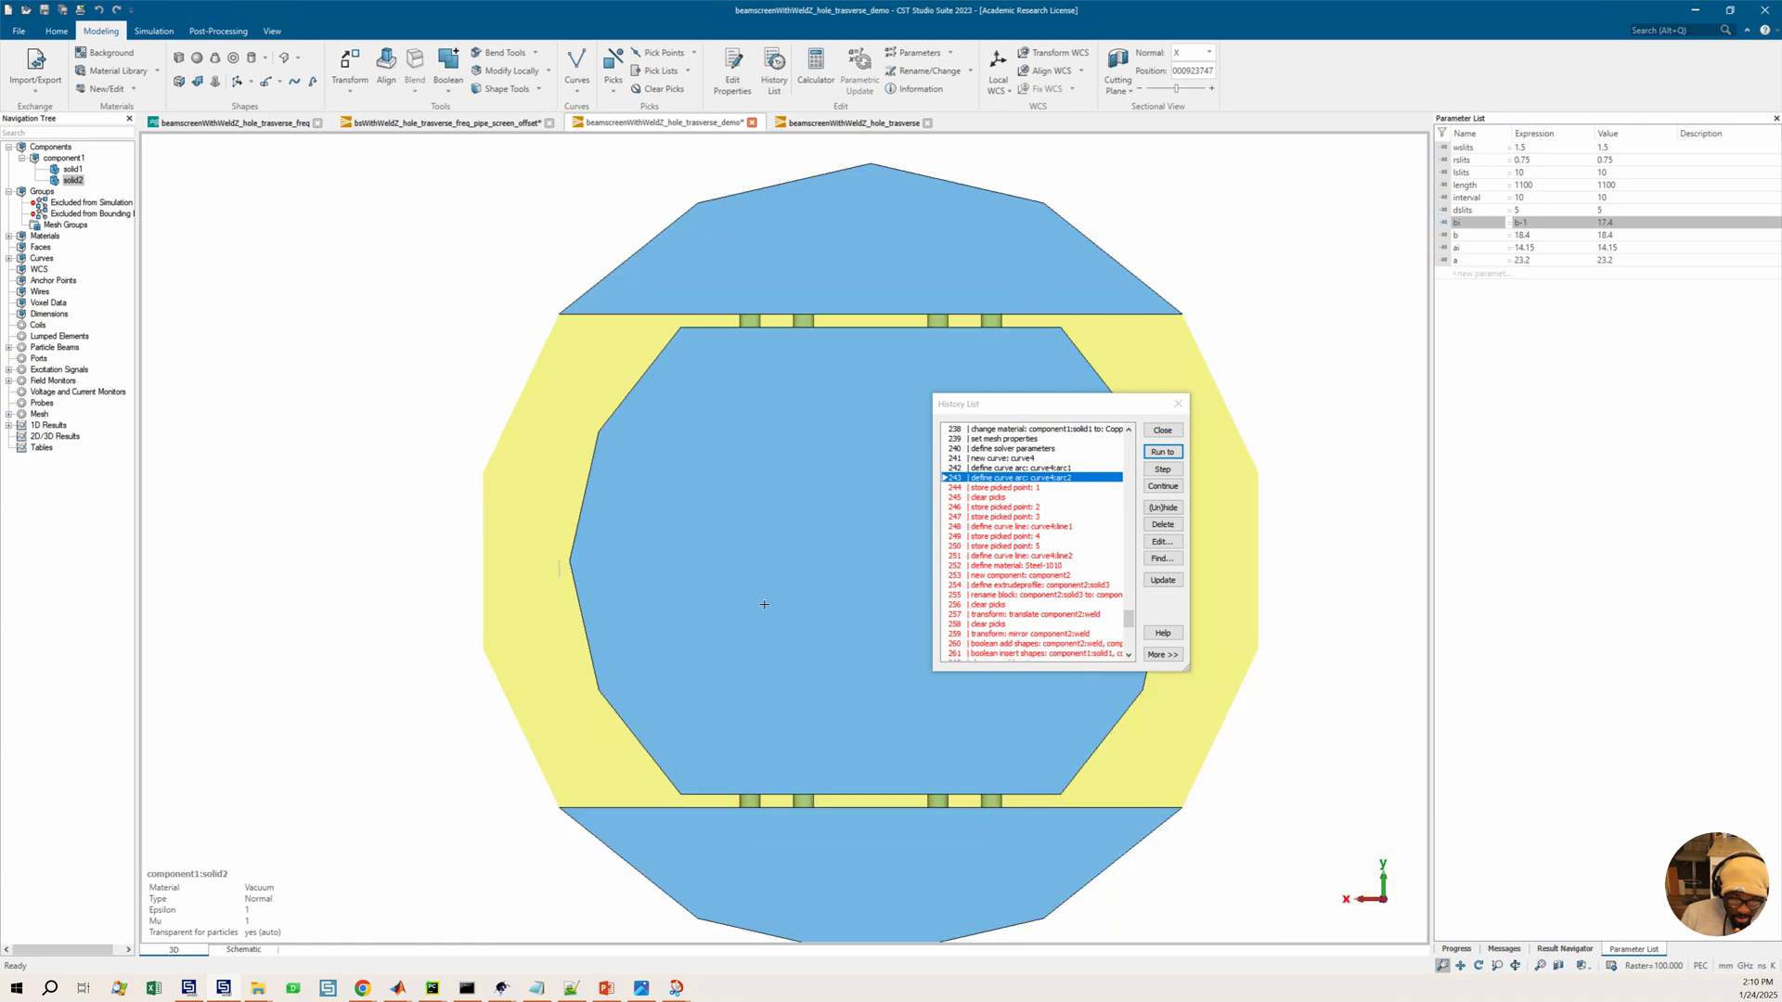
{"action": "middle_click_drag", "start_coordinate": [747, 594], "coordinate": [635, 601]}
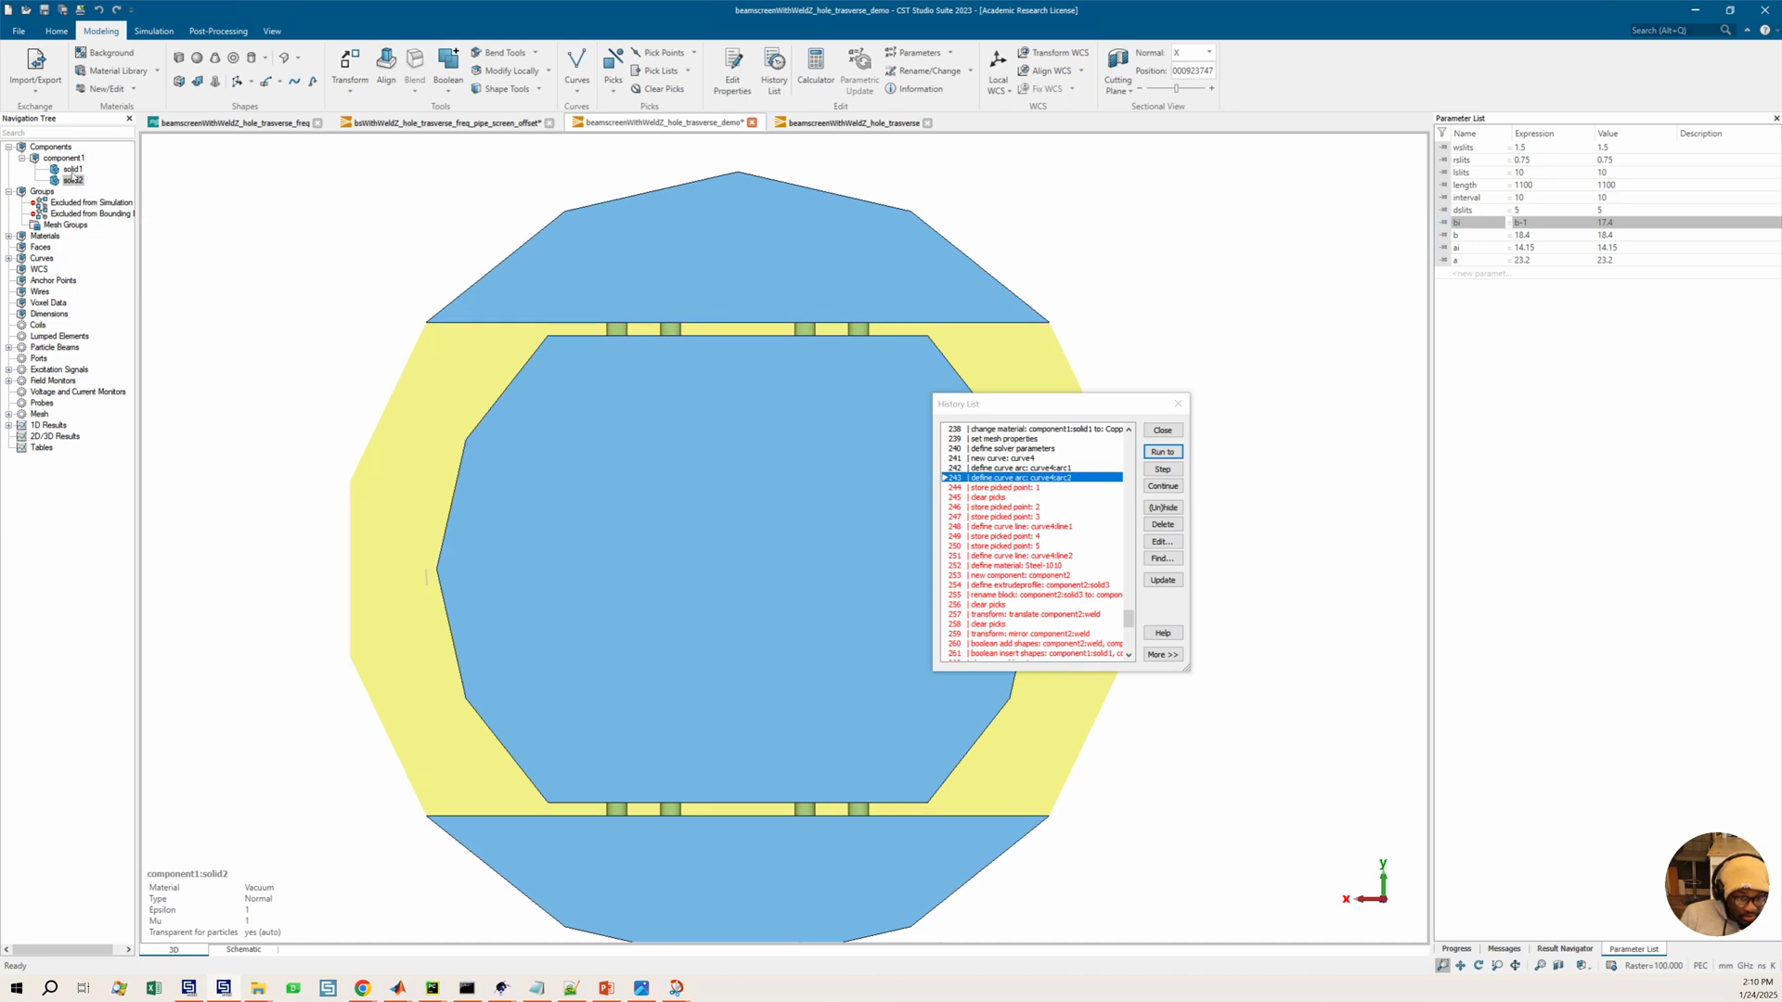
{"action": "left_click", "coordinate": [71, 169]}
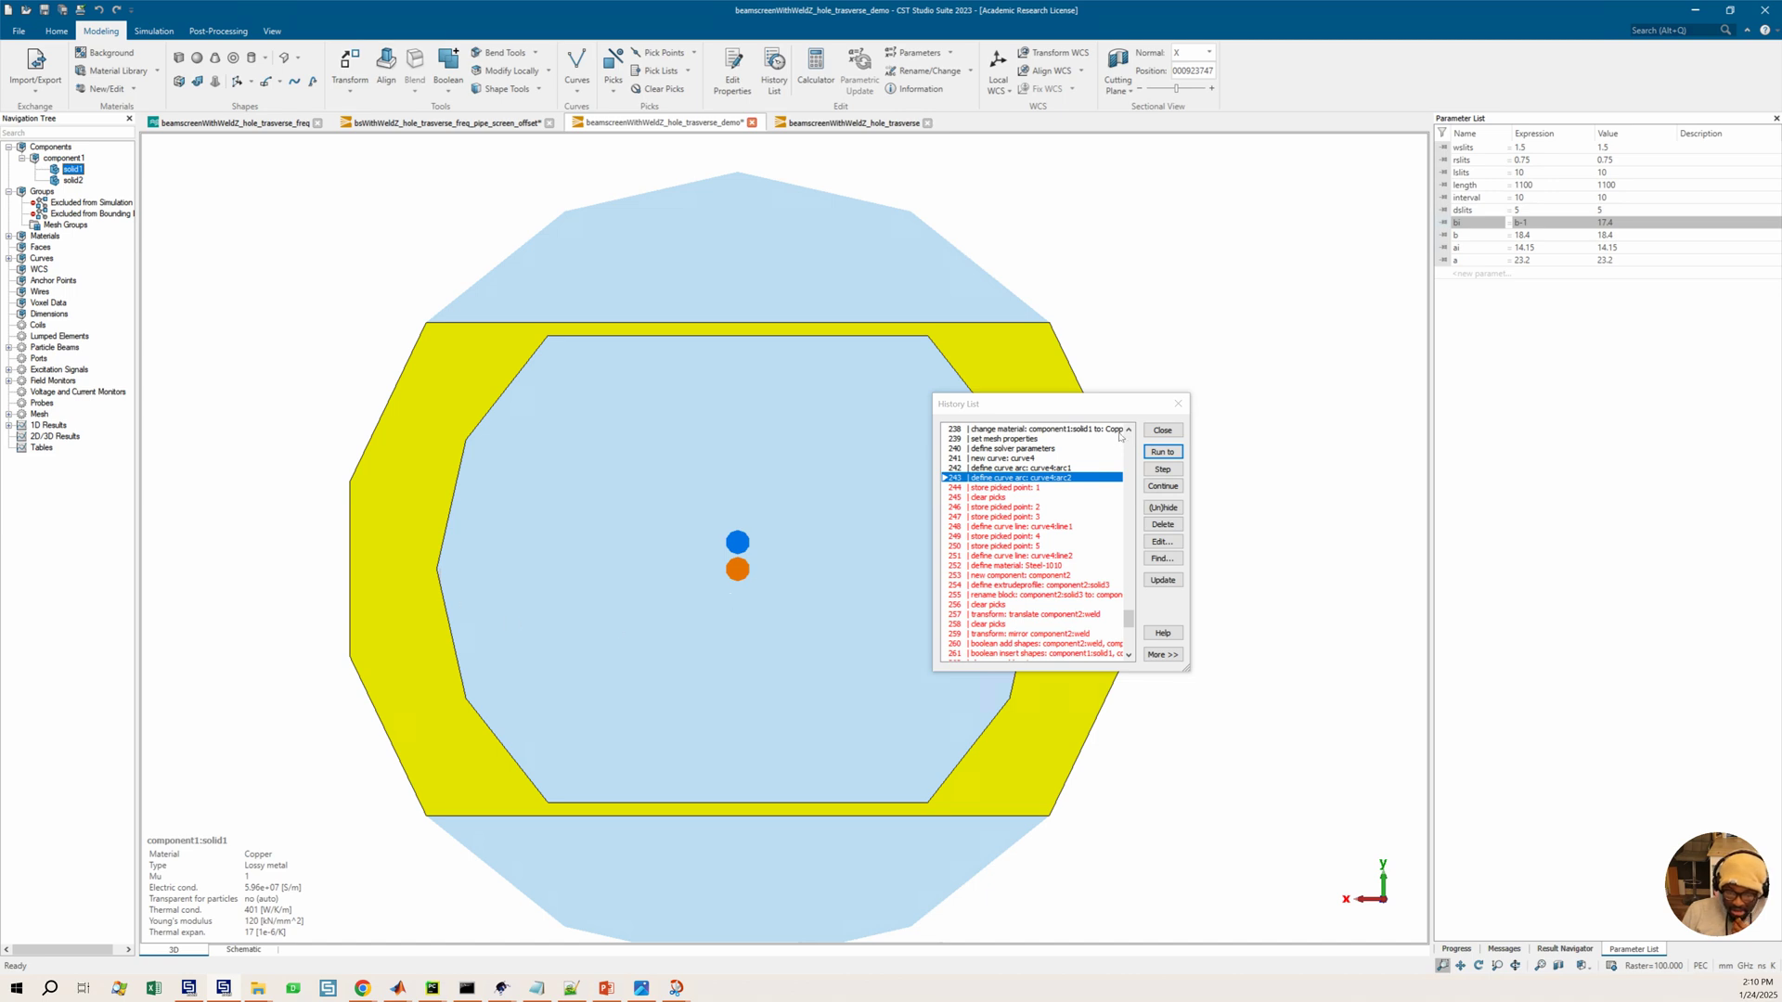
Compare the parameters of the boltWithWeldZ pipe screen offset project against the reference beam screen slide
{"action": "left_click", "coordinate": [430, 123]}
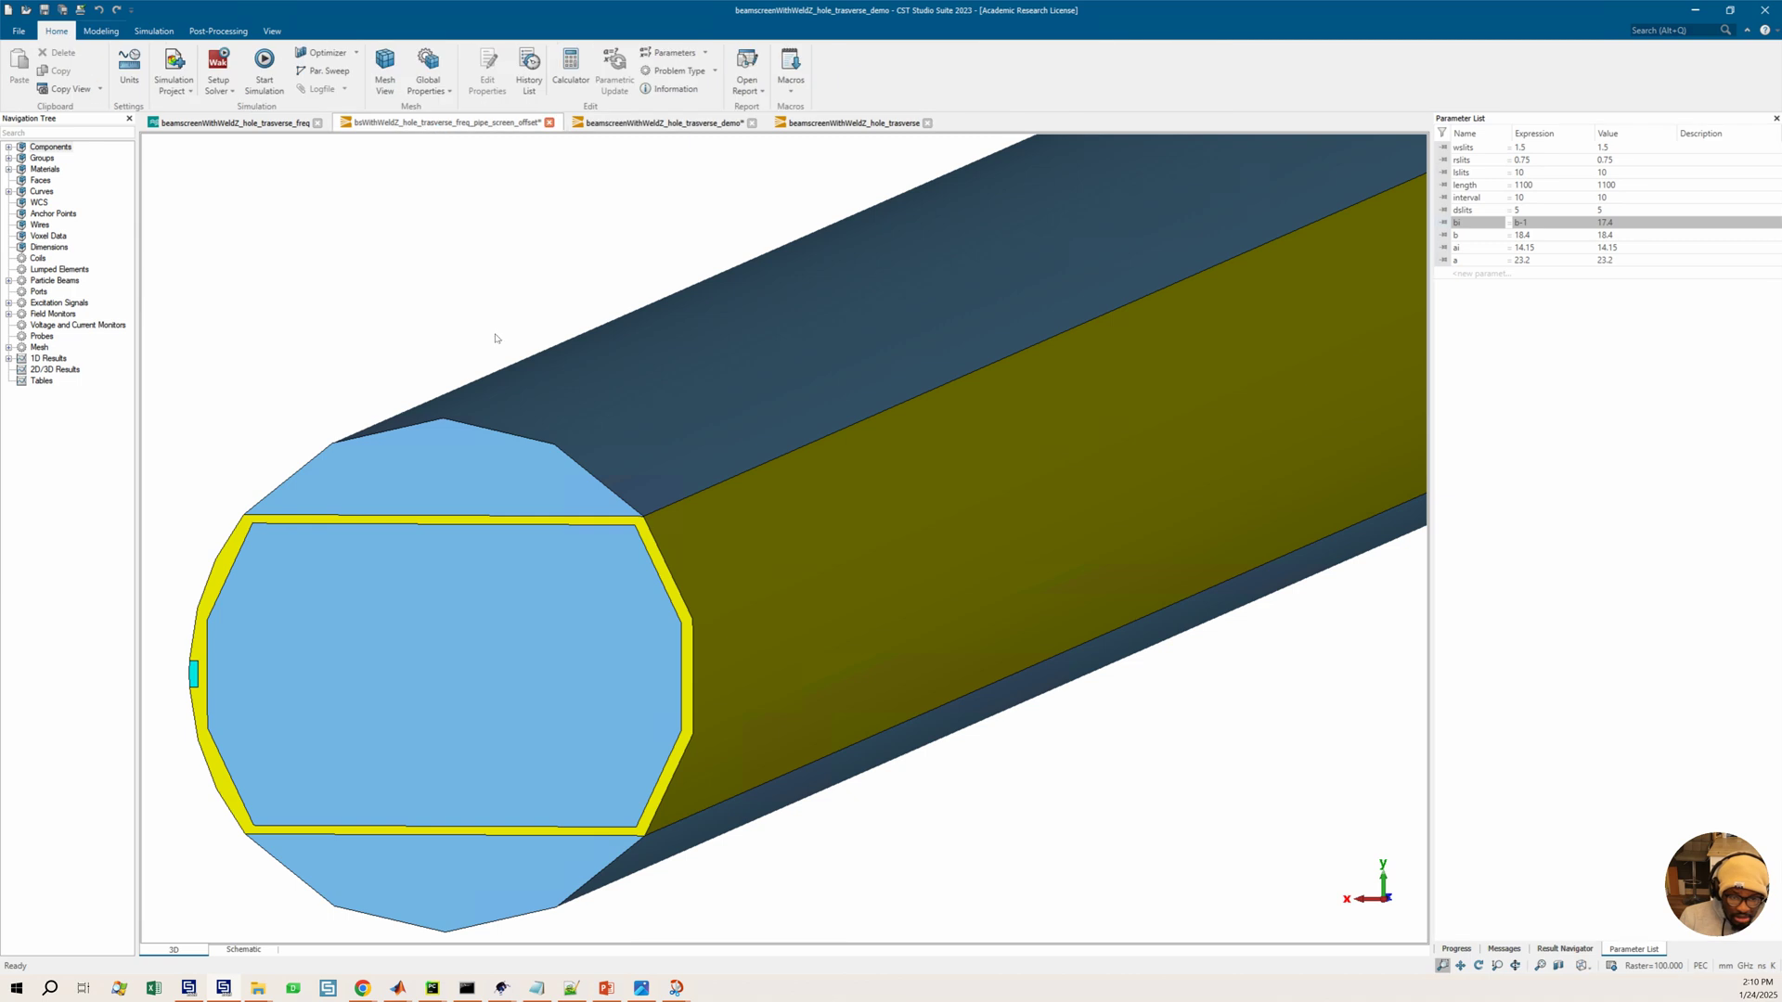
{"action": "scroll", "coordinate": [304, 692], "scroll_direction": "down", "scroll_amount": 2}
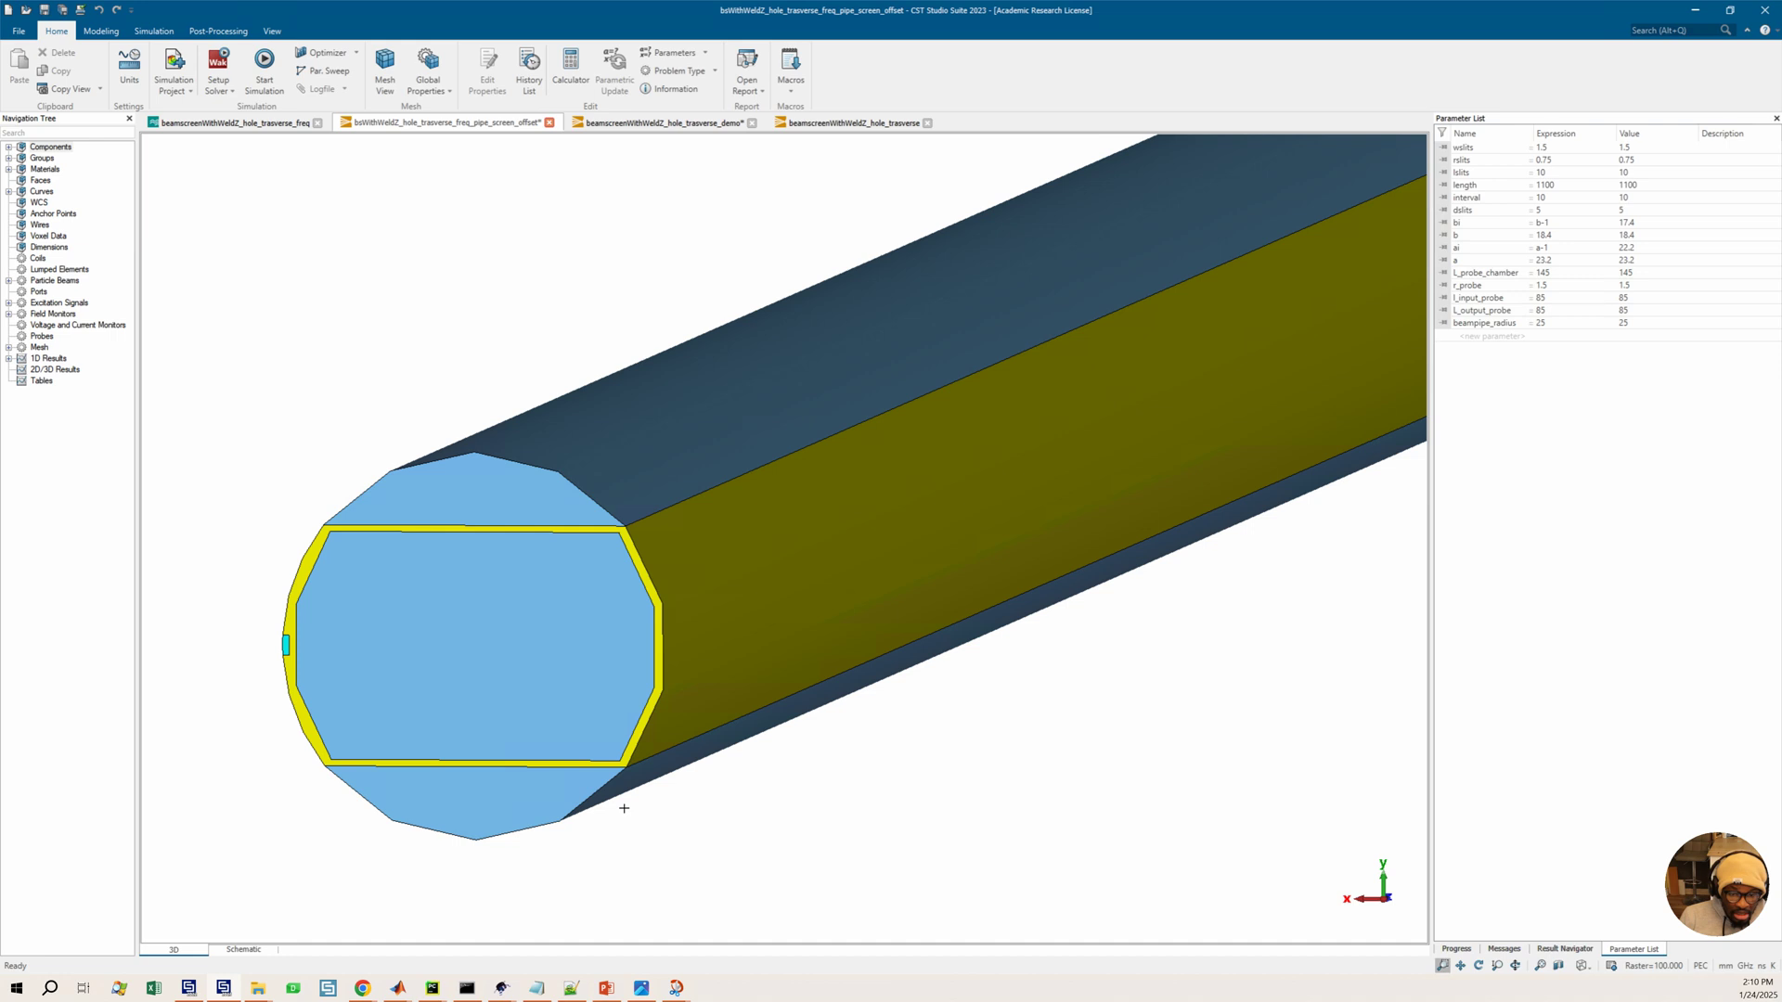
{"action": "left_click", "coordinate": [677, 989]}
{"action": "left_click", "coordinate": [565, 940]}
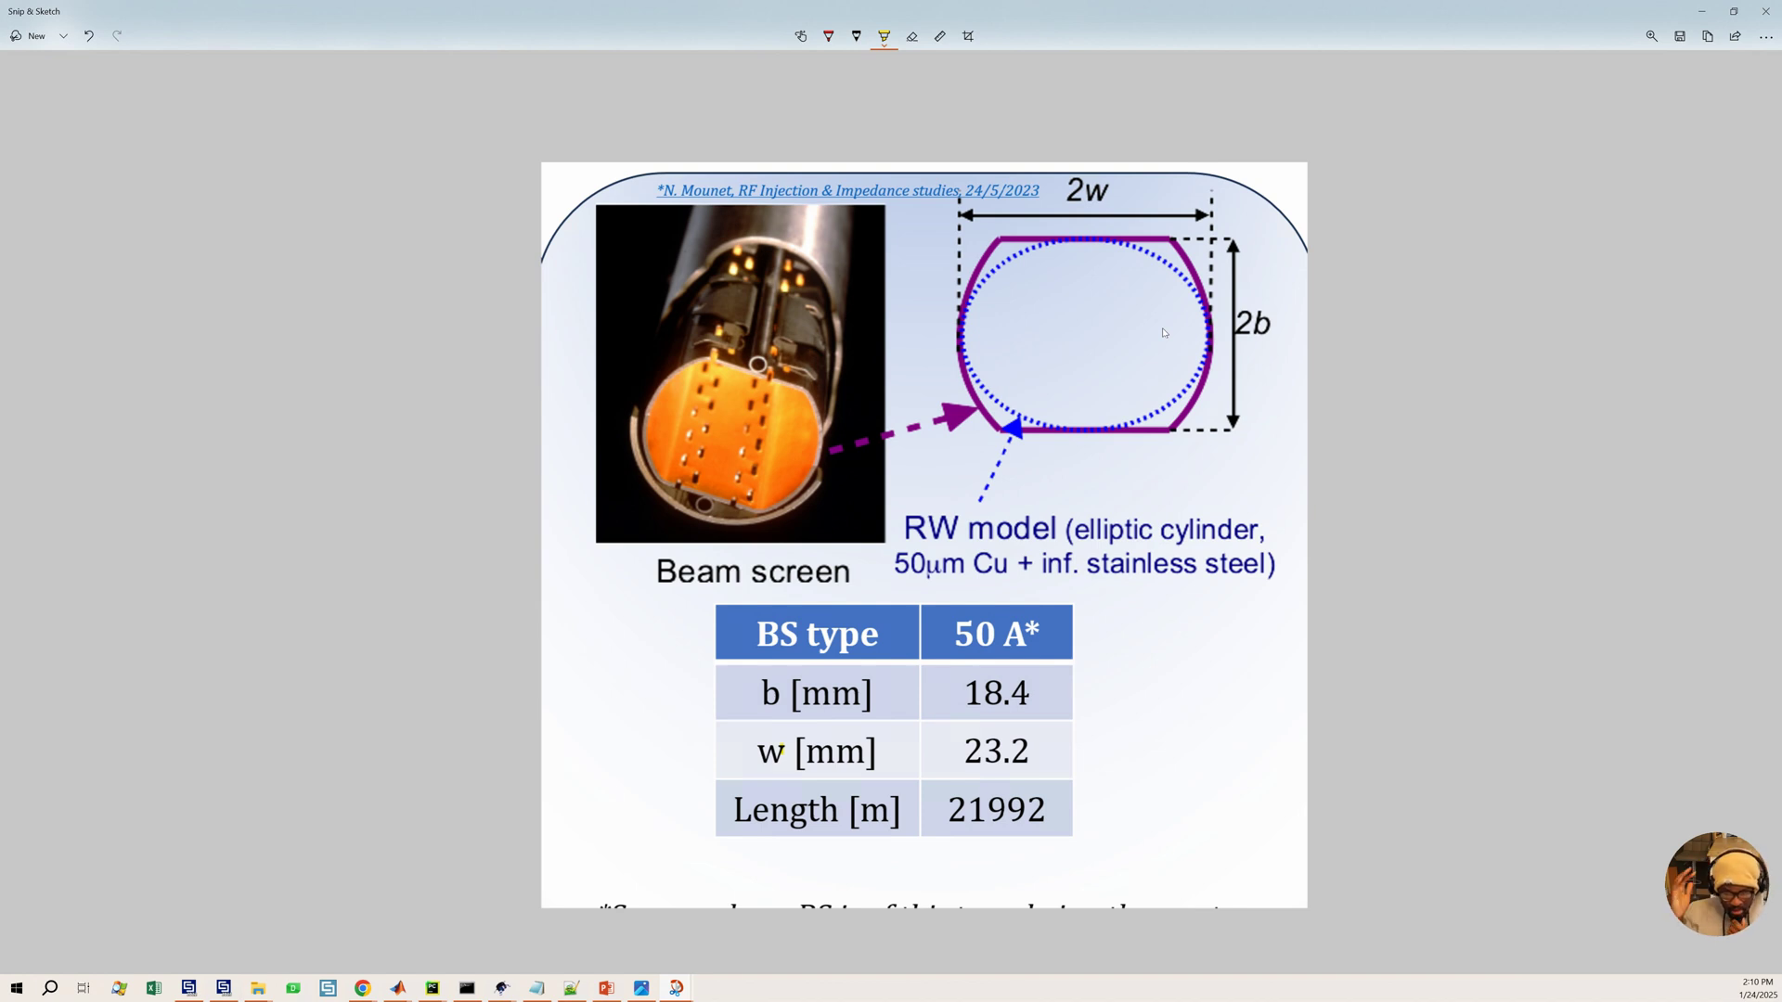
{"action": "left_click", "coordinate": [1702, 11]}
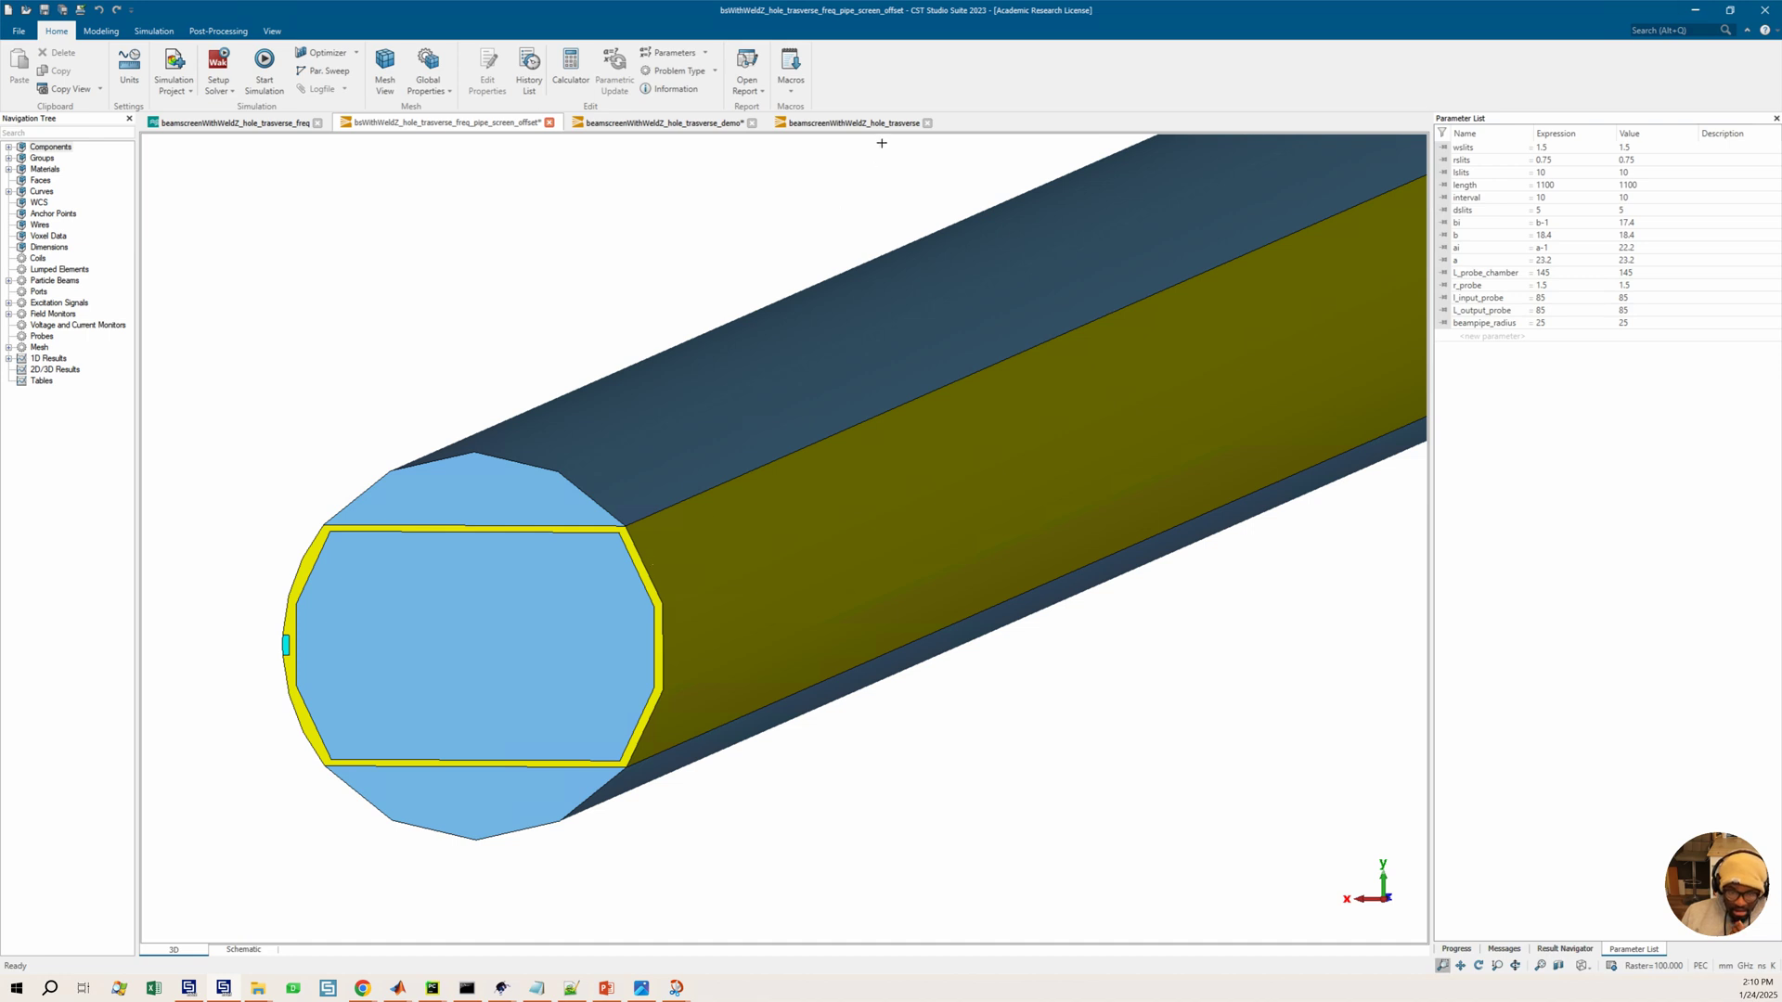
Switch to the beamscreenWithWeldZ_hole_traverse project and review the reference photos of the beam screen setup
{"action": "left_click", "coordinate": [859, 123]}
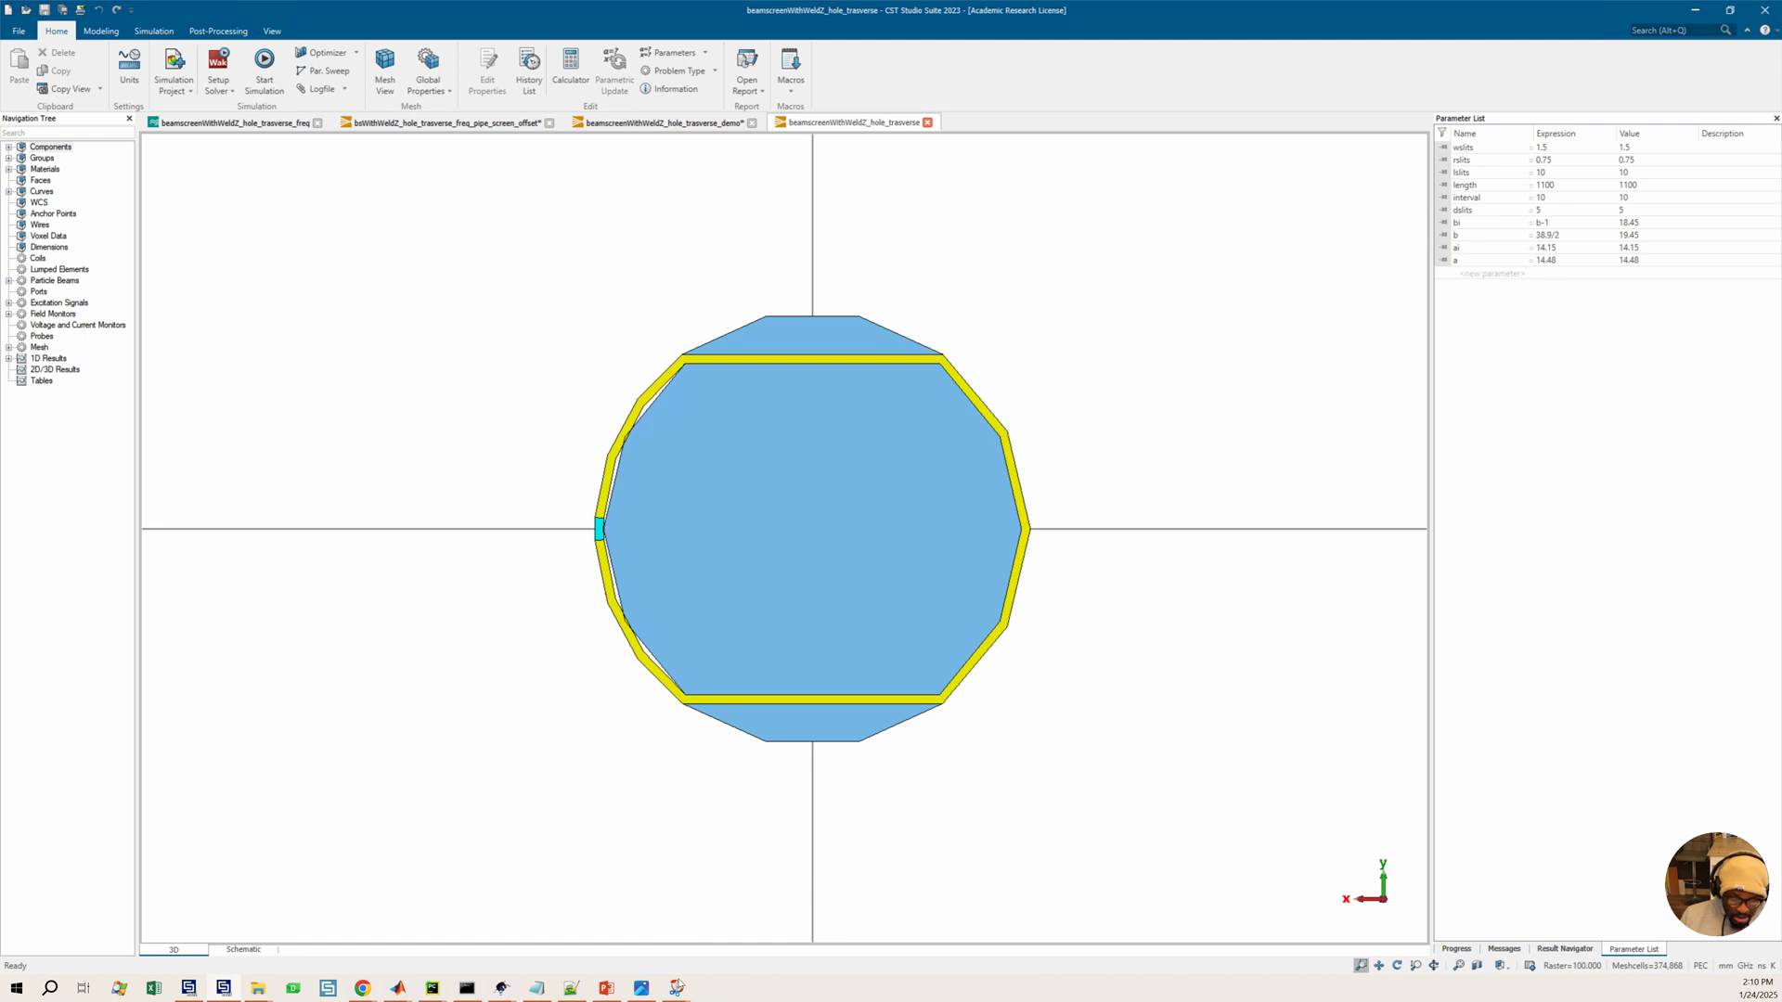
{"action": "mouse_move", "coordinate": [677, 986]}
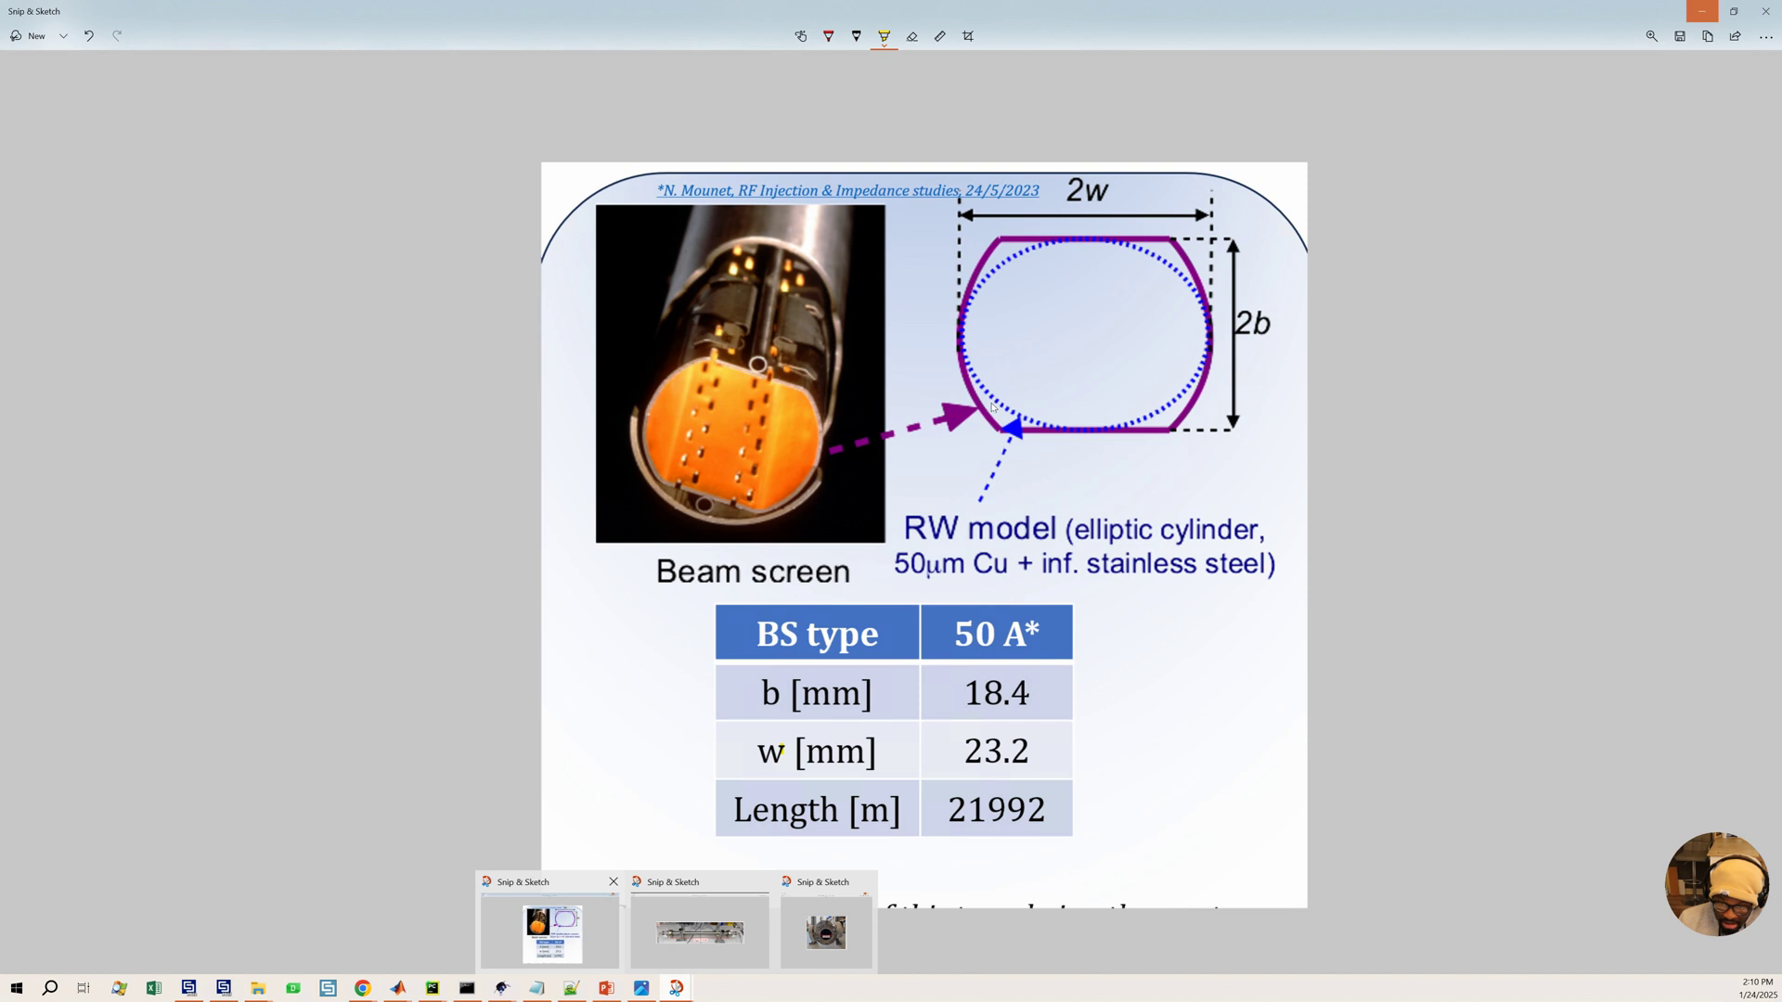
{"action": "left_click", "coordinate": [706, 927]}
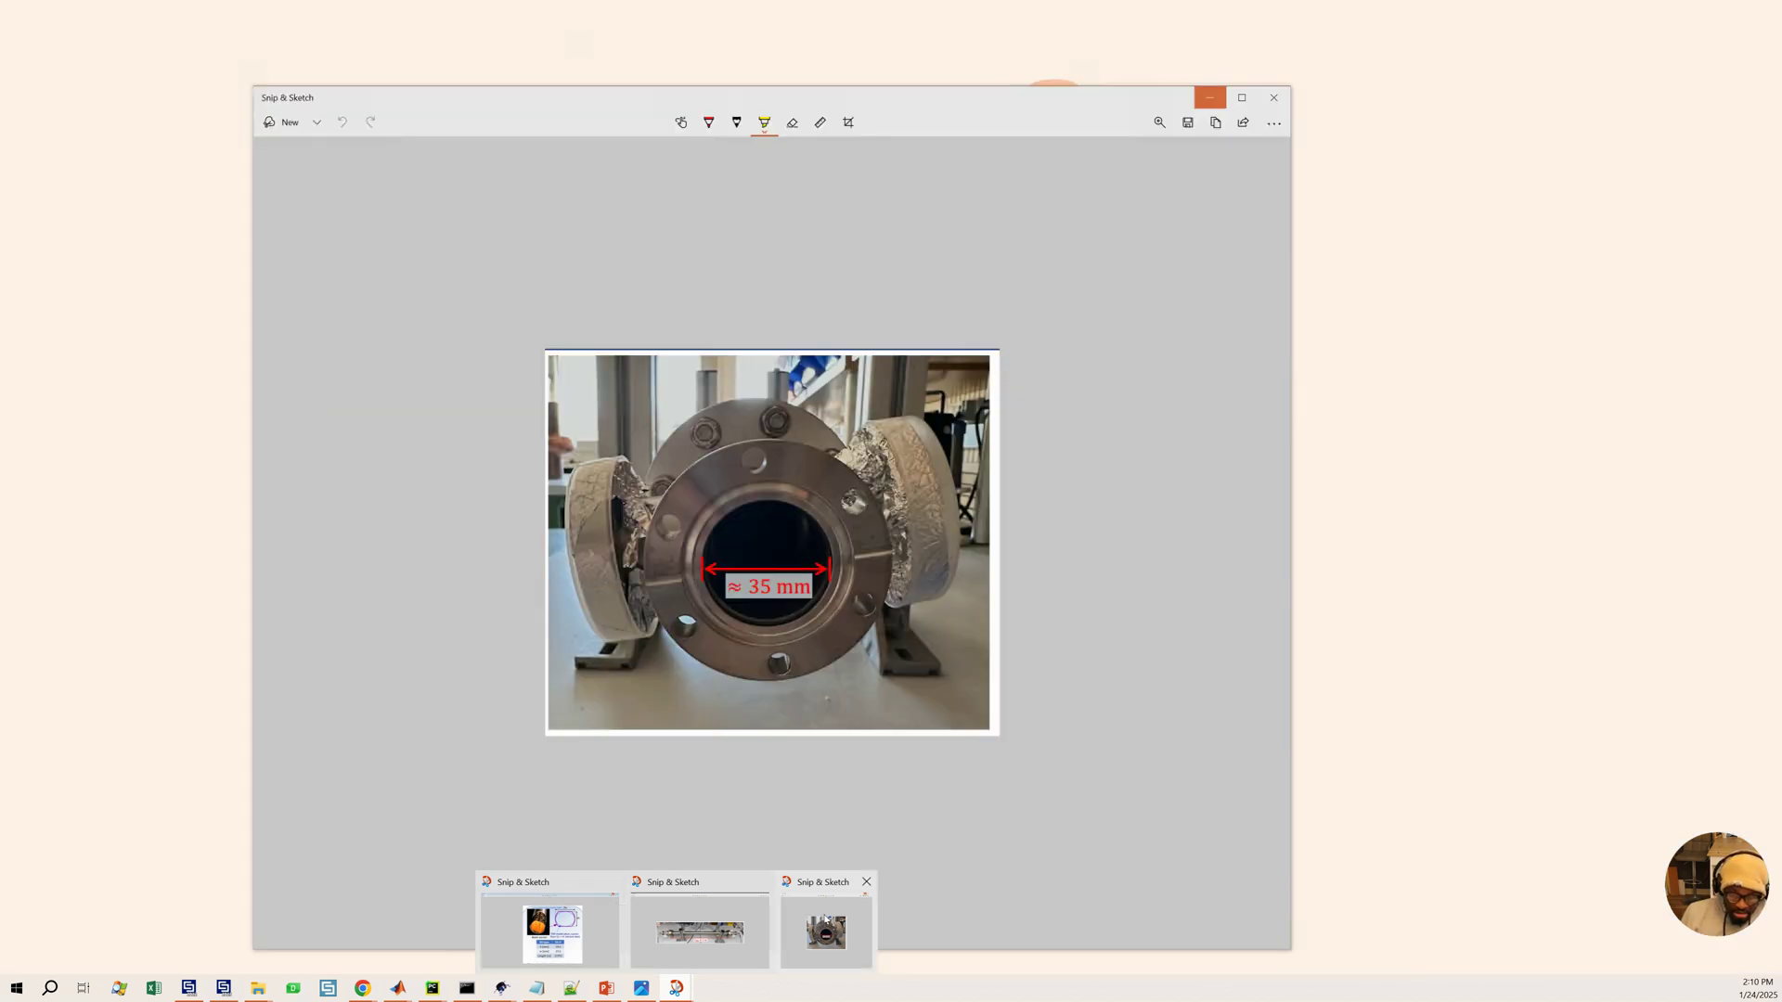
{"action": "left_click", "coordinate": [826, 921]}
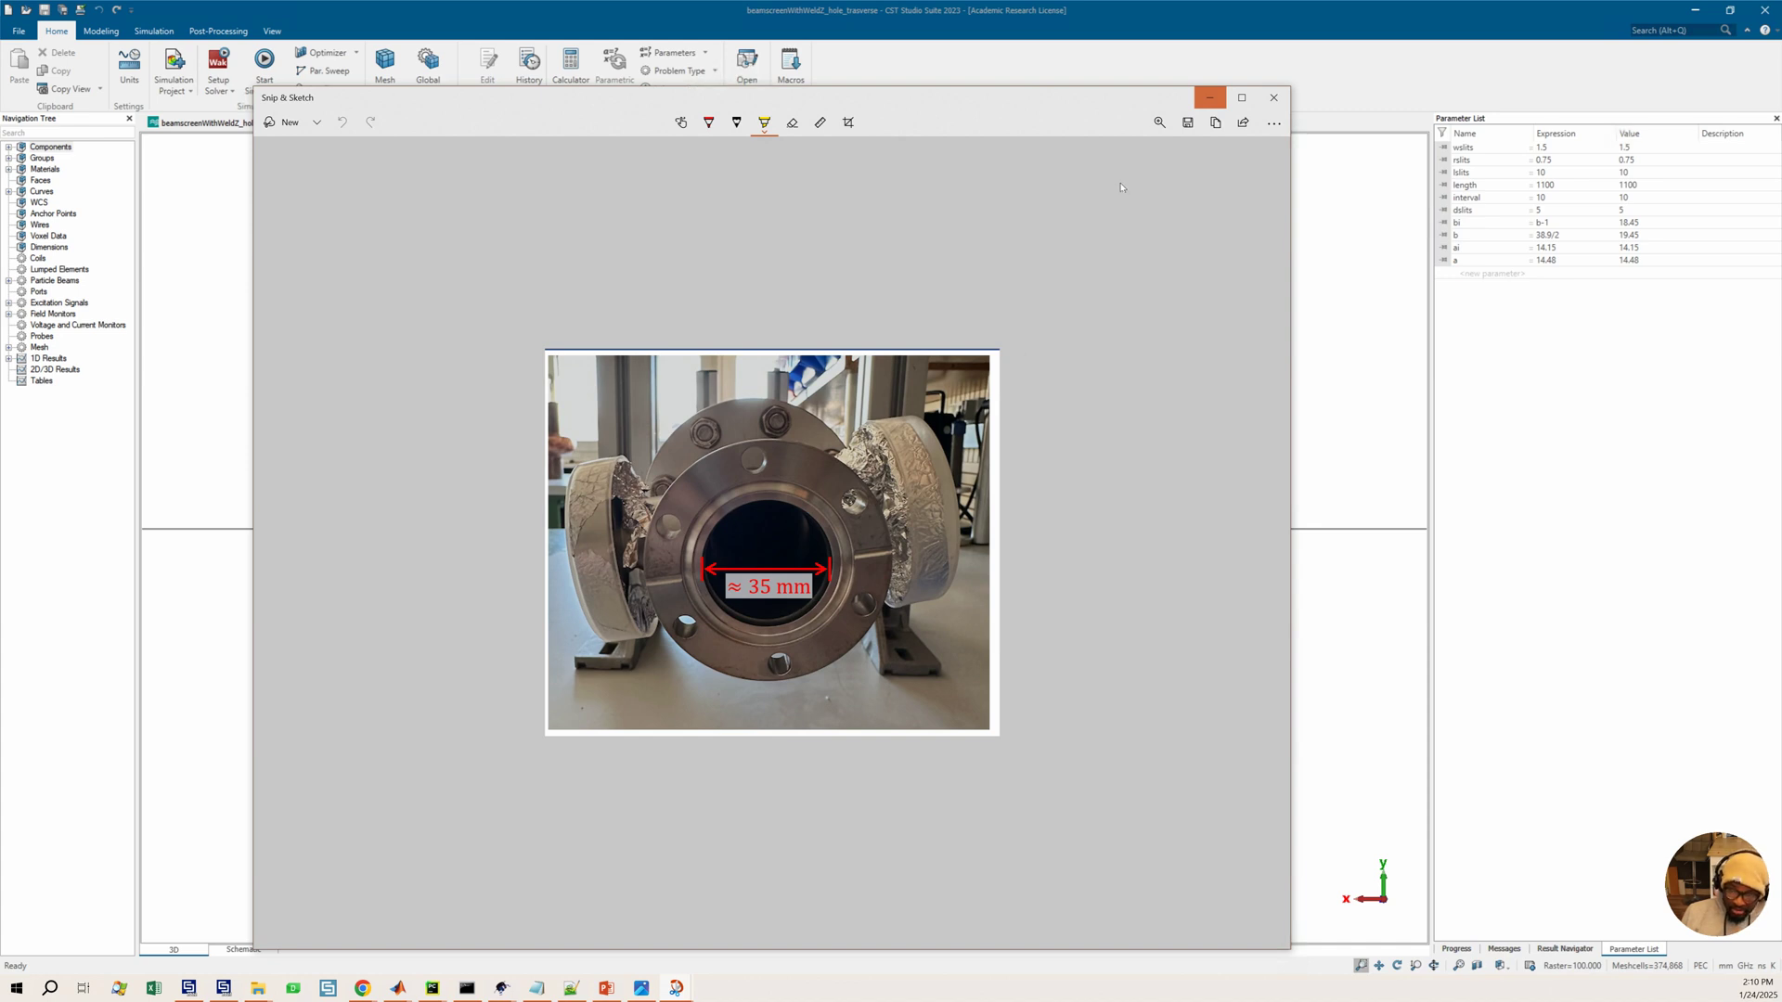
{"action": "left_click", "coordinate": [1211, 98]}
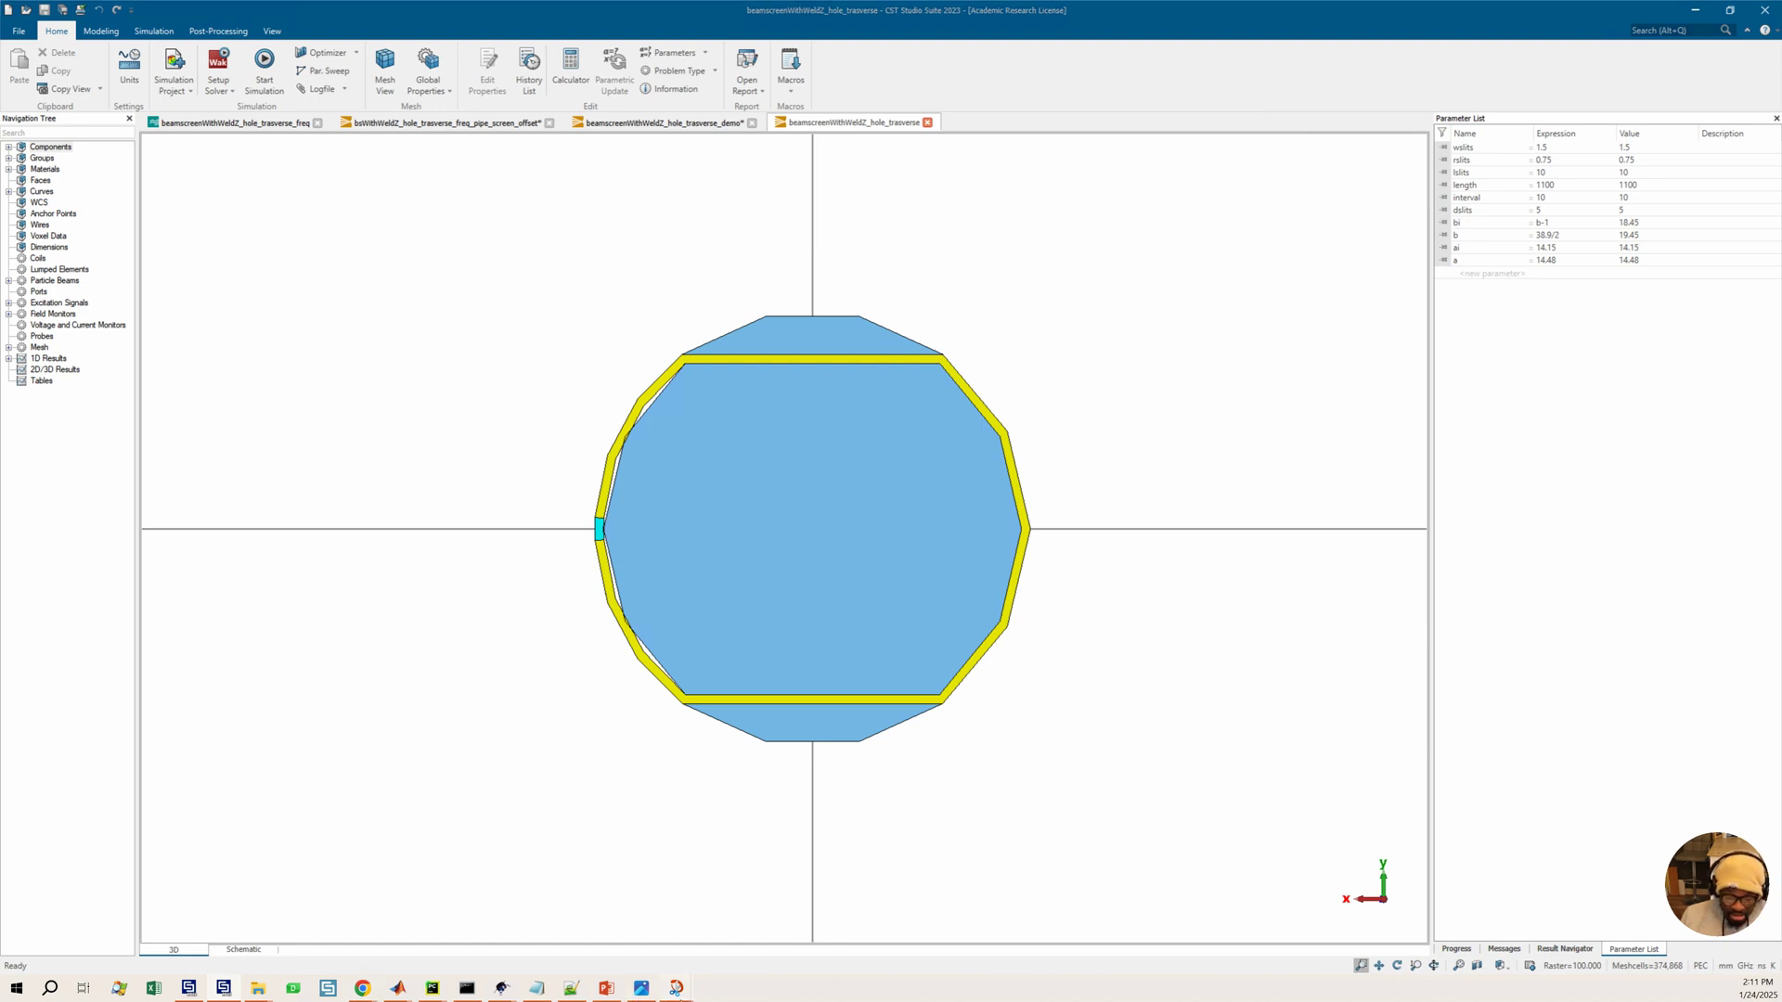
Annotate the reference beam screen diagram with a red pen line marking the dimension a
{"action": "mouse_move", "coordinate": [676, 976]}
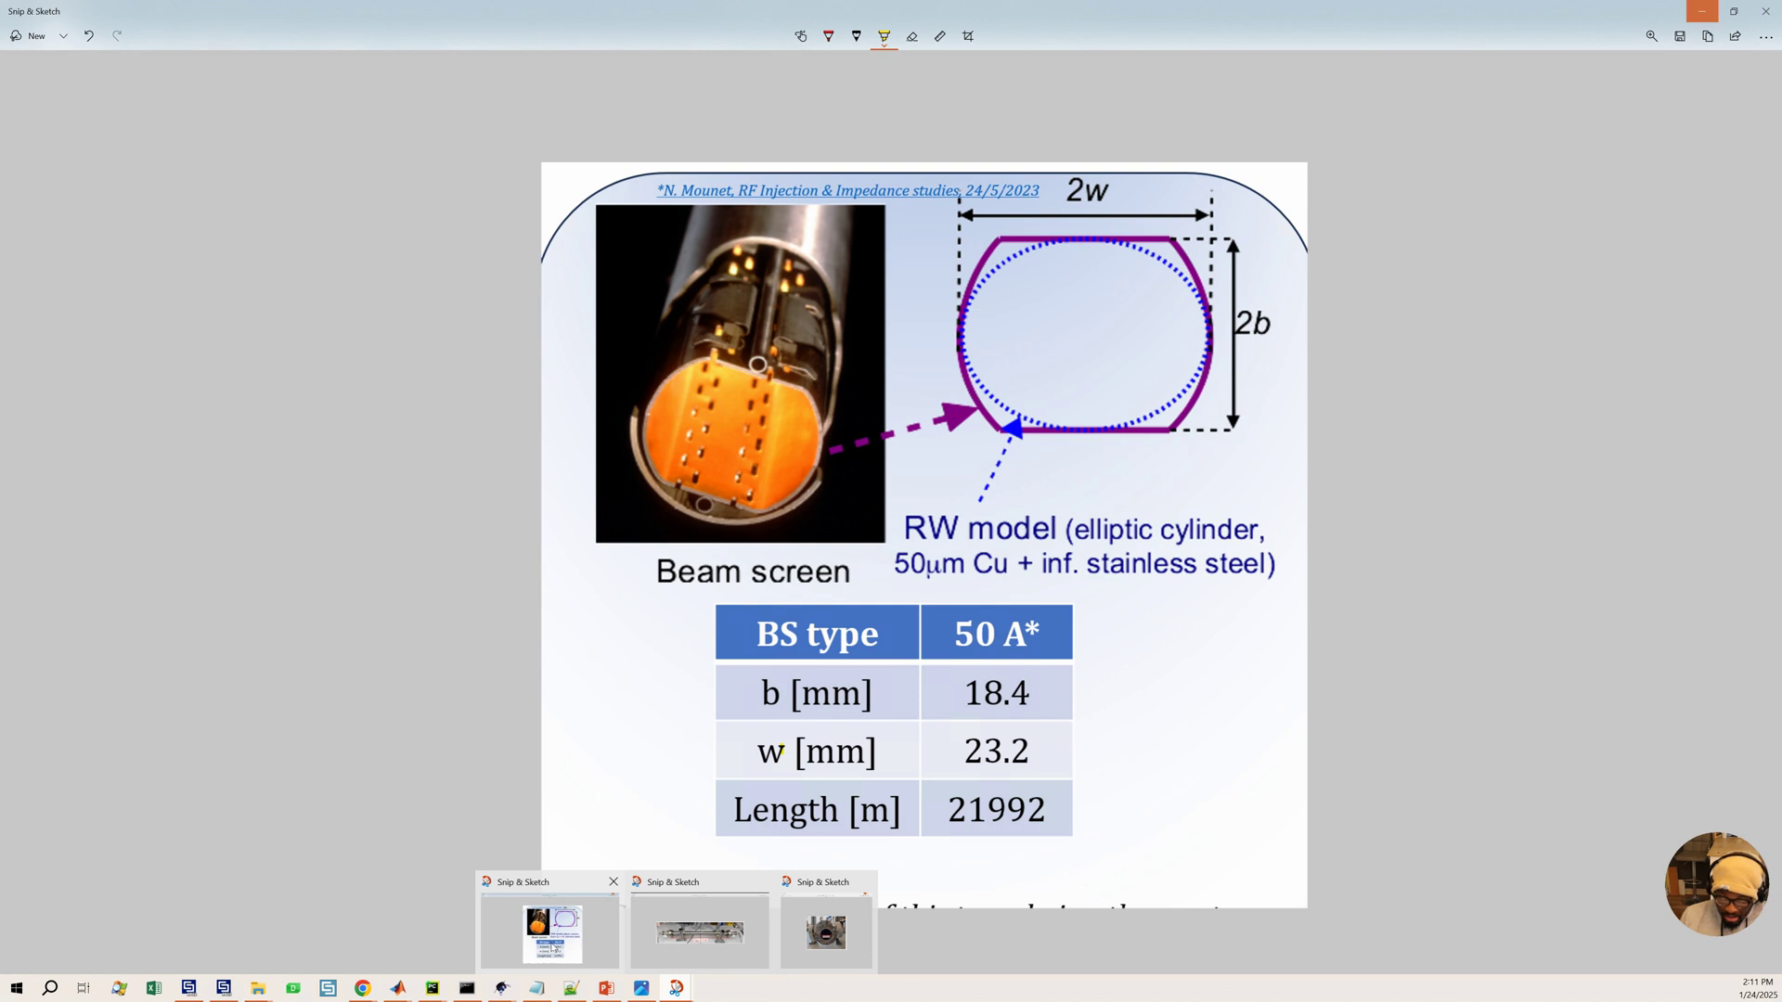
{"action": "left_click", "coordinate": [547, 939]}
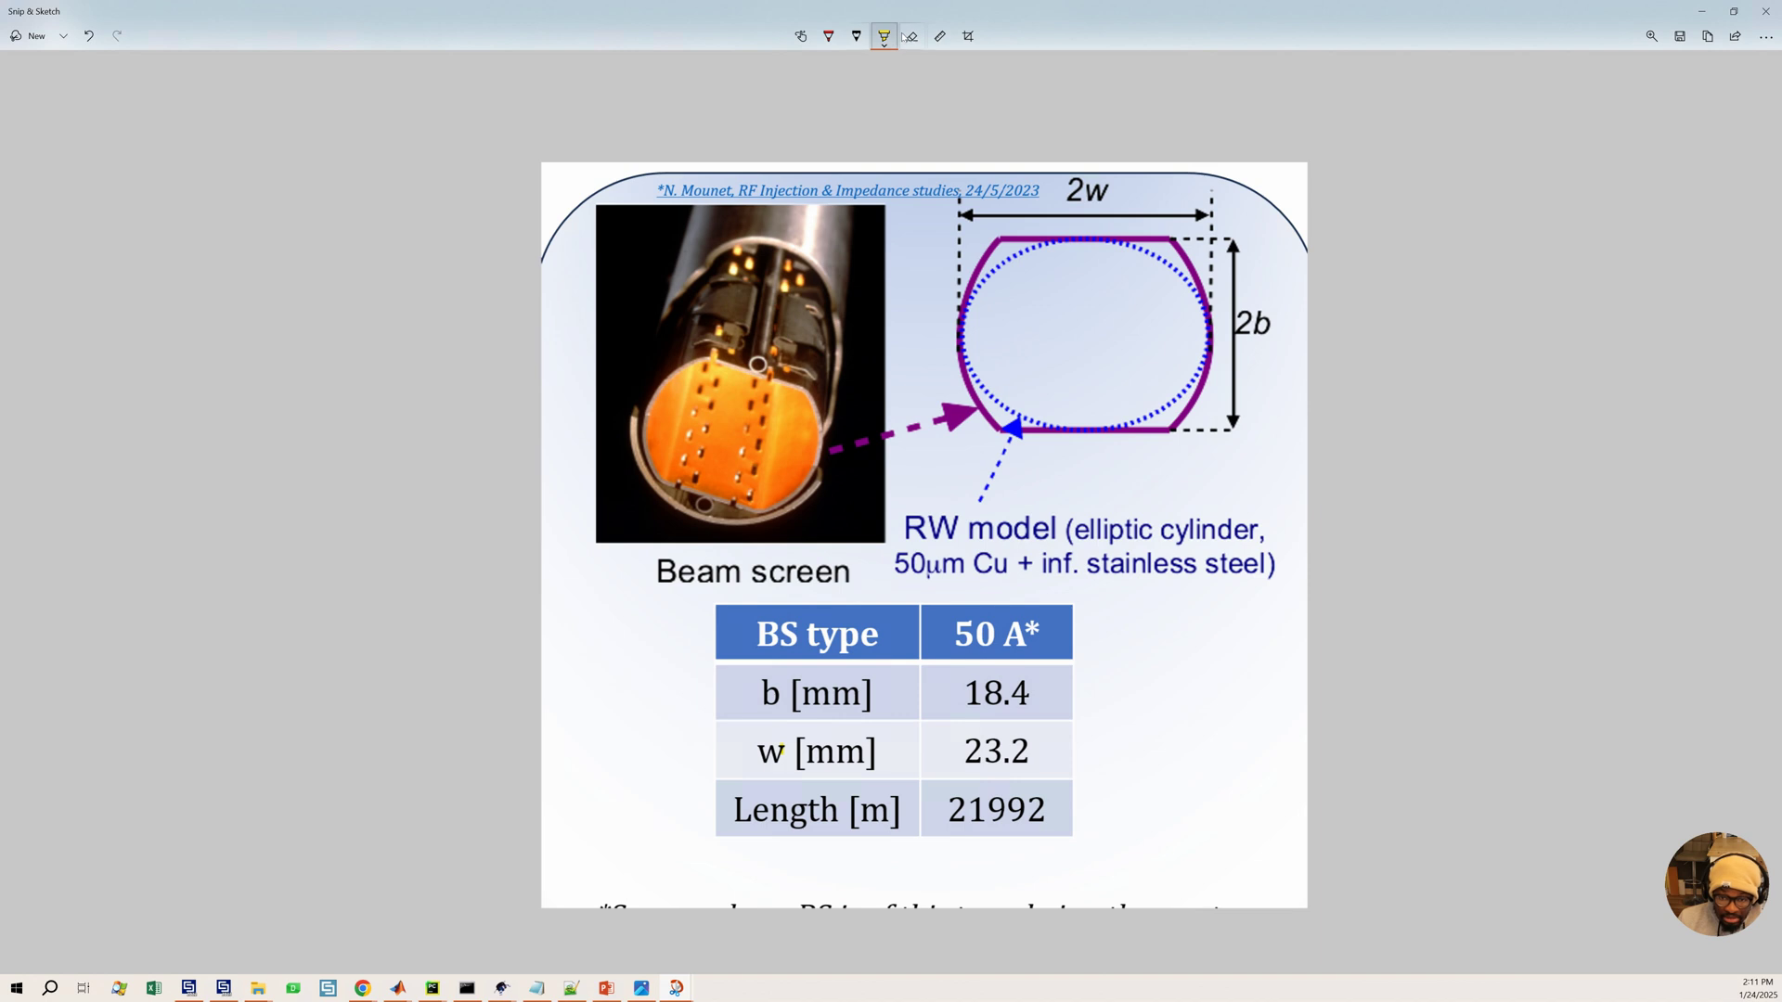
{"action": "left_click", "coordinate": [829, 35]}
{"action": "mouse_move", "coordinate": [1166, 429]}
{"action": "left_mouse_down"}
{"action": "mouse_move", "coordinate": [1178, 307]}
{"action": "mouse_move", "coordinate": [1126, 285]}
{"action": "left_mouse_up"}
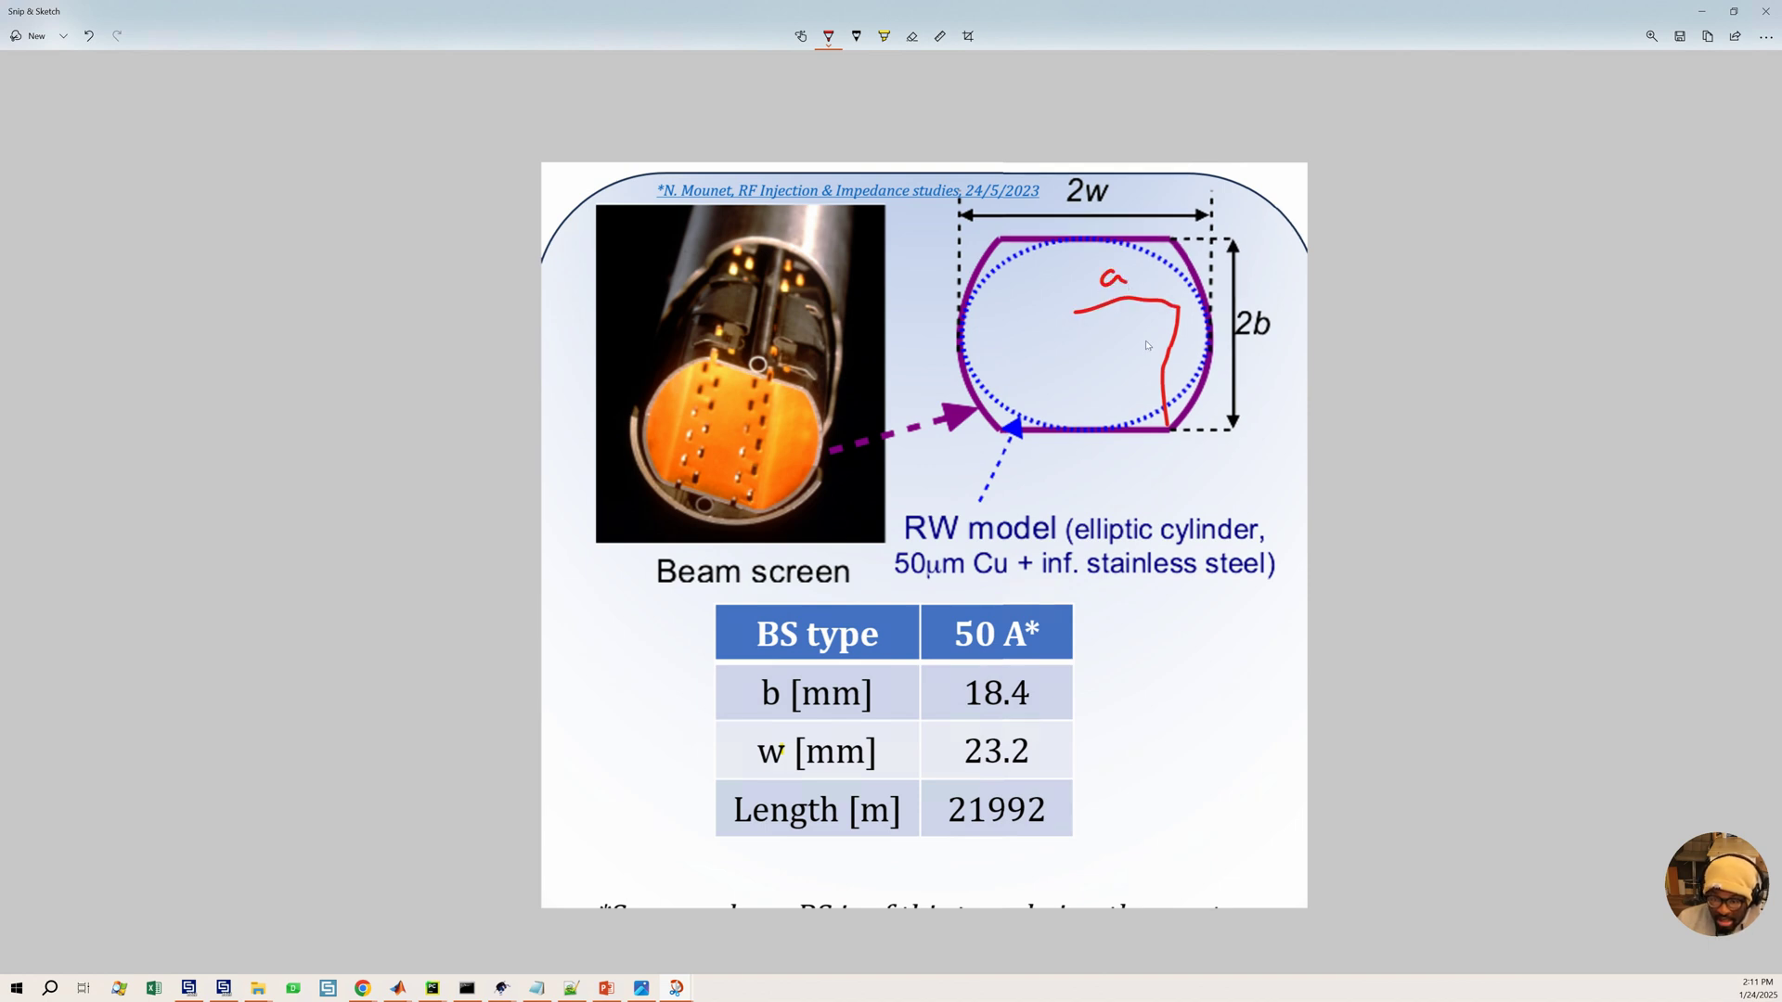
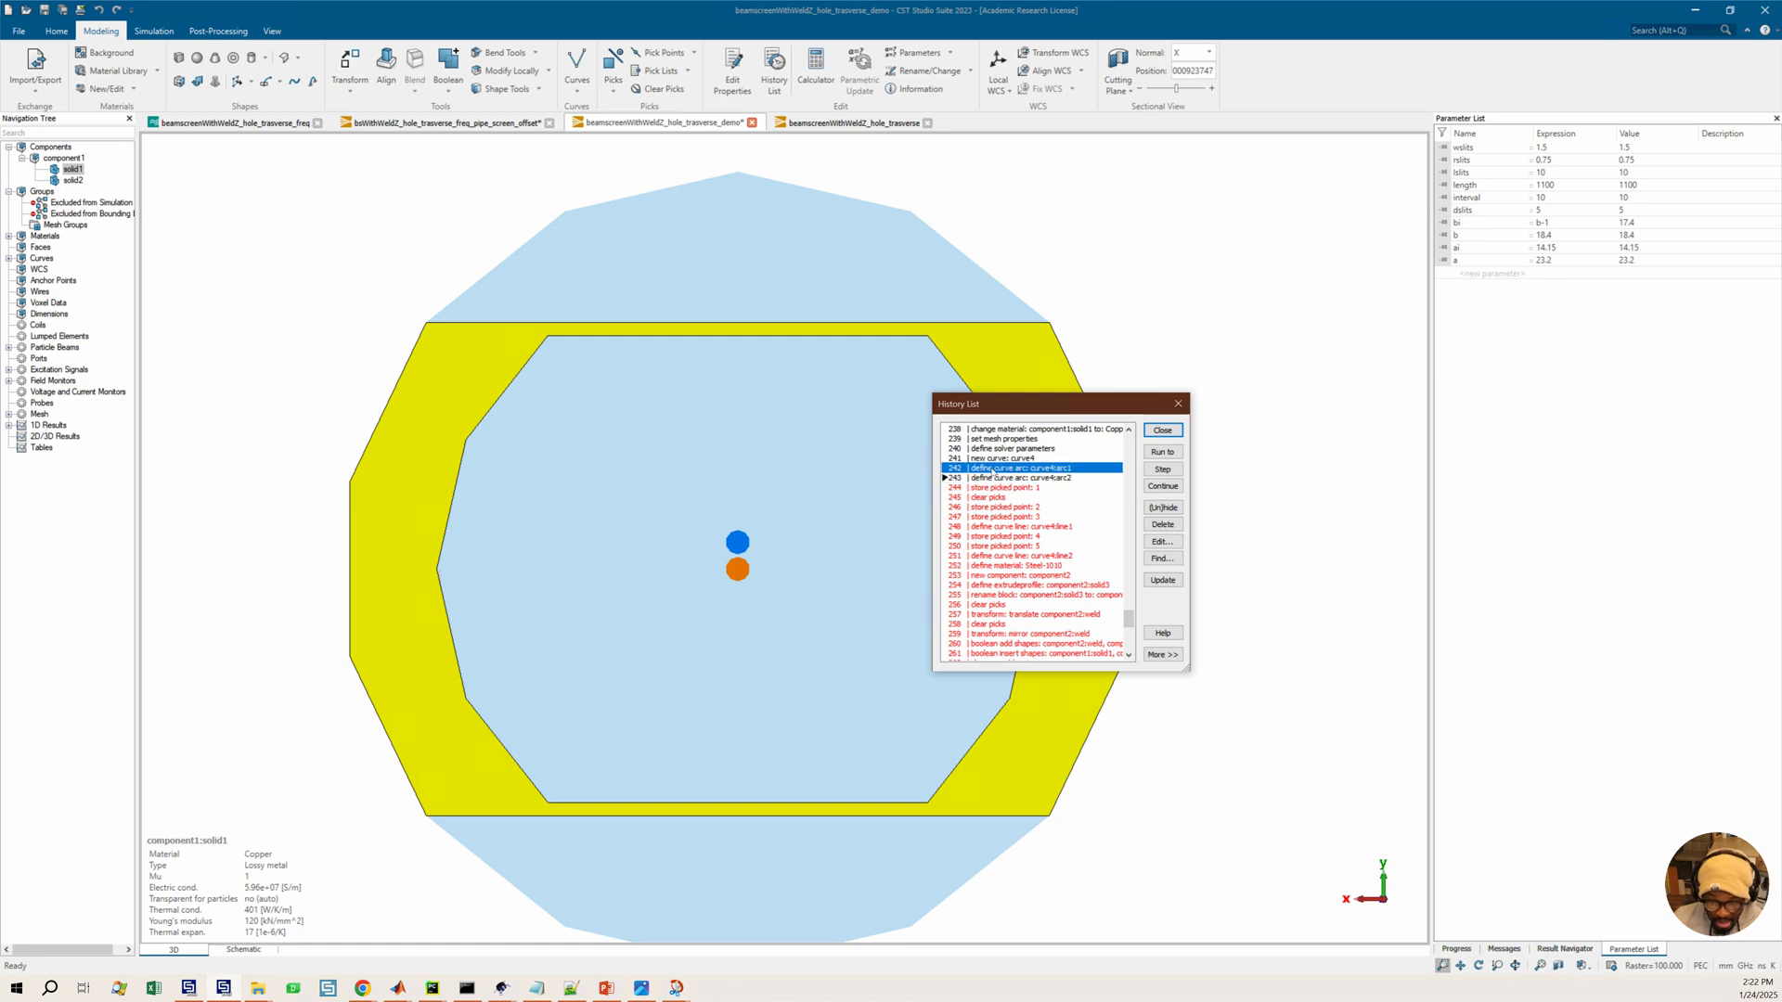
Set curve4 arc1's X1 expression to sqr(a^2+b^2) and copy the expression
{"action": "double_click", "coordinate": [992, 471]}
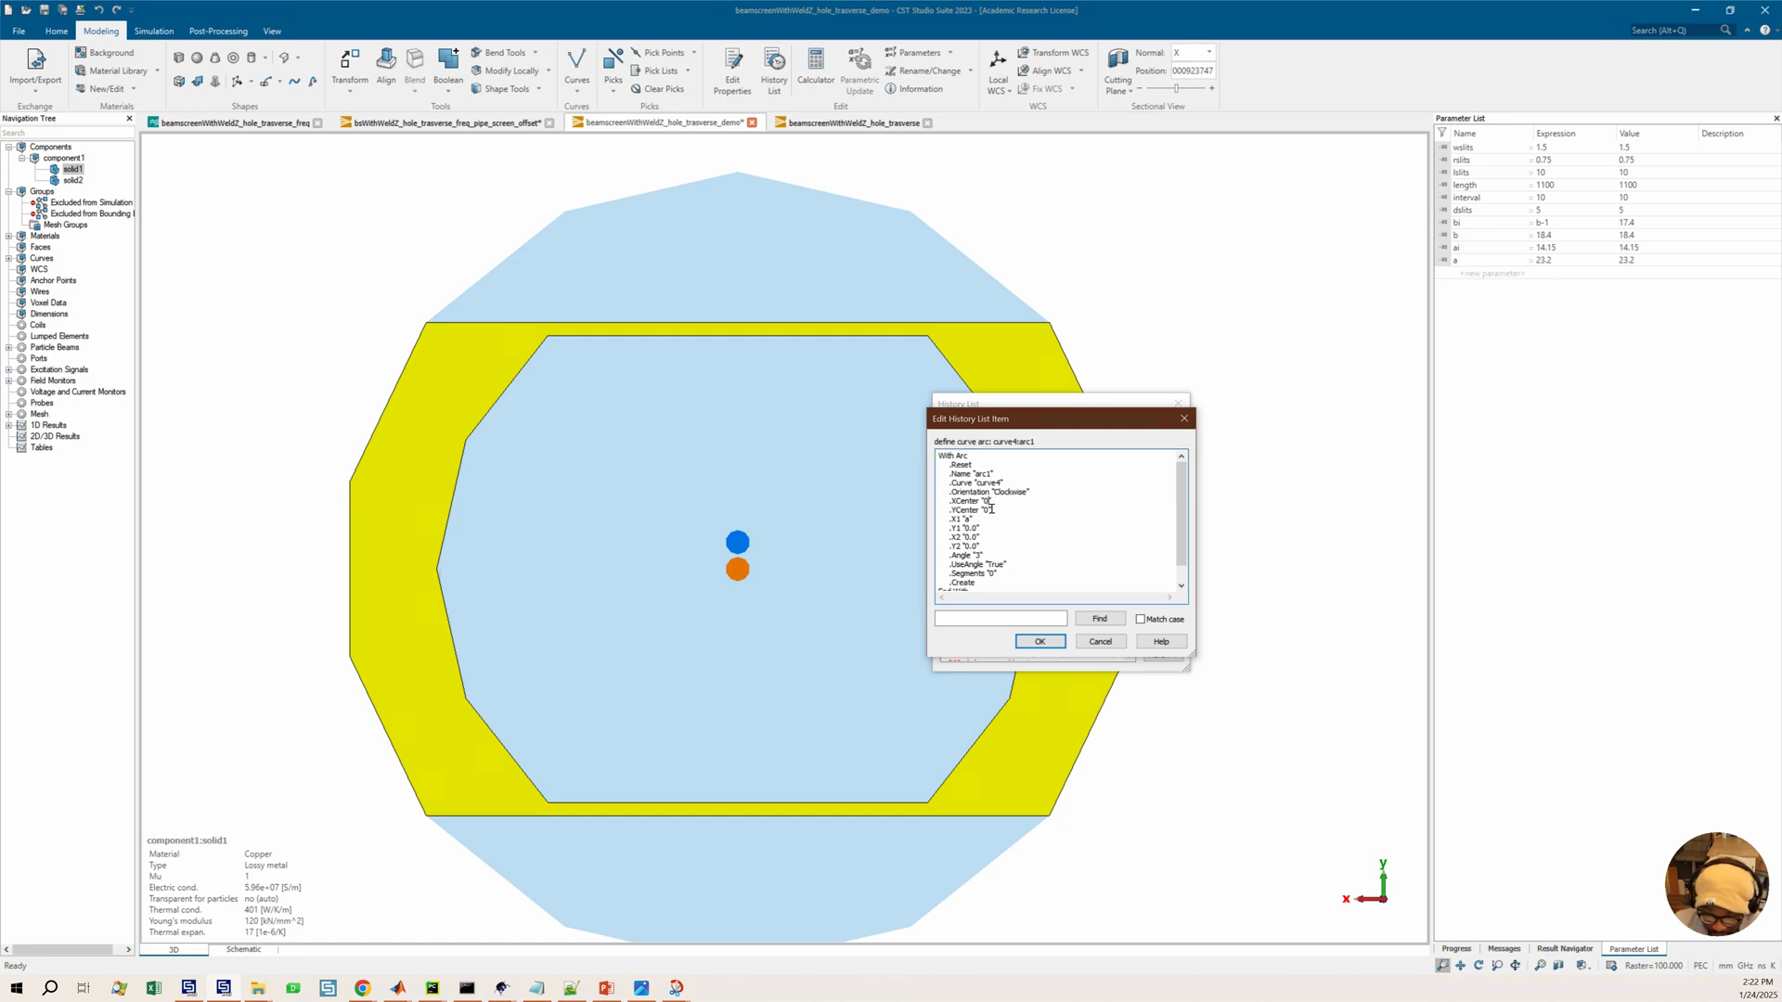
{"action": "scroll", "coordinate": [990, 525], "scroll_direction": "down", "scroll_amount": 1}
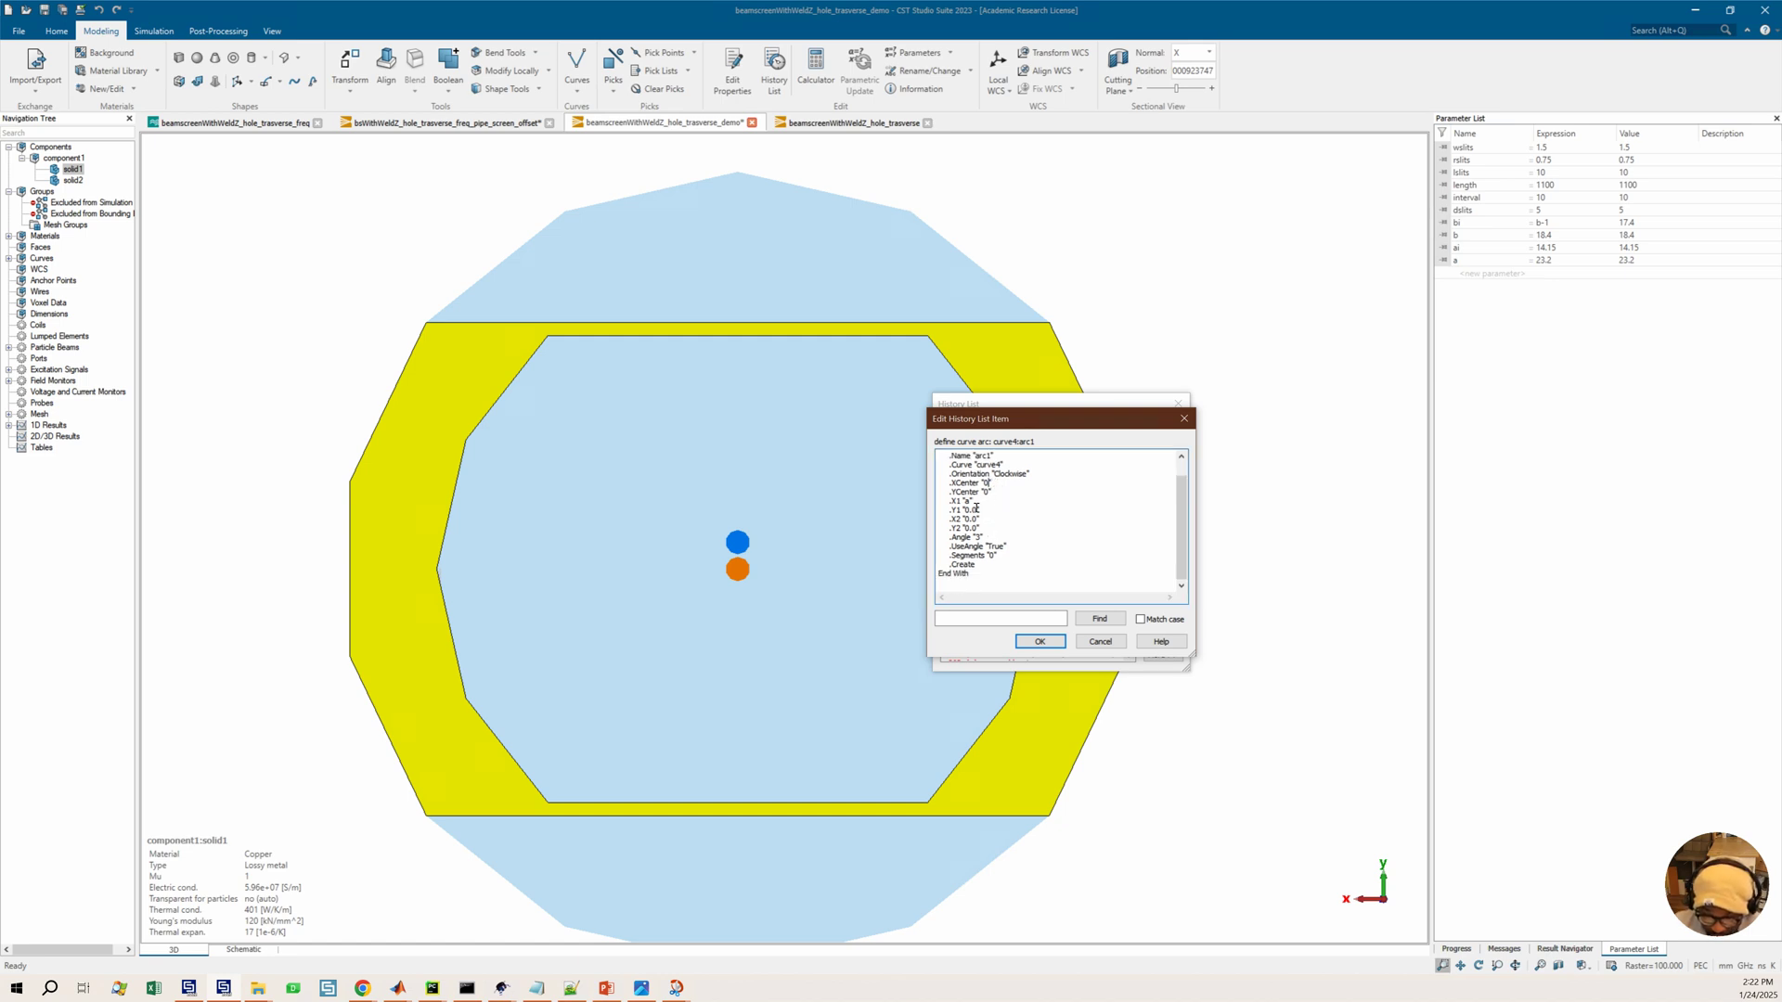
{"action": "type", "text": "sqr("}
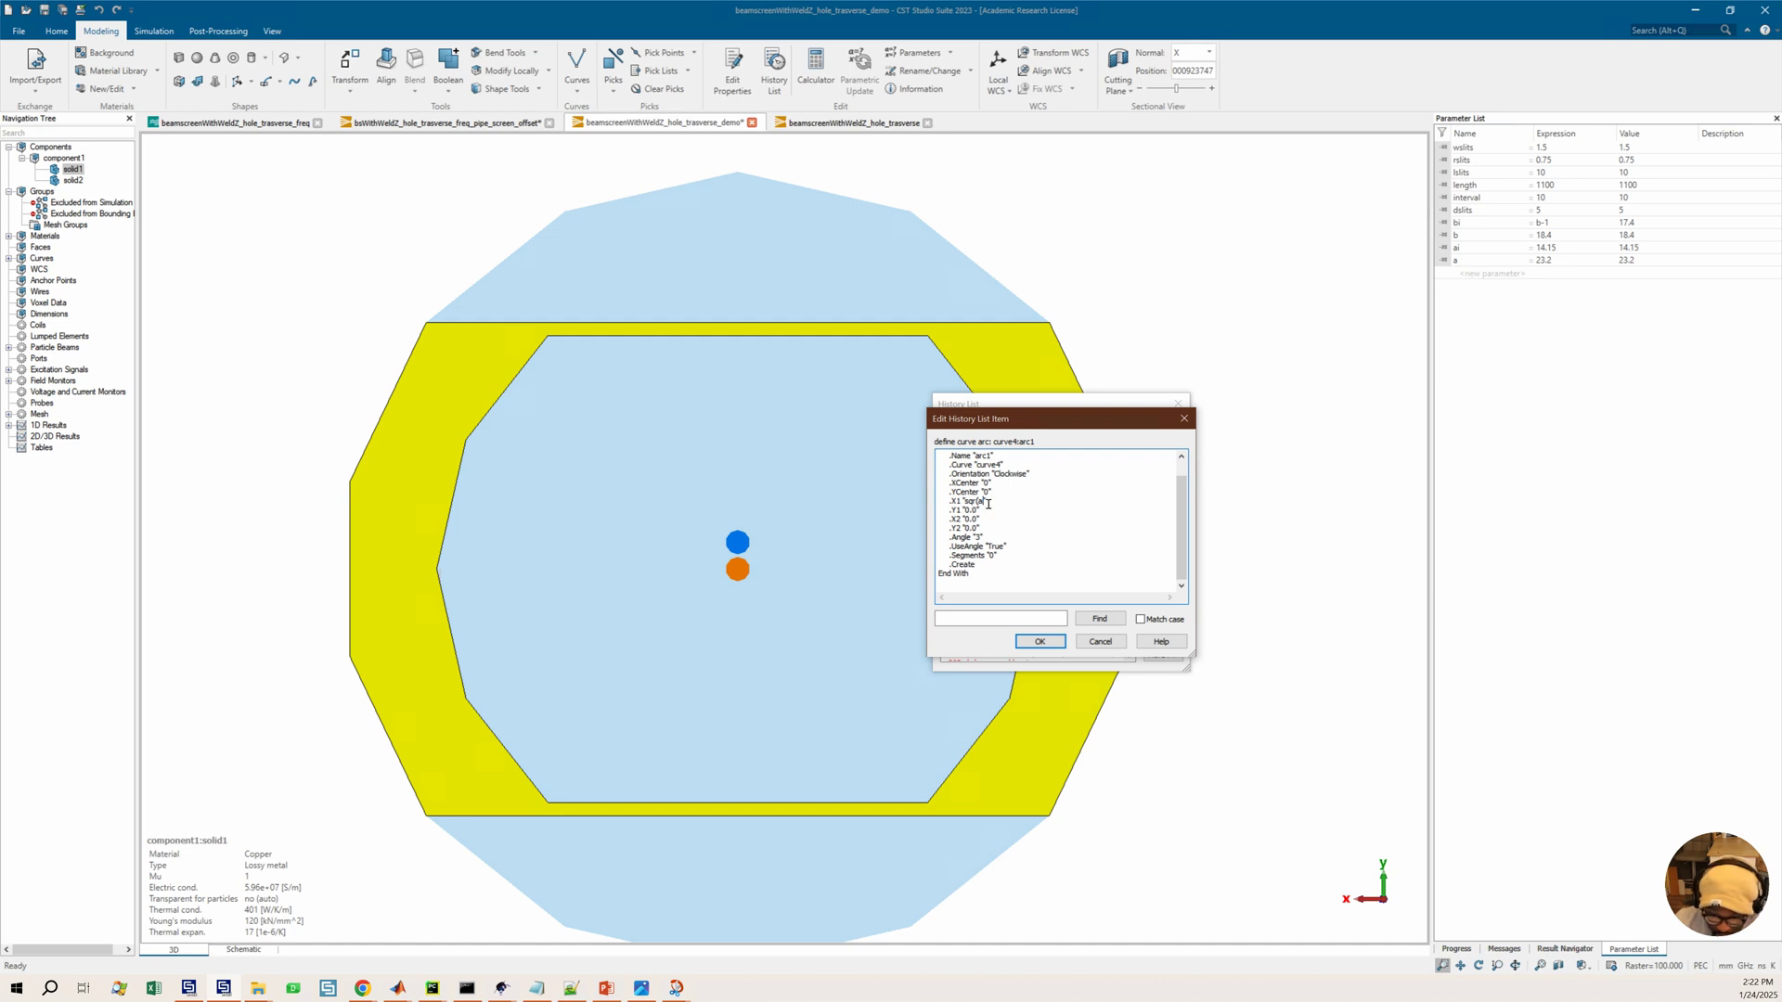
{"action": "type", "text": "^2"}
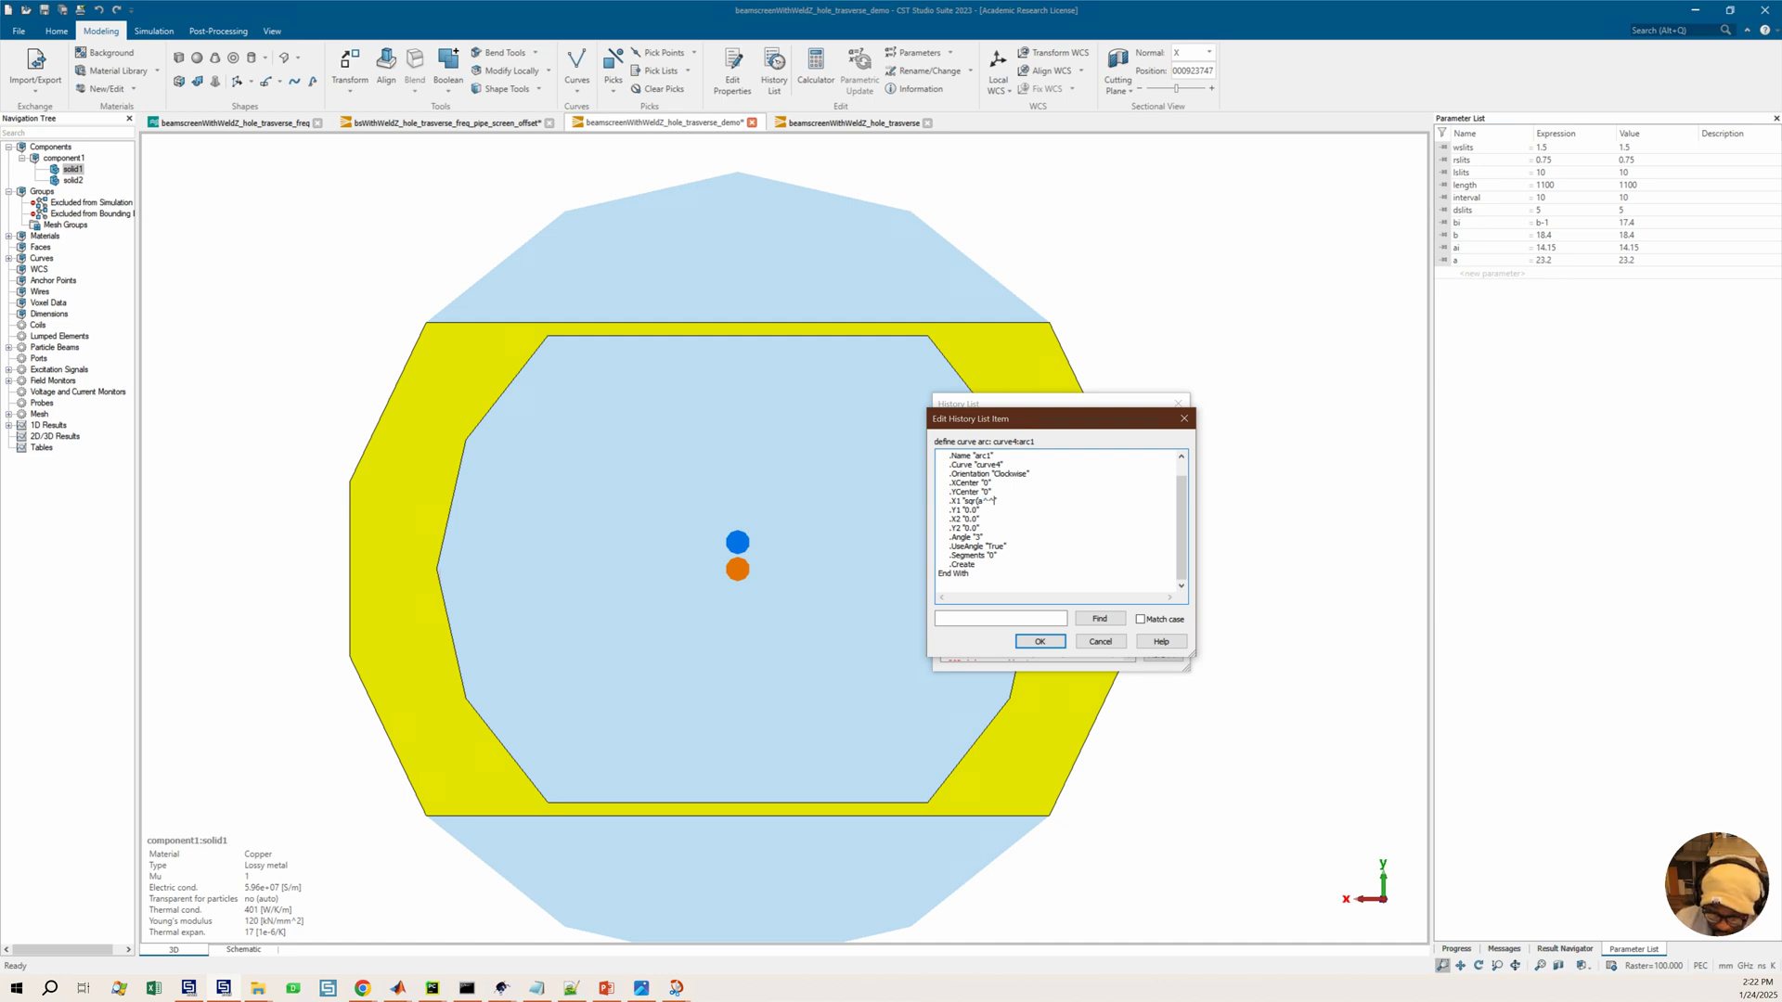
{"action": "type", "text": "+"}
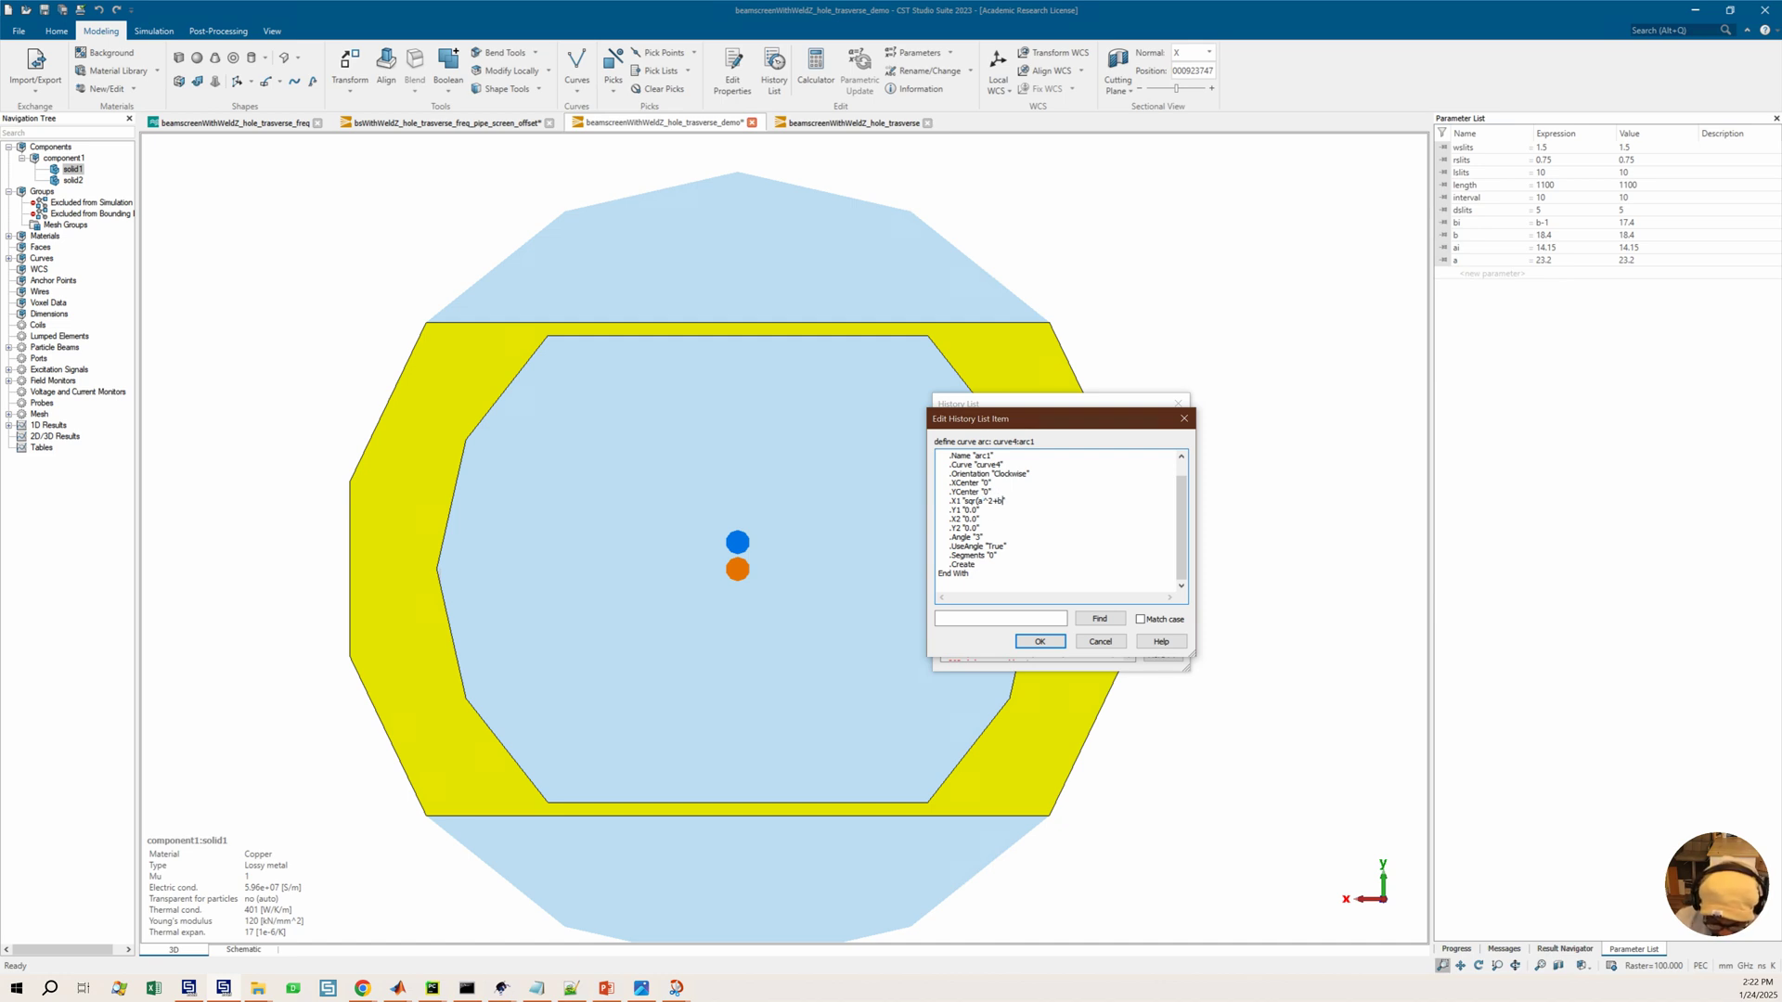
{"action": "type", "text": "b^2"}
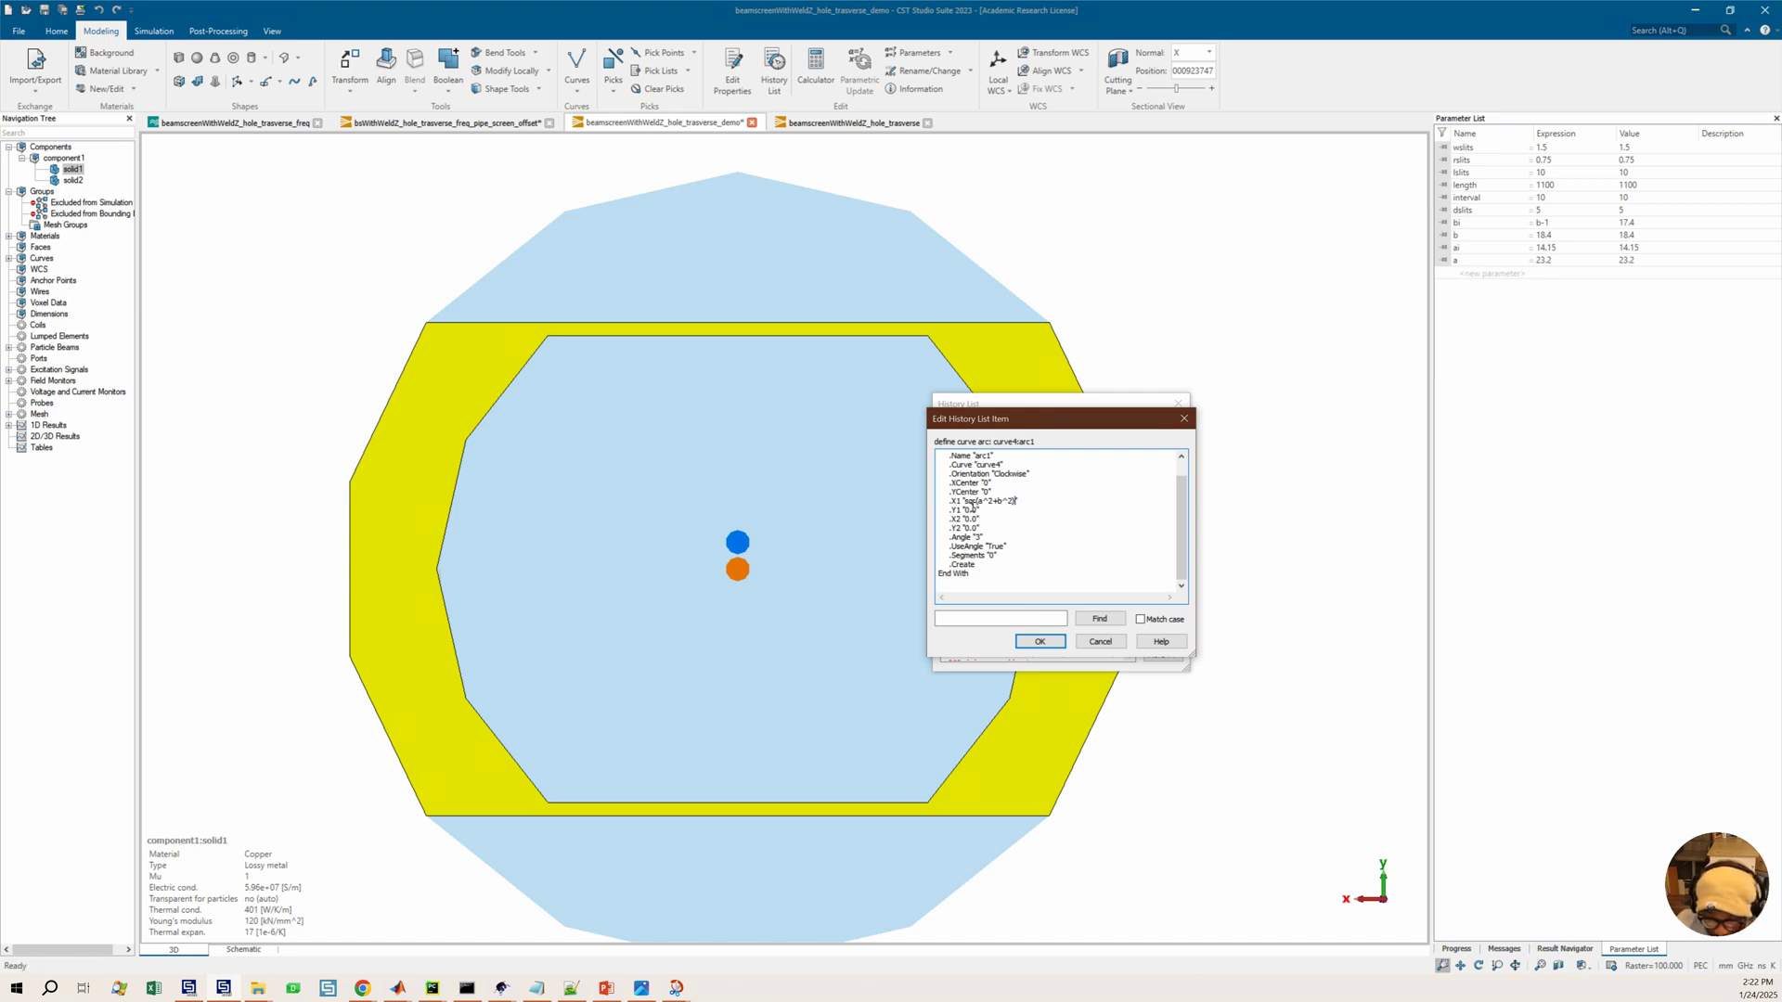
{"action": "left_click_drag", "start_coordinate": [965, 502], "coordinate": [1021, 504]}
{"action": "key", "text": "ctrl+c"}
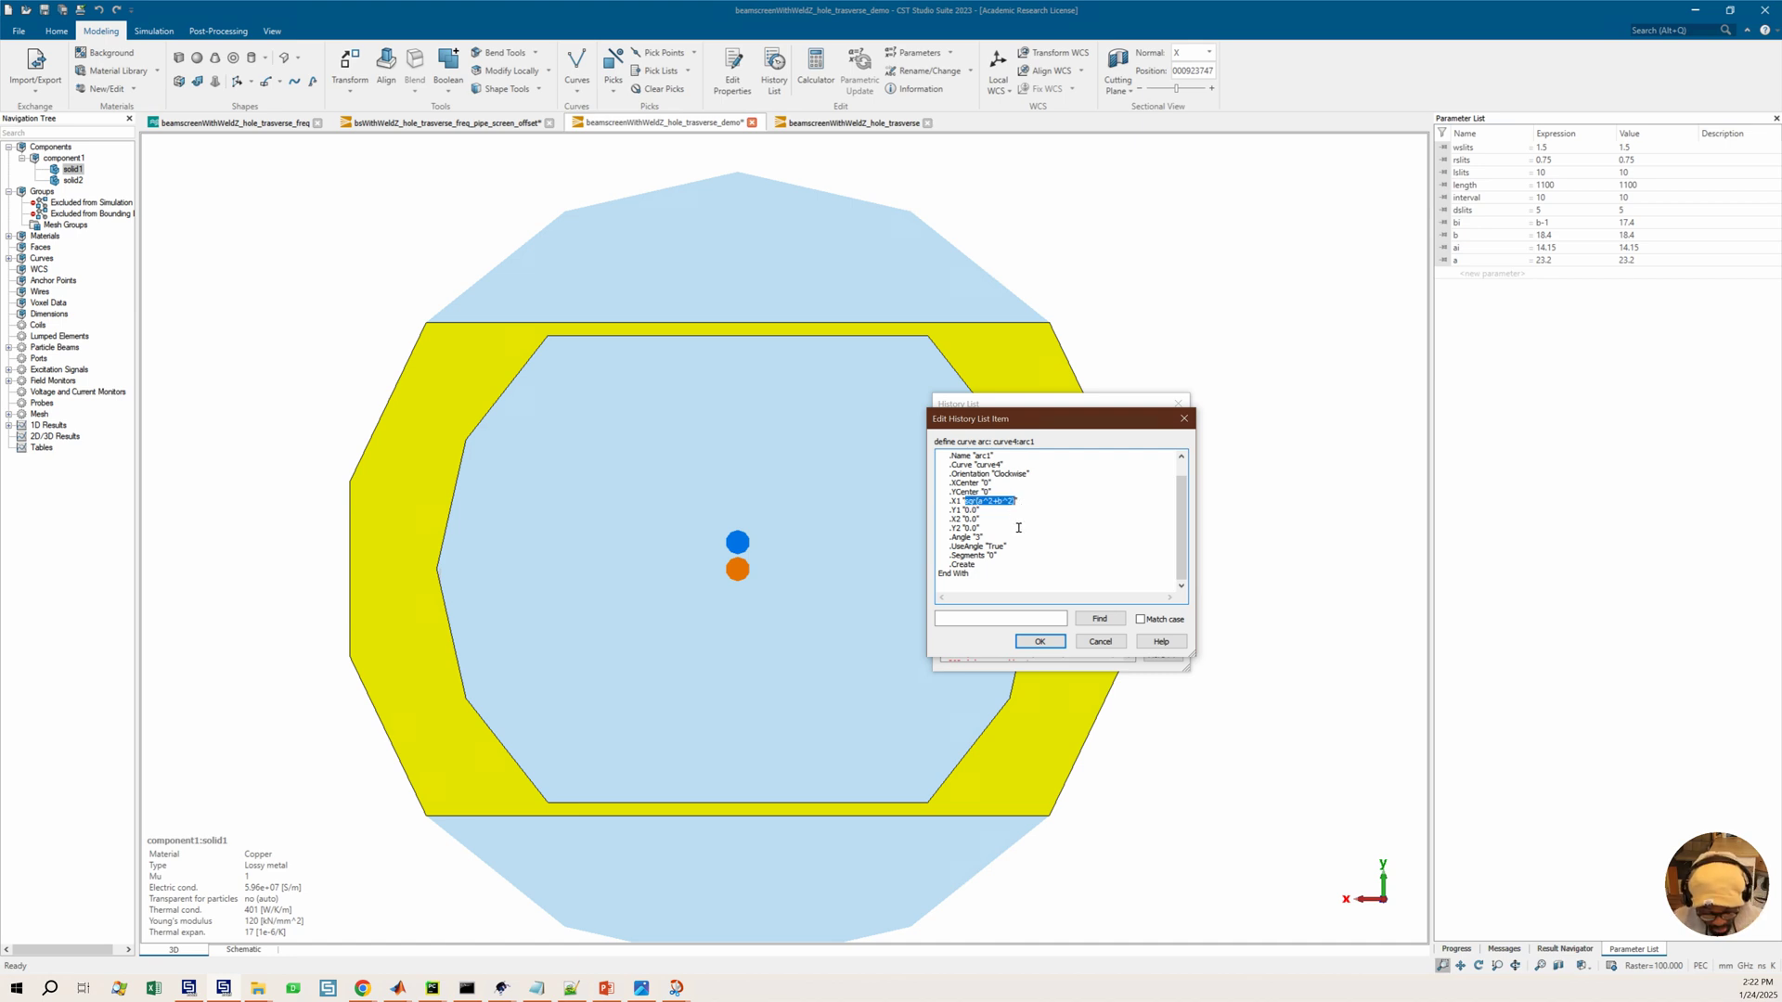
{"action": "left_click", "coordinate": [1039, 641]}
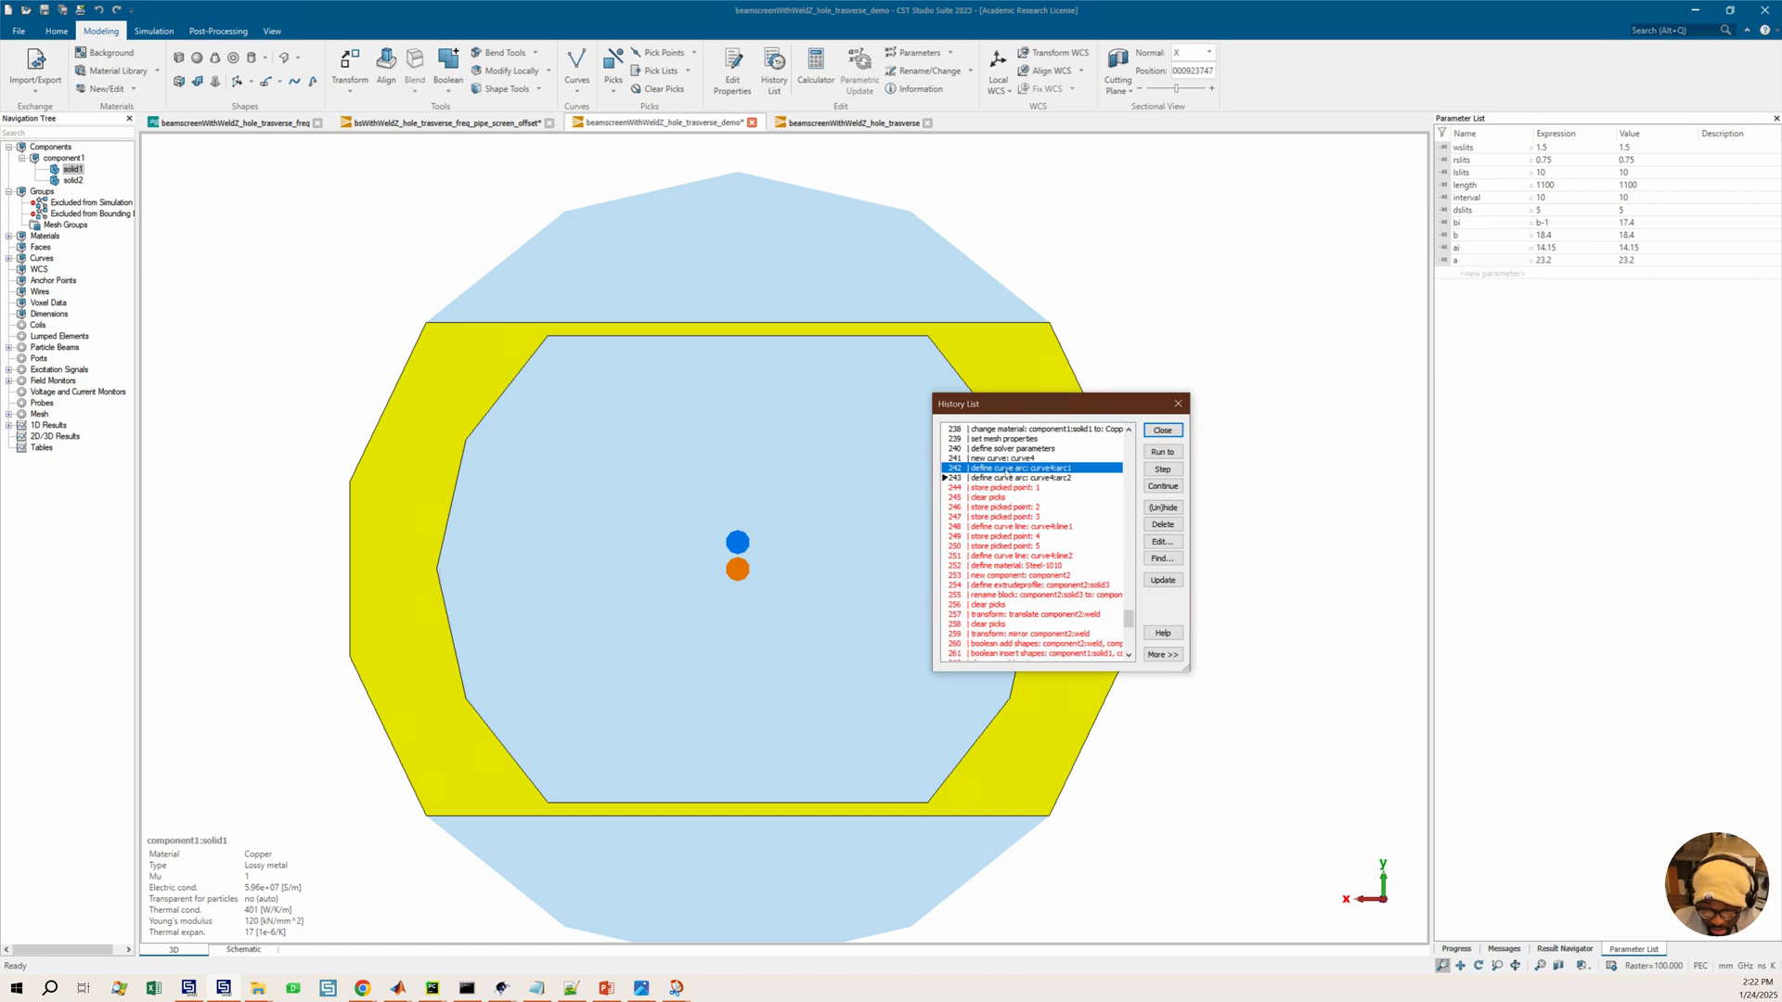
Paste sqr(a^2+b^2) into the X1 expression of curve4 arc2 and apply the edit
{"action": "double_click", "coordinate": [1006, 479]}
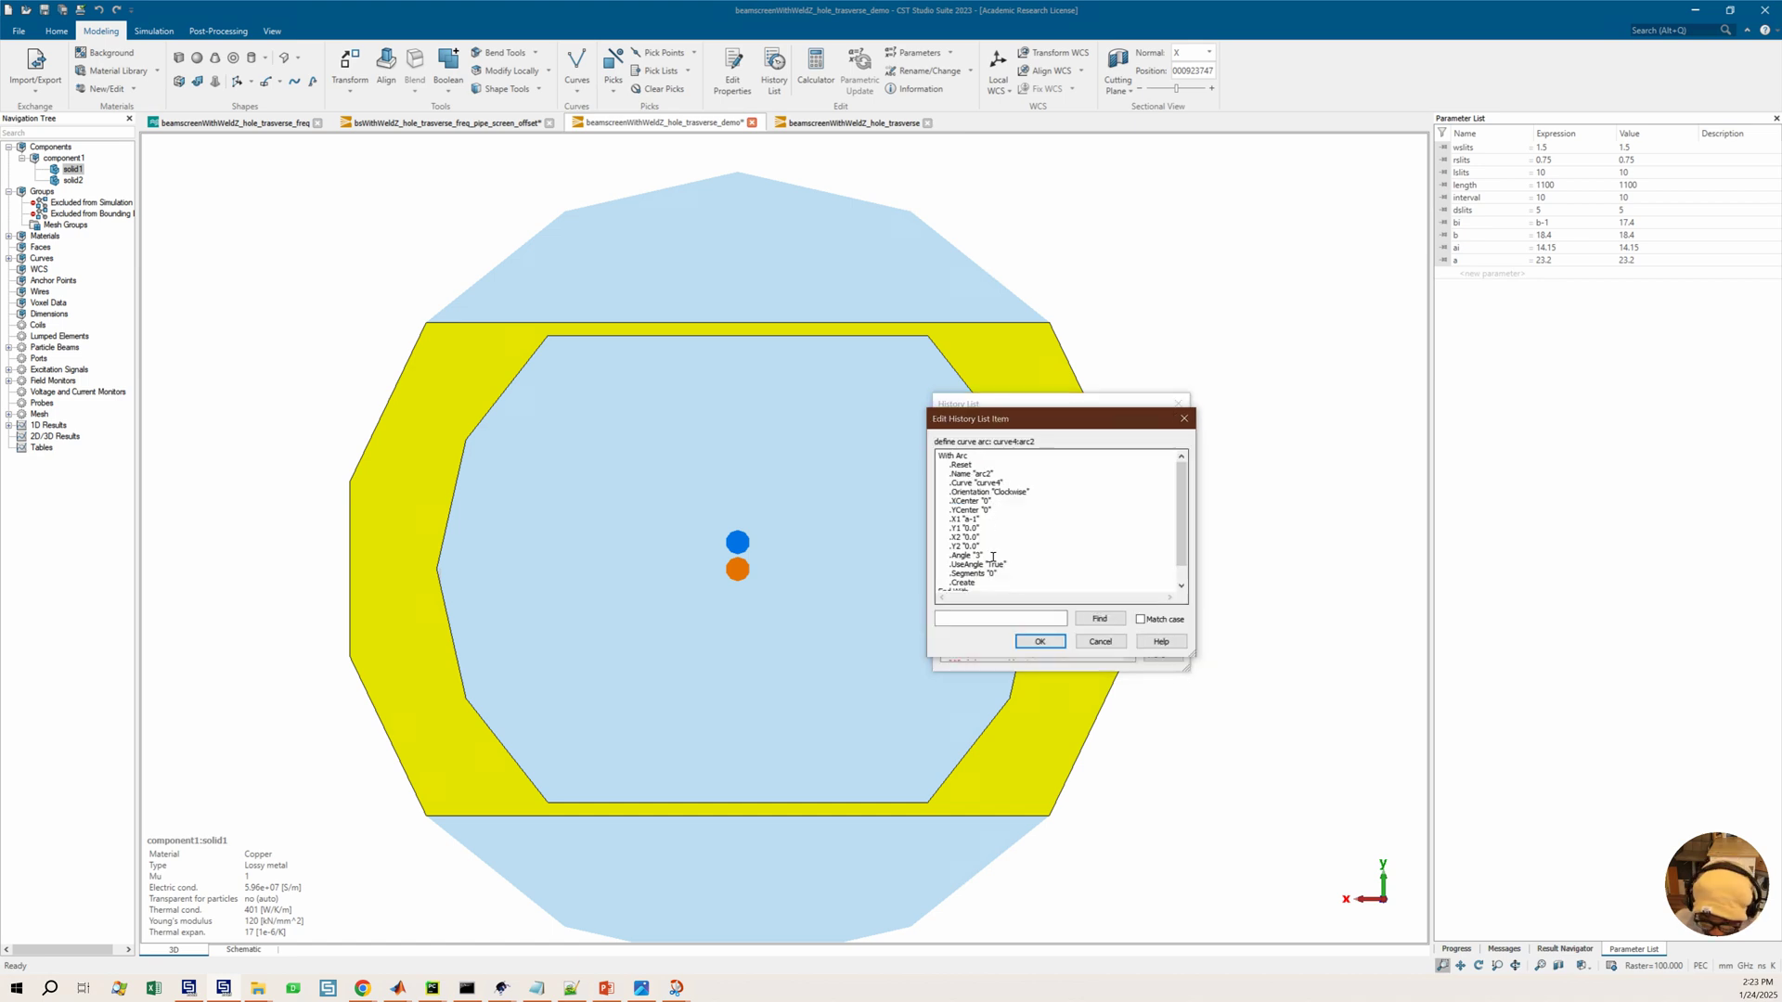
{"action": "double_click", "coordinate": [969, 519]}
{"action": "key", "text": "ctrl+v"}
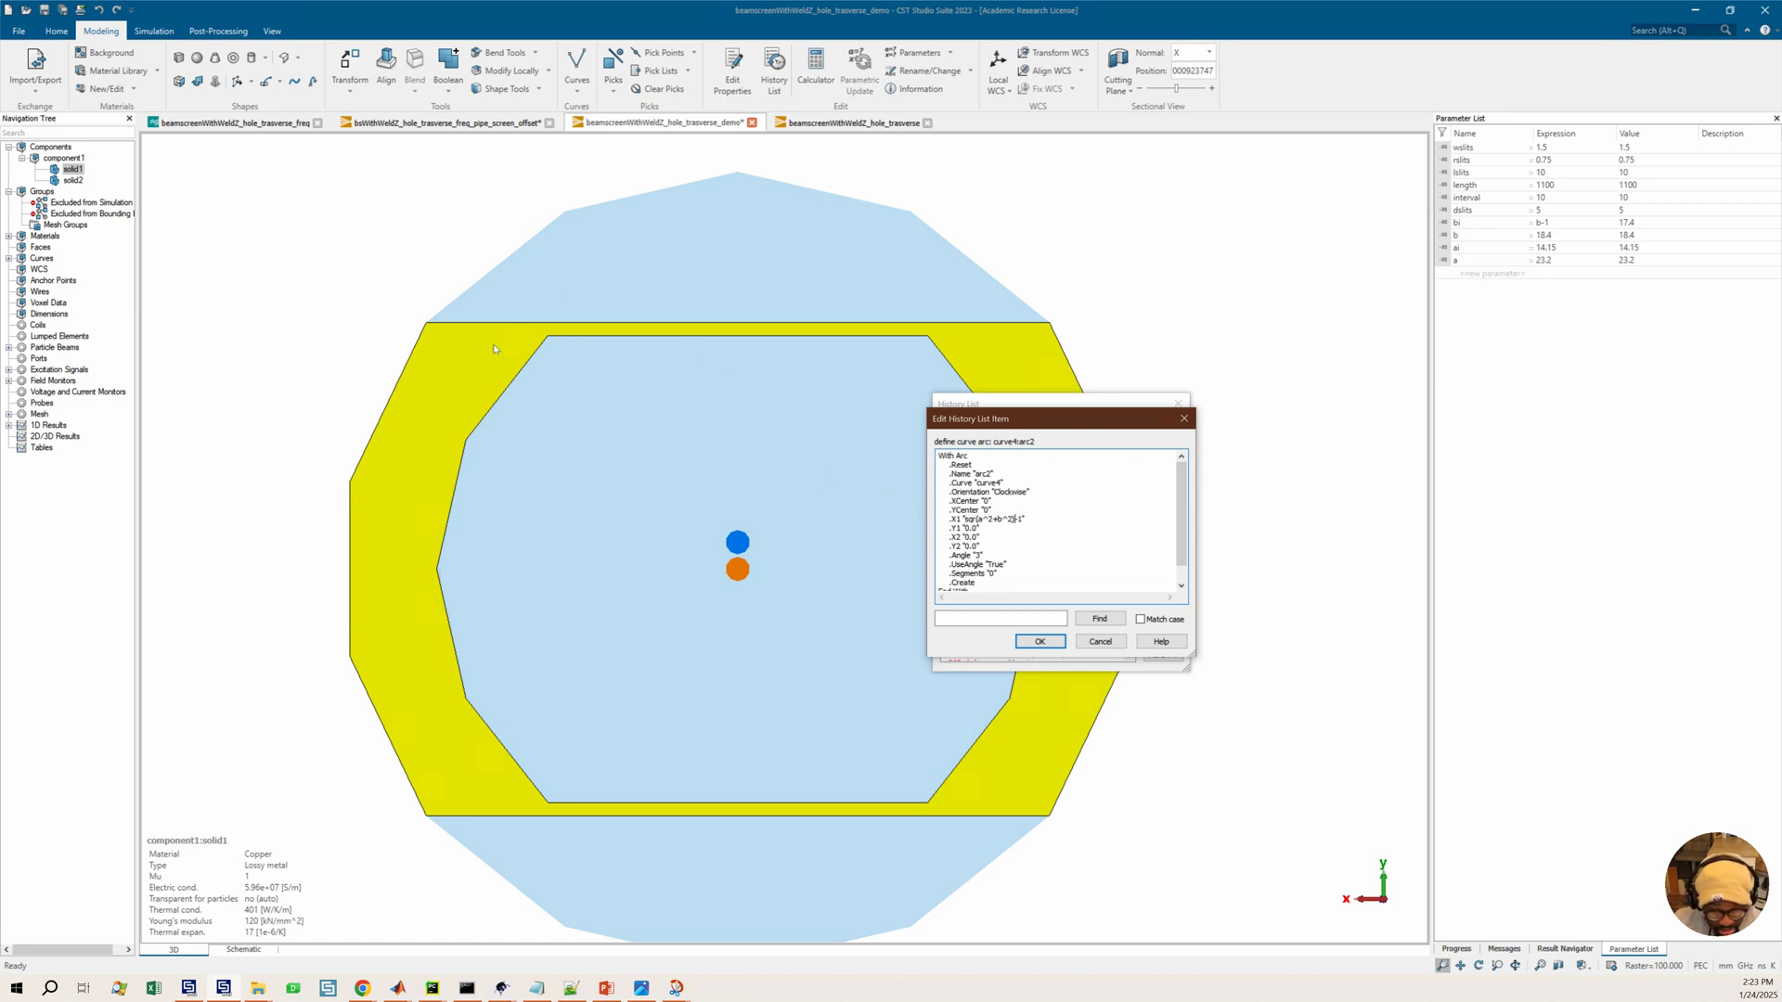
{"action": "left_click", "coordinate": [1029, 523]}
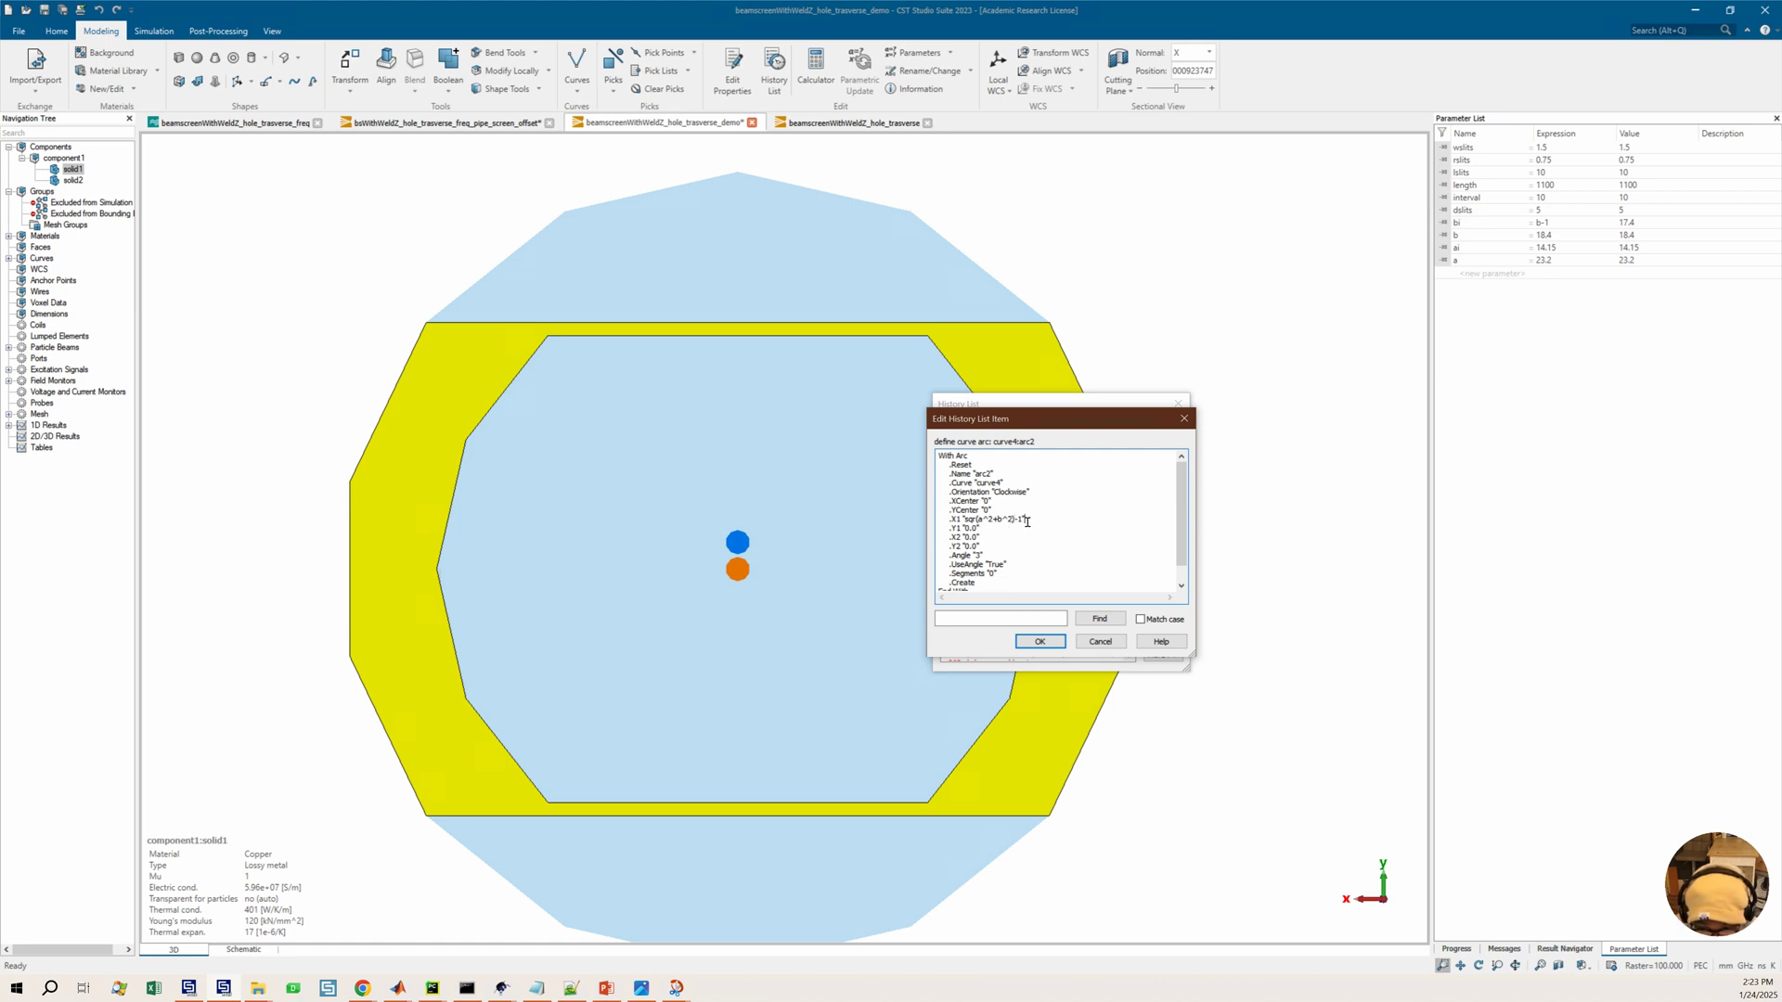
{"action": "left_click", "coordinate": [1041, 641]}
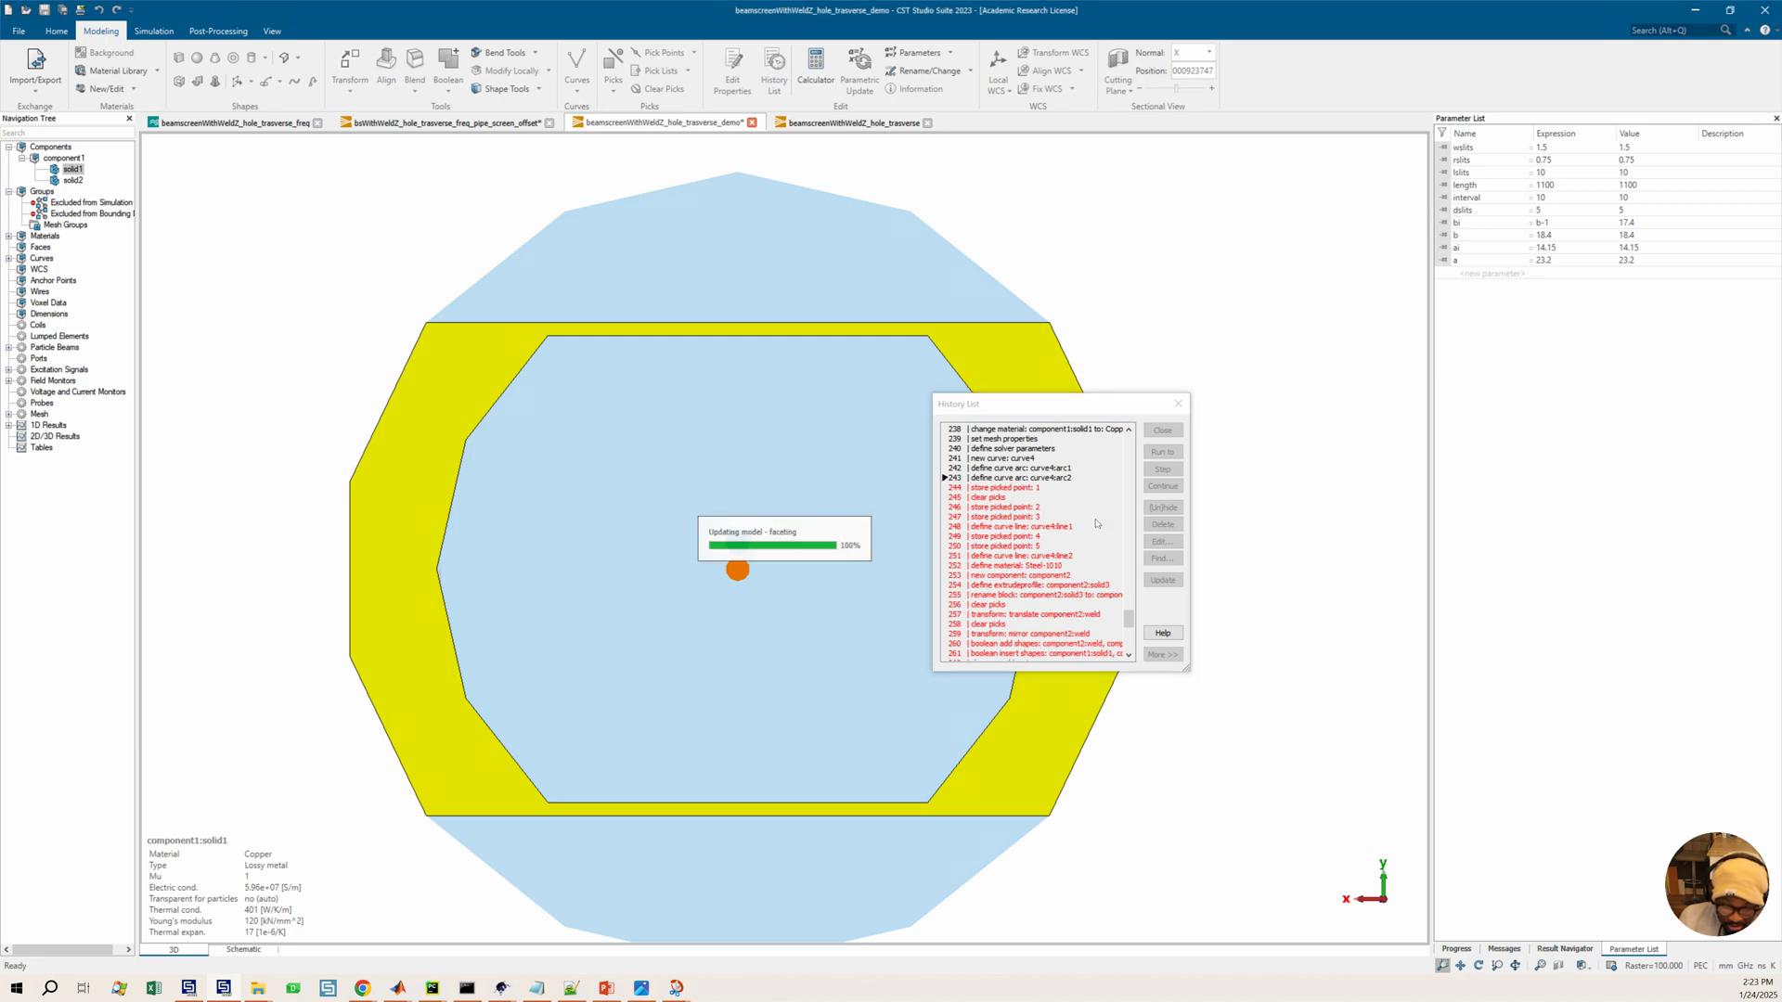
Raise the view's triangulation shape accuracy to high
{"action": "scroll", "coordinate": [1007, 519], "scroll_direction": "up", "scroll_amount": 1}
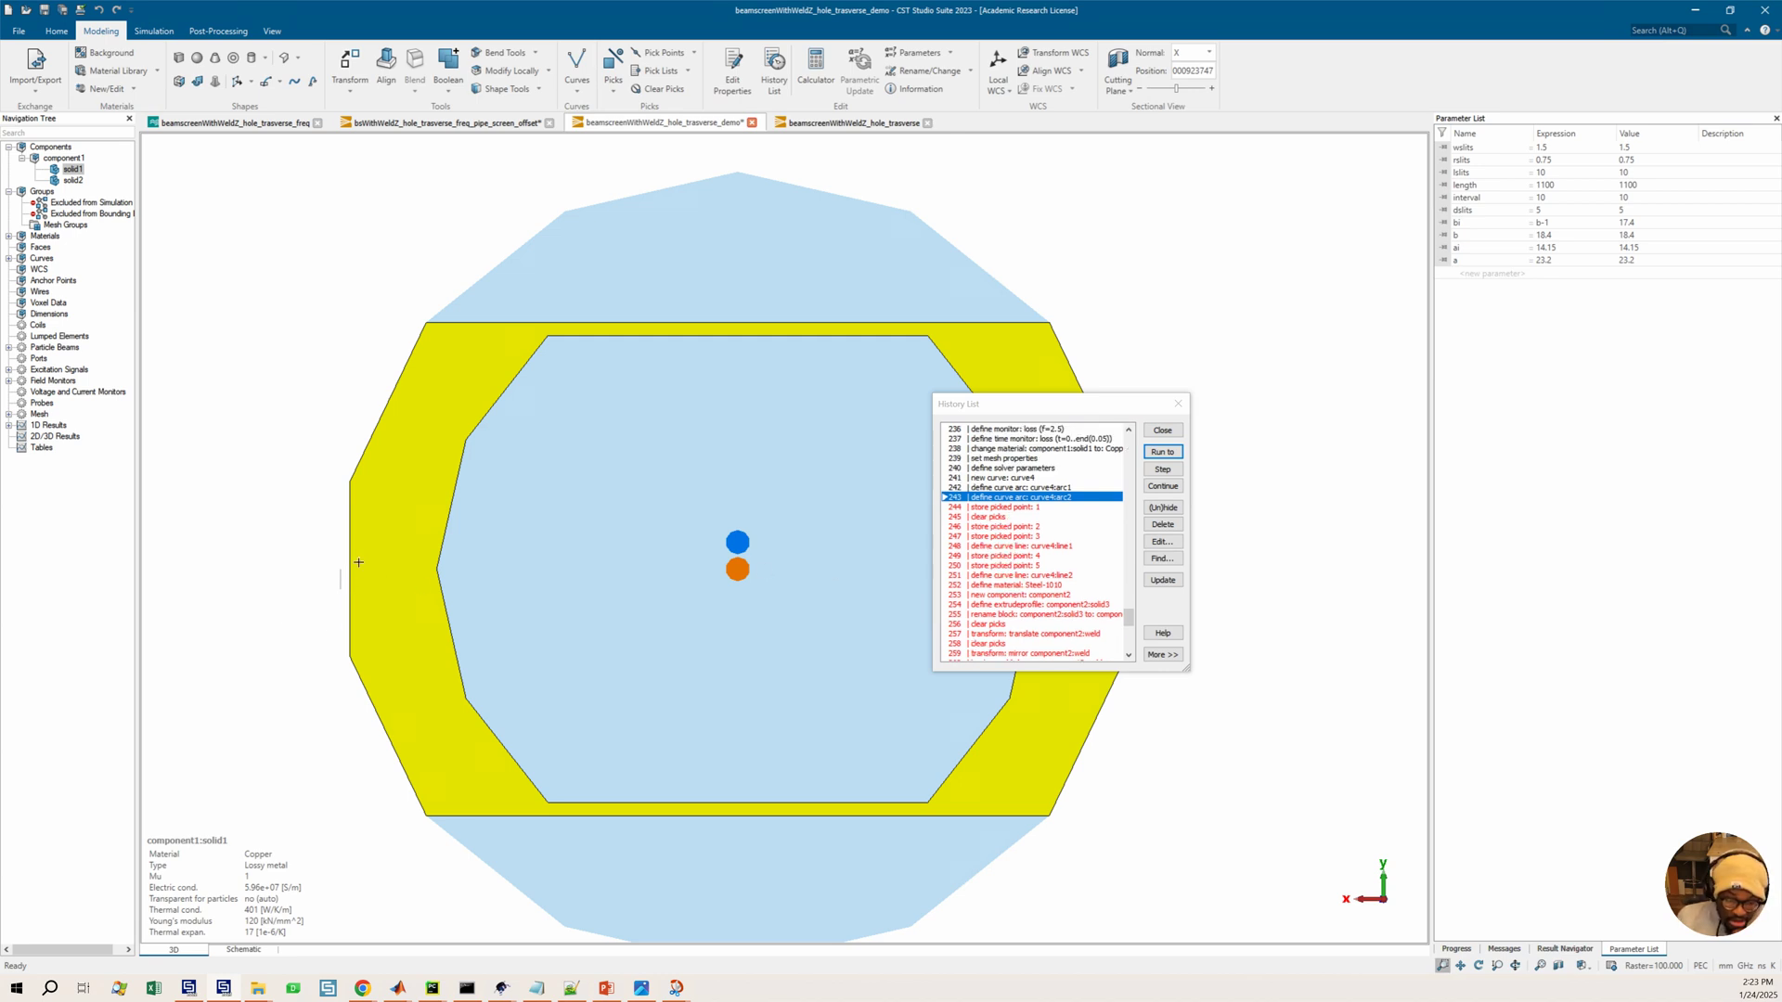
{"action": "scroll", "coordinate": [416, 521], "scroll_direction": "down", "scroll_amount": 1}
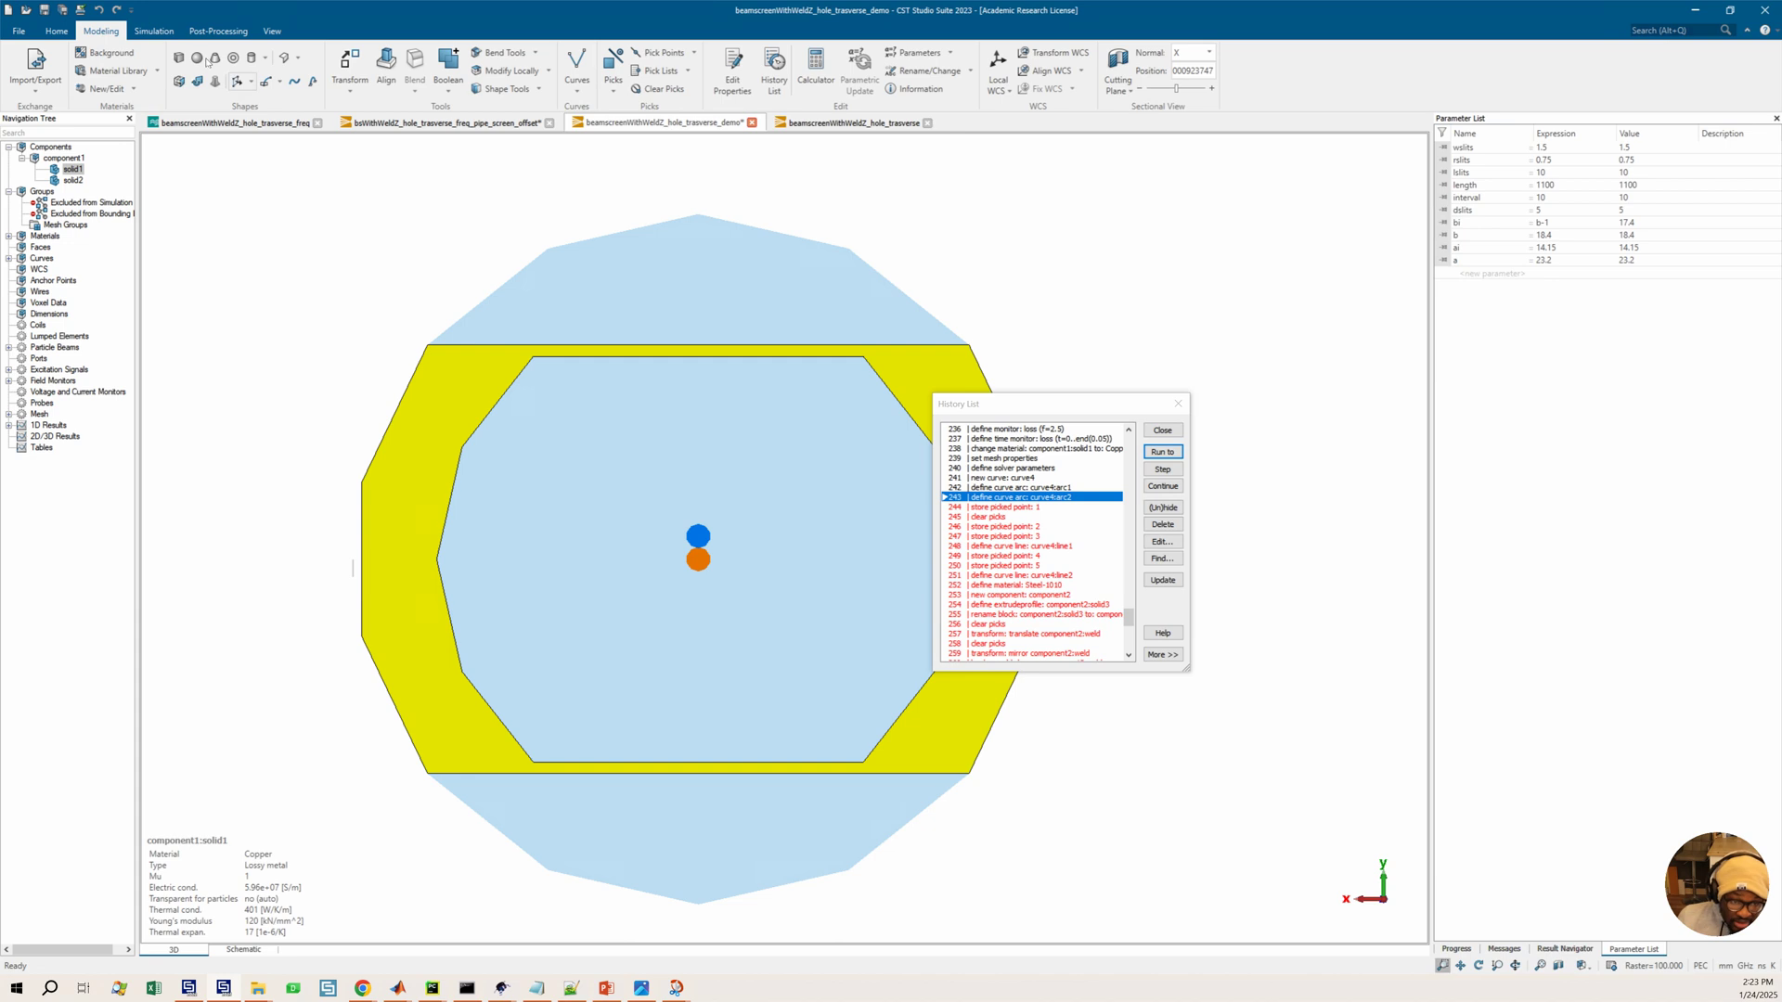
{"action": "left_click", "coordinate": [272, 31]}
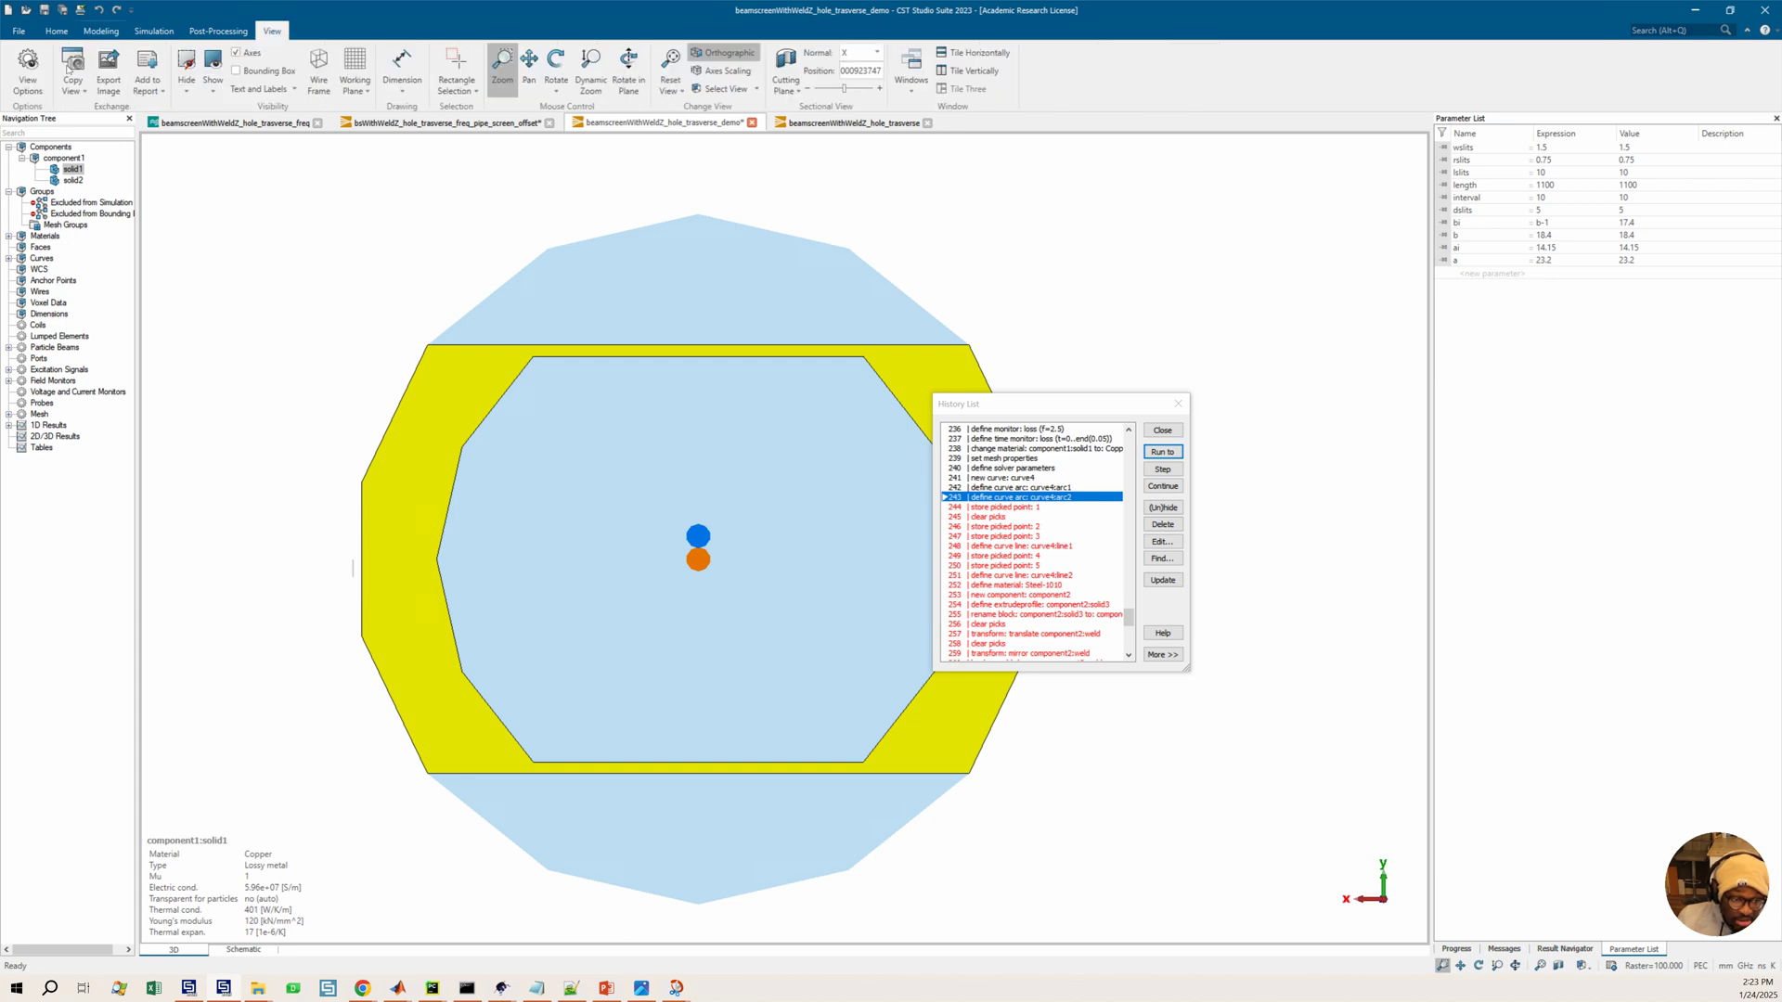
{"action": "left_click", "coordinate": [28, 70]}
{"action": "left_click", "coordinate": [928, 331]}
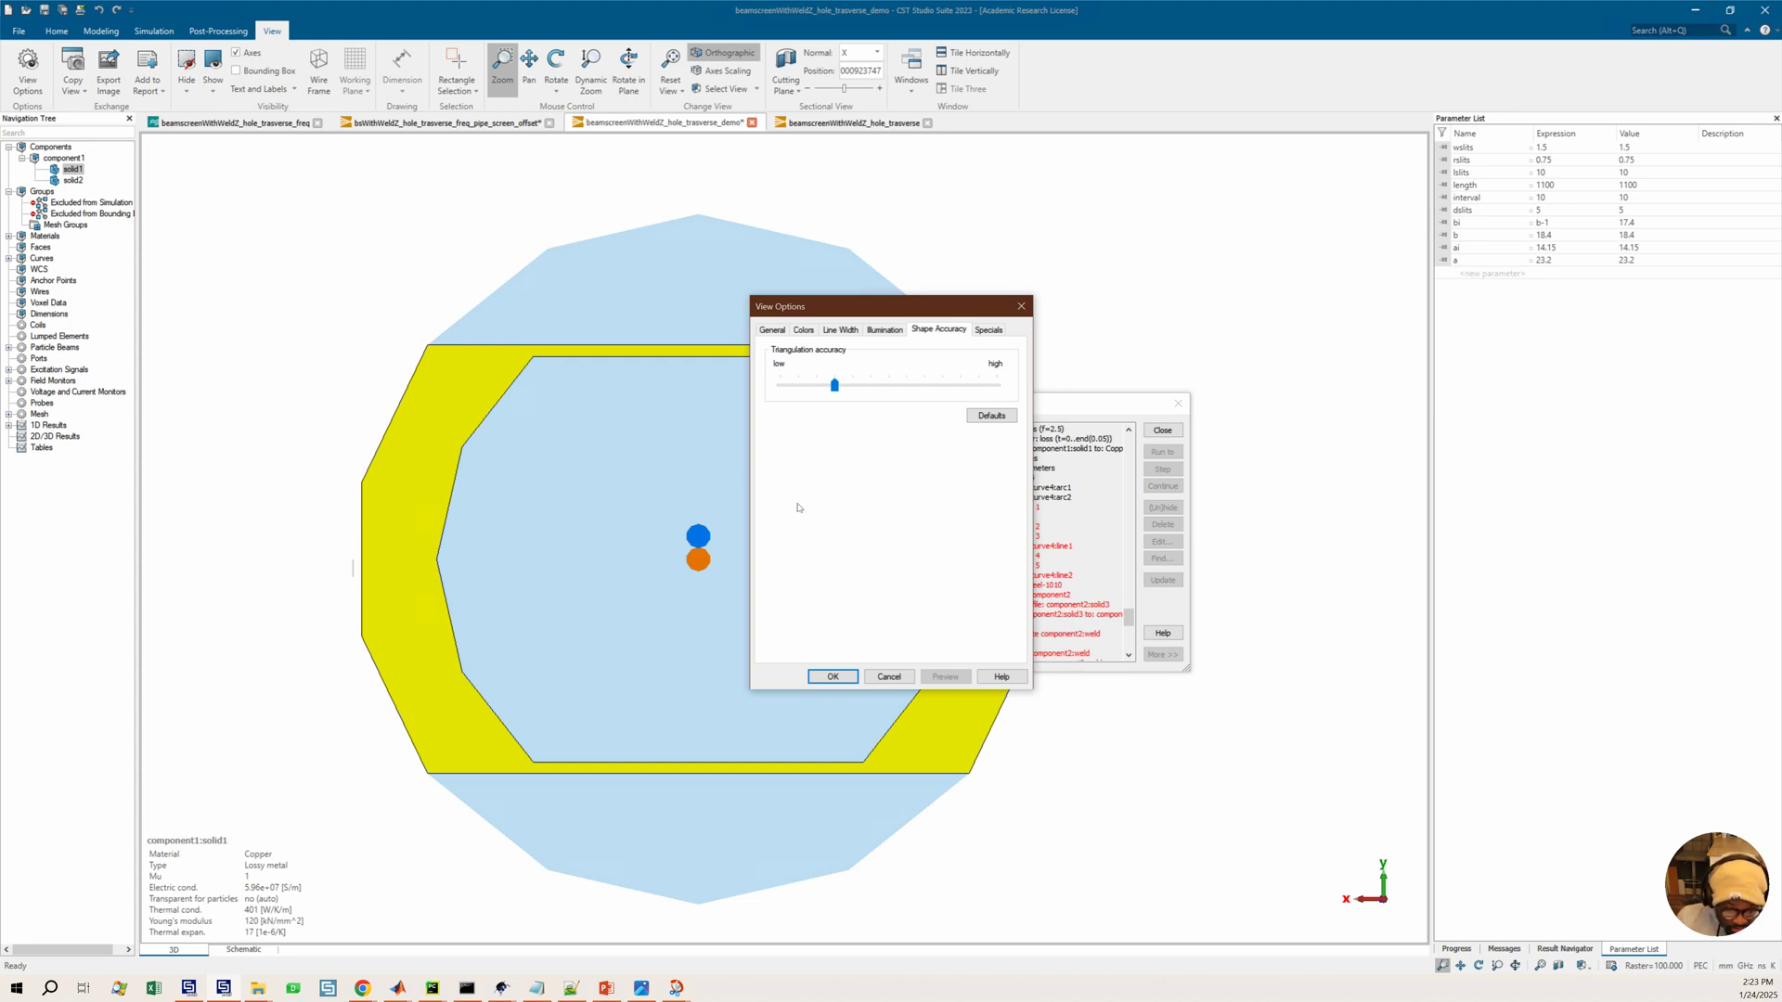
{"action": "left_click_drag", "start_coordinate": [834, 385], "coordinate": [997, 384]}
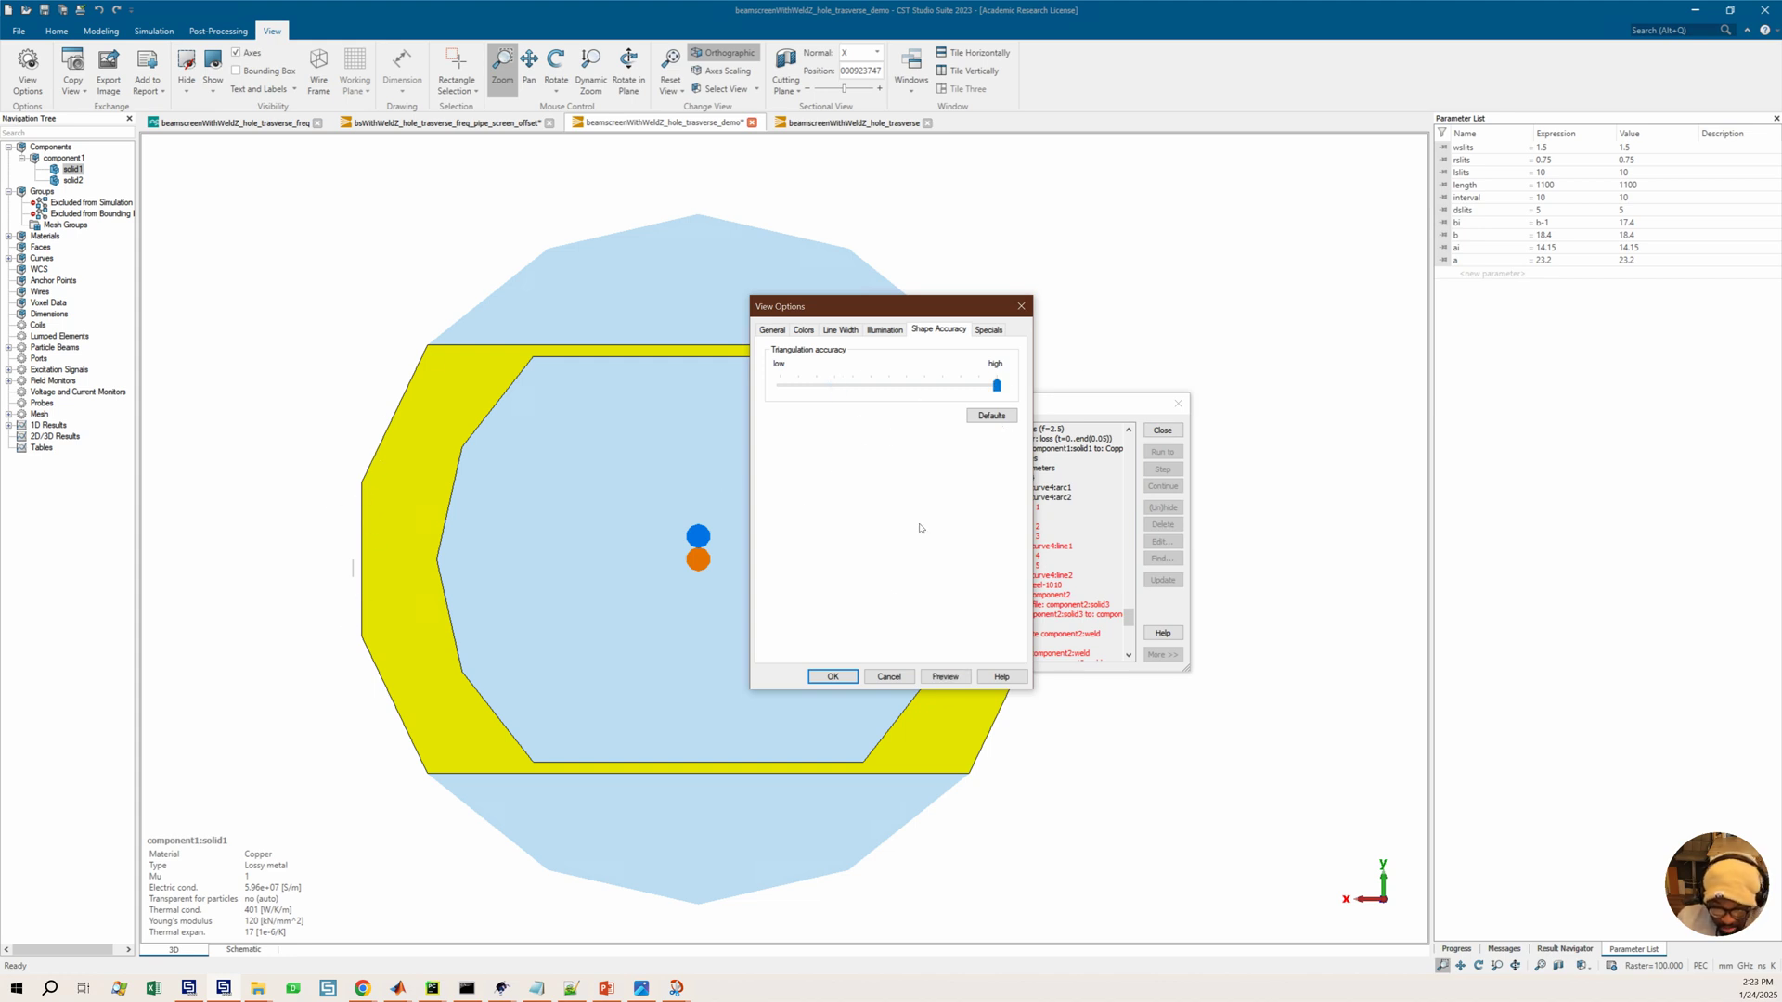
{"action": "left_click", "coordinate": [833, 677]}
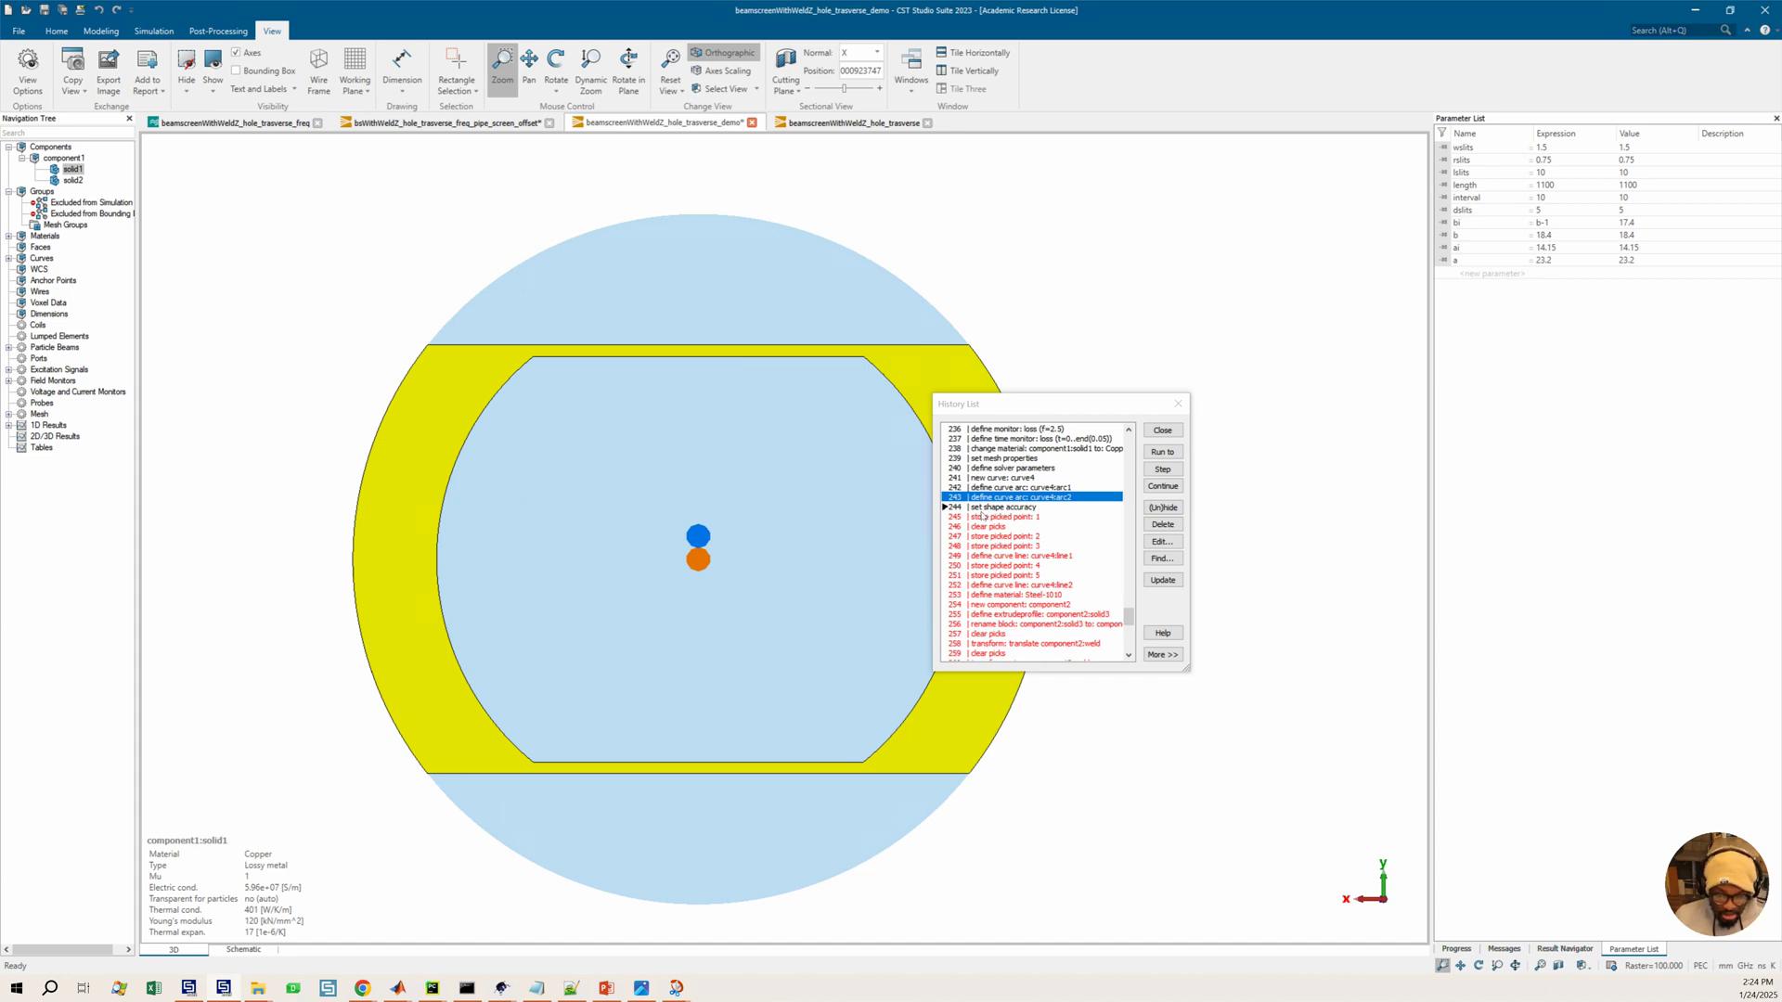
Delete the set shape accuracy entry from the model history
{"action": "left_click", "coordinate": [1029, 509]}
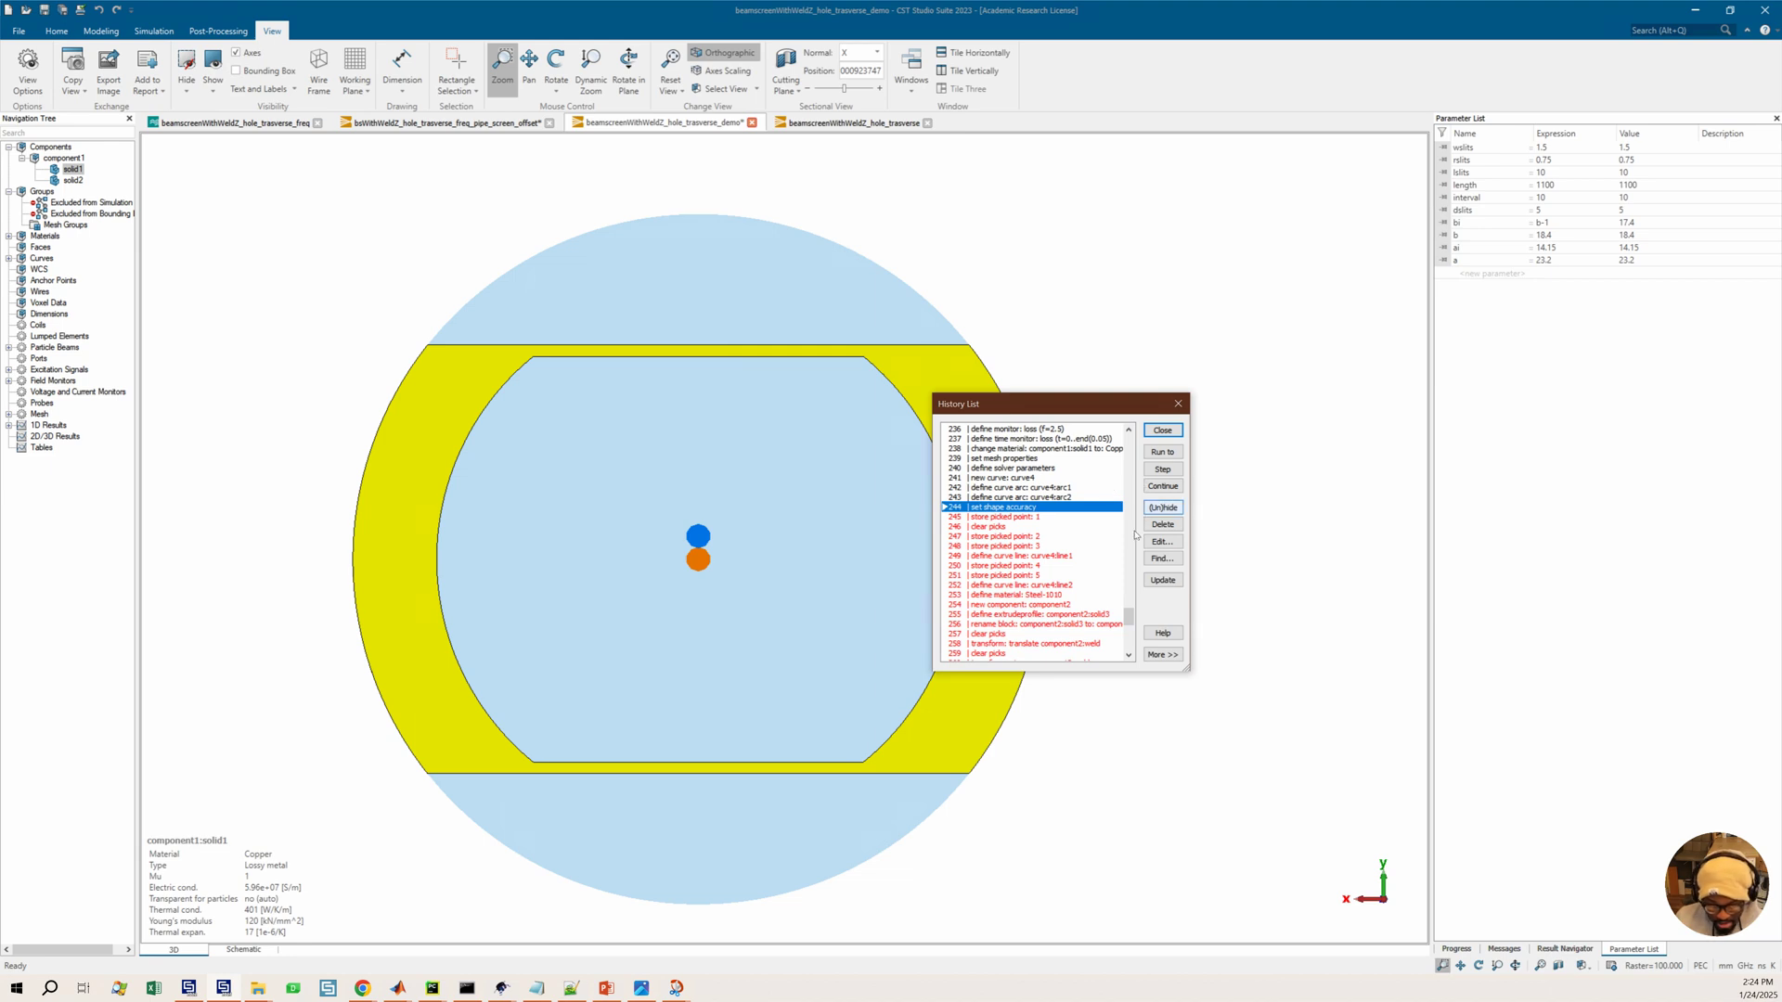
{"action": "left_click", "coordinate": [1163, 508]}
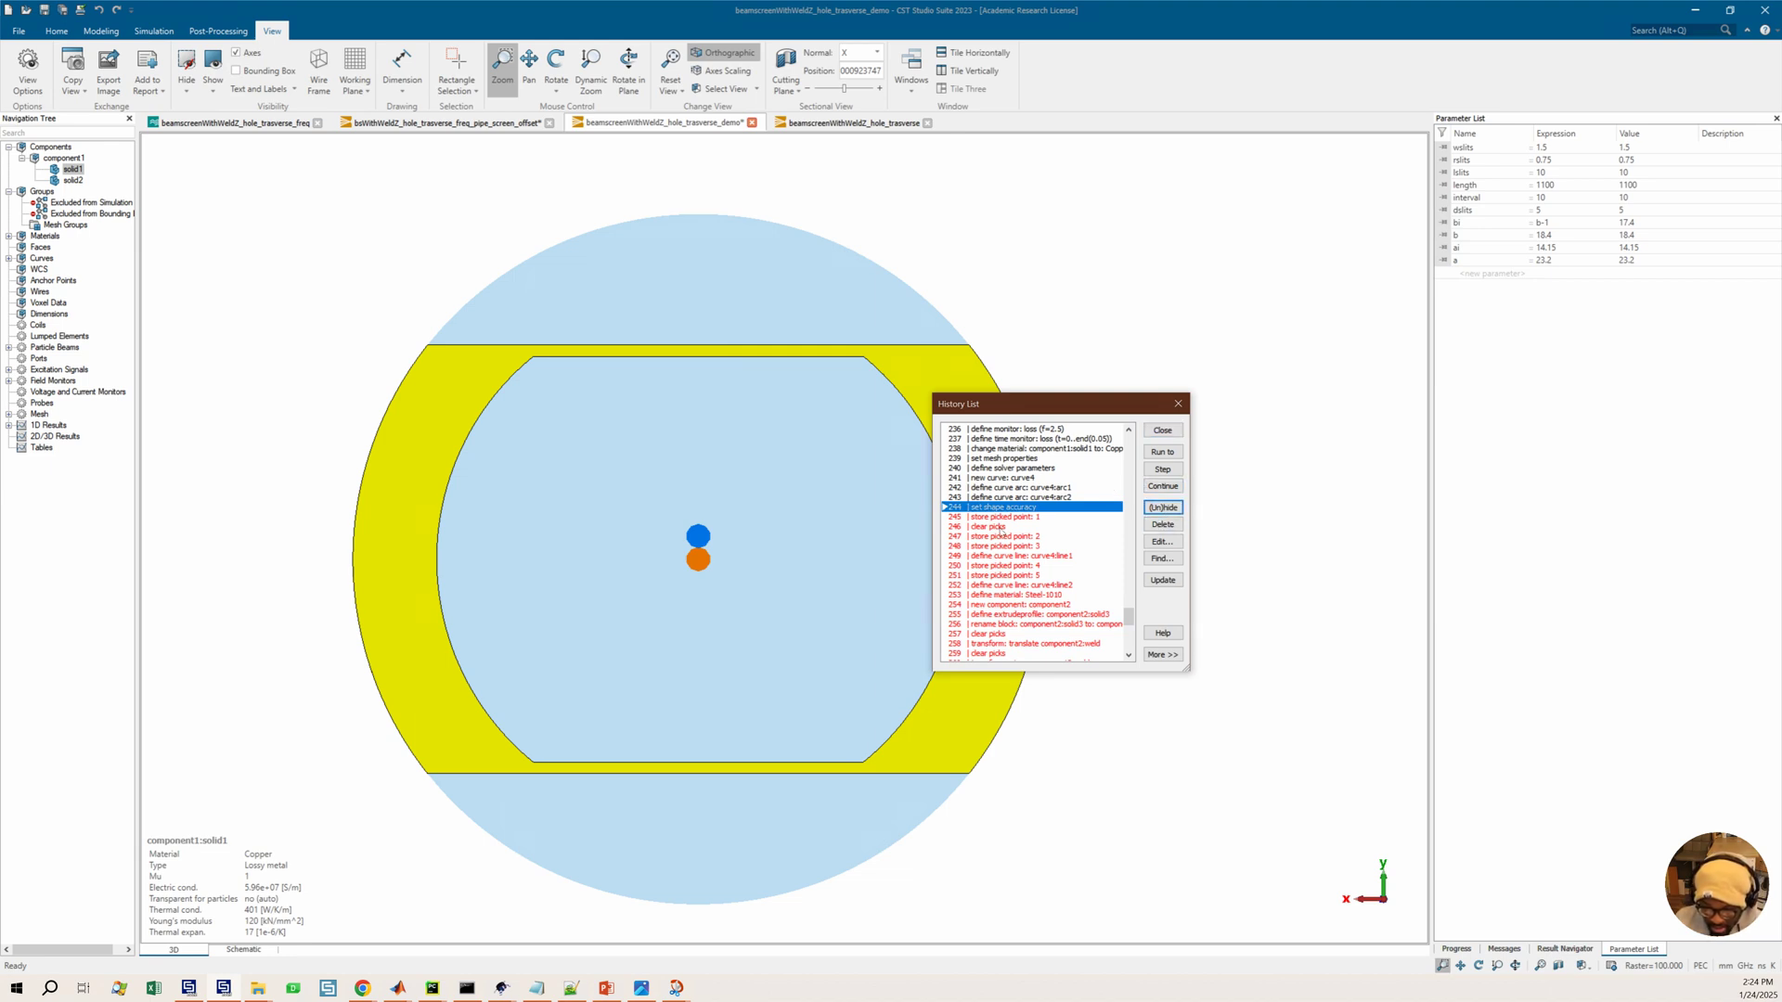
{"action": "left_click", "coordinate": [1162, 524]}
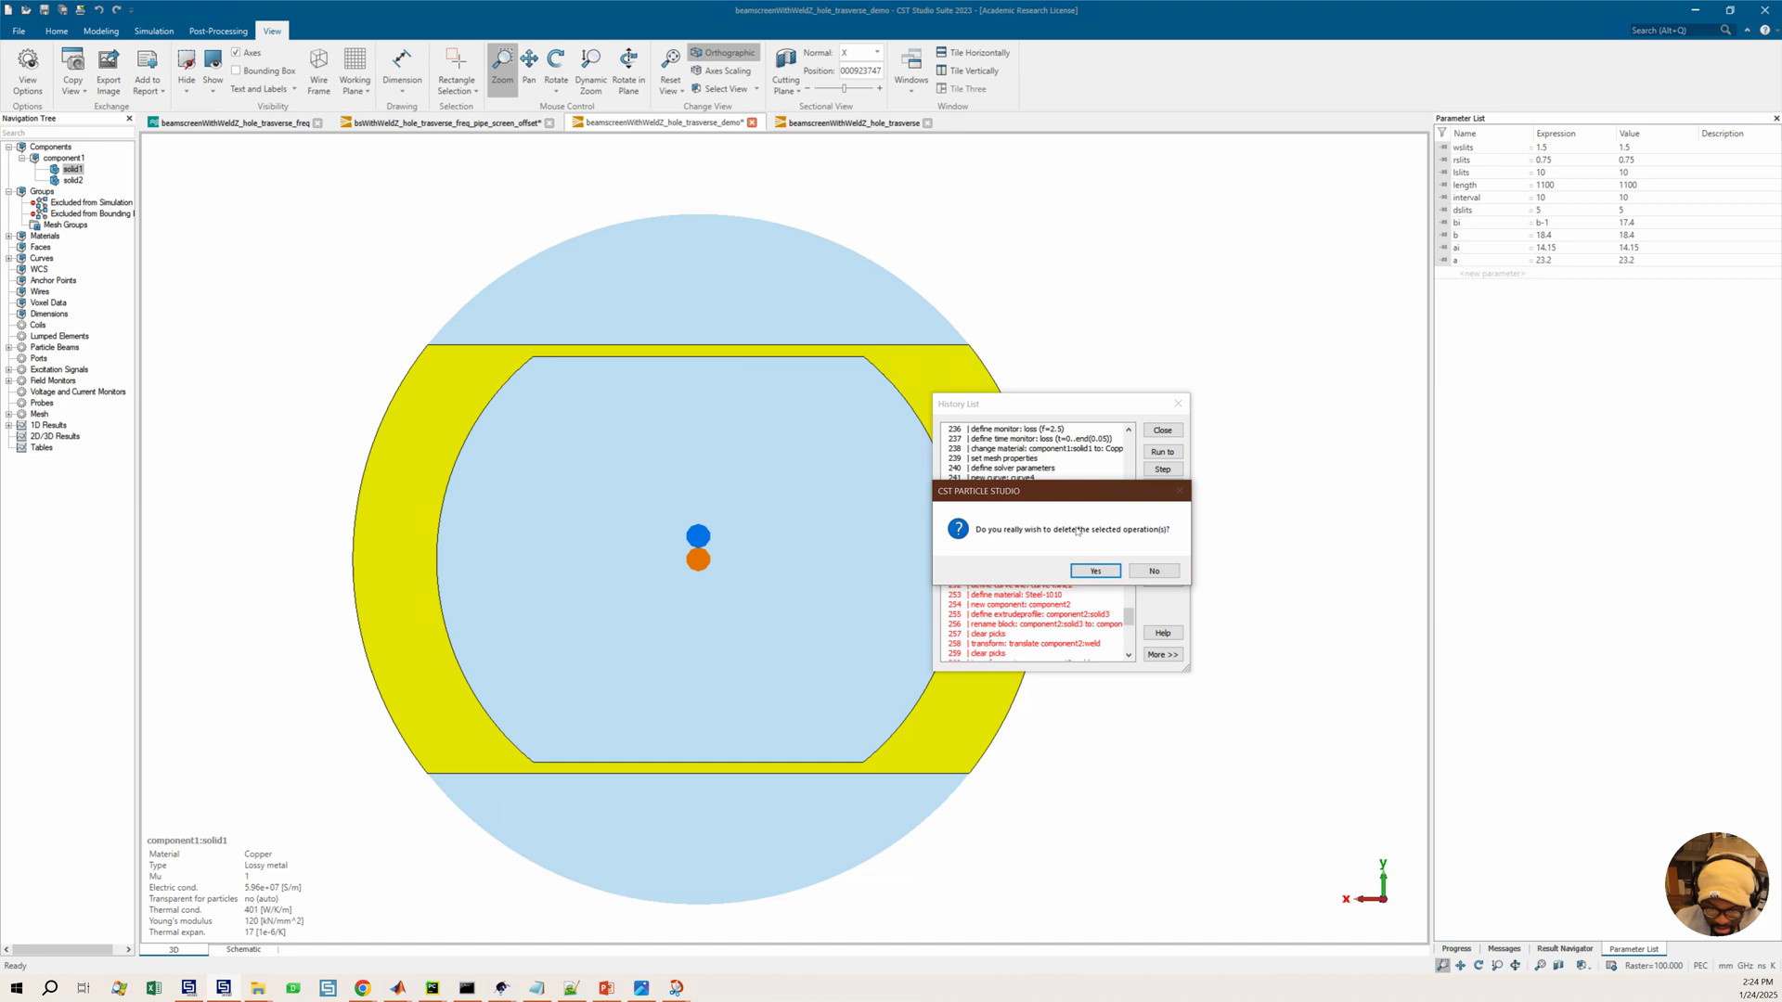
{"action": "left_click", "coordinate": [1096, 571]}
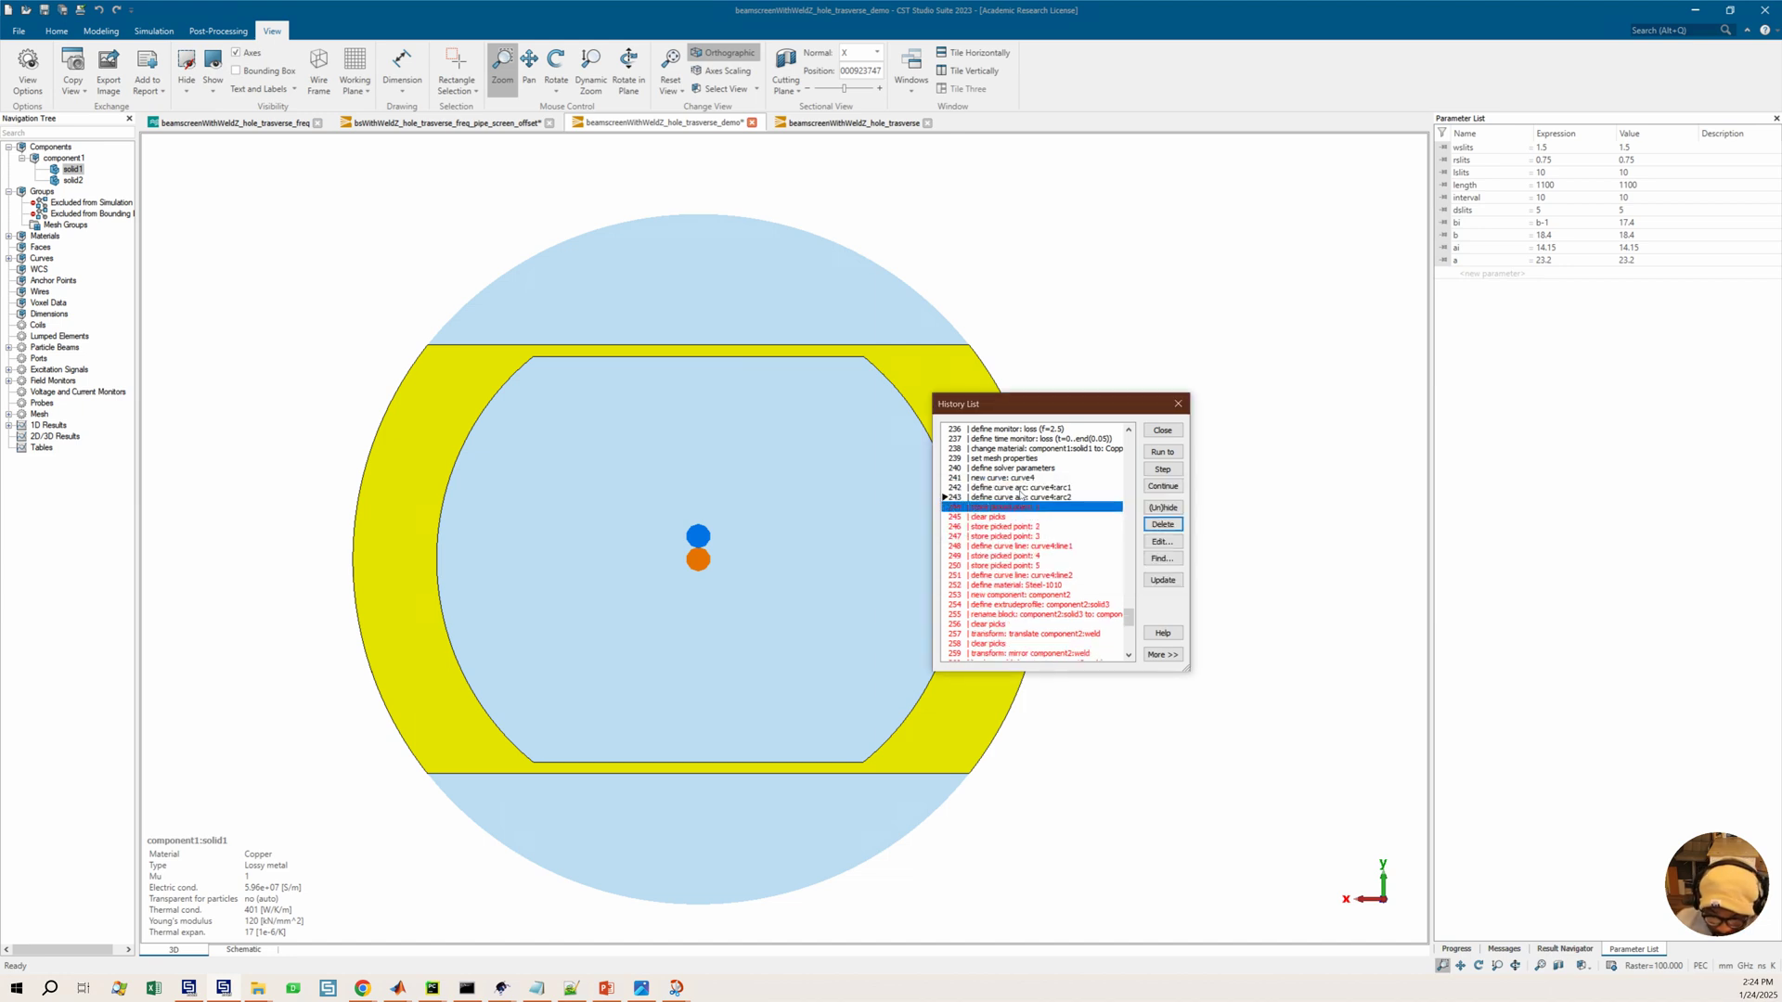
Review the reference beam screen diagram with its b and w dimensions
{"action": "scroll", "coordinate": [1011, 488], "scroll_direction": "up", "scroll_amount": 2}
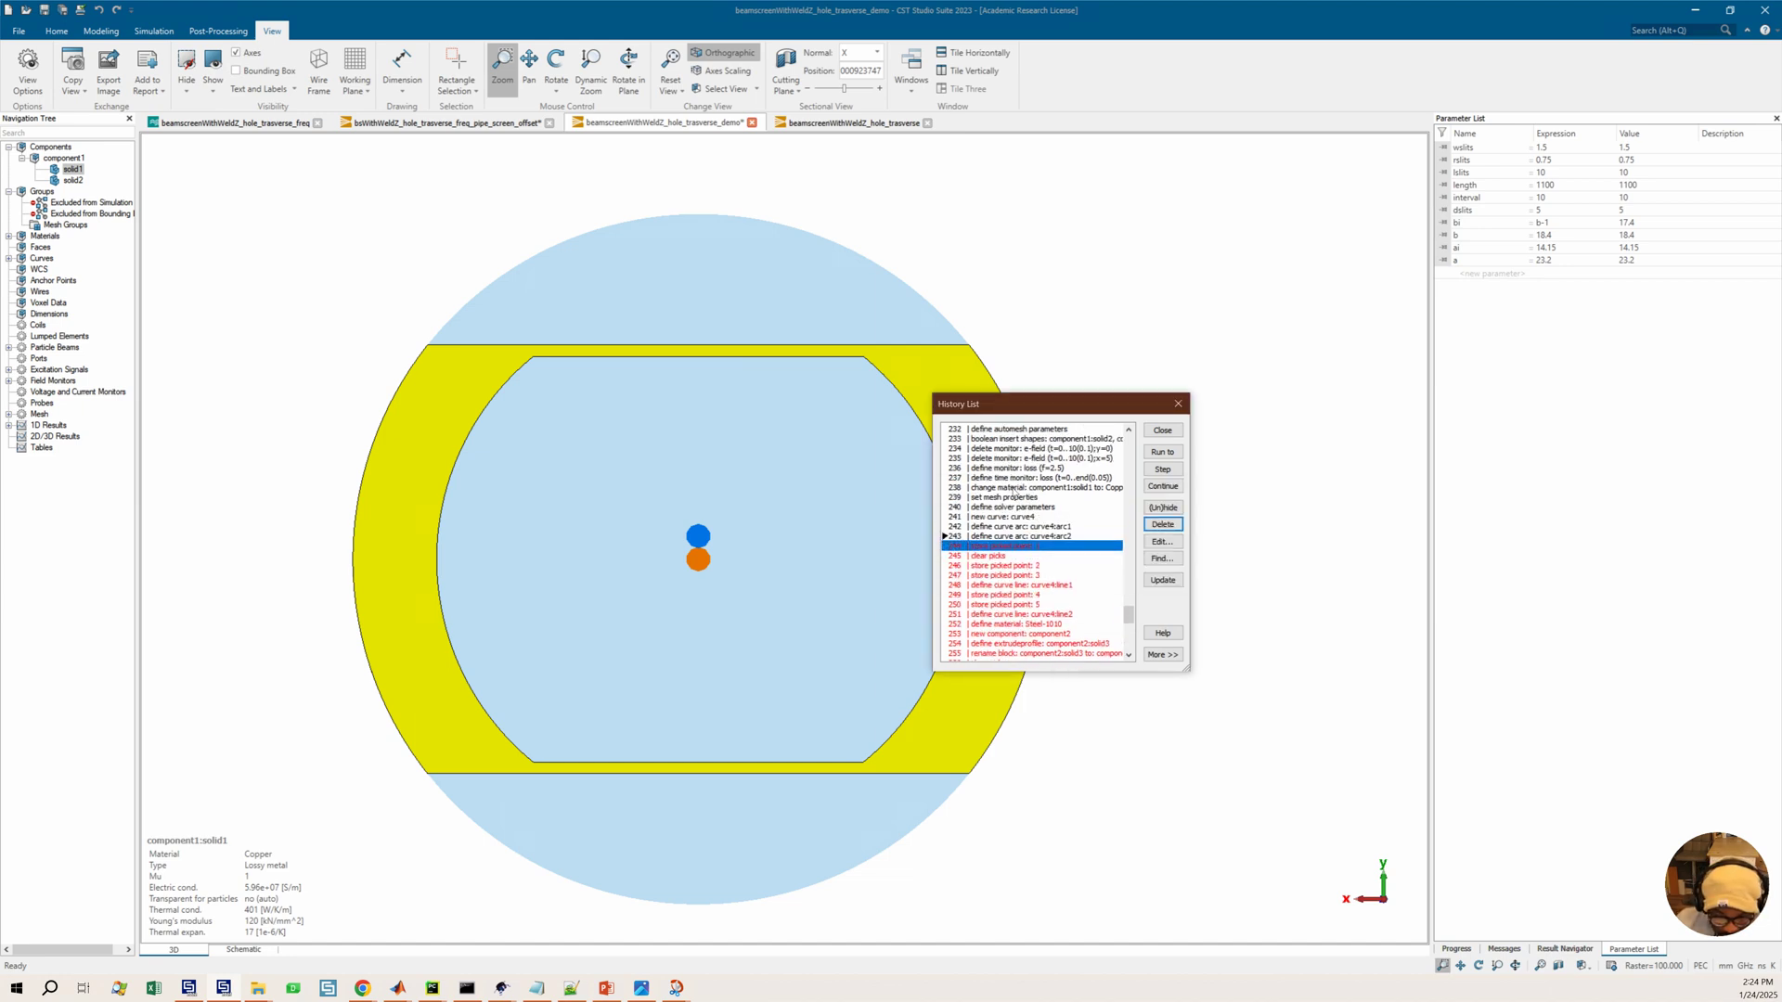
{"action": "scroll", "coordinate": [1016, 492], "scroll_direction": "up", "scroll_amount": 10}
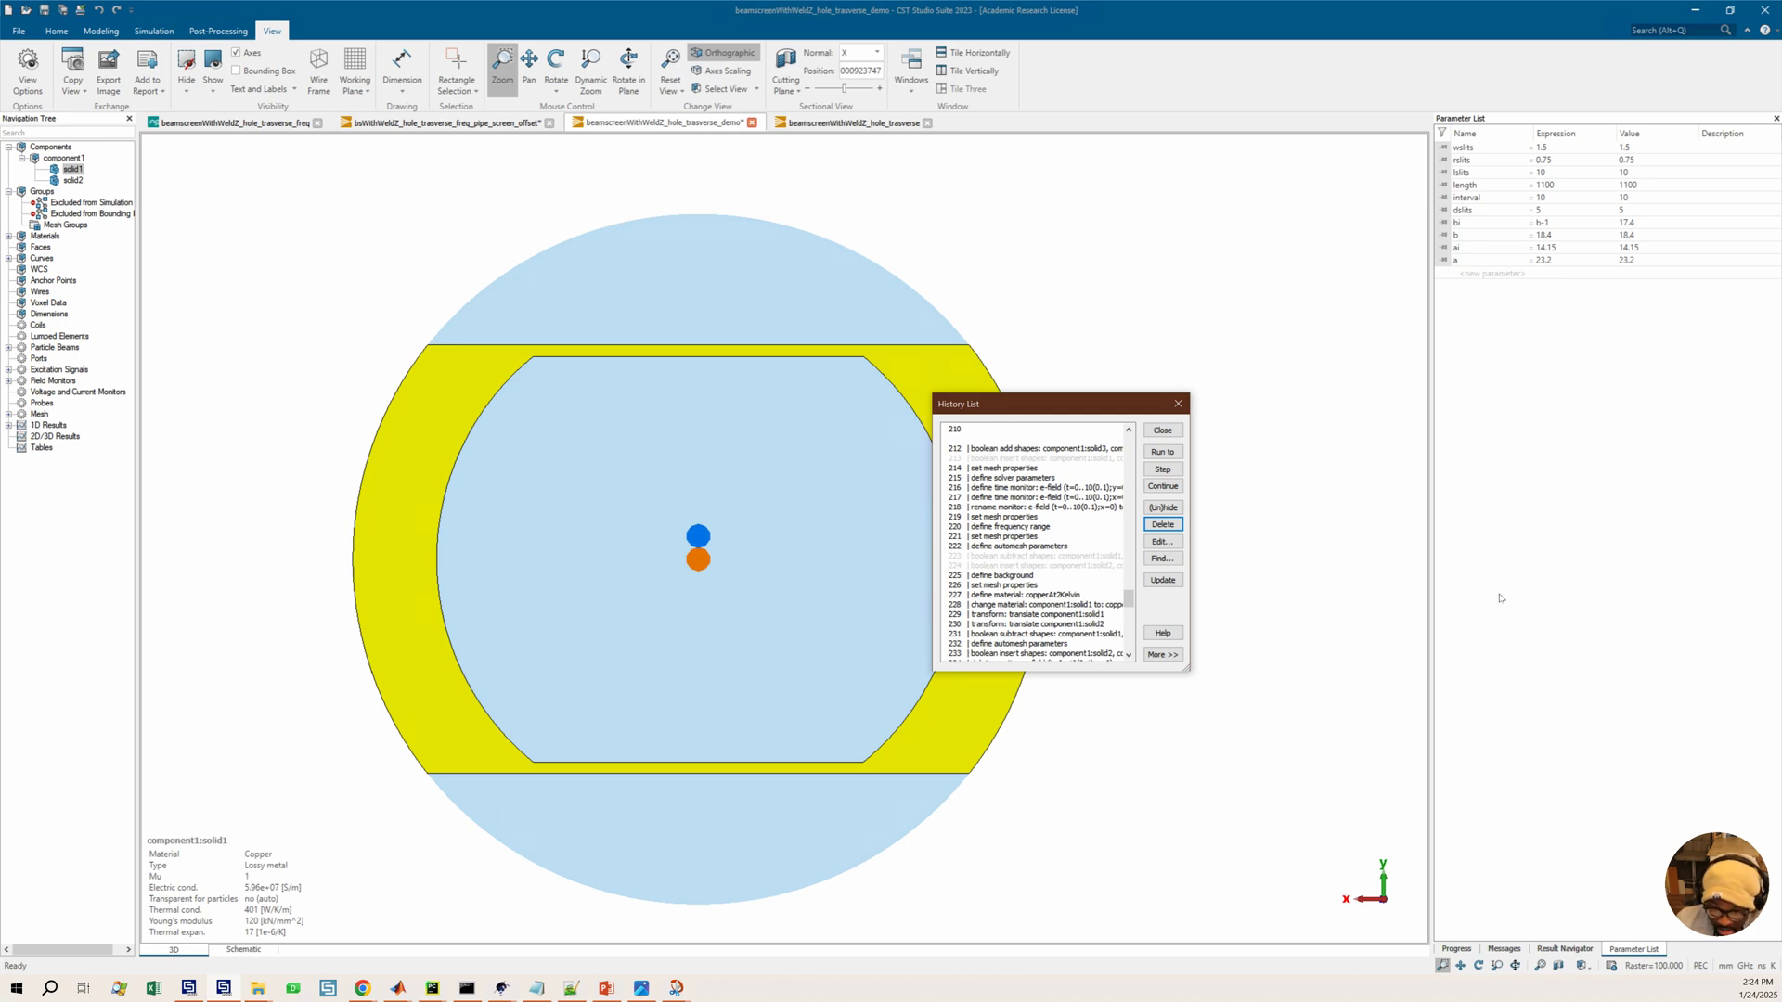
{"action": "left_click", "coordinate": [675, 987]}
{"action": "left_click", "coordinate": [675, 988]}
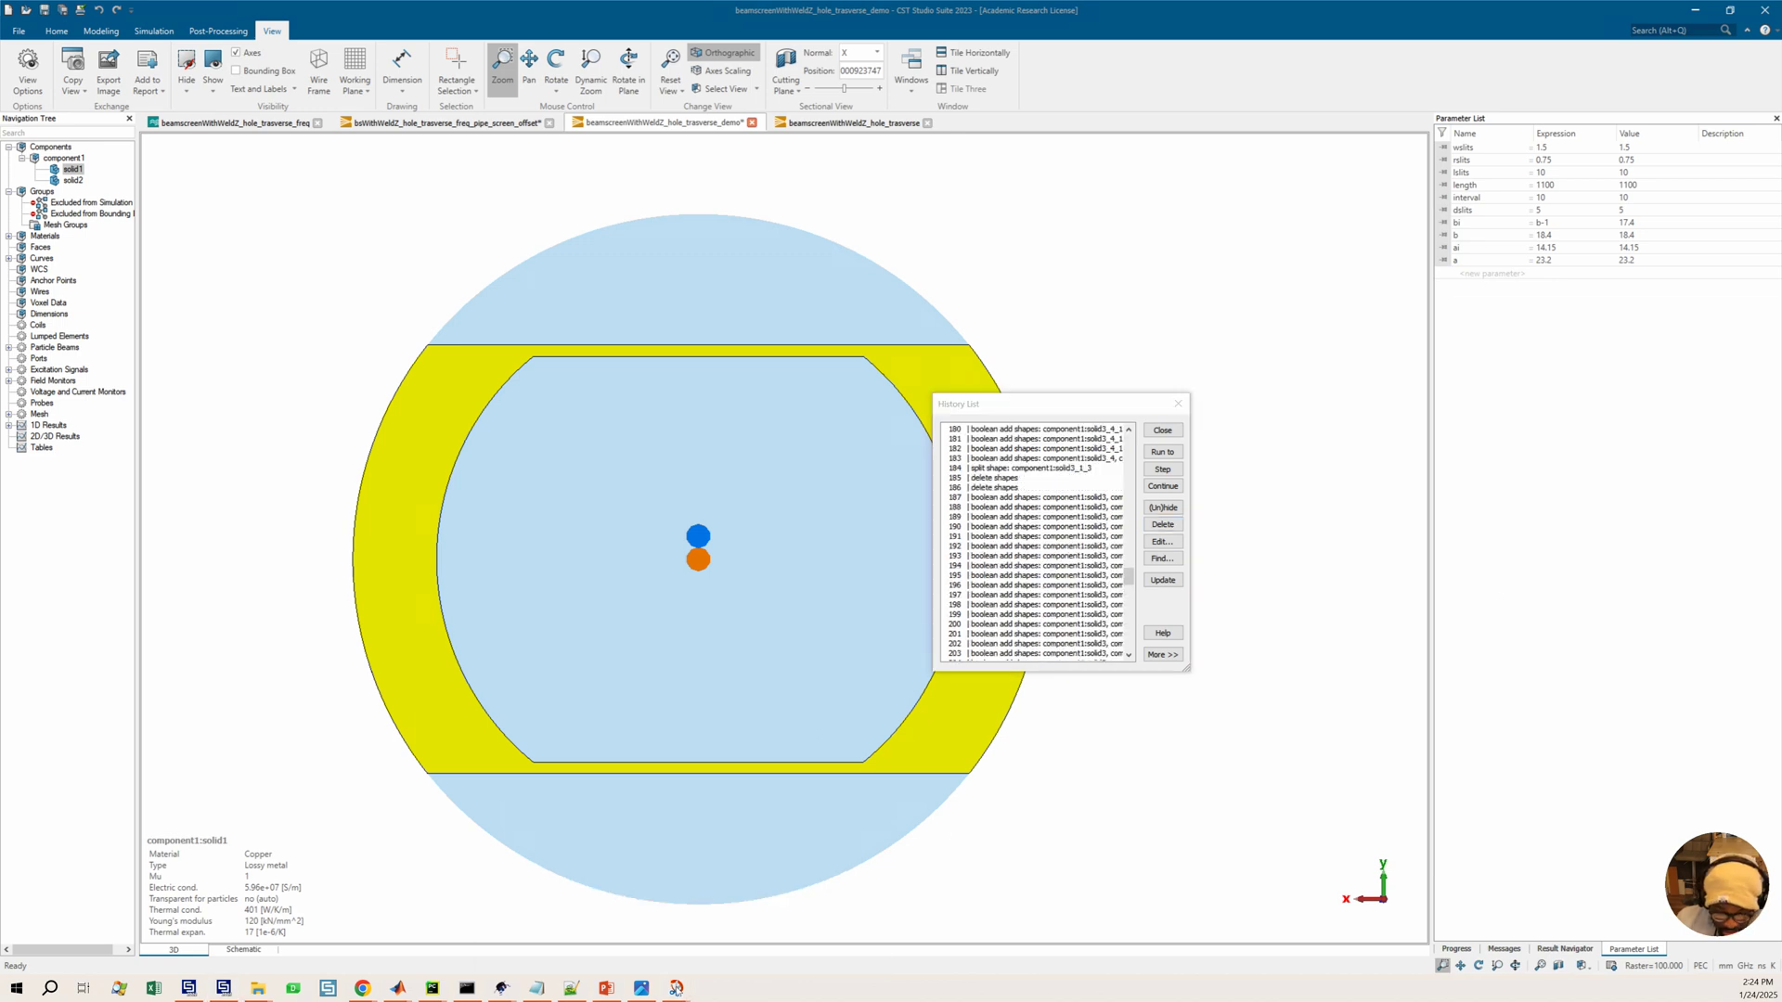
{"action": "left_click", "coordinate": [676, 987]}
{"action": "left_click", "coordinate": [547, 929]}
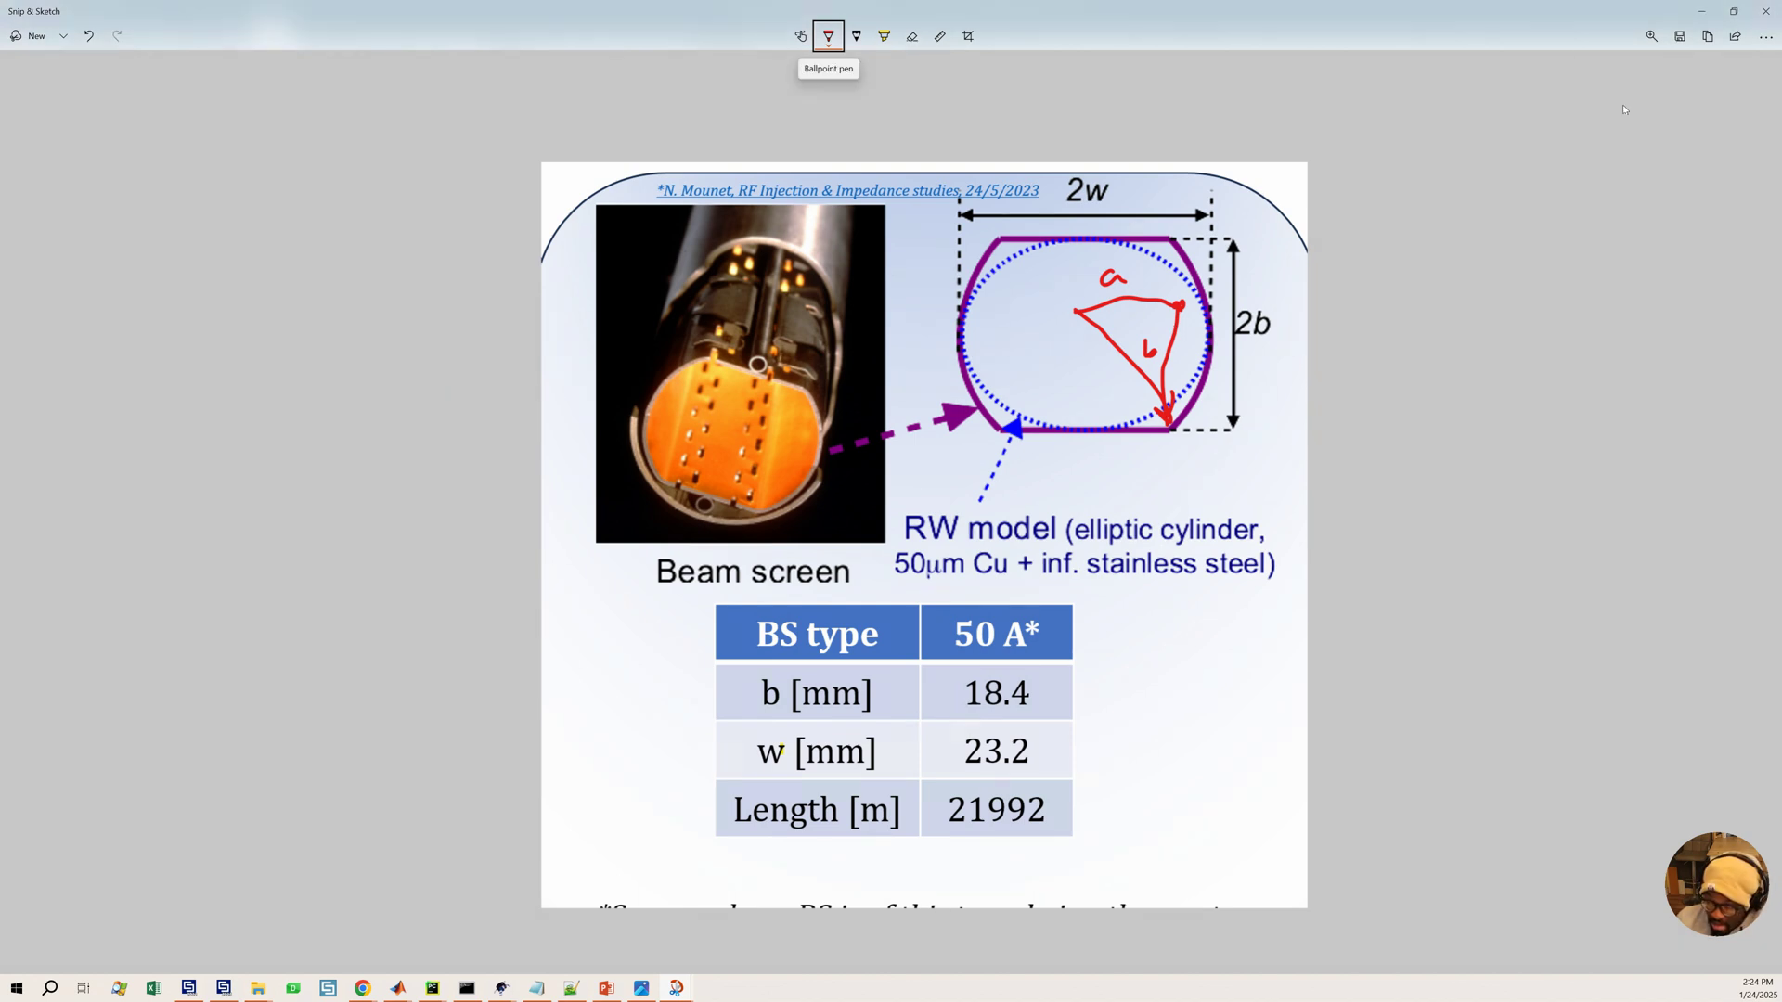
{"action": "left_click", "coordinate": [1702, 11]}
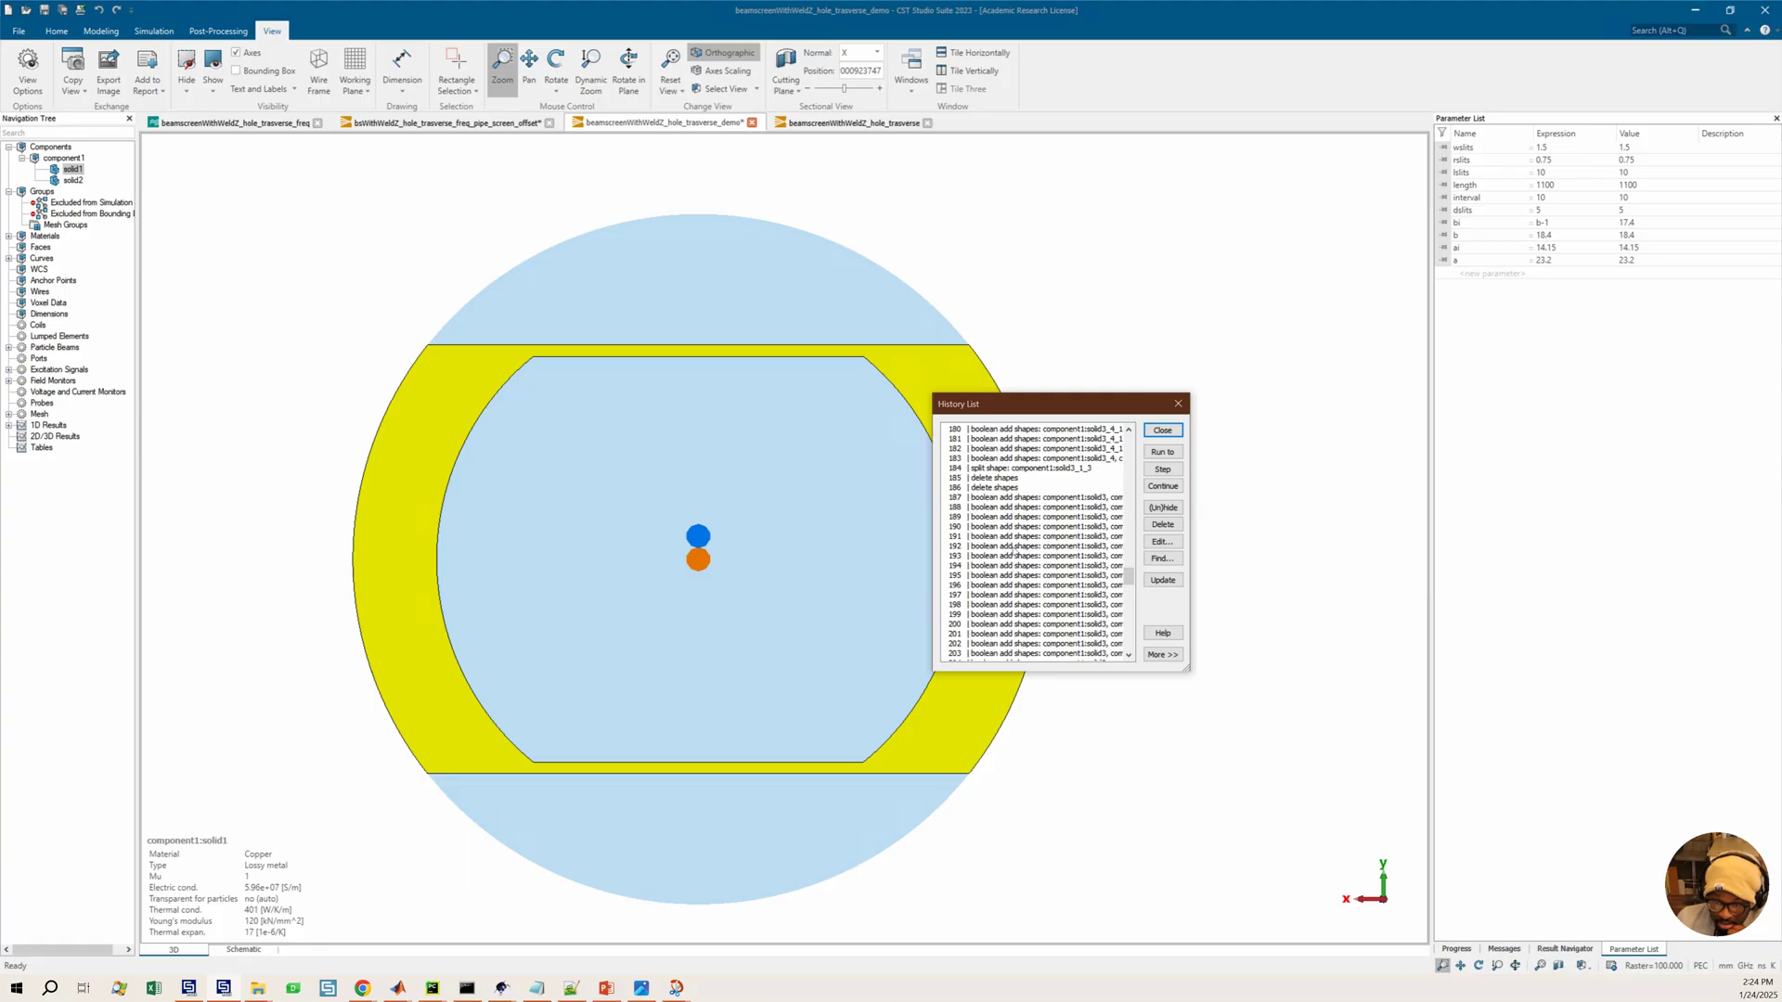
Inspect the curve2 arc1 definition in the history list without changing it
{"action": "scroll", "coordinate": [1014, 546], "scroll_direction": "up", "scroll_amount": 9}
{"action": "scroll", "coordinate": [1013, 546], "scroll_direction": "up", "scroll_amount": 20}
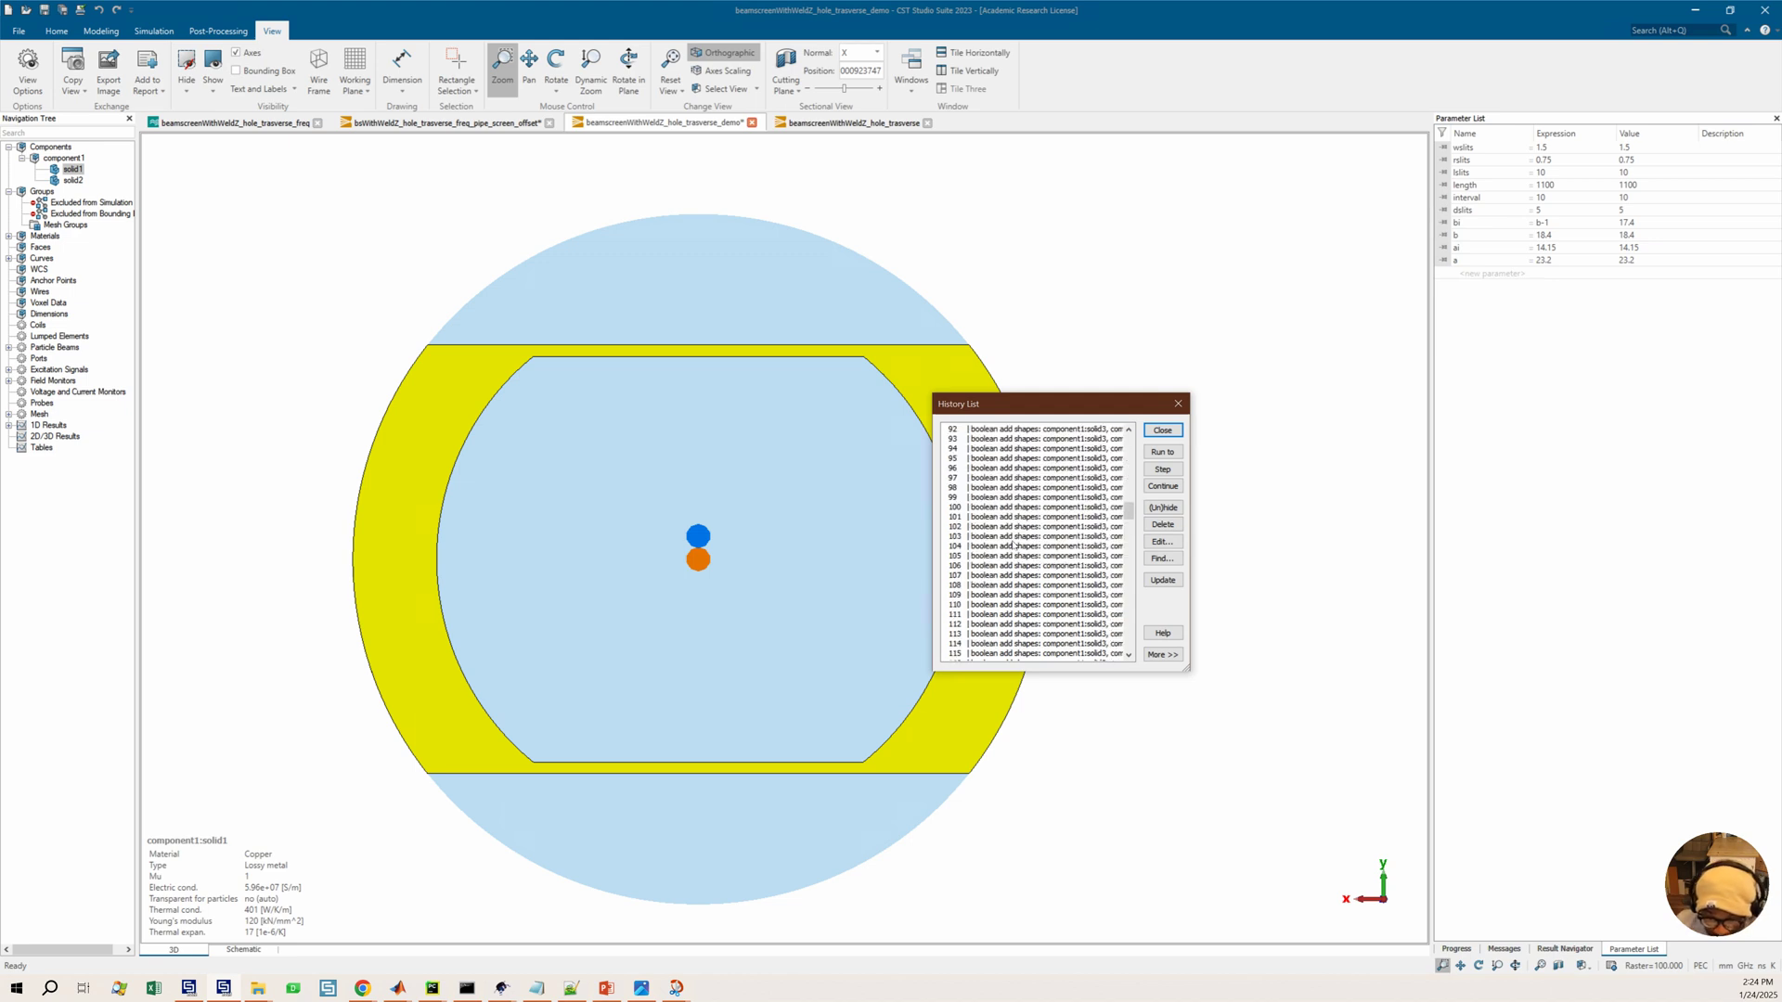
{"action": "scroll", "coordinate": [1033, 488], "scroll_direction": "up", "scroll_amount": 10}
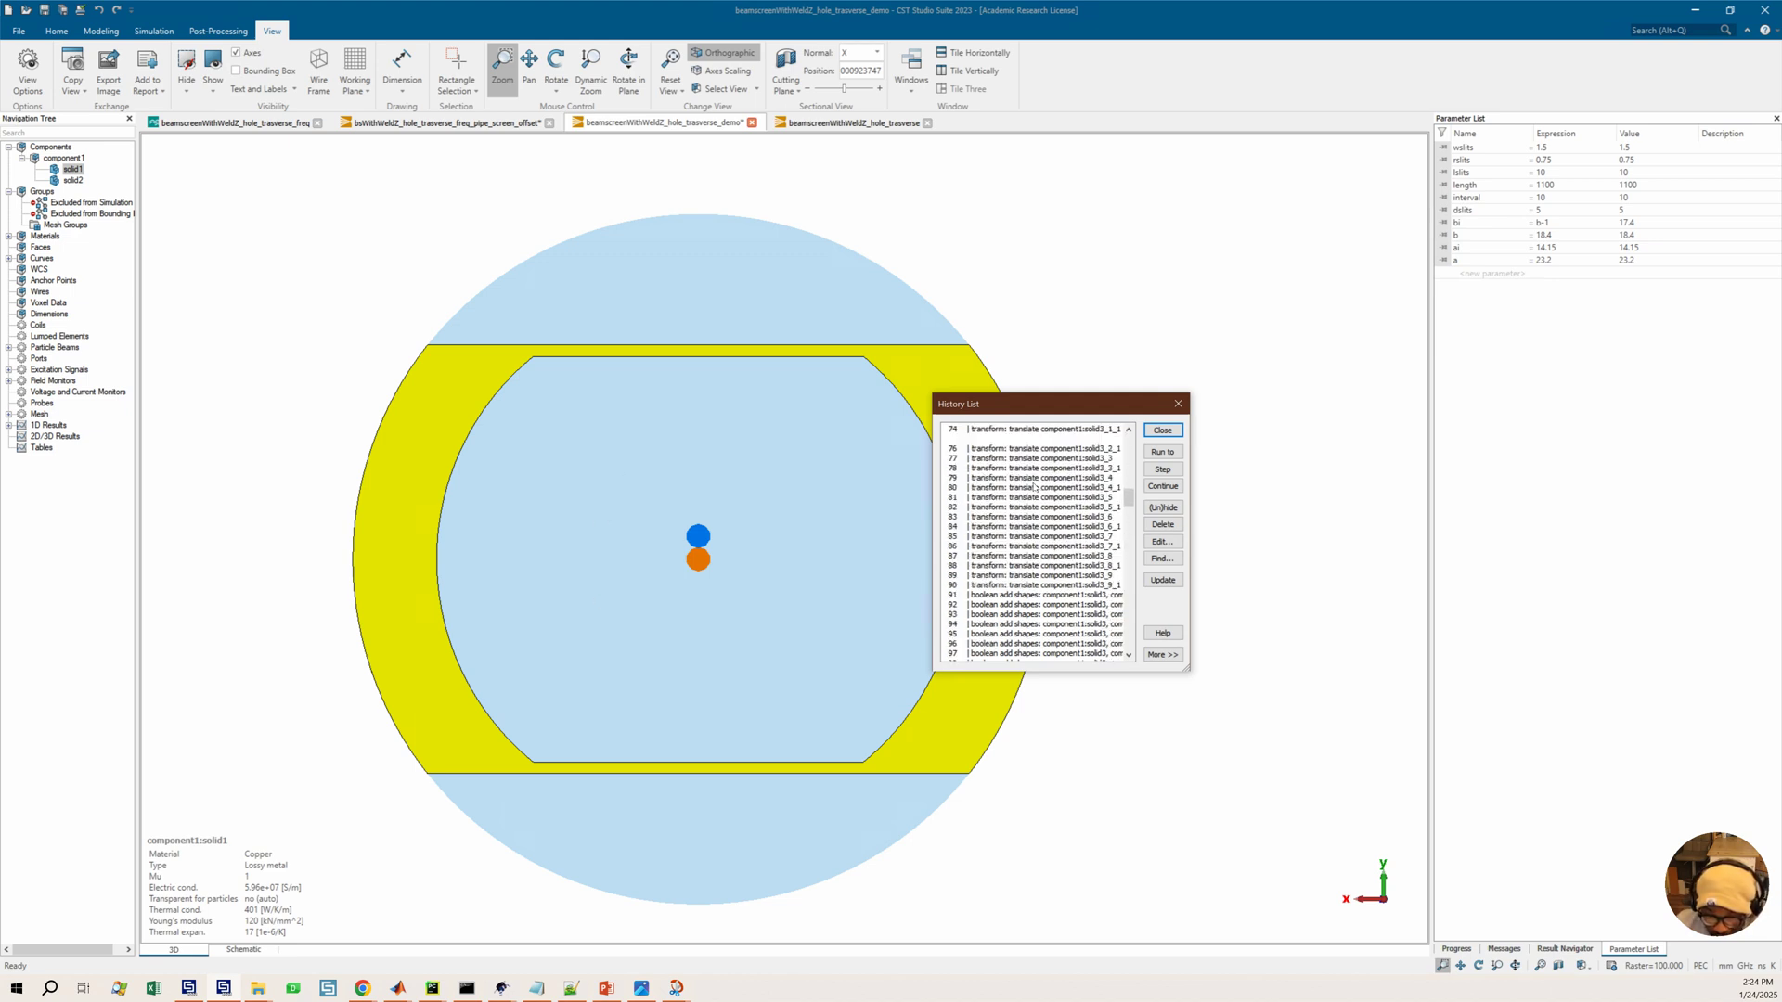
{"action": "scroll", "coordinate": [1051, 476], "scroll_direction": "up", "scroll_amount": 17}
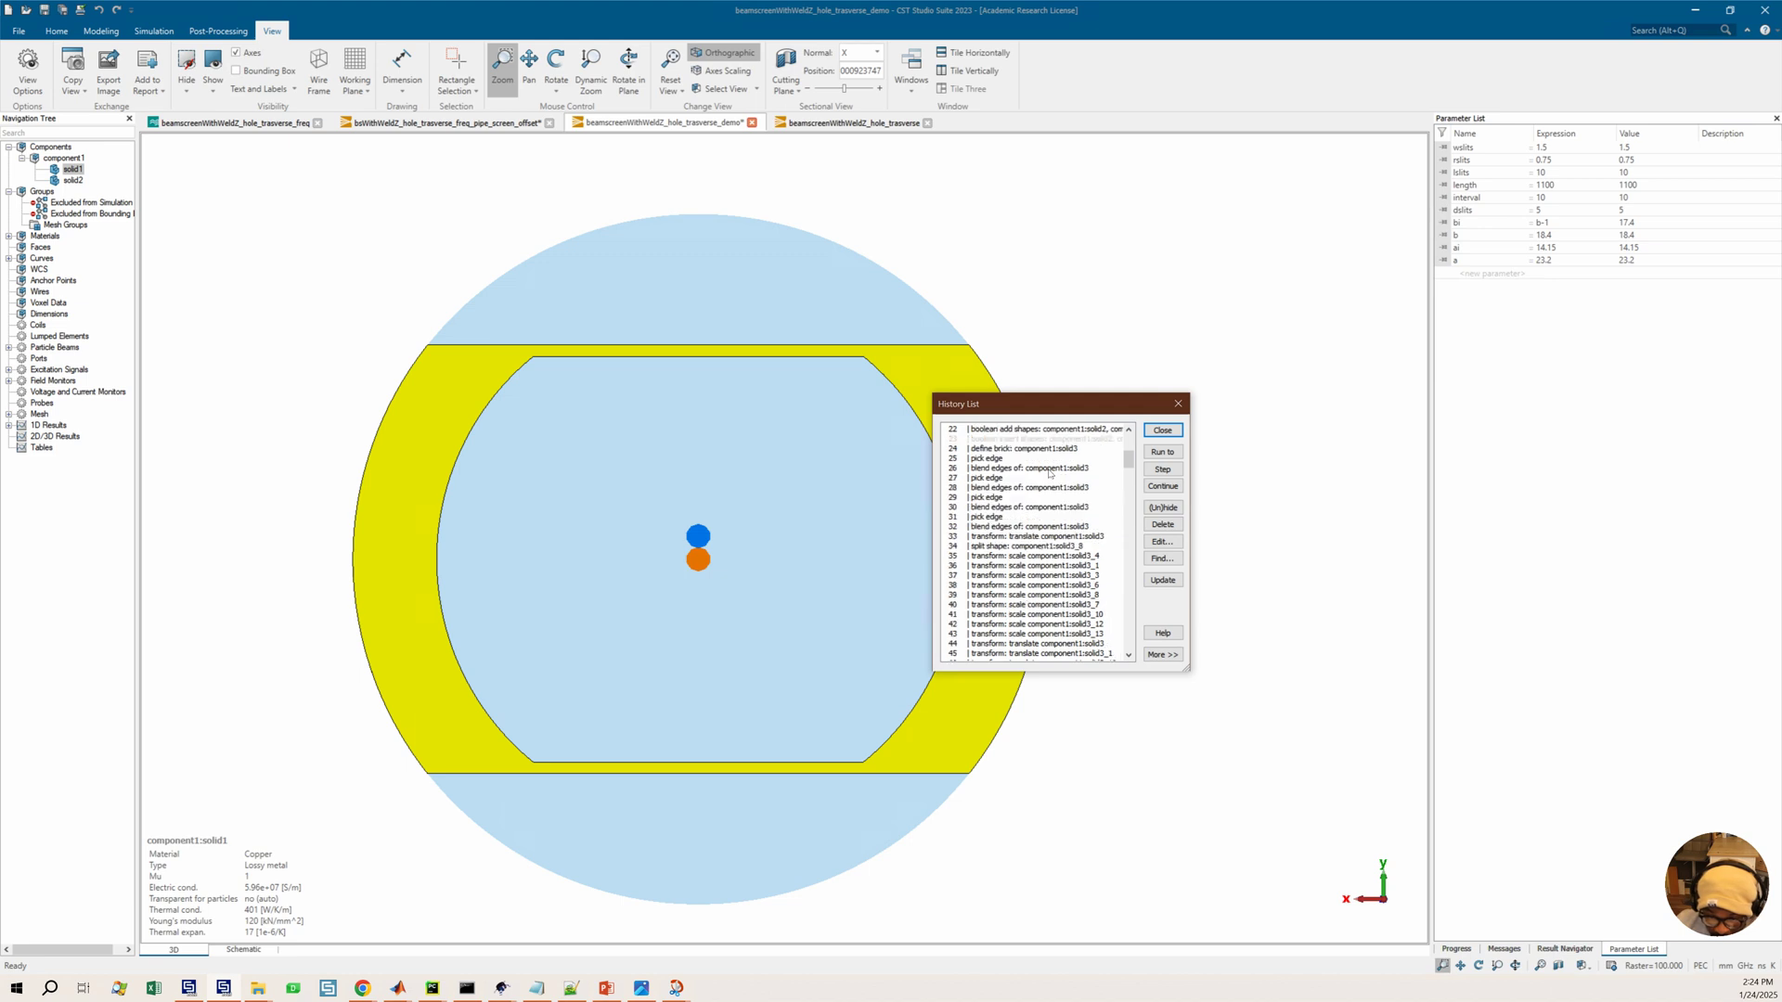
{"action": "scroll", "coordinate": [1024, 499], "scroll_direction": "up", "scroll_amount": 1}
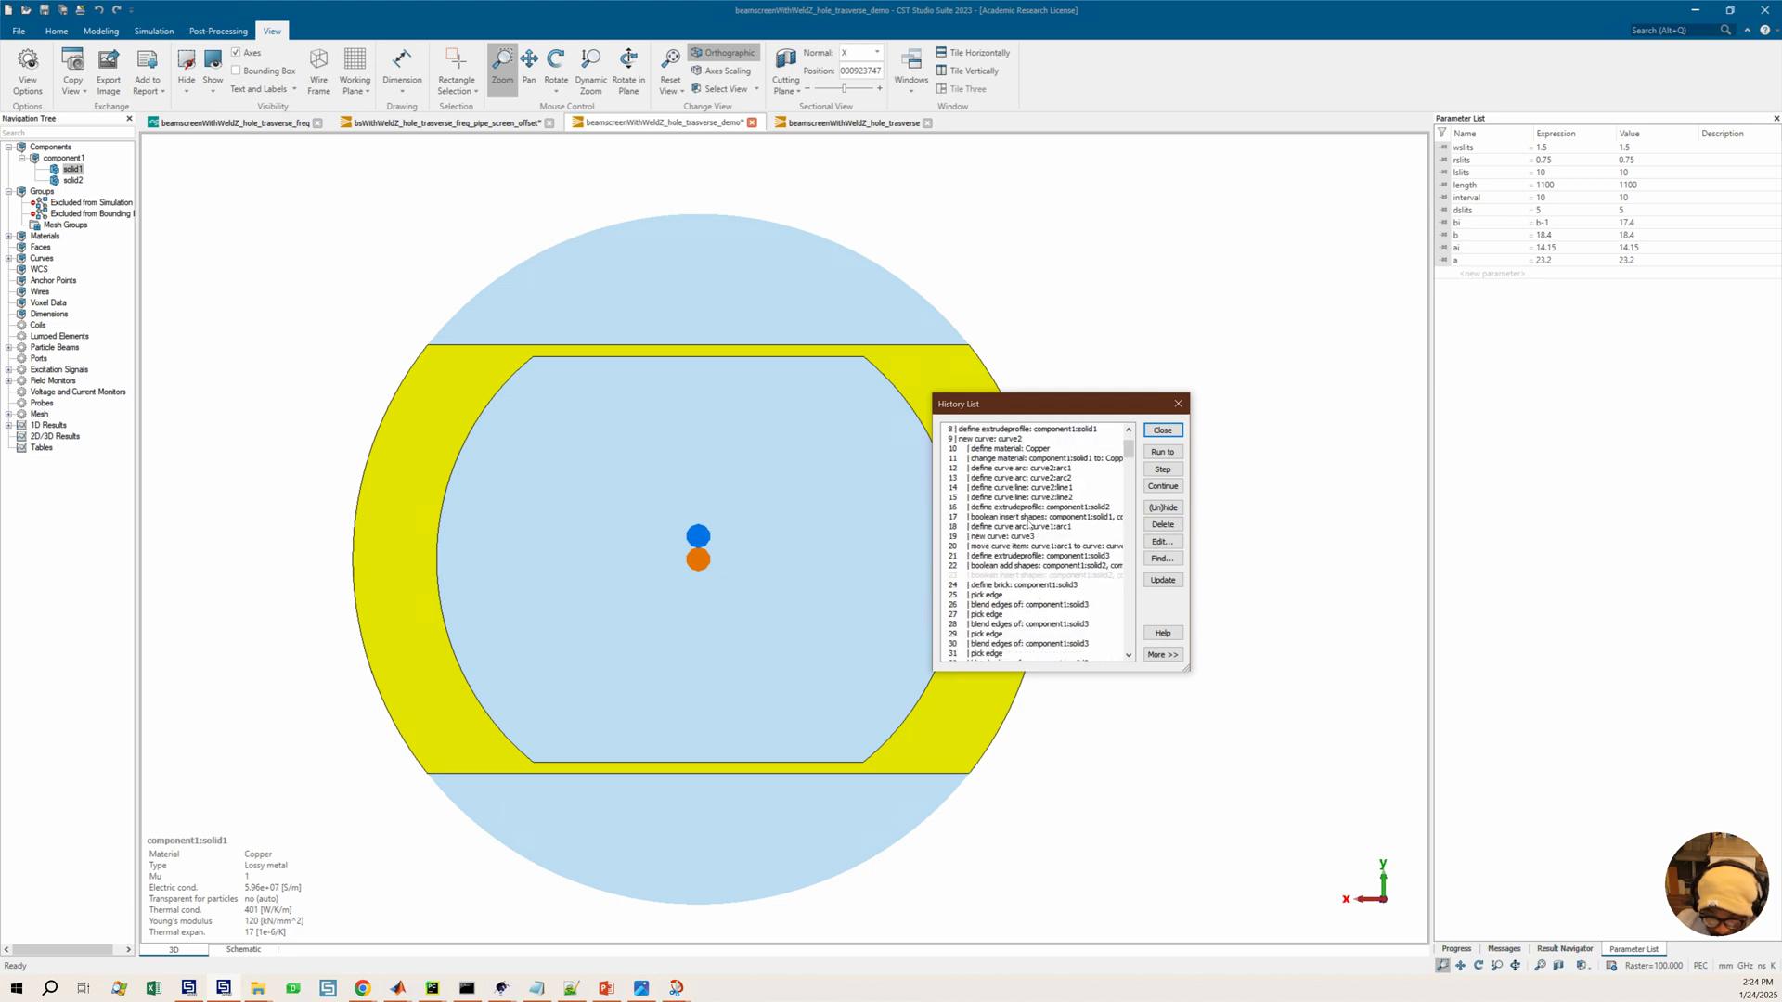
{"action": "left_click", "coordinate": [1067, 478]}
{"action": "double_click", "coordinate": [1067, 468]}
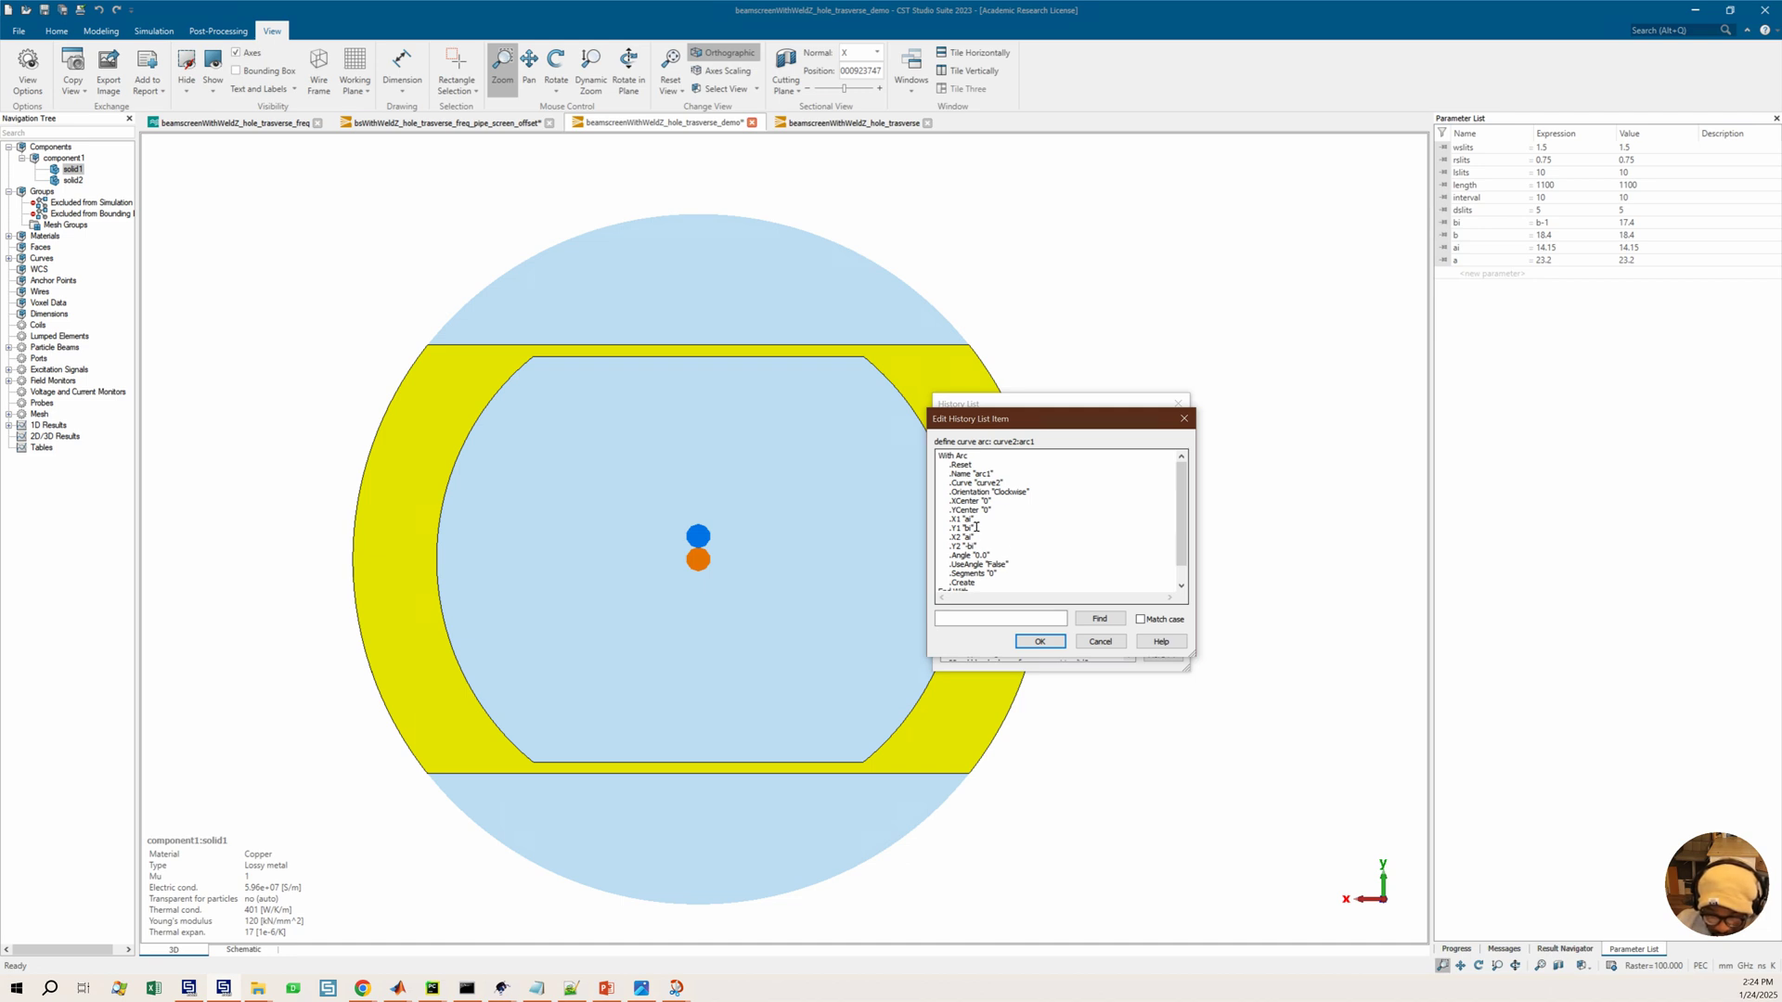
{"action": "double_click", "coordinate": [969, 521]}
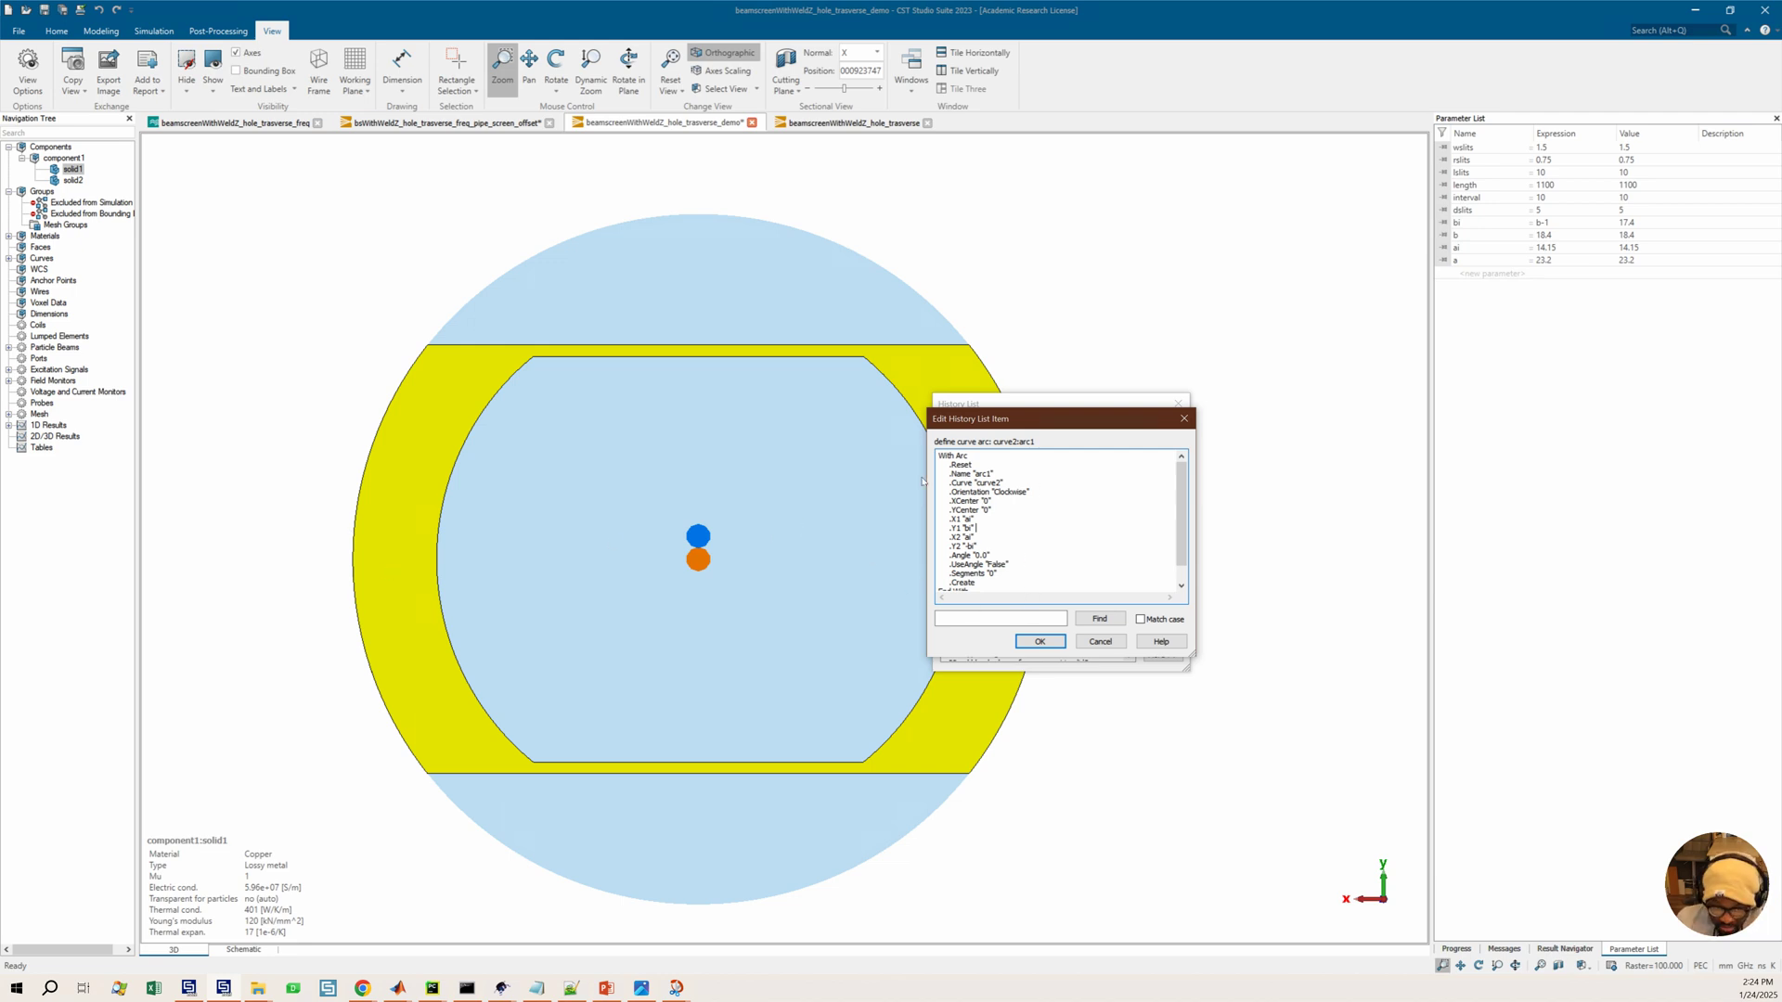
{"action": "left_click", "coordinate": [1100, 642]}
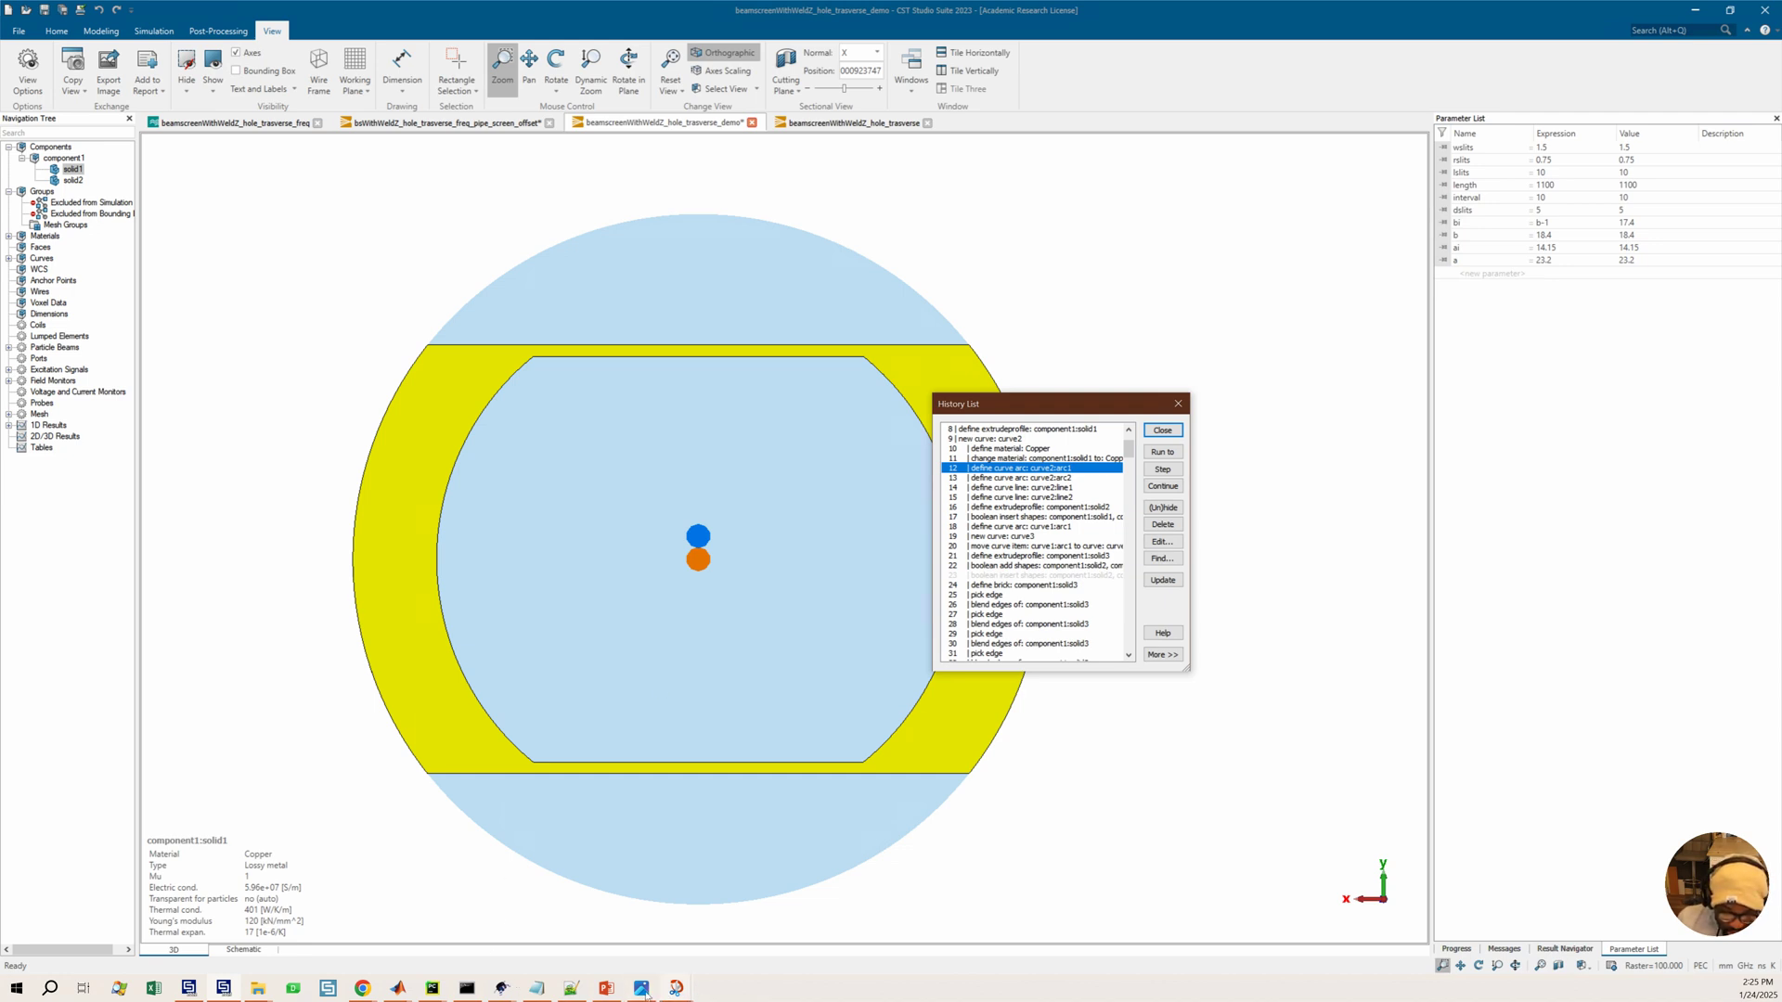
{"action": "mouse_move", "coordinate": [676, 988]}
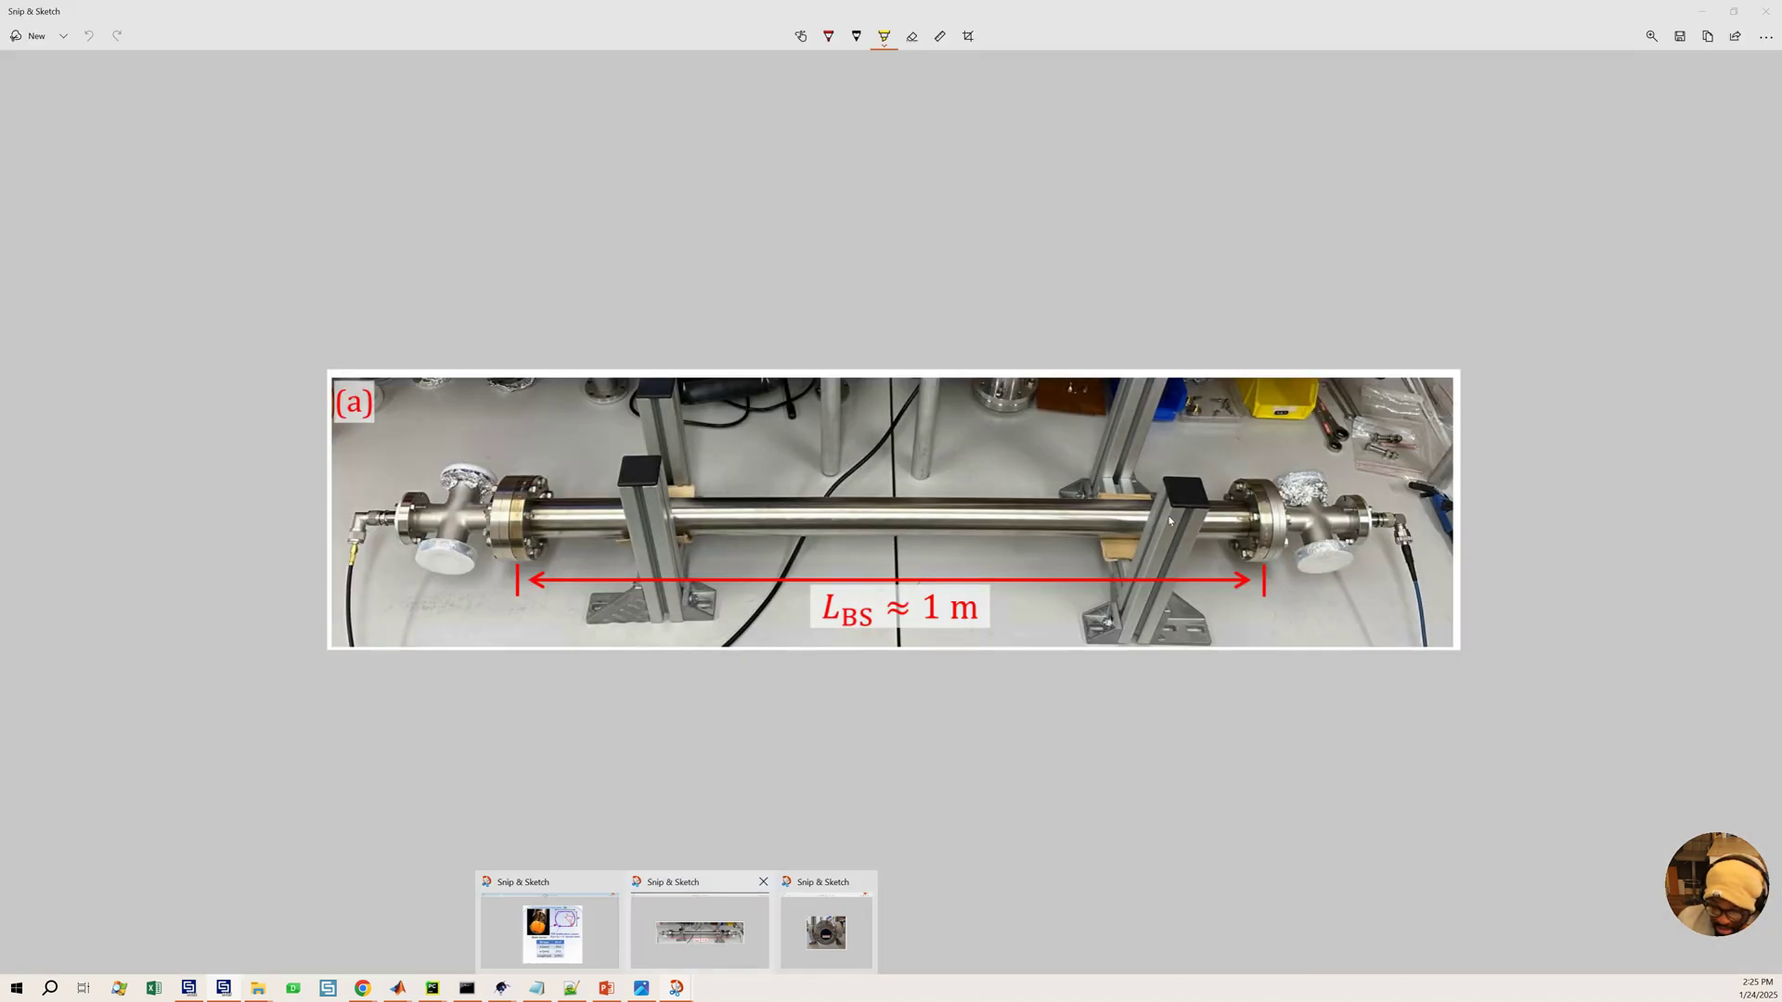
Add a new parameter w with the value 23.2, taken from the reference beam screen table
{"action": "left_click", "coordinate": [549, 923]}
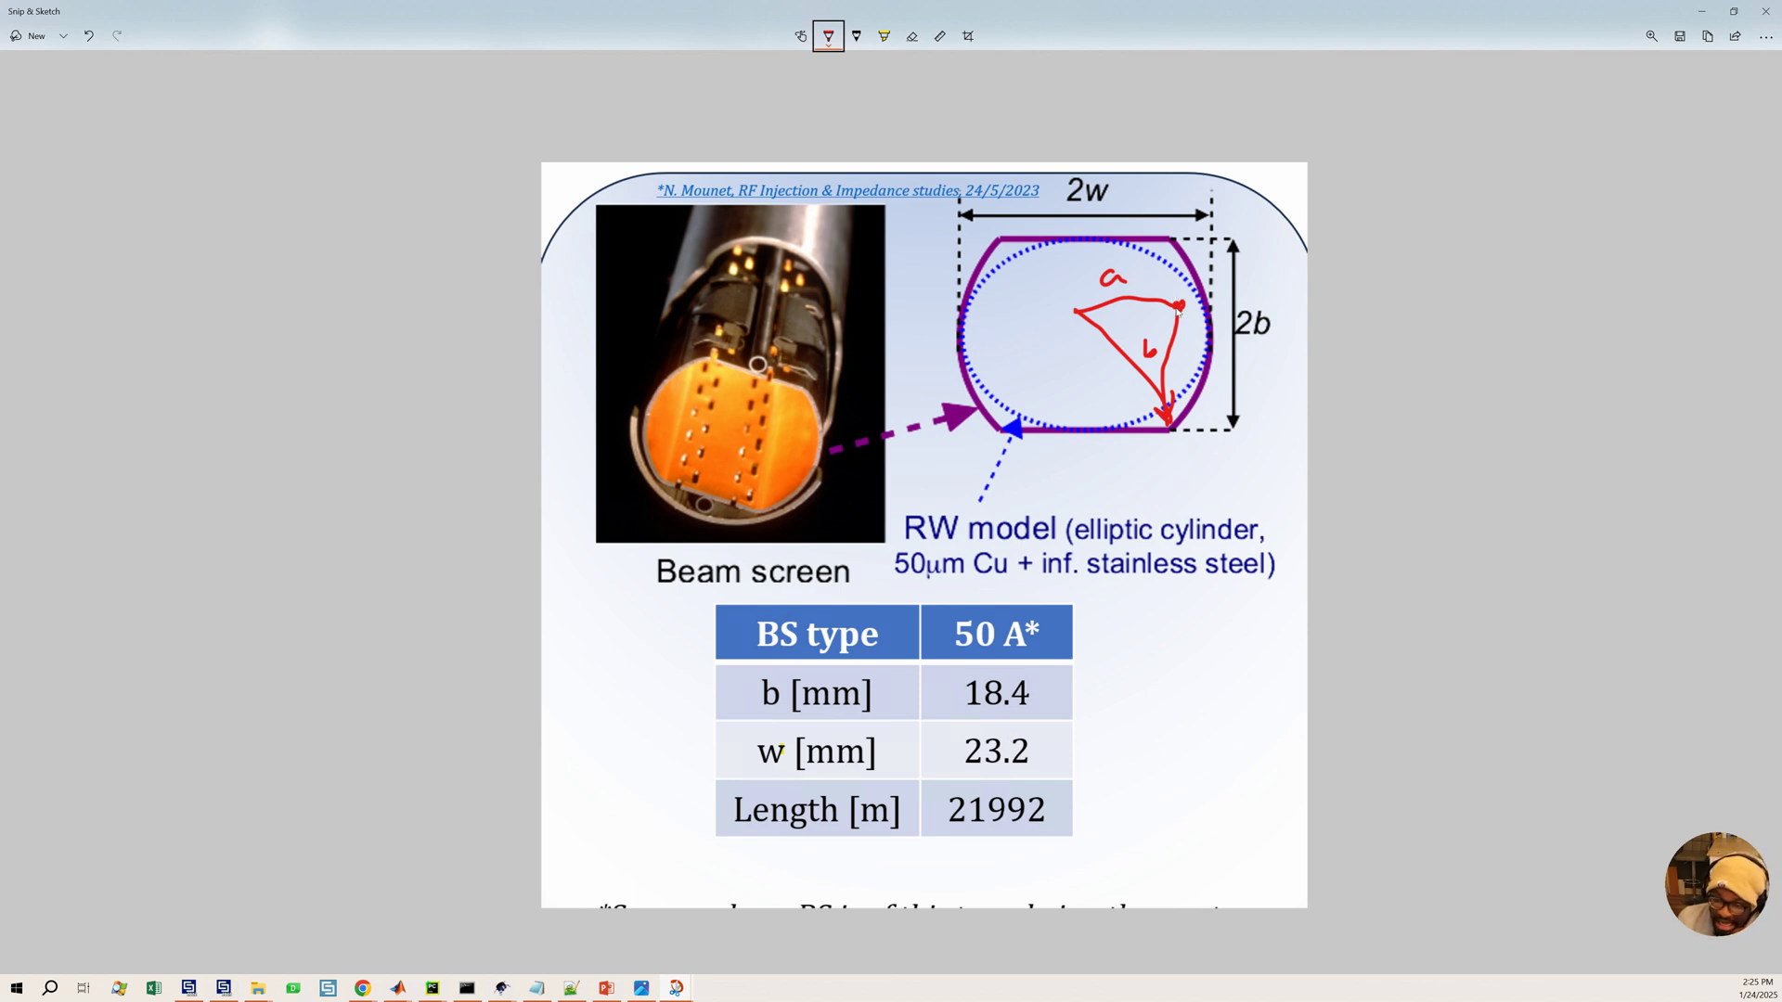
{"action": "left_click", "coordinate": [1701, 13]}
{"action": "left_click", "coordinate": [1056, 469]}
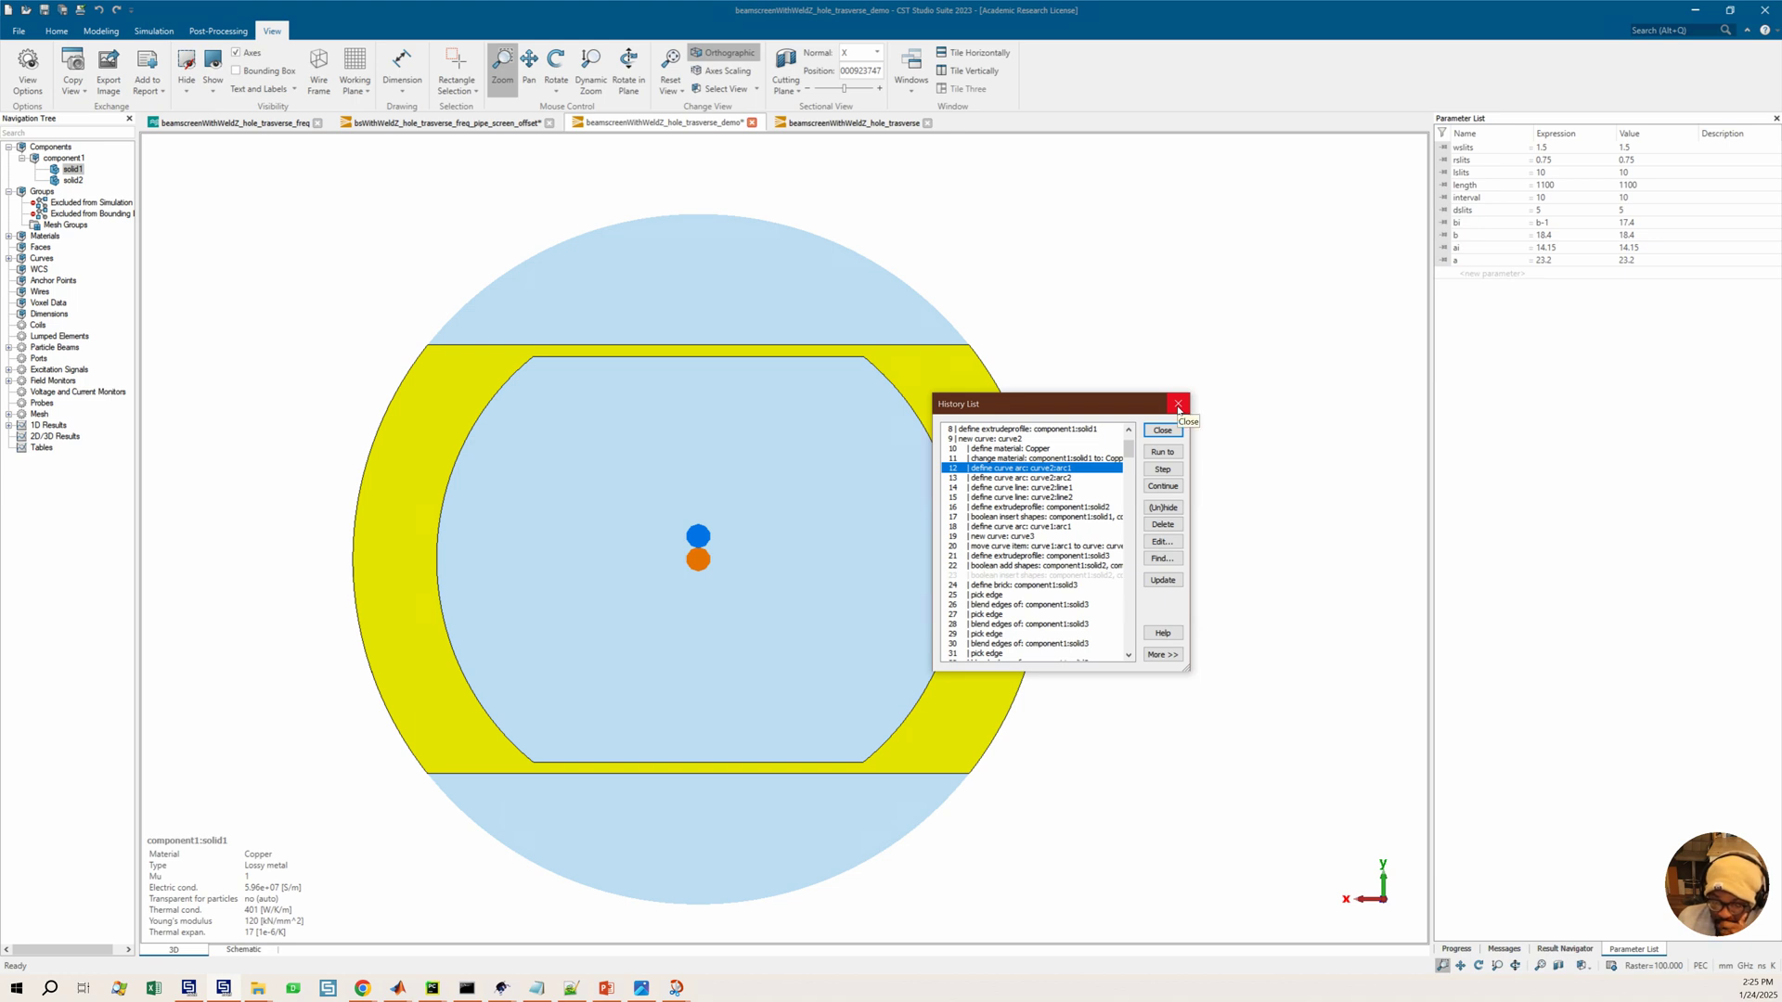
{"action": "left_click", "coordinate": [1469, 276]}
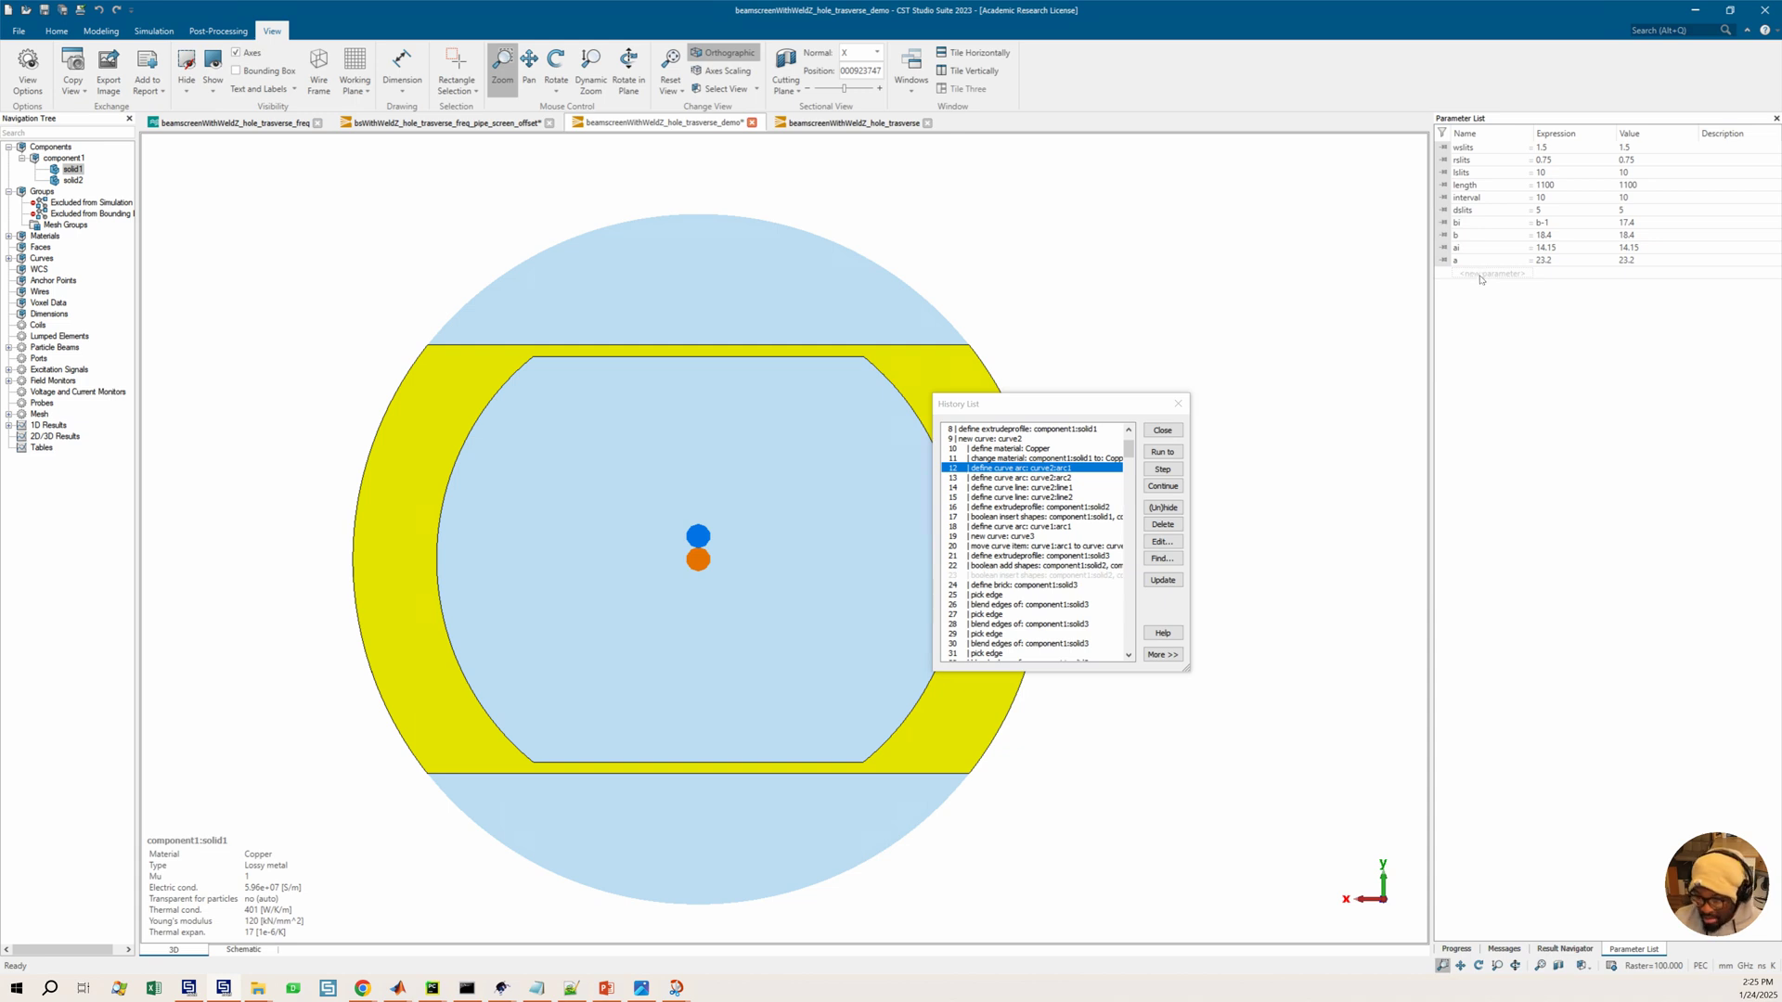
{"action": "type", "text": "w"}
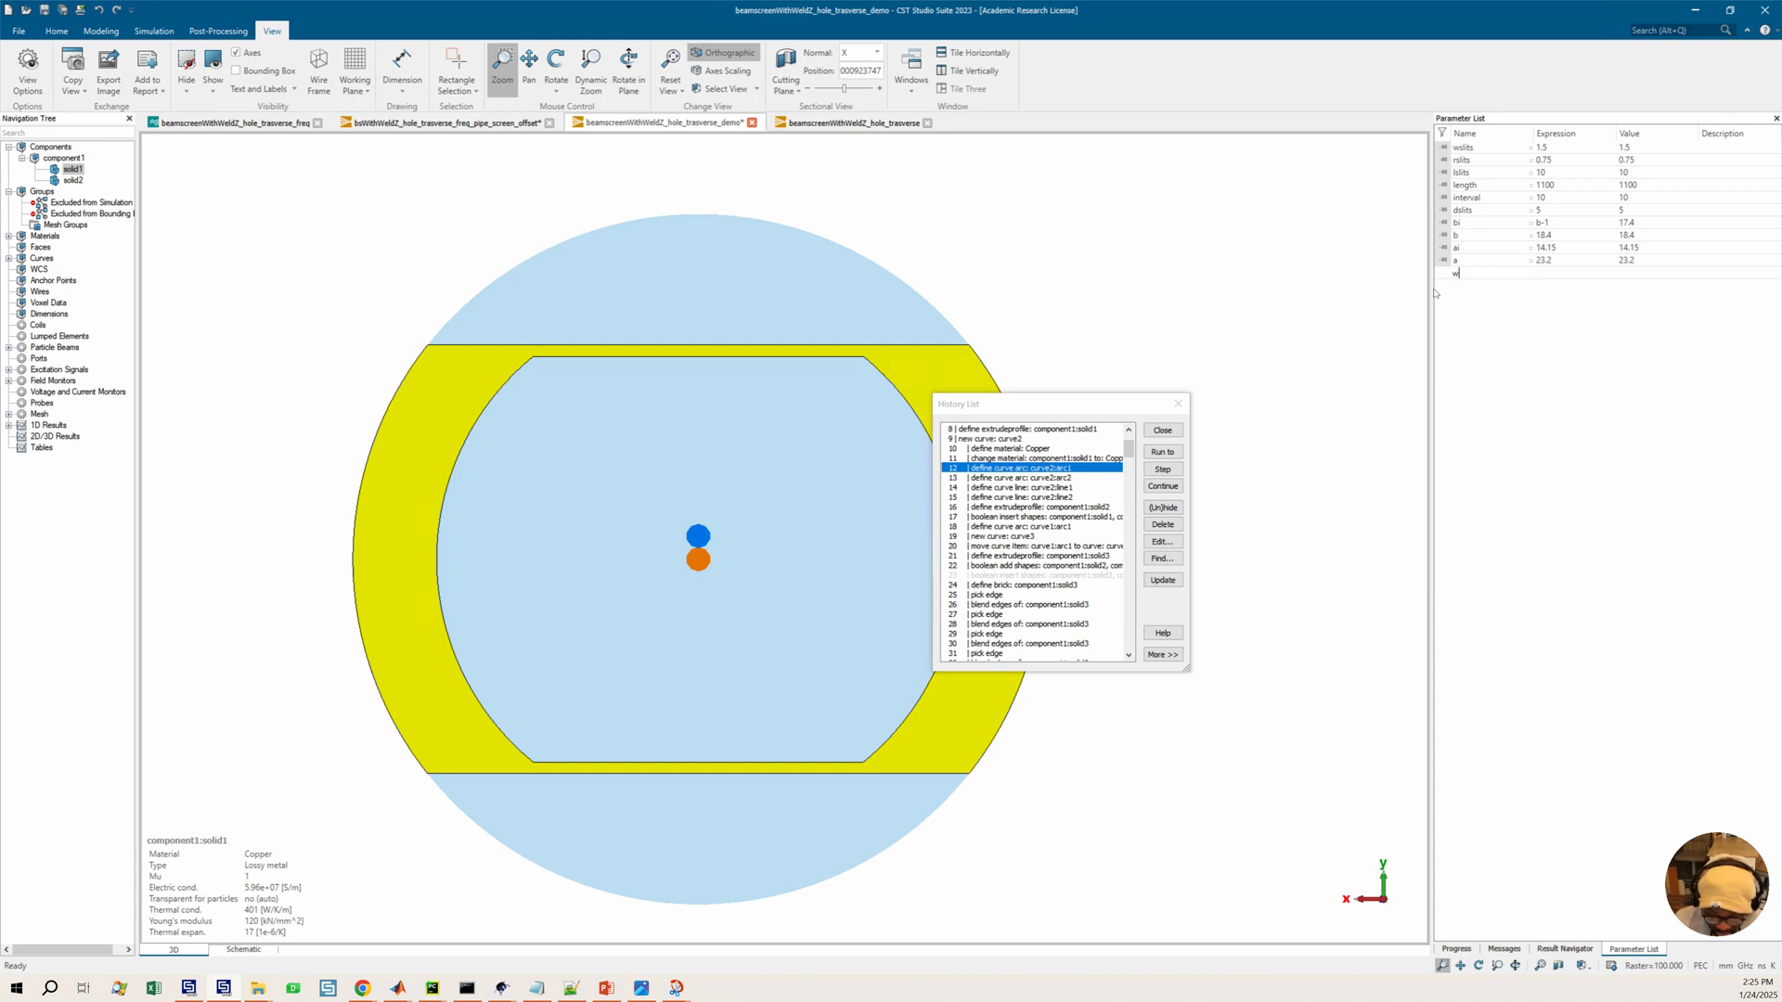
{"action": "key", "text": "Tab"}
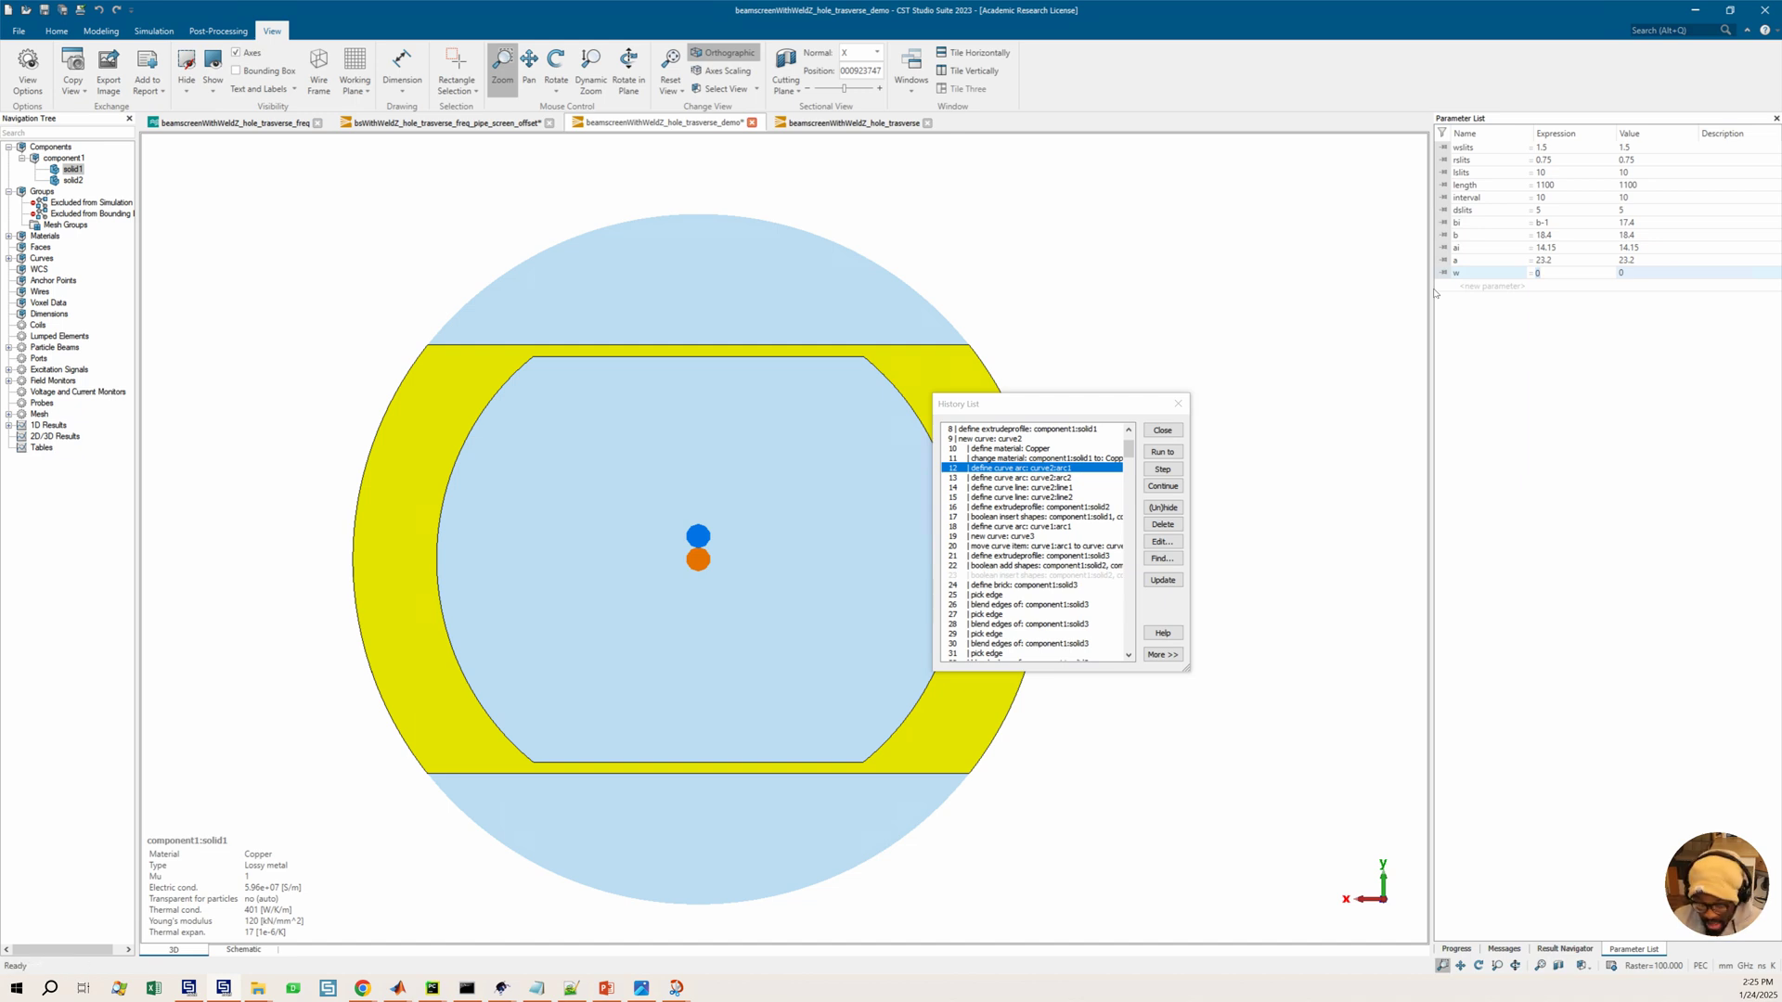
{"action": "type", "text": "23.2"}
{"action": "key", "text": "Return"}
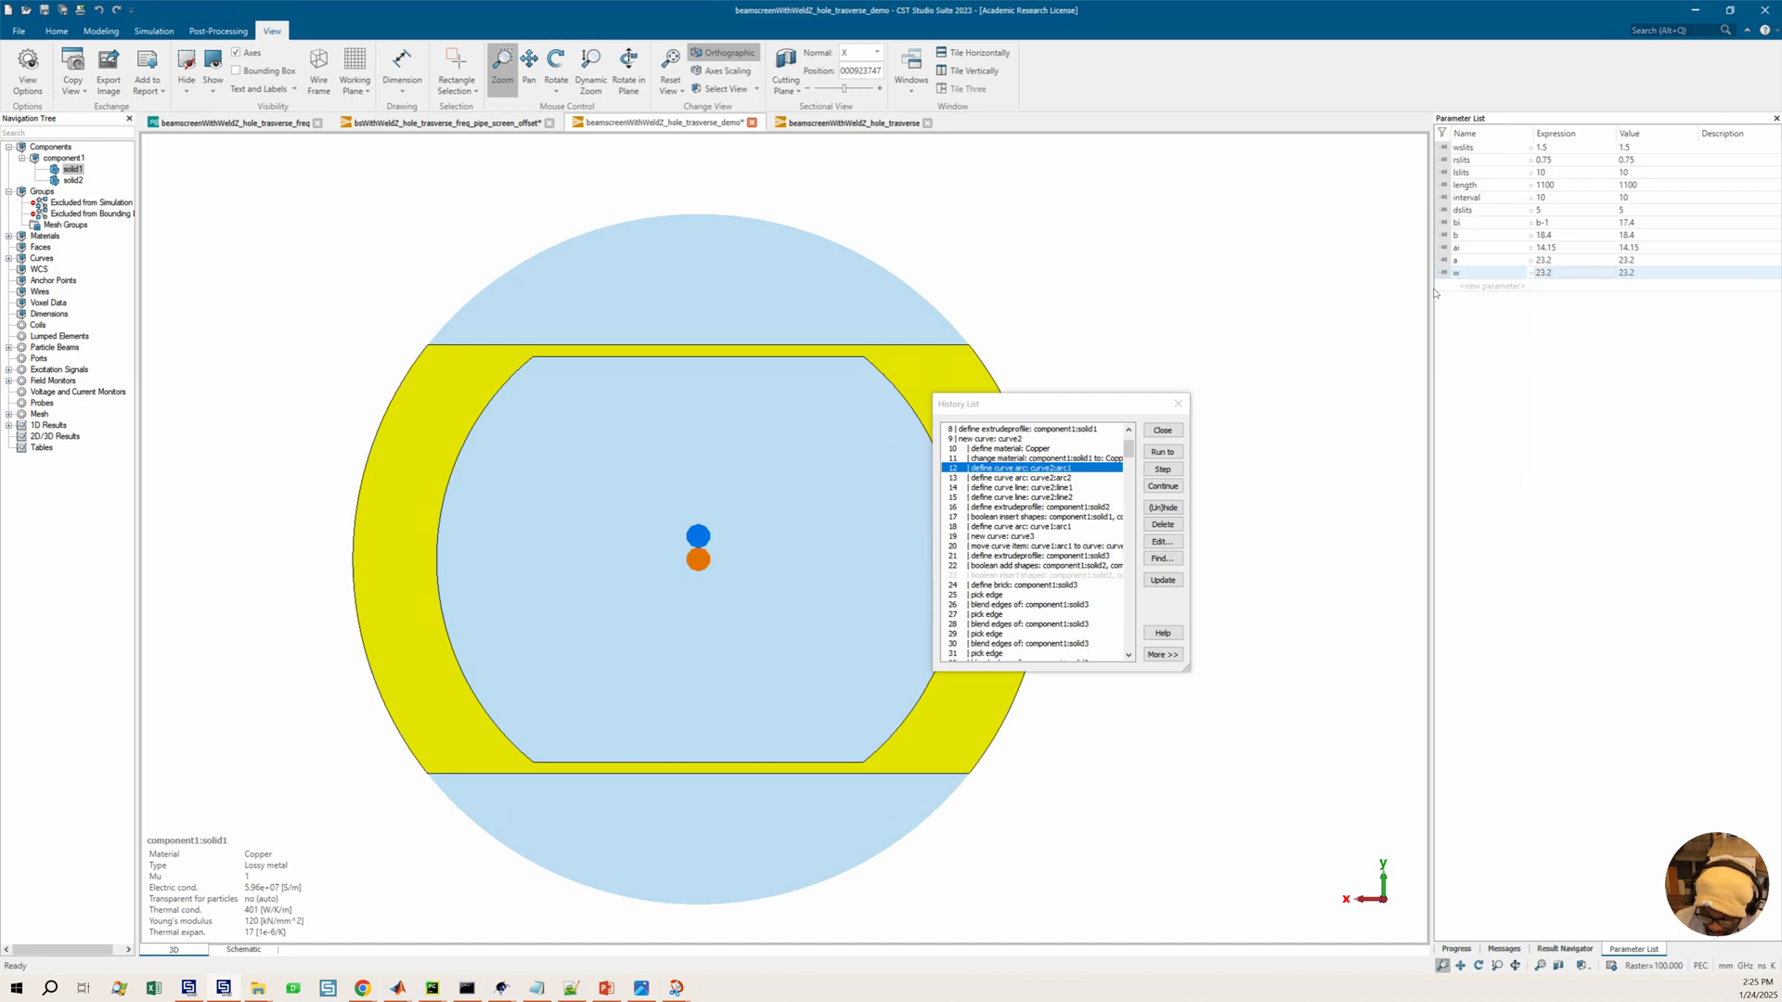
Set parameter a's expression to sqr(w^2-b^2), checking it against the reference beam screen diagram
{"action": "left_click", "coordinate": [1557, 264]}
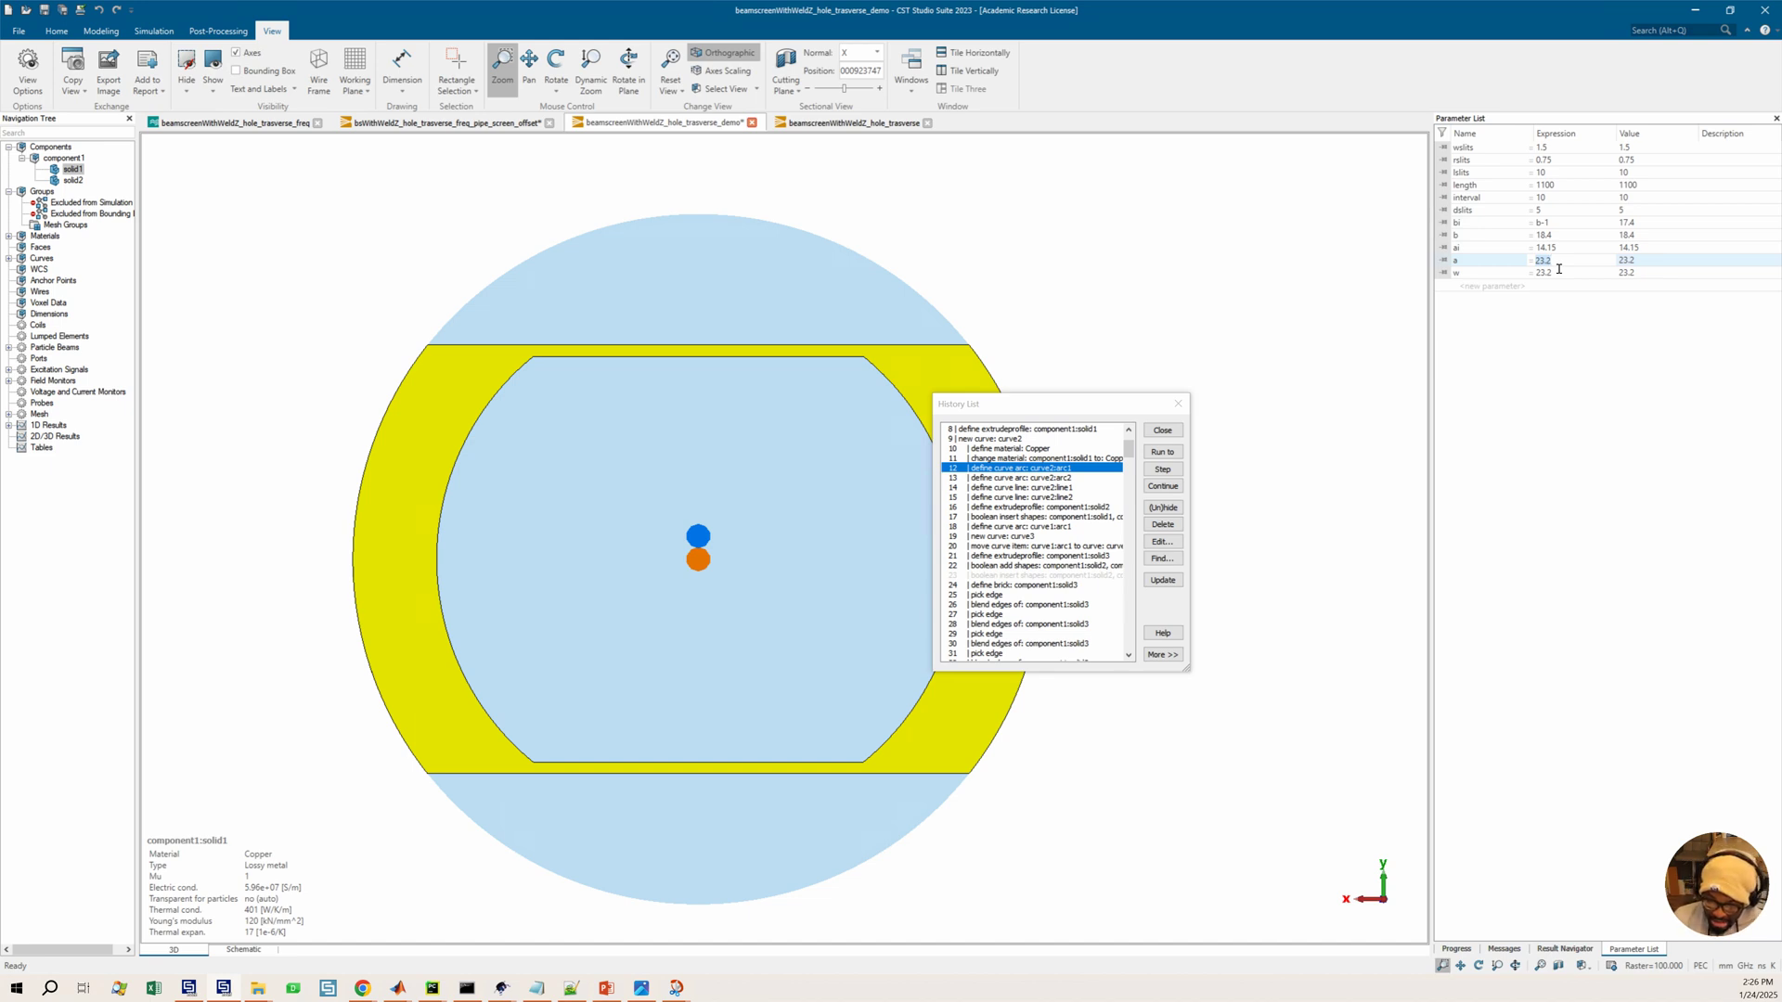
{"action": "left_click", "coordinate": [1559, 249]}
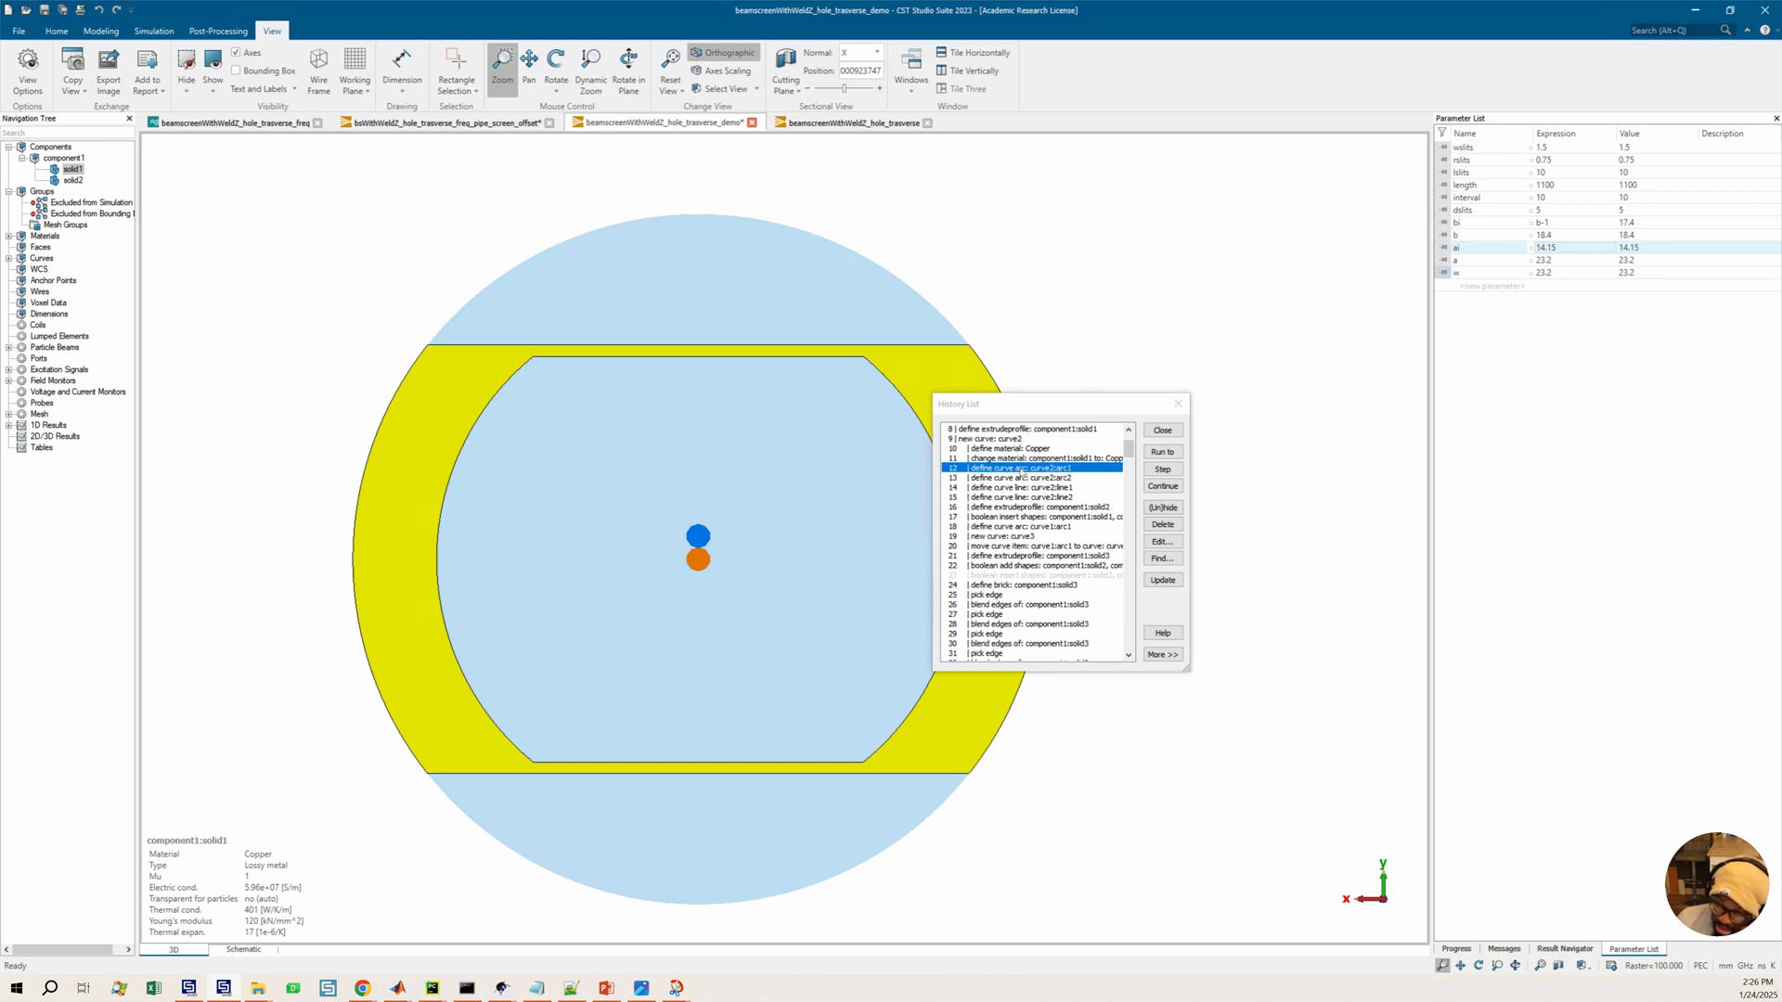
{"action": "double_click", "coordinate": [1542, 261]}
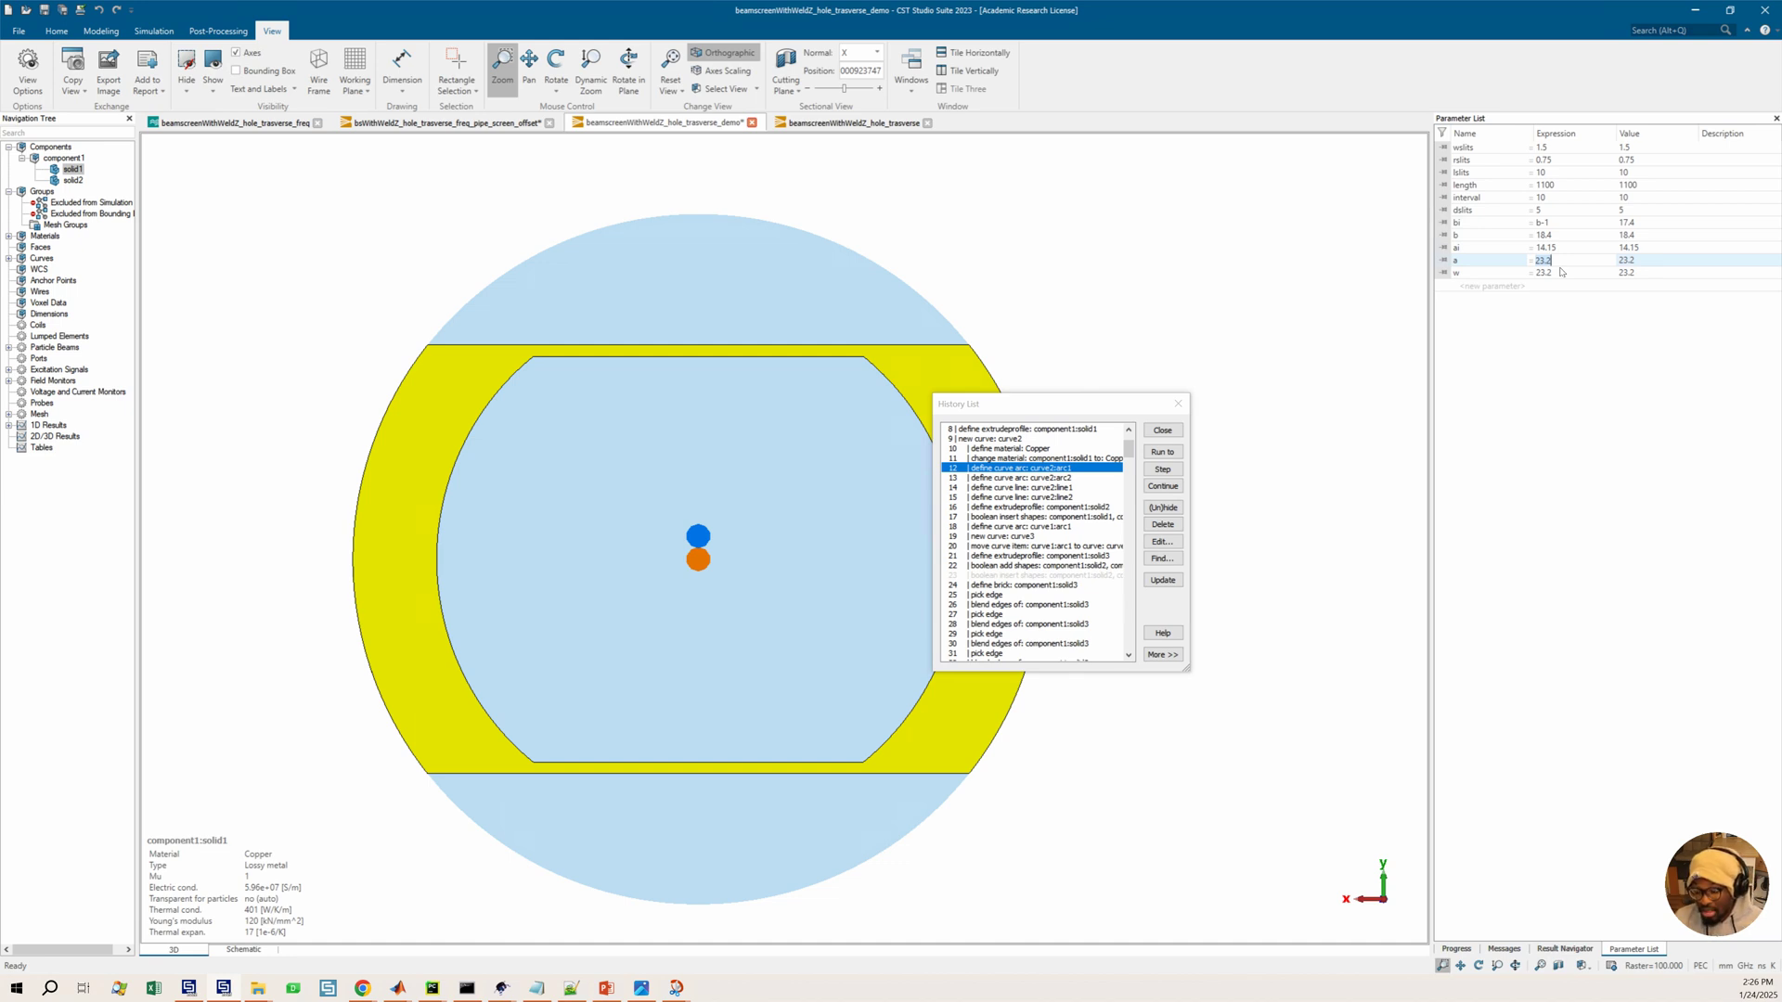
{"action": "type", "text": "sqr"}
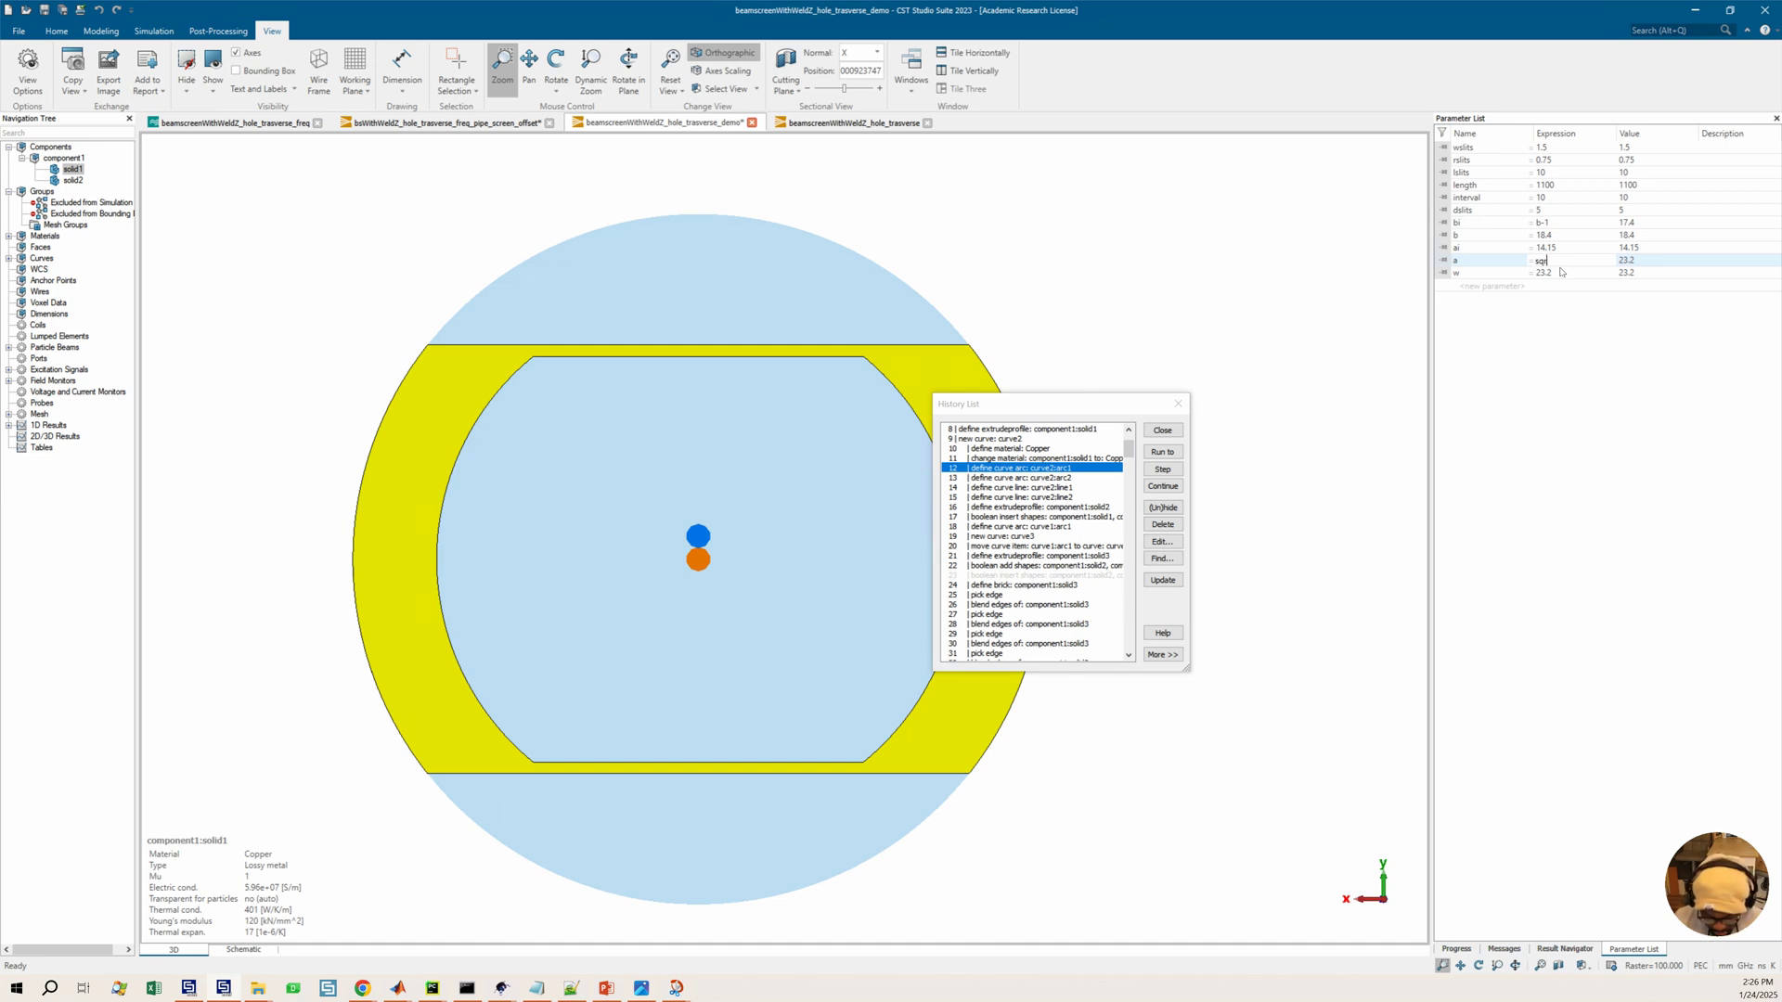
{"action": "type", "text": "(wslits"}
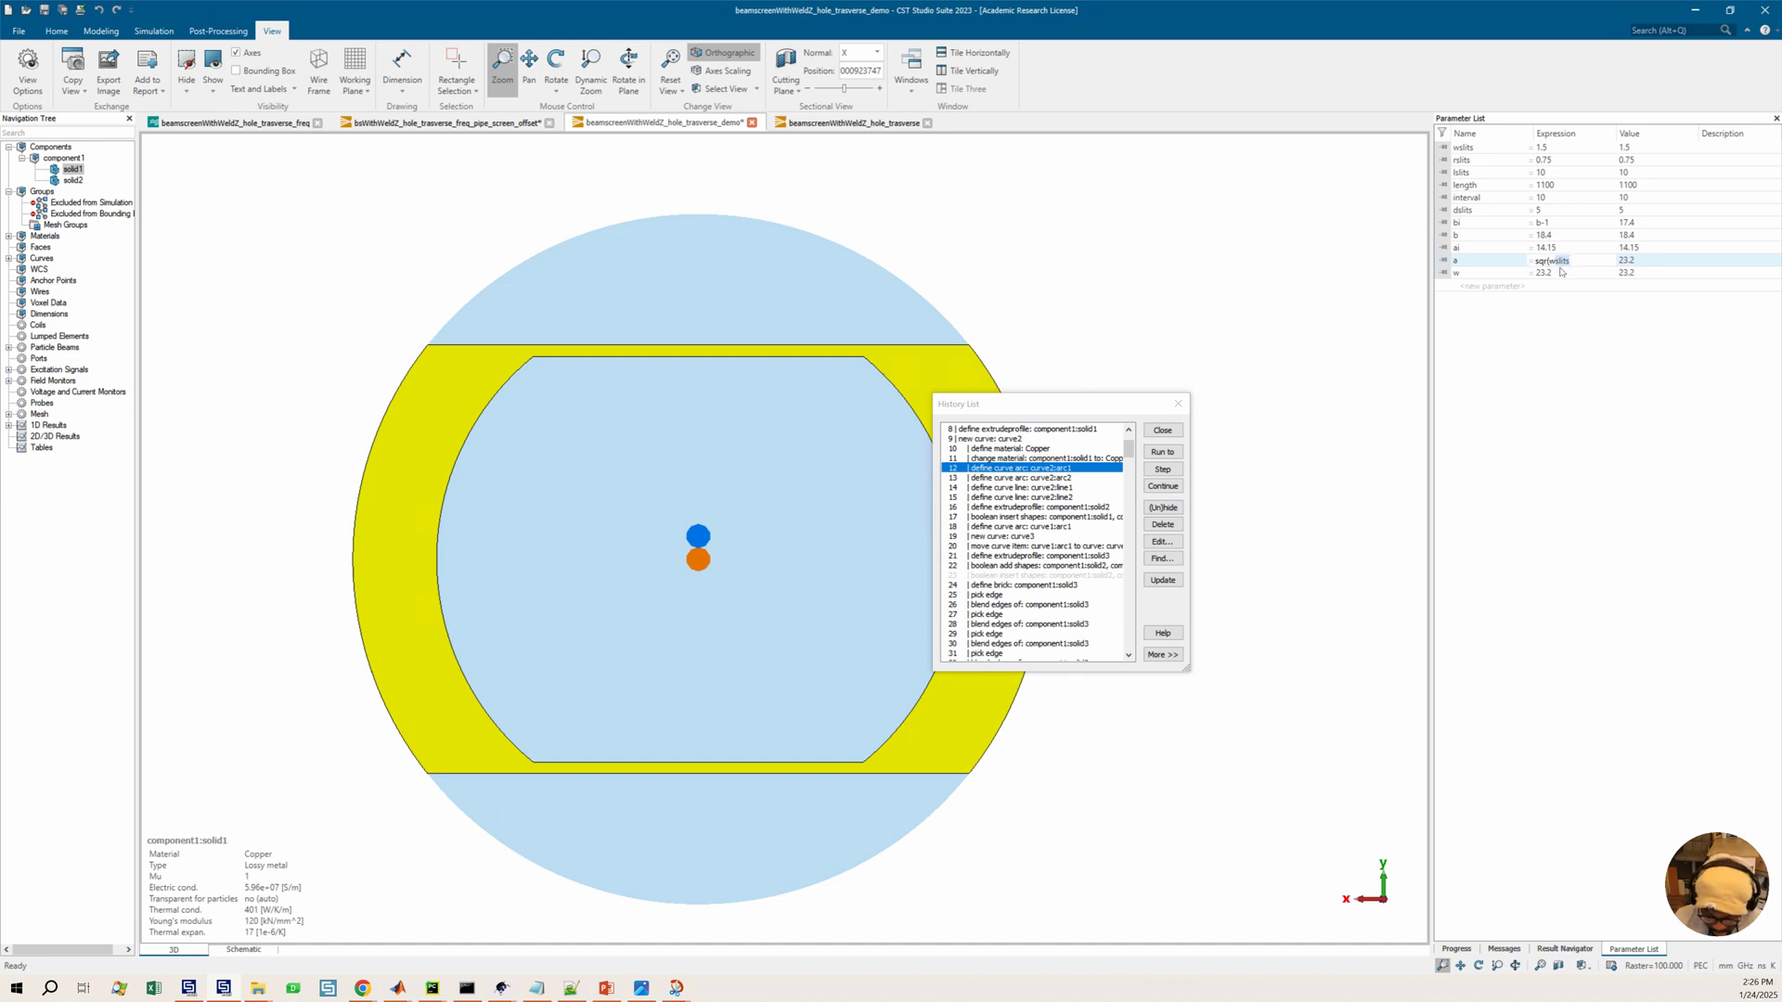
{"action": "type", "text": "^2-bi"}
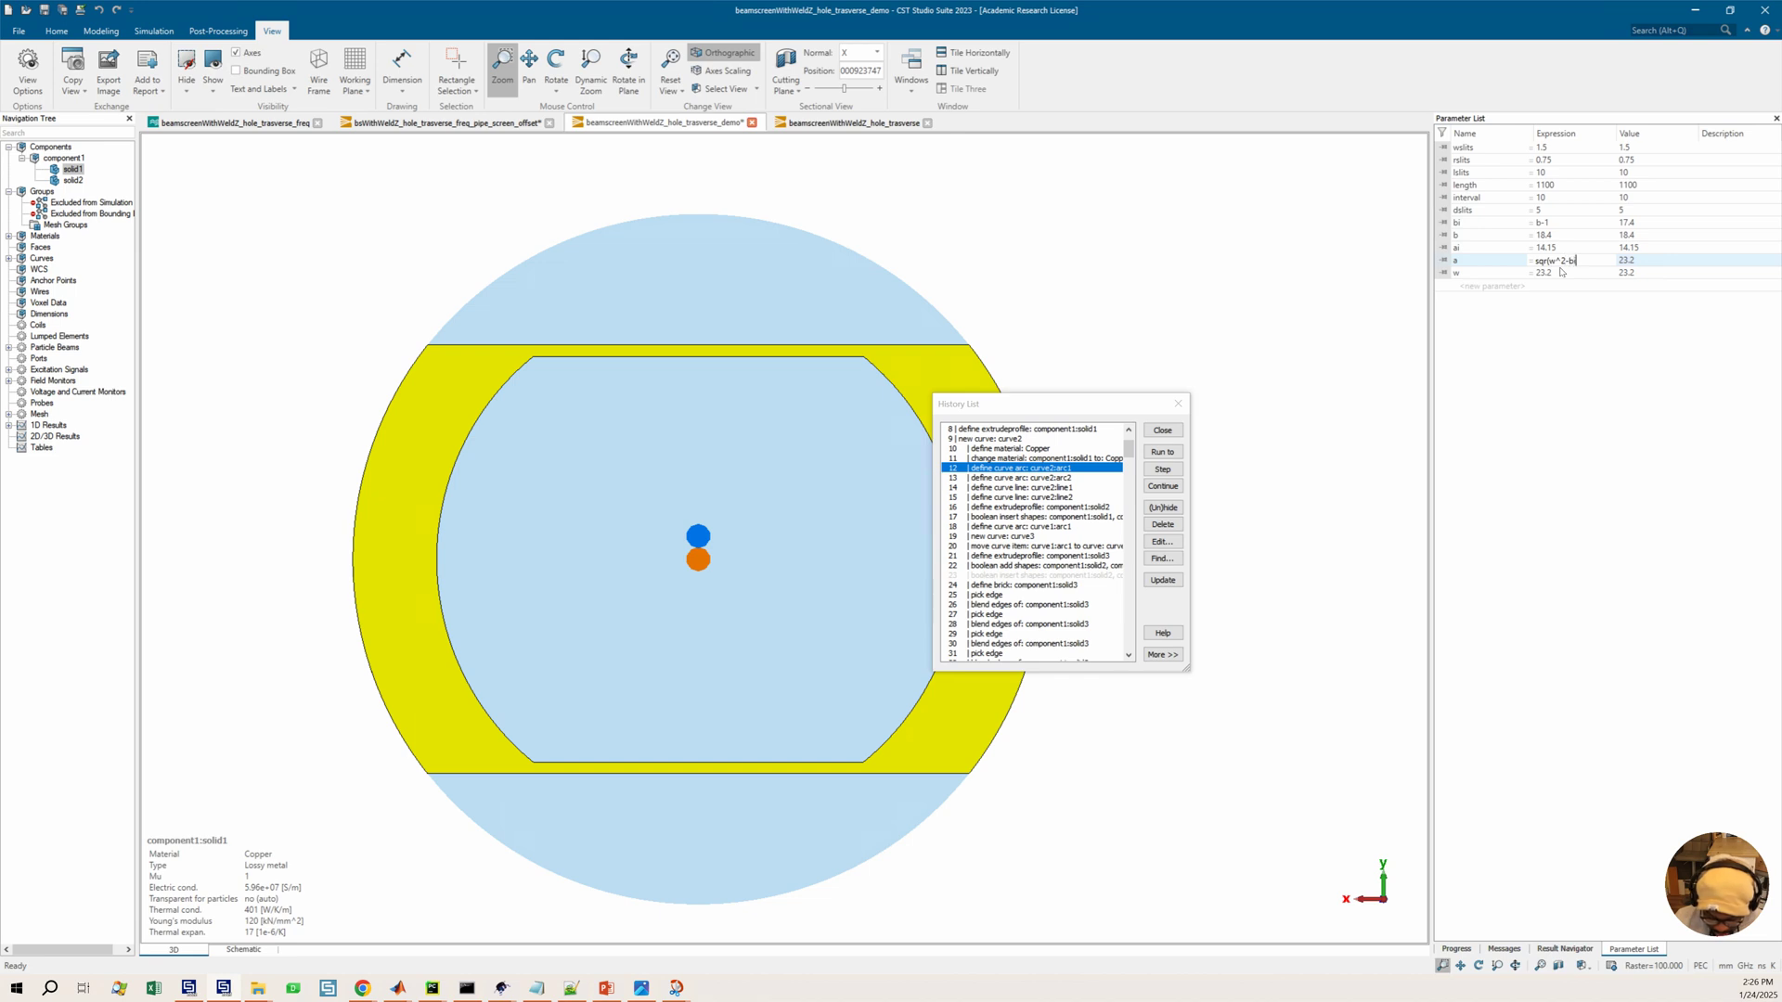
{"action": "type", "text": "^2"}
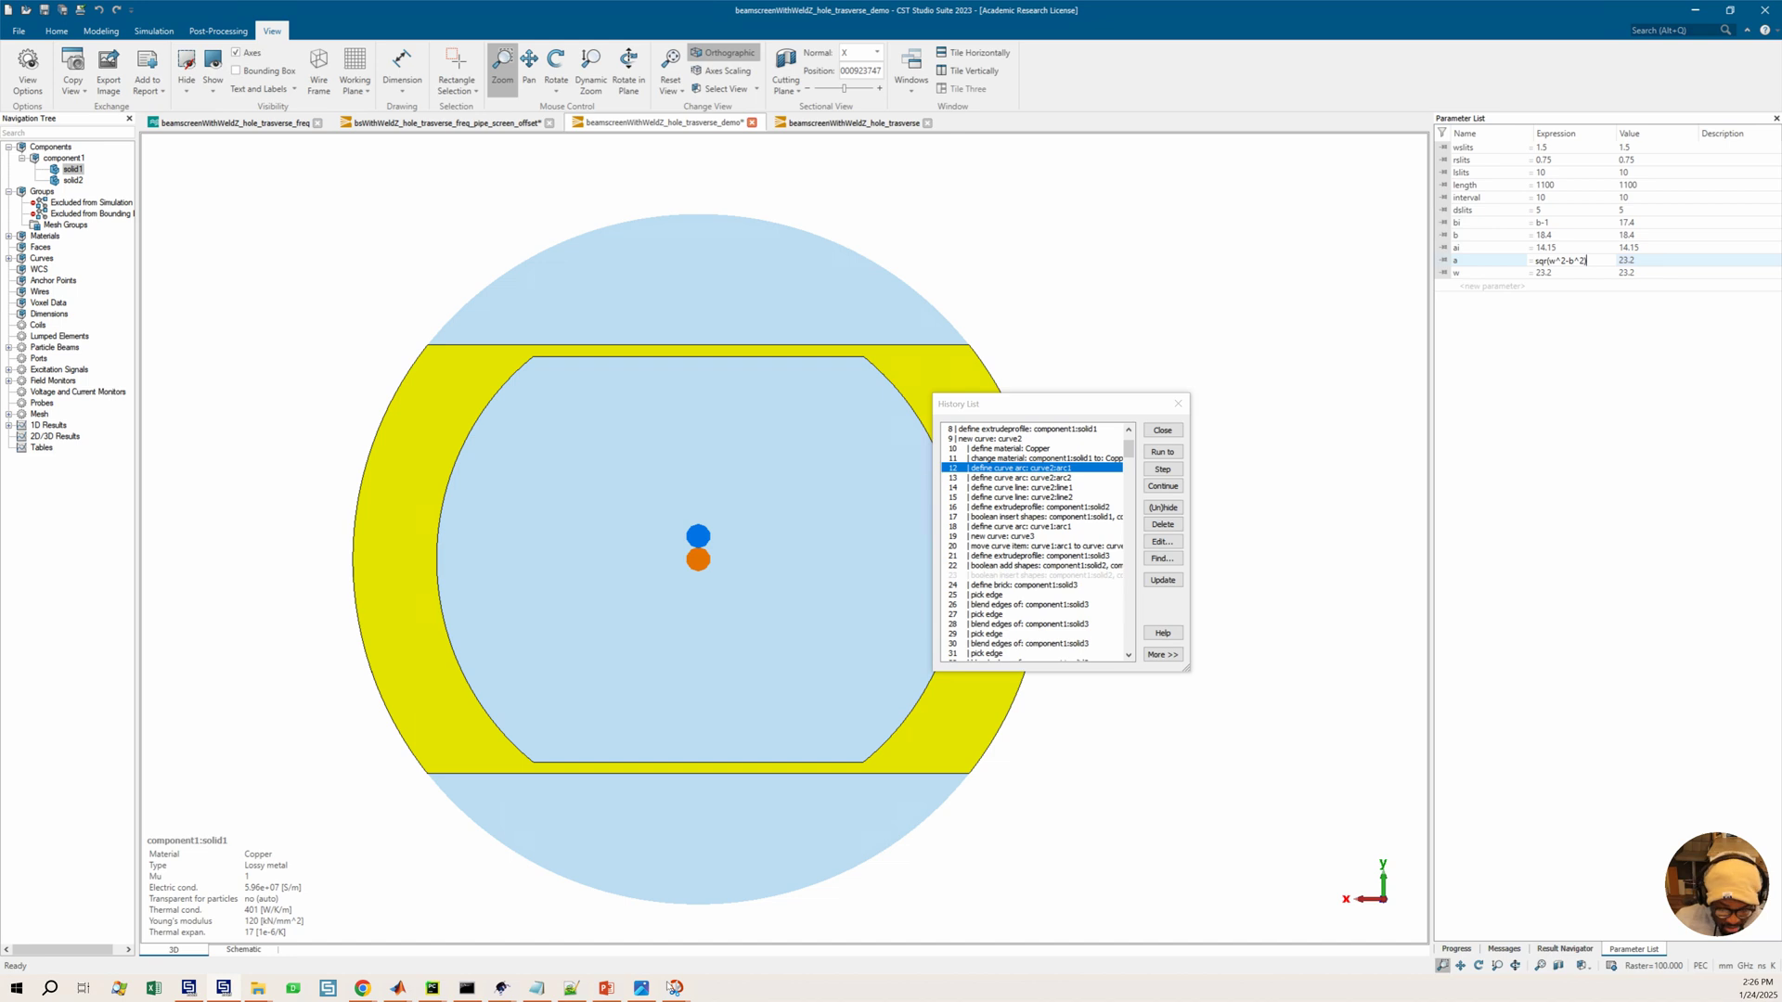
{"action": "mouse_move", "coordinate": [675, 990]}
{"action": "left_click", "coordinate": [687, 924]}
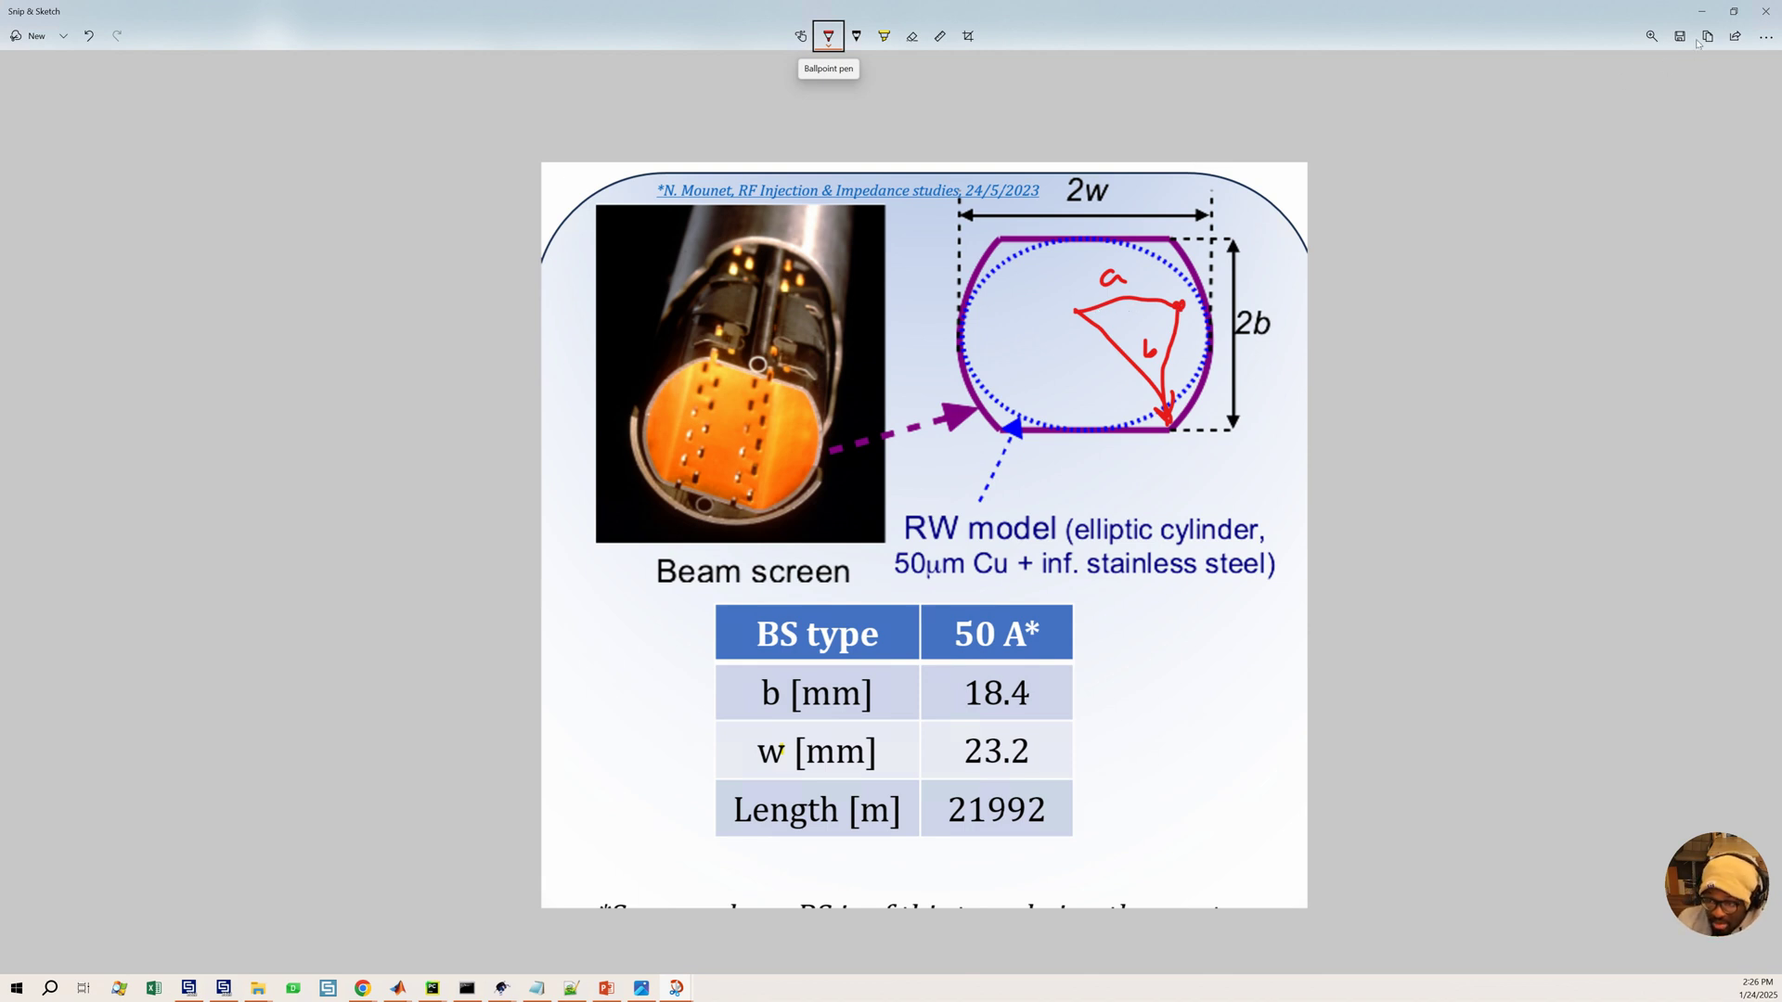
{"action": "left_click", "coordinate": [1701, 12]}
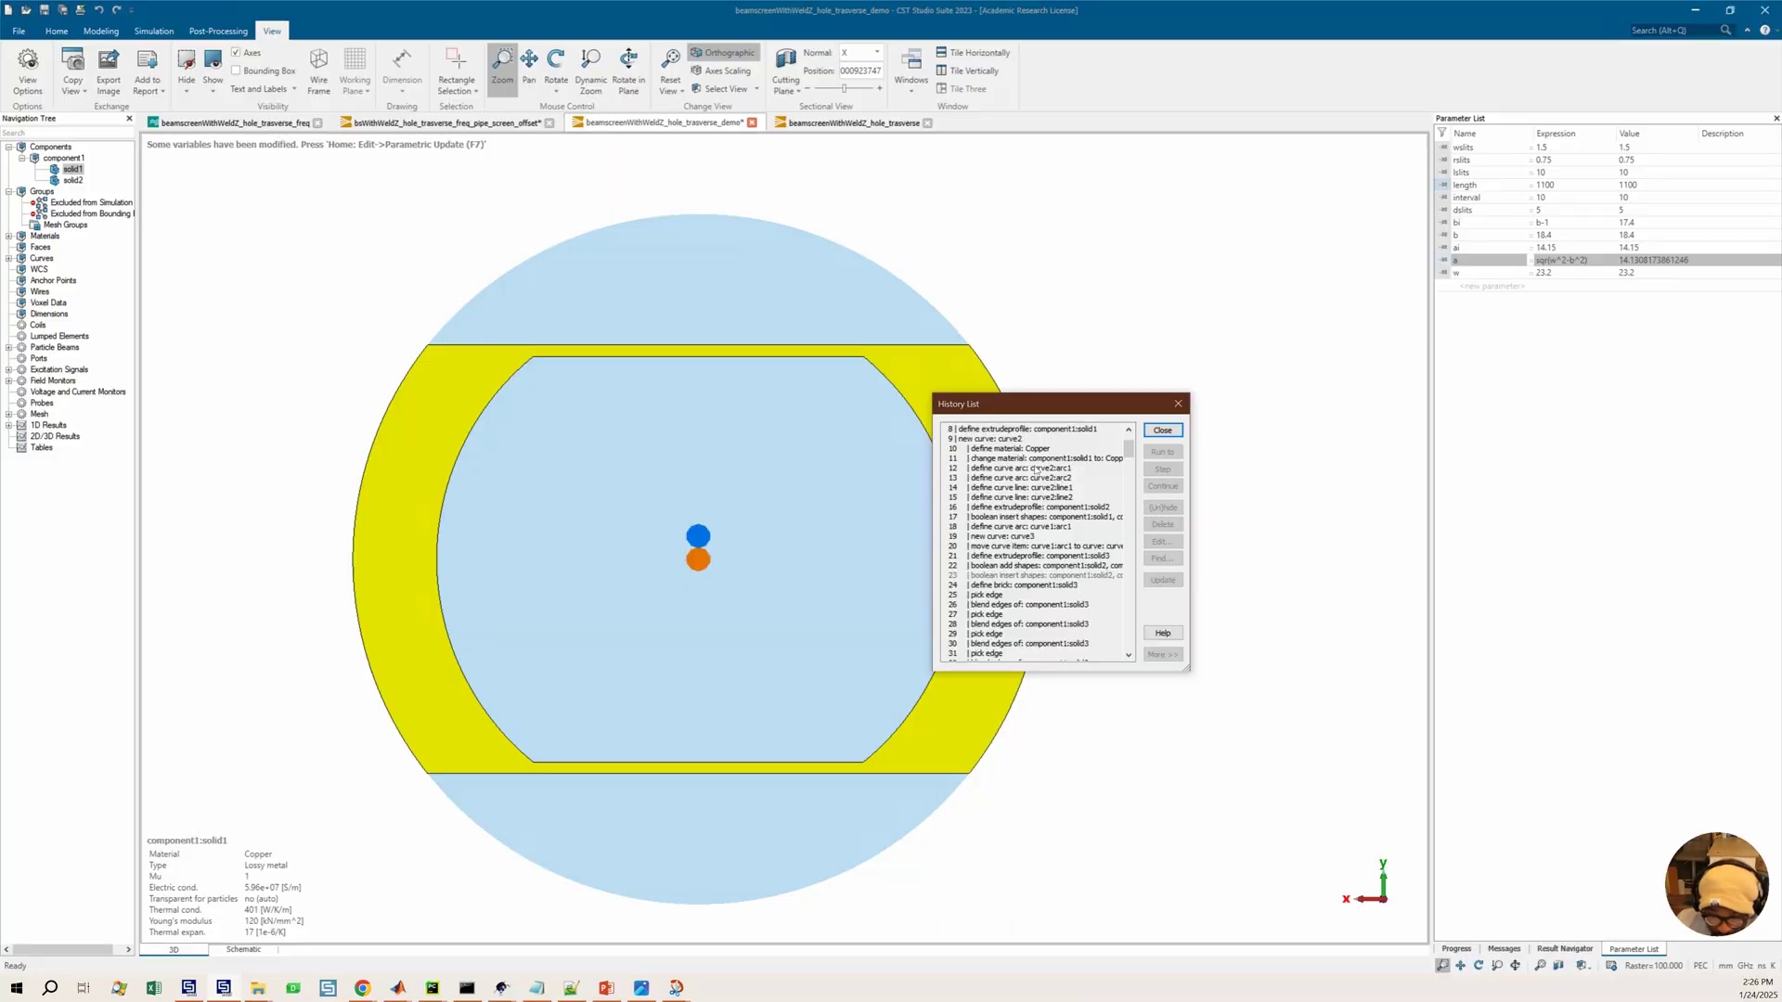
Run a parametric update, choosing to process the entire history list
{"action": "left_click_drag", "start_coordinate": [989, 404], "coordinate": [964, 402]}
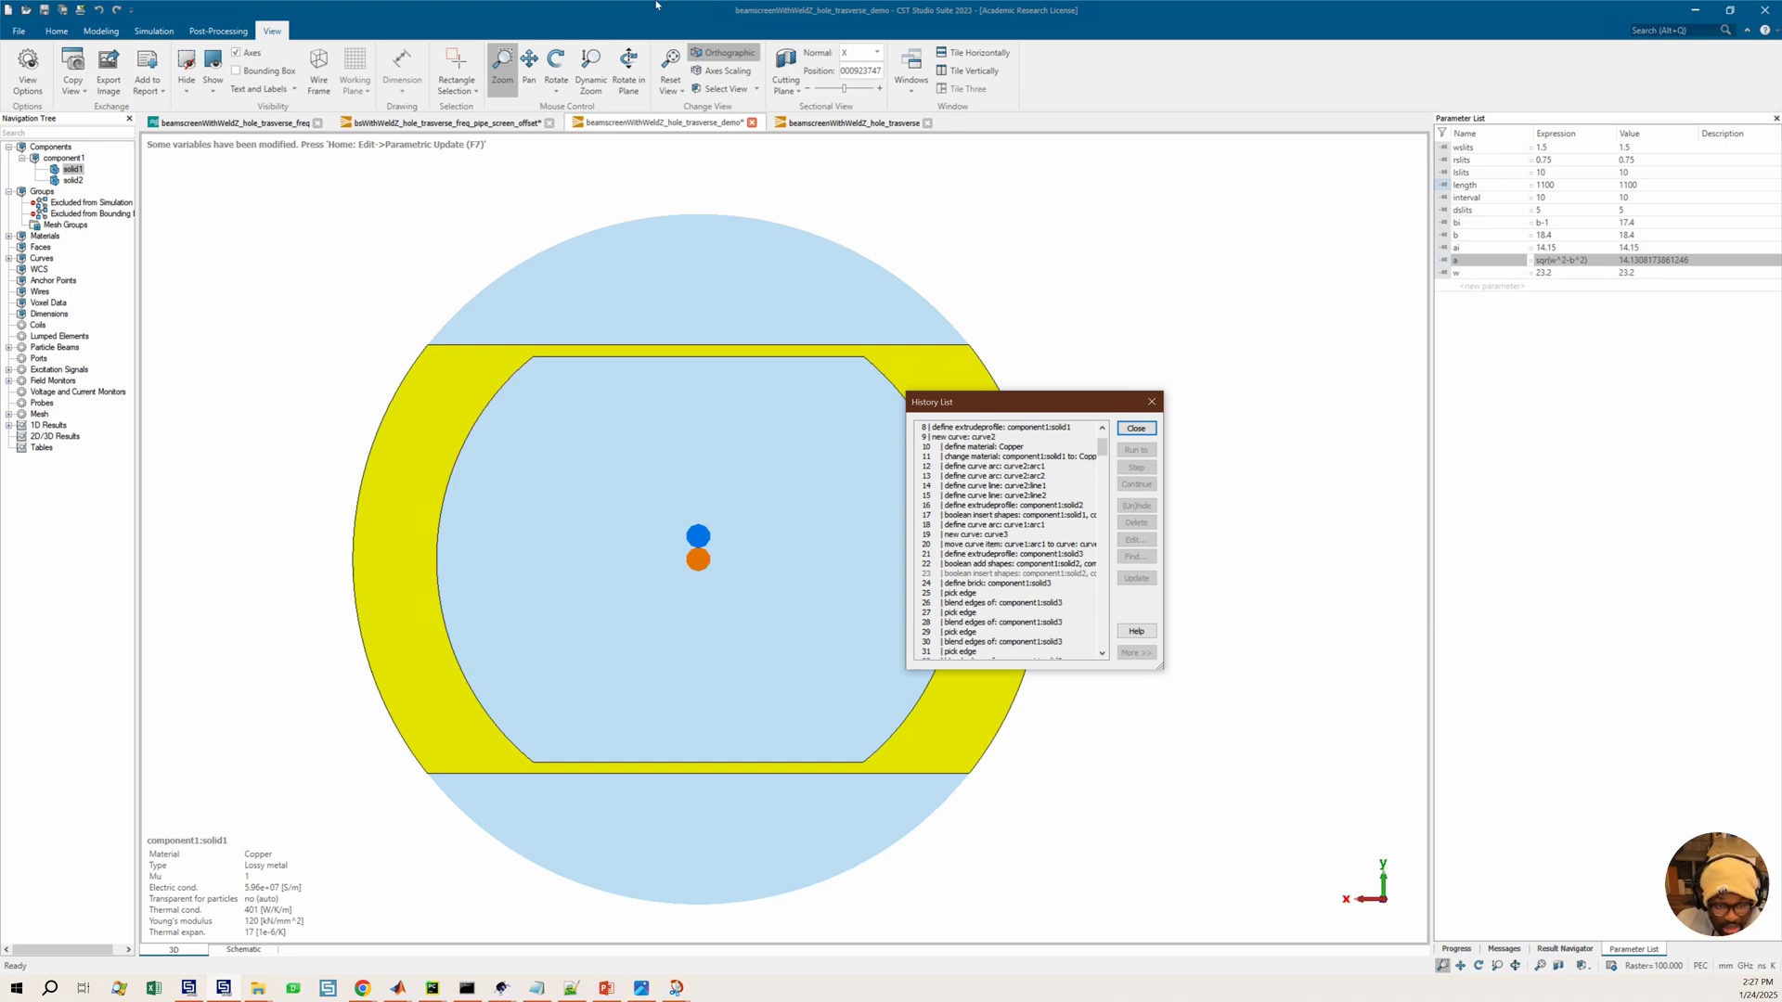
{"action": "left_click", "coordinate": [65, 36]}
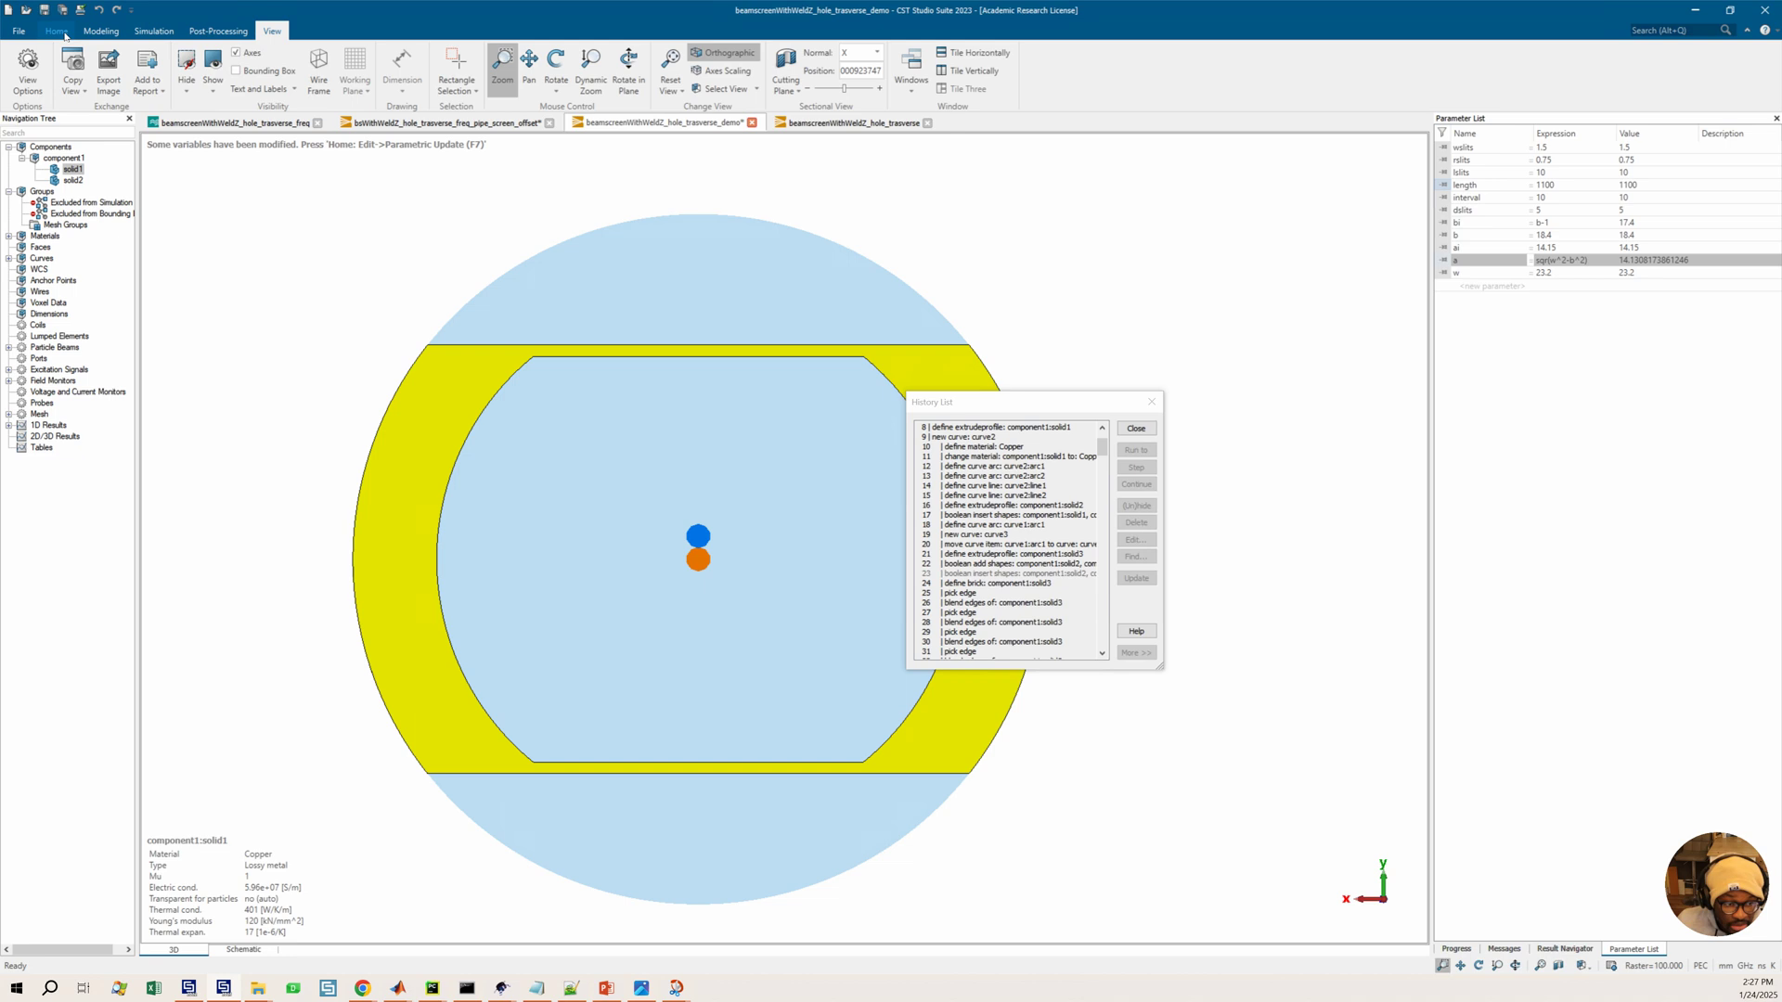
{"action": "left_click", "coordinate": [65, 36]}
{"action": "left_click", "coordinate": [614, 65]}
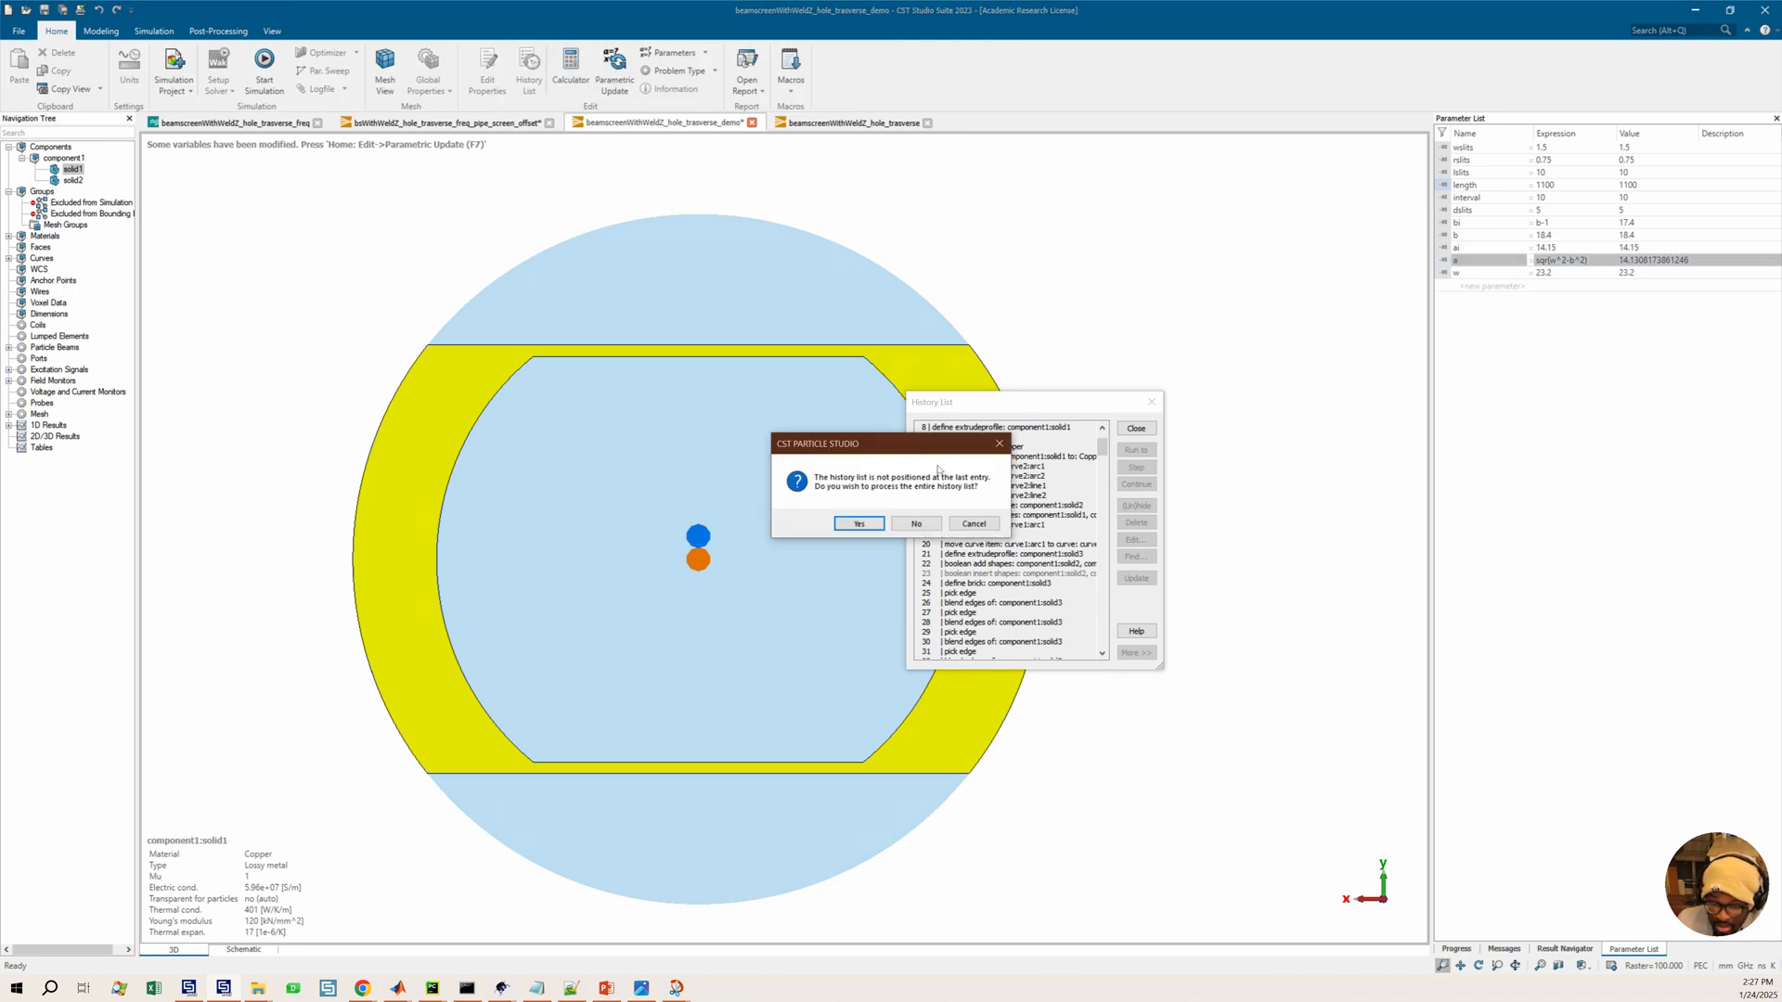
{"action": "left_click", "coordinate": [859, 525]}
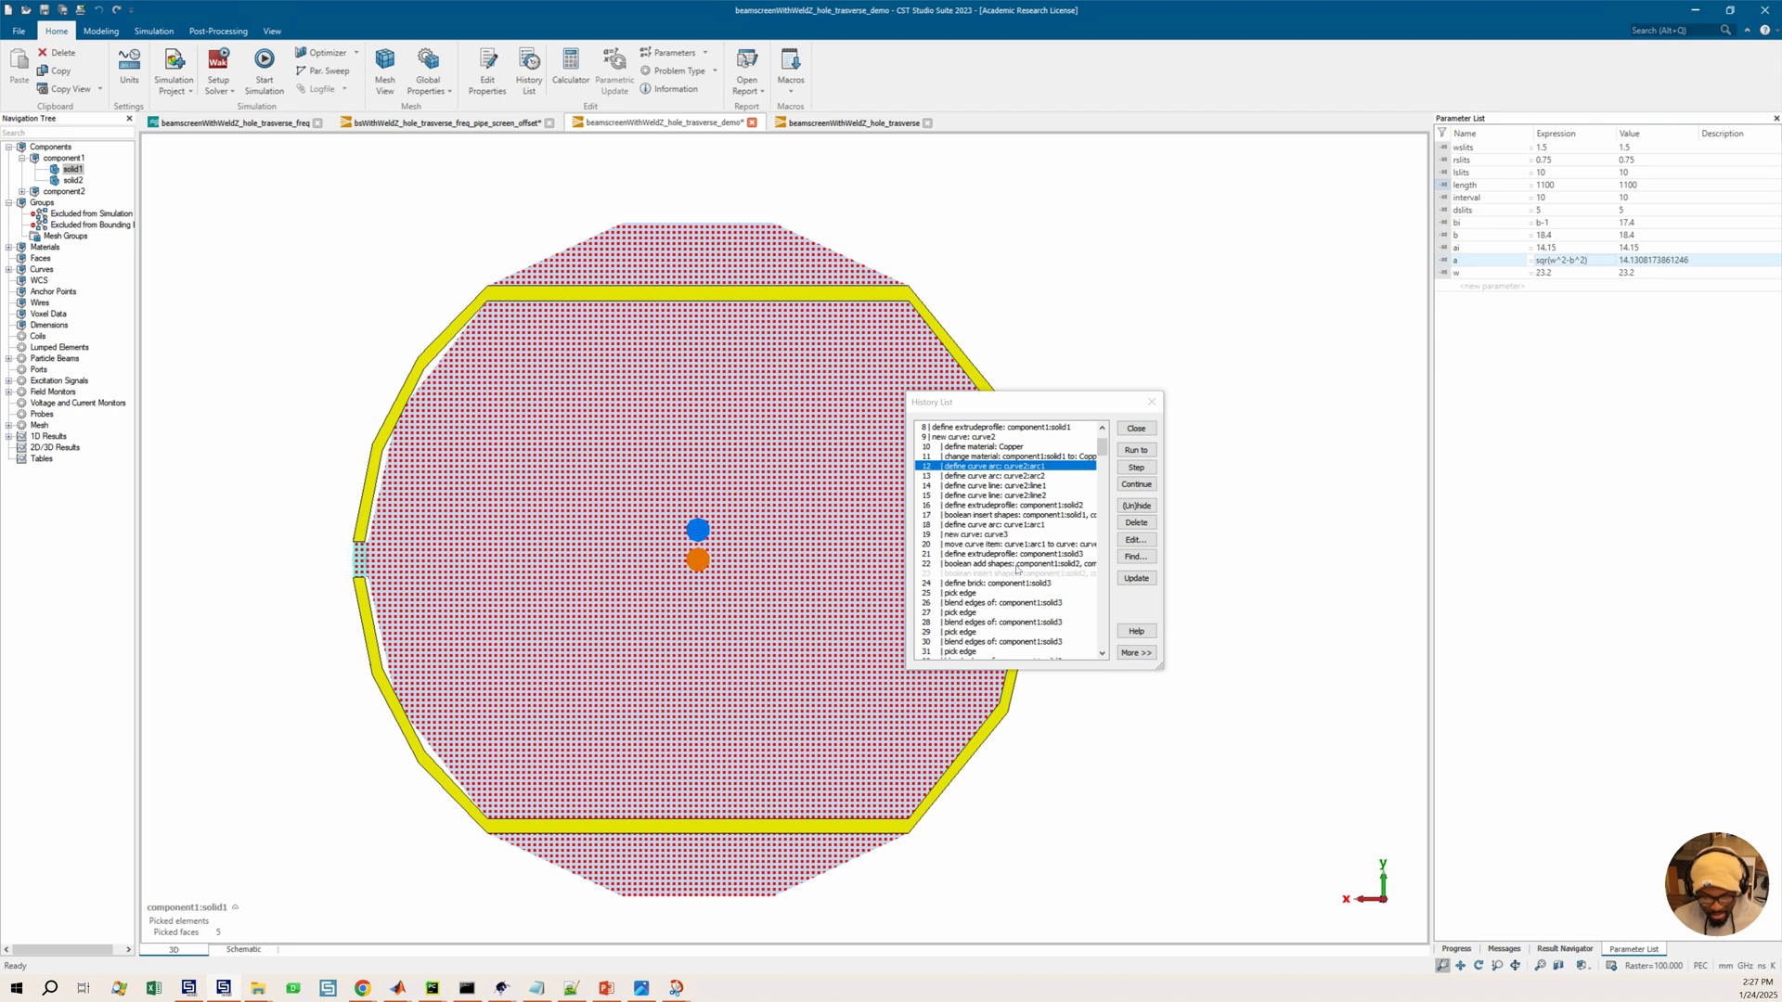
Edit the curve2 arc1 history entry so both X1 and X2 equal sqr(w^2-b^2)
{"action": "scroll", "coordinate": [1016, 569], "scroll_direction": "up", "scroll_amount": 3}
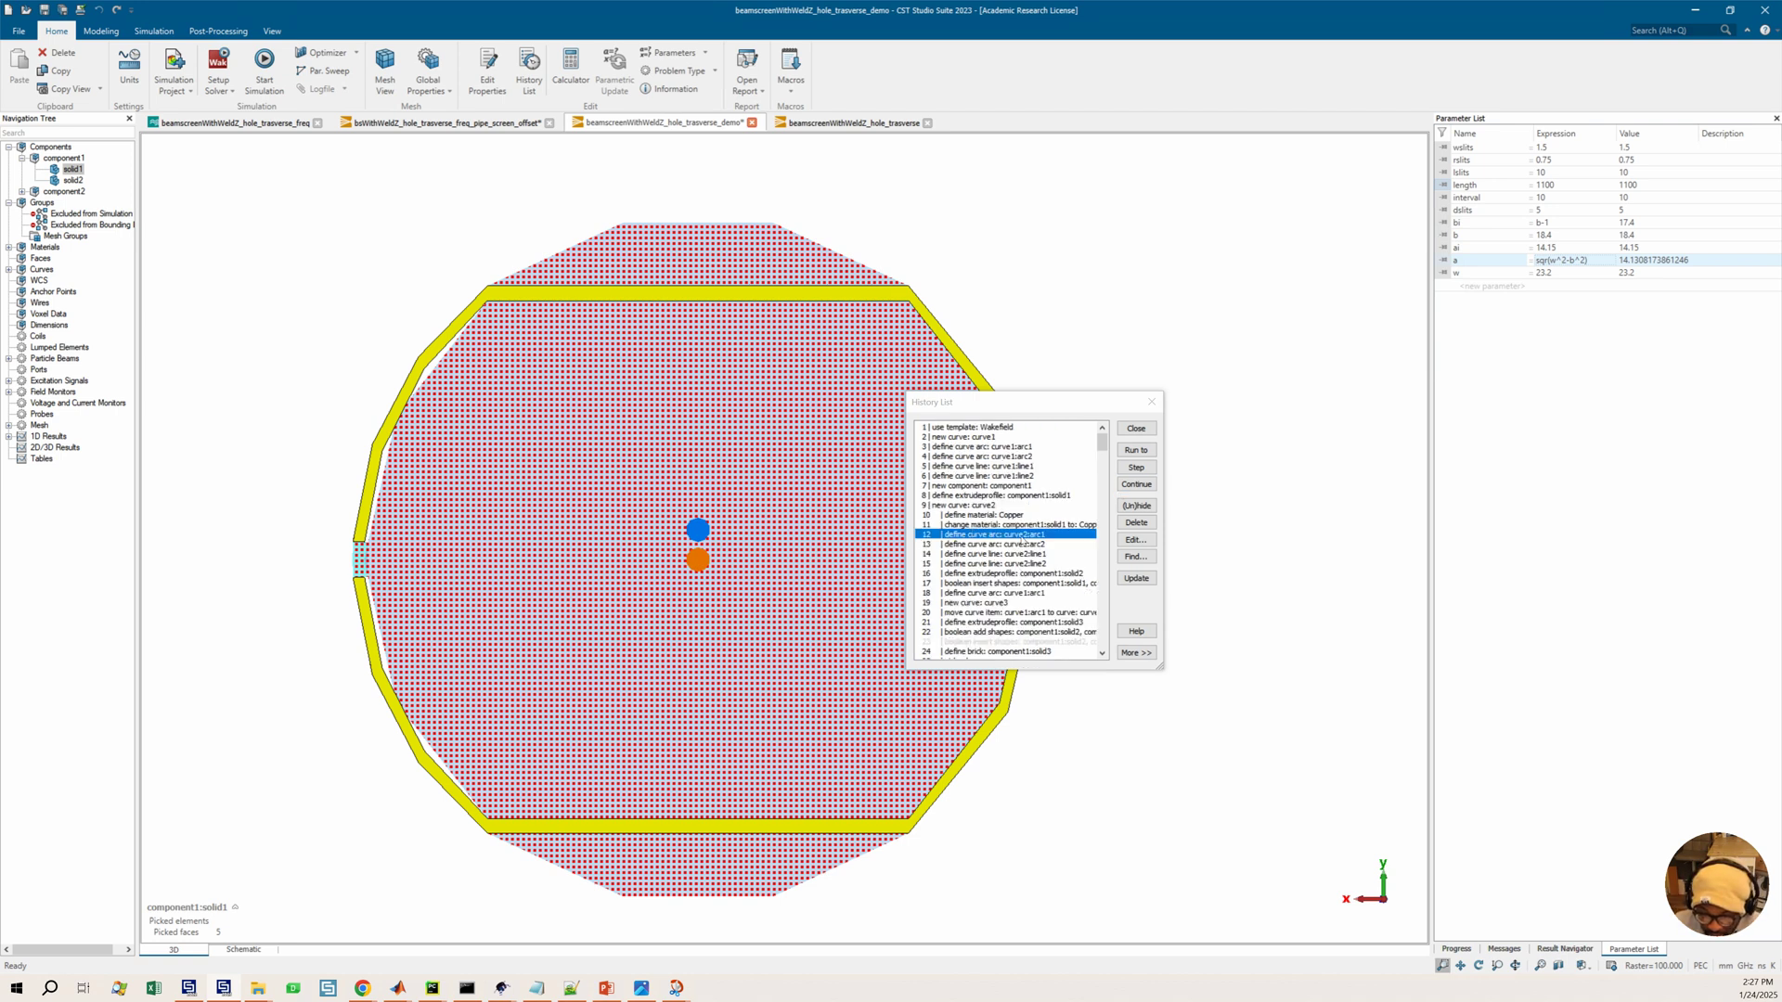
{"action": "double_click", "coordinate": [1021, 537]}
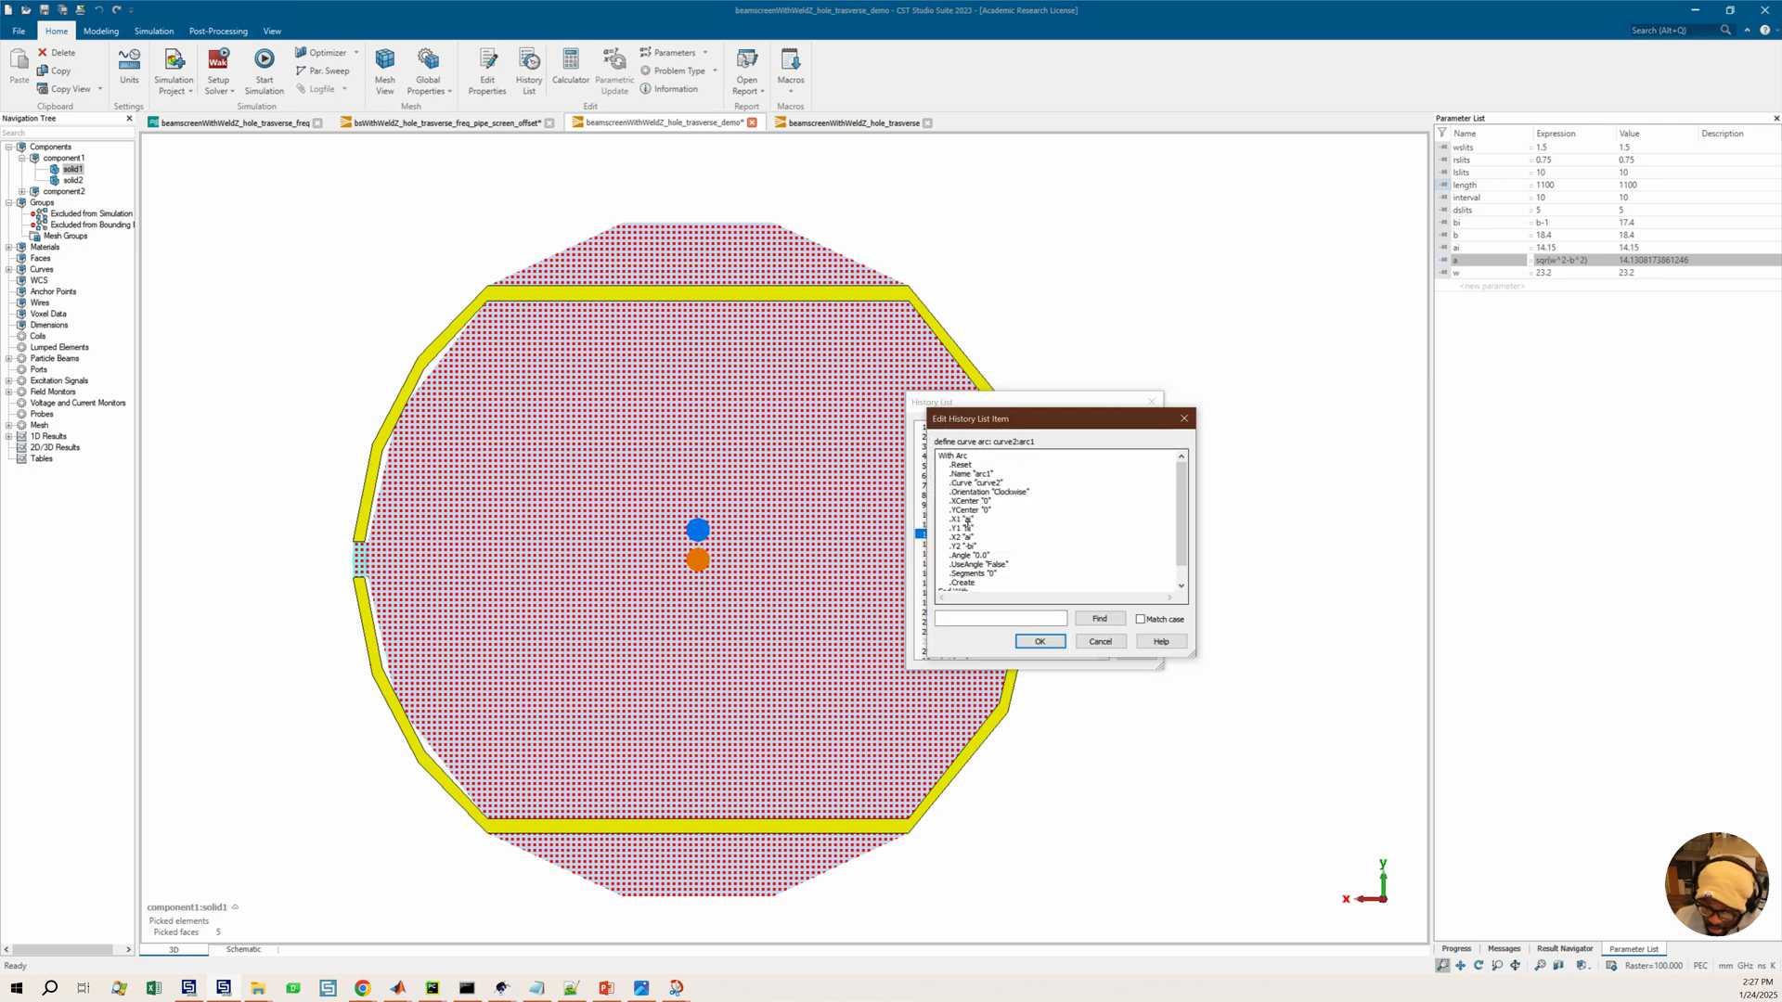
{"action": "double_click", "coordinate": [968, 520]}
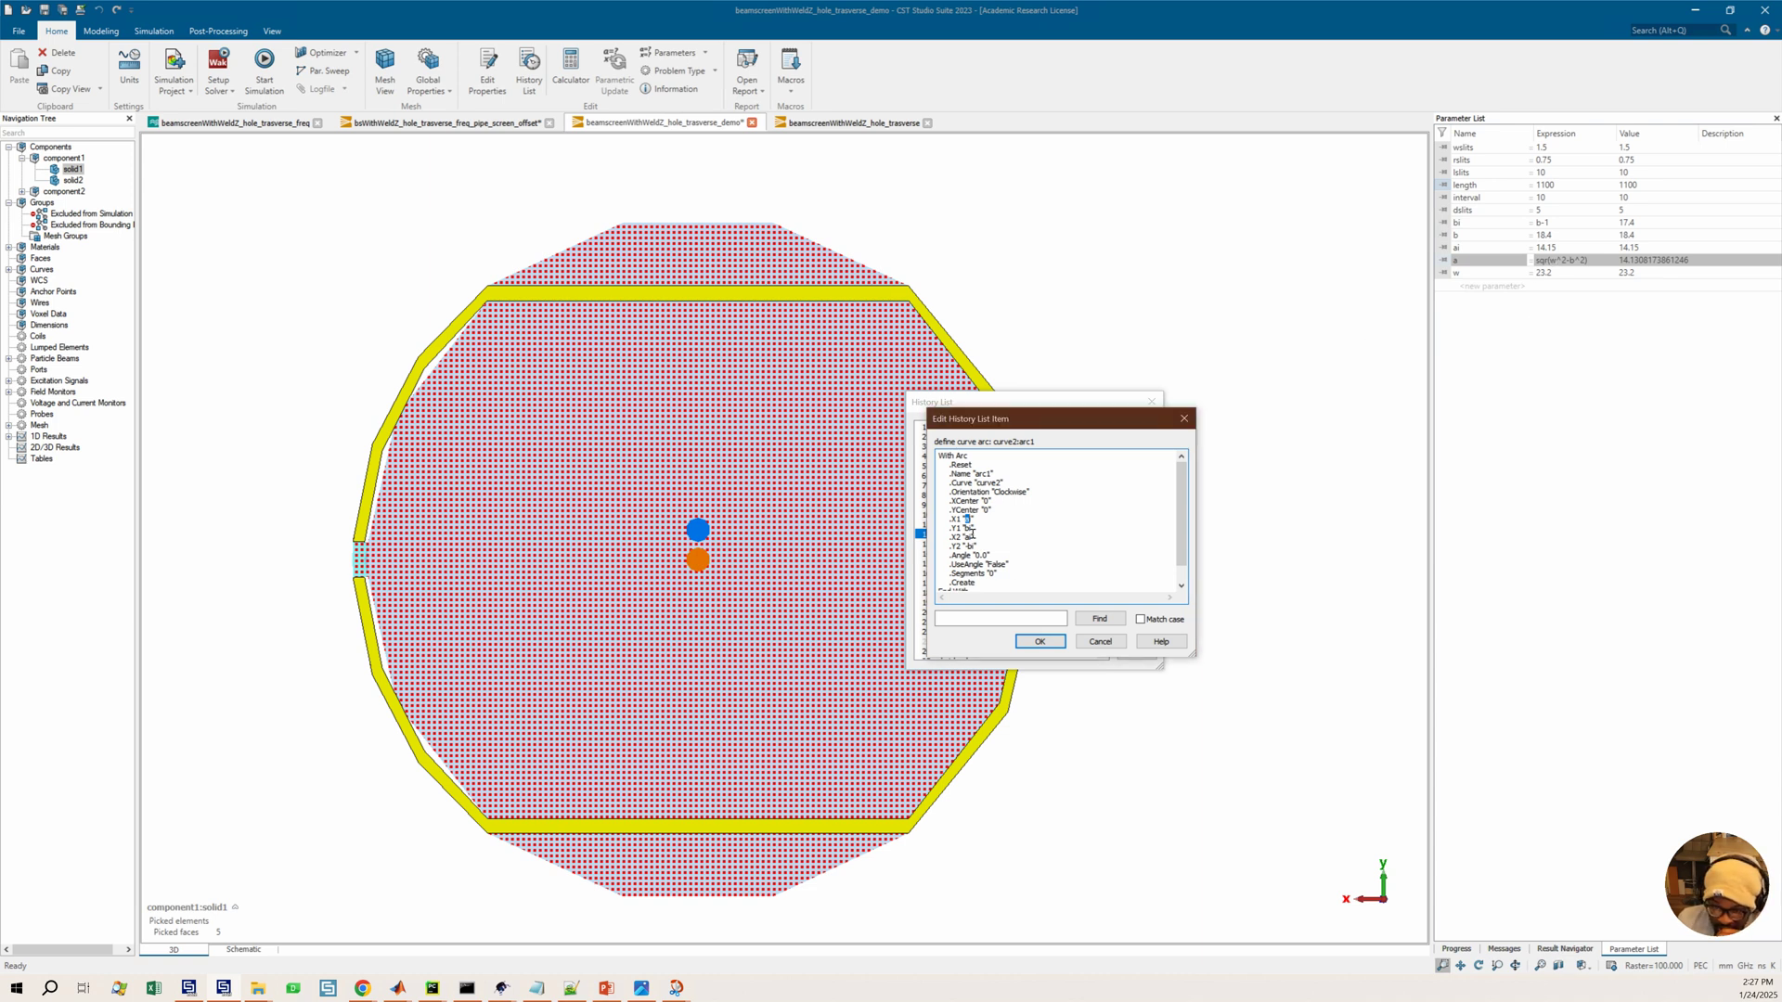
{"action": "type", "text": "sqr("}
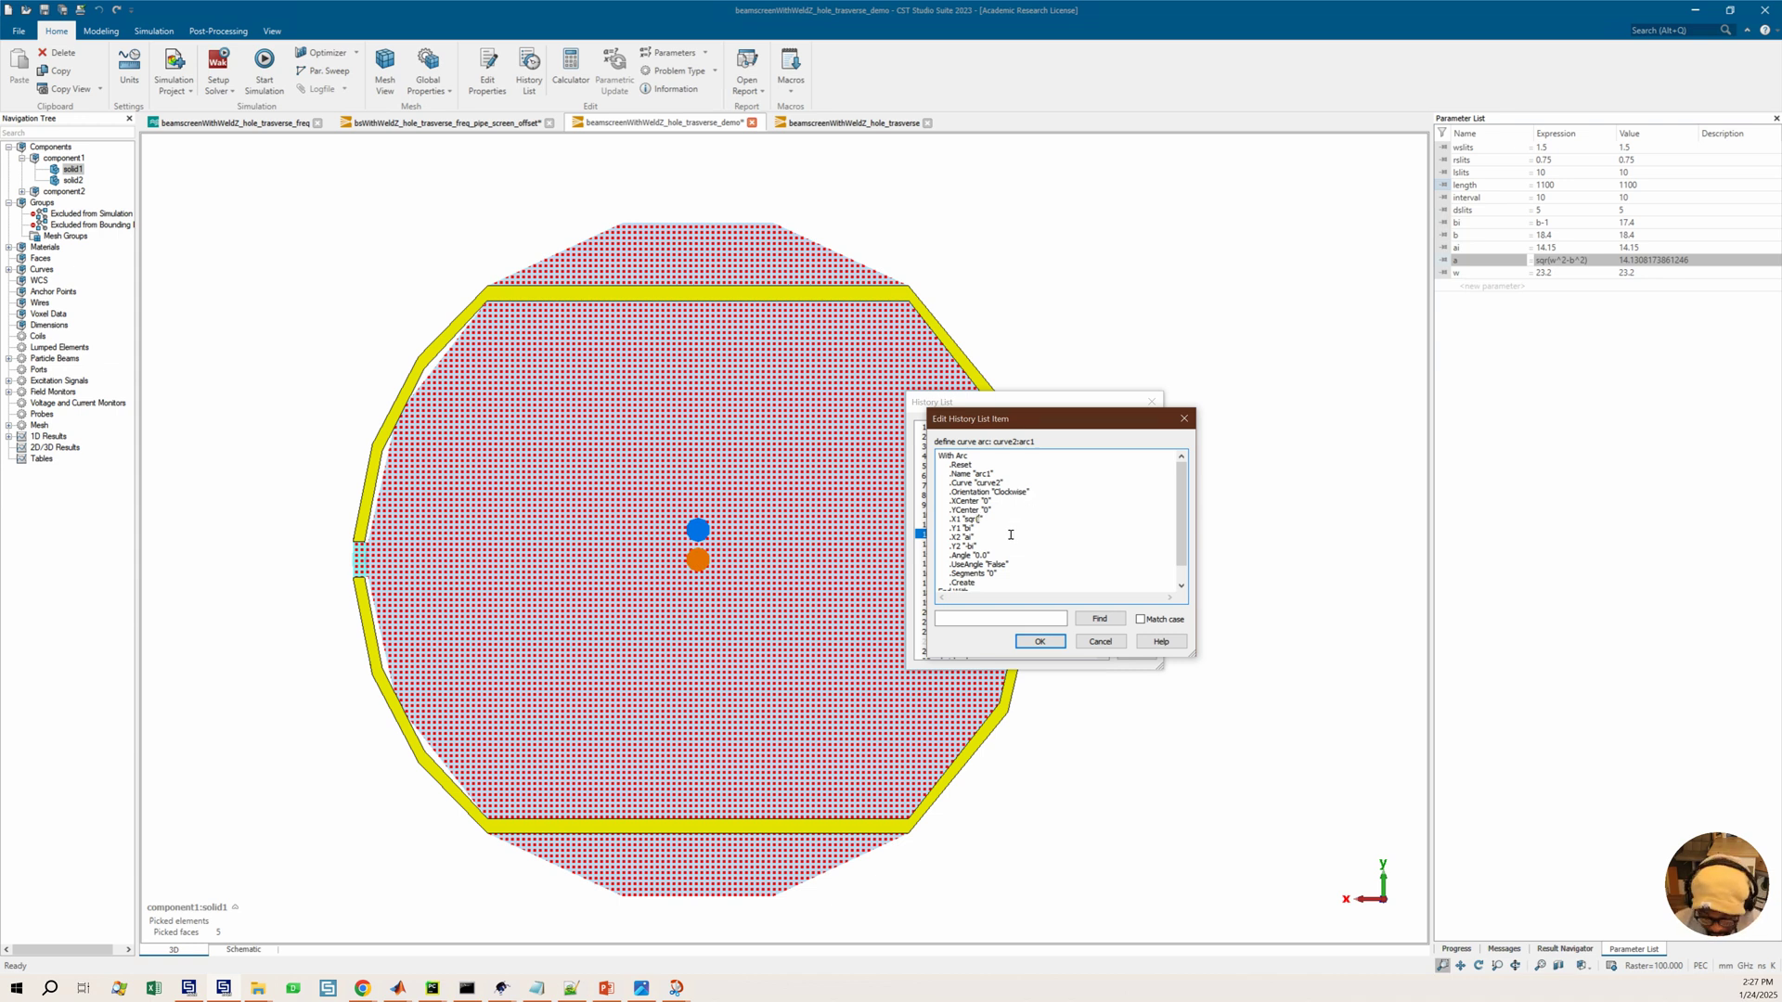
{"action": "type", "text": "w^2"}
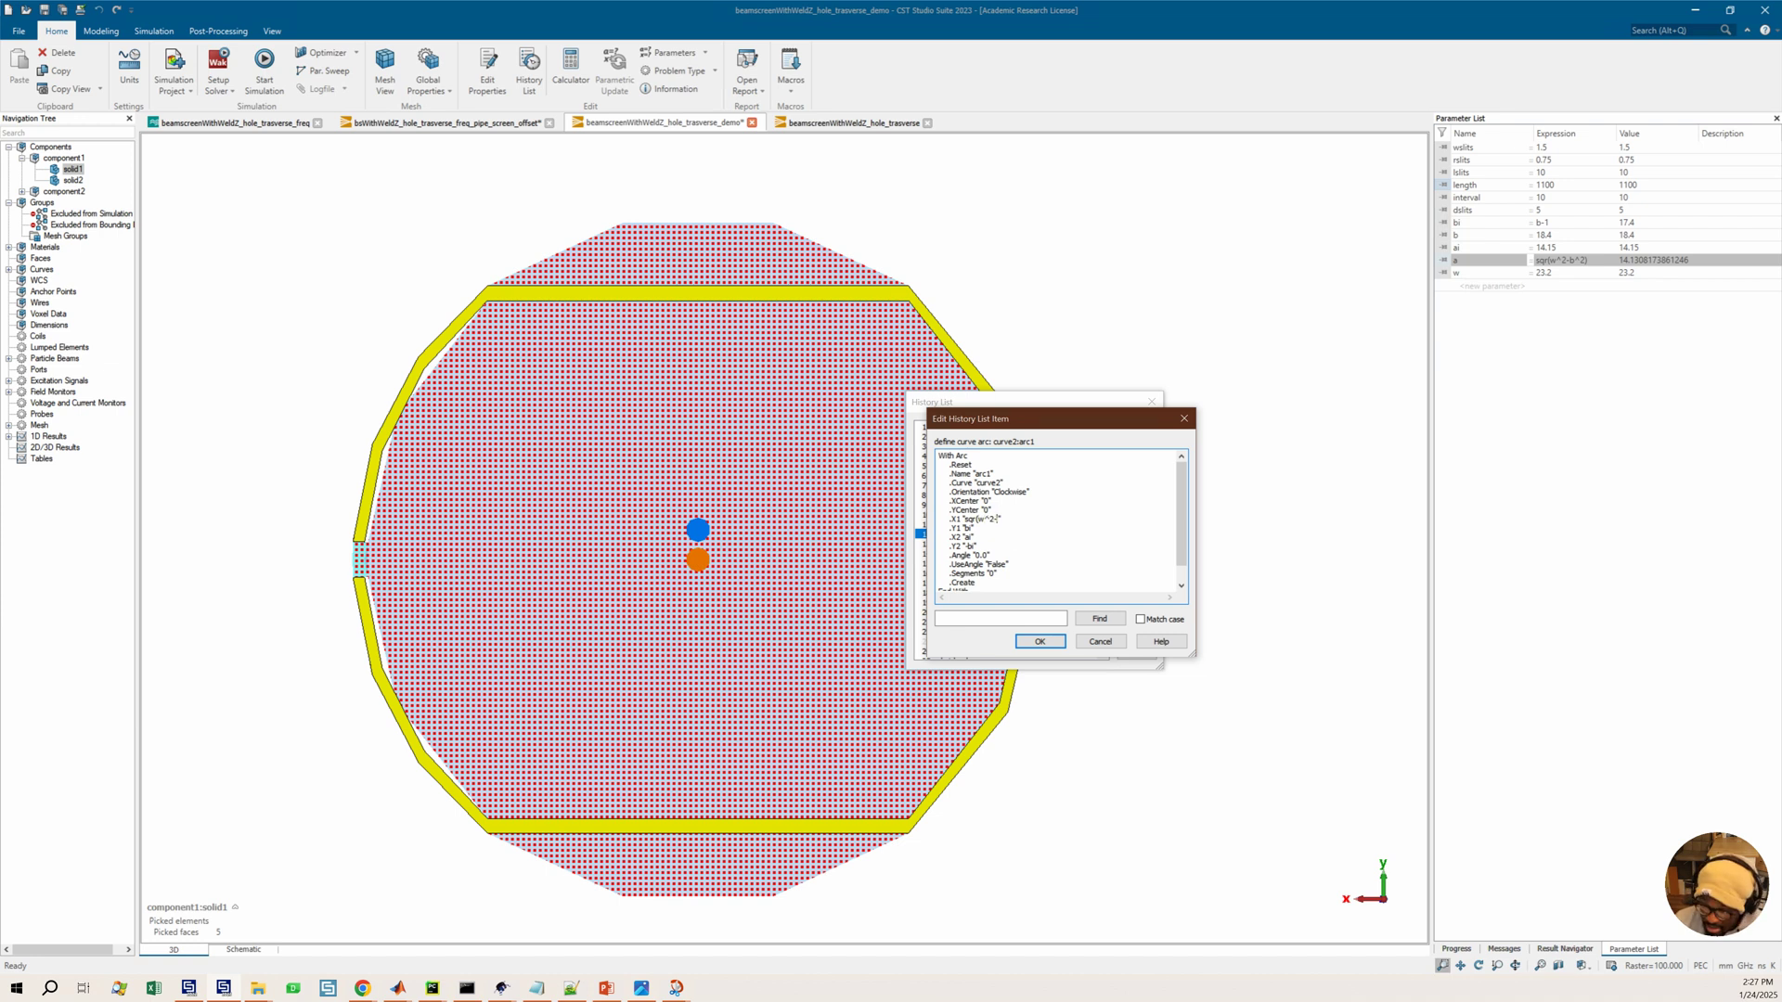
{"action": "type", "text": "-b^2"}
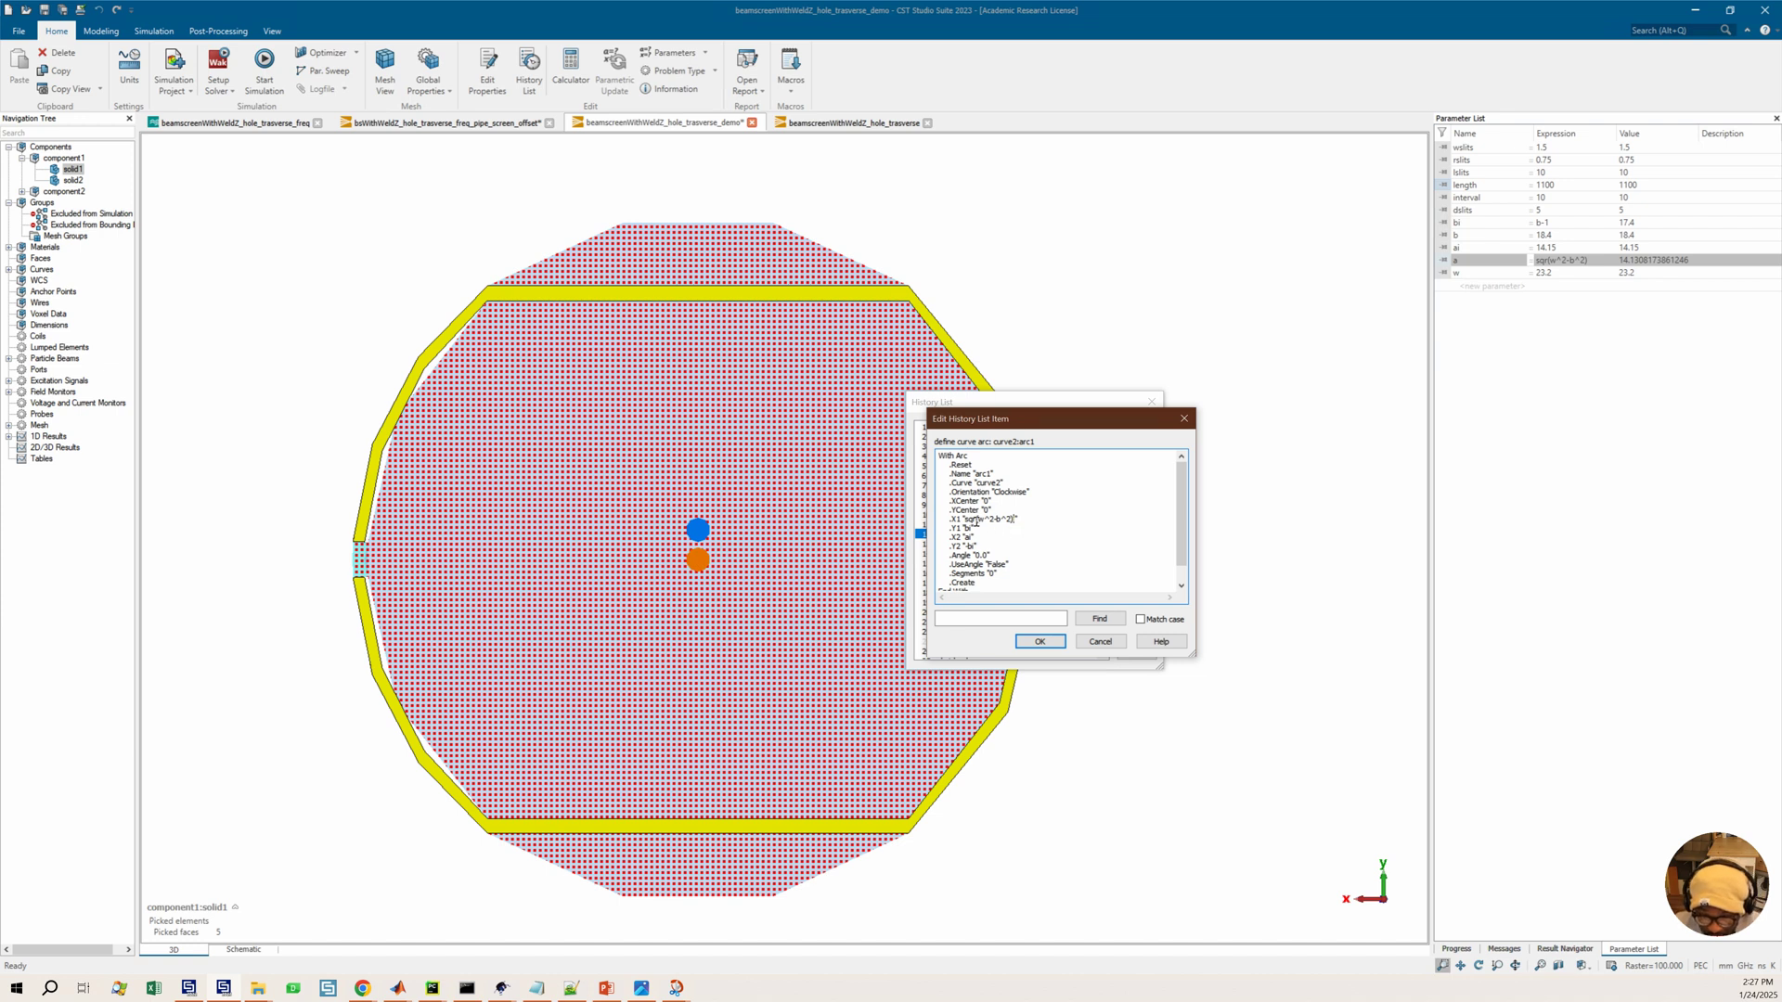
{"action": "left_click_drag", "start_coordinate": [966, 519], "coordinate": [1019, 526]}
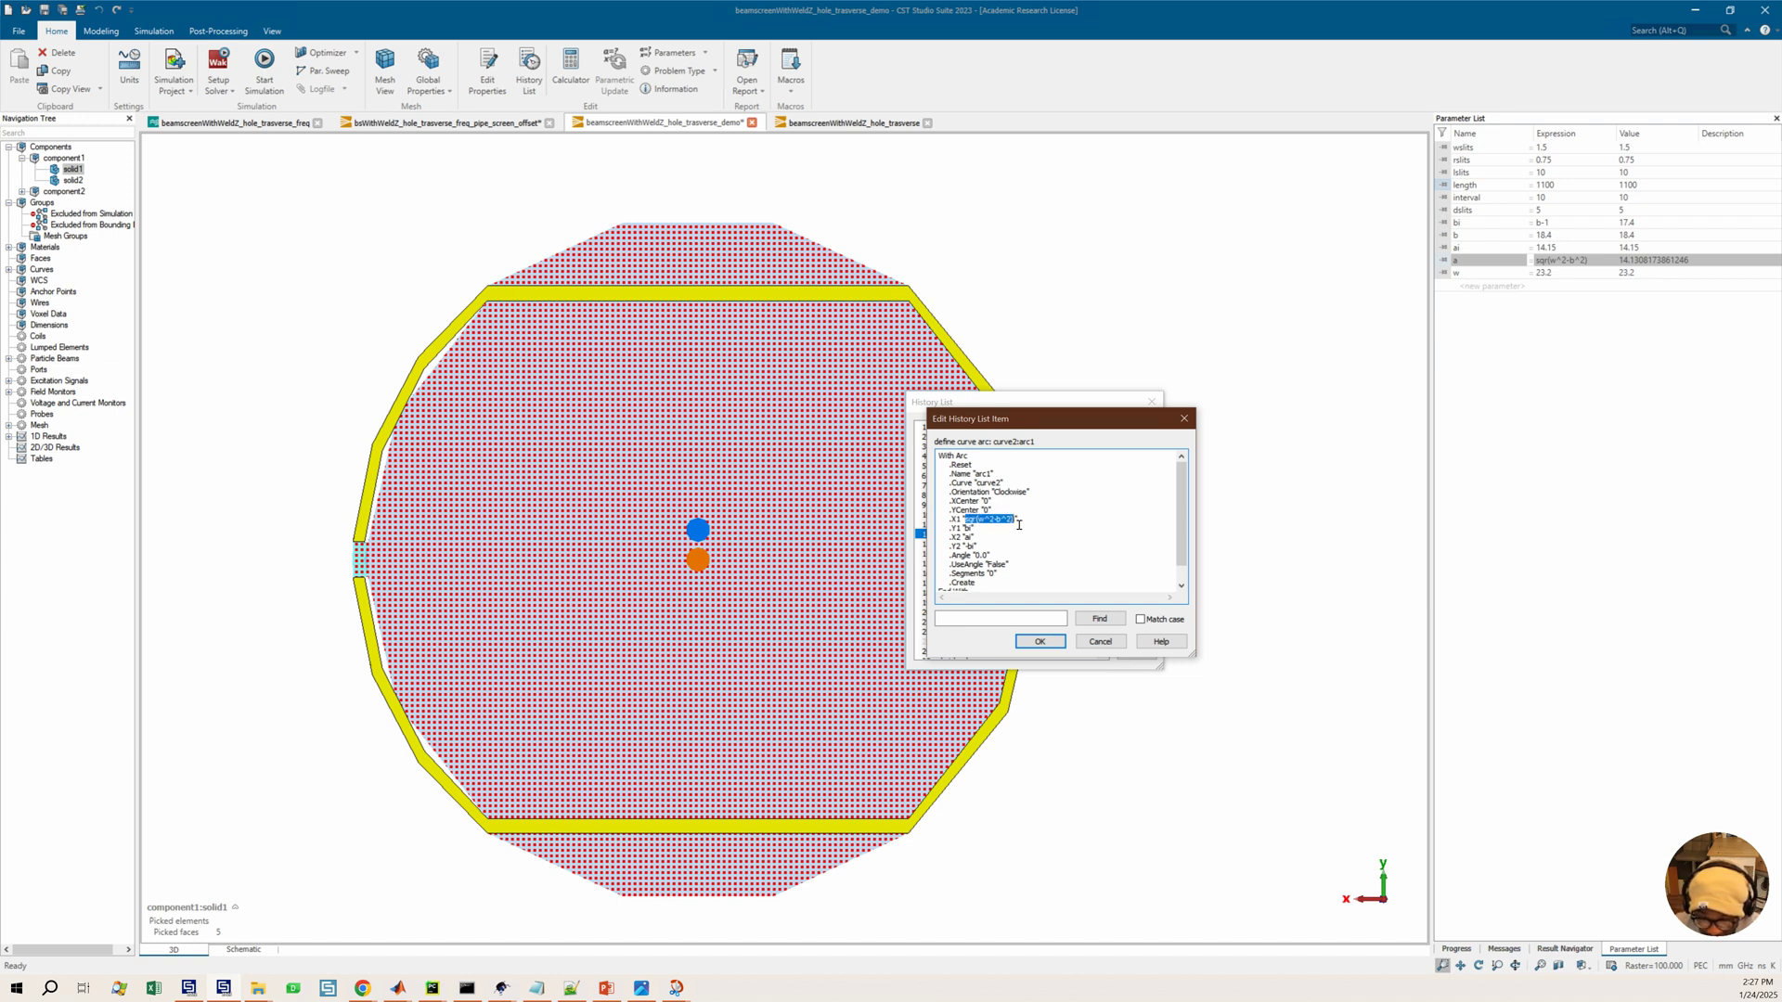
{"action": "left_click", "coordinate": [1025, 526]}
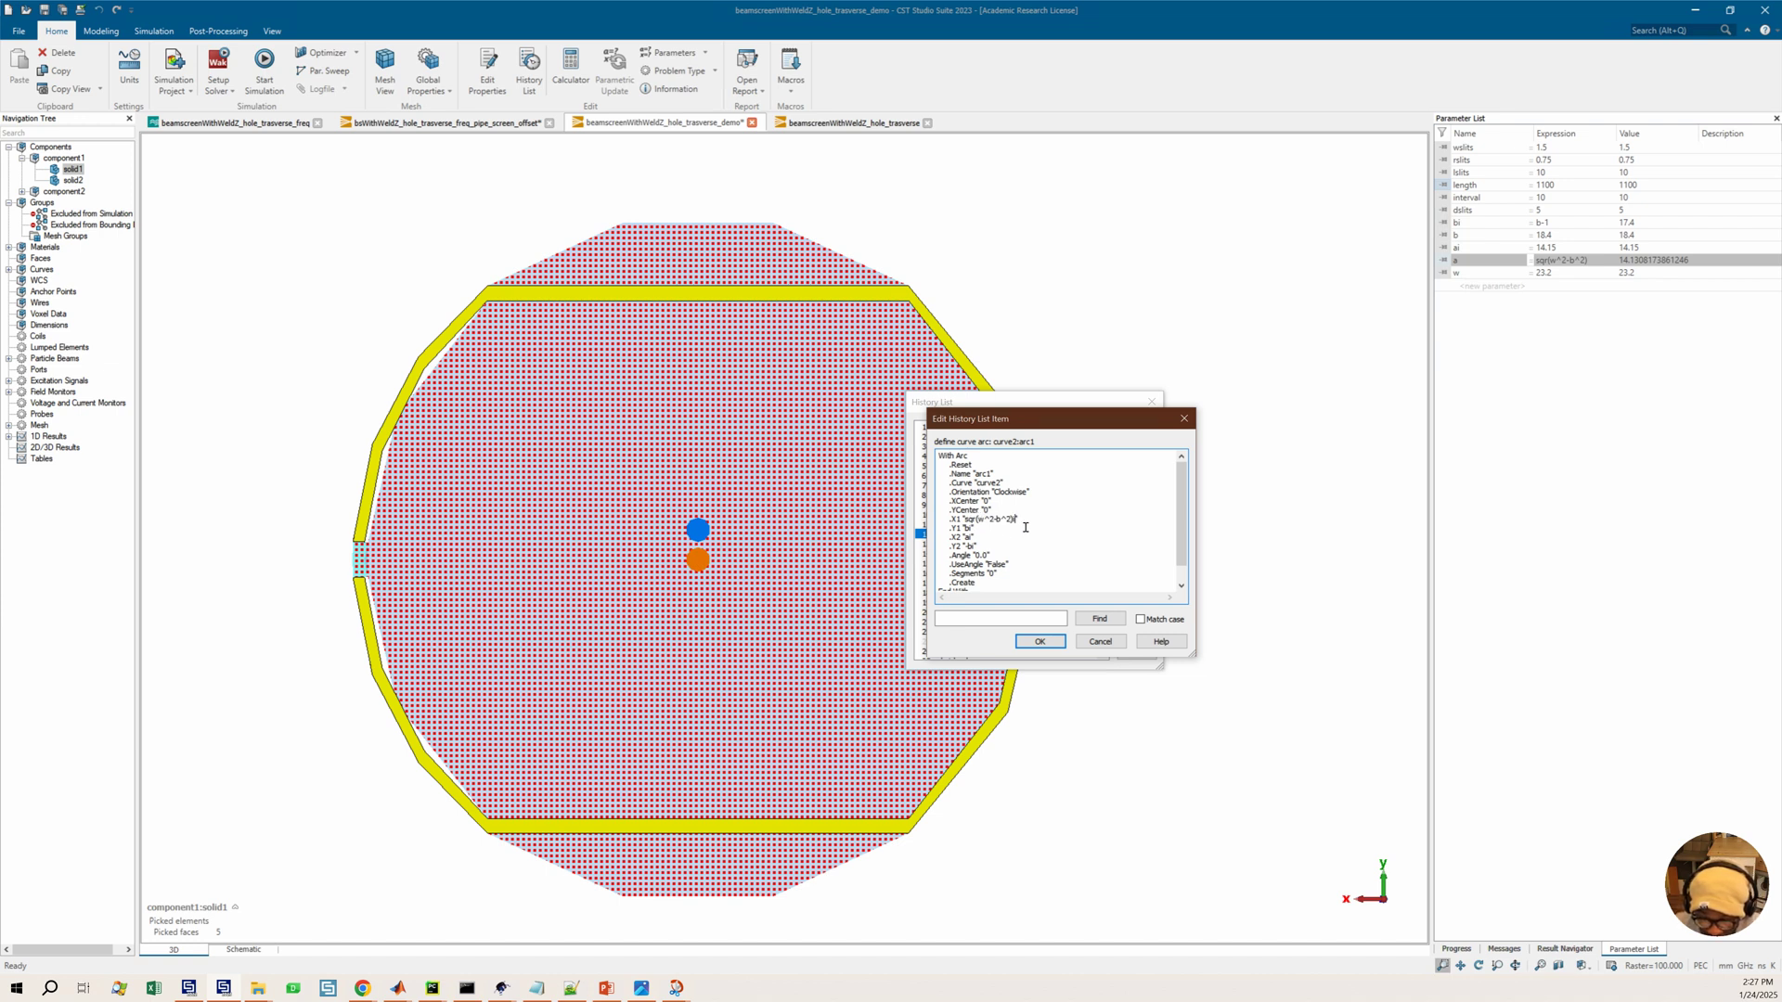
{"action": "left_click", "coordinate": [967, 523], "text": "shift"}
{"action": "key", "text": "ctrl+c"}
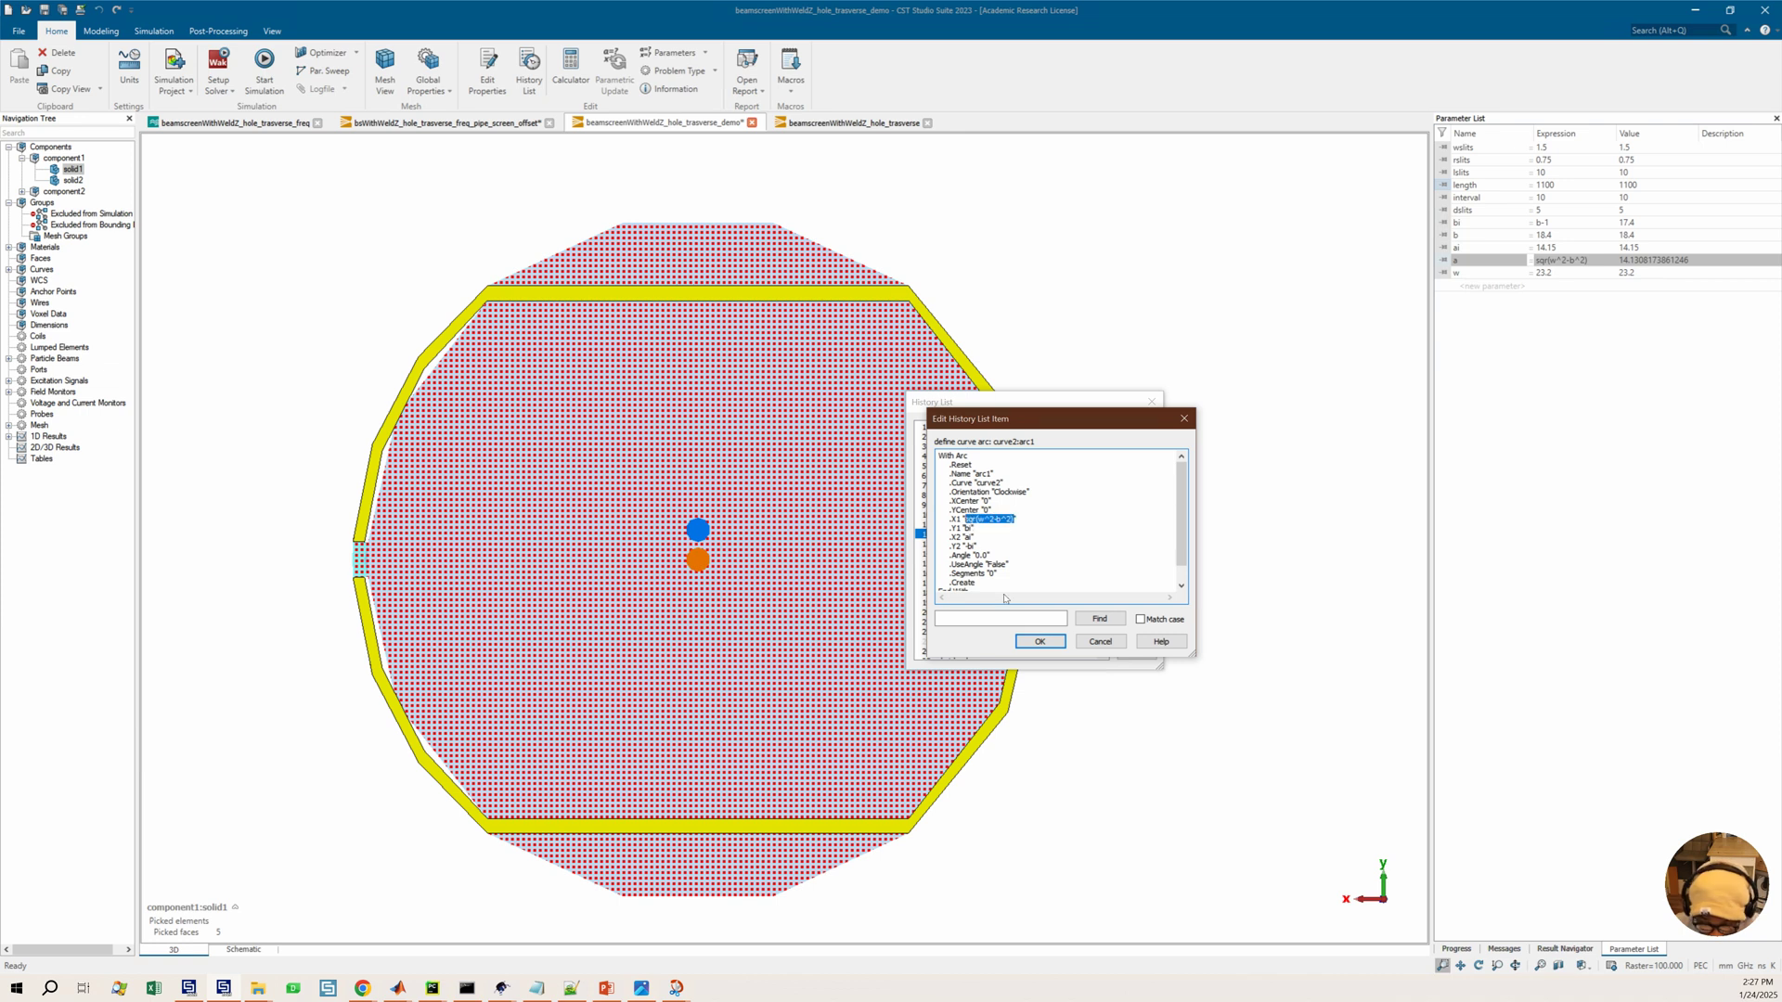
{"action": "double_click", "coordinate": [968, 537]}
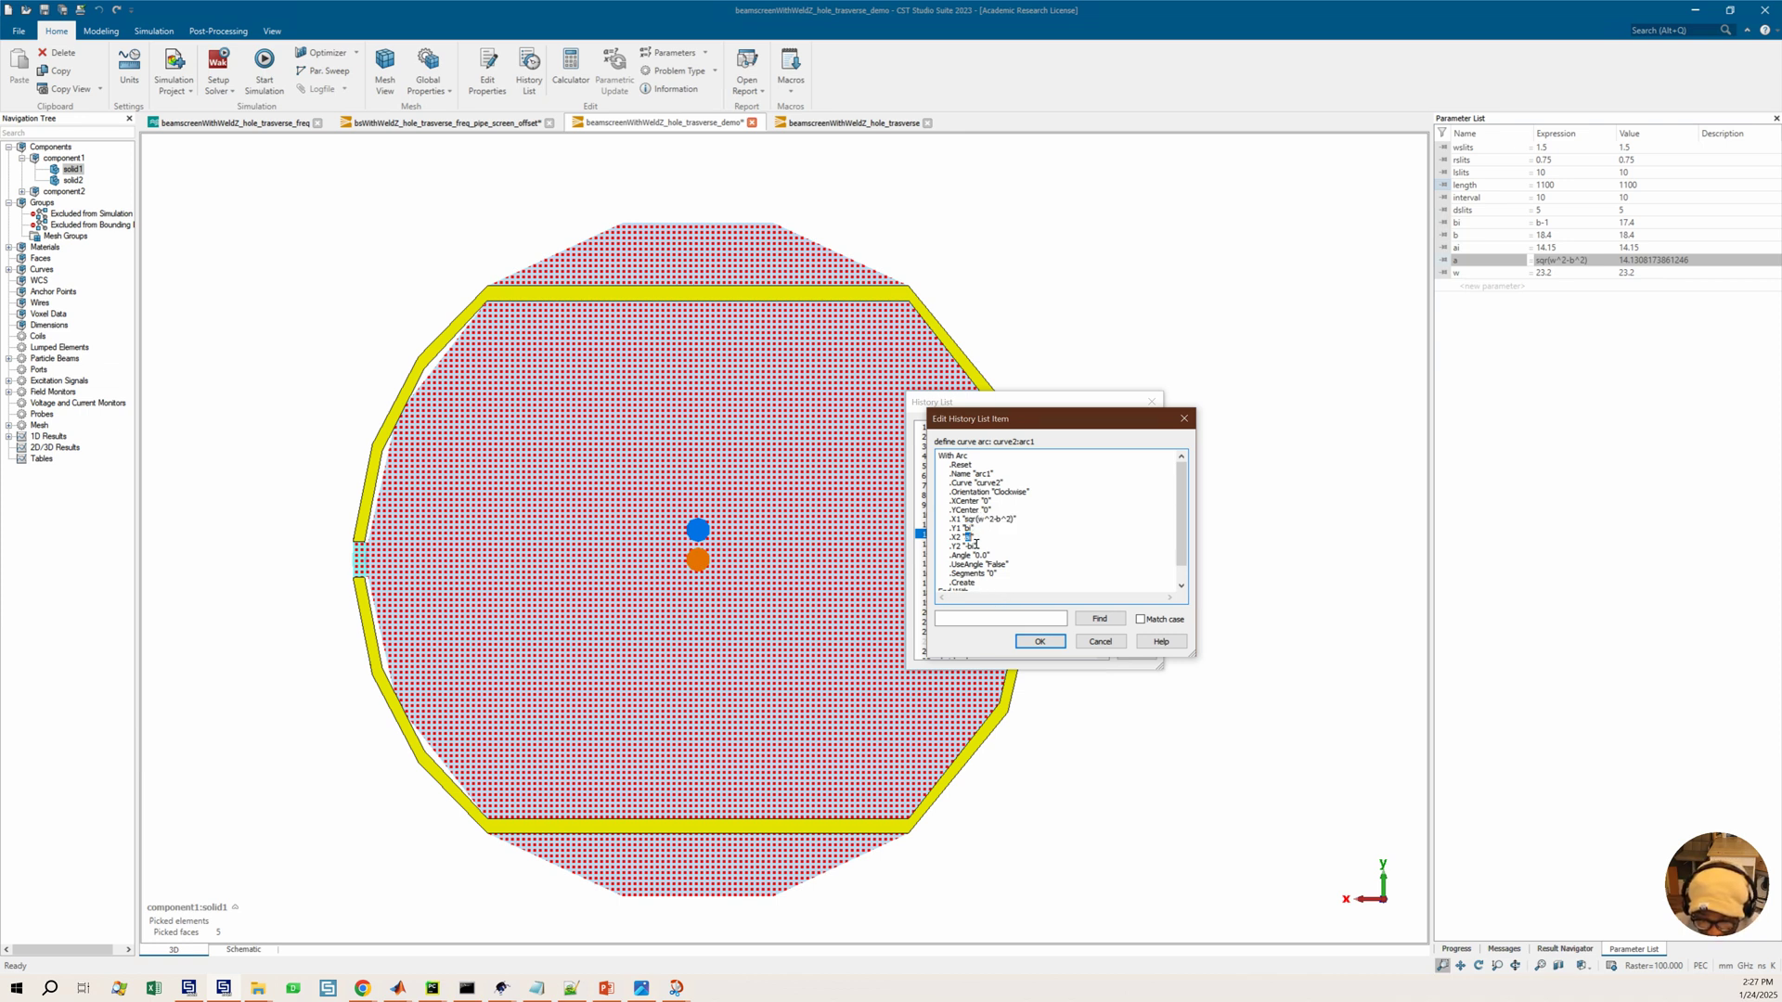
{"action": "key", "text": "ctrl+v"}
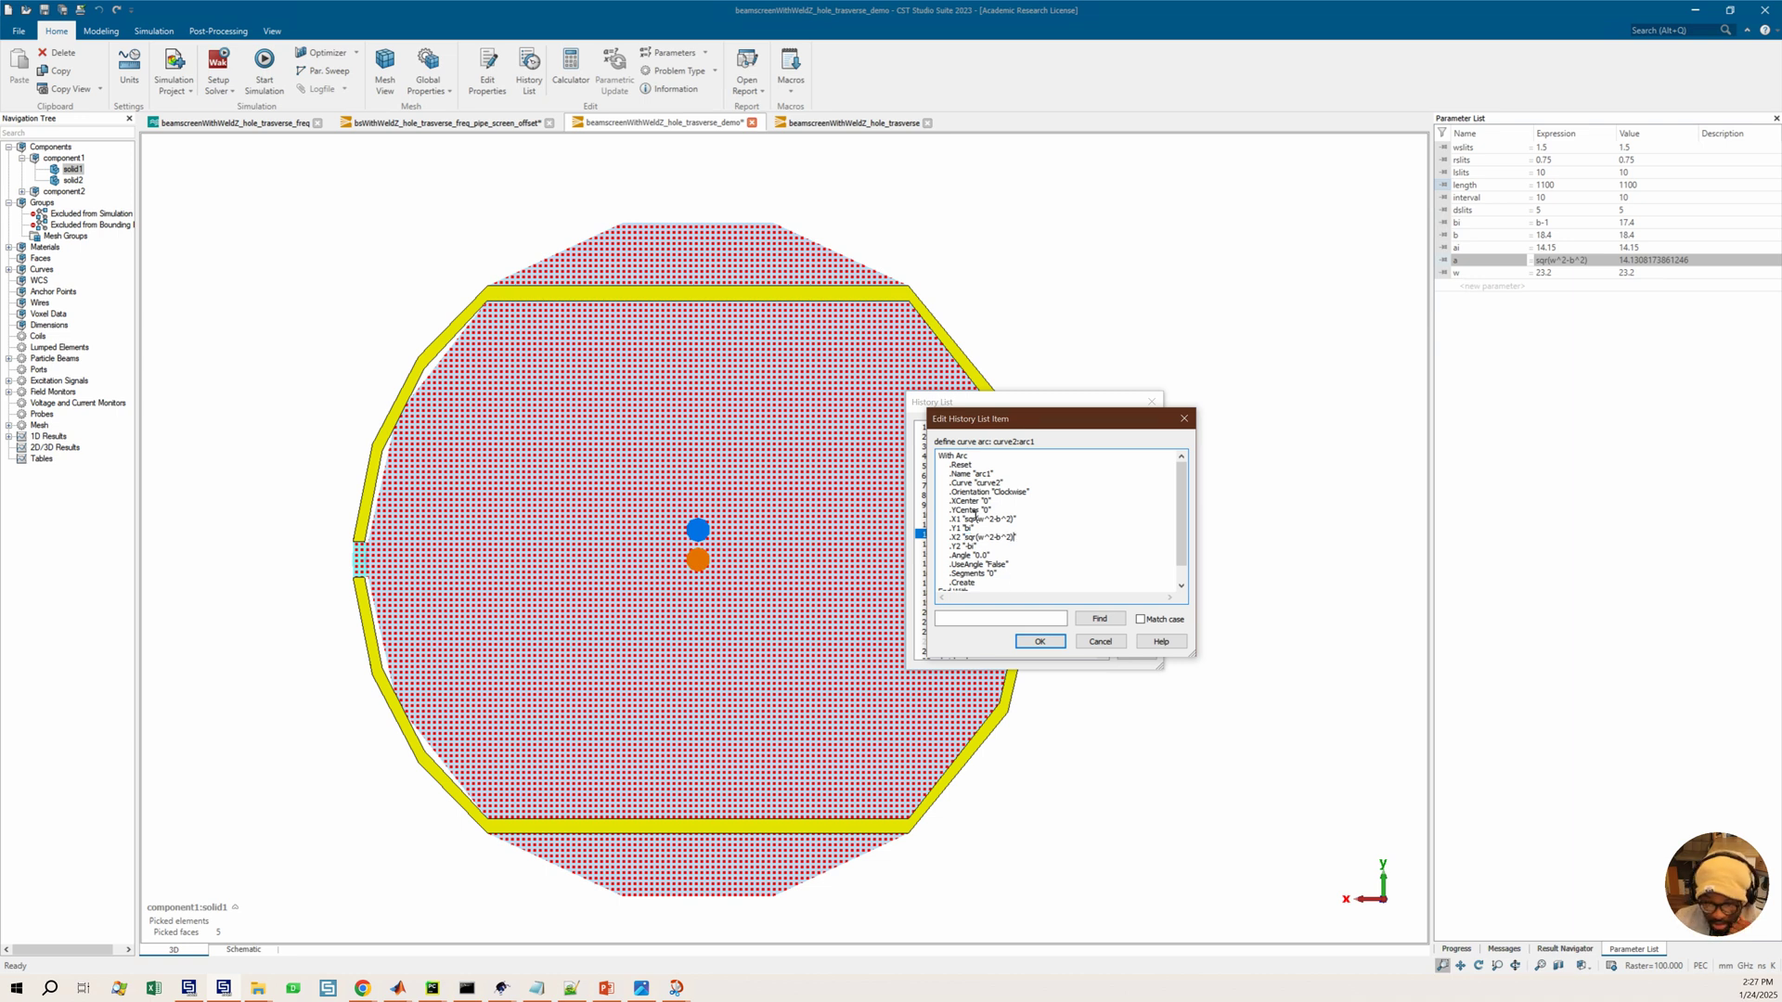
{"action": "left_click", "coordinate": [1040, 642]}
Edit the curve2 arc2 history entry so both X1 and X2 equal -sqr(w^2-b^2)
{"action": "double_click", "coordinate": [991, 546]}
{"action": "double_click", "coordinate": [971, 521]}
{"action": "key", "text": "ctrl+v"}
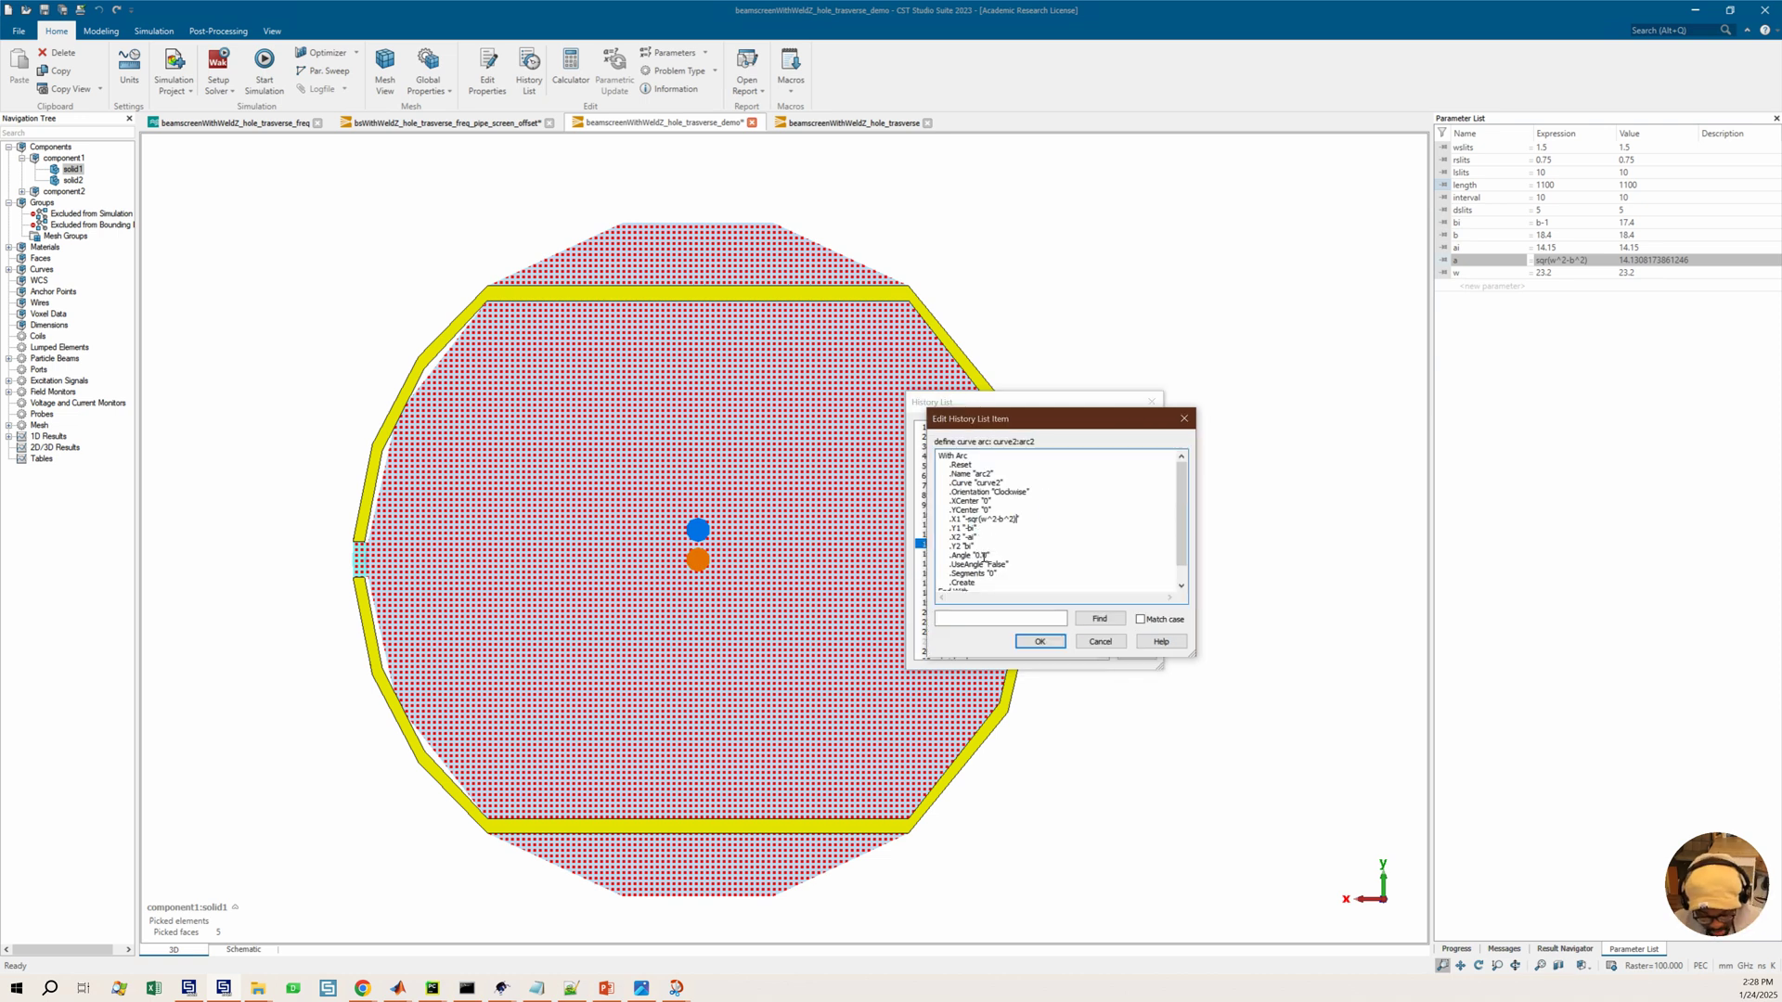
{"action": "double_click", "coordinate": [971, 538]}
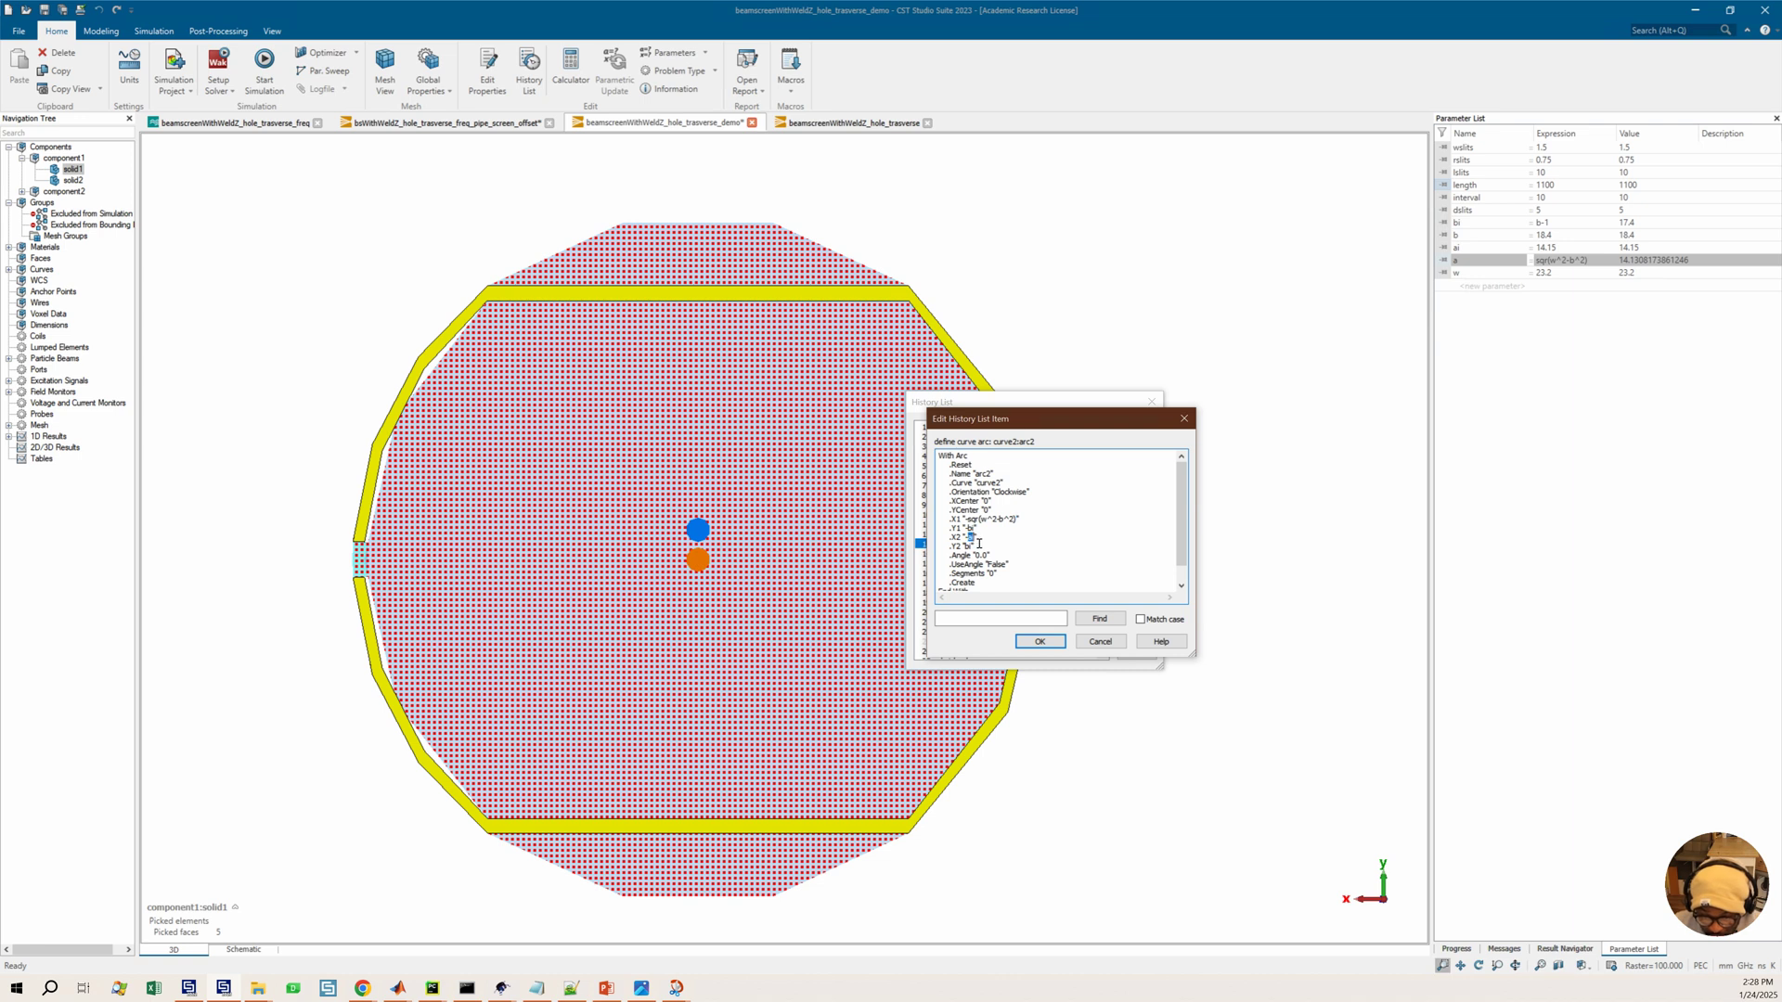
{"action": "key", "text": "ctrl+v"}
{"action": "left_click", "coordinate": [1041, 642]}
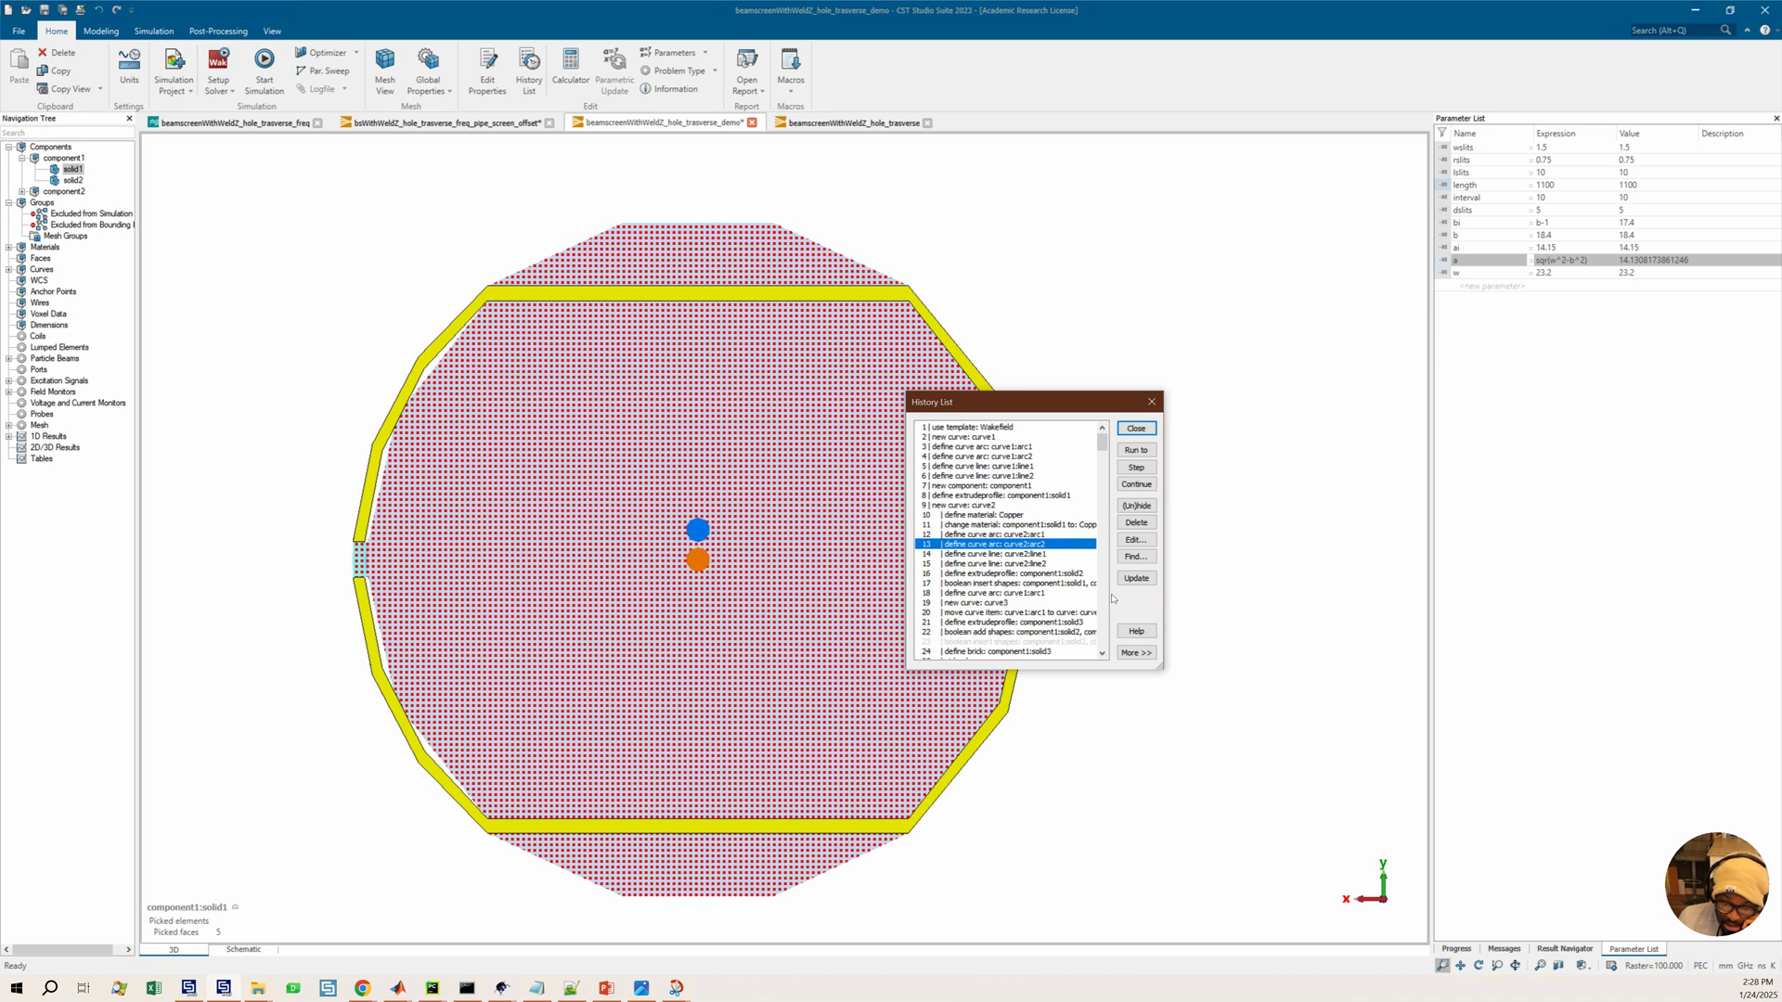
Run the history up to the curve2 arc2 entry and expand the model's curves list
{"action": "left_click", "coordinate": [1130, 452]}
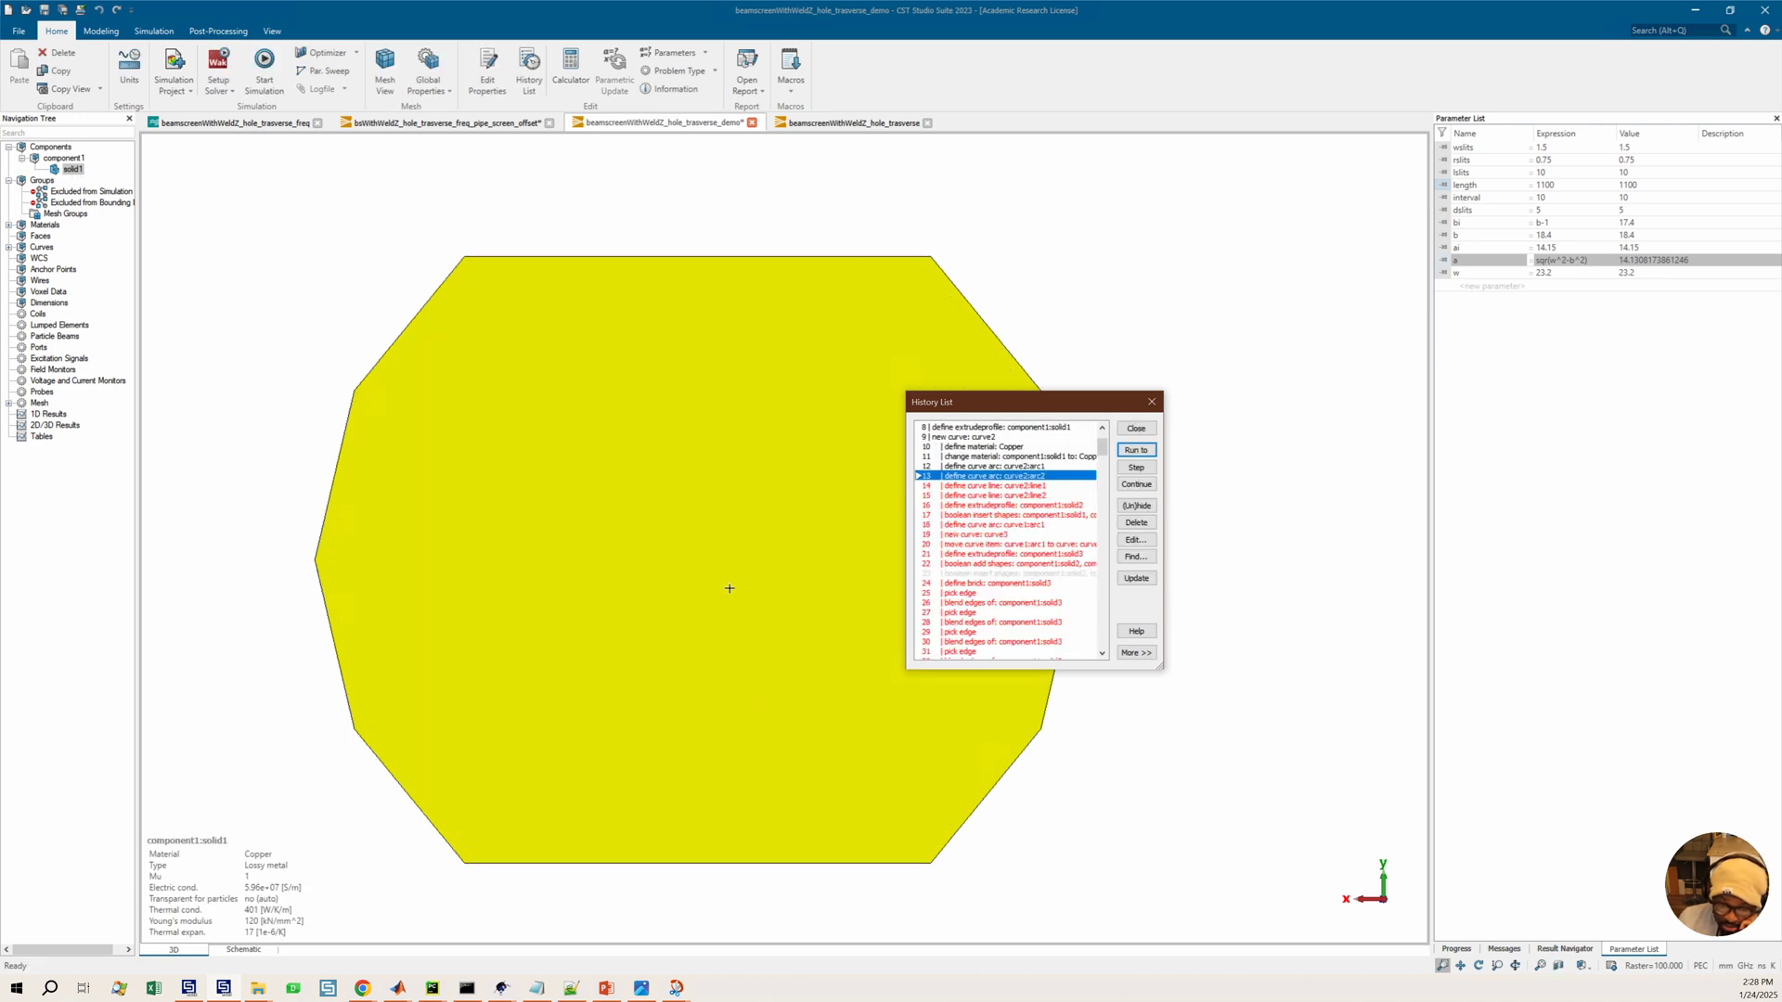
{"action": "scroll", "coordinate": [713, 579], "scroll_direction": "down", "scroll_amount": 3}
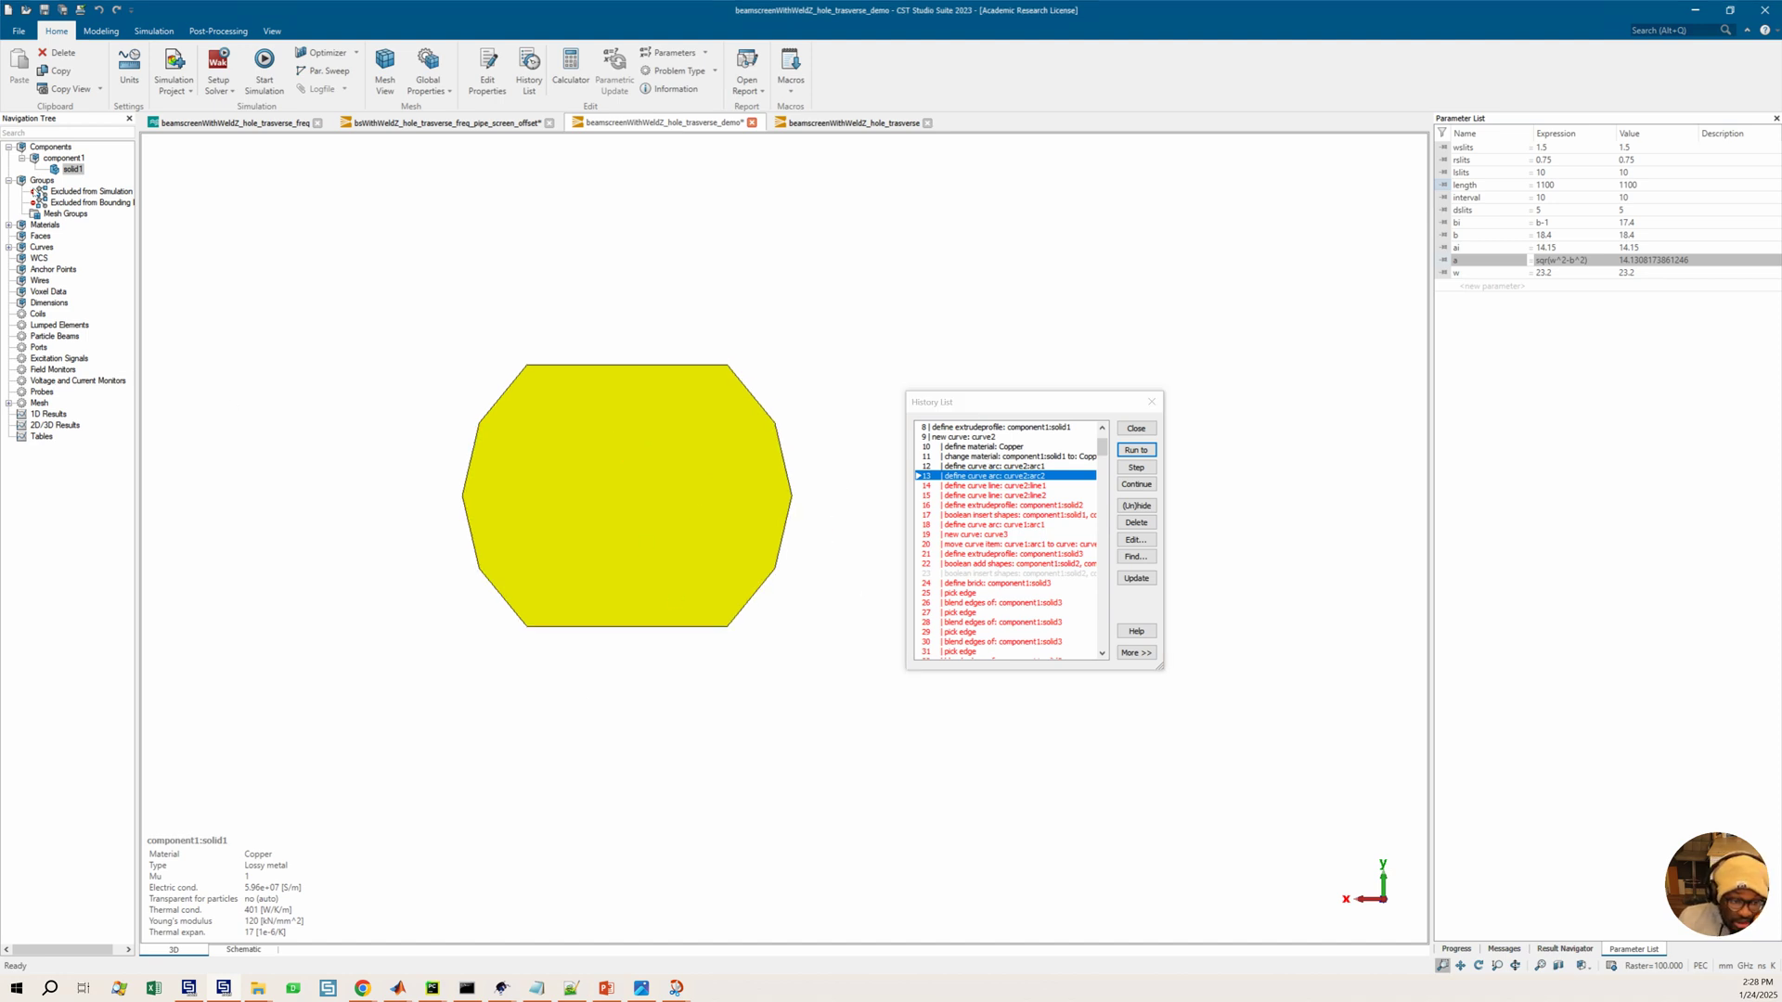
{"action": "left_click", "coordinate": [8, 247]}
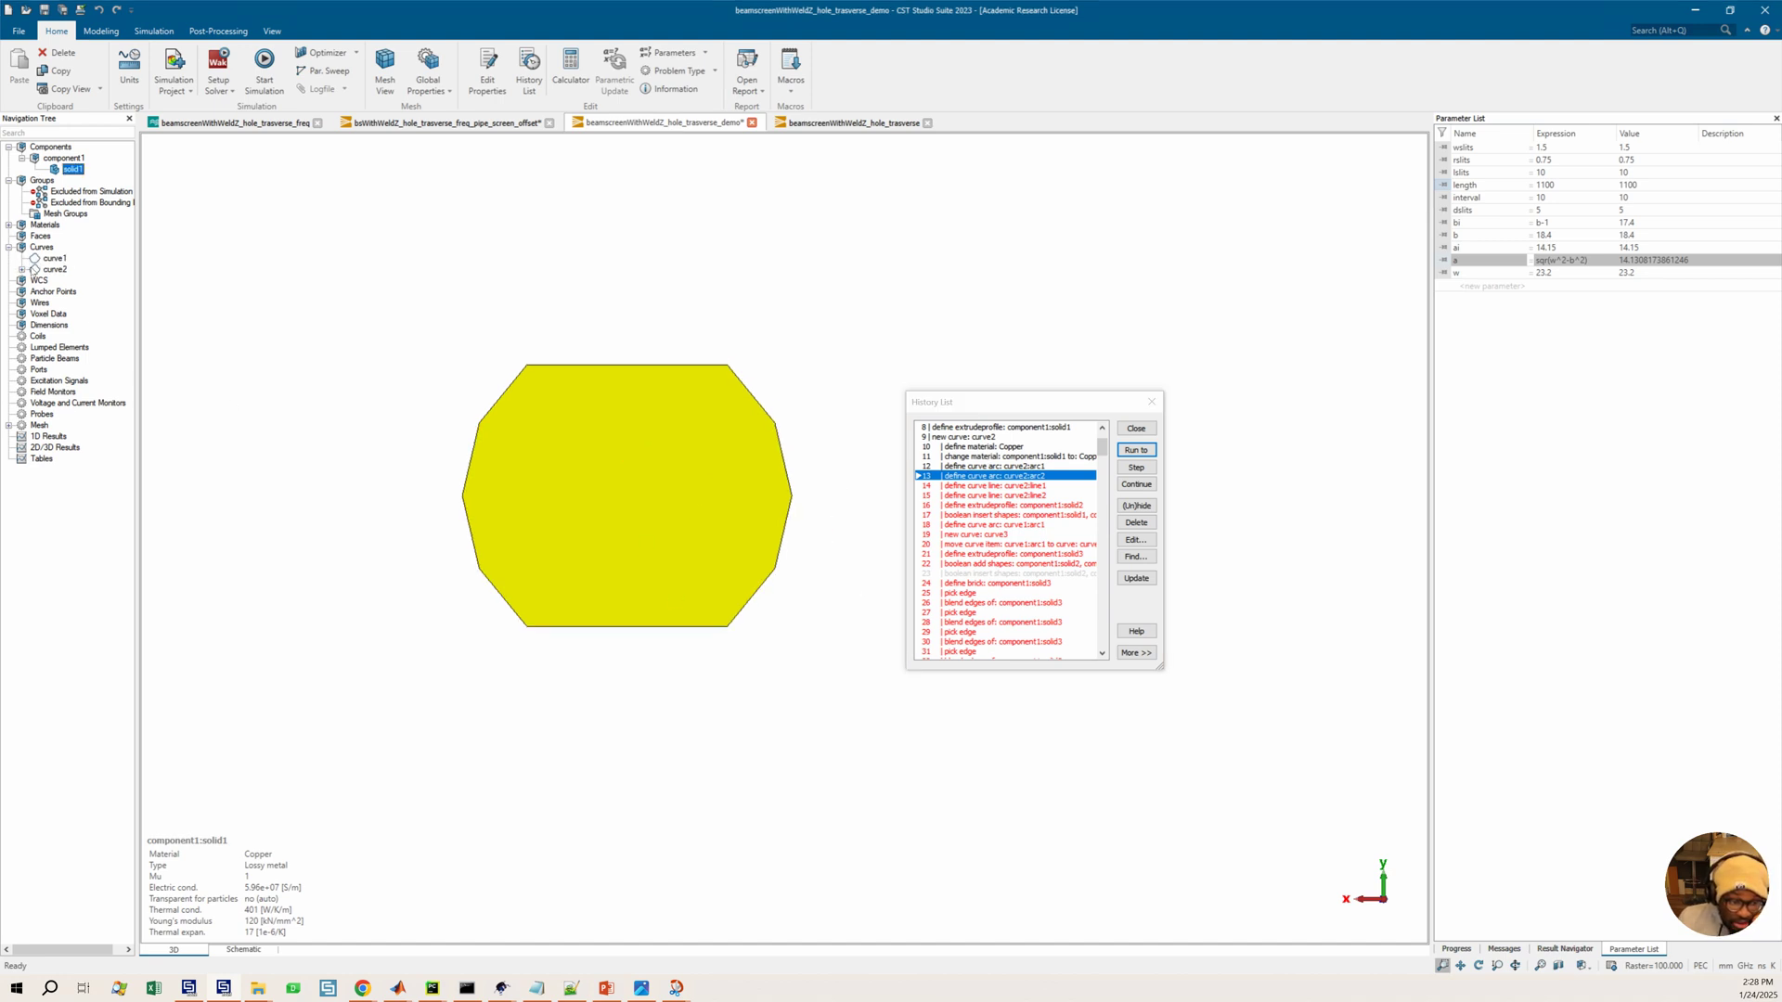
Try to open curve2's arc1 for editing from the model tree
{"action": "left_click", "coordinate": [21, 270]}
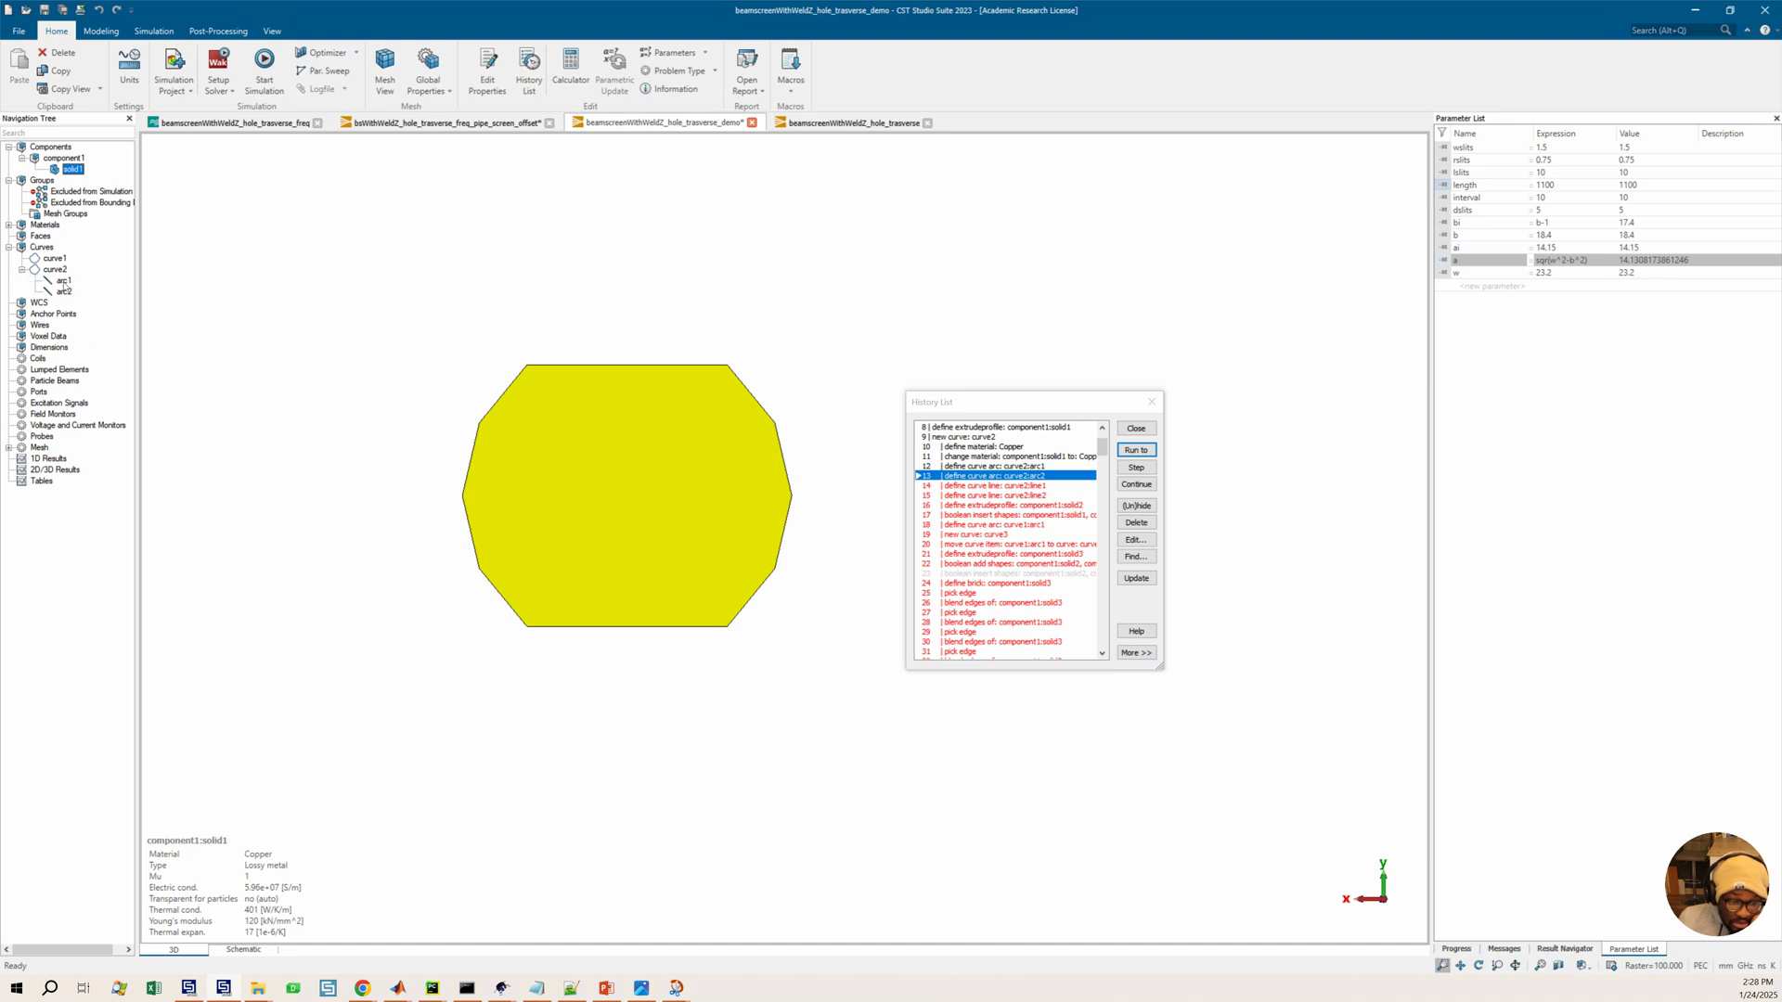
{"action": "double_click", "coordinate": [63, 281]}
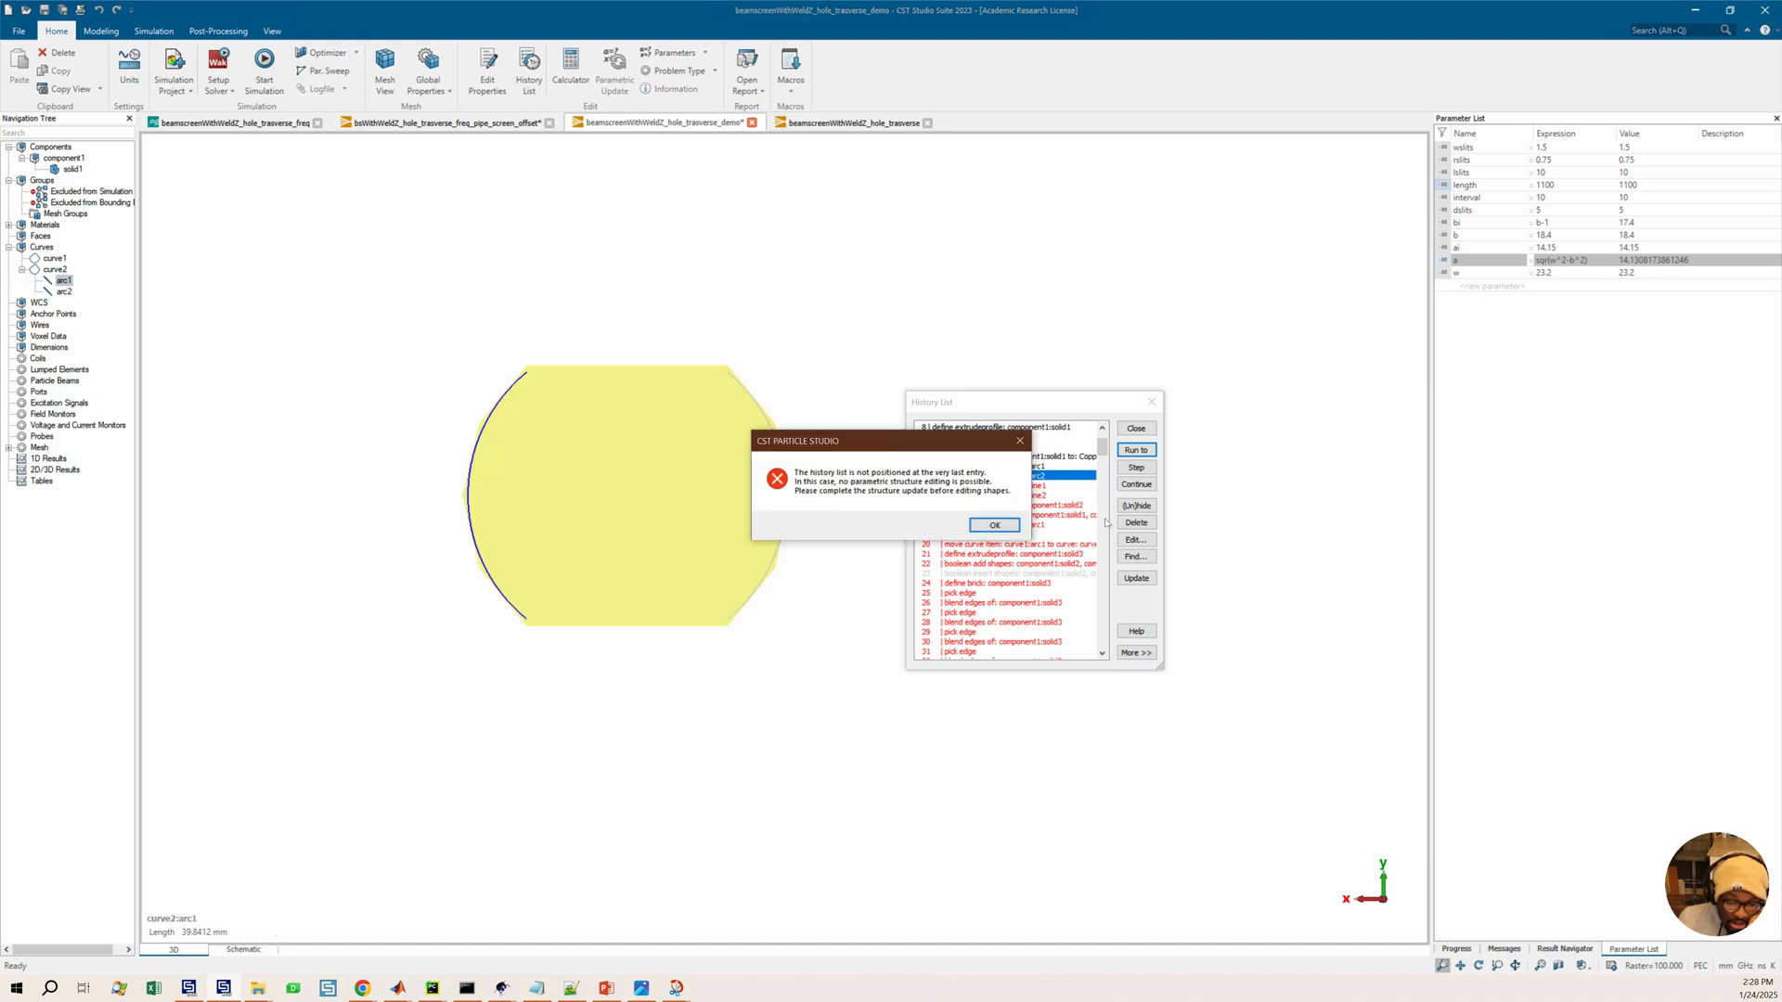
{"action": "left_click", "coordinate": [994, 526]}
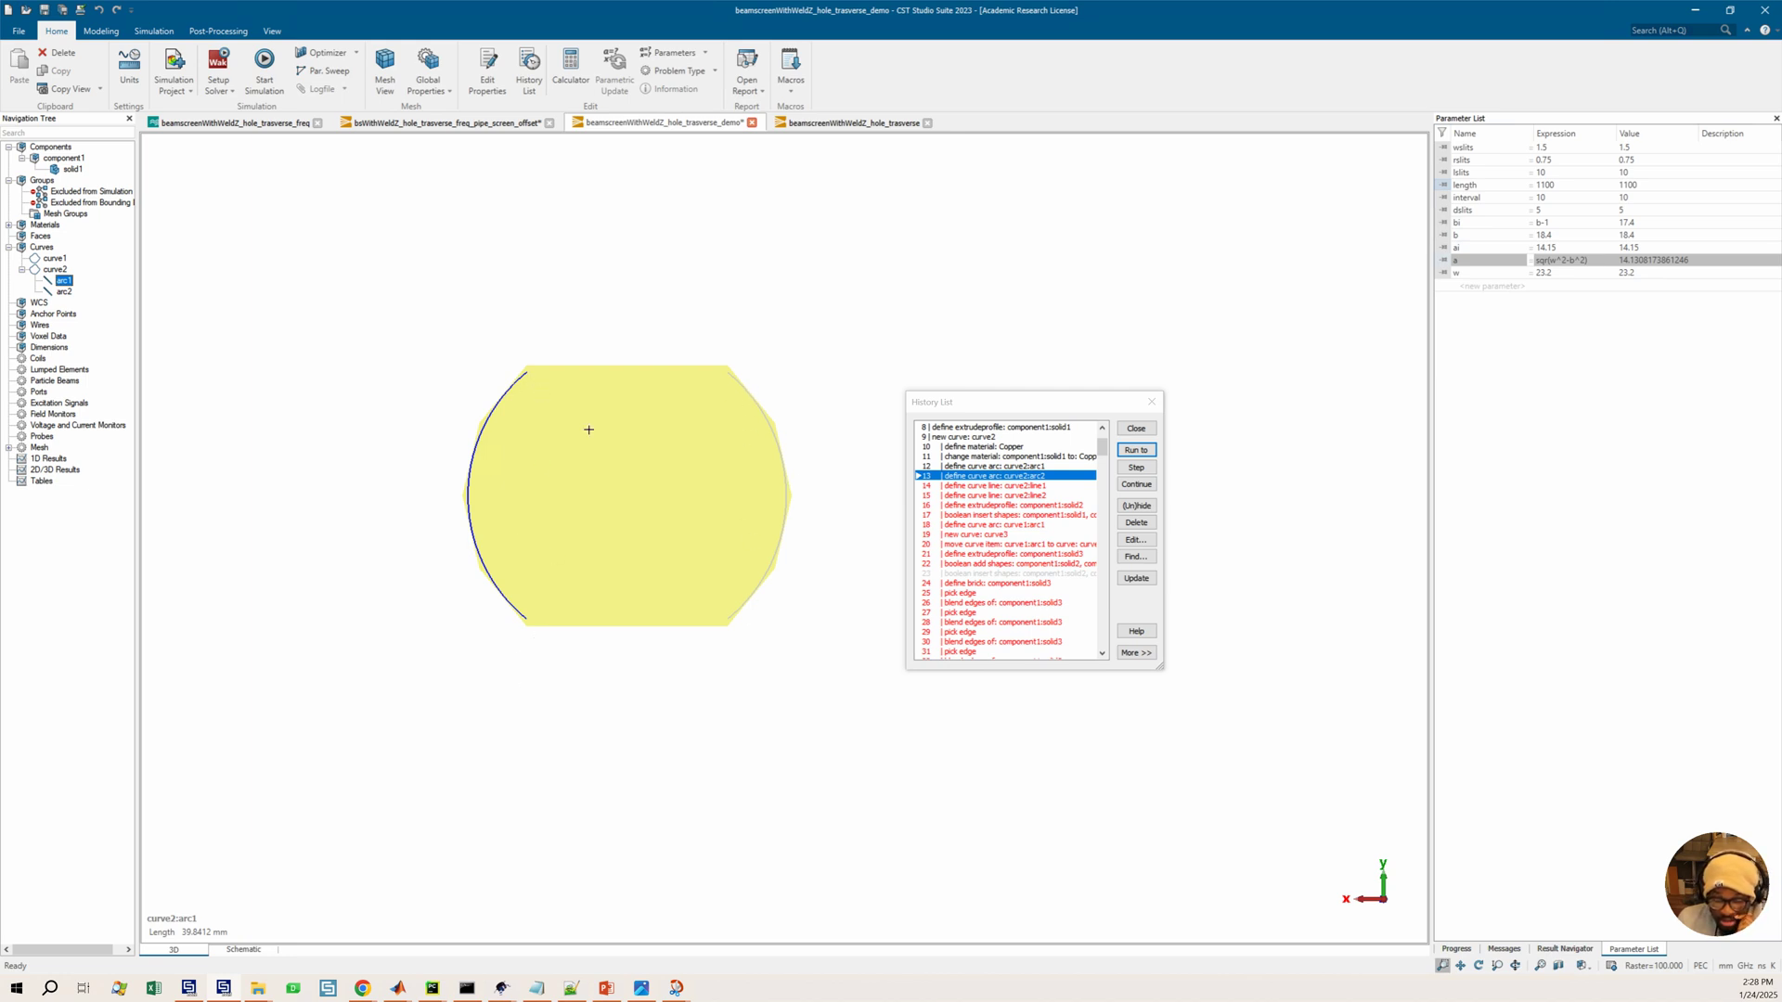
Examine the curve2 arc against the extruded solid from several view angles
{"action": "scroll", "coordinate": [516, 422], "scroll_direction": "up", "scroll_amount": 2}
{"action": "scroll", "coordinate": [632, 449], "scroll_direction": "down", "scroll_amount": 3}
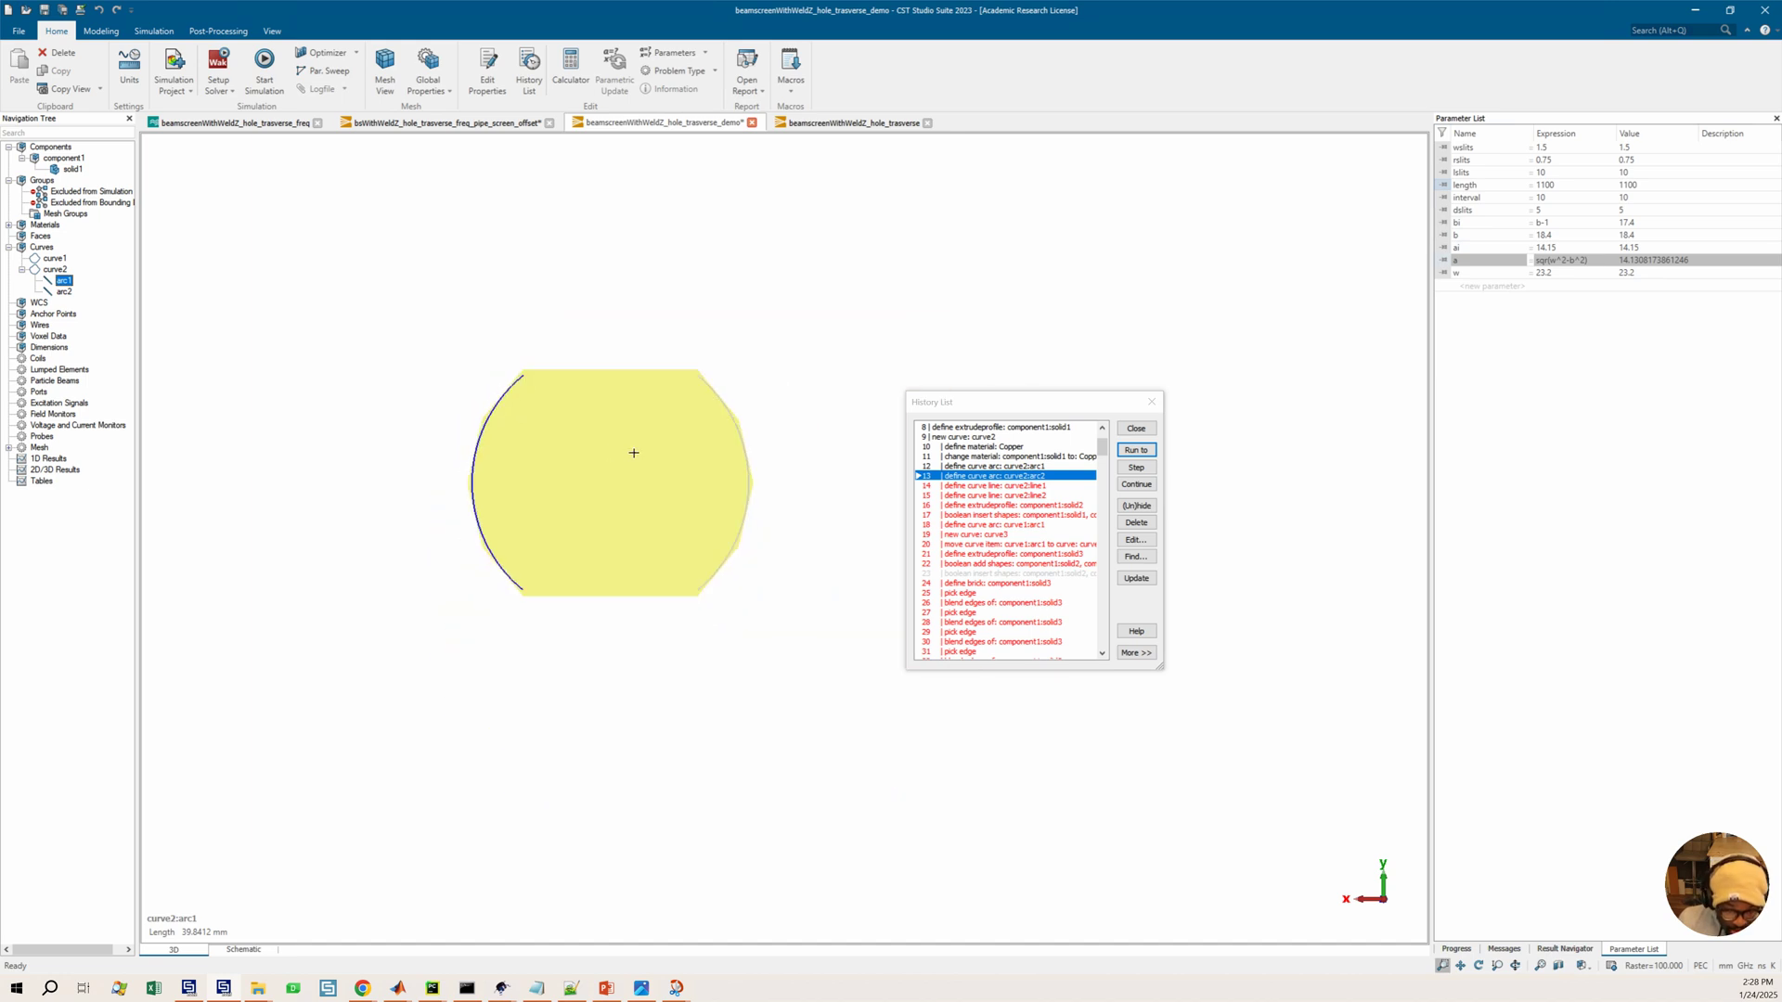
{"action": "middle_click_drag", "start_coordinate": [617, 461], "coordinate": [614, 459]}
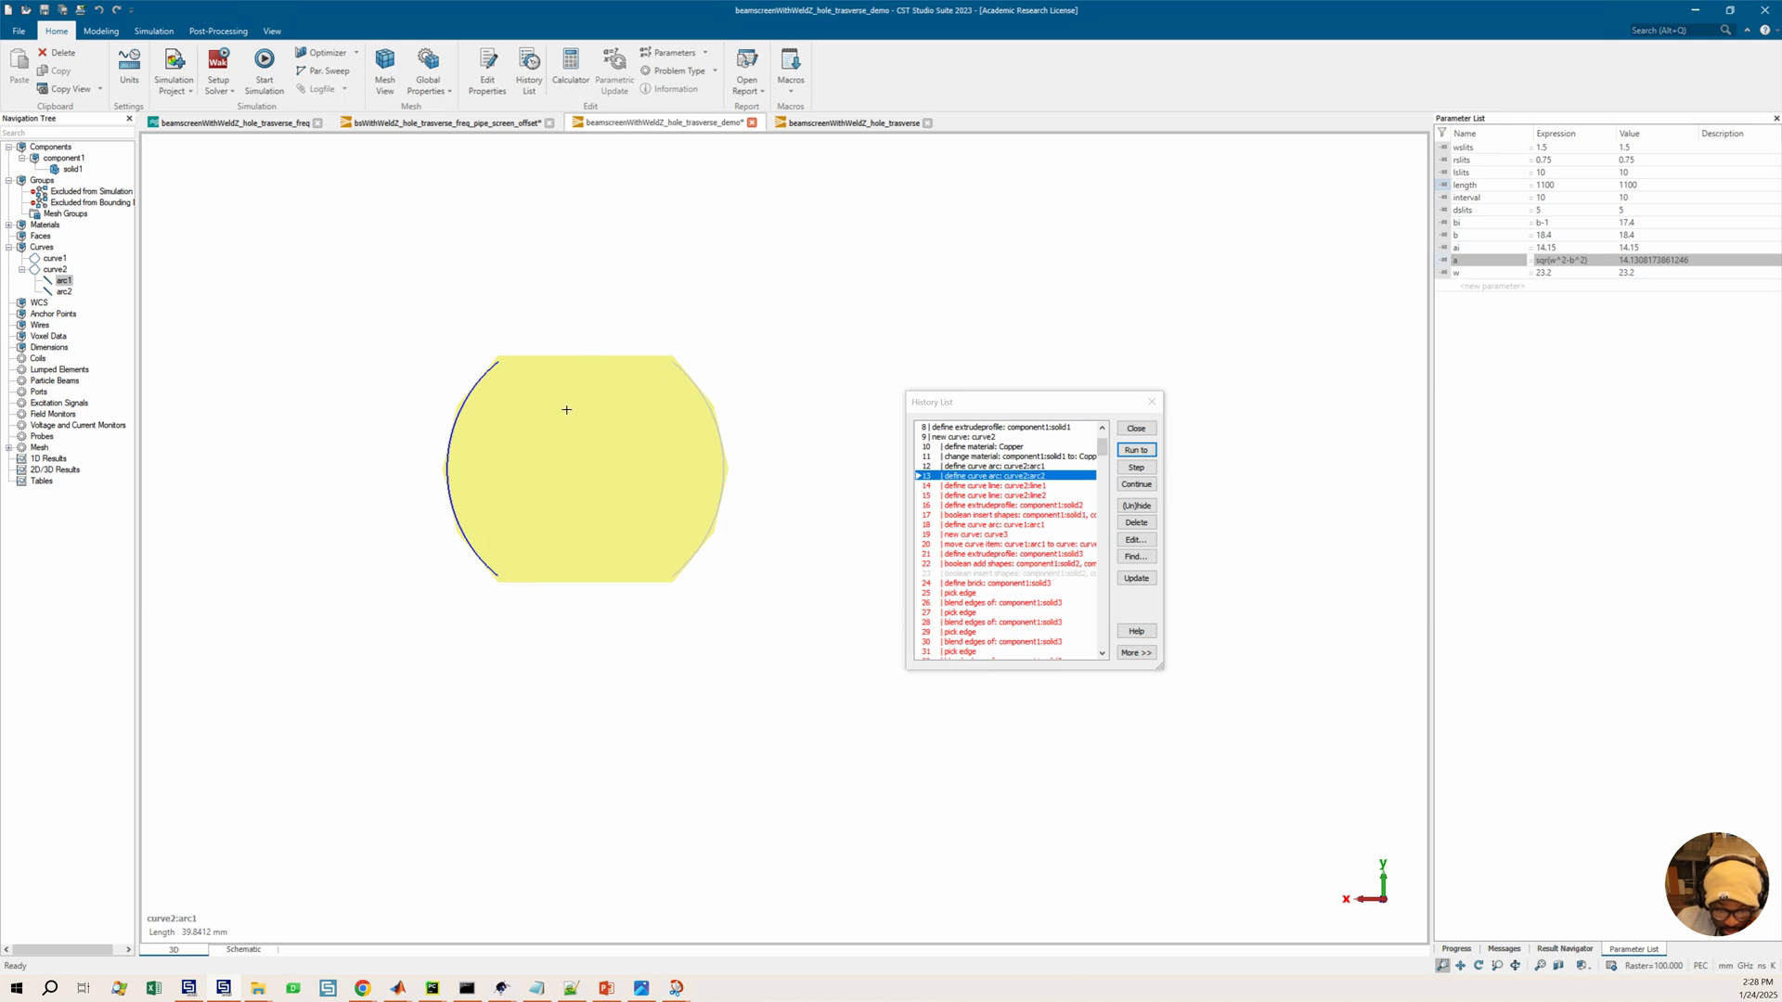
{"action": "left_click", "coordinate": [1021, 466]}
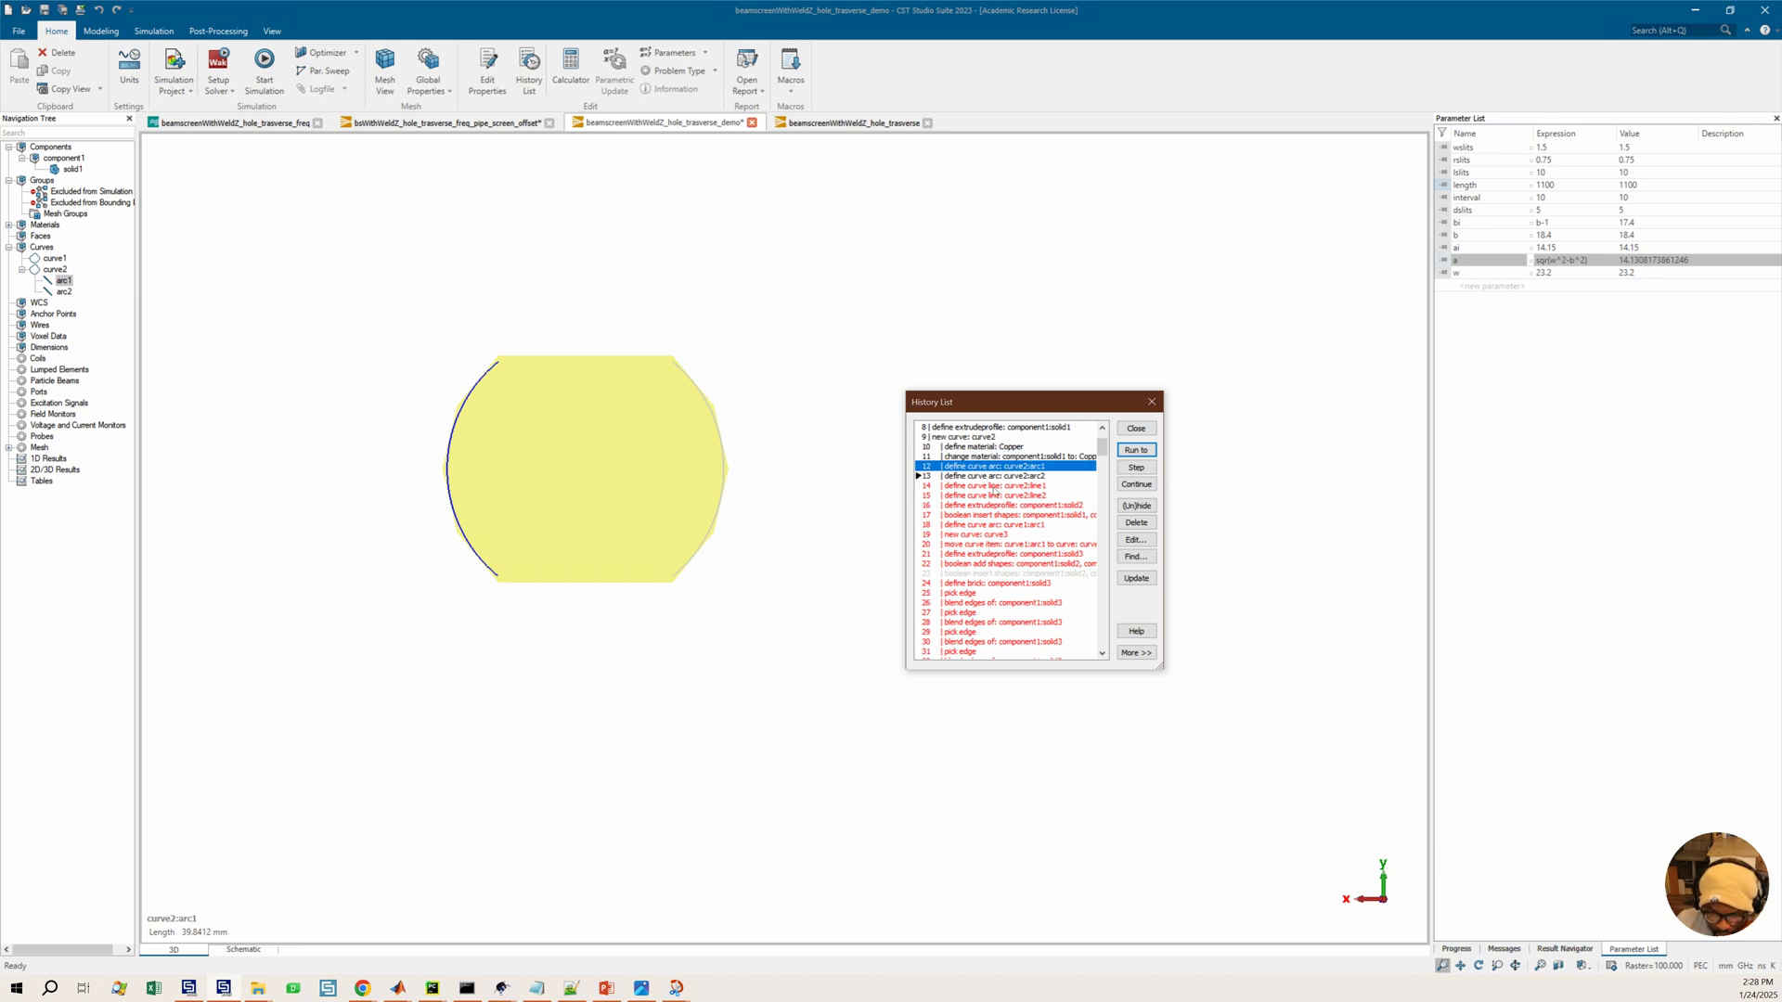
{"action": "left_click_drag", "start_coordinate": [781, 466], "coordinate": [639, 574]}
{"action": "middle_click_drag", "start_coordinate": [636, 576], "coordinate": [868, 444]}
{"action": "scroll", "coordinate": [996, 476], "scroll_direction": "up", "scroll_amount": 2}
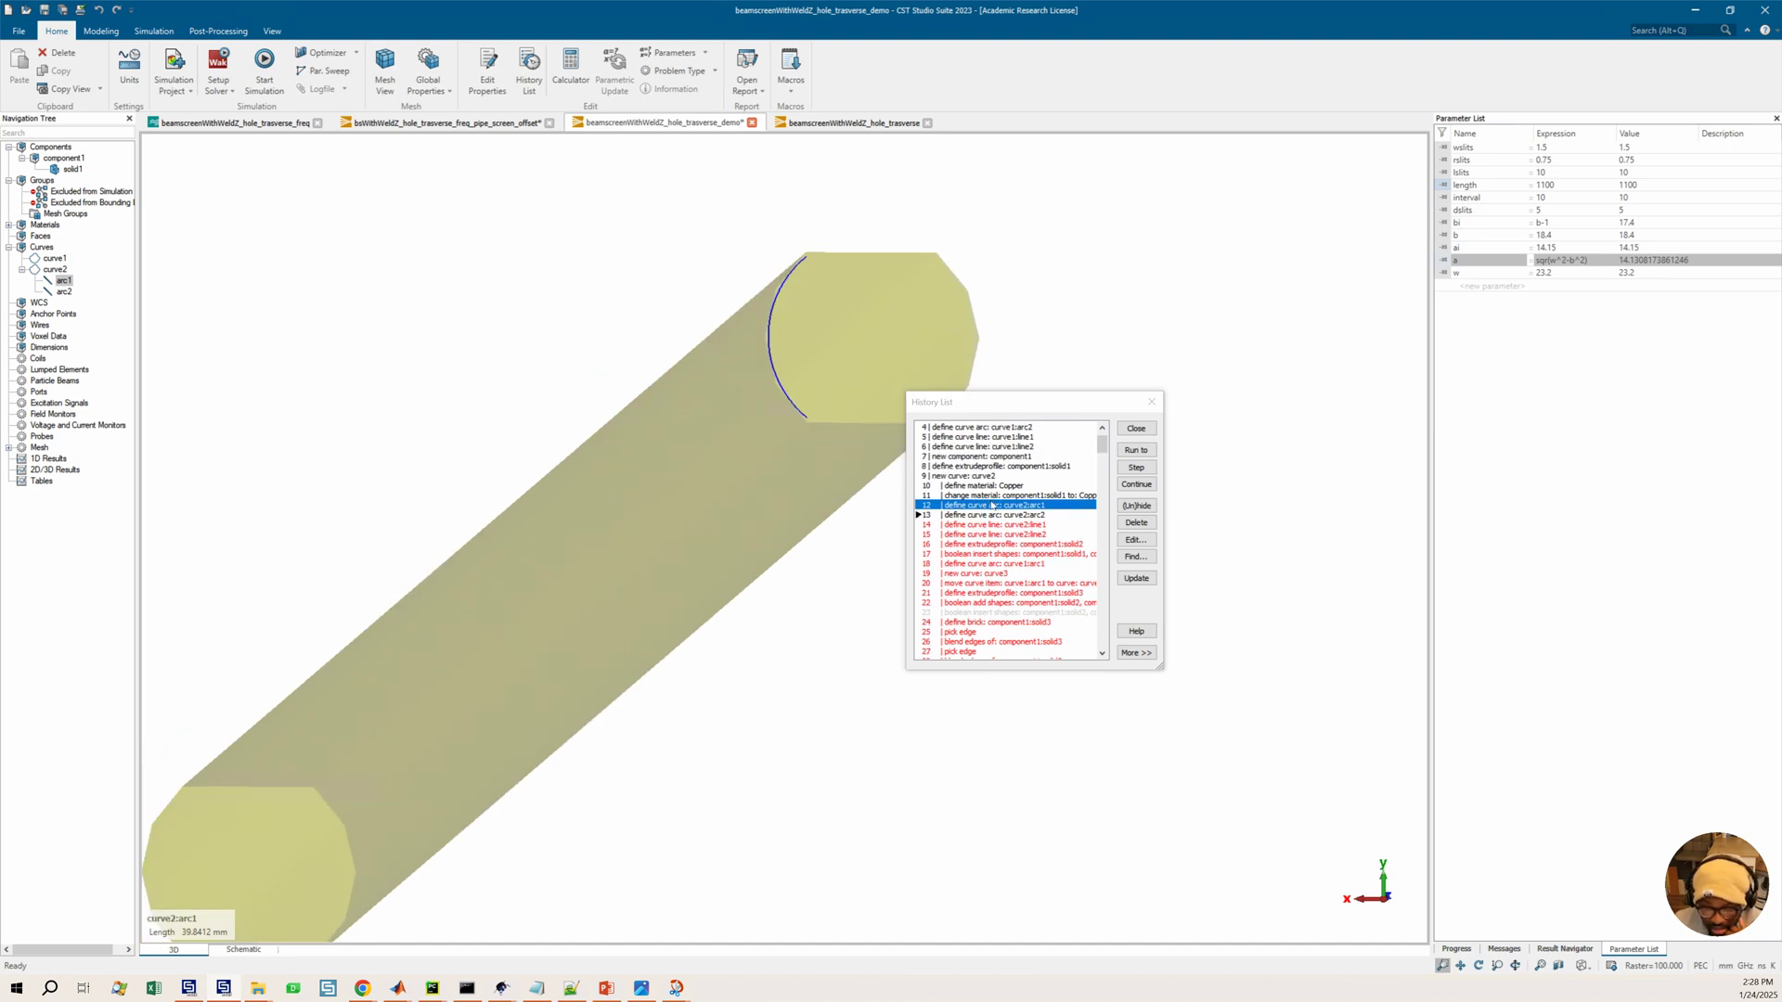
Run the history up to the curve1 line2 entry
{"action": "left_click", "coordinate": [989, 498]}
{"action": "scroll", "coordinate": [989, 502], "scroll_direction": "up", "scroll_amount": 1}
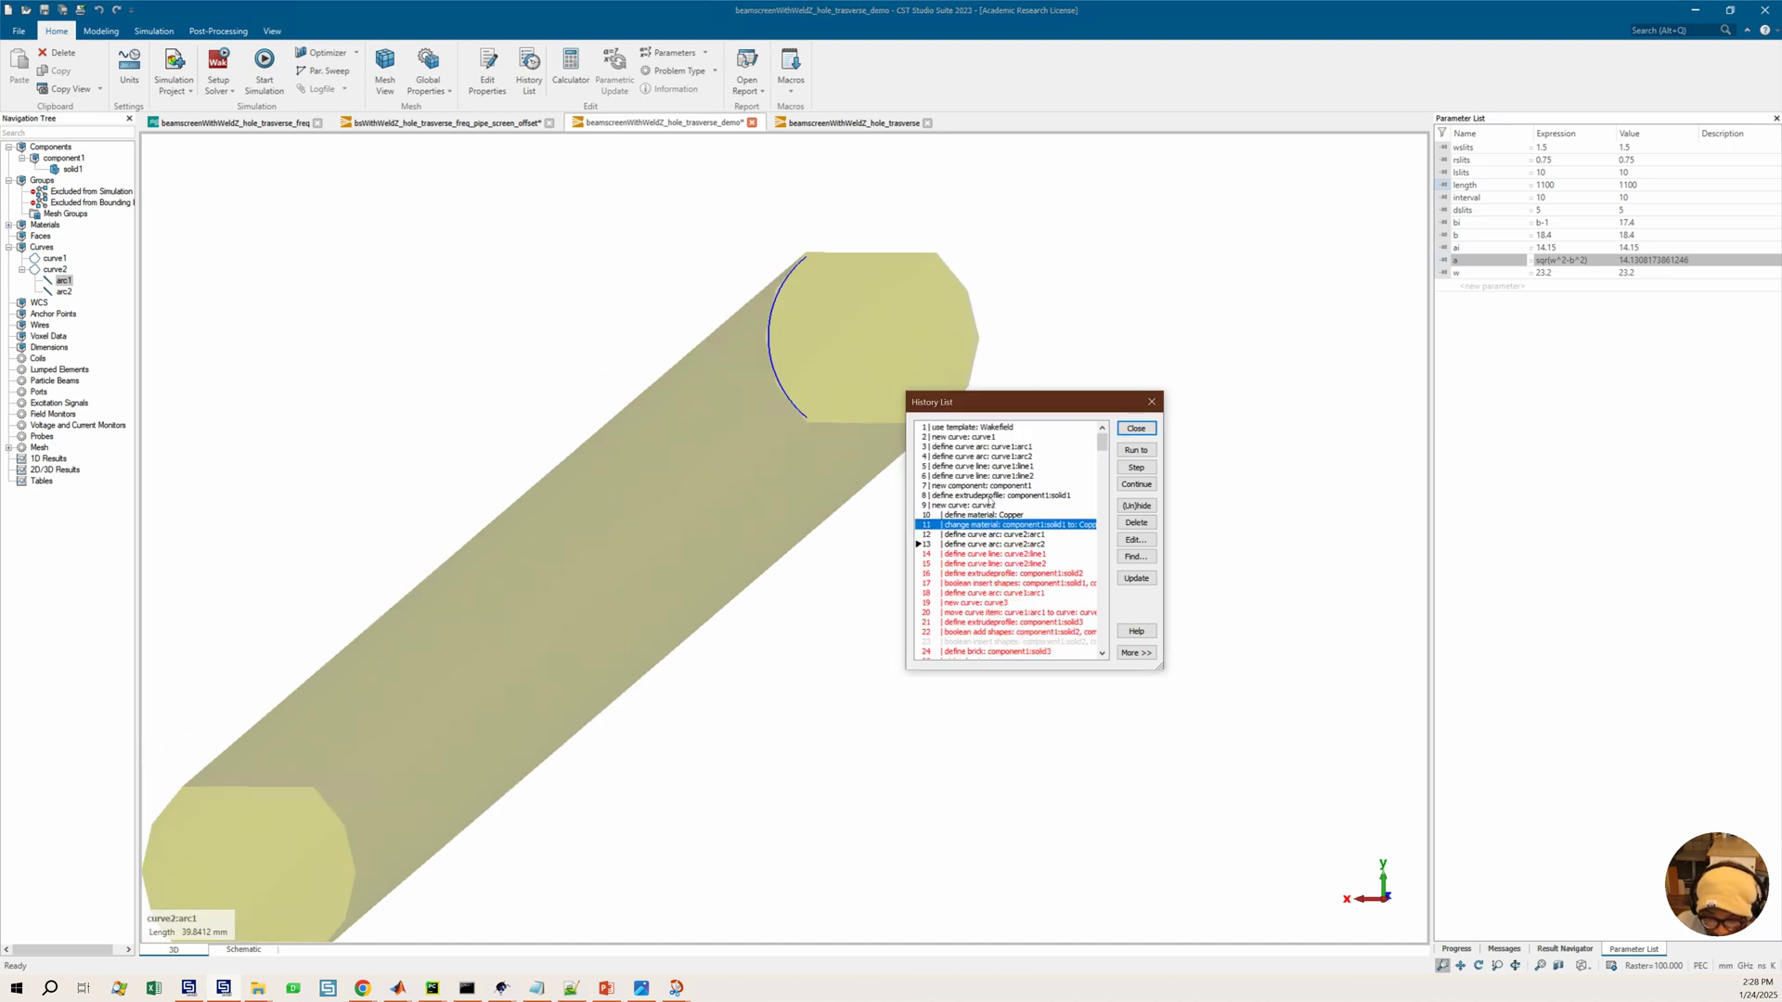
{"action": "scroll", "coordinate": [599, 582], "scroll_direction": "down", "scroll_amount": 2}
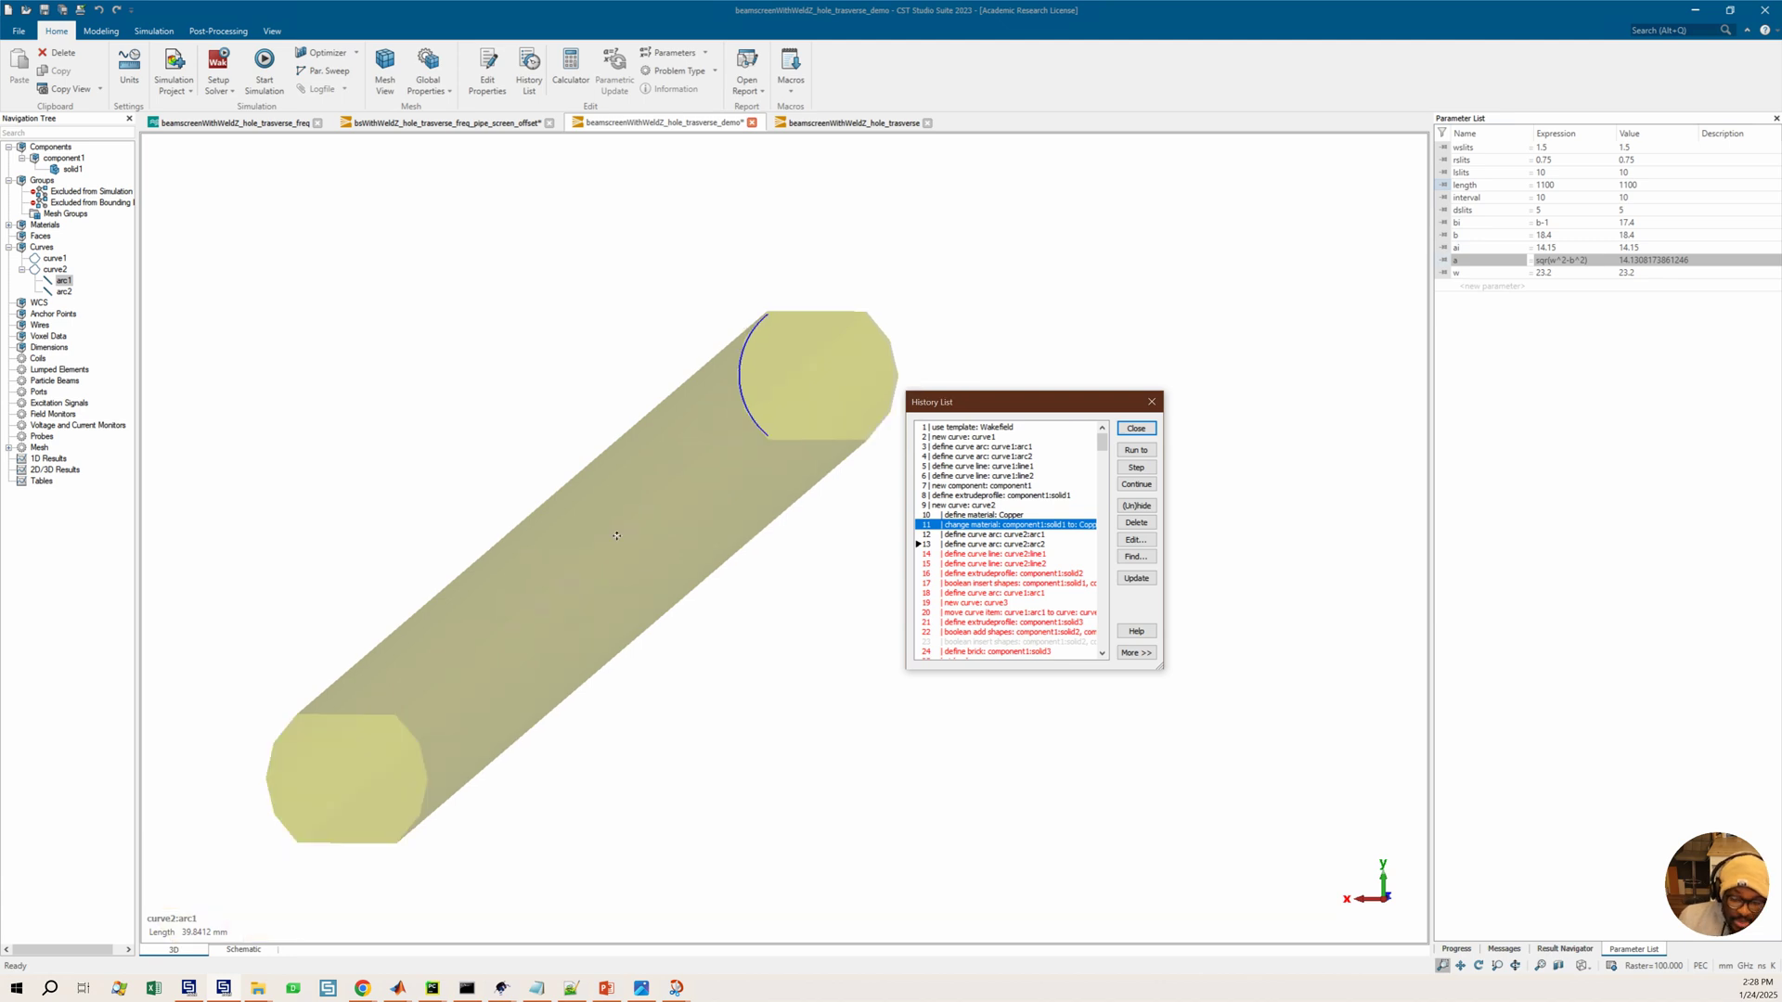
{"action": "middle_click_drag", "start_coordinate": [616, 536], "coordinate": [635, 517]}
{"action": "mouse_move", "coordinate": [649, 522]}
{"action": "left_mouse_down", "text": "ctrl"}
{"action": "mouse_move", "coordinate": [679, 522]}
{"action": "mouse_move", "coordinate": [647, 527]}
{"action": "left_mouse_up", "text": "ctrl"}
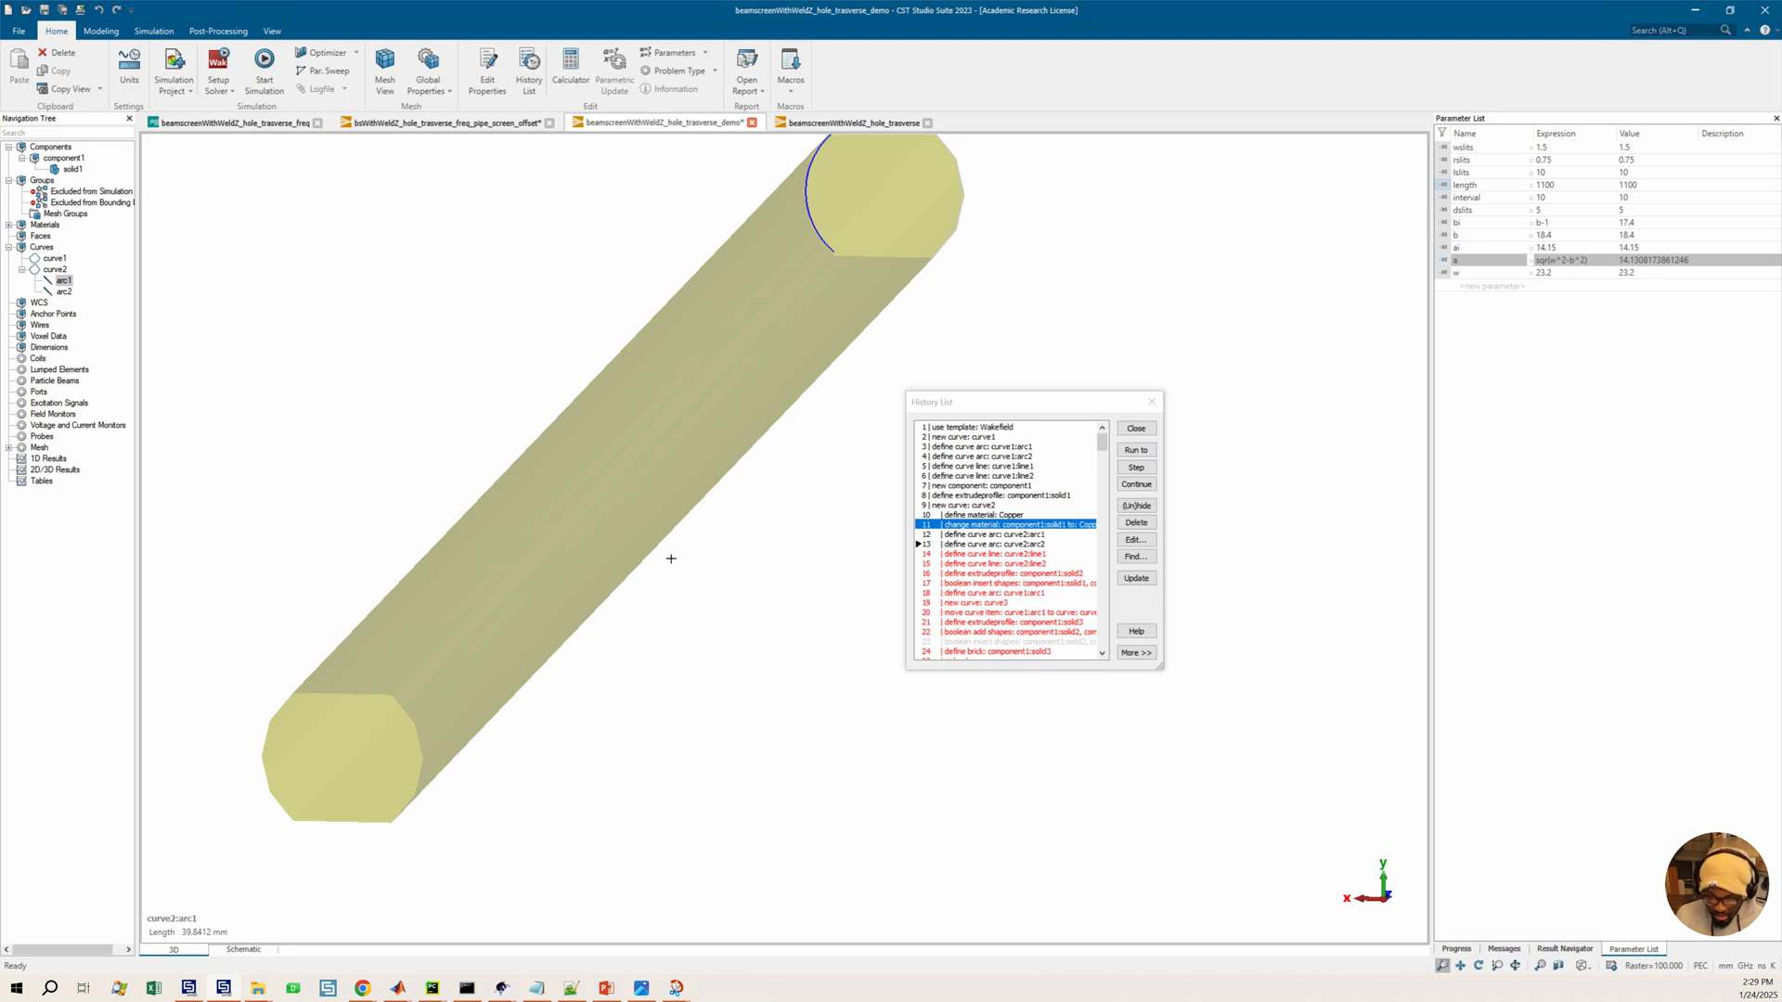
{"action": "left_click", "coordinate": [970, 475]}
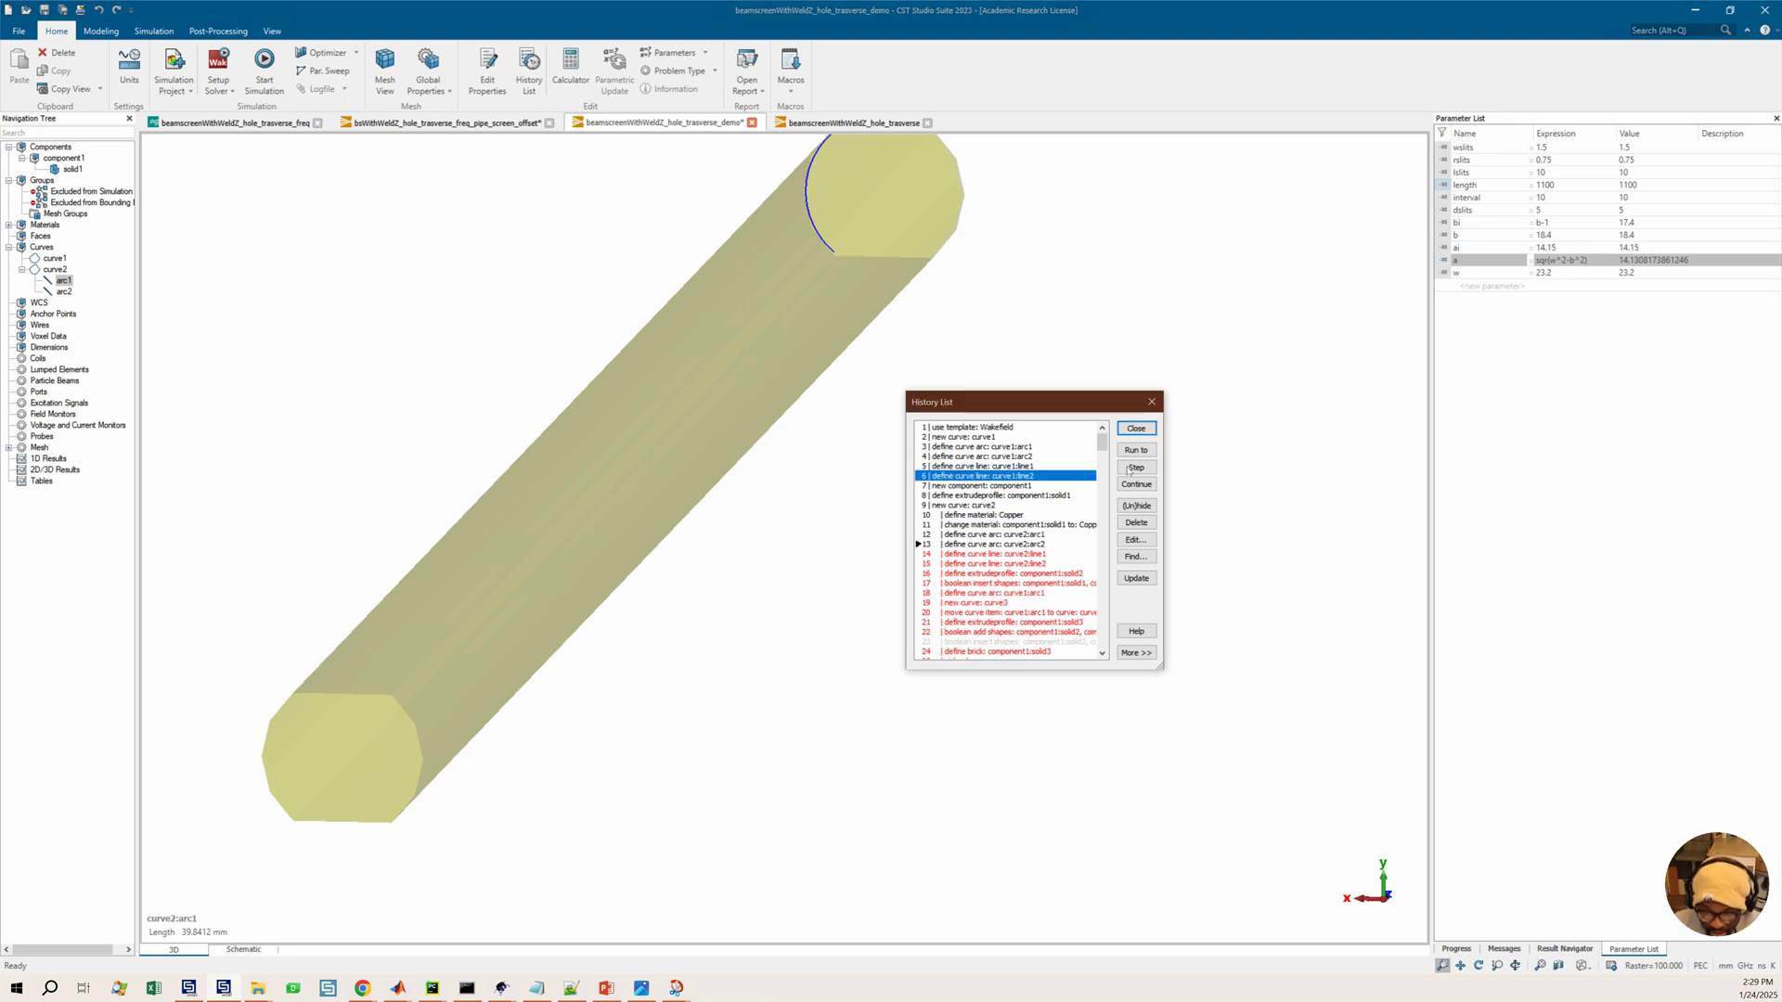
{"action": "left_click", "coordinate": [1136, 450]}
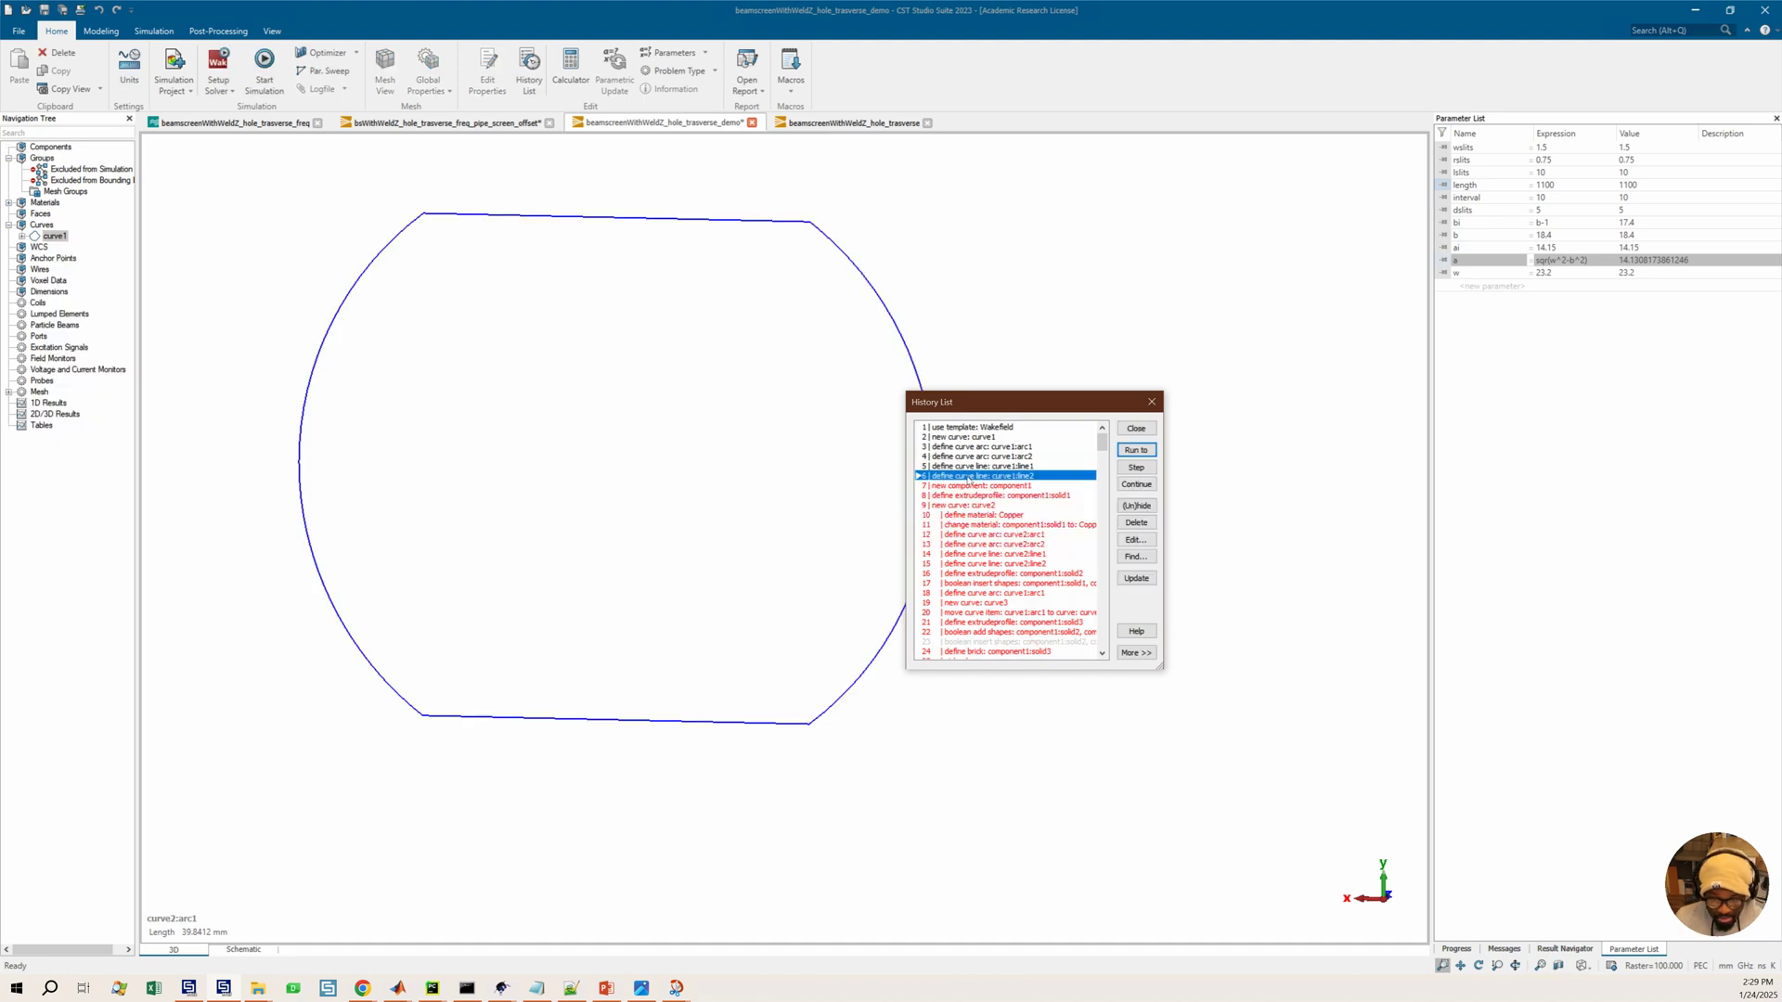
Run the history up to the new component1 entry, viewing curve1 head-on
{"action": "scroll", "coordinate": [635, 451], "scroll_direction": "down", "scroll_amount": 3}
{"action": "left_click", "coordinate": [672, 431]}
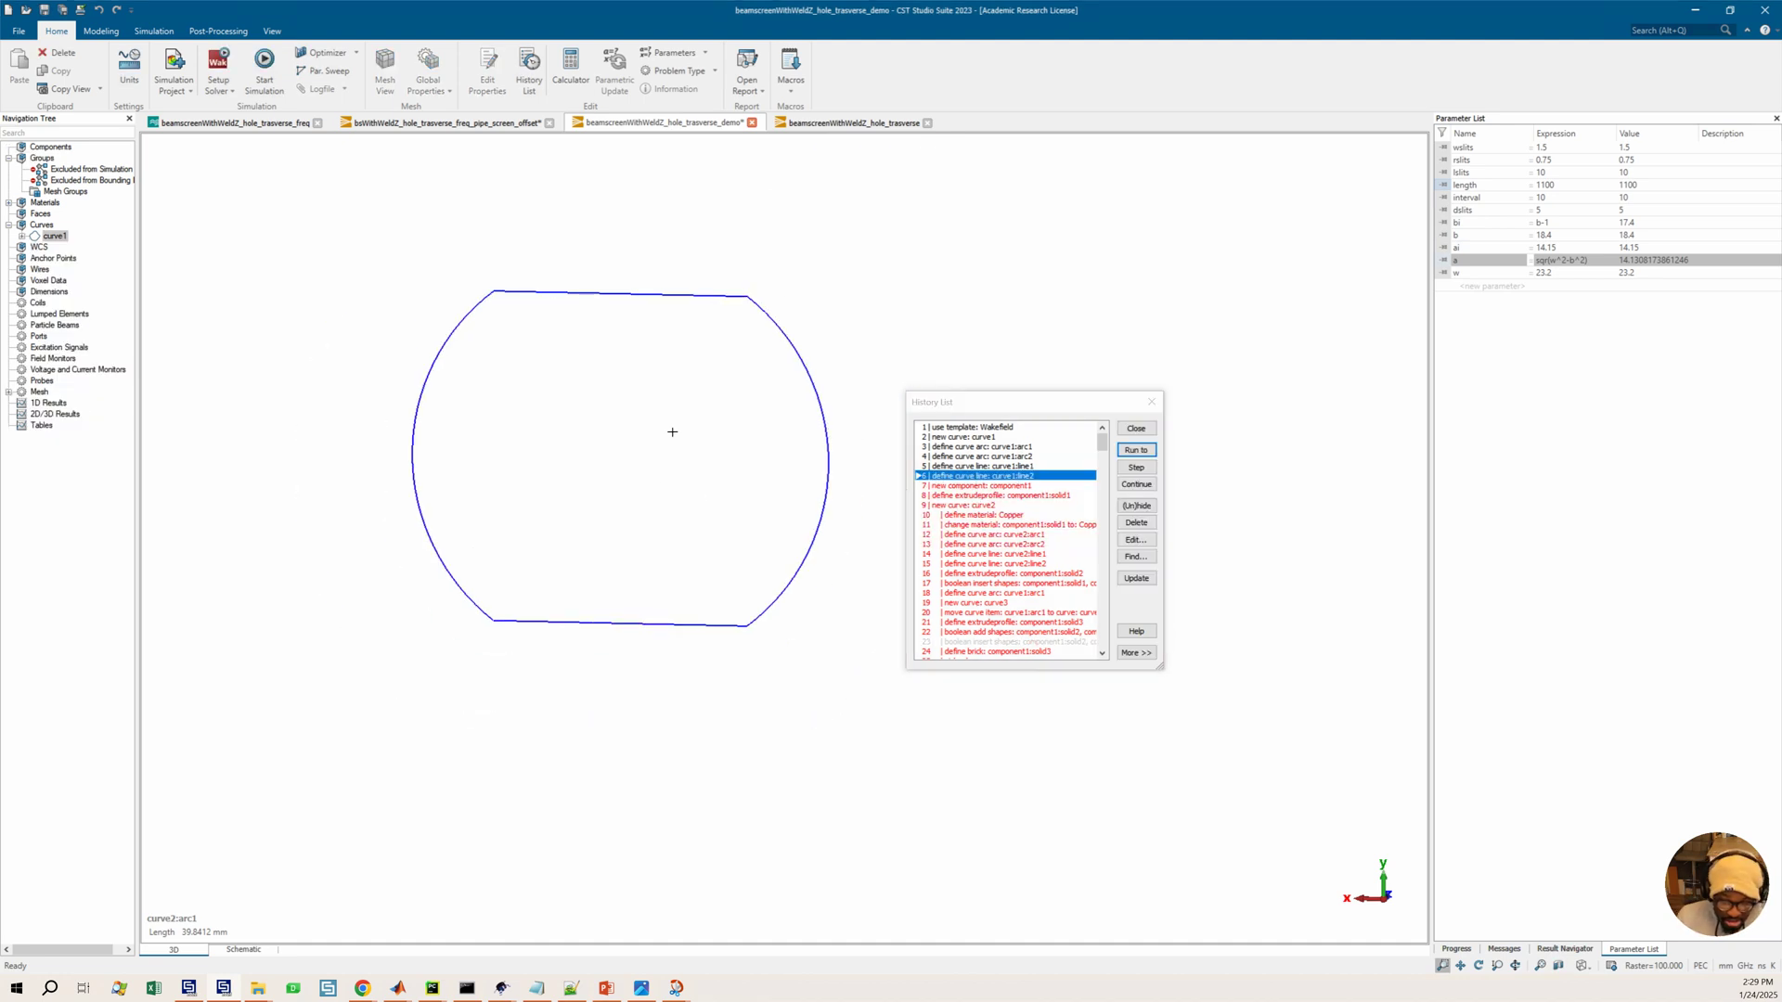
{"action": "key", "text": "6"}
{"action": "key", "text": "6"}
{"action": "middle_click_drag", "start_coordinate": [649, 435], "coordinate": [673, 449]}
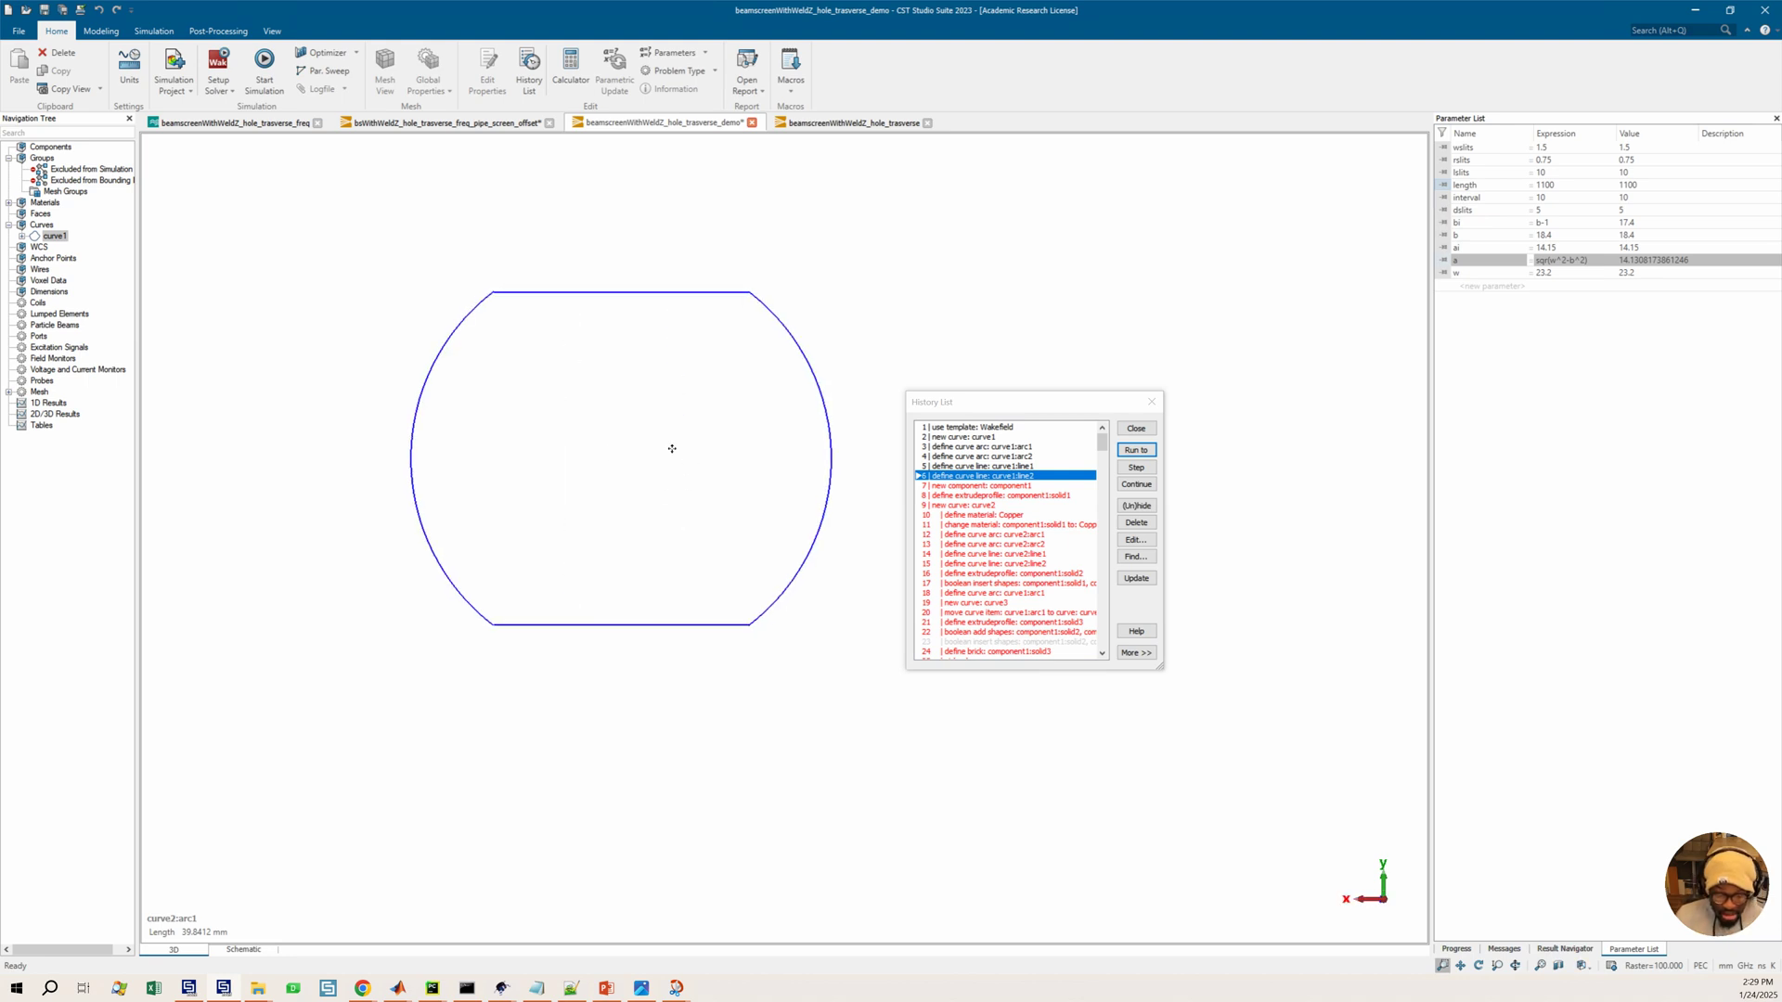
{"action": "left_click", "coordinate": [959, 485]}
{"action": "left_click", "coordinate": [1128, 454]}
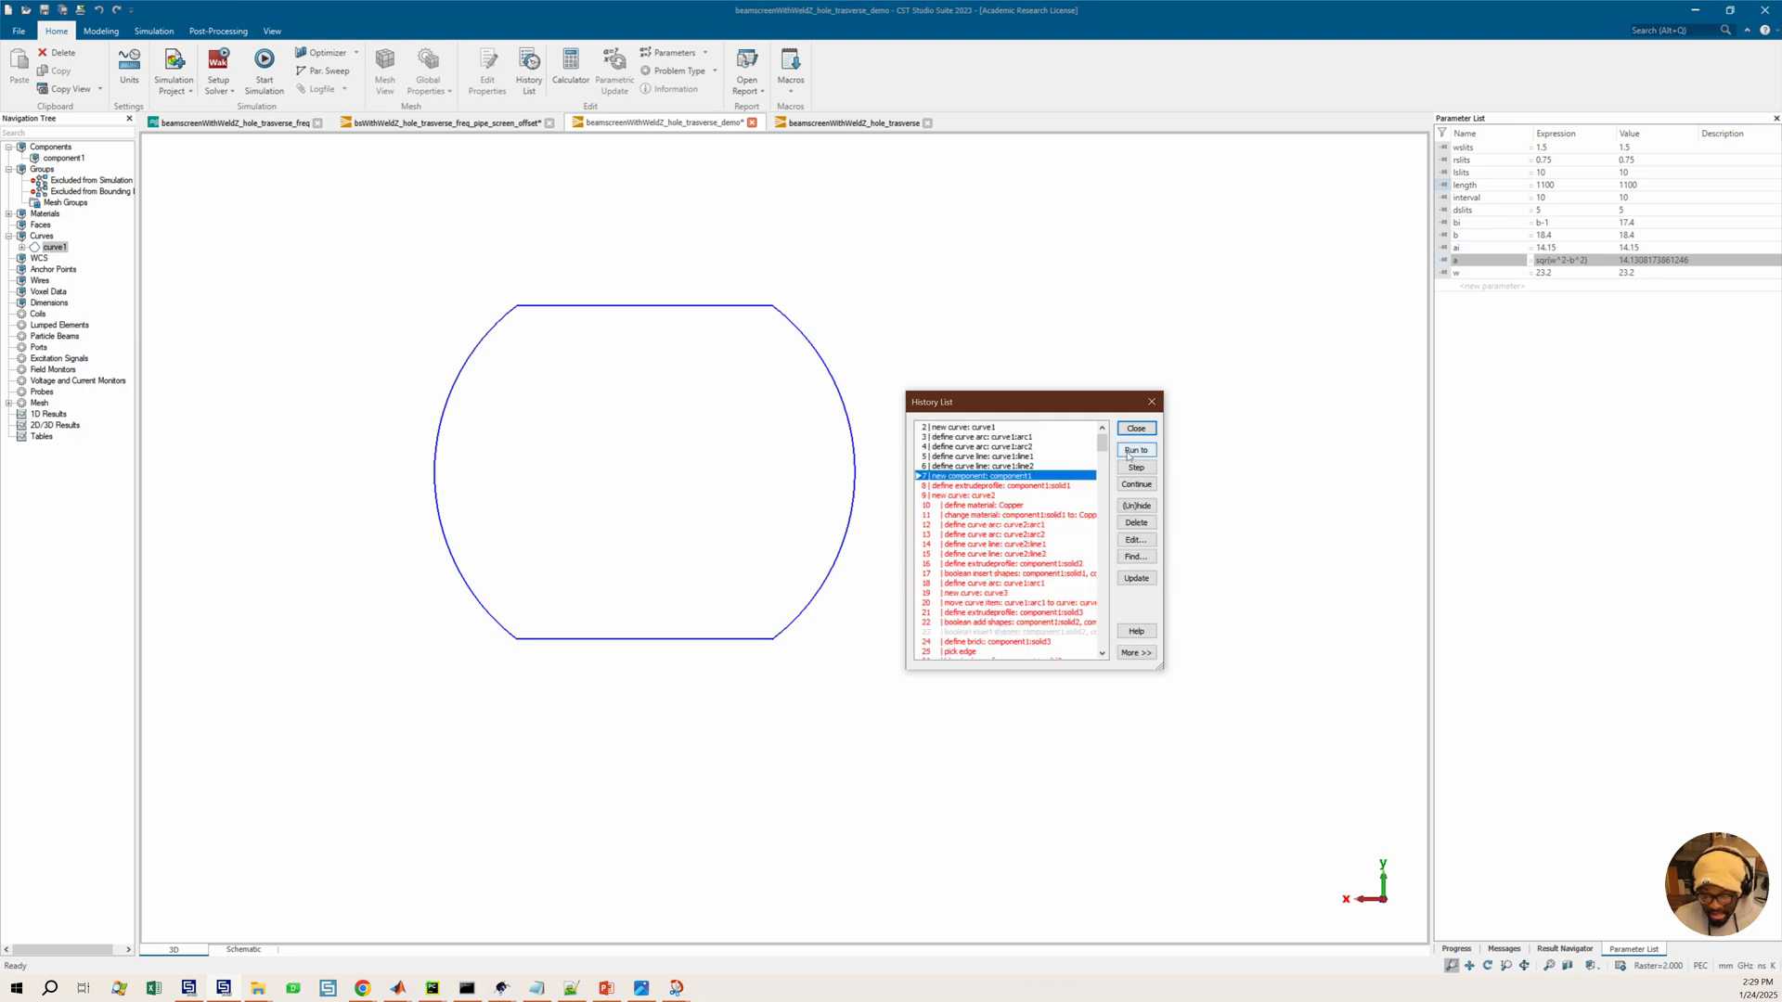
Run the history up to the component1:solid1 extrude profile entry
{"action": "left_click", "coordinate": [1463, 224]}
{"action": "left_click", "coordinate": [1462, 249]}
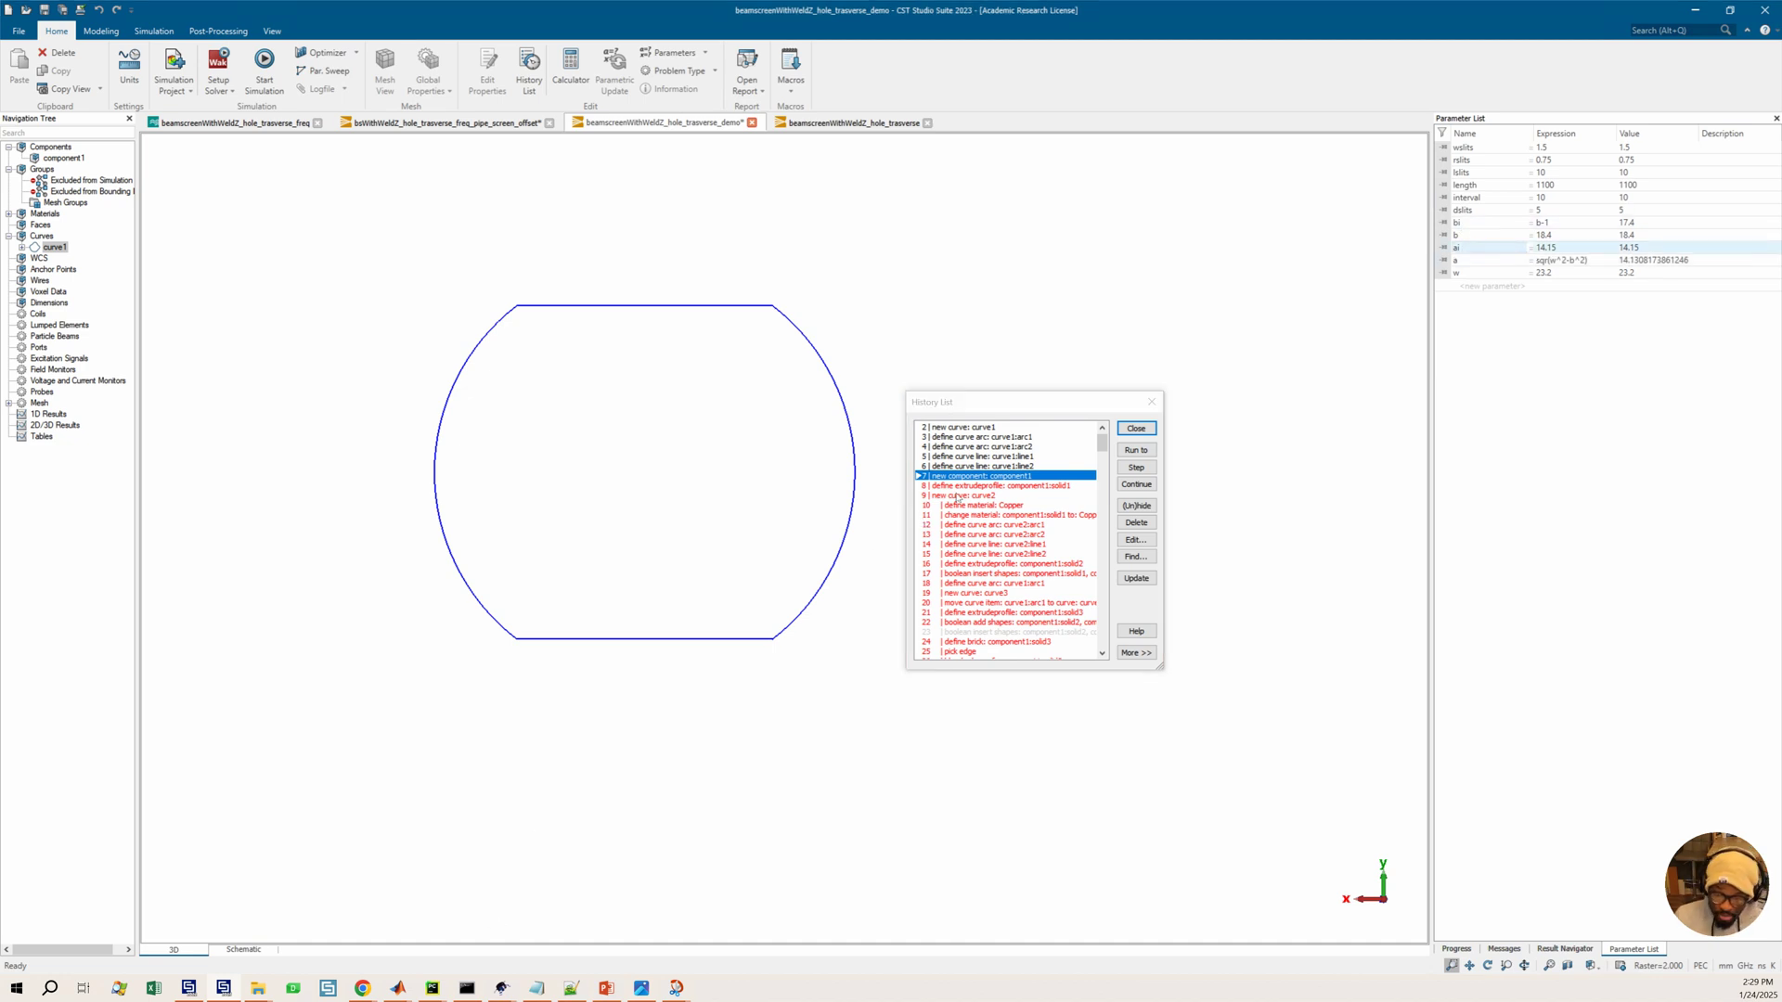
{"action": "left_click", "coordinate": [1047, 487]}
{"action": "left_click", "coordinate": [1136, 450]}
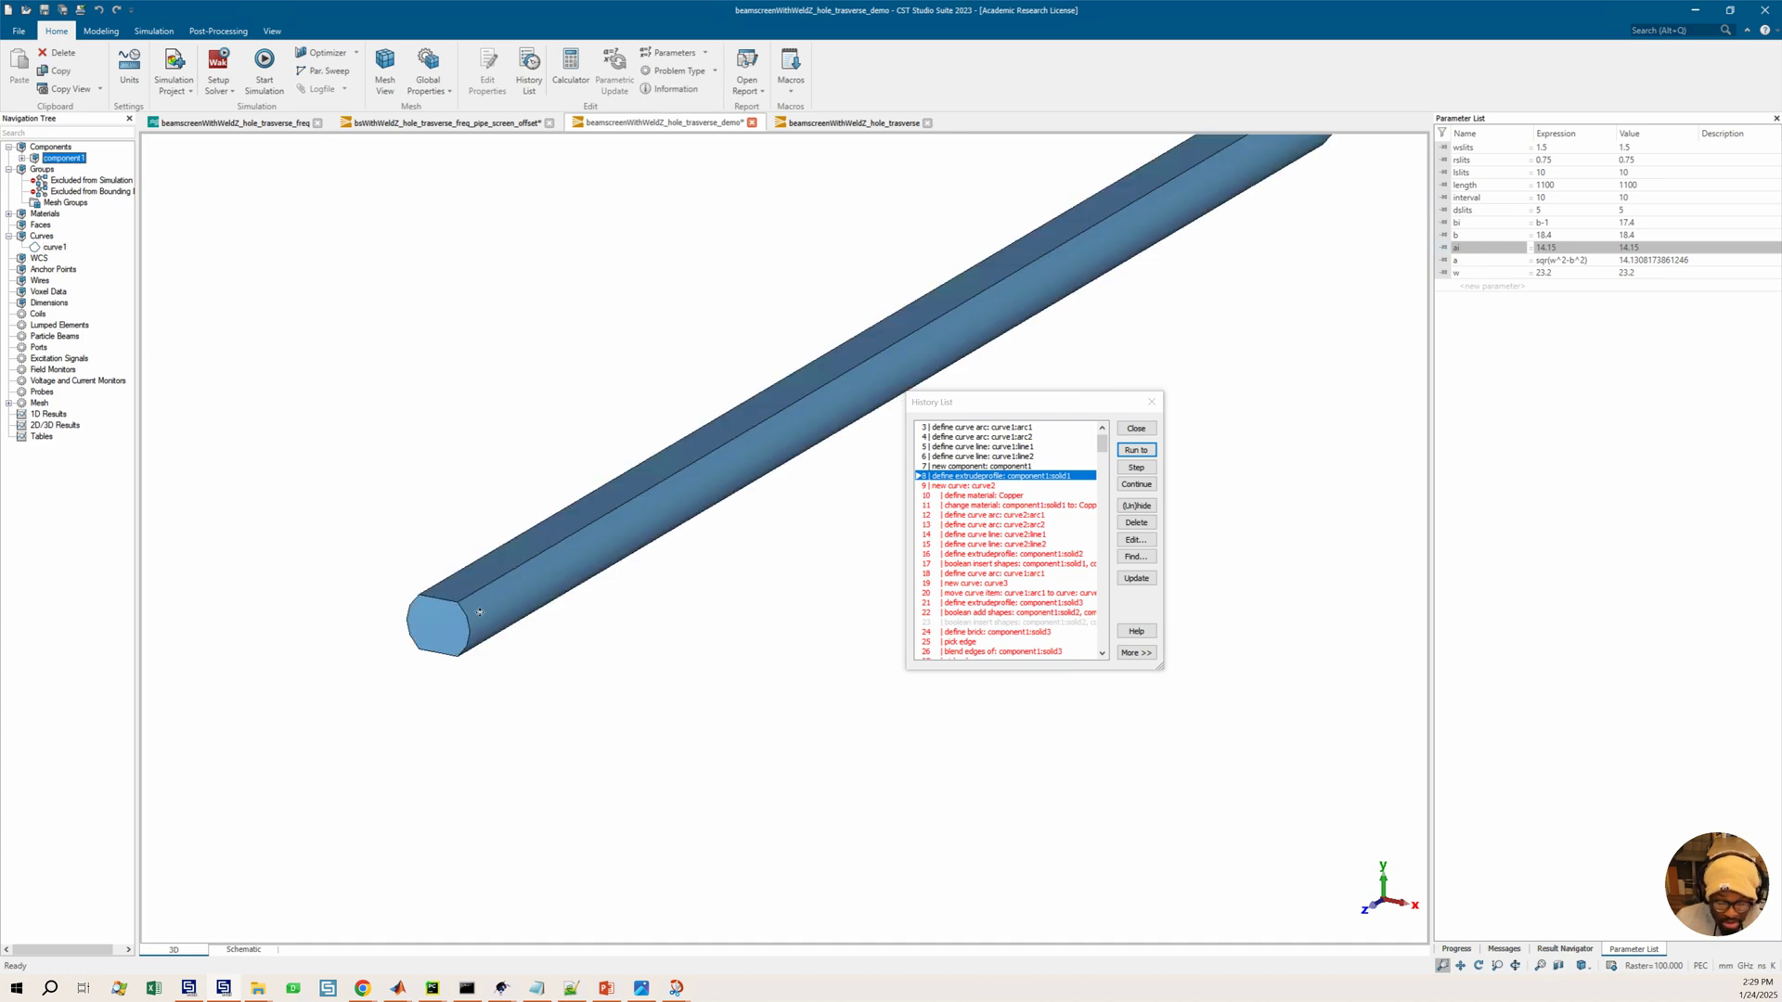
Pick the near end face of the extruded solid
{"action": "middle_click_drag", "start_coordinate": [480, 613], "coordinate": [488, 613]}
{"action": "middle_click_drag", "start_coordinate": [792, 598], "coordinate": [829, 650]}
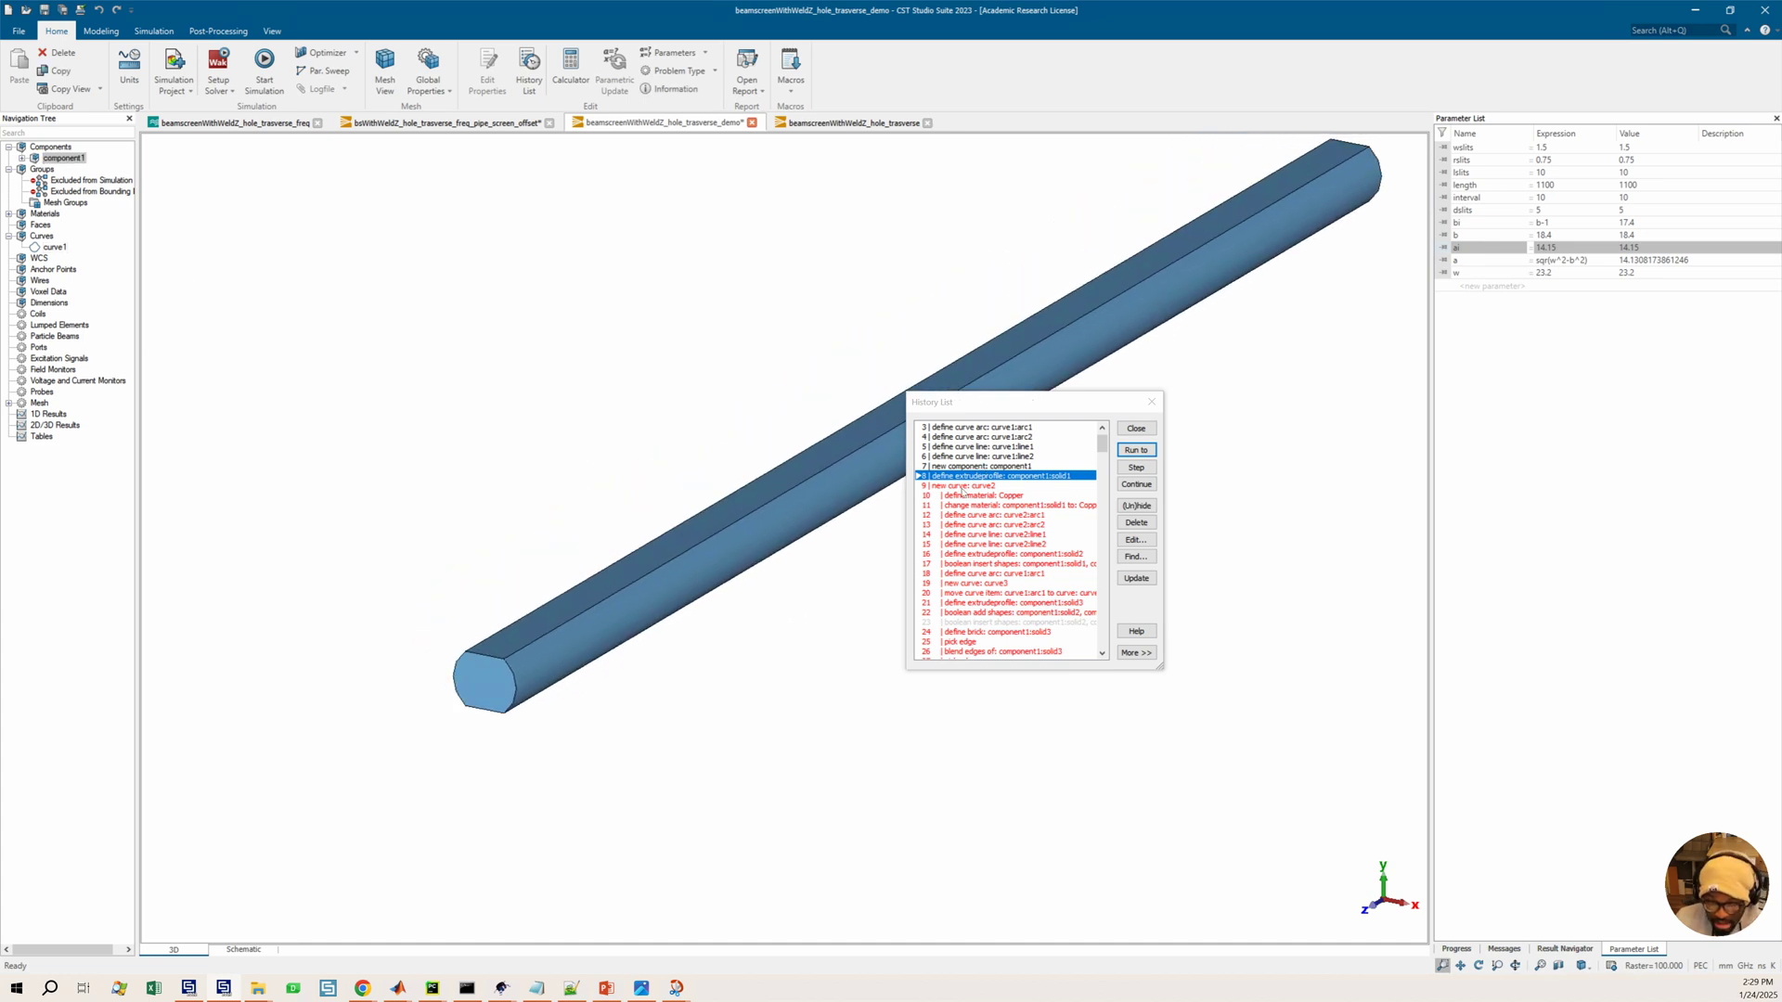
{"action": "left_click", "coordinate": [967, 485]}
{"action": "scroll", "coordinate": [749, 612], "scroll_direction": "up", "scroll_amount": 2}
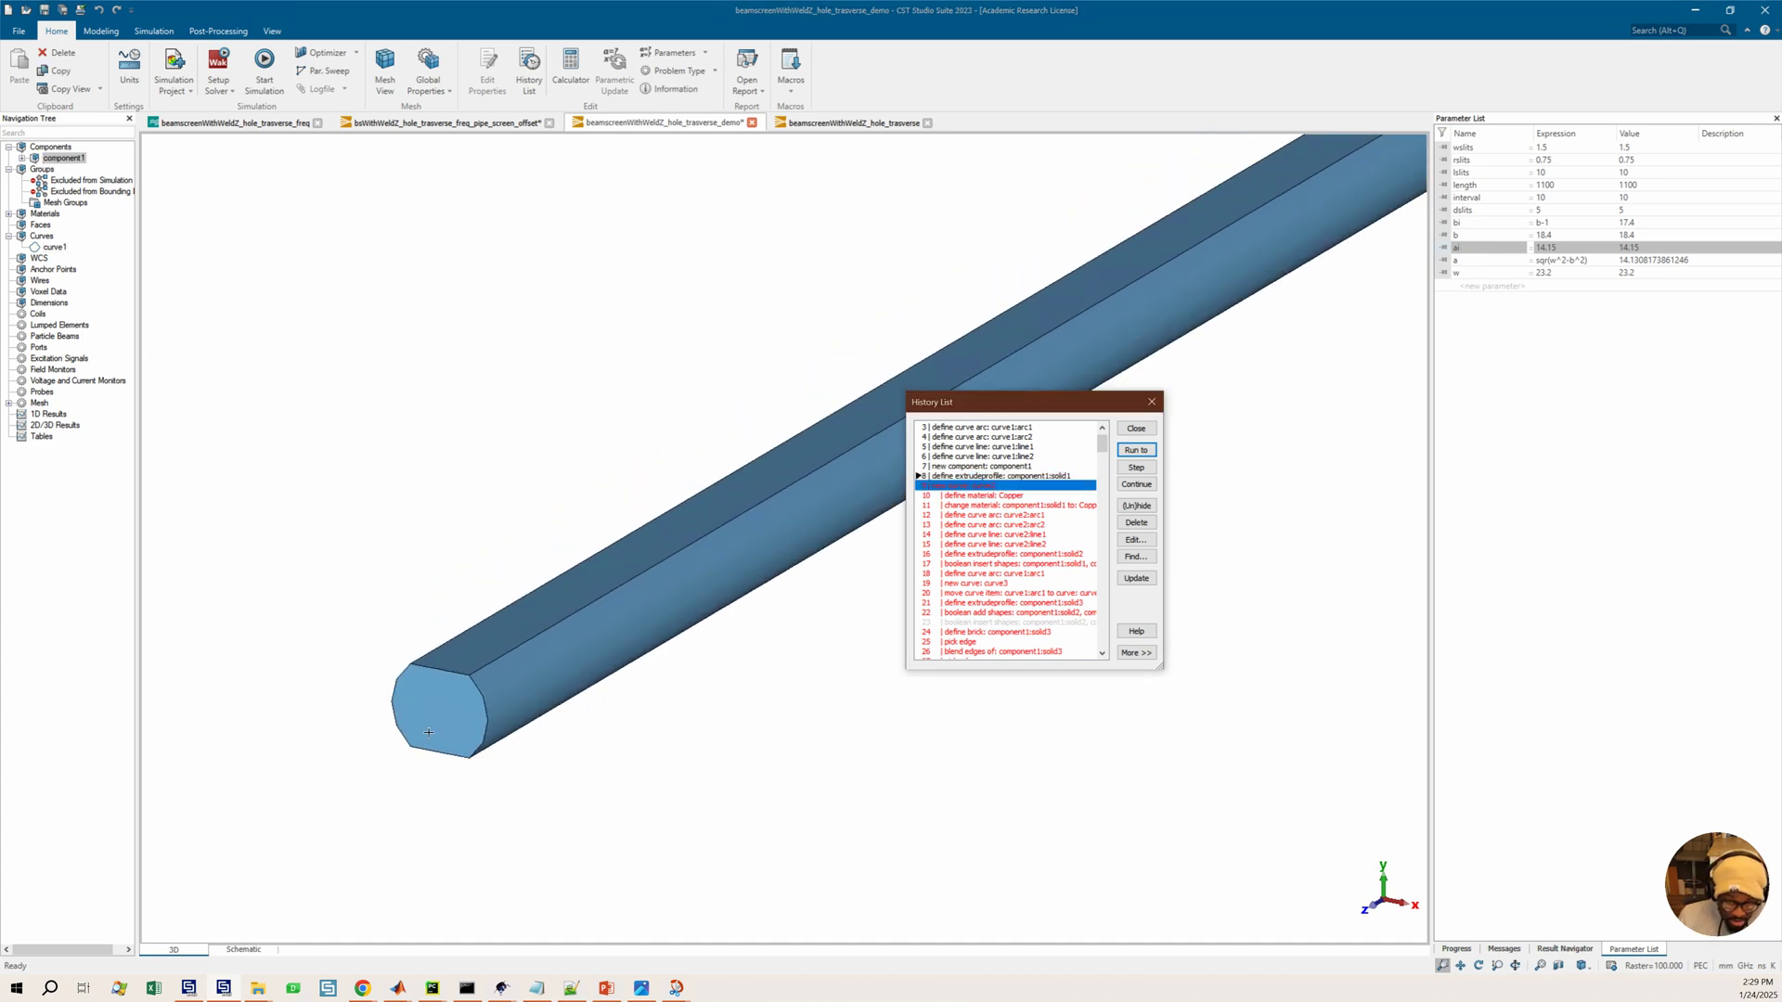
{"action": "middle_click_drag", "start_coordinate": [519, 632], "coordinate": [522, 601]}
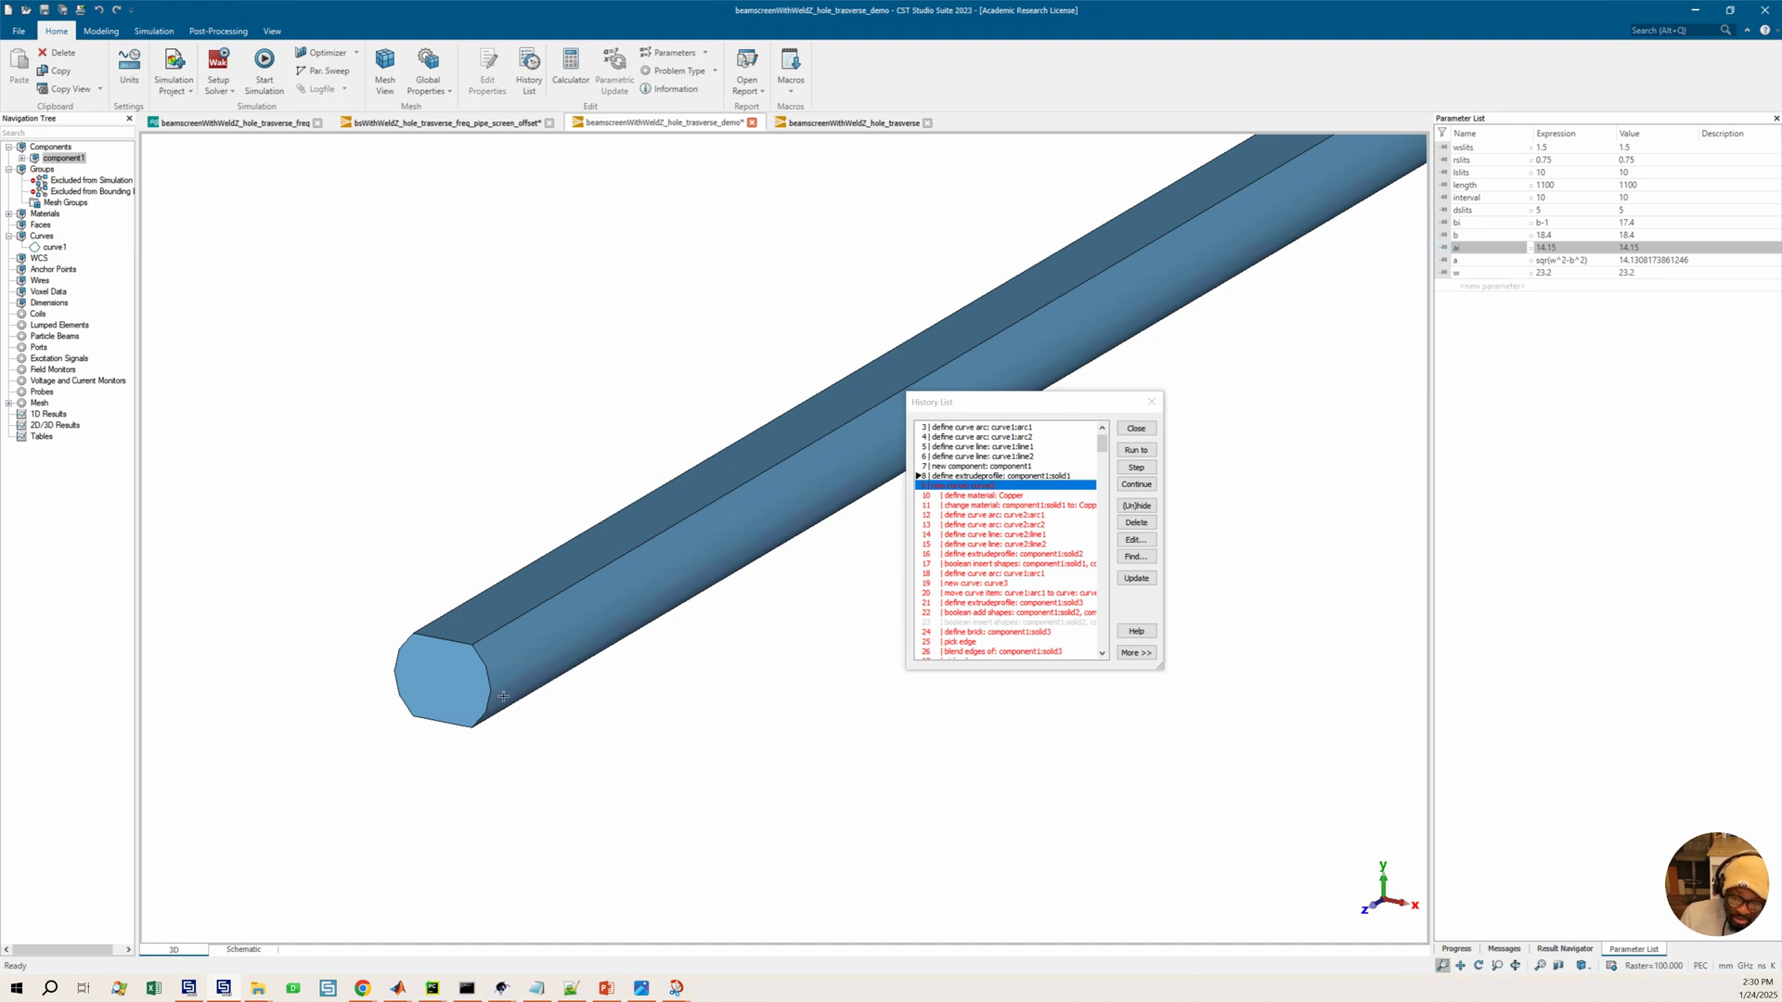
{"action": "left_click", "coordinate": [105, 36]}
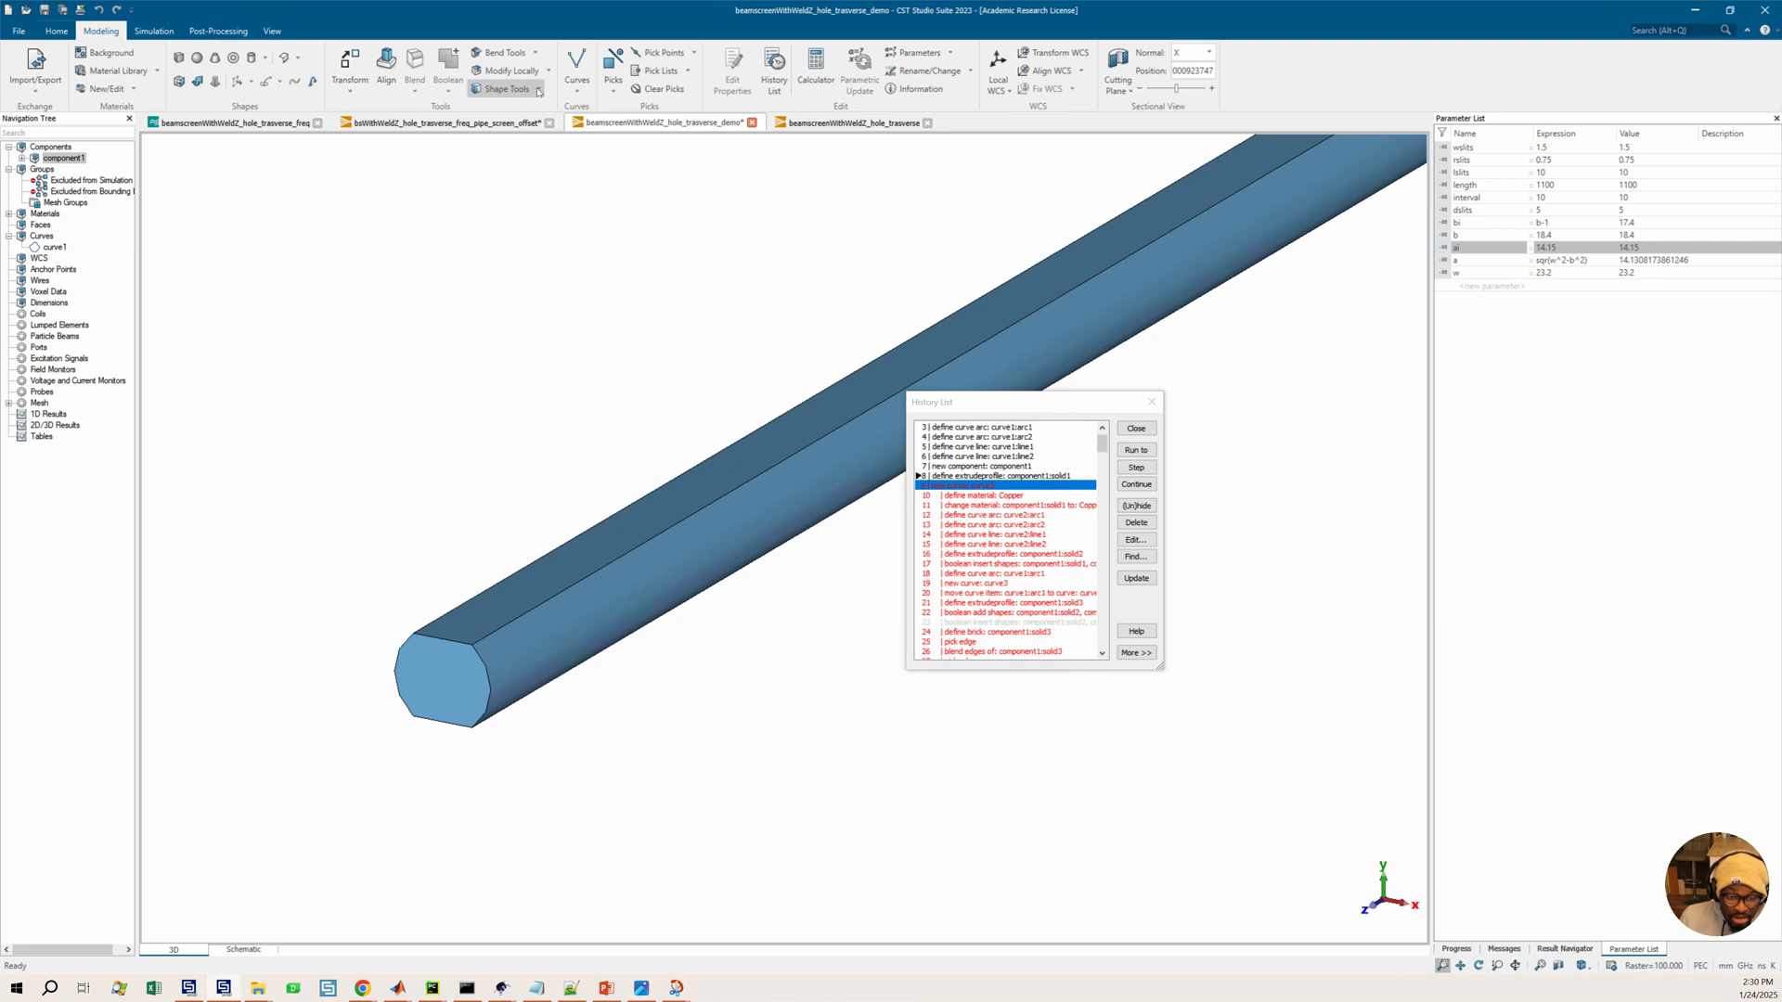
{"action": "key", "text": "f"}
{"action": "double_click", "coordinate": [455, 689]}
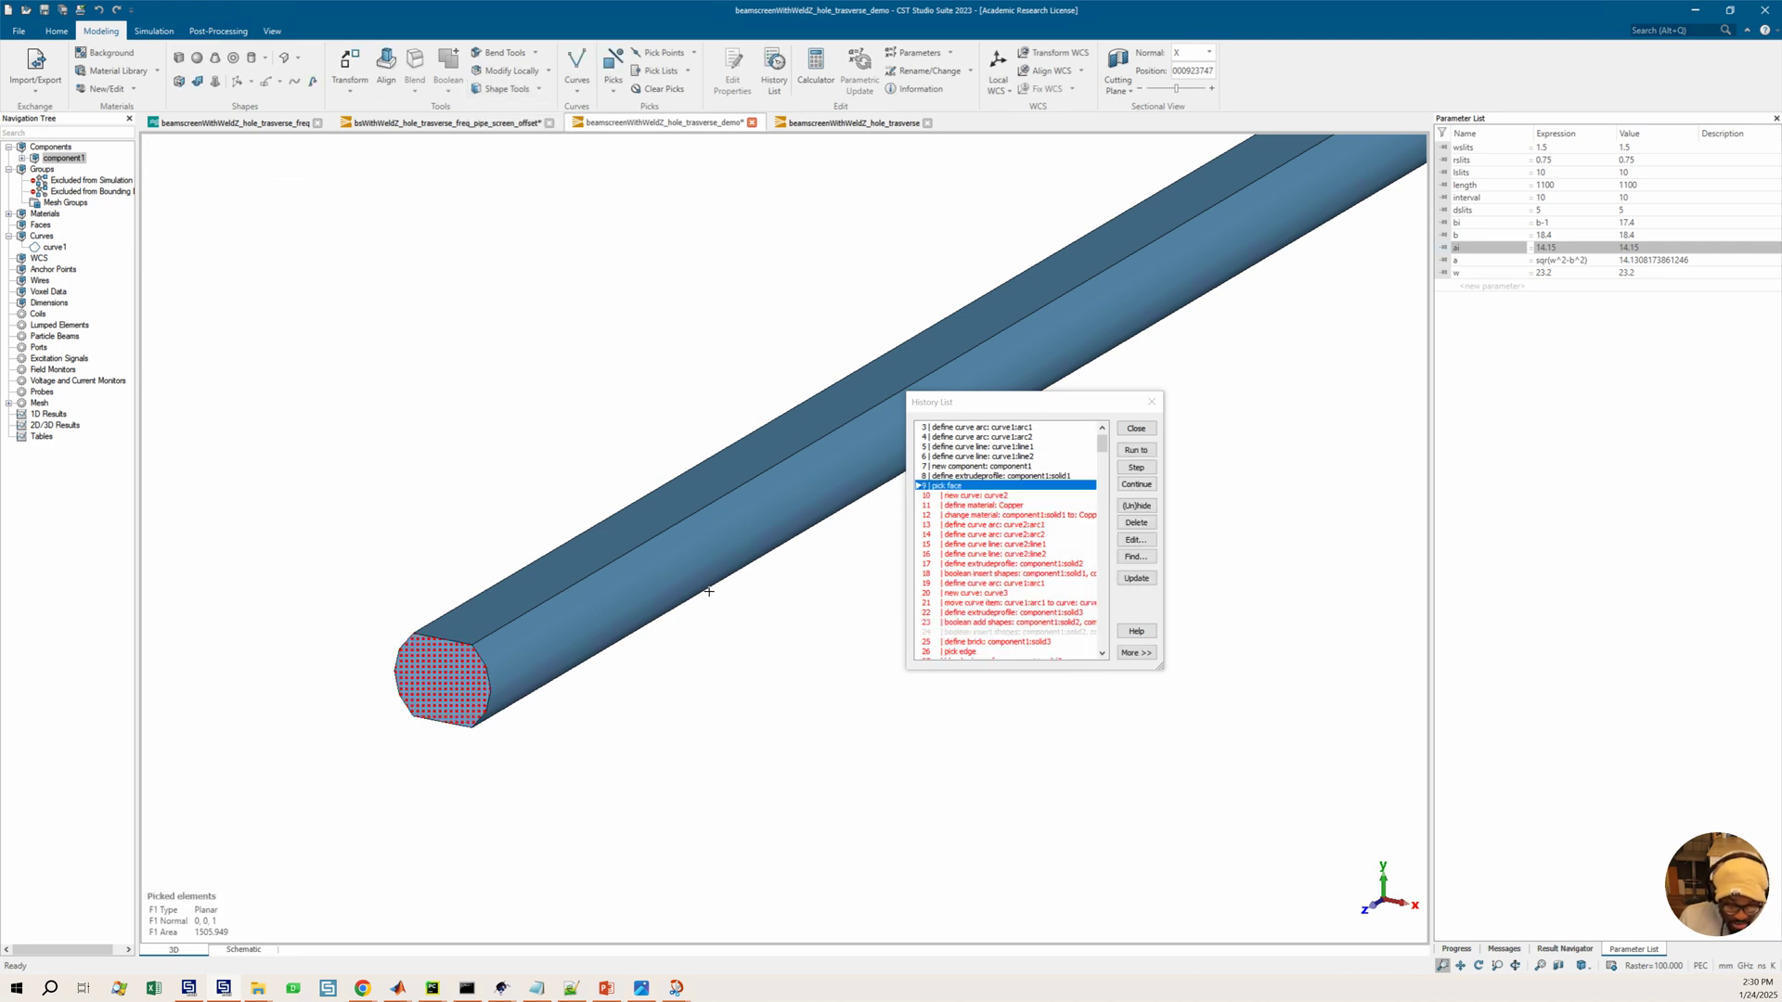
Pick the opposite end face of the solid as a second face
{"action": "scroll", "coordinate": [736, 631], "scroll_direction": "down", "scroll_amount": 2}
{"action": "middle_click_drag", "start_coordinate": [1031, 380], "coordinate": [998, 410]}
{"action": "left_click_drag", "start_coordinate": [1083, 405], "coordinate": [1152, 394]}
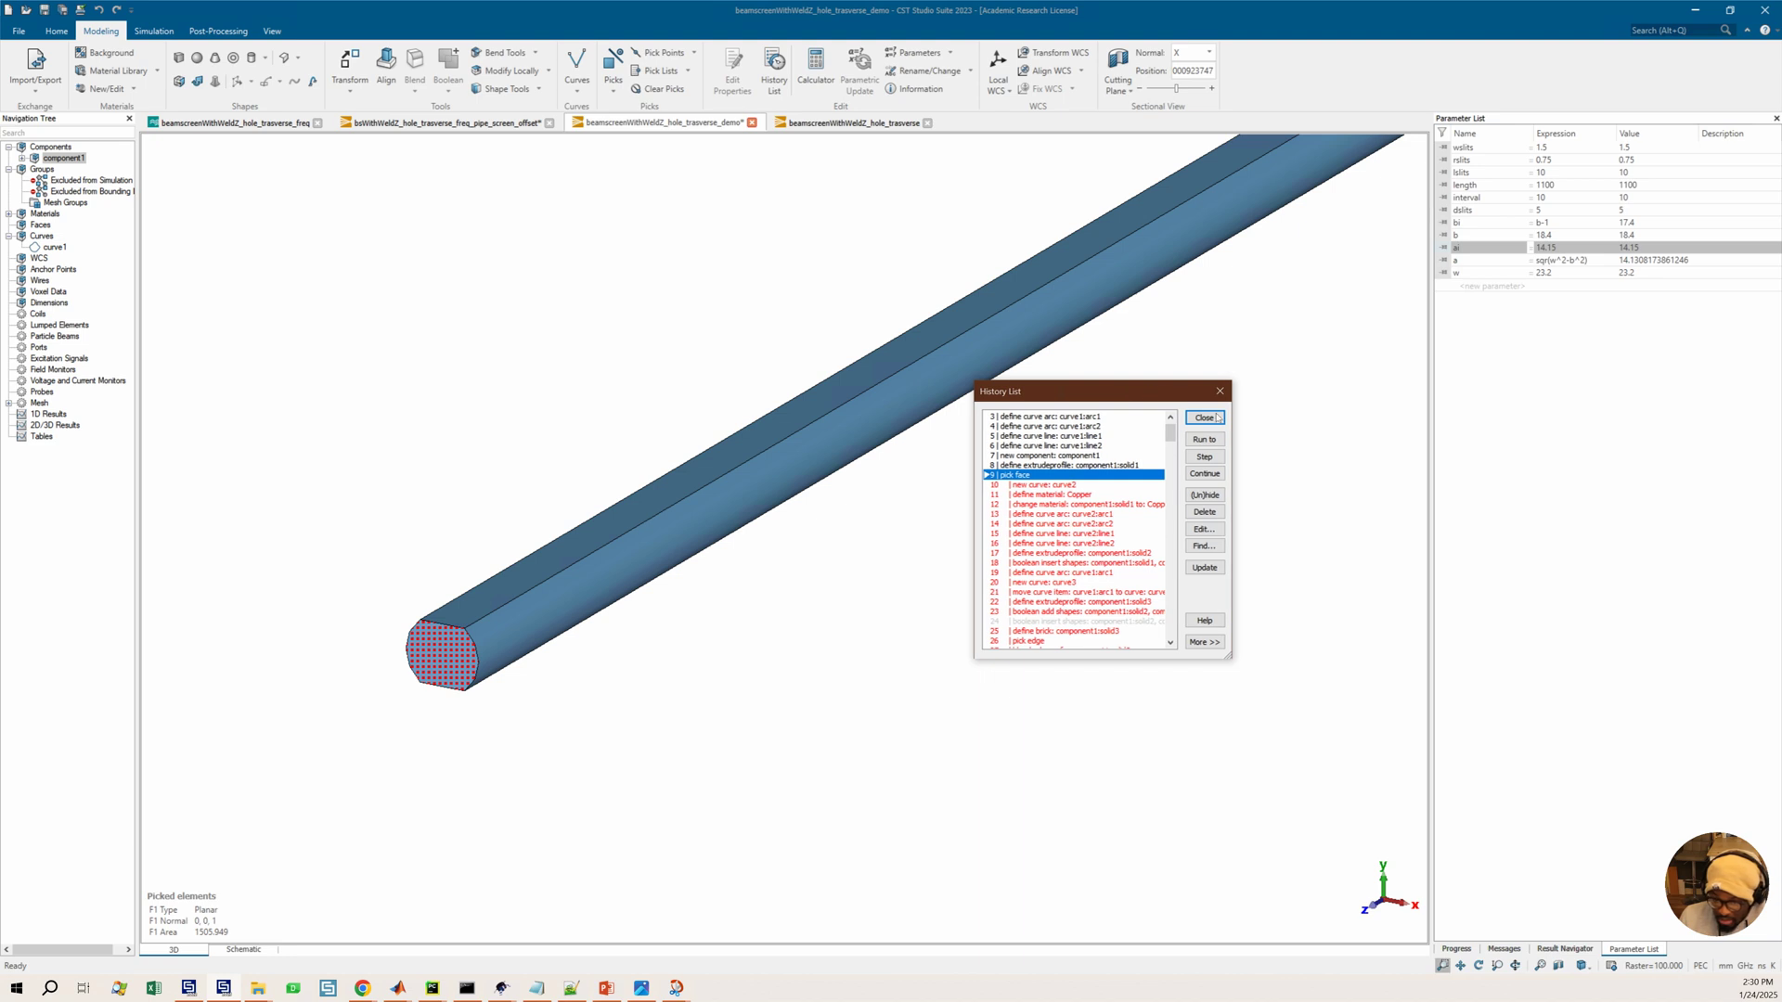
{"action": "left_click", "coordinate": [896, 532]}
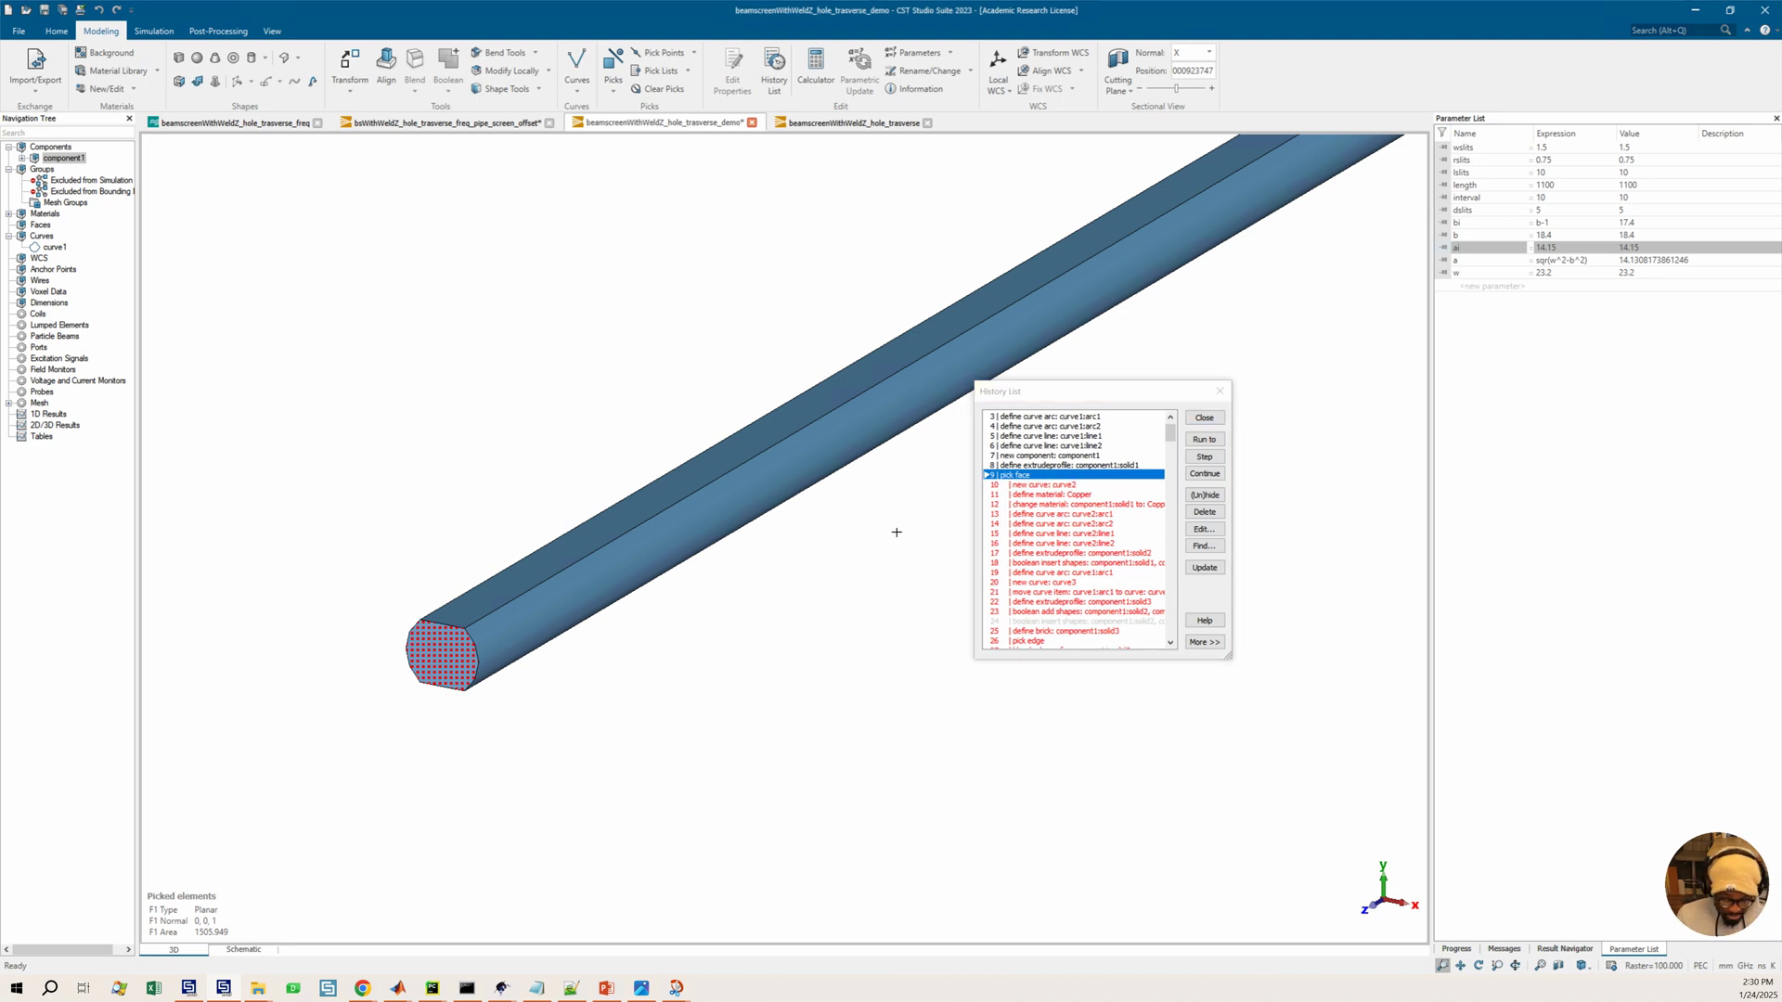
{"action": "left_click_drag", "start_coordinate": [883, 517], "coordinate": [400, 677]}
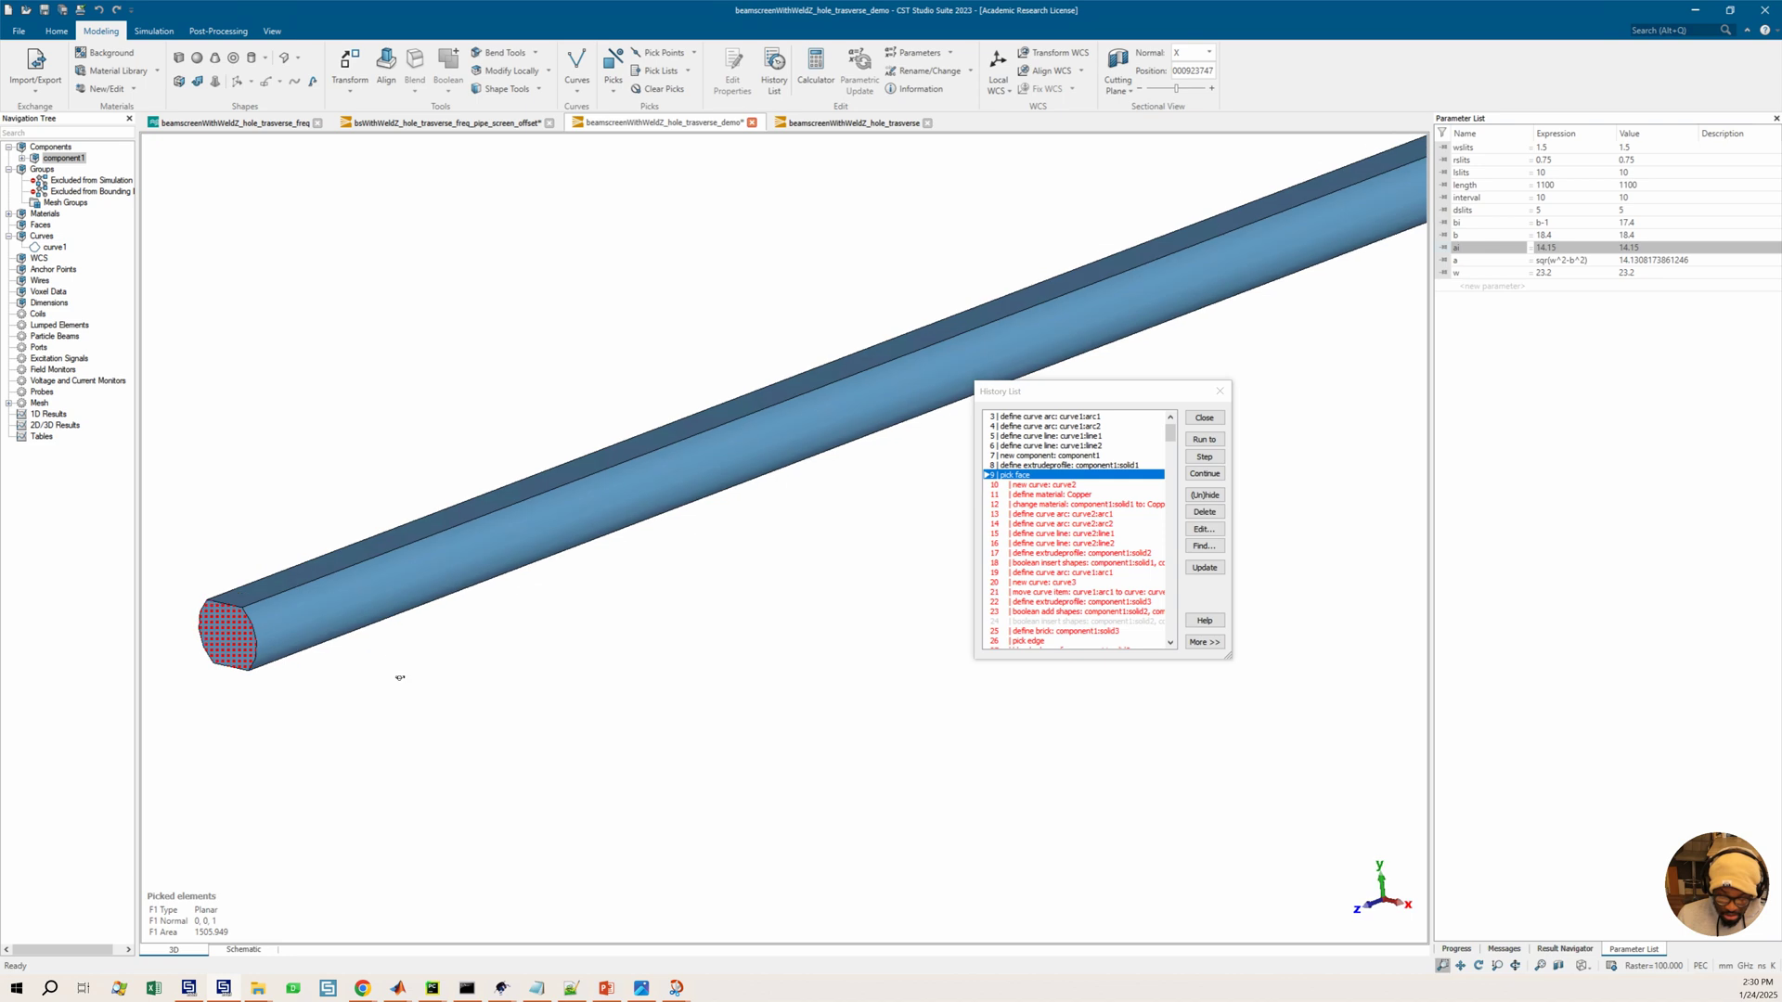
{"action": "left_click_drag", "start_coordinate": [742, 604], "coordinate": [798, 564]}
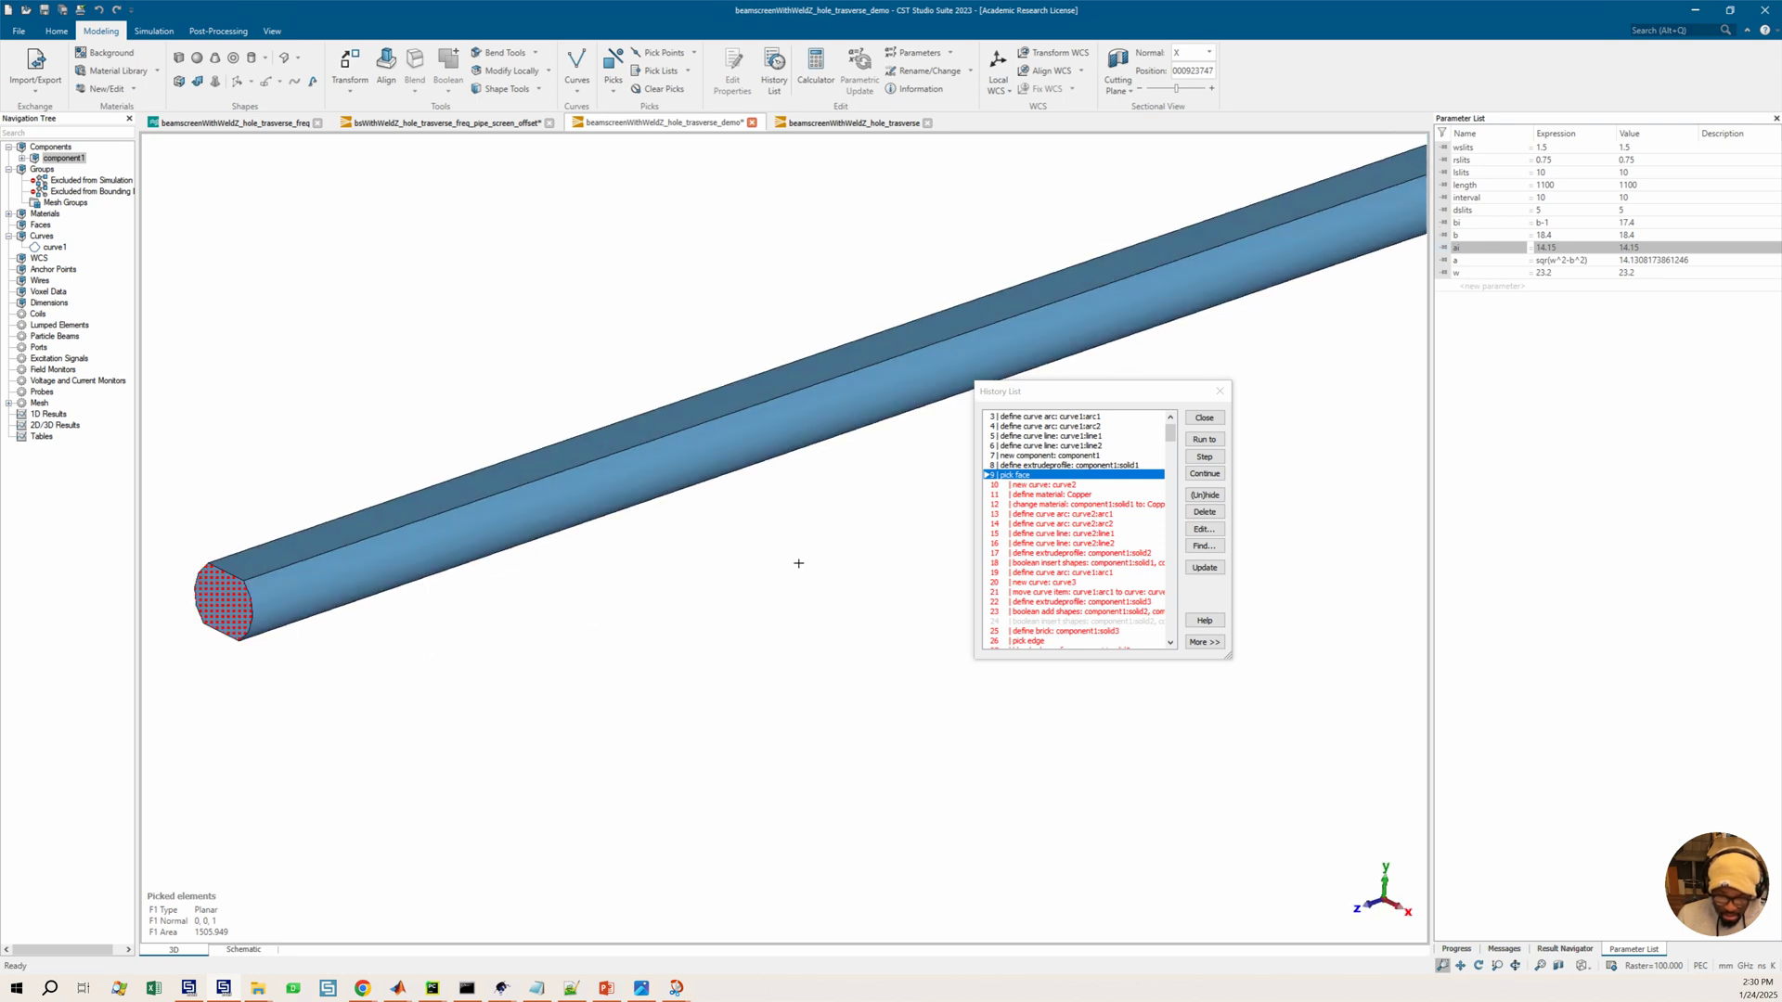
{"action": "left_click_drag", "start_coordinate": [675, 537], "coordinate": [358, 627]}
{"action": "left_click_drag", "start_coordinate": [696, 573], "coordinate": [436, 640]}
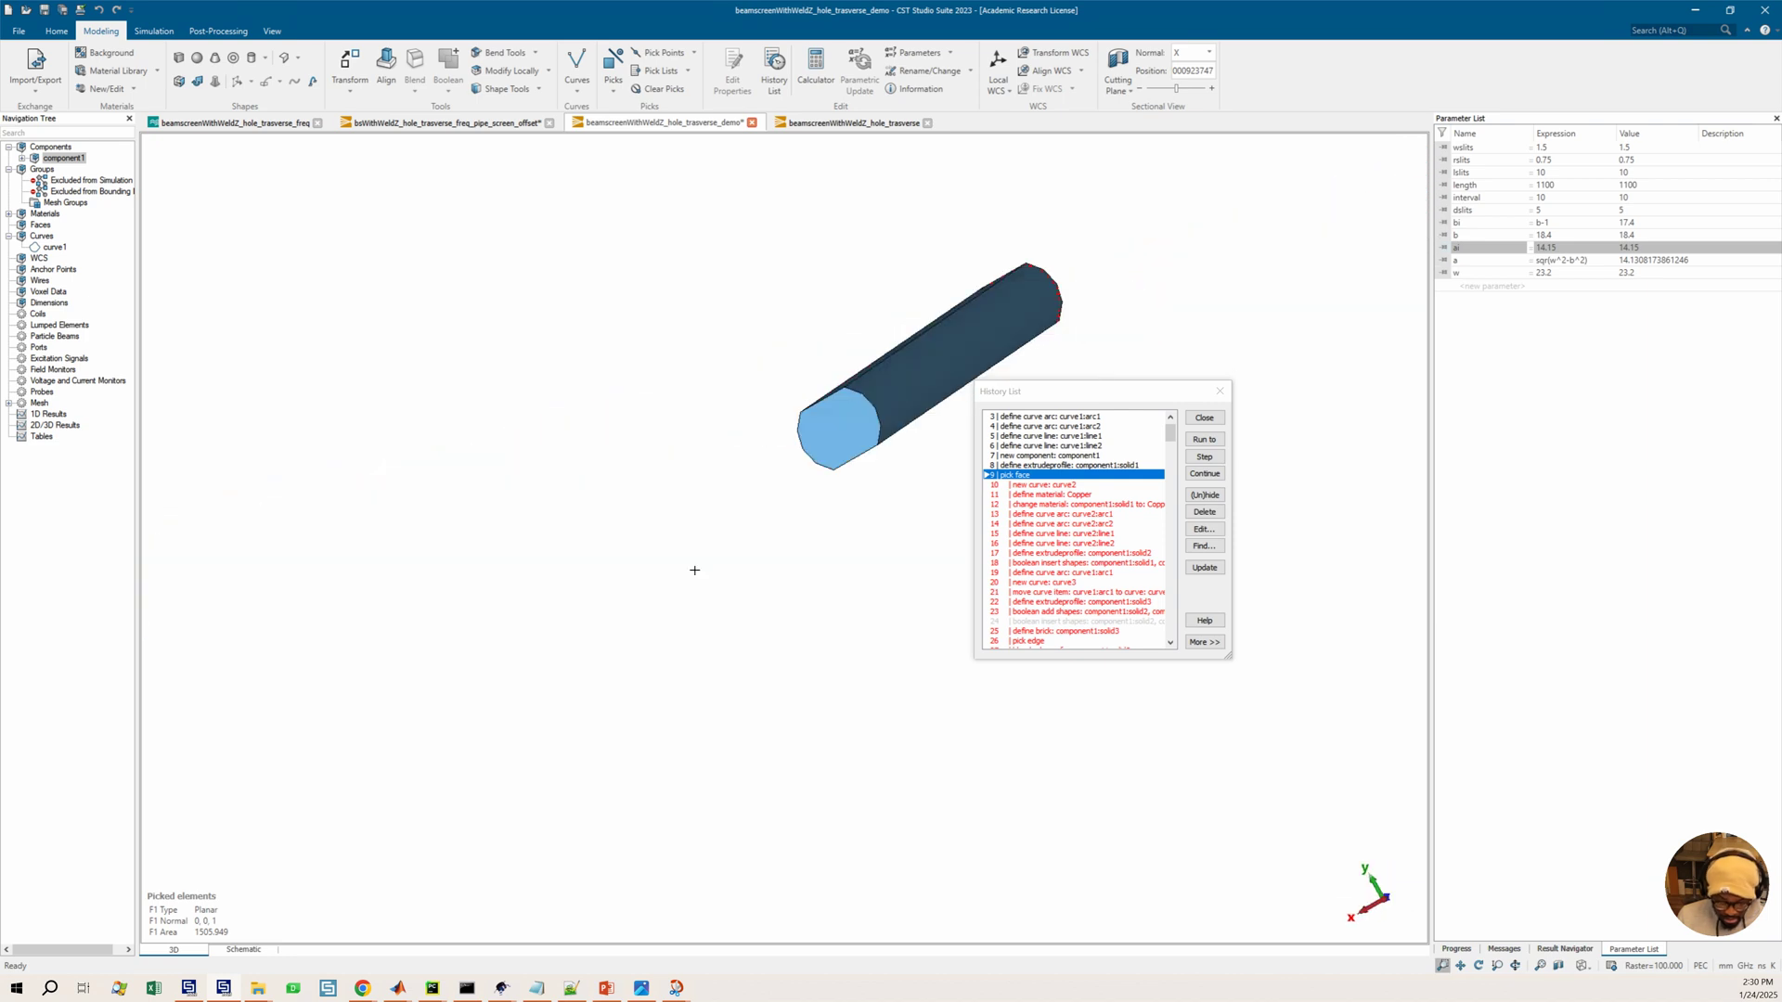
{"action": "left_click", "coordinate": [837, 445]}
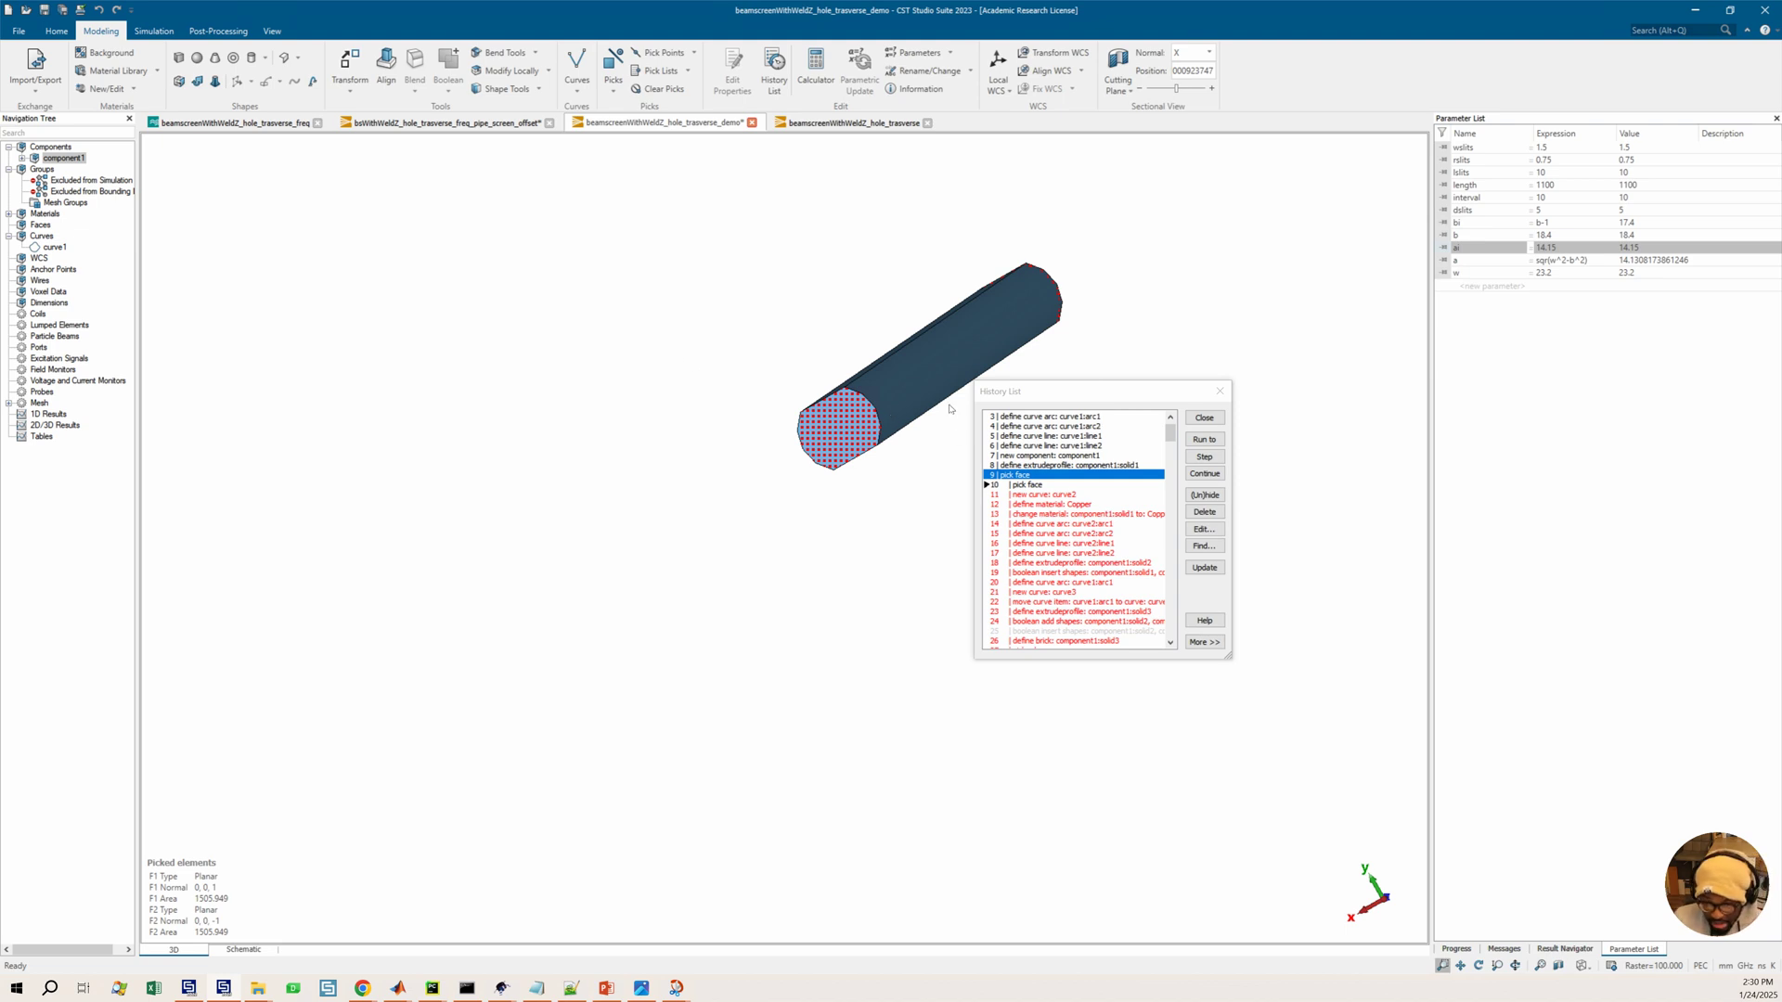
{"action": "left_click_drag", "start_coordinate": [767, 524], "coordinate": [482, 296]}
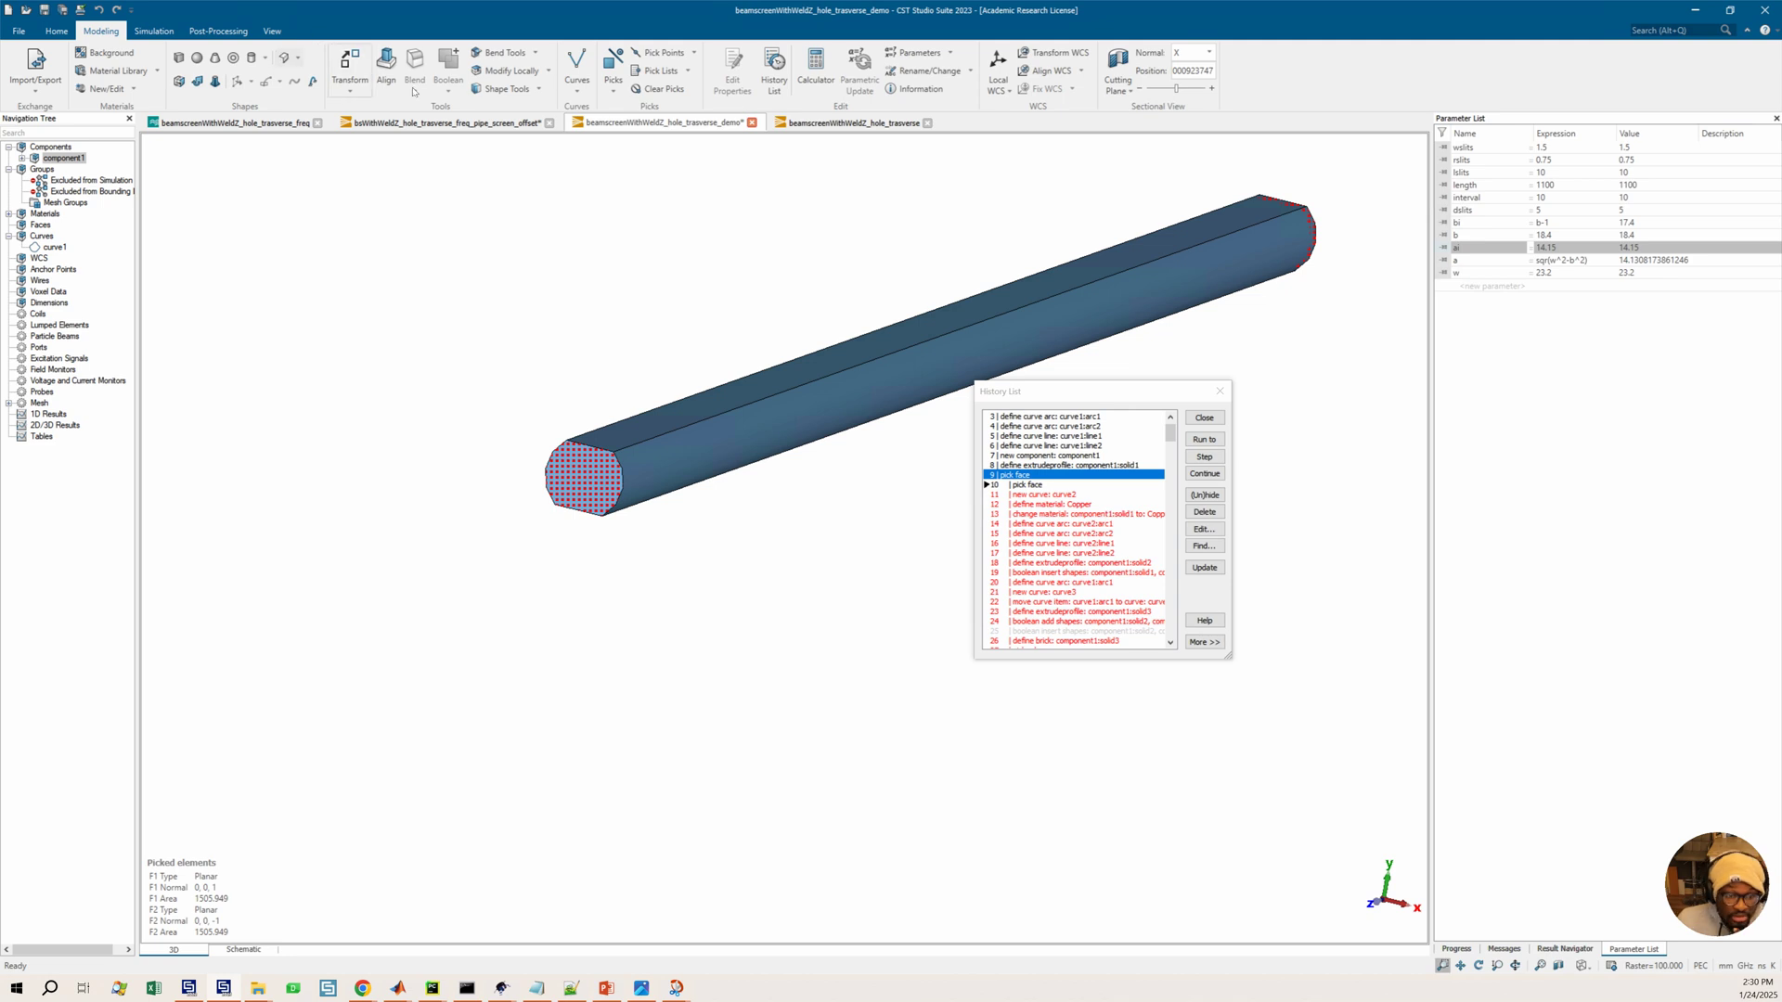
{"action": "left_click", "coordinate": [540, 90]}
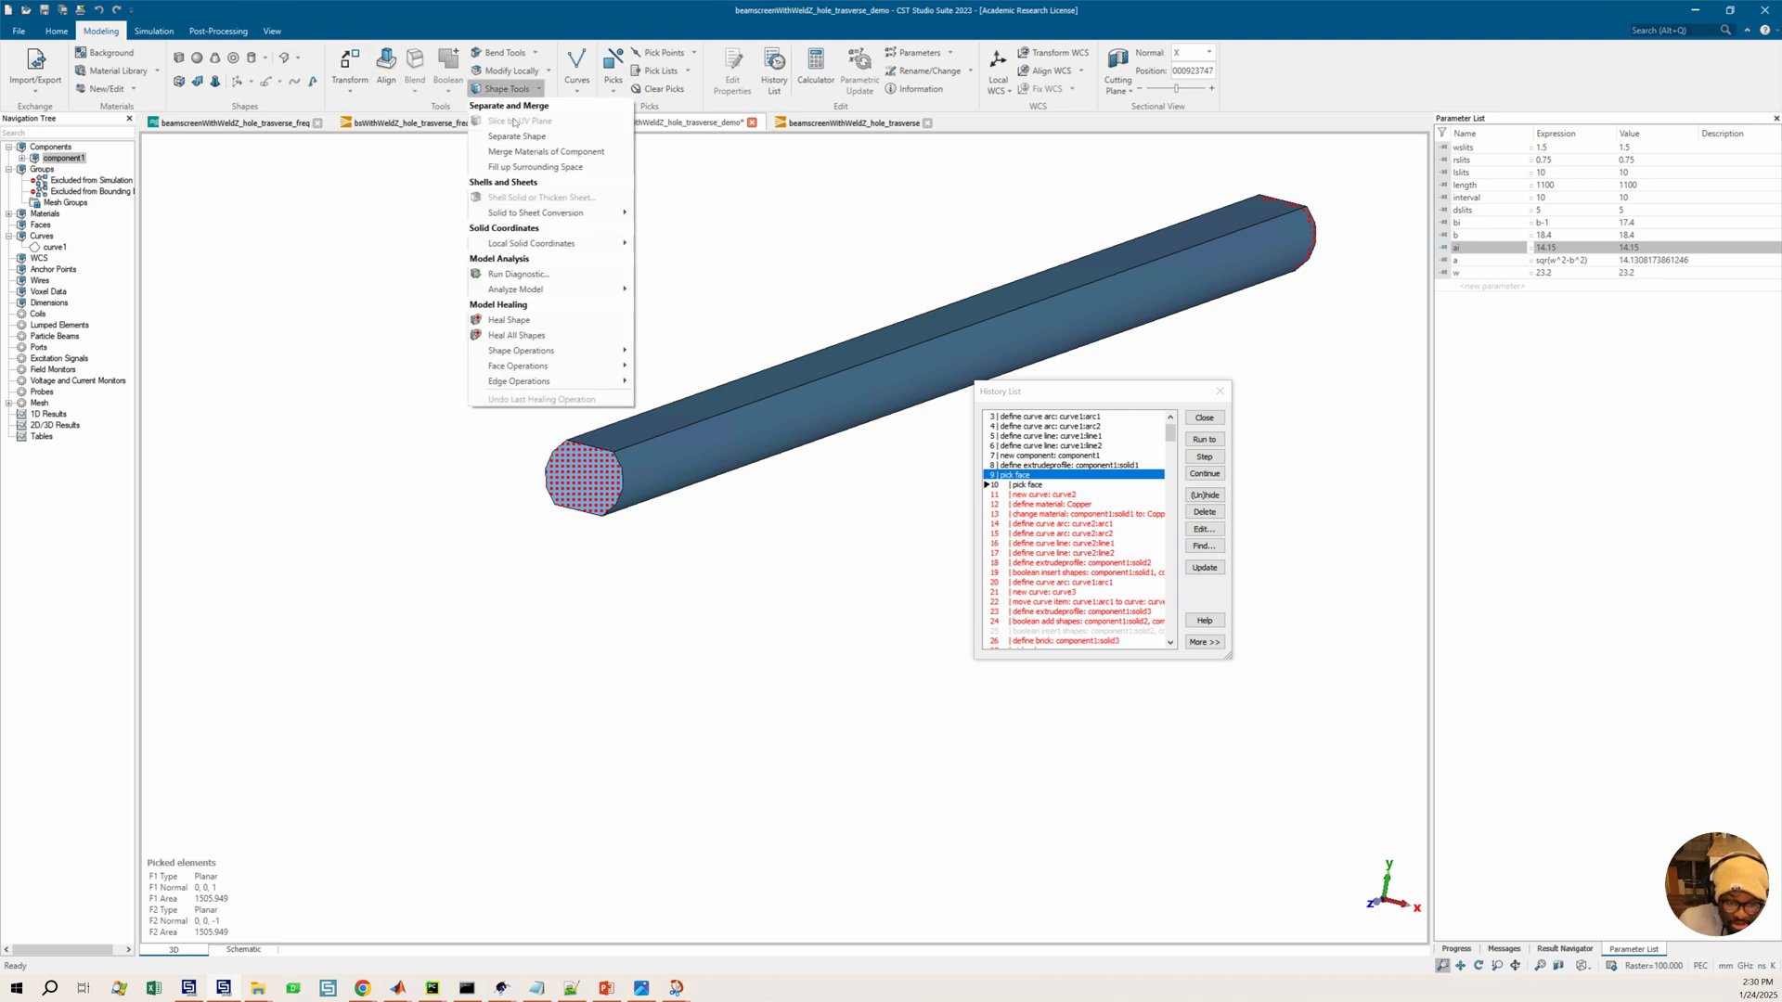
{"action": "mouse_move", "coordinate": [521, 211]}
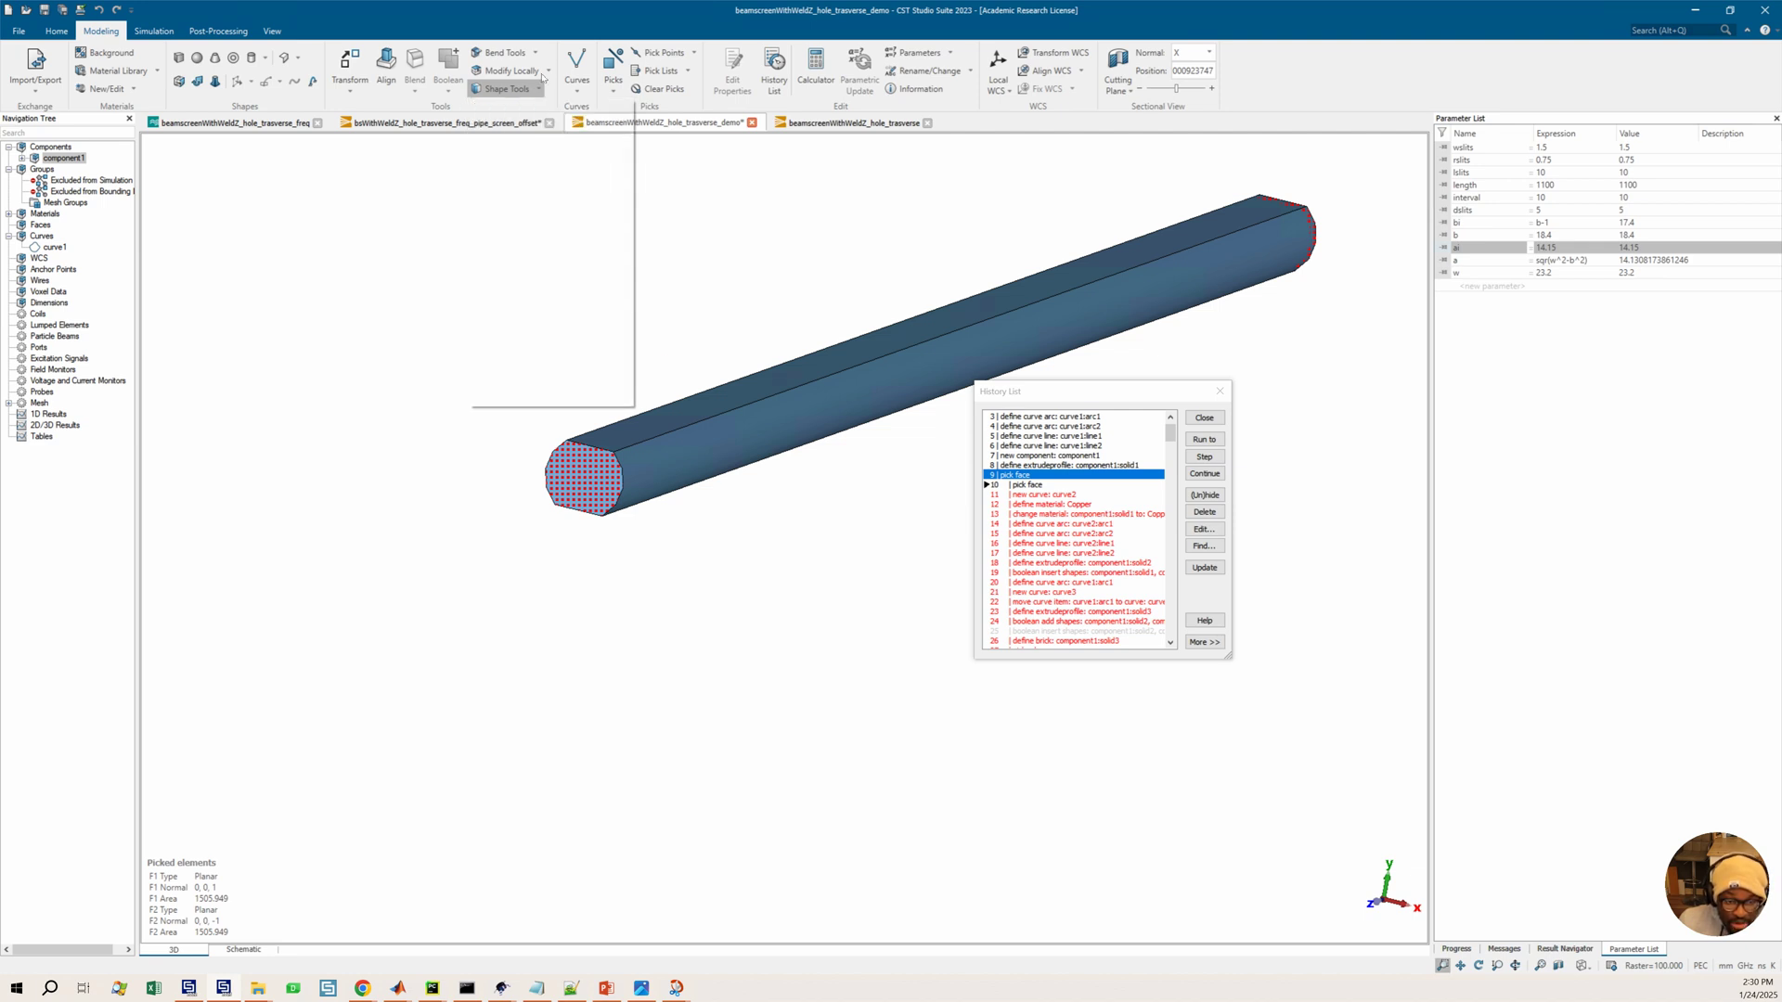
{"action": "left_click", "coordinate": [536, 52]}
{"action": "left_click", "coordinate": [540, 63]}
{"action": "left_click", "coordinate": [548, 72]}
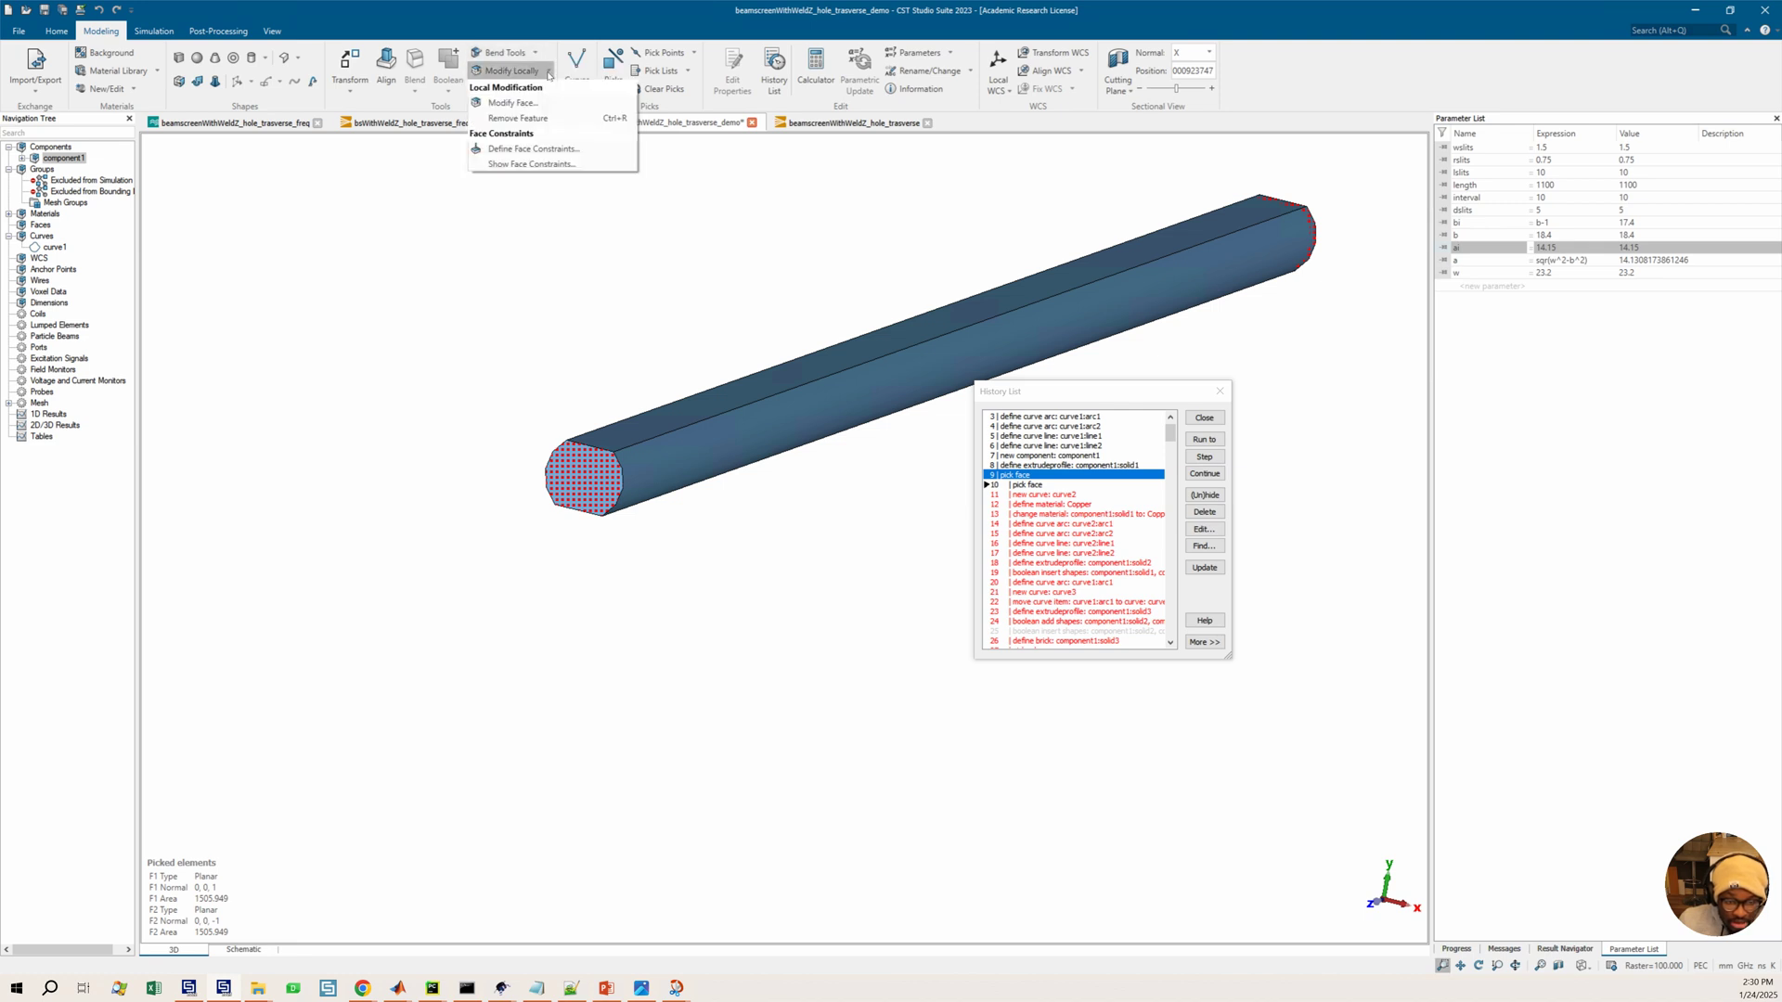
{"action": "left_click", "coordinate": [548, 73]}
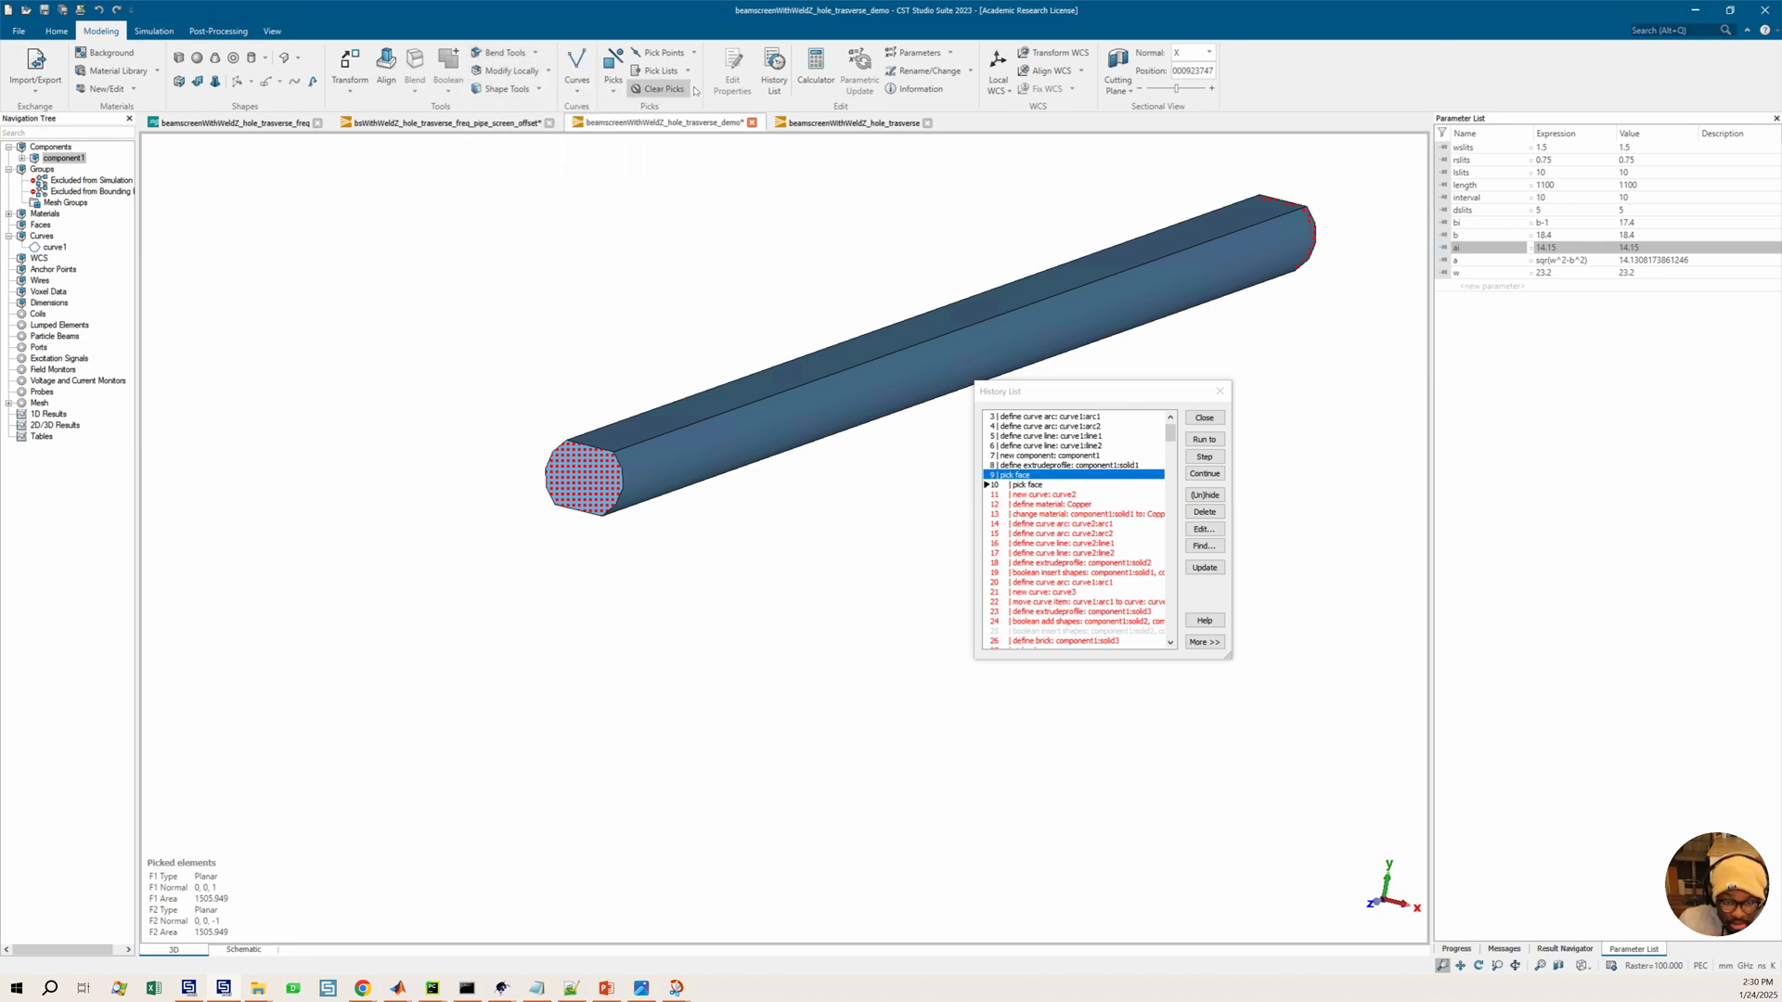
{"action": "left_click", "coordinate": [614, 93]}
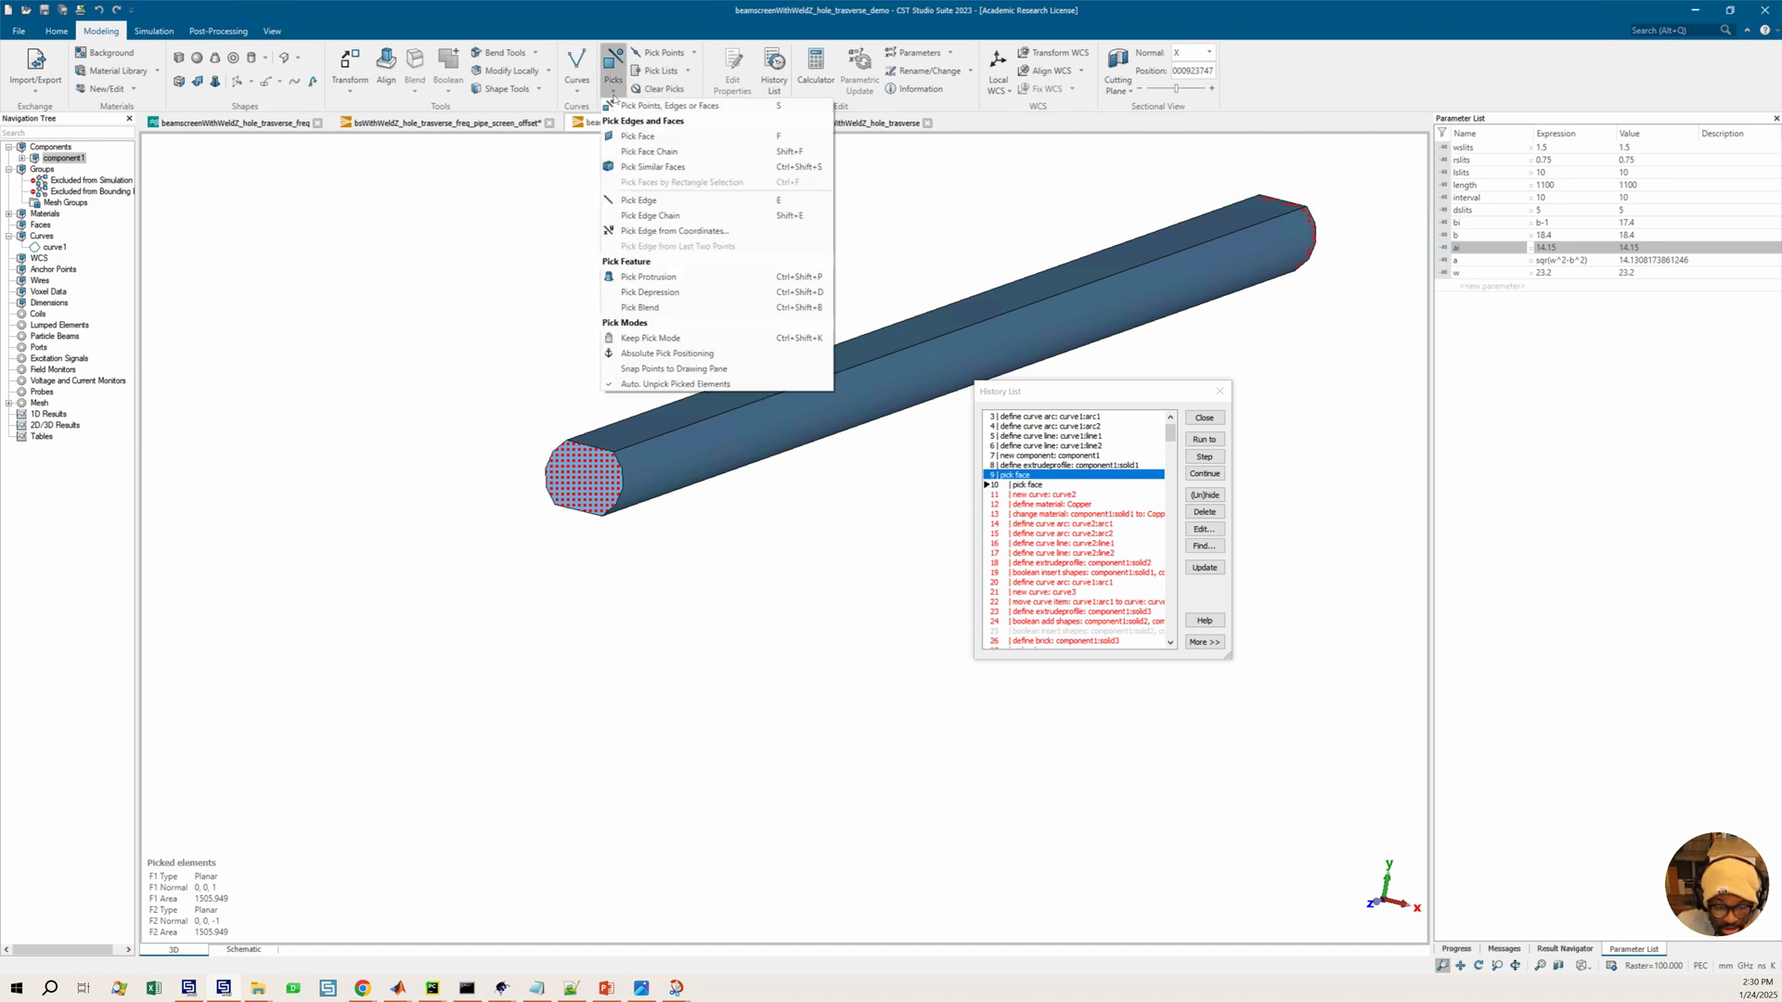
{"action": "left_click", "coordinate": [613, 93]}
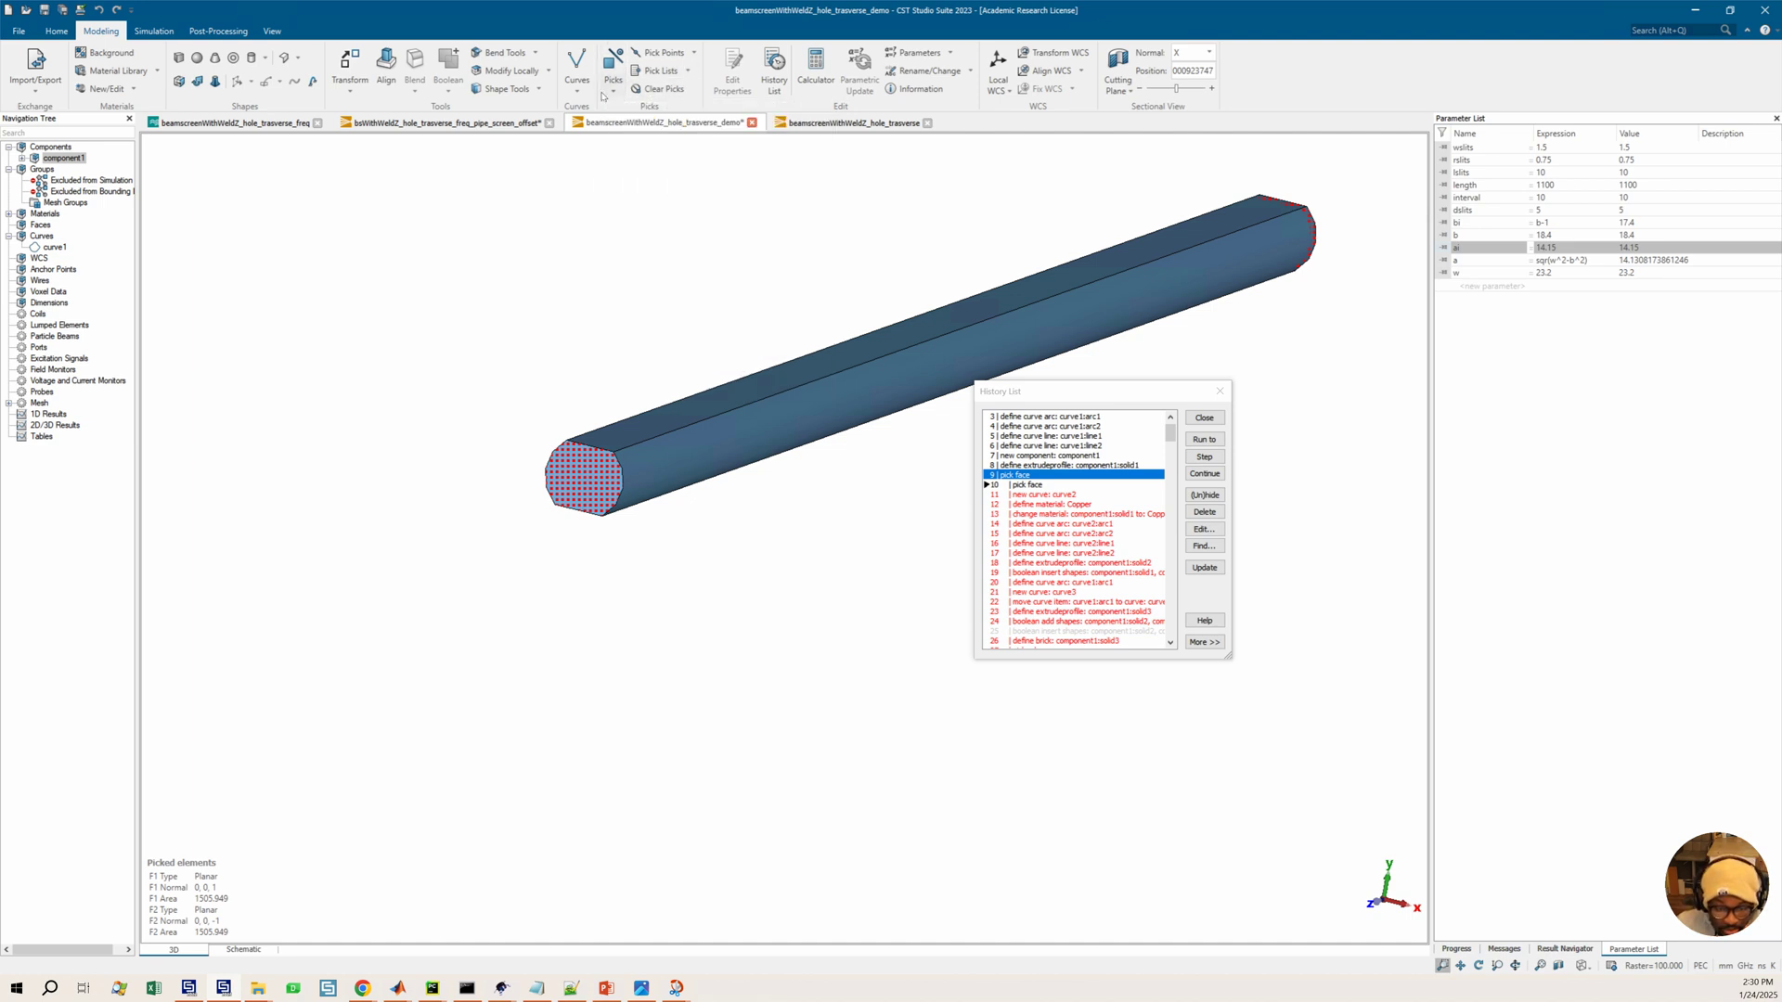
{"action": "left_click", "coordinate": [508, 89]}
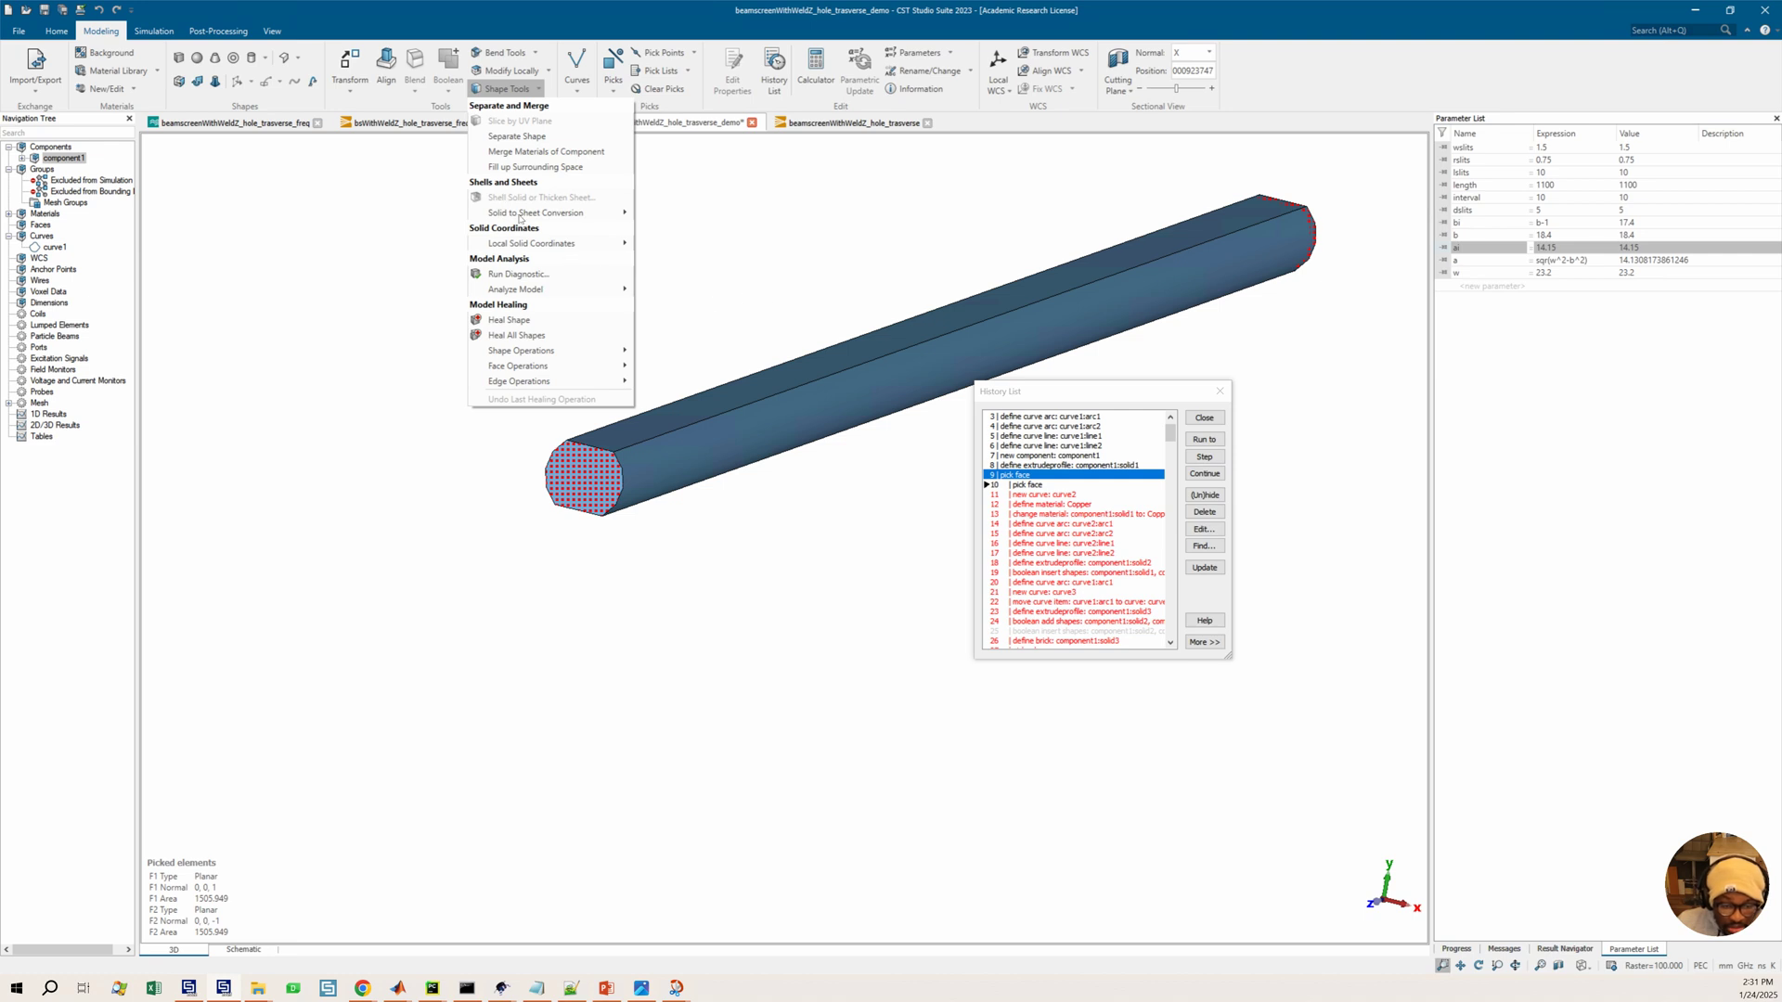
{"action": "left_click", "coordinate": [718, 283]}
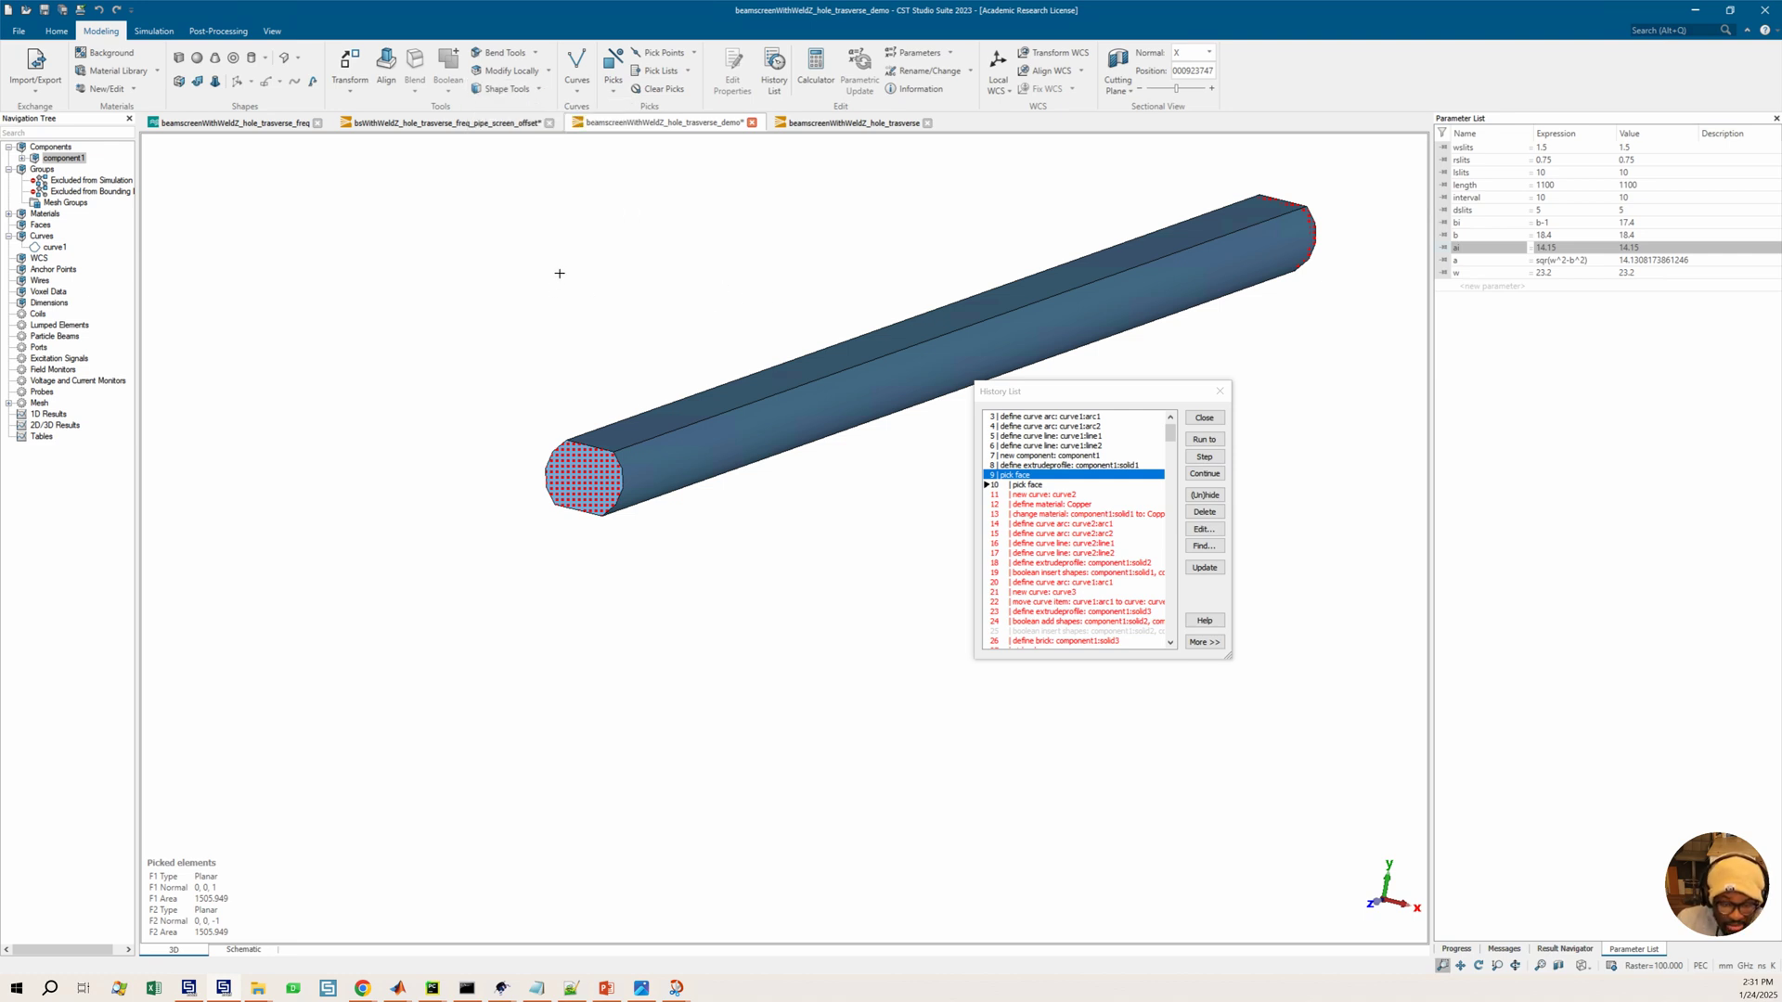
{"action": "middle_click_drag", "start_coordinate": [617, 316], "coordinate": [547, 423]}
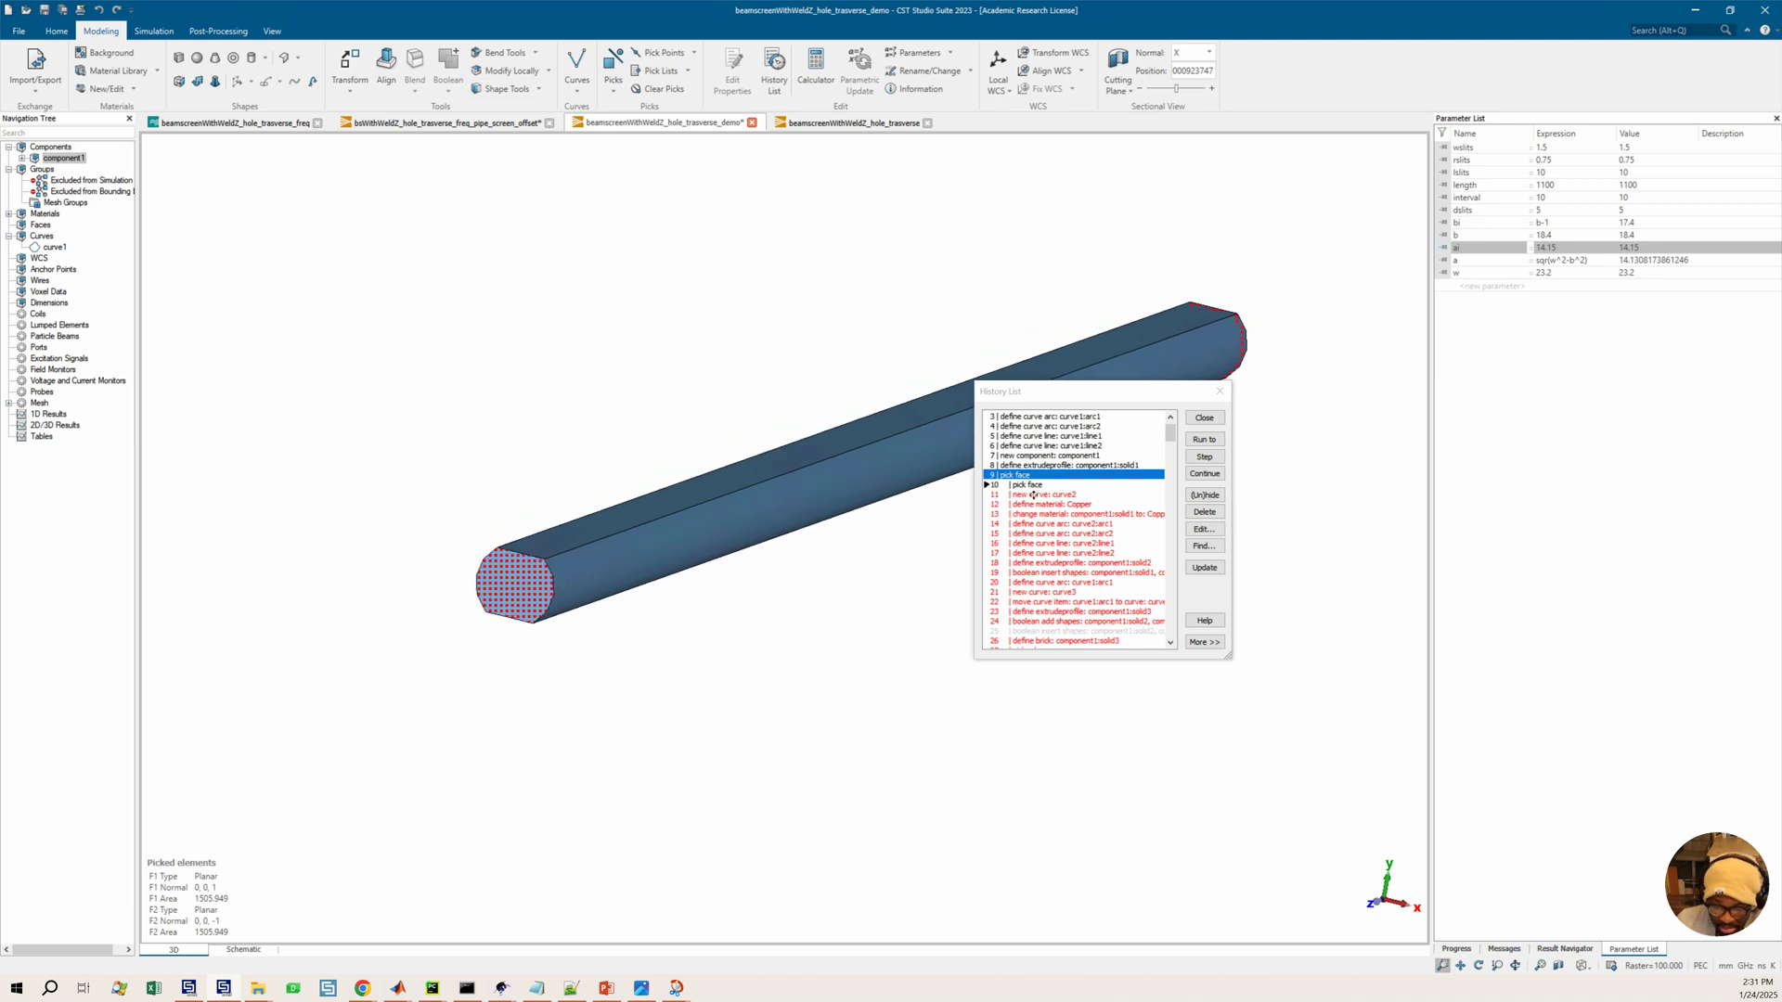
{"action": "middle_click_drag", "start_coordinate": [642, 311], "coordinate": [633, 329]}
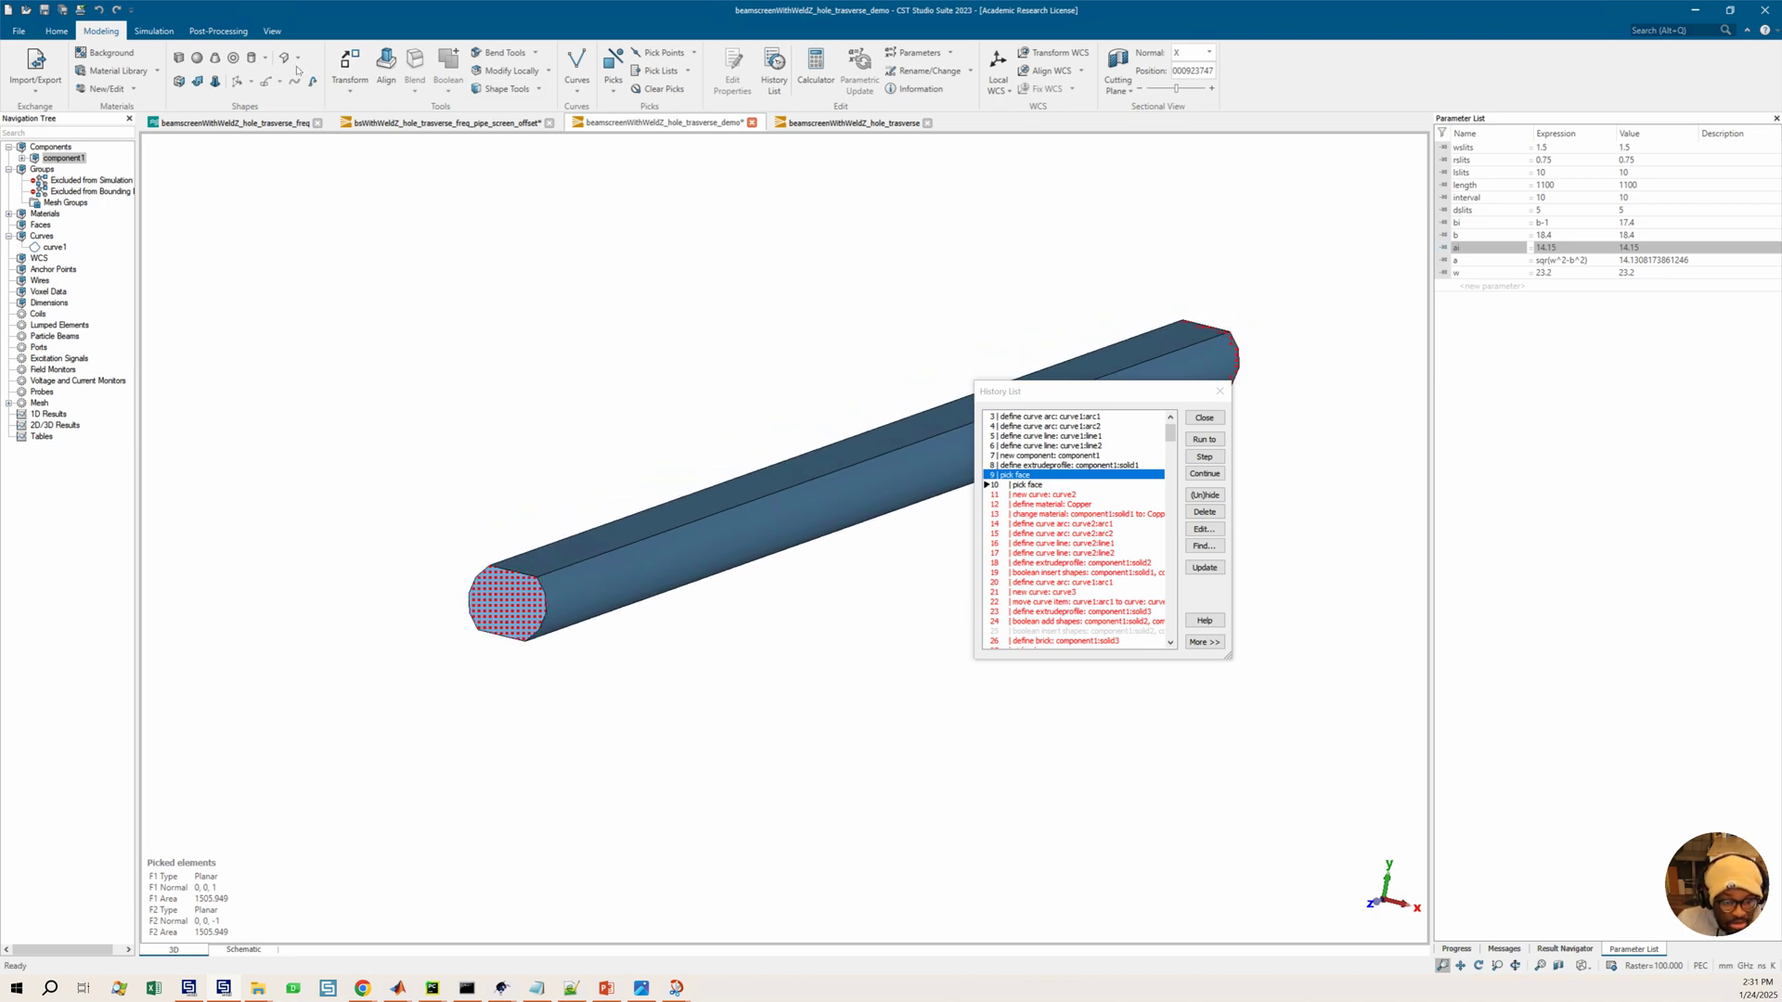
{"action": "left_click", "coordinate": [539, 89]}
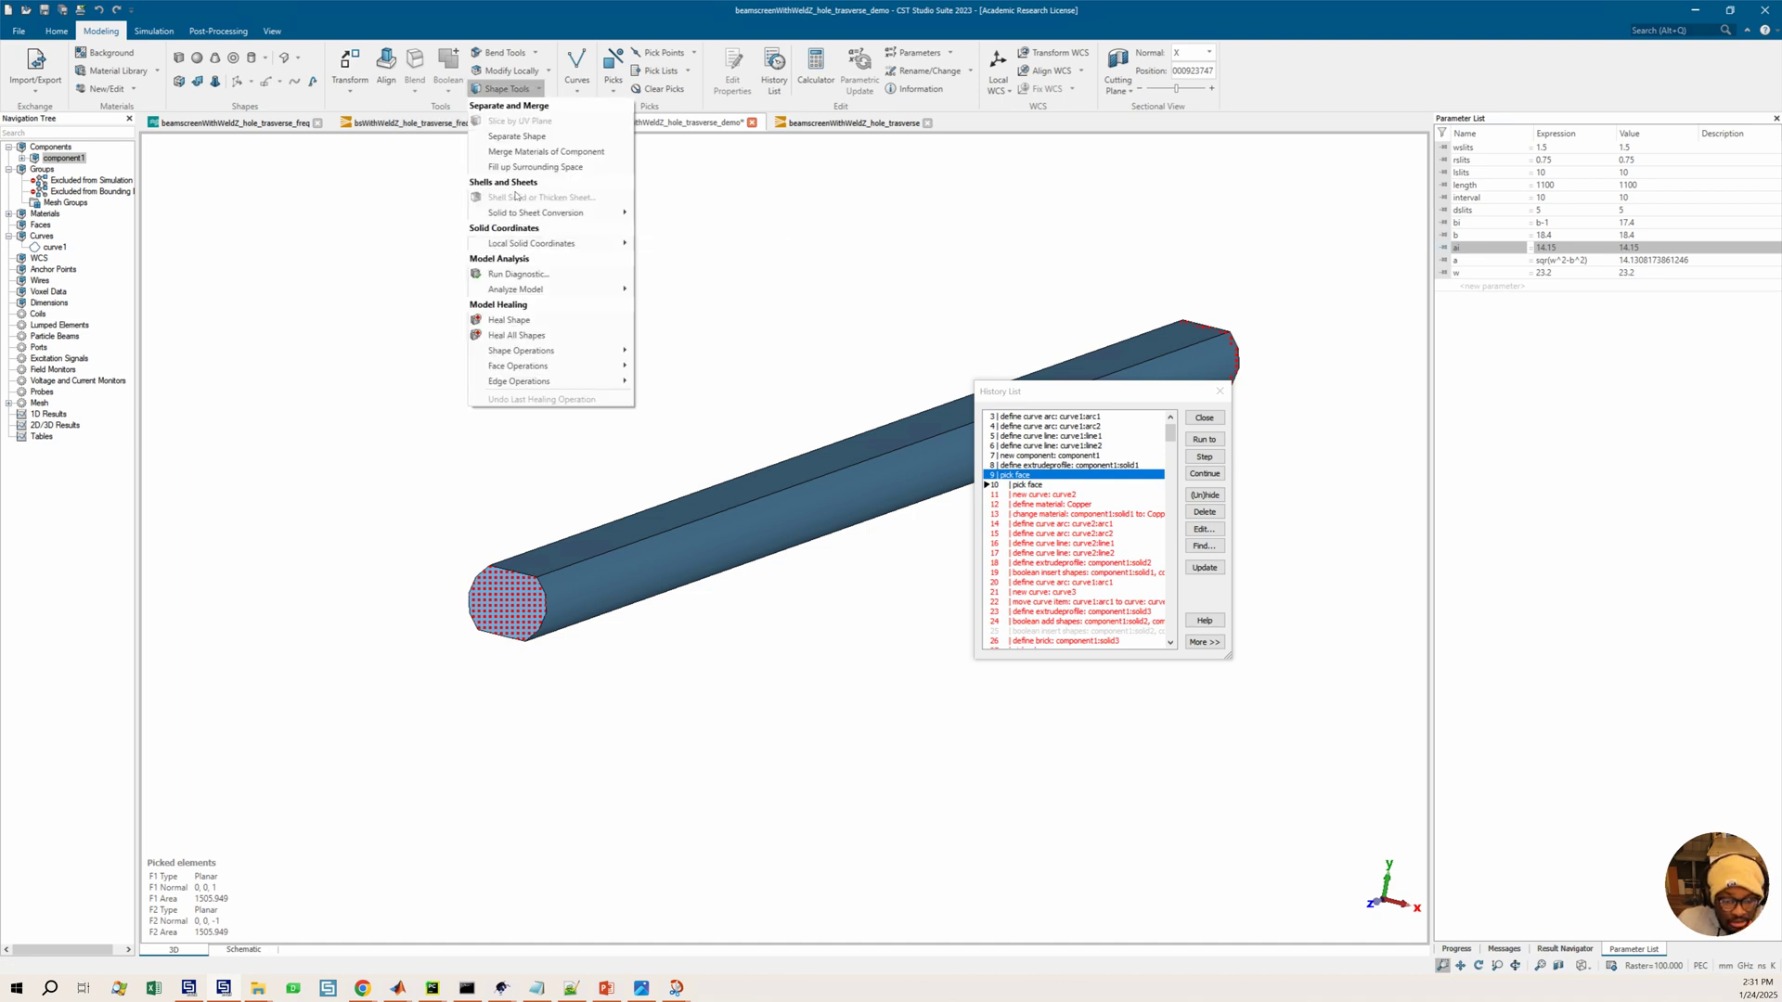
{"action": "left_click", "coordinate": [648, 545]}
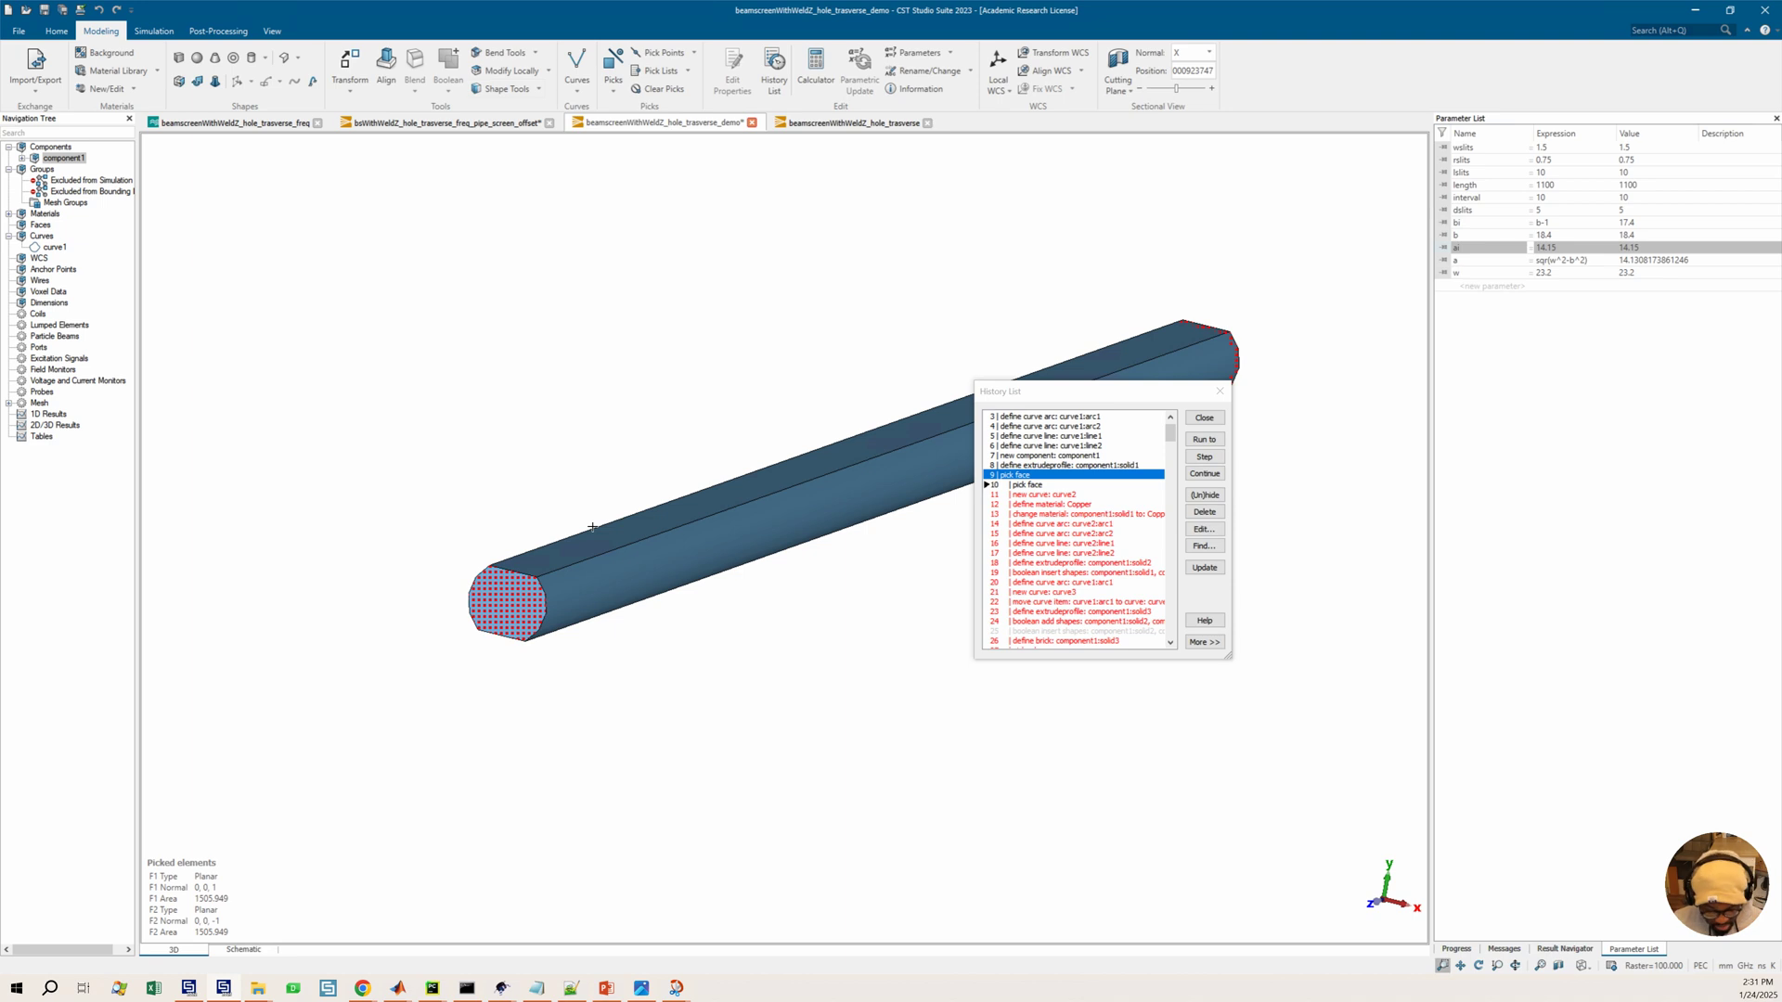
{"action": "left_click", "coordinate": [1040, 484]}
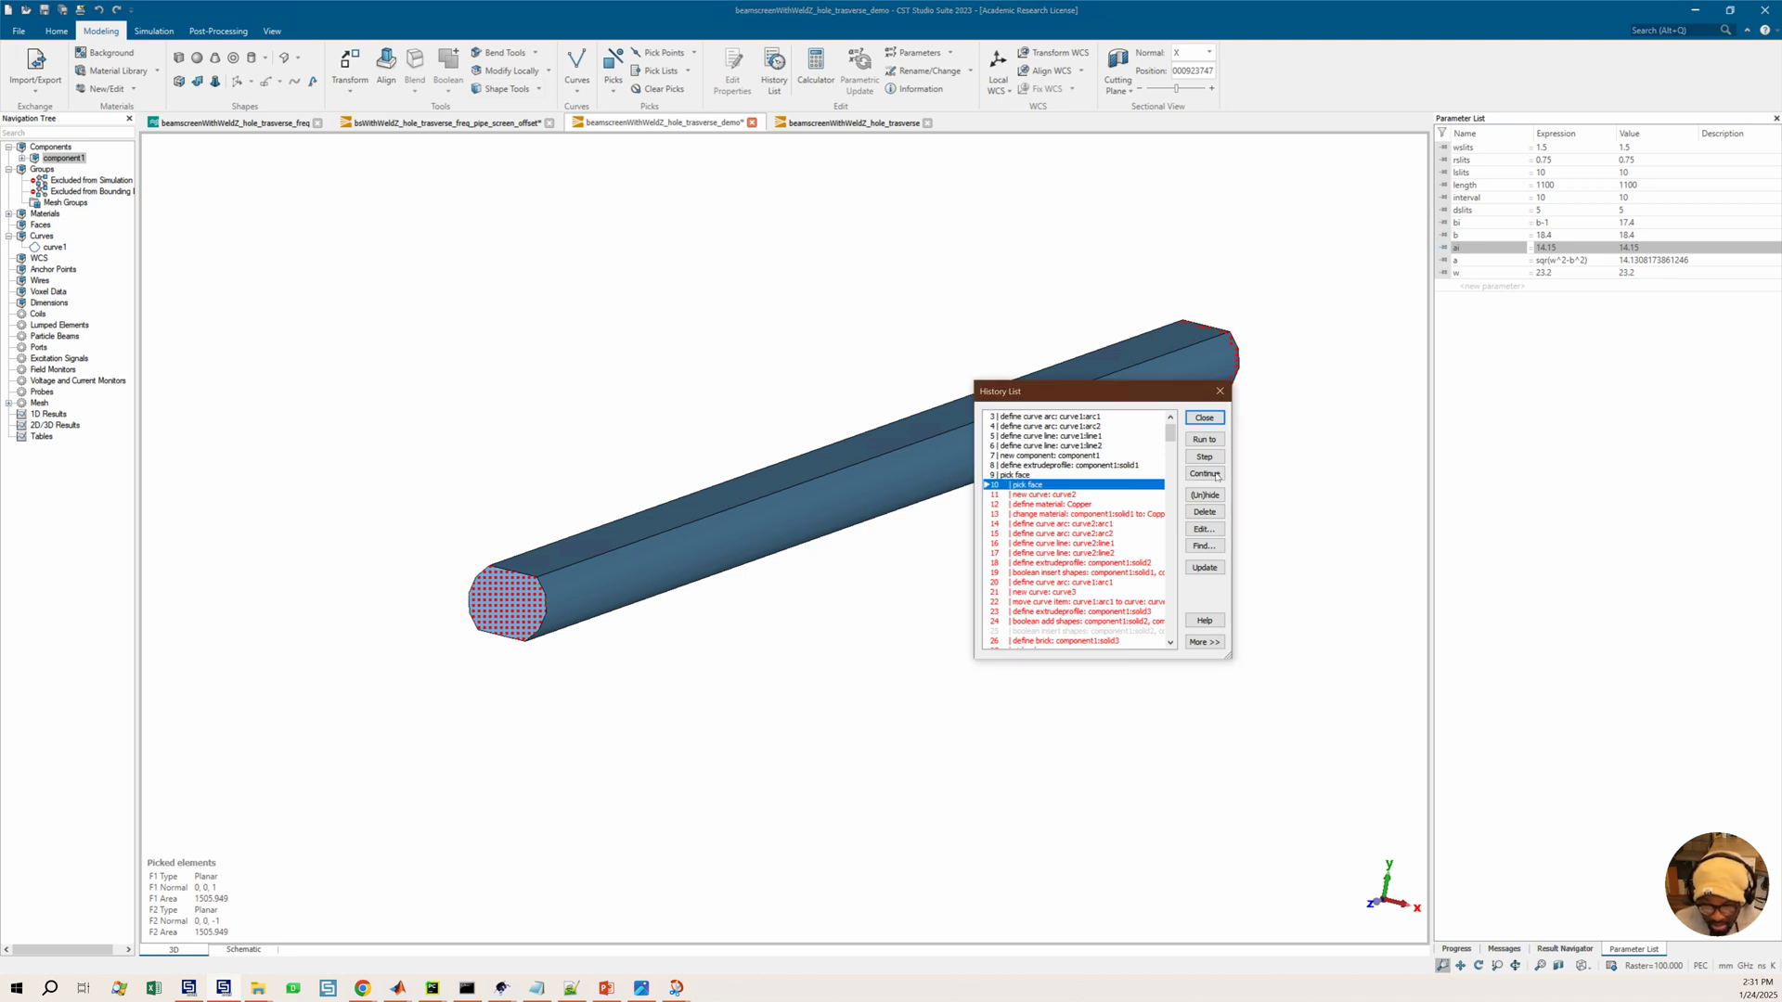
{"action": "left_click", "coordinate": [1203, 440]}
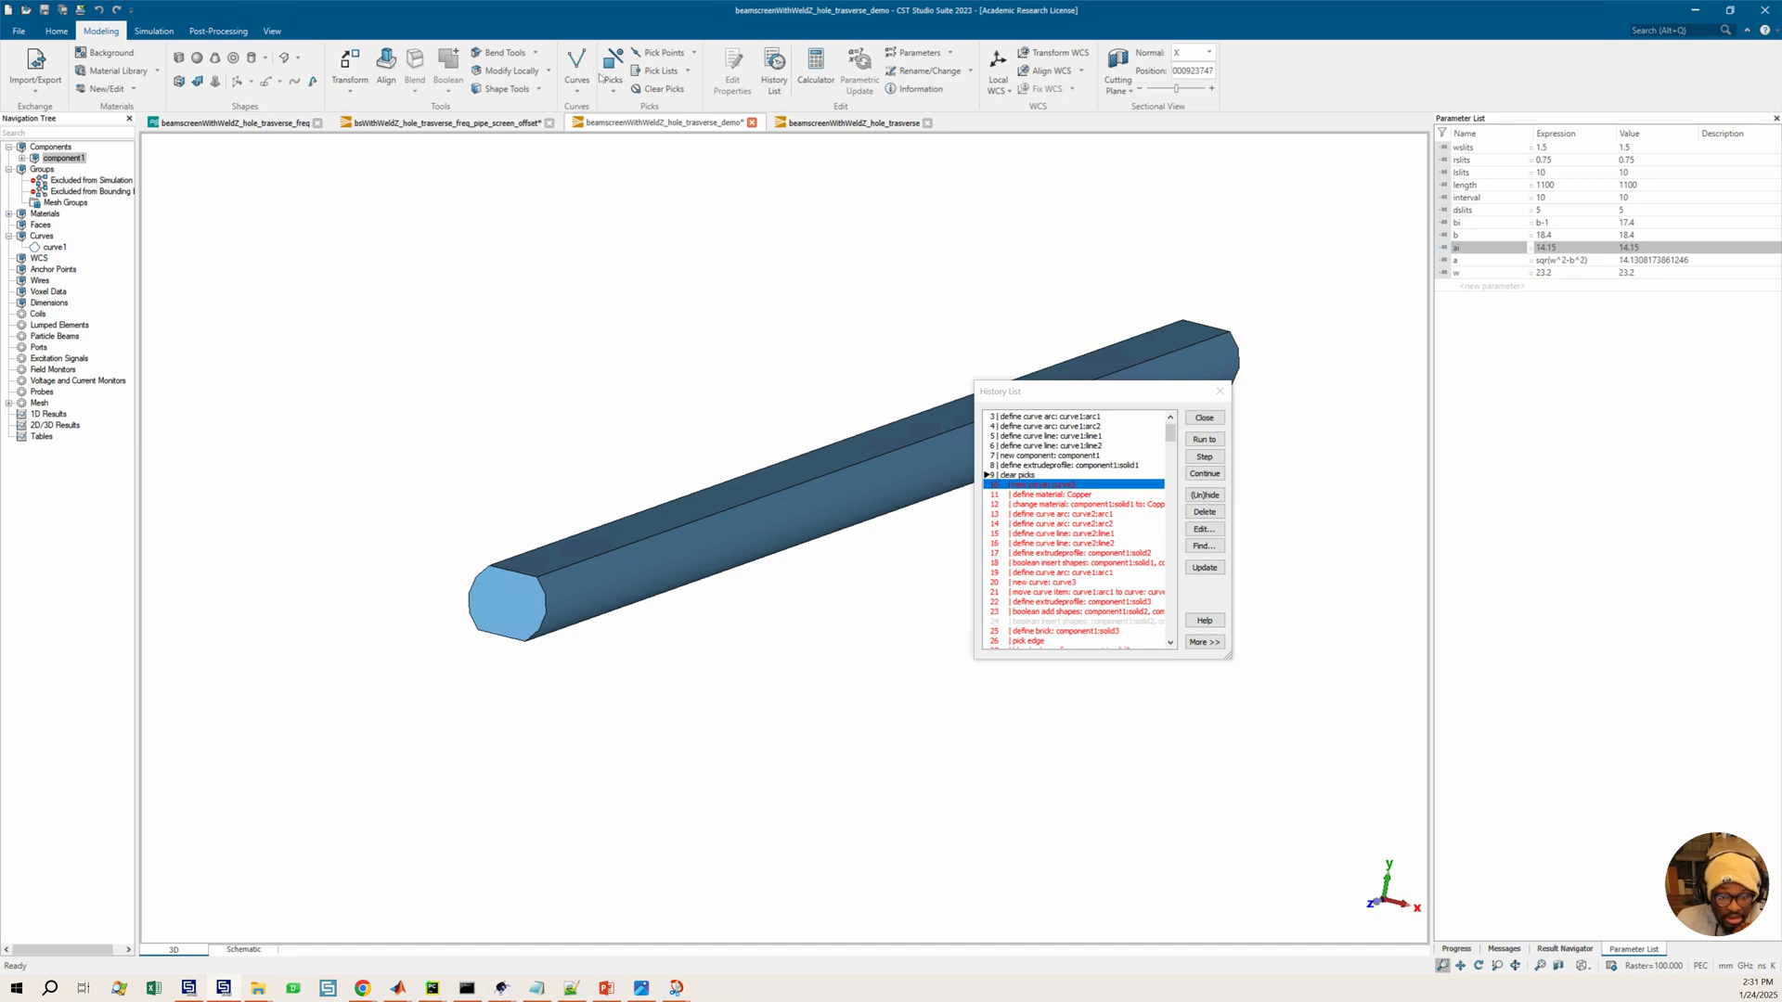
{"action": "left_click", "coordinate": [540, 90]}
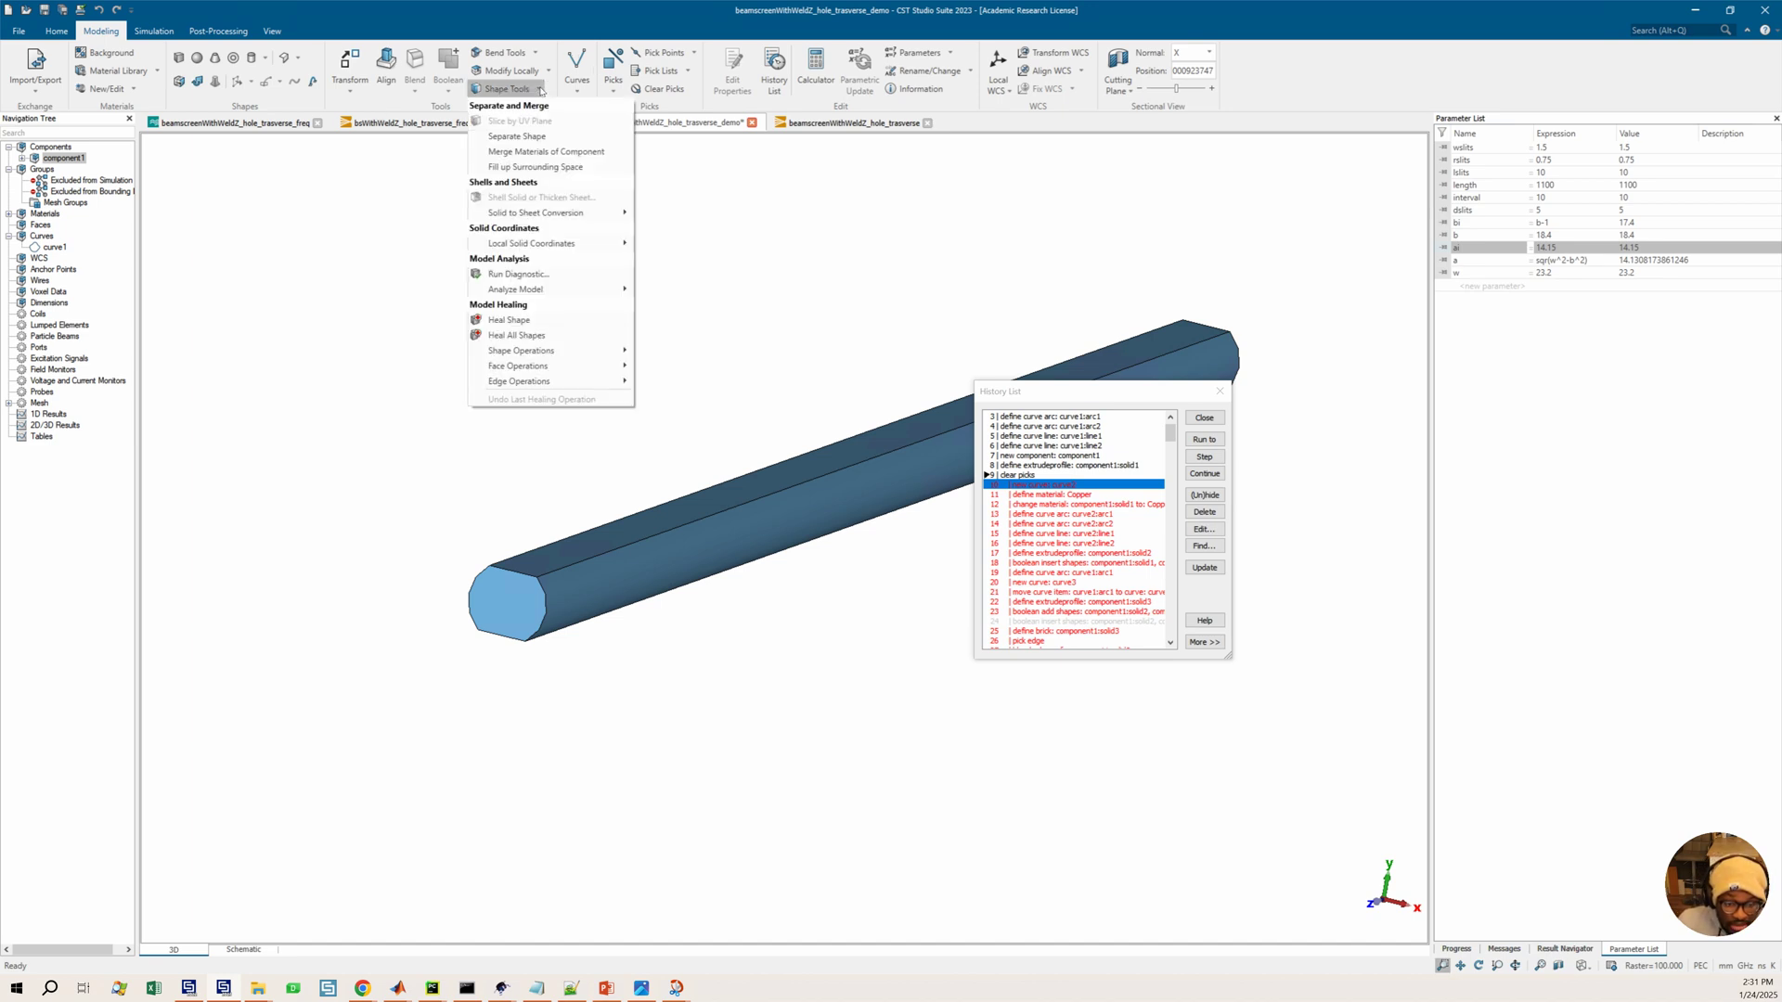
{"action": "mouse_move", "coordinate": [594, 212]}
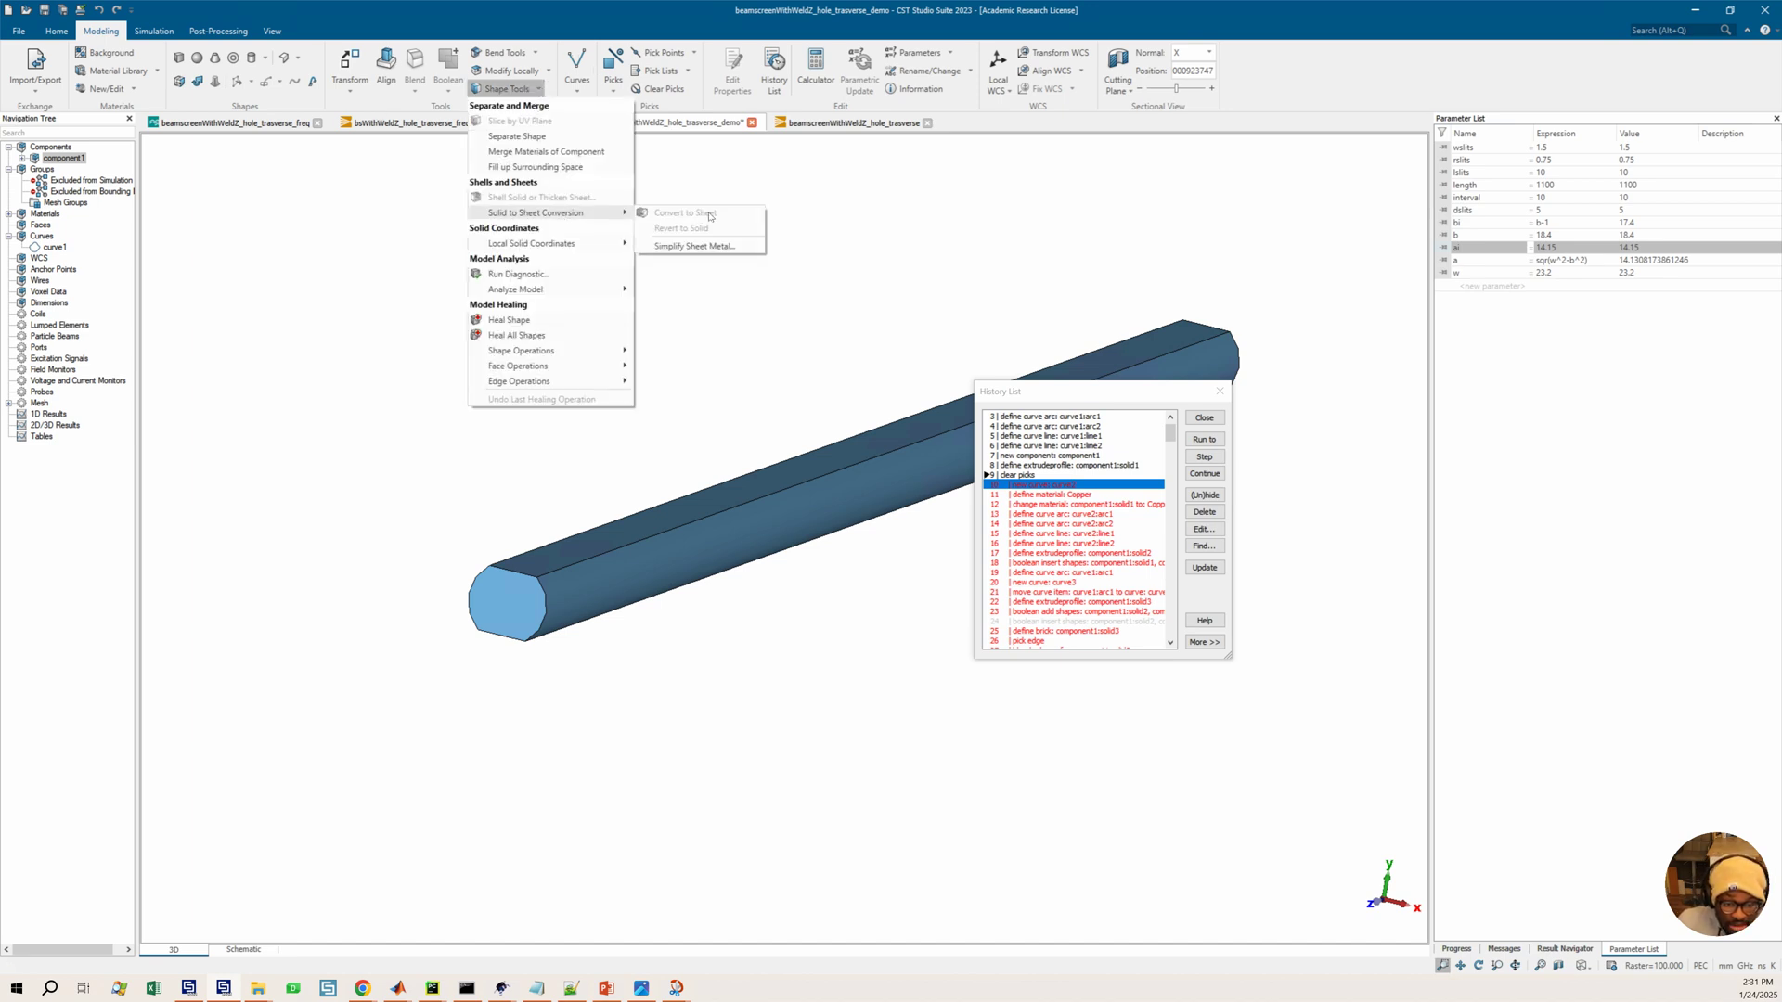
{"action": "left_click", "coordinate": [704, 377]}
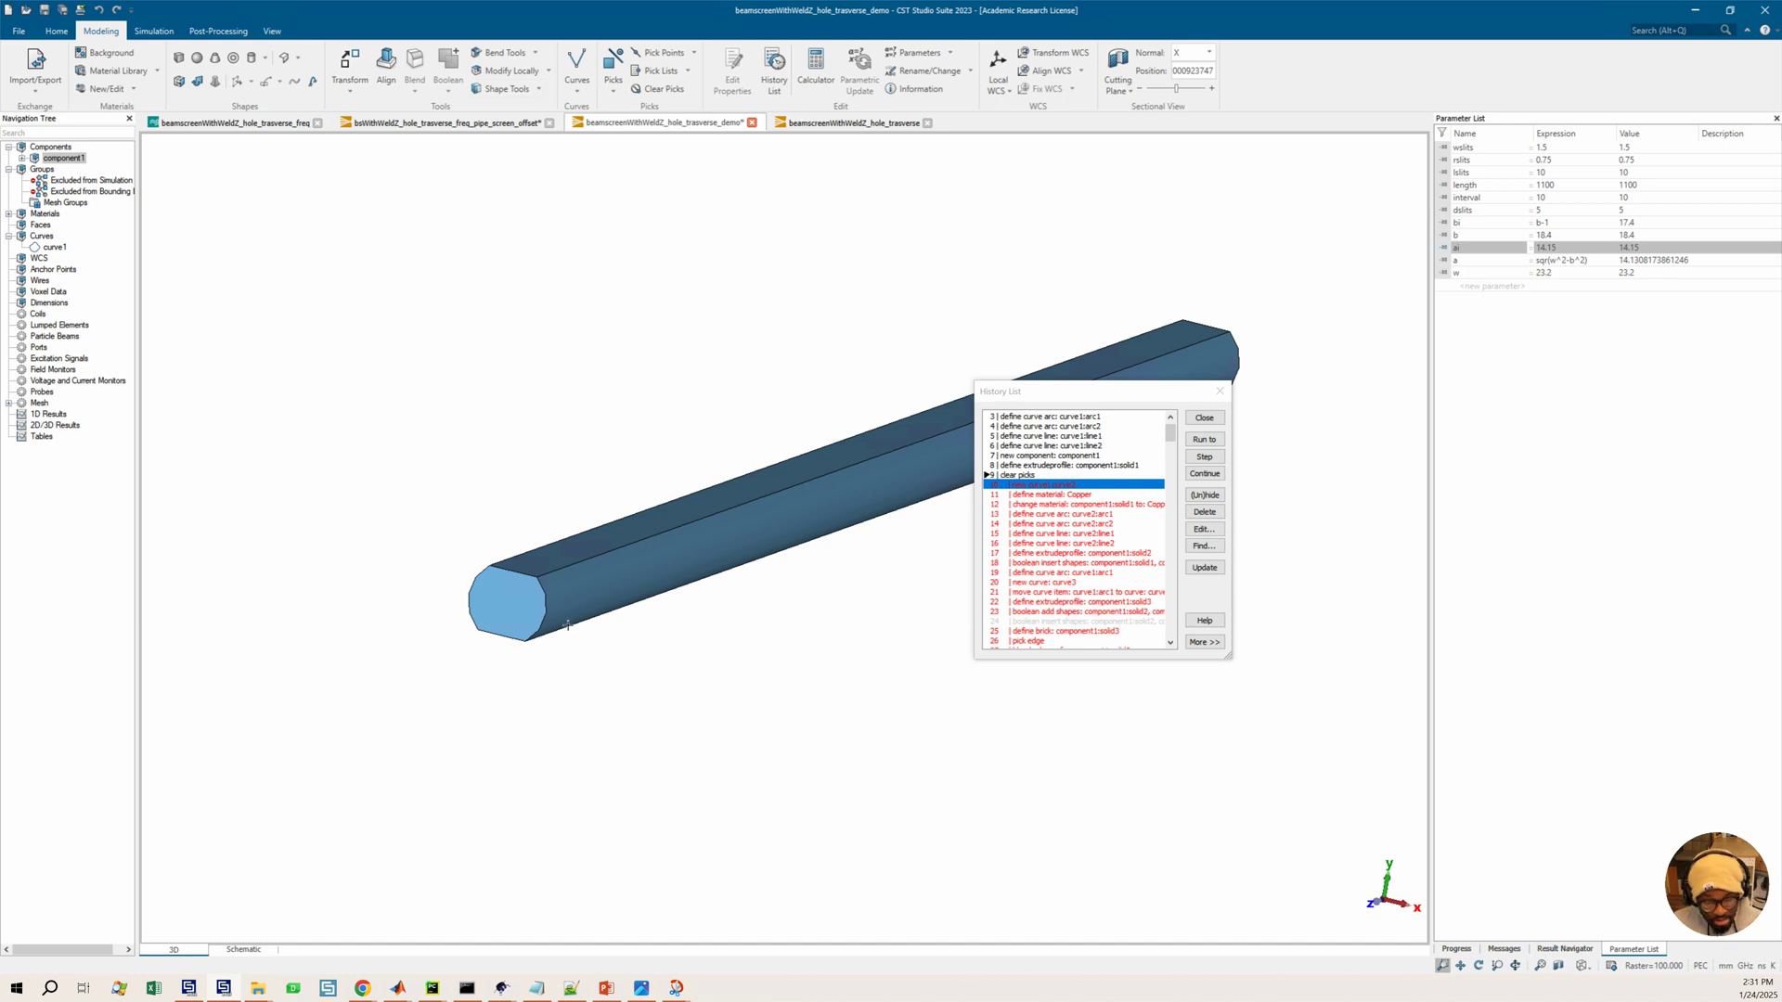
Delete the clear picks entry from the history list
{"action": "left_click", "coordinate": [1023, 474]}
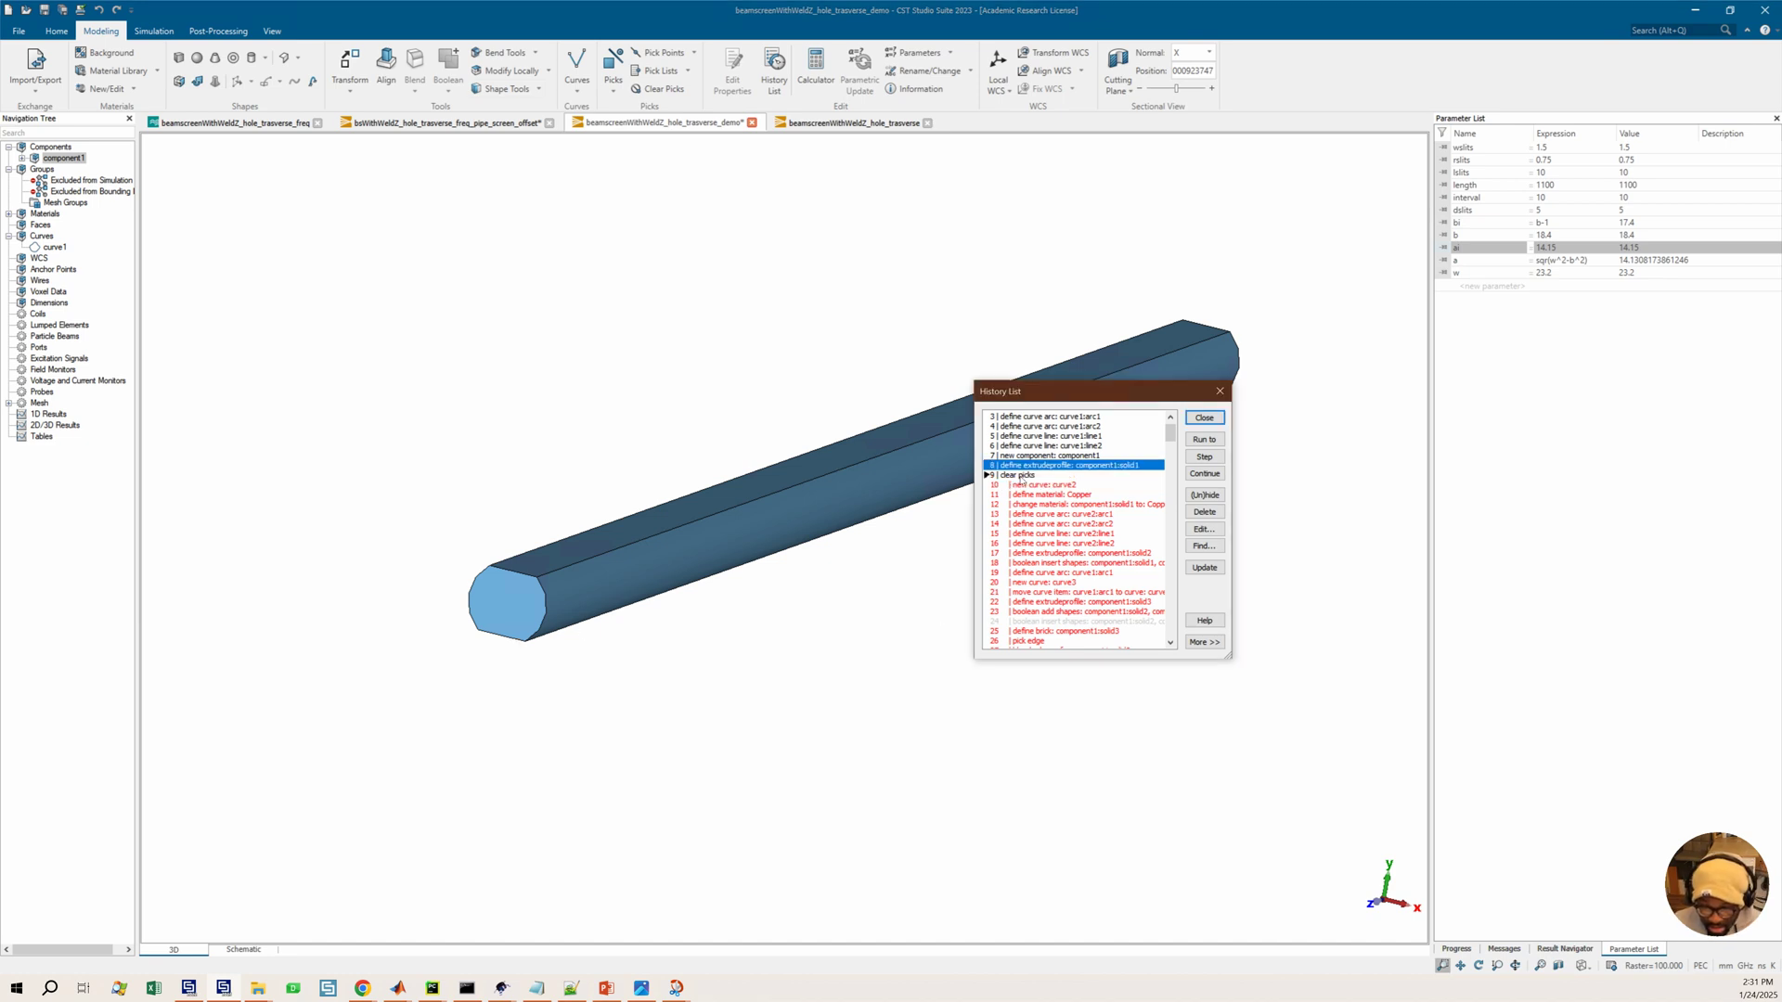
{"action": "left_click", "coordinate": [1203, 513]}
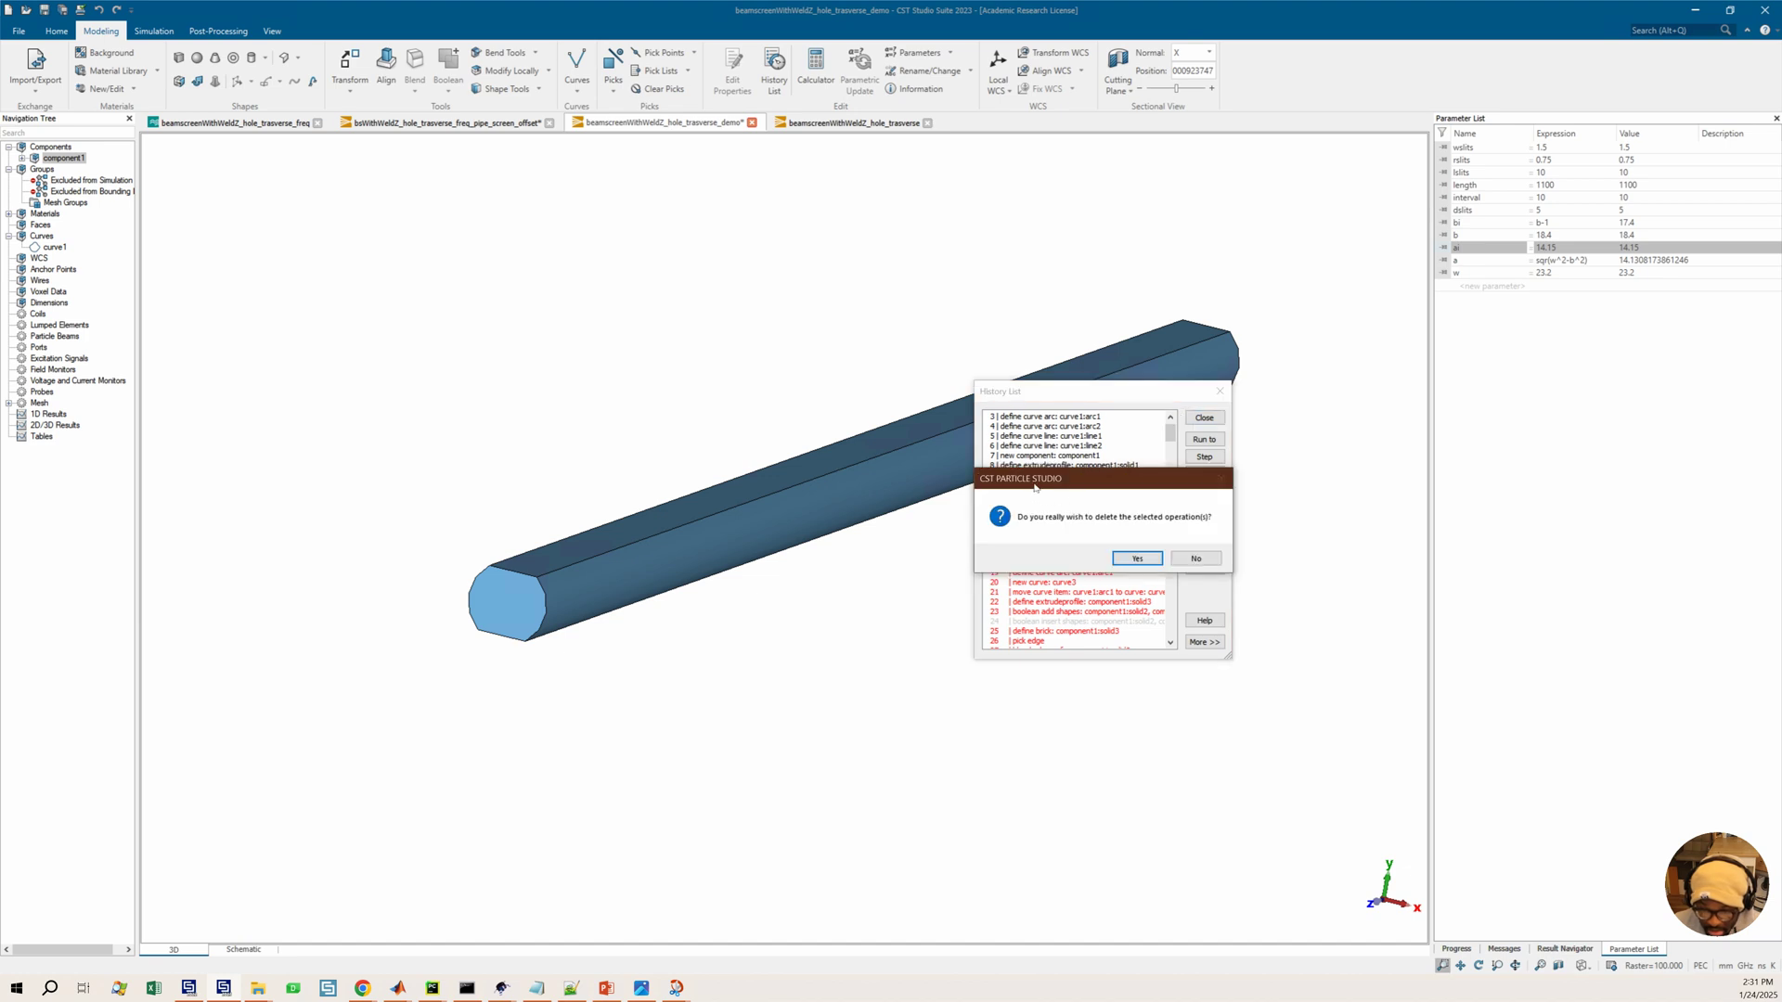
{"action": "left_click", "coordinate": [1140, 562]}
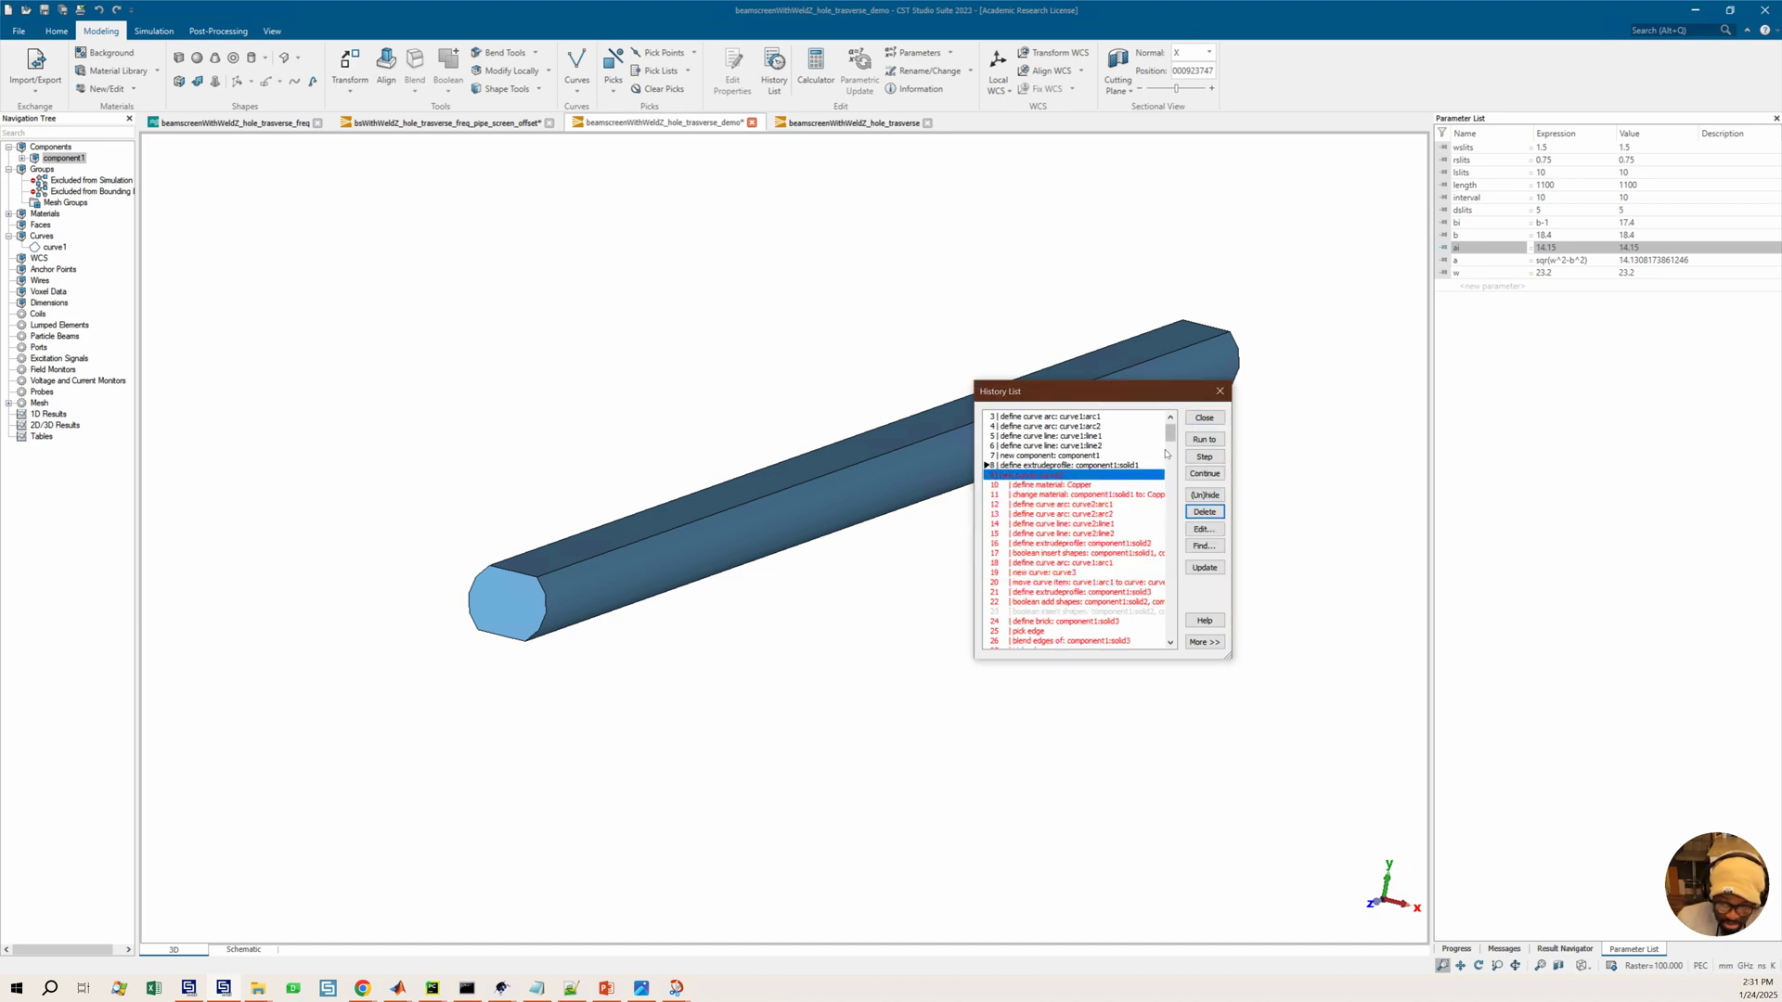
Pick the near end face and then the opposite end face of the extruded solid again
{"action": "scroll", "coordinate": [1171, 441], "scroll_direction": "up", "scroll_amount": 1}
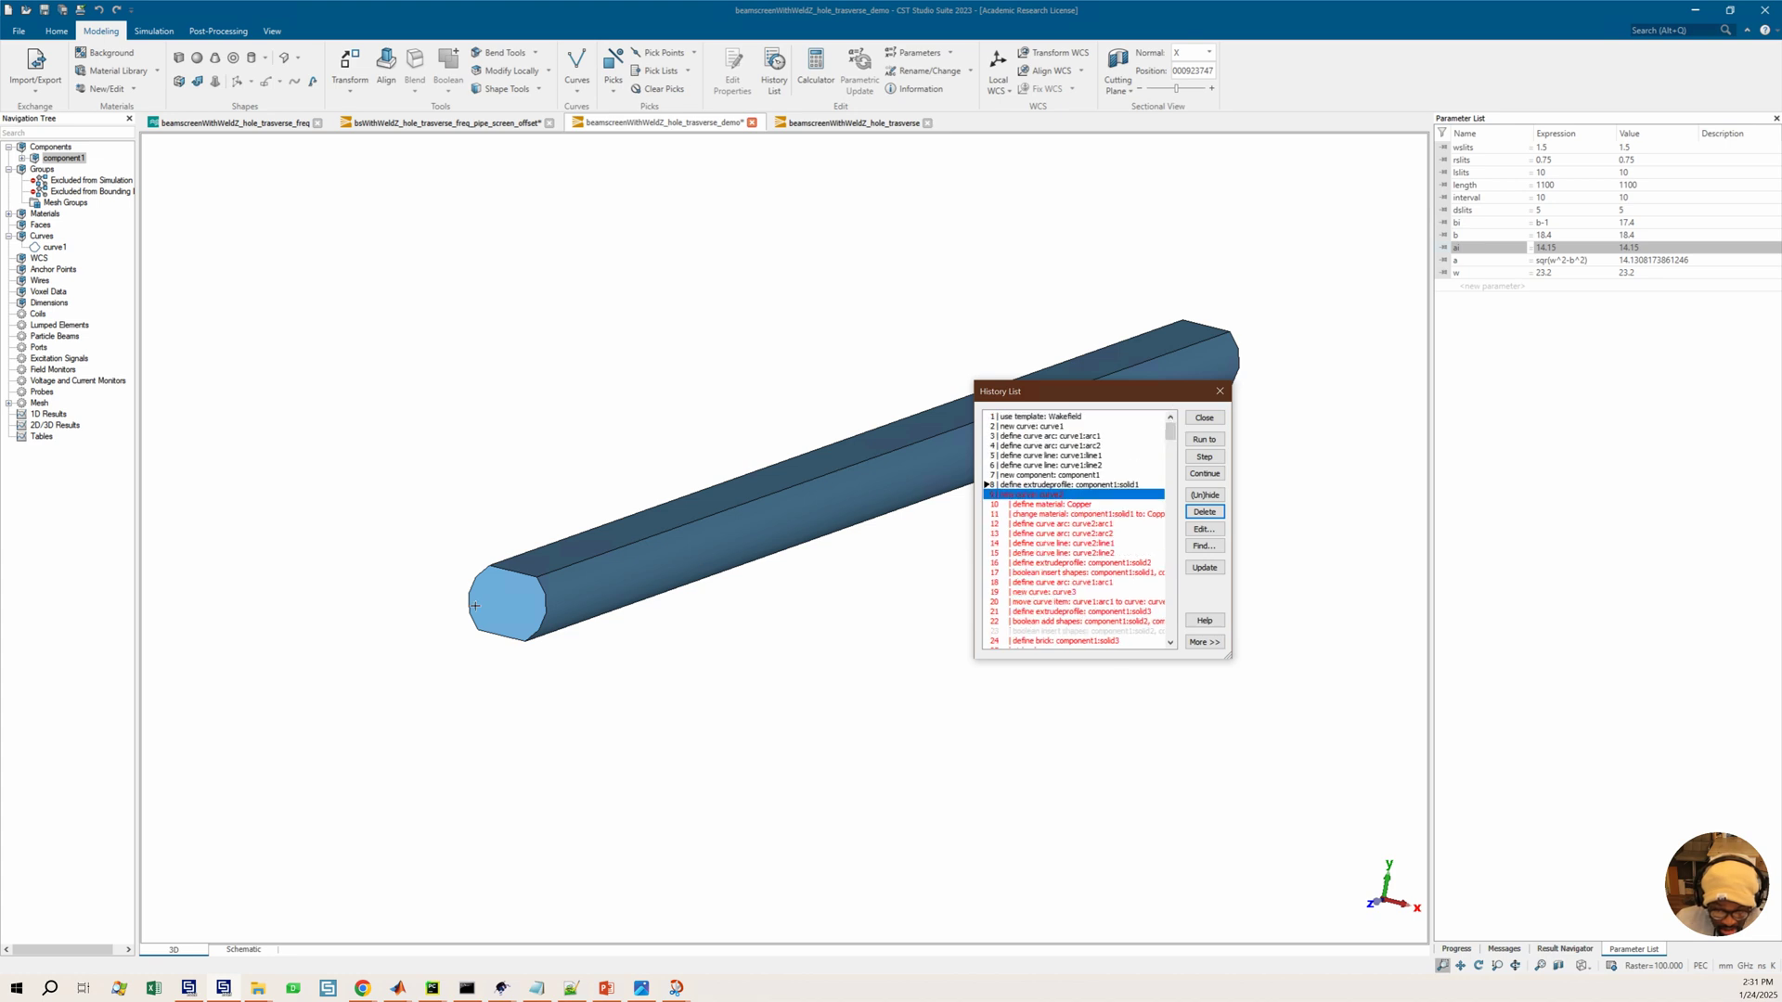
{"action": "double_click", "coordinate": [541, 613]}
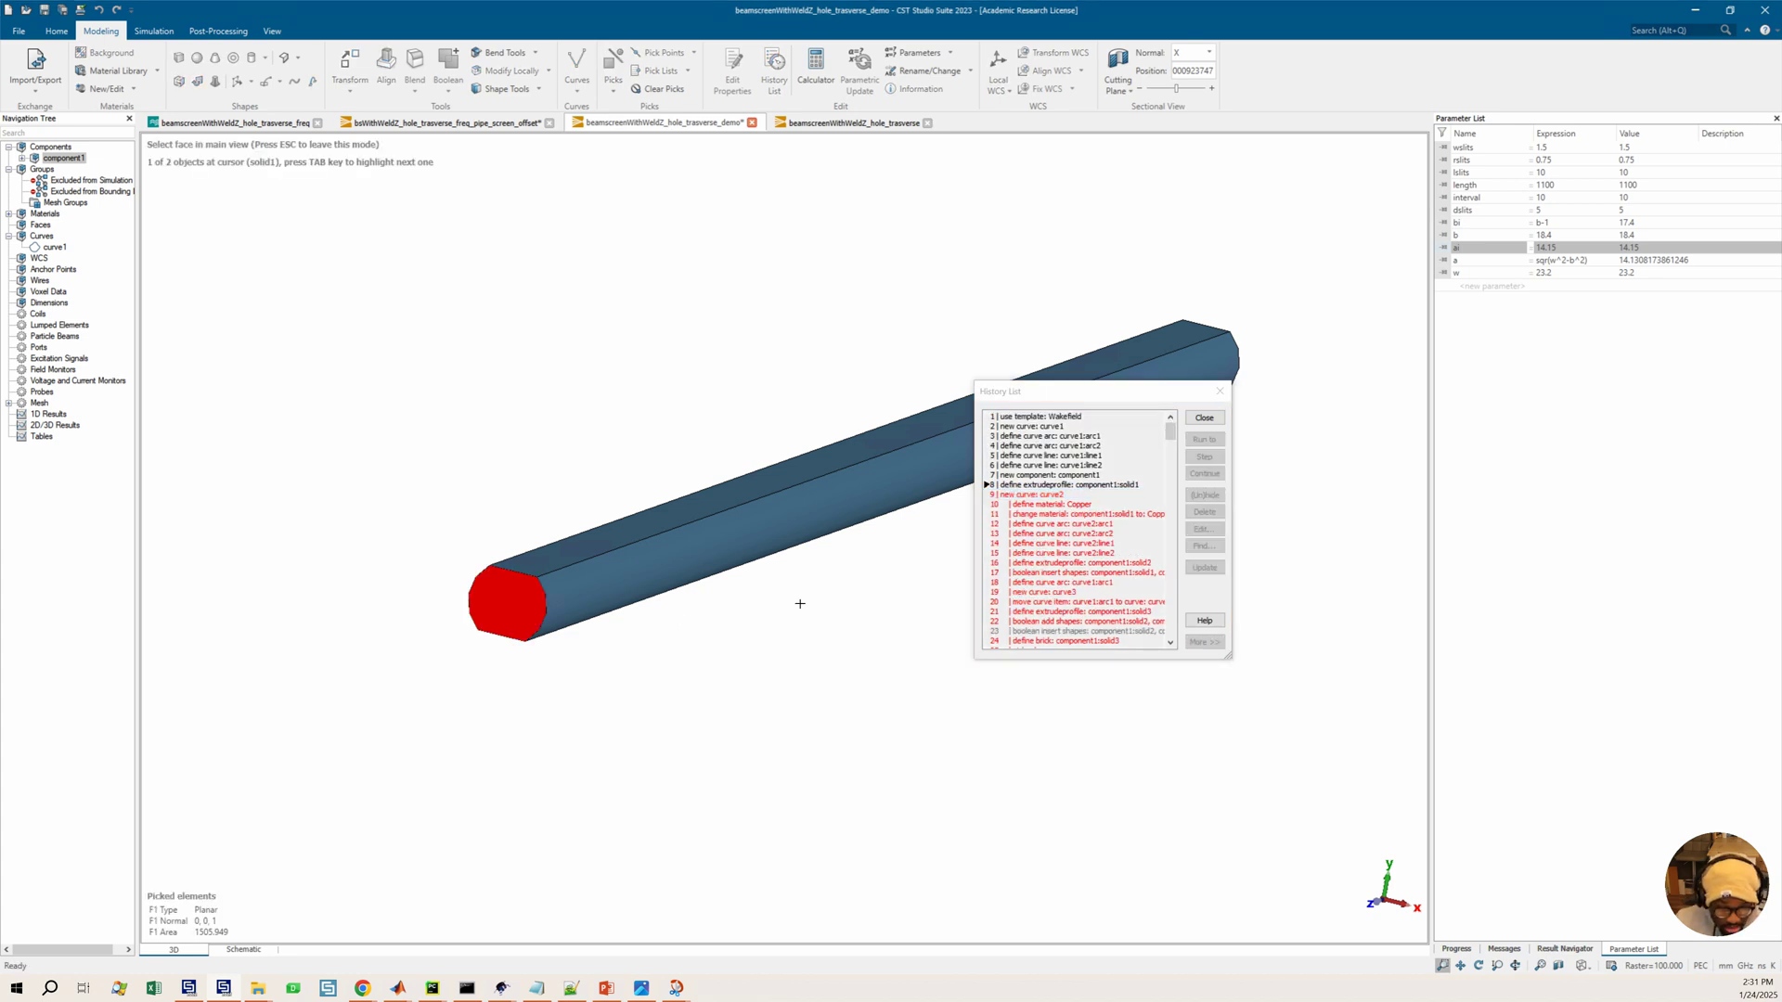
{"action": "left_click_drag", "start_coordinate": [794, 545], "coordinate": [684, 557]}
{"action": "key", "text": "f"}
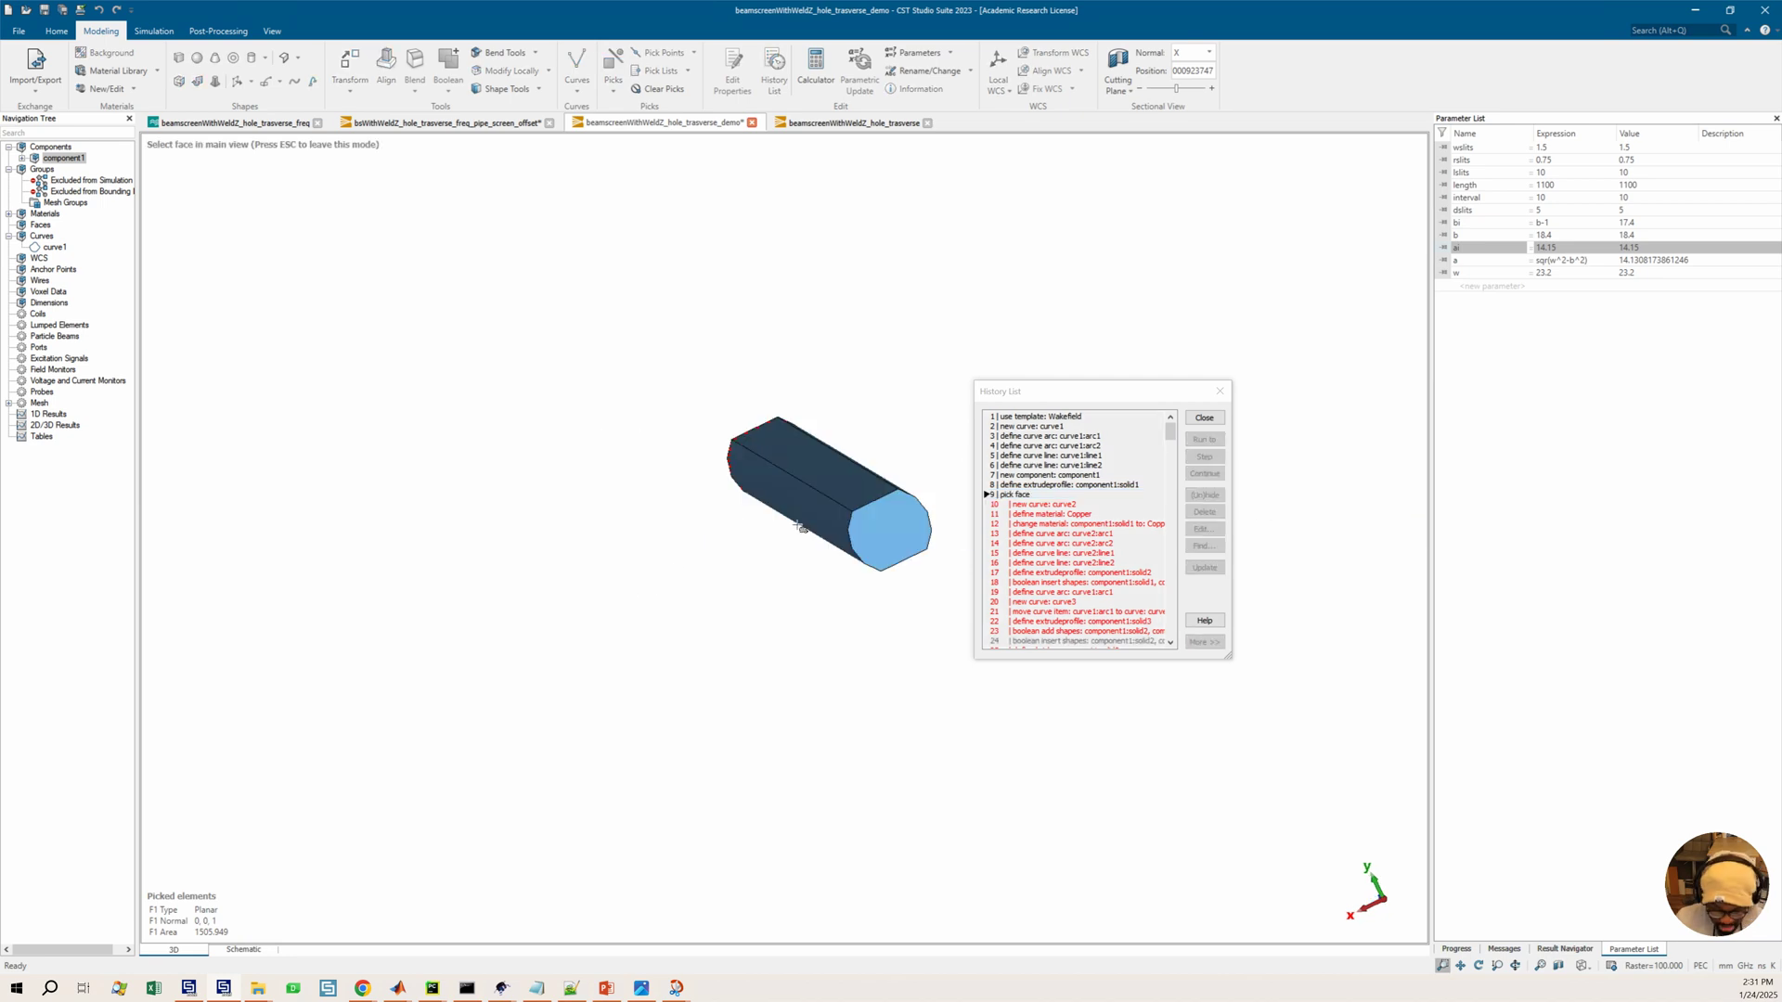
{"action": "double_click", "coordinate": [905, 523]}
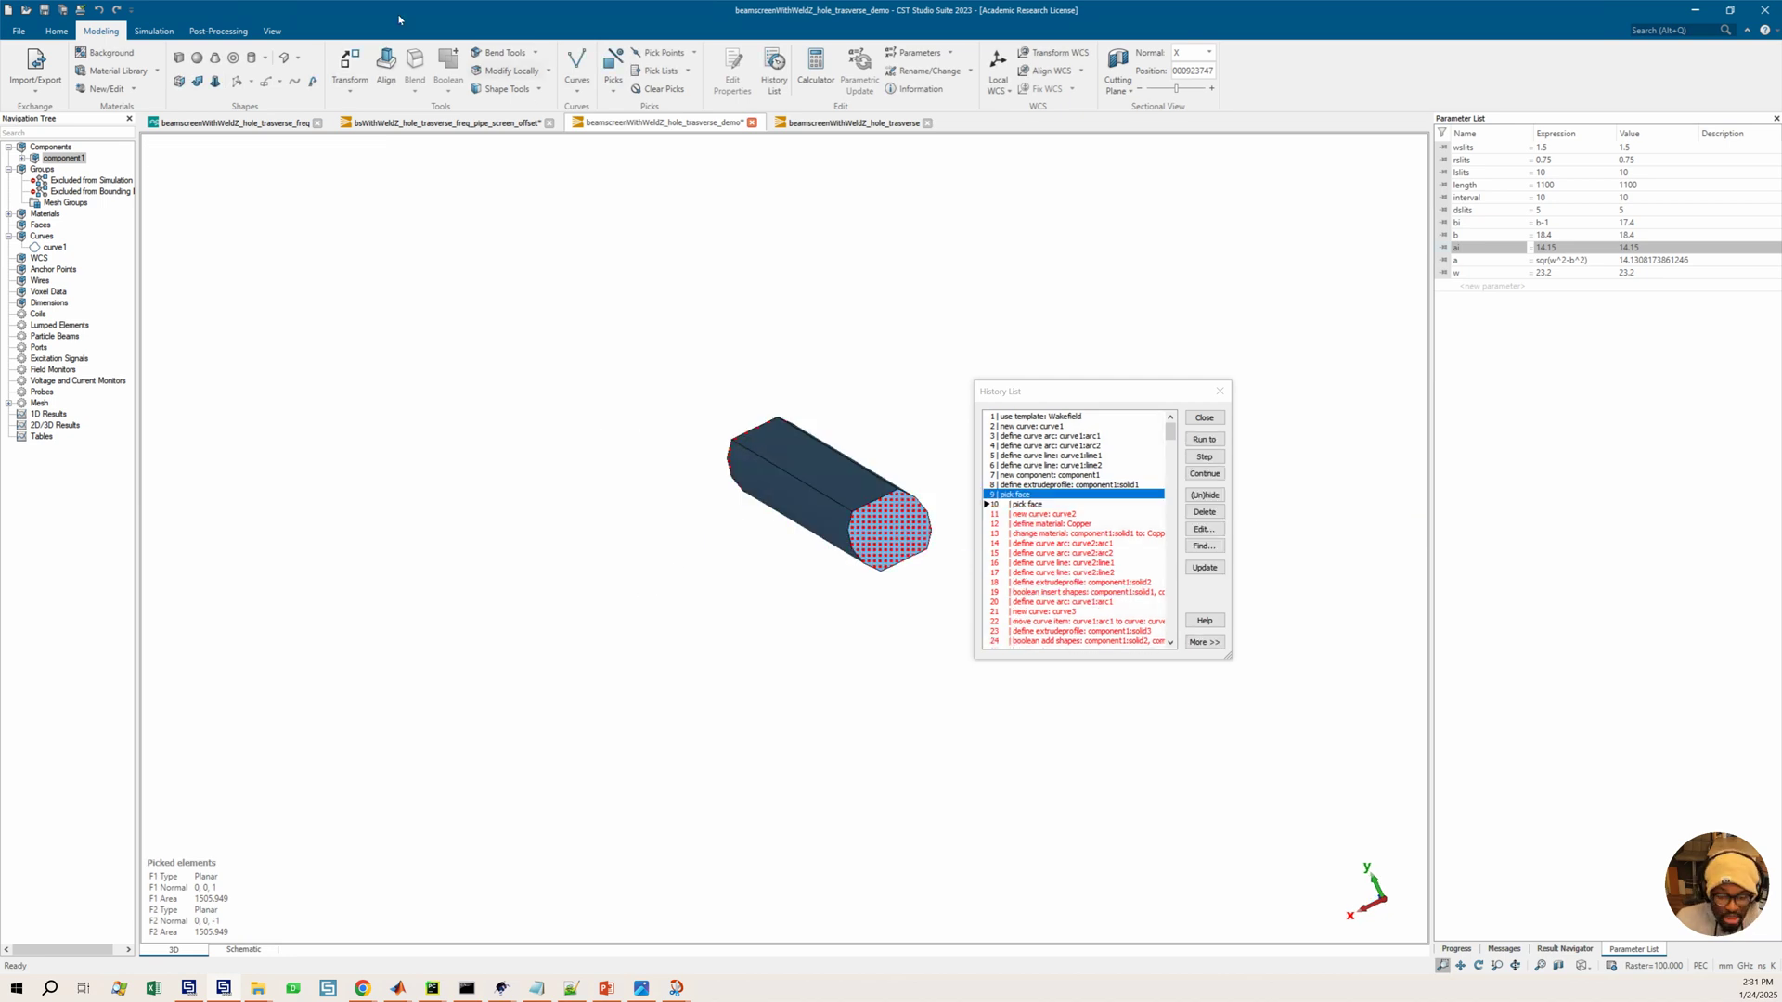
Scroll through the history list to examine the operations recorded after the face picks
{"action": "left_click", "coordinate": [540, 89]}
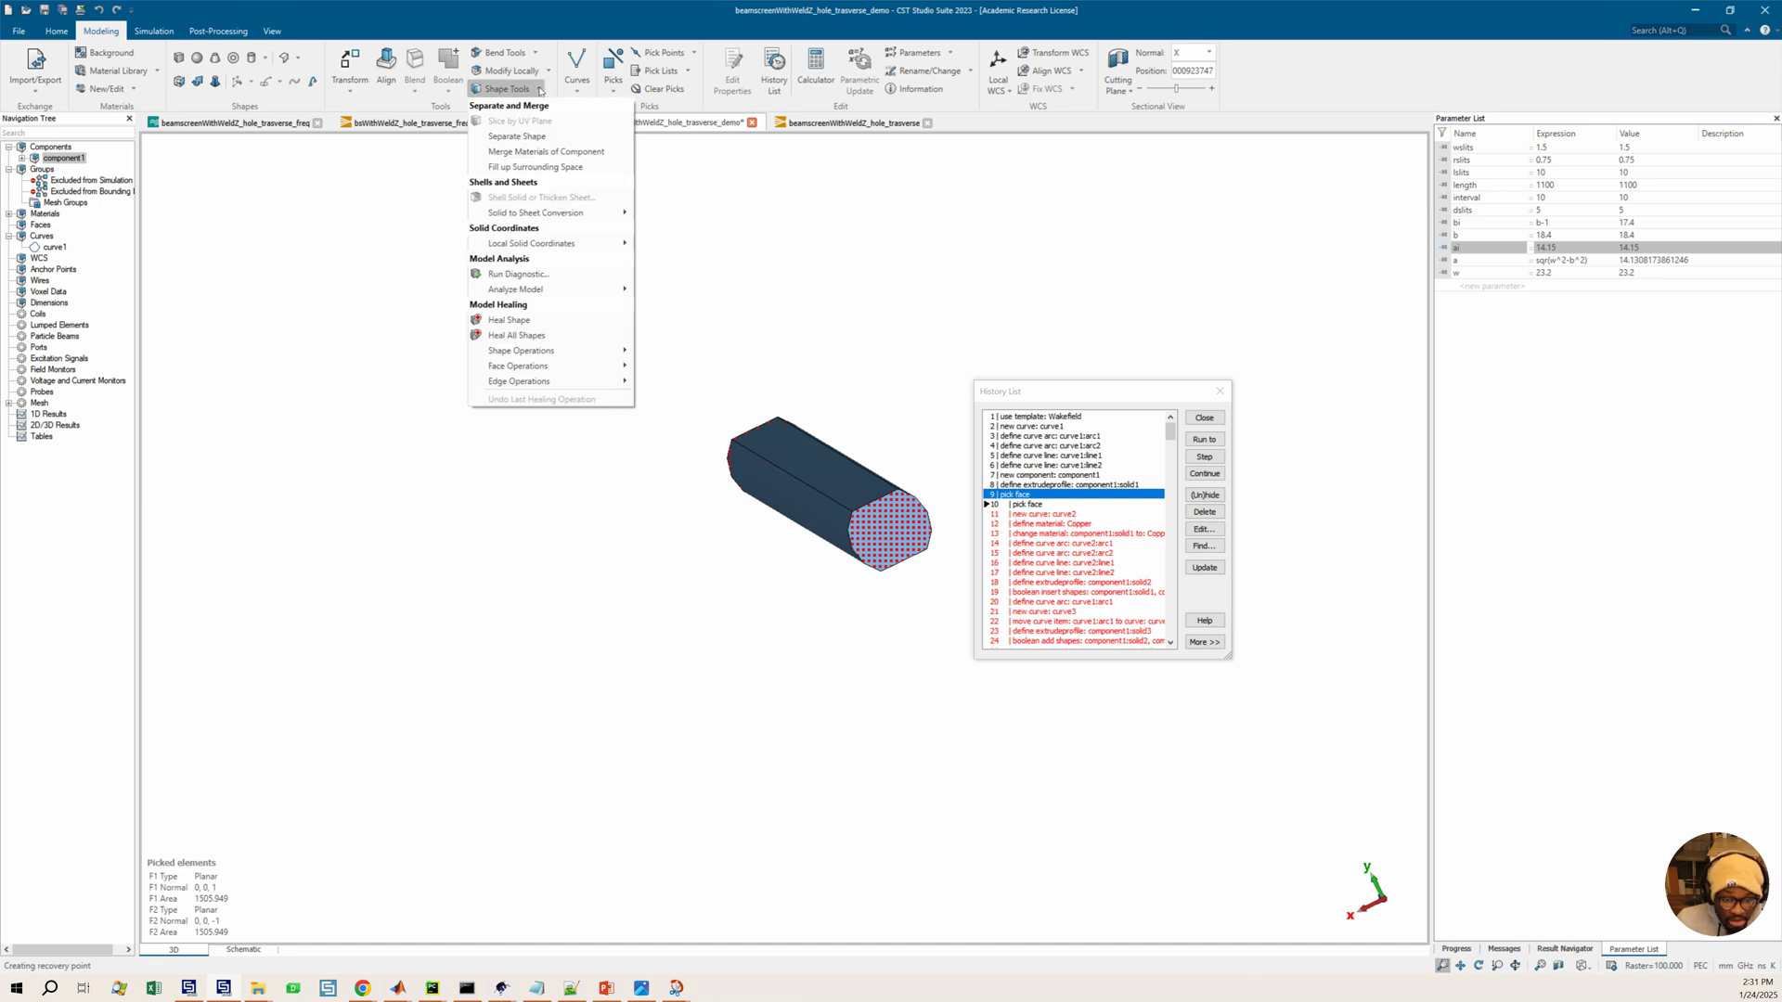
{"action": "left_click", "coordinate": [703, 269]}
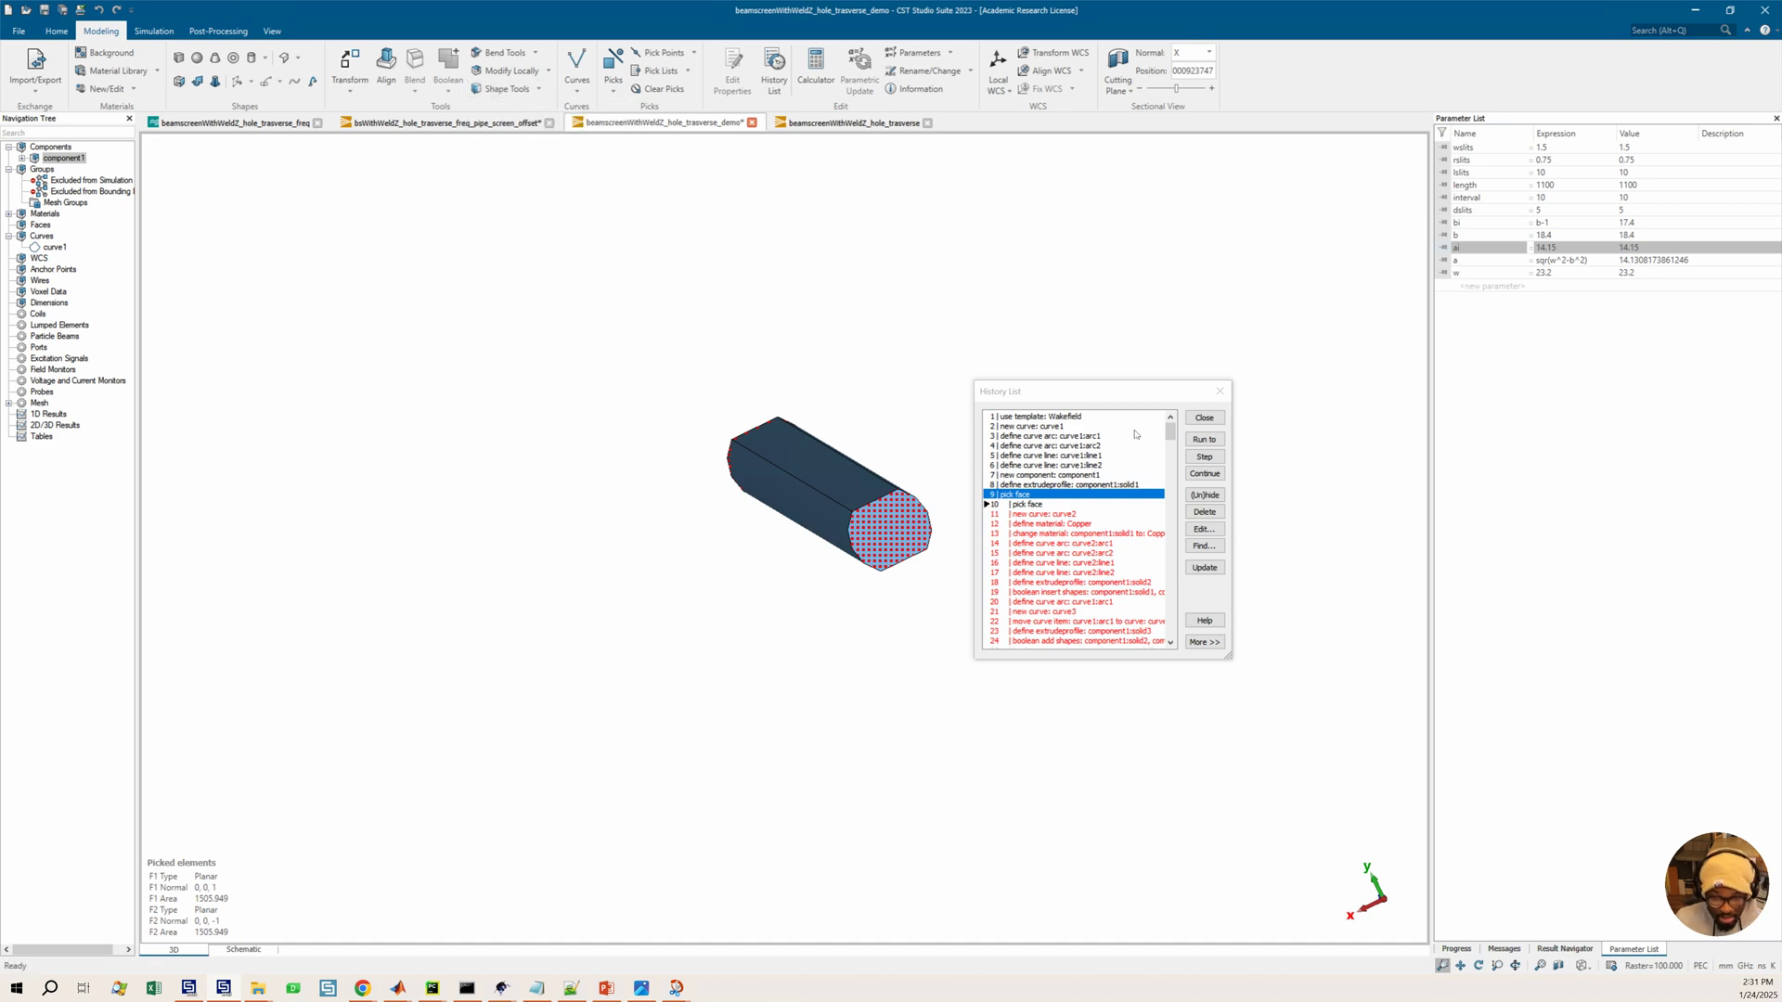
{"action": "left_click", "coordinate": [1027, 515]}
{"action": "scroll", "coordinate": [1169, 466], "scroll_direction": "down", "scroll_amount": 1}
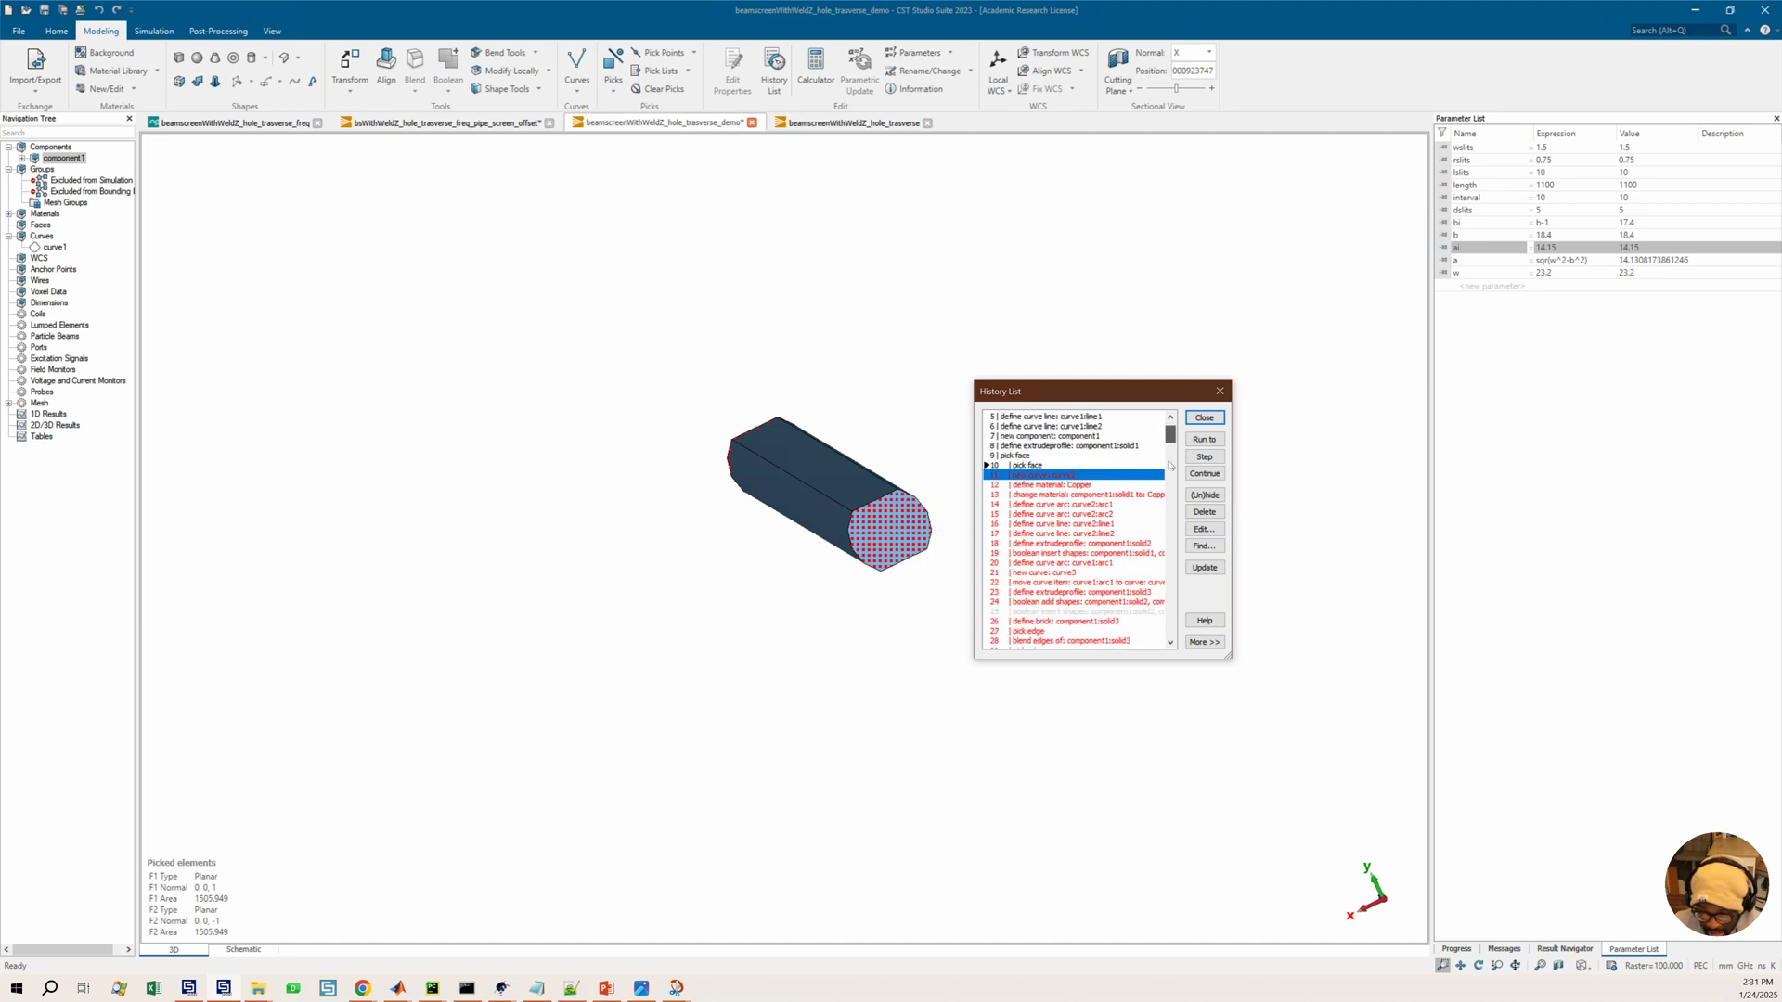
{"action": "scroll", "coordinate": [1170, 466], "scroll_direction": "down", "scroll_amount": 20}
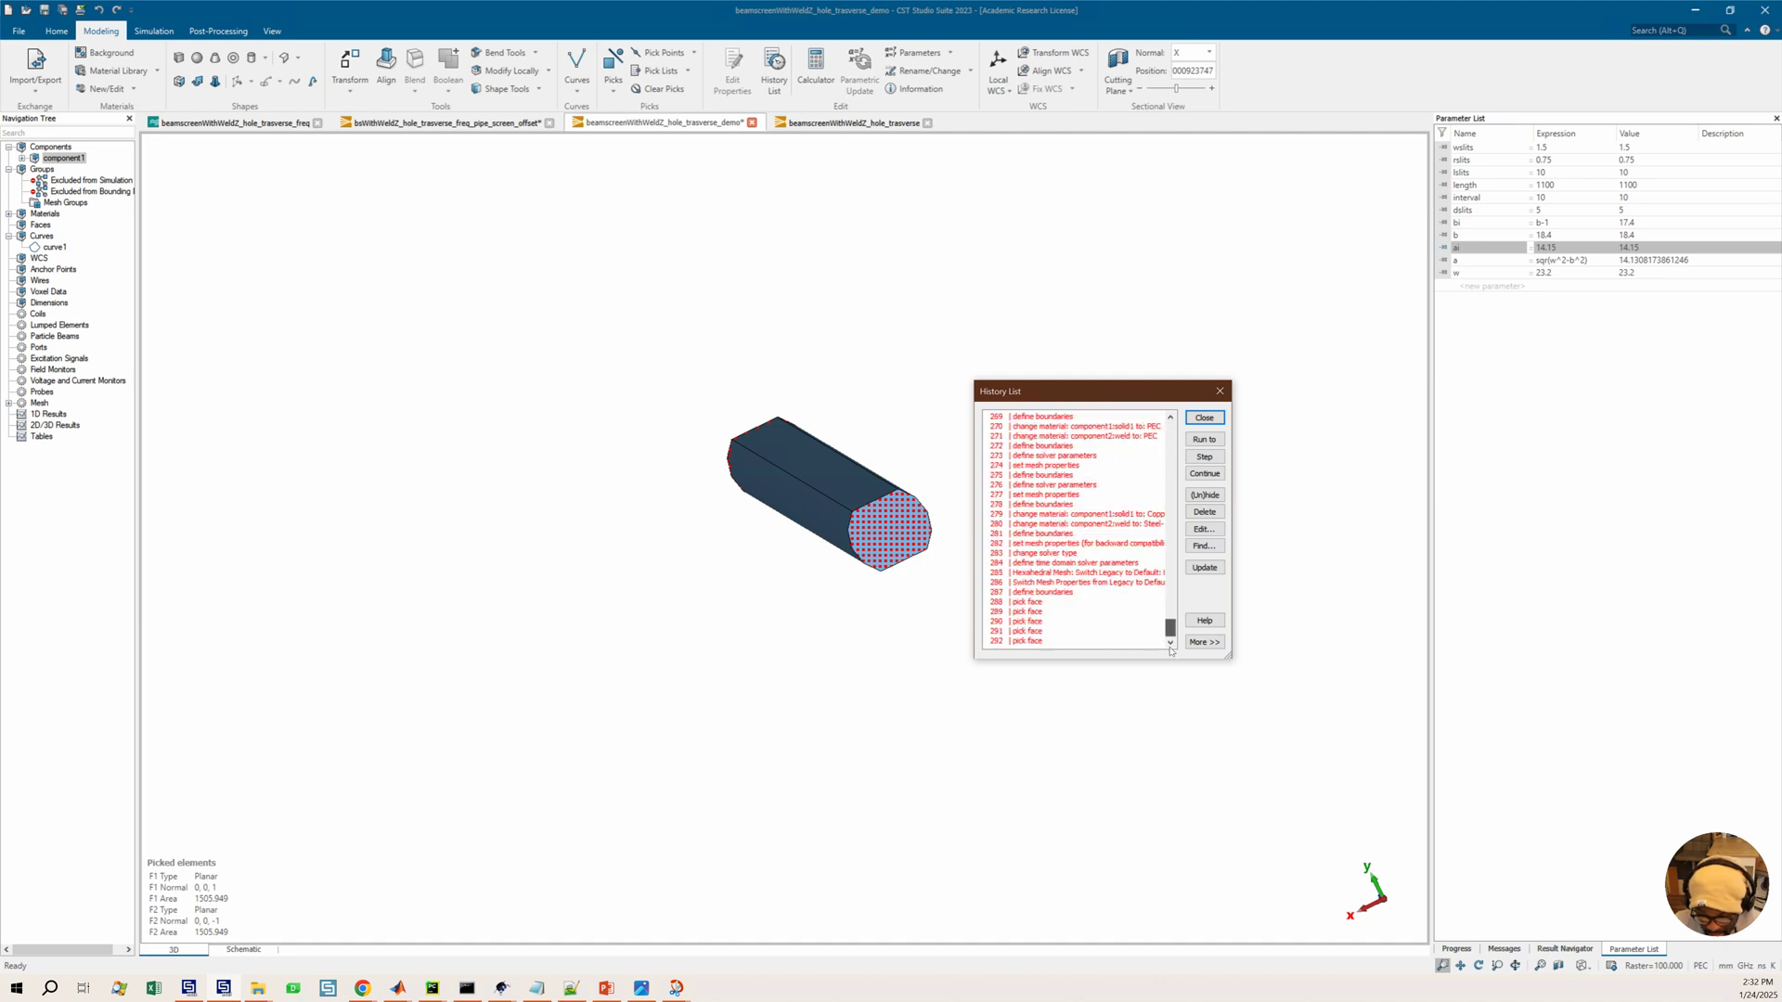
{"action": "scroll", "coordinate": [1099, 558], "scroll_direction": "up", "scroll_amount": 13}
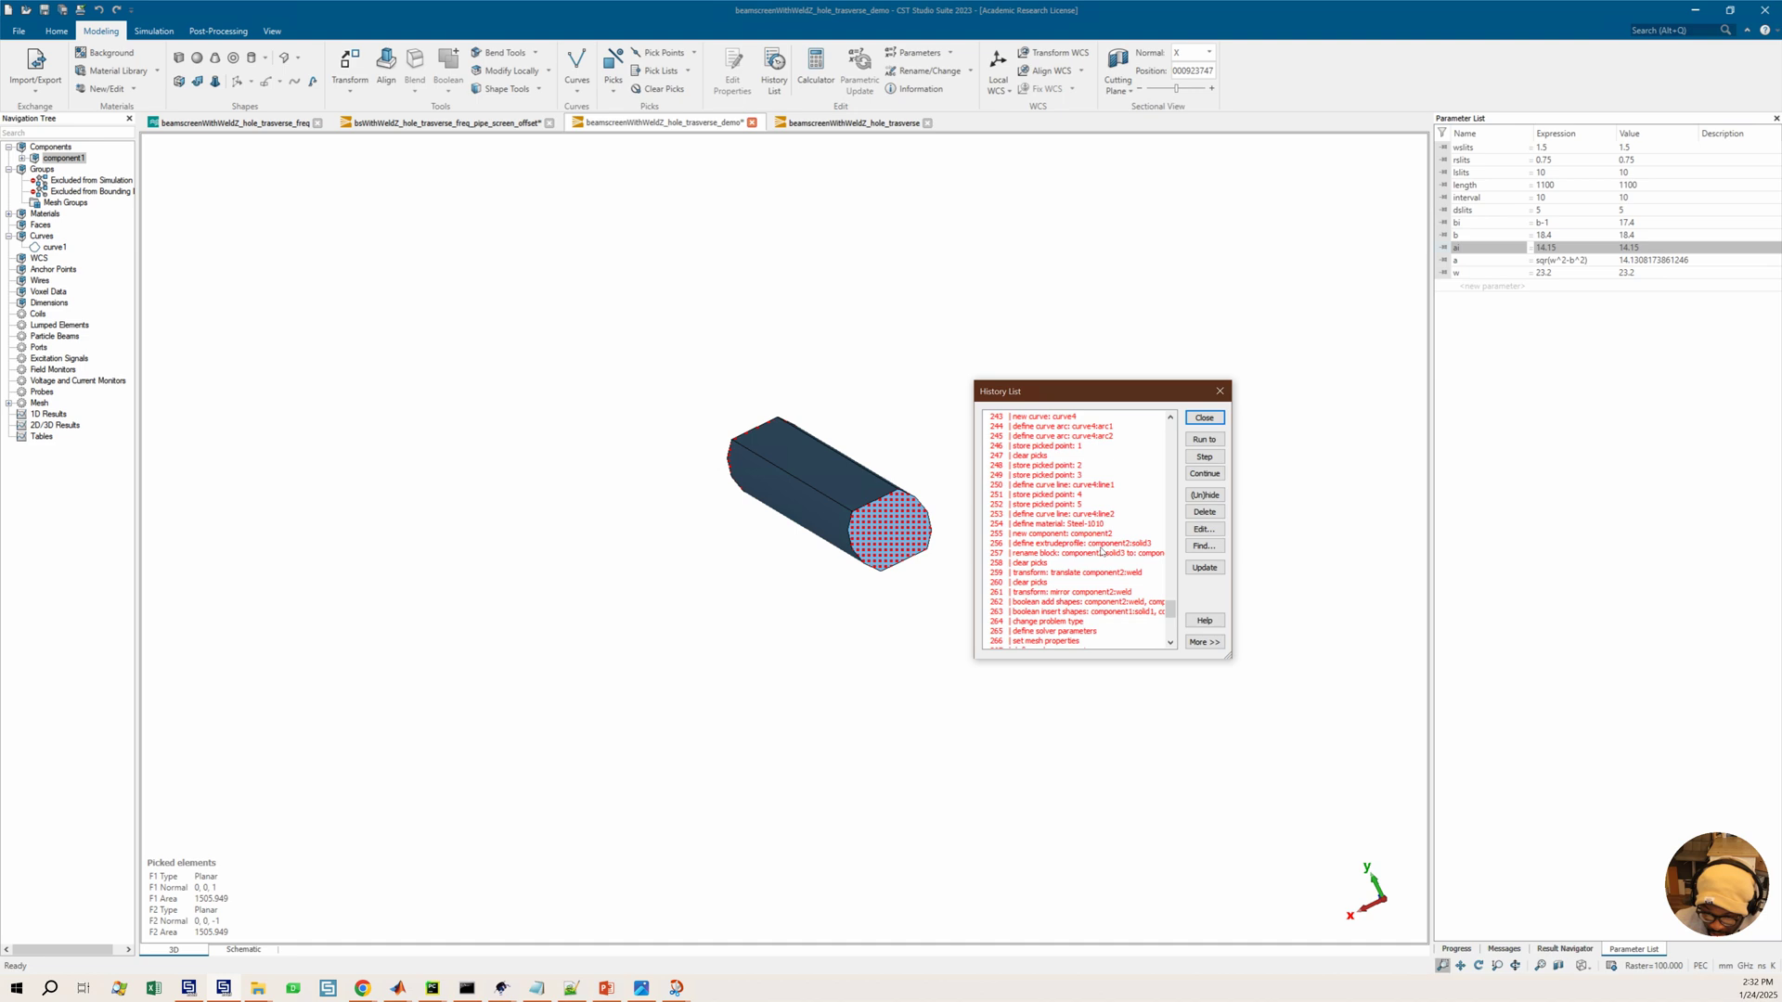
{"action": "scroll", "coordinate": [1102, 552], "scroll_direction": "up", "scroll_amount": 3}
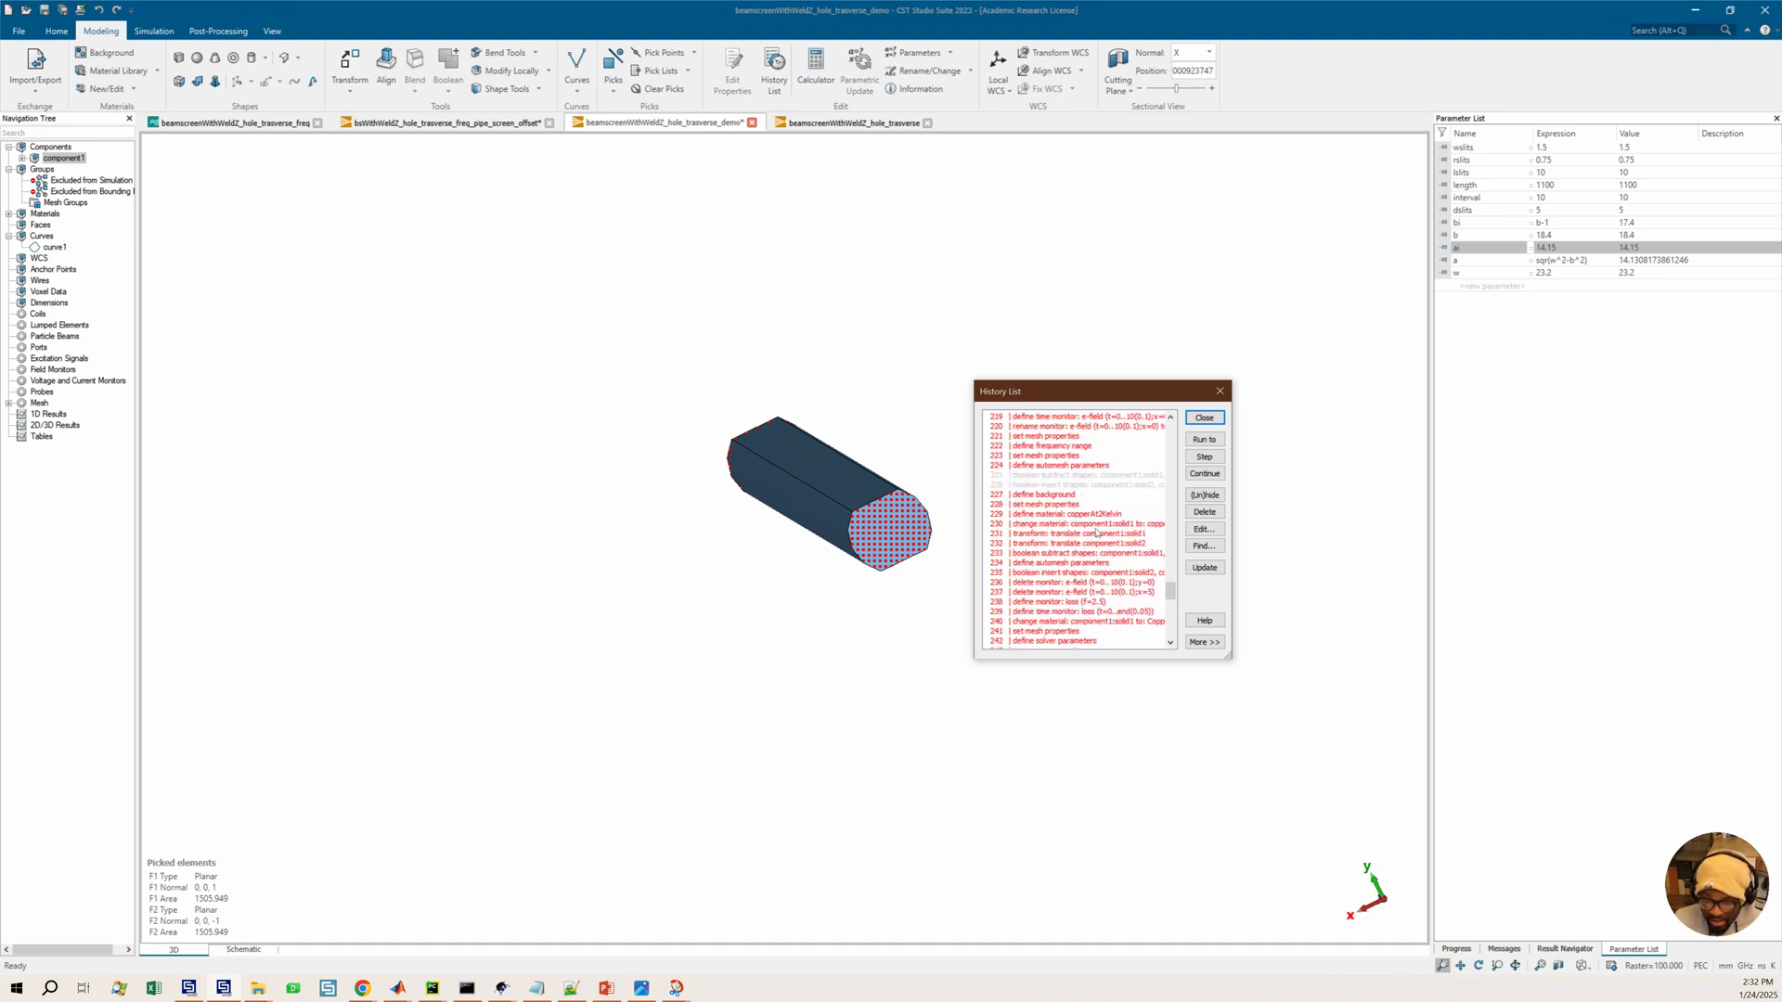
{"action": "scroll", "coordinate": [1051, 483], "scroll_direction": "up", "scroll_amount": 13}
{"action": "left_click", "coordinate": [1049, 475]}
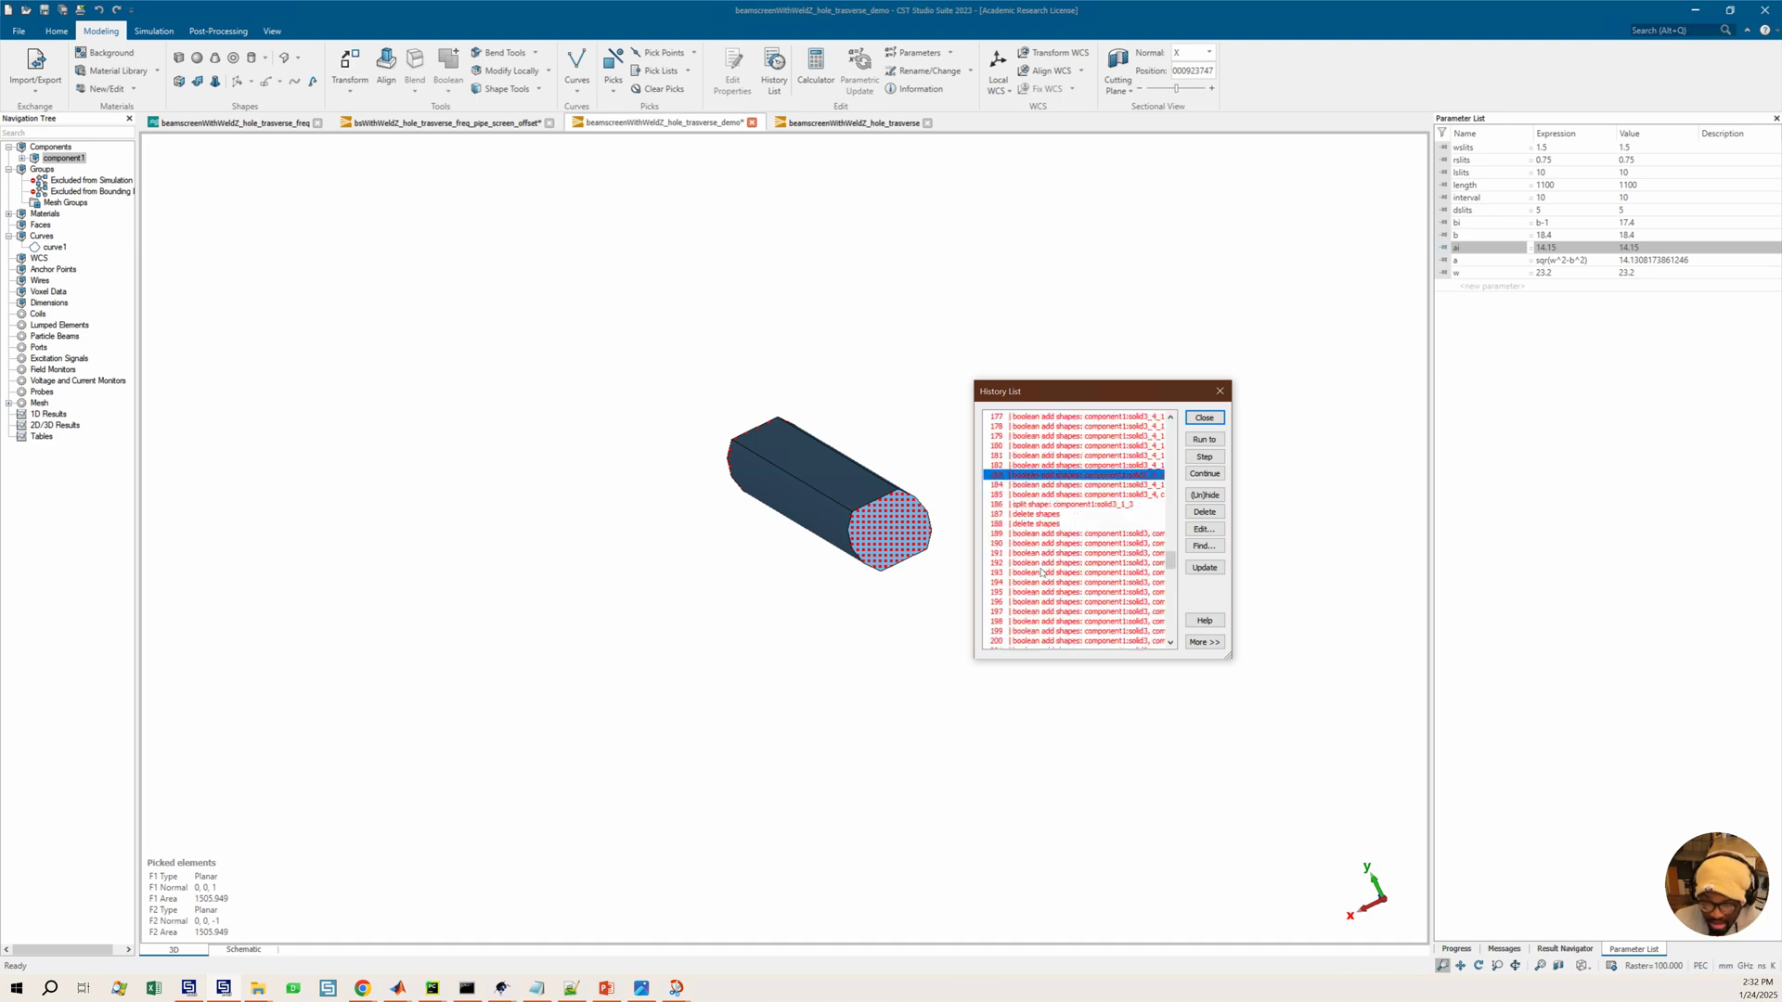
{"action": "scroll", "coordinate": [1057, 557], "scroll_direction": "down", "scroll_amount": 7}
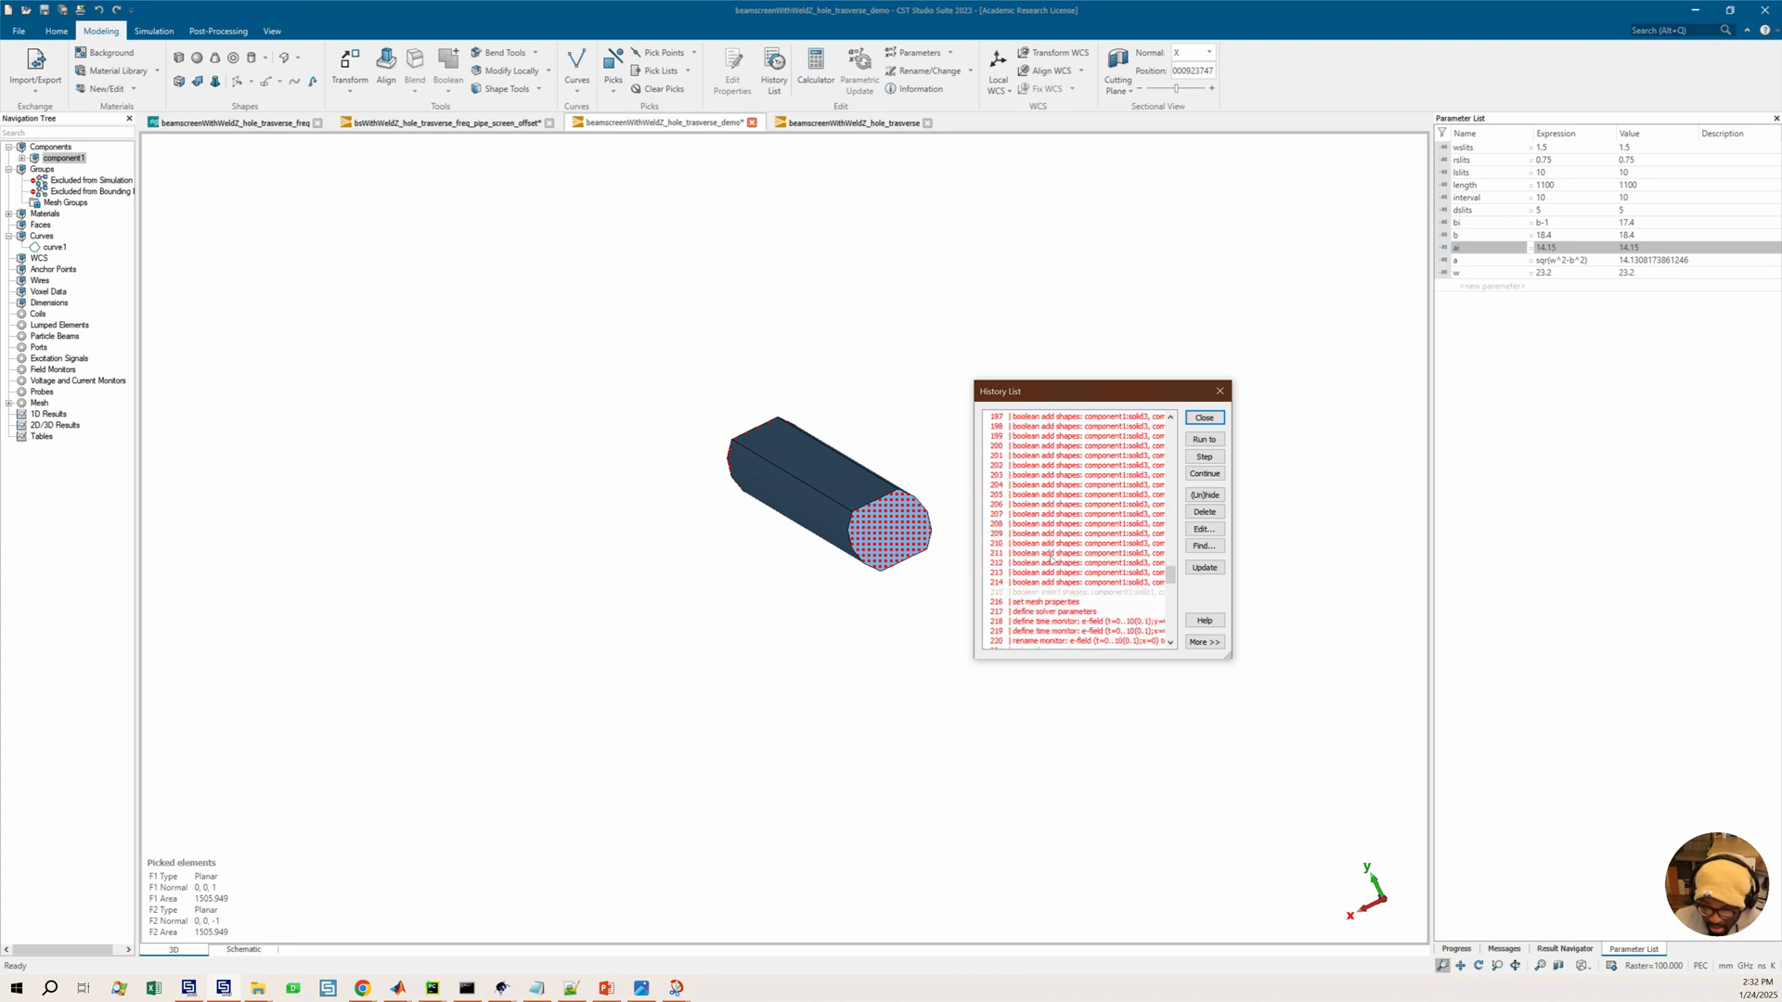
{"action": "scroll", "coordinate": [1052, 560], "scroll_direction": "down", "scroll_amount": 3}
{"action": "left_click", "coordinate": [1039, 613]}
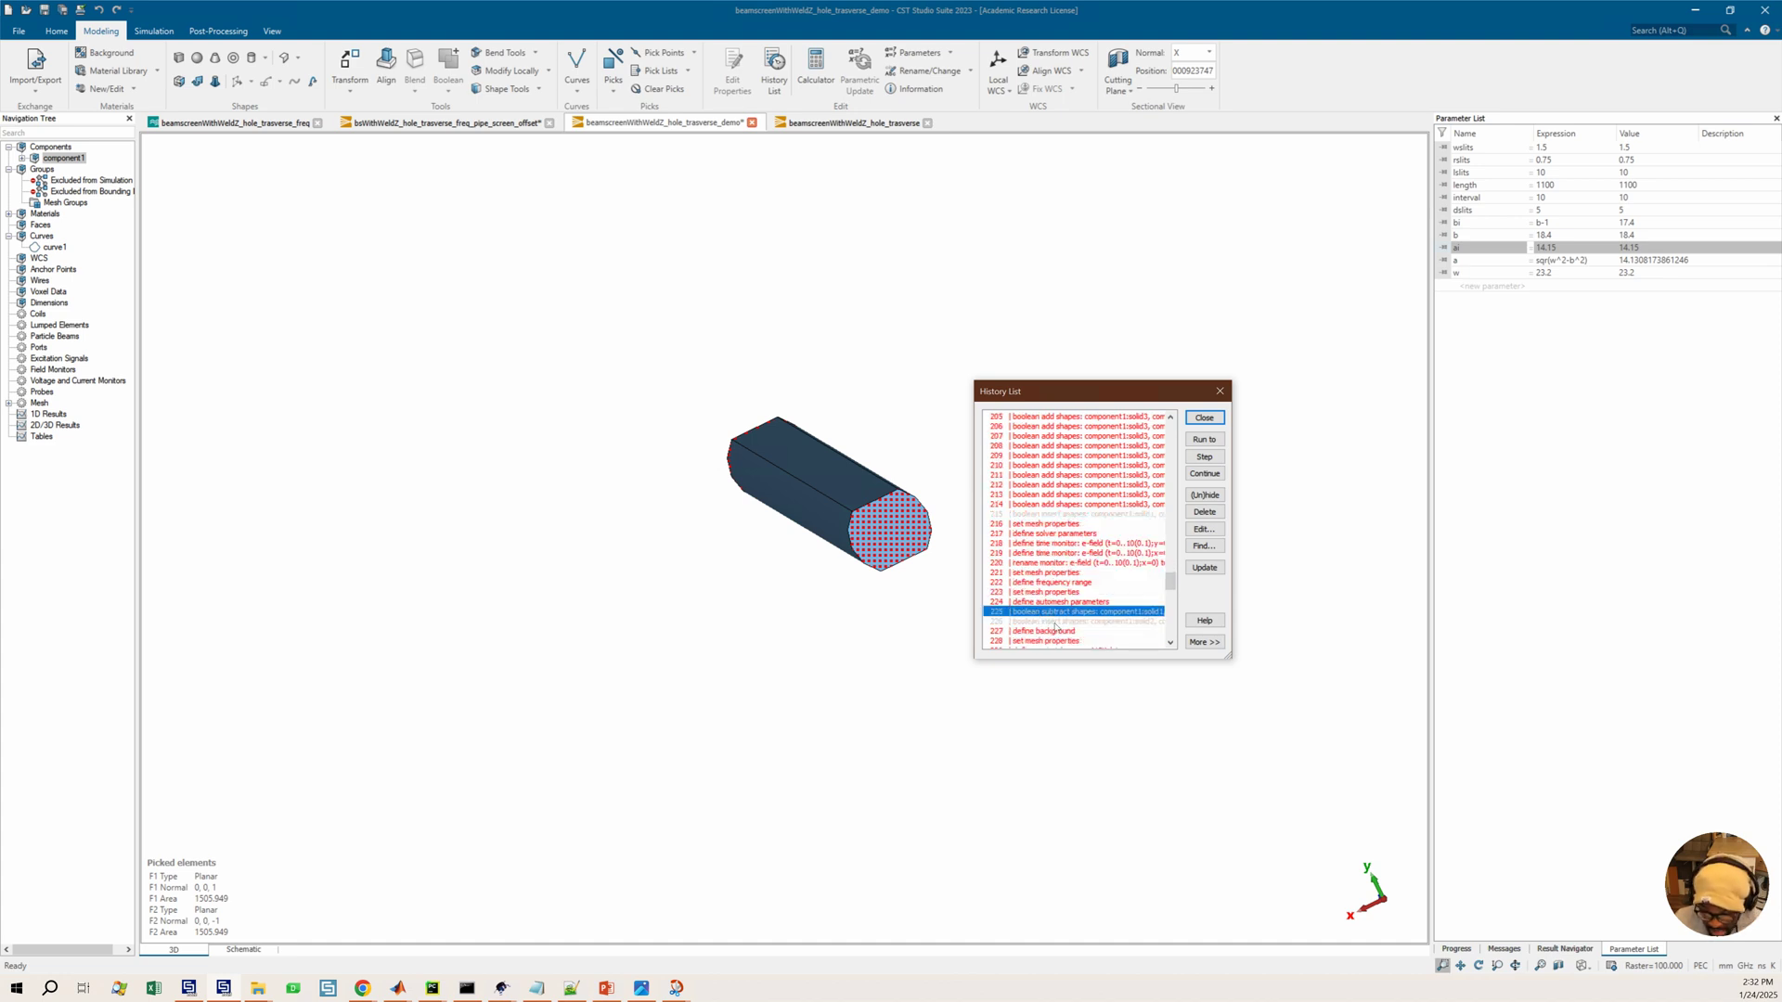
{"action": "left_click", "coordinate": [1054, 622], "text": "shift"}
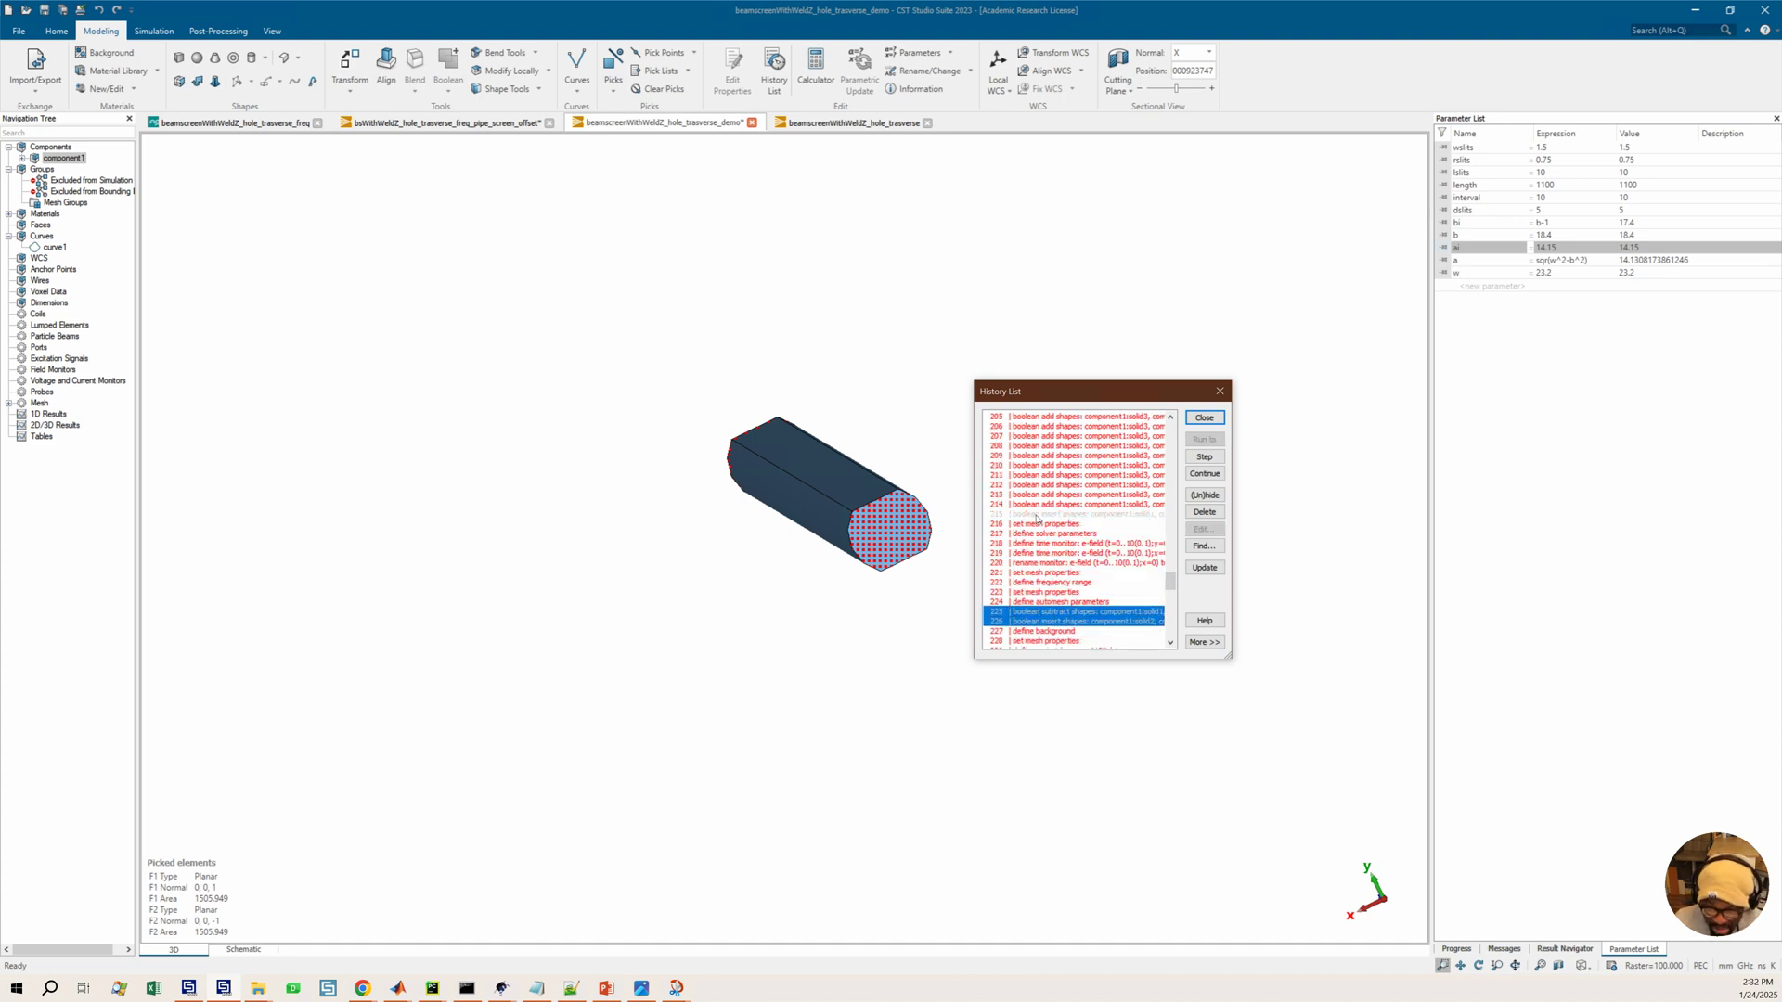
{"action": "left_click", "coordinate": [1036, 516], "text": "ctrl"}
{"action": "scroll", "coordinate": [1072, 534], "scroll_direction": "up", "scroll_amount": 12}
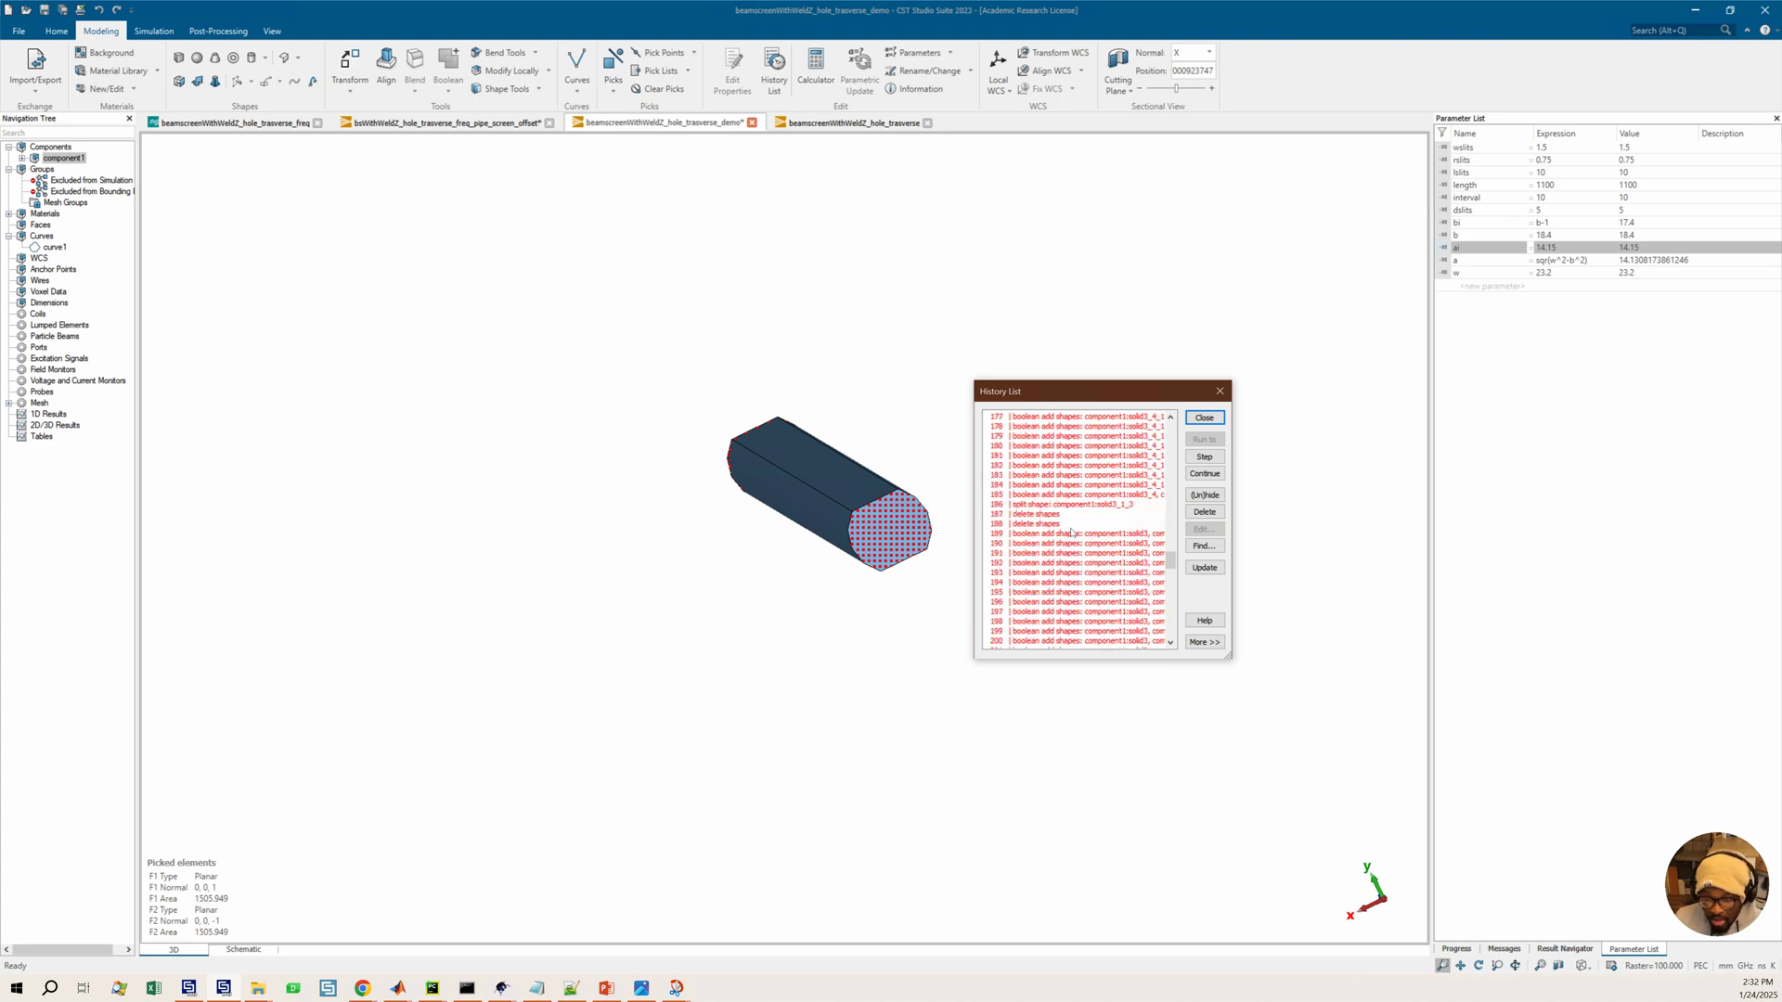
{"action": "scroll", "coordinate": [1072, 534], "scroll_direction": "up", "scroll_amount": 4}
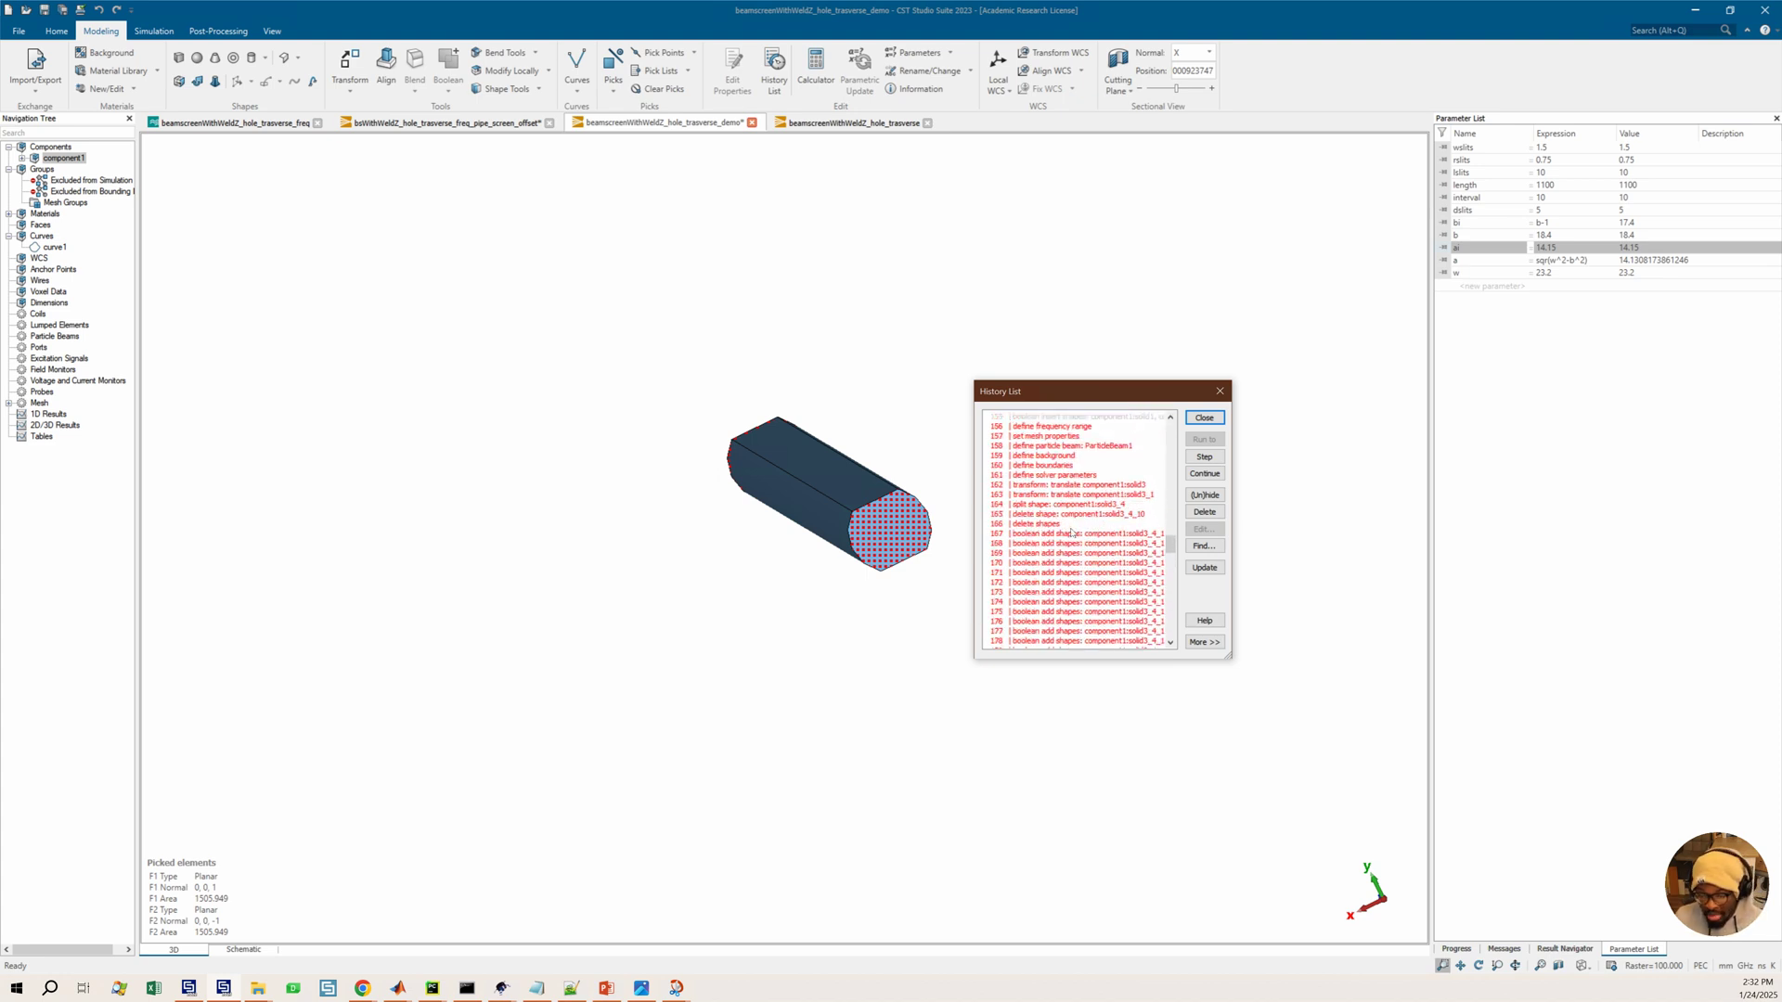
{"action": "scroll", "coordinate": [1072, 533], "scroll_direction": "up", "scroll_amount": 3}
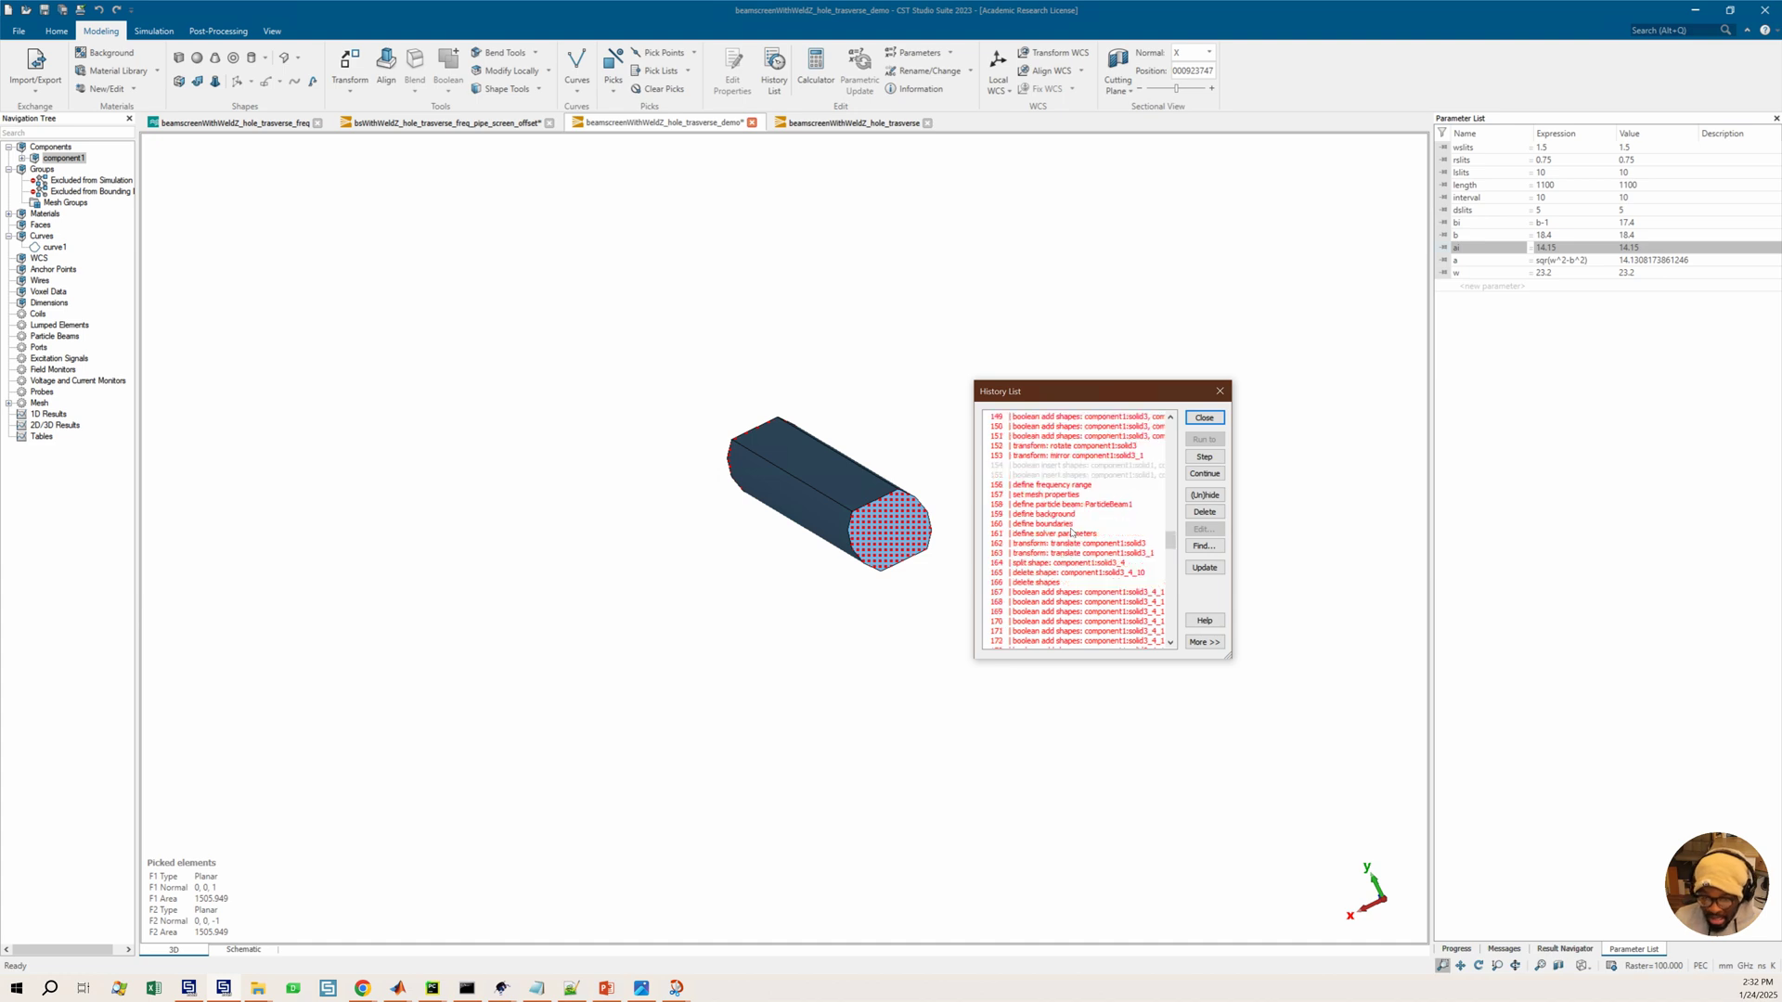
{"action": "left_click_drag", "start_coordinate": [1064, 516], "coordinate": [1074, 507]}
{"action": "scroll", "coordinate": [1074, 507], "scroll_direction": "up", "scroll_amount": 15}
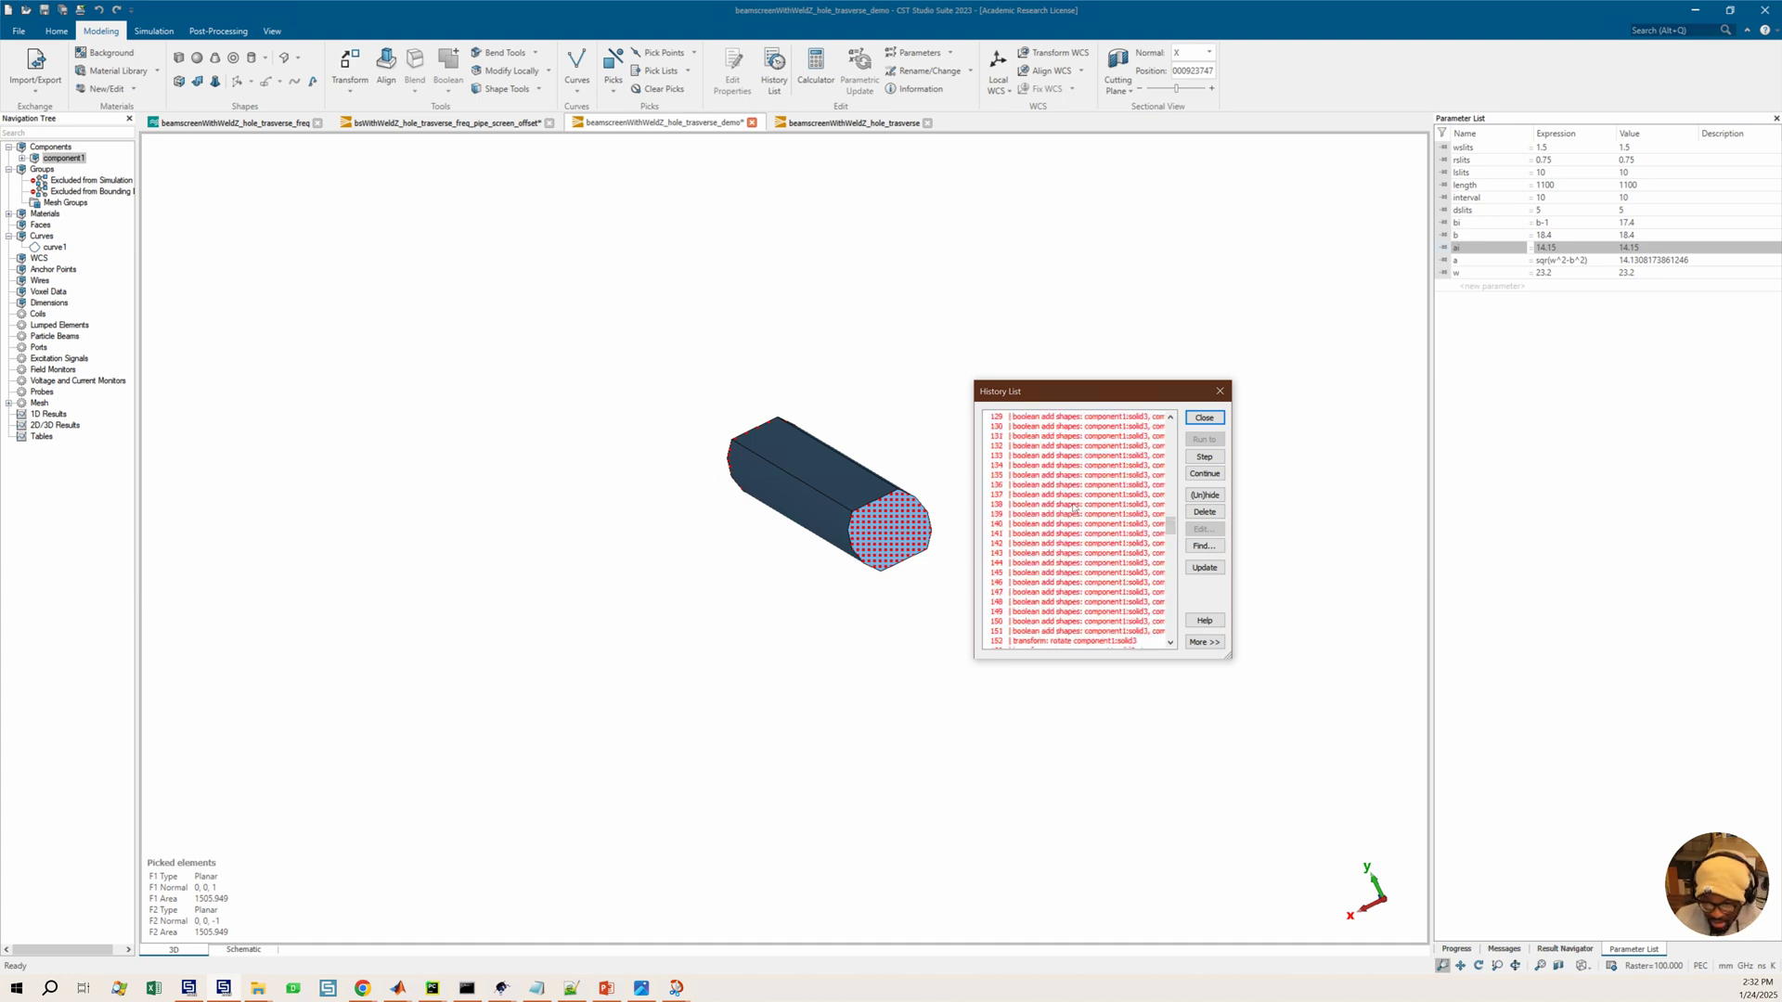
{"action": "scroll", "coordinate": [1074, 507], "scroll_direction": "up", "scroll_amount": 15}
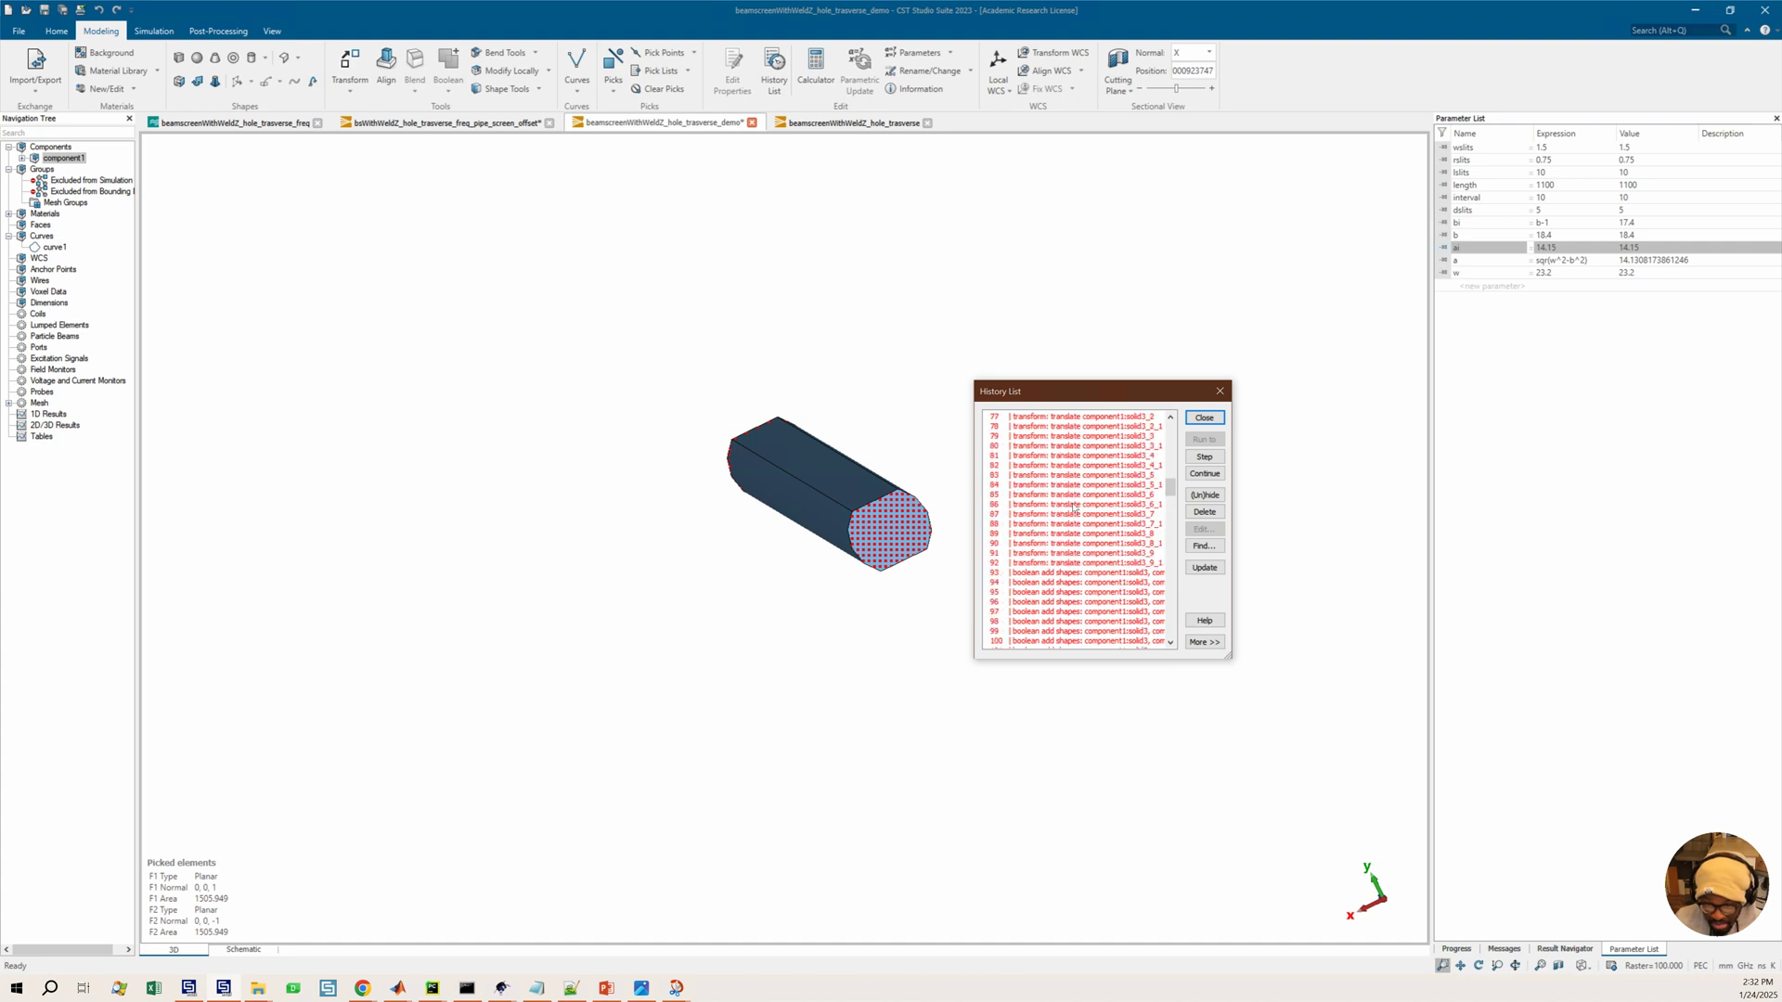
{"action": "scroll", "coordinate": [1074, 507], "scroll_direction": "up", "scroll_amount": 10}
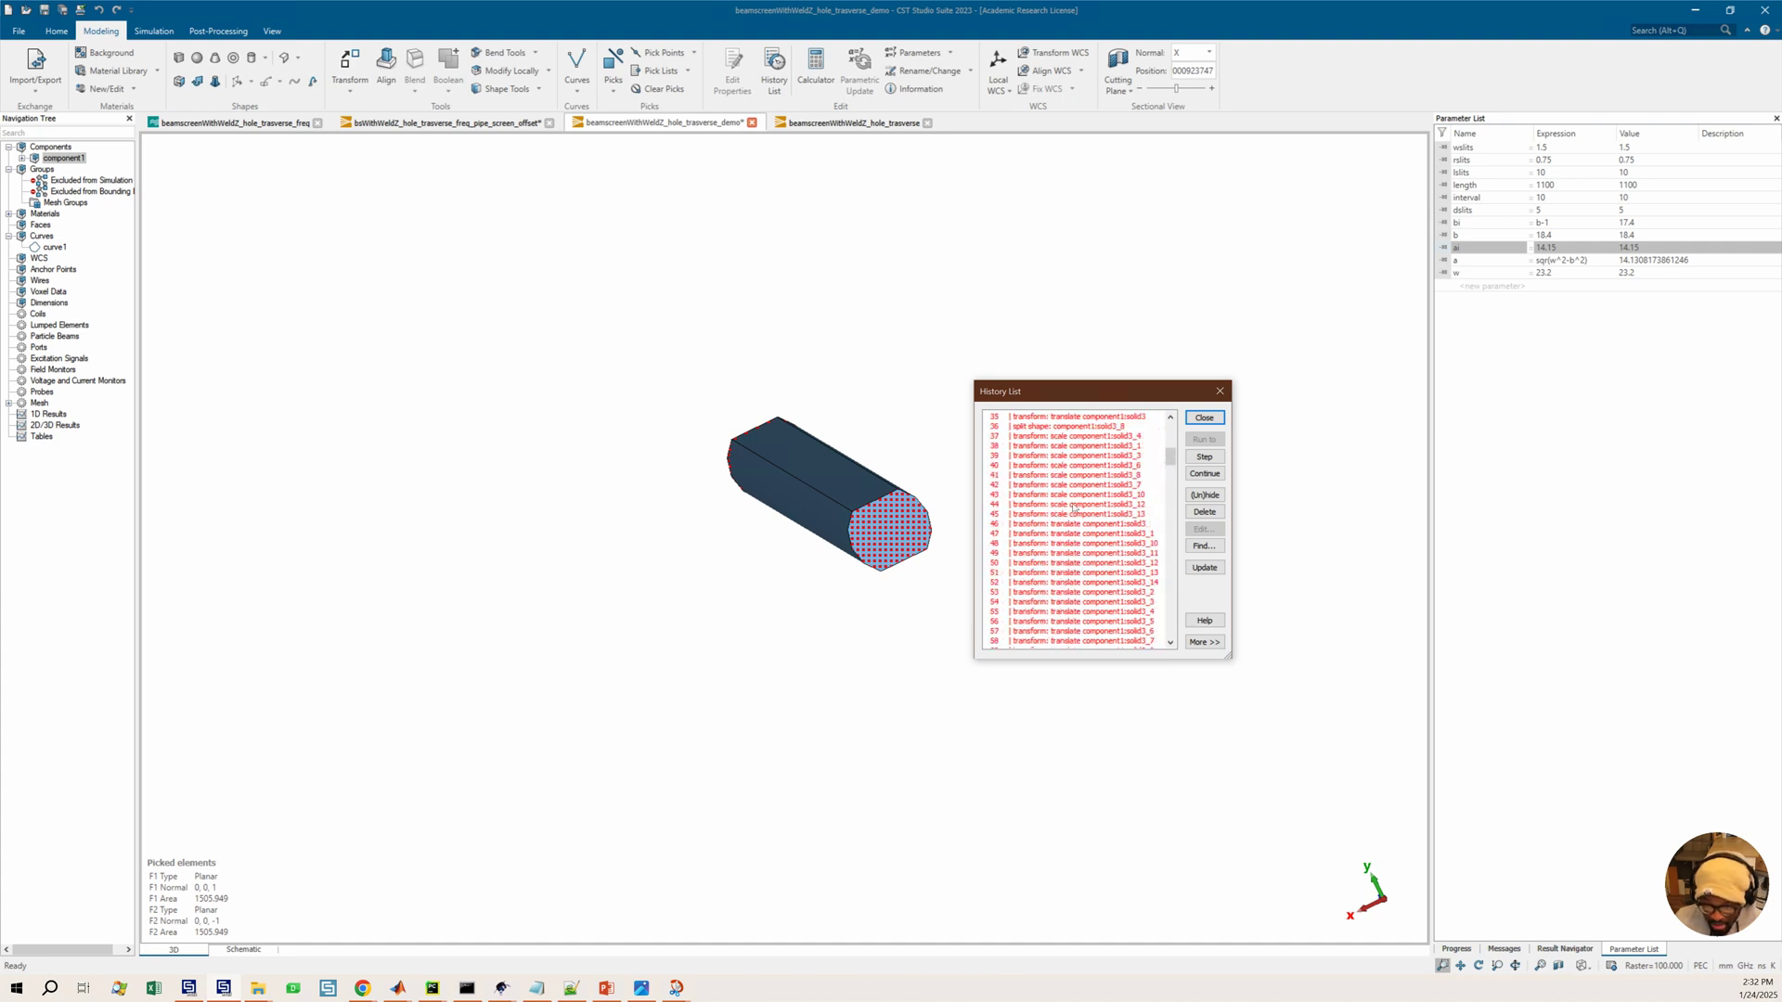
{"action": "left_click", "coordinate": [1058, 577]}
{"action": "scroll", "coordinate": [1057, 576], "scroll_direction": "up", "scroll_amount": 3}
{"action": "scroll", "coordinate": [1070, 583], "scroll_direction": "down", "scroll_amount": 7}
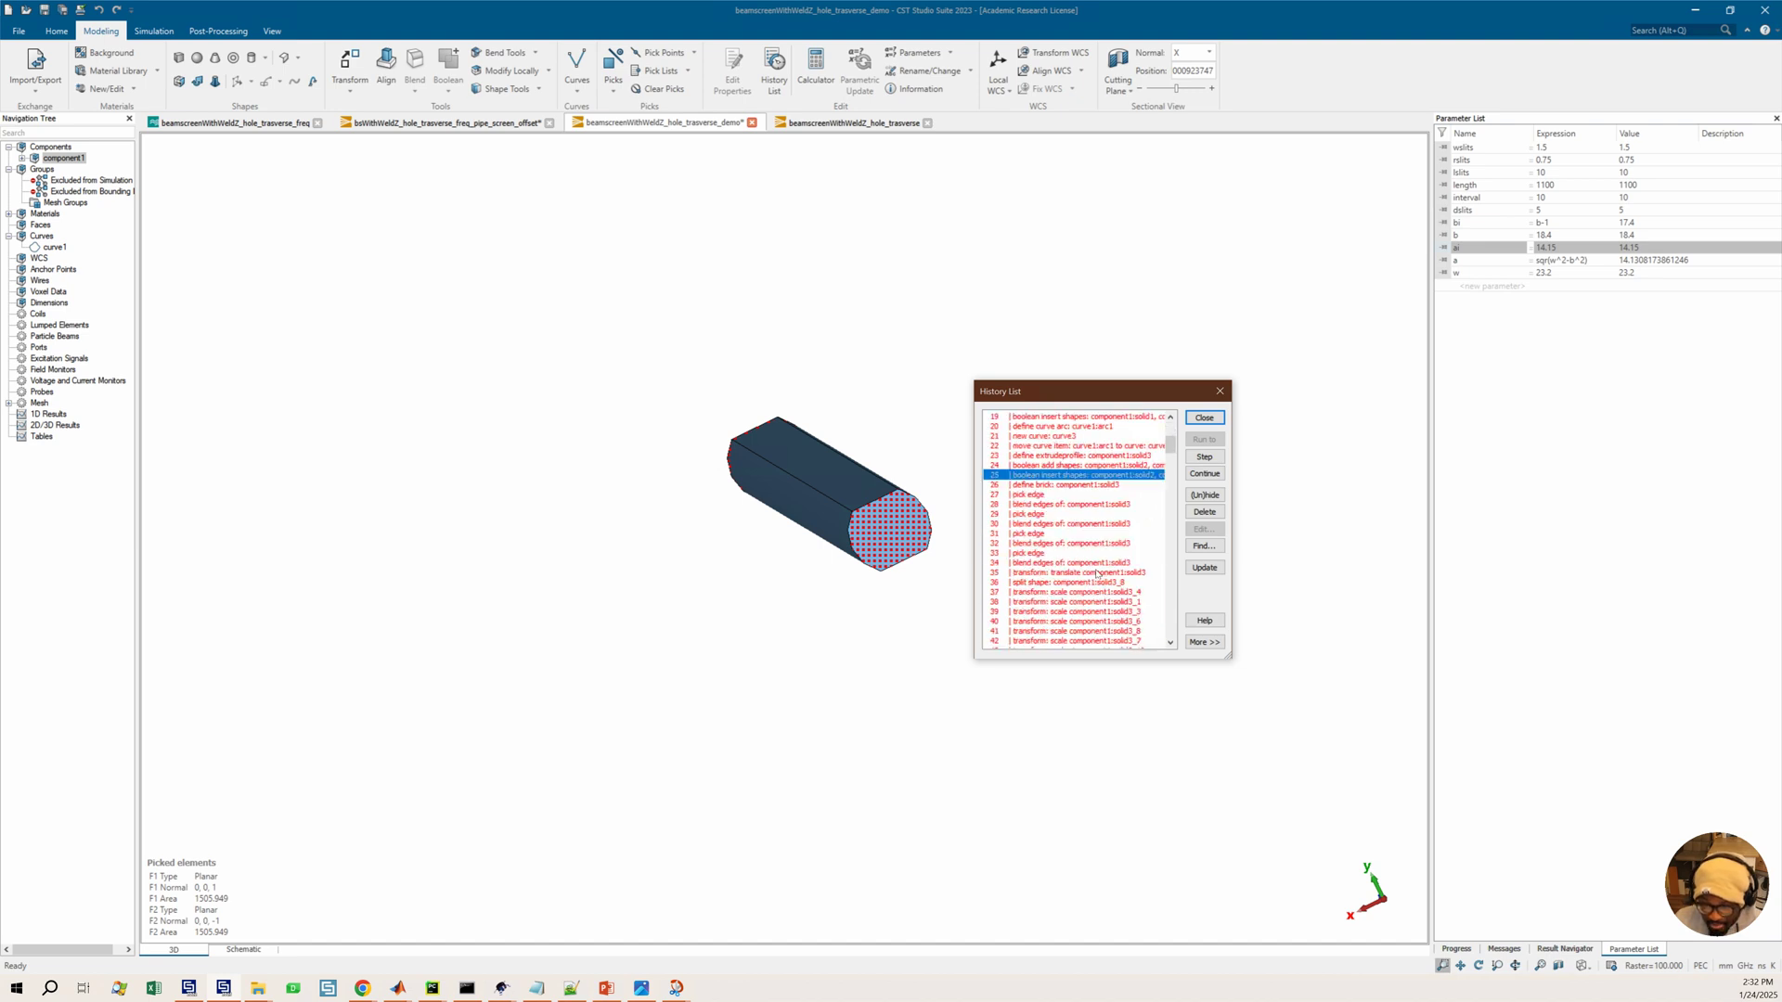
Delete the selected boolean insert operation from the history list
{"action": "left_click", "coordinate": [1204, 511]}
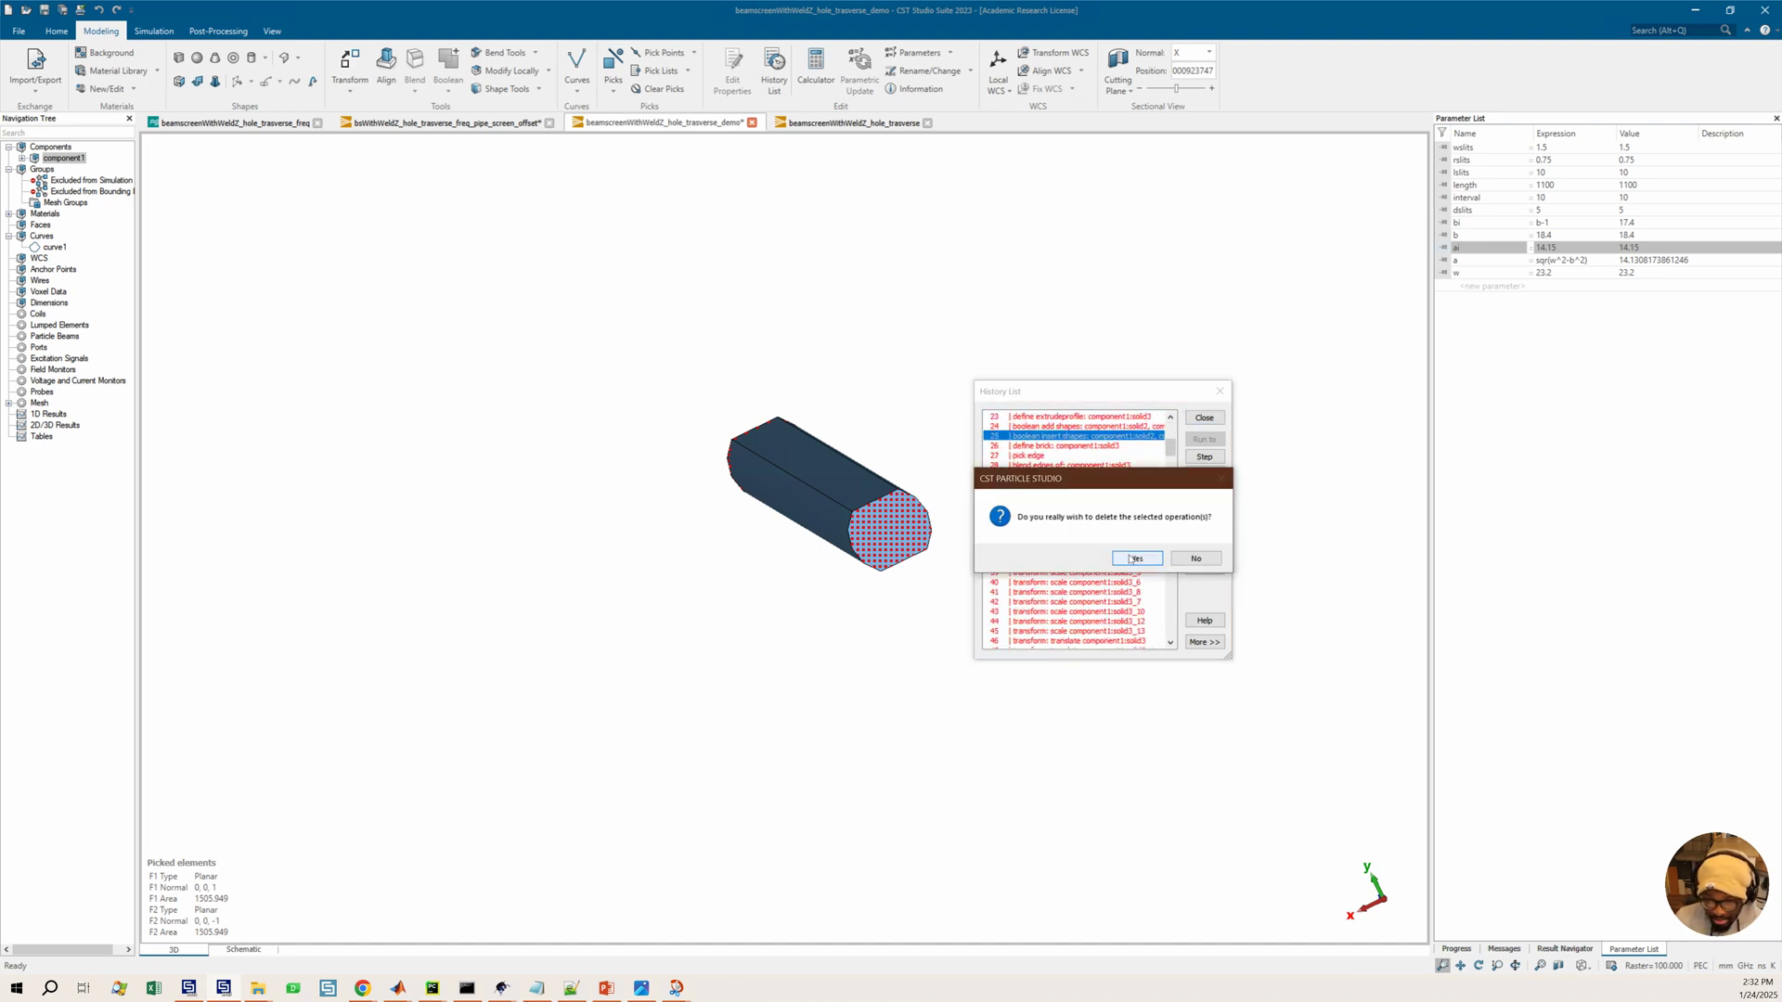
{"action": "left_click", "coordinate": [1138, 558]}
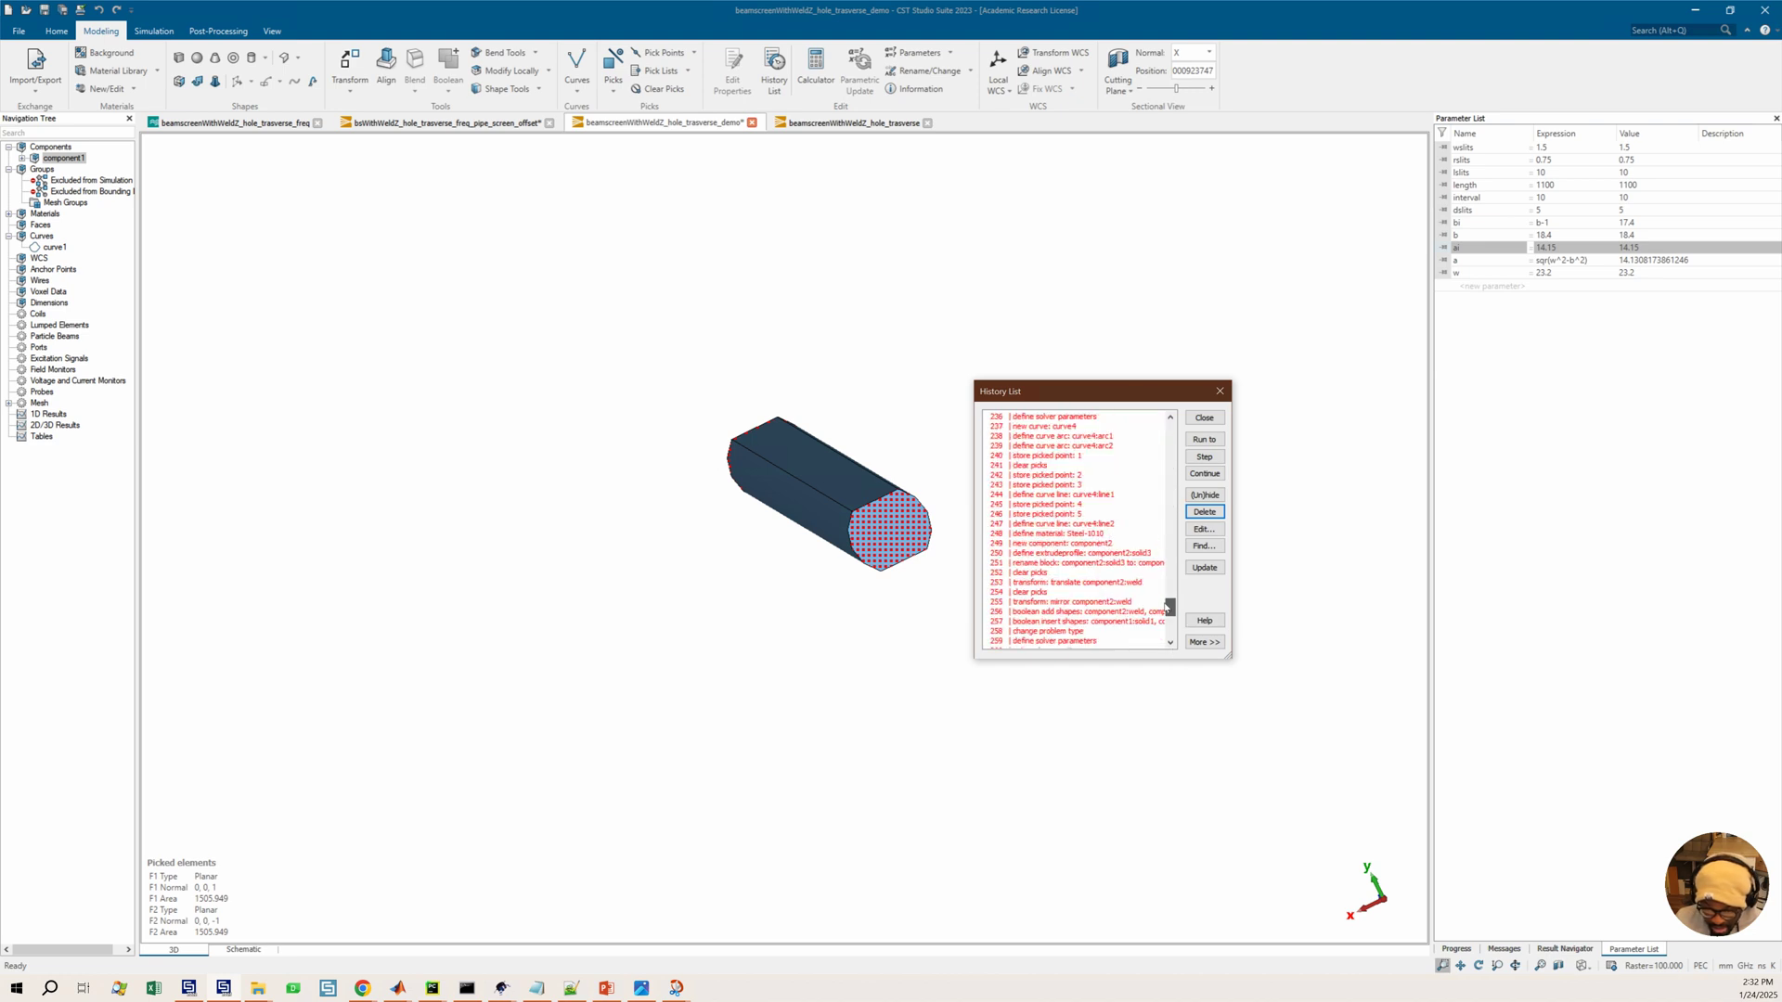
Select all operations in the history list and hide them
{"action": "left_click", "coordinate": [1172, 642]}
{"action": "left_click_drag", "start_coordinate": [1181, 550], "coordinate": [1171, 651]}
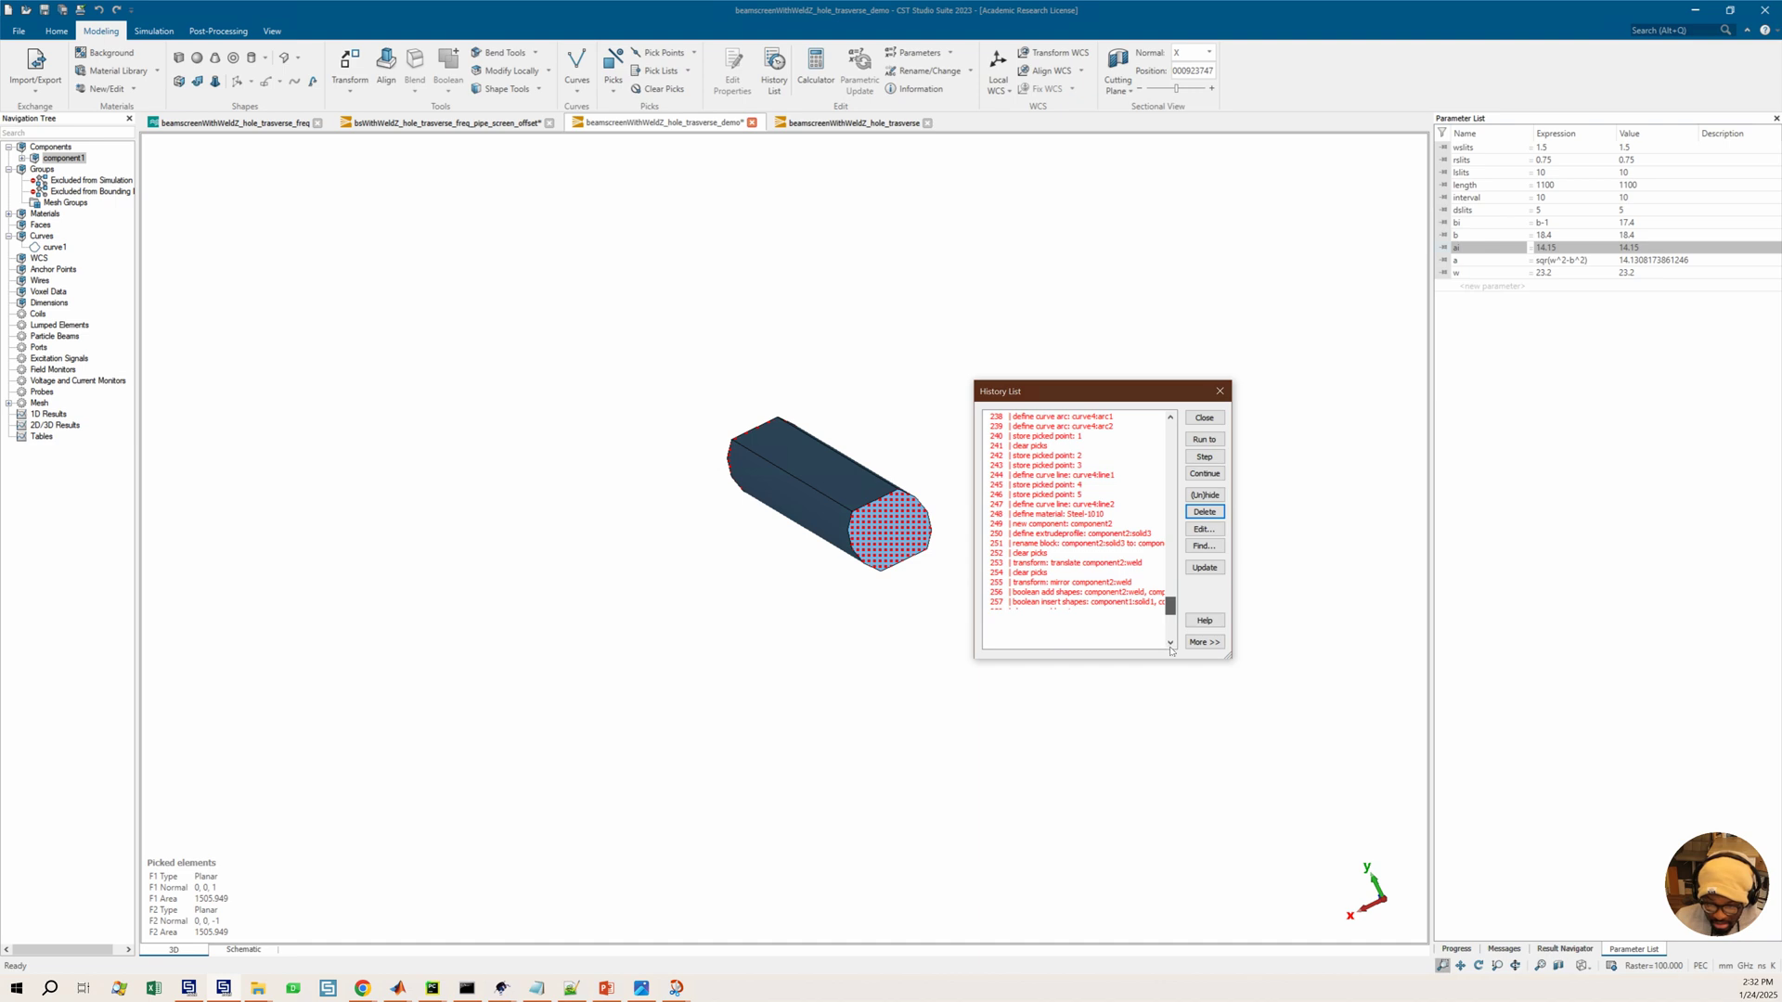
{"action": "scroll", "coordinate": [1171, 637], "scroll_direction": "down", "scroll_amount": 8}
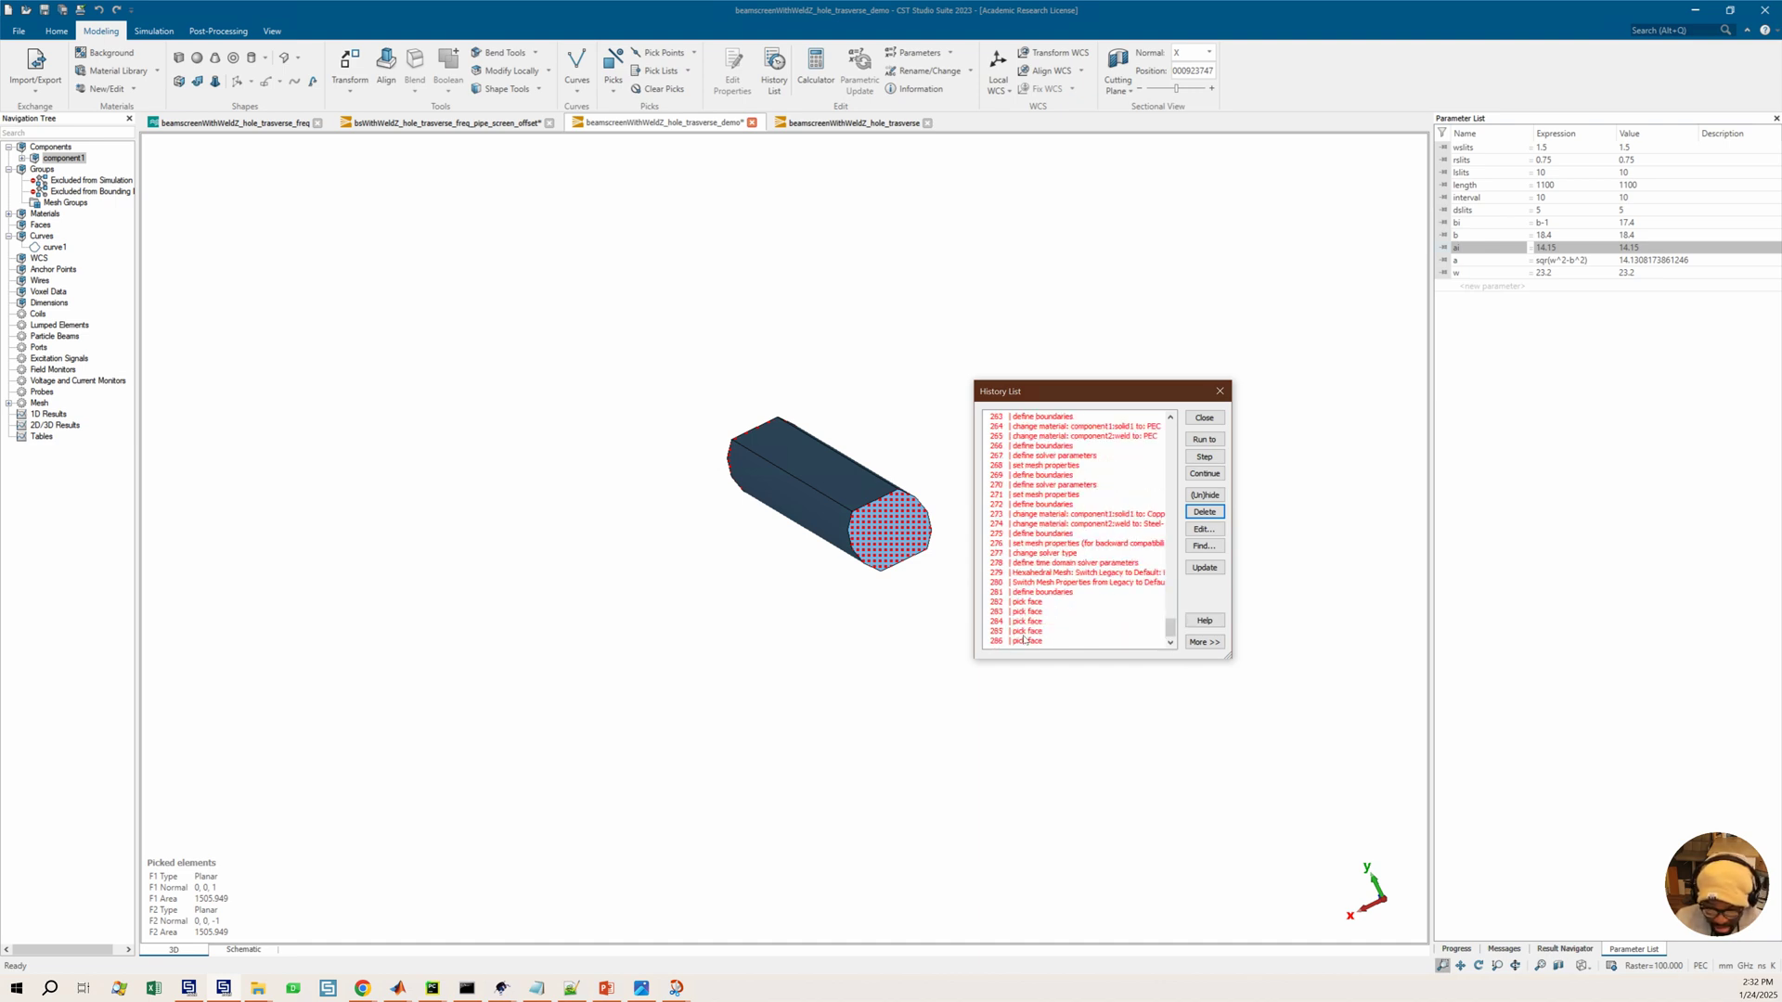
{"action": "key", "text": "ctrl+a"}
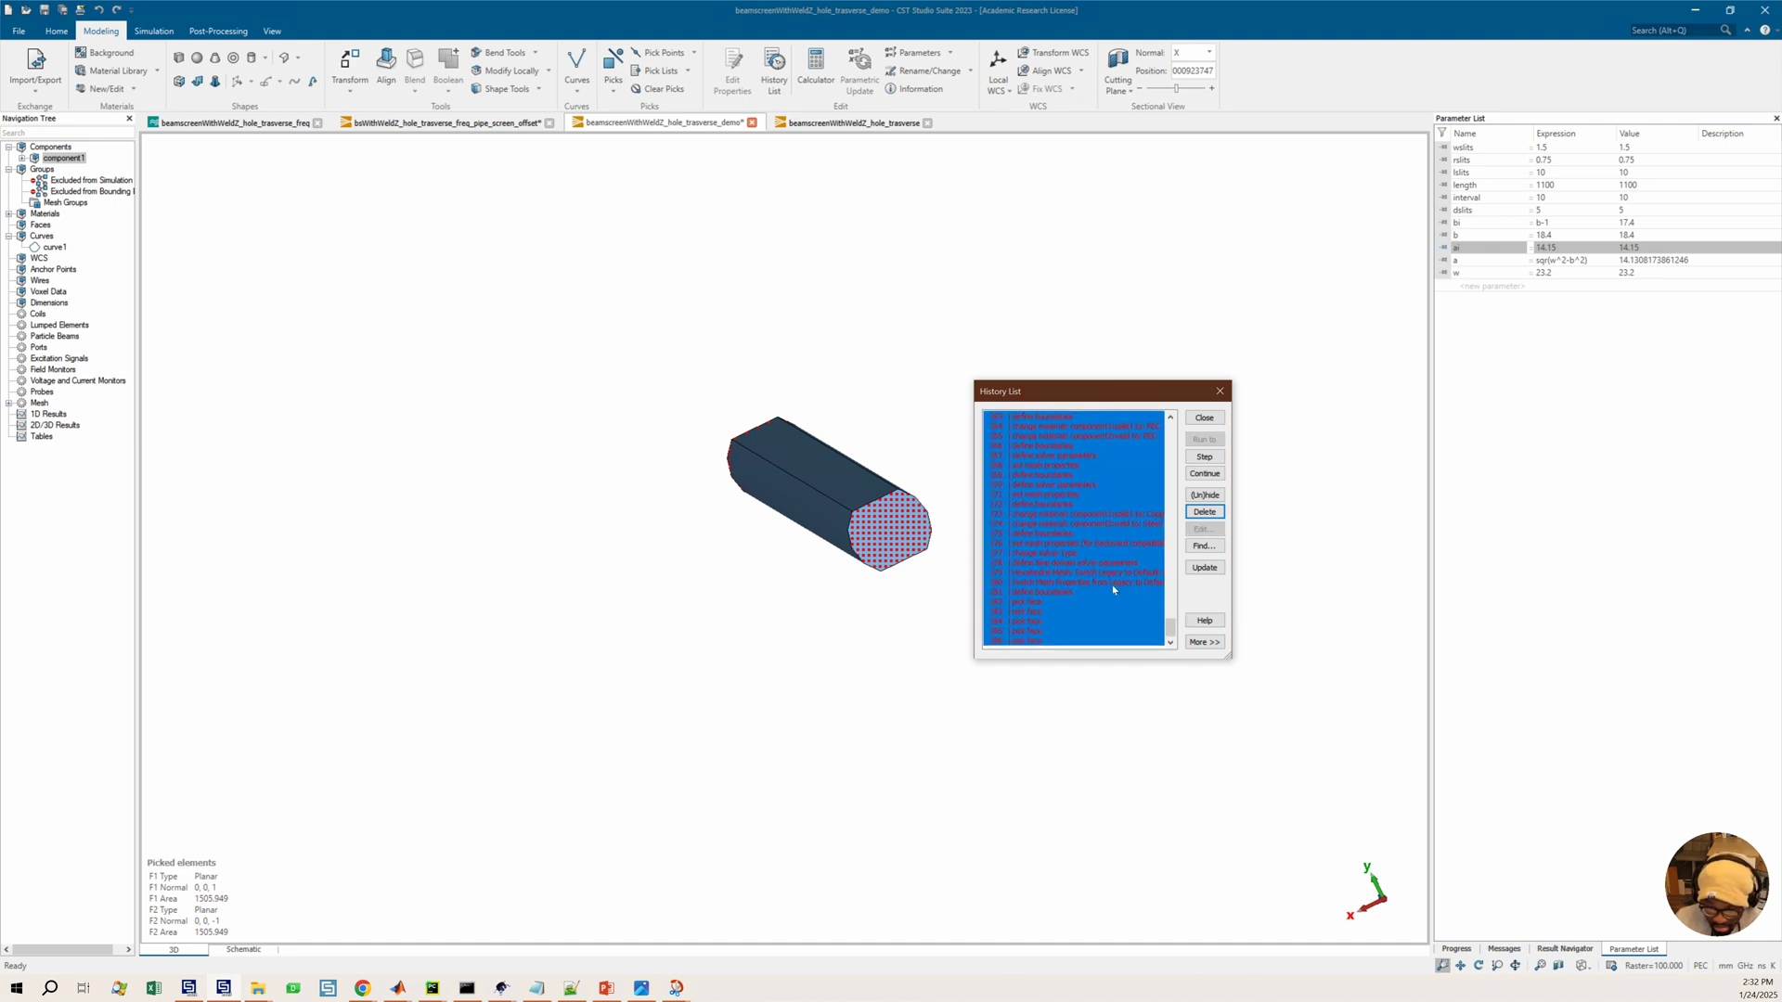
{"action": "left_click", "coordinate": [1205, 495]}
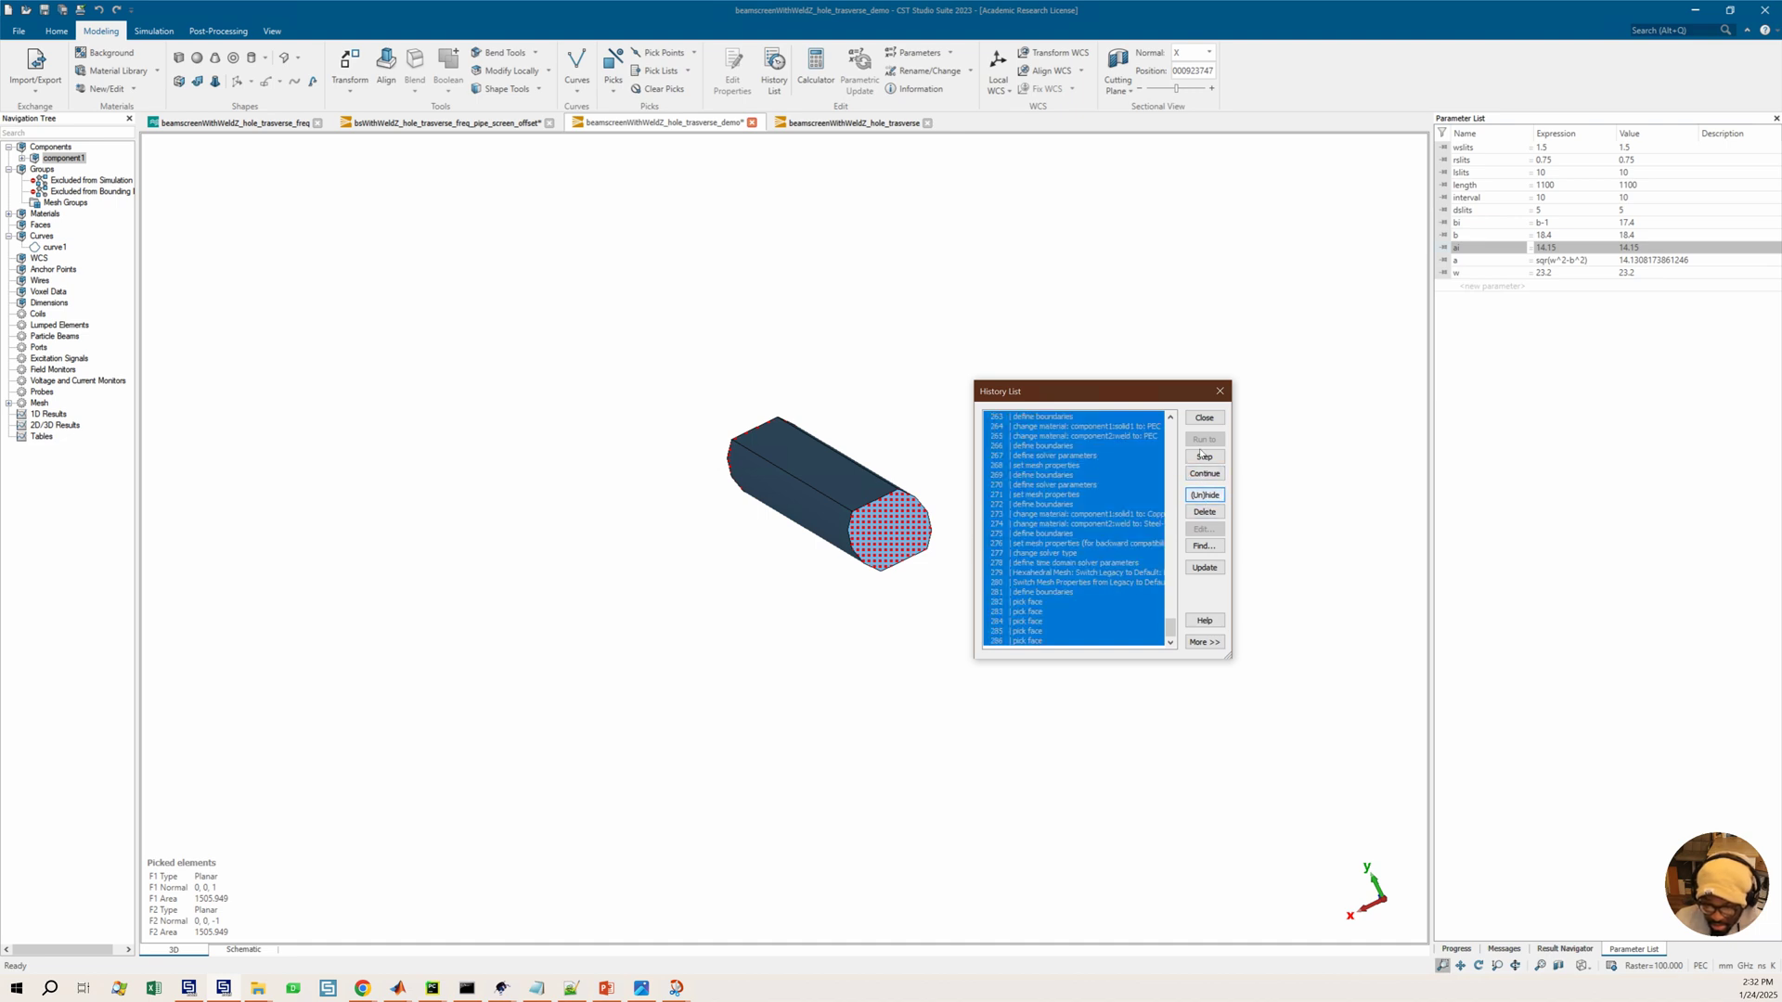
Close the history list and confirm the required model update
{"action": "left_click", "coordinate": [1080, 513]}
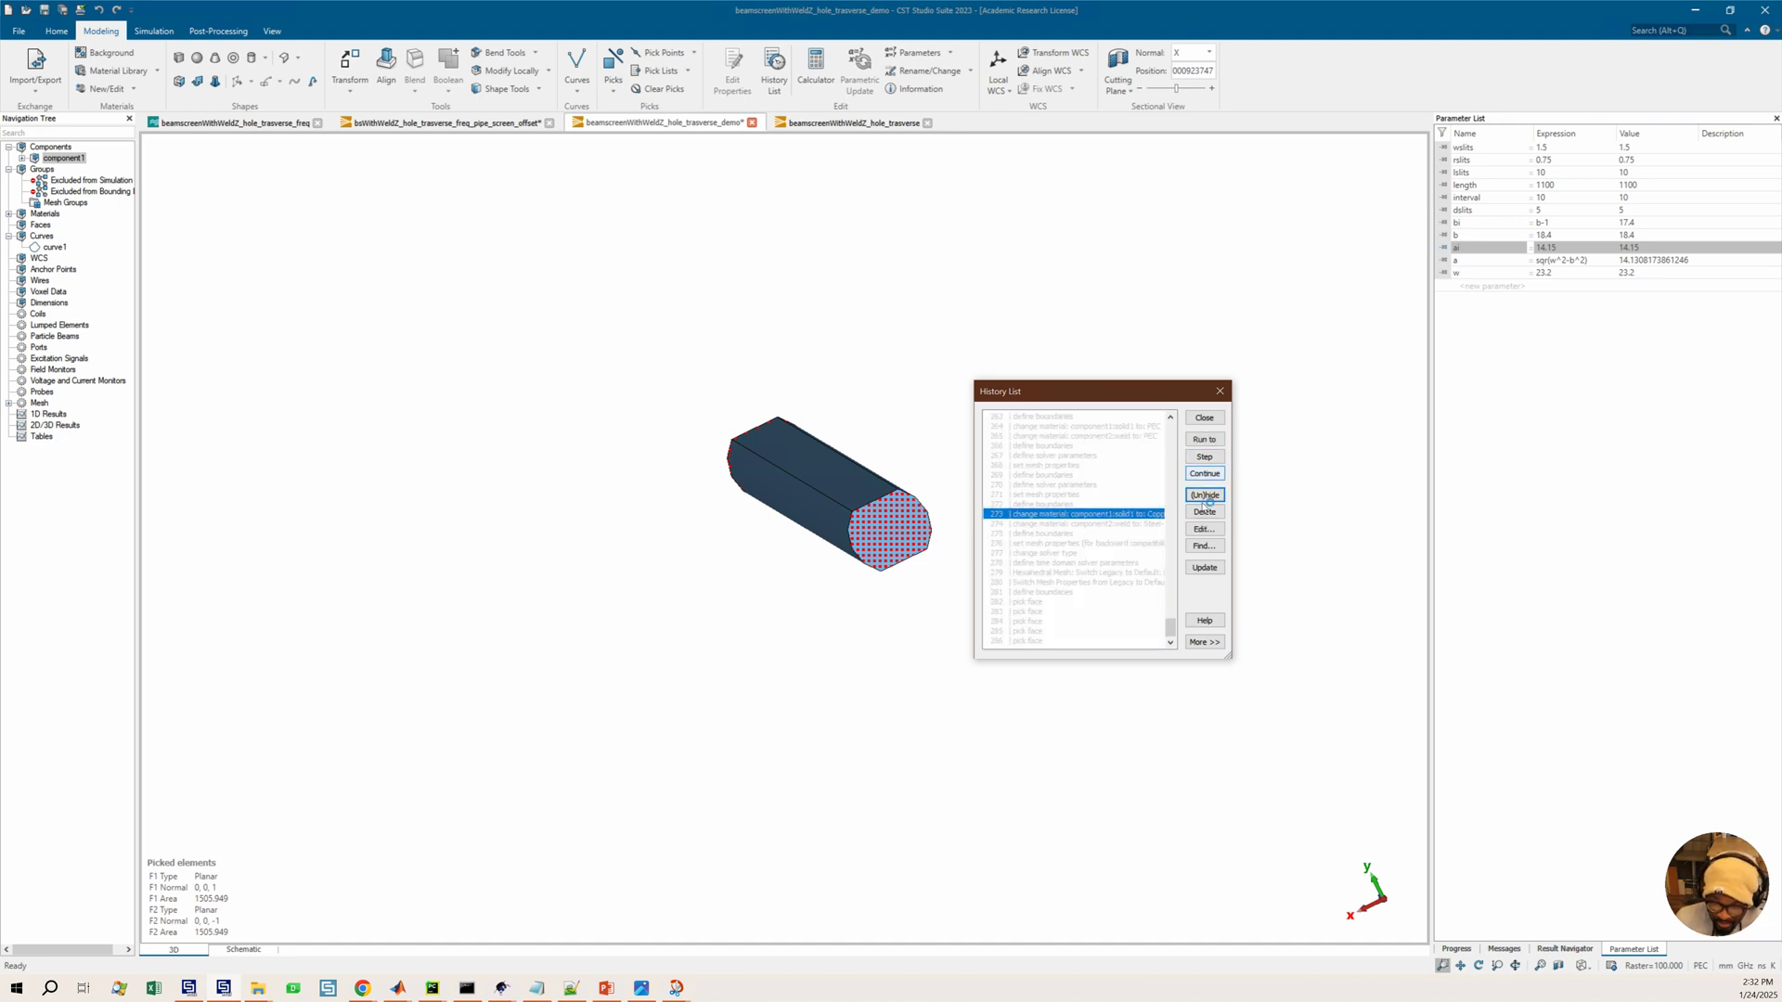
{"action": "left_click", "coordinate": [1209, 476]}
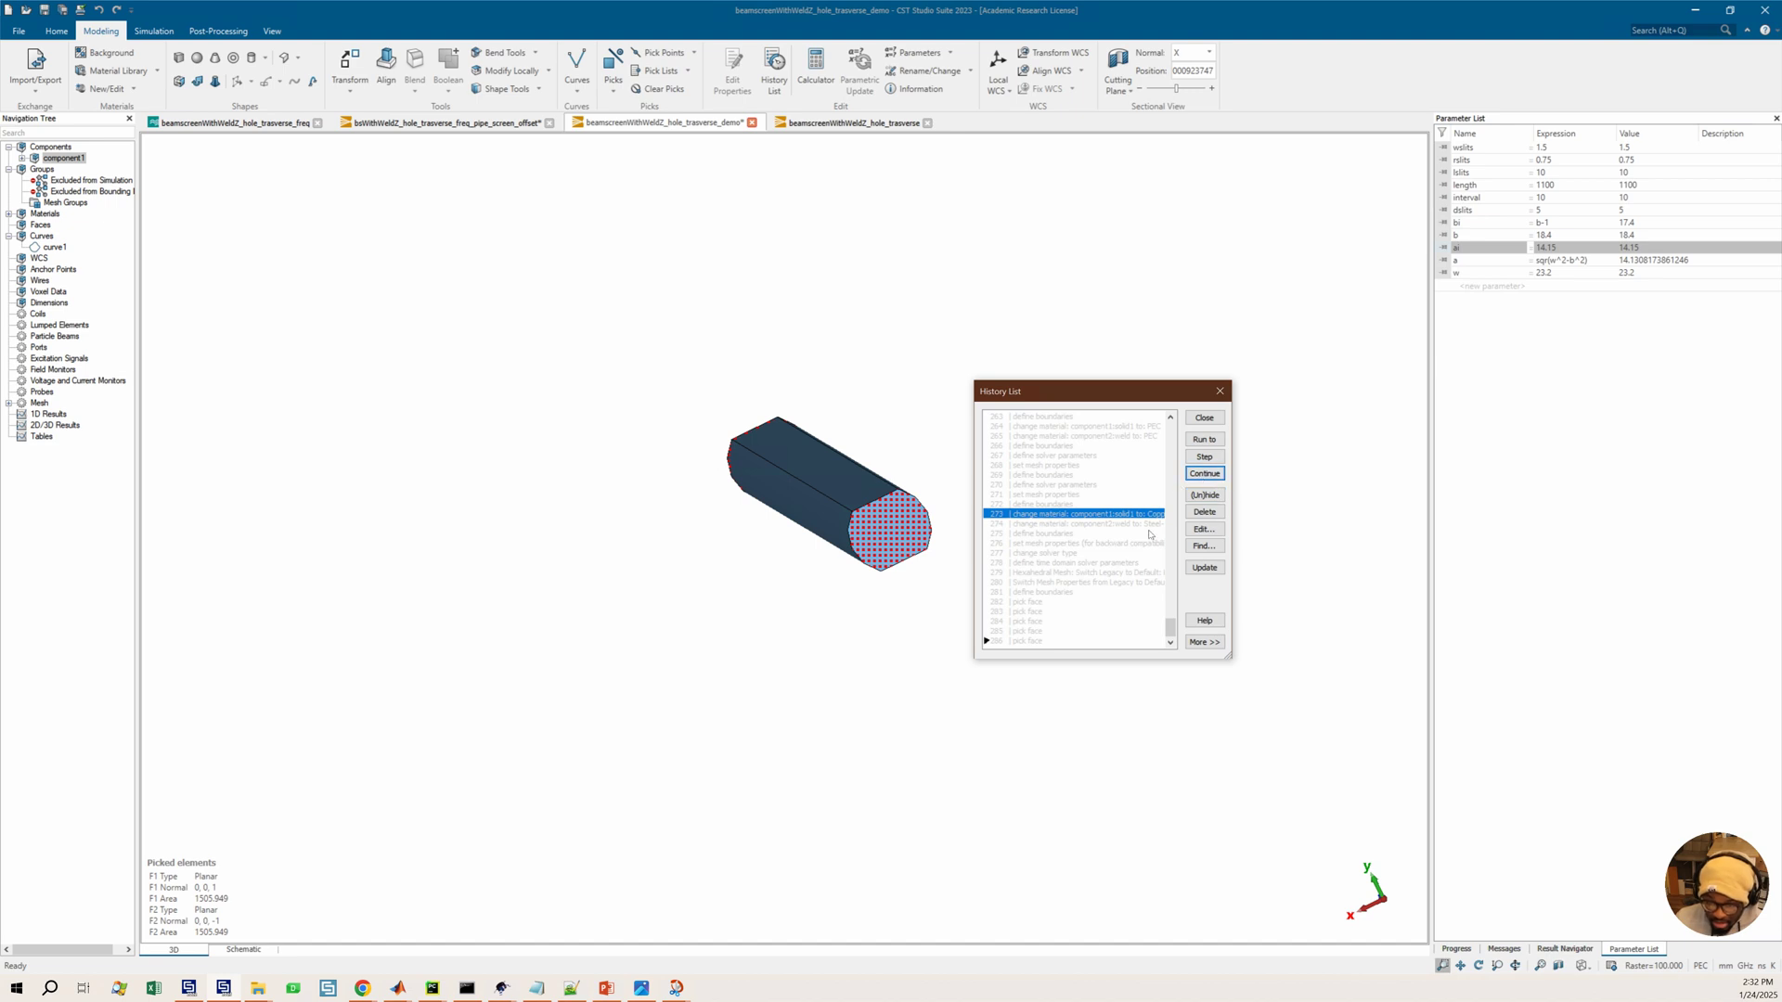
{"action": "left_click", "coordinate": [540, 88]}
{"action": "left_click", "coordinate": [540, 88]}
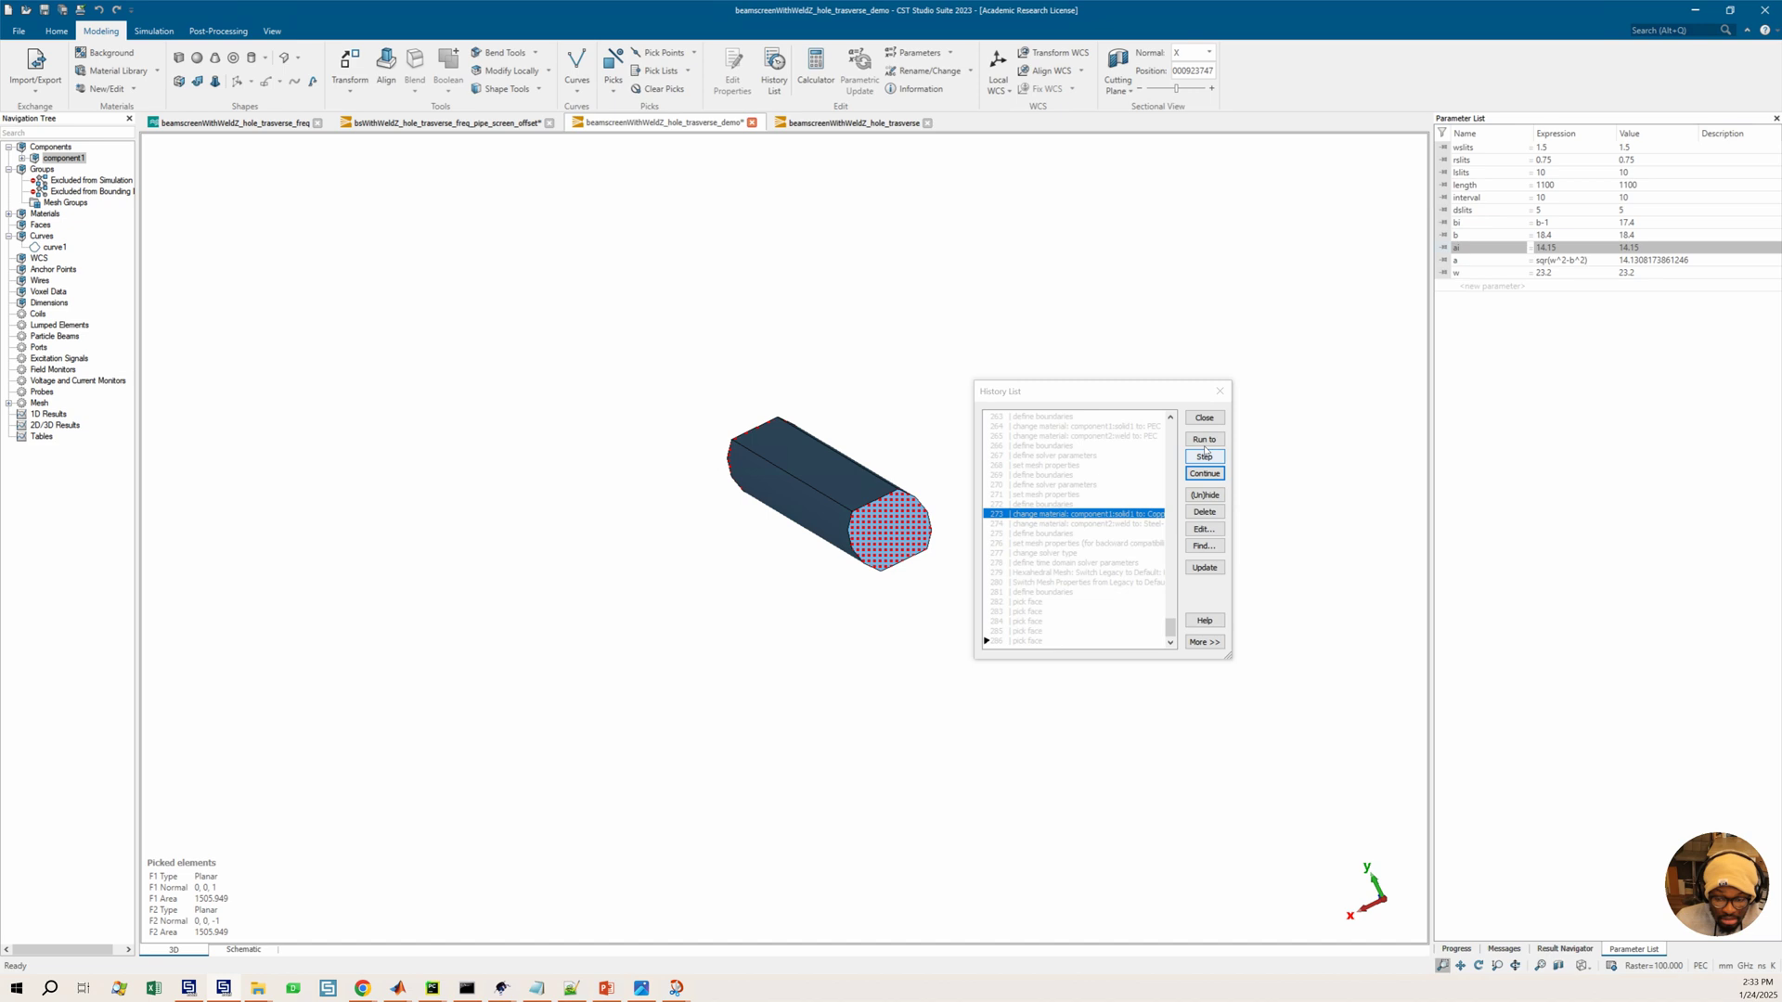
{"action": "left_click", "coordinate": [1203, 418]}
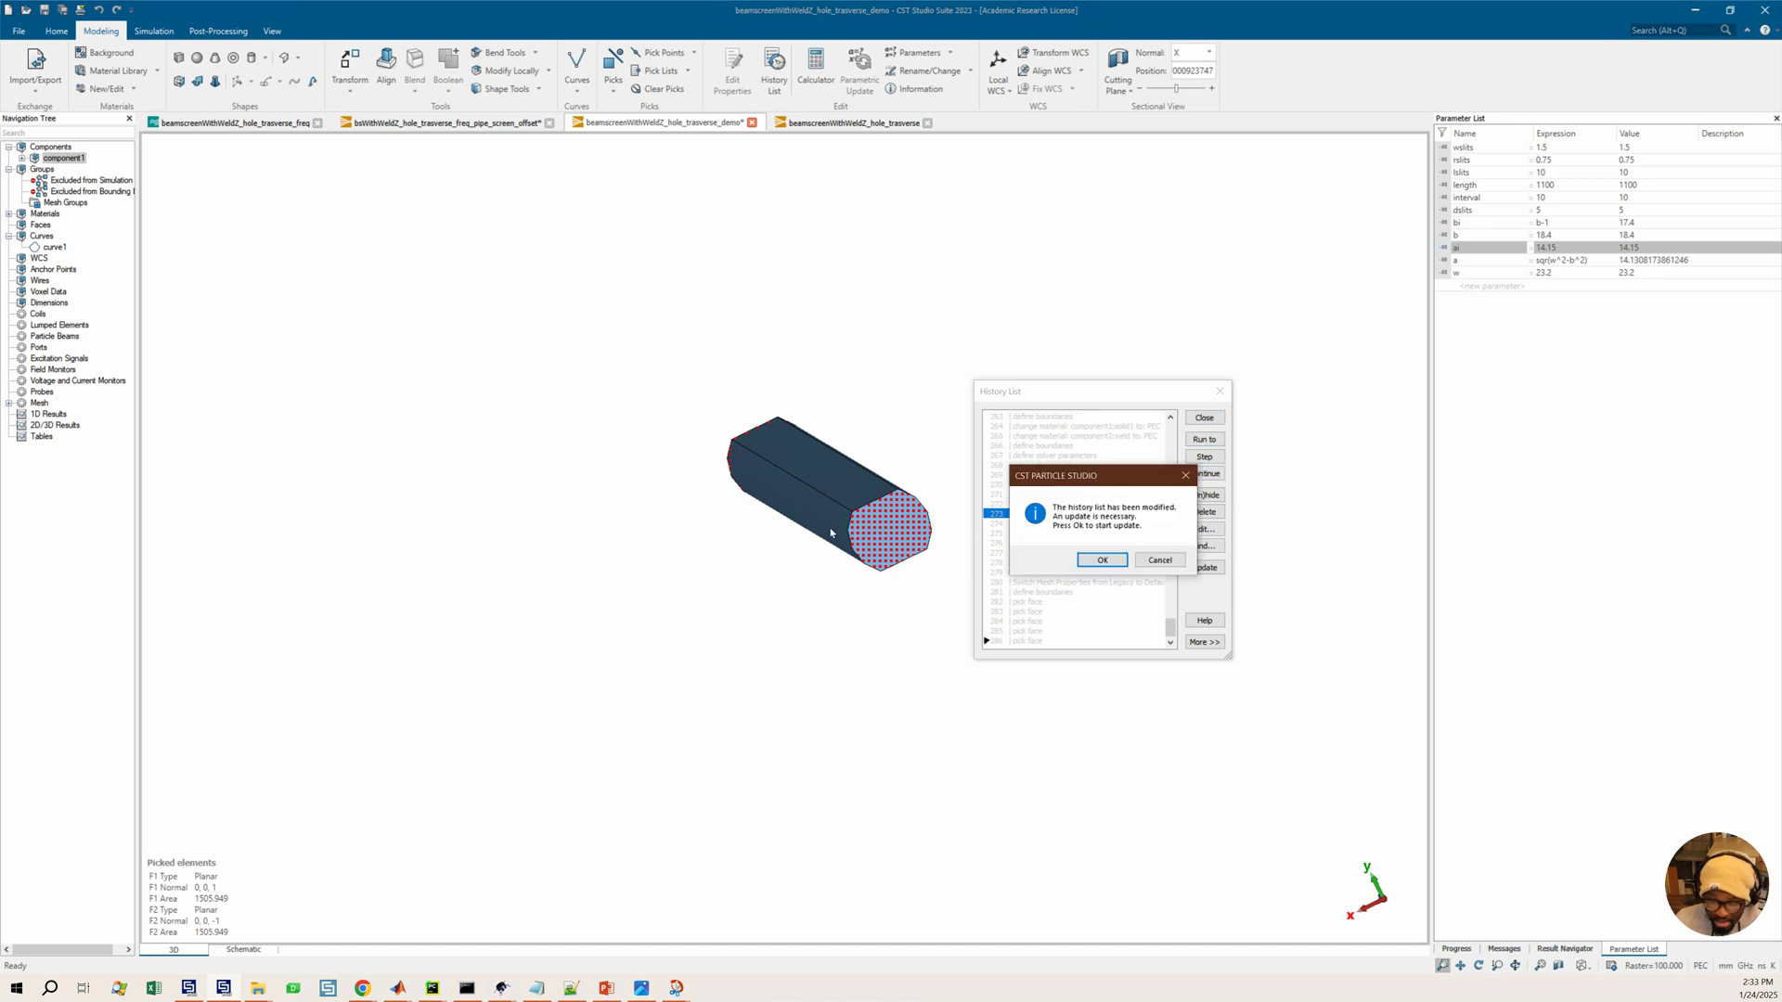
{"action": "left_click", "coordinate": [1099, 560]}
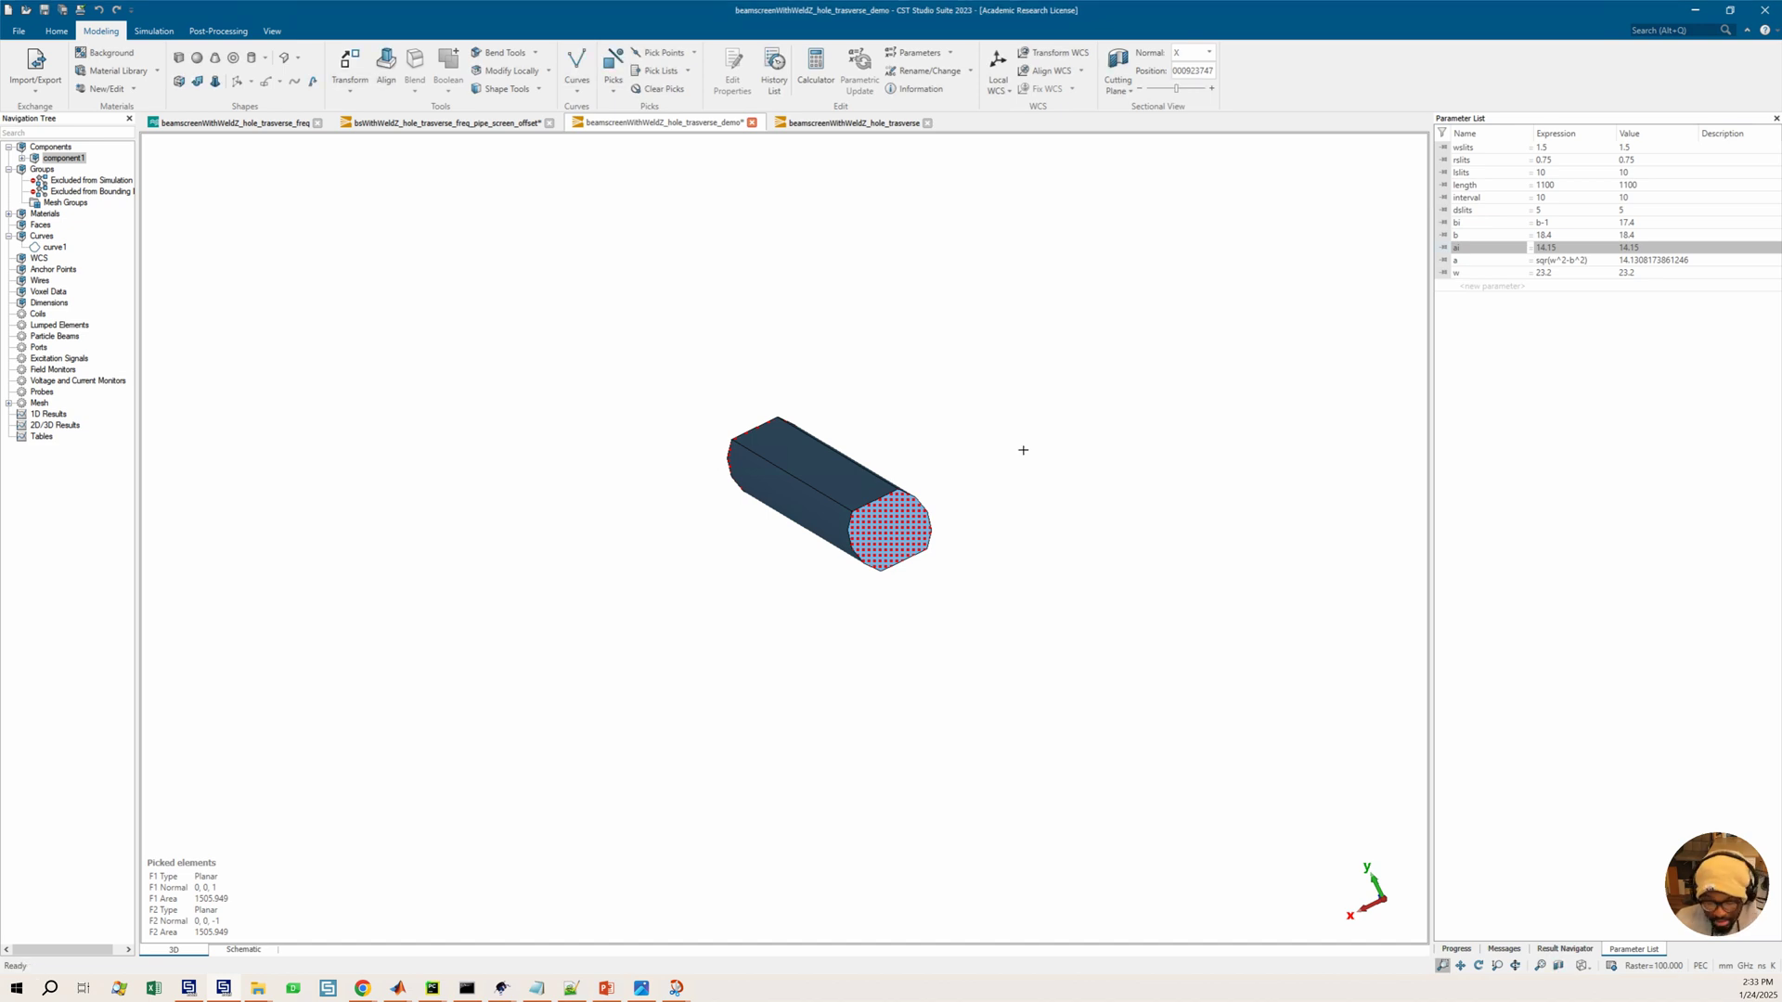
{"action": "left_click", "coordinate": [536, 89]}
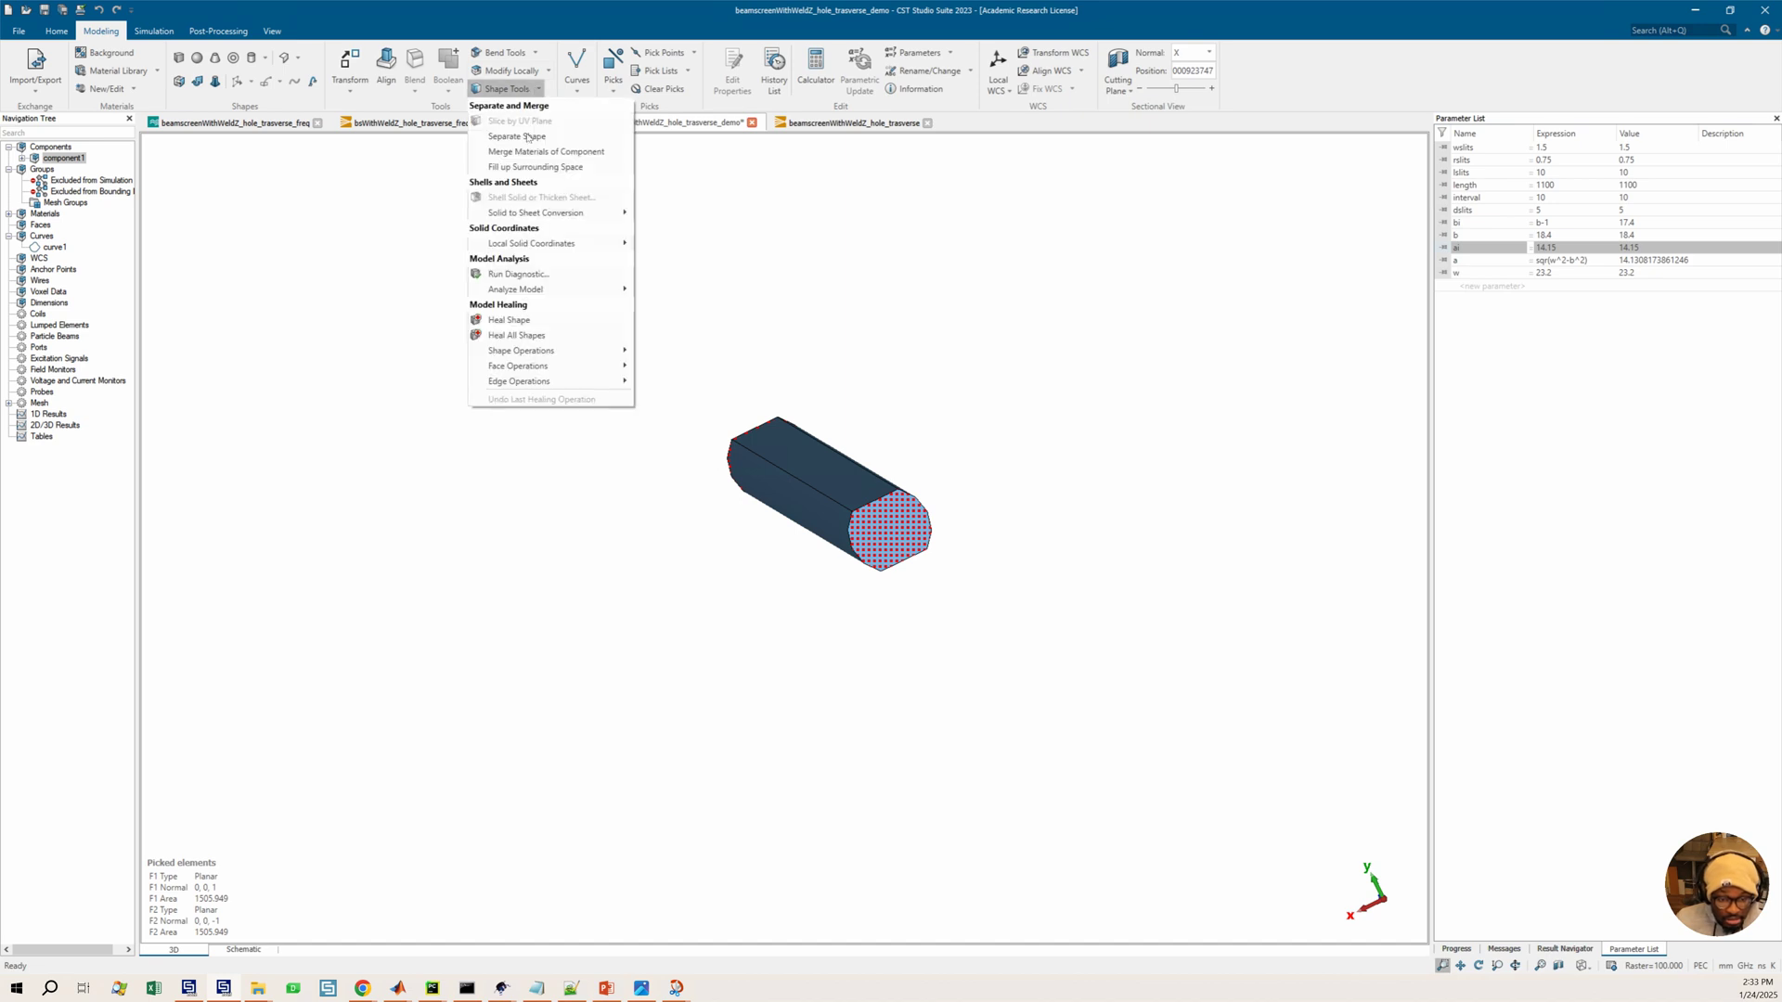
{"action": "left_click", "coordinate": [681, 592]}
{"action": "left_click_drag", "start_coordinate": [779, 560], "coordinate": [1268, 565], "text": "ctrl"}
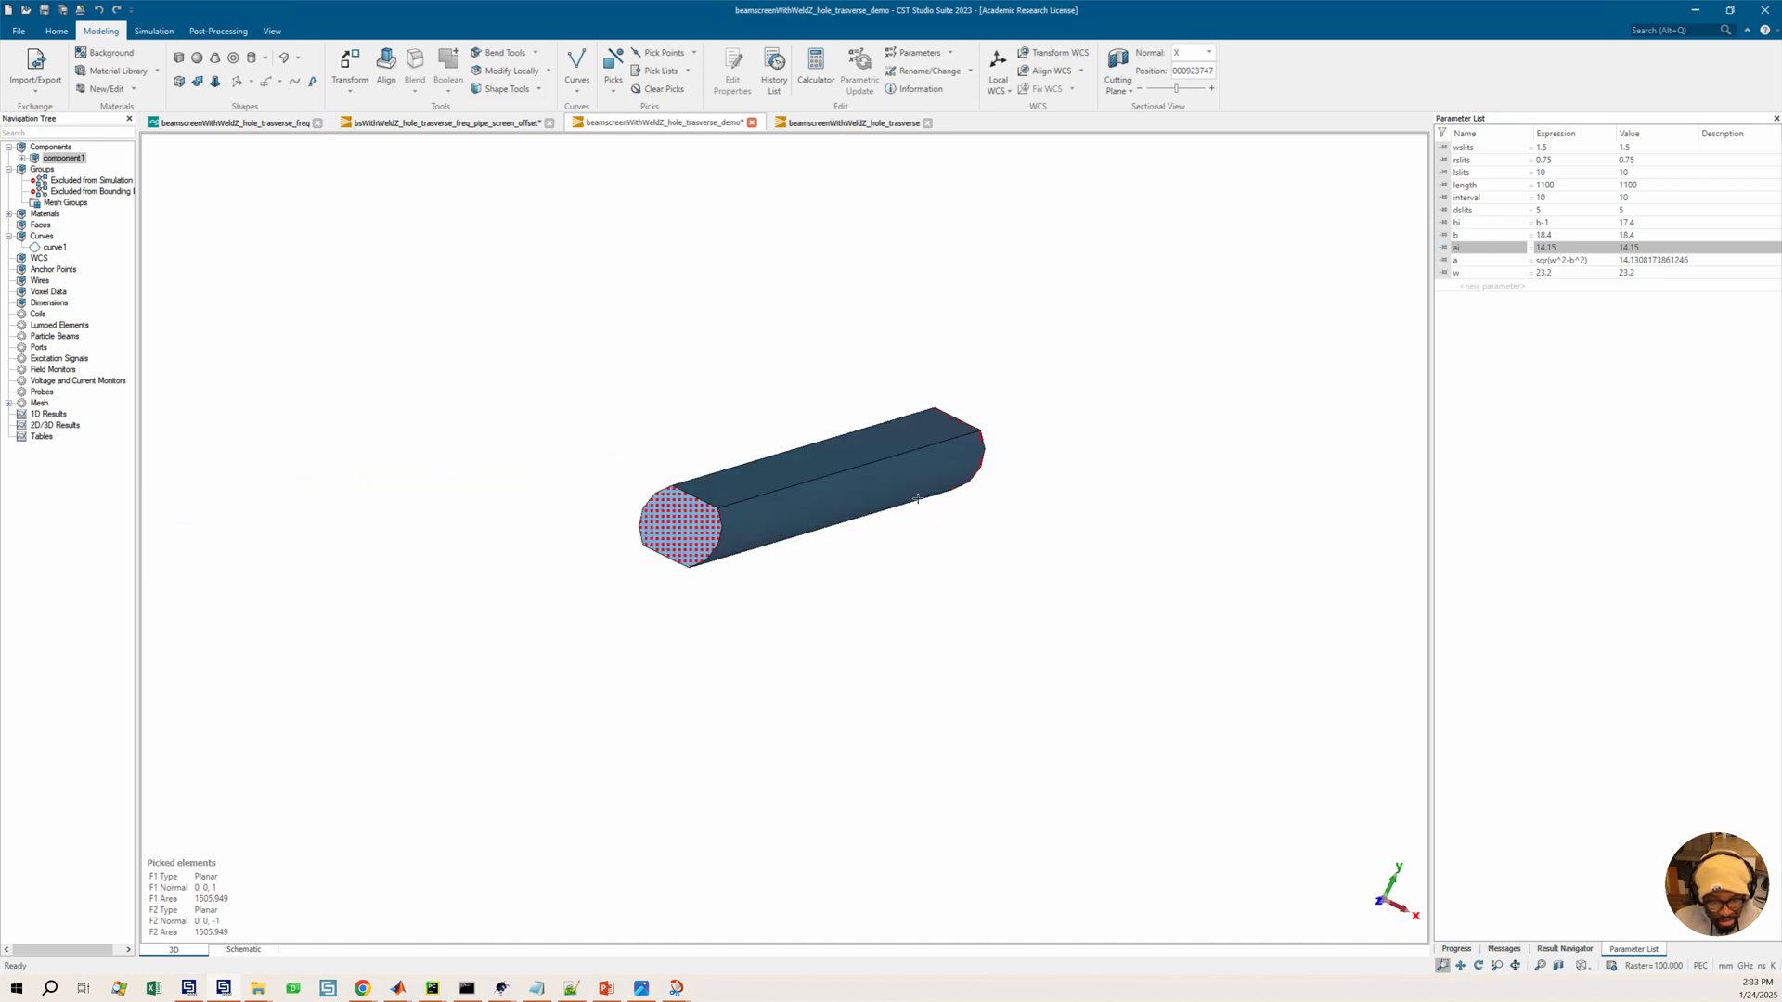
{"action": "left_click_drag", "start_coordinate": [917, 485], "coordinate": [875, 492], "text": "ctrl"}
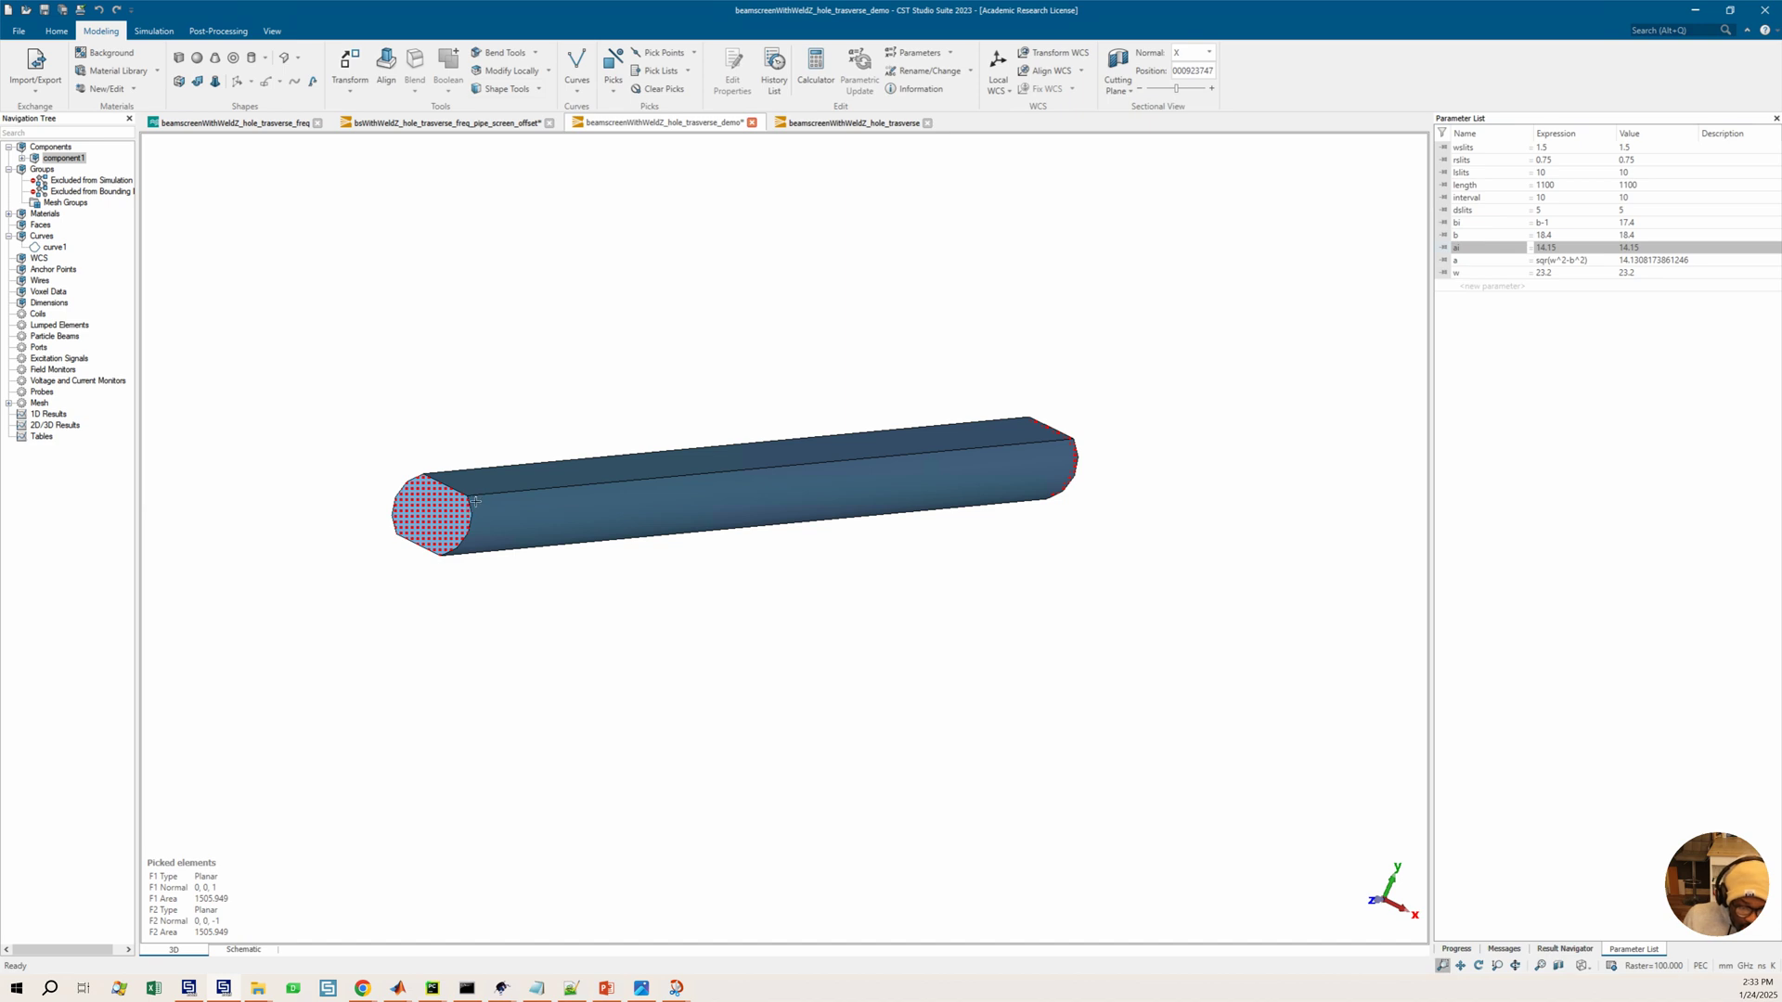
{"action": "scroll", "coordinate": [467, 506], "scroll_direction": "up", "scroll_amount": 2}
{"action": "scroll", "coordinate": [463, 491], "scroll_direction": "down", "scroll_amount": 4}
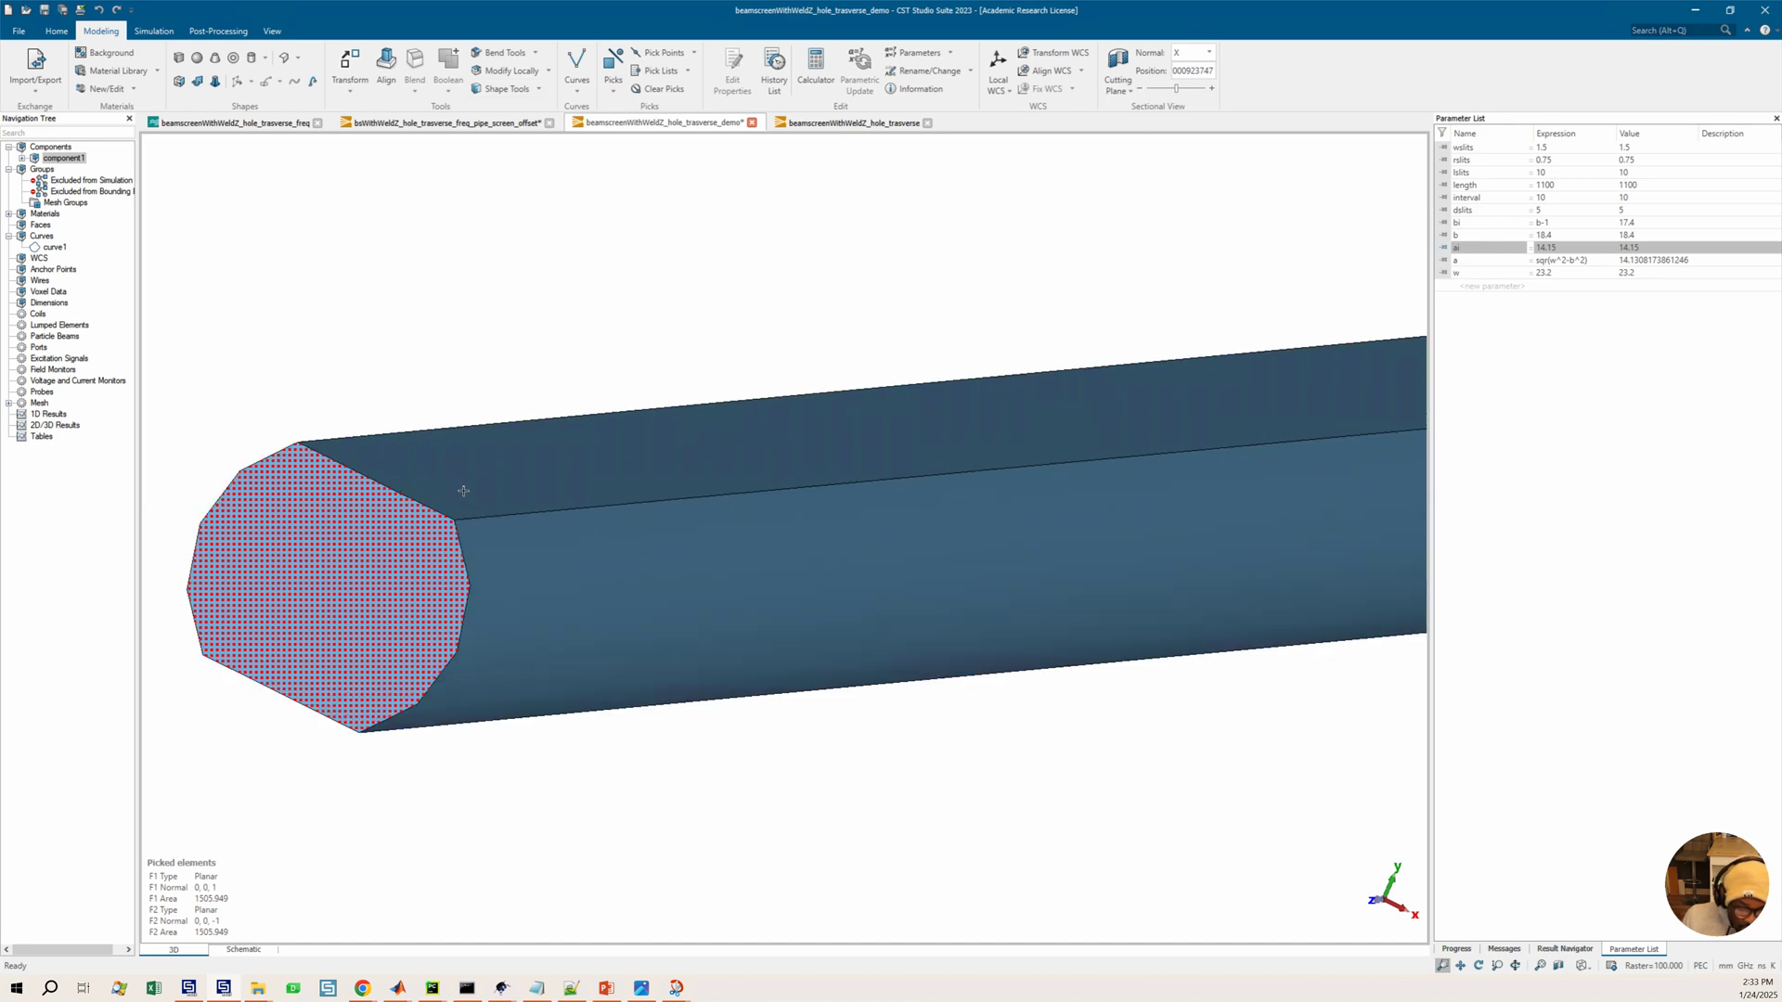
{"action": "left_click", "coordinate": [21, 158]}
{"action": "left_click", "coordinate": [72, 169]}
{"action": "left_click", "coordinate": [537, 89]}
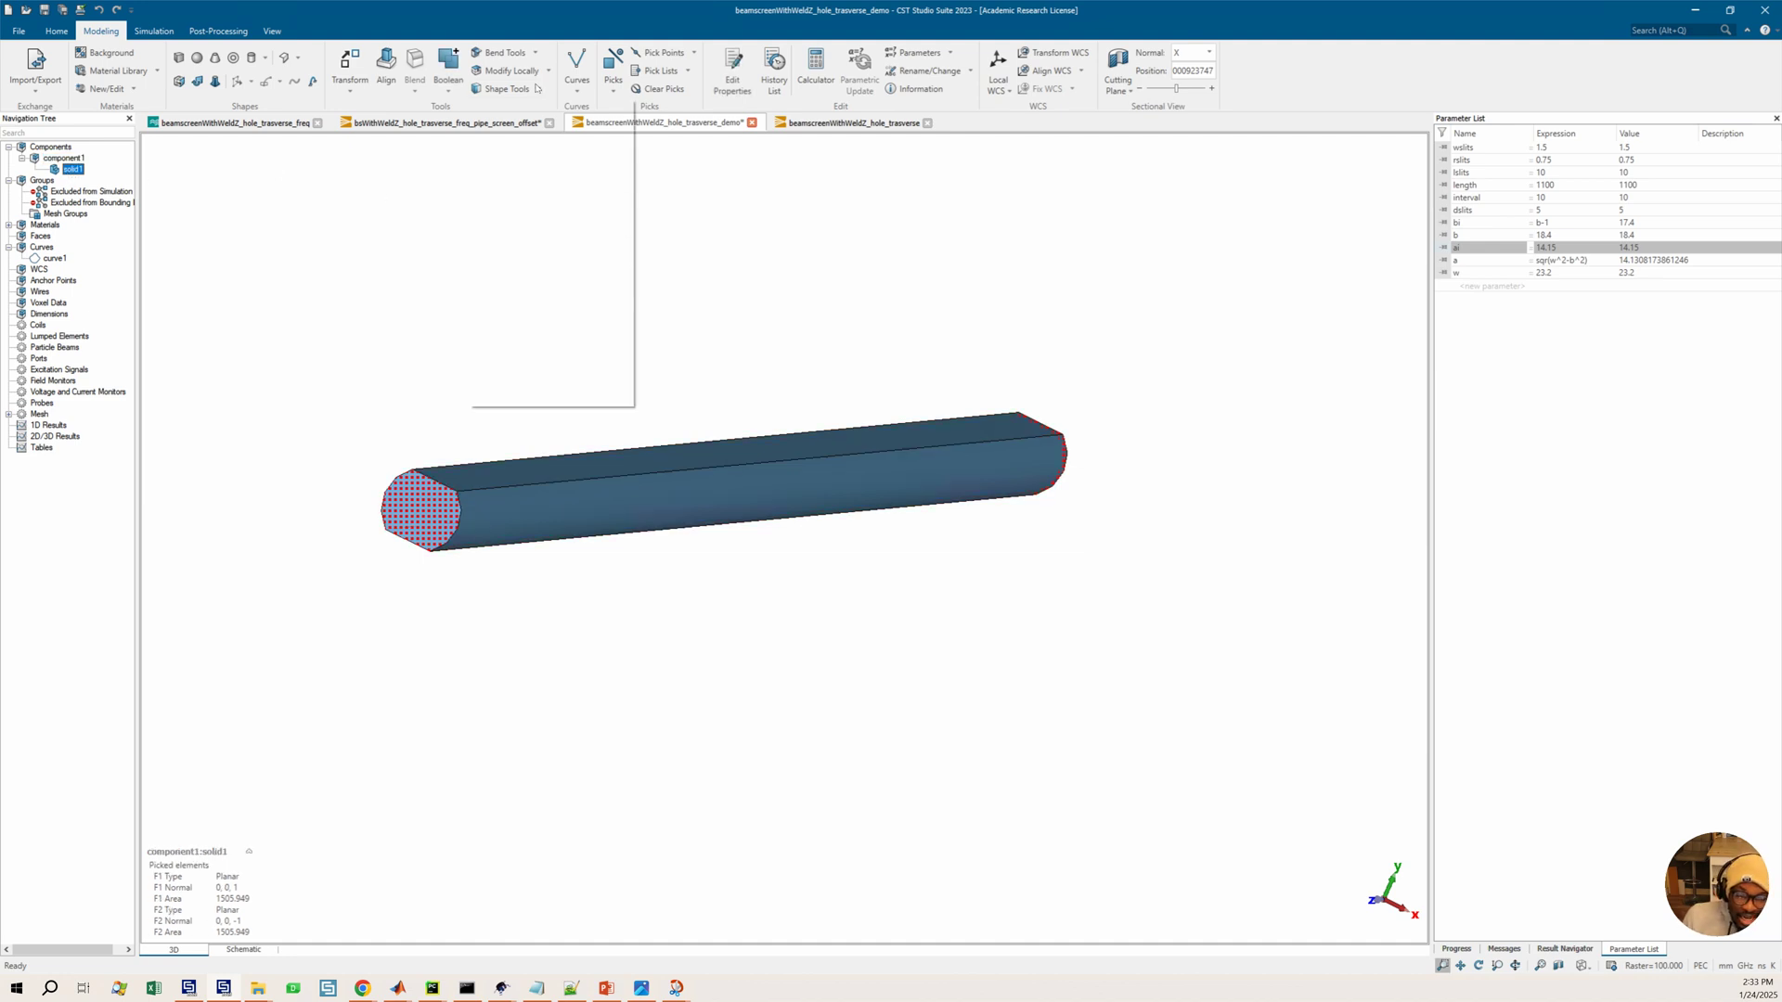
{"action": "left_click", "coordinate": [820, 334]}
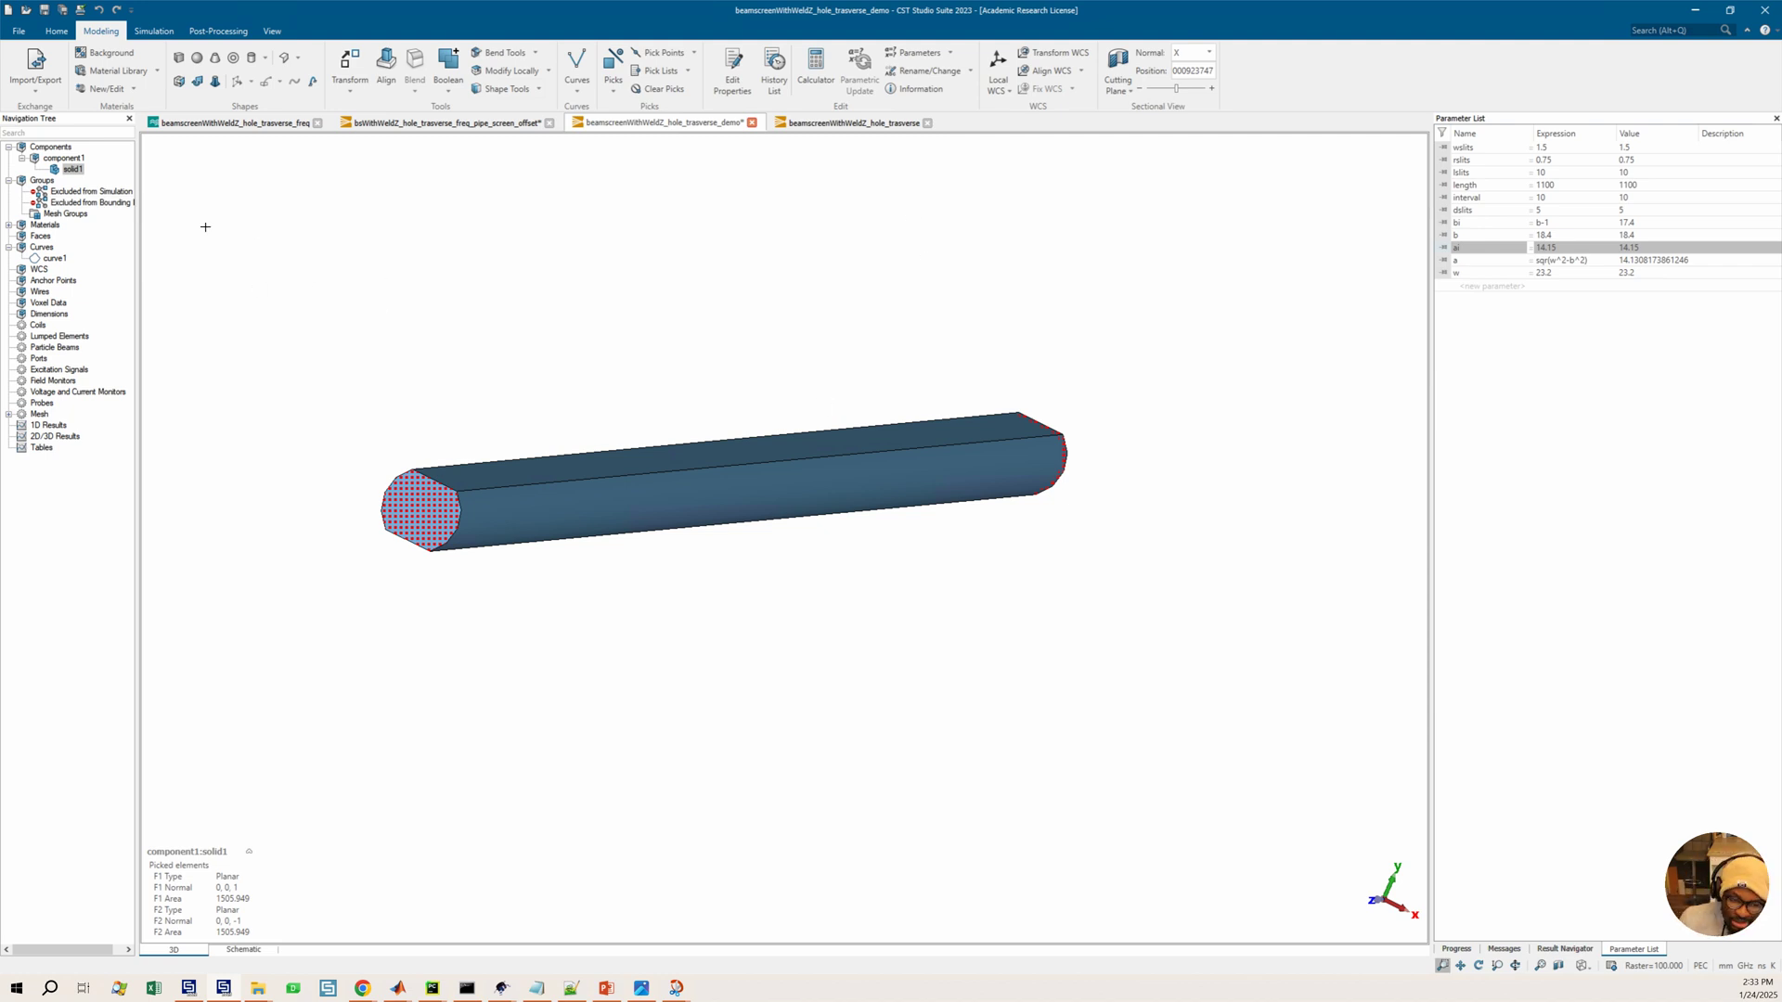
Reopen the history list and run the history up to the second face pick entry
{"action": "left_click", "coordinate": [775, 62]}
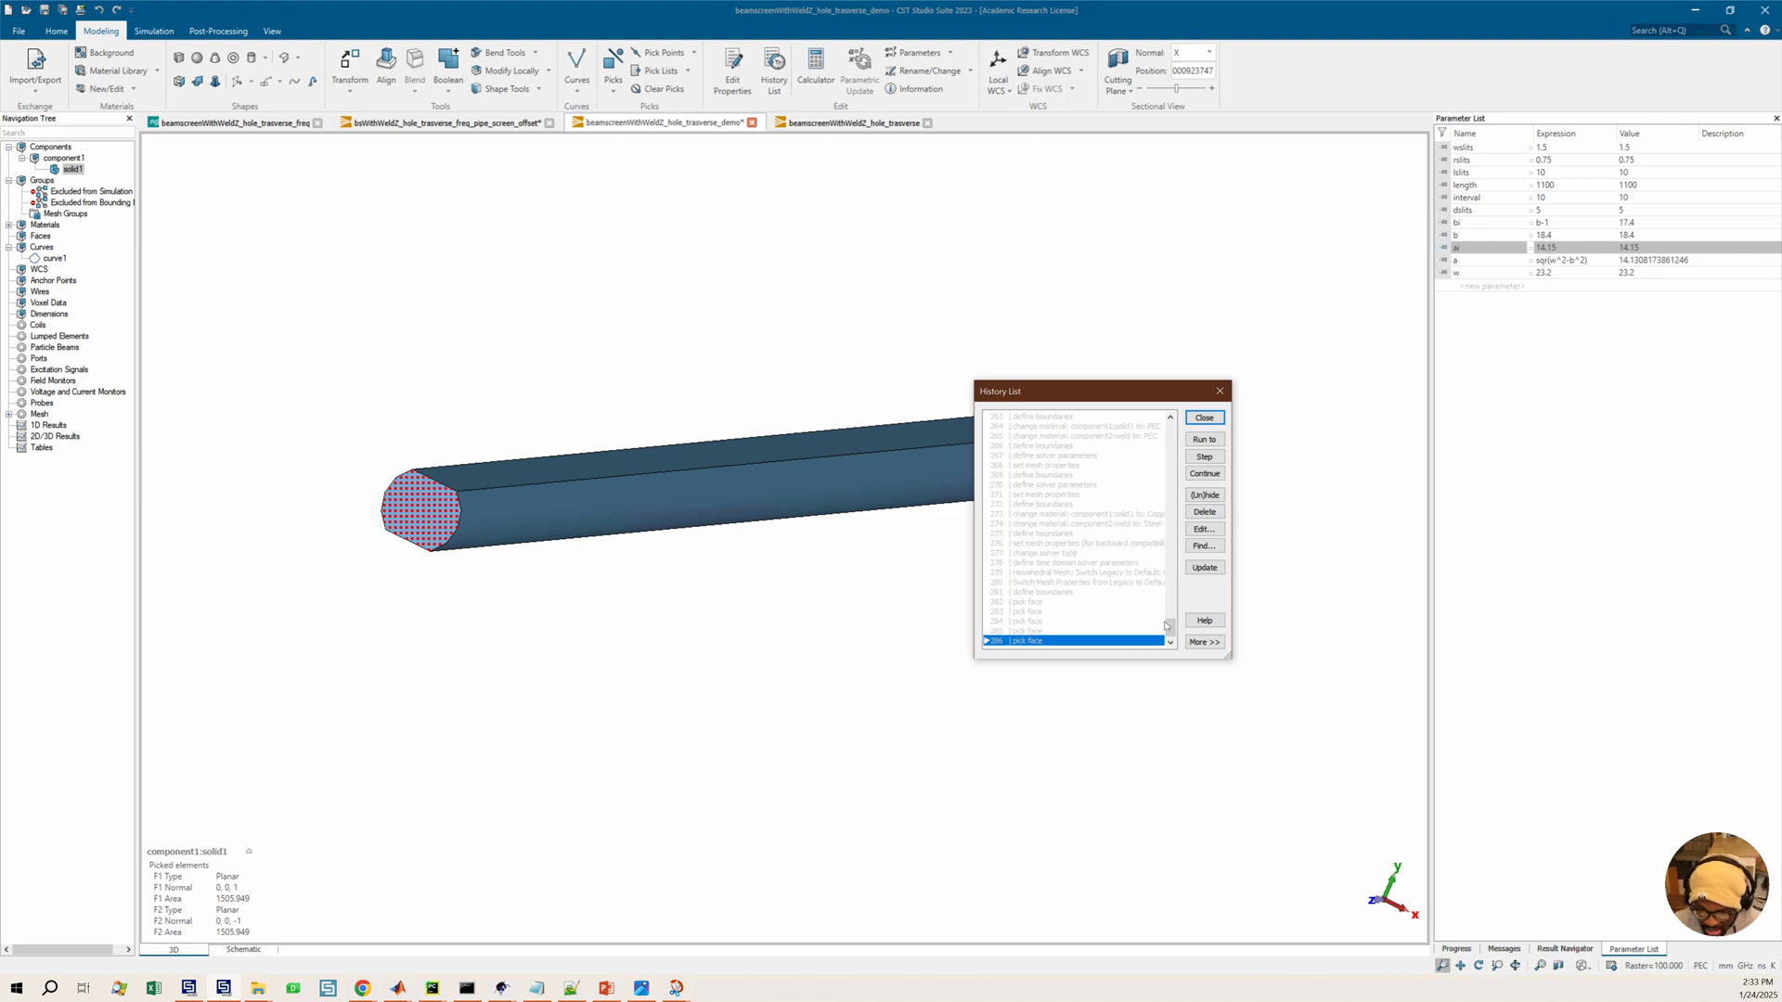
{"action": "left_click_drag", "start_coordinate": [1169, 628], "coordinate": [1173, 422]}
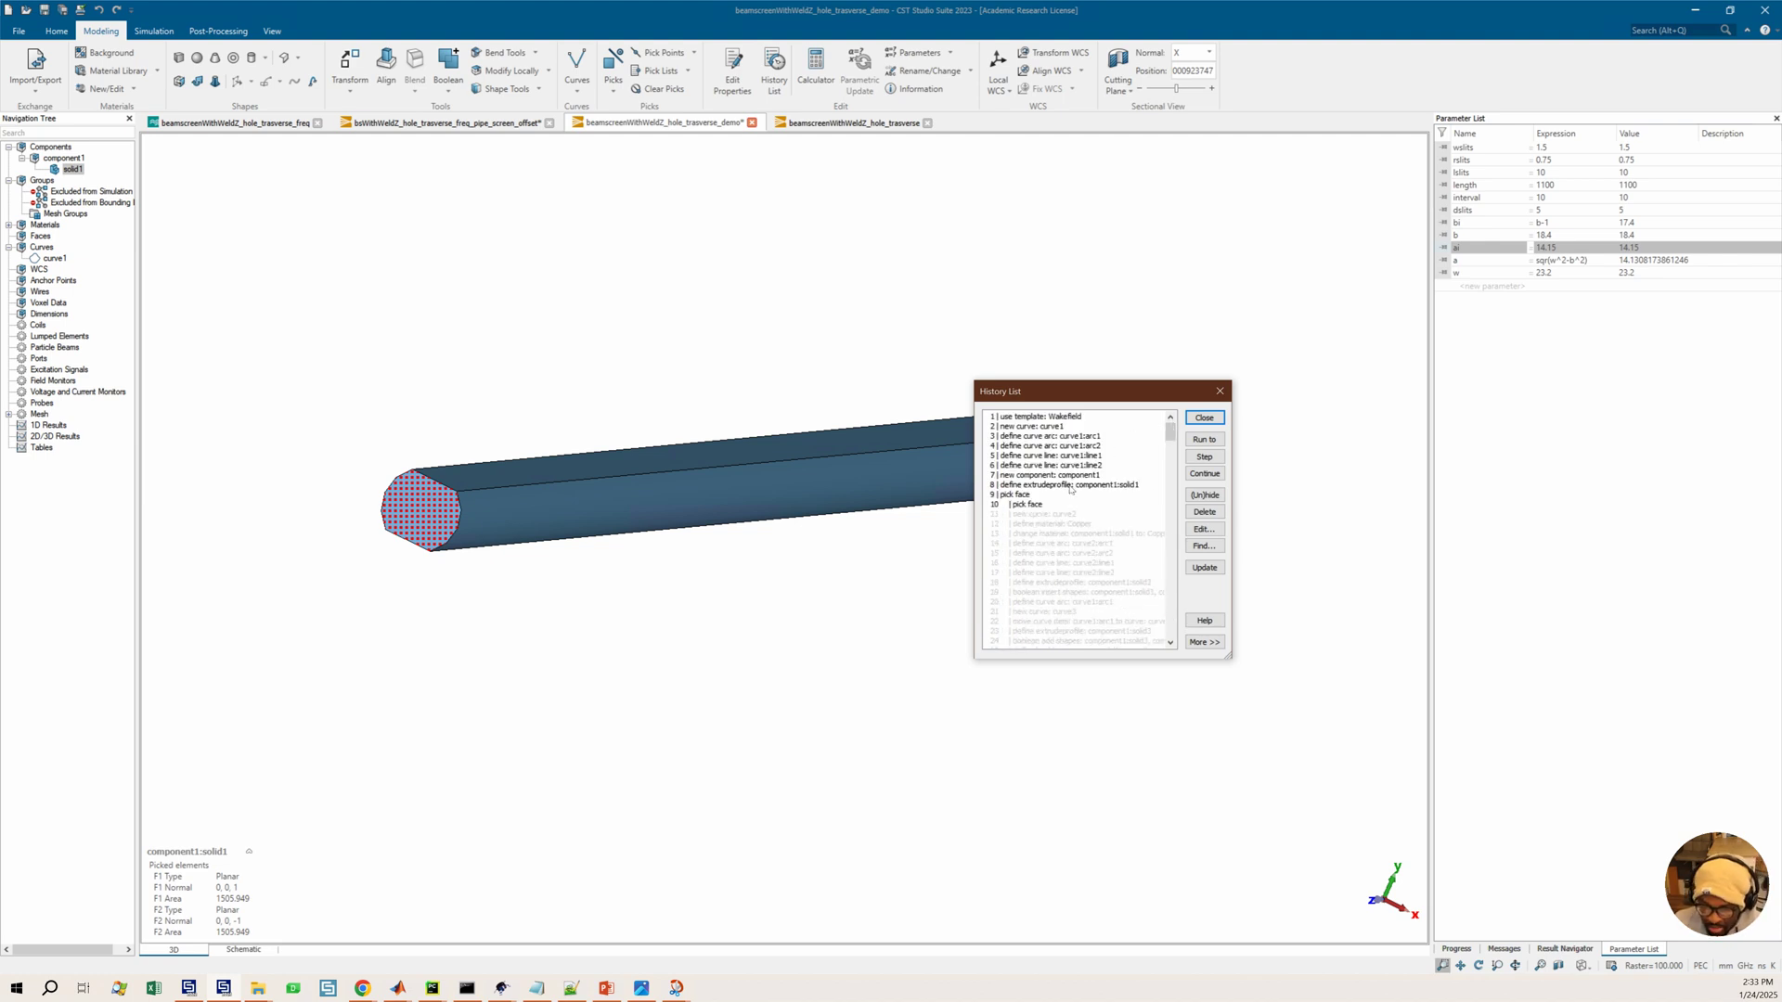
{"action": "left_click", "coordinate": [1043, 516]}
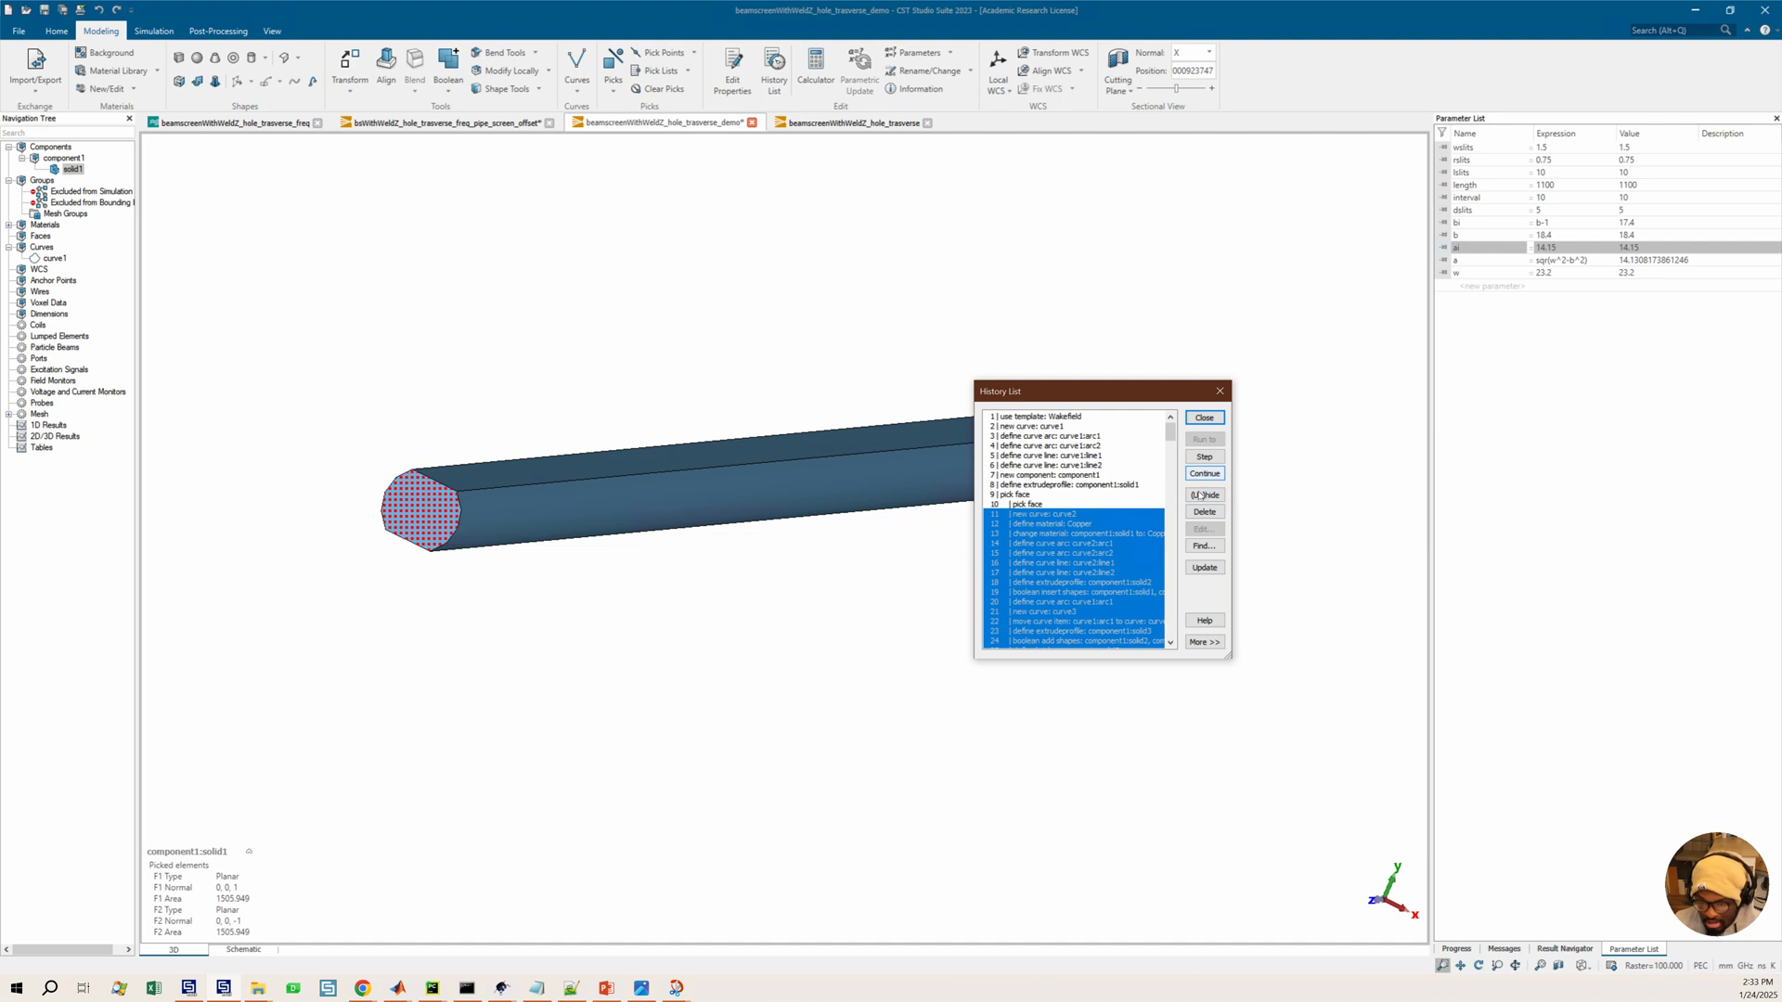
{"action": "left_click", "coordinate": [1036, 506]}
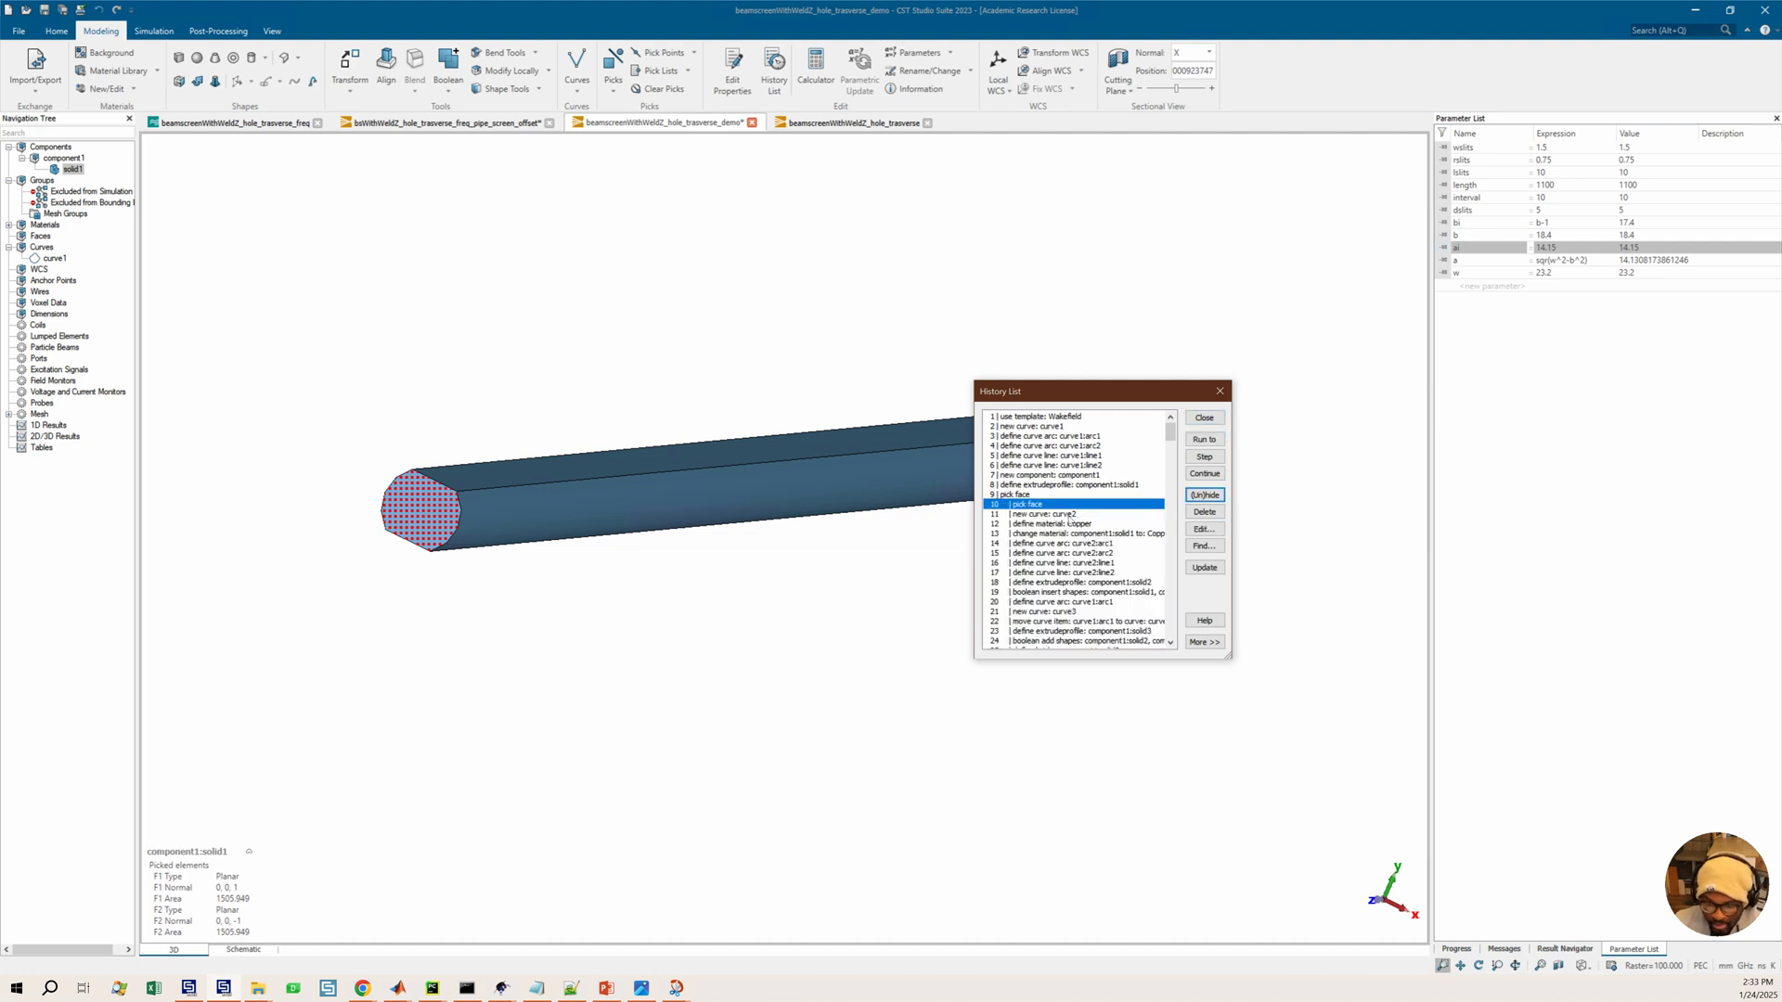
{"action": "left_click", "coordinate": [1204, 439]}
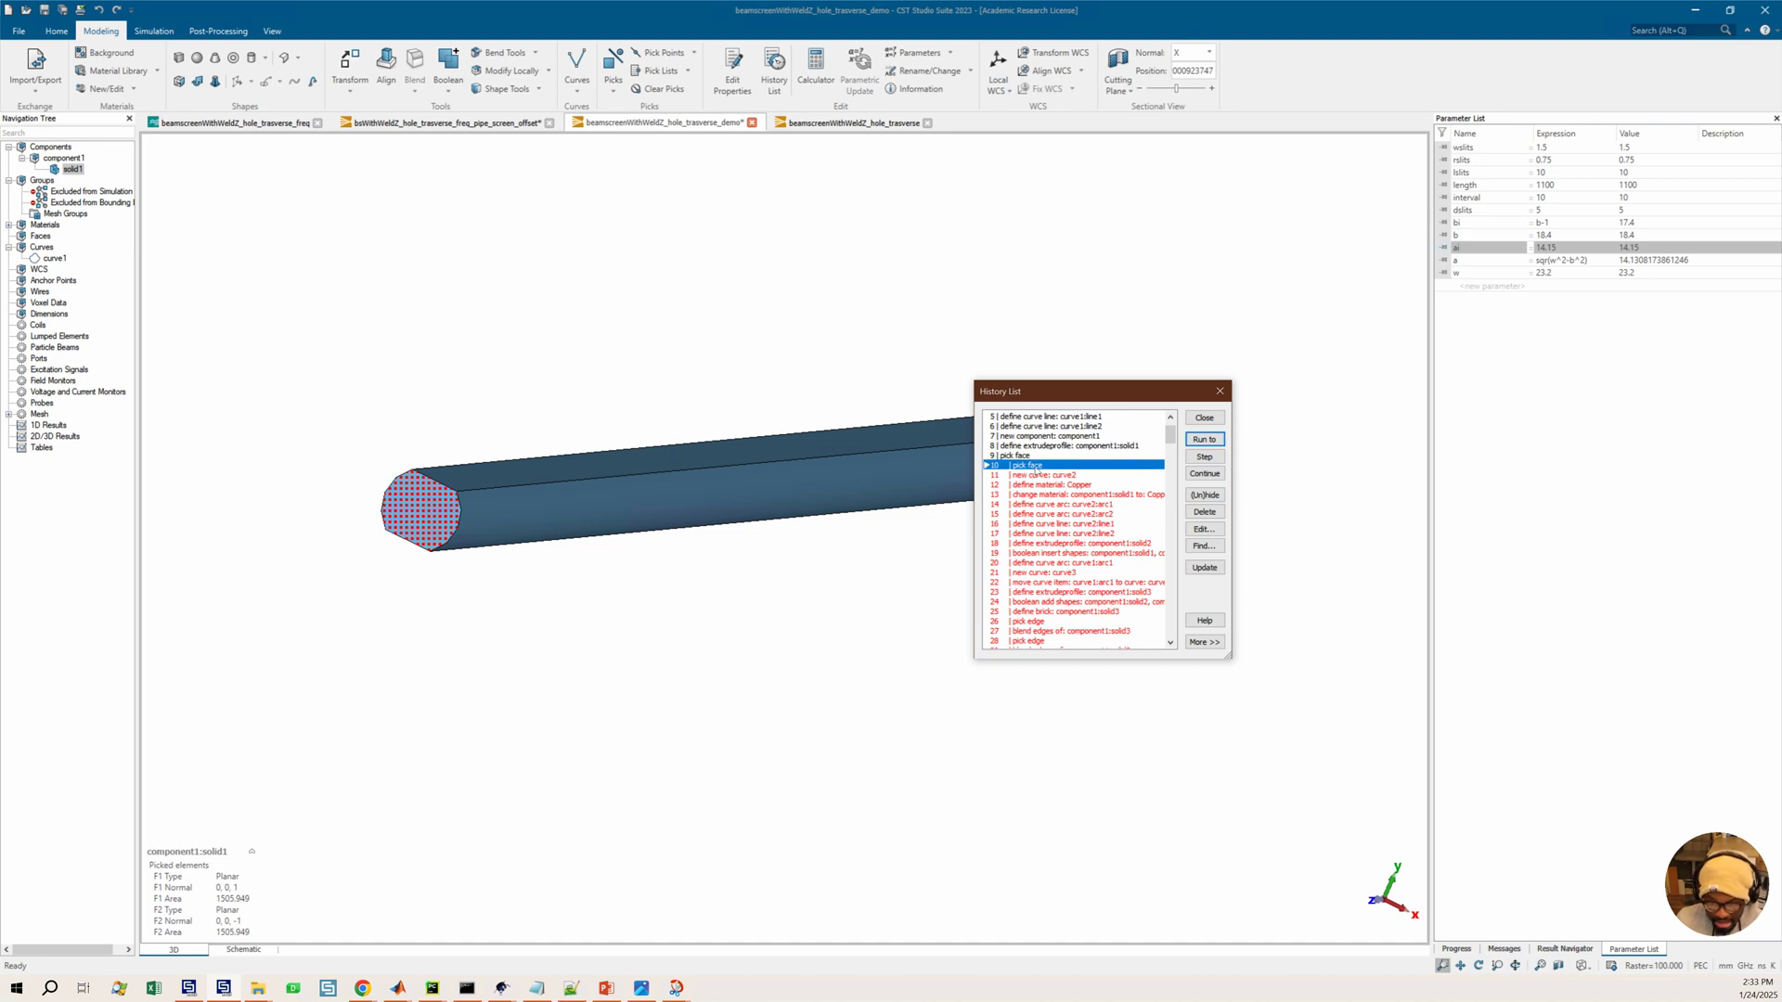
Start the Shell tool on solid1 and choose the Outside direction
{"action": "left_click", "coordinate": [73, 169]}
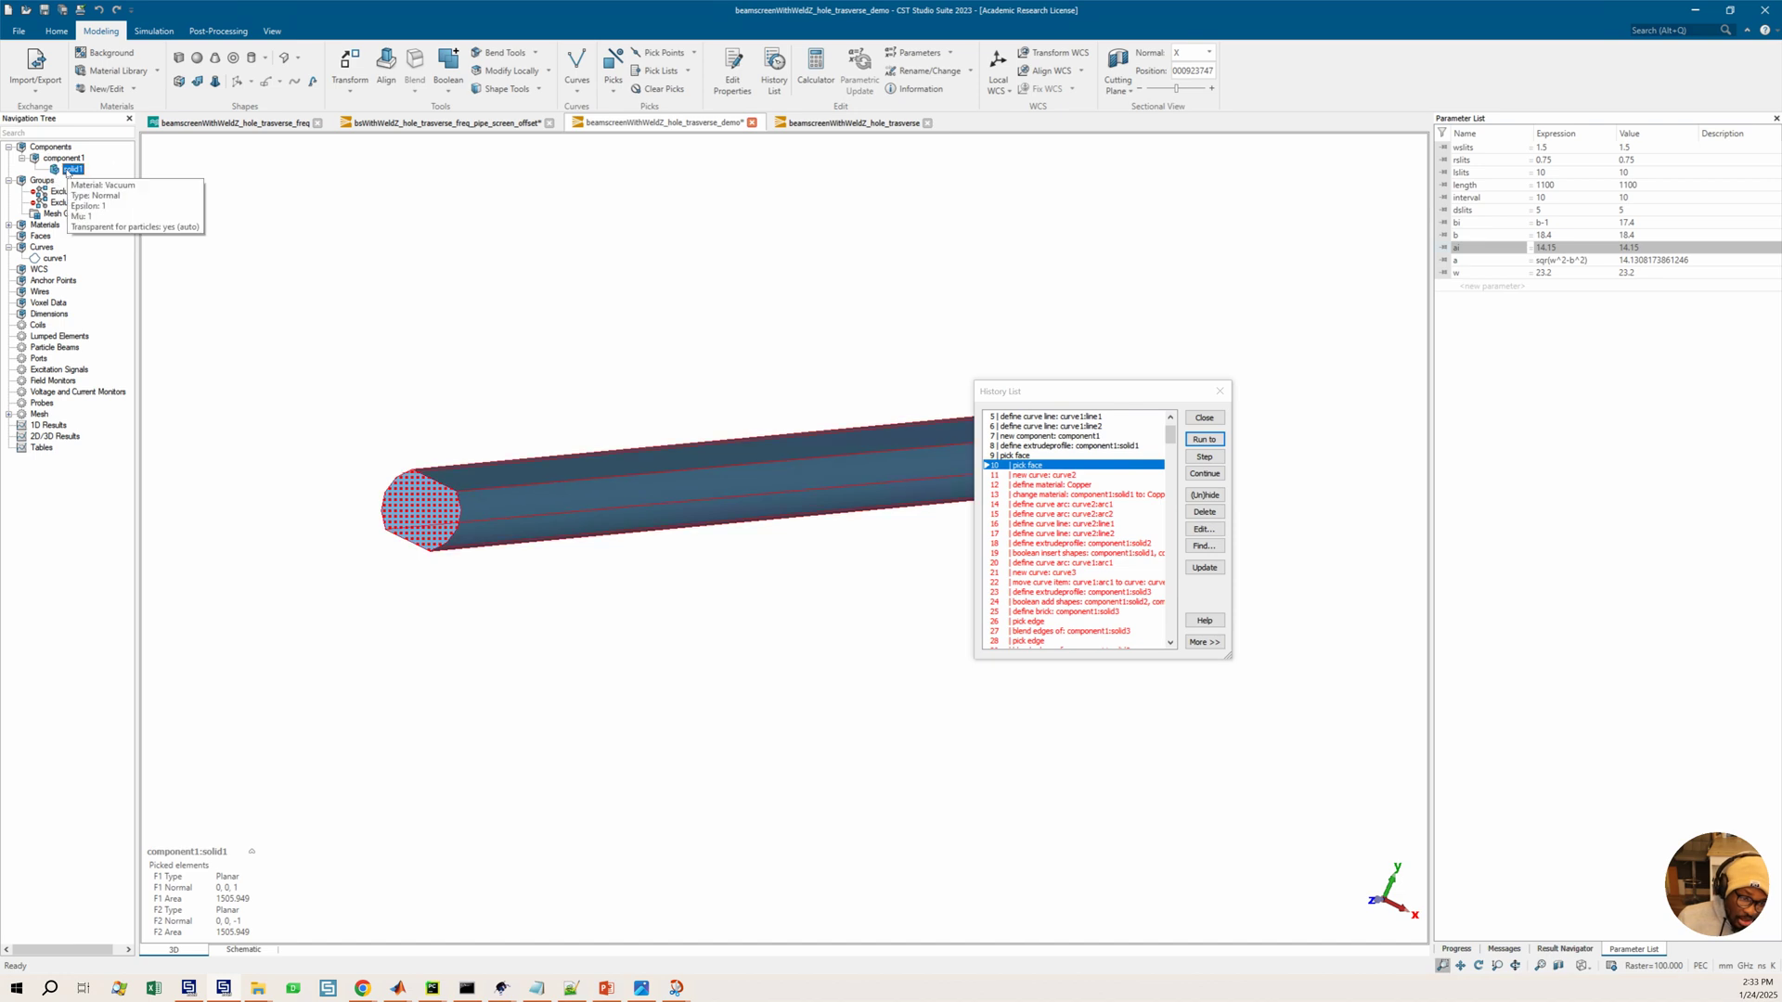
{"action": "left_click", "coordinate": [510, 89]}
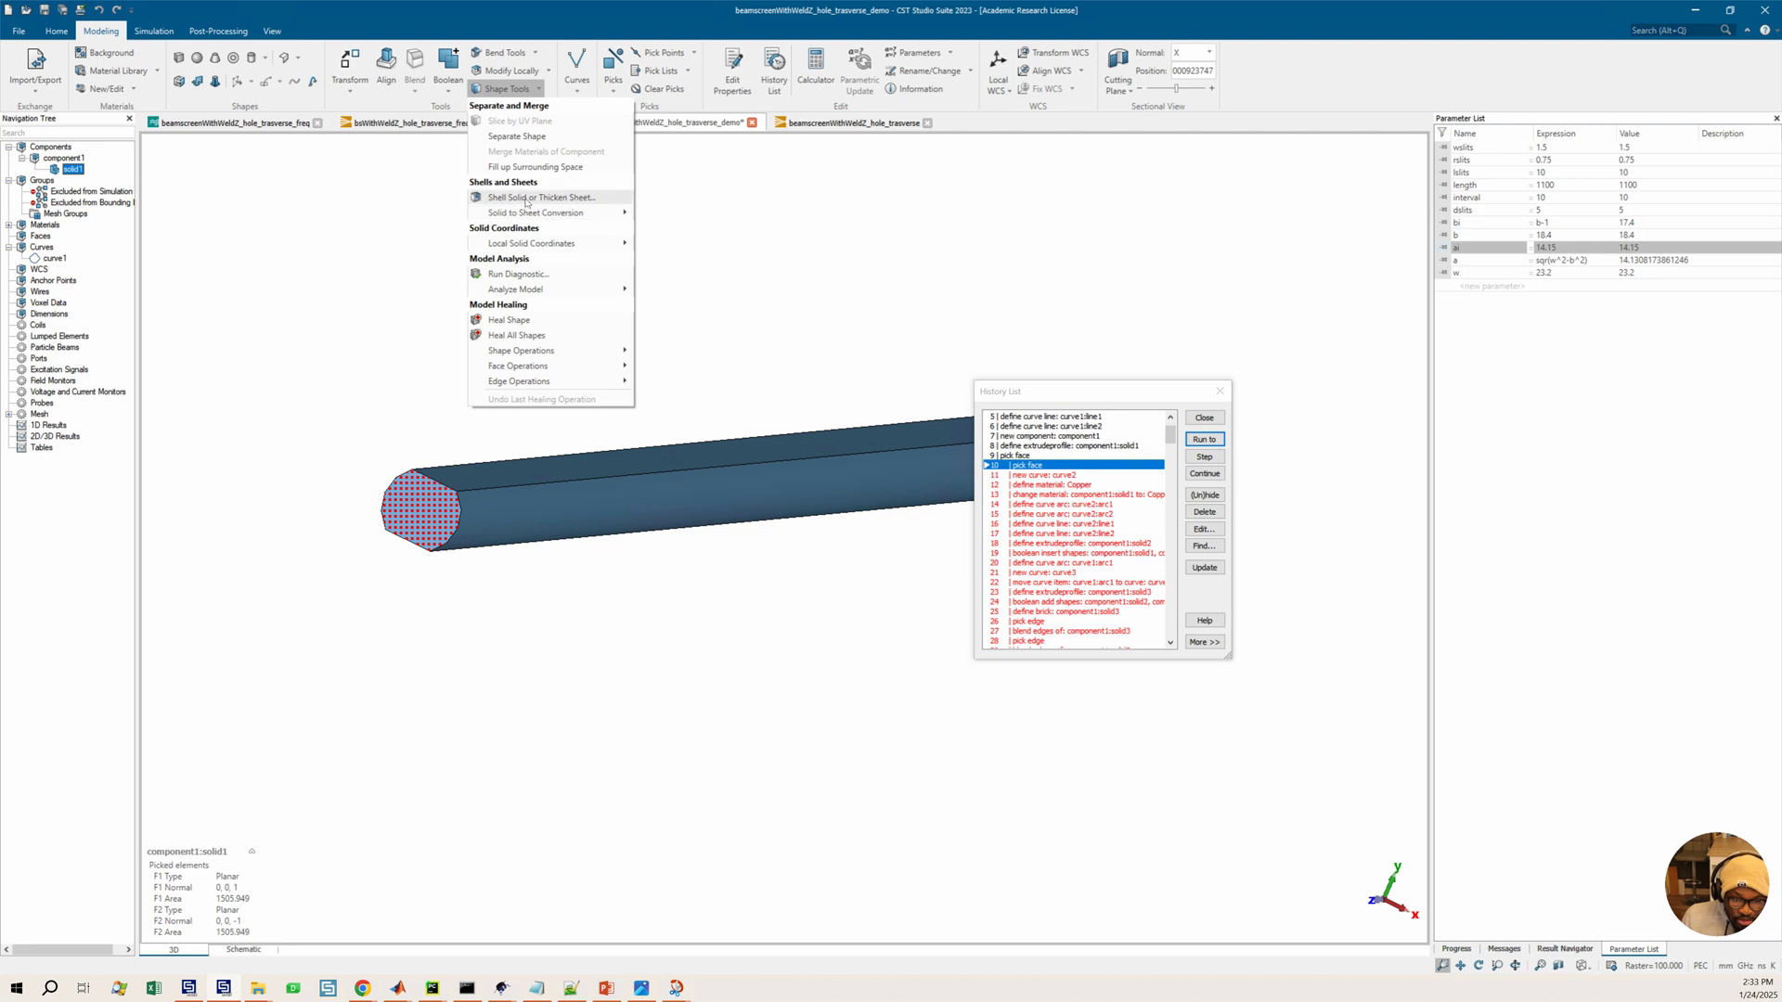
{"action": "left_click", "coordinate": [527, 199]}
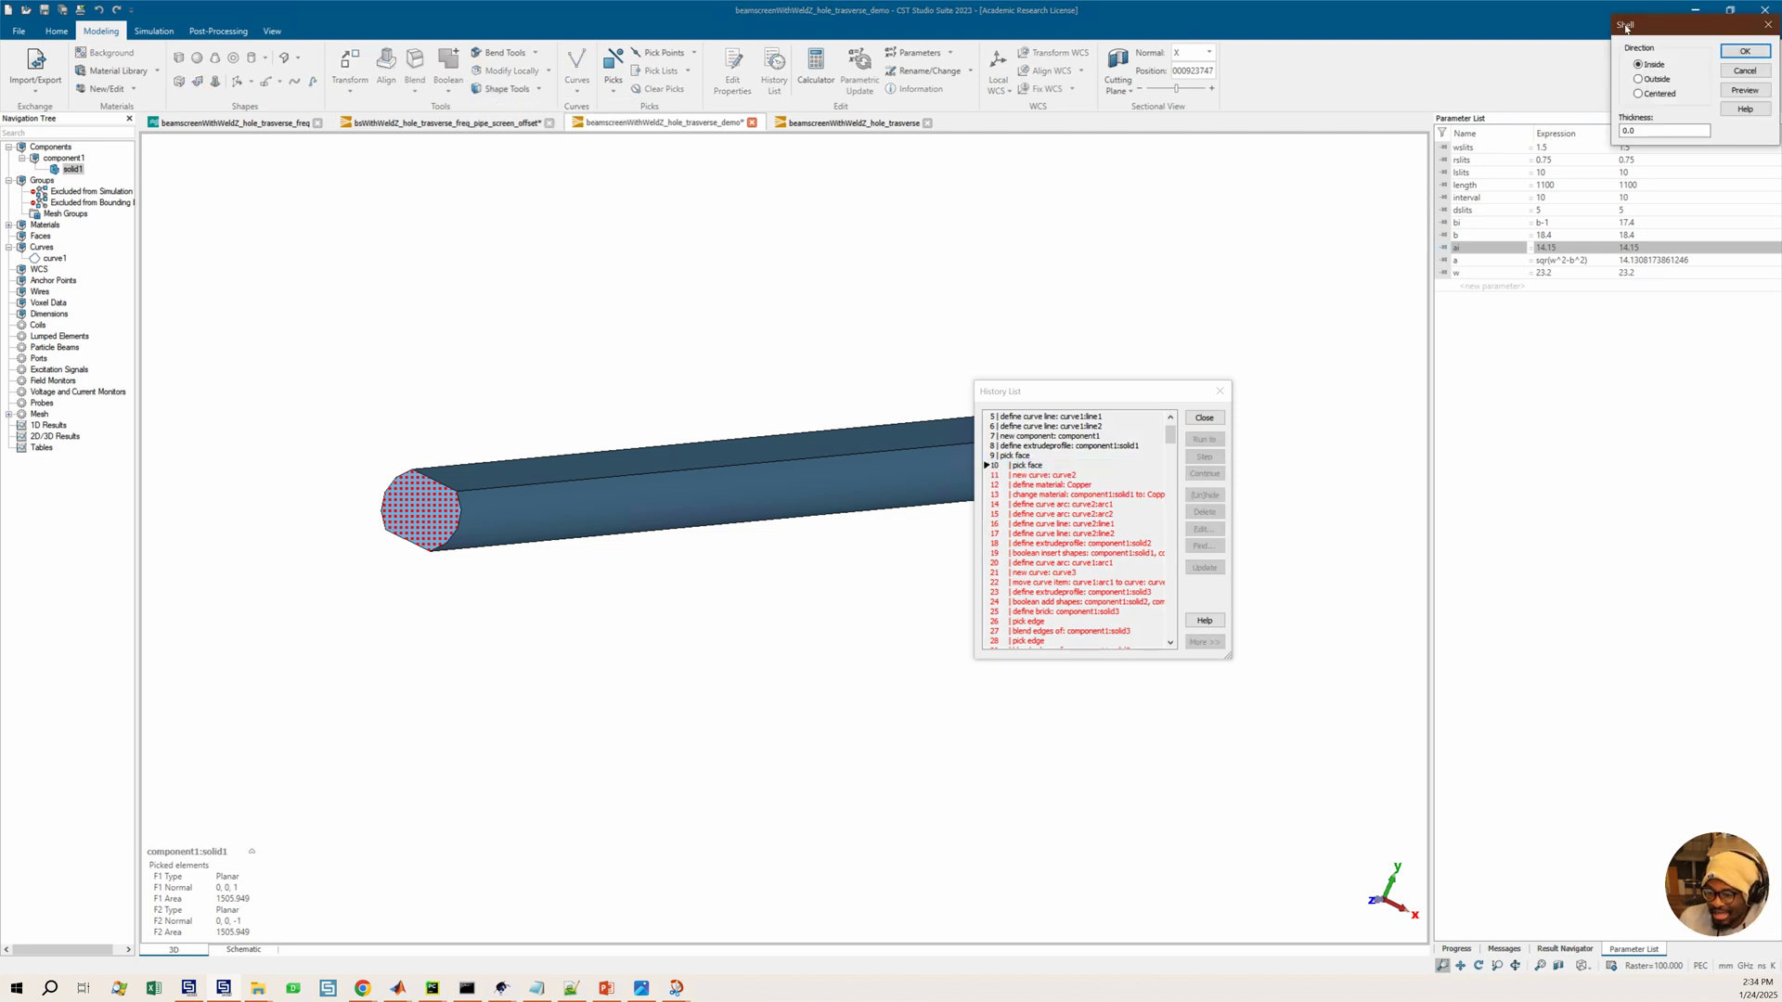
{"action": "left_click_drag", "start_coordinate": [1652, 24], "coordinate": [1180, 269]}
{"action": "left_click", "coordinate": [1167, 324]}
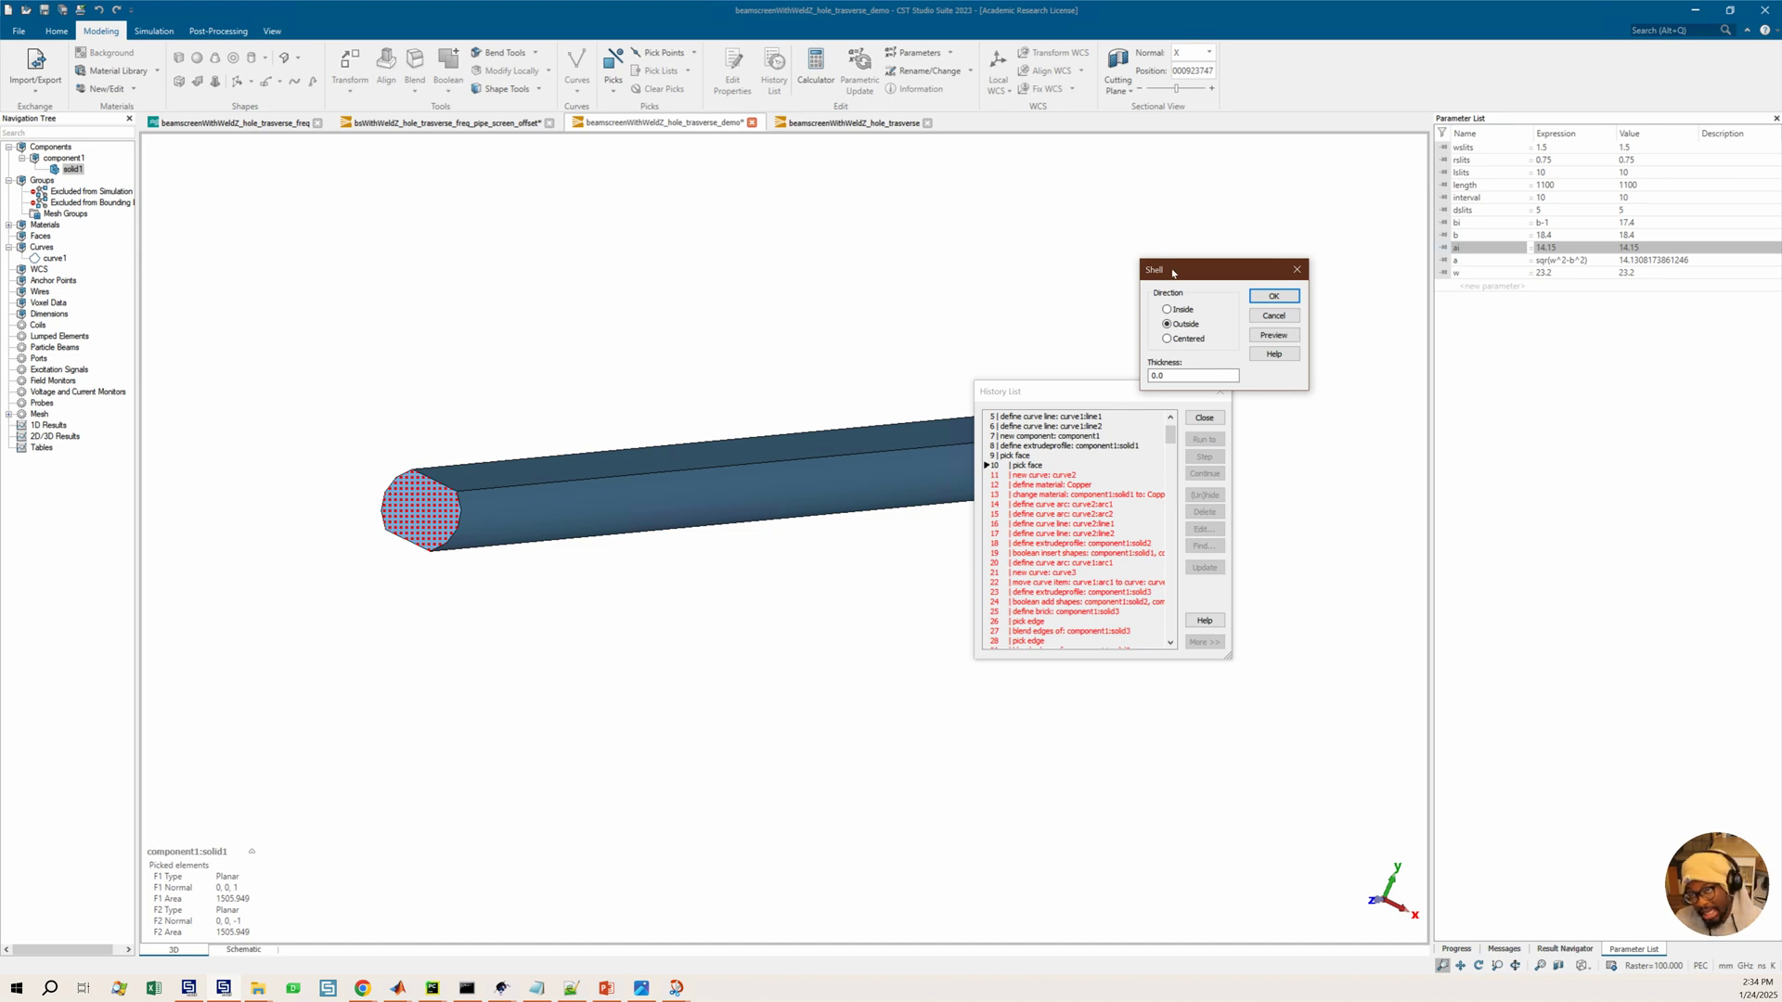
{"action": "left_click_drag", "start_coordinate": [1174, 272], "coordinate": [1225, 271]}
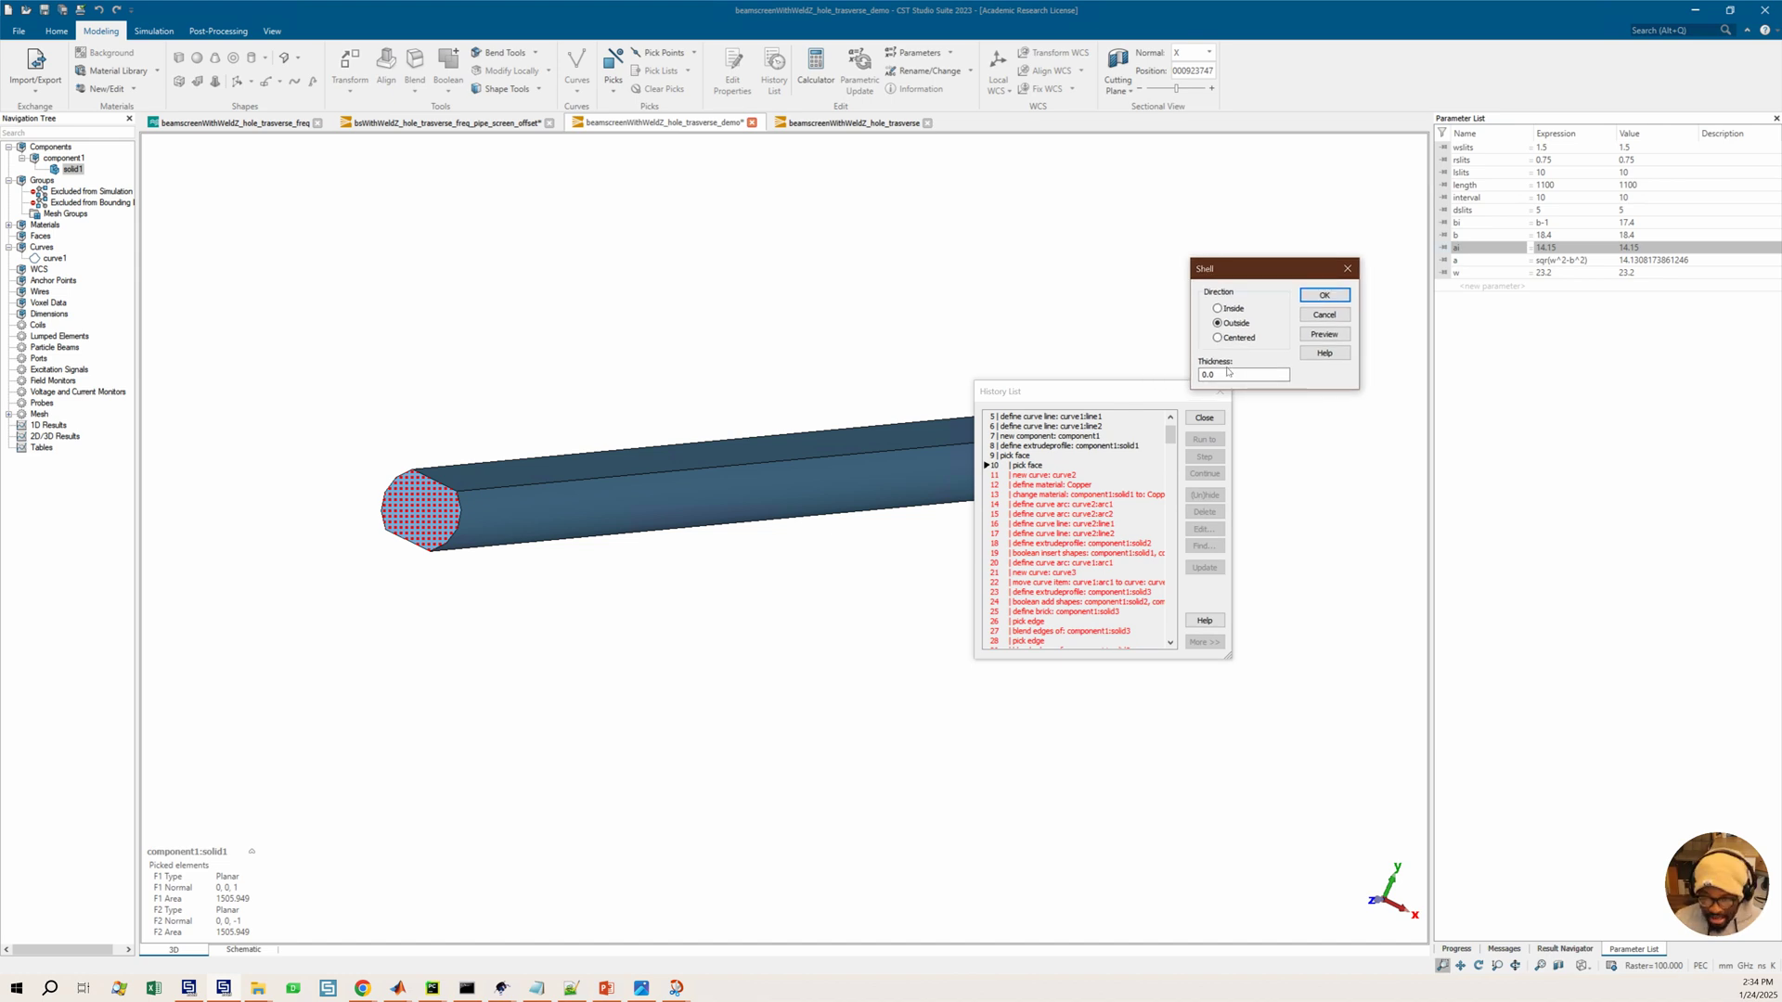
Set the shell thickness to a new parameter named thickness with value 1 and apply the shell
{"action": "left_click_drag", "start_coordinate": [1224, 376], "coordinate": [1207, 376]}
{"action": "key", "text": "BackSpace"}
{"action": "key", "text": "BackSpace"}
{"action": "key", "text": "BackSpace"}
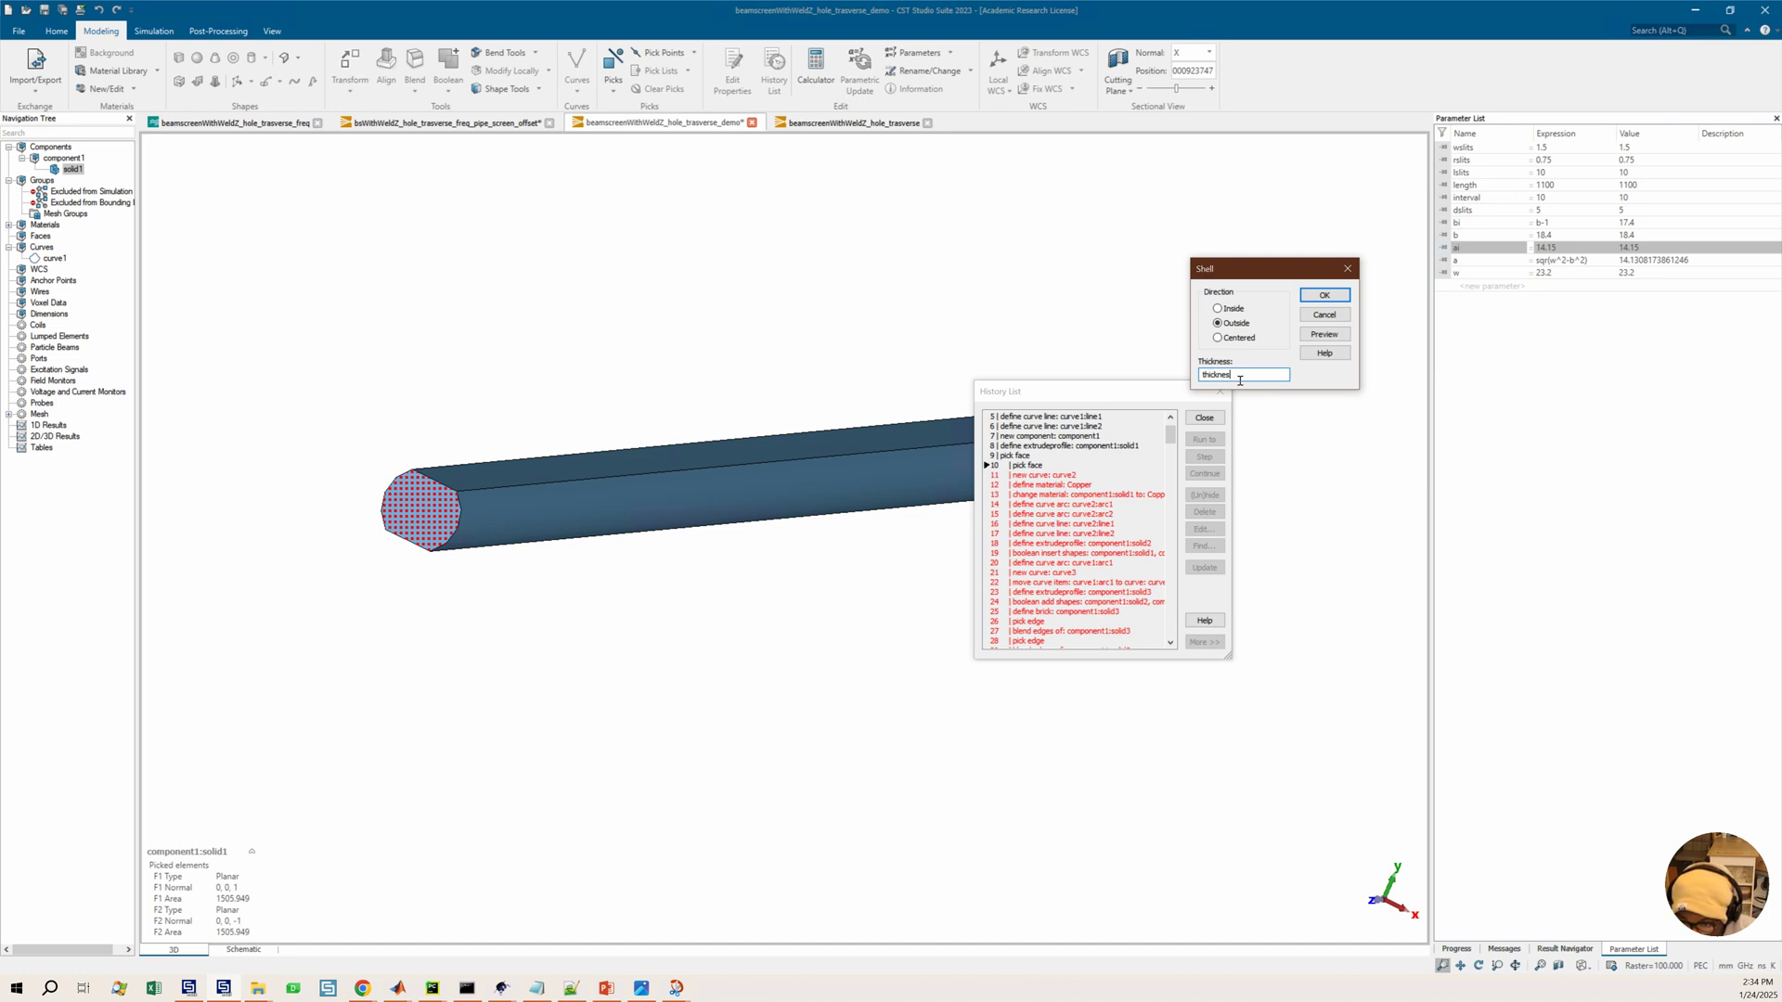
{"action": "type", "text": "s"}
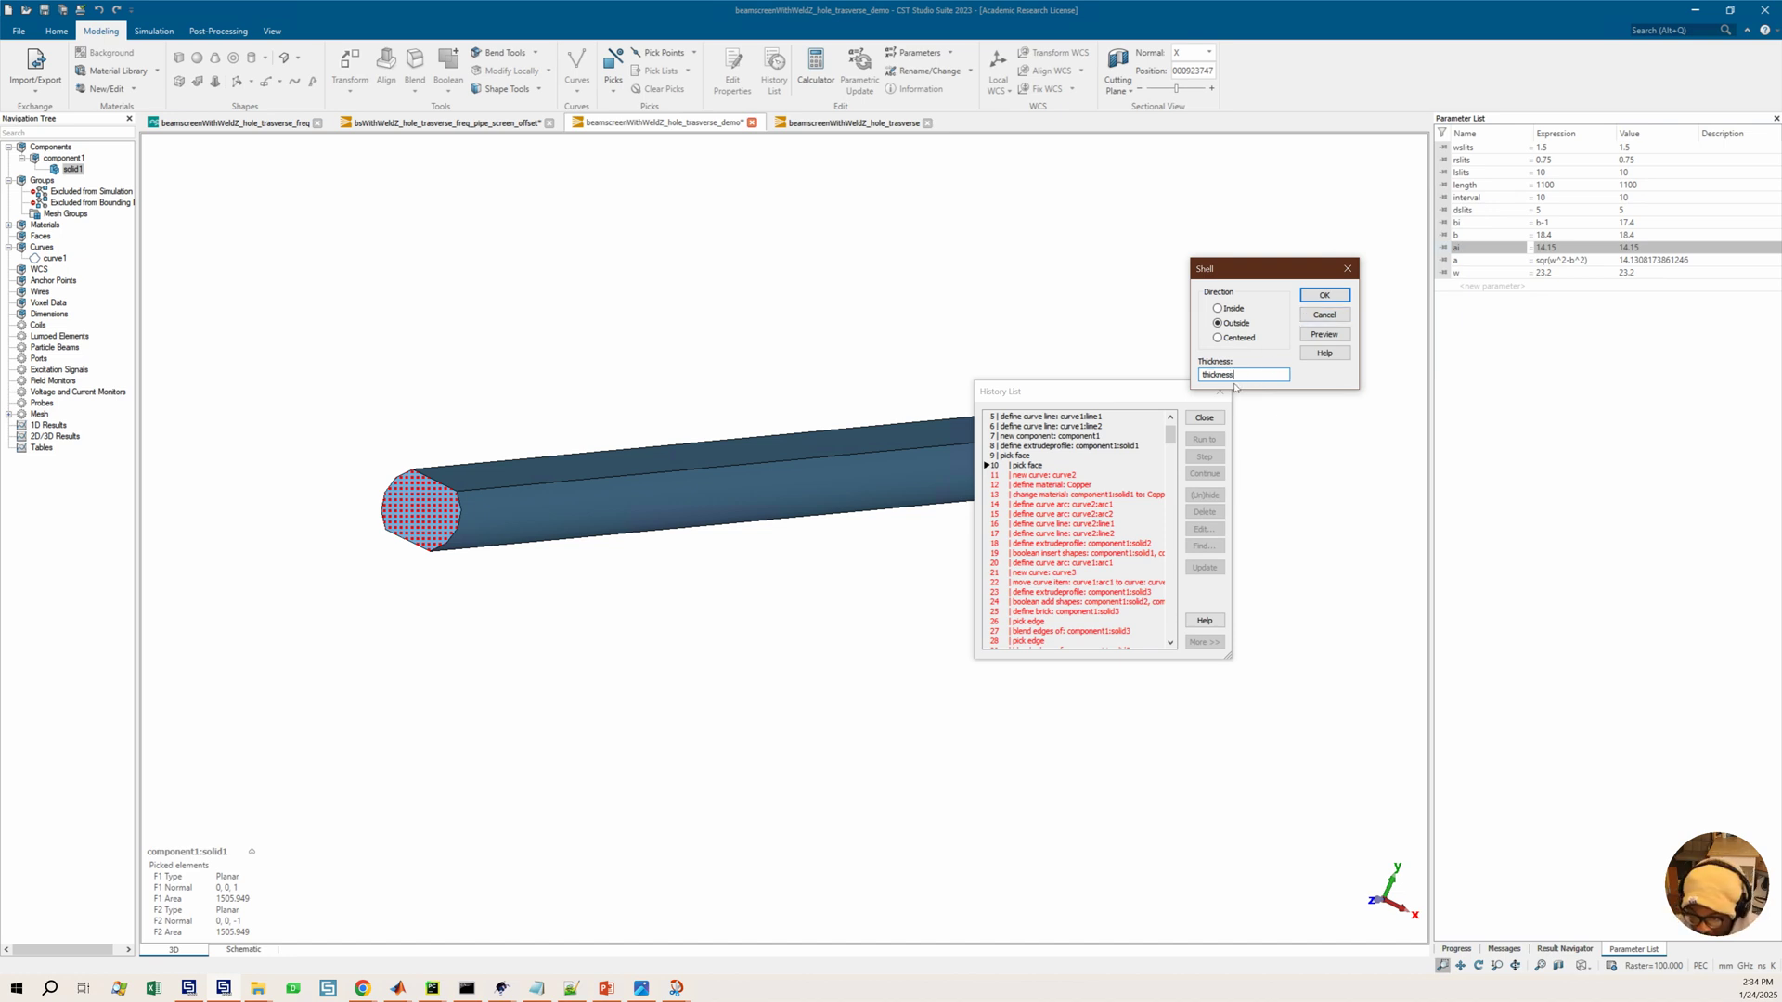
{"action": "left_click", "coordinate": [1324, 295]}
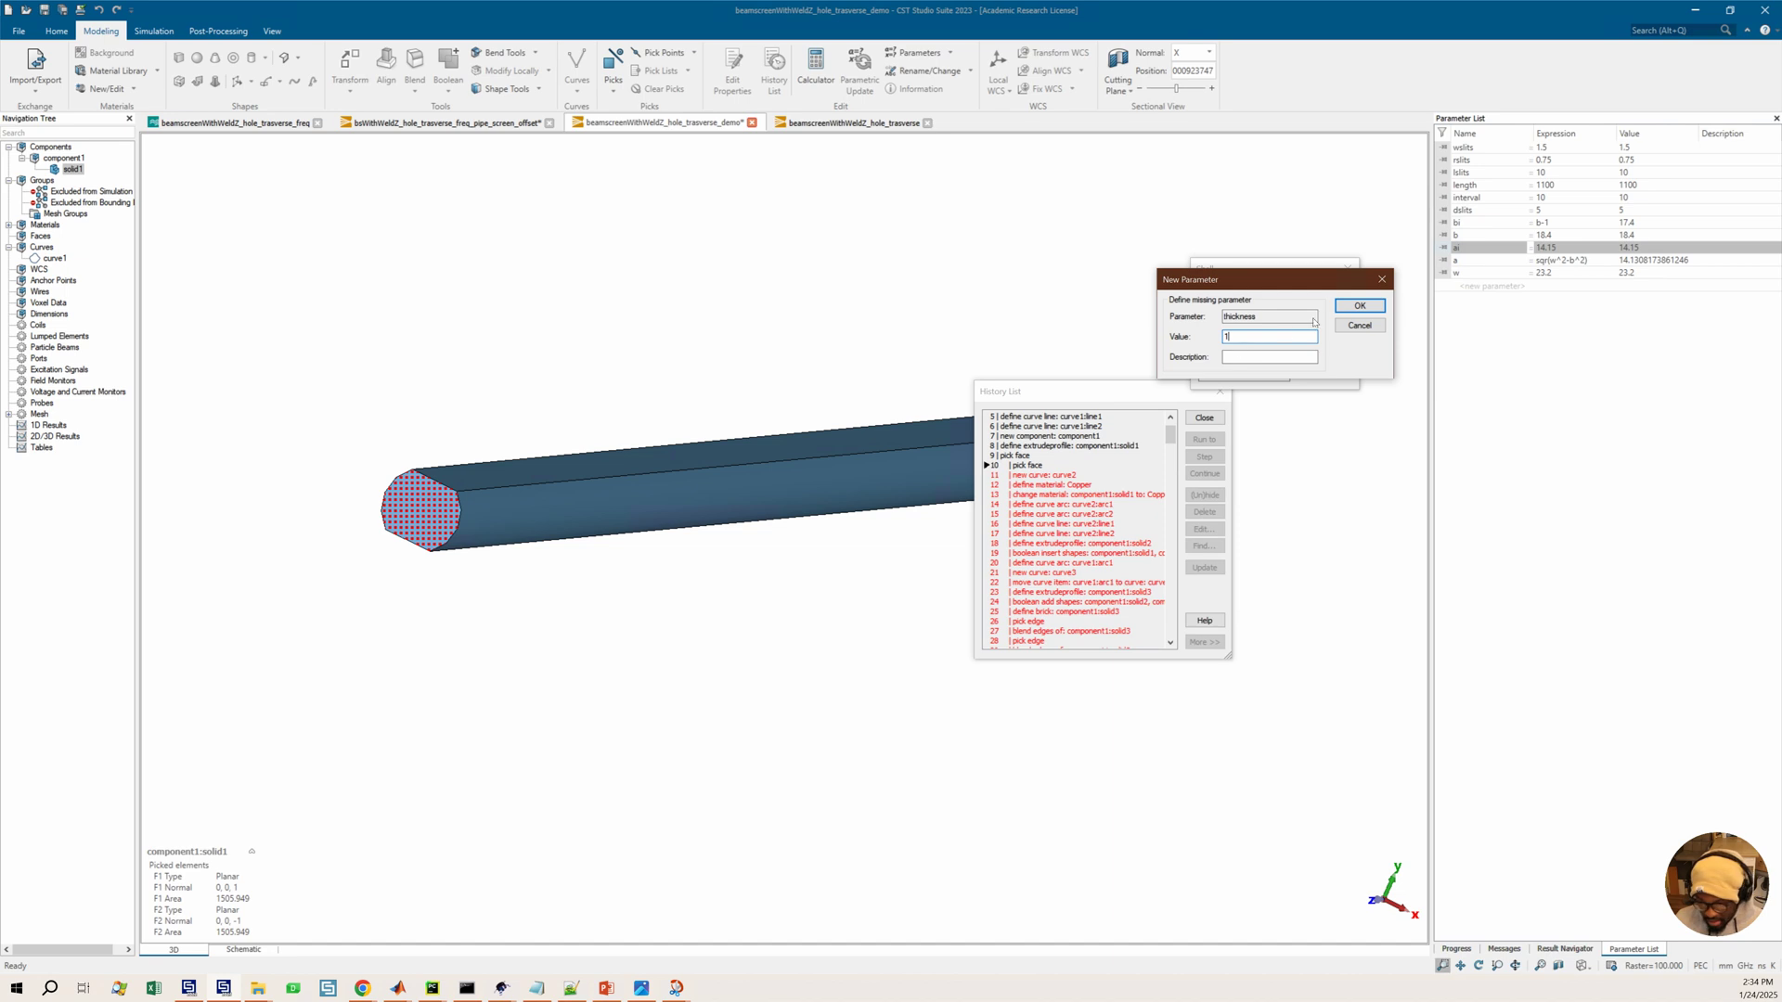
{"action": "left_click", "coordinate": [1360, 306]}
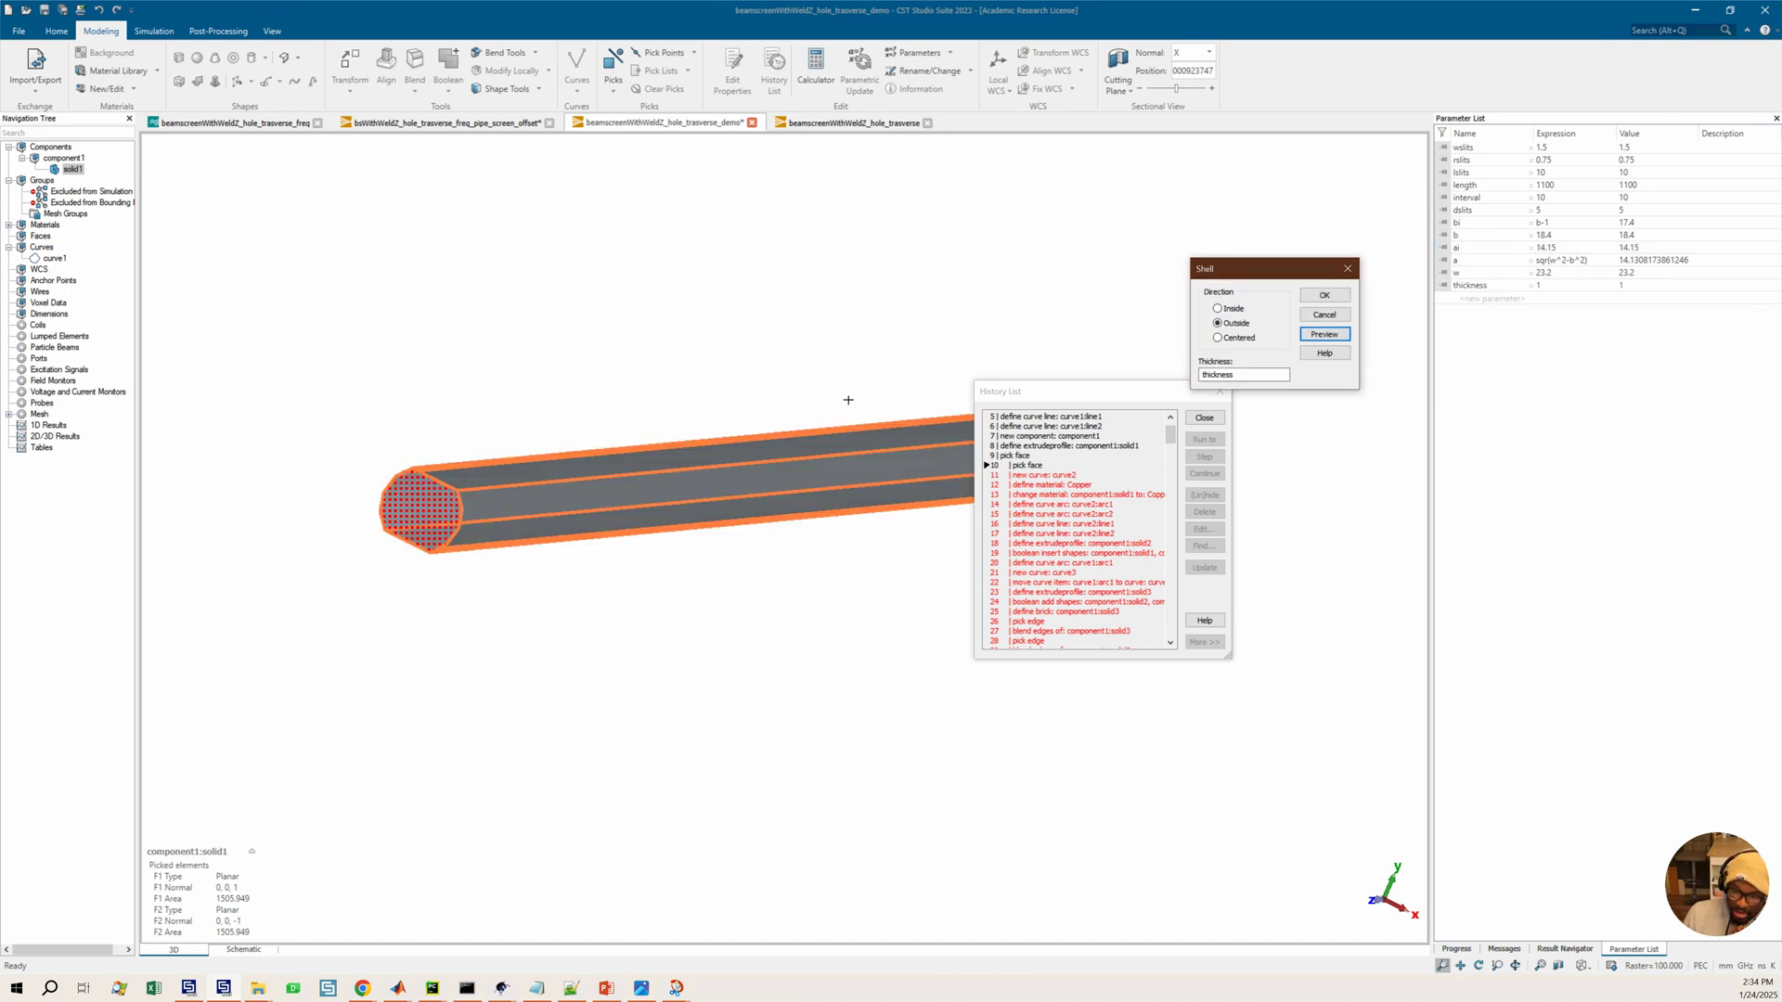
{"action": "left_click_drag", "start_coordinate": [456, 525], "coordinate": [415, 488]}
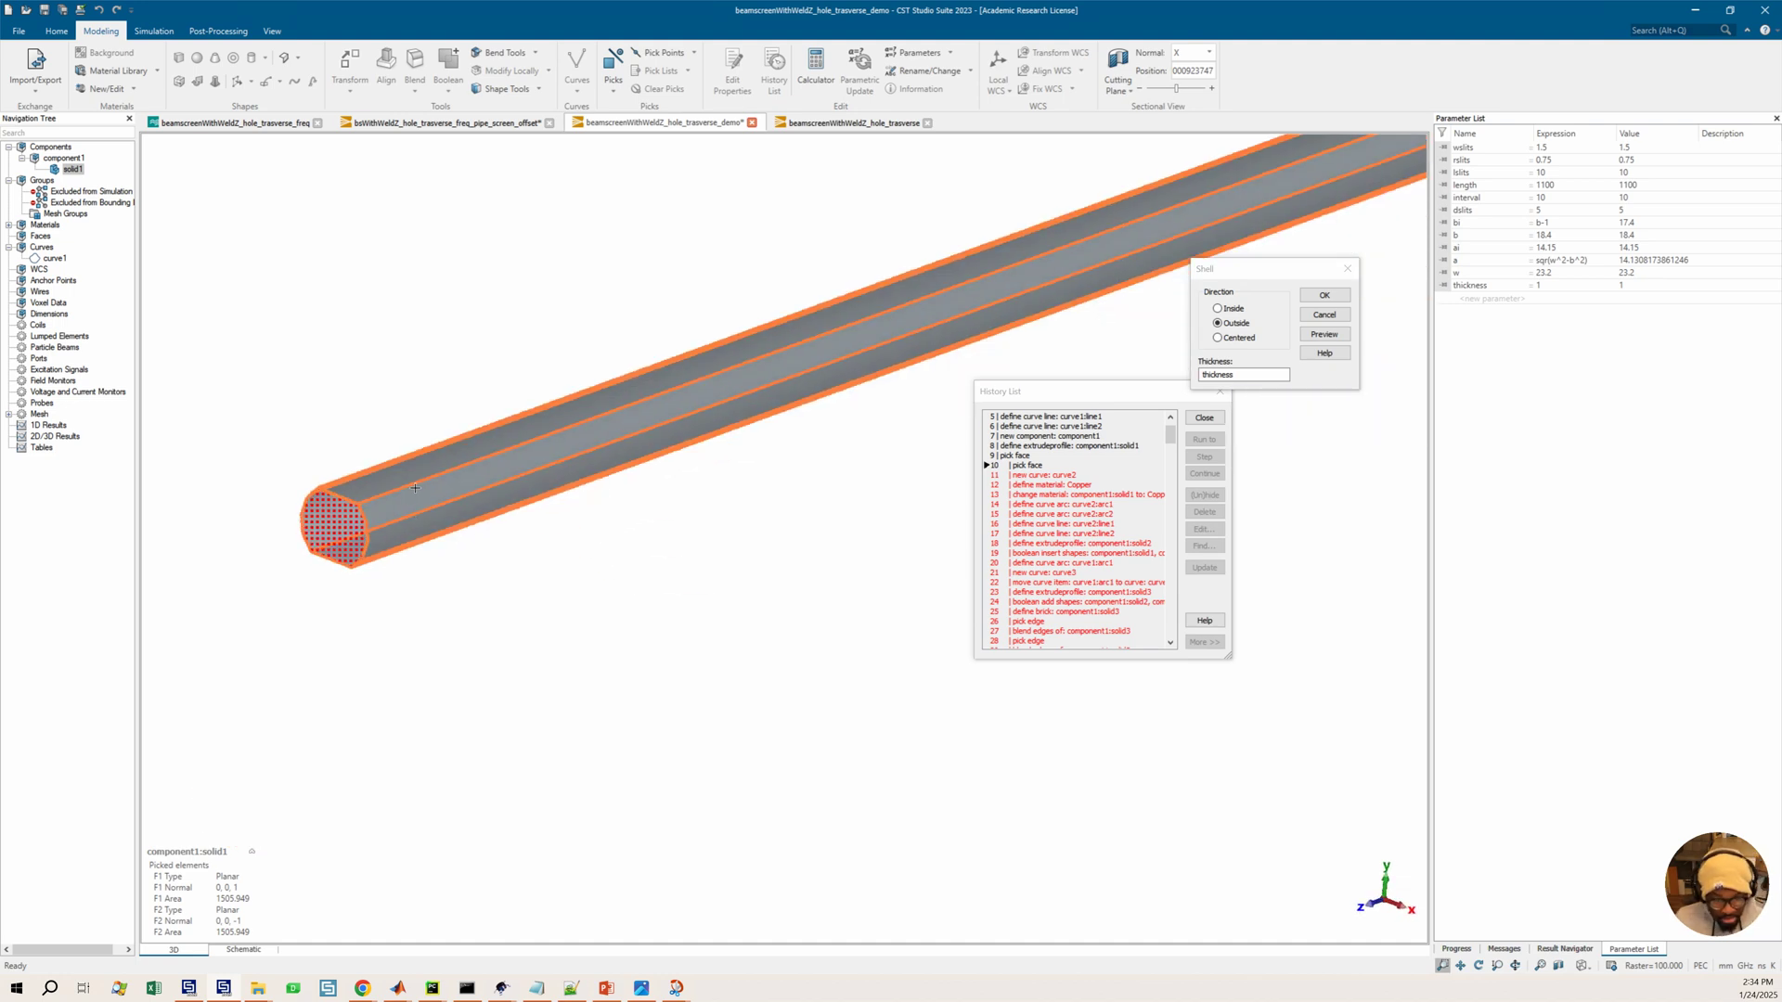
{"action": "left_click_drag", "start_coordinate": [497, 560], "coordinate": [465, 499]}
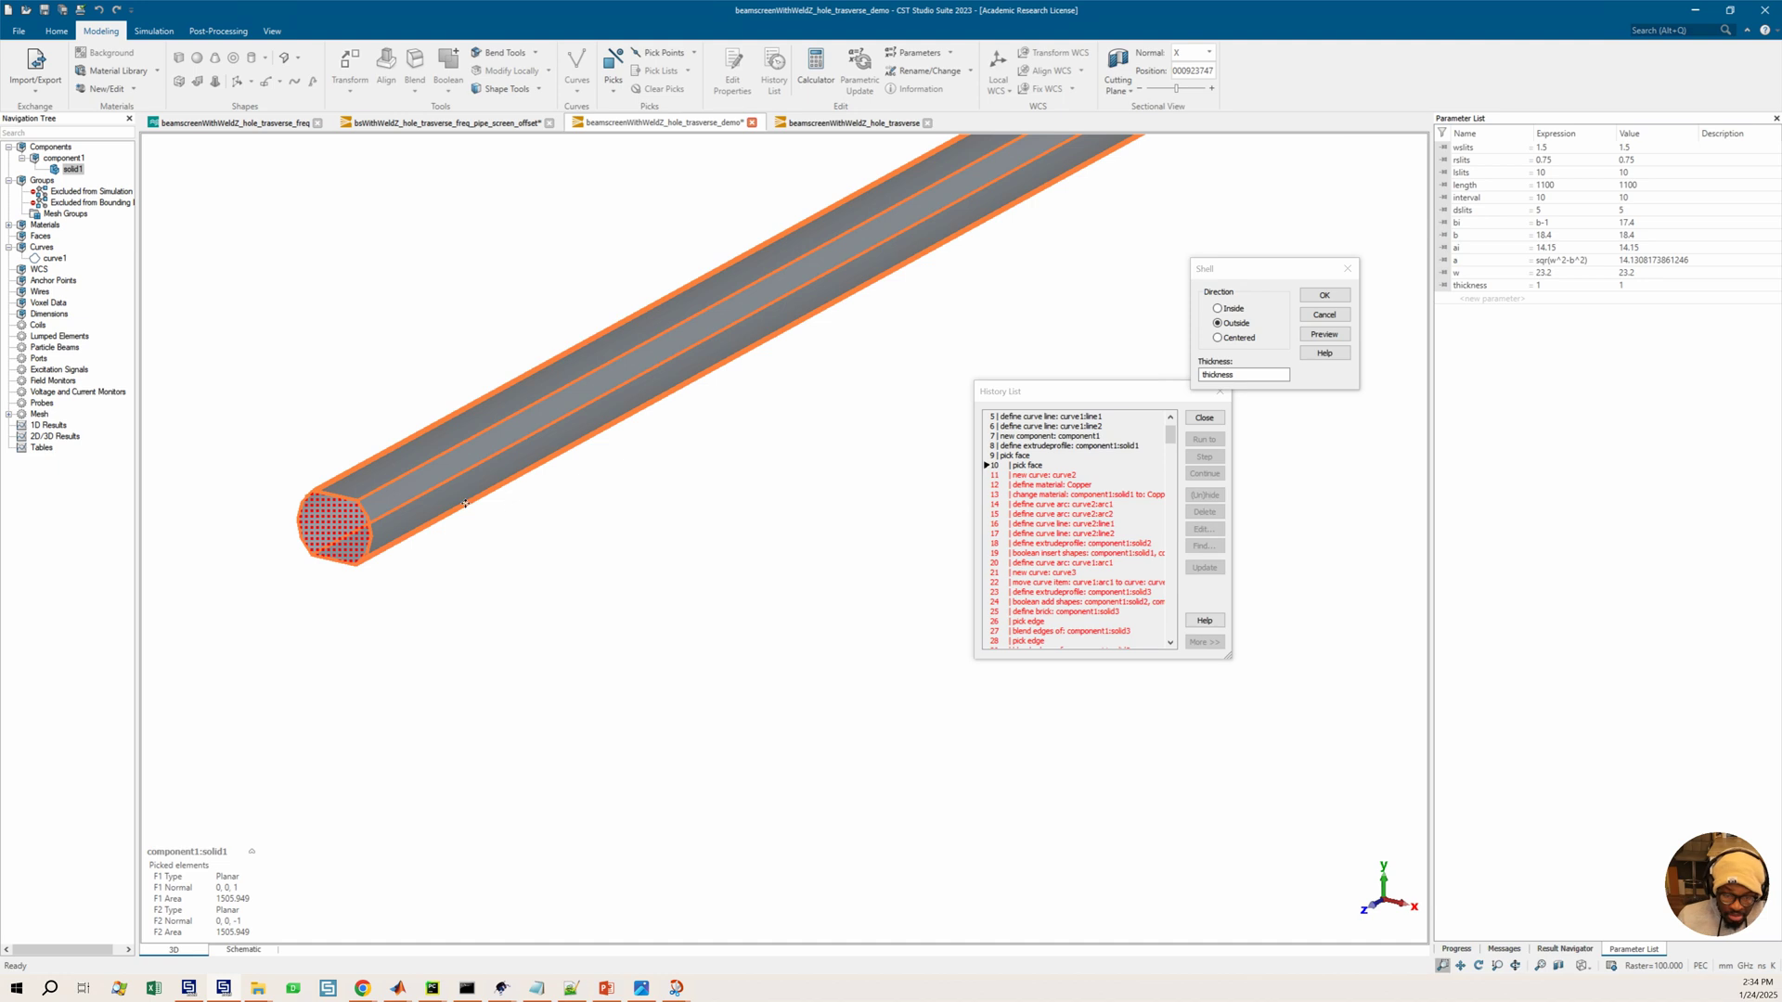
{"action": "left_click_drag", "start_coordinate": [533, 589], "coordinate": [724, 554]}
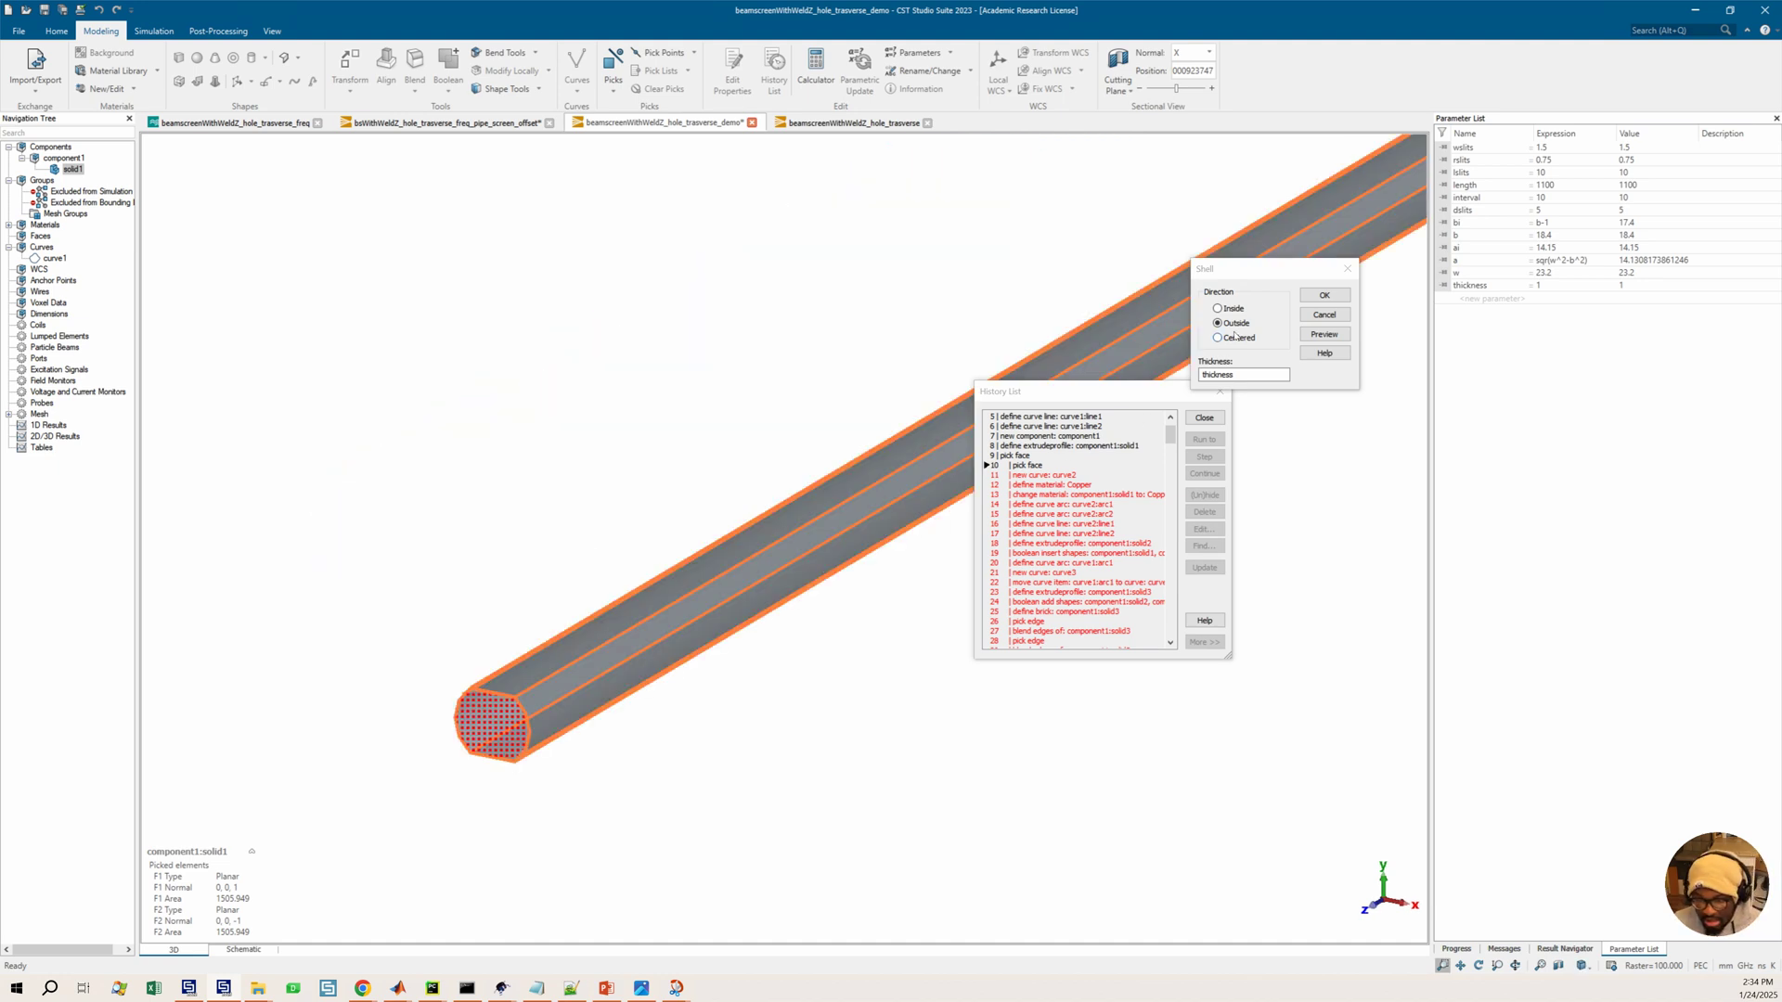
{"action": "left_click", "coordinate": [1315, 299]}
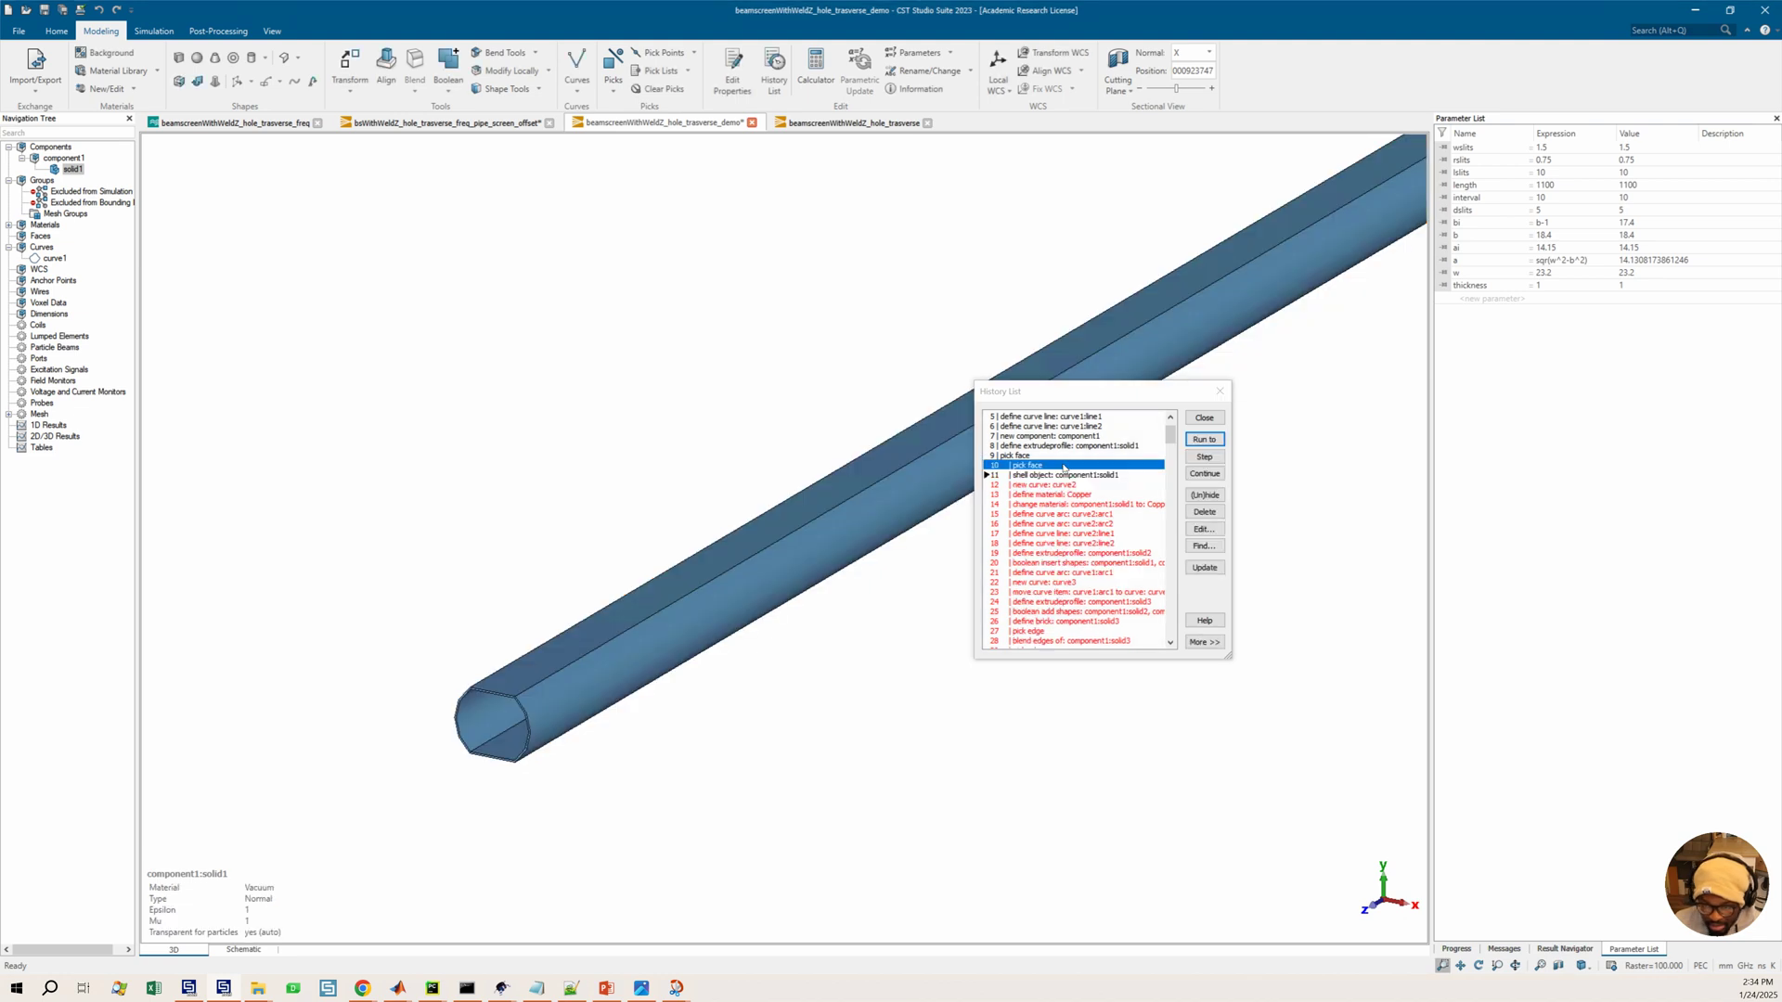
Move the copper material definition entry to follow the shell entry in the history list and run the history up to it
{"action": "scroll", "coordinate": [474, 743], "scroll_direction": "up", "scroll_amount": 4}
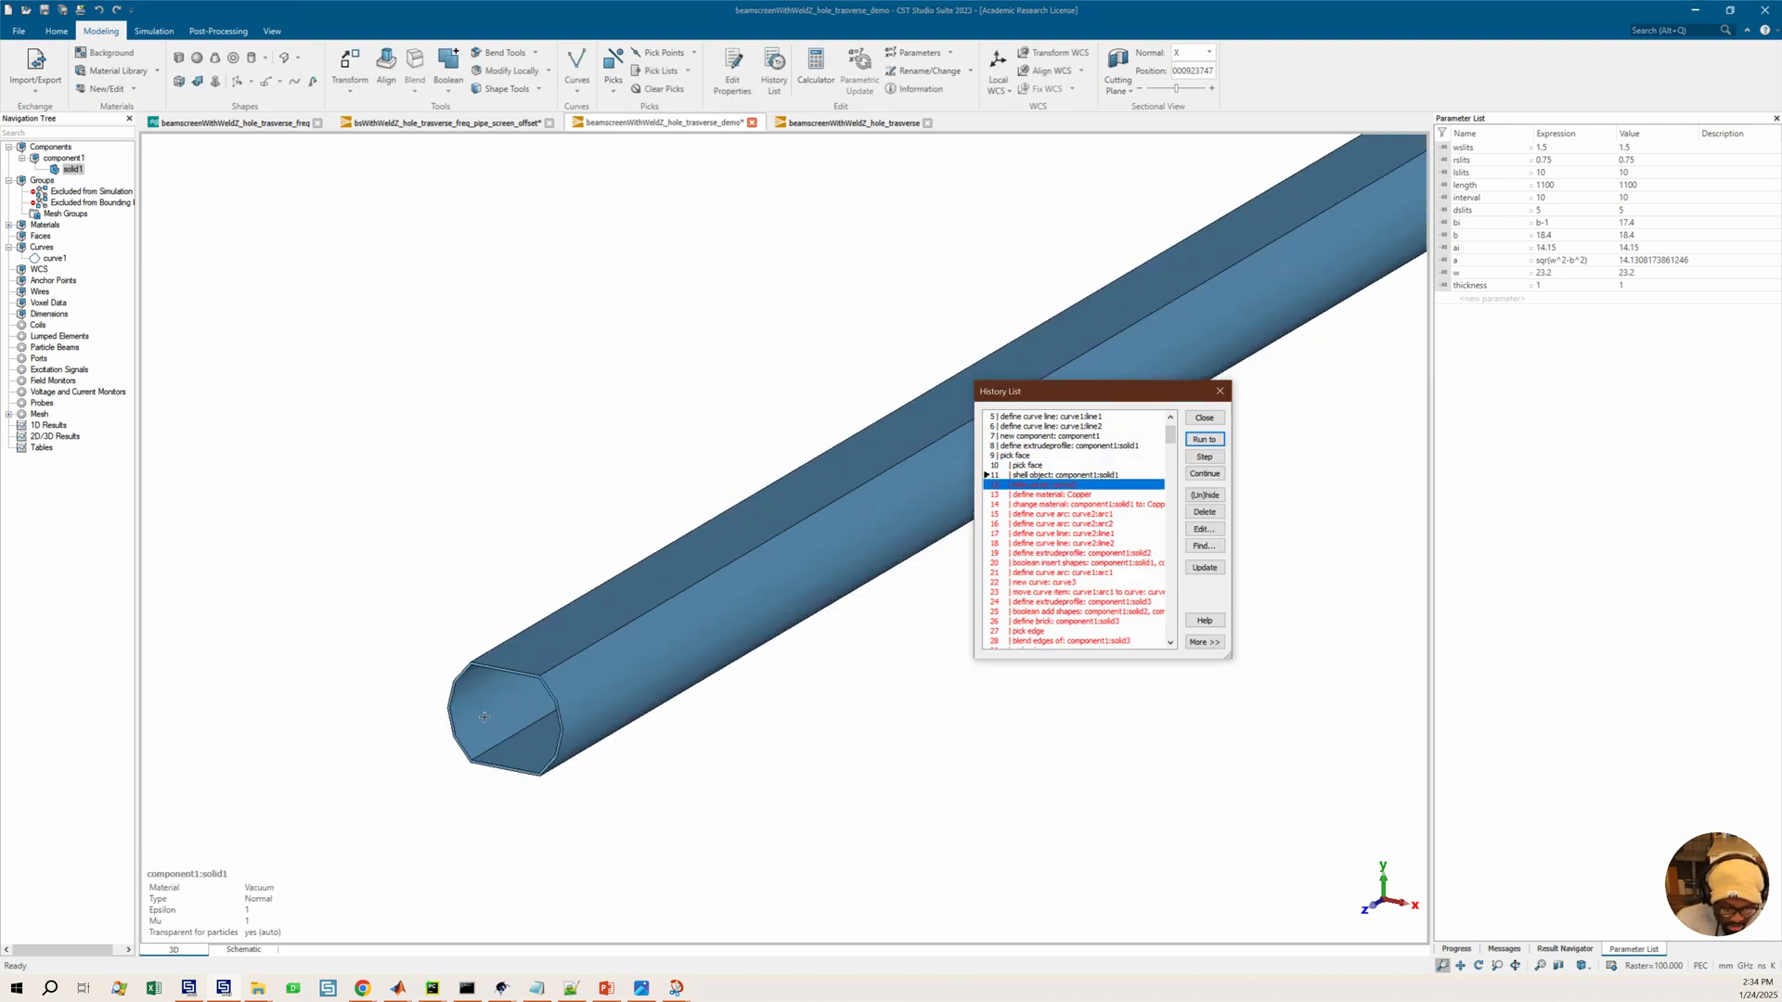
{"action": "scroll", "coordinate": [493, 703], "scroll_direction": "down", "scroll_amount": 1}
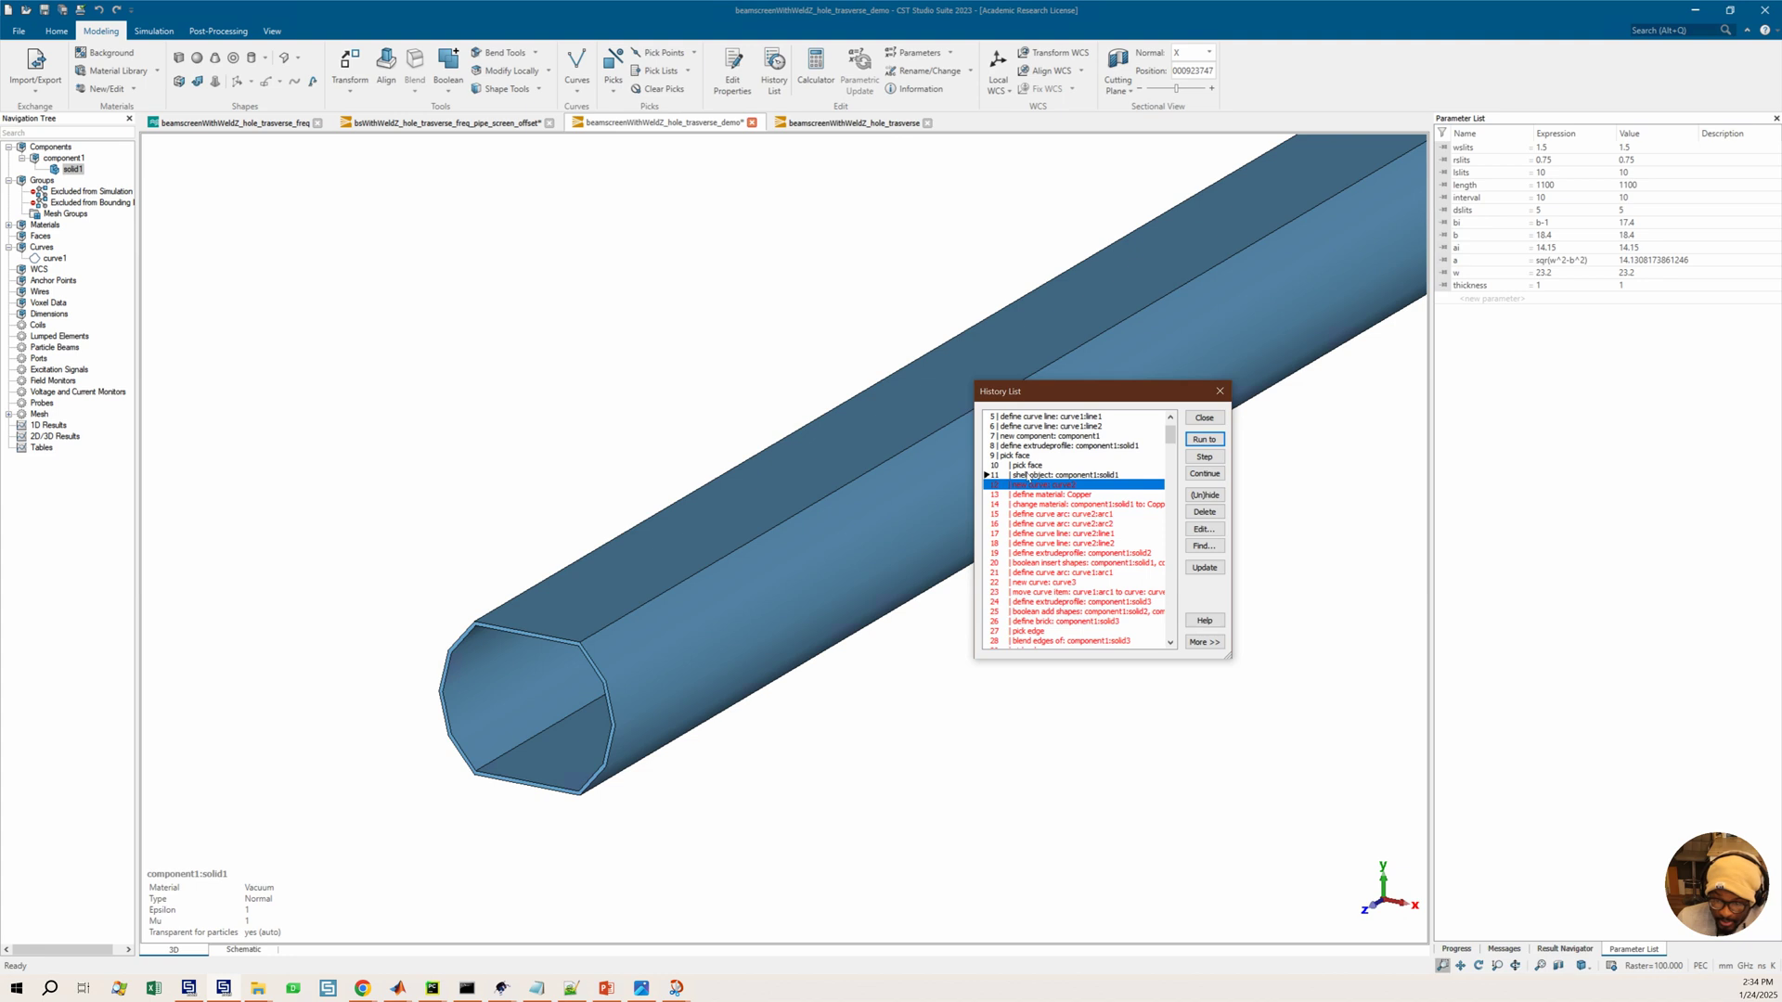
{"action": "left_click", "coordinate": [1054, 495]}
{"action": "left_click", "coordinate": [1036, 486]}
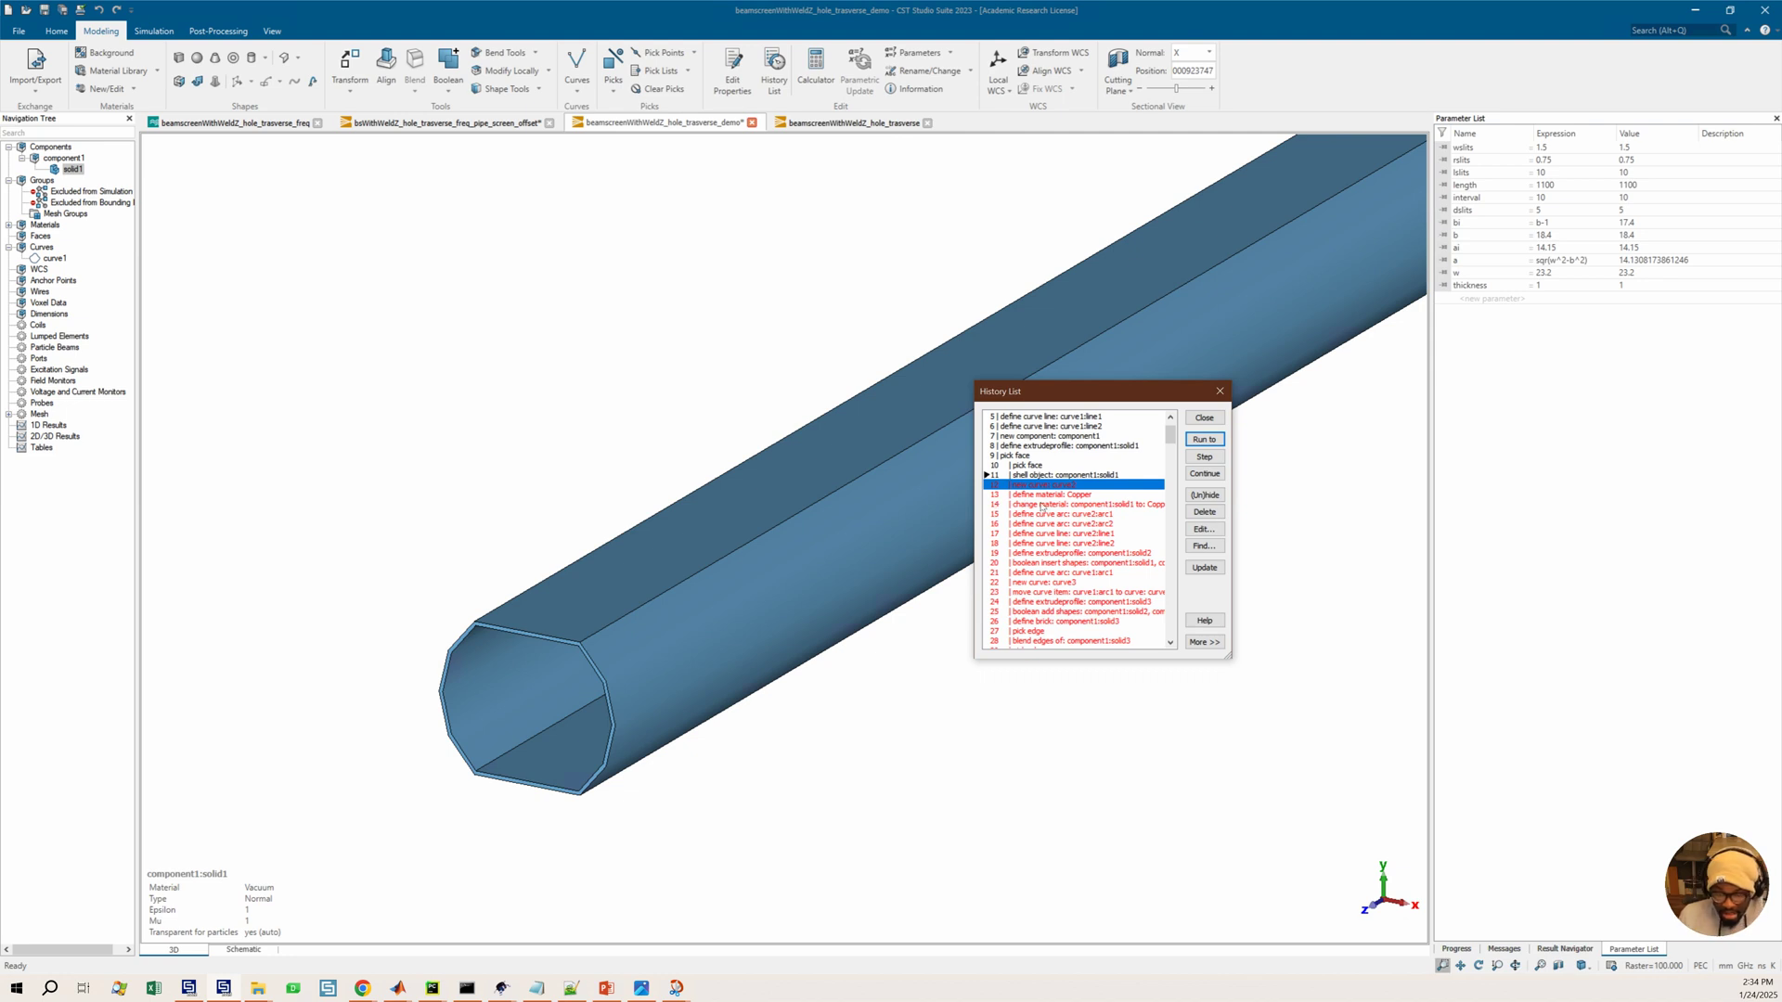
{"action": "left_click", "coordinate": [1204, 642]}
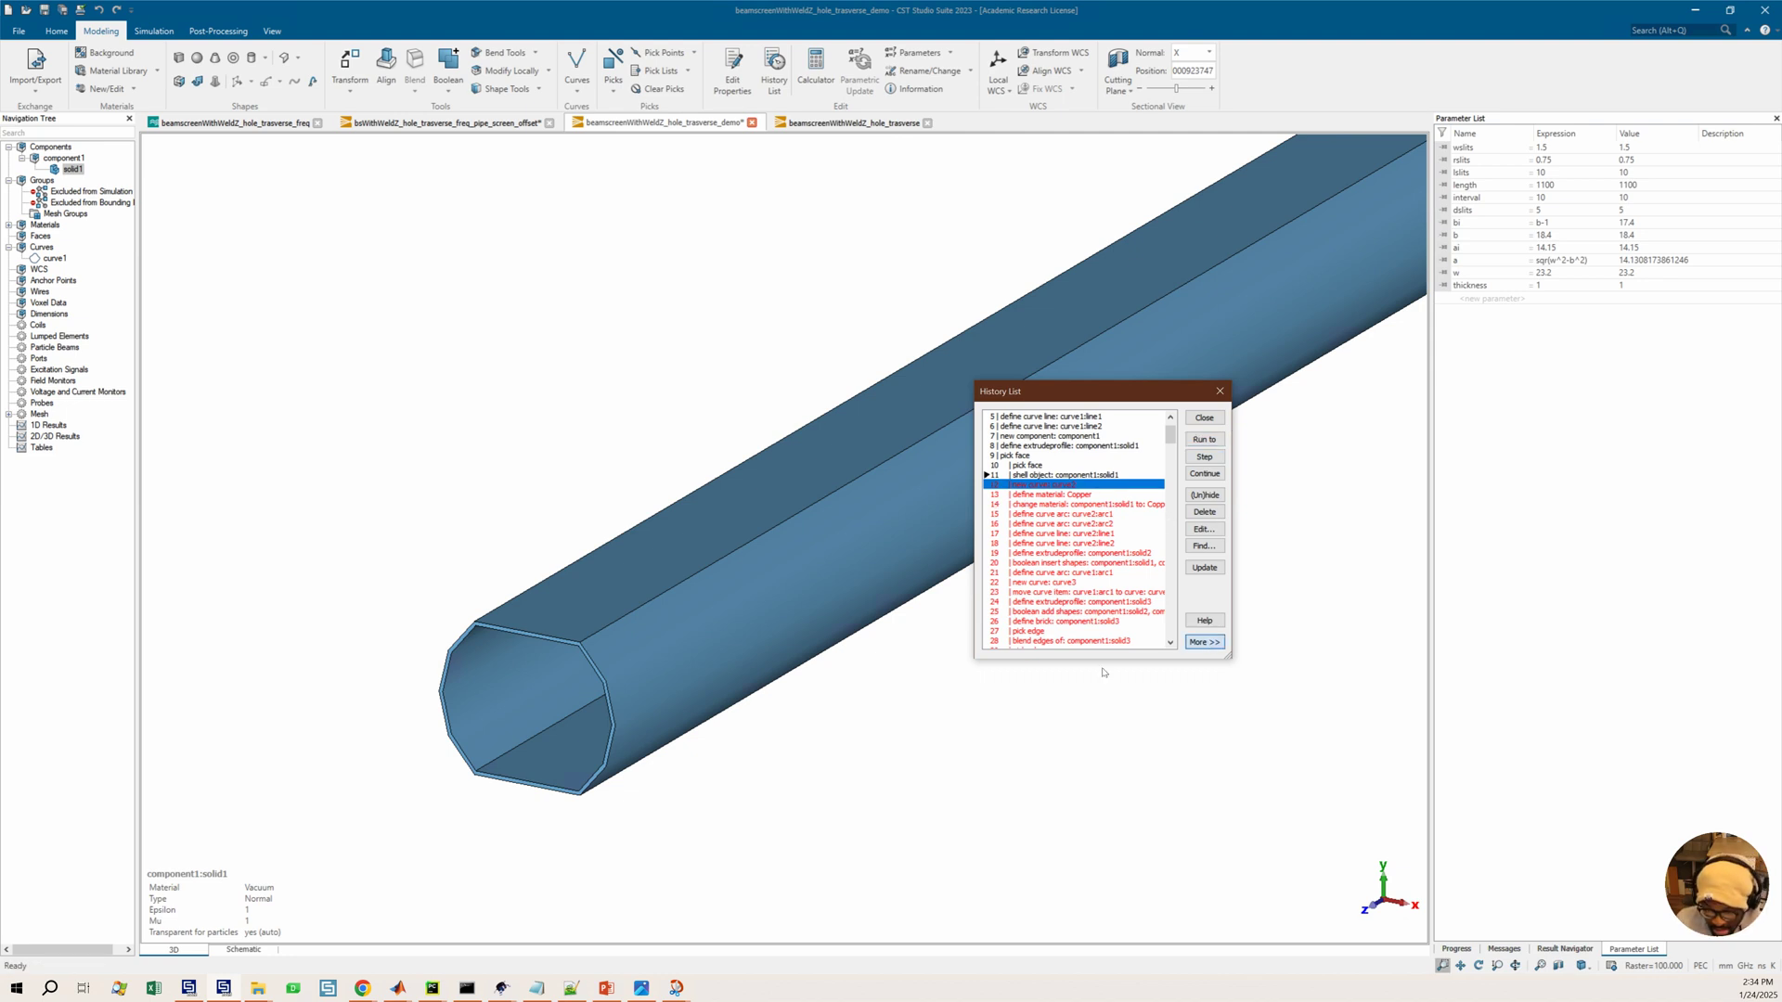
{"action": "left_click", "coordinate": [1057, 695]}
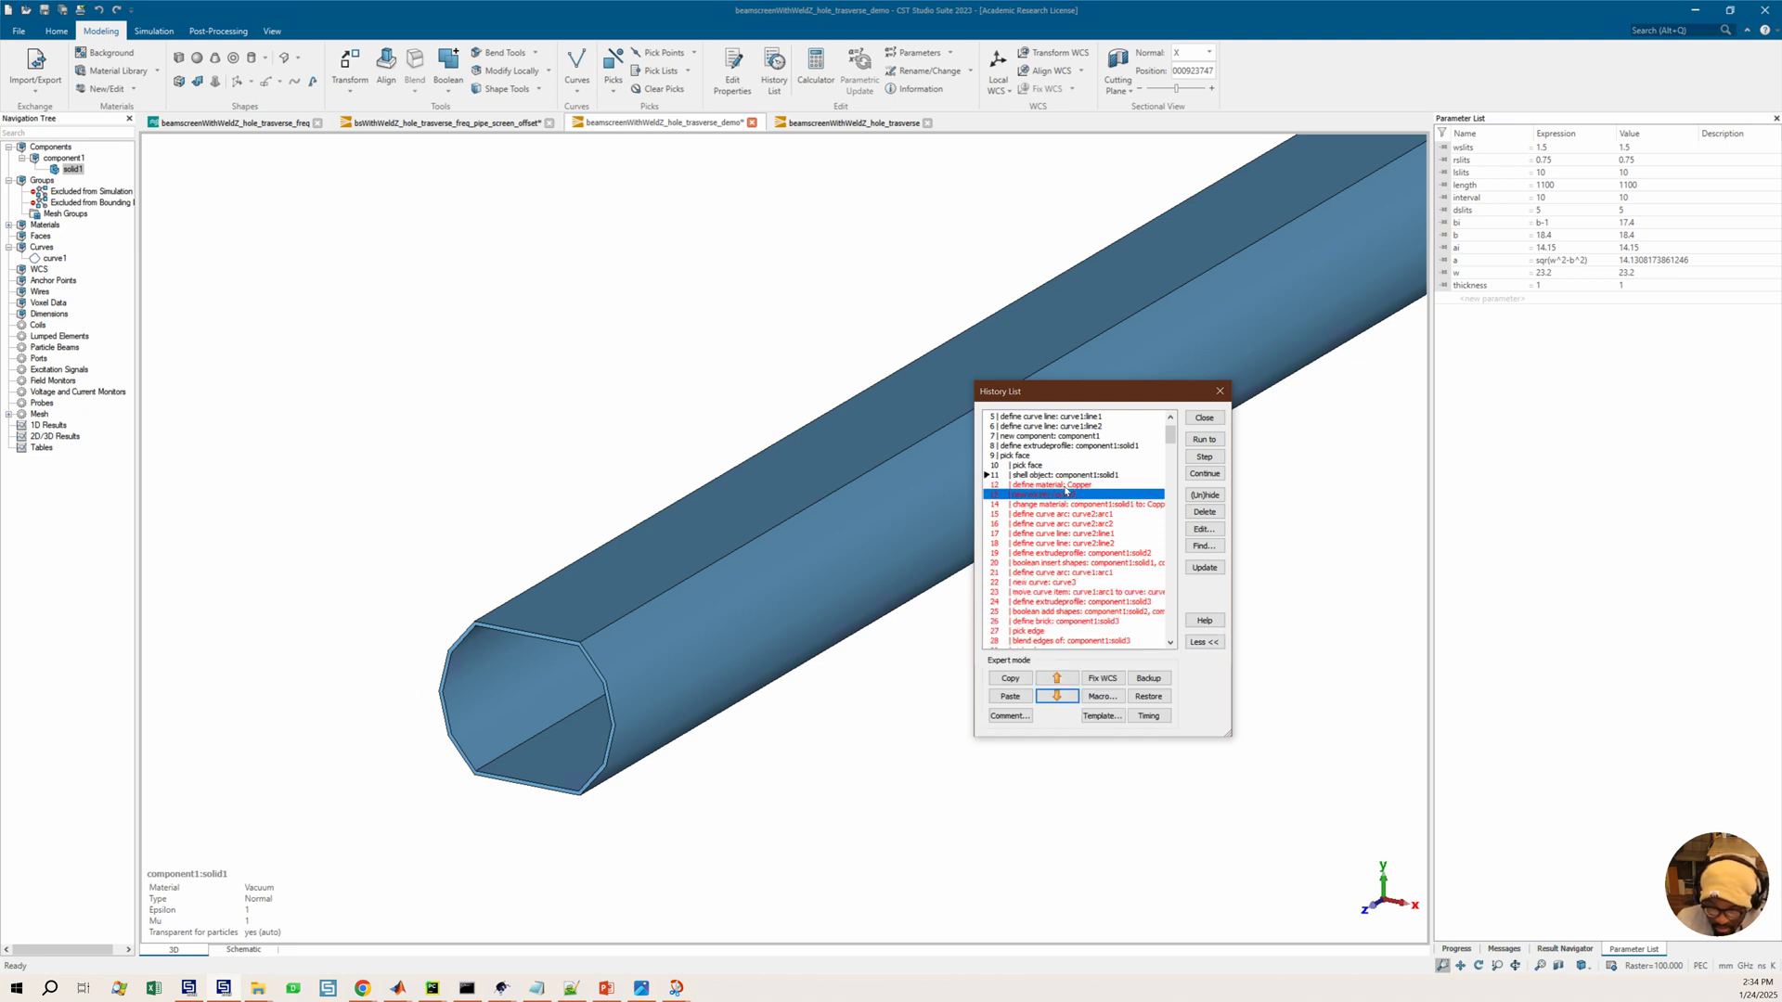
{"action": "left_click", "coordinate": [1066, 486]}
{"action": "left_click", "coordinate": [1204, 439]}
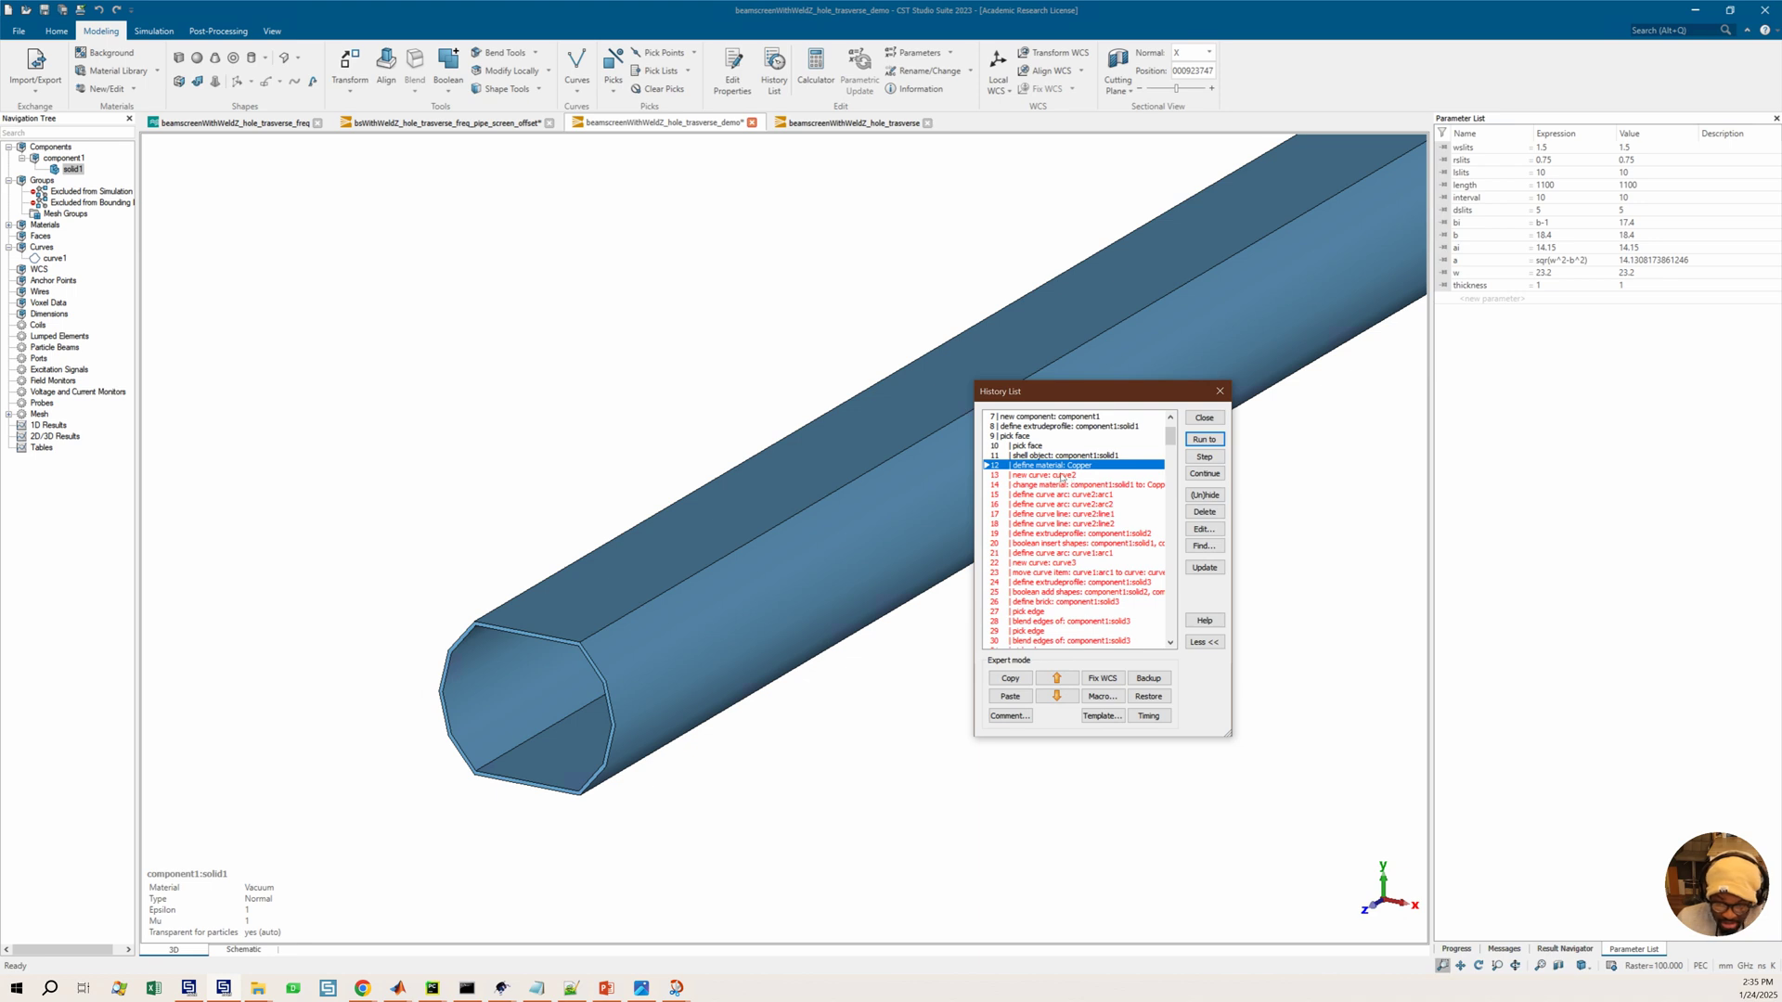
Move the change-material entry for solid1 to follow the copper definition and run the history up to it
{"action": "left_click", "coordinate": [1055, 476]}
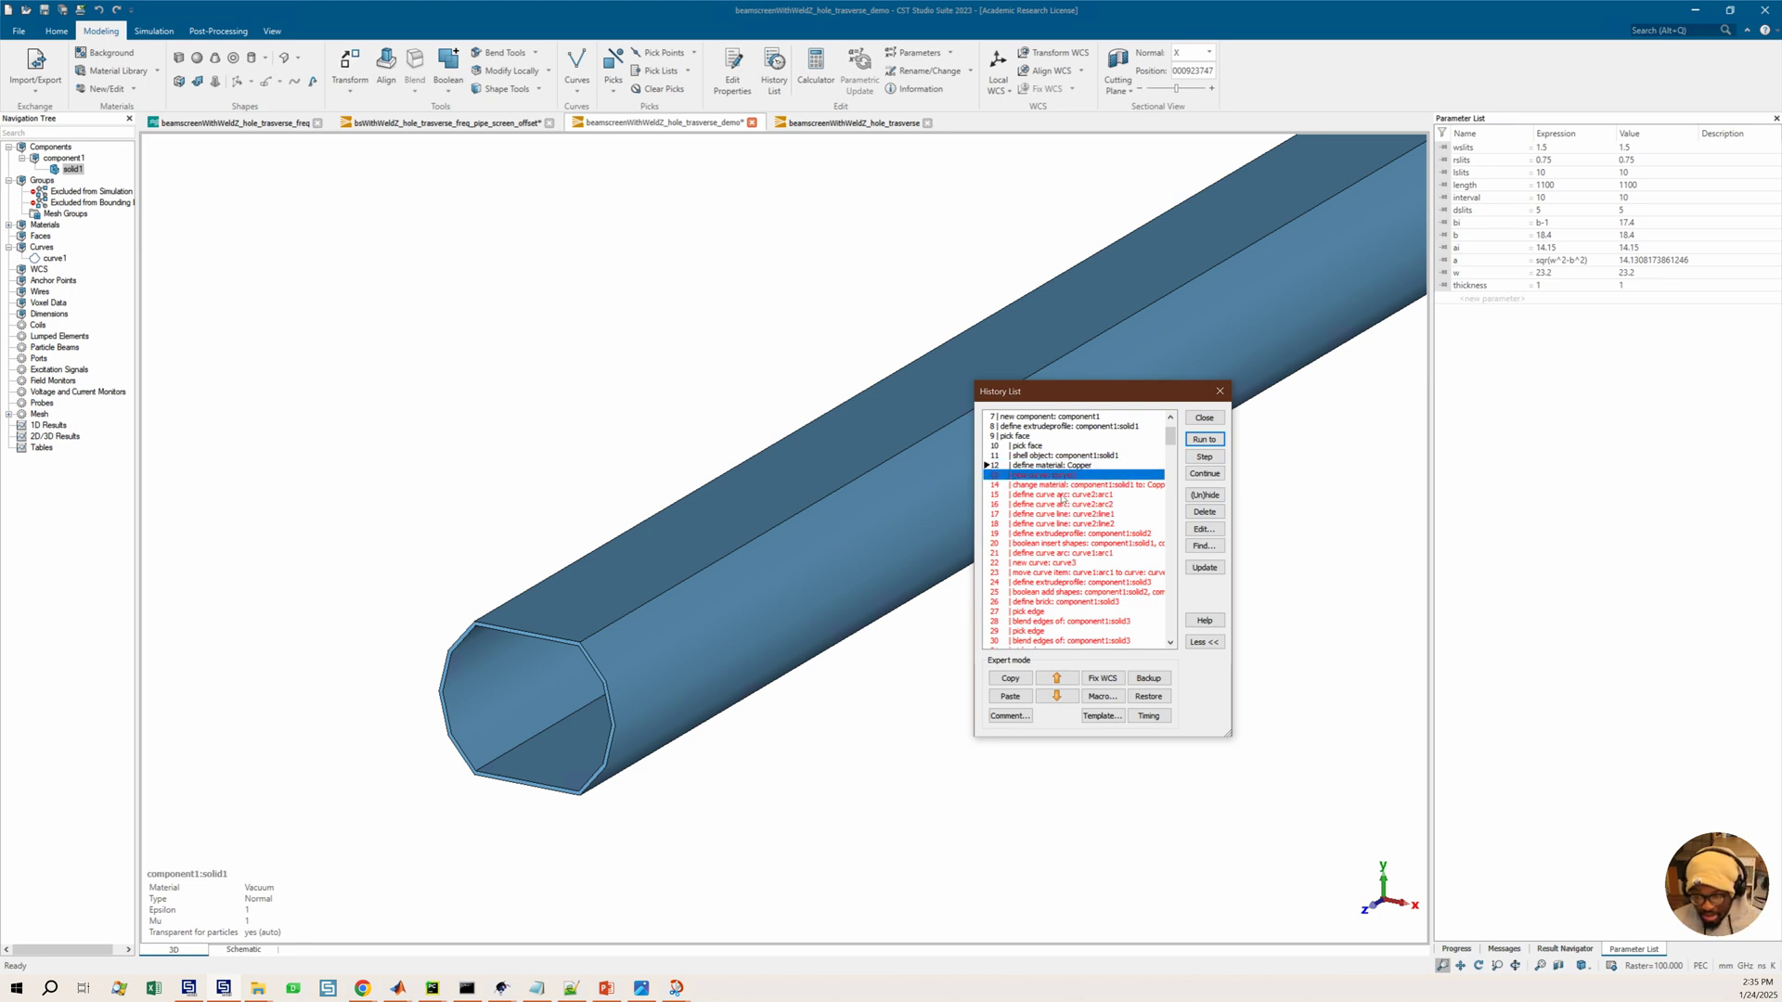
{"action": "left_click", "coordinate": [1056, 485]}
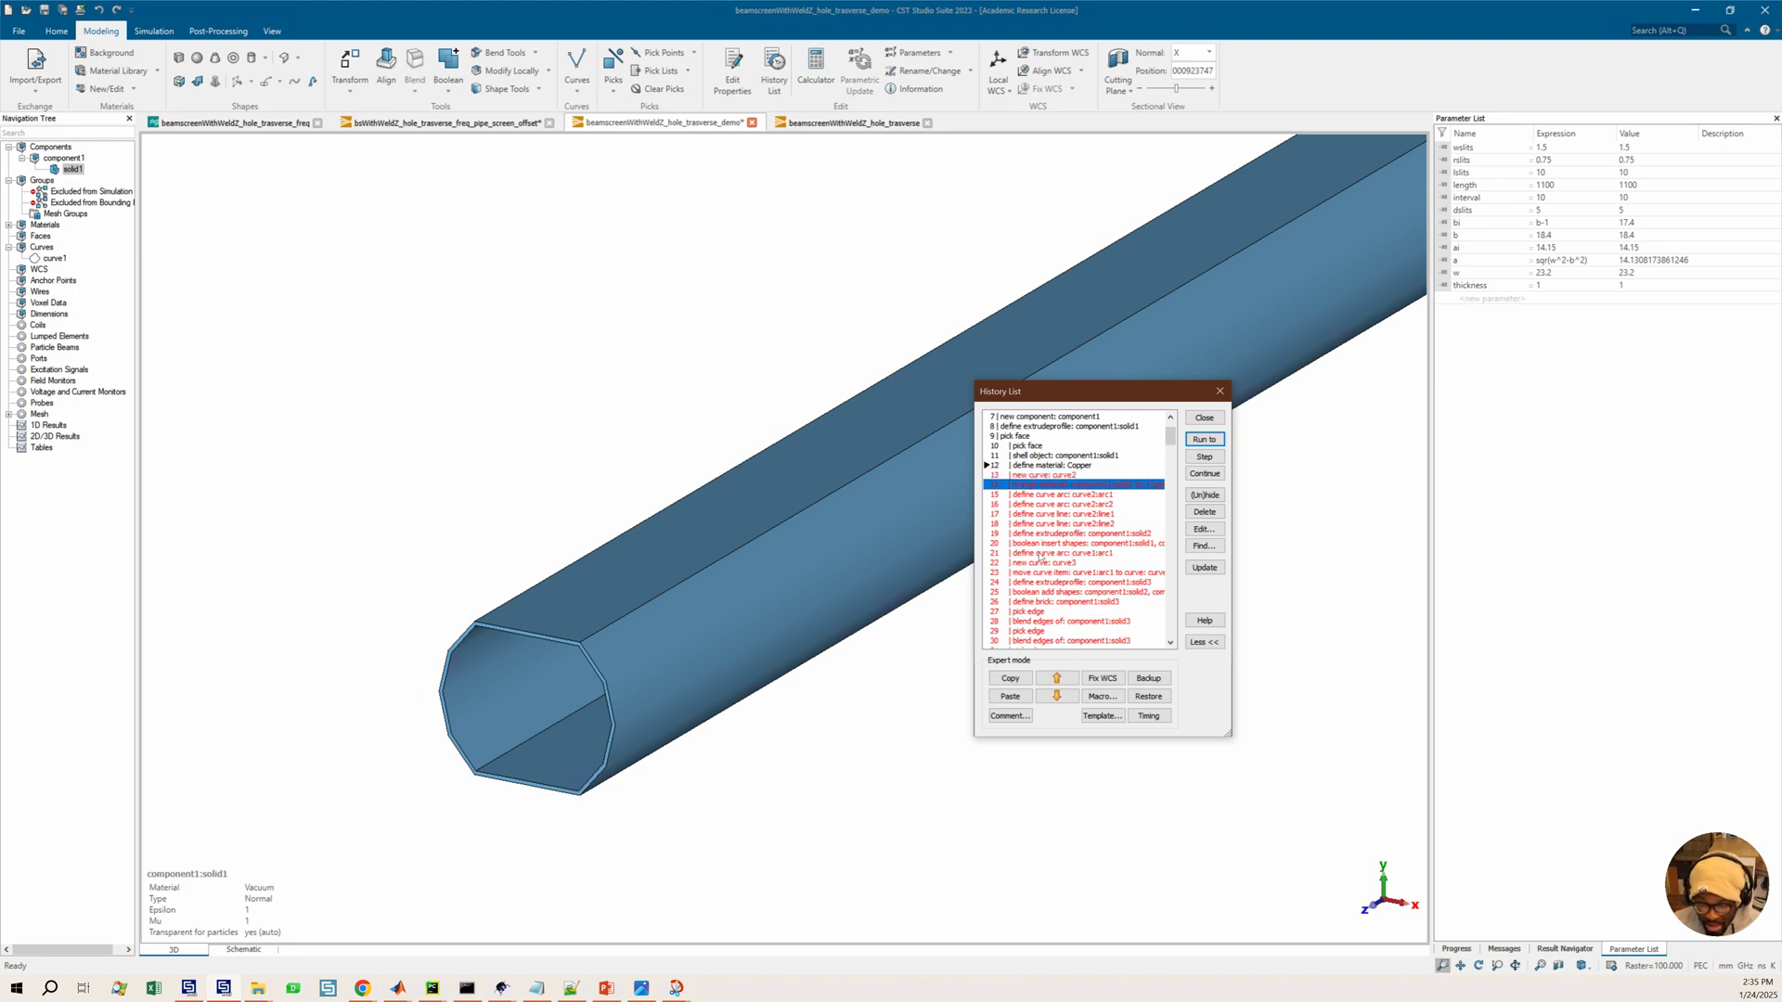
{"action": "key", "text": "Up"}
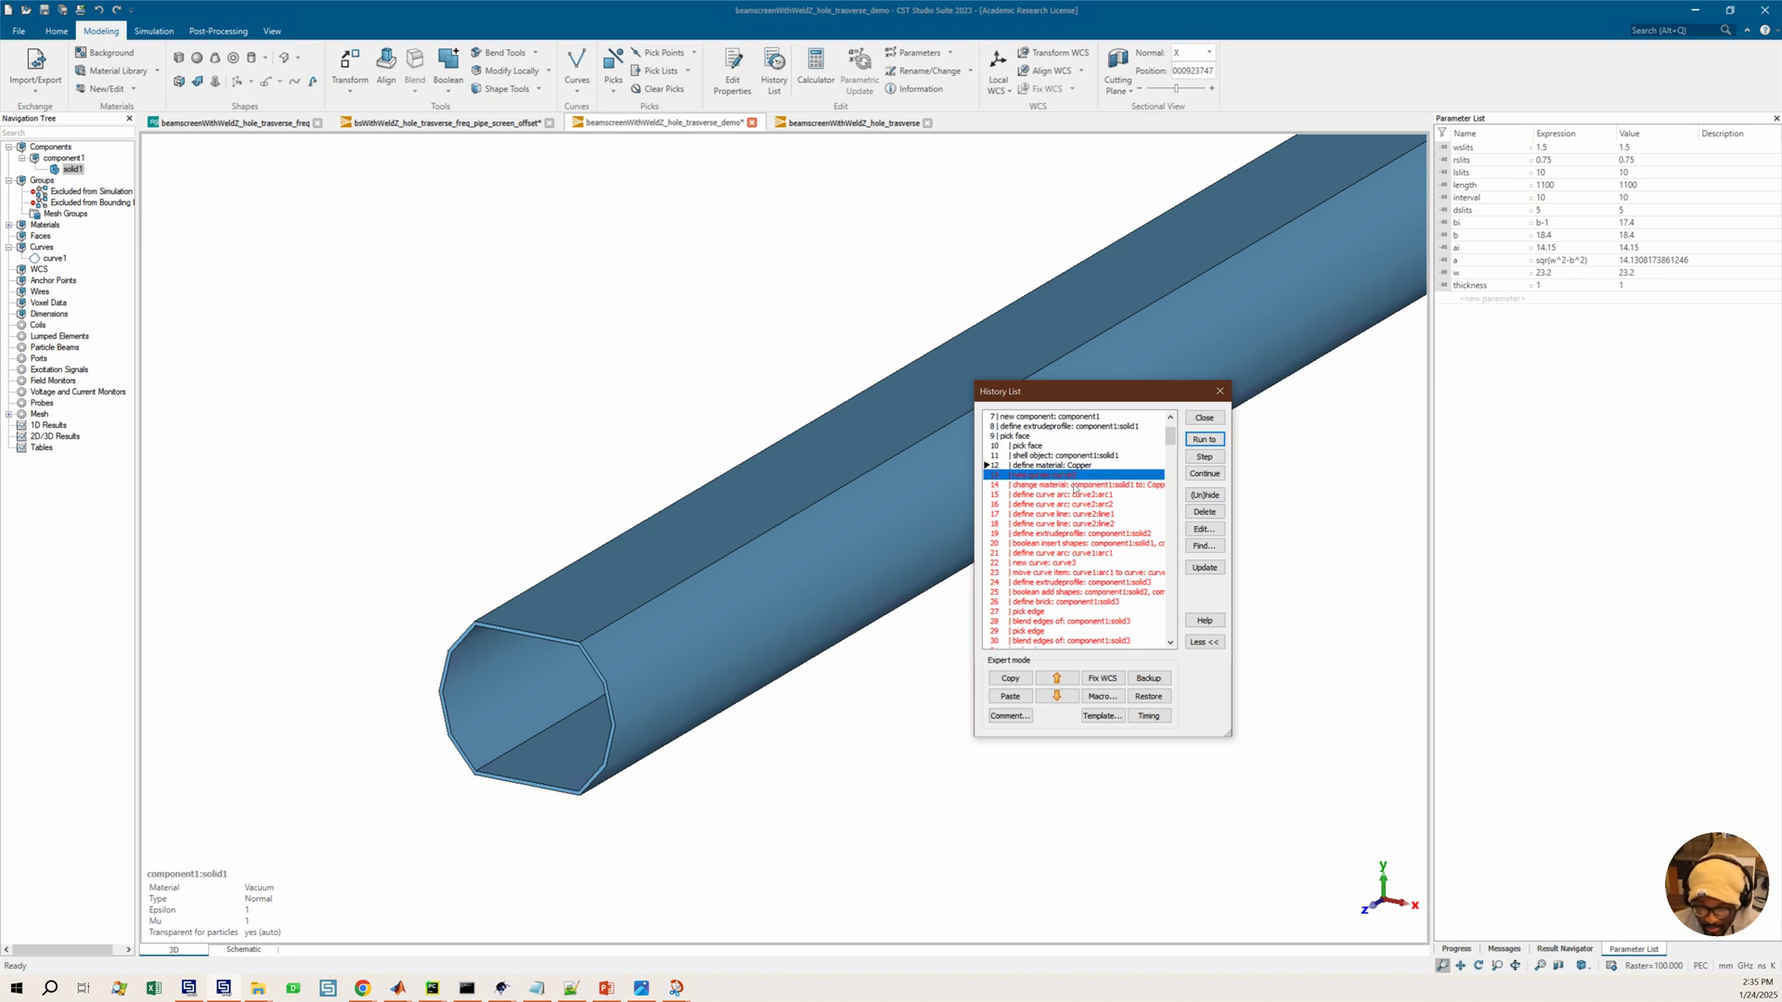
{"action": "left_click", "coordinate": [1056, 696]}
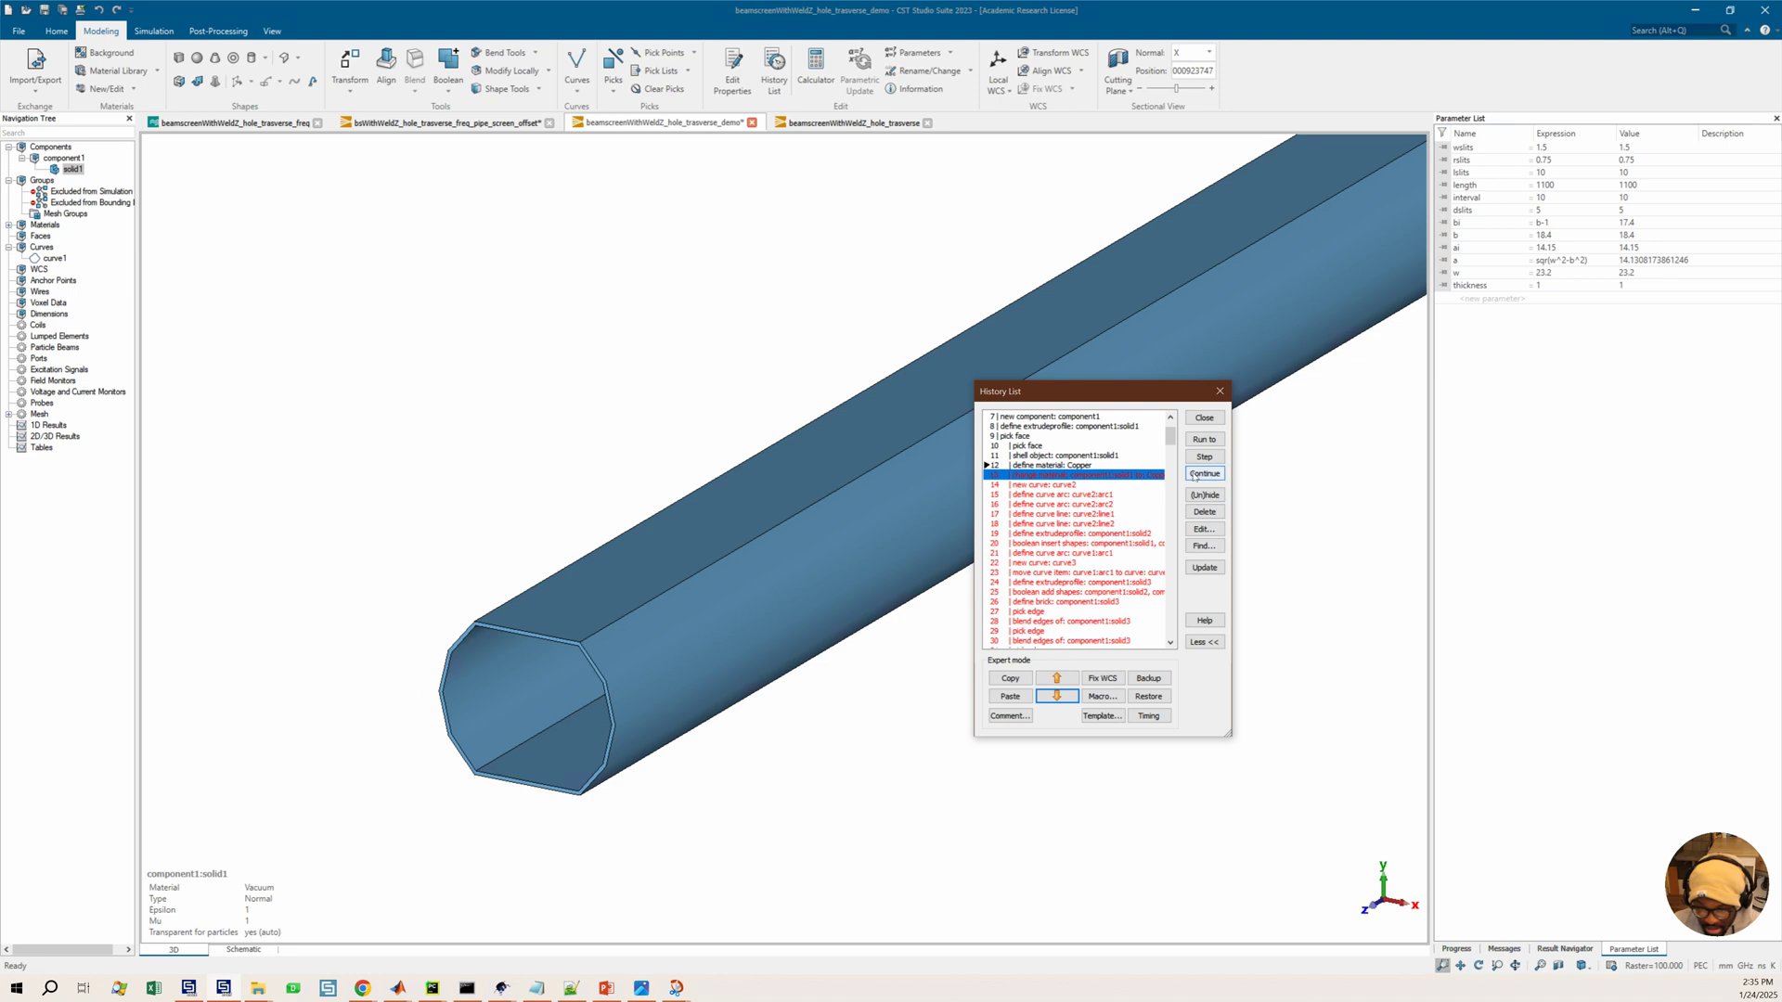
{"action": "left_click", "coordinate": [1204, 439]}
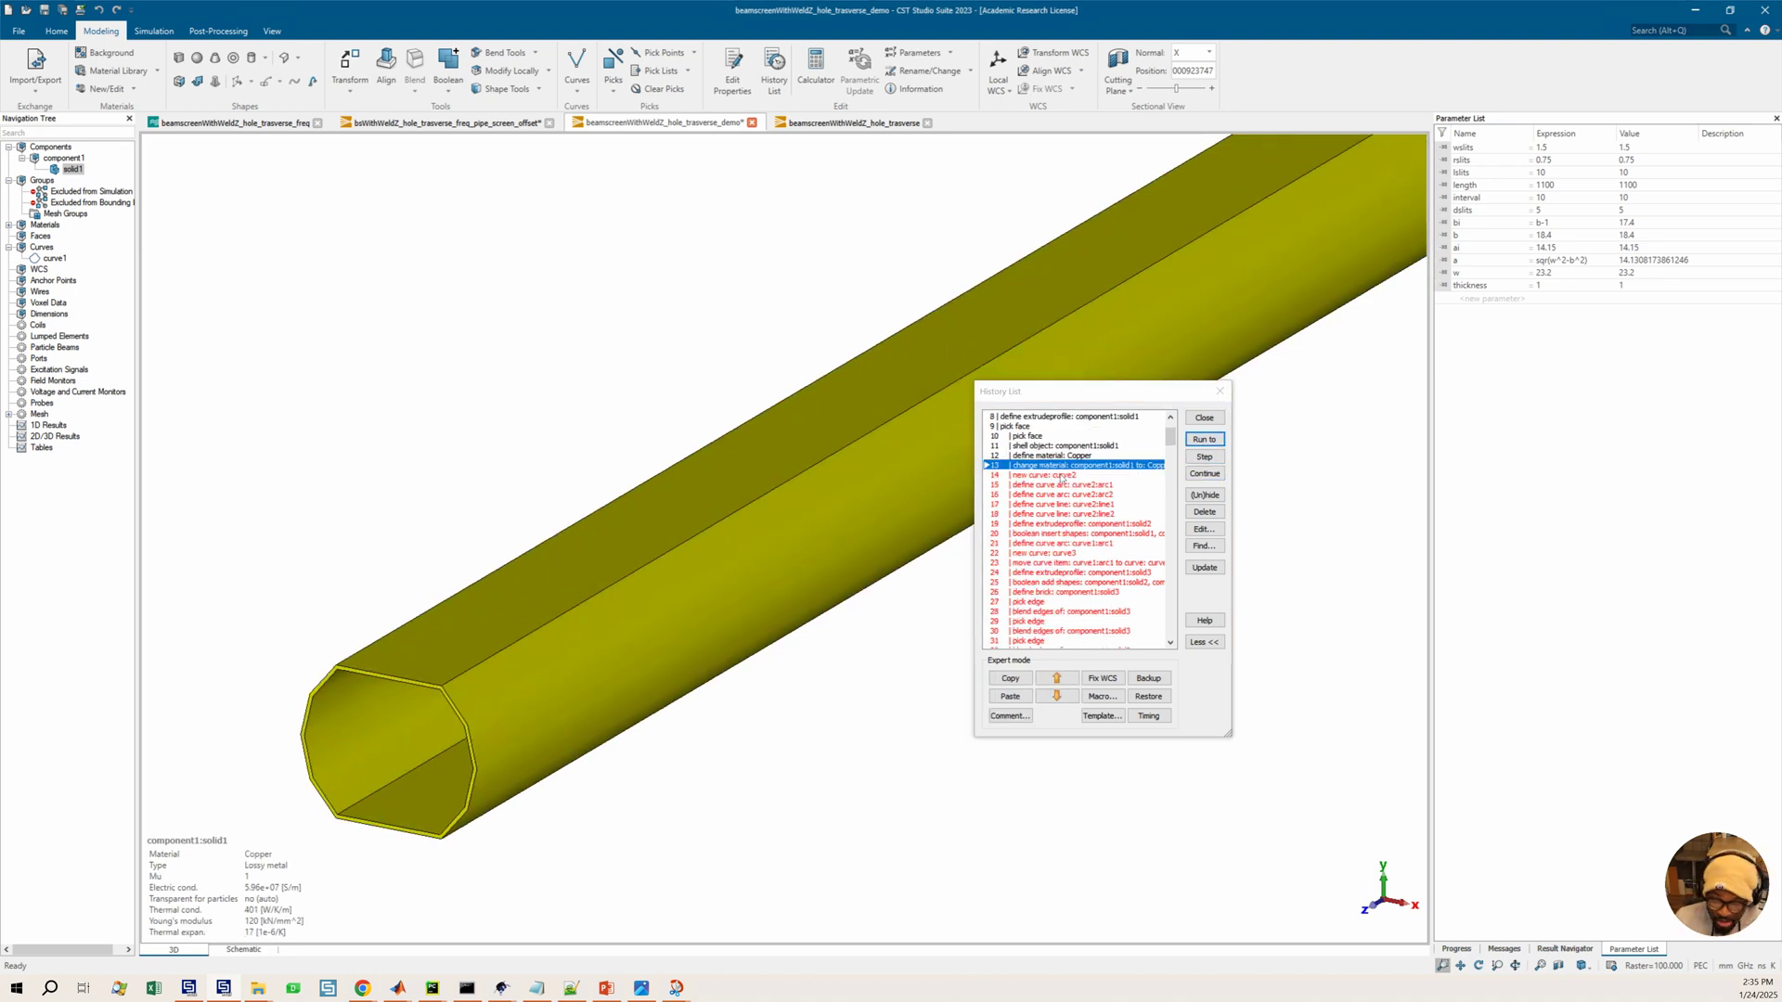
Disable the curve2 arc, line and extrude-profile history entries and run the history up to the next curve1 arc entry
{"action": "left_click", "coordinate": [1060, 475]}
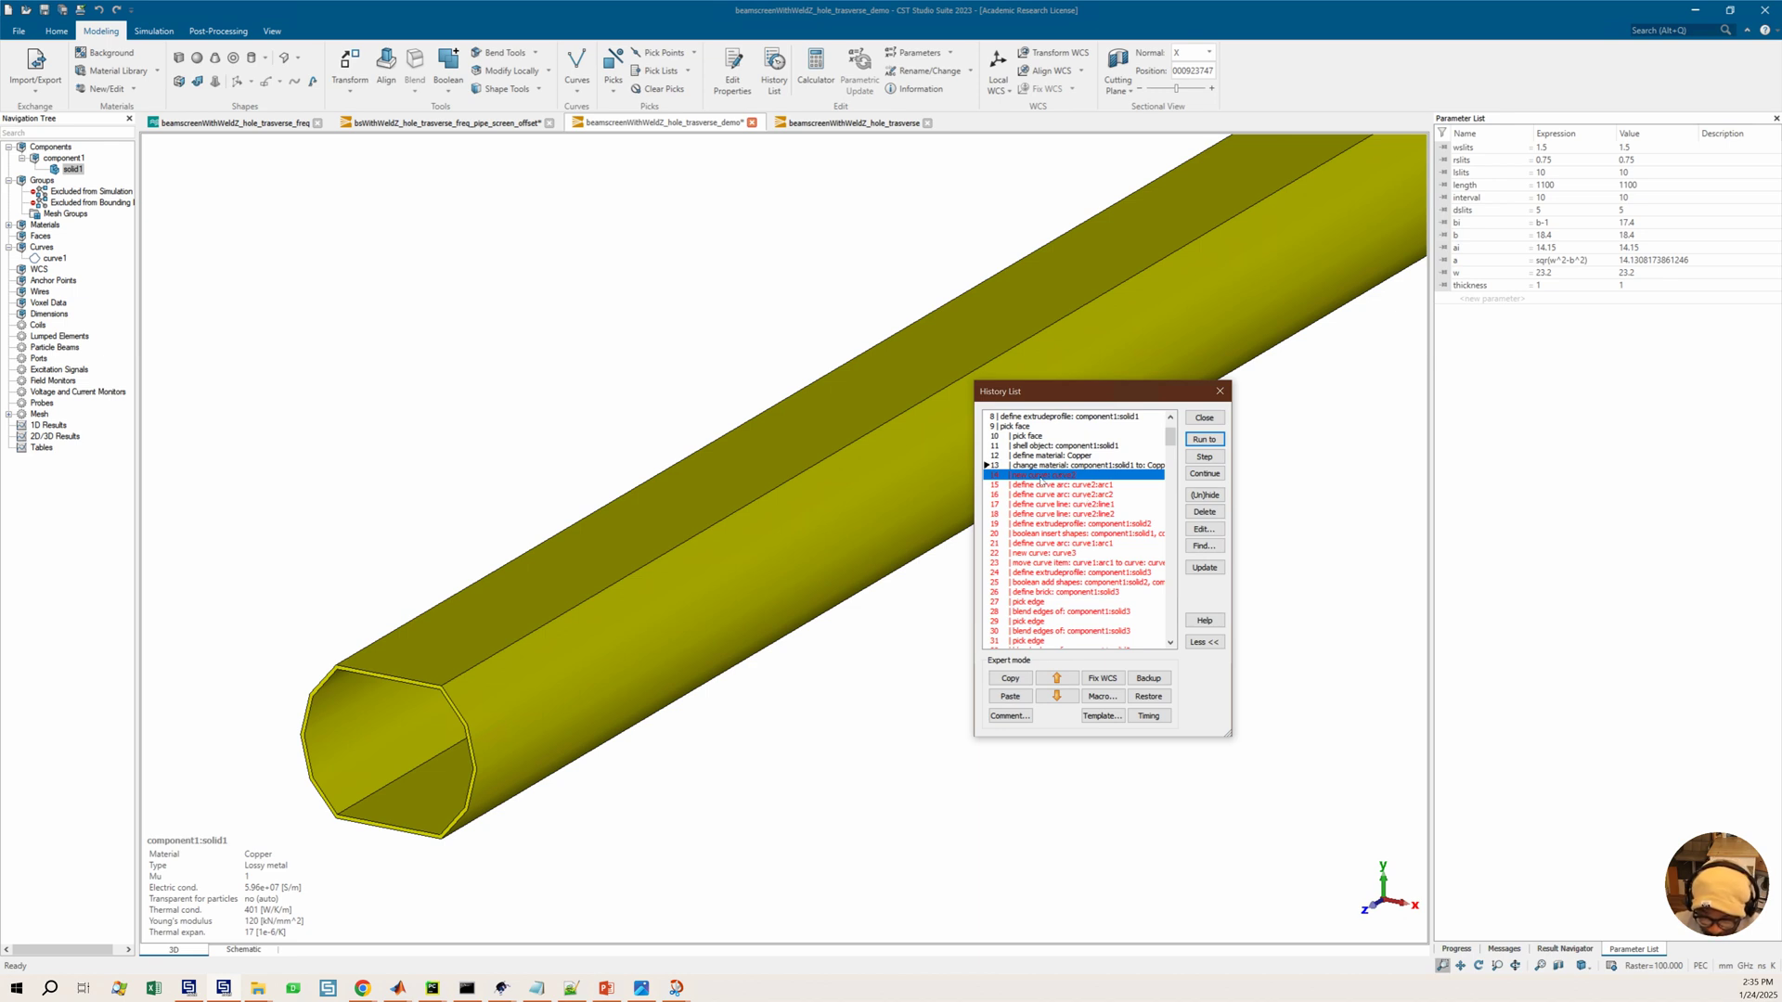
{"action": "left_click", "coordinate": [1078, 524], "text": "shift"}
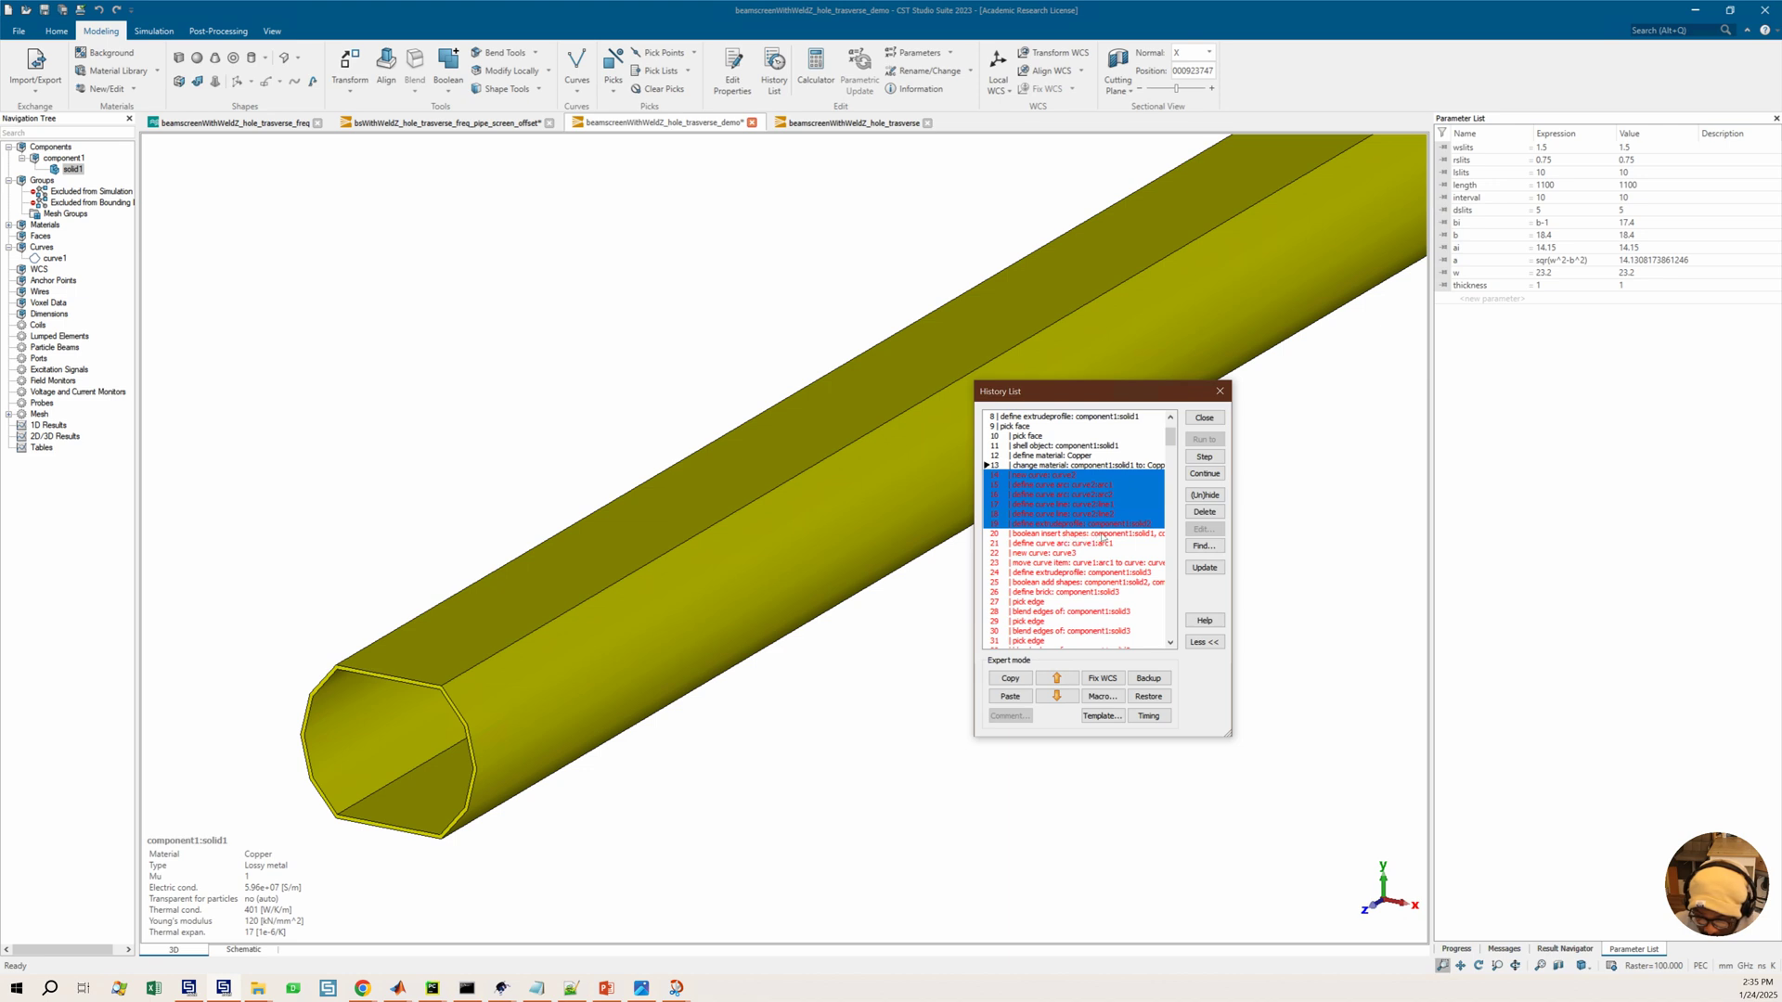
{"action": "left_click", "coordinate": [1114, 534], "text": "shift"}
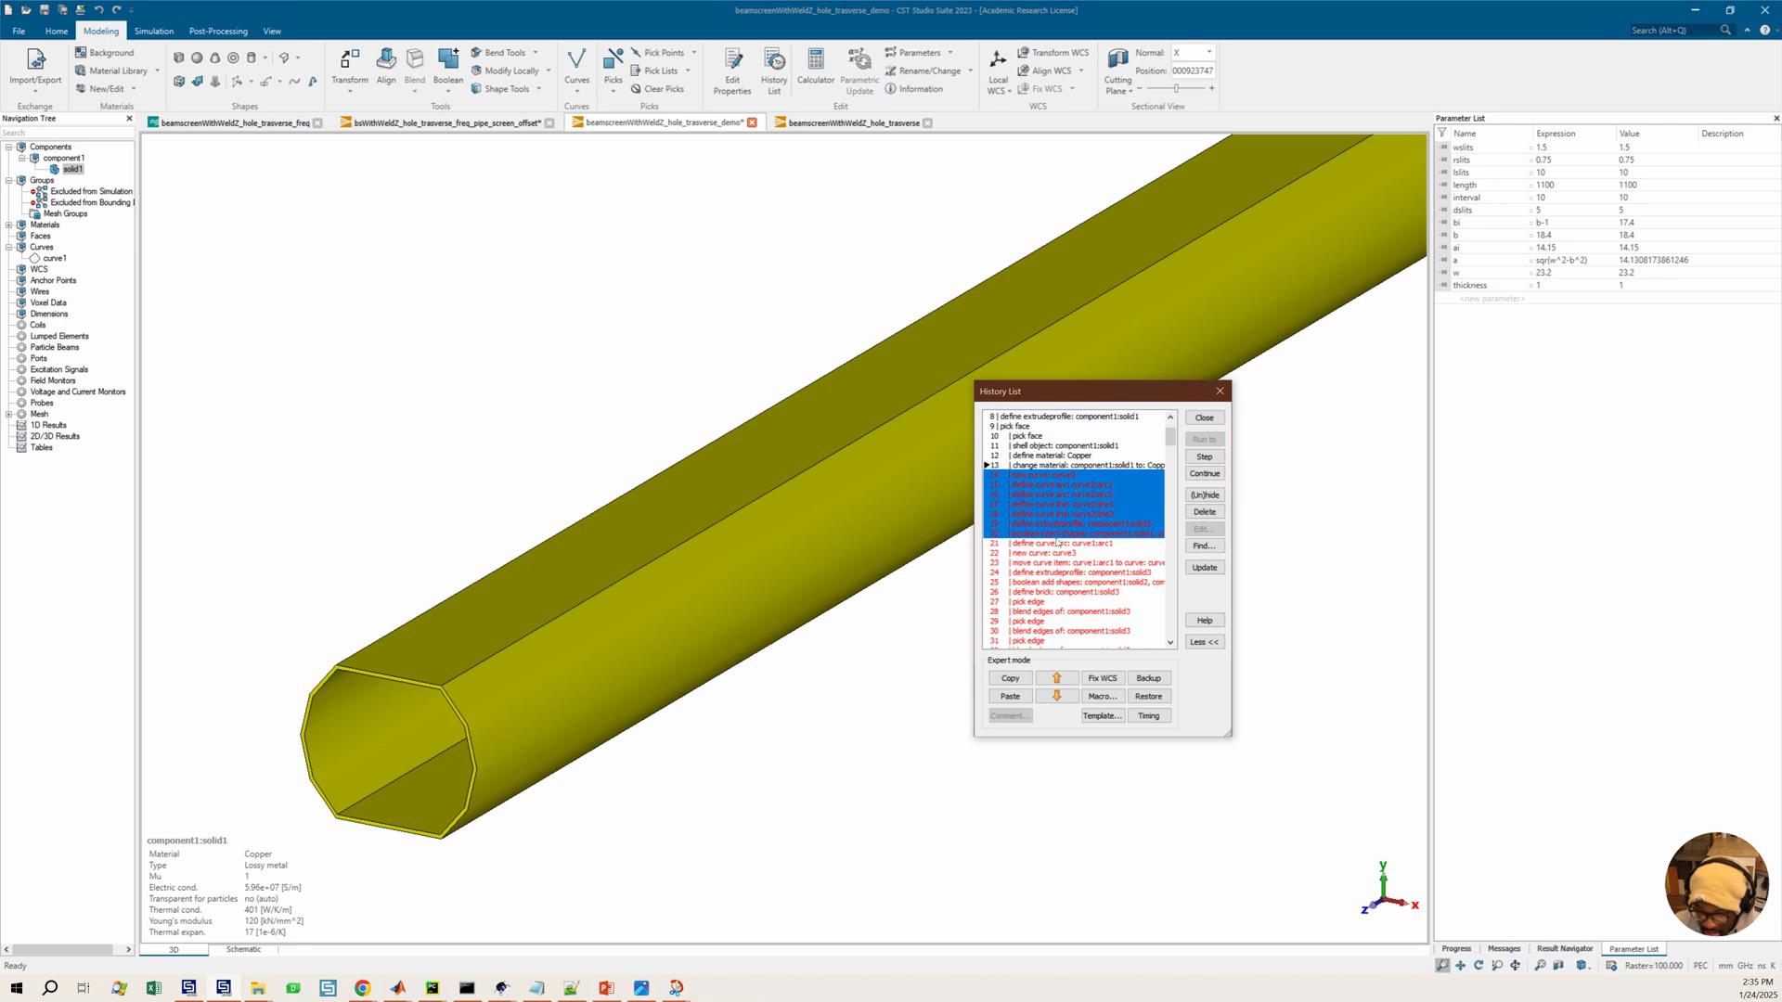
{"action": "left_click", "coordinate": [1205, 494]}
{"action": "left_click", "coordinate": [1070, 544]}
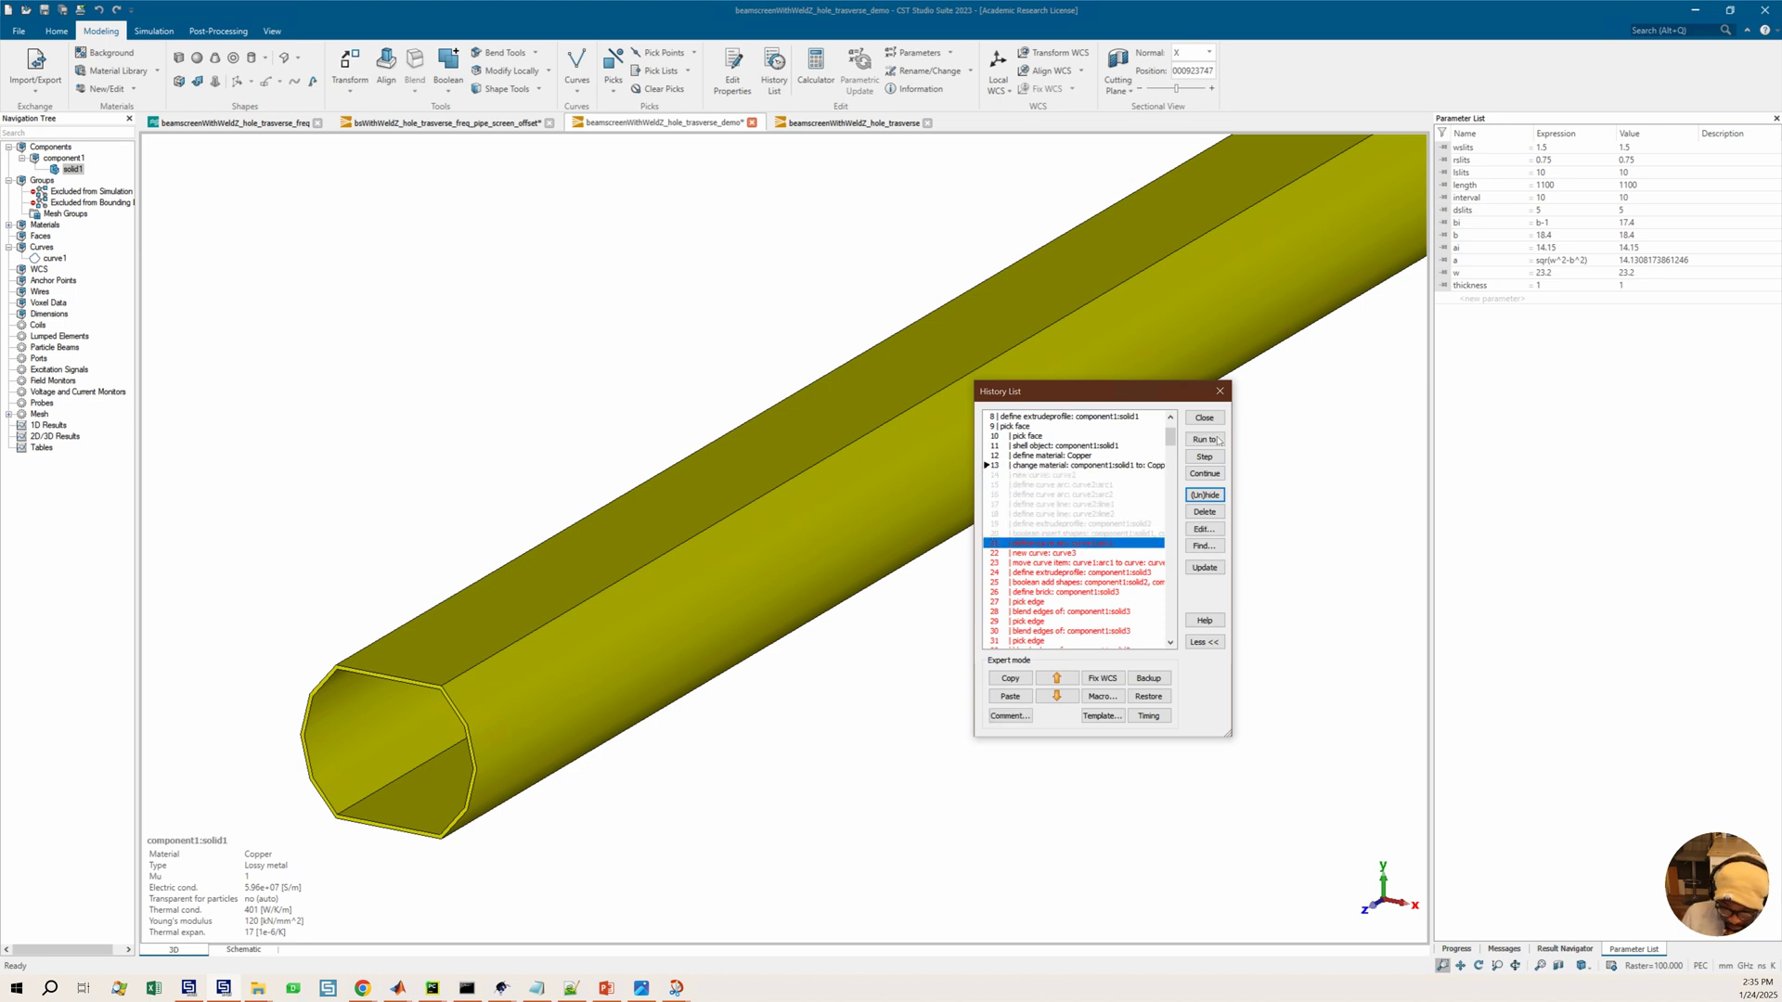
{"action": "left_click", "coordinate": [1201, 440]}
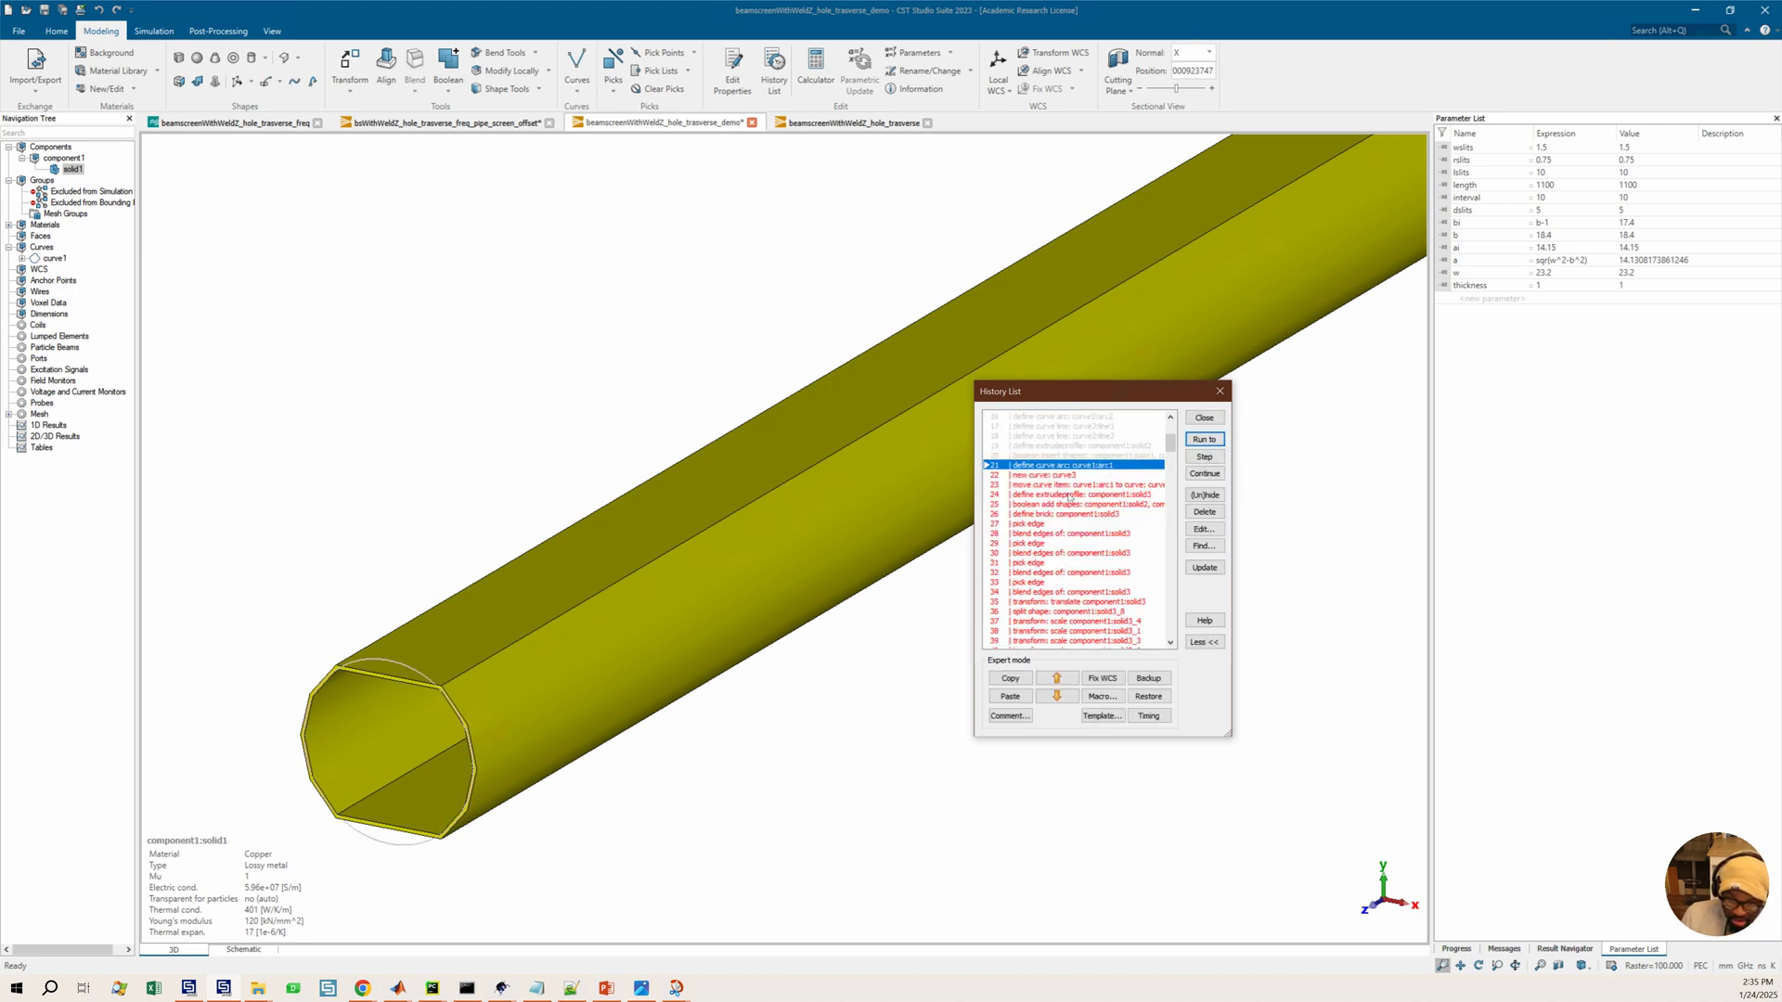
Inspect the shelled copper cross-section from the front and view the curve1 arc history entry's definition
{"action": "scroll", "coordinate": [411, 682], "scroll_direction": "down", "scroll_amount": 2}
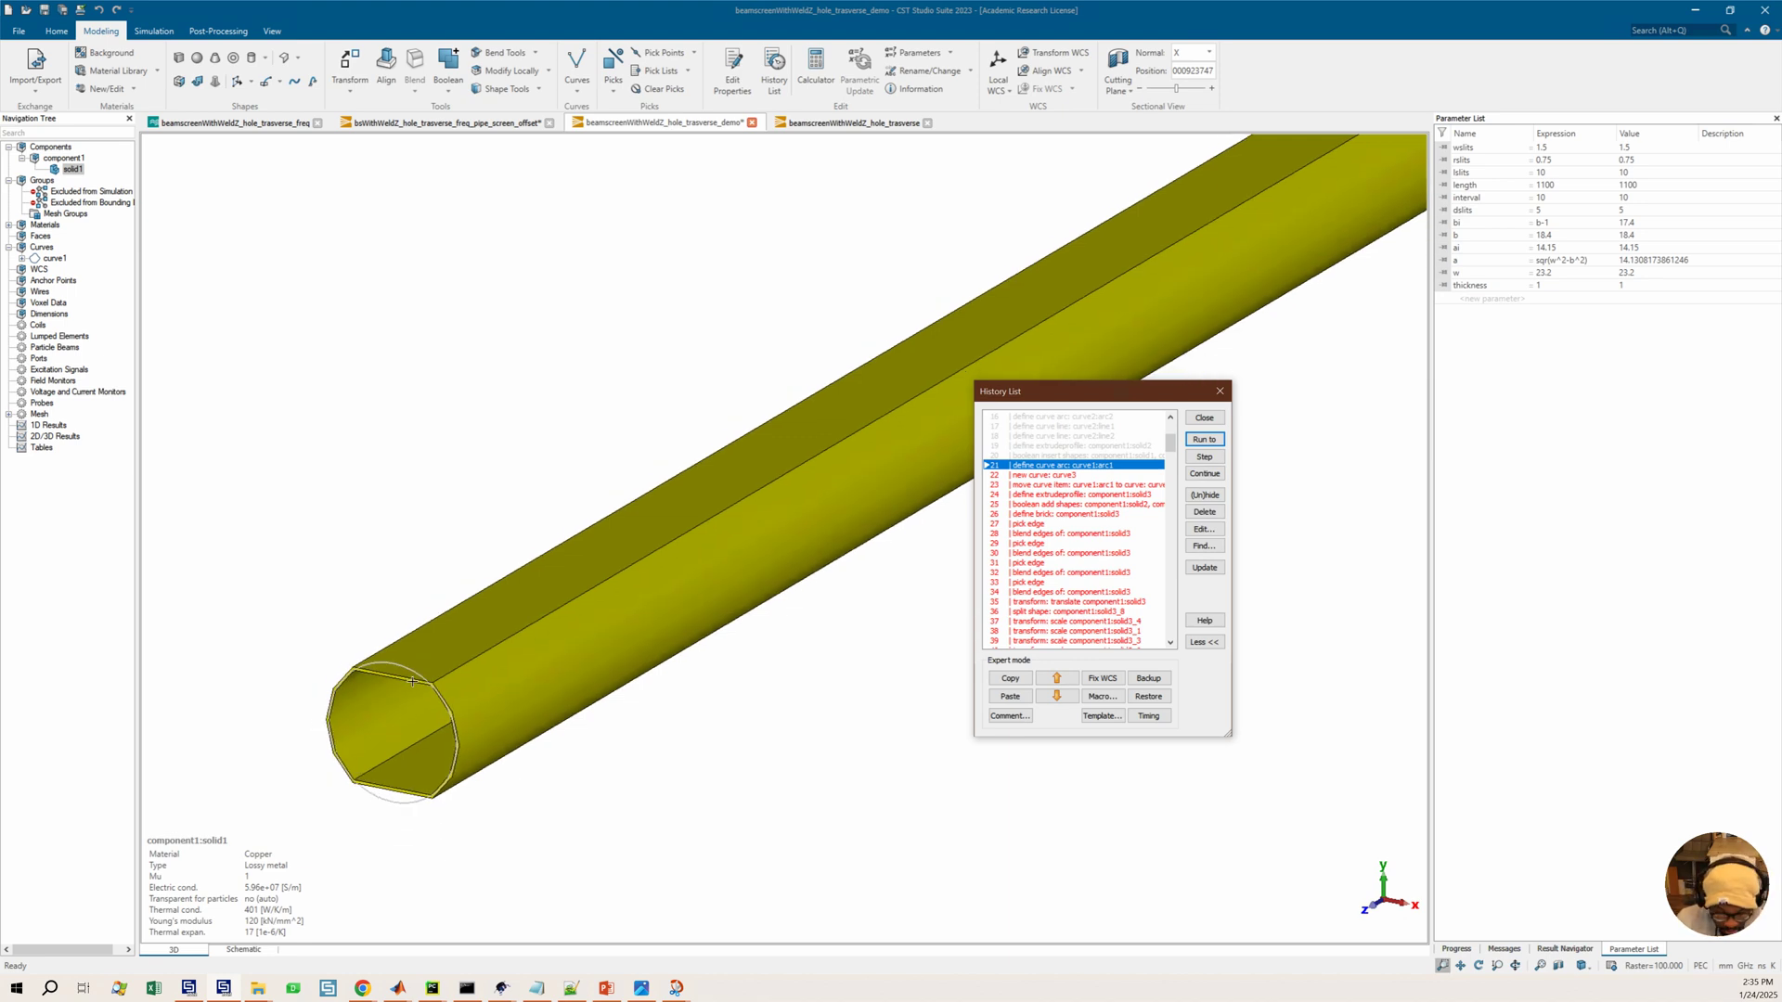
{"action": "left_click_drag", "start_coordinate": [435, 667], "coordinate": [448, 656]}
{"action": "key", "text": "Left"}
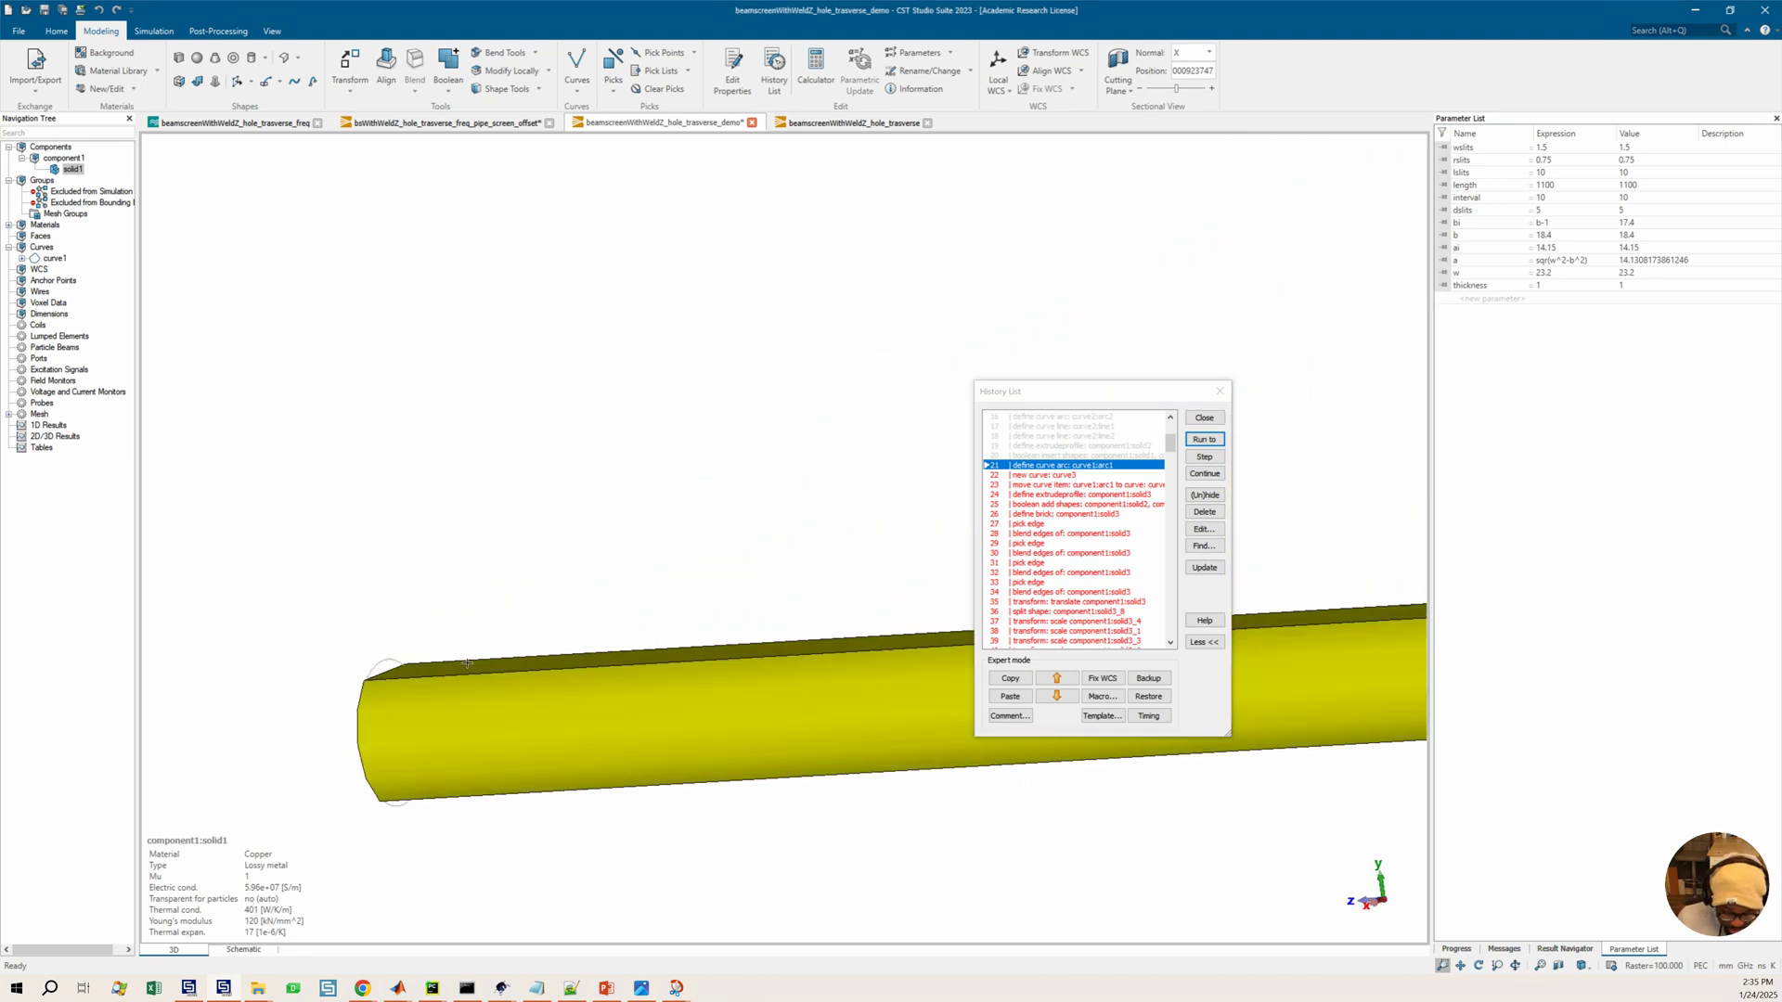
{"action": "key", "text": "3"}
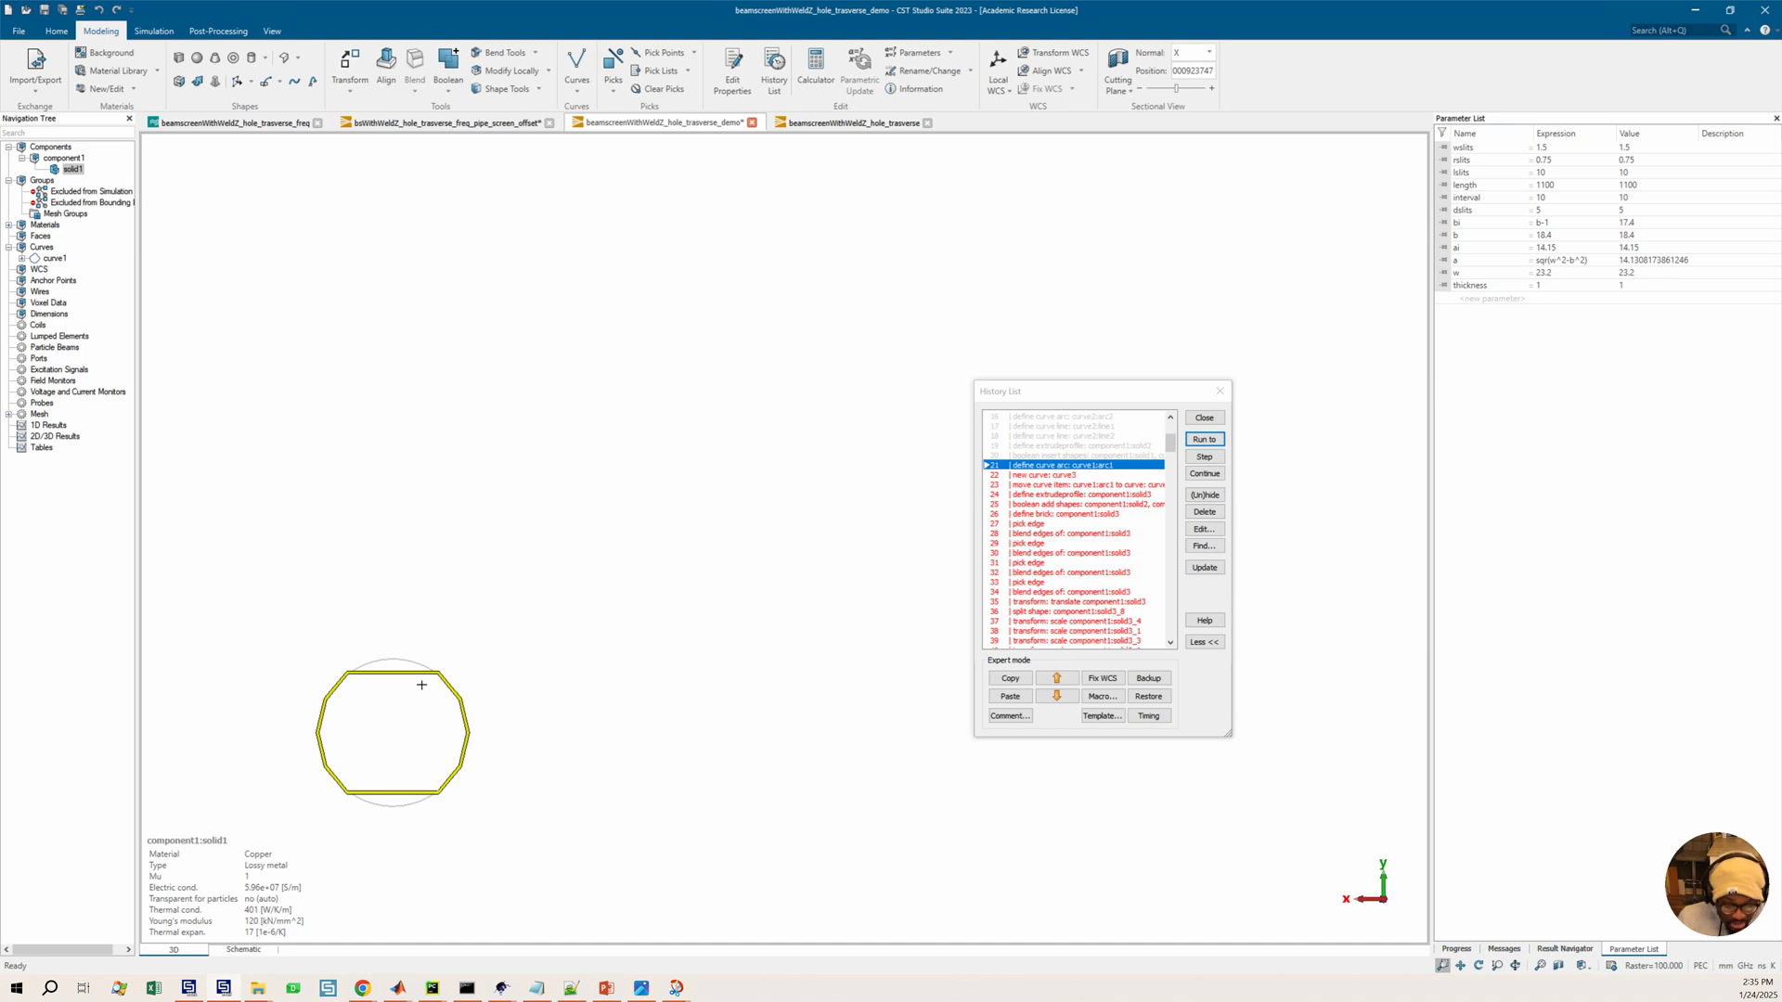
{"action": "middle_click_drag", "start_coordinate": [427, 663], "coordinate": [467, 641]}
{"action": "scroll", "coordinate": [487, 607], "scroll_direction": "up", "scroll_amount": 2}
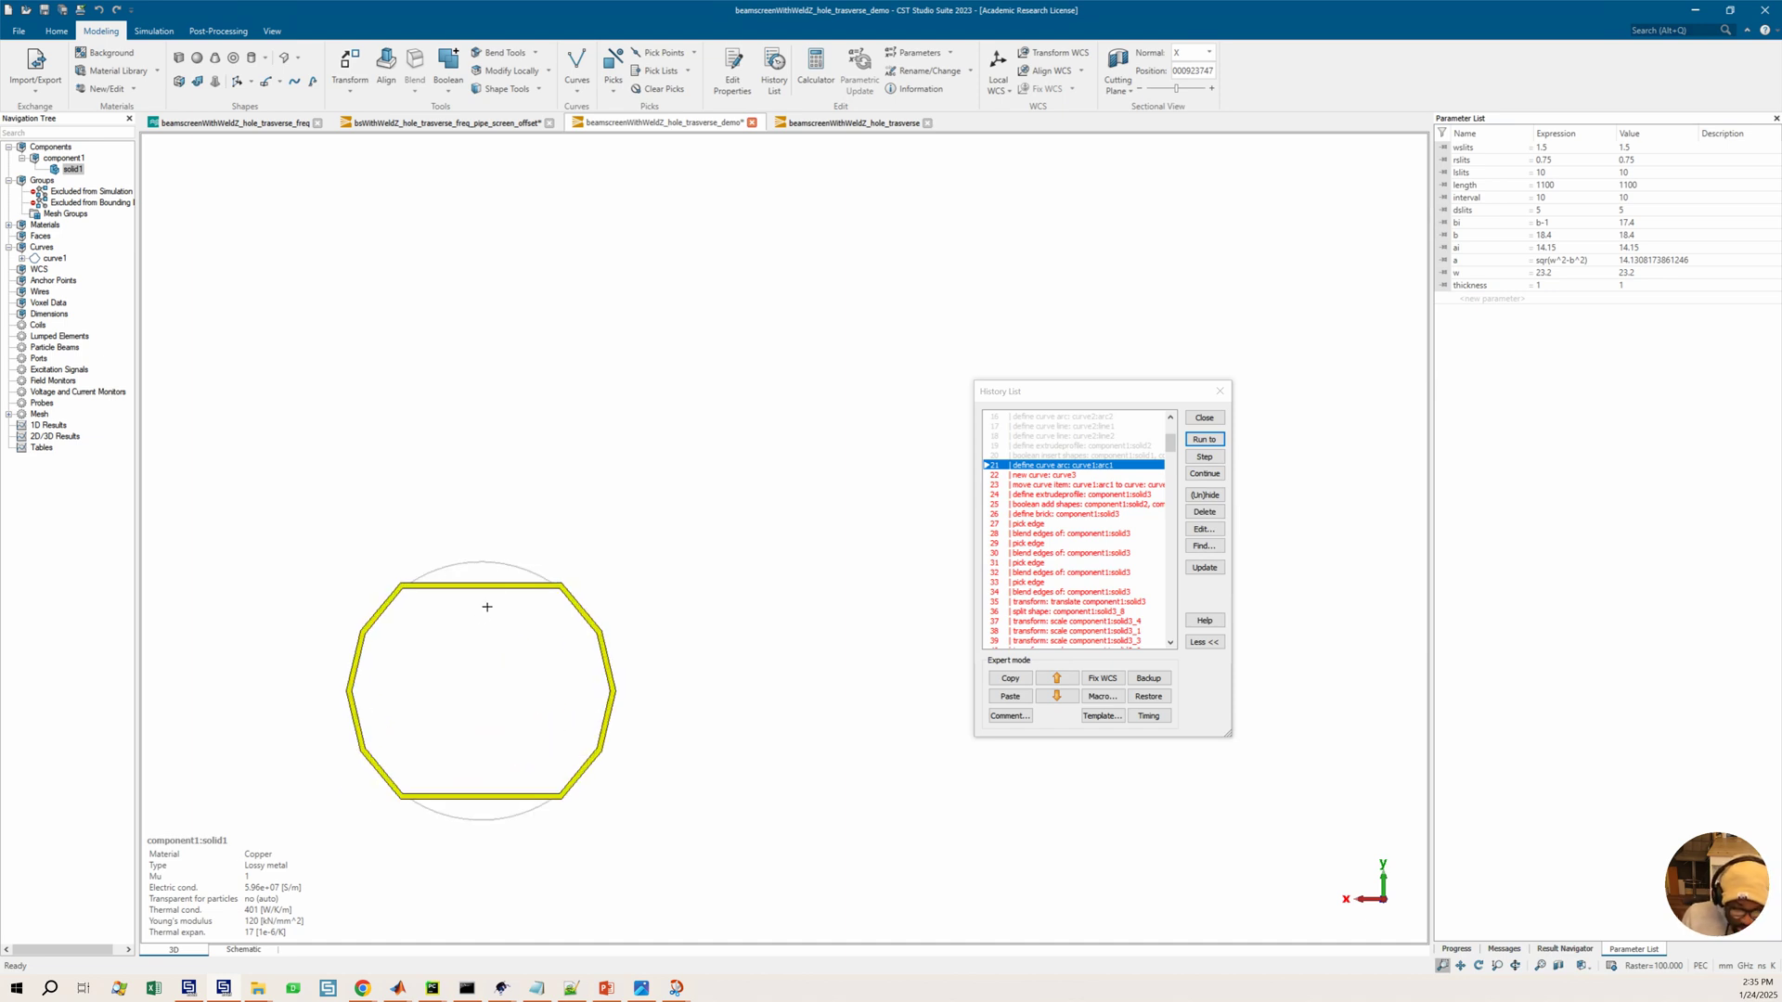
{"action": "middle_click_drag", "start_coordinate": [505, 632], "coordinate": [543, 493]}
{"action": "scroll", "coordinate": [543, 493], "scroll_direction": "up", "scroll_amount": 1}
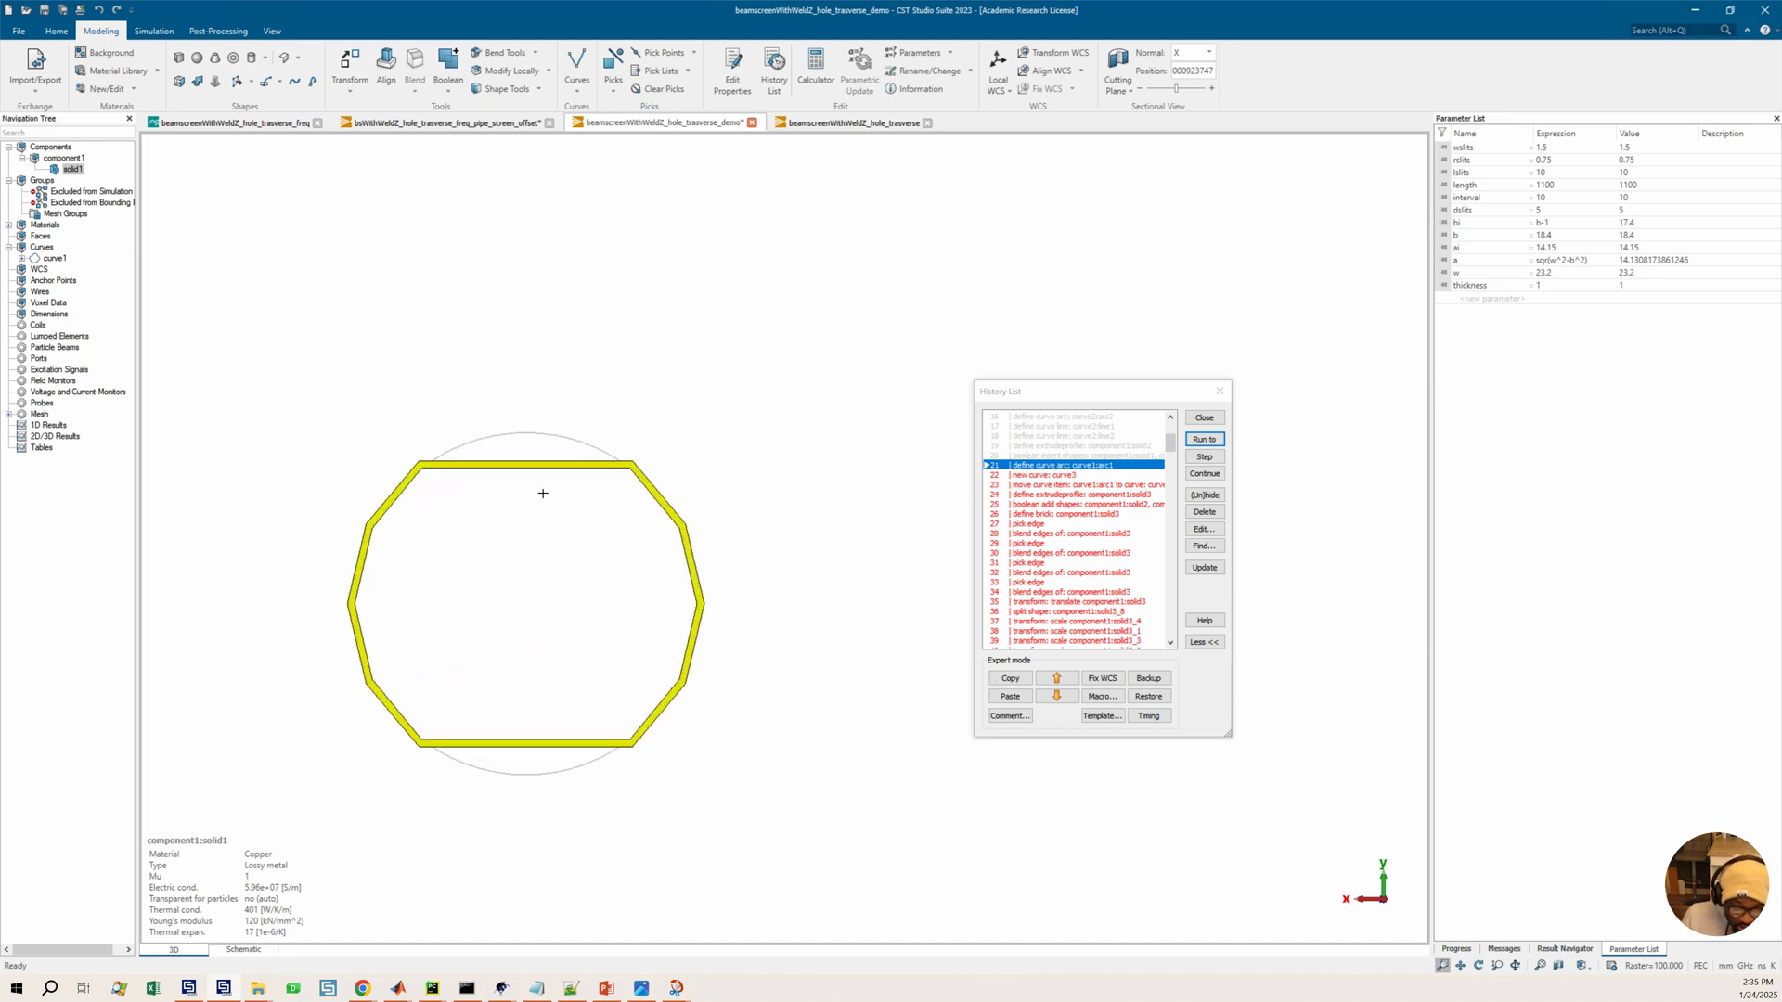
{"action": "double_click", "coordinate": [1082, 467]}
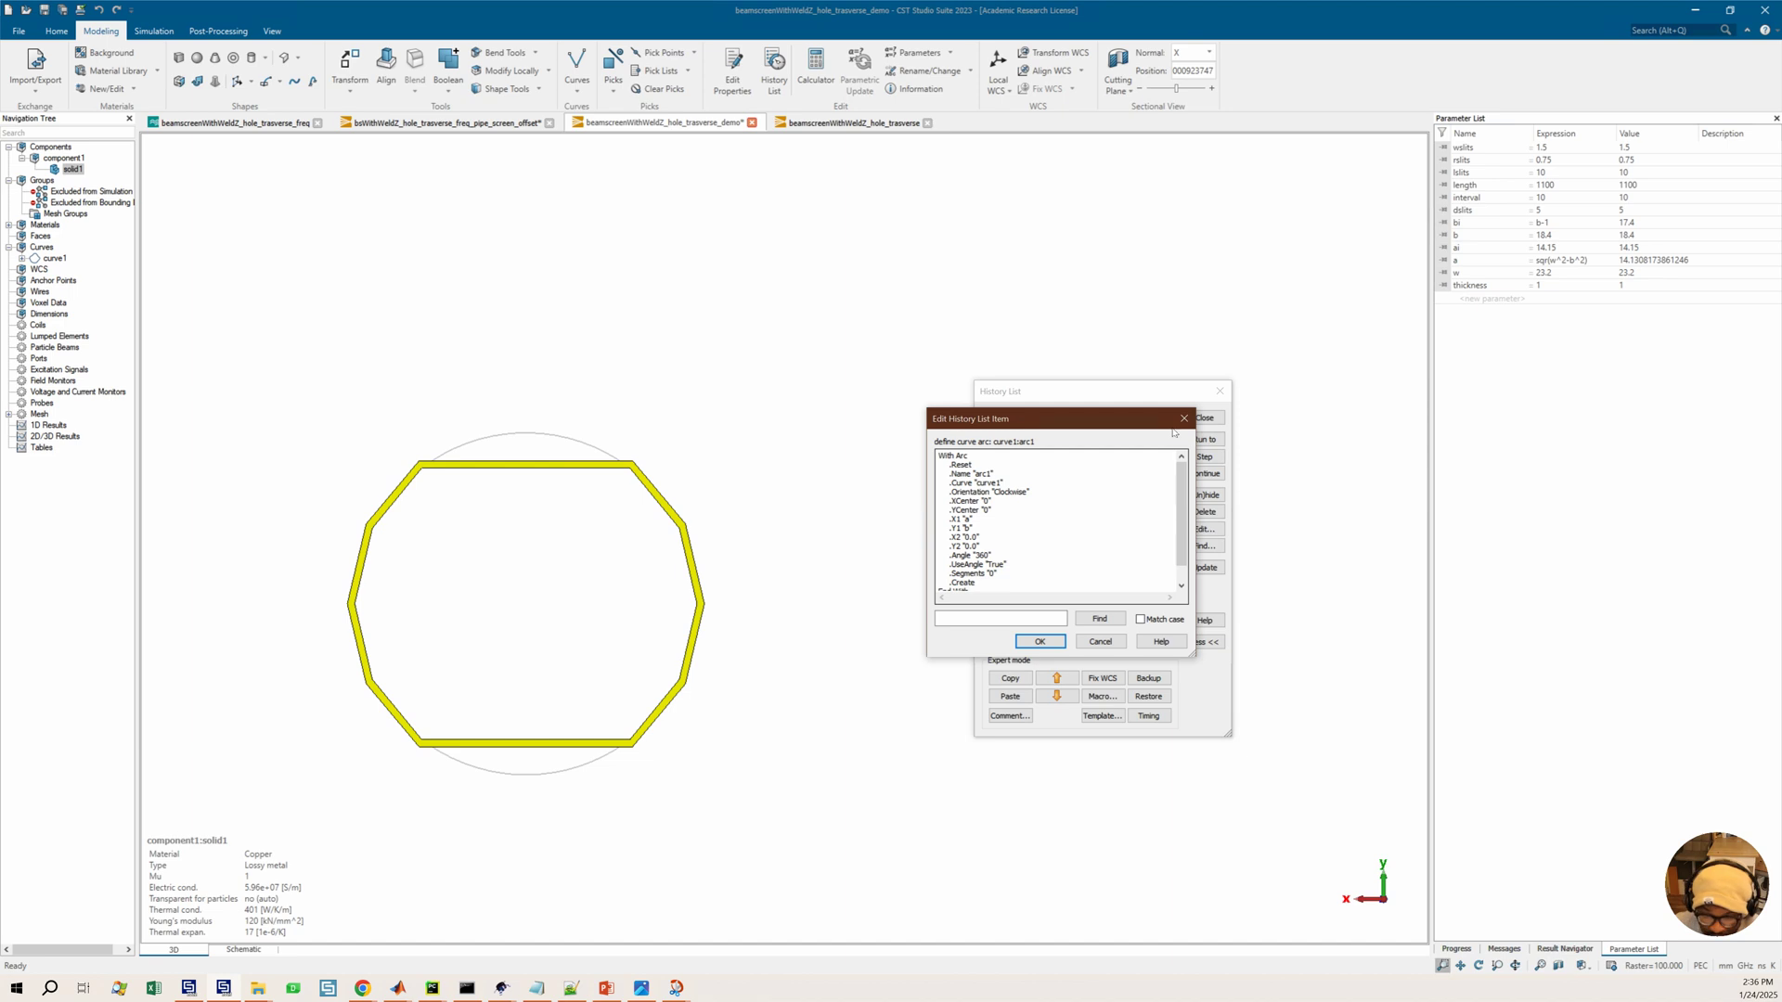
{"action": "key", "text": "Escape"}
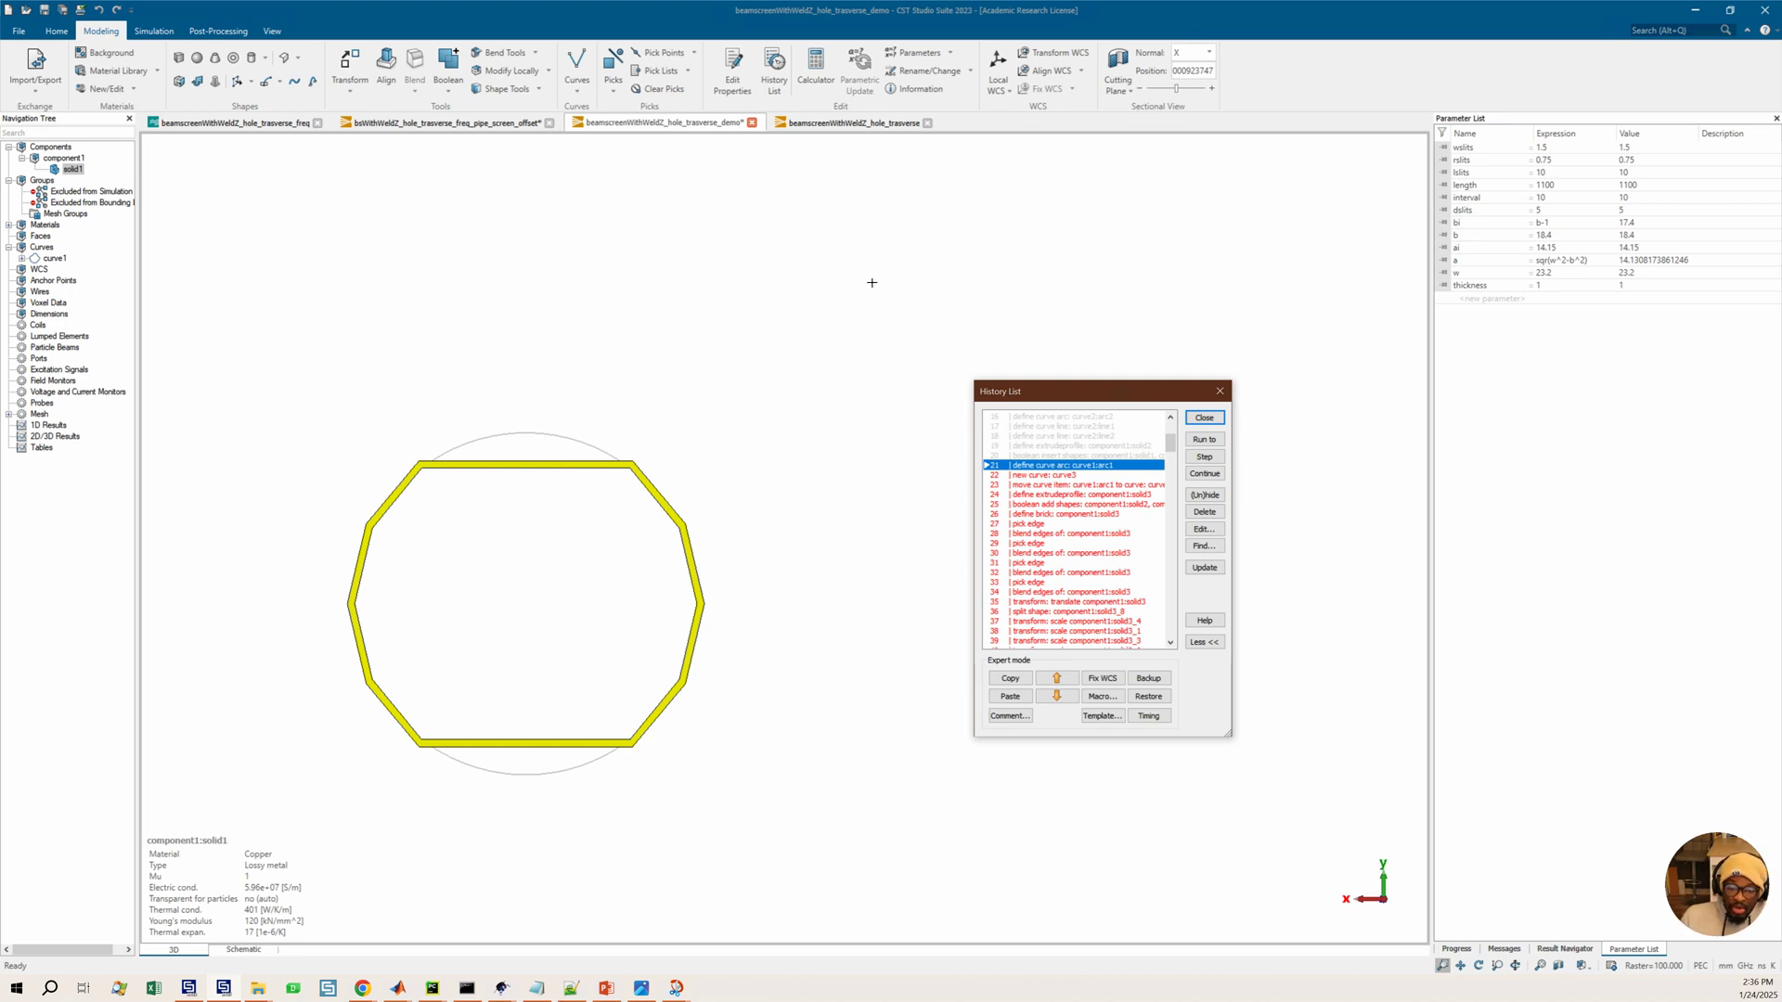
Examine the reference beam screen model in its own tab, including its wireframe view, then return to the demo model
{"action": "left_click", "coordinate": [849, 123]}
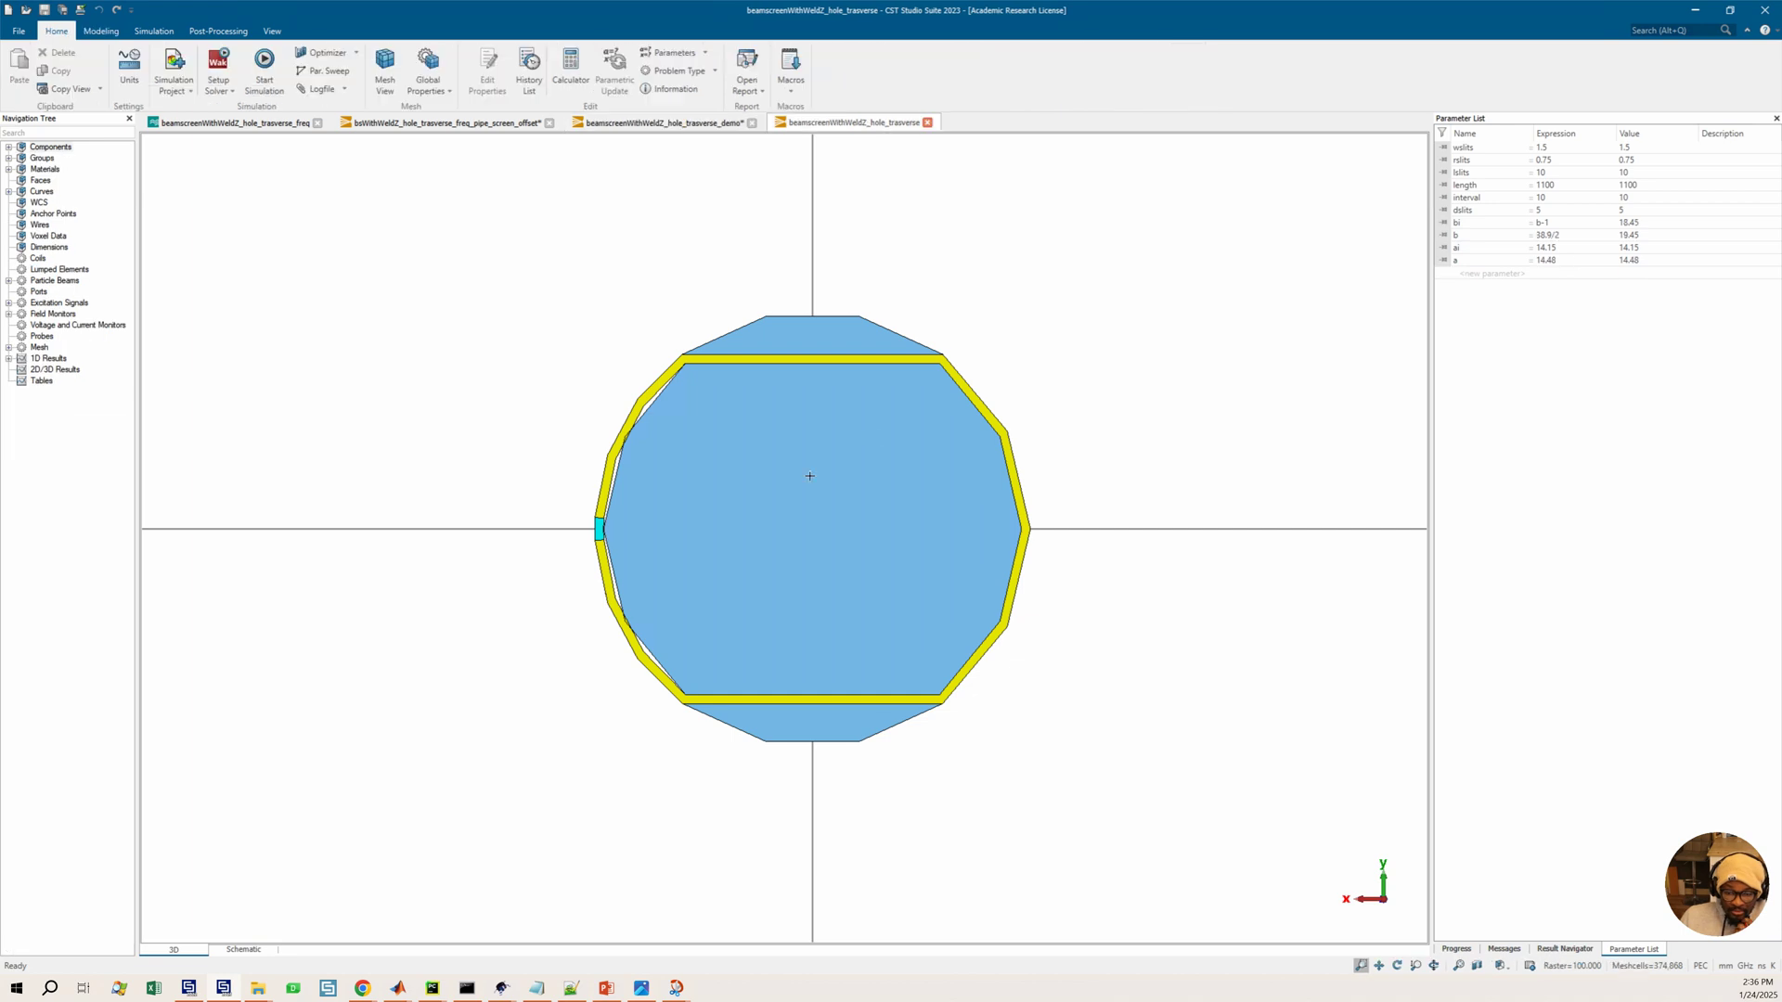
{"action": "left_click_drag", "start_coordinate": [967, 437], "coordinate": [677, 479], "text": "ctrl"}
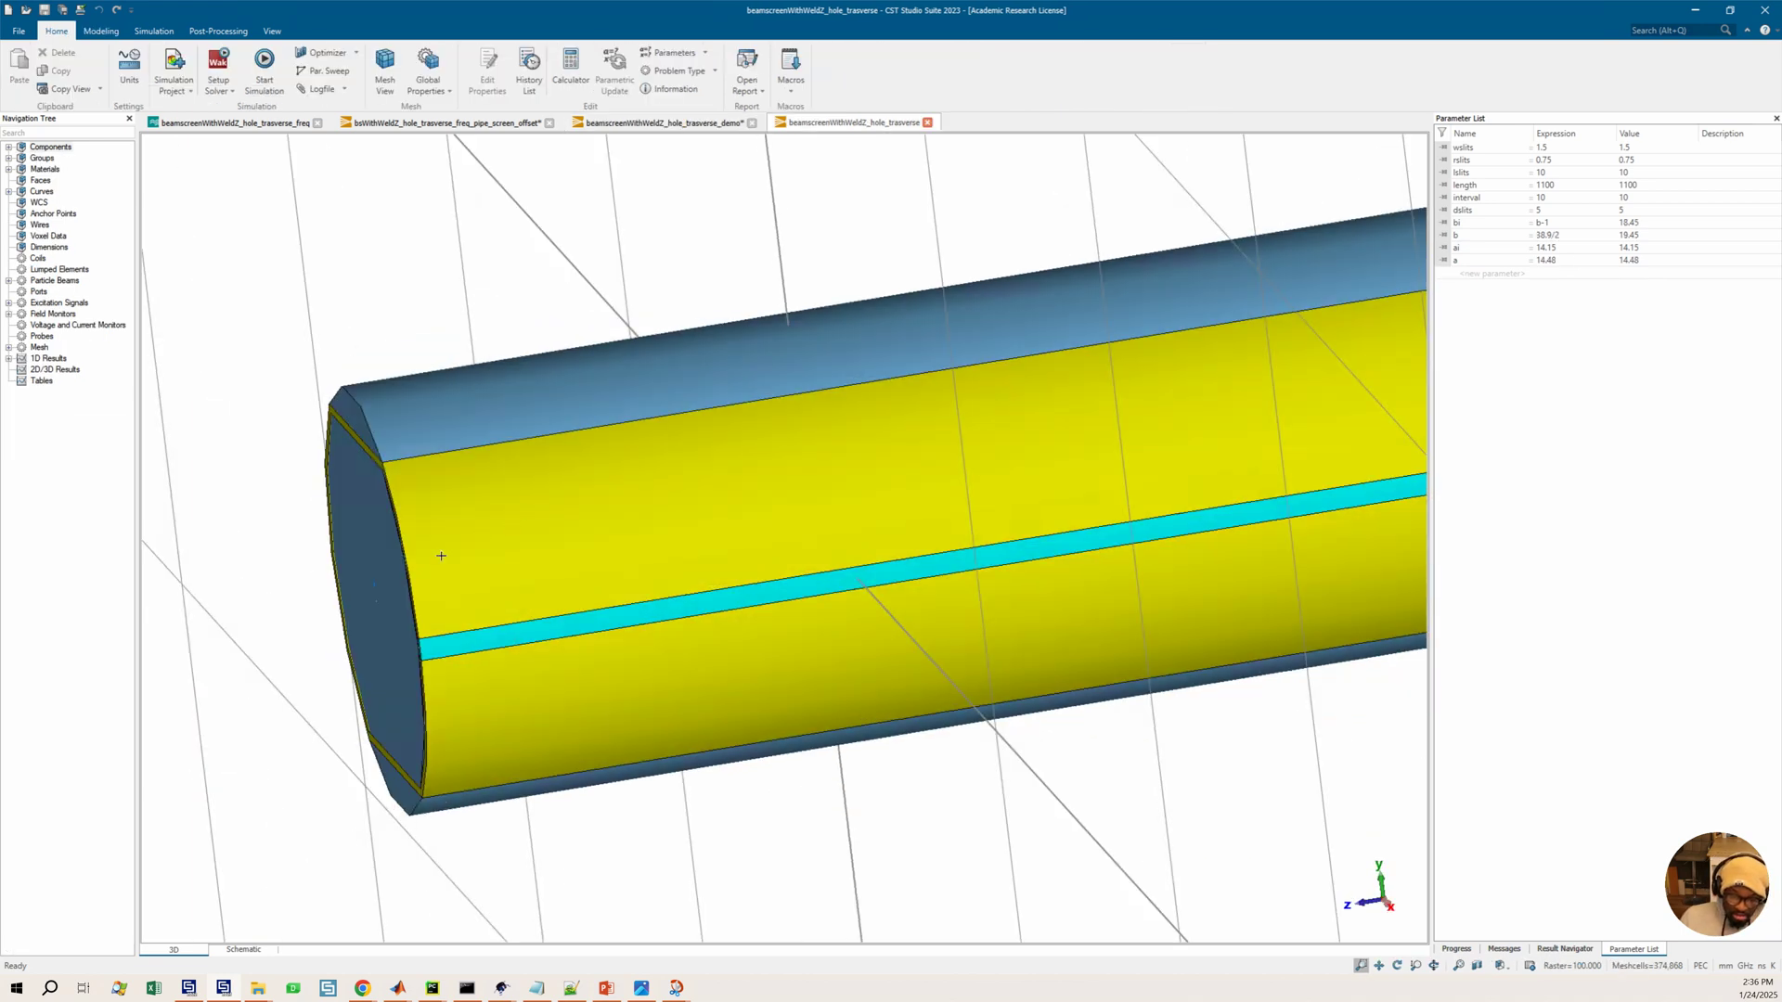
{"action": "left_click_drag", "start_coordinate": [400, 529], "coordinate": [424, 530], "text": "ctrl"}
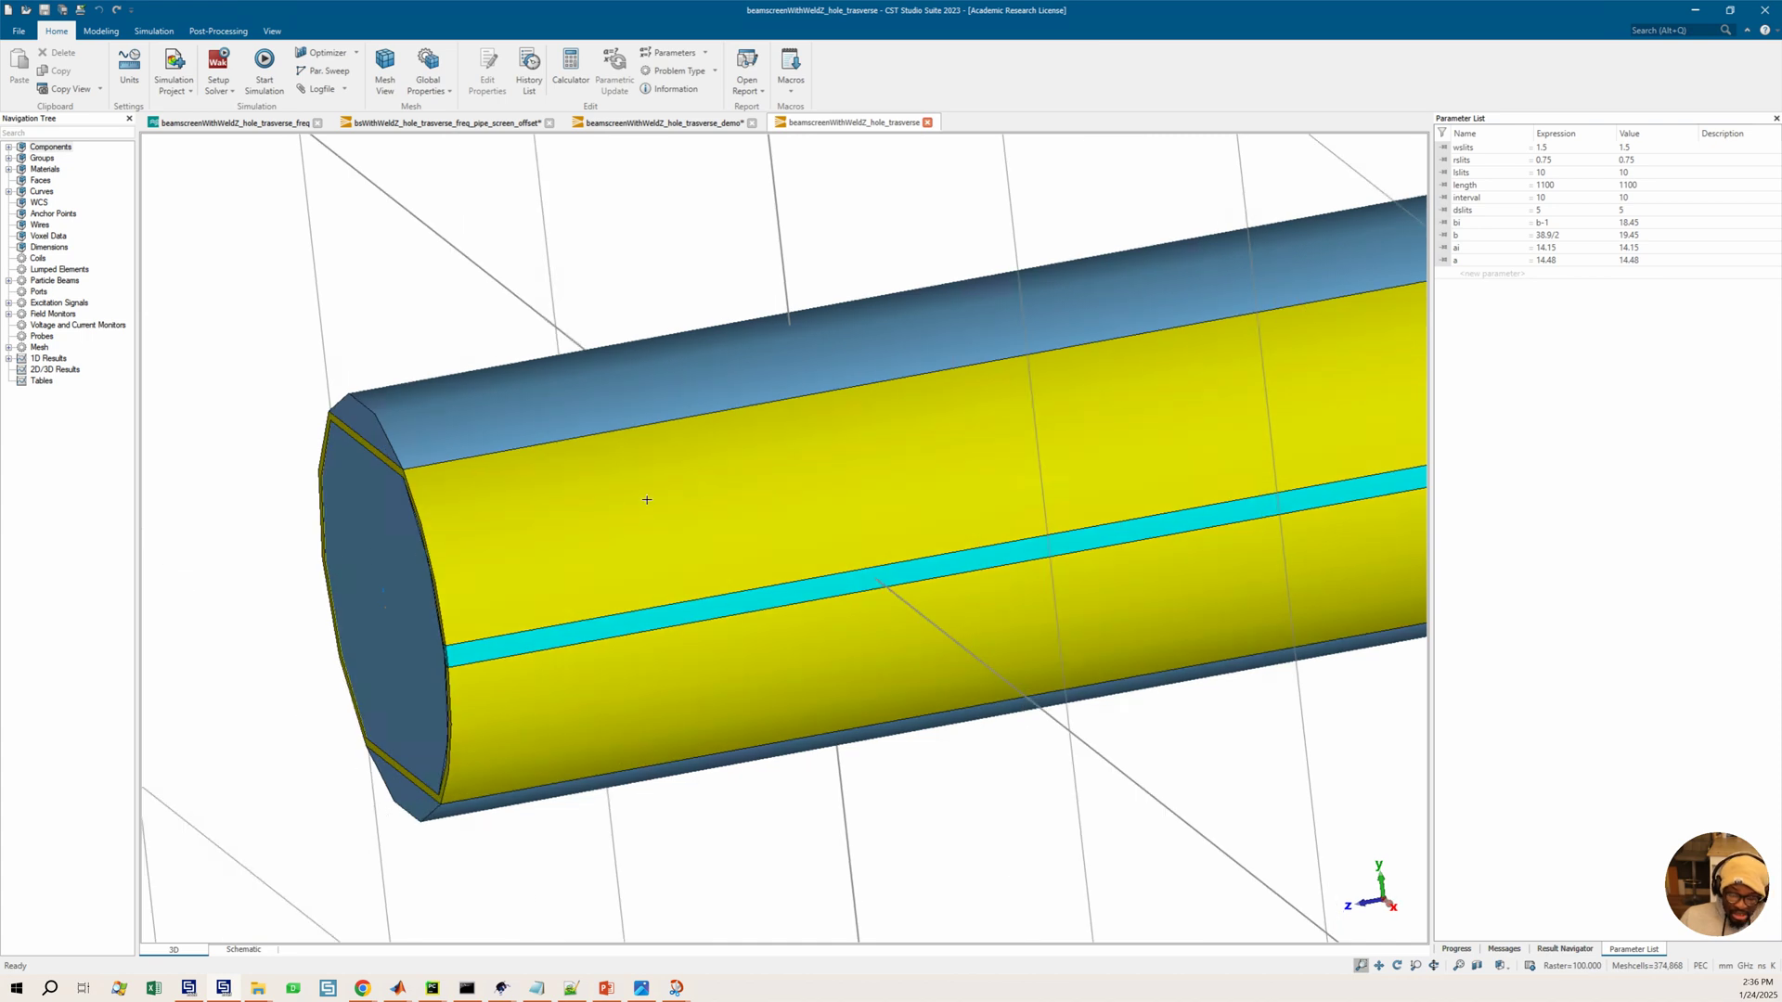
{"action": "key", "text": "0"}
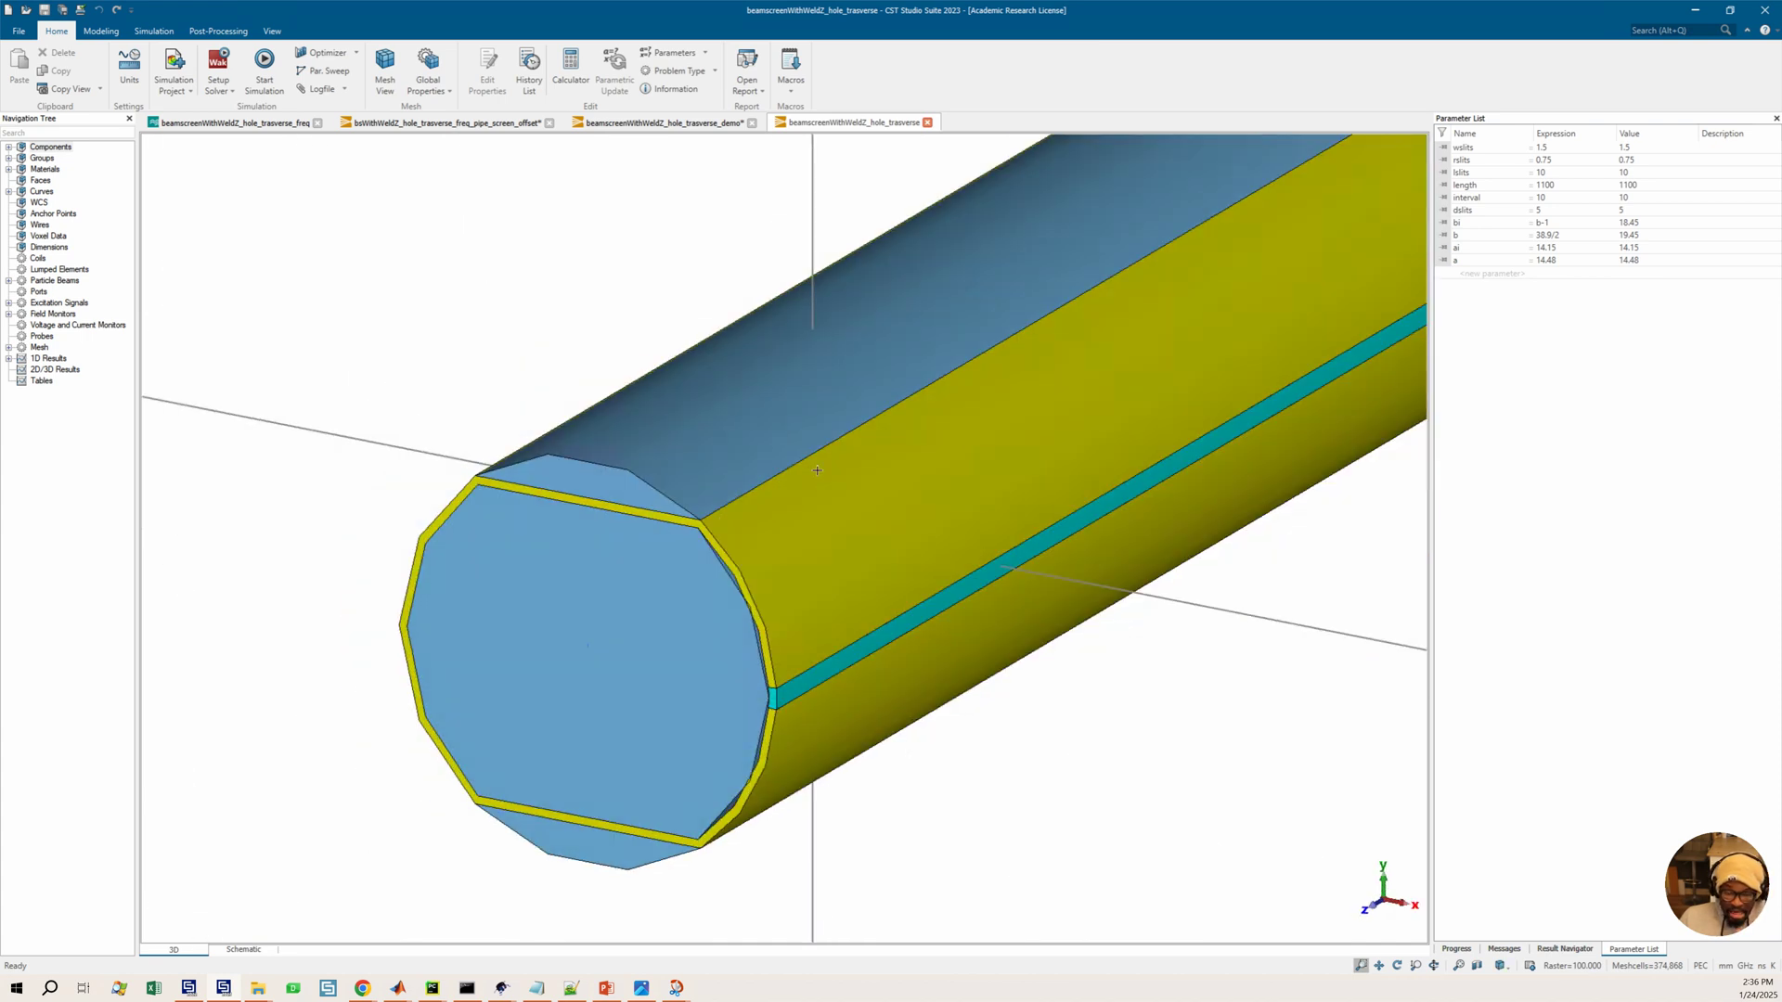
{"action": "scroll", "coordinate": [817, 470], "scroll_direction": "down", "scroll_amount": 2}
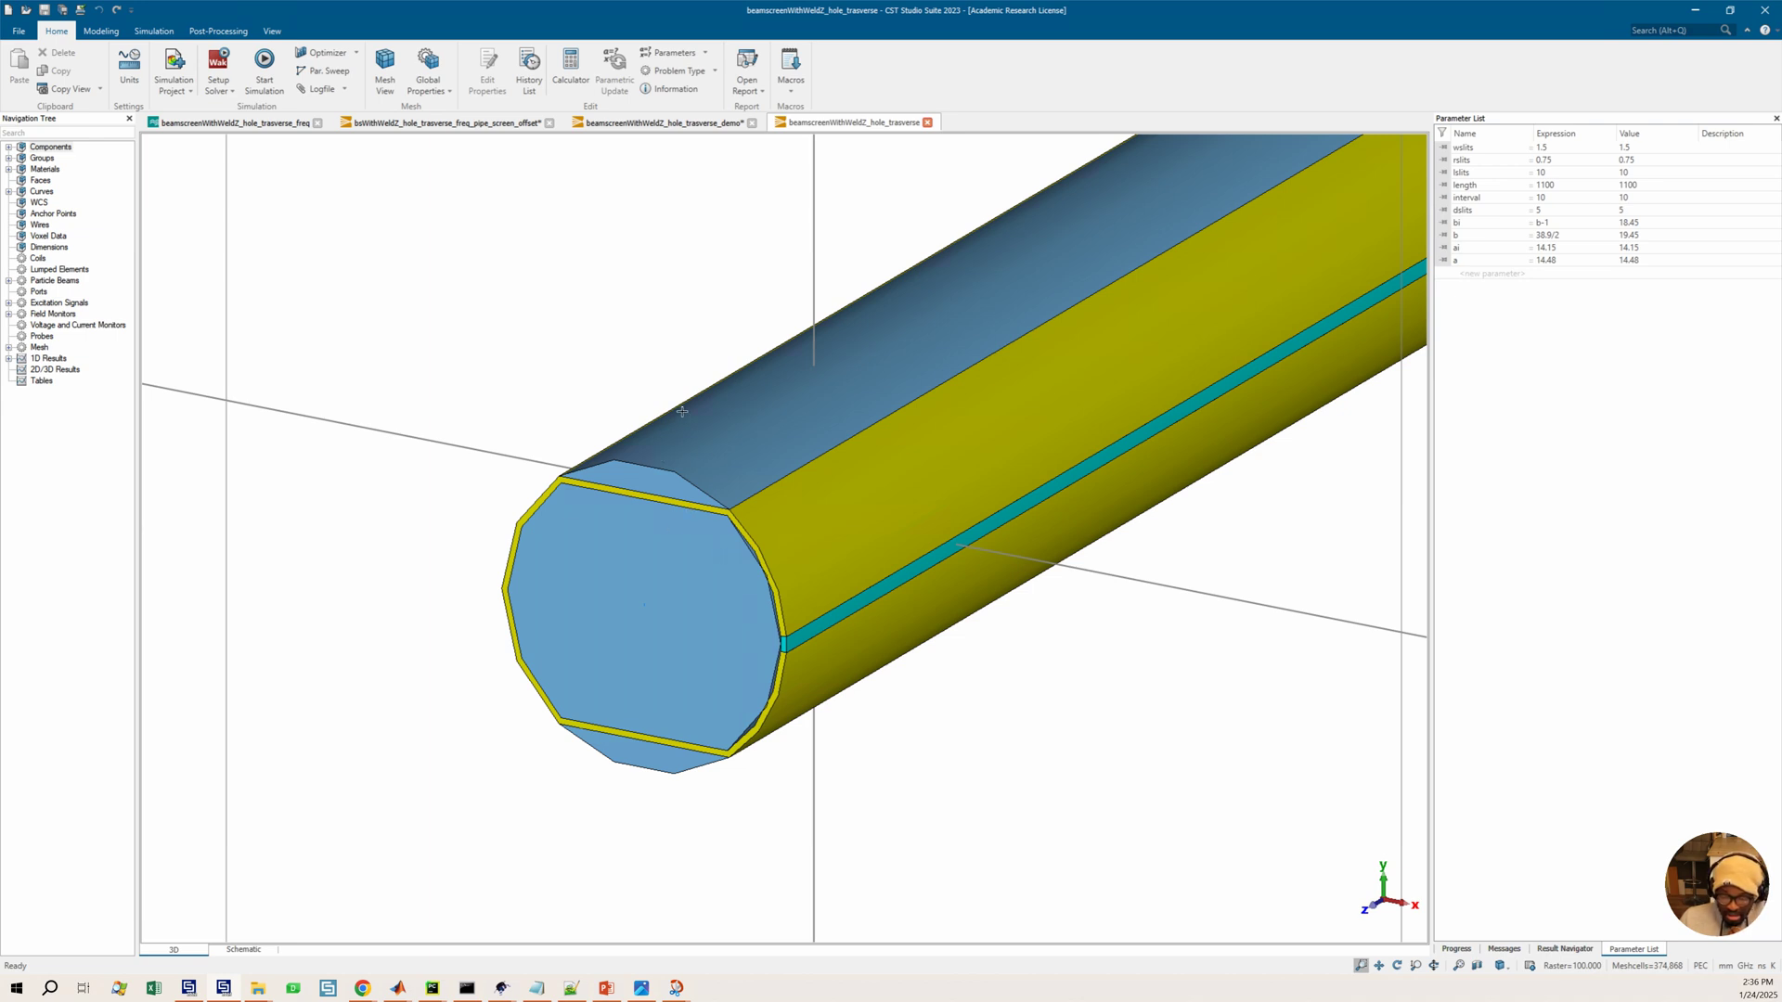
{"action": "scroll", "coordinate": [791, 392], "scroll_direction": "down", "scroll_amount": 2}
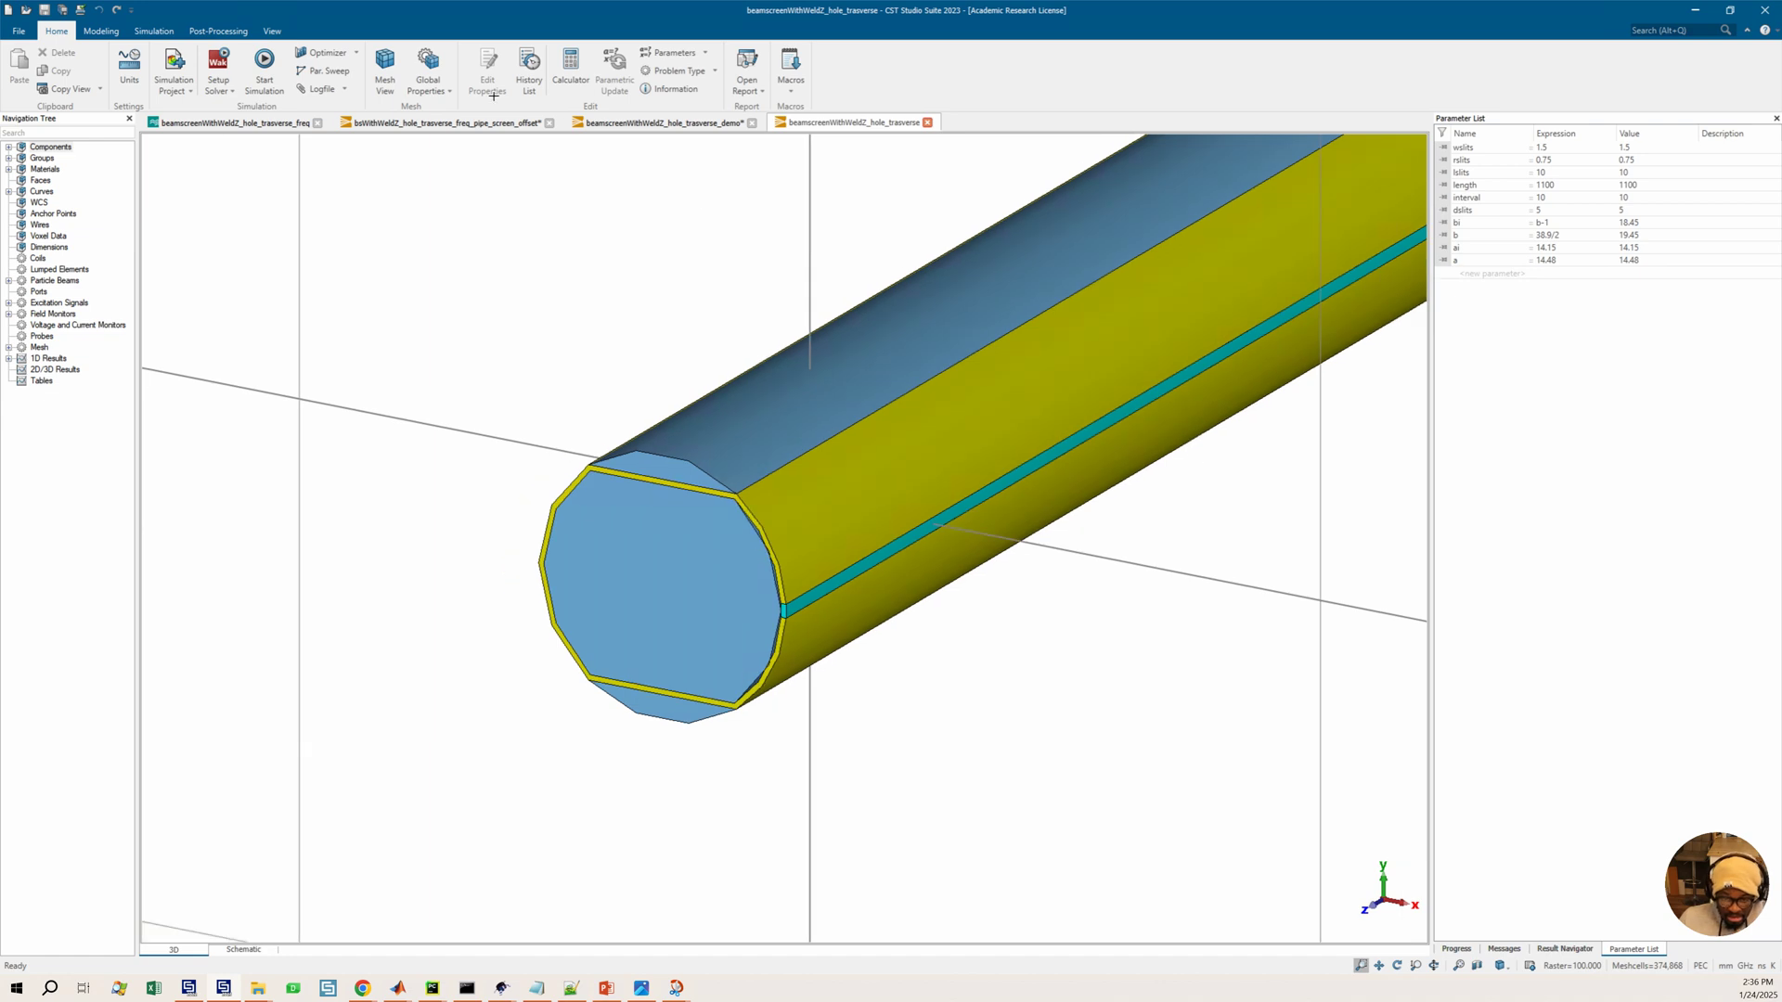
{"action": "left_click", "coordinate": [275, 31]}
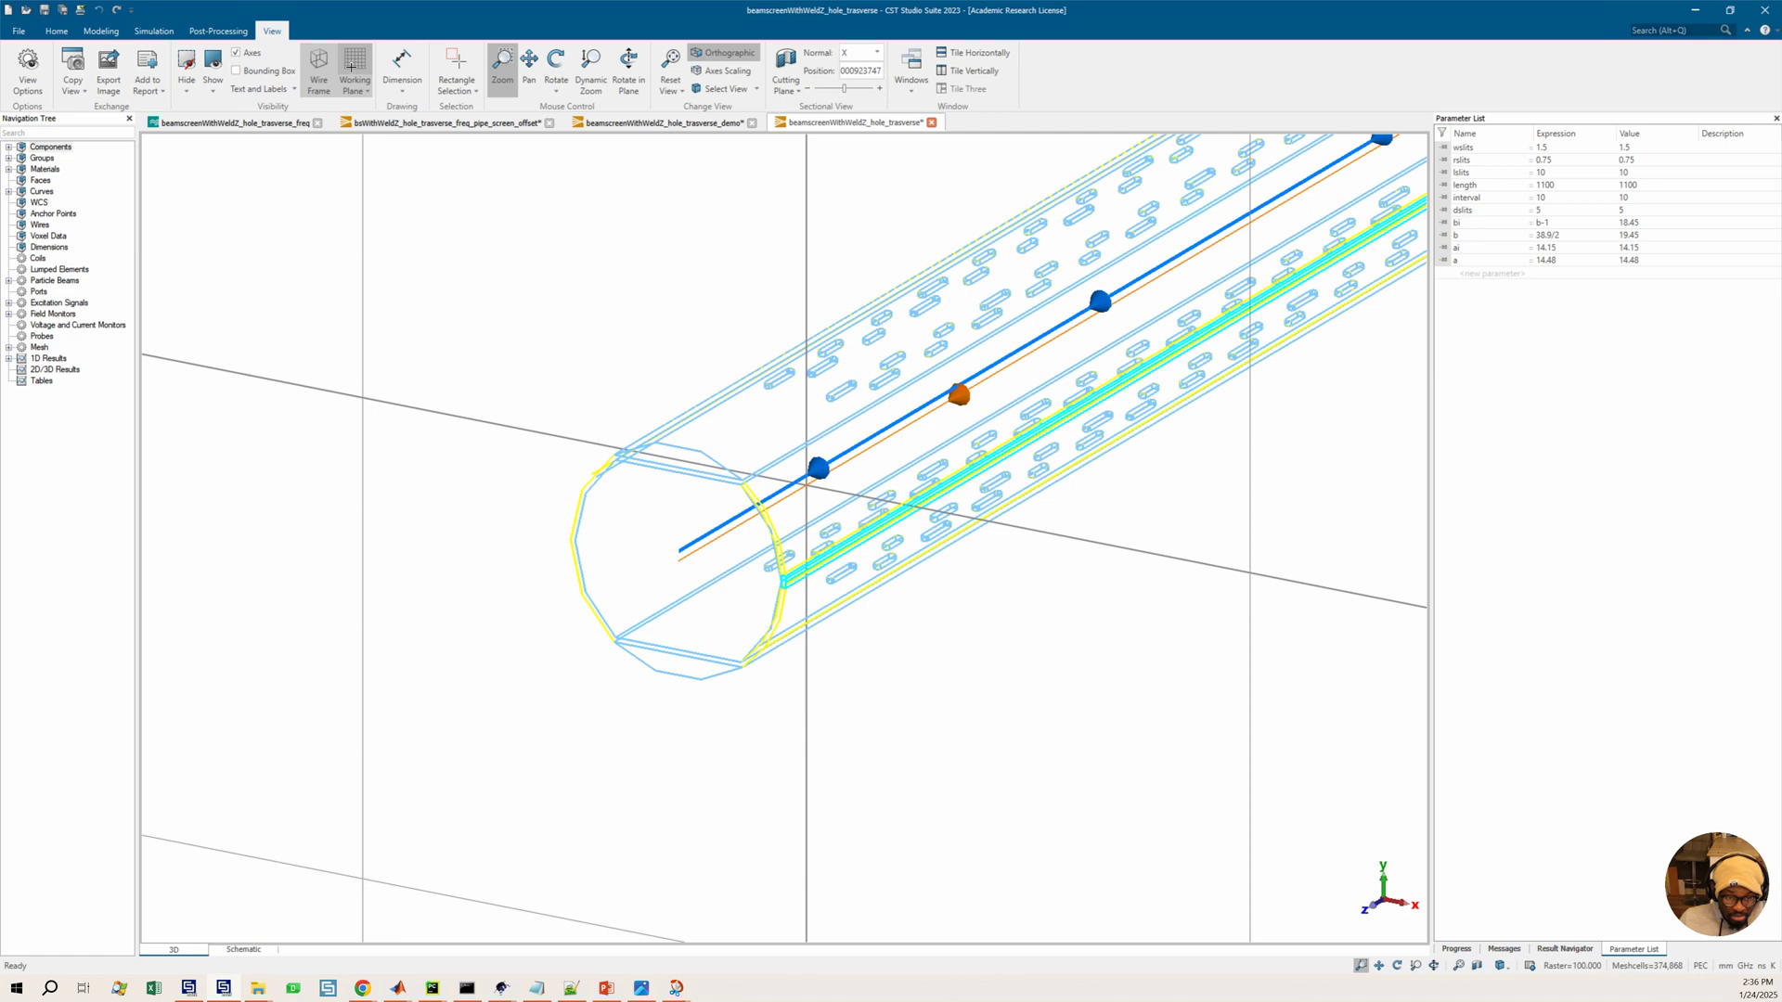
{"action": "left_click", "coordinate": [321, 67]}
{"action": "left_click", "coordinate": [354, 65]}
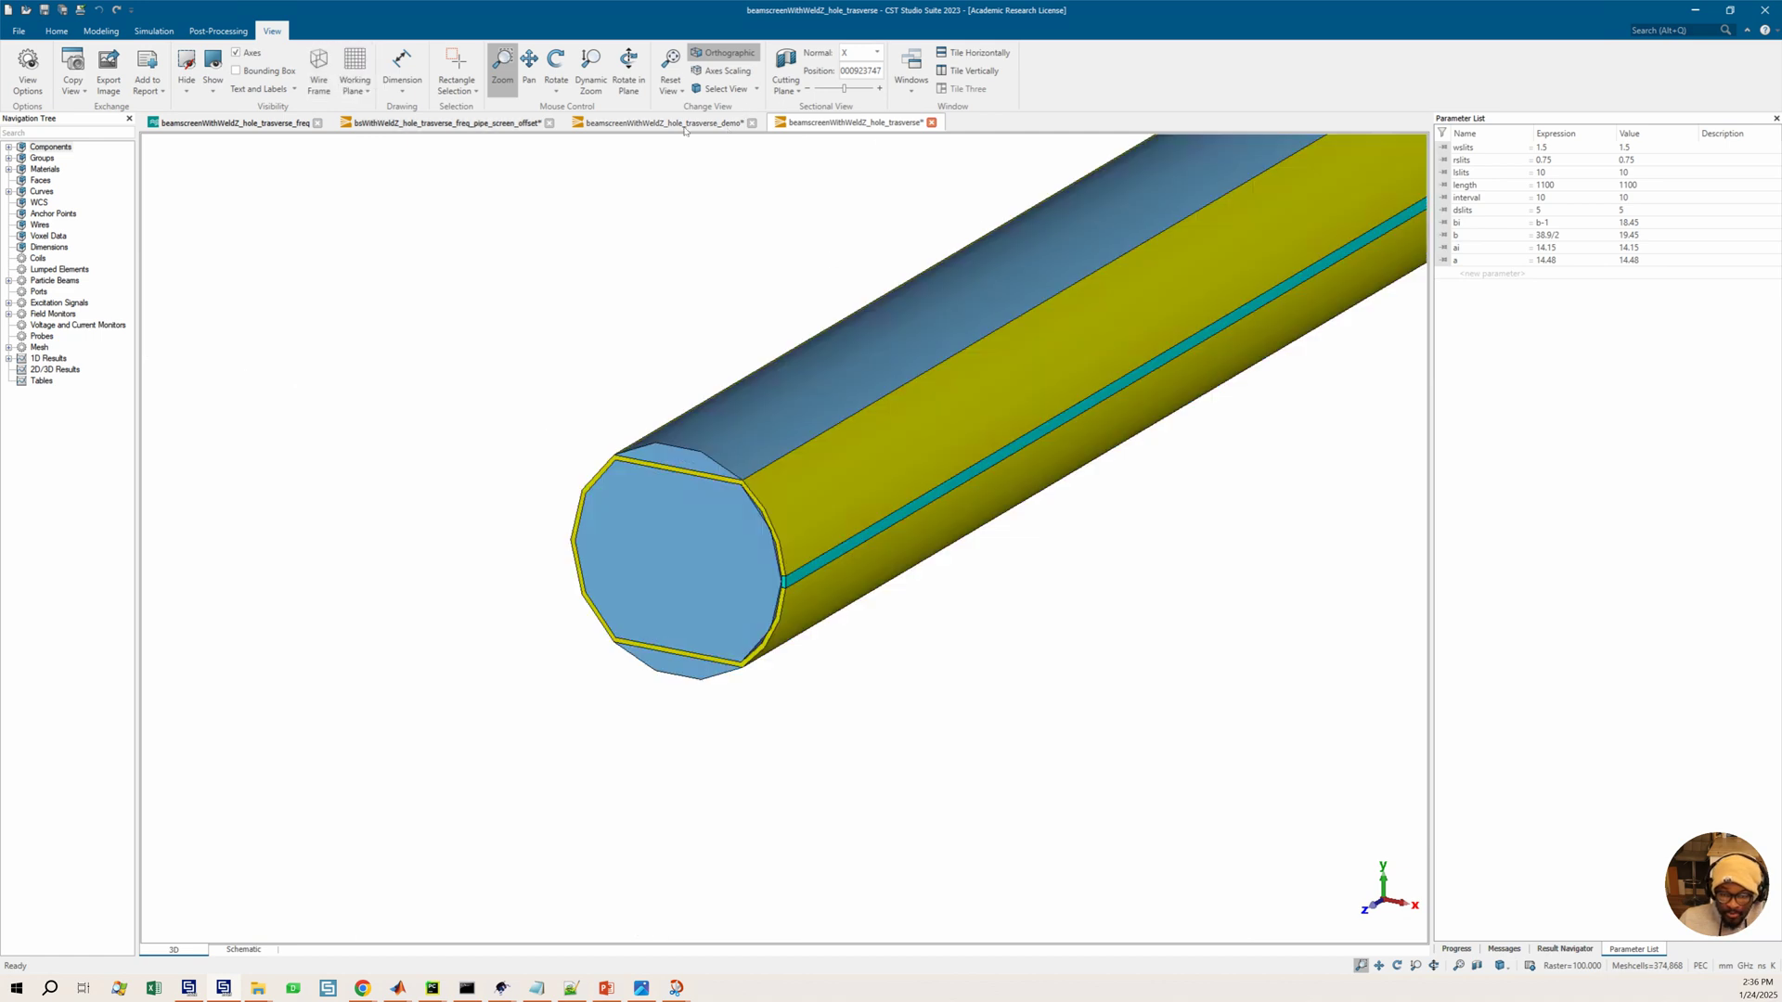
{"action": "left_click", "coordinate": [684, 131]}
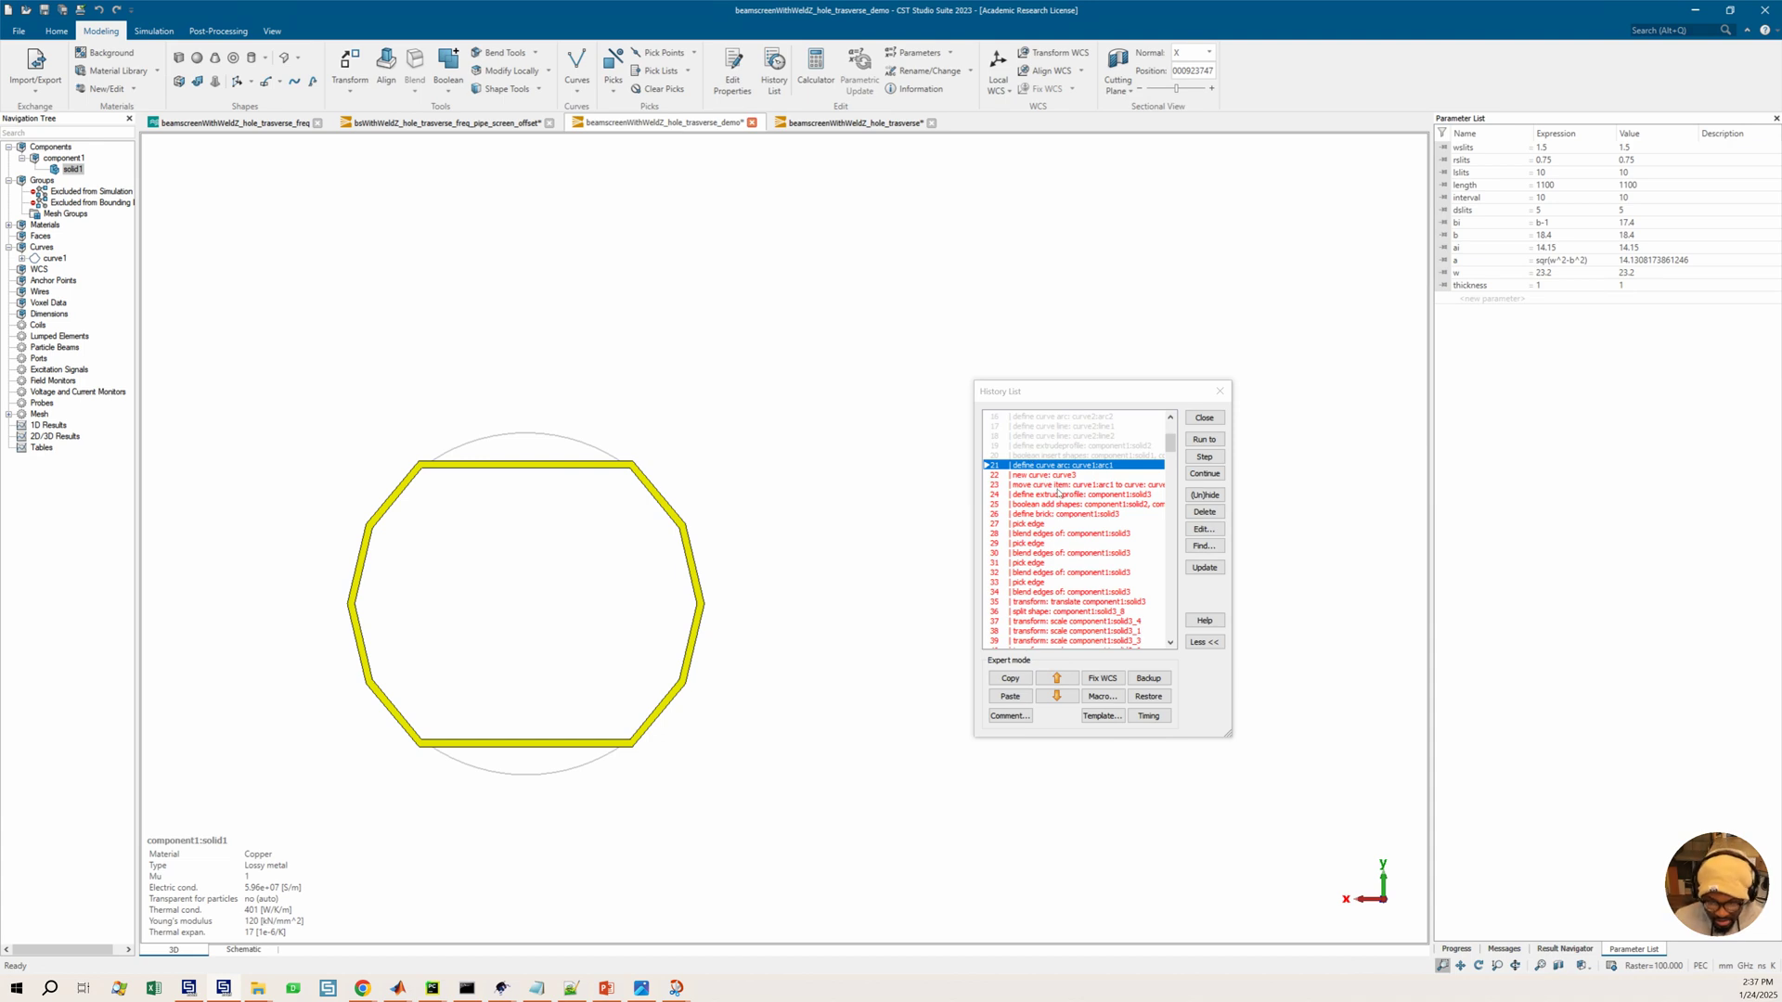
Run the history up to the extrude-profile entry that creates solid3
{"action": "left_click", "coordinate": [1058, 494]}
{"action": "left_click", "coordinate": [1204, 439]}
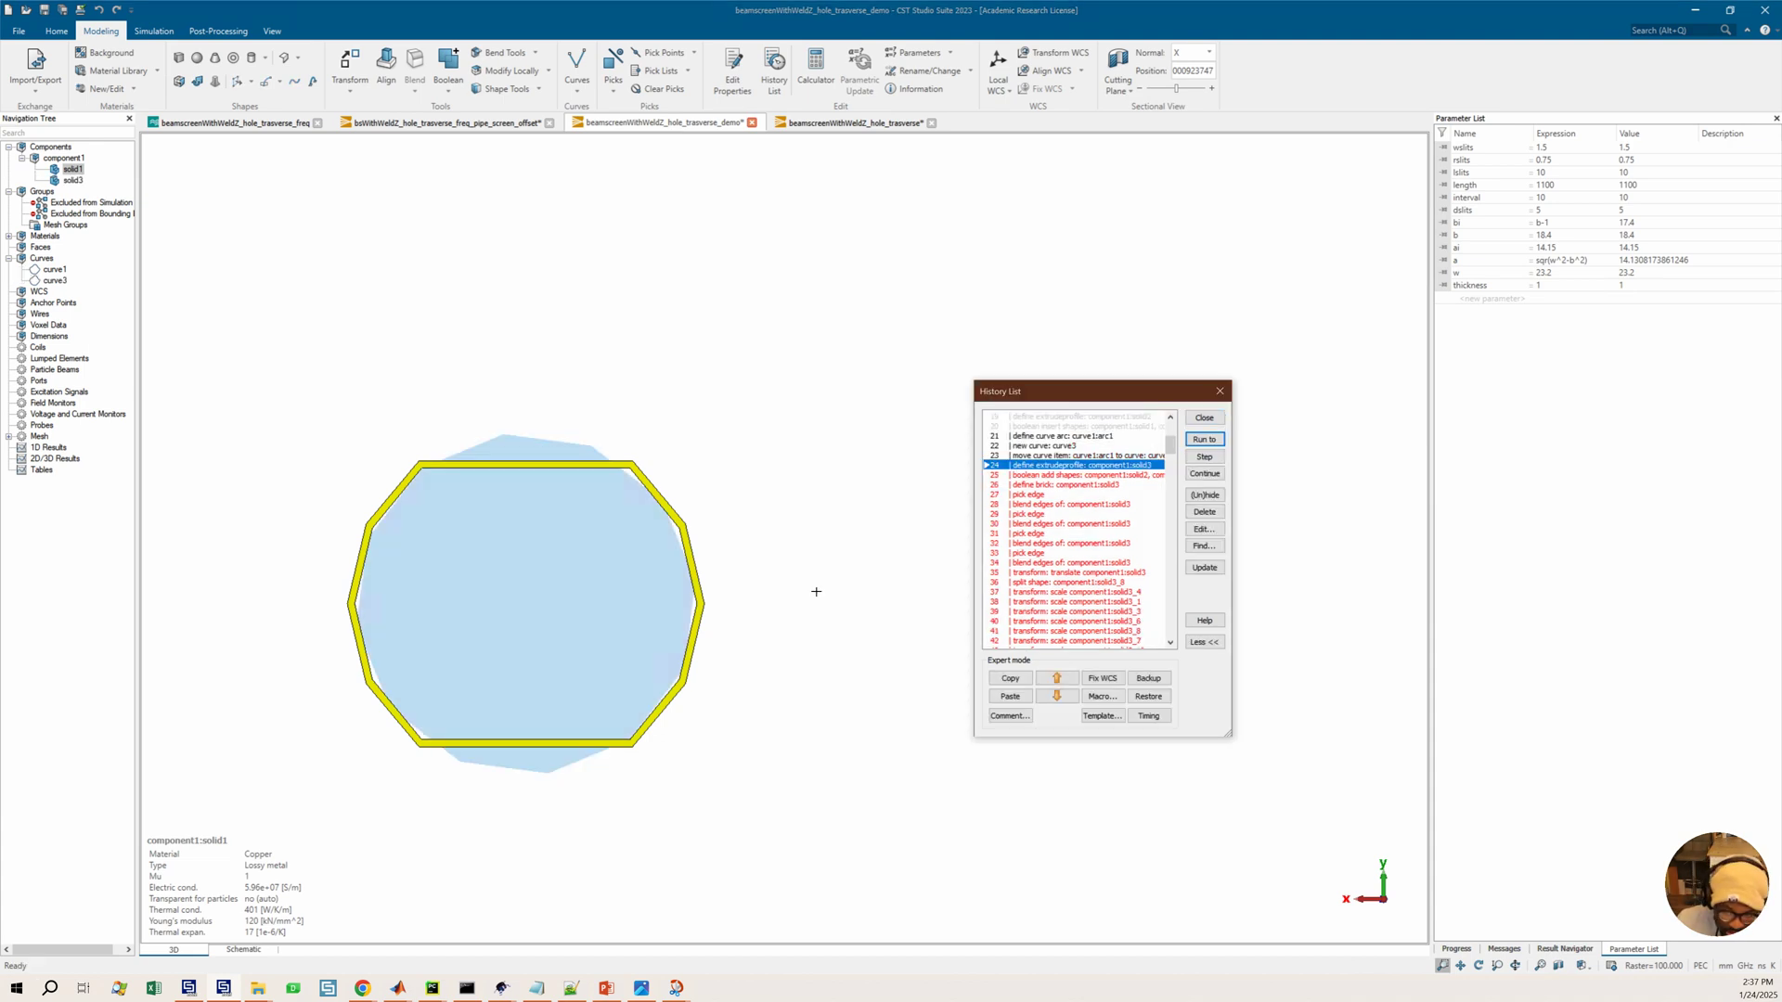
{"action": "mouse_move", "coordinate": [744, 547]}
{"action": "left_mouse_down"}
{"action": "mouse_move", "coordinate": [853, 436]}
{"action": "mouse_move", "coordinate": [831, 414]}
{"action": "mouse_move", "coordinate": [863, 398]}
{"action": "mouse_move", "coordinate": [815, 479]}
{"action": "mouse_move", "coordinate": [742, 502]}
{"action": "mouse_move", "coordinate": [728, 537]}
{"action": "left_mouse_up"}
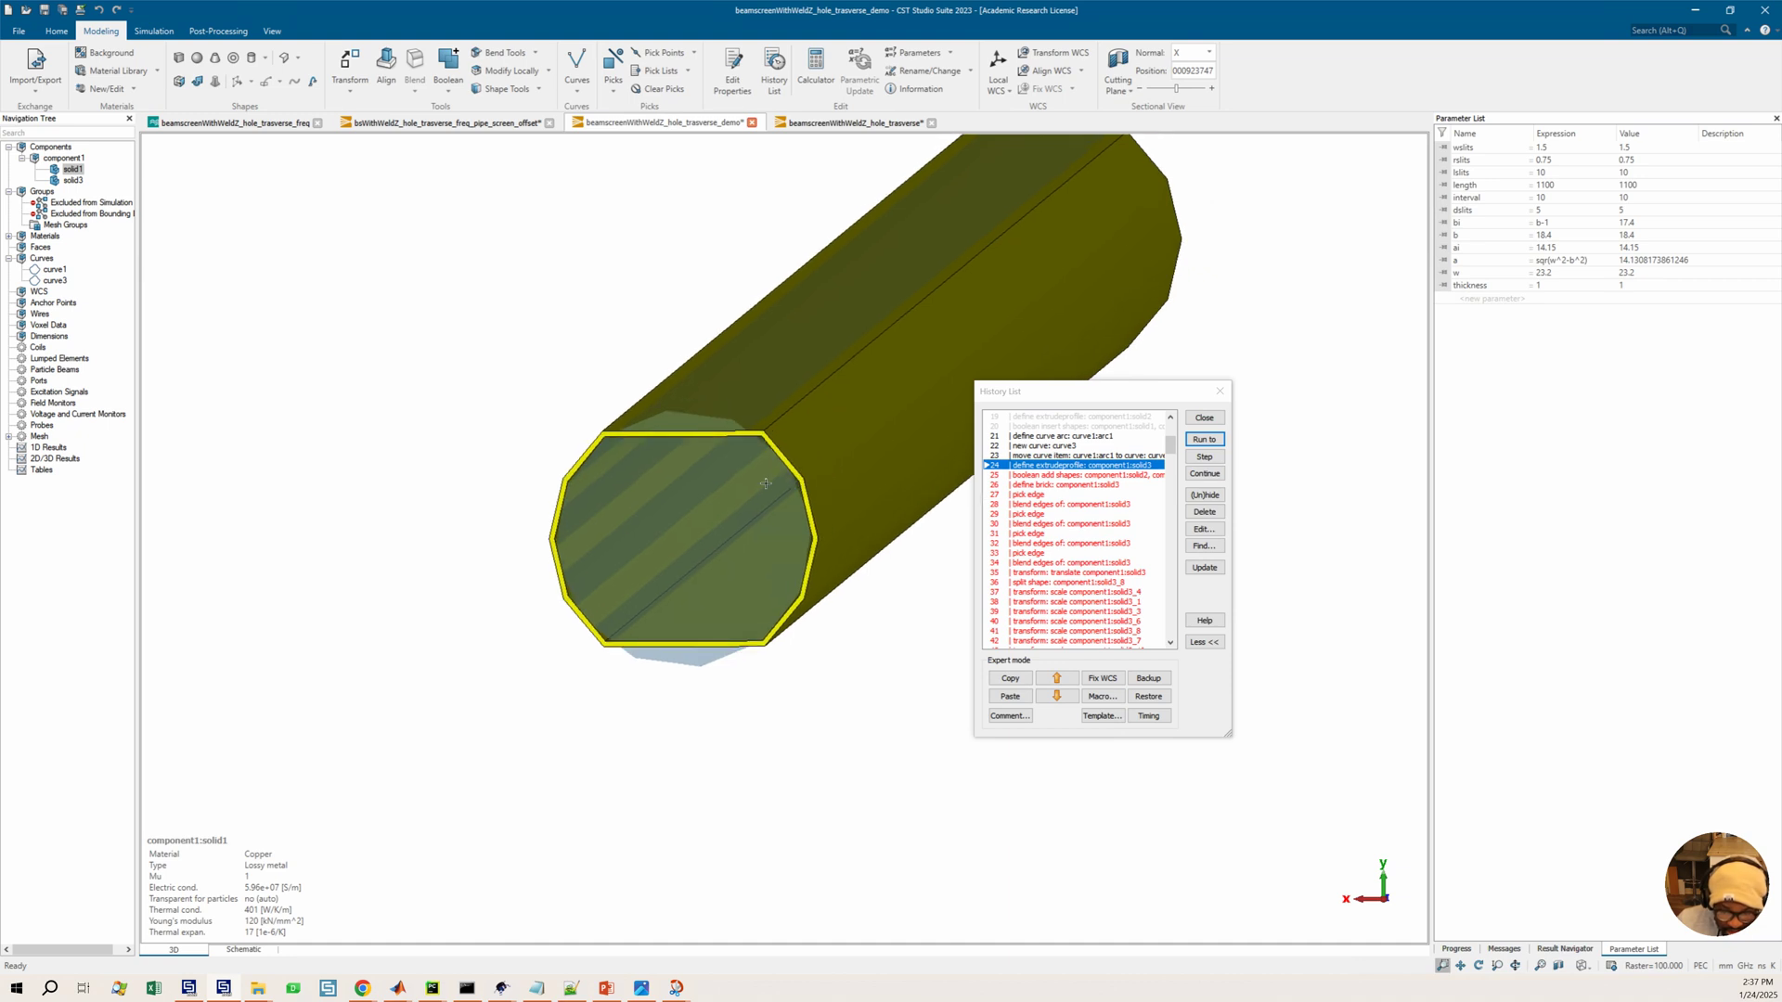
{"action": "left_click_drag", "start_coordinate": [727, 468], "coordinate": [712, 483], "text": "ctrl+shift"}
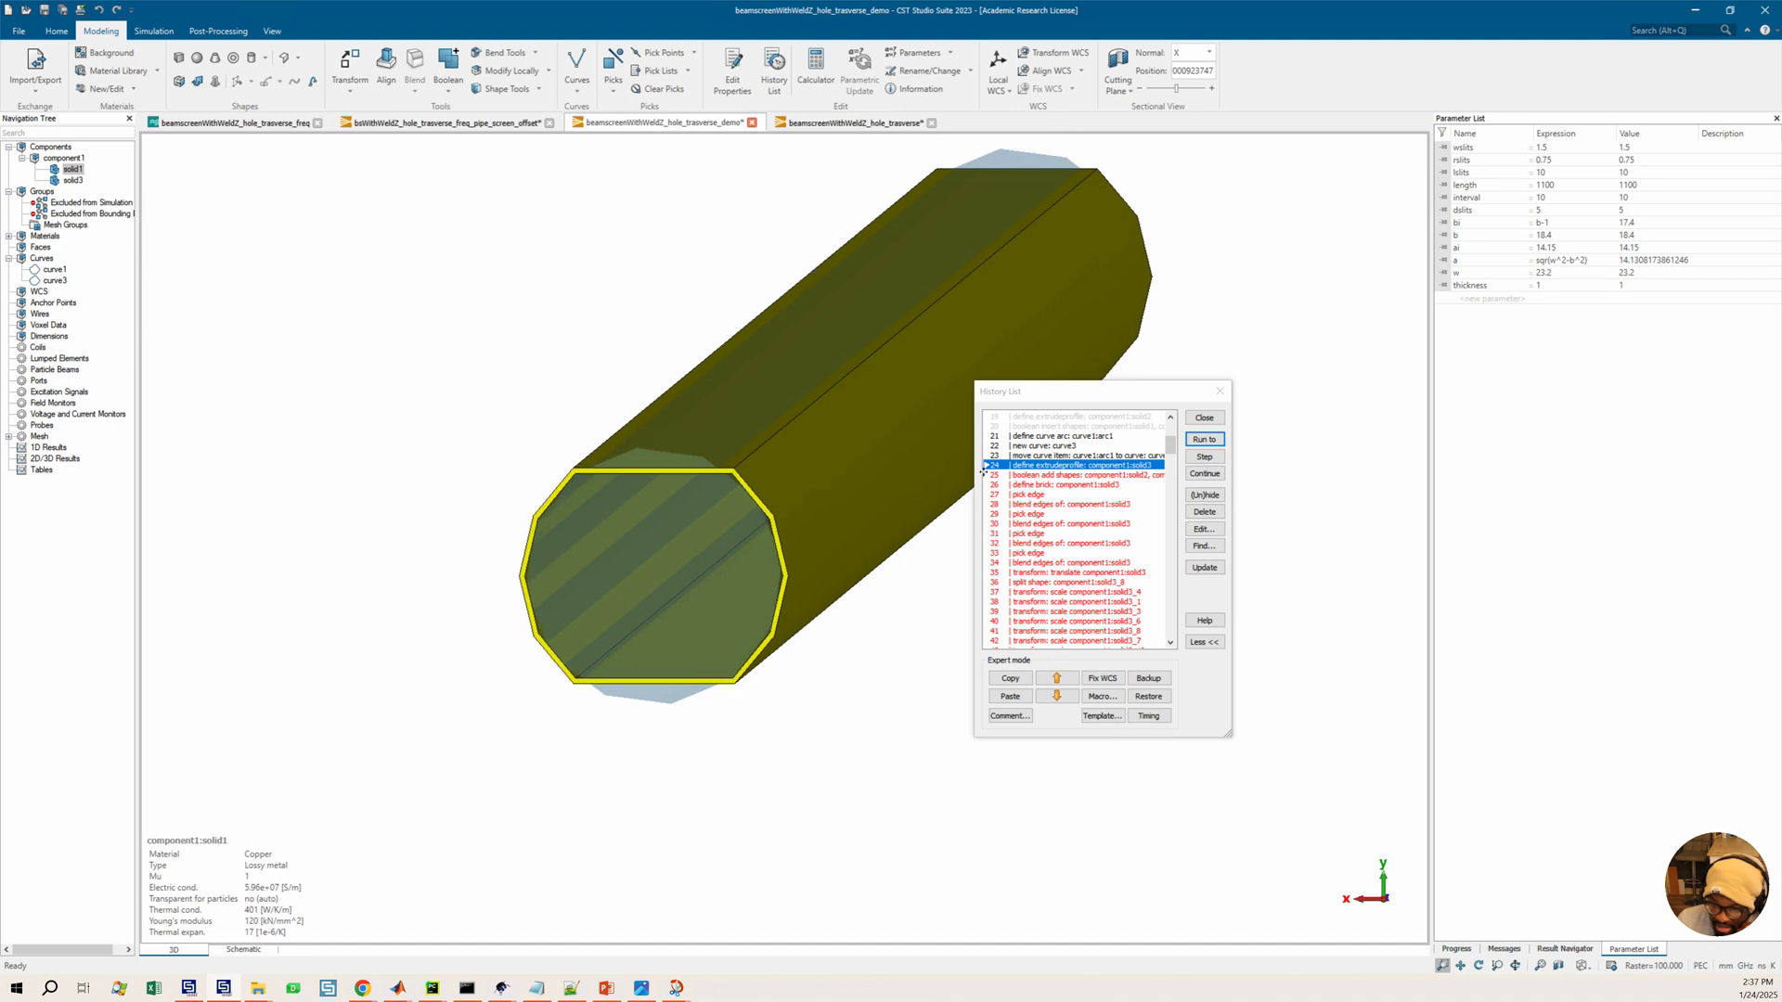
Open the curve1 arc history entry's definition and close it without changes
{"action": "left_click", "coordinate": [1072, 437]}
{"action": "double_click", "coordinate": [1072, 437]}
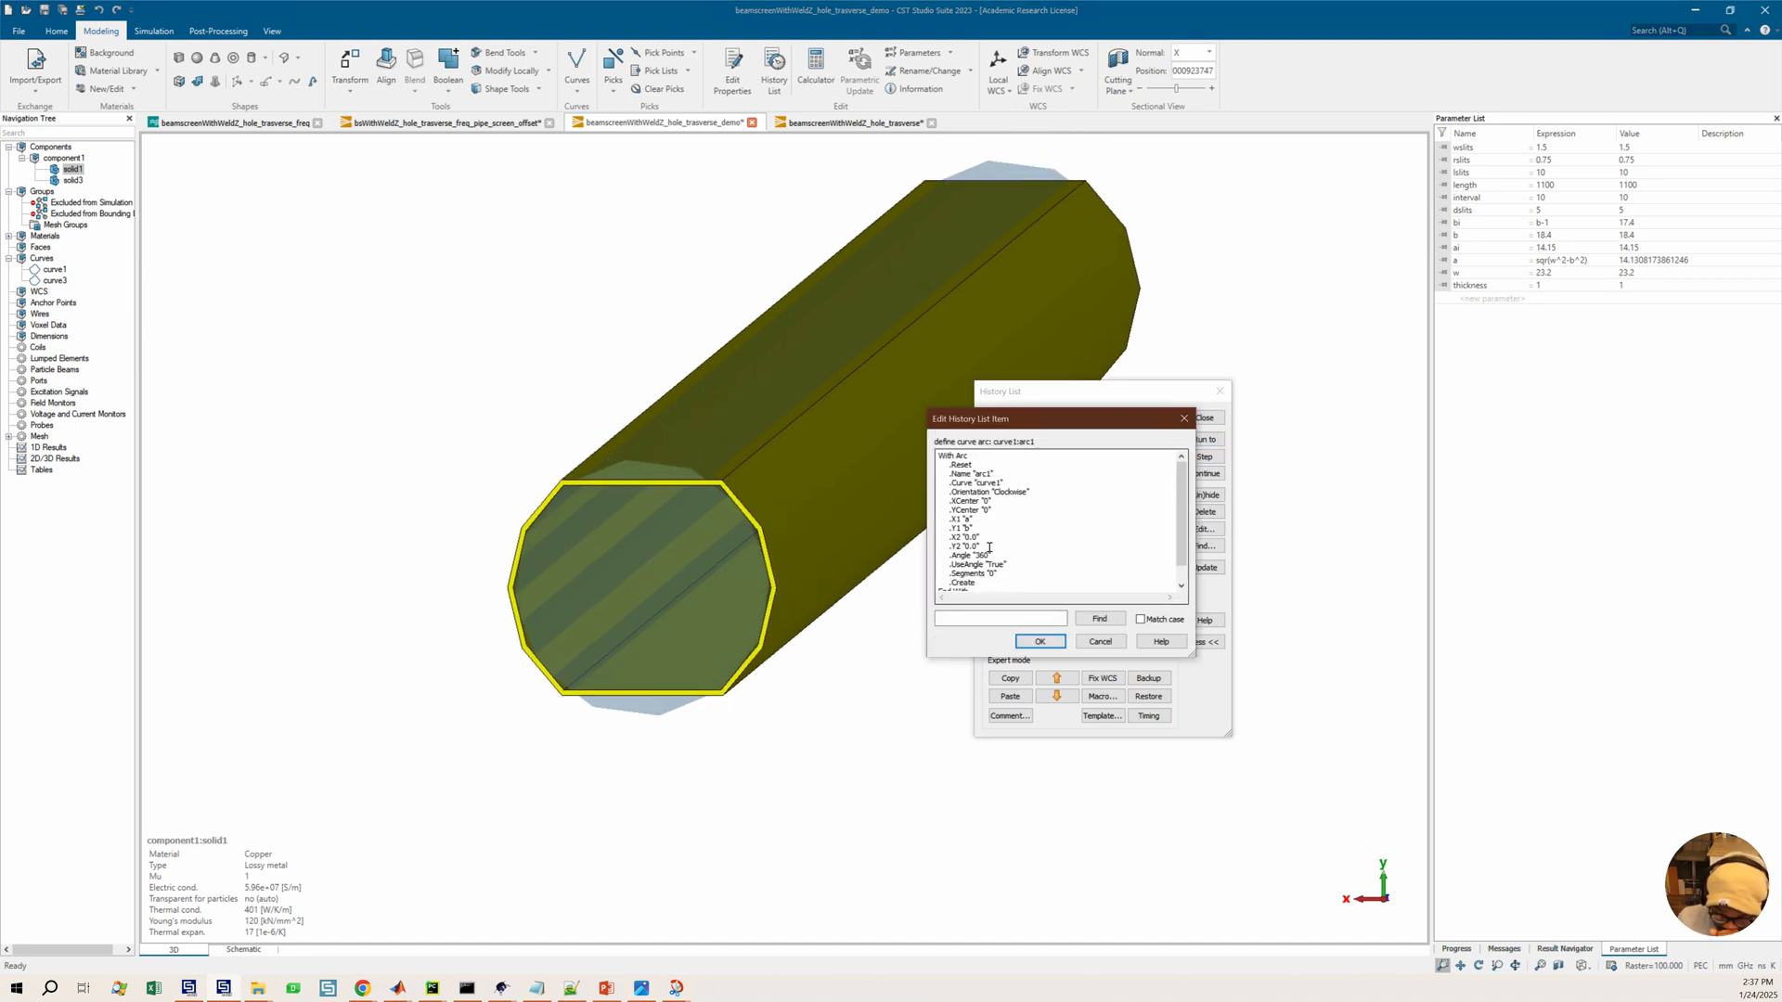
{"action": "left_click", "coordinate": [1100, 642]}
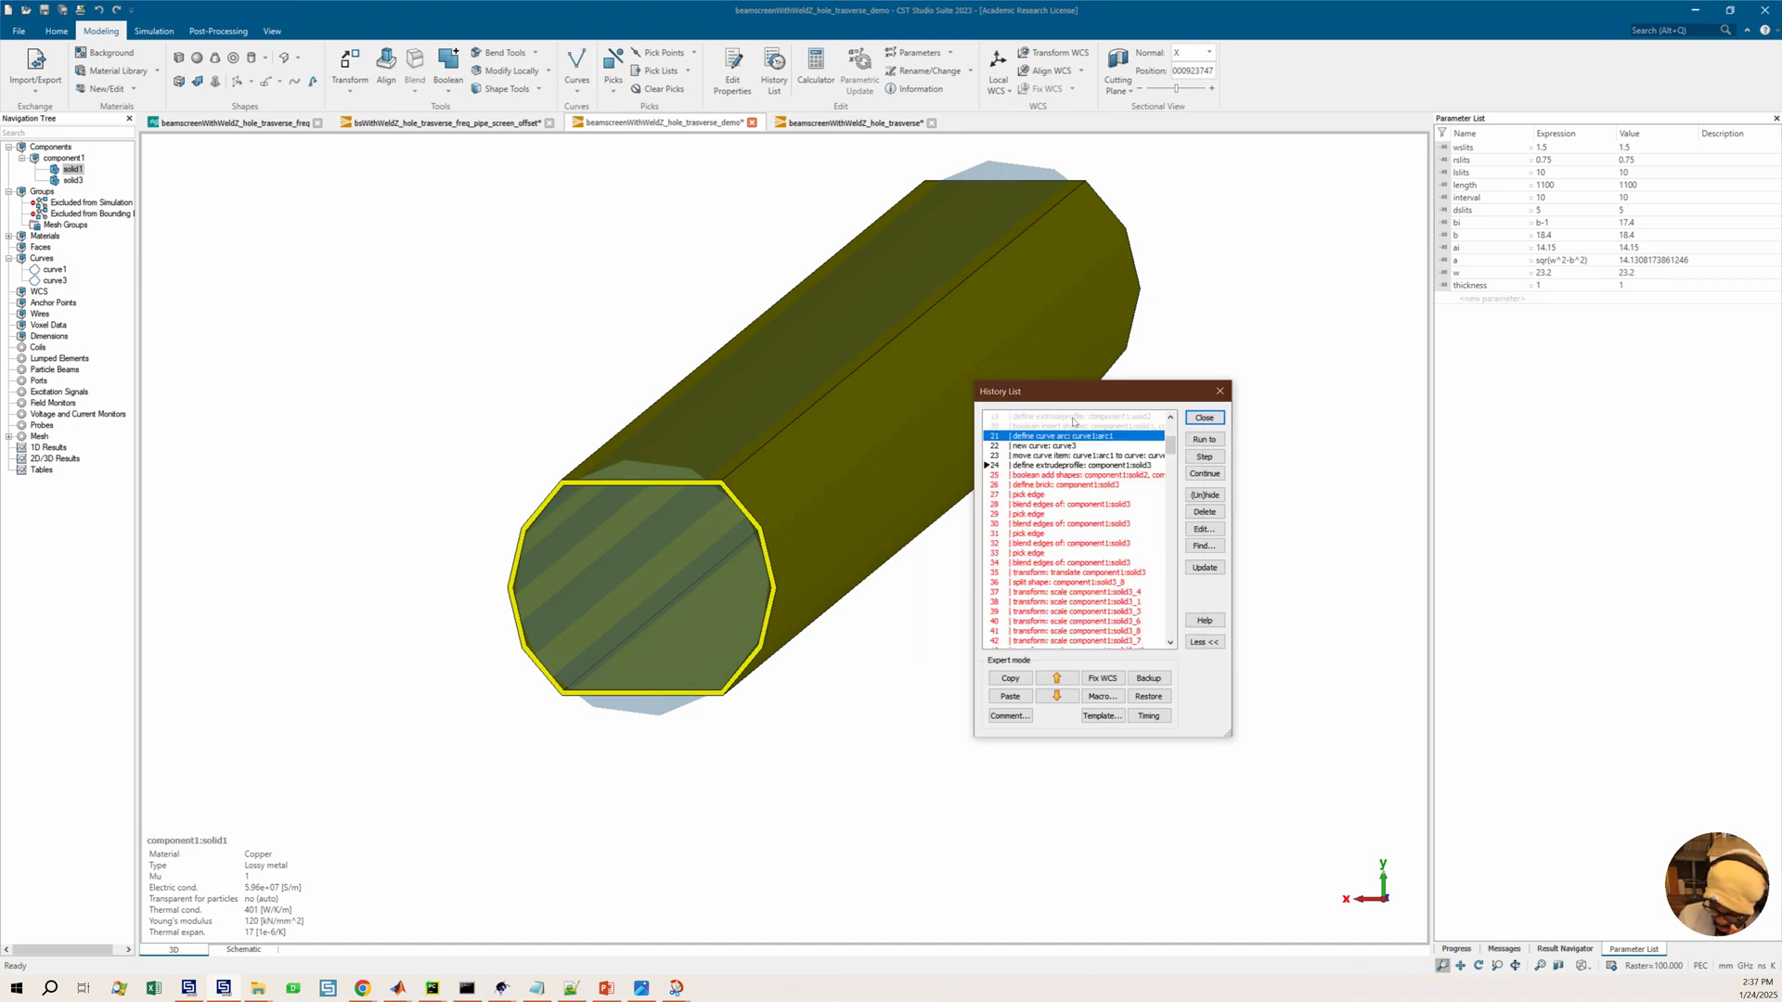
Try to run the history past the boolean add and brick entries, dismissing each history error
{"action": "left_click", "coordinate": [1020, 477]}
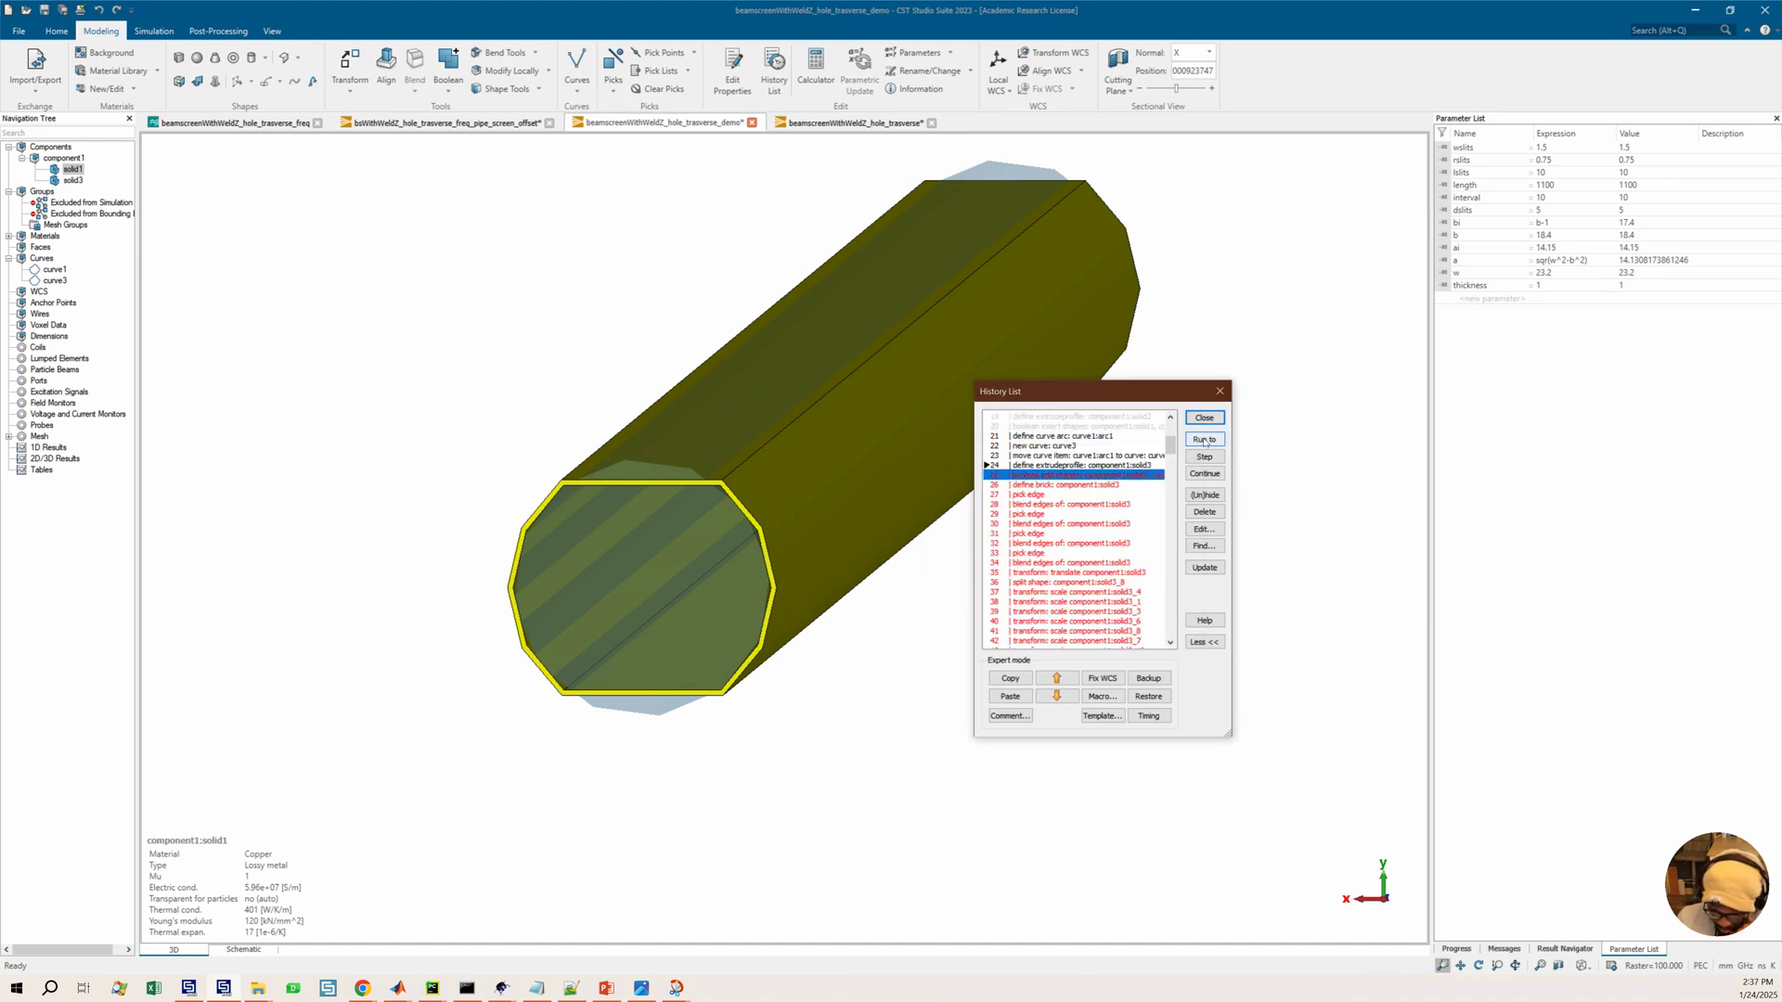
{"action": "left_click", "coordinate": [1204, 440]}
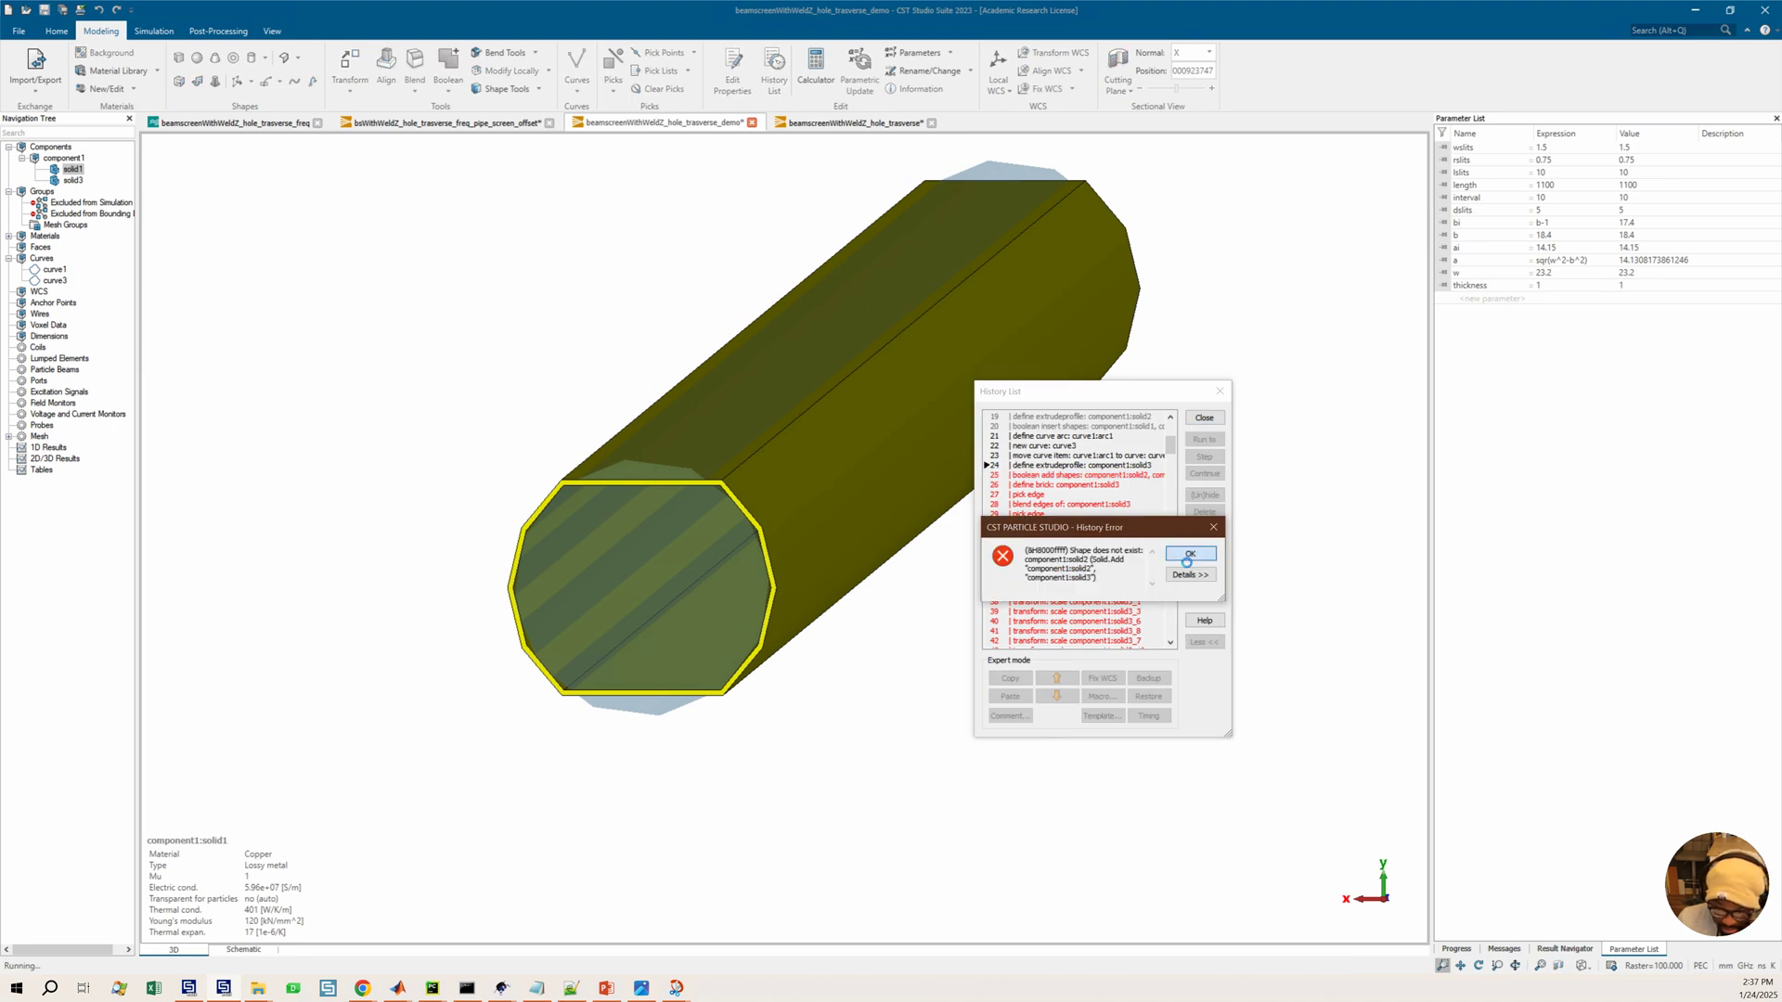
{"action": "left_click", "coordinate": [1190, 553]}
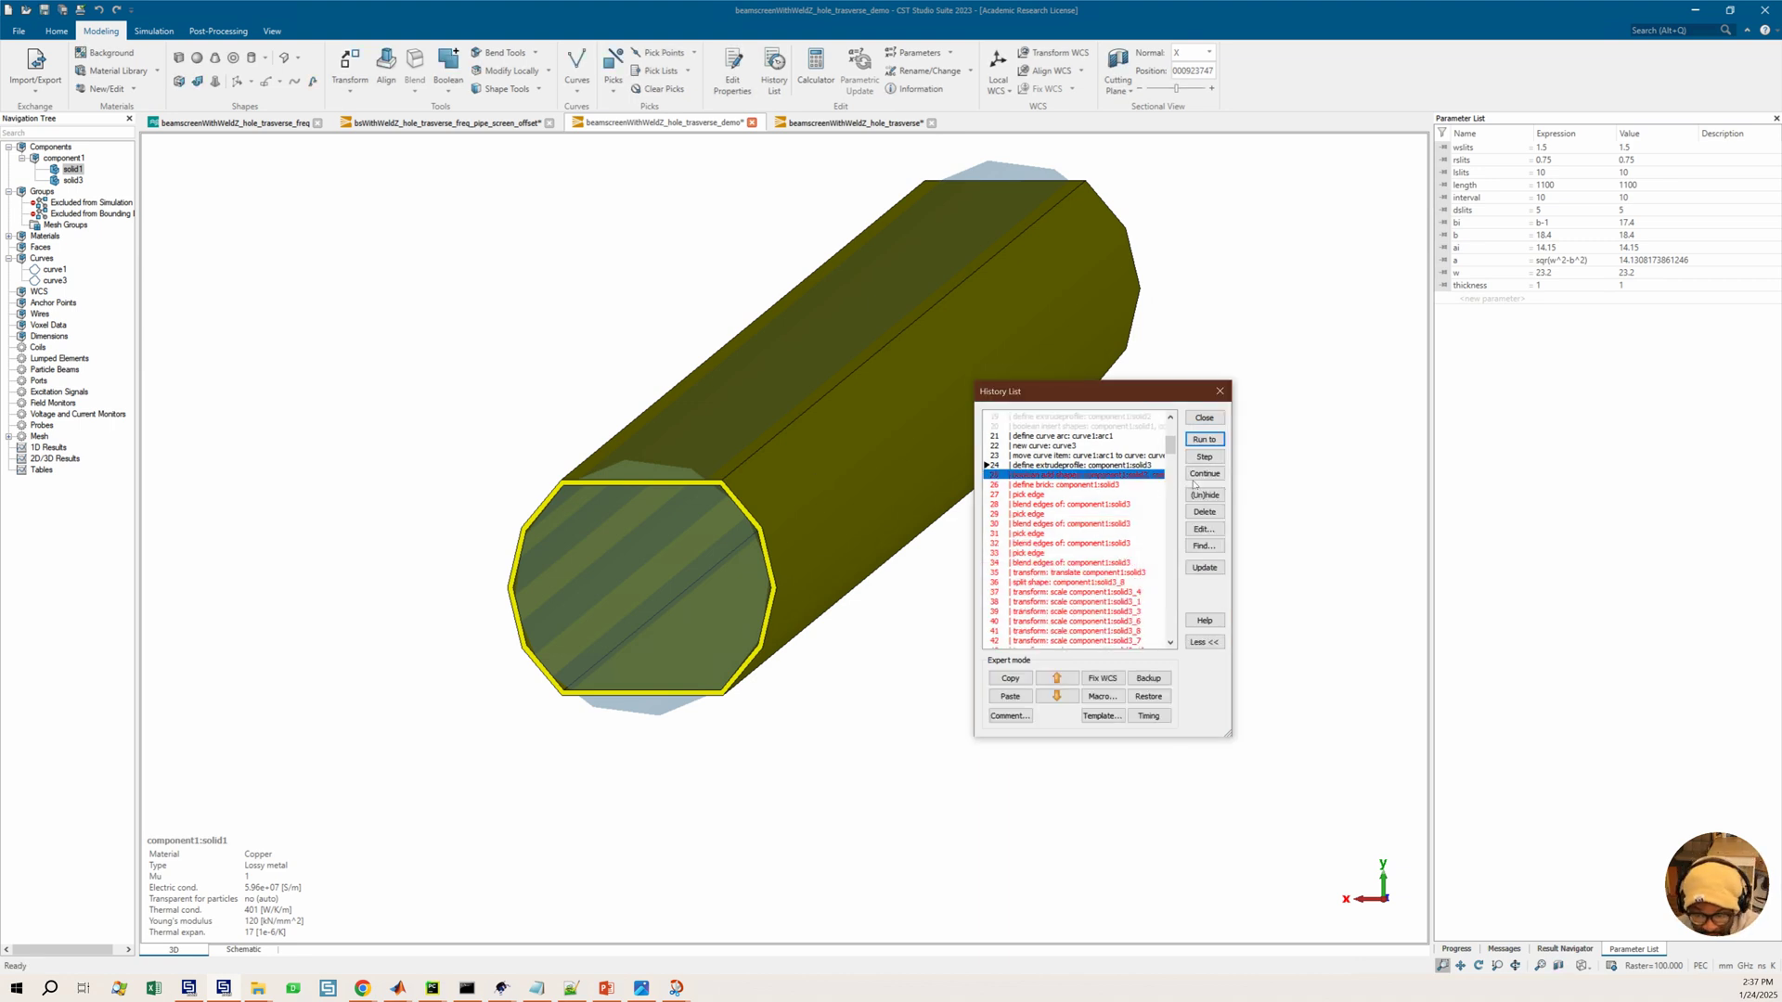
{"action": "left_click", "coordinate": [1206, 497]}
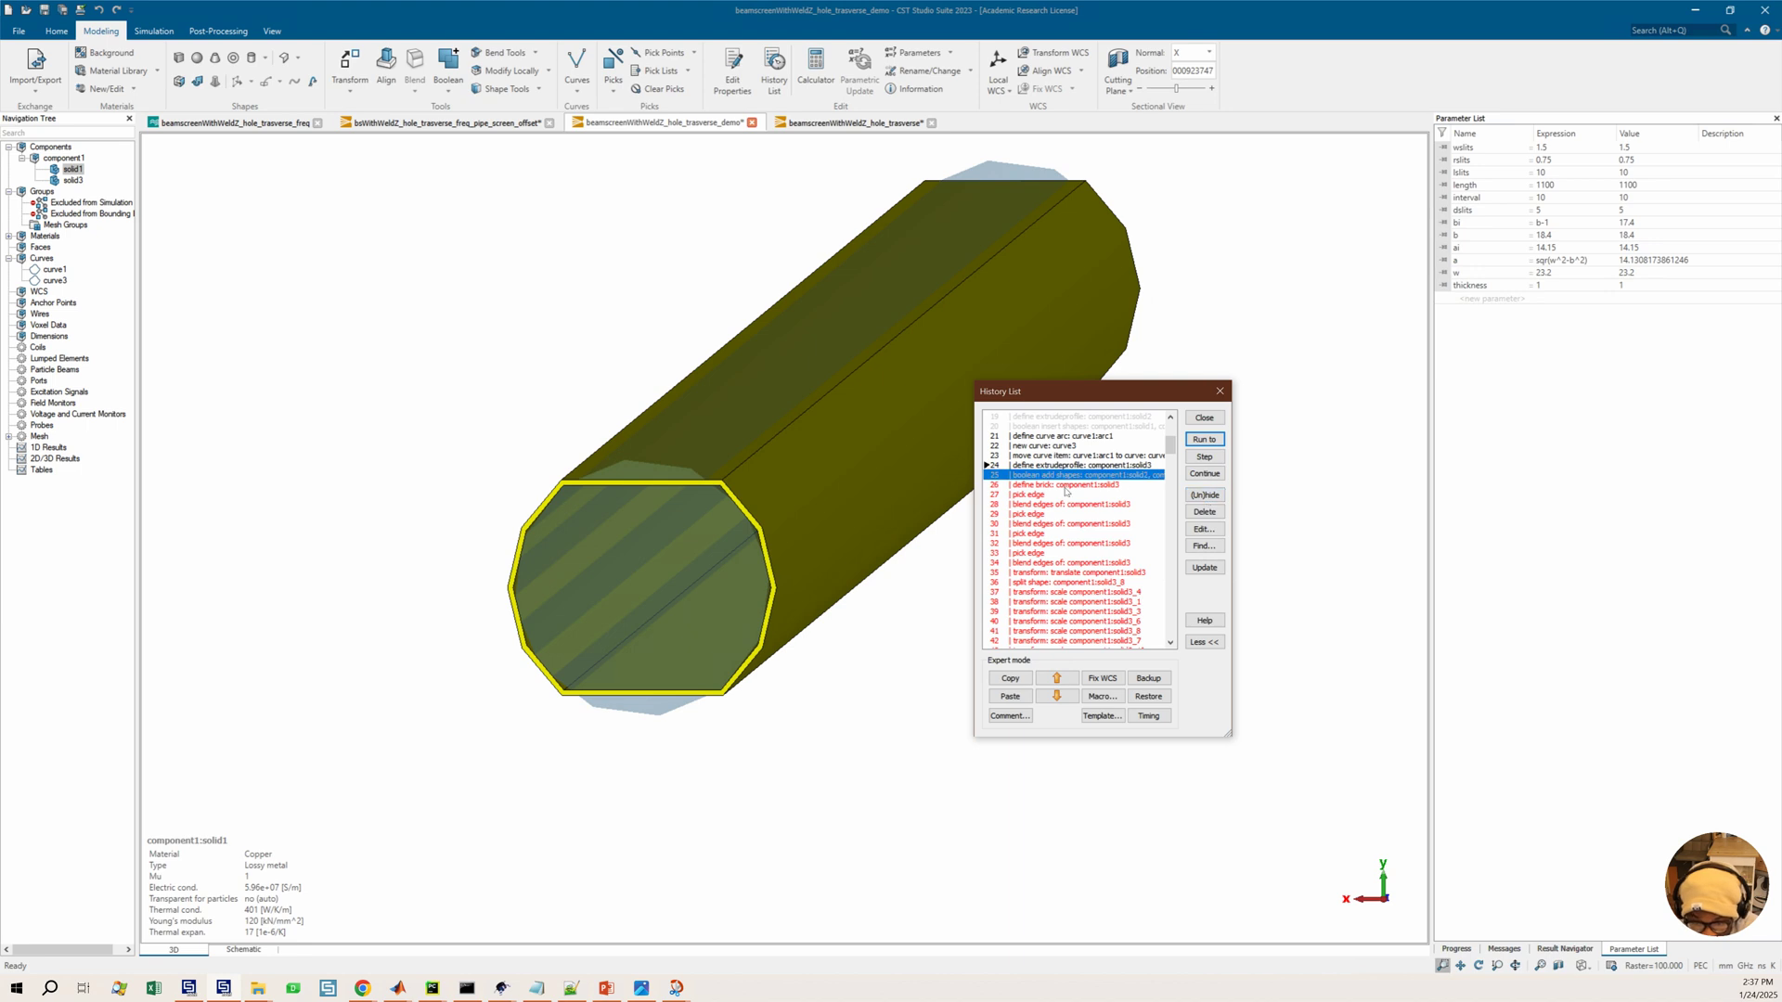
{"action": "left_click", "coordinate": [1222, 443]}
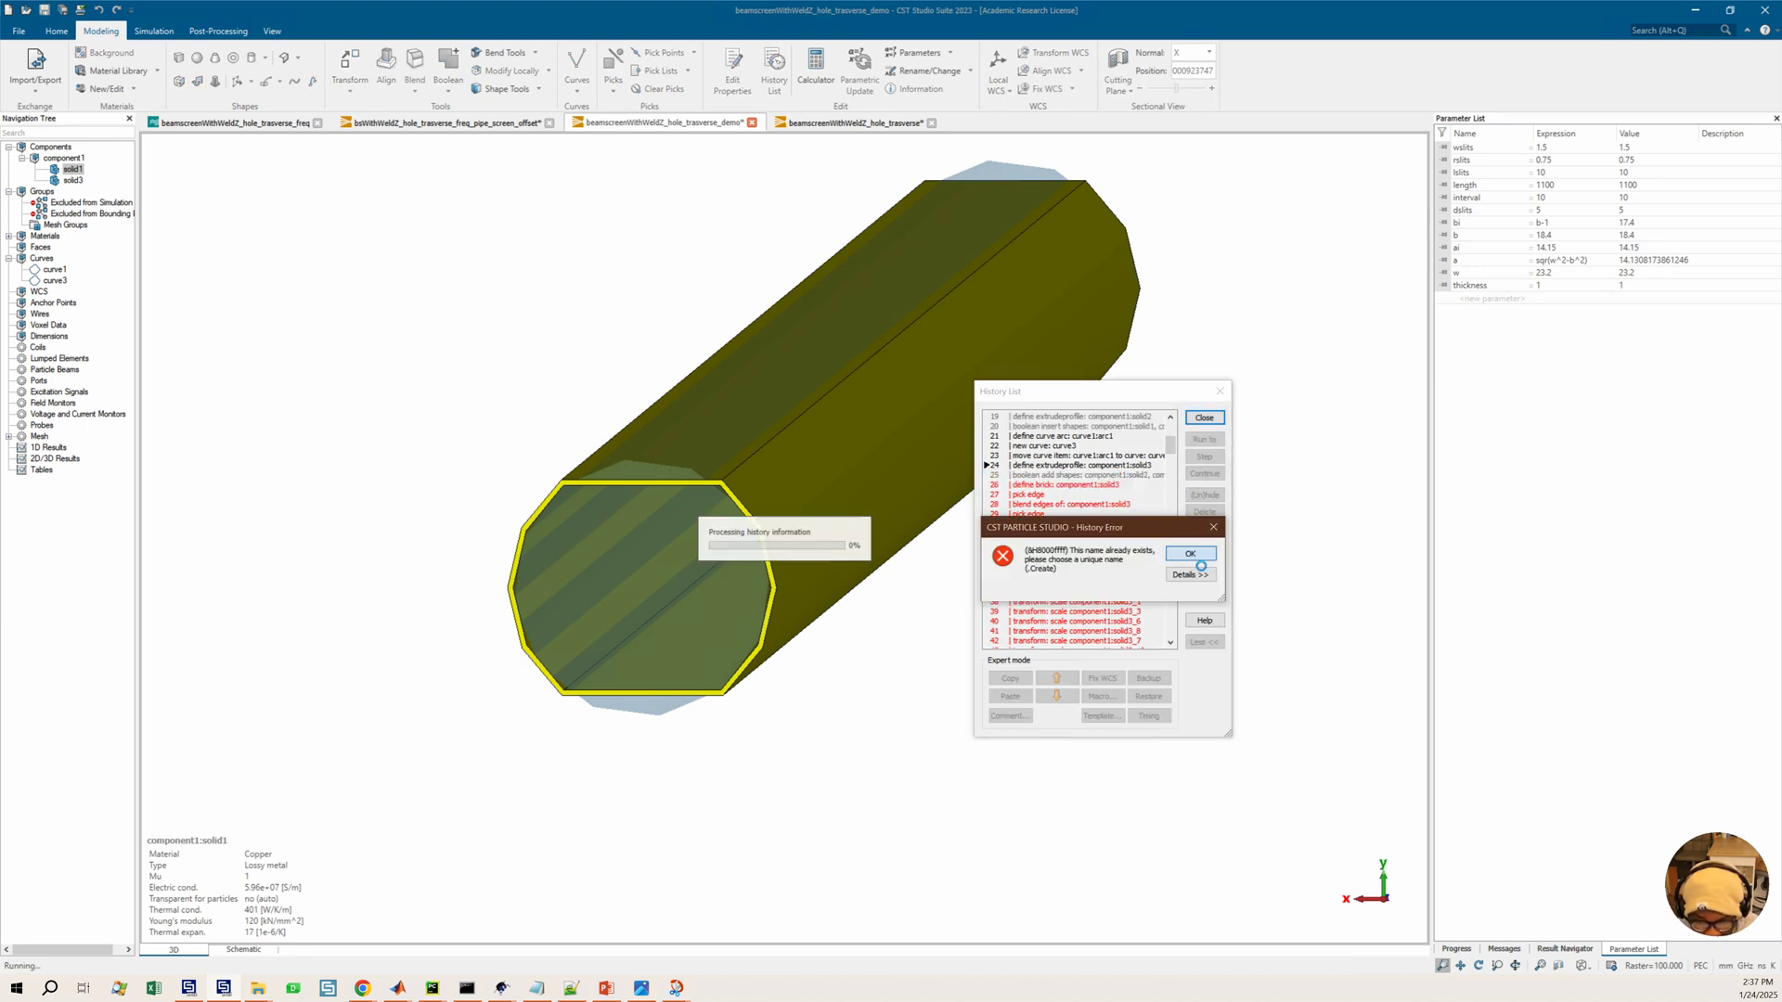
{"action": "left_click", "coordinate": [1190, 555]}
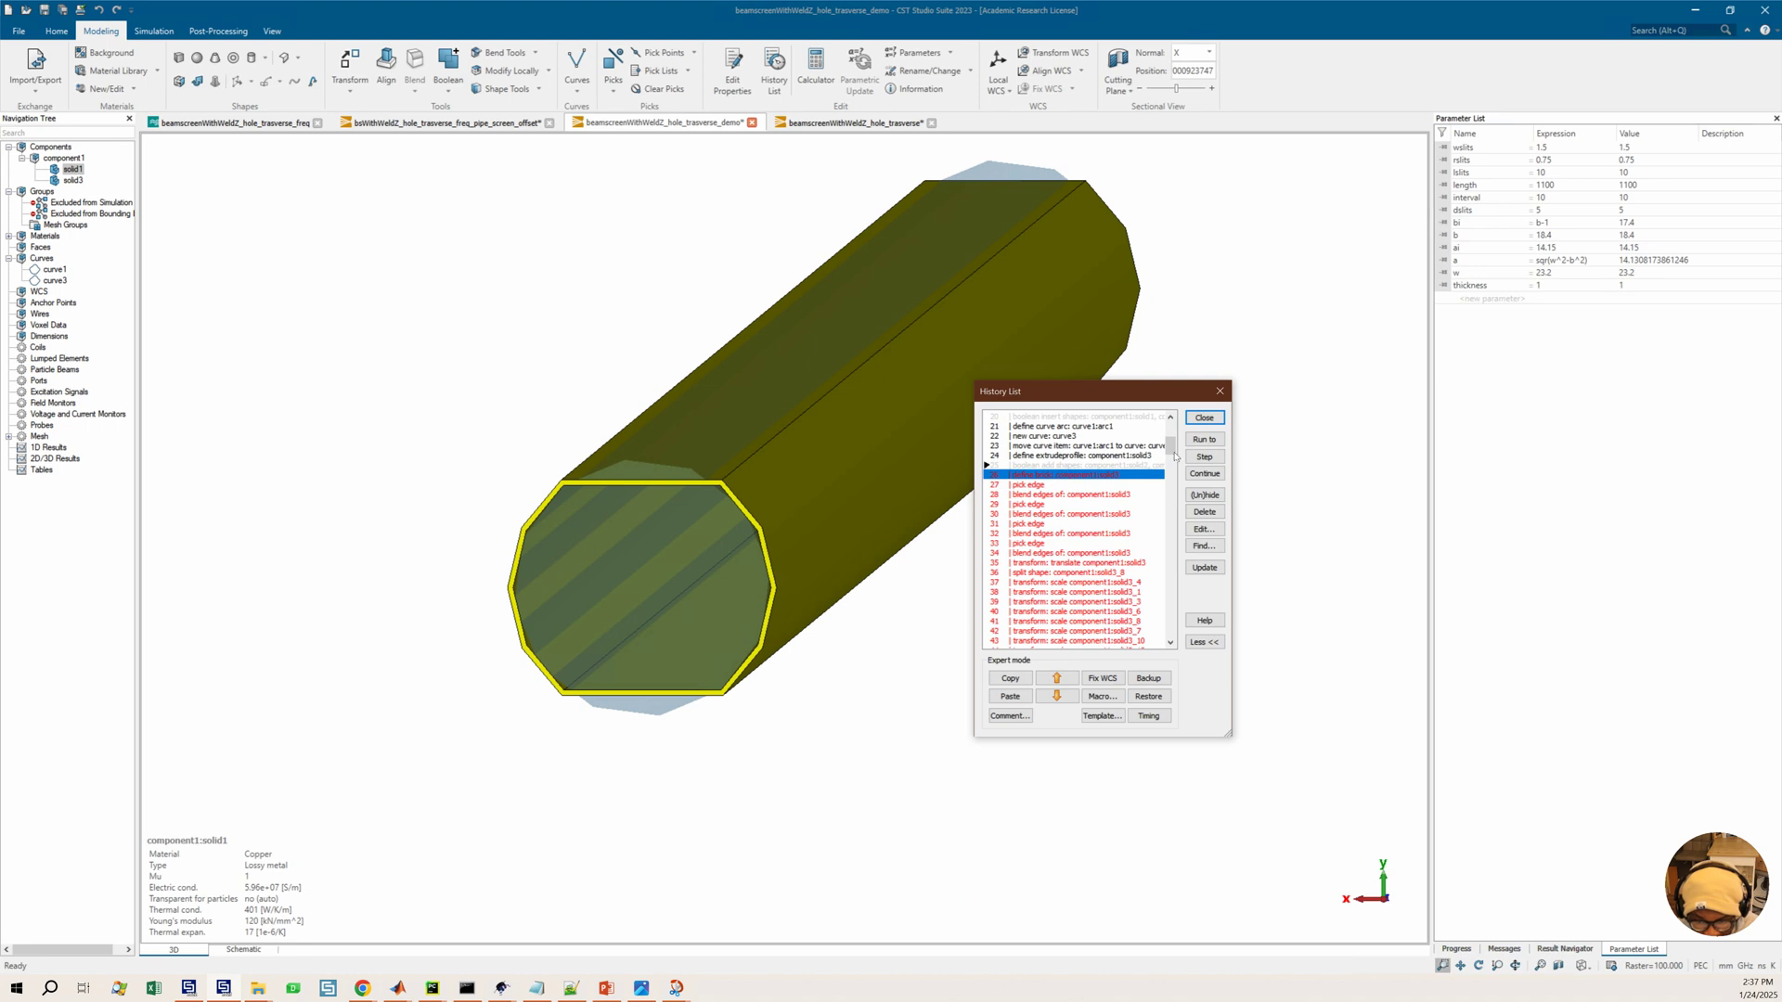
{"action": "left_click", "coordinate": [1204, 439]}
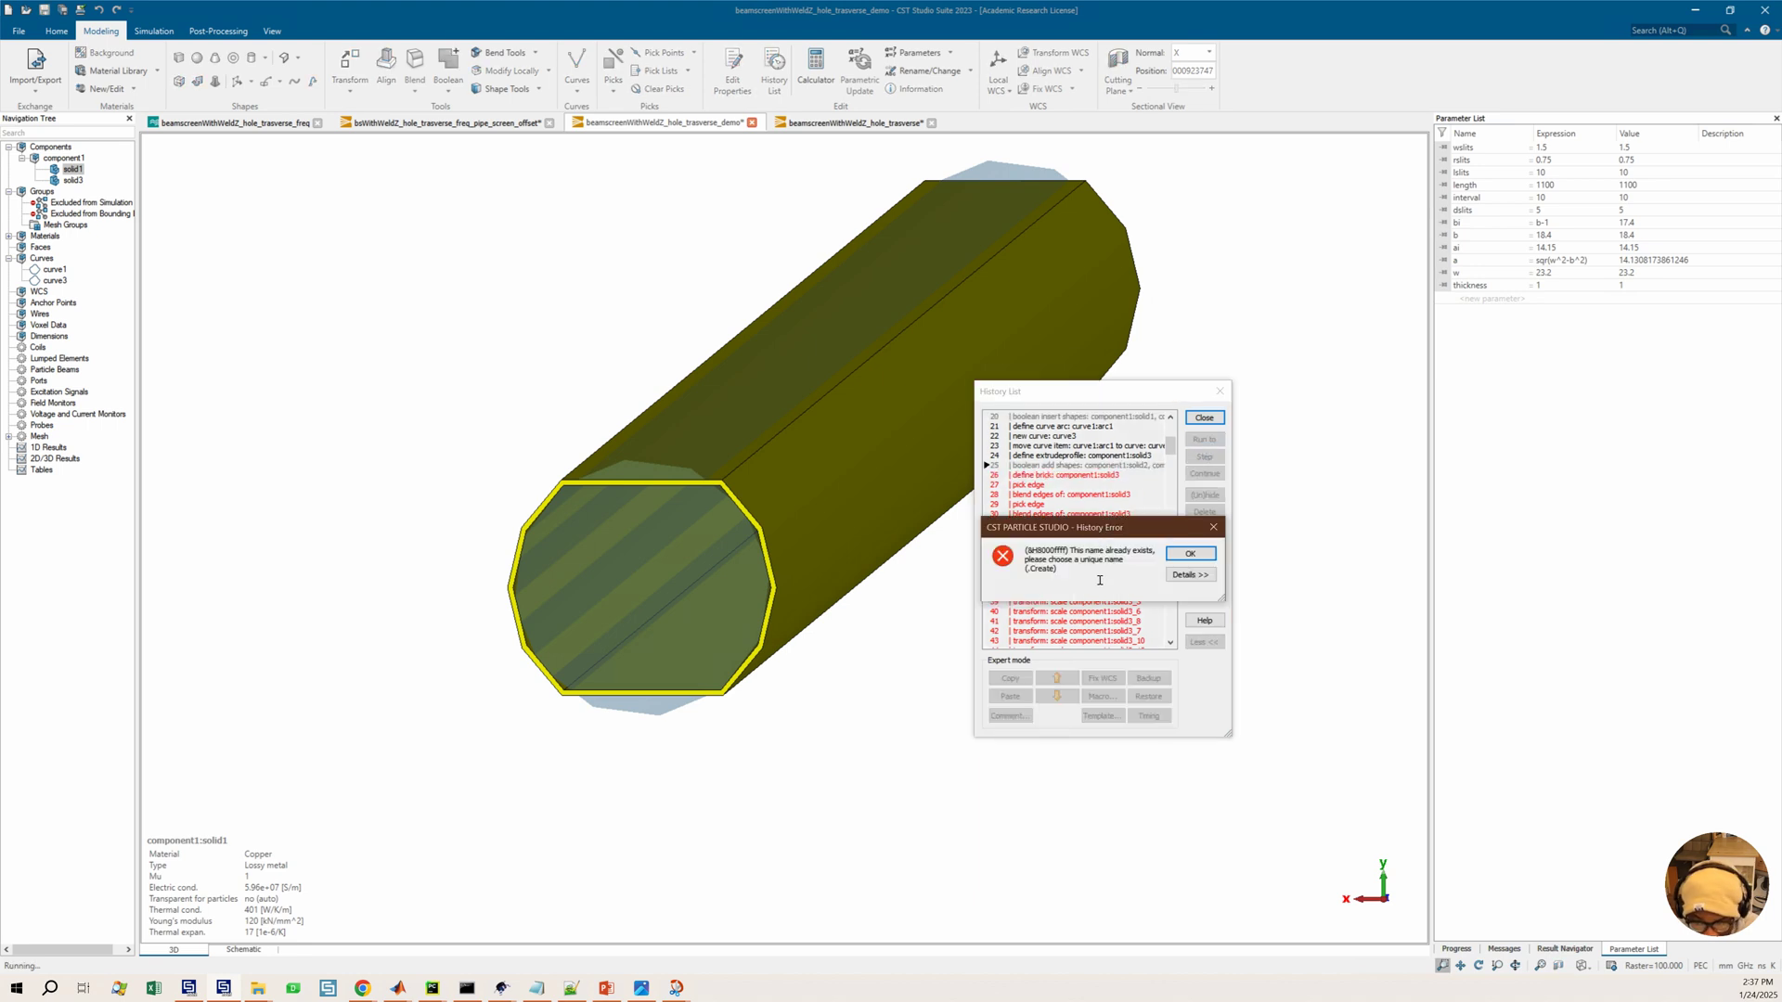
{"action": "left_click", "coordinate": [1192, 554]}
{"action": "left_click", "coordinate": [1123, 465]}
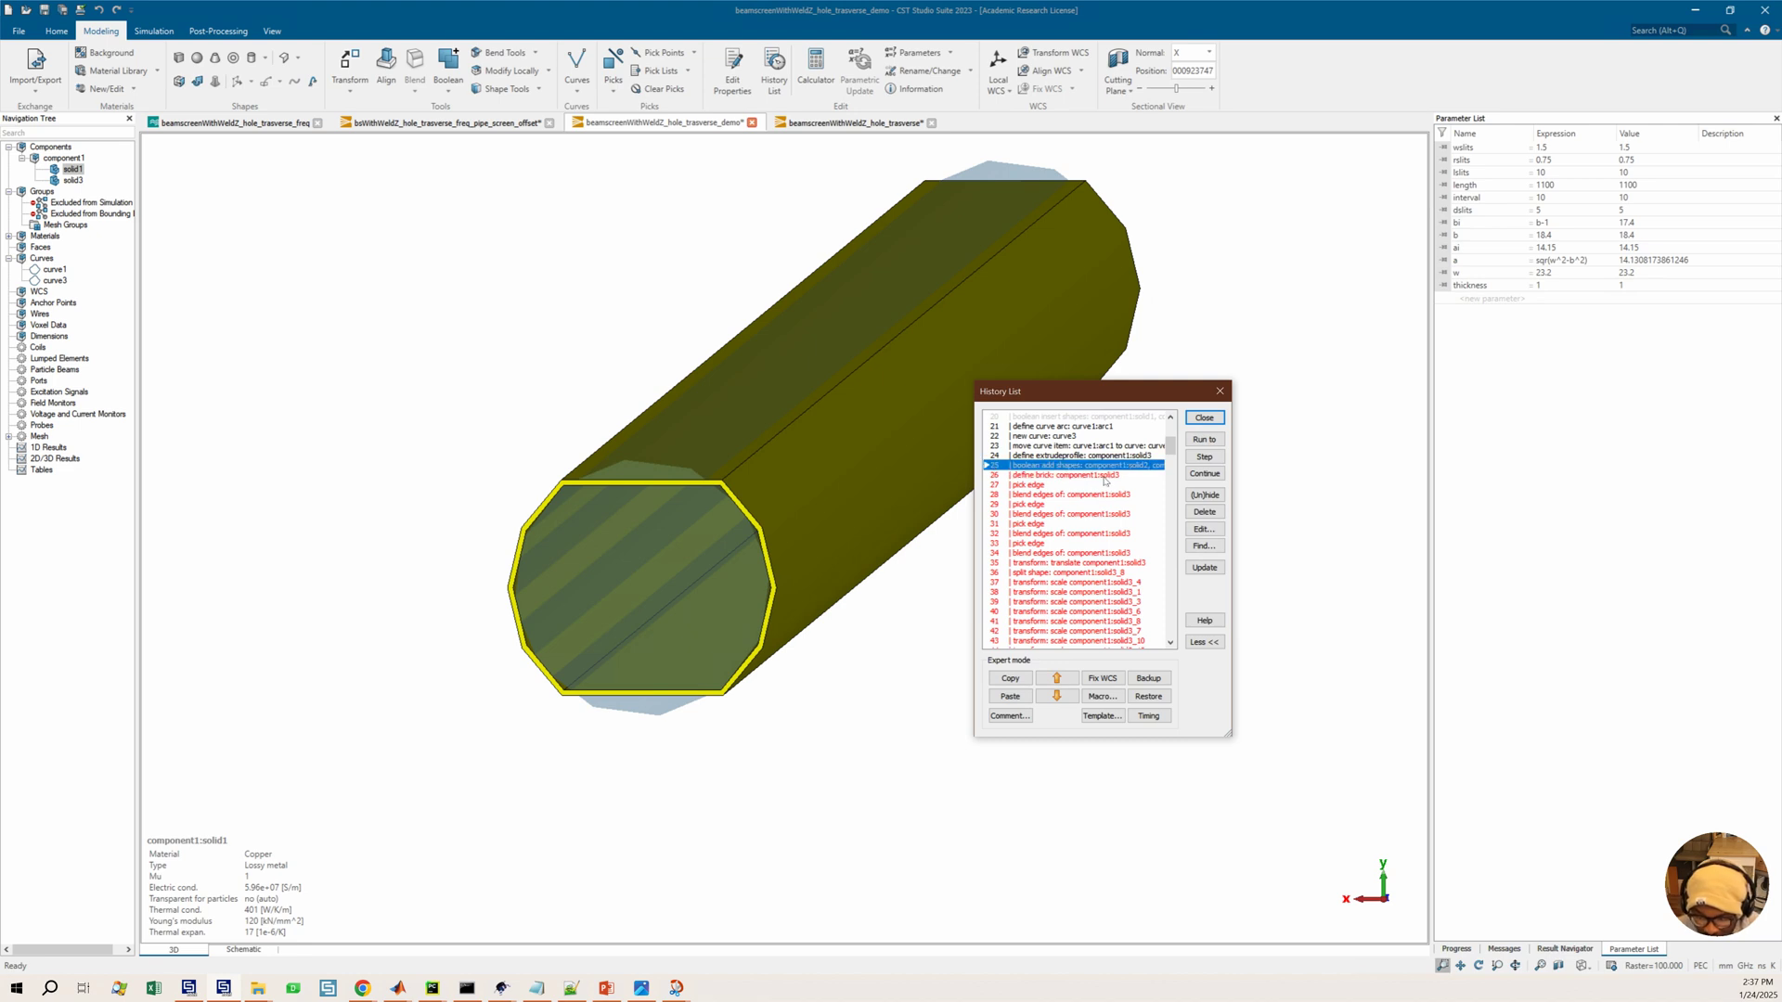
Rename component1's solid3 to solid2 in the navigation tree
{"action": "left_click", "coordinate": [71, 181]}
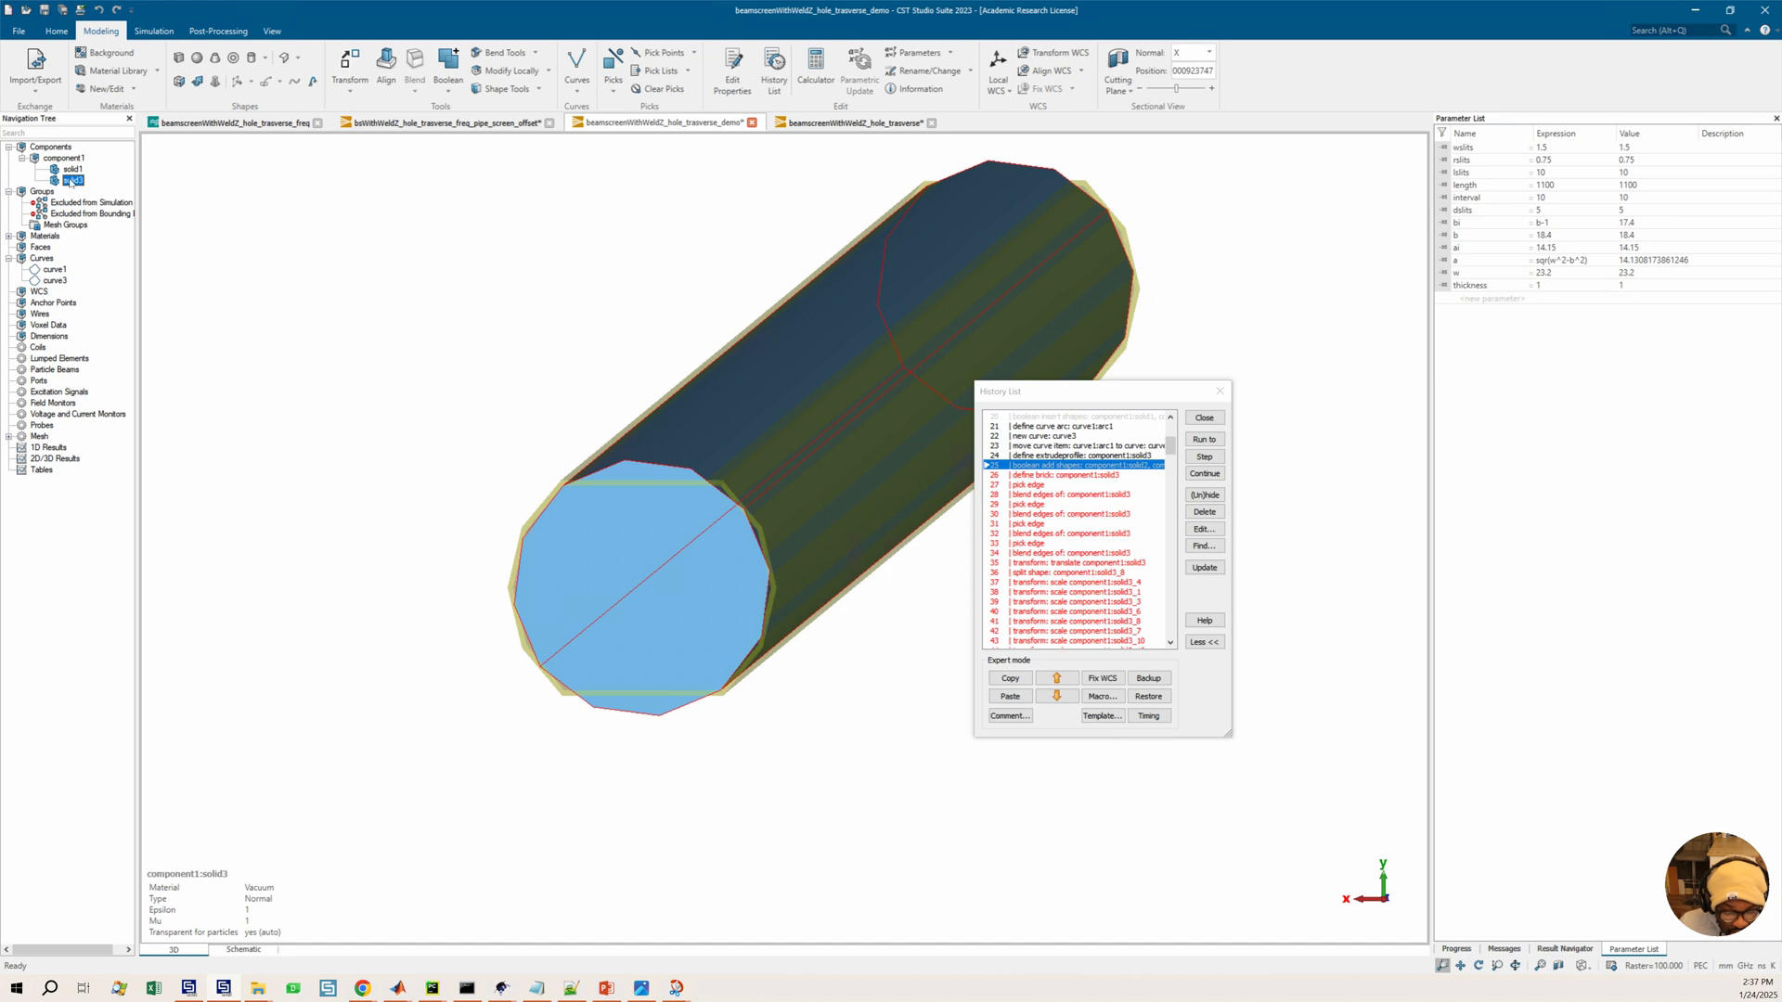
{"action": "left_click", "coordinate": [80, 181]}
{"action": "left_click", "coordinate": [90, 184]}
{"action": "key", "text": "BackSpace"}
{"action": "type", "text": "2"}
{"action": "key", "text": "Return"}
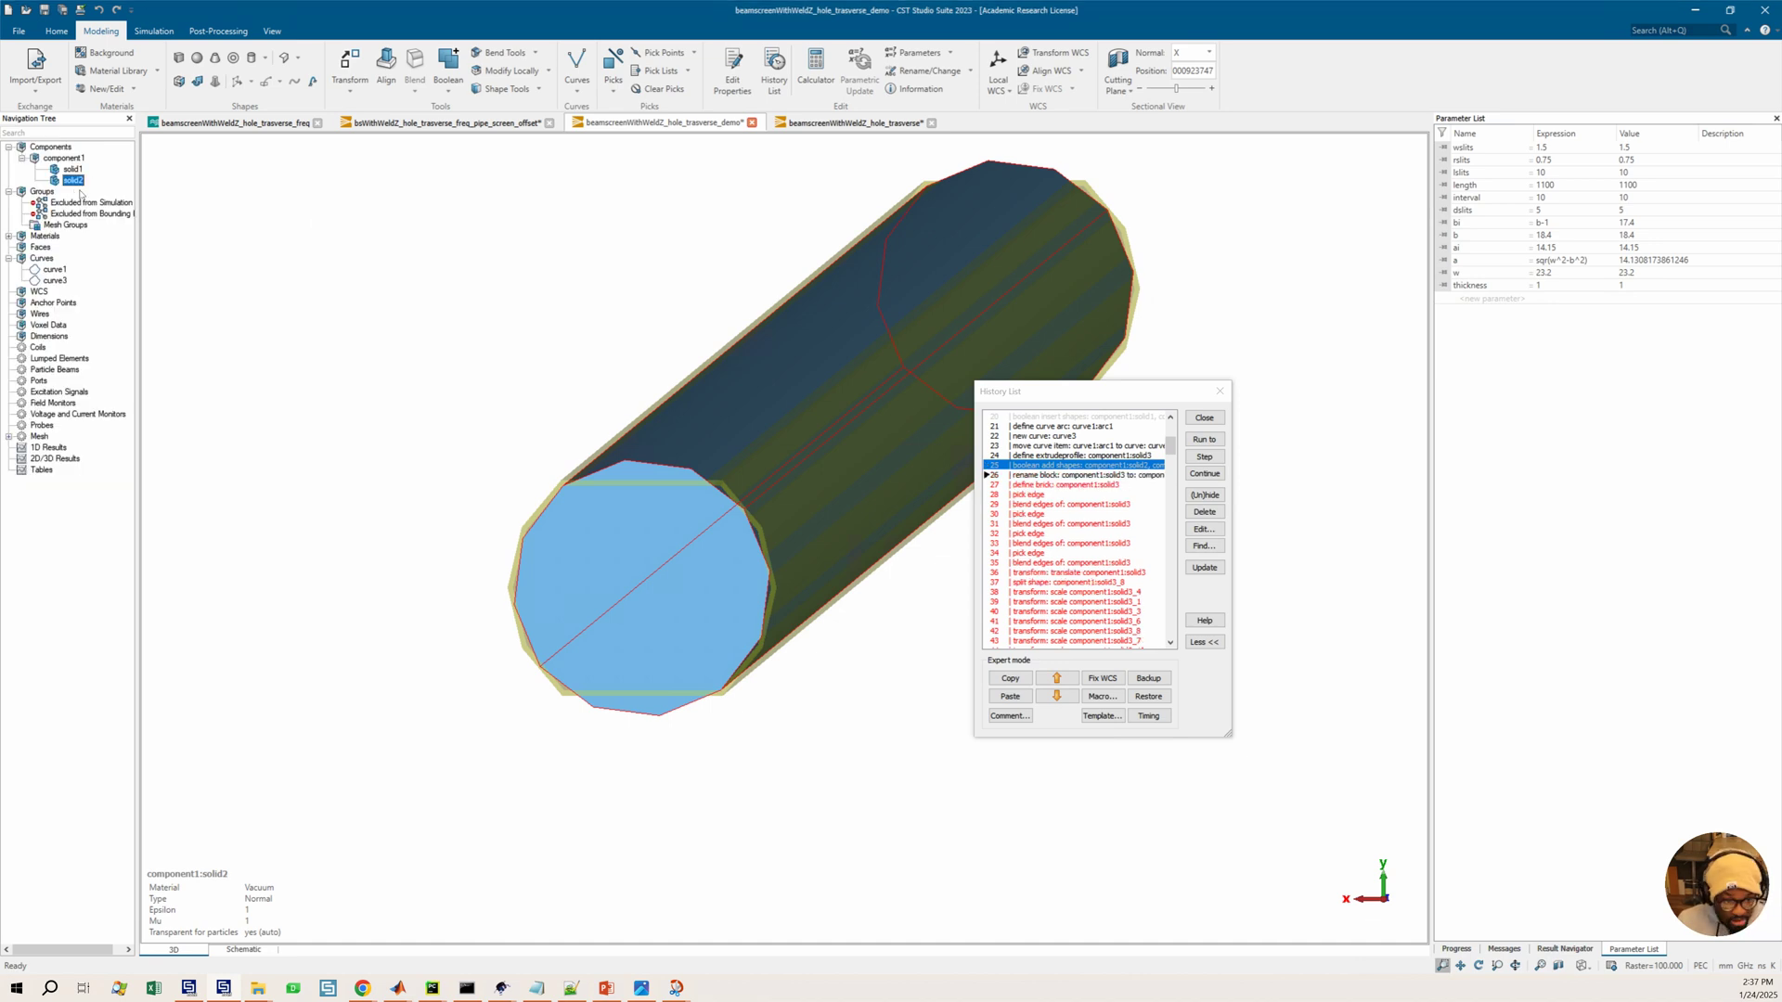
Move the rename entry up above the boolean add entry and run the history up to the following brick definition
{"action": "left_click", "coordinate": [1104, 476]}
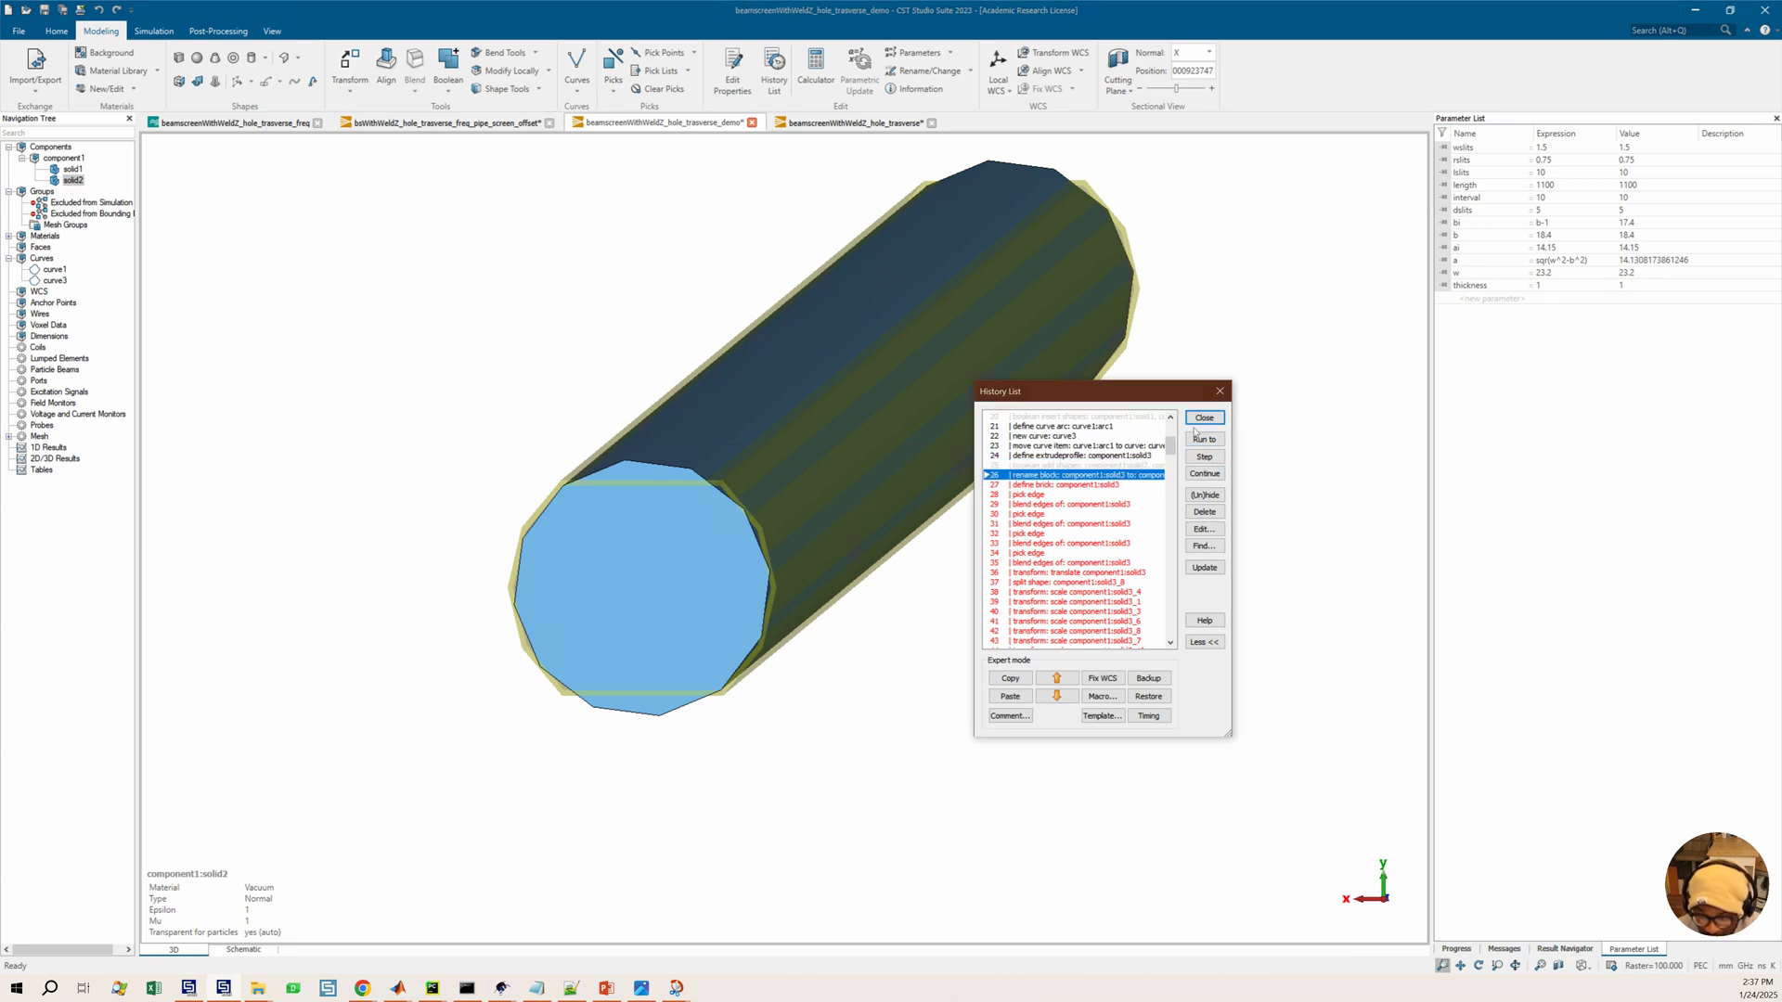
{"action": "left_click", "coordinate": [1056, 678]}
{"action": "left_click", "coordinate": [1089, 495]}
{"action": "left_click", "coordinate": [1088, 485]}
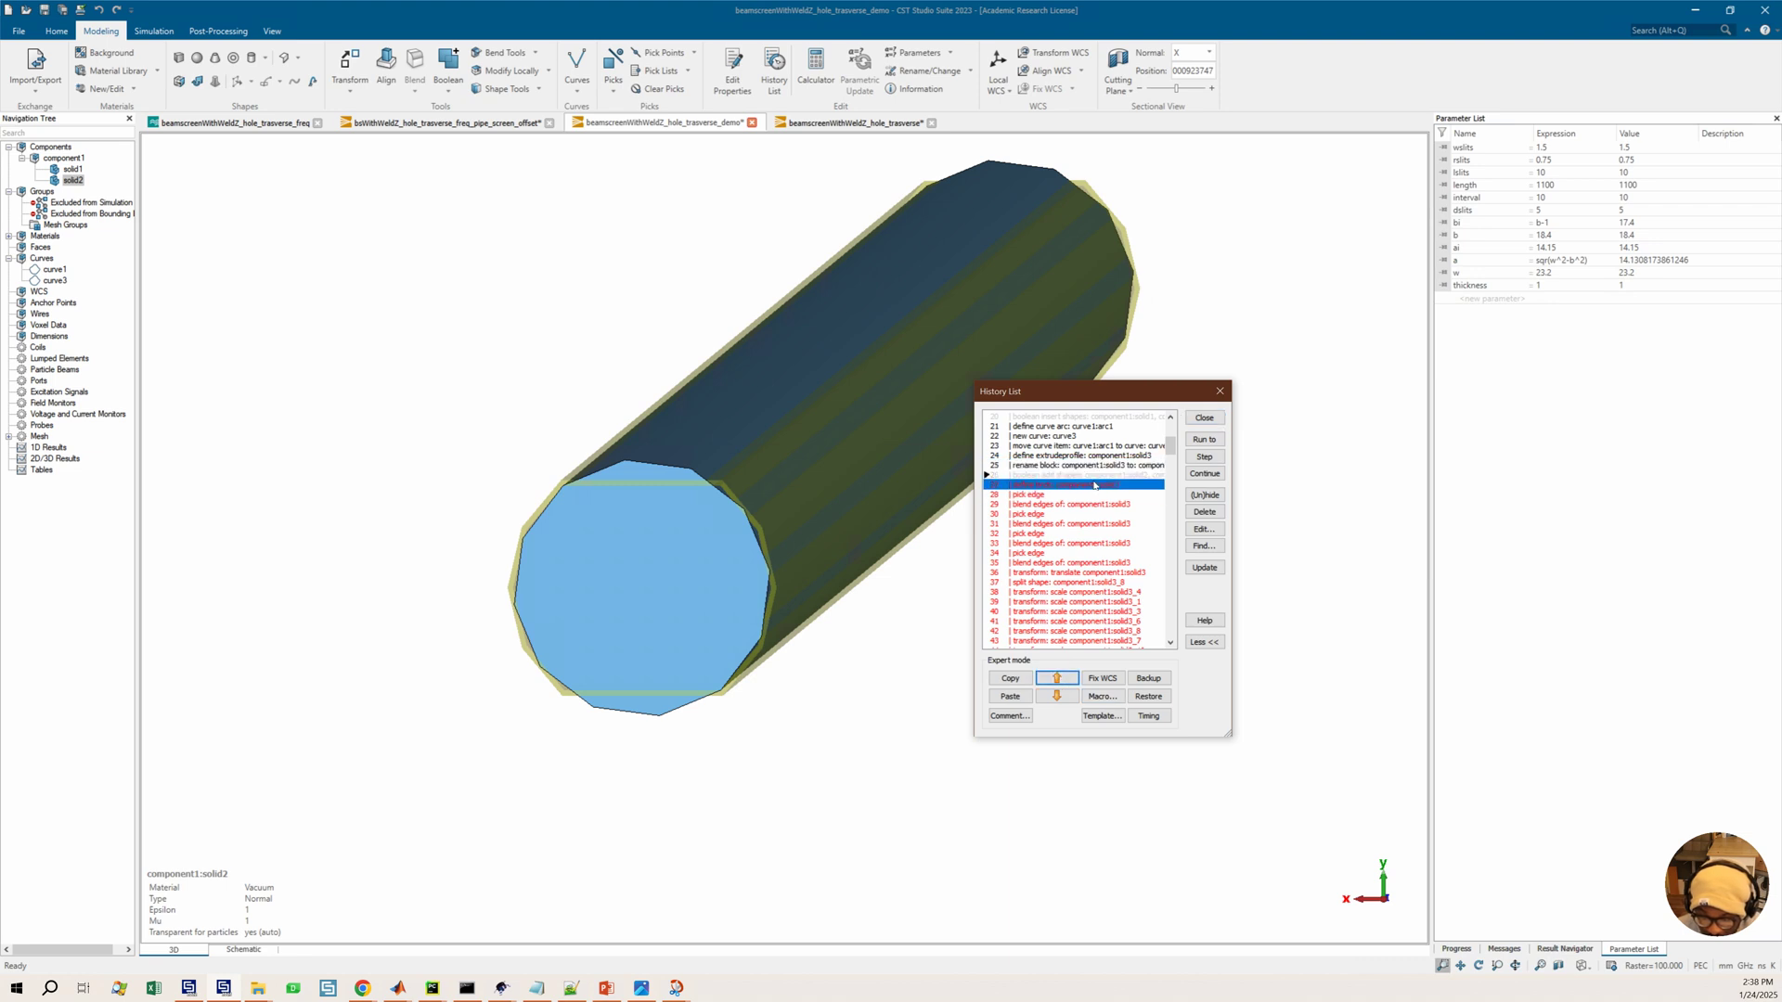
{"action": "left_click", "coordinate": [1214, 441]}
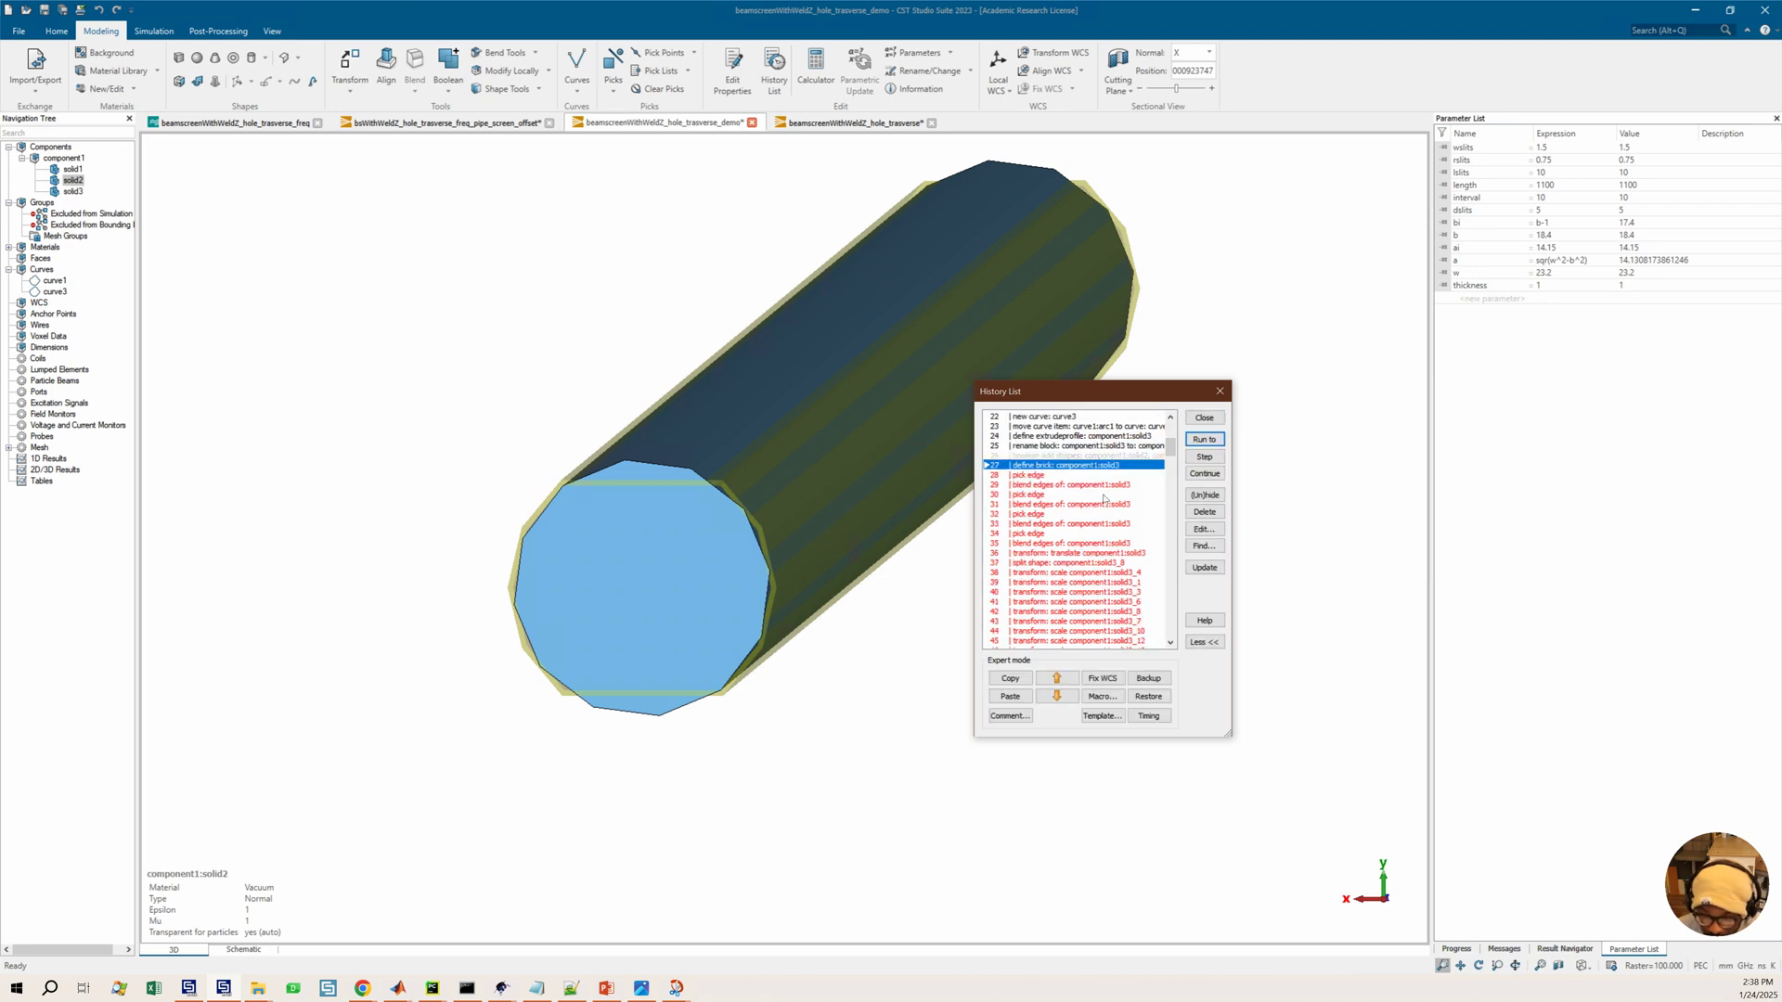
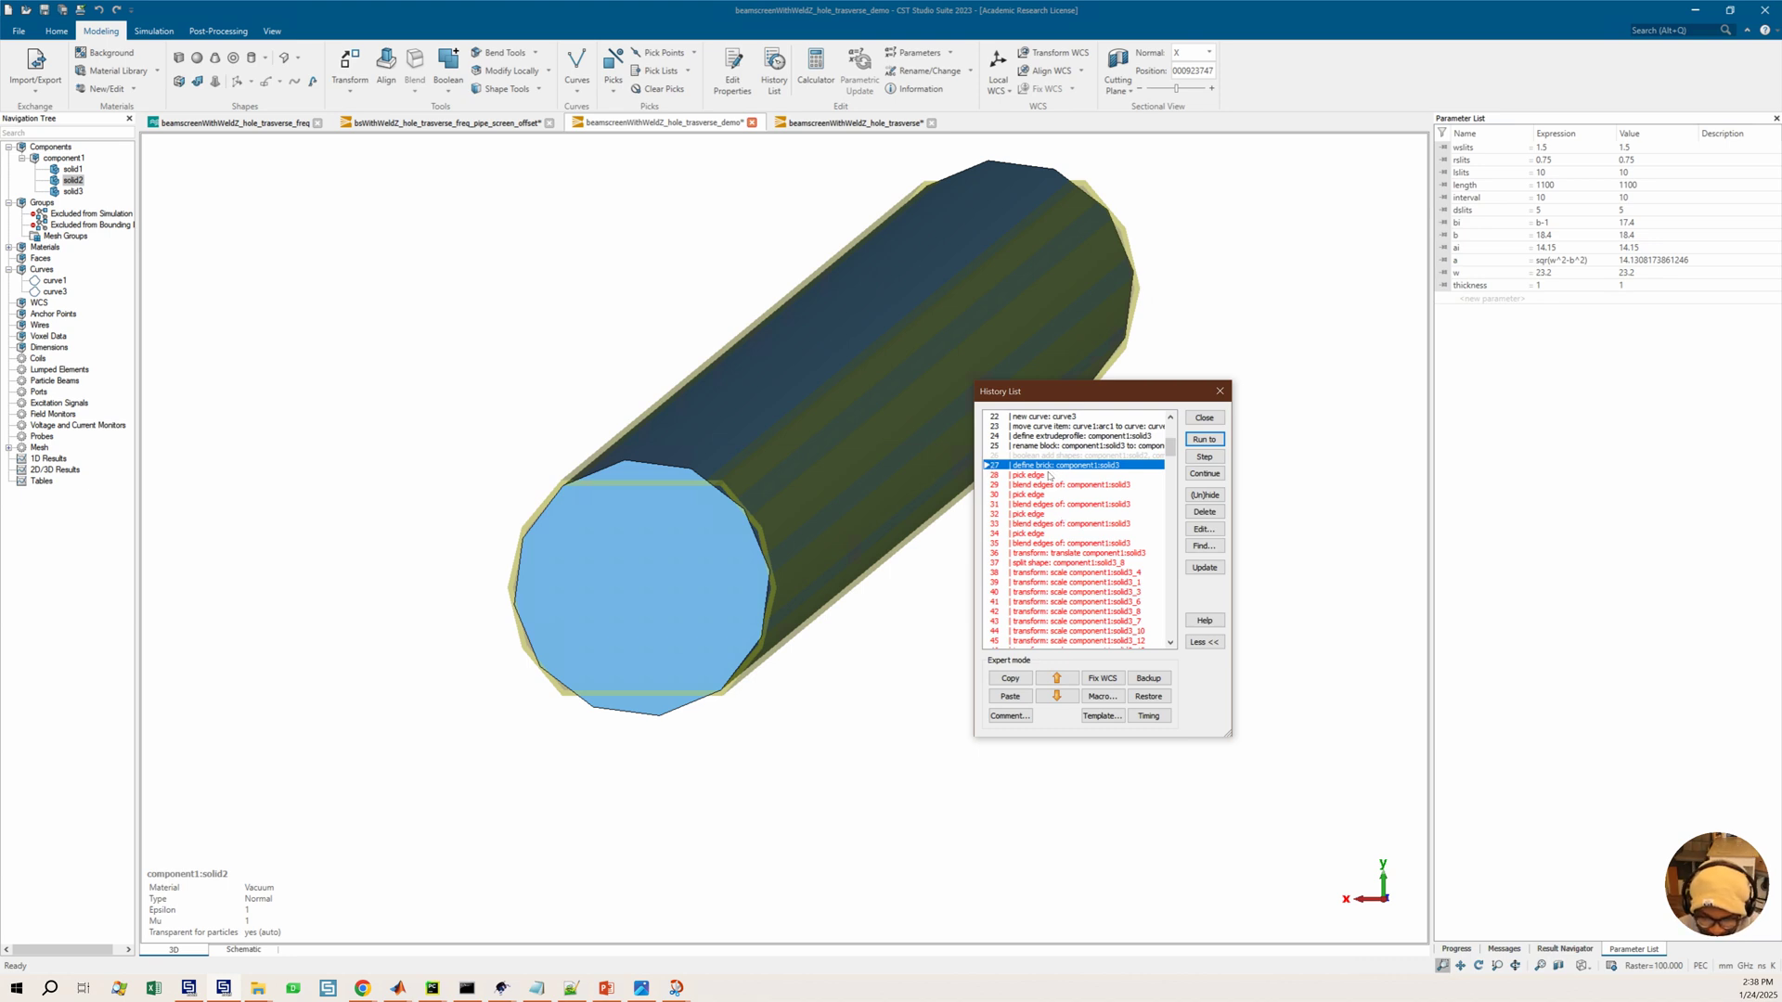
Run the history through the define brick entry and the following pick edge and blend edges entries
{"action": "left_click", "coordinate": [1053, 474]}
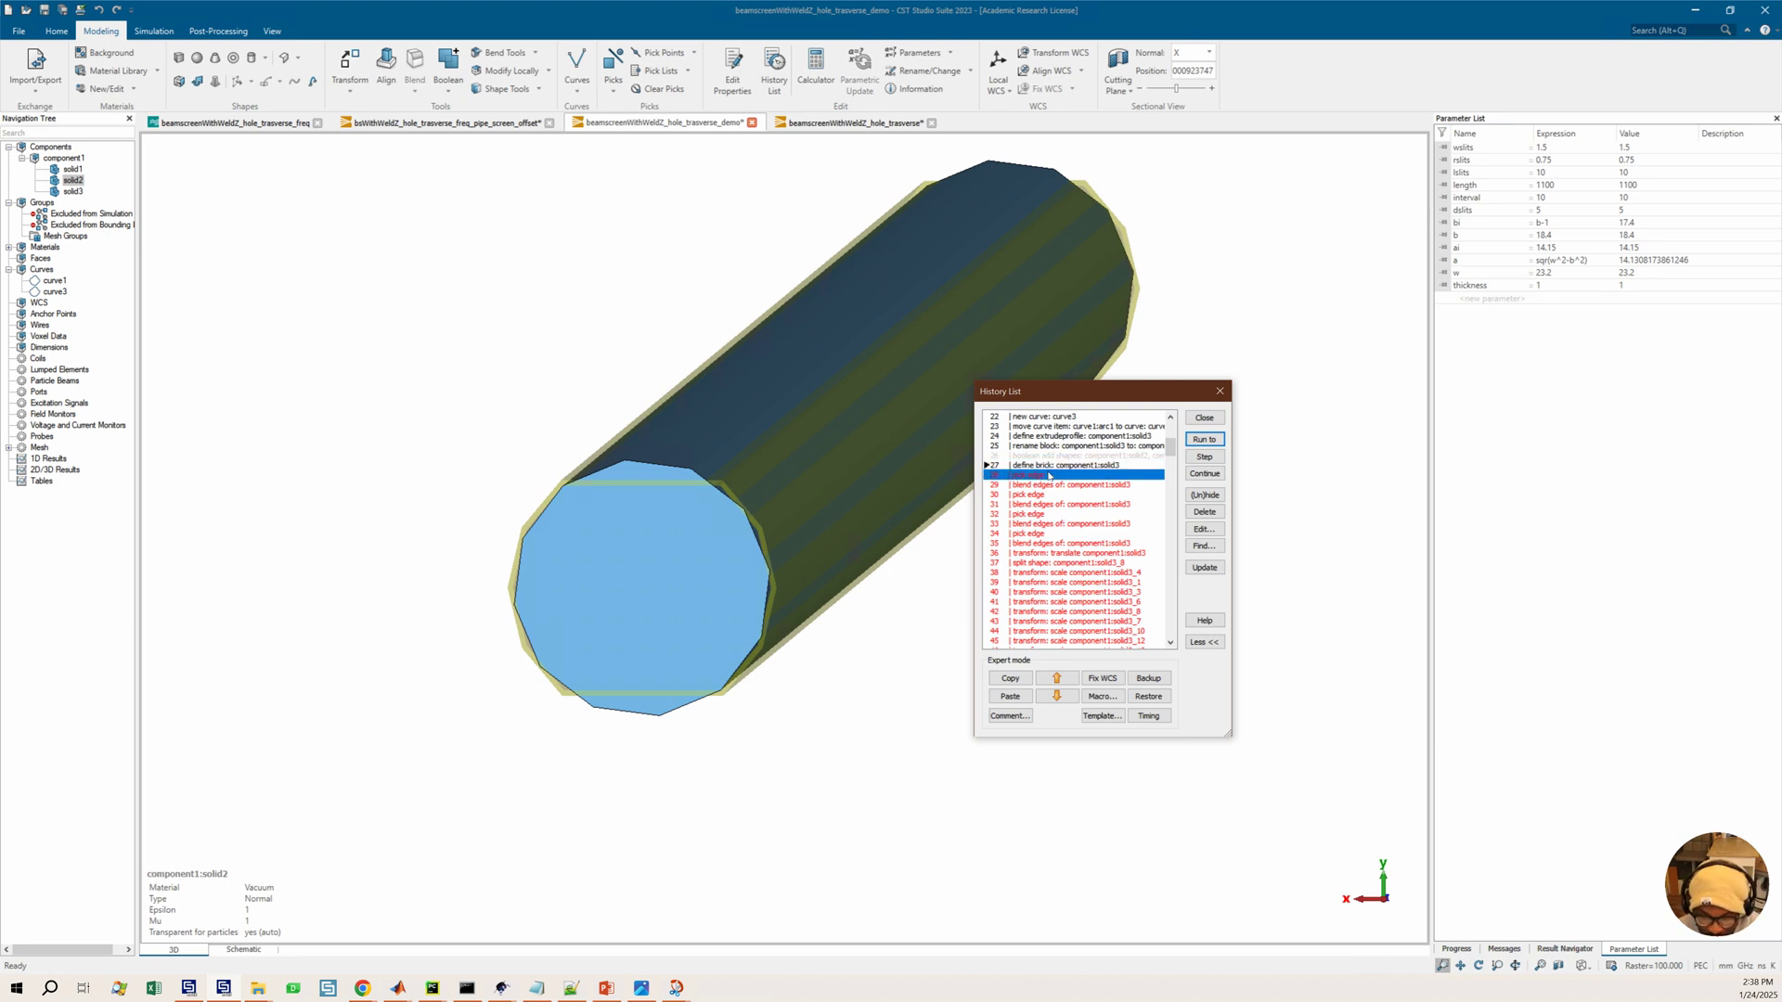
{"action": "left_click", "coordinate": [1204, 440]}
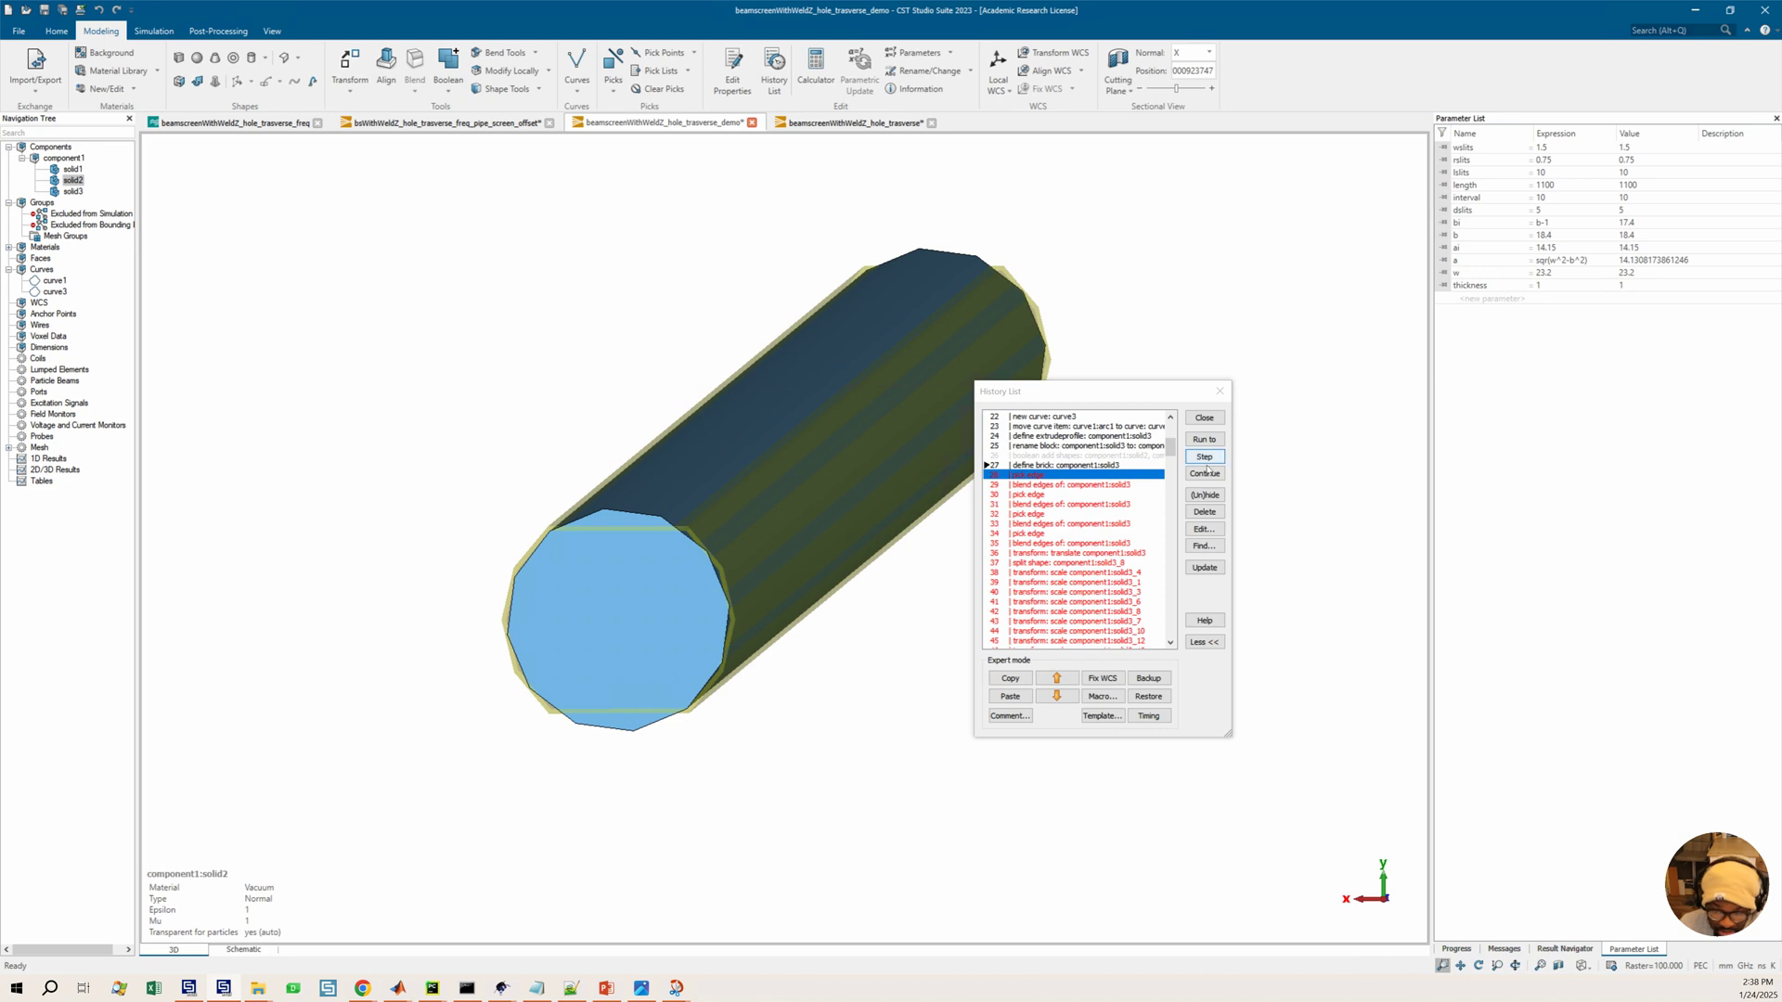
{"action": "scroll", "coordinate": [702, 551], "scroll_direction": "up", "scroll_amount": 1}
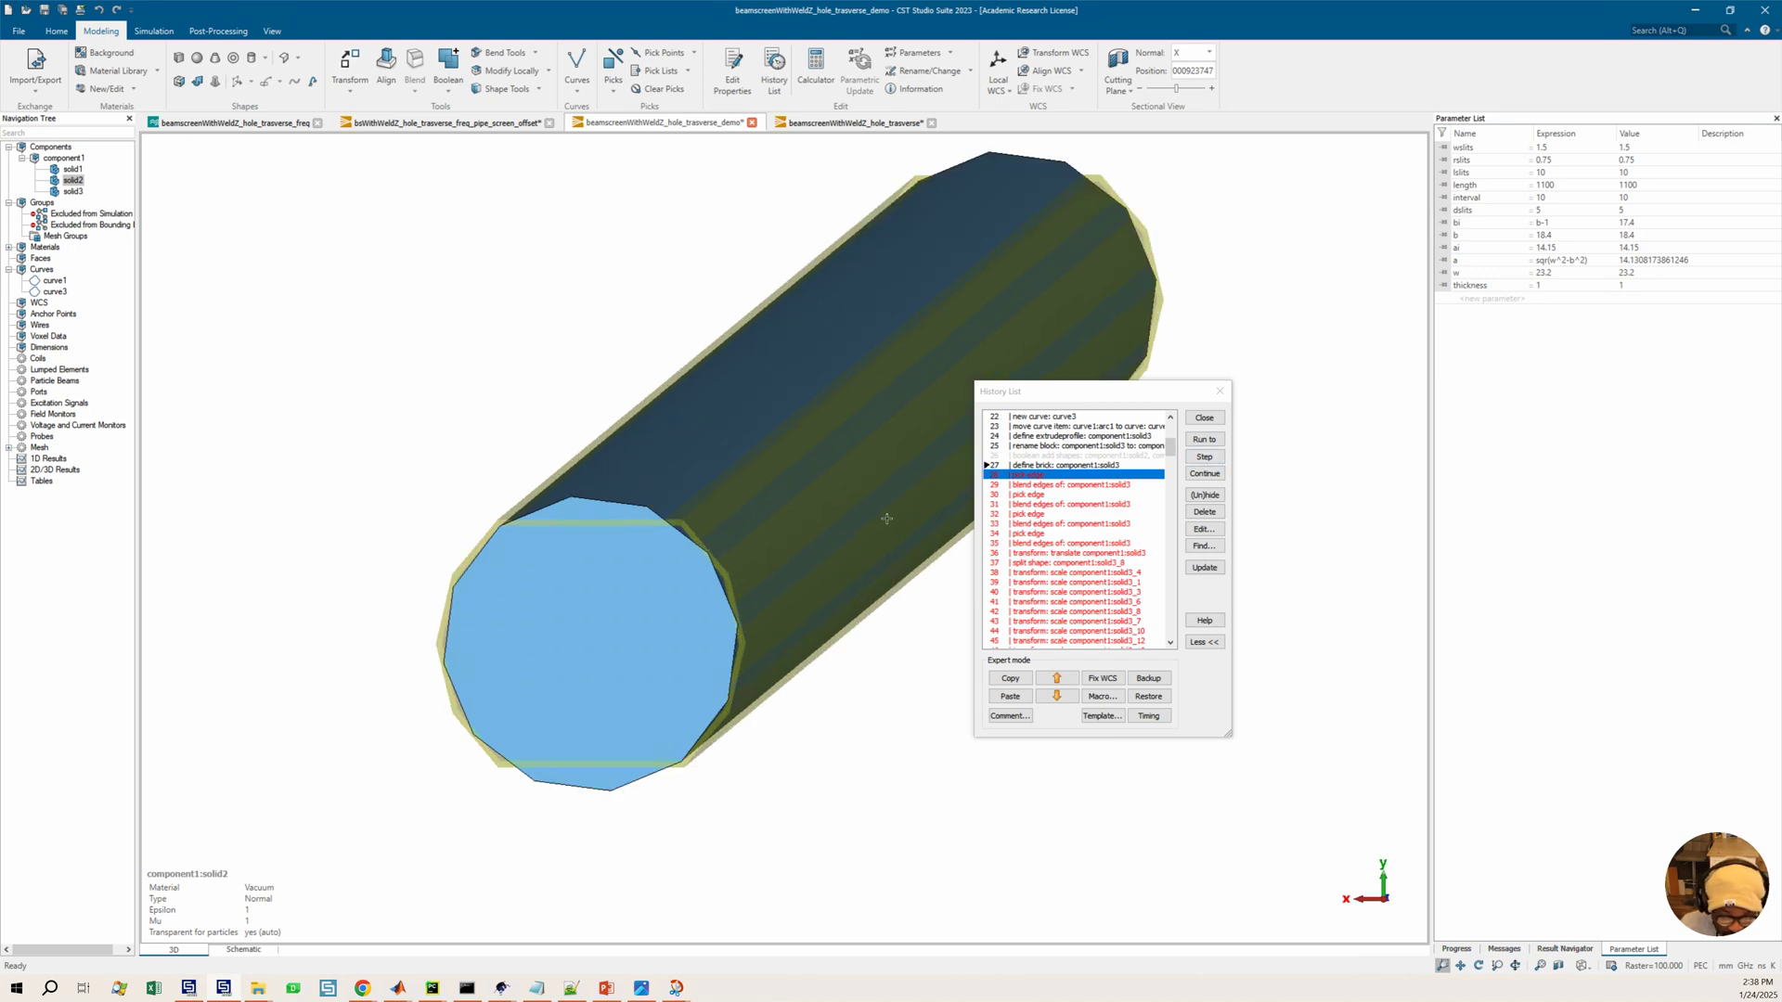
{"action": "left_click", "coordinate": [1205, 440]}
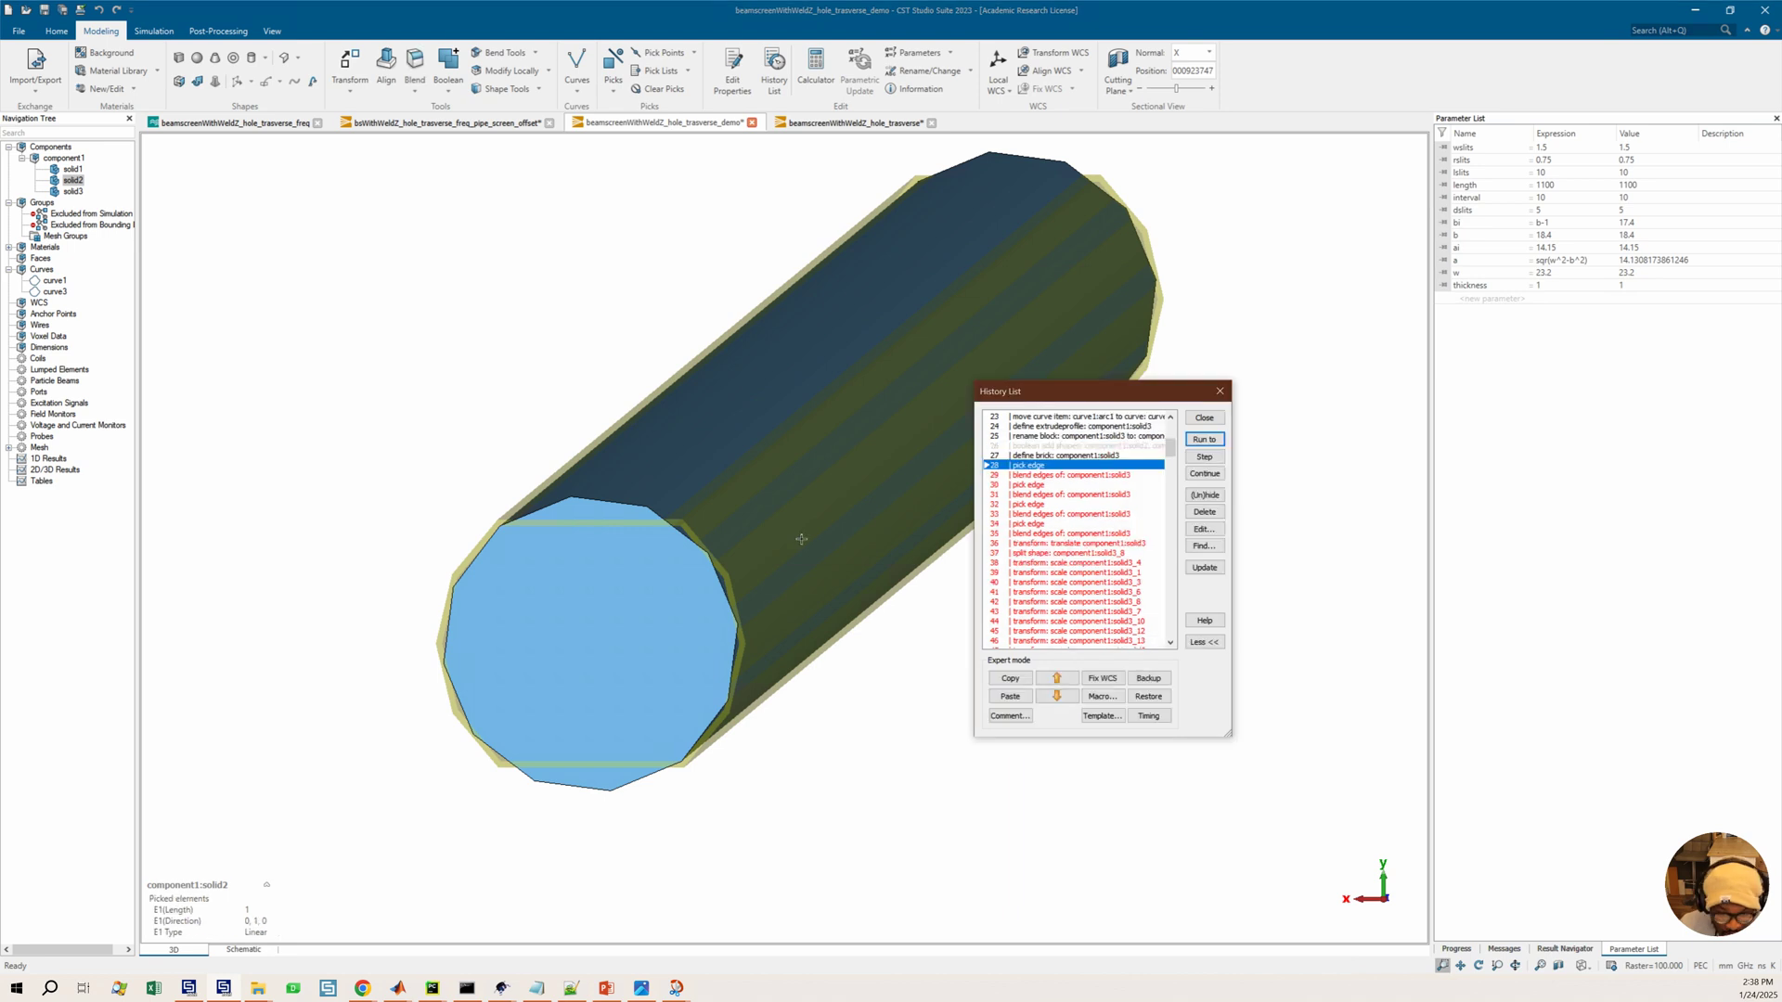
{"action": "scroll", "coordinate": [796, 529], "scroll_direction": "down", "scroll_amount": 1}
{"action": "middle_click_drag", "start_coordinate": [833, 460], "coordinate": [710, 488]}
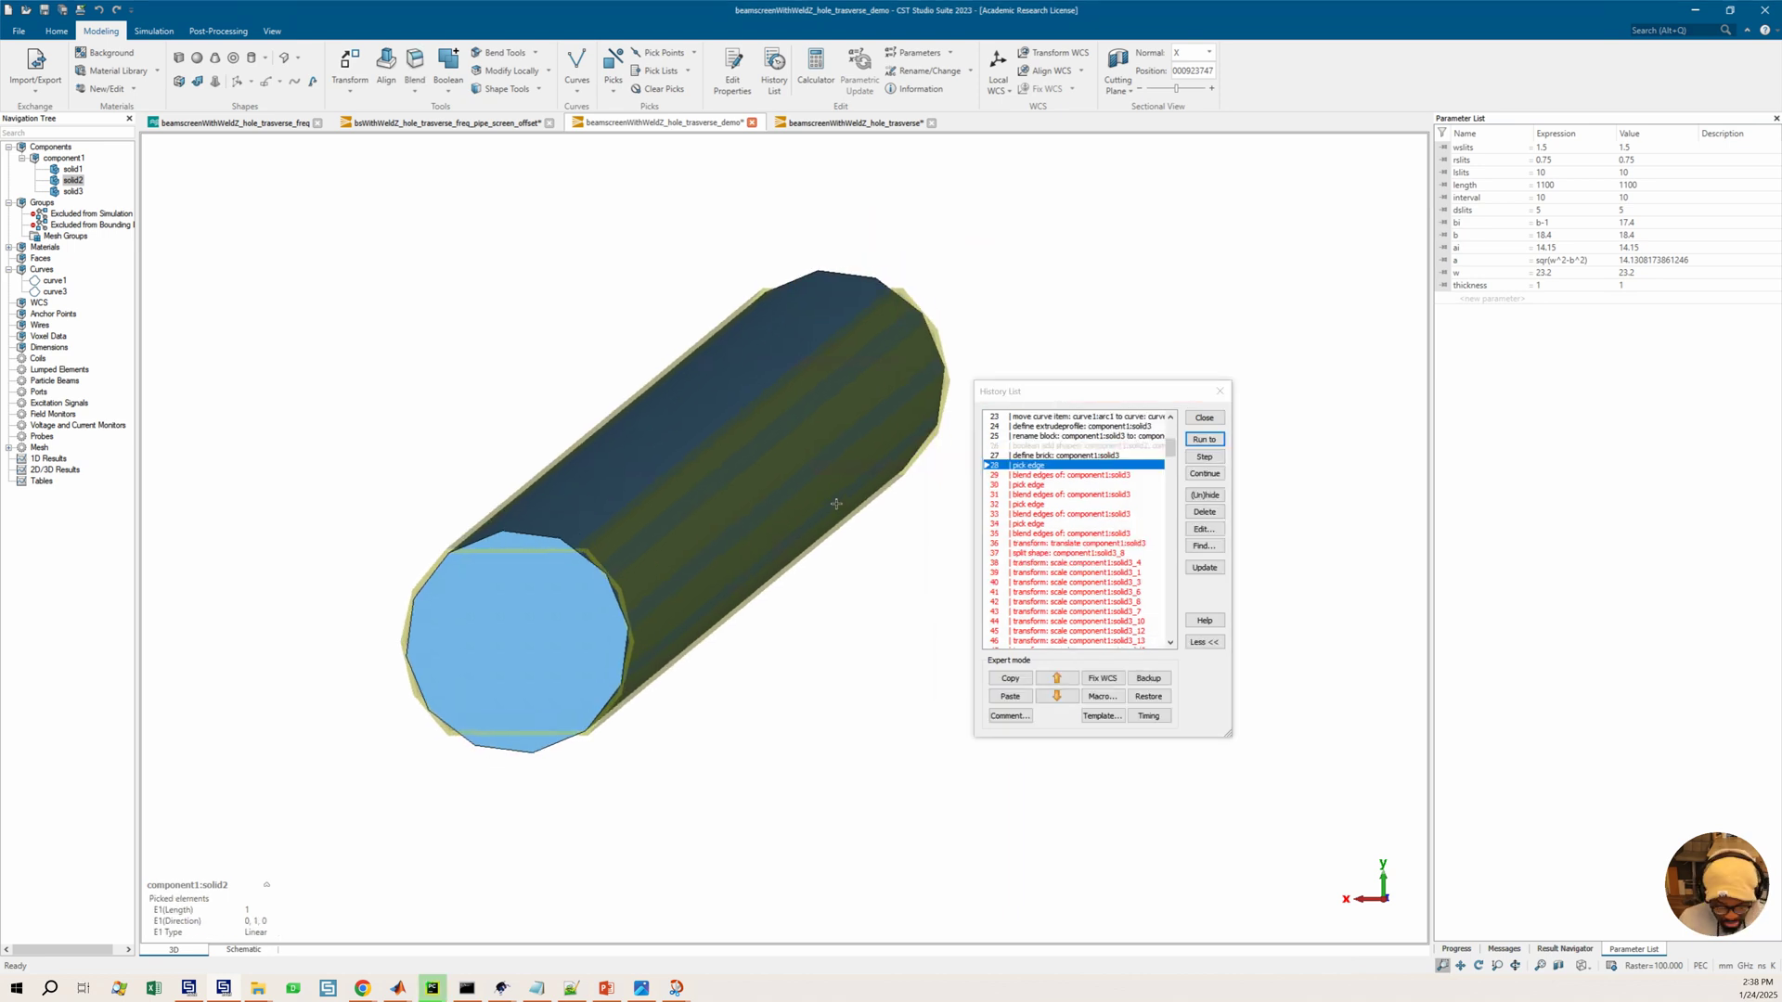
{"action": "mouse_move", "coordinate": [798, 496]}
{"action": "left_mouse_down"}
{"action": "mouse_move", "coordinate": [783, 456]}
{"action": "mouse_move", "coordinate": [803, 461]}
{"action": "mouse_move", "coordinate": [778, 451]}
{"action": "mouse_move", "coordinate": [789, 486]}
{"action": "mouse_move", "coordinate": [806, 469]}
{"action": "left_mouse_up"}
{"action": "left_click_drag", "start_coordinate": [697, 486], "coordinate": [947, 468], "text": "ctrl"}
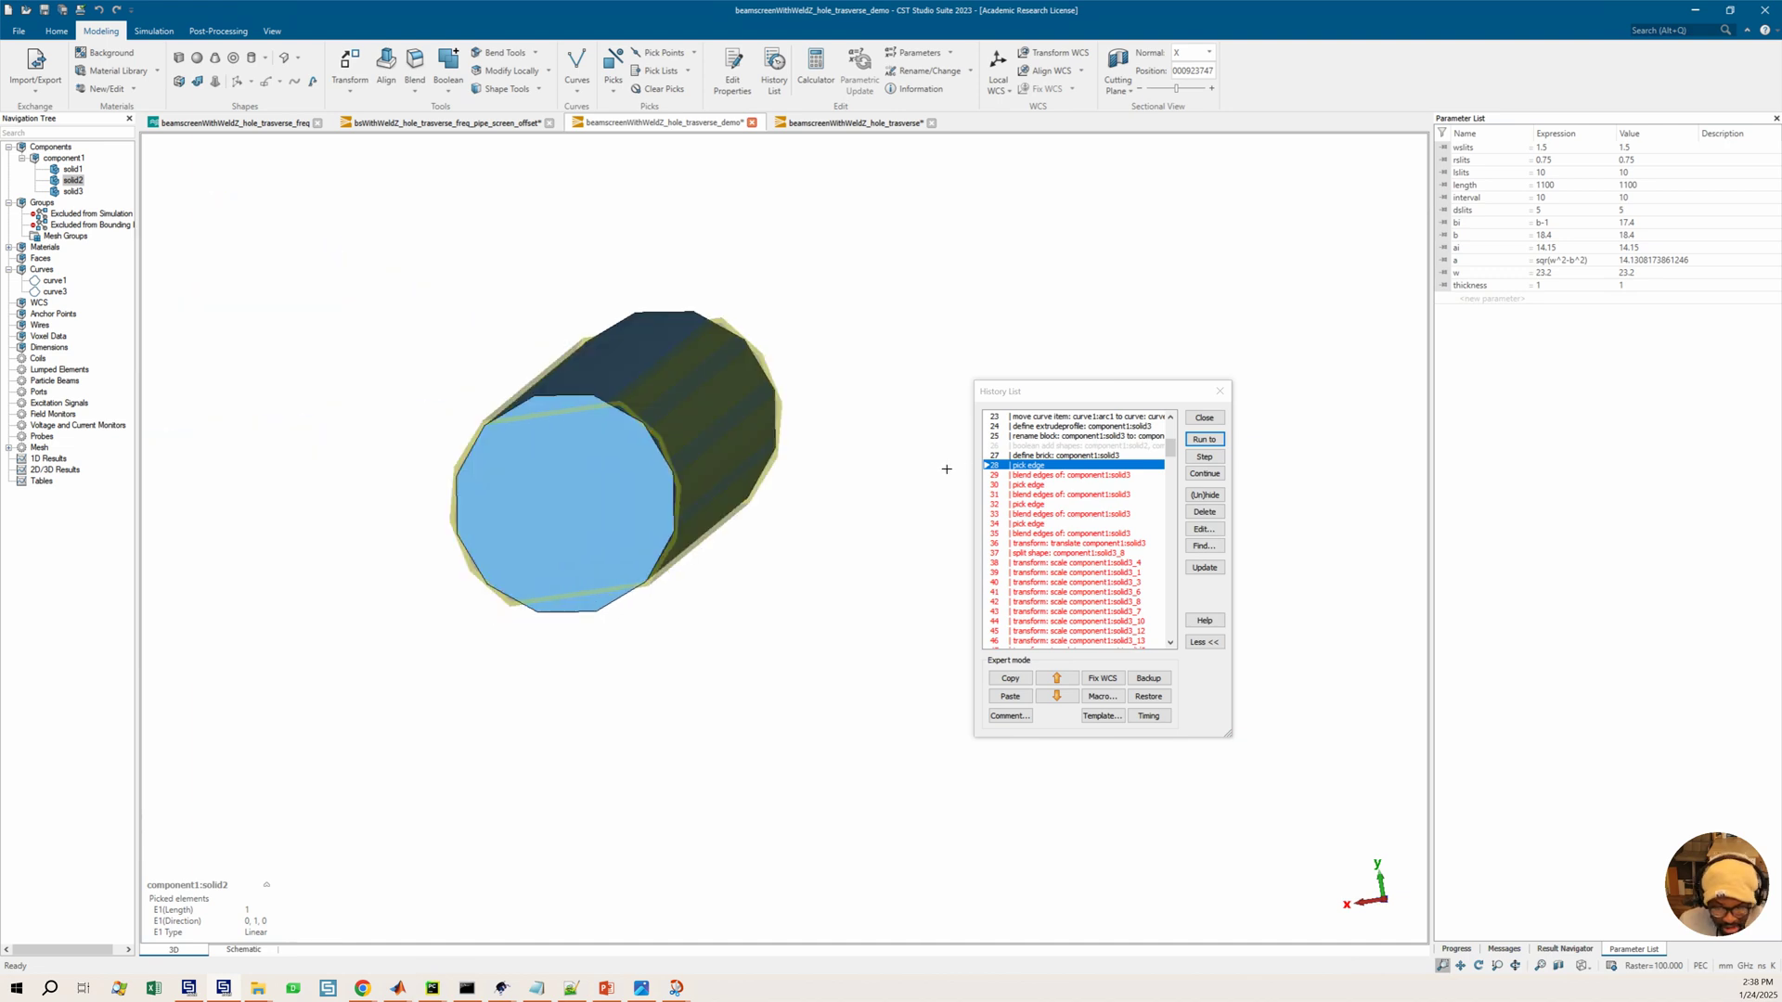
{"action": "left_click", "coordinate": [1049, 475]}
{"action": "left_click", "coordinate": [1202, 455]}
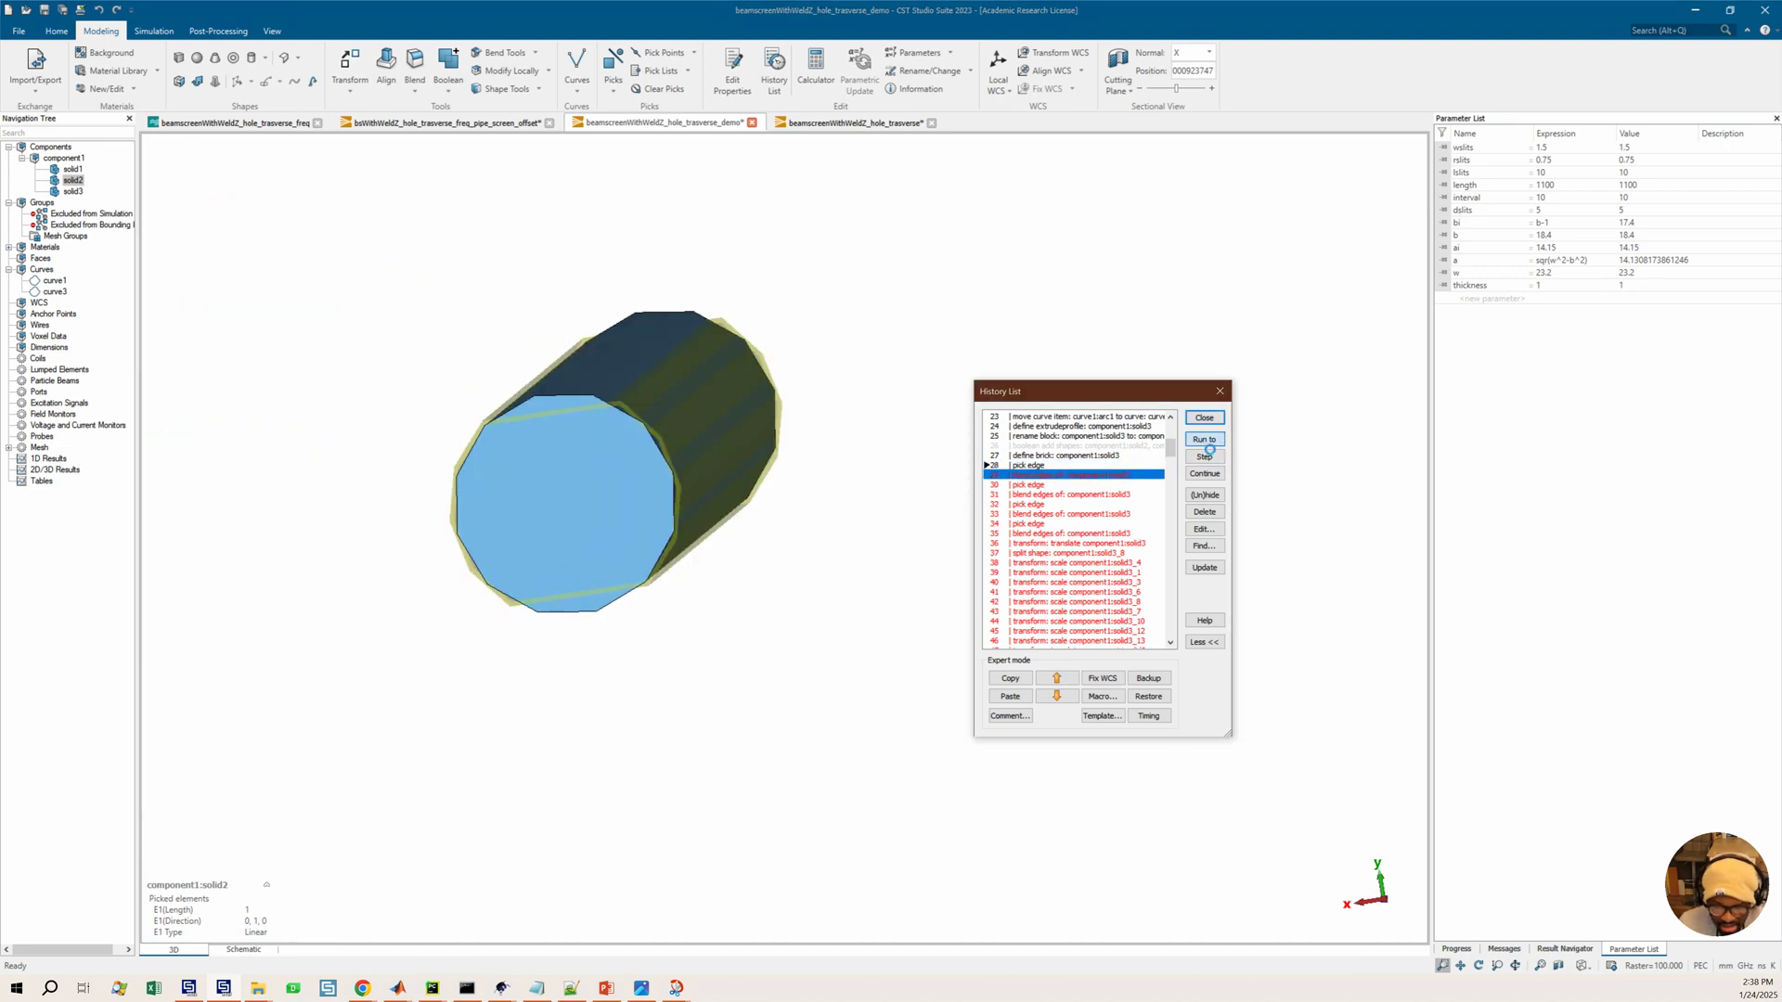
{"action": "left_click", "coordinate": [1203, 440]}
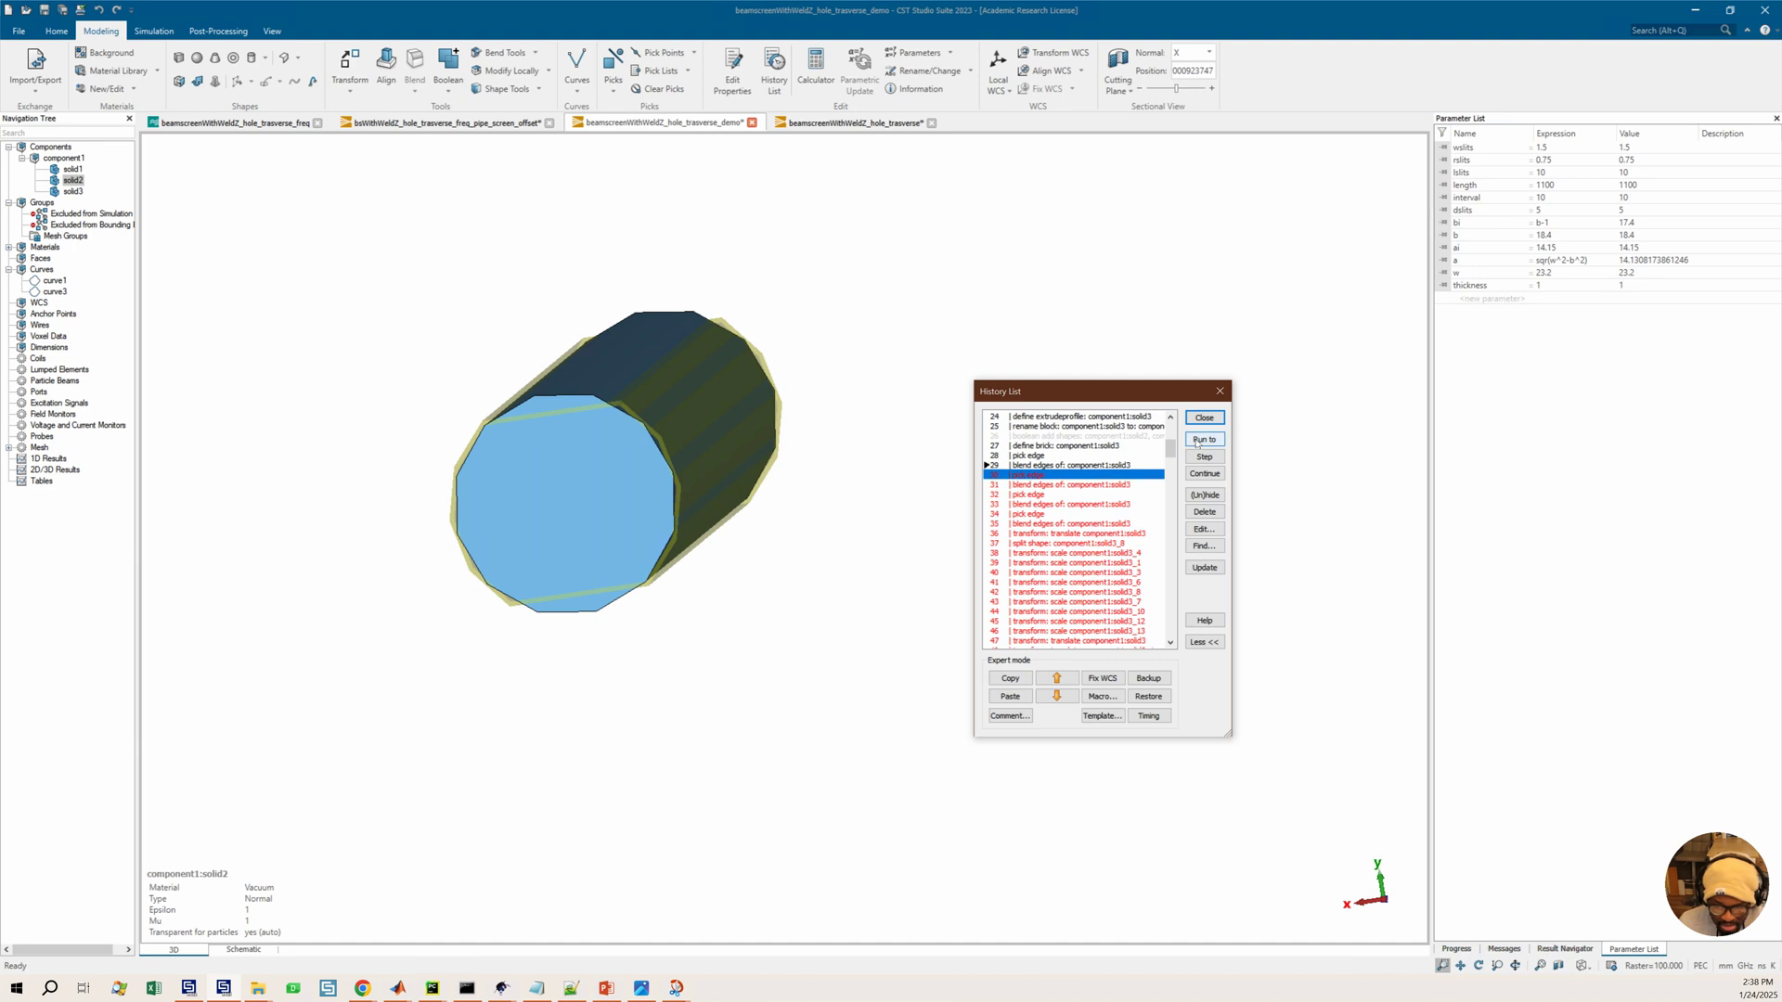
Select solid3 and continue running the history through the remaining pick edge and blend edges entries
{"action": "left_click", "coordinate": [71, 191]}
{"action": "scroll", "coordinate": [741, 353], "scroll_direction": "up", "scroll_amount": 5}
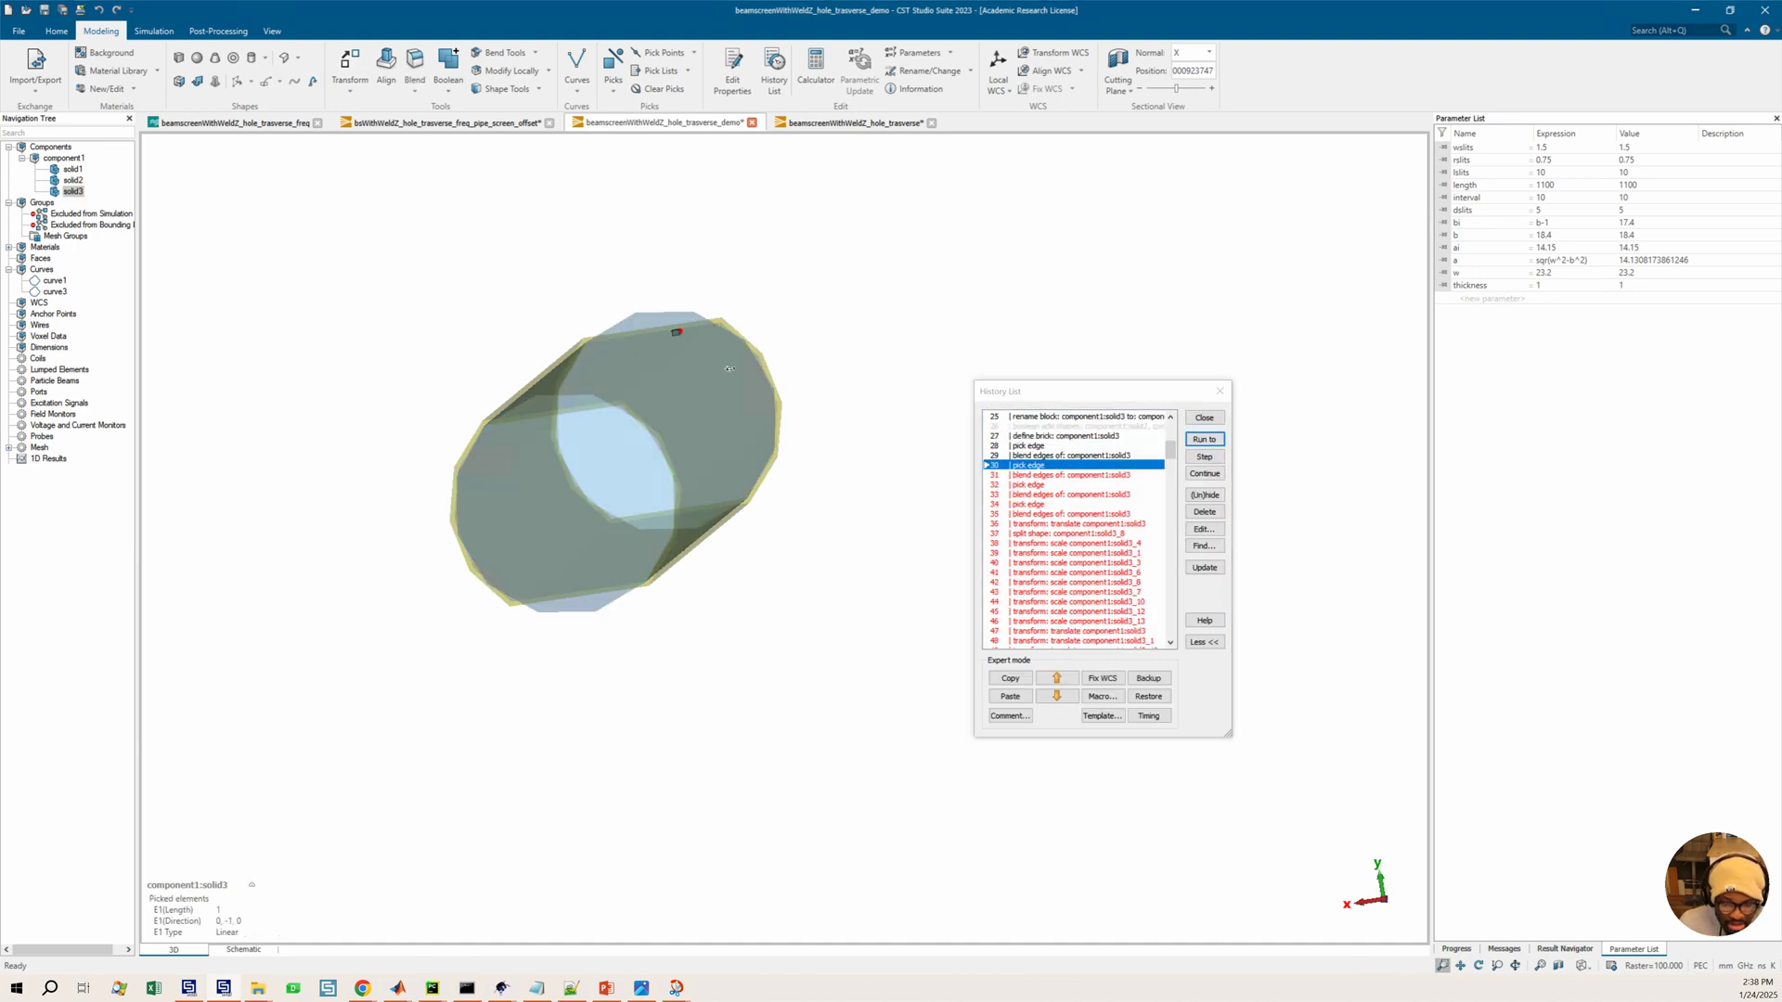
{"action": "scroll", "coordinate": [719, 166], "scroll_direction": "up", "scroll_amount": 5}
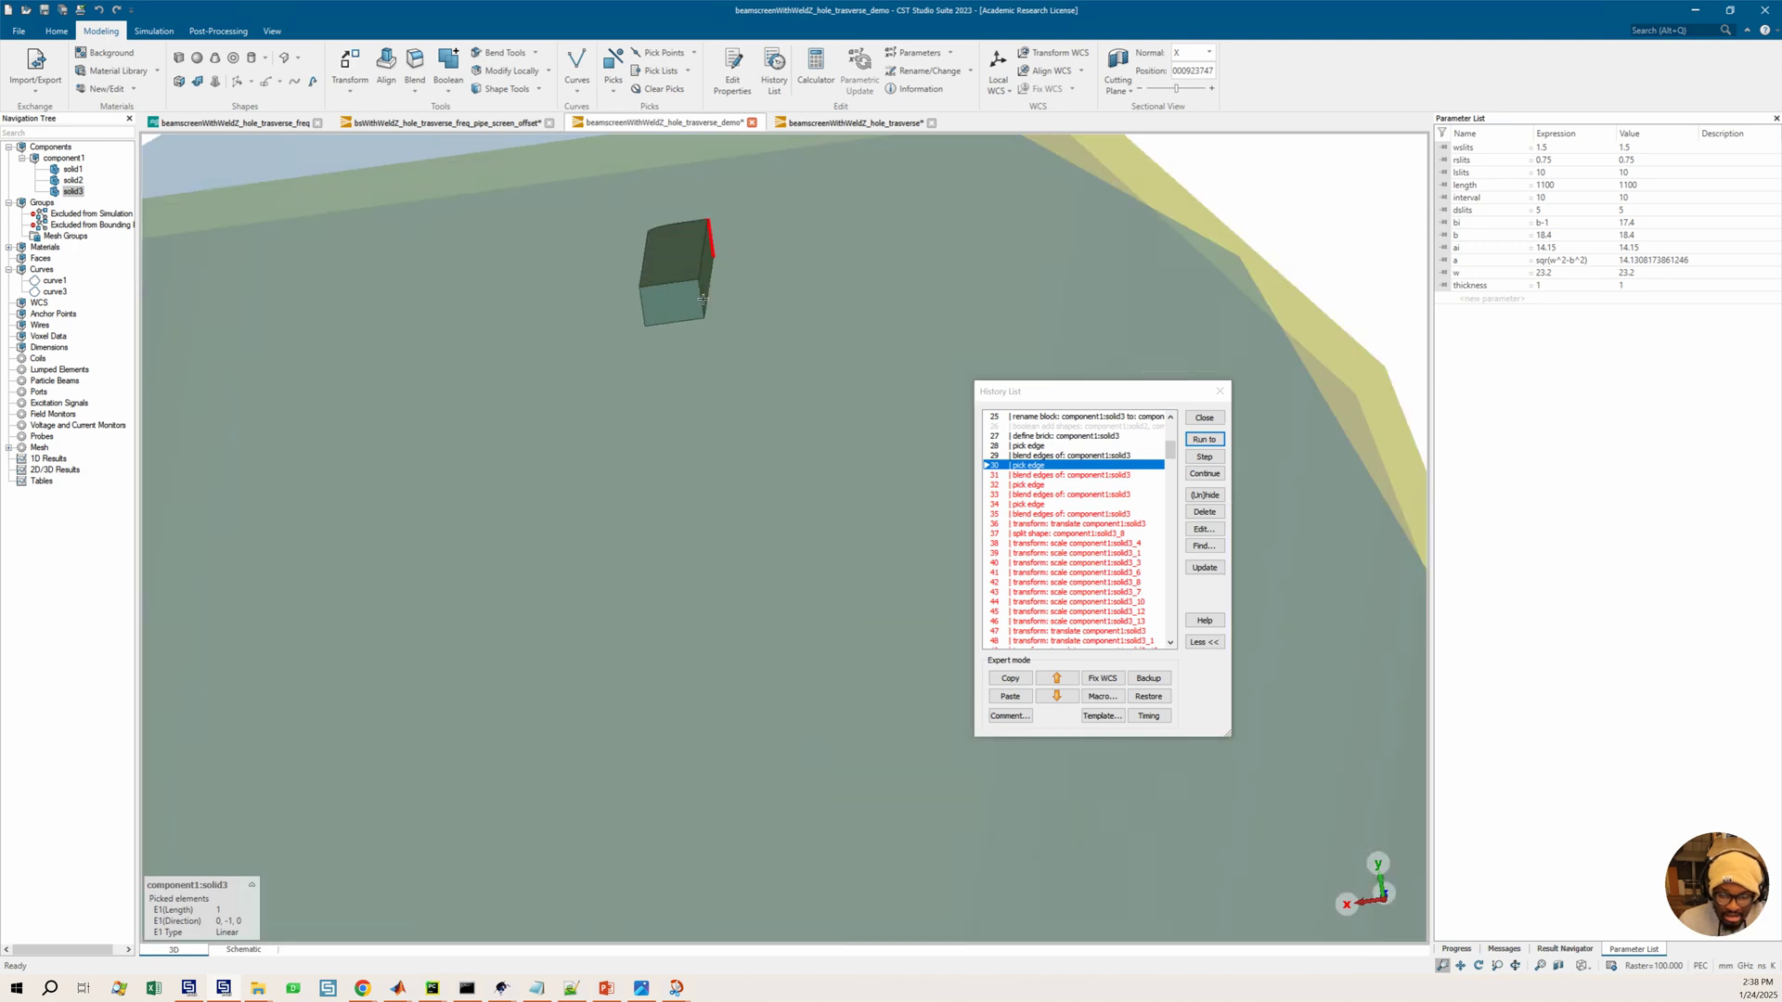
{"action": "scroll", "coordinate": [706, 300], "scroll_direction": "down", "scroll_amount": 3}
{"action": "left_click", "coordinate": [1028, 455]}
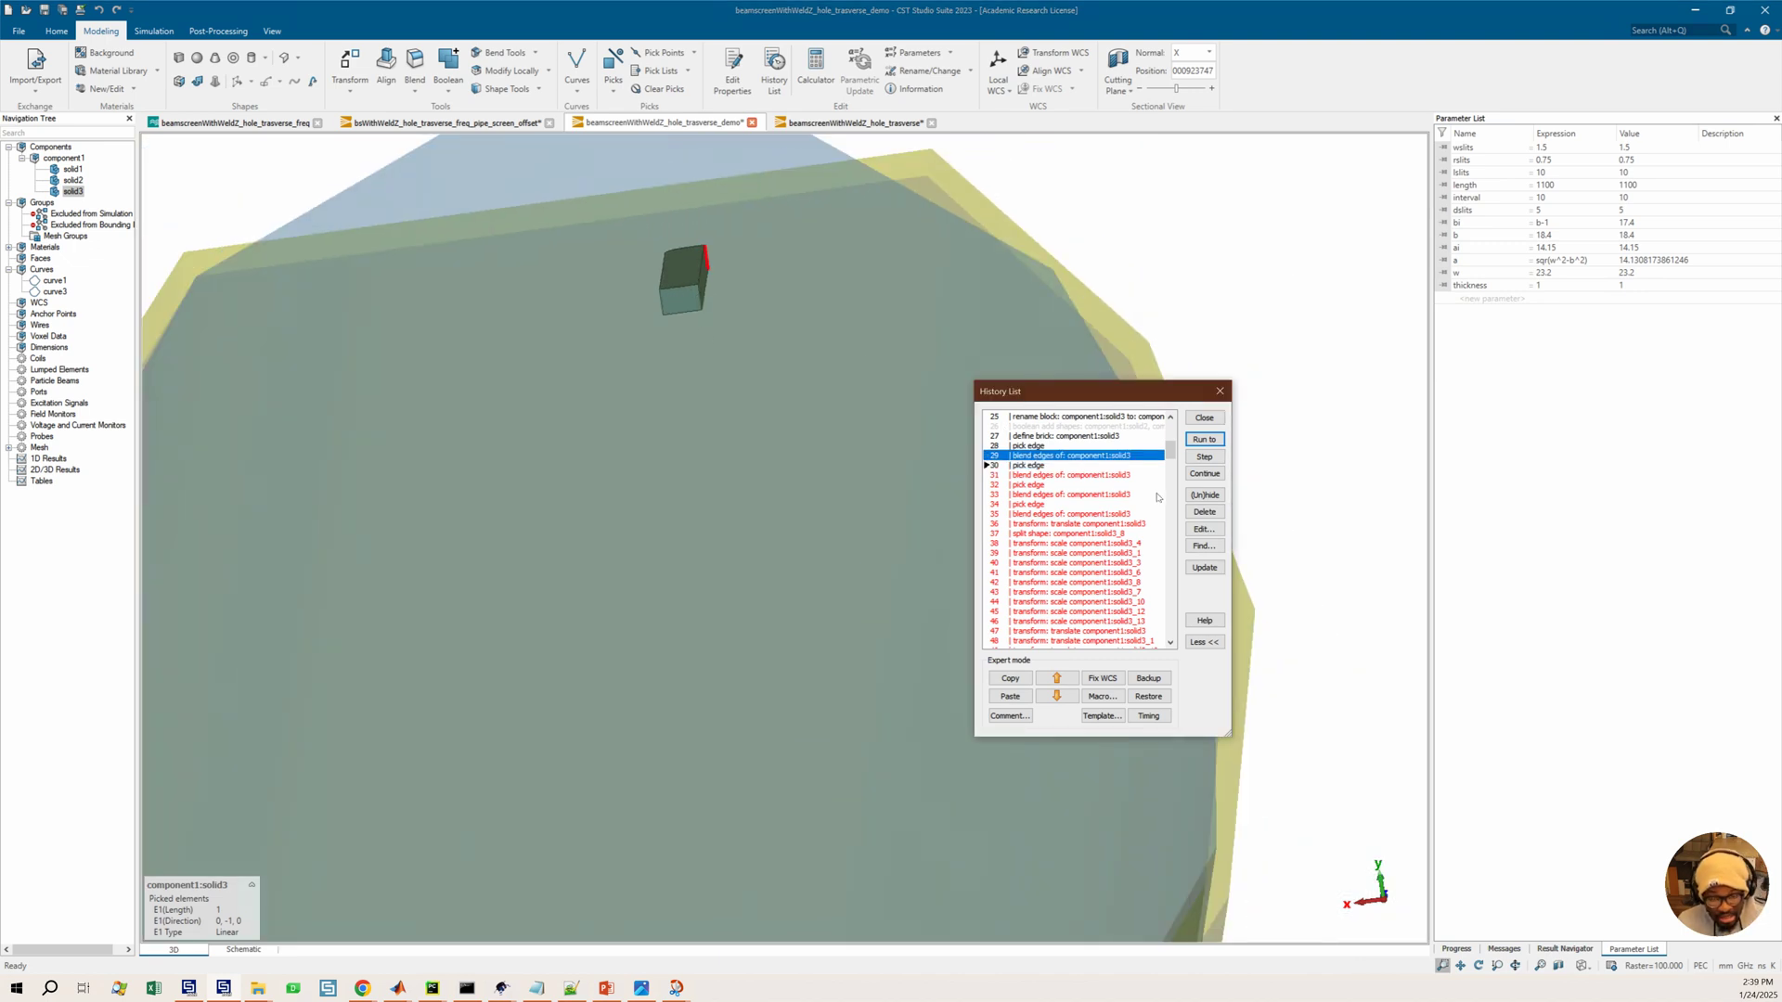
{"action": "left_click", "coordinate": [1045, 474]}
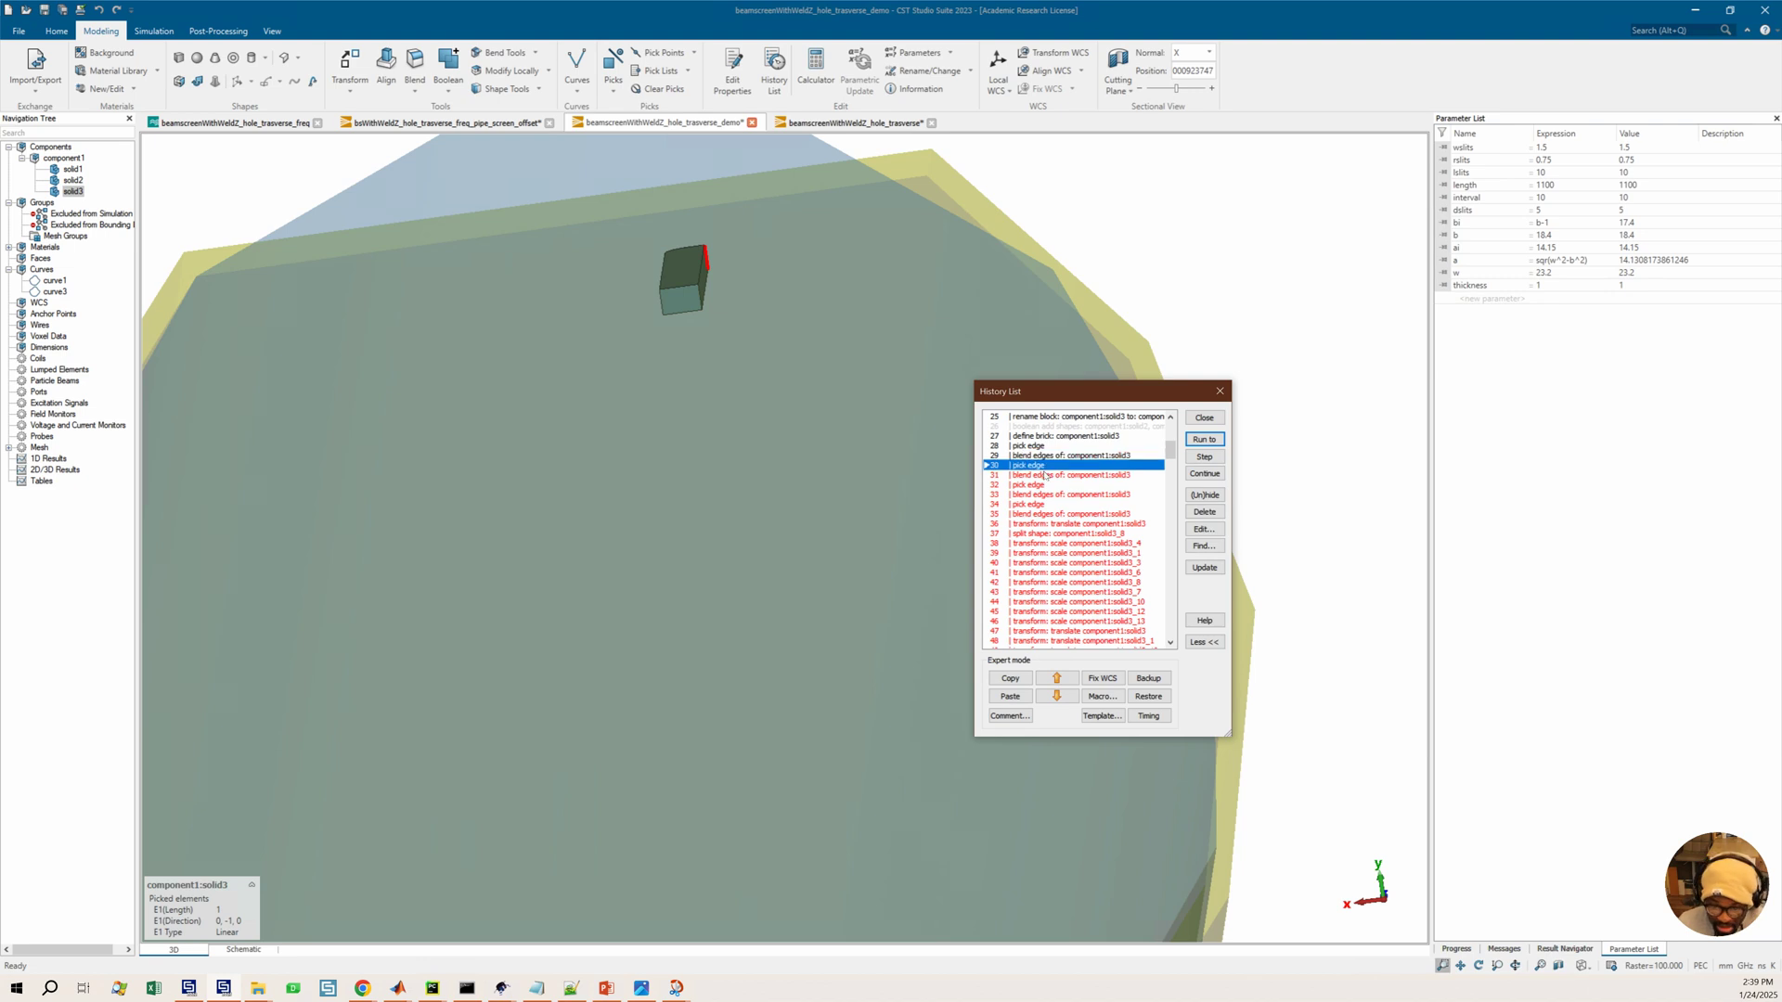
{"action": "left_click", "coordinate": [1203, 442]}
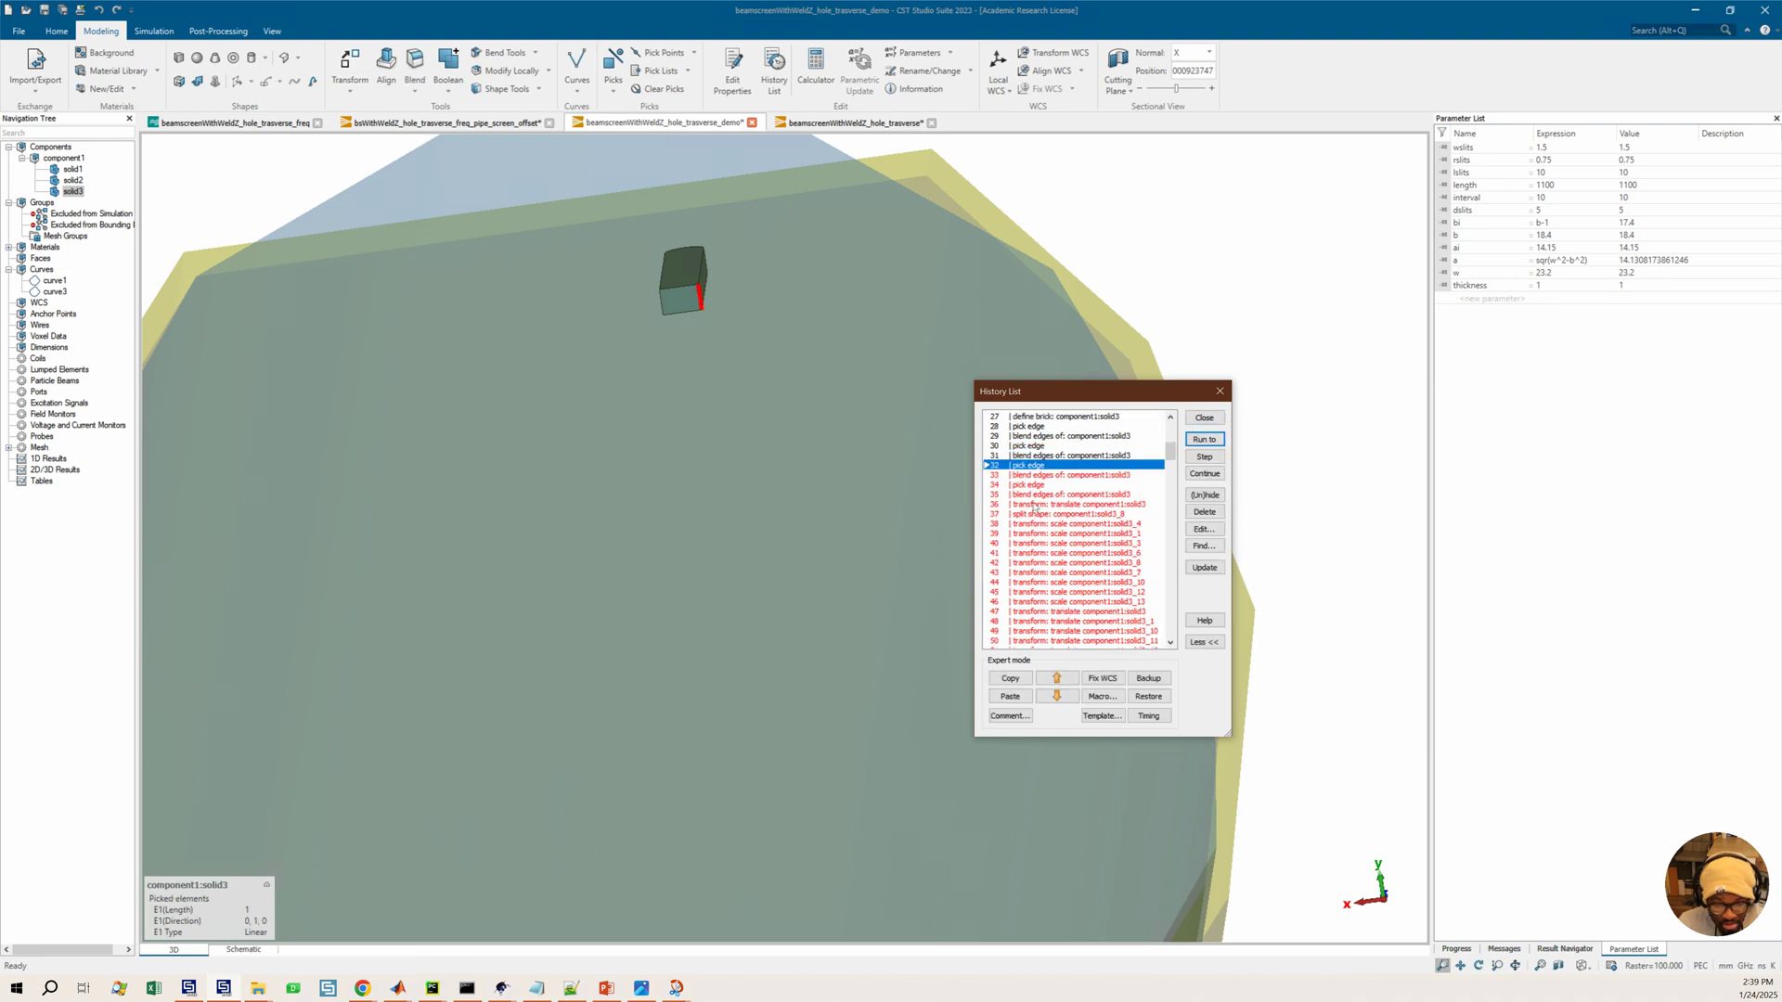
{"action": "left_click", "coordinate": [1036, 495]}
{"action": "left_click", "coordinate": [1201, 442]}
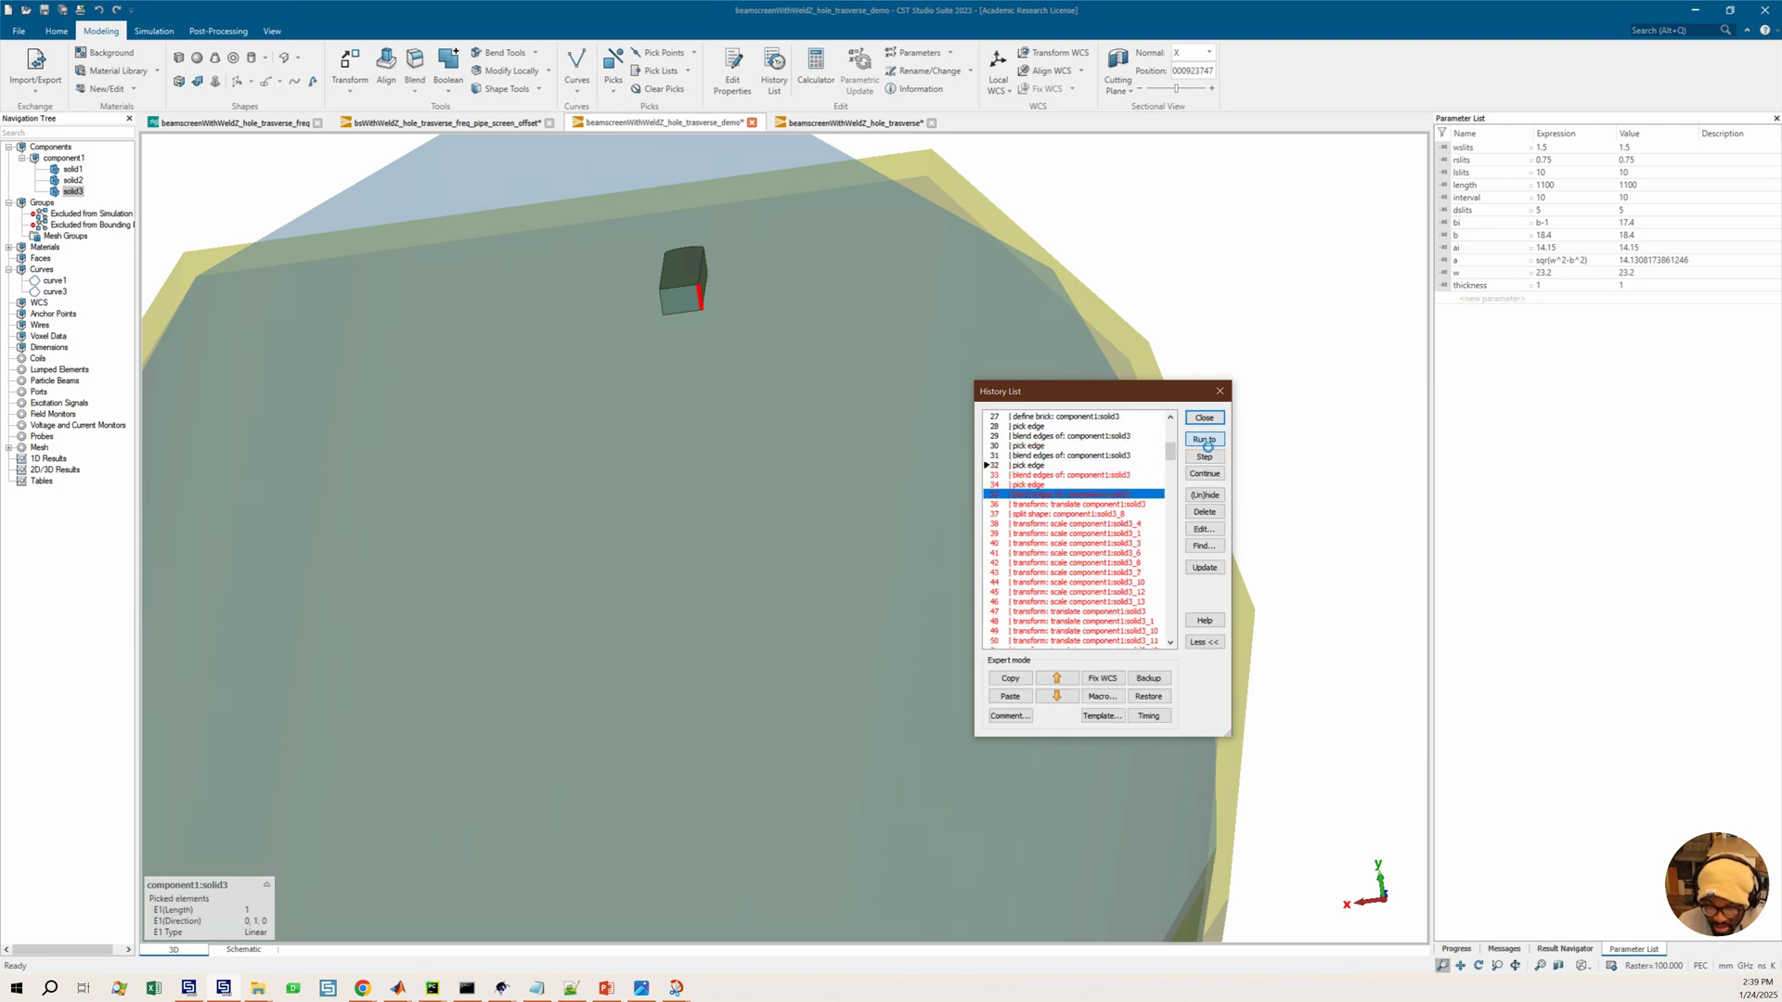
Run the history on through the translate and split shape entries of solid3
{"action": "left_click_drag", "start_coordinate": [732, 301], "coordinate": [796, 375]}
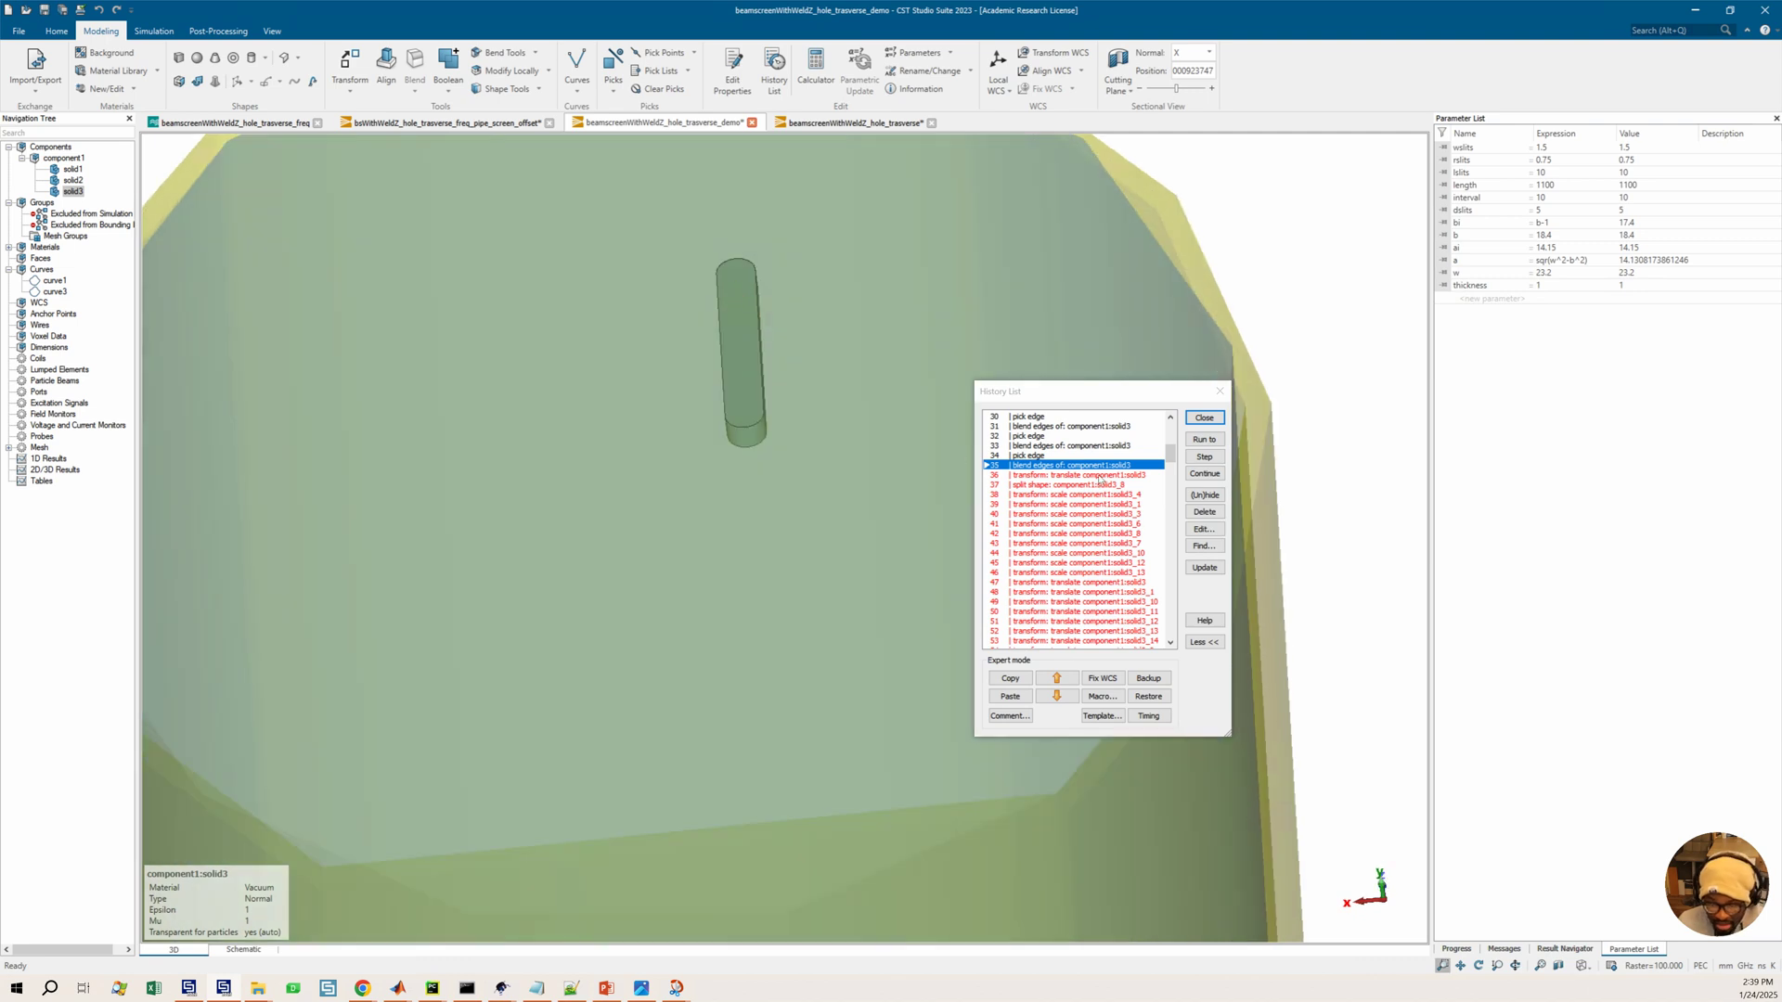
{"action": "left_click", "coordinate": [1095, 475]}
{"action": "left_click", "coordinate": [1197, 442]}
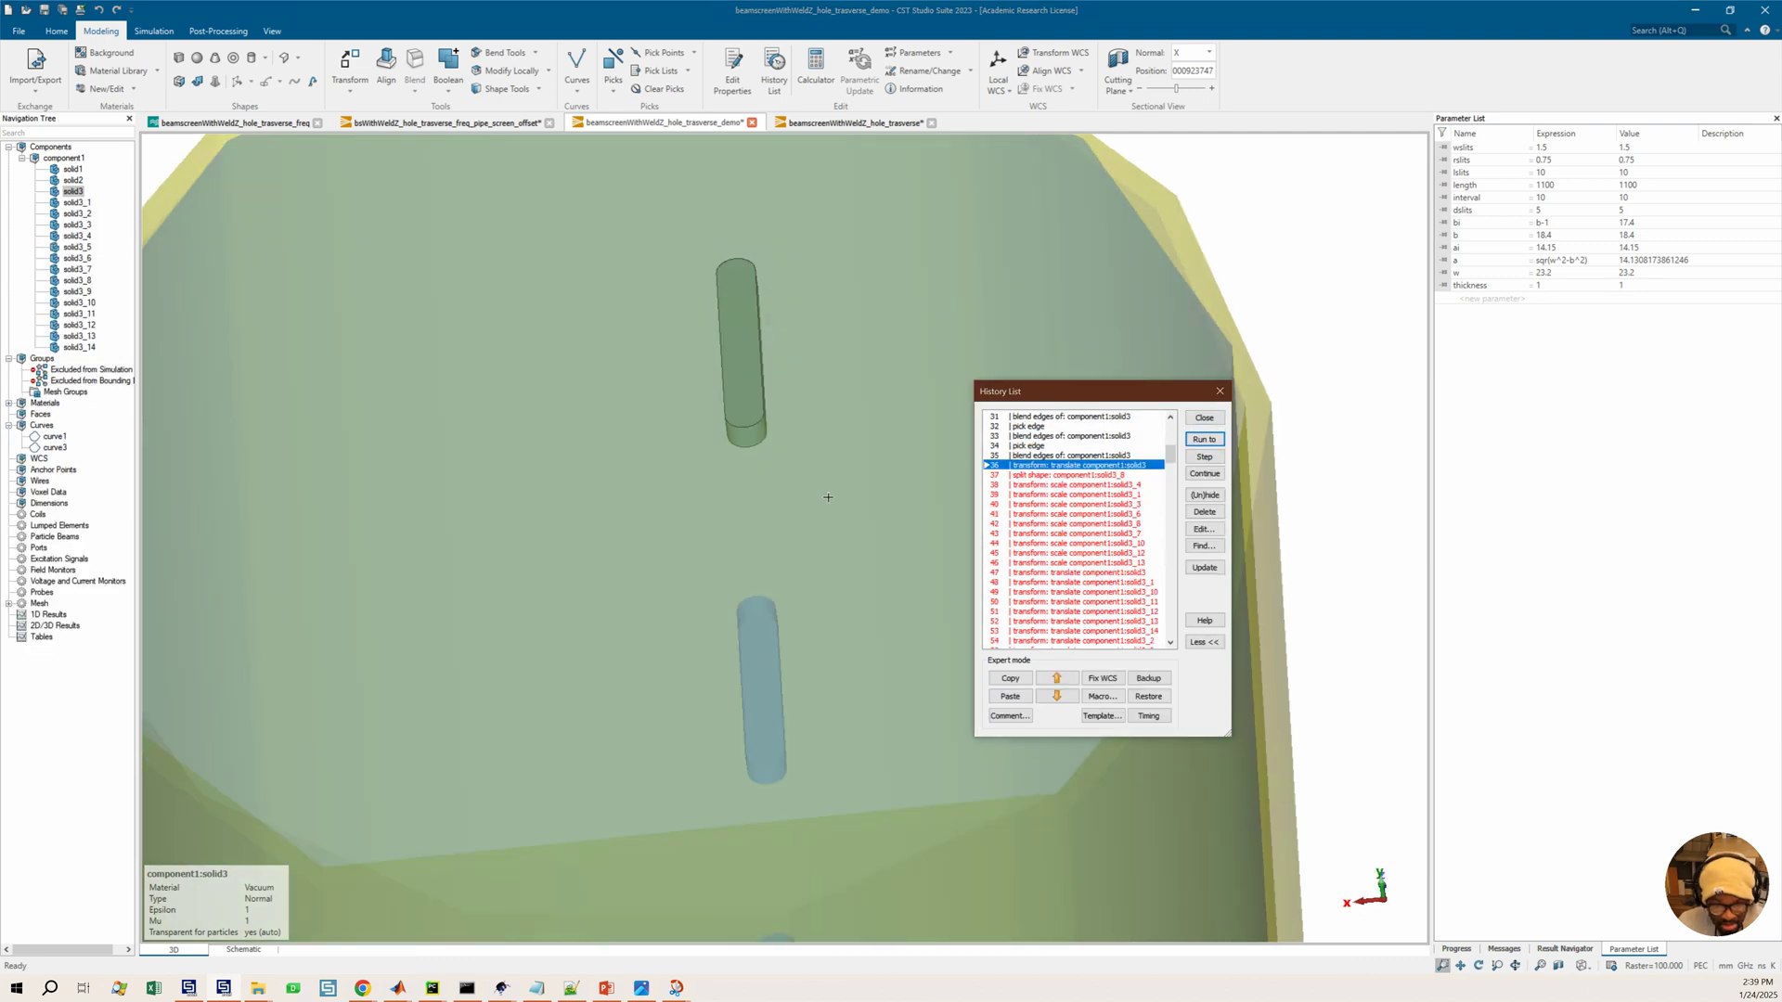
{"action": "scroll", "coordinate": [832, 498], "scroll_direction": "down", "scroll_amount": 5}
{"action": "left_click", "coordinate": [1067, 475]}
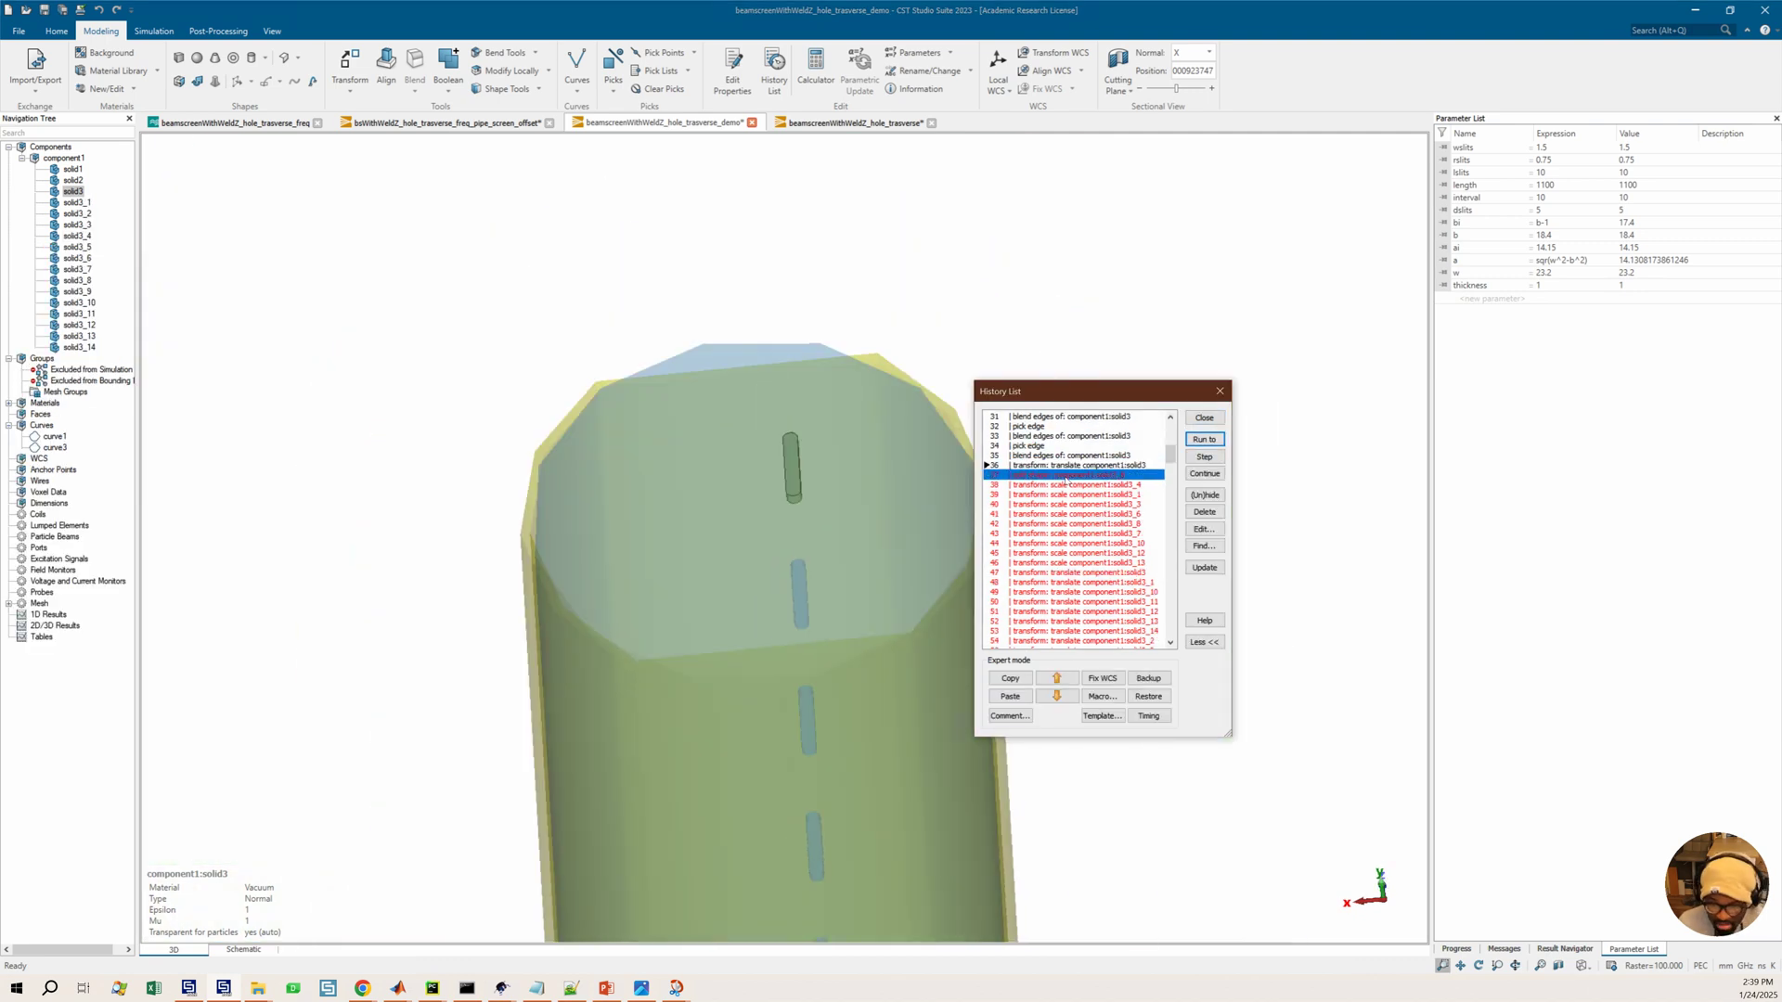
{"action": "left_click", "coordinate": [1200, 440]}
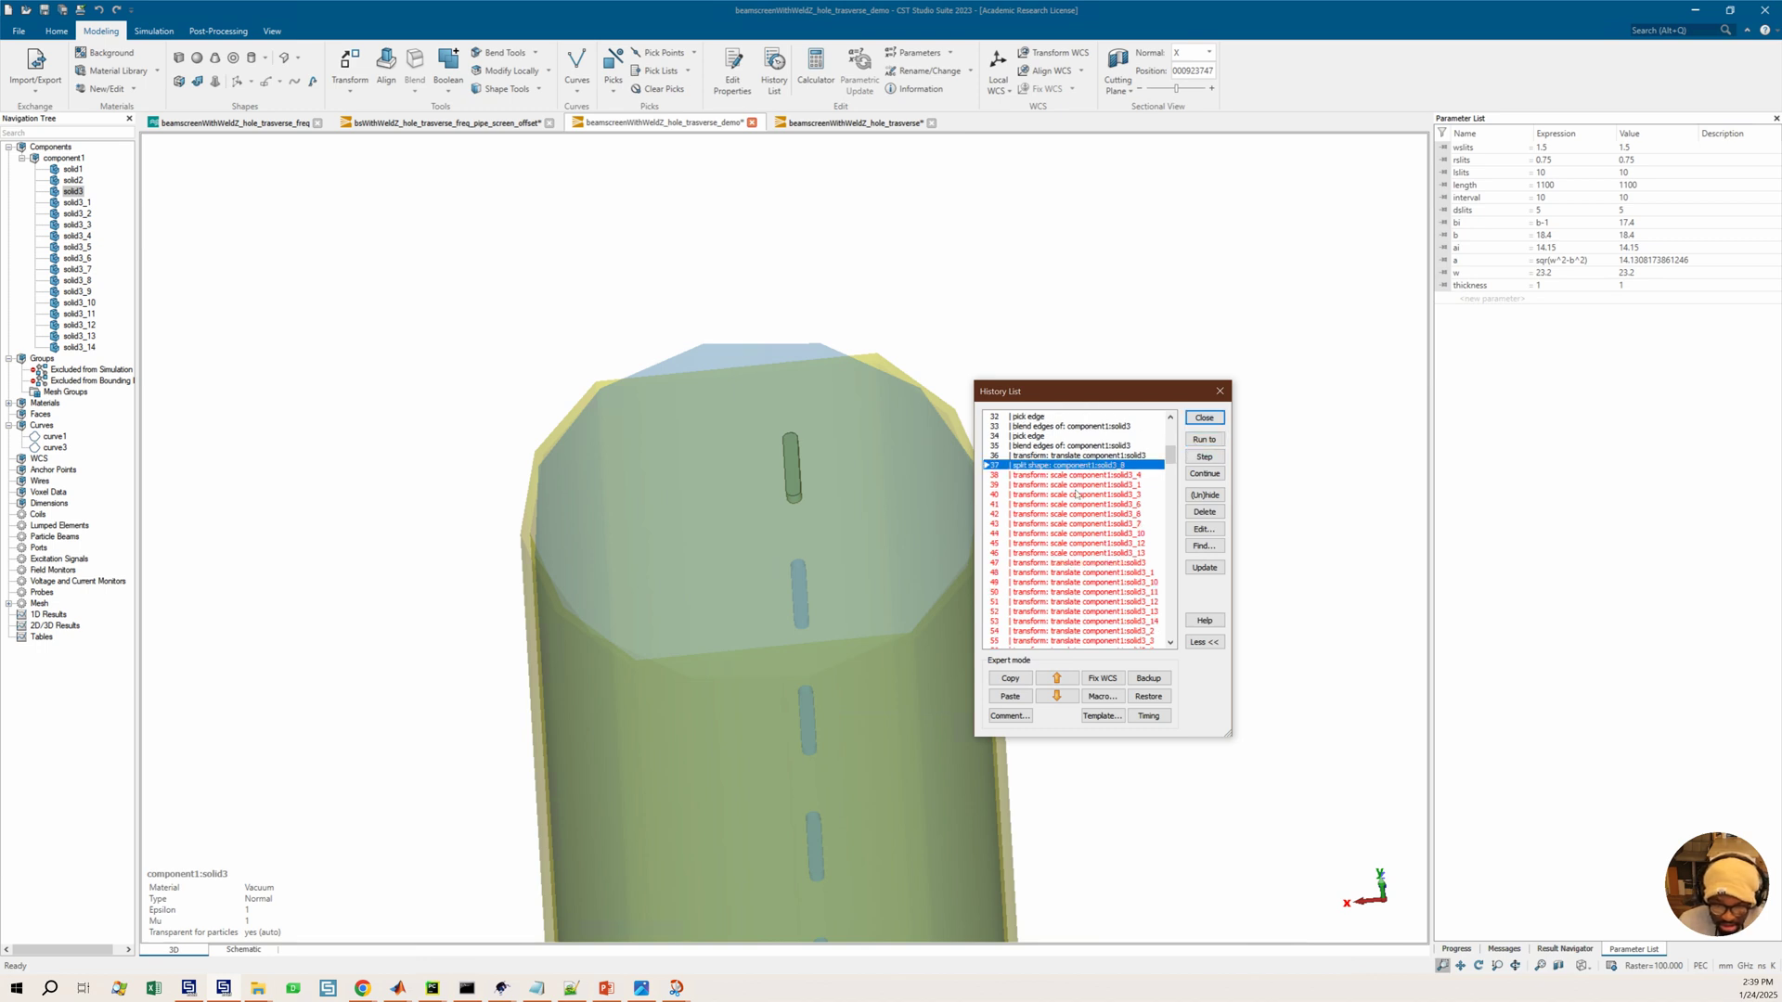
{"action": "scroll", "coordinate": [1077, 496], "scroll_direction": "down", "scroll_amount": 1}
{"action": "left_click", "coordinate": [1116, 447]}
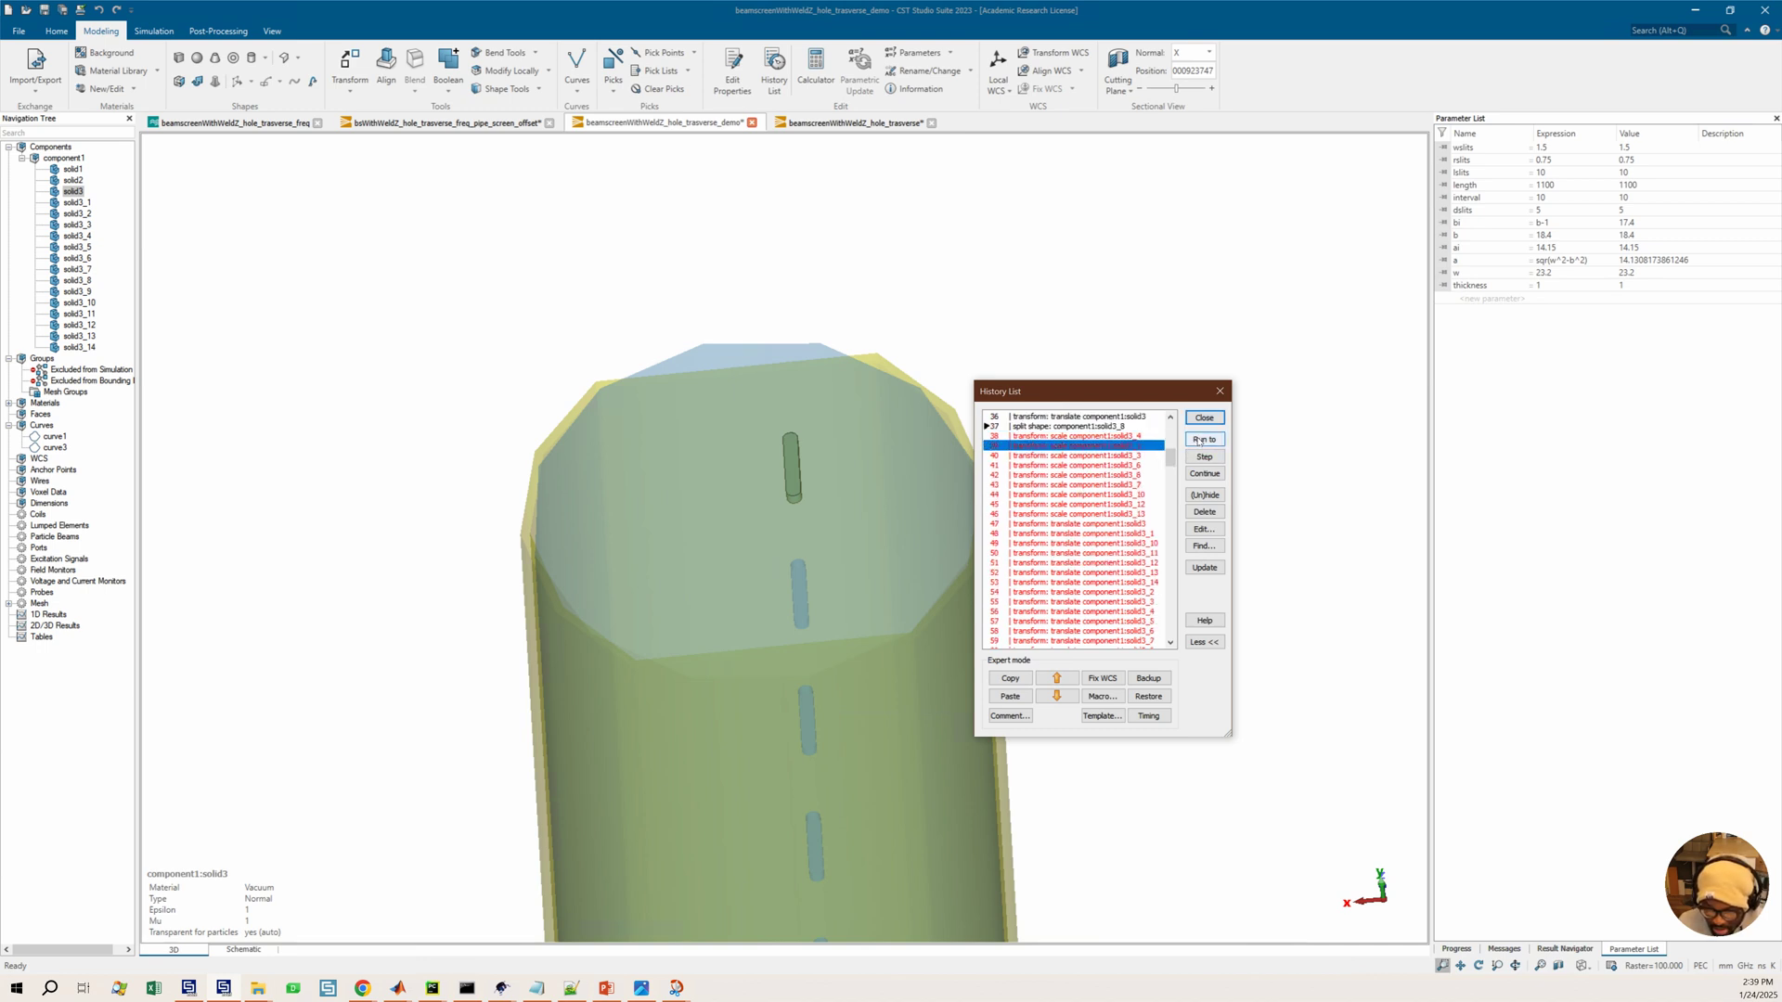
{"action": "left_click", "coordinate": [1200, 440]}
{"action": "scroll", "coordinate": [1088, 612], "scroll_direction": "down", "scroll_amount": 3}
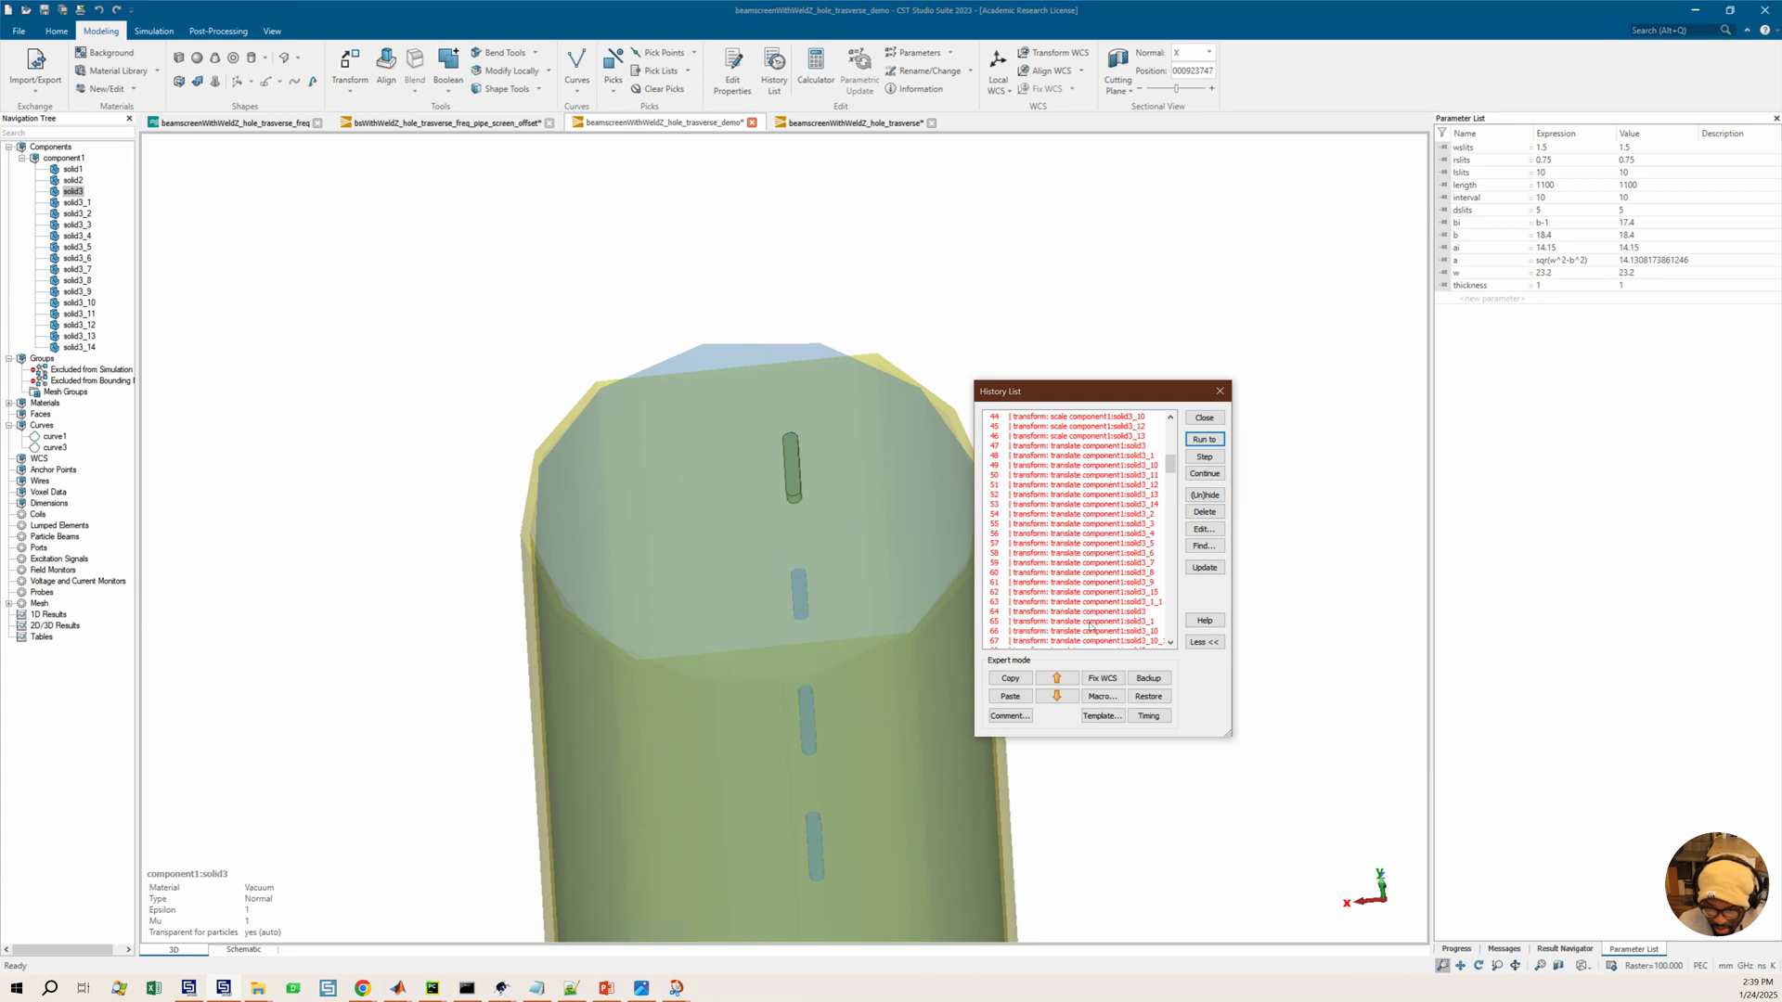
Select solid1 and inspect the beam screen model from several angles
{"action": "left_click_drag", "start_coordinate": [824, 716], "coordinate": [819, 624]}
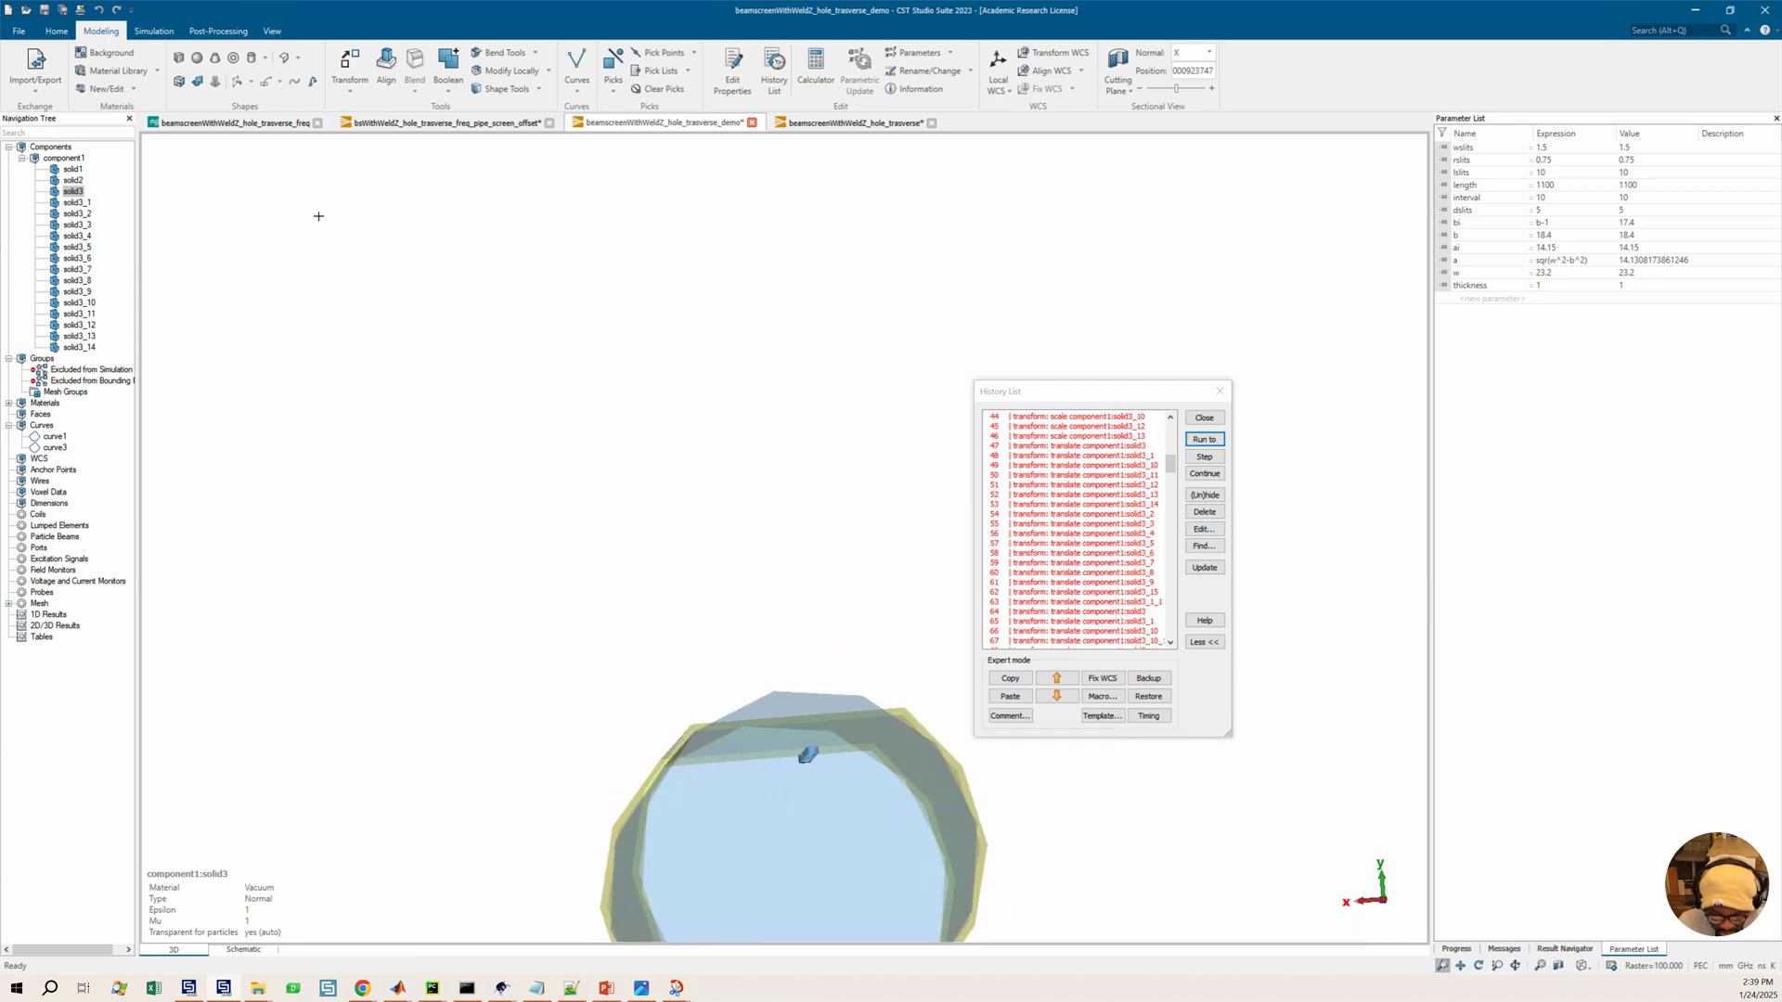
{"action": "left_click", "coordinate": [74, 170]}
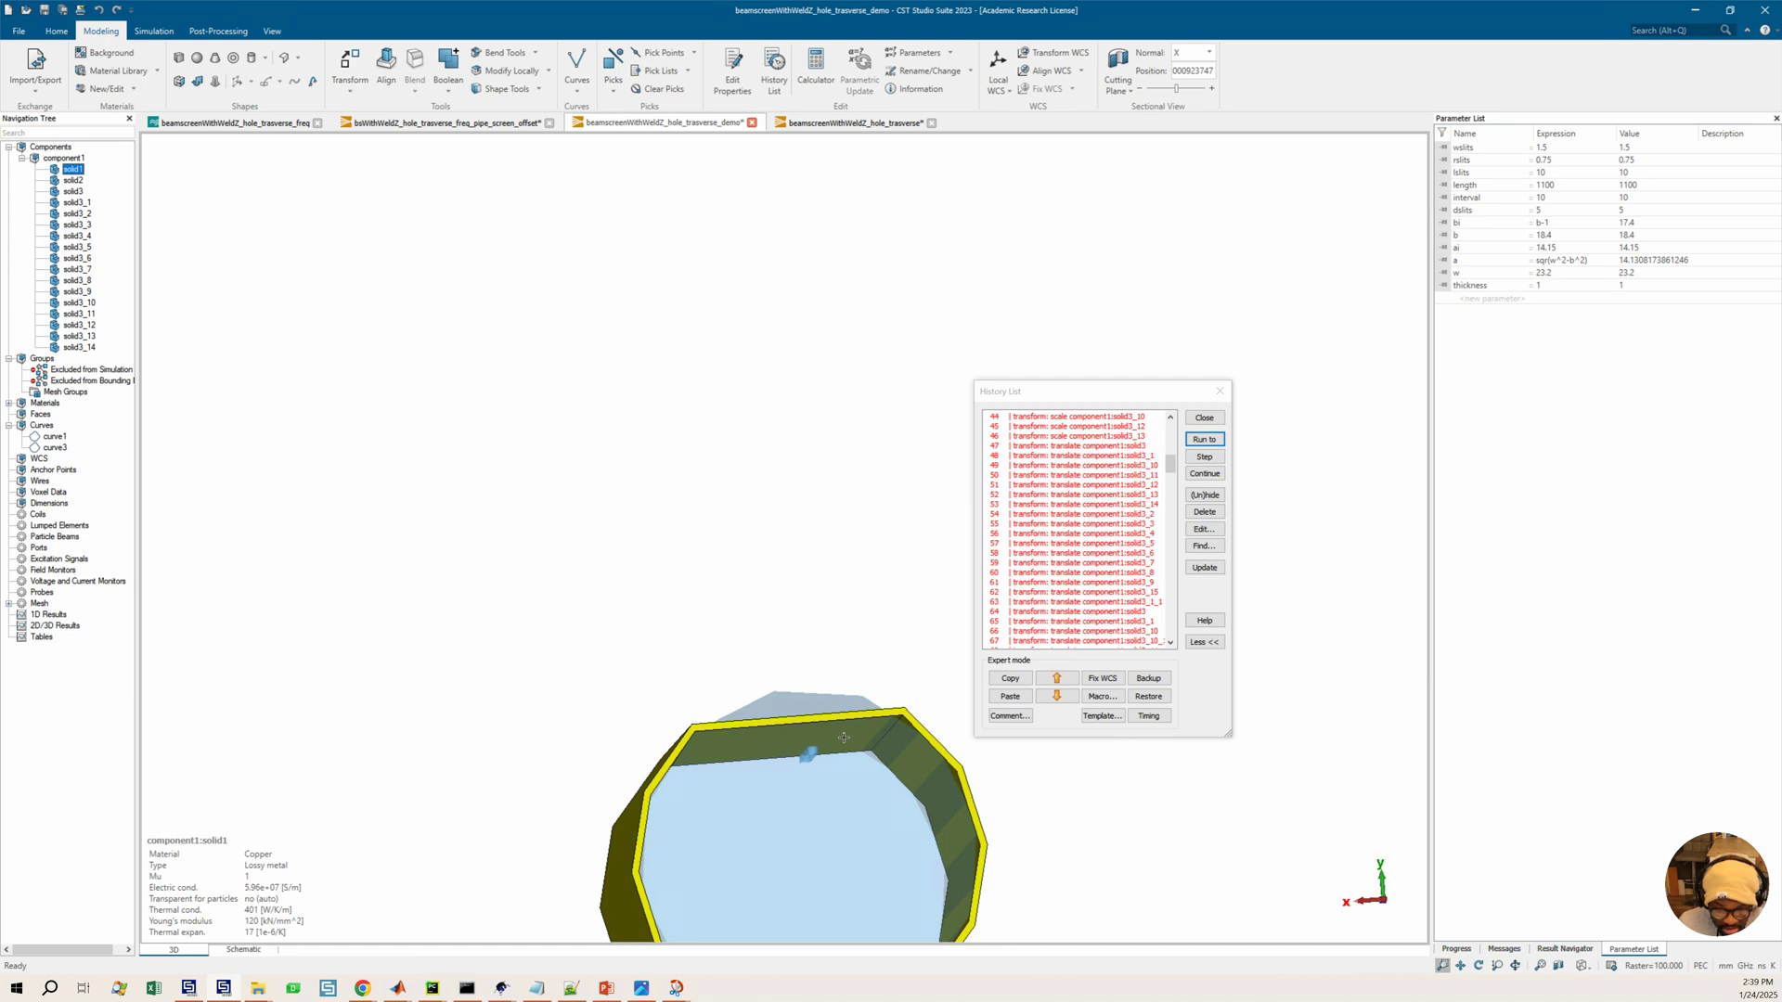
{"action": "left_click_drag", "start_coordinate": [822, 775], "coordinate": [819, 742]}
{"action": "scroll", "coordinate": [1124, 506], "scroll_direction": "up", "scroll_amount": 2}
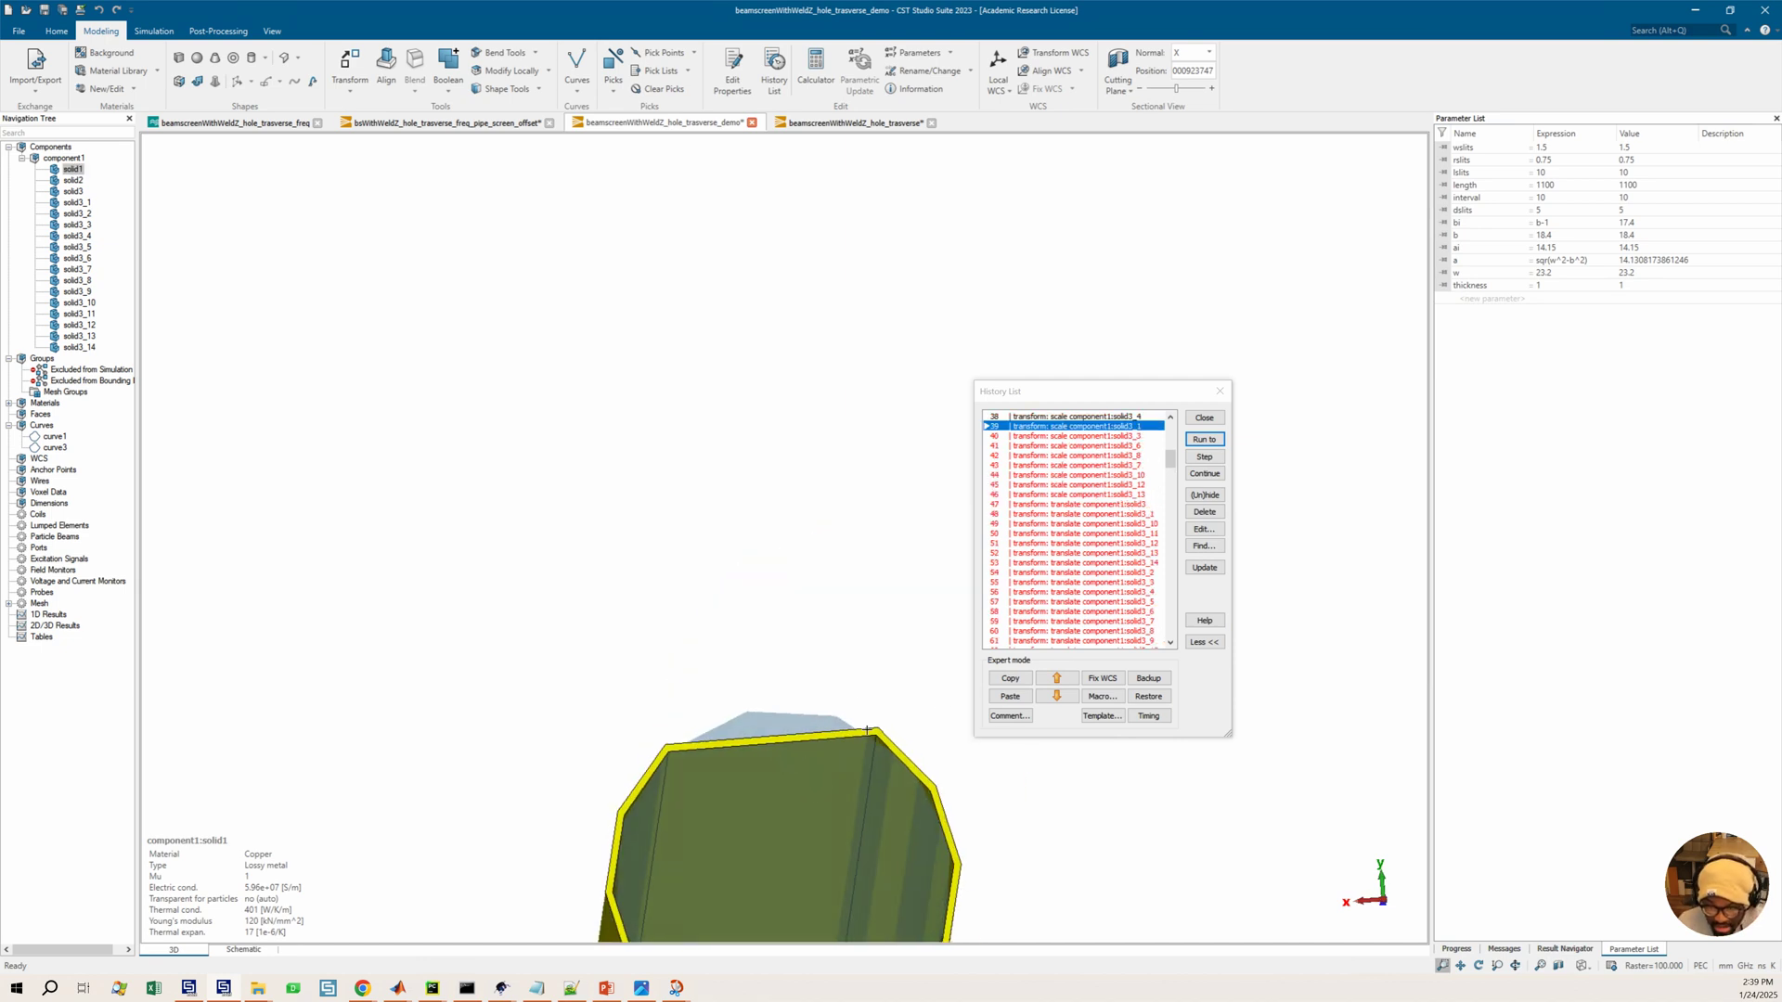
{"action": "scroll", "coordinate": [866, 728], "scroll_direction": "down", "scroll_amount": 3}
{"action": "left_click_drag", "start_coordinate": [817, 766], "coordinate": [900, 556]}
{"action": "left_click_drag", "start_coordinate": [786, 625], "coordinate": [661, 585]}
{"action": "scroll", "coordinate": [266, 382], "scroll_direction": "up", "scroll_amount": 2}
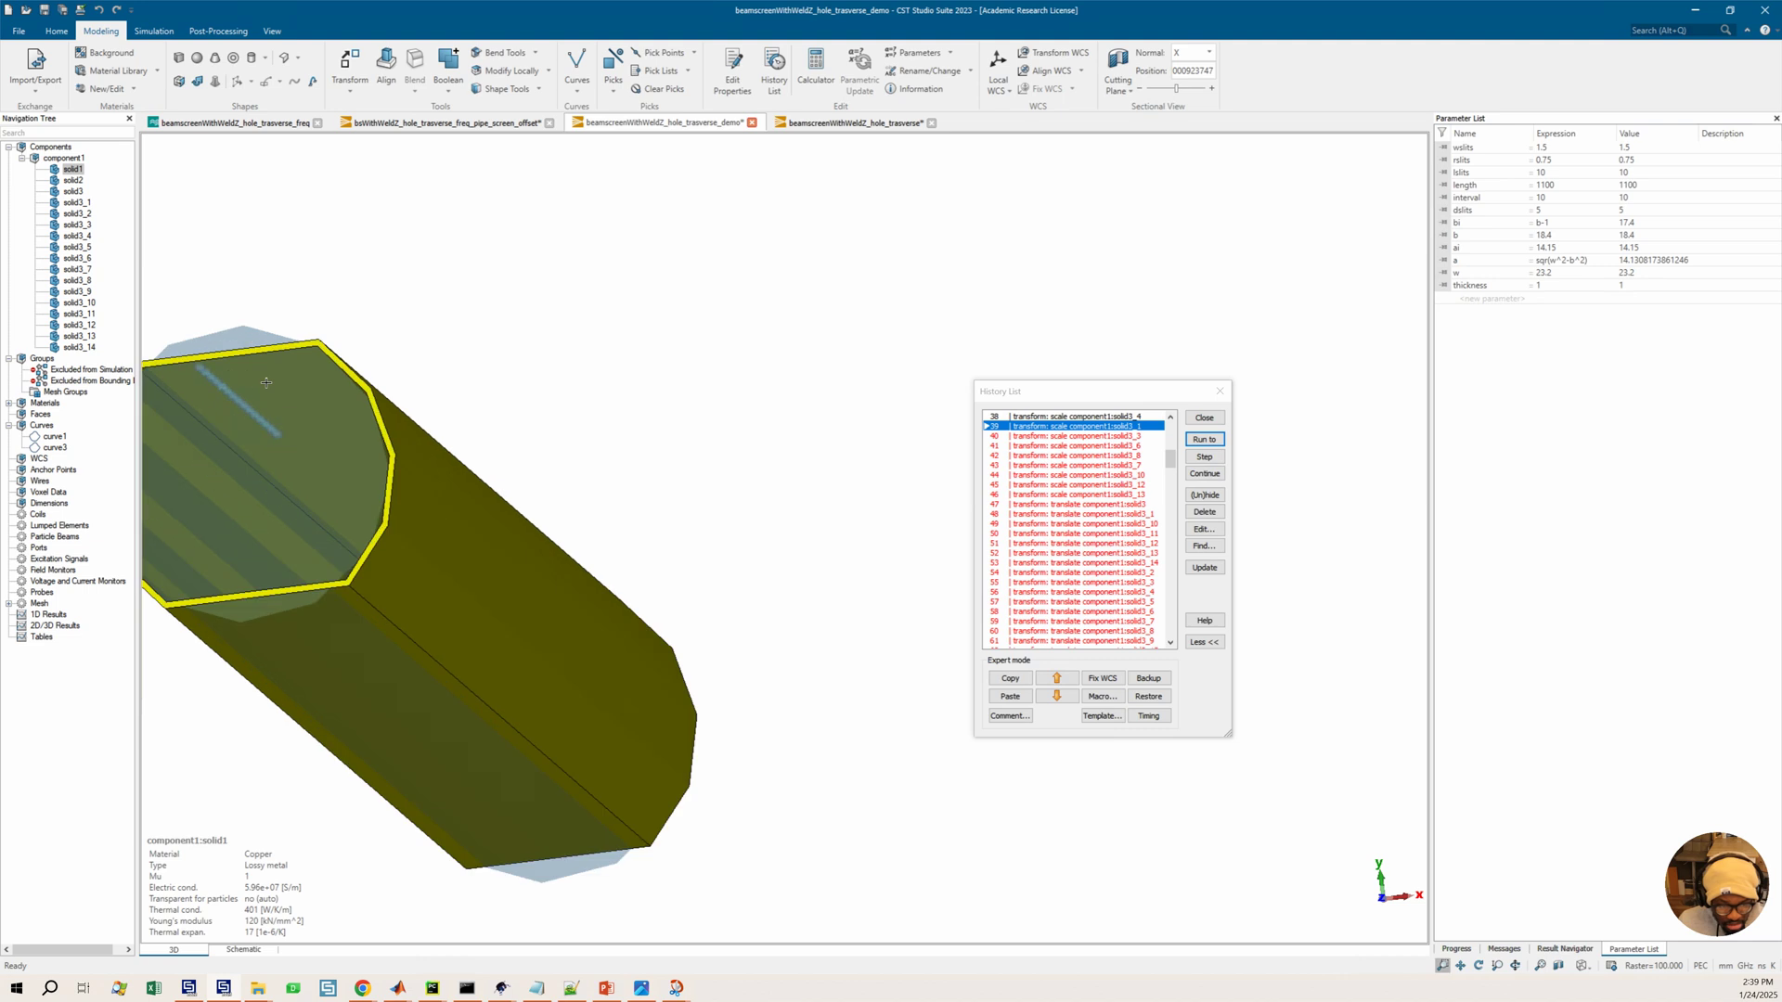
{"action": "scroll", "coordinate": [266, 382], "scroll_direction": "up", "scroll_amount": 2}
{"action": "scroll", "coordinate": [387, 447], "scroll_direction": "up", "scroll_amount": 2}
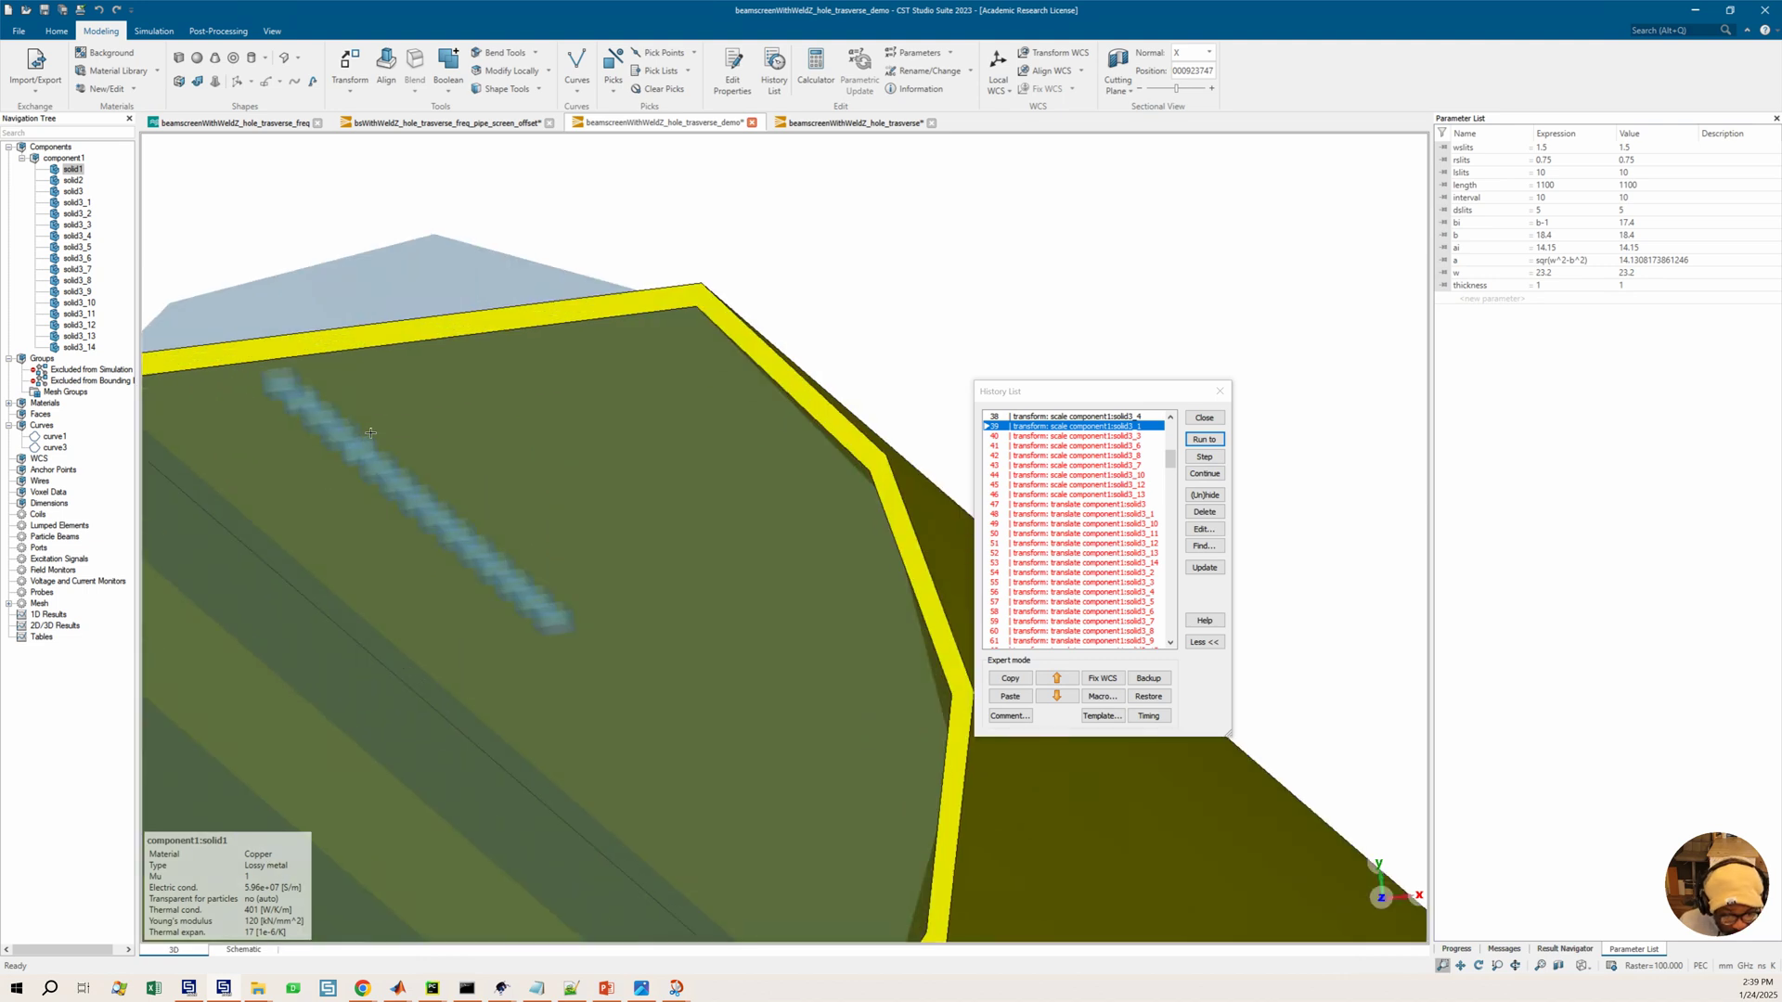
{"action": "scroll", "coordinate": [370, 433], "scroll_direction": "down", "scroll_amount": 6}
{"action": "middle_click_drag", "start_coordinate": [617, 399], "coordinate": [645, 455]}
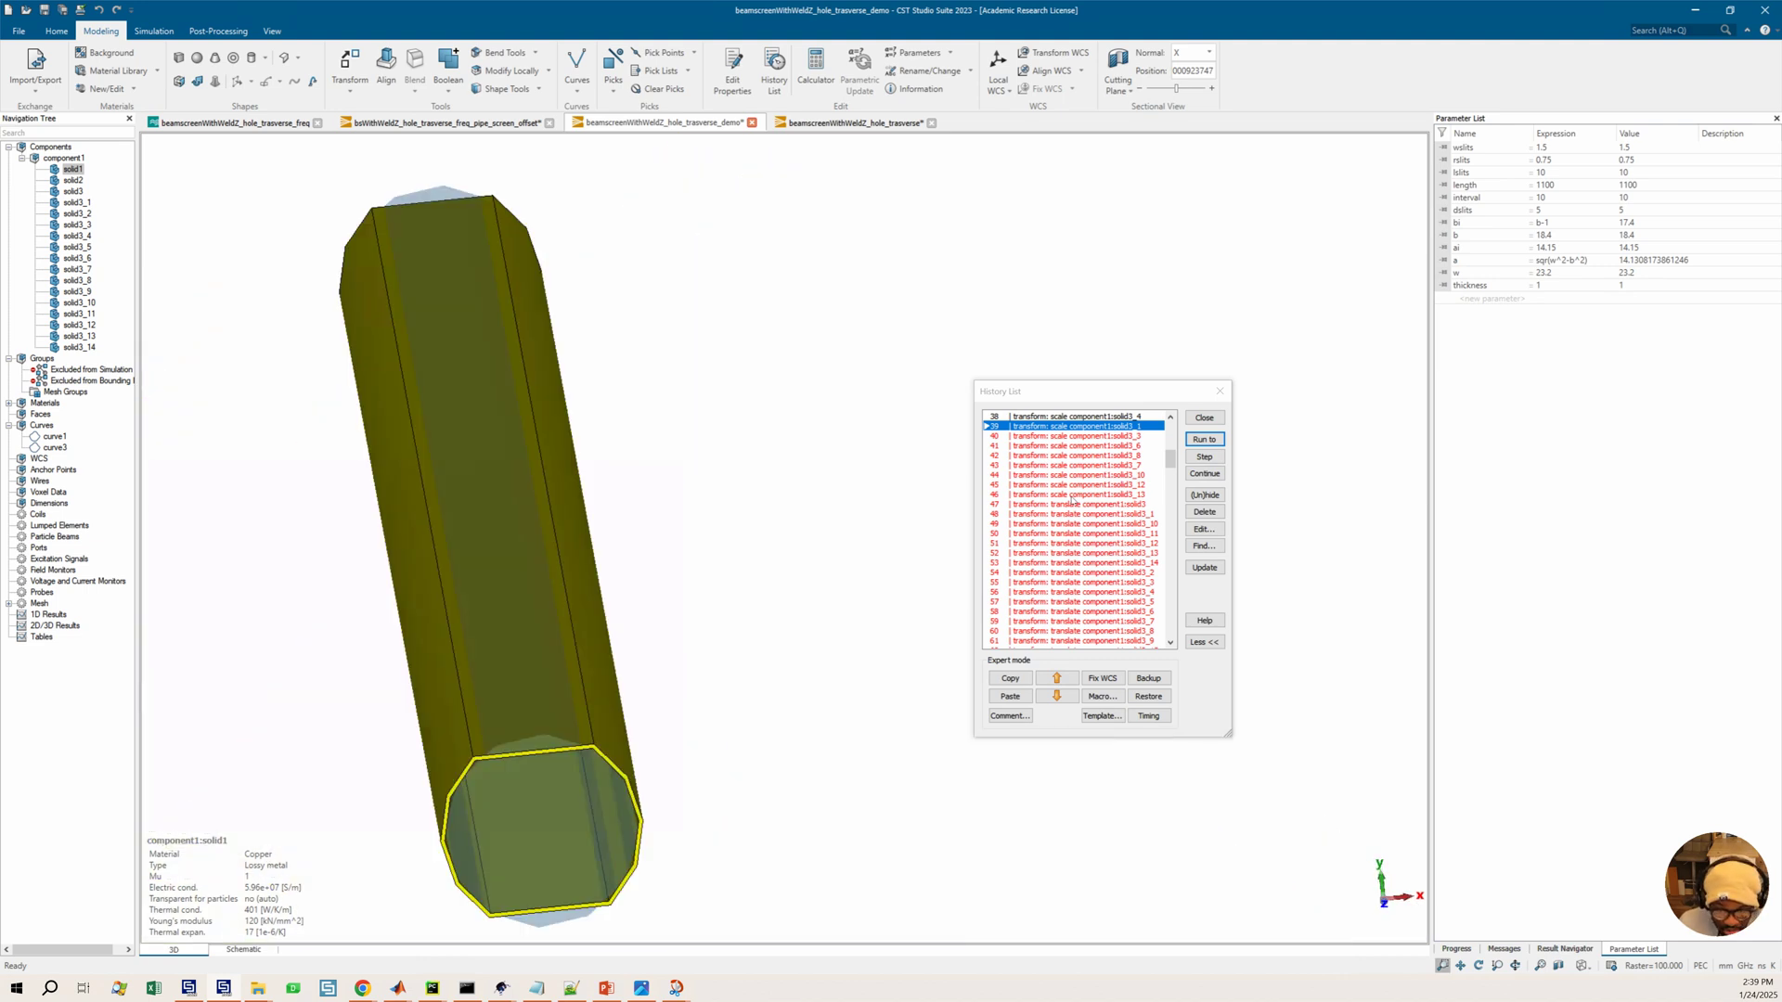
{"action": "scroll", "coordinate": [1072, 501], "scroll_direction": "up", "scroll_amount": 7}
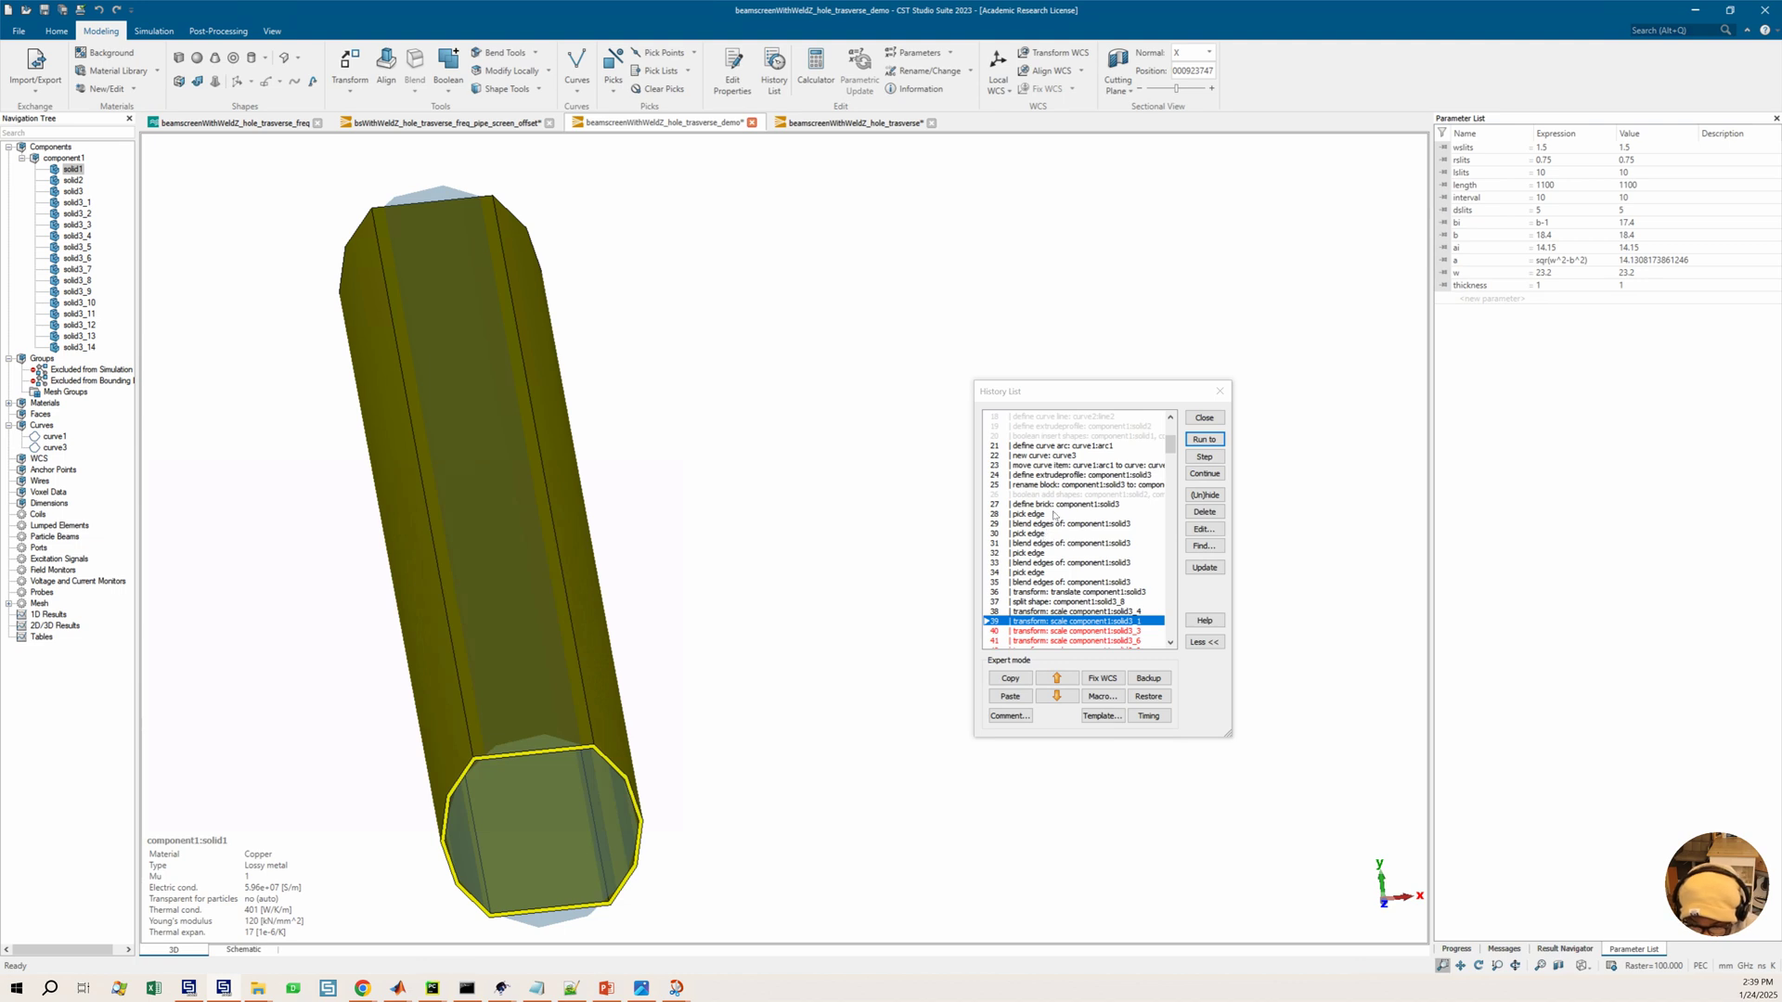
Edit the define brick entry so its Y range runs from b to b+offset
{"action": "double_click", "coordinate": [1056, 506]}
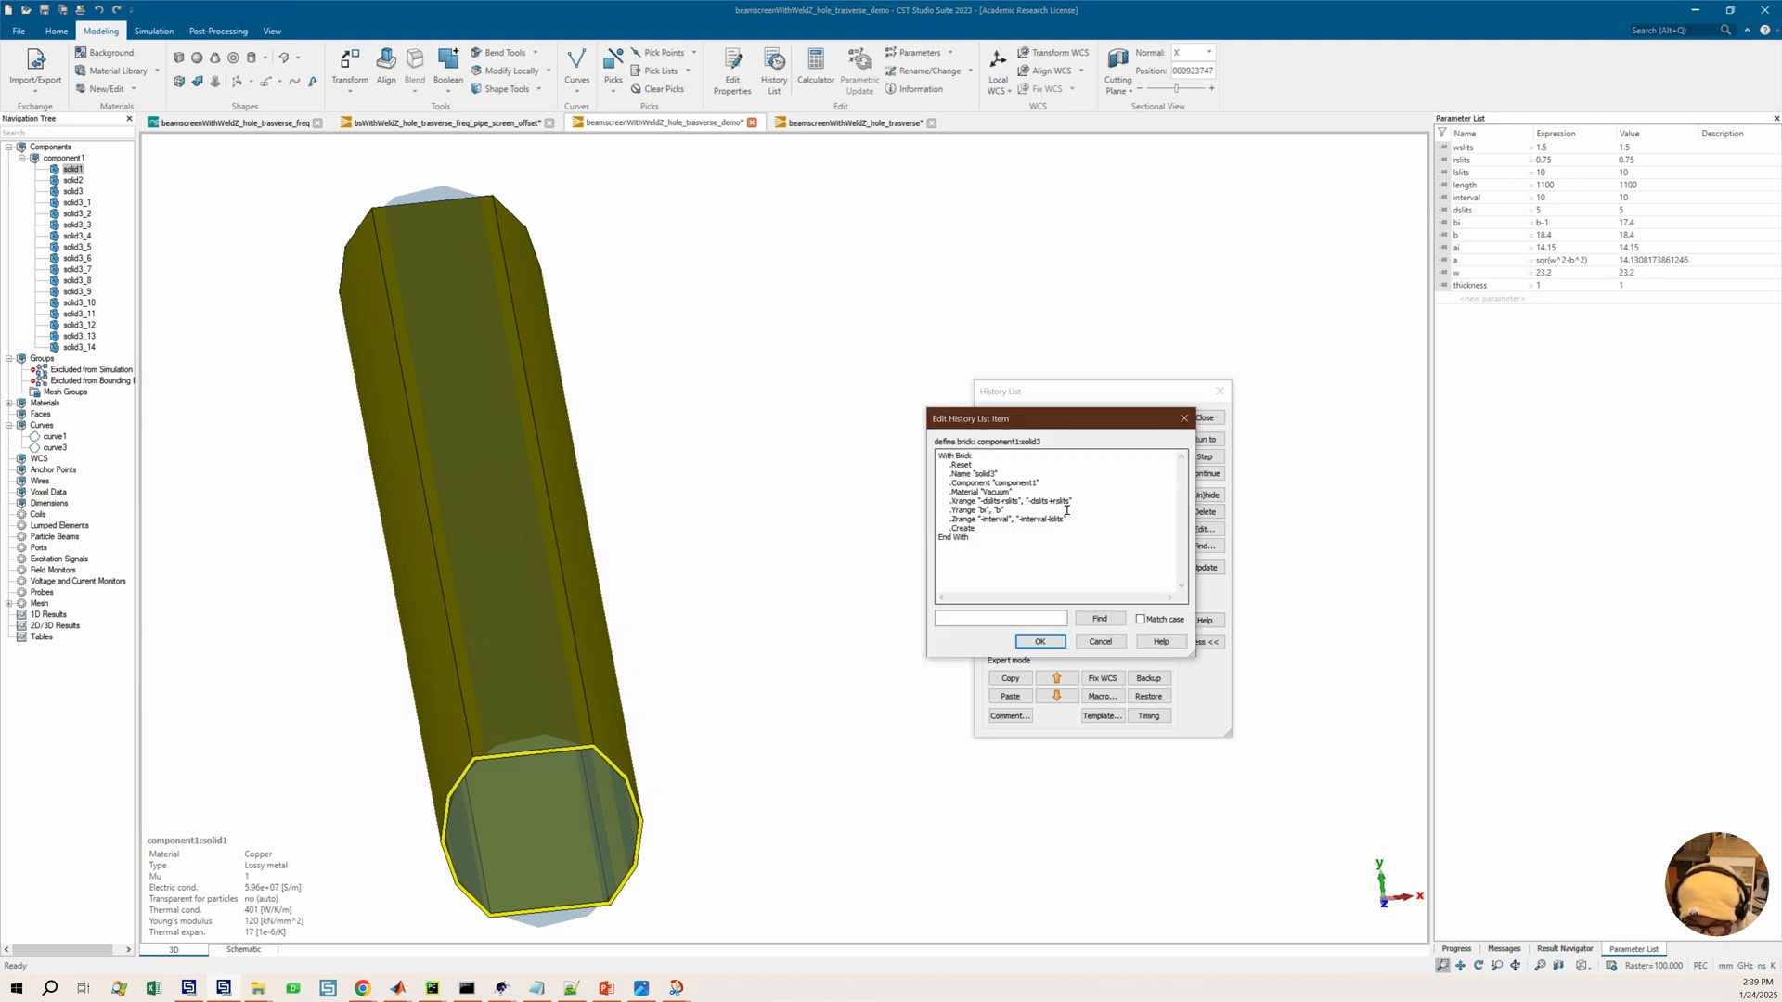
{"action": "key", "text": "BackSpace"}
{"action": "left_click", "coordinate": [1001, 512]}
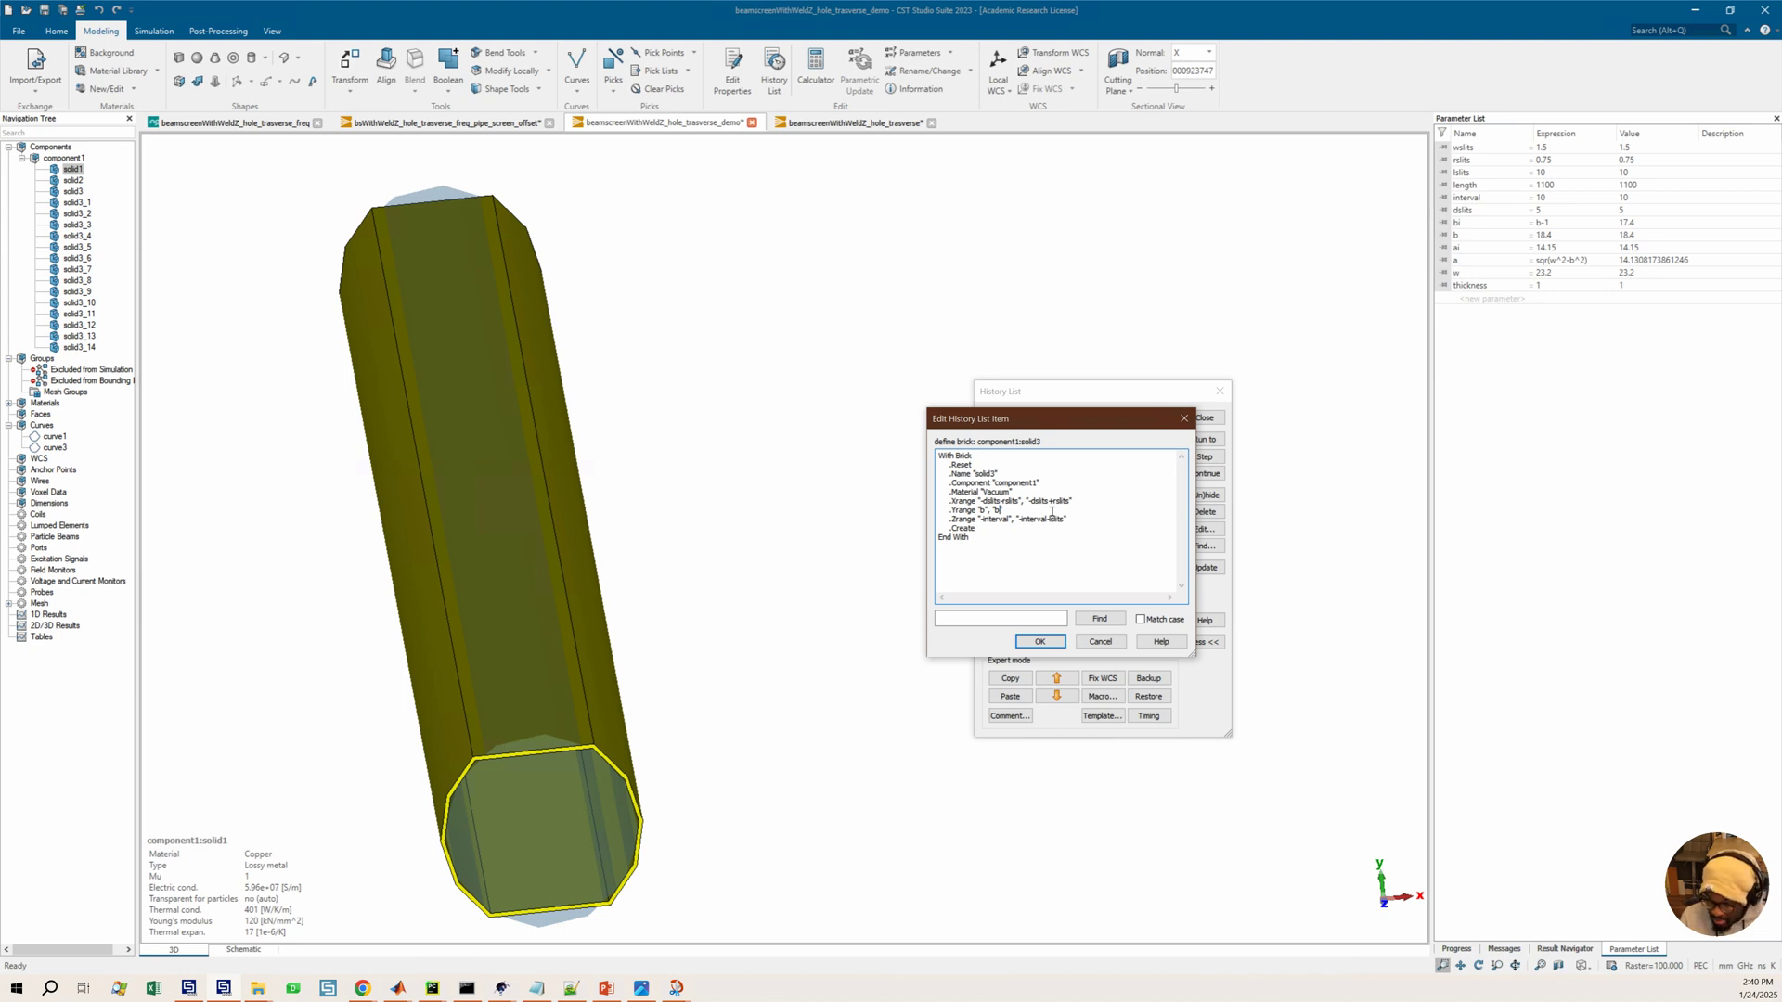
{"action": "type", "text": "+"}
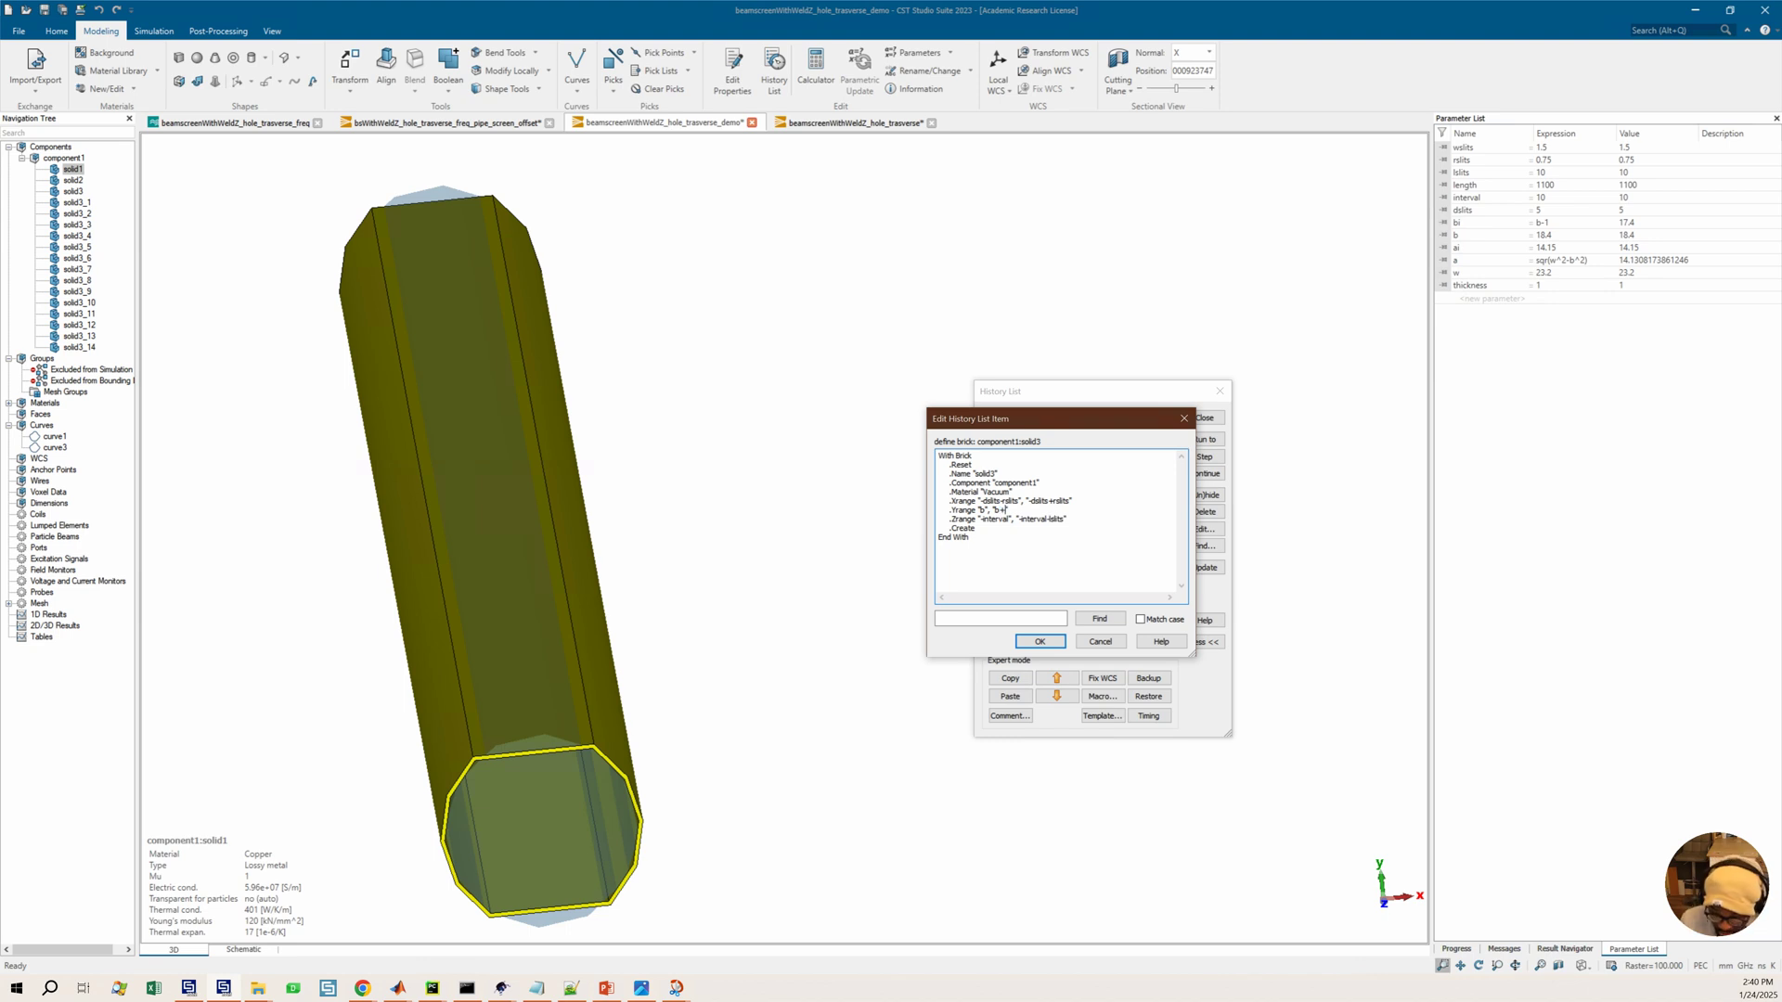
{"action": "type", "text": "offset"}
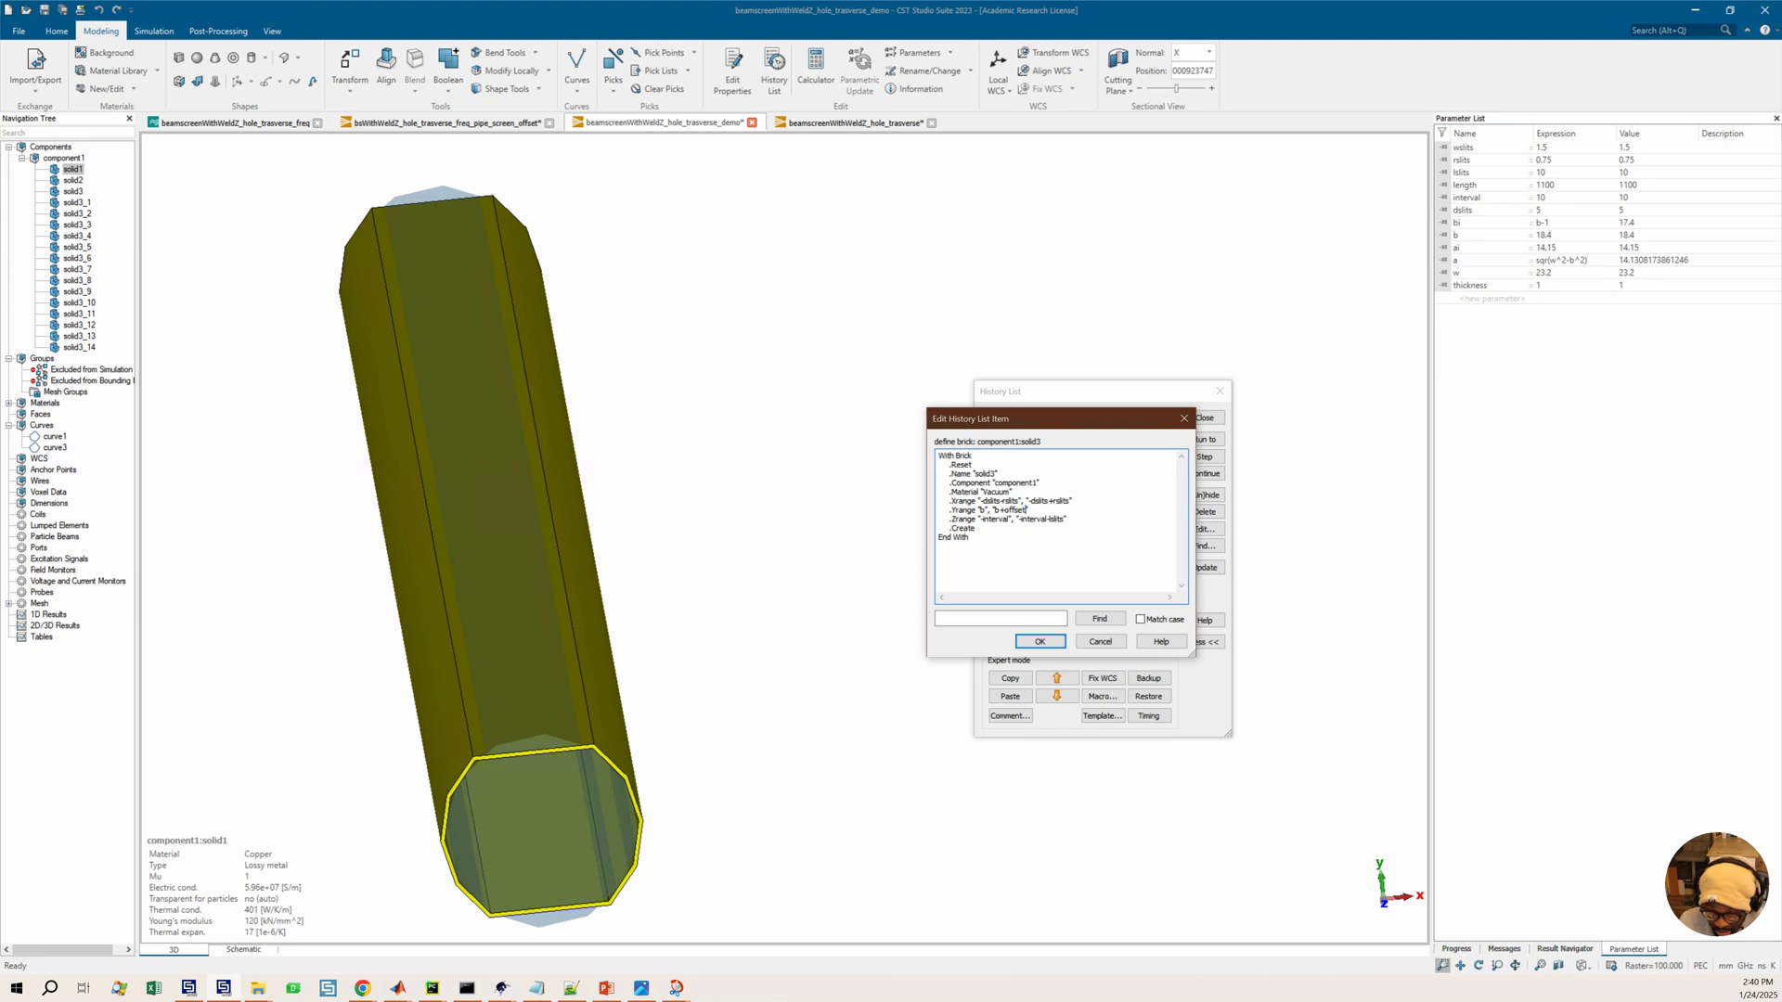
{"action": "left_click", "coordinate": [1038, 642]}
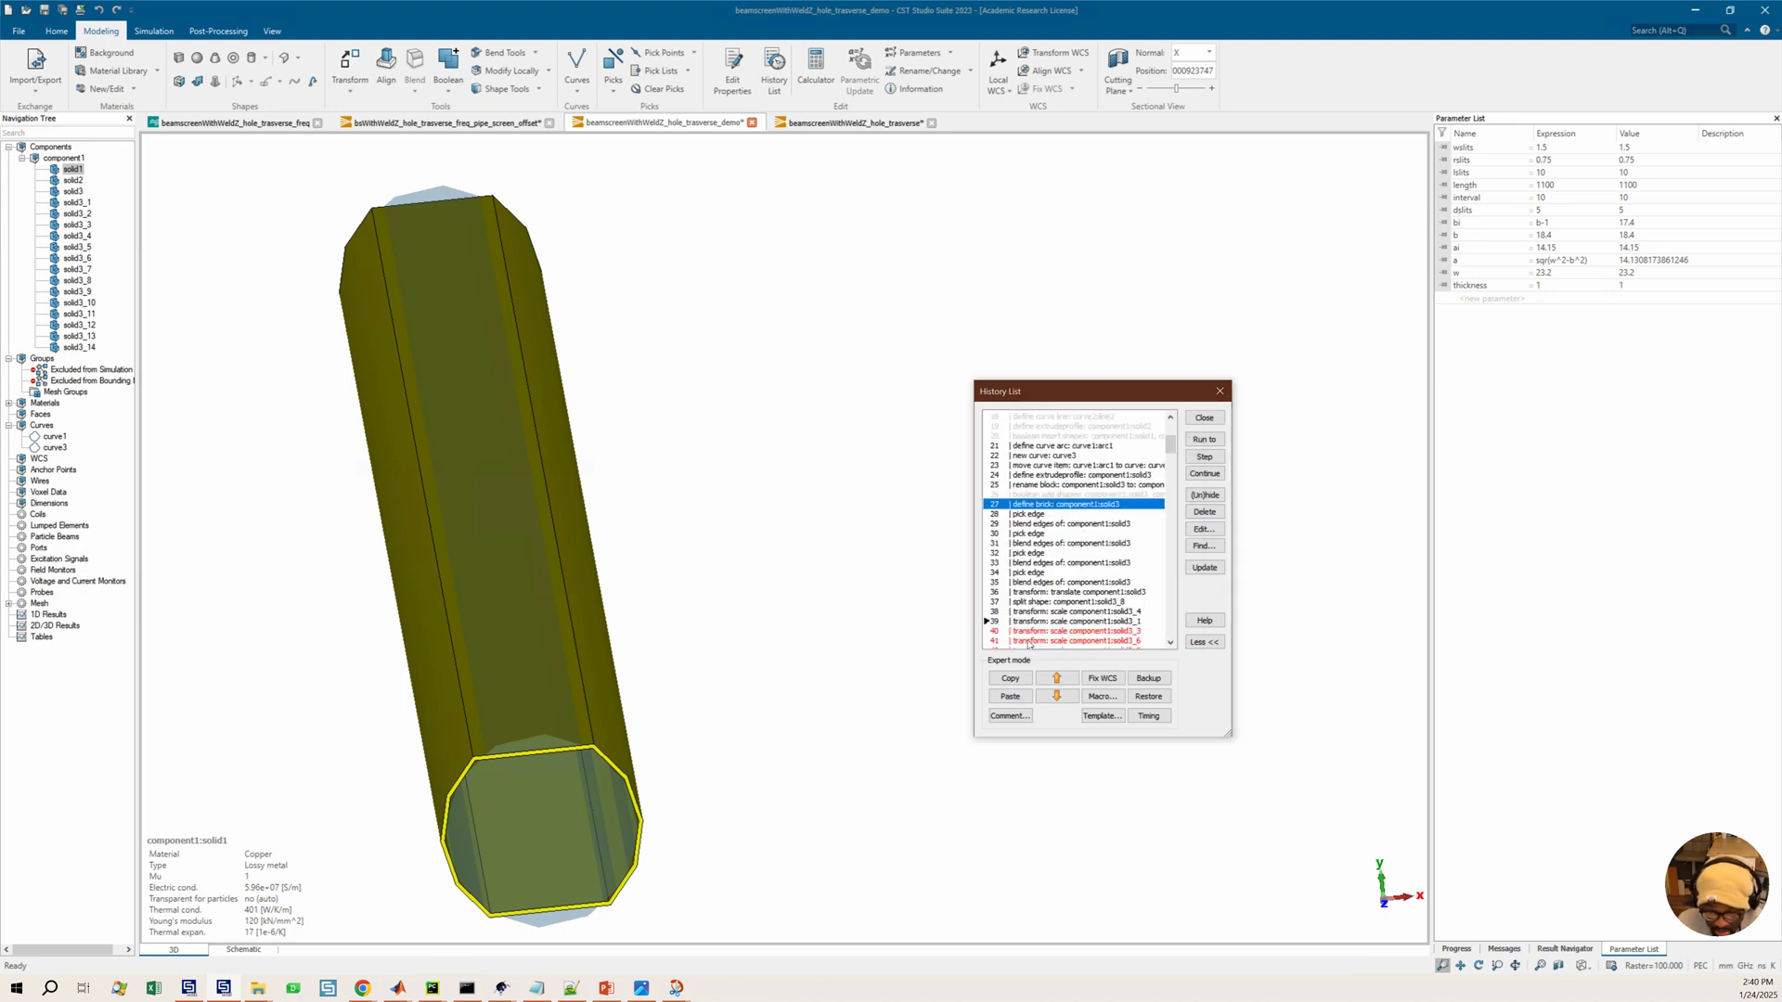
Try to run the history from the pick edge entry, dismissing the history error
{"action": "left_click", "coordinate": [1048, 515]}
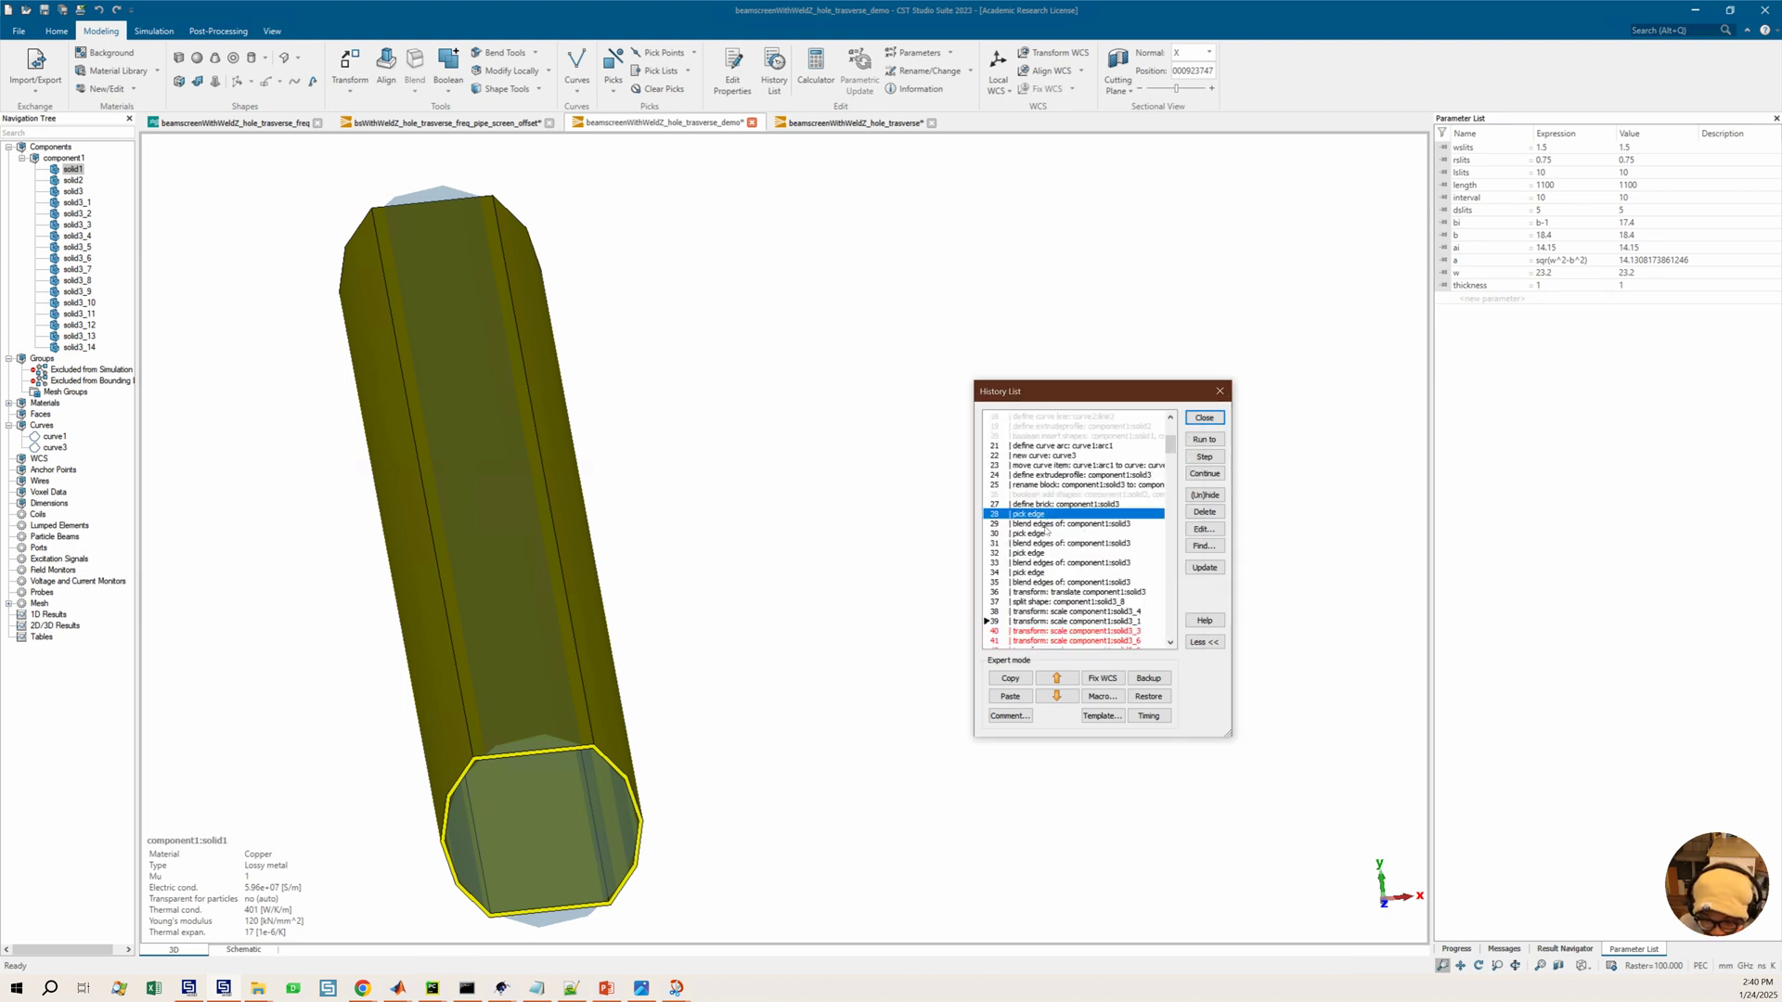
{"action": "left_click", "coordinate": [1205, 440]}
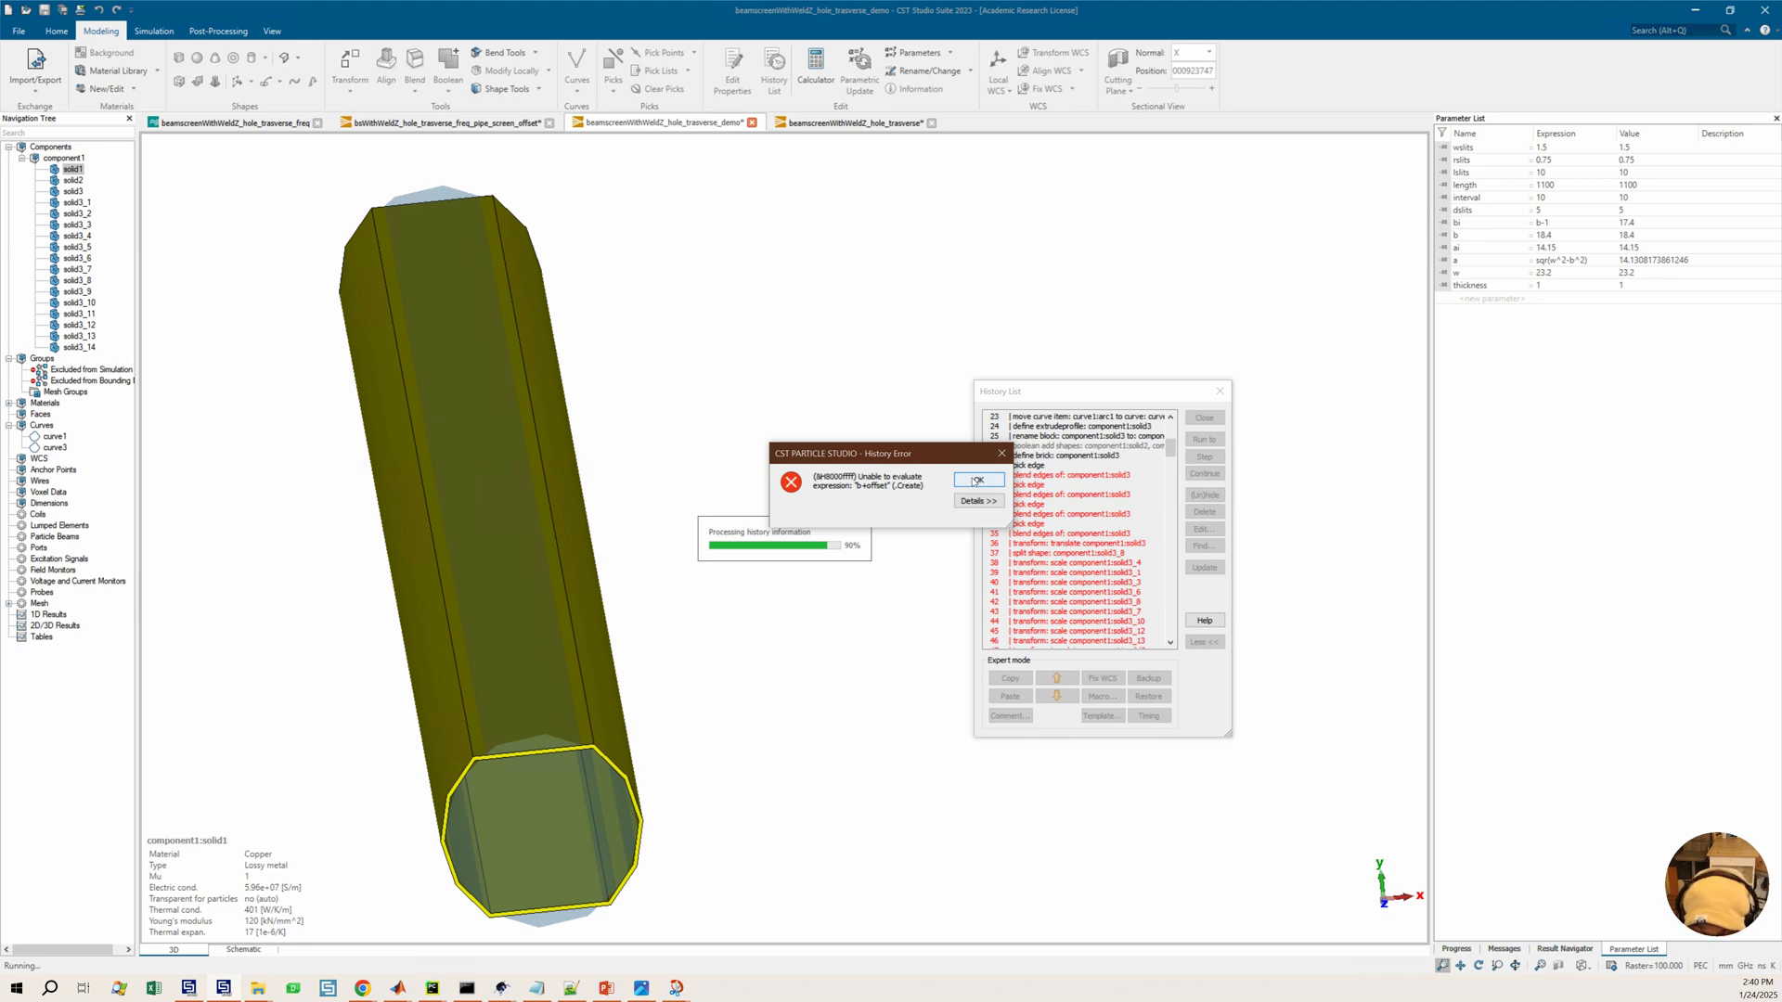
{"action": "left_click", "coordinate": [976, 479]}
Edit the define brick entry of solid3 so its Y range runs from b to b+thickness, and run the history up to it
{"action": "double_click", "coordinate": [1040, 475]}
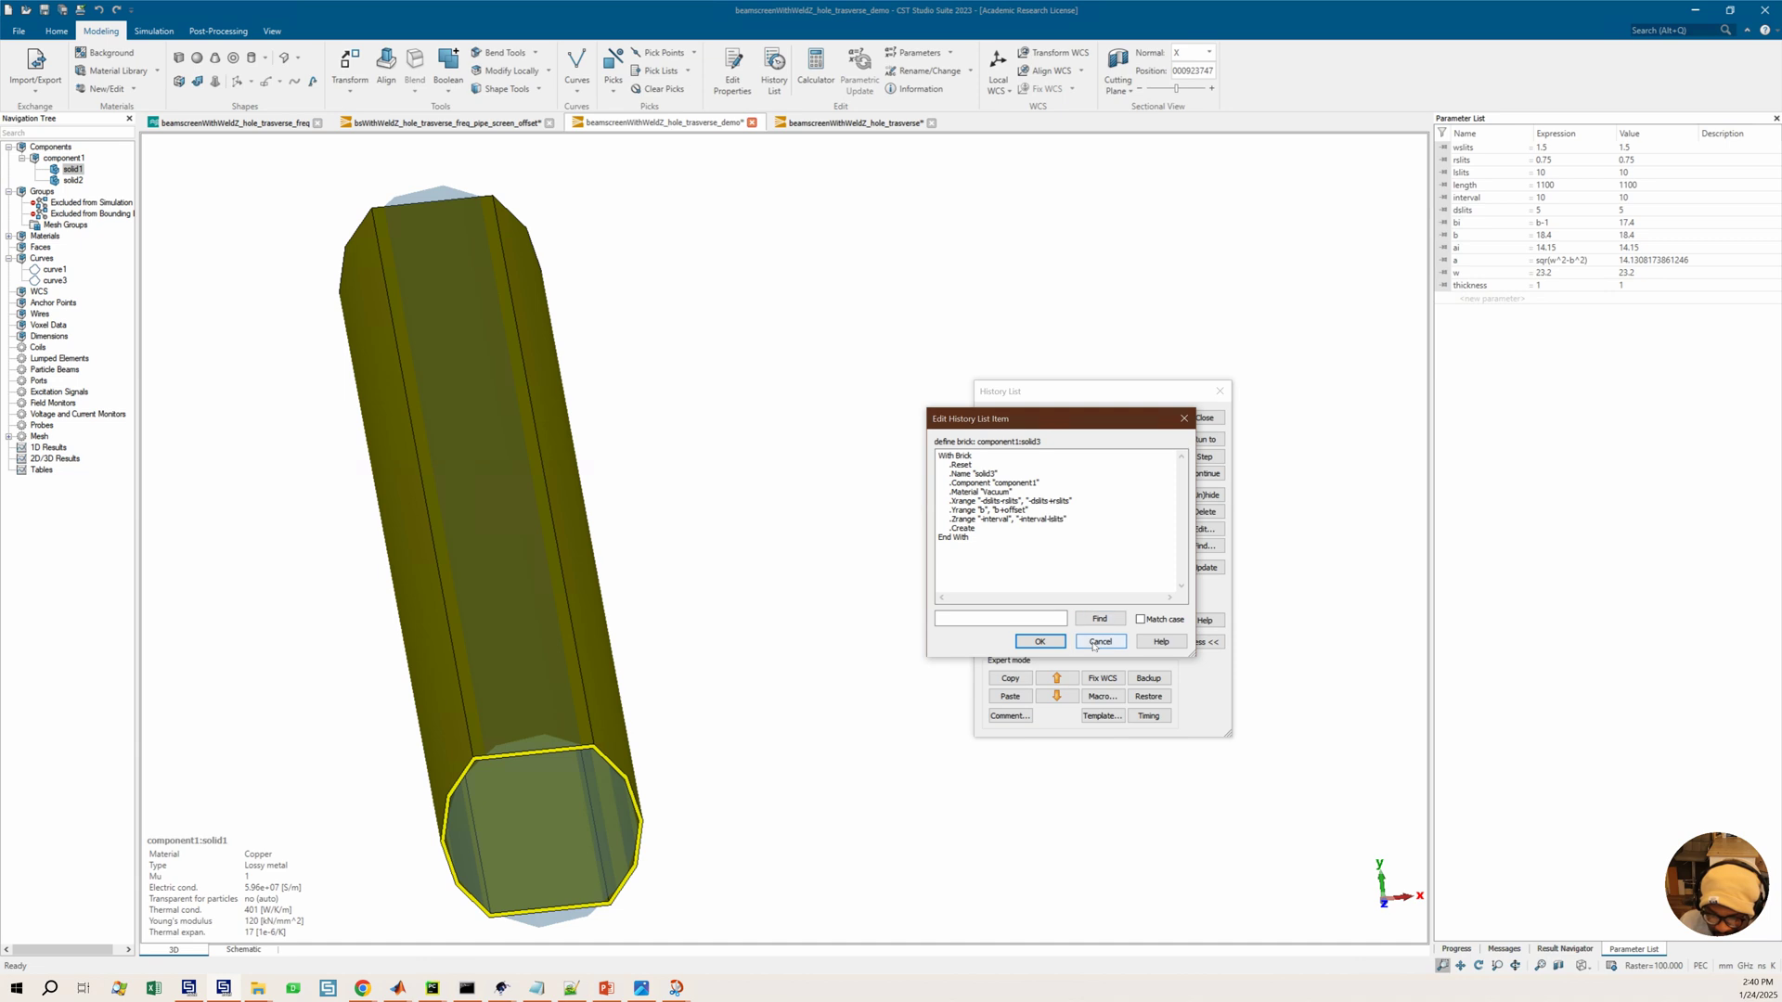
{"action": "left_click", "coordinate": [1100, 641]}
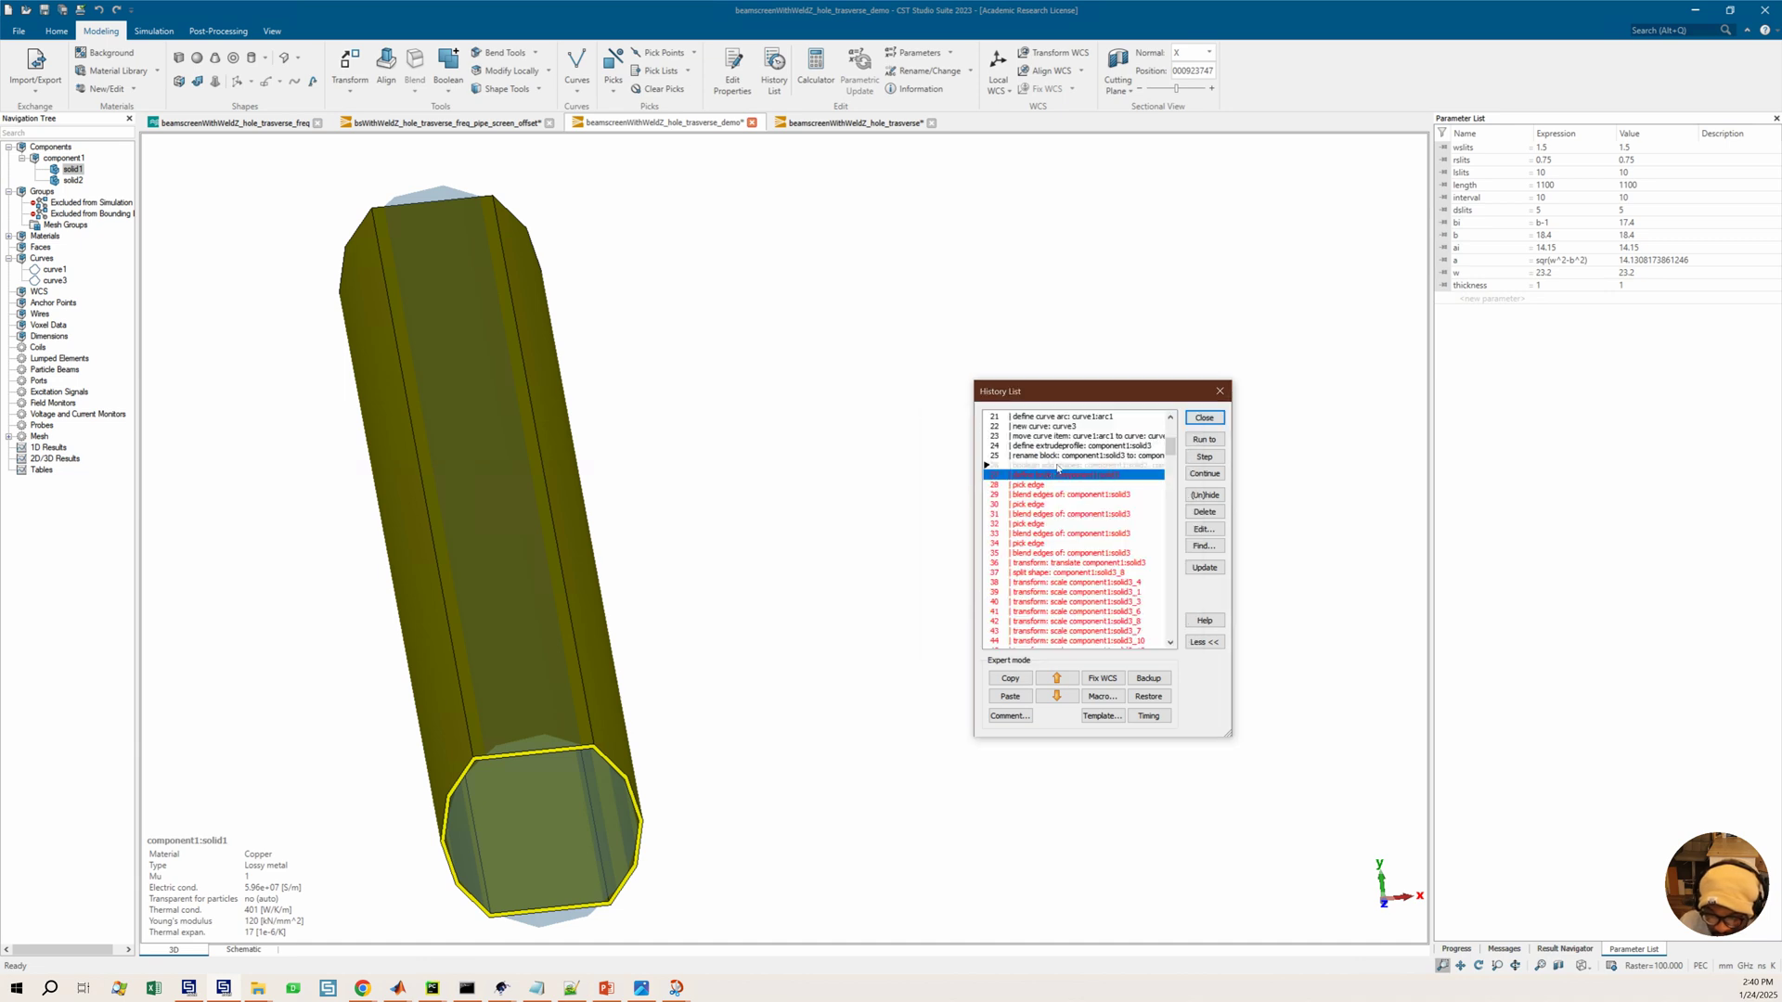
{"action": "left_click", "coordinate": [1072, 465]}
{"action": "double_click", "coordinate": [1064, 475]}
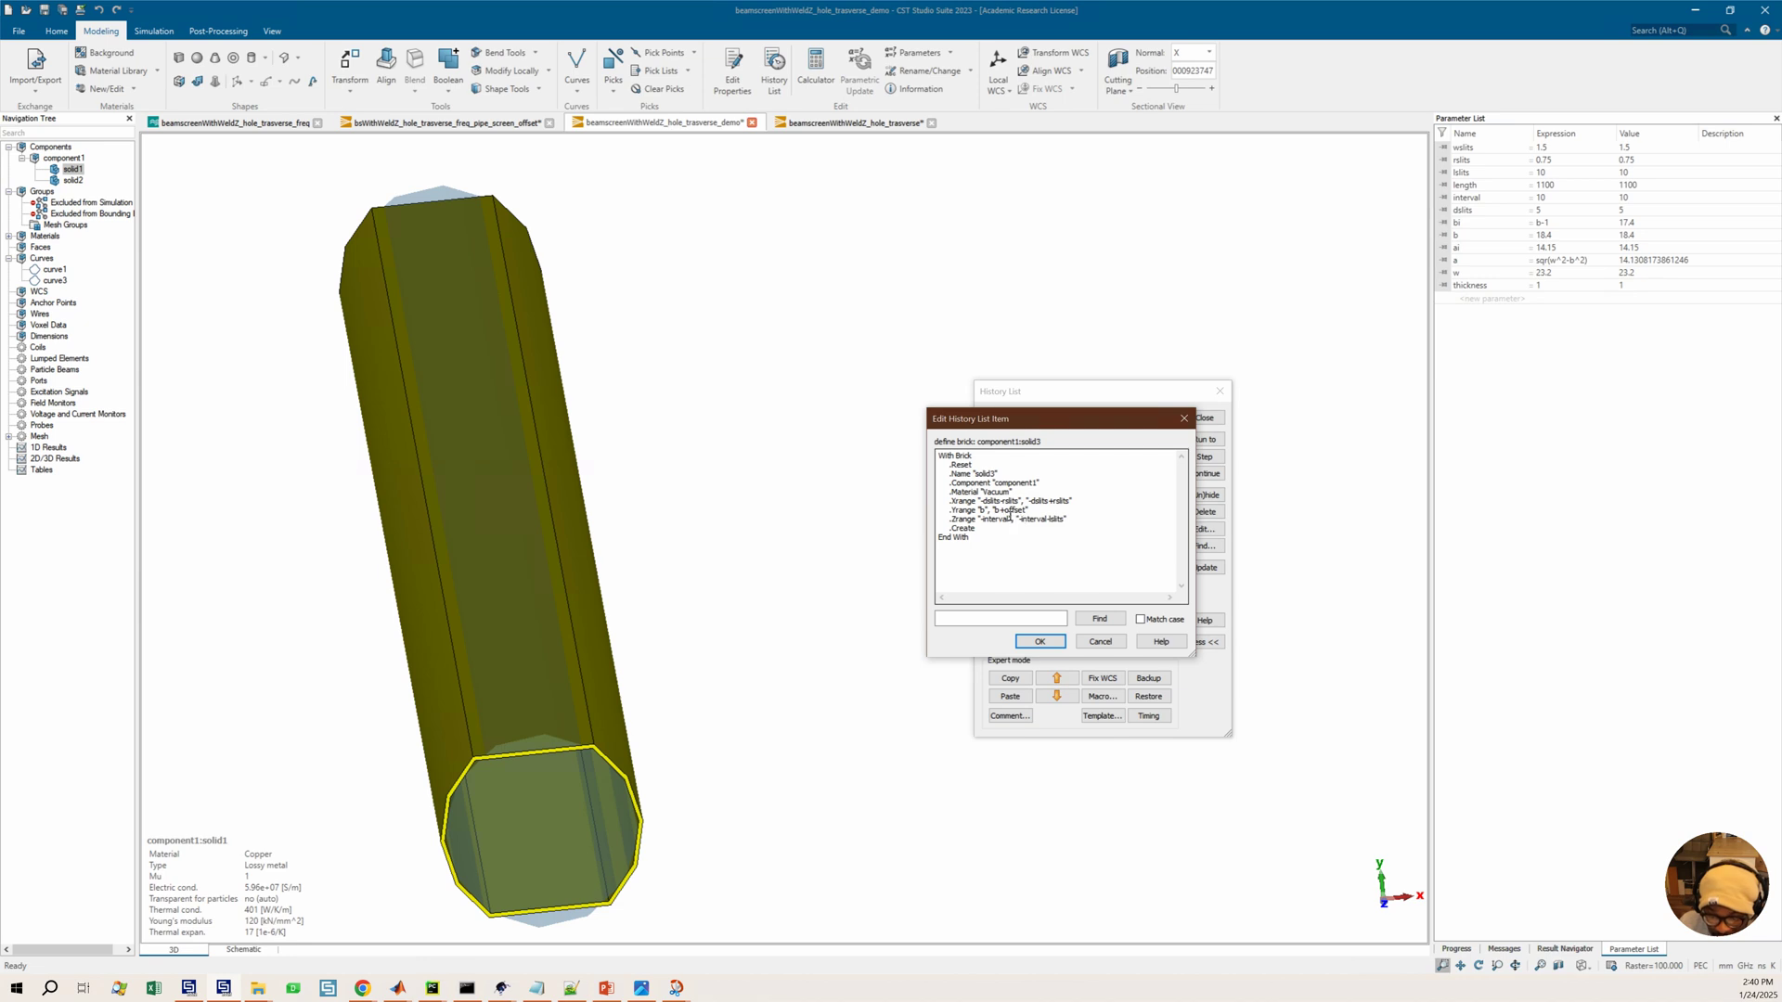
{"action": "double_click", "coordinate": [1012, 510]}
{"action": "type", "text": "thickness"}
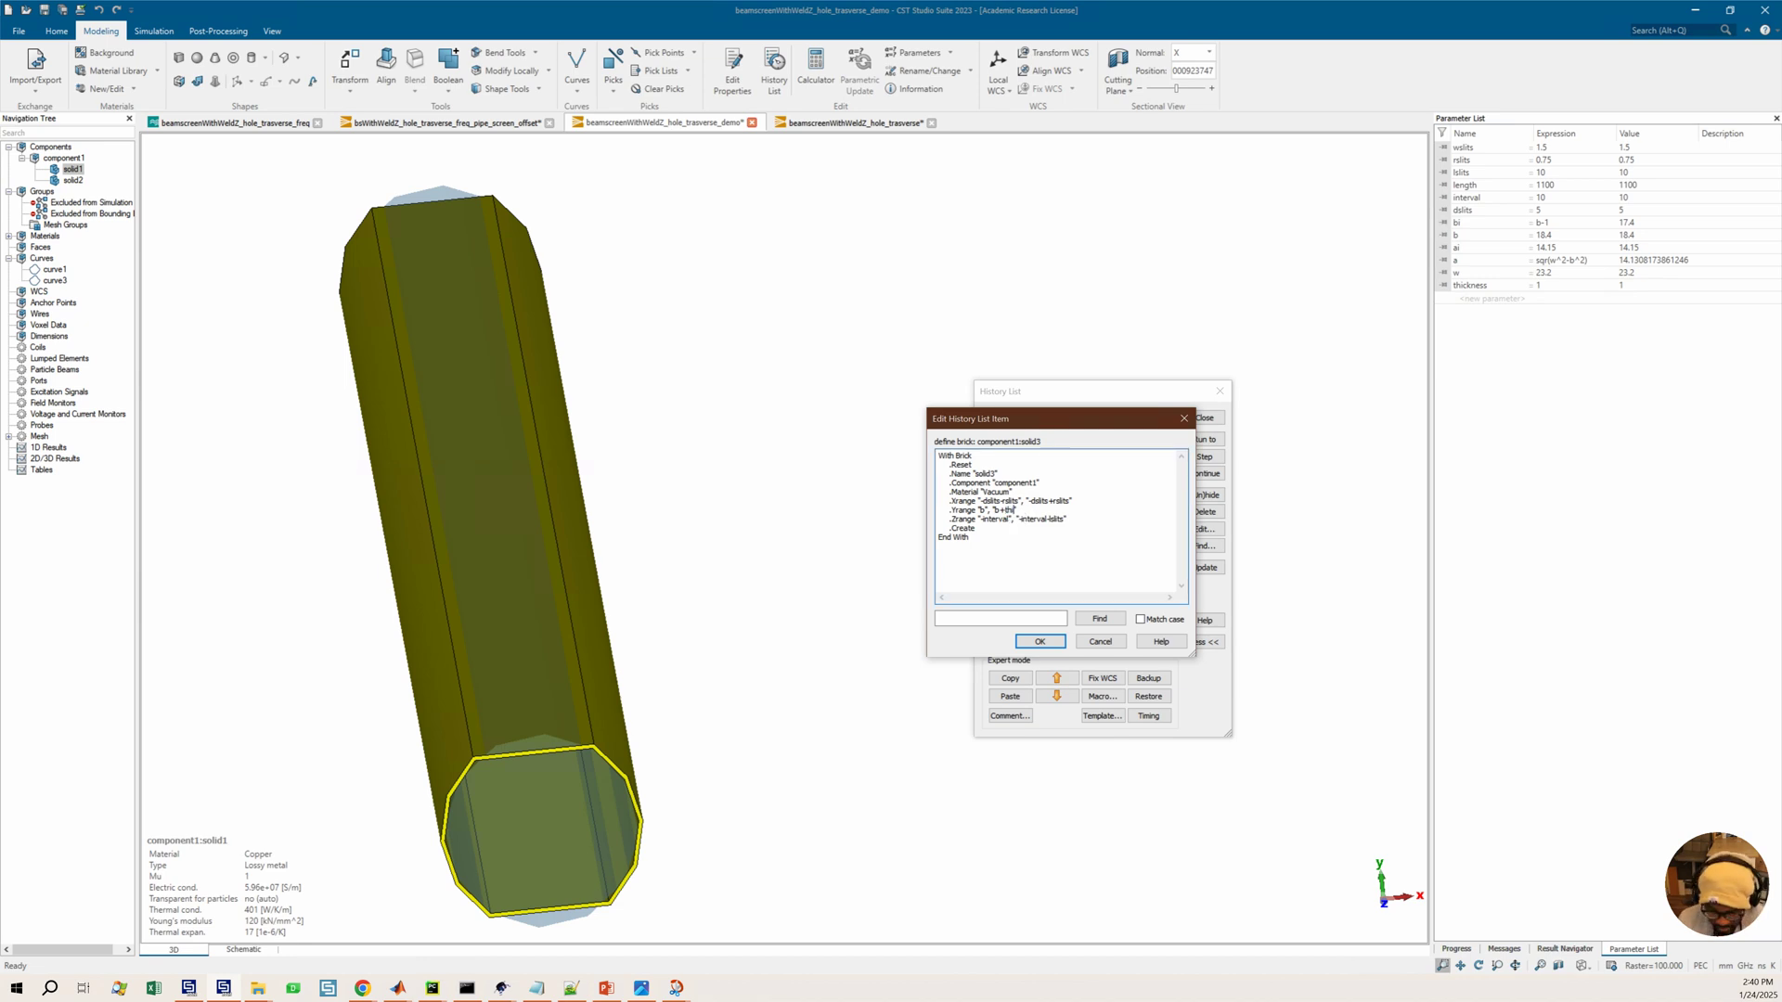
{"action": "left_click", "coordinate": [1041, 642]}
{"action": "left_click", "coordinate": [1204, 439]}
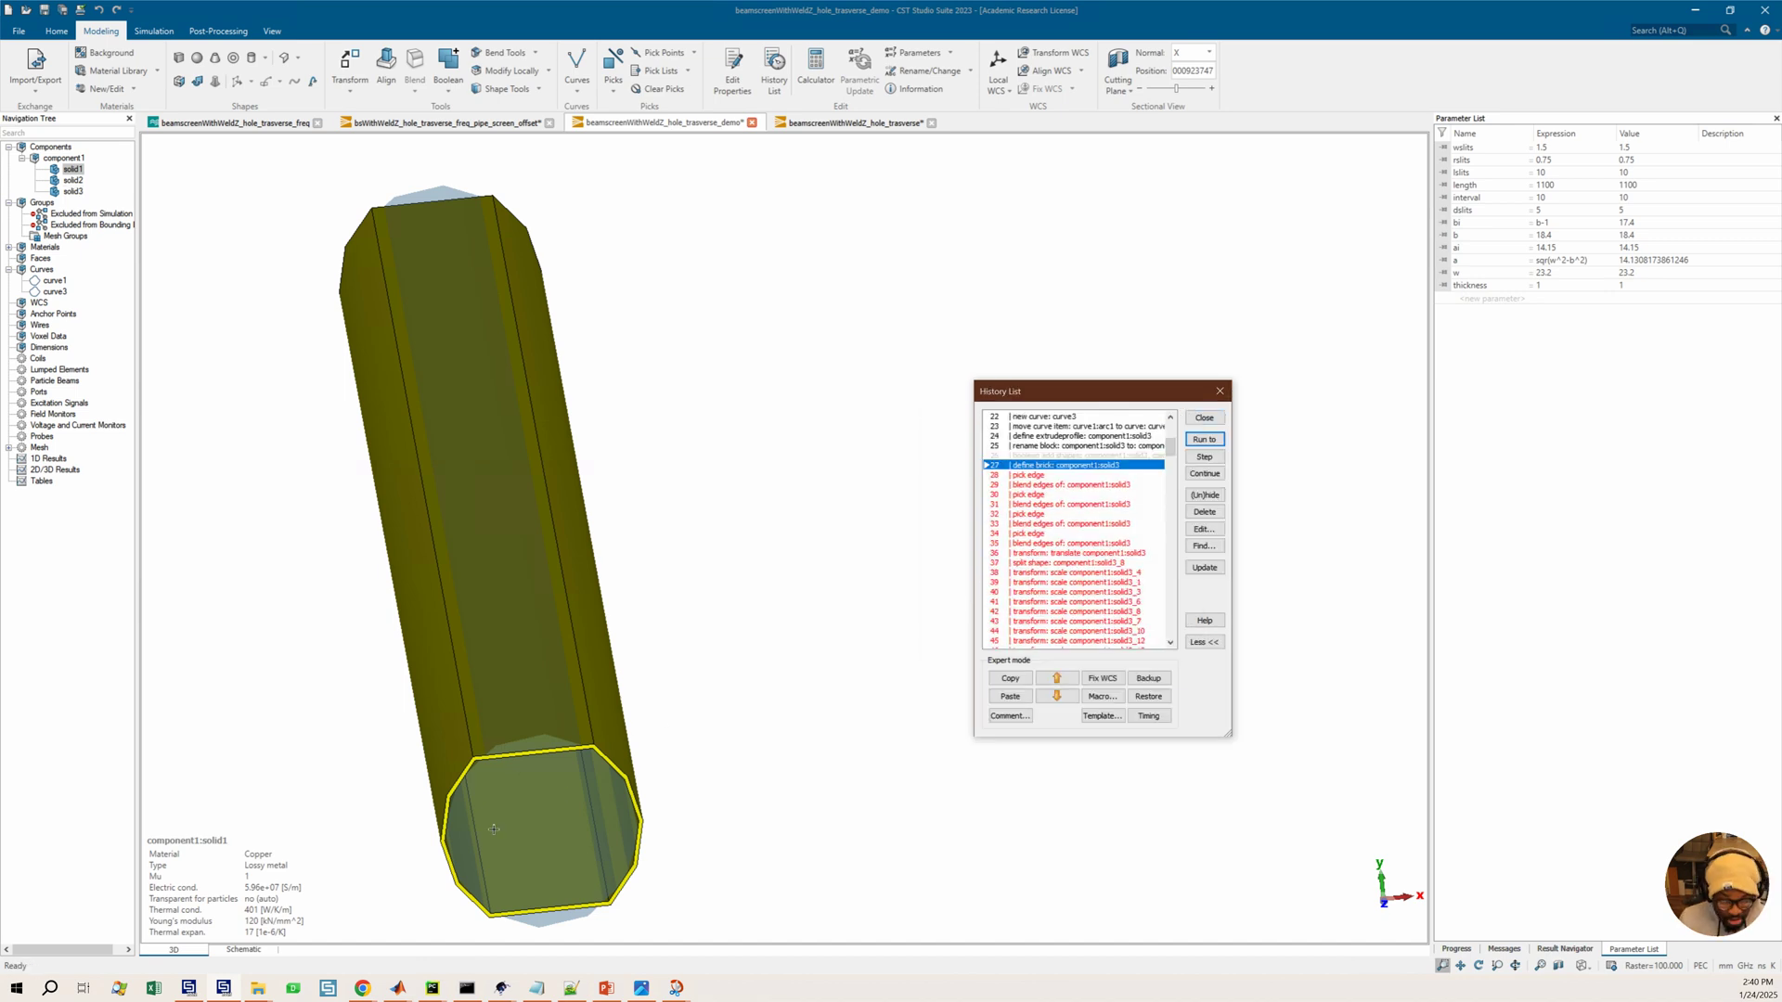
Select solid3 and inspect the brick against the beam screen cross-section from the front view
{"action": "left_click", "coordinate": [542, 765]}
{"action": "key", "text": "3"}
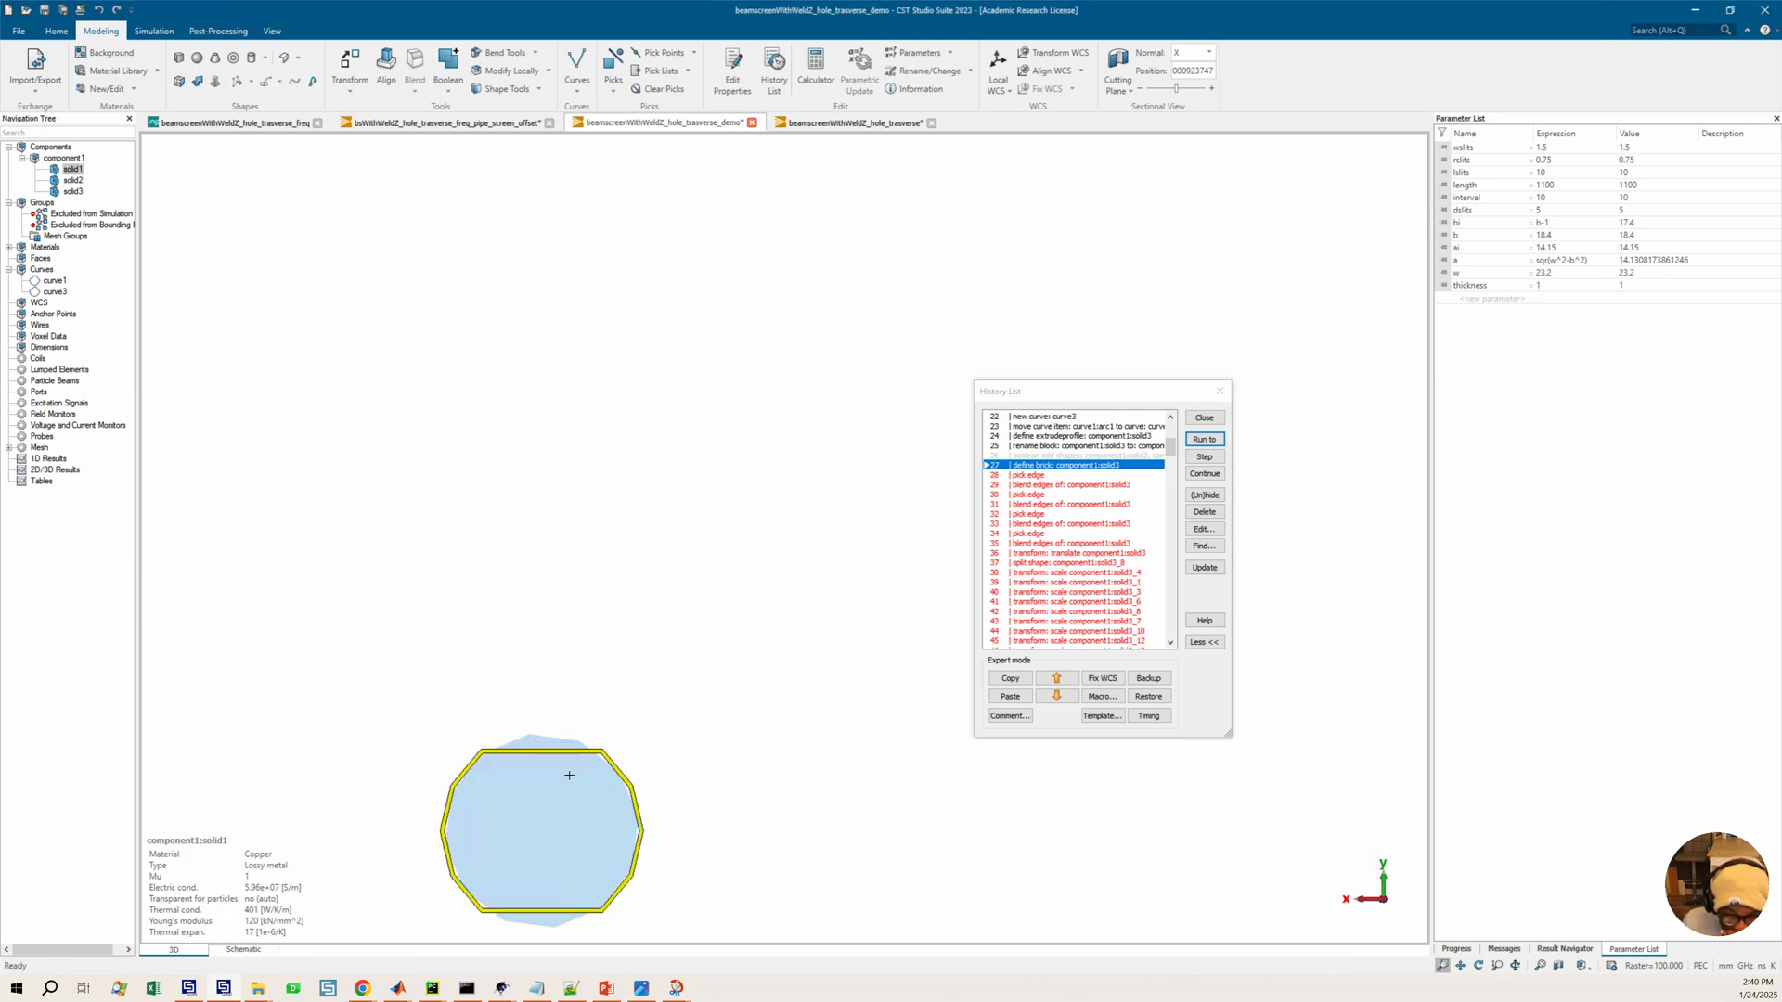
{"action": "scroll", "coordinate": [557, 783], "scroll_direction": "up", "scroll_amount": 3}
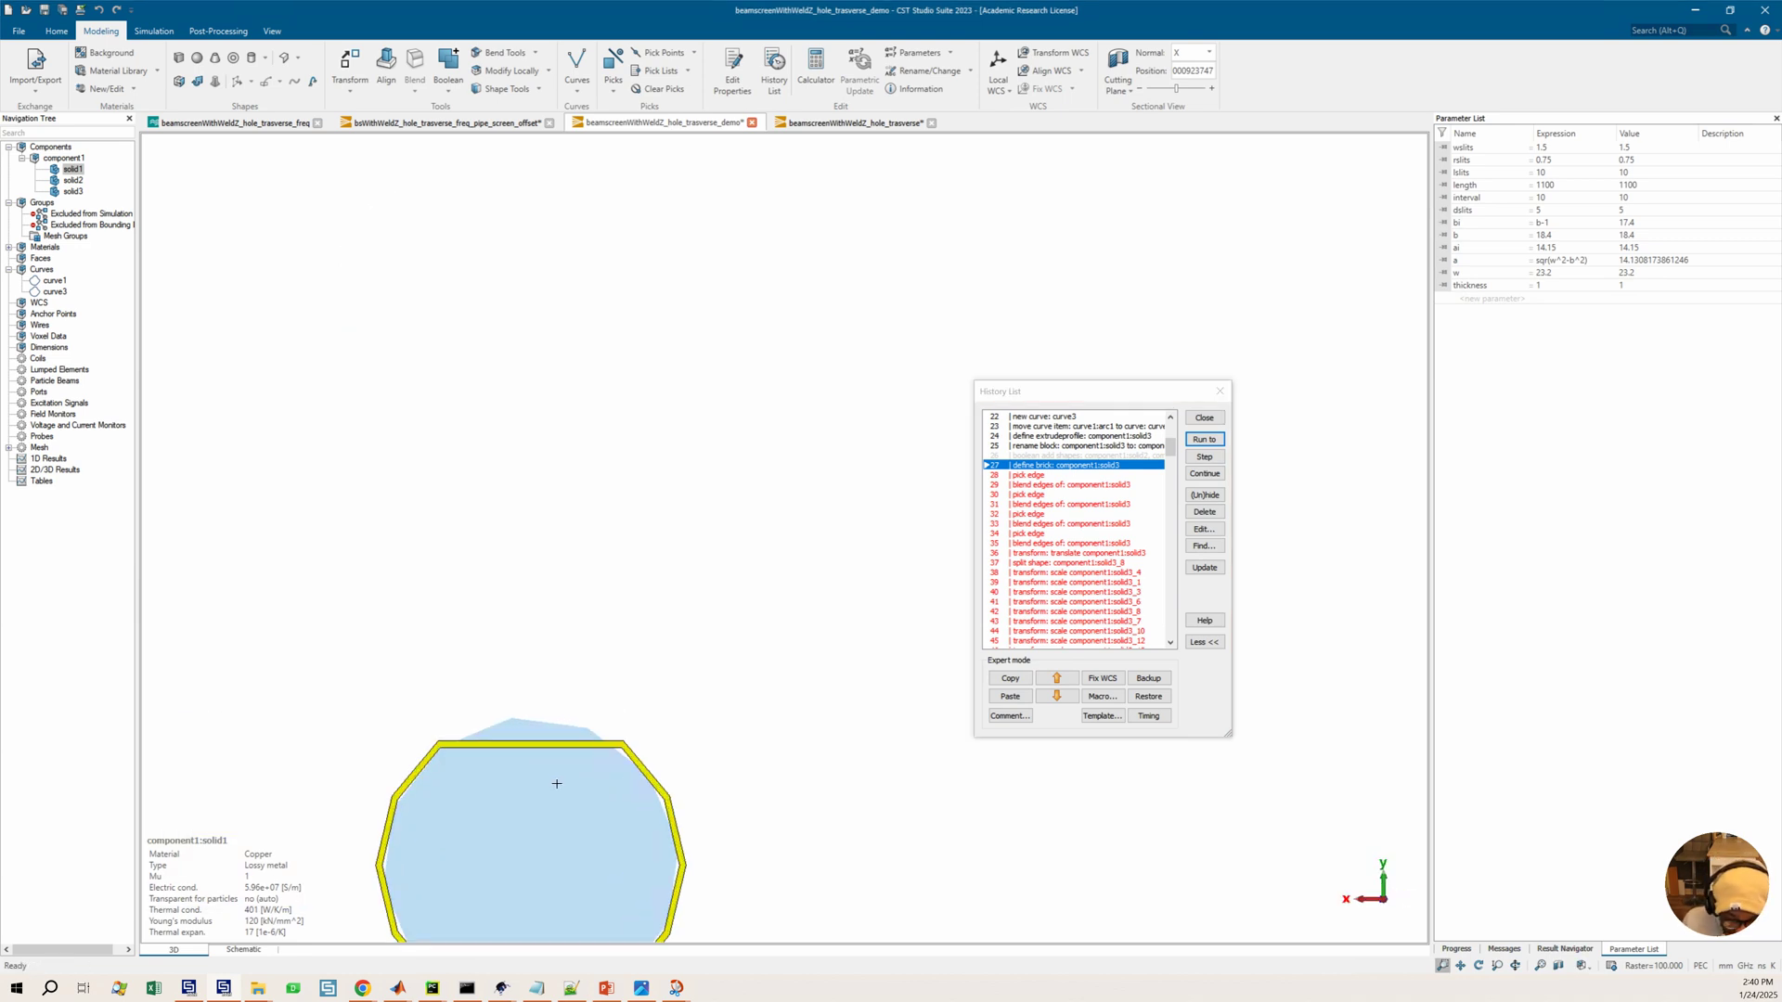
{"action": "left_click", "coordinate": [73, 191]}
{"action": "scroll", "coordinate": [571, 762], "scroll_direction": "up", "scroll_amount": 5}
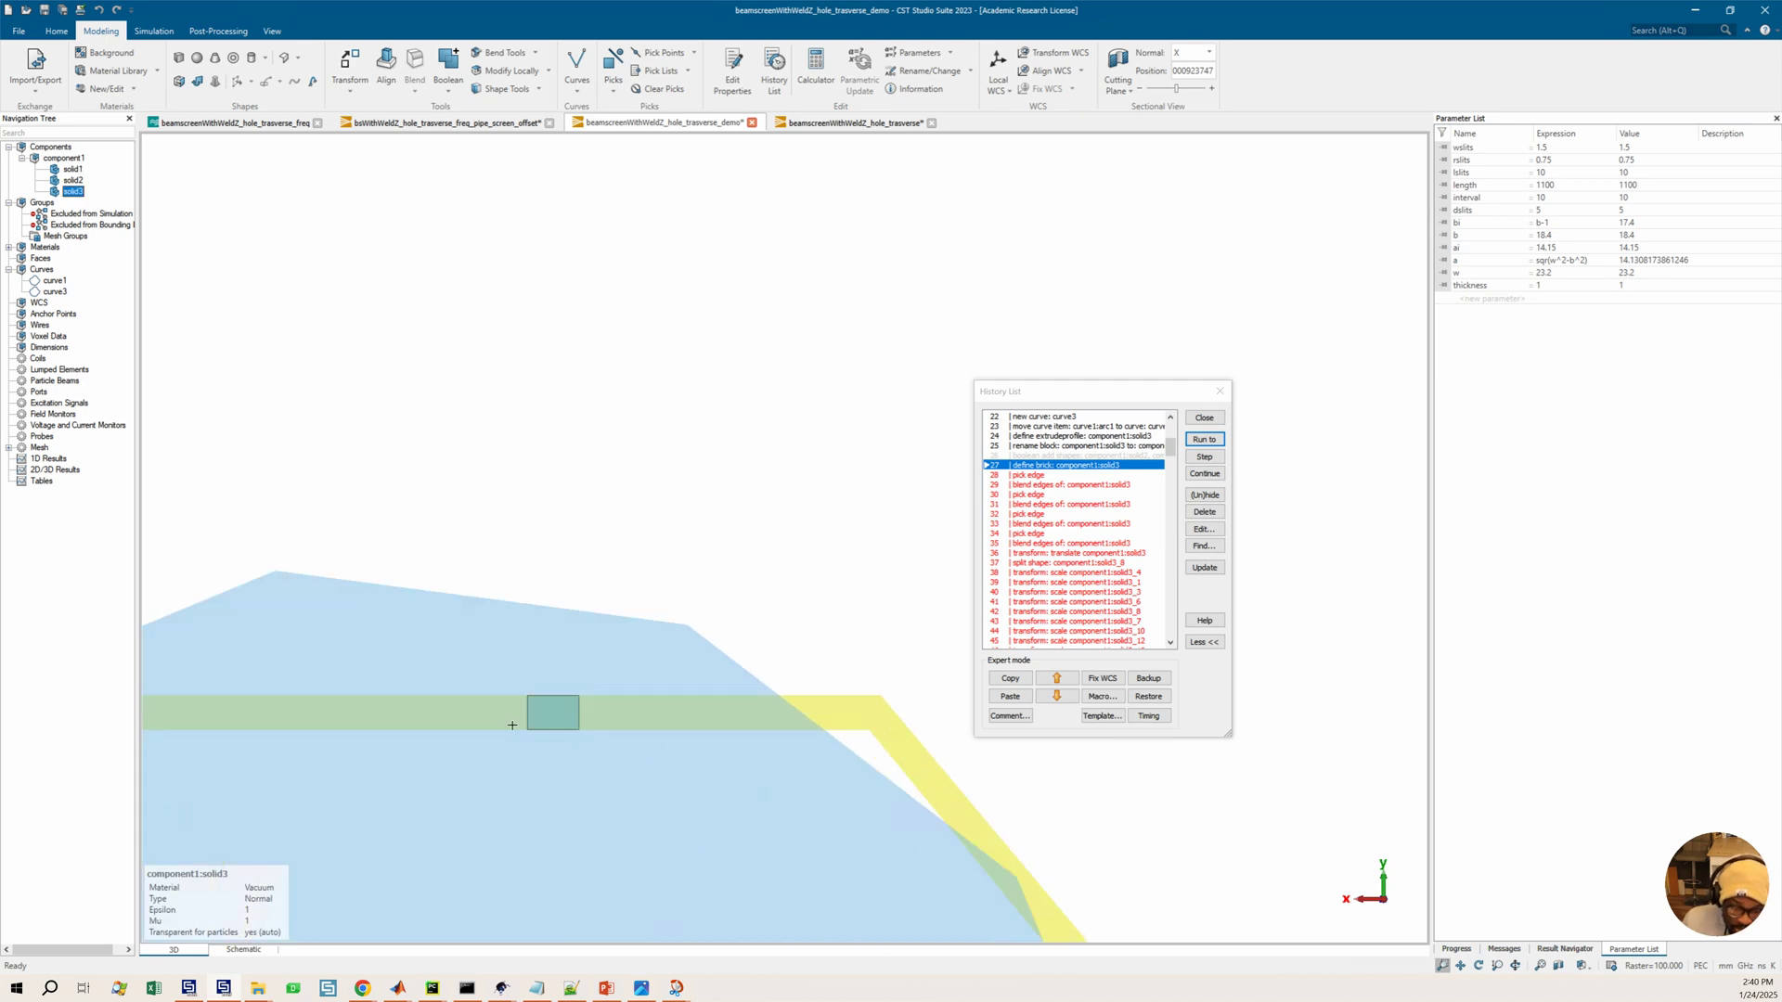
{"action": "scroll", "coordinate": [570, 731], "scroll_direction": "down", "scroll_amount": 5}
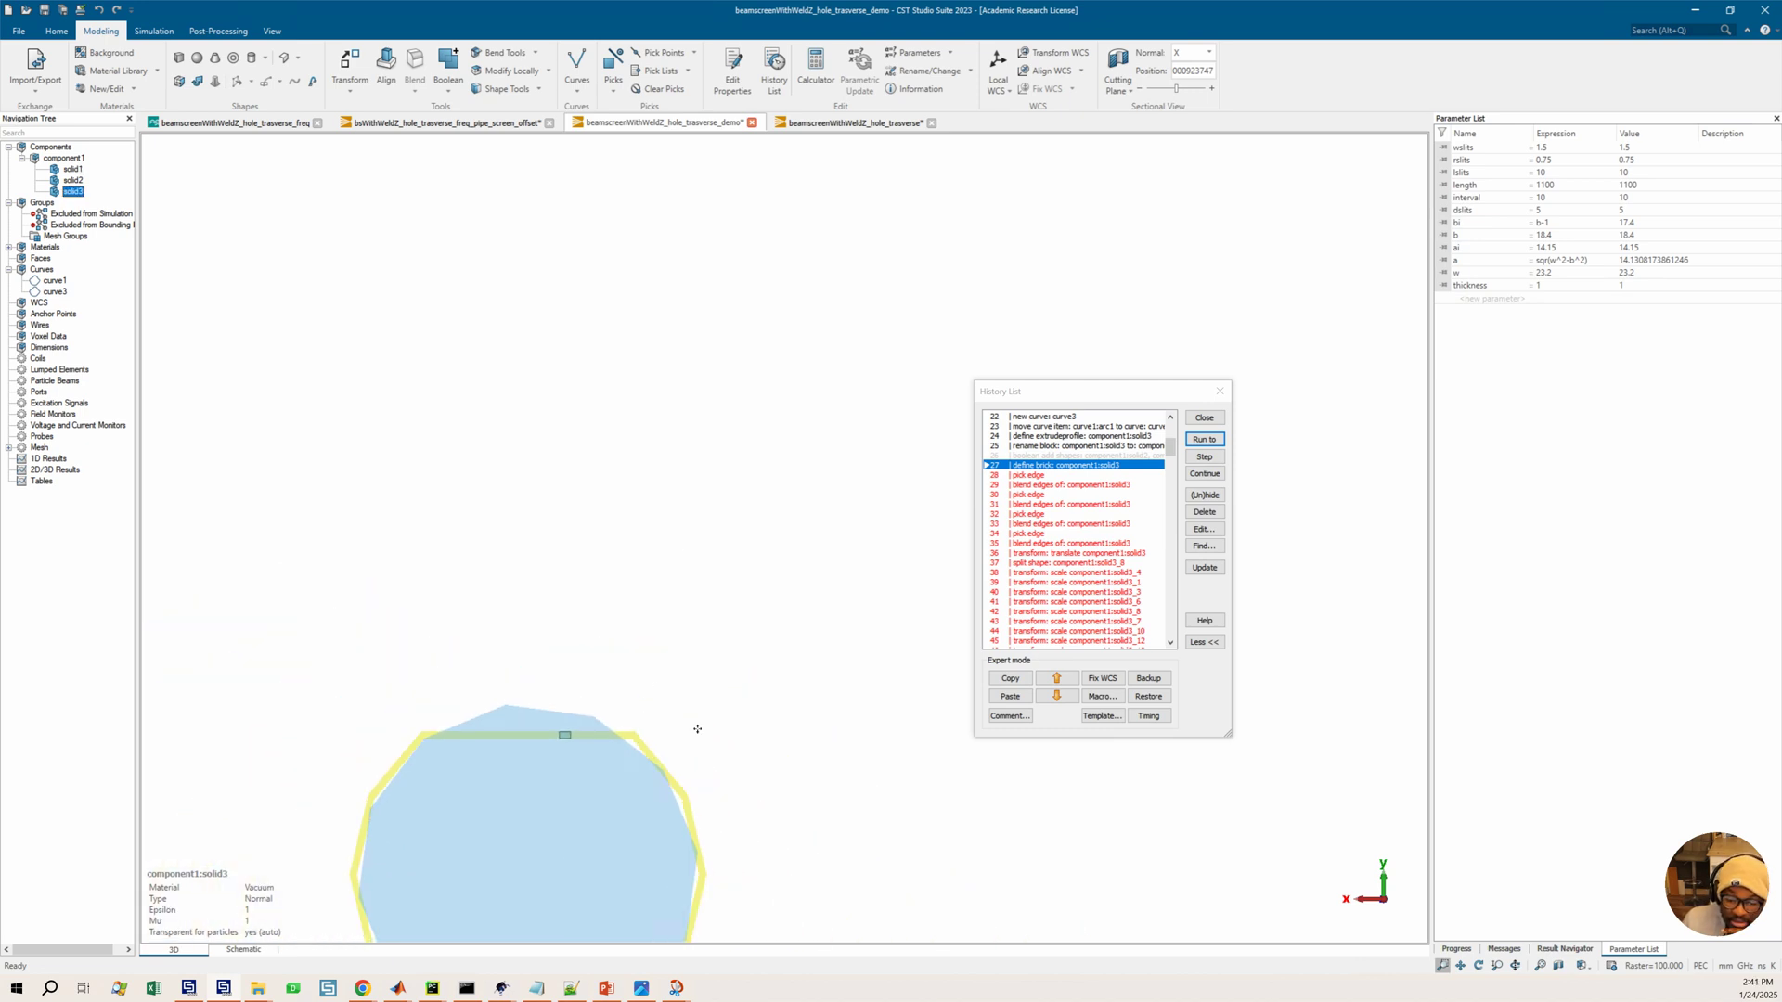
{"action": "middle_click_drag", "start_coordinate": [675, 769], "coordinate": [704, 567]}
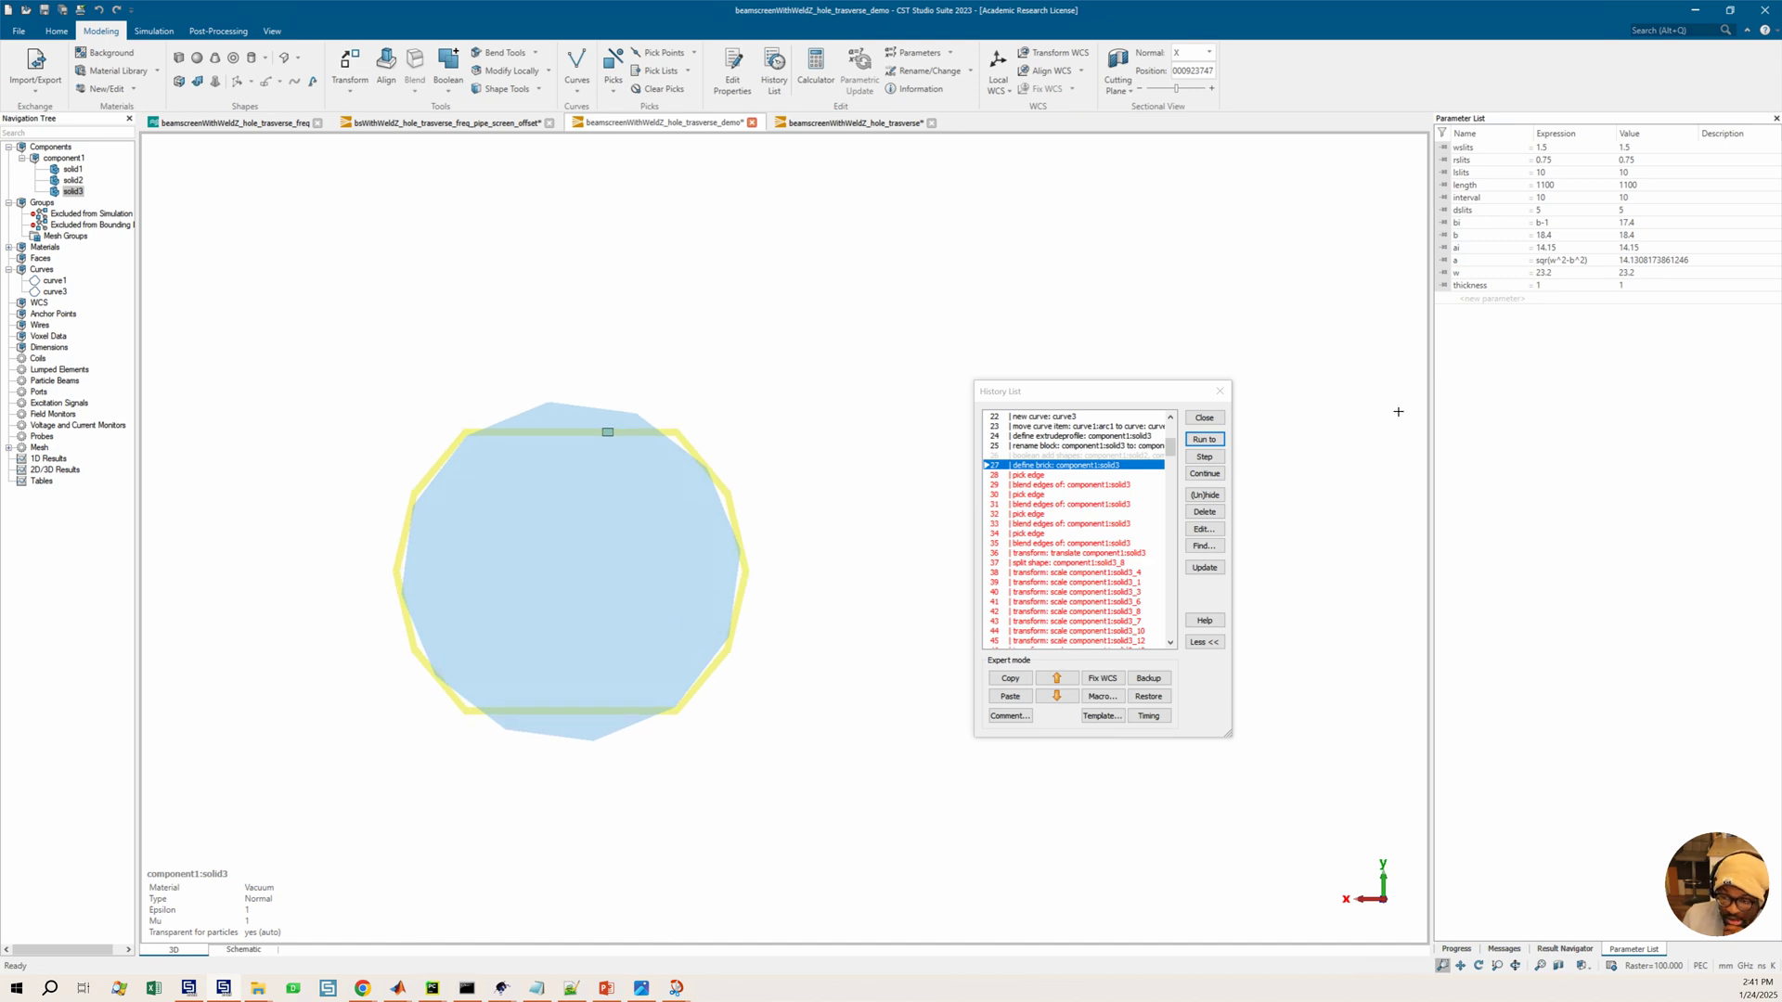
{"action": "middle_click_drag", "start_coordinate": [1399, 412], "coordinate": [1409, 379]}
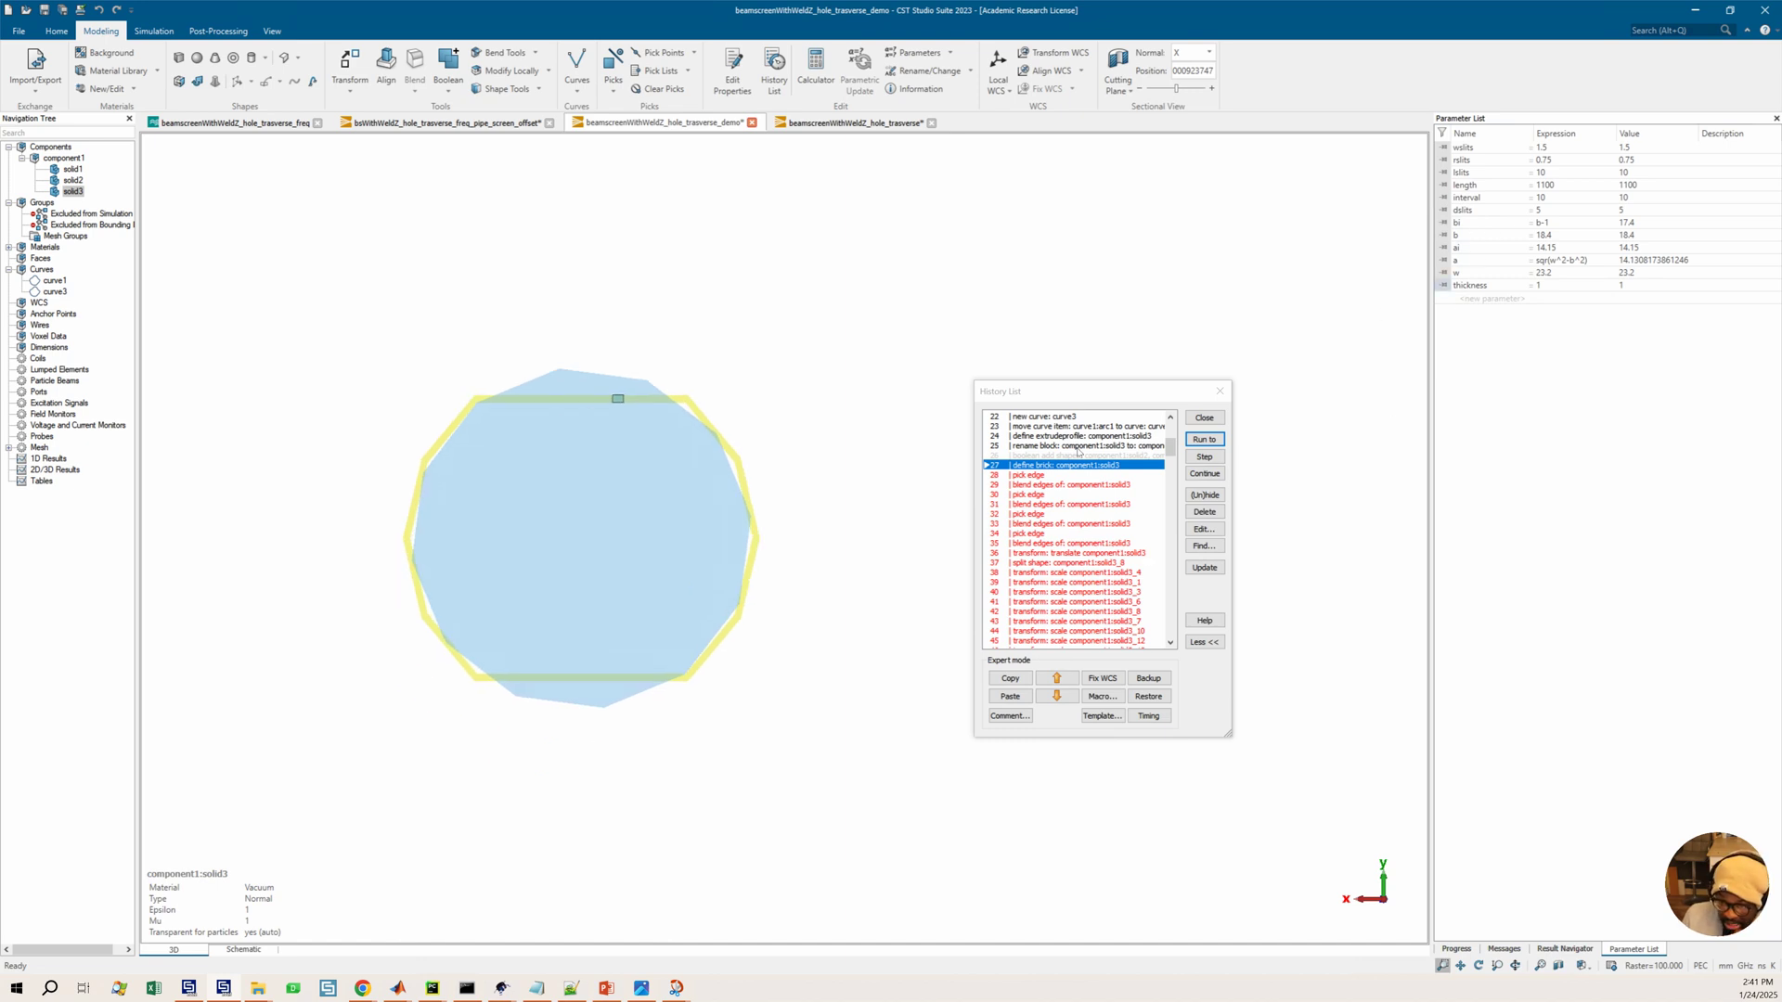
Run the history on through the split shape, scale and first translate entries of solid3
{"action": "left_click", "coordinate": [1031, 475]}
{"action": "left_click", "coordinate": [1077, 572]}
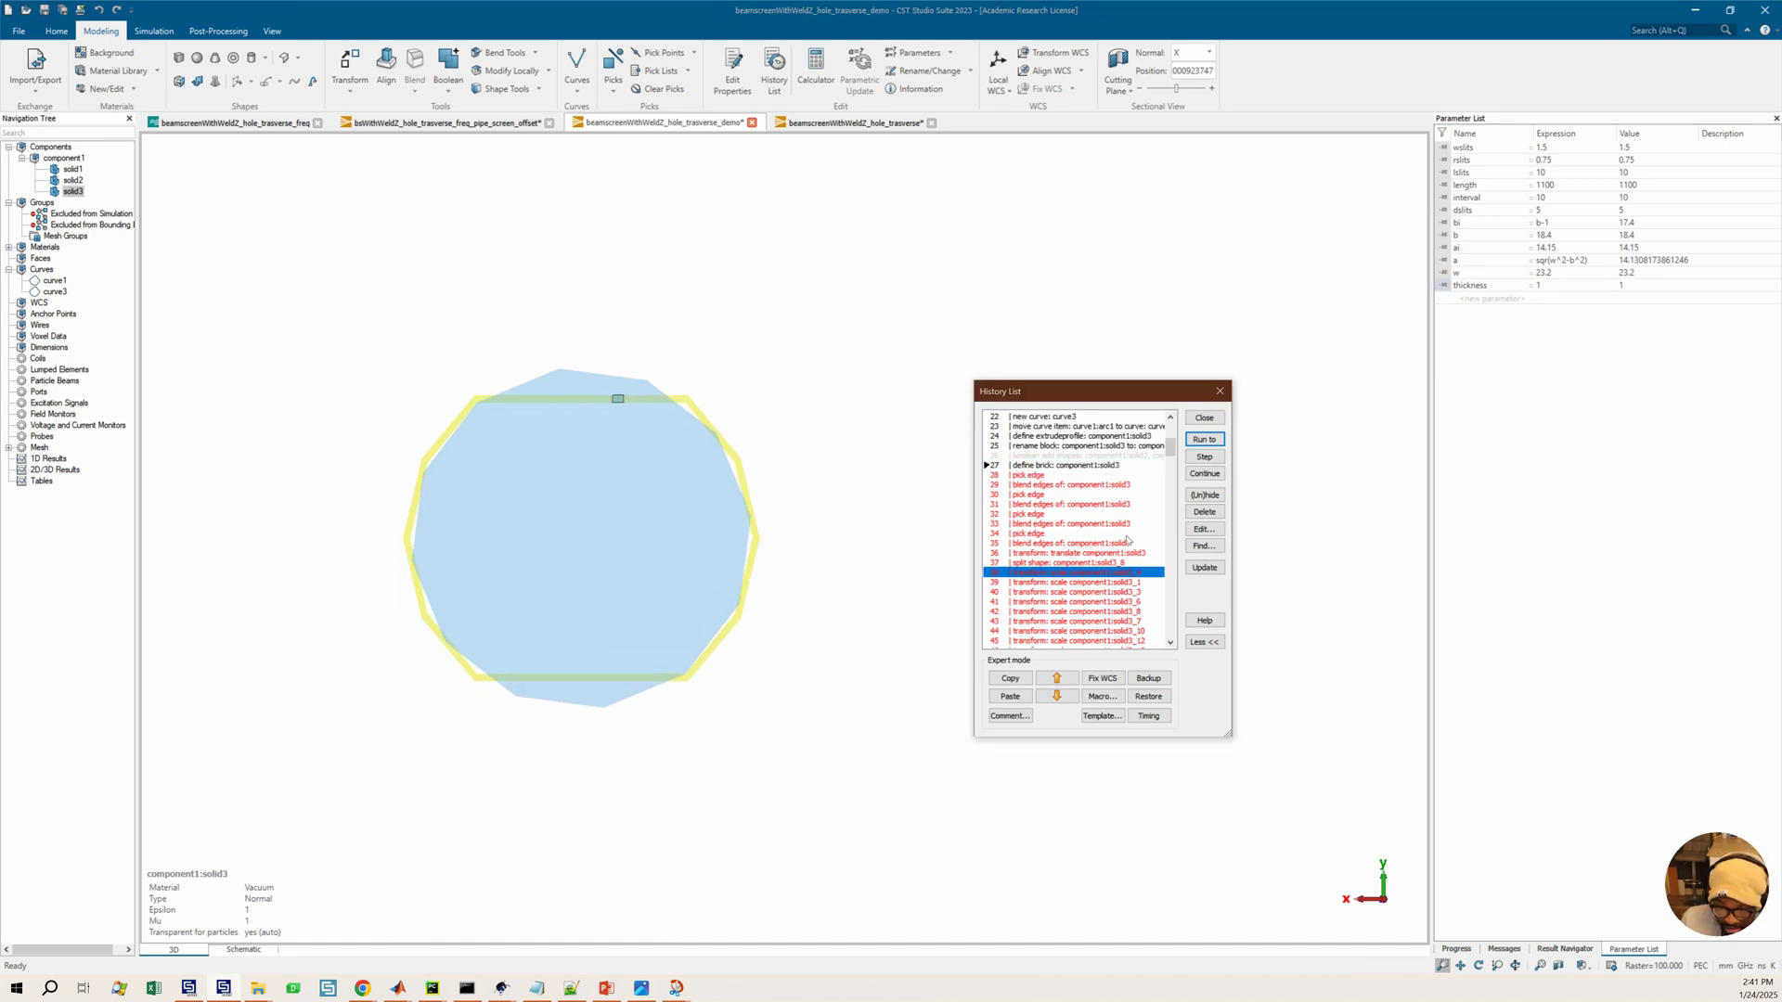
{"action": "left_click", "coordinate": [1207, 440]}
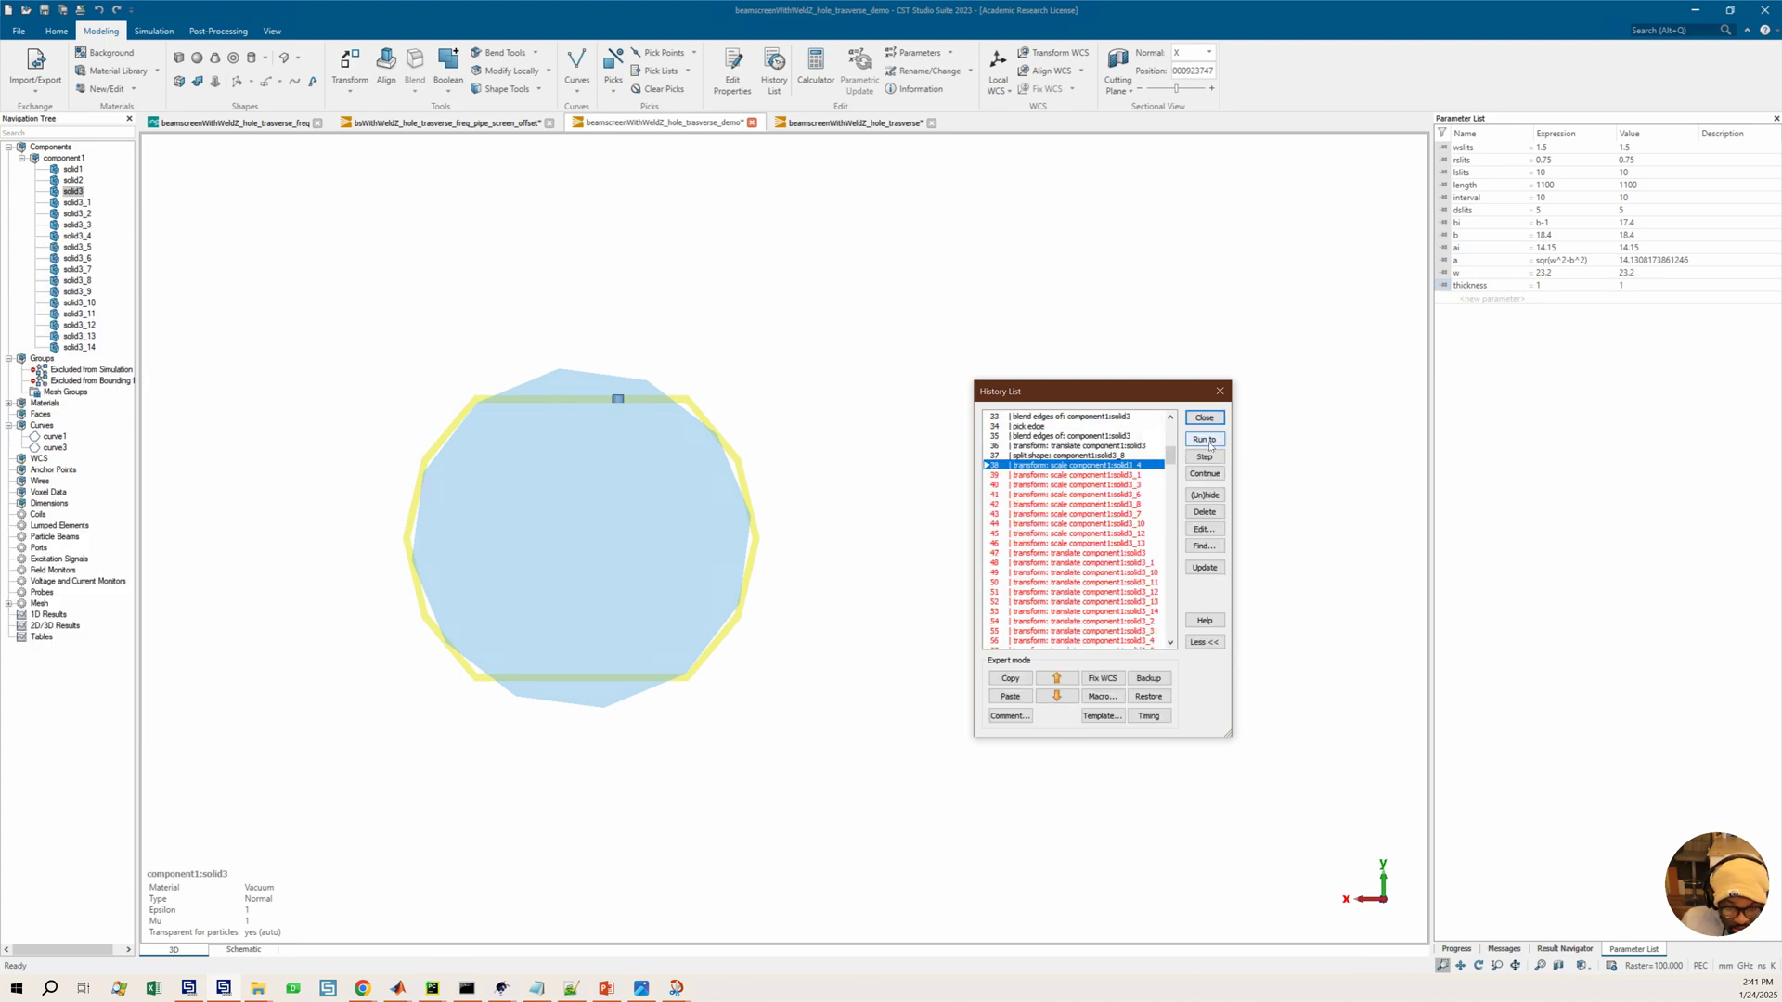
{"action": "scroll", "coordinate": [1070, 568], "scroll_direction": "down", "scroll_amount": 3}
{"action": "left_click", "coordinate": [1076, 504]}
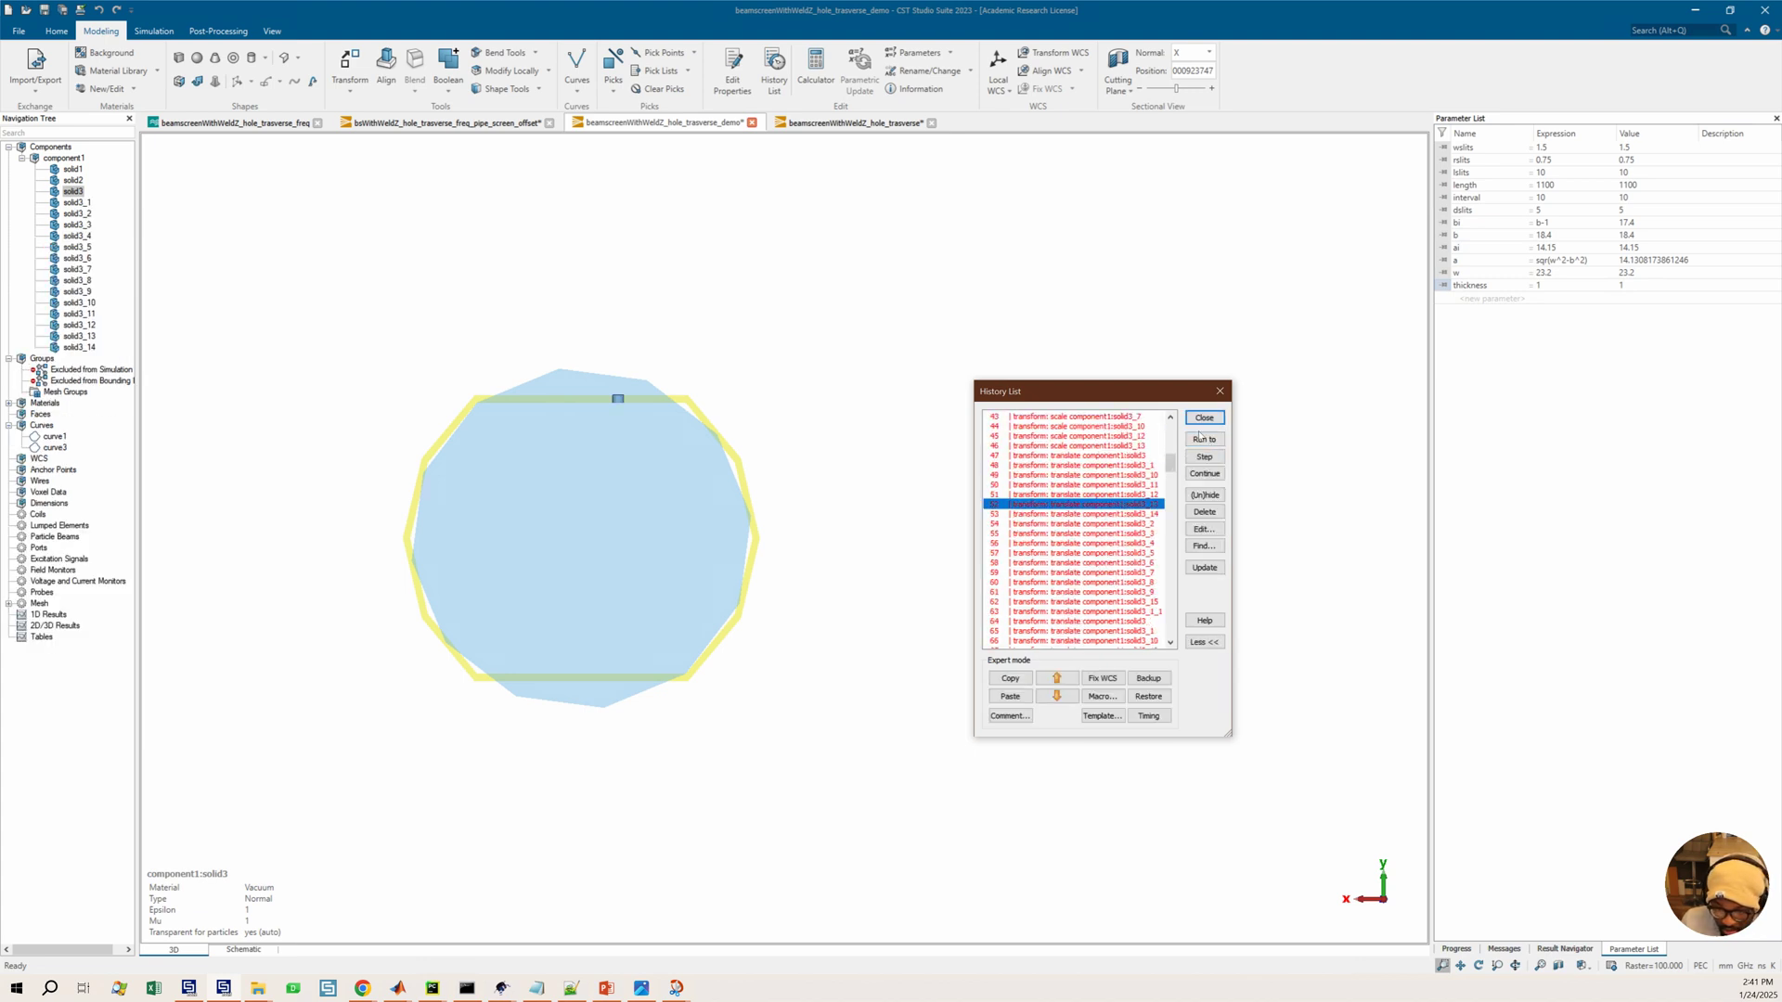
{"action": "left_click", "coordinate": [1206, 440]}
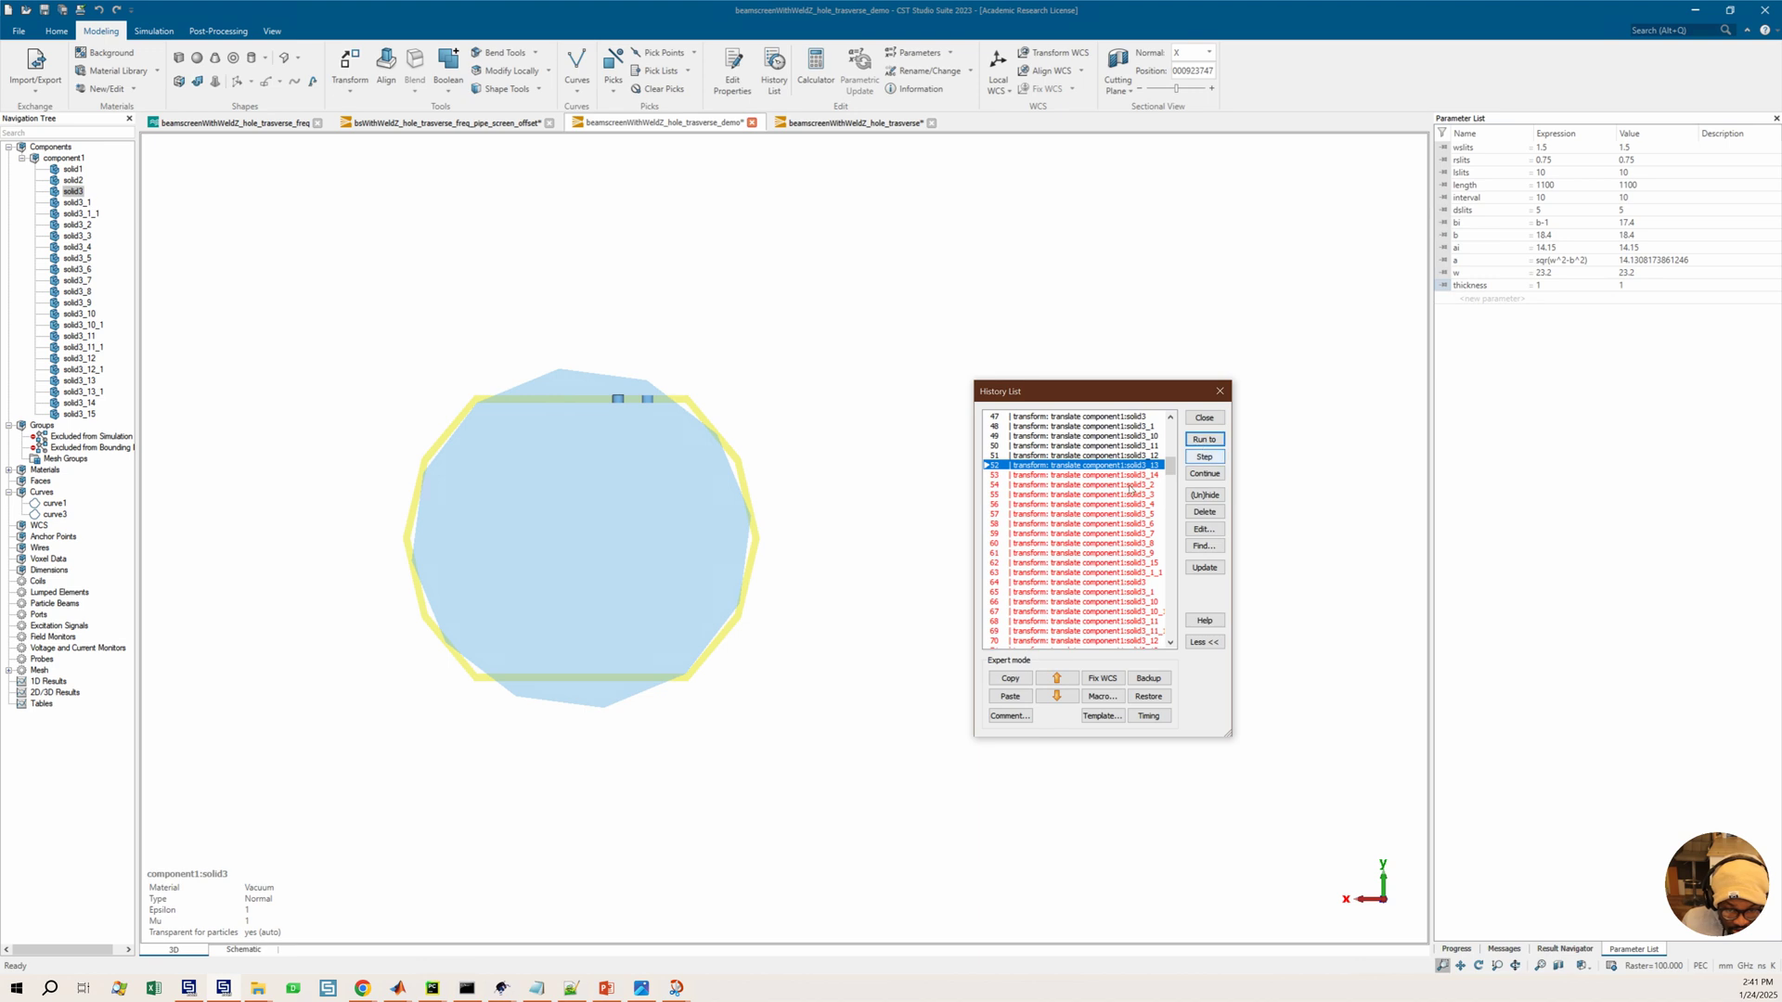
{"action": "left_click", "coordinate": [1205, 439]}
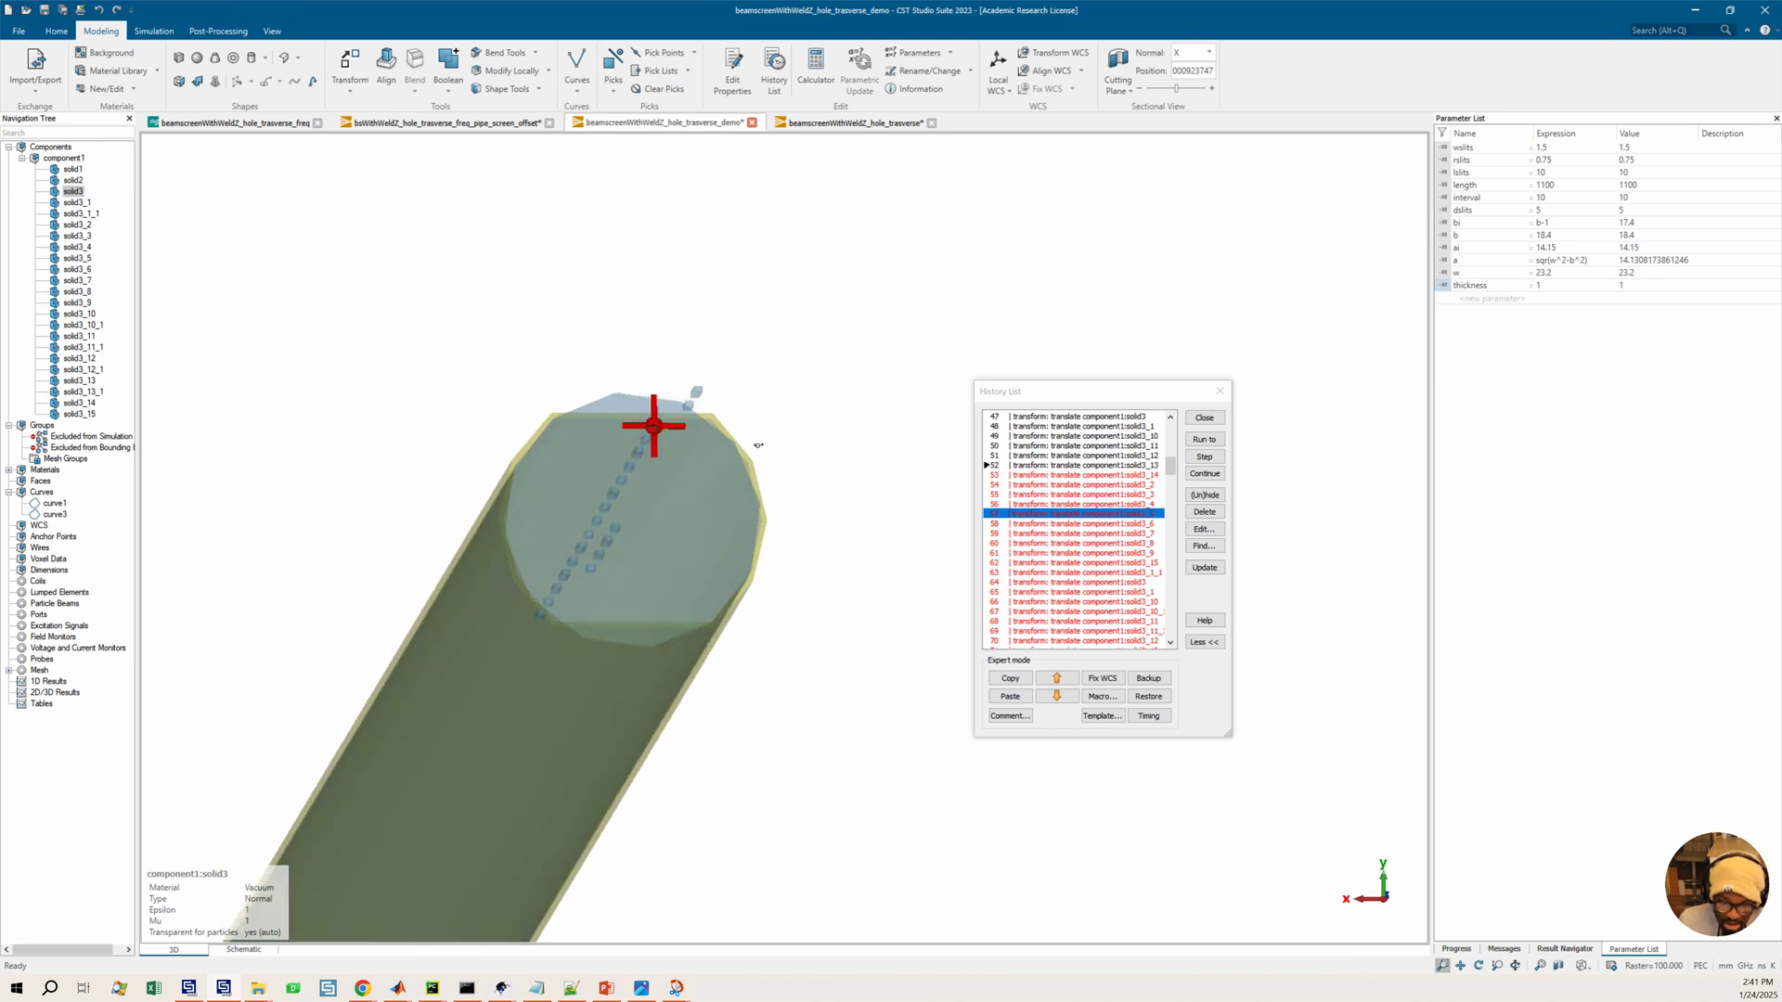
Continue running the history through the remaining translate entries of the solid3 slot pieces
{"action": "scroll", "coordinate": [1098, 554], "scroll_direction": "down", "scroll_amount": 3}
{"action": "left_click", "coordinate": [1086, 563]}
{"action": "left_click", "coordinate": [1205, 440]}
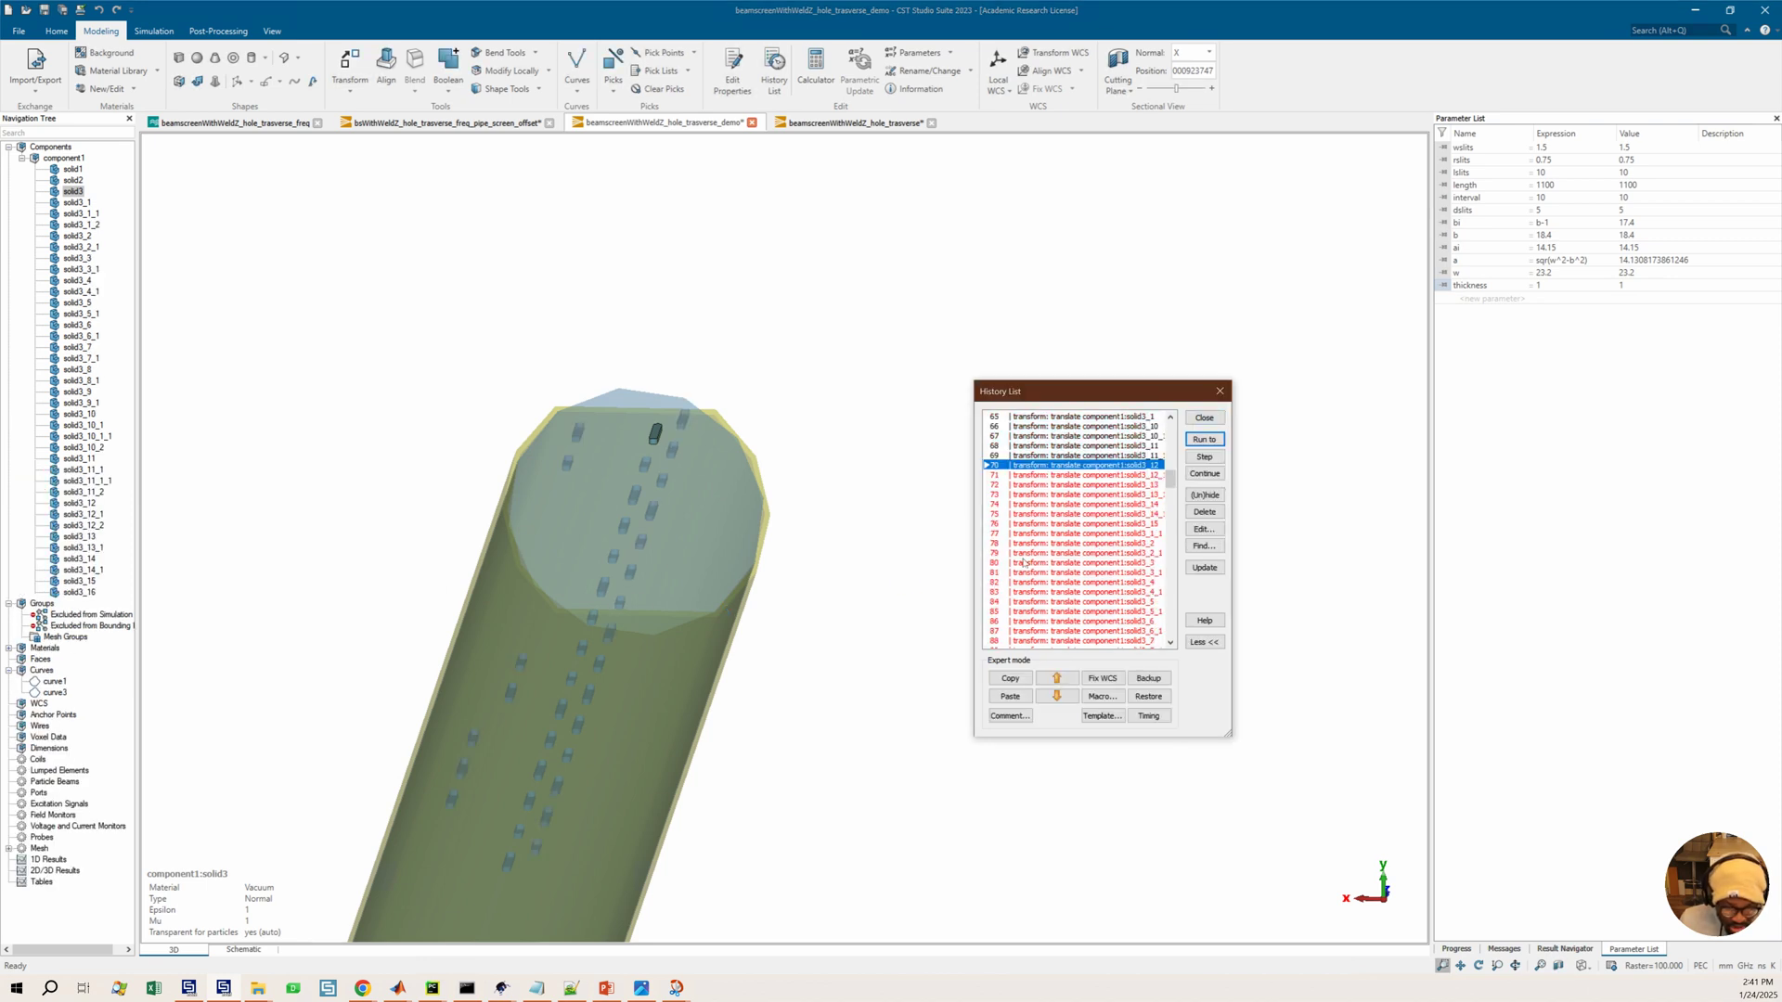
{"action": "left_click_drag", "start_coordinate": [641, 672], "coordinate": [646, 673]}
{"action": "left_click", "coordinate": [1094, 545]}
{"action": "left_click", "coordinate": [1204, 440]}
{"action": "scroll", "coordinate": [1032, 560], "scroll_direction": "down", "scroll_amount": 5}
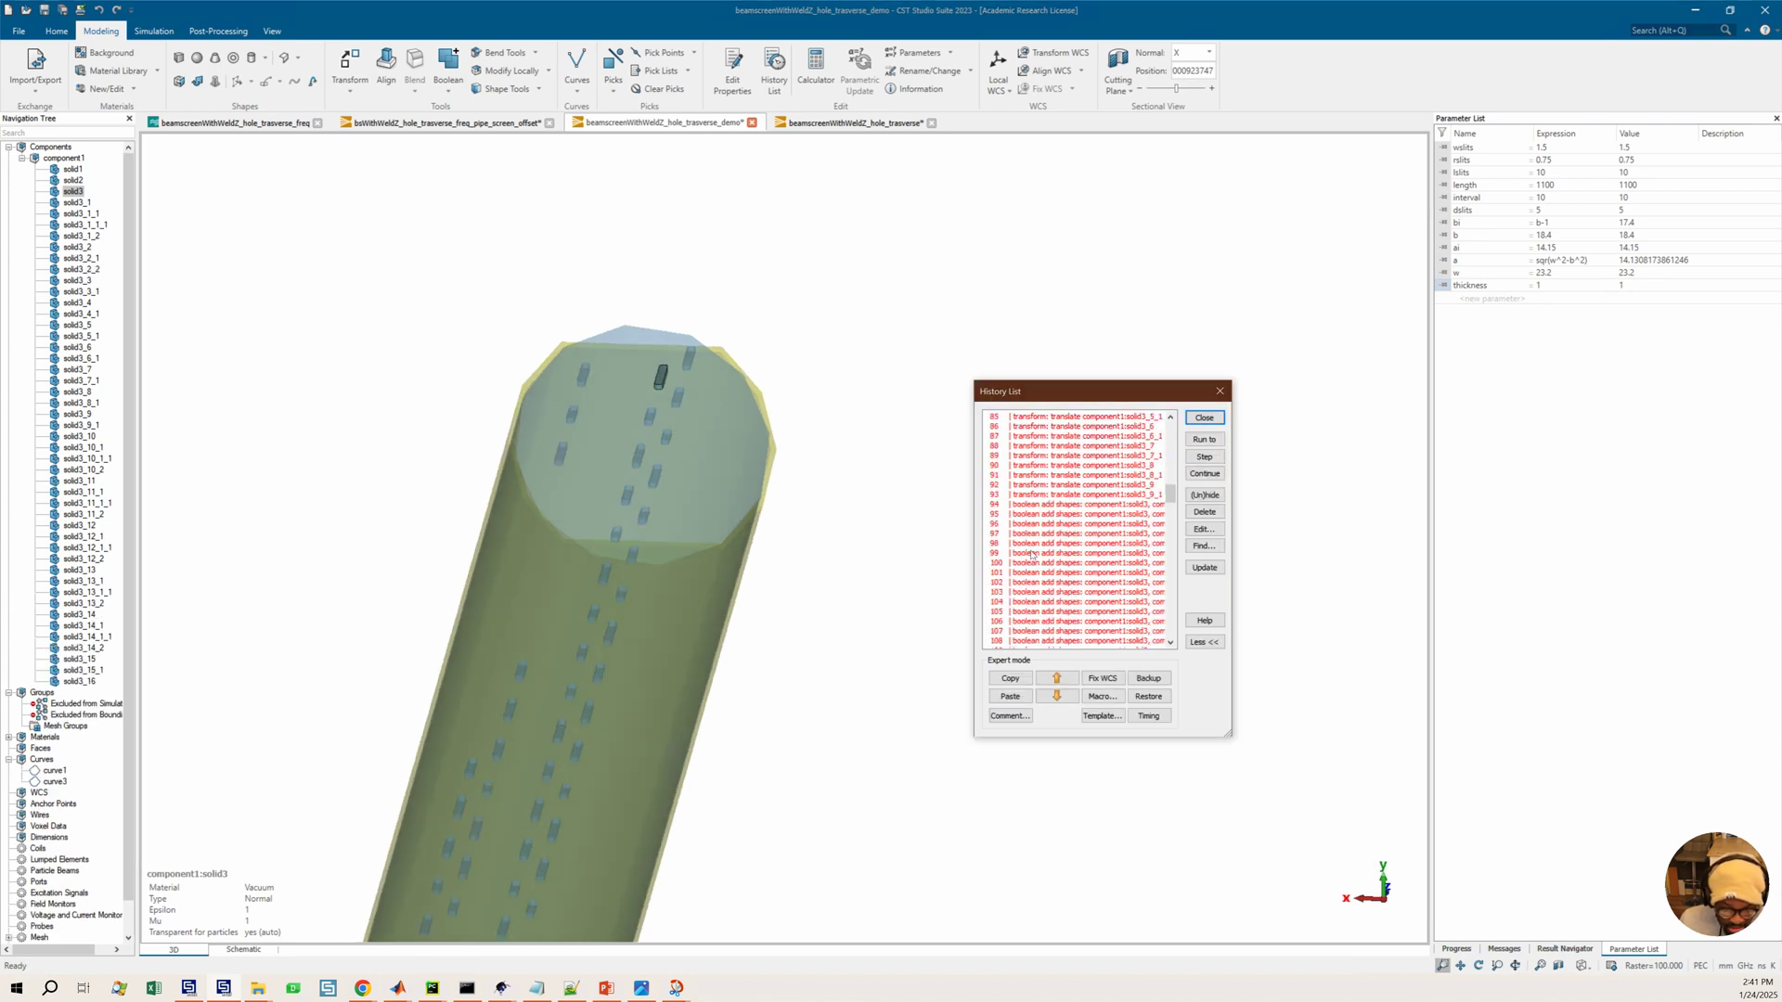
Run the history on into the boolean add shapes entries of solid1 and solid3
{"action": "left_click", "coordinate": [554, 691]}
{"action": "left_click_drag", "start_coordinate": [554, 691], "coordinate": [654, 643]}
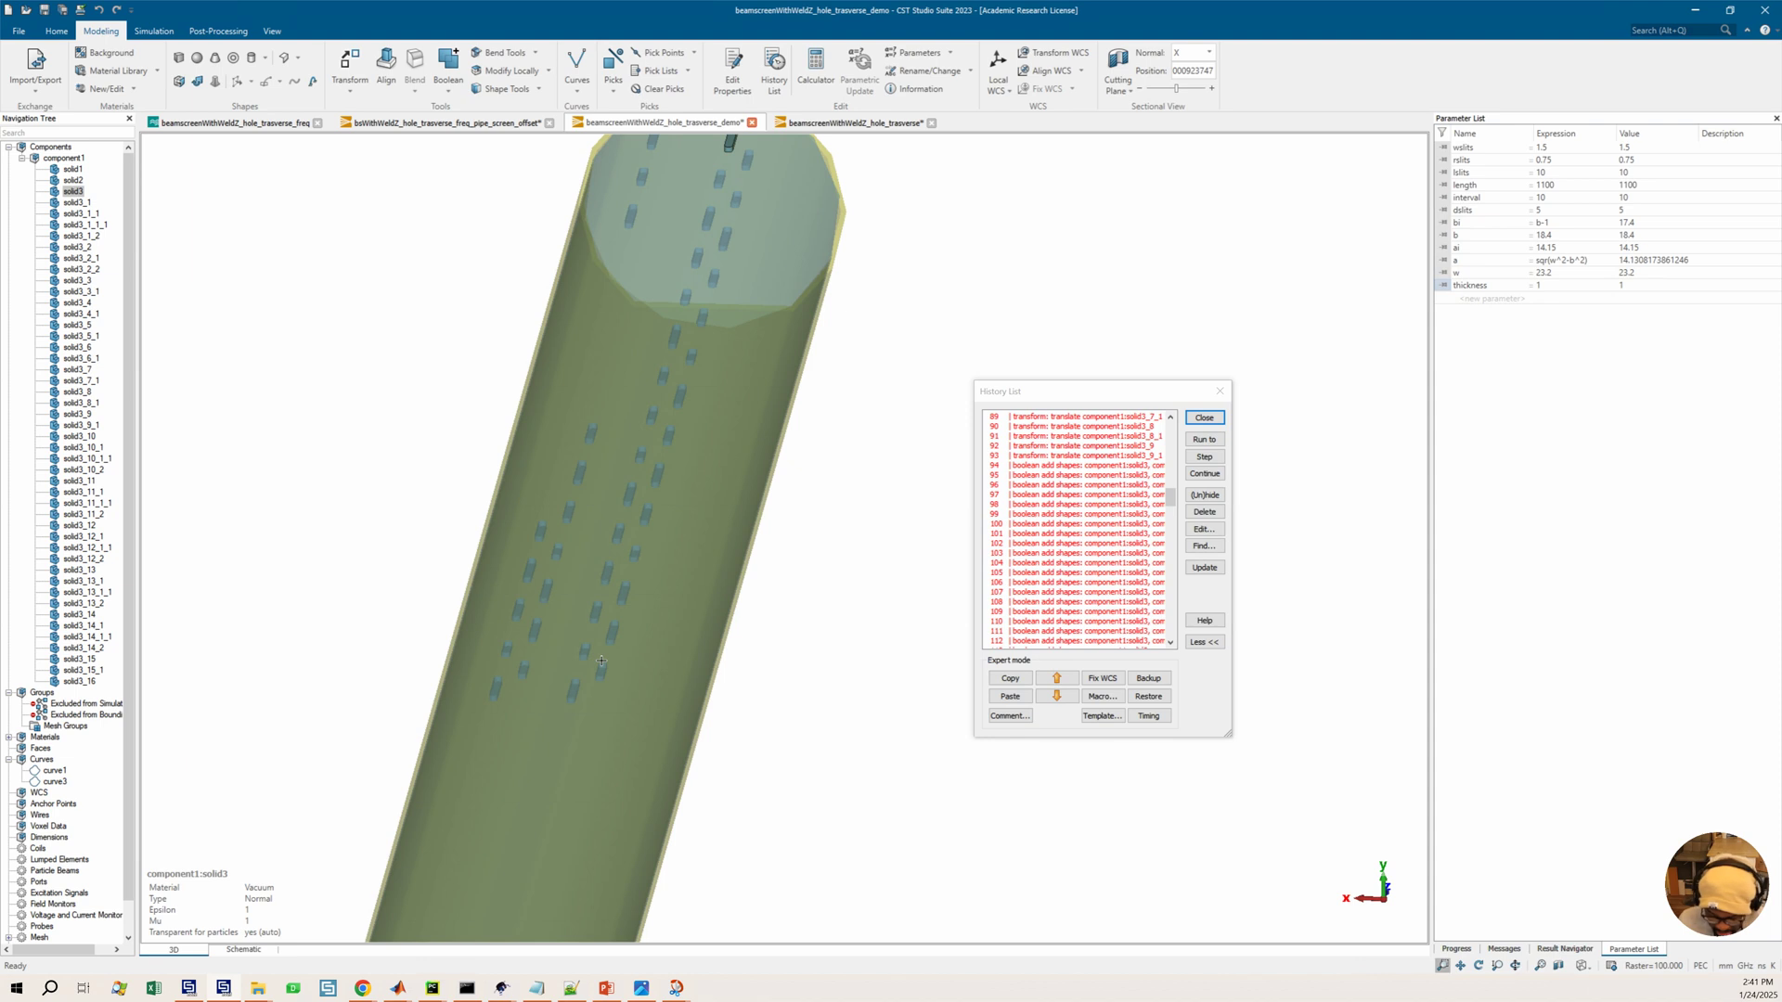
{"action": "left_click_drag", "start_coordinate": [602, 661], "coordinate": [681, 735]}
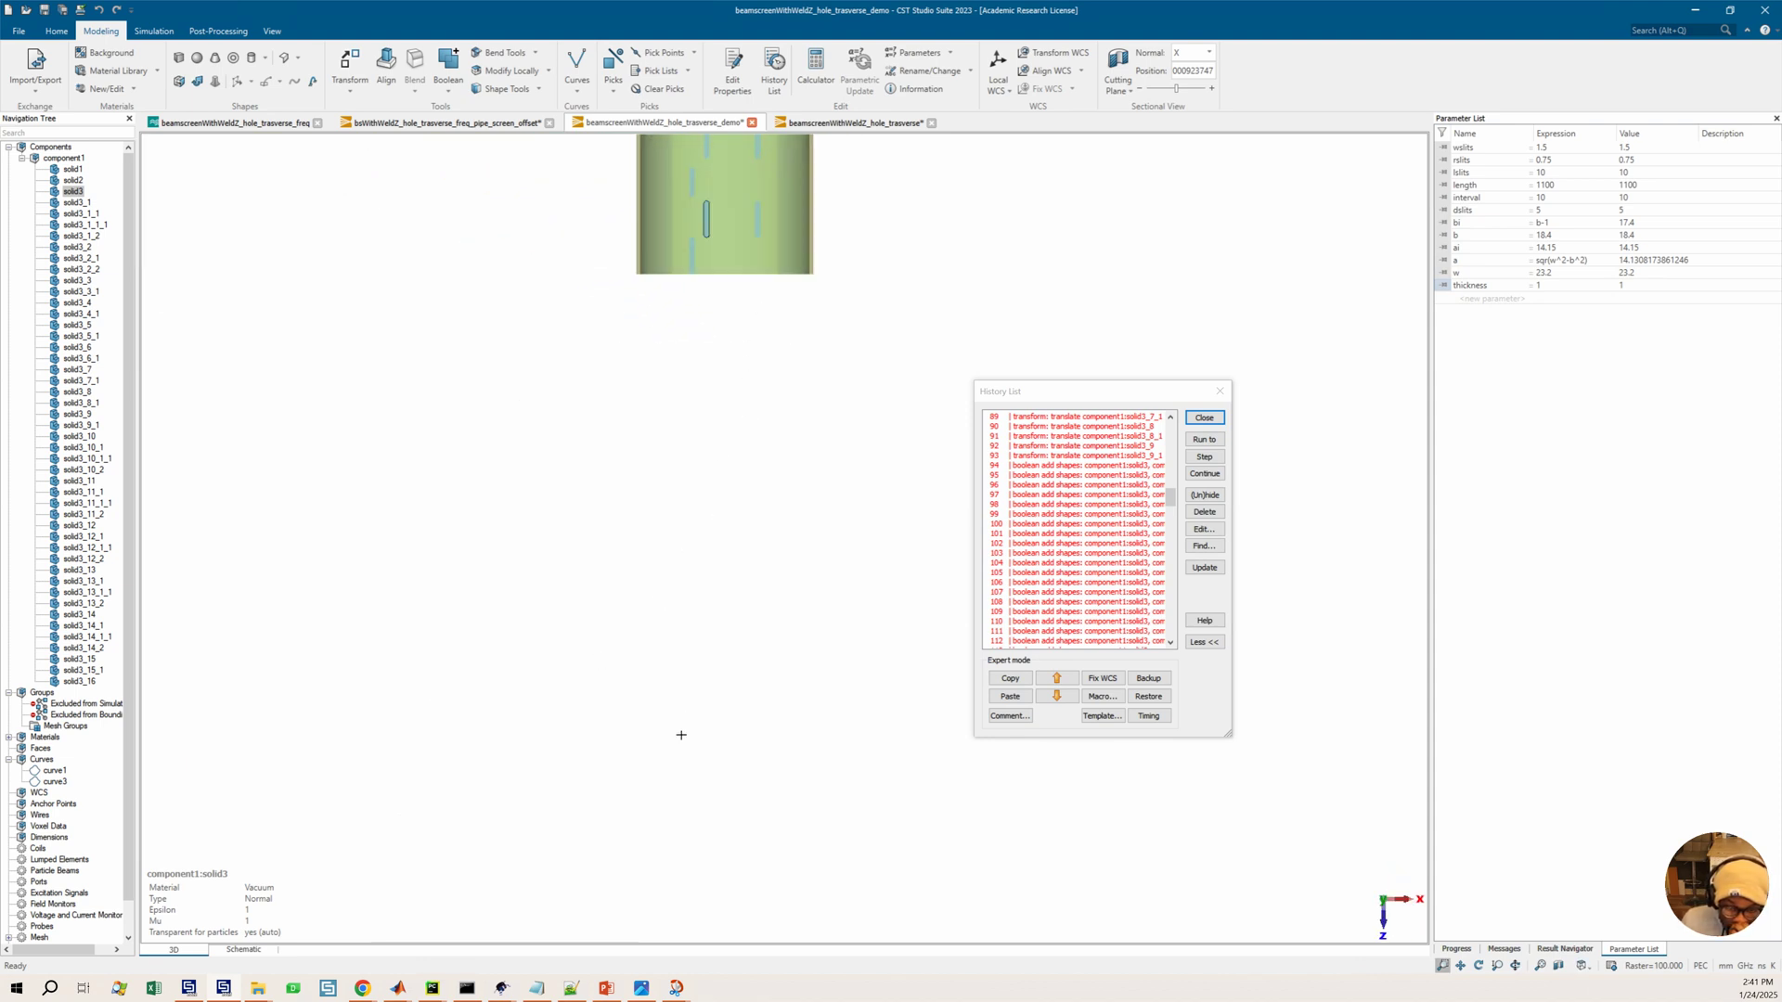
{"action": "left_click_drag", "start_coordinate": [734, 326], "coordinate": [608, 506]}
{"action": "left_click_drag", "start_coordinate": [631, 590], "coordinate": [593, 700]}
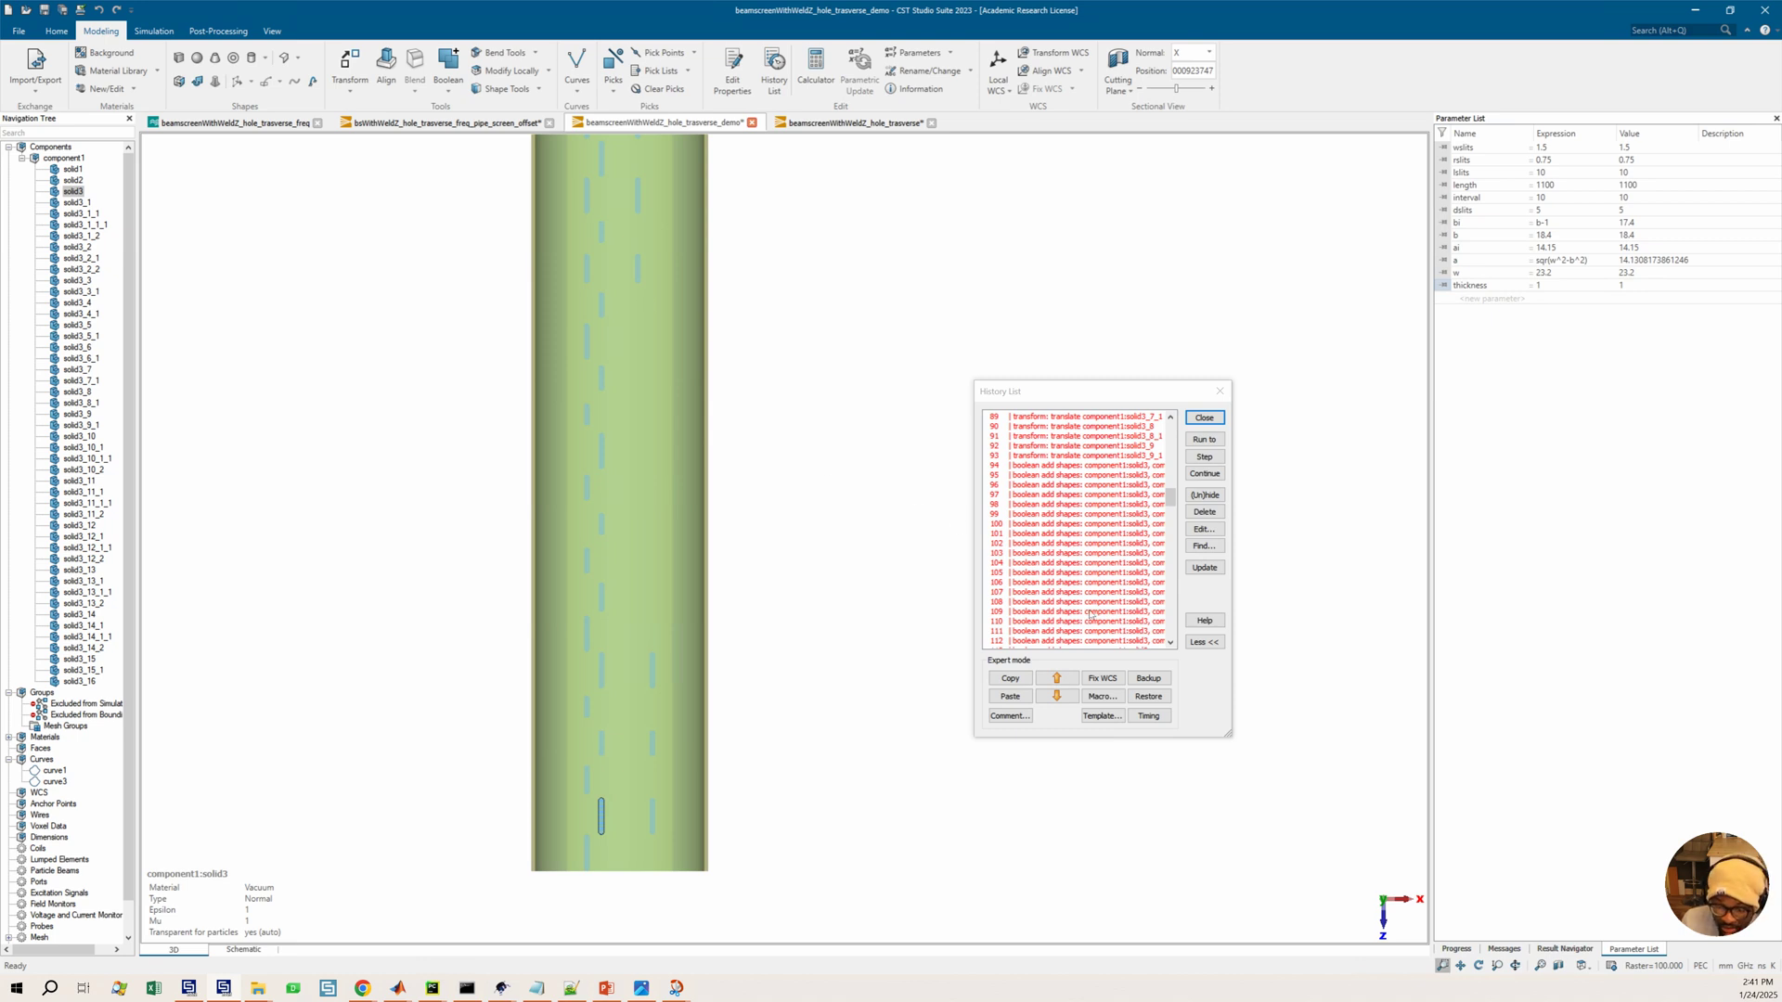
{"action": "left_click", "coordinate": [1089, 613]}
{"action": "left_click", "coordinate": [1210, 442]}
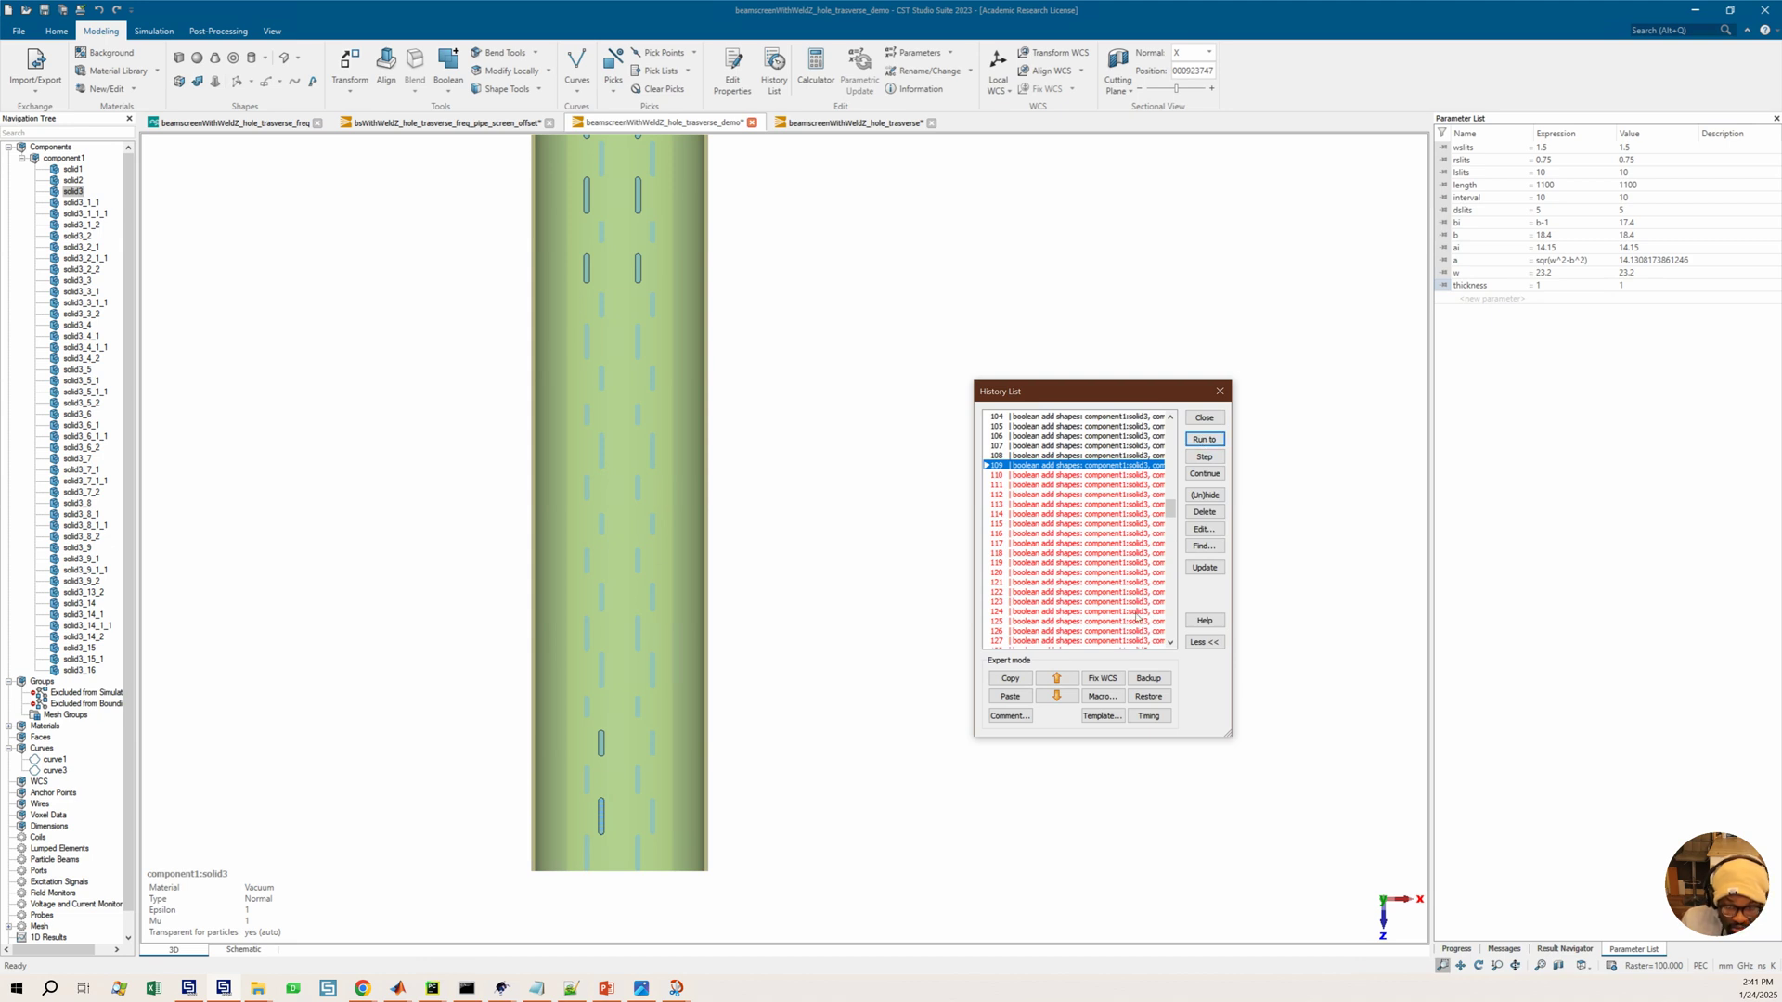
Run the history through the last boolean add shapes entry and inspect the slotted beam screen
{"action": "scroll", "coordinate": [1114, 583], "scroll_direction": "down", "scroll_amount": 11}
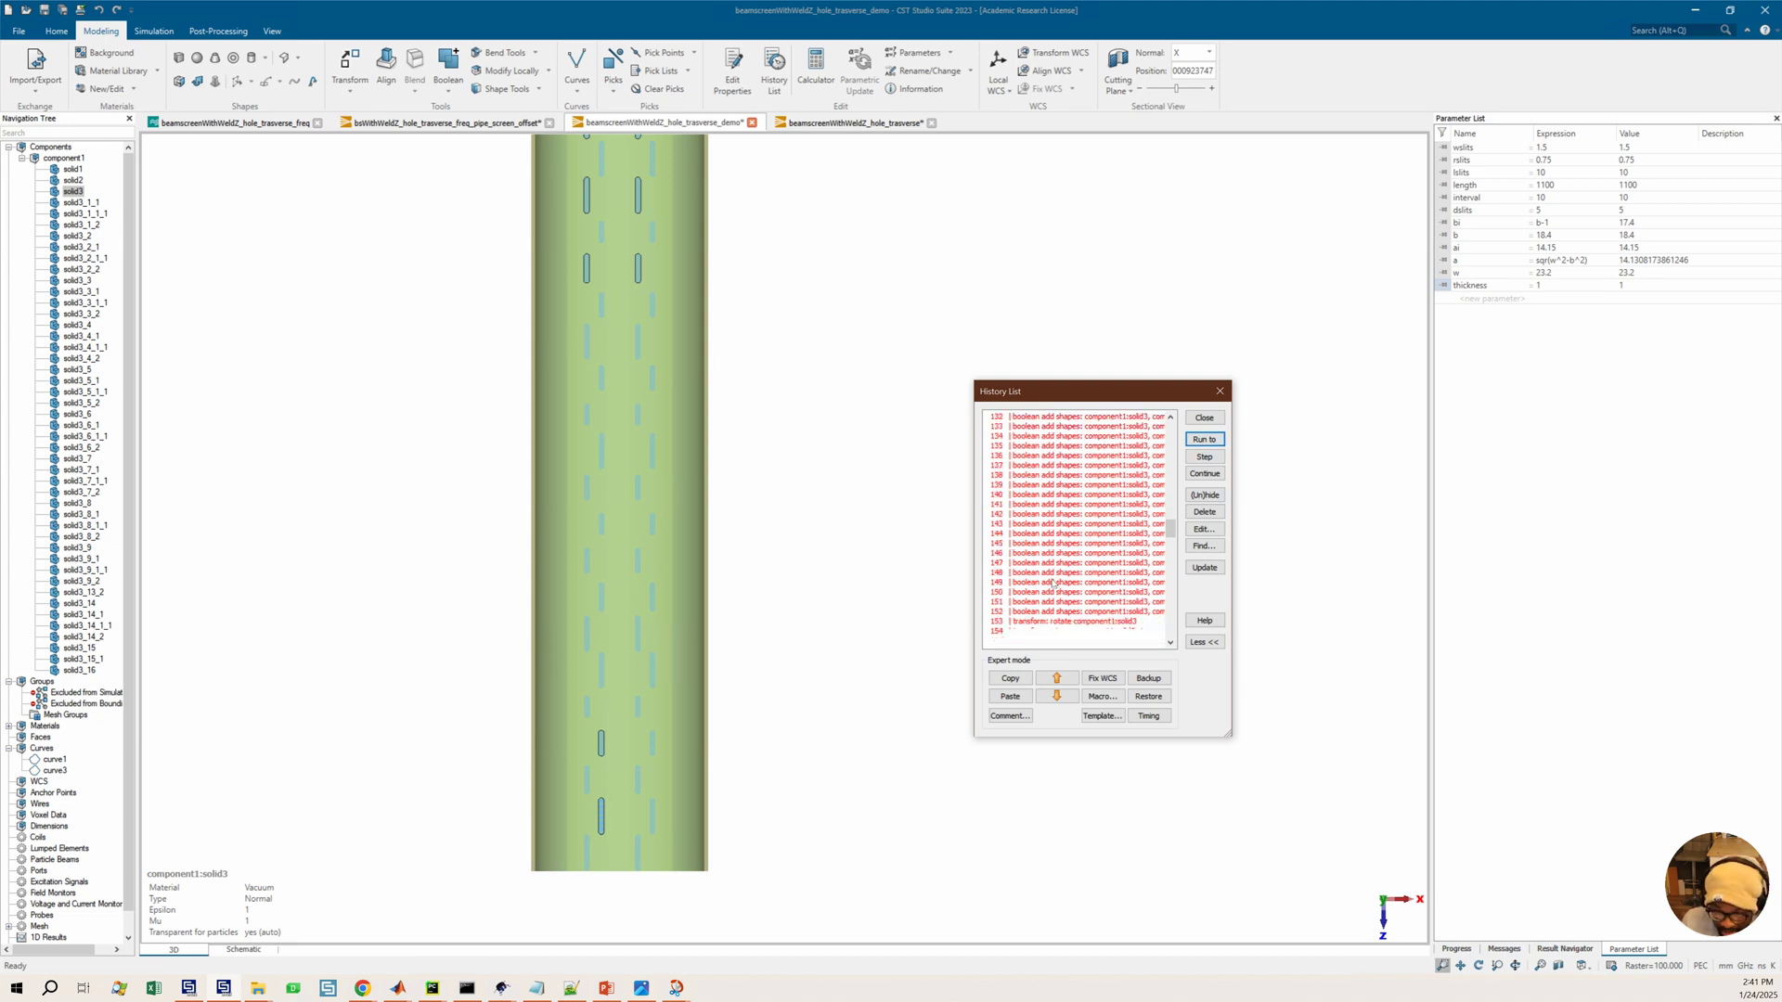
{"action": "left_click", "coordinate": [1066, 564]}
{"action": "left_click", "coordinate": [1067, 553]}
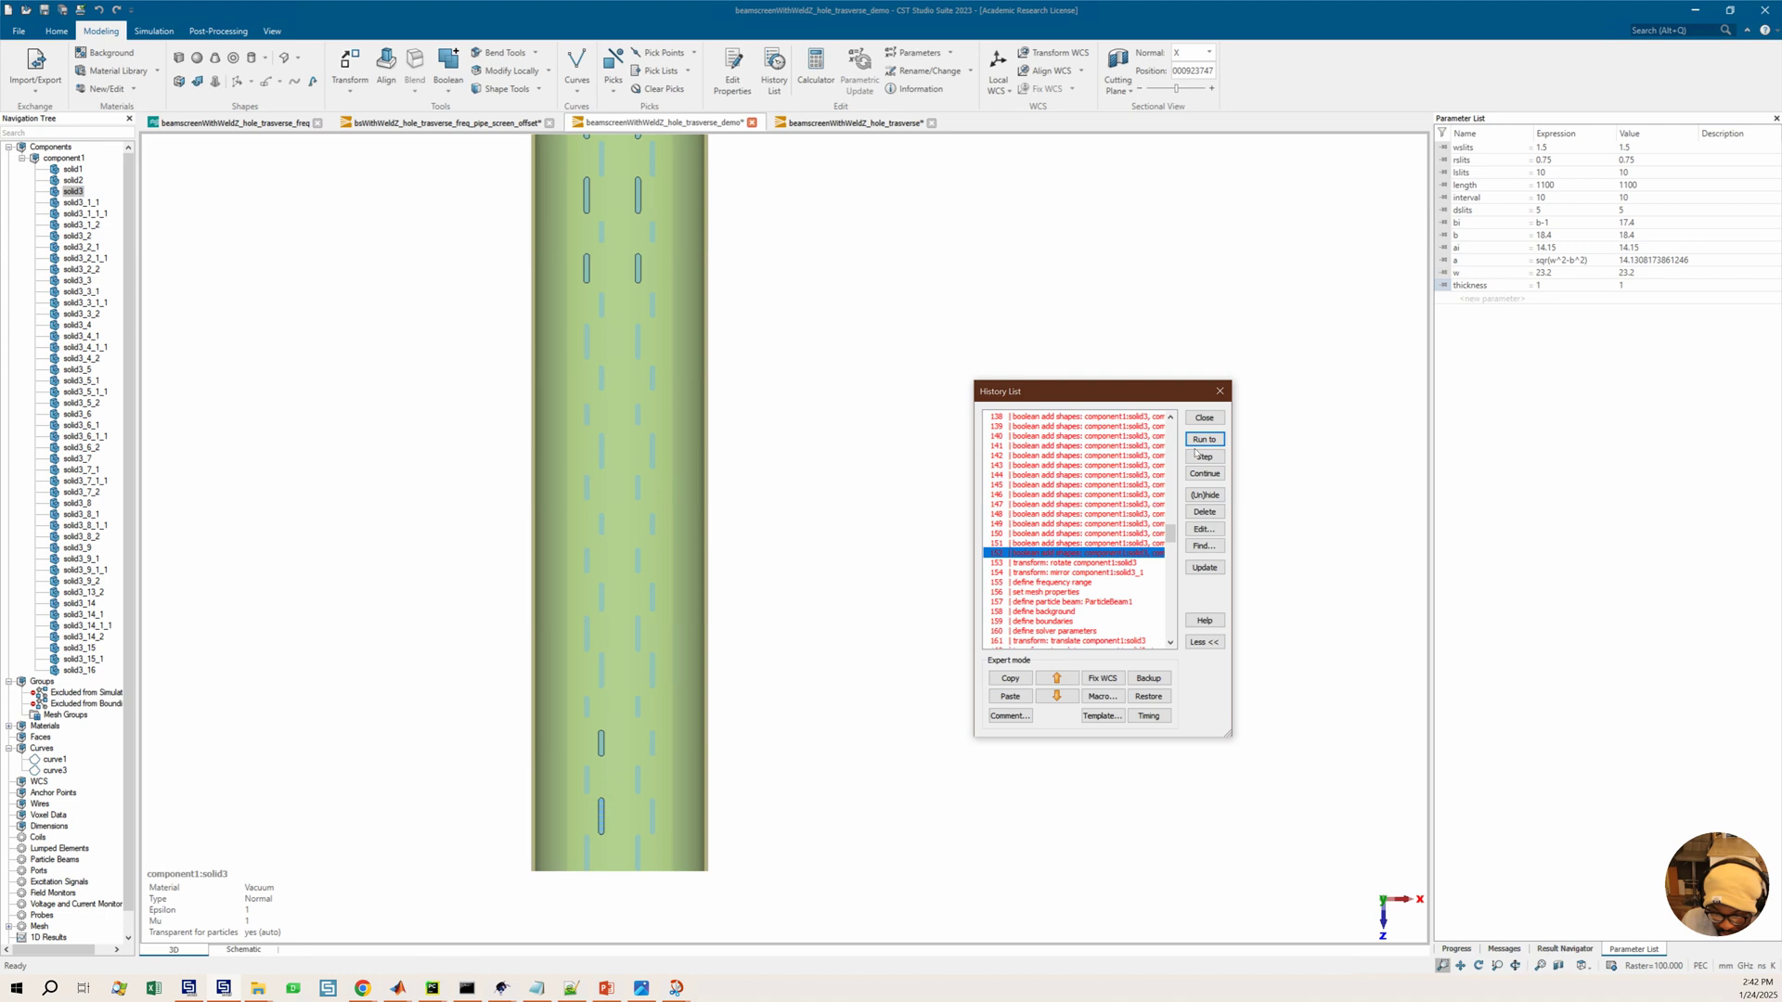
{"action": "left_click", "coordinate": [1204, 440]}
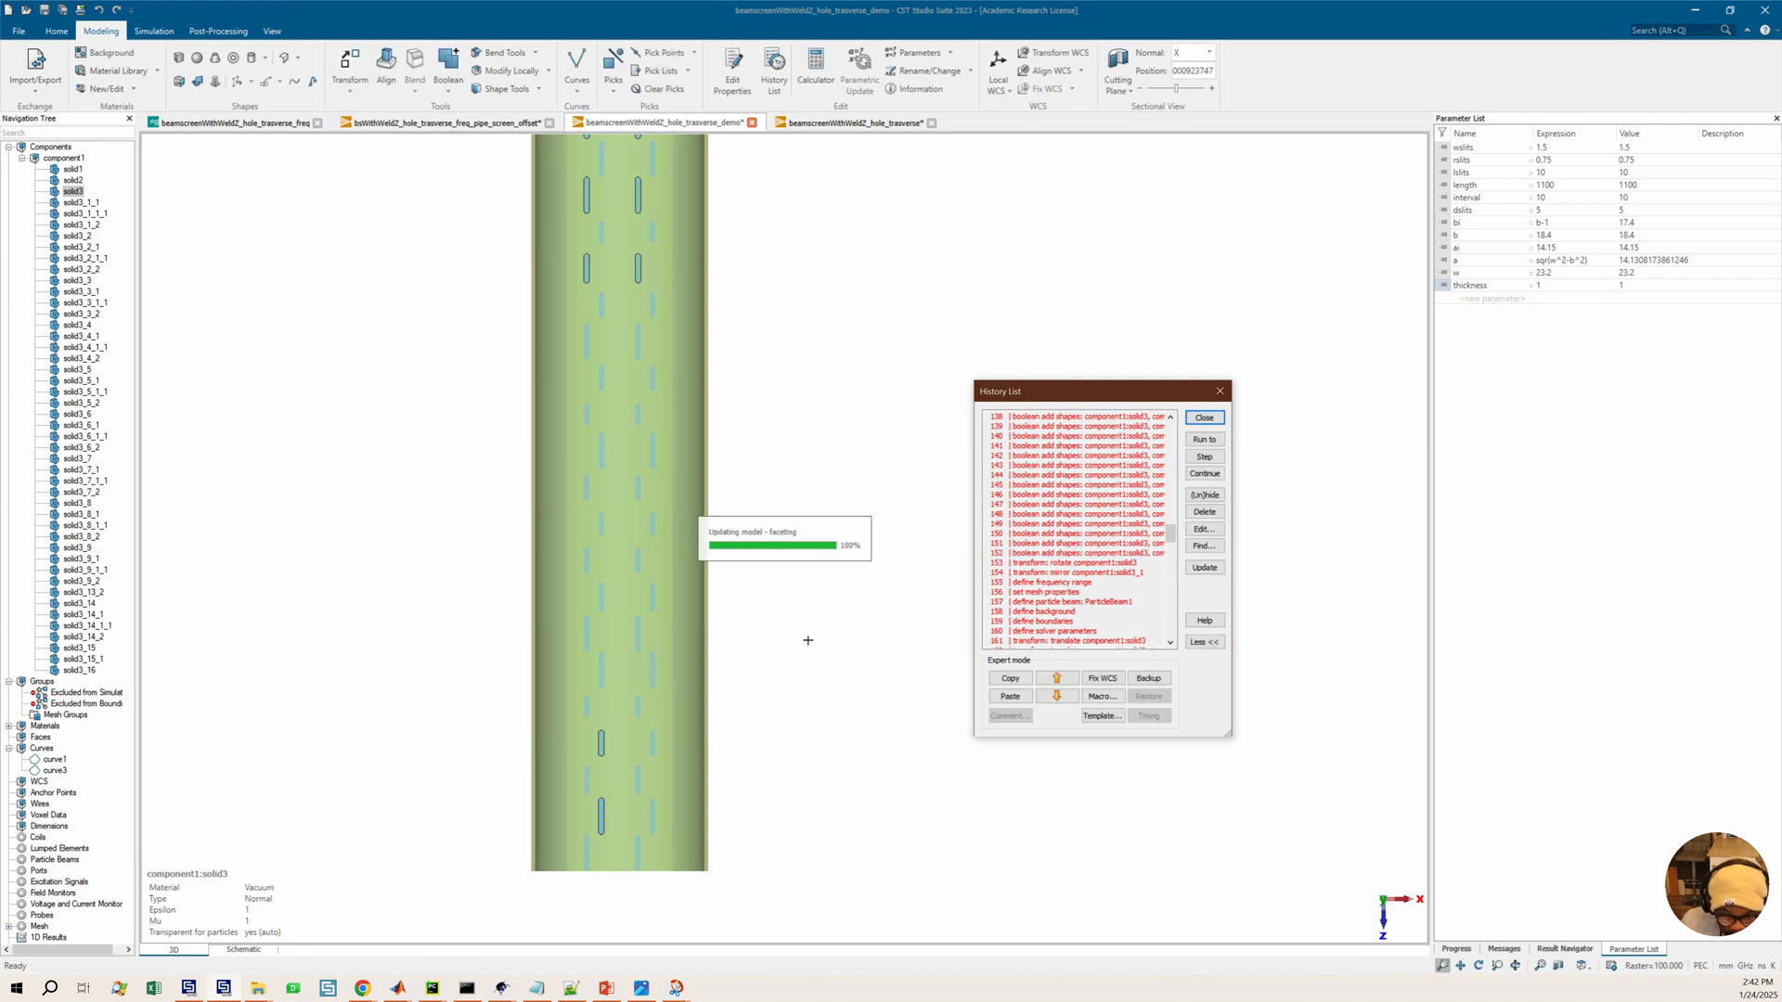
{"action": "scroll", "coordinate": [714, 604], "scroll_direction": "down", "scroll_amount": 2}
{"action": "mouse_move", "coordinate": [713, 605]}
{"action": "left_mouse_down", "text": "ctrl"}
{"action": "mouse_move", "coordinate": [533, 625]}
{"action": "mouse_move", "coordinate": [712, 592]}
{"action": "mouse_move", "coordinate": [605, 627]}
{"action": "left_mouse_up", "text": "ctrl"}
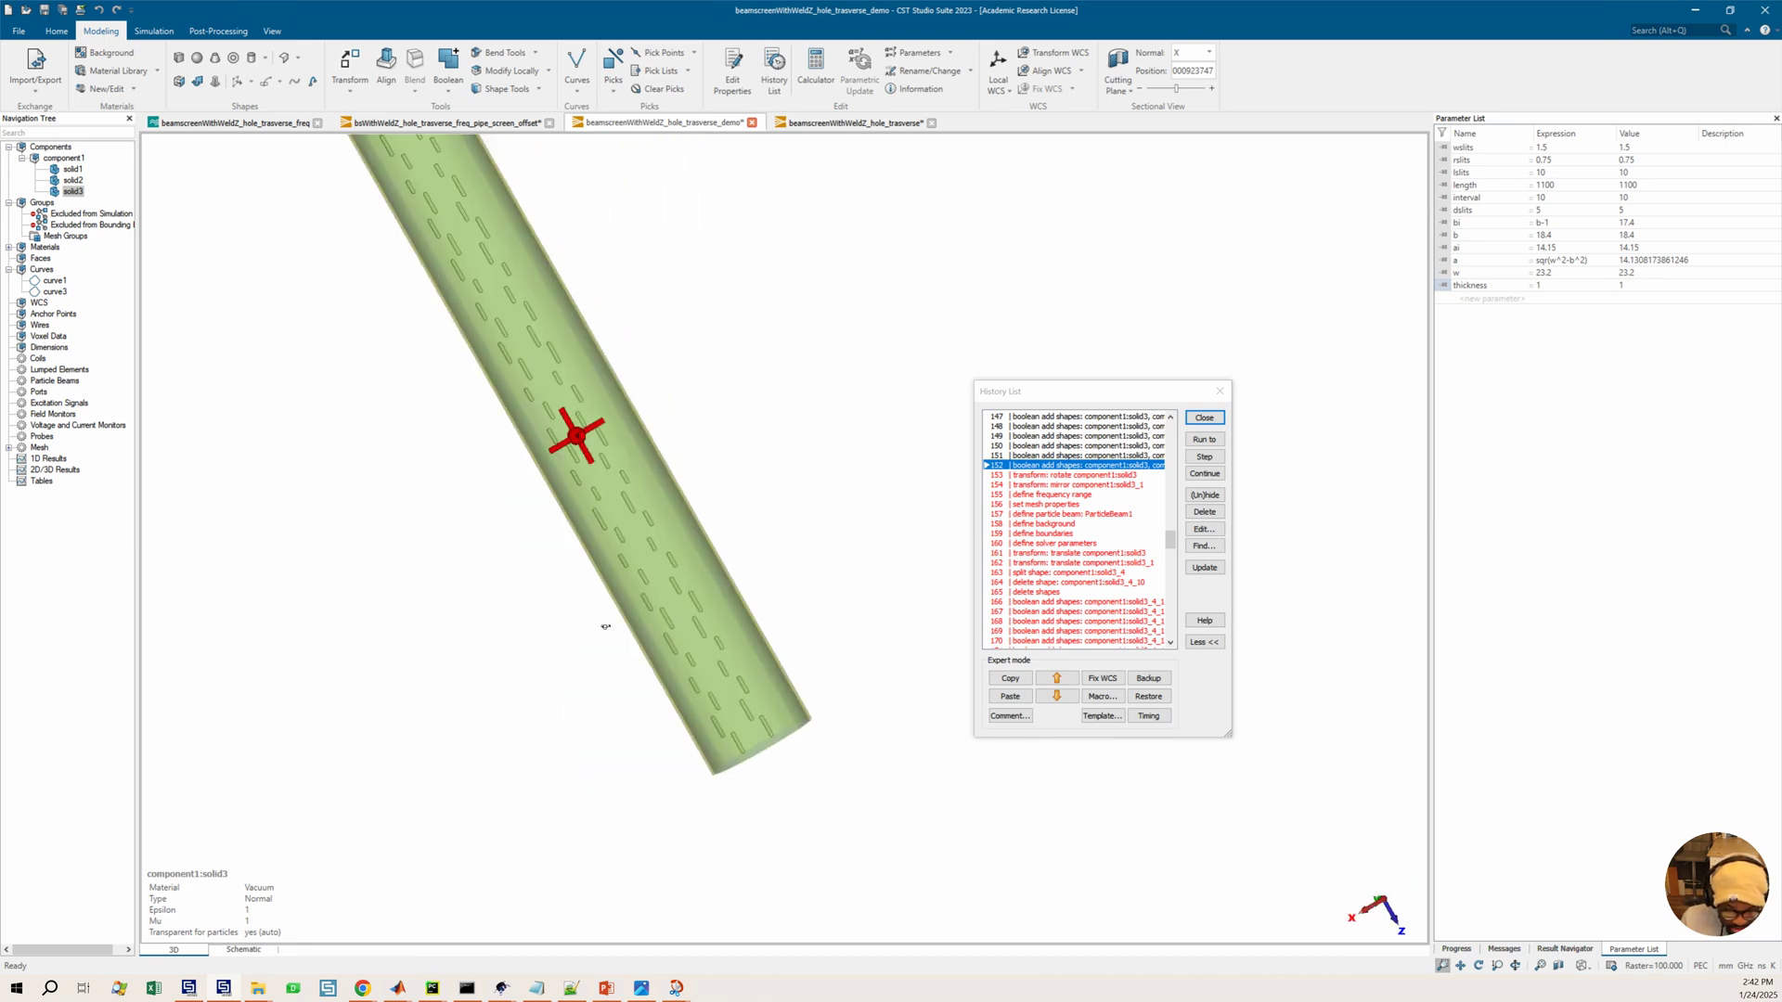
{"action": "mouse_move", "coordinate": [759, 592]}
{"action": "left_mouse_down", "text": "ctrl"}
{"action": "mouse_move", "coordinate": [806, 608]}
{"action": "mouse_move", "coordinate": [854, 680]}
{"action": "mouse_move", "coordinate": [885, 676]}
{"action": "left_mouse_up", "text": "ctrl"}
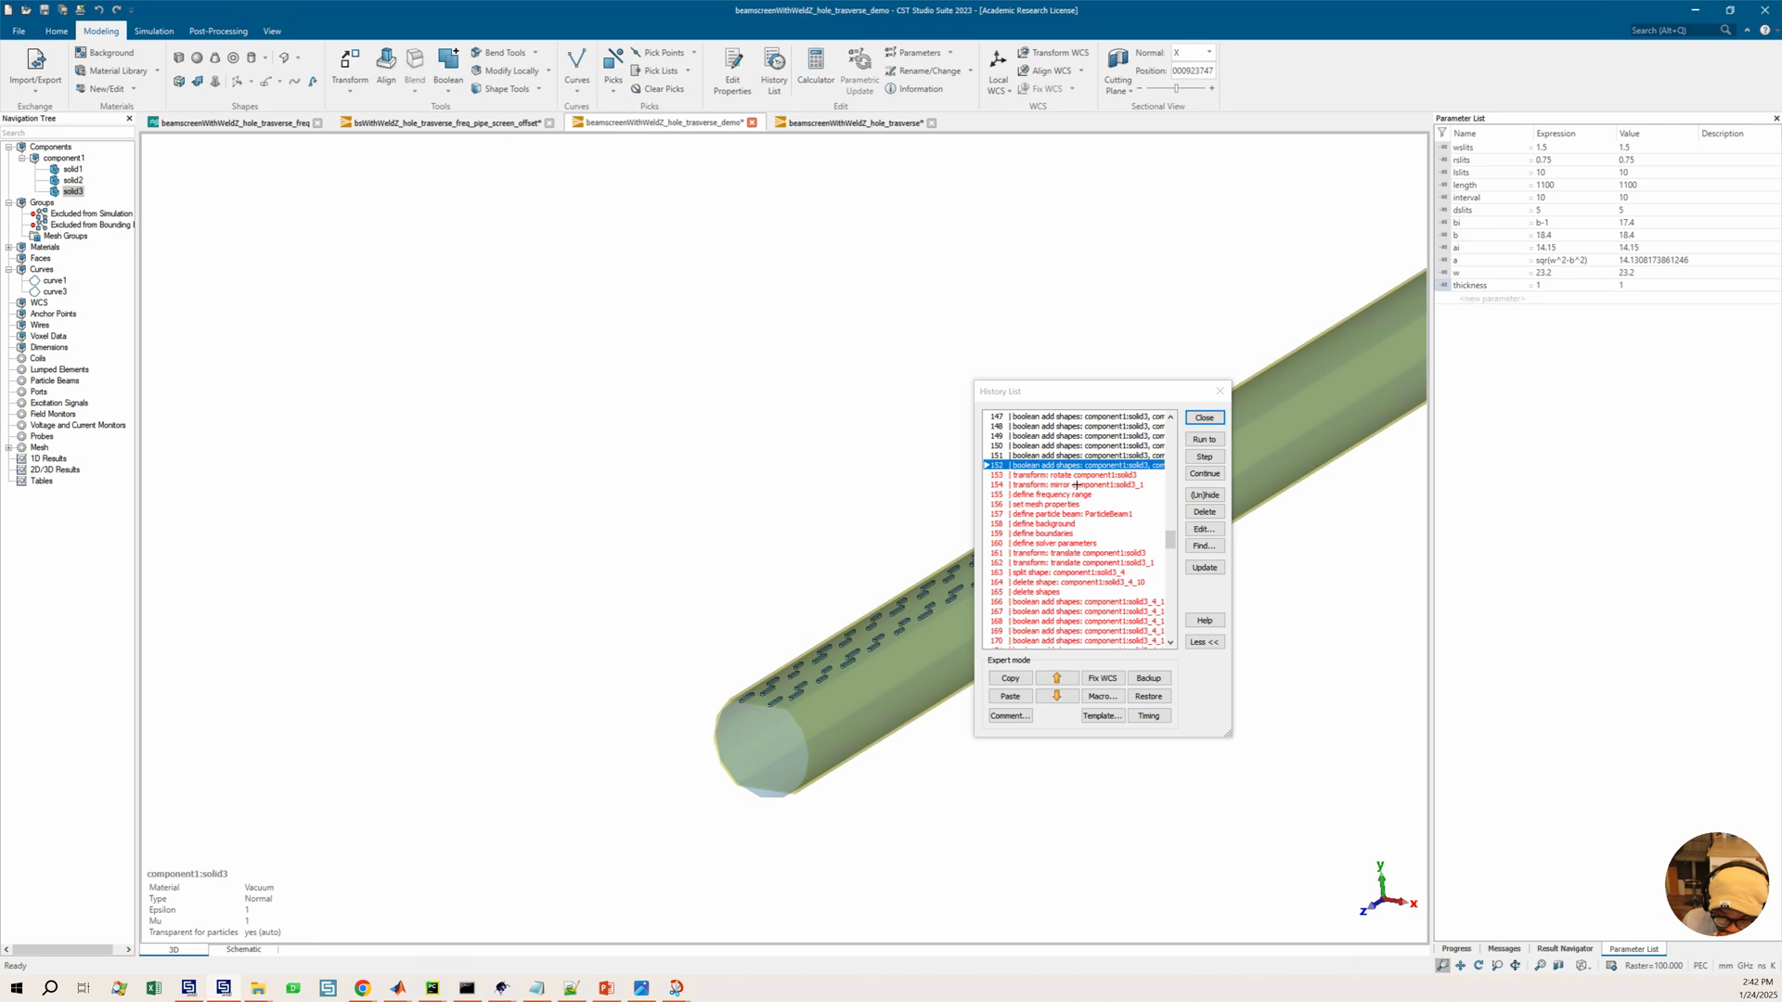
Run the history through the rotate and mirror transform entries of solid3
{"action": "left_click_drag", "start_coordinate": [1076, 486], "coordinate": [1077, 485], "text": "ctrl"}
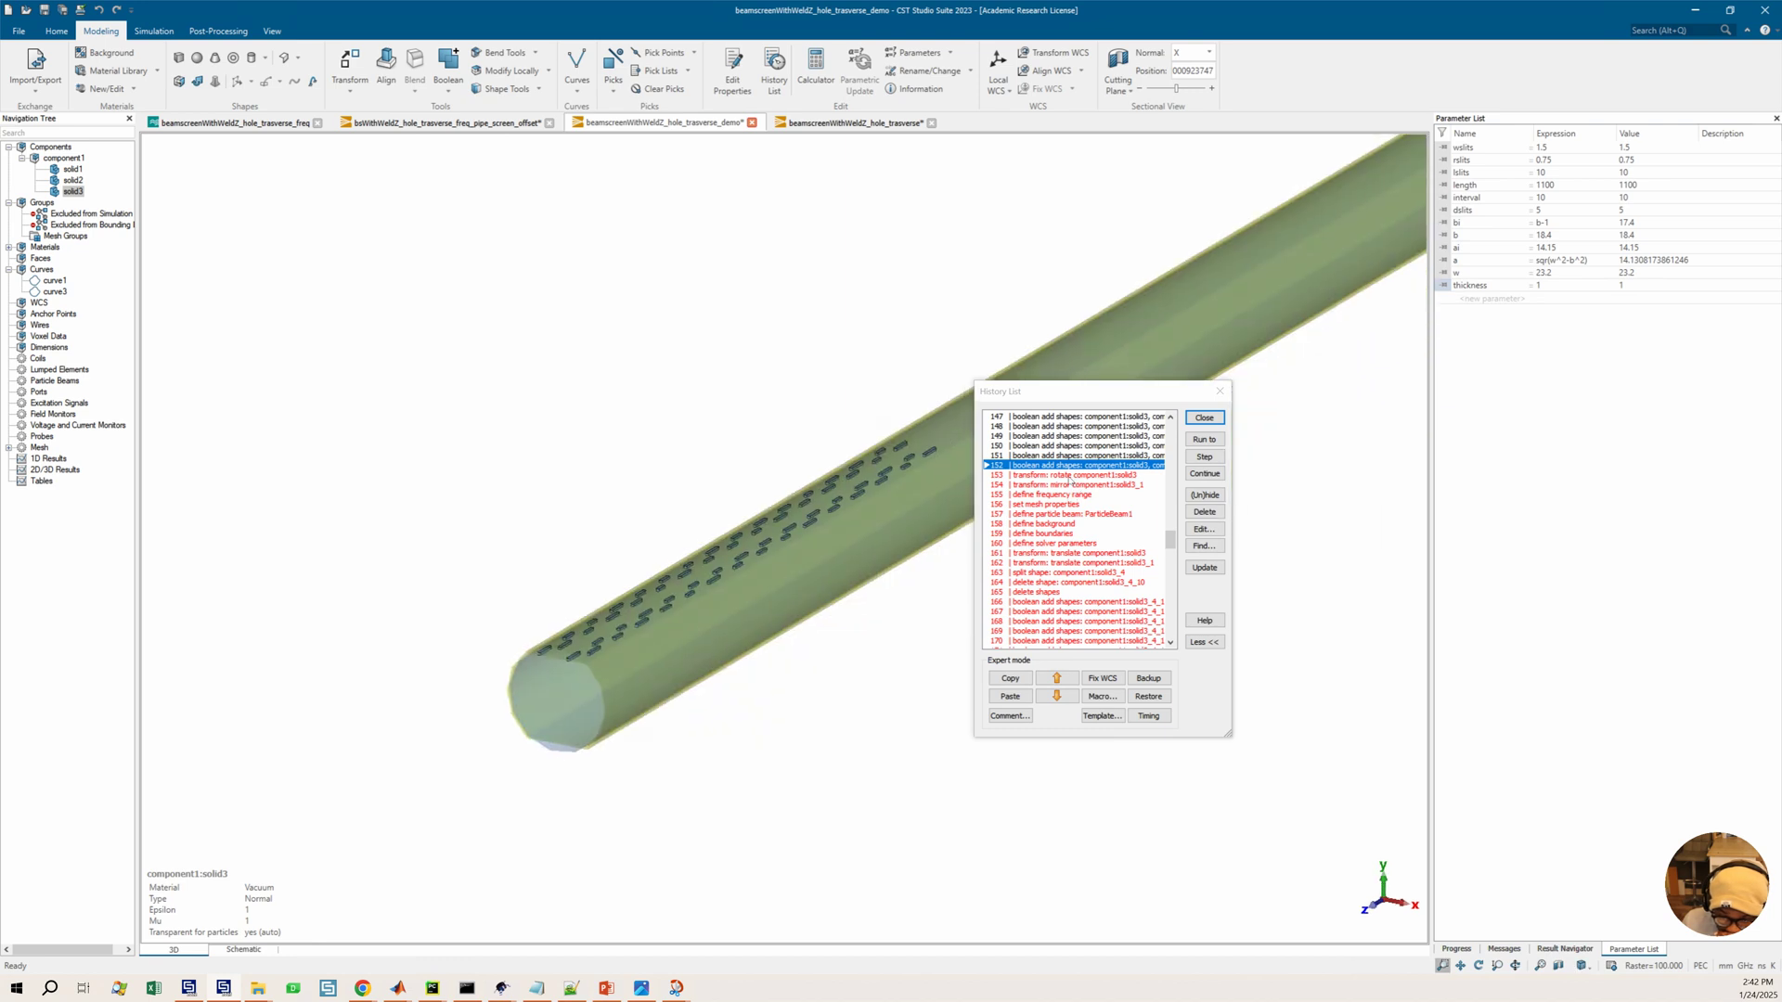
{"action": "left_click", "coordinate": [1069, 480]}
{"action": "left_click", "coordinate": [1203, 440]}
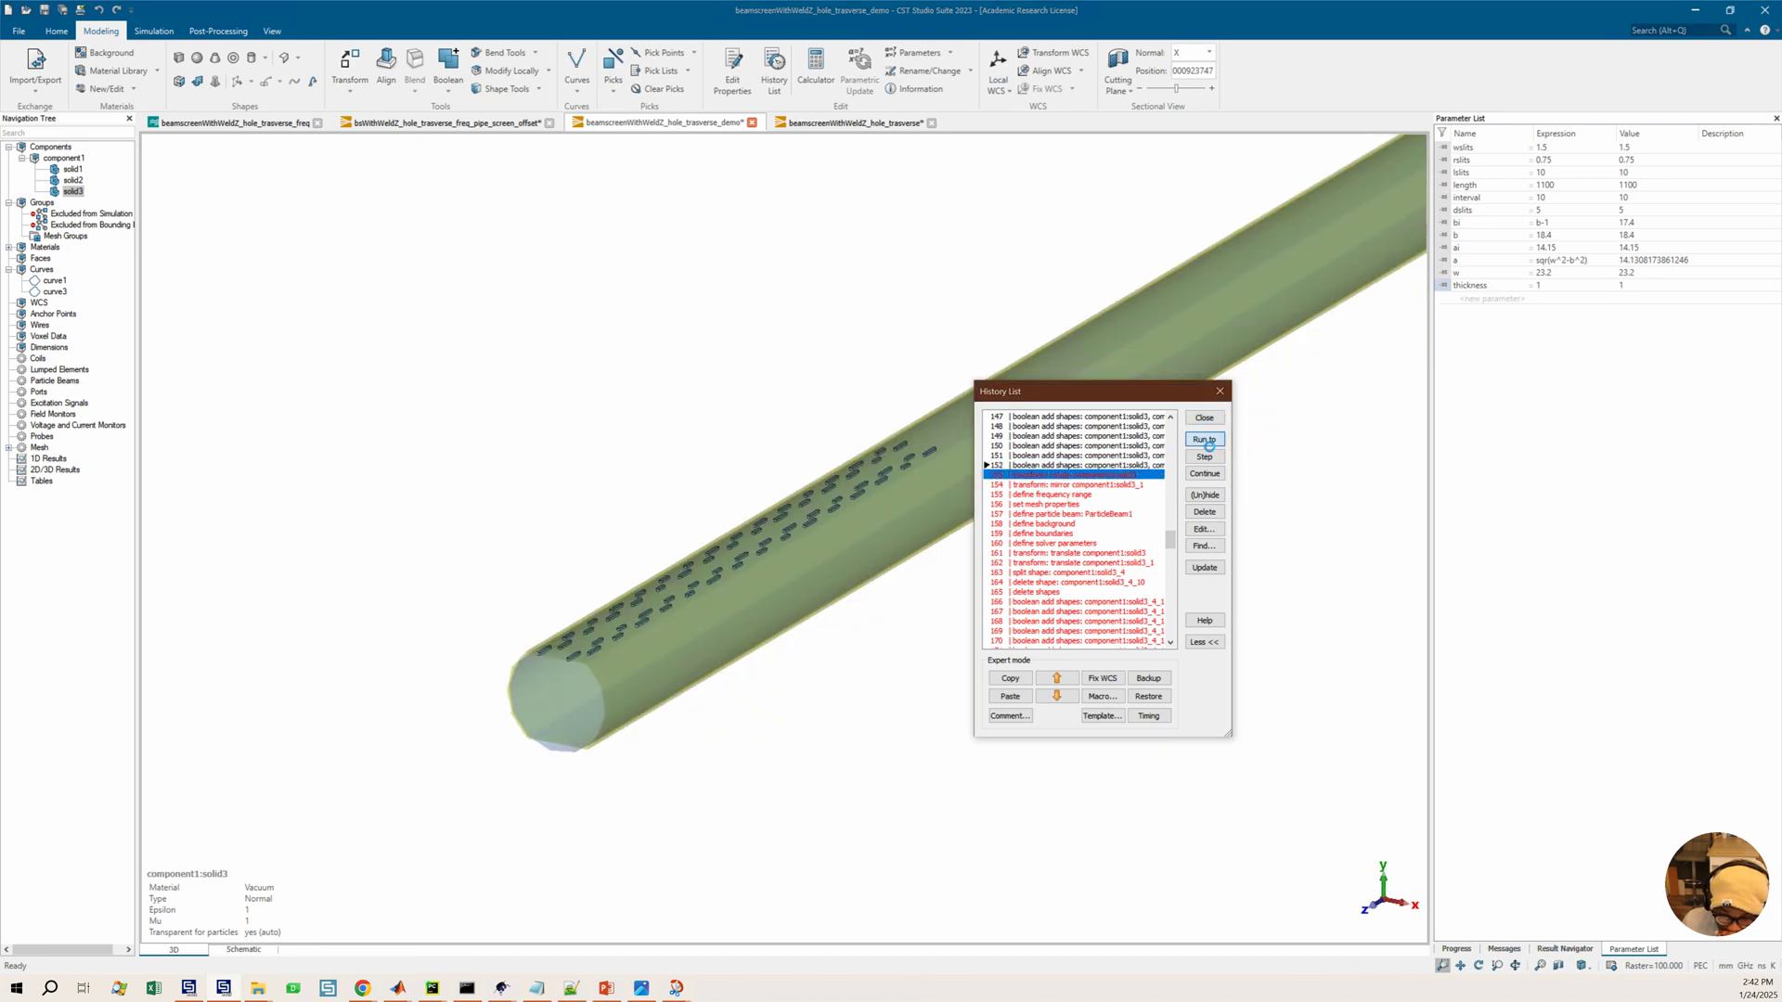
{"action": "left_click_drag", "start_coordinate": [914, 531], "coordinate": [841, 541], "text": "ctrl+shift"}
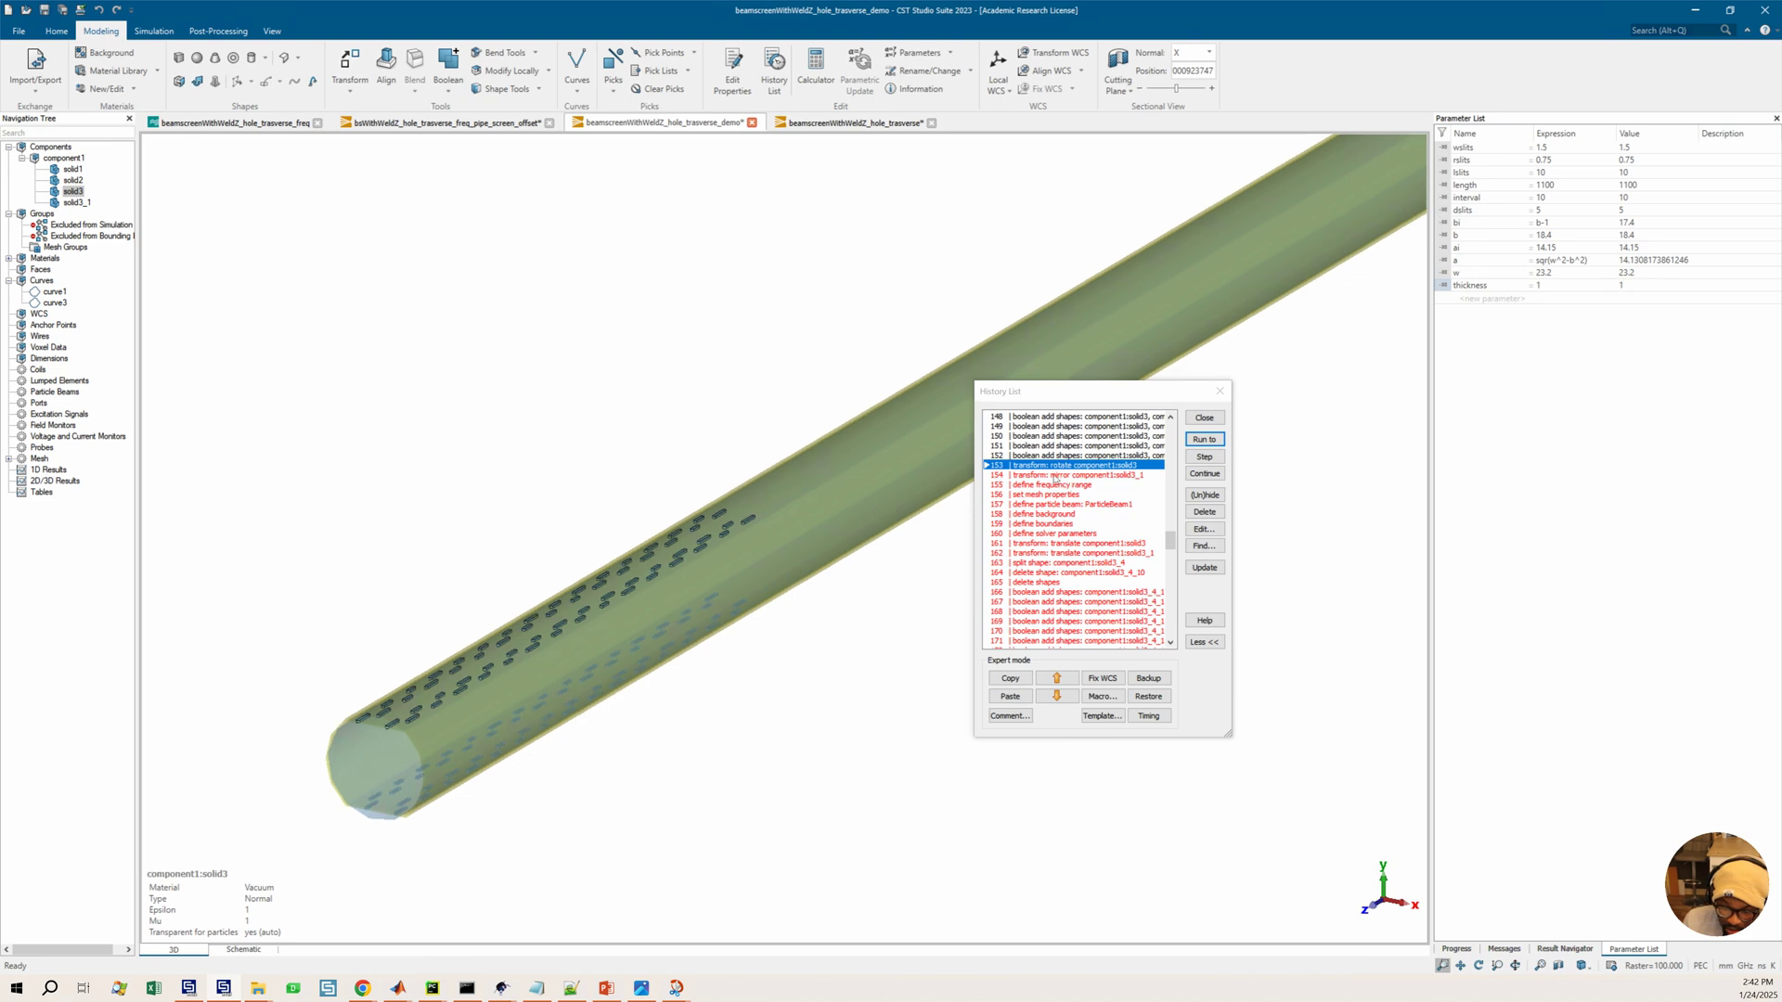
{"action": "left_click", "coordinate": [1197, 458]}
{"action": "left_click", "coordinate": [1198, 458]}
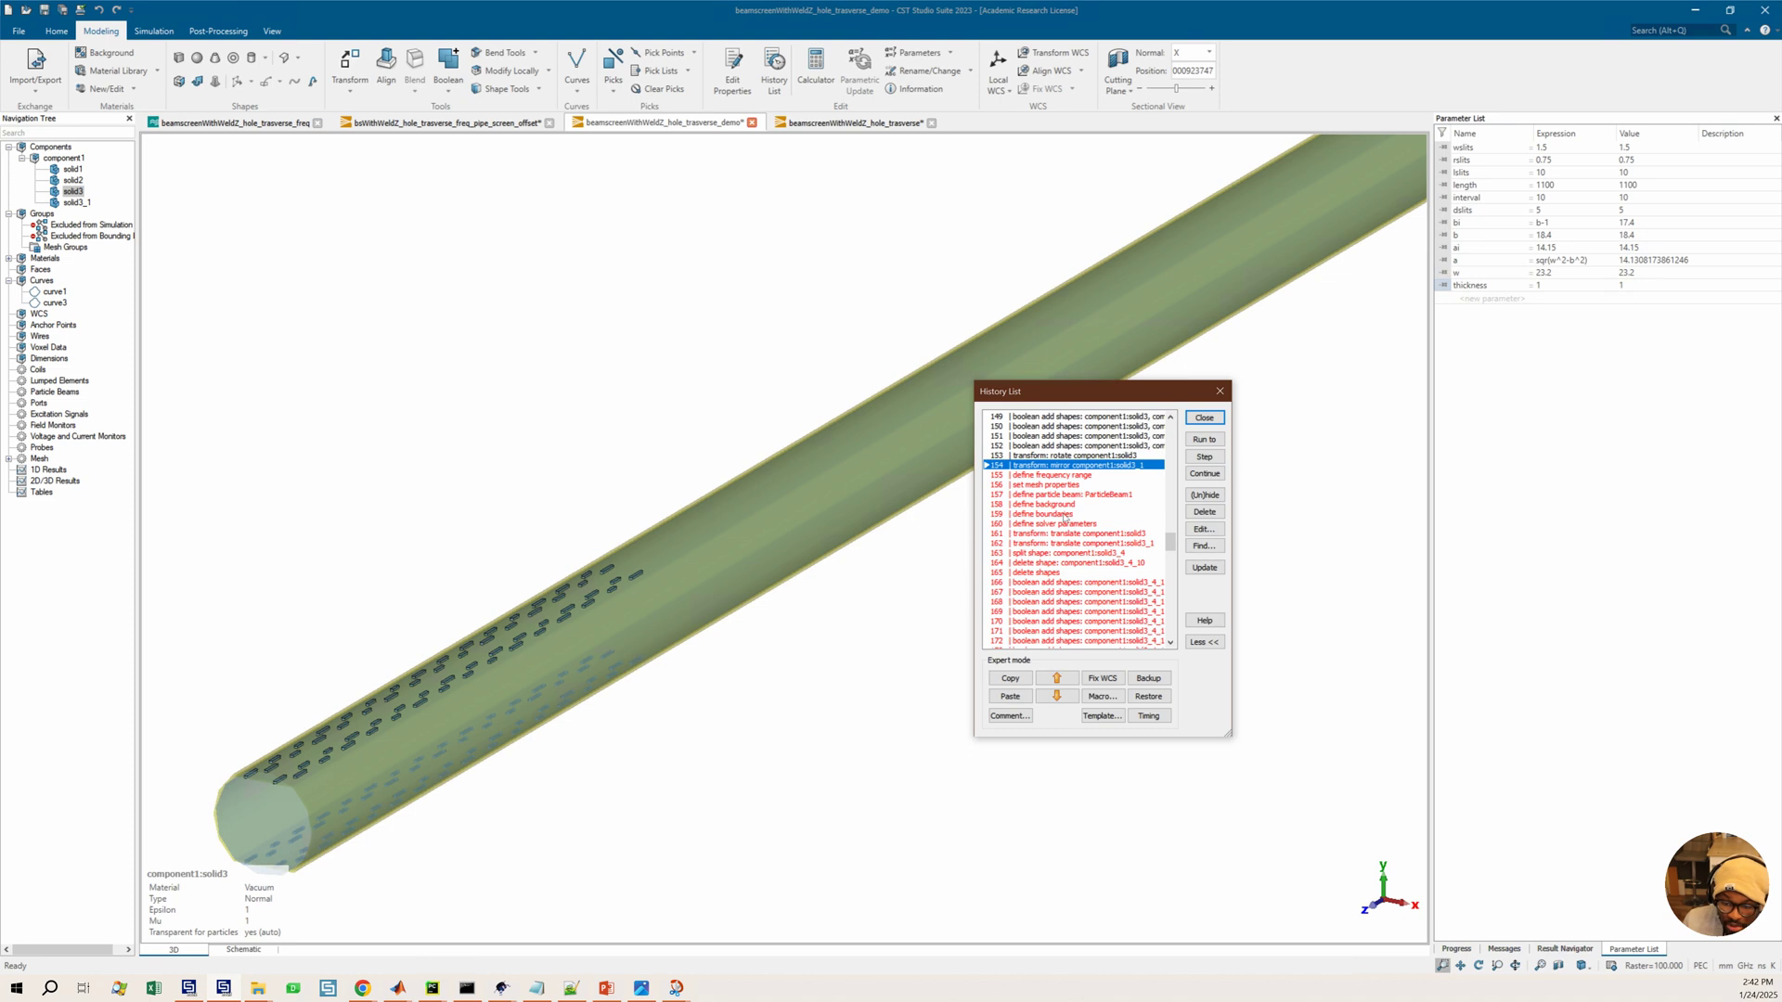
Toggle the hide state of the define frequency range and set mesh properties entries
{"action": "left_click", "coordinate": [1058, 486]}
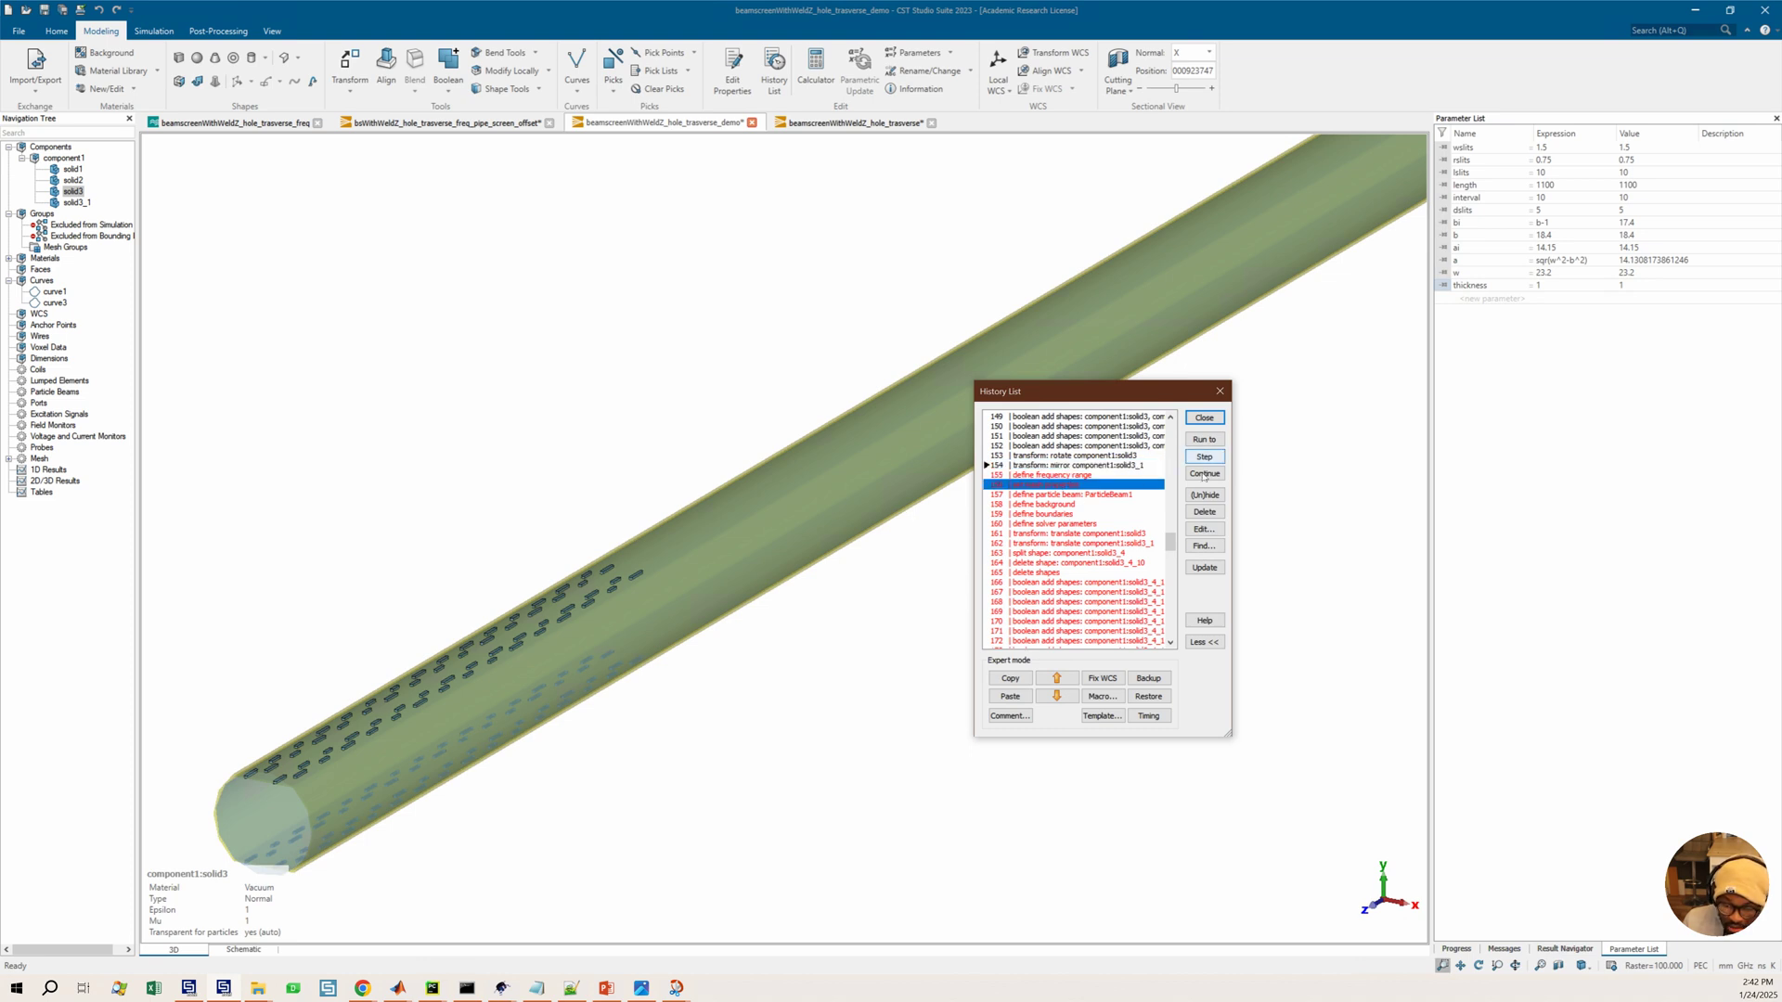
{"action": "left_click", "coordinate": [1057, 476]}
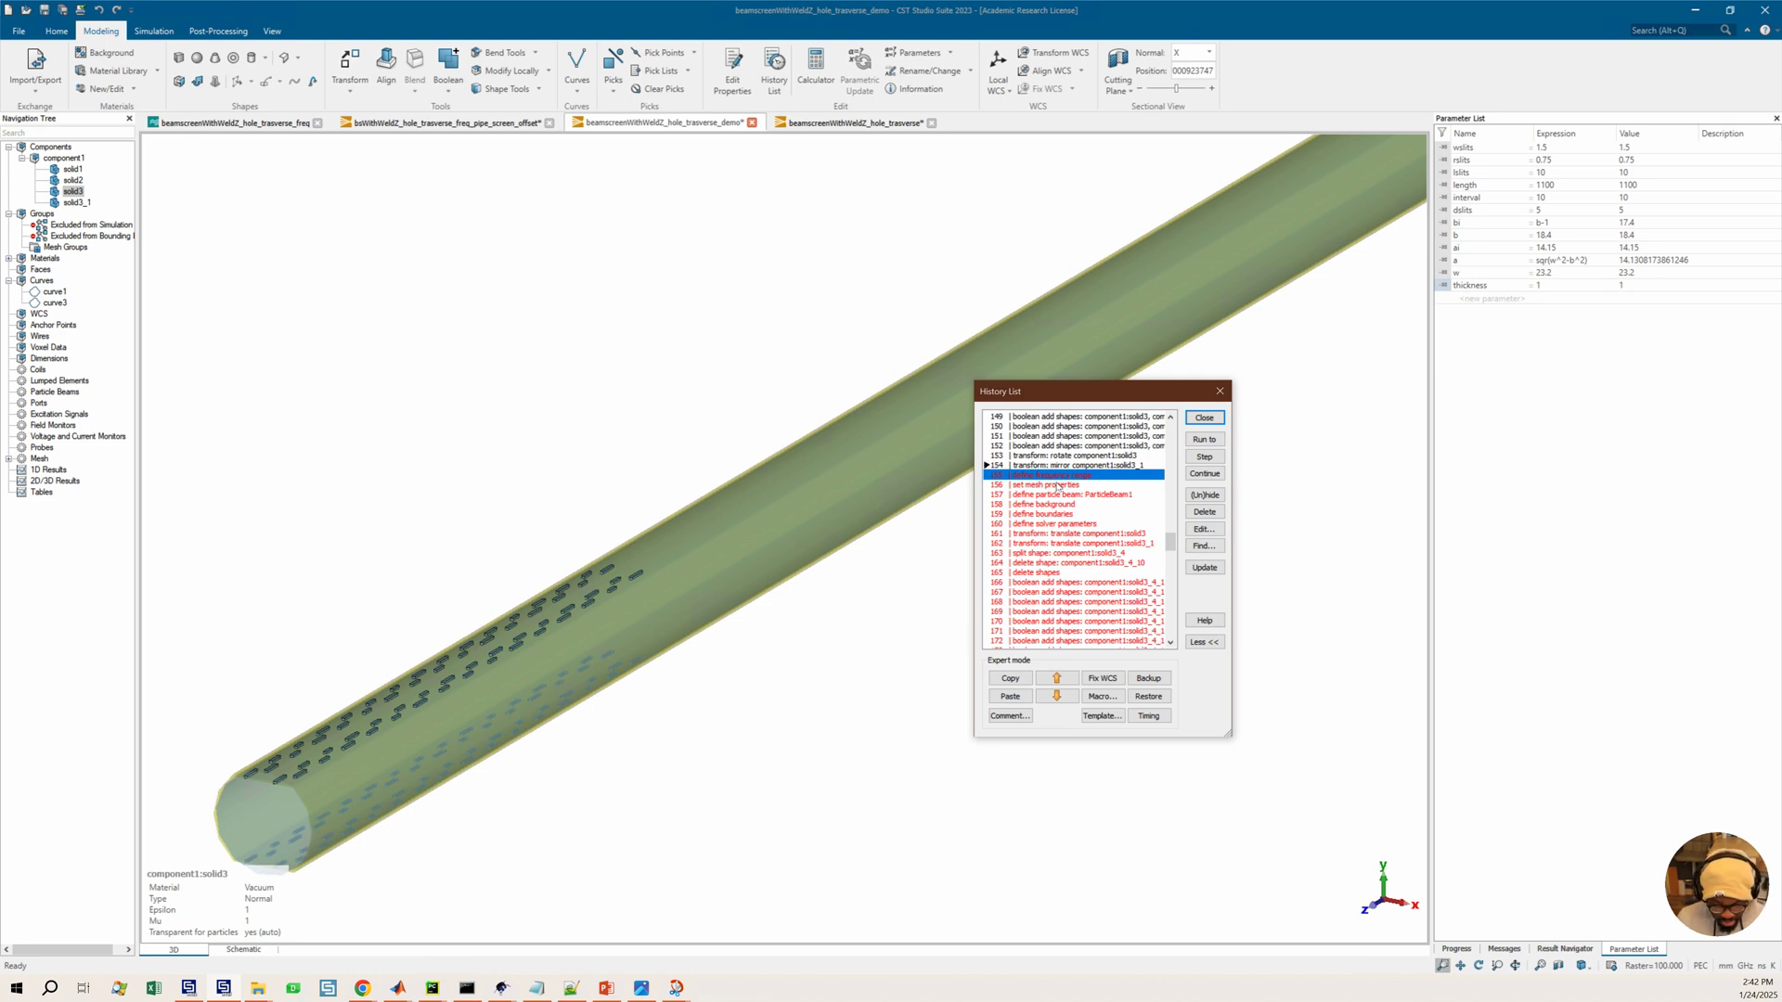
{"action": "left_click", "coordinate": [1091, 482], "text": "shift"}
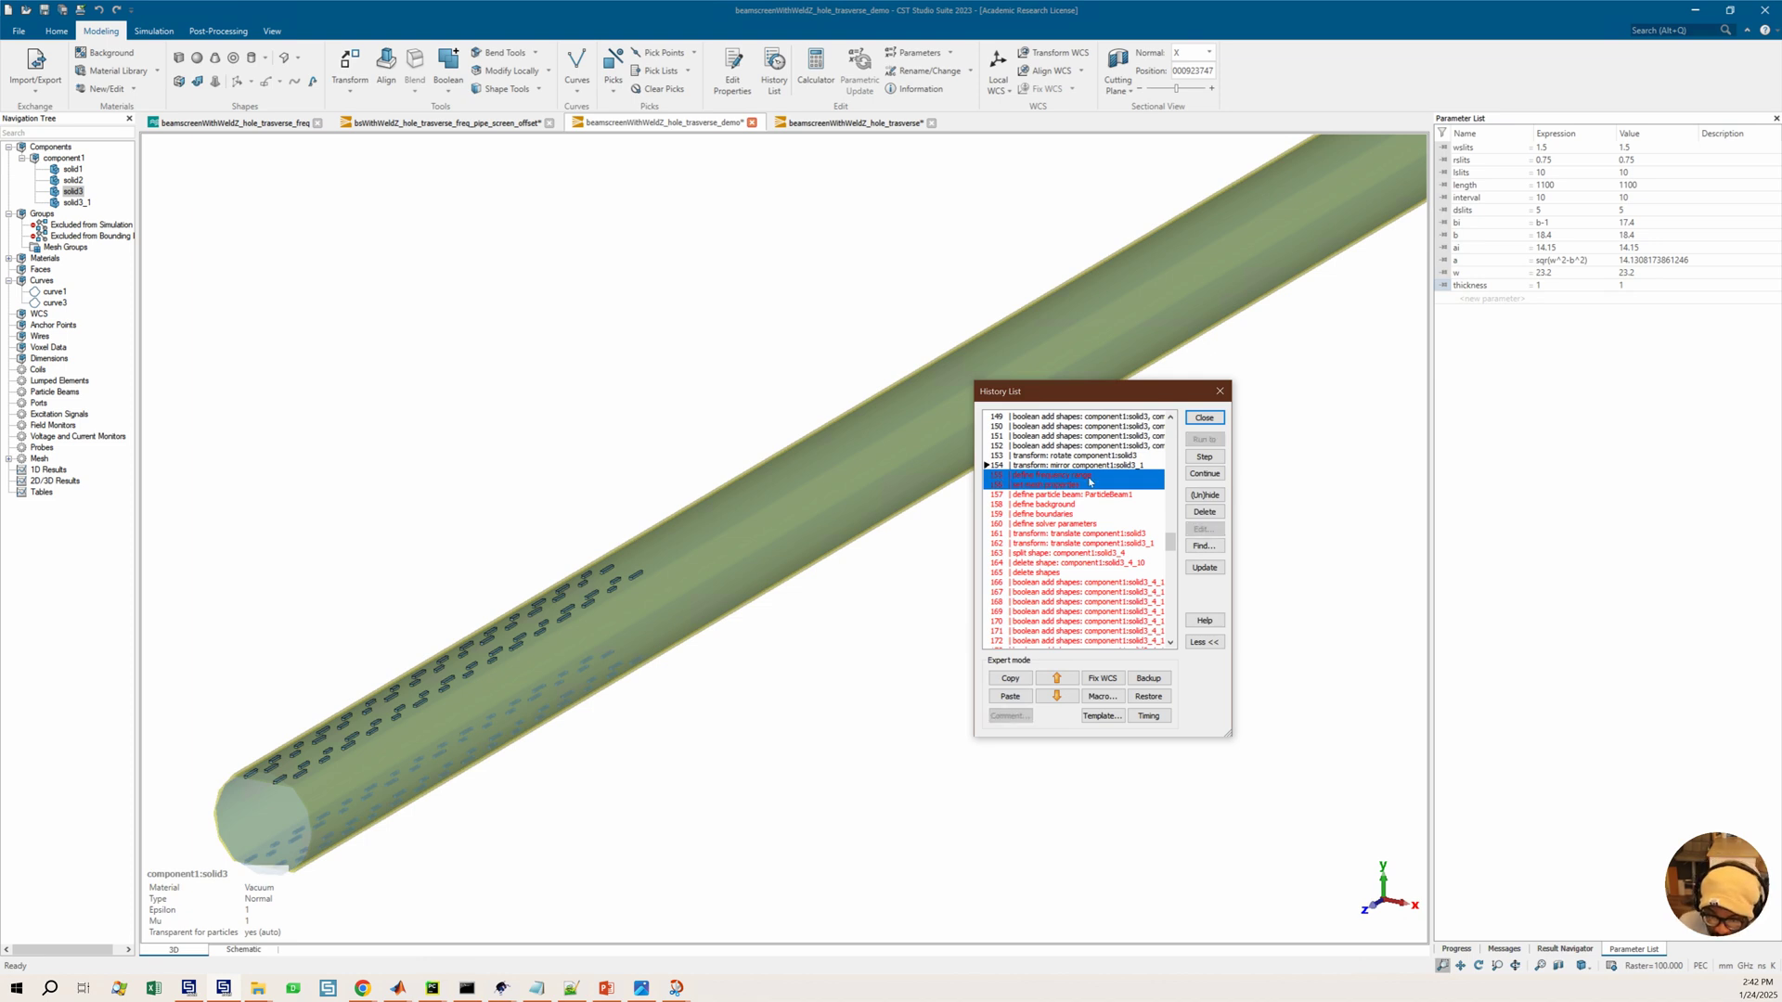
{"action": "left_click", "coordinate": [1205, 496]}
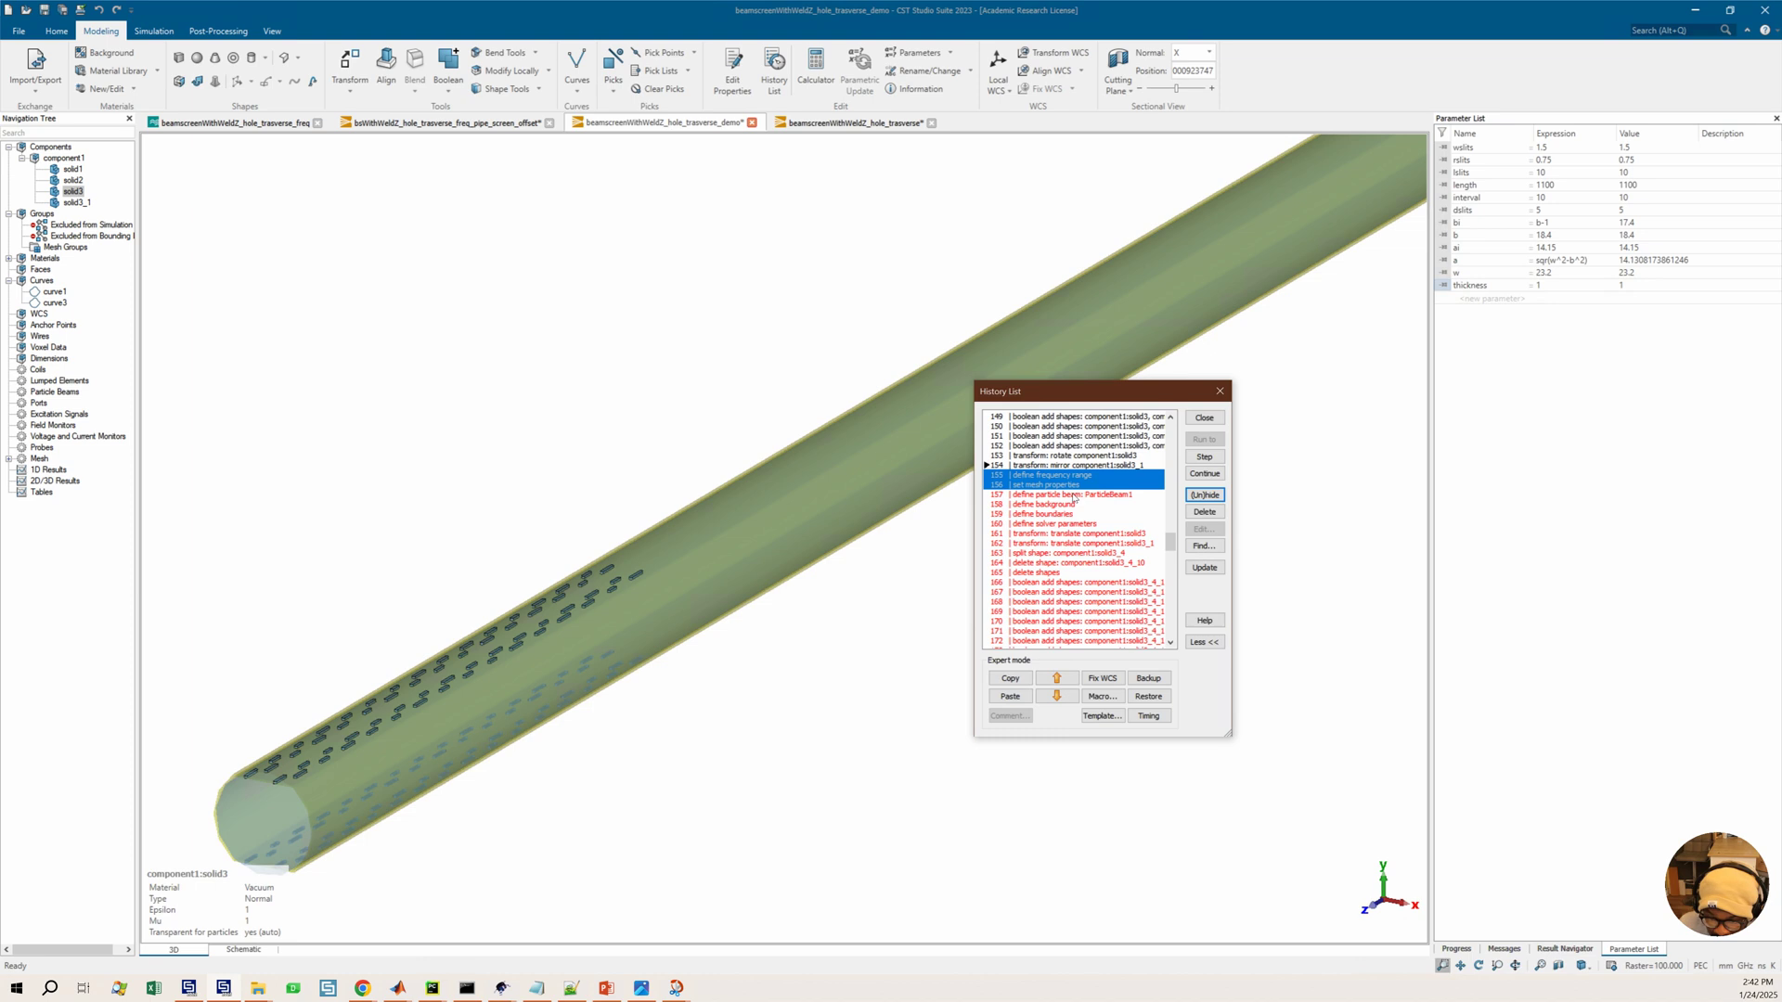
Hide the define particle beam, define background, define boundaries and define solver parameters history entries
{"action": "left_click", "coordinate": [1074, 496]}
{"action": "left_click", "coordinate": [1205, 495]}
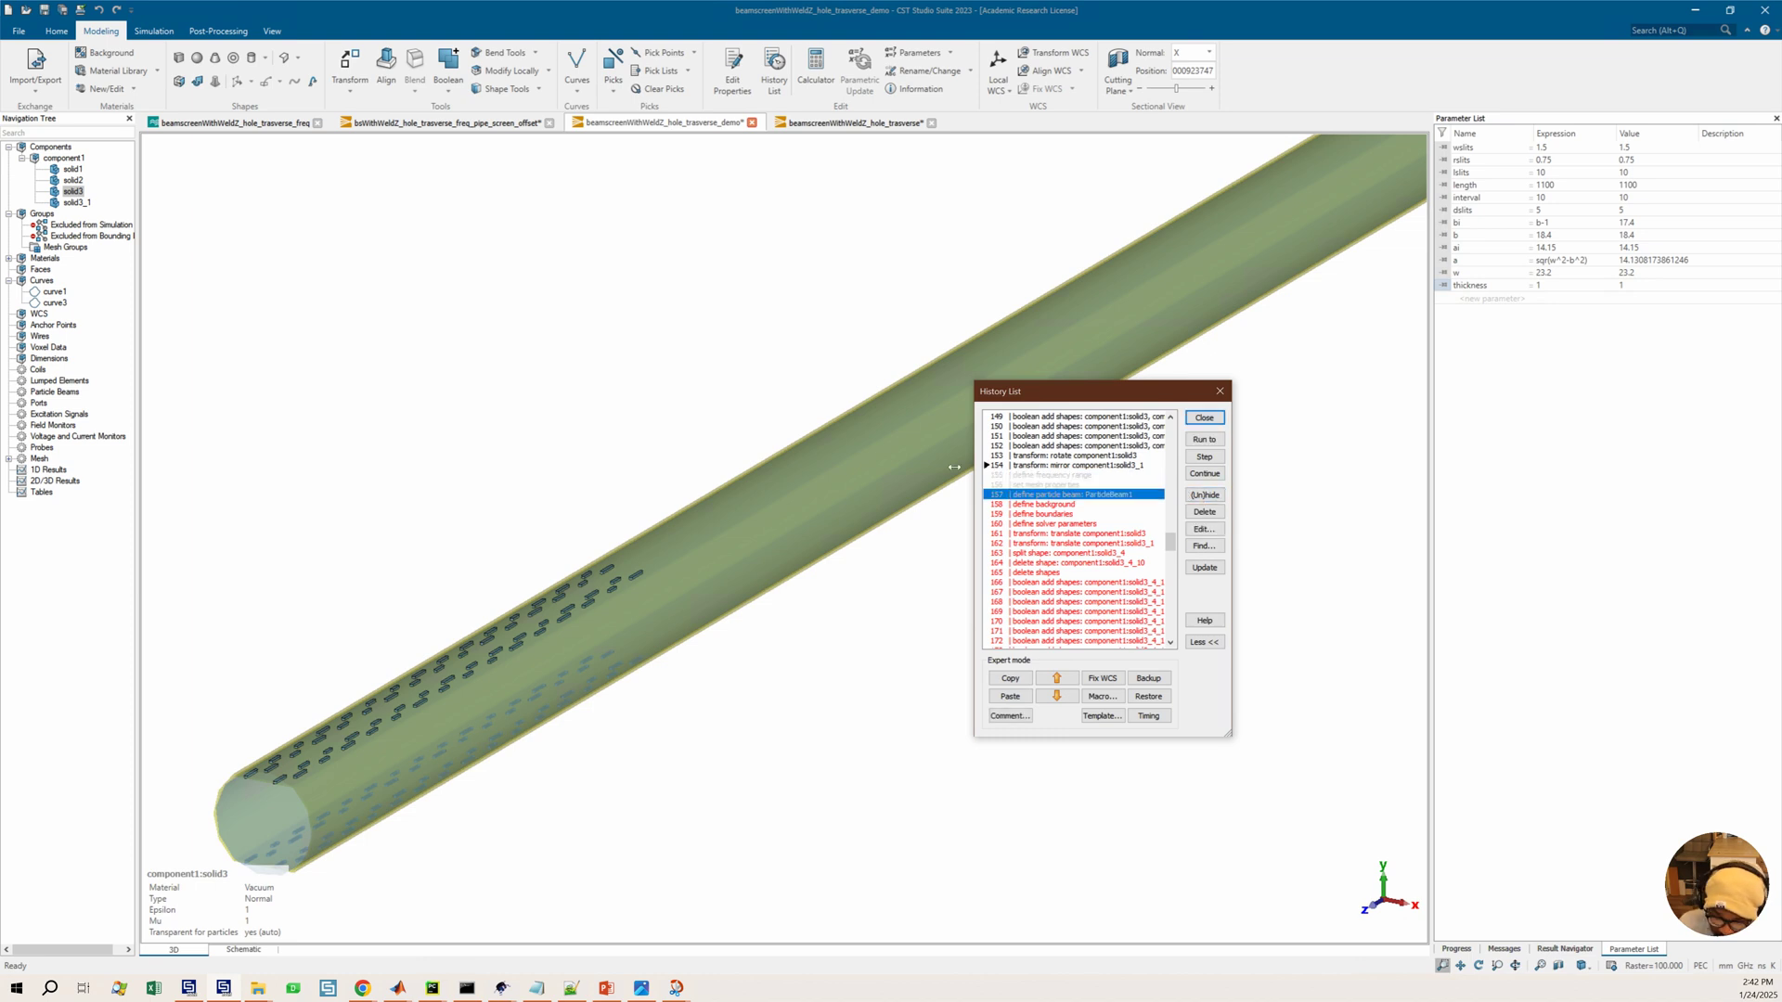
{"action": "left_click", "coordinate": [1048, 506]}
{"action": "left_click", "coordinate": [1205, 496]}
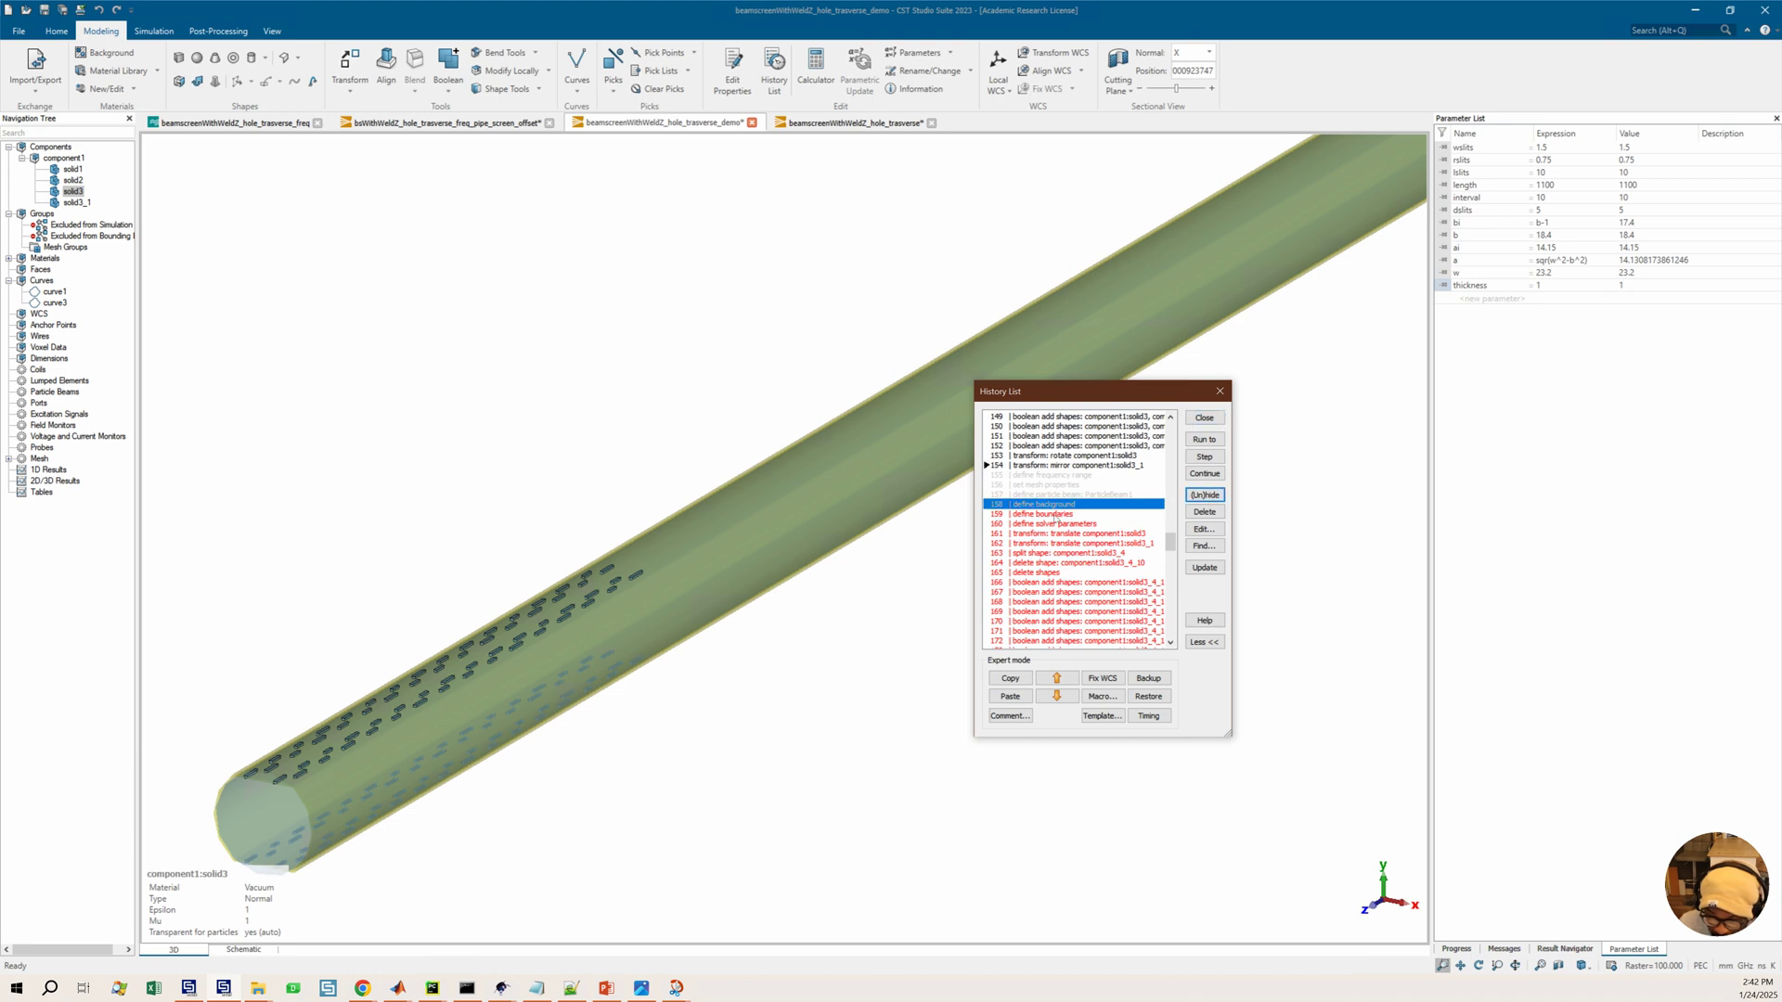
{"action": "left_click", "coordinate": [1074, 514]}
{"action": "left_click", "coordinate": [1205, 496]}
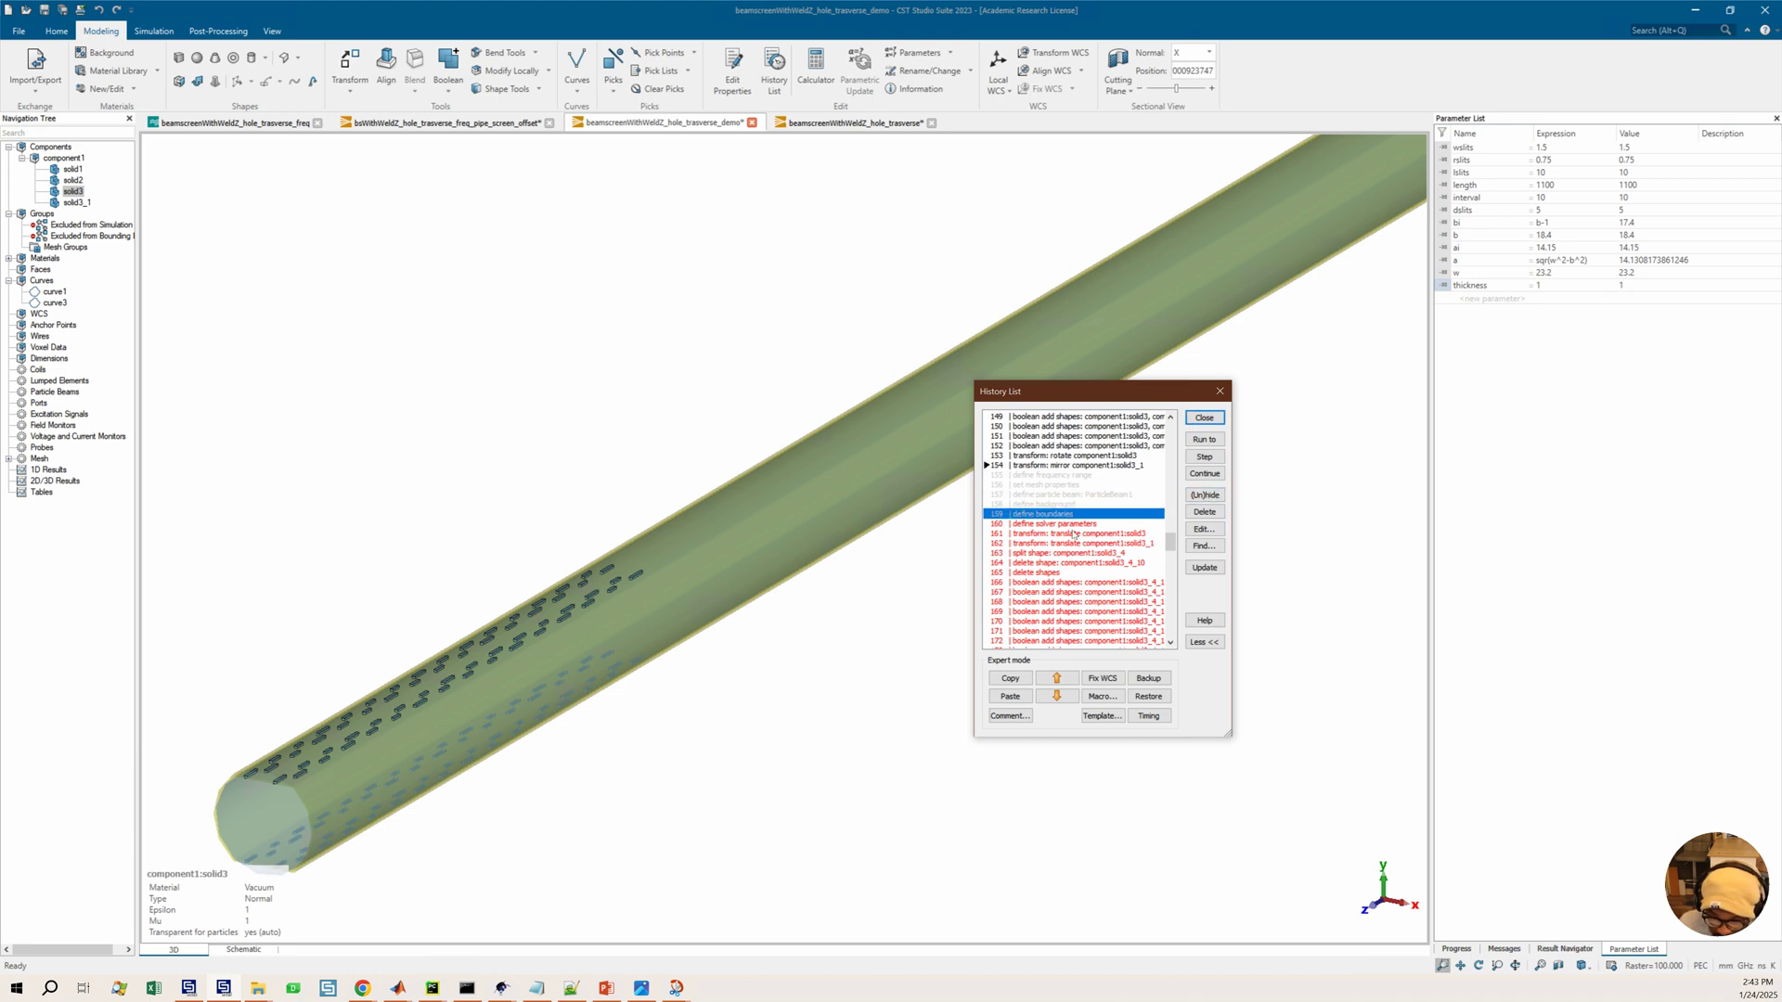
{"action": "left_click", "coordinate": [1072, 533]}
{"action": "left_click", "coordinate": [1071, 525]}
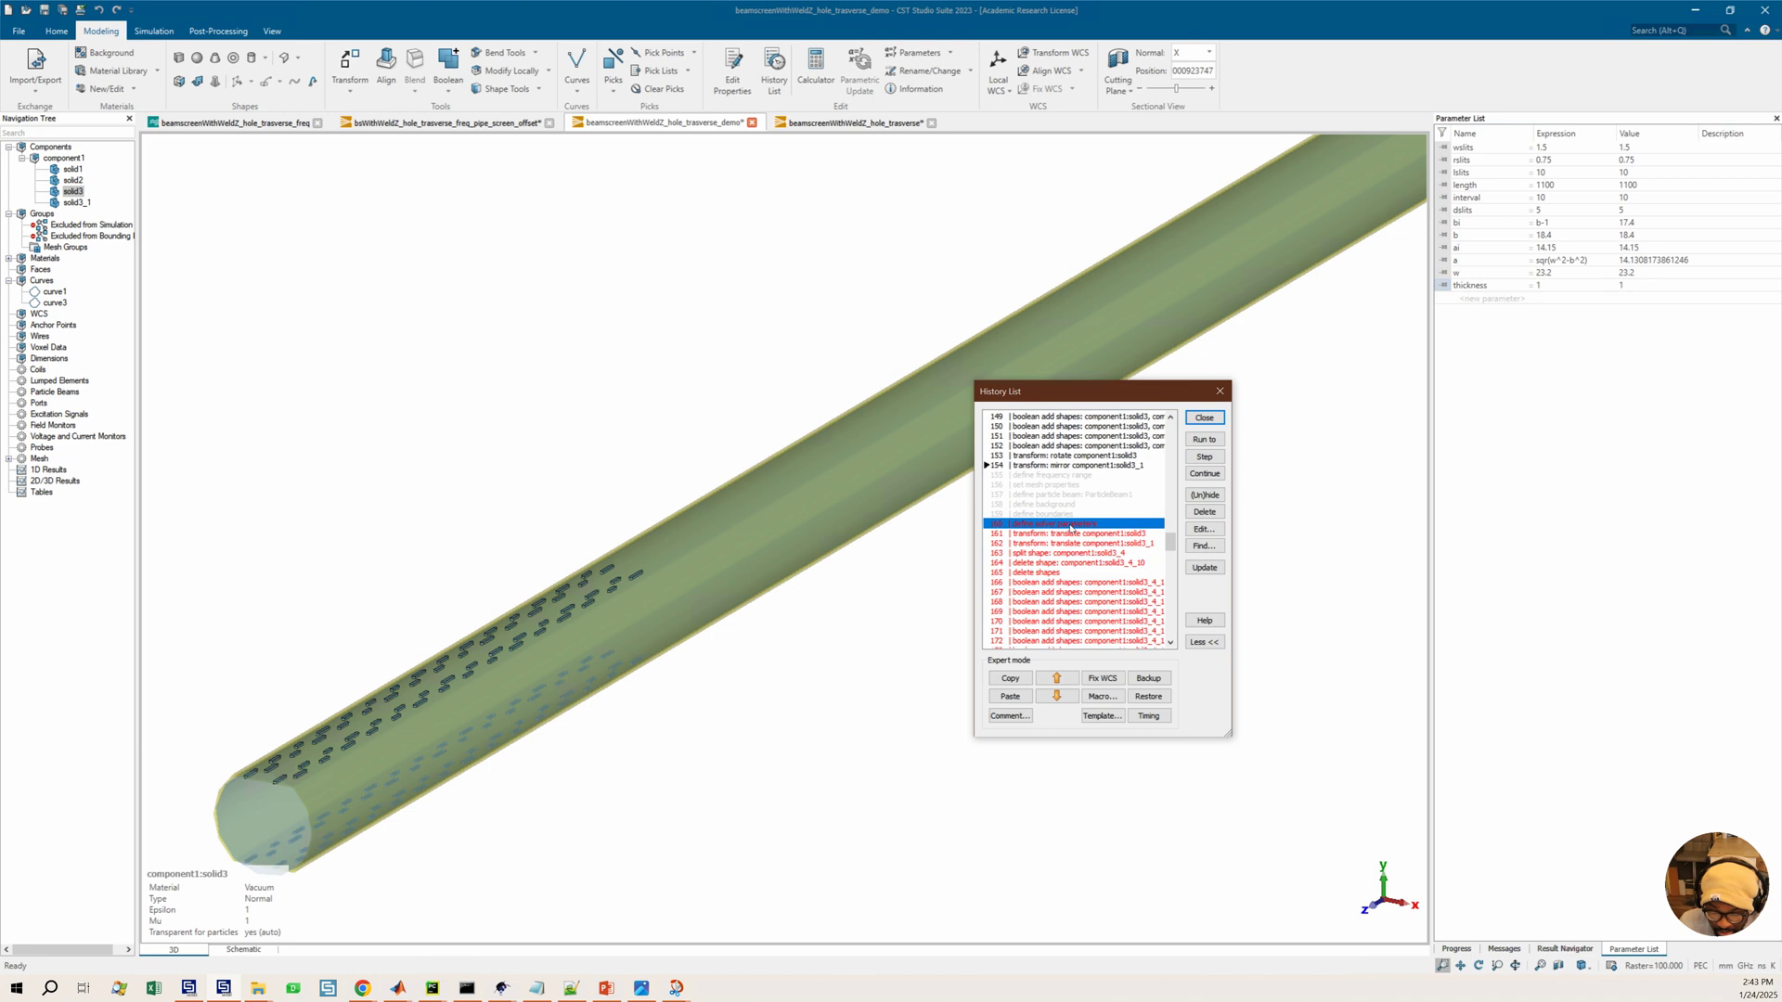
{"action": "left_click", "coordinate": [1205, 496]}
Delete the history entries from define frequency range through define solver parameters
{"action": "left_click", "coordinate": [1031, 475]}
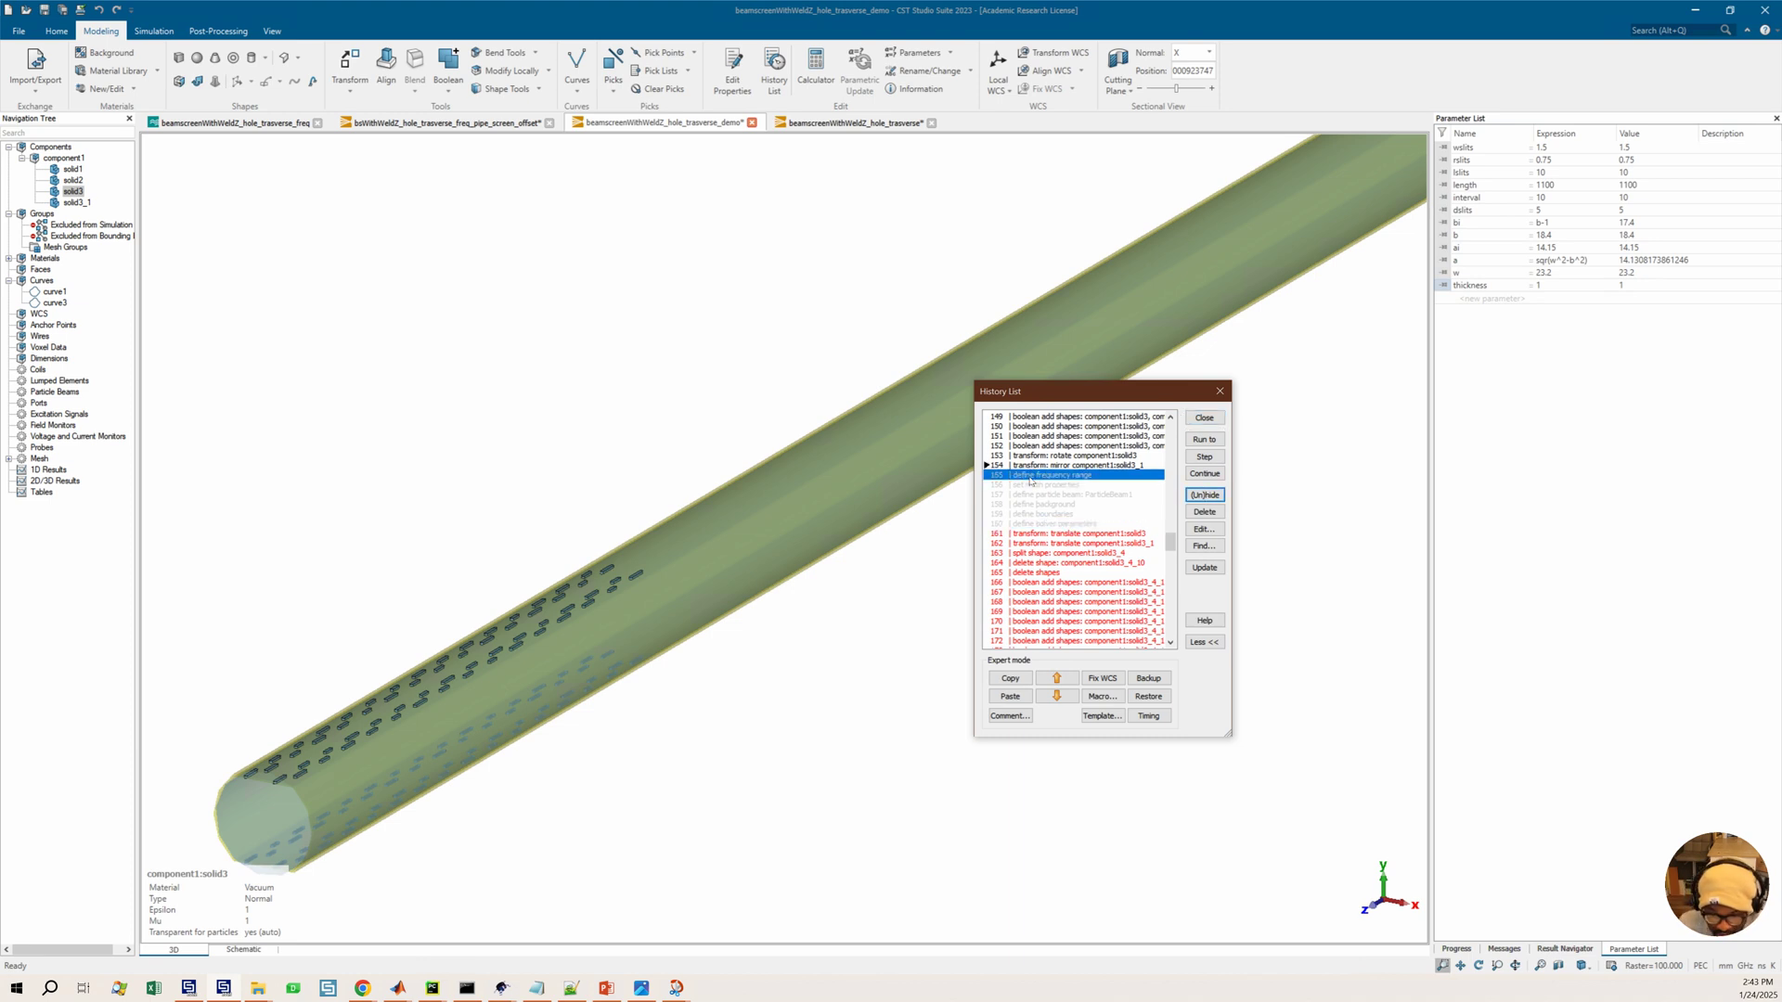
{"action": "left_click", "coordinate": [1043, 524], "text": "shift"}
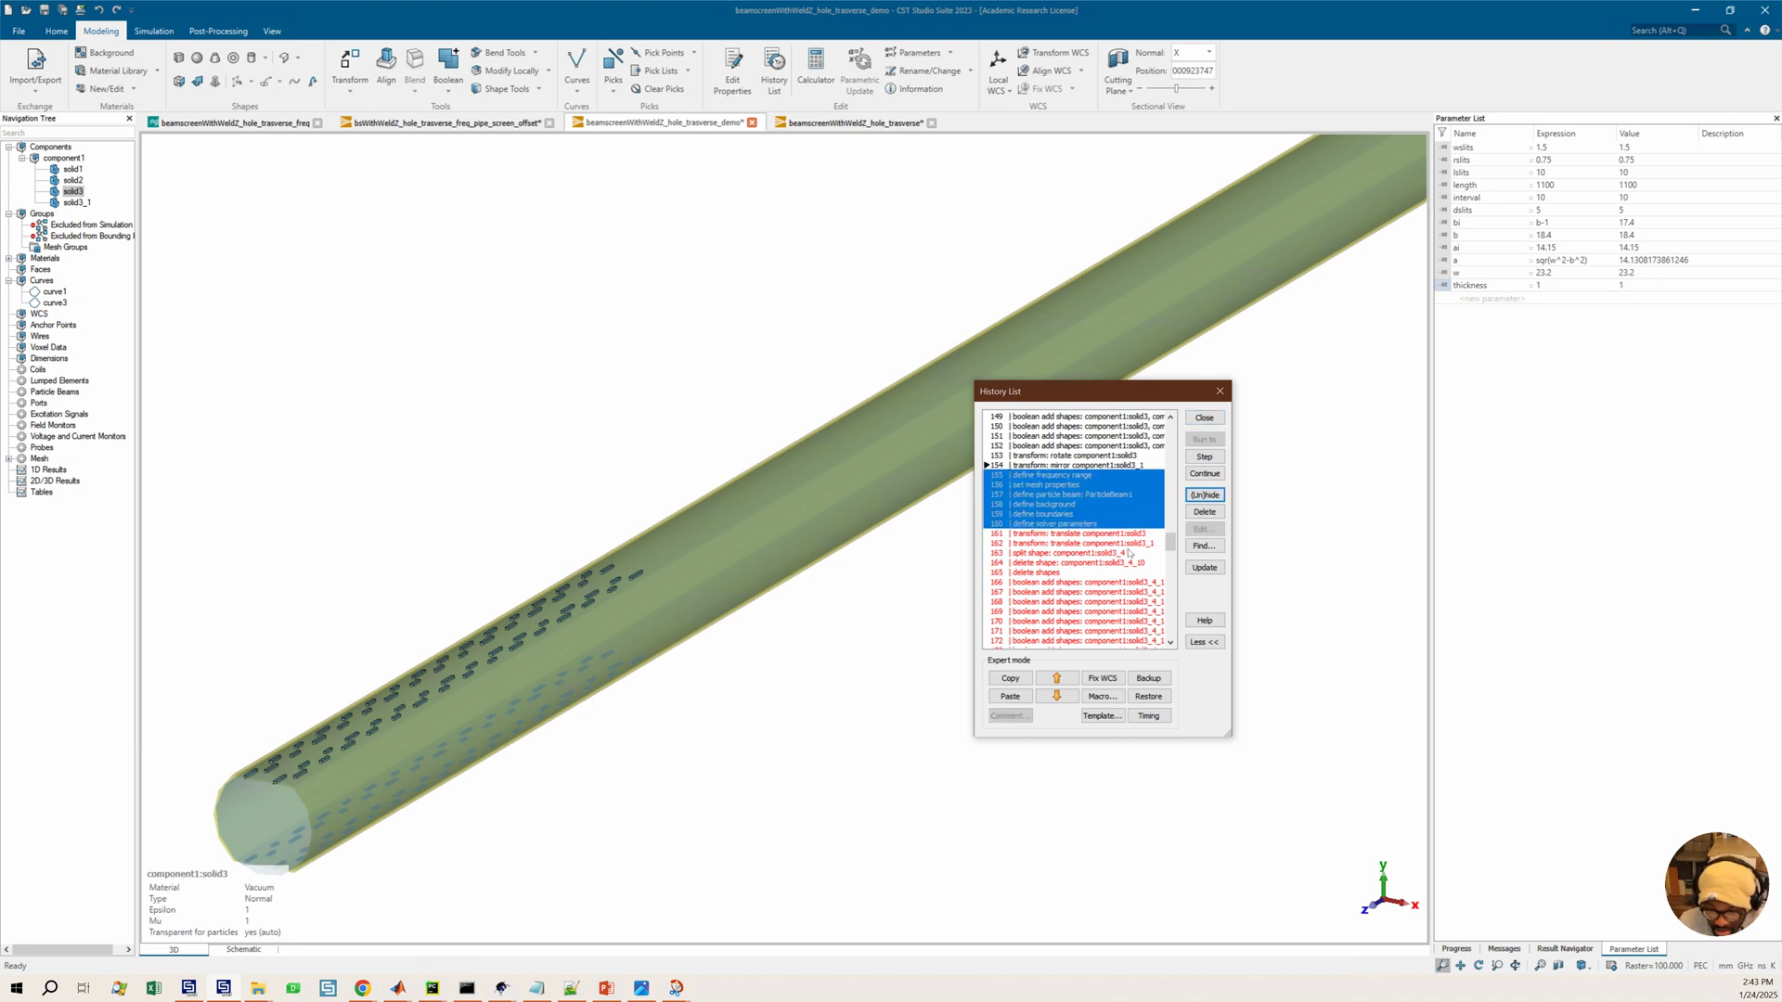
{"action": "left_click", "coordinate": [1199, 516]}
{"action": "left_click", "coordinate": [1116, 592]}
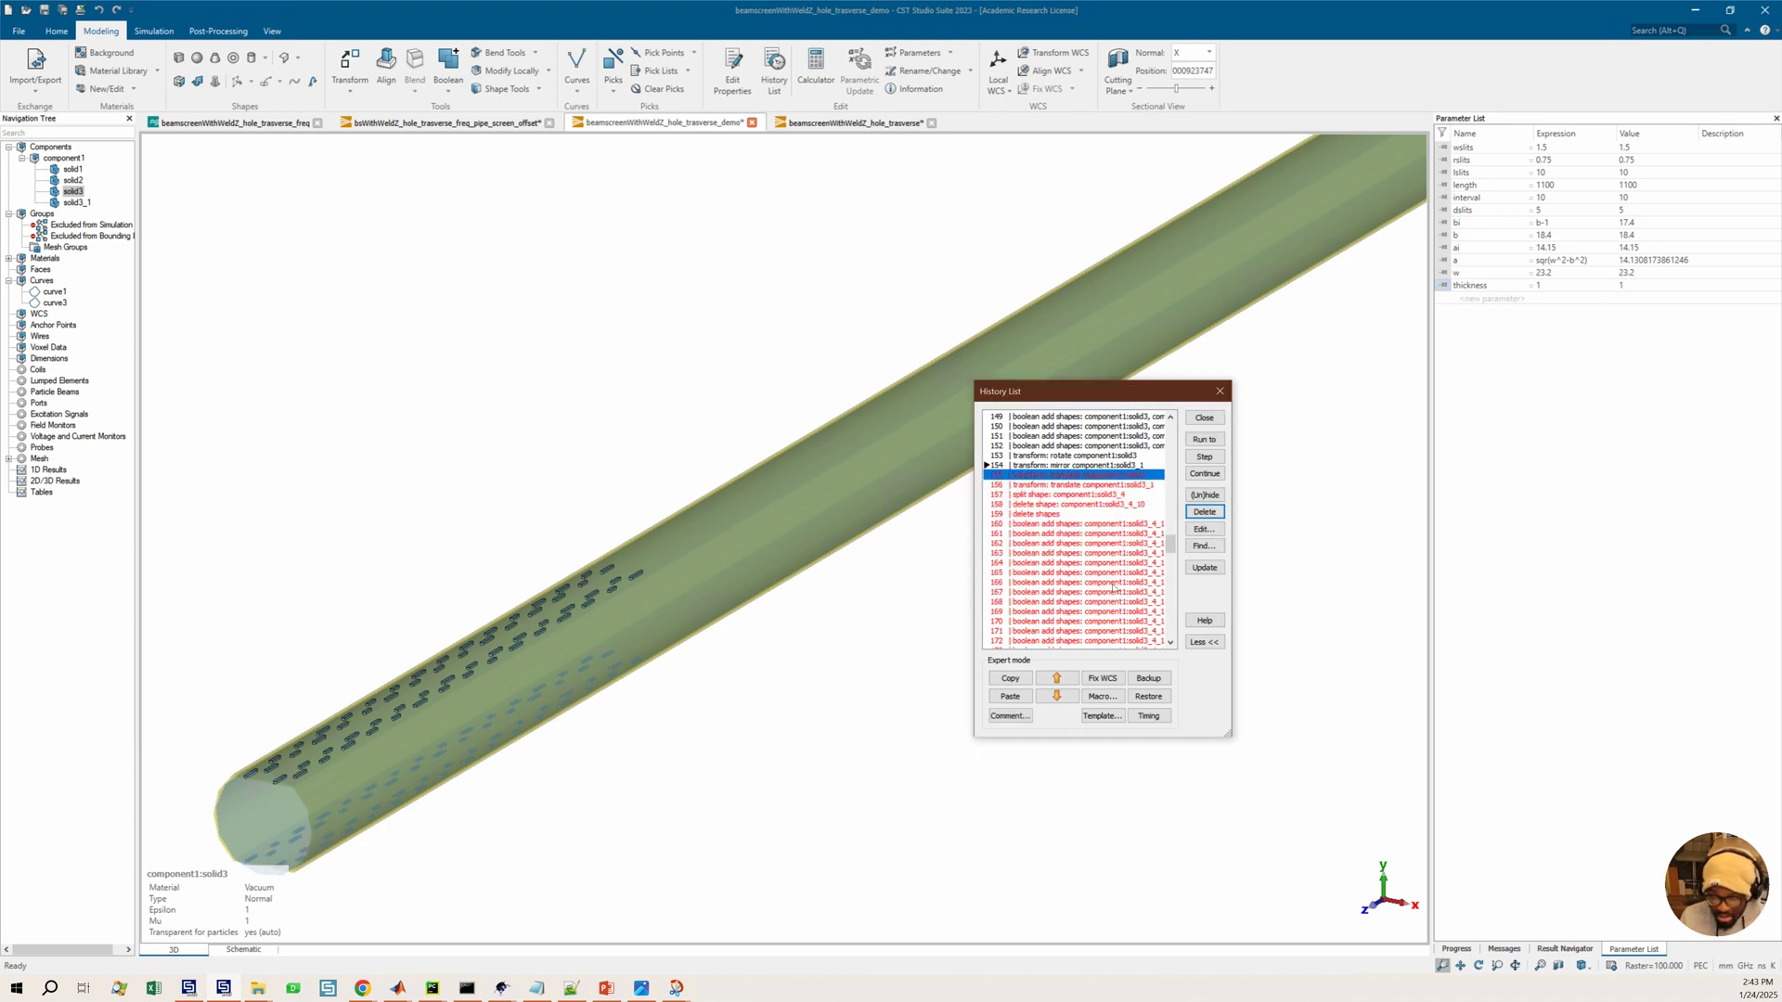
Run the history on through the translate of solid3 and the split and delete shapes entries
{"action": "left_click", "coordinate": [1204, 439]}
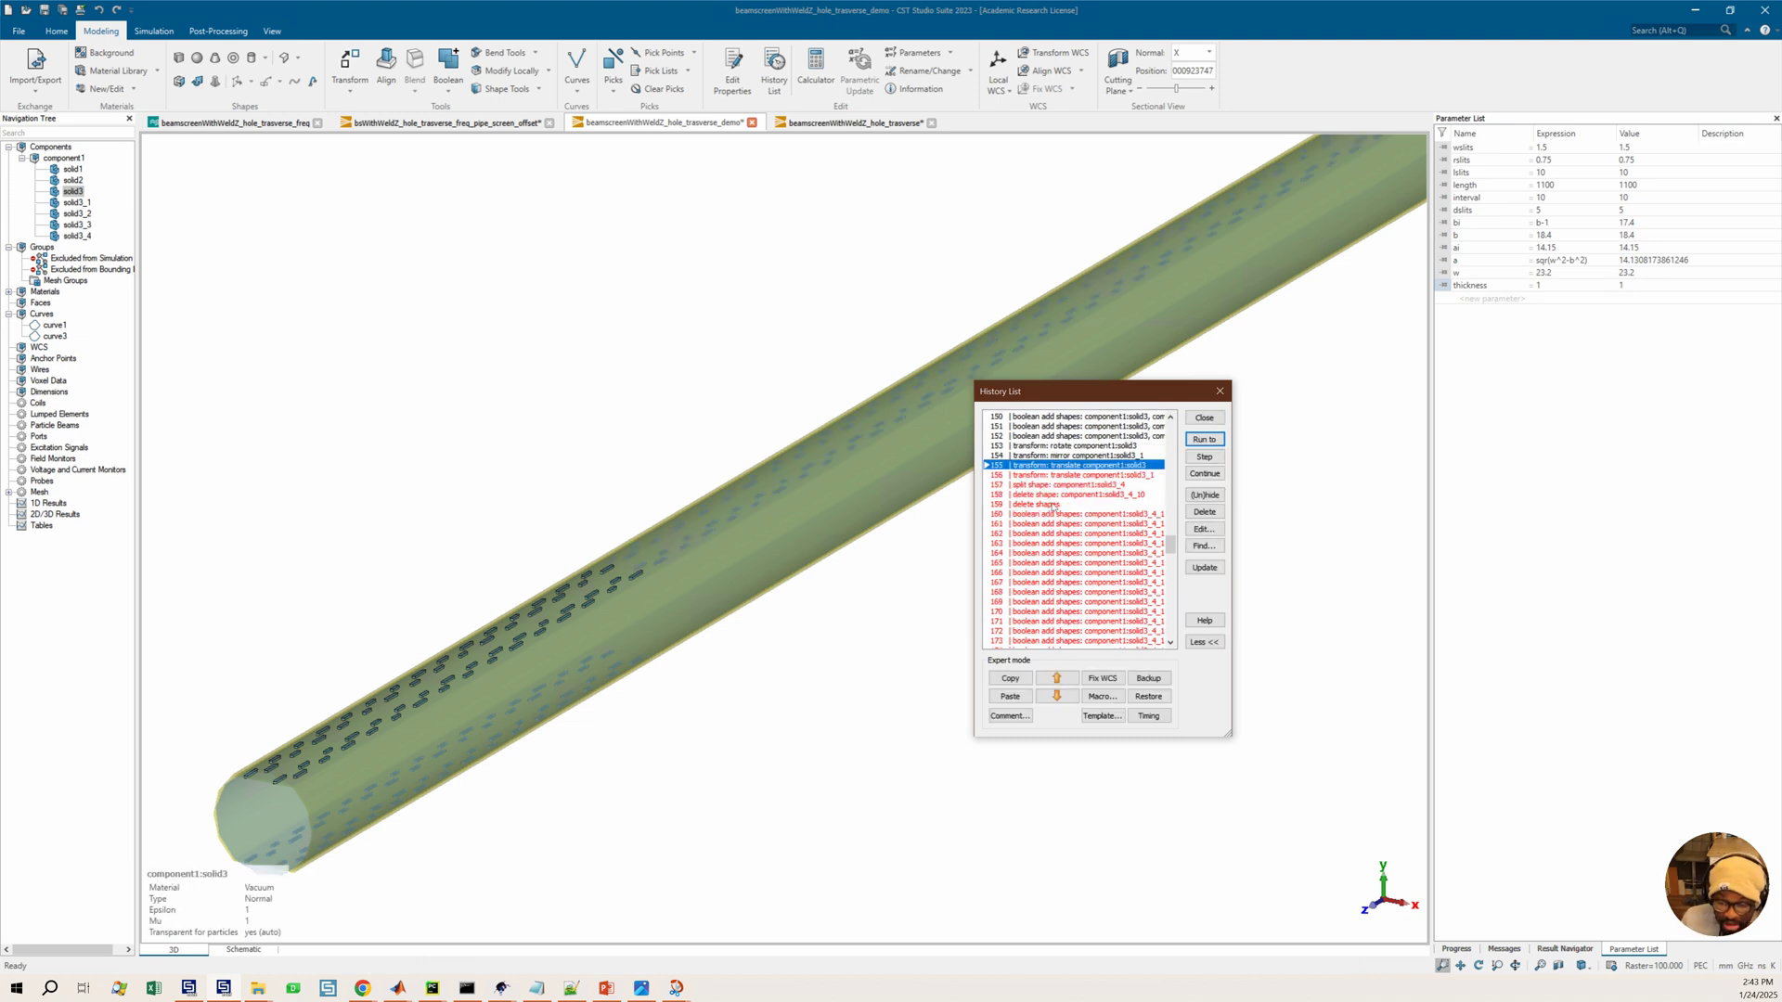
{"action": "left_click", "coordinate": [778, 492]}
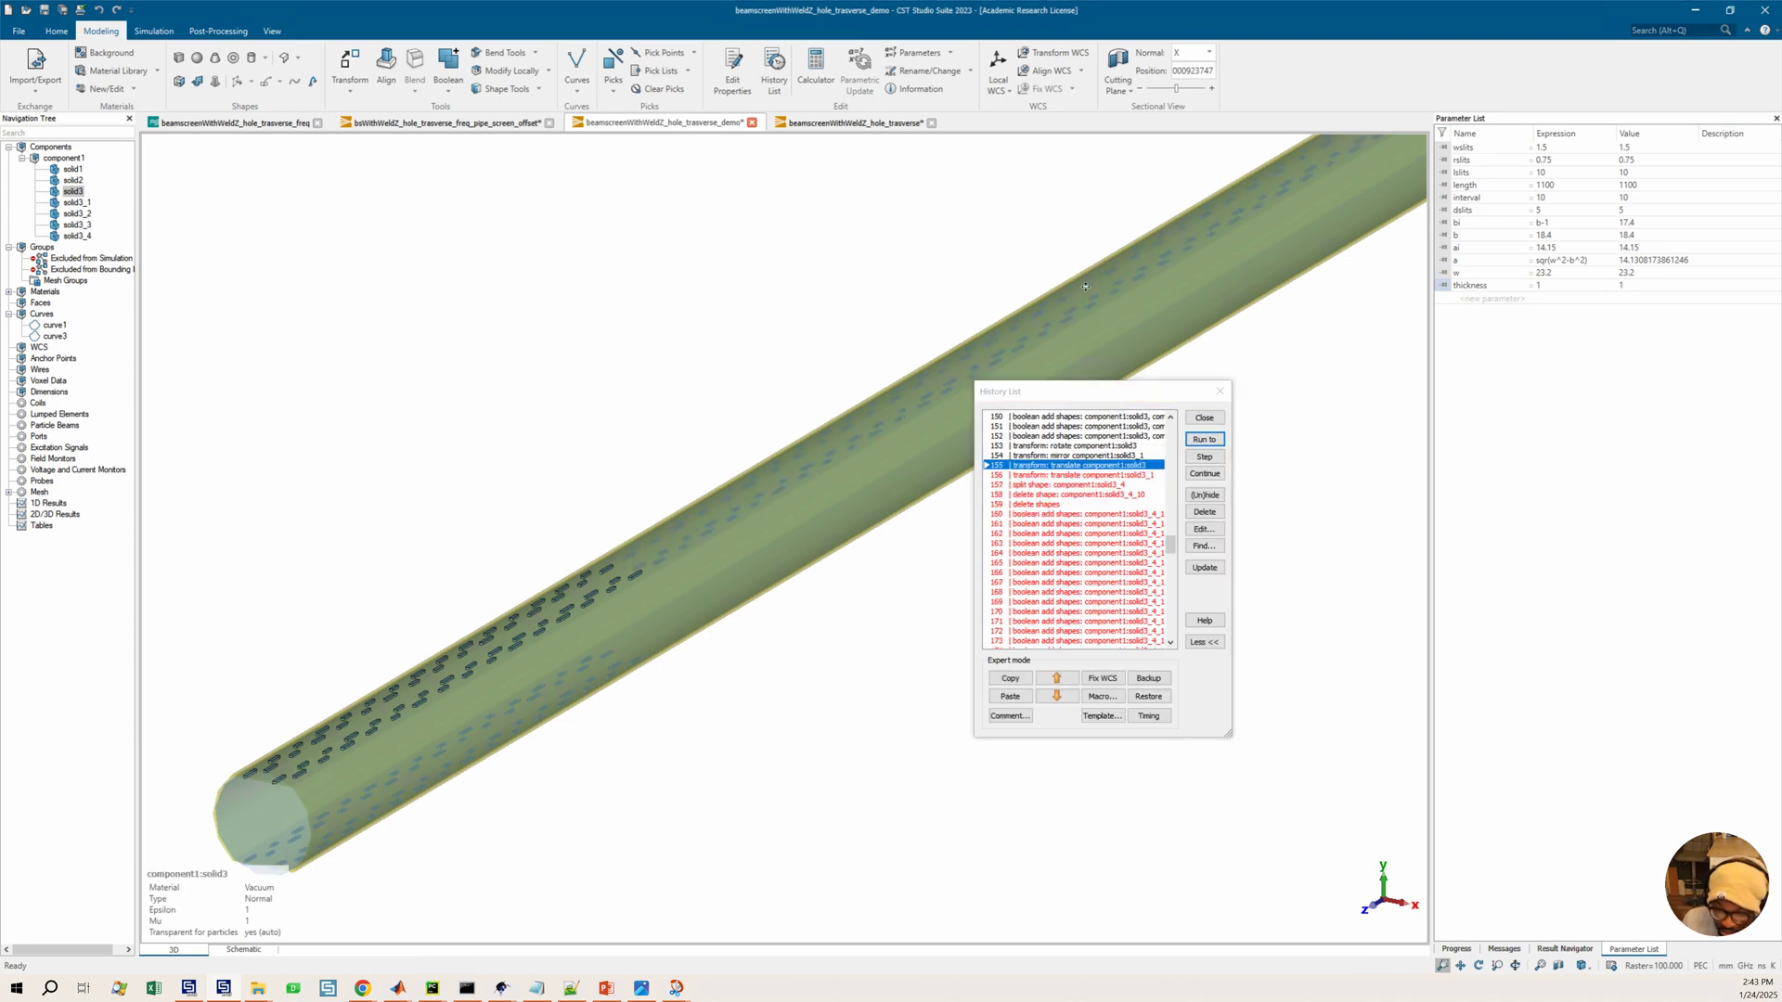
{"action": "left_click_drag", "start_coordinate": [423, 673], "coordinate": [510, 671]}
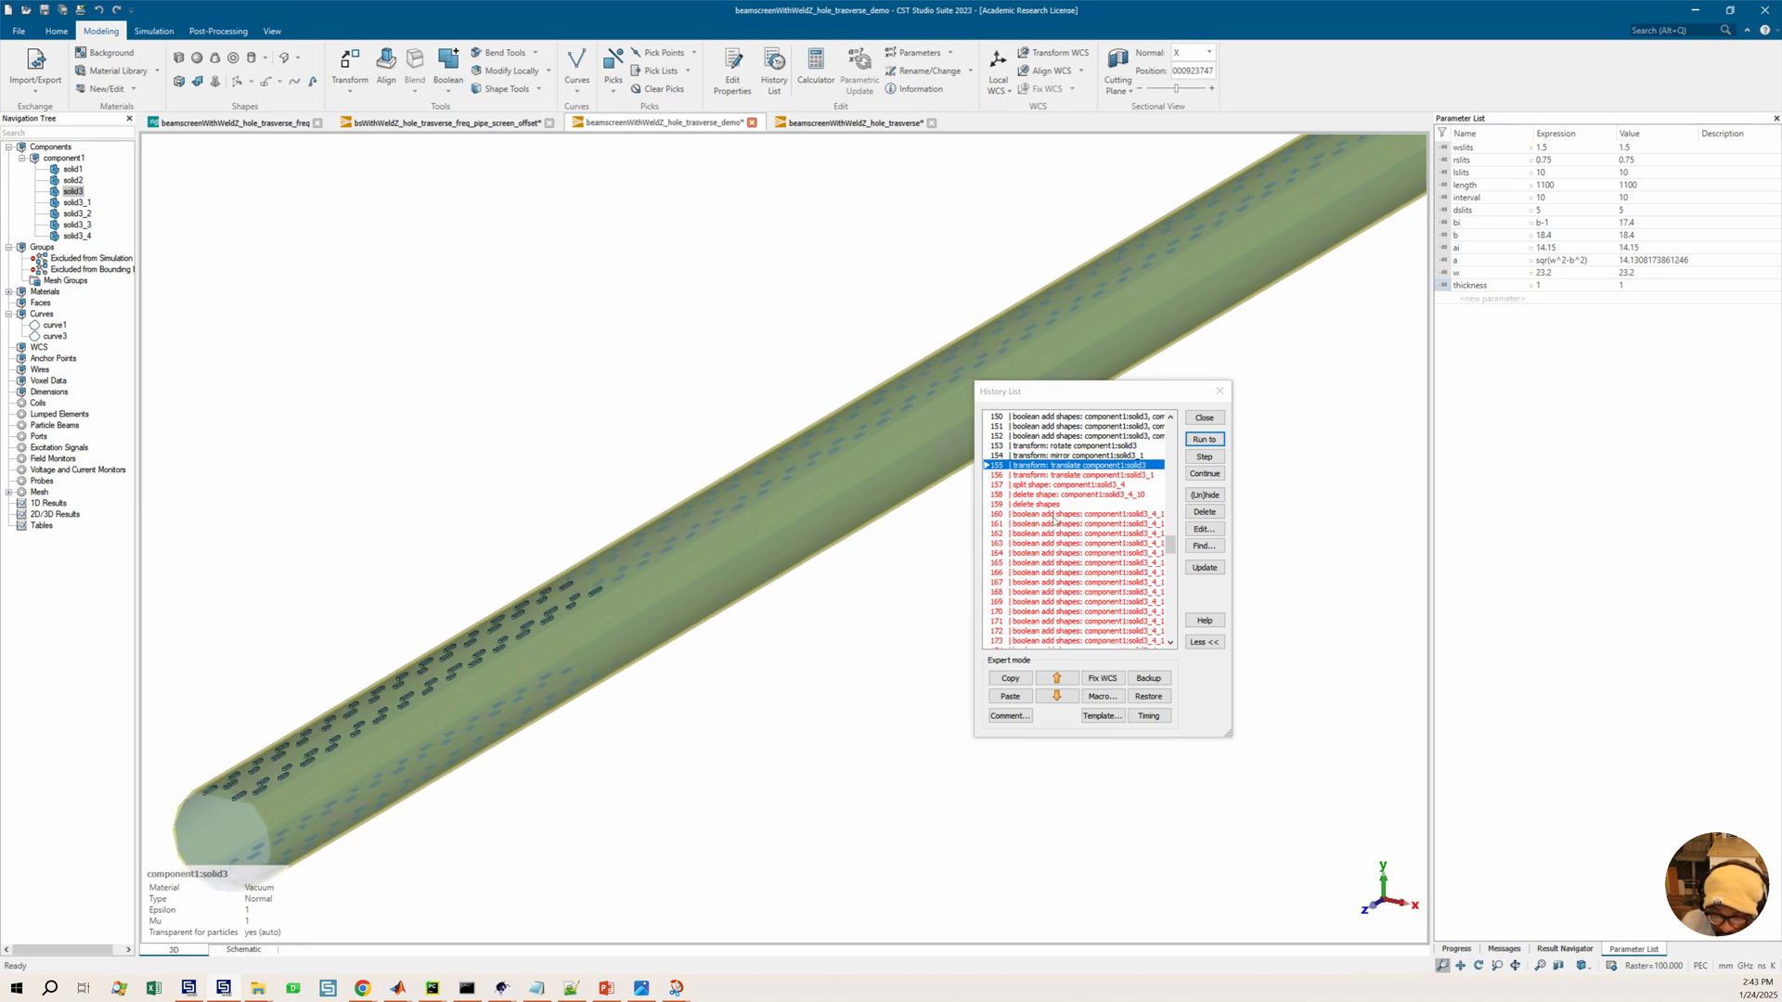
{"action": "left_click", "coordinate": [1072, 494]}
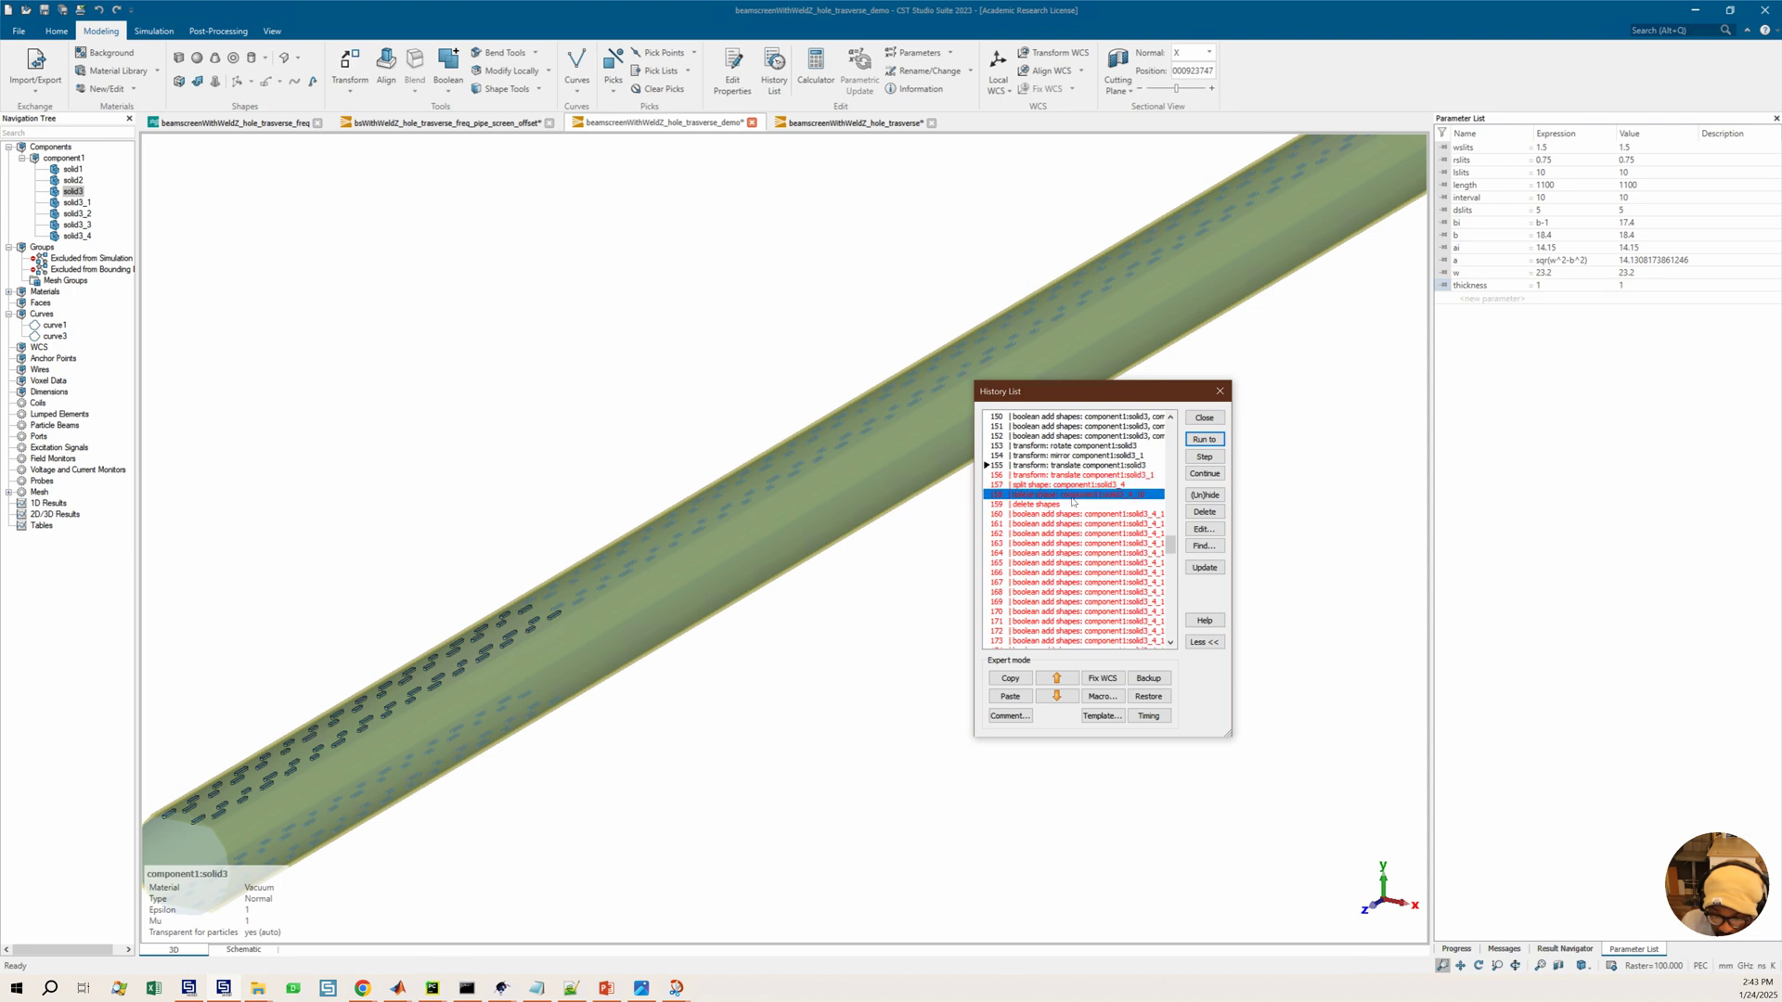
{"action": "left_click", "coordinate": [1055, 516]}
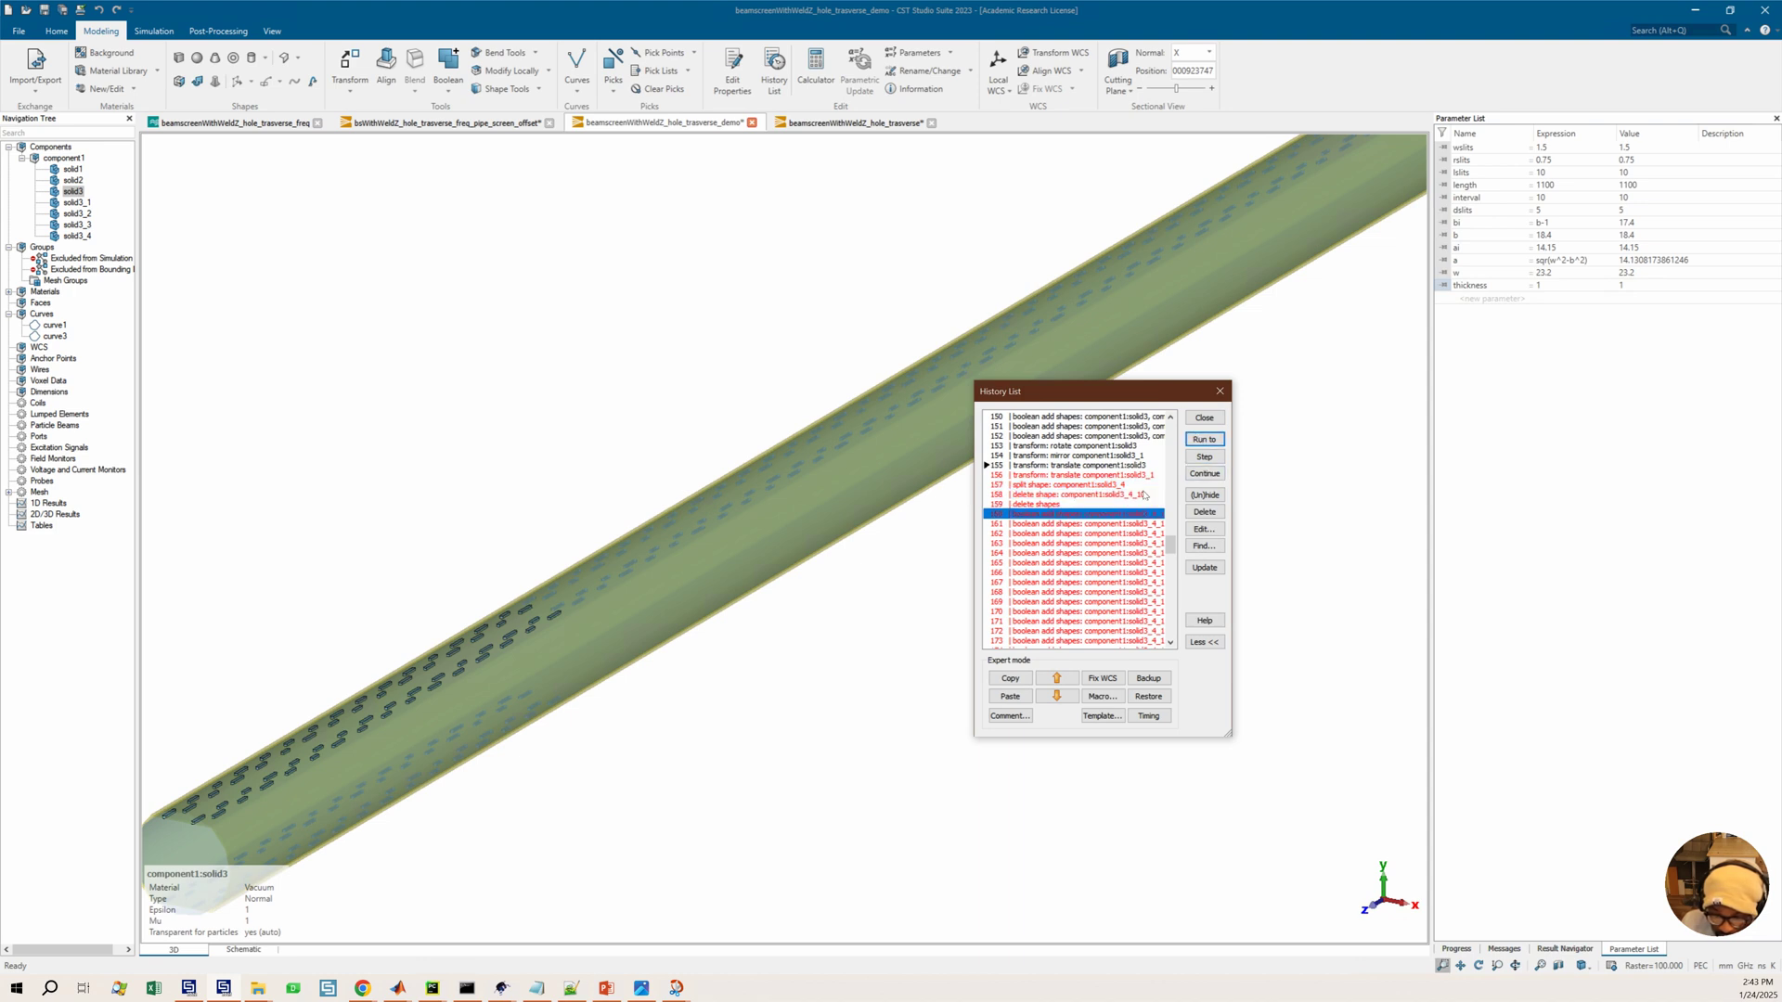
{"action": "left_click", "coordinate": [1205, 441]}
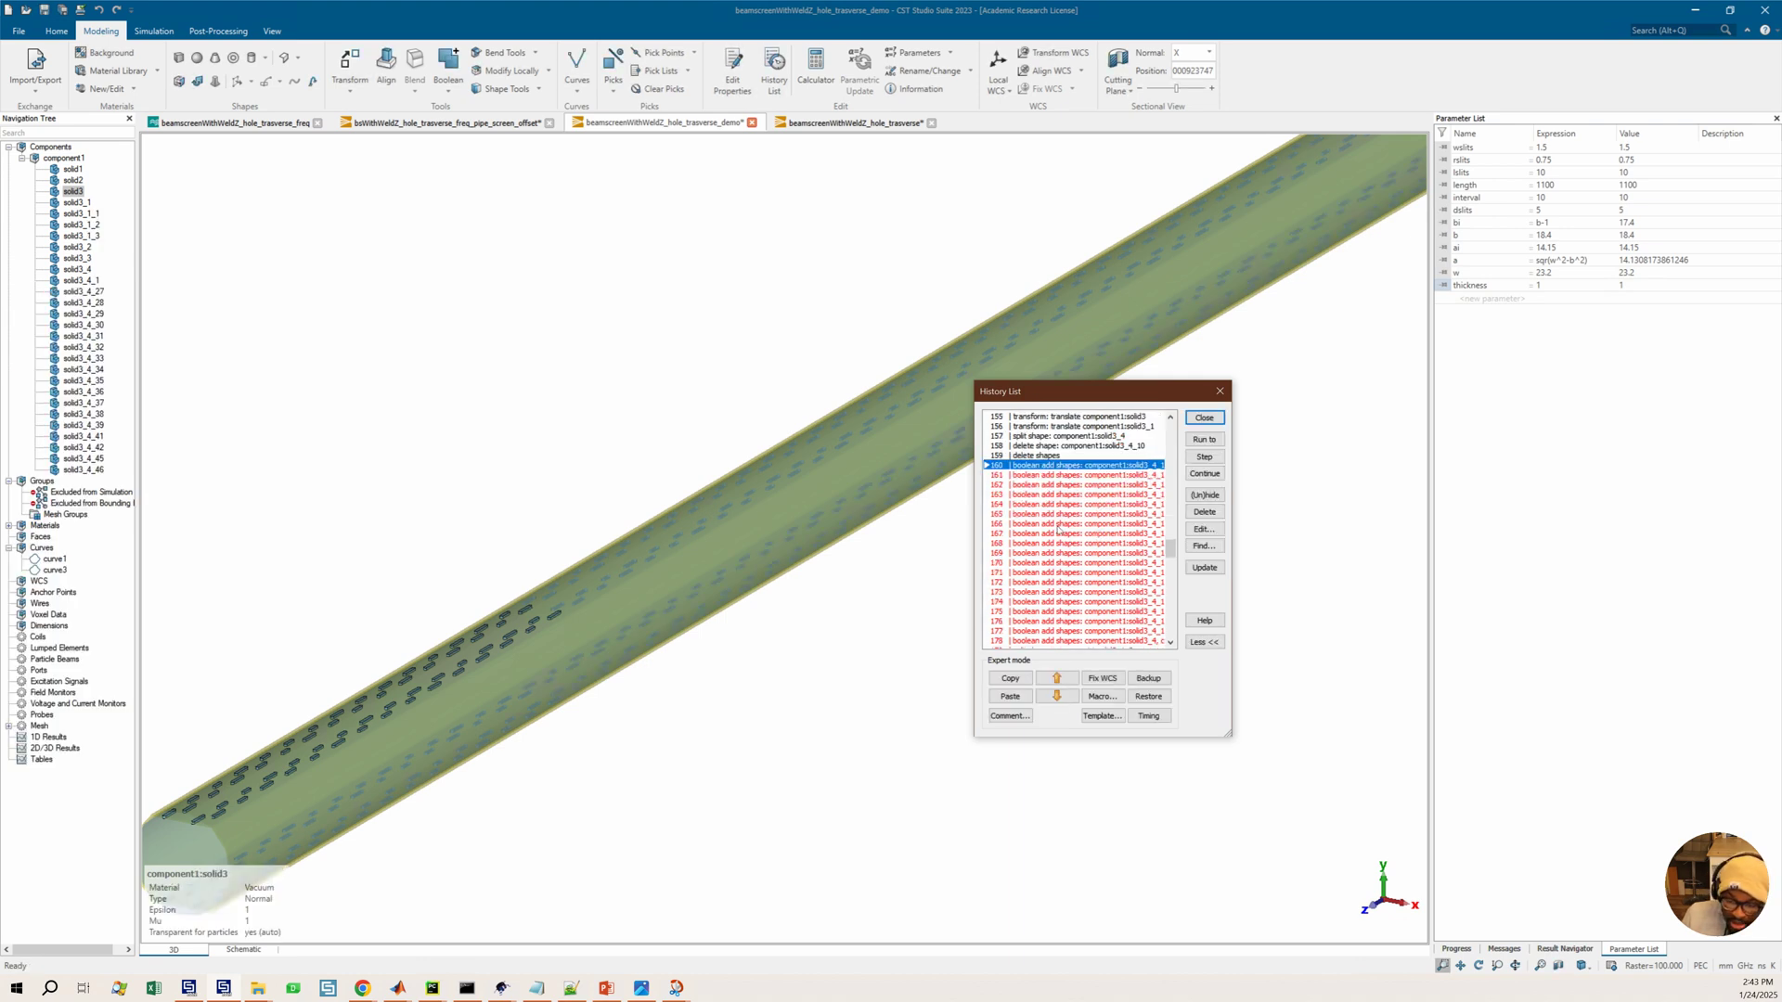
Run the history through the boolean add shapes entries of solid3_4 and the following split and delete shapes entries
{"action": "scroll", "coordinate": [592, 620], "scroll_direction": "down", "scroll_amount": 2}
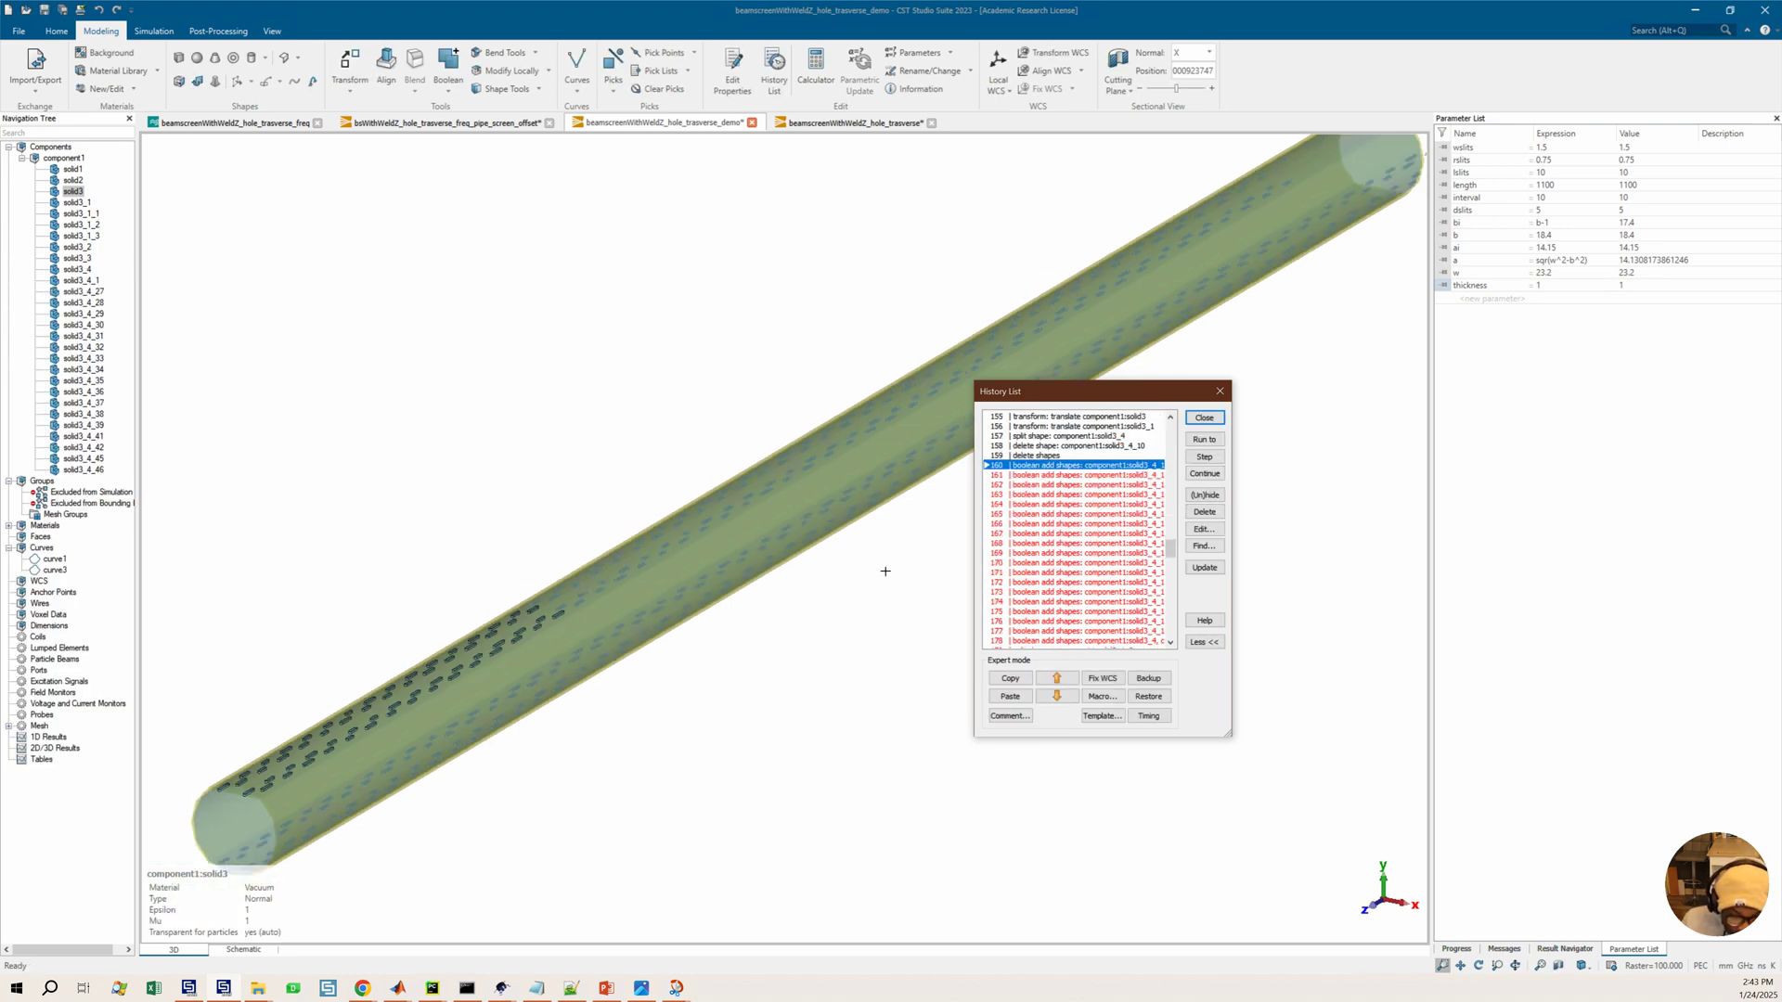
{"action": "left_click", "coordinate": [1072, 573]}
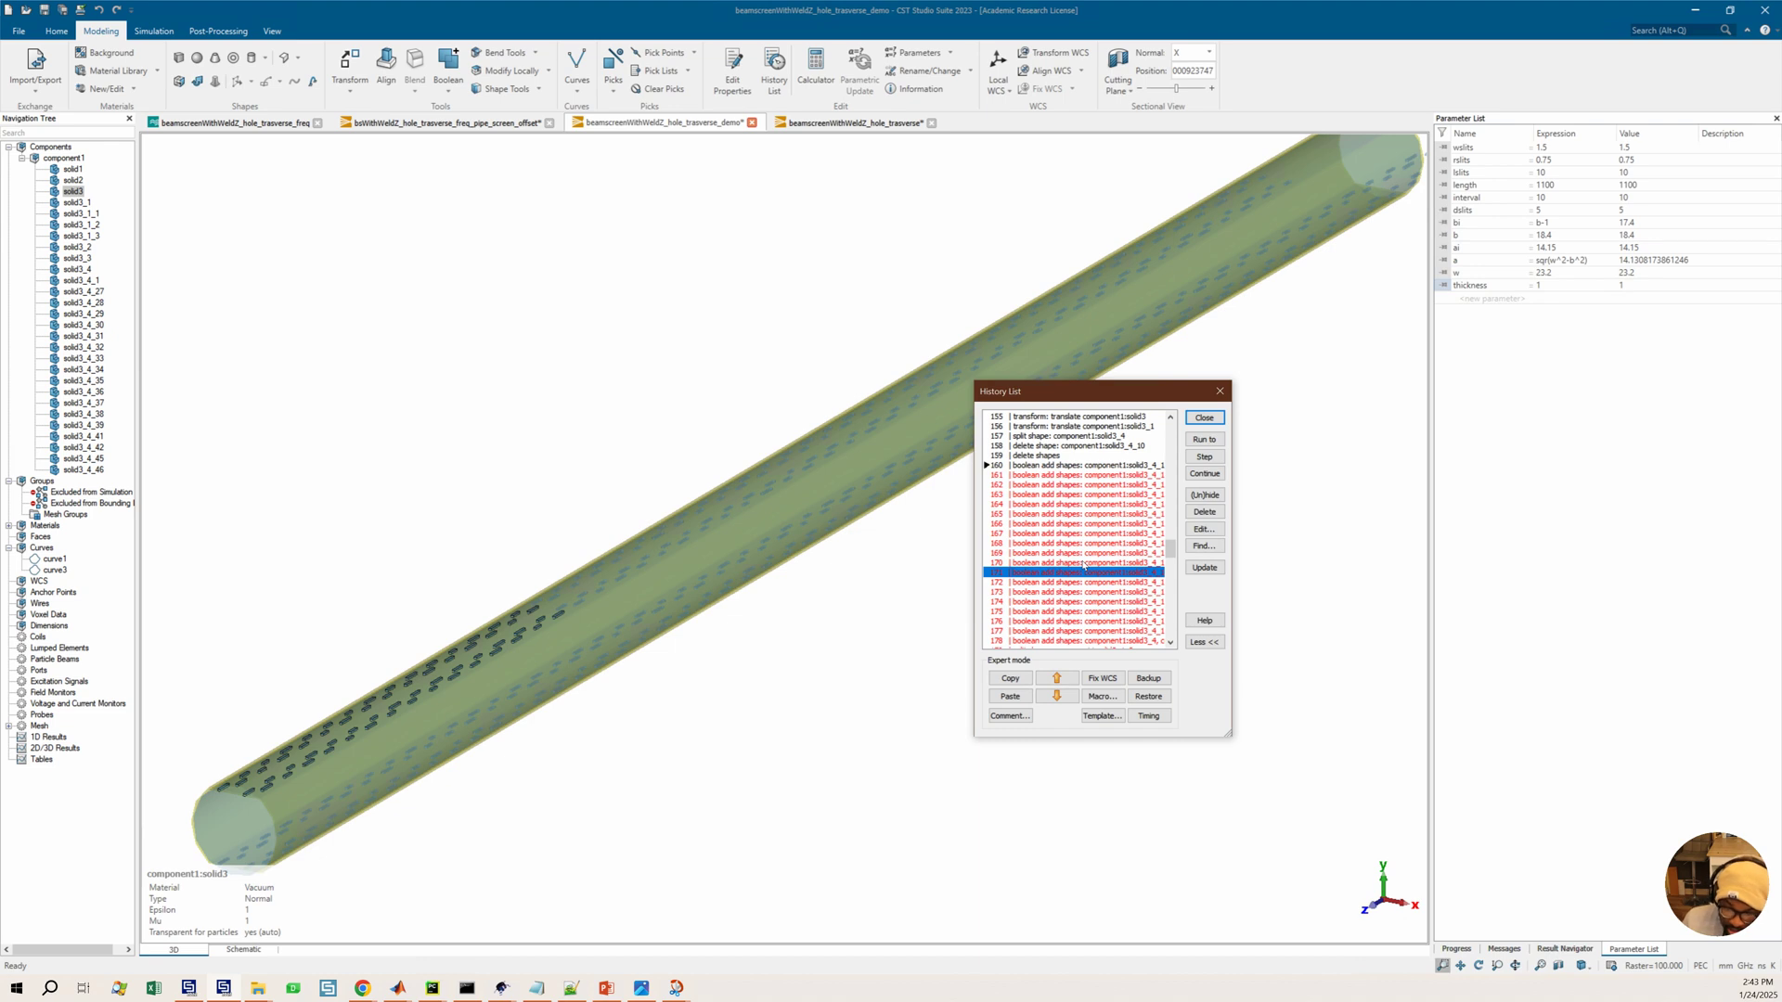
{"action": "scroll", "coordinate": [1086, 599], "scroll_direction": "down", "scroll_amount": 1}
{"action": "scroll", "coordinate": [1066, 621], "scroll_direction": "down", "scroll_amount": 1}
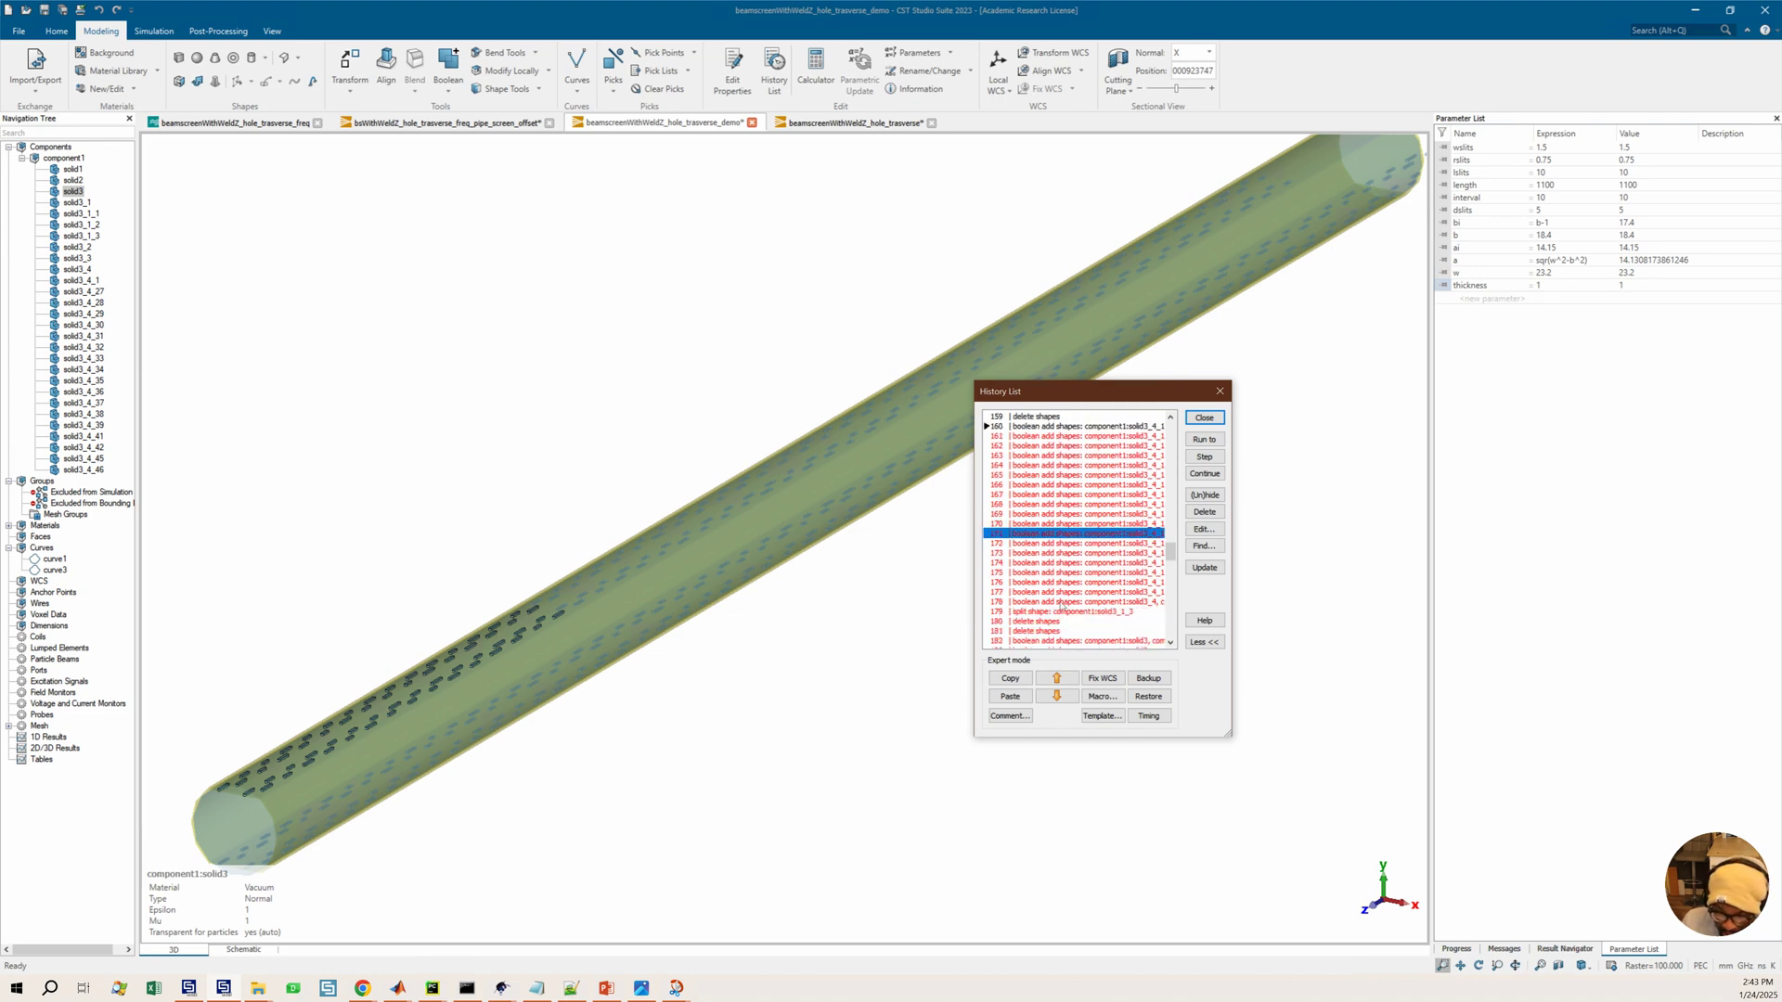
{"action": "scroll", "coordinate": [1065, 608], "scroll_direction": "down", "scroll_amount": 1}
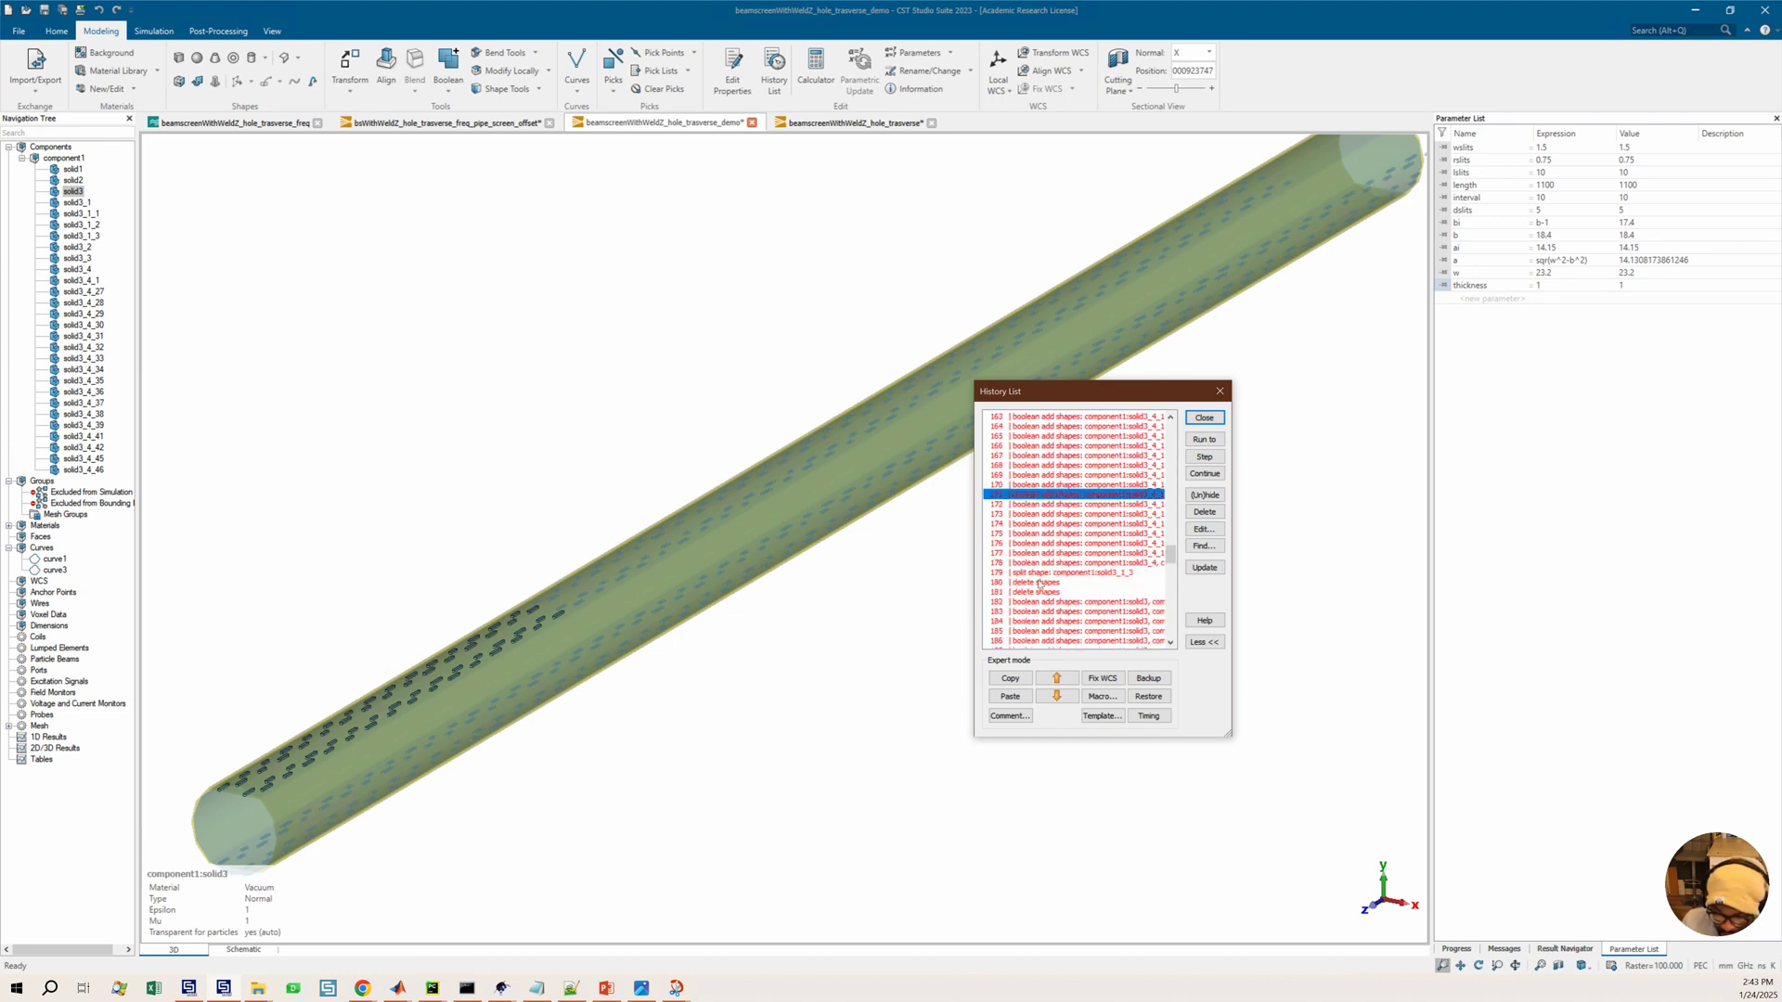
{"action": "left_click", "coordinate": [1045, 621]}
{"action": "left_click", "coordinate": [1054, 557]}
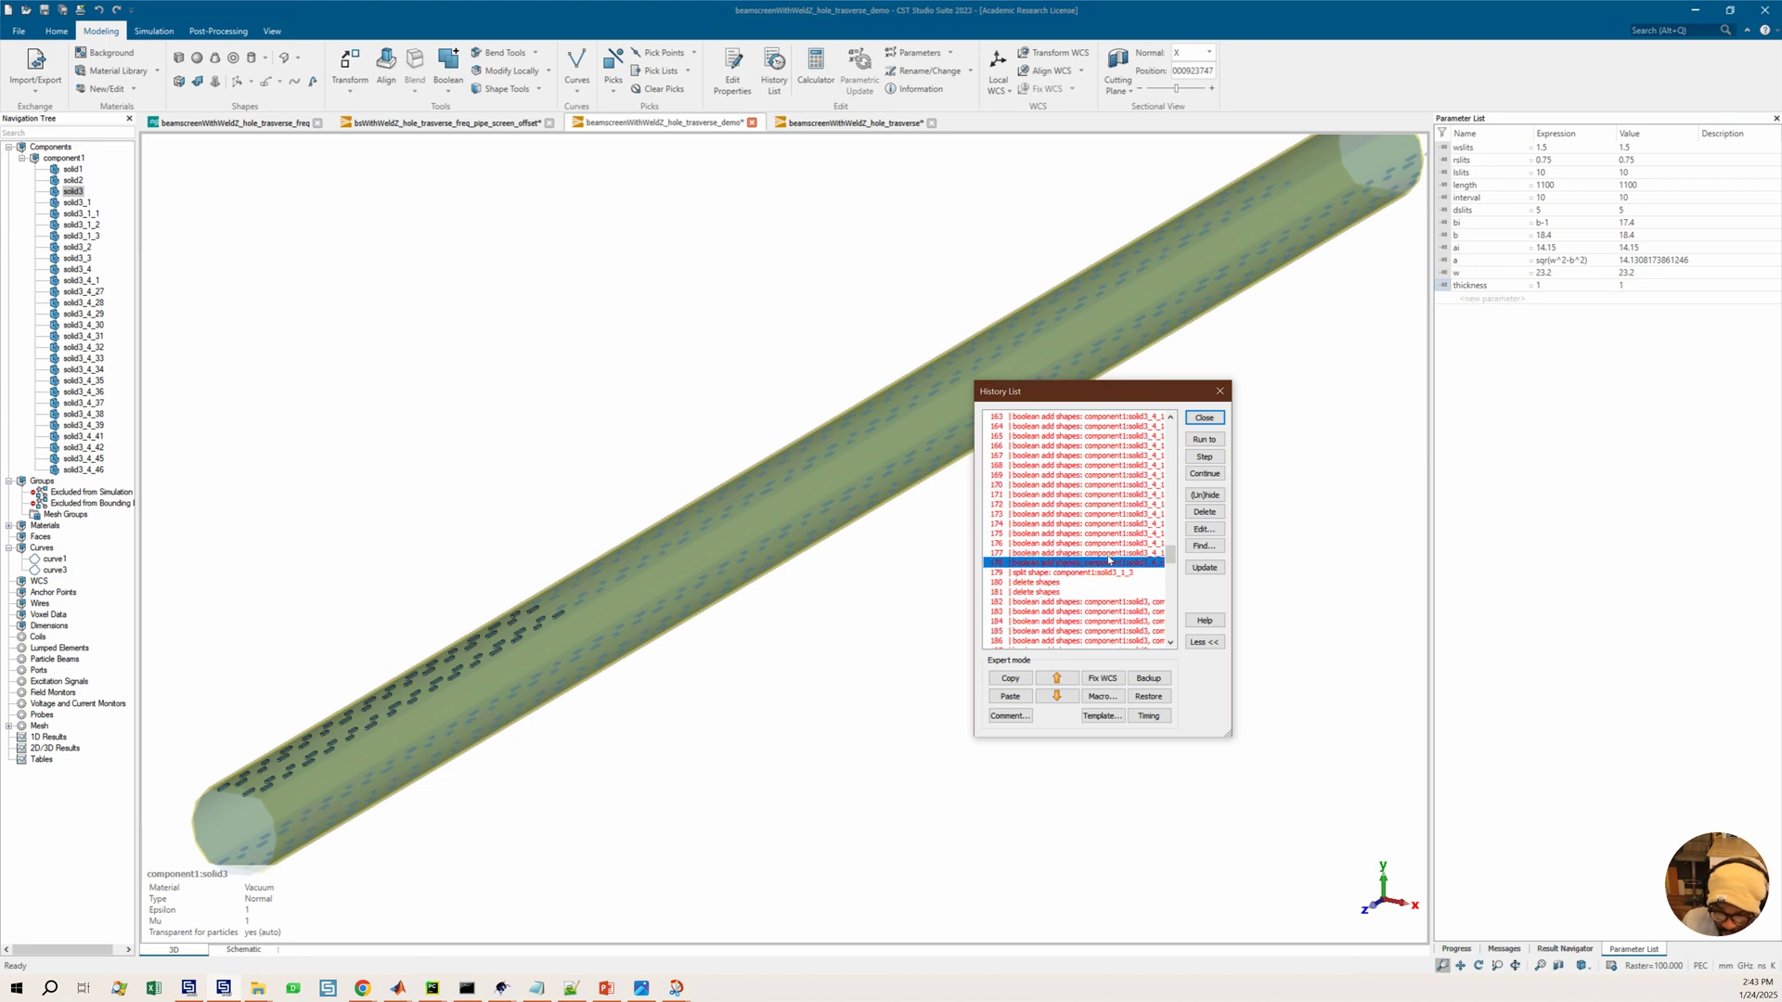
{"action": "left_click", "coordinate": [1063, 592]}
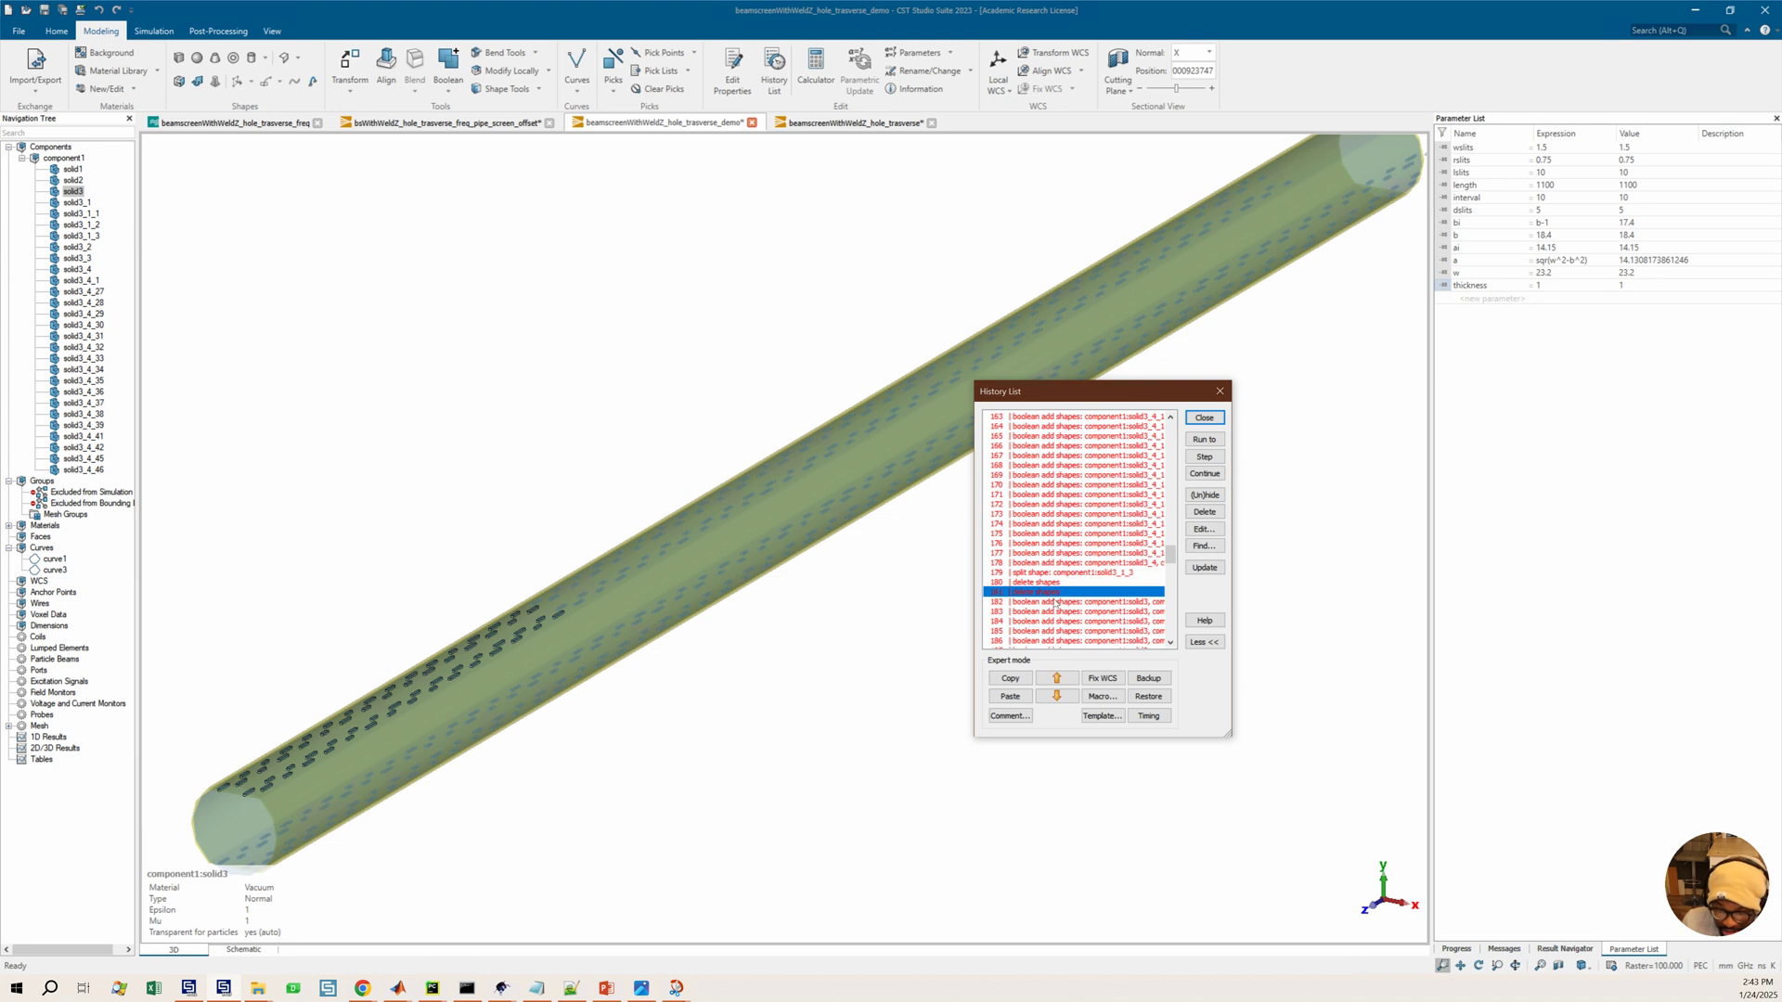
{"action": "left_click", "coordinate": [1203, 439]}
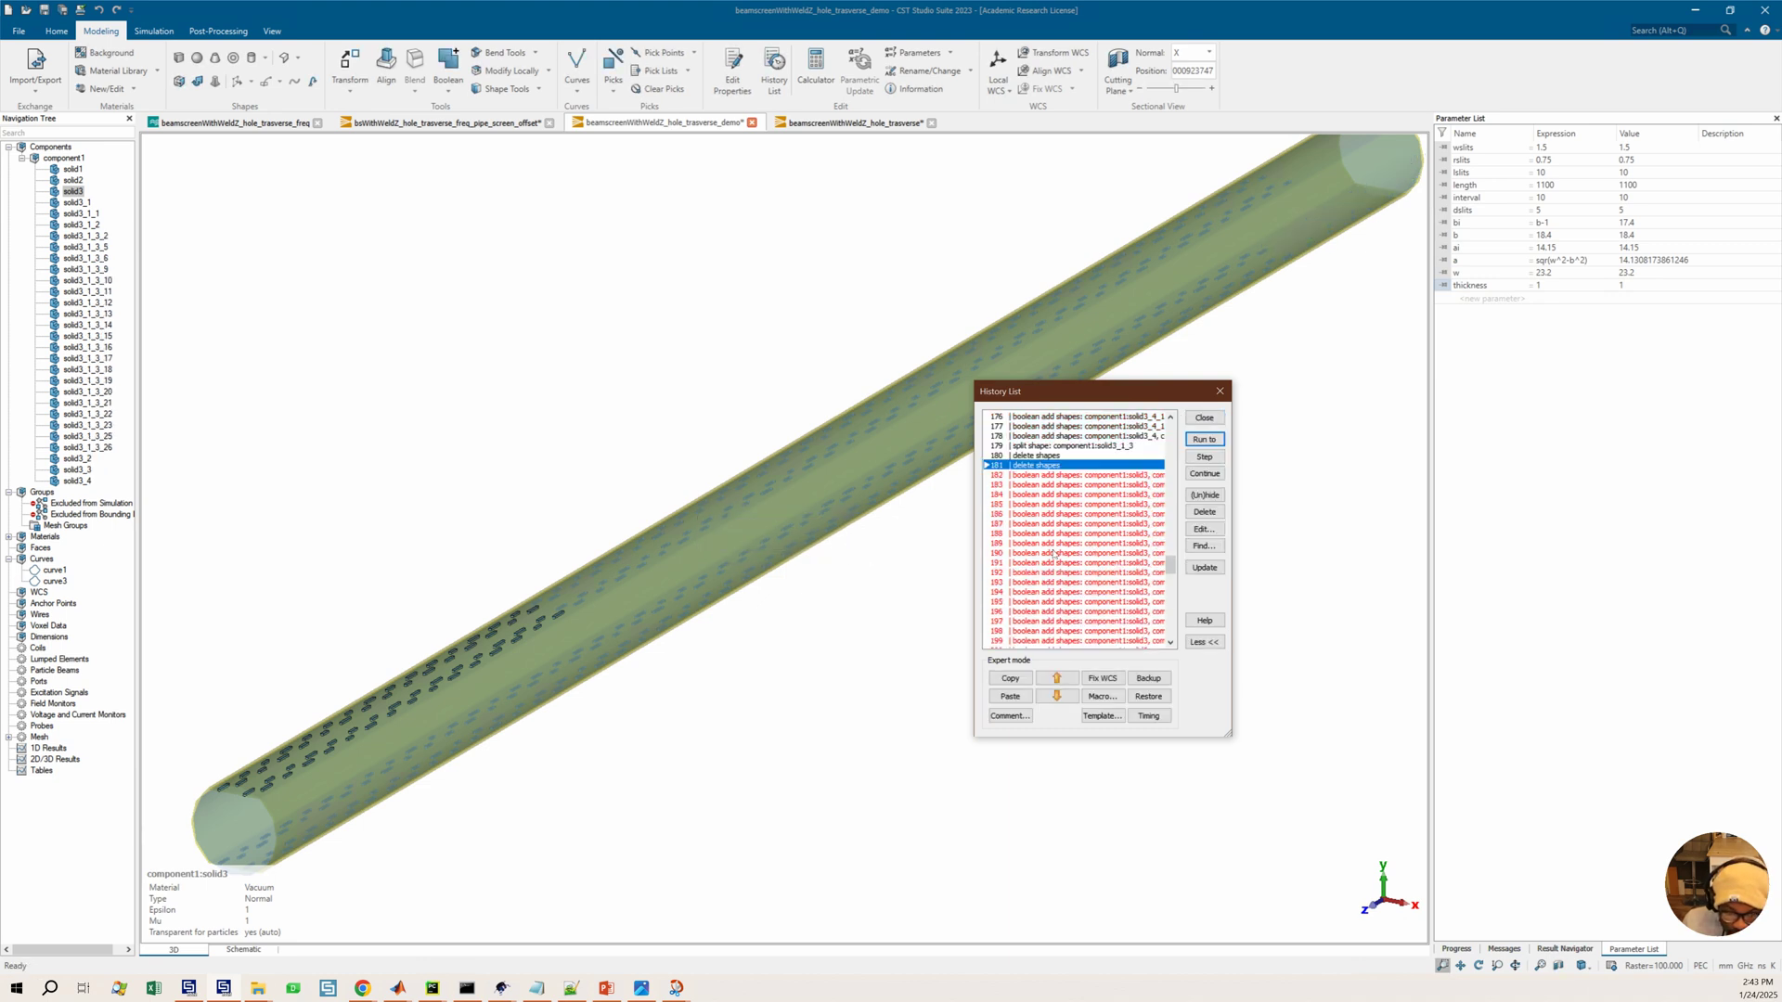
Run the history through the last boolean add shapes entry of solid3
{"action": "scroll", "coordinate": [1057, 561], "scroll_direction": "down", "scroll_amount": 5}
{"action": "left_click", "coordinate": [1060, 580]}
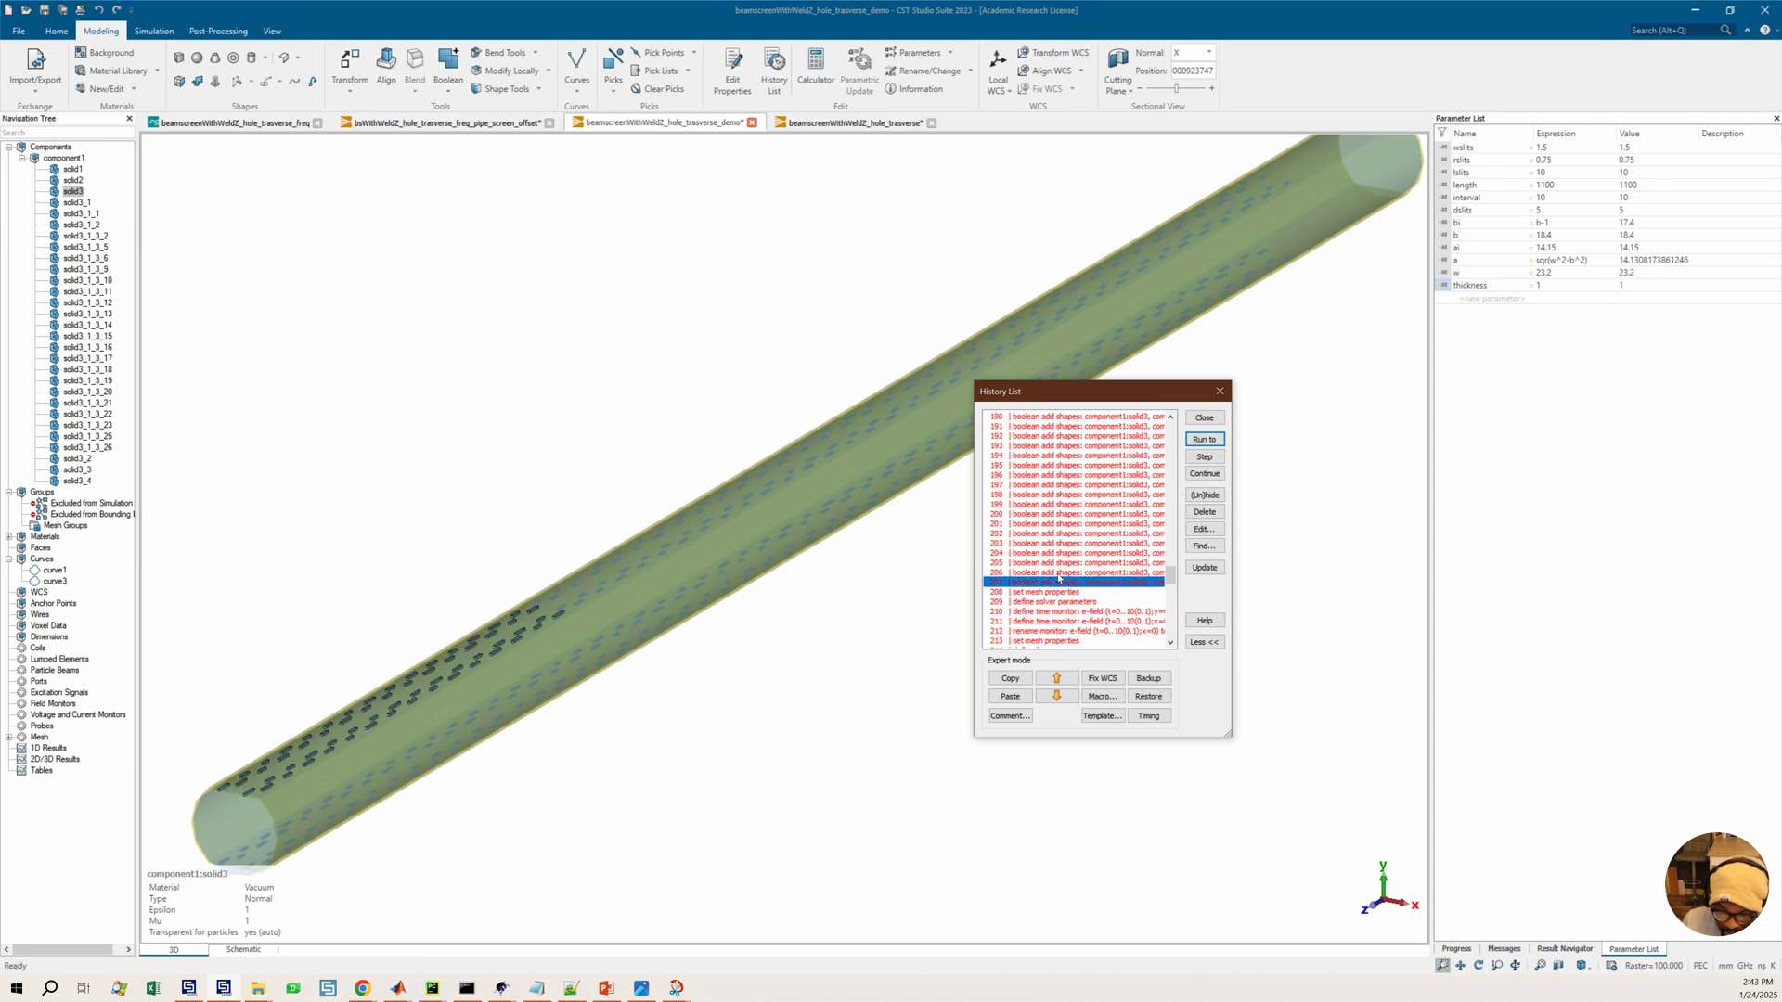
{"action": "left_click", "coordinate": [1210, 443]}
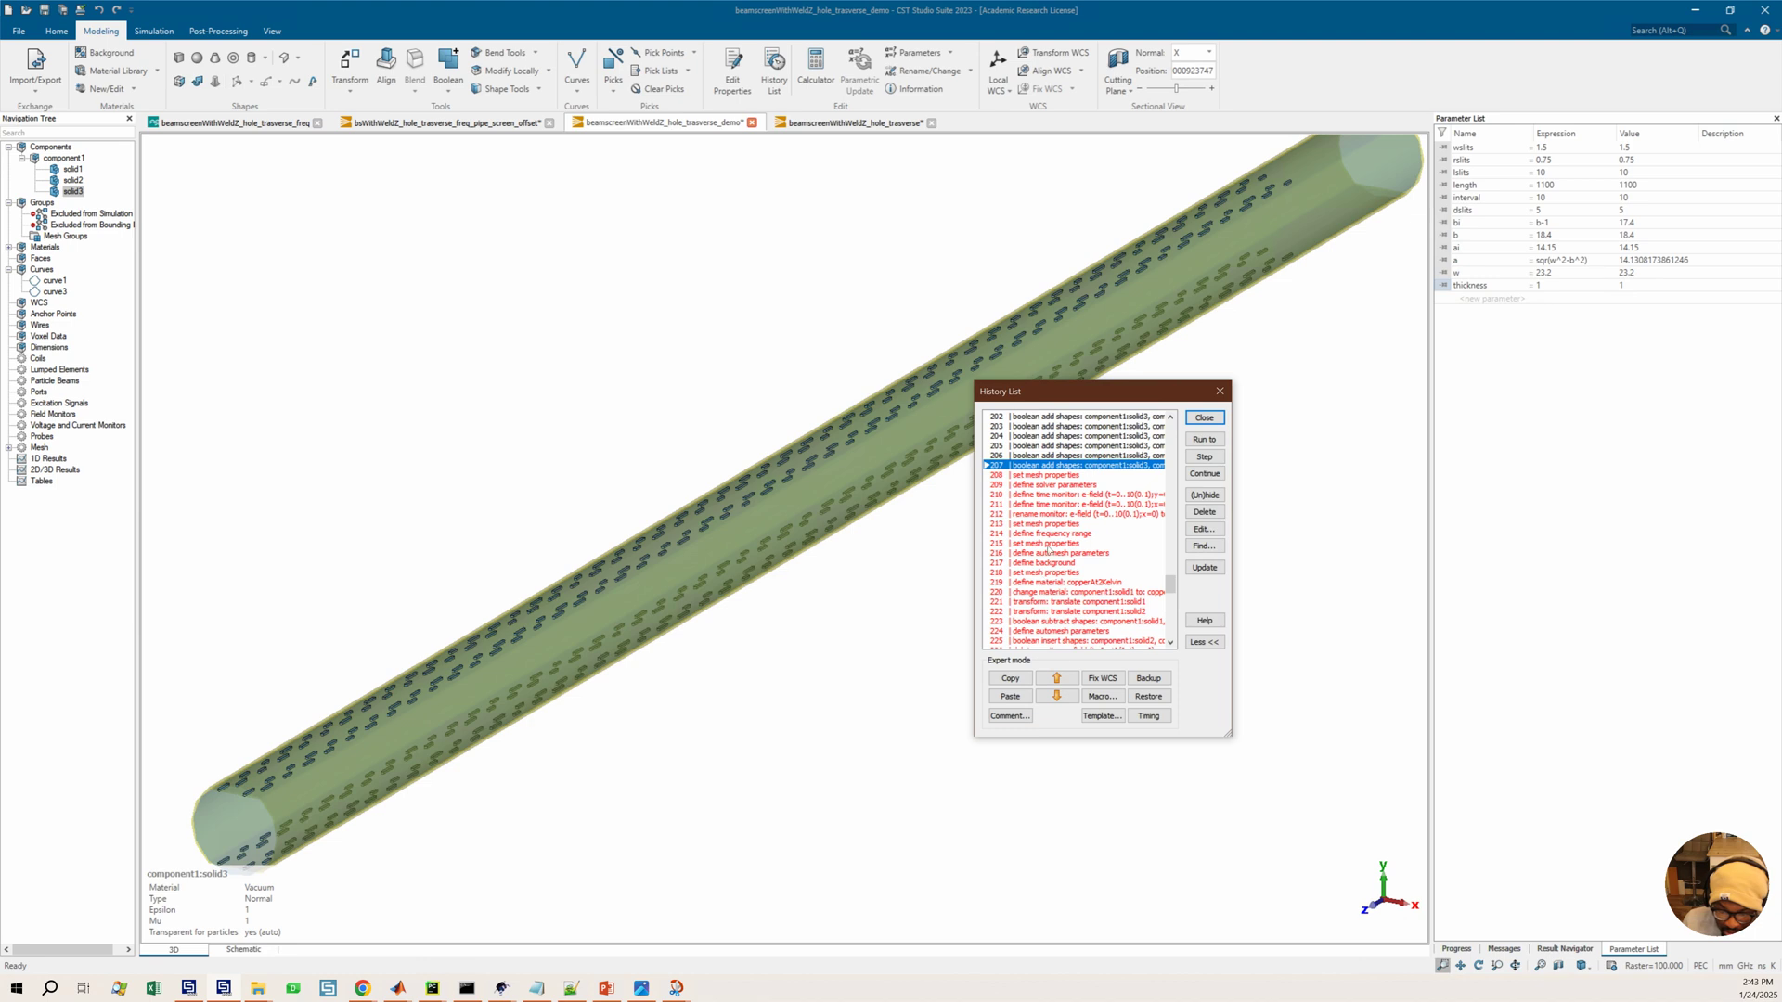
Delete the mesh, solver, monitor, frequency range and background entries following the last boolean add shapes entry
{"action": "left_click_drag", "start_coordinate": [1057, 475], "coordinate": [1050, 574]}
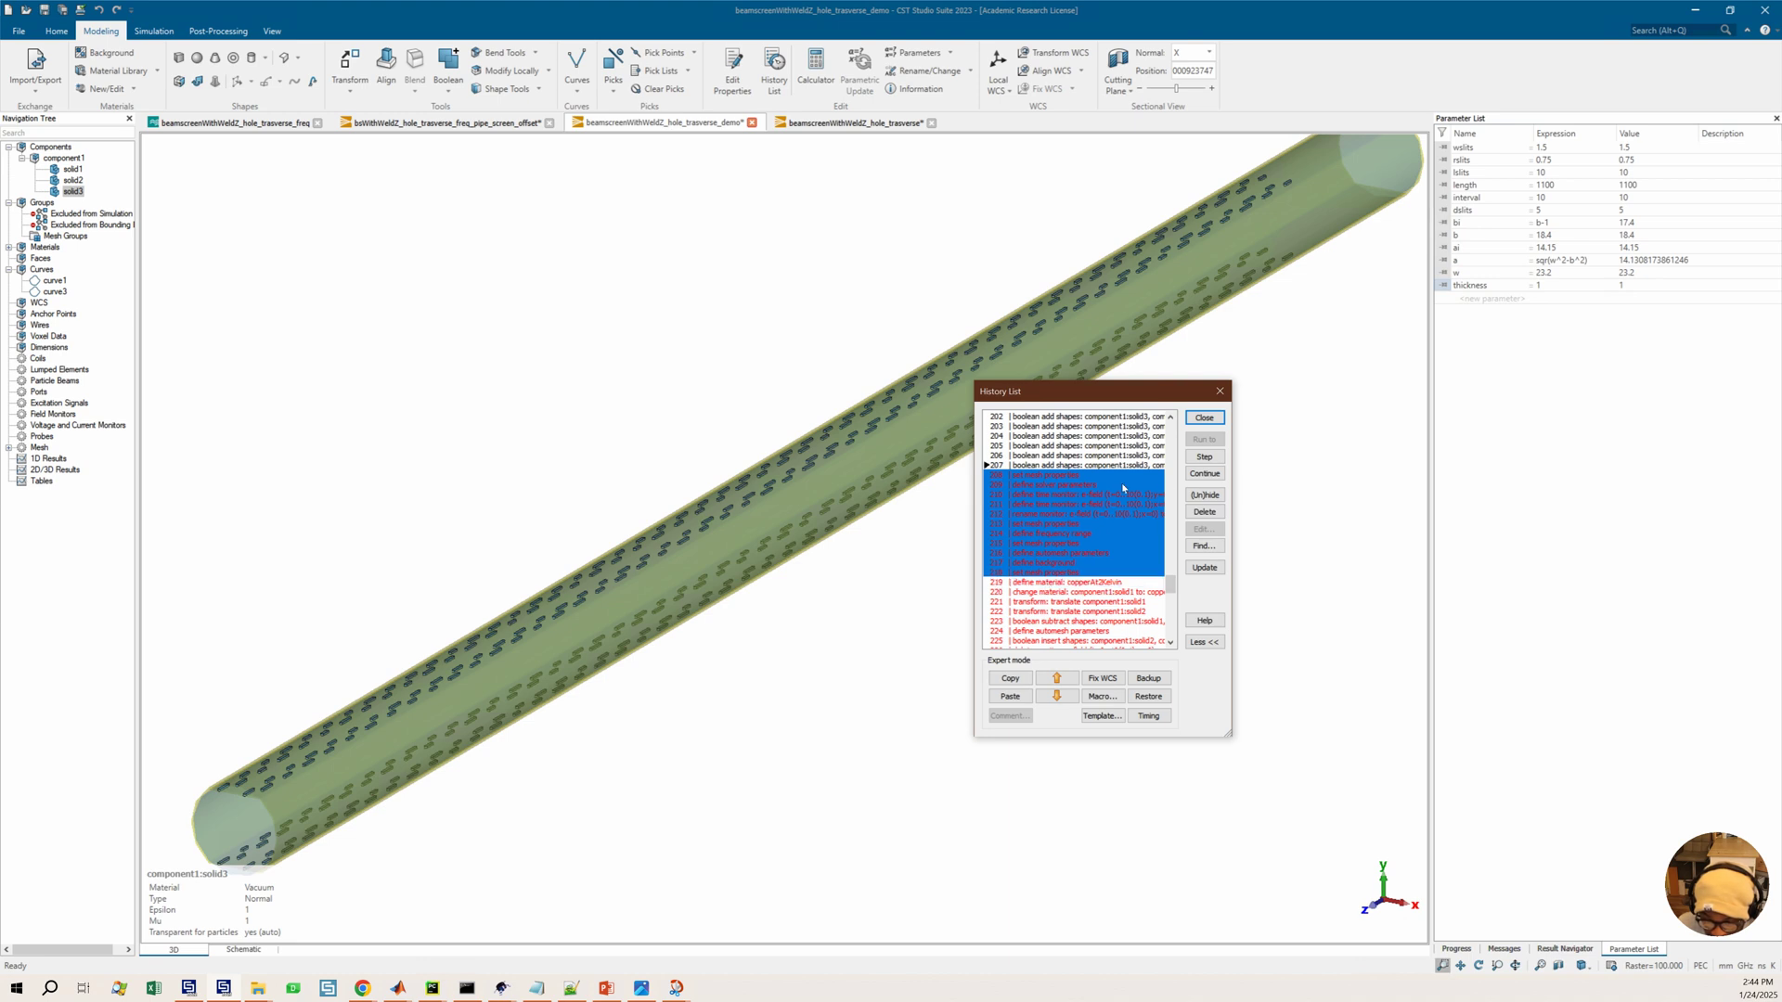
{"action": "left_click", "coordinate": [1204, 512]}
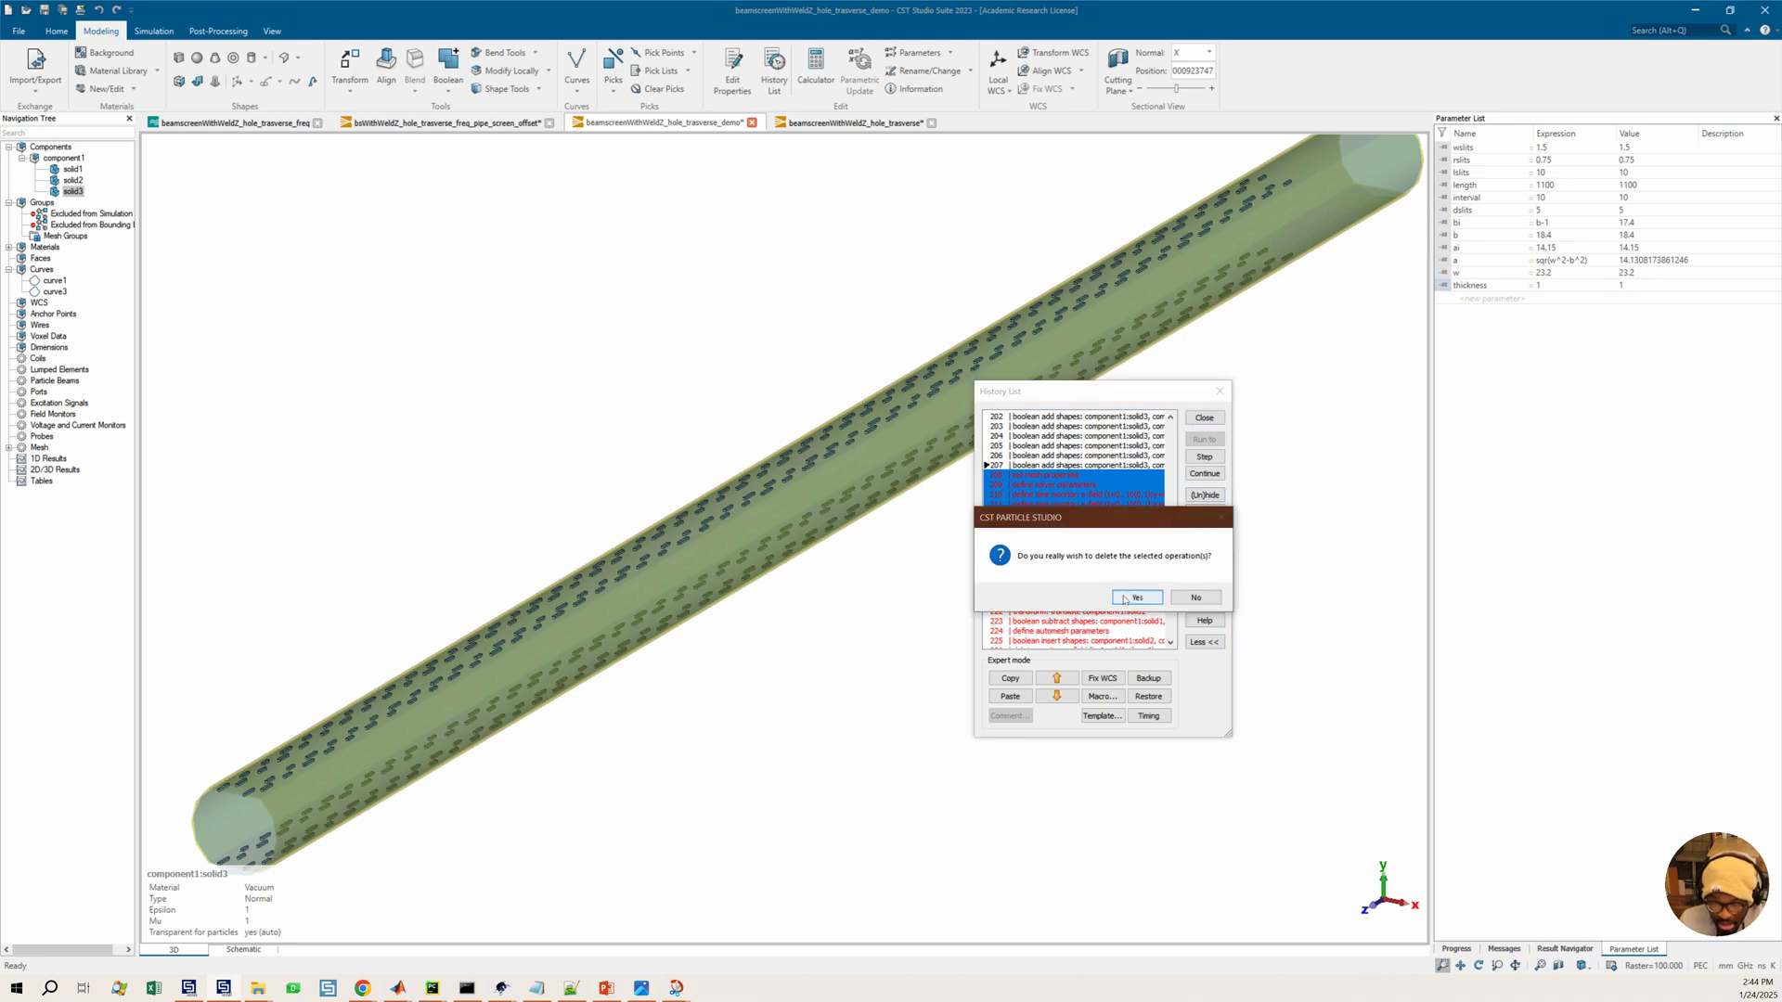
{"action": "left_click", "coordinate": [1126, 598]}
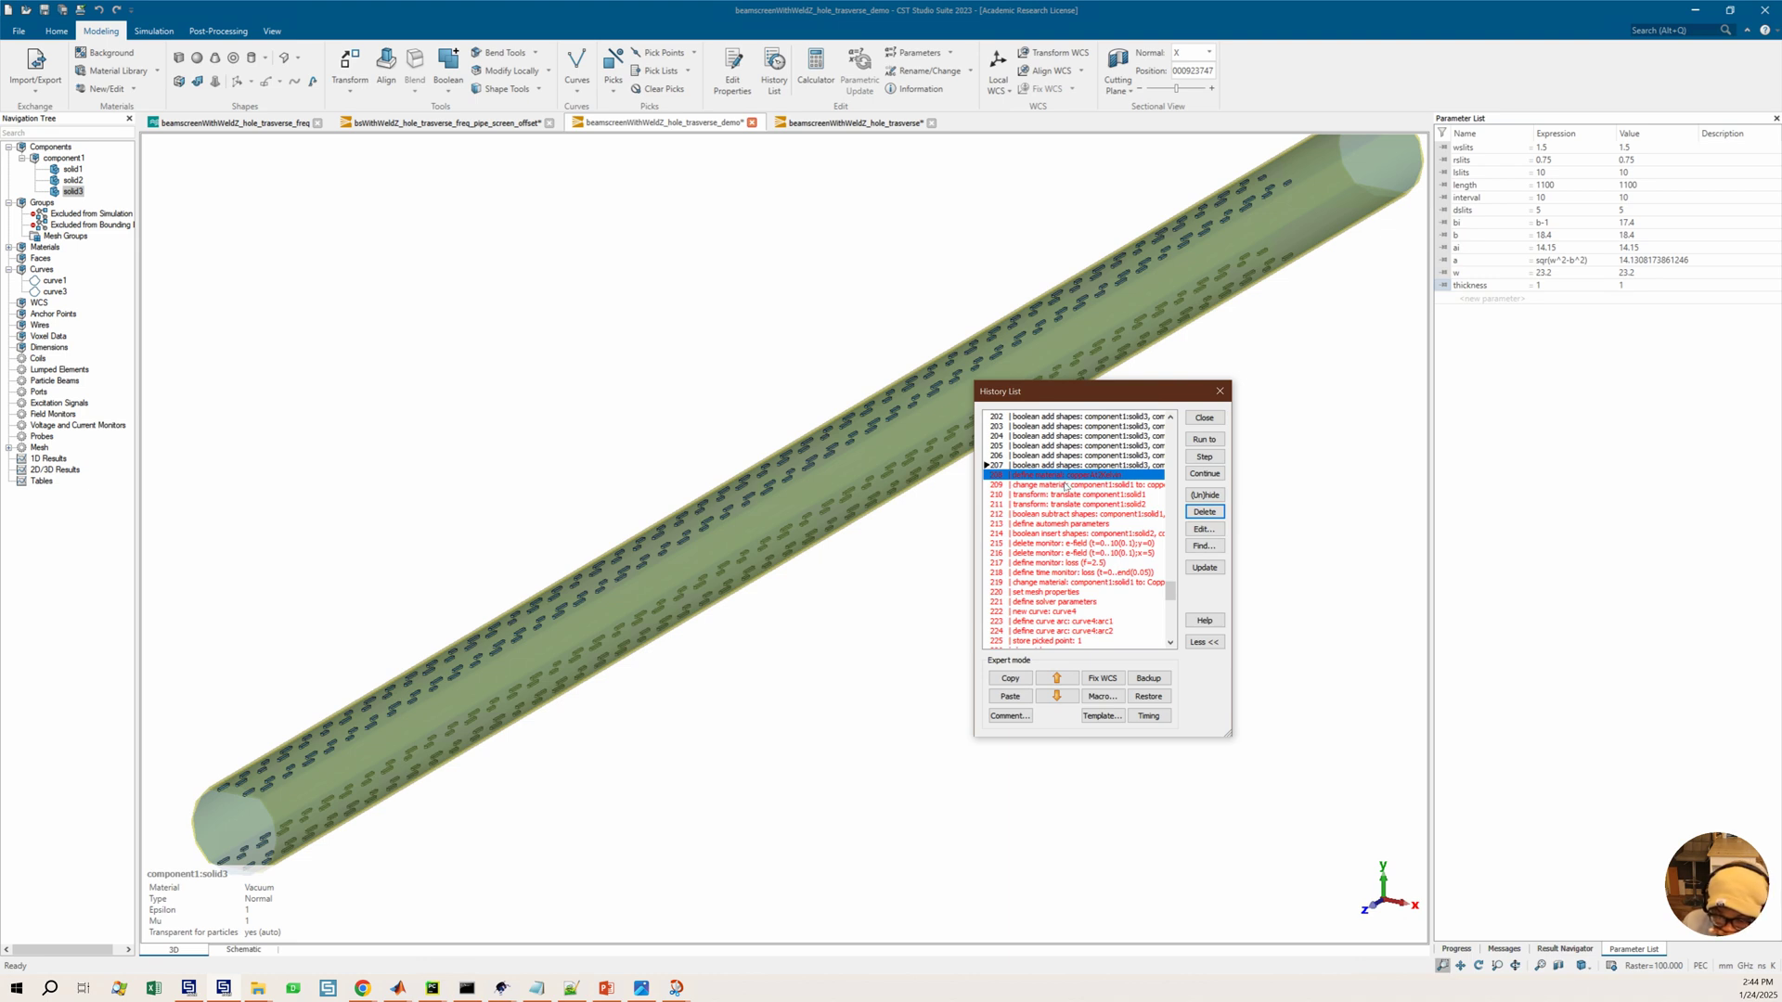
Run the history through the copper material change, both translate entries and the boolean subtract shapes entry
{"action": "left_click", "coordinate": [1199, 443]}
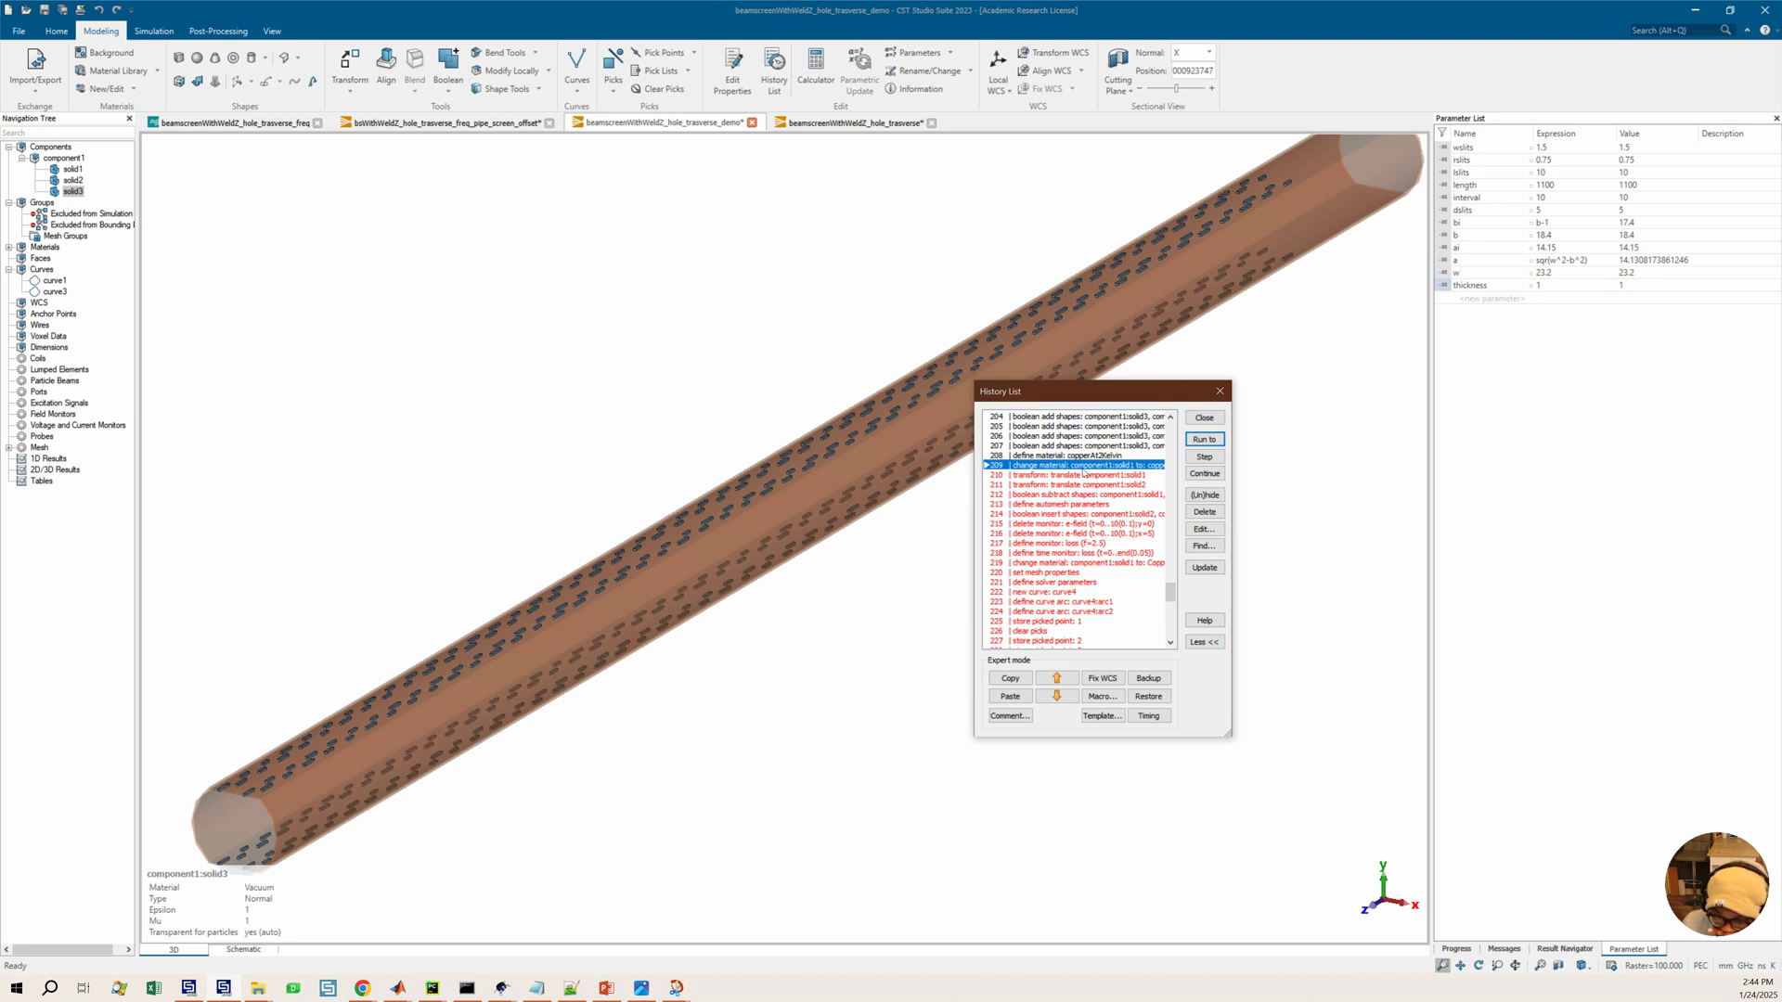
{"action": "left_click", "coordinate": [1059, 477]}
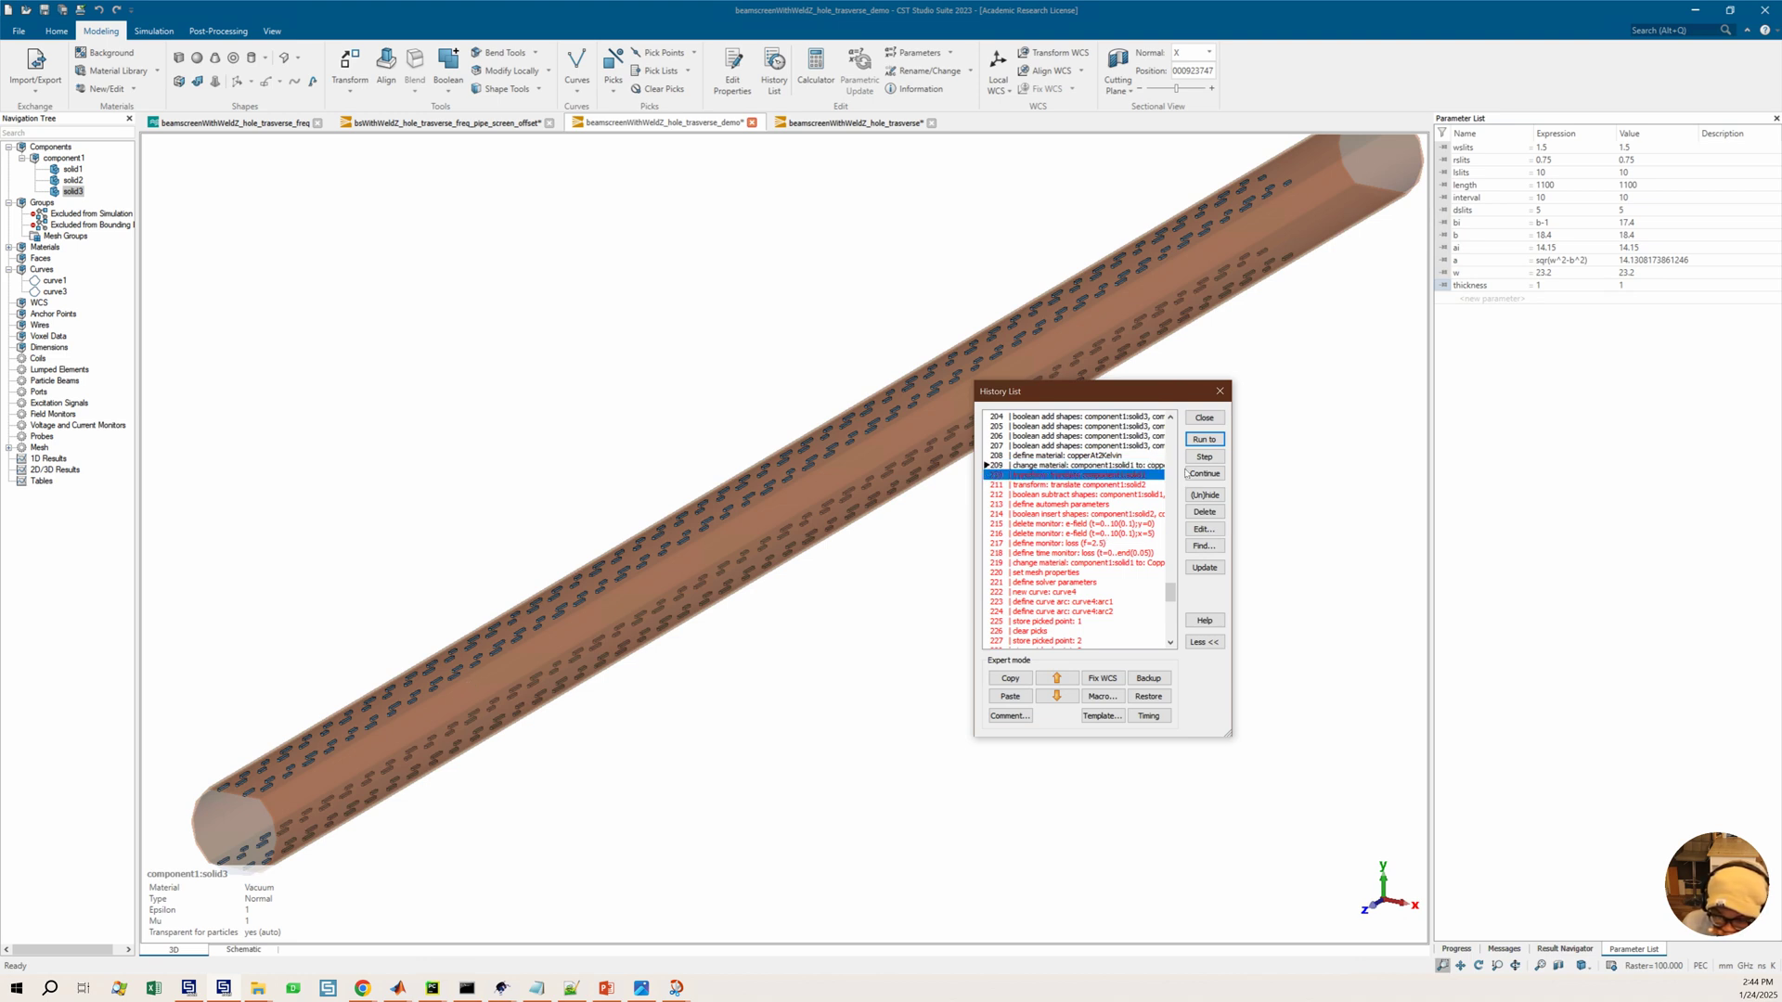
{"action": "left_click", "coordinate": [1056, 495]}
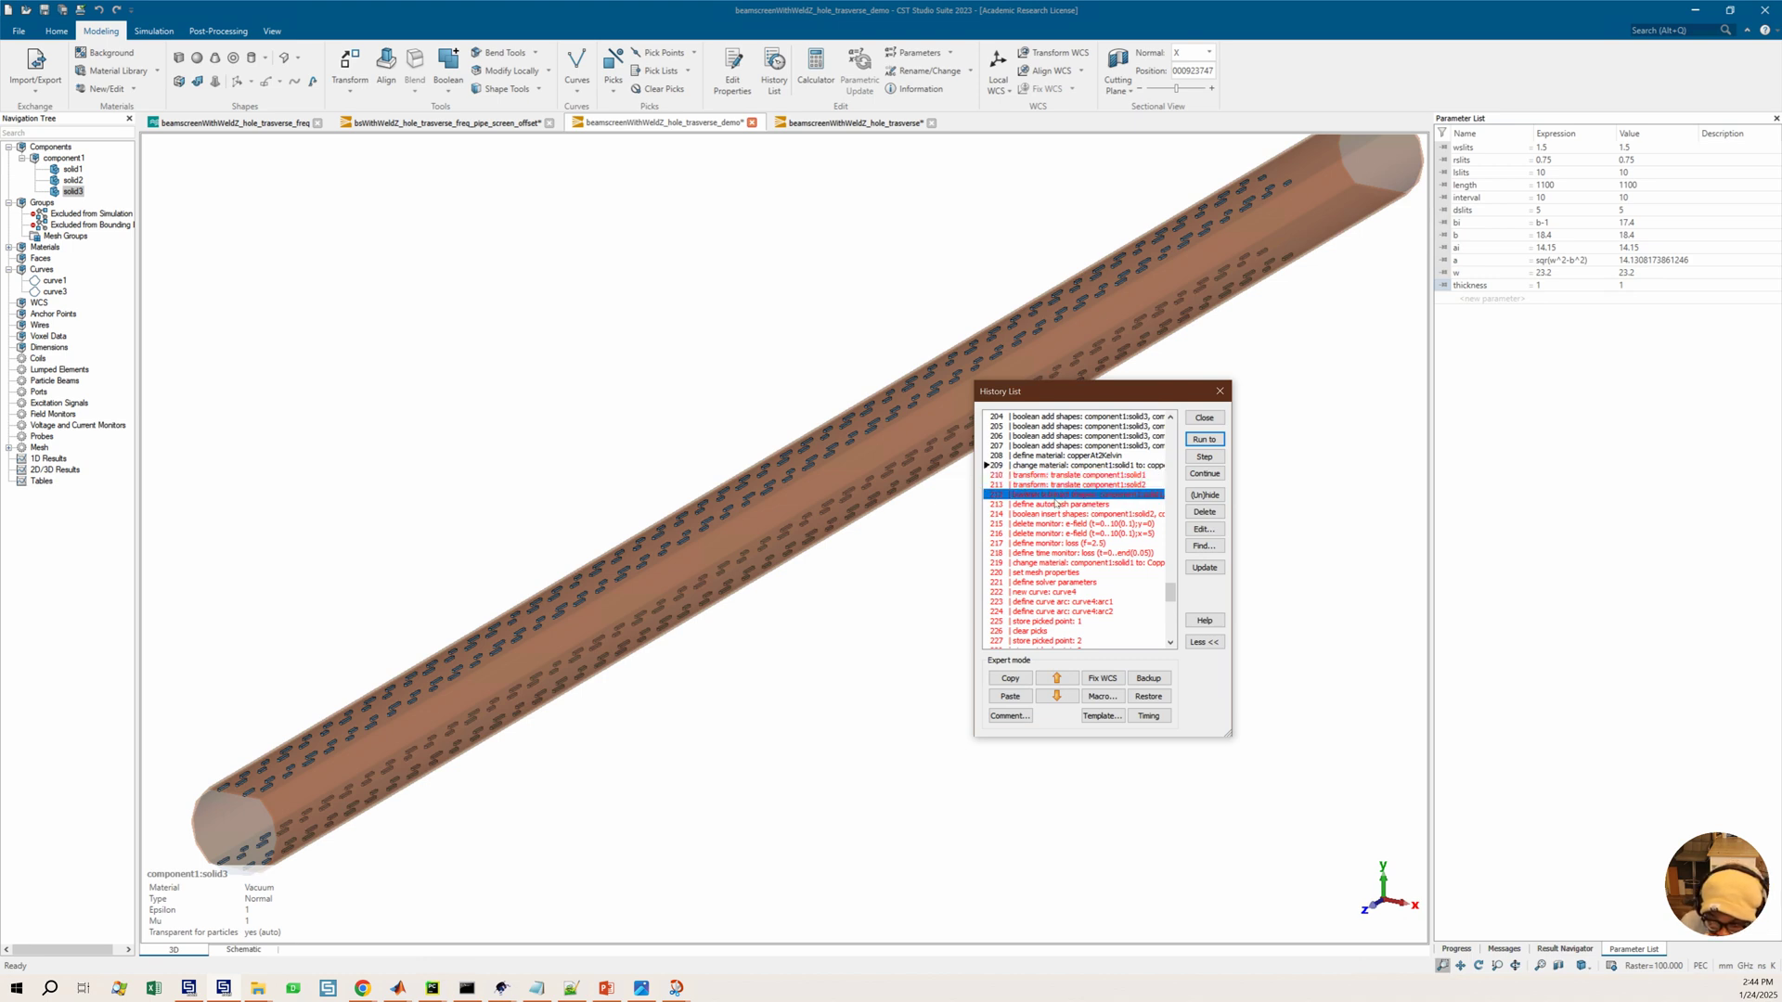
{"action": "left_click", "coordinate": [1062, 483]}
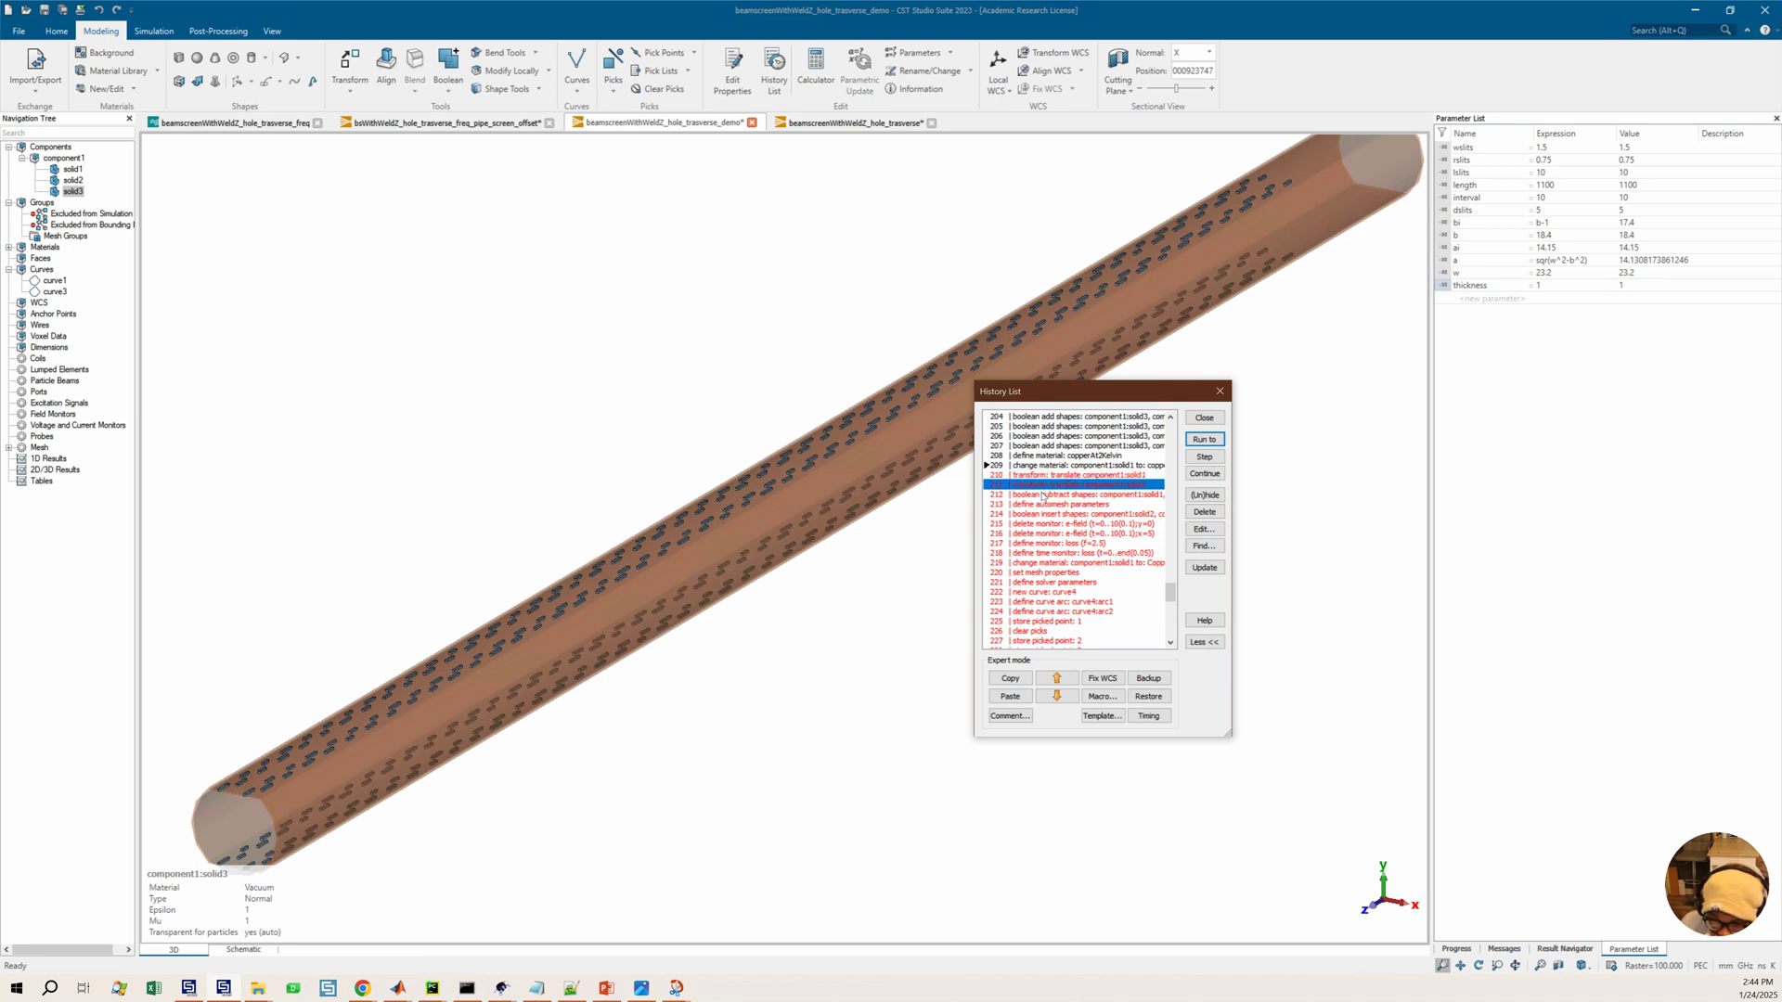
{"action": "left_click", "coordinate": [1042, 494]}
{"action": "left_click", "coordinate": [1201, 441]}
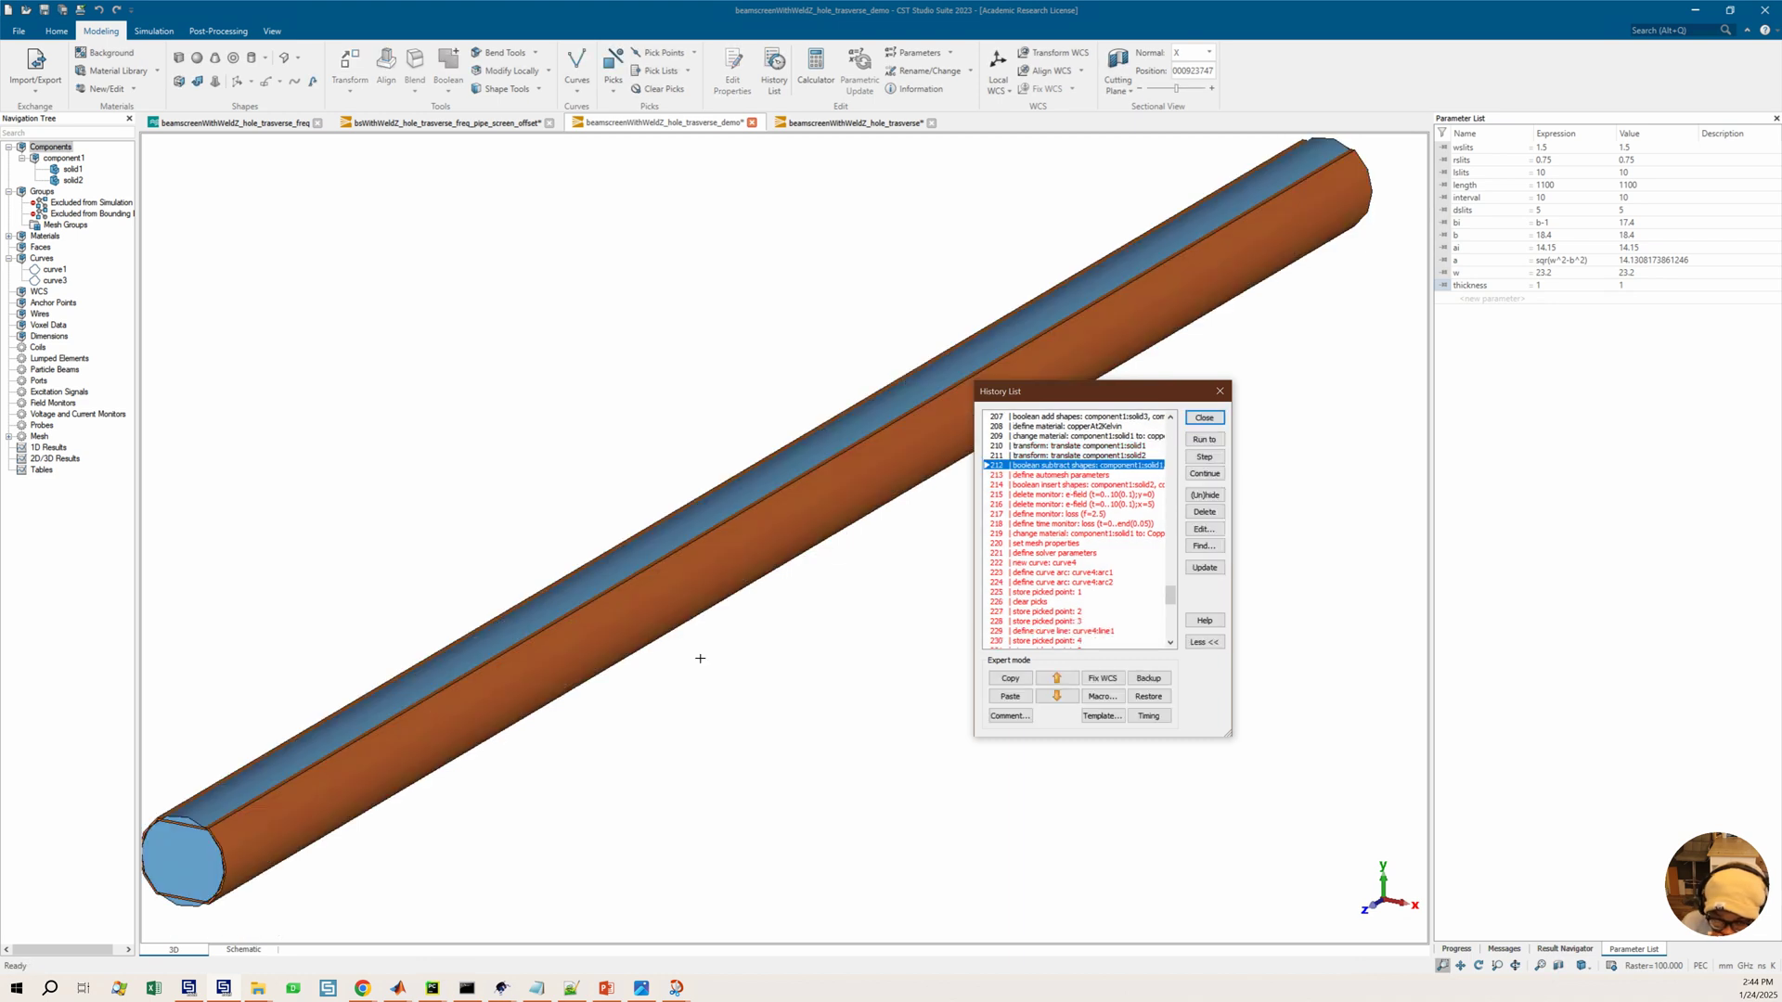
Inspect the script settings of the define automesh parameters history entry
{"action": "middle_click_drag", "start_coordinate": [670, 645], "coordinate": [772, 559]}
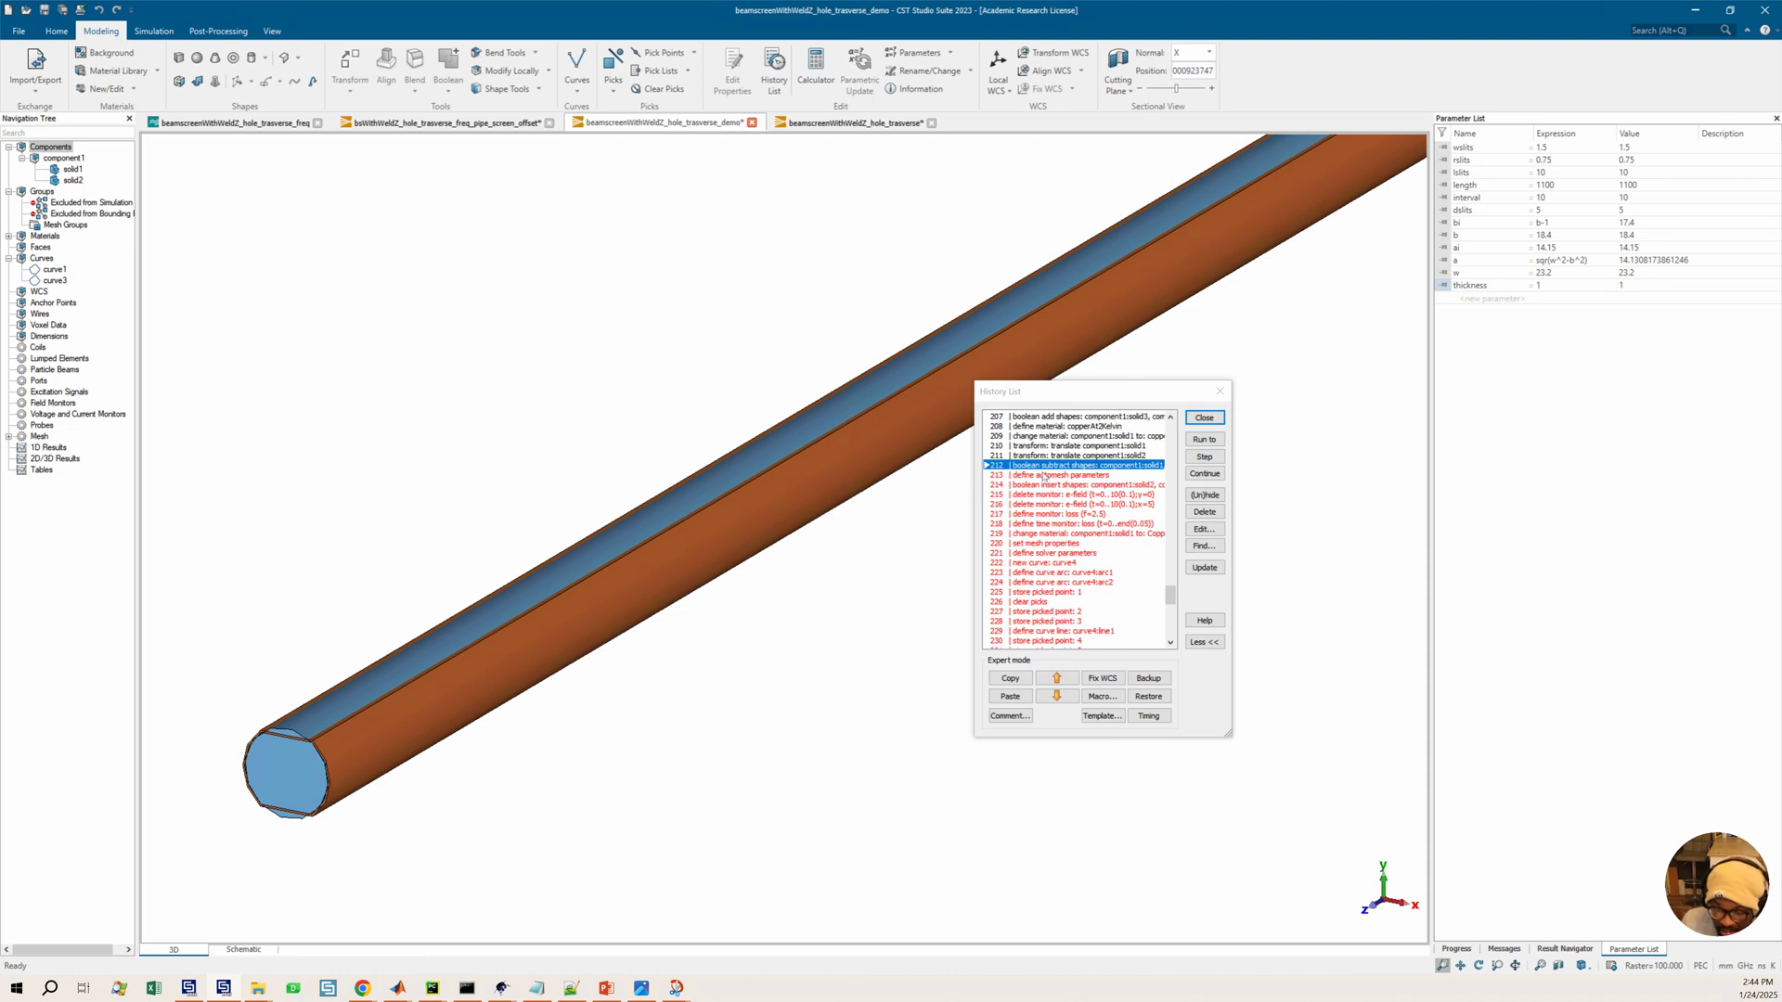
{"action": "left_click", "coordinate": [1043, 476]}
{"action": "double_click", "coordinate": [1043, 476]}
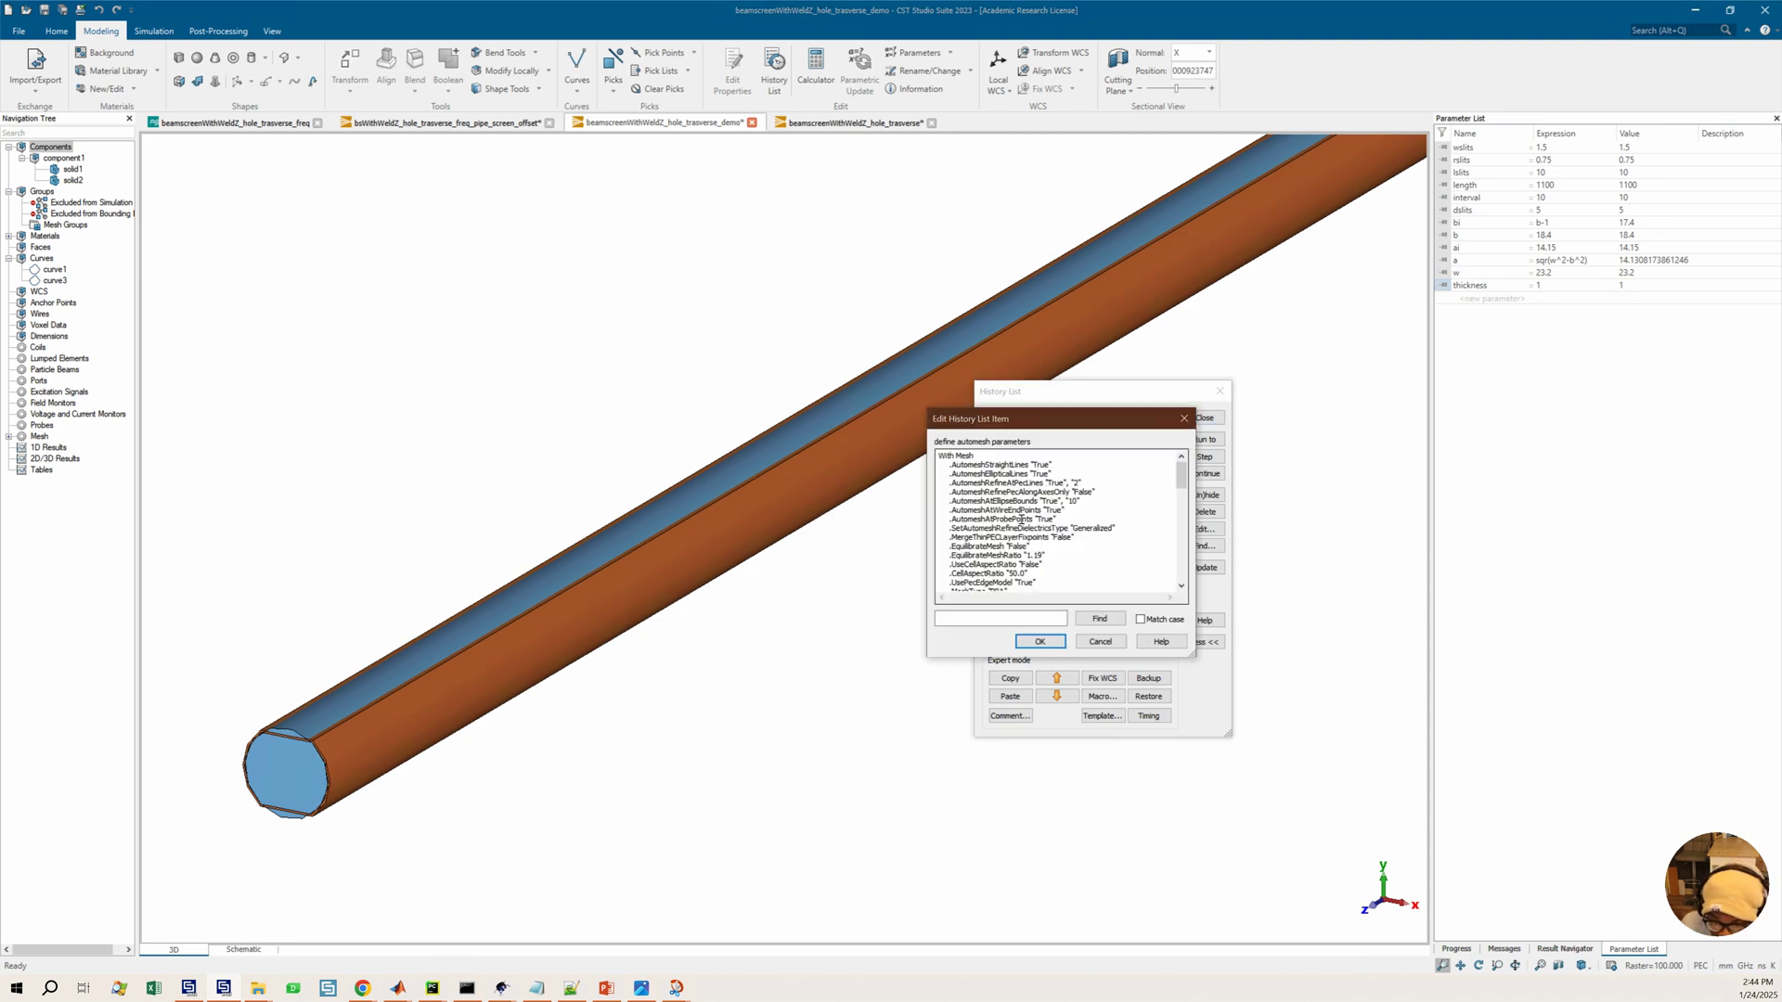
{"action": "scroll", "coordinate": [1070, 527], "scroll_direction": "down", "scroll_amount": 4}
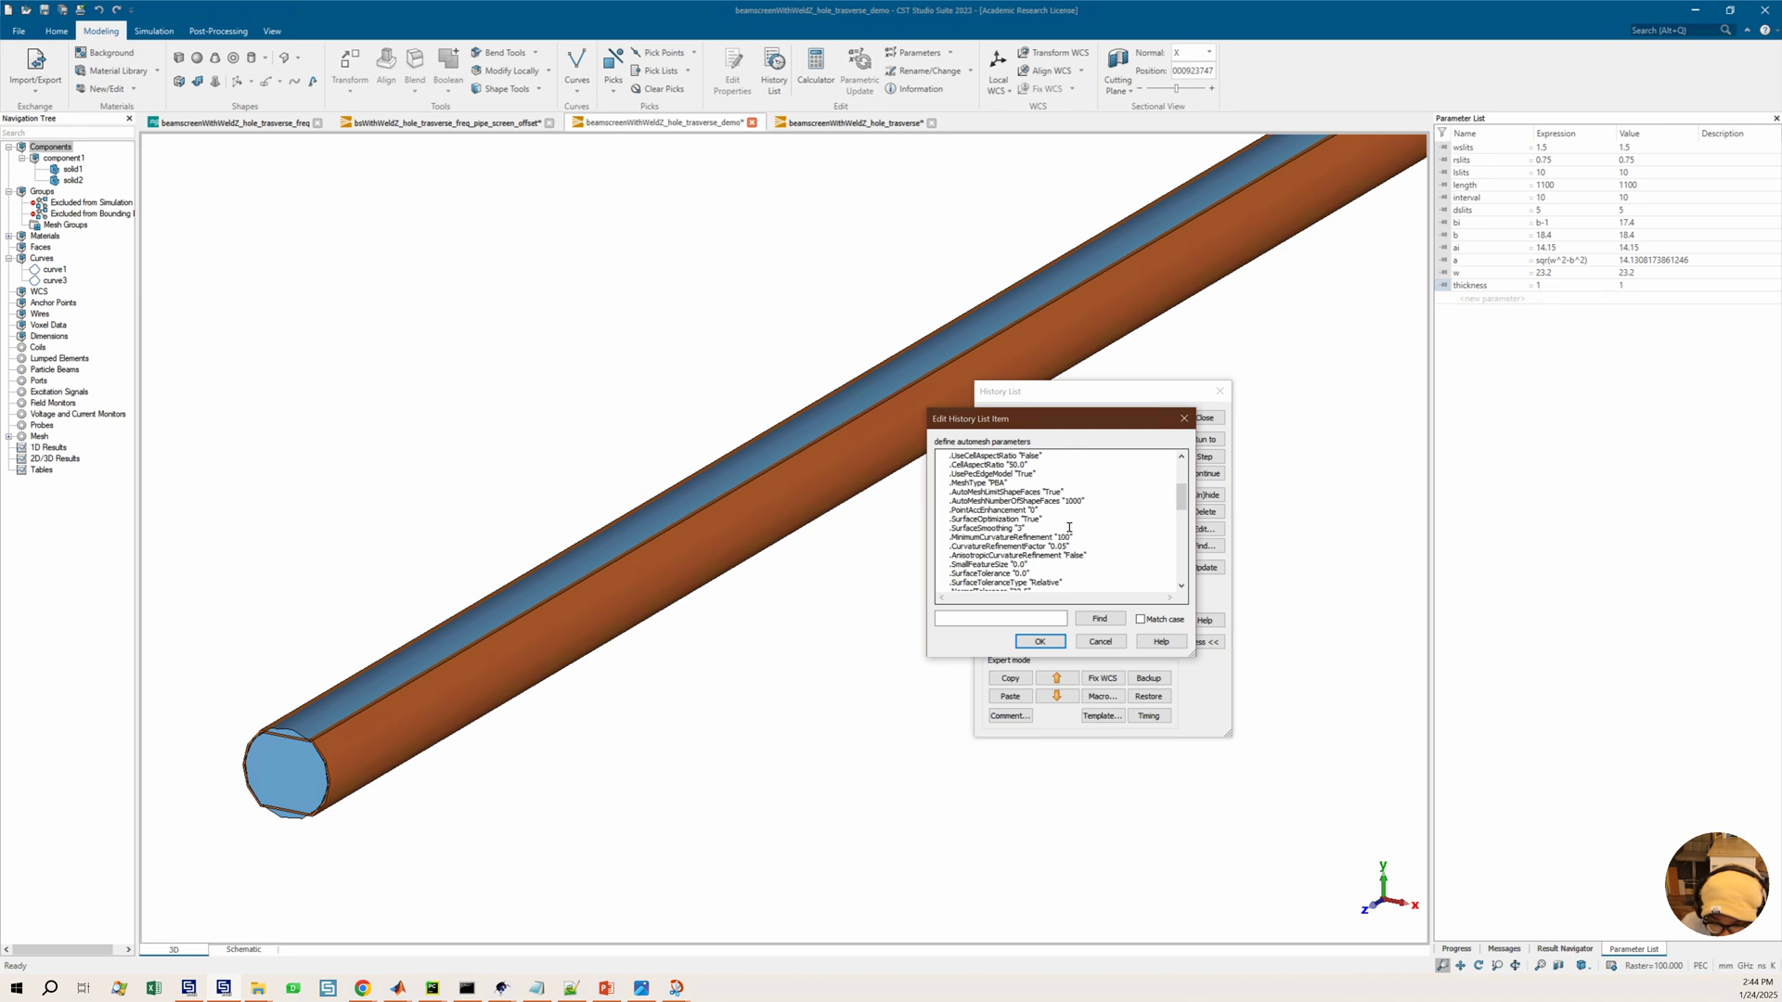
{"action": "scroll", "coordinate": [1070, 527], "scroll_direction": "down", "scroll_amount": 1}
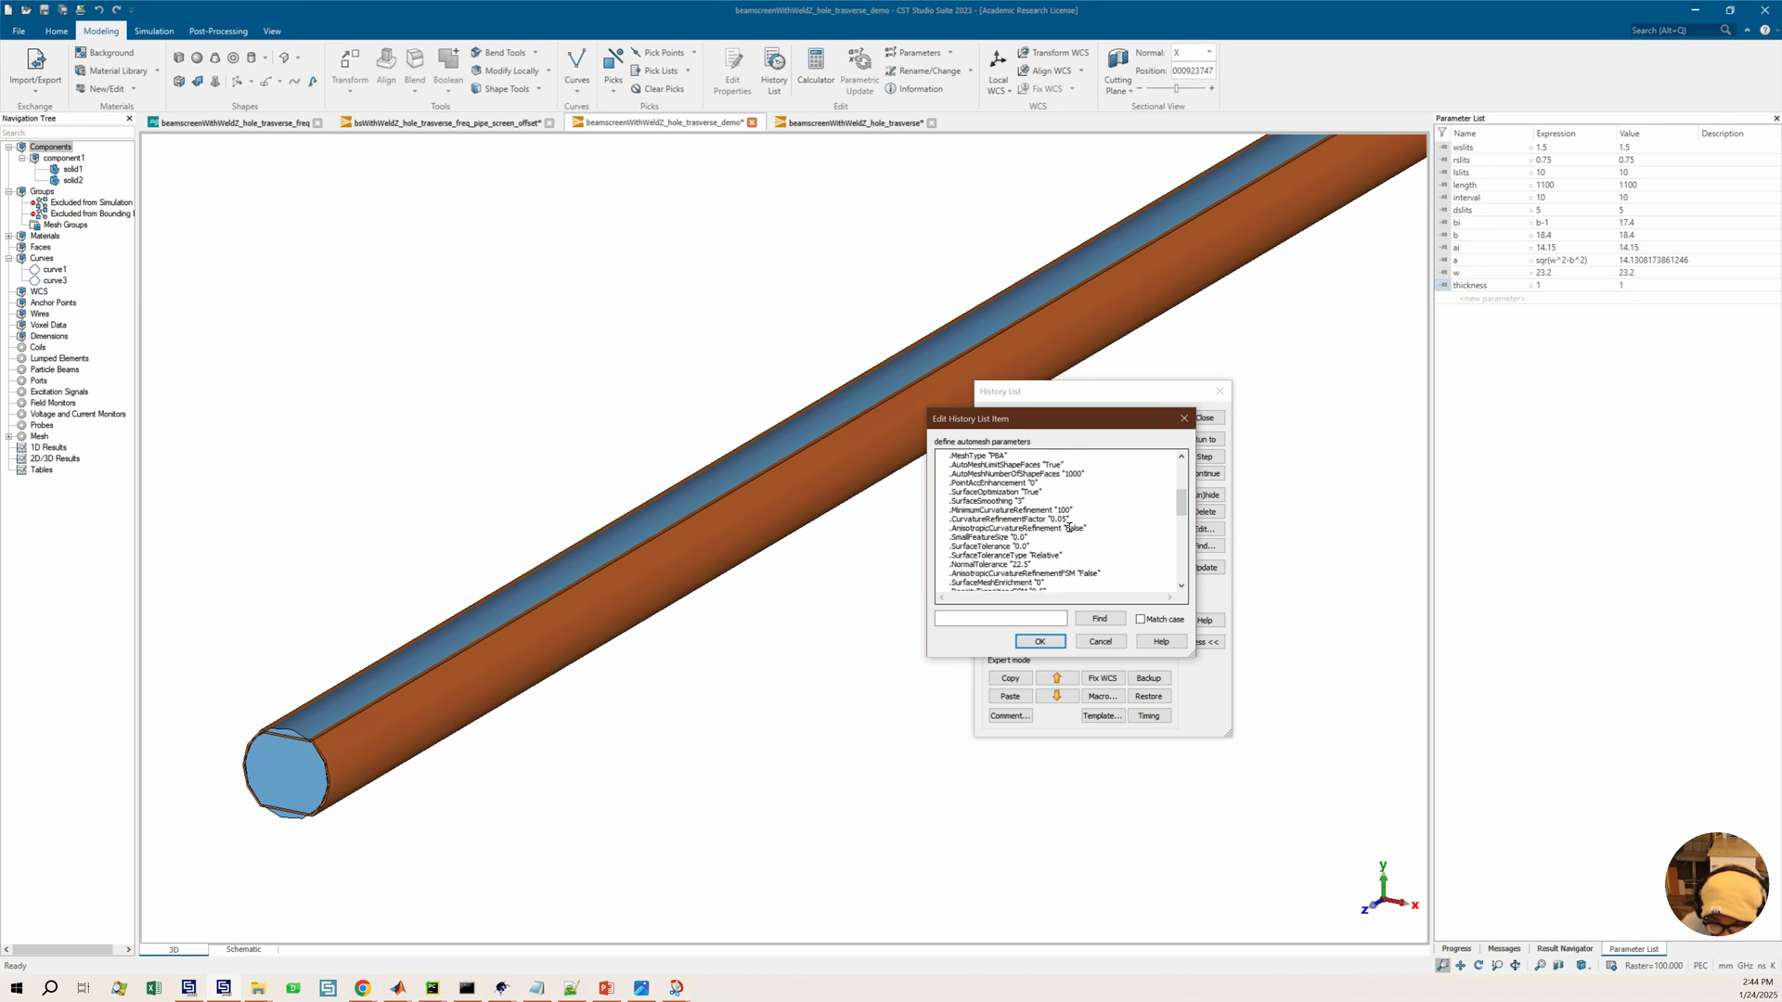
{"action": "left_click", "coordinate": [1100, 641]}
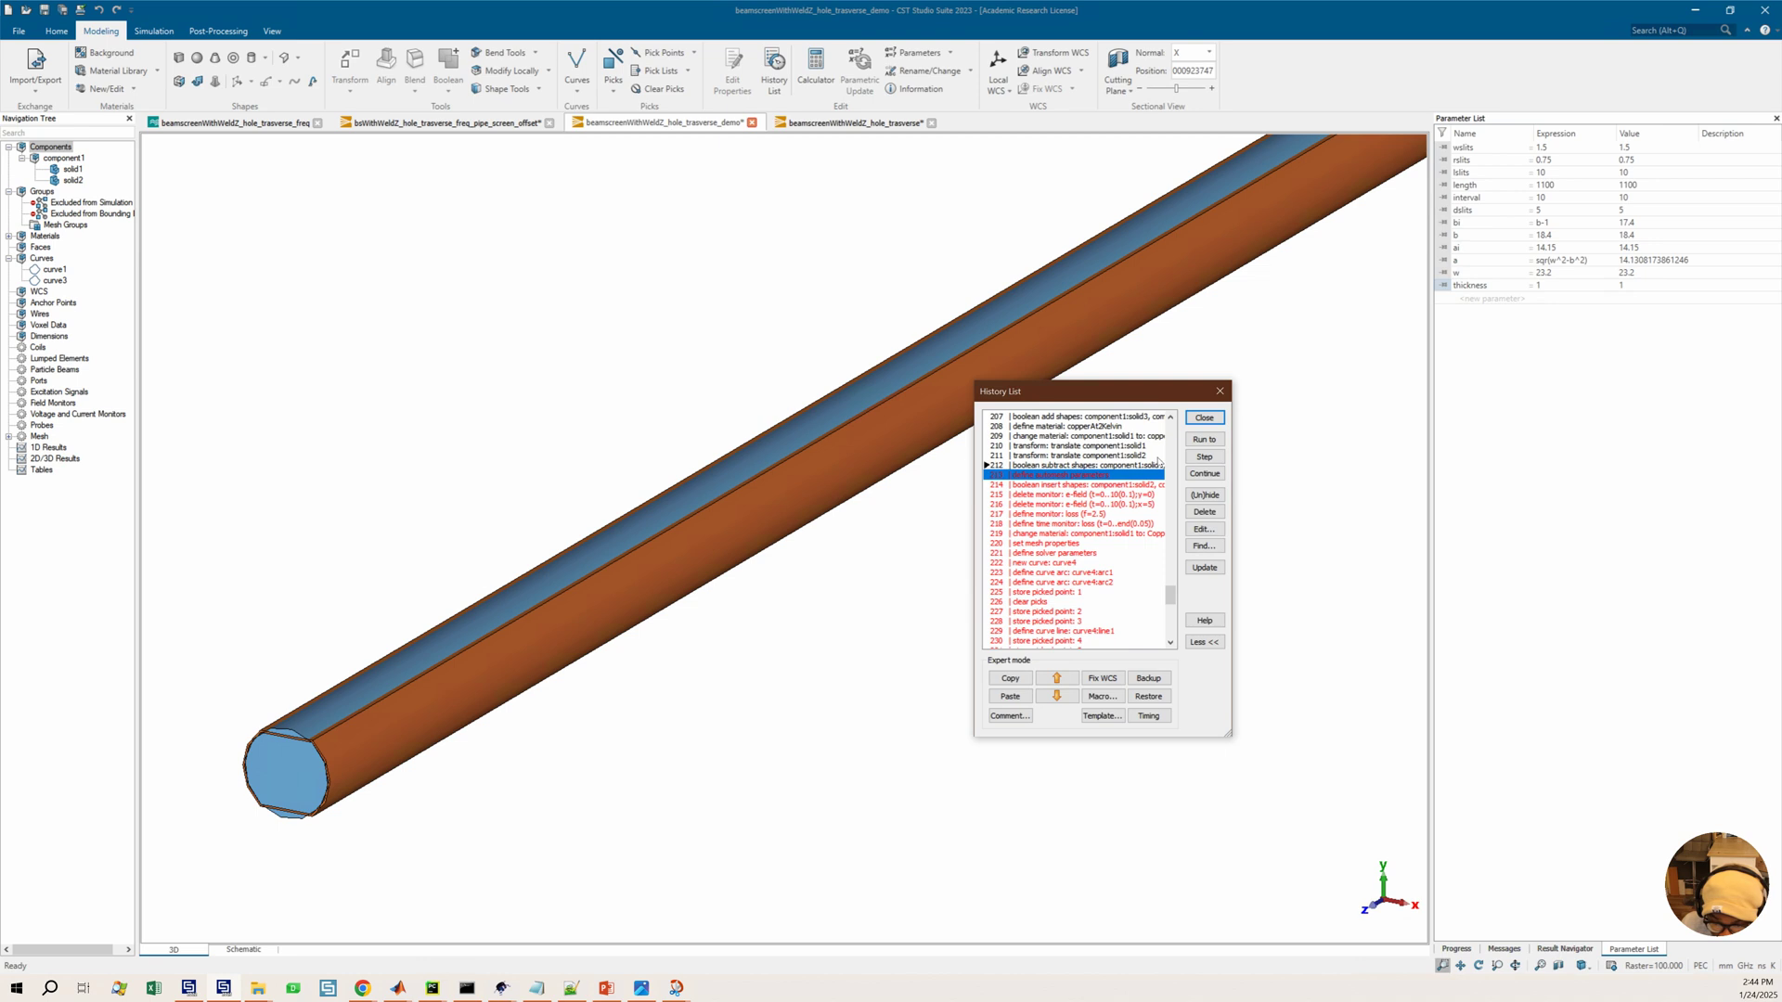
Run the history through the define automesh parameters entry and delete the three monitor entries following the boolean insert shapes entry
{"action": "left_click", "coordinate": [1204, 439]}
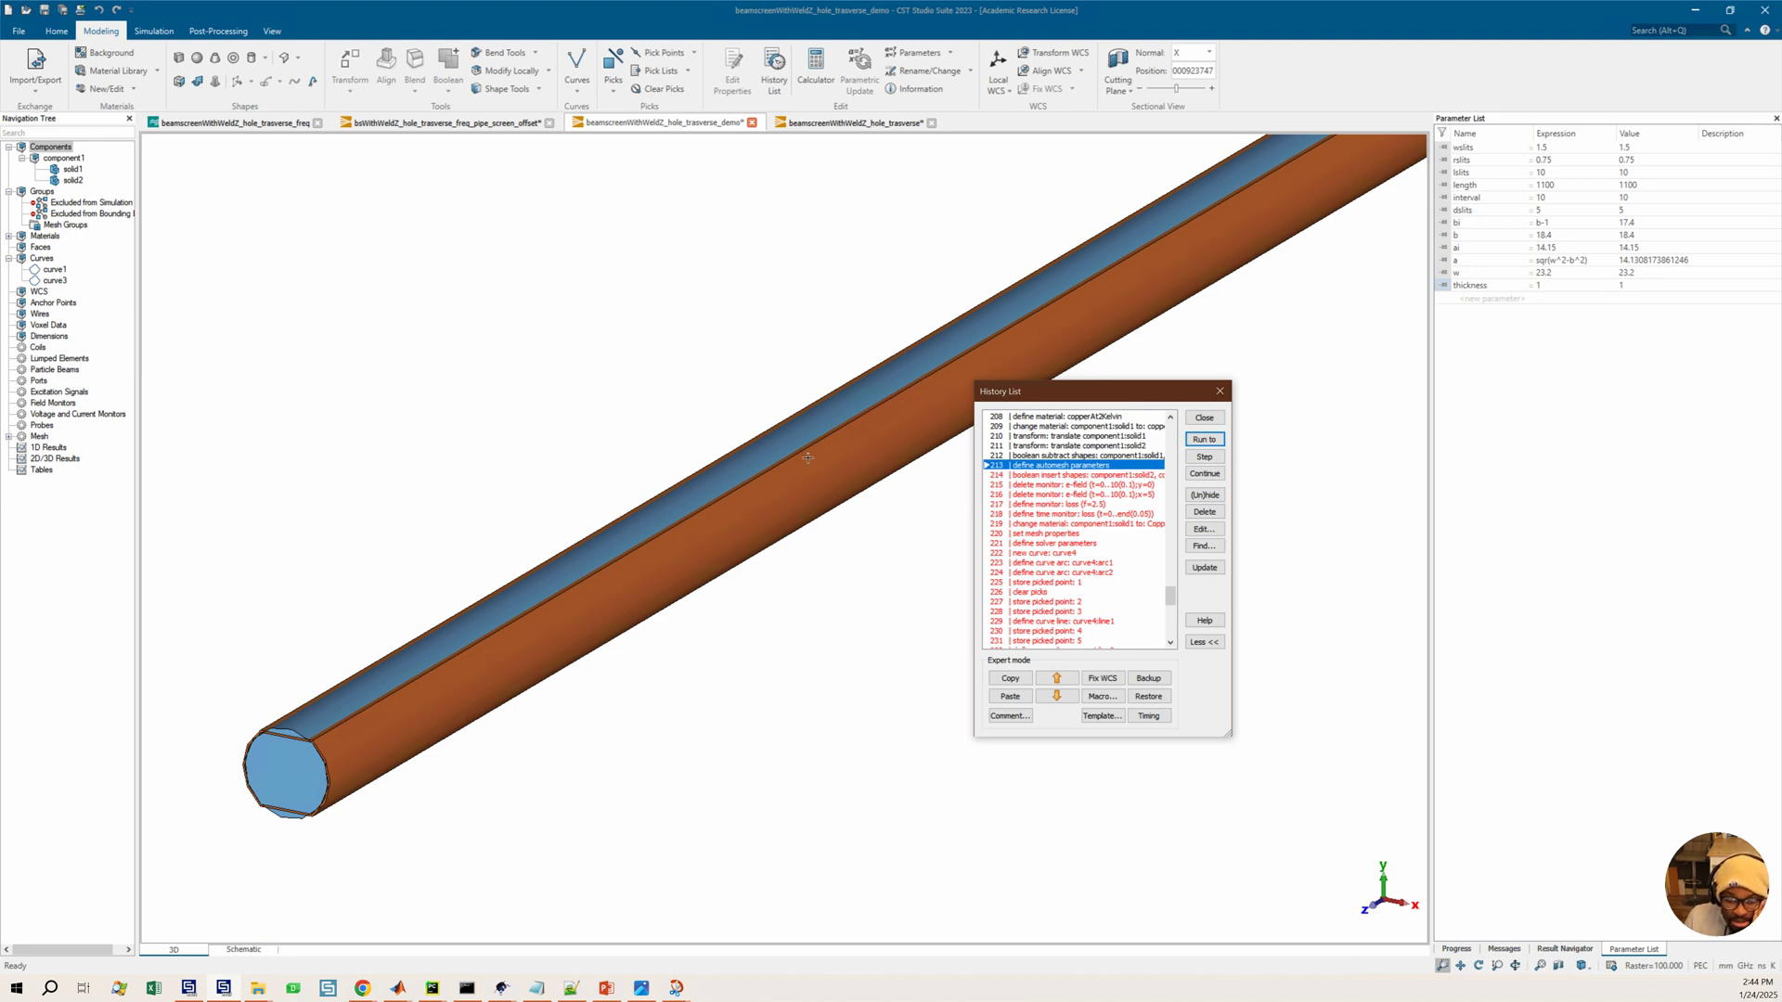
{"action": "left_click", "coordinate": [1052, 495]}
{"action": "left_click", "coordinate": [1058, 475]}
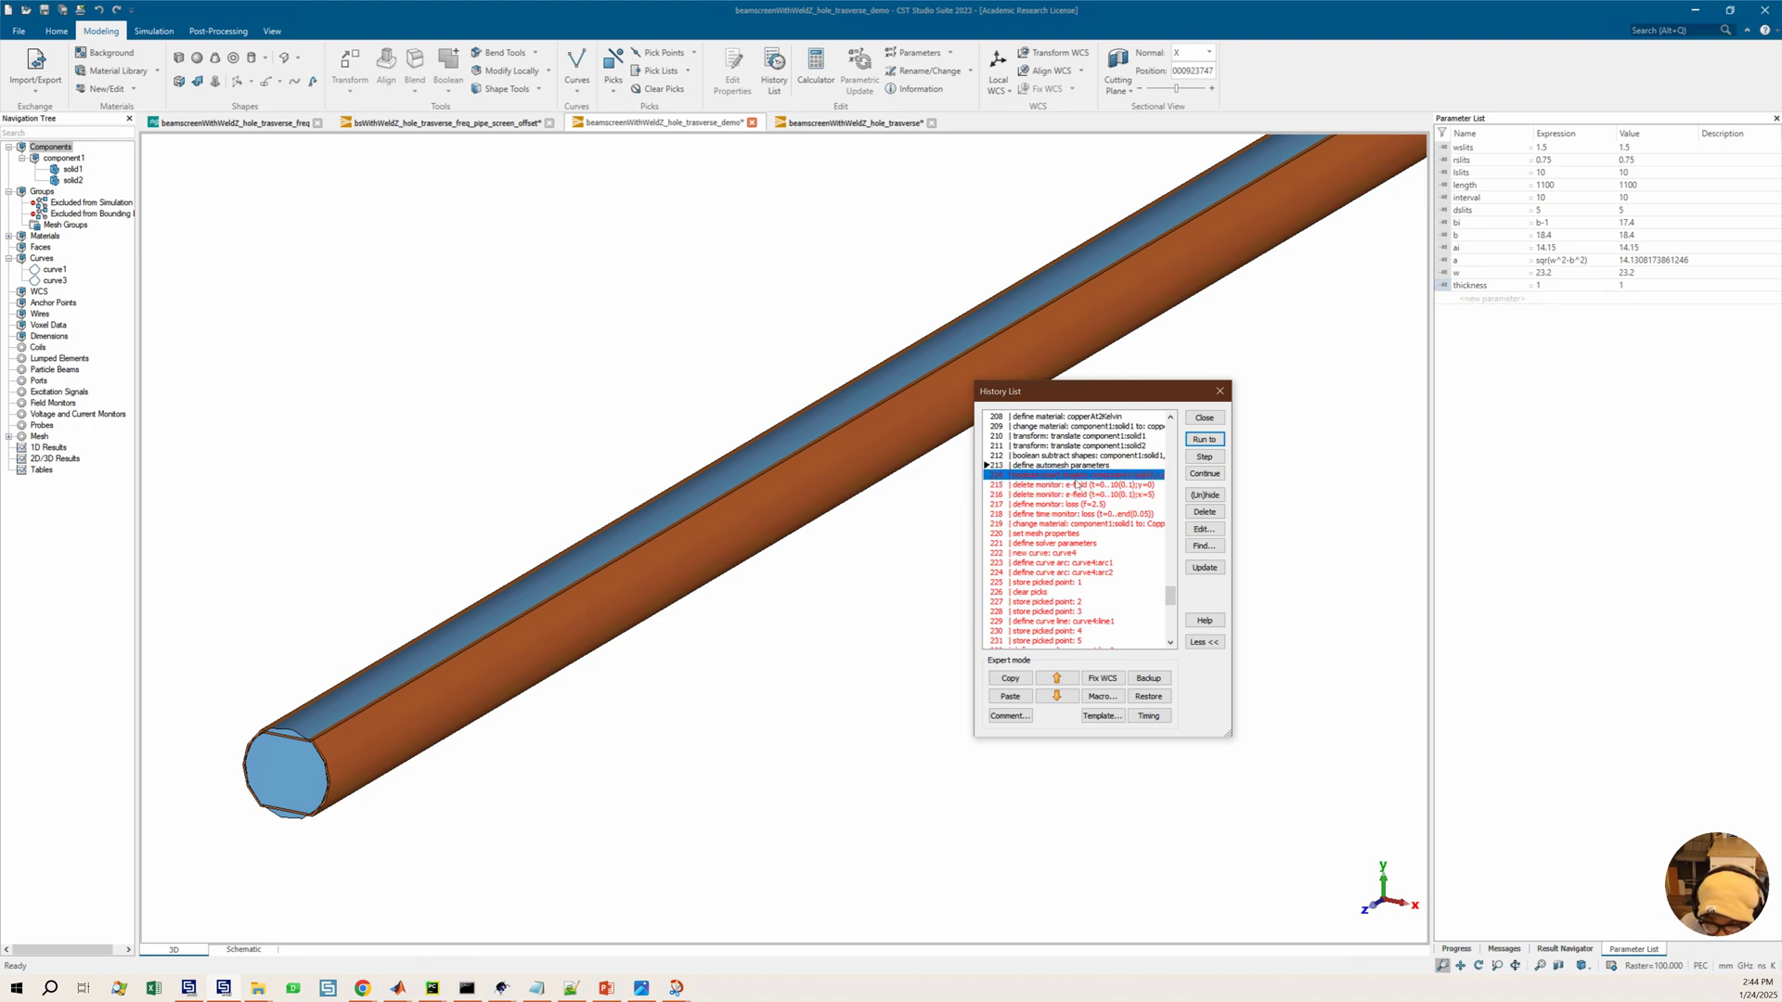
{"action": "left_click", "coordinate": [1057, 486]}
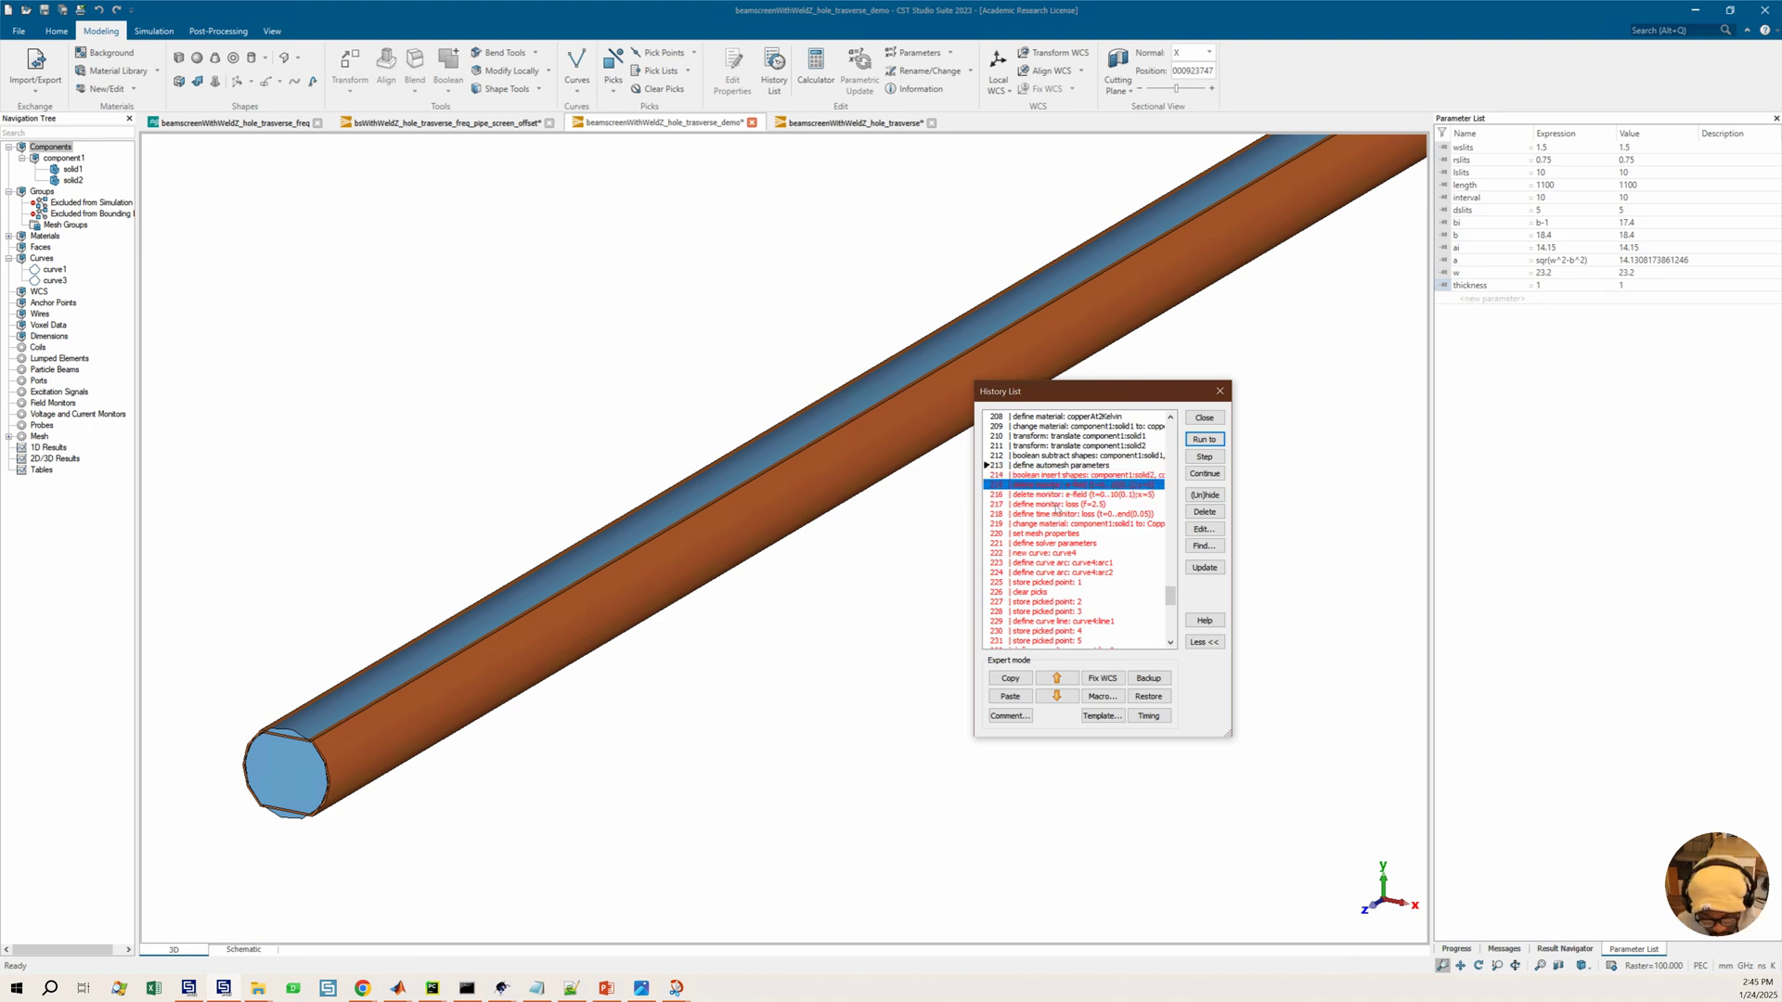
{"action": "left_click_drag", "start_coordinate": [1030, 496], "coordinate": [1044, 508]}
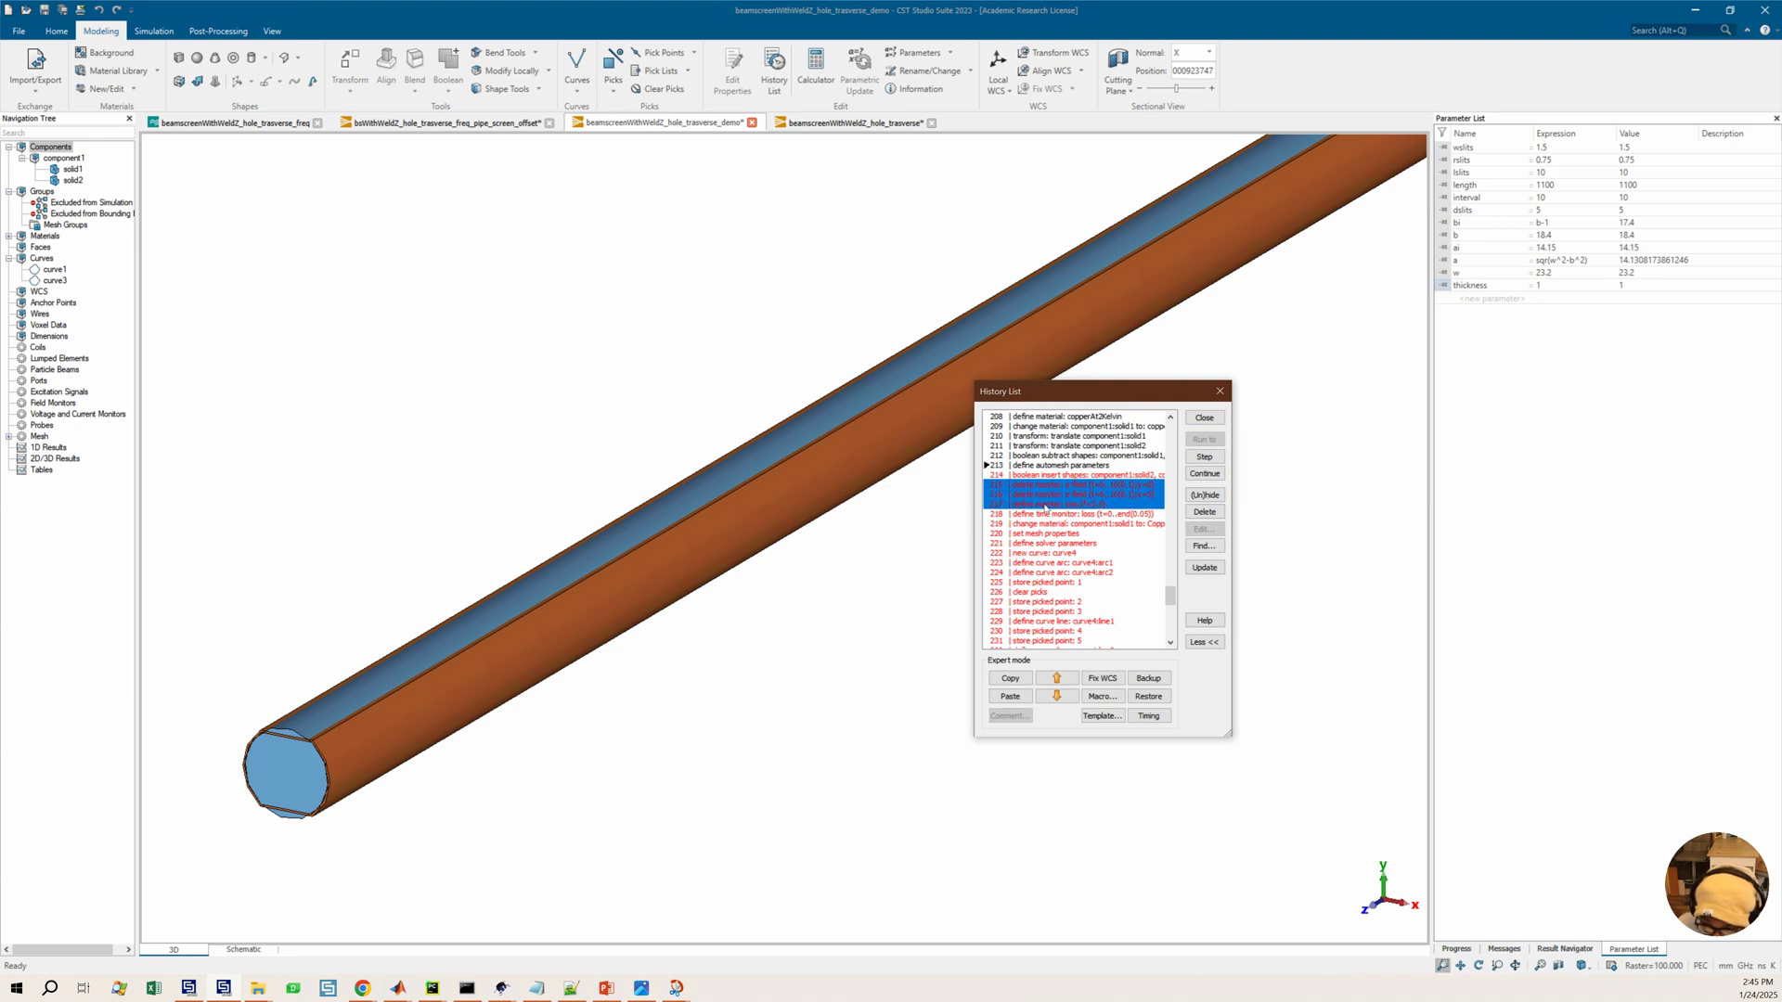
{"action": "left_click", "coordinate": [1205, 512]}
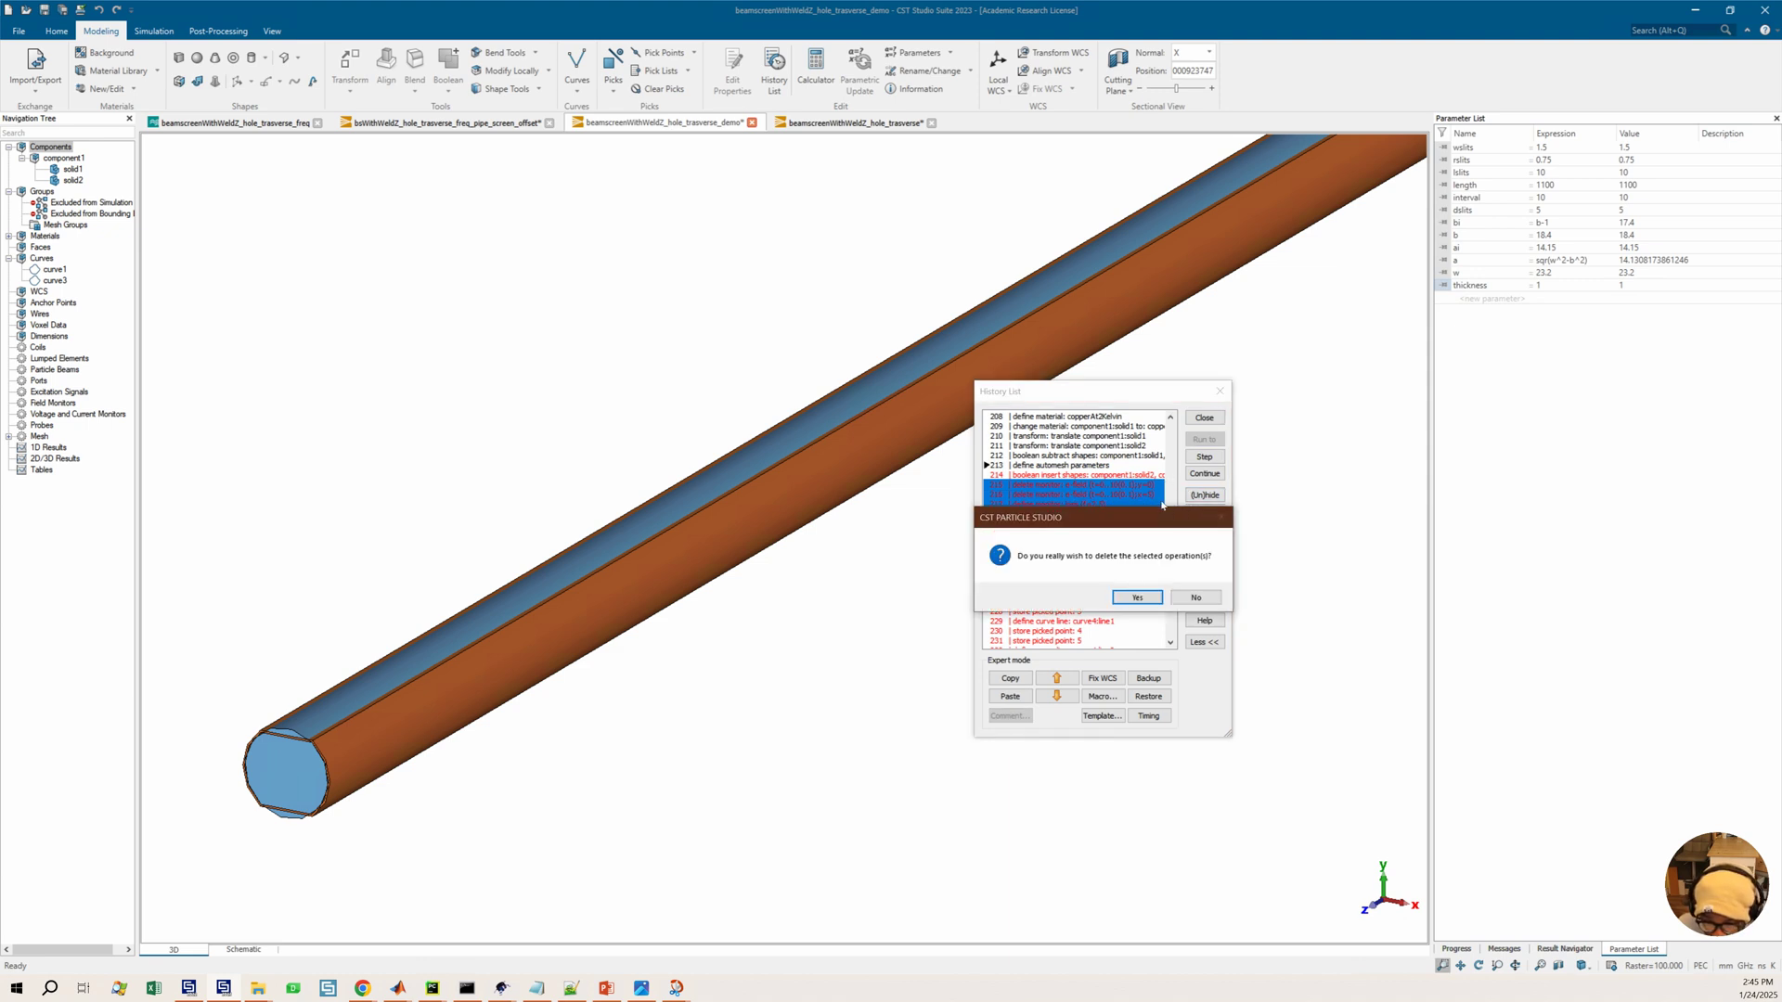
{"action": "left_click", "coordinate": [1121, 600]}
Delete the define time monitor loss entry from the history list
{"action": "left_click", "coordinate": [1053, 479]}
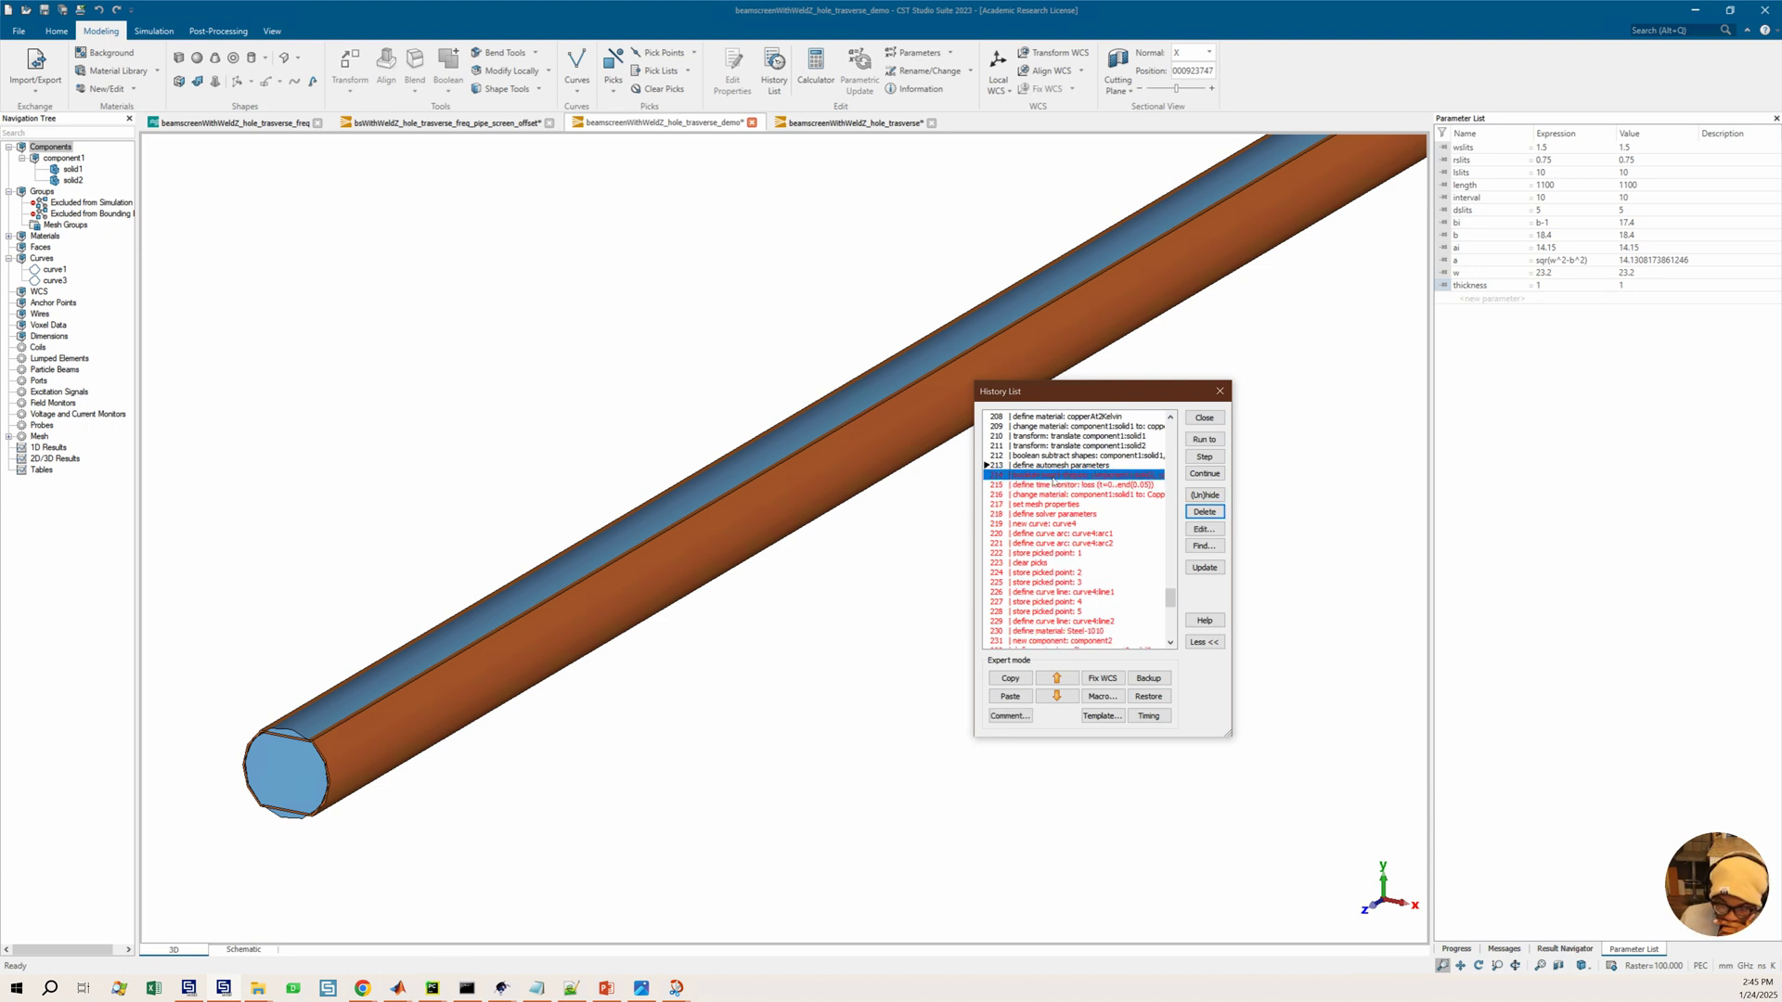
{"action": "left_click", "coordinate": [1074, 484]}
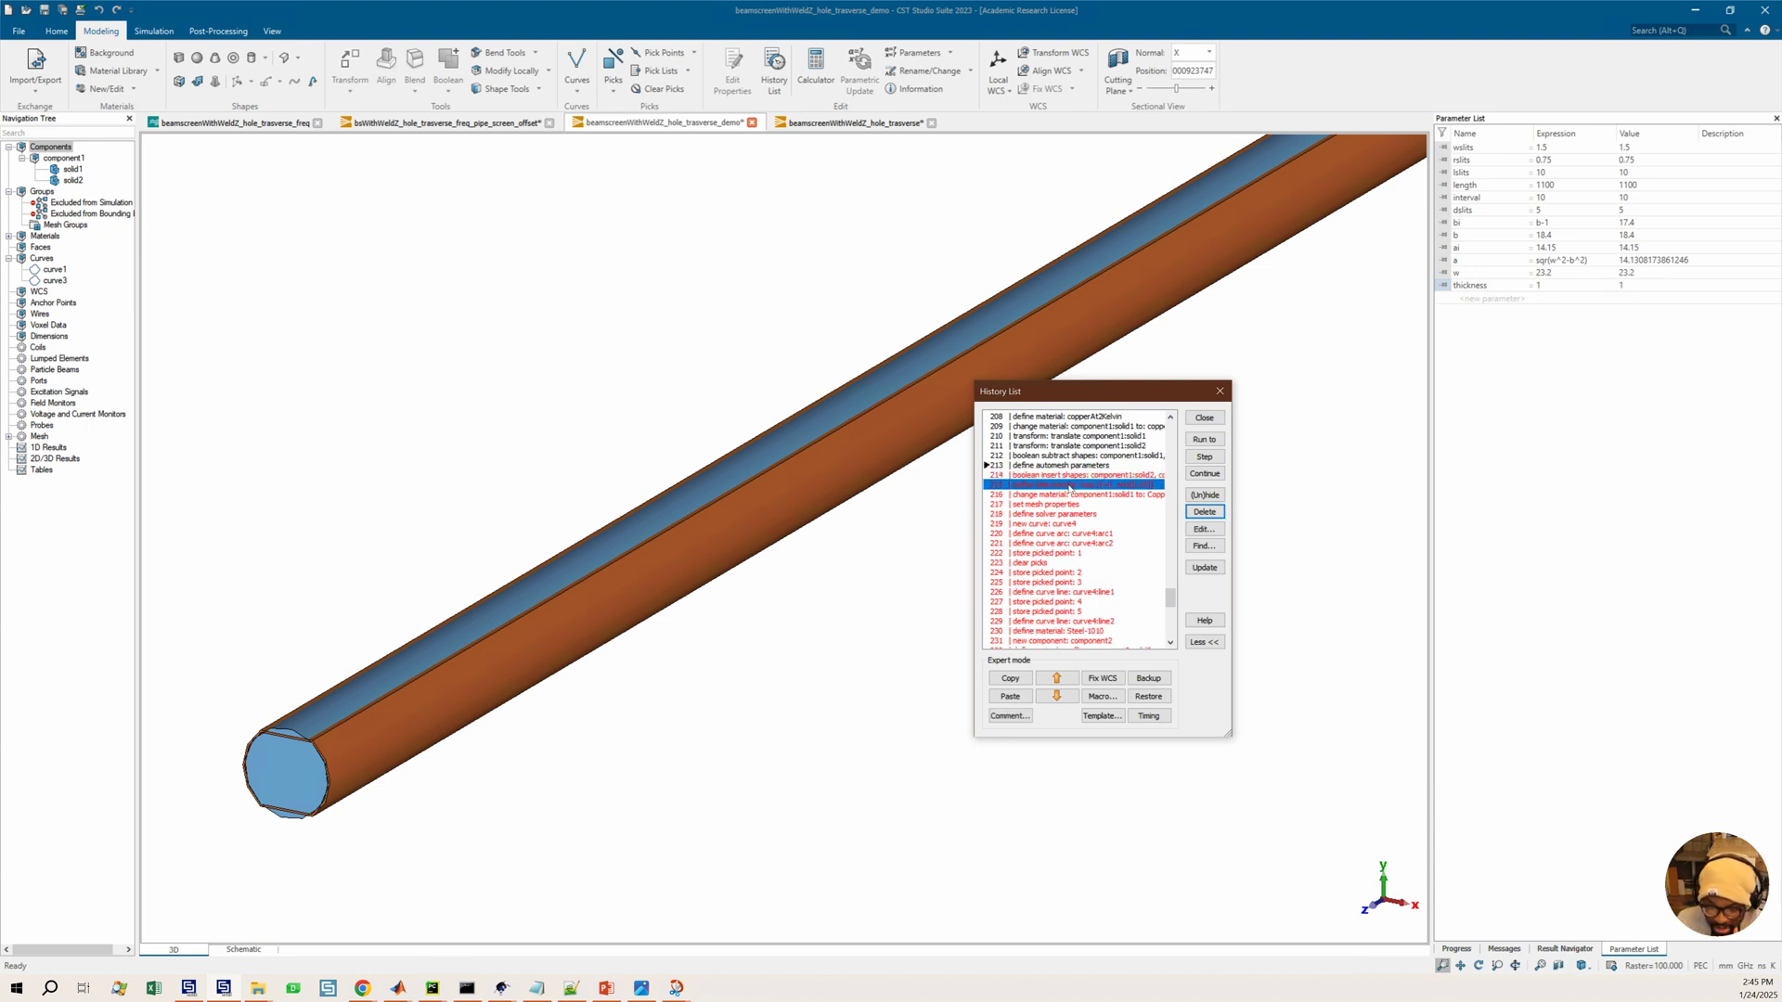
{"action": "left_click", "coordinate": [1205, 513]}
{"action": "left_click", "coordinate": [1139, 597]}
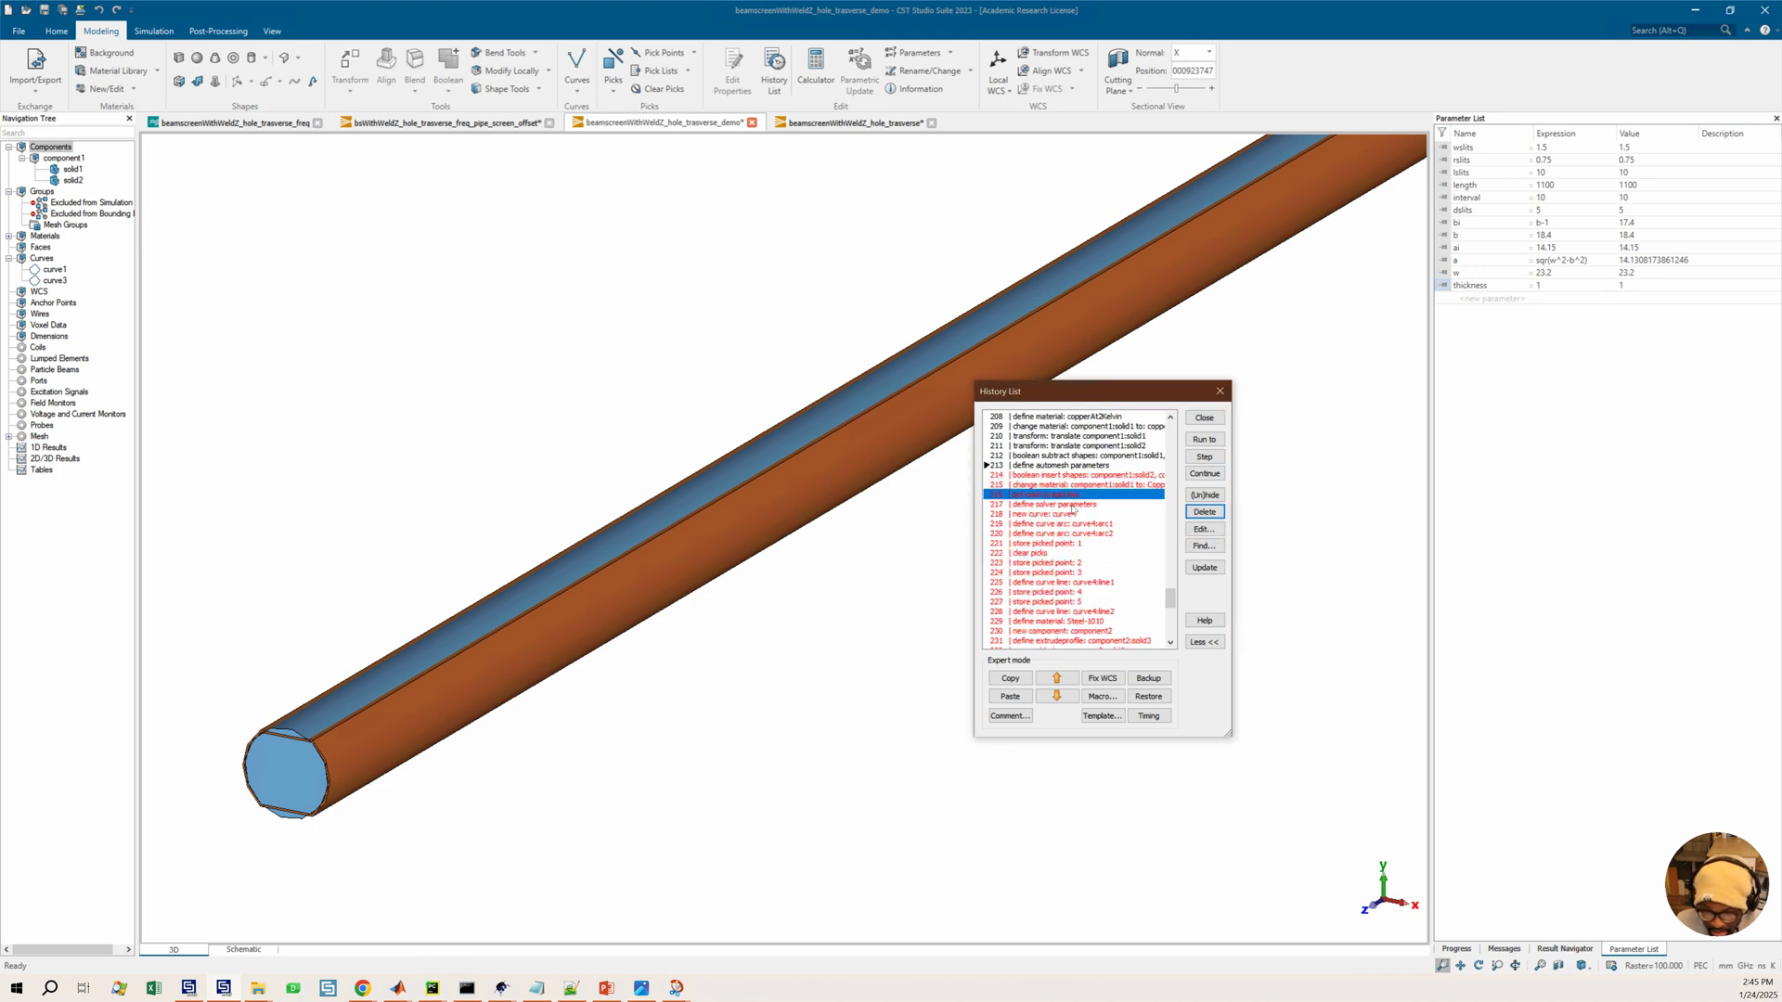
Delete the set mesh properties and define solver parameters entries from the history list
{"action": "left_click", "coordinate": [1073, 505], "text": "shift"}
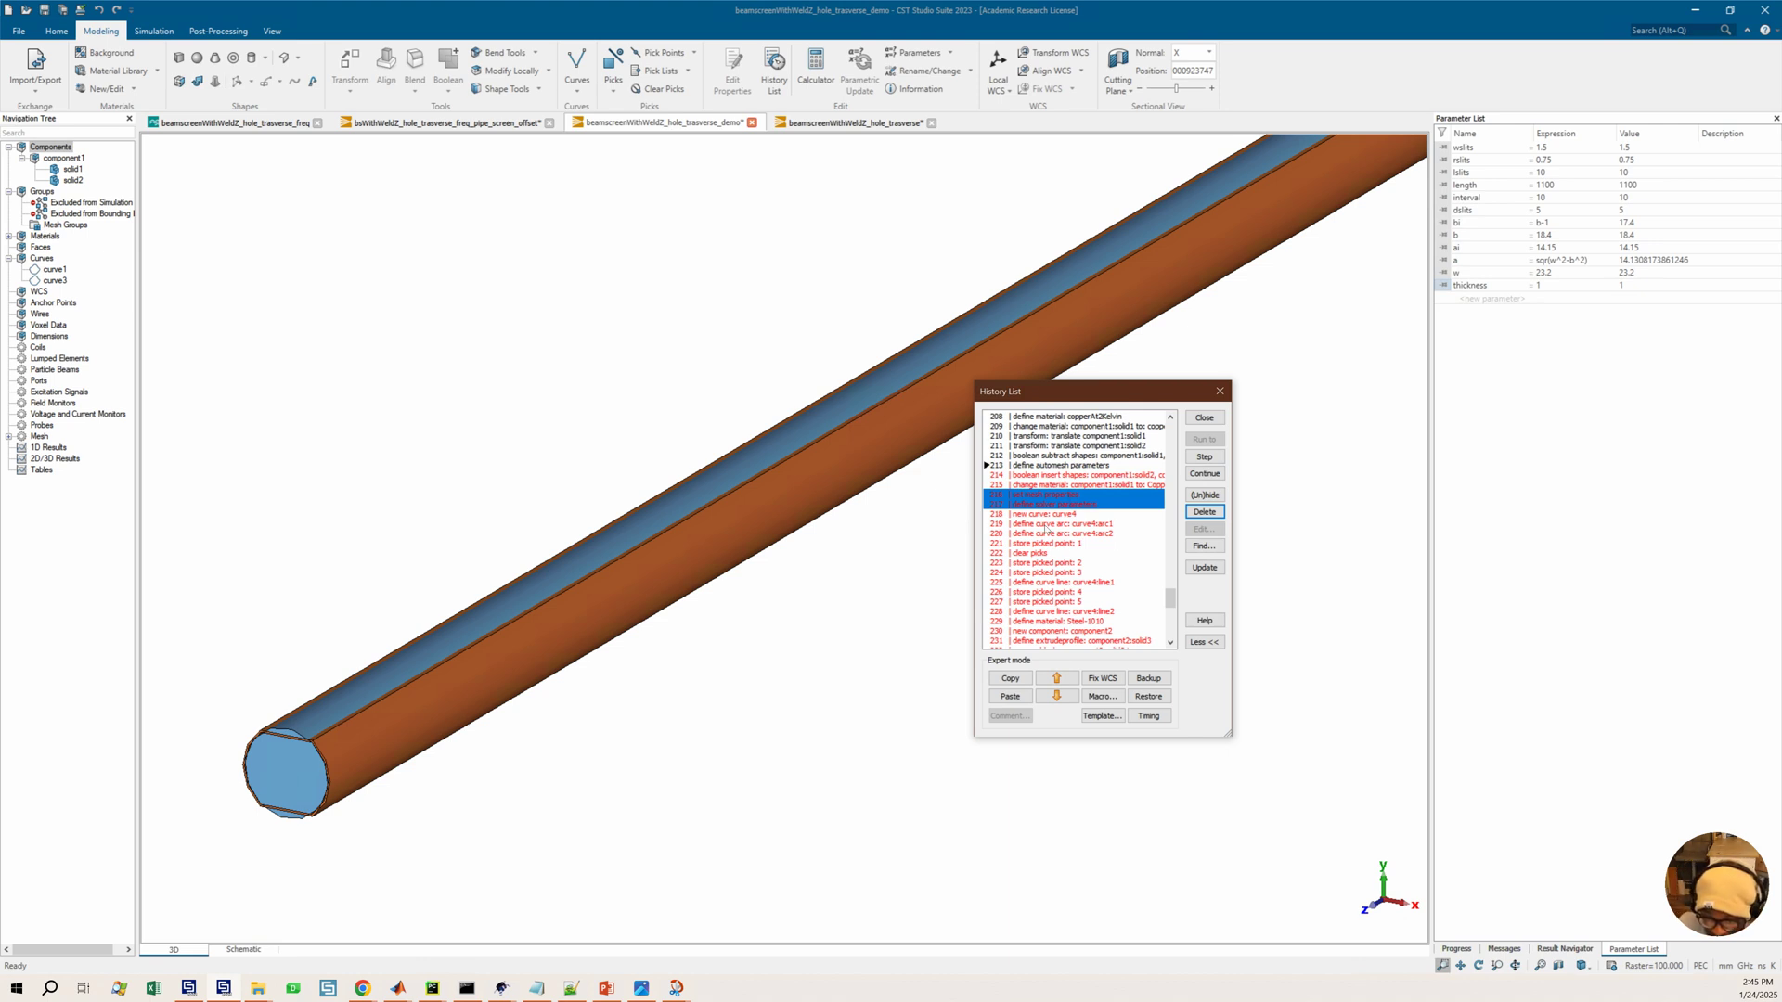
{"action": "left_click", "coordinate": [1198, 513]}
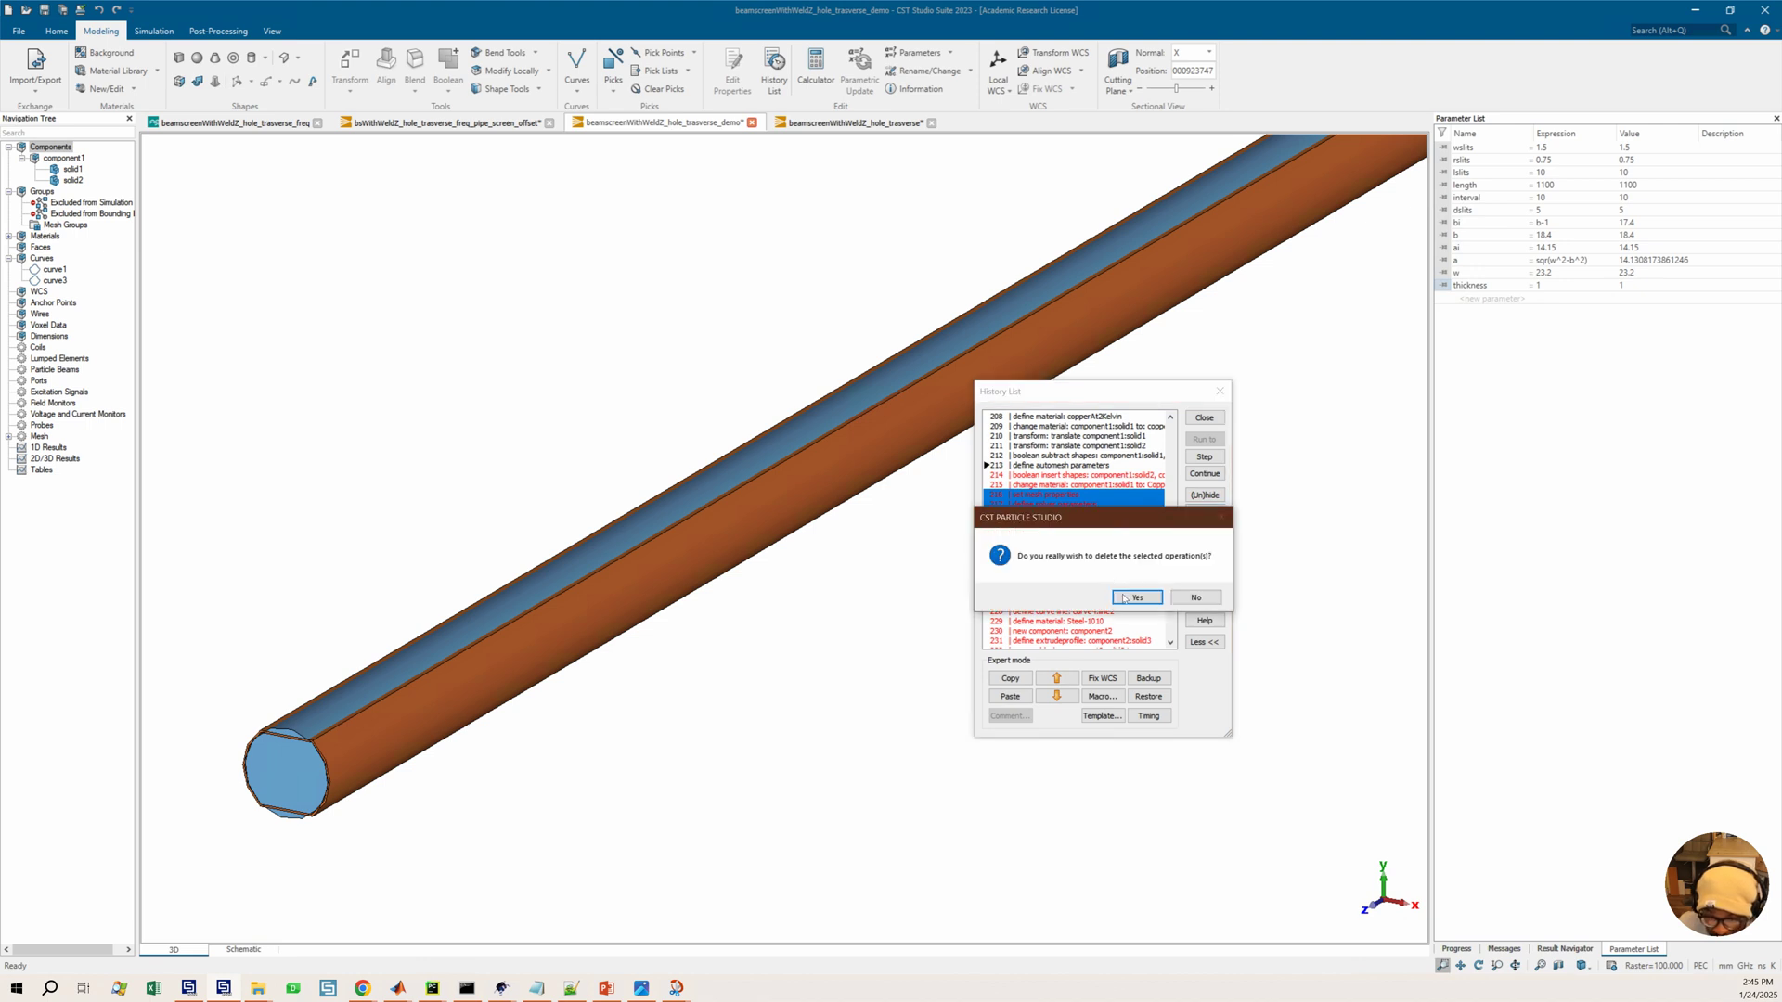
{"action": "left_click", "coordinate": [1136, 597]}
Run the history through the new curve curve4 entry
{"action": "left_click", "coordinate": [1035, 487]}
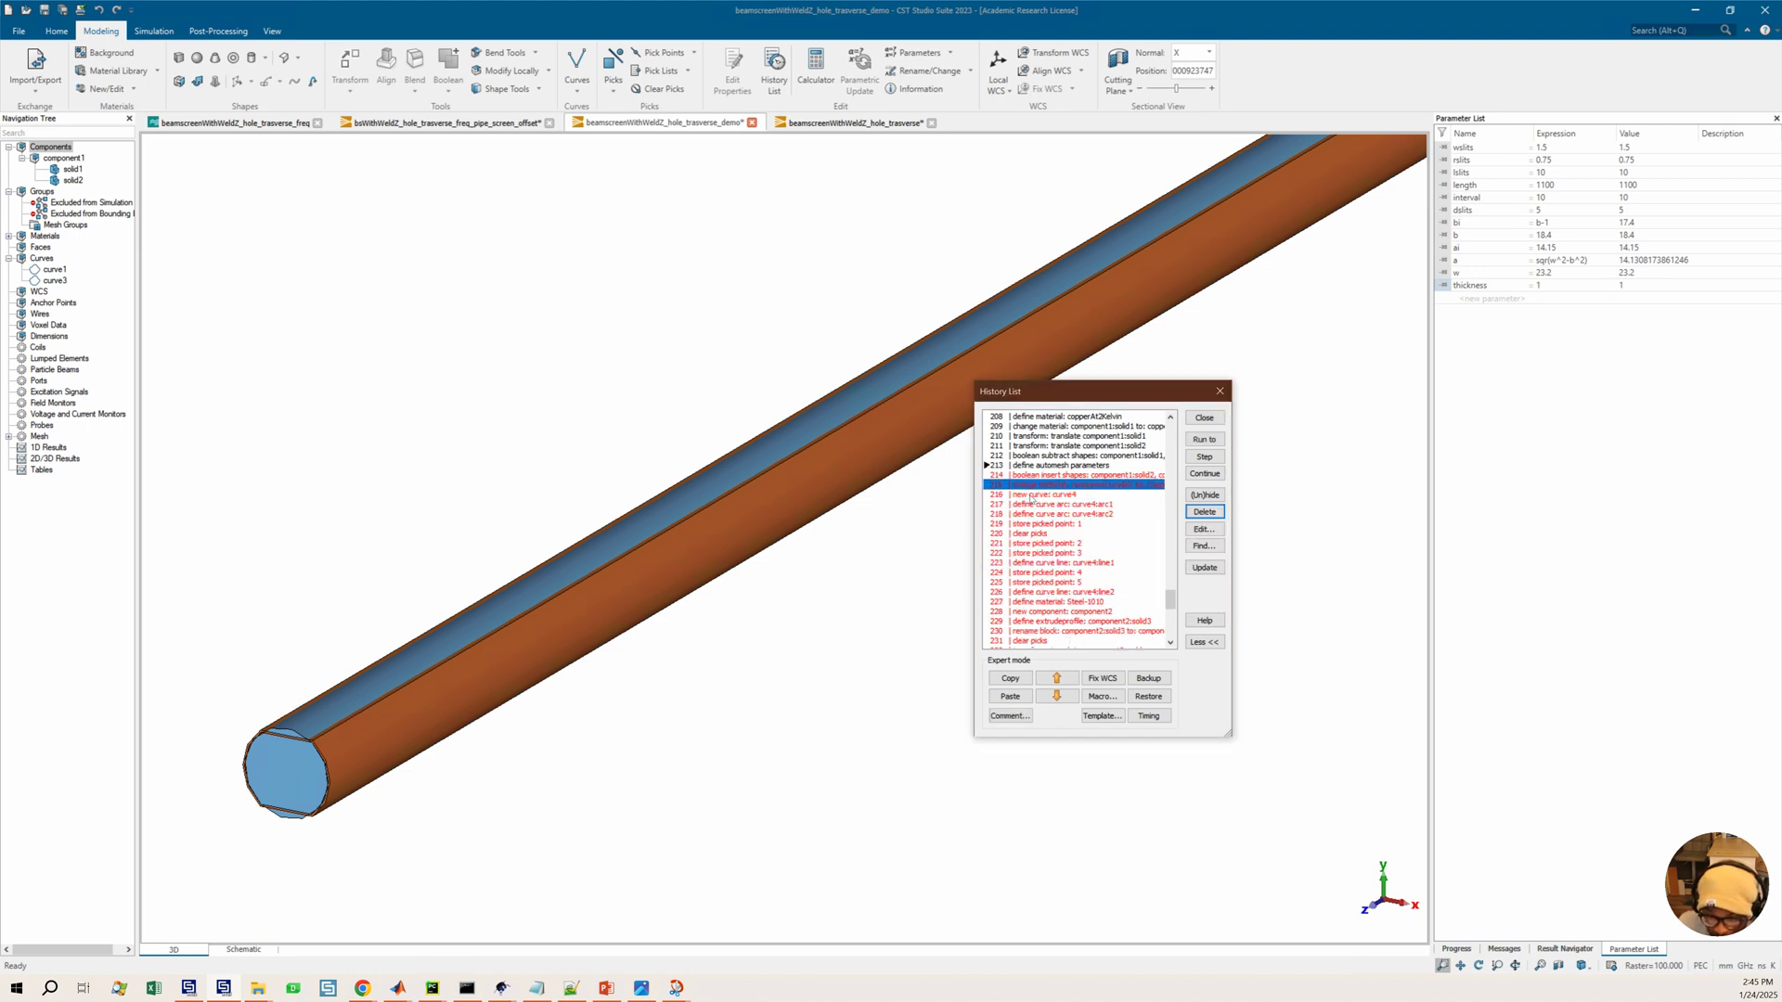
{"action": "left_click", "coordinate": [1130, 495]}
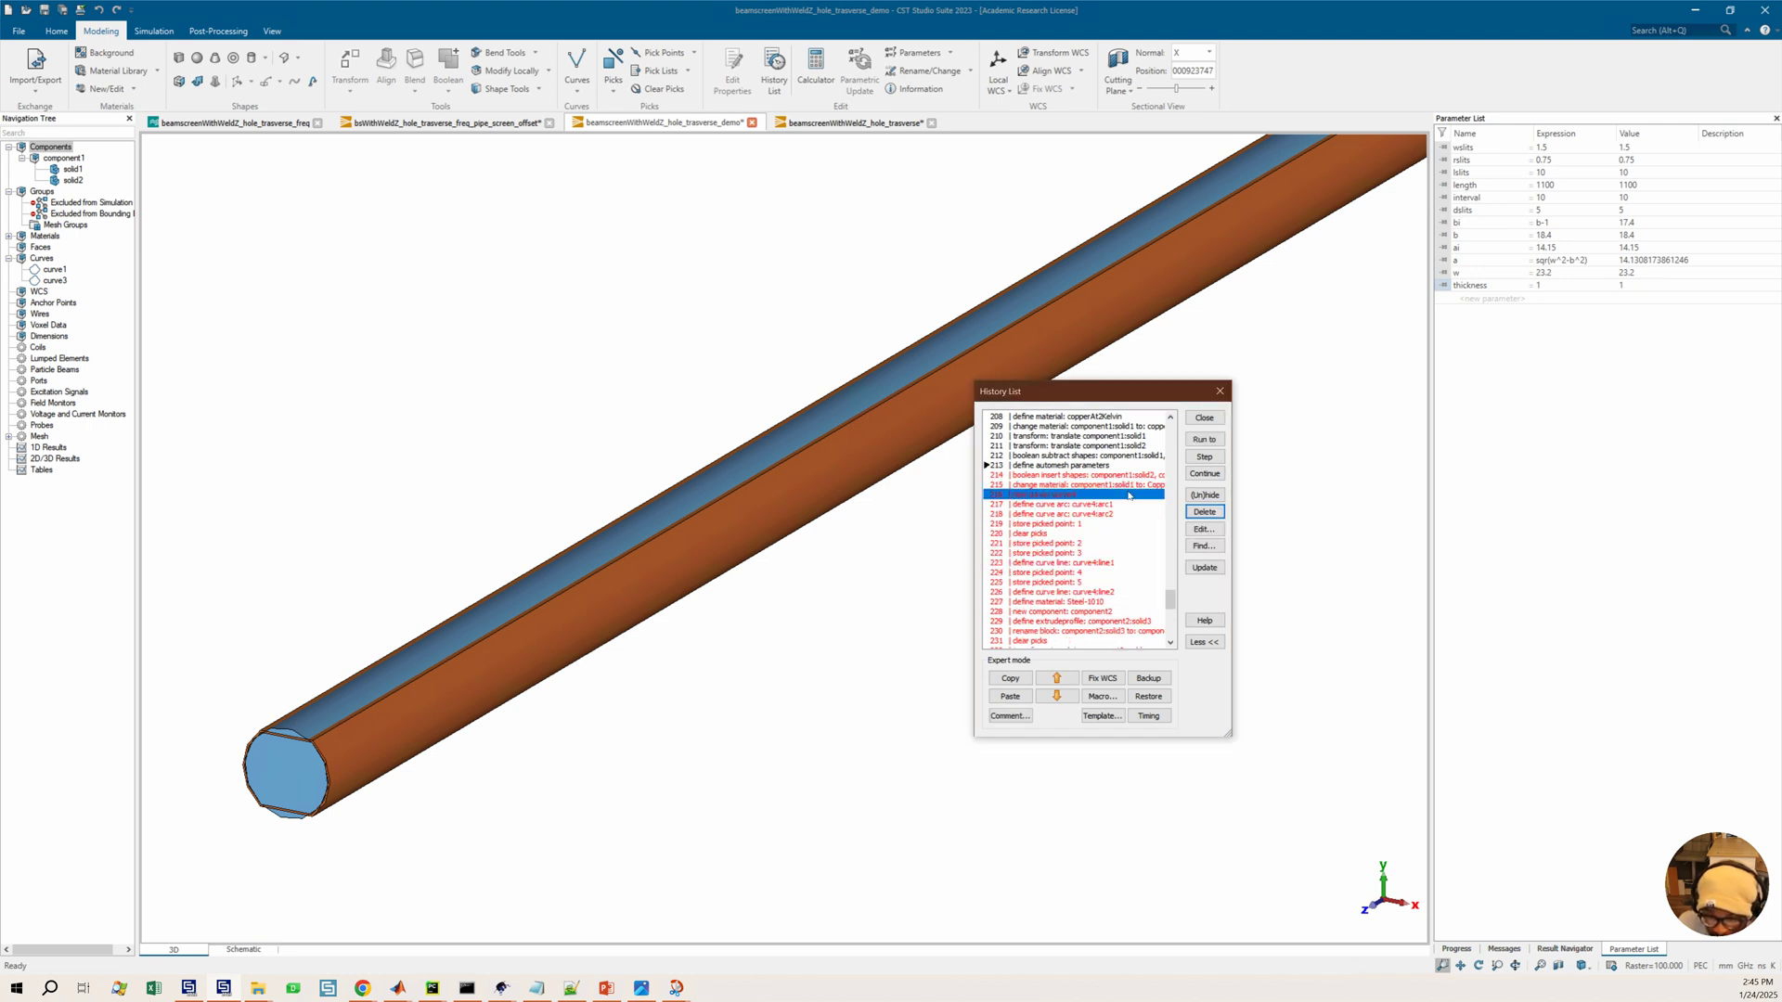
{"action": "left_click", "coordinate": [1205, 440]}
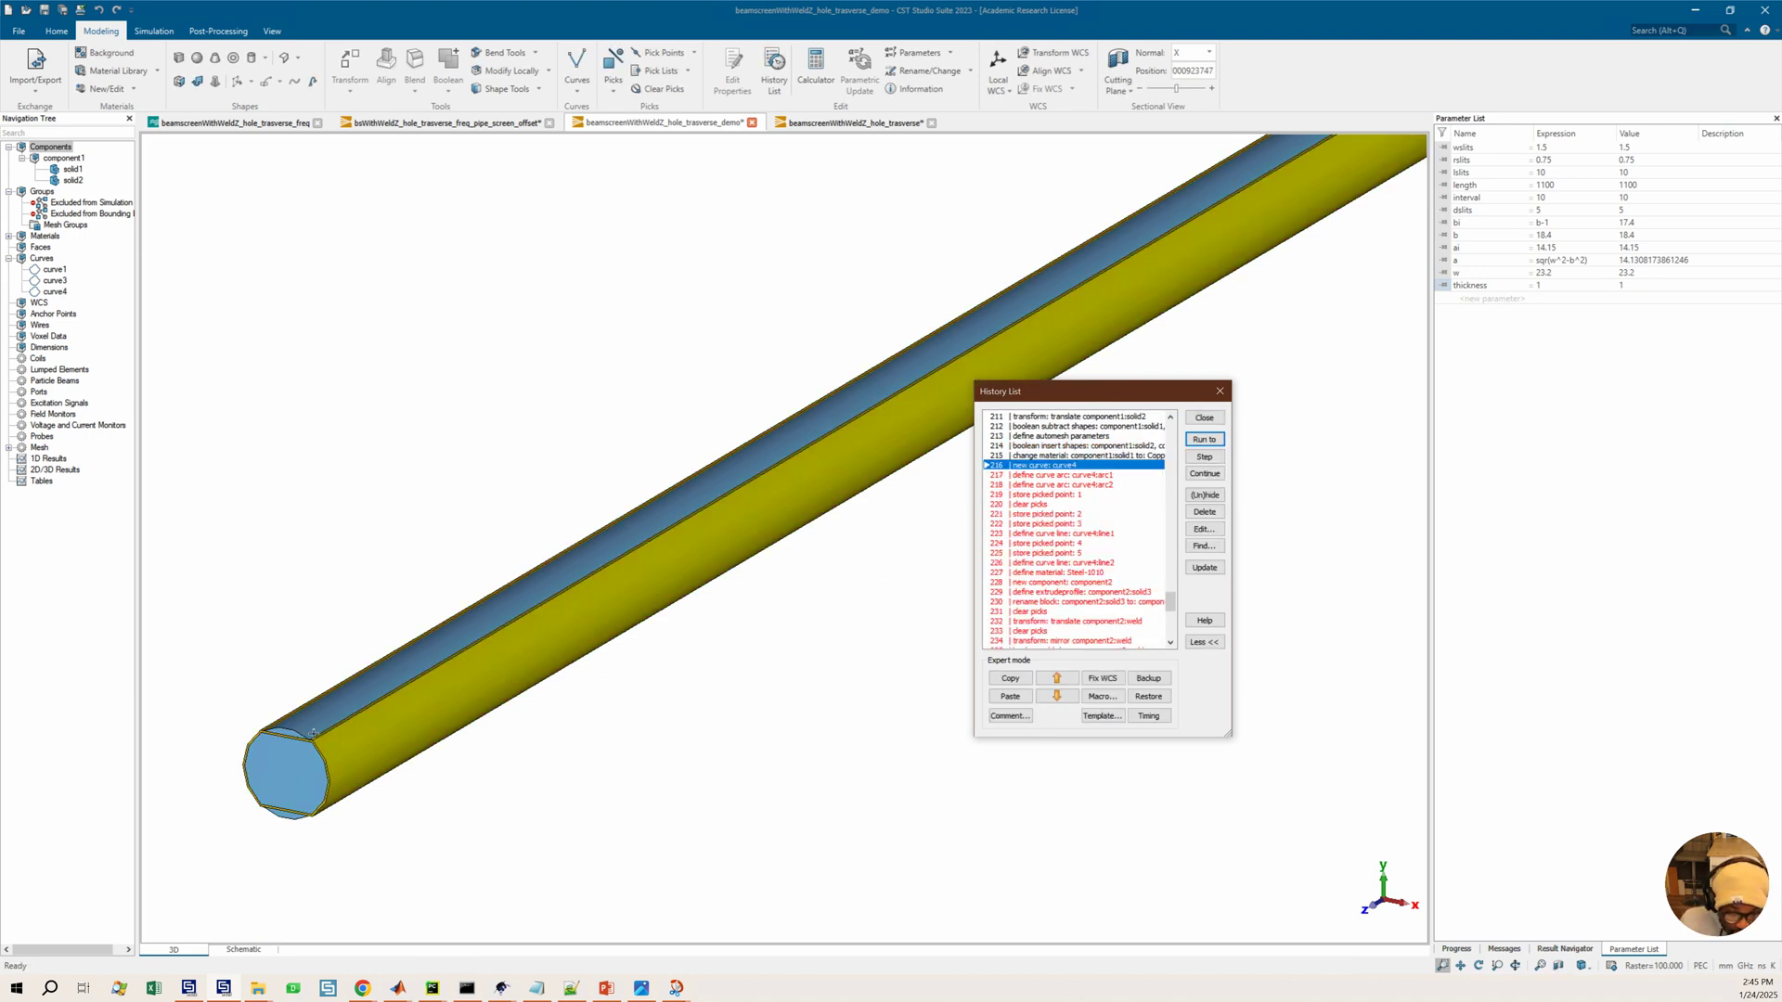
Run the history through the define curve arc curve4:arc1 entry
{"action": "left_click_drag", "start_coordinate": [248, 488], "coordinate": [237, 302]}
{"action": "left_click_drag", "start_coordinate": [532, 444], "coordinate": [474, 491]}
{"action": "key", "text": "3"}
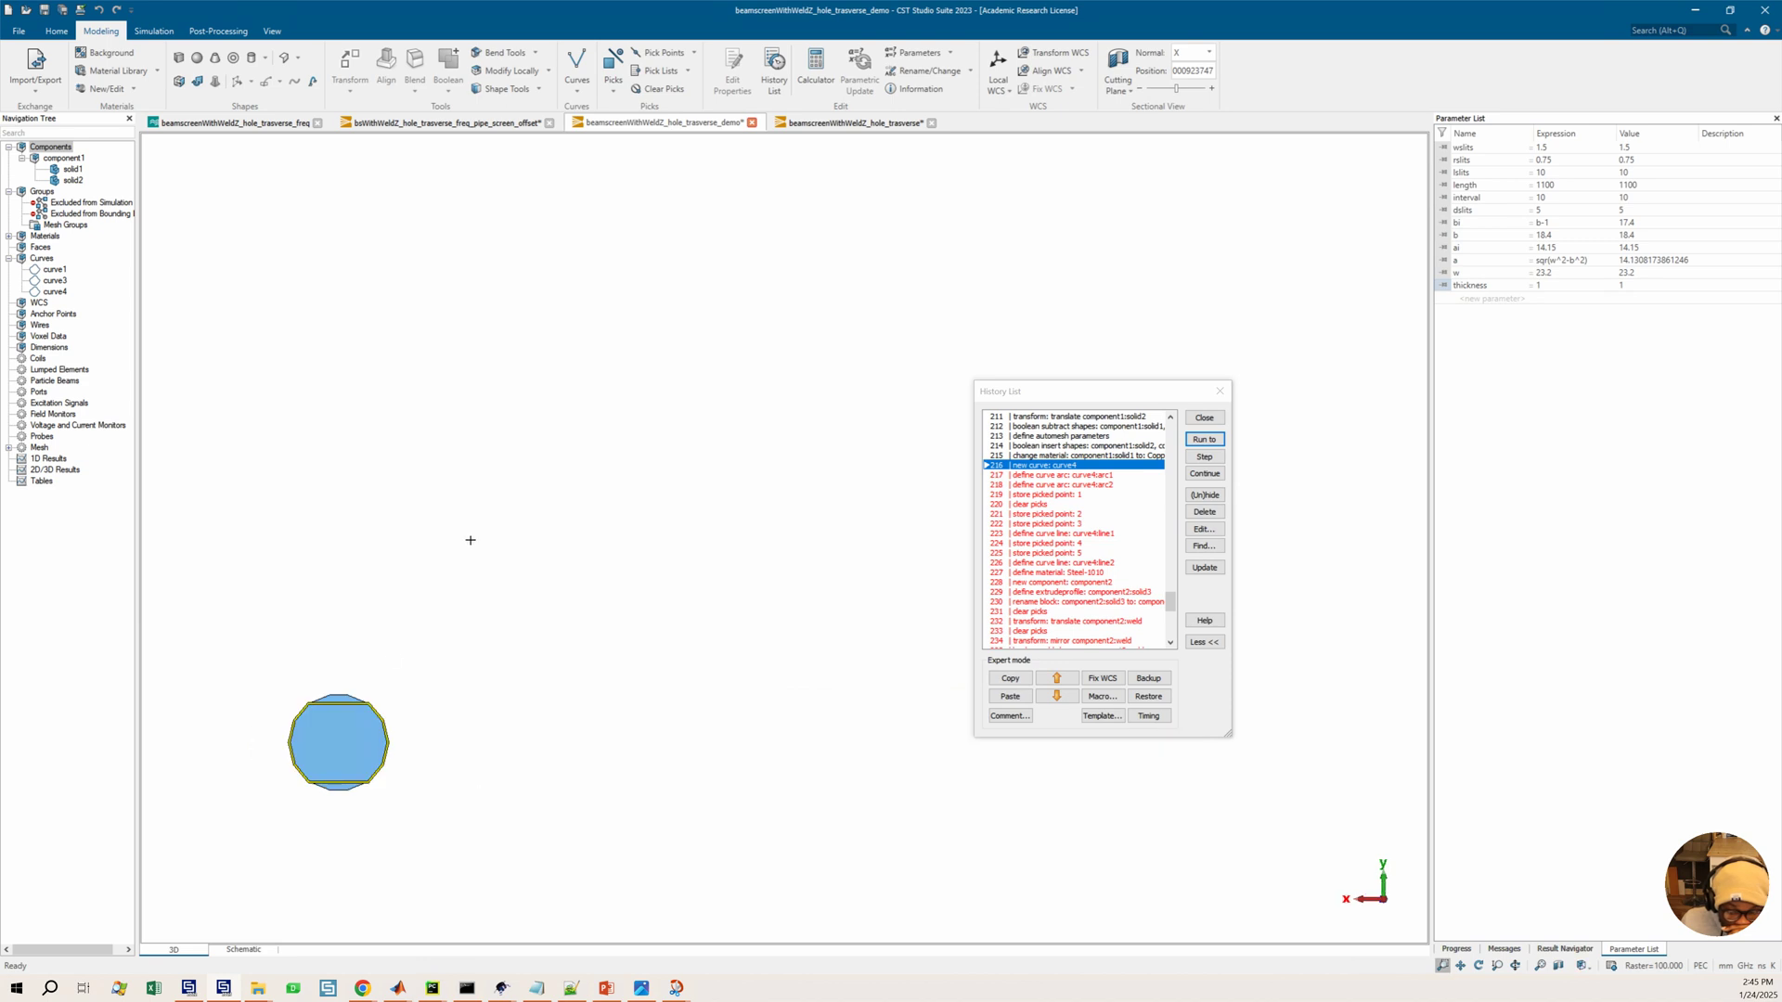
{"action": "middle_click_drag", "start_coordinate": [338, 760], "coordinate": [500, 597]}
{"action": "scroll", "coordinate": [500, 597], "scroll_direction": "up", "scroll_amount": 3}
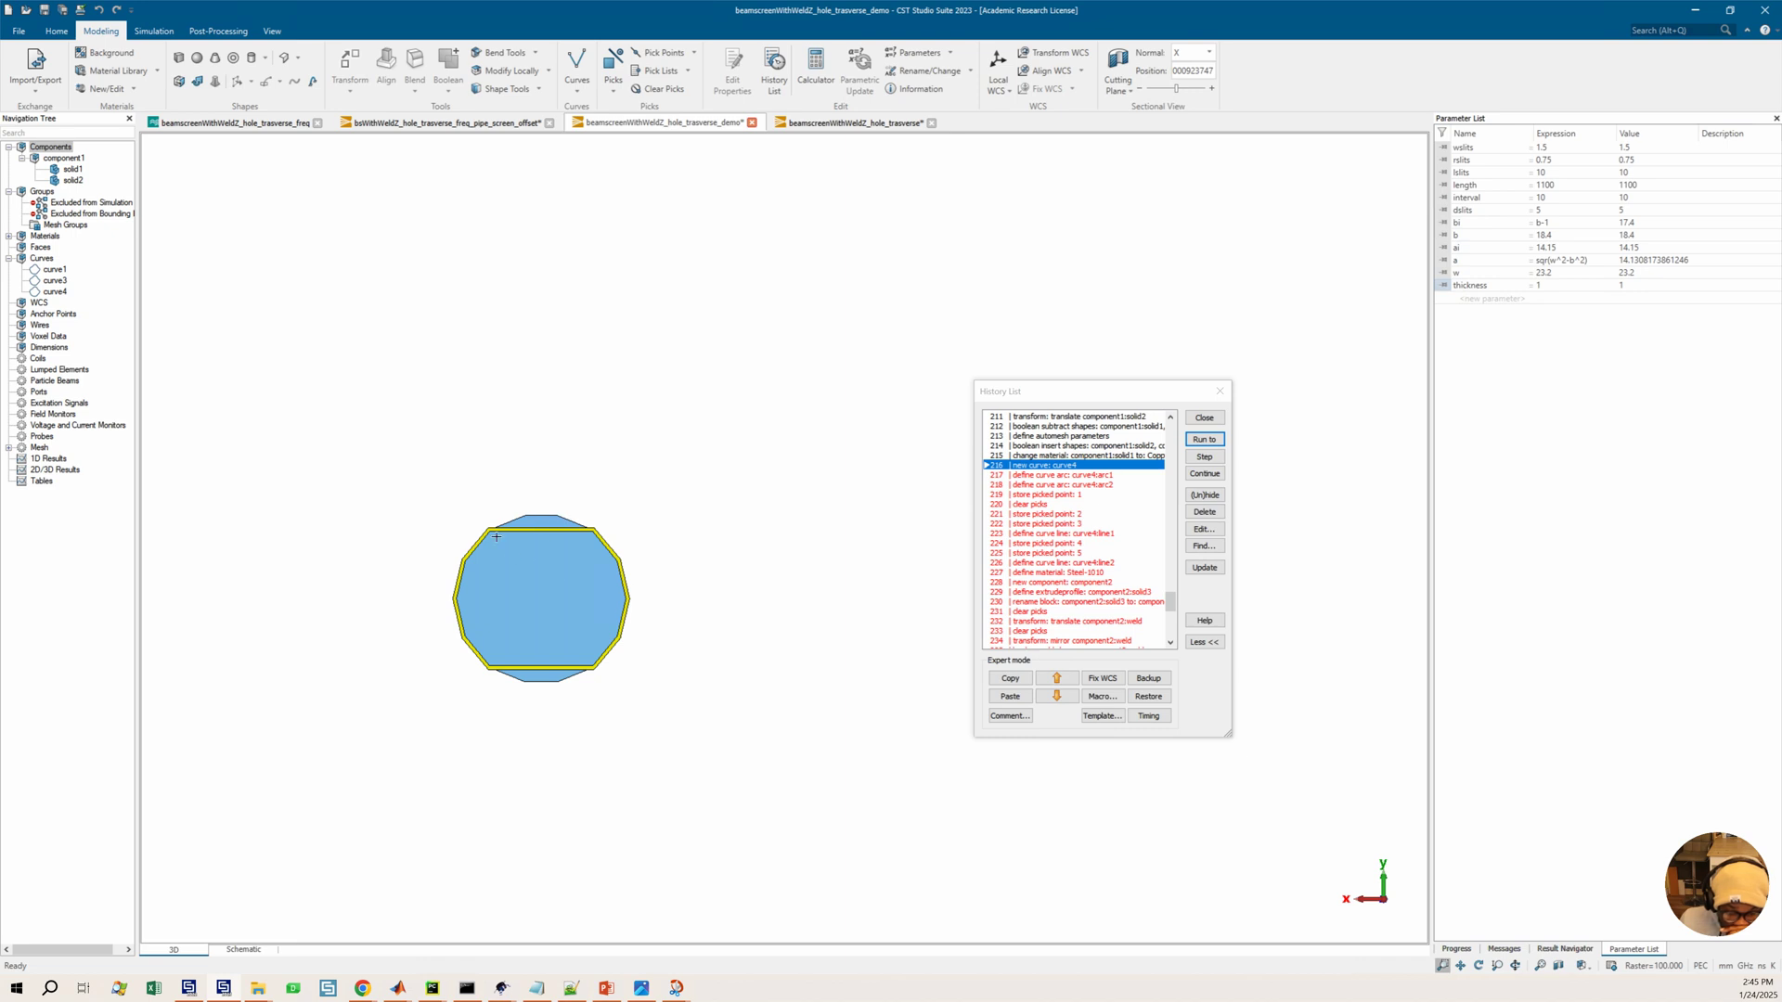
{"action": "scroll", "coordinate": [551, 561], "scroll_direction": "up", "scroll_amount": 1}
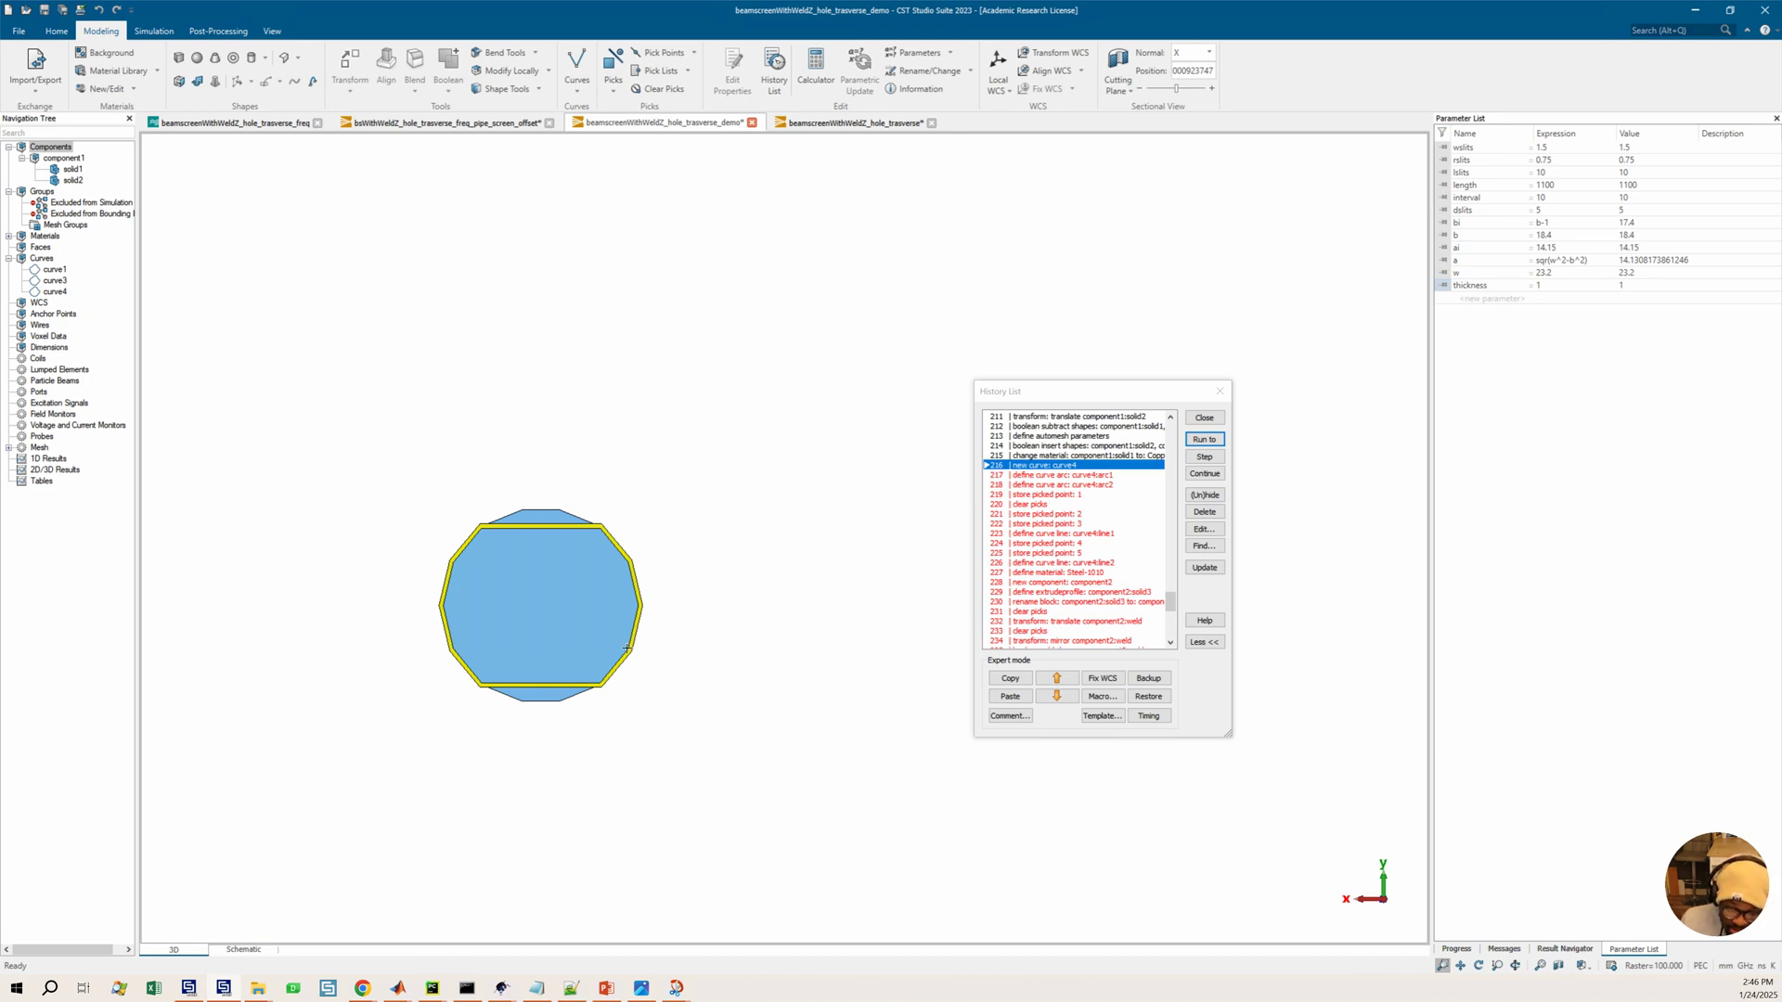
{"action": "left_click", "coordinate": [65, 169]}
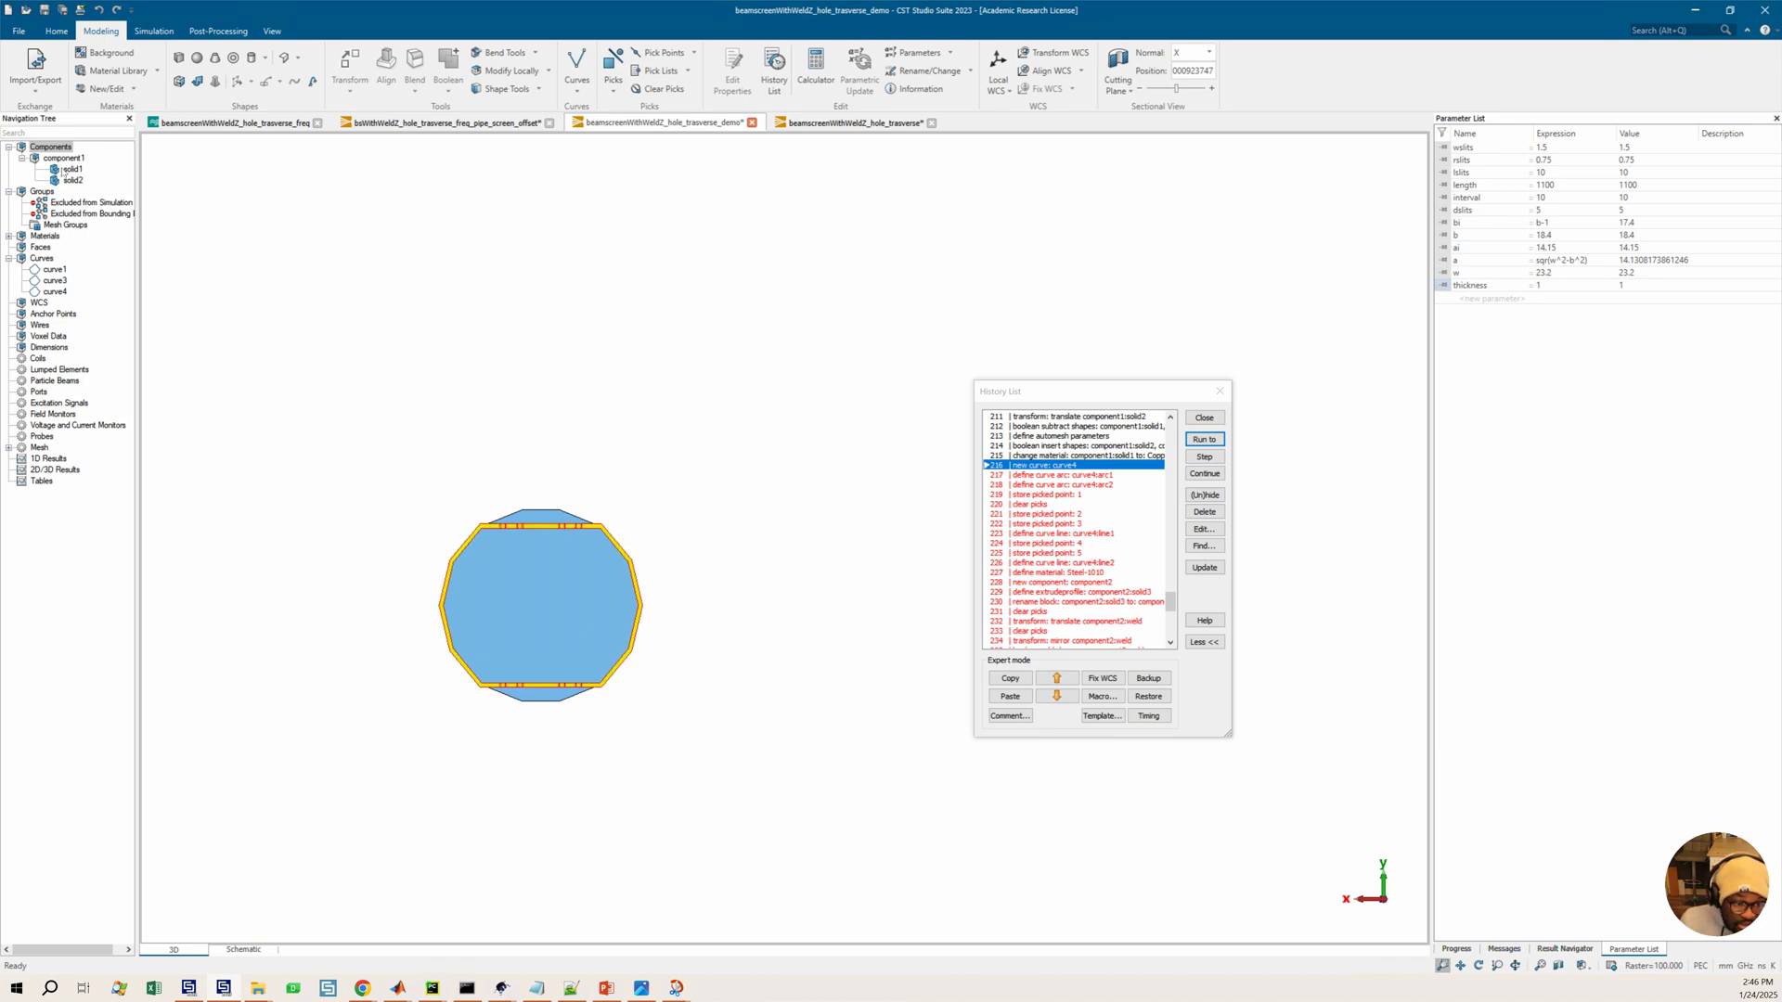
{"action": "scroll", "coordinate": [544, 621], "scroll_direction": "up", "scroll_amount": 3}
{"action": "middle_click_drag", "start_coordinate": [603, 565], "coordinate": [688, 531]}
{"action": "left_click", "coordinate": [1052, 480]}
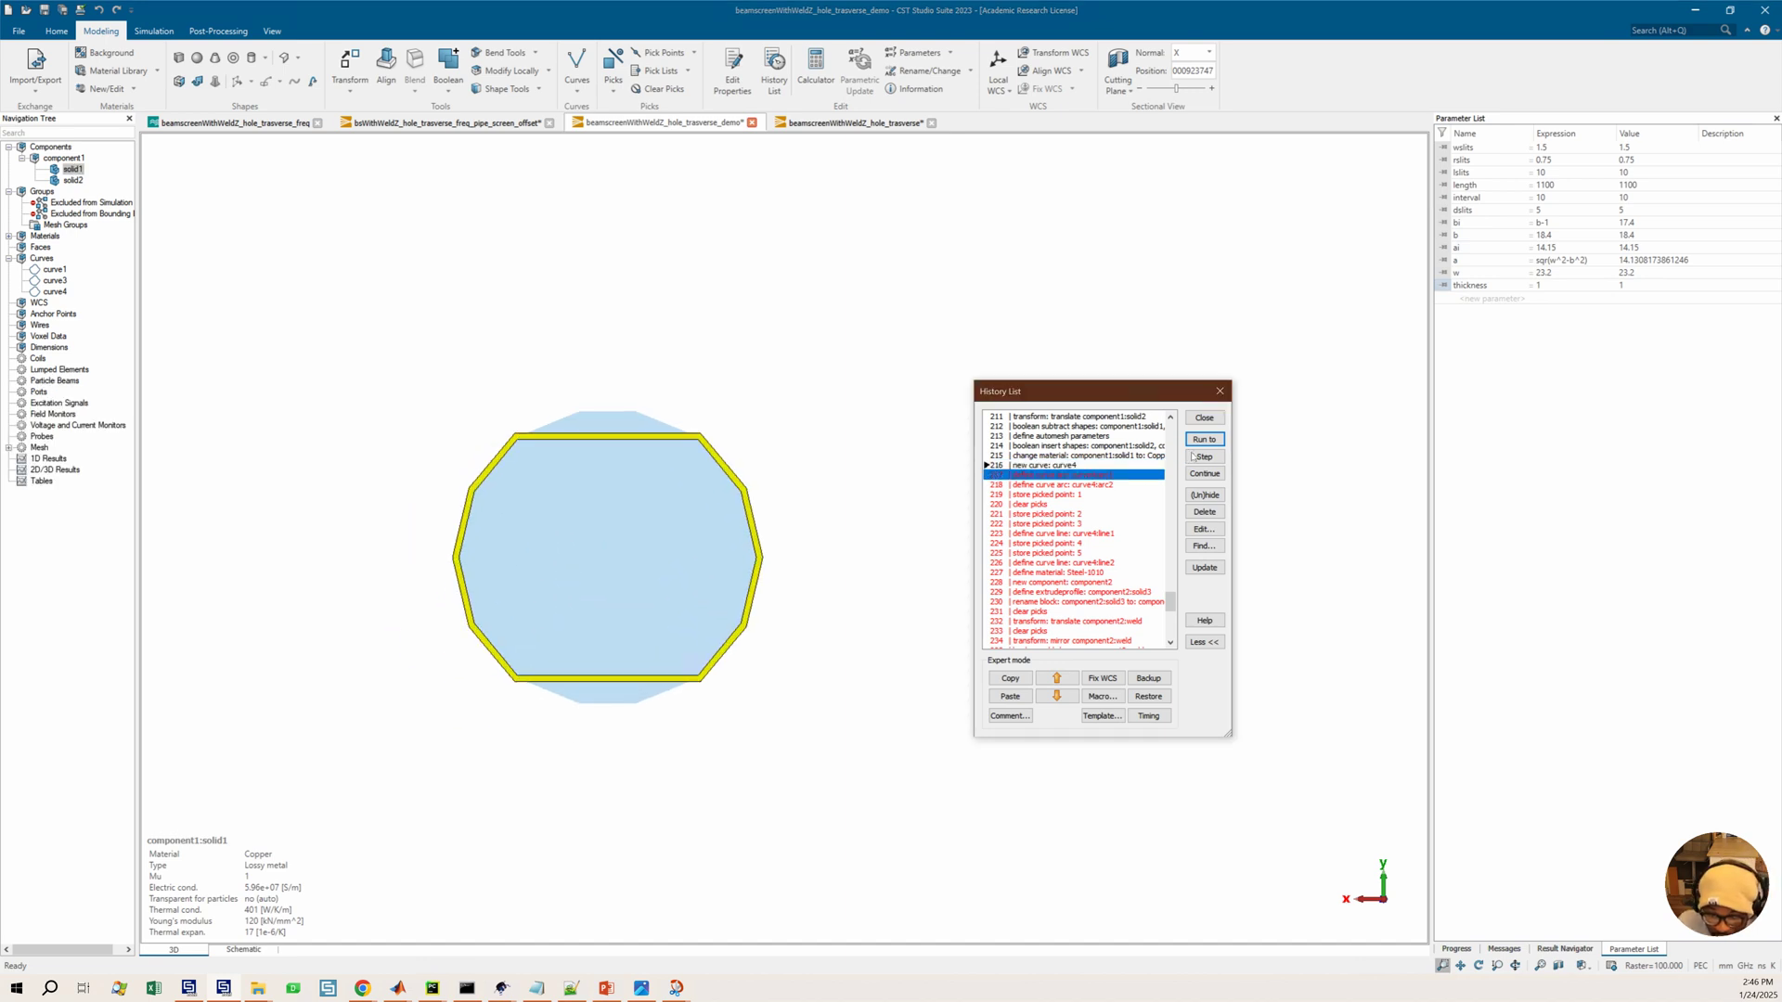
{"action": "left_click", "coordinate": [1204, 439]}
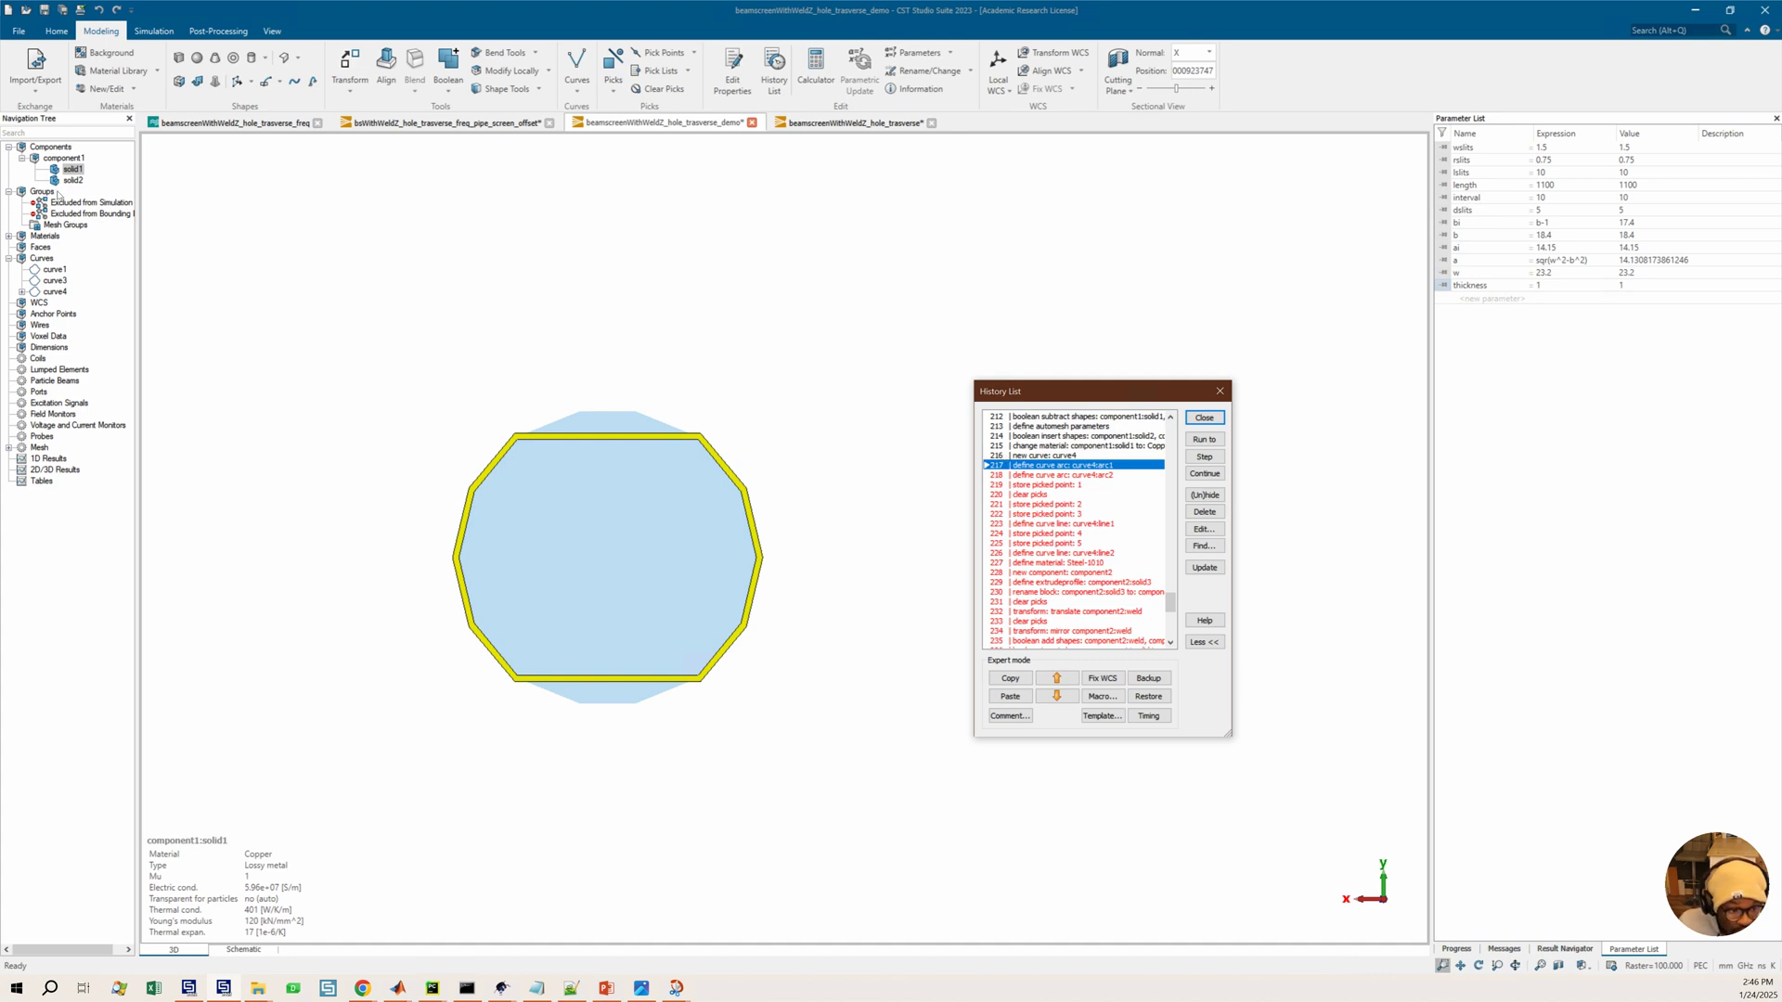
Edit the define curve arc curve4:arc2 entry so its X1 becomes sqr(a^2+b^2)+thickness
{"action": "left_click", "coordinate": [44, 291]}
{"action": "left_click", "coordinate": [23, 291]}
{"action": "left_click", "coordinate": [62, 304]}
{"action": "scroll", "coordinate": [539, 564], "scroll_direction": "up", "scroll_amount": 2}
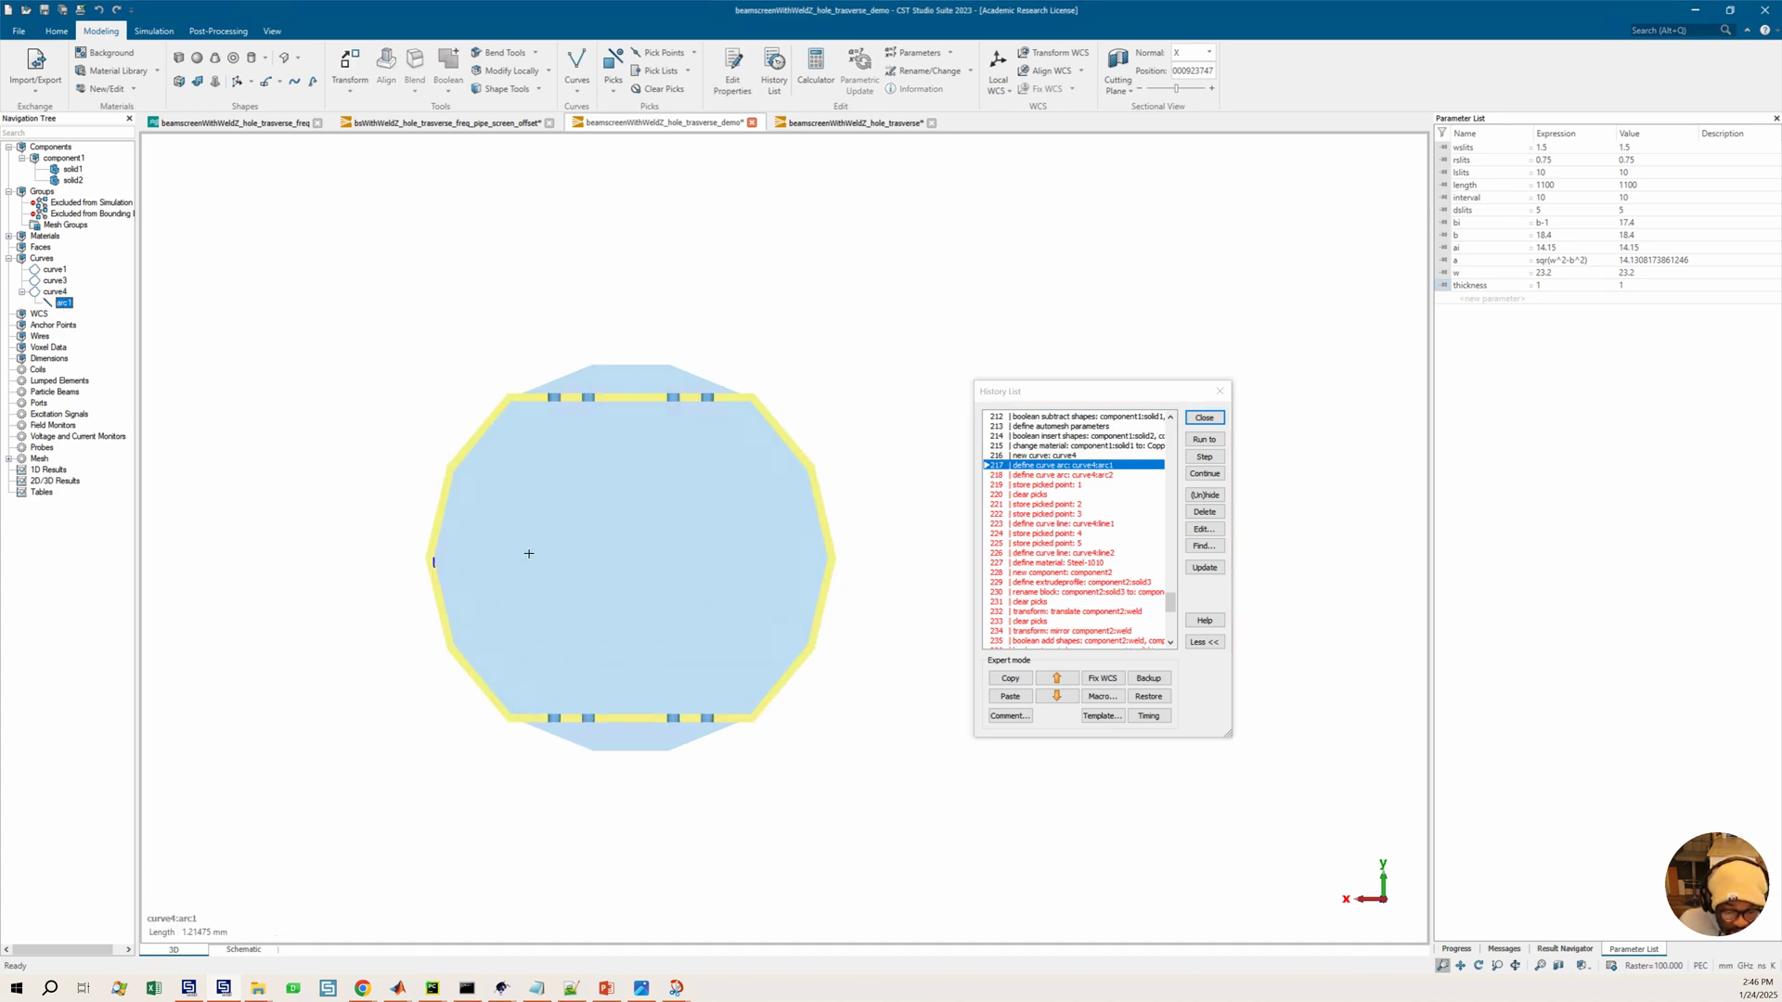
{"action": "scroll", "coordinate": [426, 570], "scroll_direction": "up", "scroll_amount": 1}
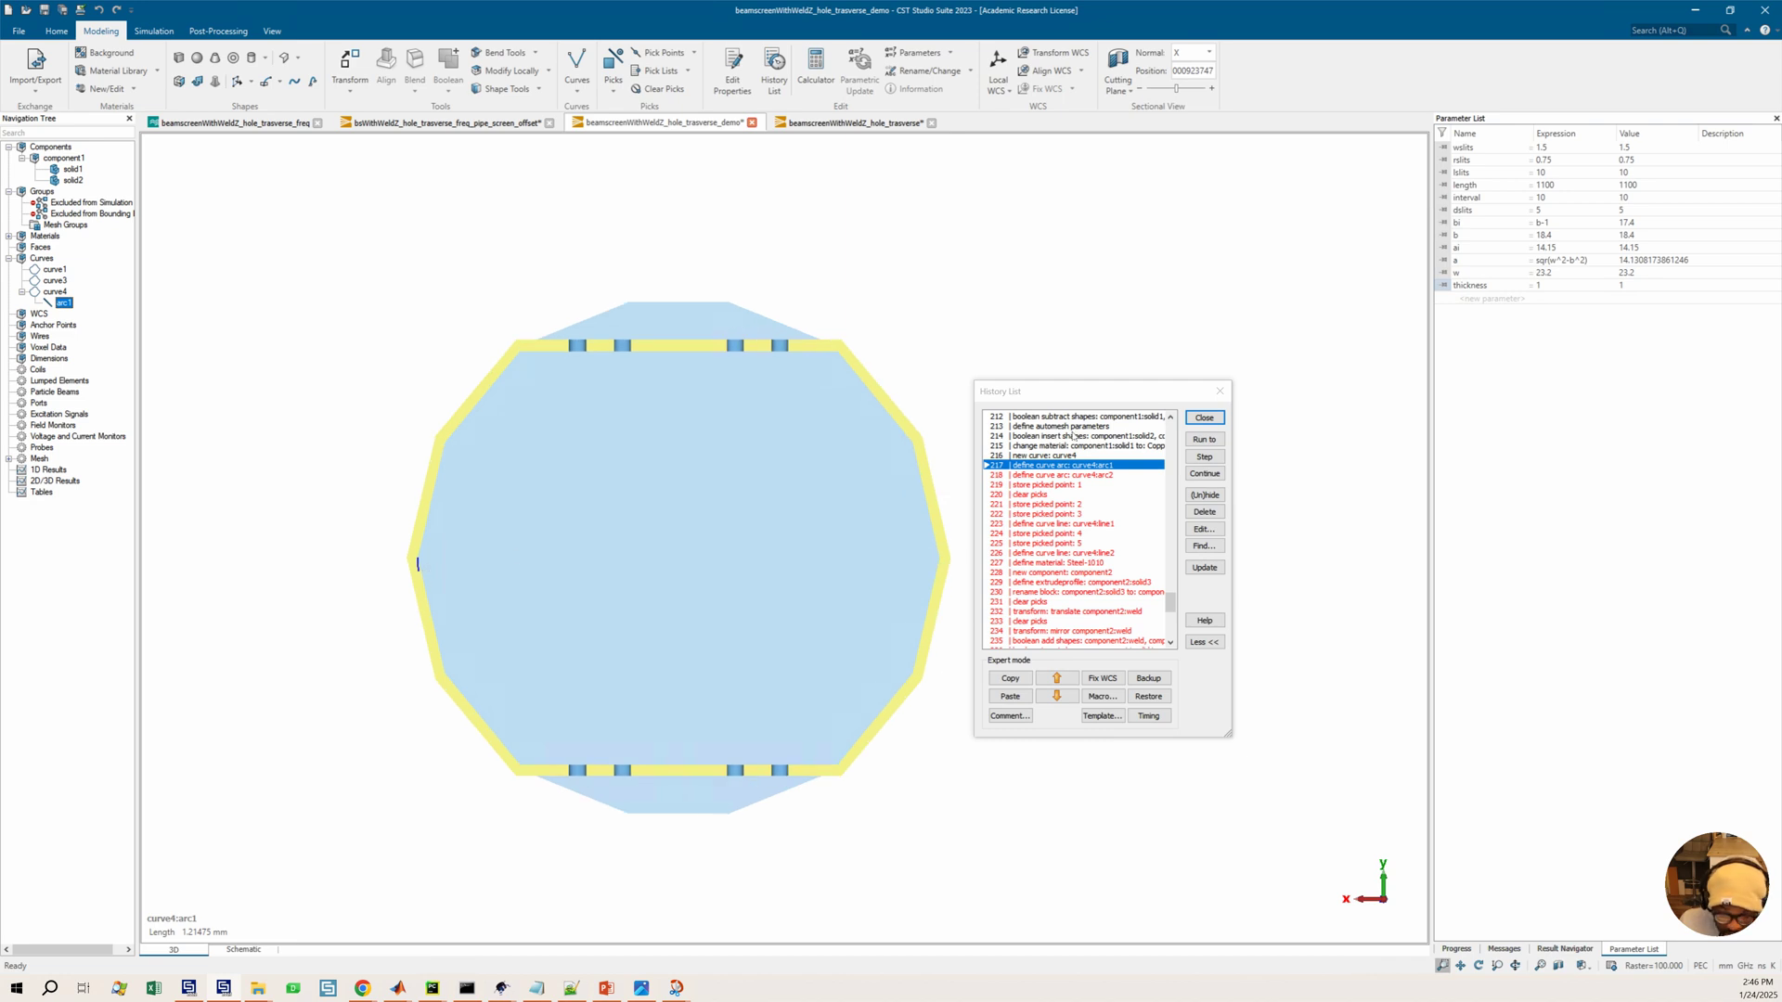
{"action": "left_click", "coordinate": [1067, 475]}
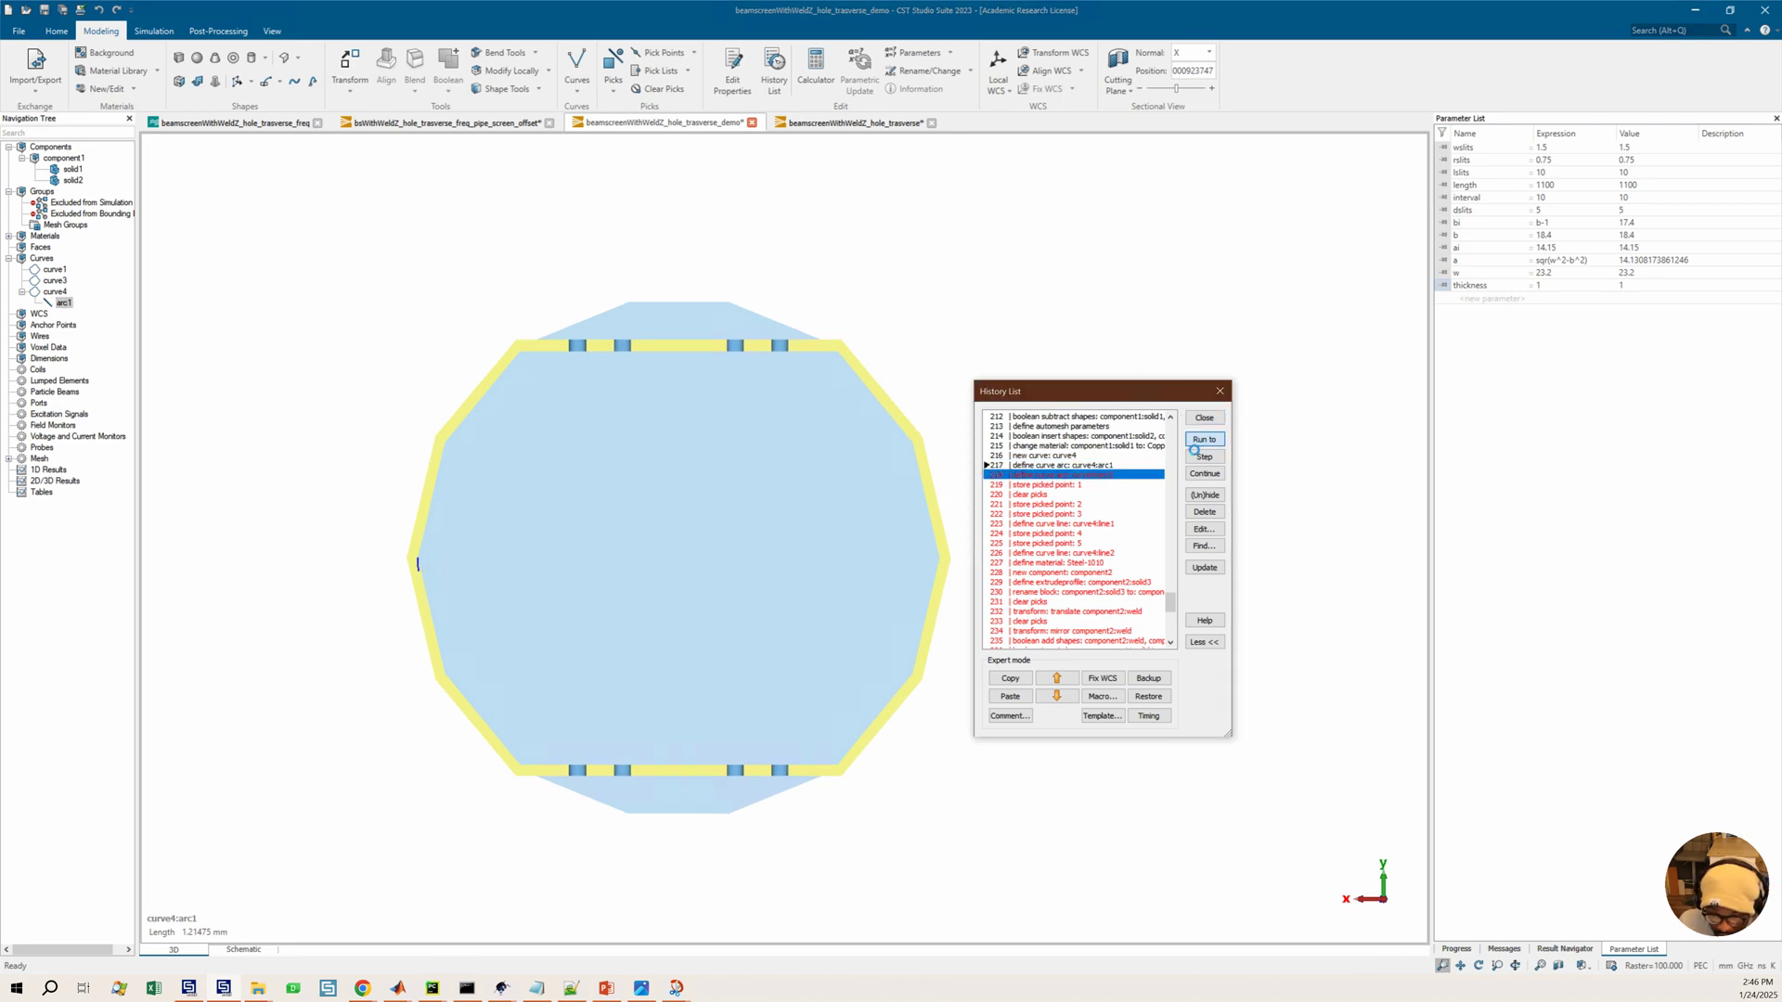
{"action": "double_click", "coordinate": [1097, 471]}
{"action": "left_click", "coordinate": [1023, 520]}
{"action": "key", "text": "BackSpace"}
{"action": "key", "text": "BackSpace"}
{"action": "type", "text": "+b^2)+"}
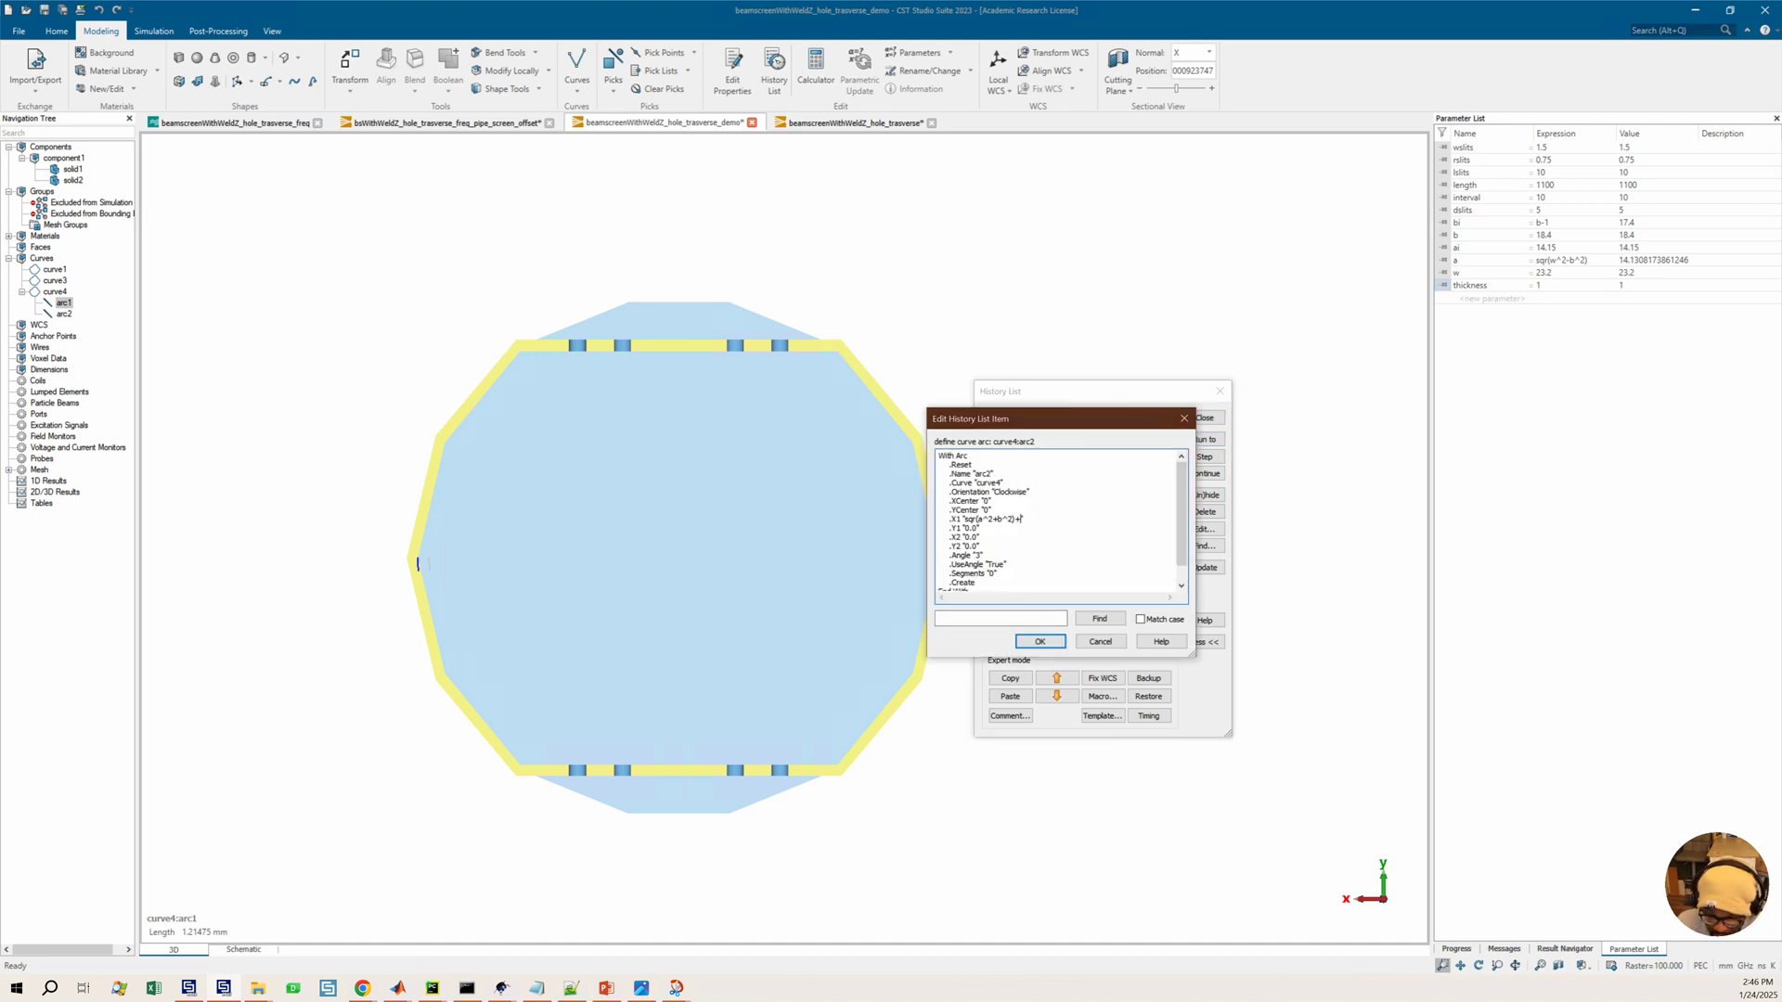
{"action": "type", "text": "thickness"}
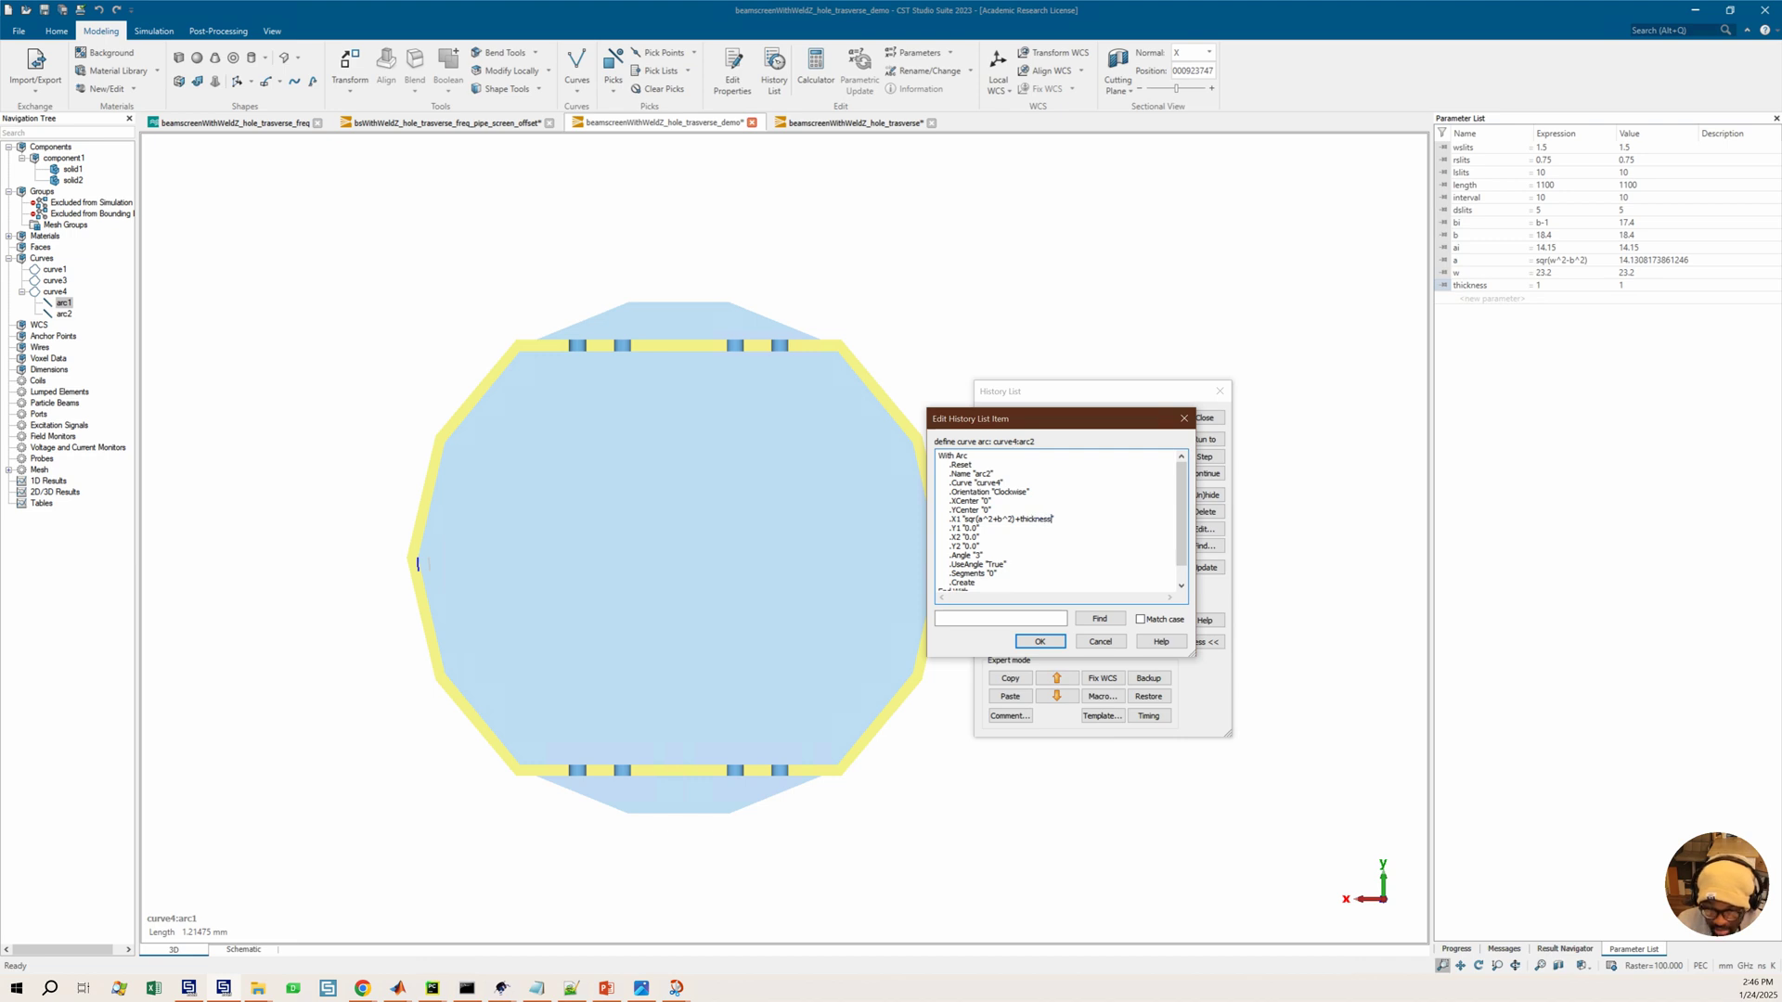
{"action": "left_click", "coordinate": [1059, 644]}
Run the history through the curve4:arc2 entry and on to the define curve line curve4:line1 entry
{"action": "left_click", "coordinate": [1204, 439]}
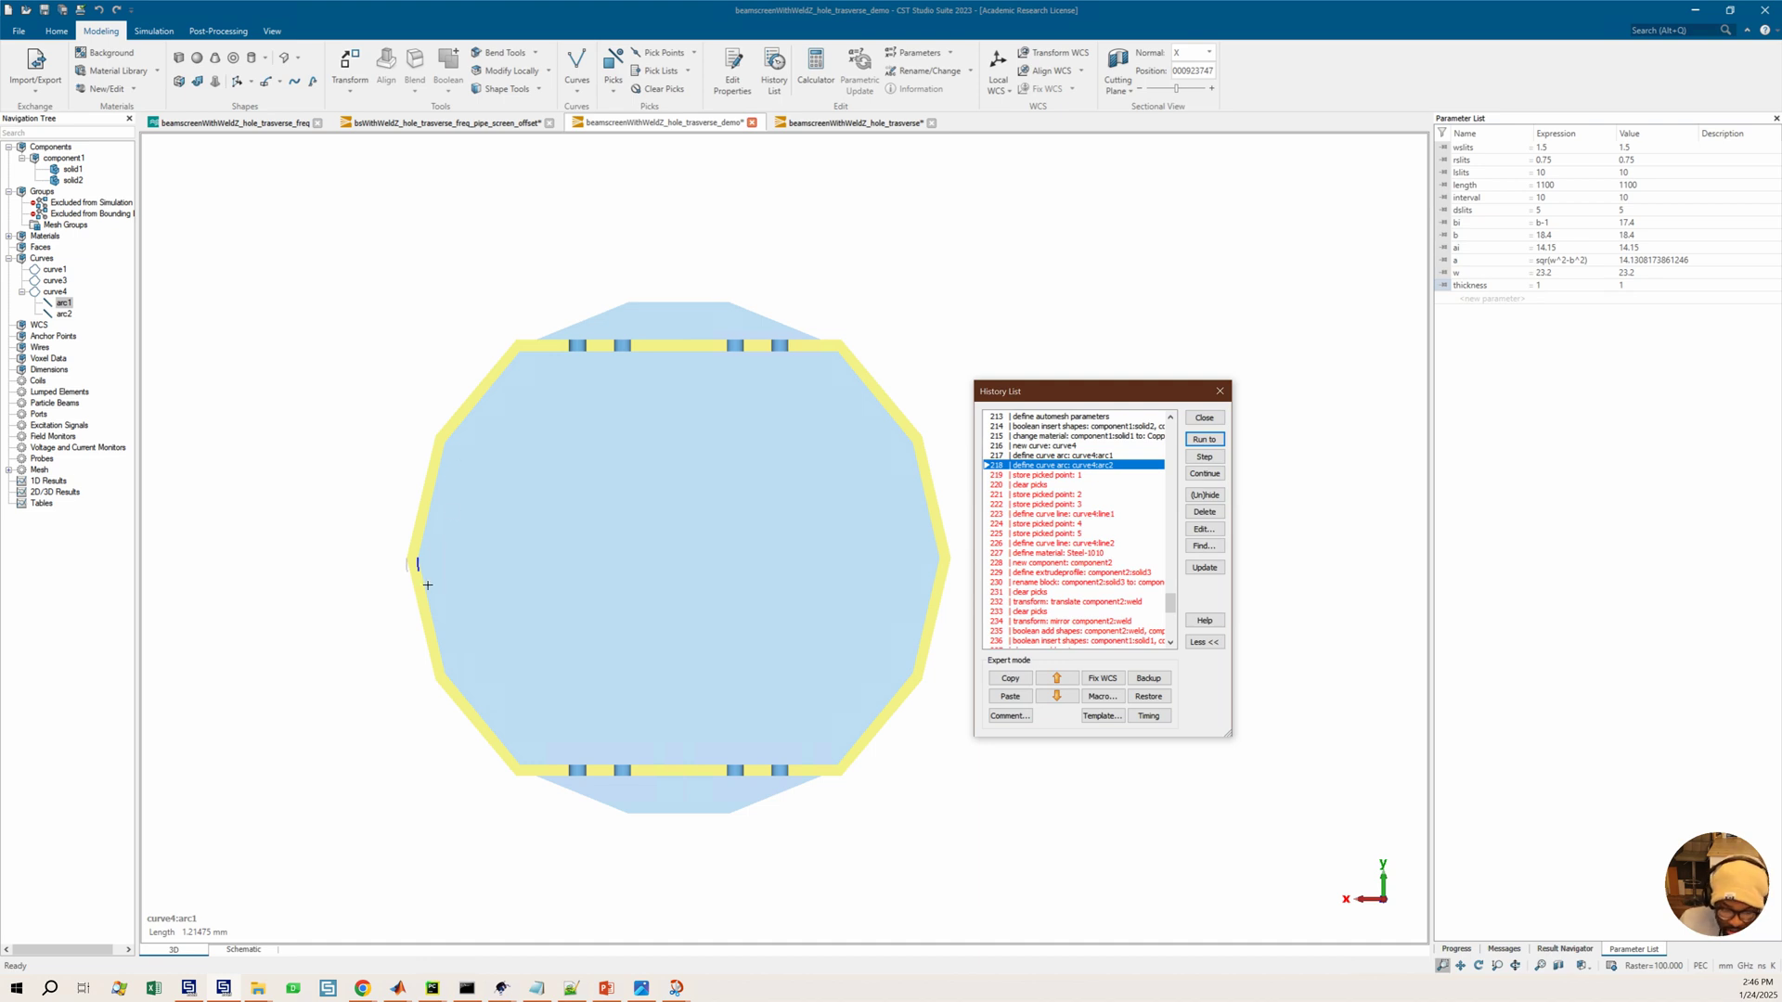
{"action": "scroll", "coordinate": [450, 537], "scroll_direction": "up", "scroll_amount": 3}
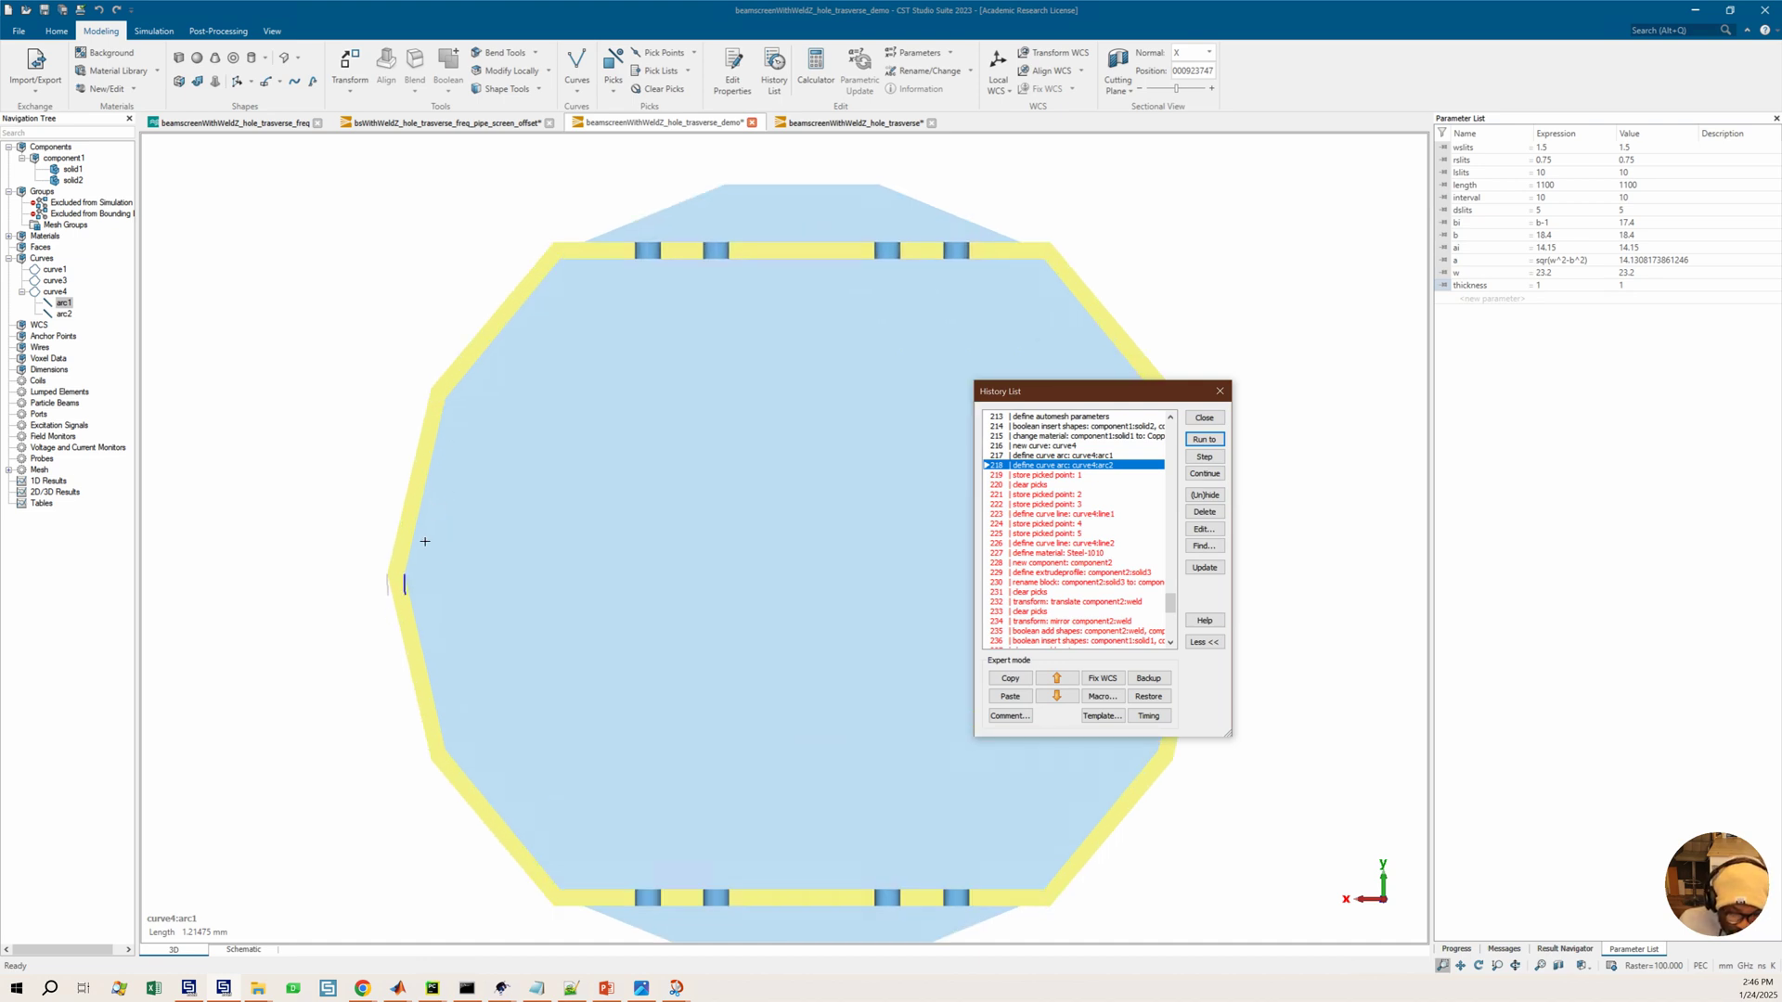
{"action": "left_click", "coordinate": [1062, 476]}
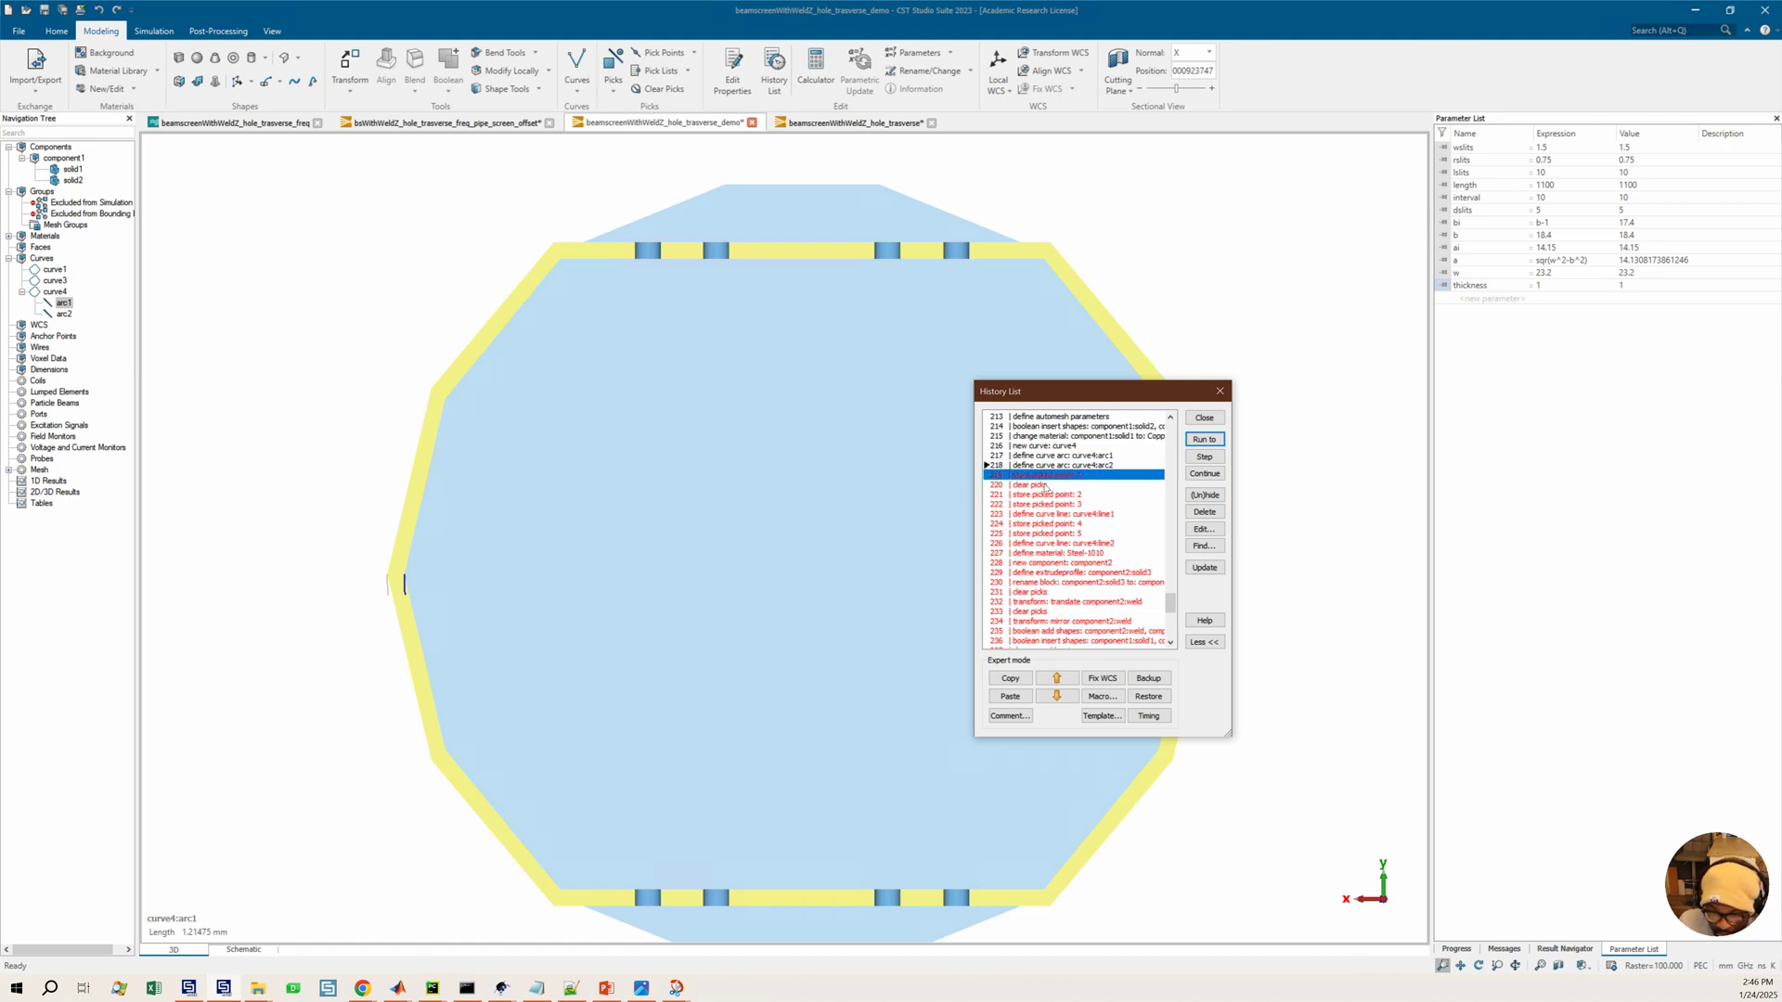
{"action": "left_click", "coordinate": [1046, 485]}
{"action": "left_click", "coordinate": [1077, 496]}
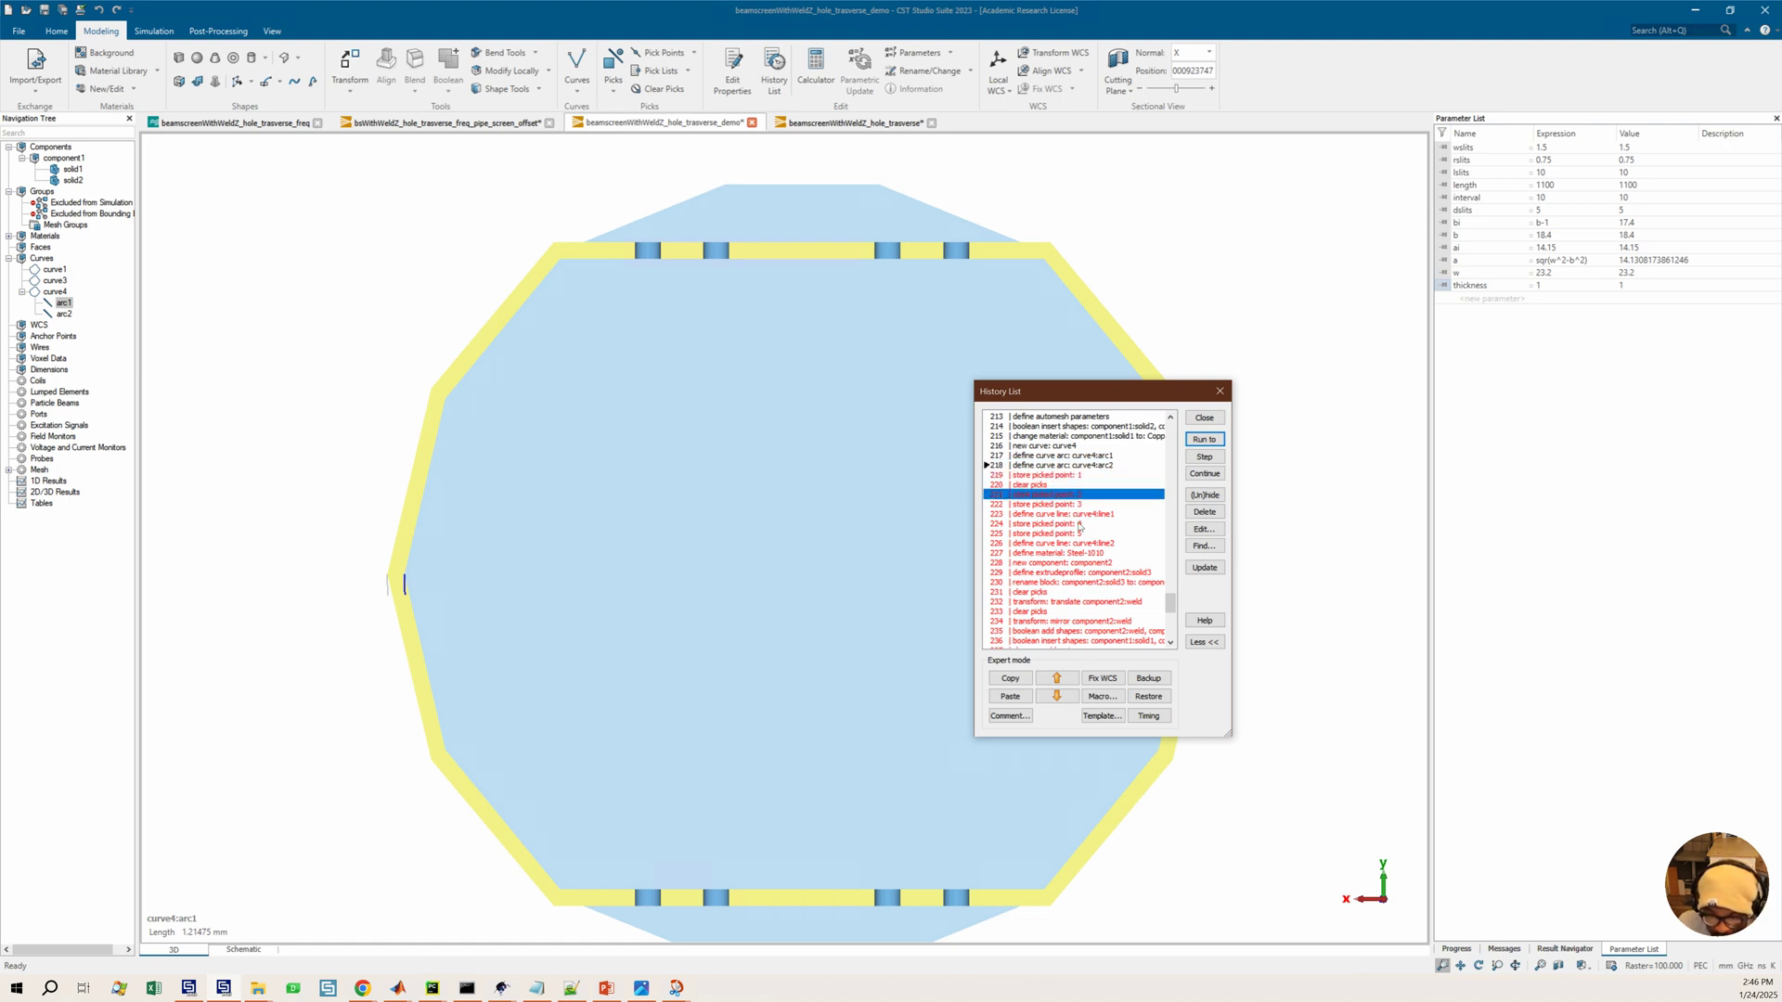
{"action": "left_click", "coordinate": [1065, 515]}
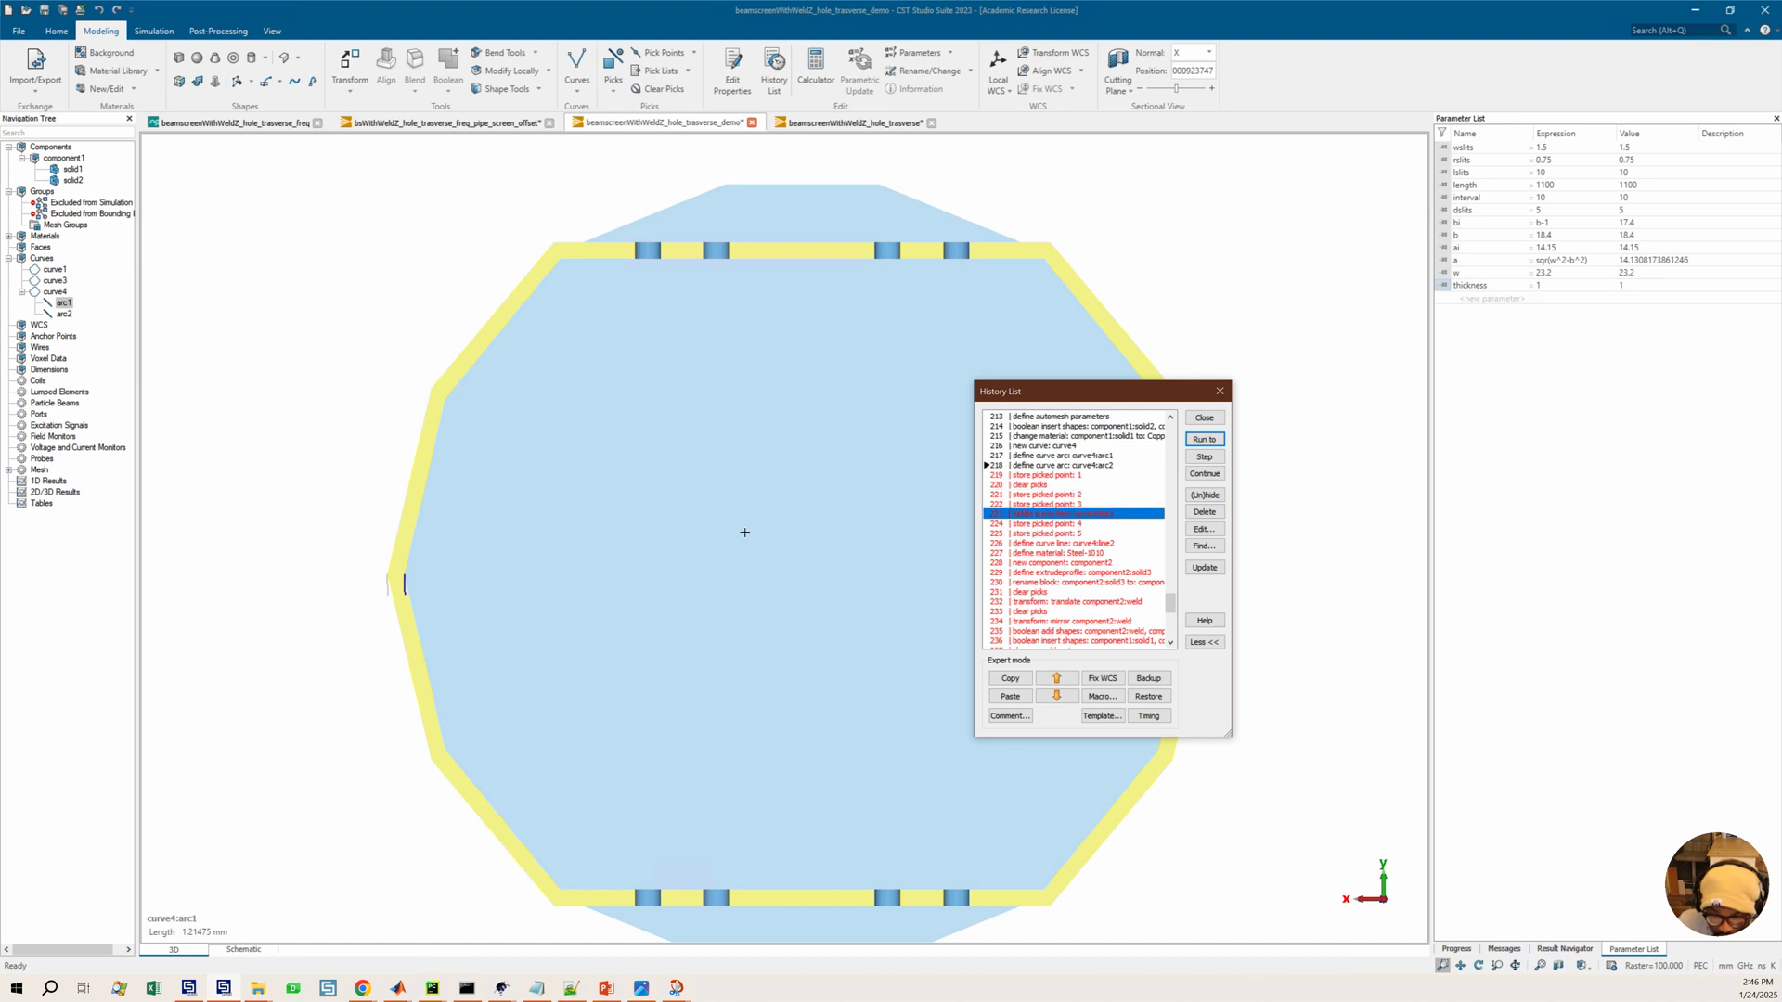
{"action": "scroll", "coordinate": [745, 532], "scroll_direction": "down", "scroll_amount": 2}
{"action": "left_click", "coordinate": [1204, 439]}
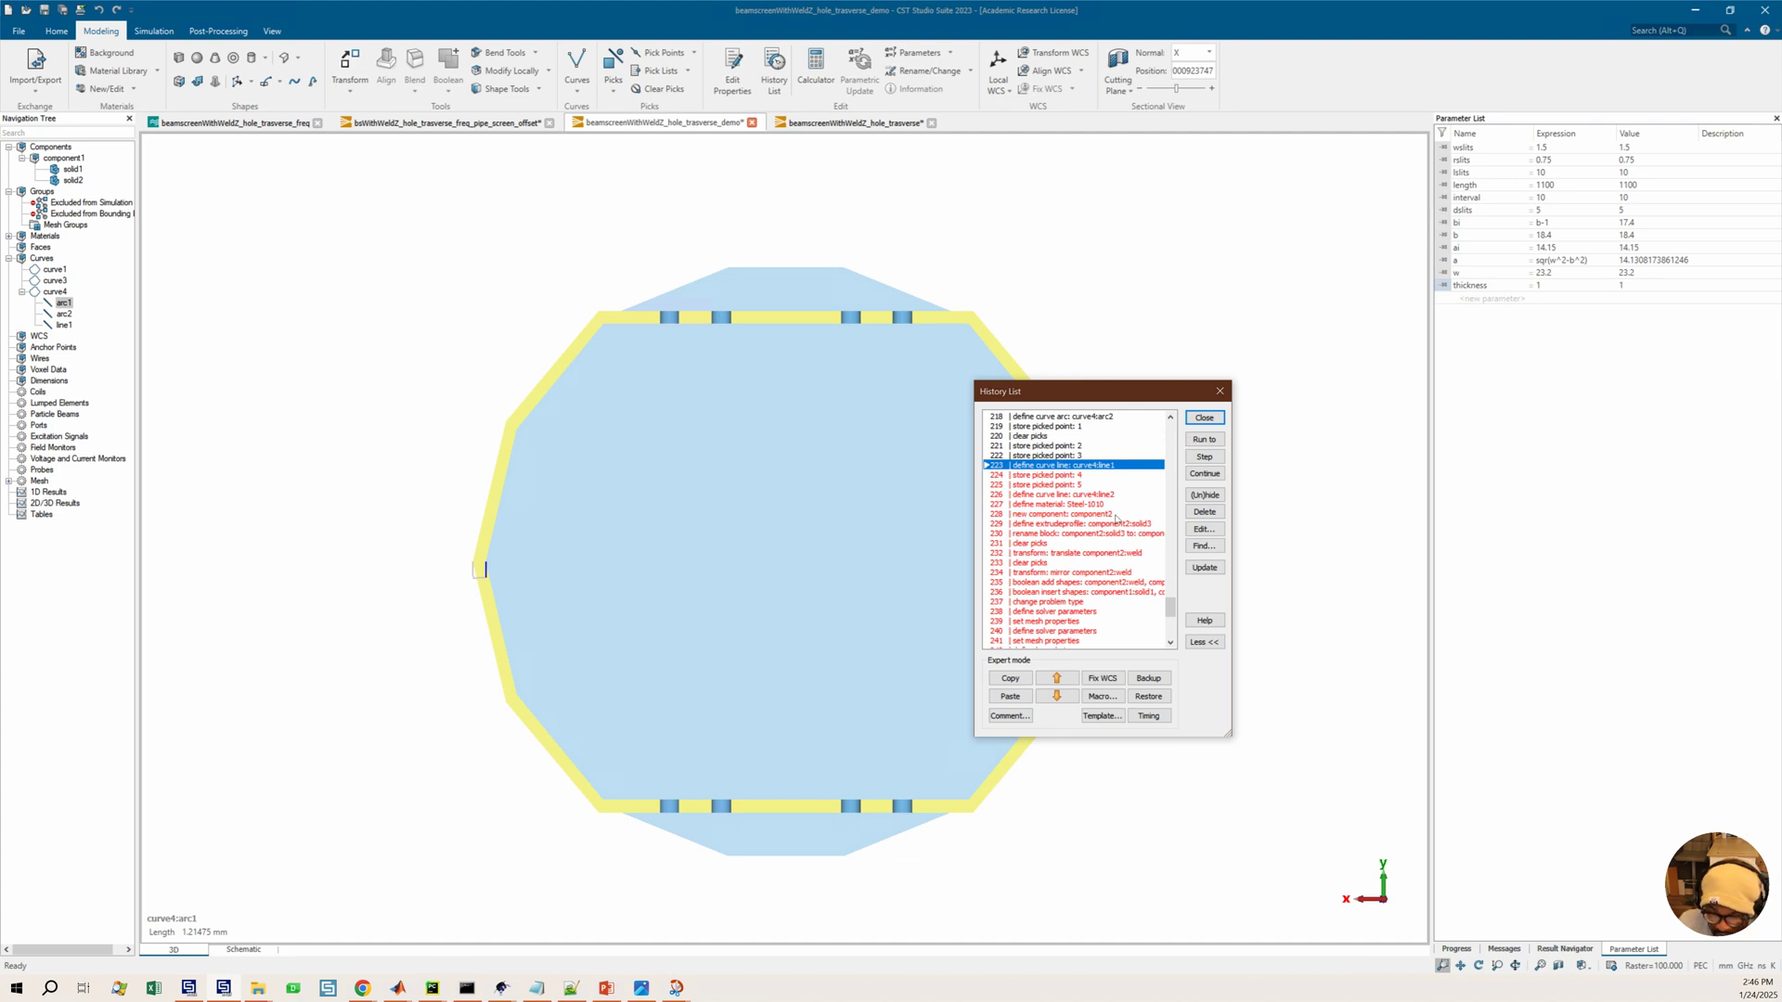
Run the history through the define extrudeprofile component2:solid3 entry and step through the rename block entry
{"action": "left_click", "coordinate": [1116, 522]}
{"action": "left_click", "coordinate": [1203, 439]}
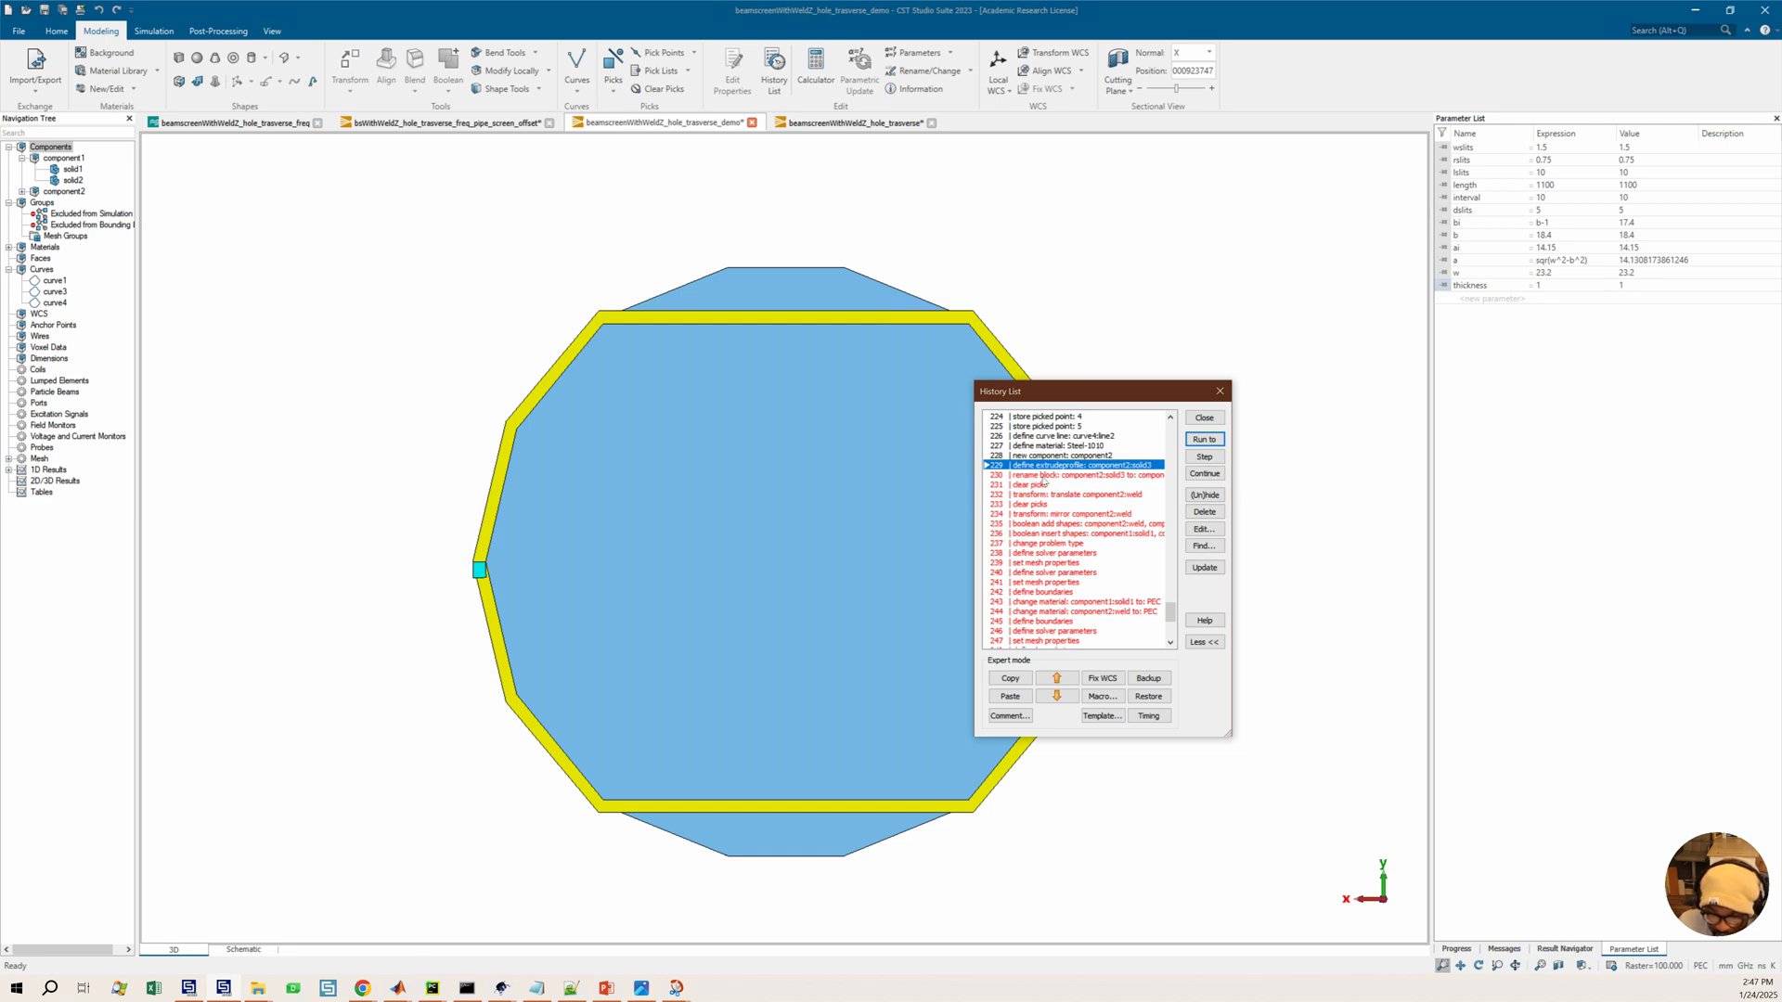
{"action": "left_click", "coordinate": [1114, 475]}
{"action": "left_click", "coordinate": [1197, 458]}
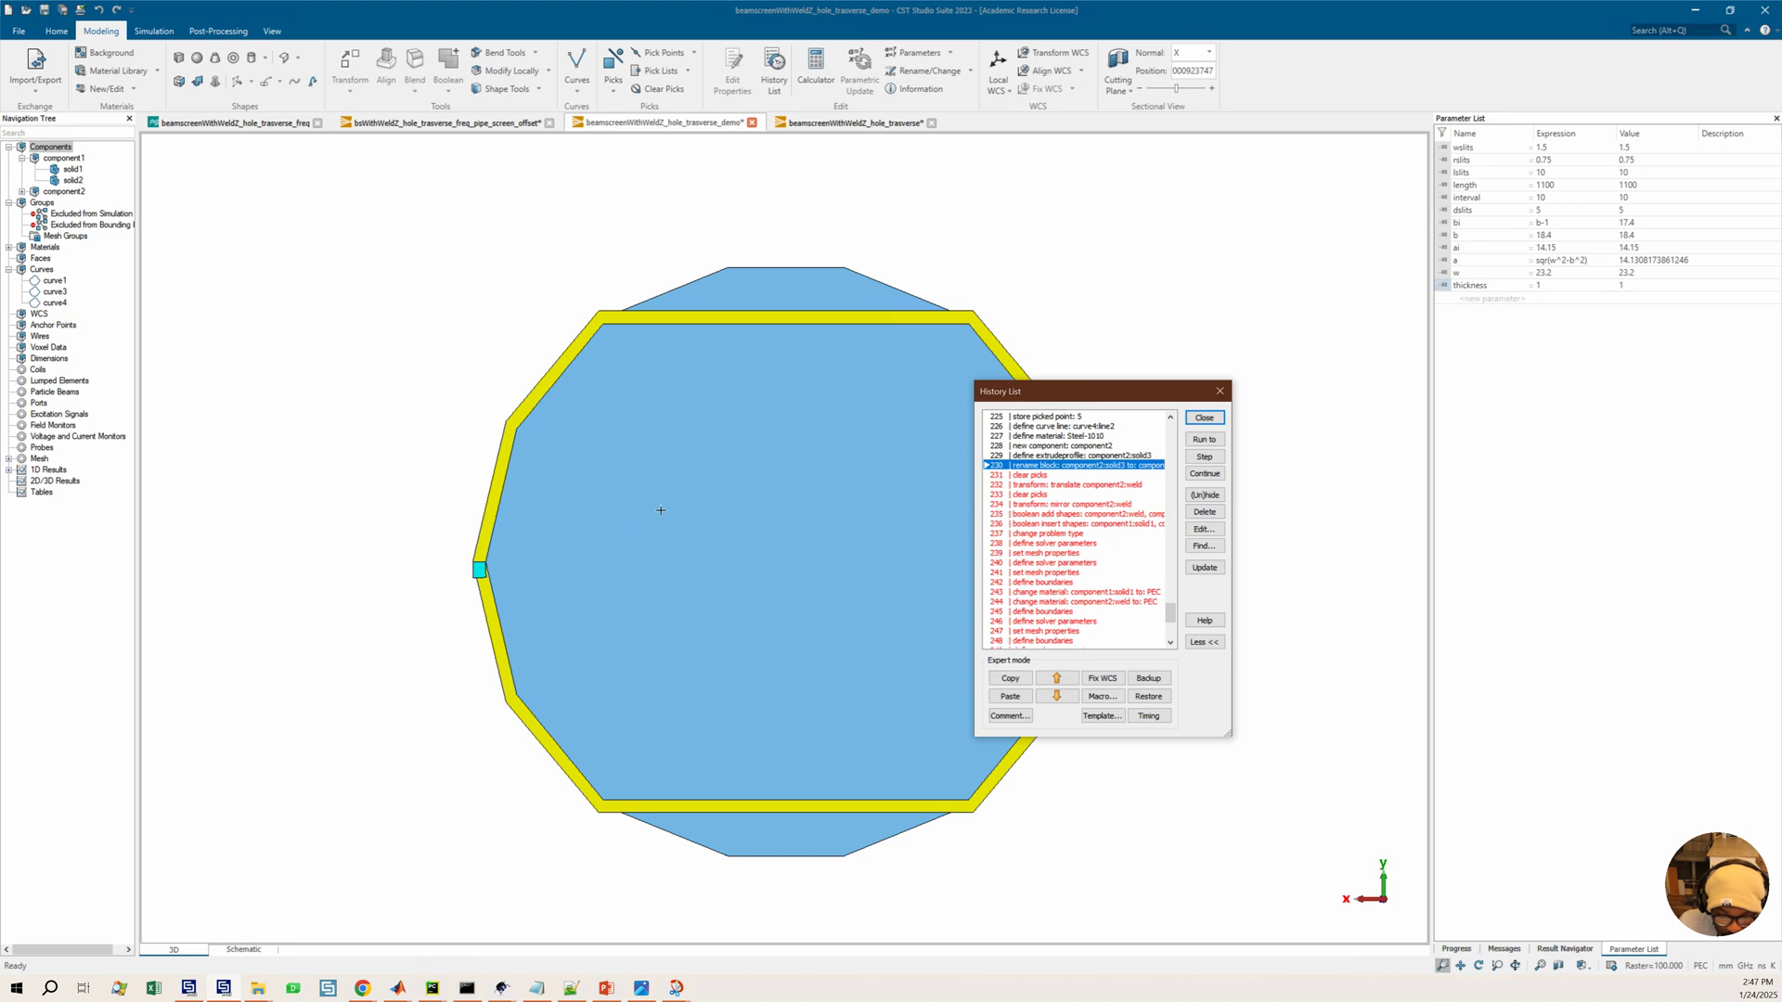
Set the shape triangulation accuracy to high in the view options
{"action": "left_click_drag", "start_coordinate": [728, 477], "coordinate": [1093, 532]}
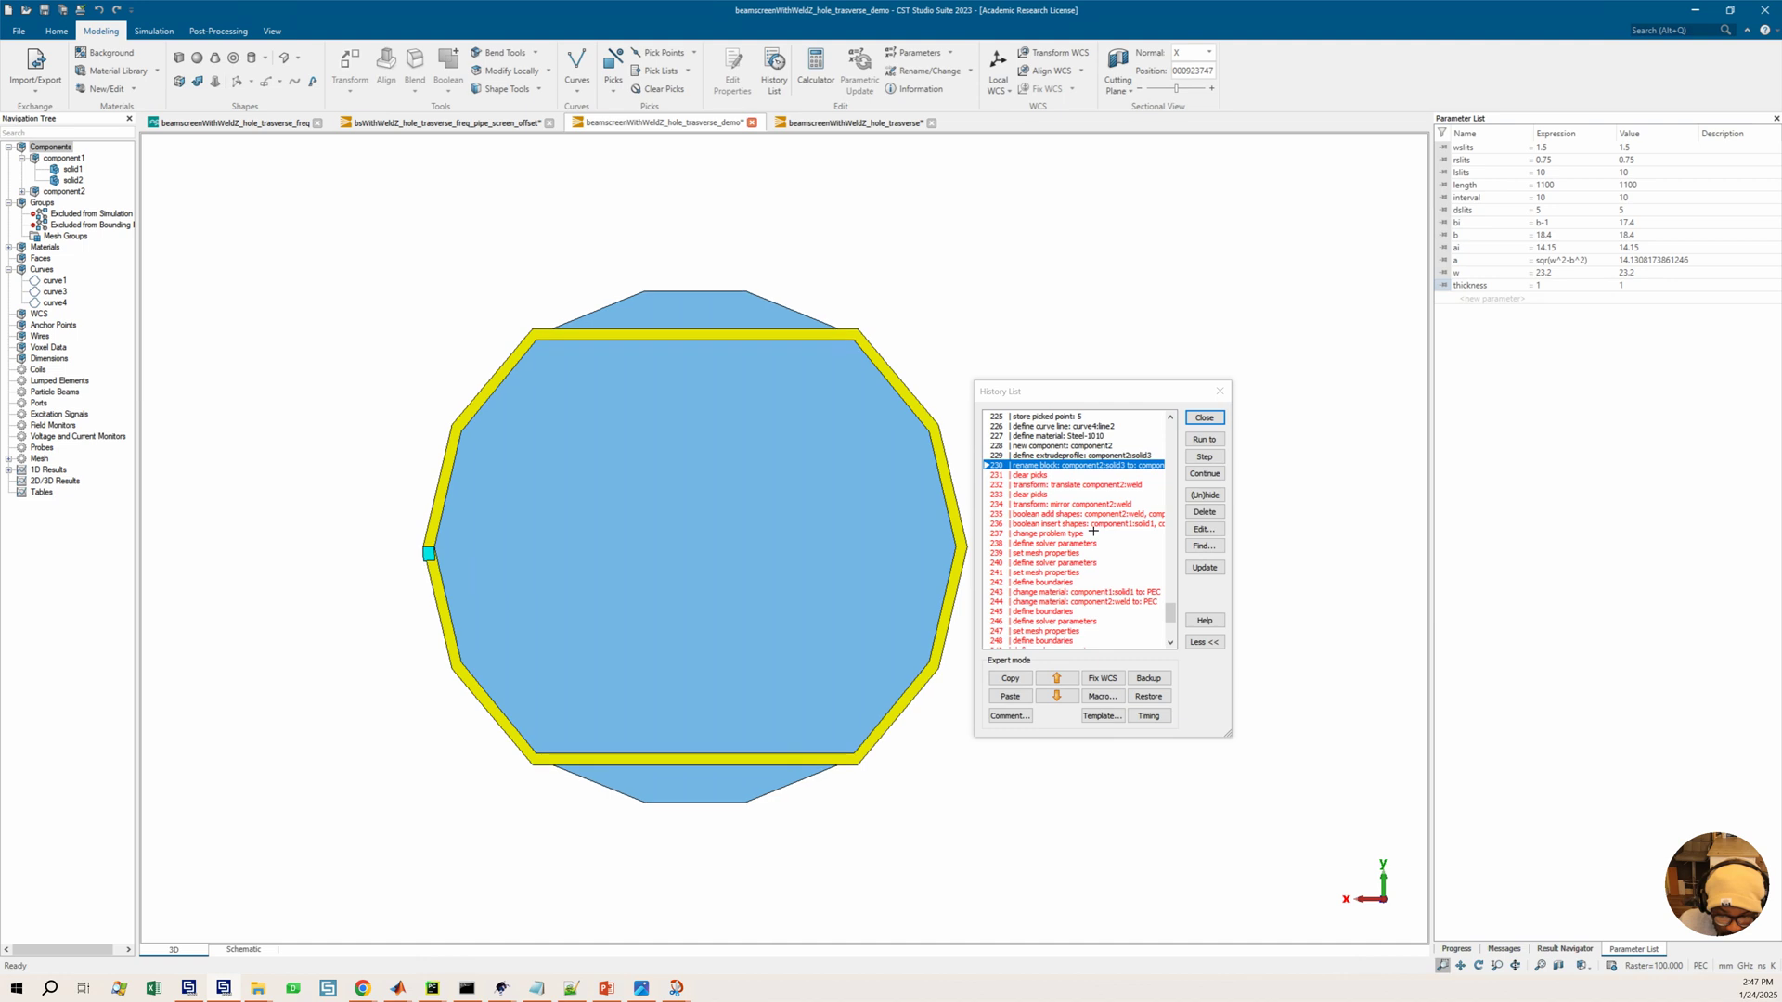
{"action": "left_click", "coordinate": [1087, 524]}
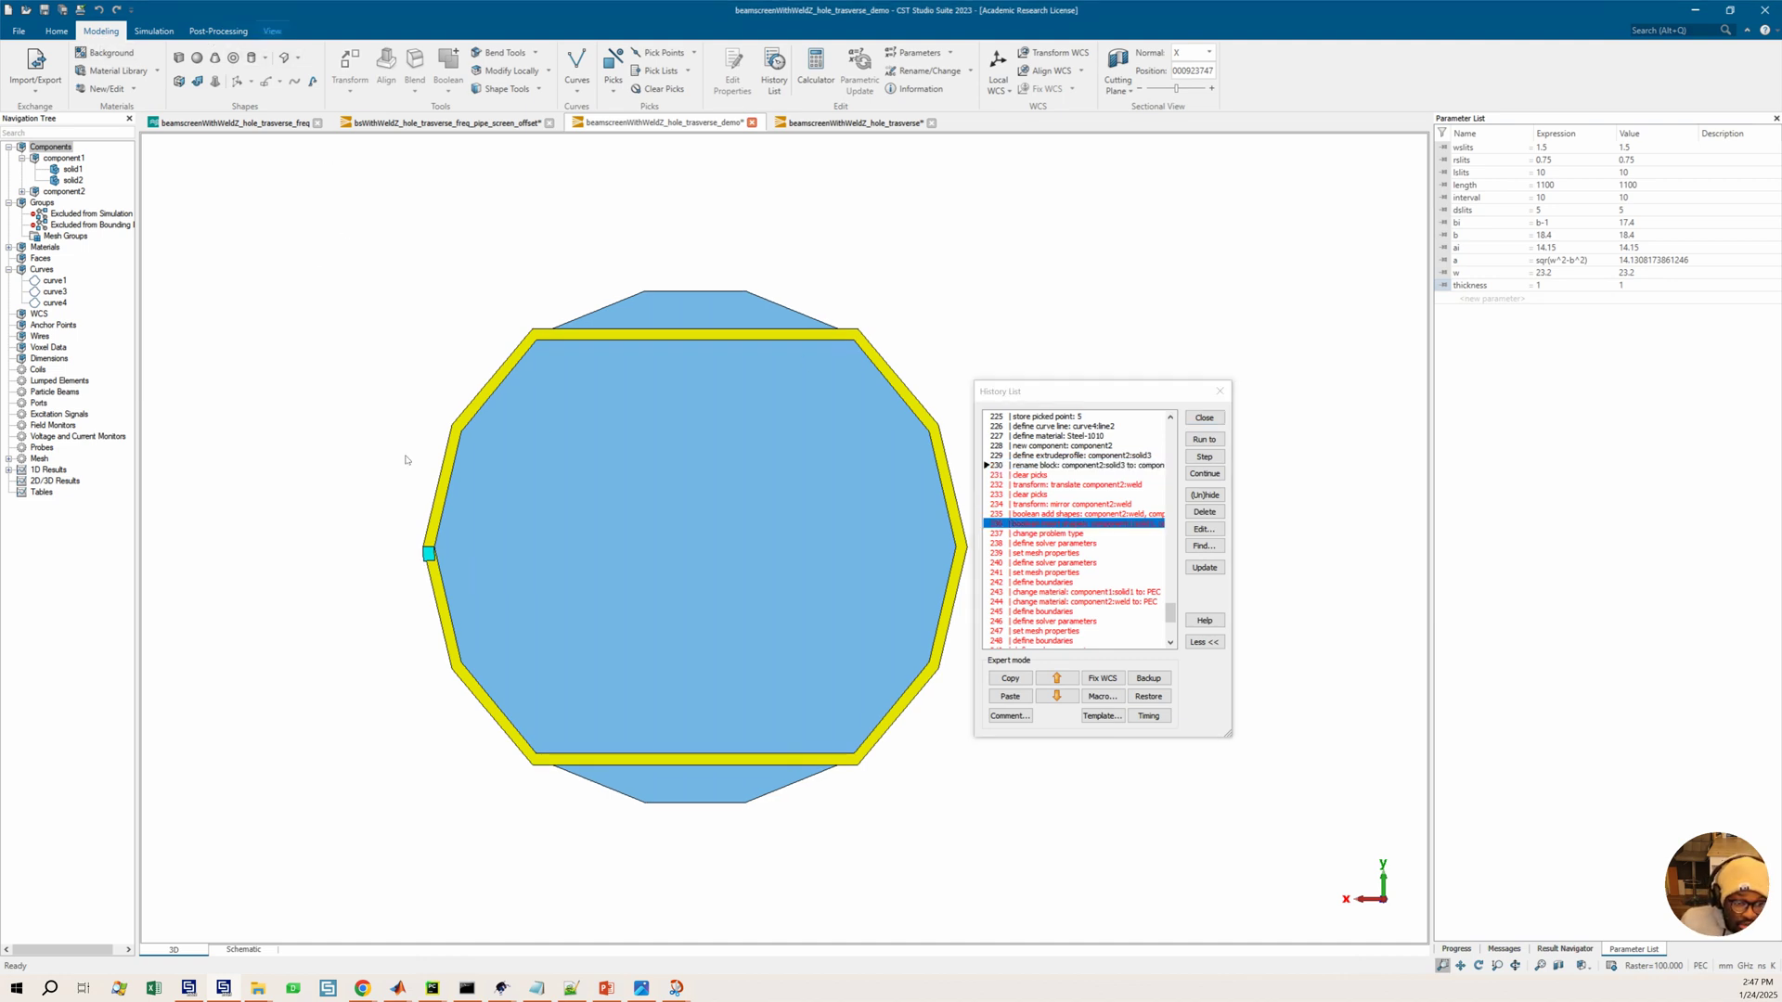
{"action": "scroll", "coordinate": [436, 551], "scroll_direction": "up", "scroll_amount": 7}
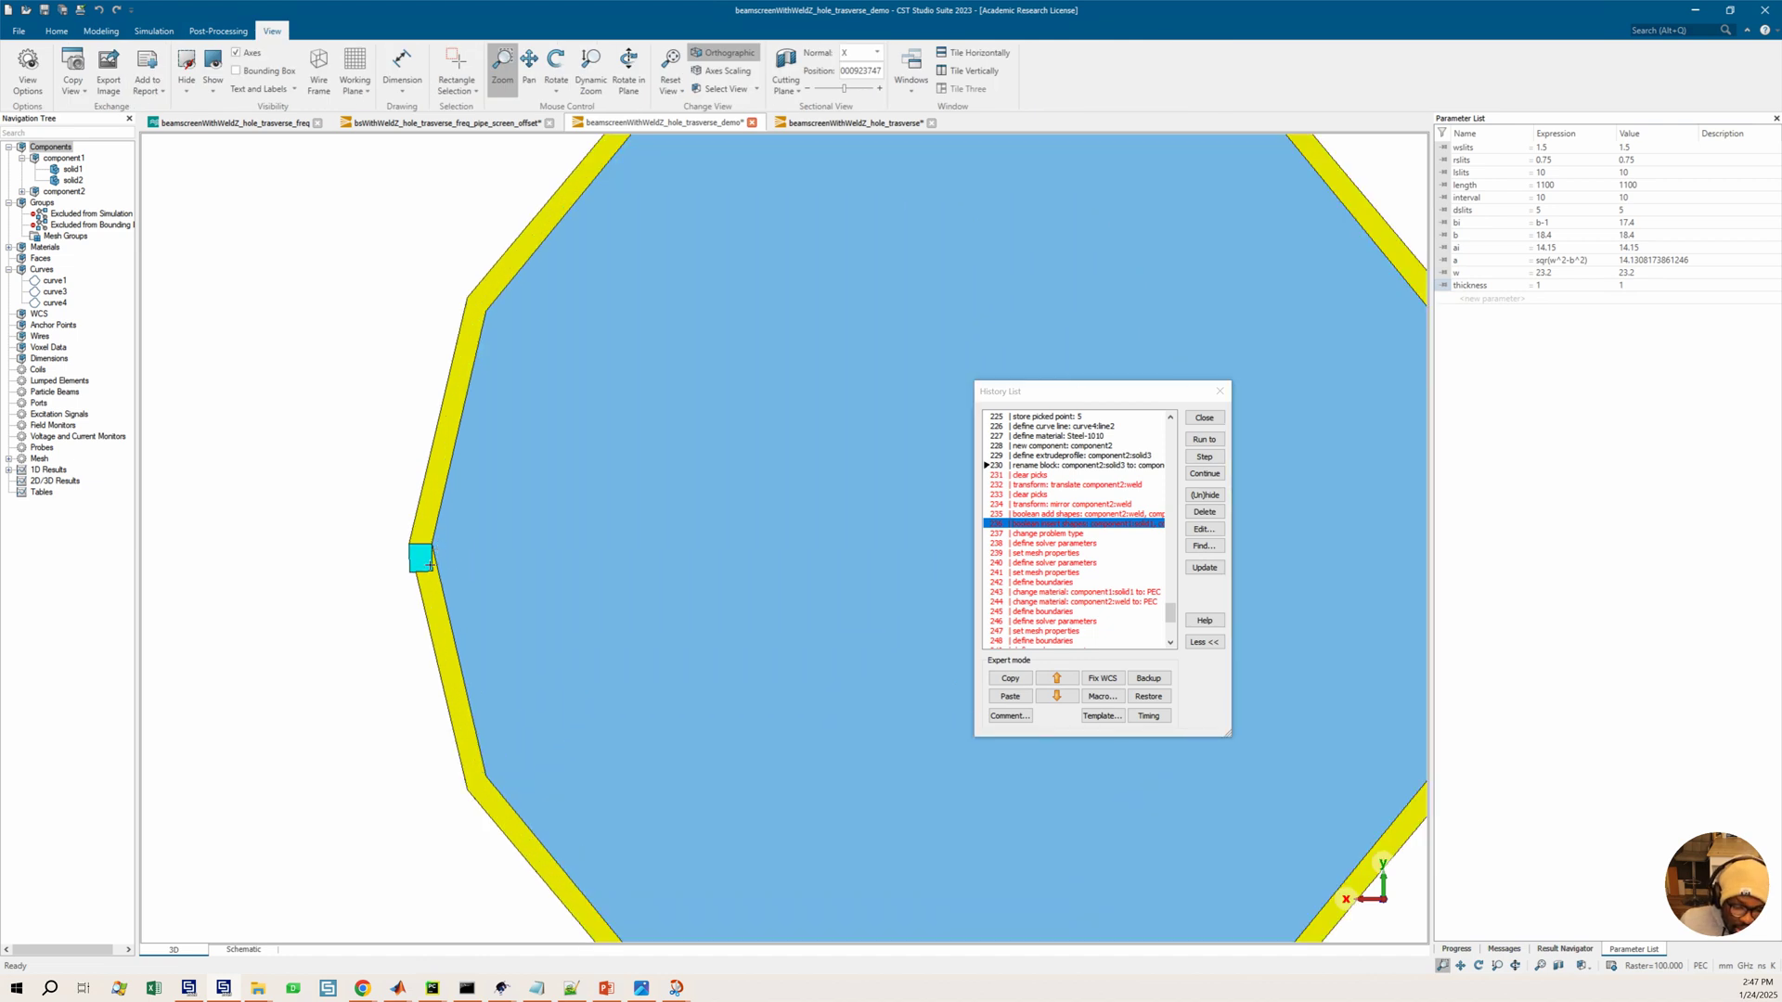
{"action": "left_click", "coordinate": [28, 73]}
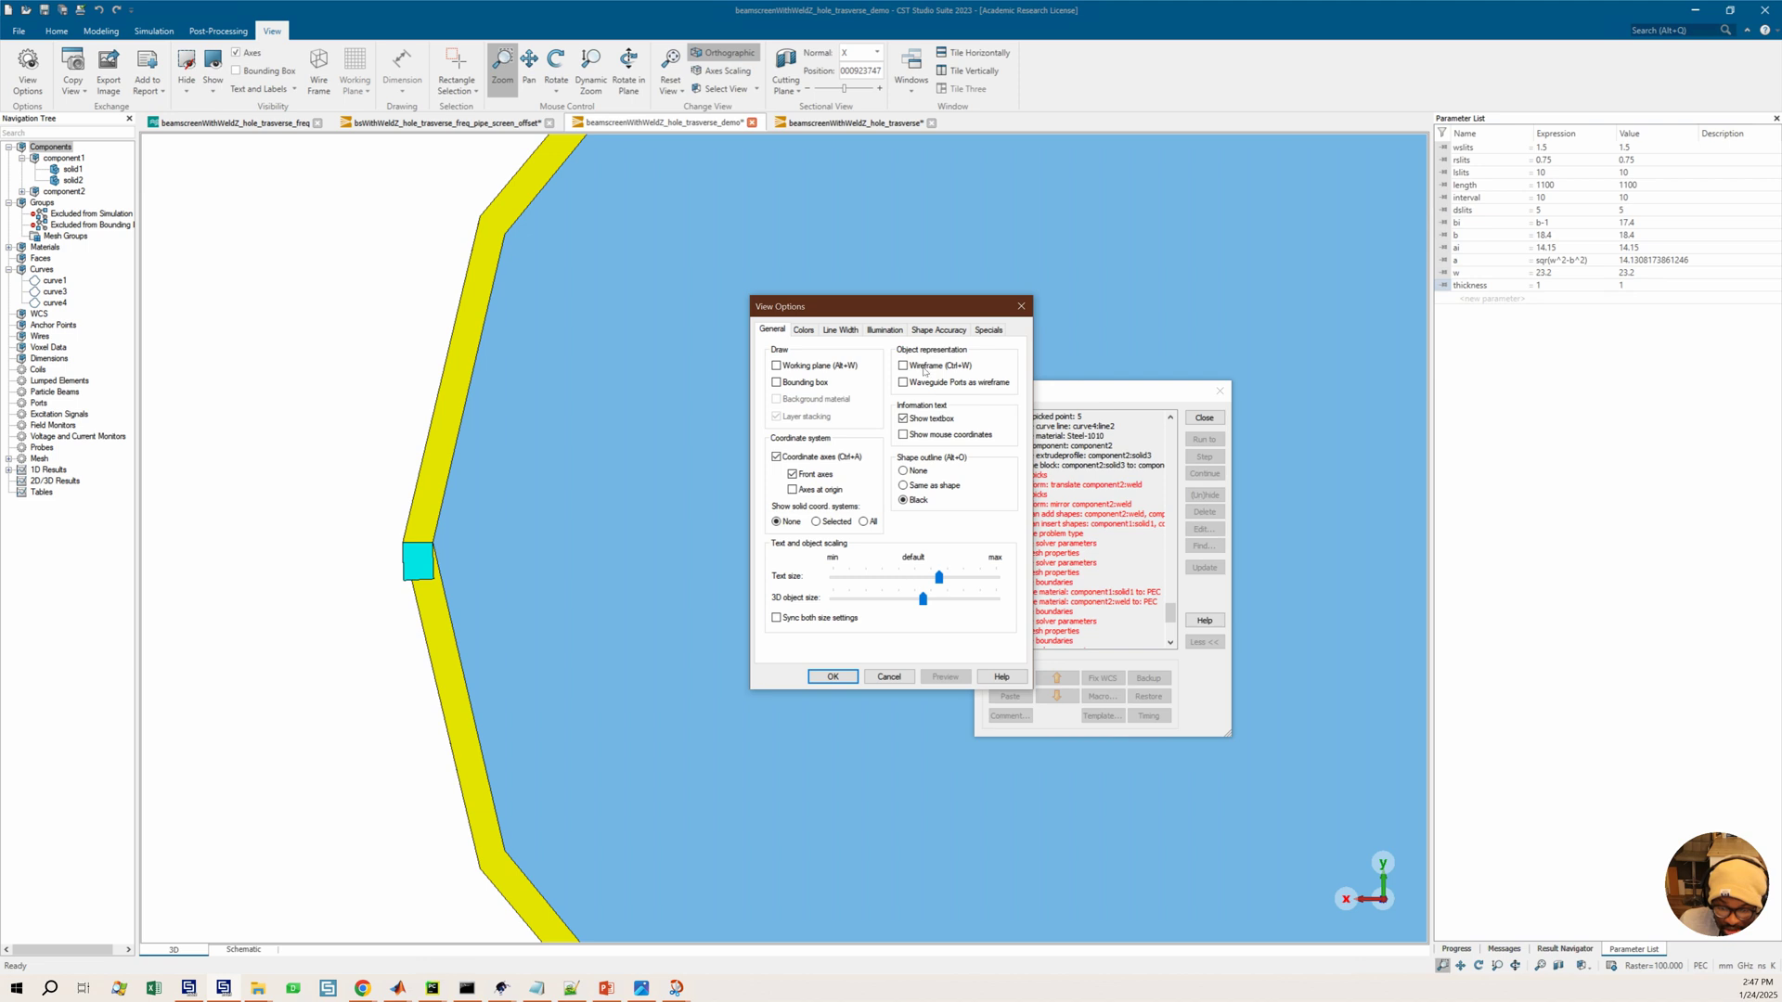
{"action": "left_click", "coordinate": [935, 331]}
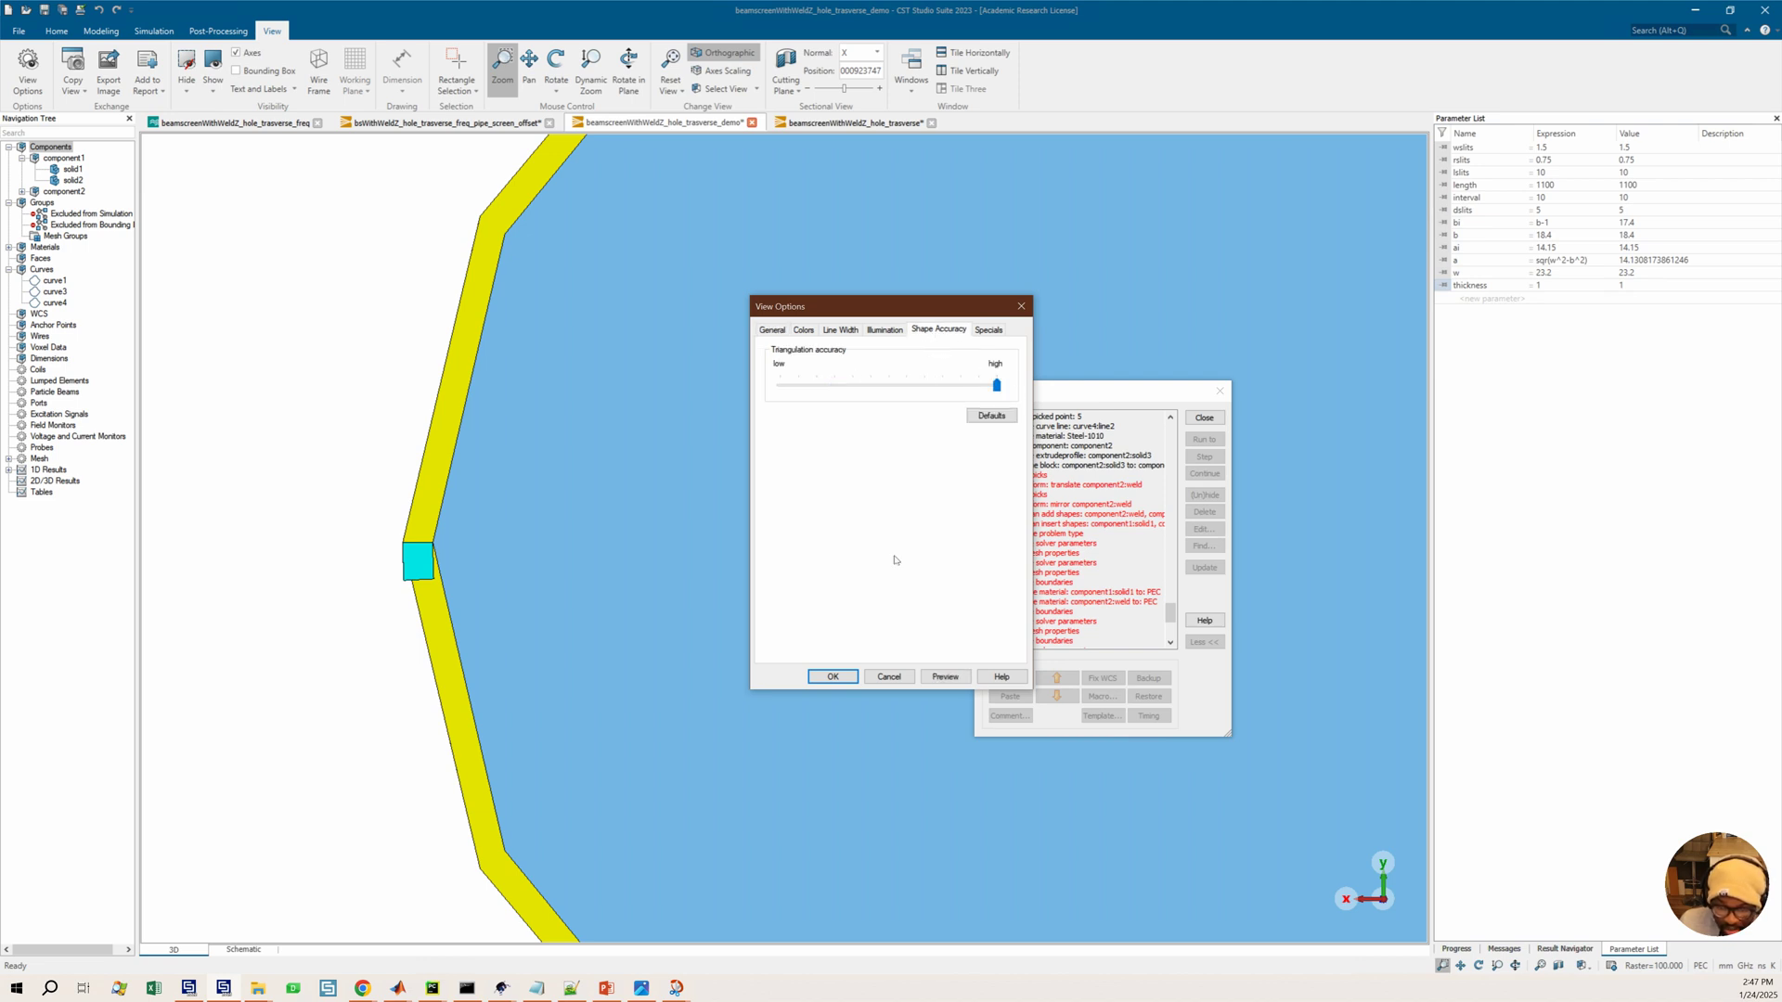
{"action": "left_click", "coordinate": [832, 677]}
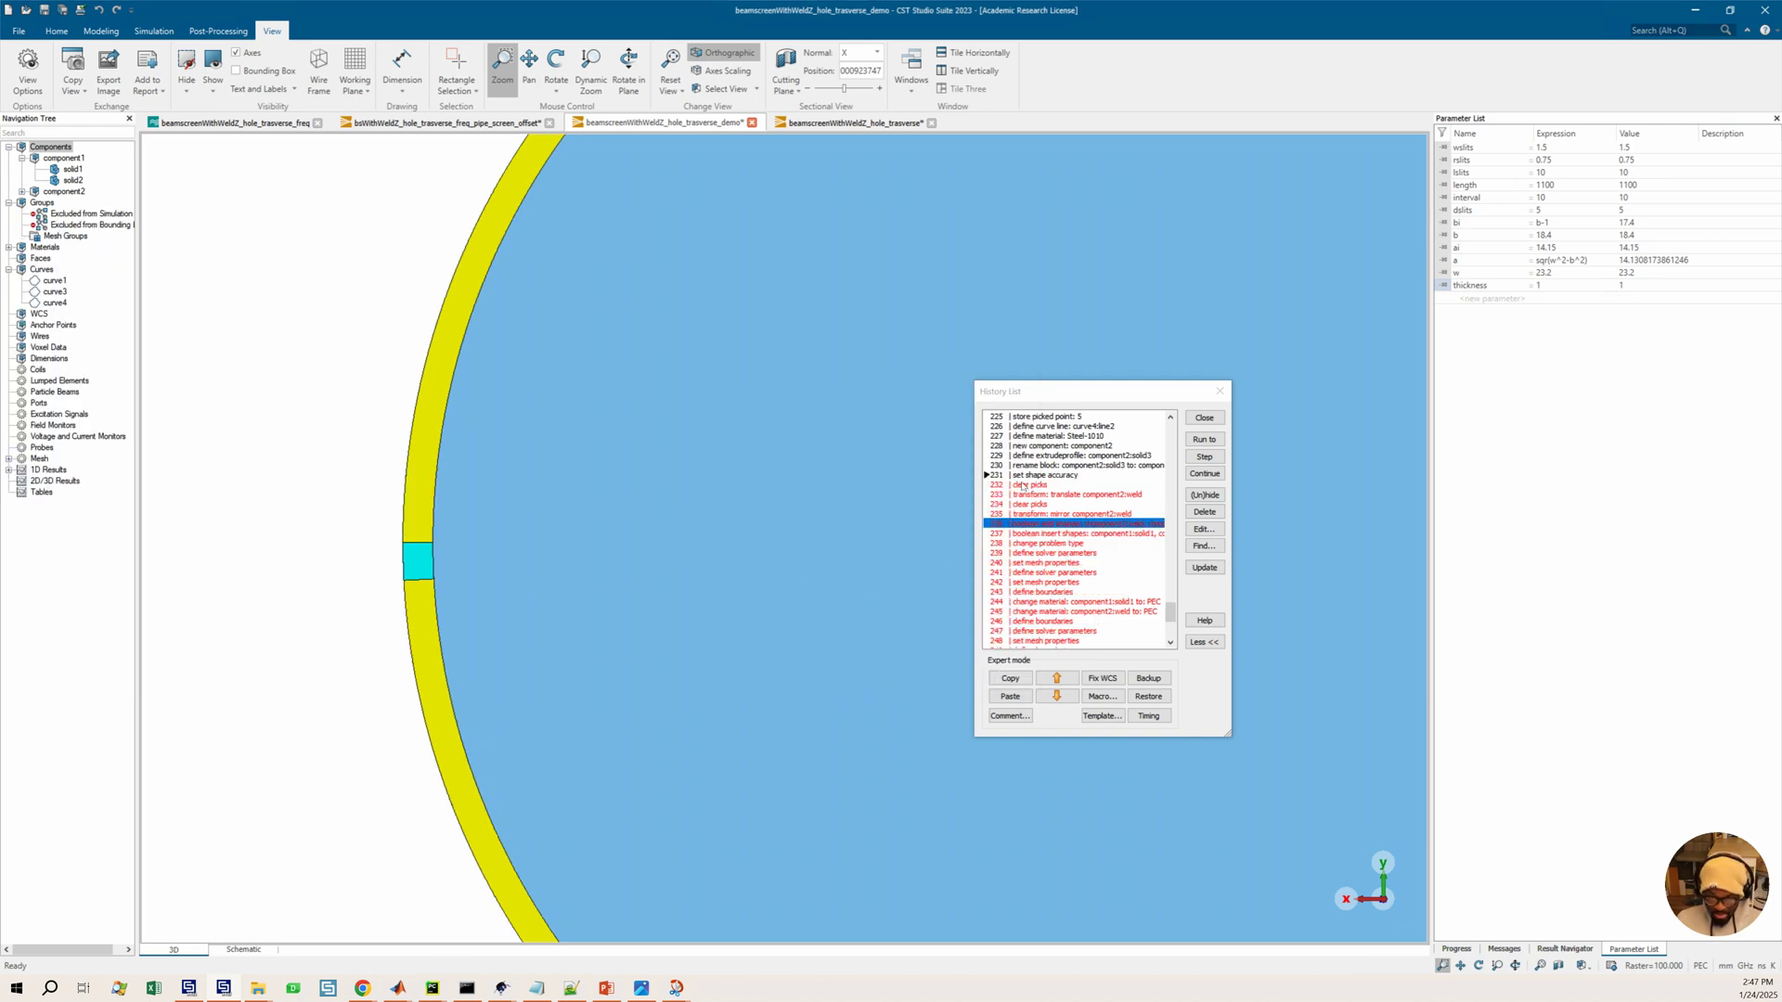
Restore the shape triangulation accuracy to its default setting in the view options
{"action": "left_click", "coordinate": [28, 69]}
{"action": "left_click", "coordinate": [937, 330]}
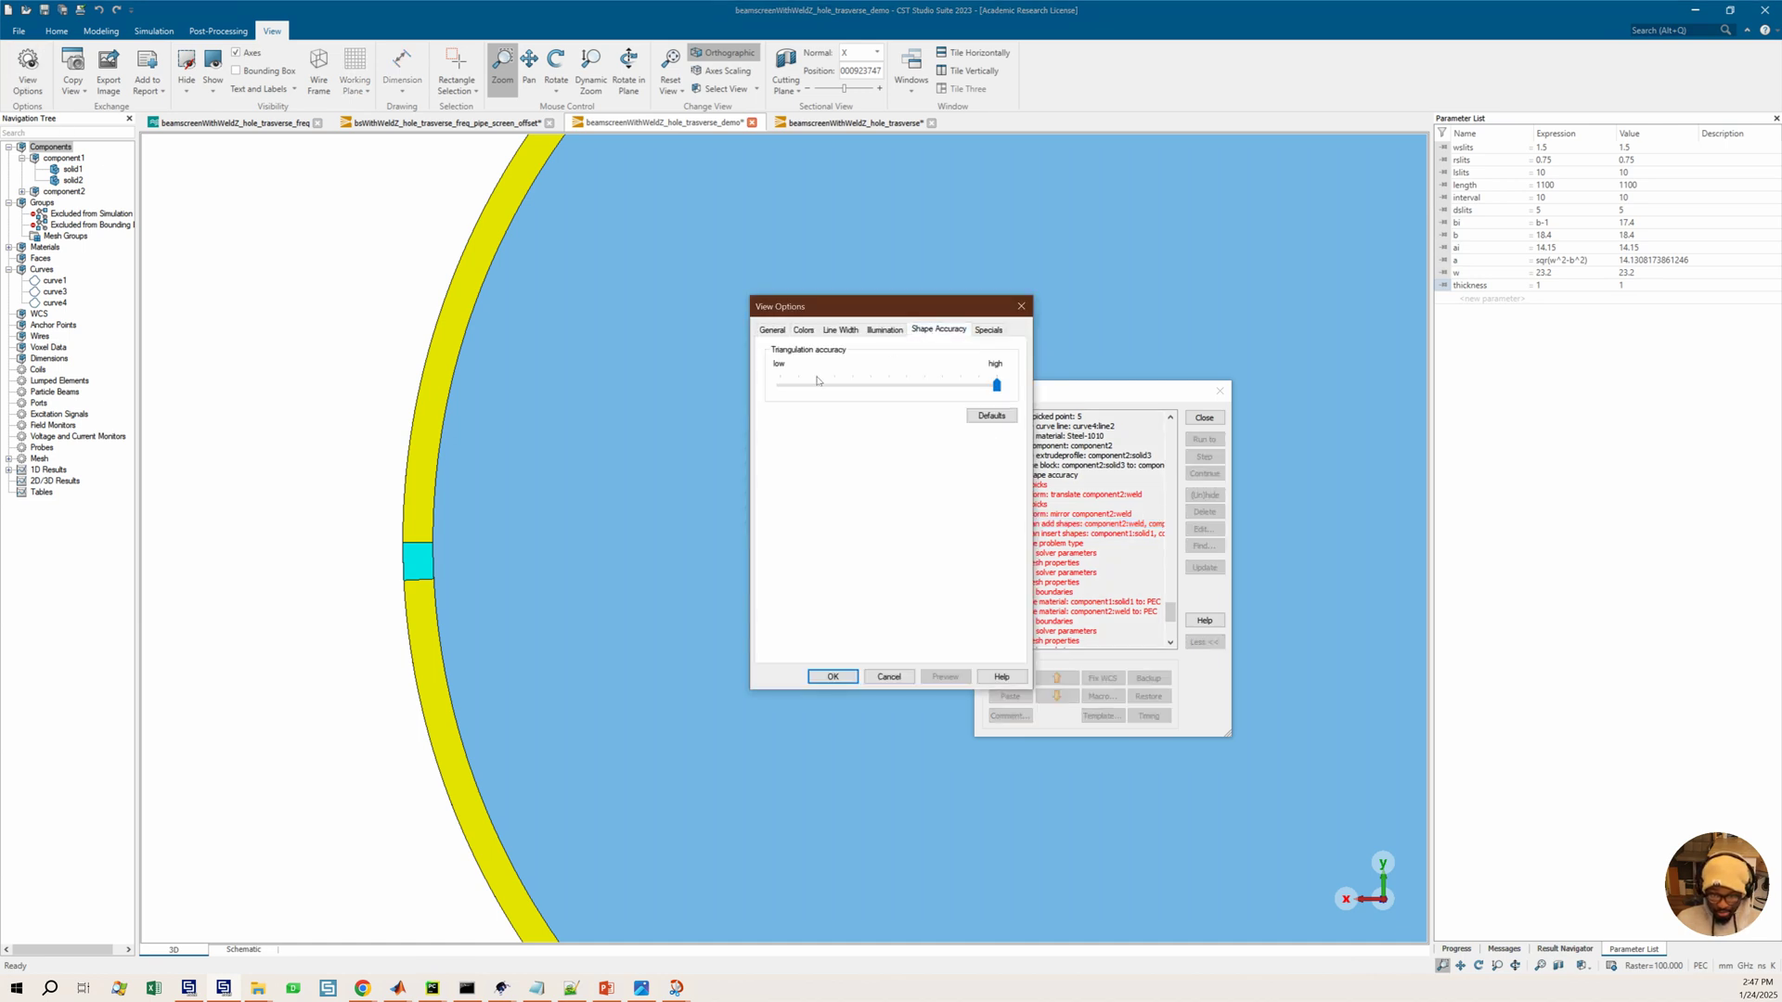
{"action": "left_click", "coordinate": [991, 415]}
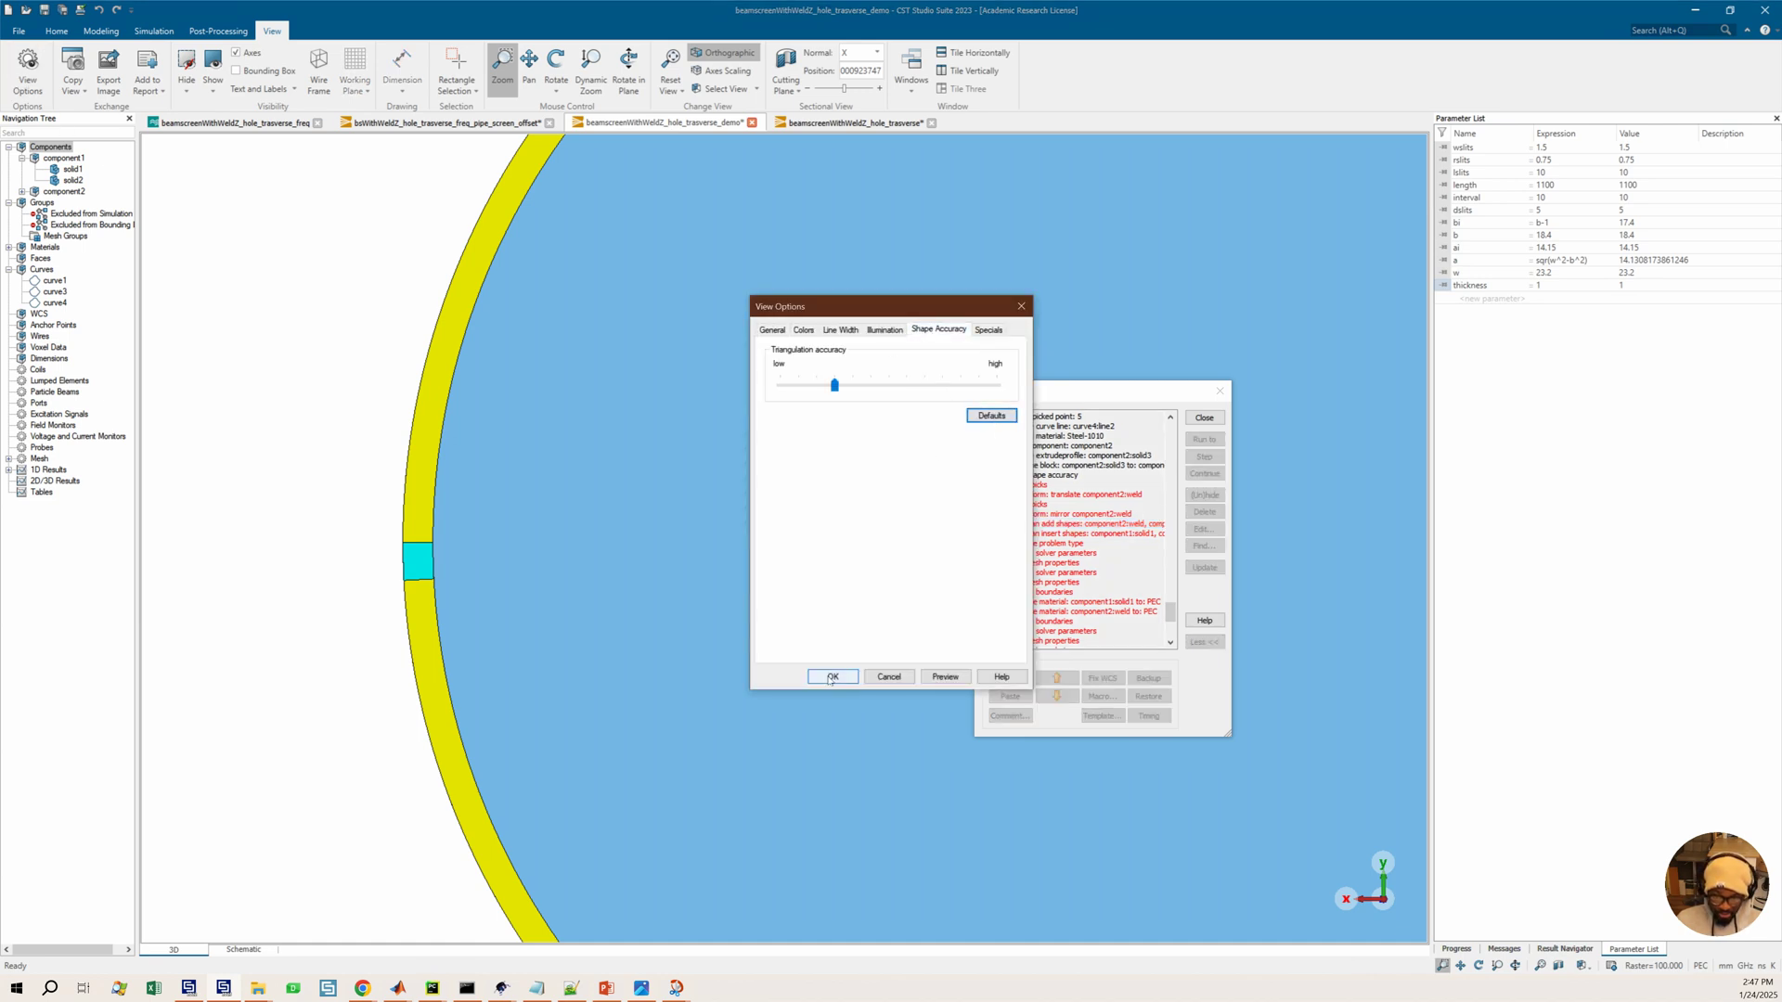
{"action": "left_click", "coordinate": [832, 677]}
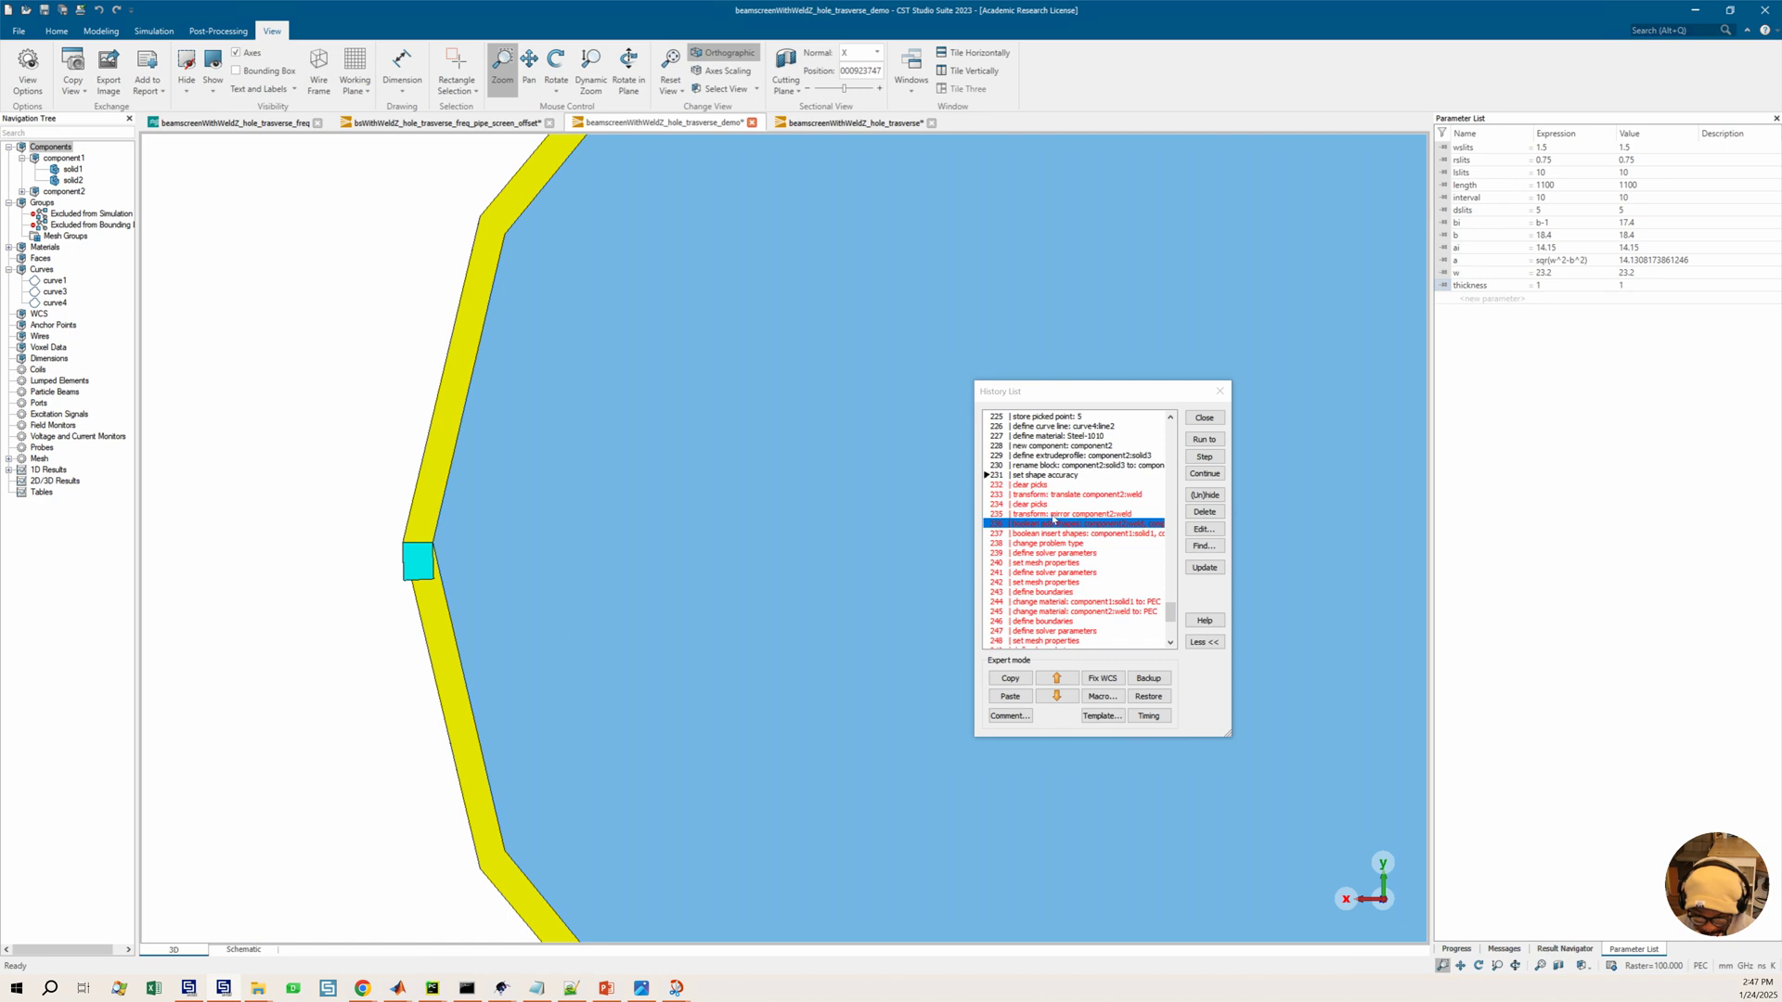
Delete the history entries from change problem type through the following solver, mesh and boundary definitions
{"action": "left_click", "coordinate": [1040, 535]}
{"action": "scroll", "coordinate": [1043, 520], "scroll_direction": "down", "scroll_amount": 1}
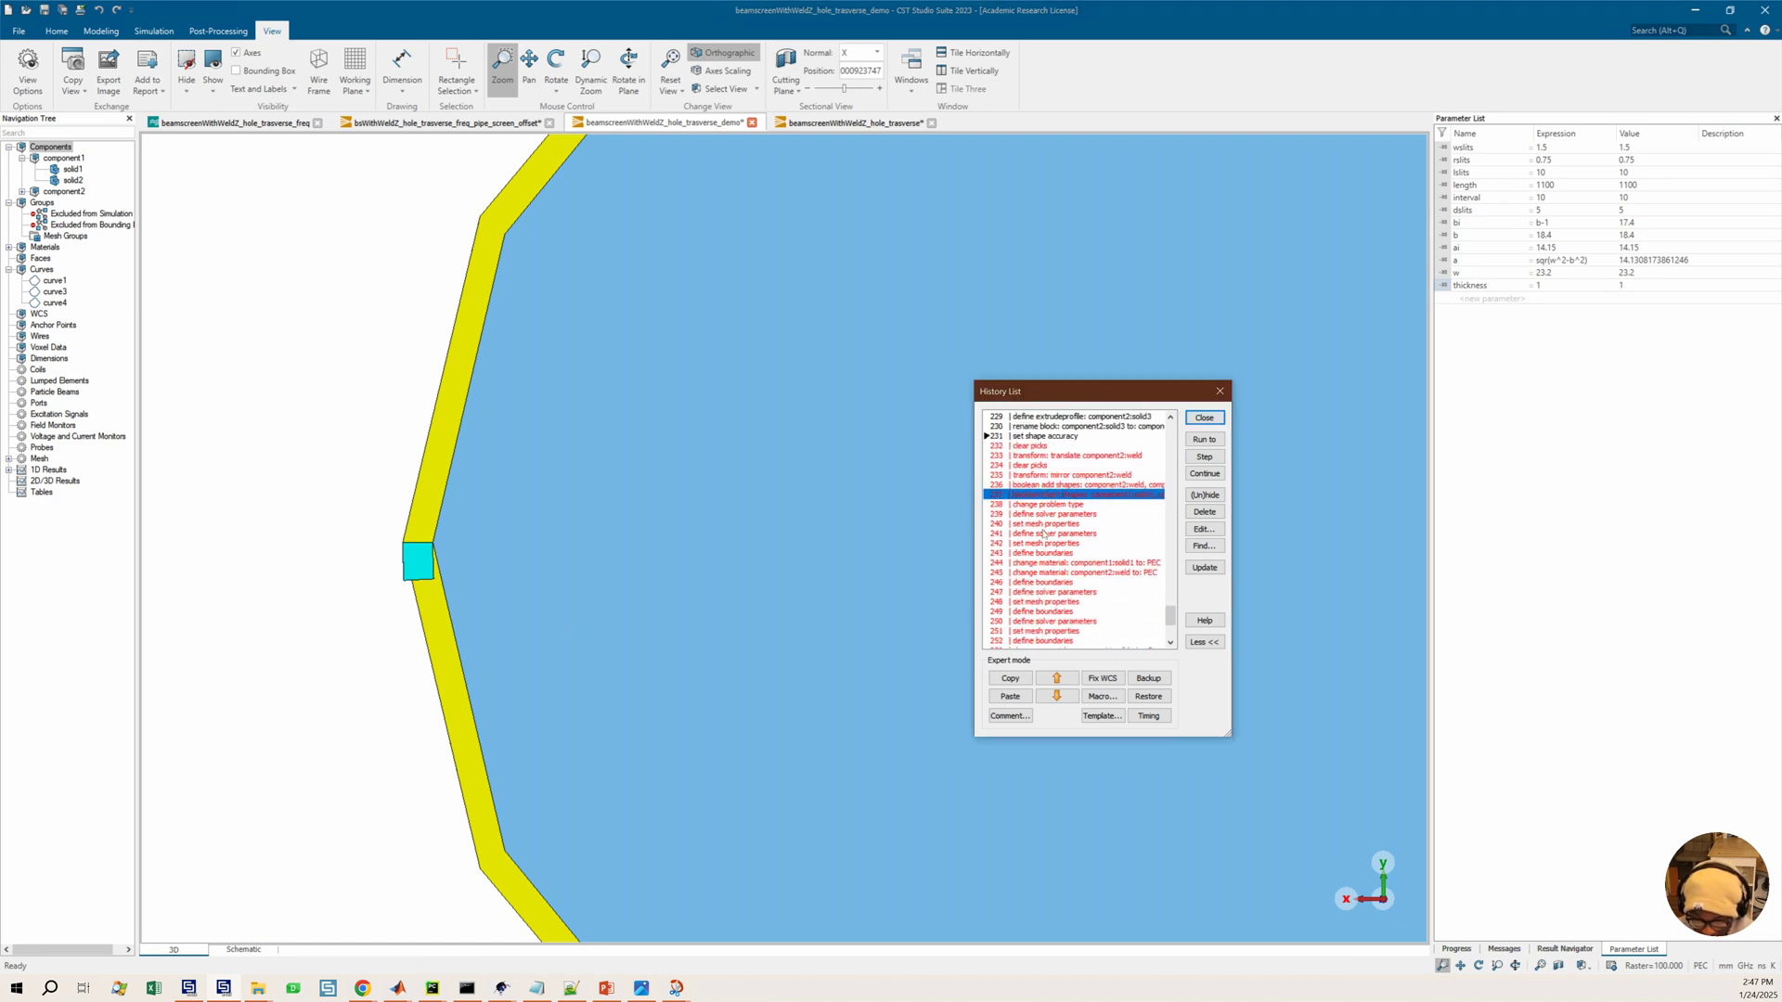
{"action": "left_click", "coordinate": [1058, 506]}
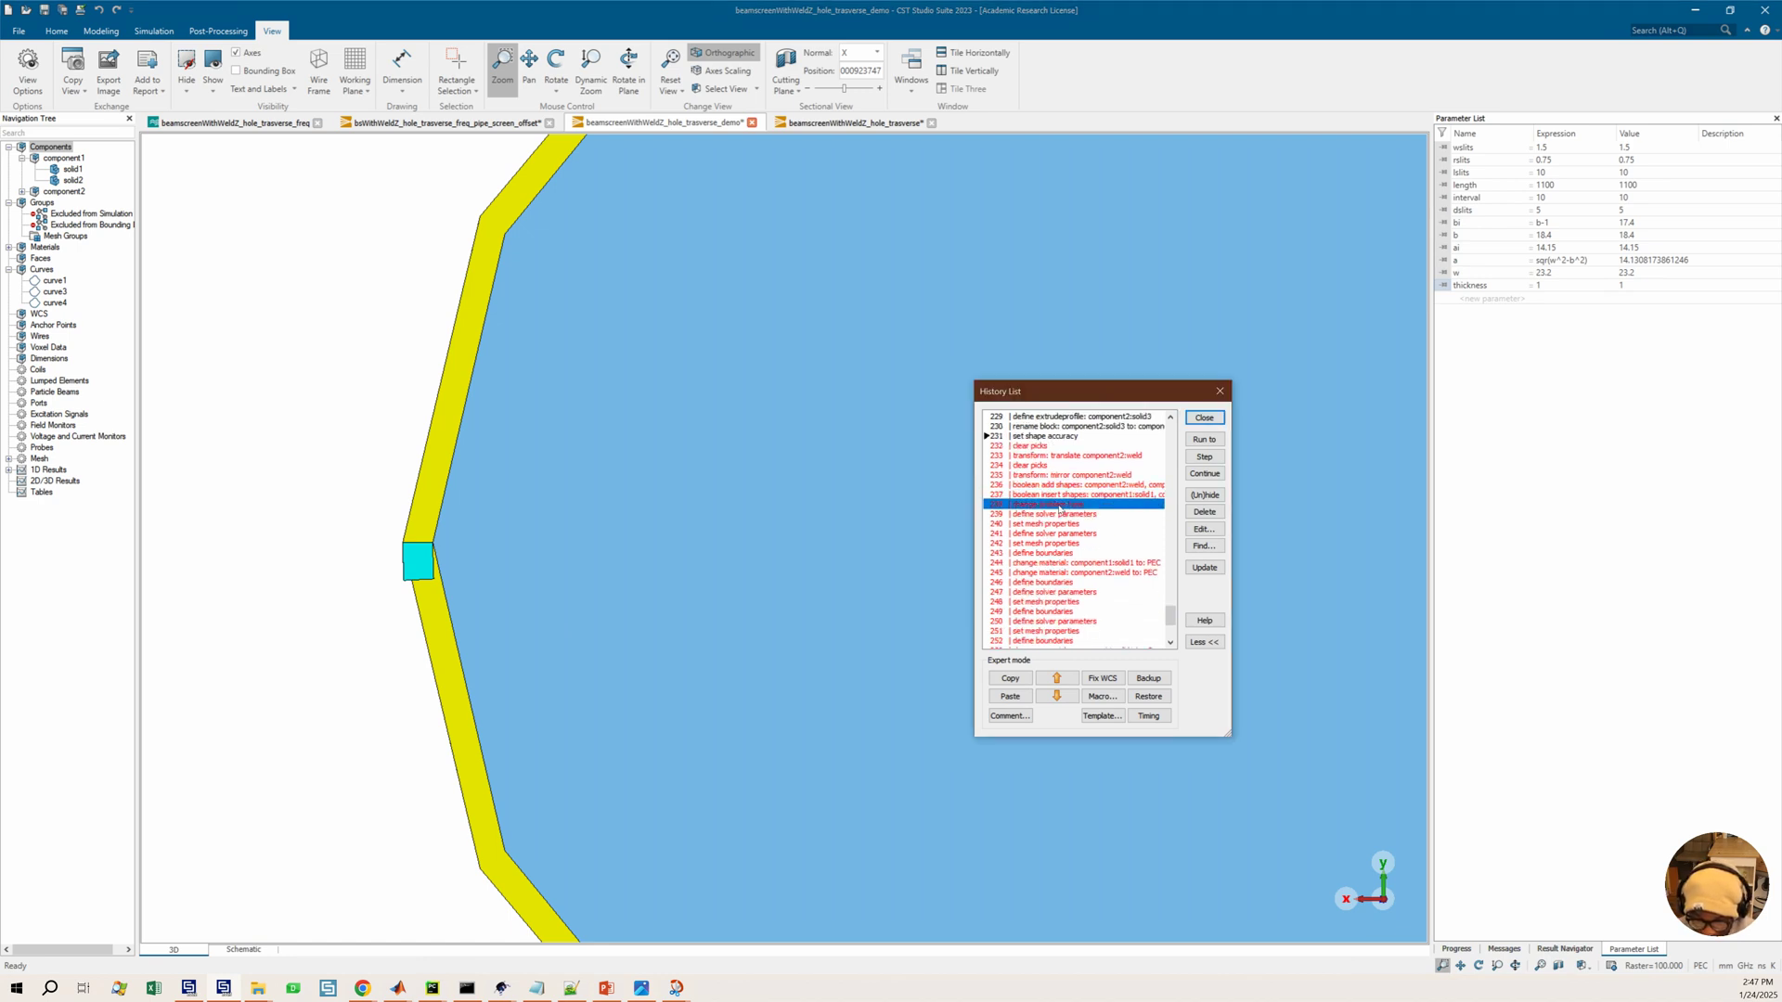
{"action": "scroll", "coordinate": [1092, 539], "scroll_direction": "down", "scroll_amount": 5}
{"action": "scroll", "coordinate": [1090, 534], "scroll_direction": "up", "scroll_amount": 5}
{"action": "left_click_drag", "start_coordinate": [1047, 509], "coordinate": [1065, 556]}
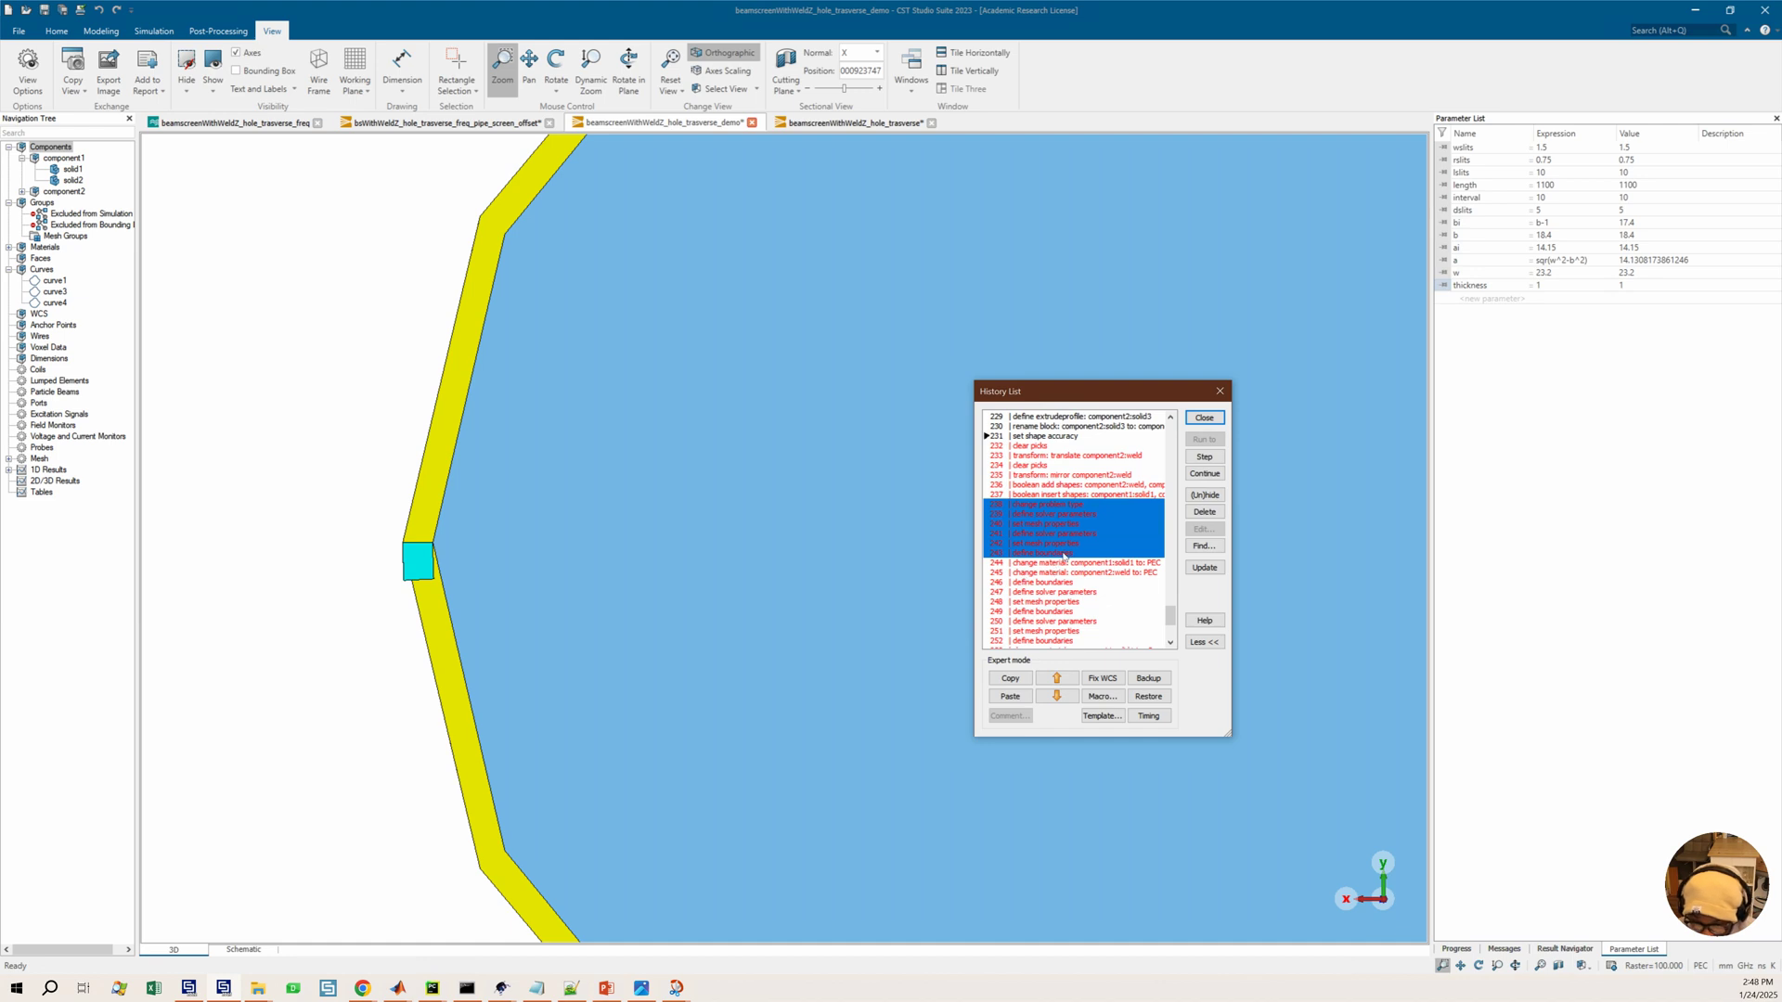
{"action": "left_click", "coordinate": [1204, 512]}
{"action": "left_click", "coordinate": [1137, 598]}
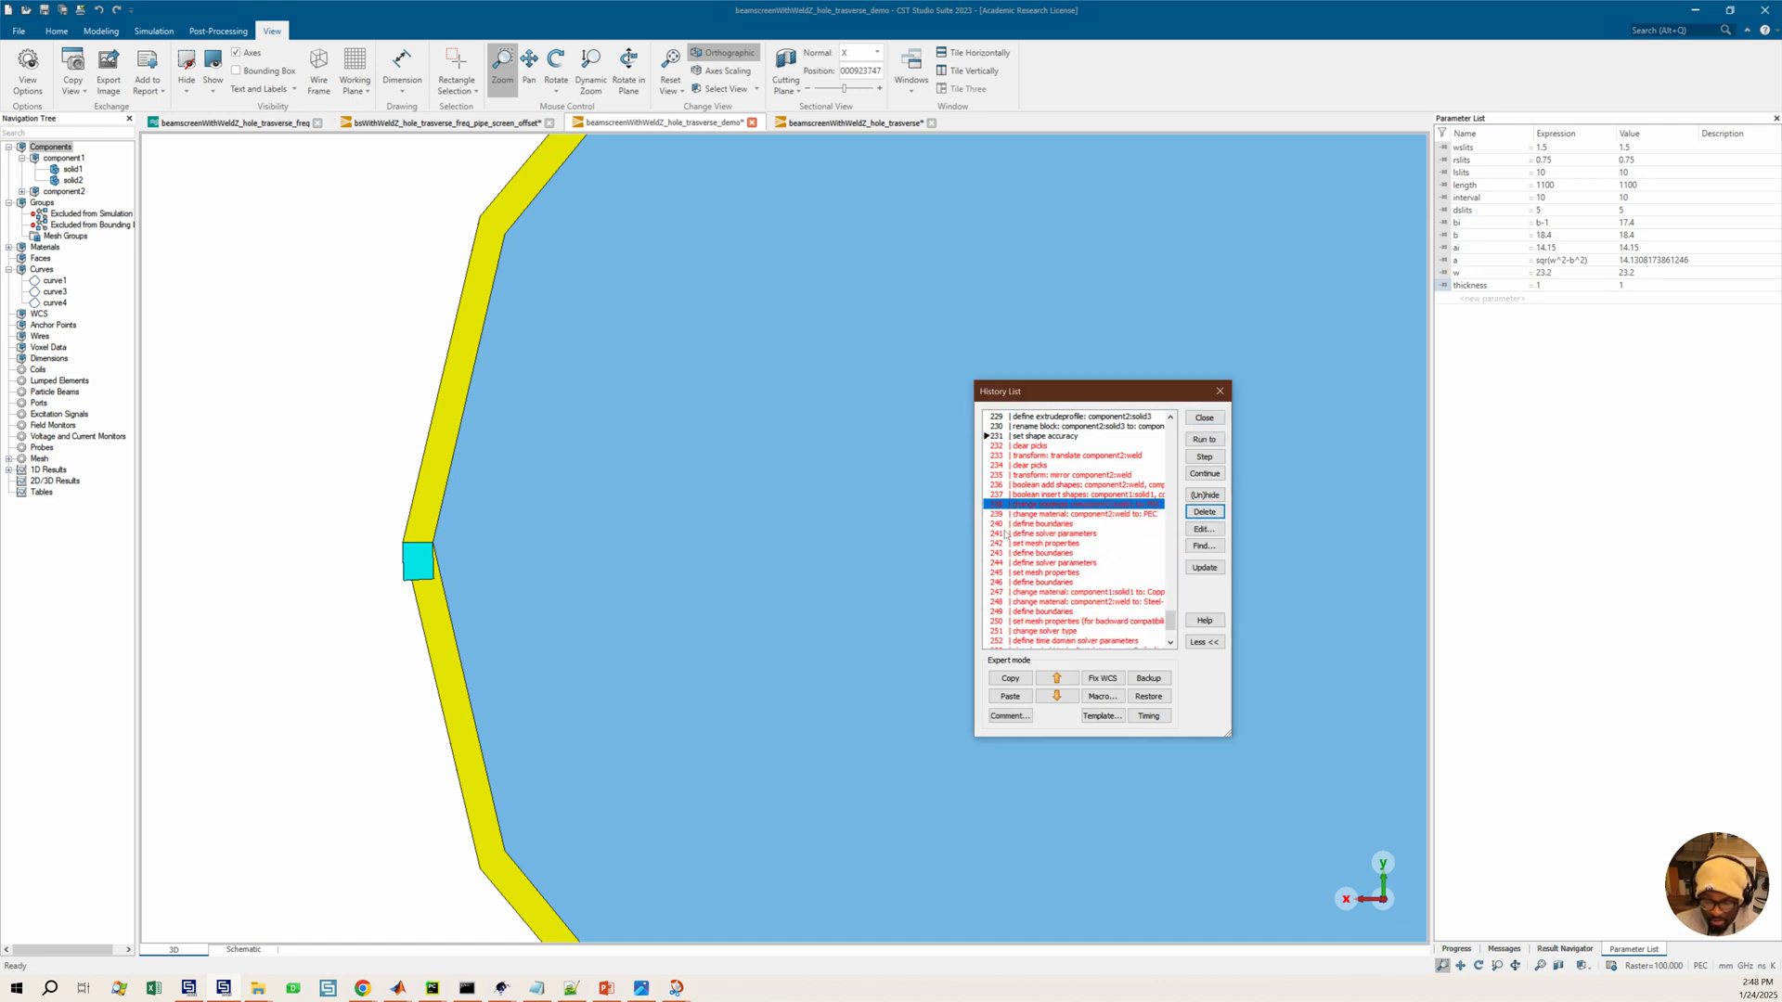
Run the history through the change material component1:solid1 to PEC entry
{"action": "left_click", "coordinate": [1033, 447]}
{"action": "left_click", "coordinate": [1045, 495]}
{"action": "left_click", "coordinate": [1046, 505]}
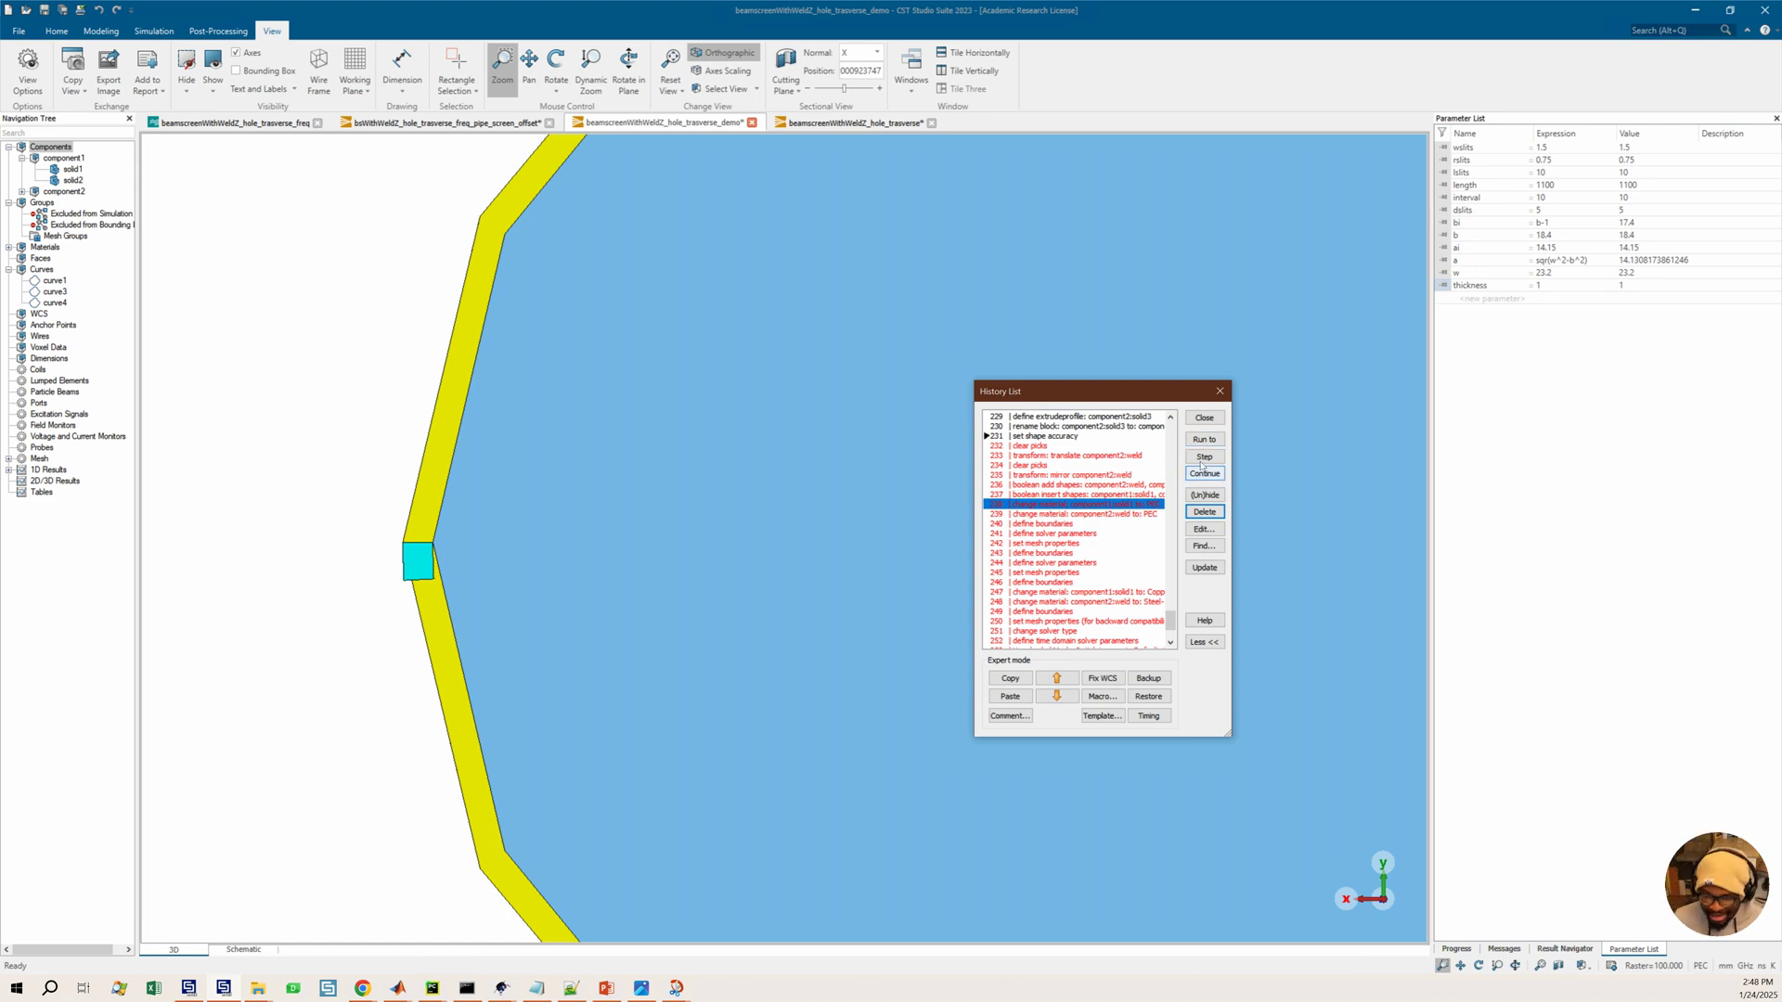
{"action": "left_click", "coordinate": [1204, 440]}
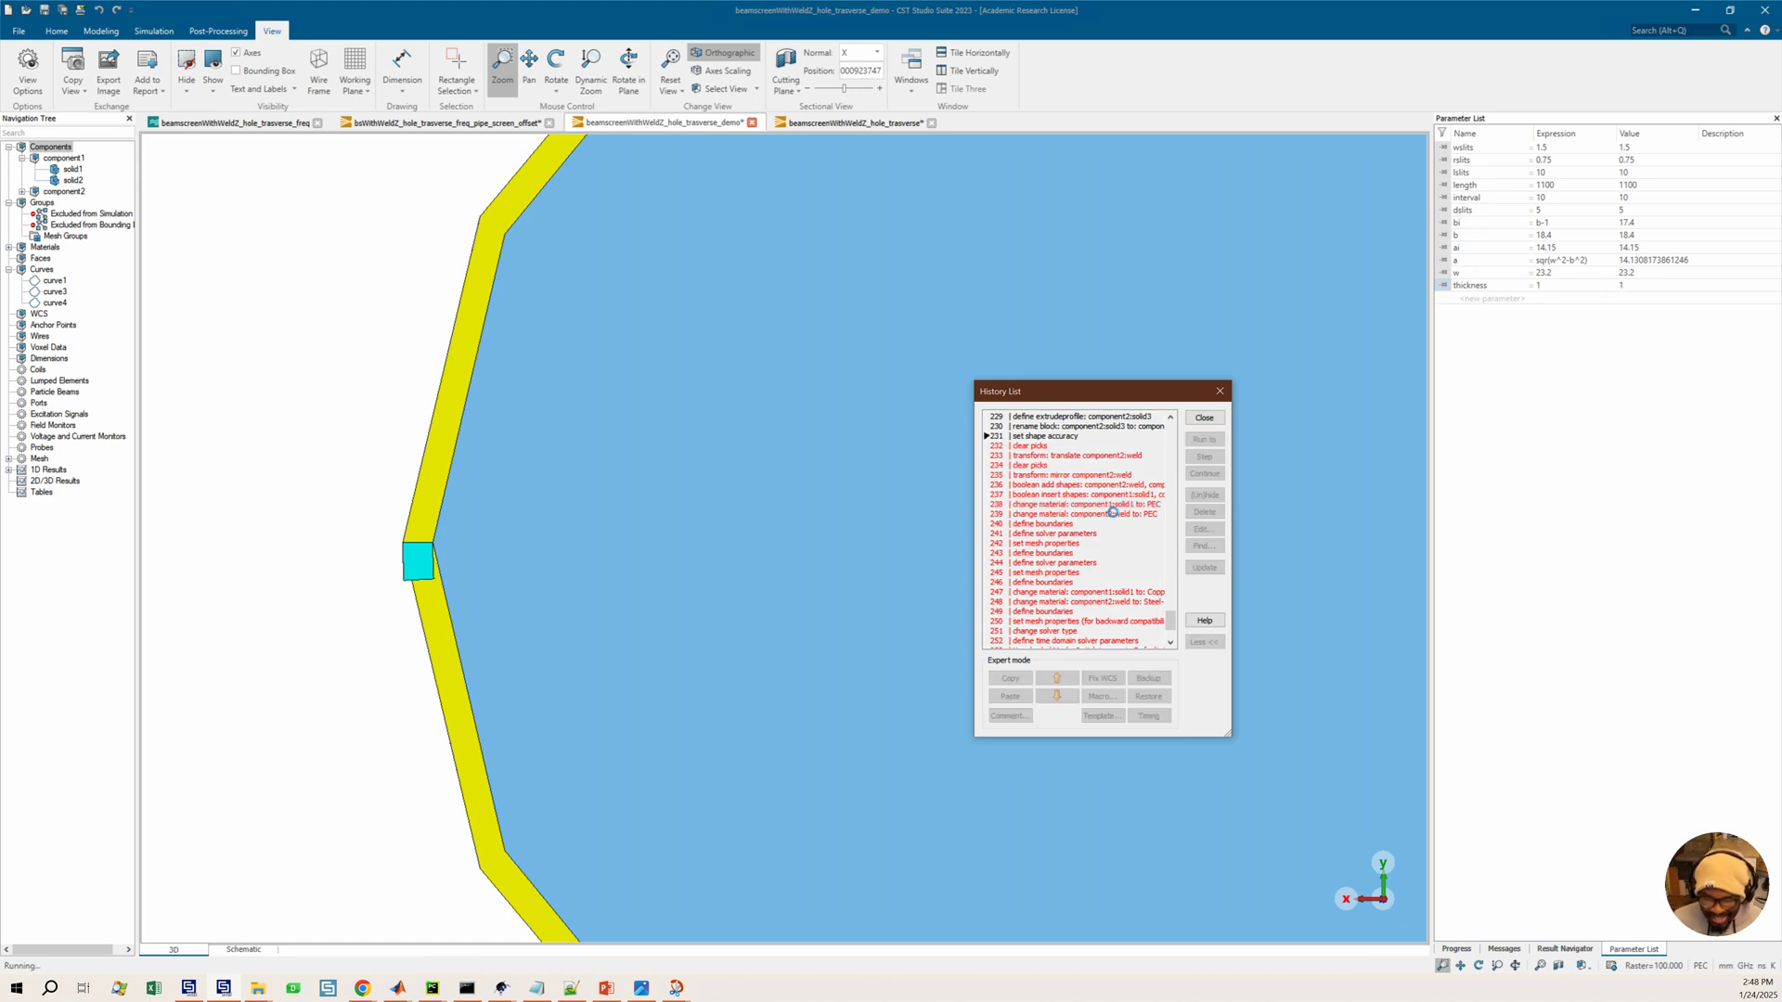
Run the history through to the last pick face entry at the end of the list
{"action": "left_click_drag", "start_coordinate": [762, 490], "coordinate": [987, 478]}
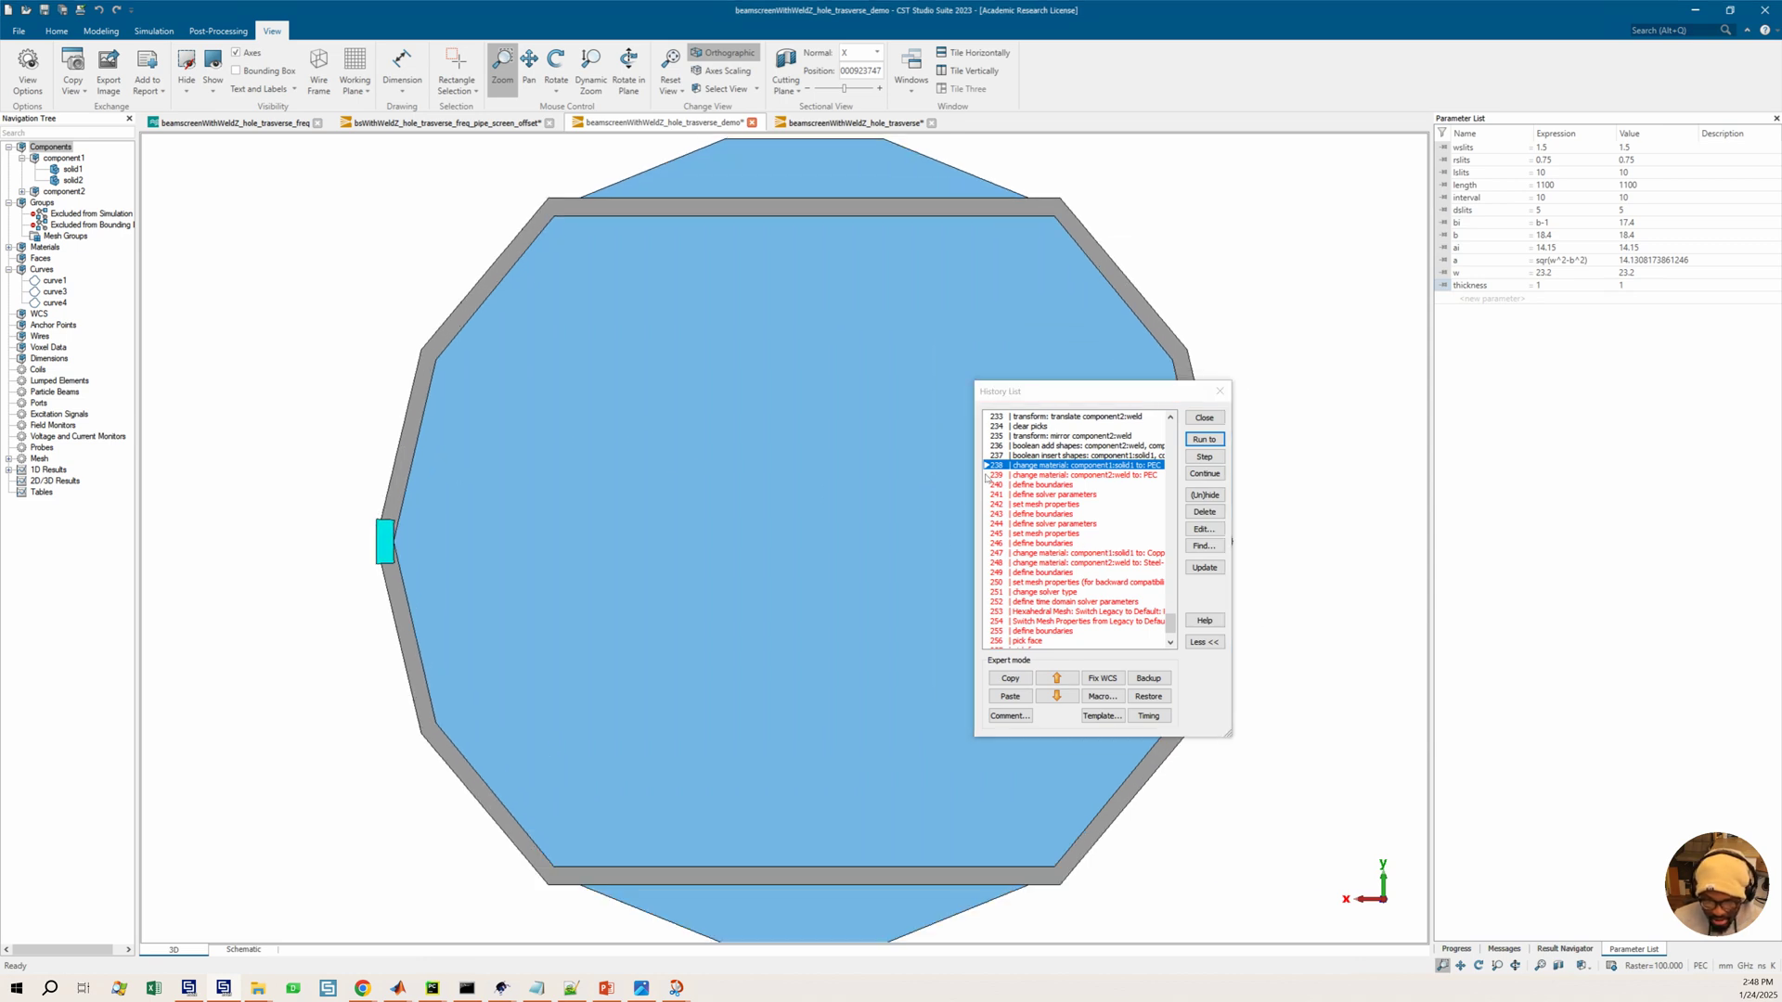
{"action": "scroll", "coordinate": [786, 471], "scroll_direction": "down", "scroll_amount": 1}
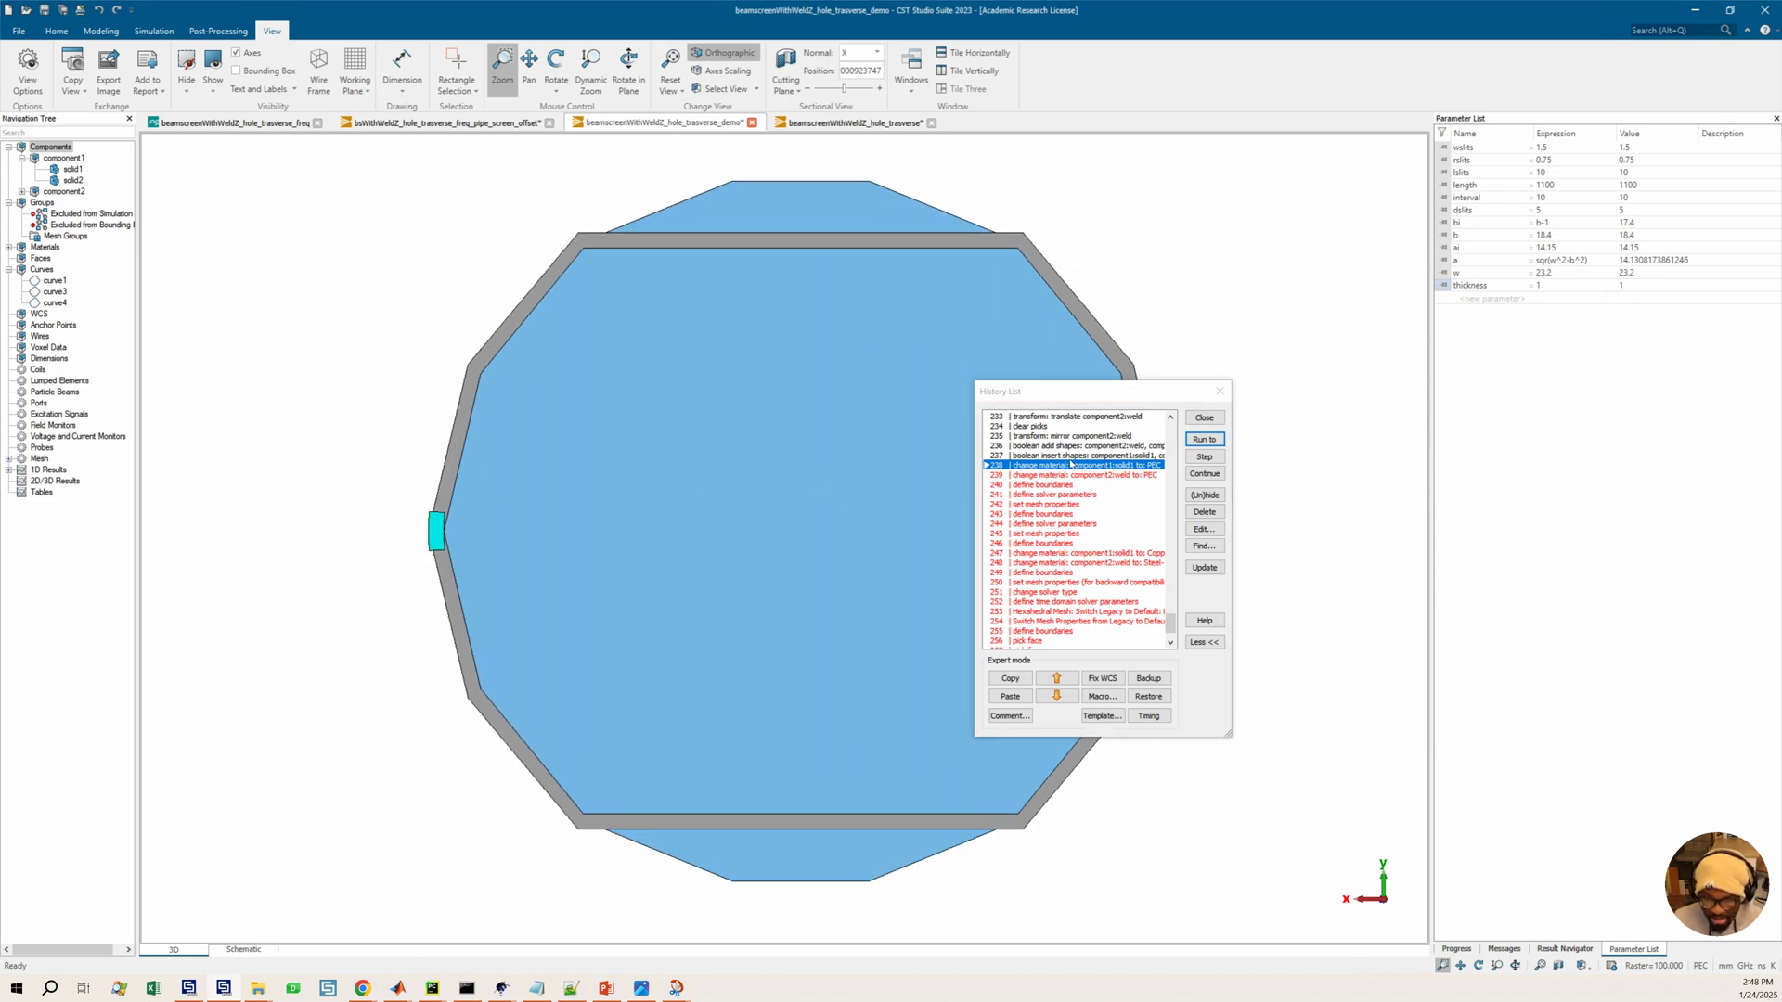
{"action": "scroll", "coordinate": [1071, 464], "scroll_direction": "up", "scroll_amount": 1}
{"action": "left_click", "coordinate": [1042, 455]}
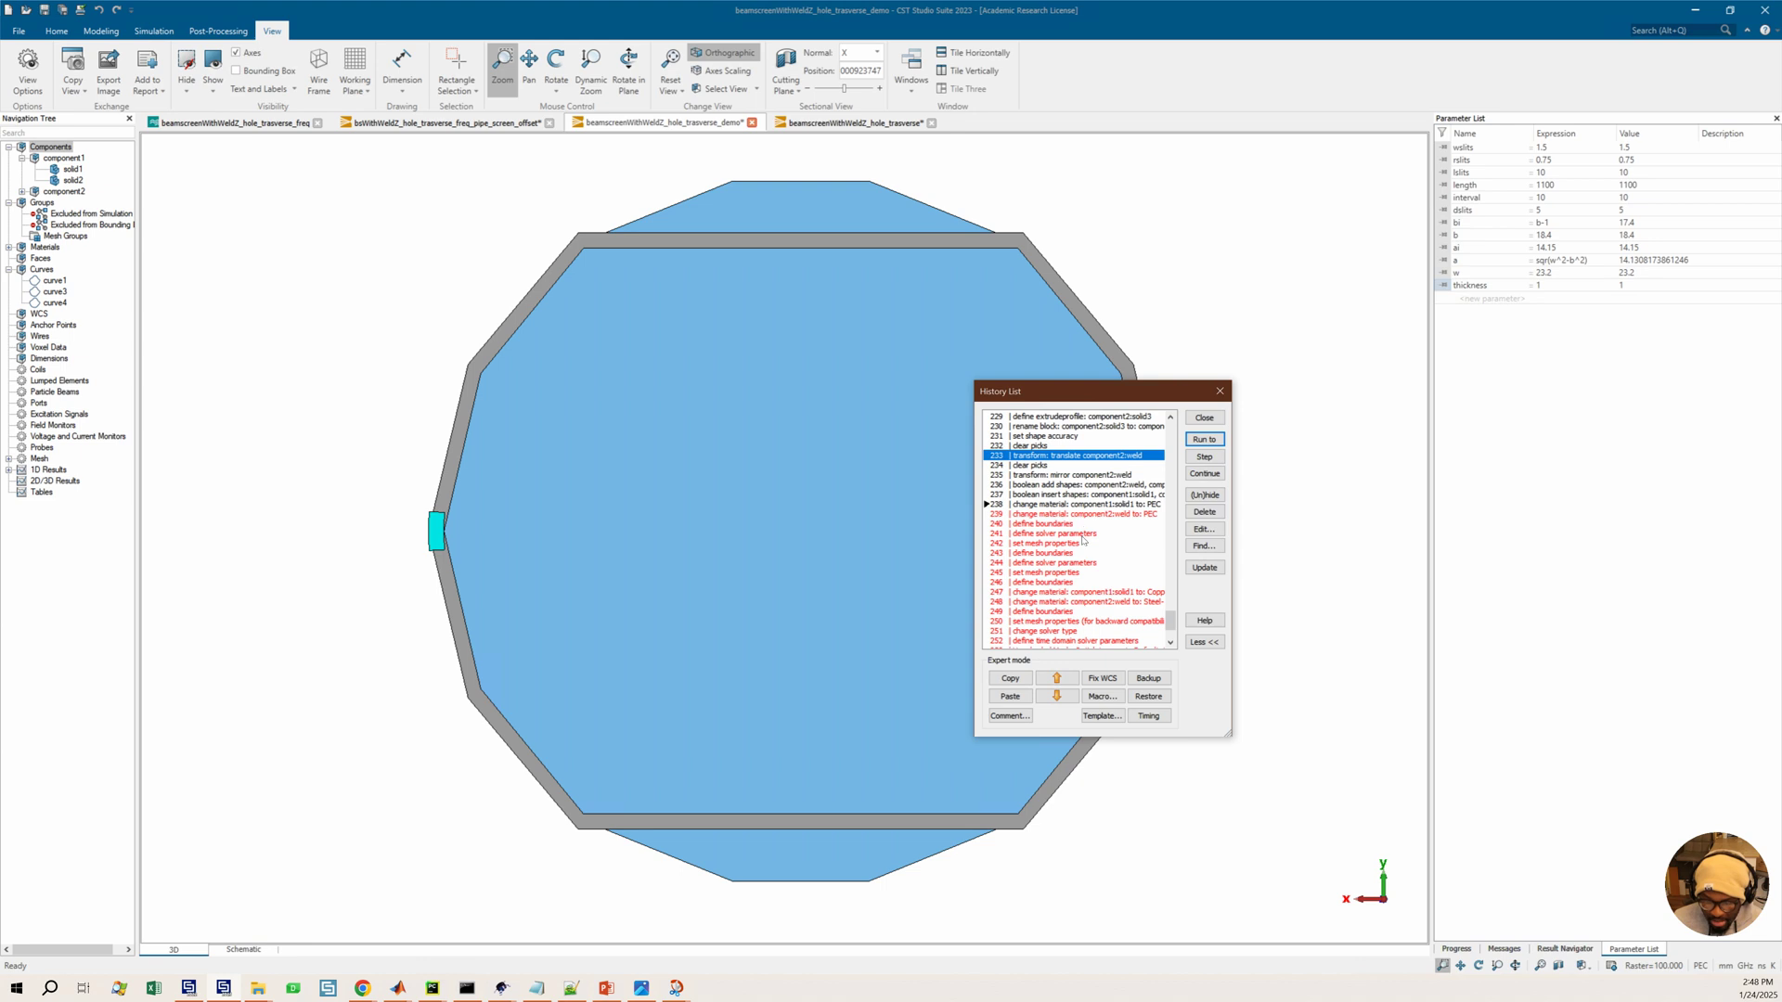
{"action": "scroll", "coordinate": [1061, 562], "scroll_direction": "down", "scroll_amount": 3}
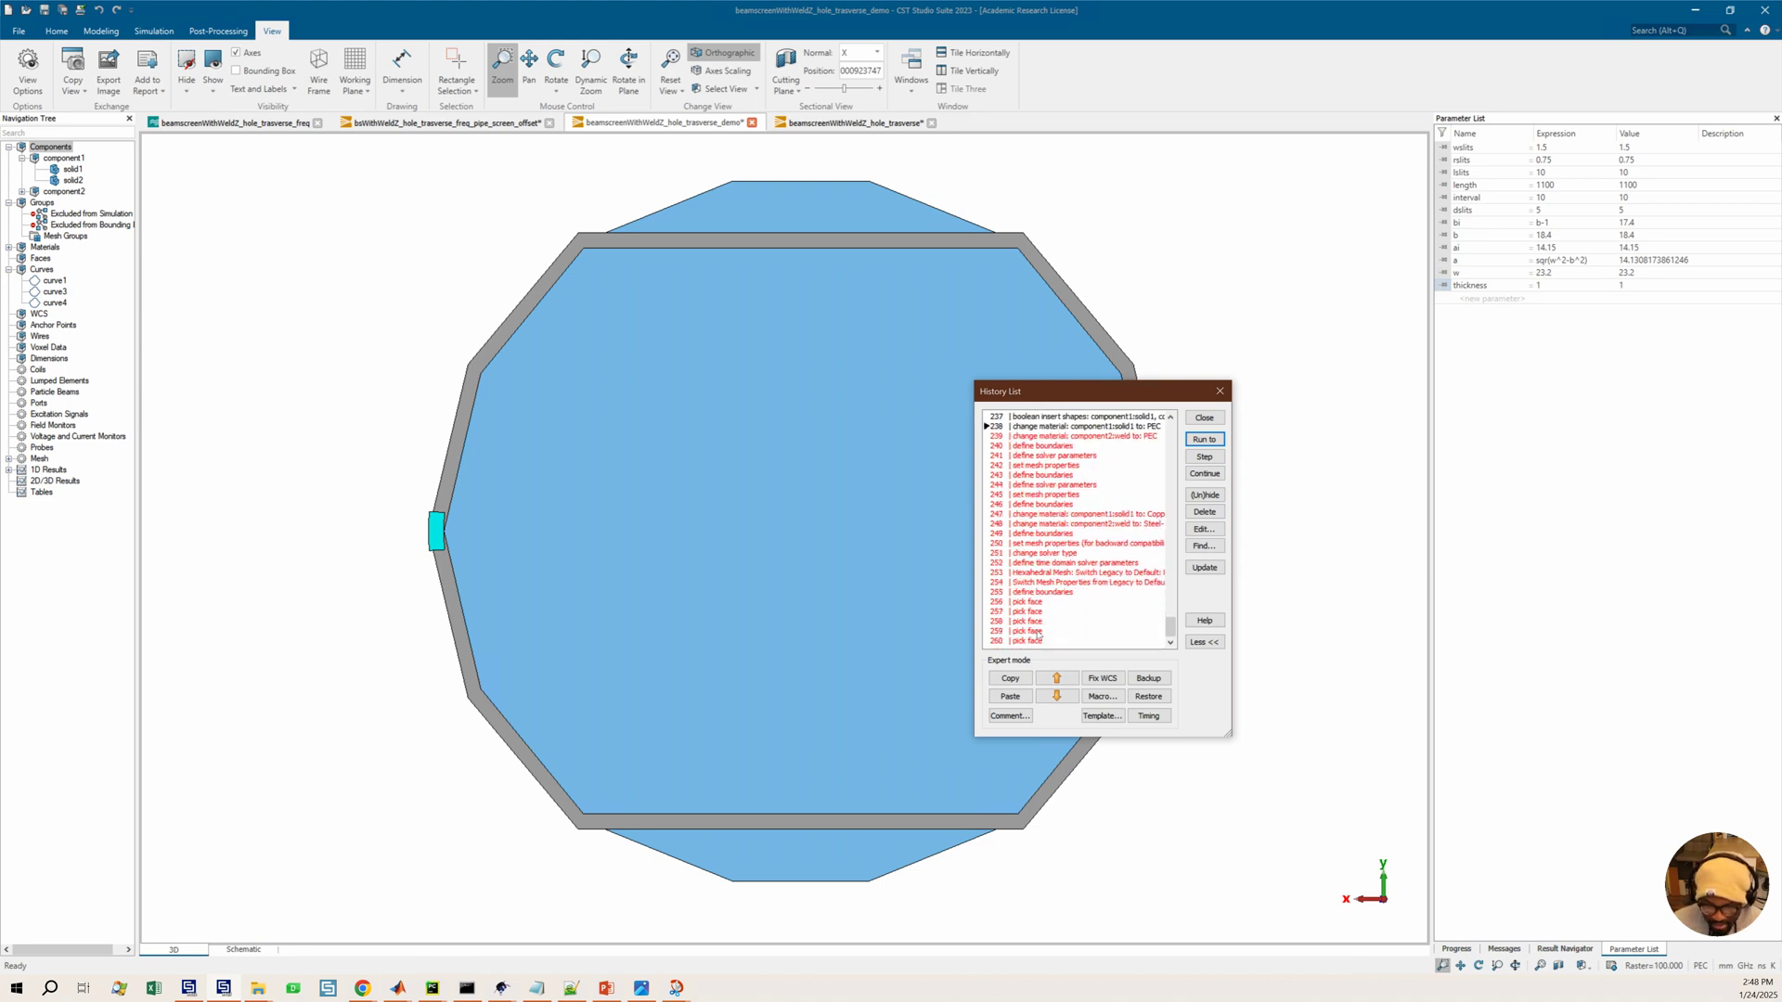
{"action": "left_click", "coordinate": [1038, 640]}
{"action": "left_click", "coordinate": [1206, 440]}
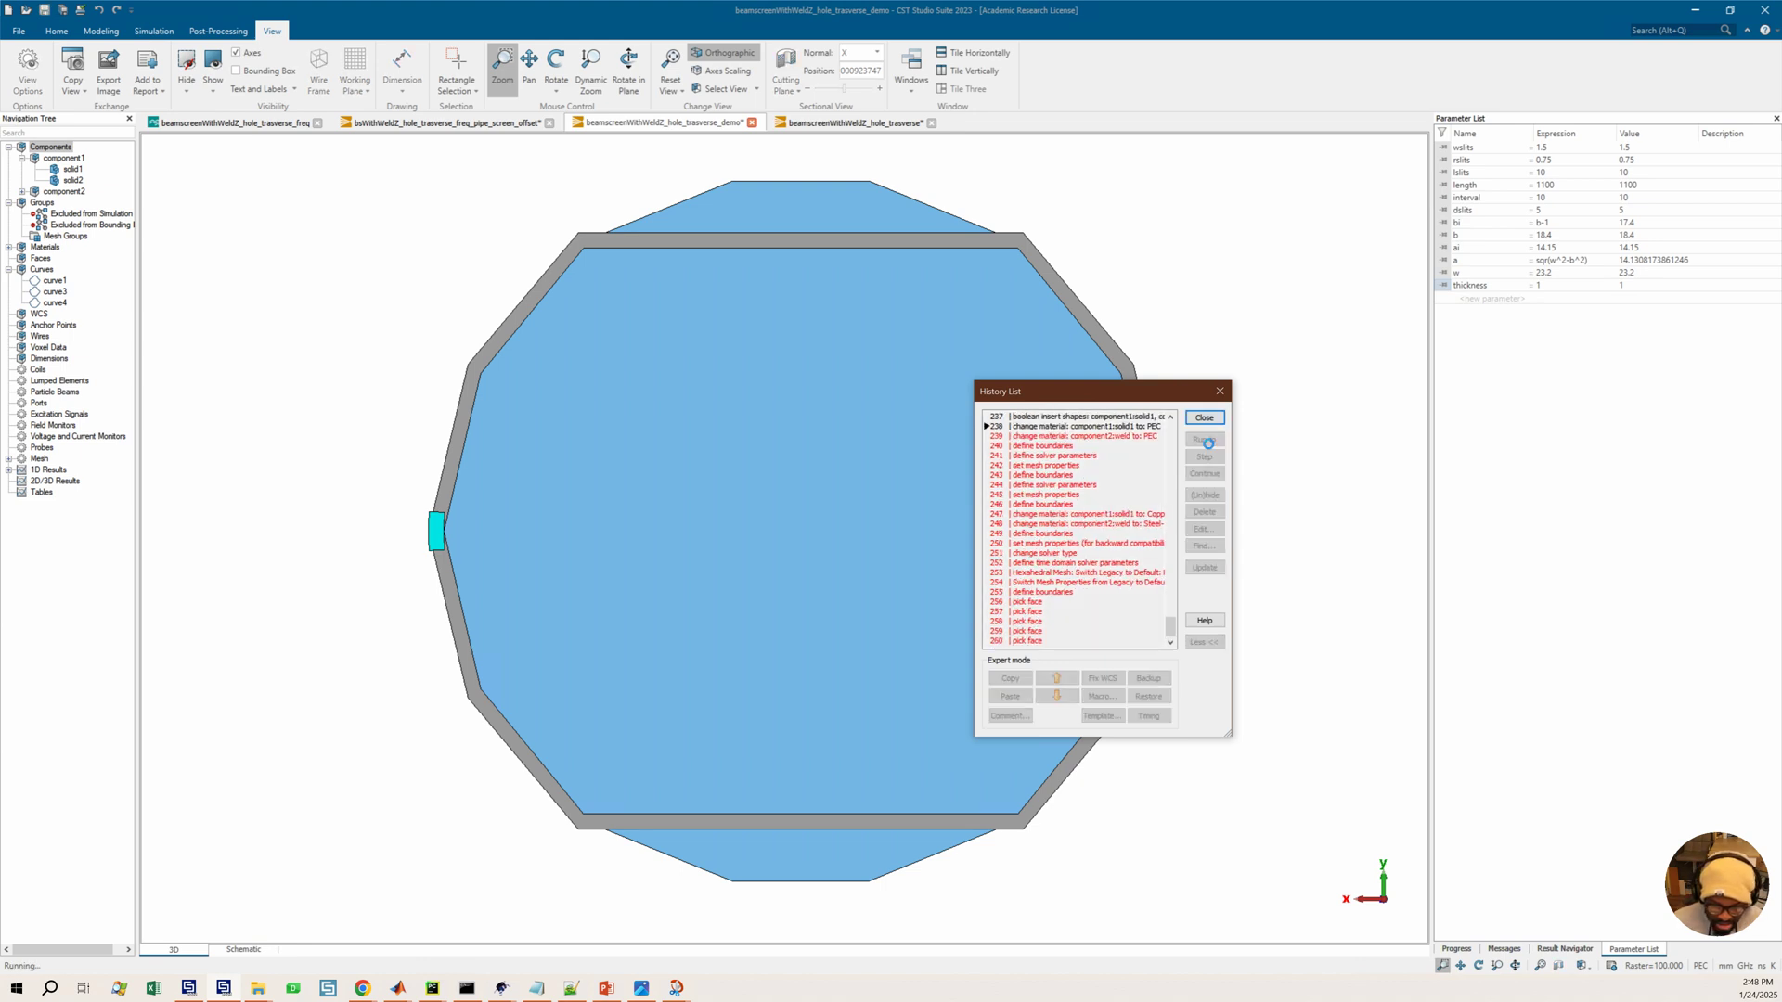
Delete the five pick face entries at the end of the history list
{"action": "scroll", "coordinate": [919, 537], "scroll_direction": "down", "scroll_amount": 3}
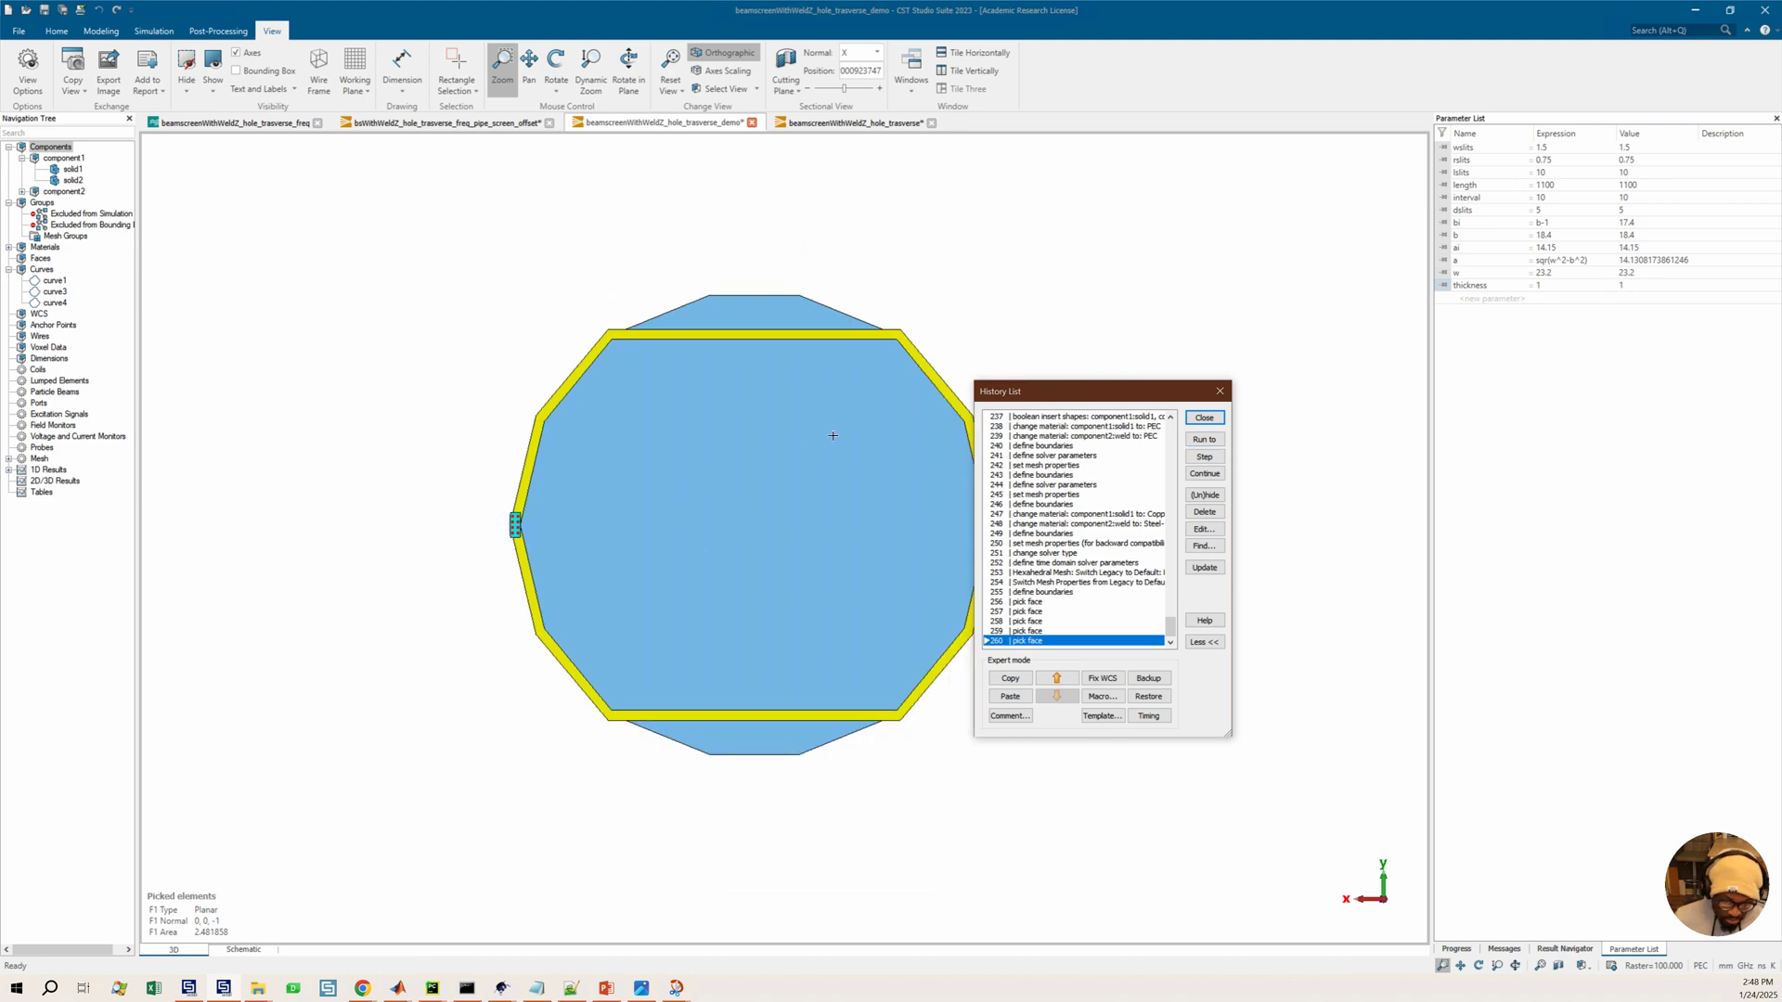
{"action": "left_click_drag", "start_coordinate": [887, 385], "coordinate": [740, 459]}
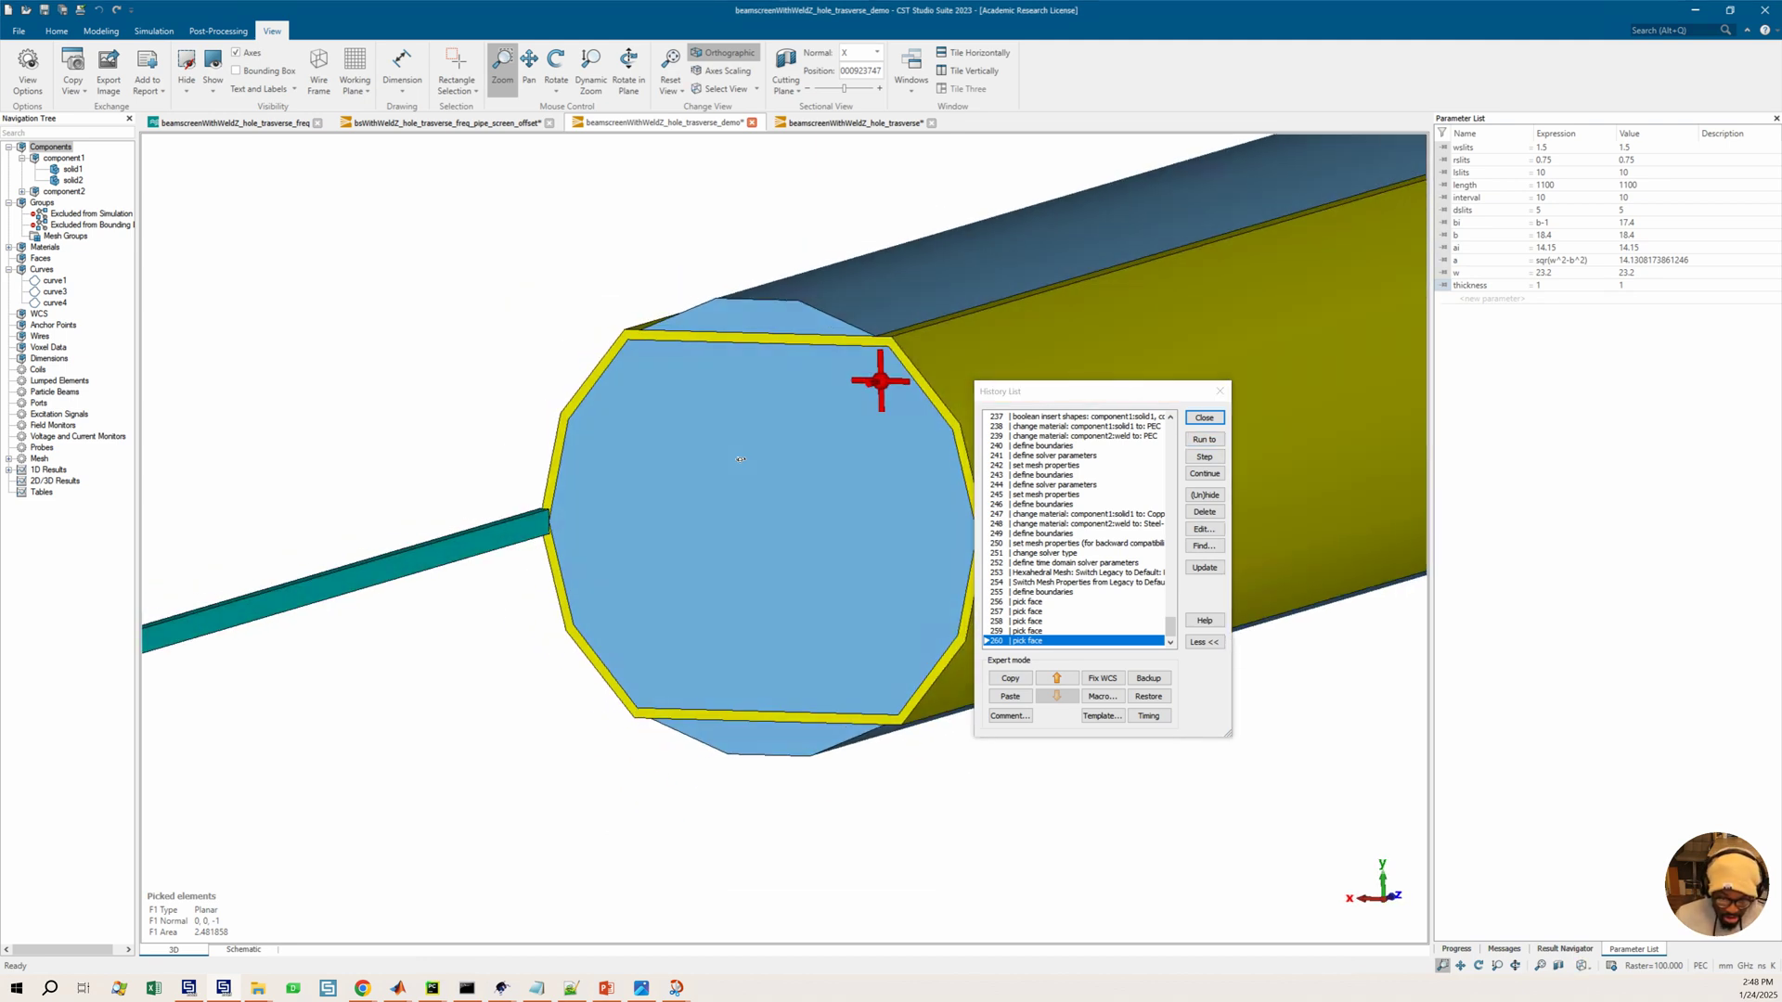
{"action": "left_click", "coordinate": [1028, 601]}
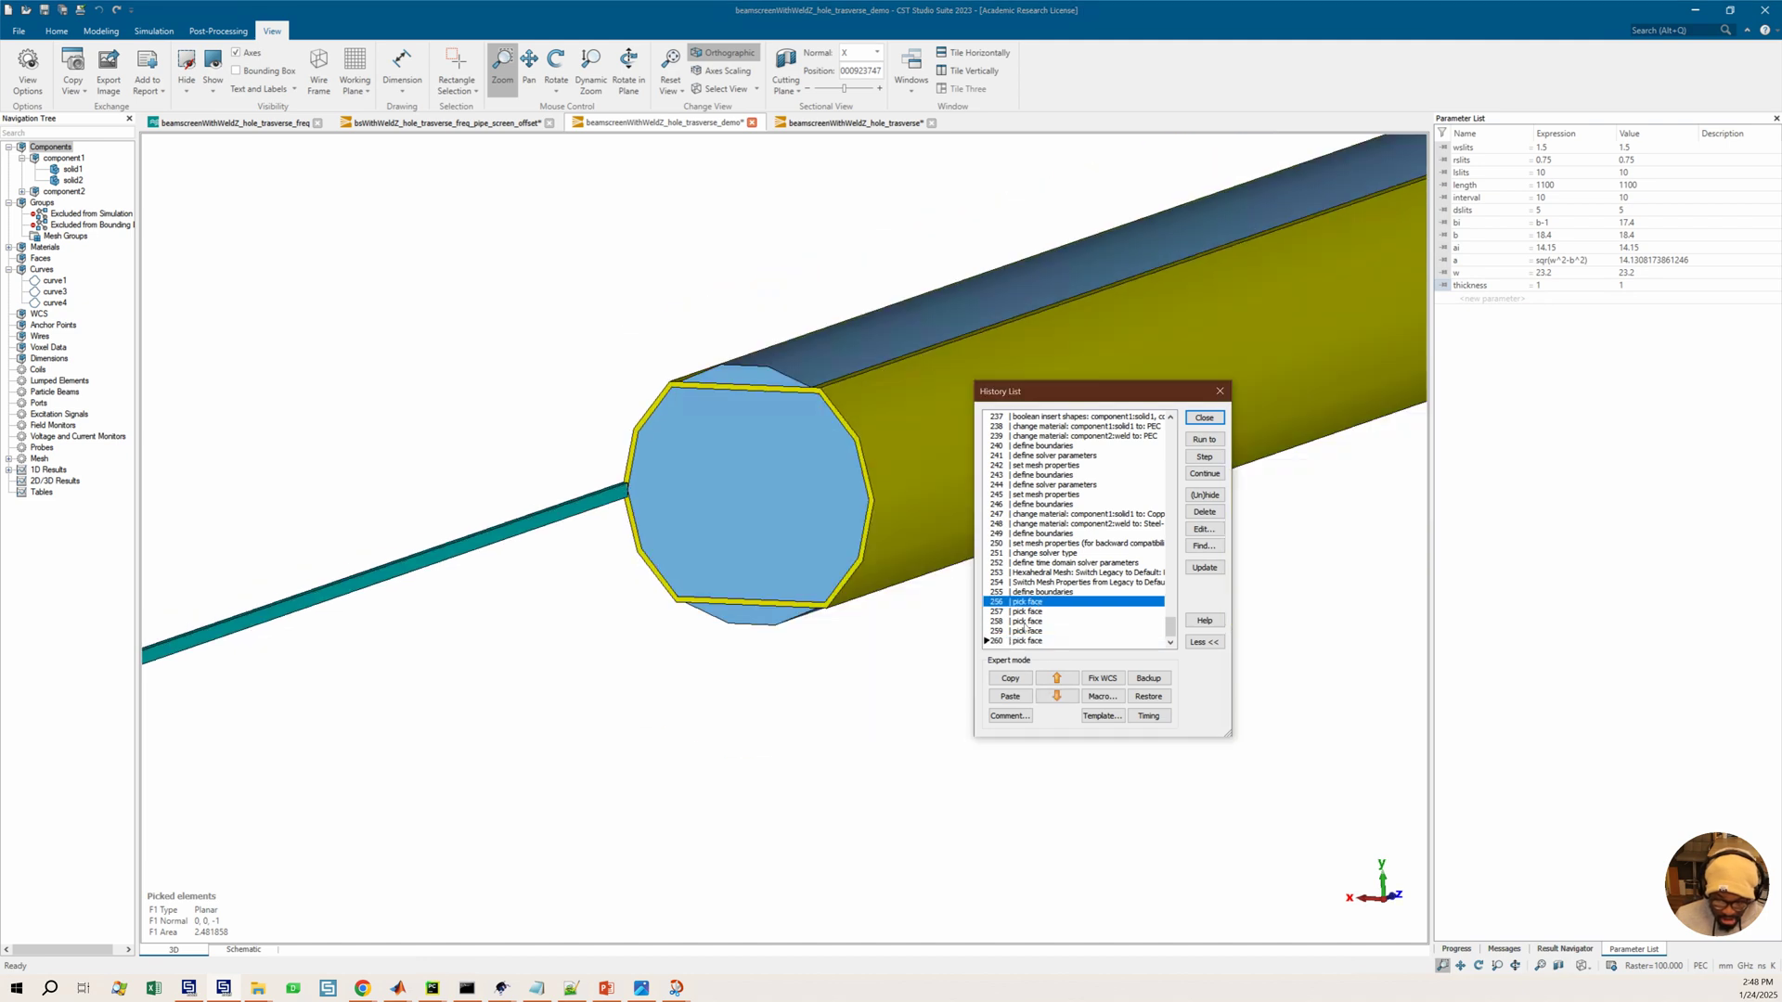
{"action": "left_click", "coordinate": [1024, 640], "text": "shift"}
{"action": "key", "text": "Delete"}
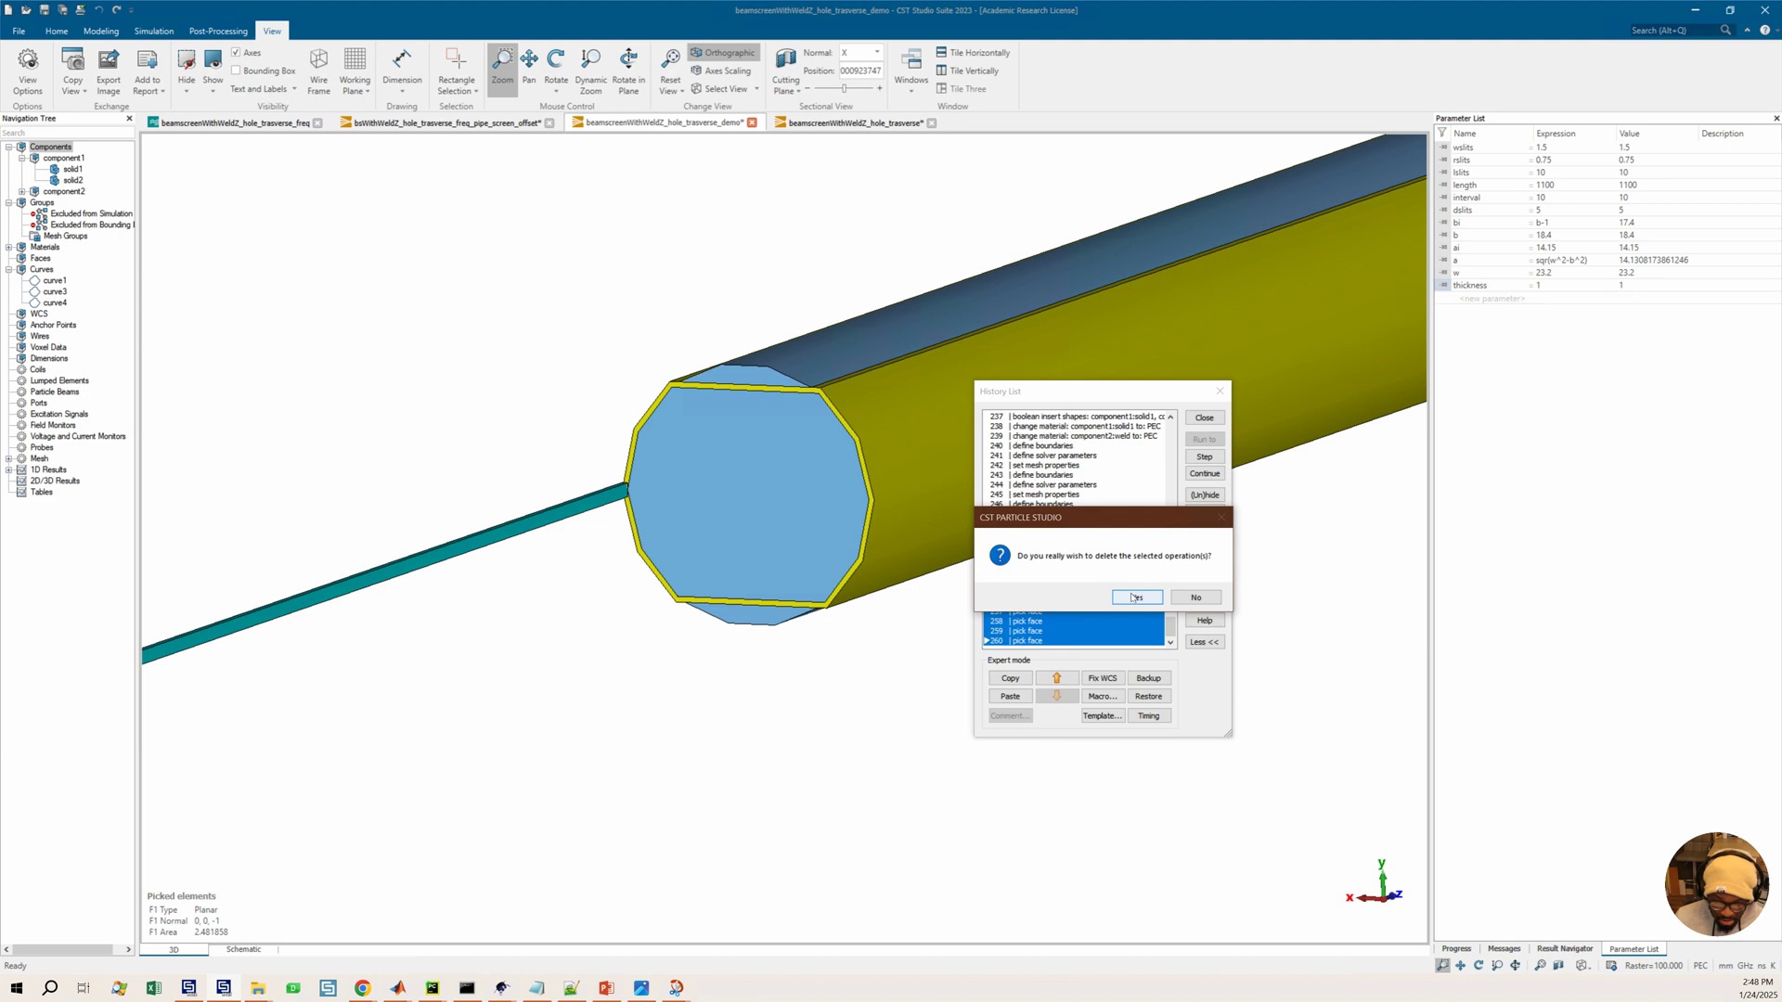
{"action": "left_click", "coordinate": [1135, 597]}
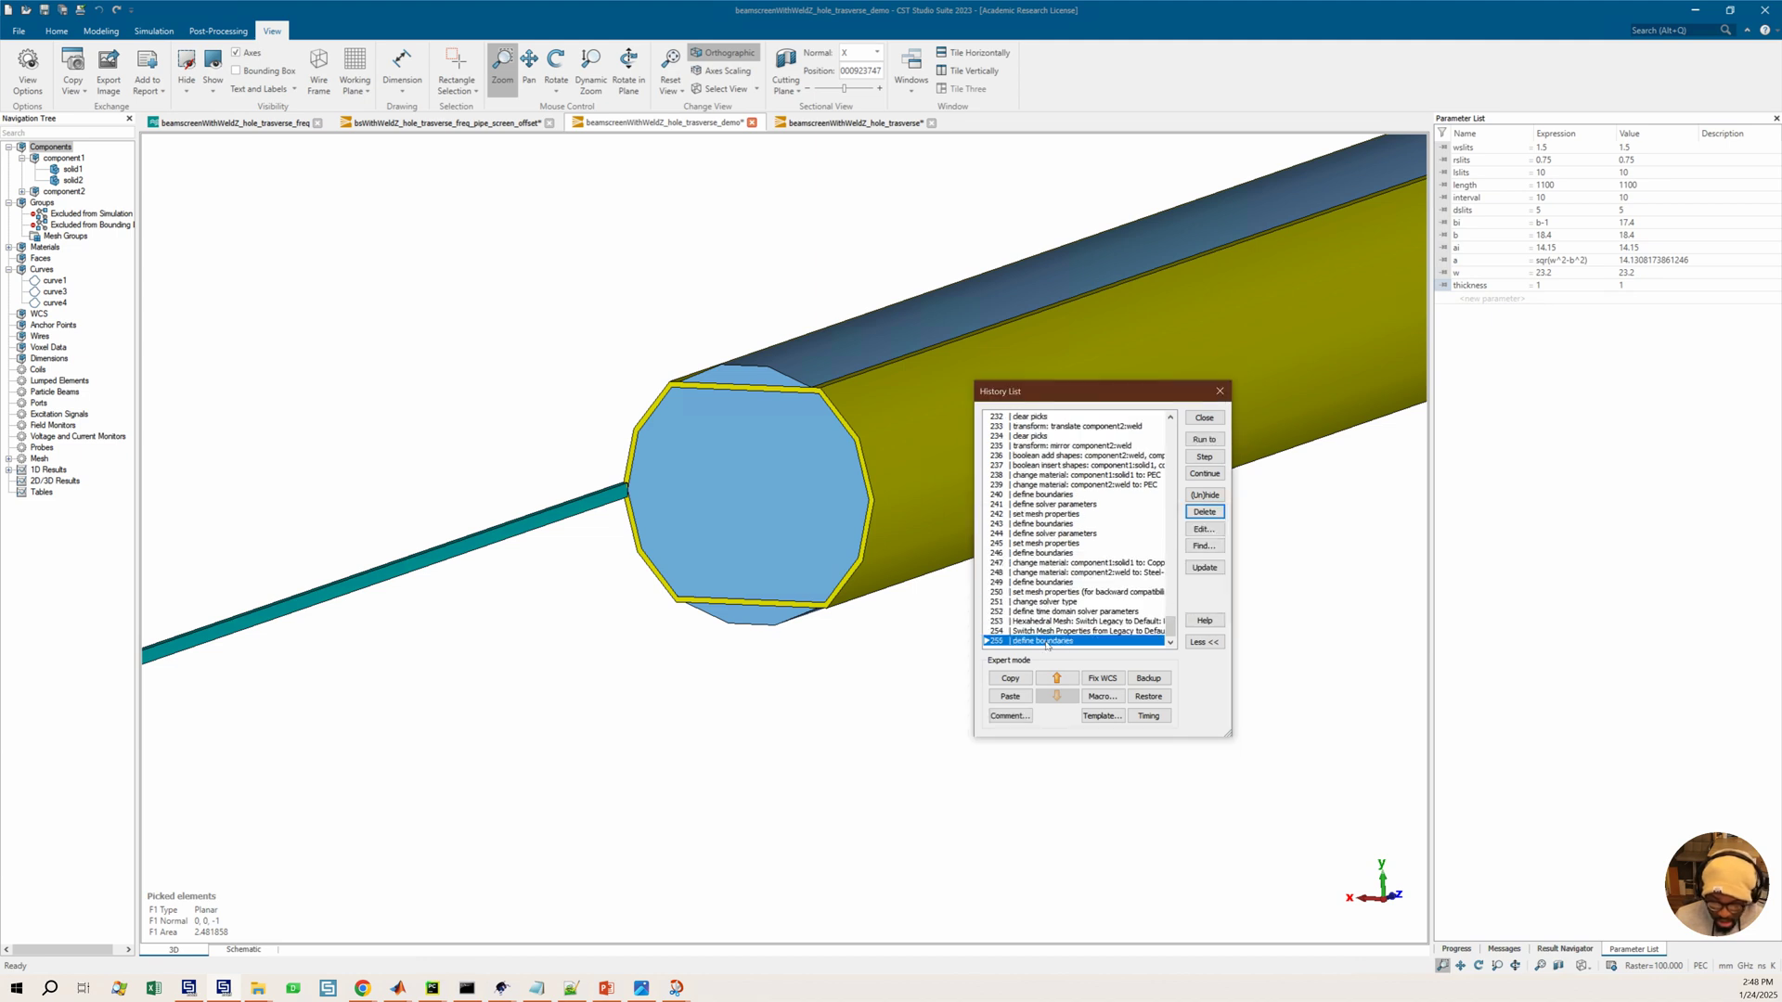
Run the history through the transform: mirror component2:weld entry
{"action": "mouse_move", "coordinate": [647, 510]}
{"action": "left_mouse_down"}
{"action": "mouse_move", "coordinate": [469, 569]}
{"action": "mouse_move", "coordinate": [643, 512]}
{"action": "left_mouse_up"}
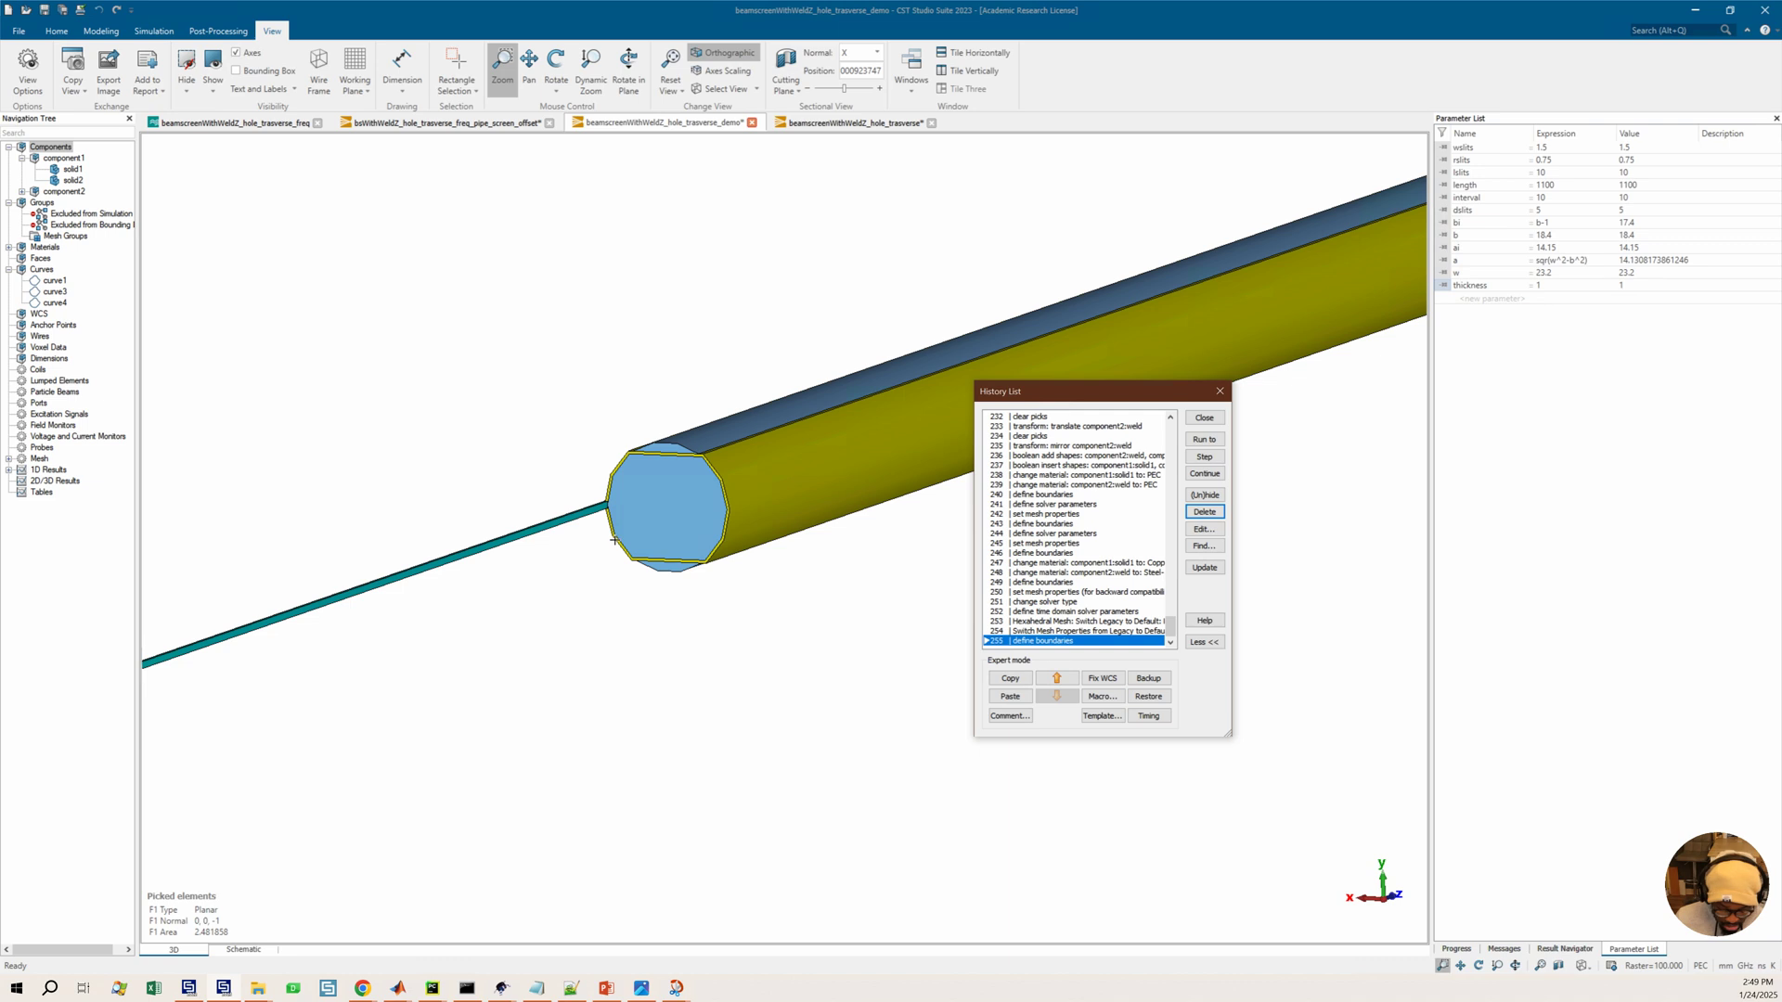
{"action": "mouse_move", "coordinate": [584, 574]}
{"action": "left_mouse_down", "text": "ctrl"}
{"action": "mouse_move", "coordinate": [803, 542]}
{"action": "mouse_move", "coordinate": [602, 517]}
{"action": "mouse_move", "coordinate": [641, 506]}
{"action": "left_mouse_up", "text": "ctrl"}
{"action": "scroll", "coordinate": [678, 496], "scroll_direction": "up", "scroll_amount": 2}
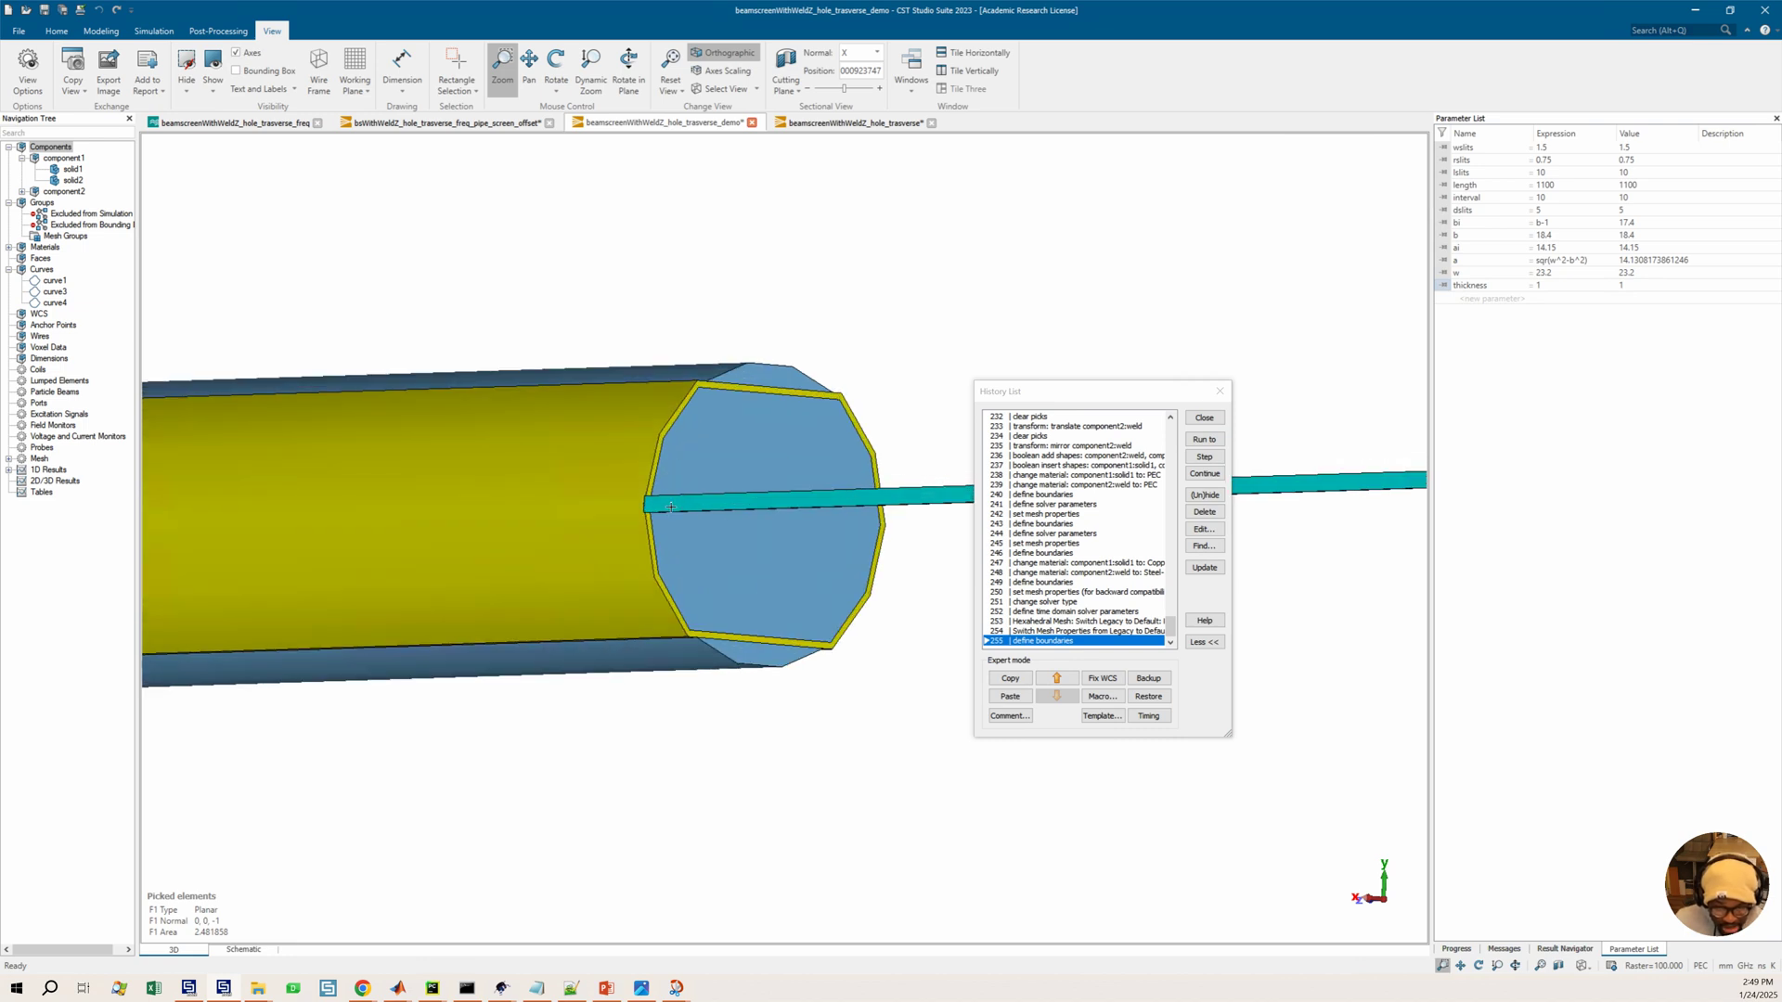
{"action": "left_click", "coordinate": [1054, 446]}
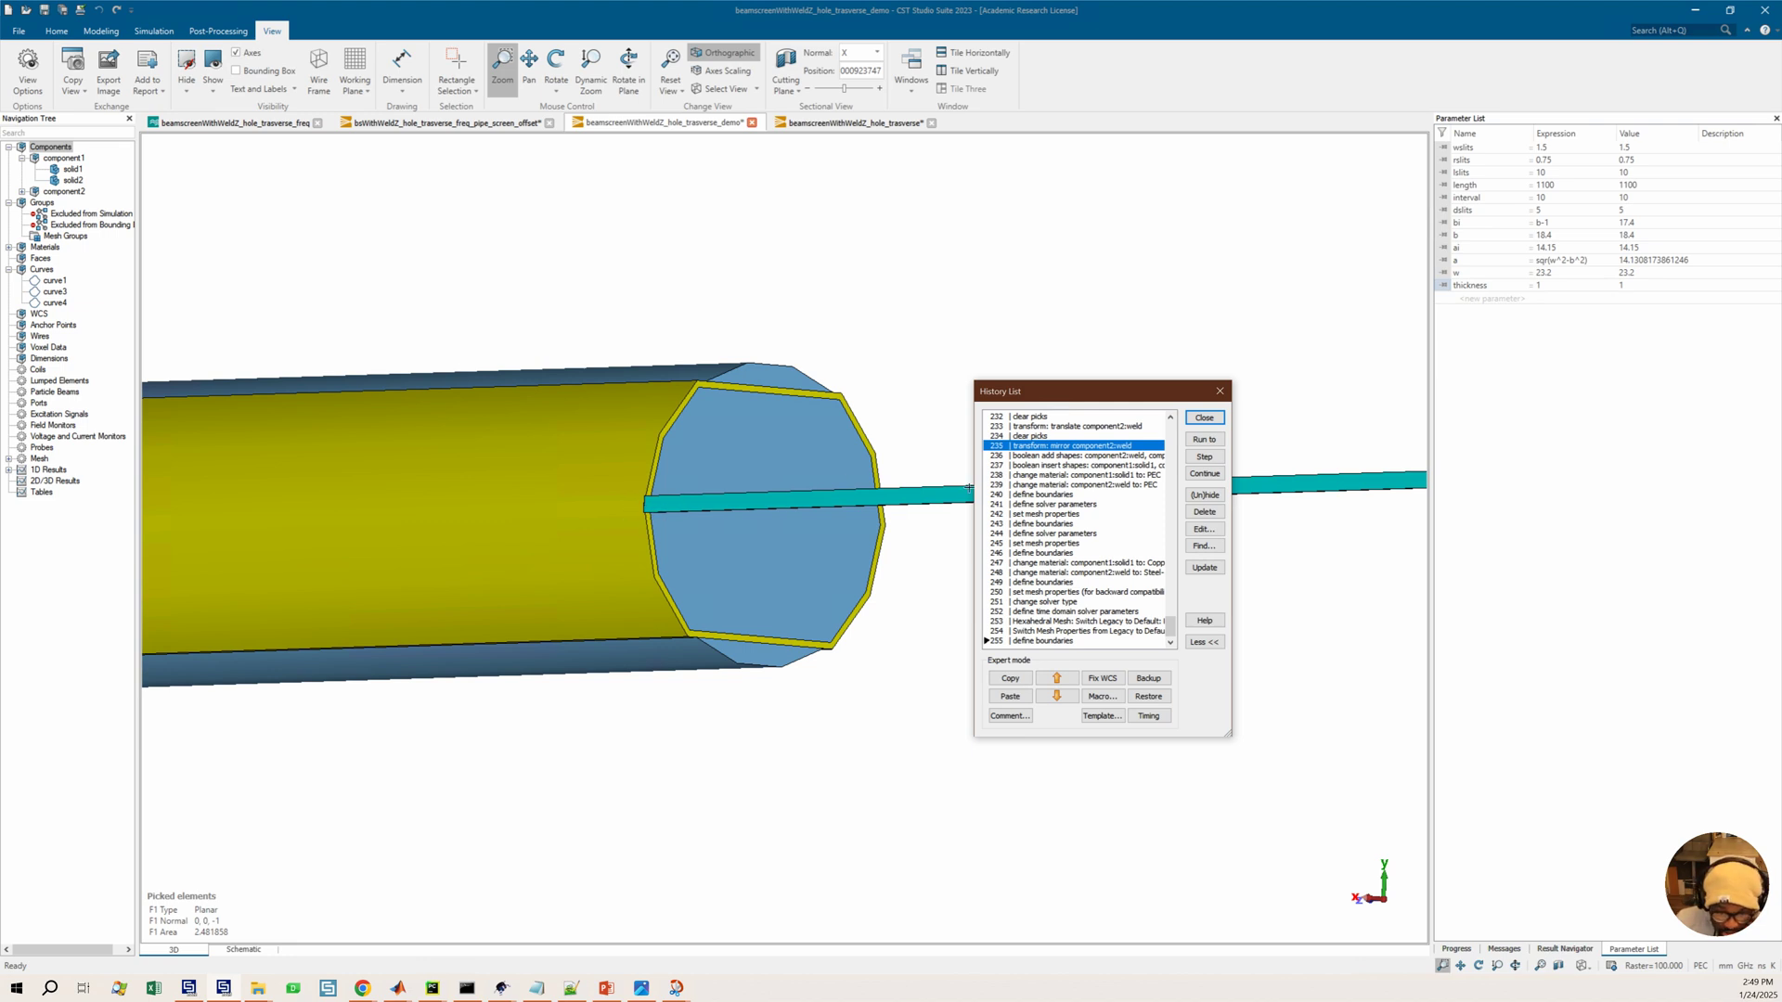
{"action": "left_click", "coordinate": [1205, 439]}
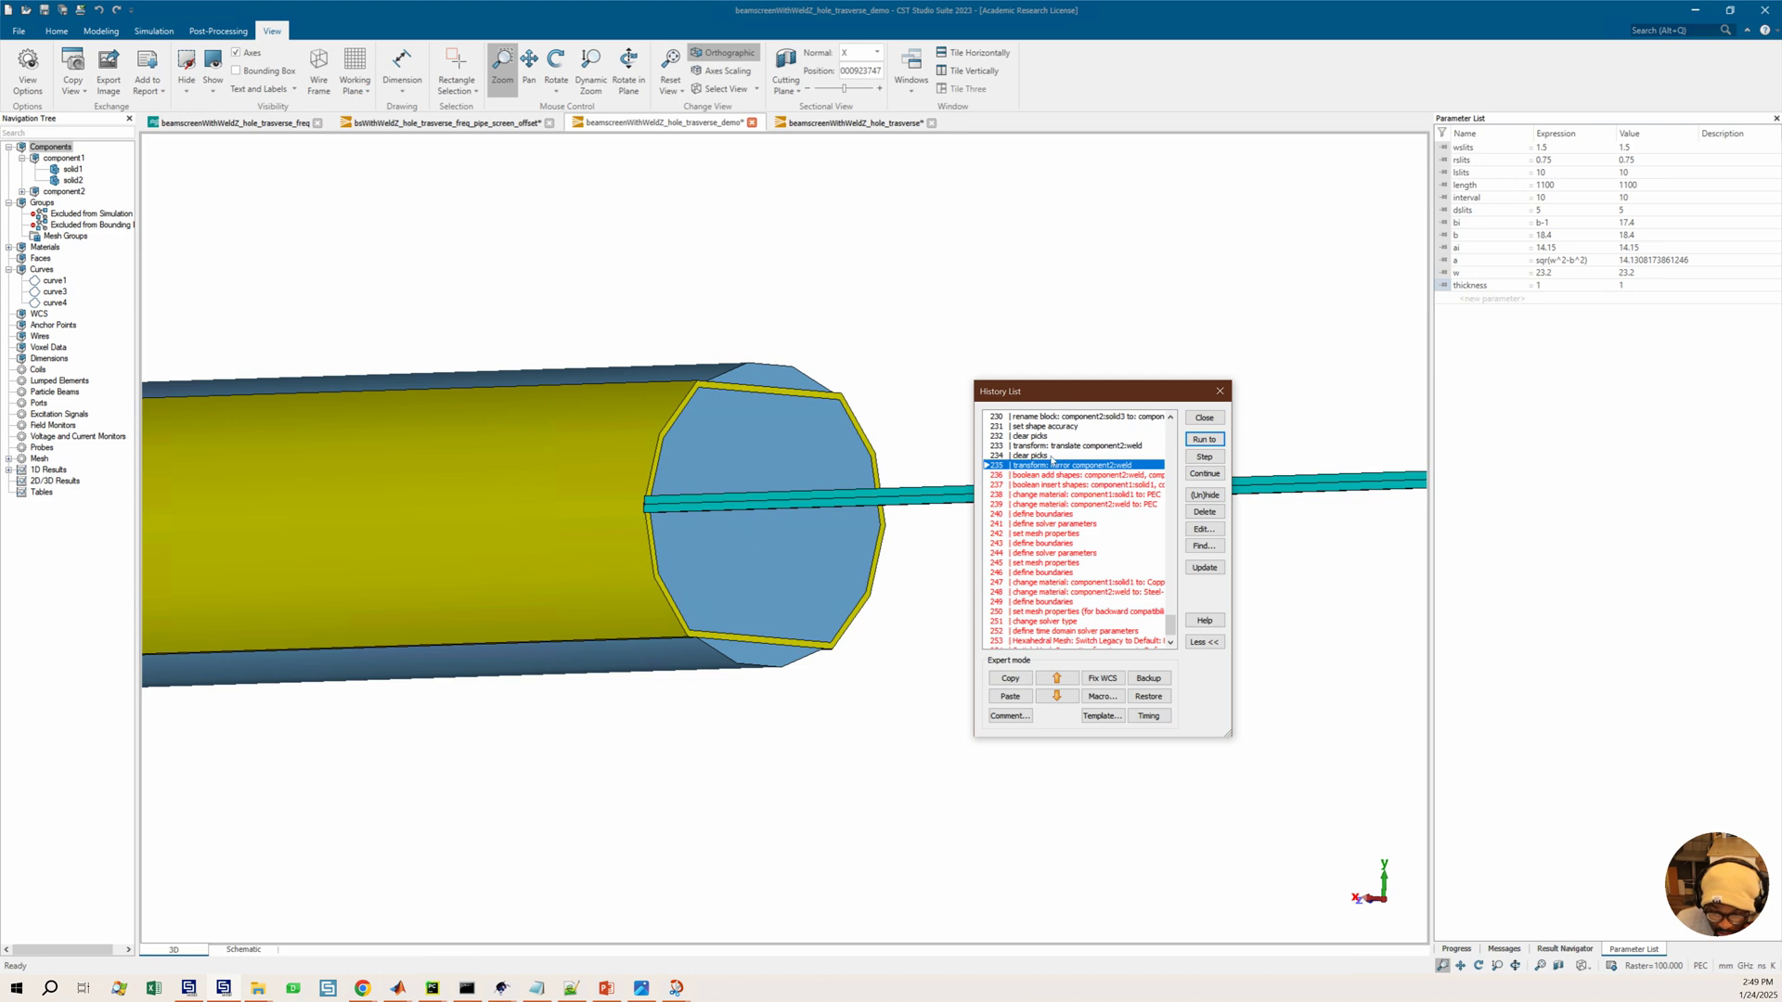
Run the history back to the rename block component2:solid3 entry
{"action": "scroll", "coordinate": [748, 511], "scroll_direction": "up", "scroll_amount": 2}
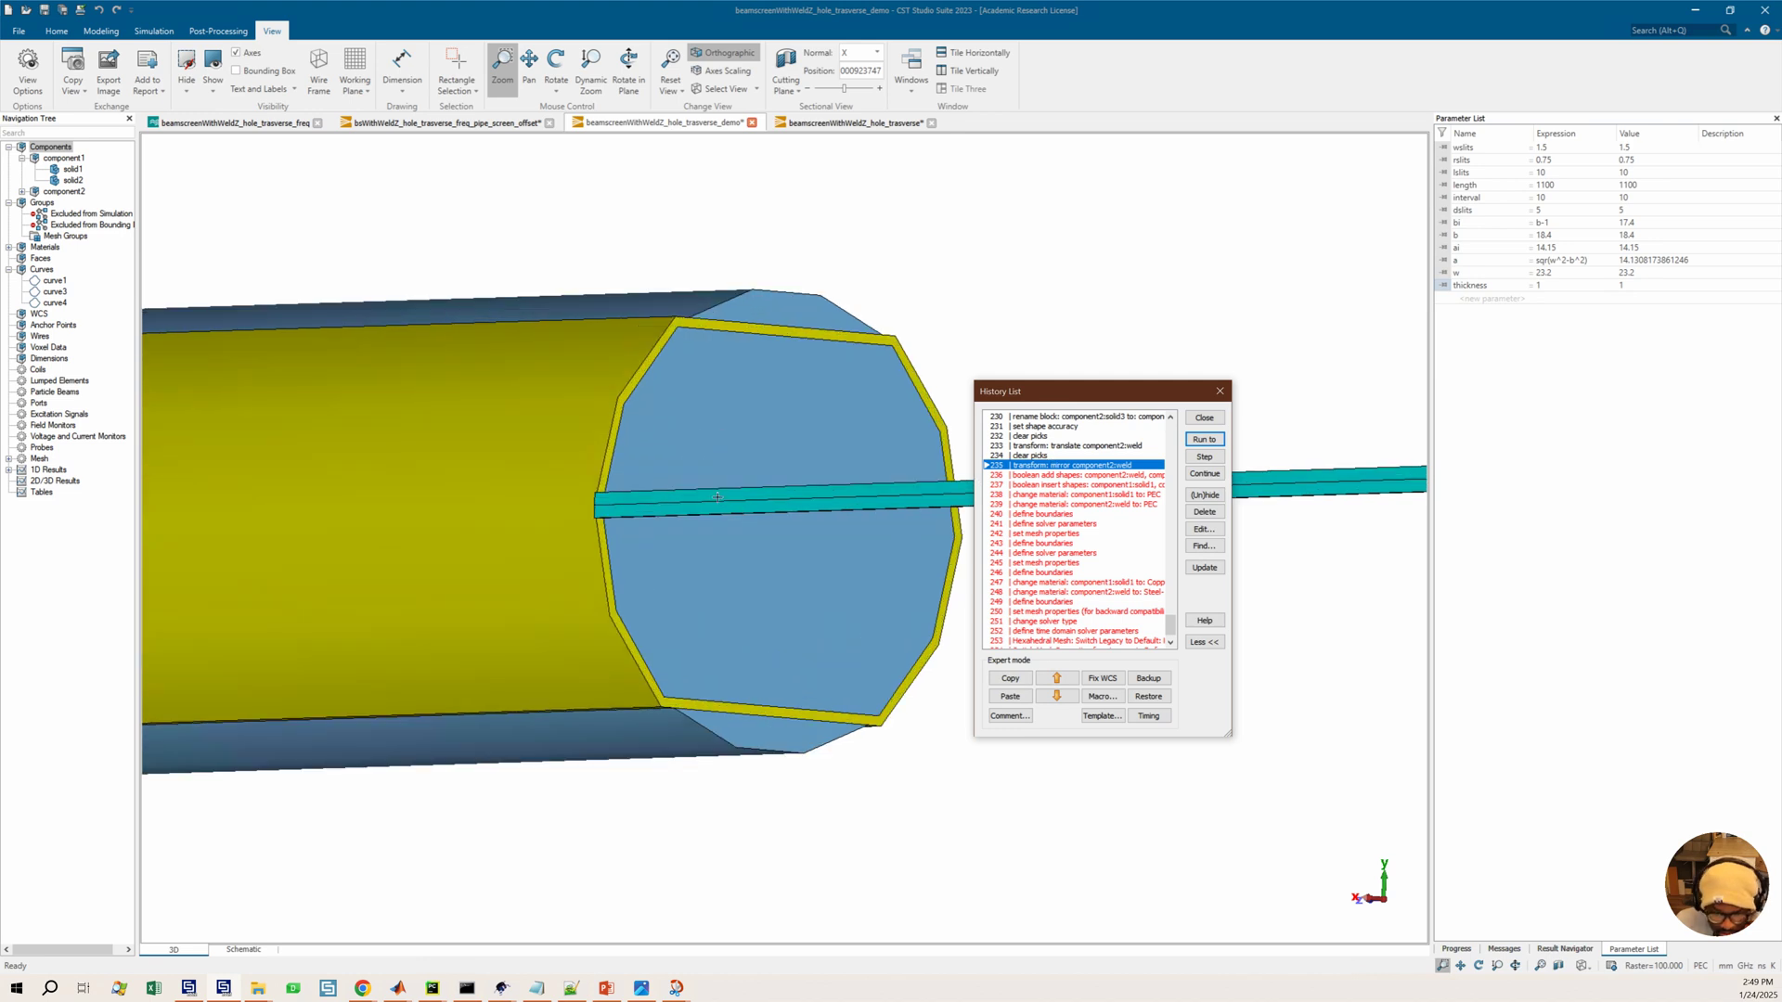
{"action": "scroll", "coordinate": [717, 497], "scroll_direction": "up", "scroll_amount": 2}
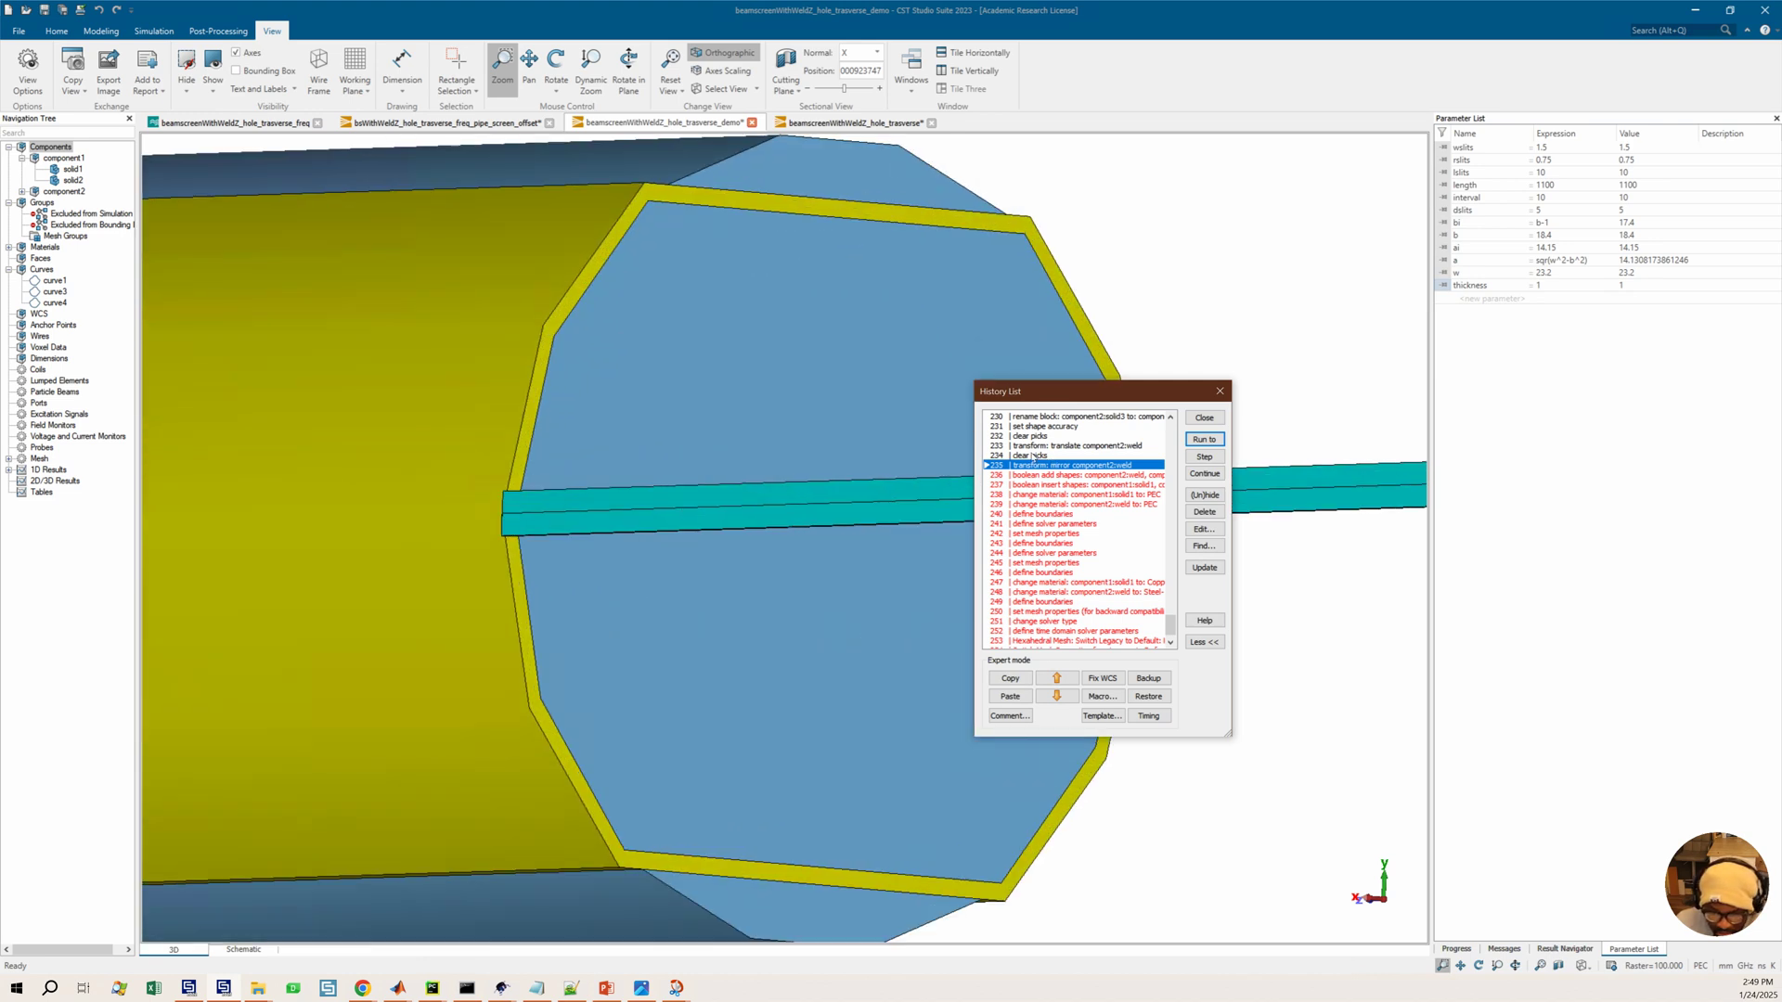
{"action": "left_click", "coordinate": [1032, 446]}
{"action": "scroll", "coordinate": [1080, 474], "scroll_direction": "up", "scroll_amount": 3}
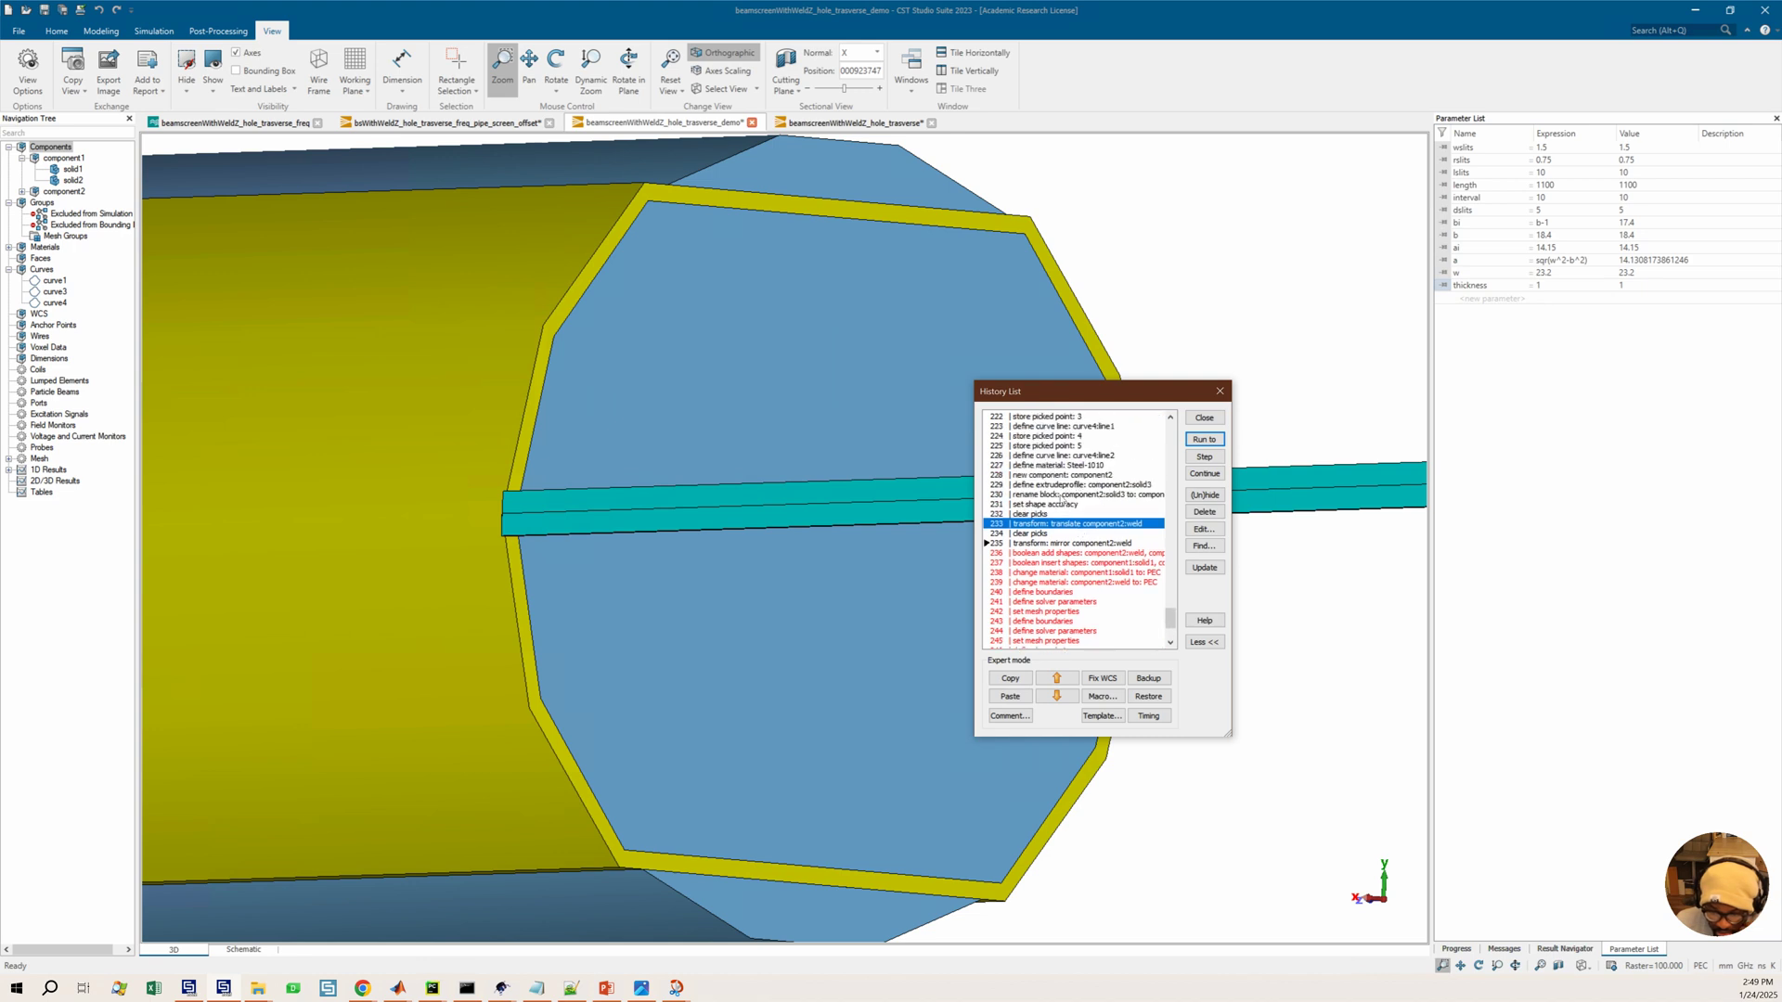
{"action": "left_click", "coordinate": [1059, 495]}
{"action": "left_click", "coordinate": [1203, 440]}
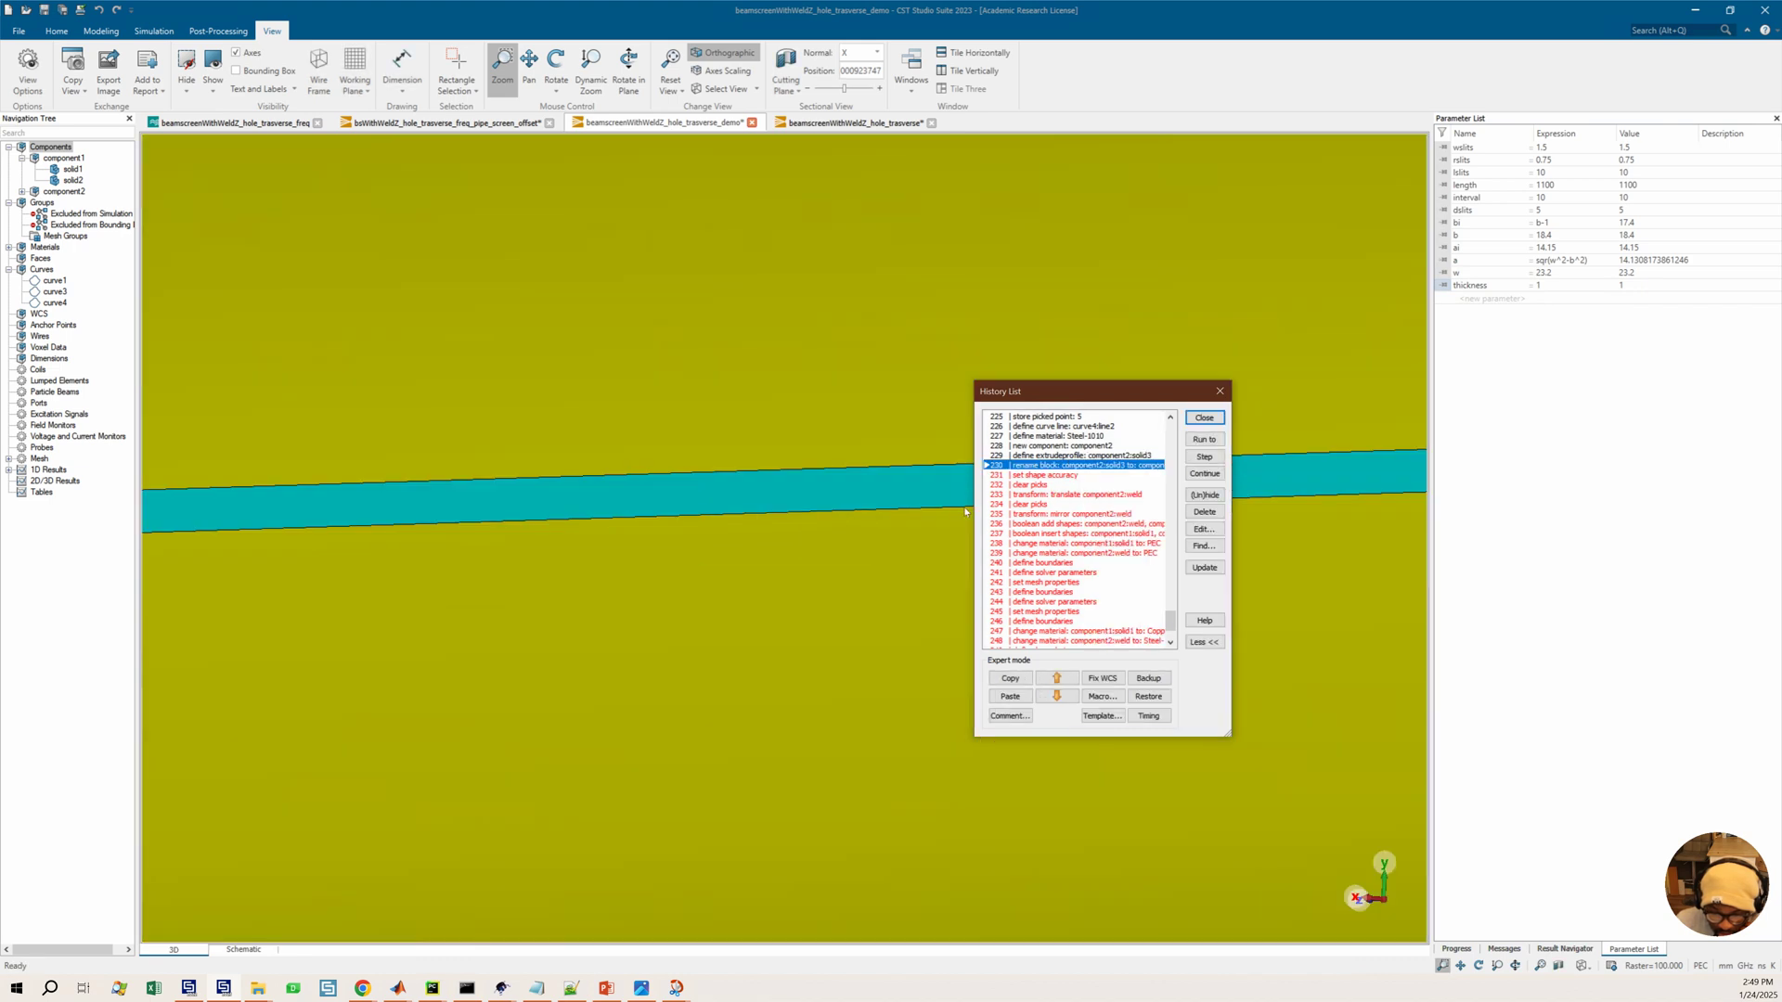
{"action": "scroll", "coordinate": [797, 484], "scroll_direction": "down", "scroll_amount": 6}
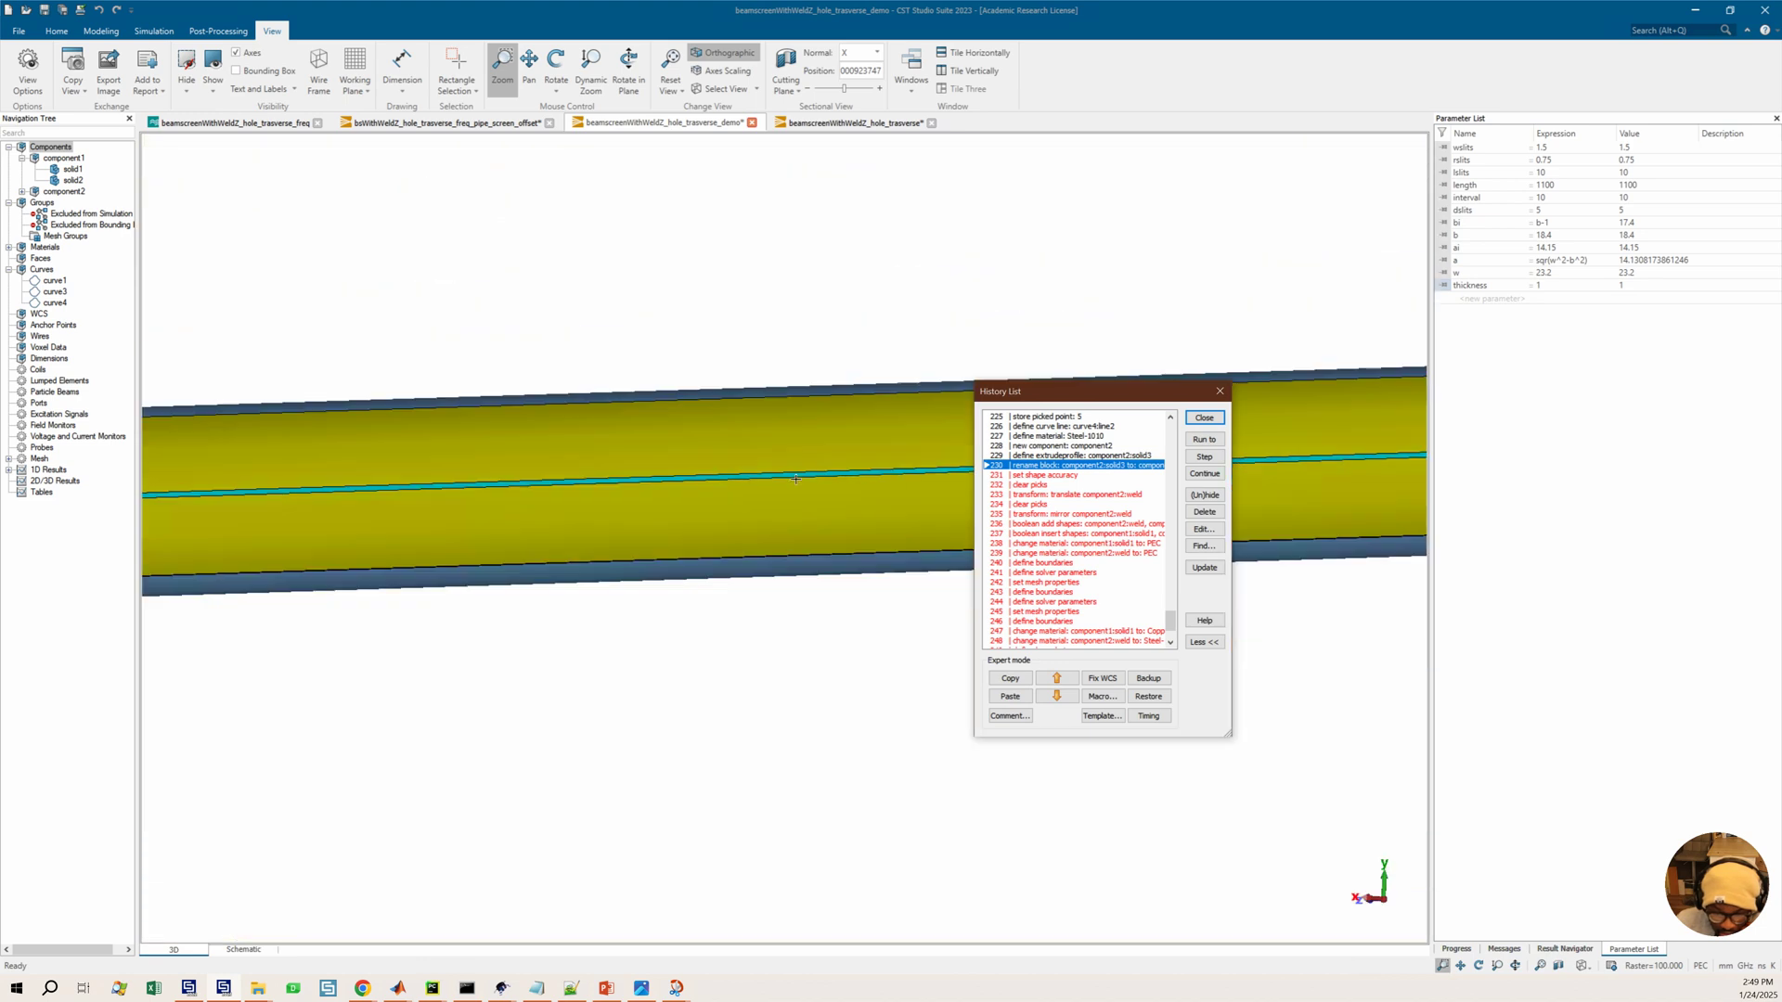
{"action": "scroll", "coordinate": [652, 494], "scroll_direction": "down", "scroll_amount": 5}
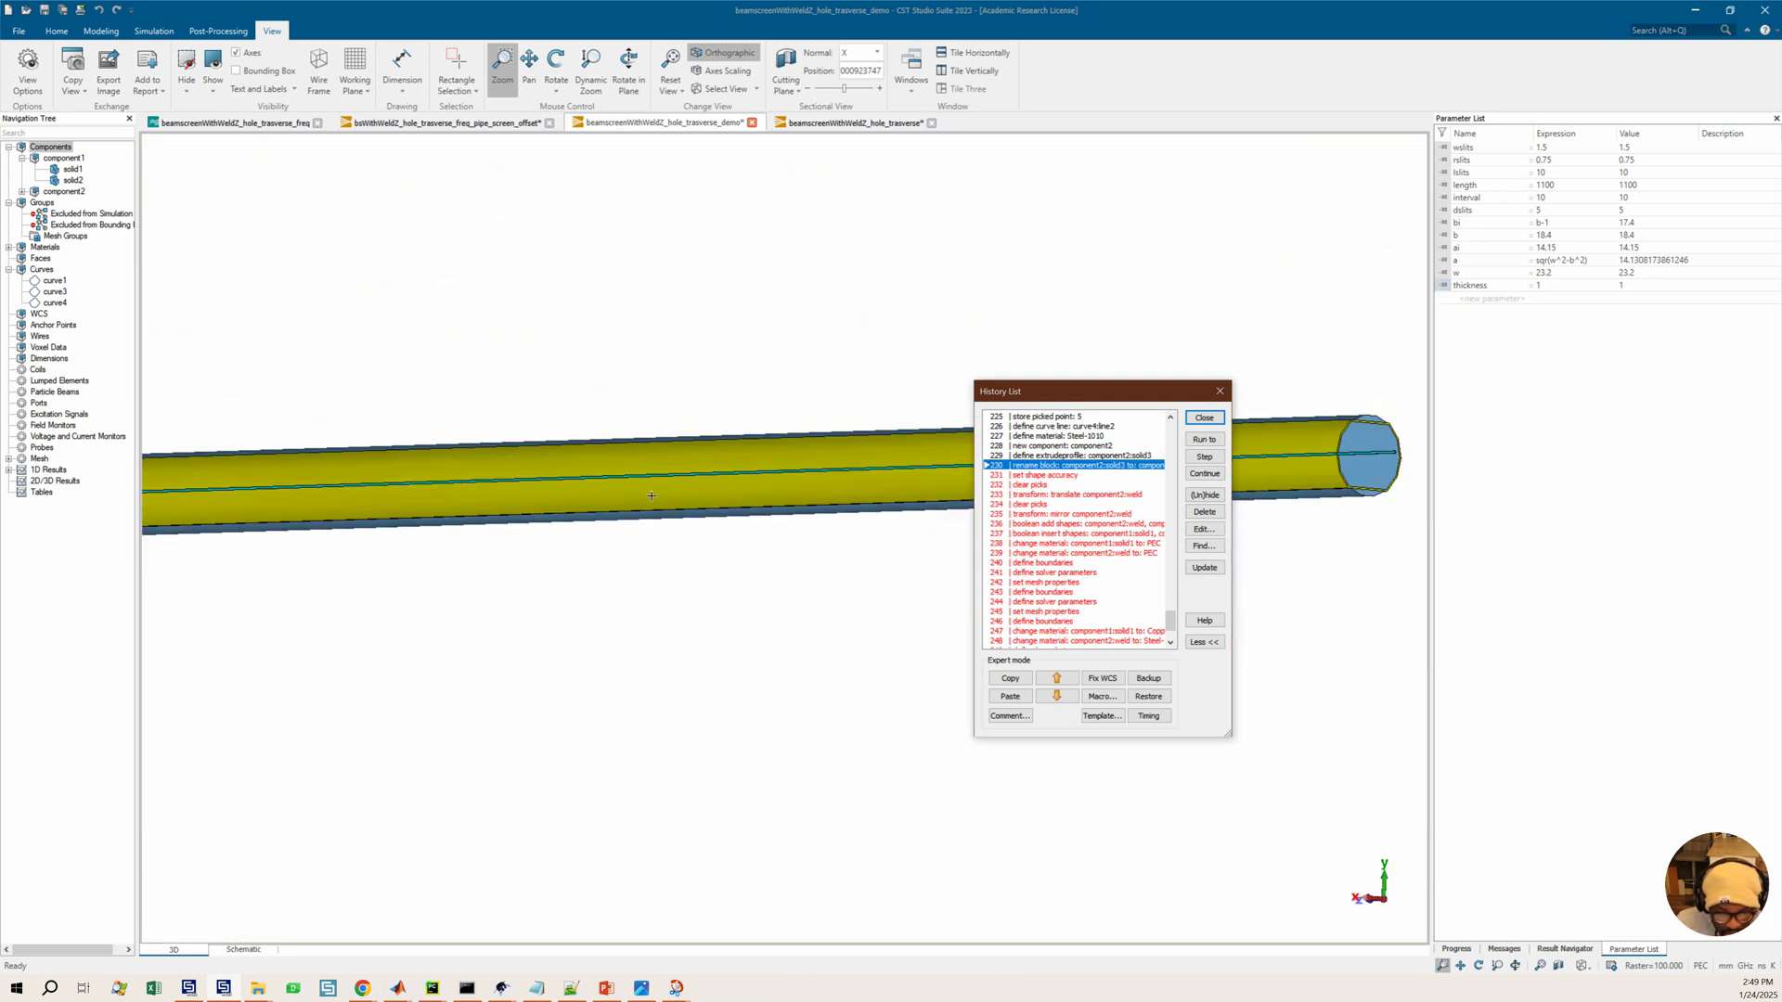
Run the history back to the define extrudeprofile: component2:solid3 entry
{"action": "scroll", "coordinate": [648, 494], "scroll_direction": "down", "scroll_amount": 3}
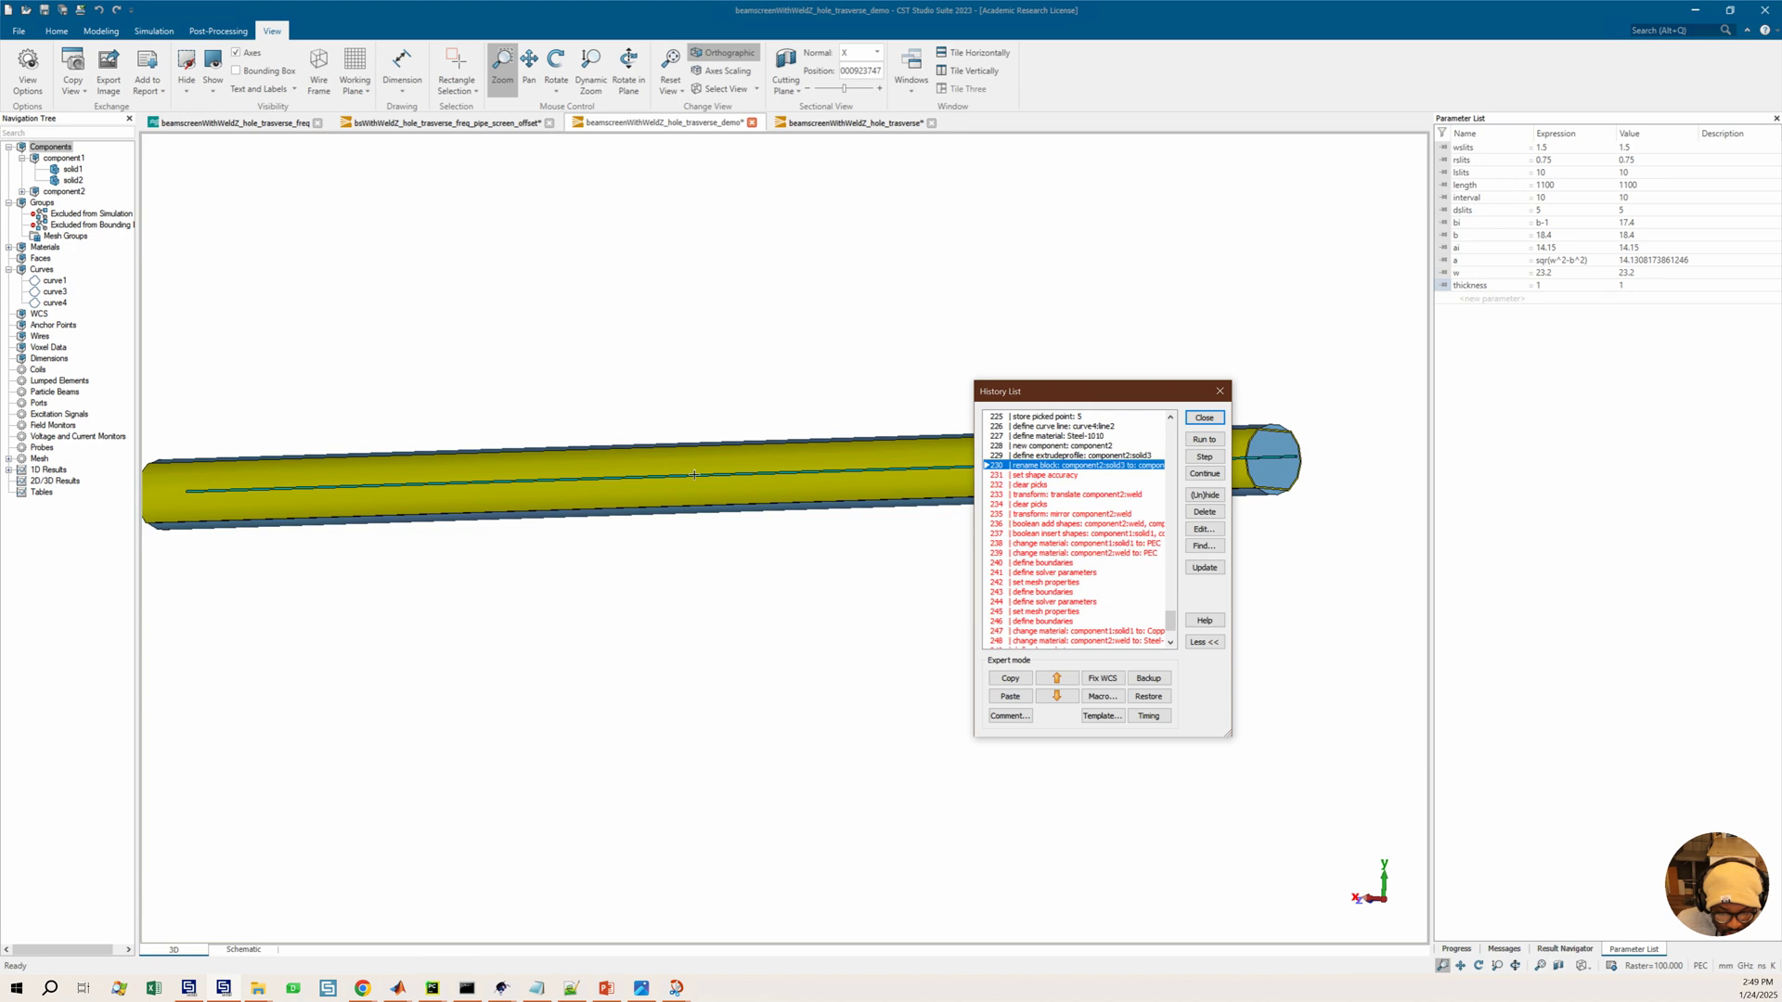
{"action": "left_click", "coordinate": [643, 506]}
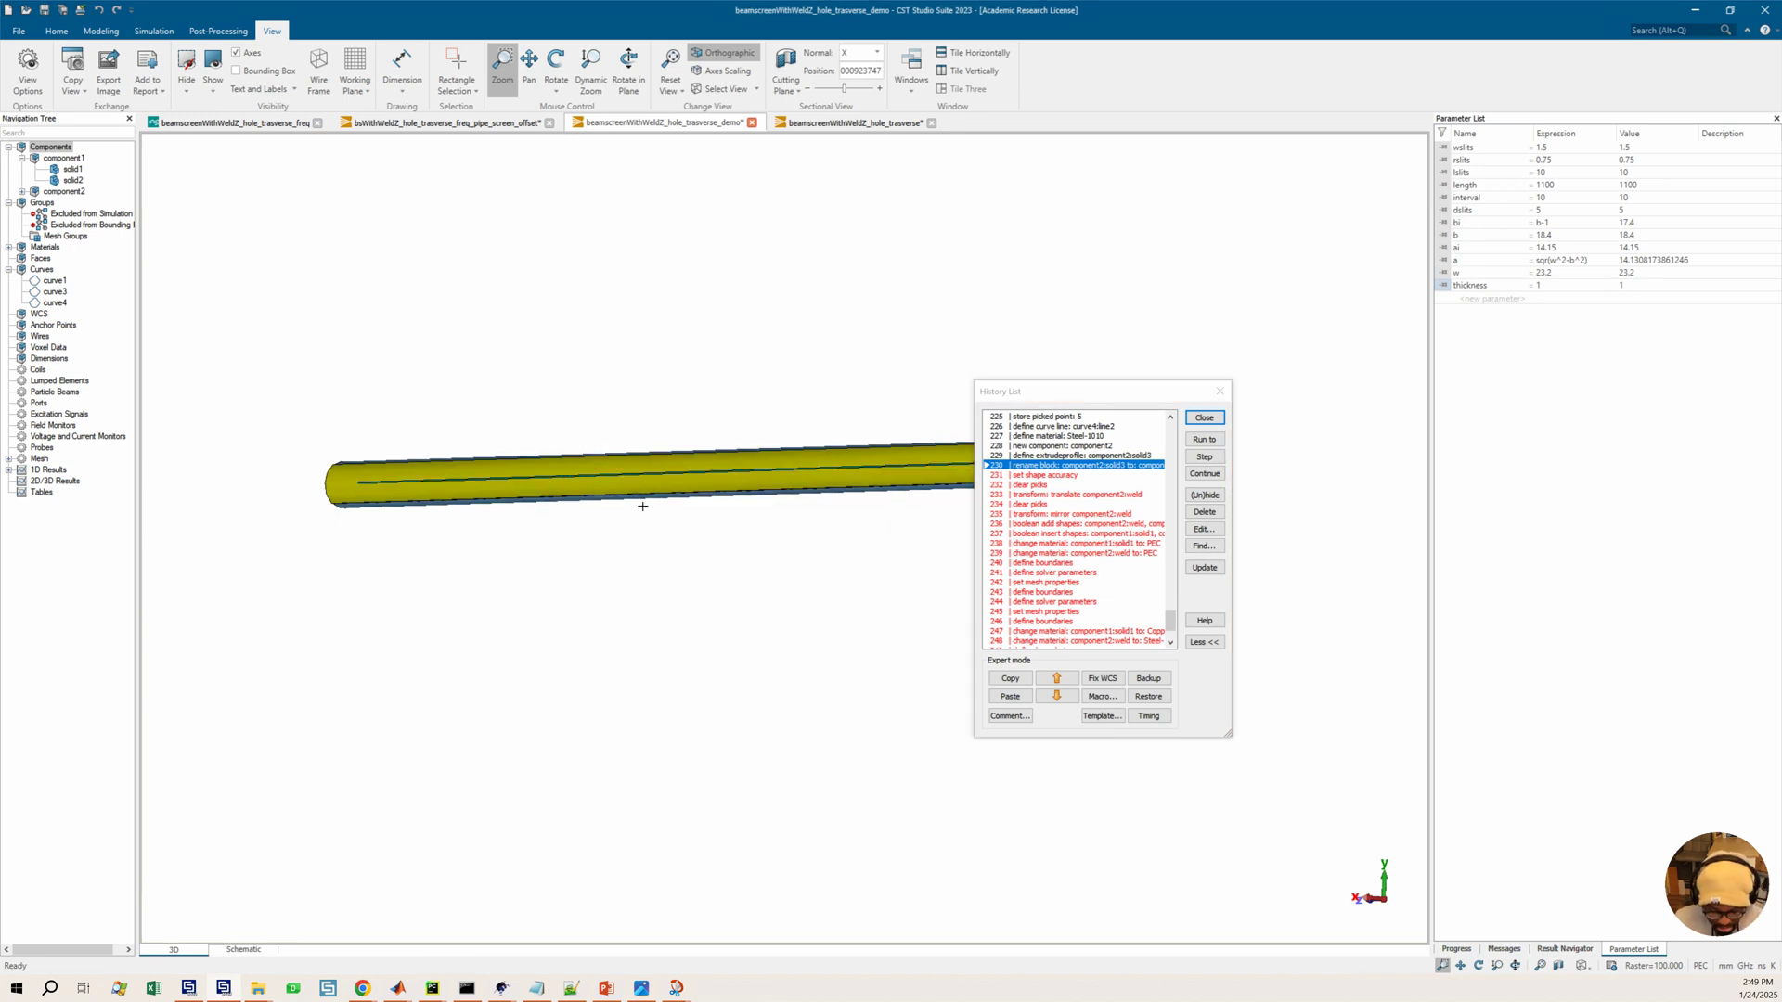
{"action": "key", "text": "6"}
{"action": "middle_click_drag", "start_coordinate": [739, 479], "coordinate": [607, 424]}
{"action": "left_click_drag", "start_coordinate": [1010, 393], "coordinate": [861, 429]}
{"action": "left_click", "coordinate": [878, 494]}
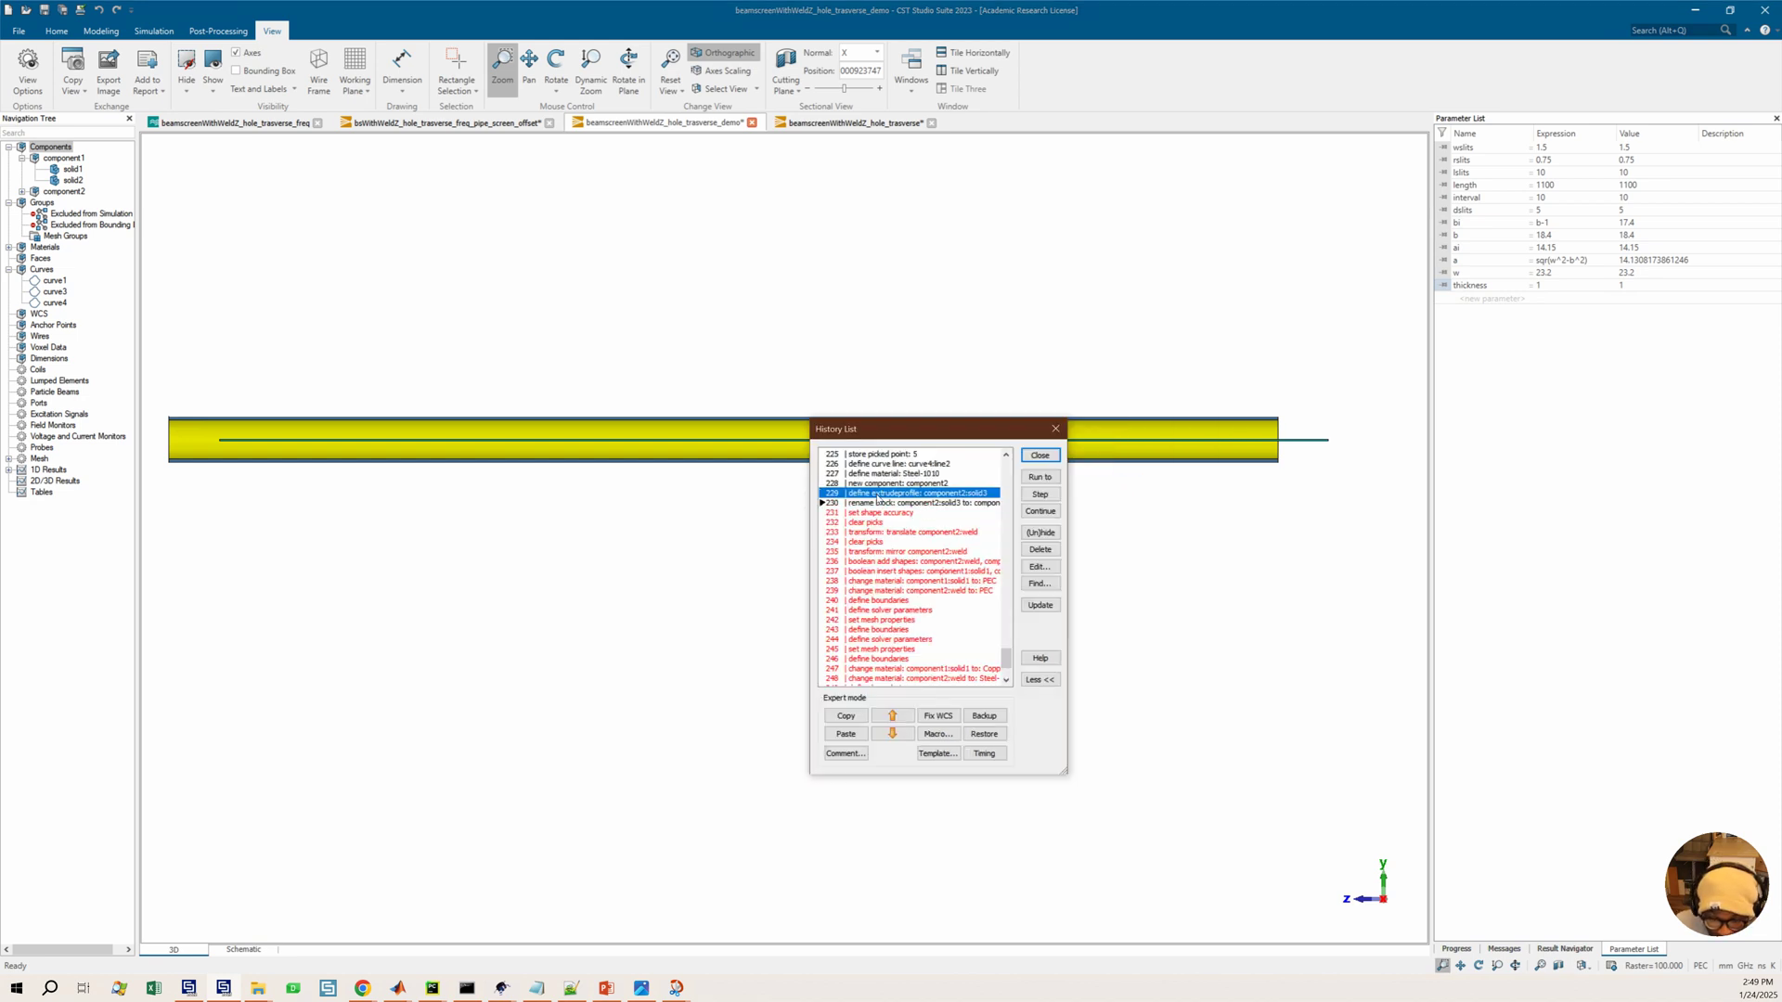
{"action": "left_click", "coordinate": [1039, 477]}
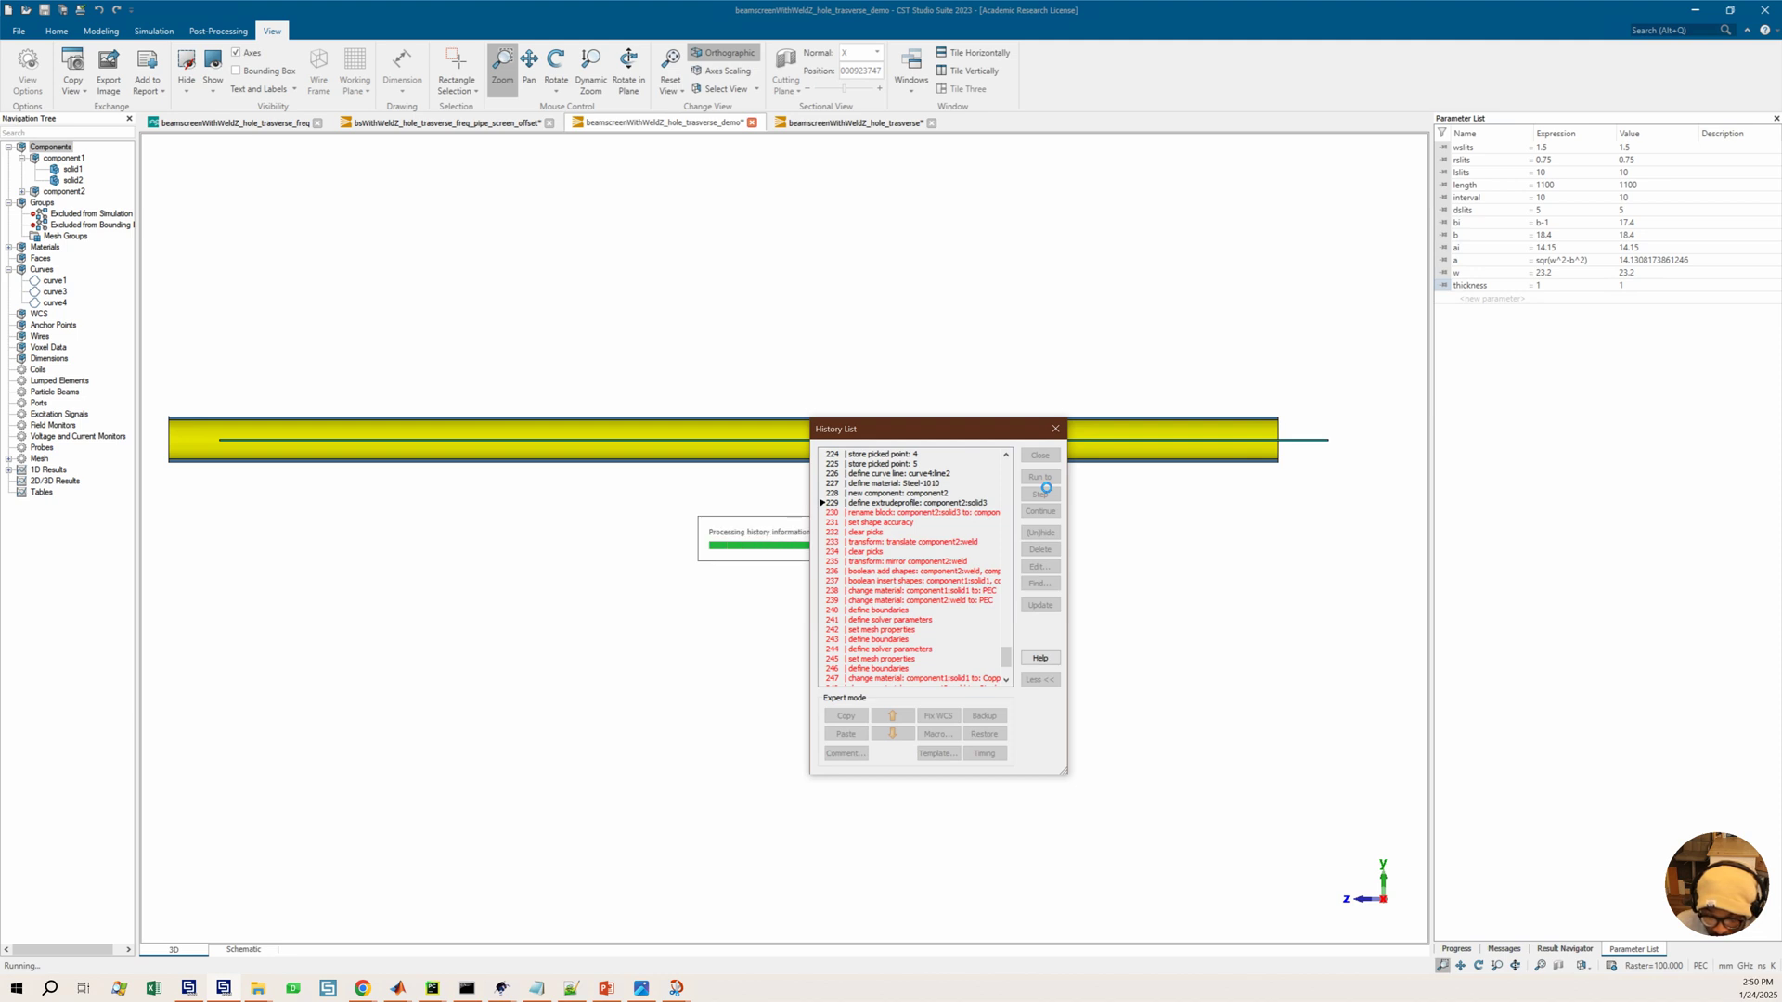
Run the history back to the new component: component2 entry
{"action": "left_click", "coordinate": [998, 492]}
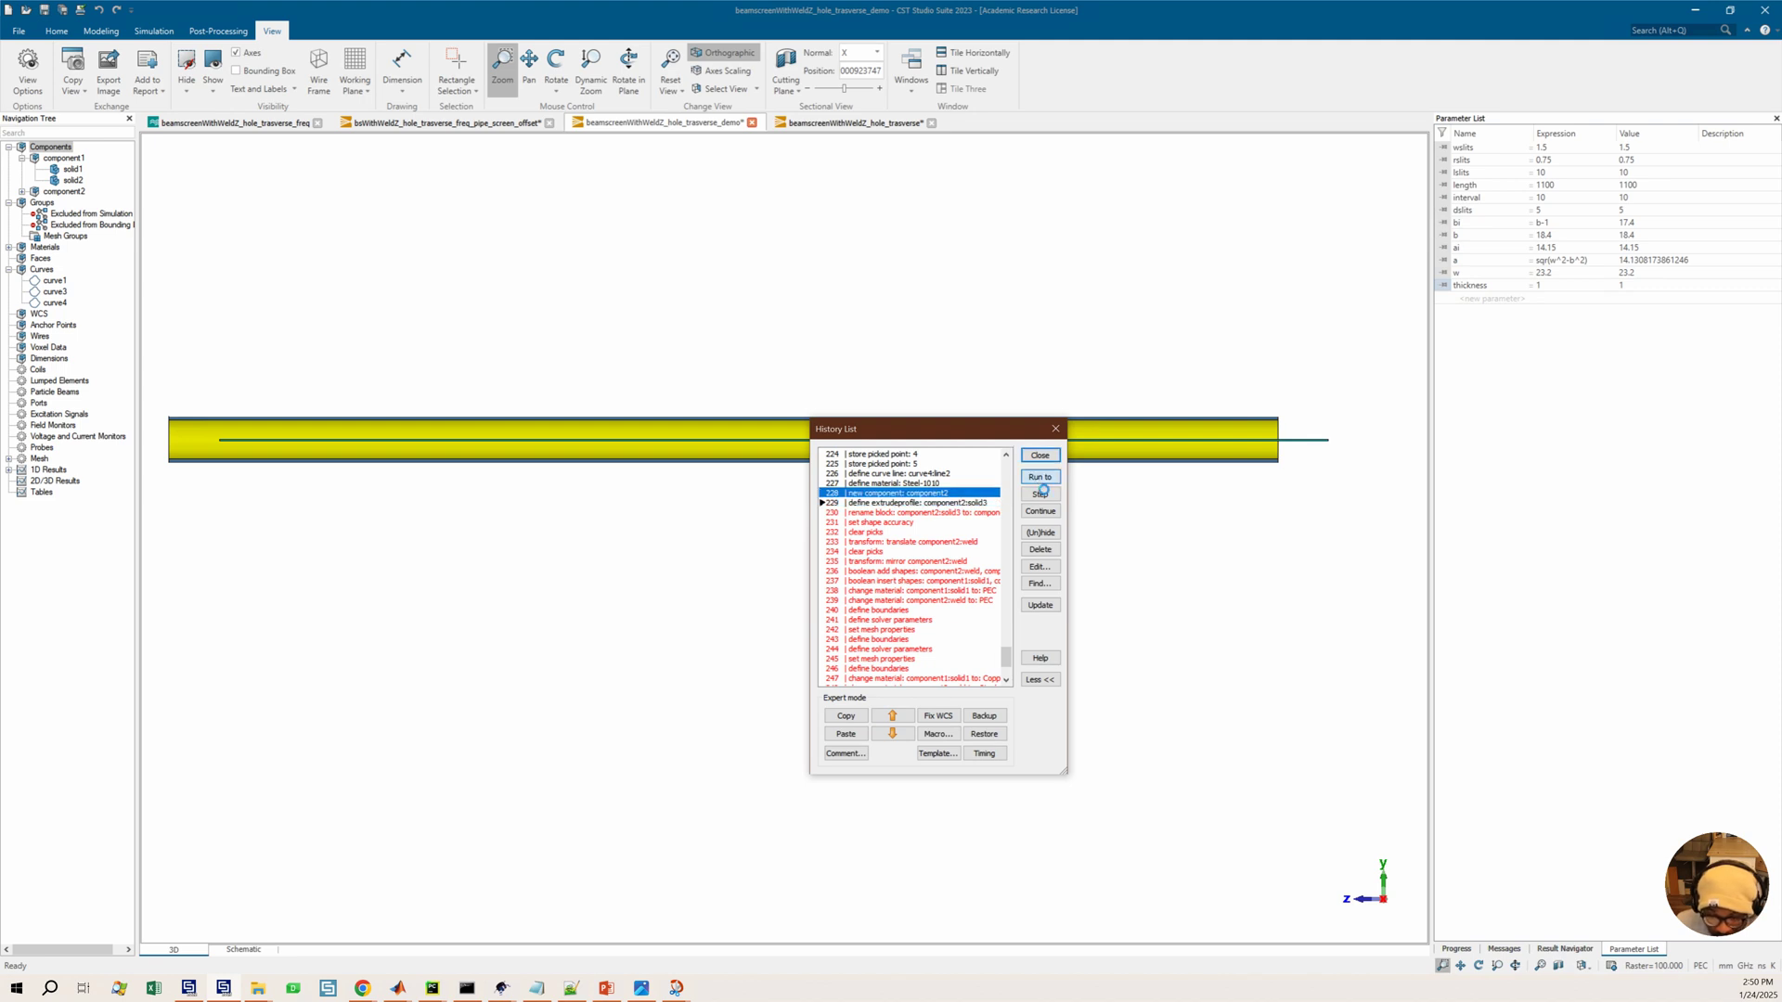
{"action": "left_click", "coordinate": [1039, 478]}
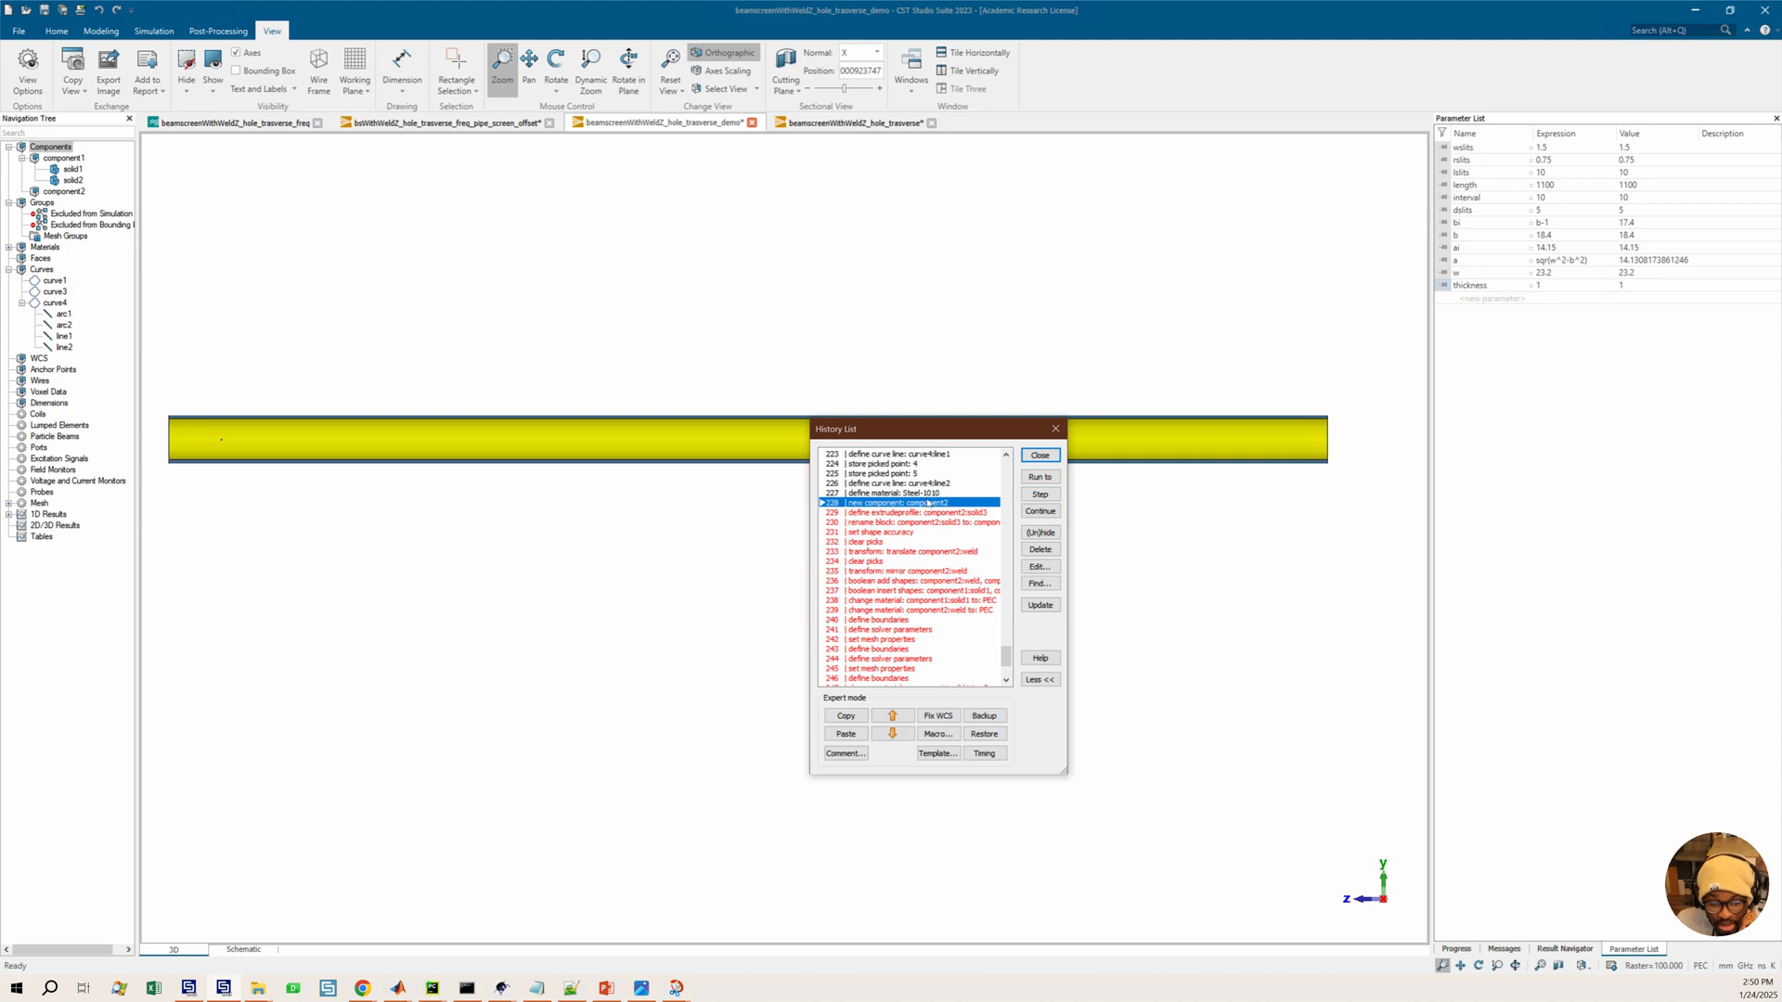
{"action": "scroll", "coordinate": [213, 453], "scroll_direction": "up", "scroll_amount": 8}
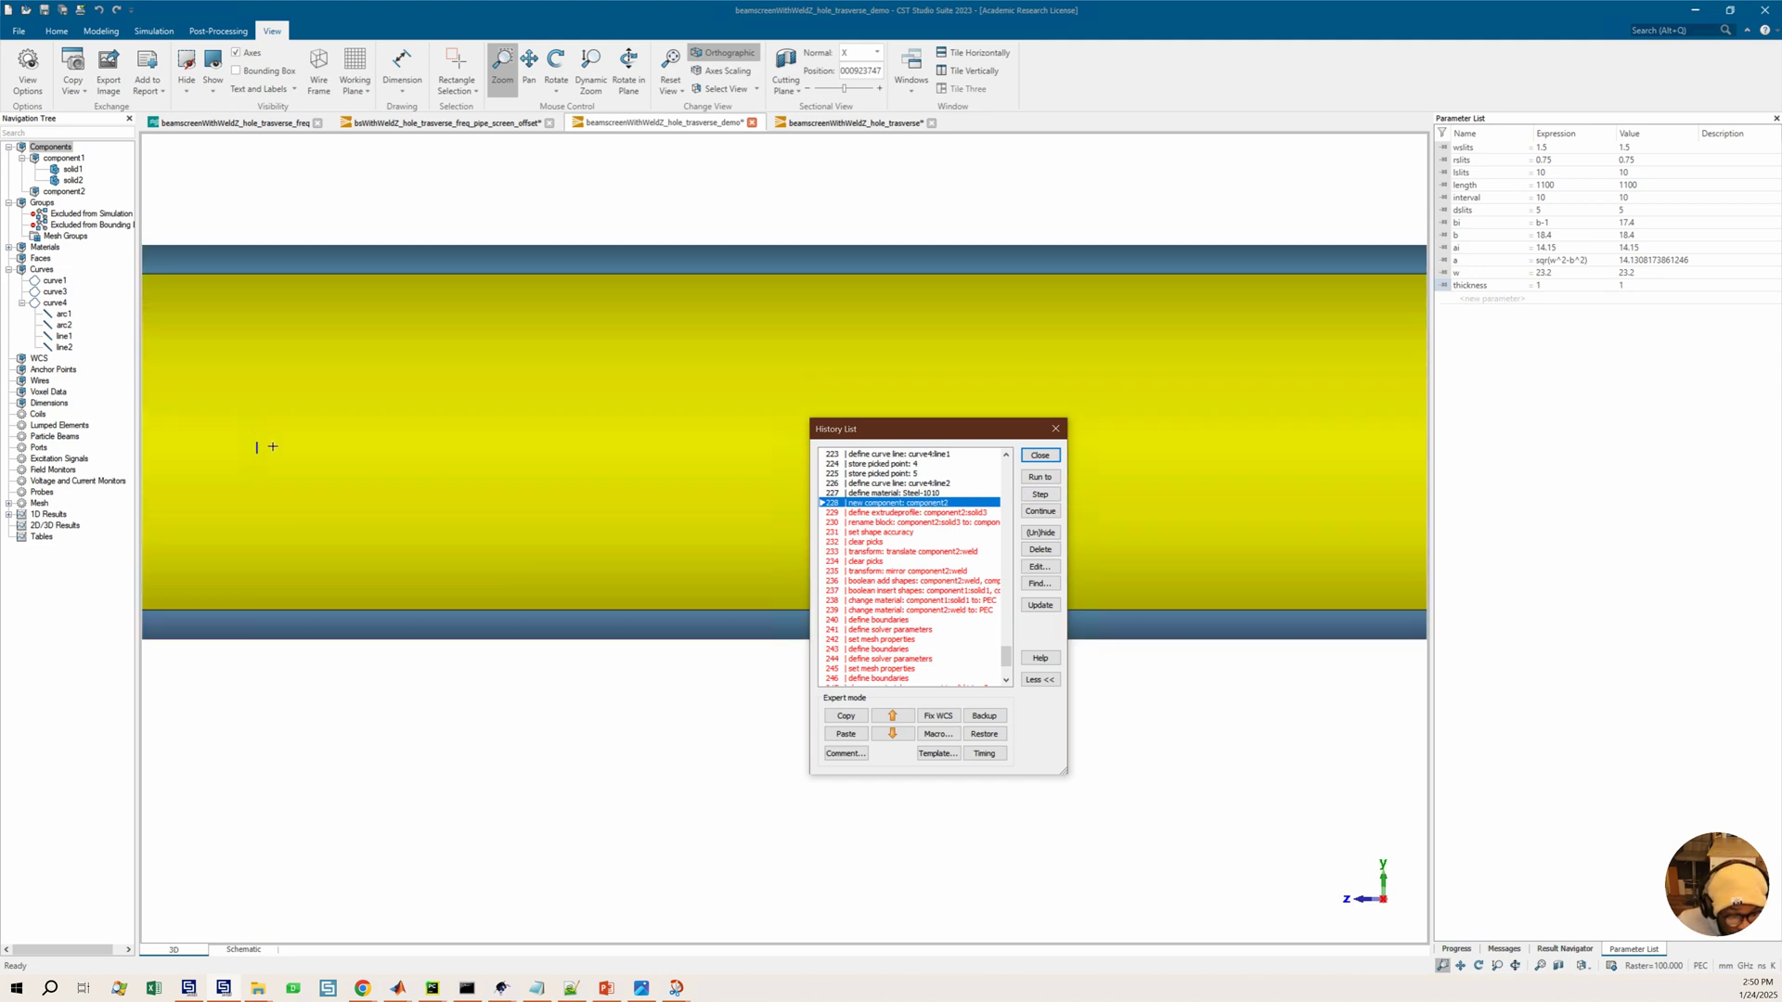
{"action": "scroll", "coordinate": [274, 467], "scroll_direction": "down", "scroll_amount": 3}
{"action": "middle_click_drag", "start_coordinate": [273, 465], "coordinate": [537, 482]}
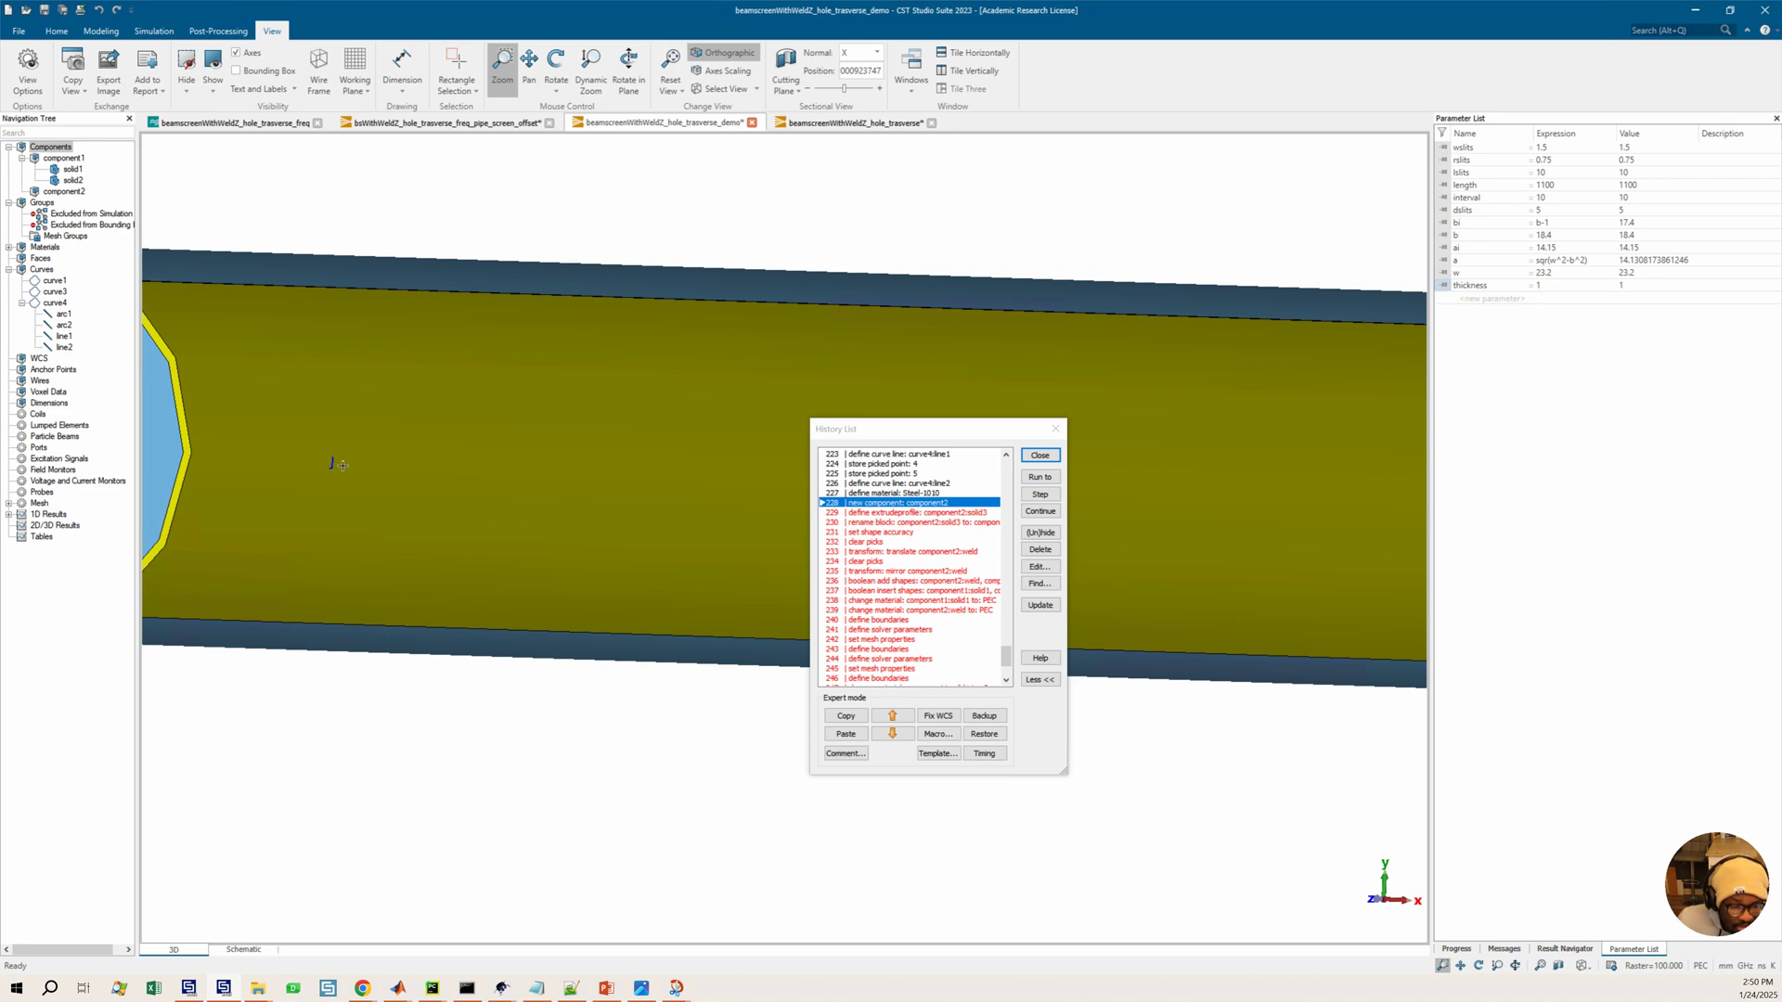
{"action": "scroll", "coordinate": [434, 444], "scroll_direction": "down", "scroll_amount": 4}
{"action": "middle_click_drag", "start_coordinate": [495, 461], "coordinate": [478, 460]}
{"action": "mouse_move", "coordinate": [681, 446]}
{"action": "middle_mouse_down"}
{"action": "mouse_move", "coordinate": [631, 446]}
{"action": "mouse_move", "coordinate": [679, 448]}
{"action": "middle_mouse_up"}
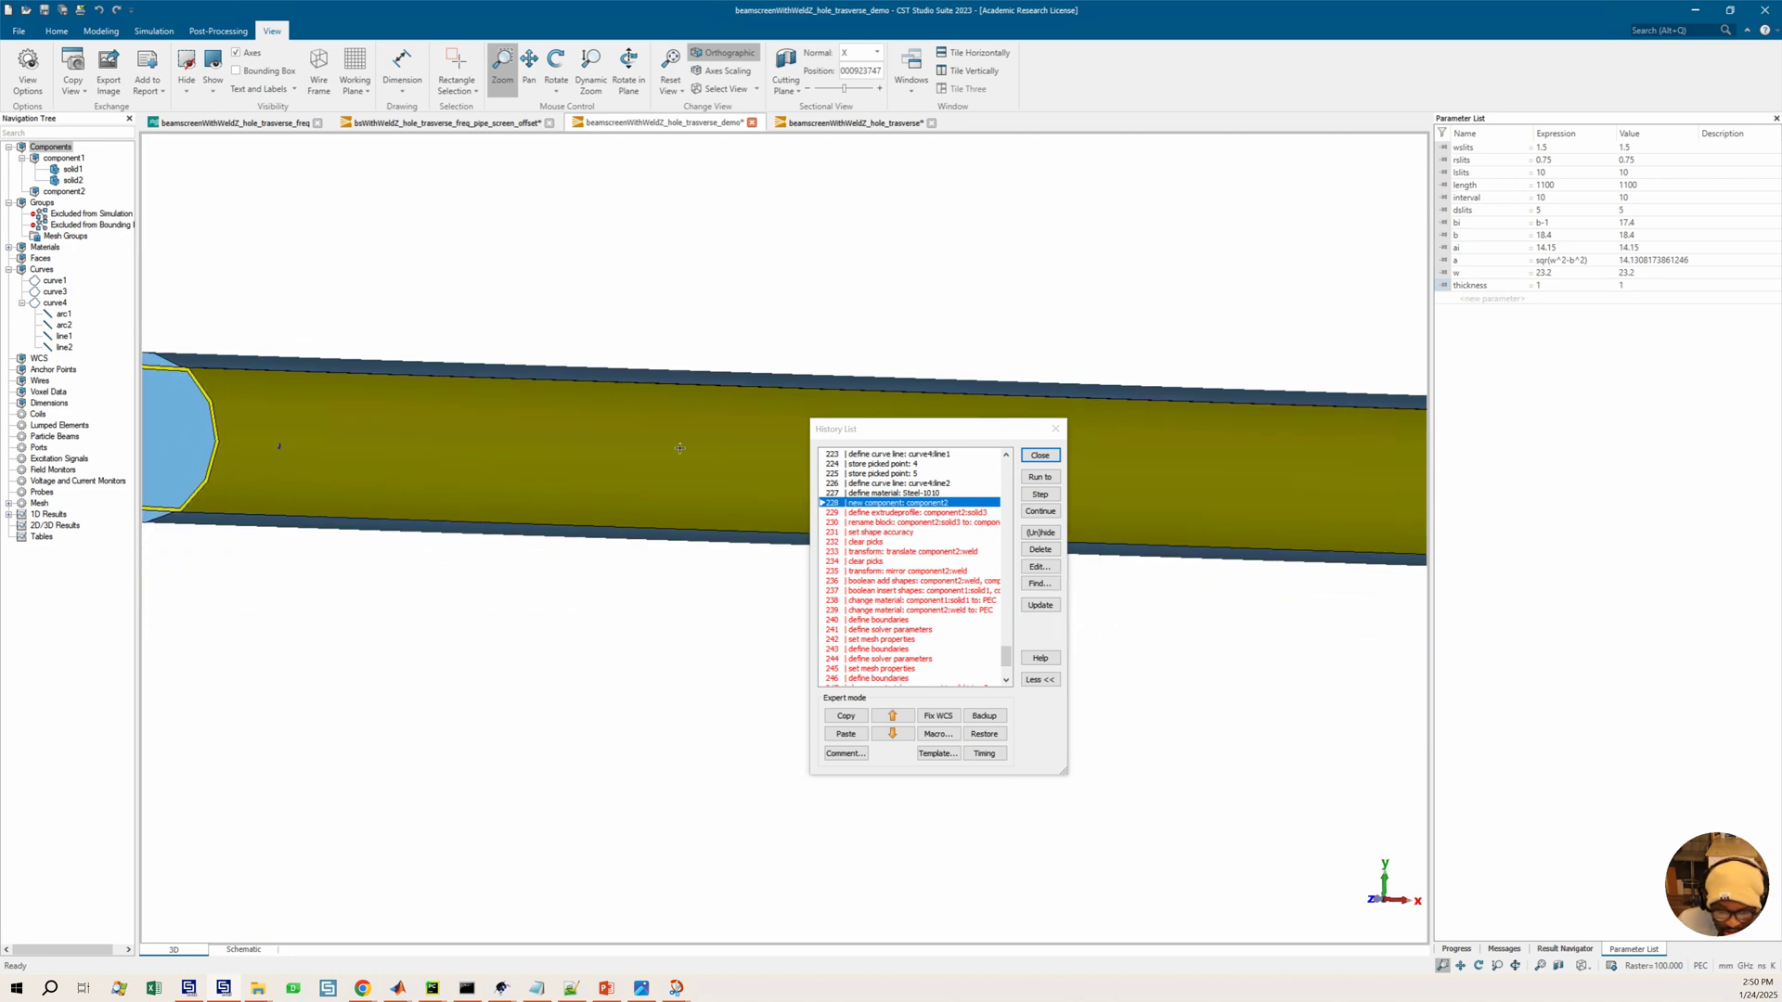
Open the define curve arc: curve4:arc1 history entry to inspect its arc parameters, then close it
{"action": "left_click", "coordinate": [882, 522]}
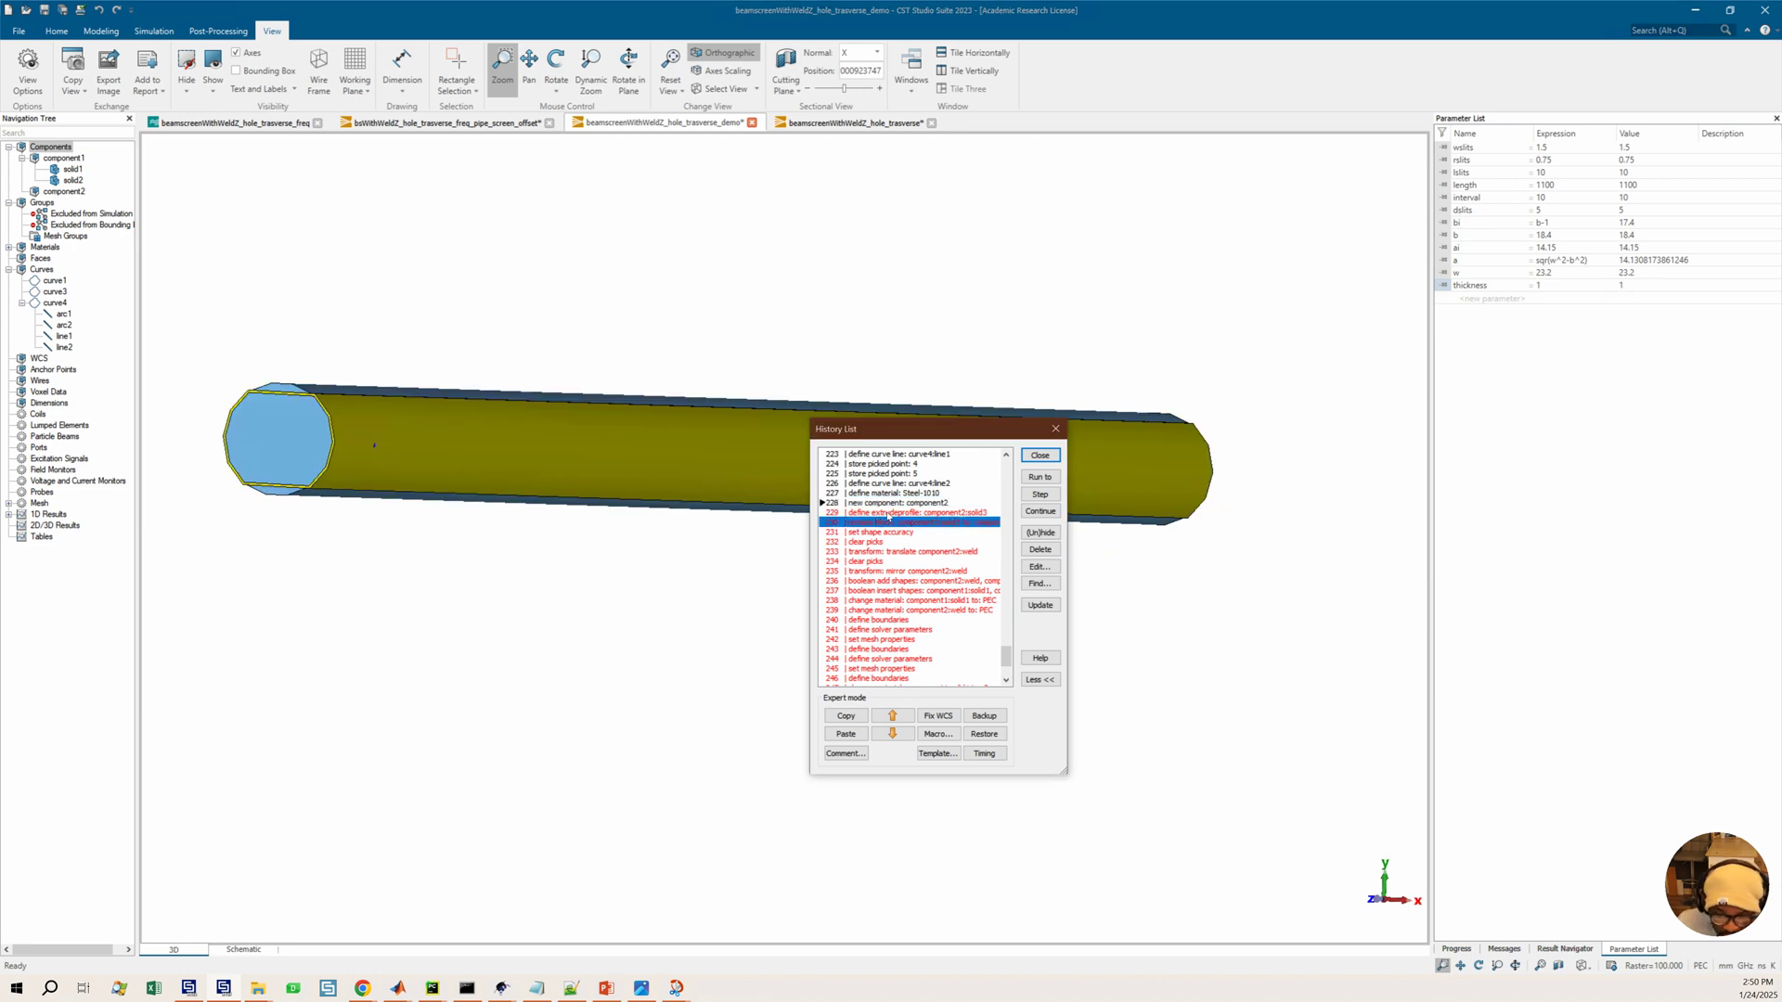
{"action": "scroll", "coordinate": [888, 516], "scroll_direction": "up", "scroll_amount": 2}
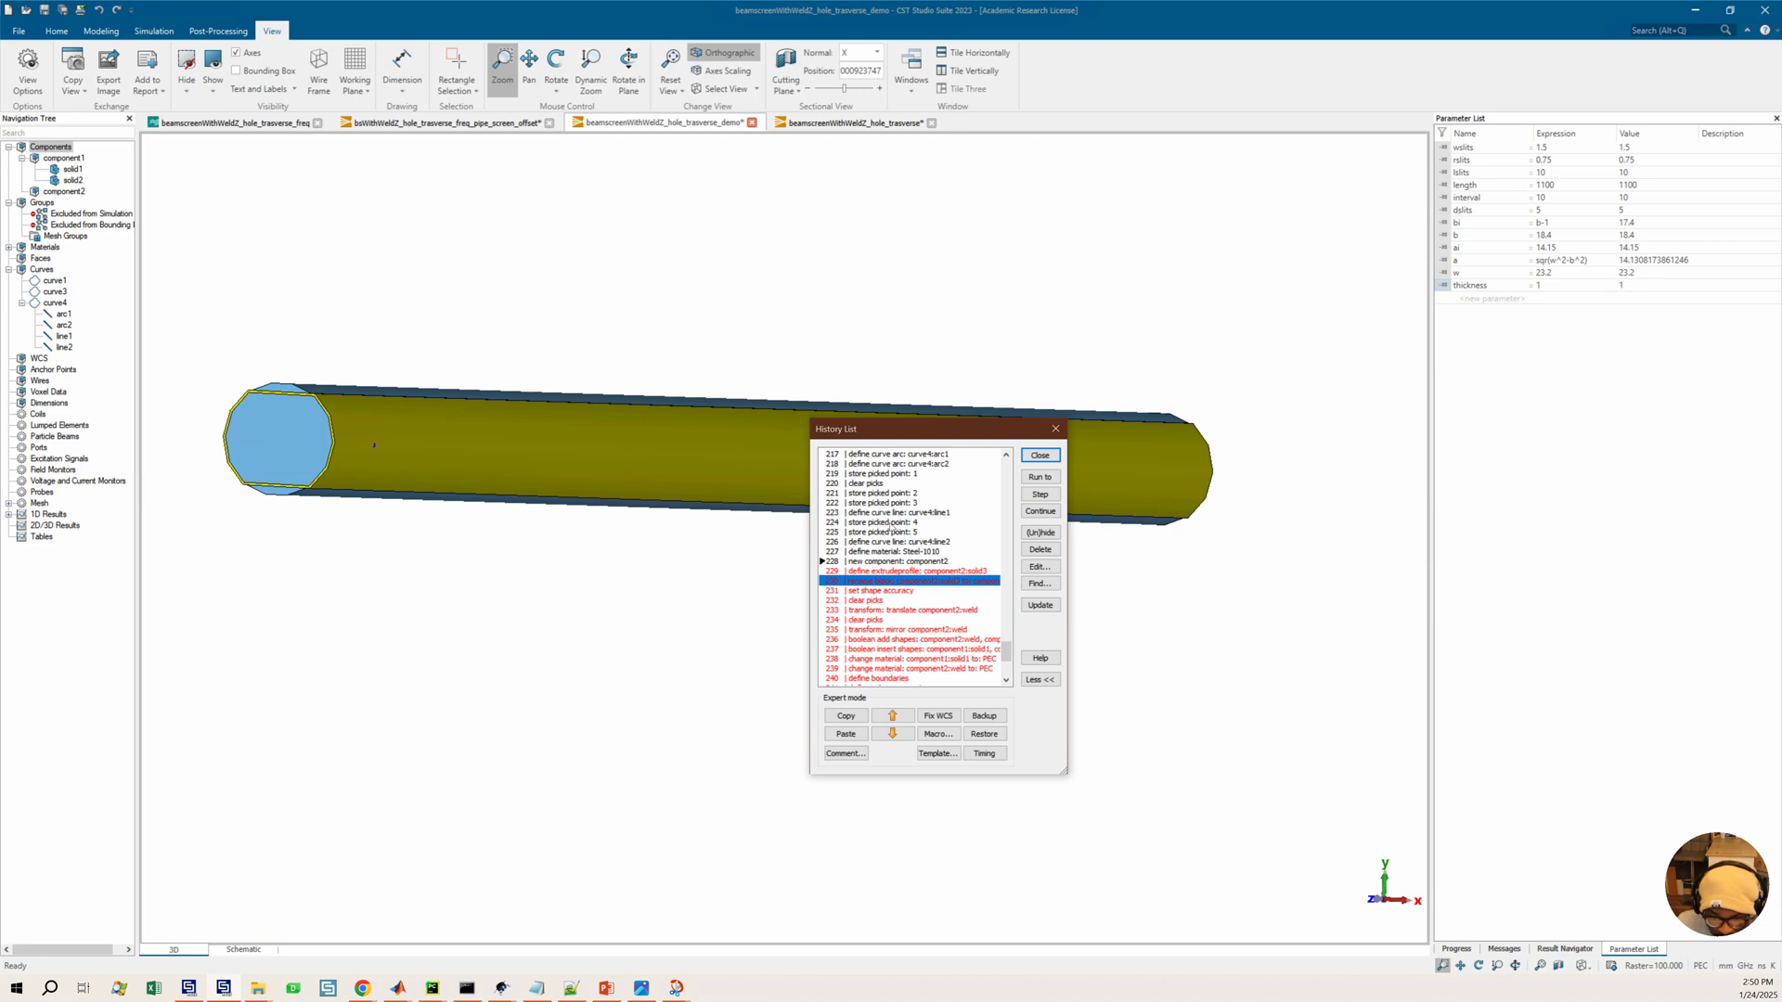
{"action": "scroll", "coordinate": [900, 525], "scroll_direction": "up", "scroll_amount": 1}
{"action": "scroll", "coordinate": [900, 524], "scroll_direction": "up", "scroll_amount": 1}
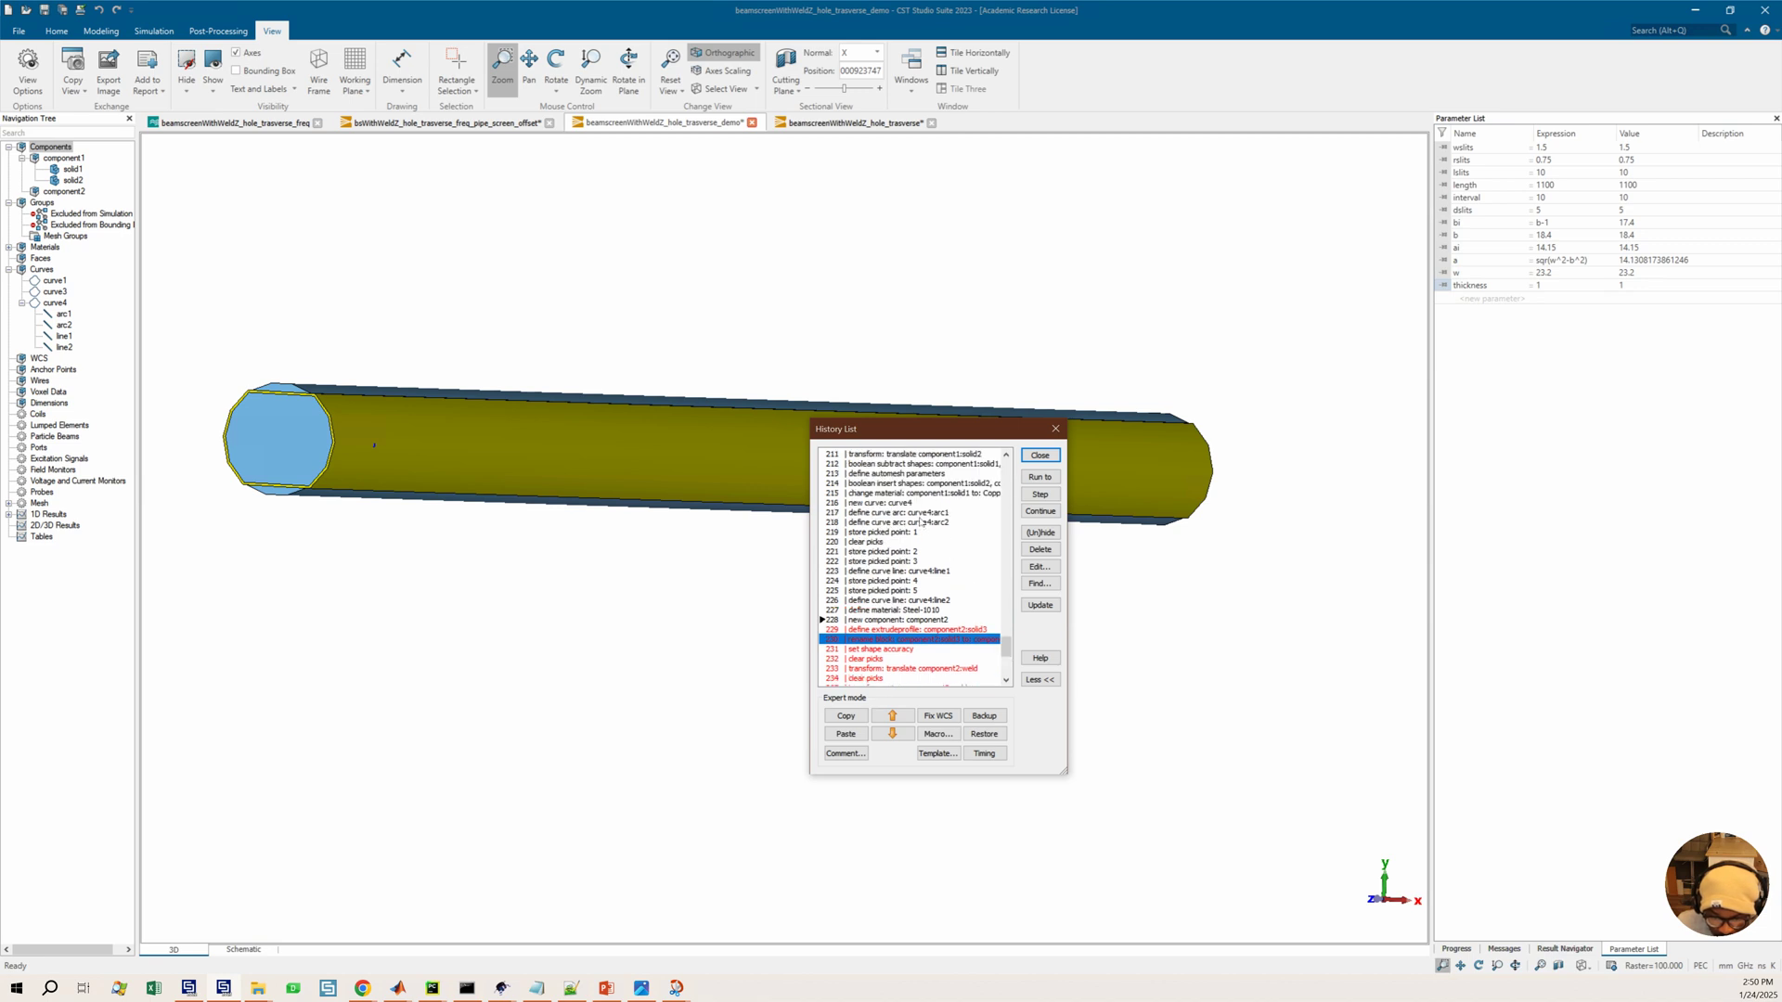
{"action": "left_click", "coordinate": [883, 512]}
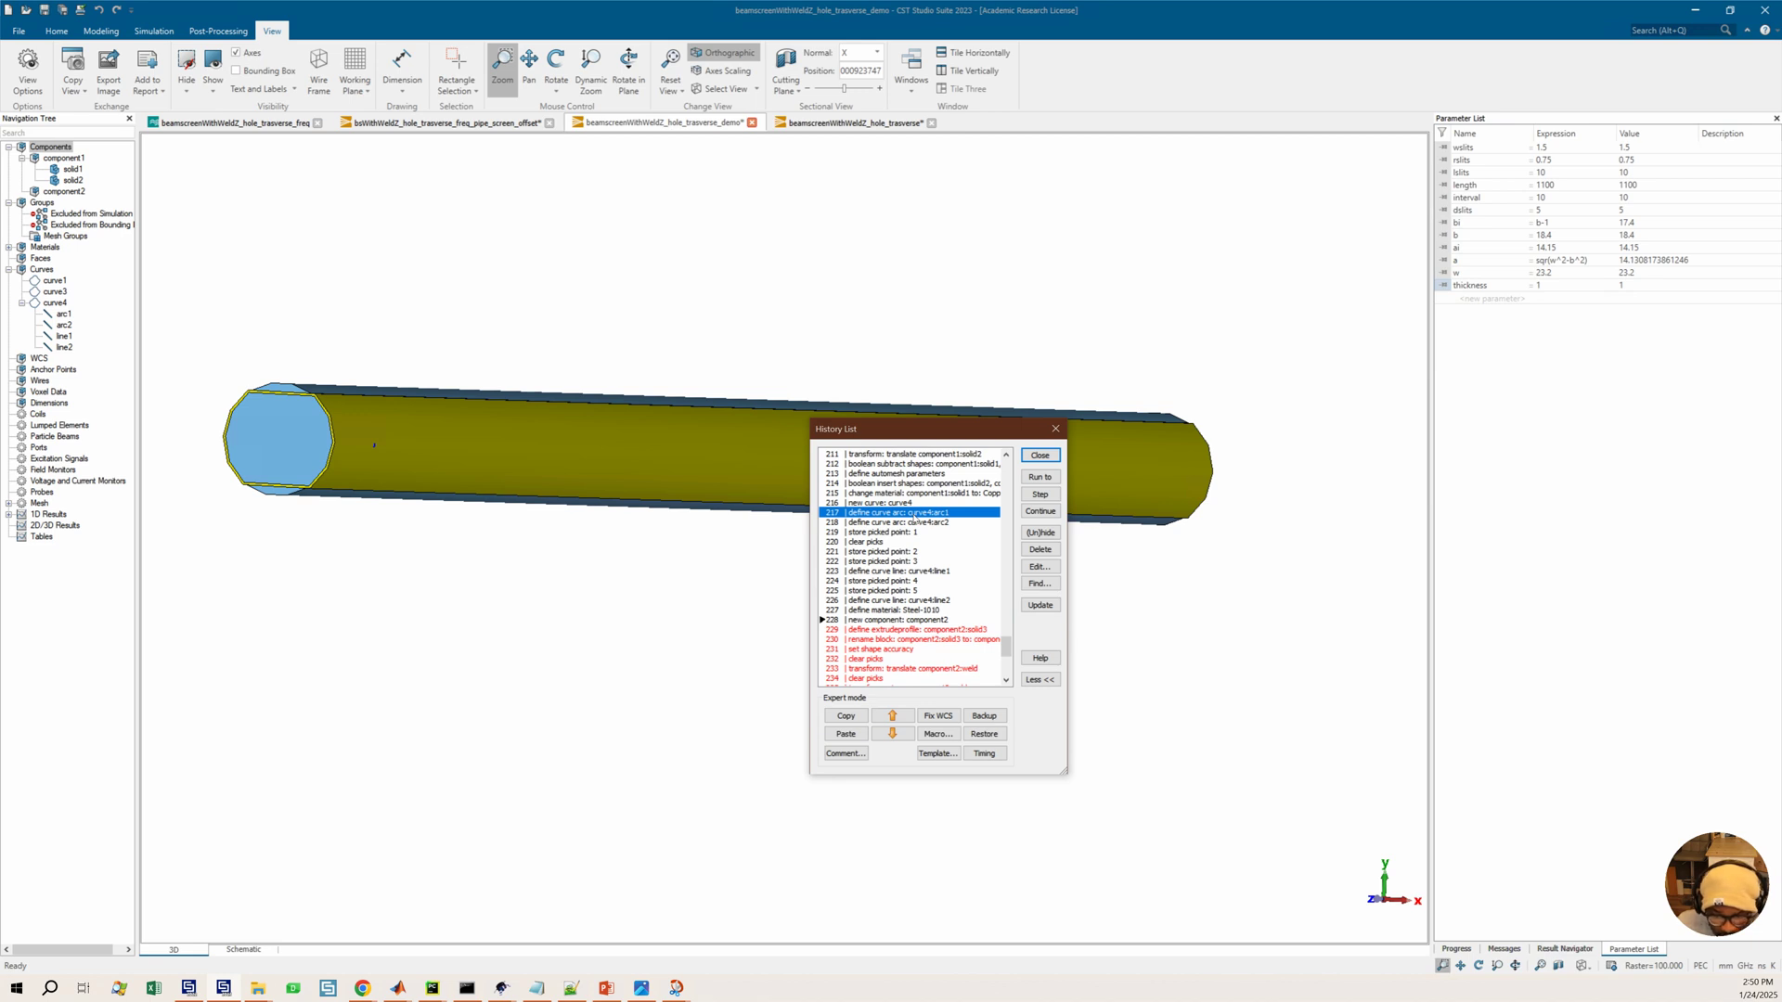
{"action": "double_click", "coordinate": [914, 514]}
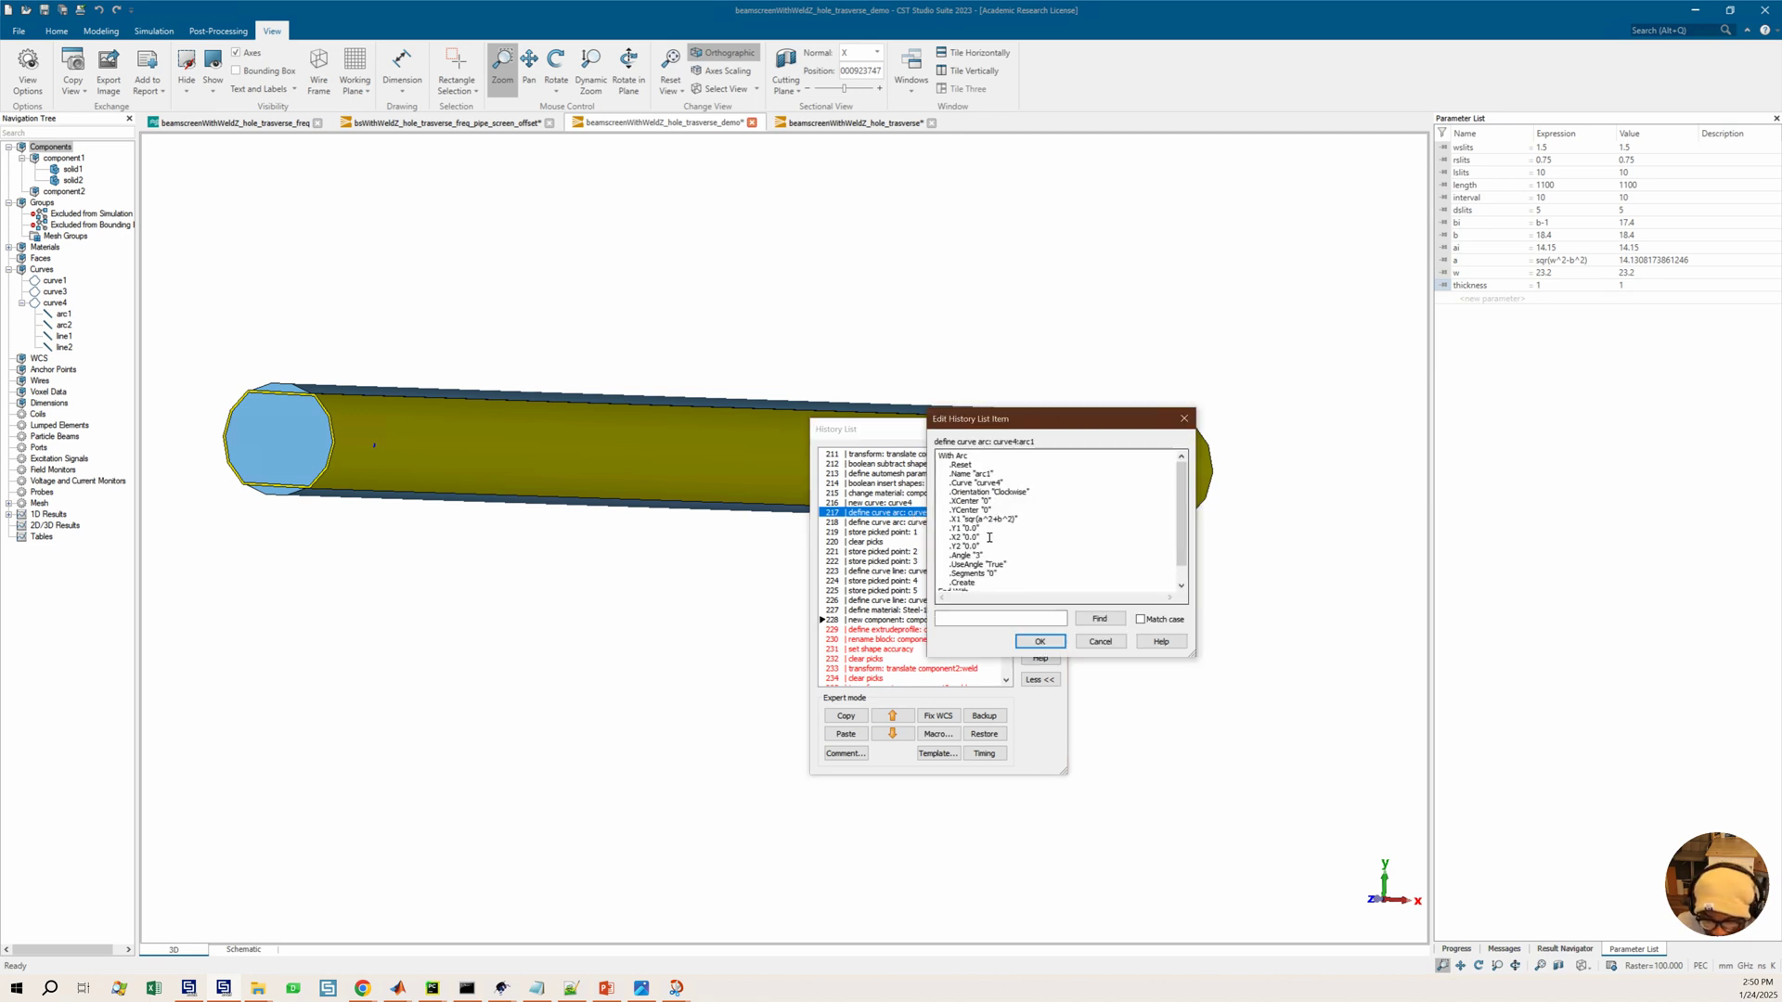
{"action": "scroll", "coordinate": [986, 549], "scroll_direction": "down", "scroll_amount": 1}
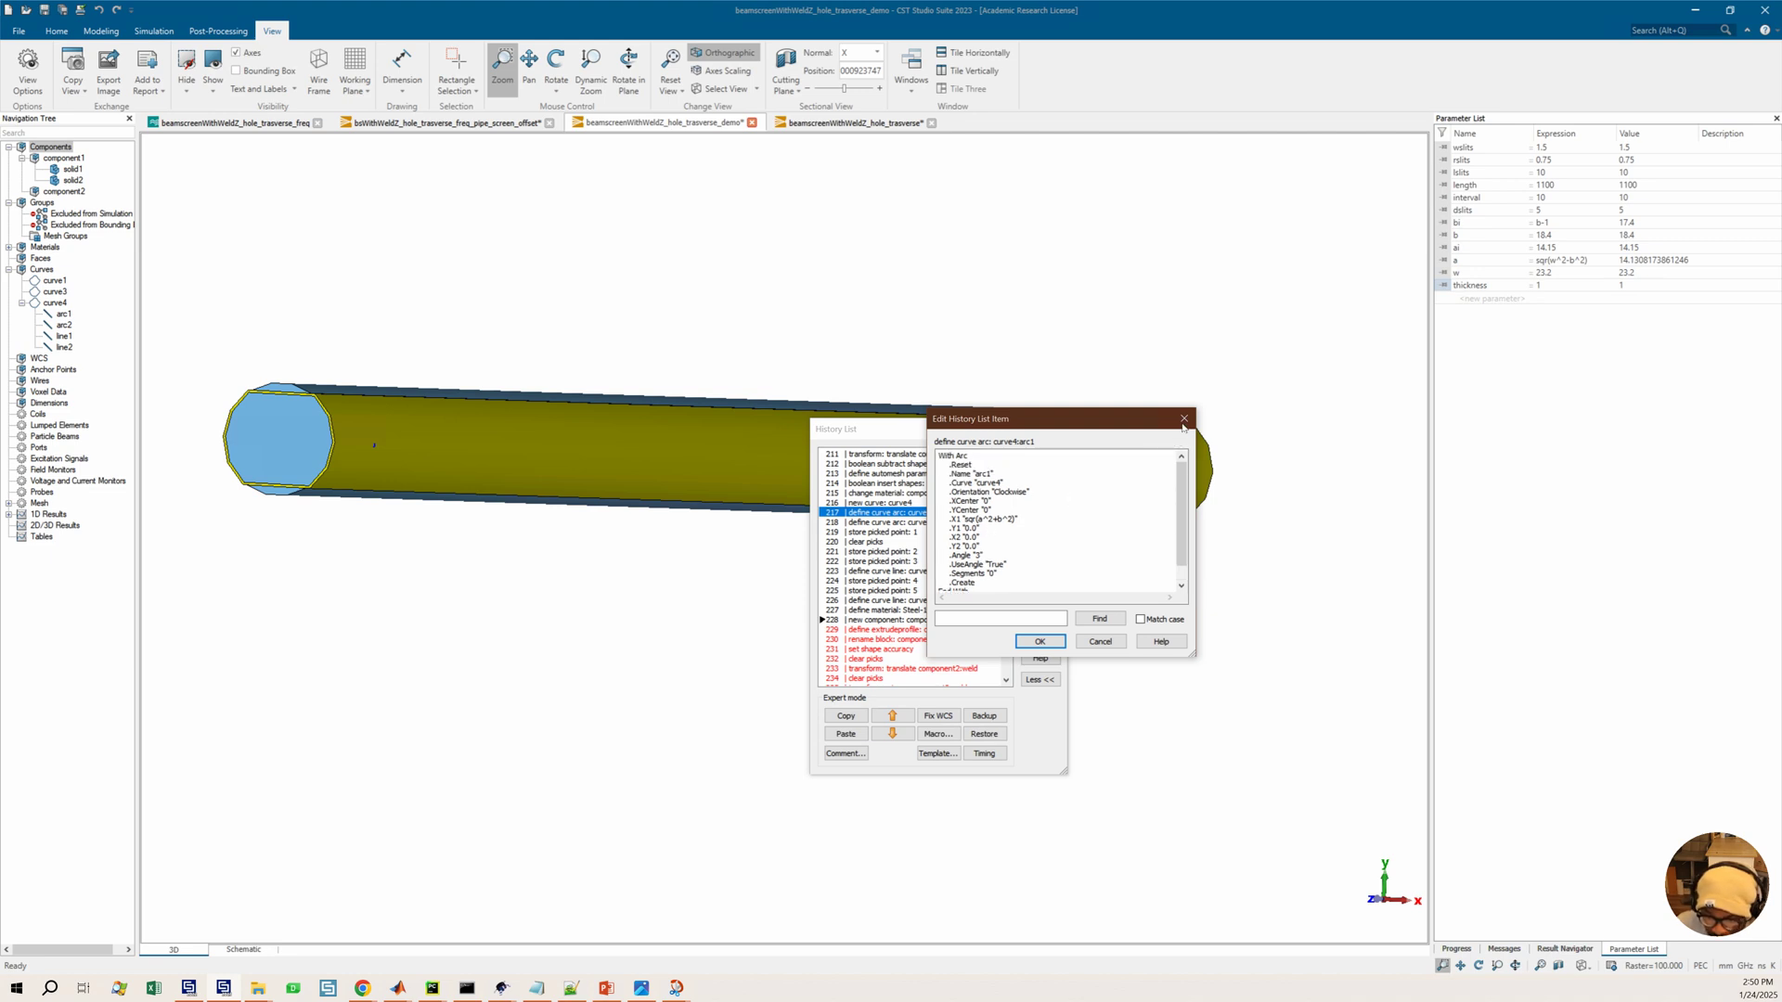
{"action": "left_click", "coordinate": [1185, 419]}
Run the history back to the new curve: curve4 entry and reopen the curve4:arc1 definition for inspection
{"action": "left_click", "coordinate": [908, 502]}
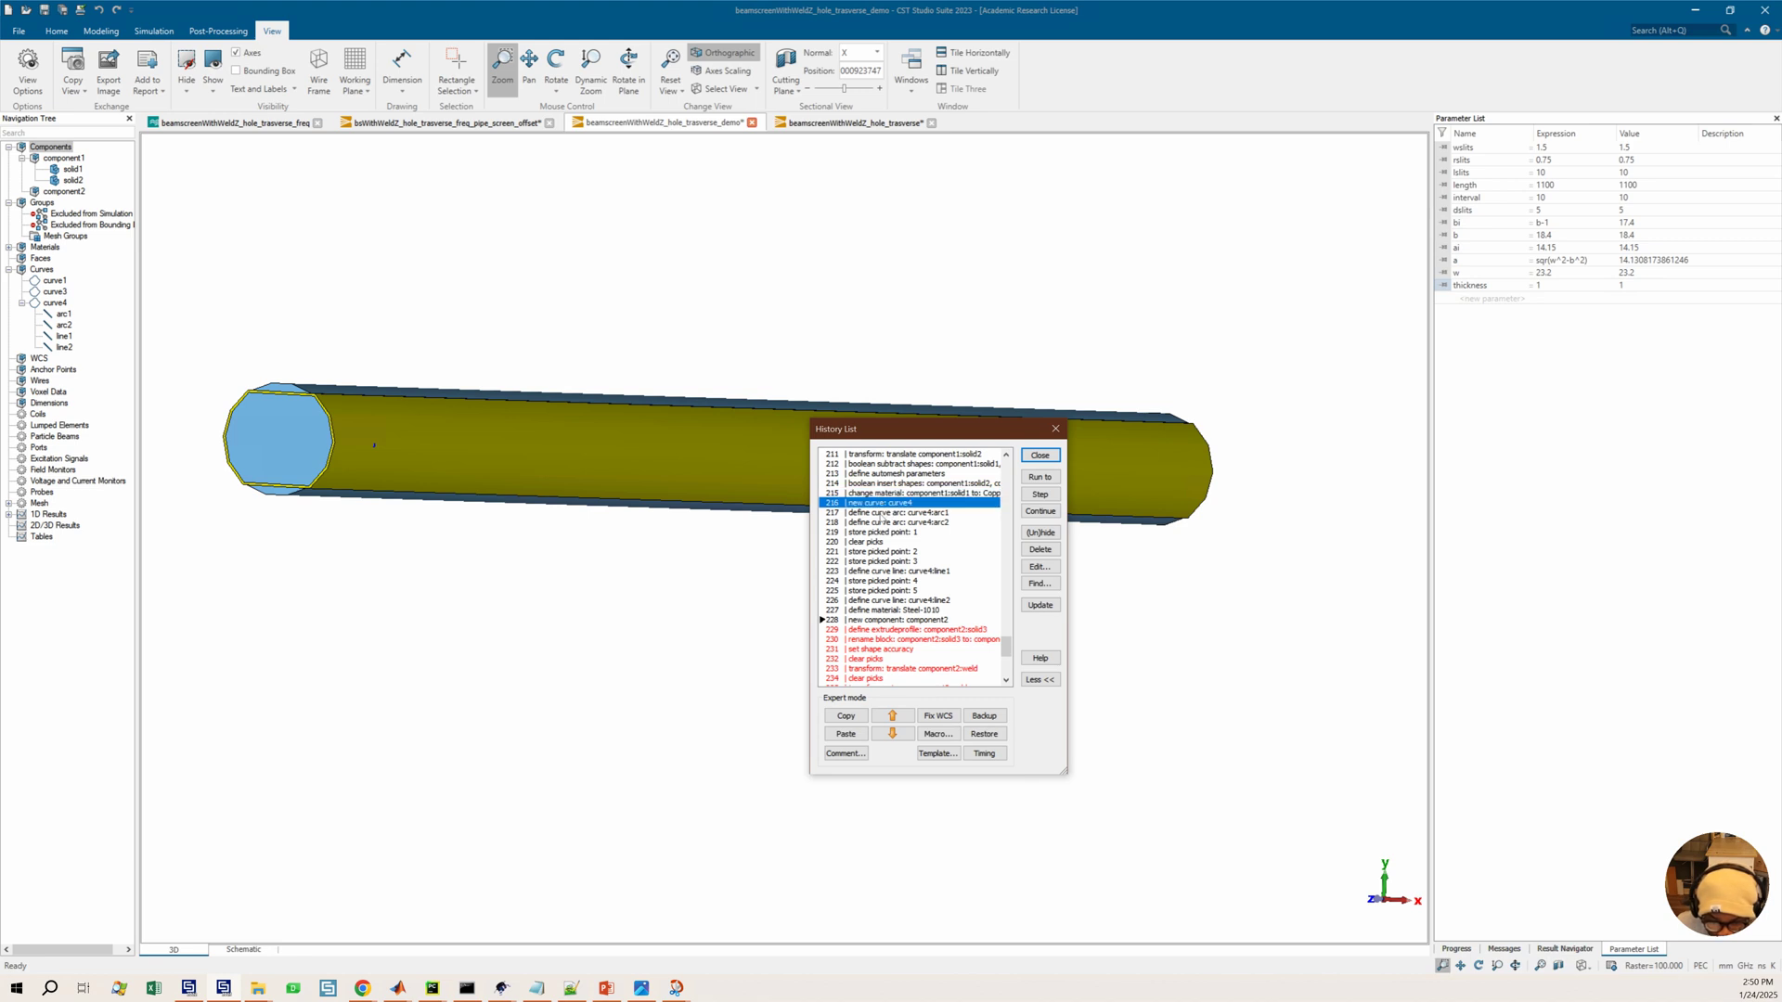
{"action": "left_click", "coordinate": [1039, 477]}
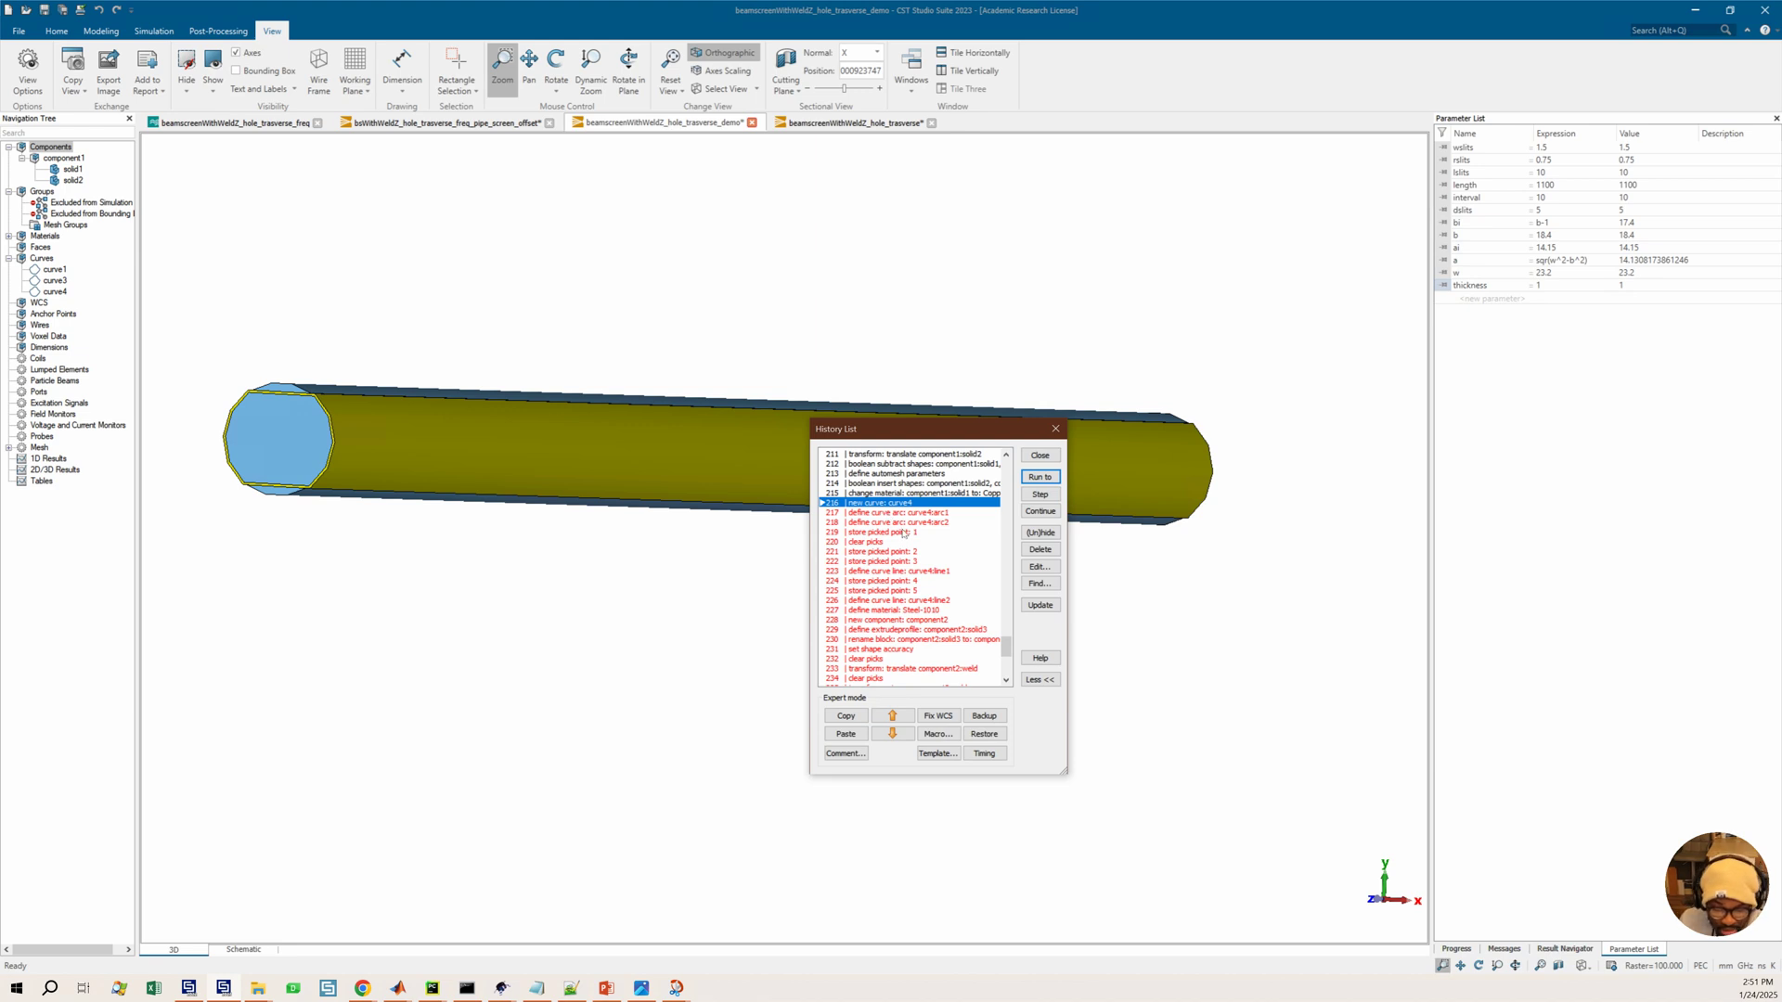
{"action": "left_click", "coordinate": [893, 513]}
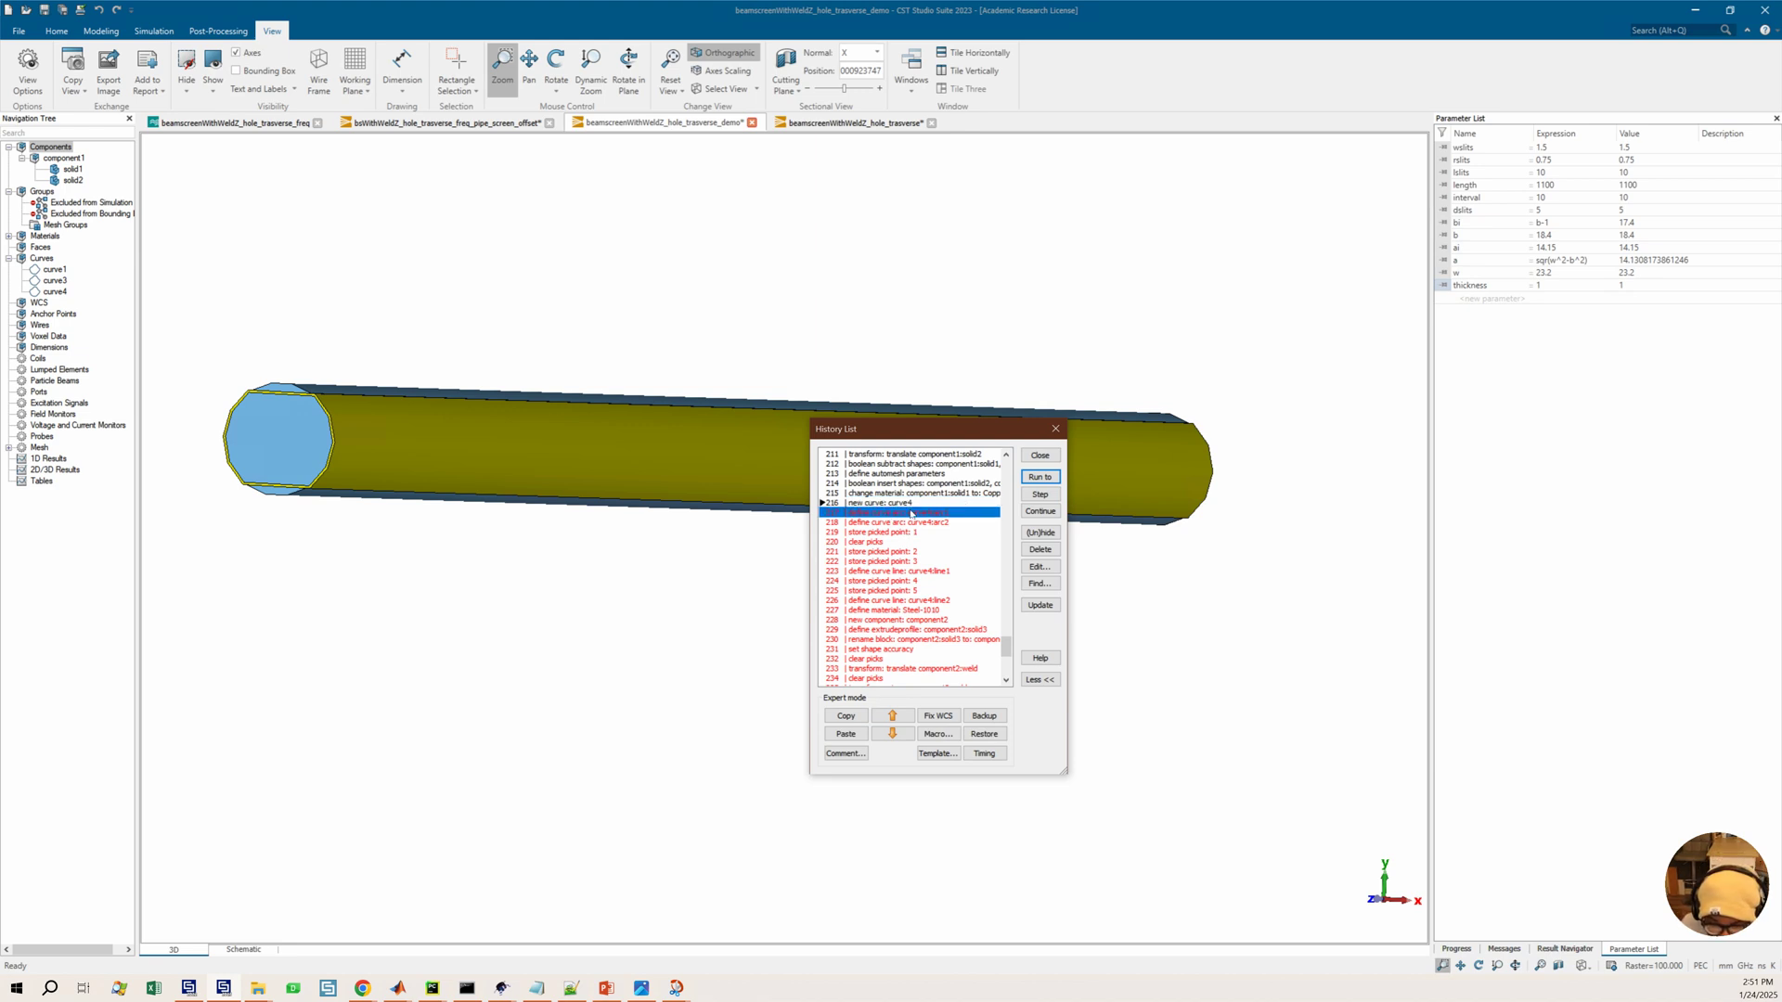
{"action": "double_click", "coordinate": [911, 513]}
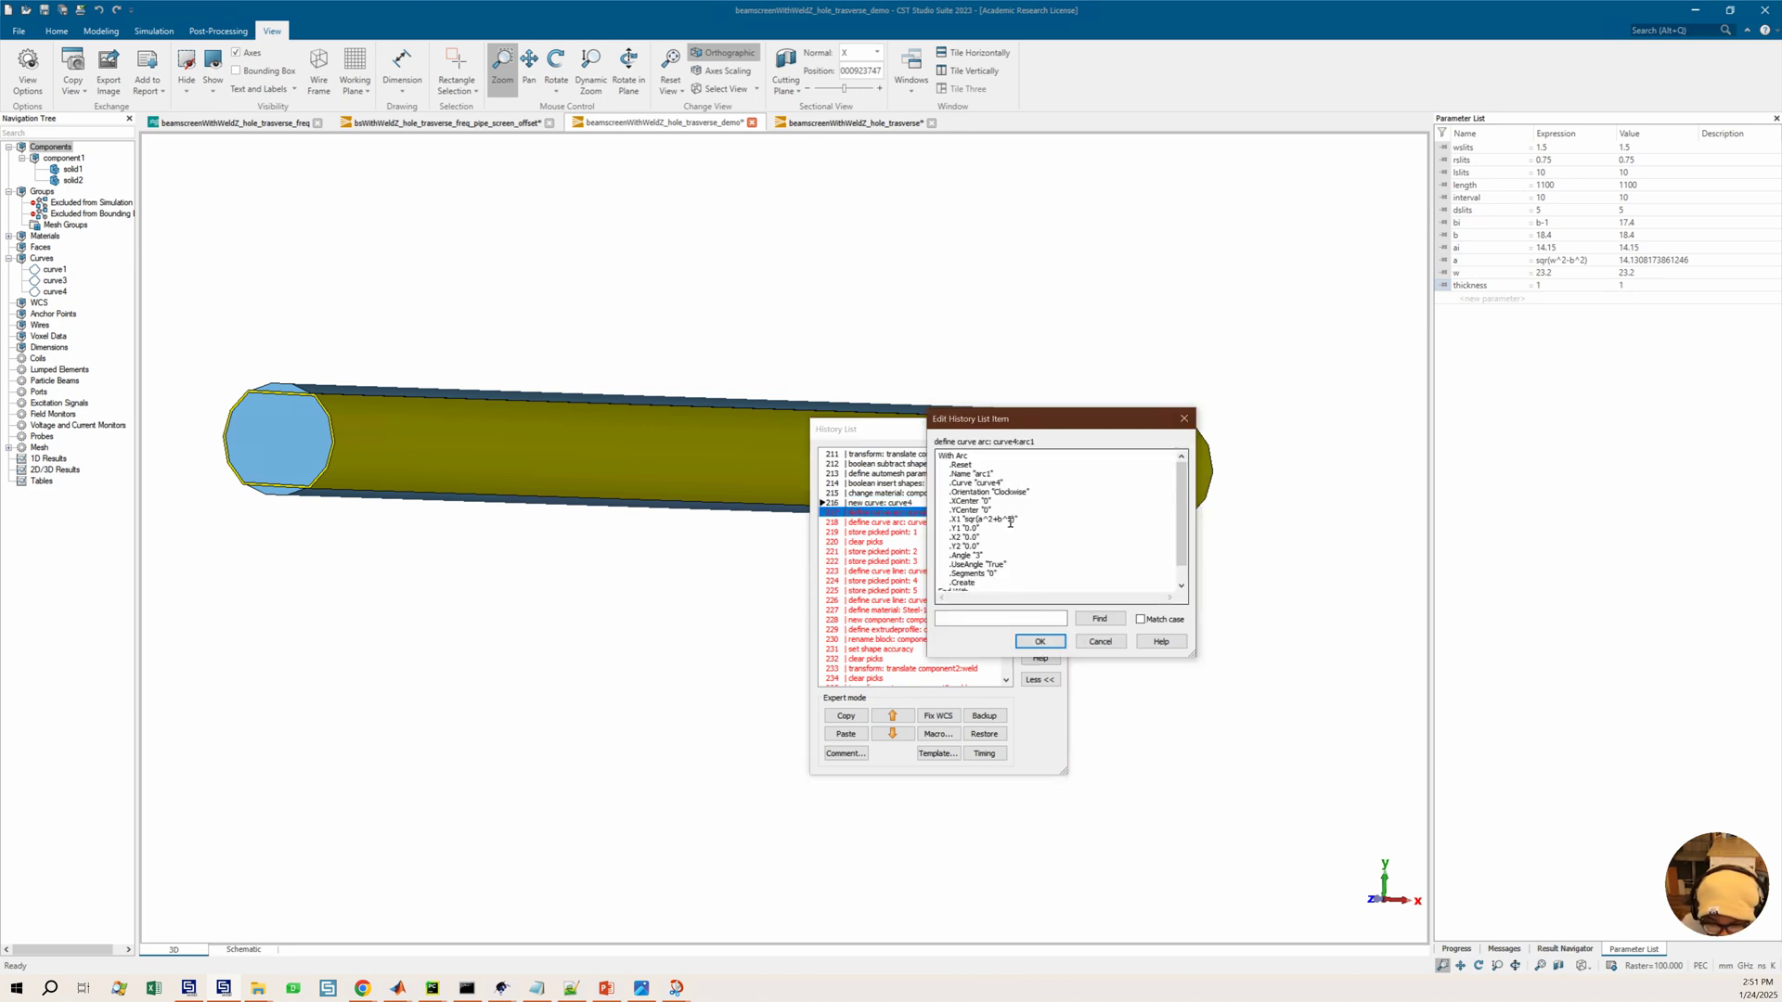
{"action": "scroll", "coordinate": [1002, 503], "scroll_direction": "down", "scroll_amount": 1}
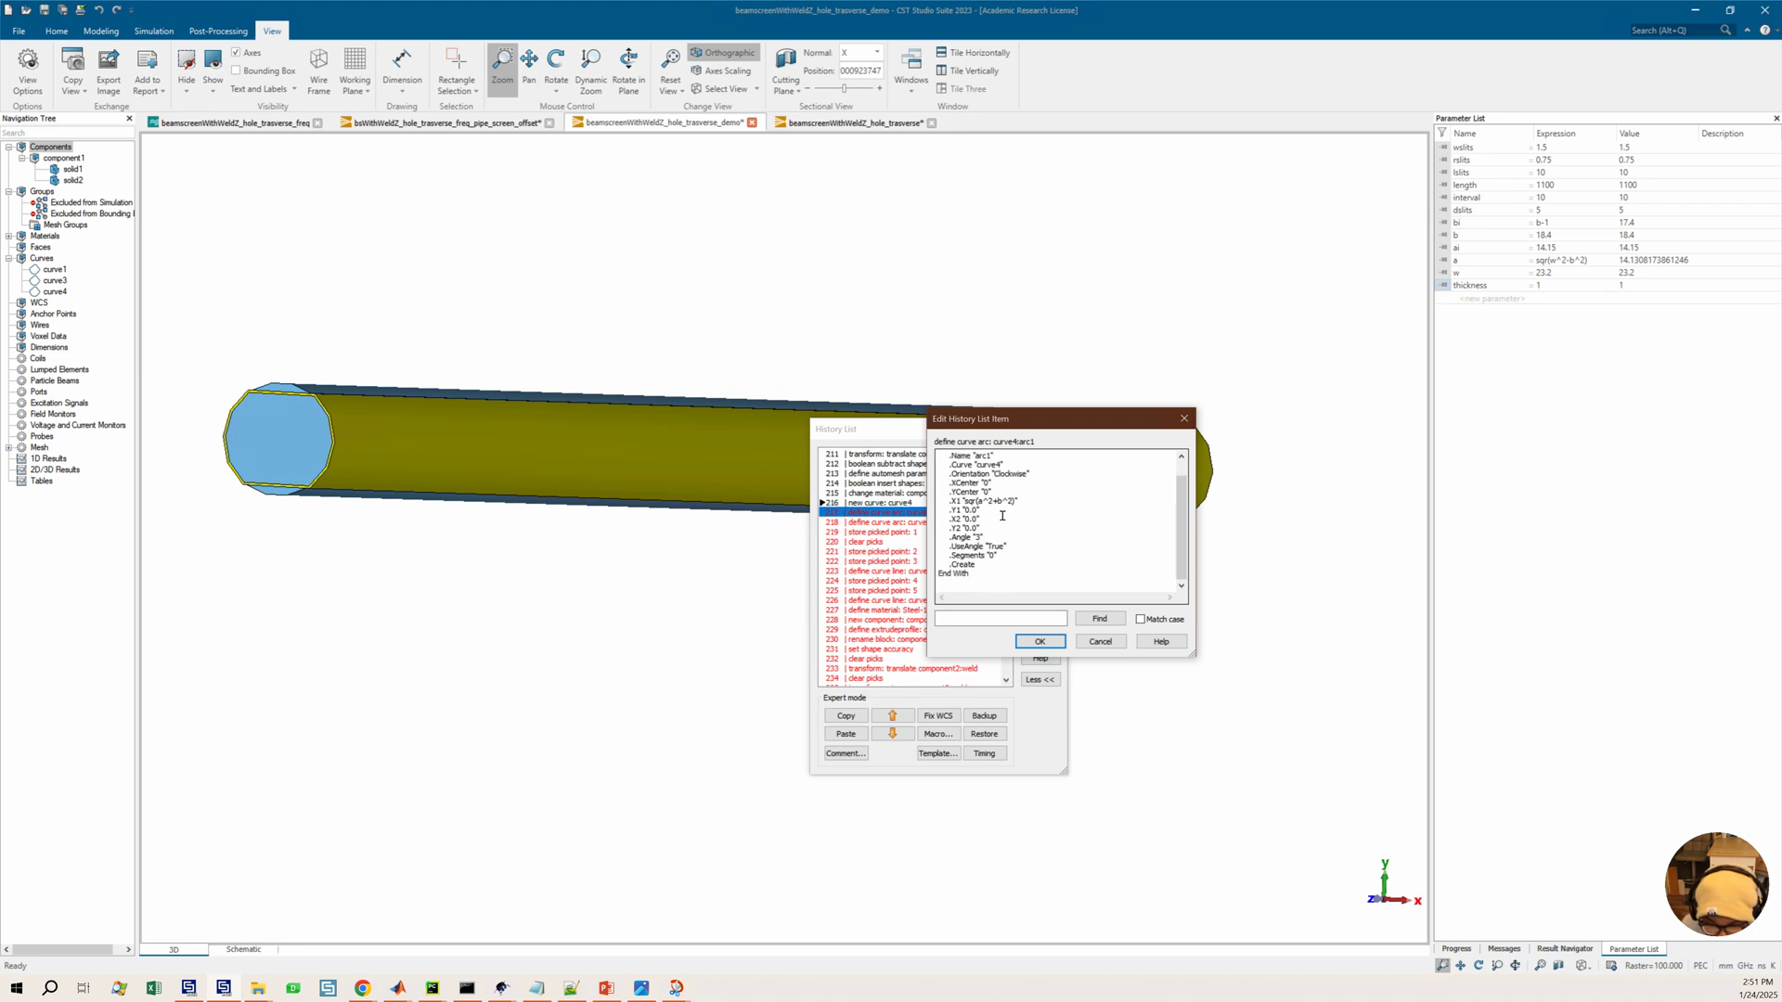
{"action": "scroll", "coordinate": [1005, 543], "scroll_direction": "up", "scroll_amount": 1}
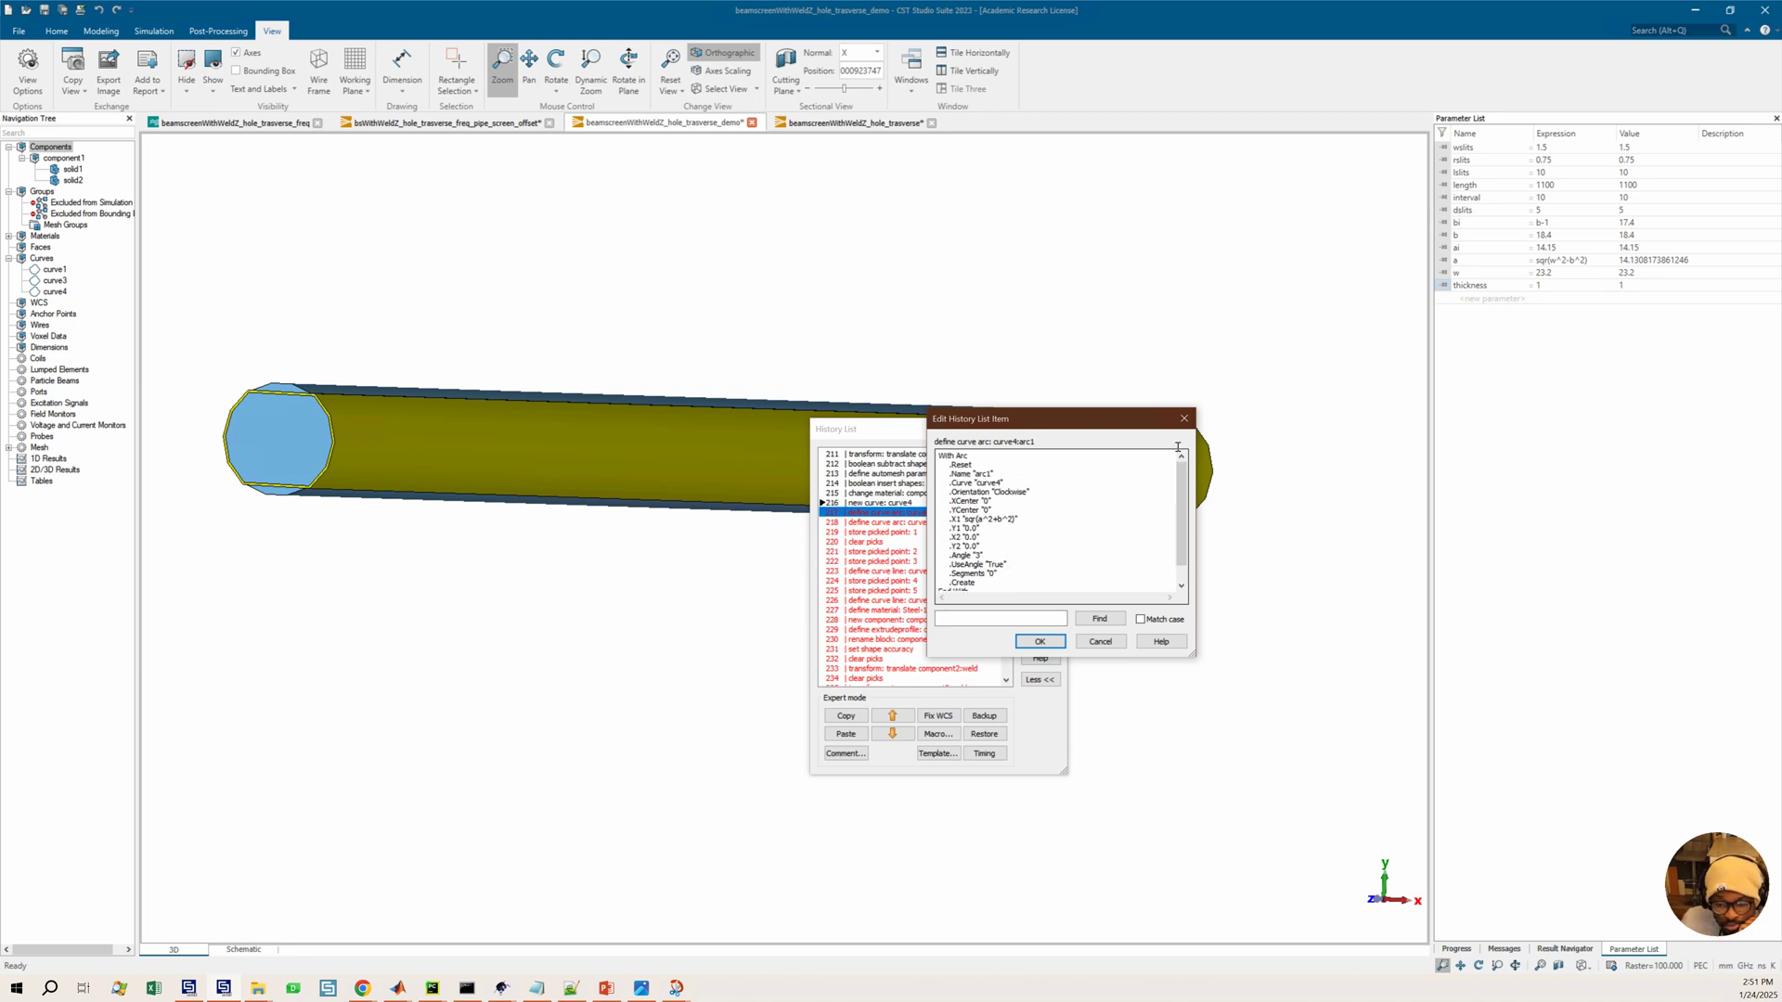
{"action": "left_click", "coordinate": [1185, 420]}
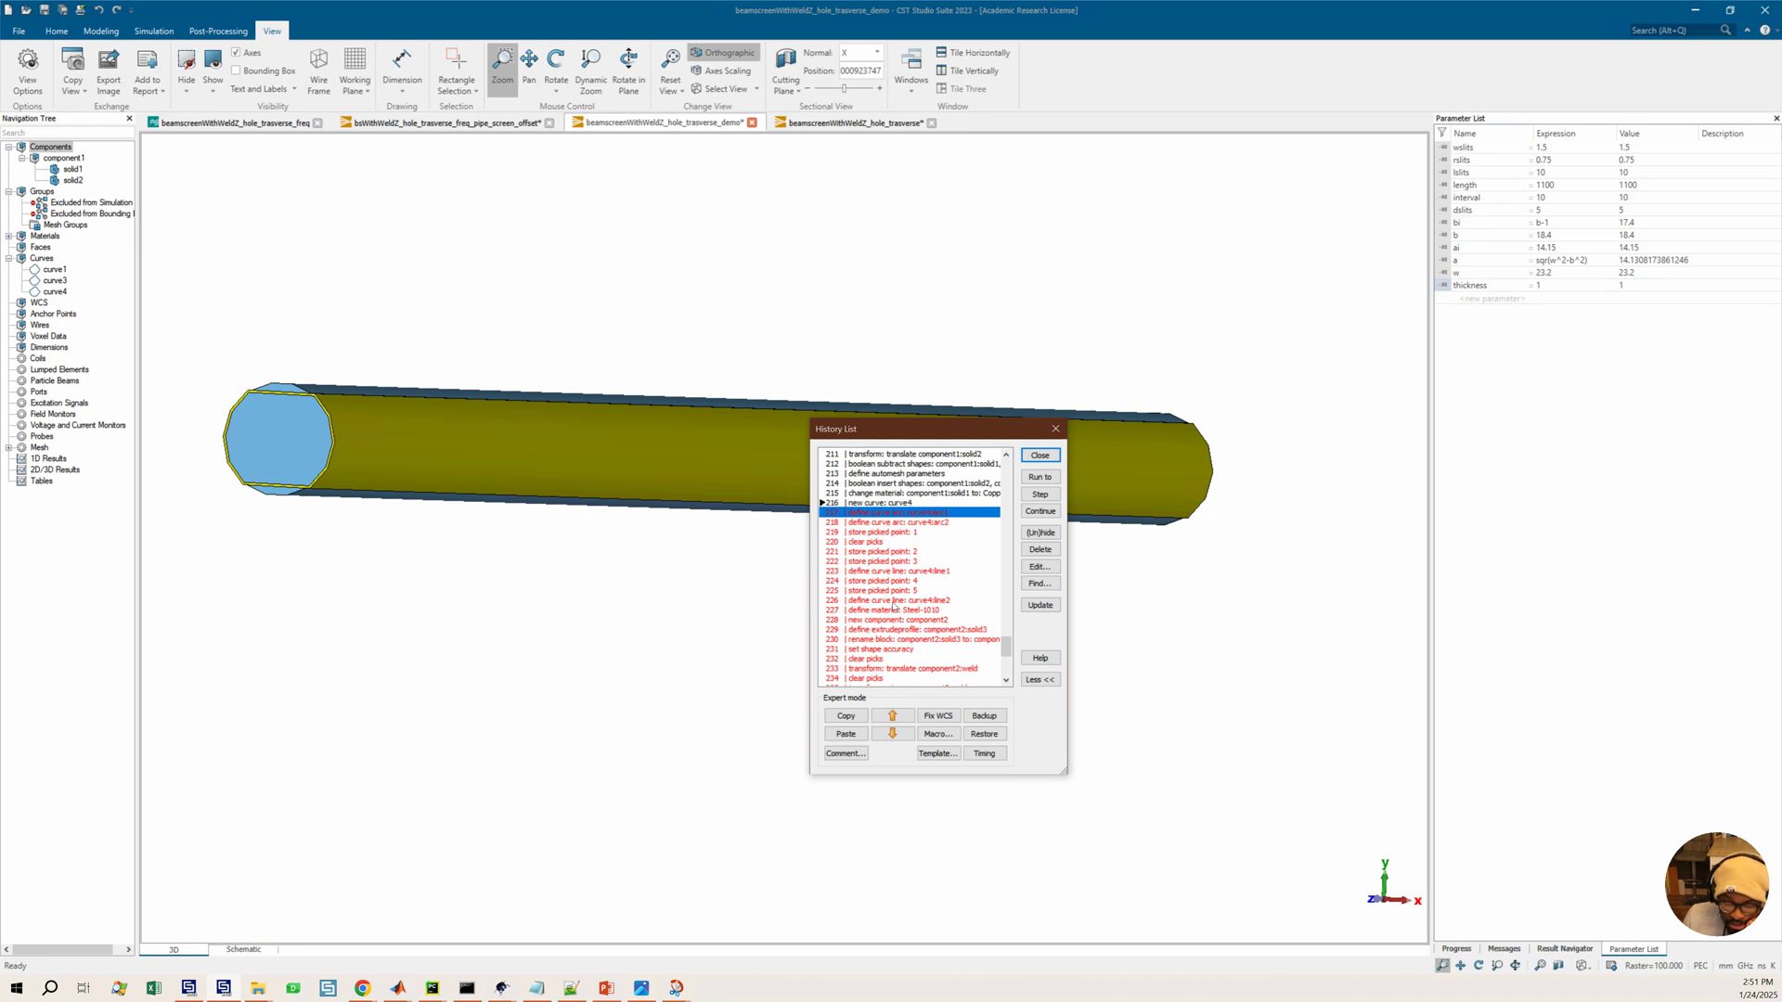
Run the history through the define curve arc: curve4:arc1 entry
{"action": "left_click", "coordinate": [891, 600]}
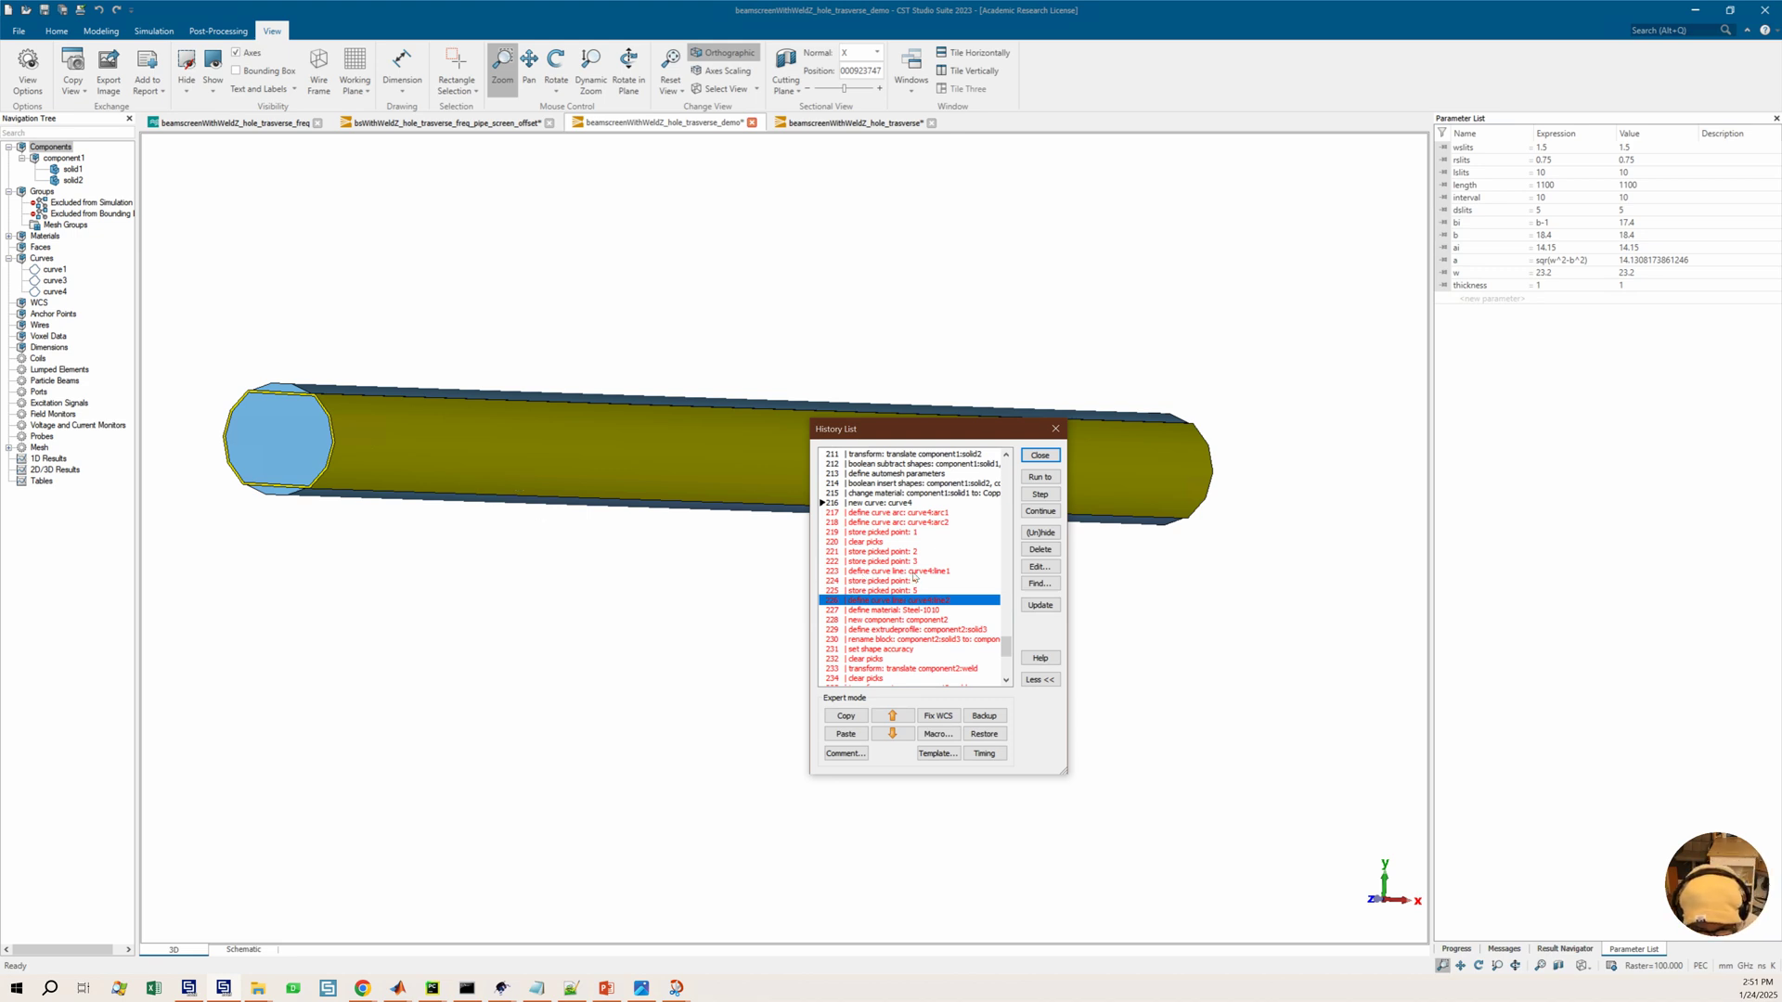
{"action": "left_click", "coordinate": [908, 525]}
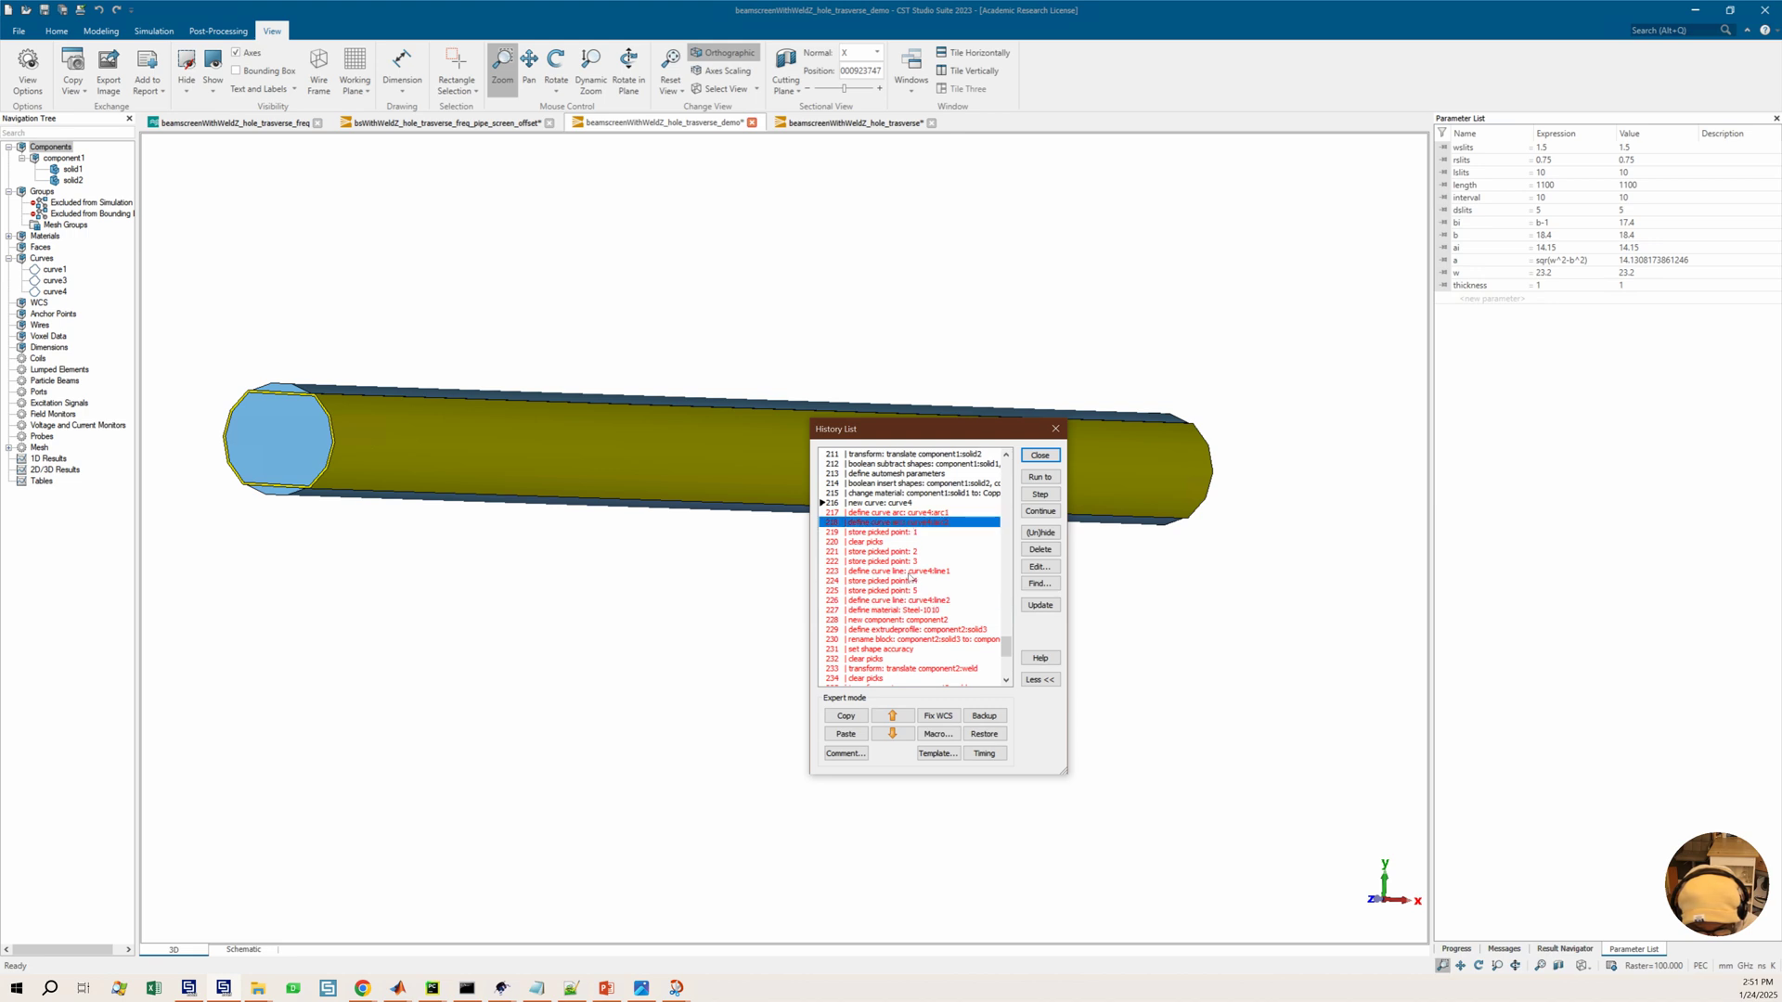
{"action": "left_click", "coordinate": [913, 613]}
{"action": "left_click", "coordinate": [908, 601]}
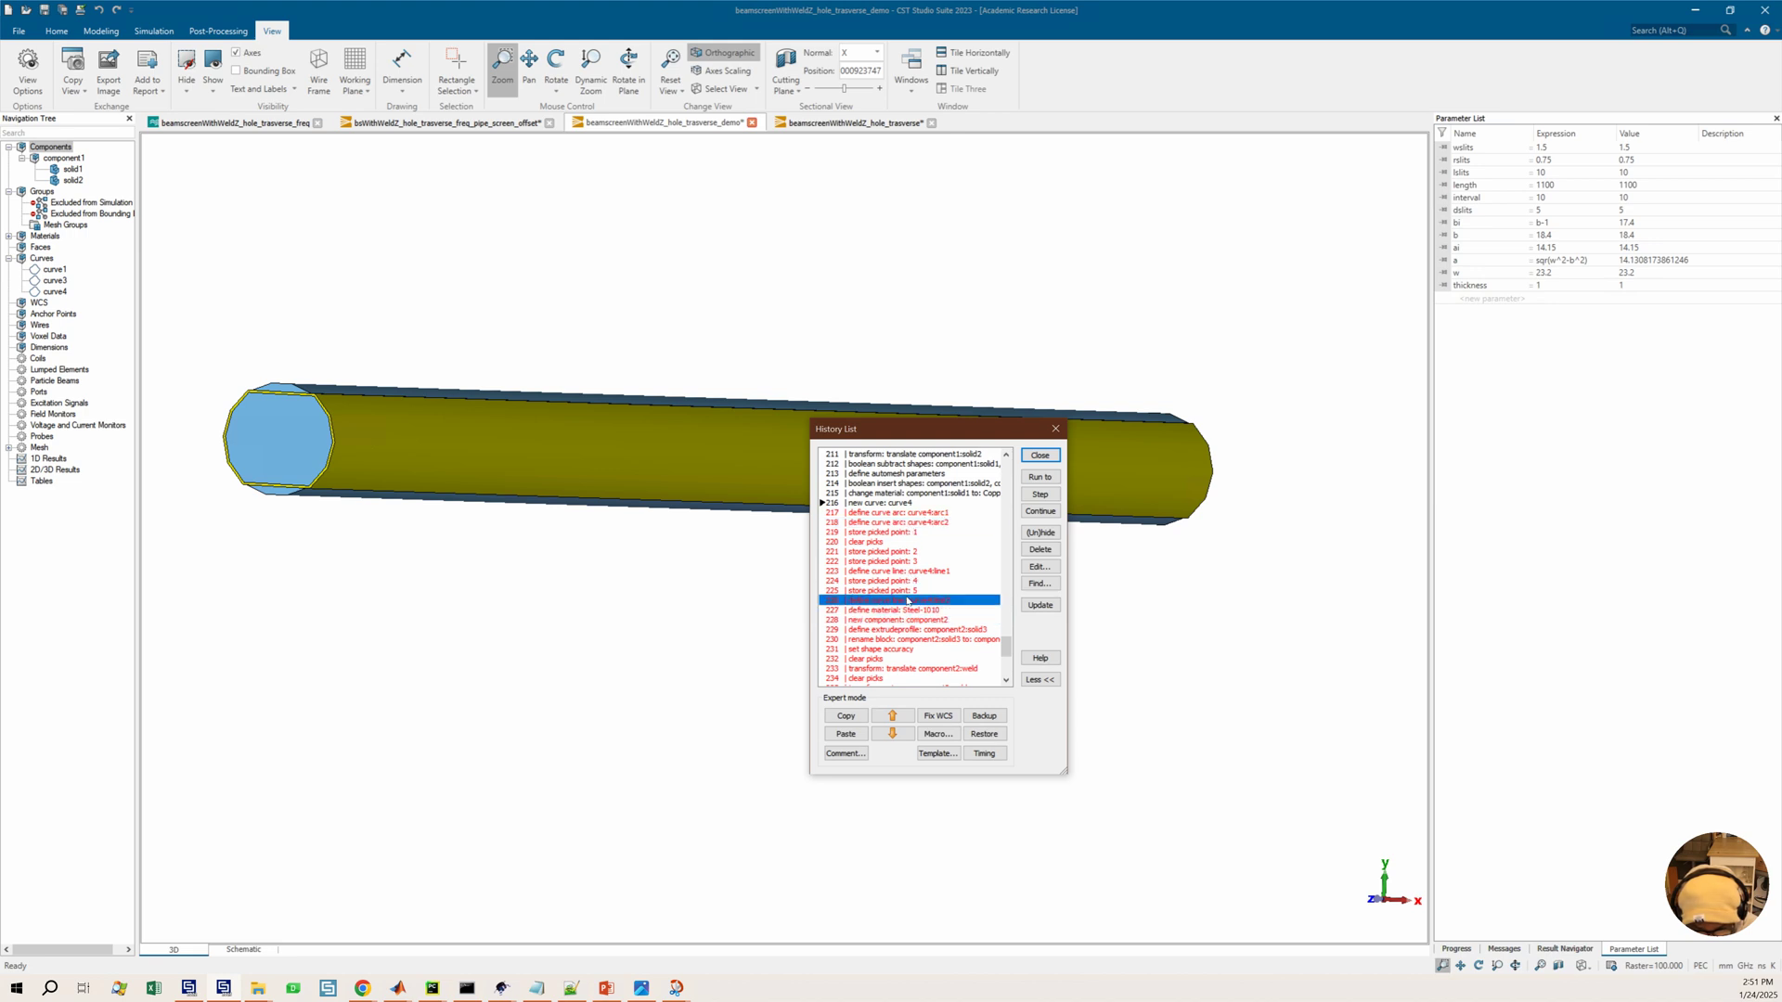
{"action": "left_click", "coordinate": [887, 532]}
{"action": "left_click", "coordinate": [894, 514]}
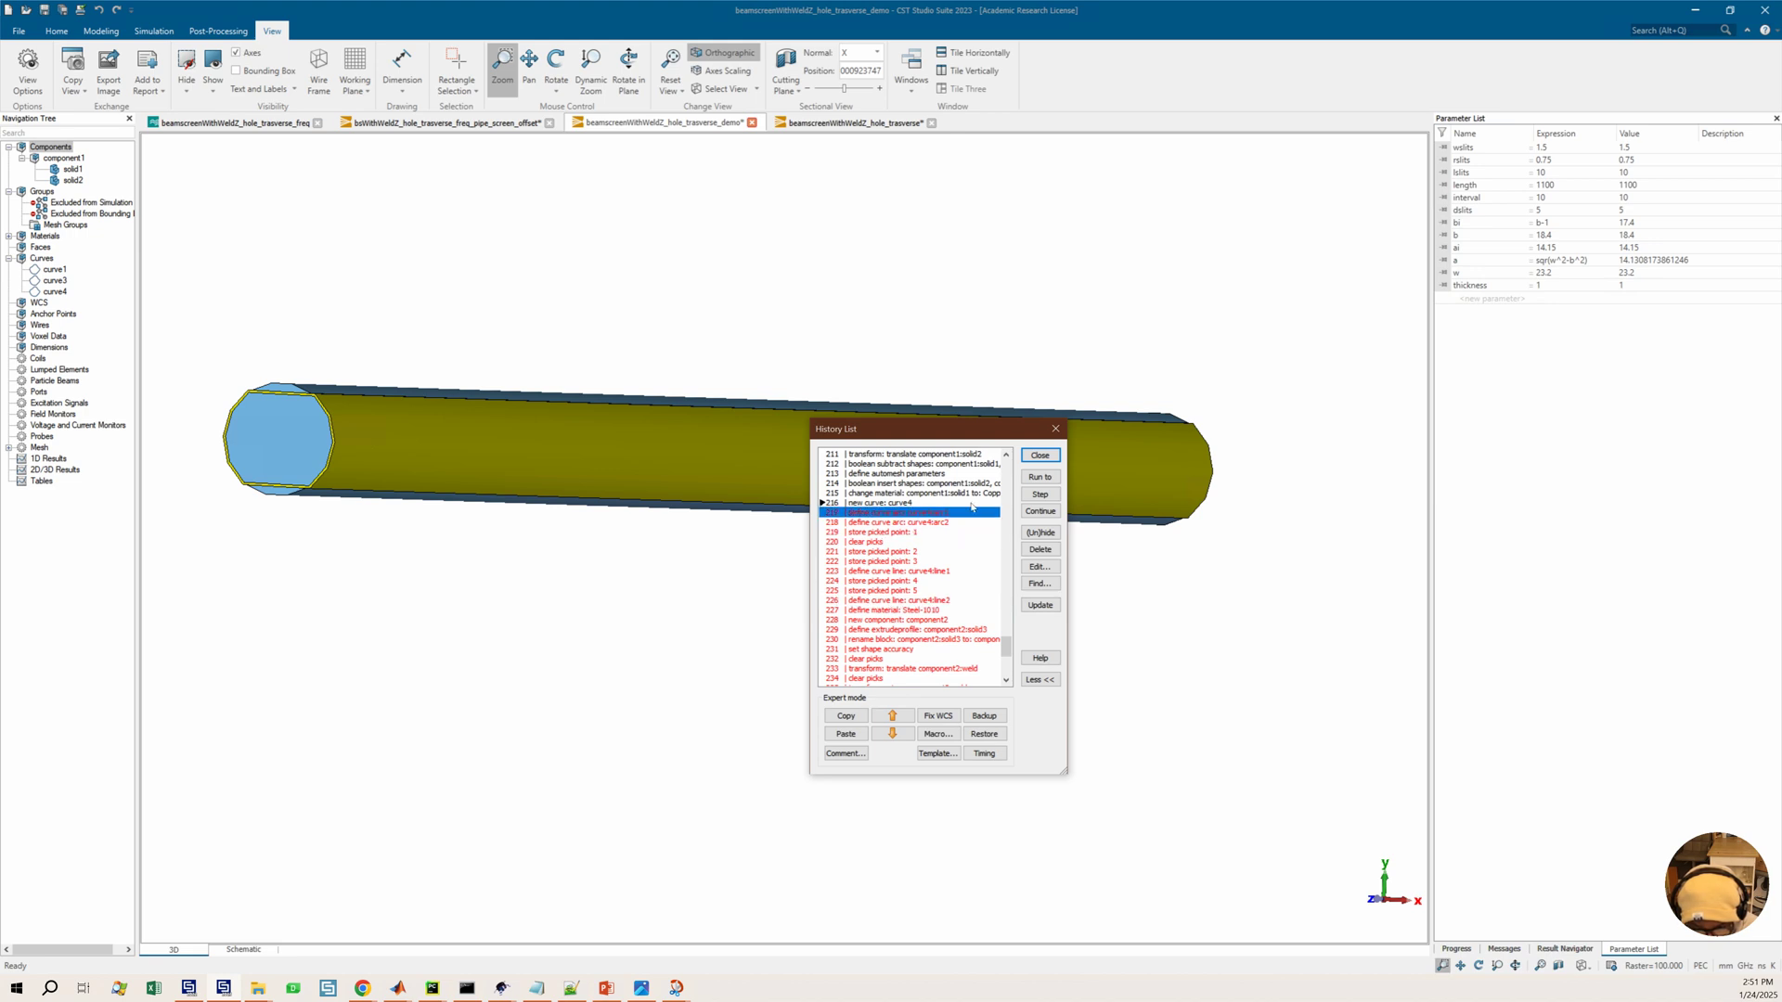
{"action": "left_click", "coordinate": [1038, 478]}
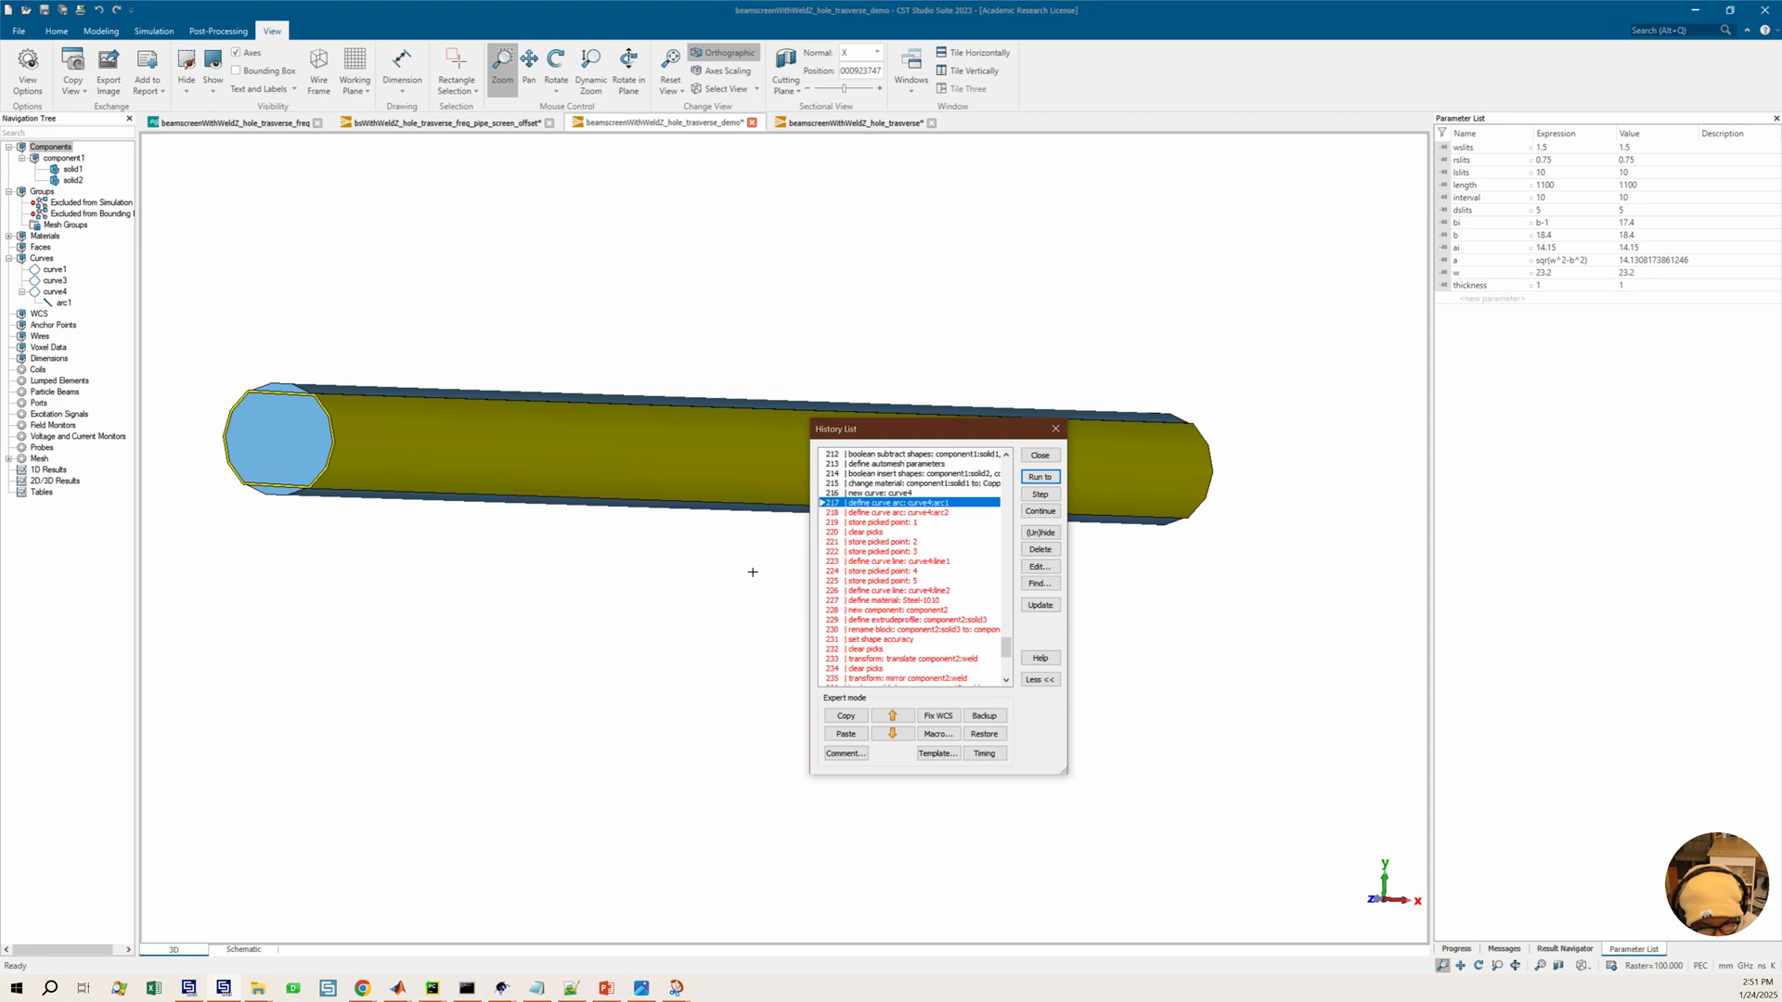
Run the history through the store picked point: 5 entry
{"action": "scroll", "coordinate": [929, 581], "scroll_direction": "down", "scroll_amount": 4}
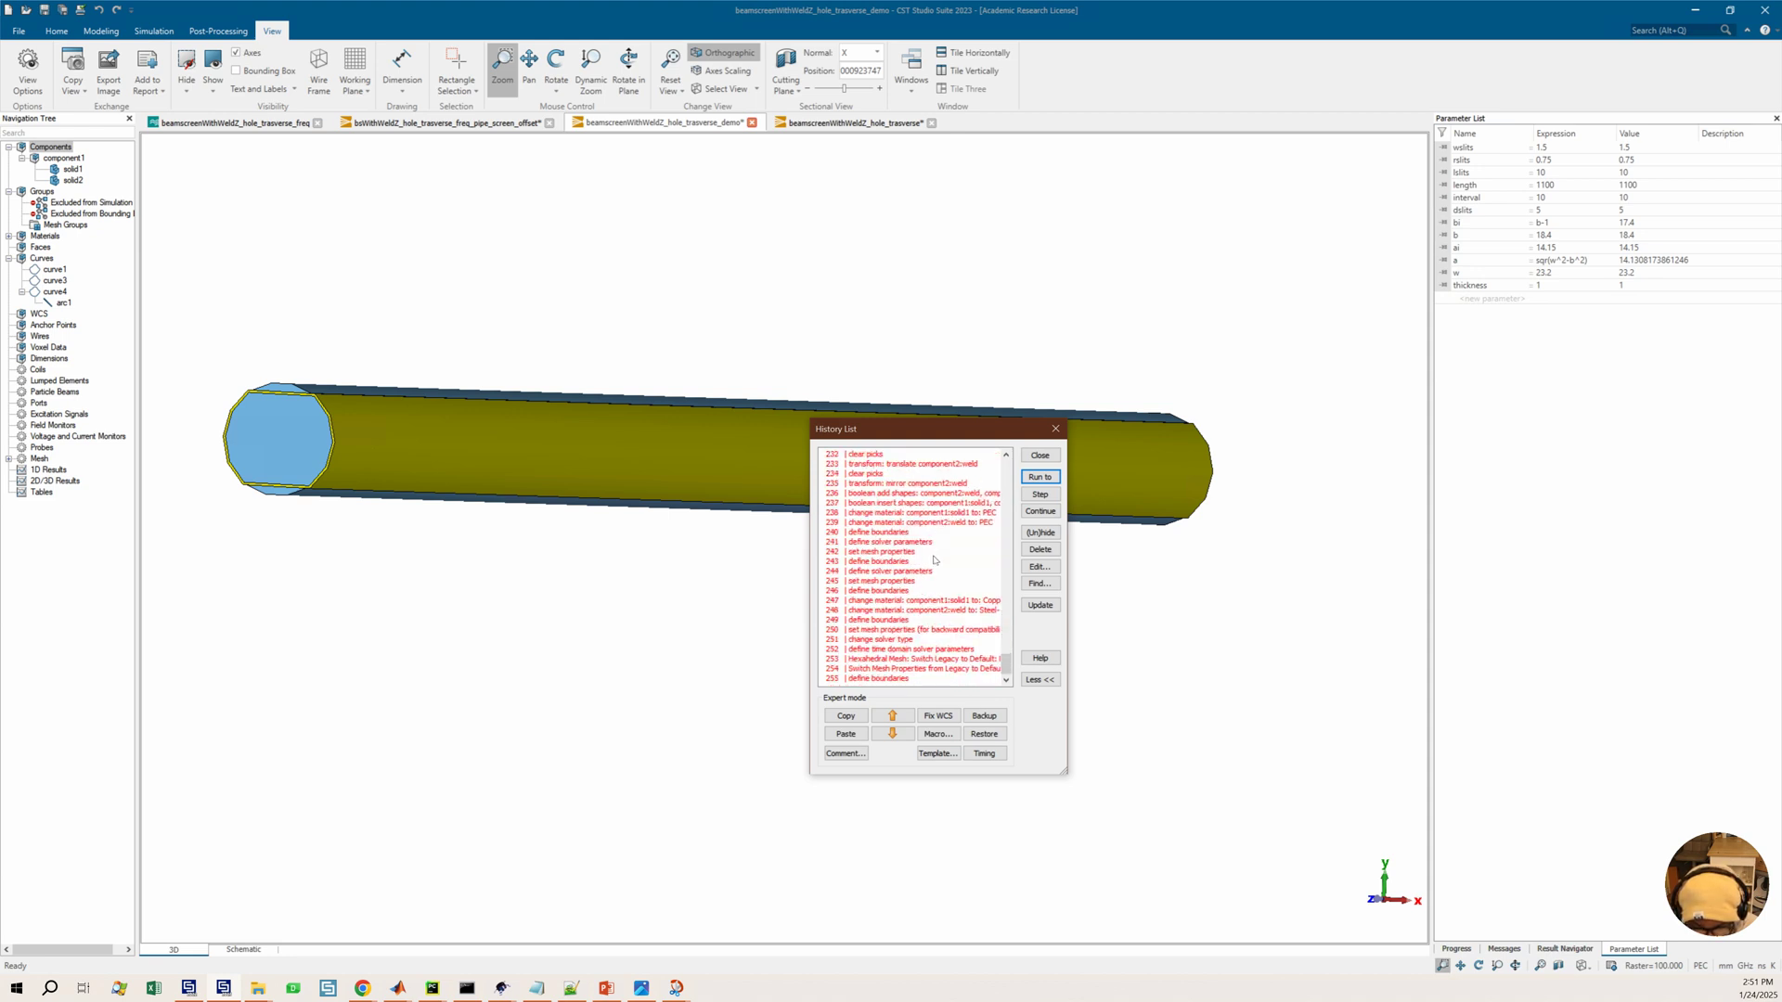
{"action": "scroll", "coordinate": [924, 553], "scroll_direction": "up", "scroll_amount": 5}
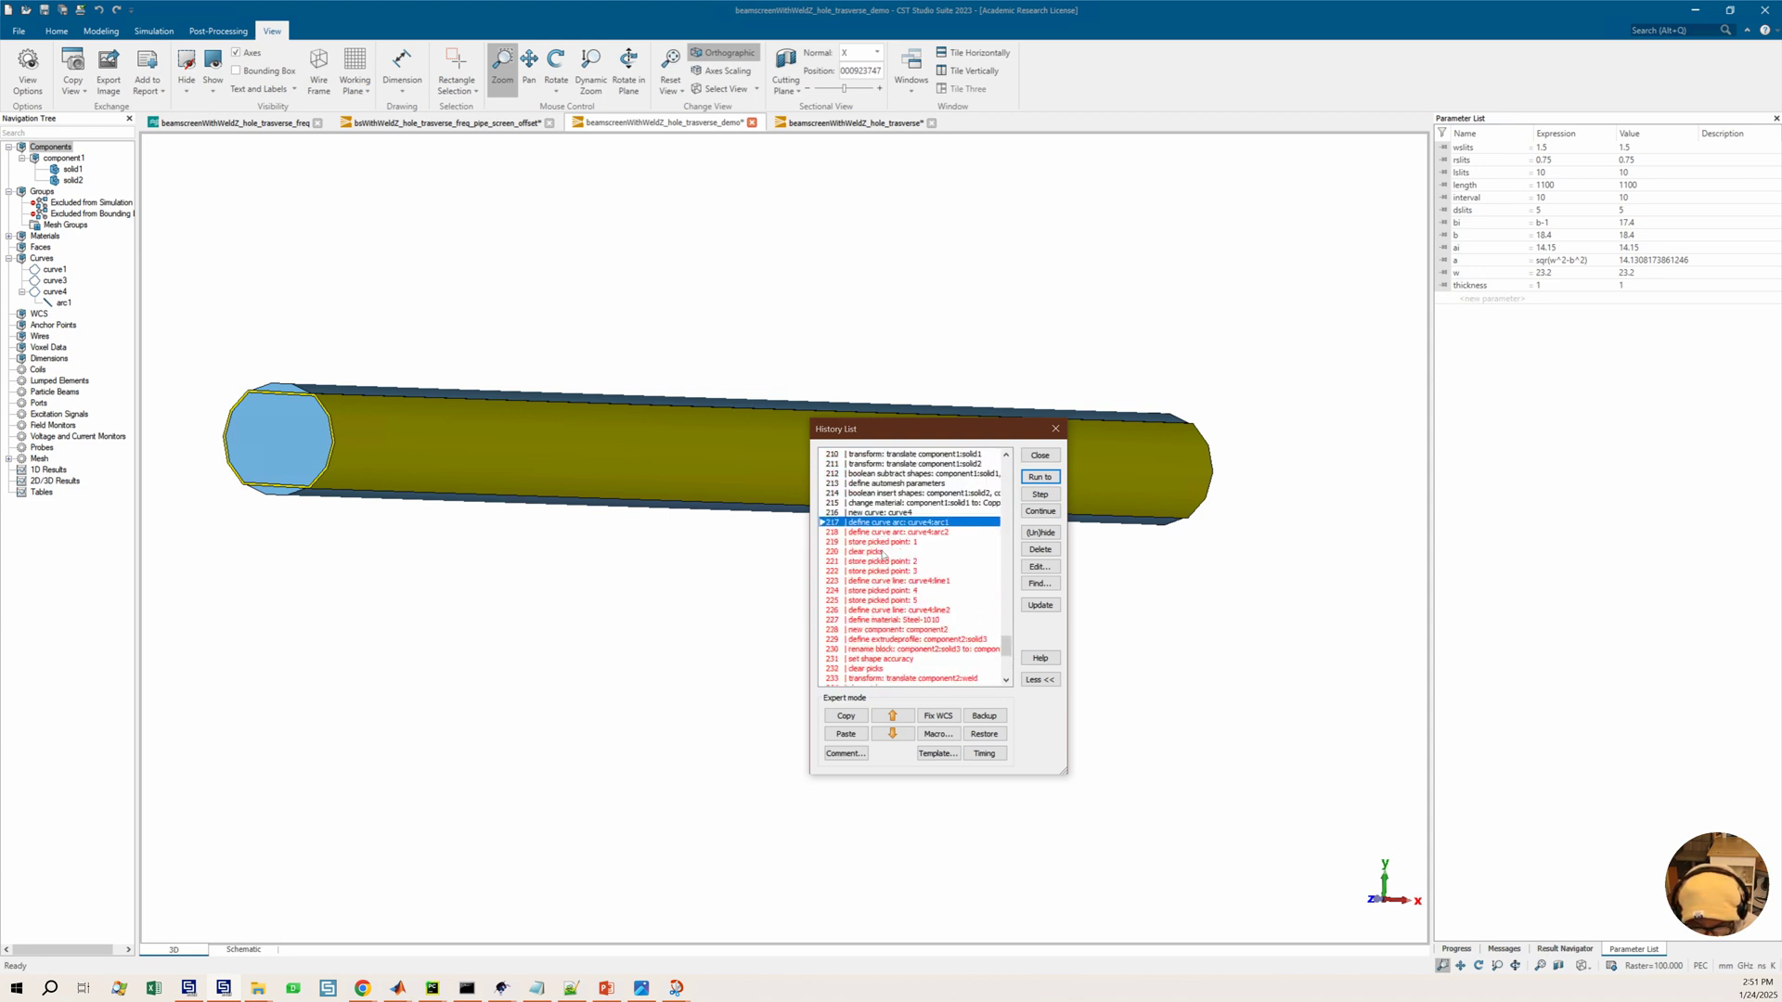
{"action": "left_click", "coordinate": [884, 581]}
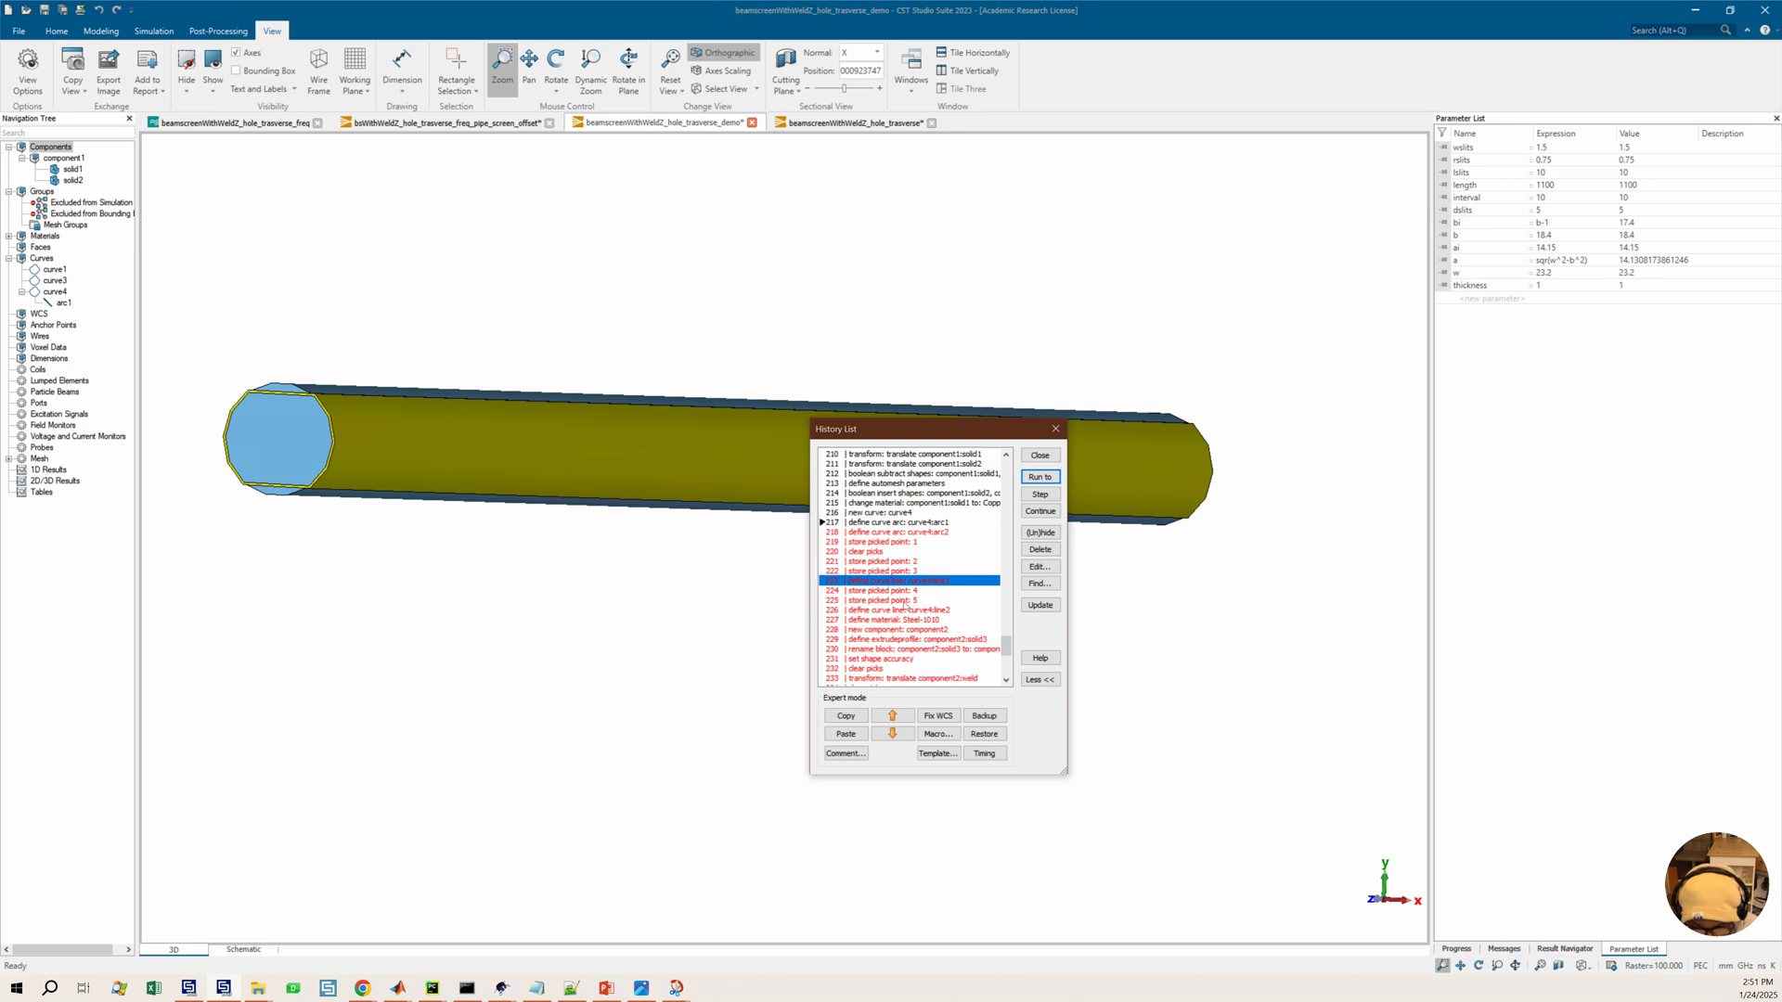
{"action": "left_click", "coordinate": [908, 601]}
{"action": "left_click", "coordinate": [1040, 477]}
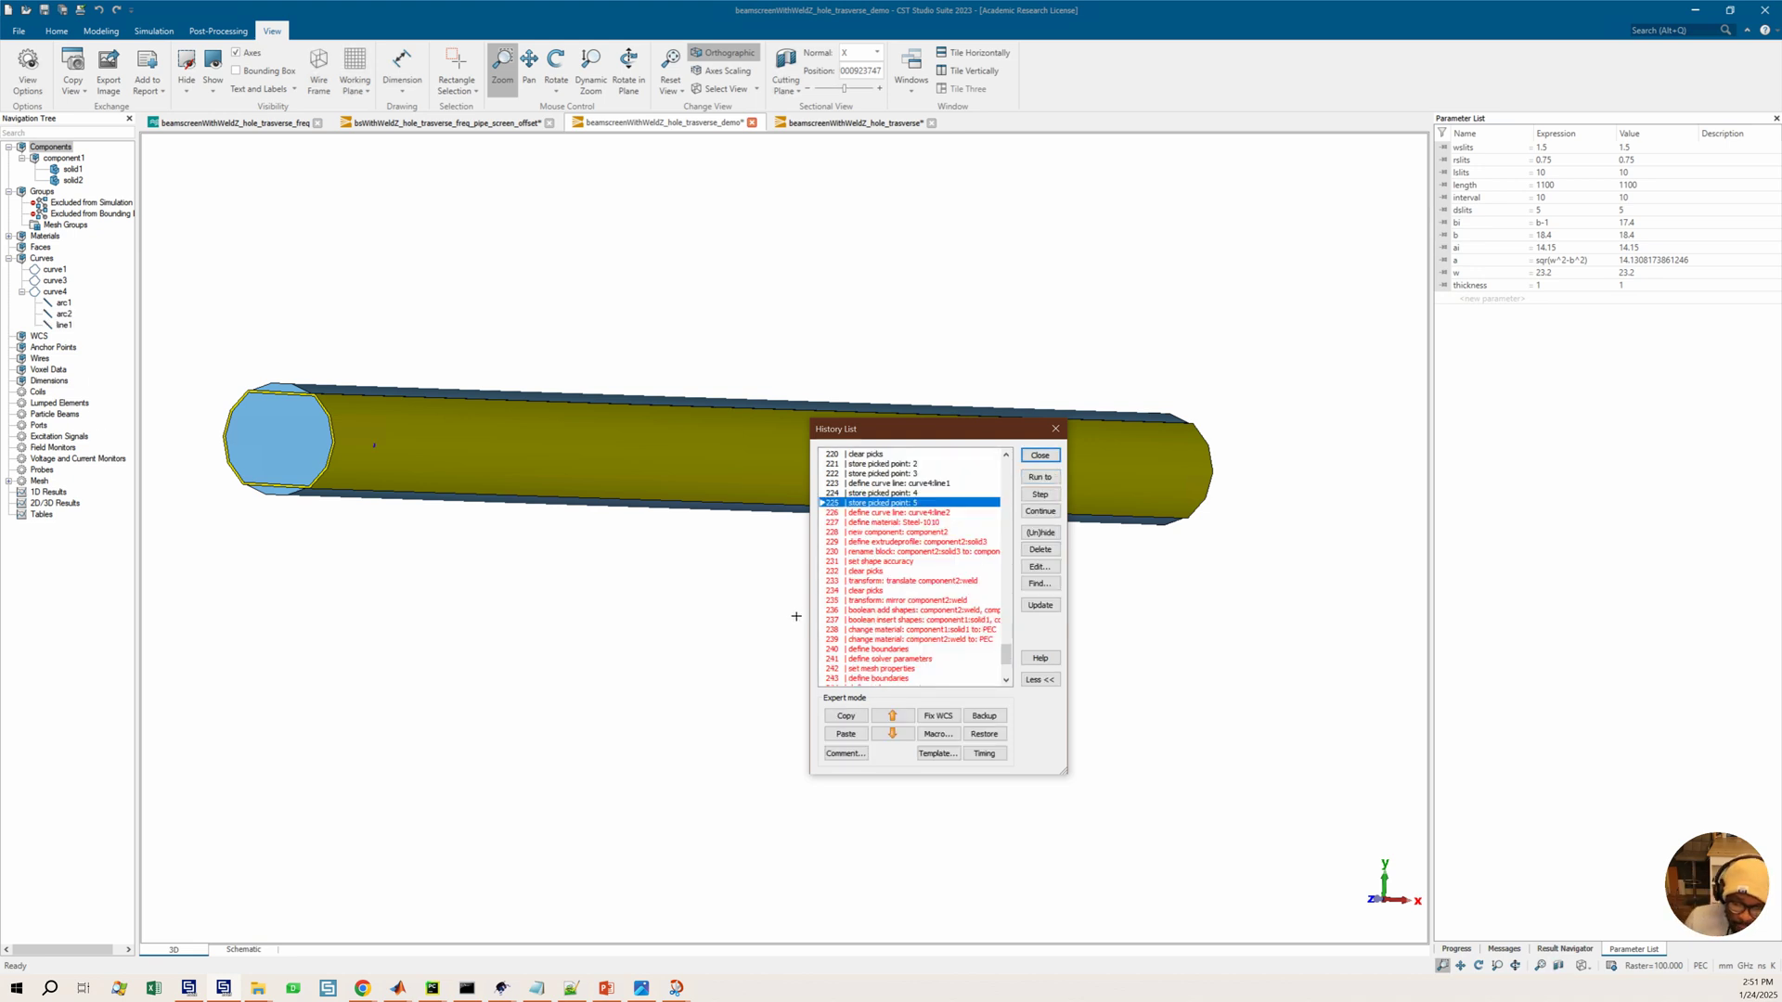
{"action": "left_click_drag", "start_coordinate": [375, 447], "coordinate": [387, 481]}
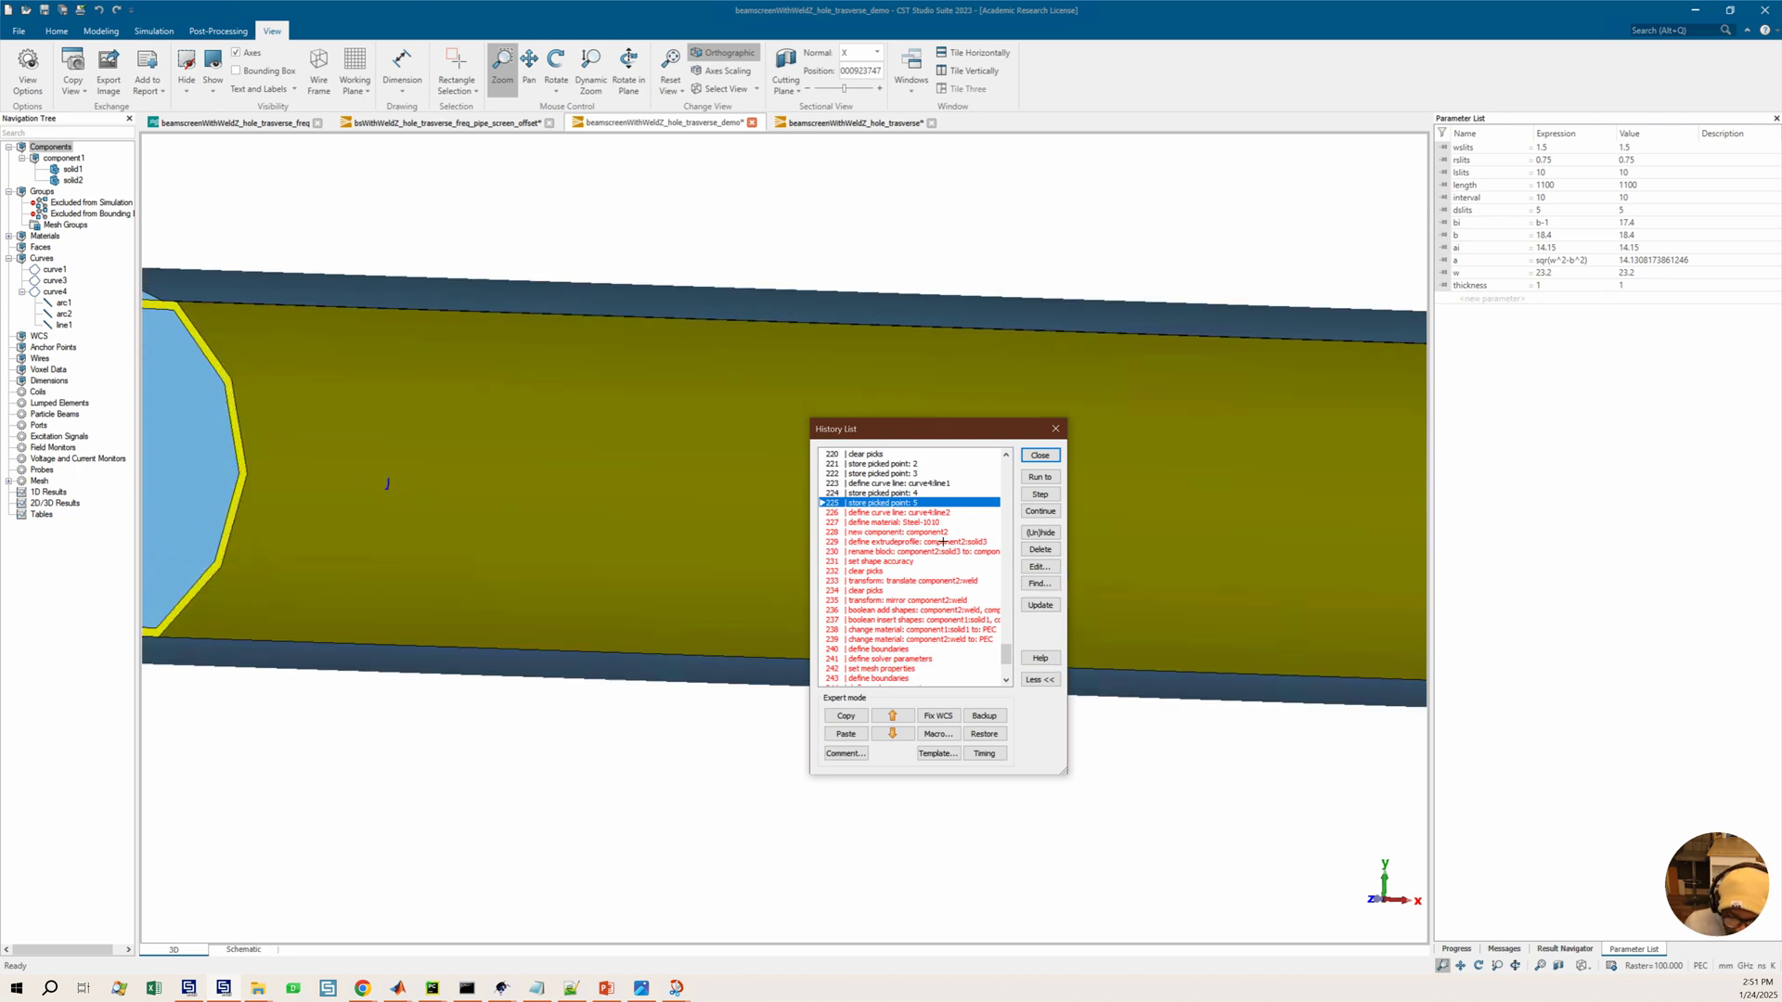
{"action": "left_click_drag", "start_coordinate": [387, 483], "coordinate": [409, 509]}
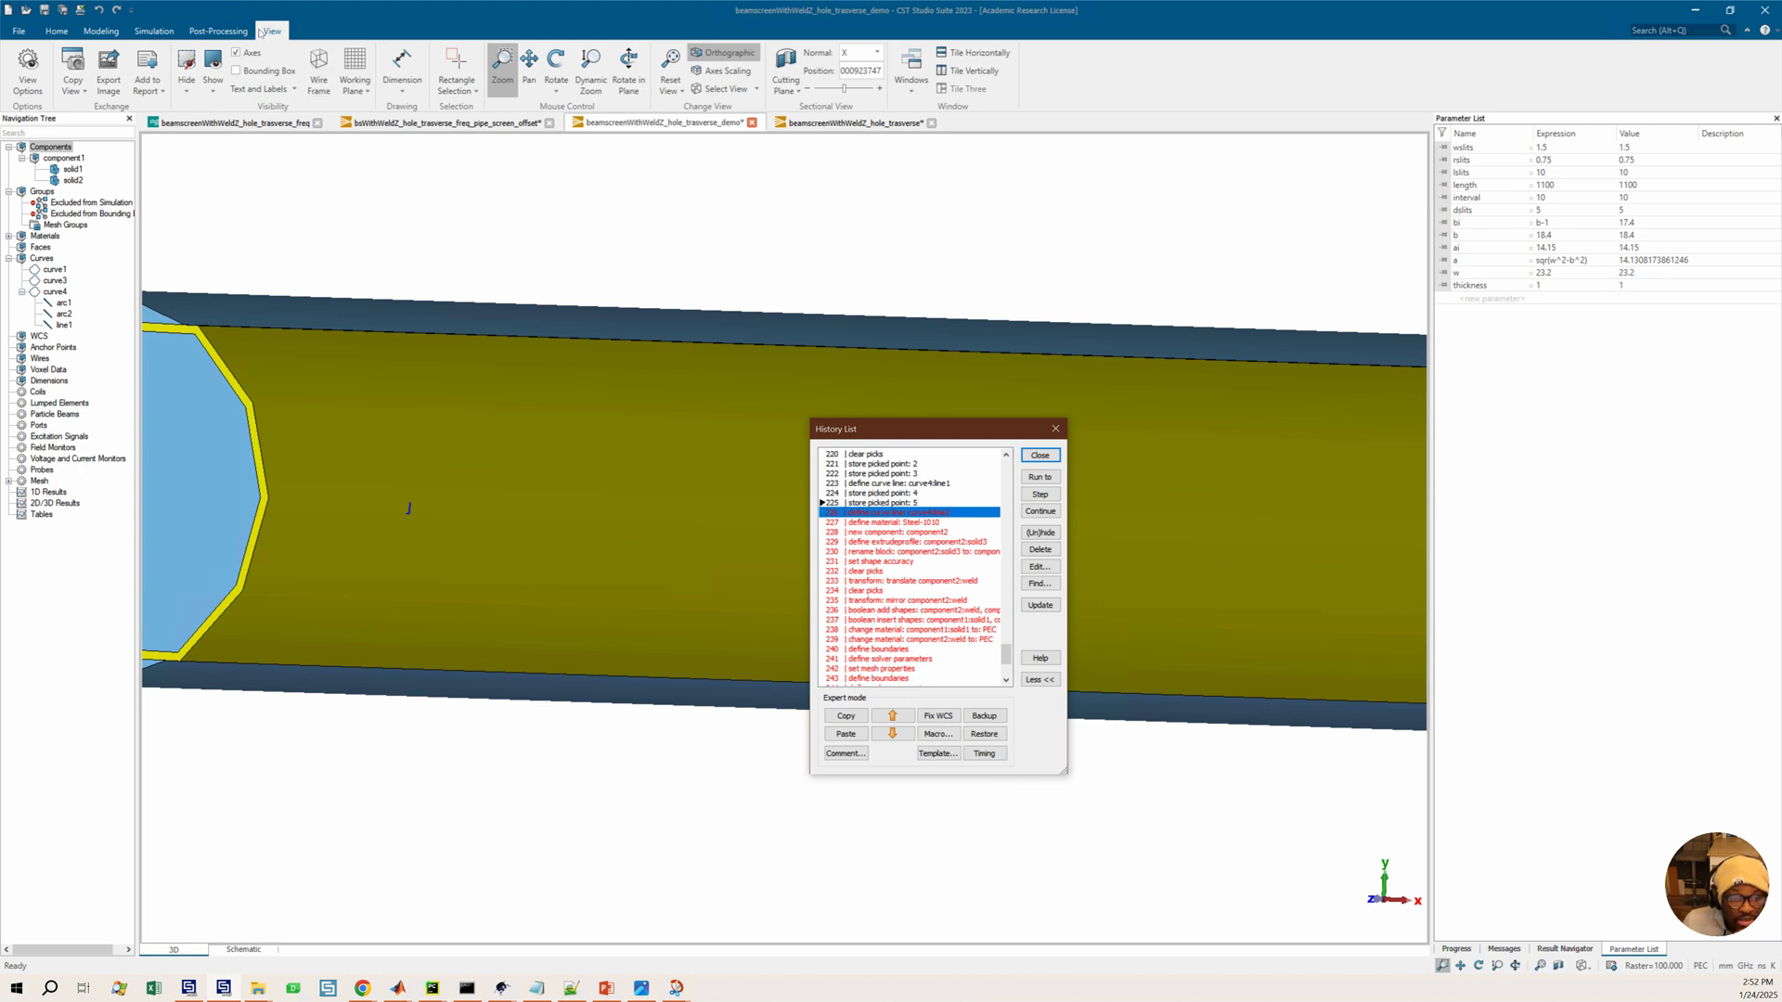
{"action": "left_click", "coordinate": [222, 32]}
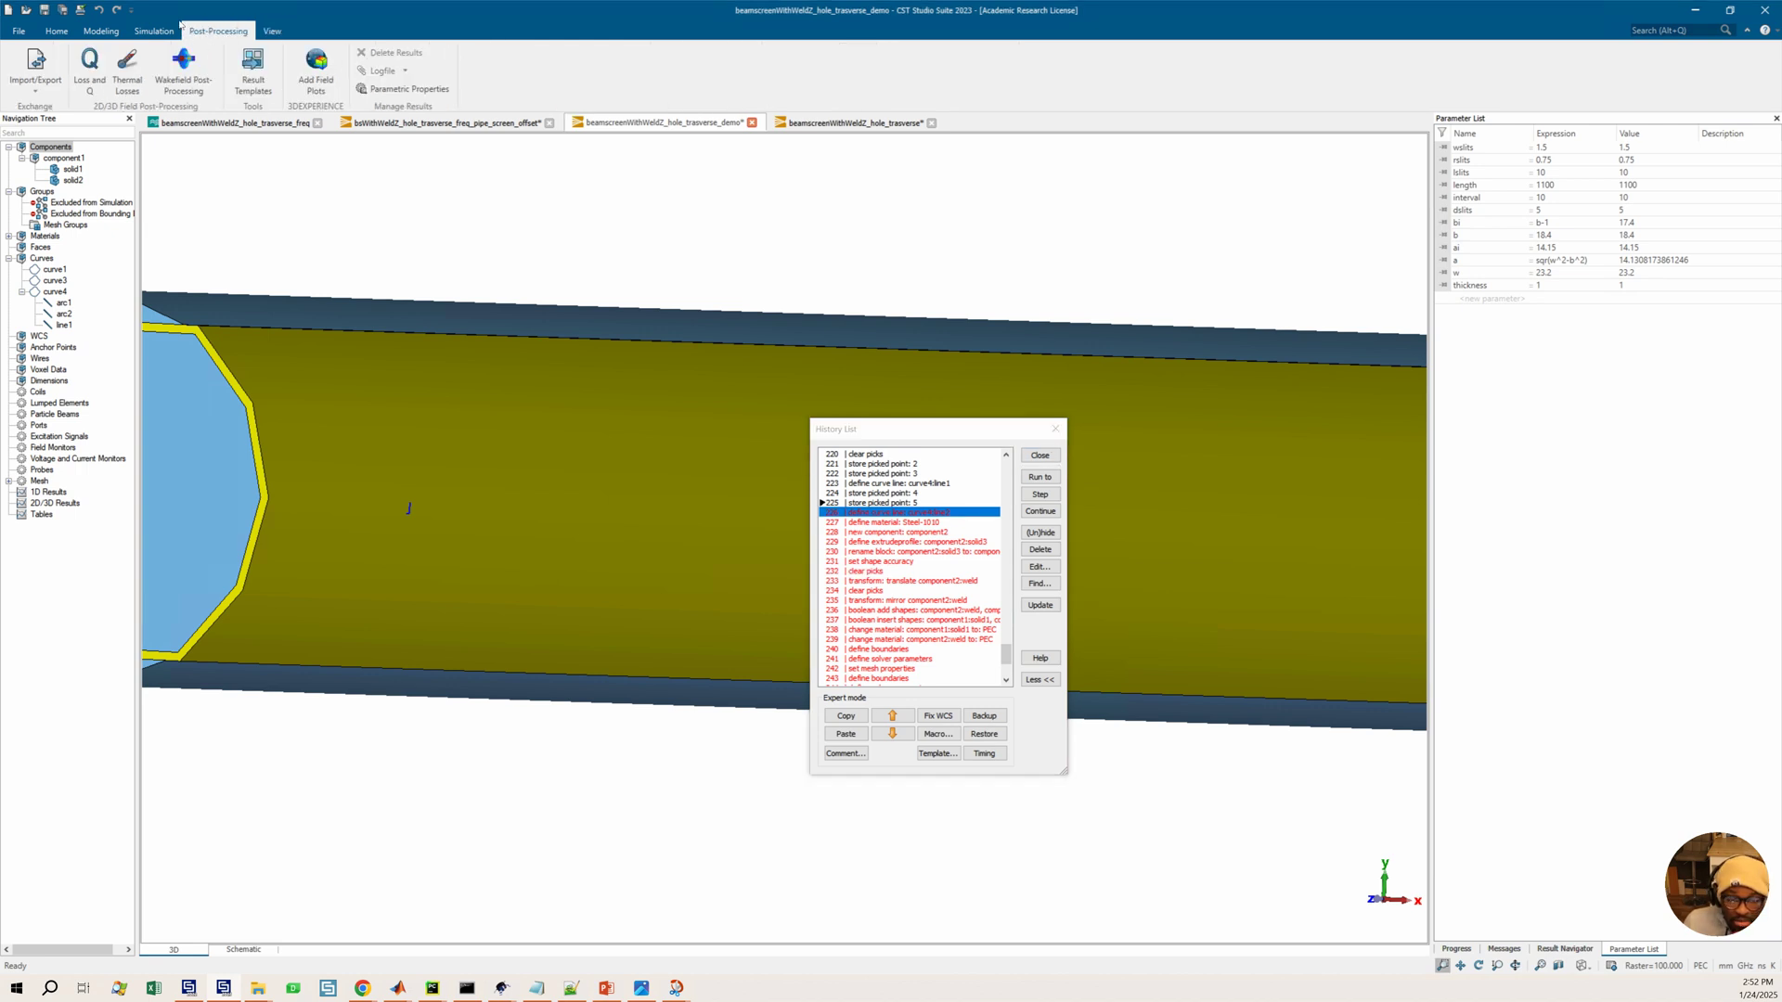
{"action": "left_click", "coordinate": [101, 31]}
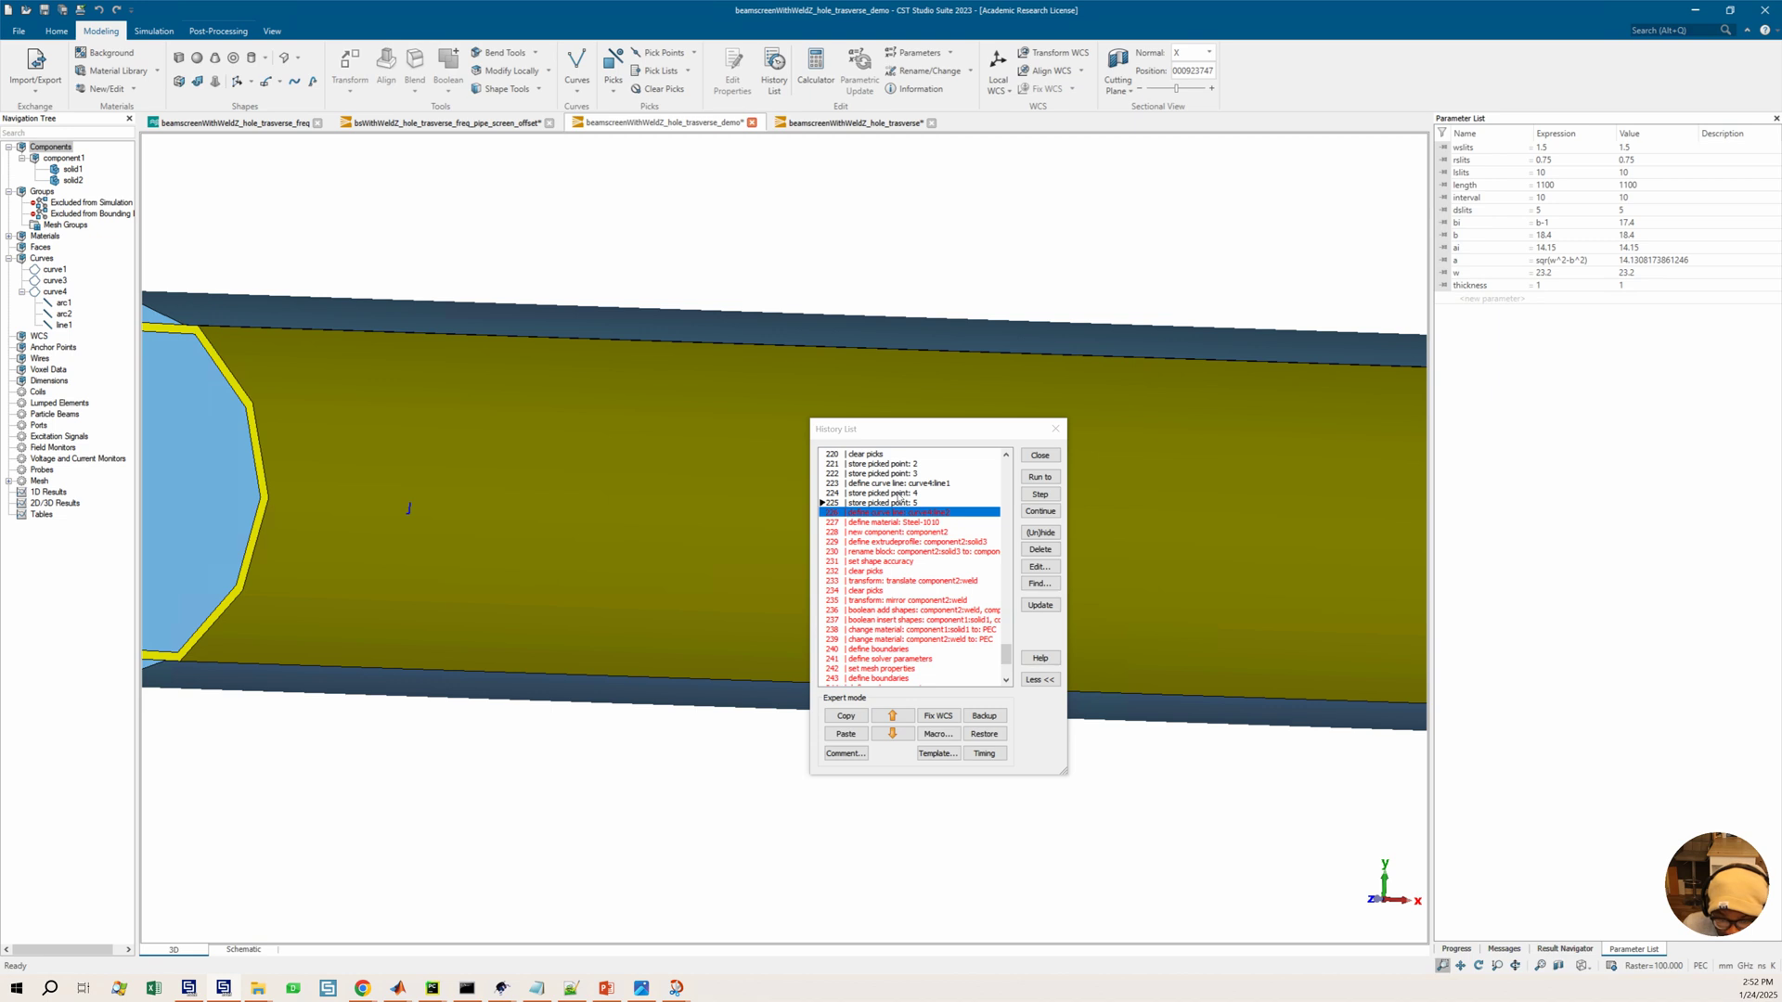
Roll the history back to the change material entry, then run it forward to the new curve: curve4 entry
{"action": "scroll", "coordinate": [896, 496], "scroll_direction": "up", "scroll_amount": 3}
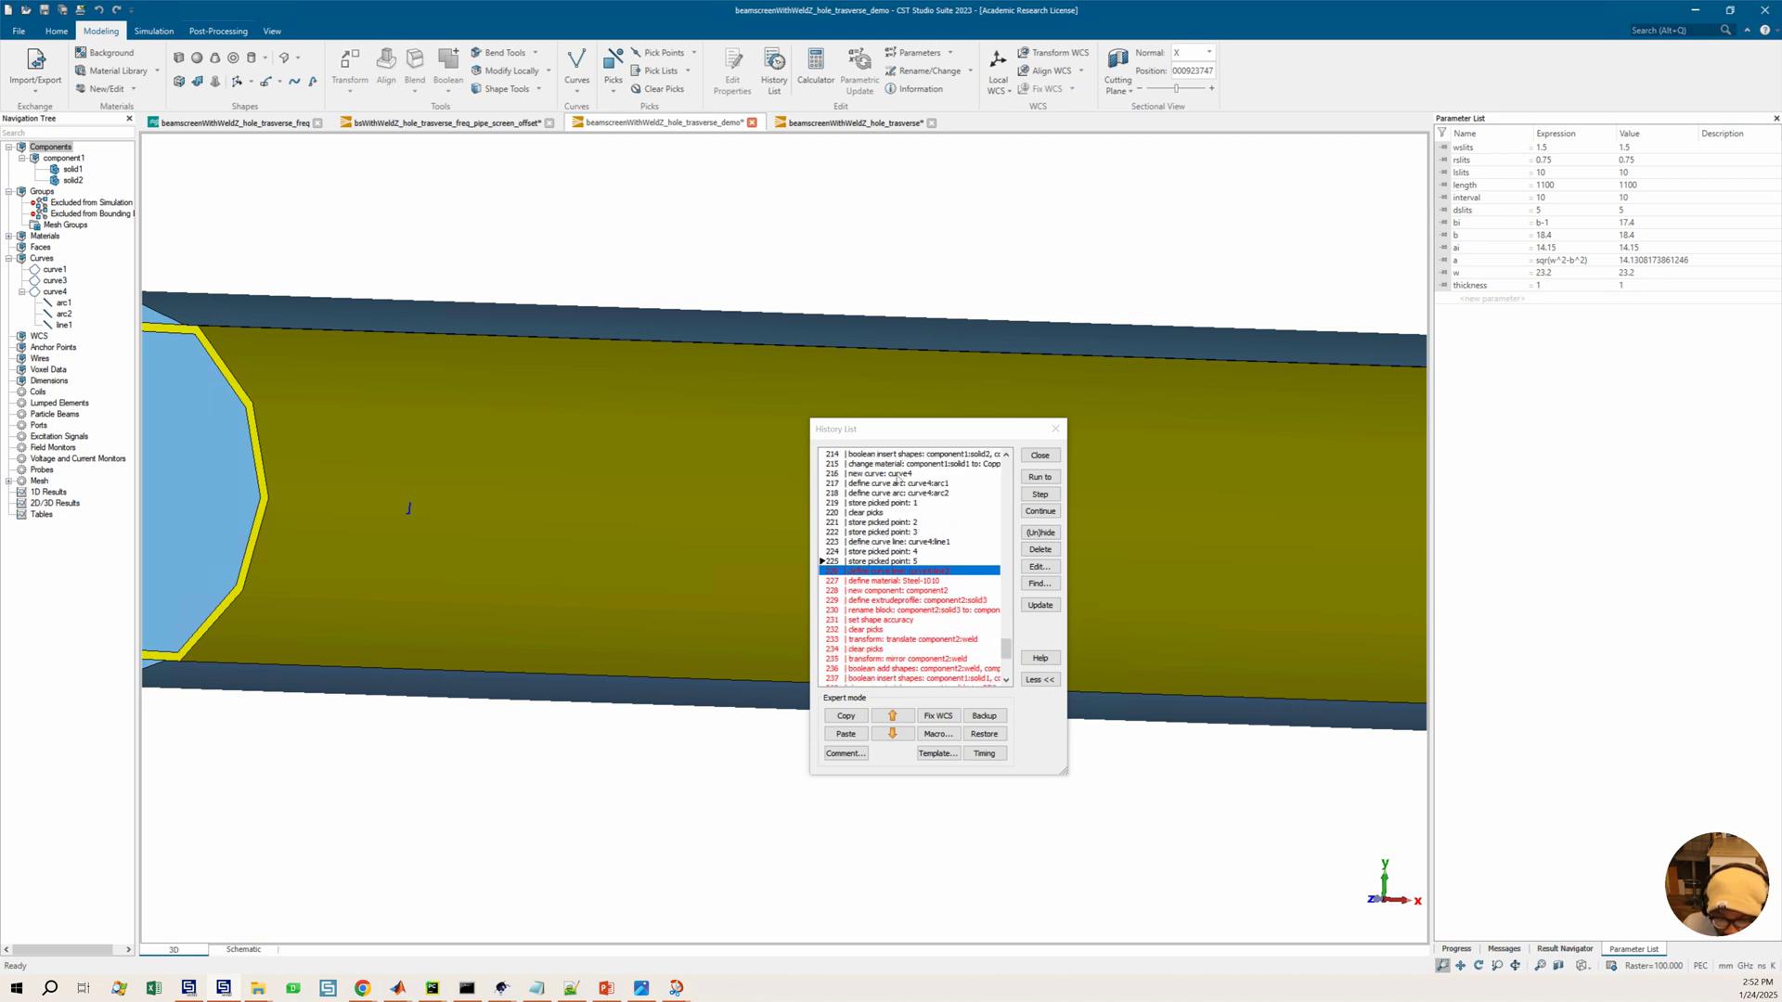
{"action": "left_click", "coordinate": [896, 474]}
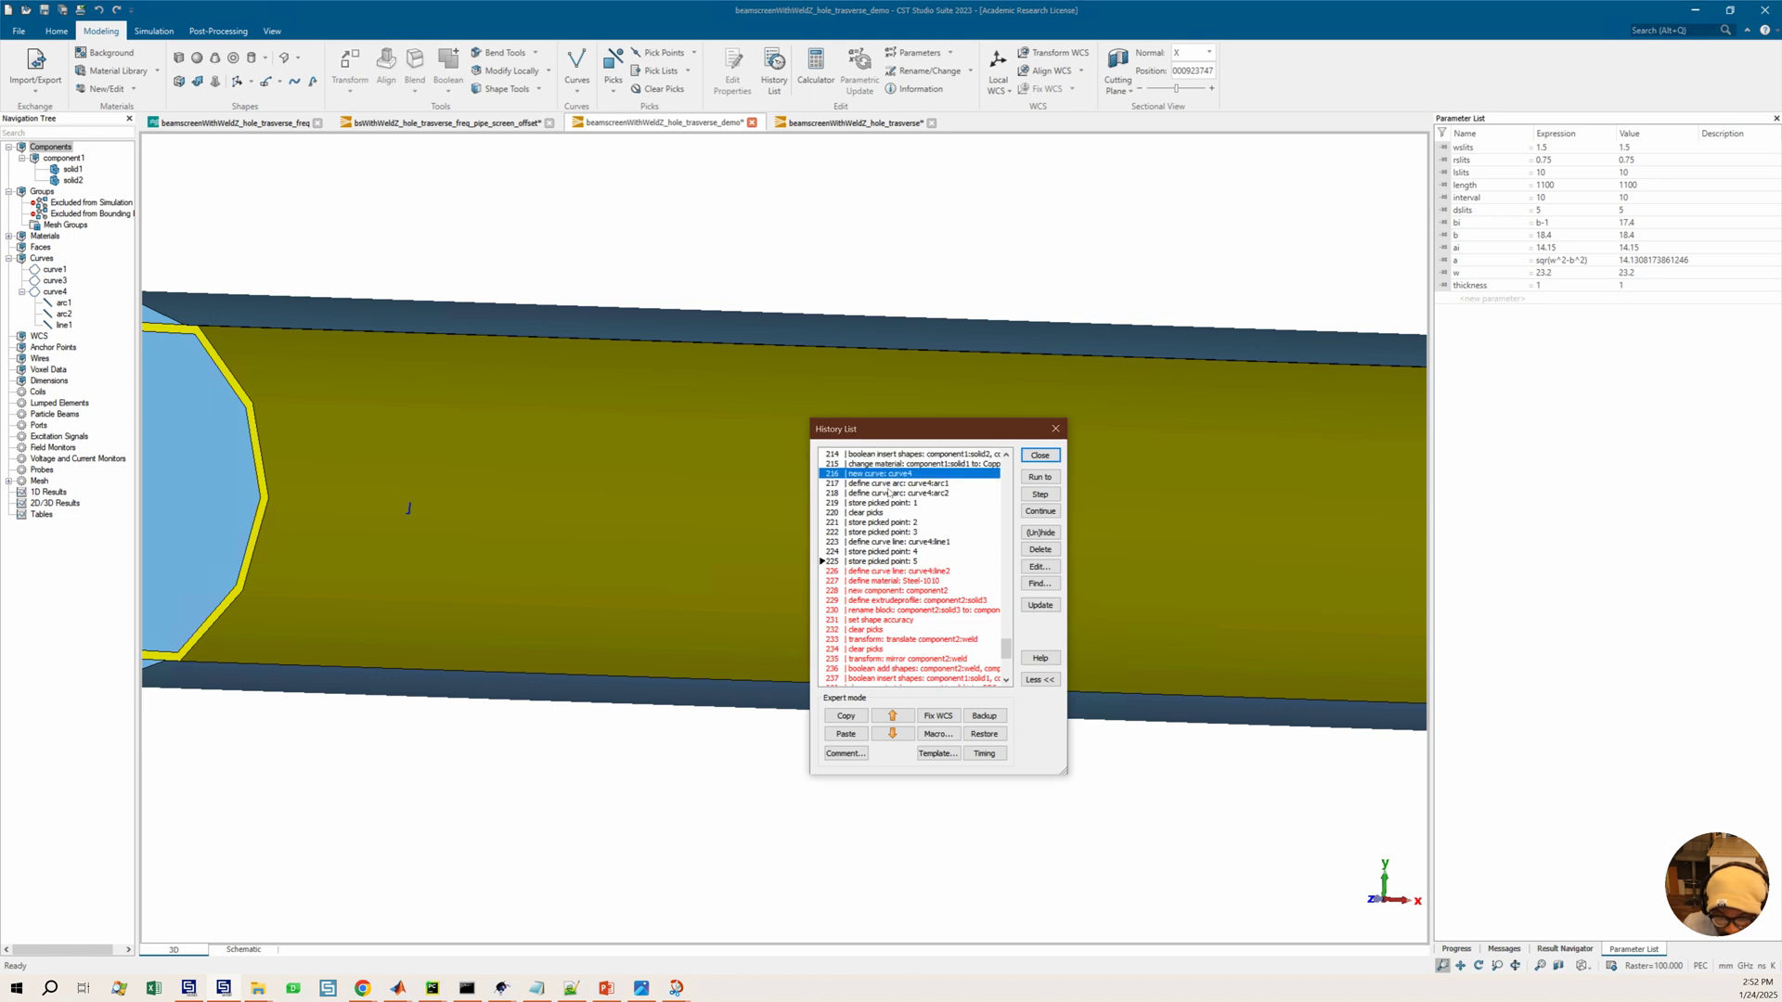
{"action": "left_click", "coordinate": [1039, 477]}
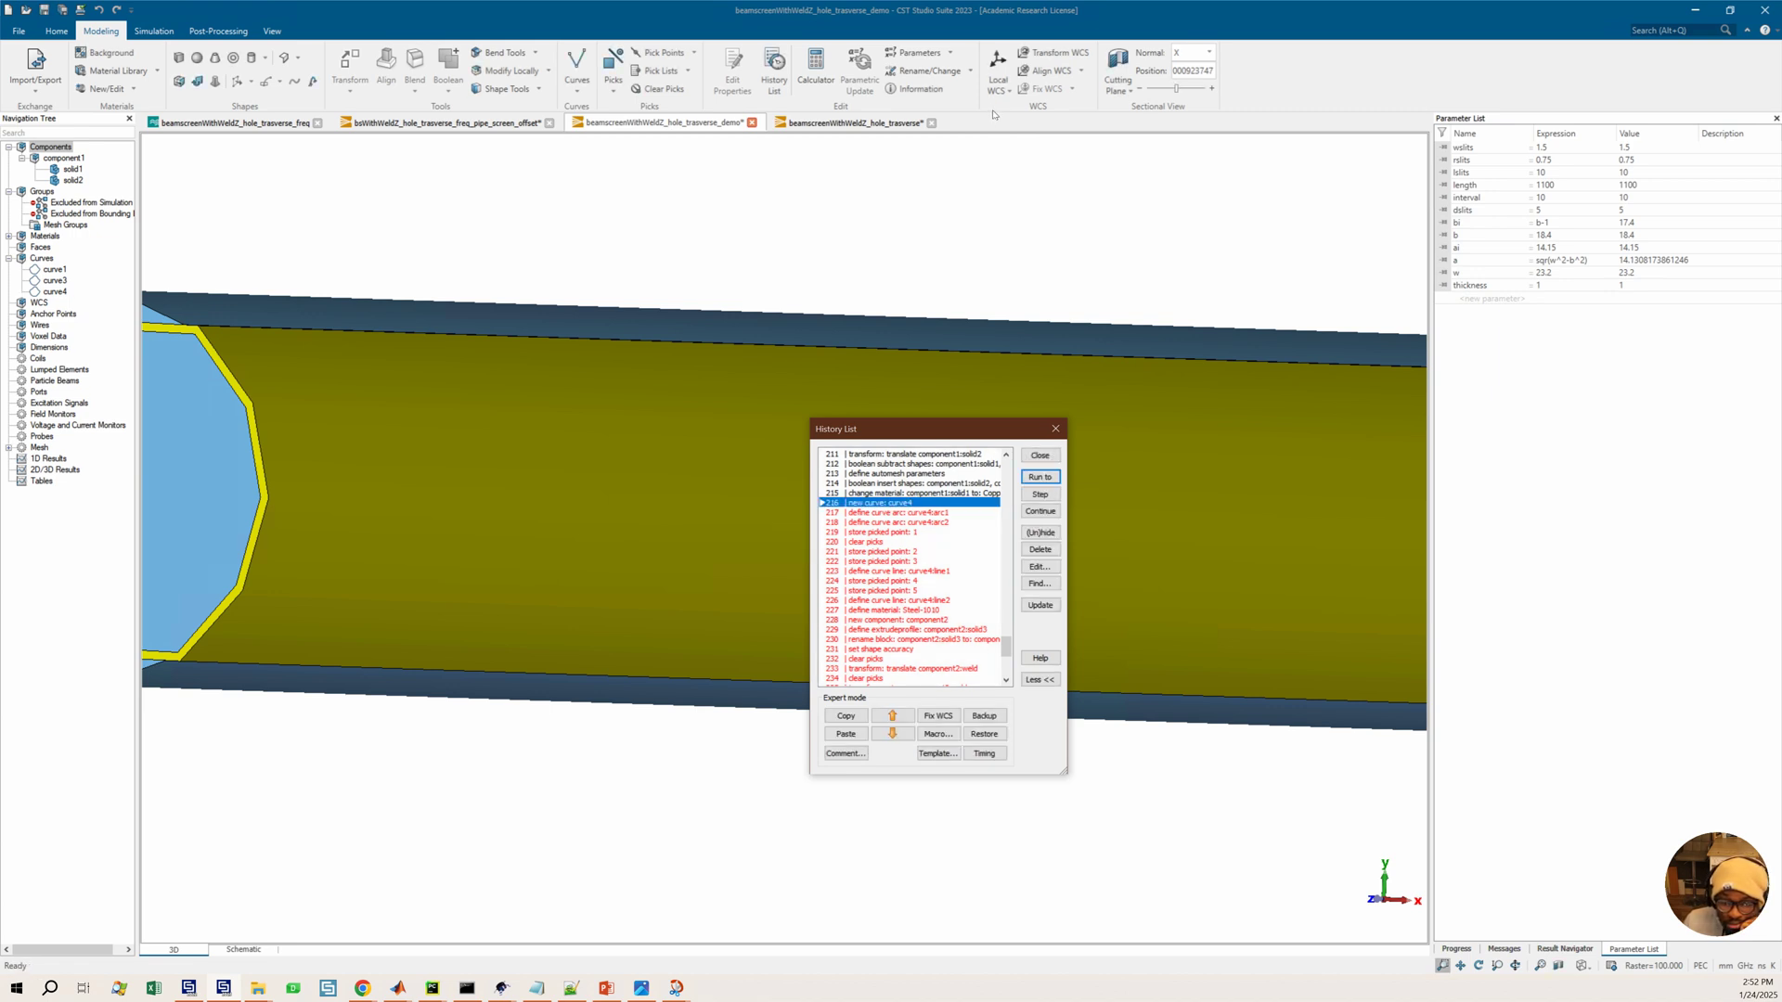
{"action": "left_click", "coordinate": [919, 493]}
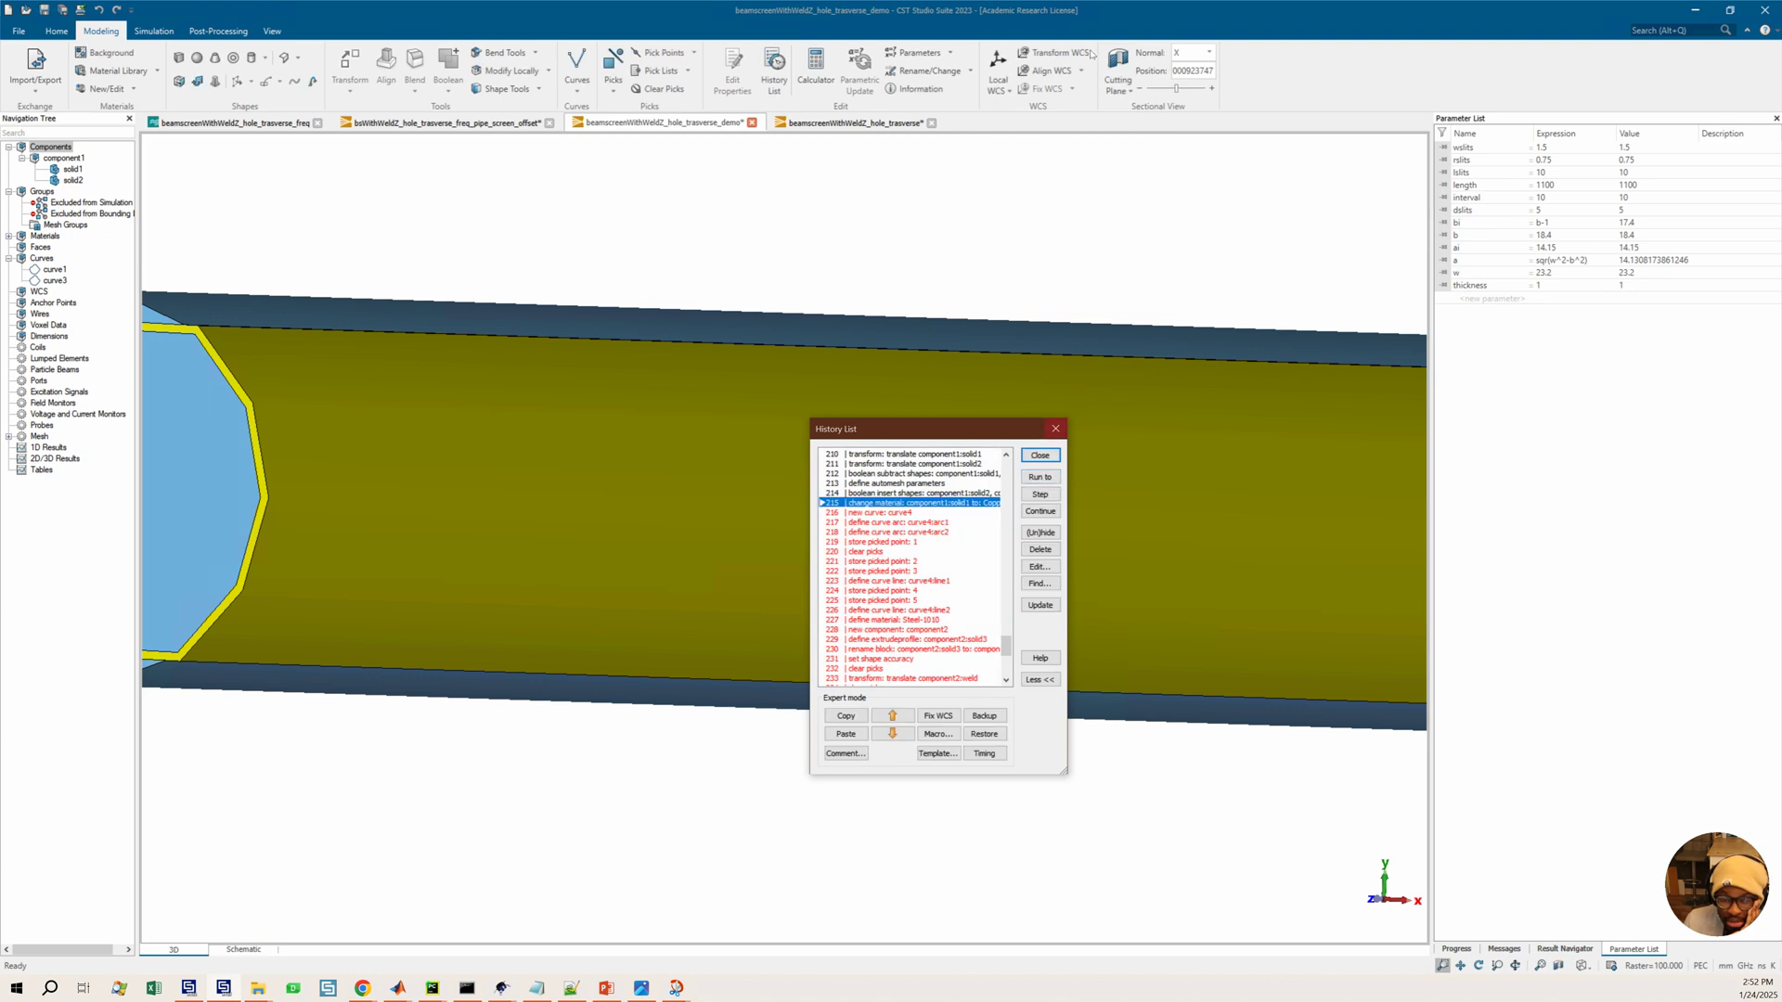
{"action": "left_click", "coordinate": [880, 513]}
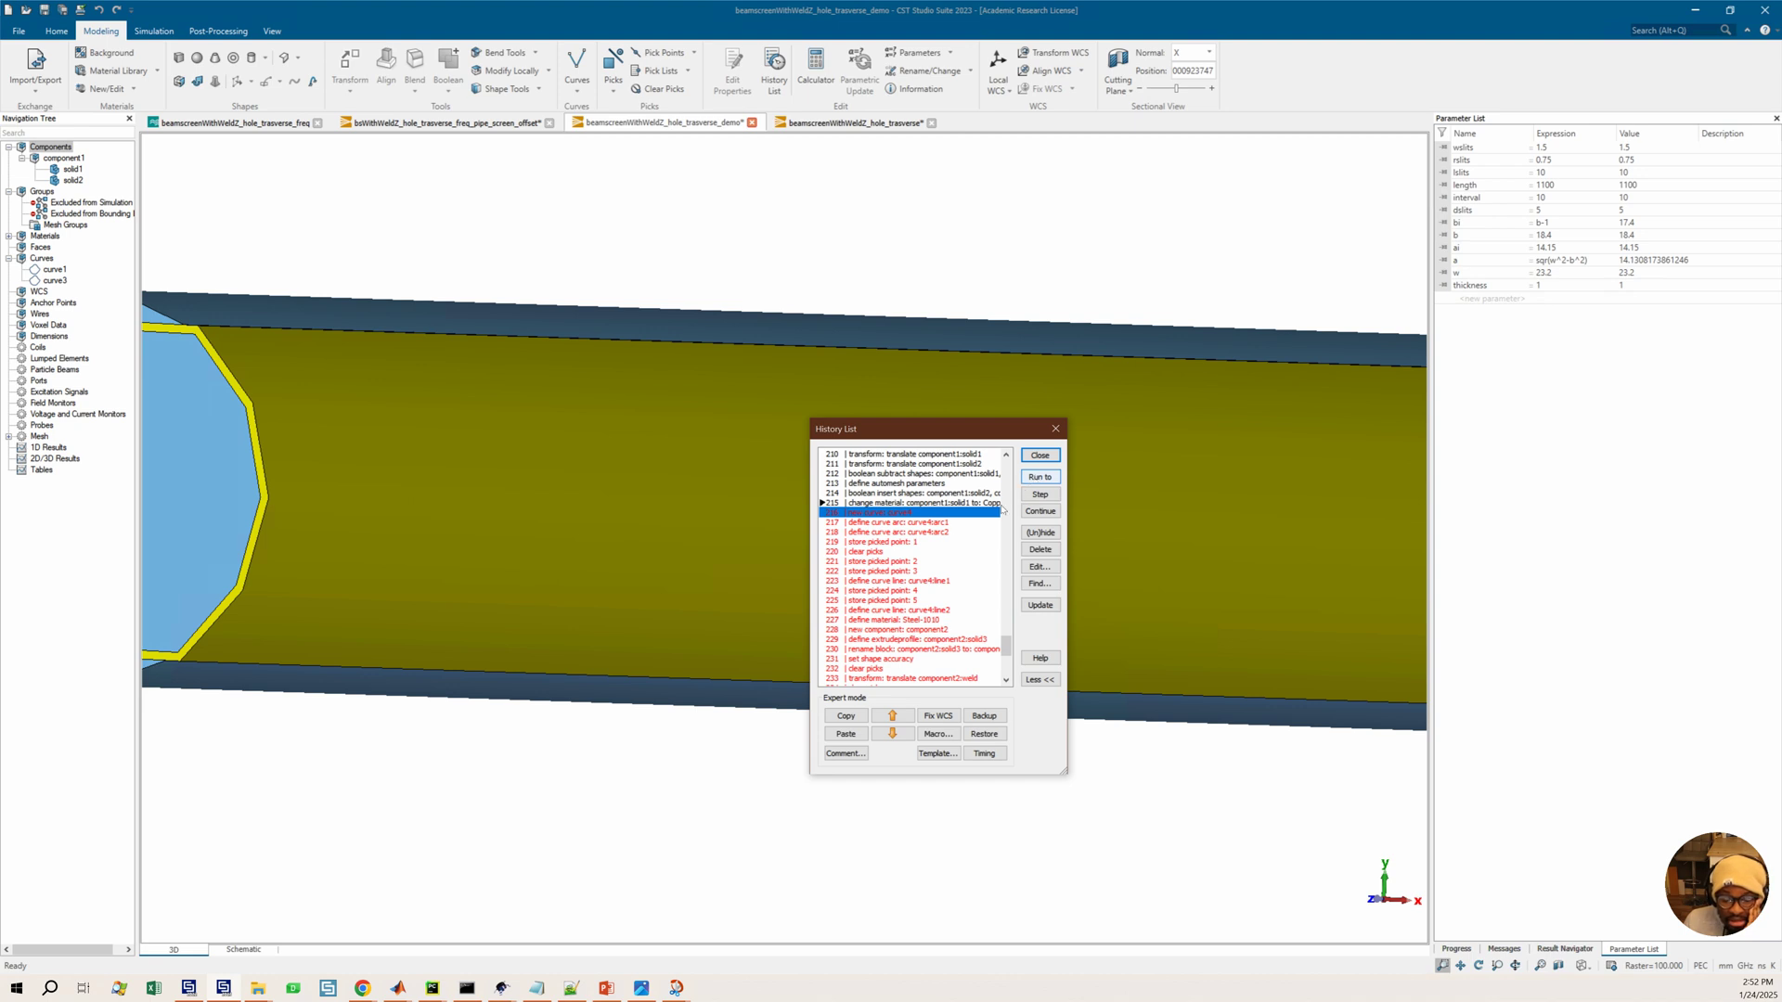
{"action": "left_click", "coordinate": [1049, 481]}
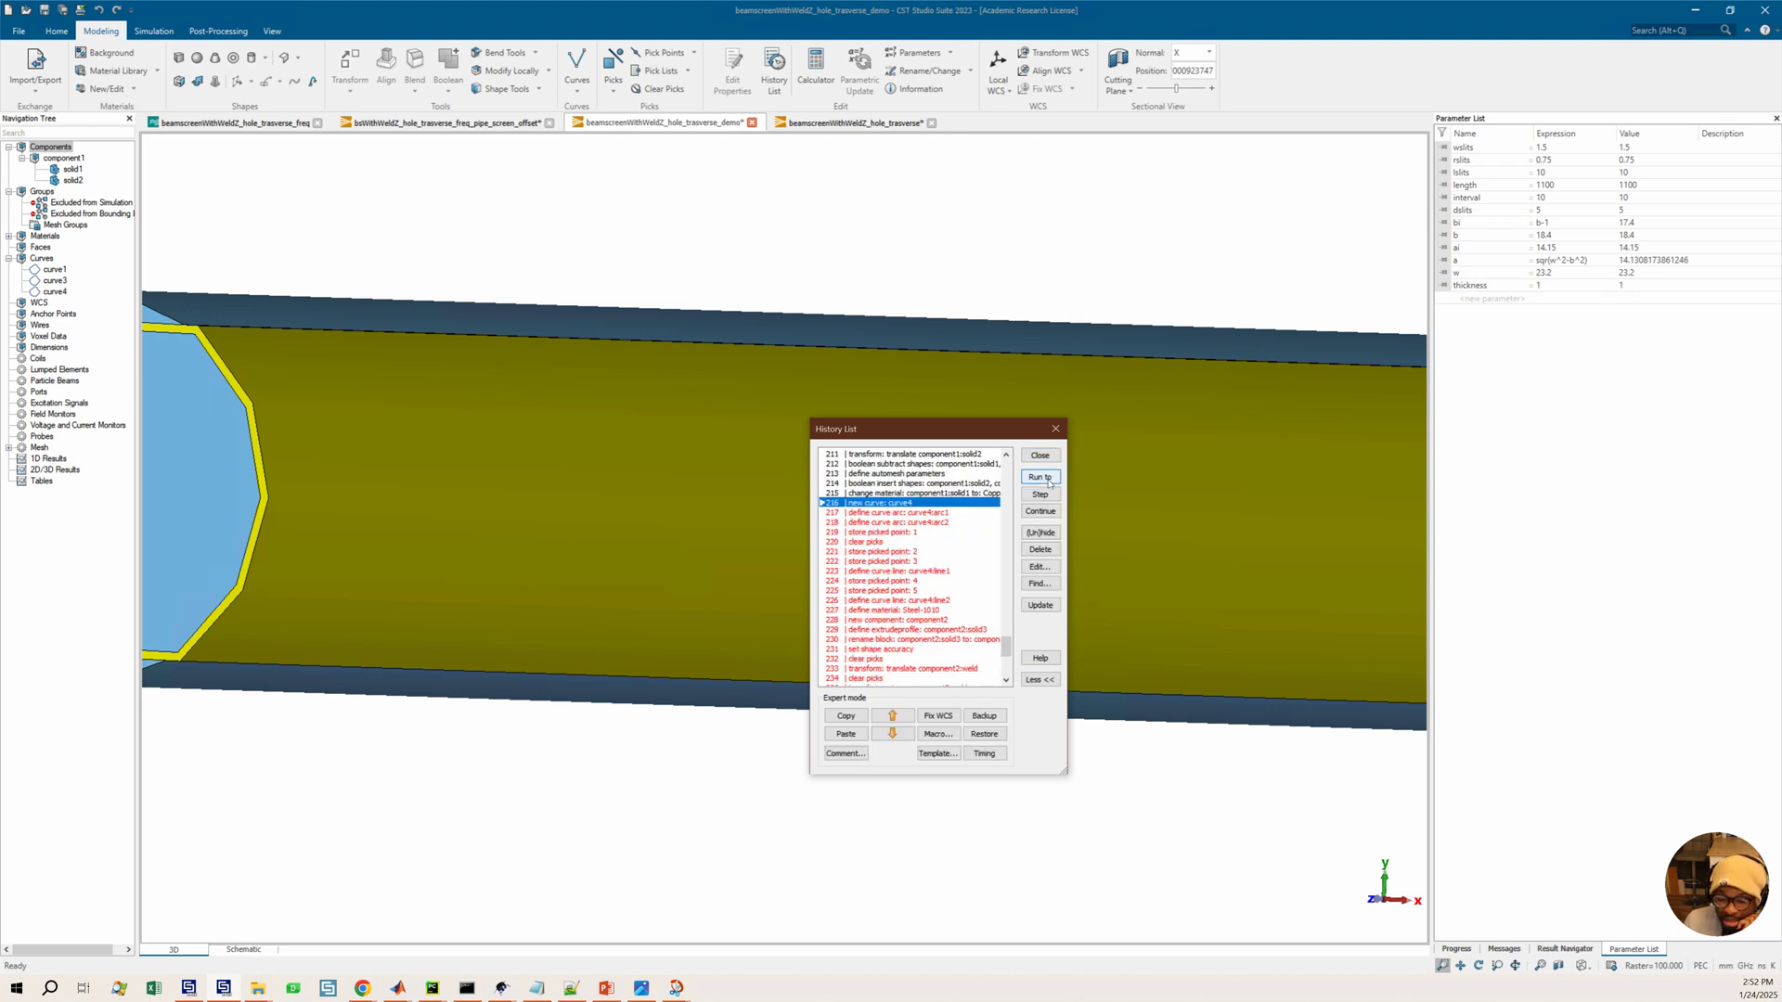
{"action": "left_click", "coordinate": [965, 512]}
{"action": "left_click", "coordinate": [1038, 478]}
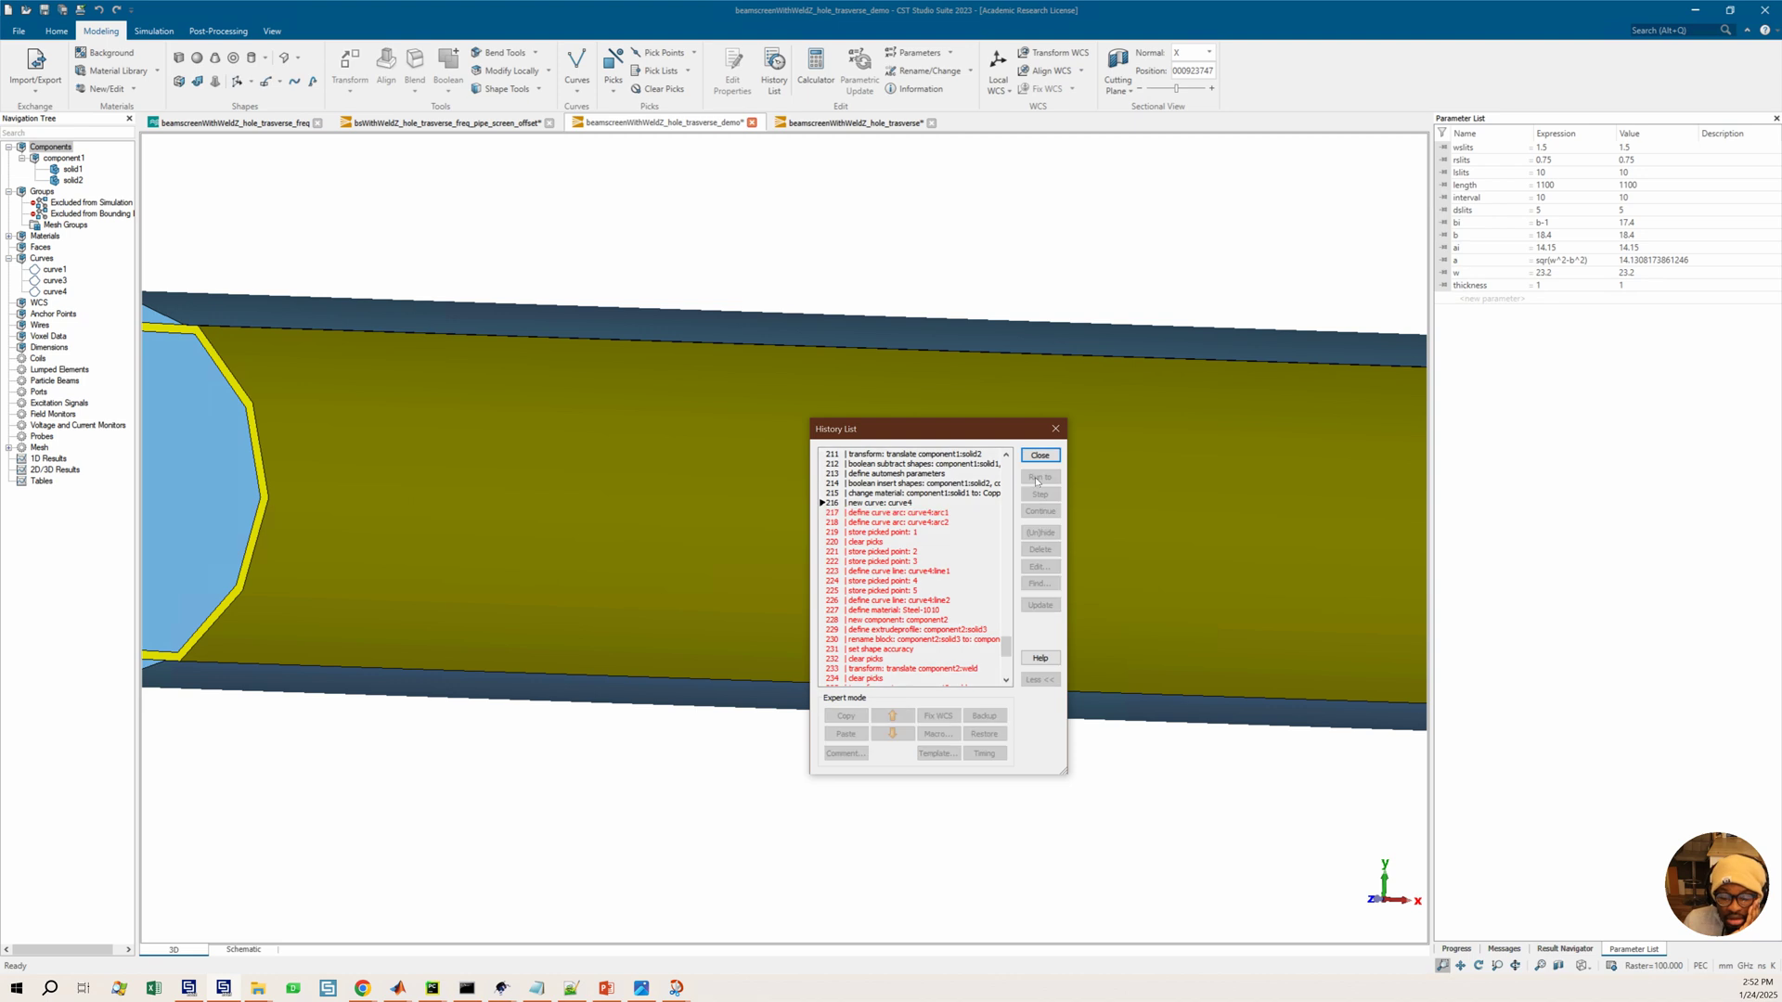
Run the history through the define curve arc: curve4:arc1 and curve4:arc2 entries
{"action": "left_click", "coordinate": [918, 514]}
{"action": "left_click", "coordinate": [1039, 477]}
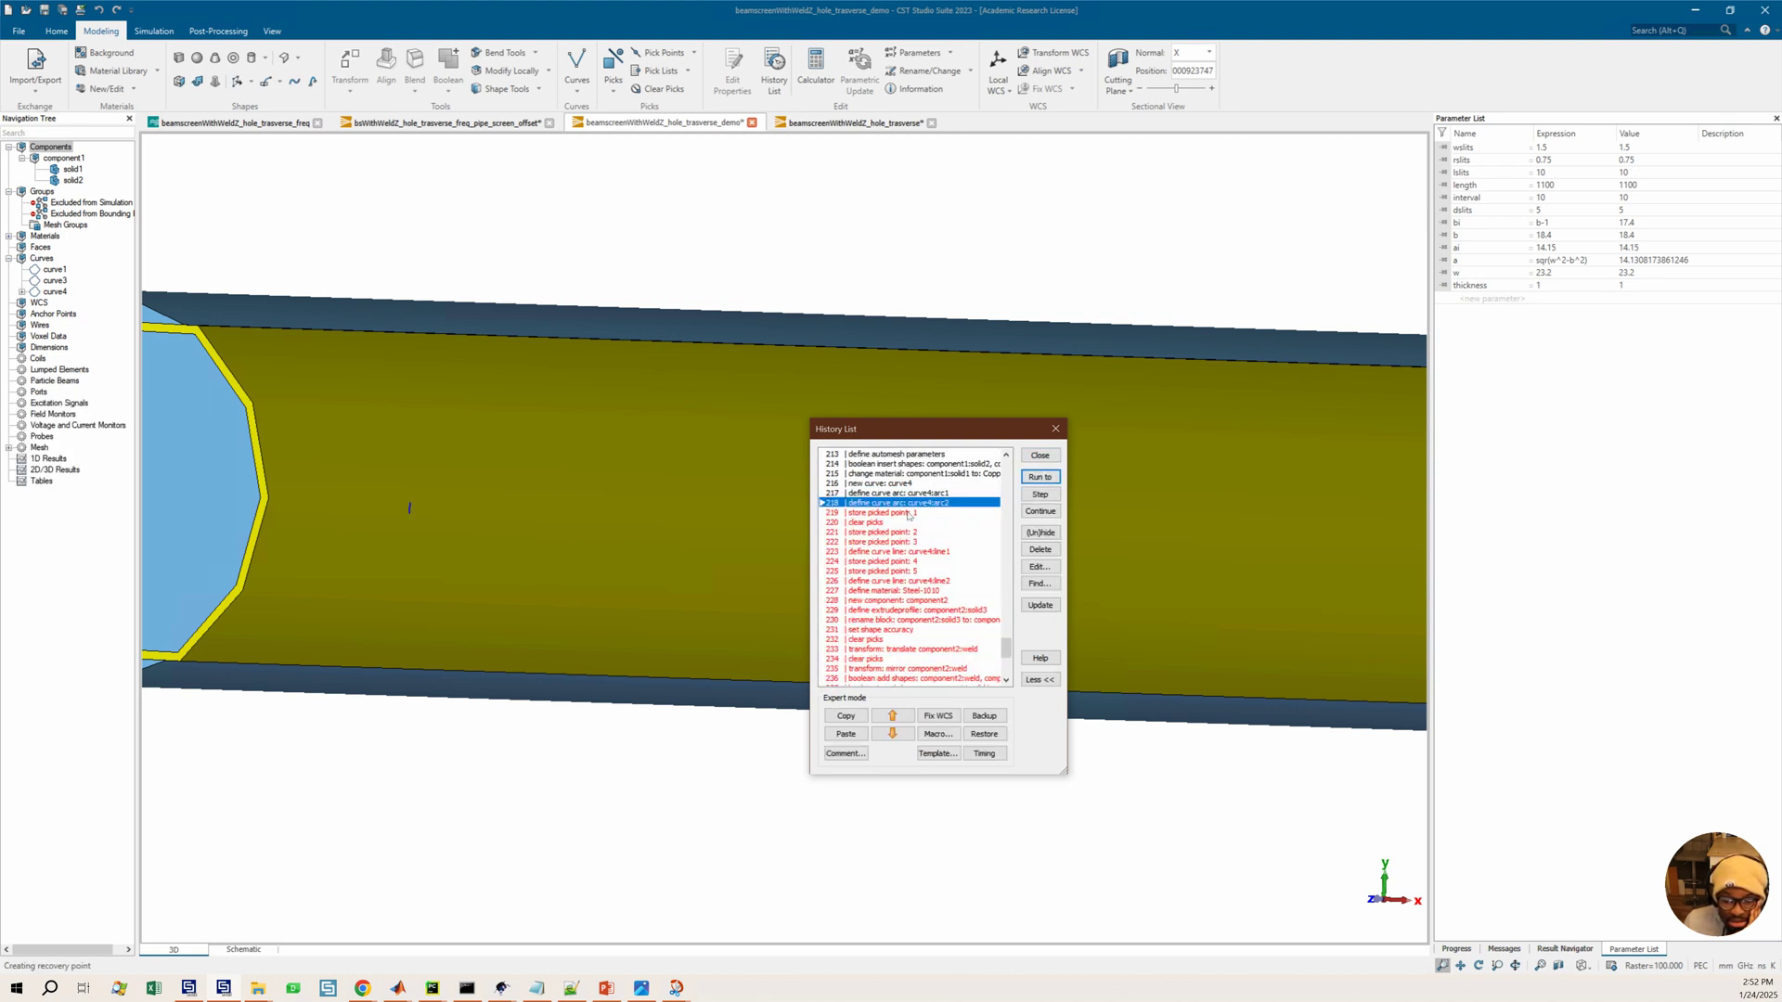
{"action": "left_click", "coordinate": [909, 514]}
{"action": "left_click", "coordinate": [1039, 477]}
Zoom in on the arc joints, then roll the history back to the new curve: curve4 entry
{"action": "scroll", "coordinate": [908, 560], "scroll_direction": "down", "scroll_amount": 4}
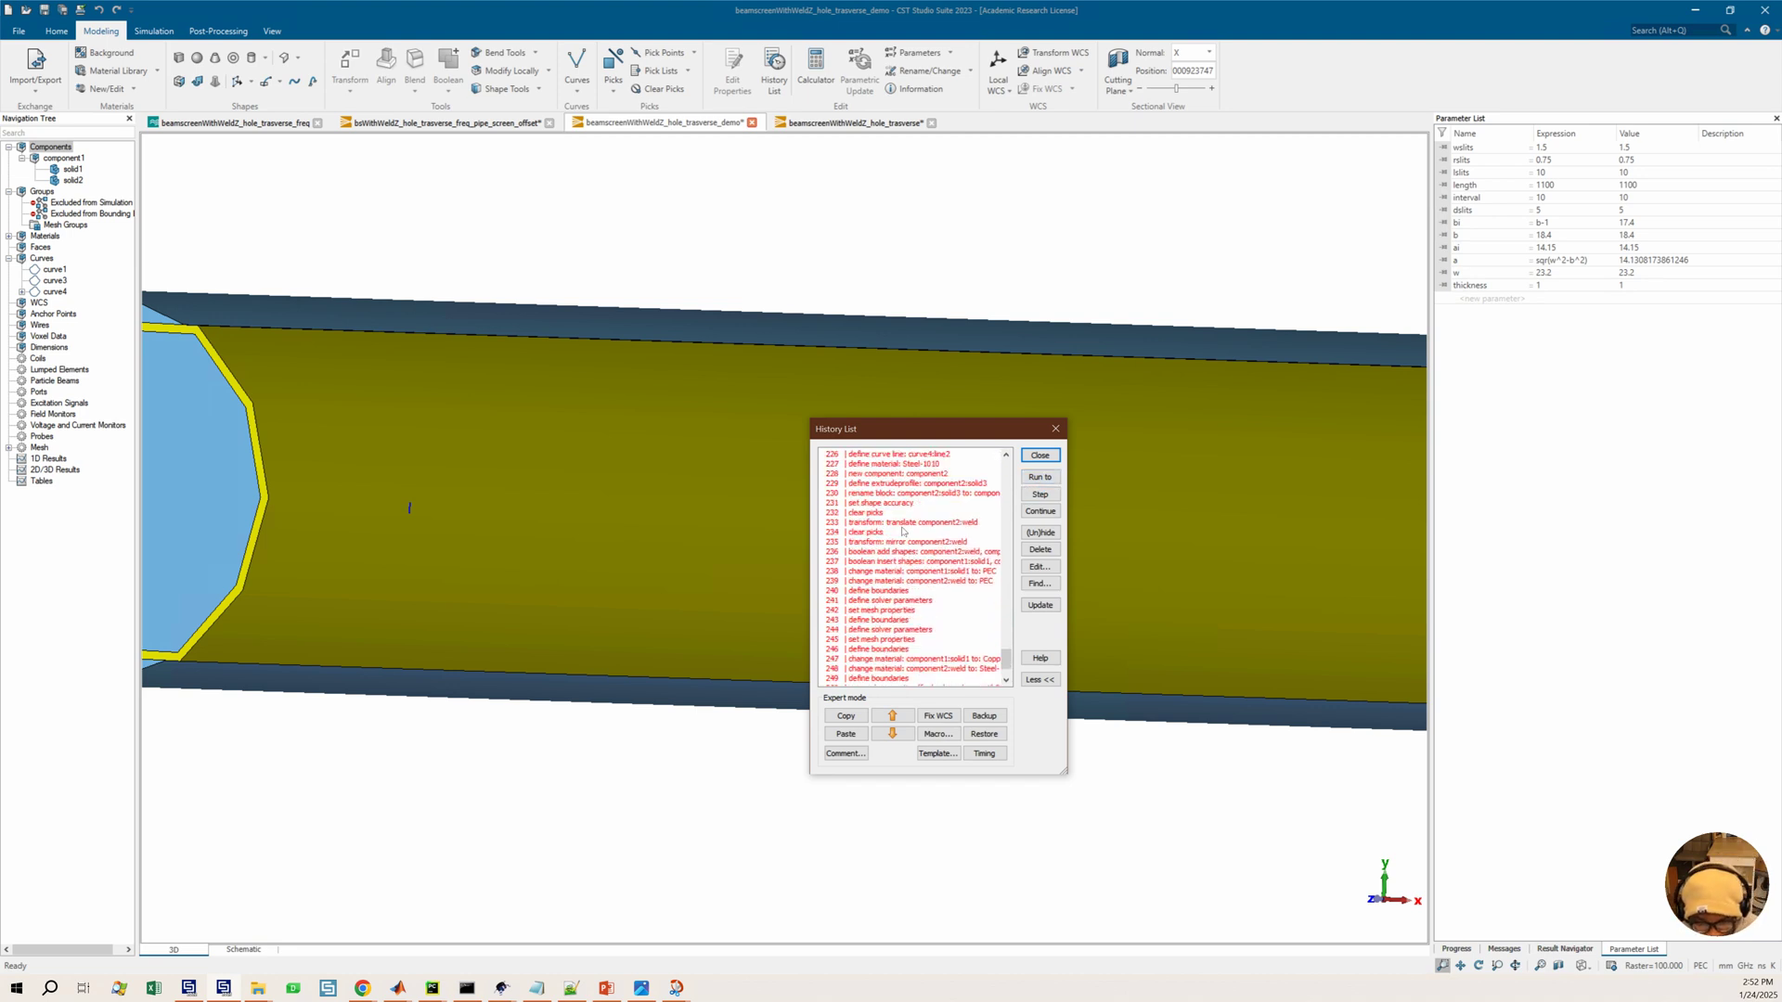
{"action": "scroll", "coordinate": [905, 529], "scroll_direction": "down", "scroll_amount": 2}
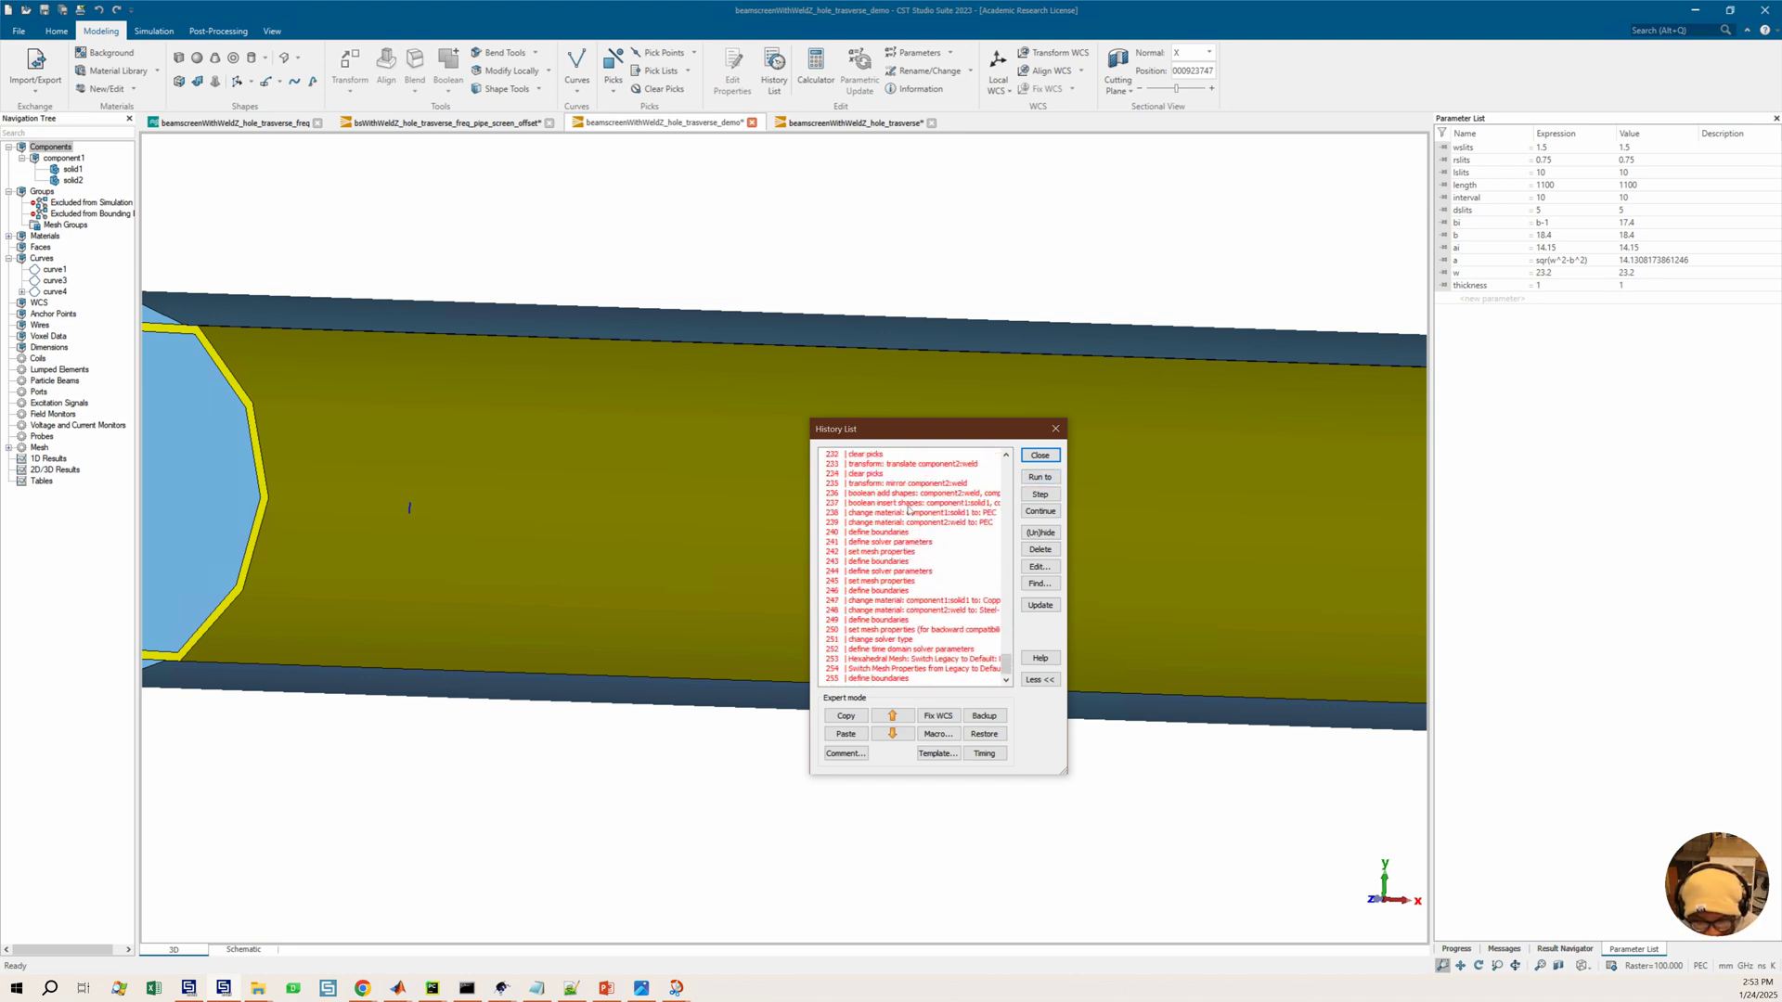
{"action": "scroll", "coordinate": [409, 508], "scroll_direction": "up", "scroll_amount": 5}
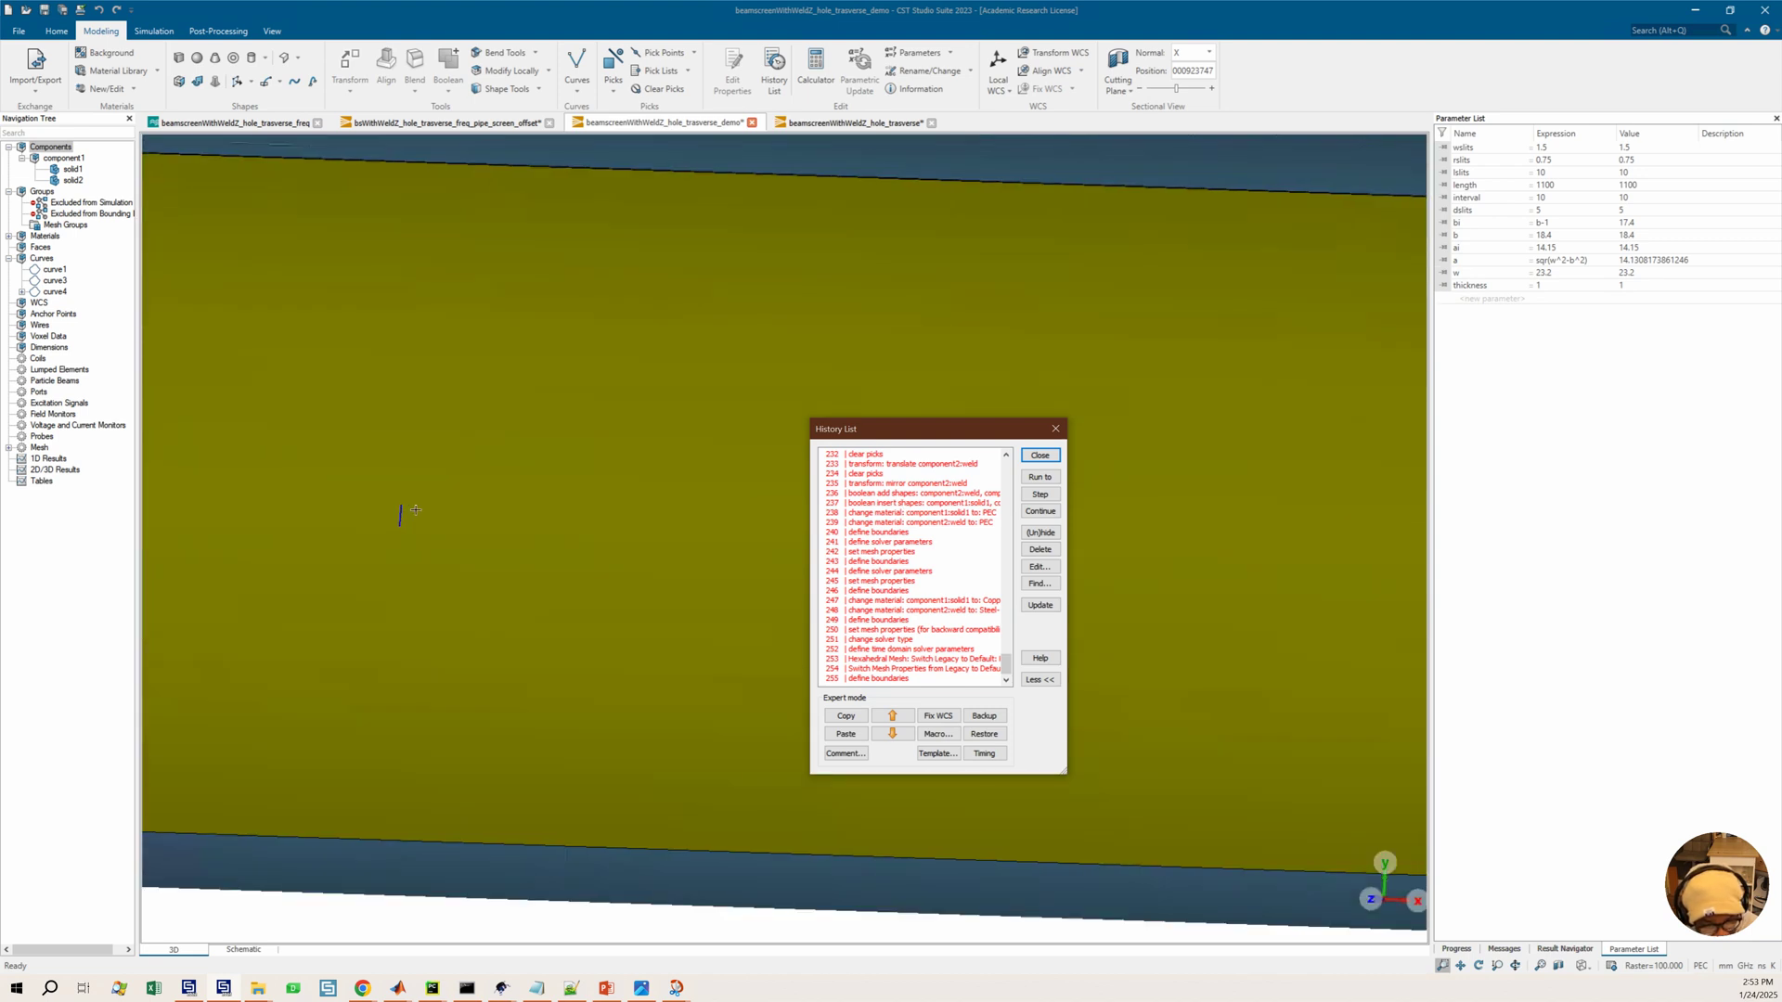
{"action": "scroll", "coordinate": [414, 511], "scroll_direction": "up", "scroll_amount": 3}
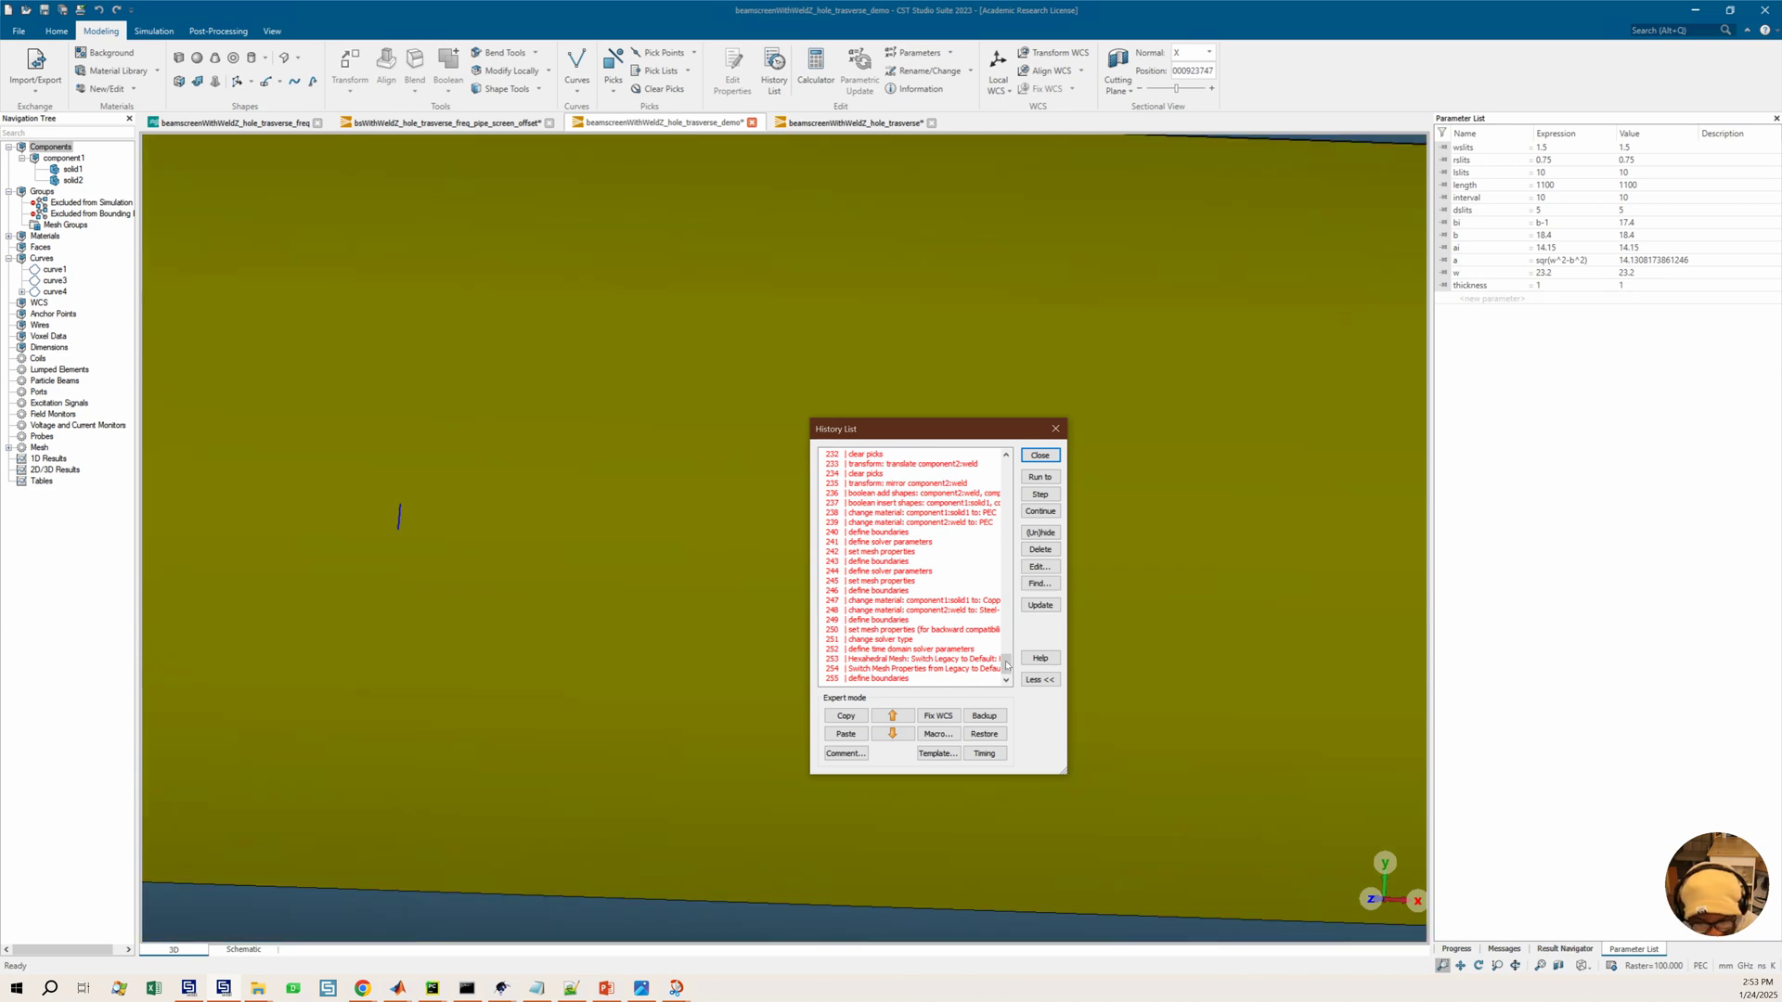
{"action": "left_click_drag", "start_coordinate": [1006, 660], "coordinate": [999, 622]}
{"action": "scroll", "coordinate": [974, 628], "scroll_direction": "down", "scroll_amount": 12}
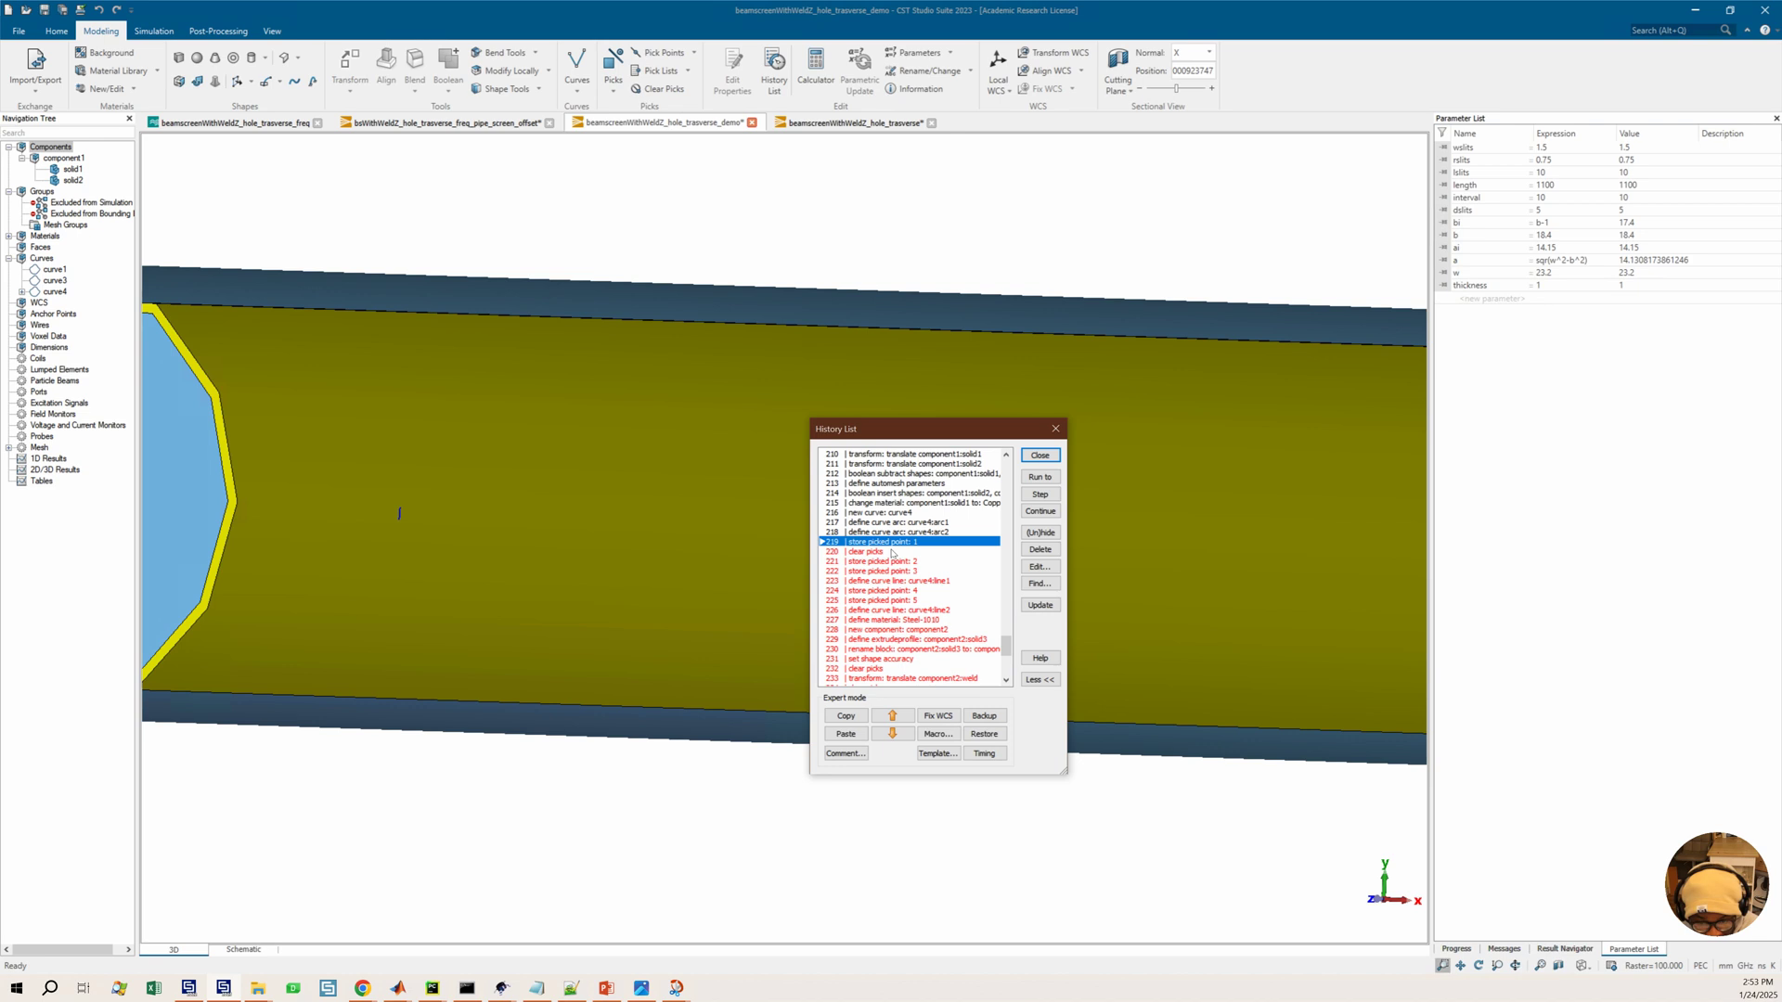
{"action": "scroll", "coordinate": [876, 554], "scroll_direction": "up", "scroll_amount": 1}
{"action": "left_click", "coordinate": [875, 552]}
{"action": "left_click", "coordinate": [1040, 476]}
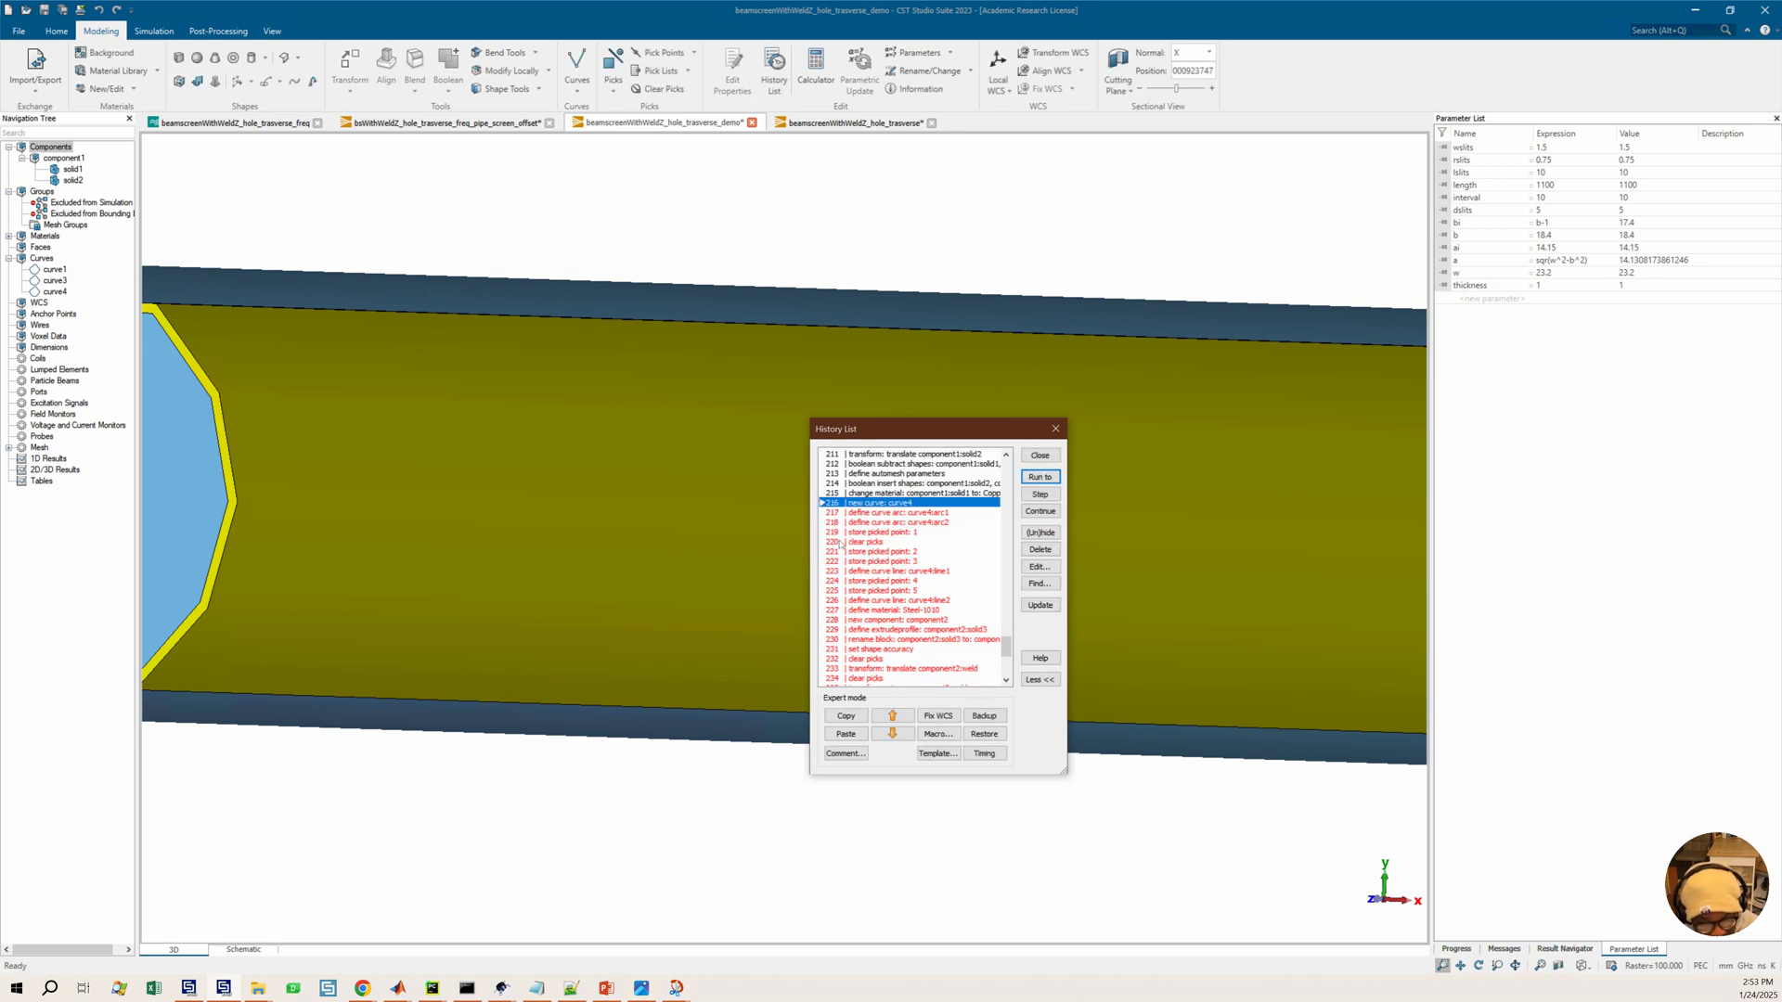
Orbit the view and pick the front end face of the beam screen
{"action": "left_click", "coordinate": [669, 402]}
{"action": "left_click_drag", "start_coordinate": [669, 403], "coordinate": [553, 372]}
{"action": "middle_click_drag", "start_coordinate": [403, 328], "coordinate": [530, 335]}
{"action": "key", "text": "f"}
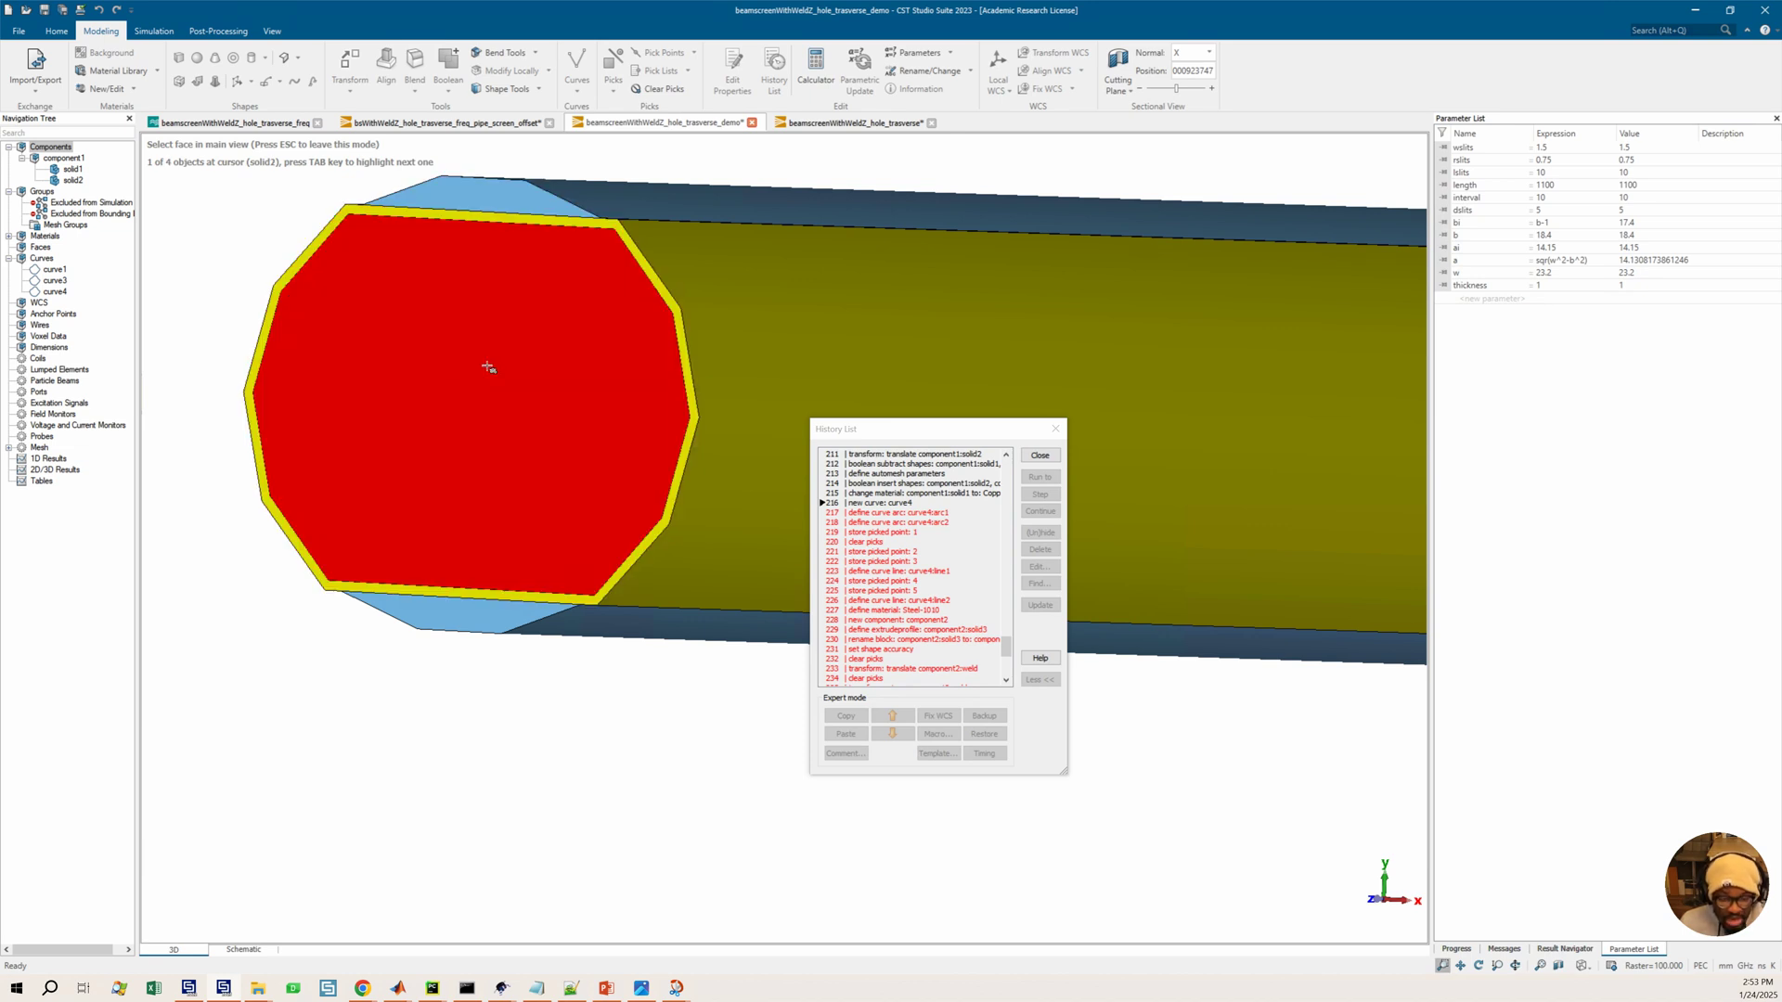
{"action": "left_click", "coordinate": [558, 234]}
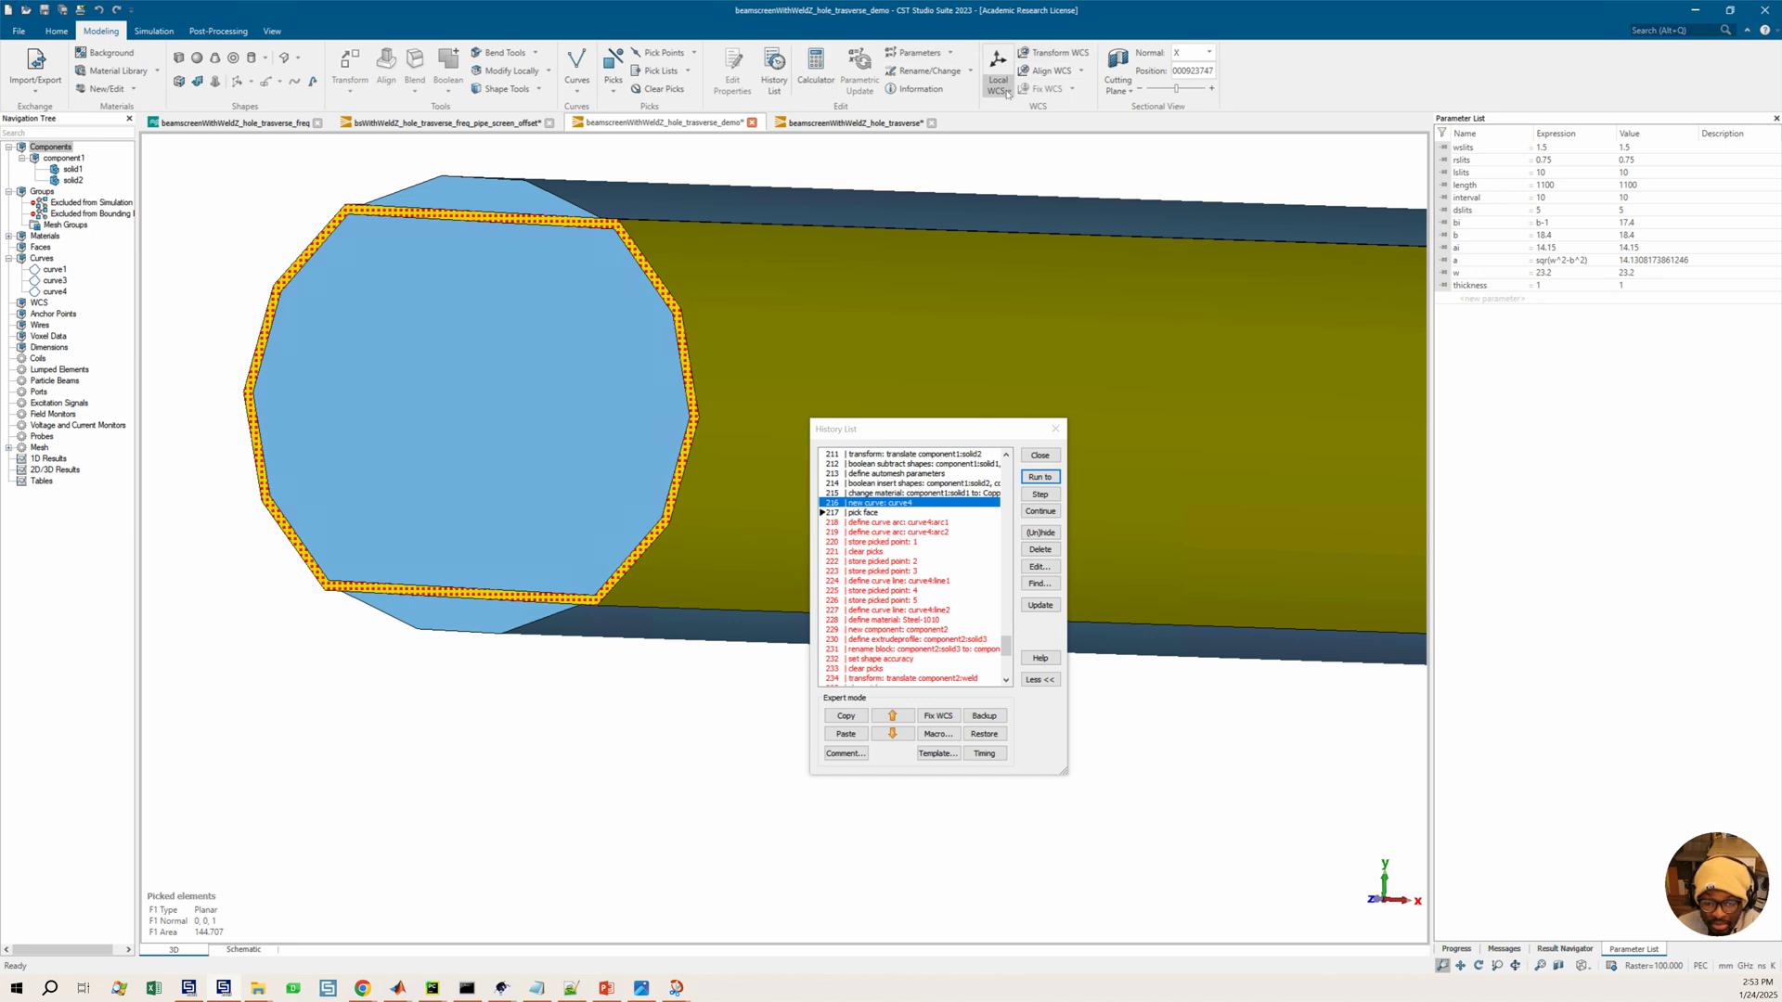
Align the WCS with the picked face and store the current WCS as wcs1
{"action": "left_click", "coordinate": [1080, 71]}
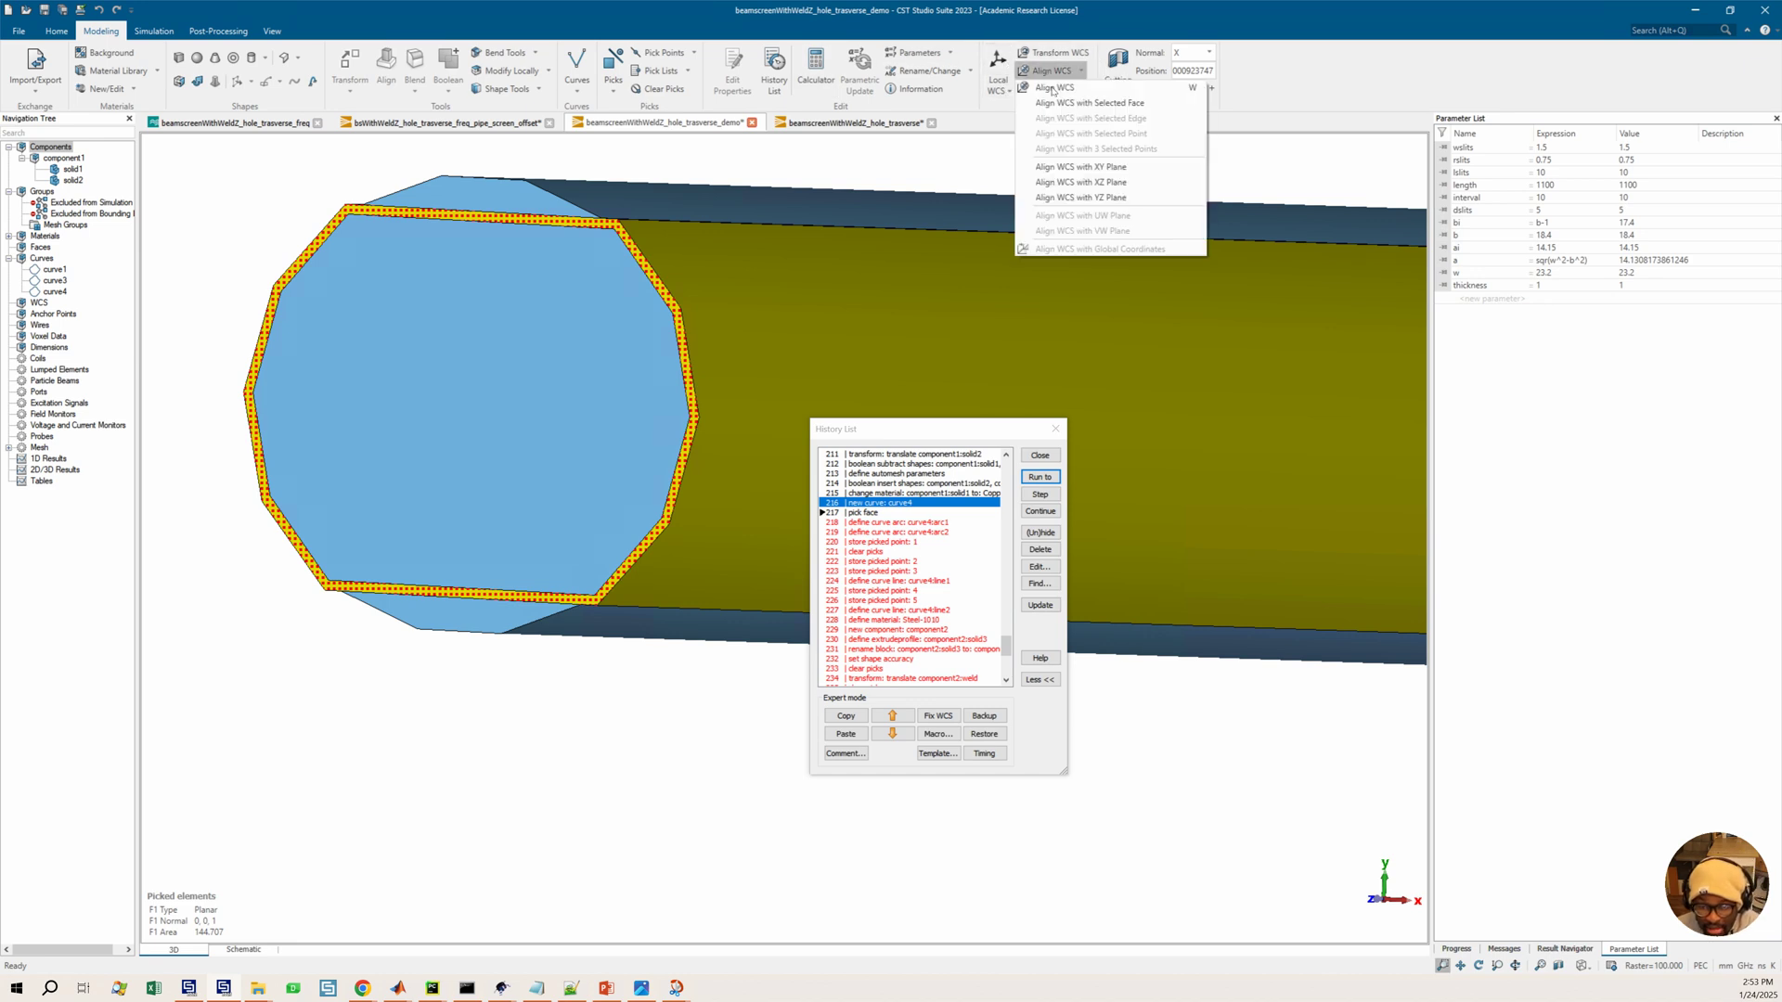
{"action": "left_click", "coordinate": [1061, 91]}
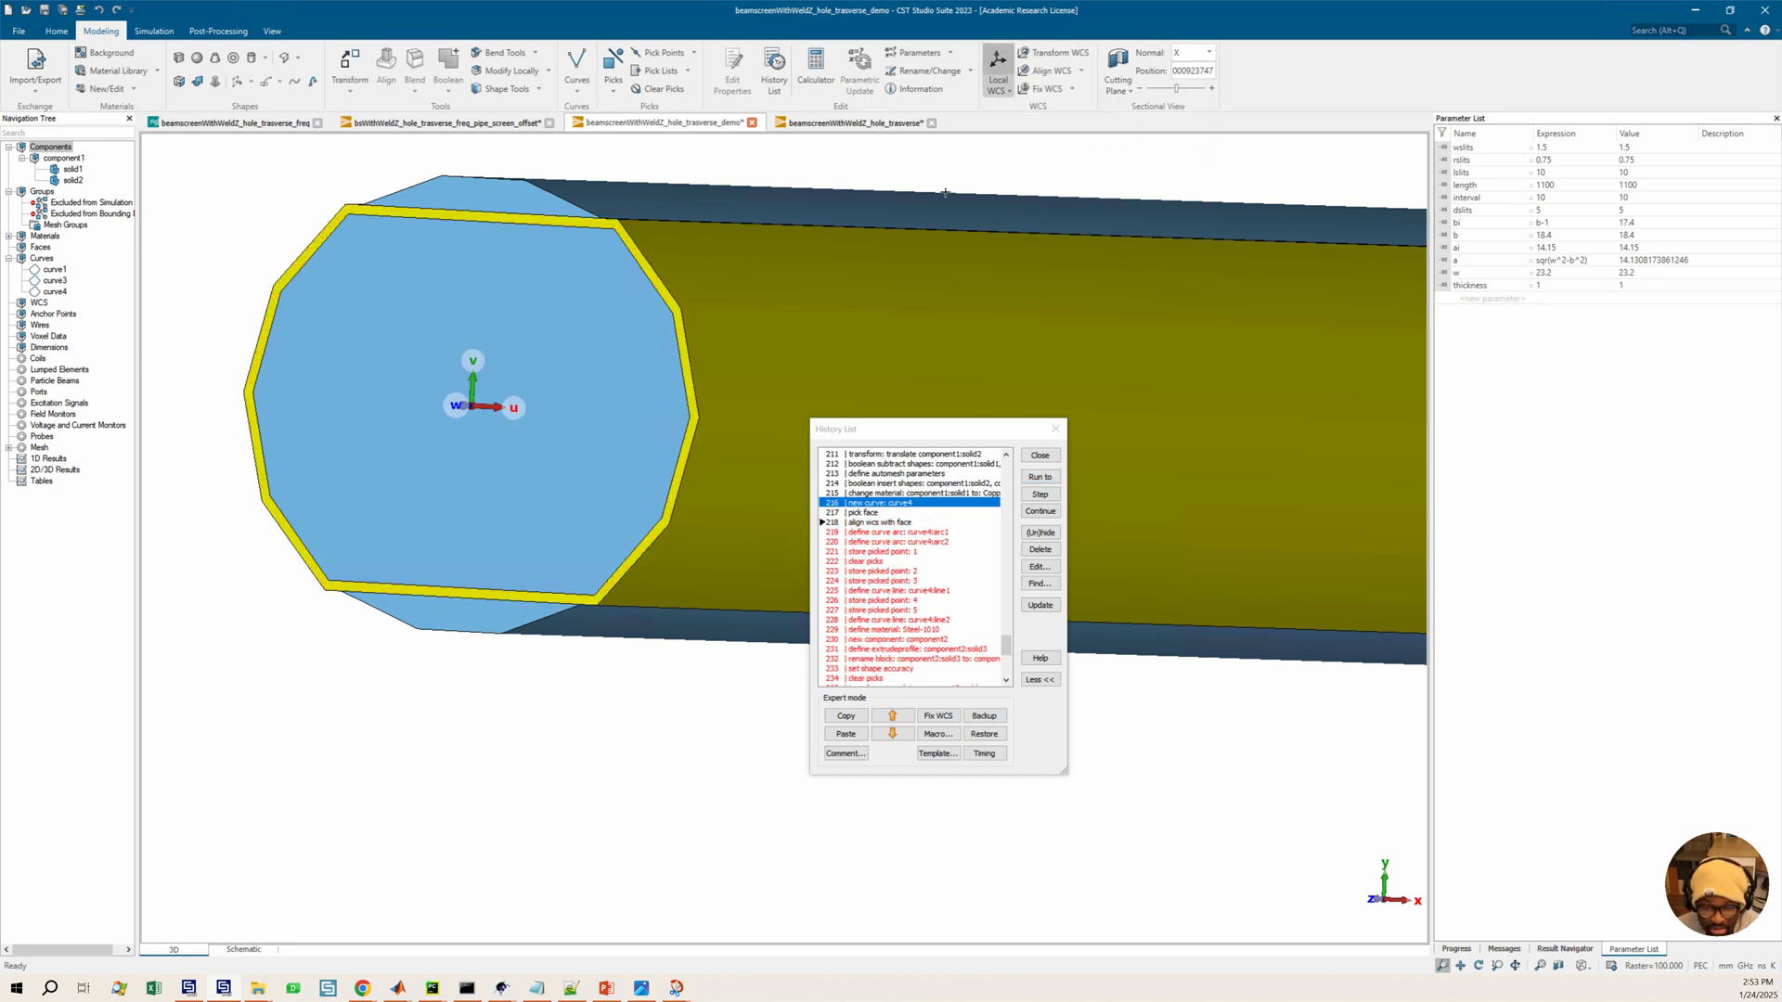
{"action": "left_click", "coordinate": [1073, 90]}
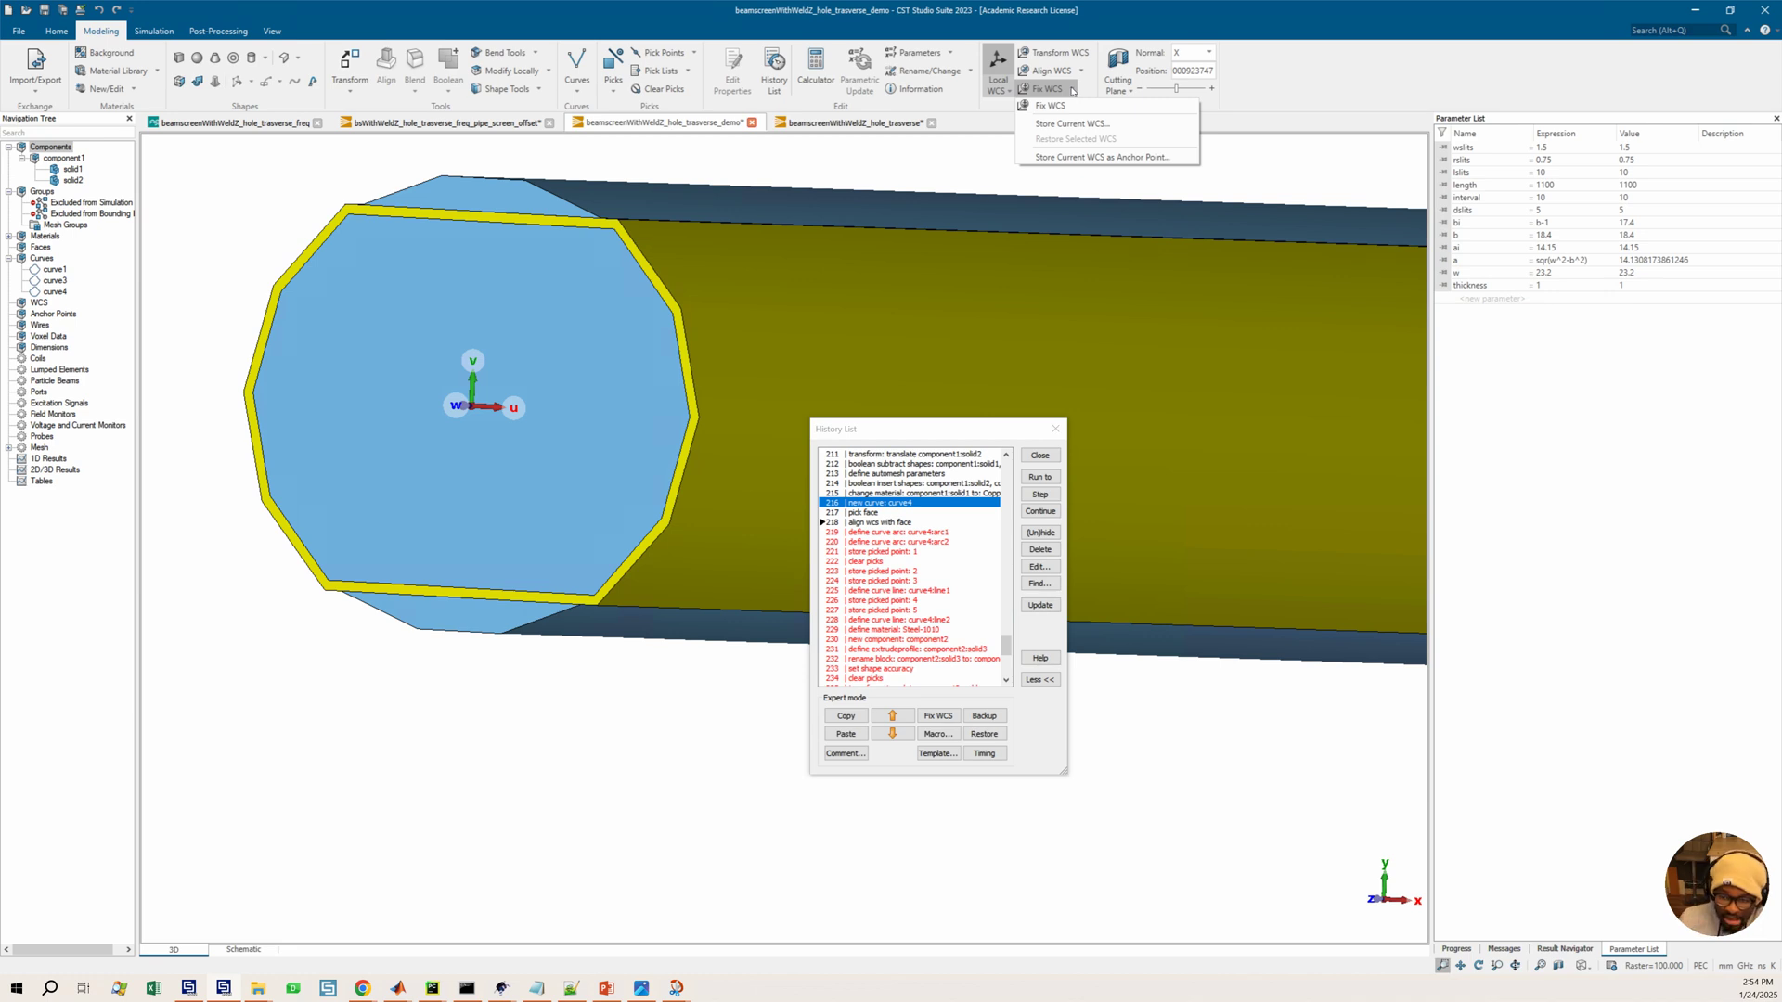
{"action": "left_click", "coordinate": [1067, 124]}
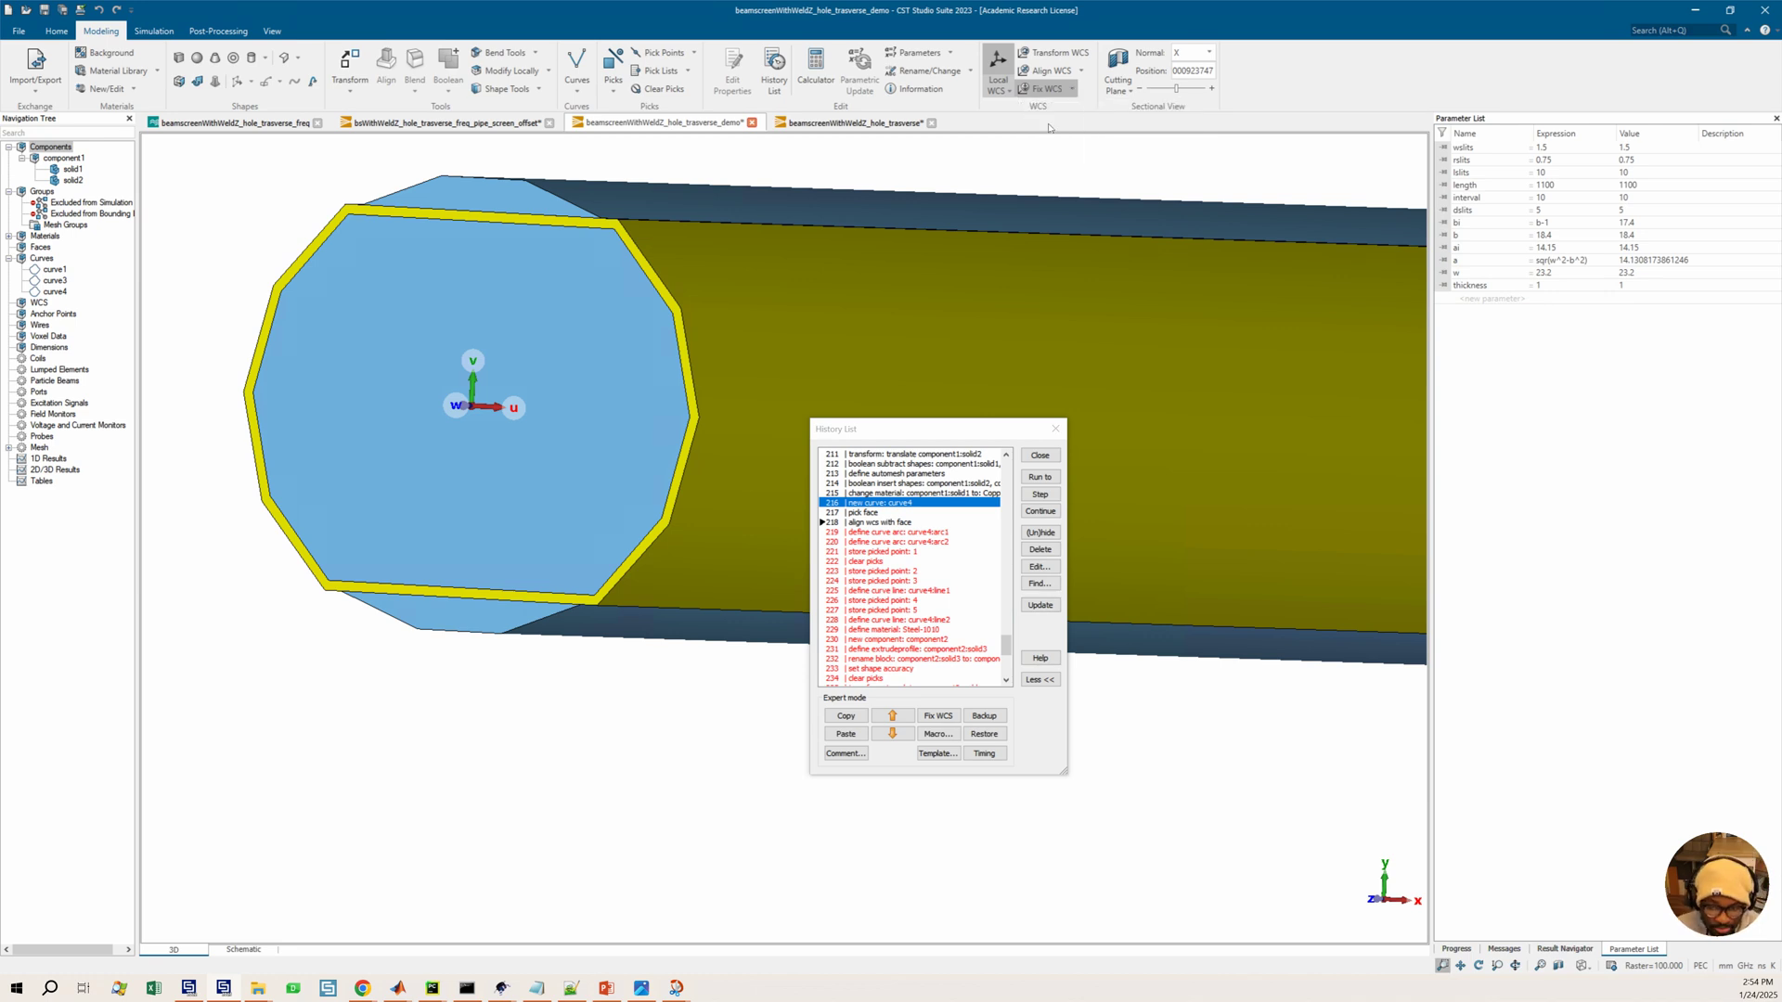
{"action": "left_click", "coordinate": [989, 471]}
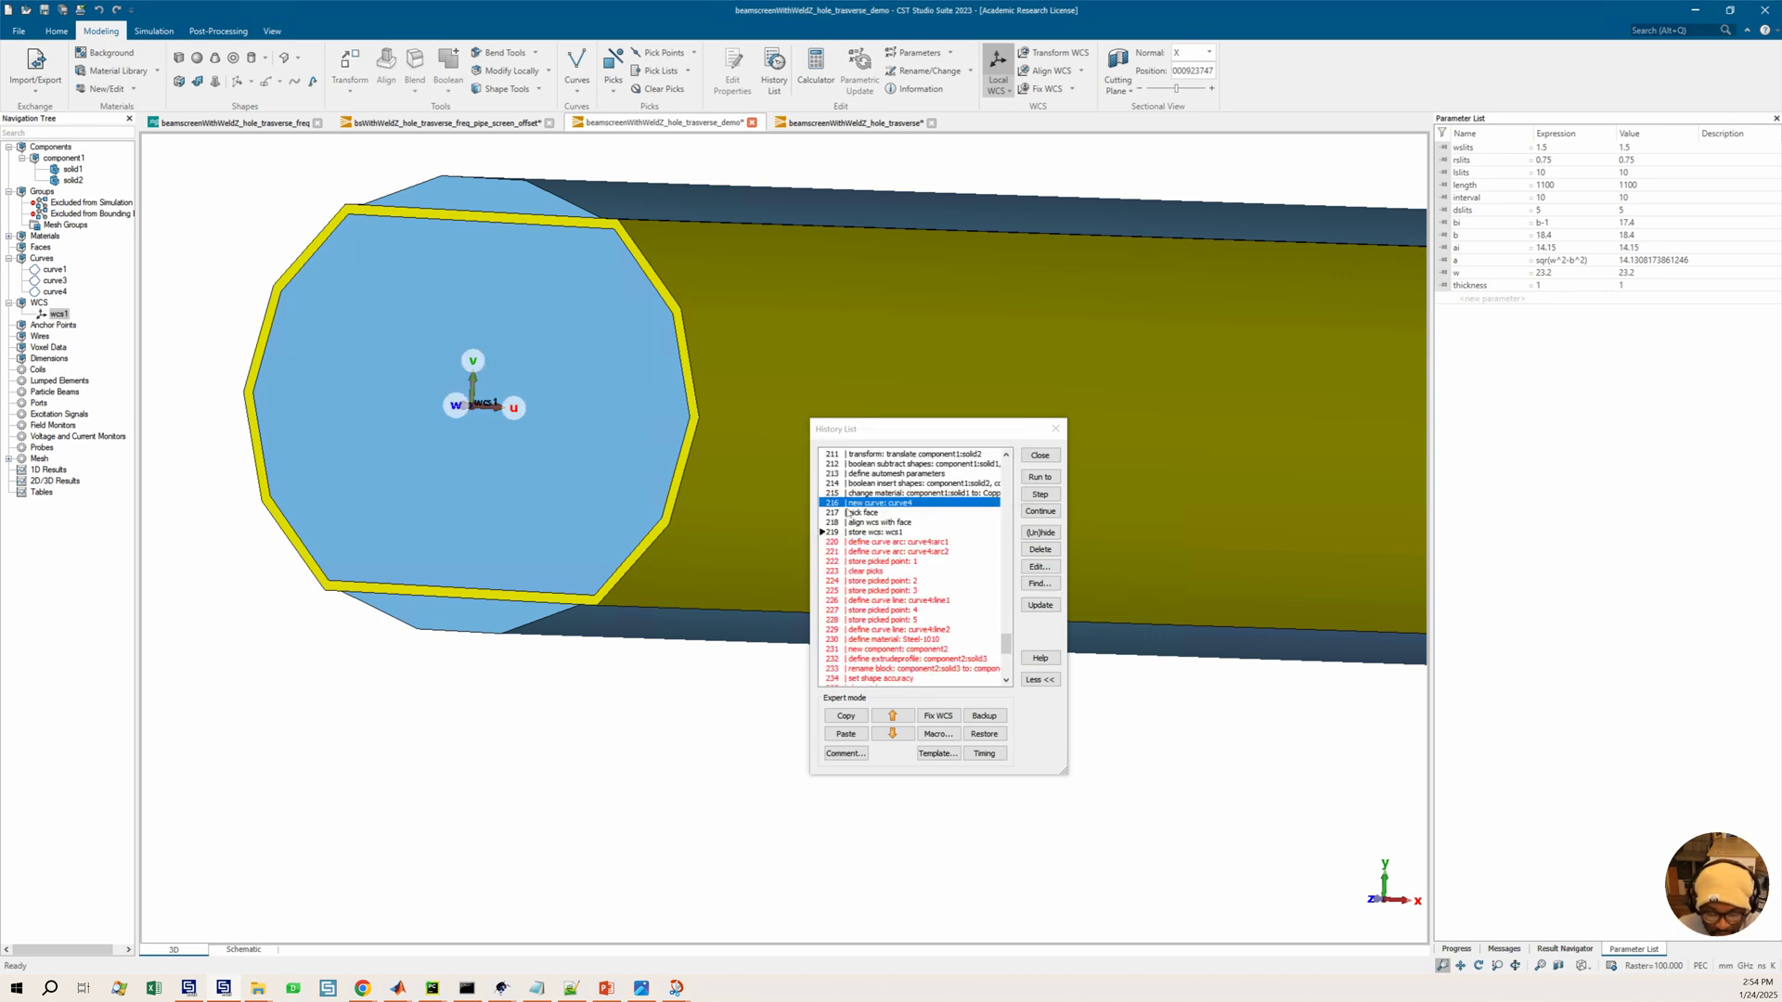
Restore the stored wcs1 before the curve4 arc definitions in the history
{"action": "left_click", "coordinate": [874, 542]}
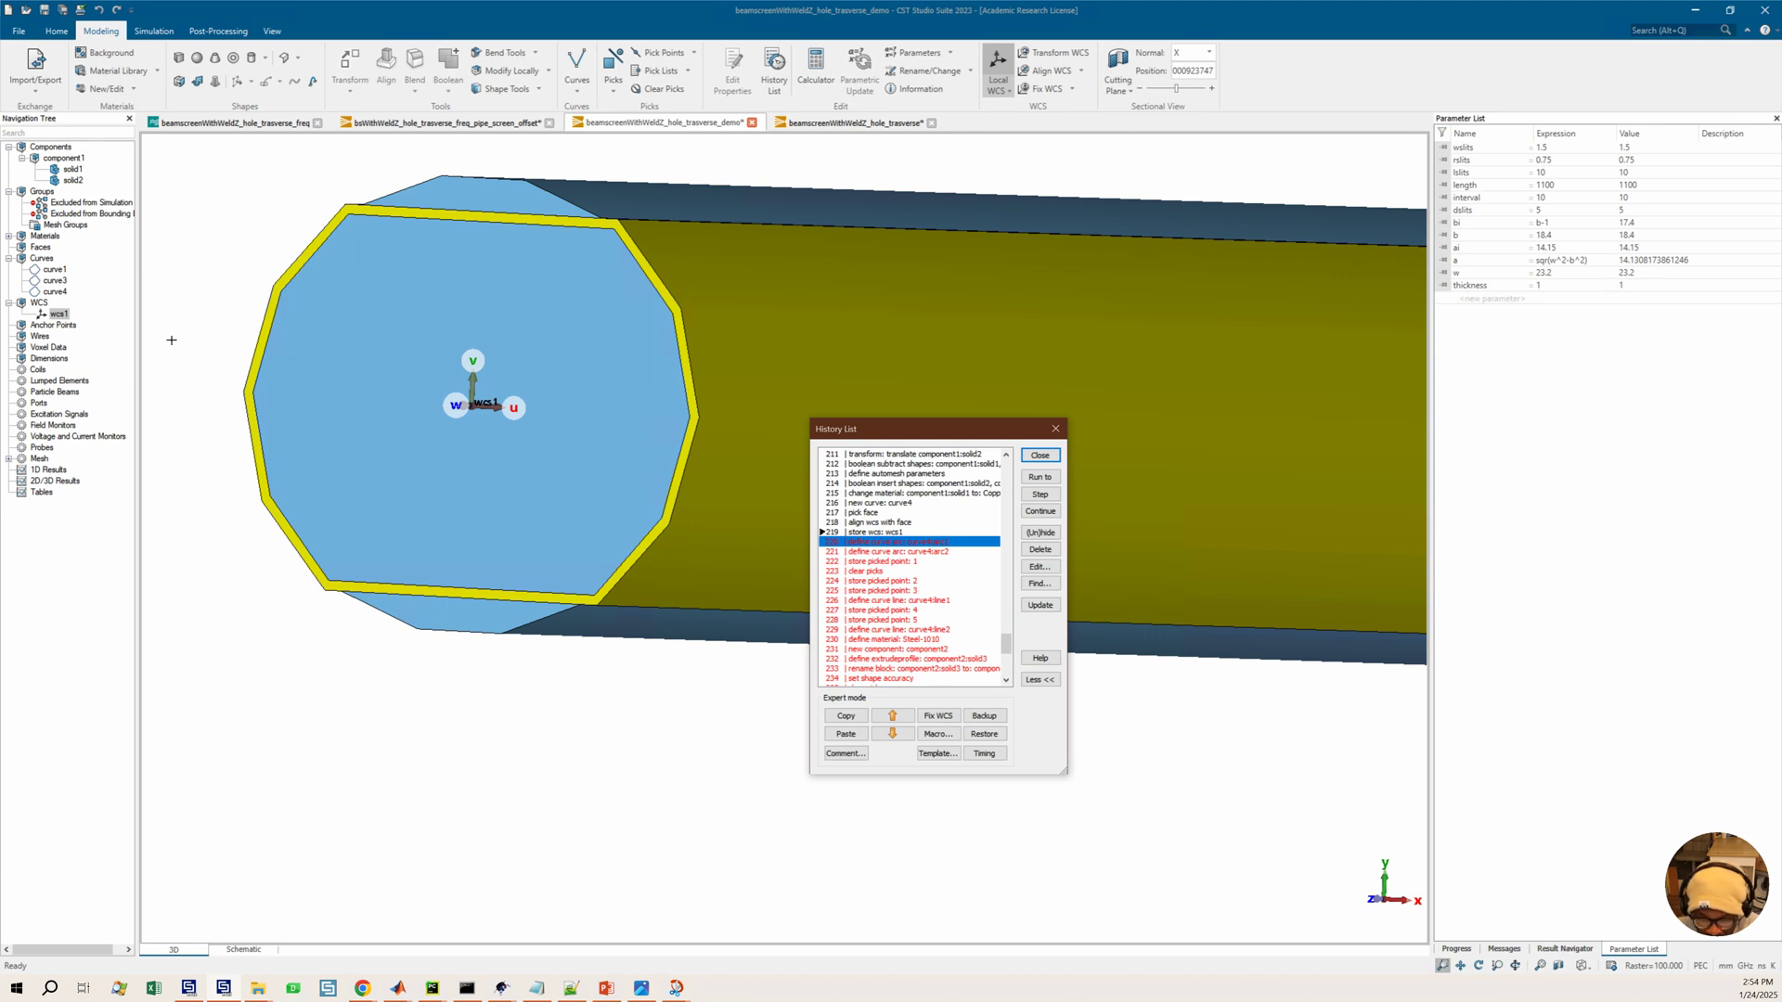
{"action": "left_click", "coordinate": [61, 315]}
{"action": "right_click", "coordinate": [65, 316]}
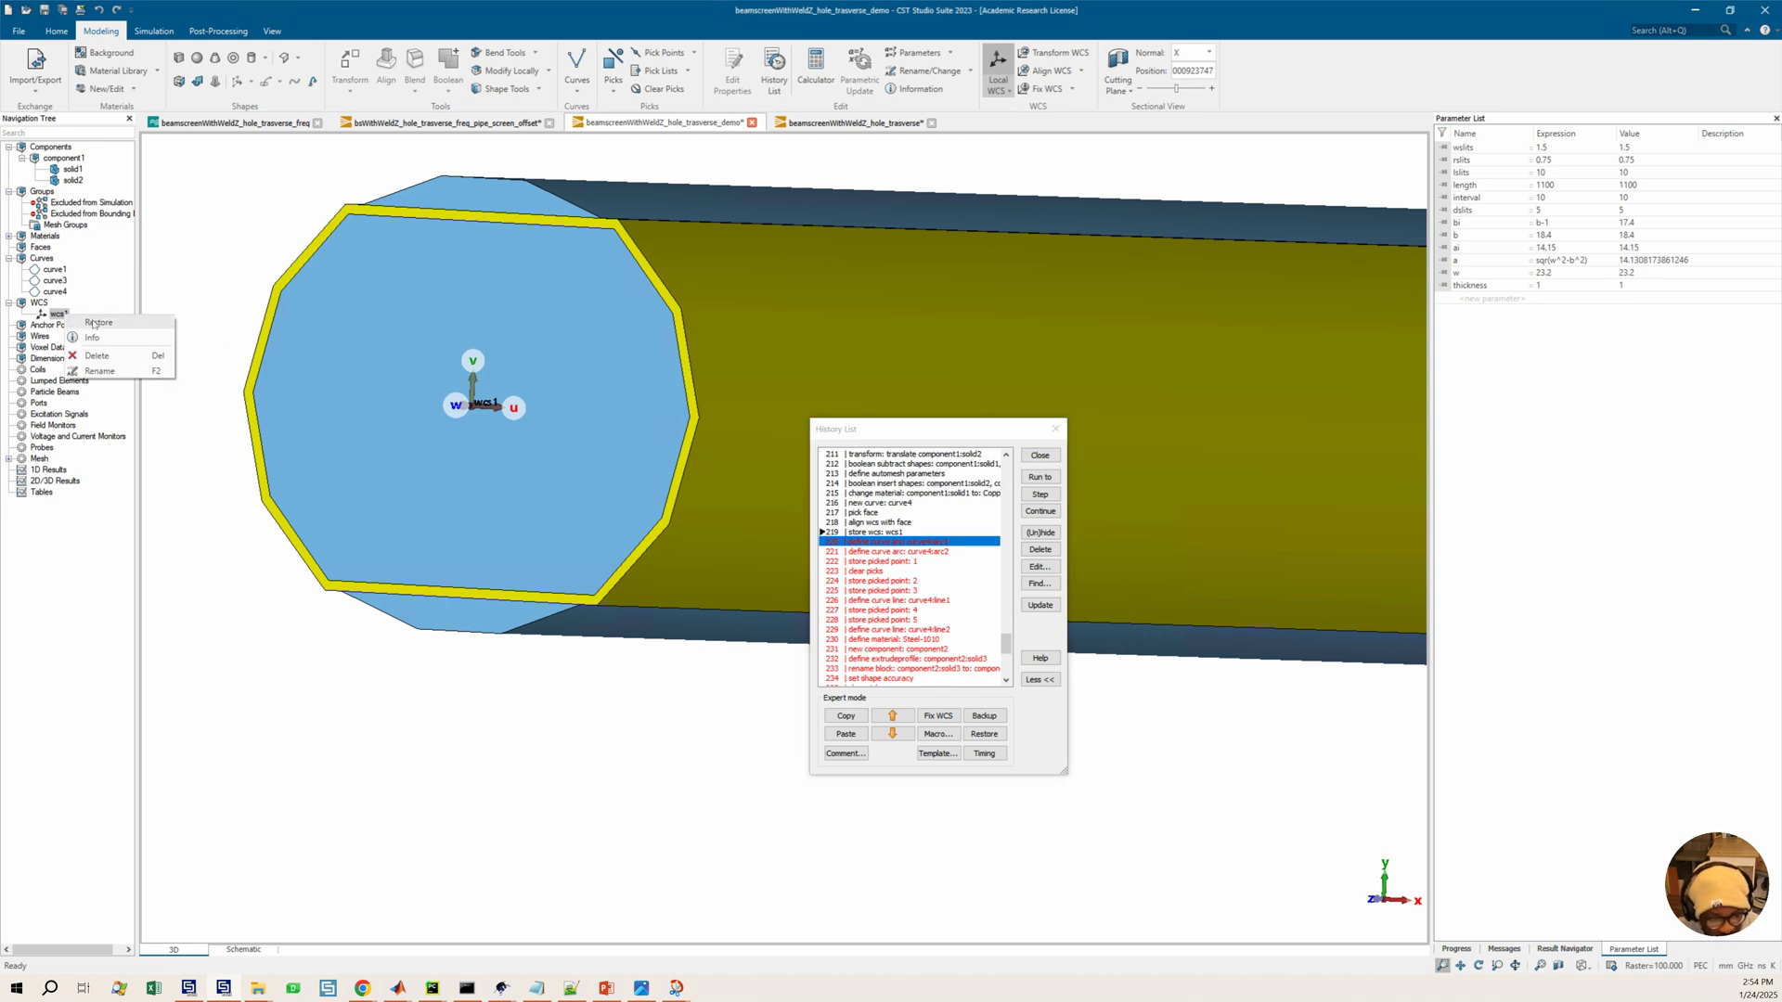
{"action": "left_click", "coordinate": [93, 325]}
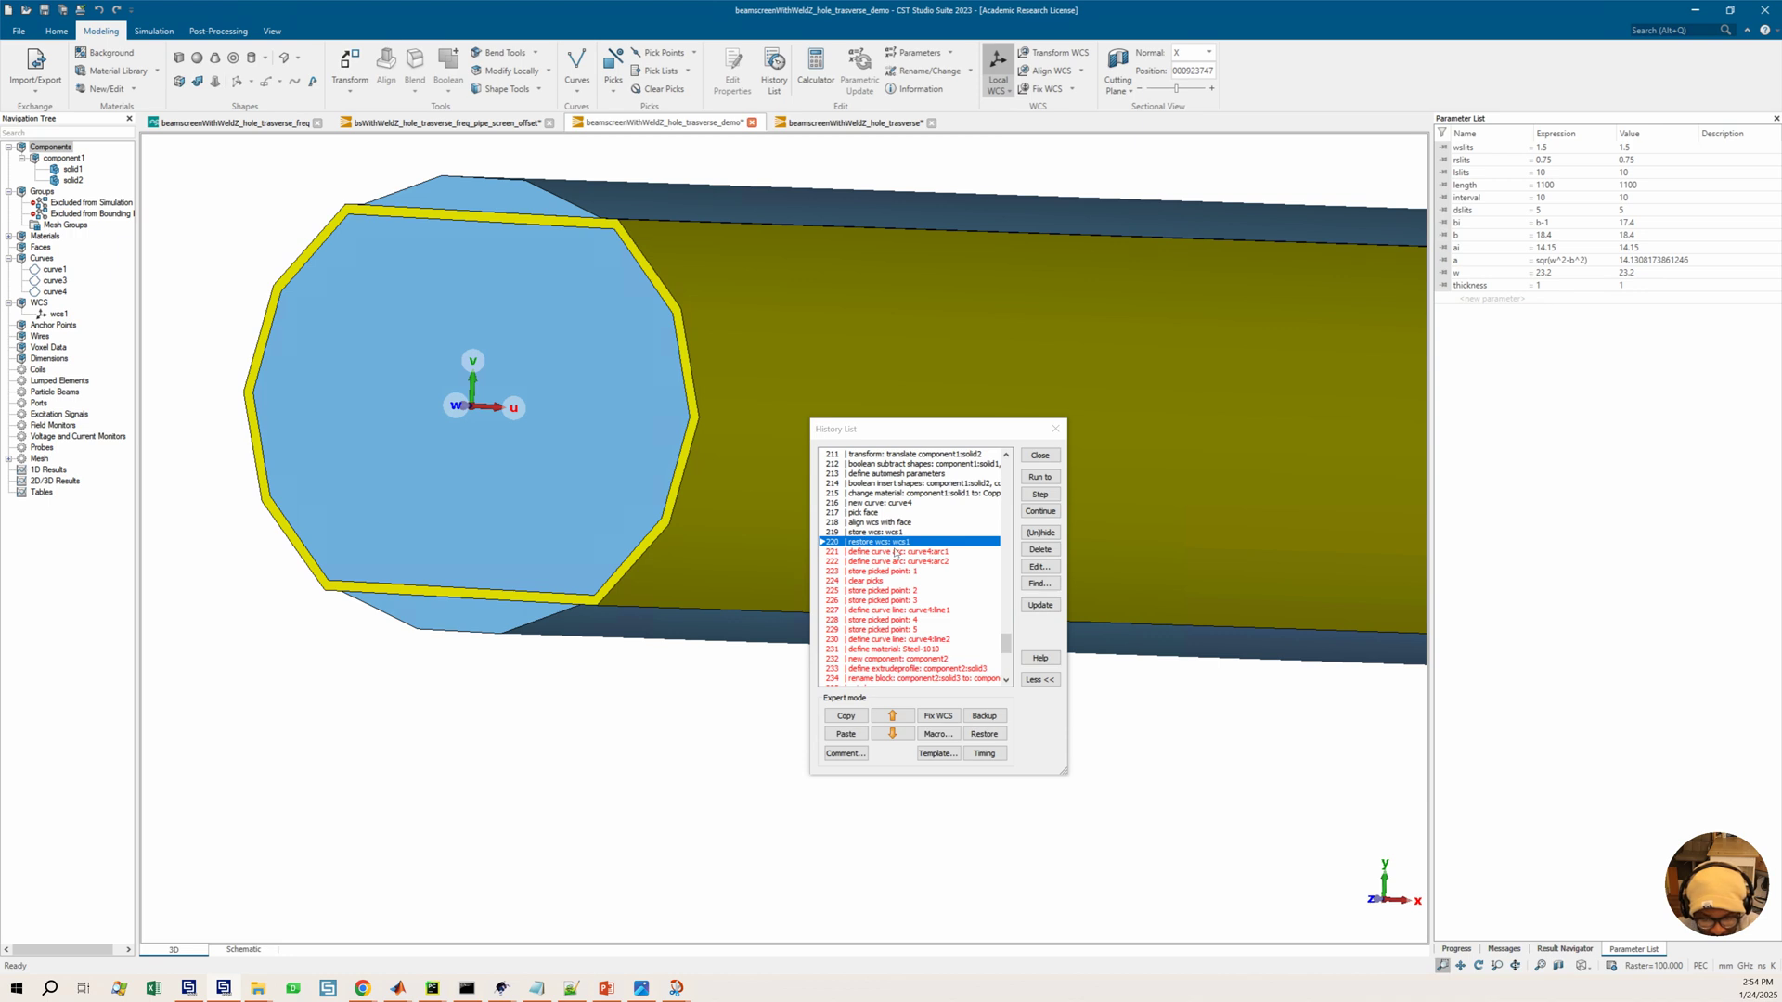
Run the history through the define curve arc: curve4:arc1 entry and zoom in to check the arc
{"action": "left_click", "coordinate": [896, 551]}
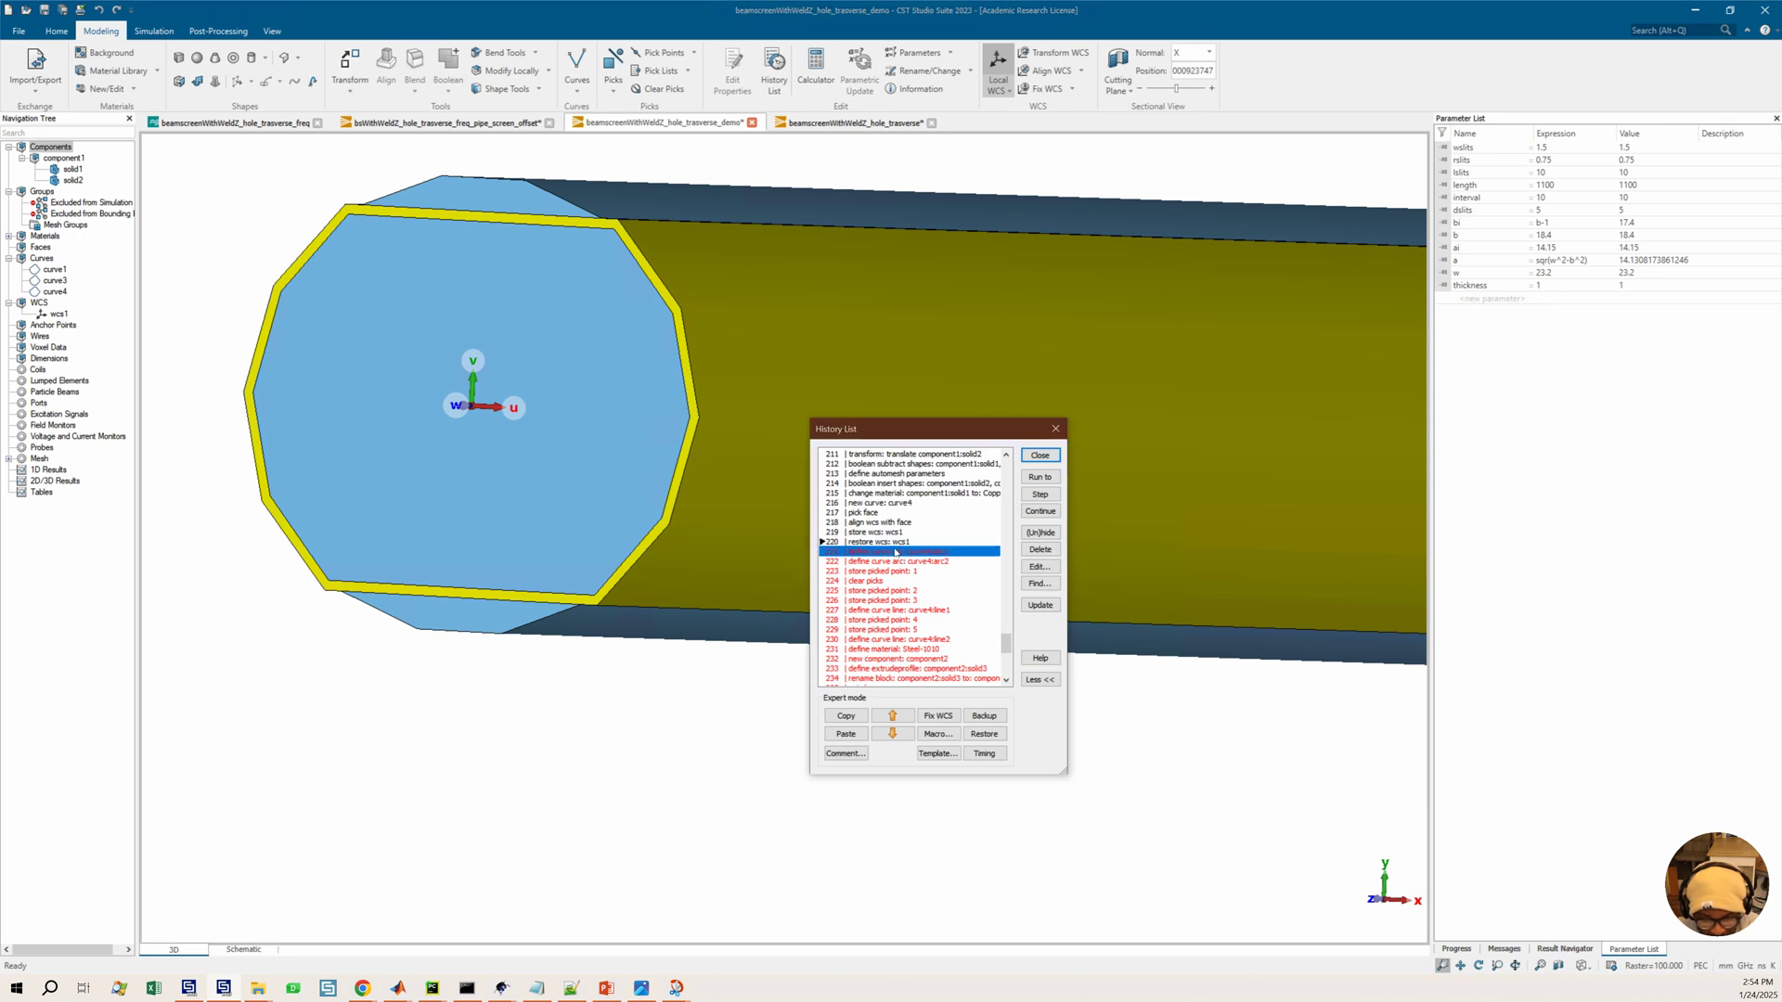
{"action": "left_click", "coordinate": [1046, 479]}
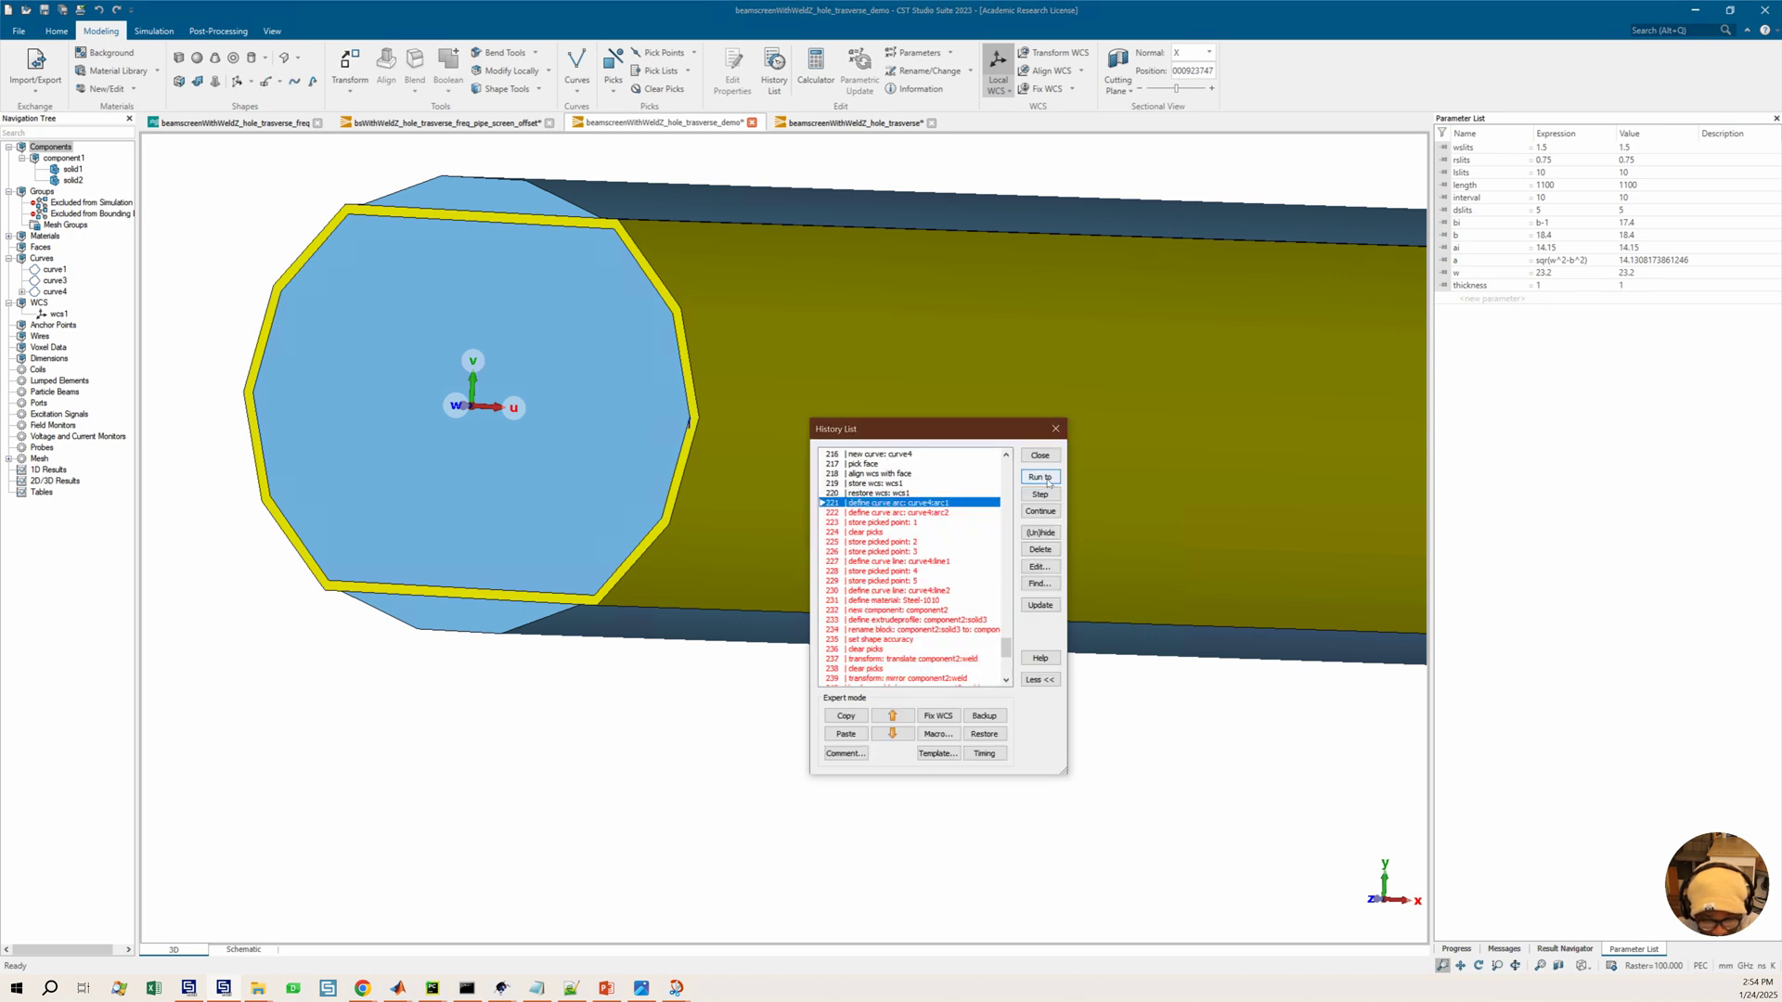
{"action": "scroll", "coordinate": [686, 420], "scroll_direction": "up", "scroll_amount": 5}
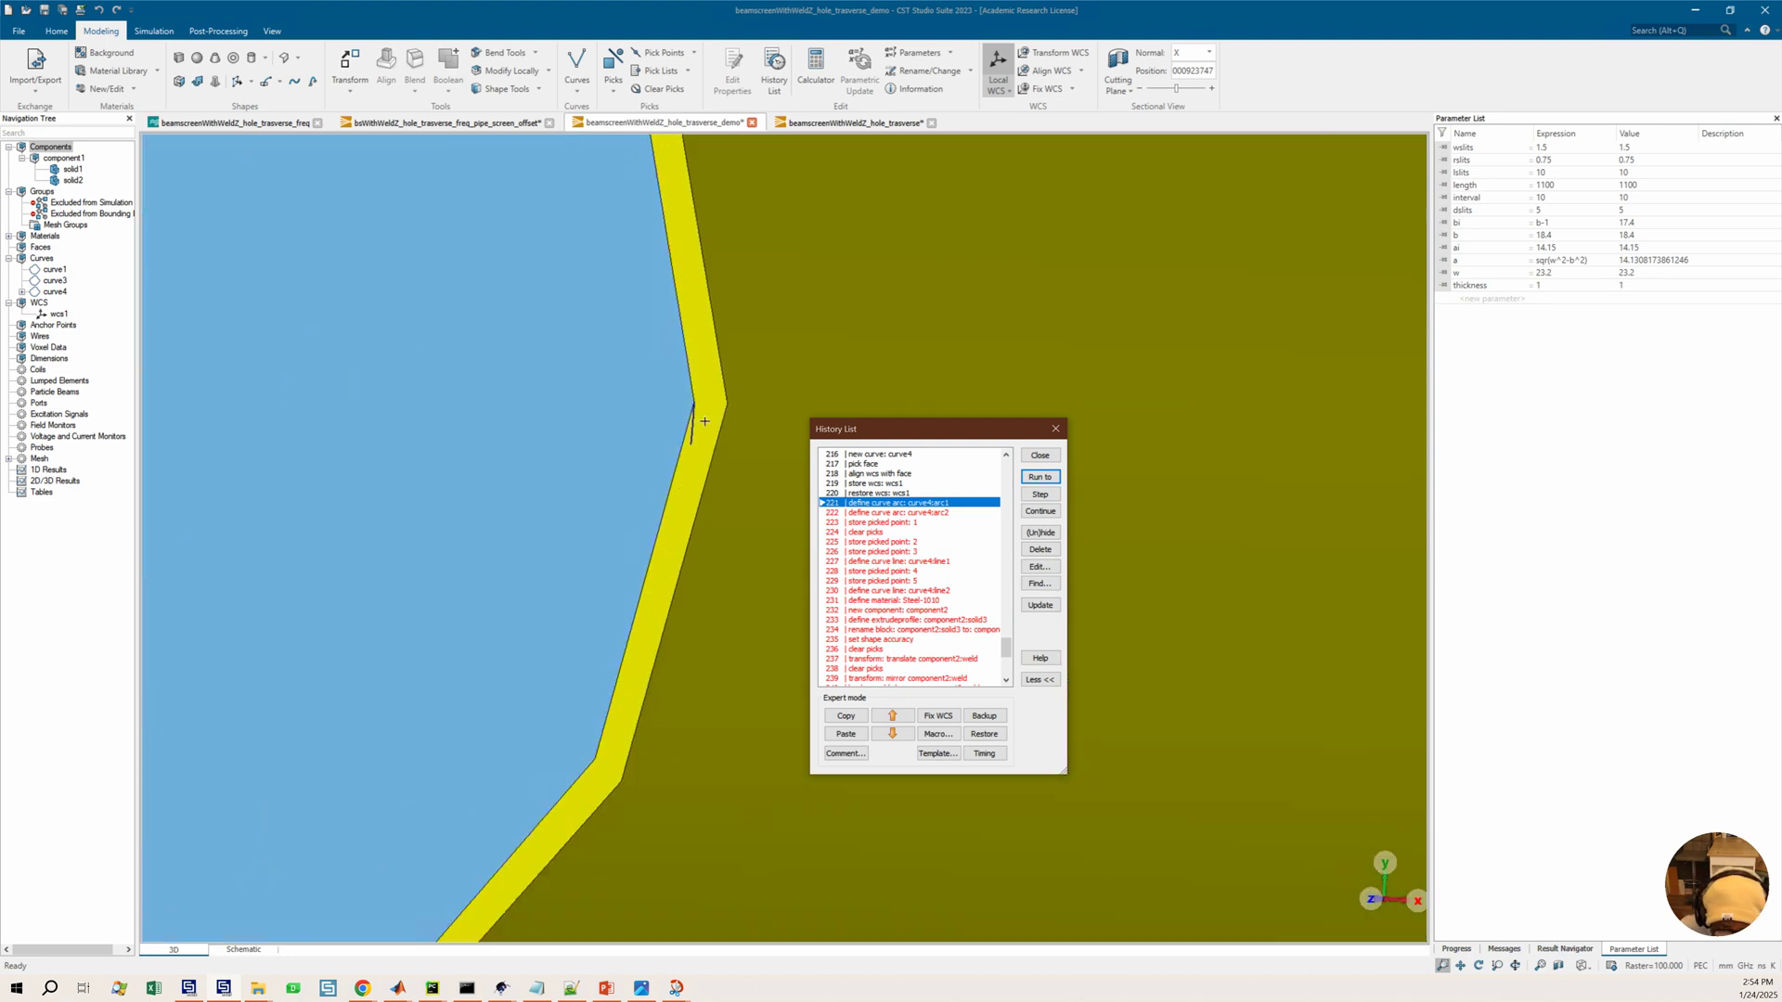
{"action": "scroll", "coordinate": [705, 420], "scroll_direction": "down", "scroll_amount": 5}
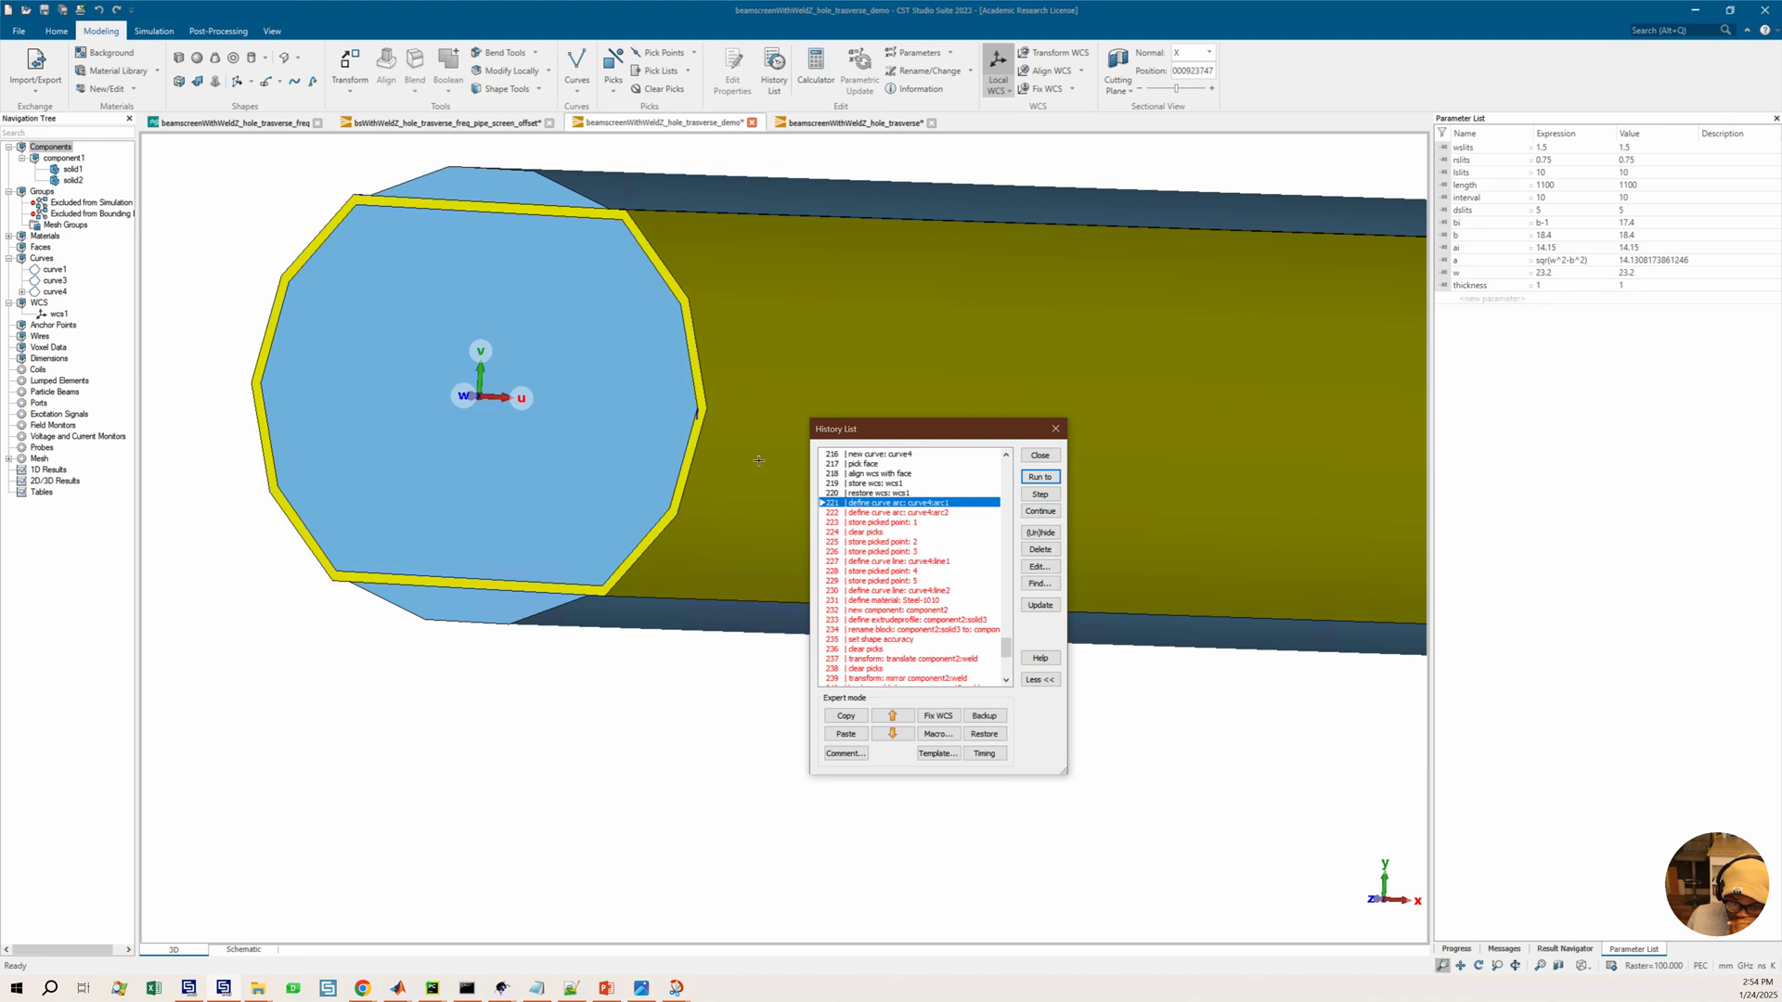
{"action": "scroll", "coordinate": [756, 459], "scroll_direction": "down", "scroll_amount": 3}
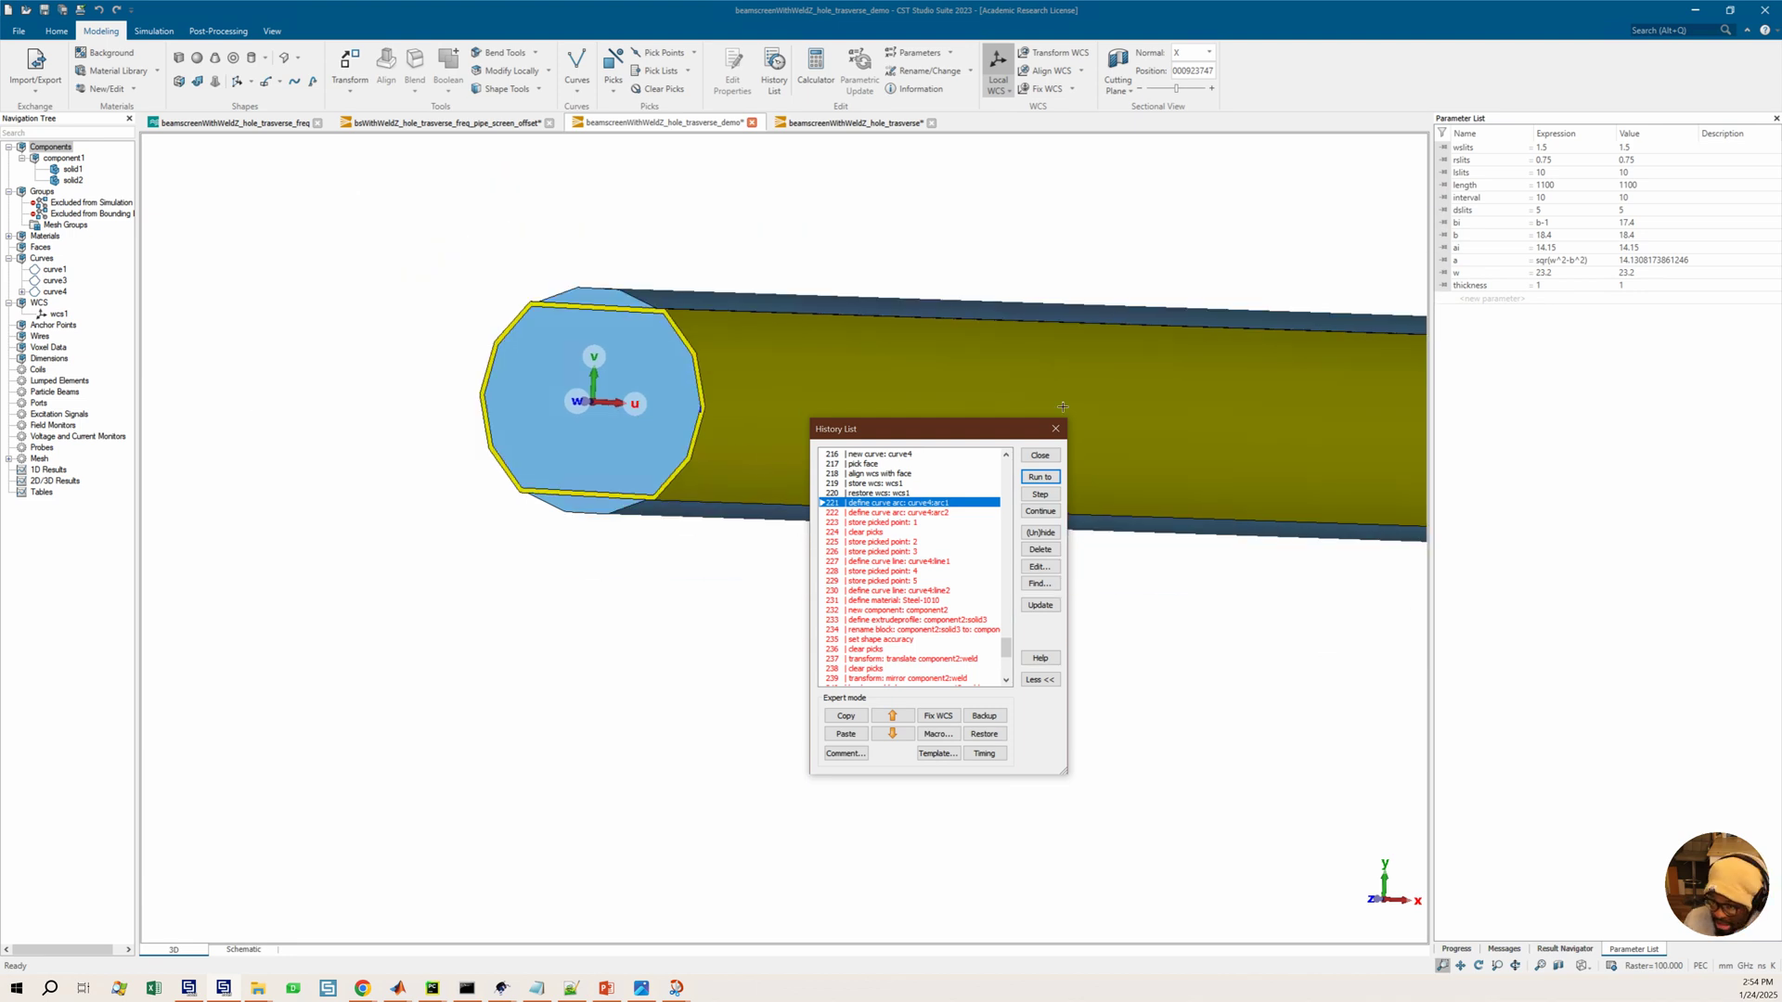
Run the history through the curve4:arc2, picked point and curve4 line entries, zooming in on the joint
{"action": "left_click", "coordinate": [1030, 492]}
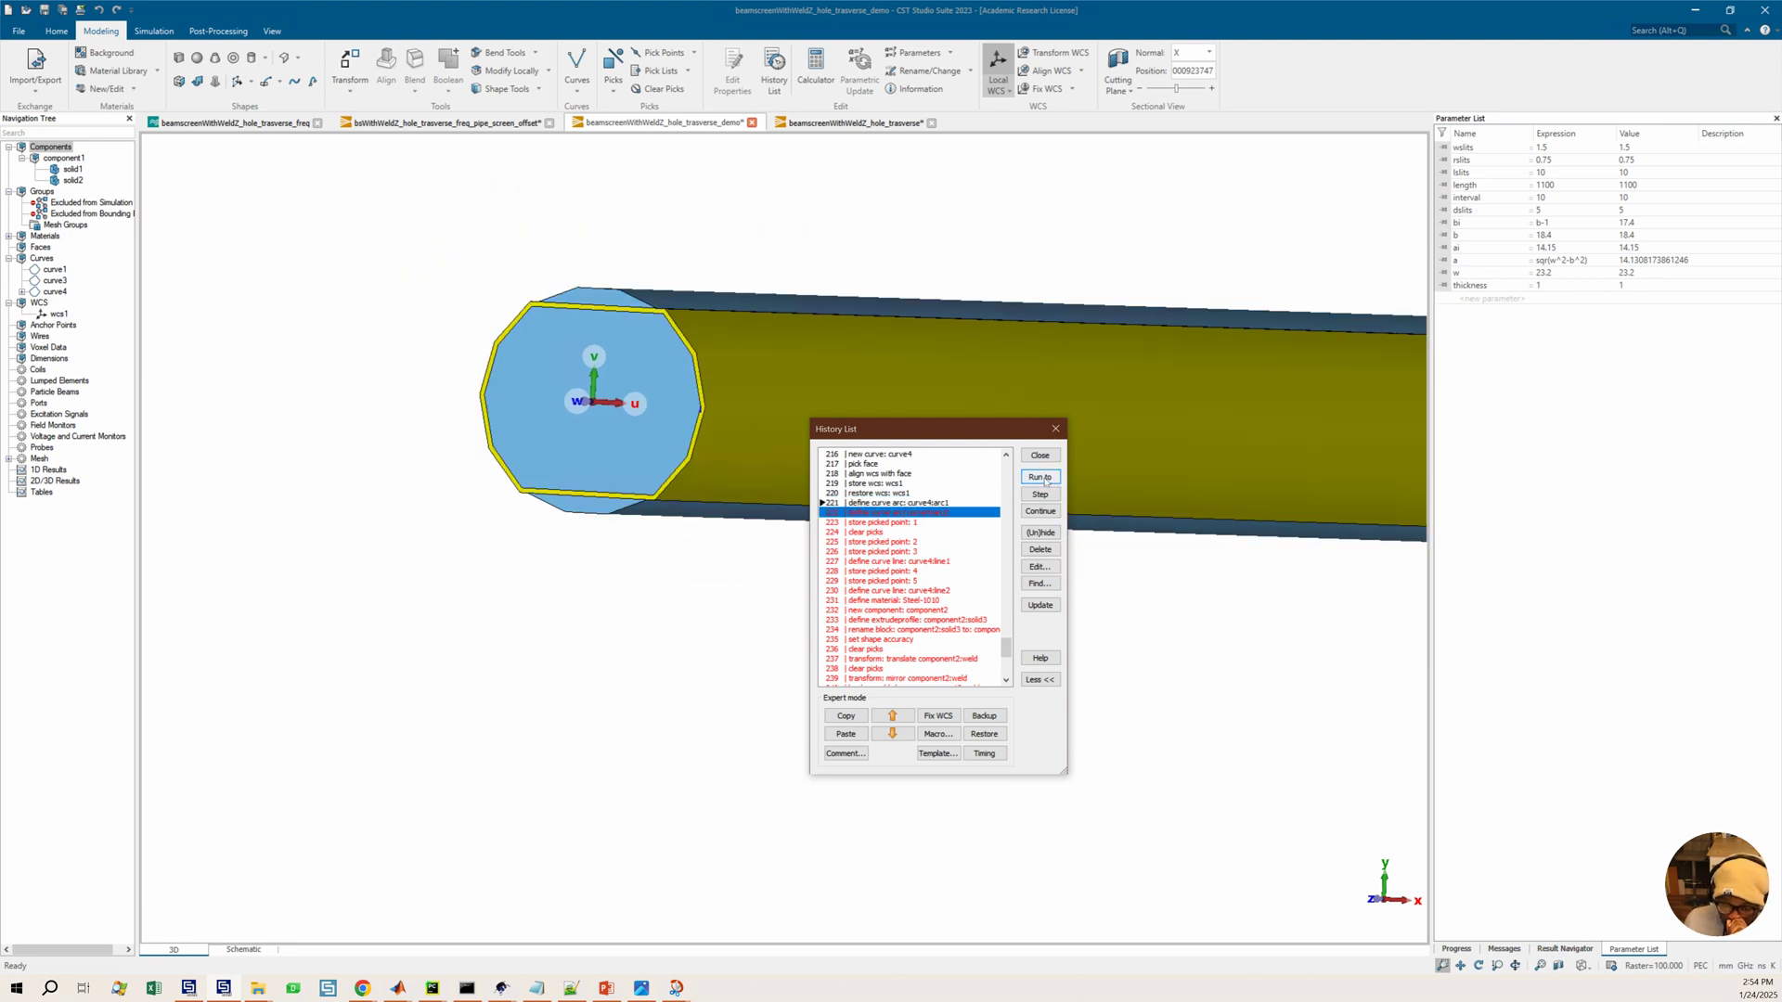
{"action": "left_click", "coordinate": [1041, 479]}
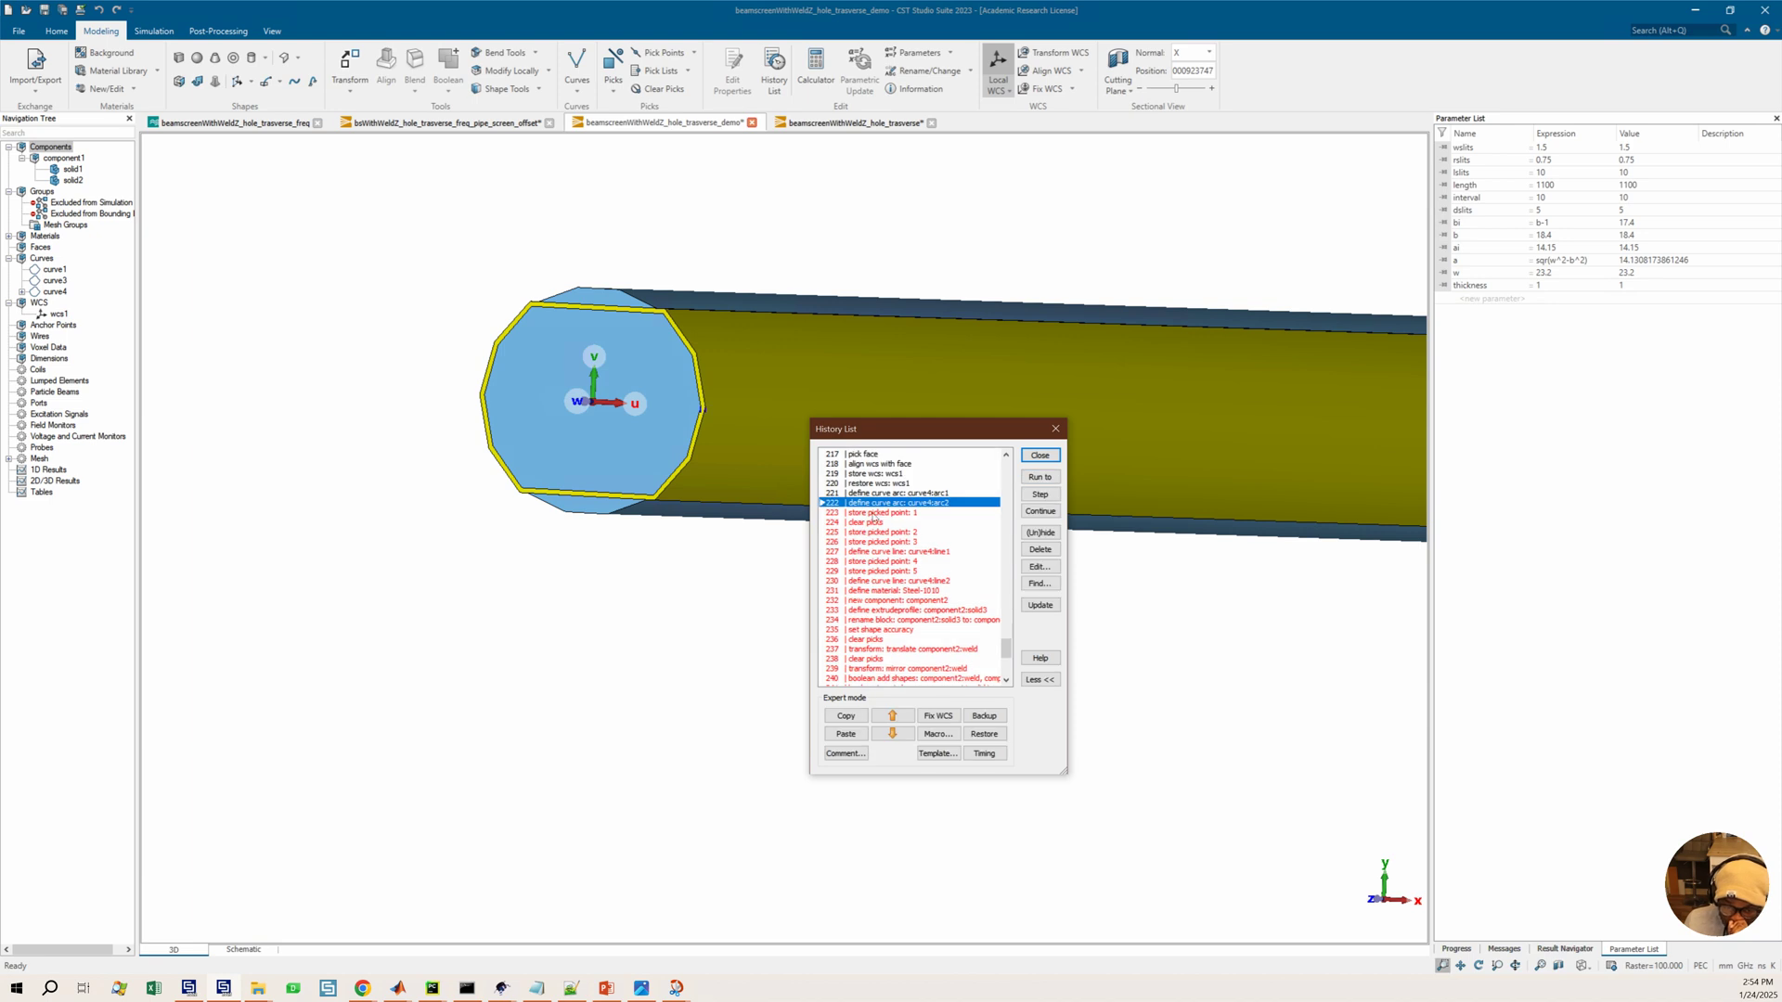
{"action": "left_click", "coordinate": [1039, 477]}
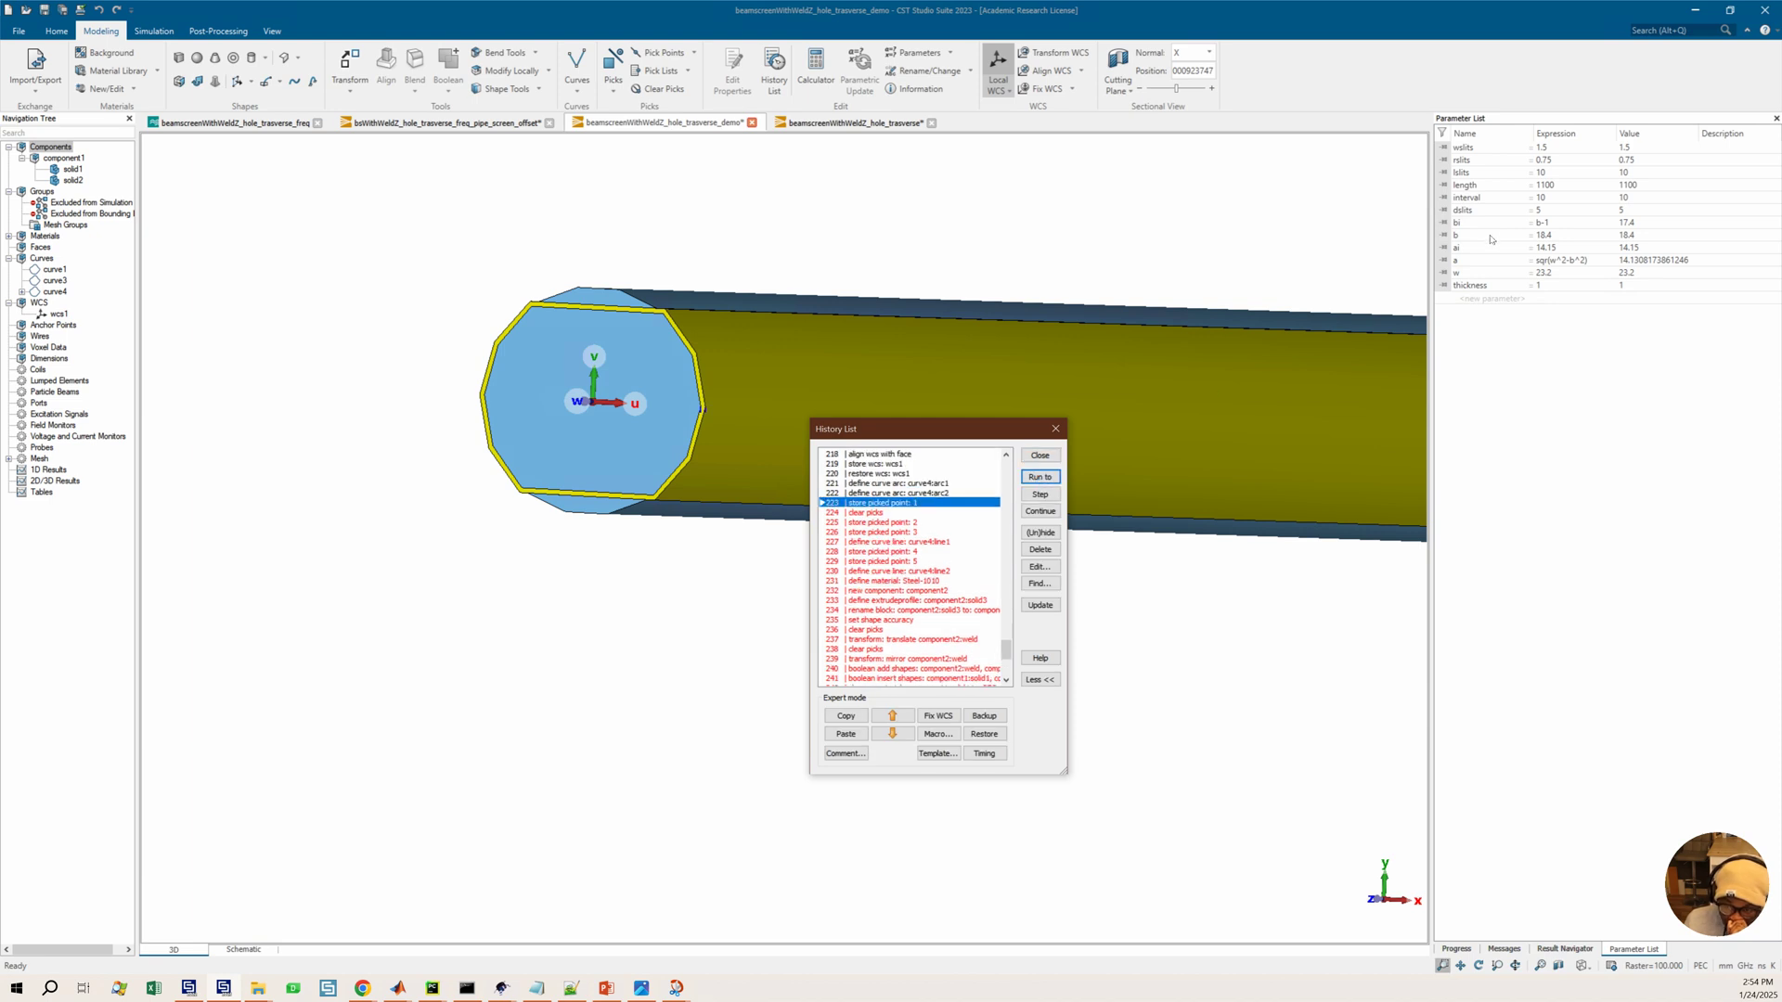
{"action": "left_click", "coordinate": [884, 581]}
{"action": "left_click", "coordinate": [1039, 477]}
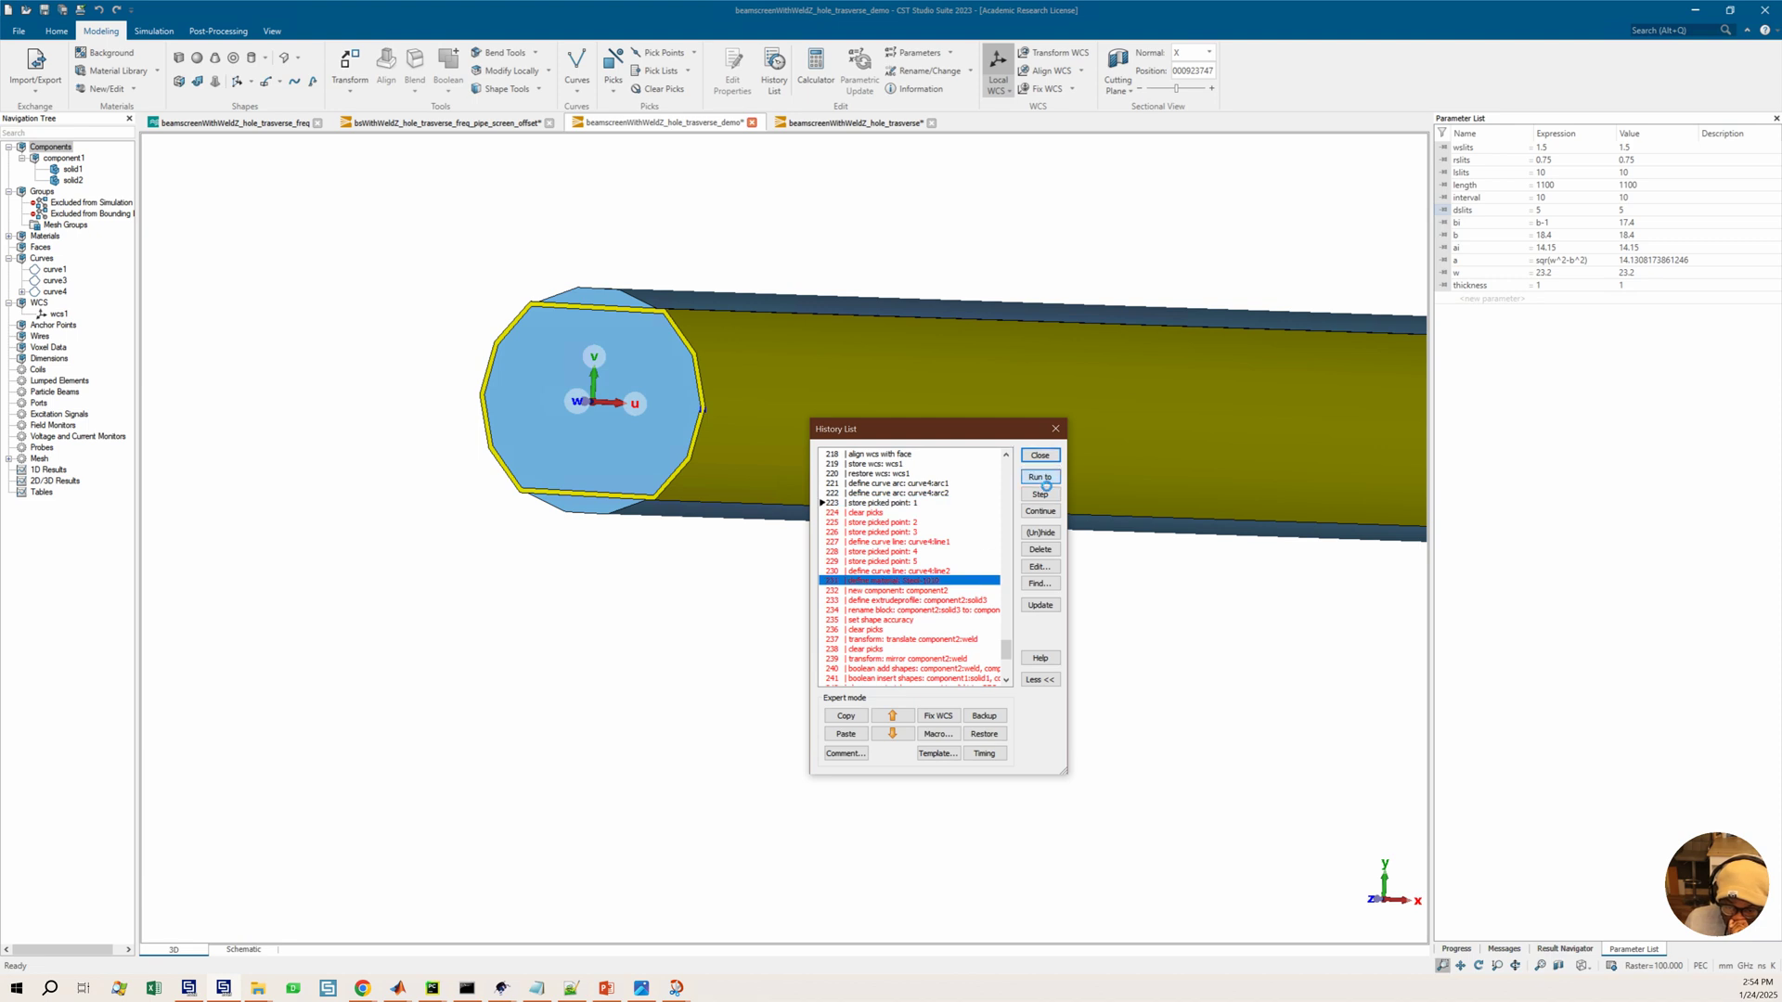
{"action": "scroll", "coordinate": [701, 390], "scroll_direction": "up", "scroll_amount": 5}
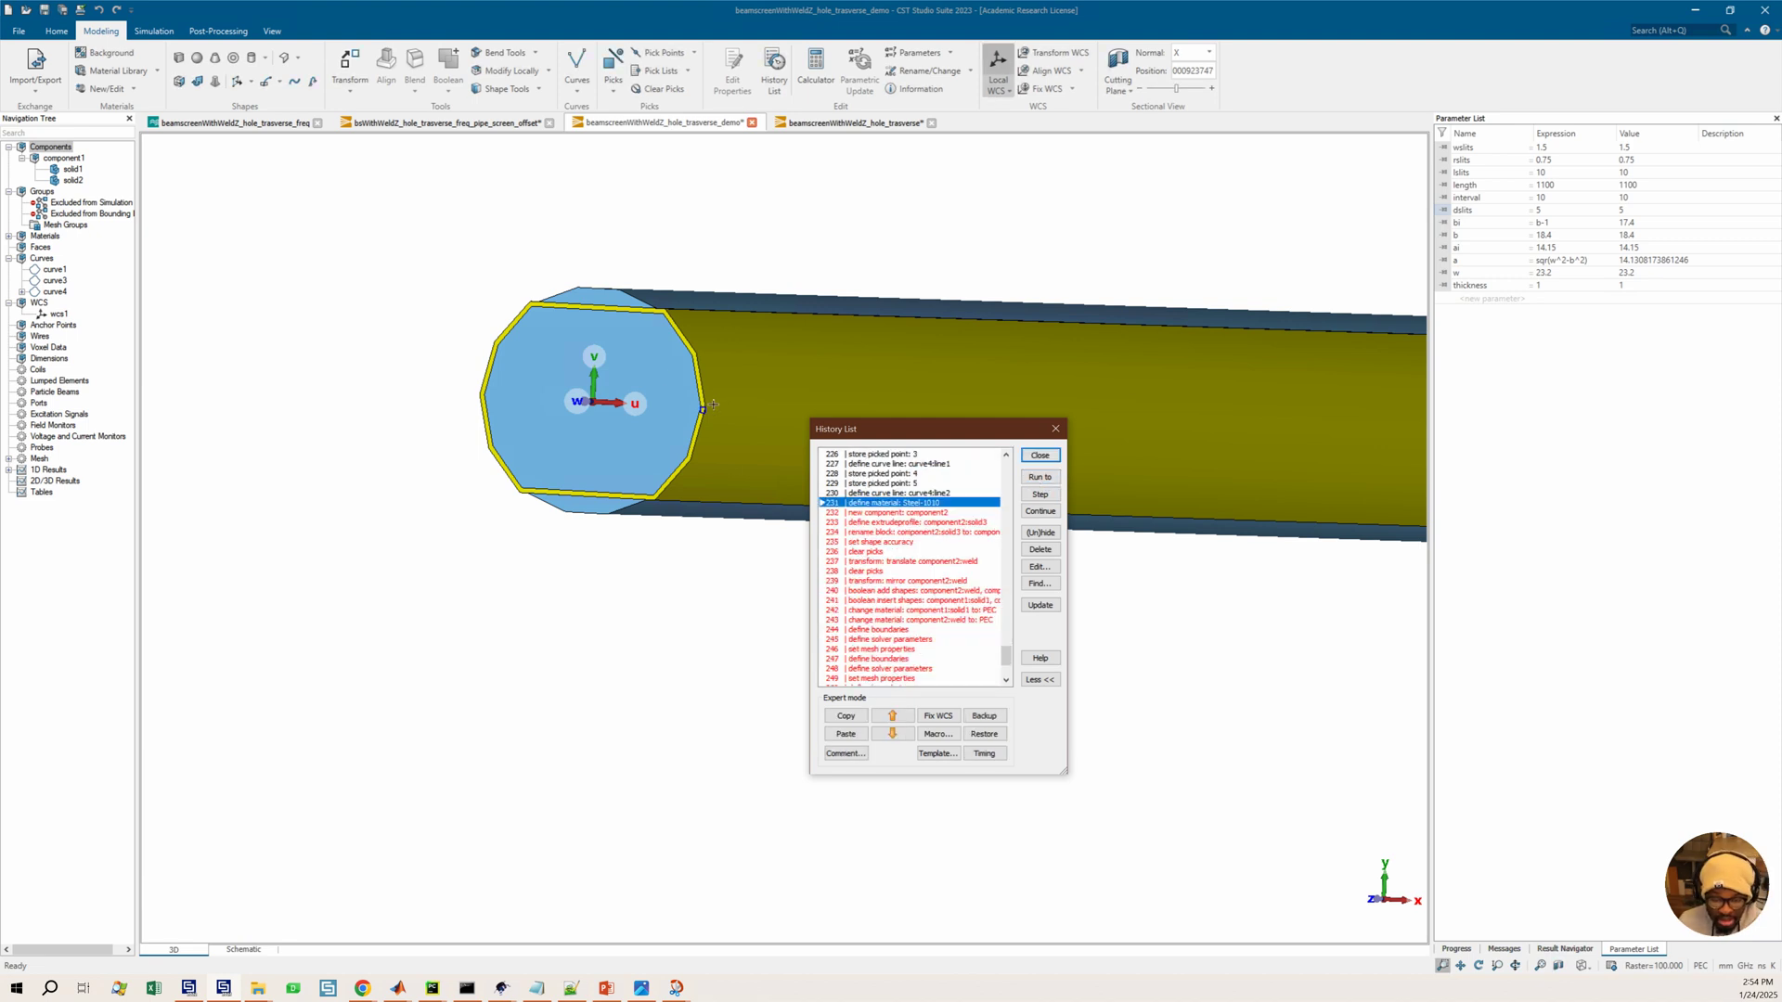
{"action": "scroll", "coordinate": [696, 413], "scroll_direction": "up", "scroll_amount": 2}
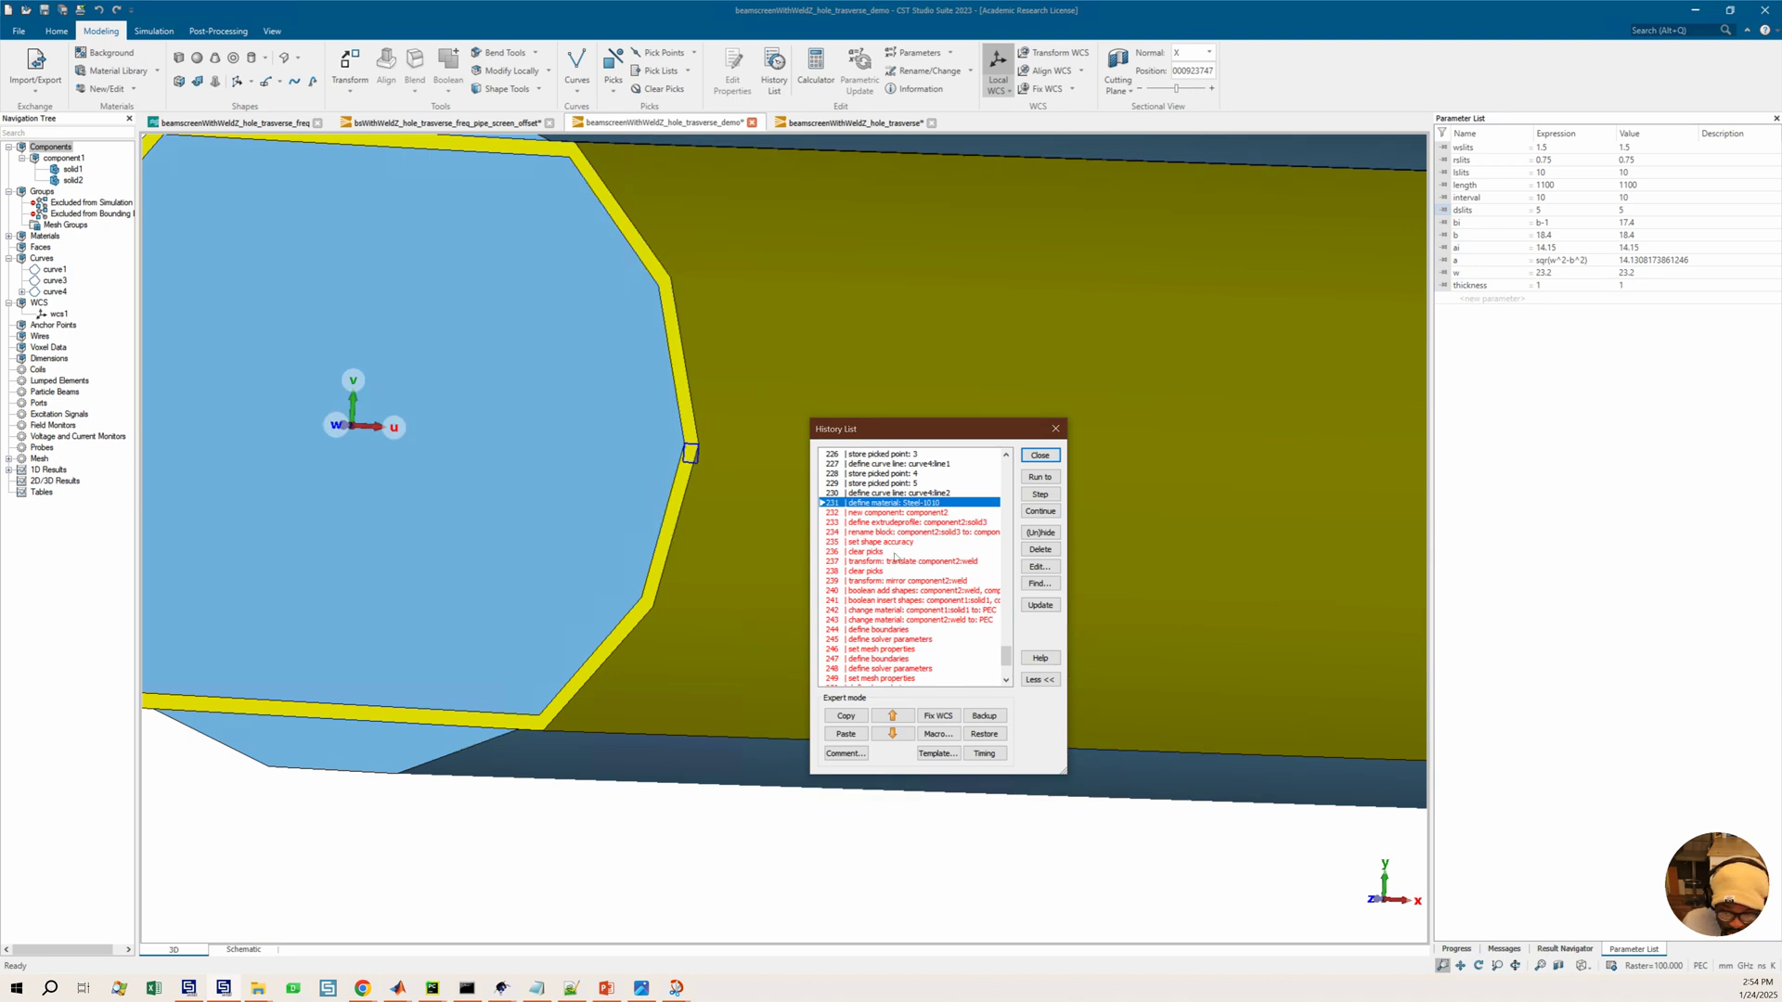
Run the history through the entry 244 define boundaries, after the weld transforms and material changes
{"action": "scroll", "coordinate": [898, 548], "scroll_direction": "down", "scroll_amount": 3}
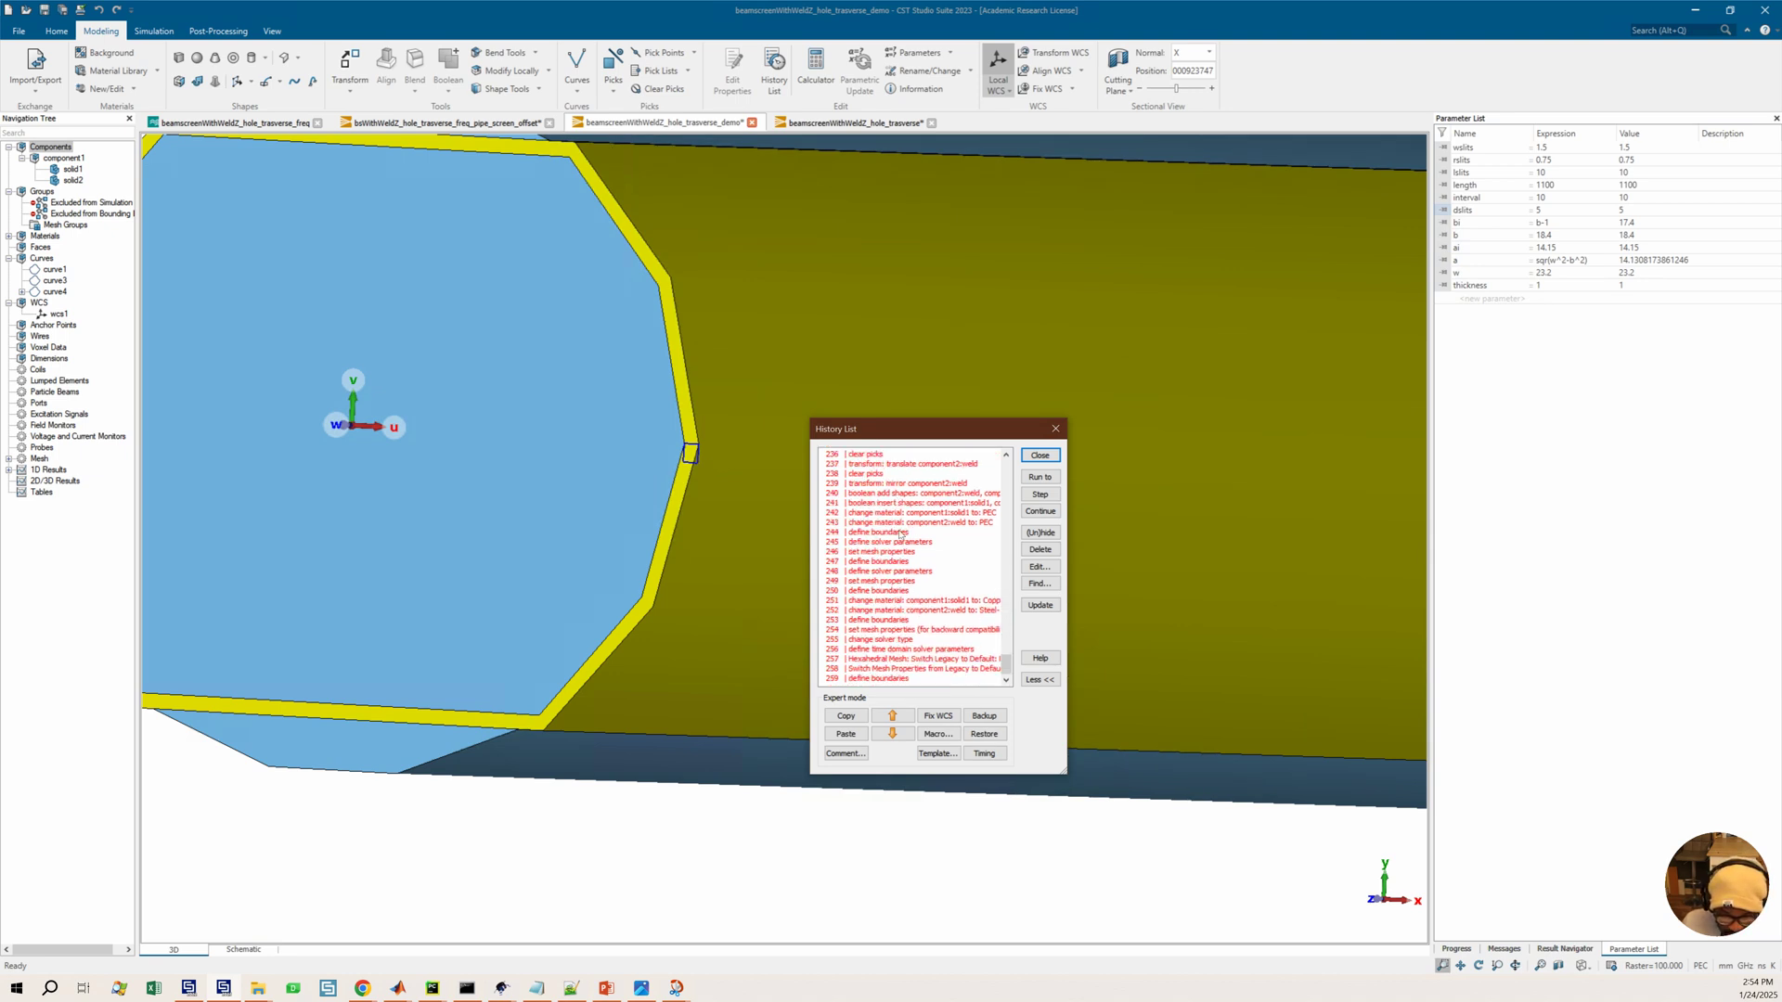
{"action": "scroll", "coordinate": [888, 522], "scroll_direction": "up", "scroll_amount": 3}
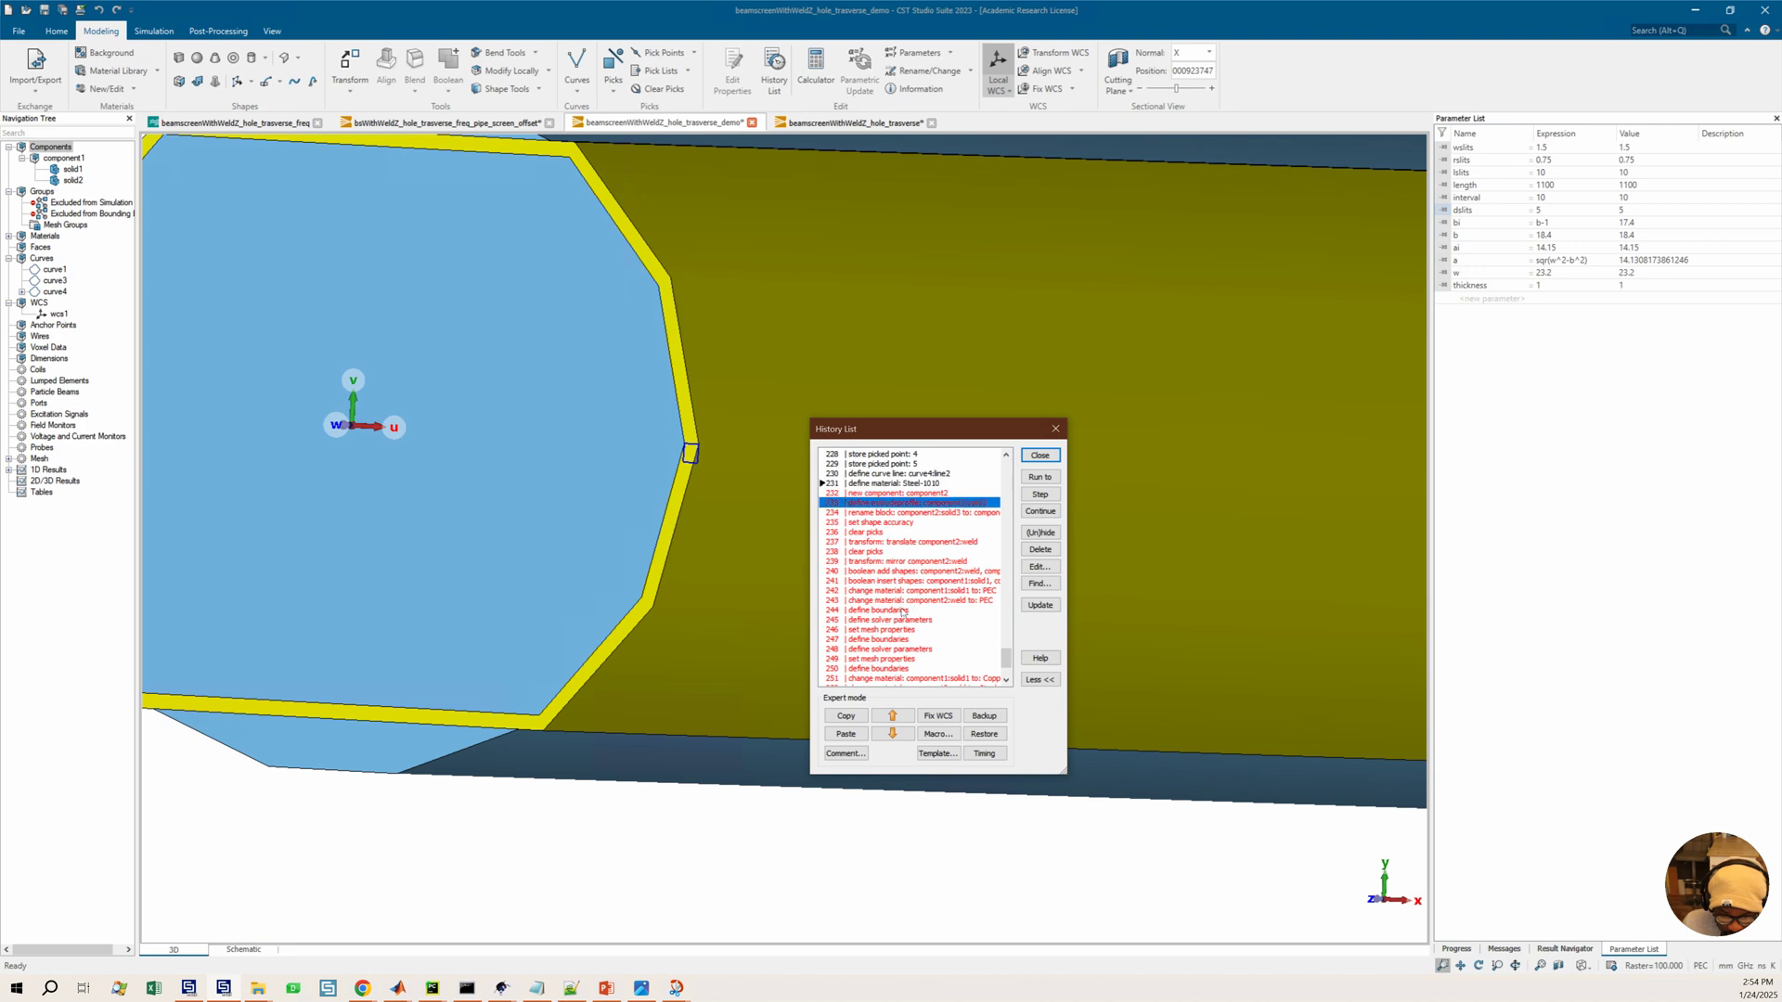
{"action": "left_click", "coordinate": [903, 610]}
{"action": "left_click", "coordinate": [1039, 477]}
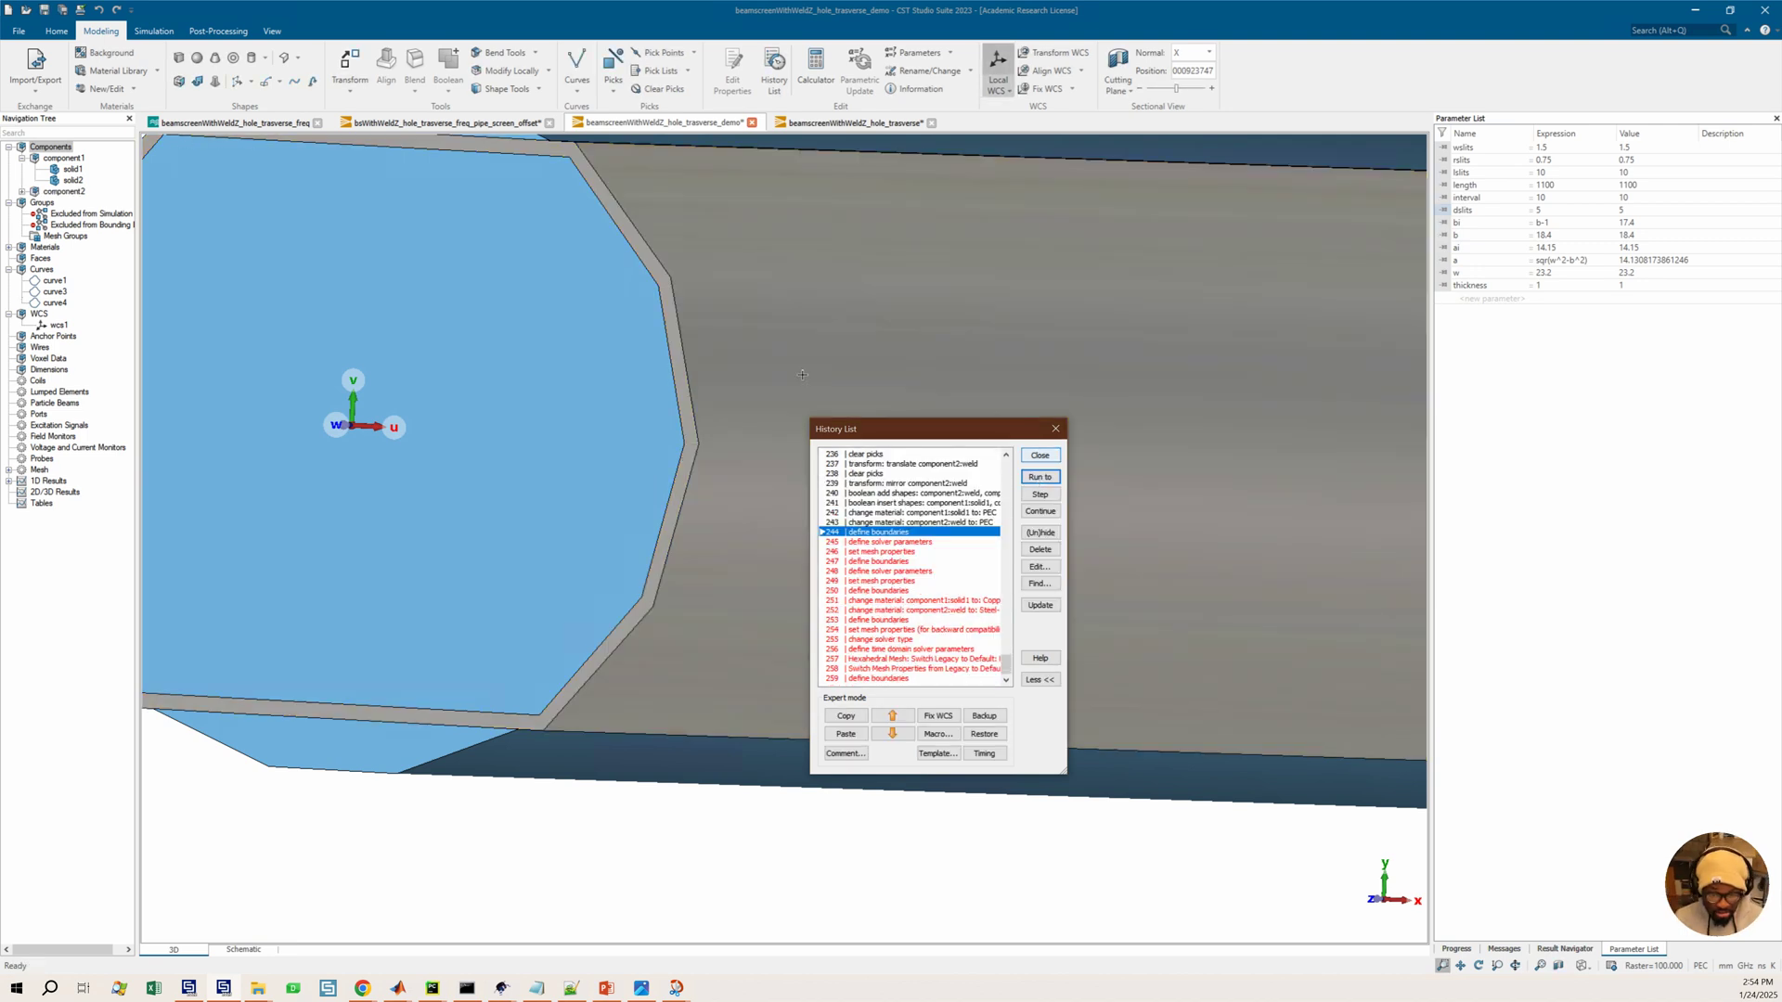
Run the history to its final define boundaries entry
{"action": "scroll", "coordinate": [717, 365], "scroll_direction": "down", "scroll_amount": 5}
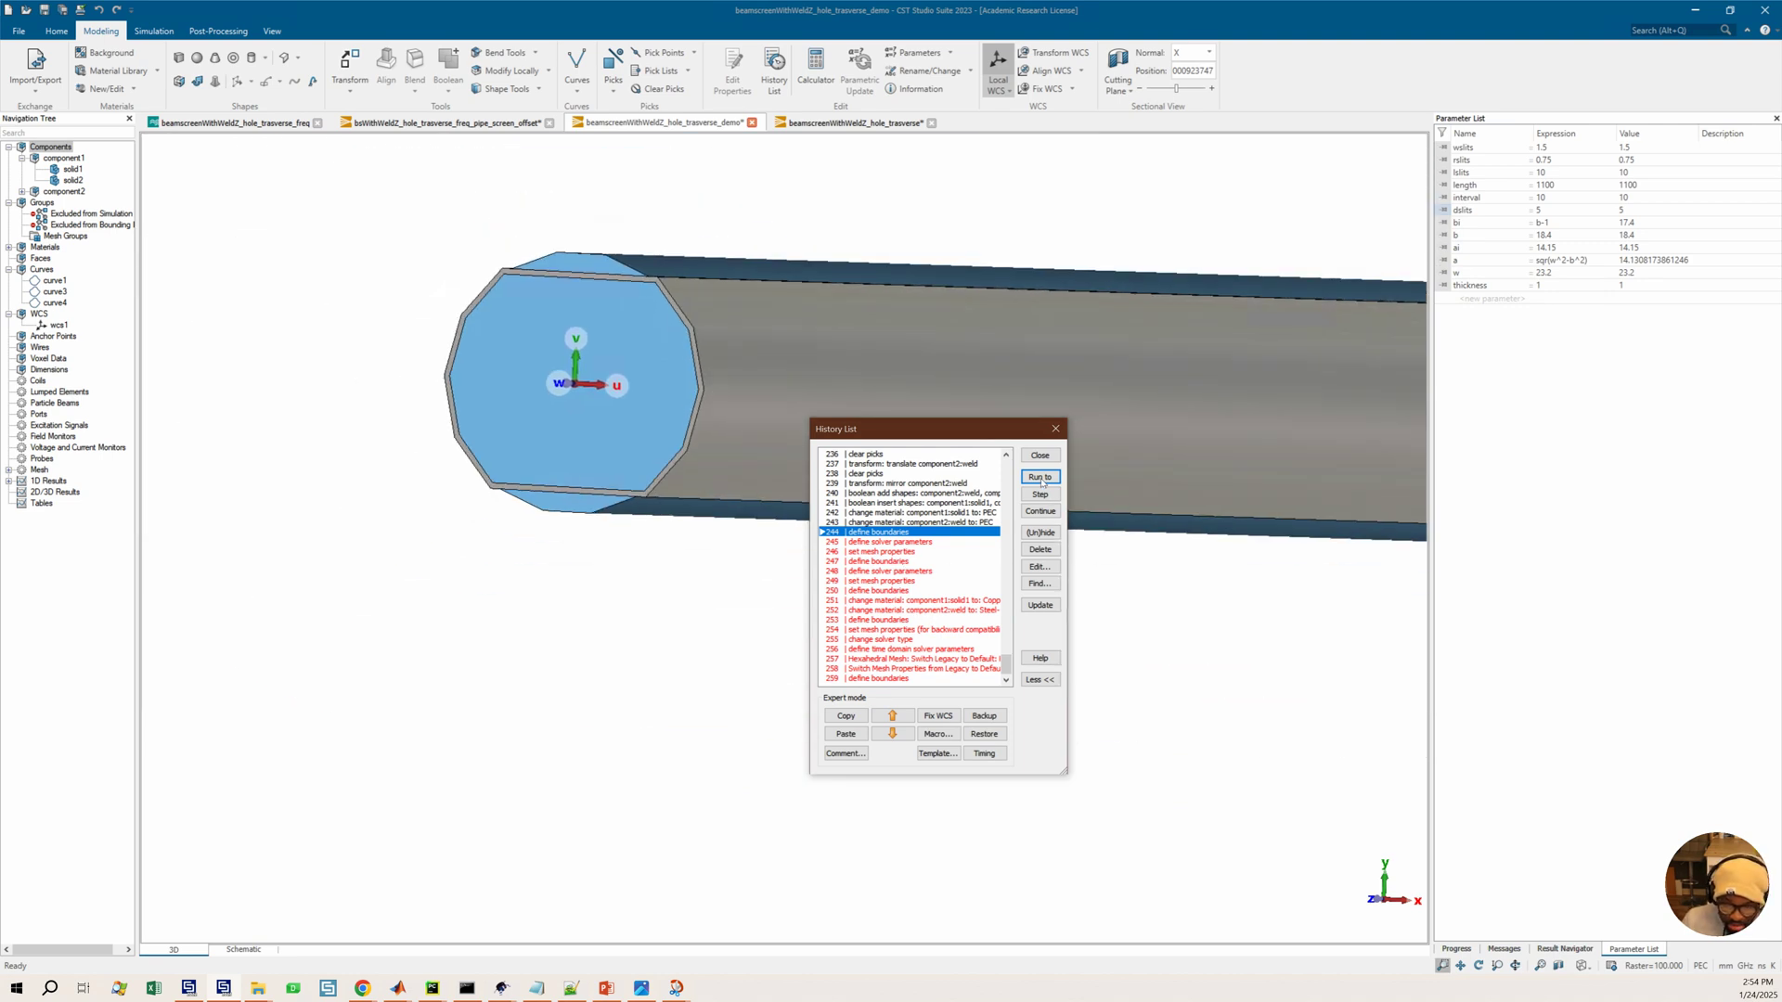
{"action": "left_click", "coordinate": [895, 592]}
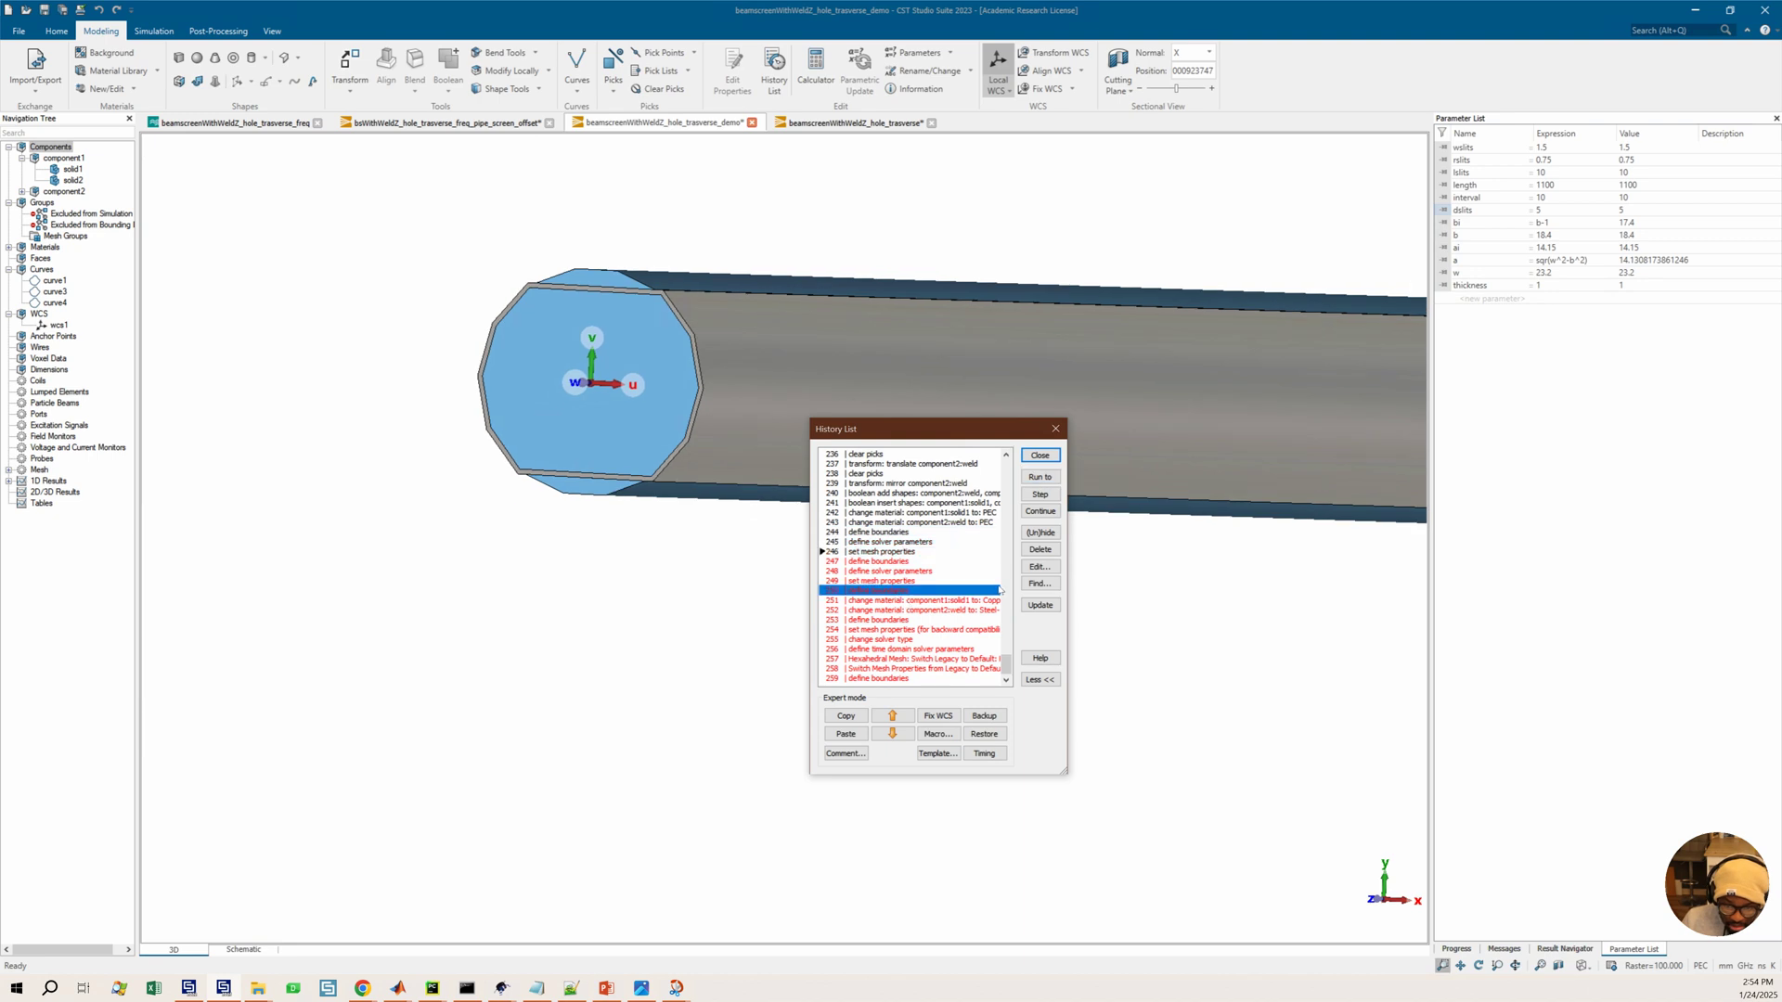
{"action": "left_click", "coordinate": [889, 680]}
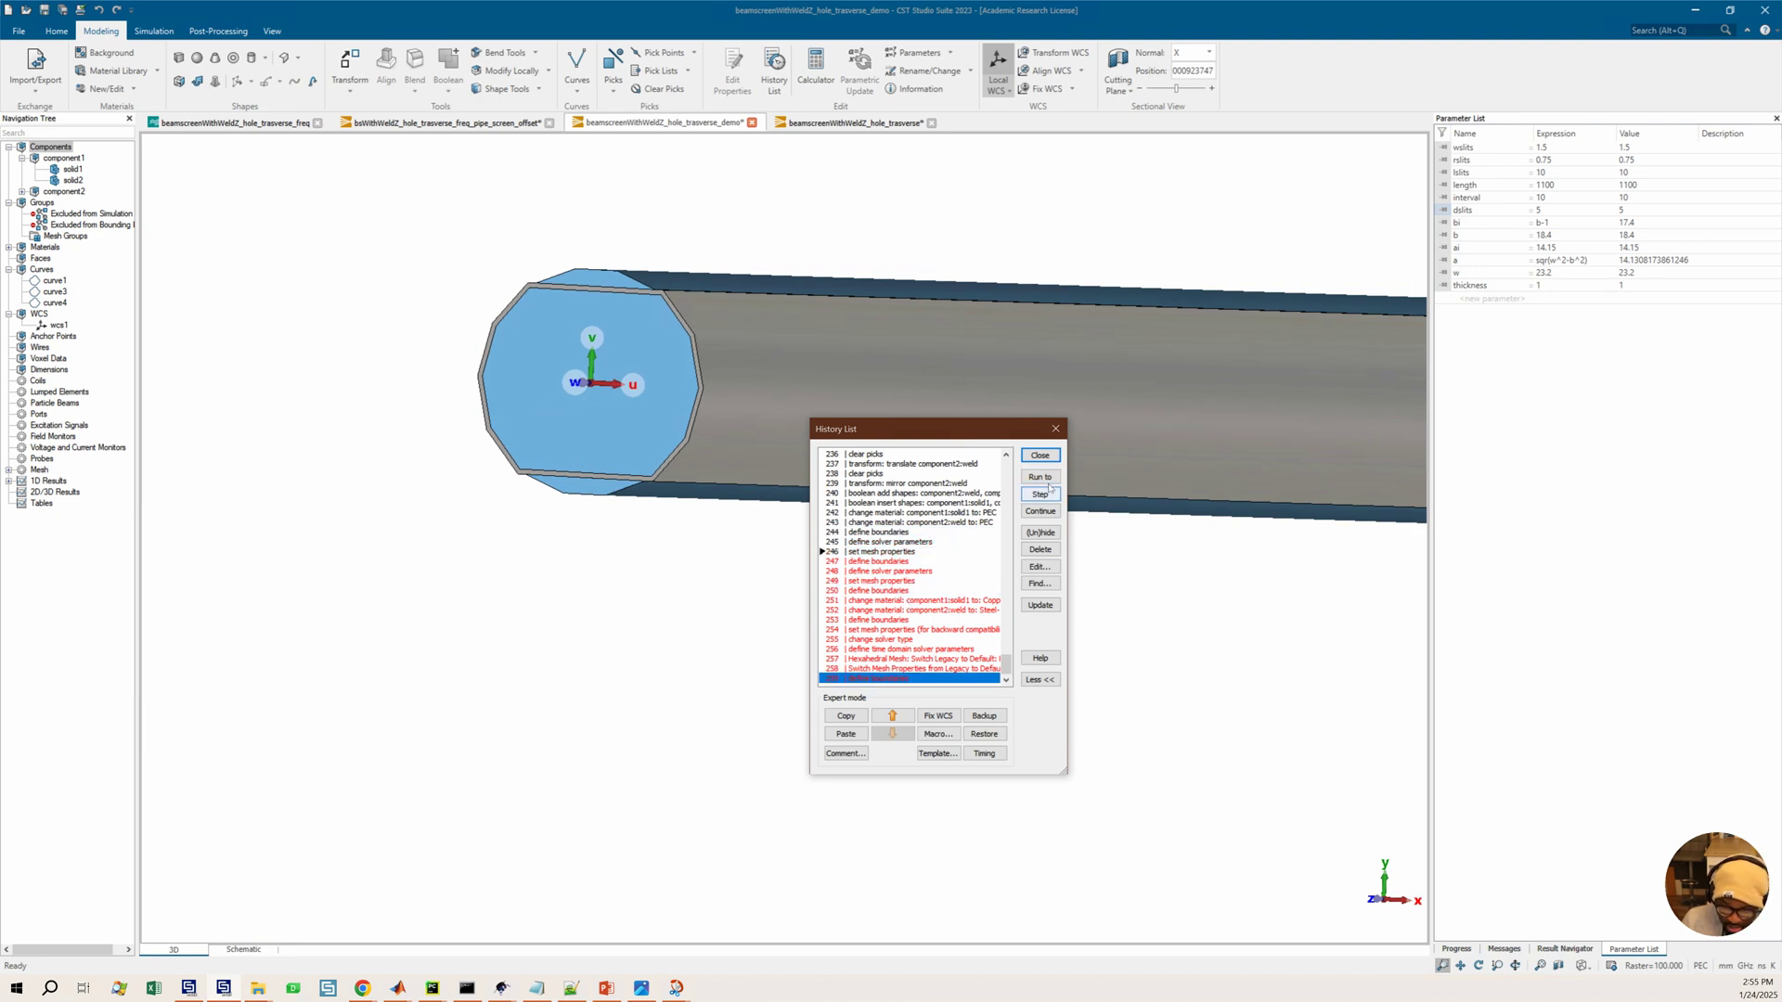
{"action": "left_click", "coordinate": [1039, 477]}
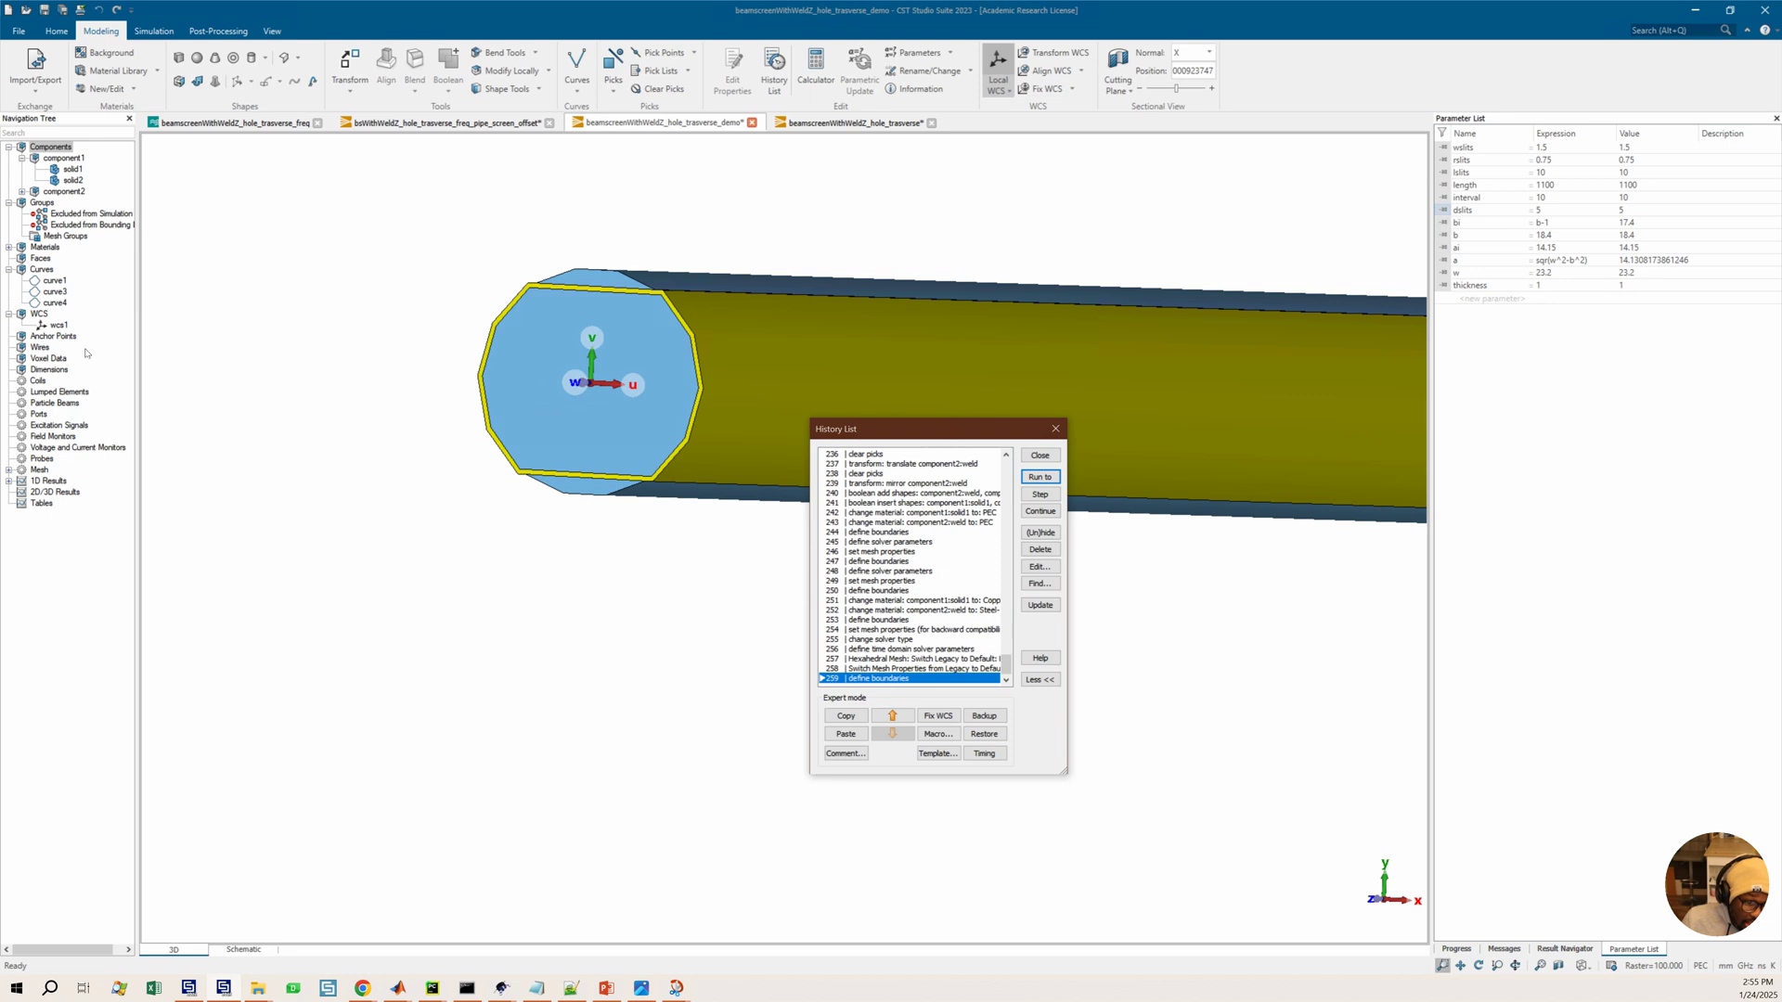
Inspect component1's solid2 and component2's weld in the navigation tree and view them along the beam
{"action": "left_click", "coordinate": [71, 181]}
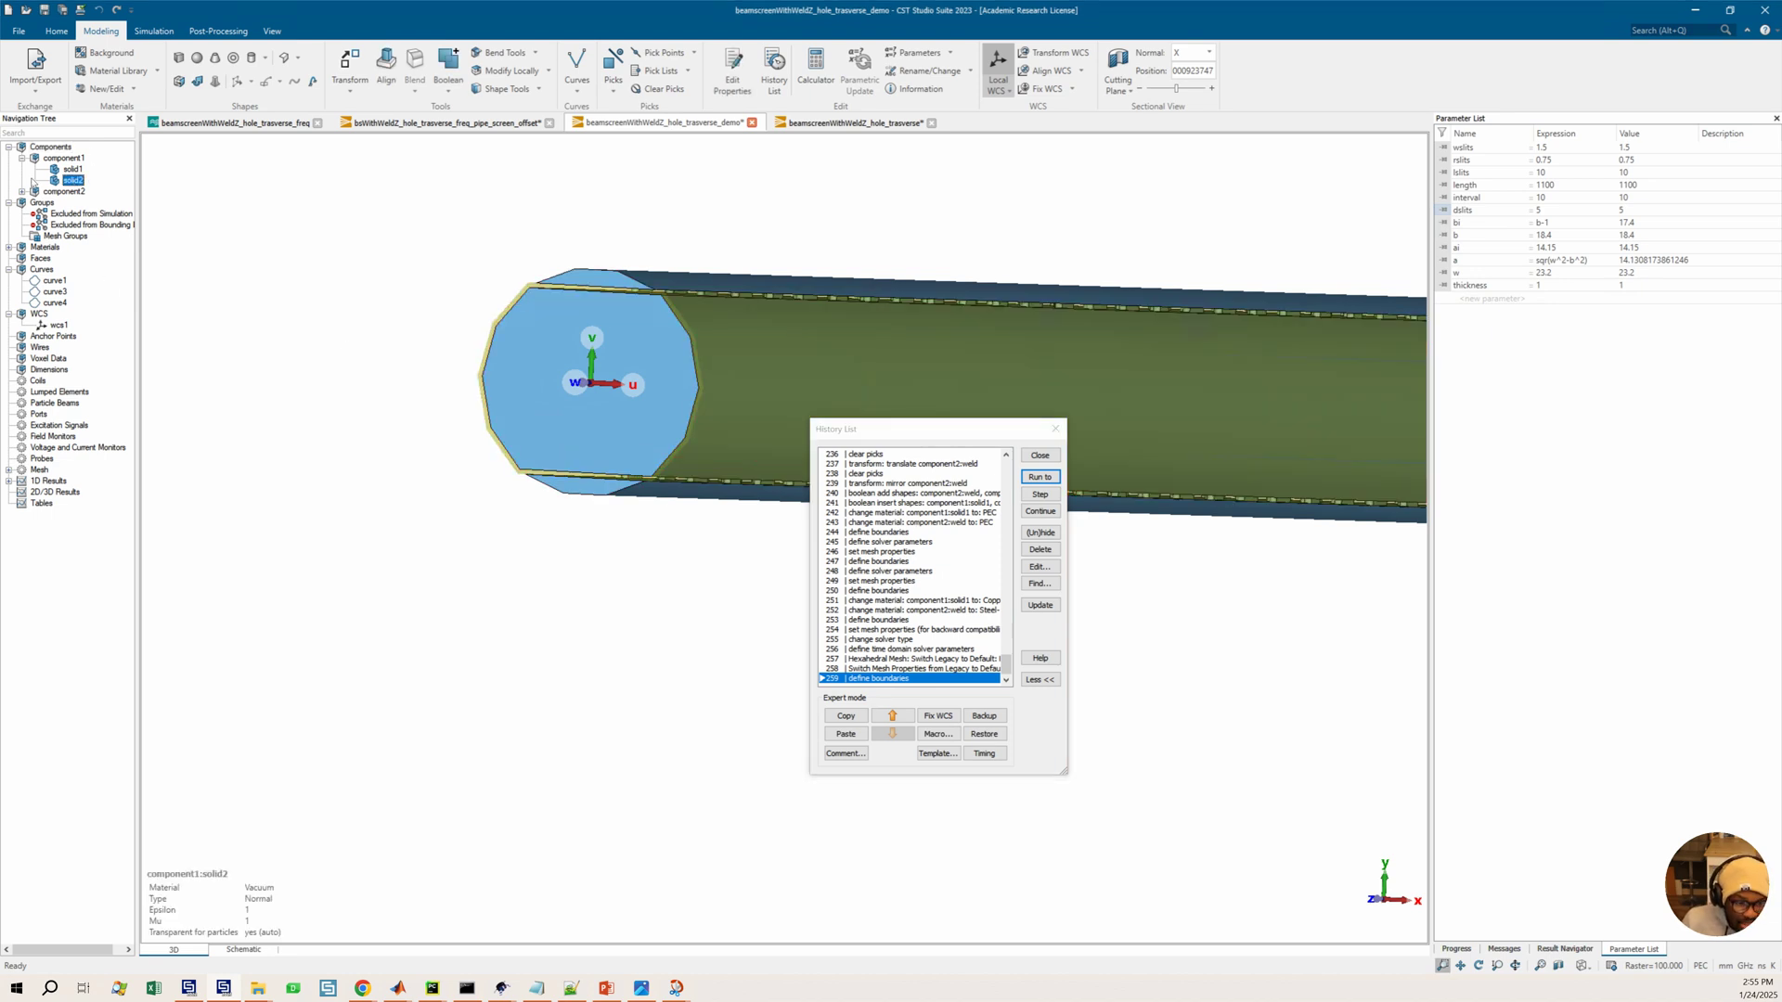
{"action": "left_click", "coordinate": [22, 191]}
{"action": "left_click", "coordinate": [72, 202]}
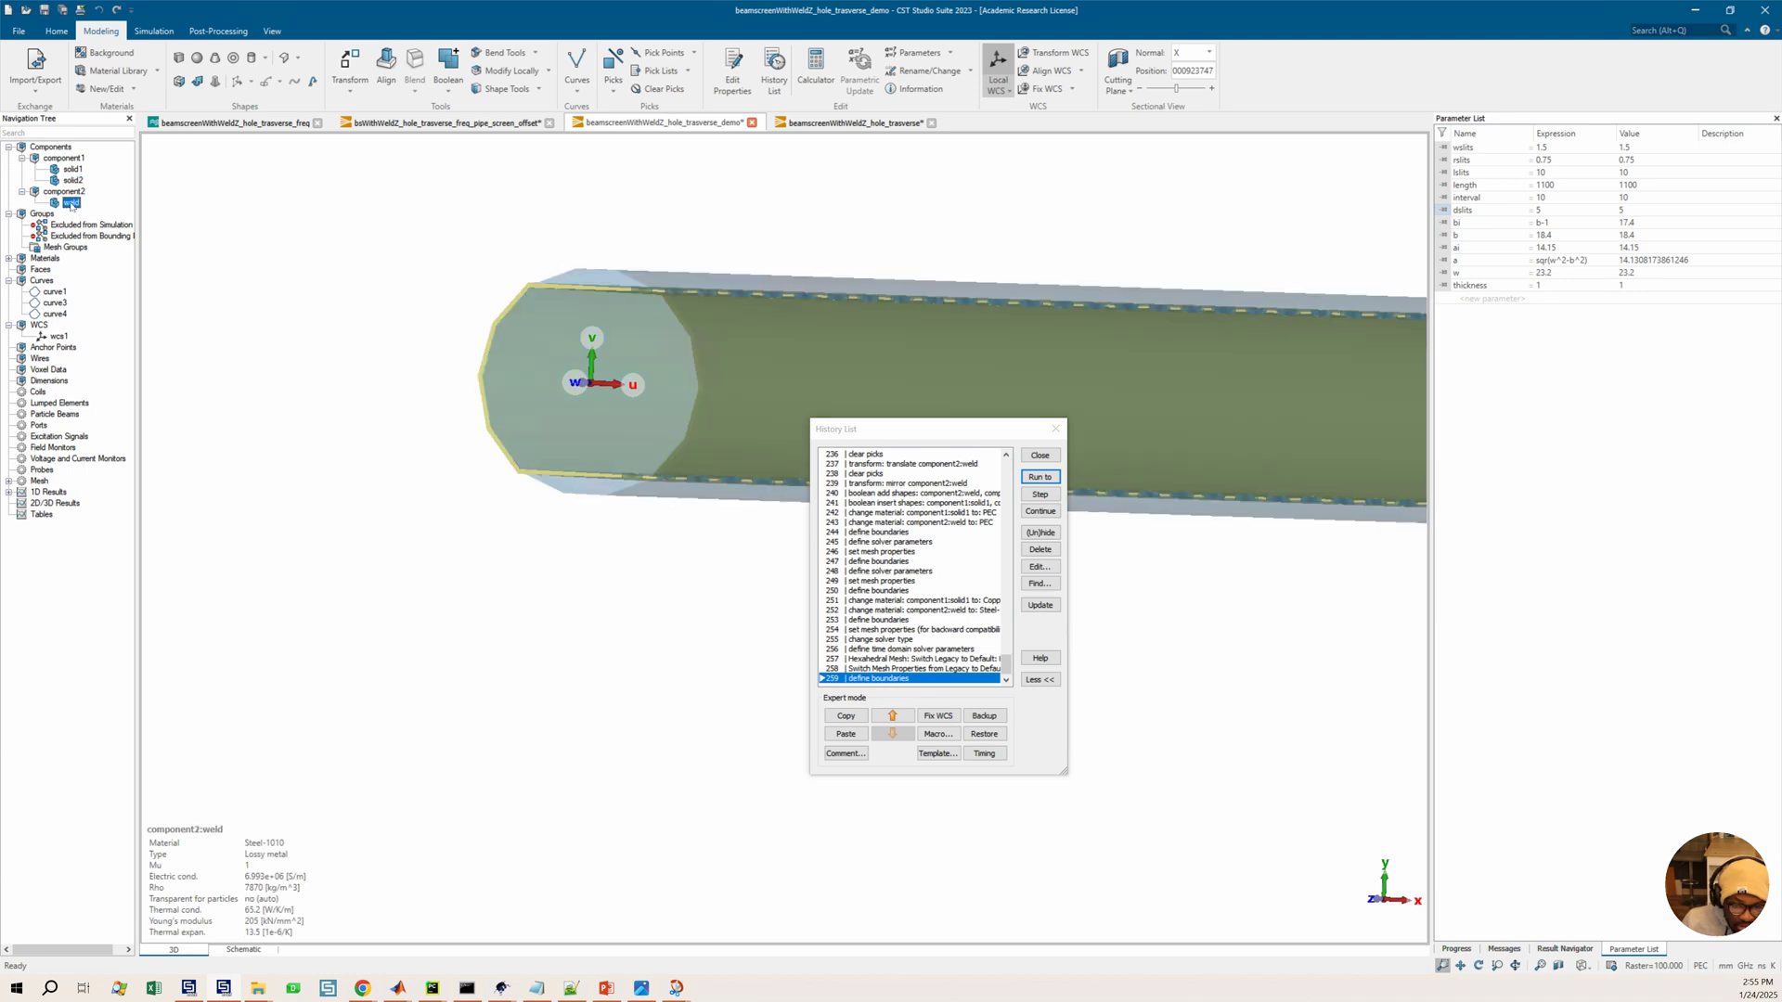
{"action": "left_click_drag", "start_coordinate": [808, 306], "coordinate": [662, 356]}
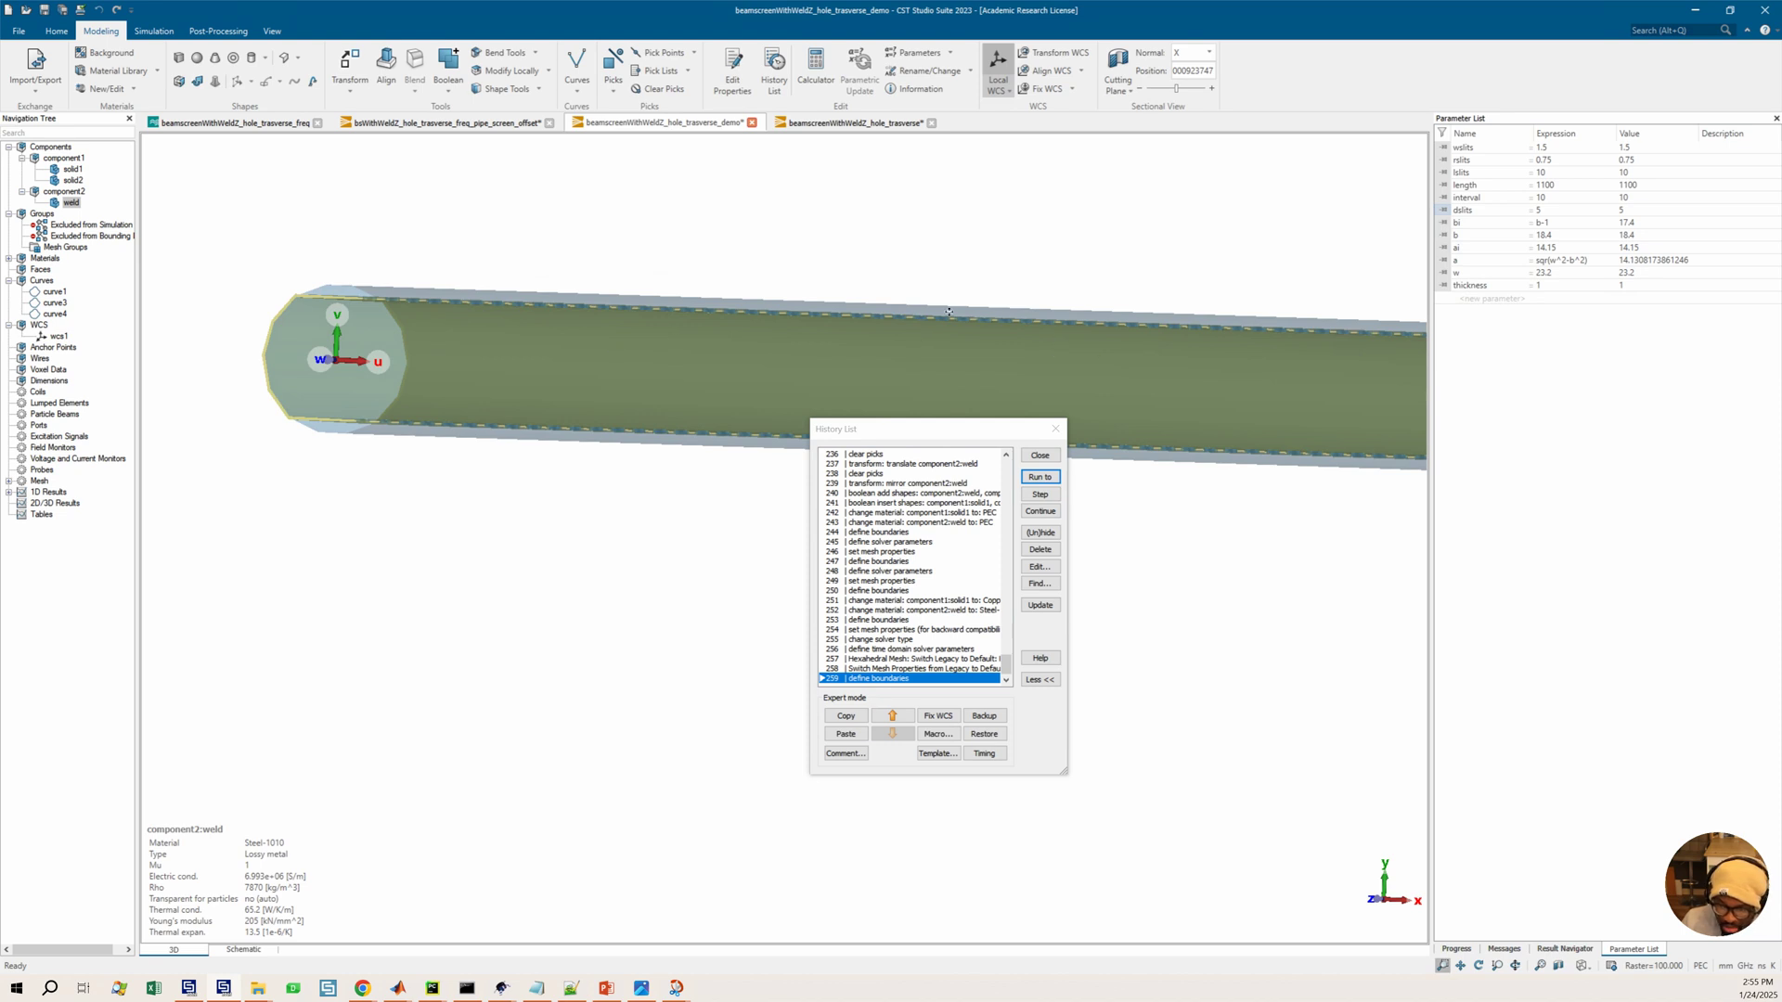
{"action": "left_click_drag", "start_coordinate": [1039, 323], "coordinate": [999, 320]}
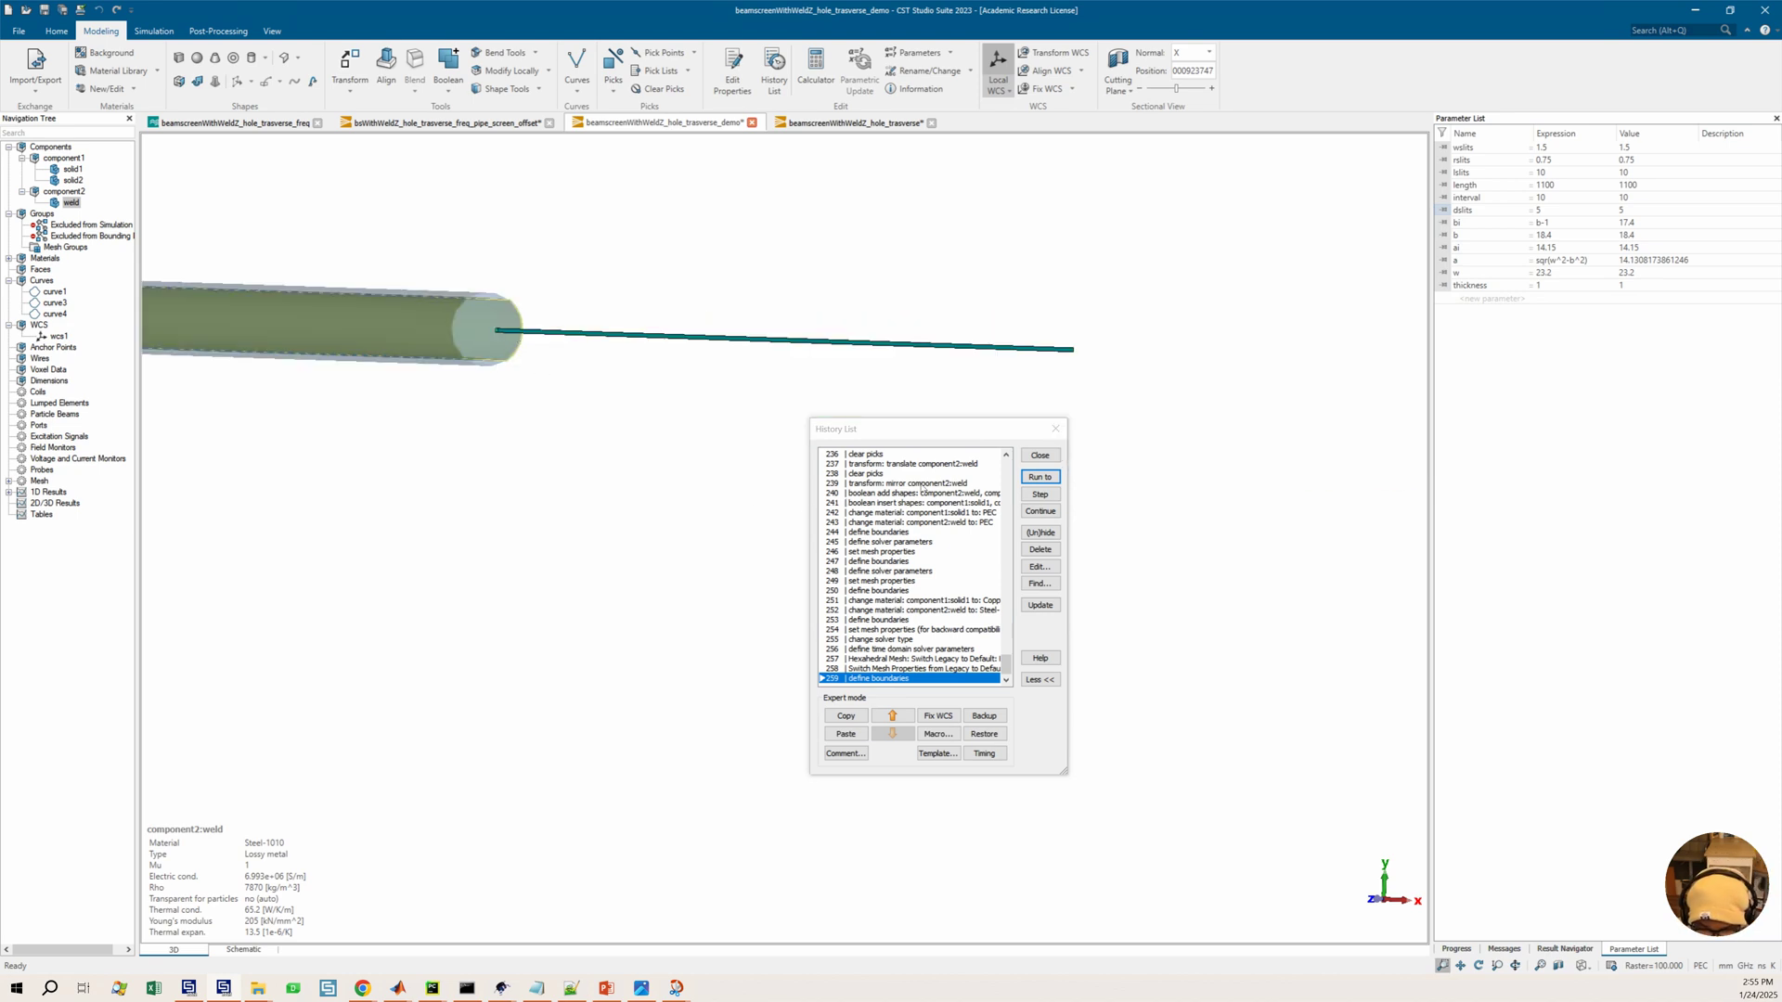
Select the transform: mirror component2:weld entry in the history list
{"action": "left_click", "coordinate": [922, 485]}
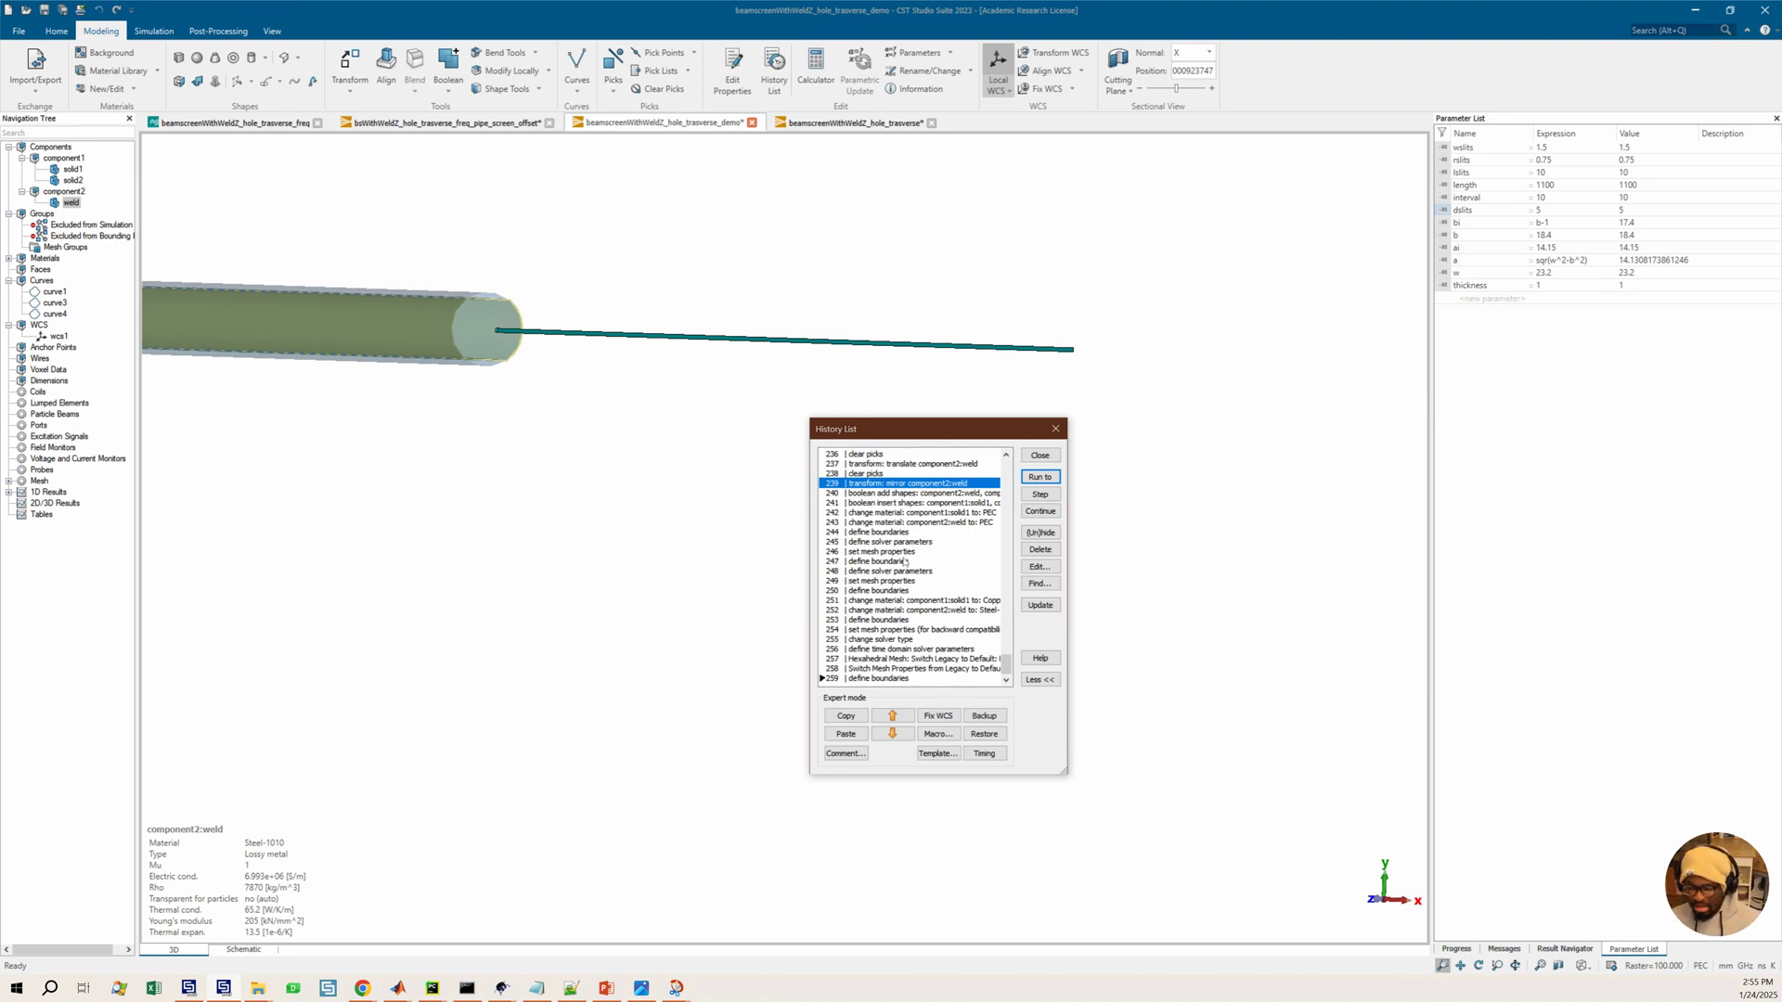
{"action": "scroll", "coordinate": [910, 524], "scroll_direction": "up", "scroll_amount": 1}
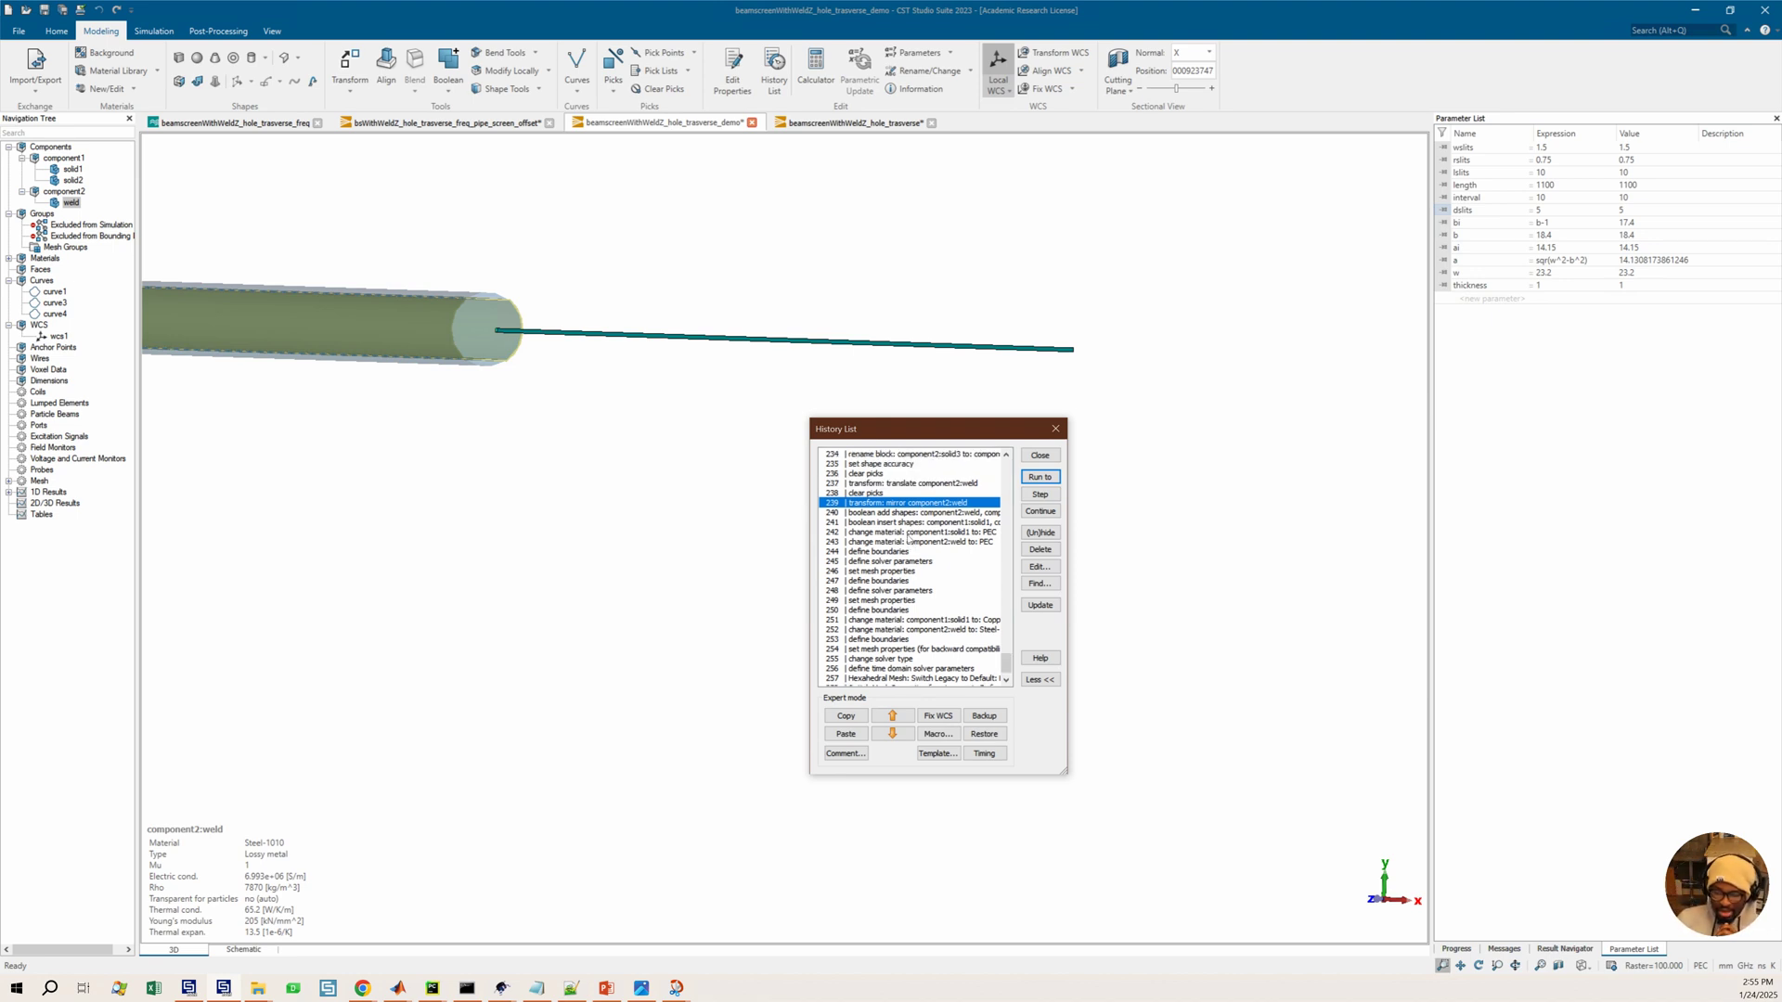
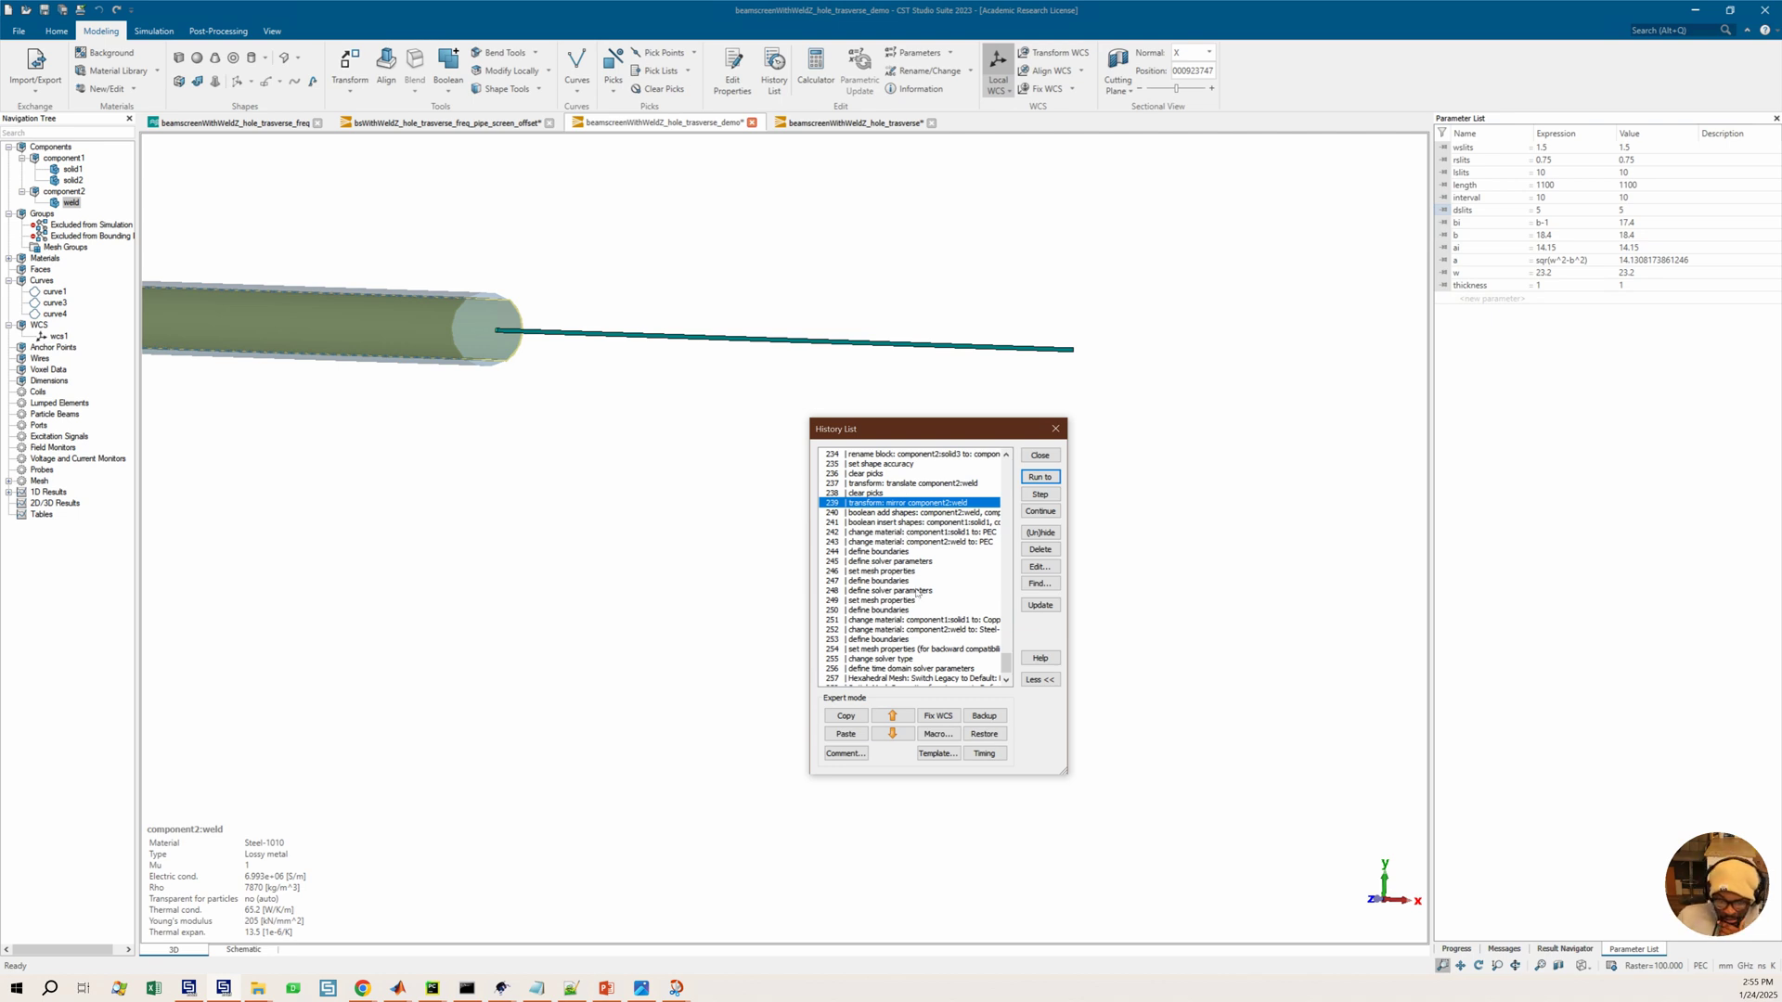
Run the history to the define extrudeprofile: component2:solid3 entry
{"action": "scroll", "coordinate": [918, 592], "scroll_direction": "down", "scroll_amount": 1}
{"action": "scroll", "coordinate": [897, 493], "scroll_direction": "up", "scroll_amount": 1}
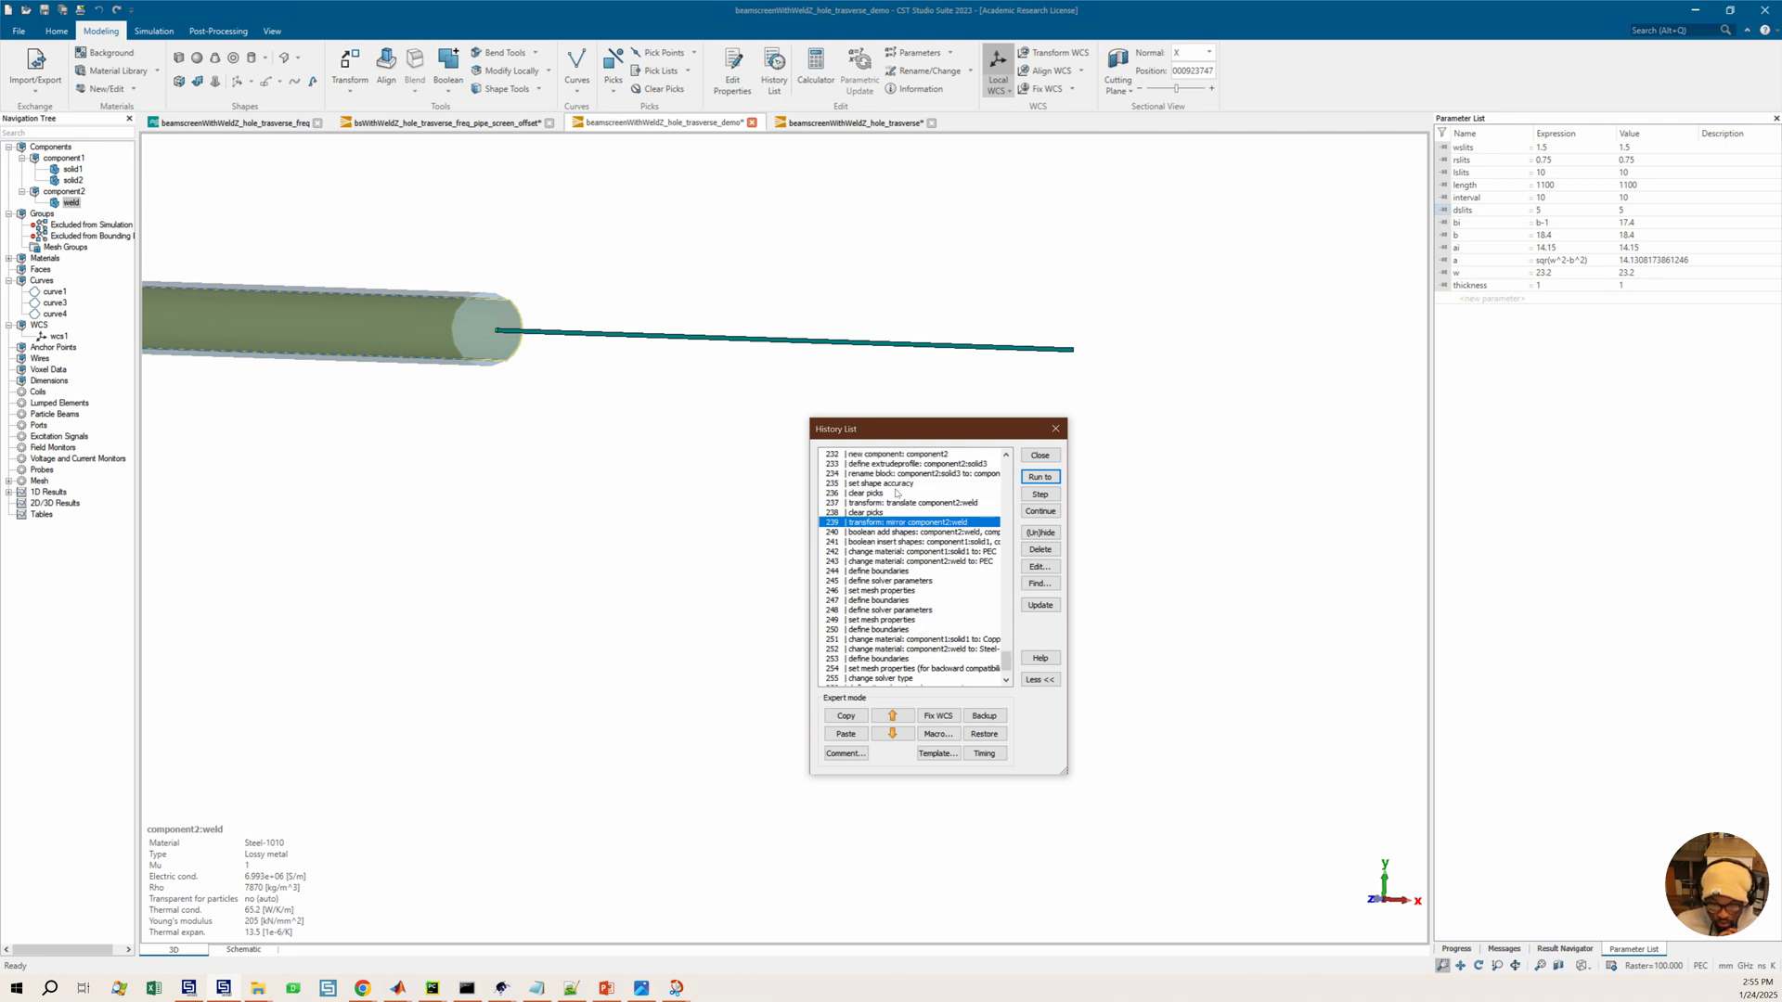
{"action": "scroll", "coordinate": [882, 493], "scroll_direction": "up", "scroll_amount": 3}
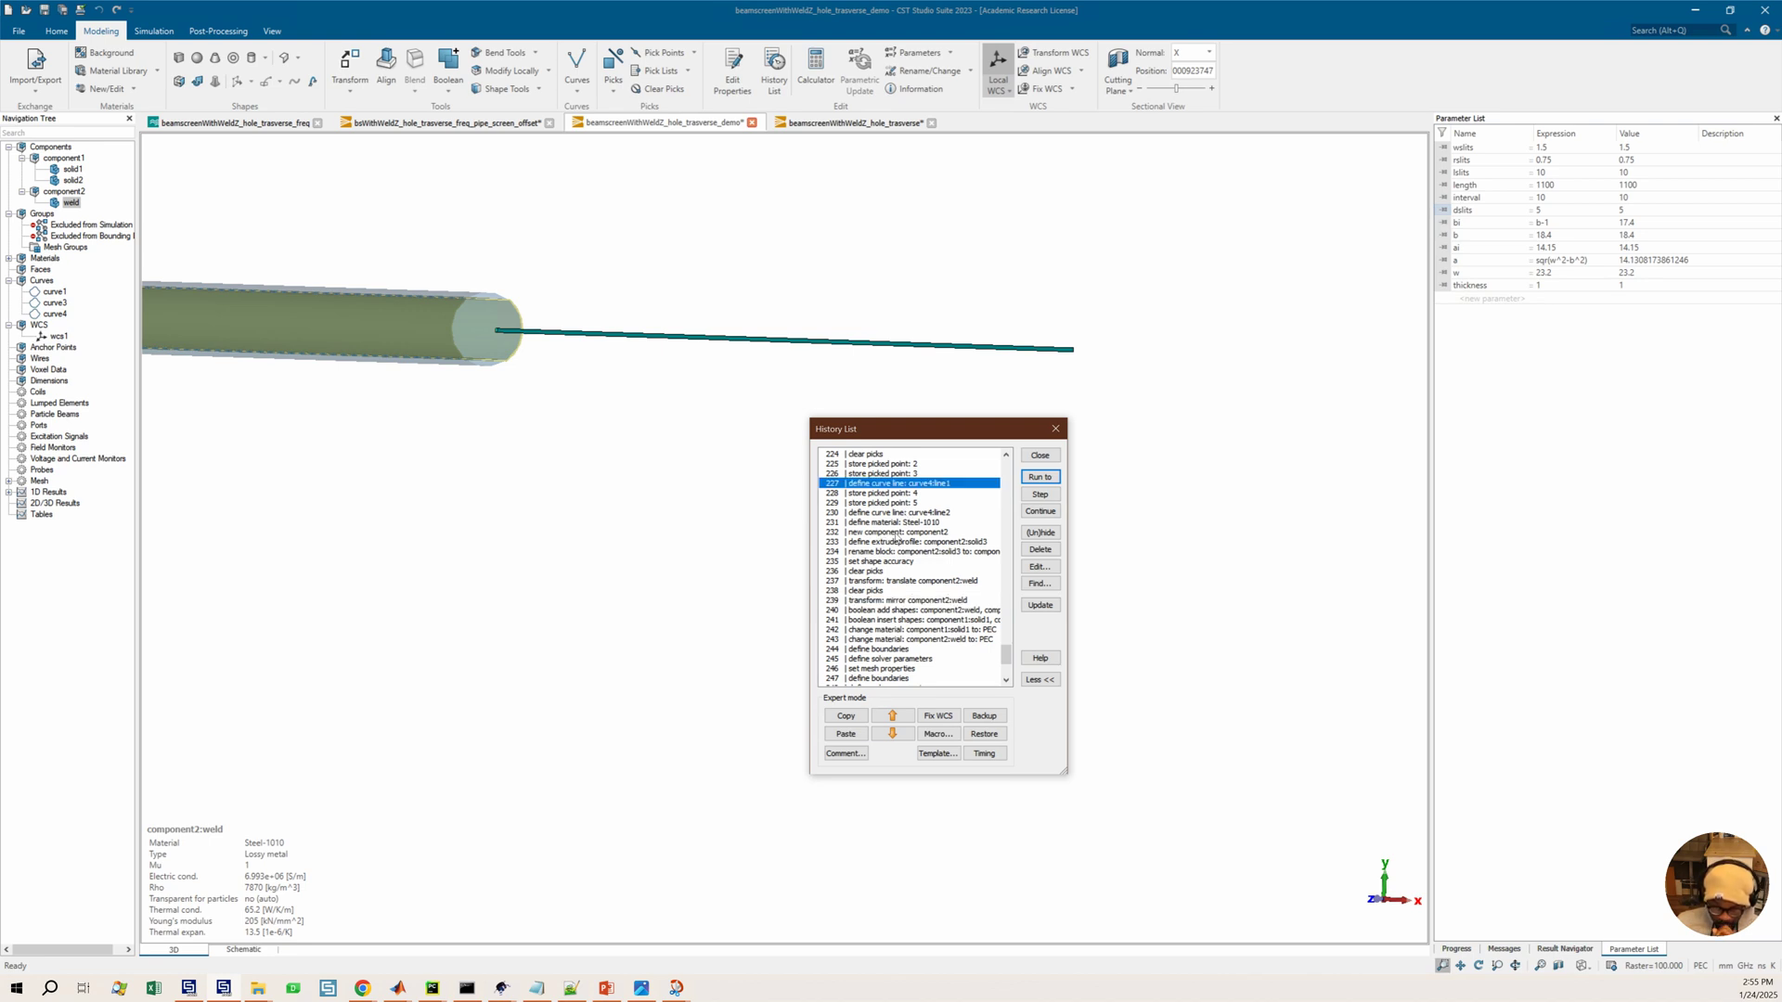
{"action": "left_click", "coordinate": [893, 542]}
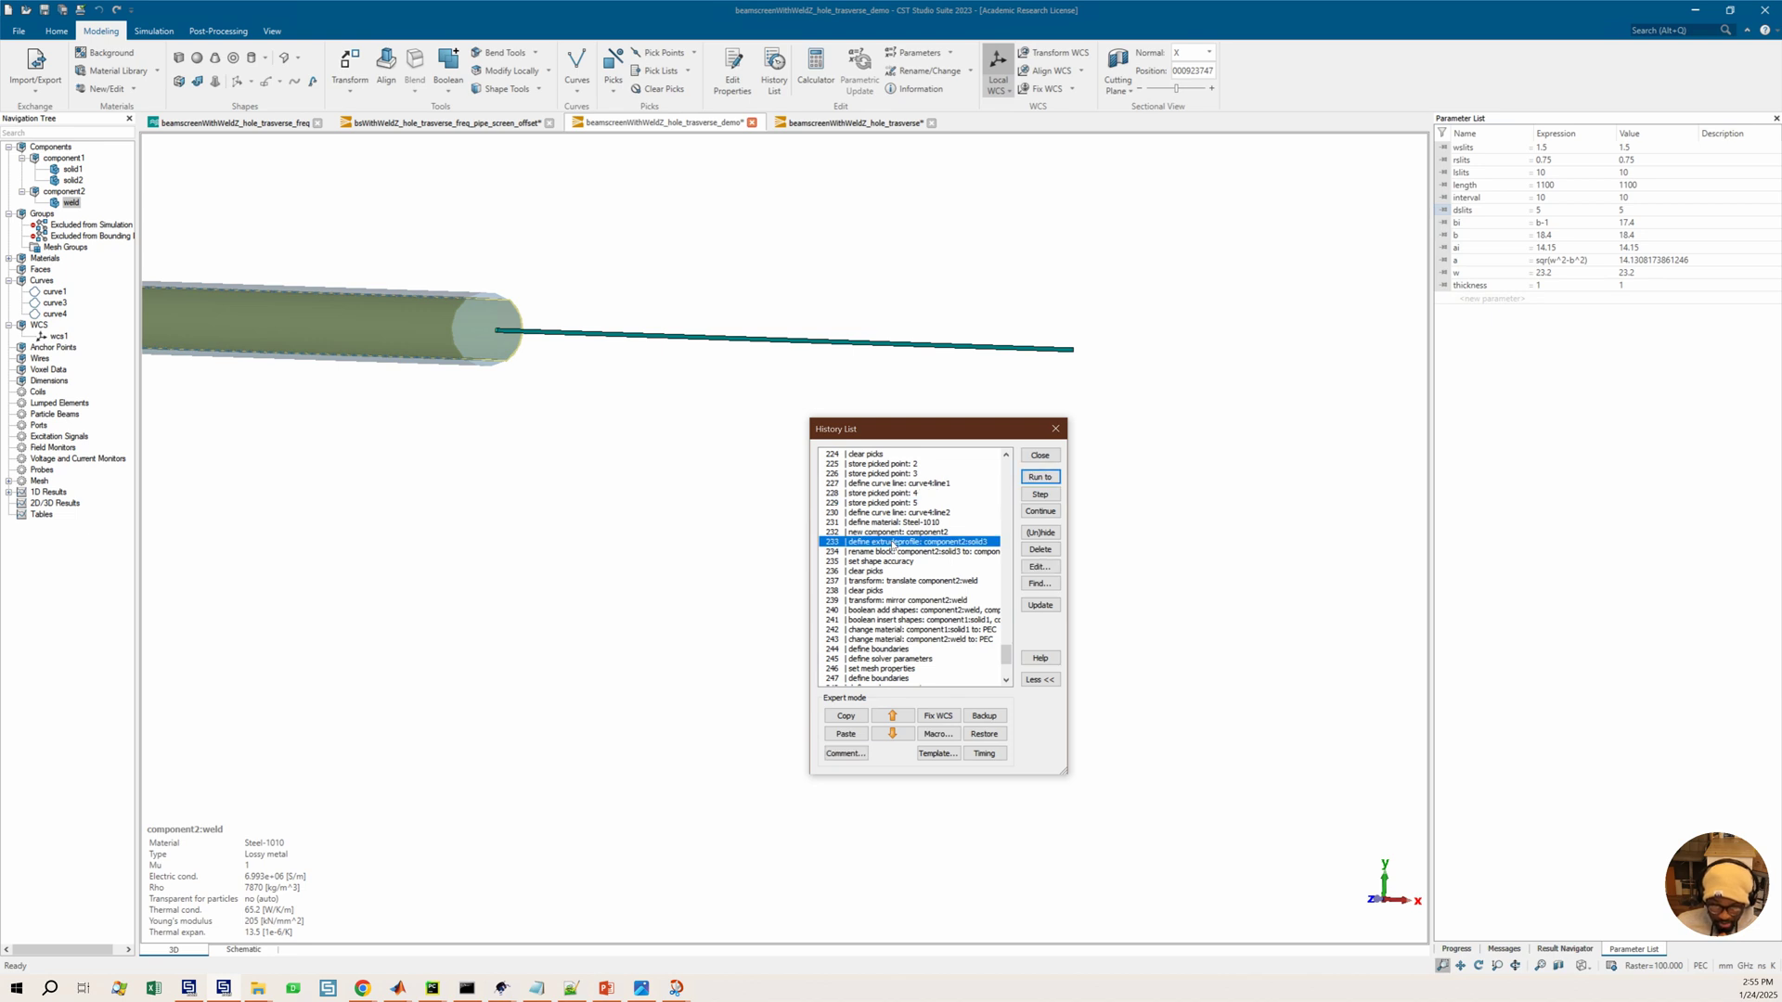
{"action": "left_click", "coordinate": [1041, 477]}
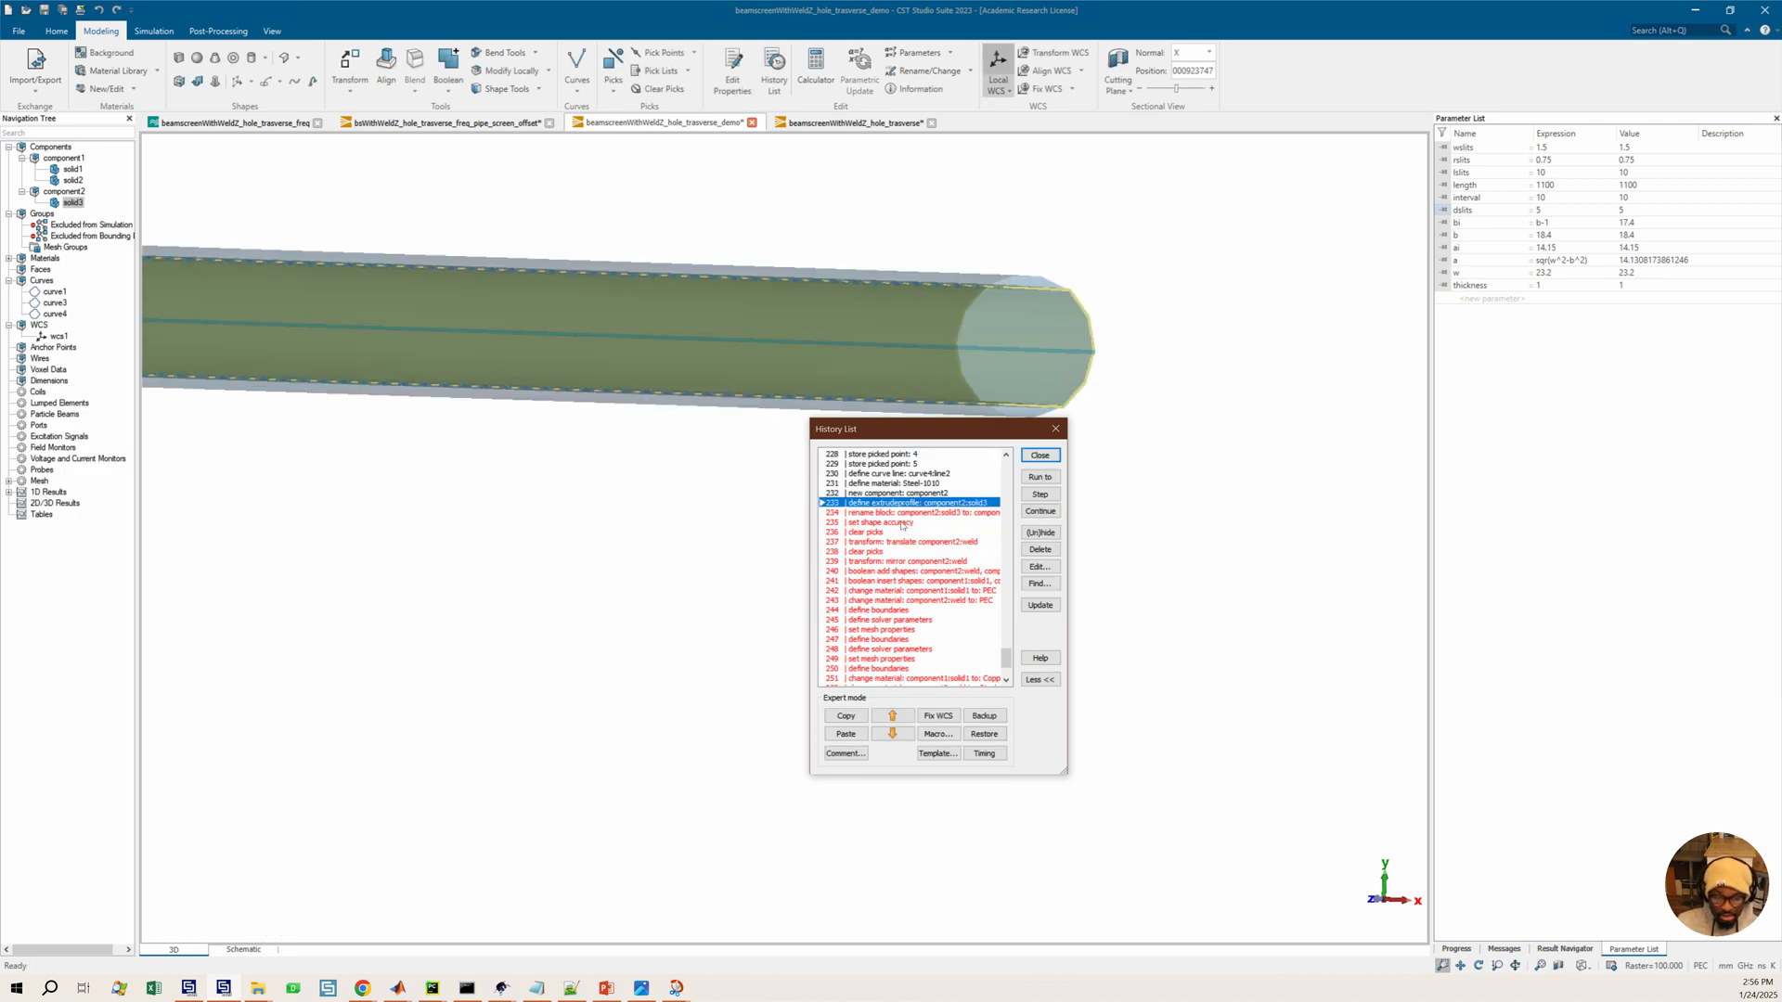
Orbit and zoom around the extruded component2 solid3 profile to inspect its shape
{"action": "middle_click_drag", "start_coordinate": [297, 360], "coordinate": [550, 347]}
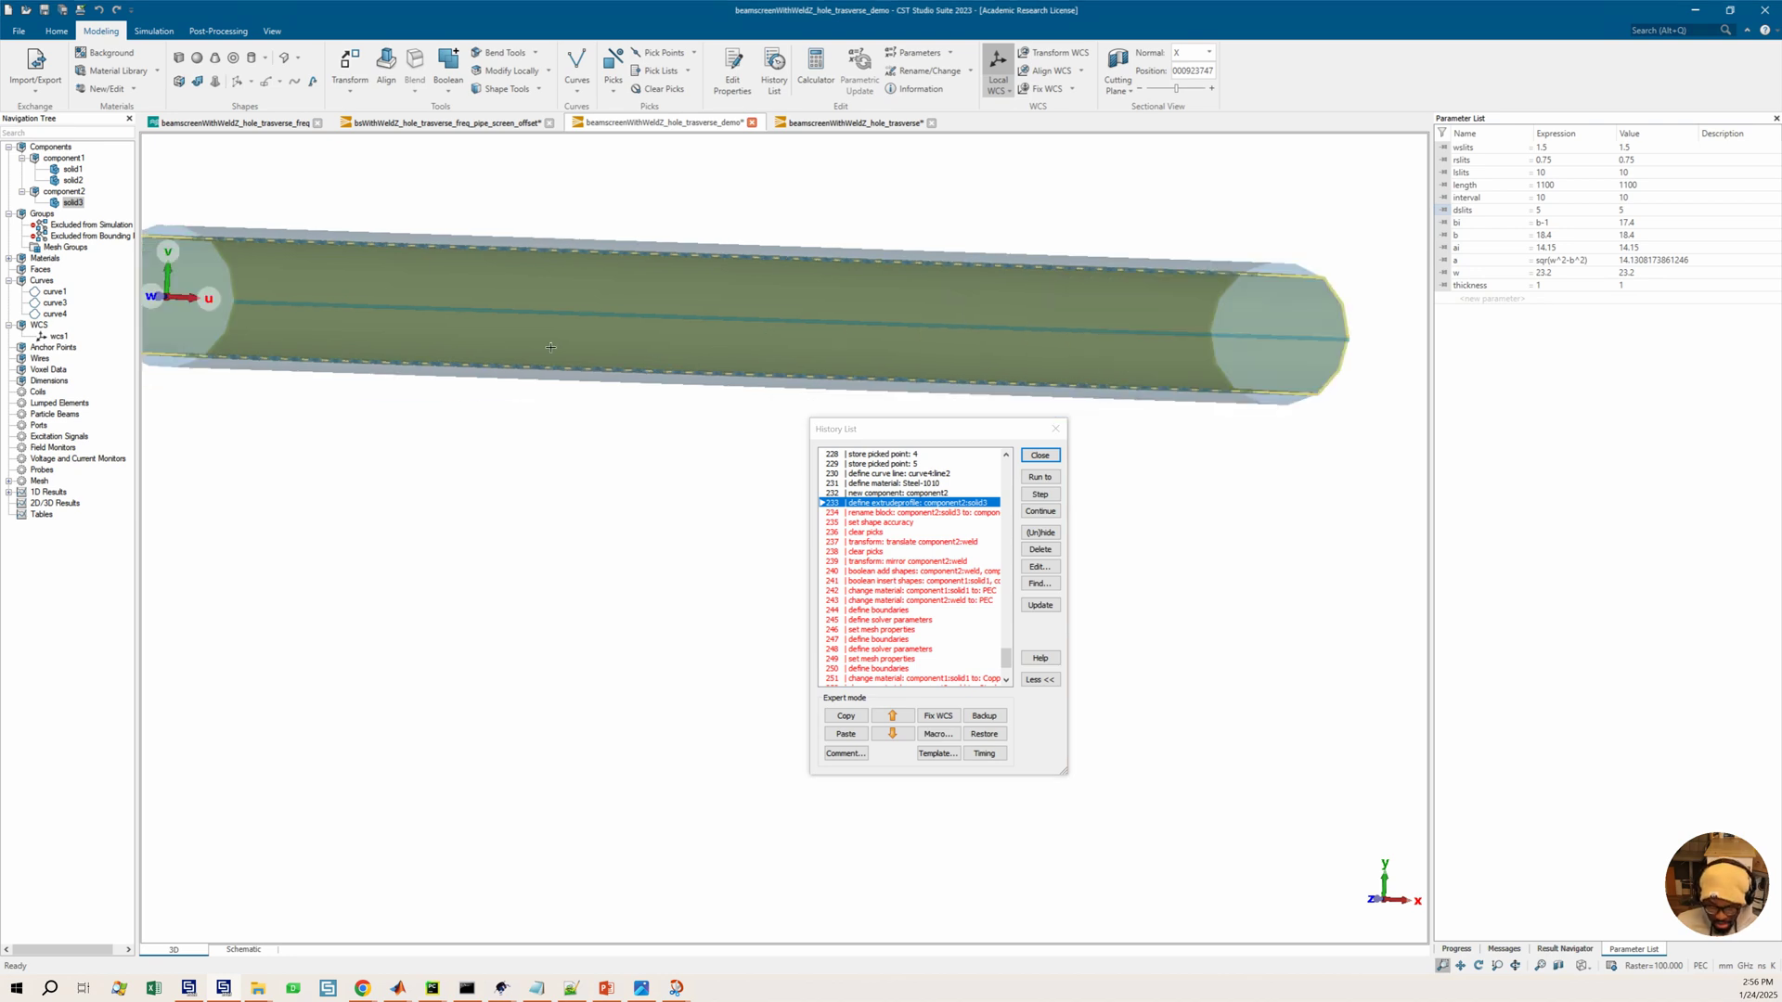
{"action": "middle_click_drag", "start_coordinate": [446, 337], "coordinate": [512, 339]}
{"action": "middle_click_drag", "start_coordinate": [368, 333], "coordinate": [413, 331]}
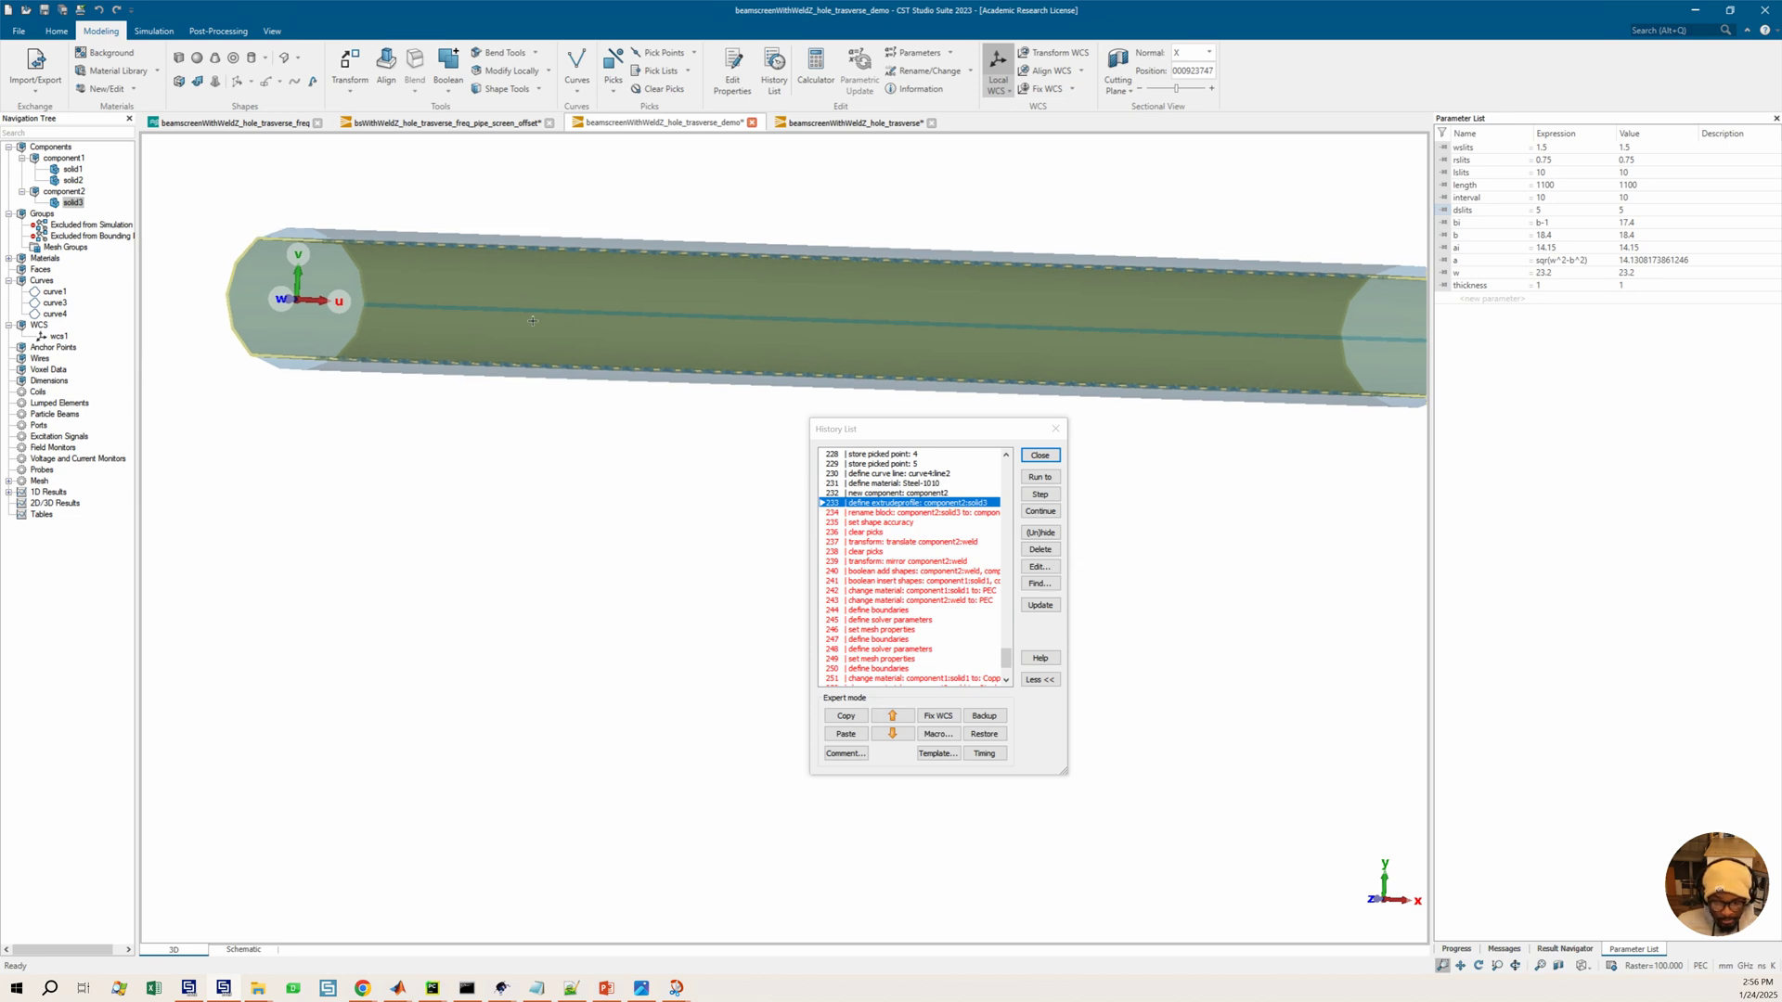
{"action": "left_click_drag", "start_coordinate": [530, 315], "coordinate": [538, 347]}
{"action": "middle_click_drag", "start_coordinate": [450, 378], "coordinate": [485, 392]}
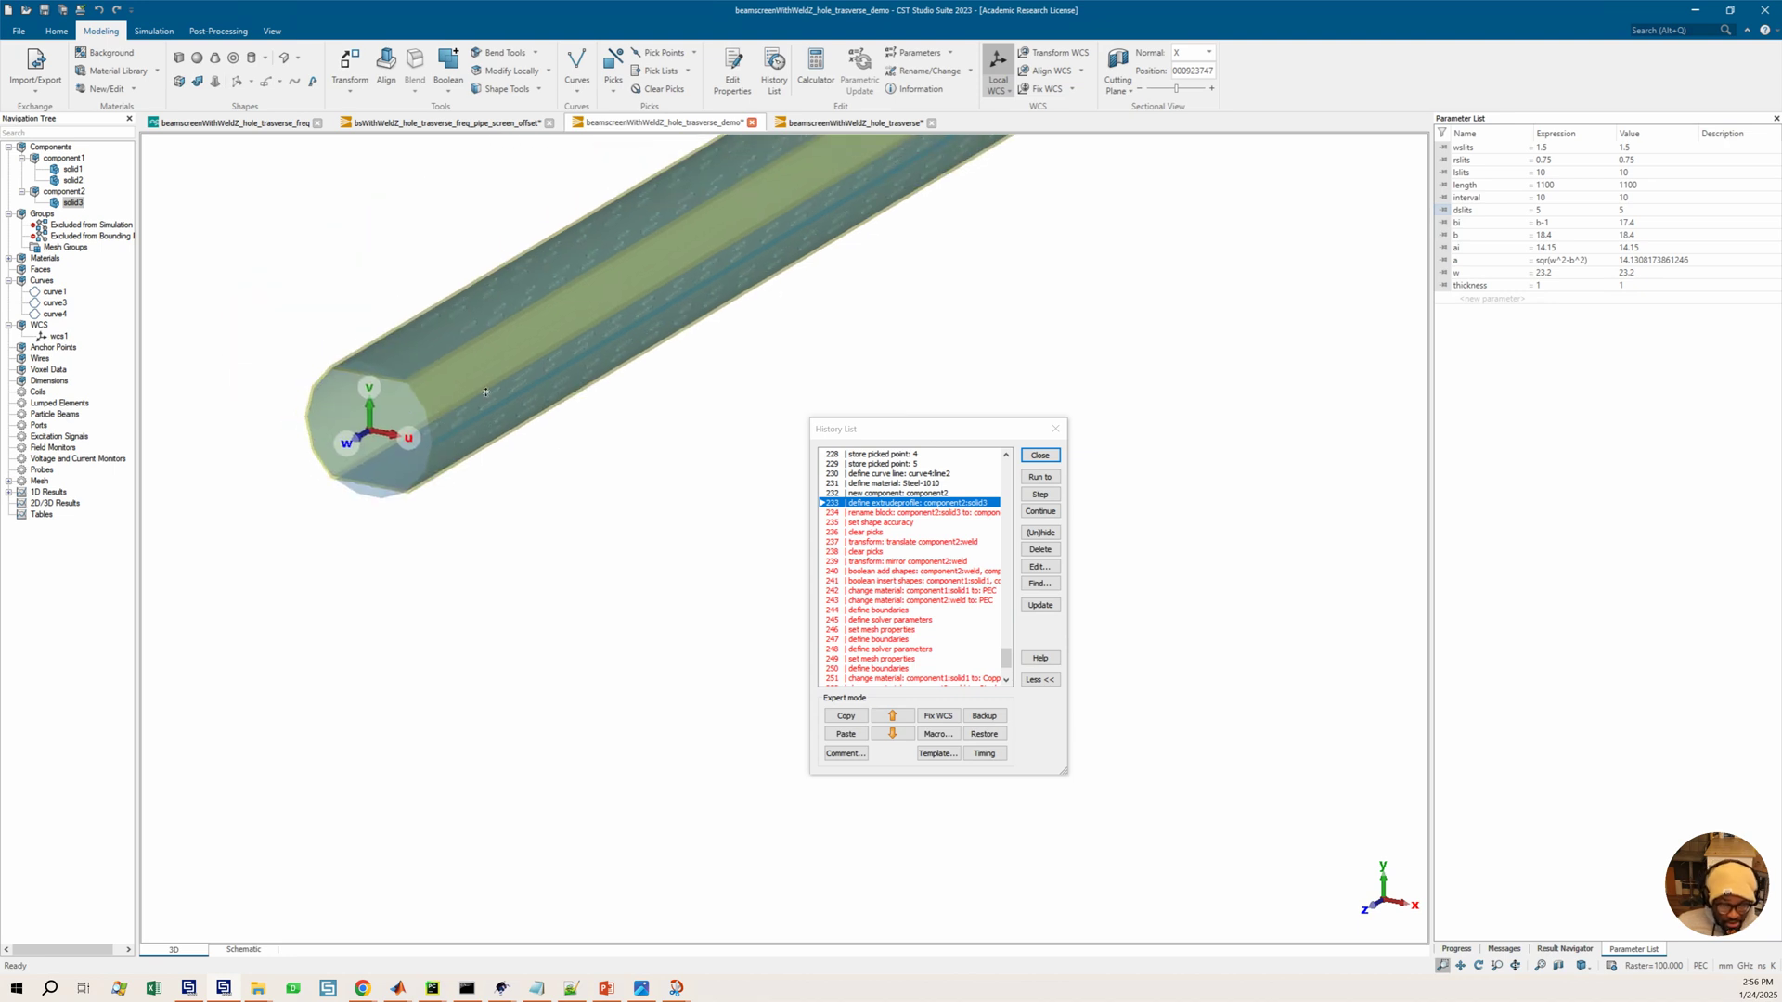
{"action": "mouse_move", "coordinate": [554, 464]}
{"action": "middle_mouse_down"}
{"action": "mouse_move", "coordinate": [603, 522]}
{"action": "mouse_move", "coordinate": [524, 456]}
{"action": "middle_mouse_up"}
{"action": "scroll", "coordinate": [506, 399], "scroll_direction": "up", "scroll_amount": 3}
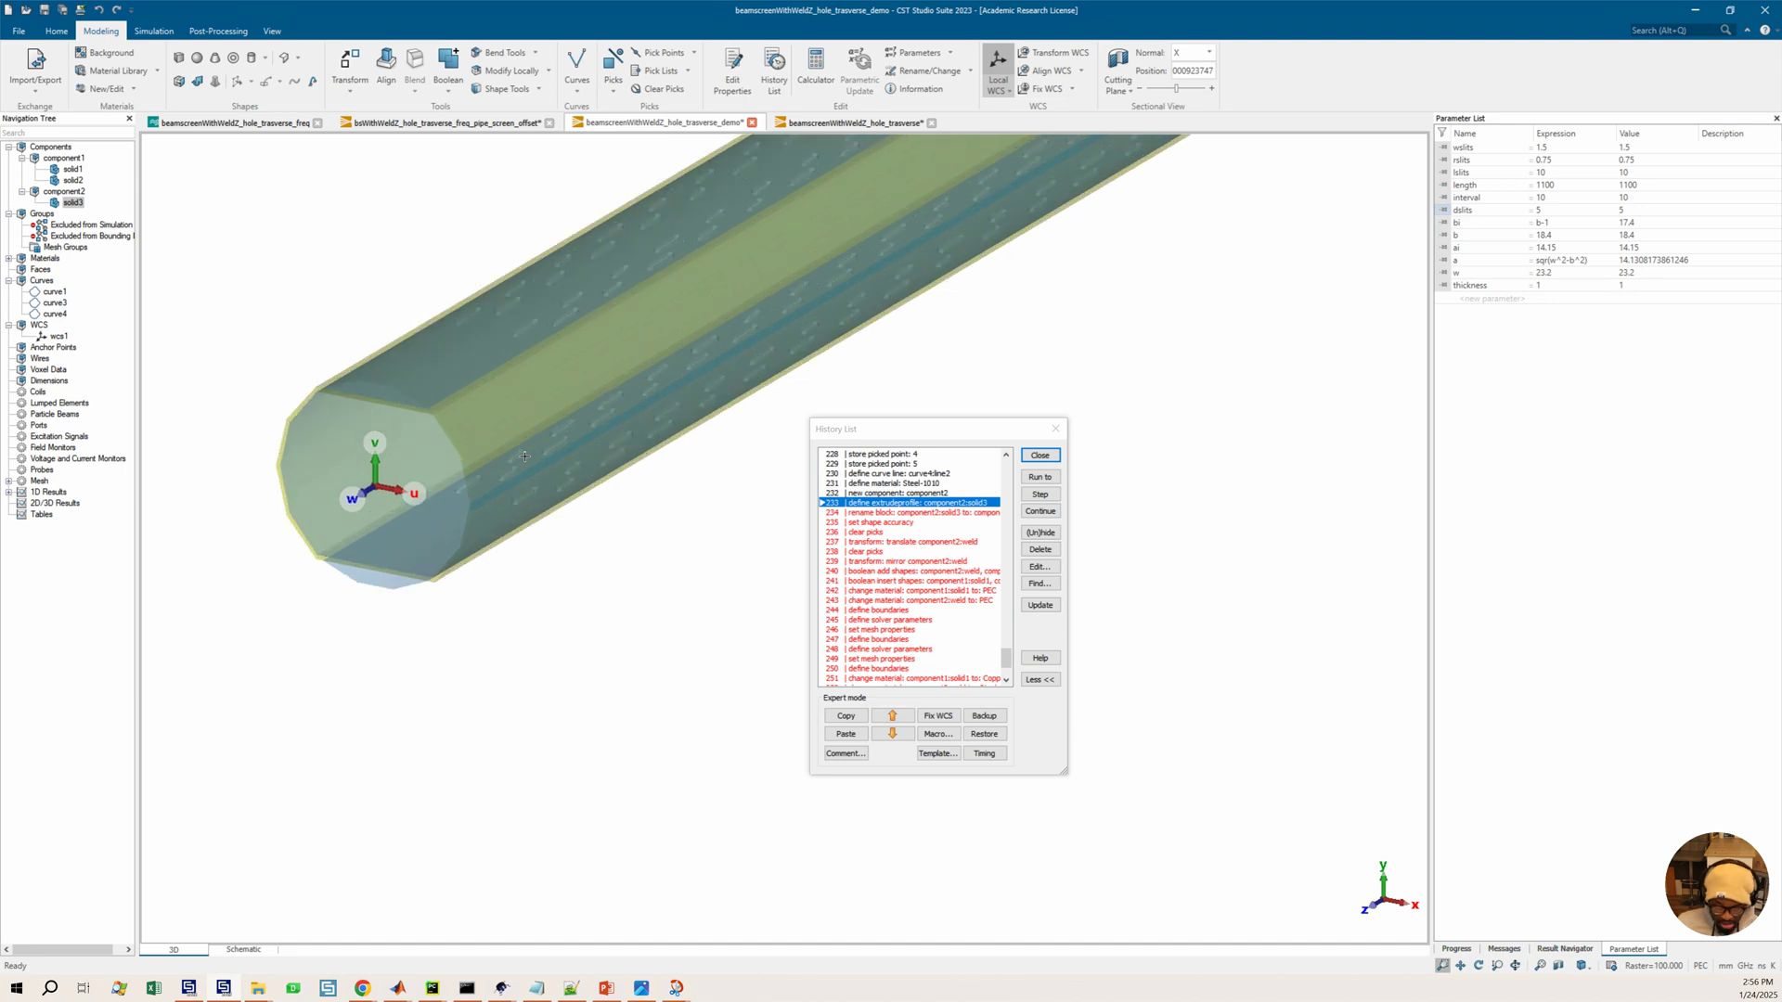
{"action": "middle_click_drag", "start_coordinate": [403, 308], "coordinate": [521, 454]}
{"action": "key", "text": "4"}
{"action": "scroll", "coordinate": [577, 551], "scroll_direction": "down", "scroll_amount": 2}
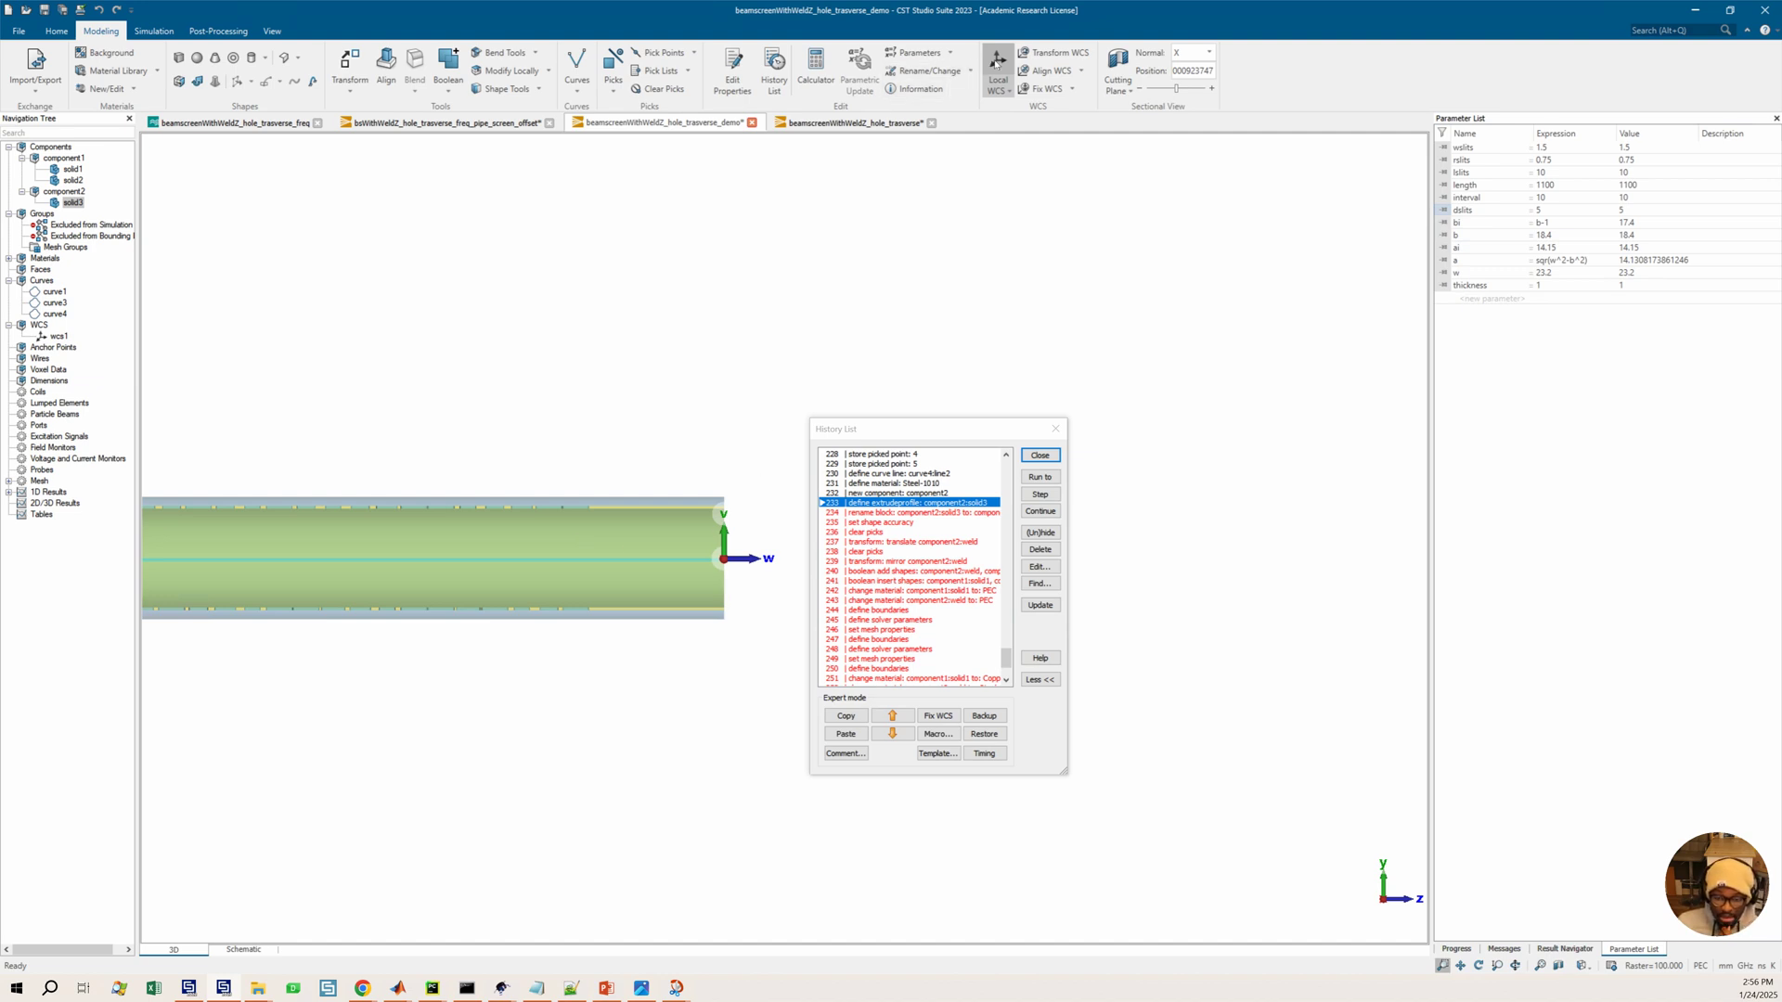
{"action": "scroll", "coordinate": [866, 526], "scroll_direction": "up", "scroll_amount": 3}
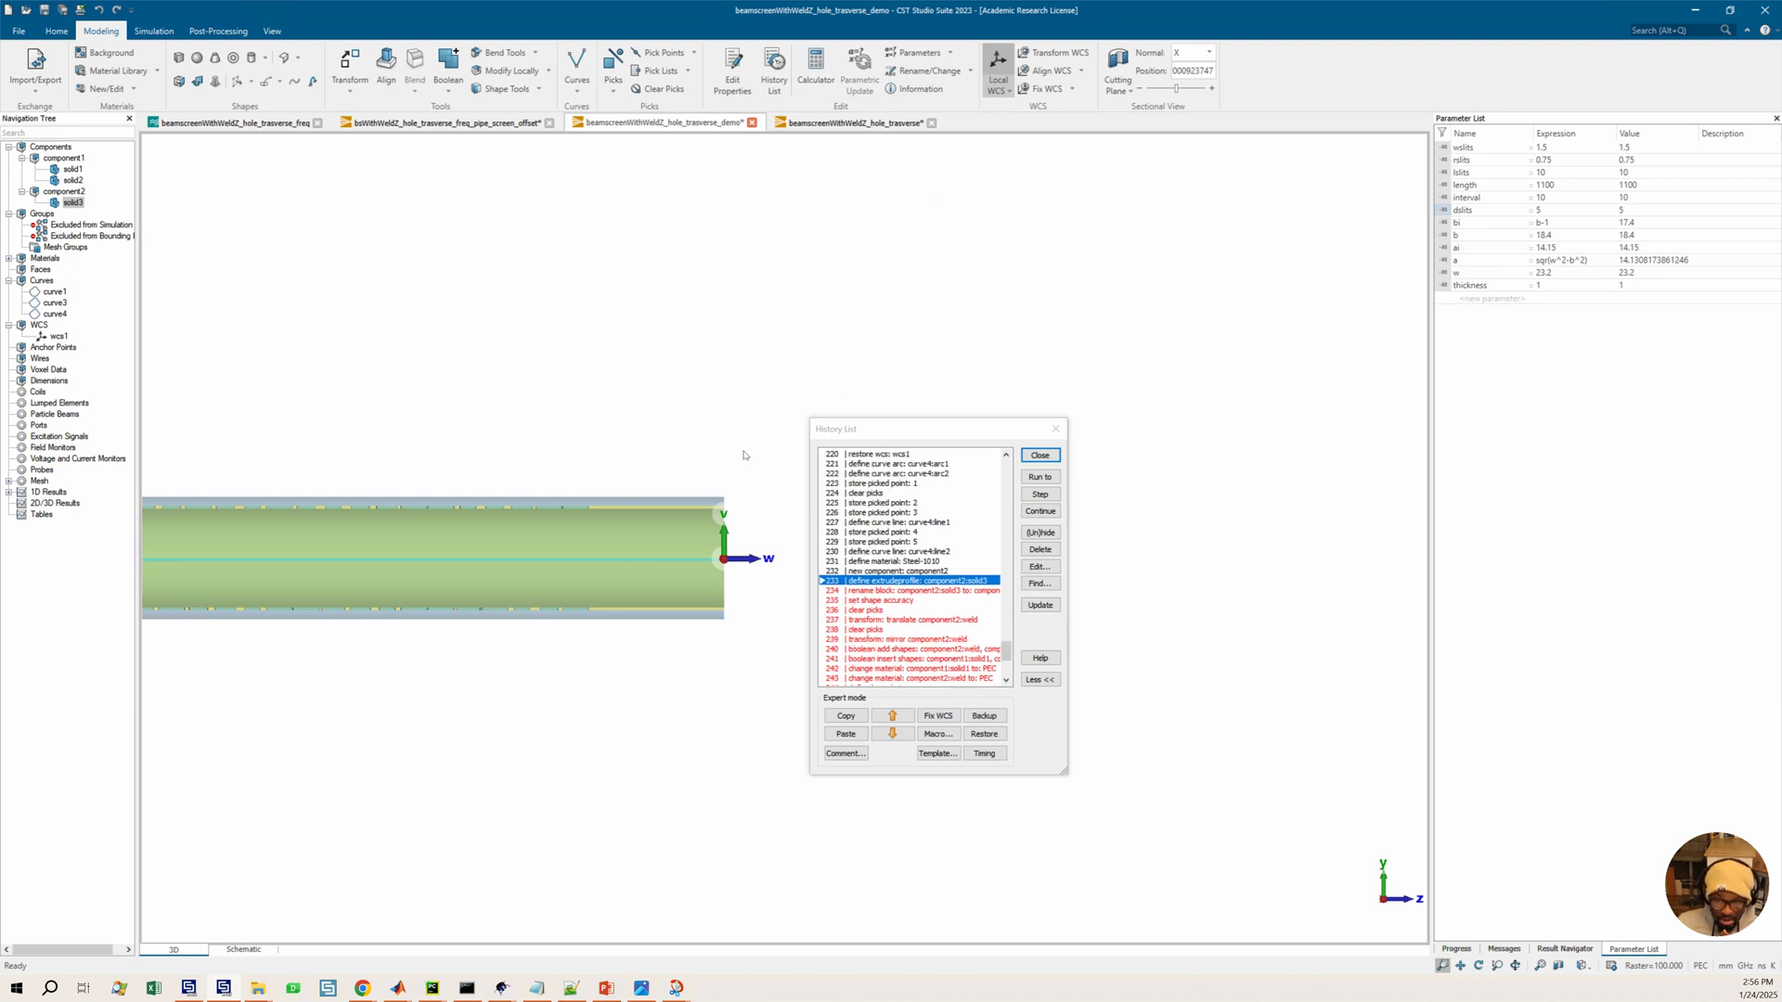
Switch from the local WCS to global coordinates and view the beam end along its axis
{"action": "left_click", "coordinate": [1005, 65]}
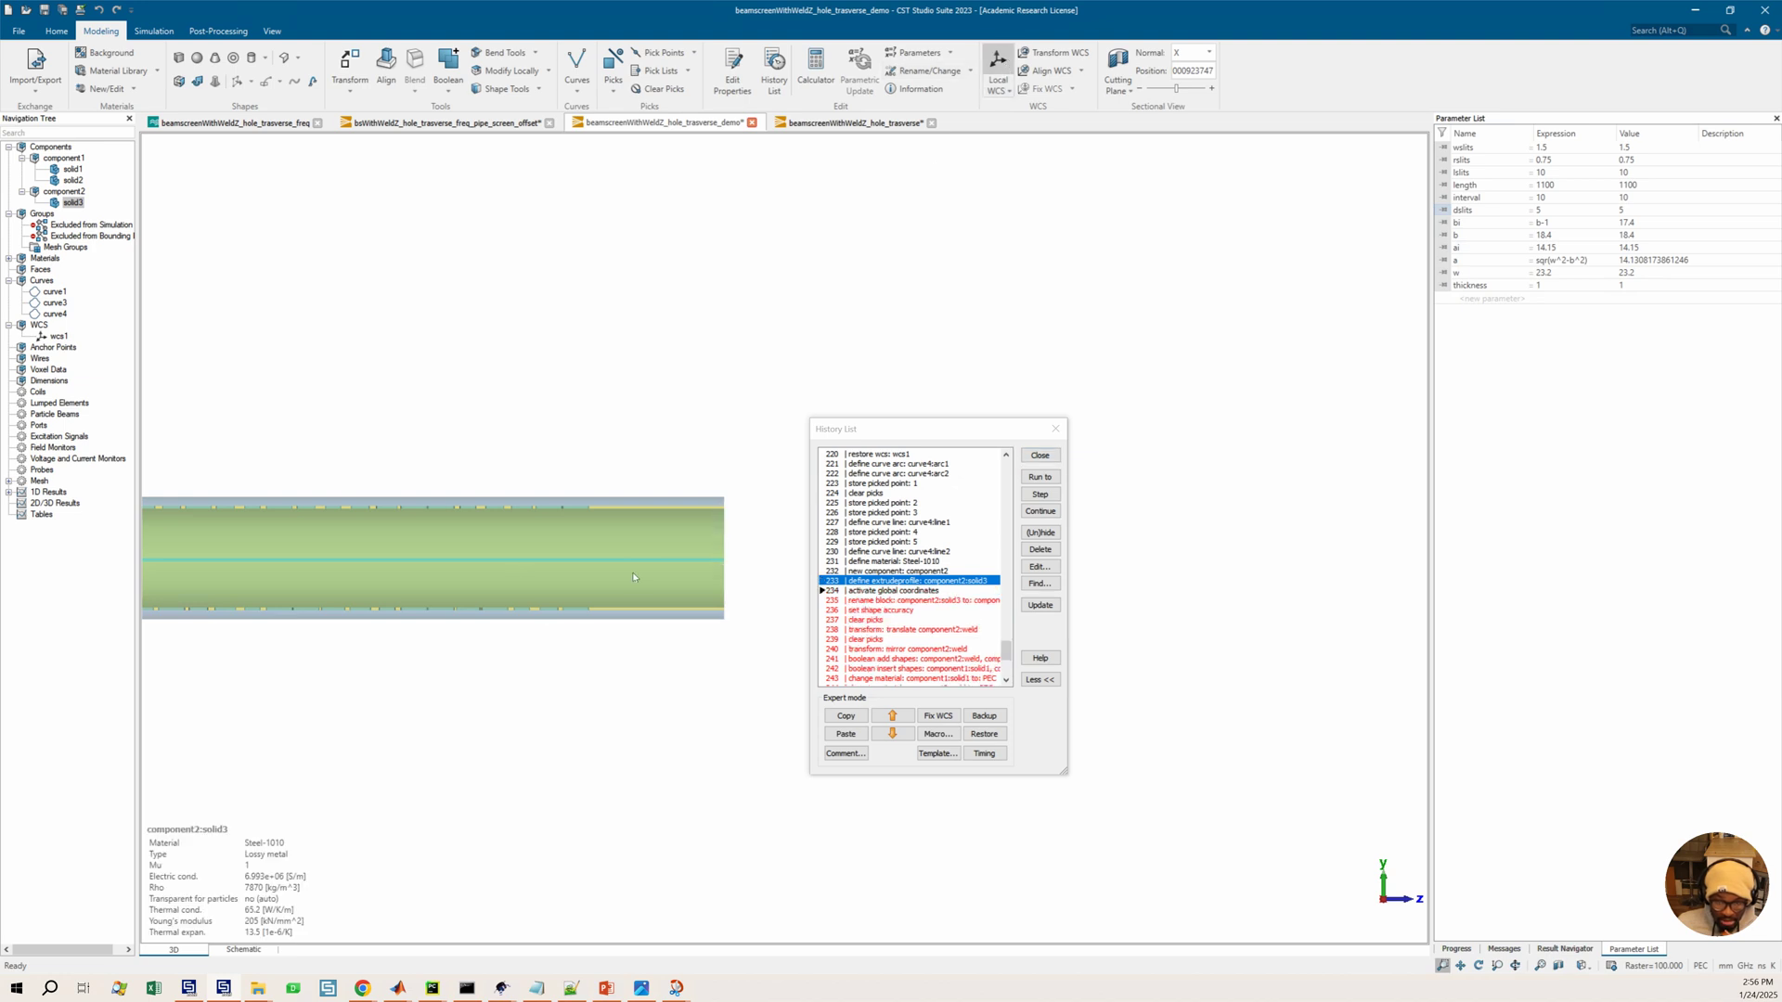
{"action": "key", "text": "5"}
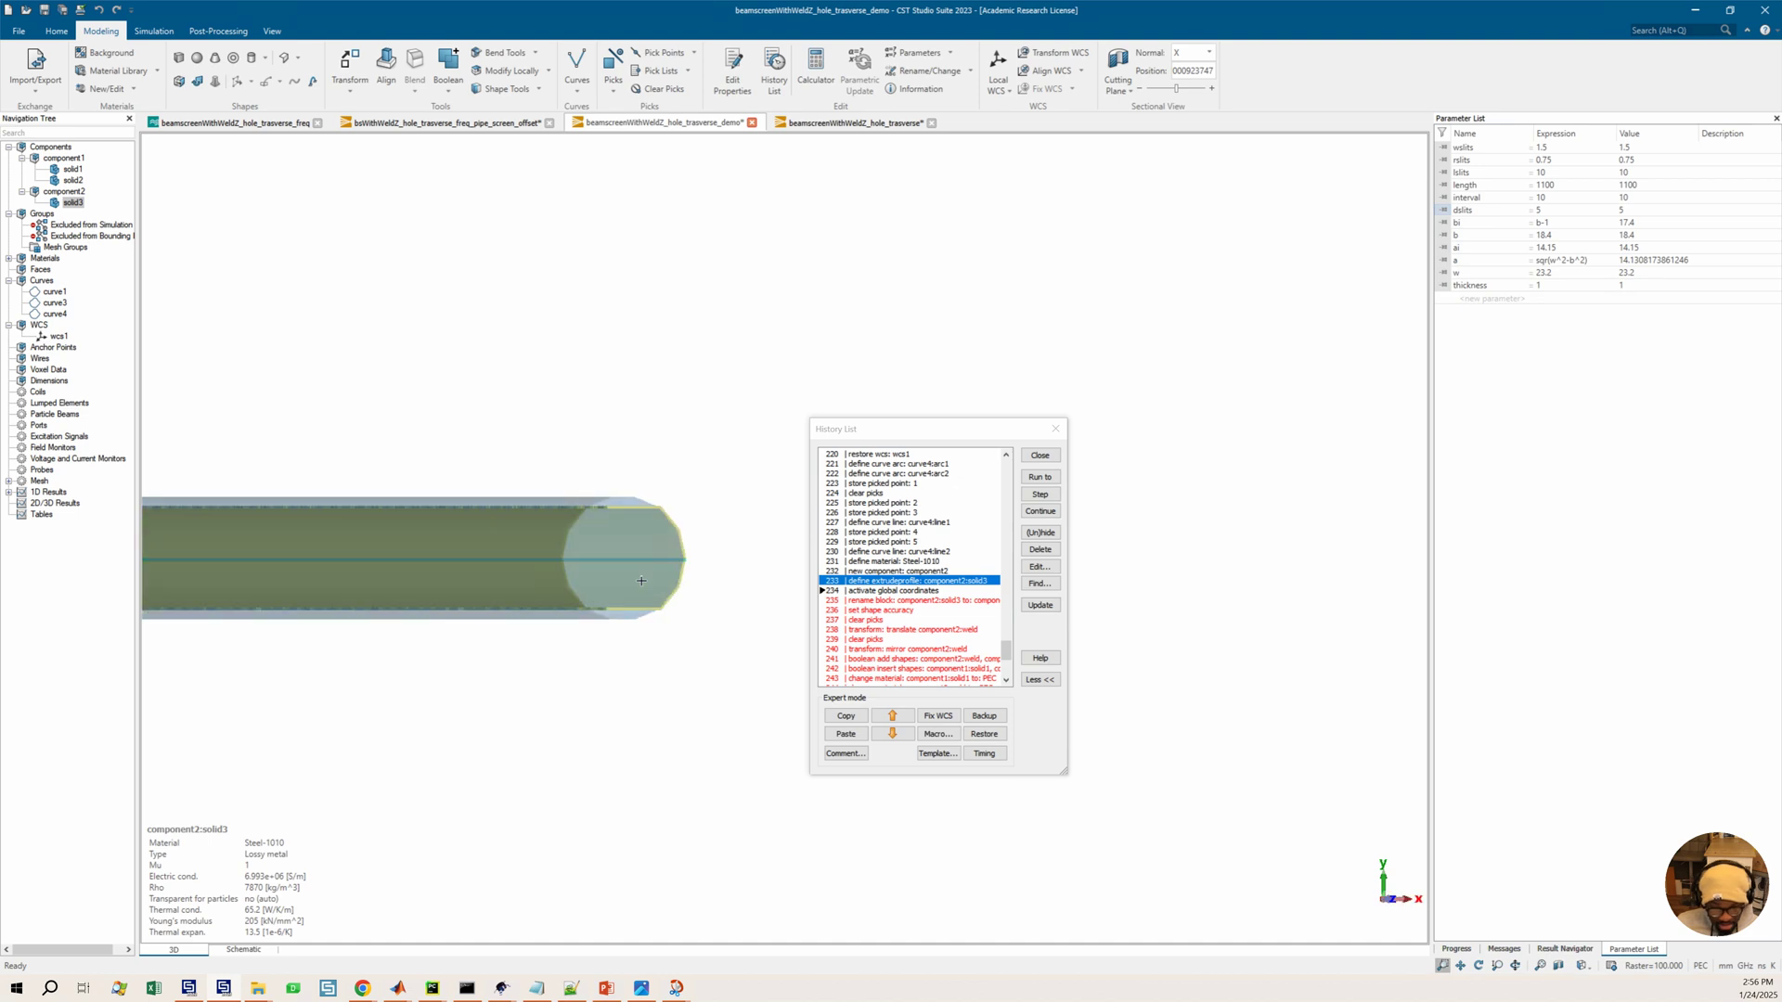
{"action": "scroll", "coordinate": [660, 565], "scroll_direction": "up", "scroll_amount": 5}
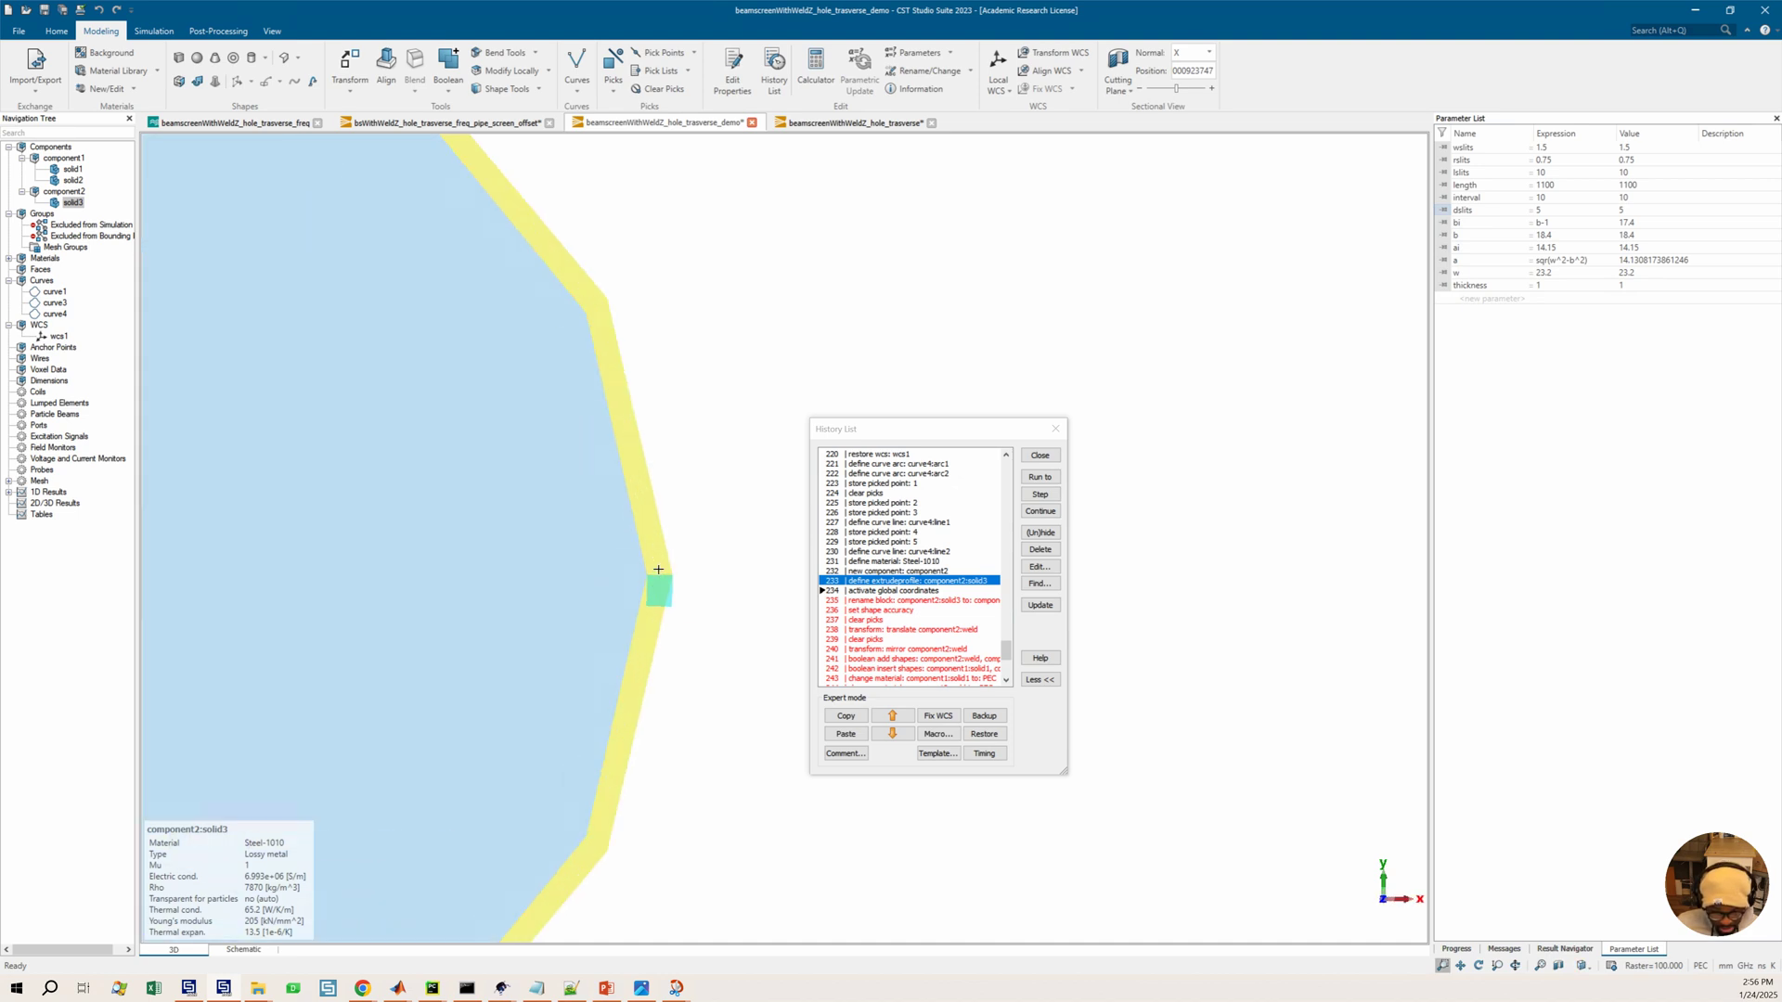
Select component2's solid3 and run the history through the rename block entry for component2:solid3
{"action": "left_click", "coordinate": [65, 192]}
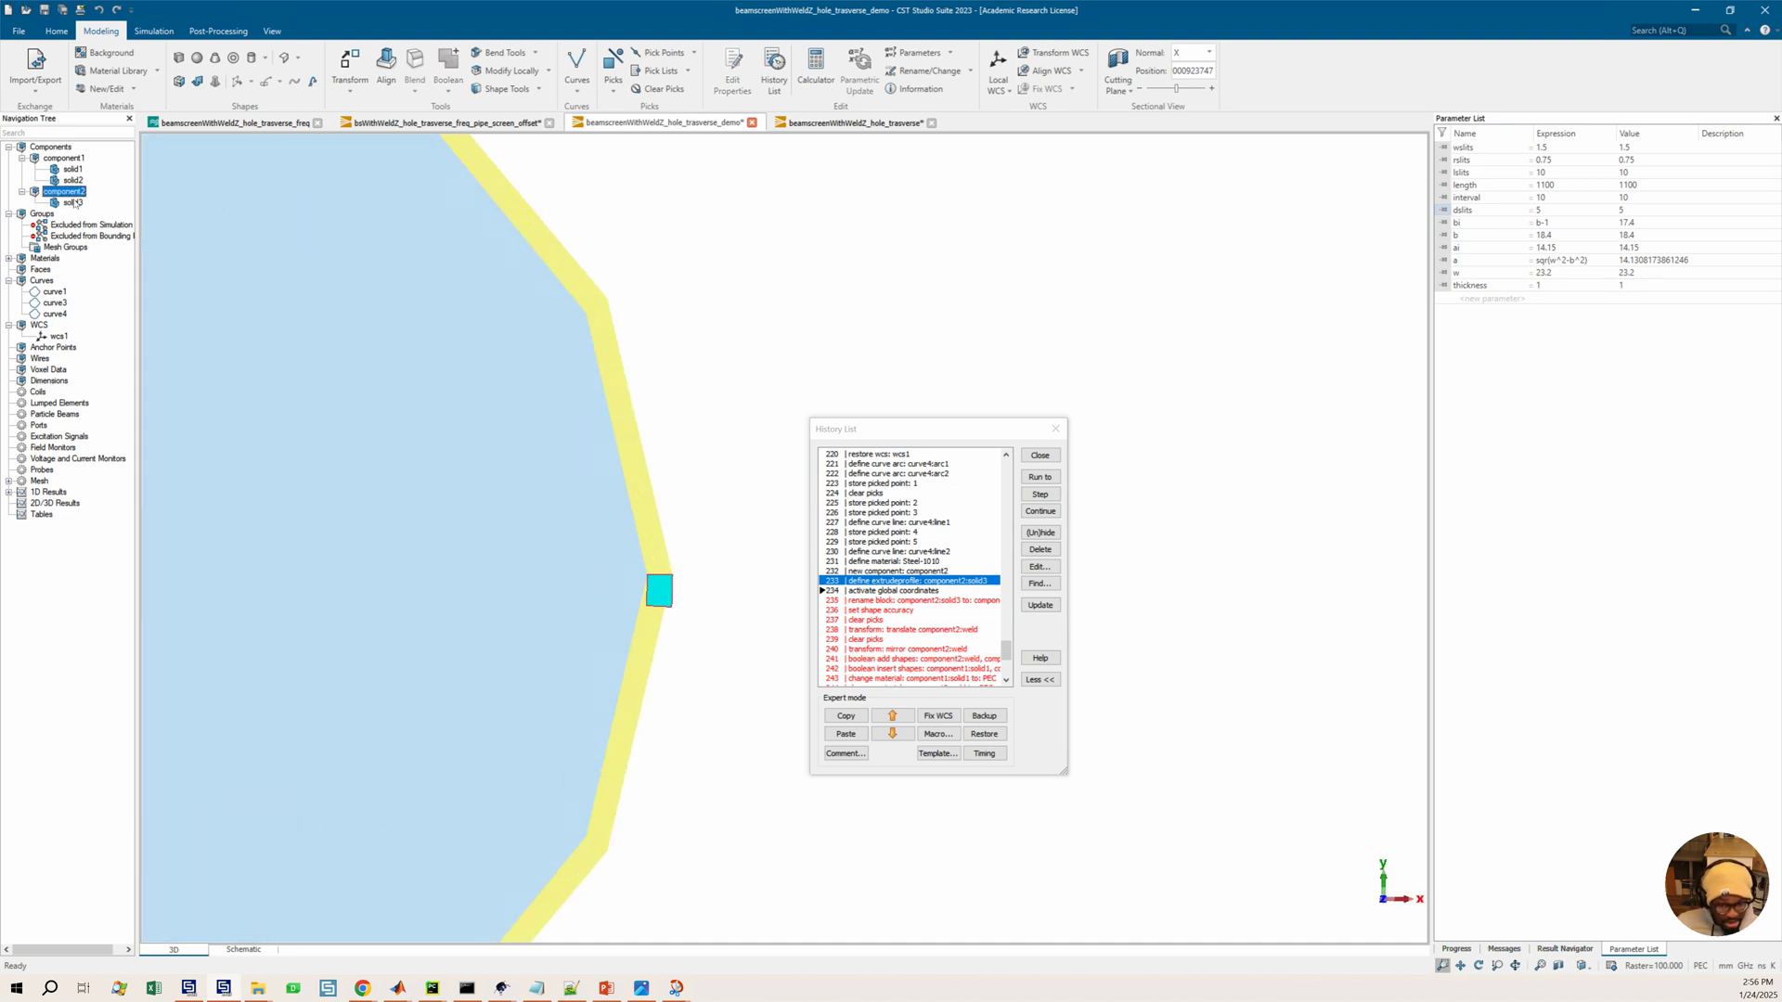
{"action": "left_click", "coordinate": [72, 203]}
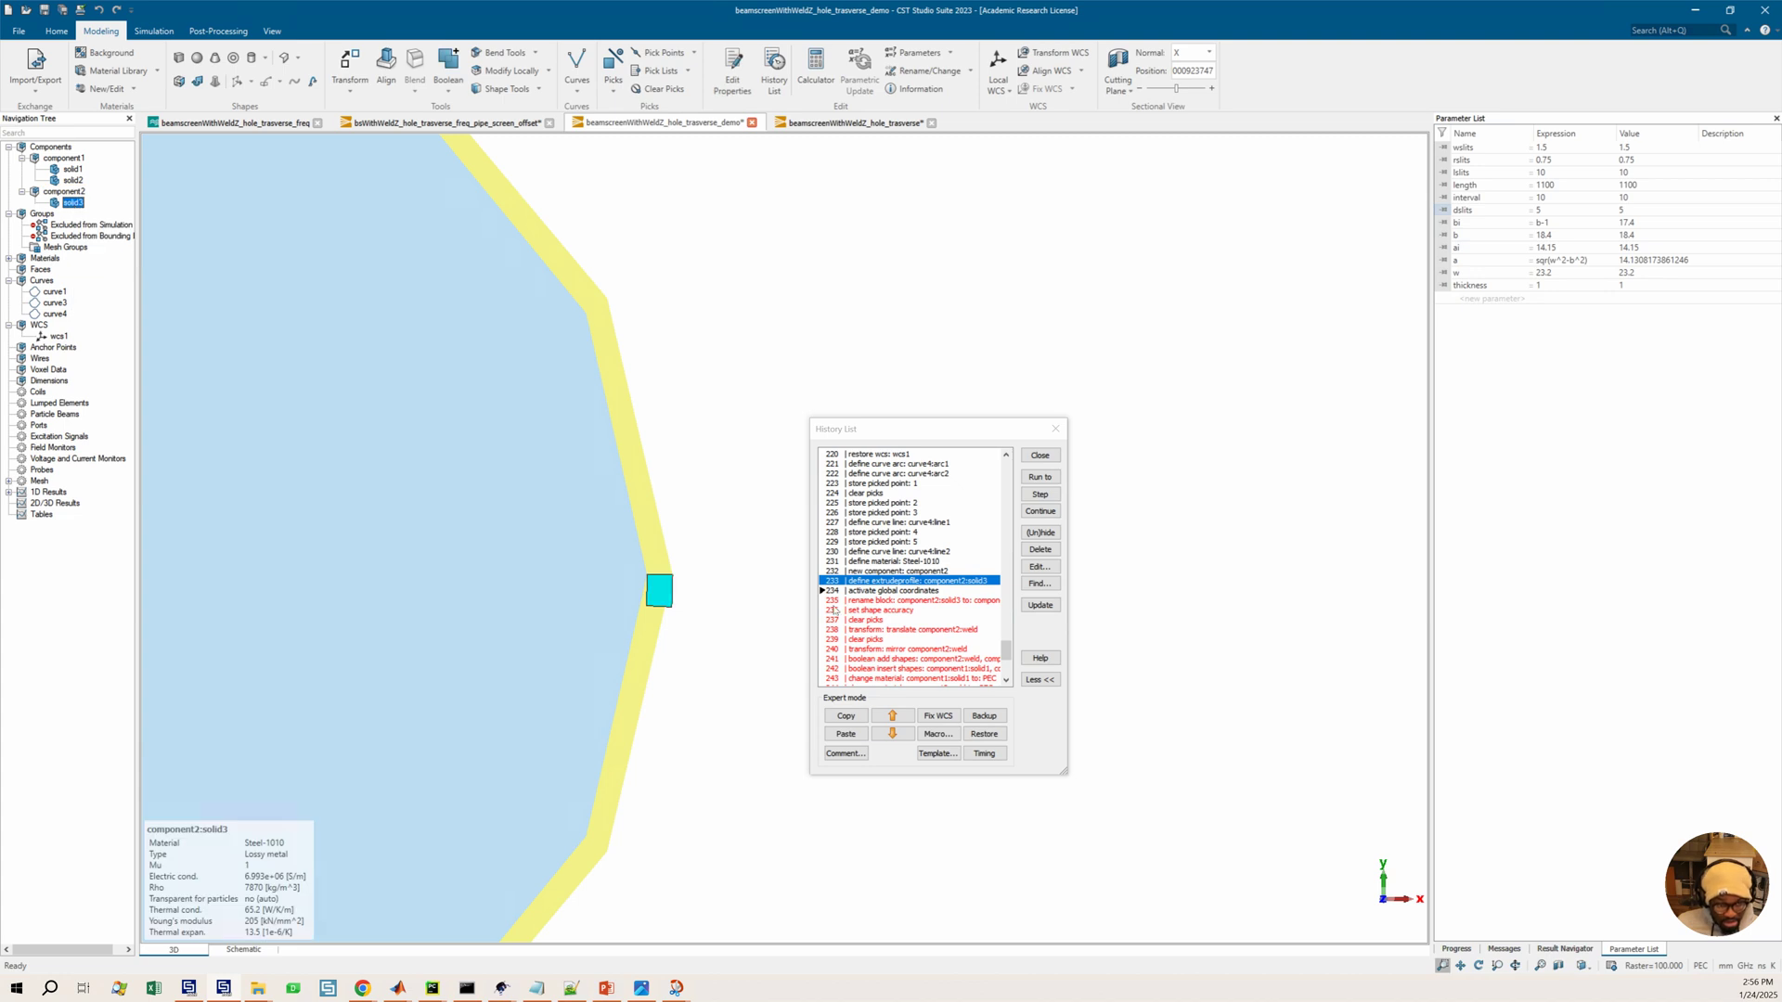
{"action": "left_click", "coordinate": [885, 601]}
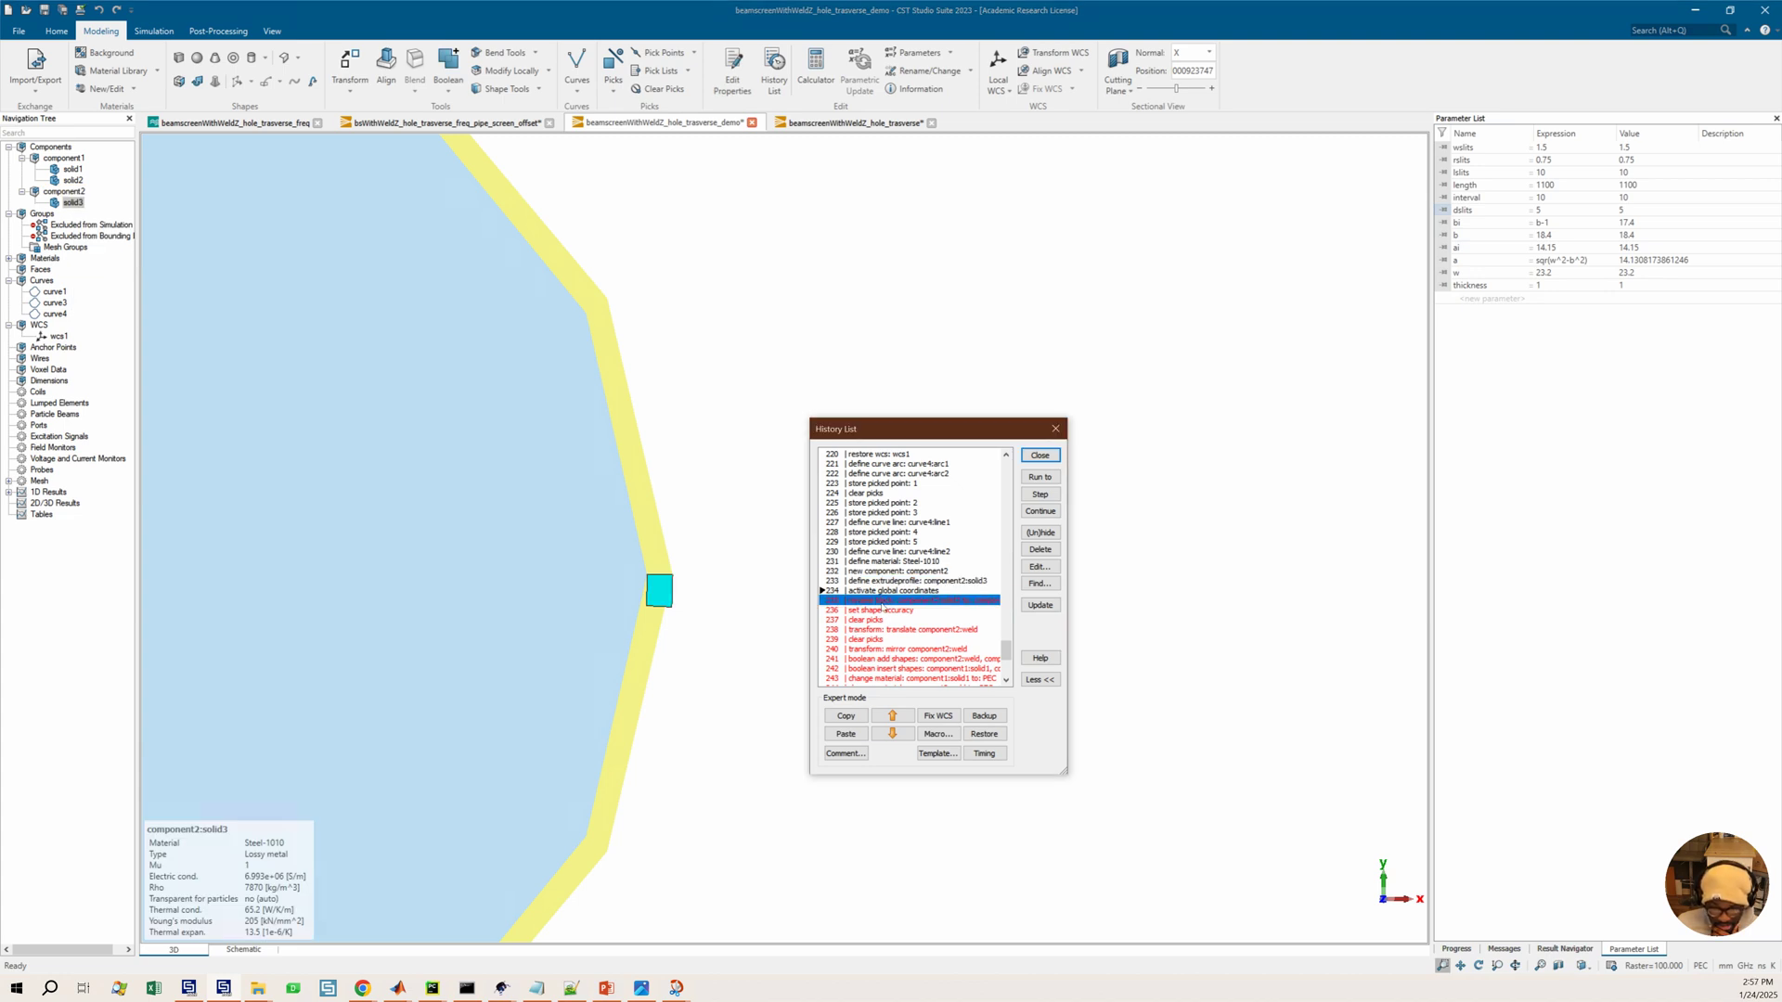
{"action": "left_click", "coordinate": [1039, 476]}
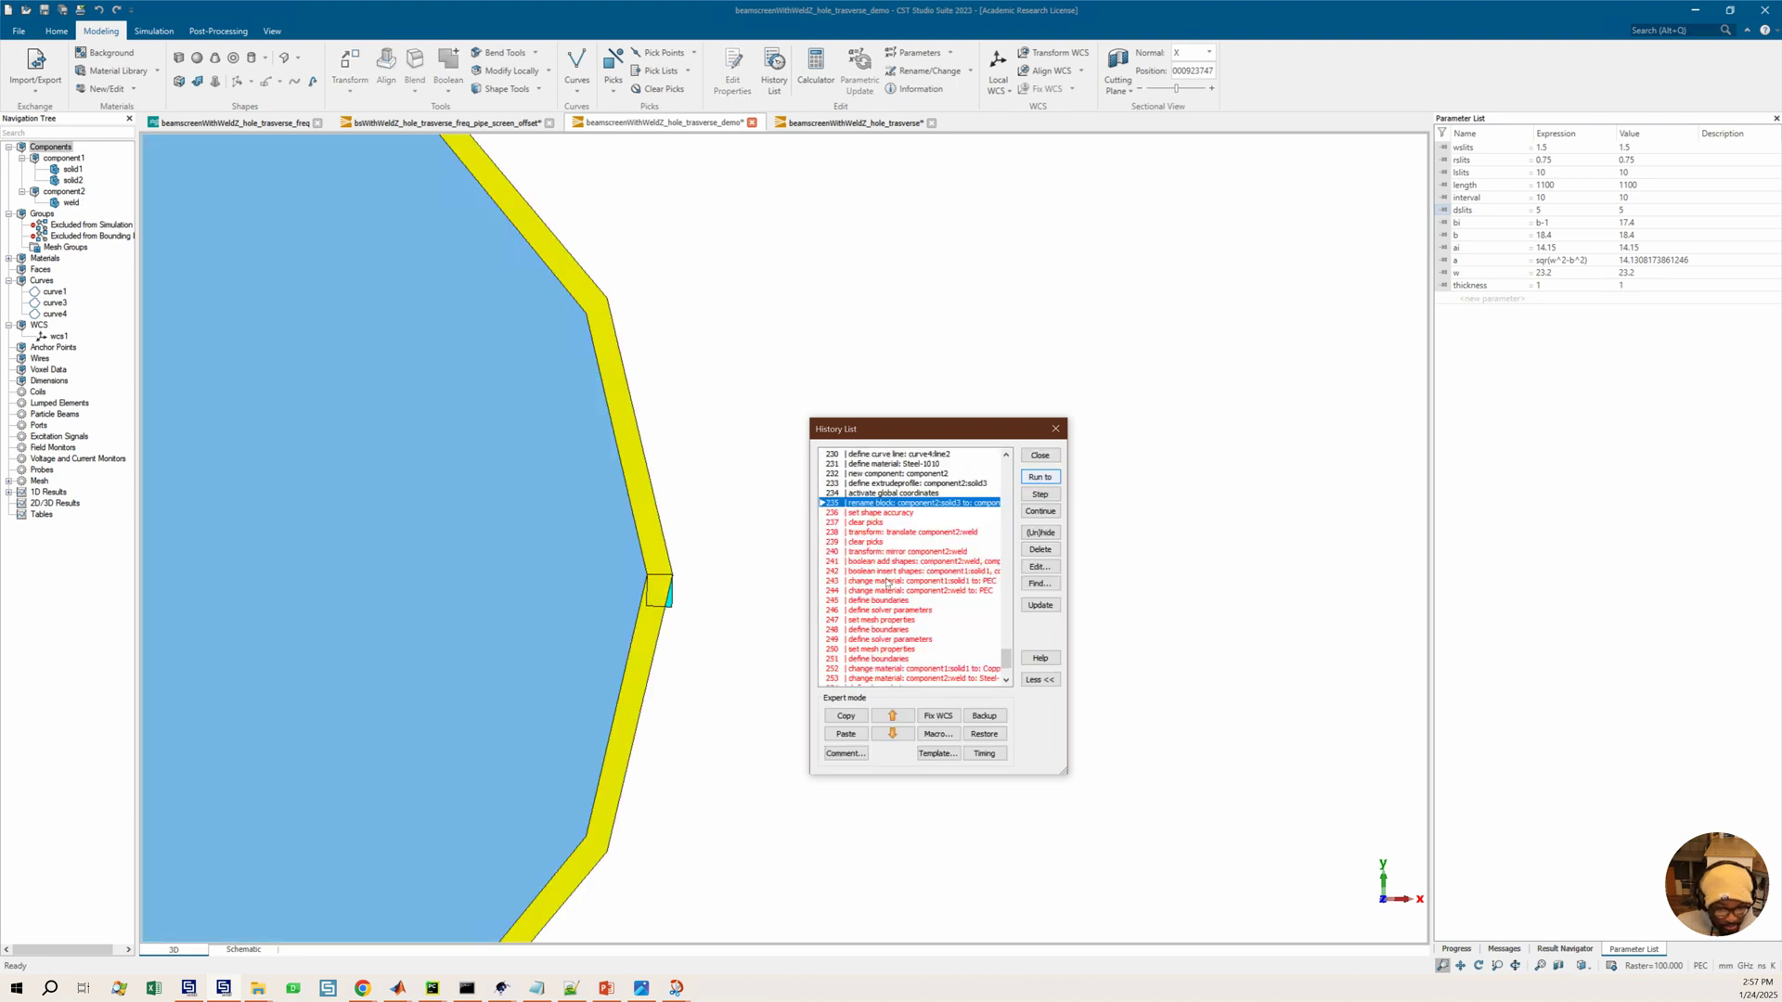
Delete the set shape accuracy entry from the history list
{"action": "left_click", "coordinate": [893, 513]}
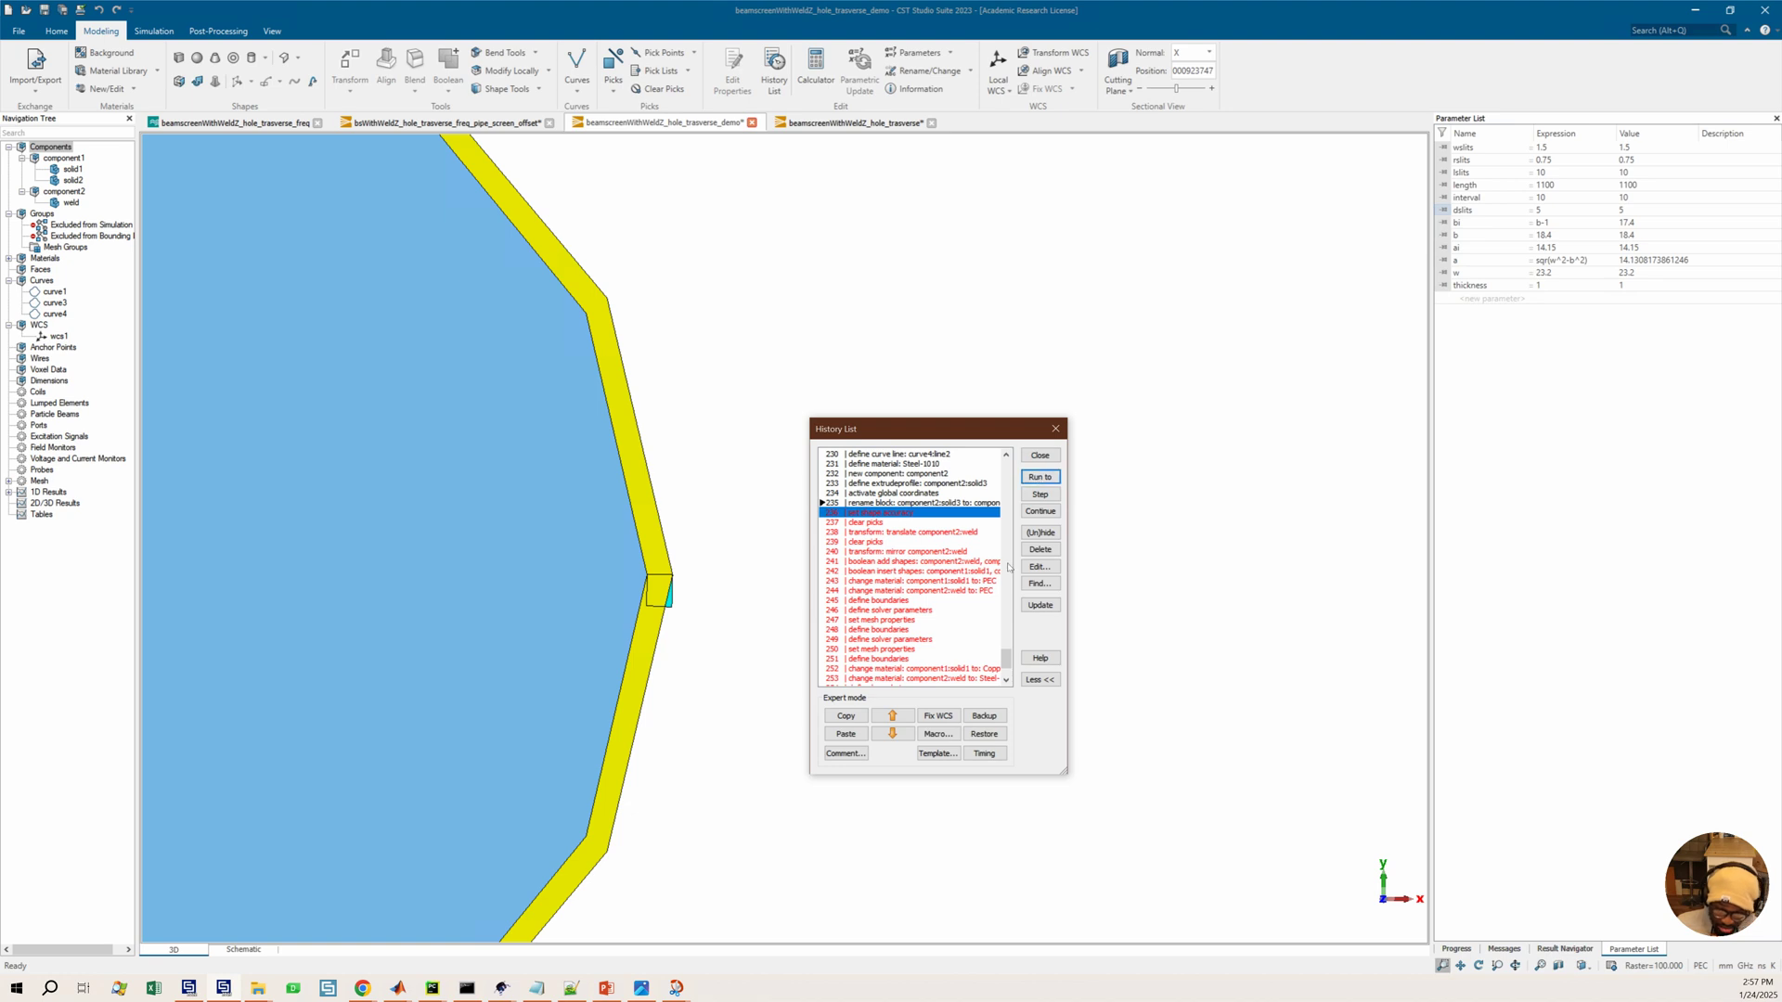
{"action": "left_click", "coordinate": [1039, 550]}
{"action": "left_click", "coordinate": [972, 637]}
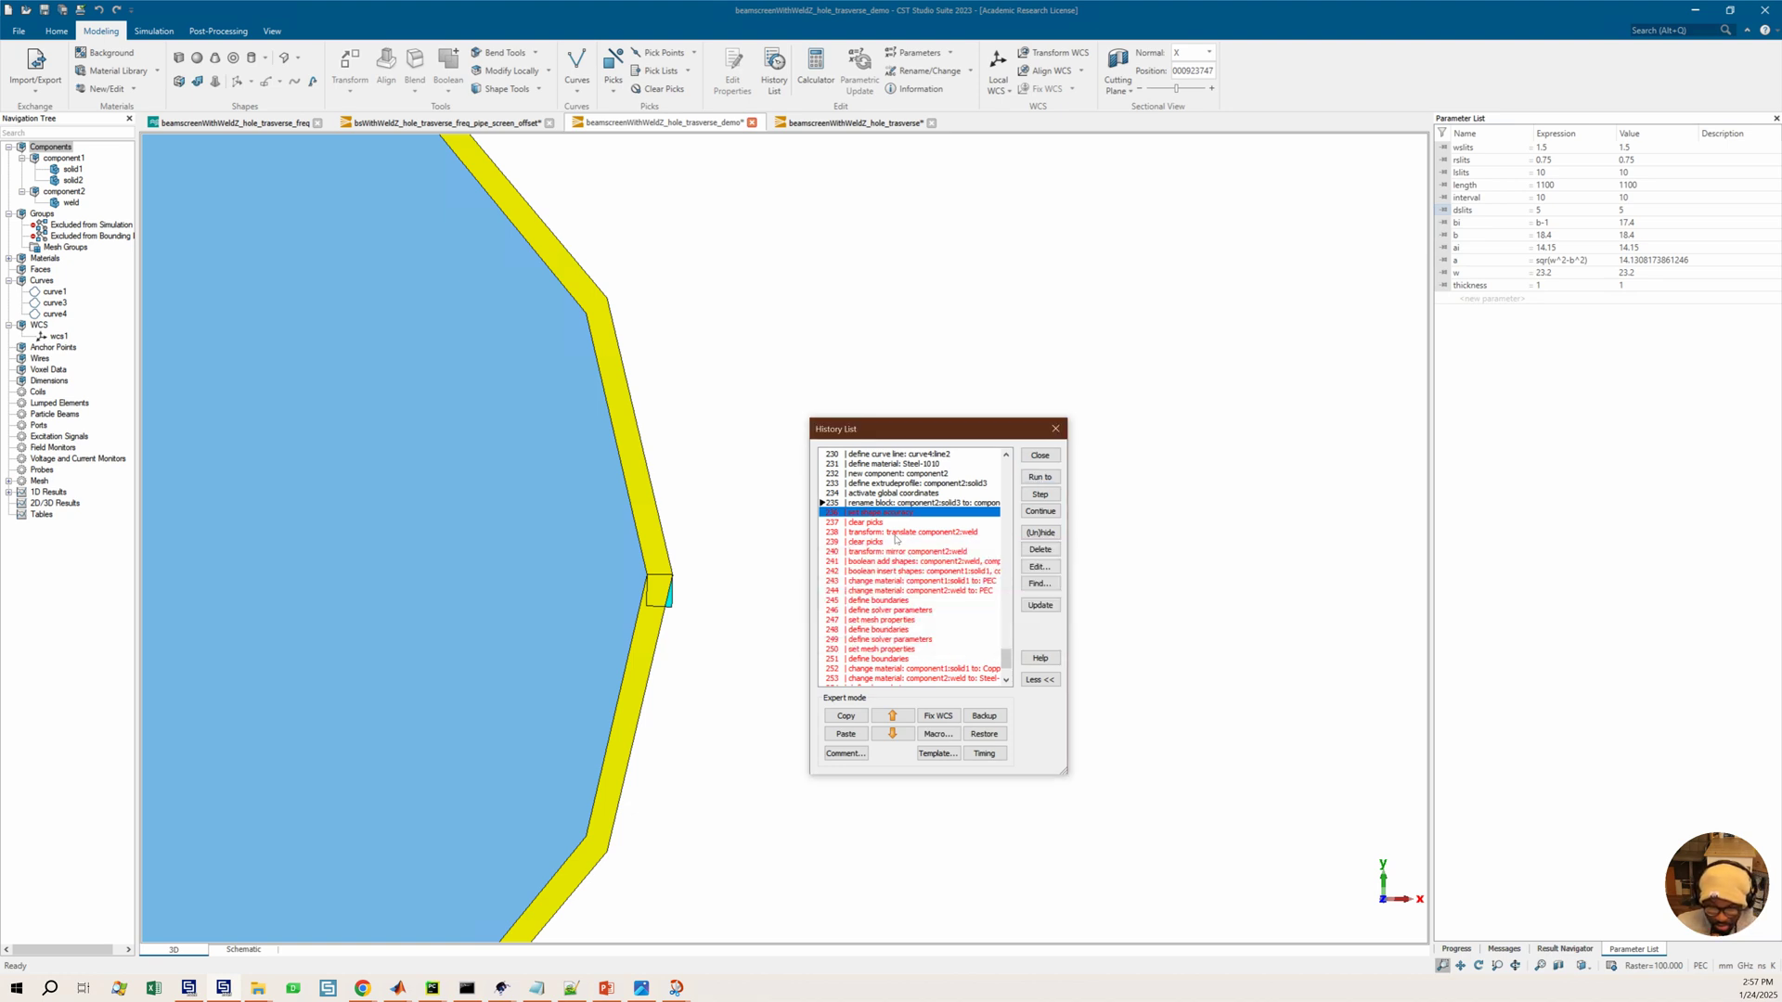
Run the history to the boolean add shapes: component2:weld entry
{"action": "left_click", "coordinate": [875, 552]}
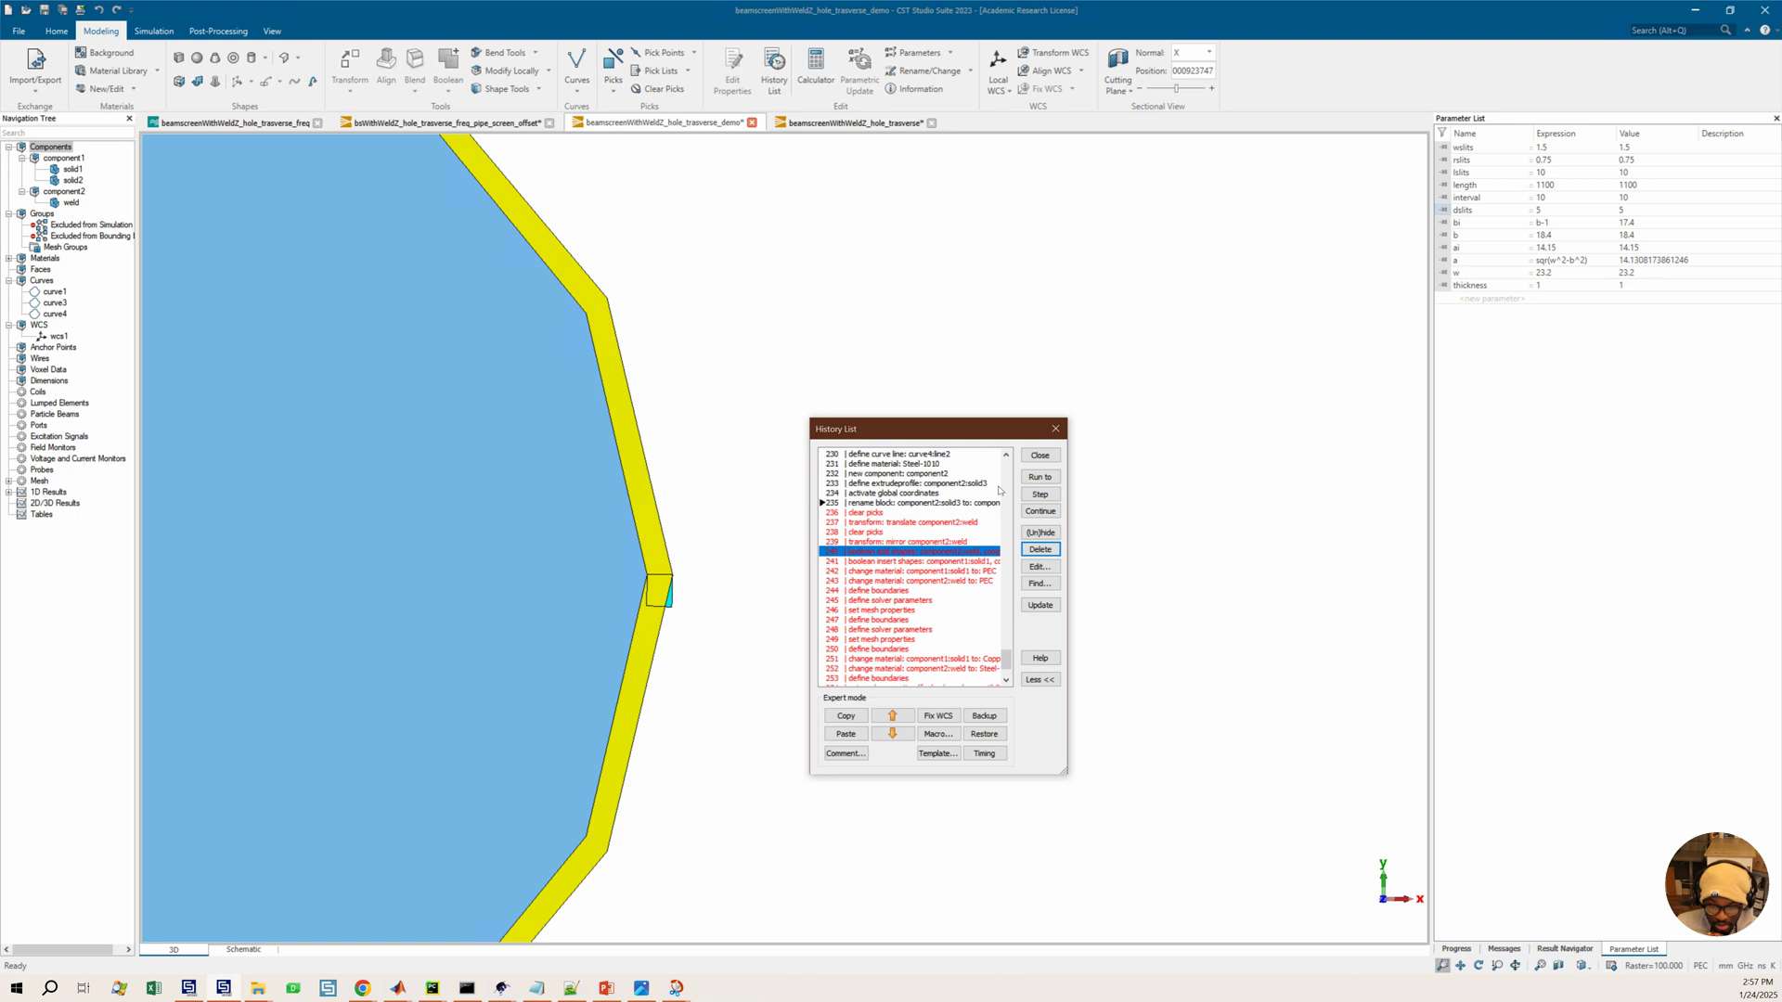
{"action": "left_click", "coordinate": [1037, 477]}
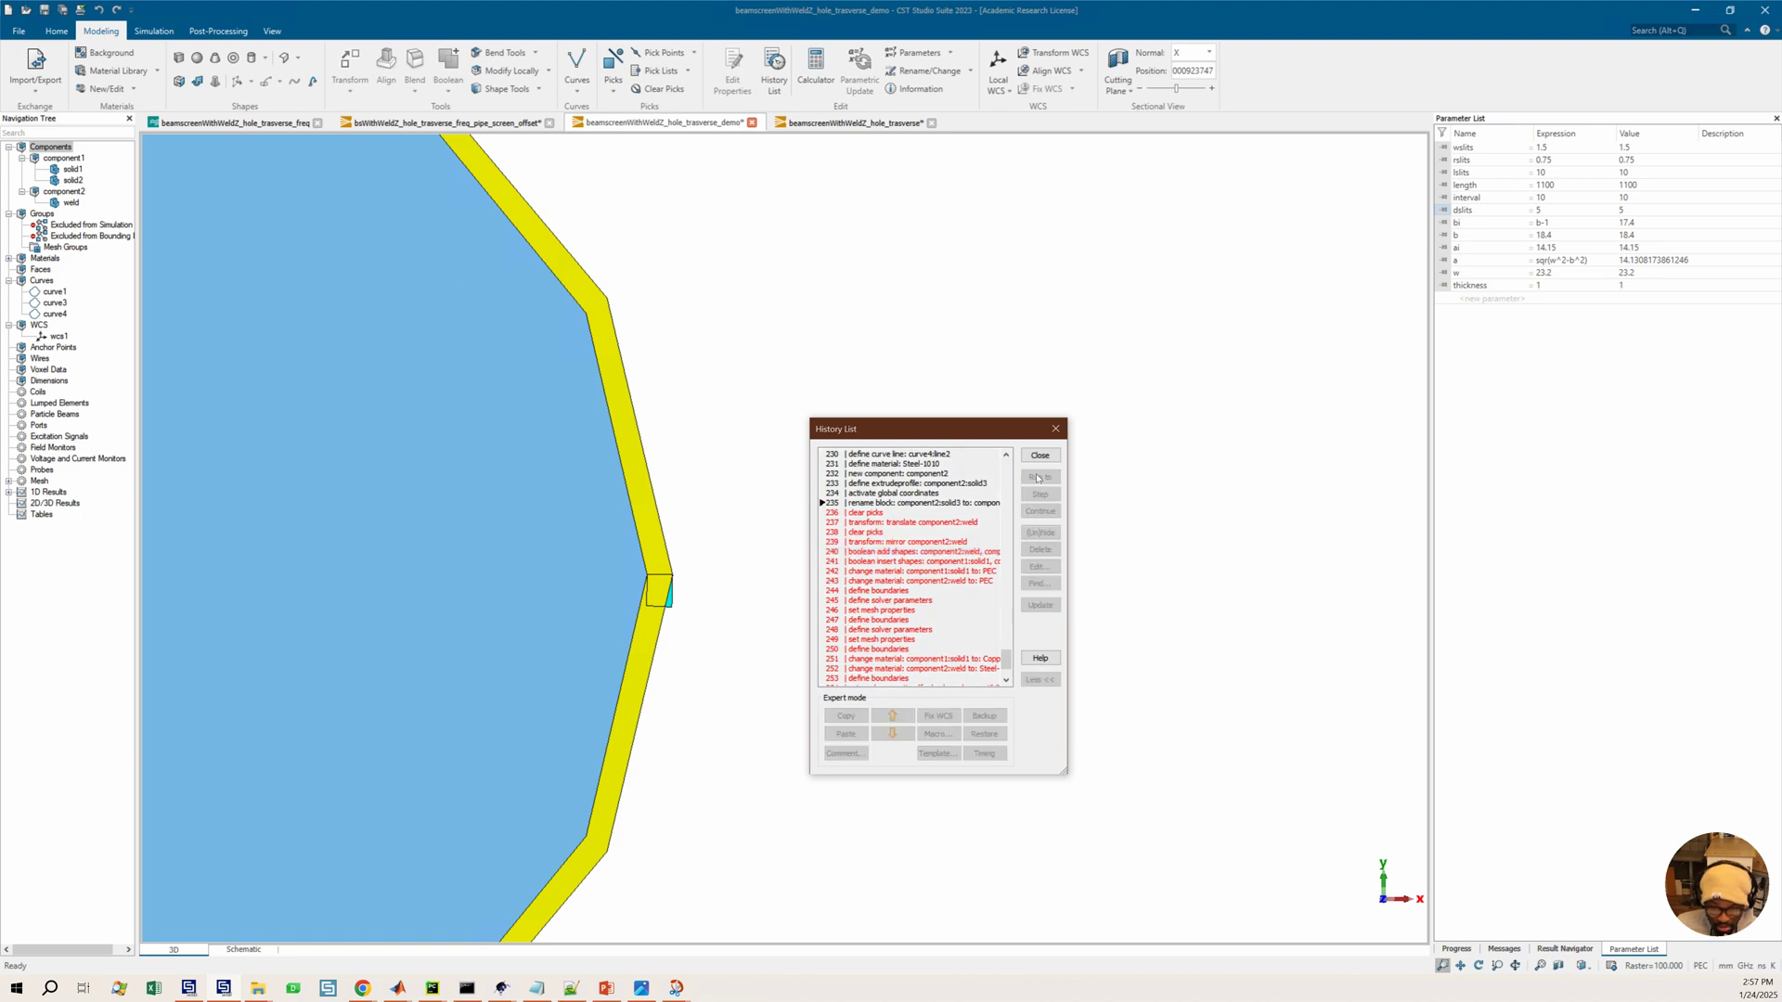
{"action": "scroll", "coordinate": [670, 614], "scroll_direction": "down", "scroll_amount": 1}
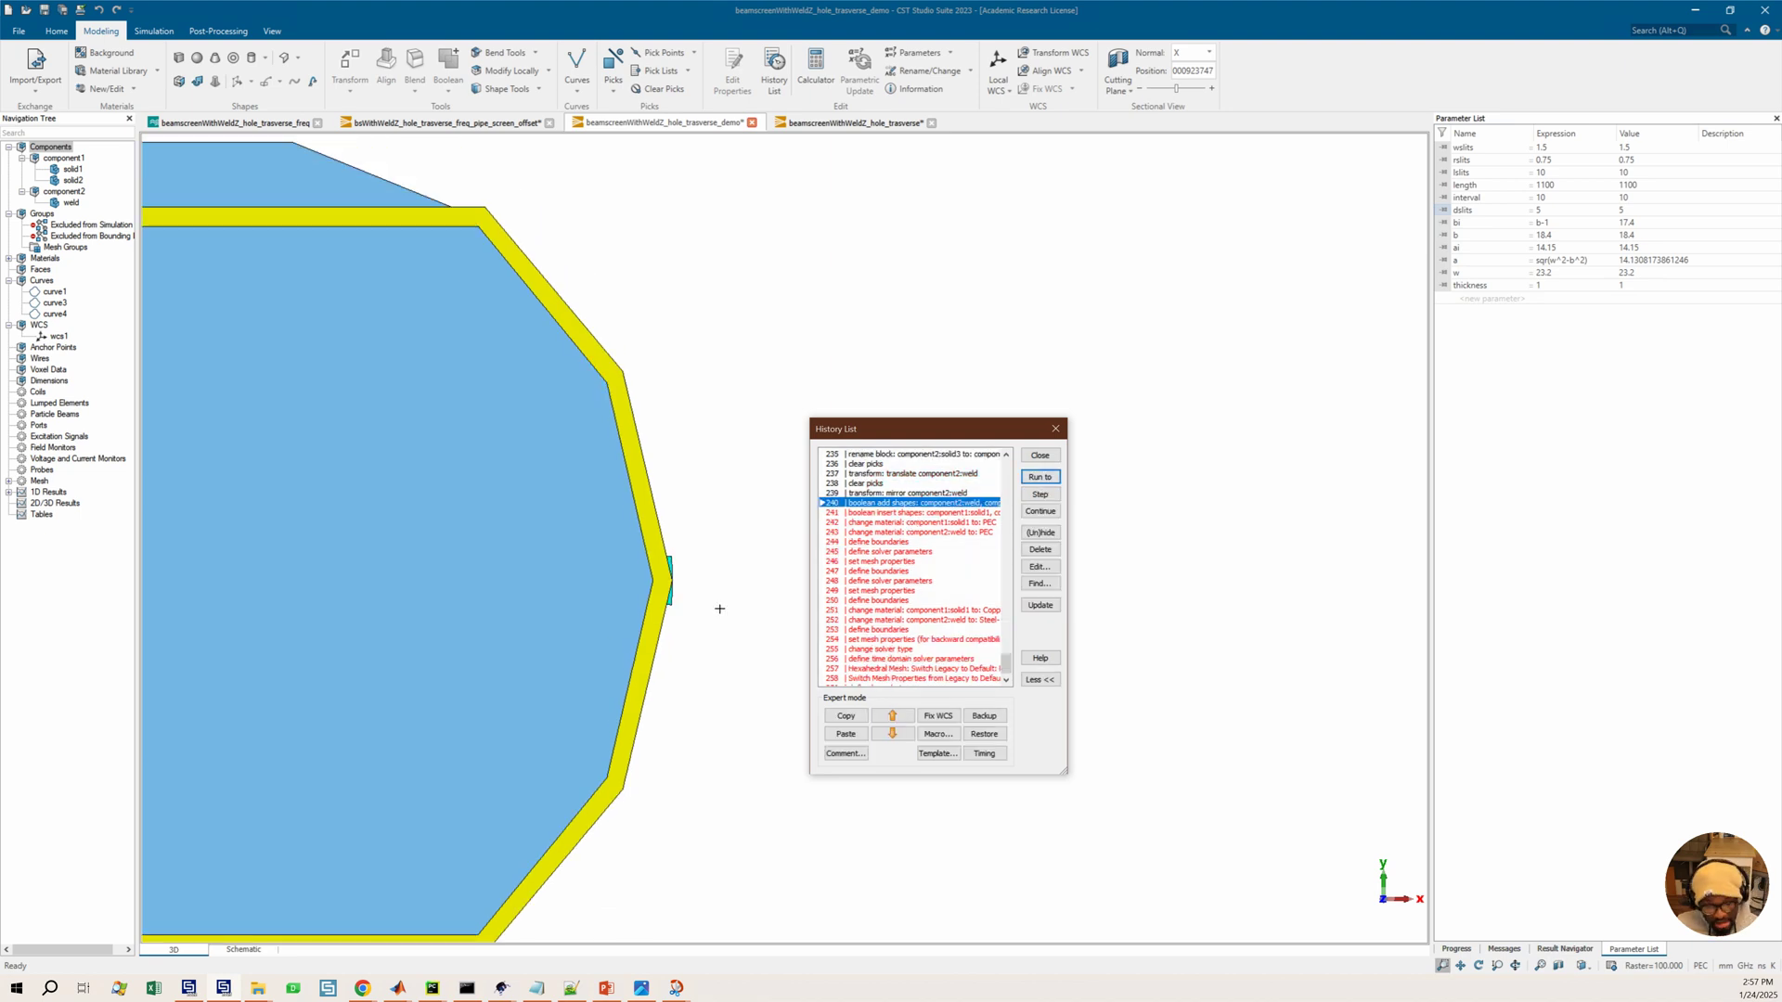
{"action": "middle_click_drag", "start_coordinate": [709, 621], "coordinate": [697, 626]}
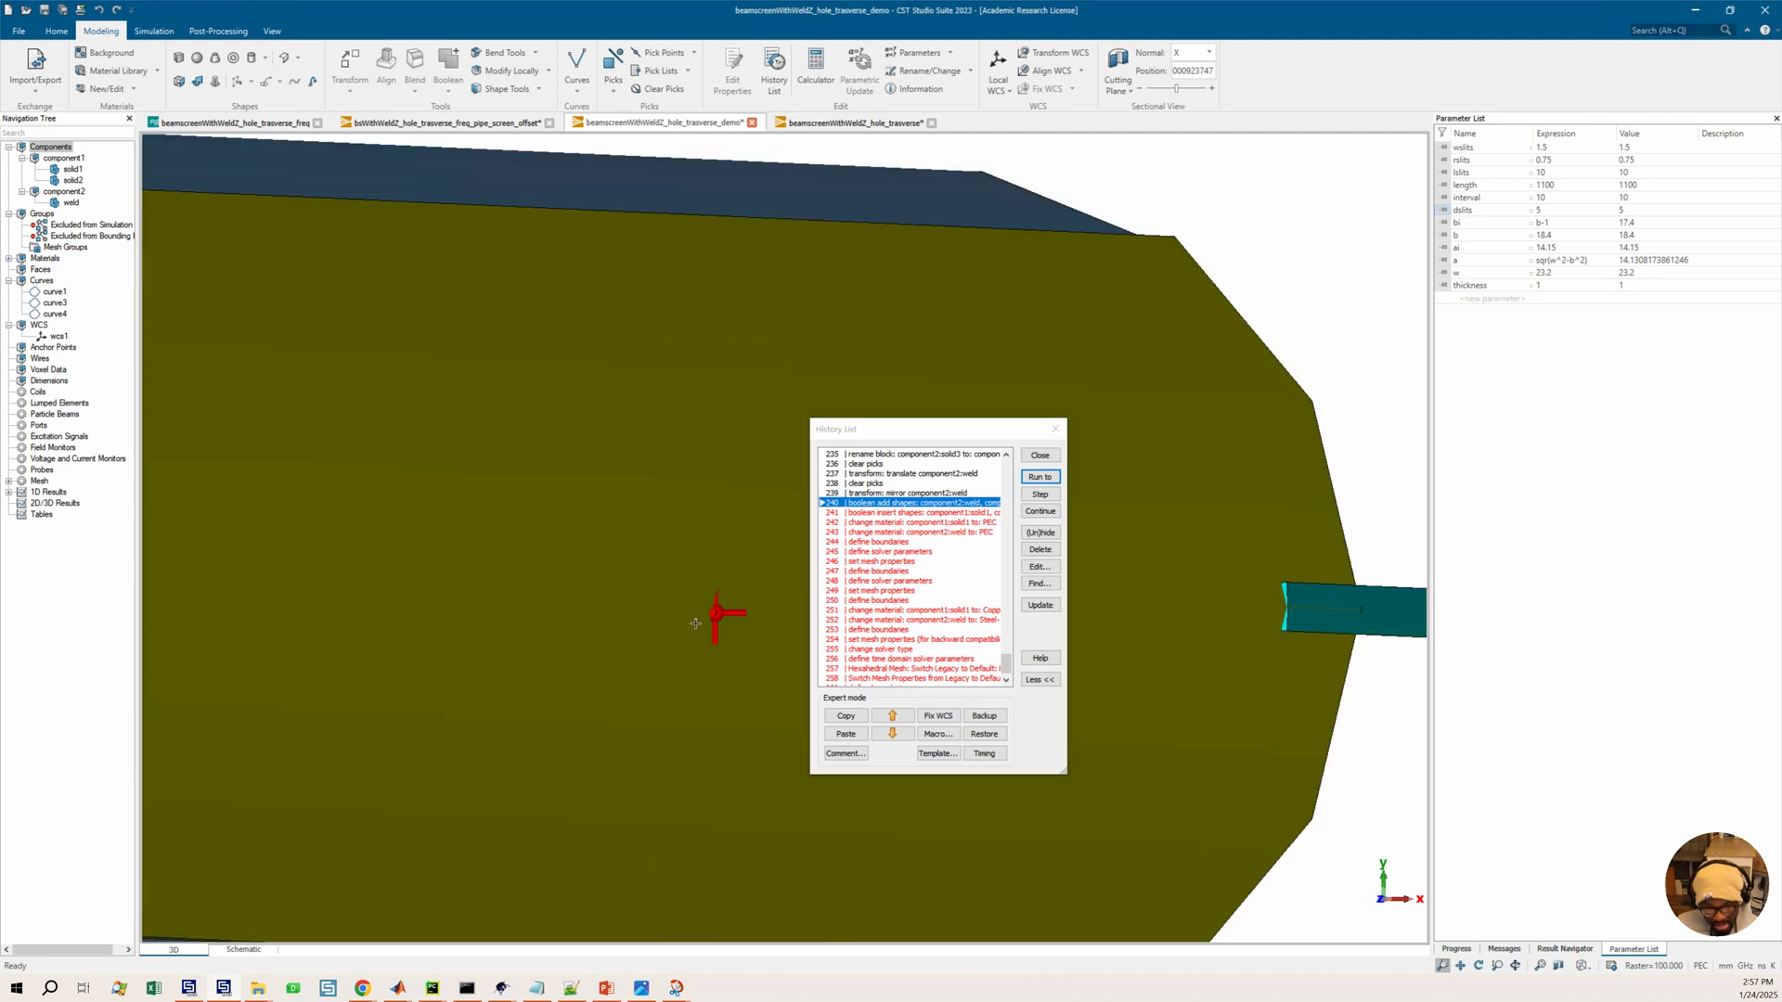
{"action": "scroll", "coordinate": [697, 628], "scroll_direction": "down", "scroll_amount": 2}
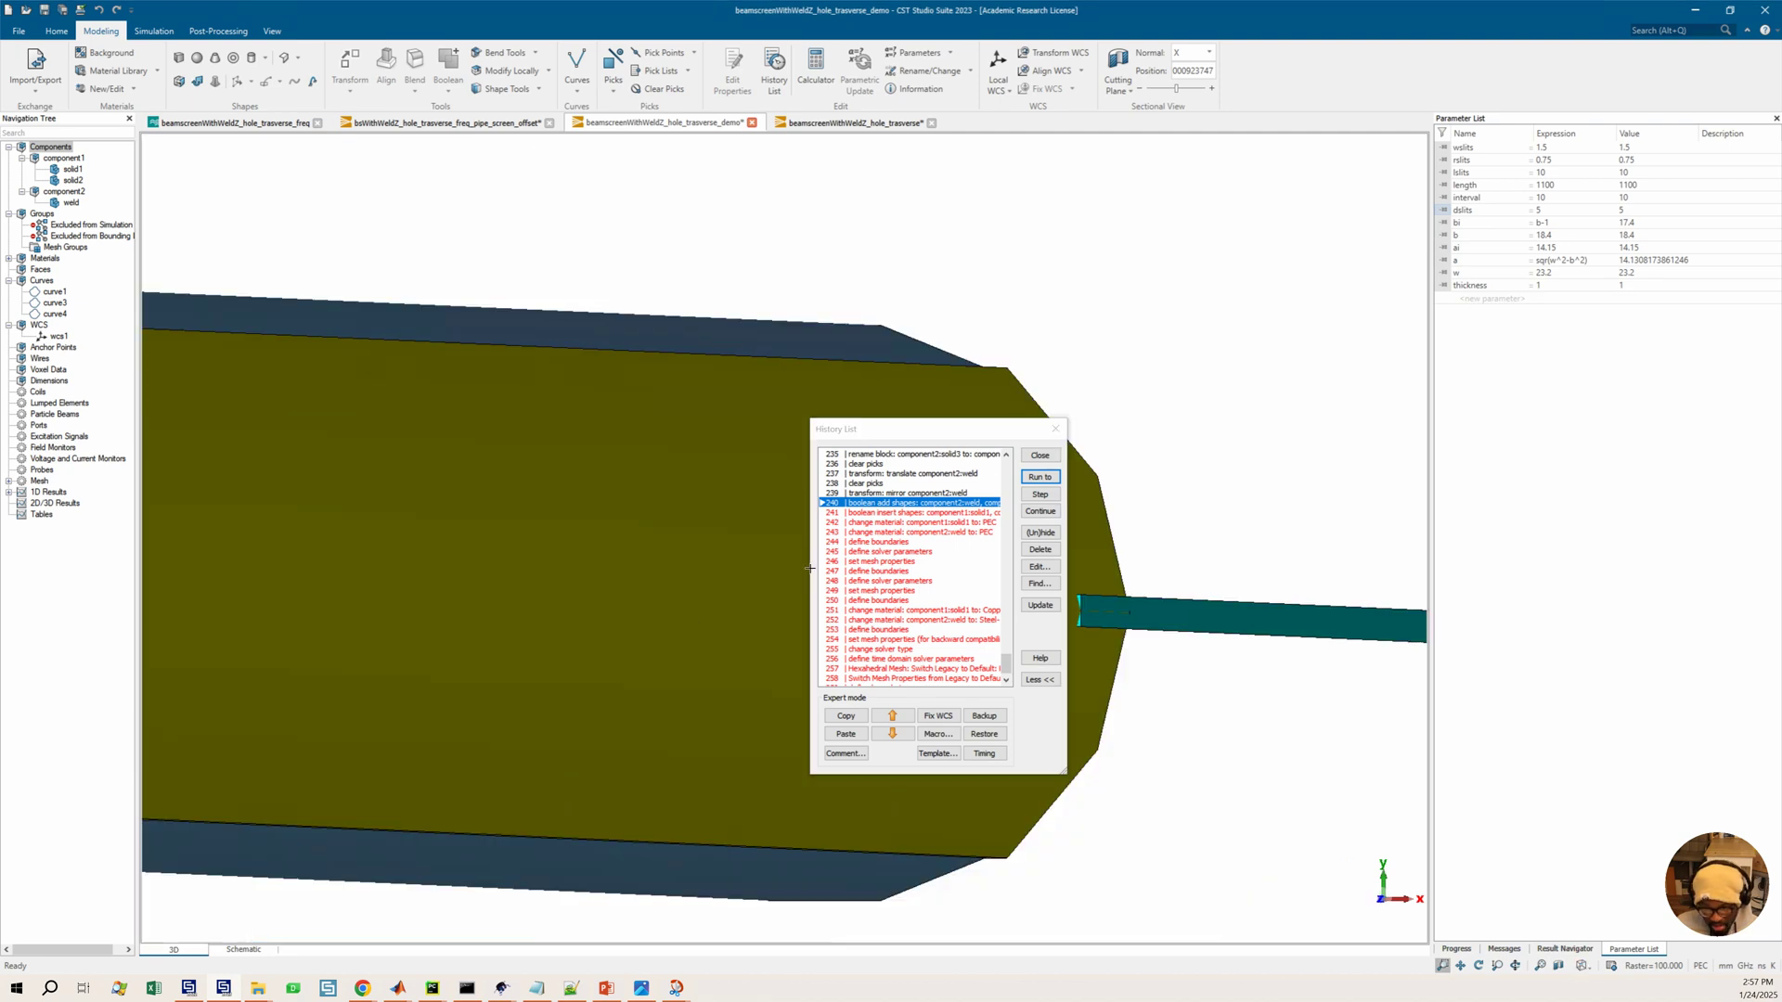
{"action": "left_click", "coordinate": [911, 494]}
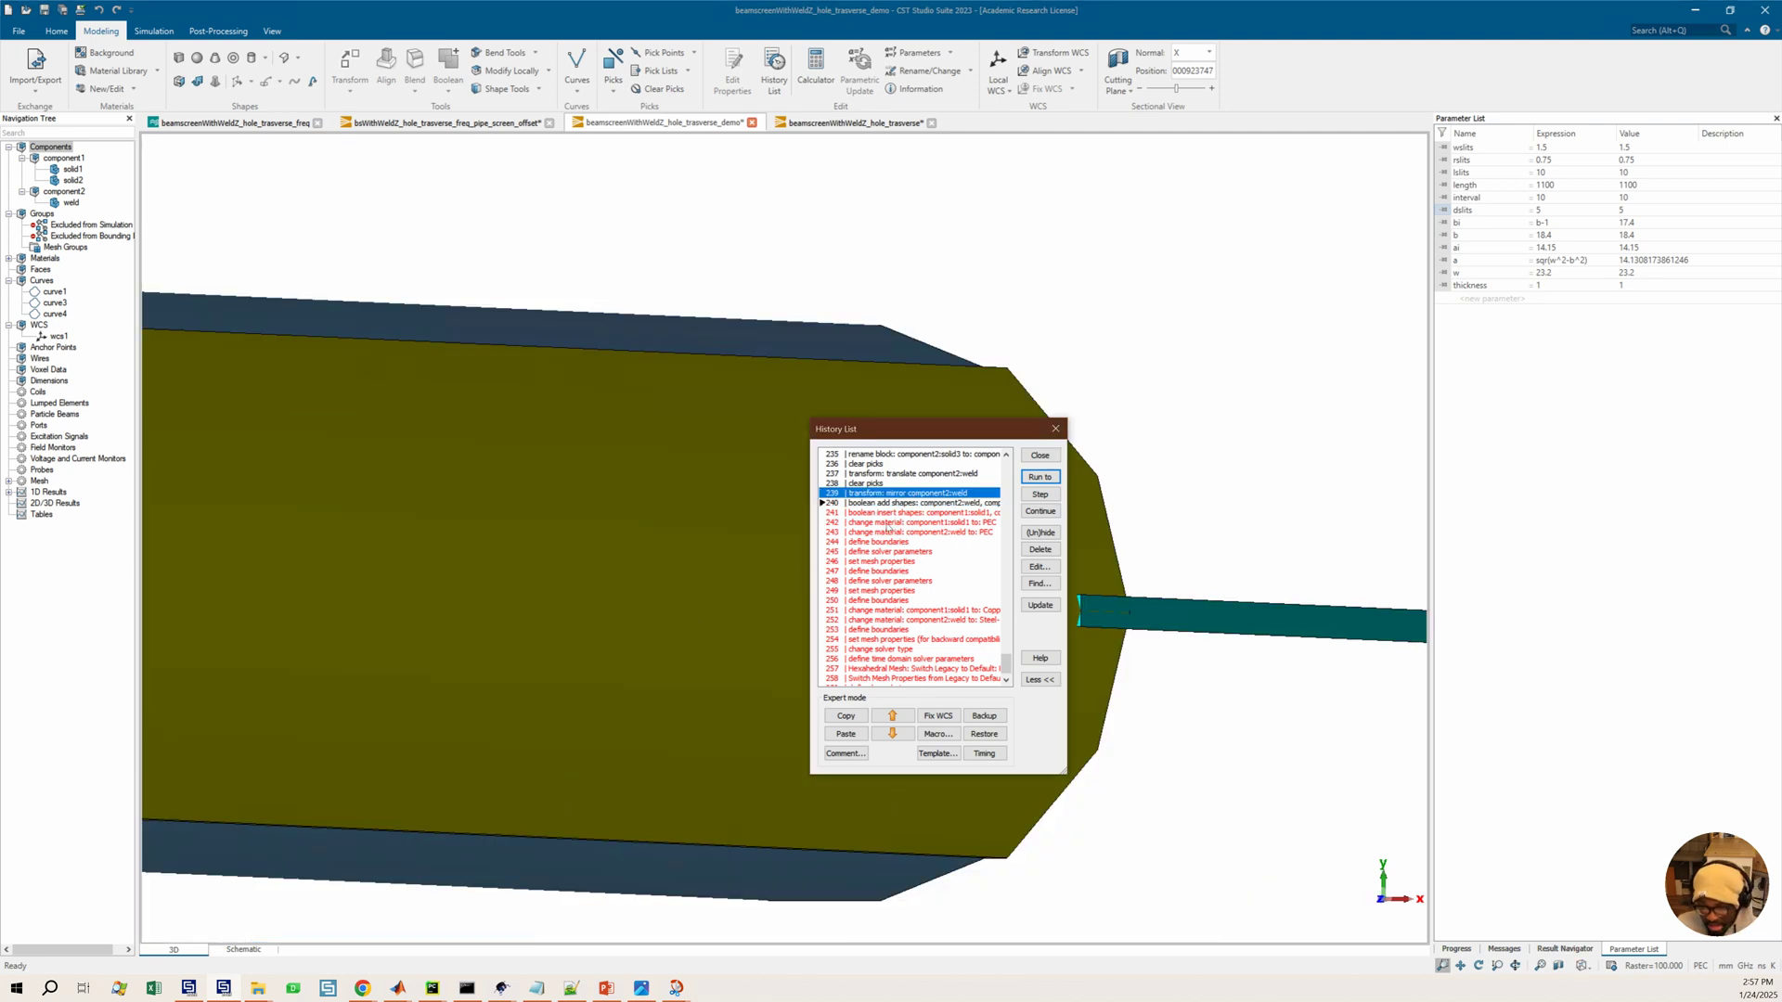
{"action": "left_click", "coordinate": [1037, 549]}
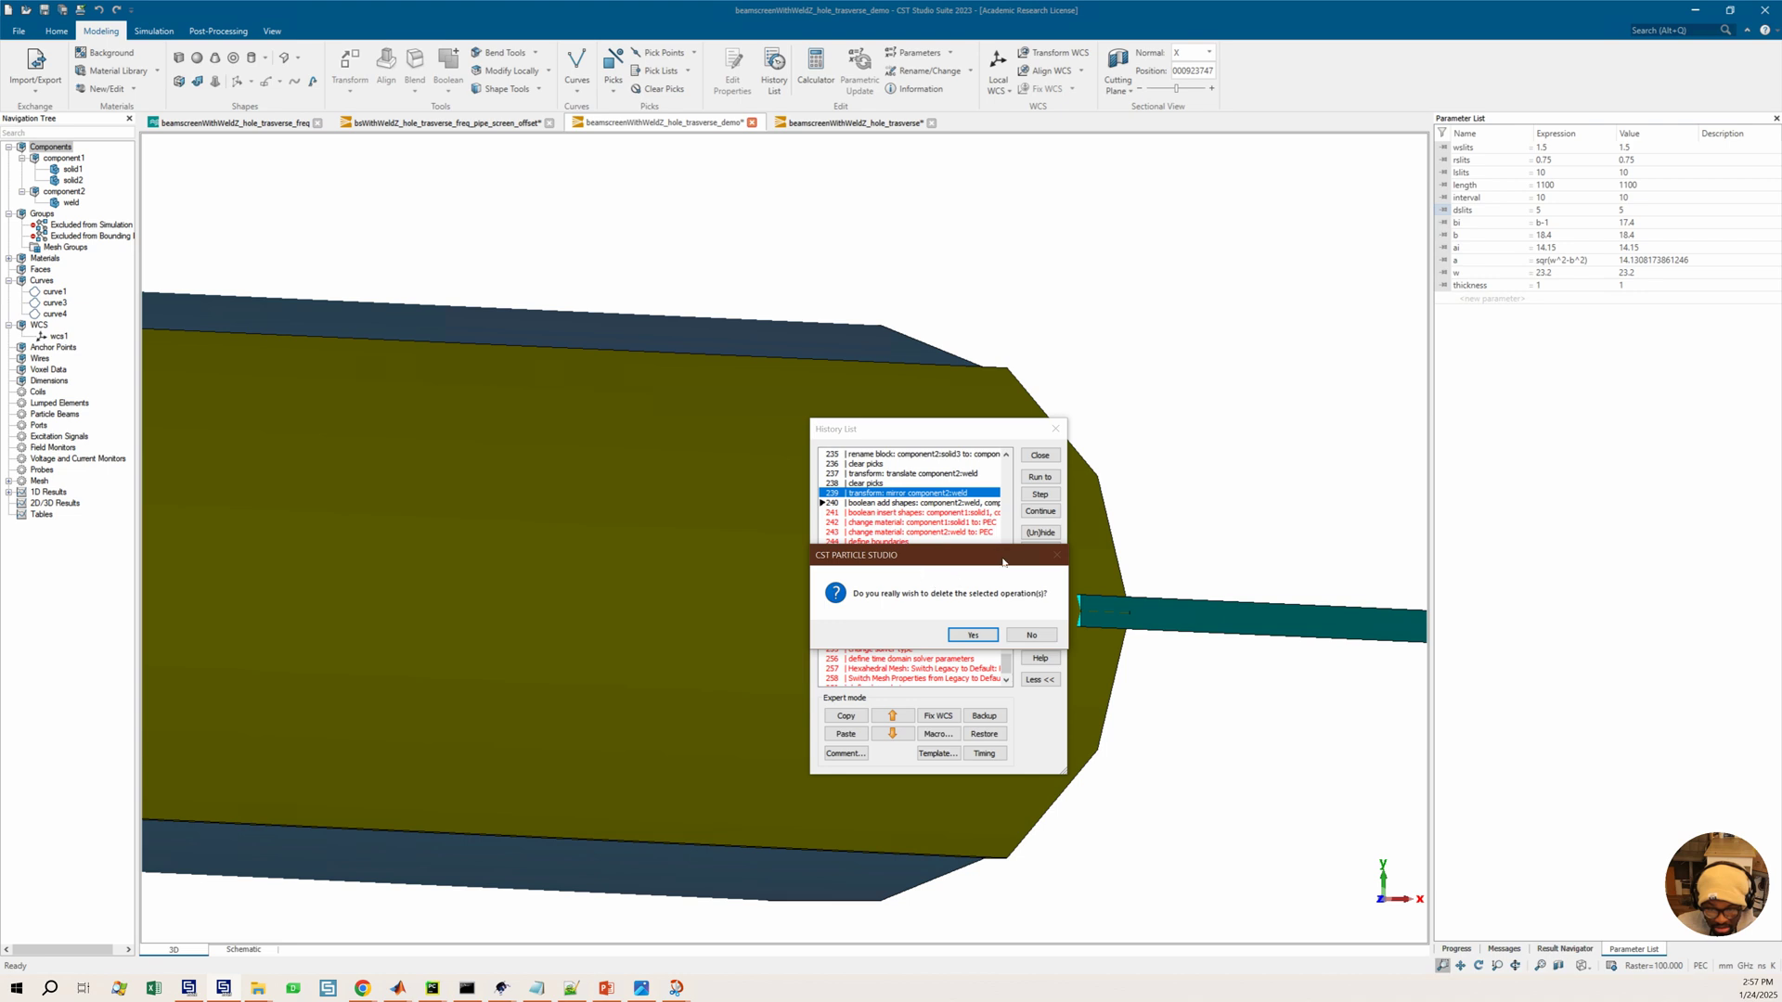
{"action": "left_click", "coordinate": [1031, 634]}
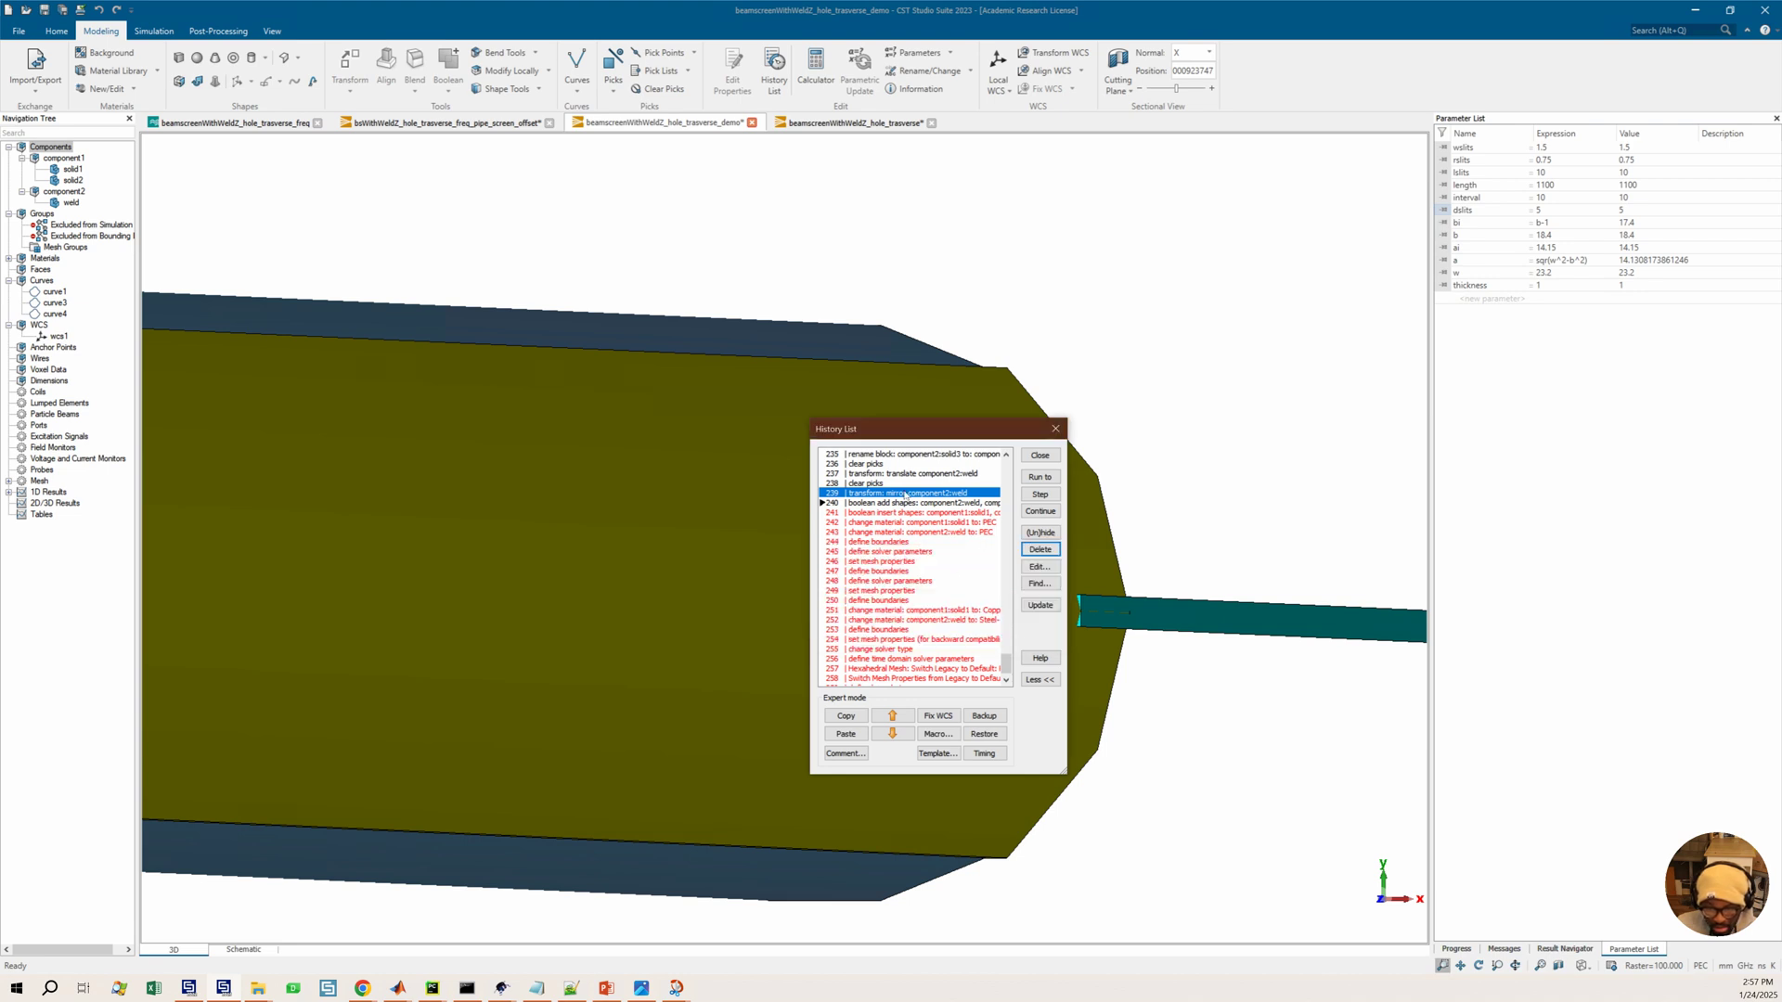
Exclude the weld's translate, clear picks and mirror transform entries and run the history to the boolean add entry
{"action": "left_click", "coordinate": [888, 476]}
{"action": "left_click", "coordinate": [1040, 533]}
{"action": "left_click", "coordinate": [870, 484]}
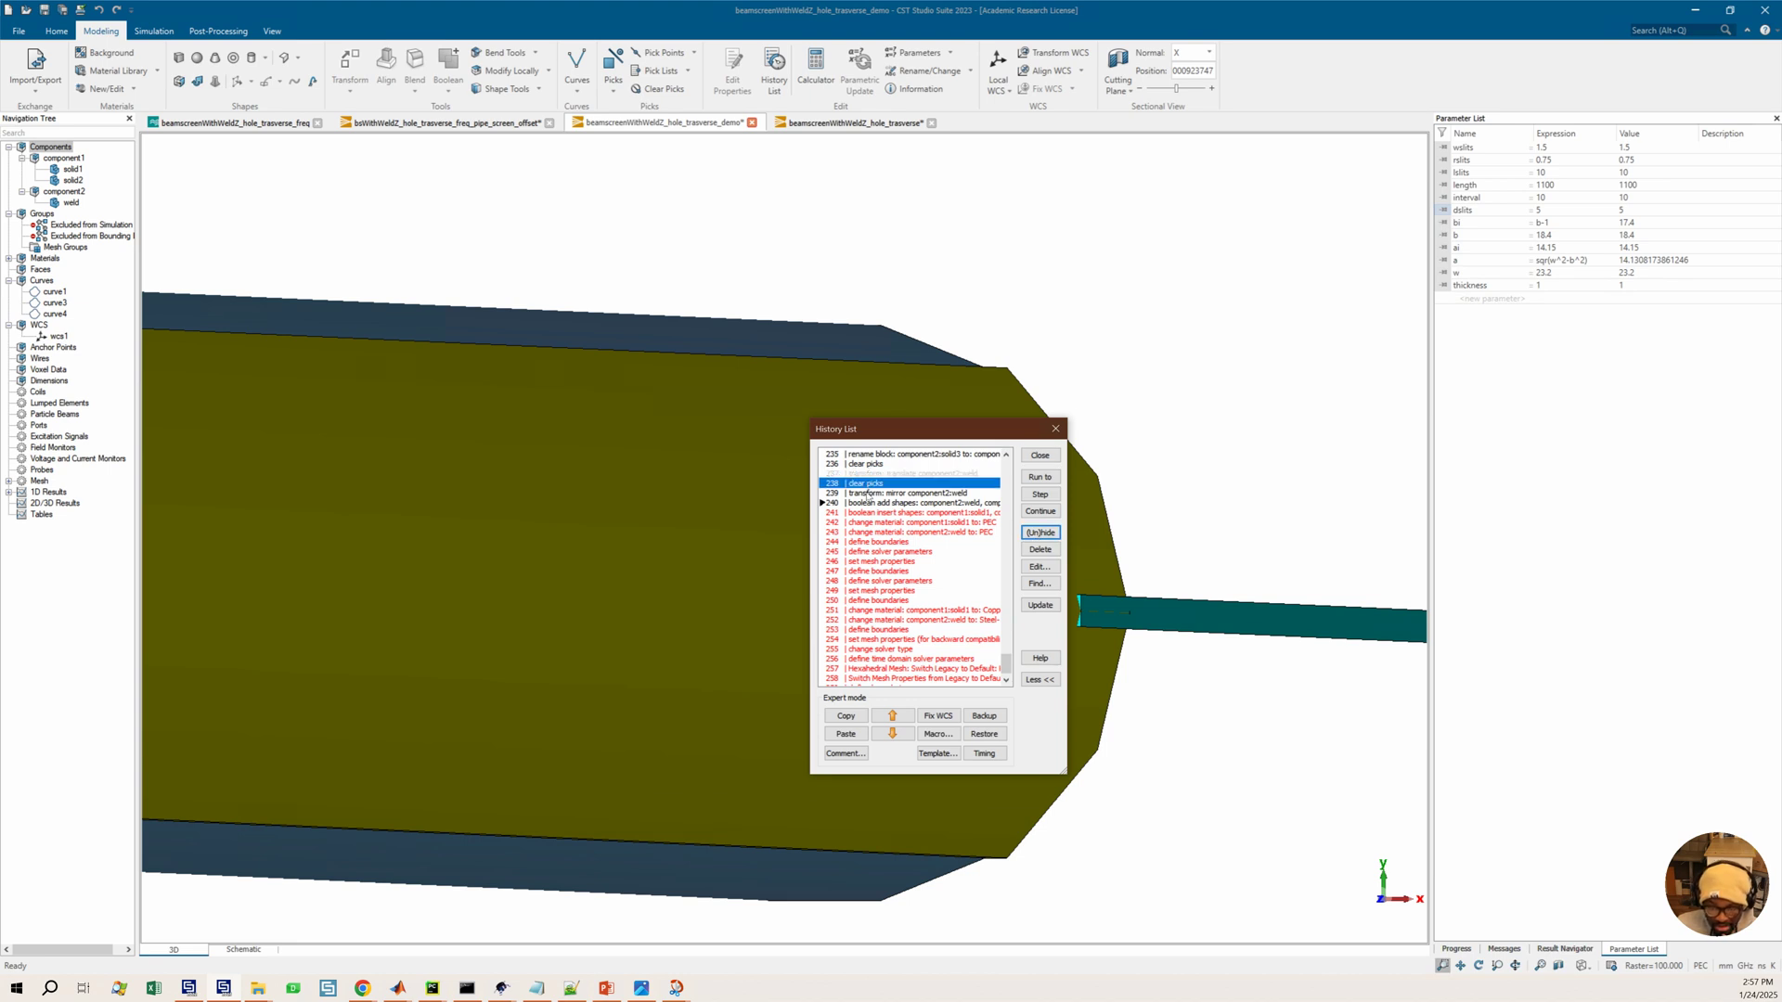
{"action": "left_click", "coordinate": [873, 492], "text": "shift"}
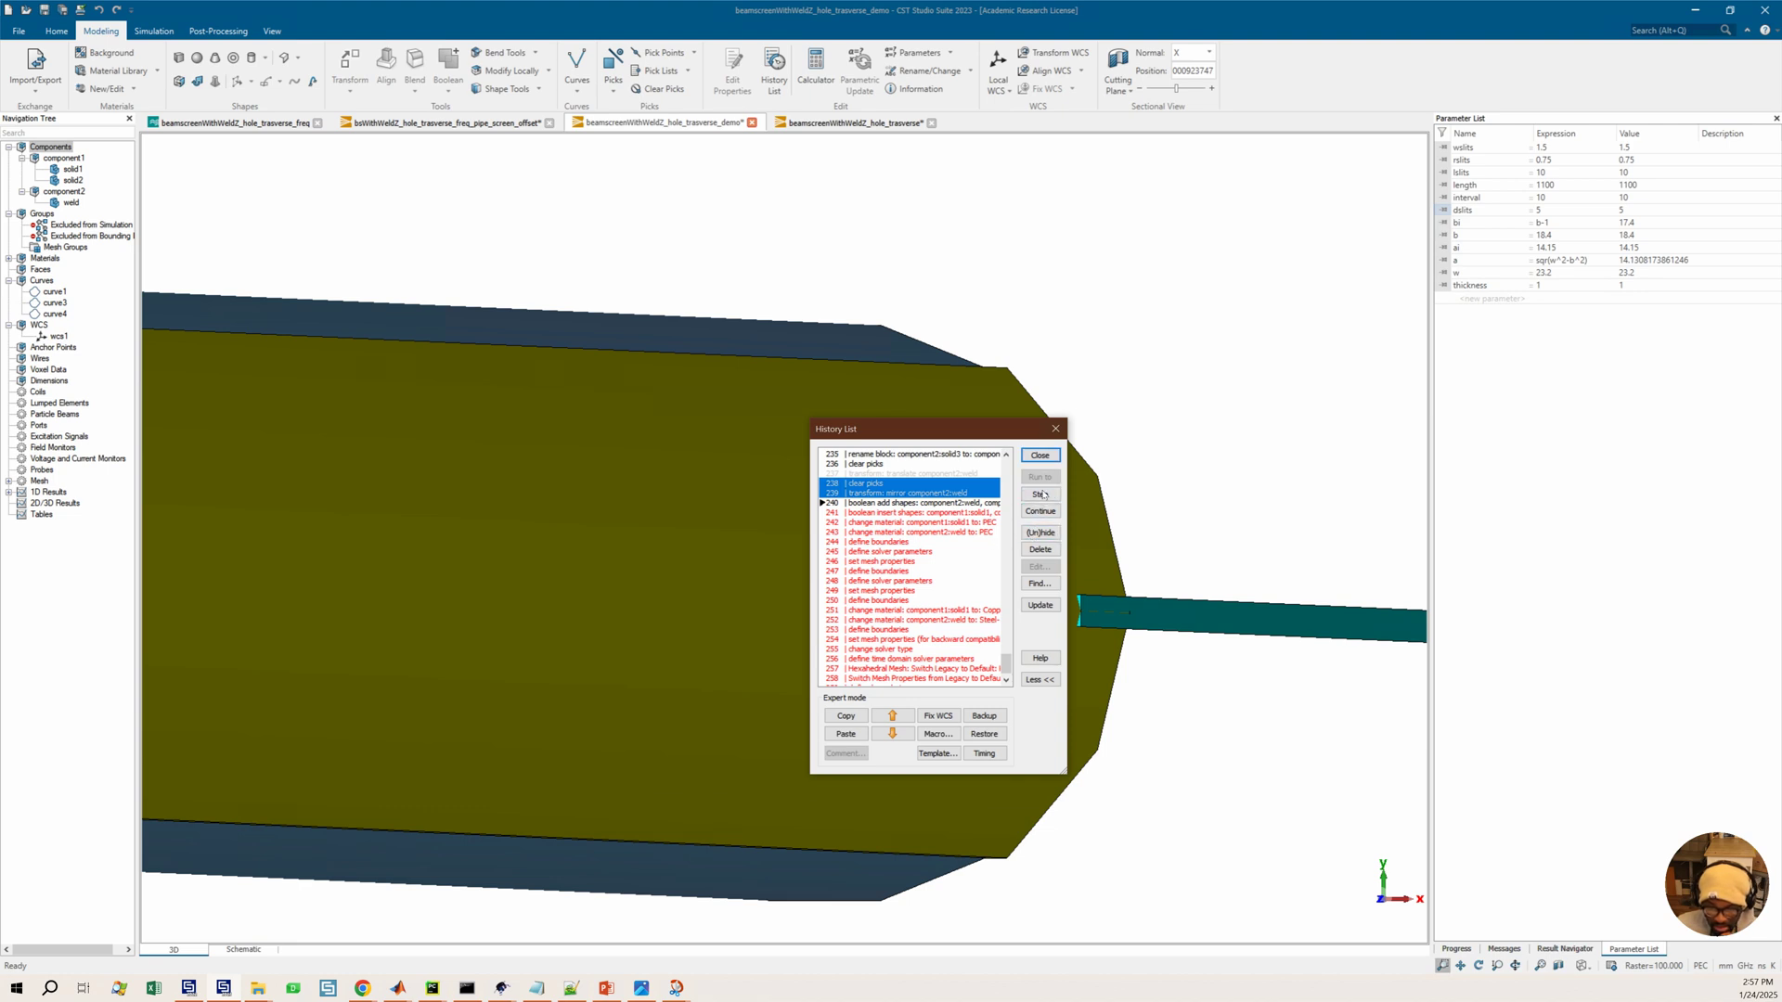
{"action": "left_click", "coordinate": [913, 504]}
{"action": "left_click", "coordinate": [1043, 478]}
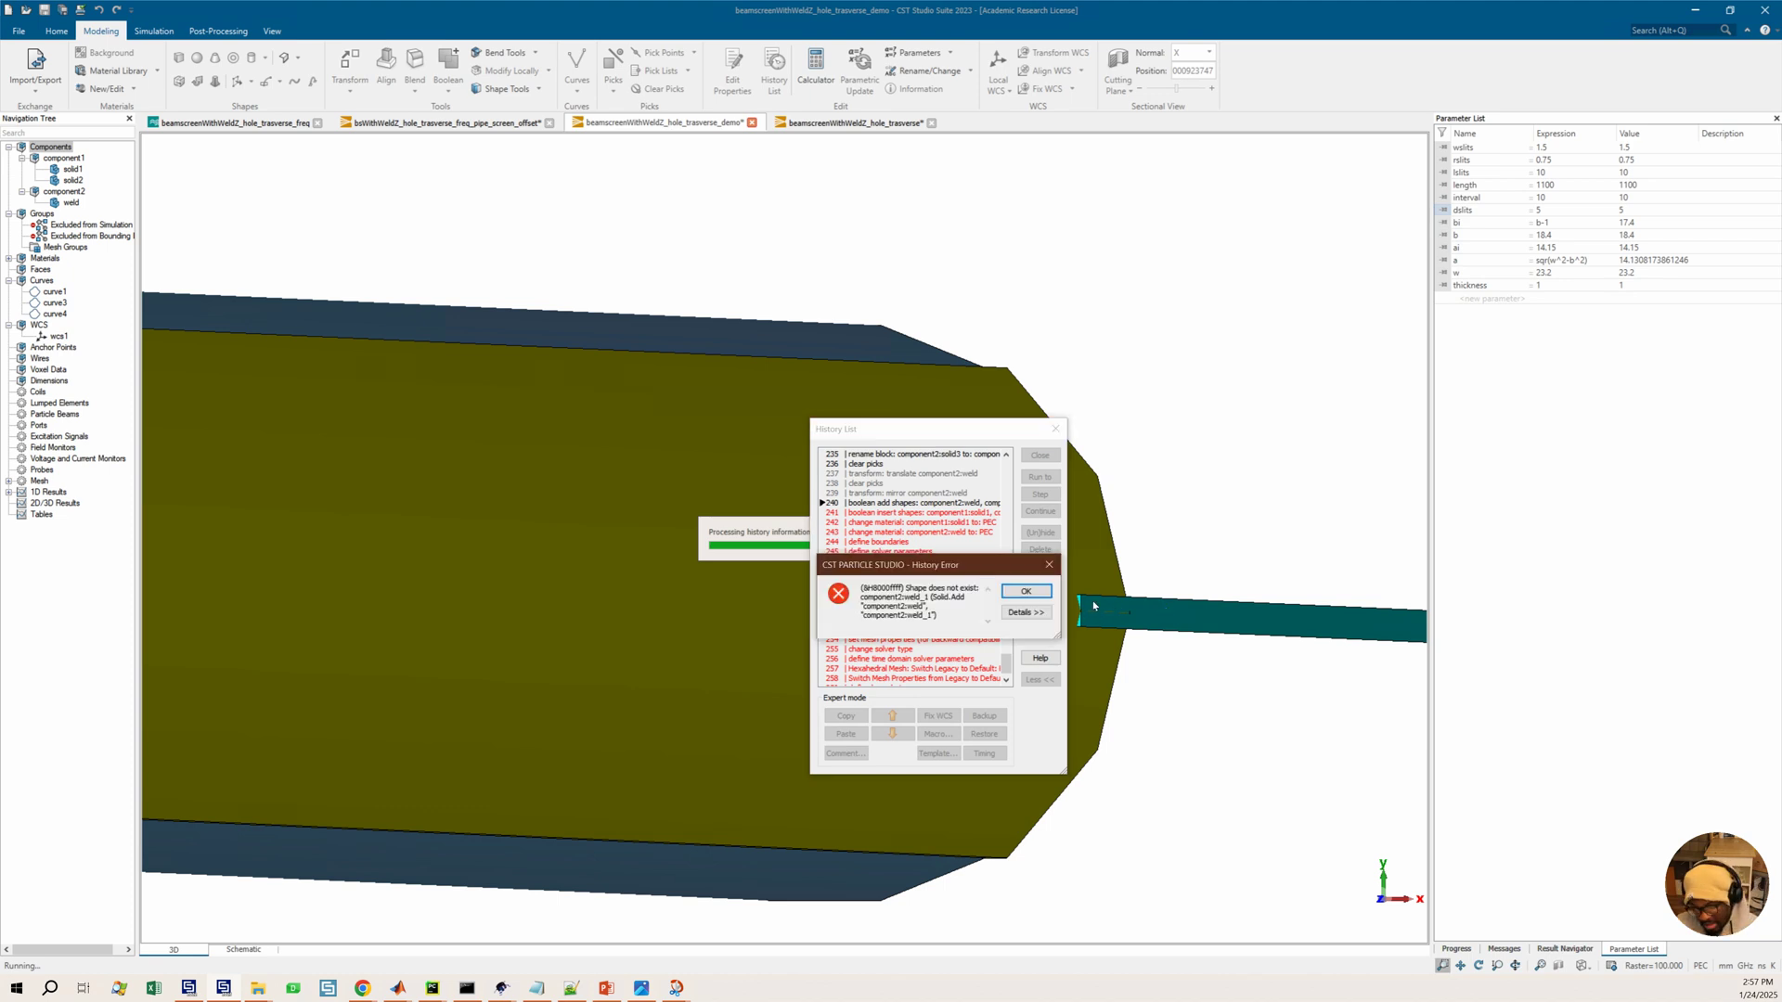
{"action": "left_click", "coordinate": [1026, 592]}
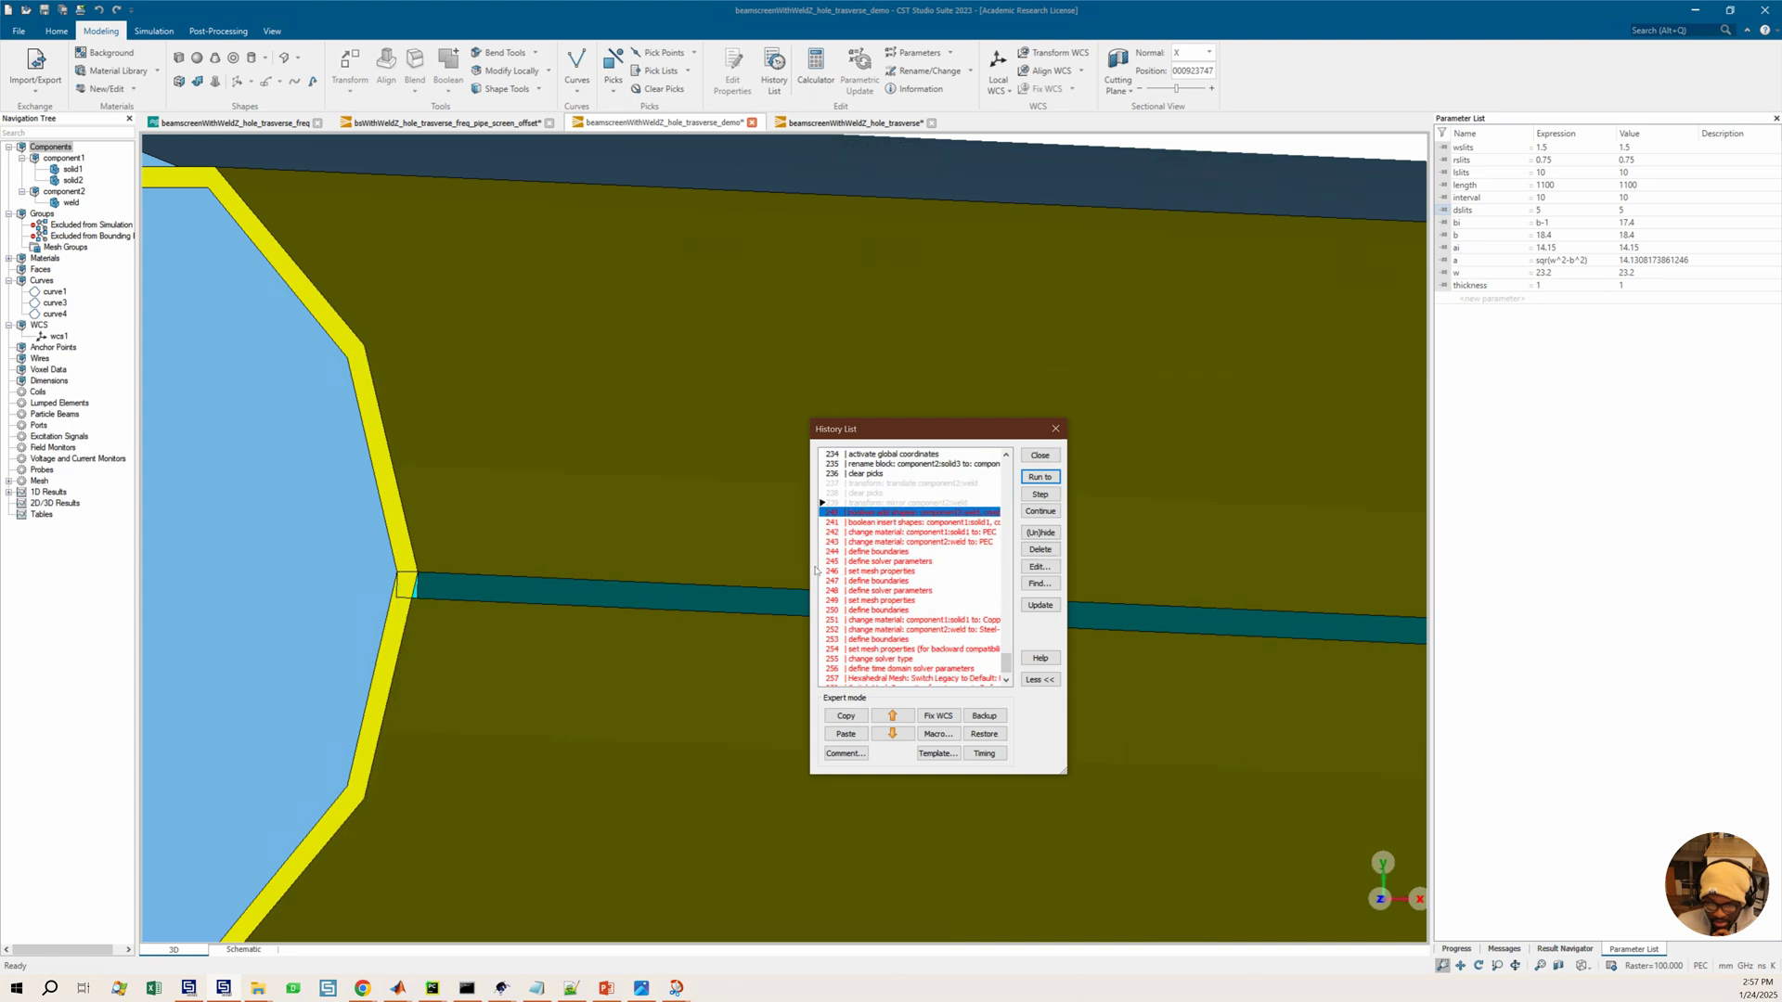
Include the translate transform entry for component2:weld in the modelling history
{"action": "scroll", "coordinate": [602, 599], "scroll_direction": "down", "scroll_amount": 1}
{"action": "scroll", "coordinate": [636, 576], "scroll_direction": "down", "scroll_amount": 1}
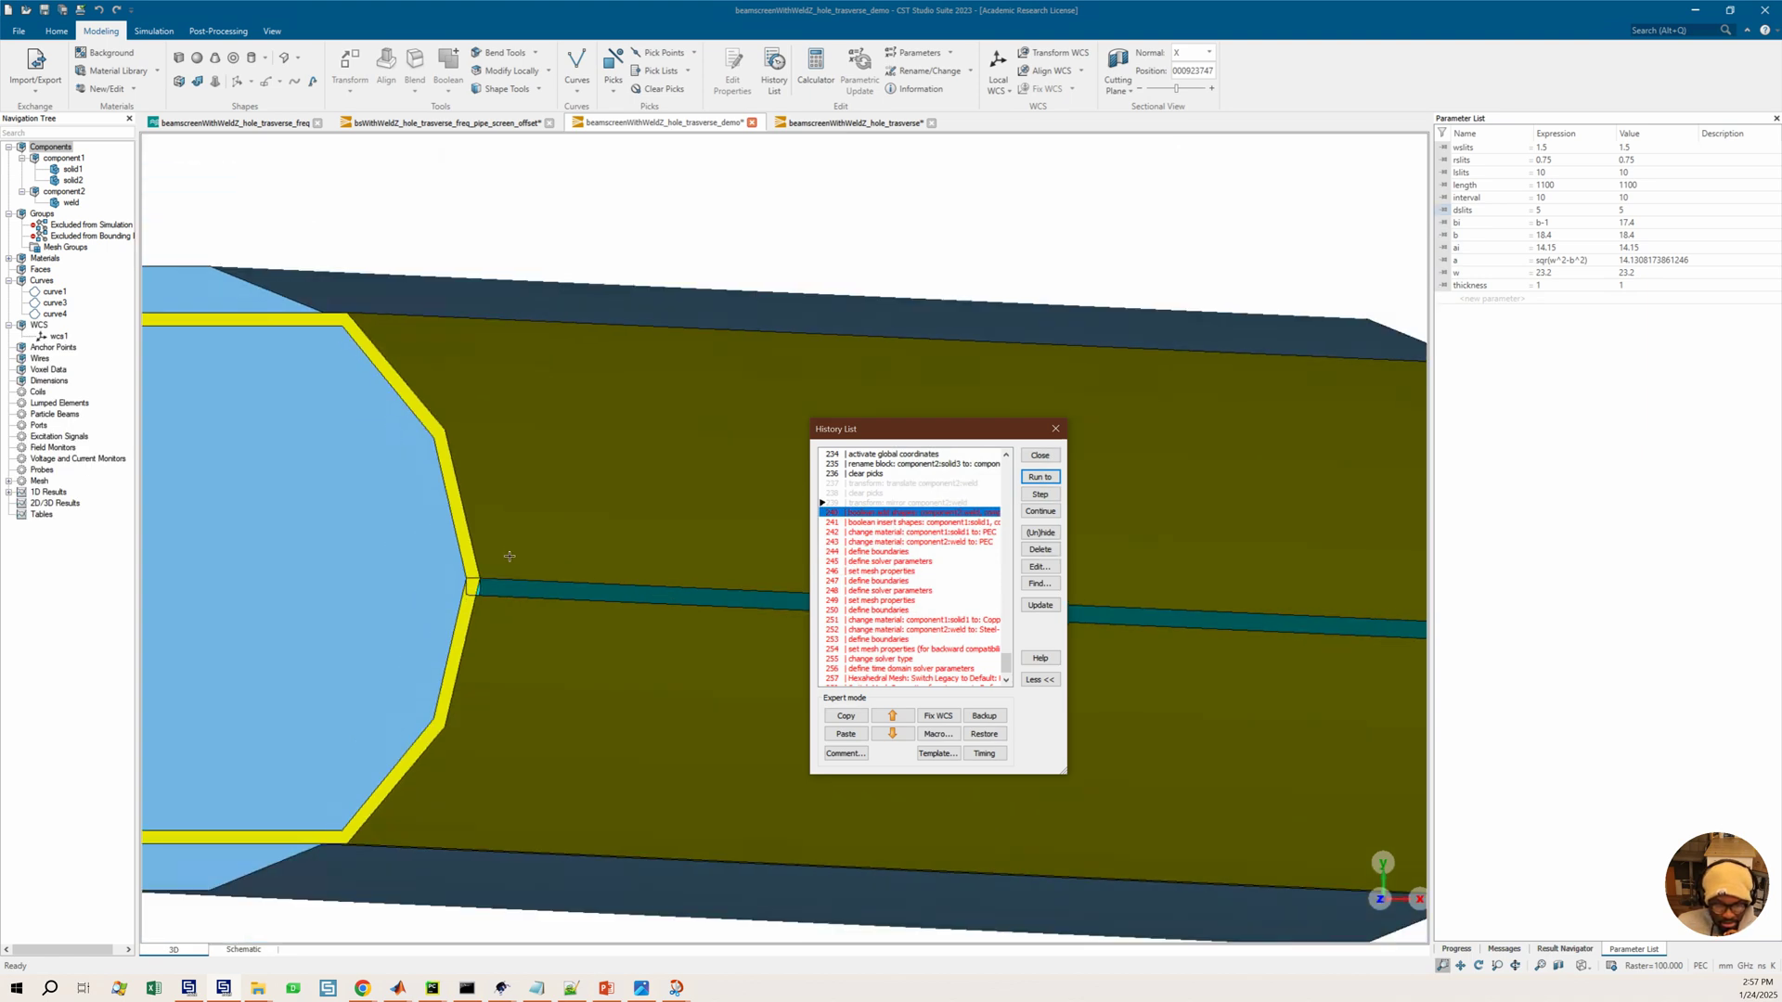
{"action": "scroll", "coordinate": [517, 557], "scroll_direction": "down", "scroll_amount": 1}
{"action": "scroll", "coordinate": [567, 562], "scroll_direction": "down", "scroll_amount": 1}
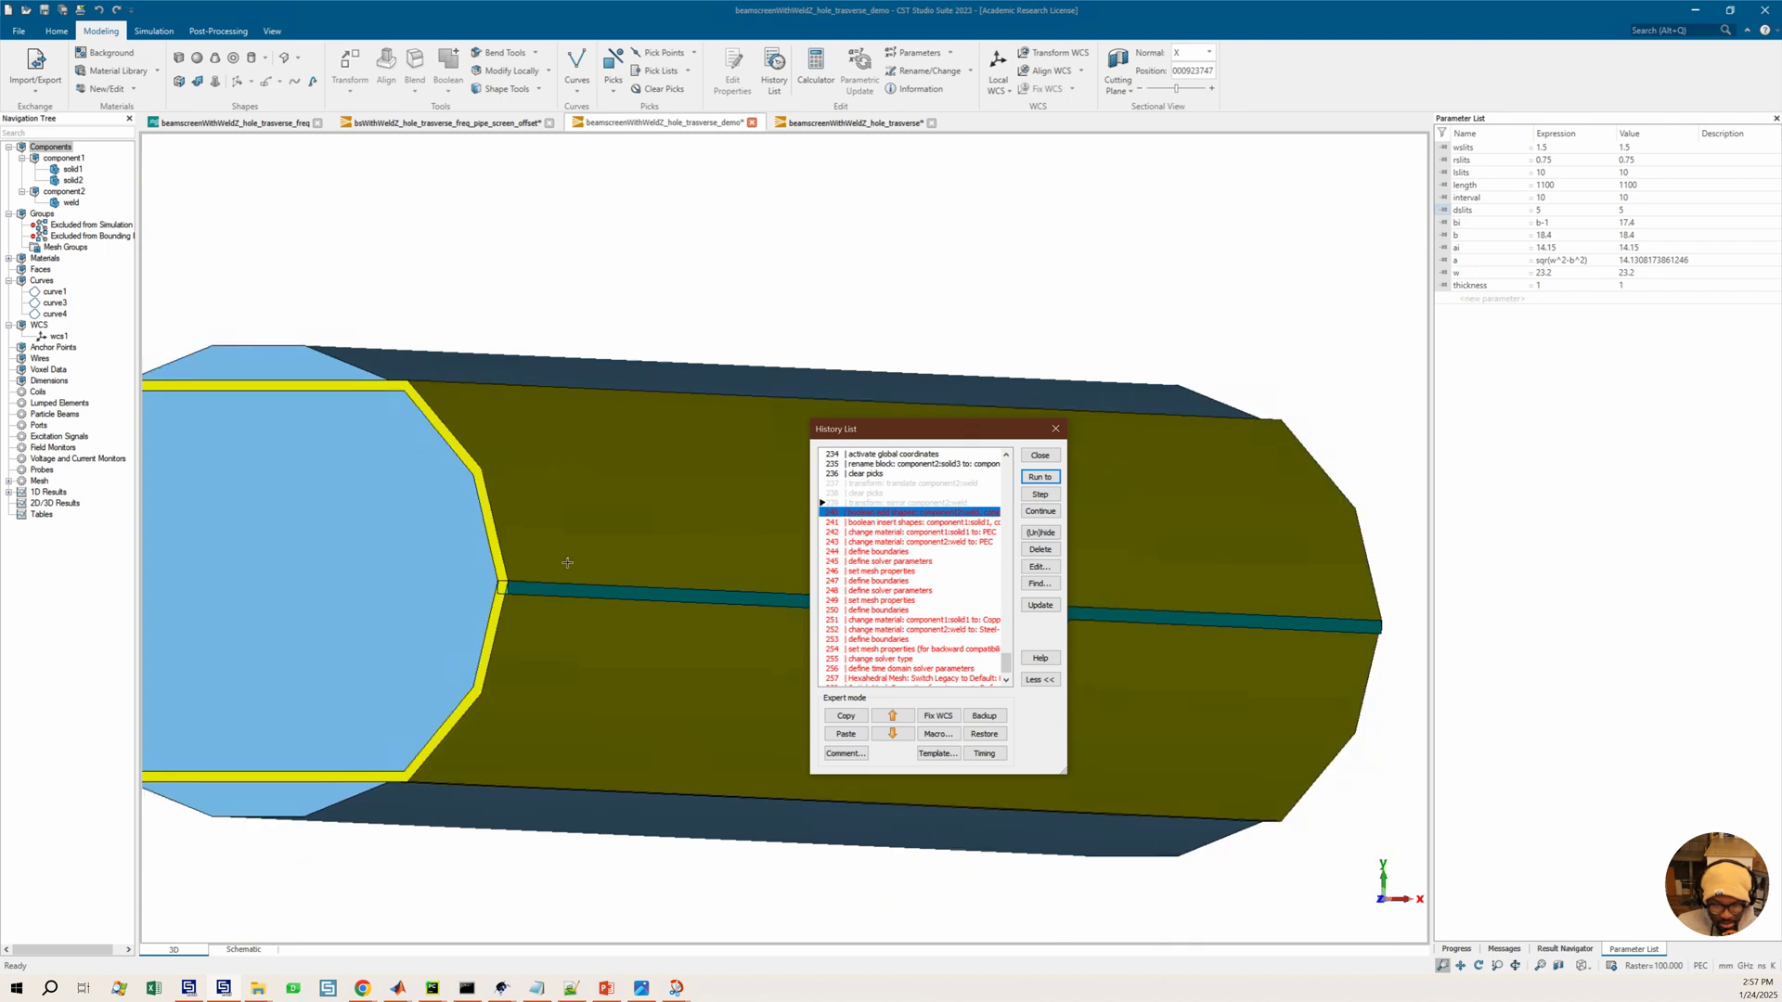
{"action": "left_click", "coordinate": [870, 503]}
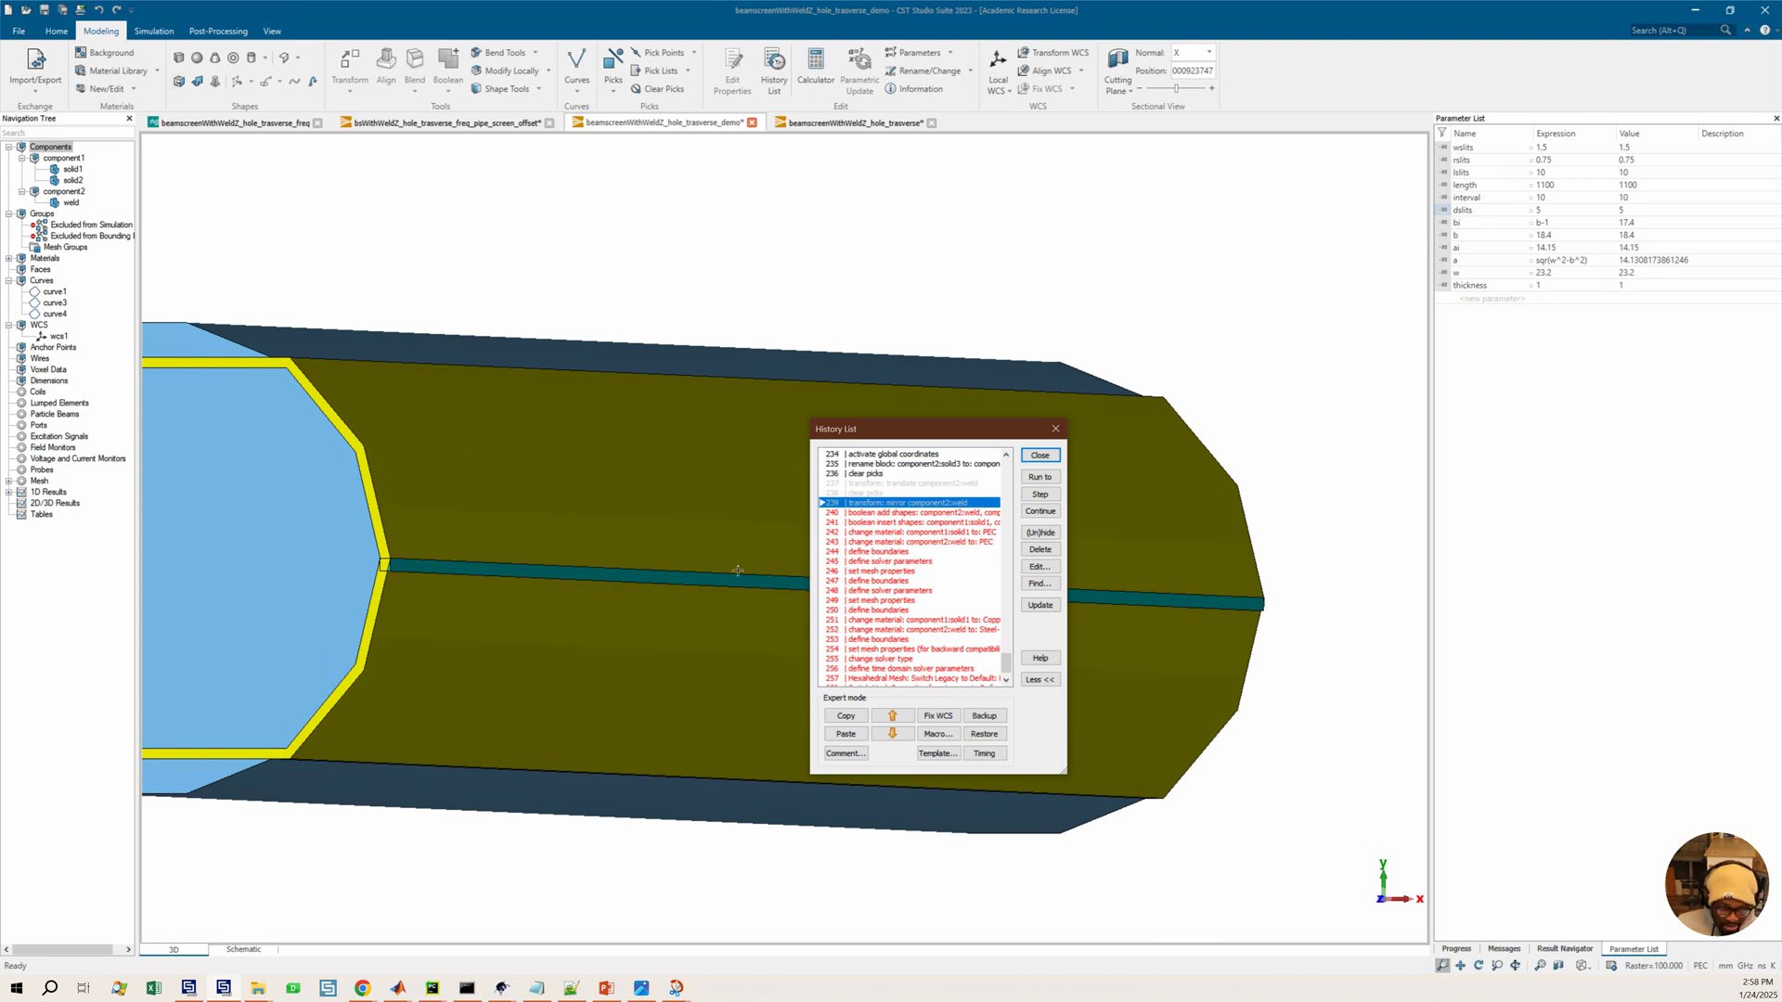
{"action": "left_click", "coordinate": [887, 484]}
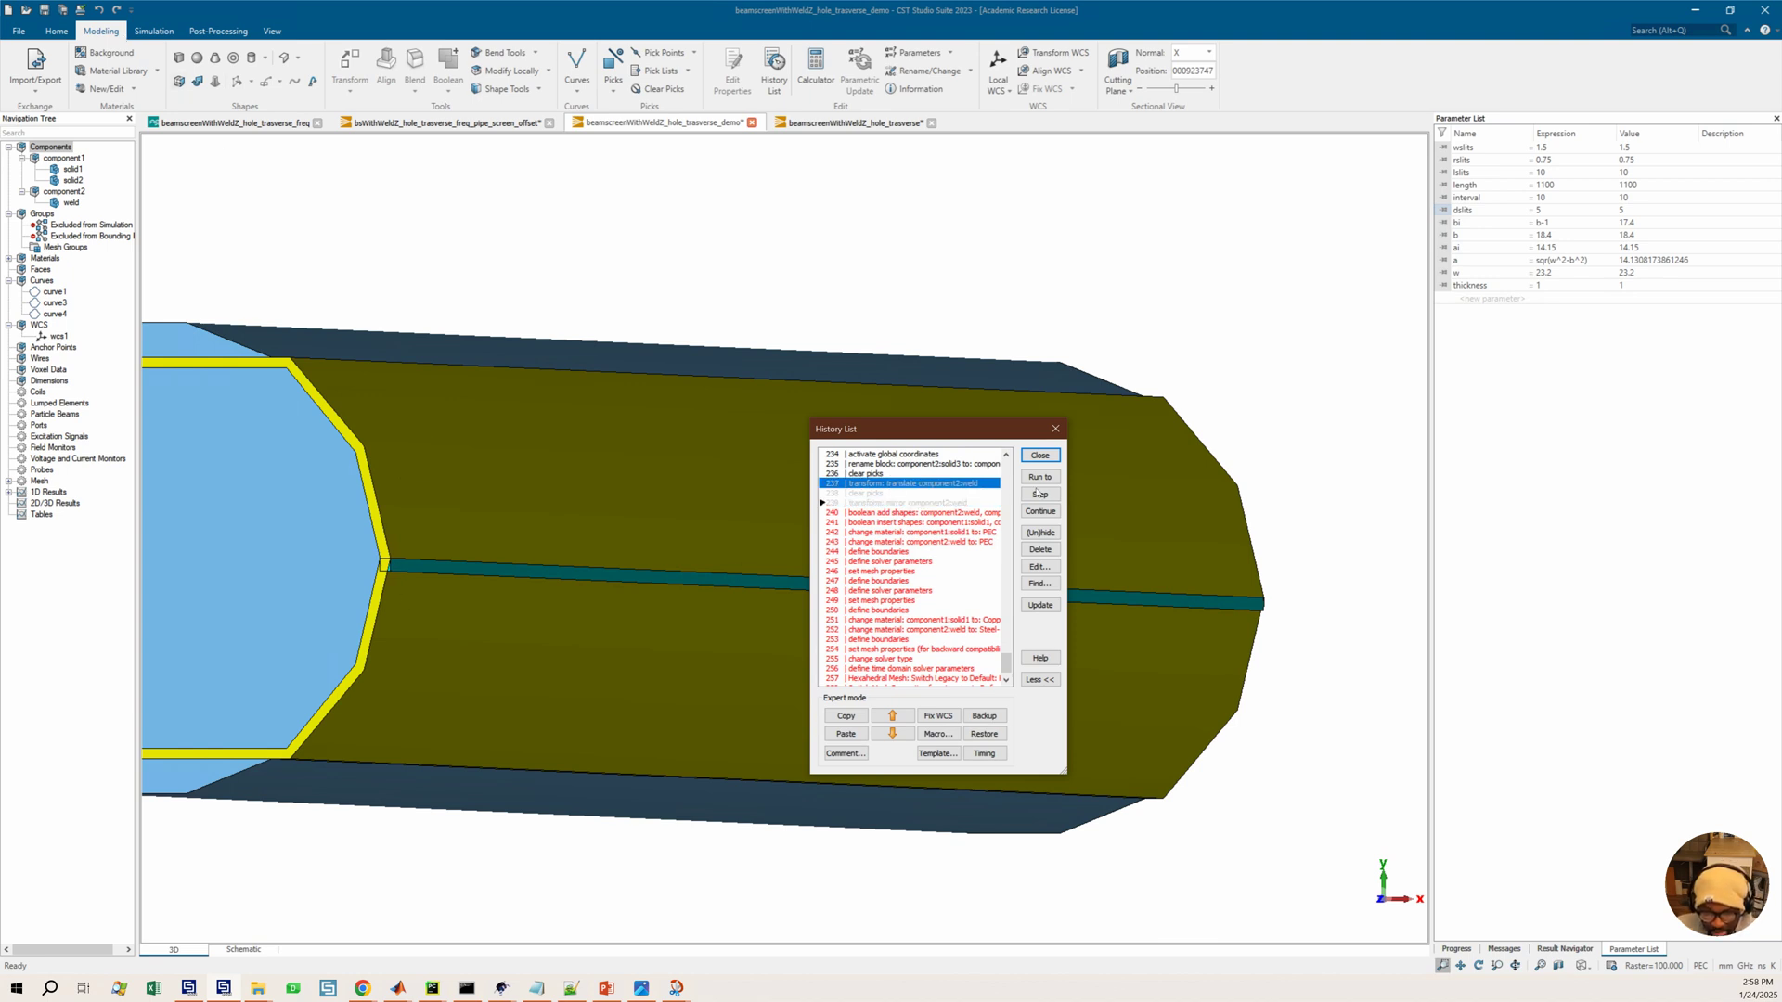
{"action": "left_click", "coordinate": [1037, 532]}
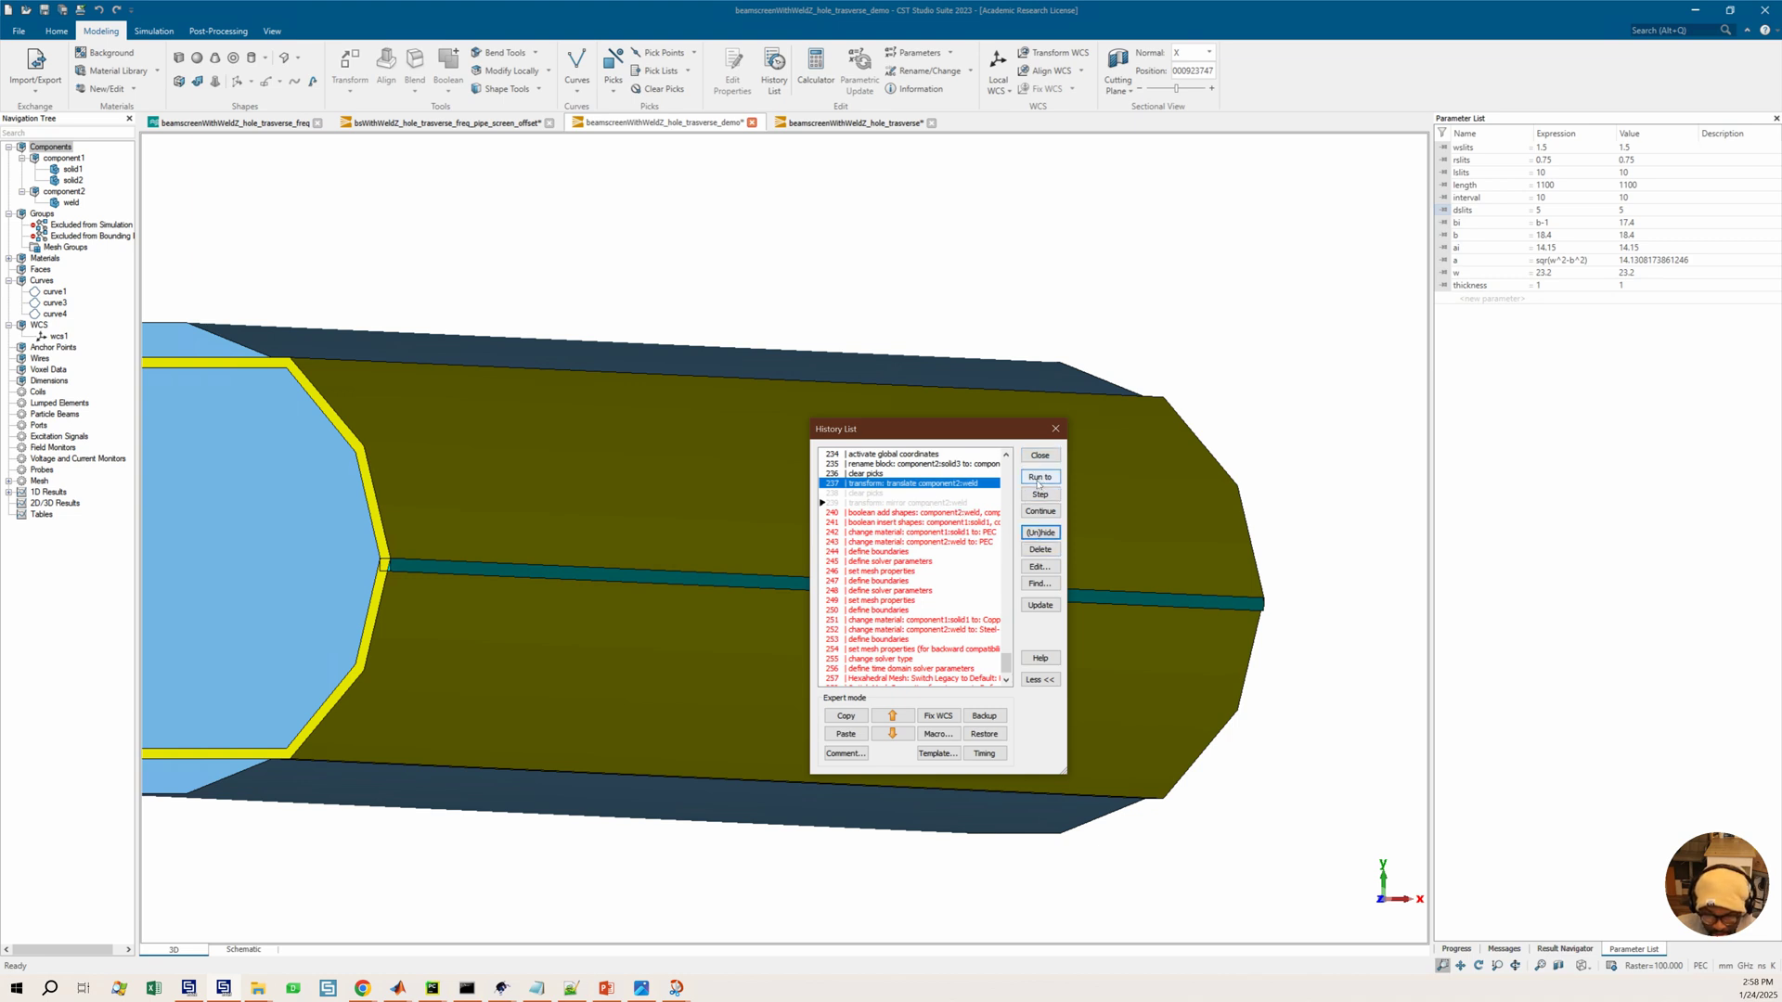
Edit the weld's translate history entry, setting its translation vector to 0, 0, 0
{"action": "double_click", "coordinate": [934, 485]}
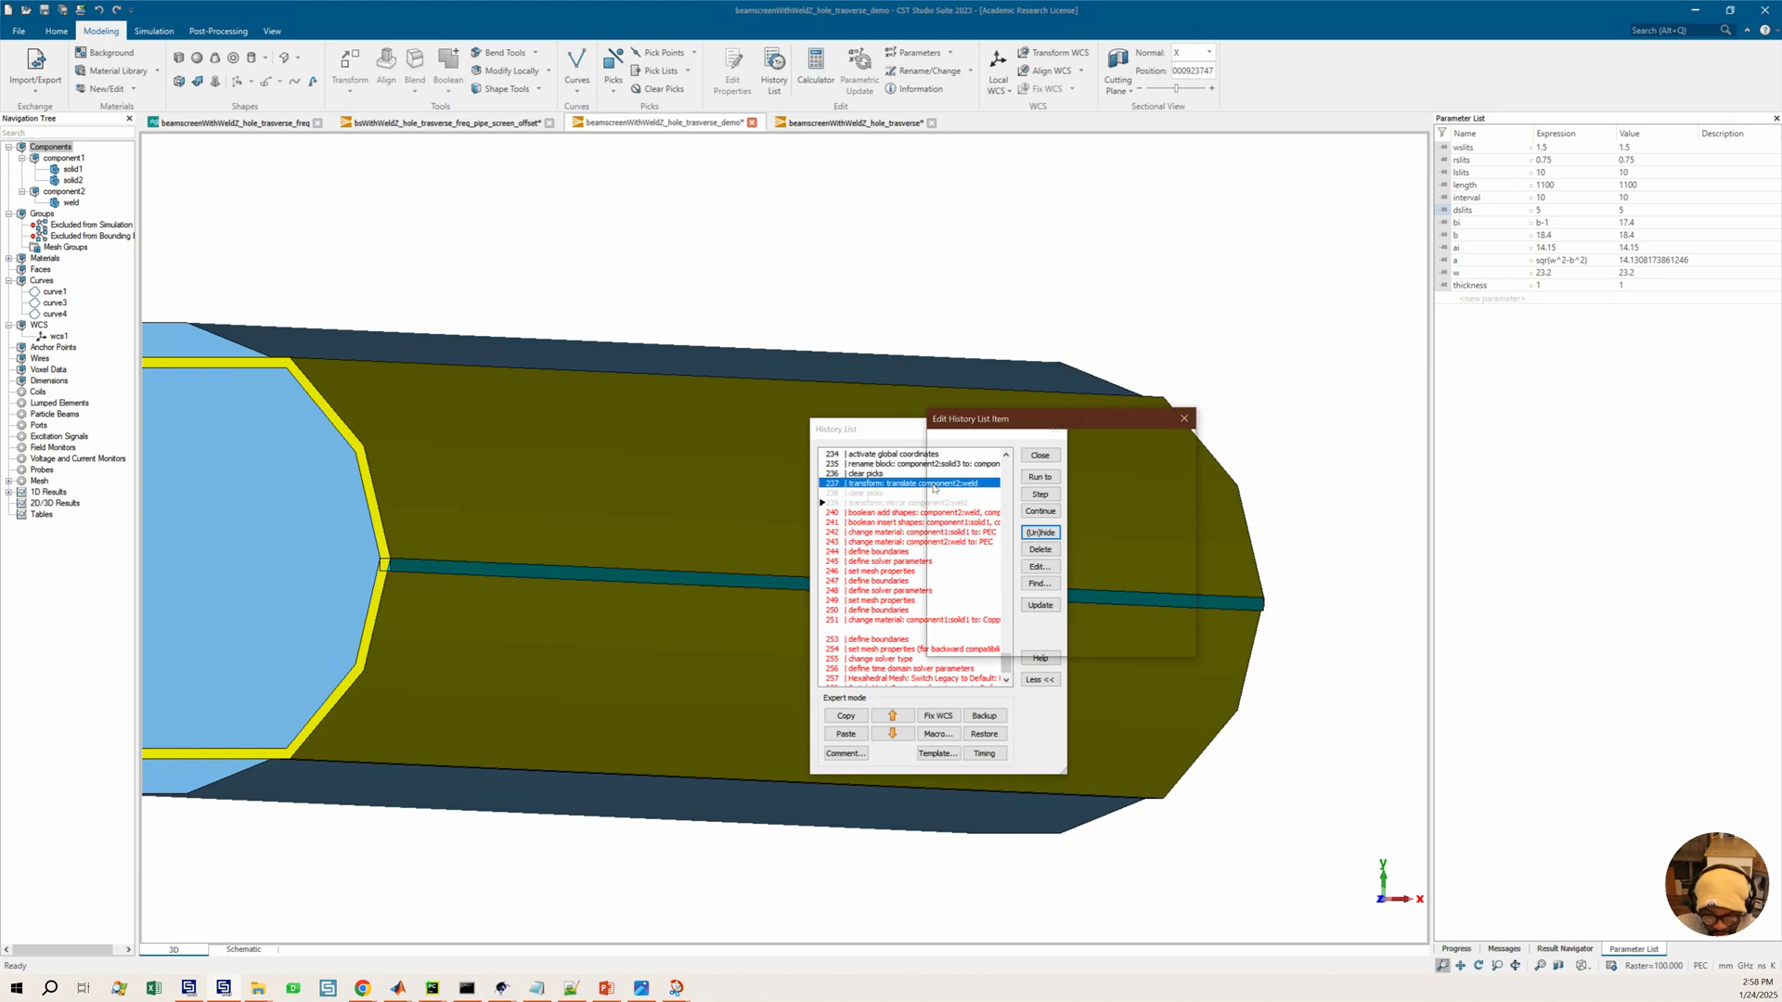
{"action": "left_click_drag", "start_coordinate": [1008, 485], "coordinate": [1023, 486]}
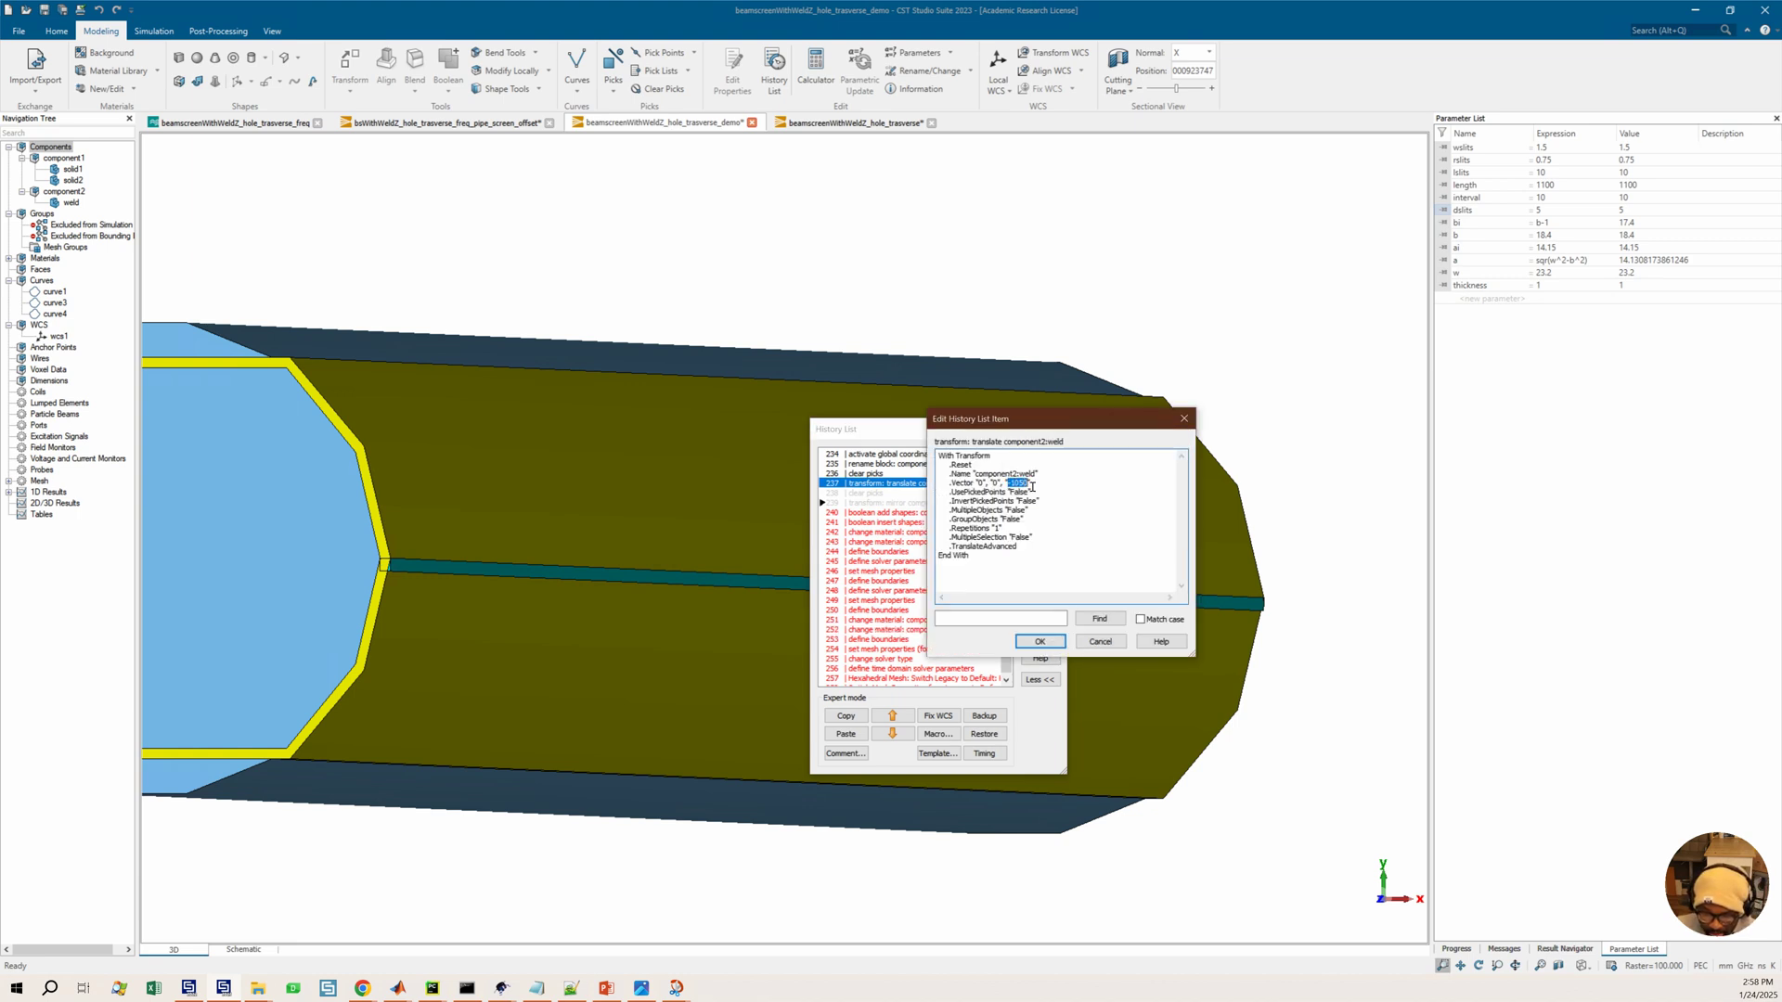
{"action": "left_click_drag", "start_coordinate": [992, 424], "coordinate": [1034, 452]}
{"action": "type", "text": "0"}
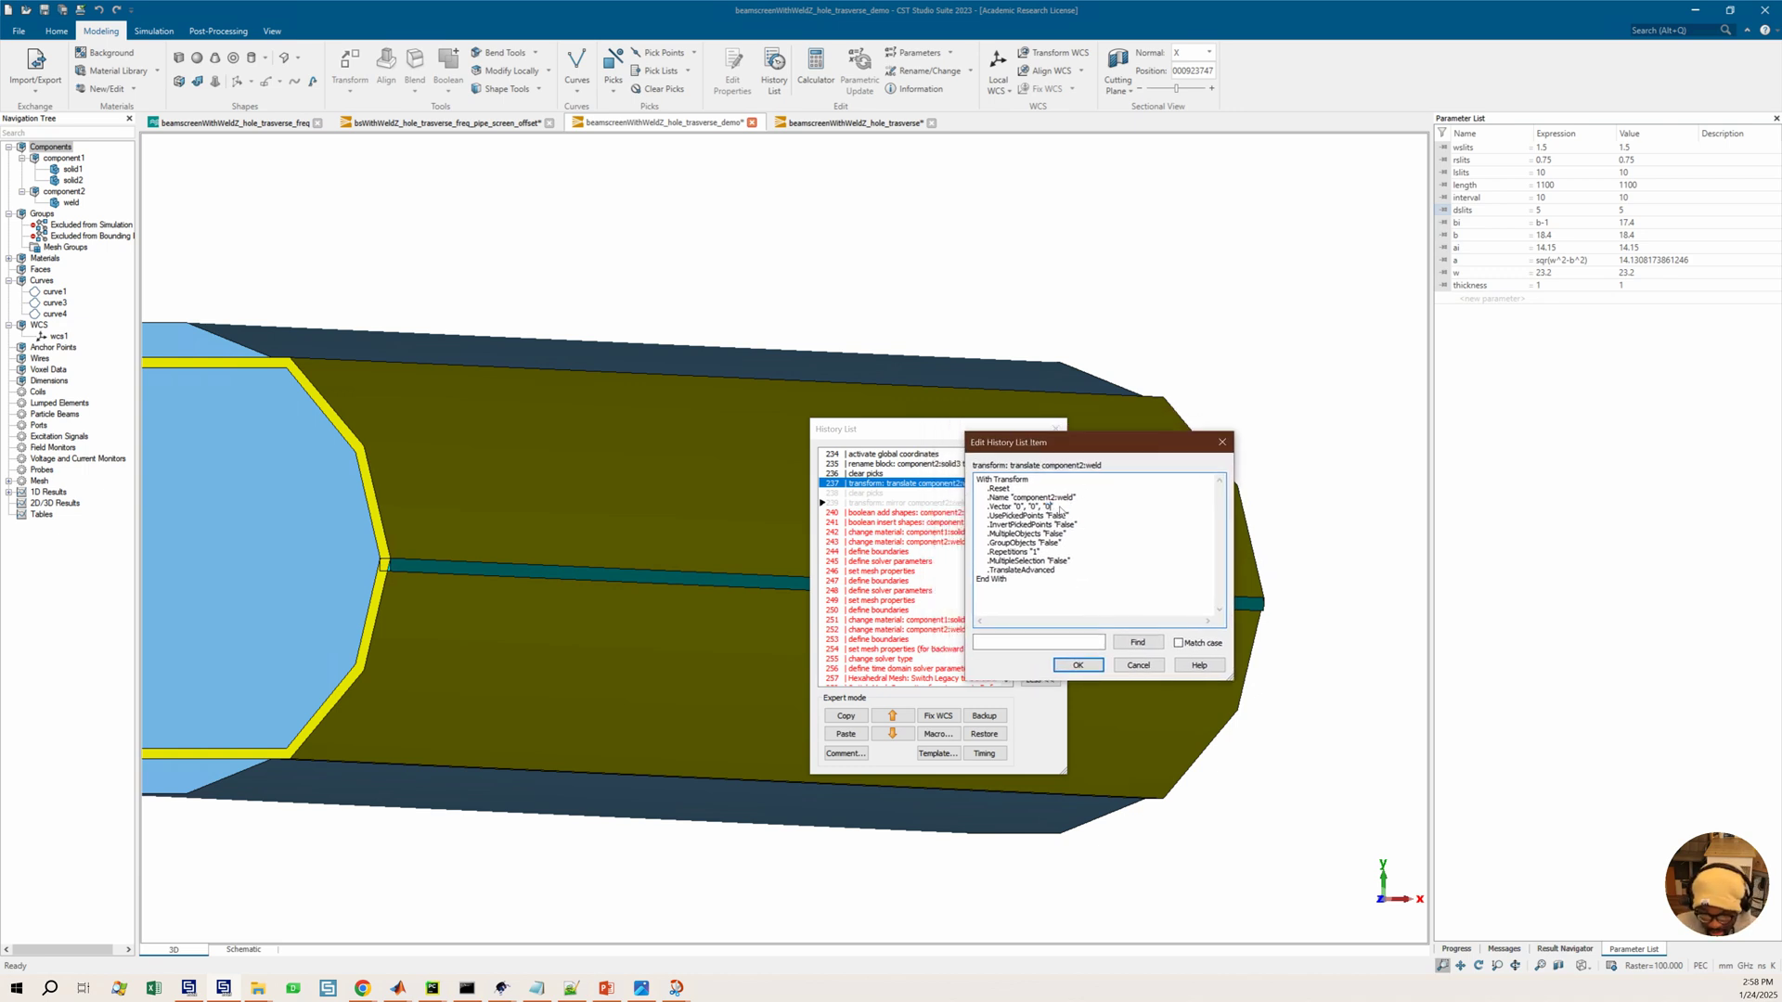
{"action": "left_click", "coordinate": [1077, 666]}
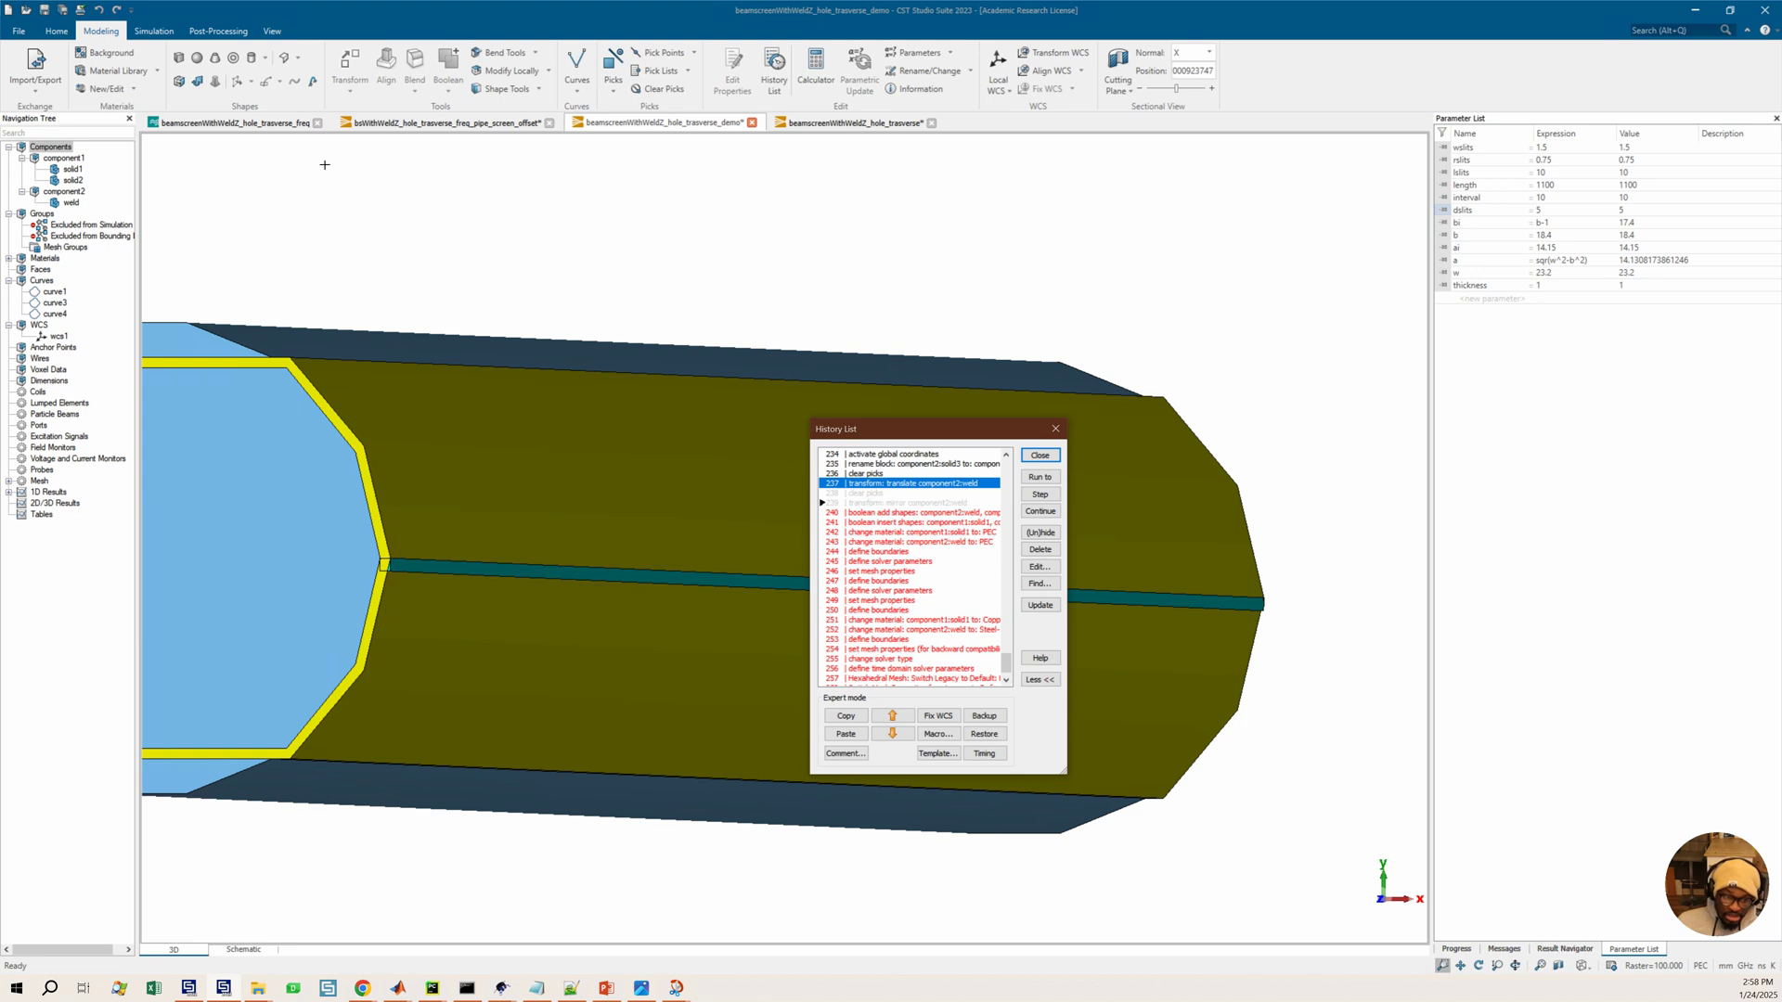
Select the weld, include the clear picks and weld mirror entries, and run the history through the mirror transform
{"action": "left_click", "coordinate": [72, 203]}
{"action": "right_click", "coordinate": [72, 203]}
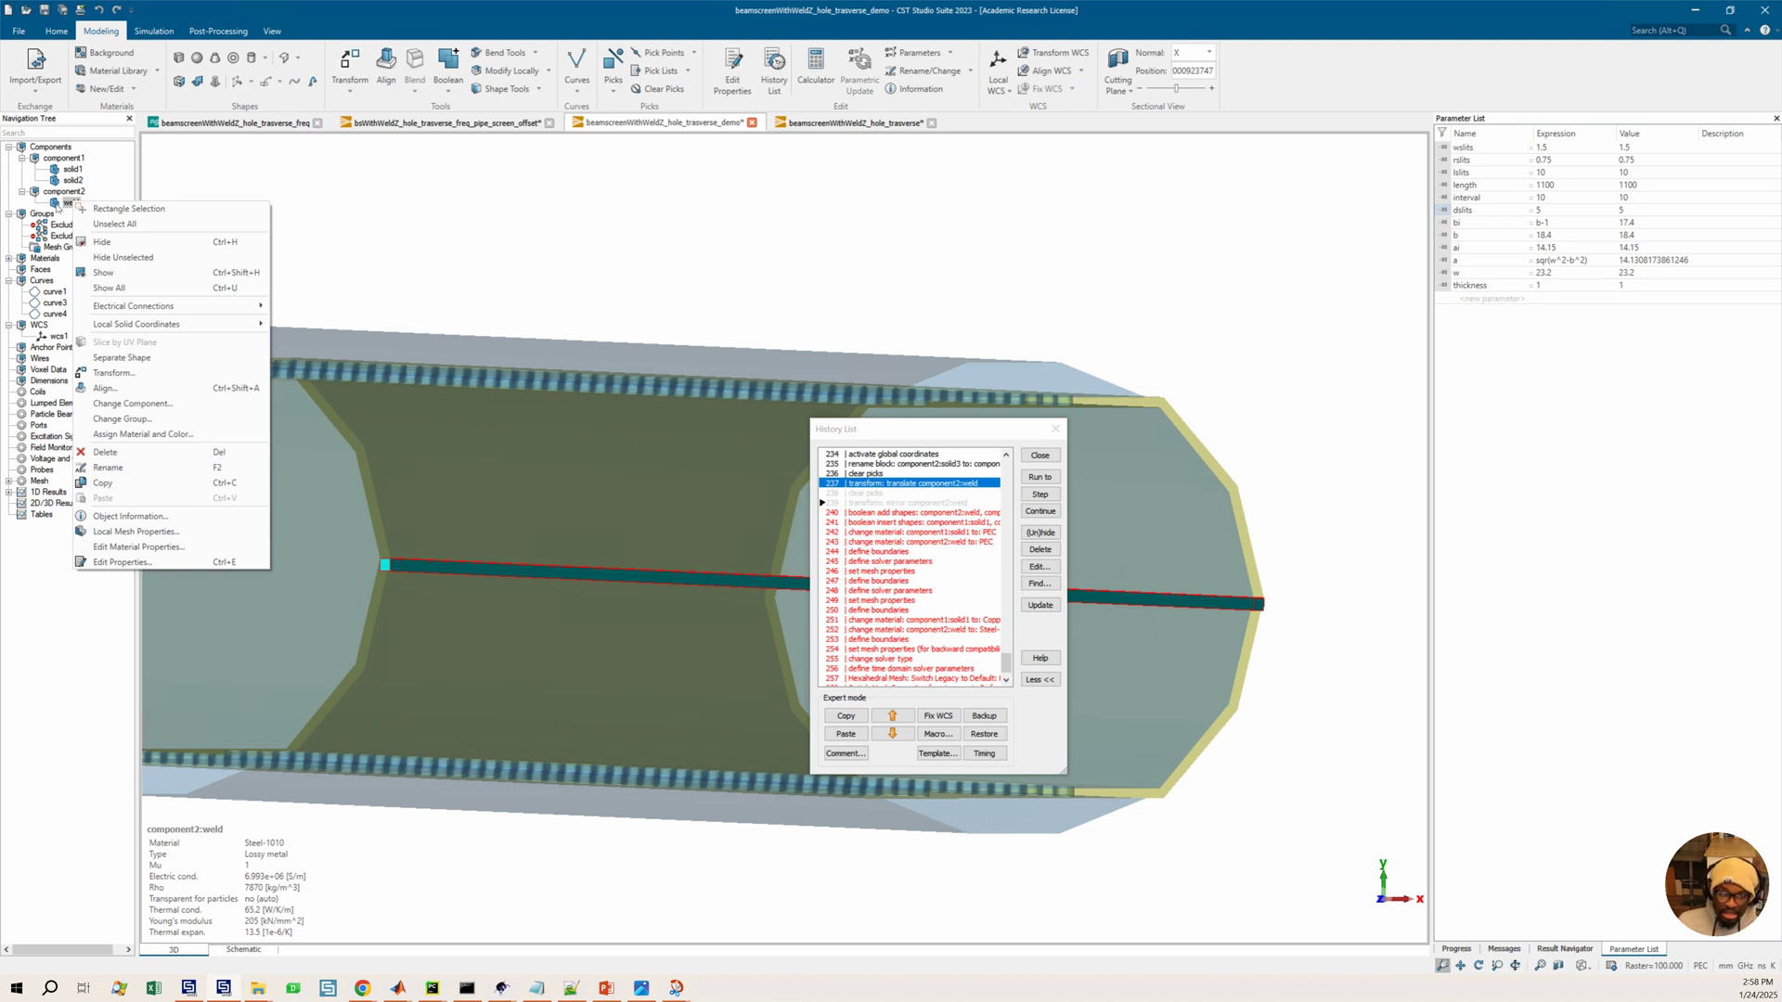
{"action": "left_click", "coordinate": [307, 347]}
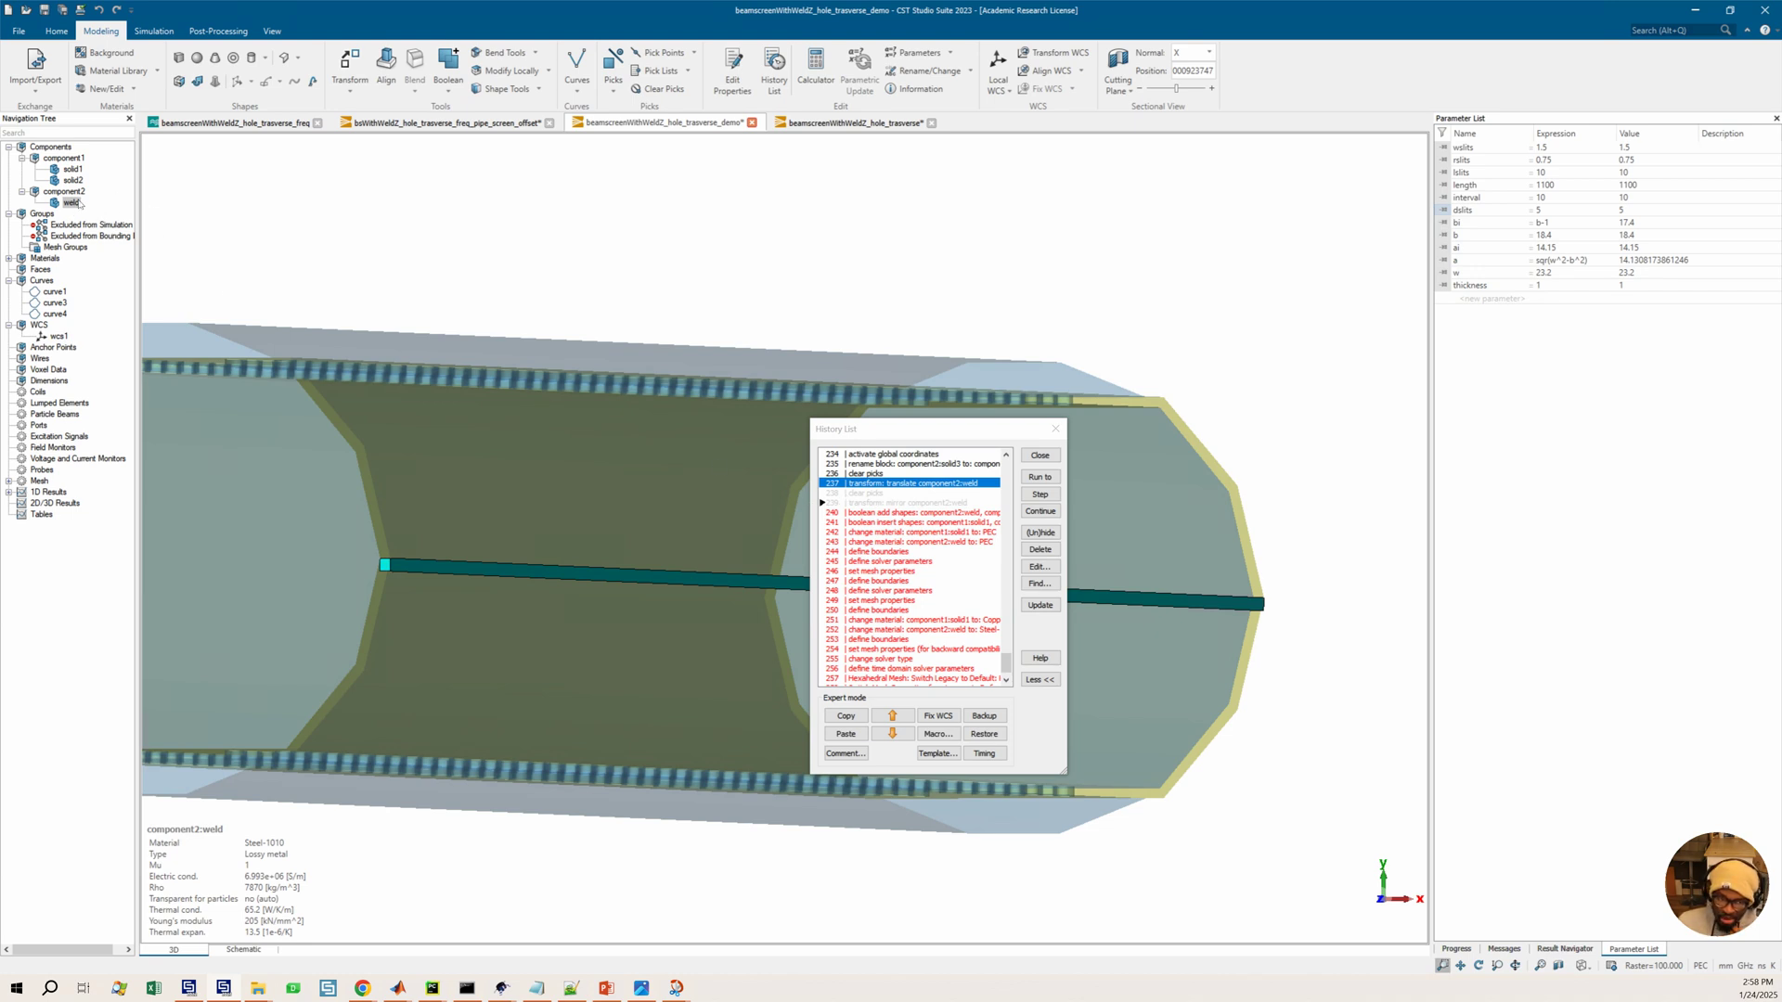
{"action": "left_click", "coordinate": [907, 492]}
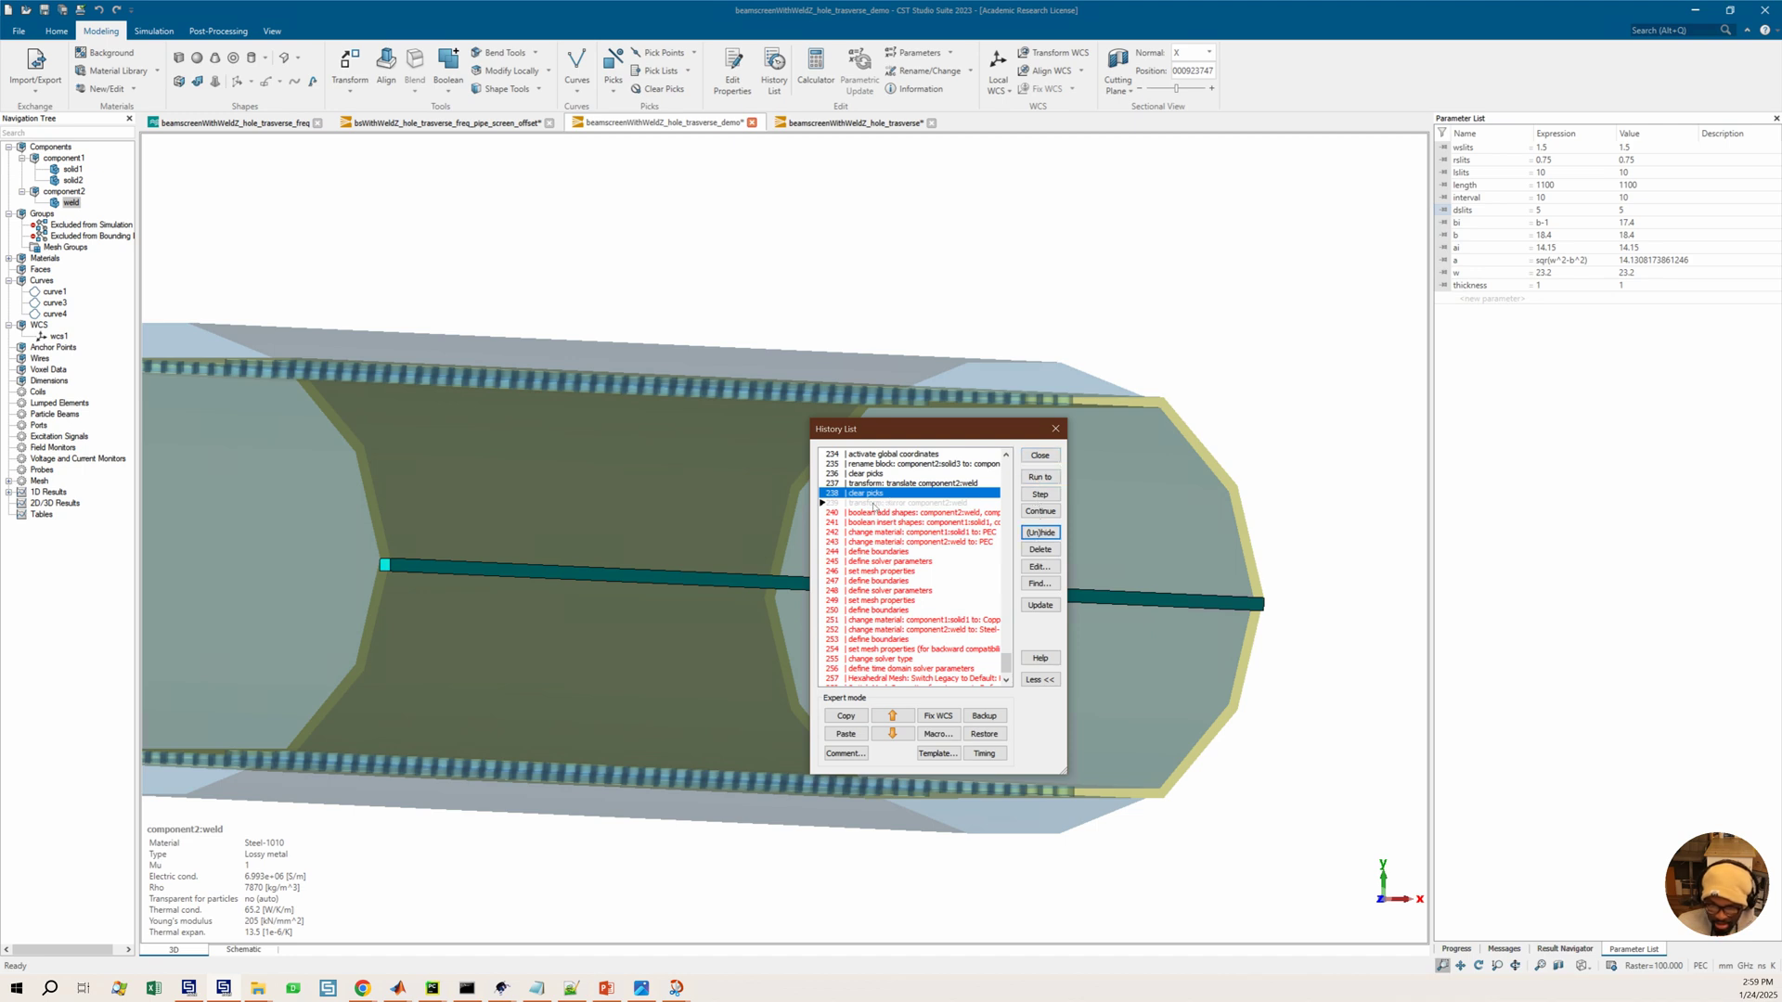
{"action": "left_click", "coordinate": [1040, 532]}
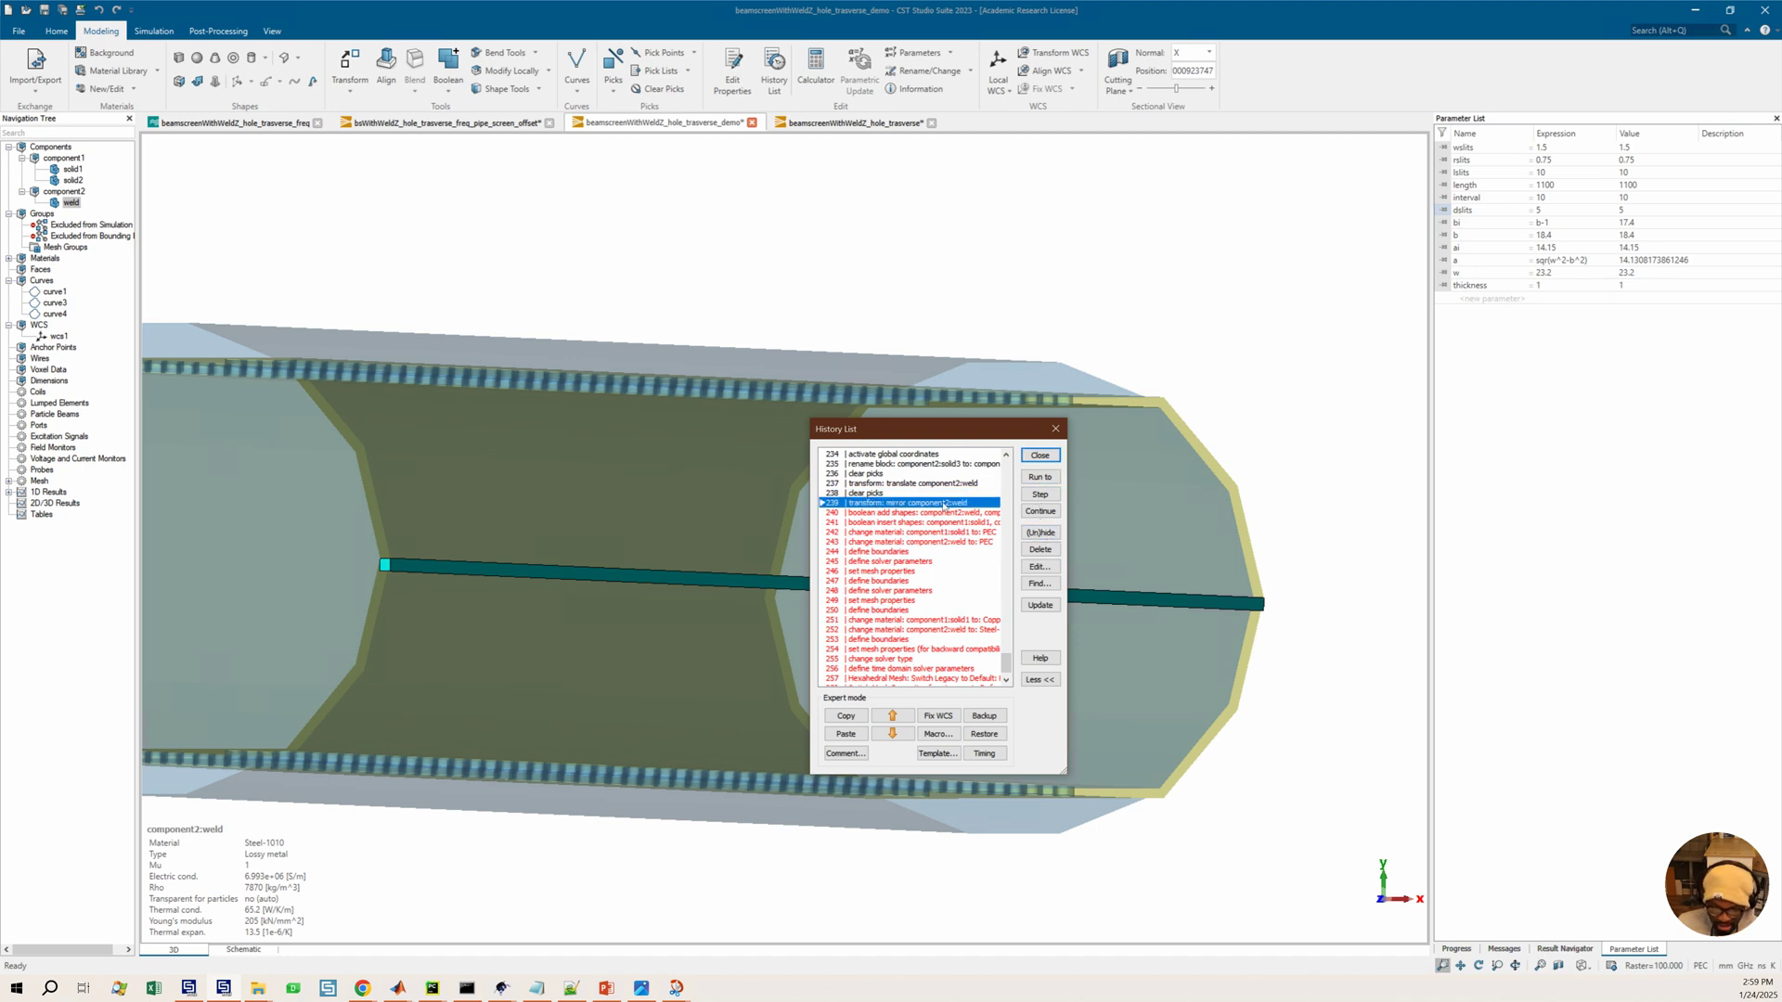
{"action": "left_click", "coordinate": [1039, 477]}
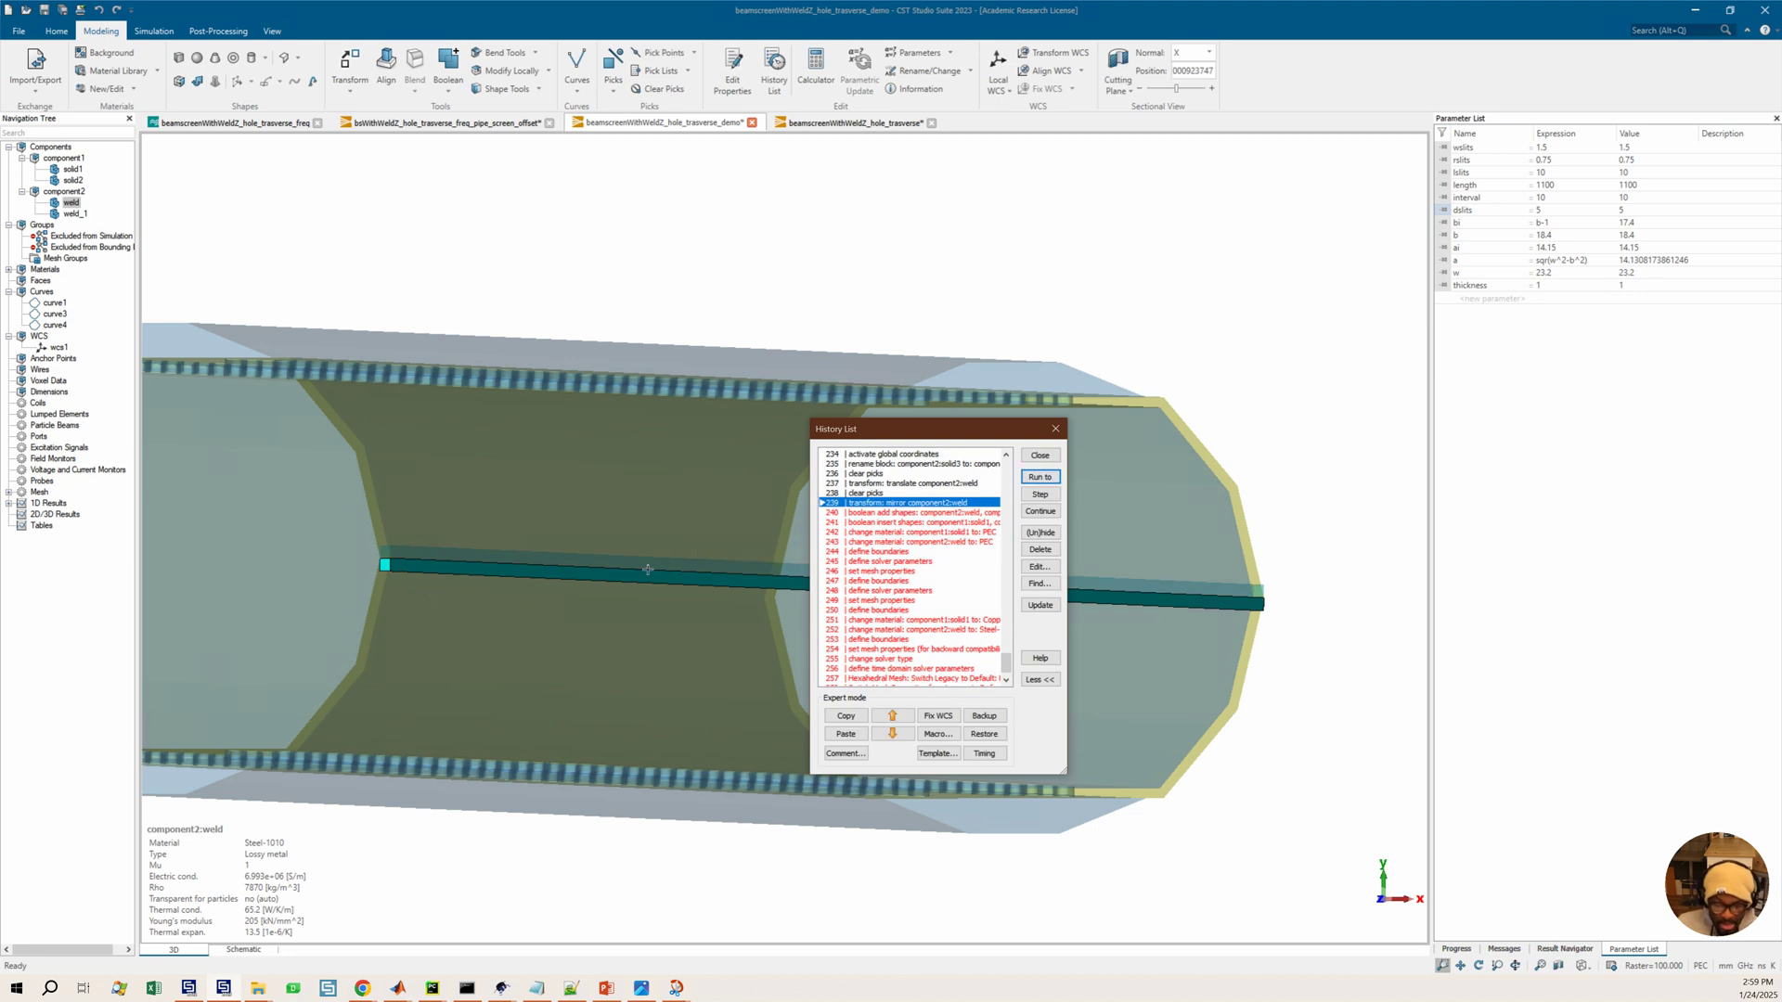
Run the history through the boolean add of the weld halves and the boolean insert entry
{"action": "left_click", "coordinate": [896, 513]}
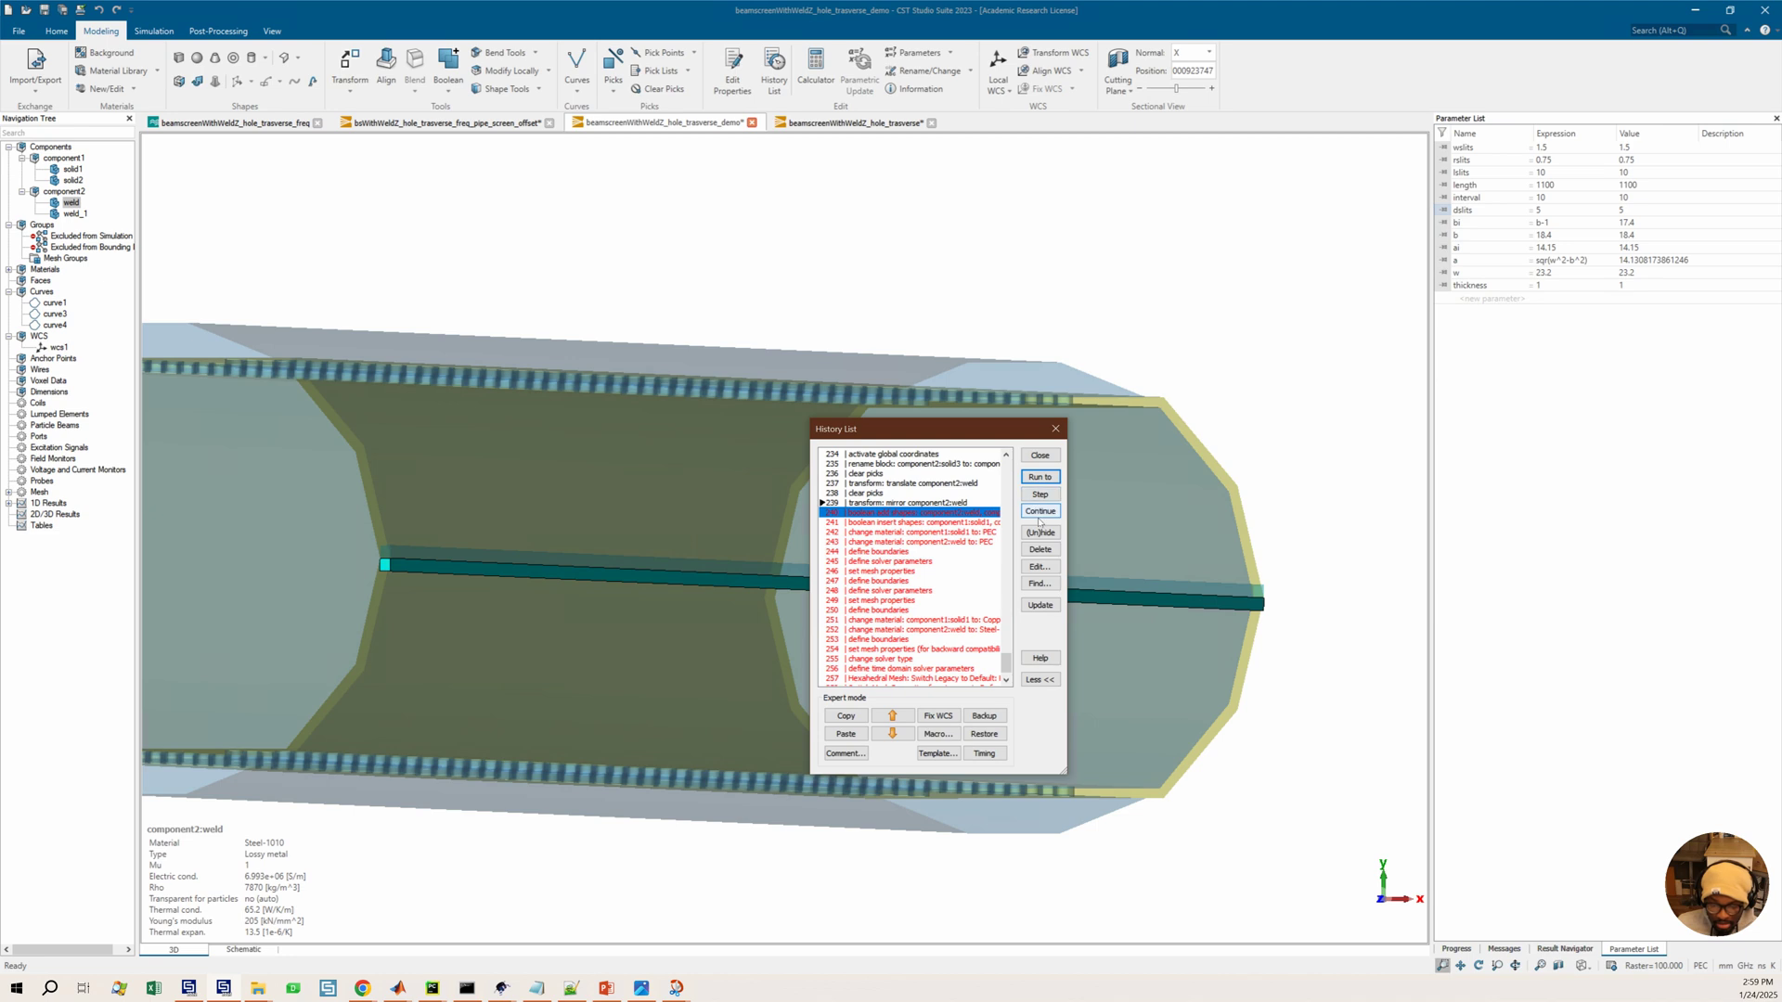
{"action": "left_click", "coordinate": [1041, 476]}
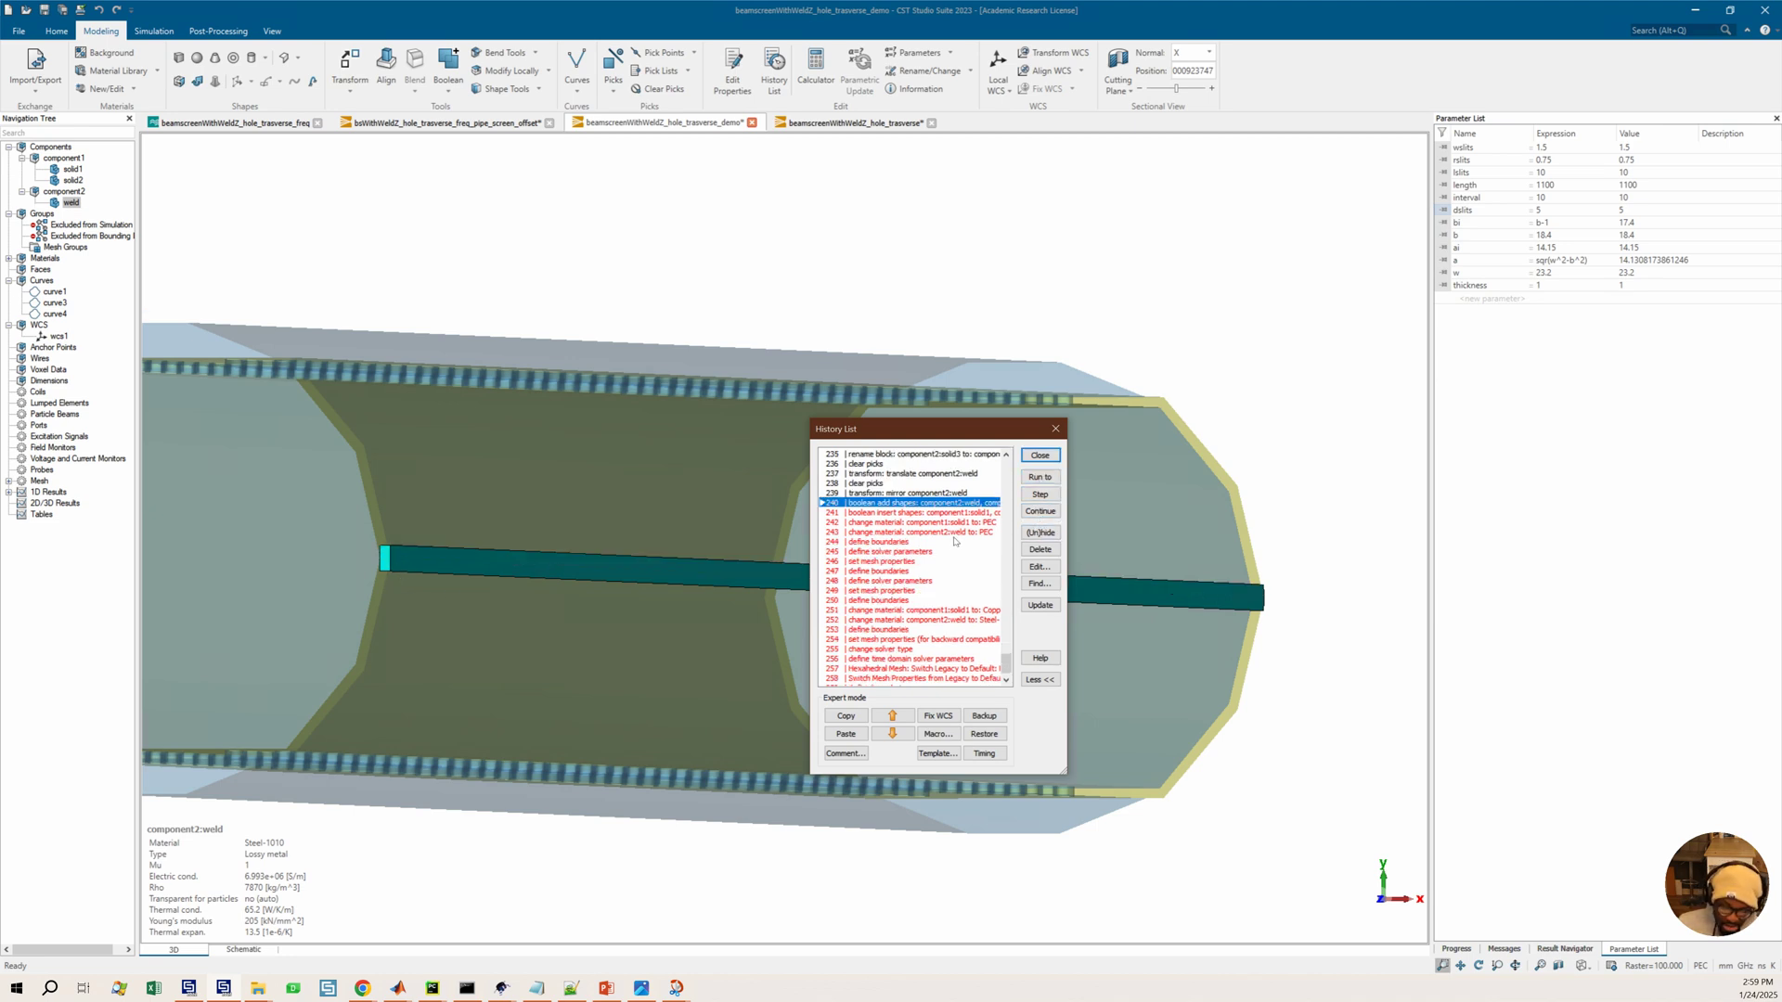
{"action": "left_click", "coordinate": [944, 513]}
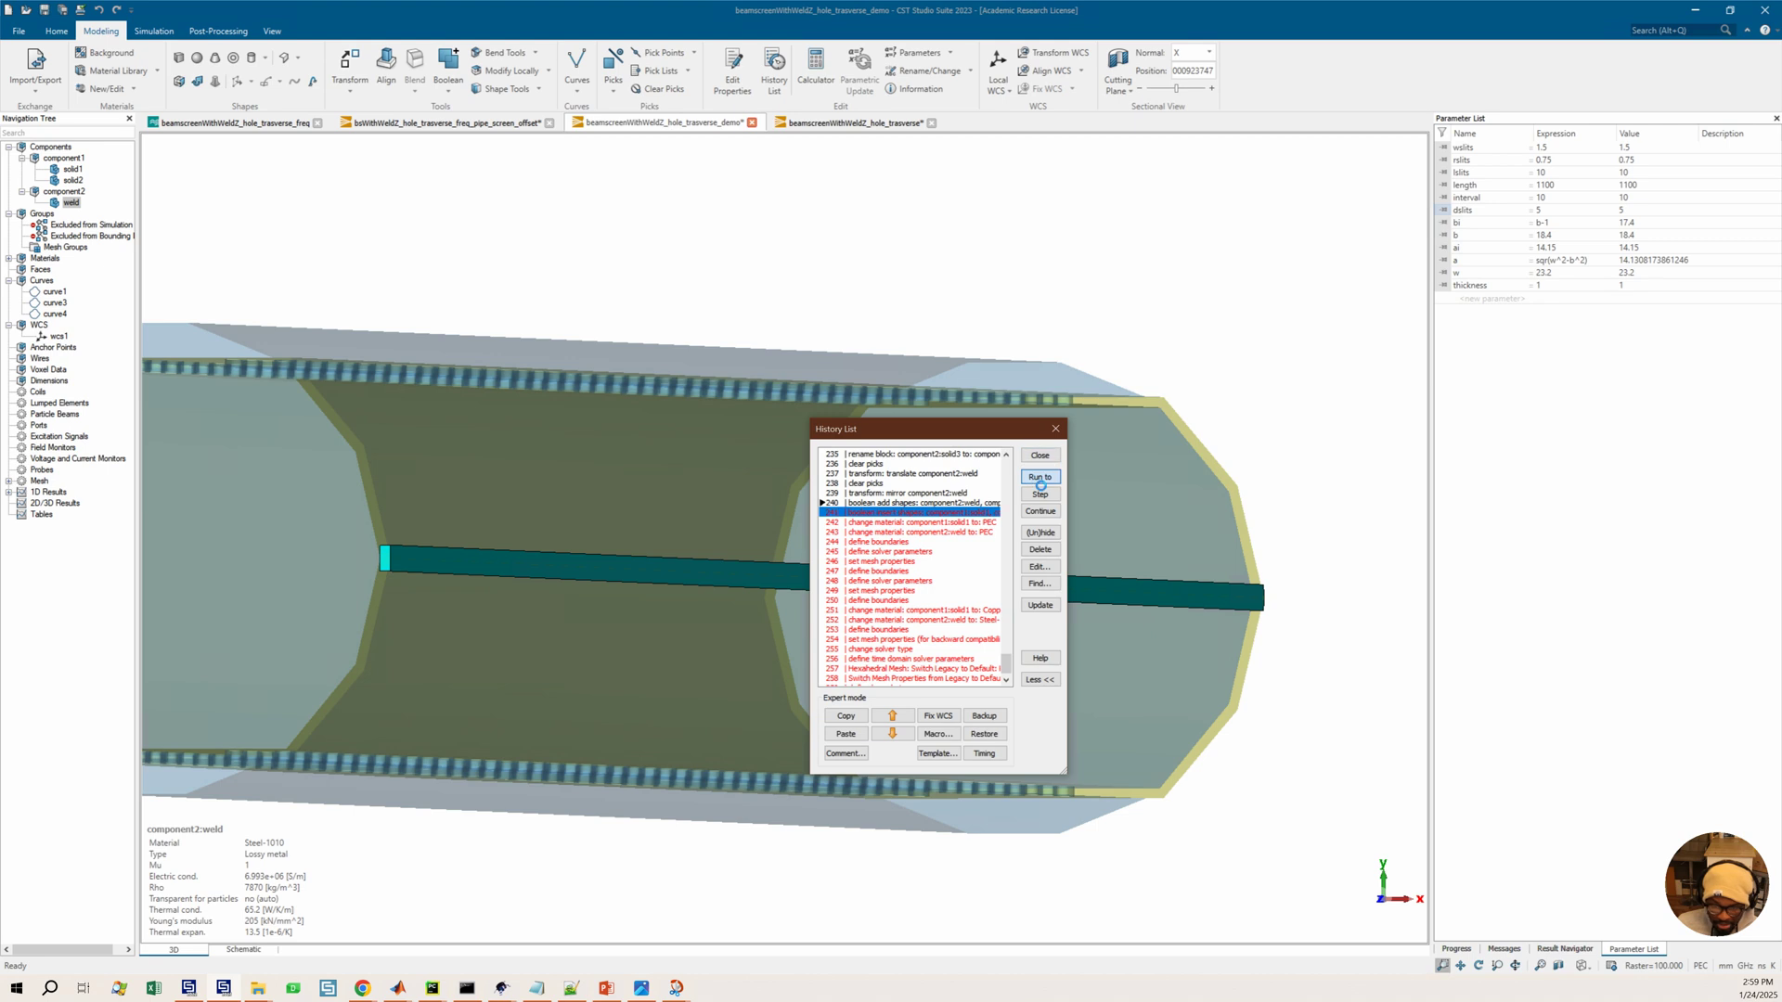
{"action": "left_click", "coordinate": [1039, 494]}
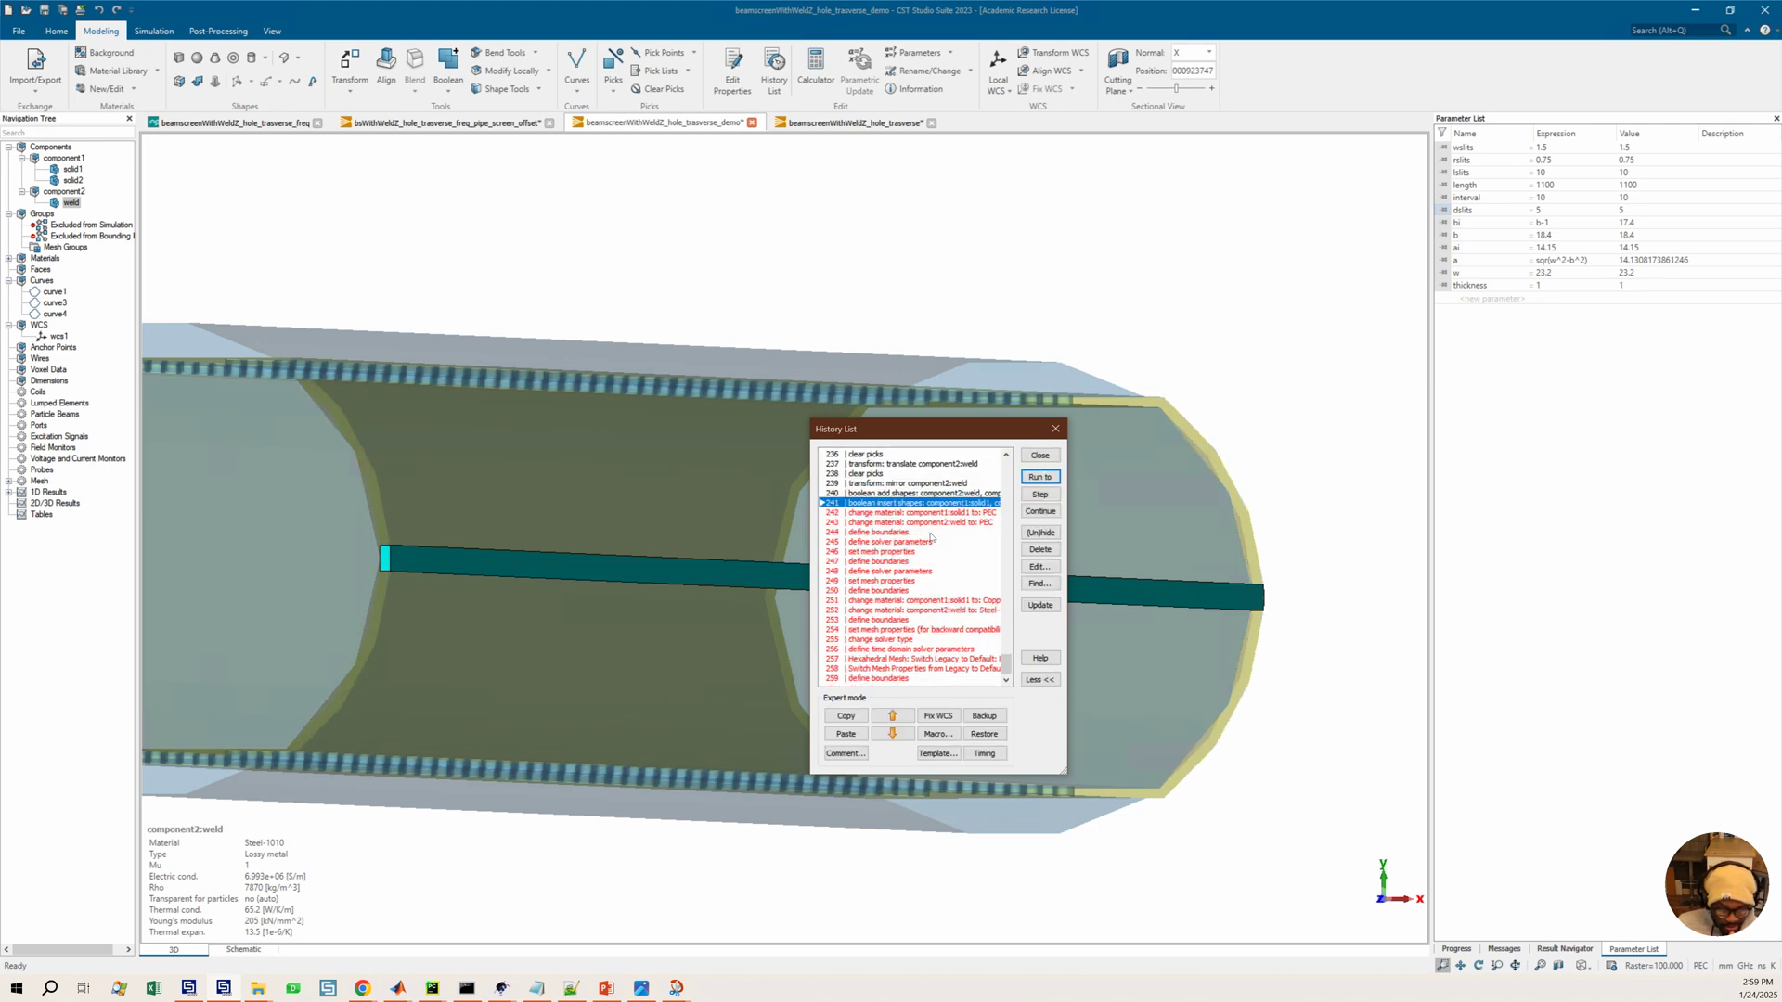
Run the history through the PEC material changes for component1:solid1 and the weld, then to the final entry
{"action": "left_click", "coordinate": [870, 514]}
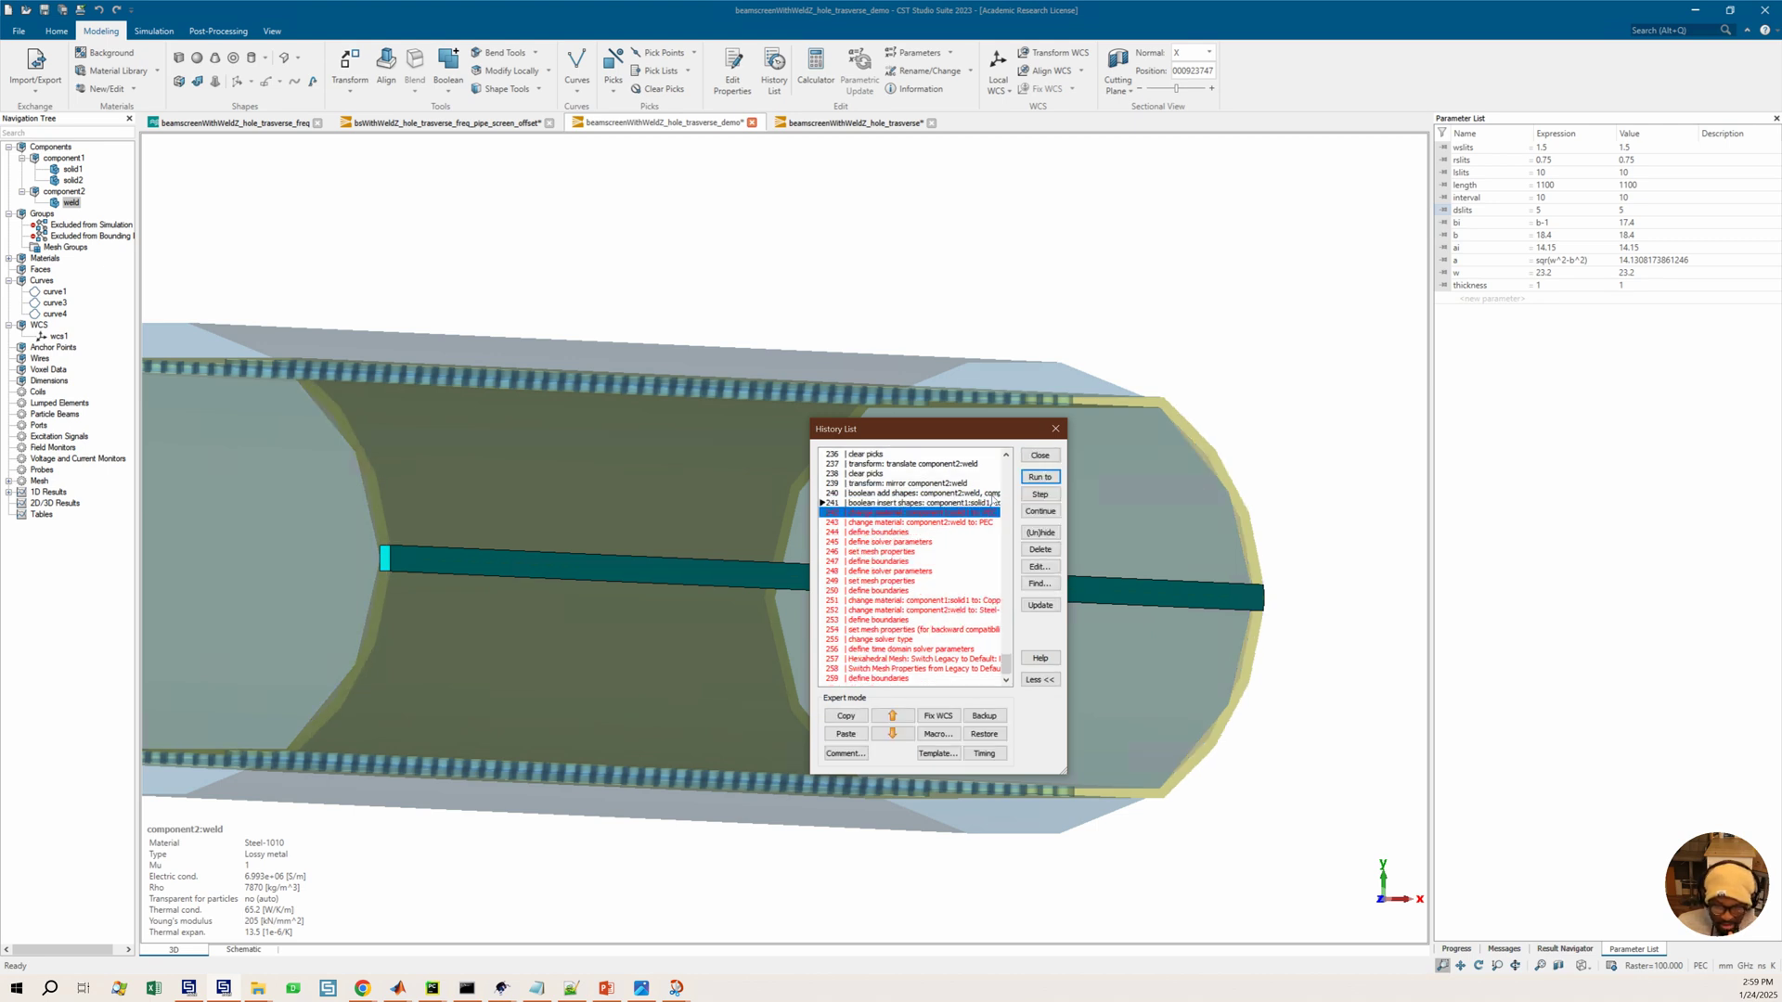
{"action": "left_click", "coordinate": [1038, 480]}
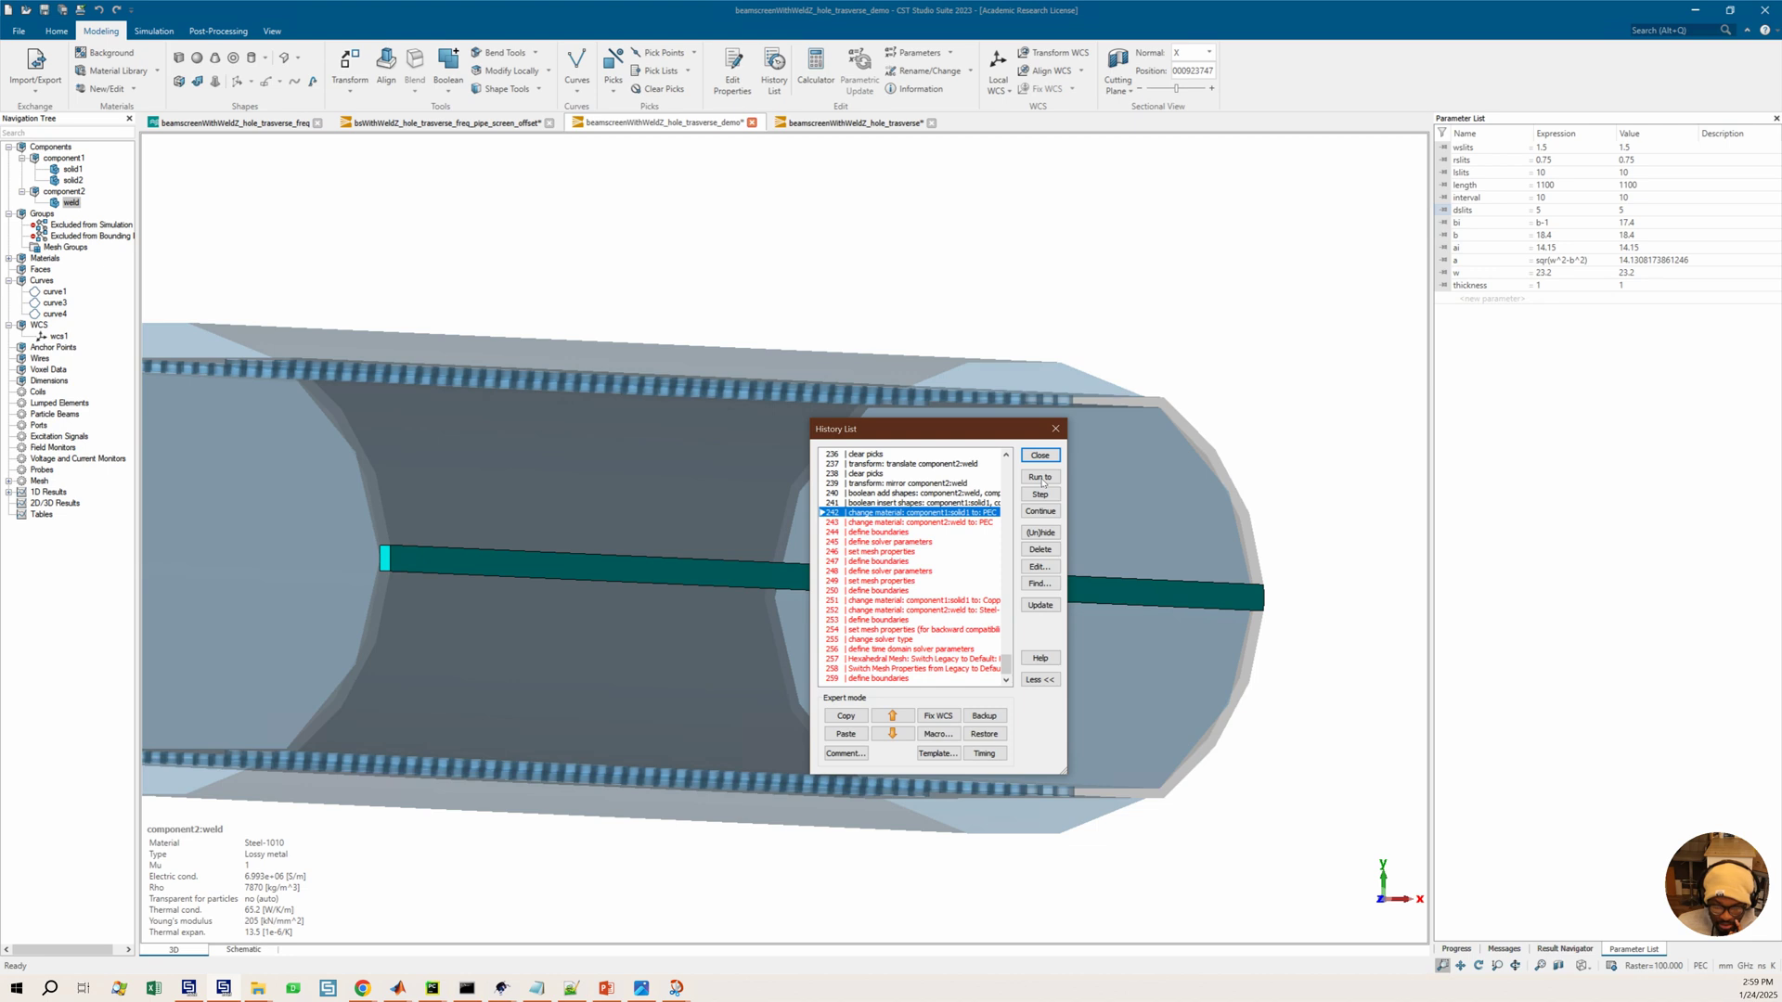
{"action": "left_click", "coordinate": [1042, 482]}
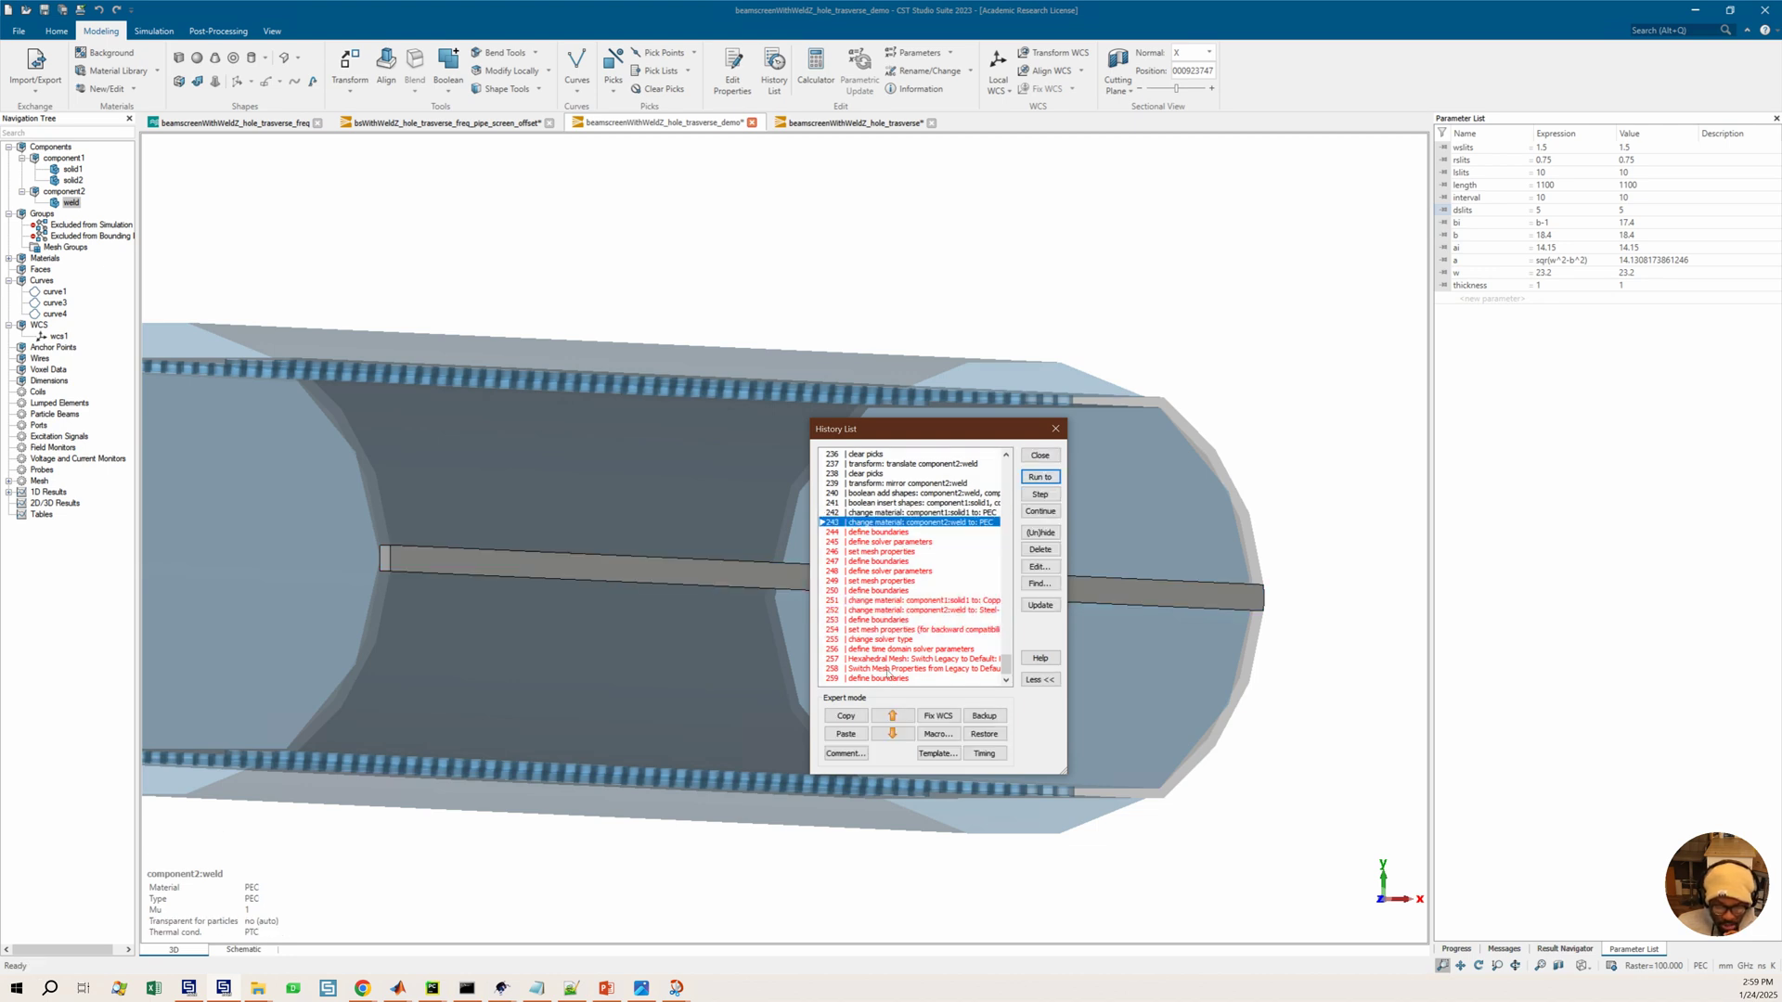
{"action": "left_click", "coordinate": [888, 677]}
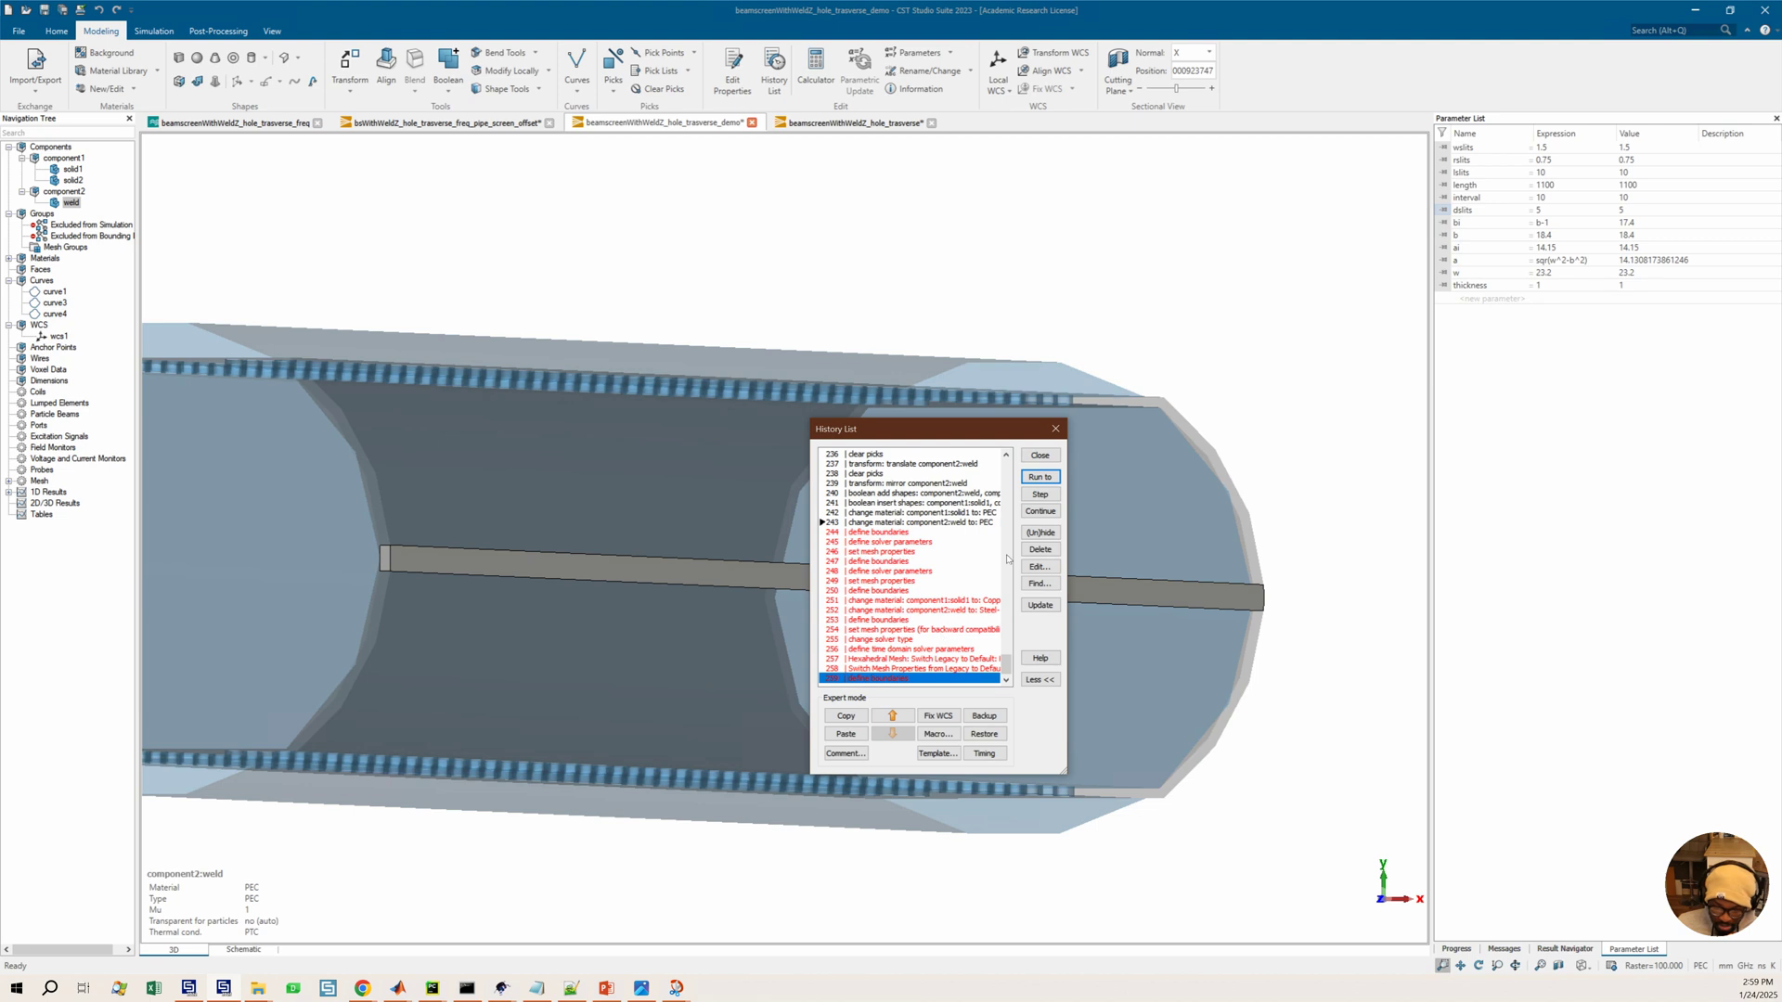
{"action": "left_click", "coordinate": [1042, 477]}
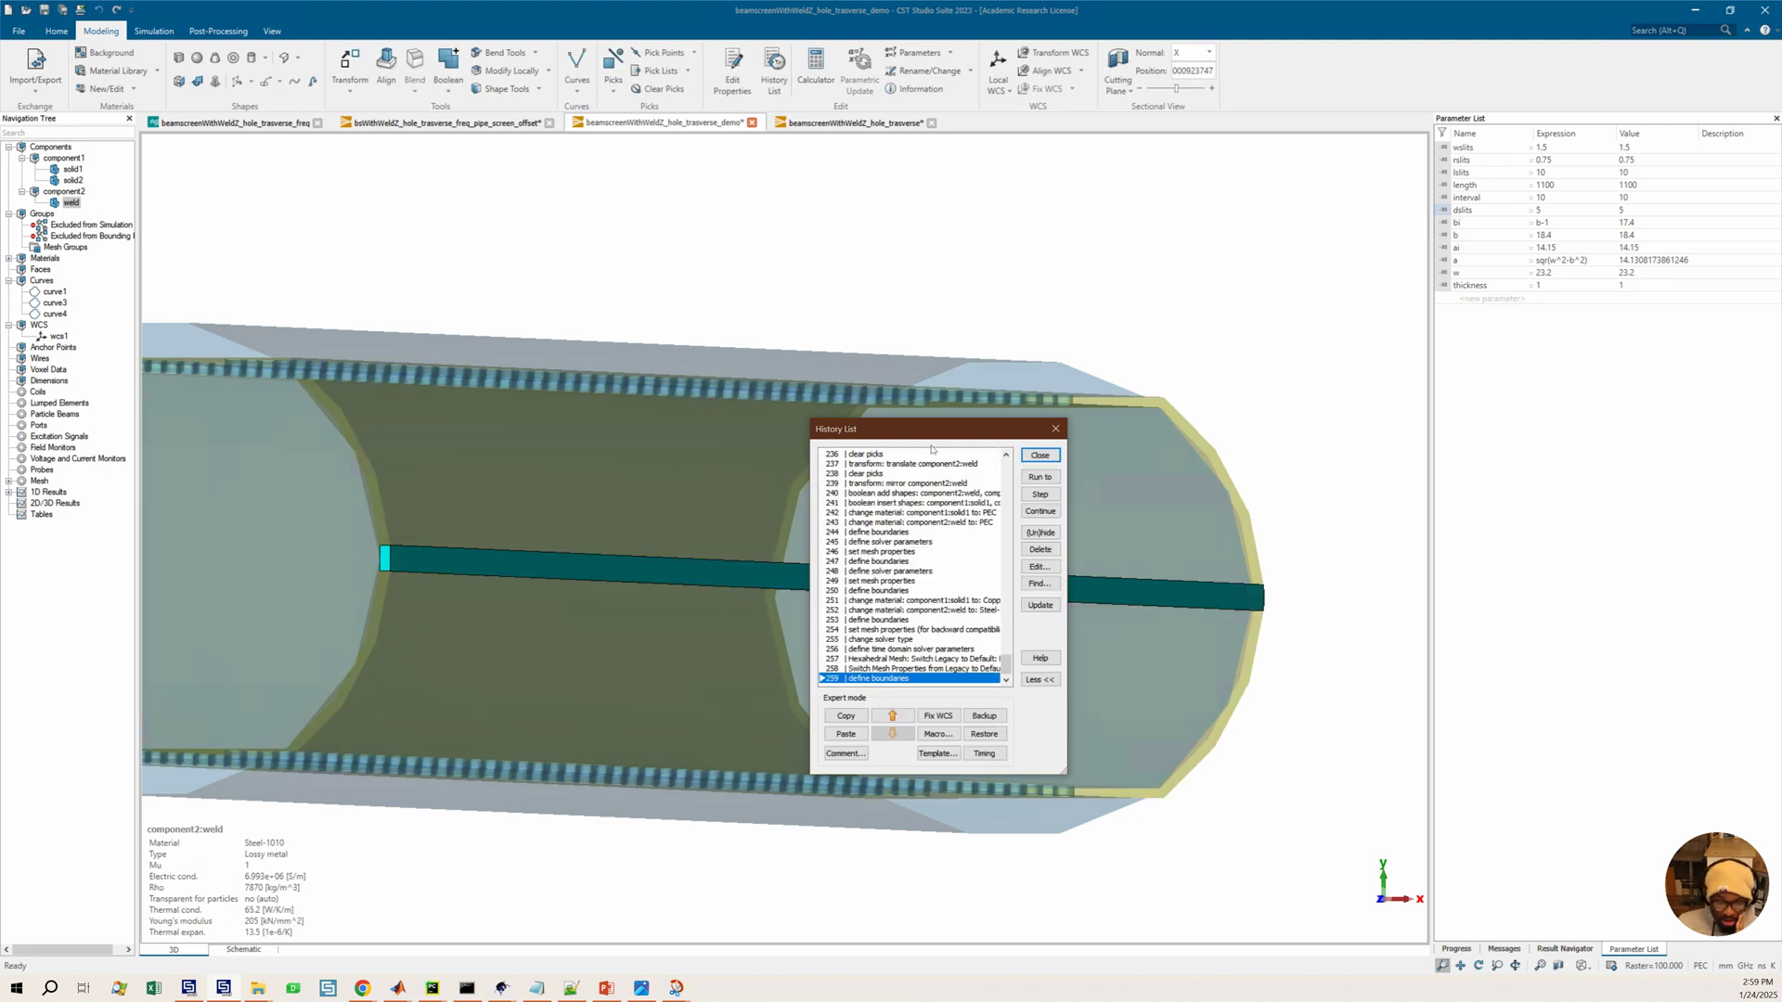
Select component1's solid1, close the history list and save the project
{"action": "left_click", "coordinate": [70, 170]}
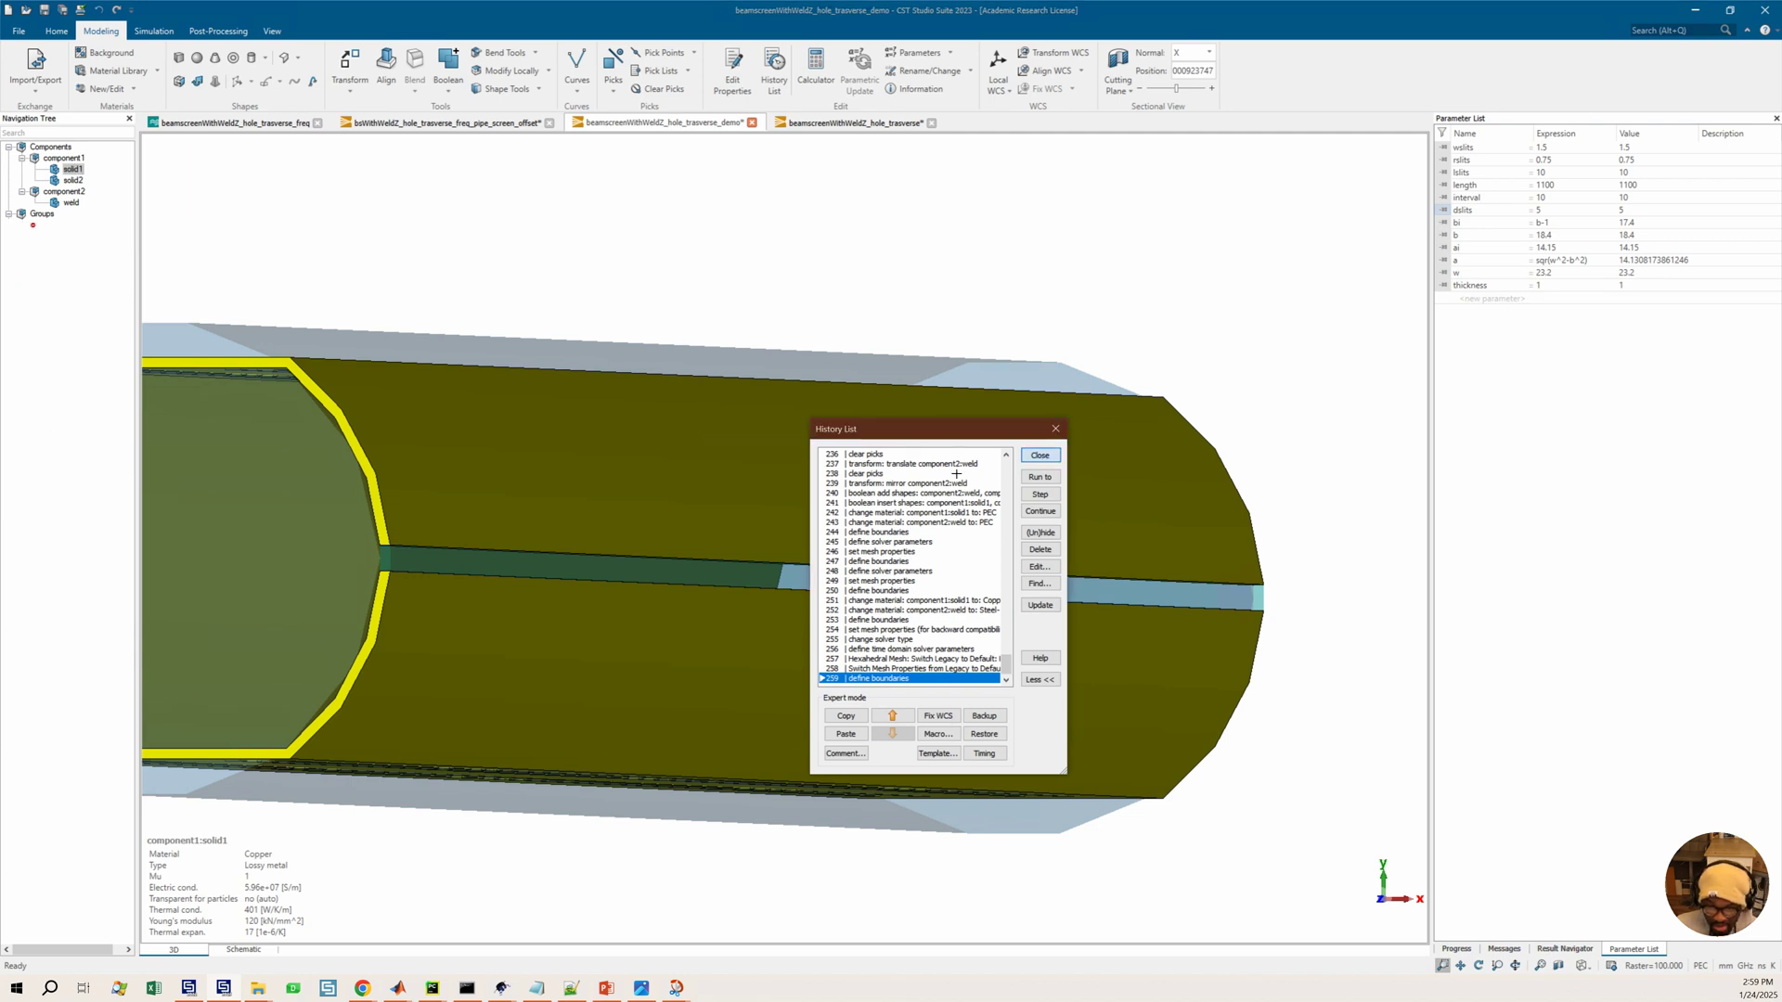
{"action": "left_click", "coordinate": [1055, 428]}
{"action": "key", "text": "ctrl+s"}
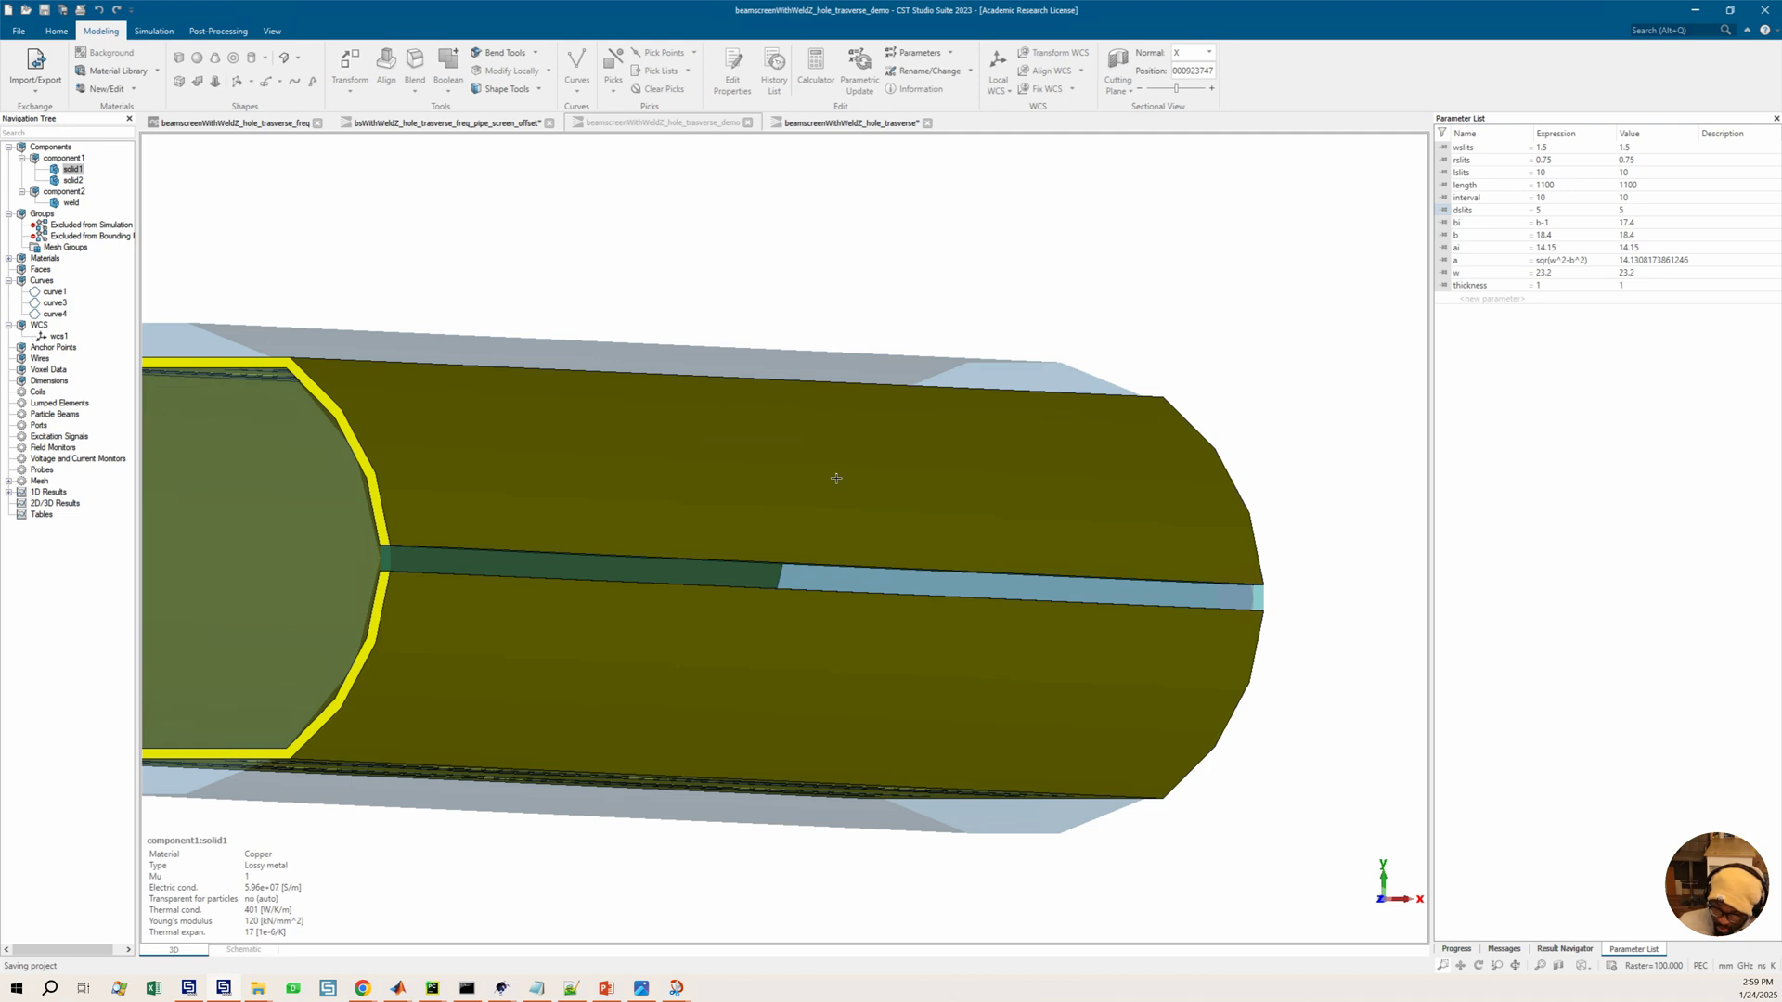
Examine the full length of the rebuilt beam screen model
{"action": "scroll", "coordinate": [837, 478], "scroll_direction": "down", "scroll_amount": 5}
{"action": "scroll", "coordinate": [1093, 493], "scroll_direction": "down", "scroll_amount": 2}
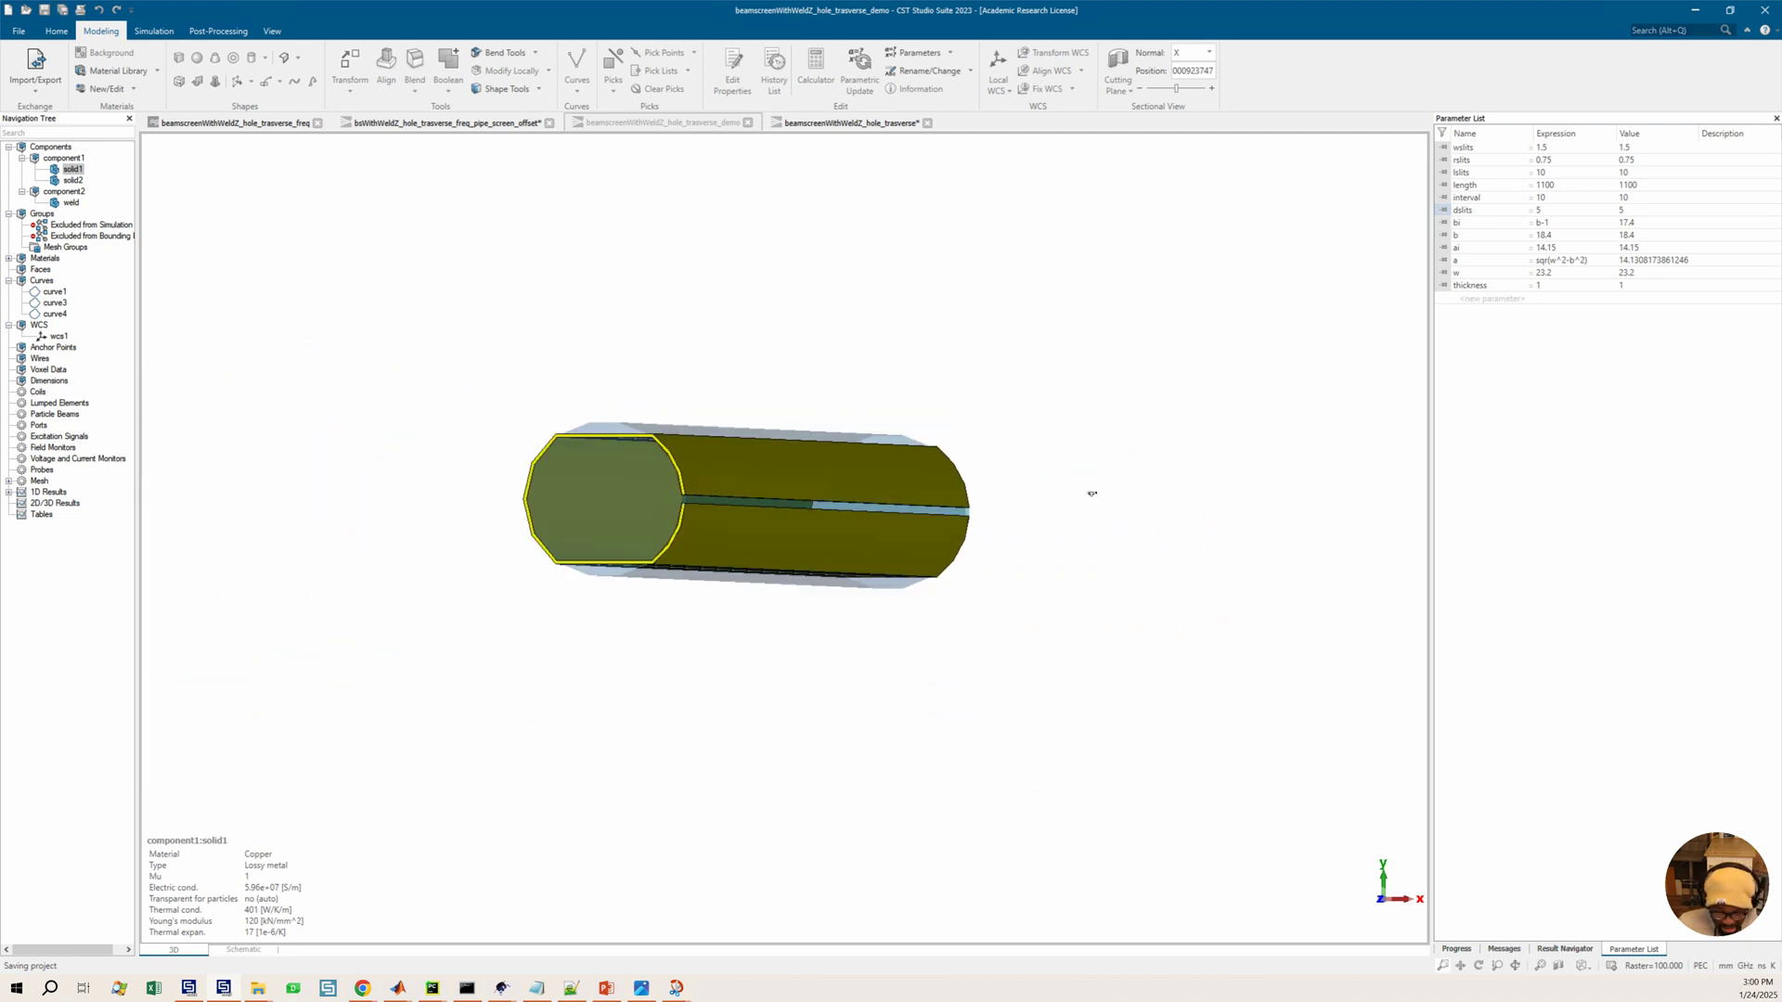
{"action": "key", "text": "space"}
{"action": "middle_click_drag", "start_coordinate": [1034, 519], "coordinate": [1011, 548]}
{"action": "scroll", "coordinate": [1011, 548], "scroll_direction": "up", "scroll_amount": 3}
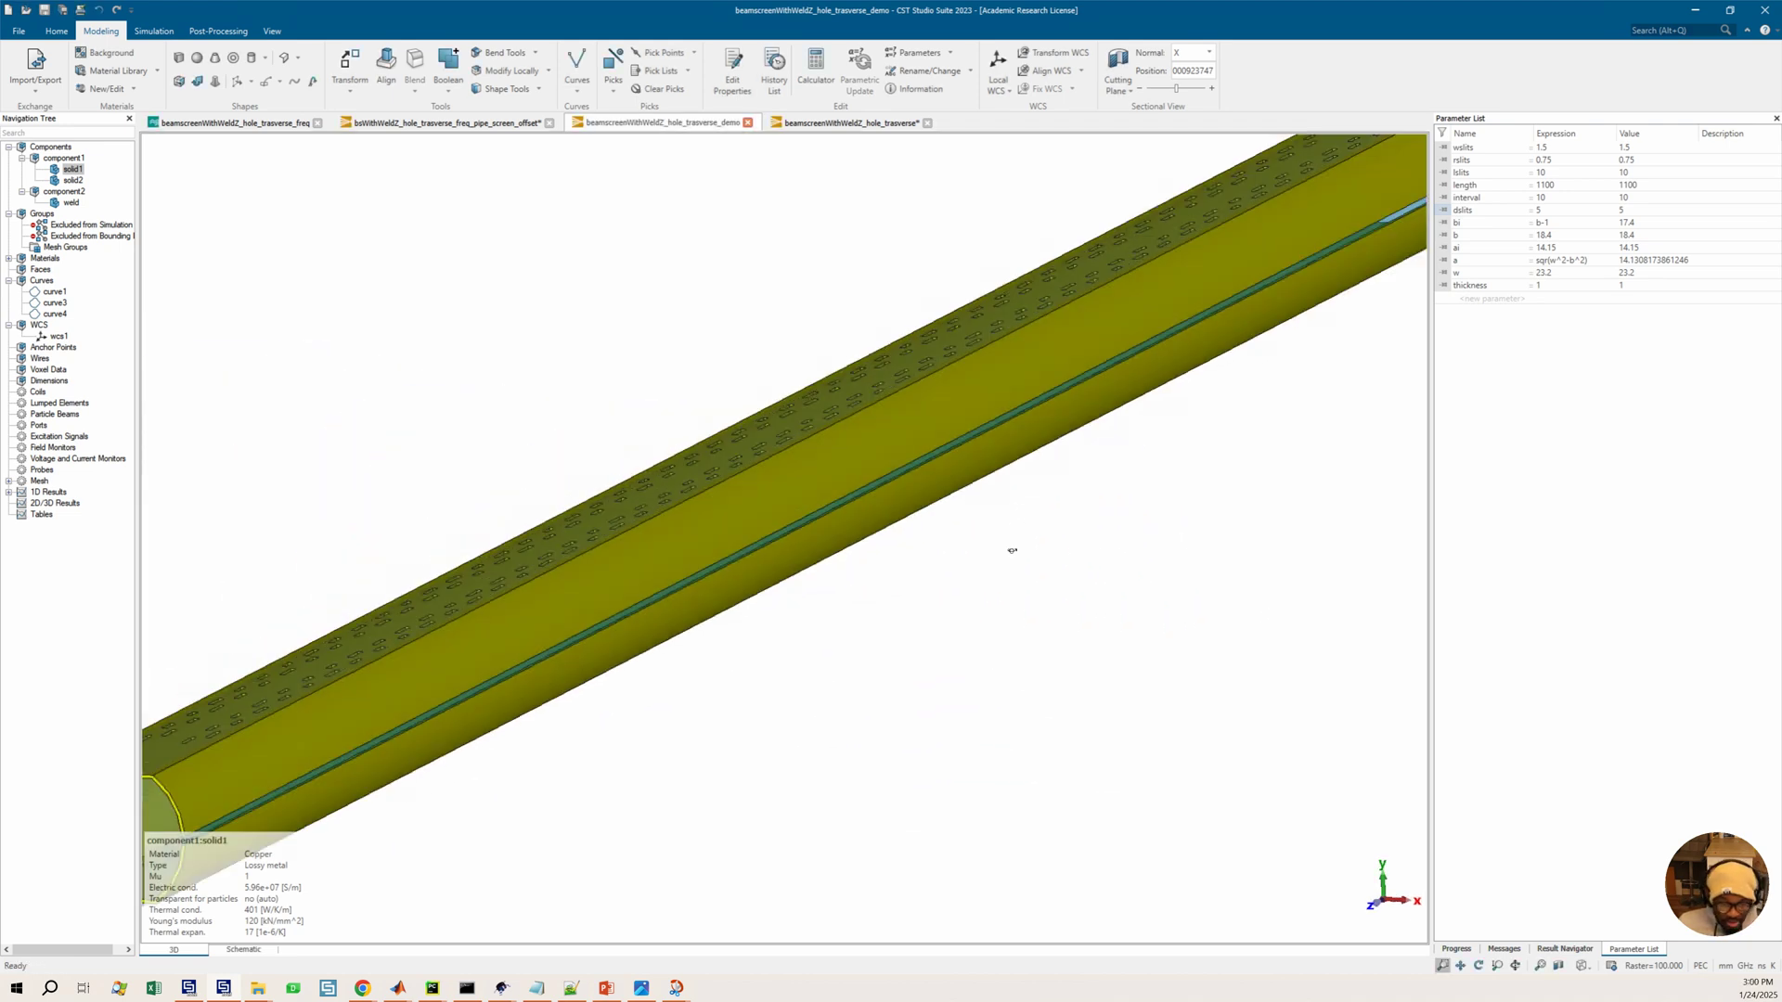
{"action": "middle_click_drag", "start_coordinate": [872, 517], "coordinate": [772, 525]}
{"action": "scroll", "coordinate": [631, 590], "scroll_direction": "down", "scroll_amount": 4}
{"action": "scroll", "coordinate": [630, 589], "scroll_direction": "down", "scroll_amount": 1}
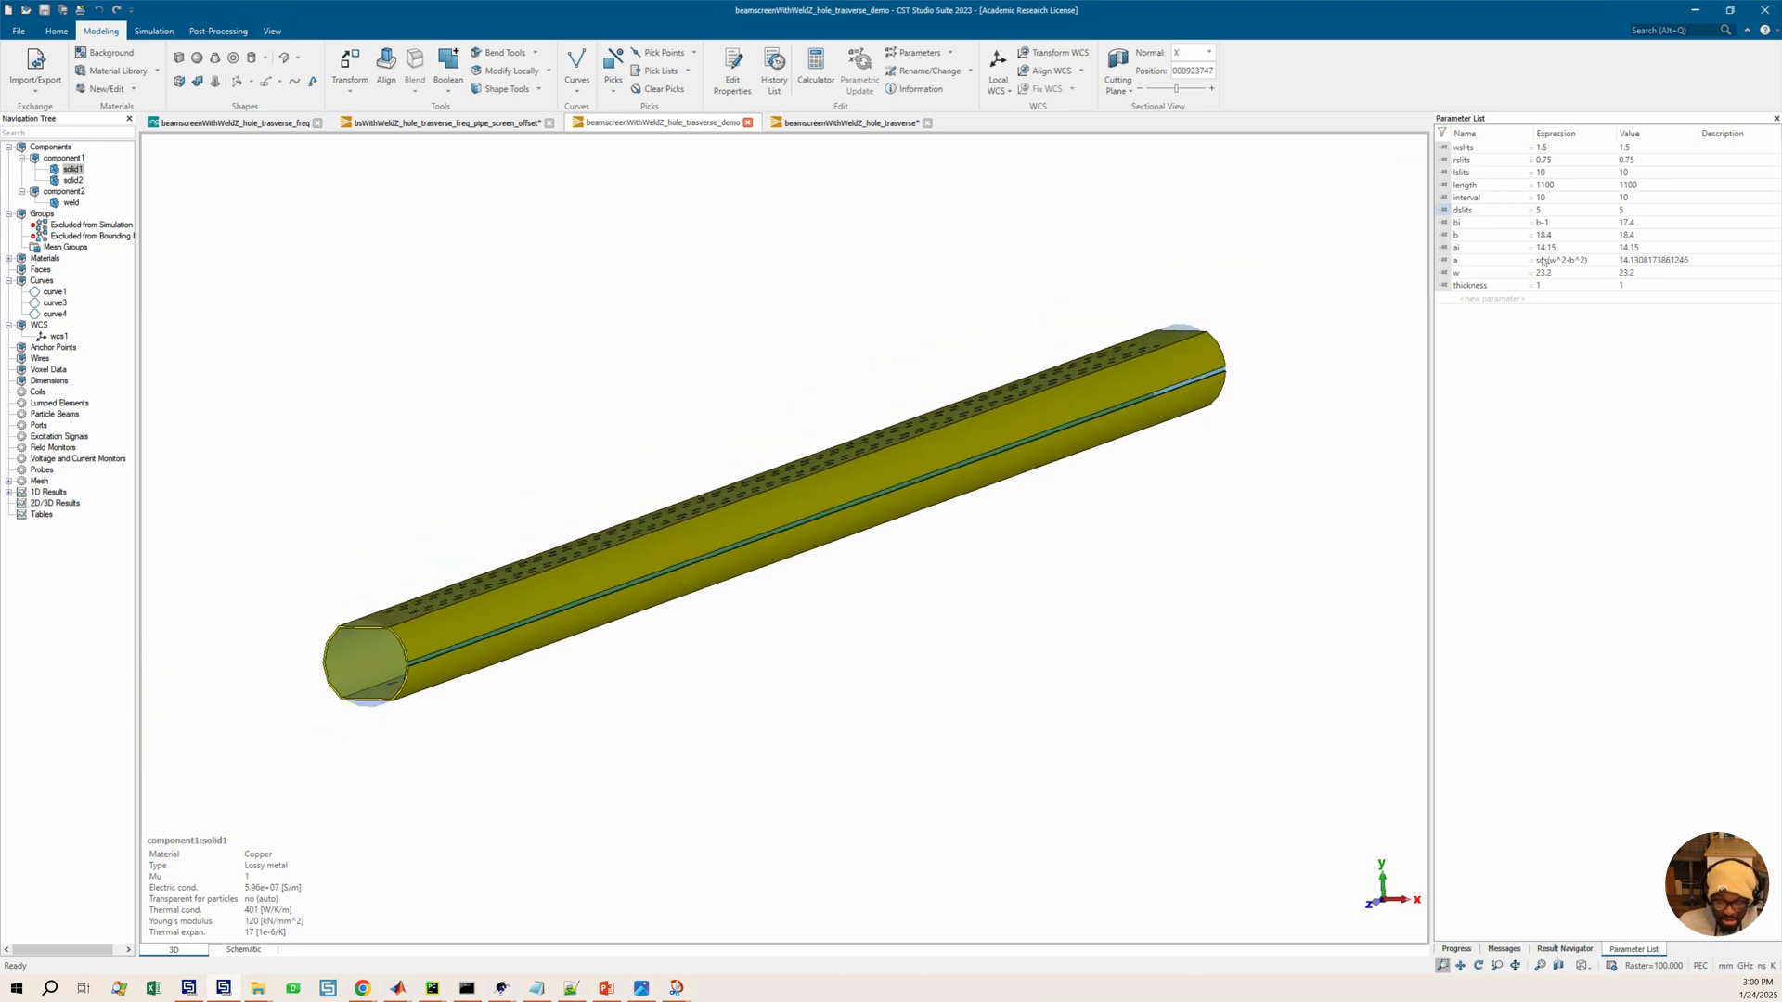
Change the length parameter's expression to 100
{"action": "left_click", "coordinate": [1567, 187]}
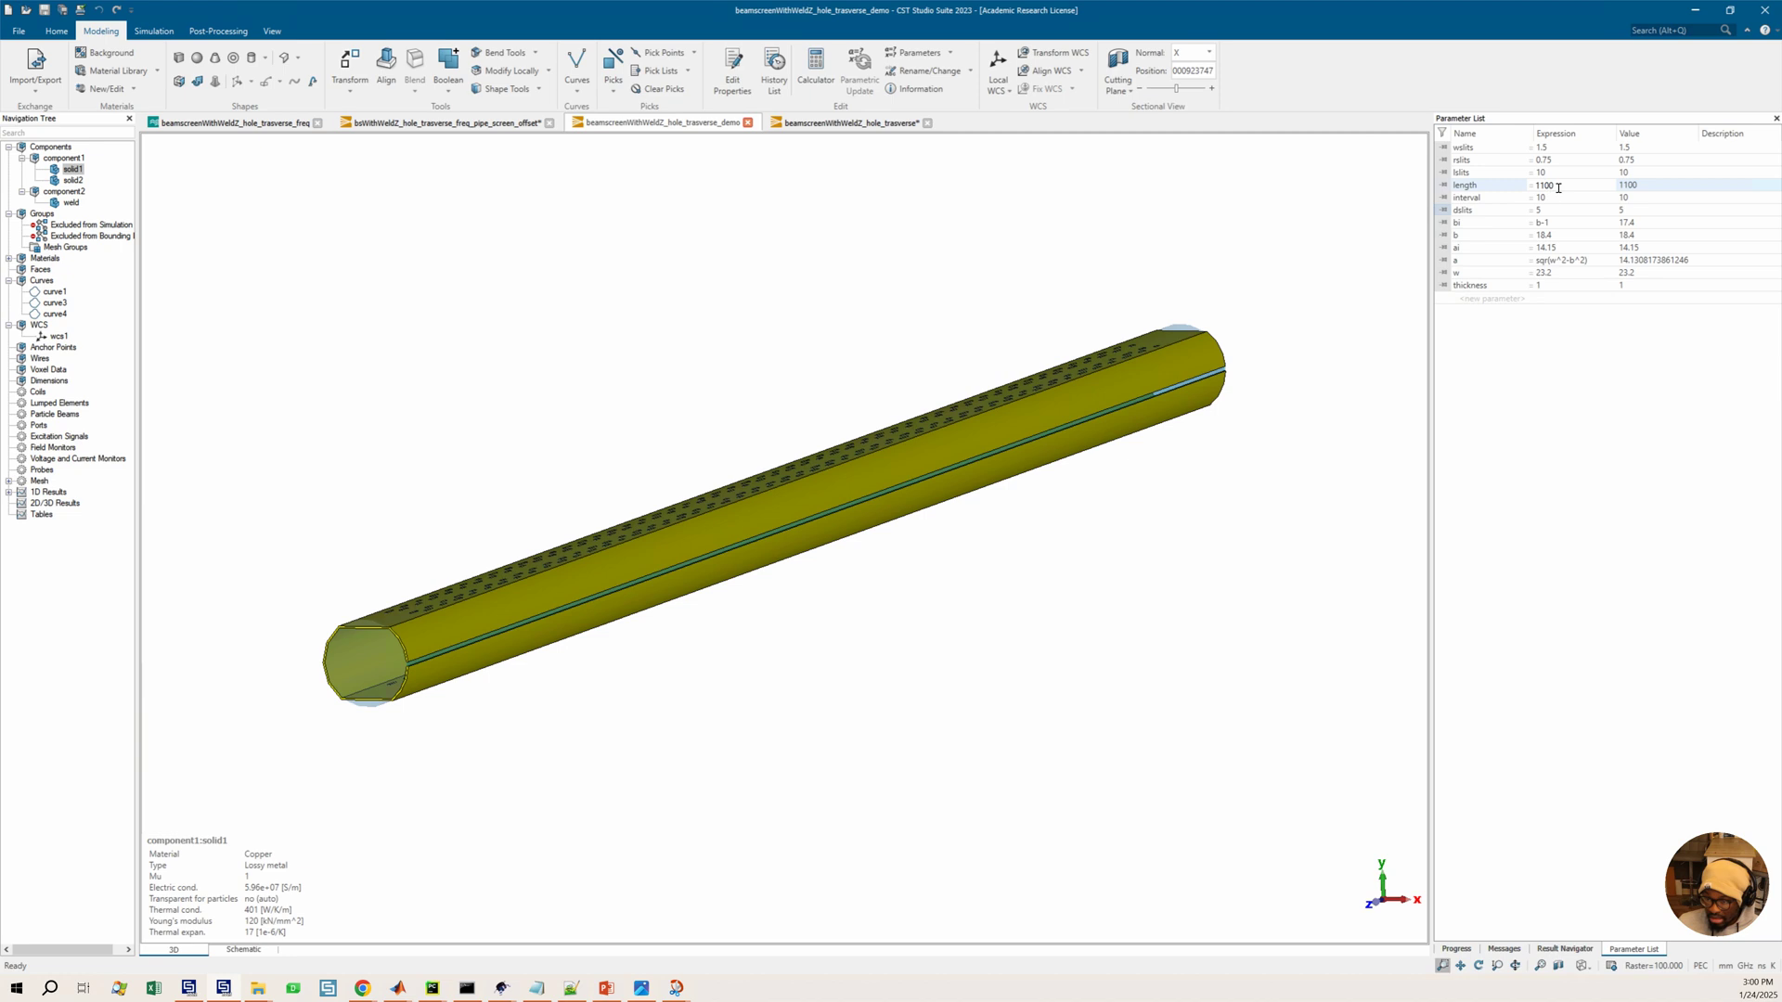
{"action": "key", "text": "BackSpace"}
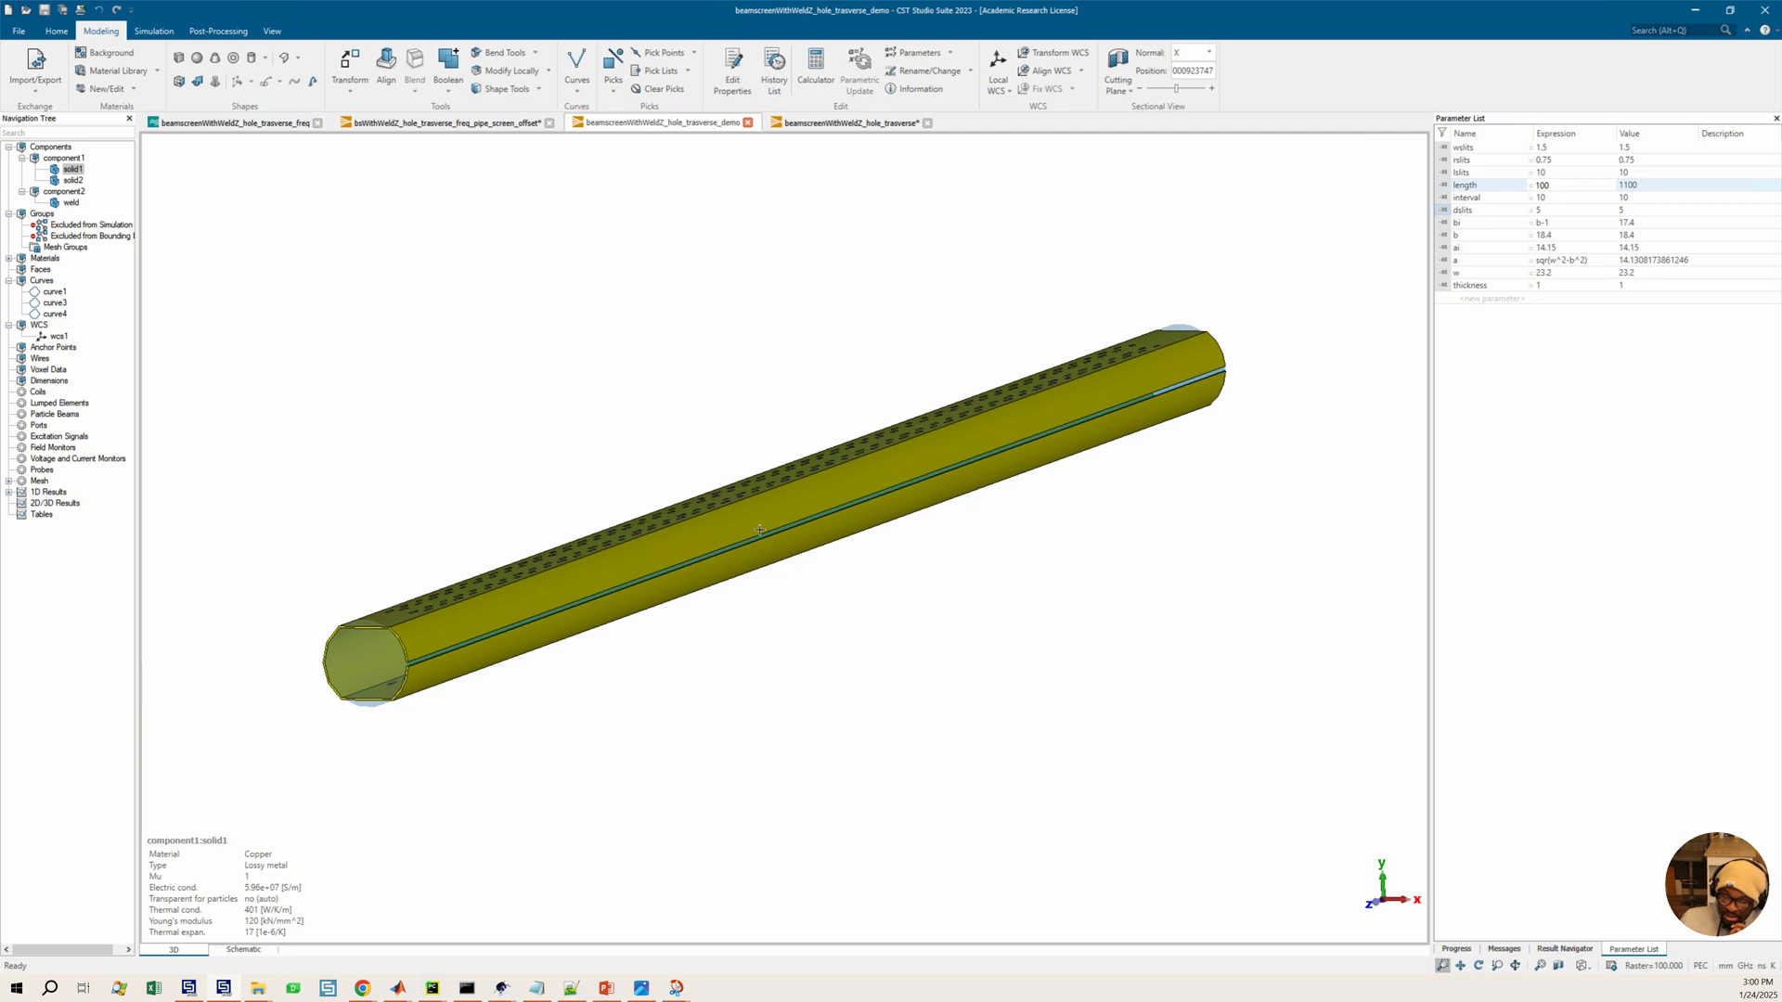
{"action": "key", "text": "Return"}
Run a parametric update so the model rebuilds with the new length
{"action": "left_click_drag", "start_coordinate": [735, 562], "coordinate": [816, 610]}
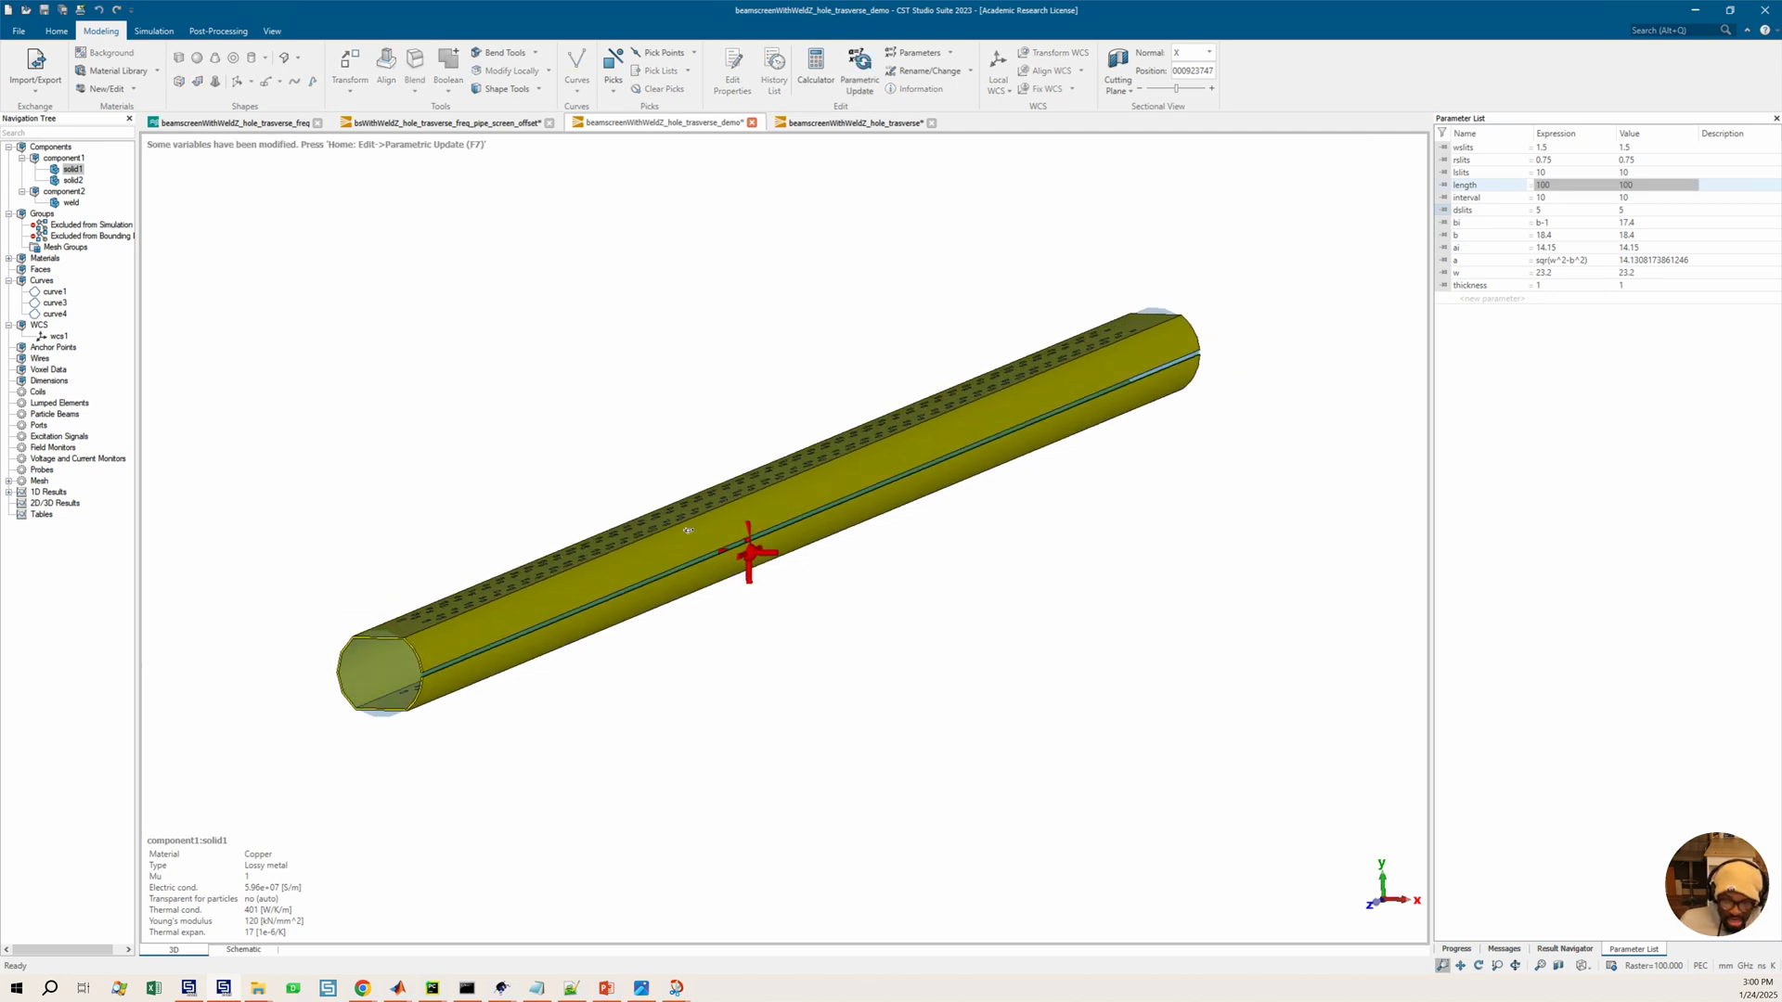
{"action": "left_click_drag", "start_coordinate": [785, 519], "coordinate": [663, 596]}
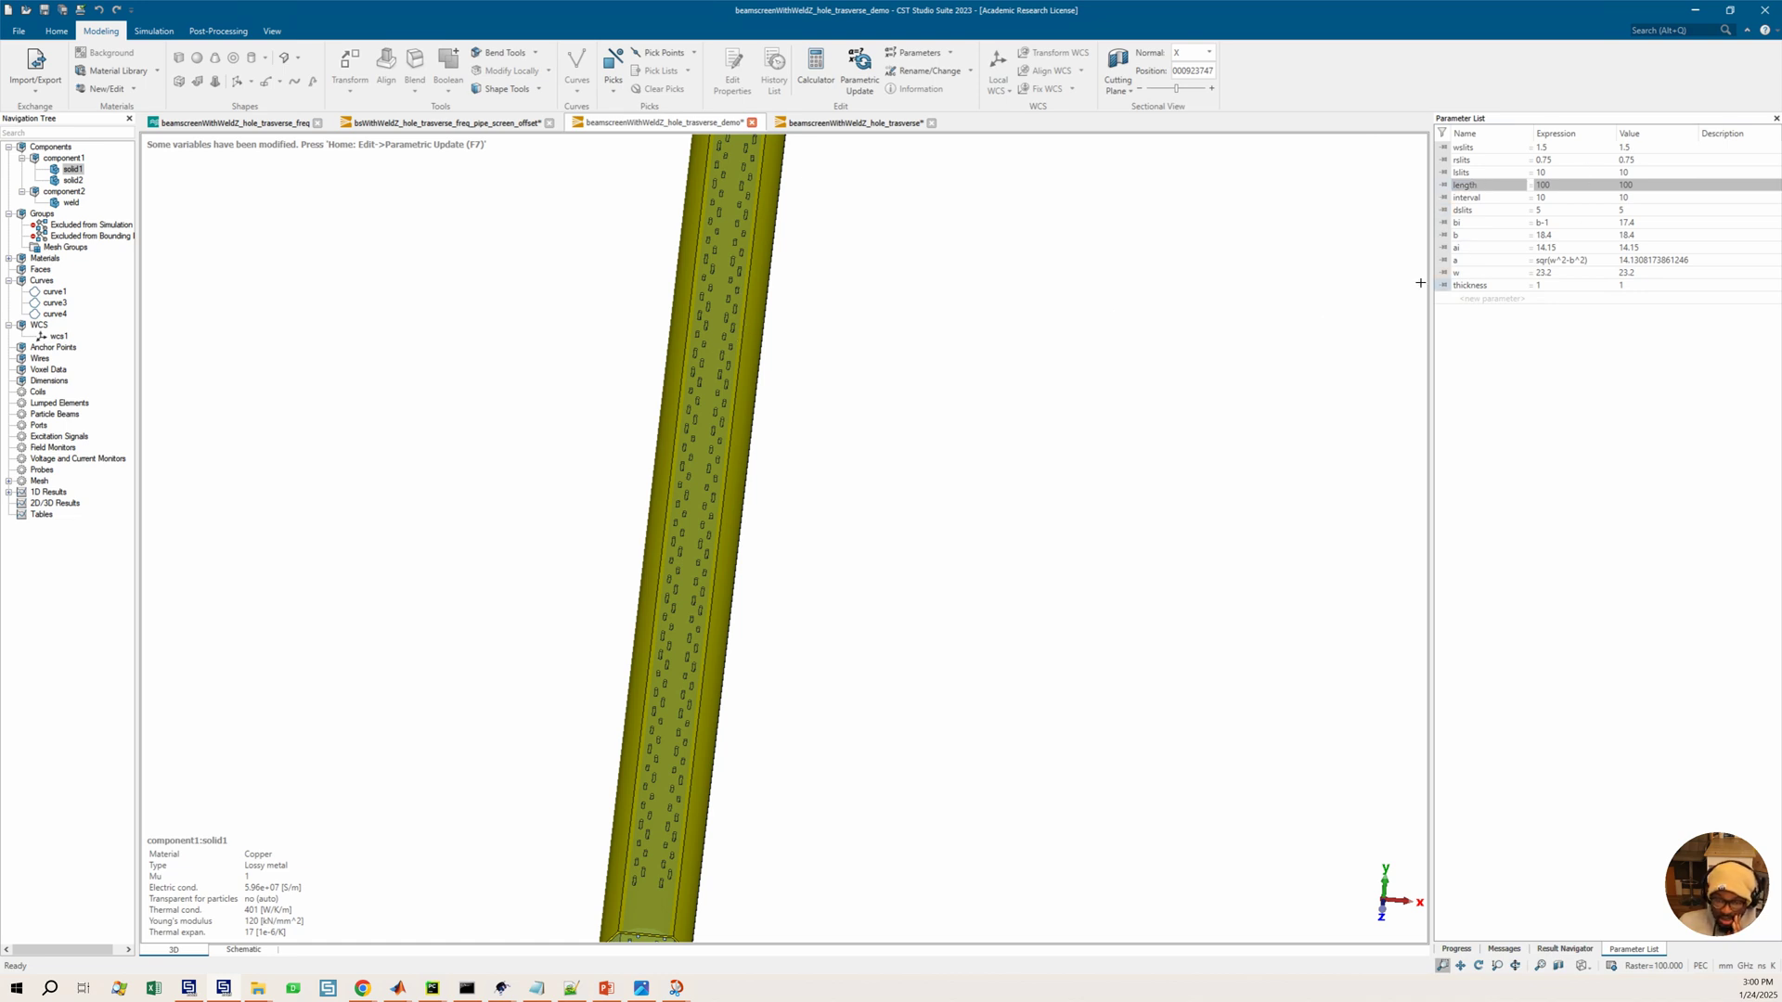
{"action": "left_click", "coordinate": [1553, 185]}
{"action": "left_click", "coordinate": [1561, 191]}
{"action": "left_click", "coordinate": [1561, 191]}
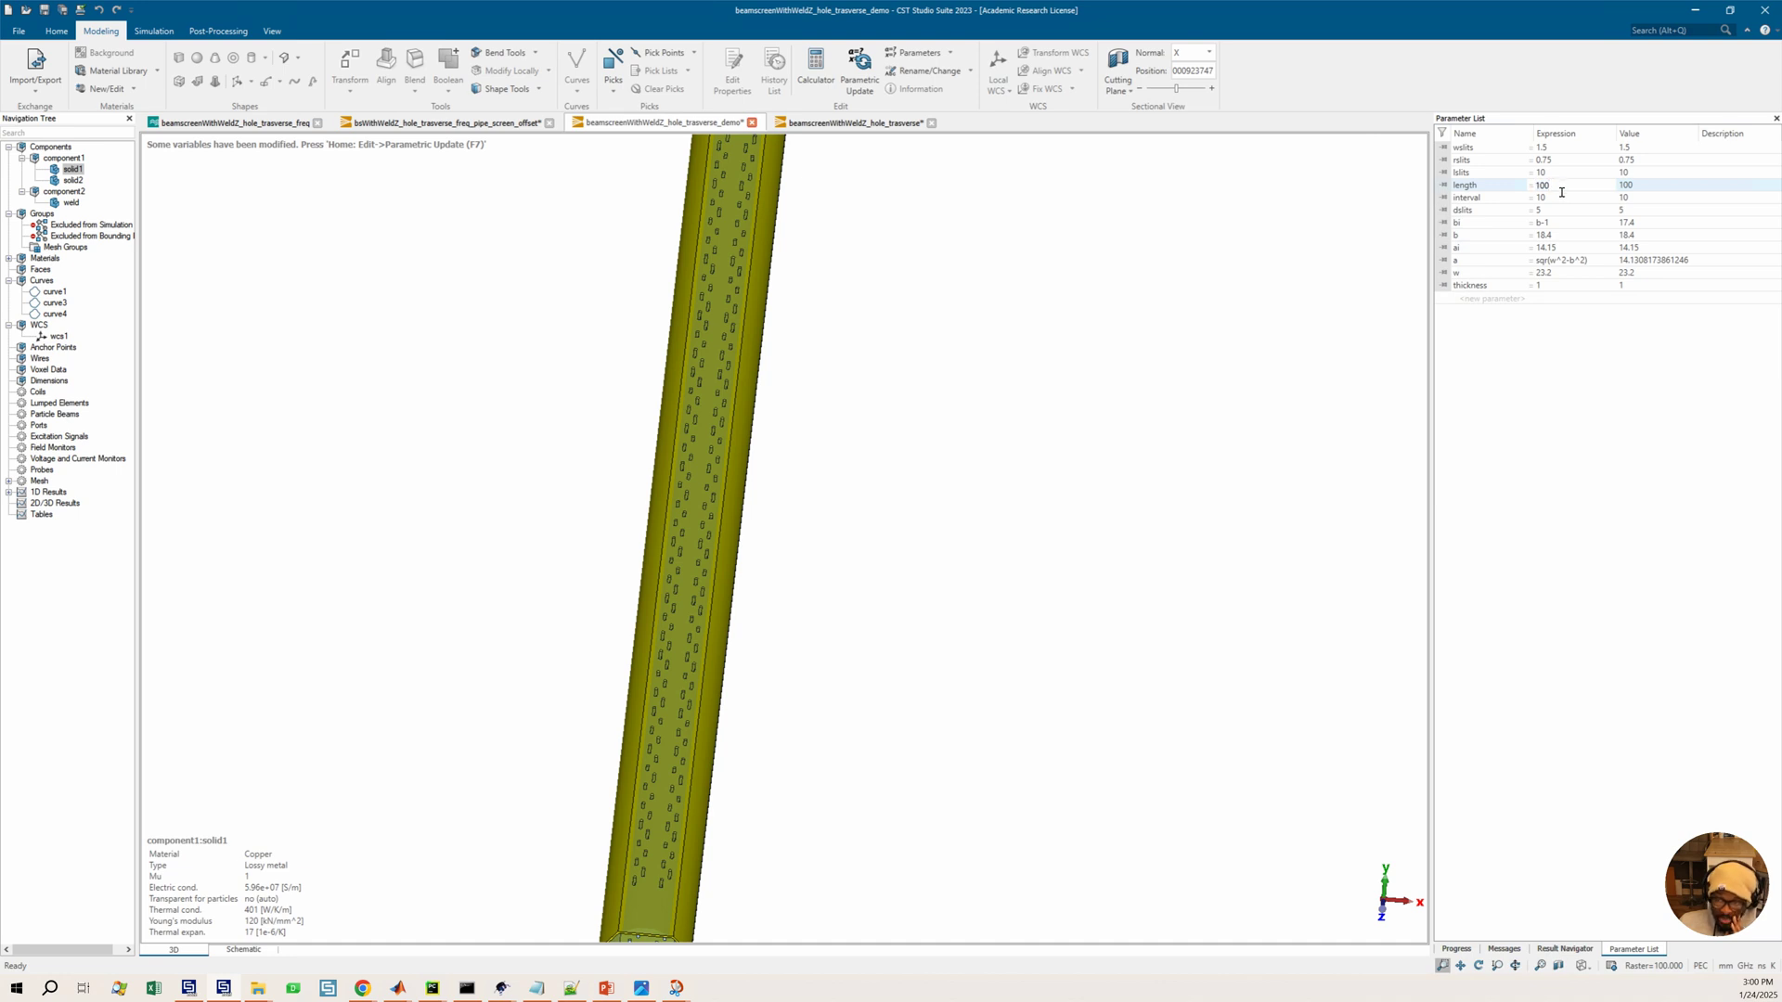
{"action": "left_click", "coordinate": [1244, 204]}
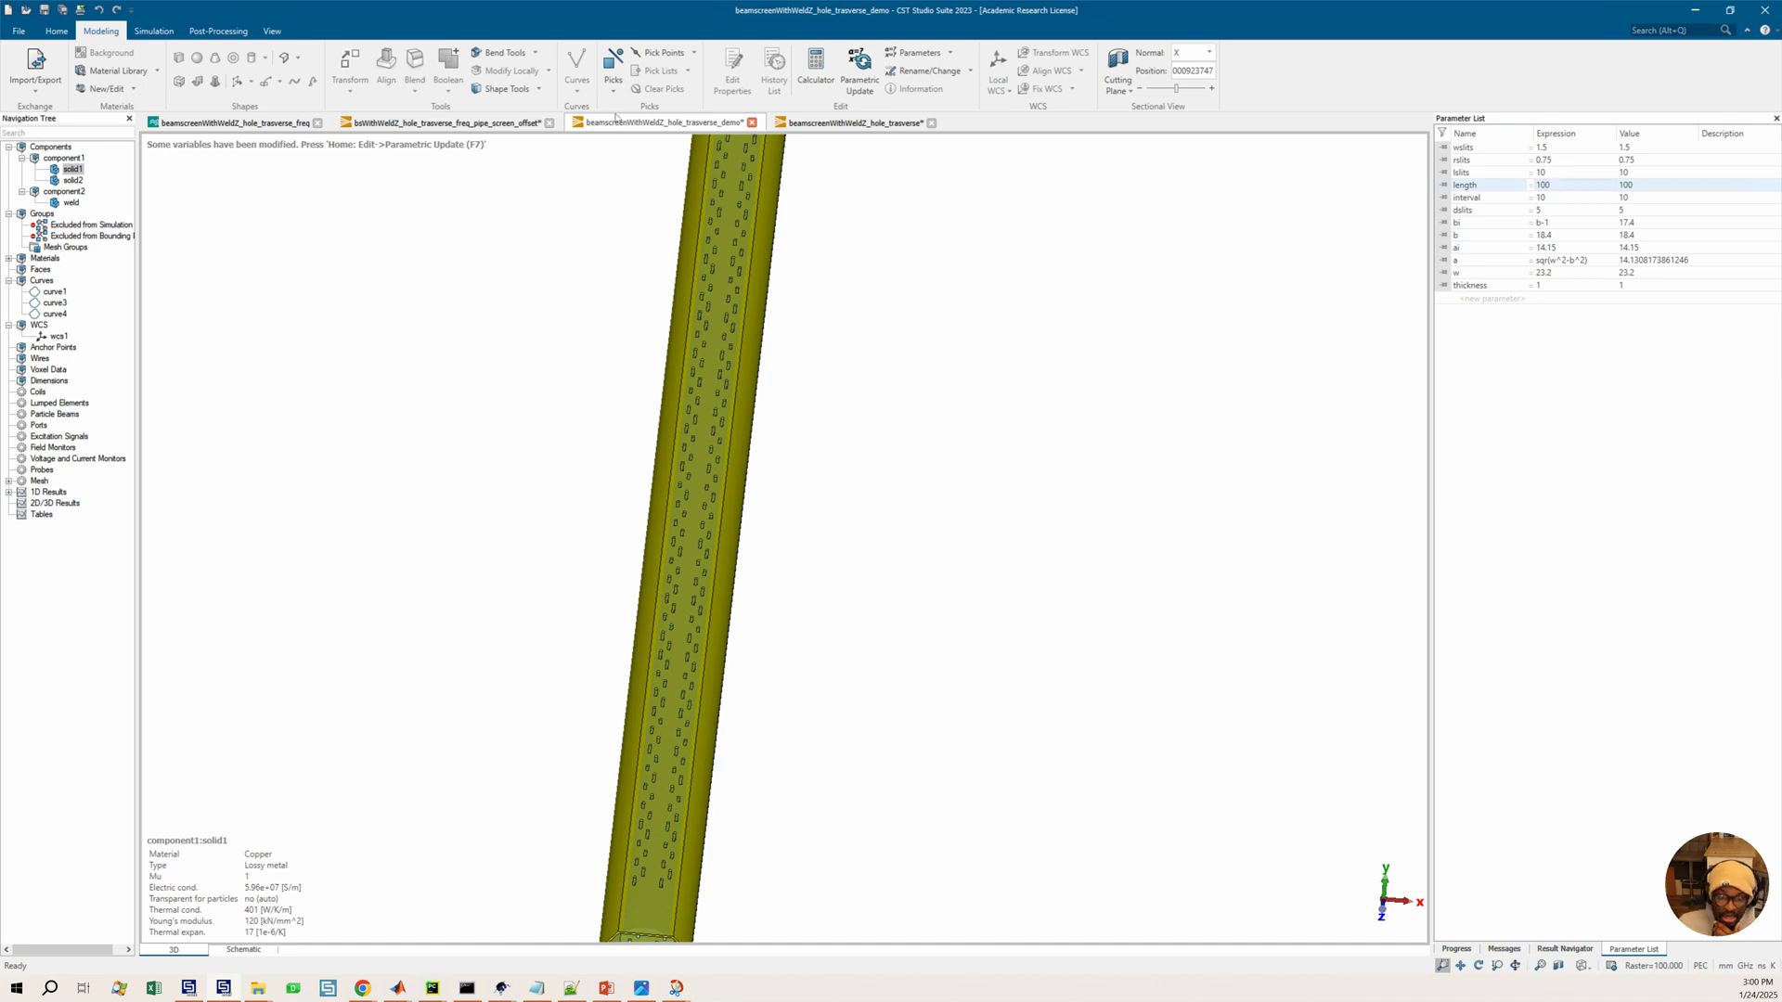
{"action": "left_click", "coordinate": [860, 73]}
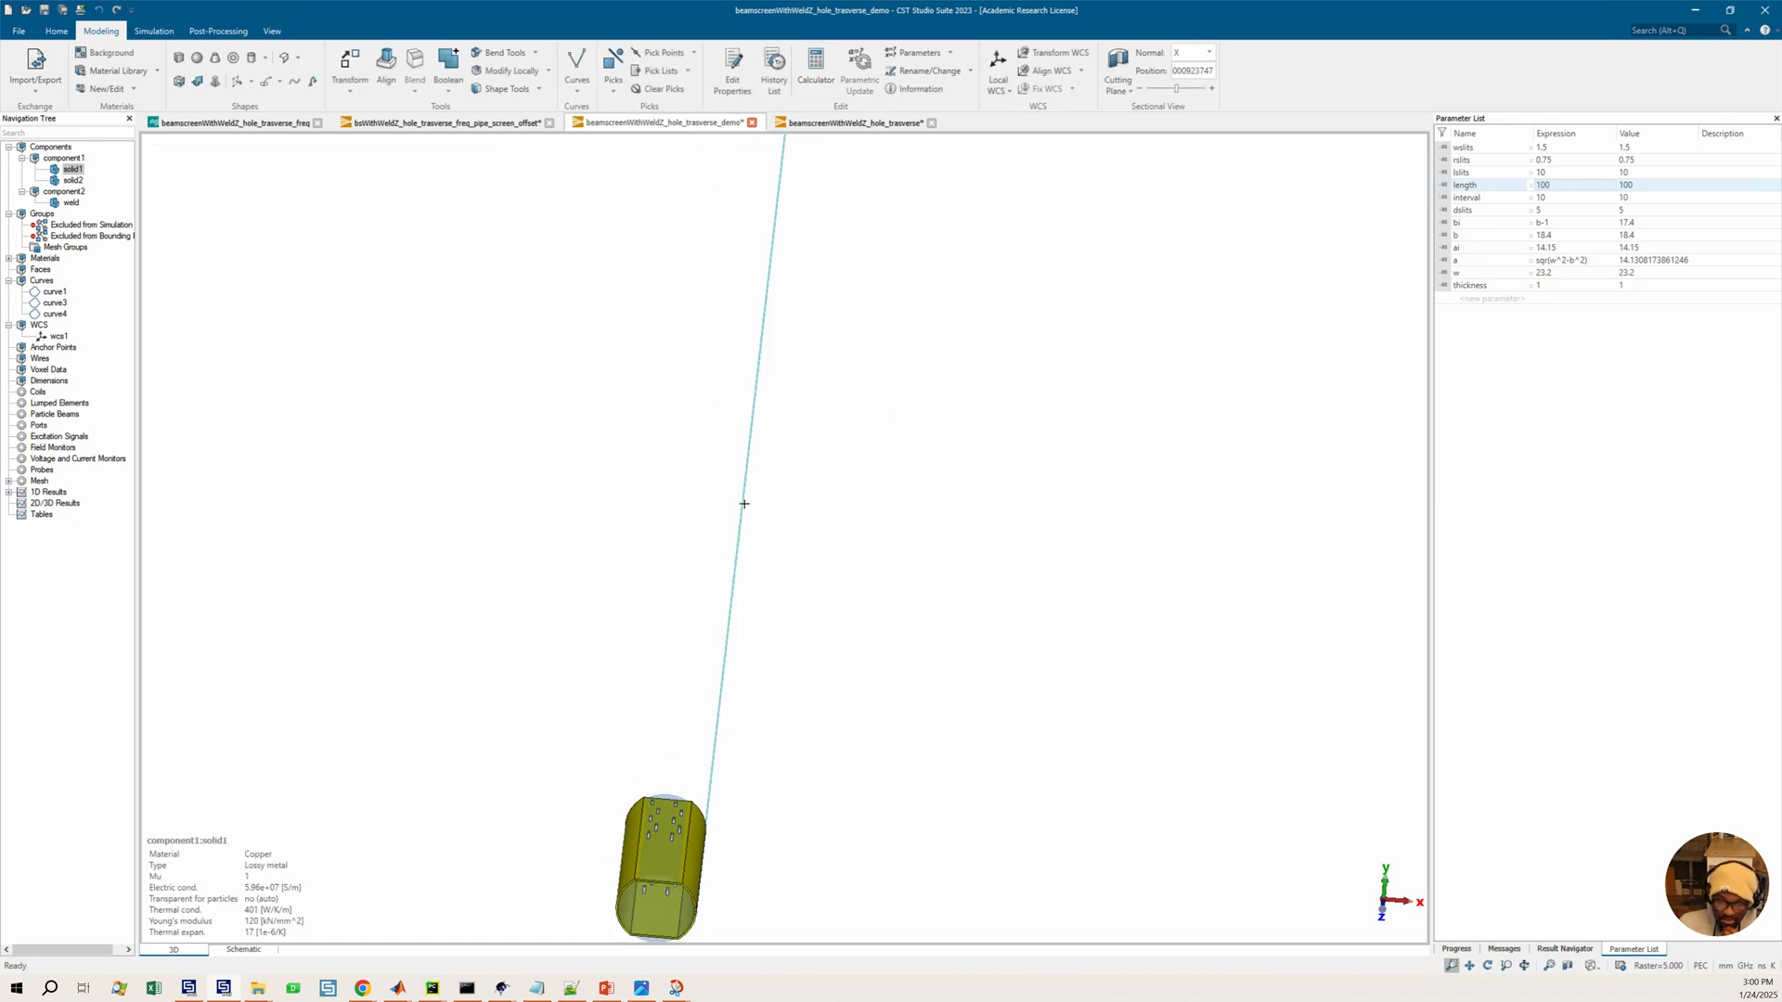
Examine the lengthened beam screen and its beam line from several viewing angles
{"action": "scroll", "coordinate": [747, 525], "scroll_direction": "down", "scroll_amount": 3}
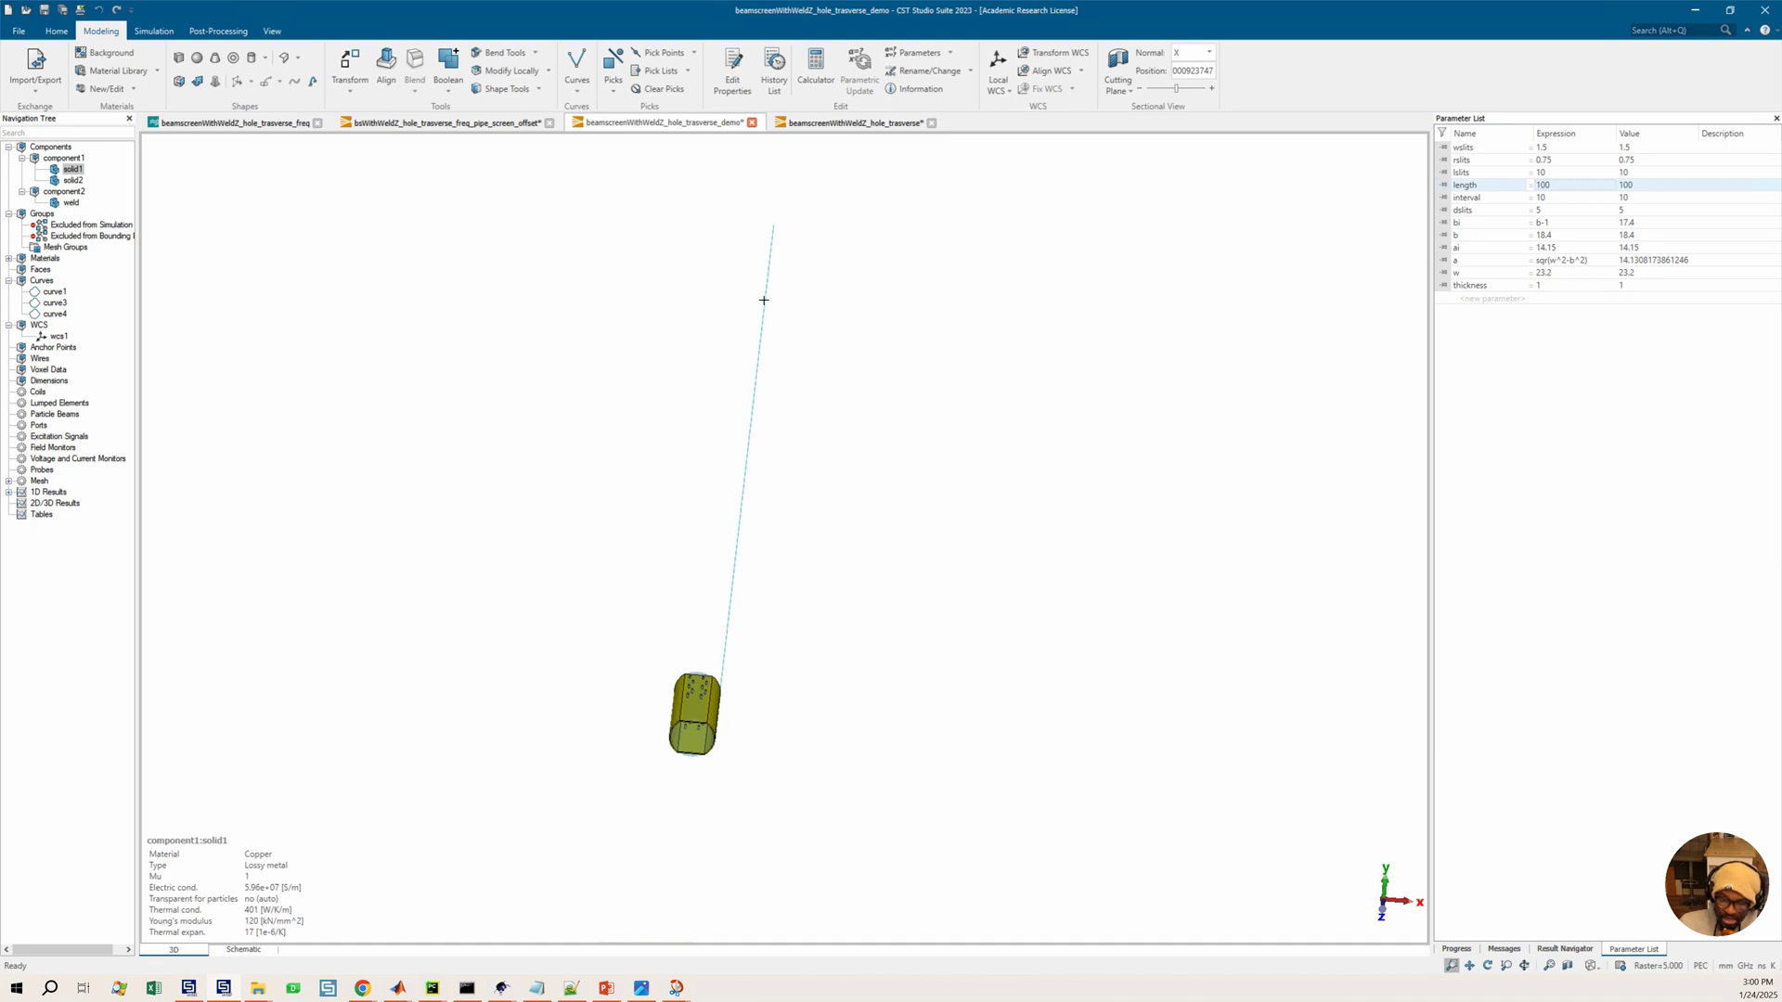
{"action": "scroll", "coordinate": [780, 311], "scroll_direction": "up", "scroll_amount": 3}
{"action": "scroll", "coordinate": [775, 258], "scroll_direction": "down", "scroll_amount": 1}
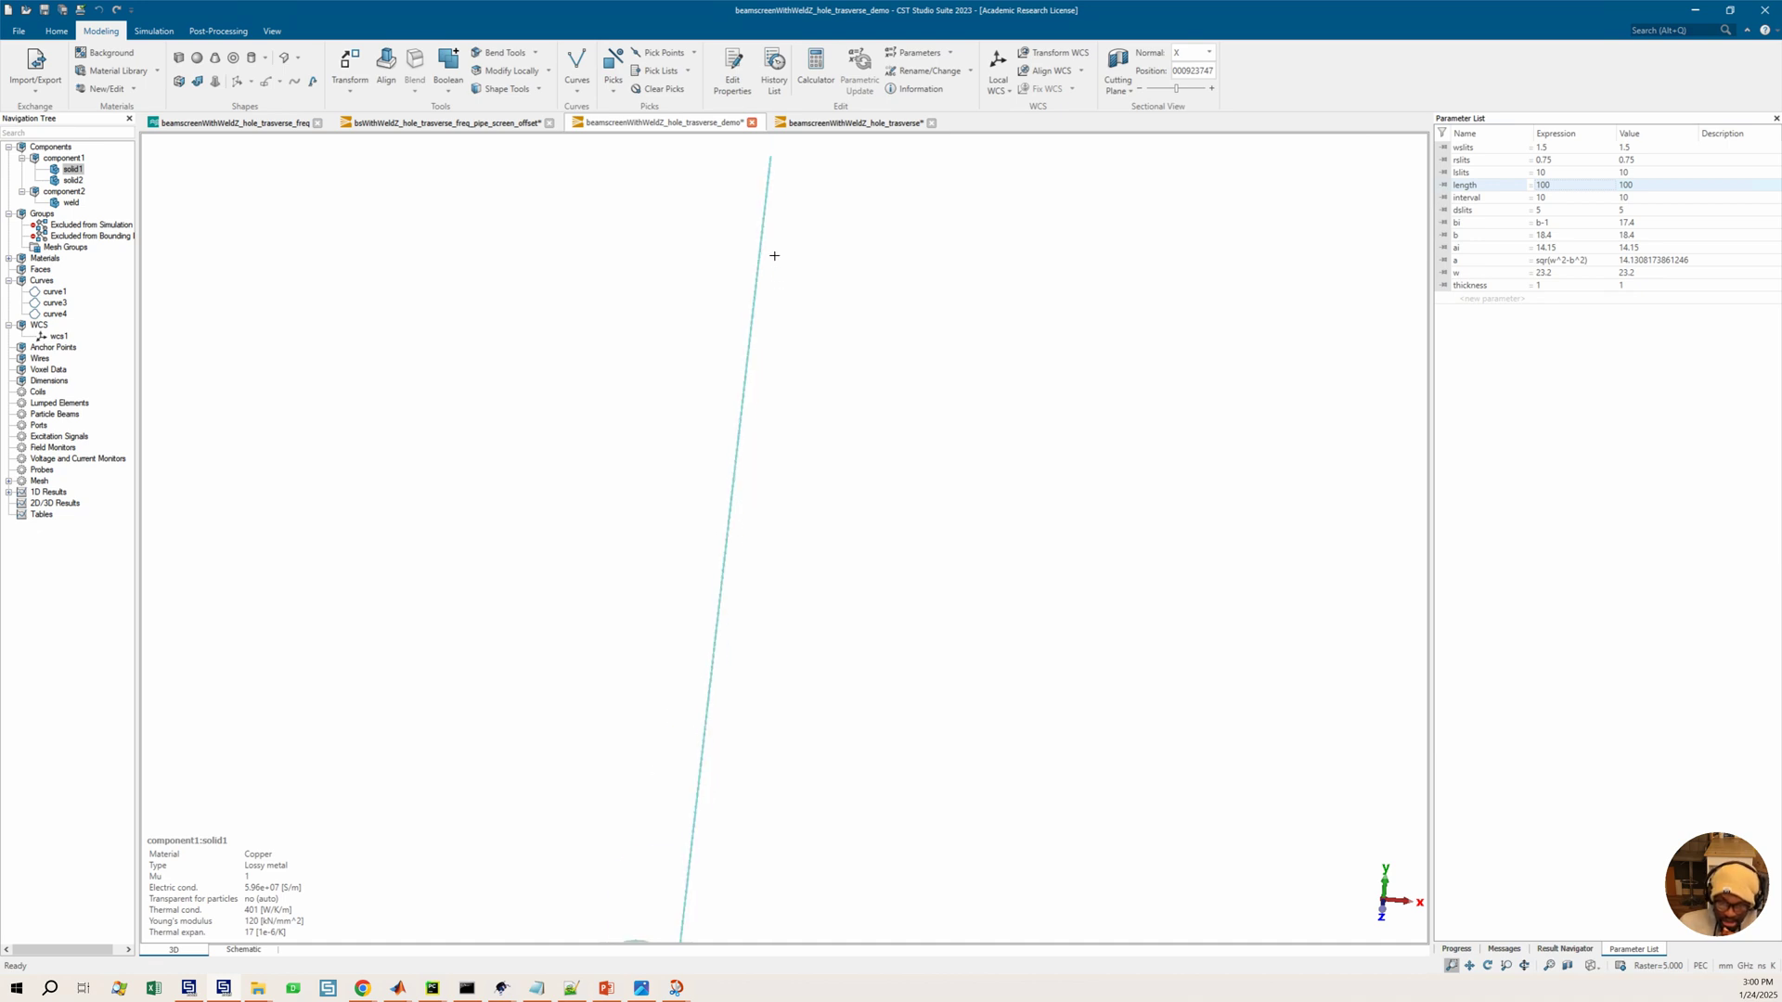
{"action": "scroll", "coordinate": [774, 255], "scroll_direction": "down", "scroll_amount": 1}
{"action": "left_click_drag", "start_coordinate": [740, 804], "coordinate": [798, 859]}
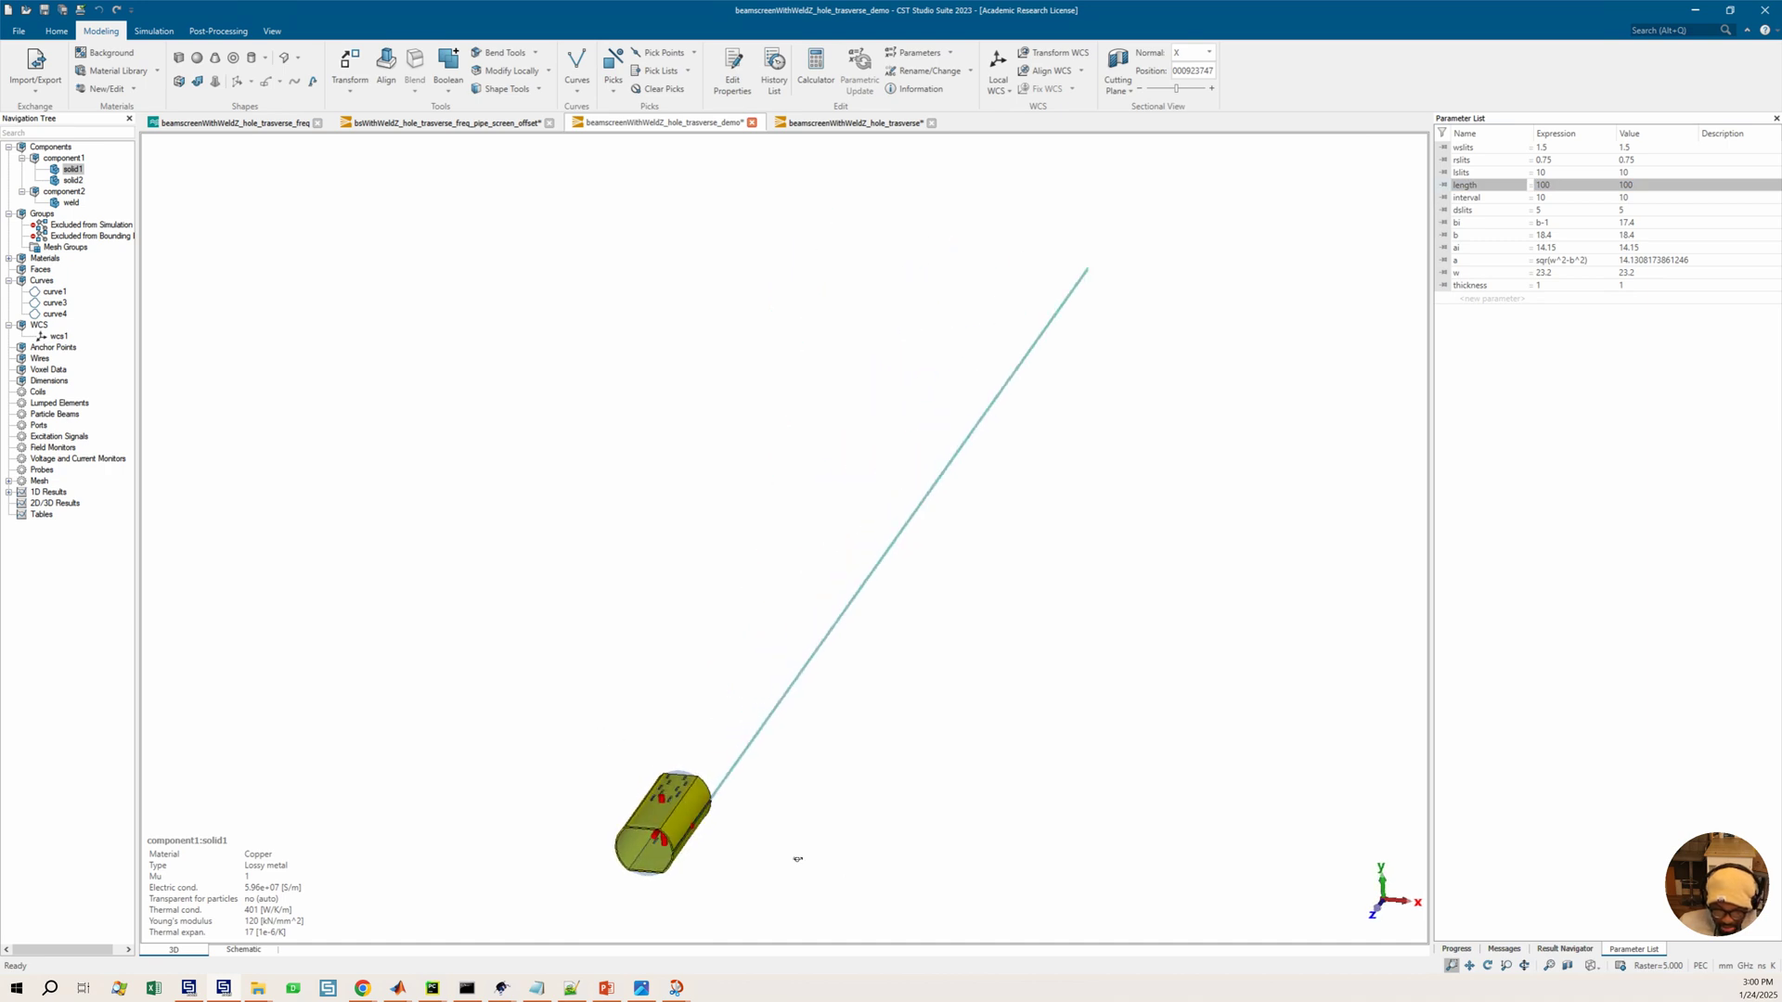
{"action": "left_click_drag", "start_coordinate": [755, 782], "coordinate": [704, 838], "text": "ctrl"}
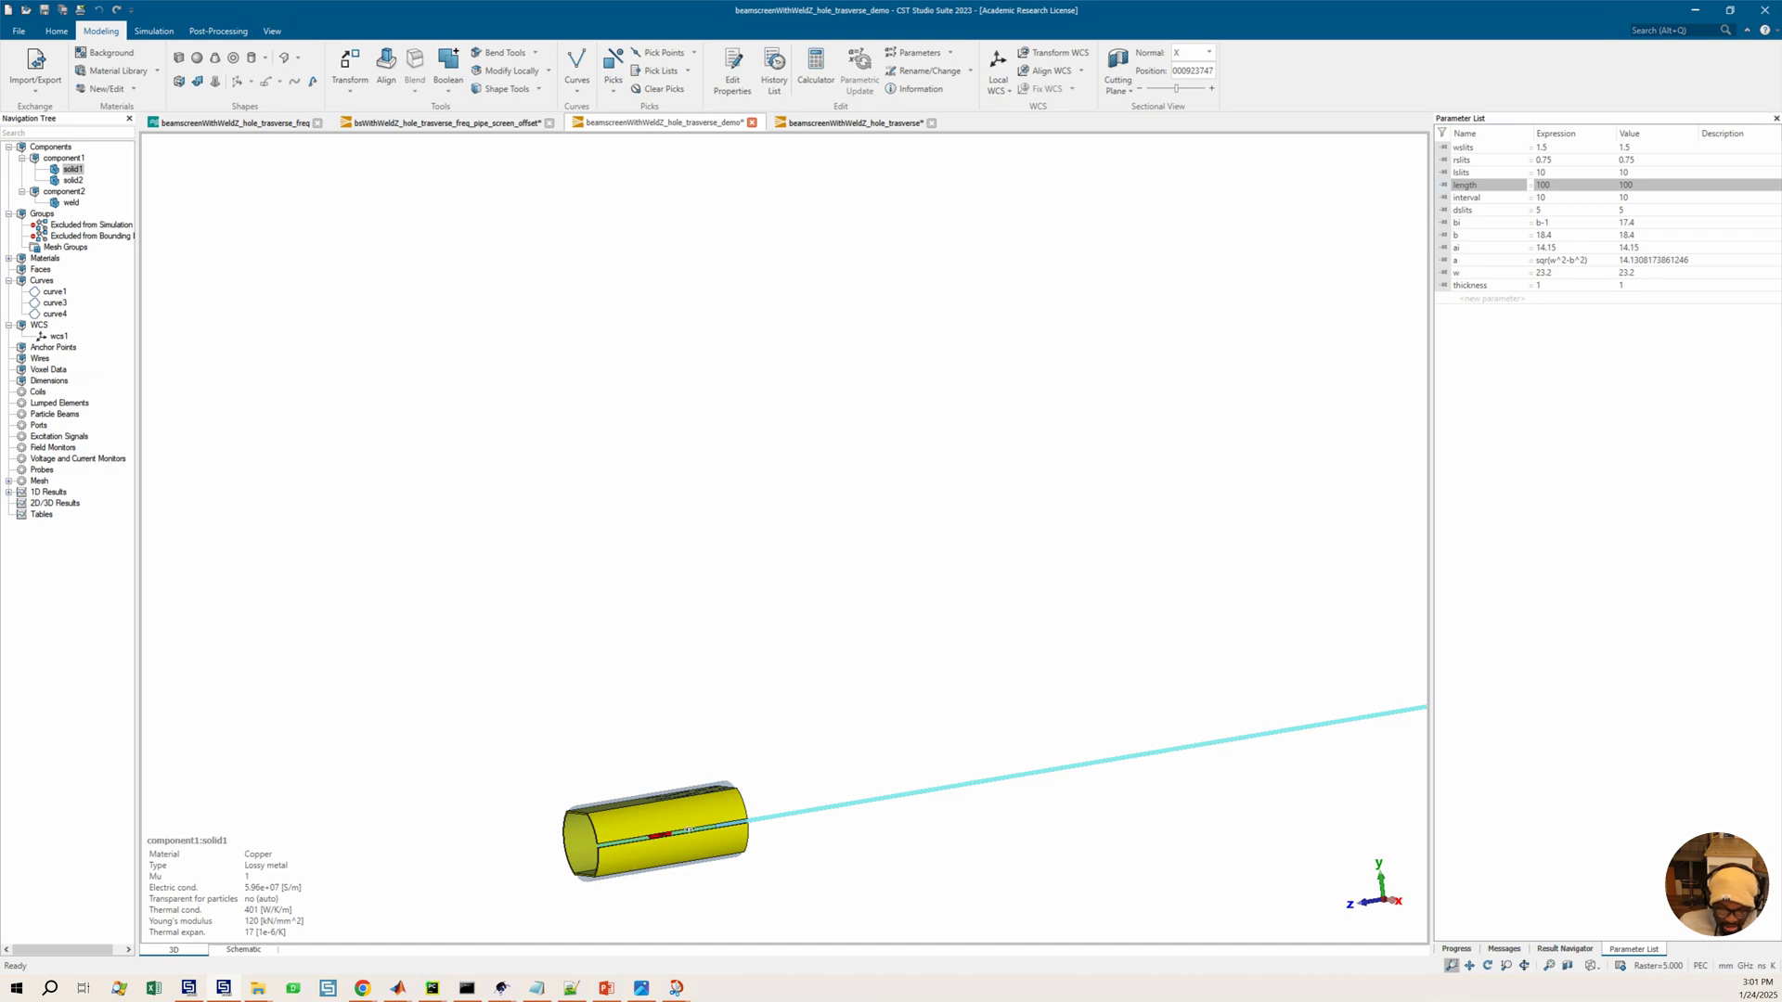
{"action": "left_click_drag", "start_coordinate": [696, 747], "coordinate": [692, 735]}
{"action": "left_click_drag", "start_coordinate": [668, 831], "coordinate": [805, 807]}
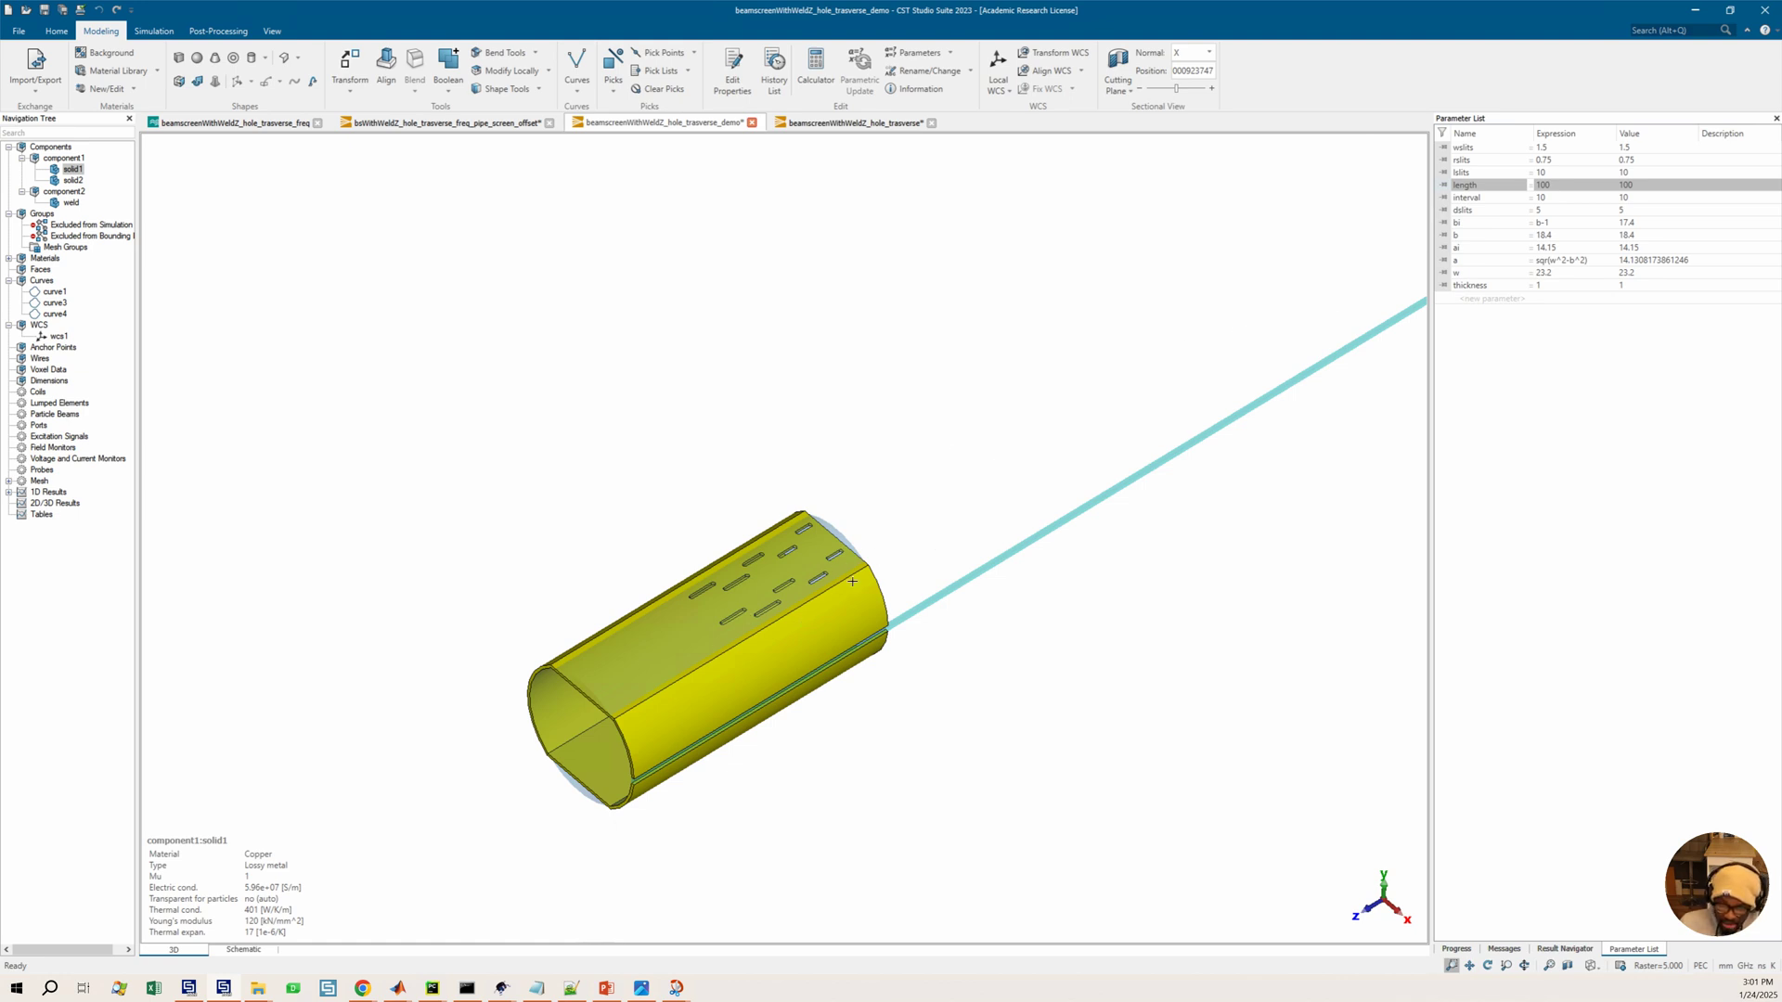
{"action": "scroll", "coordinate": [988, 540], "scroll_direction": "down", "scroll_amount": 4}
{"action": "middle_click_drag", "start_coordinate": [995, 538], "coordinate": [779, 640]}
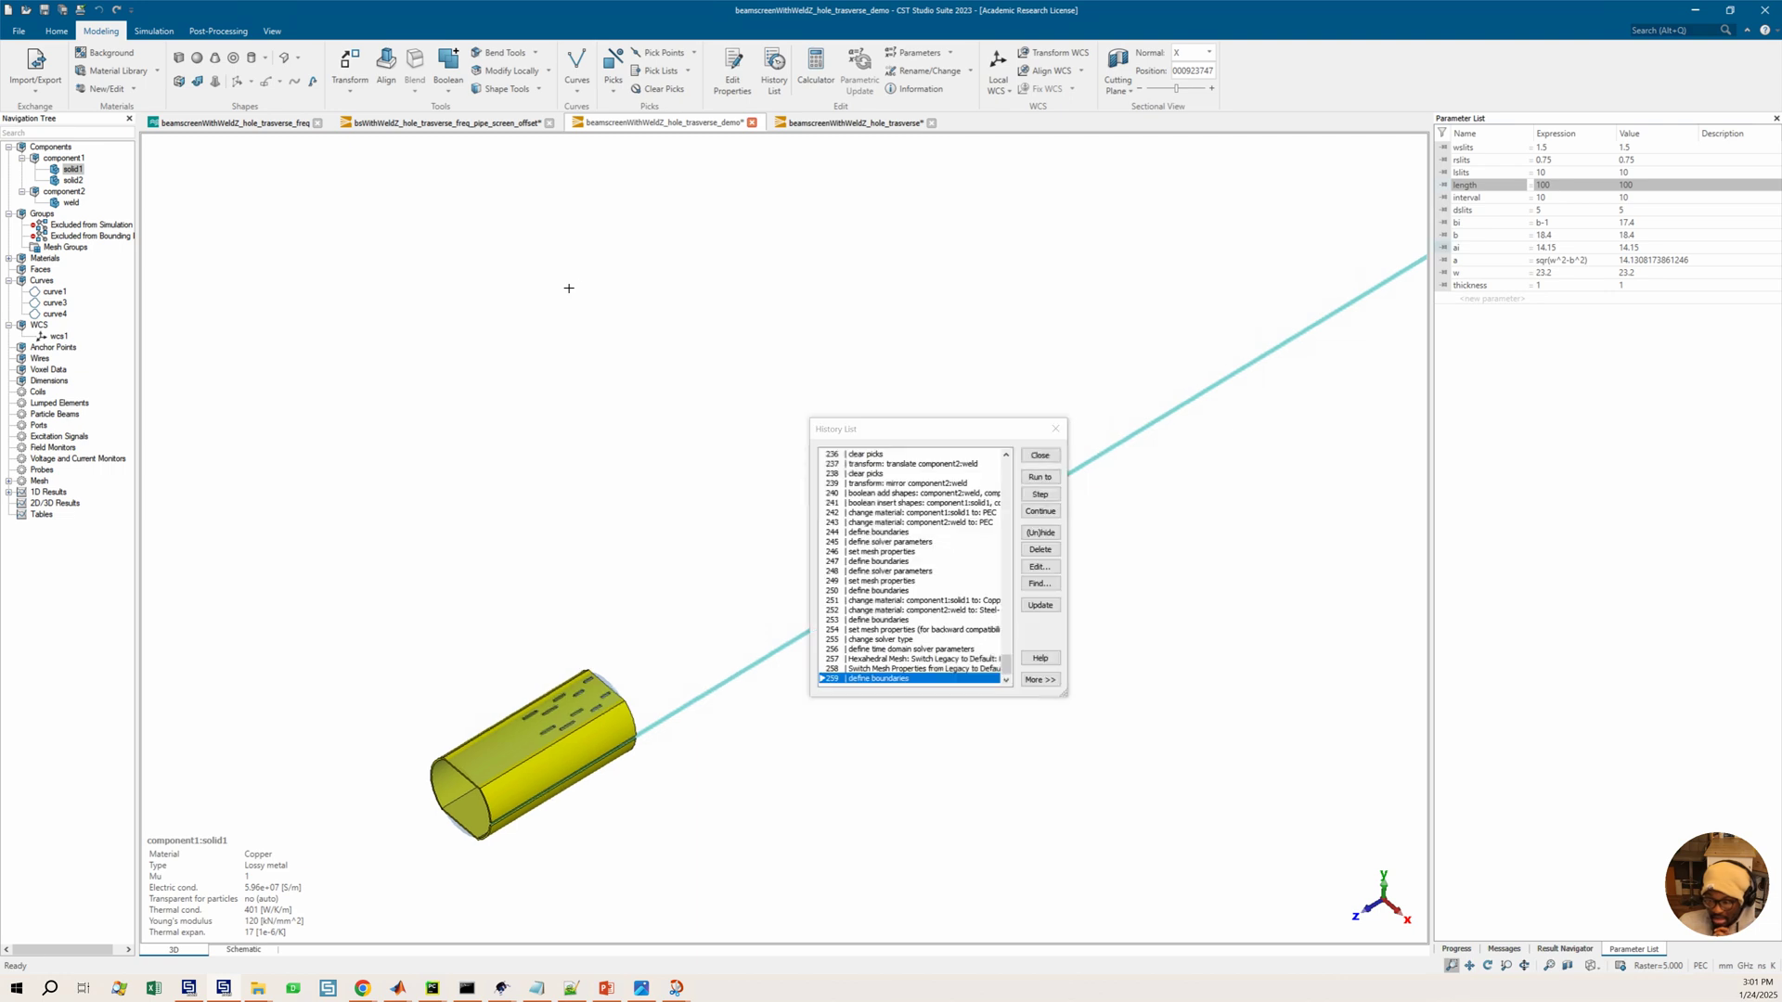
Set the thickness of history item 233, the weld's extrude-profile operation, to the length parameter and update the model
{"action": "left_click", "coordinate": [906, 504]}
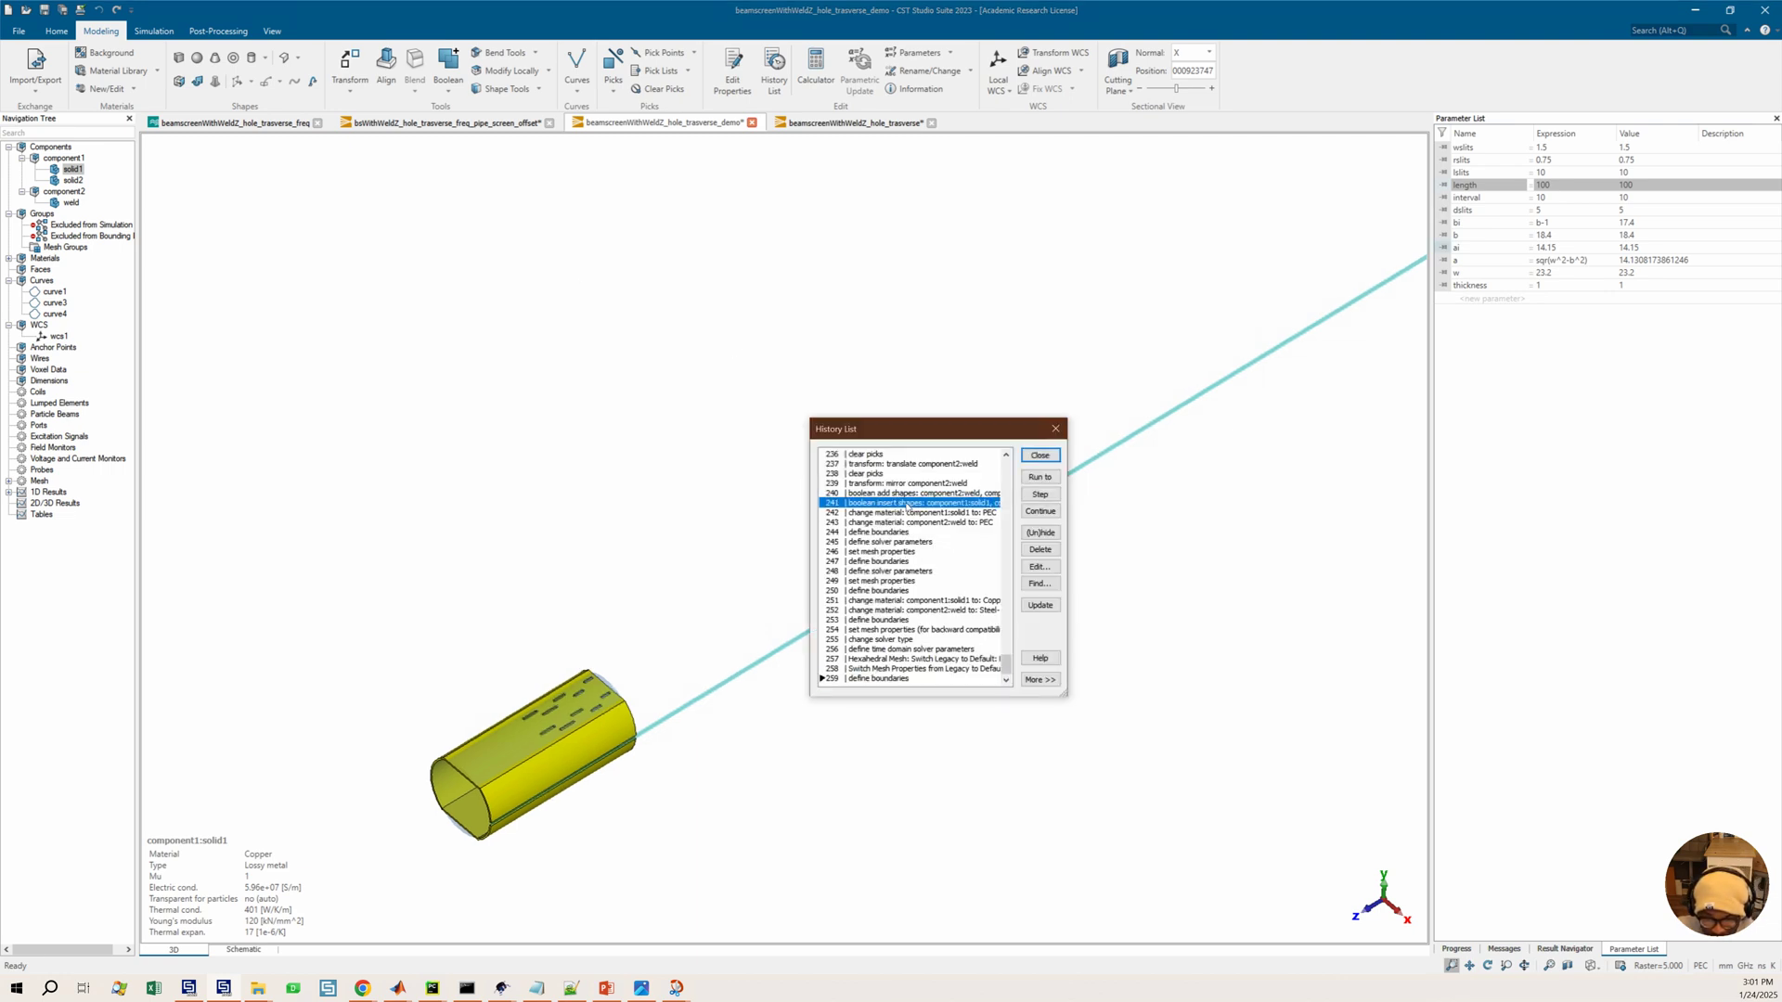
{"action": "scroll", "coordinate": [907, 504], "scroll_direction": "up", "scroll_amount": 1}
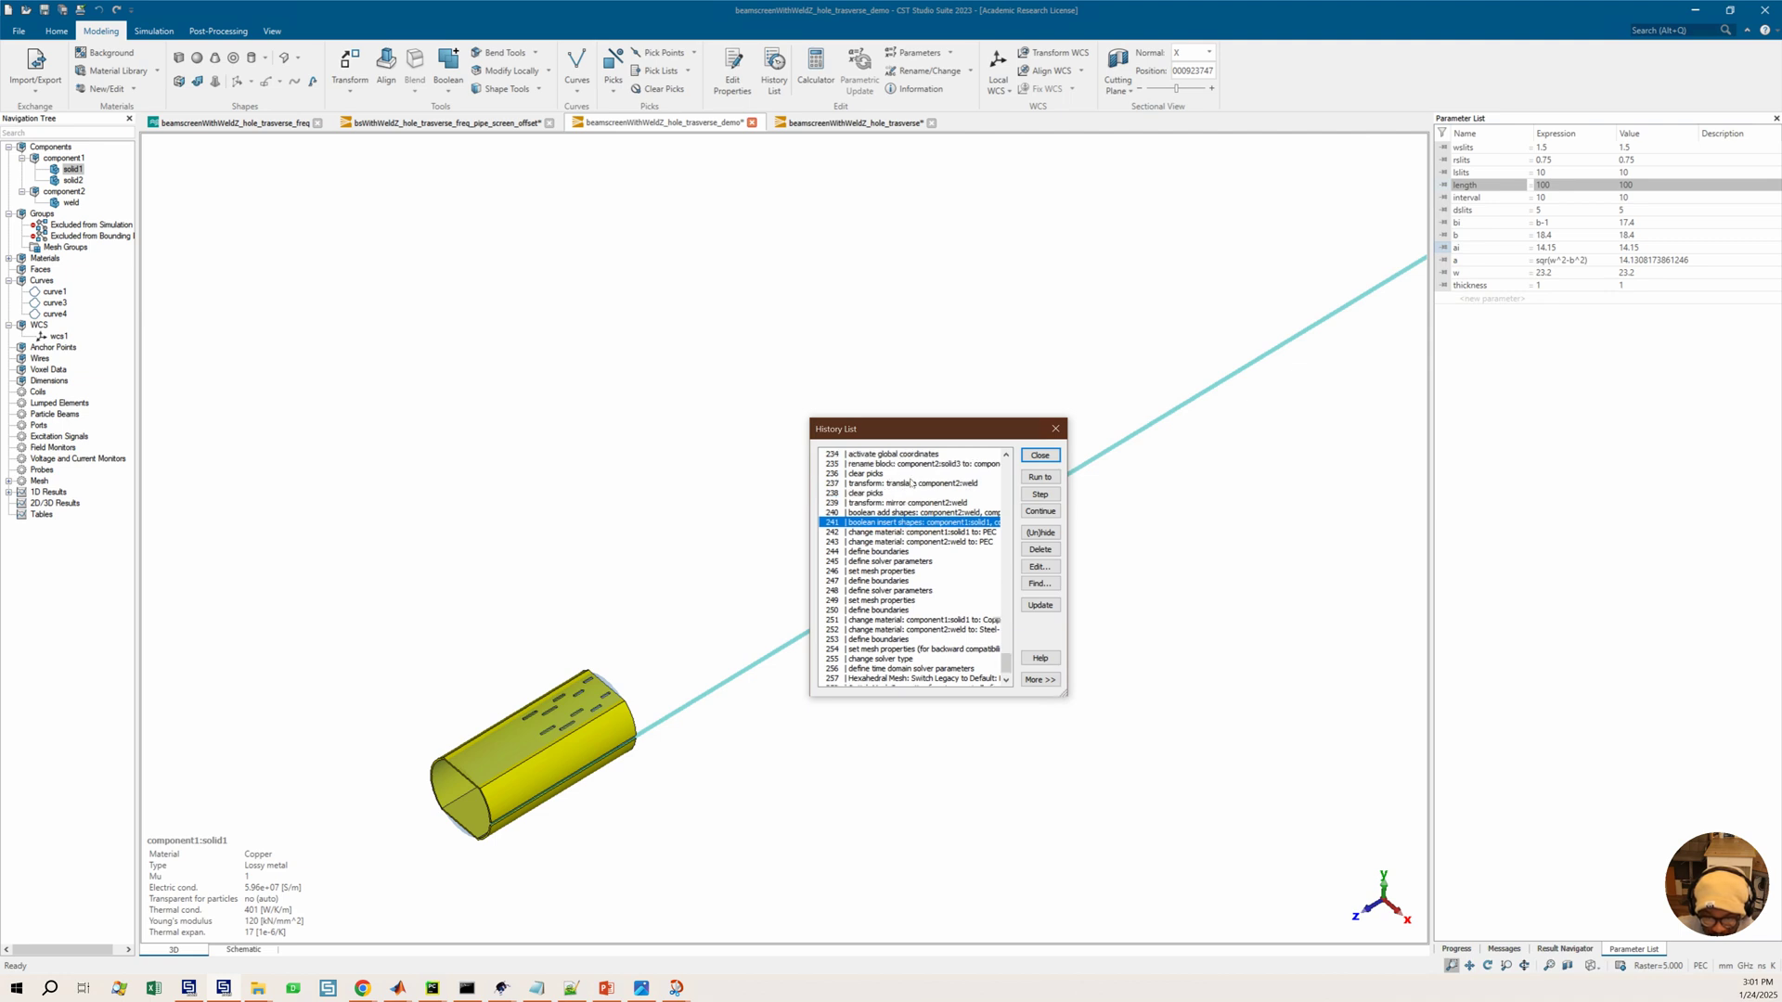
{"action": "scroll", "coordinate": [907, 484], "scroll_direction": "up", "scroll_amount": 2}
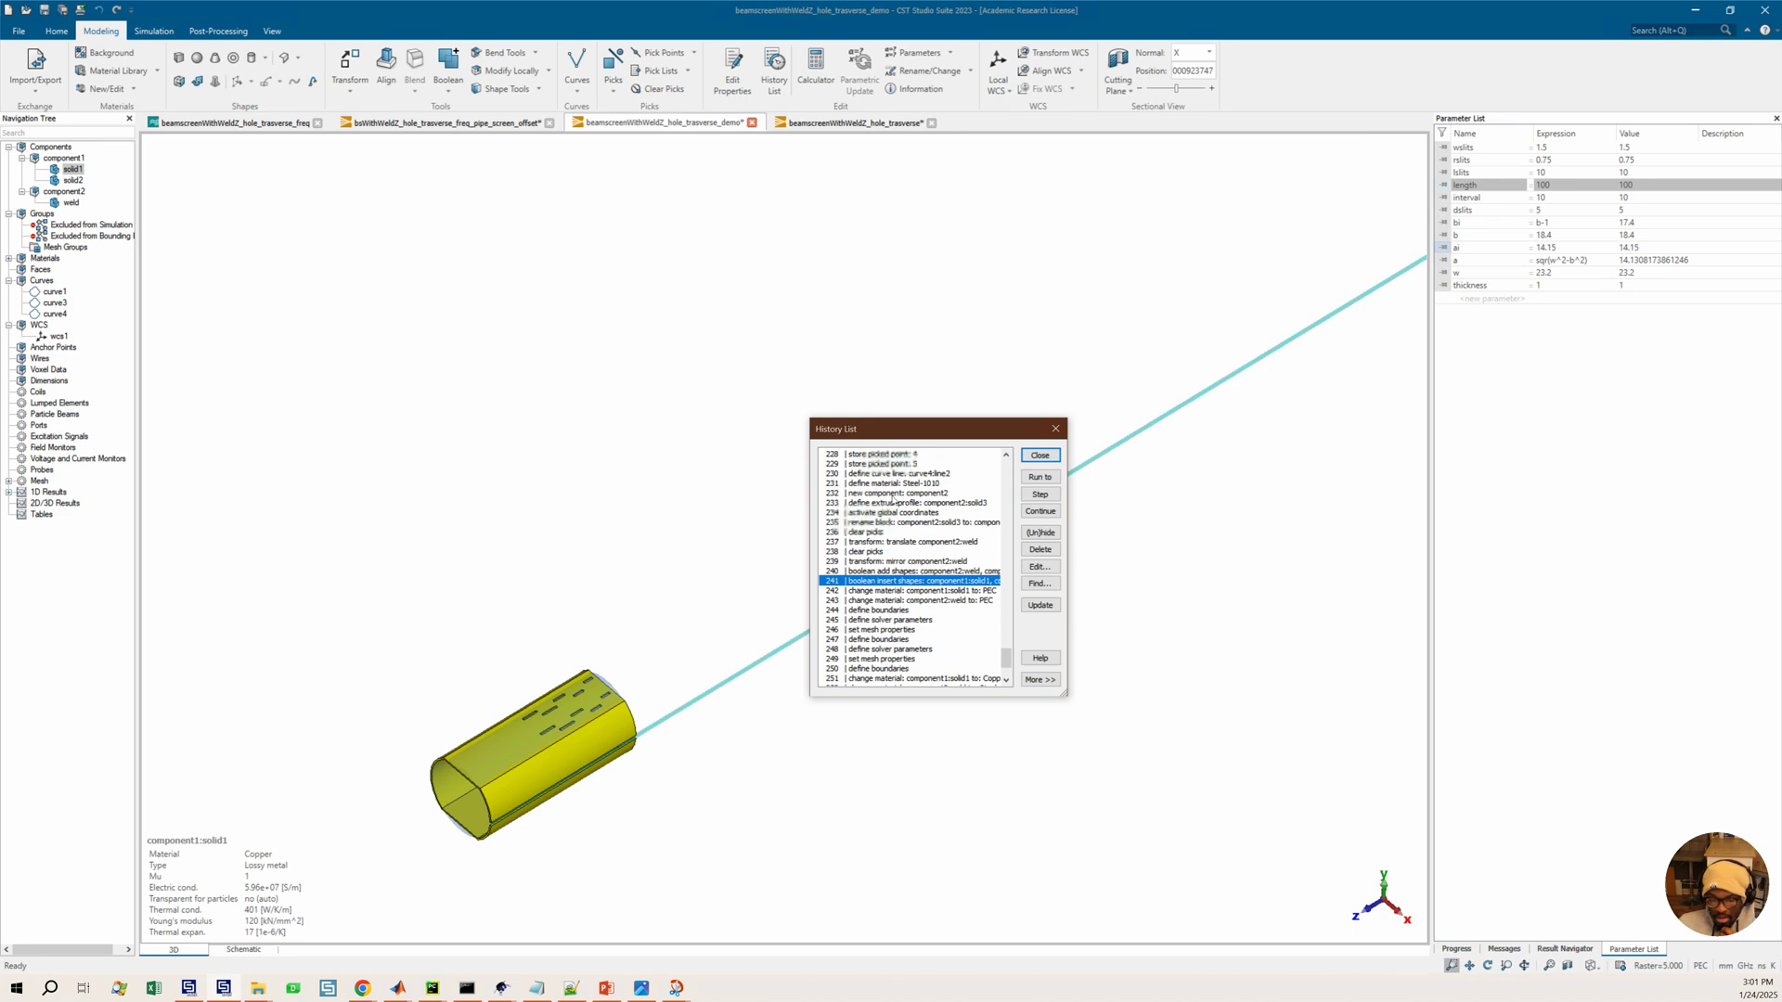
{"action": "left_click", "coordinate": [892, 509]}
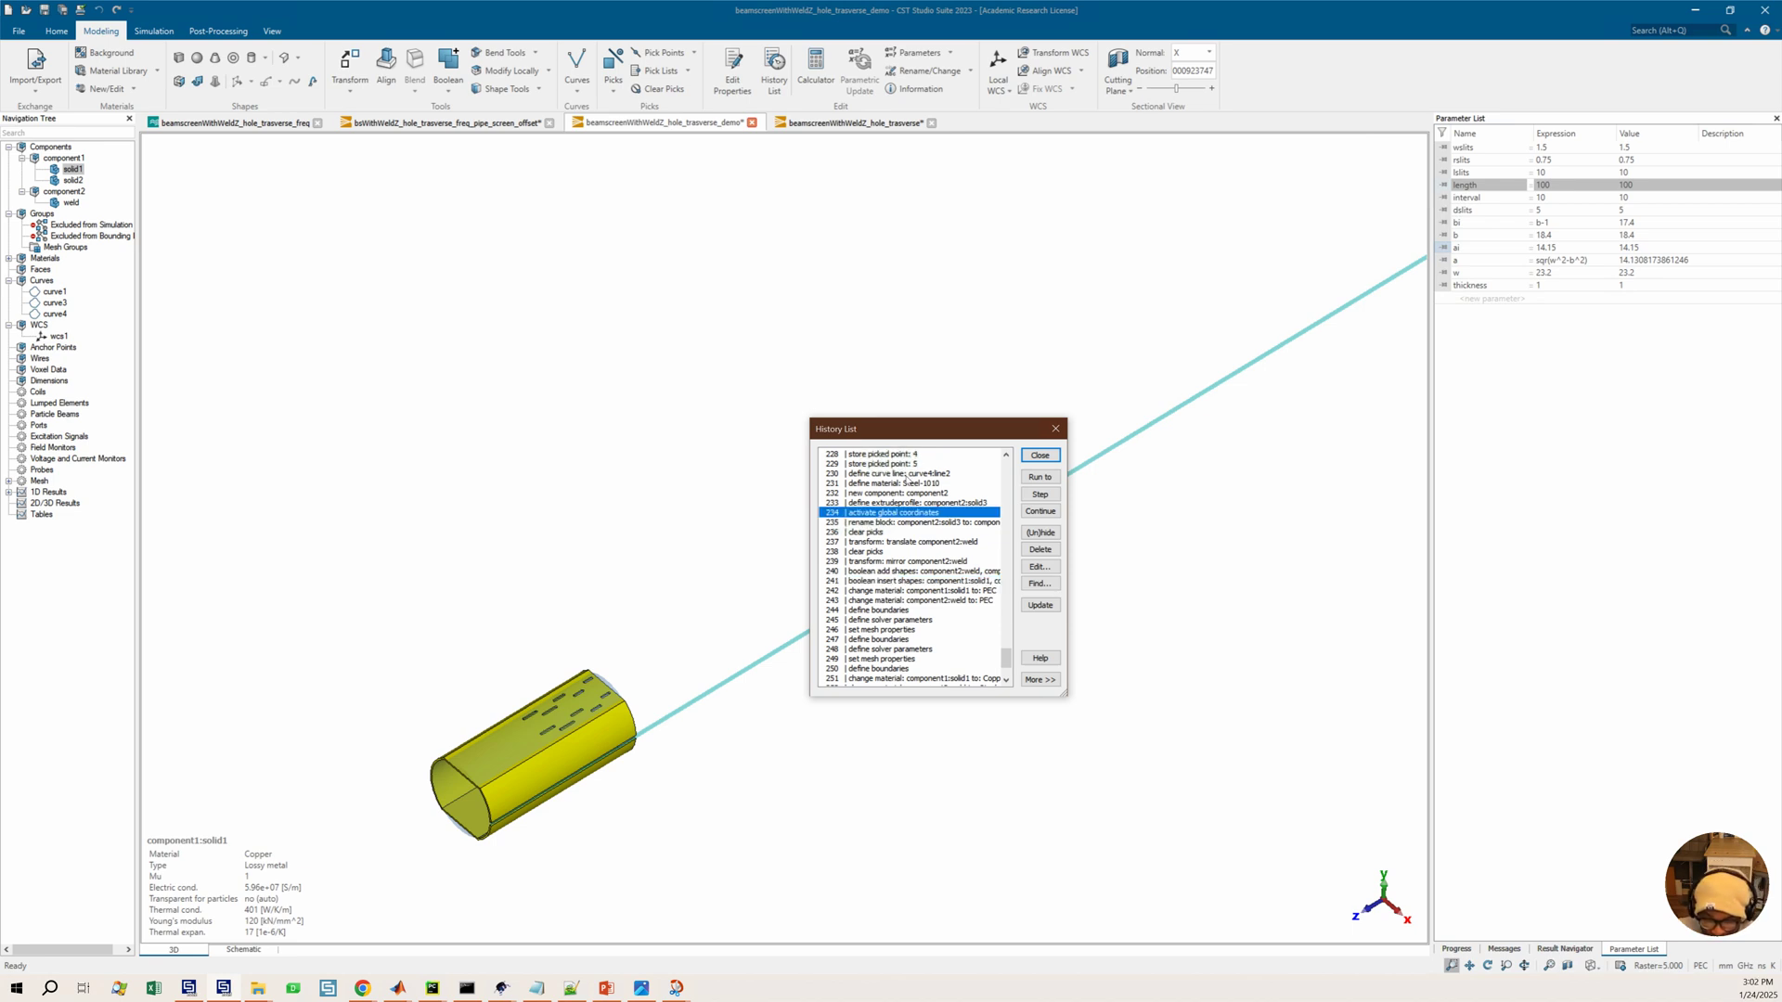
{"action": "left_click", "coordinate": [900, 502]}
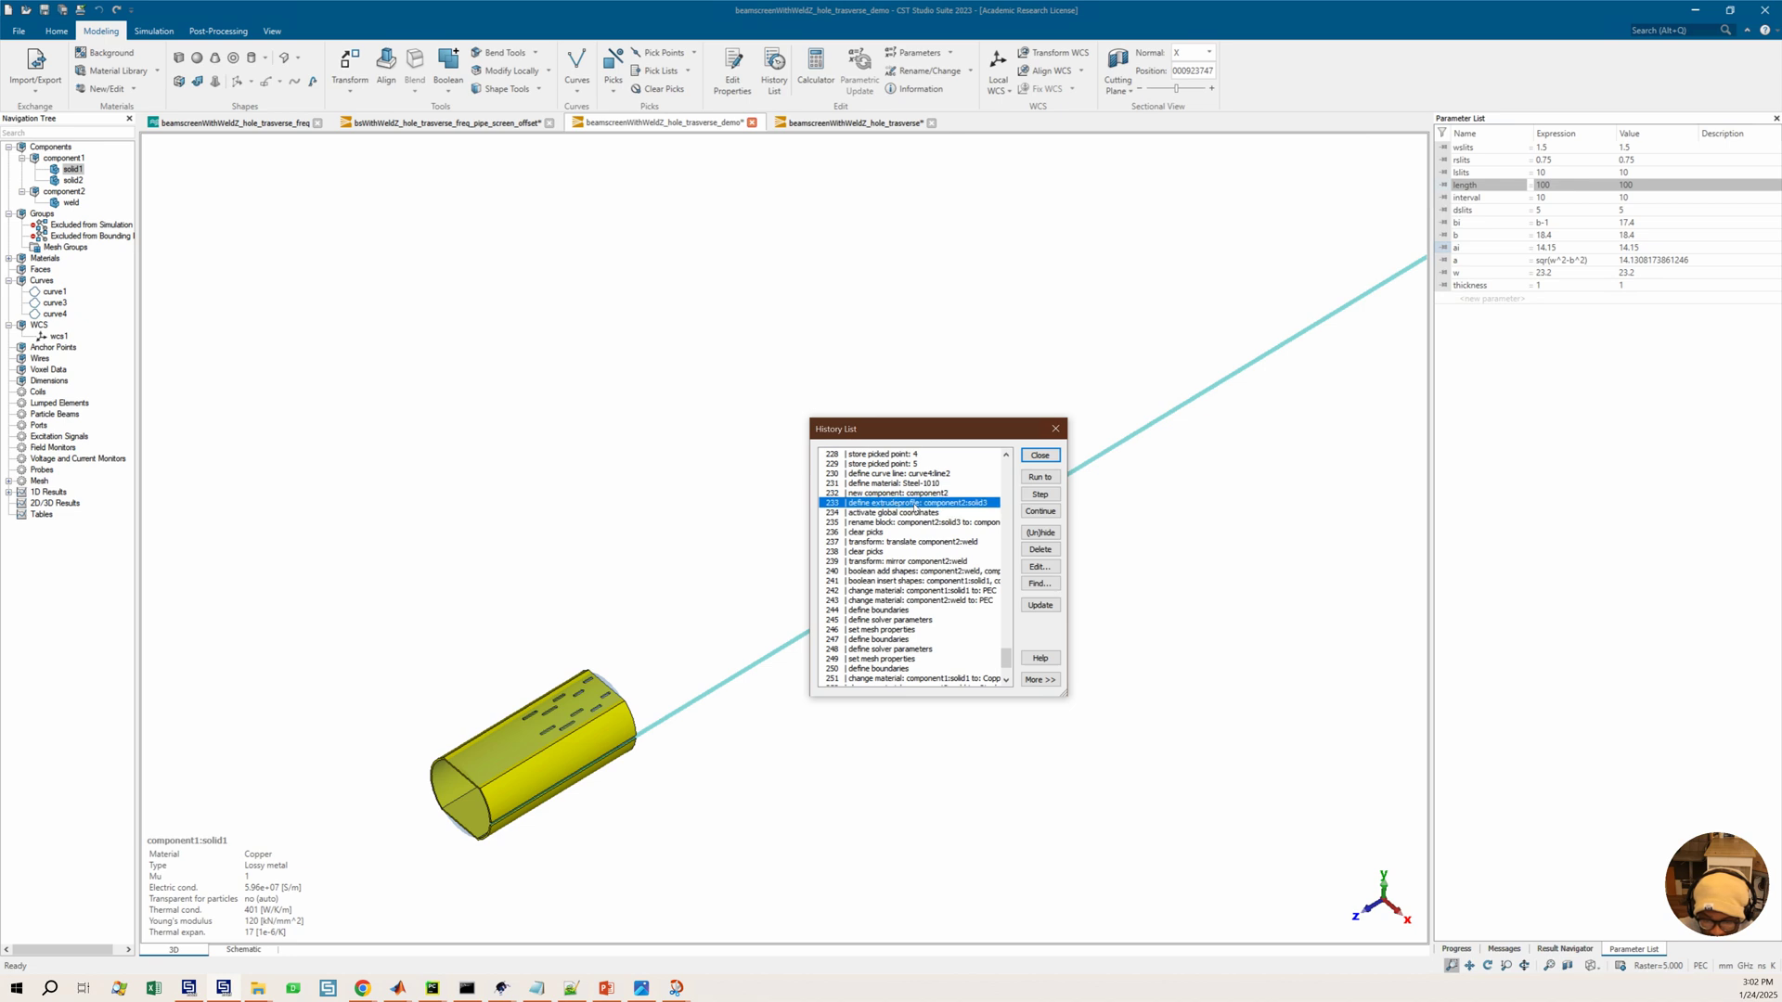
{"action": "double_click", "coordinate": [914, 505]}
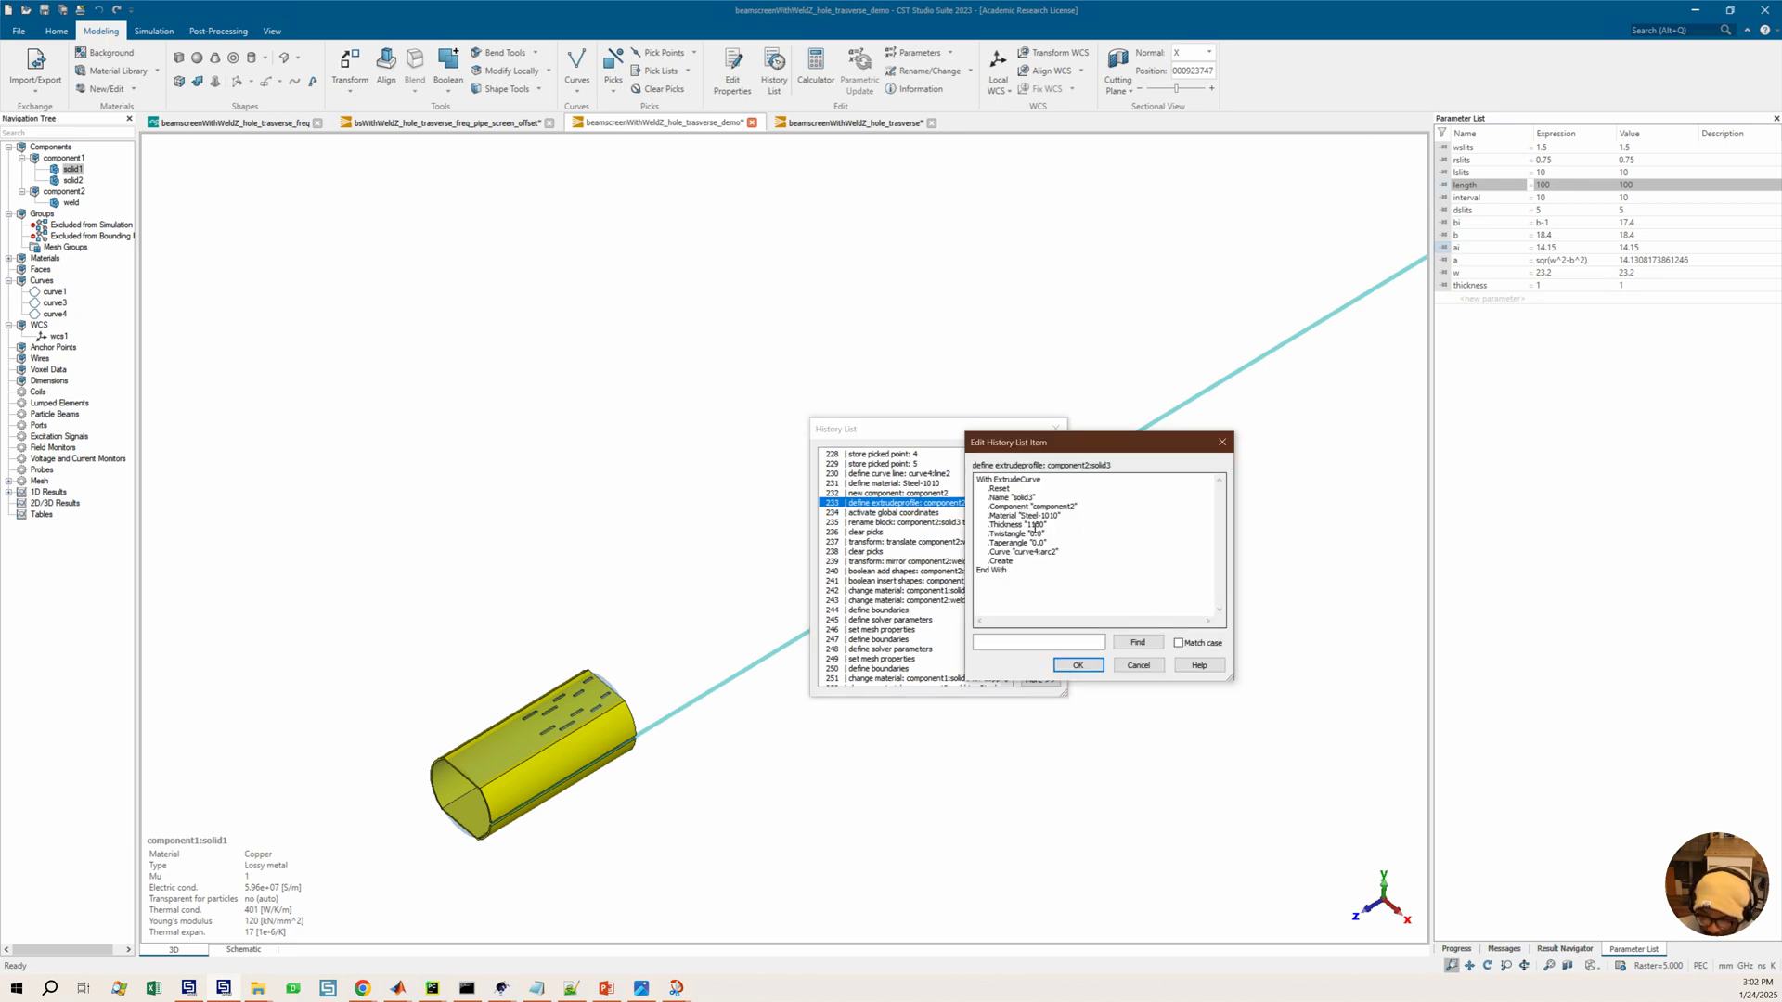
{"action": "left_click_drag", "start_coordinate": [1028, 526], "coordinate": [1047, 529]}
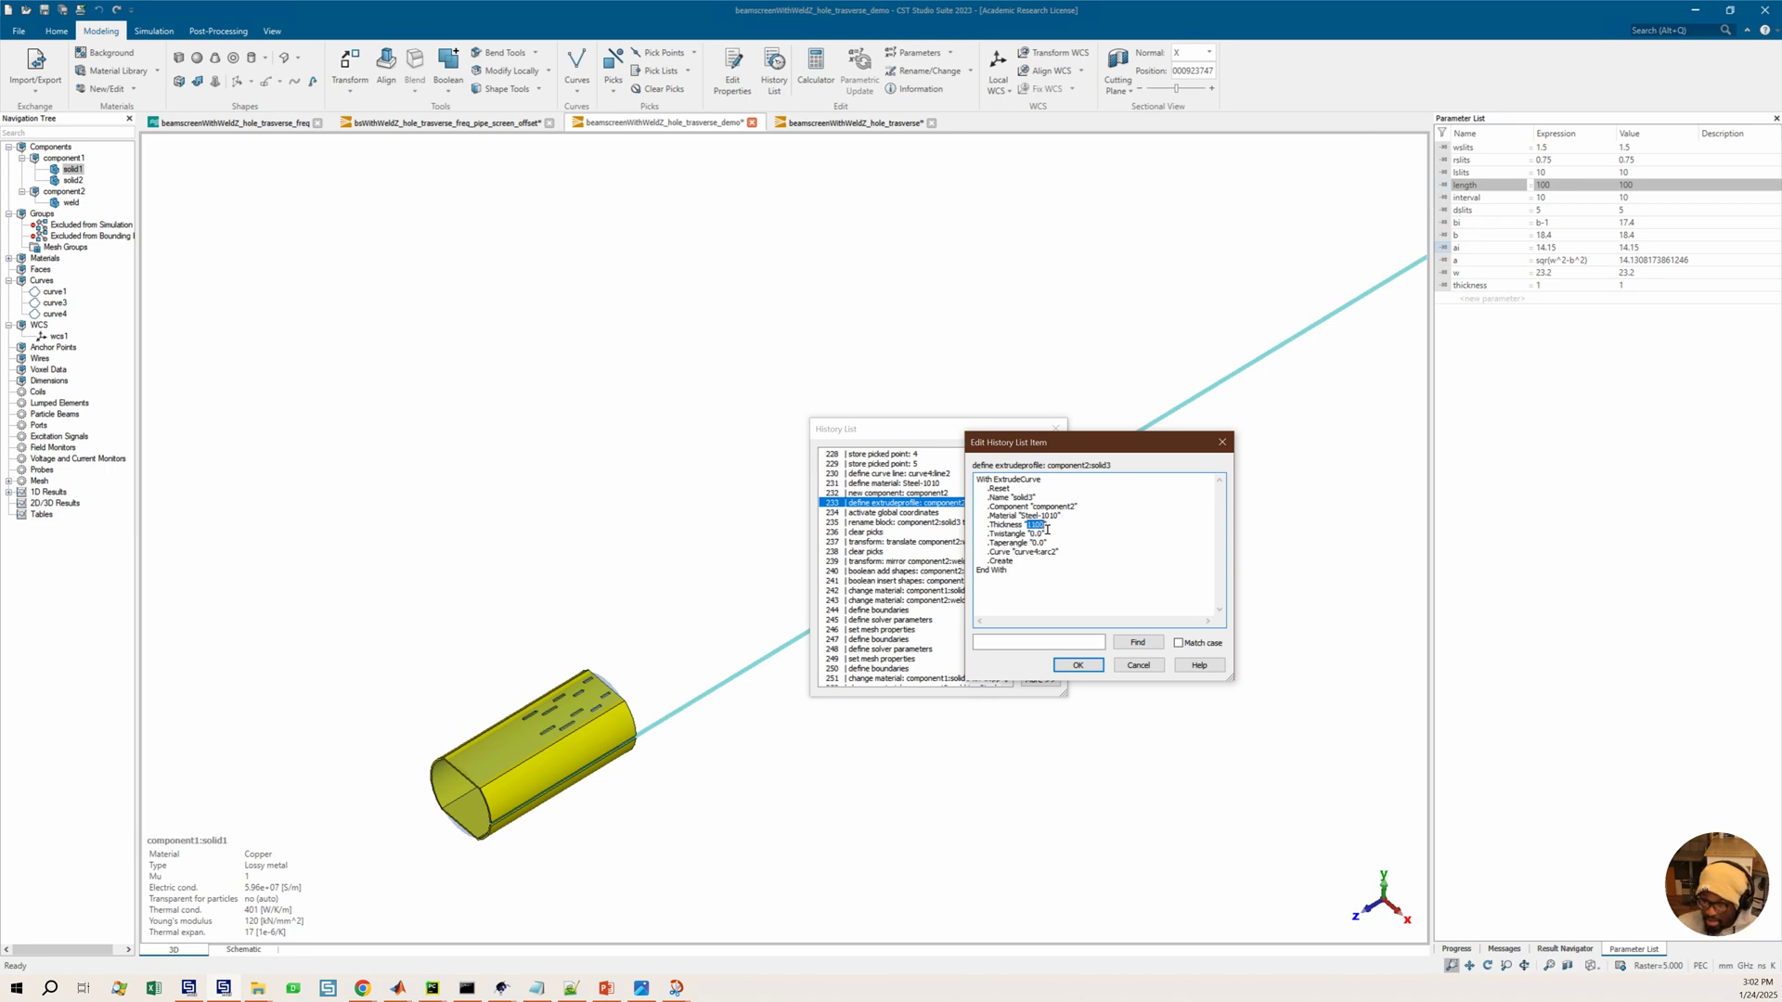
{"action": "type", "text": "length"}
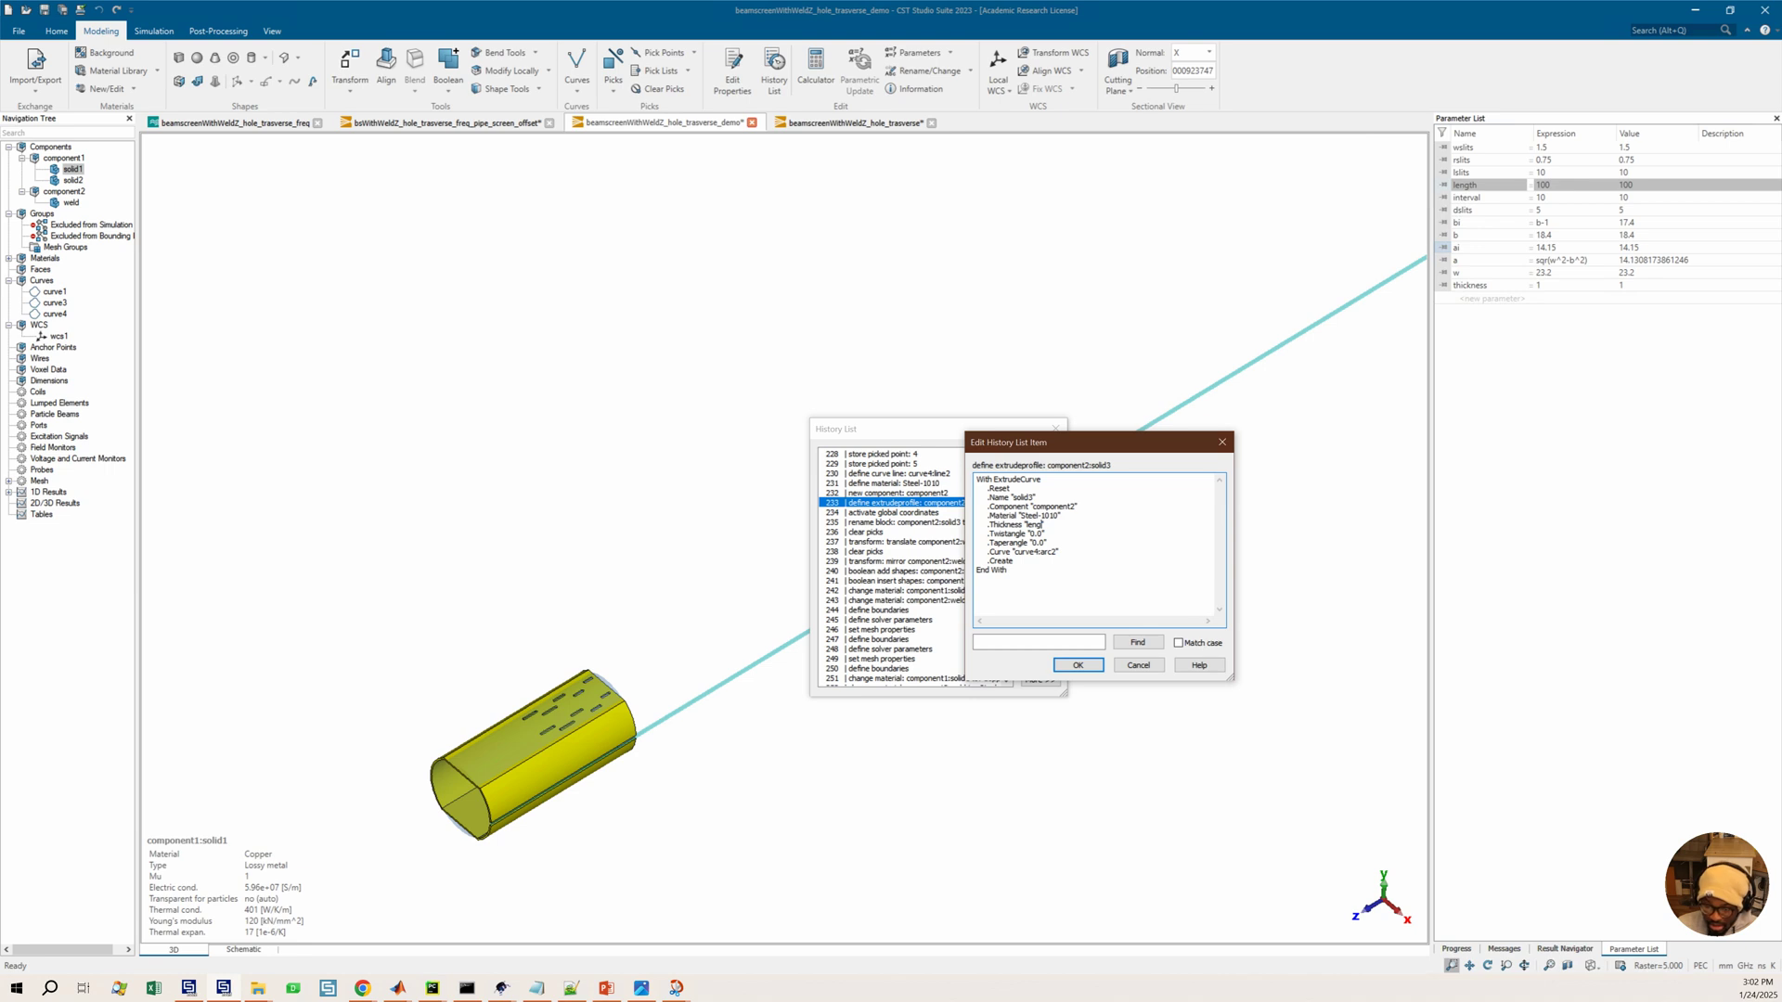
{"action": "left_click", "coordinate": [1081, 665]}
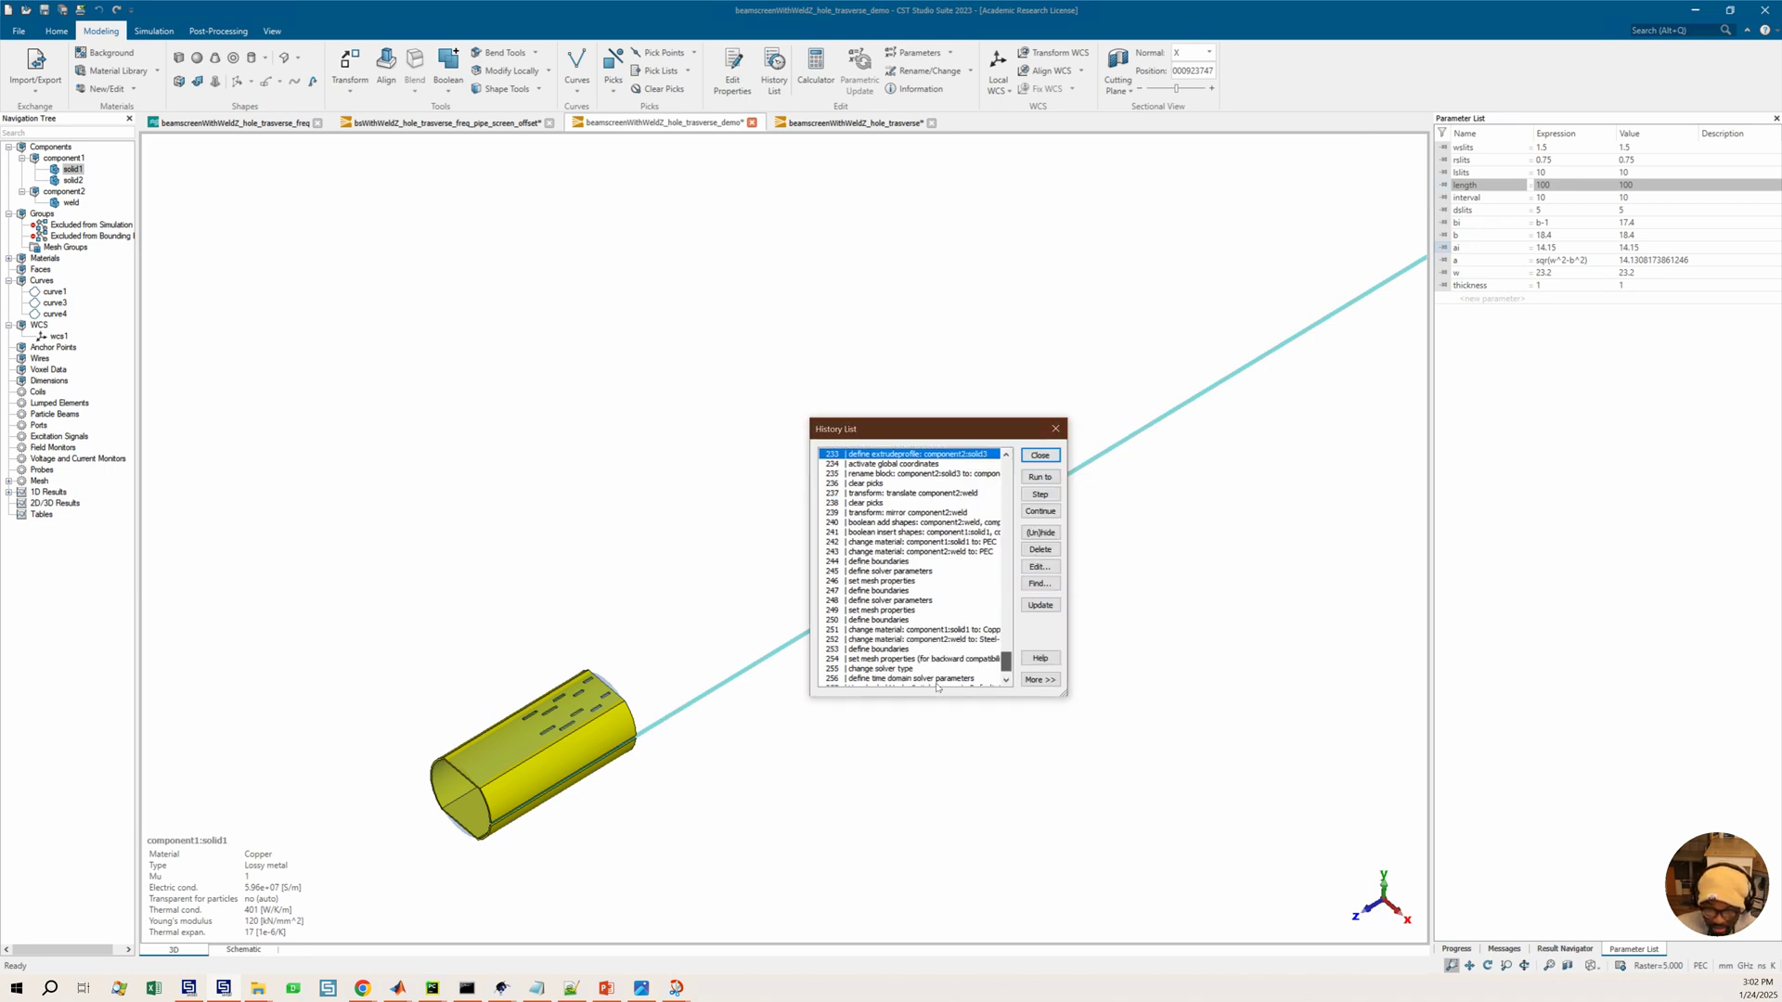
{"action": "left_click", "coordinate": [1041, 456]}
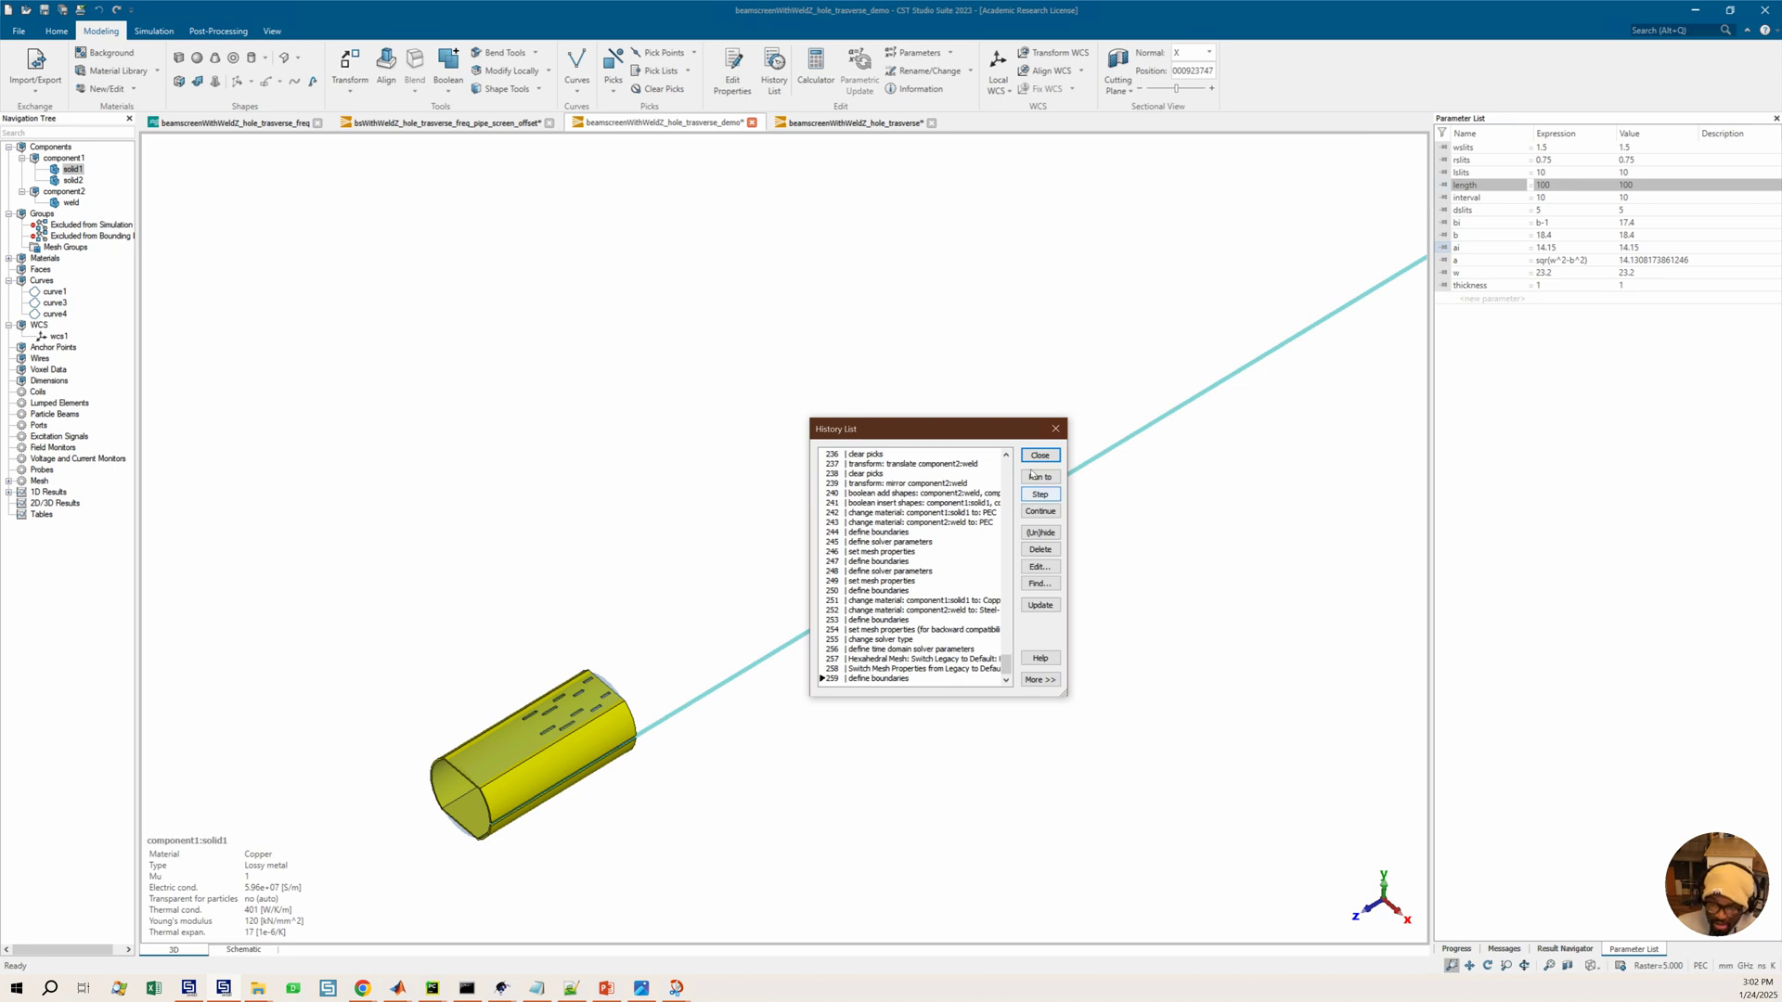
{"action": "left_click", "coordinate": [938, 596]}
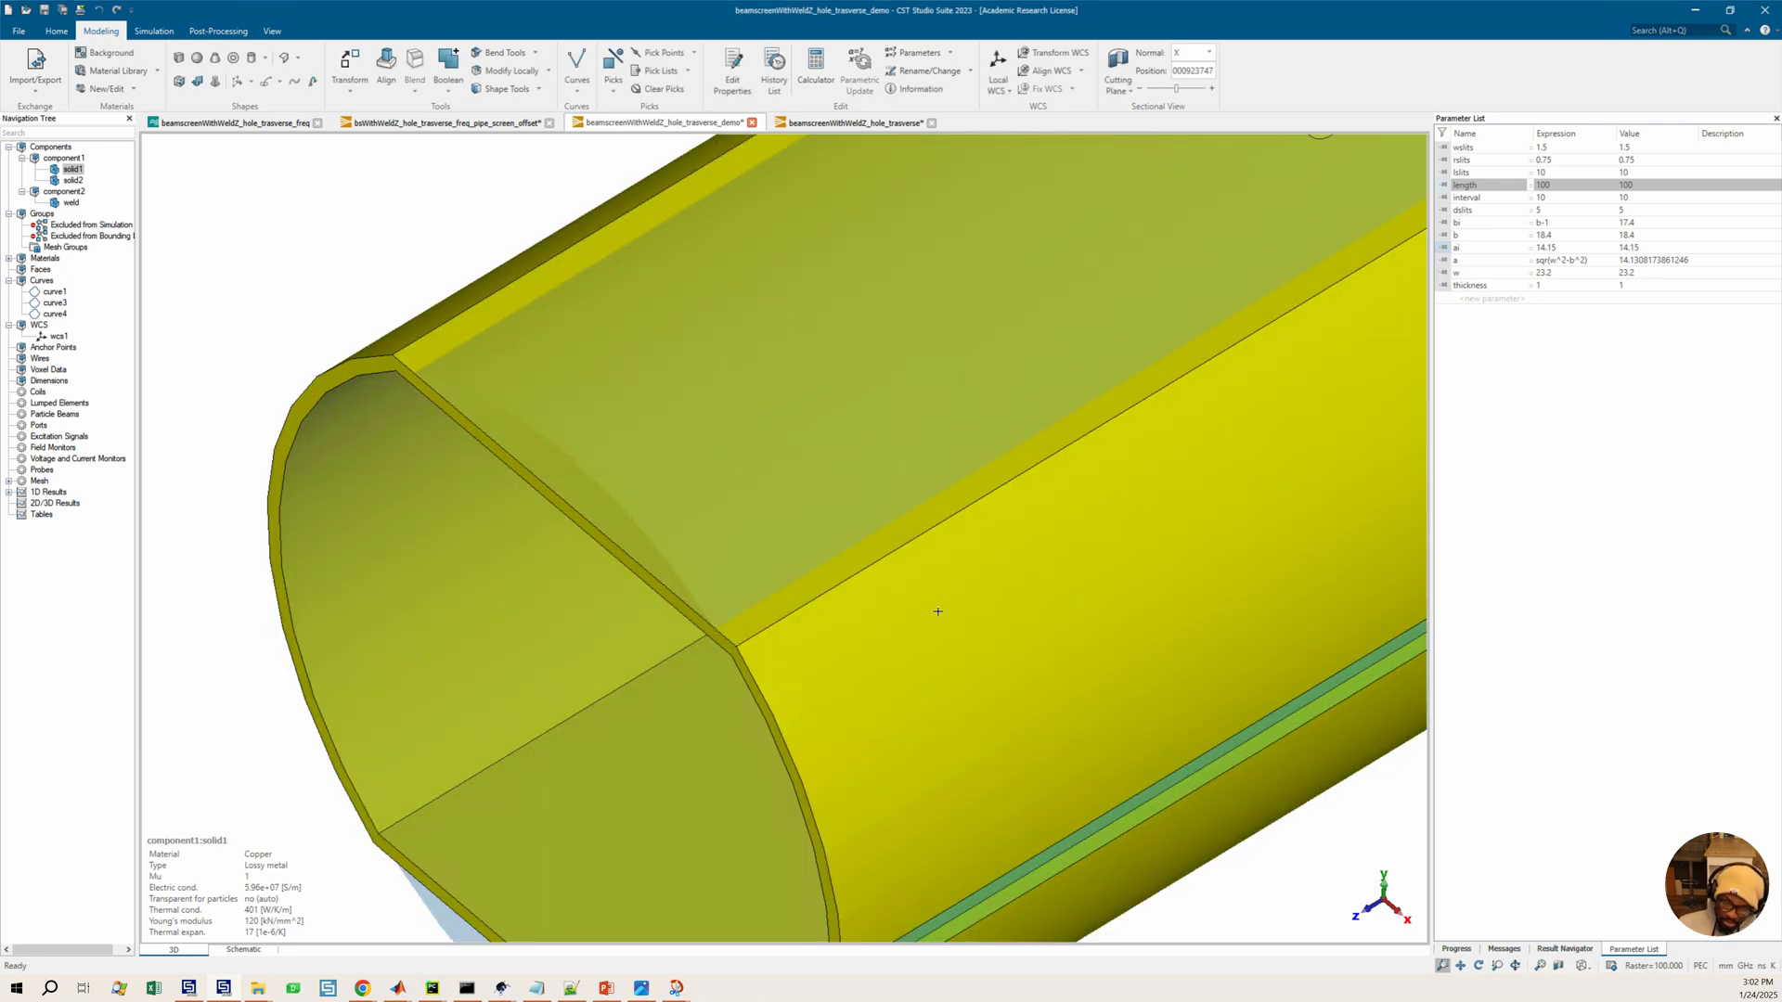
Examine the weld strip along the updated beam screen body
{"action": "scroll", "coordinate": [1087, 560], "scroll_direction": "down", "scroll_amount": 2}
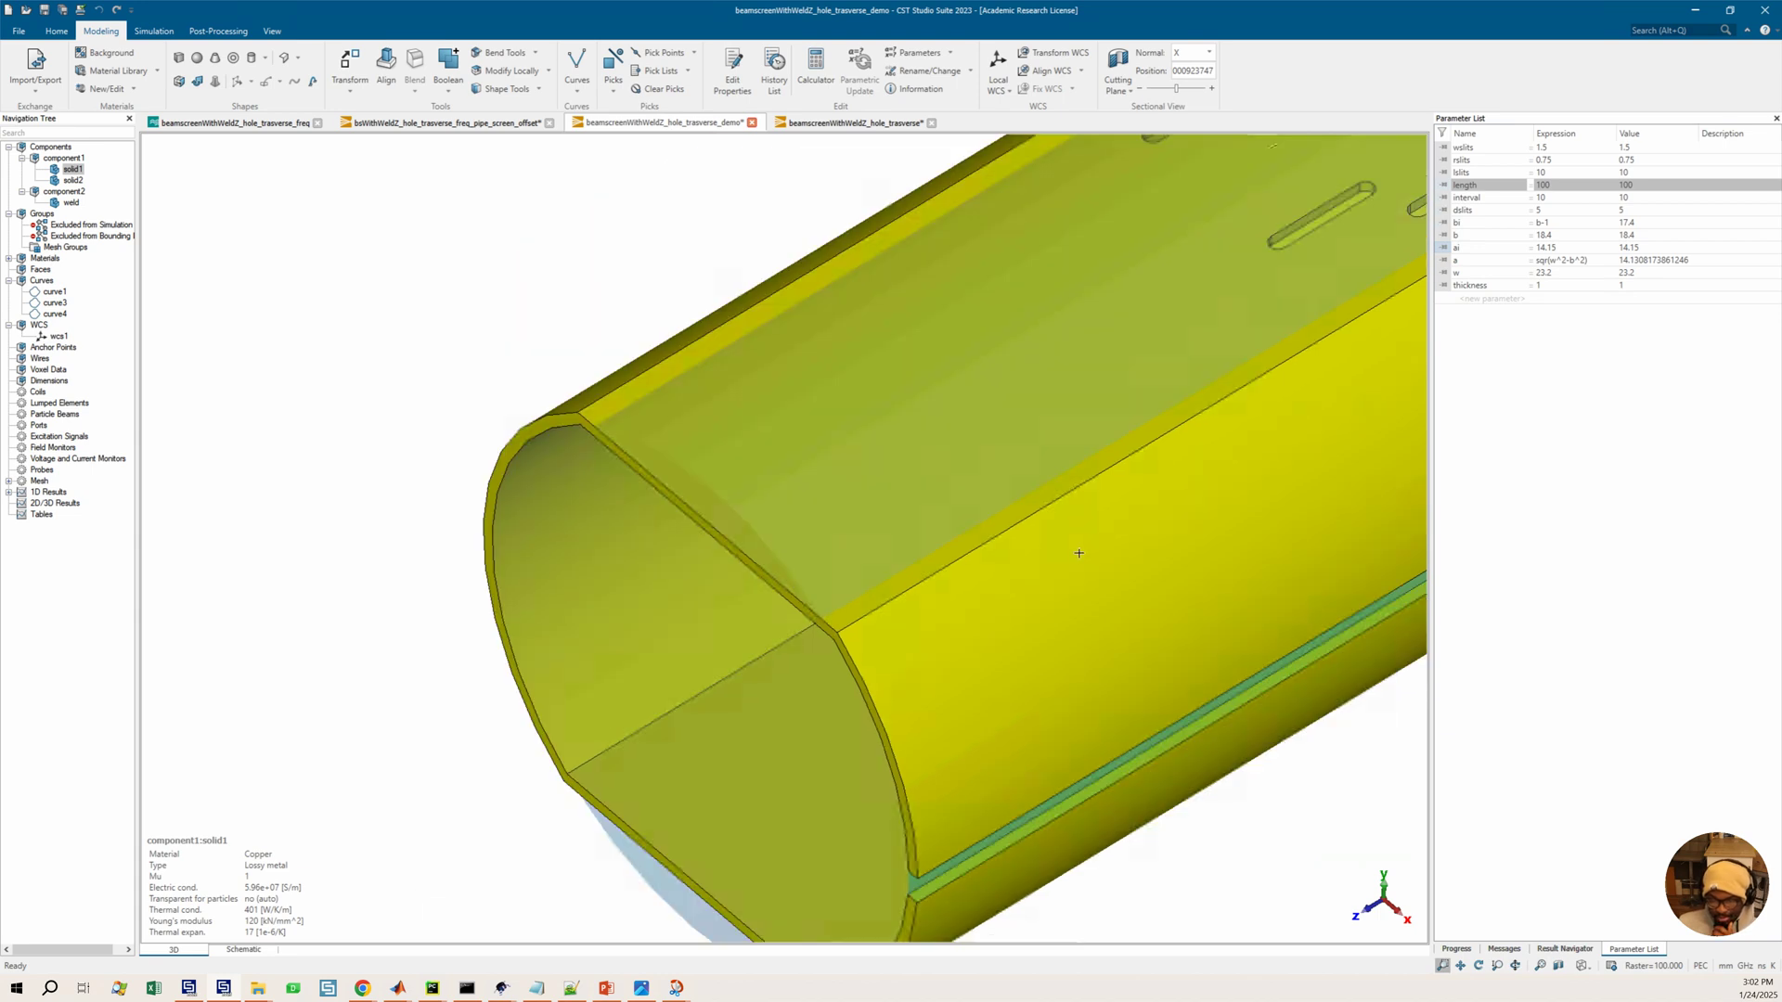
{"action": "scroll", "coordinate": [1212, 524], "scroll_direction": "down", "scroll_amount": 1}
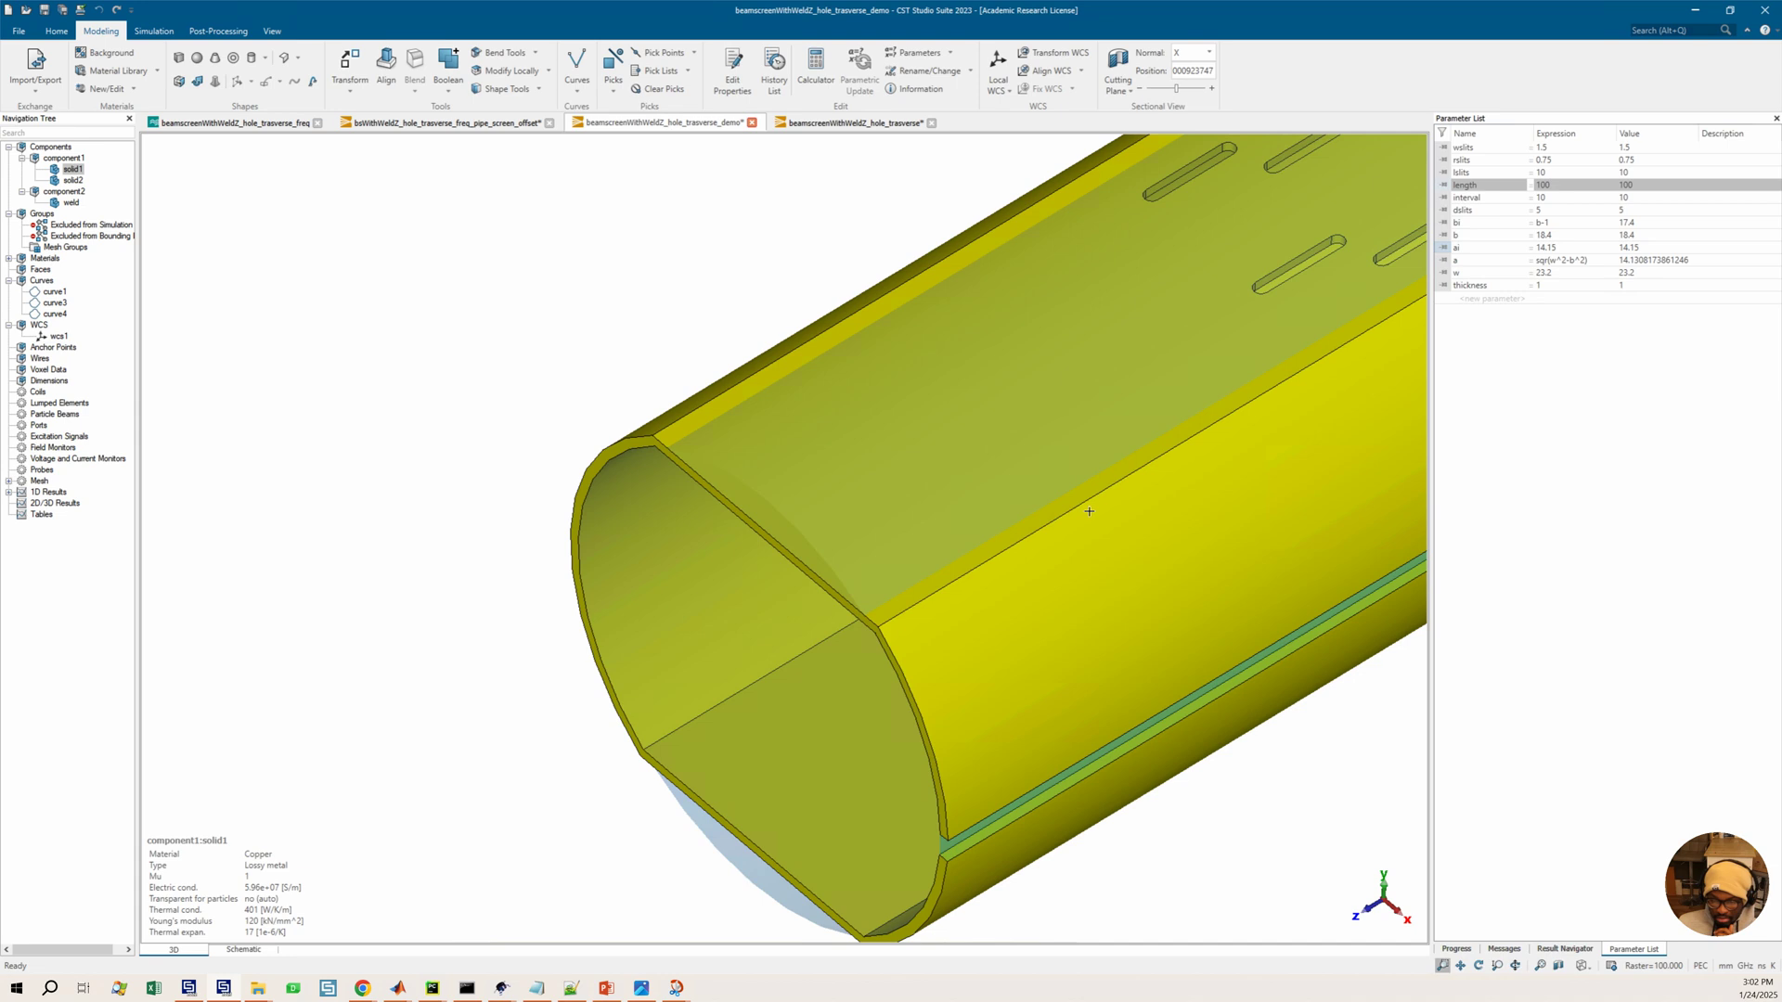
{"action": "scroll", "coordinate": [1165, 499], "scroll_direction": "down", "scroll_amount": 1}
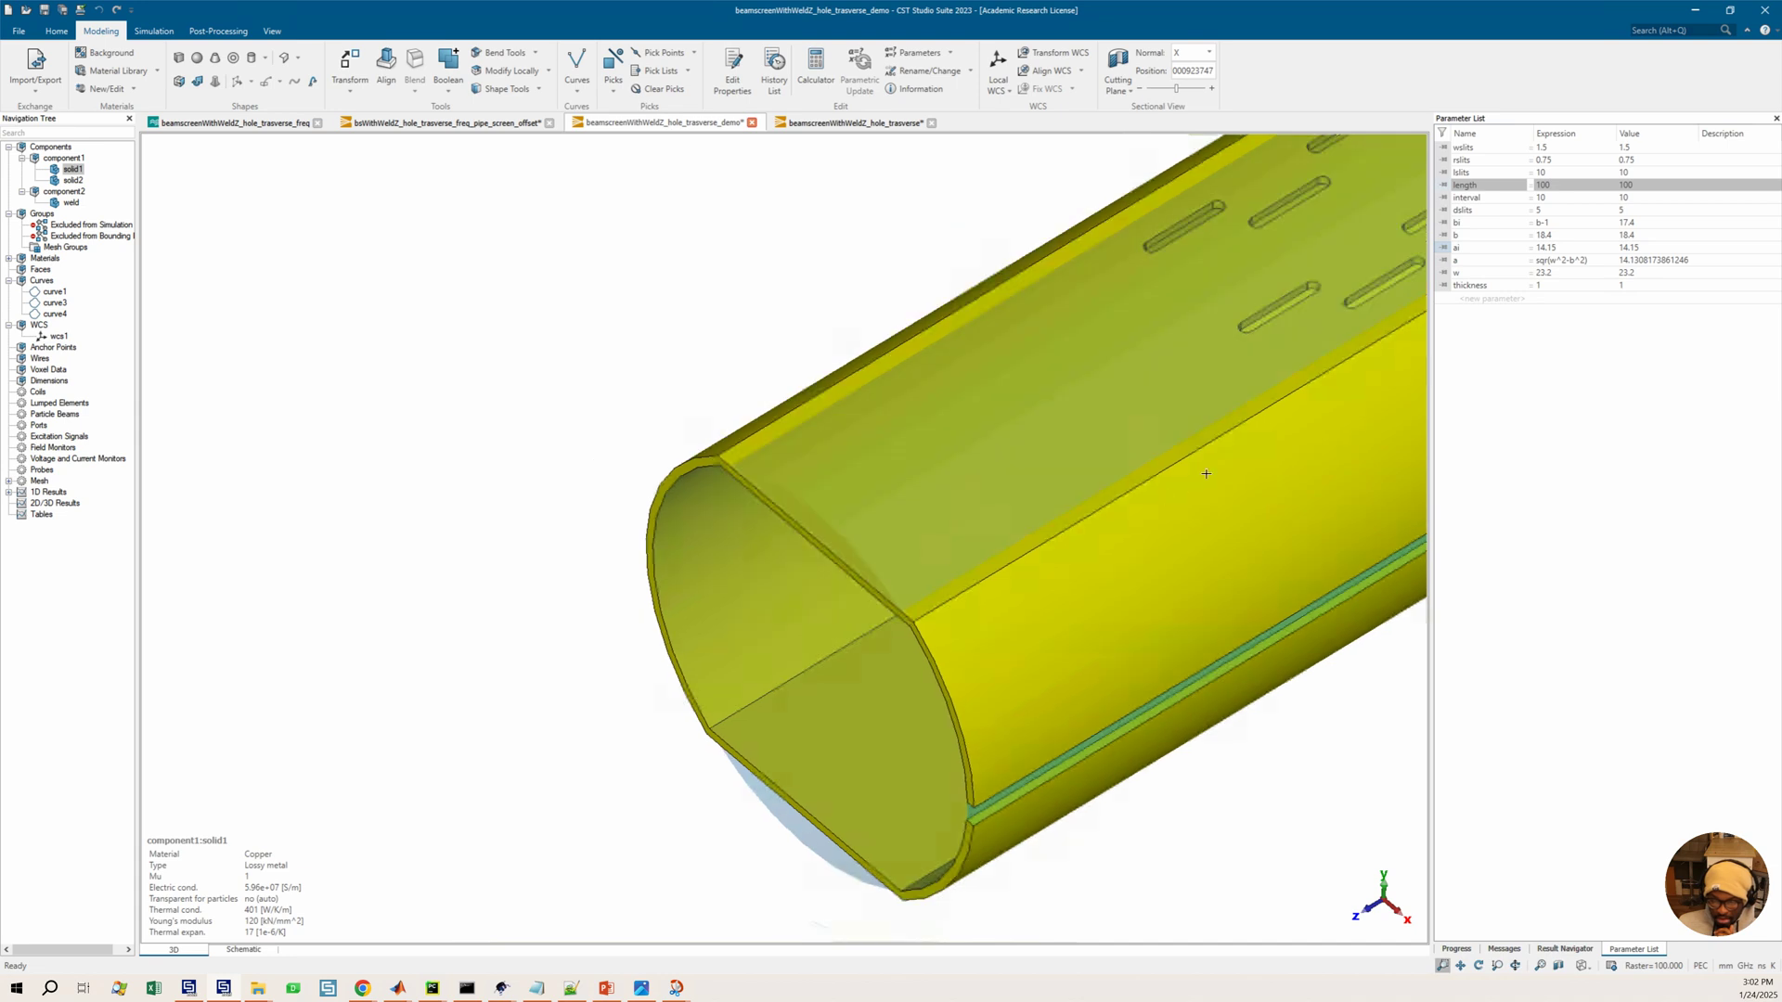
{"action": "scroll", "coordinate": [1266, 446], "scroll_direction": "down", "scroll_amount": 1}
{"action": "scroll", "coordinate": [906, 491], "scroll_direction": "down", "scroll_amount": 5}
{"action": "middle_click_drag", "start_coordinate": [907, 491], "coordinate": [1024, 478]}
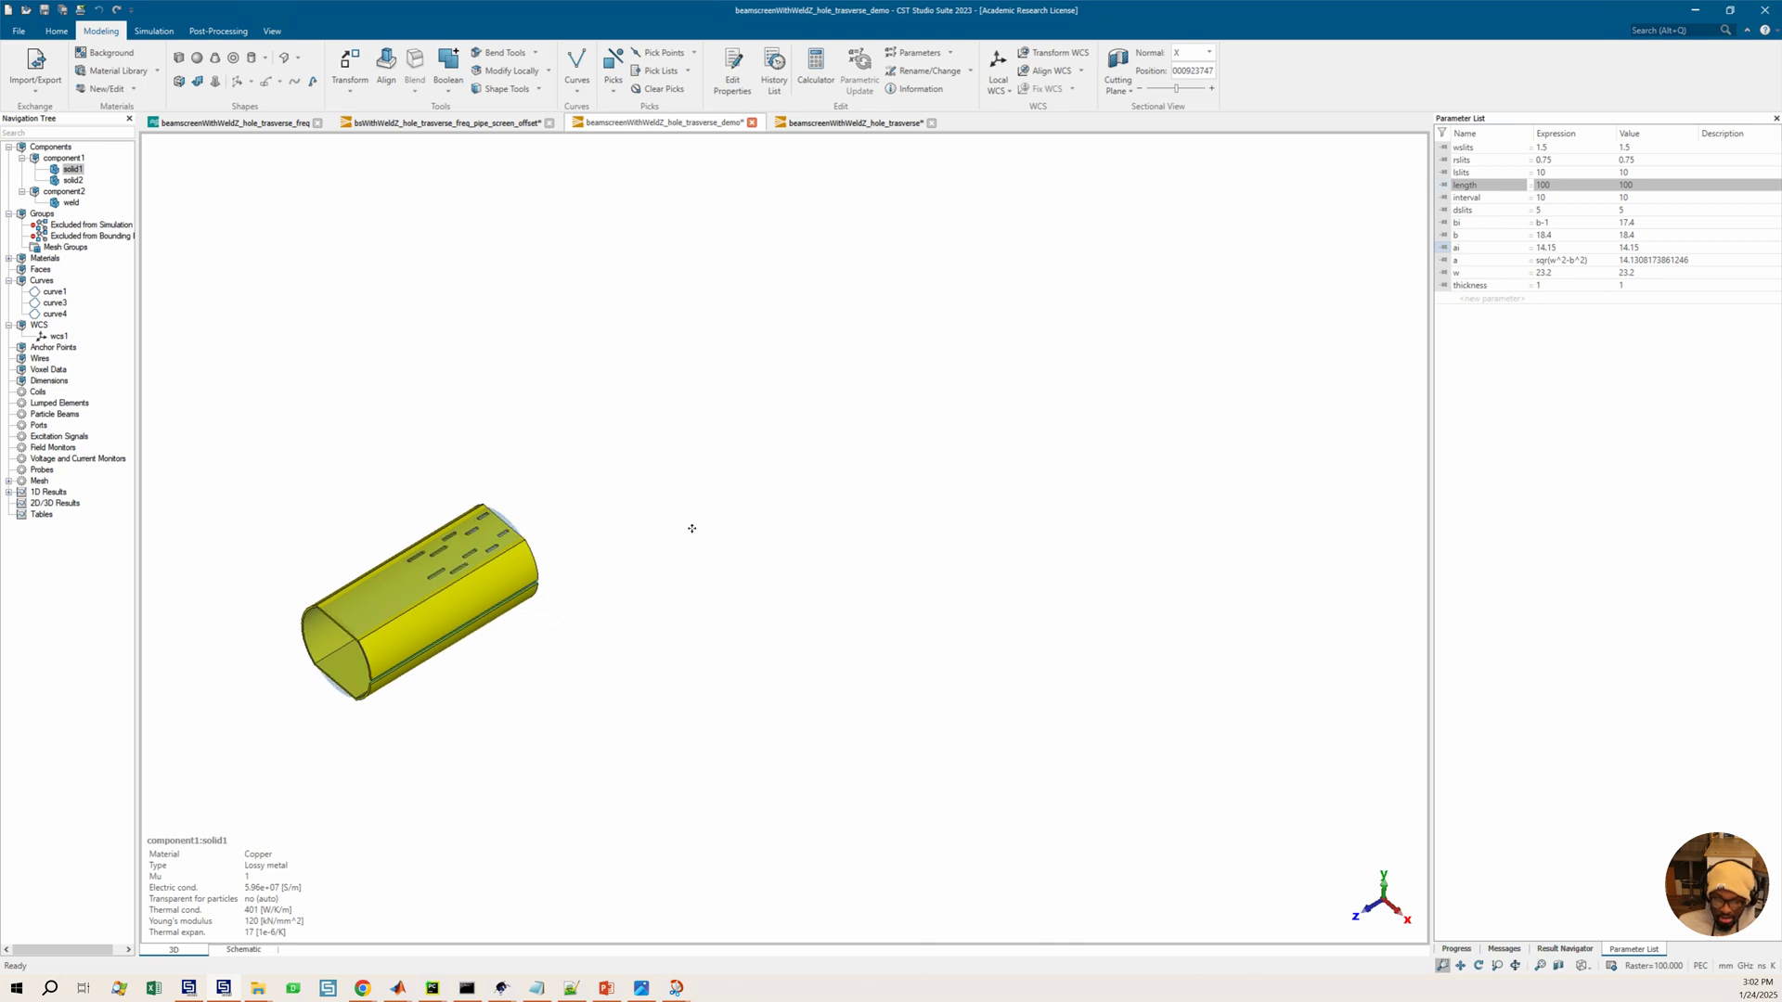
{"action": "left_click_drag", "start_coordinate": [605, 572], "coordinate": [641, 551], "text": "ctrl"}
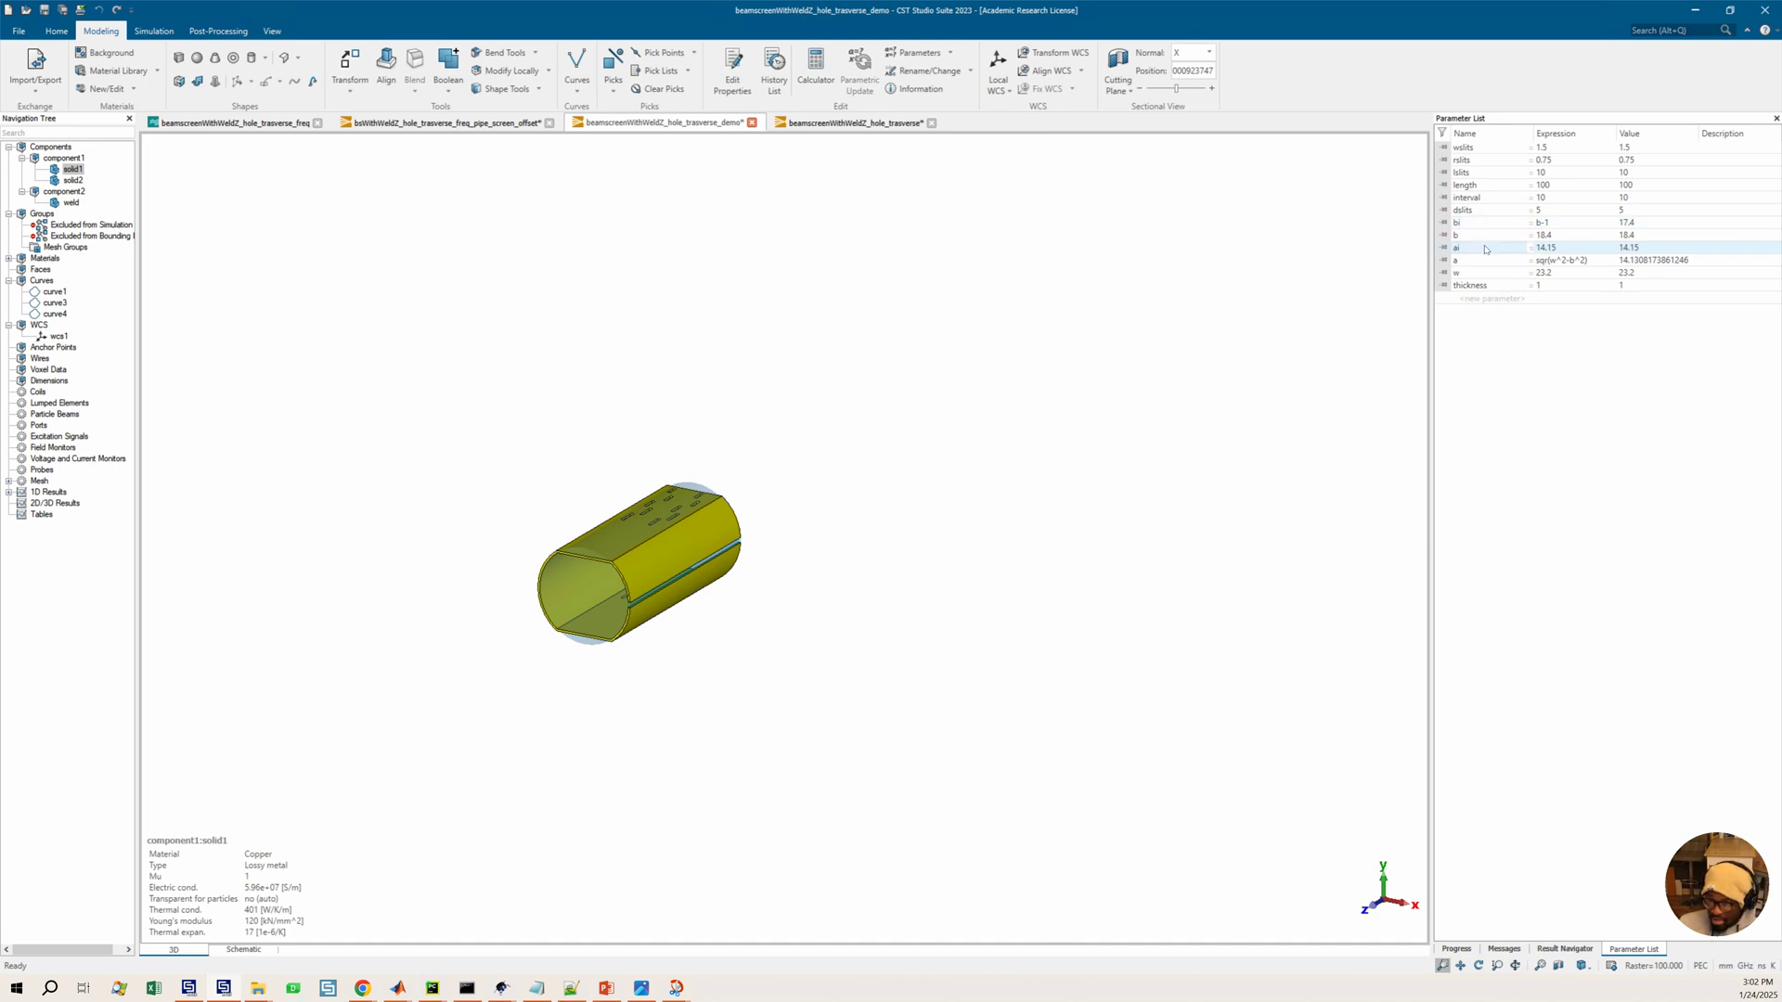
Check the dependencies of parameter ai and delete it from the parameter list
{"action": "right_click", "coordinate": [1484, 249]}
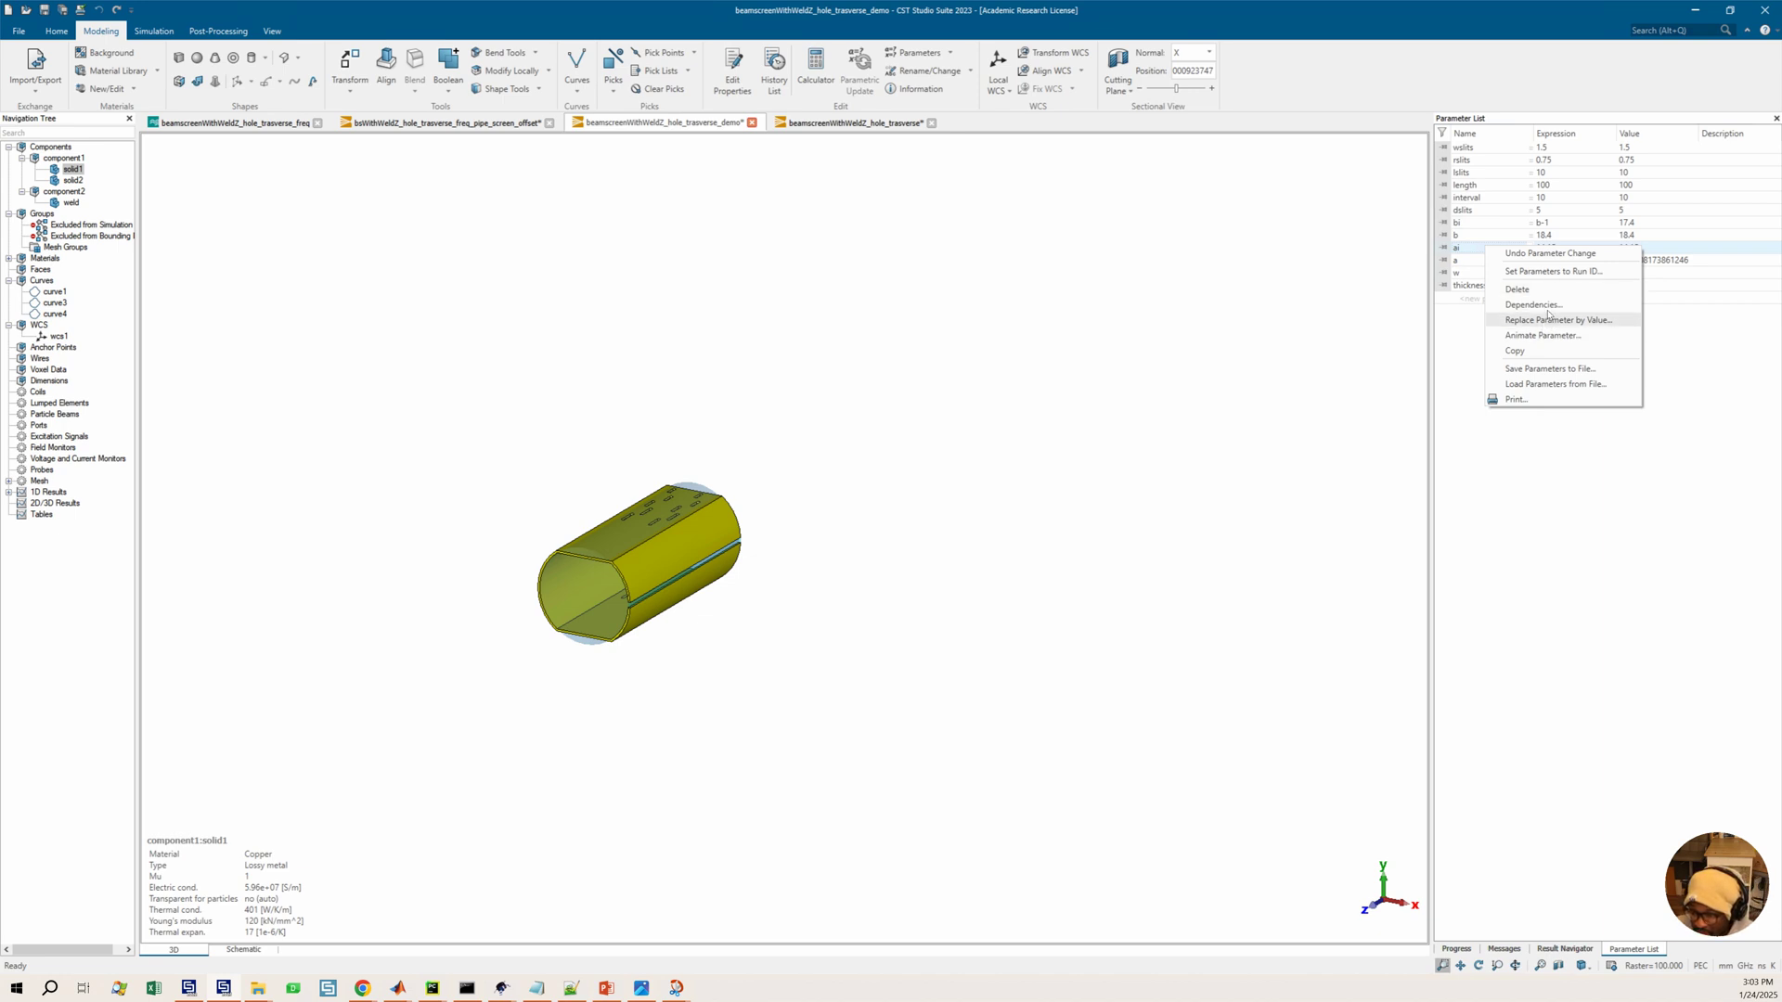
{"action": "left_click", "coordinate": [1533, 305]}
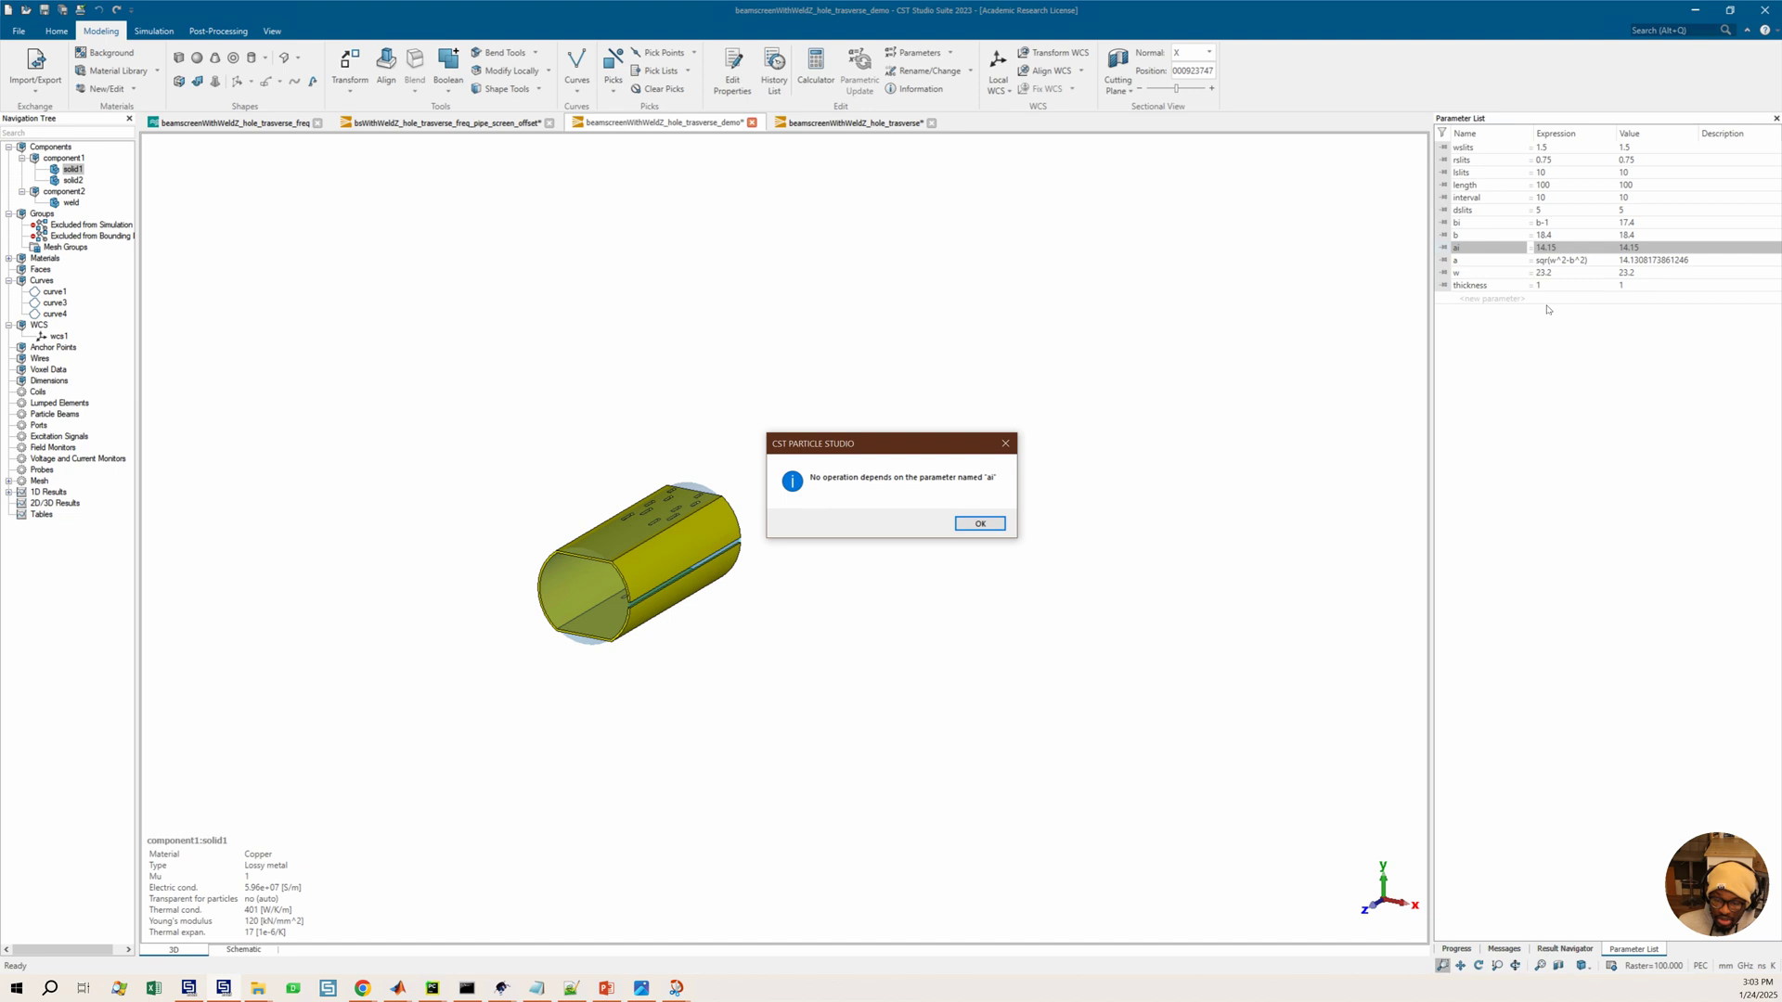
{"action": "left_click", "coordinate": [980, 523]}
{"action": "right_click", "coordinate": [1478, 240]}
{"action": "left_click", "coordinate": [1468, 249]}
{"action": "right_click", "coordinate": [1466, 253]}
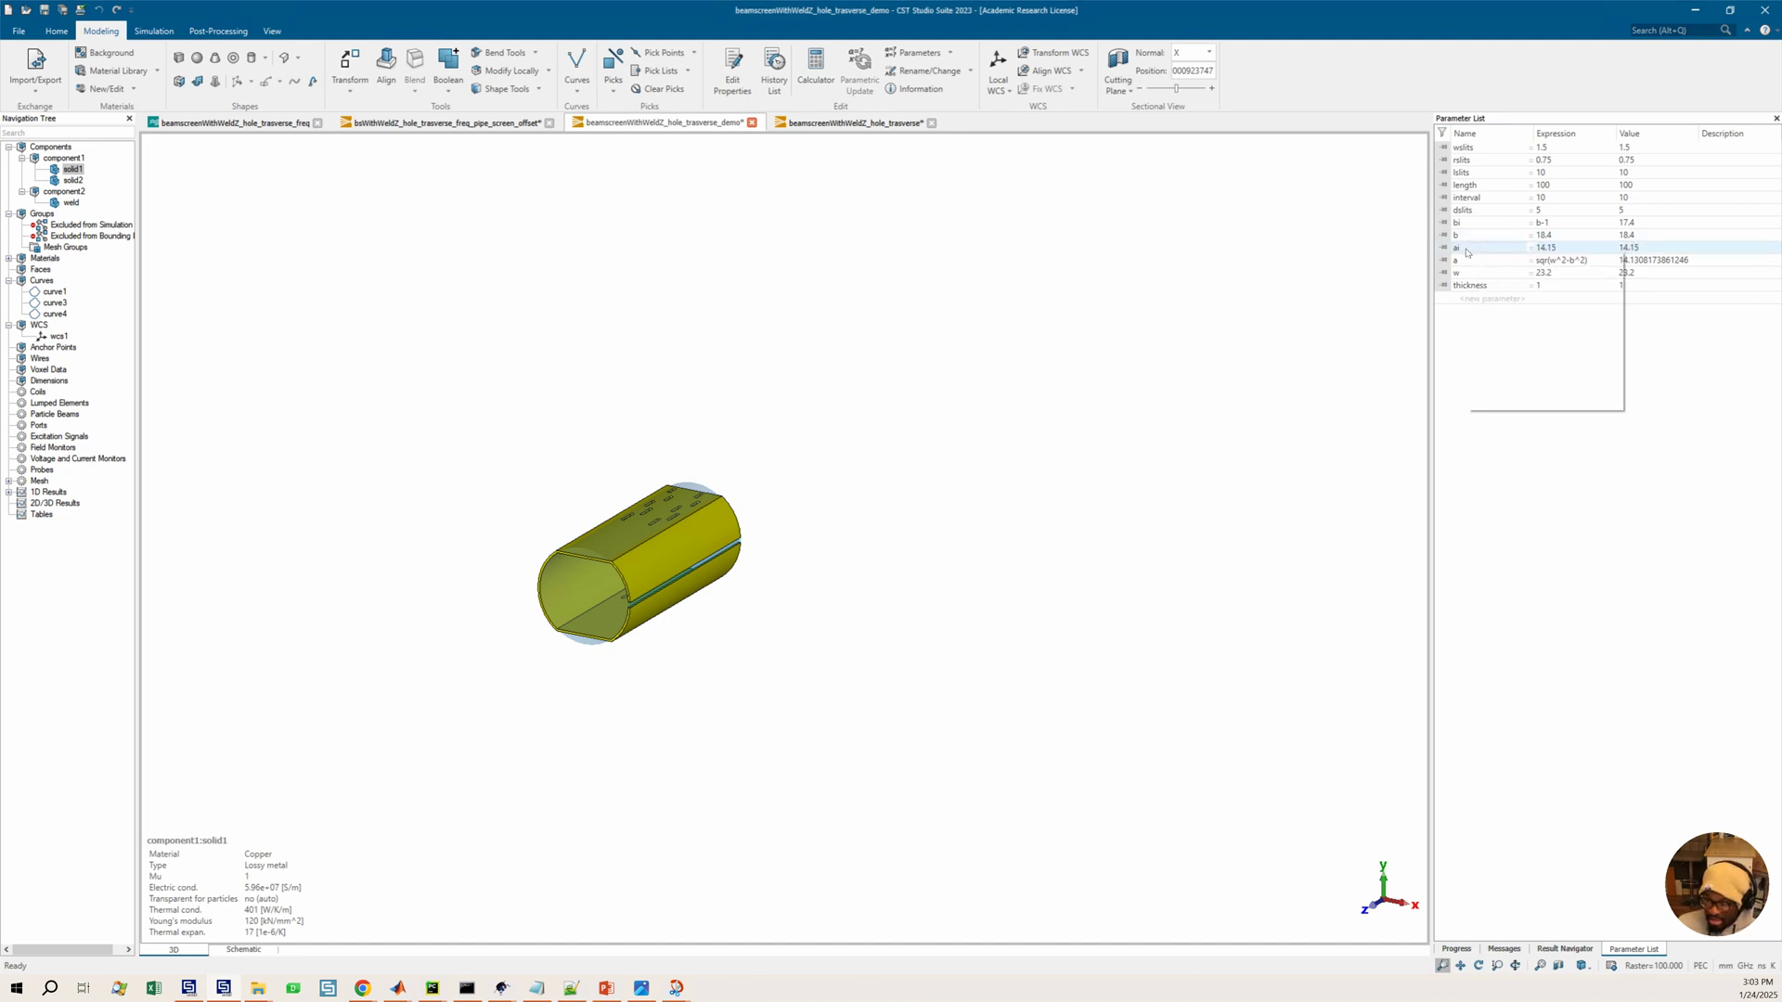
{"action": "left_click", "coordinate": [1499, 295]}
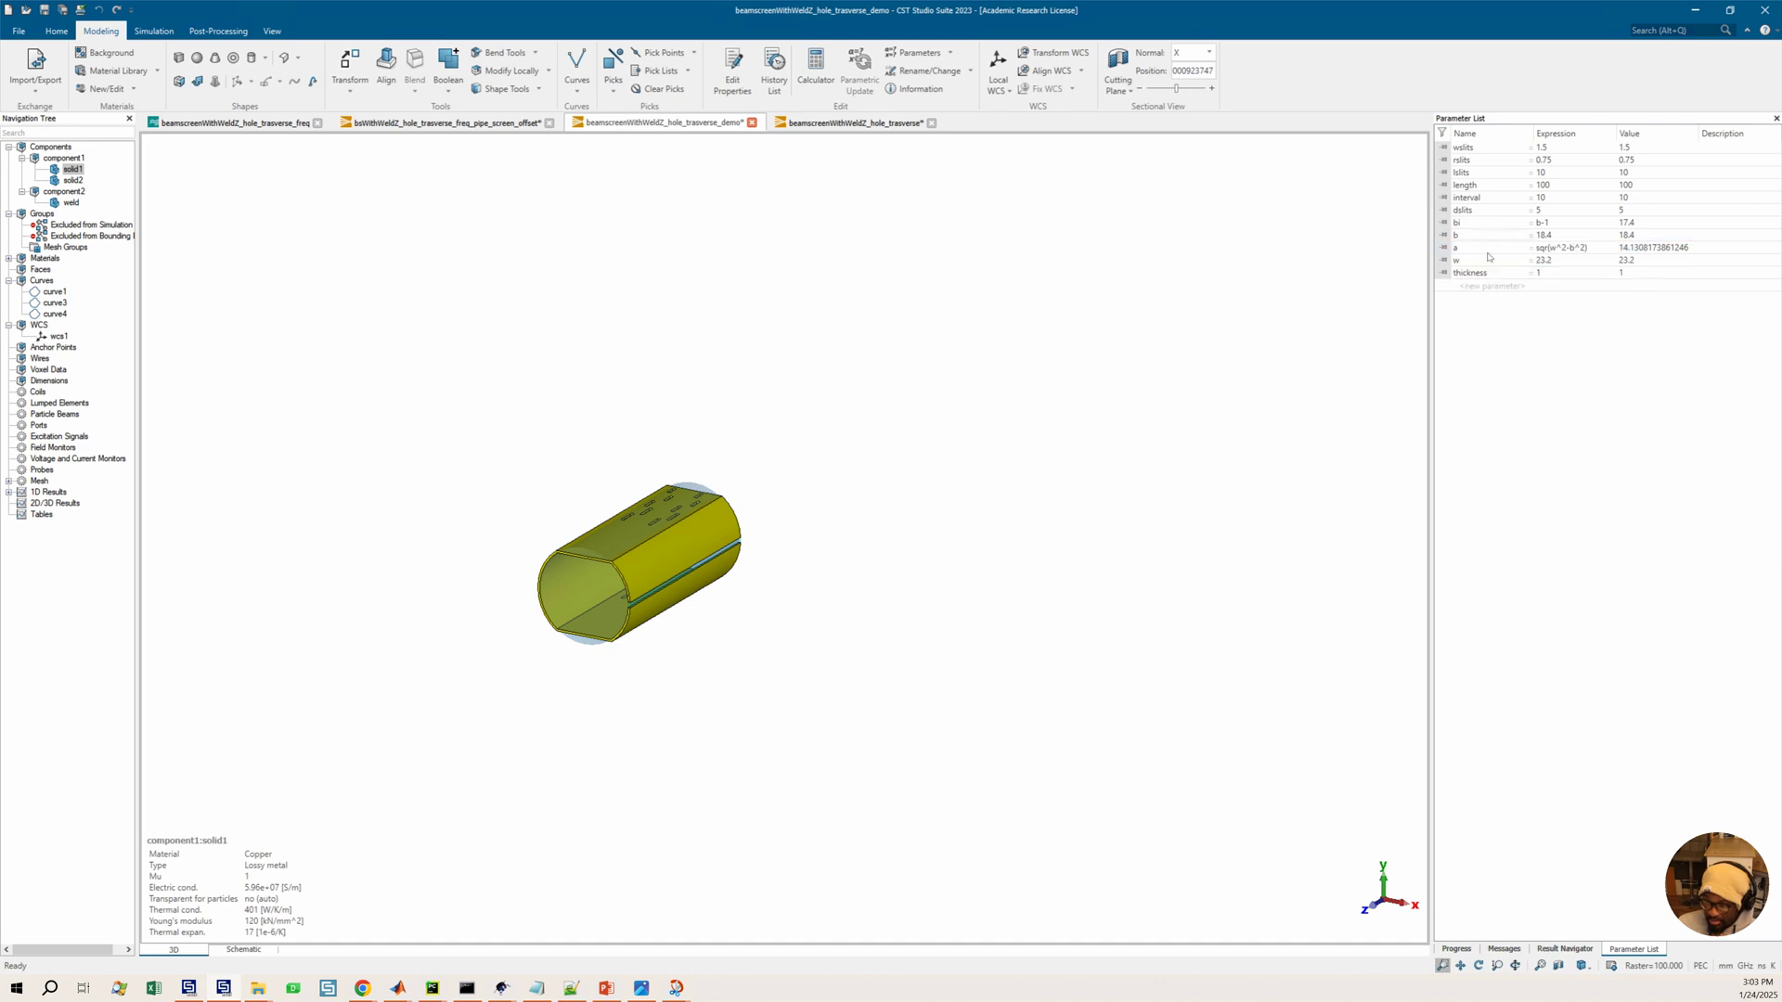
Check the dependencies of parameter bi and delete it from the parameter list
{"action": "right_click", "coordinate": [1472, 225]}
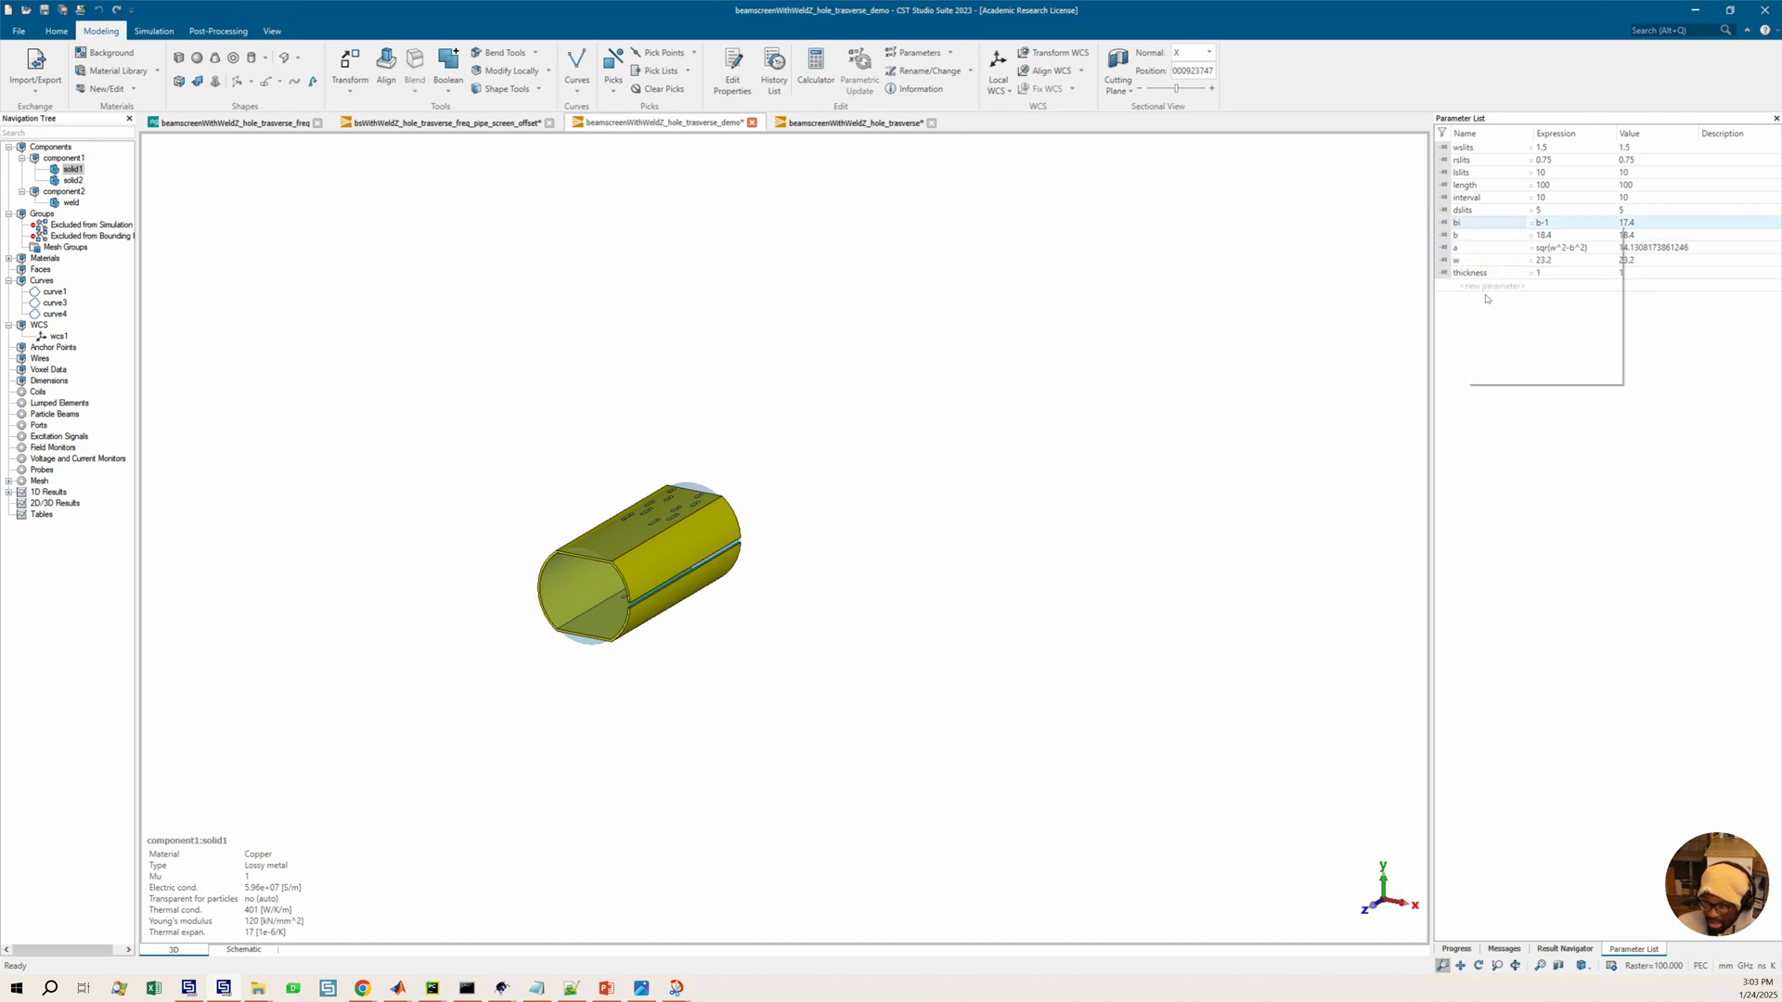
{"action": "left_click", "coordinate": [1514, 283]}
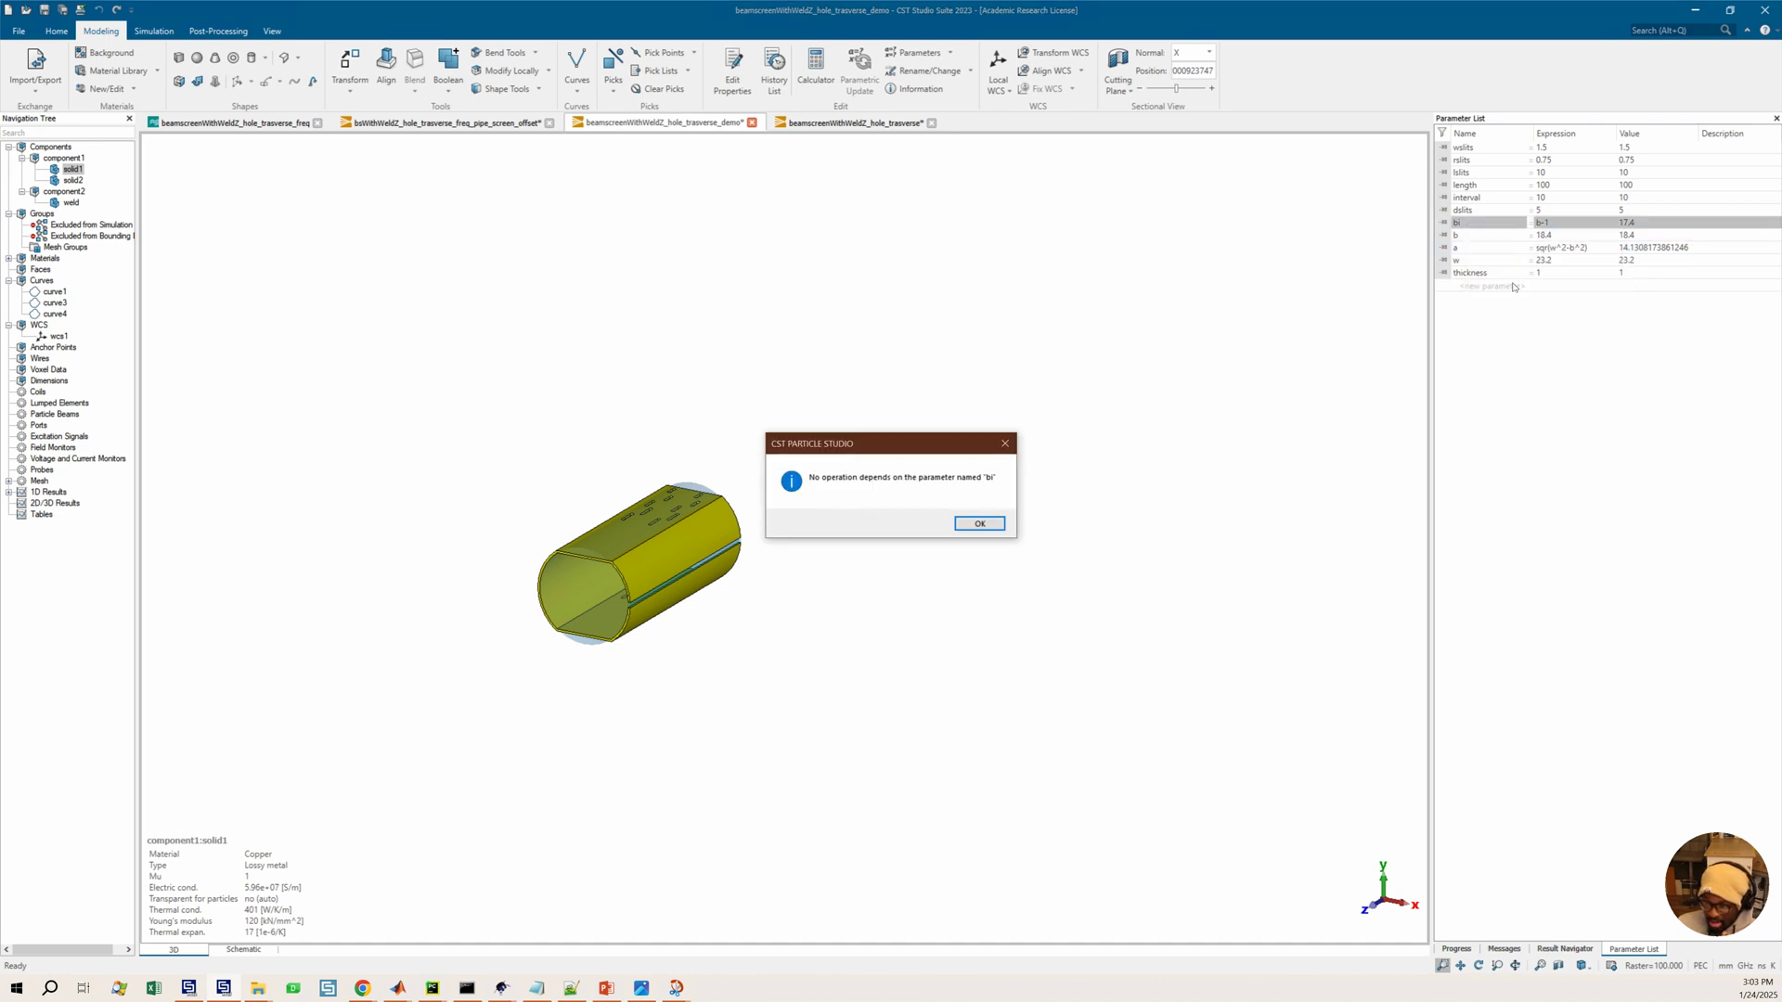
{"action": "key", "text": "Return"}
{"action": "right_click", "coordinate": [1462, 225]}
{"action": "left_click", "coordinate": [1493, 265]}
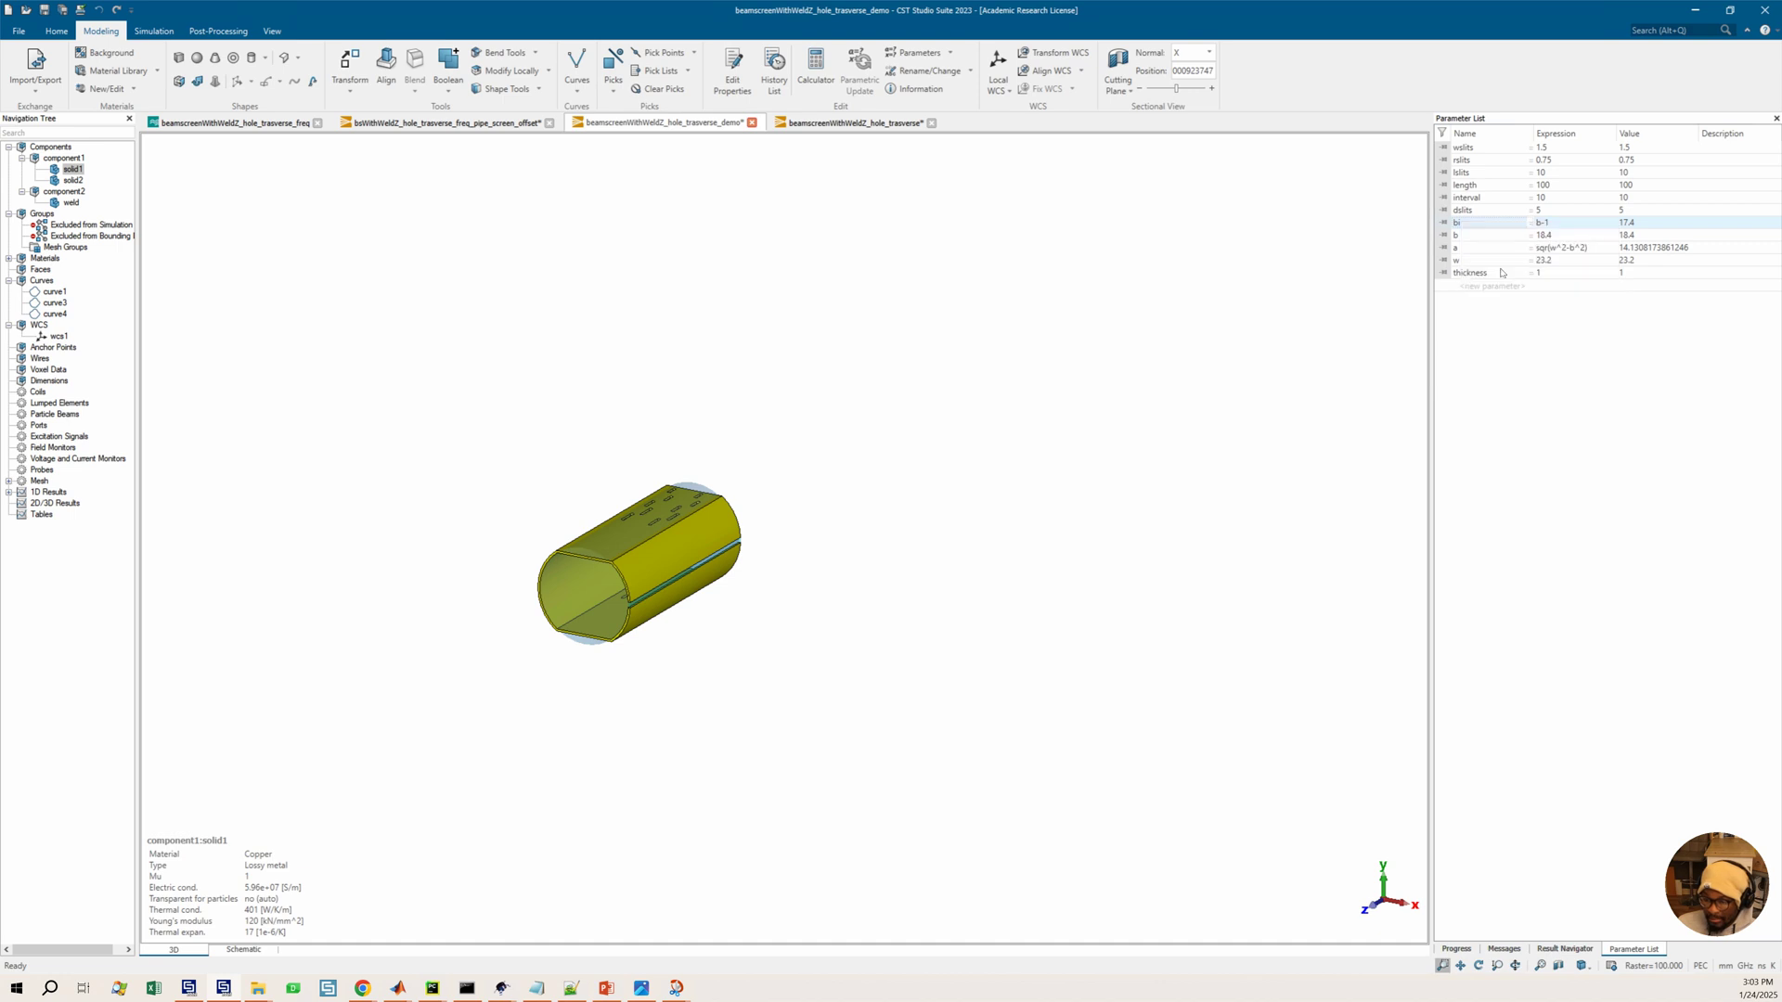
{"action": "left_click", "coordinate": [1467, 237]}
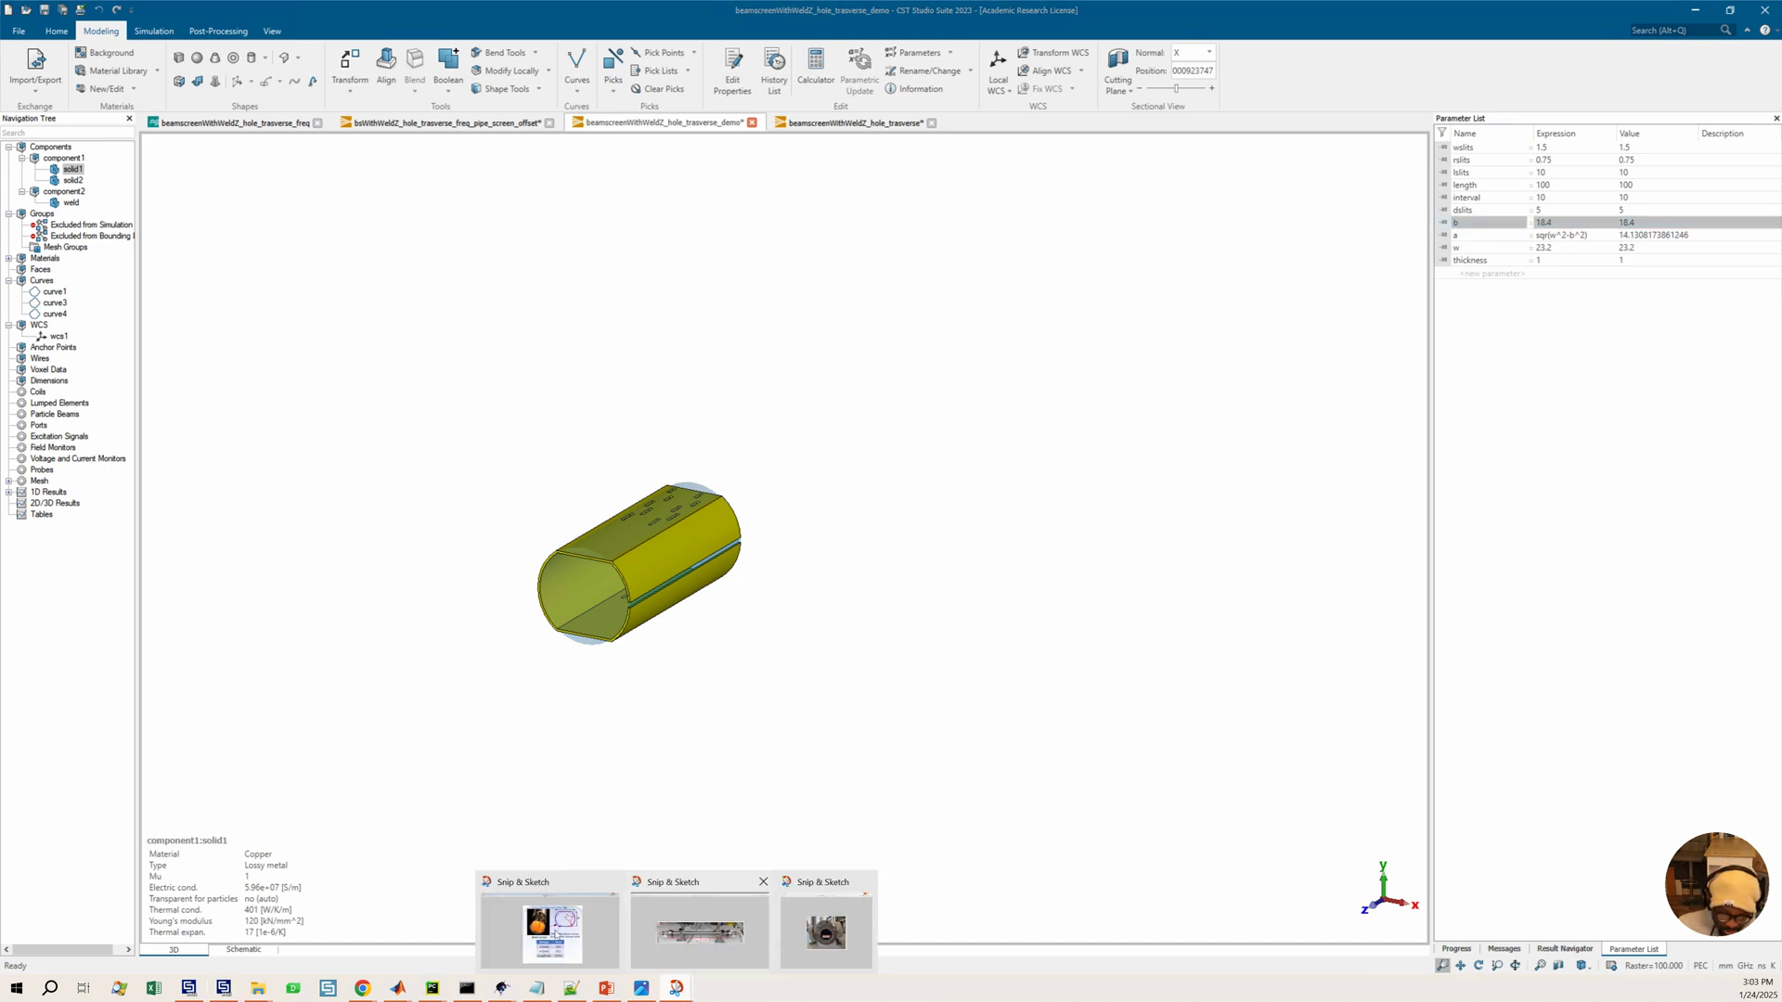
Review the reference beam screen dimensions image and check which operations depend on parameter a
{"action": "left_click", "coordinate": [534, 928]}
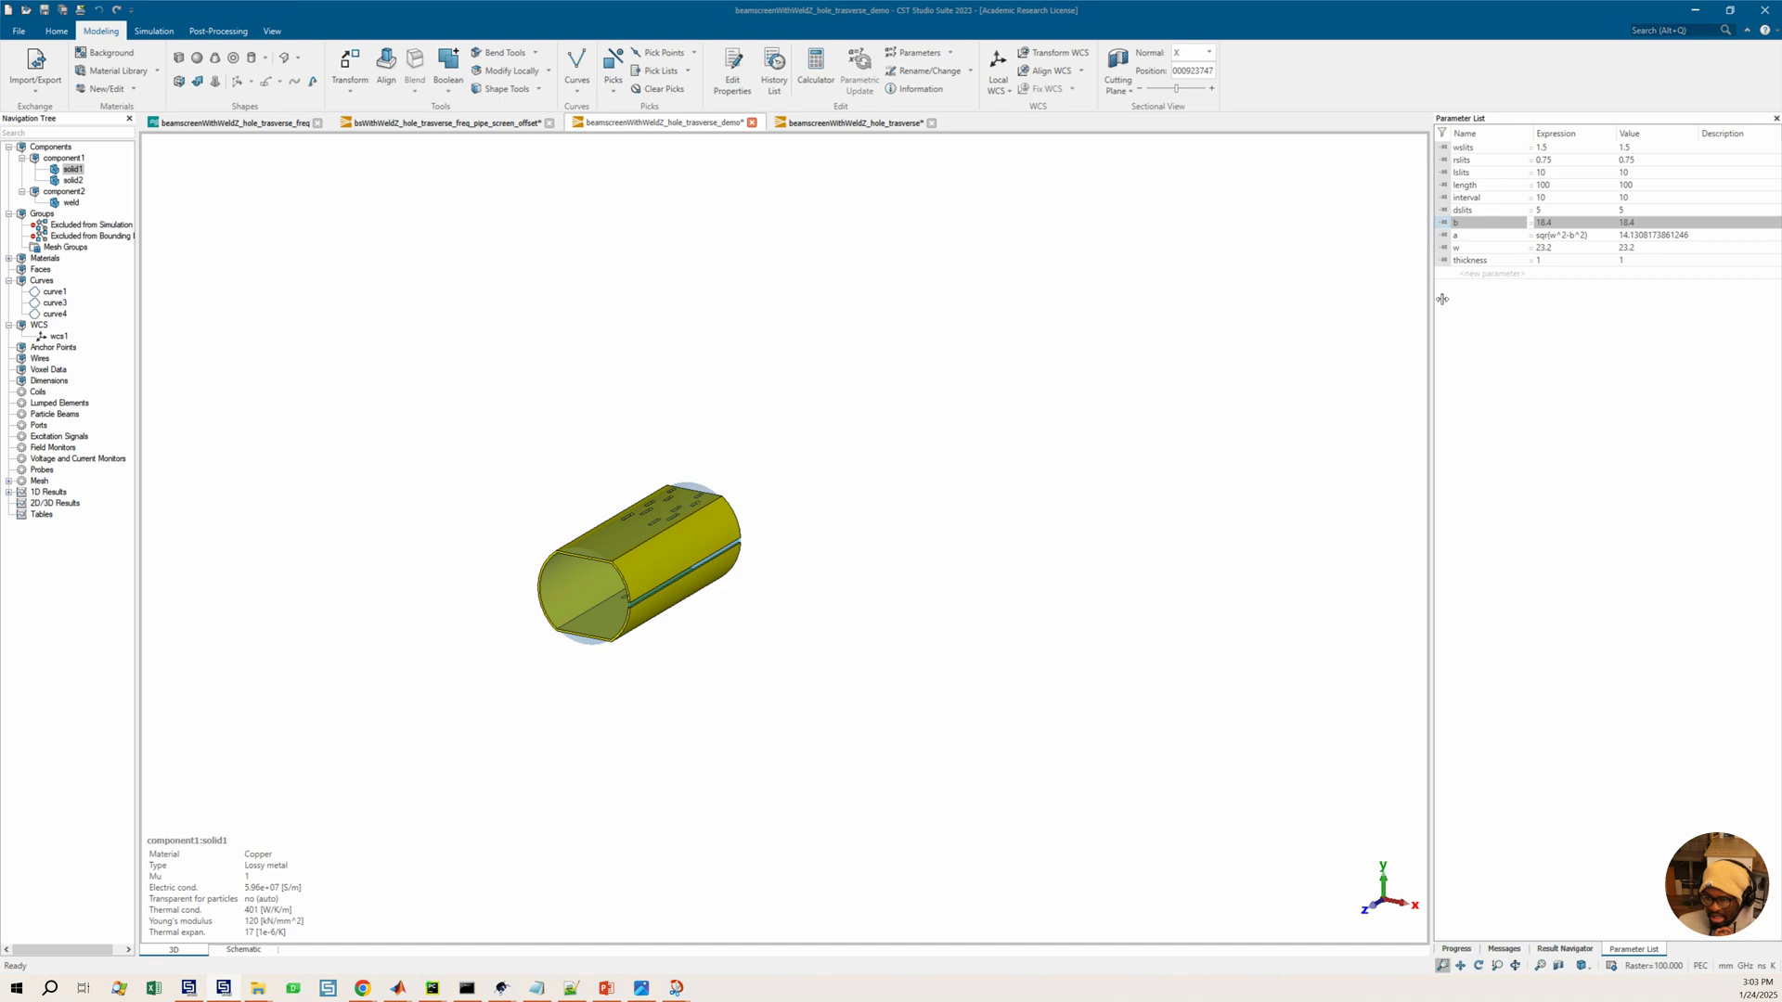
{"action": "left_click", "coordinate": [1705, 13]}
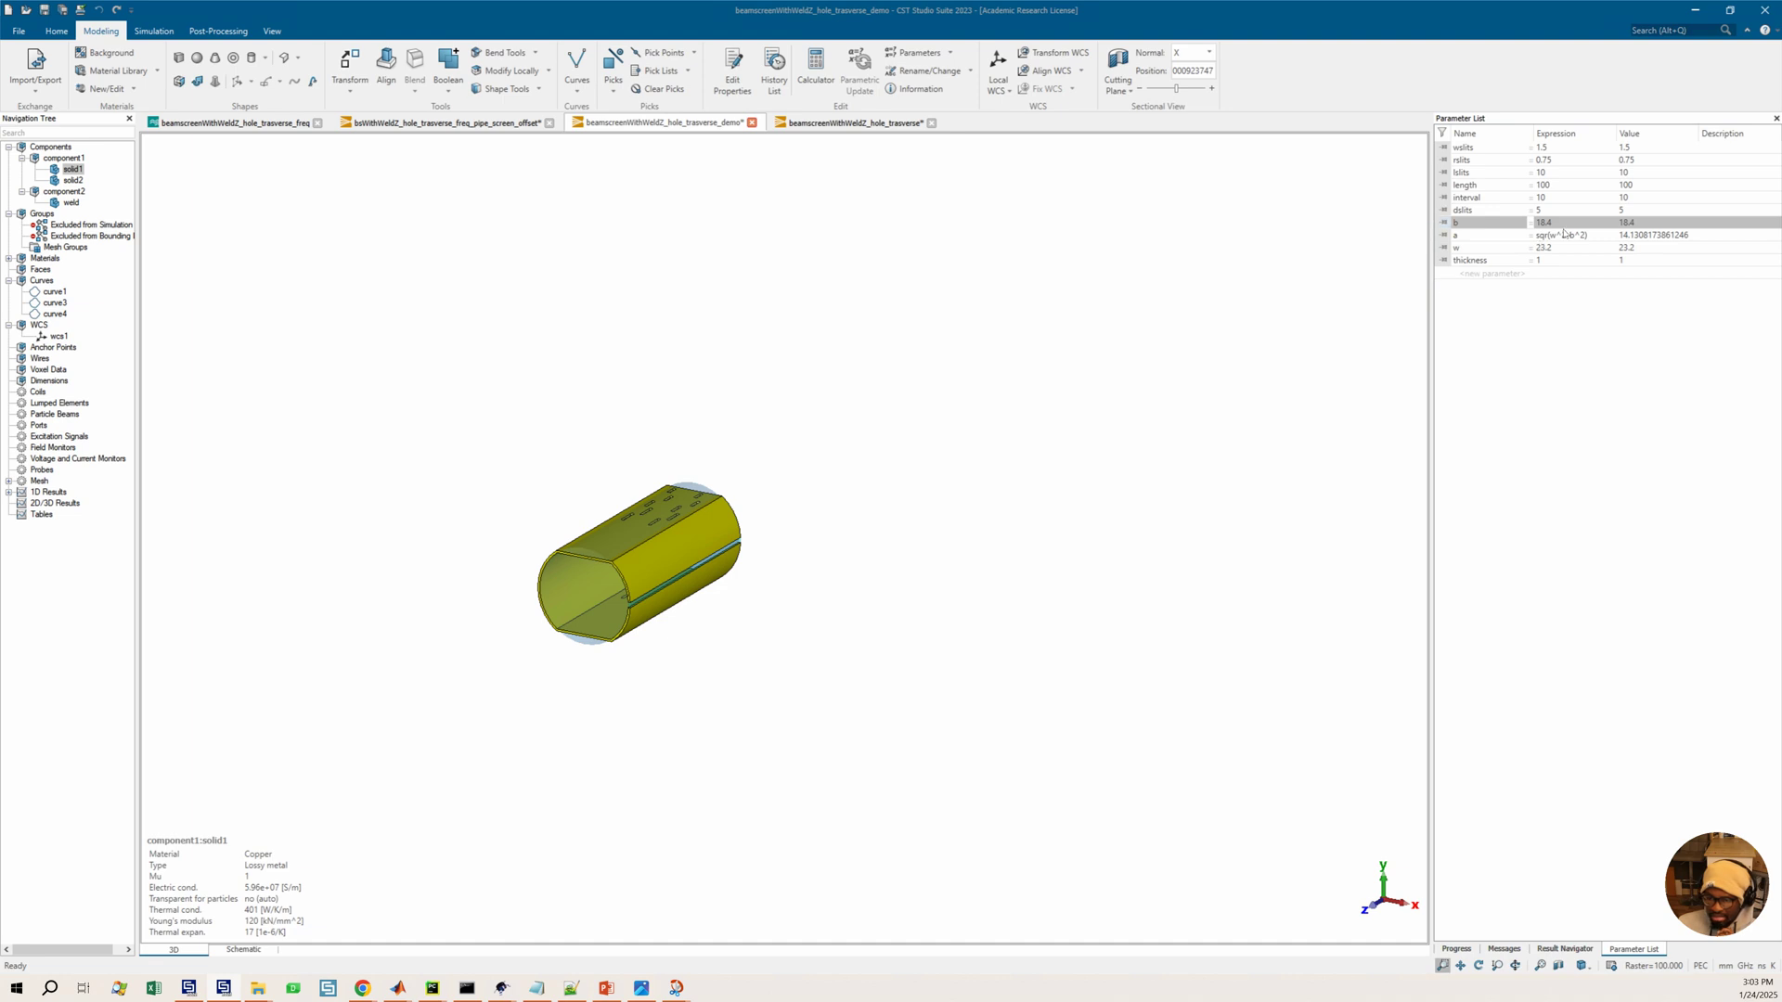
{"action": "right_click", "coordinate": [1473, 241]}
{"action": "left_click", "coordinate": [1510, 294]}
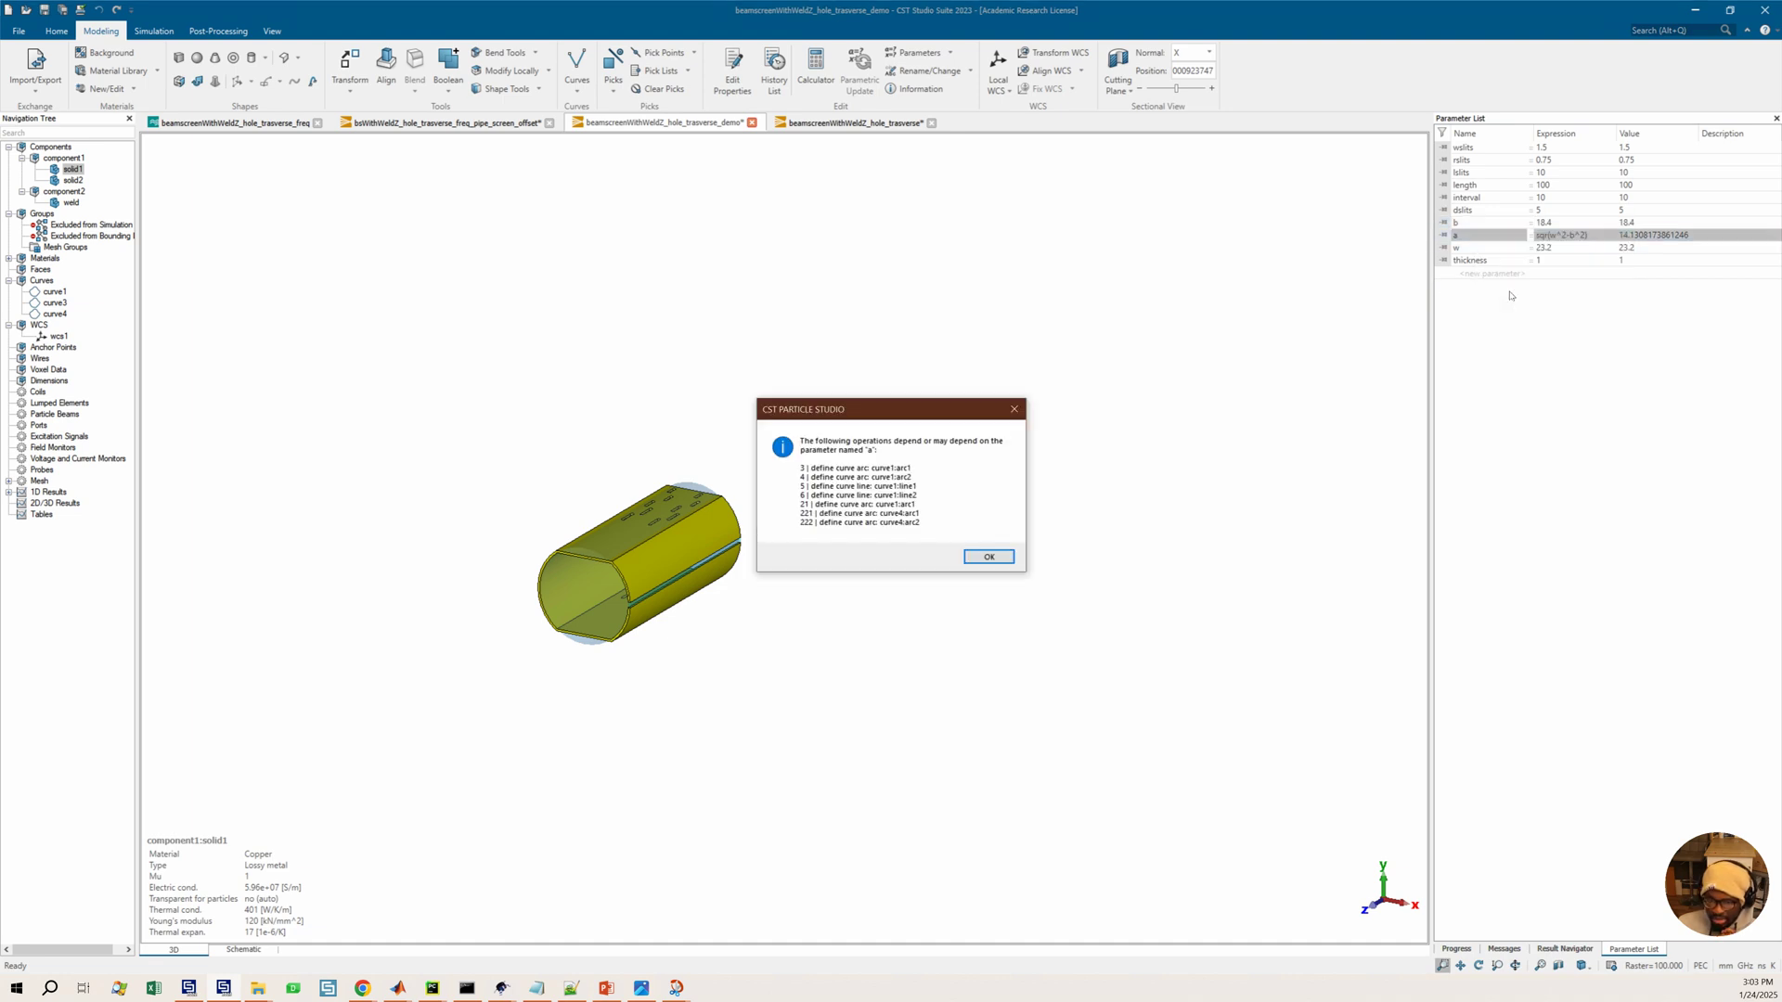
{"action": "left_click", "coordinate": [1010, 408]}
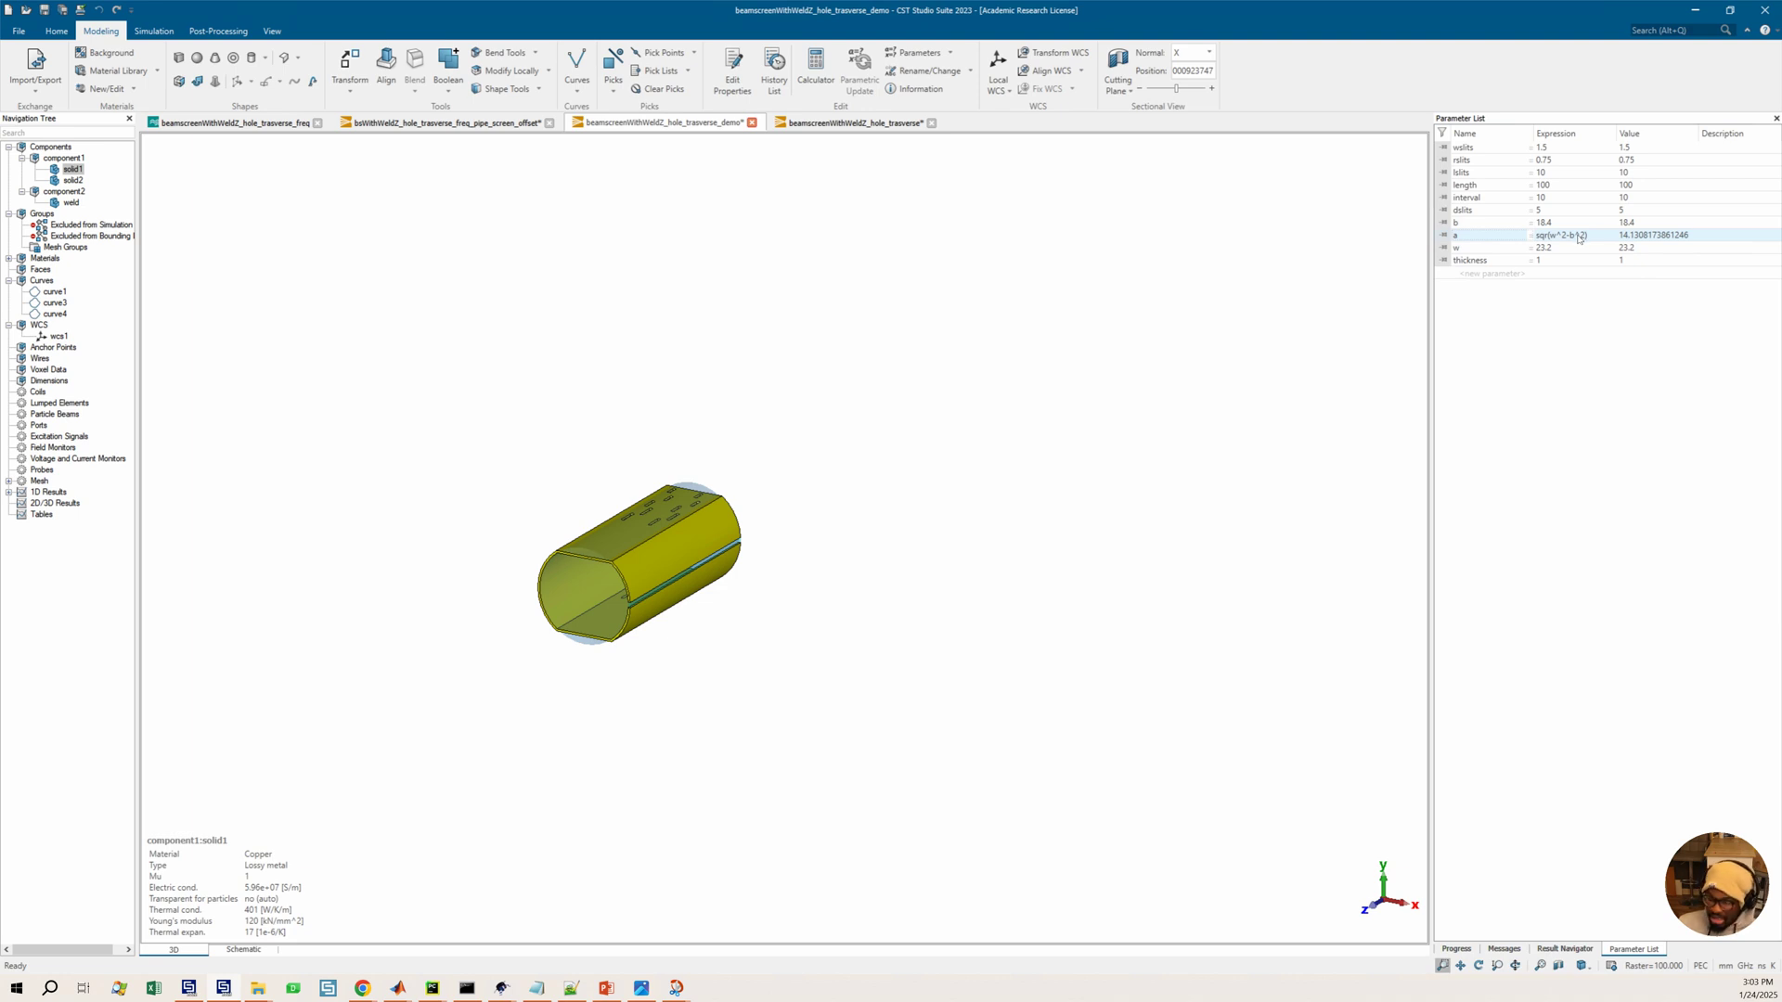
{"action": "left_click", "coordinate": [1559, 249]}
{"action": "middle_click_drag", "start_coordinate": [624, 582], "coordinate": [717, 558]}
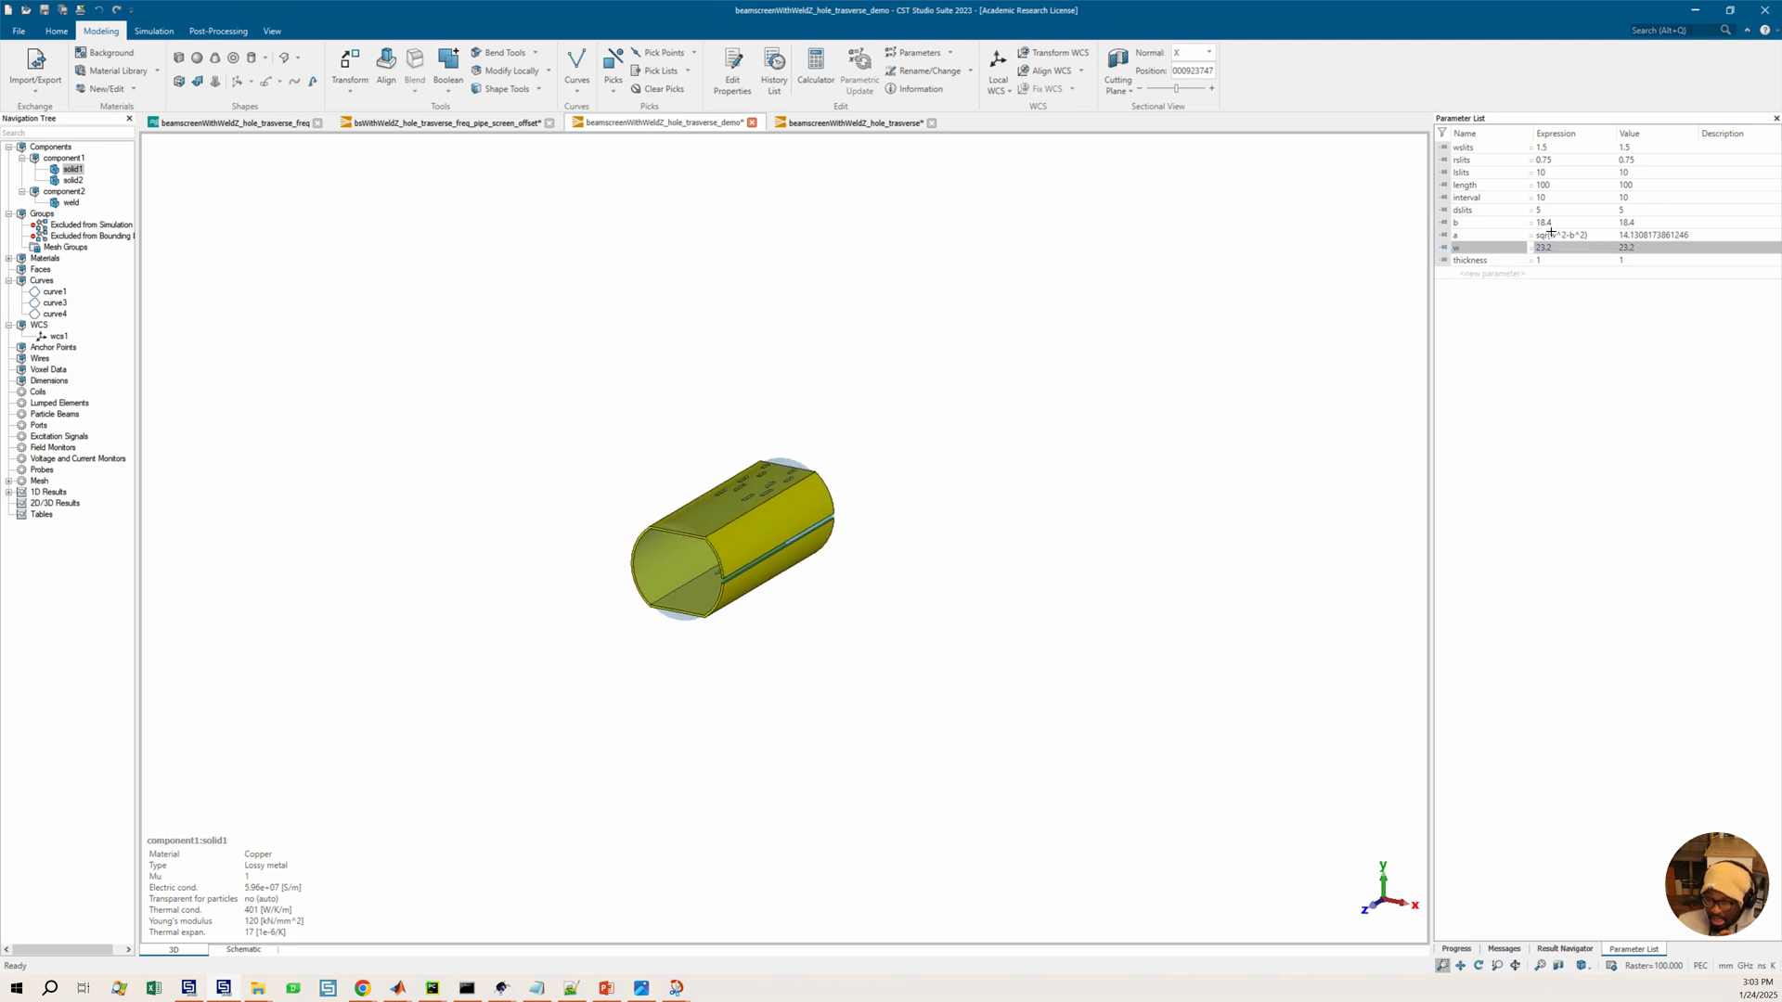
Set parameter b's expression to 49 in the parameter list
{"action": "left_click", "coordinate": [1545, 223]}
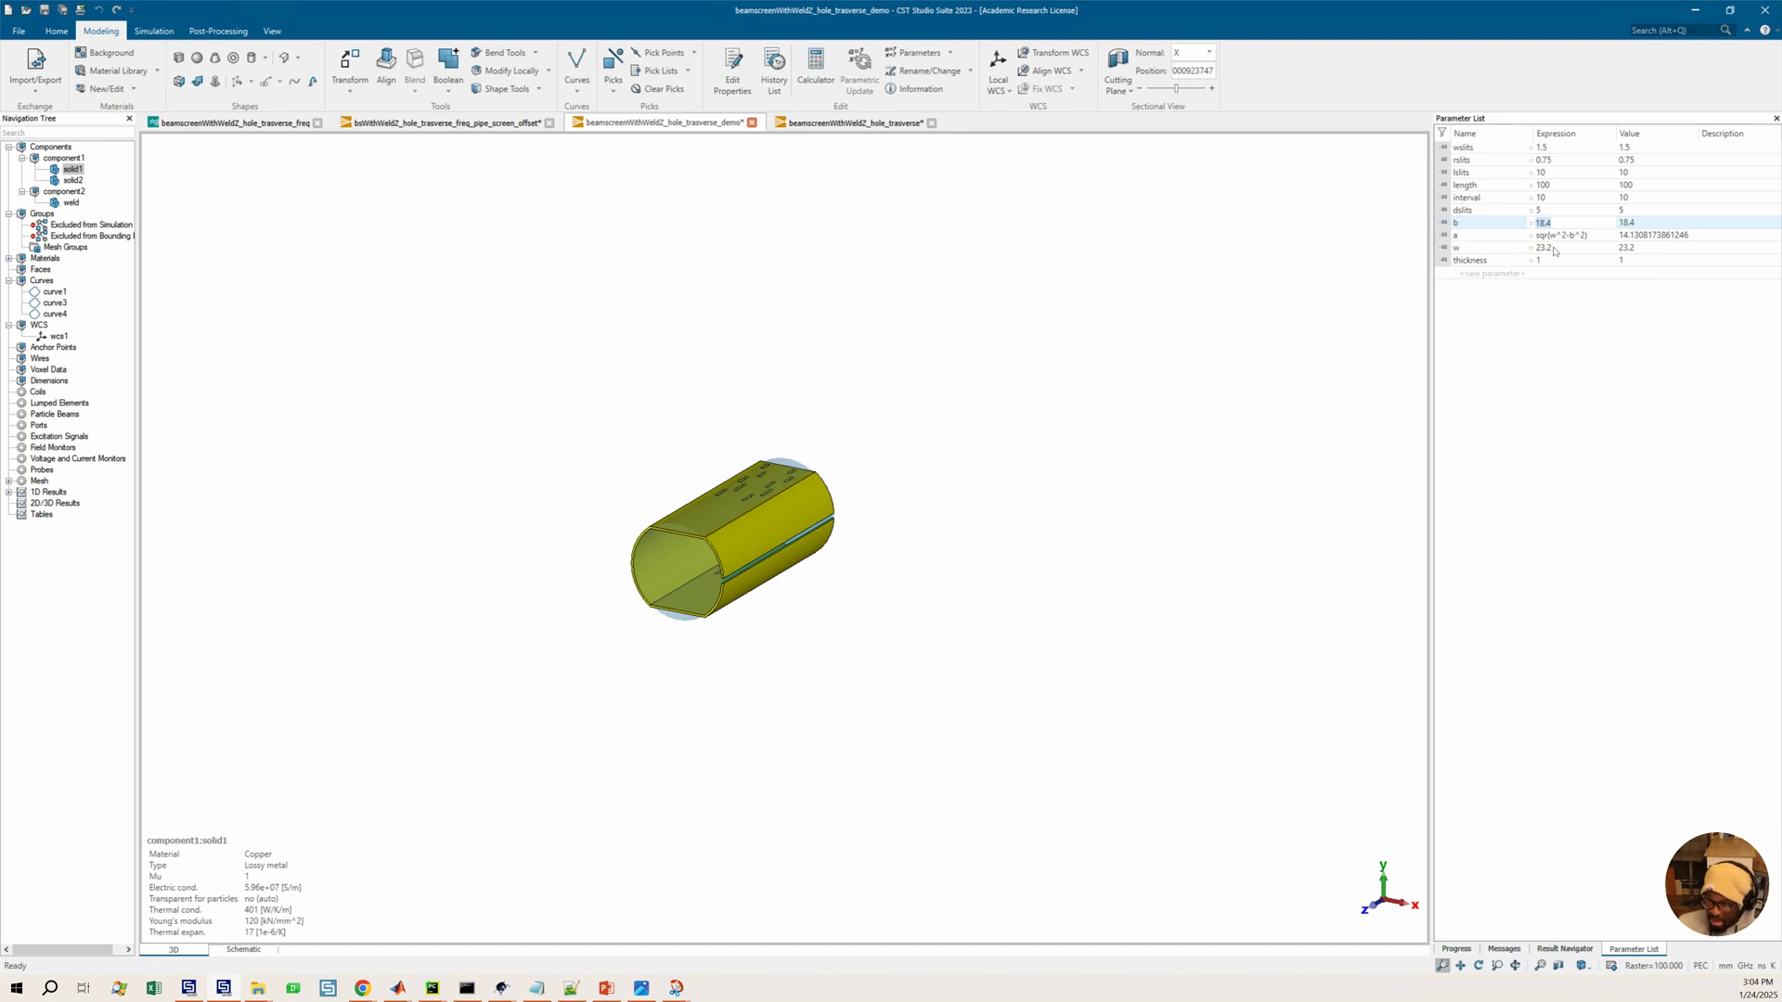
{"action": "type", "text": "49"}
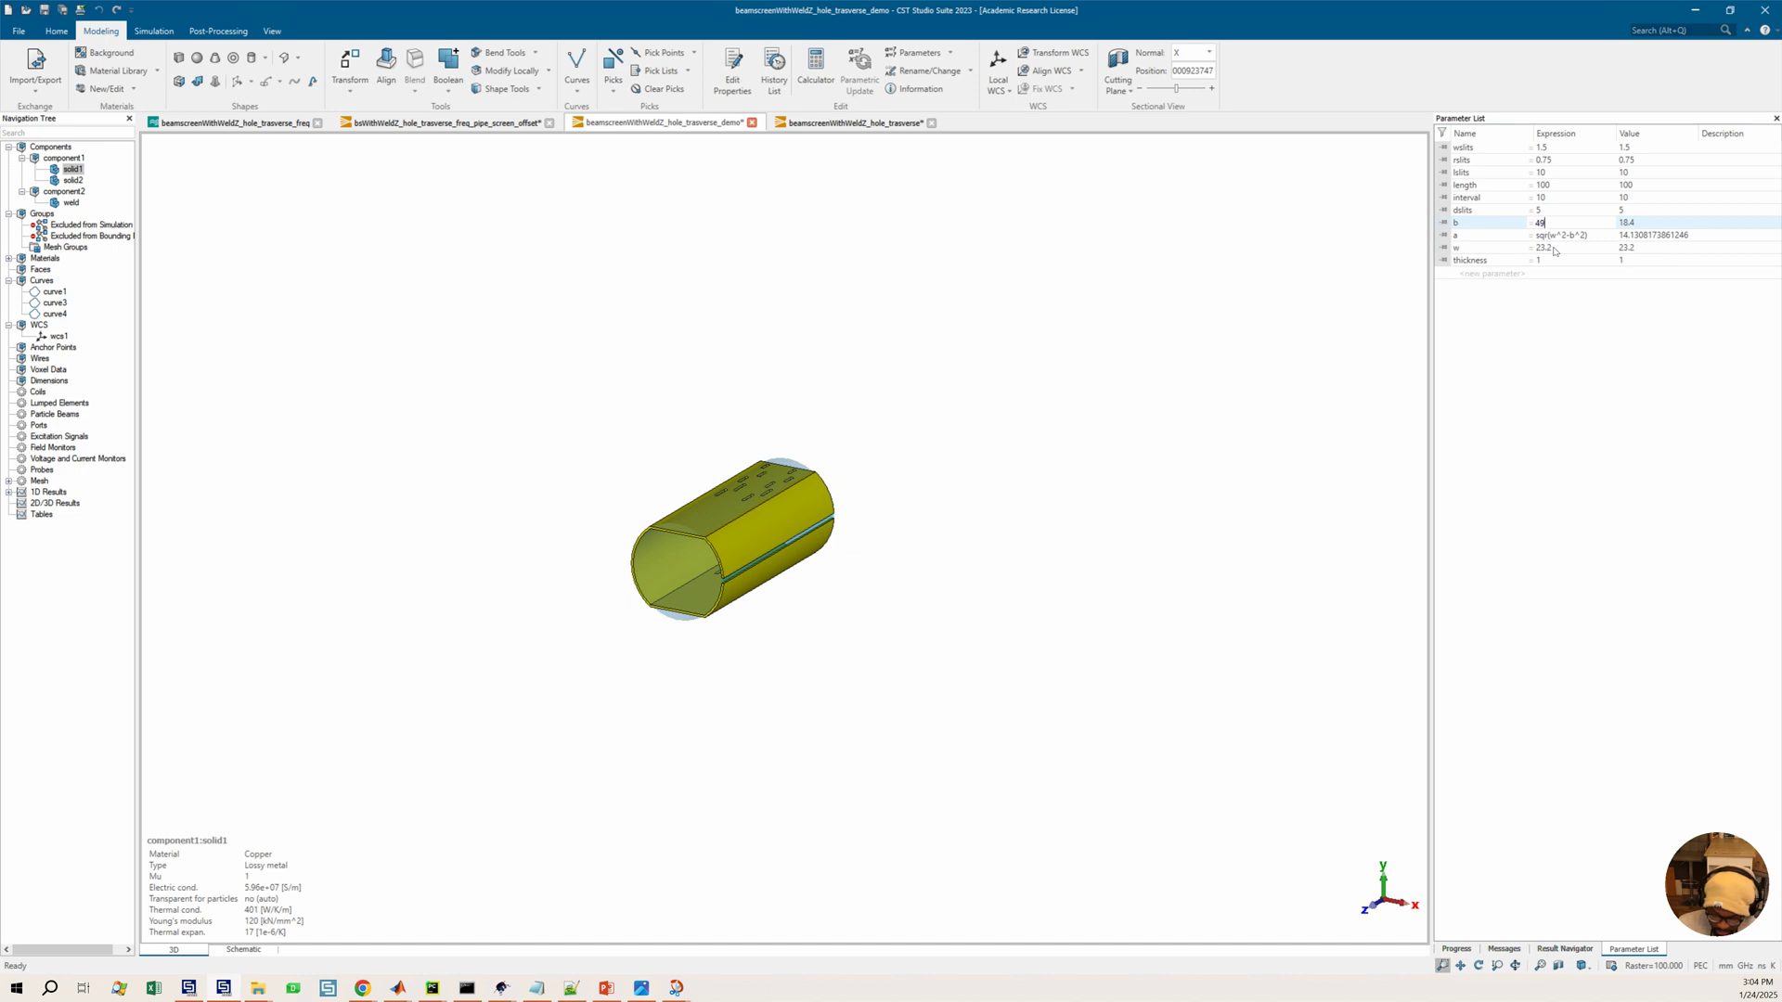
{"action": "key", "text": "Return"}
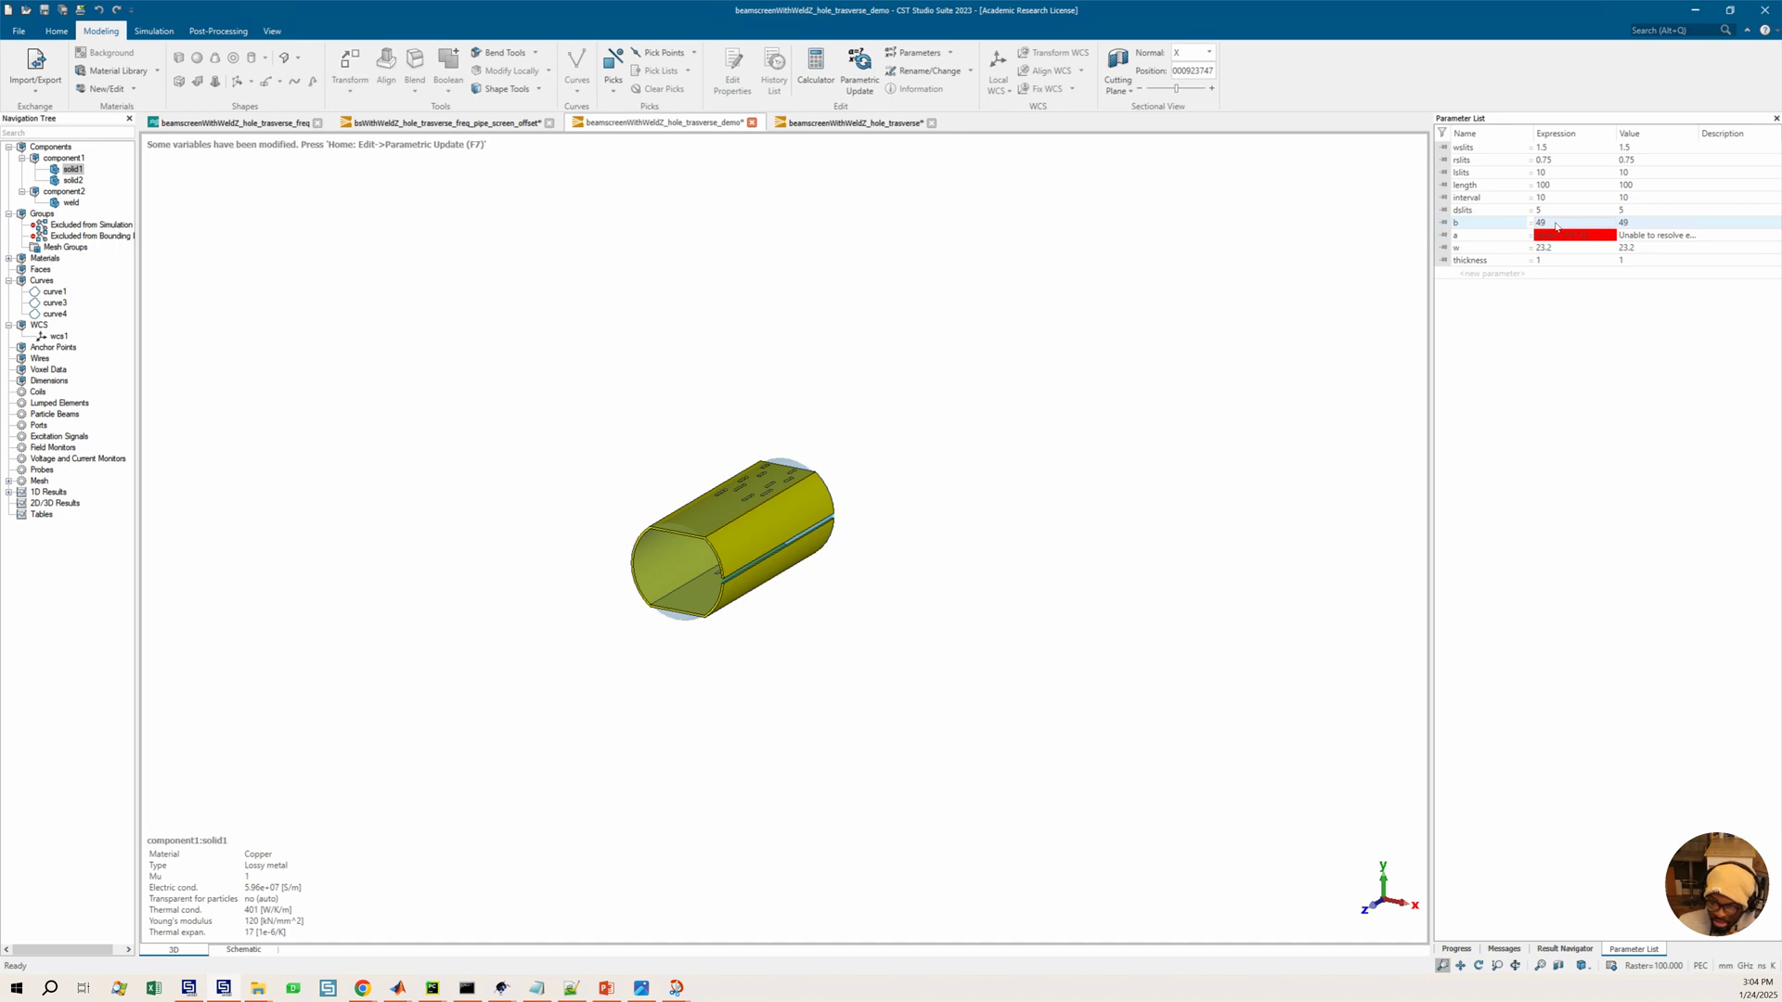
{"action": "left_click", "coordinate": [1558, 226]}
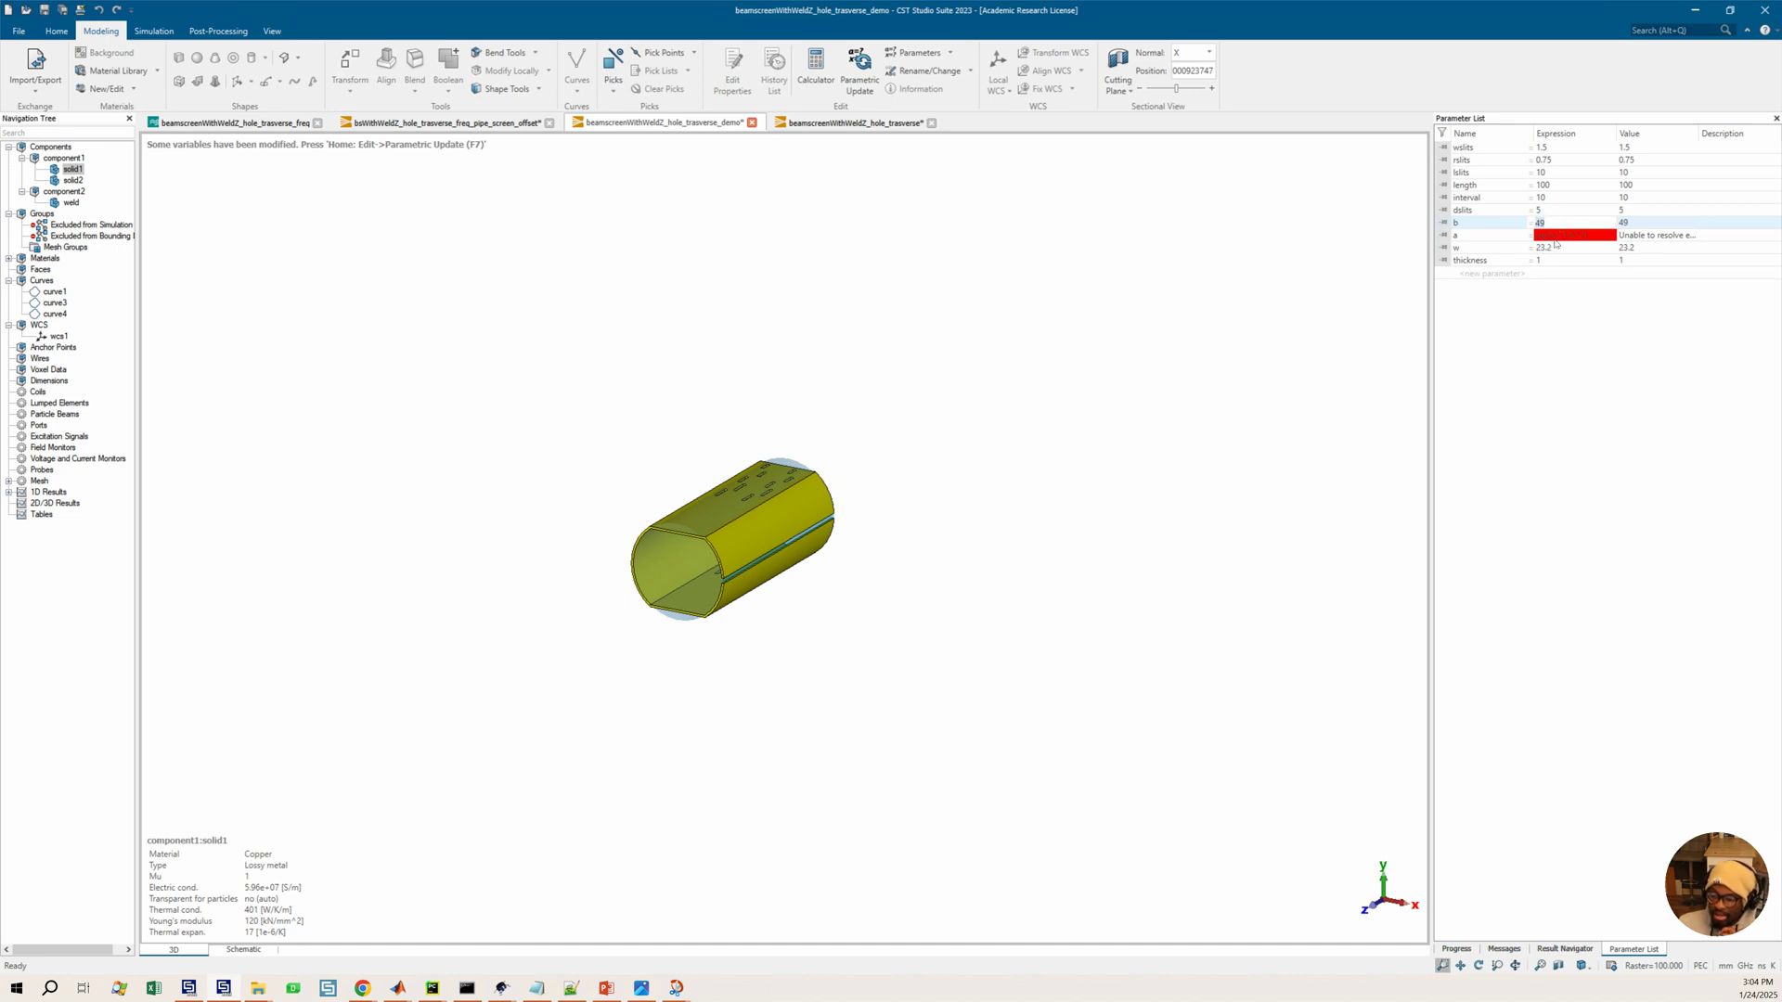
Set parameter w's expression to 58 and run a parametric update of the model
{"action": "left_click", "coordinate": [1560, 249]}
{"action": "type", "text": "50"}
{"action": "type", "text": "8"}
{"action": "key", "text": "Return"}
{"action": "left_click", "coordinate": [860, 70]}
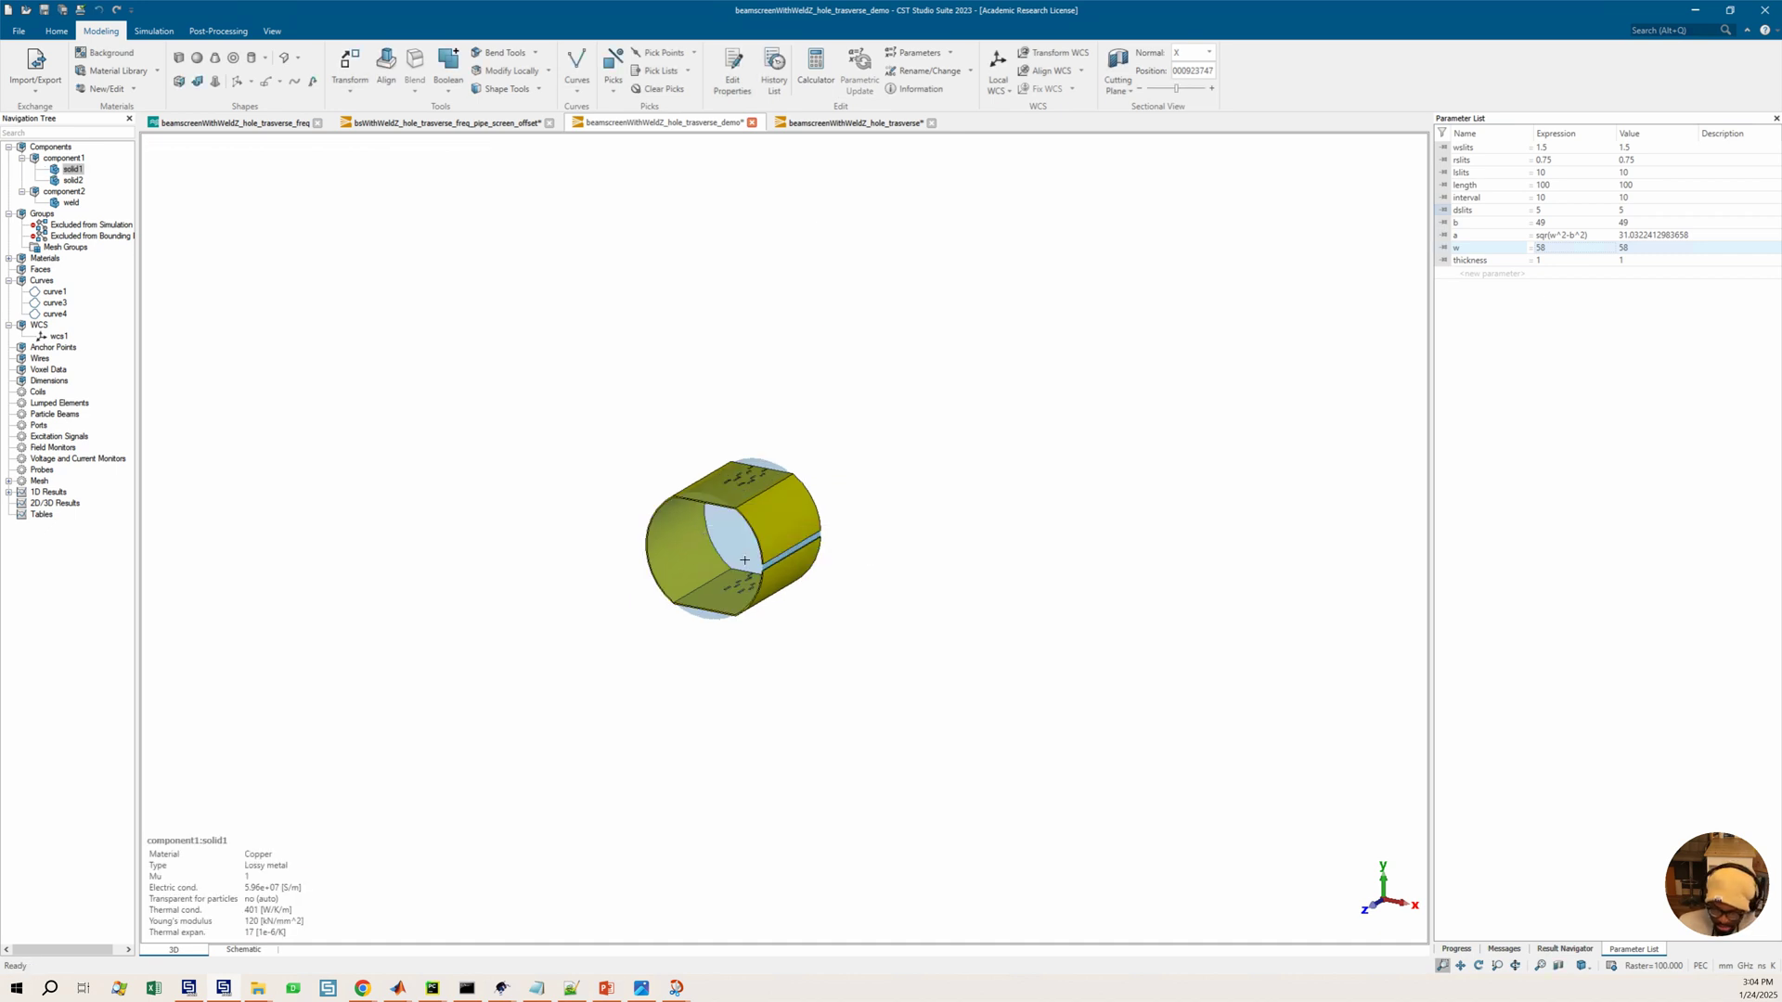
Set parameter thickness to 5 and run a parametric update of the model
{"action": "key", "text": "3"}
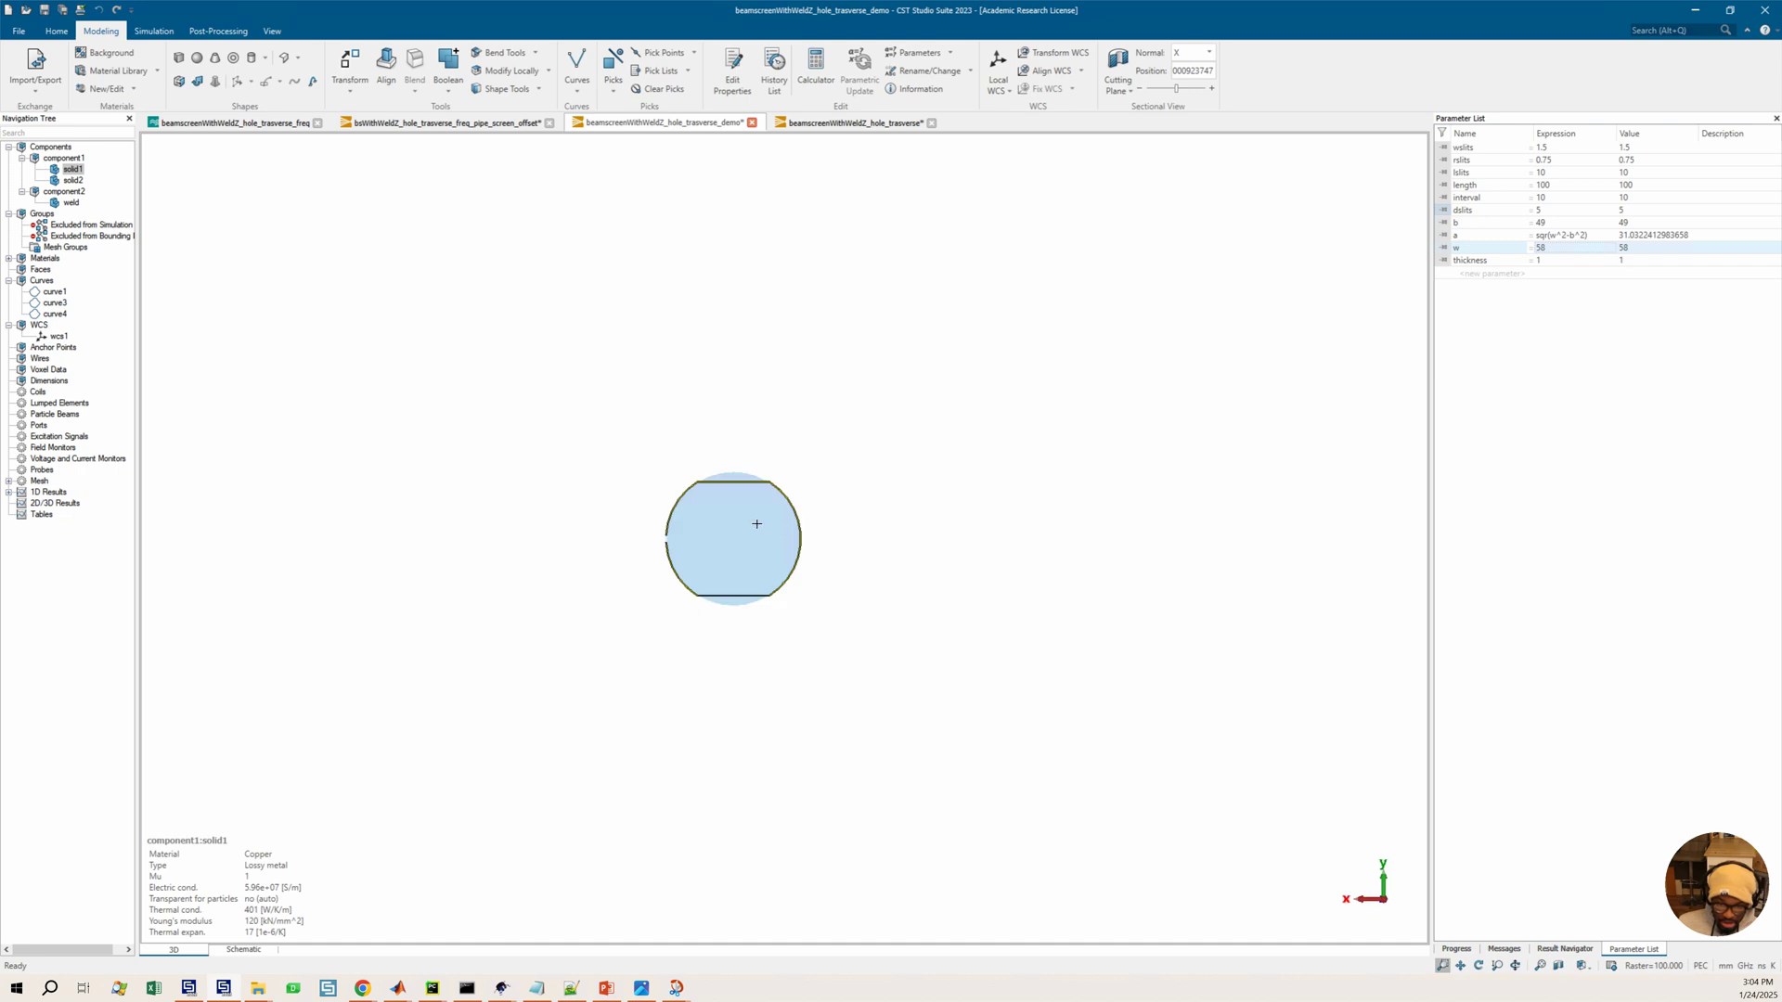
{"action": "scroll", "coordinate": [742, 504], "scroll_direction": "up", "scroll_amount": 3}
{"action": "scroll", "coordinate": [742, 504], "scroll_direction": "up", "scroll_amount": 2}
{"action": "double_click", "coordinate": [1540, 261]}
{"action": "type", "text": "5"}
{"action": "key", "text": "Return"}
{"action": "left_click", "coordinate": [859, 71]}
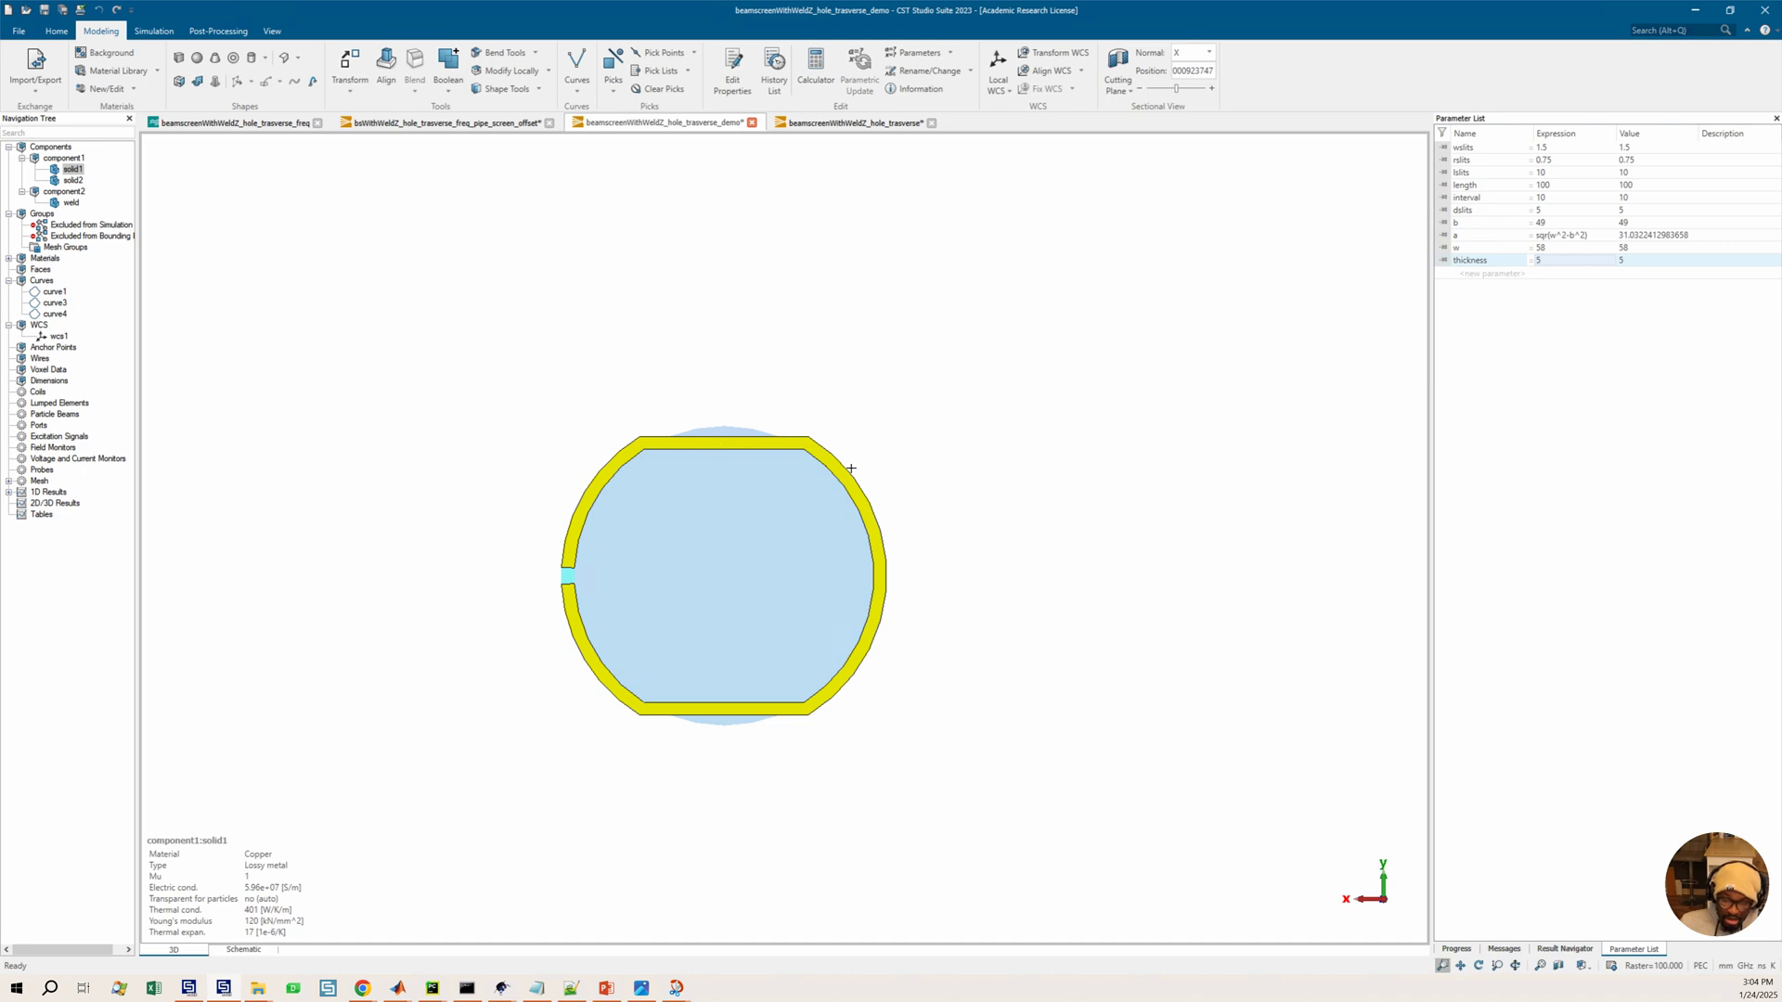
Set parameter length to 1100 and run a parametric update of the model
{"action": "middle_click_drag", "start_coordinate": [910, 454], "coordinate": [883, 477]}
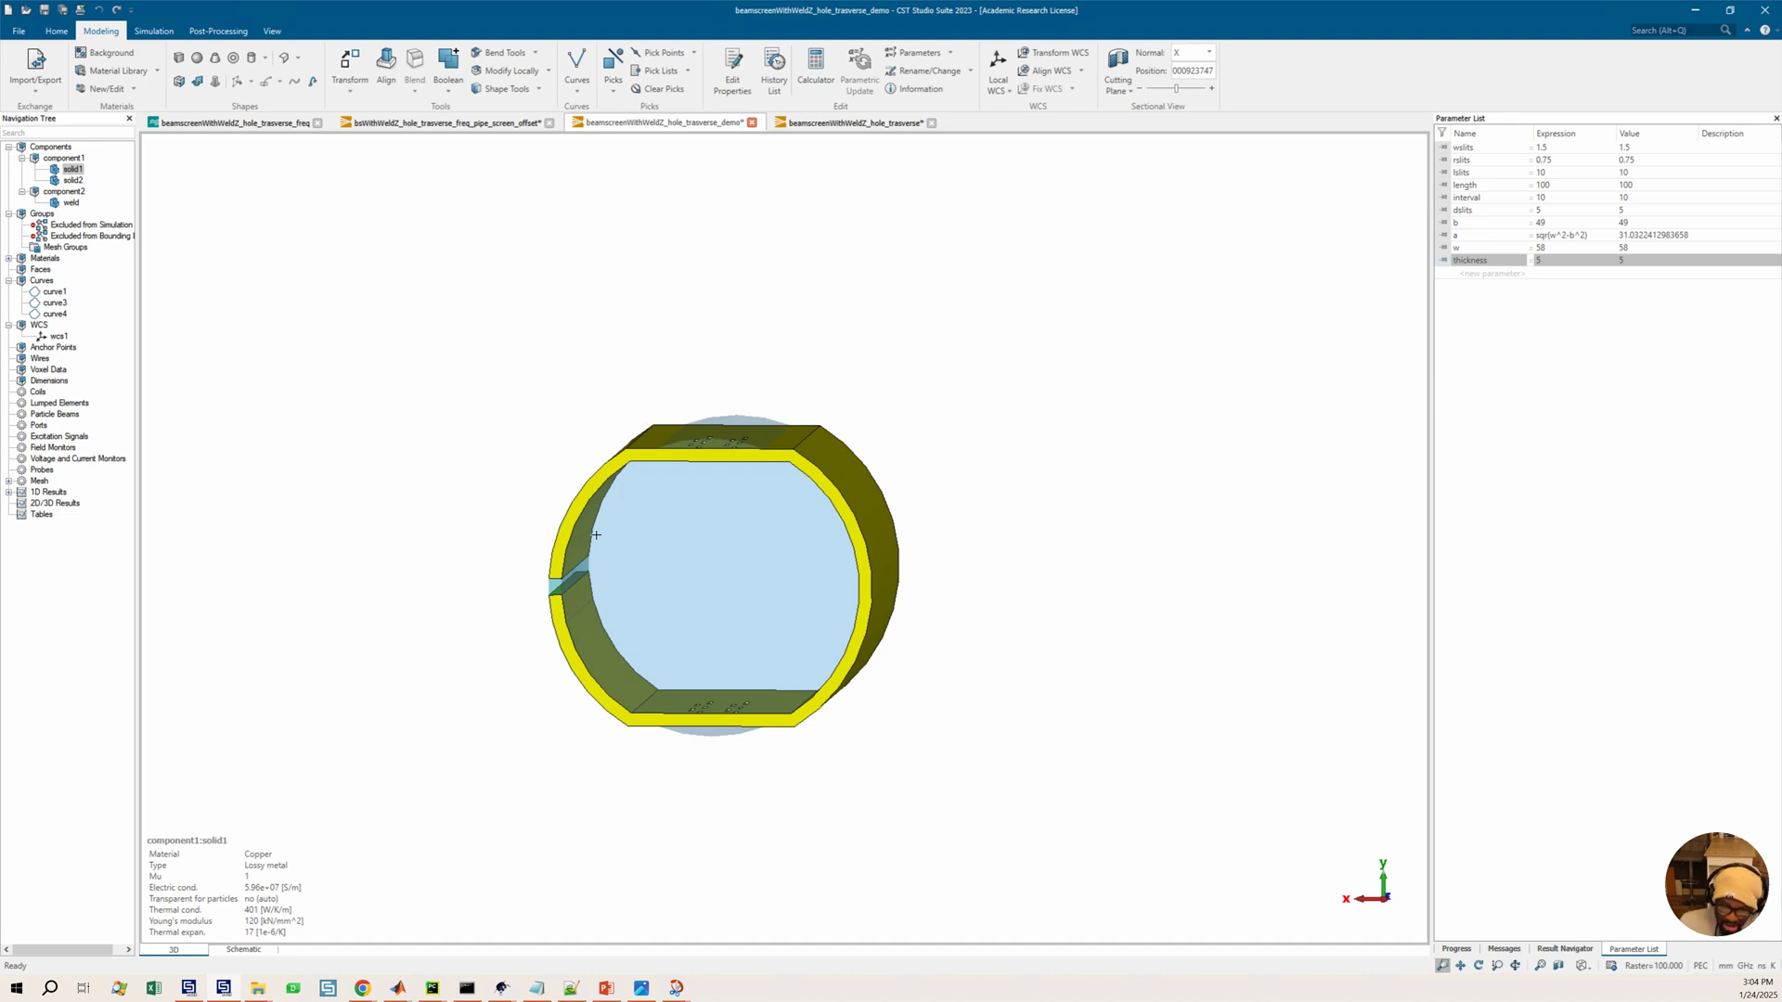
{"action": "middle_click_drag", "start_coordinate": [693, 536], "coordinate": [710, 485]}
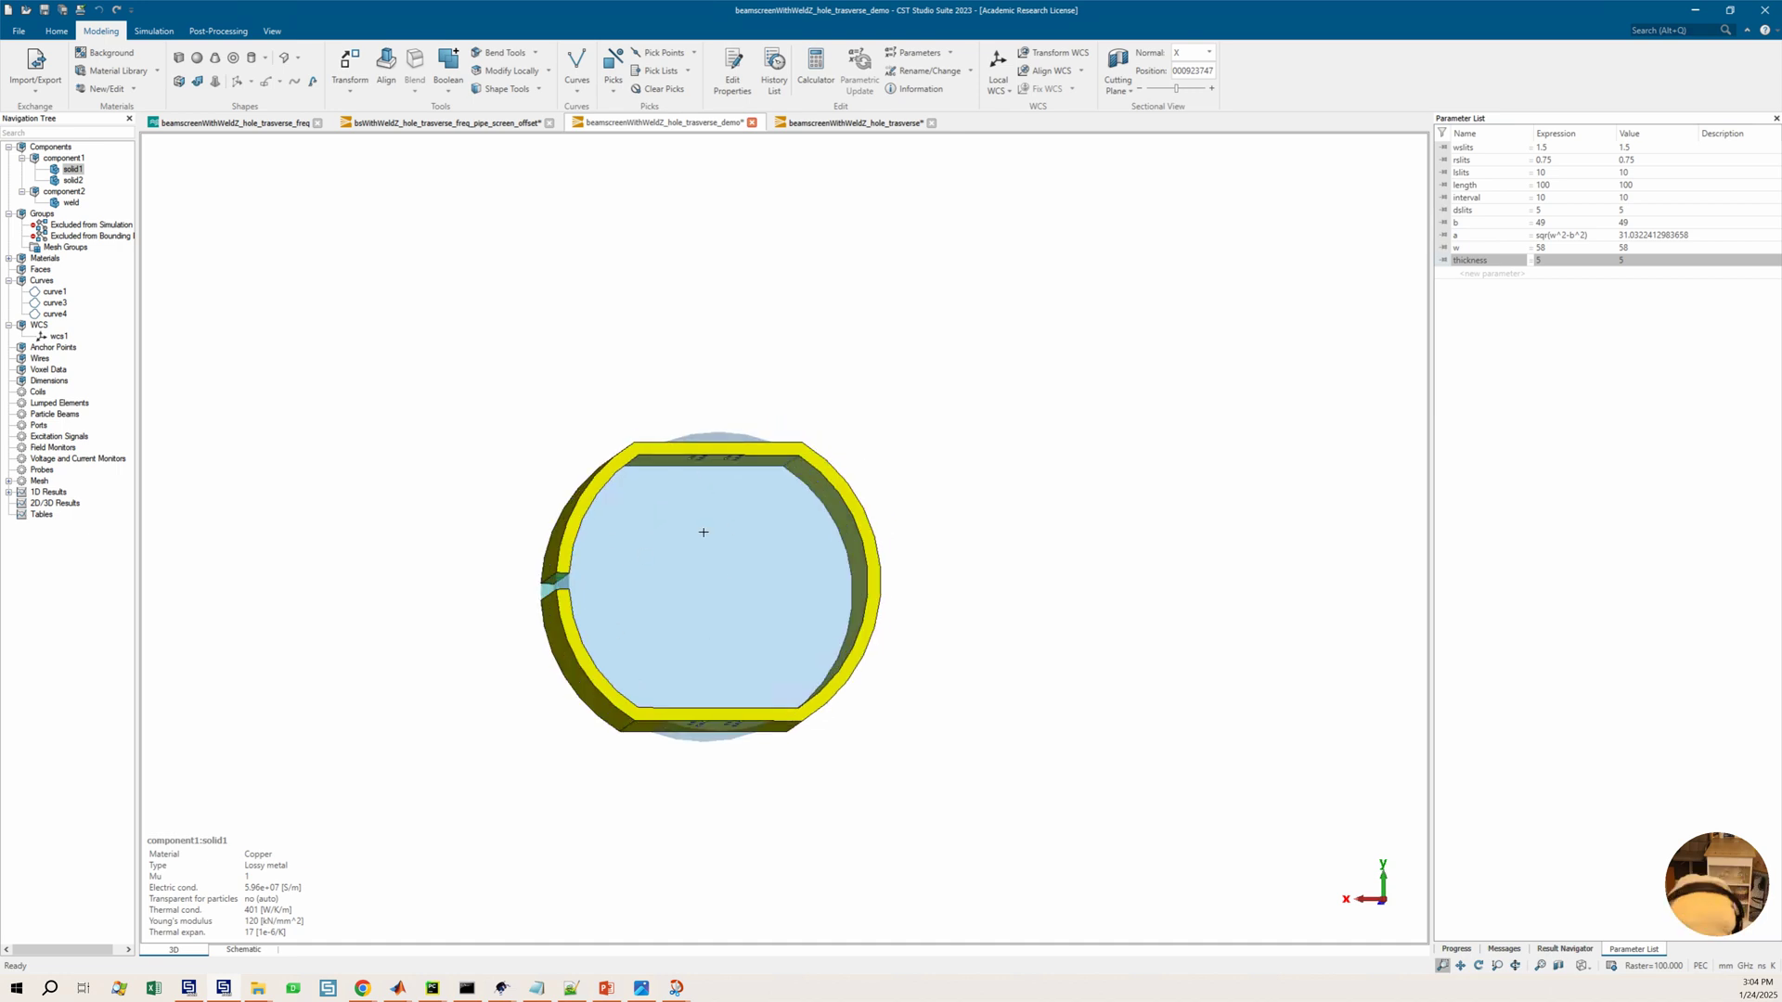
{"action": "left_click", "coordinate": [1551, 186]}
{"action": "left_click", "coordinate": [1551, 187]}
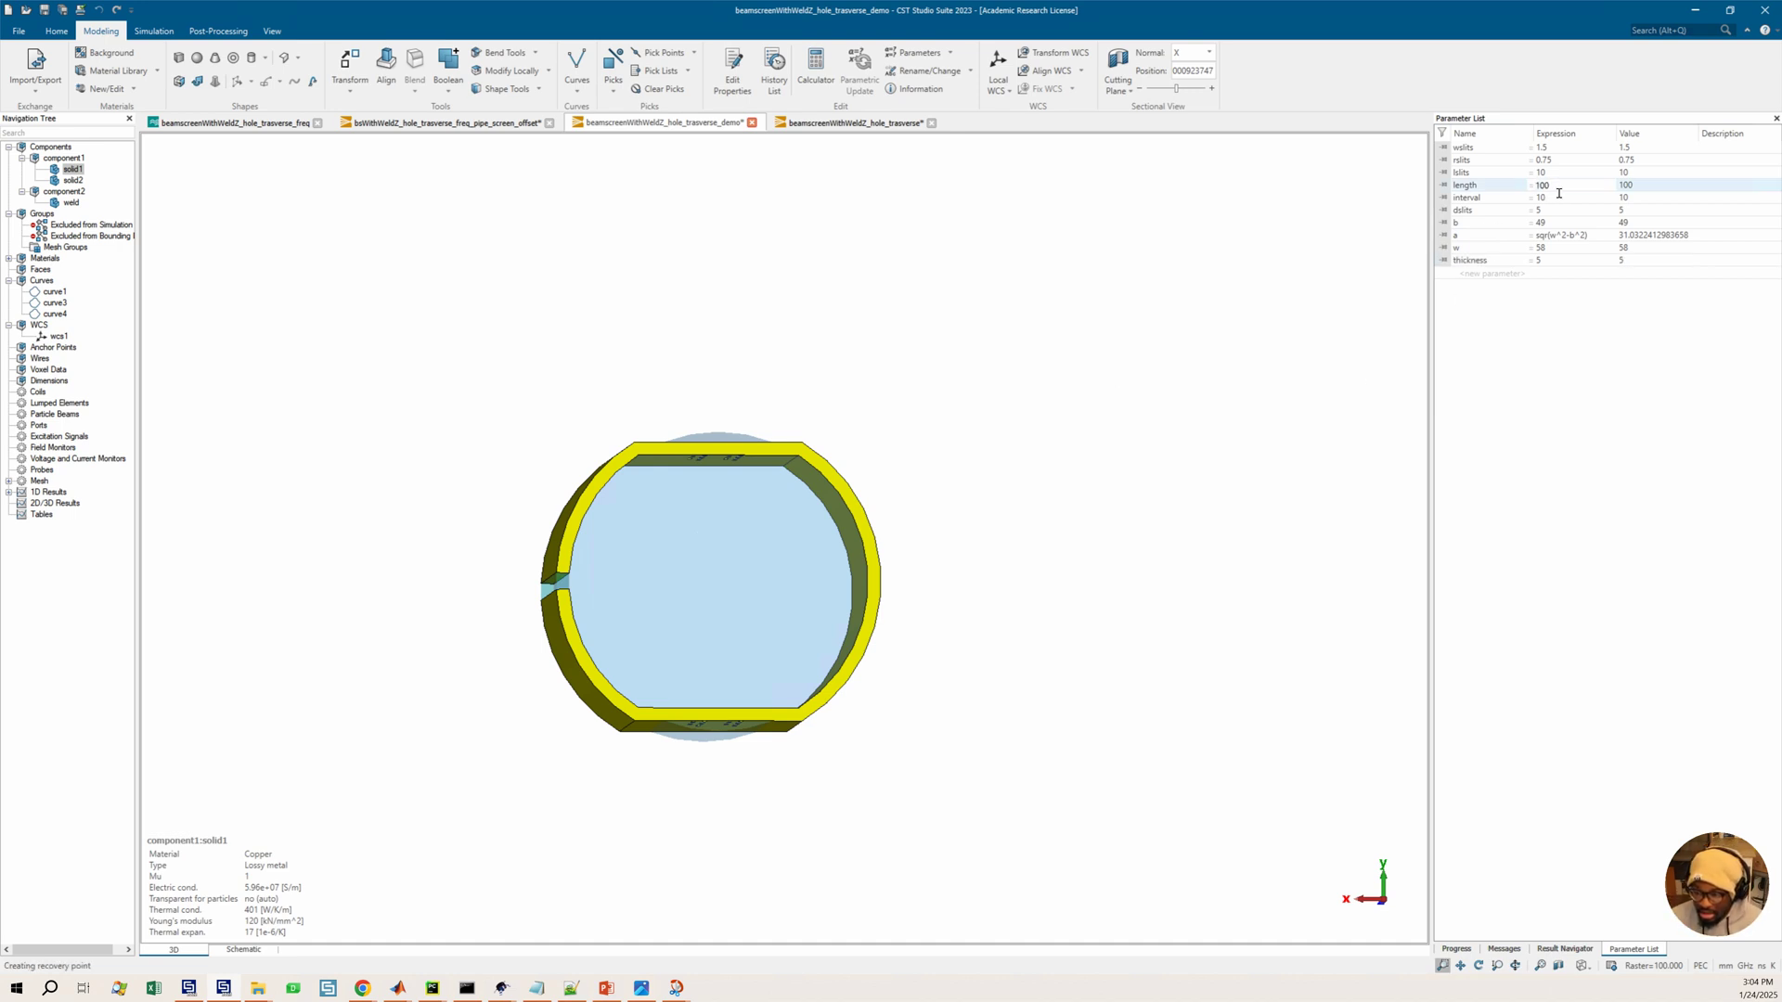
{"action": "type", "text": "1"}
{"action": "key", "text": "Return"}
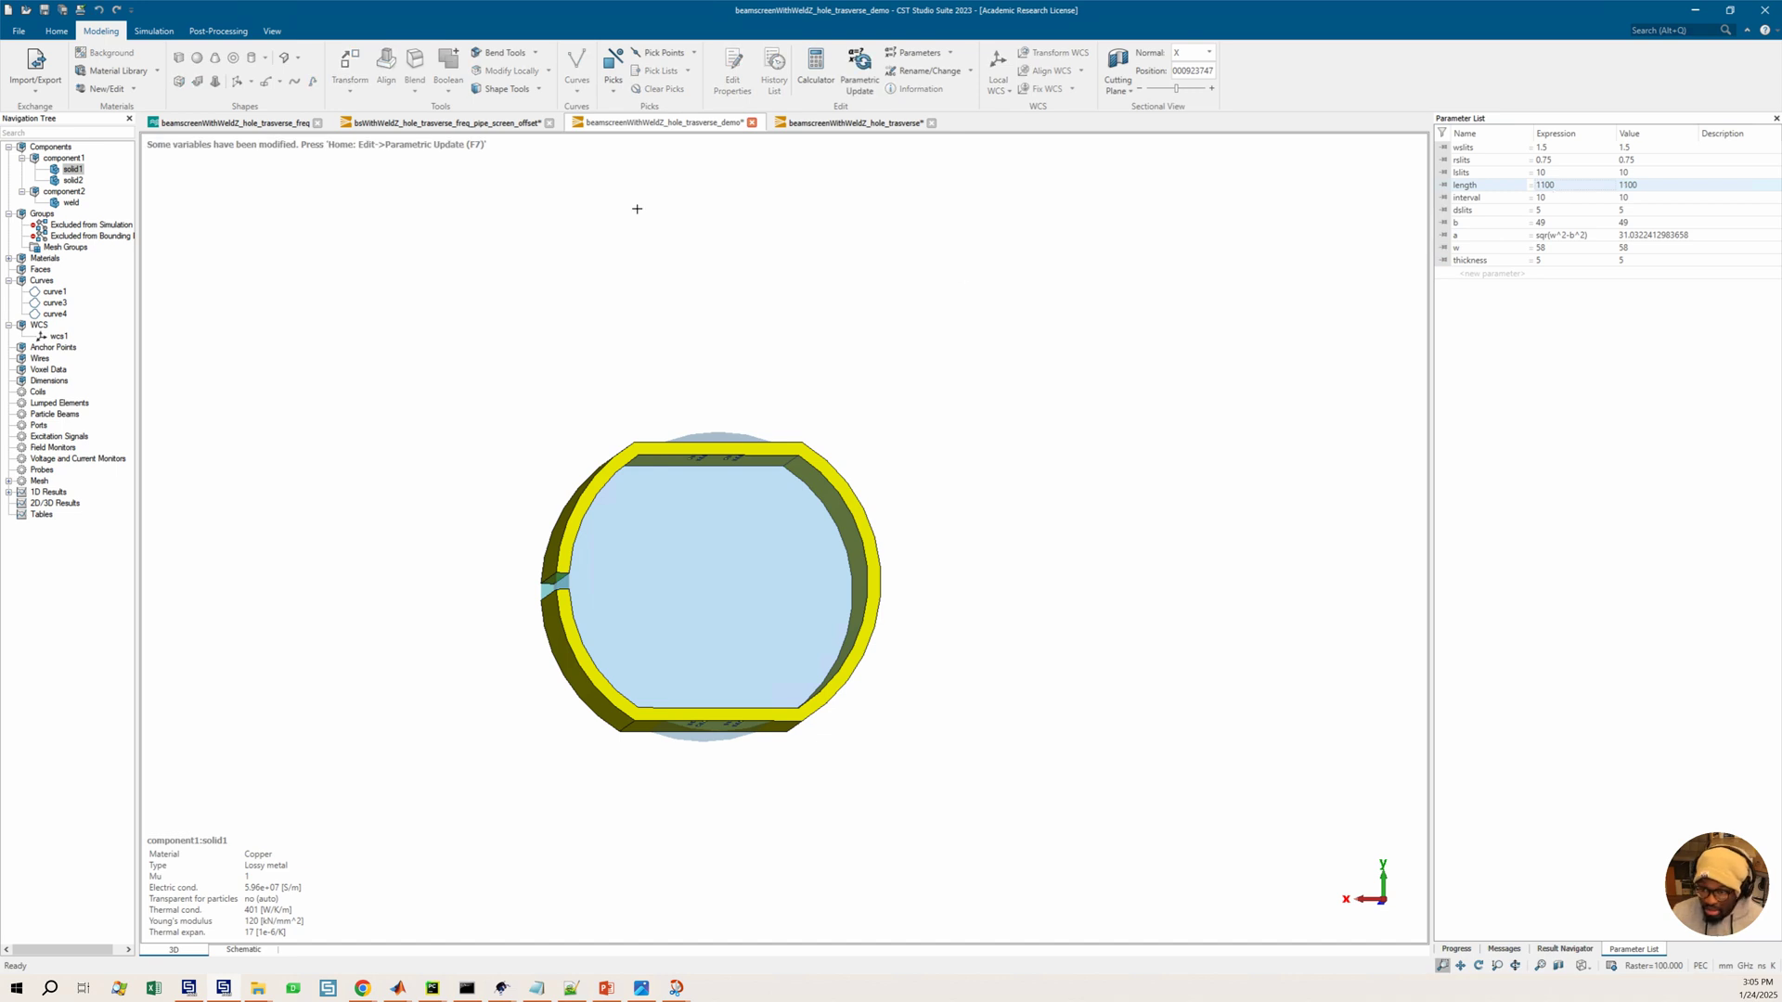
{"action": "left_click", "coordinate": [859, 73]}
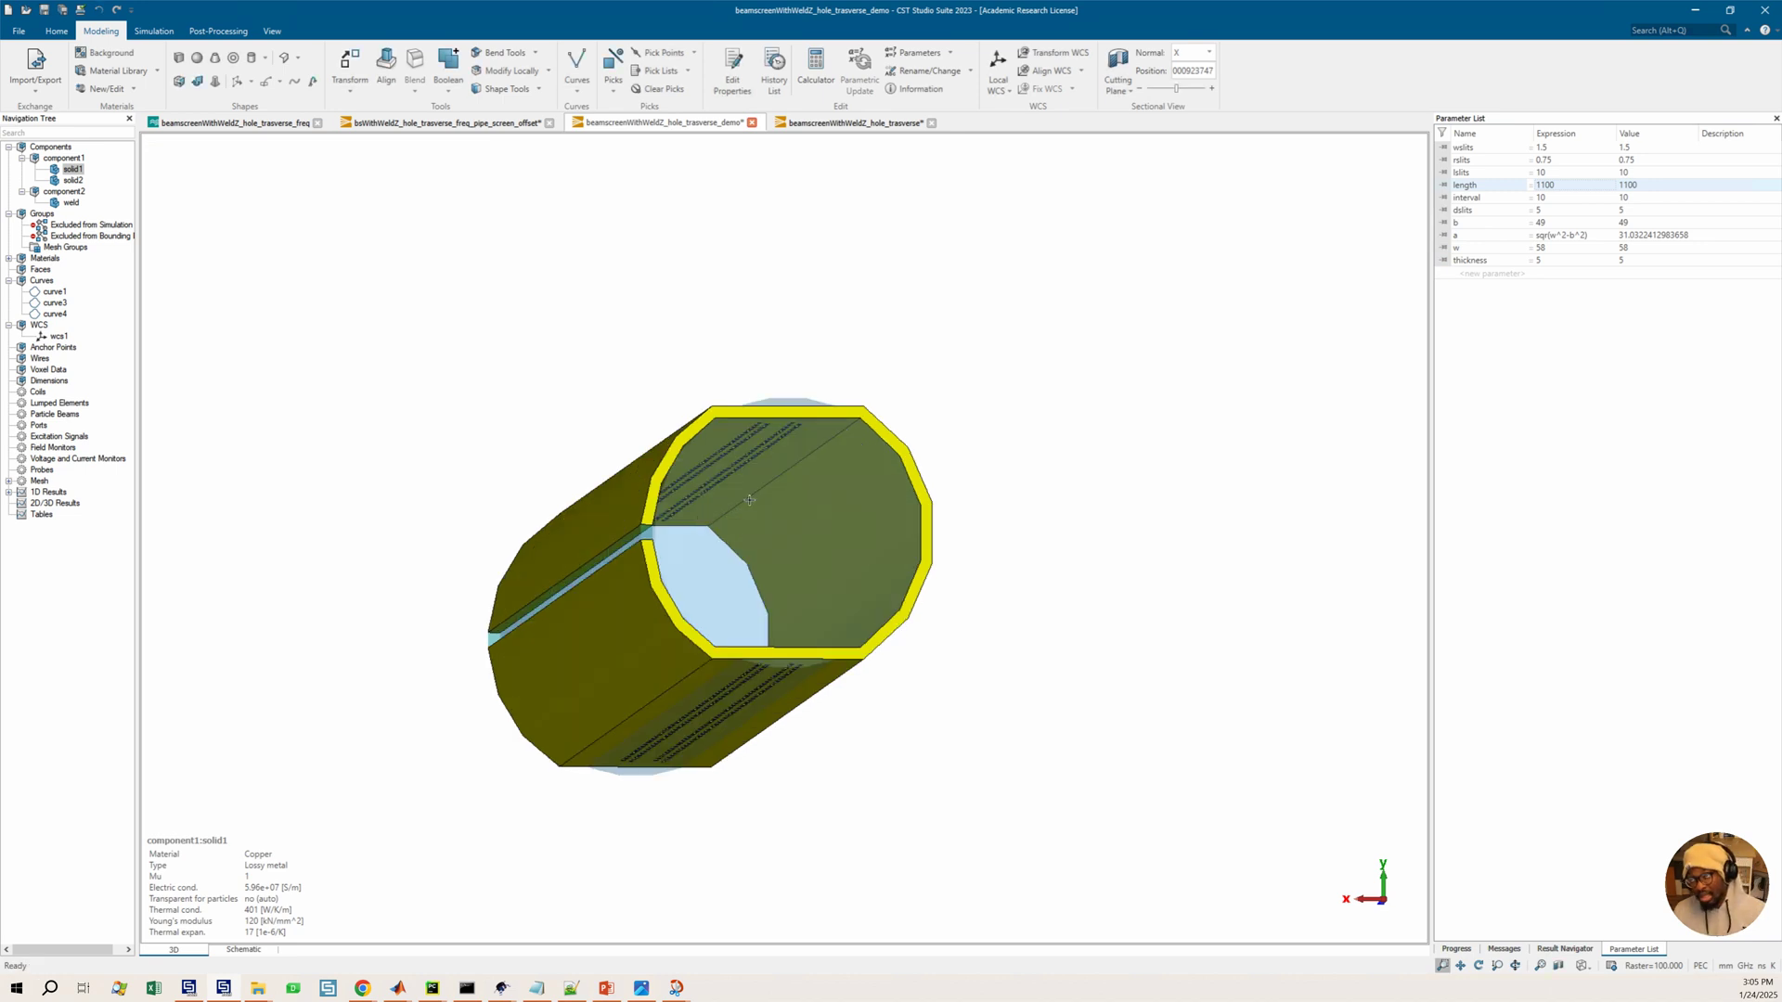
Open the History List and delete the curve2 and extrude-profile operations, items 14 to 20
{"action": "left_click_drag", "start_coordinate": [975, 489], "coordinate": [1029, 494]}
{"action": "scroll", "coordinate": [992, 504], "scroll_direction": "up", "scroll_amount": 3}
{"action": "left_click_drag", "start_coordinate": [726, 561], "coordinate": [920, 486], "text": "ctrl+shift"}
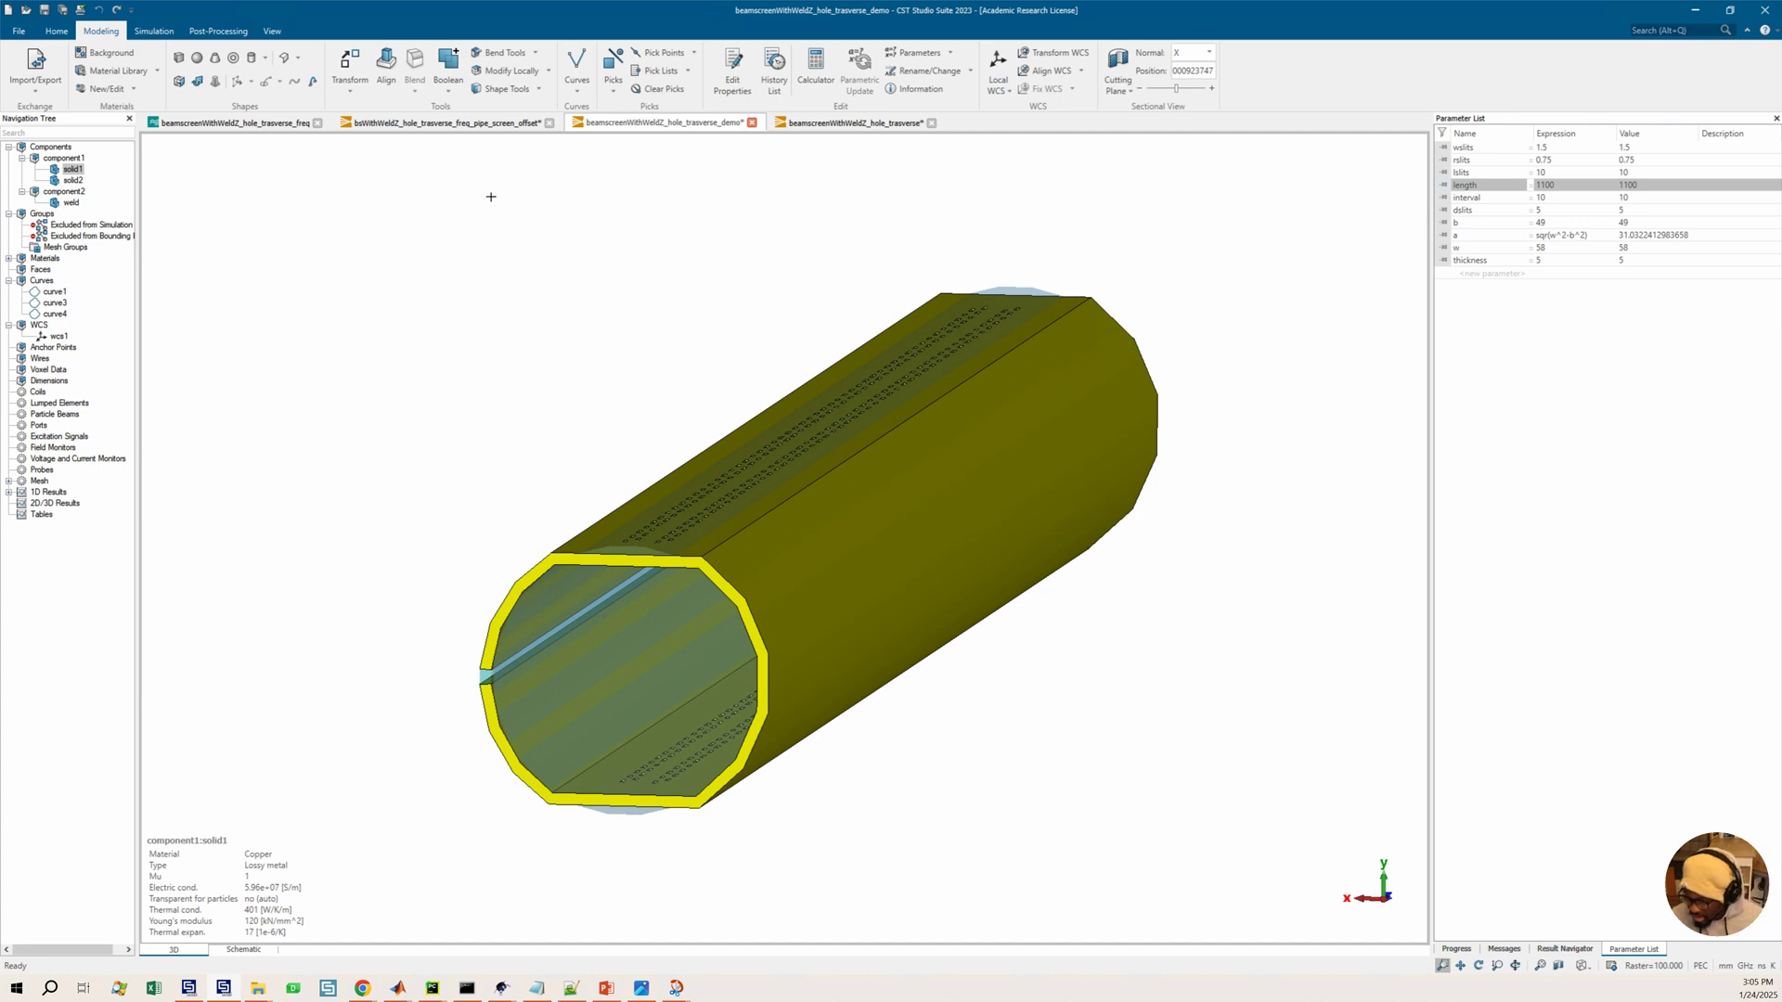
{"action": "left_click", "coordinate": [775, 72]}
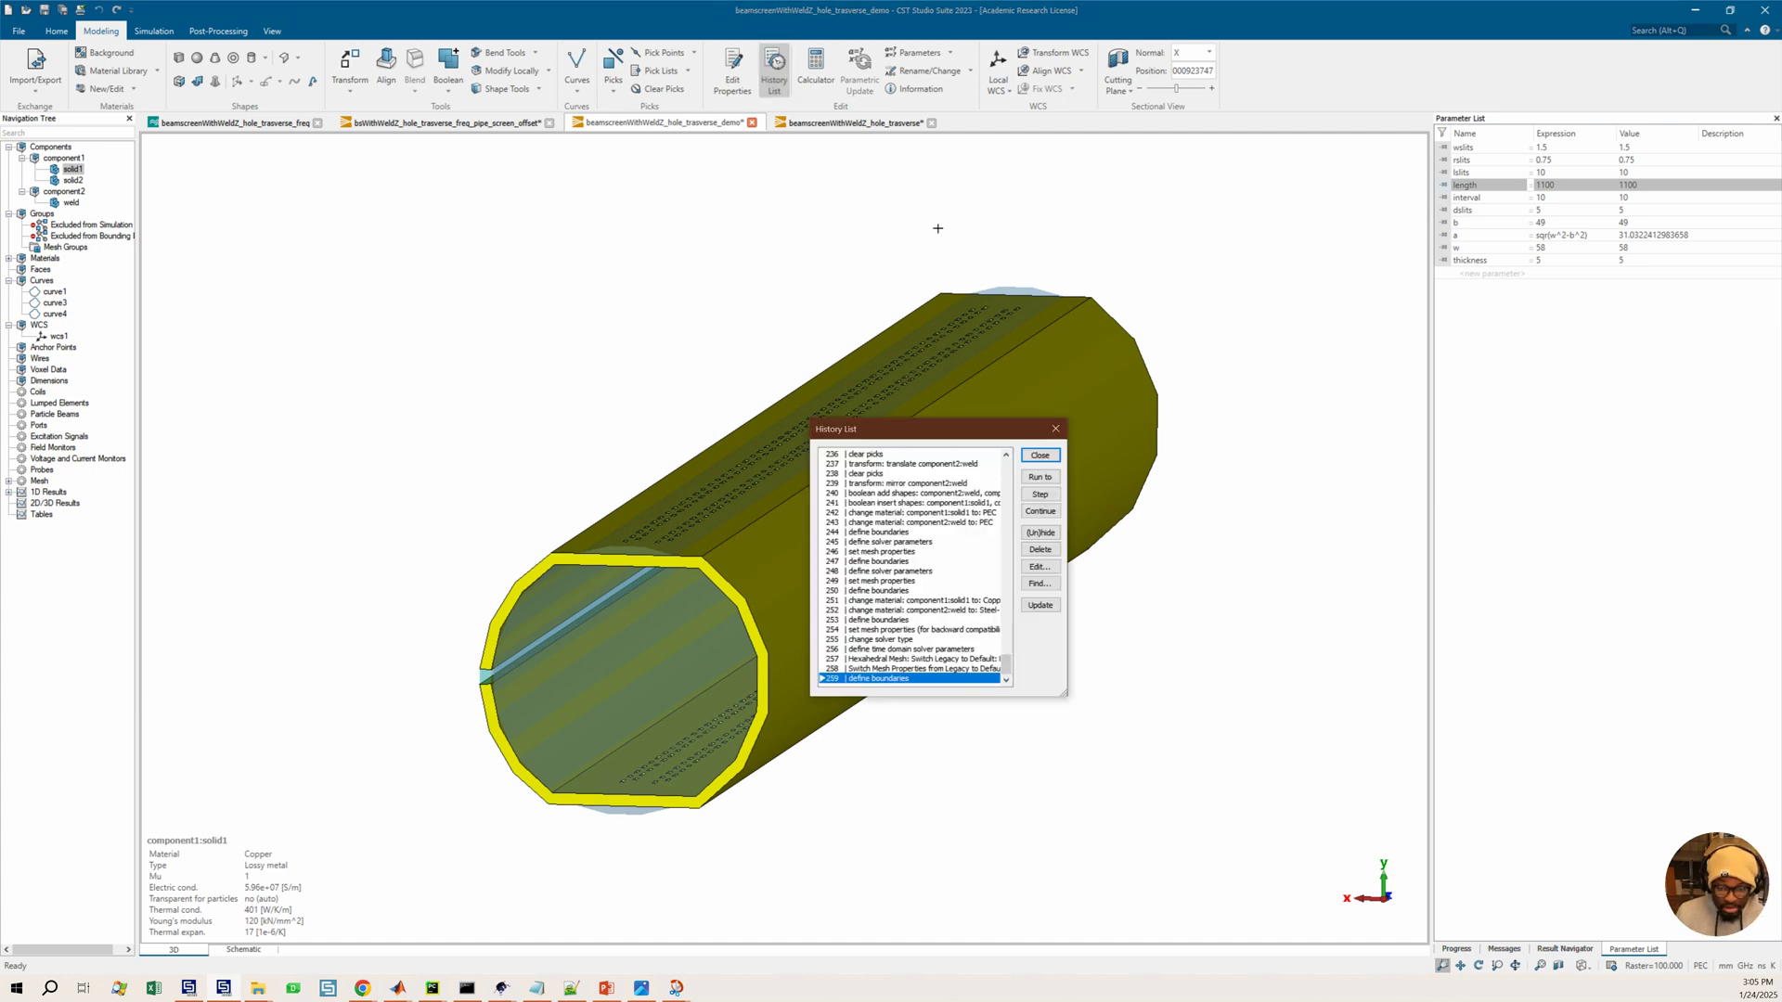
{"action": "scroll", "coordinate": [944, 525], "scroll_direction": "up", "scroll_amount": 20}
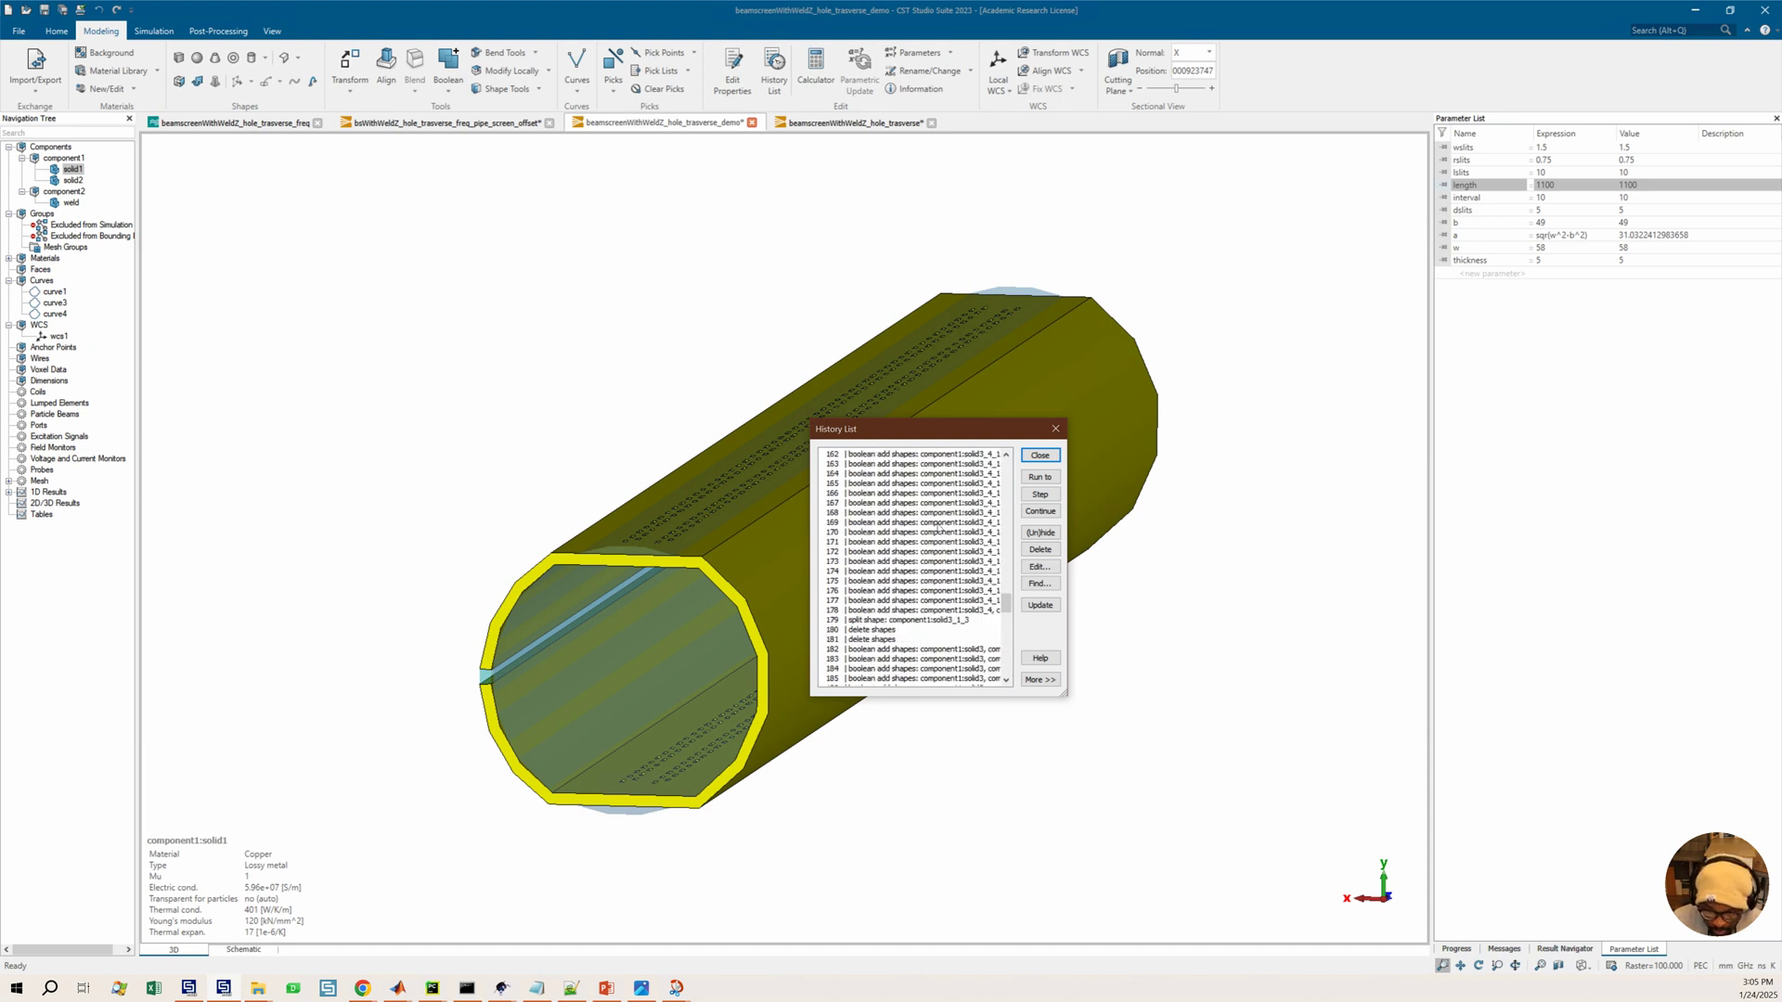
{"action": "scroll", "coordinate": [938, 527], "scroll_direction": "up", "scroll_amount": 20}
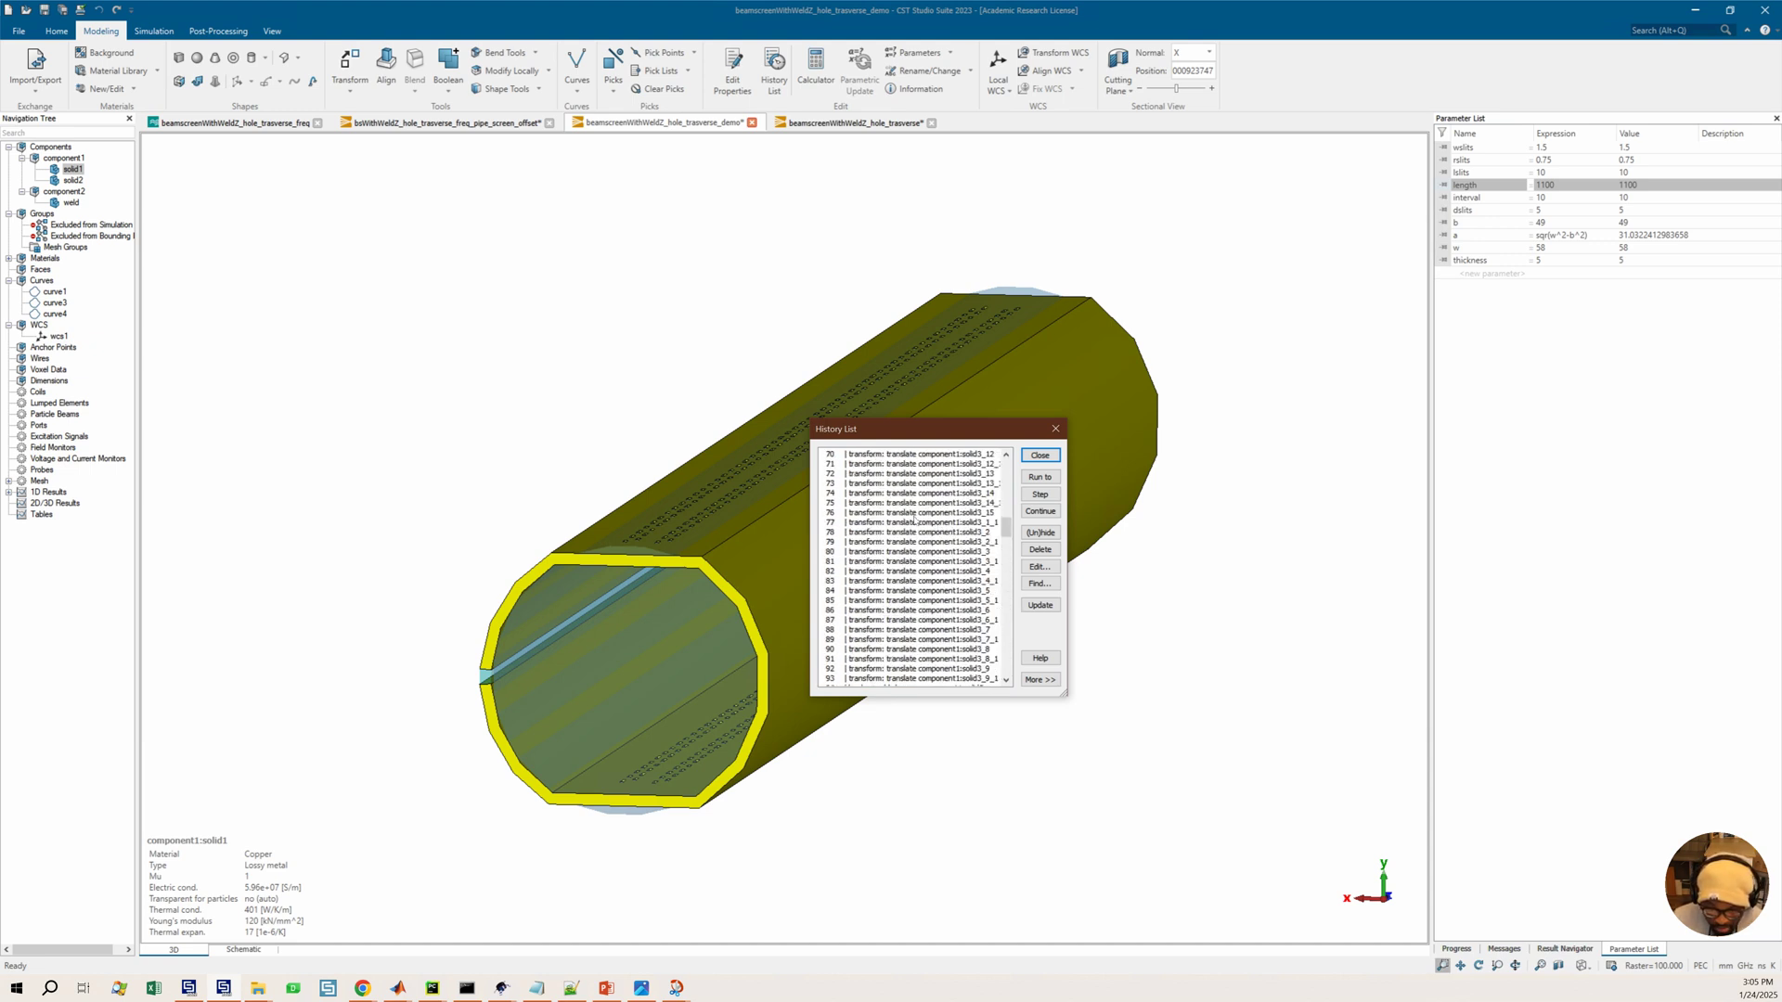
{"action": "left_click", "coordinate": [73, 180]}
{"action": "scroll", "coordinate": [963, 545], "scroll_direction": "up", "scroll_amount": 20}
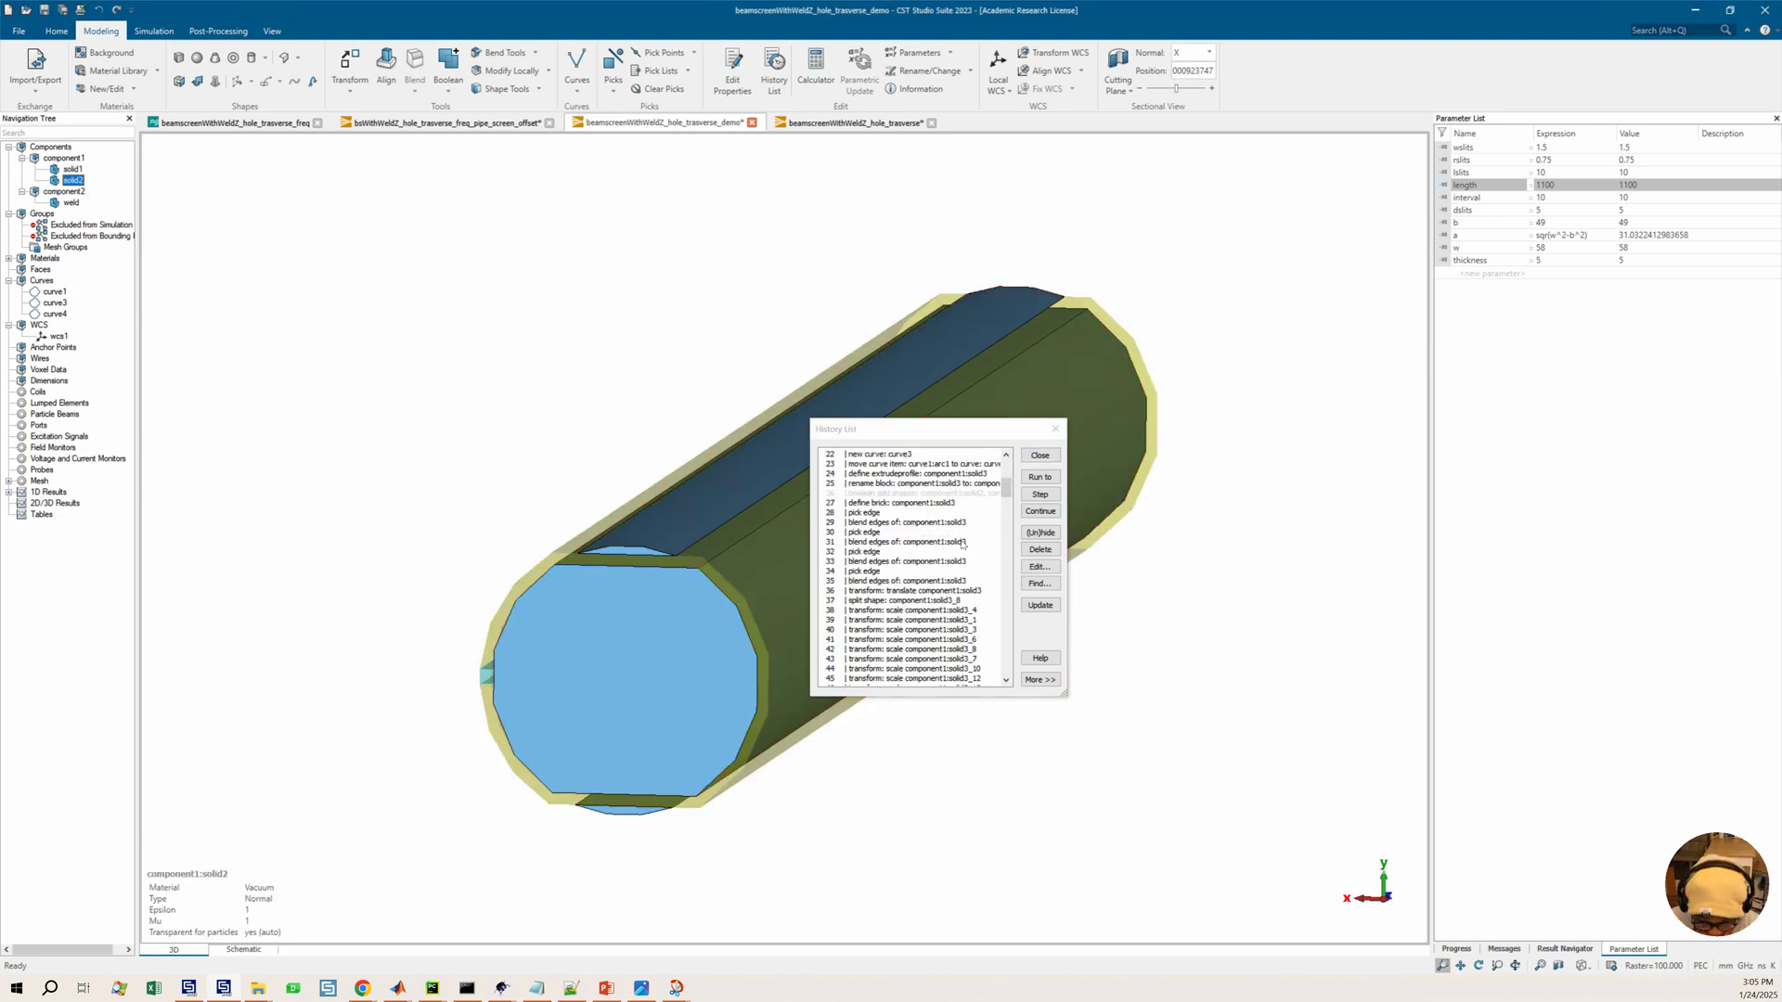
{"action": "left_click_drag", "start_coordinate": [877, 581], "coordinate": [877, 591]}
{"action": "left_click", "coordinate": [899, 641], "text": "shift"}
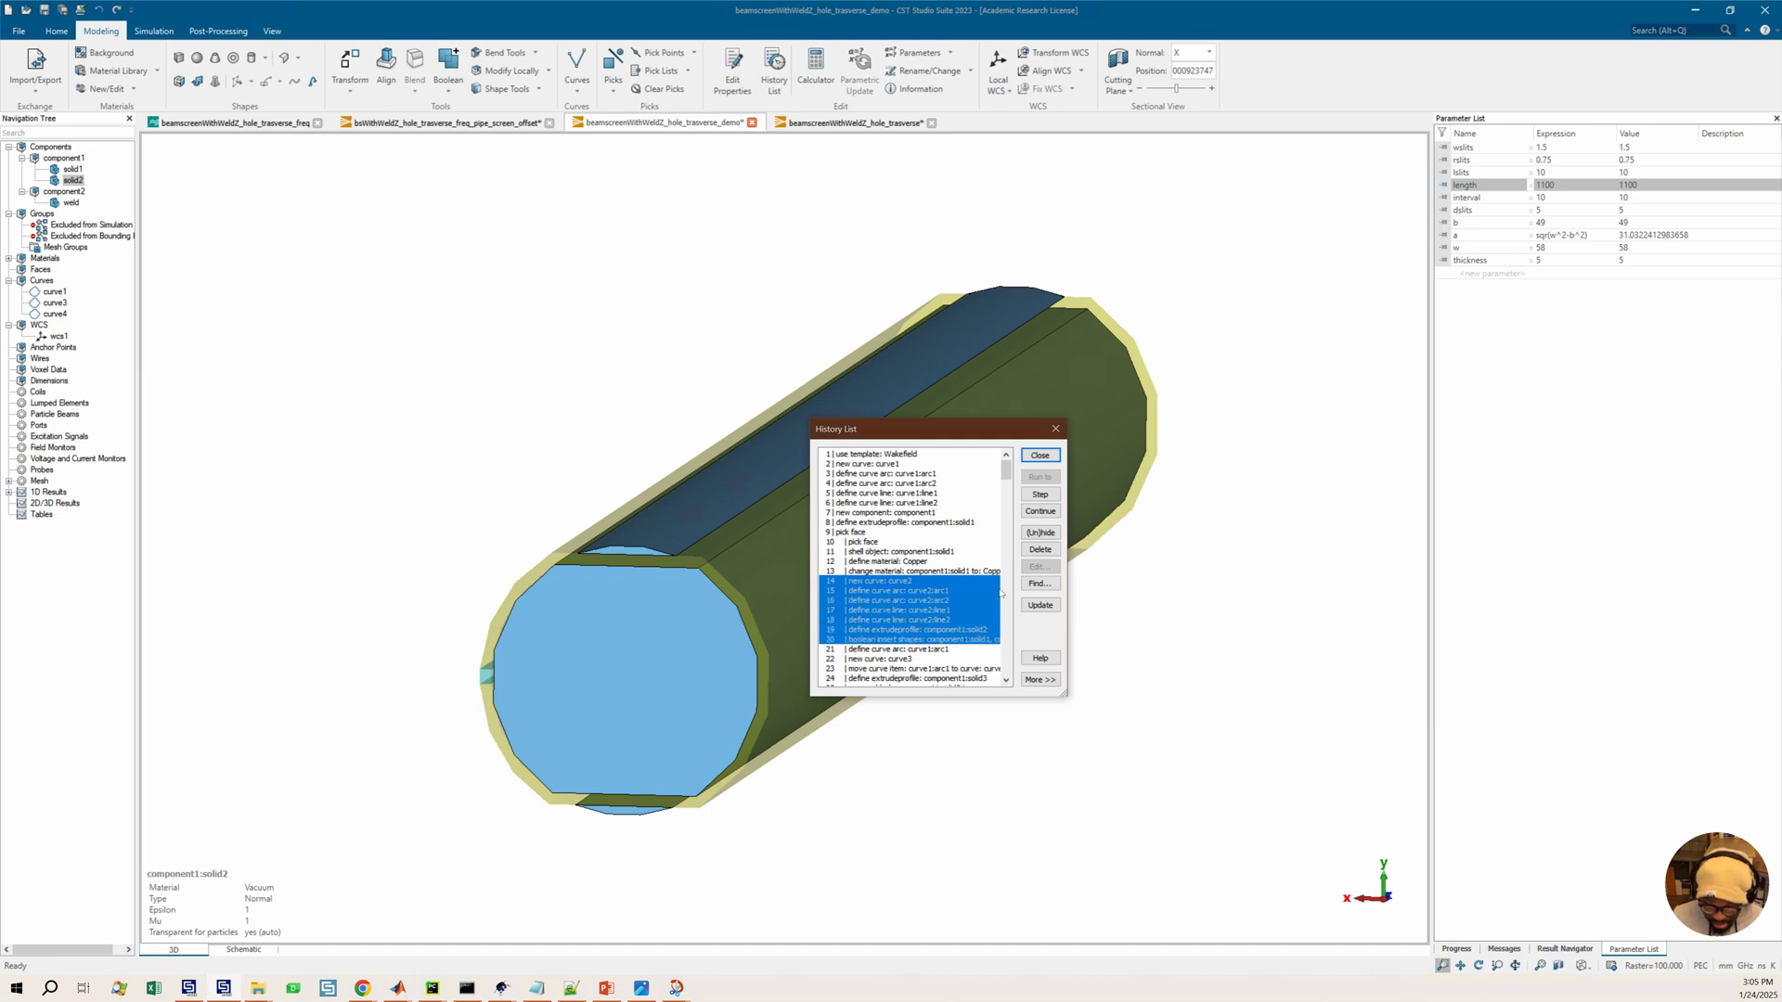
{"action": "key", "text": "Delete"}
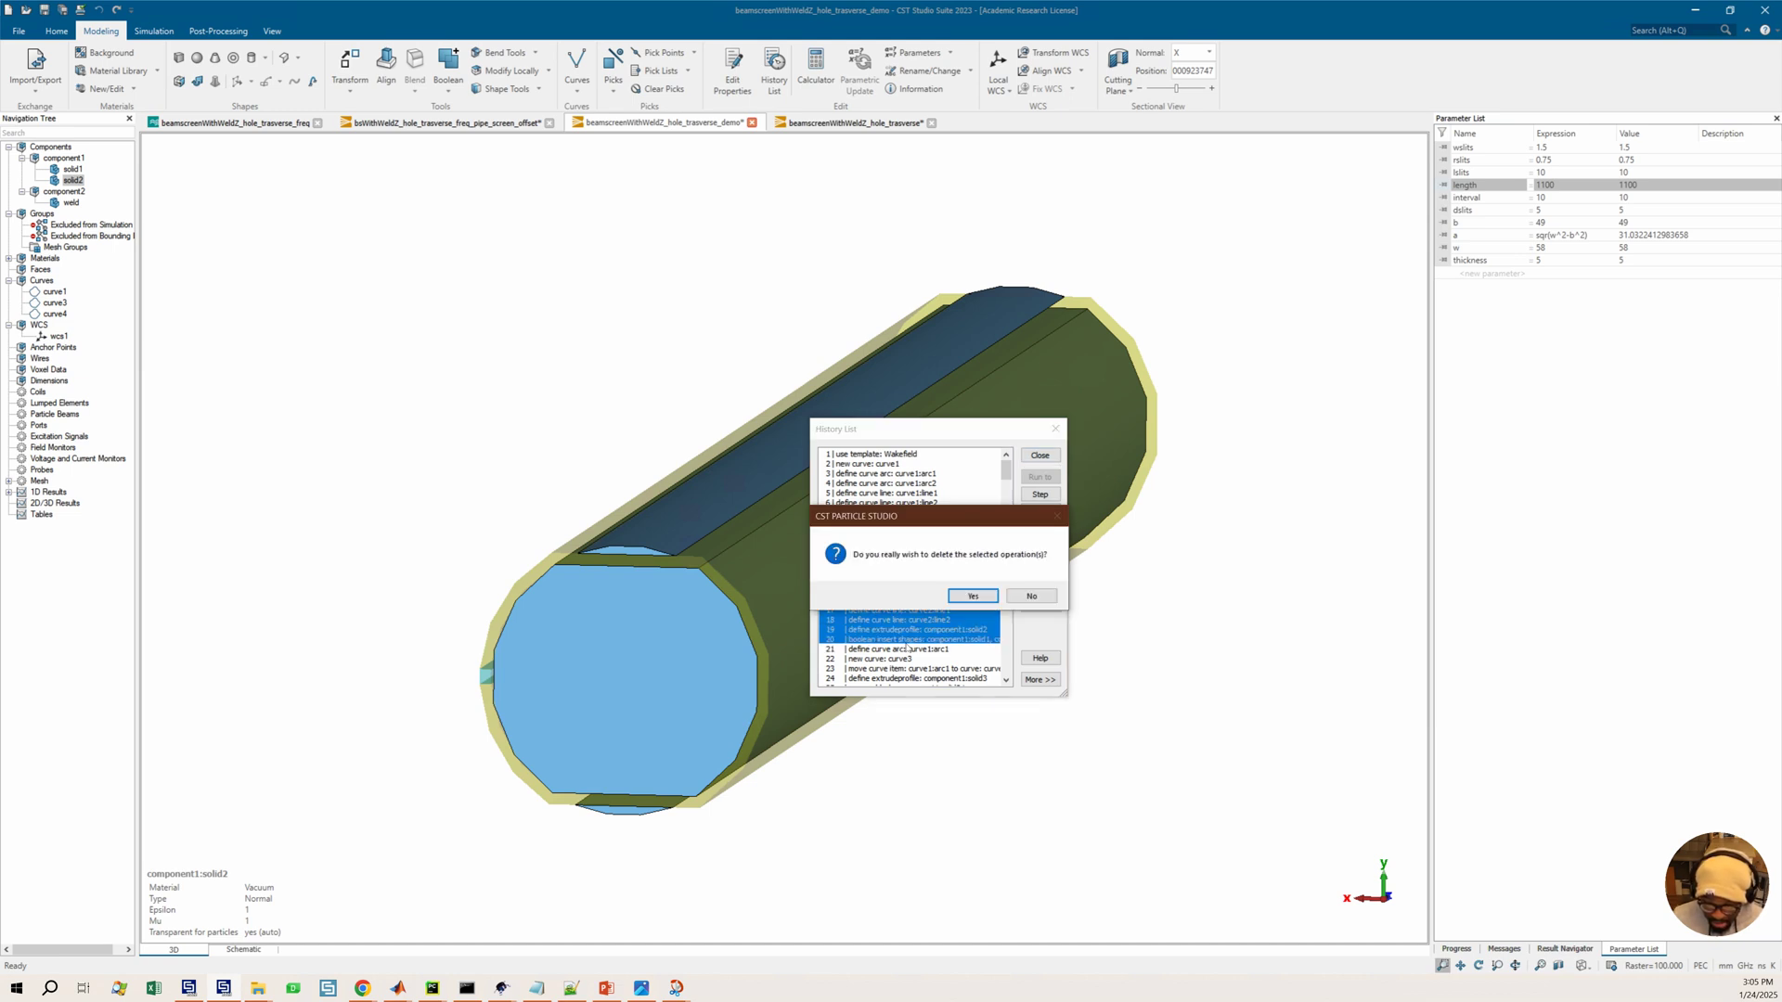
{"action": "left_click", "coordinate": [971, 596]}
Delete the boolean add shapes operation on component1:solid3 from the history list
{"action": "left_click", "coordinate": [898, 630]}
{"action": "left_click", "coordinate": [1039, 550]}
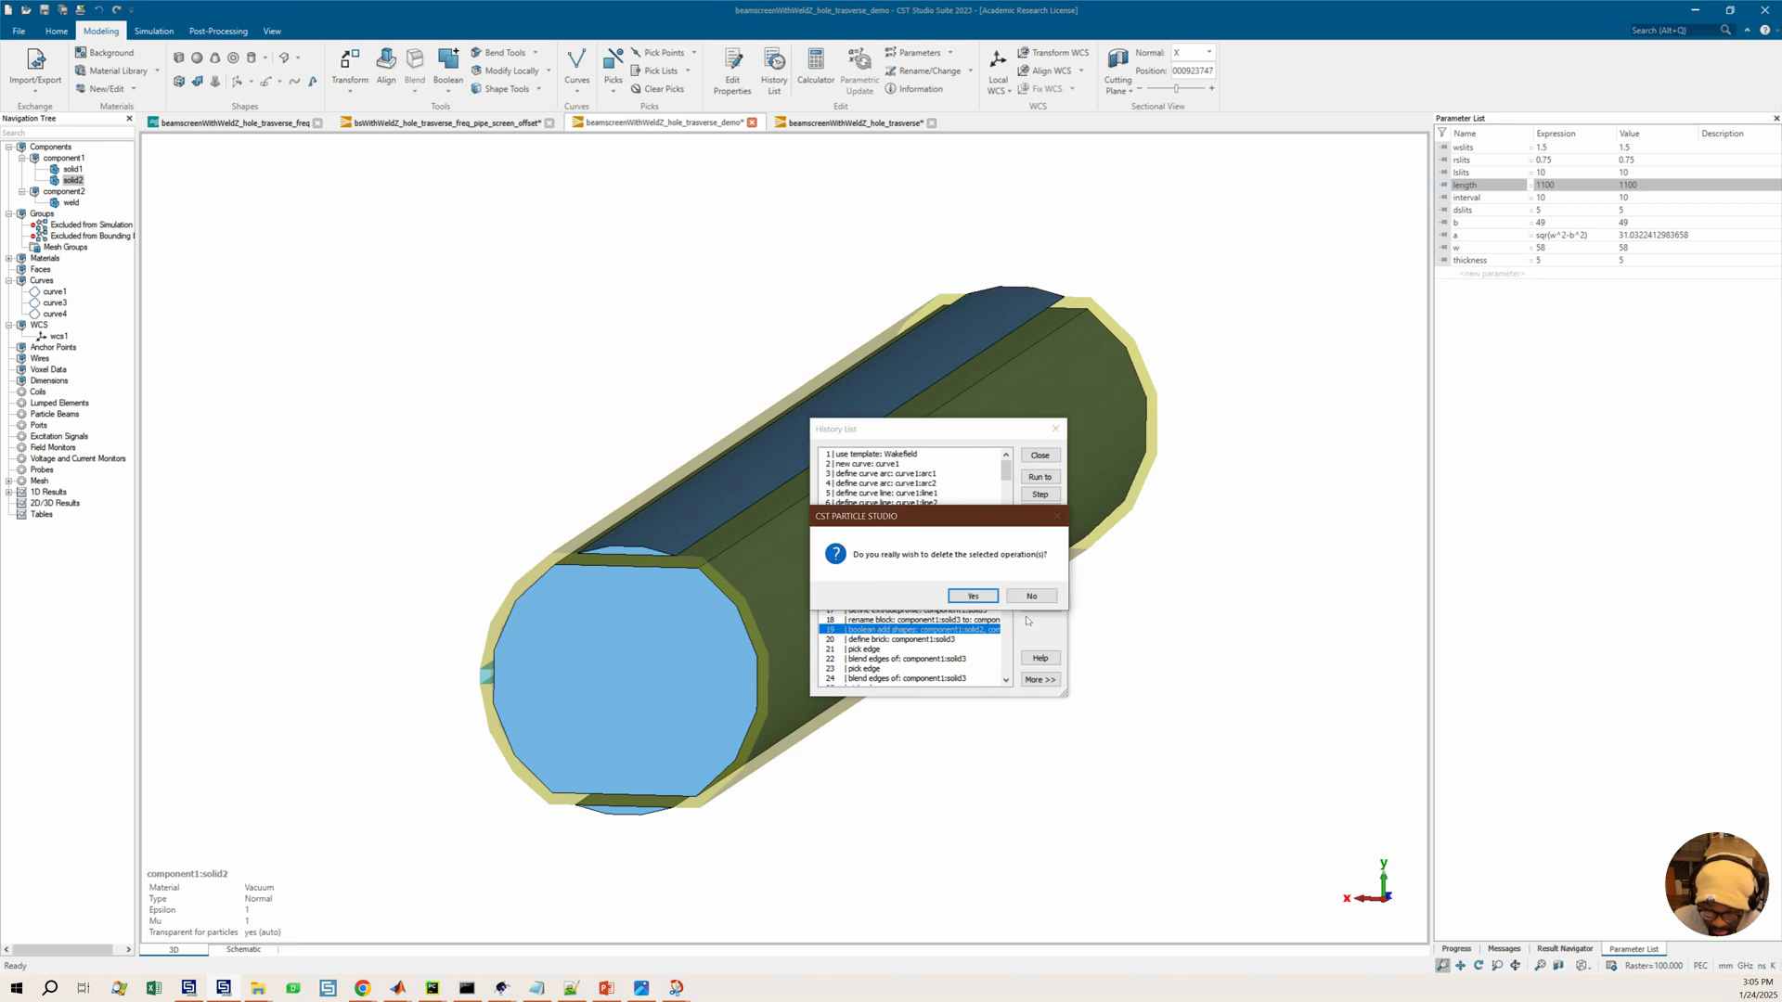
{"action": "left_click", "coordinate": [973, 595]}
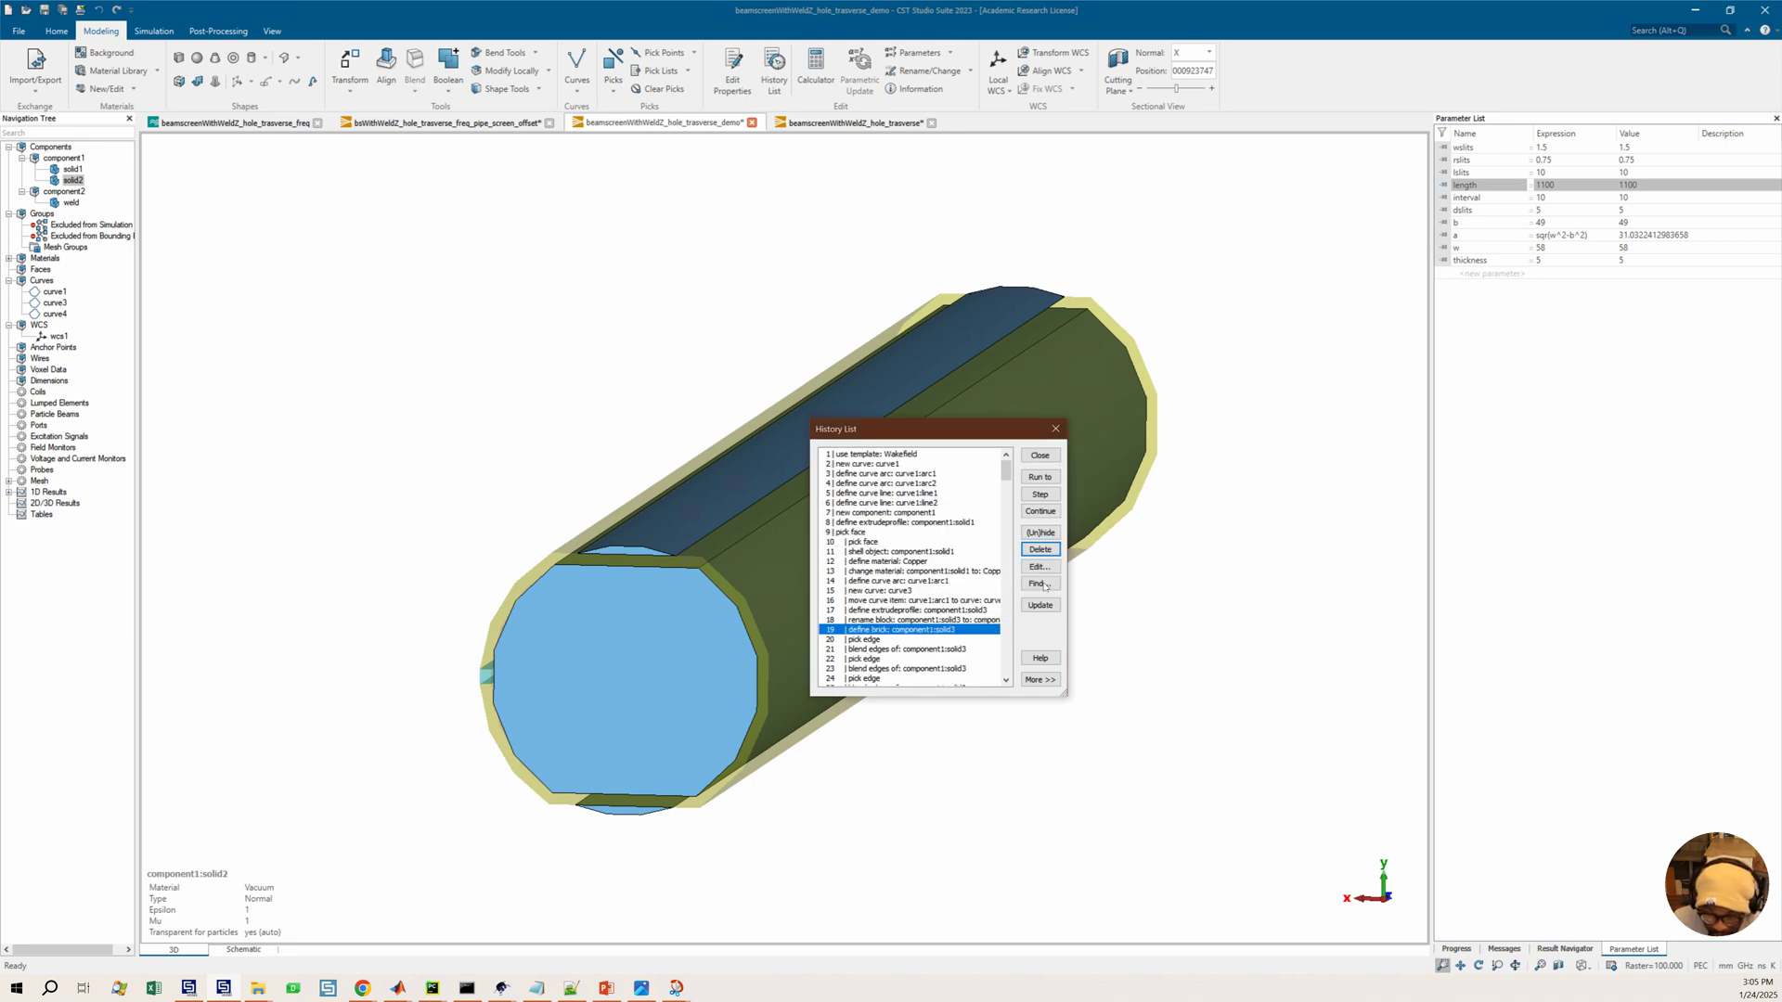
Widen the History List and inspect the define extrudeprofile operation for component1:solid3 without changing it
{"action": "left_click_drag", "start_coordinate": [1103, 576], "coordinate": [1253, 575]}
{"action": "scroll", "coordinate": [982, 573], "scroll_direction": "down", "scroll_amount": 1}
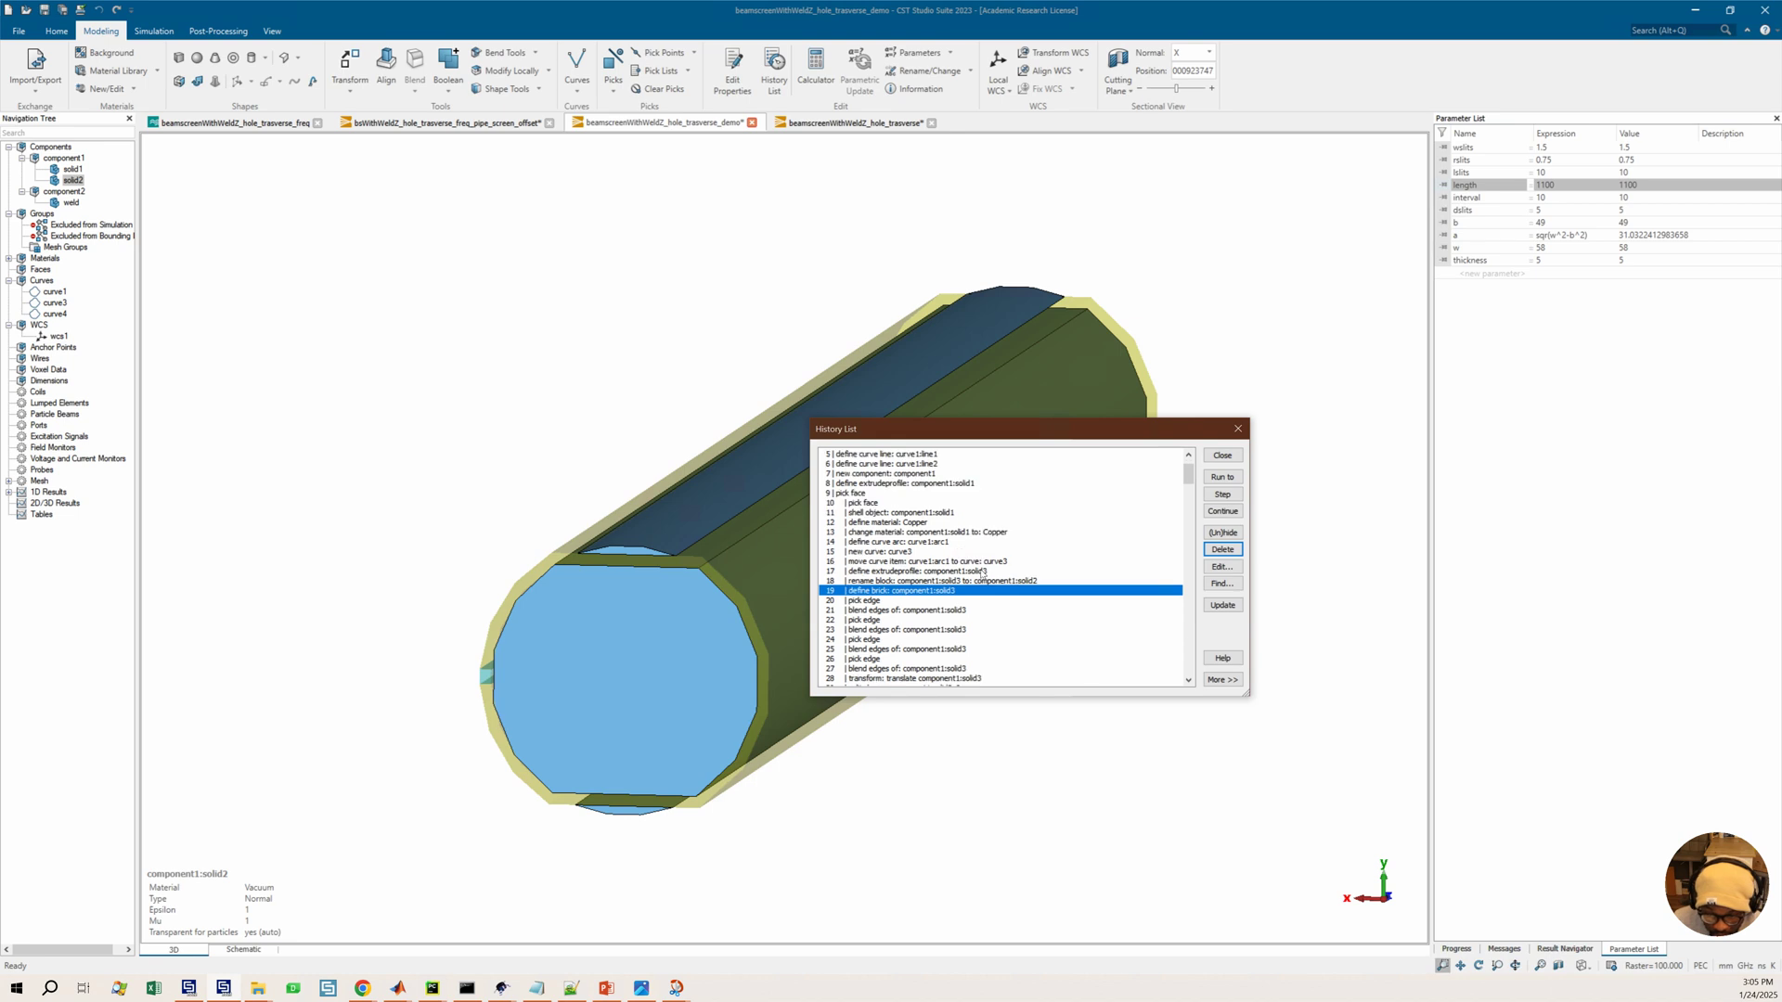
{"action": "left_click", "coordinate": [983, 581]}
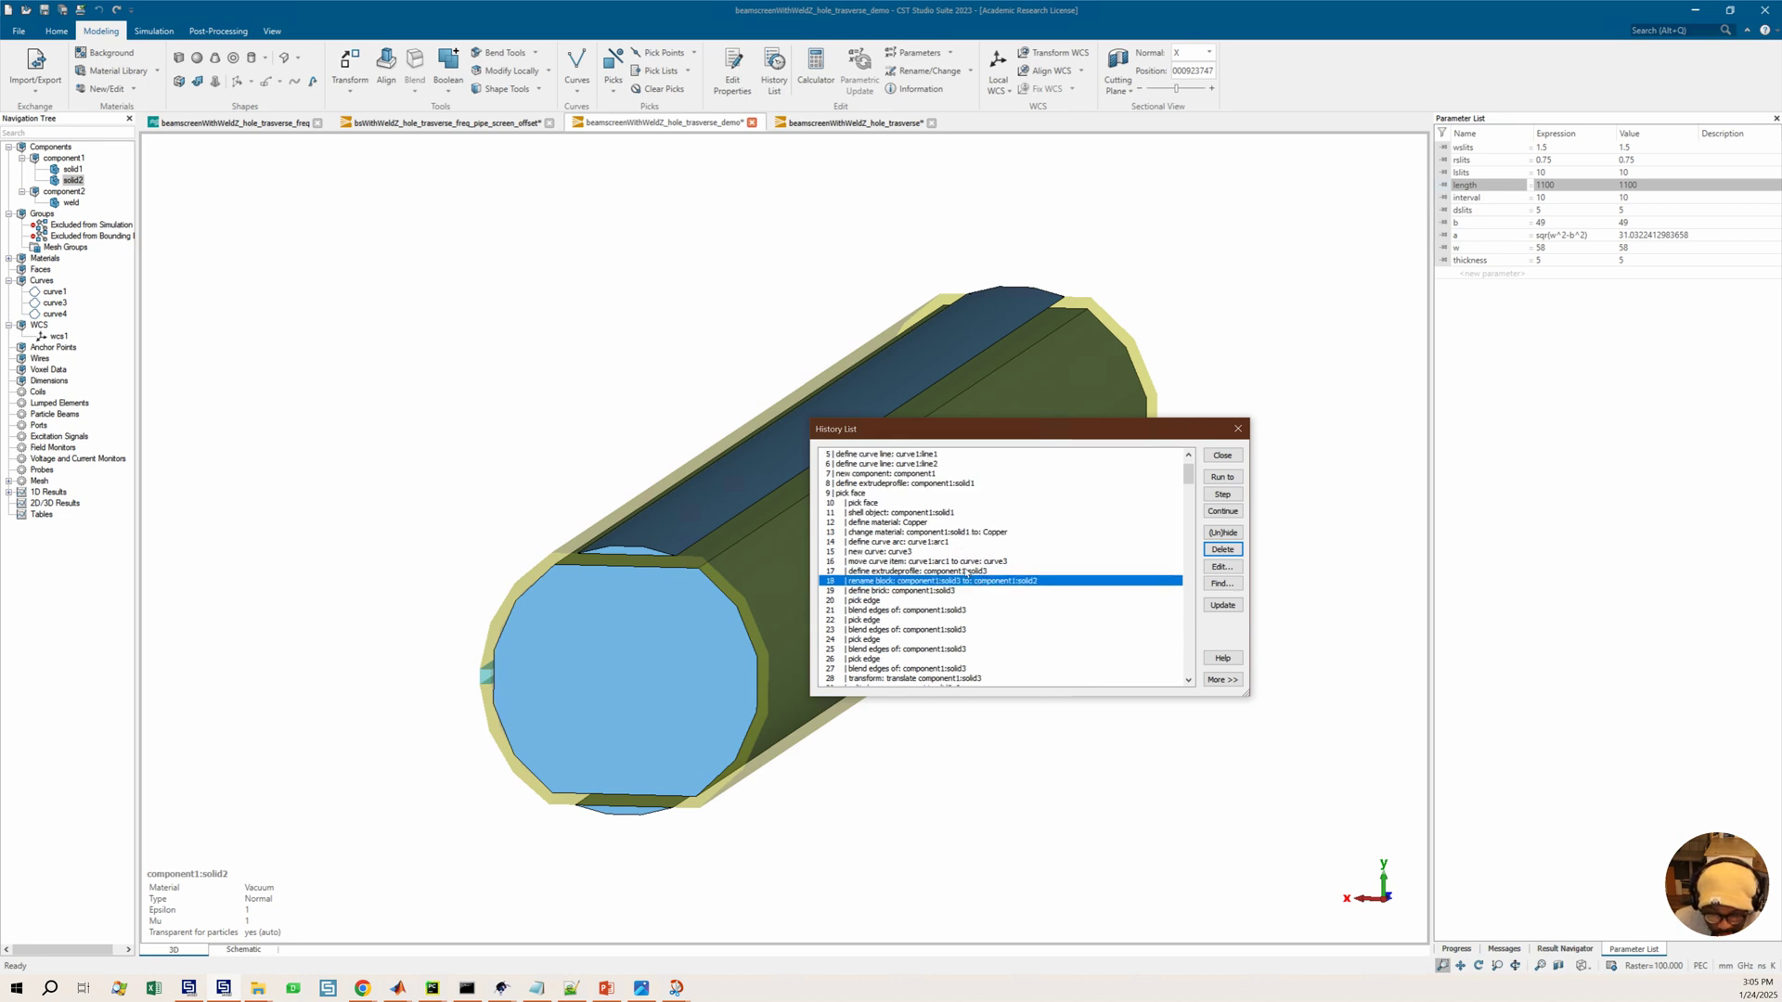
{"action": "left_click", "coordinate": [968, 572]}
{"action": "double_click", "coordinate": [966, 572]}
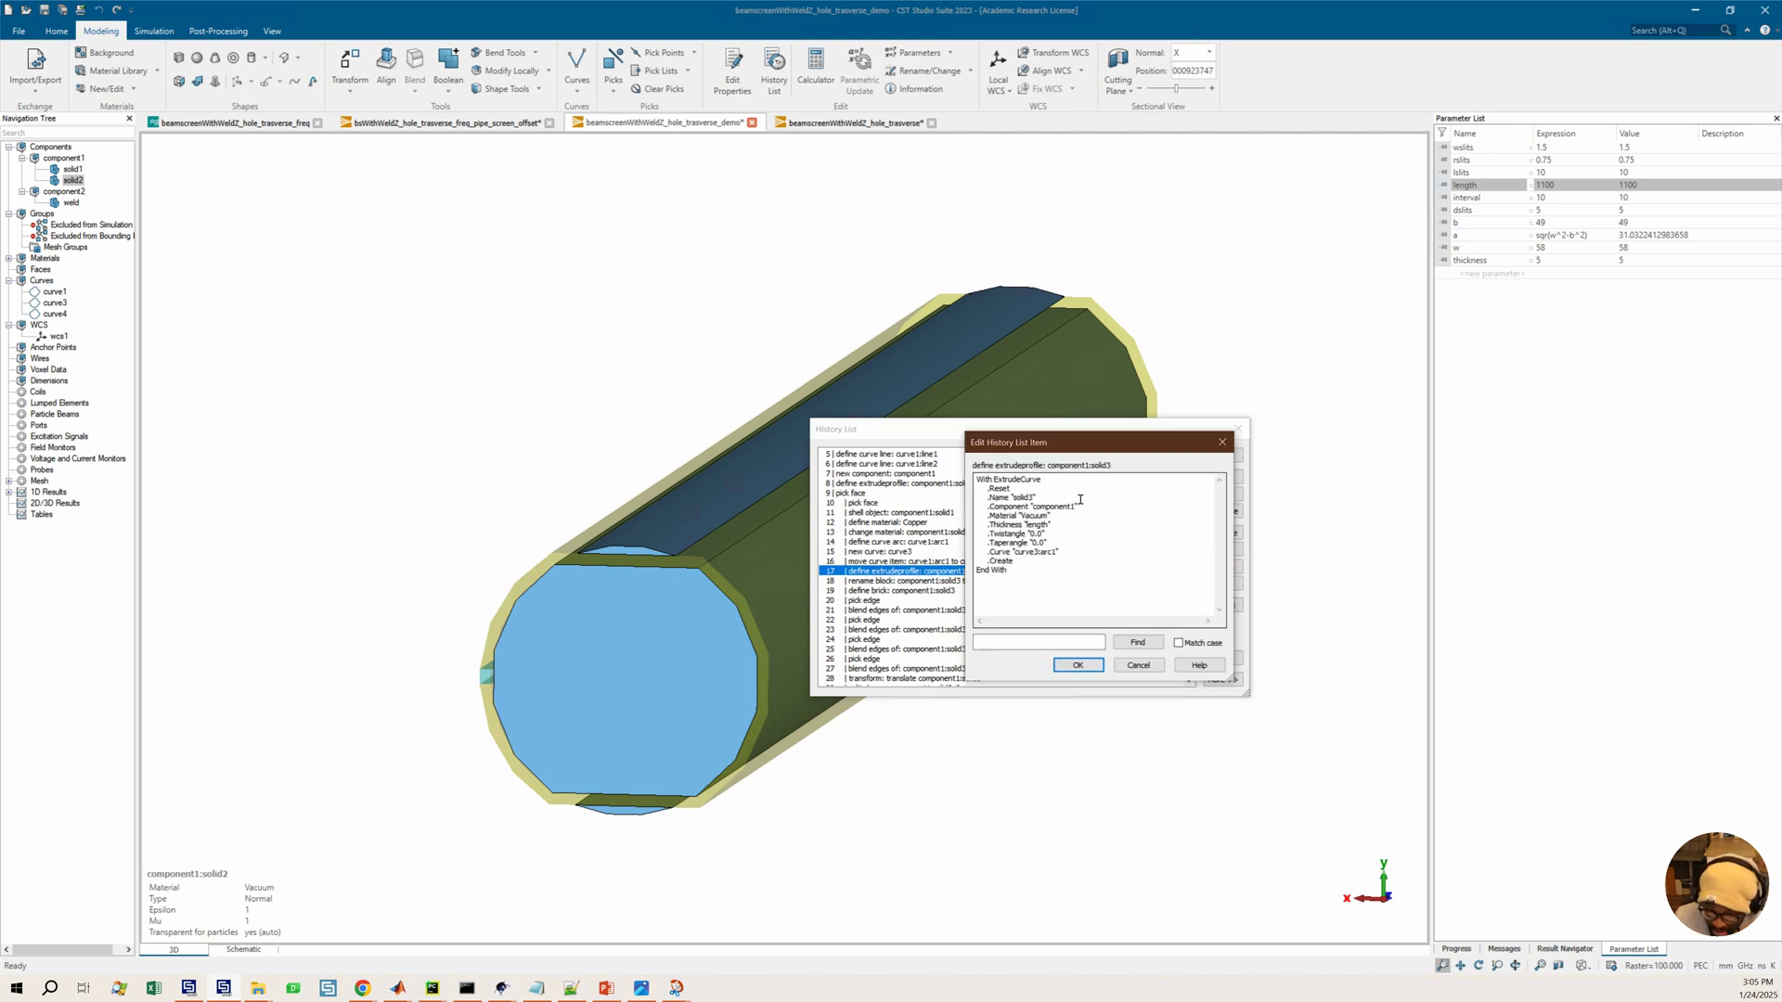
{"action": "left_click", "coordinate": [1222, 442]}
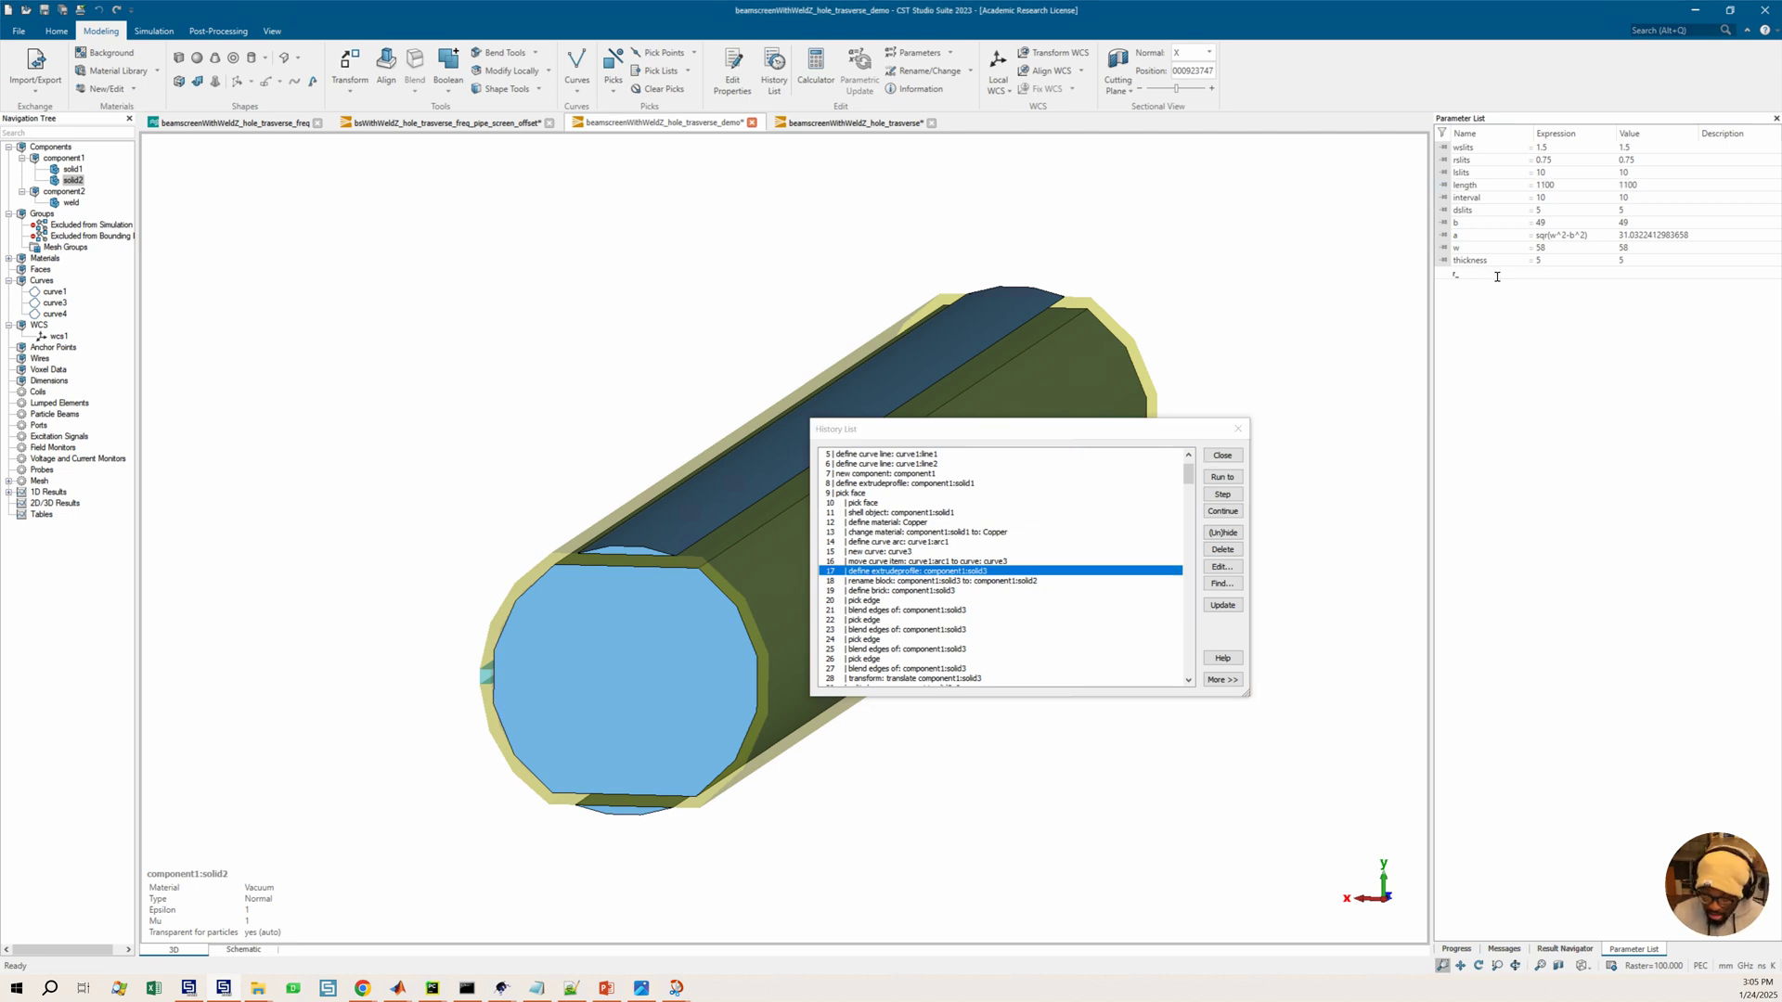
Add a new parameter named beampipe_diameter to the parameter list
{"action": "type", "text": "beampipe"}
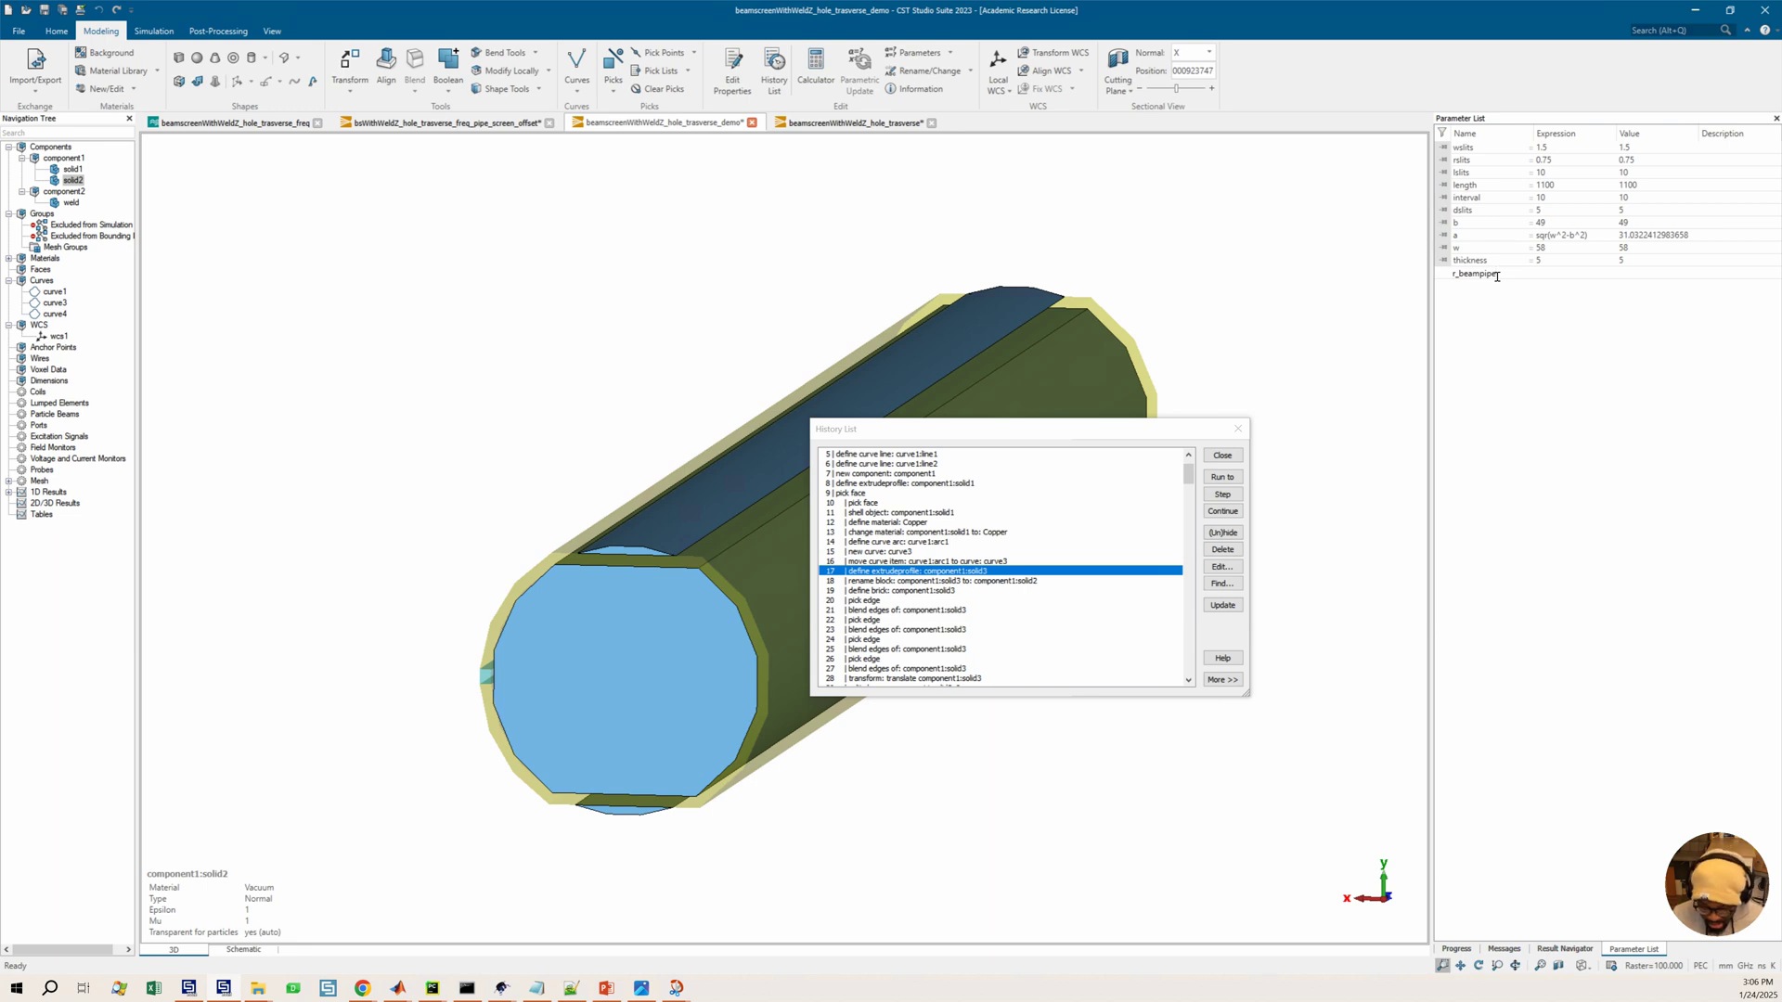
{"action": "key", "text": "BackSpace"}
{"action": "key", "text": "BackSpace"}
{"action": "key", "text": "BackSpace"}
{"action": "key", "text": "BackSpace"}
{"action": "key", "text": "BackSpace"}
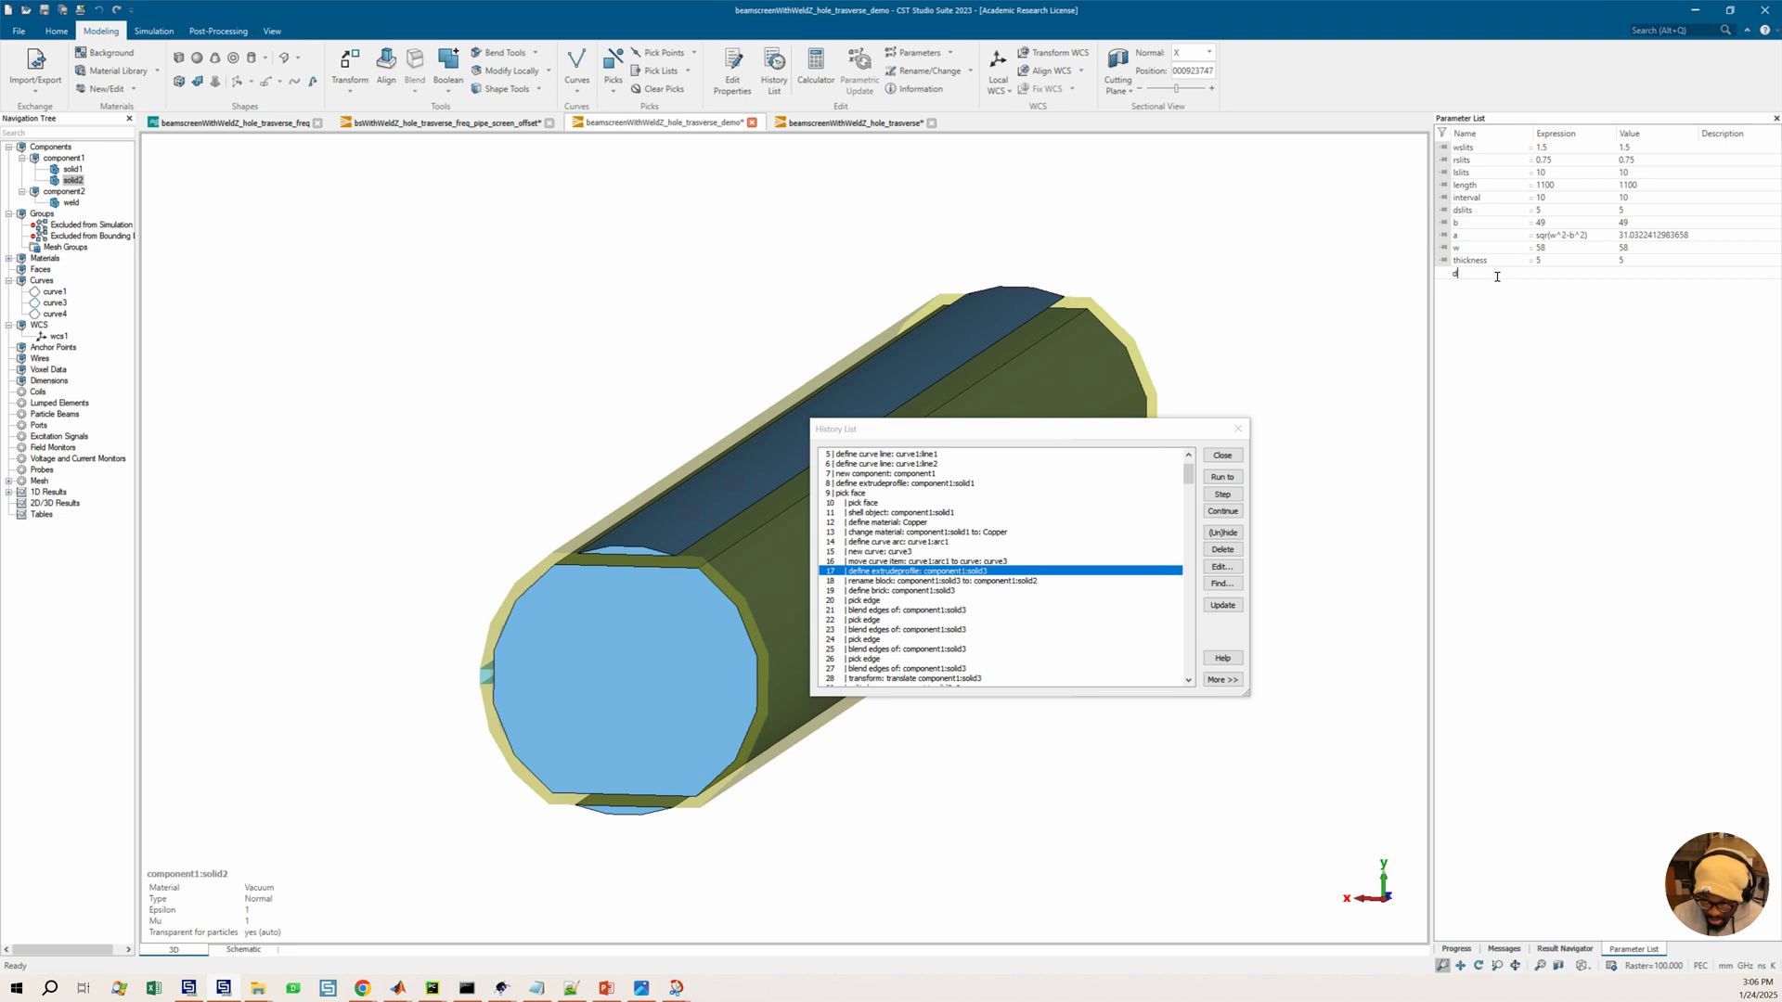
{"action": "type", "text": "d_beam"}
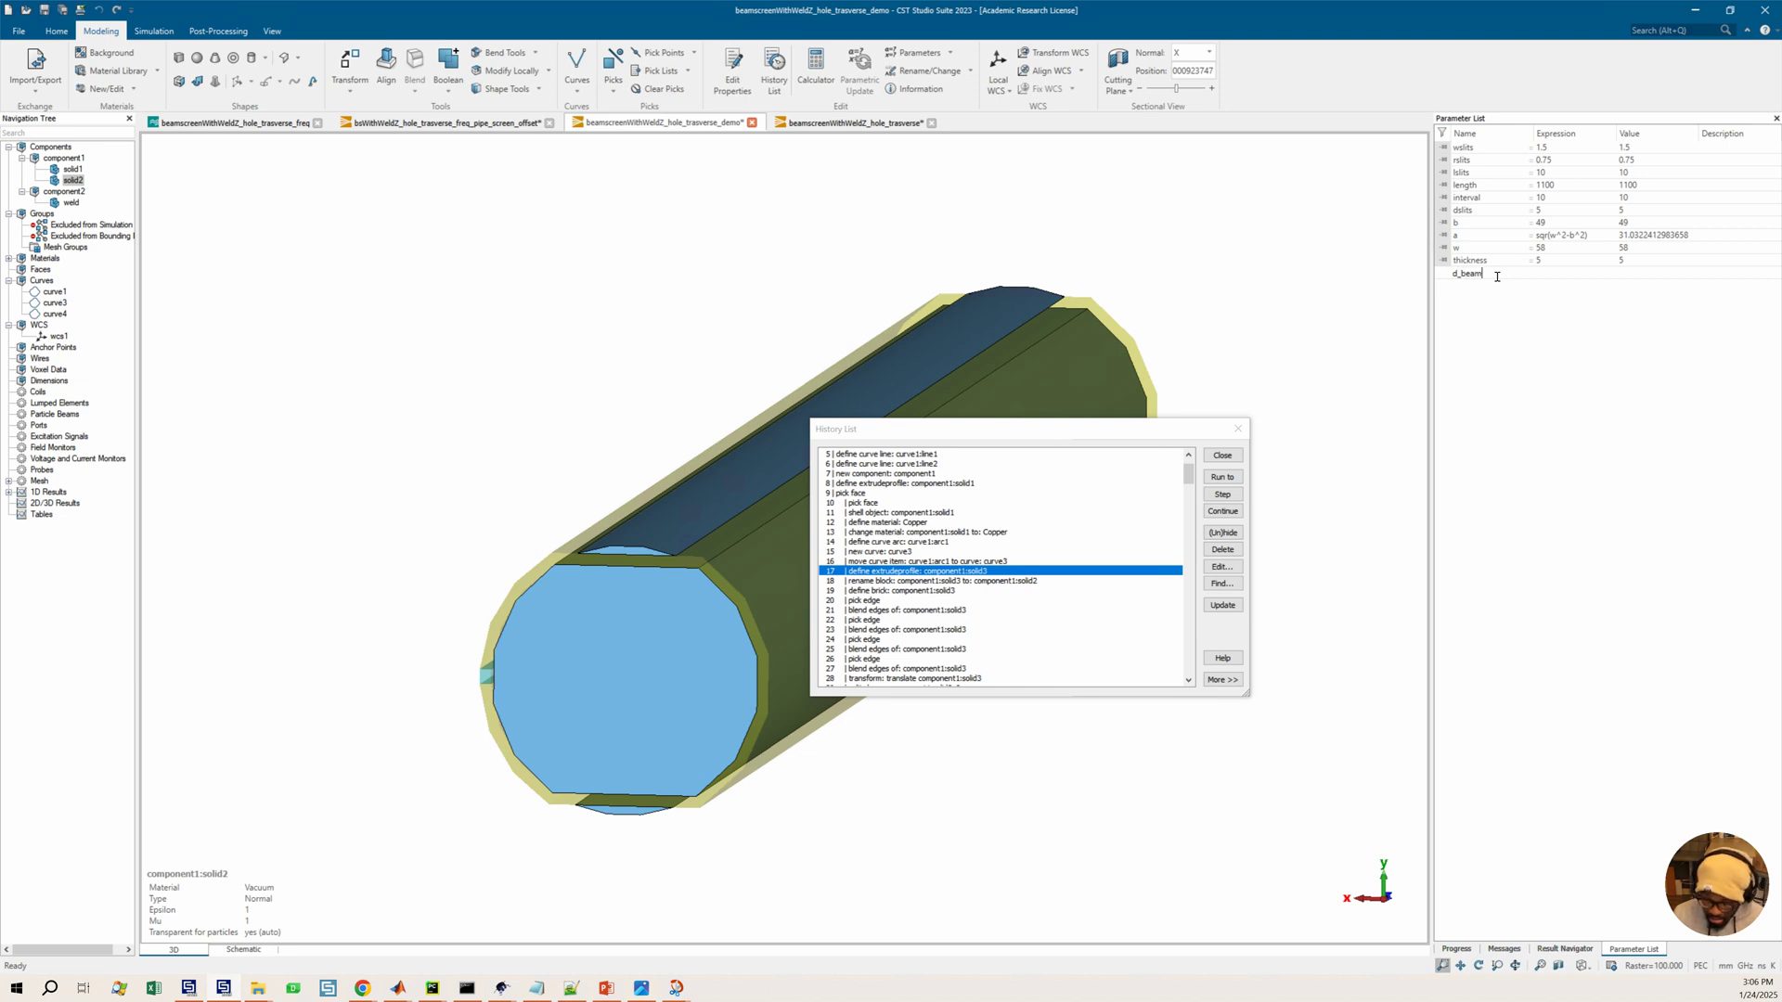
{"action": "type", "text": "pip"}
{"action": "key", "text": "BackSpace"}
{"action": "key", "text": "BackSpace"}
{"action": "key", "text": "BackSpace"}
{"action": "key", "text": "BackSpace"}
{"action": "key", "text": "BackSpace"}
{"action": "key", "text": "BackSpace"}
{"action": "key", "text": "BackSpace"}
{"action": "key", "text": "BackSpace"}
{"action": "key", "text": "BackSpace"}
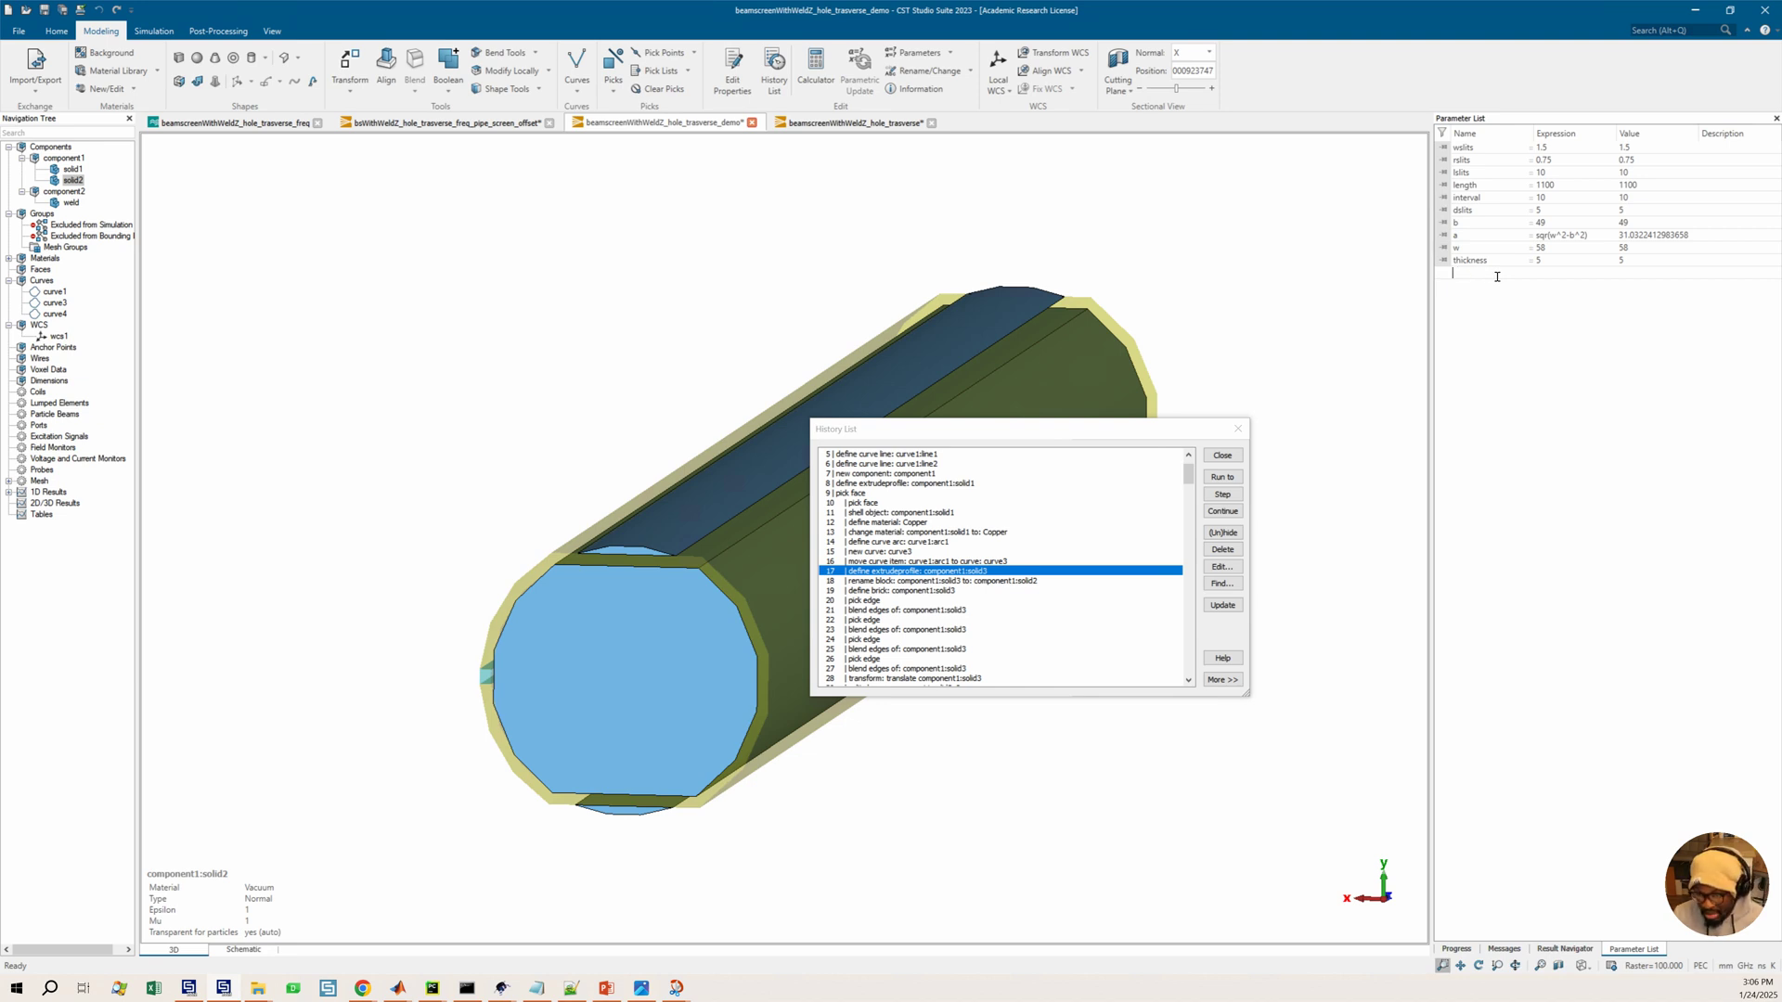
{"action": "type", "text": "bea"}
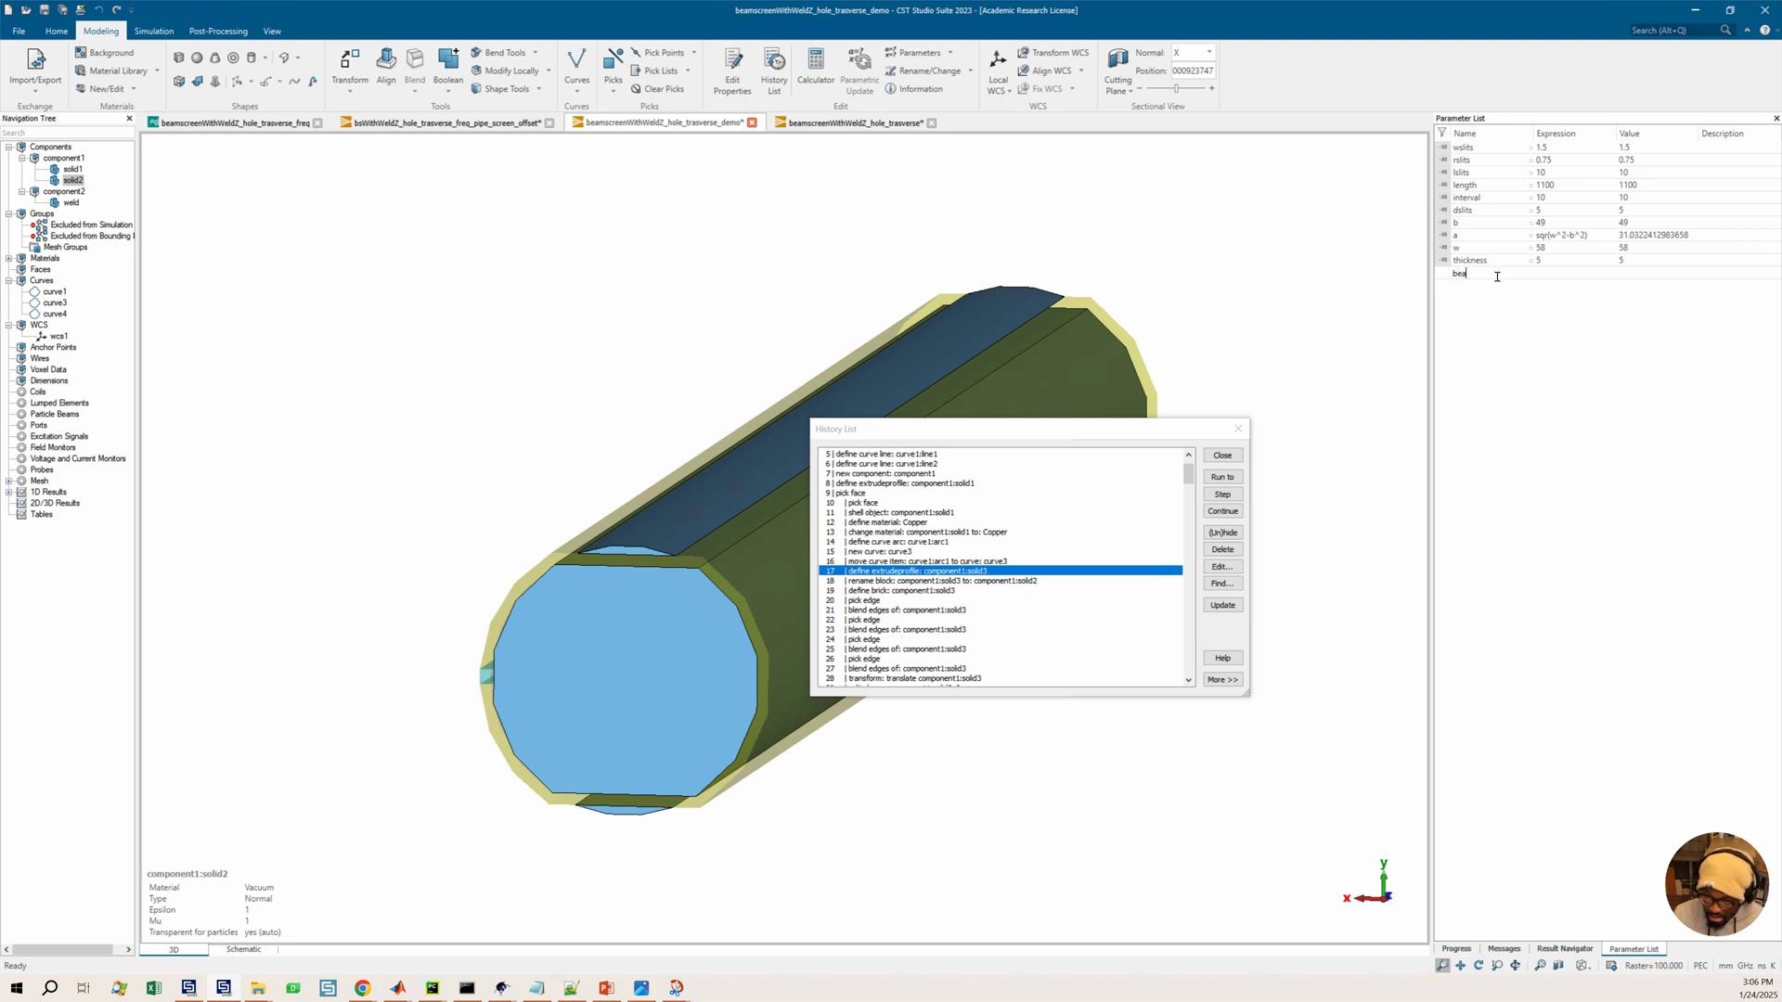
{"action": "type", "text": "mpipe_diam"}
{"action": "type", "text": "meter"}
{"action": "key", "text": "Return"}
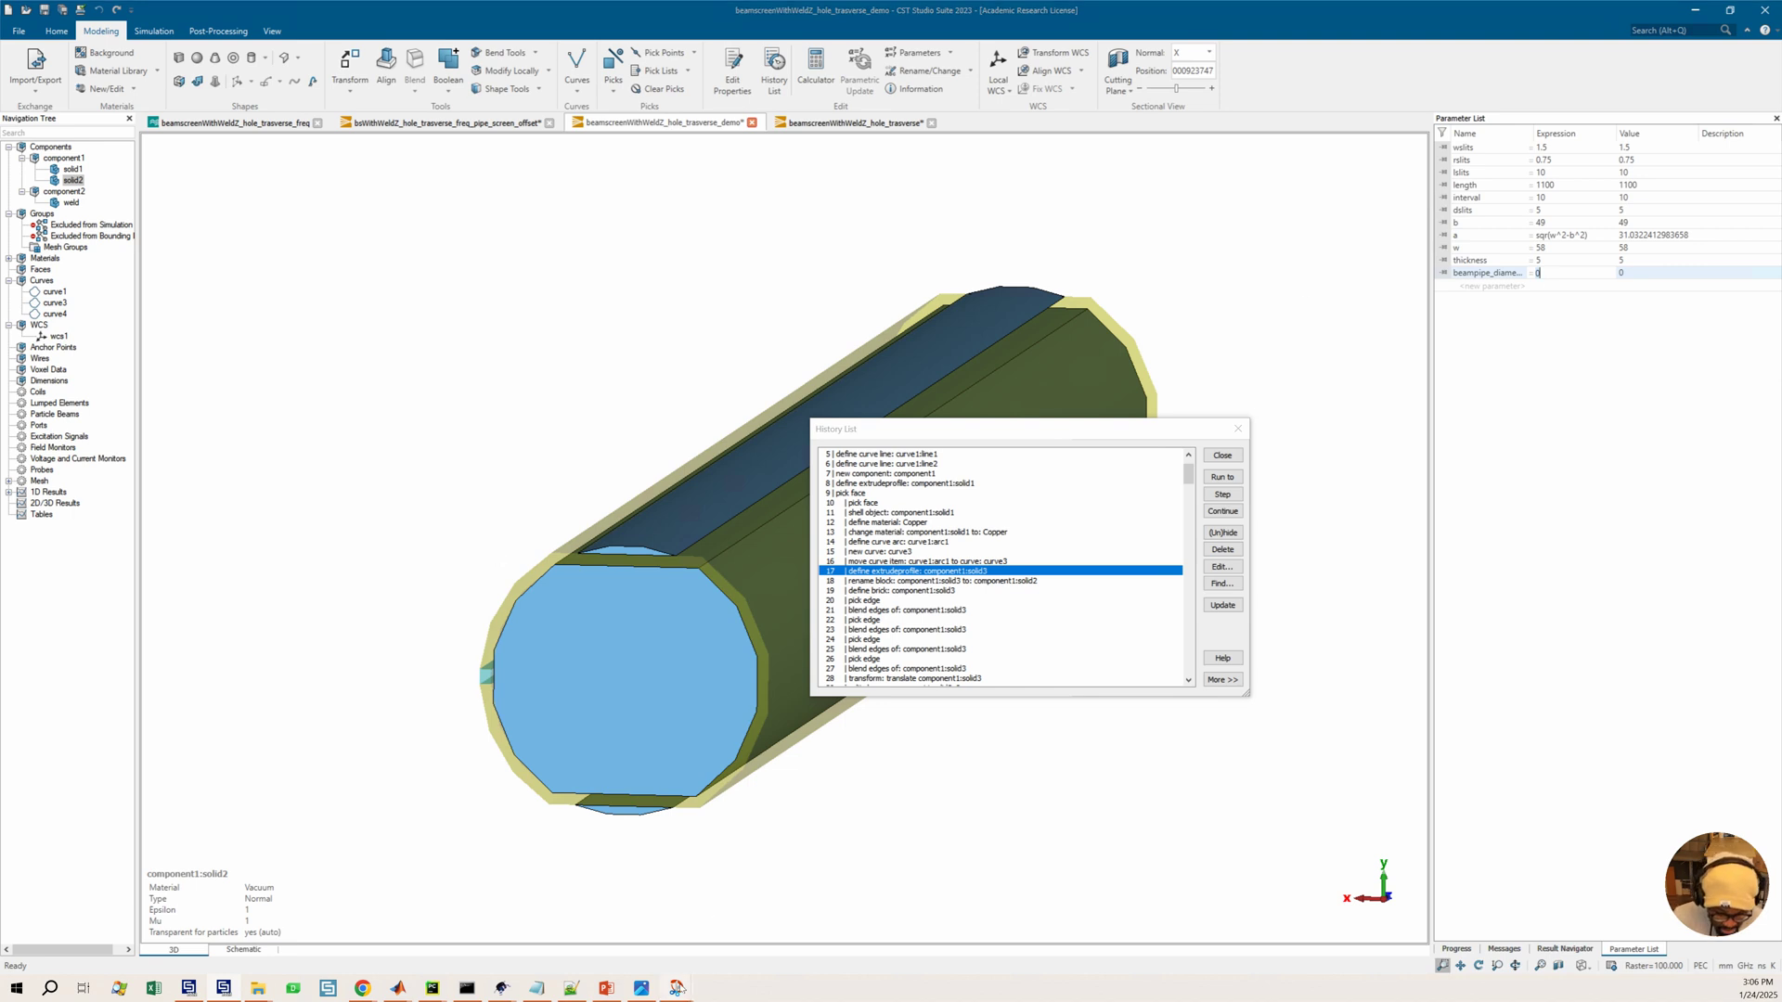
Set the beampipe_diameter parameter to 35, matching the reference beam pipe photo
{"action": "mouse_move", "coordinate": [683, 980]}
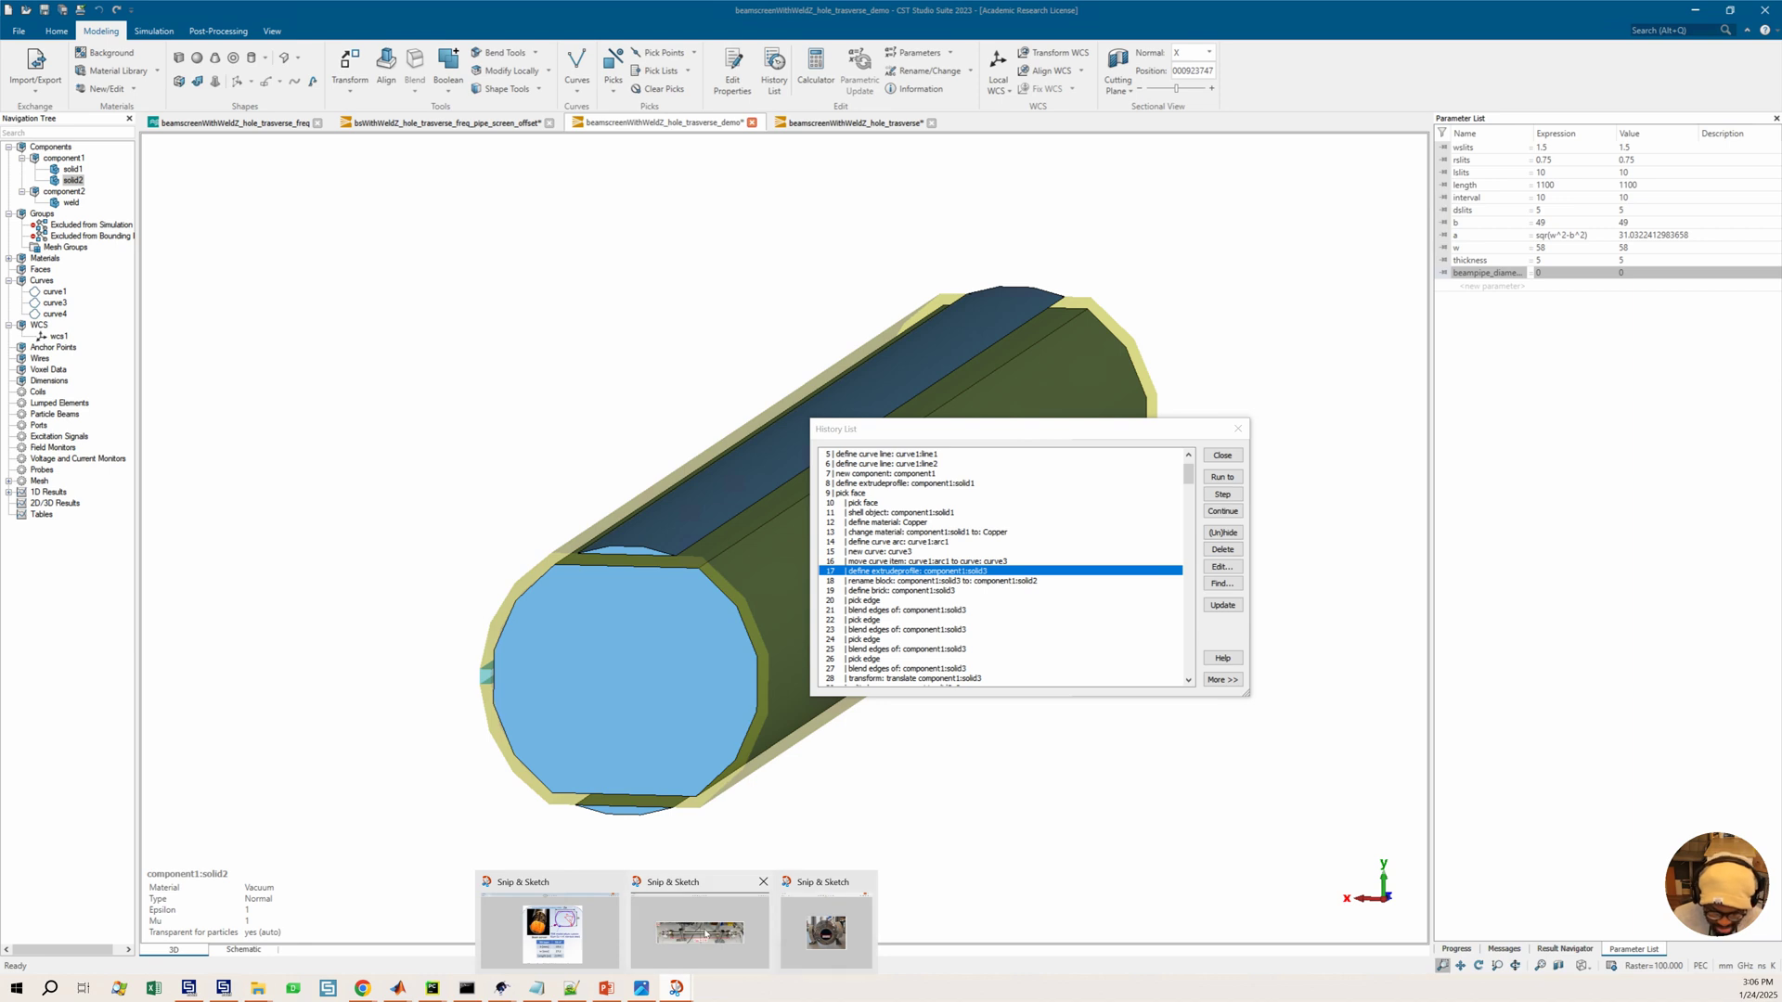
{"action": "mouse_move", "coordinate": [821, 928]}
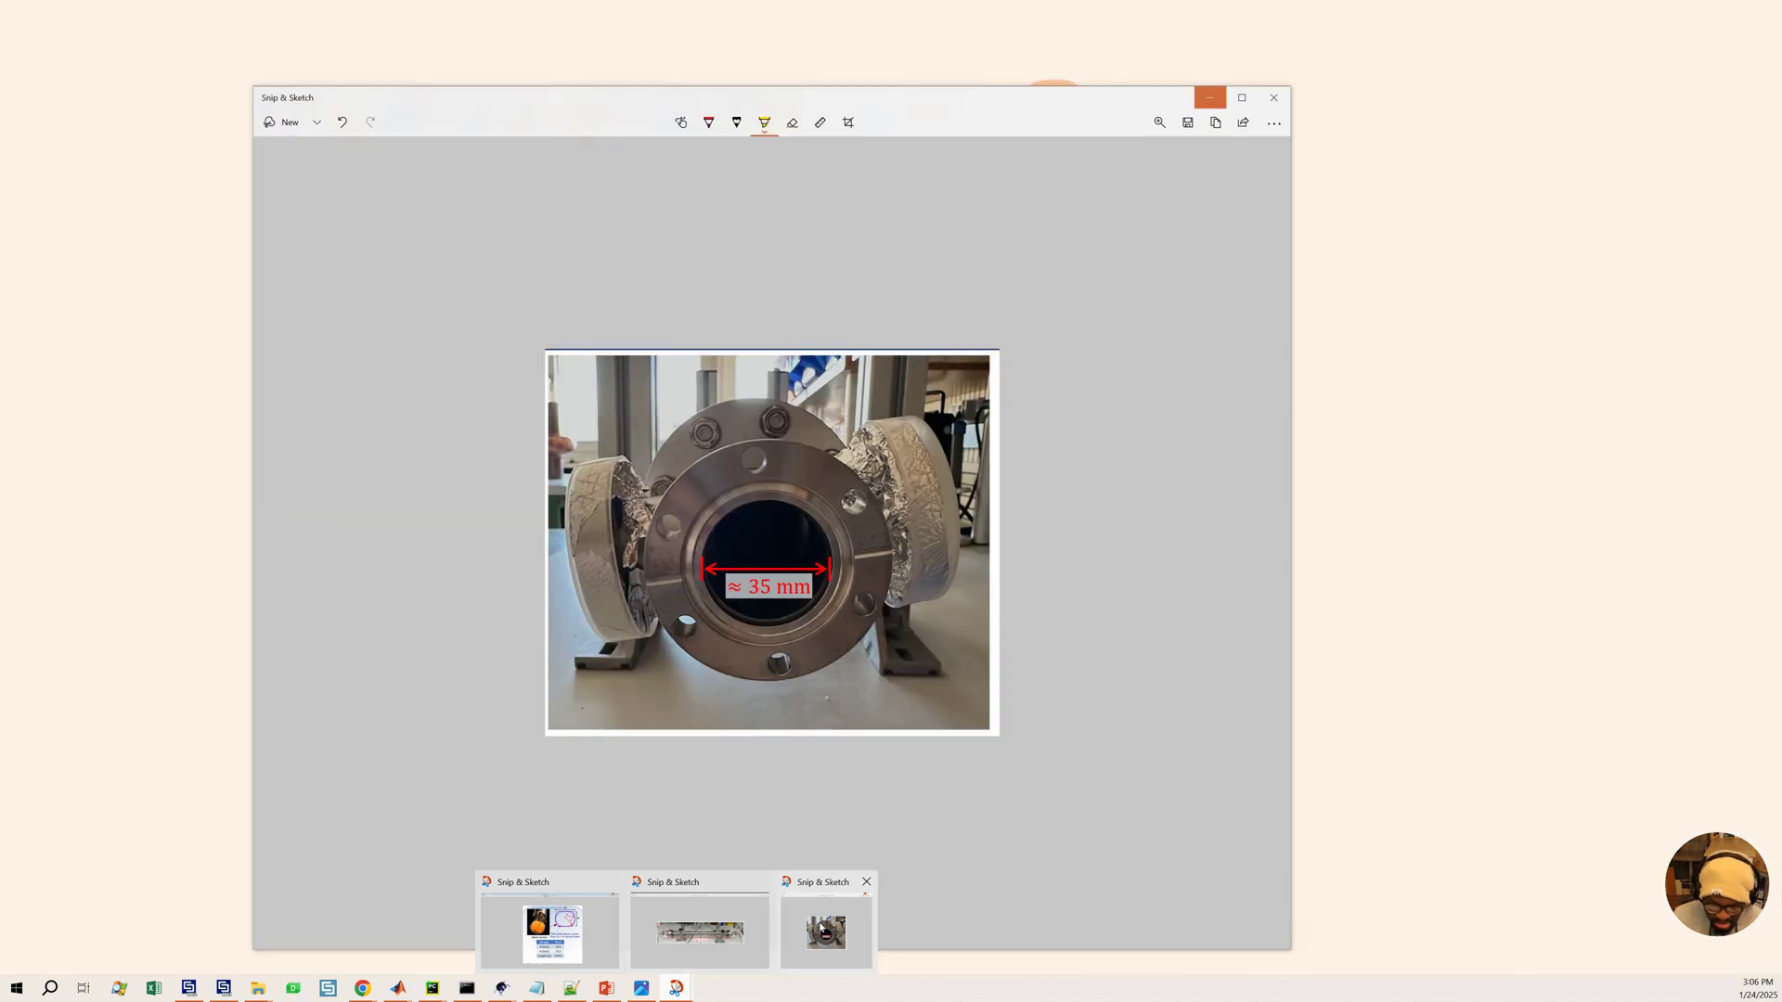
{"action": "mouse_move", "coordinate": [733, 930]}
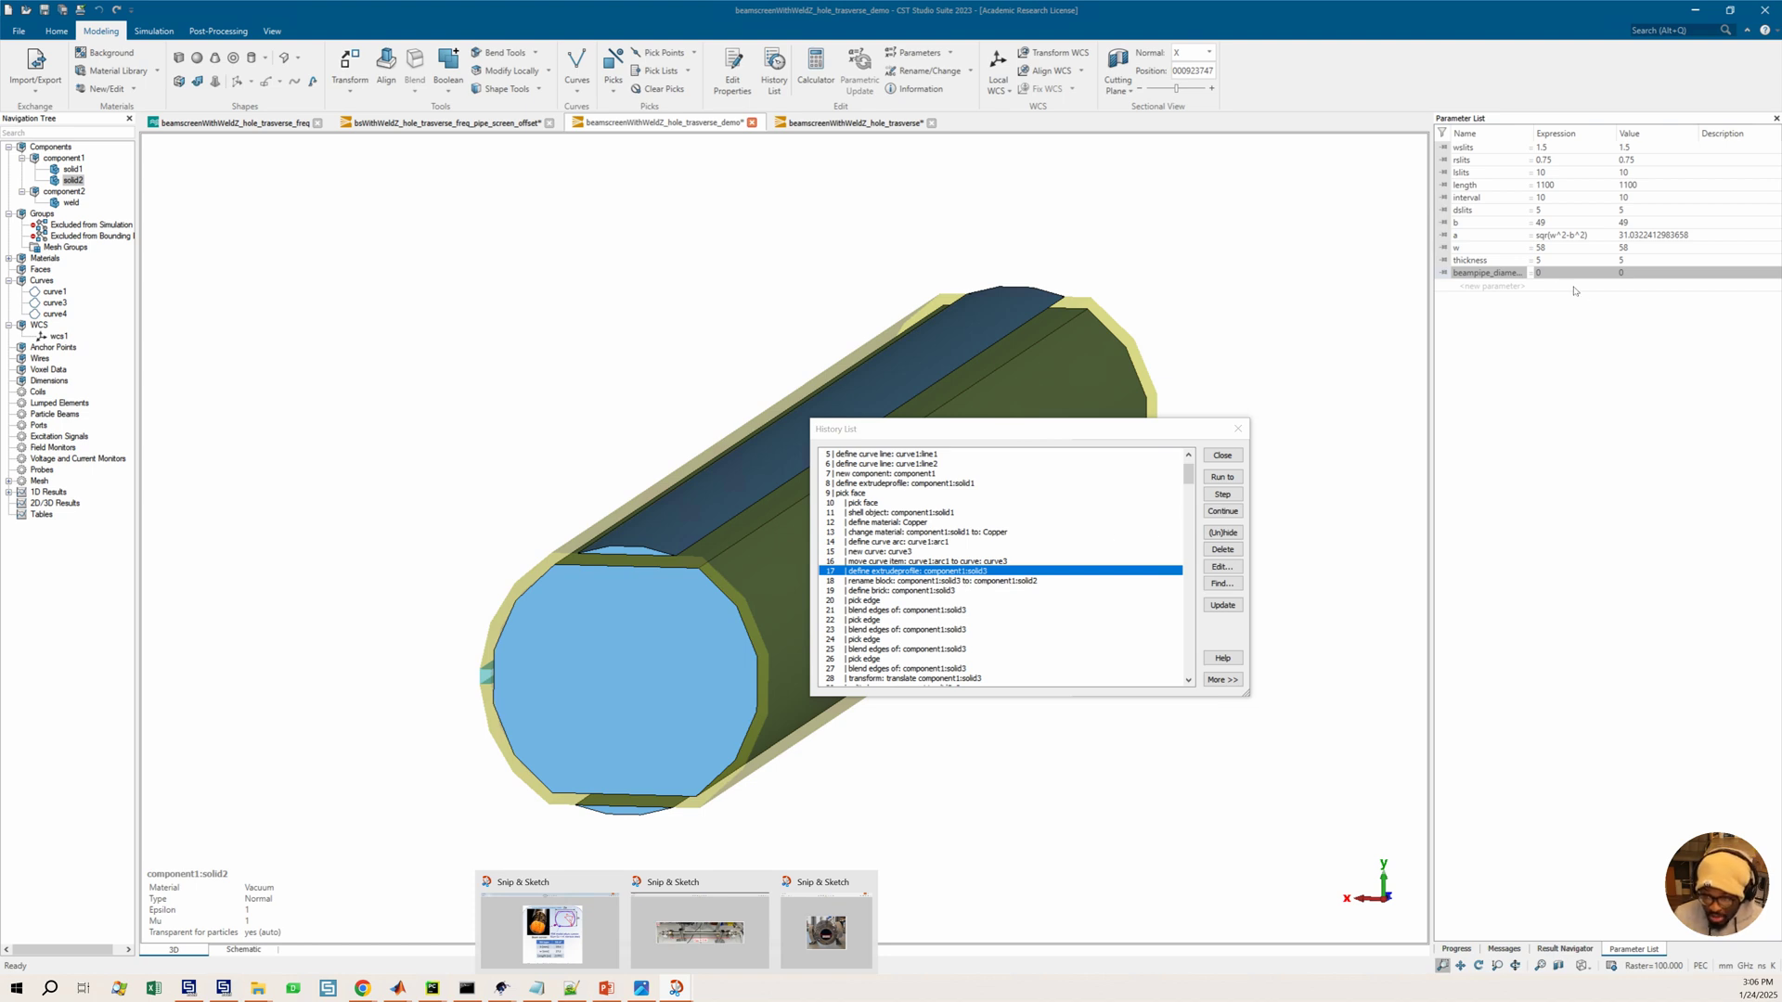
{"action": "left_click", "coordinate": [1557, 274]}
{"action": "type", "text": "3"}
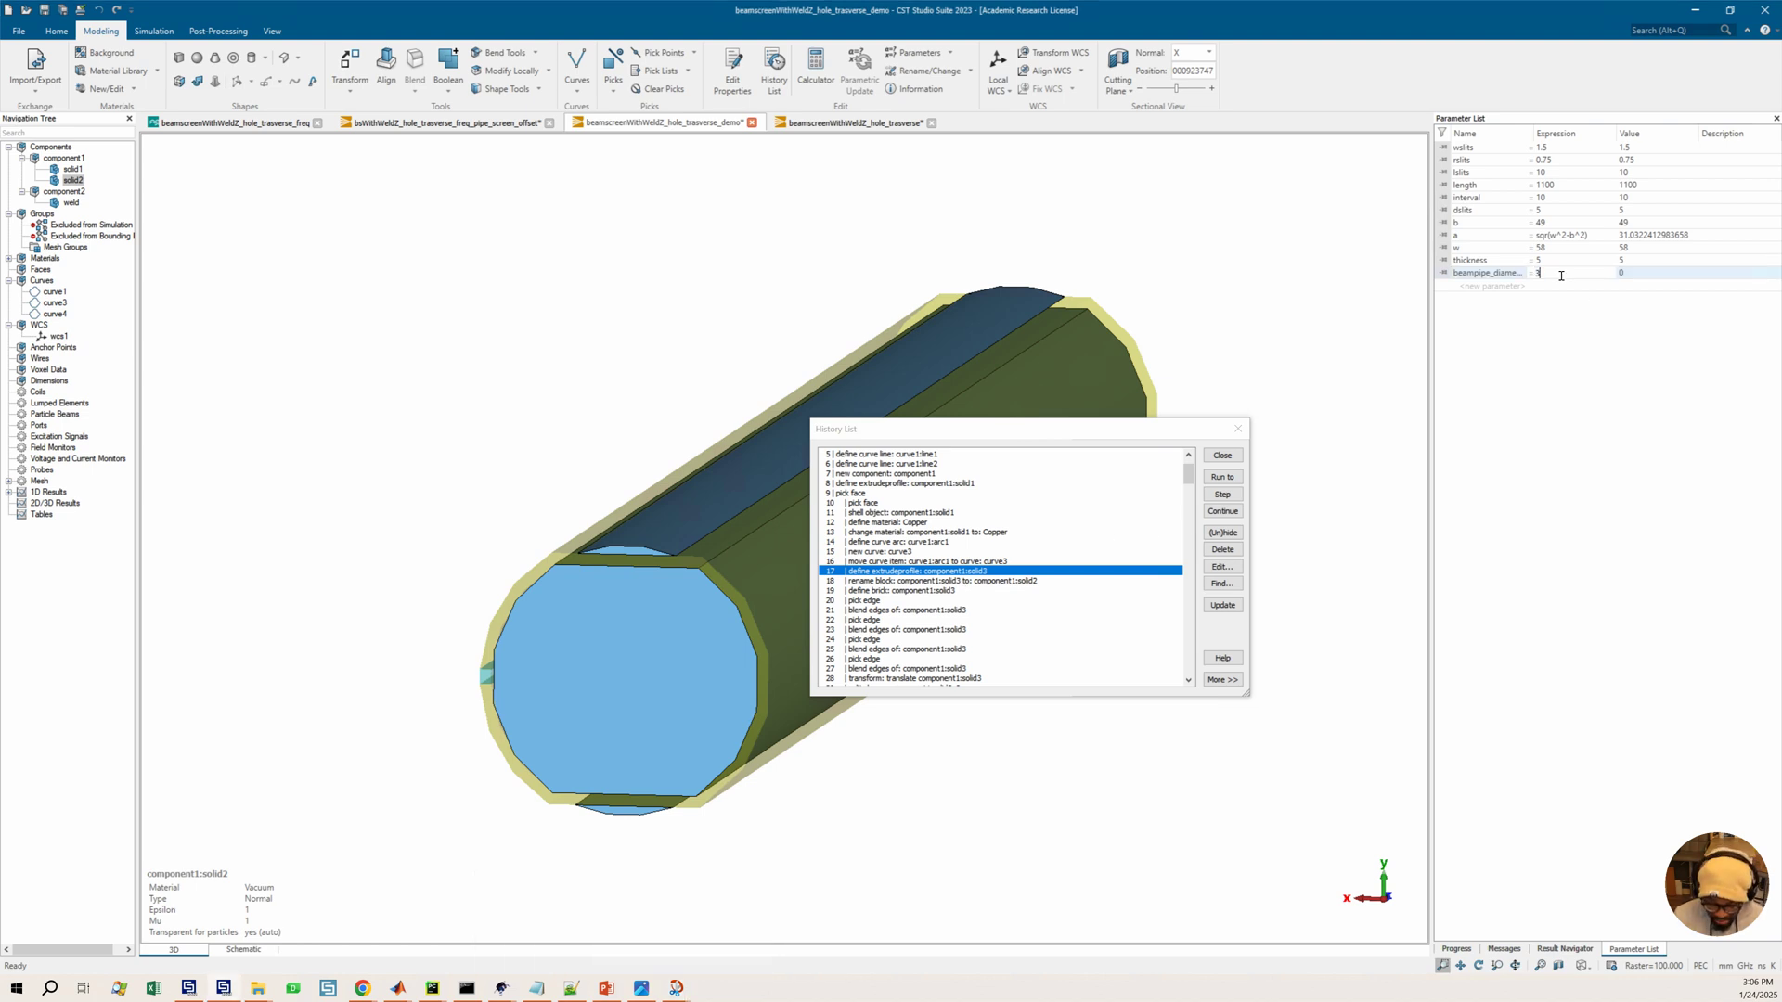
{"action": "type", "text": "5"}
{"action": "key", "text": "Return"}
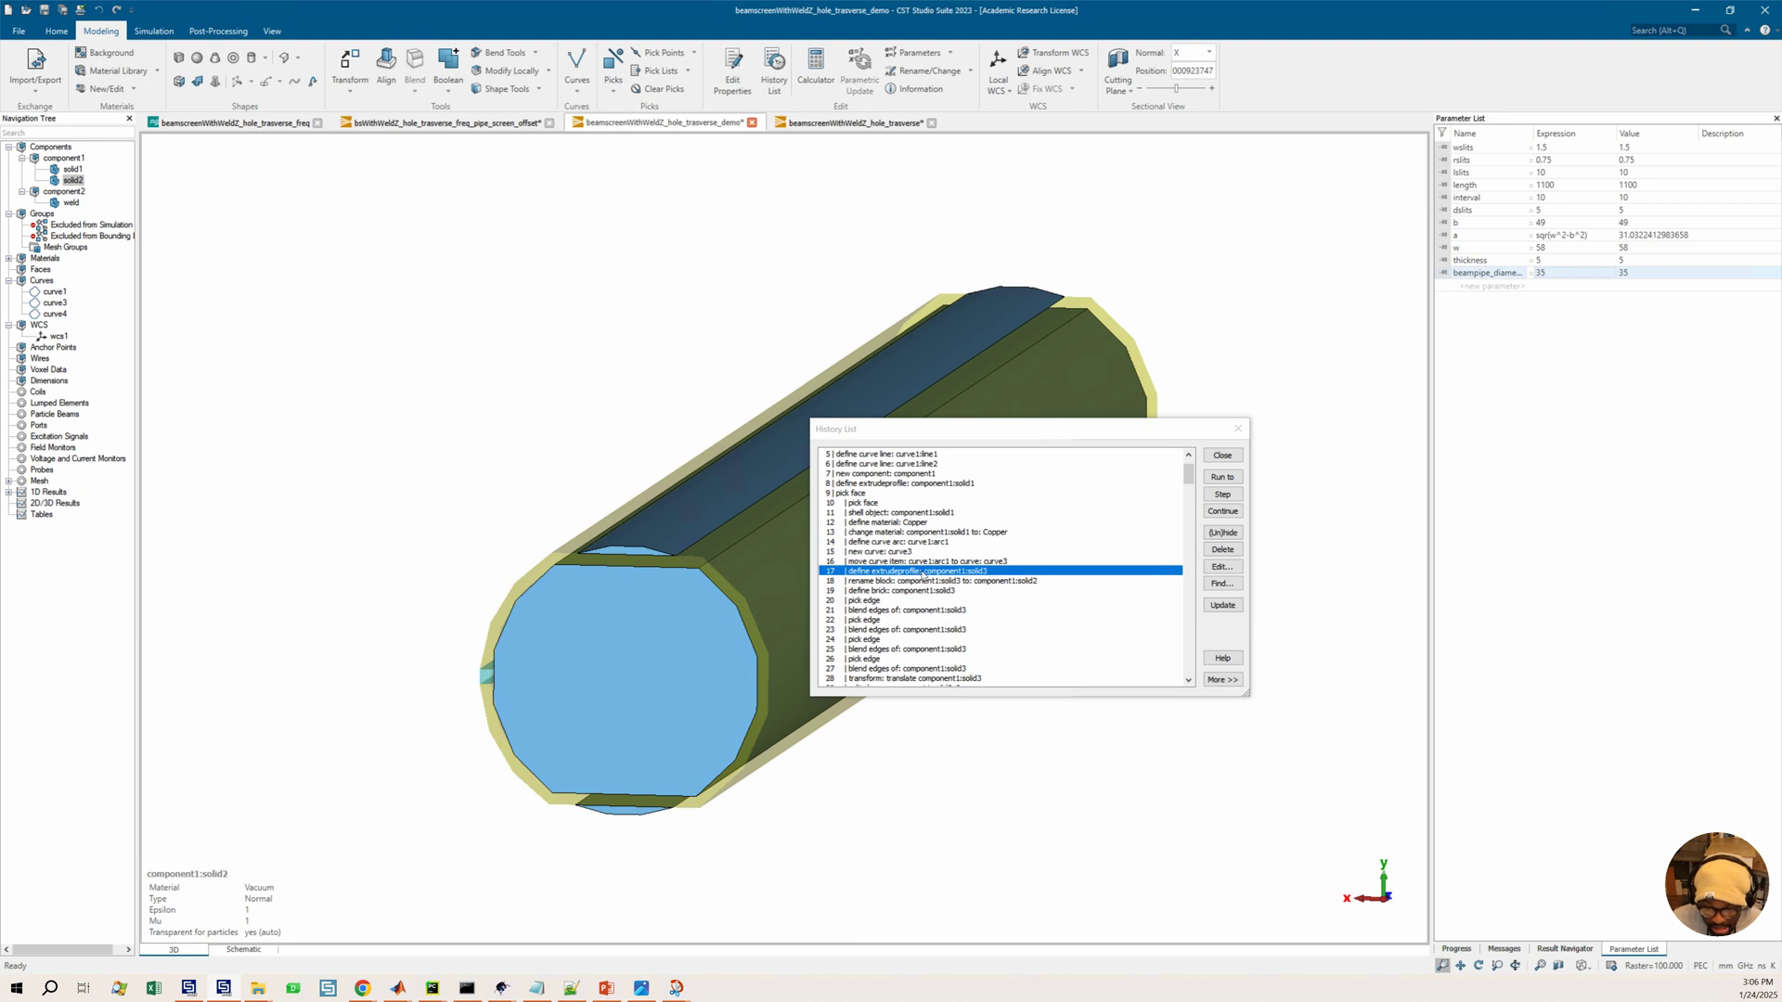
Inspect the extrude-profile, move curve, new curve and arc operations, items 14 to 17, in the History List without changing them
{"action": "double_click", "coordinate": [924, 571]}
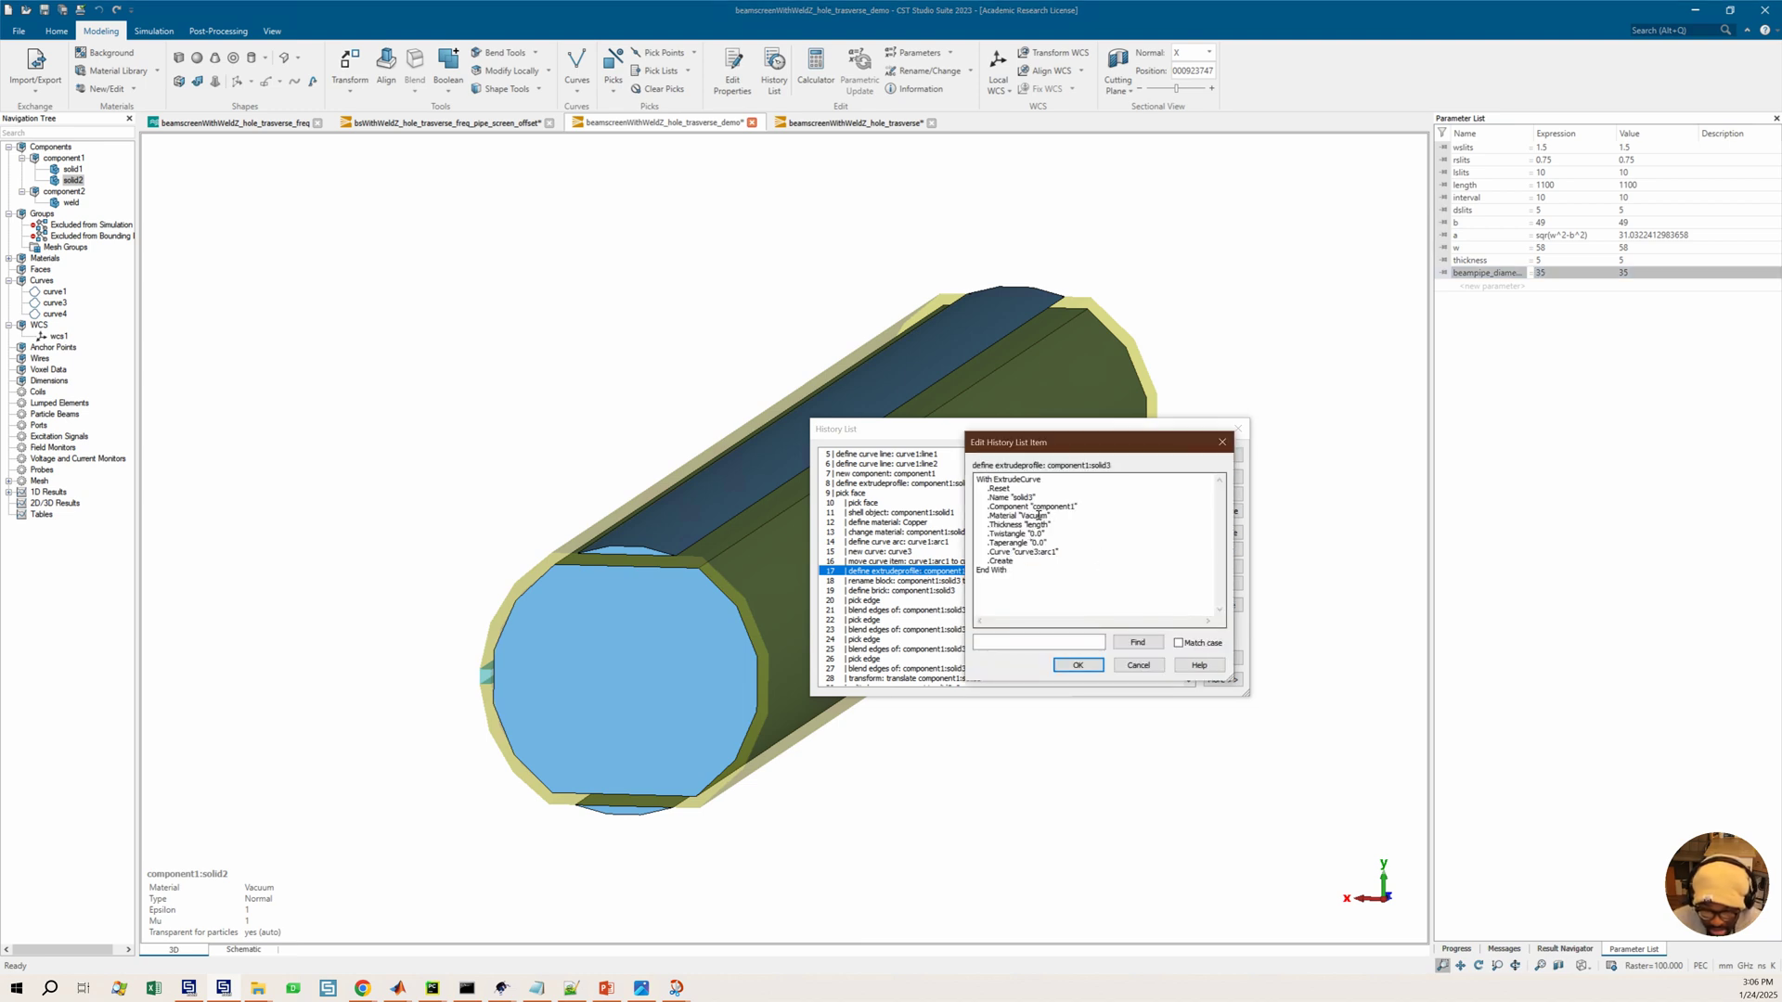
{"action": "left_click", "coordinate": [1222, 442]}
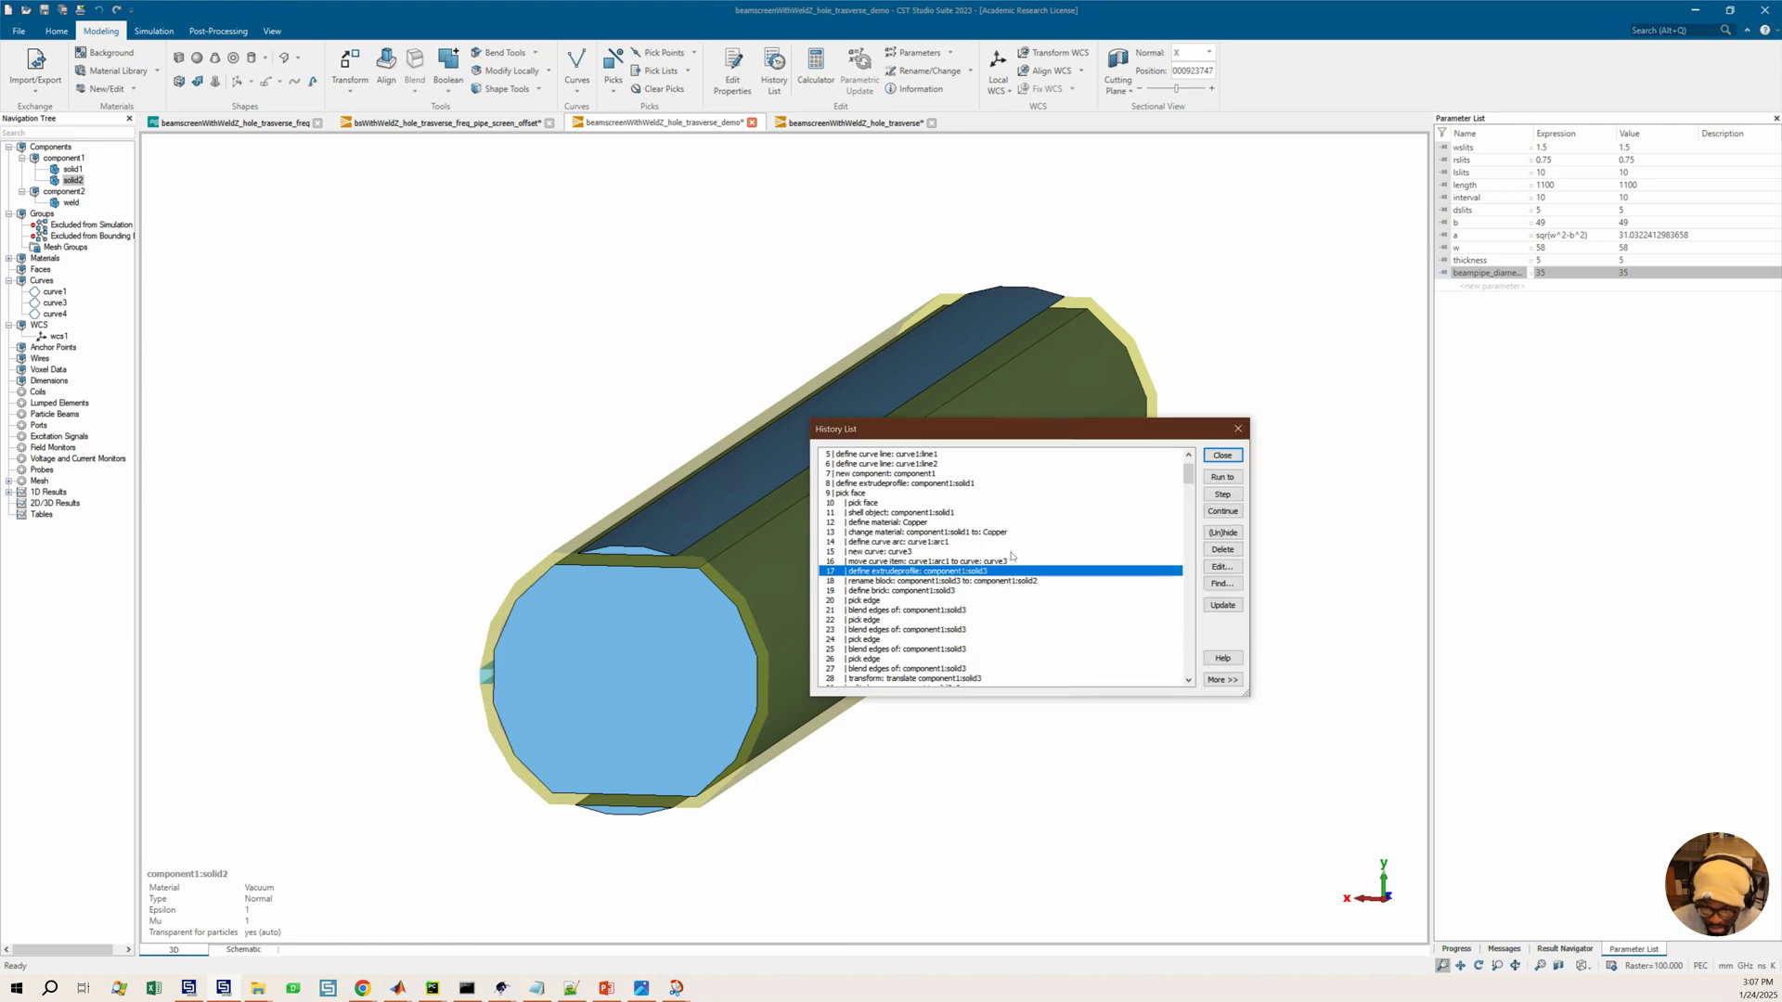
{"action": "double_click", "coordinate": [963, 572]}
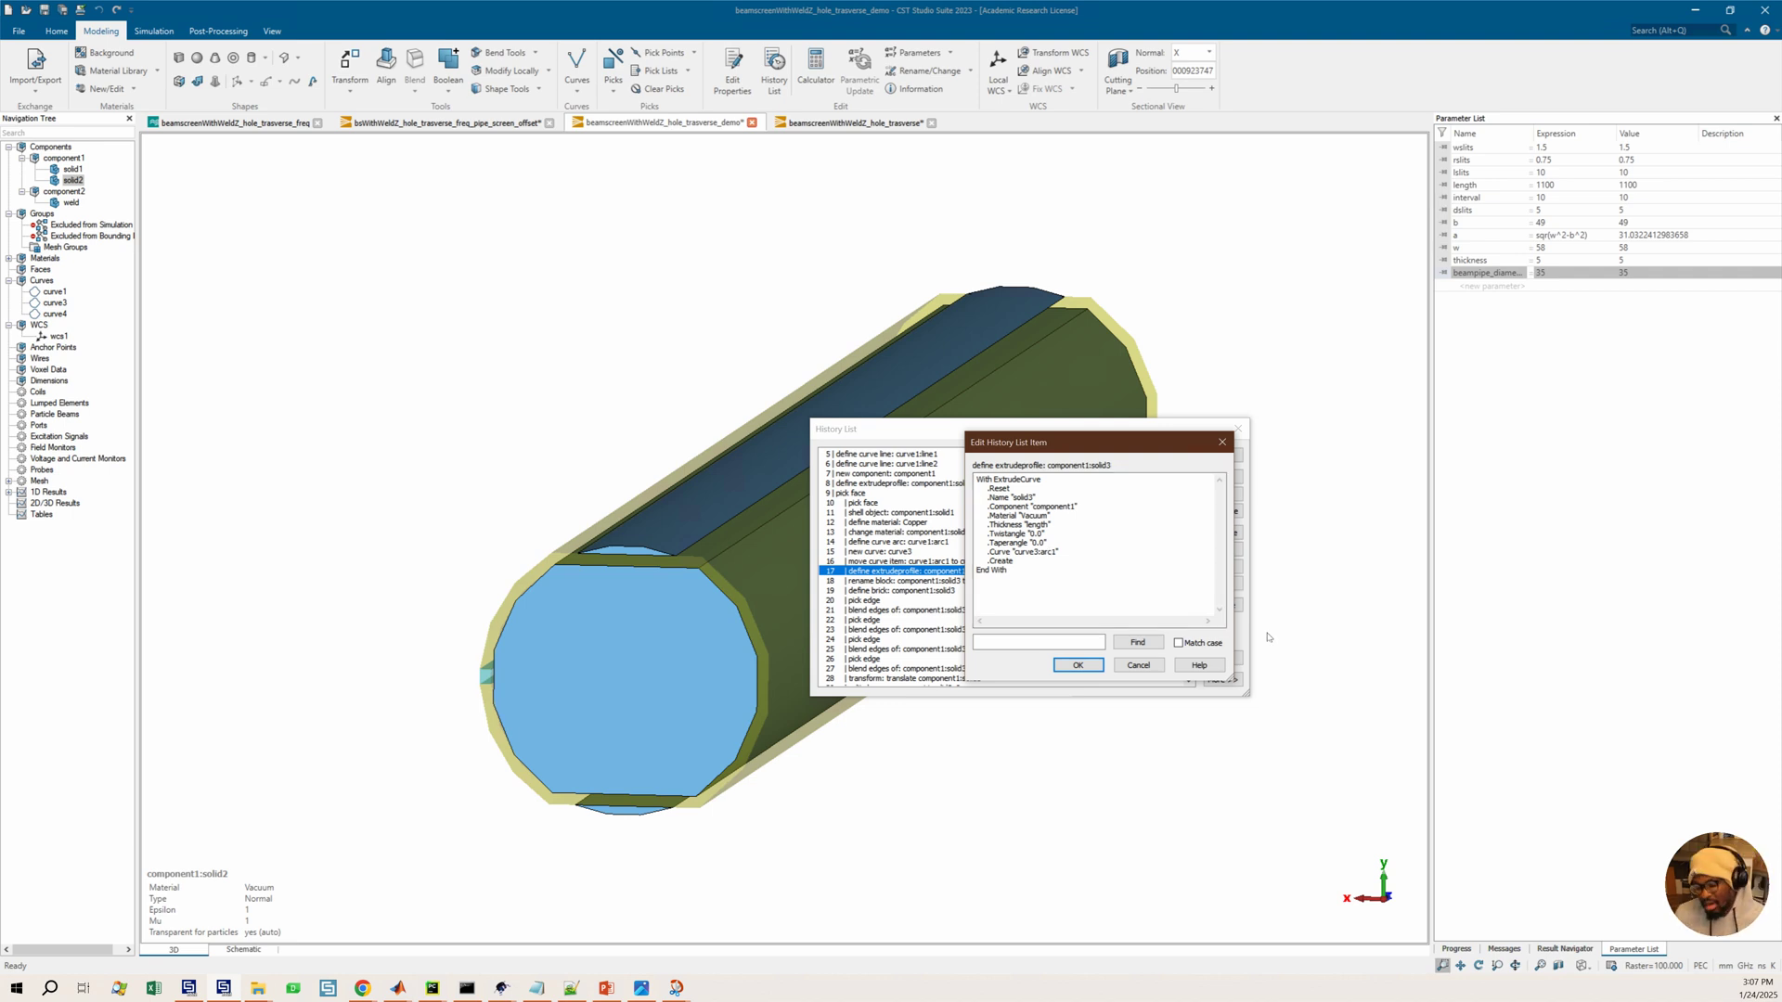
{"action": "left_click", "coordinate": [1139, 665]}
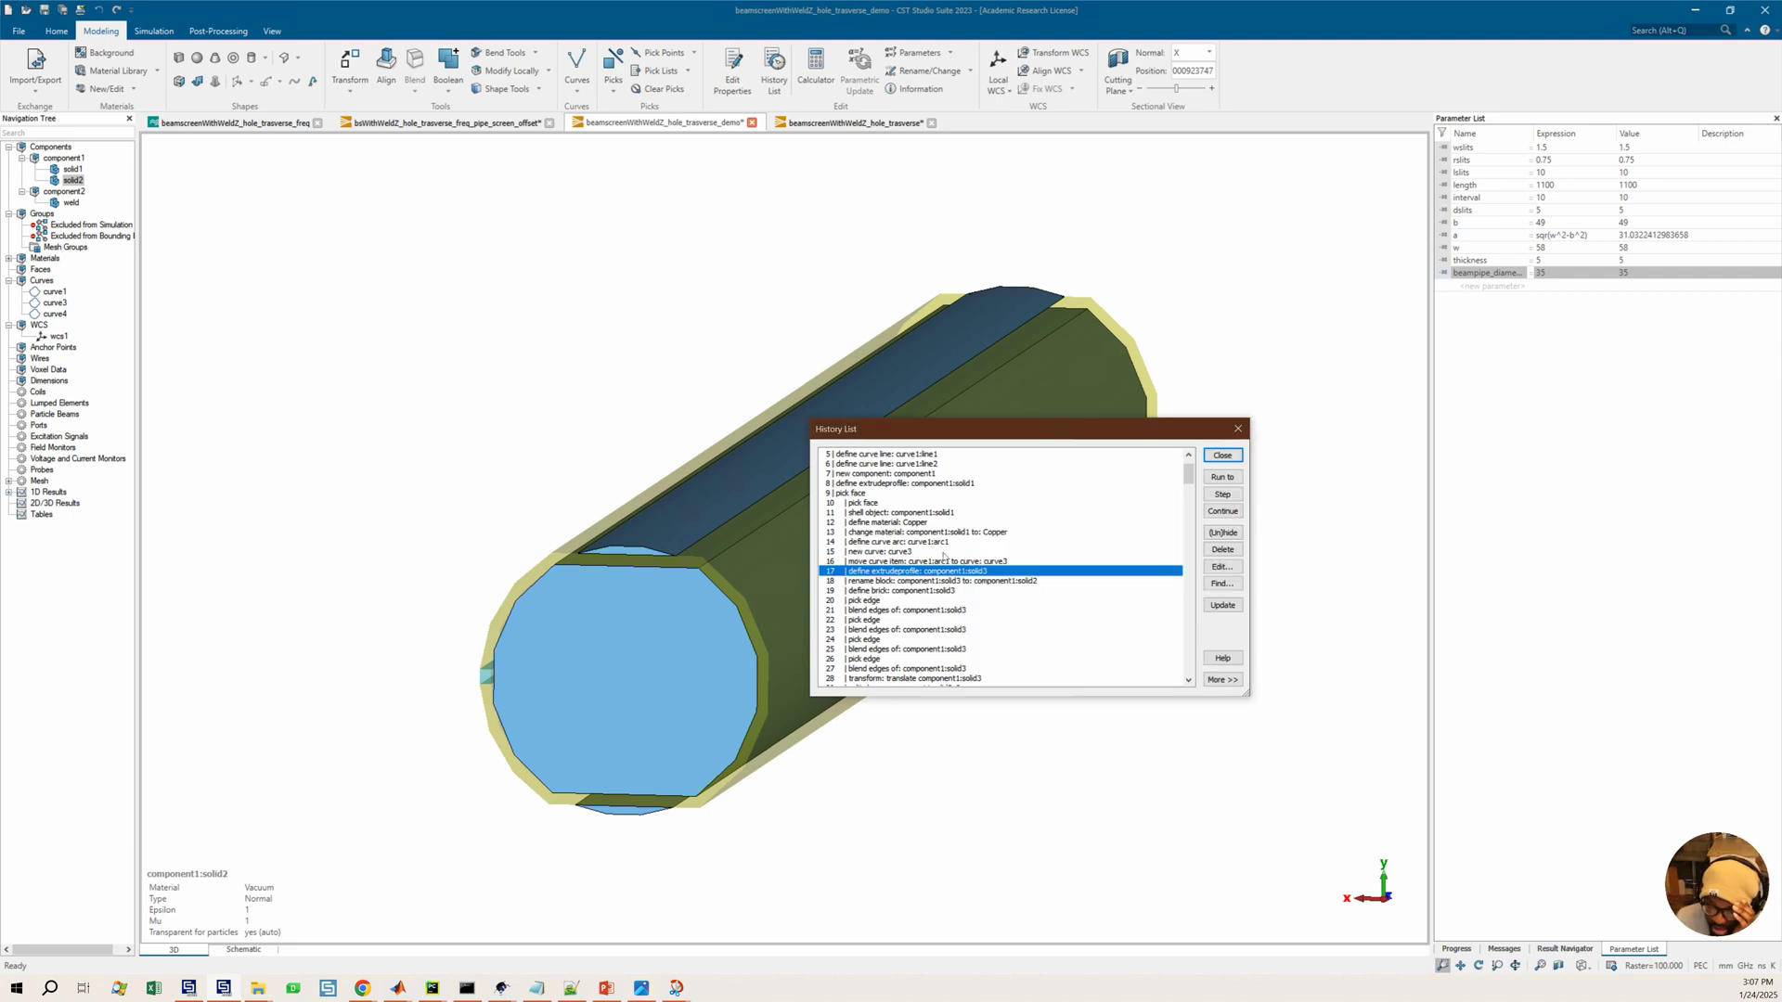
{"action": "double_click", "coordinate": [956, 561]}
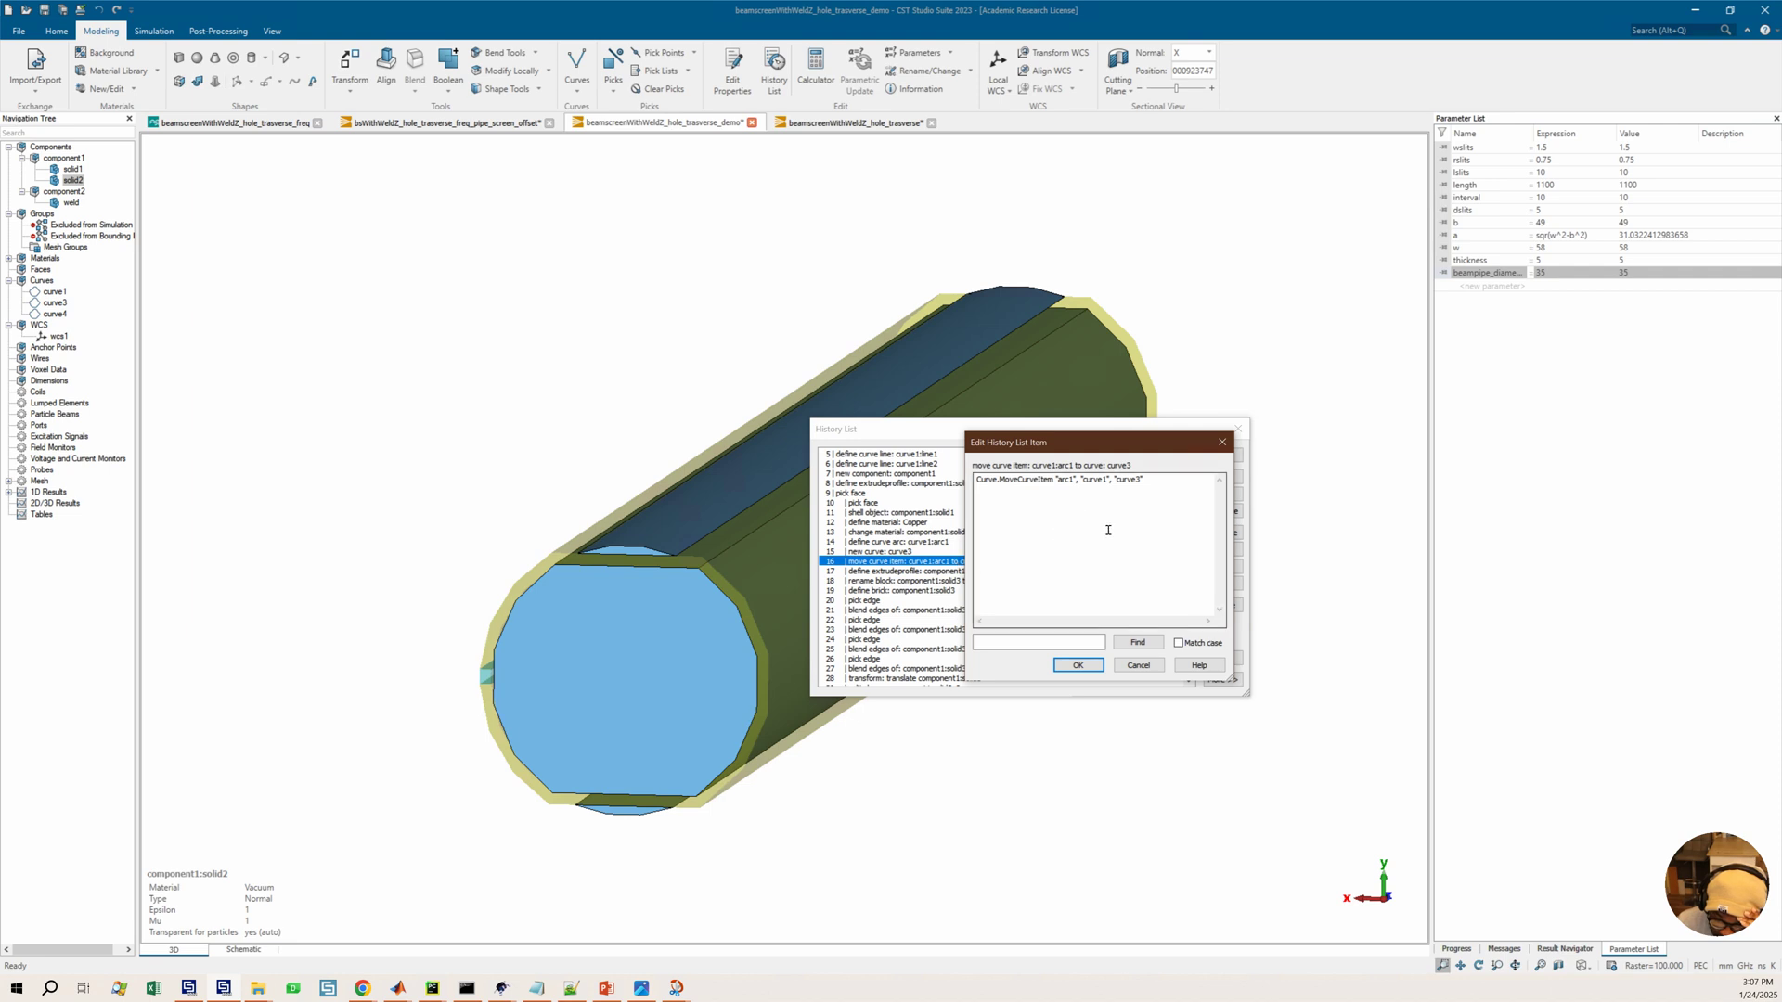
{"action": "left_click", "coordinate": [1139, 666]}
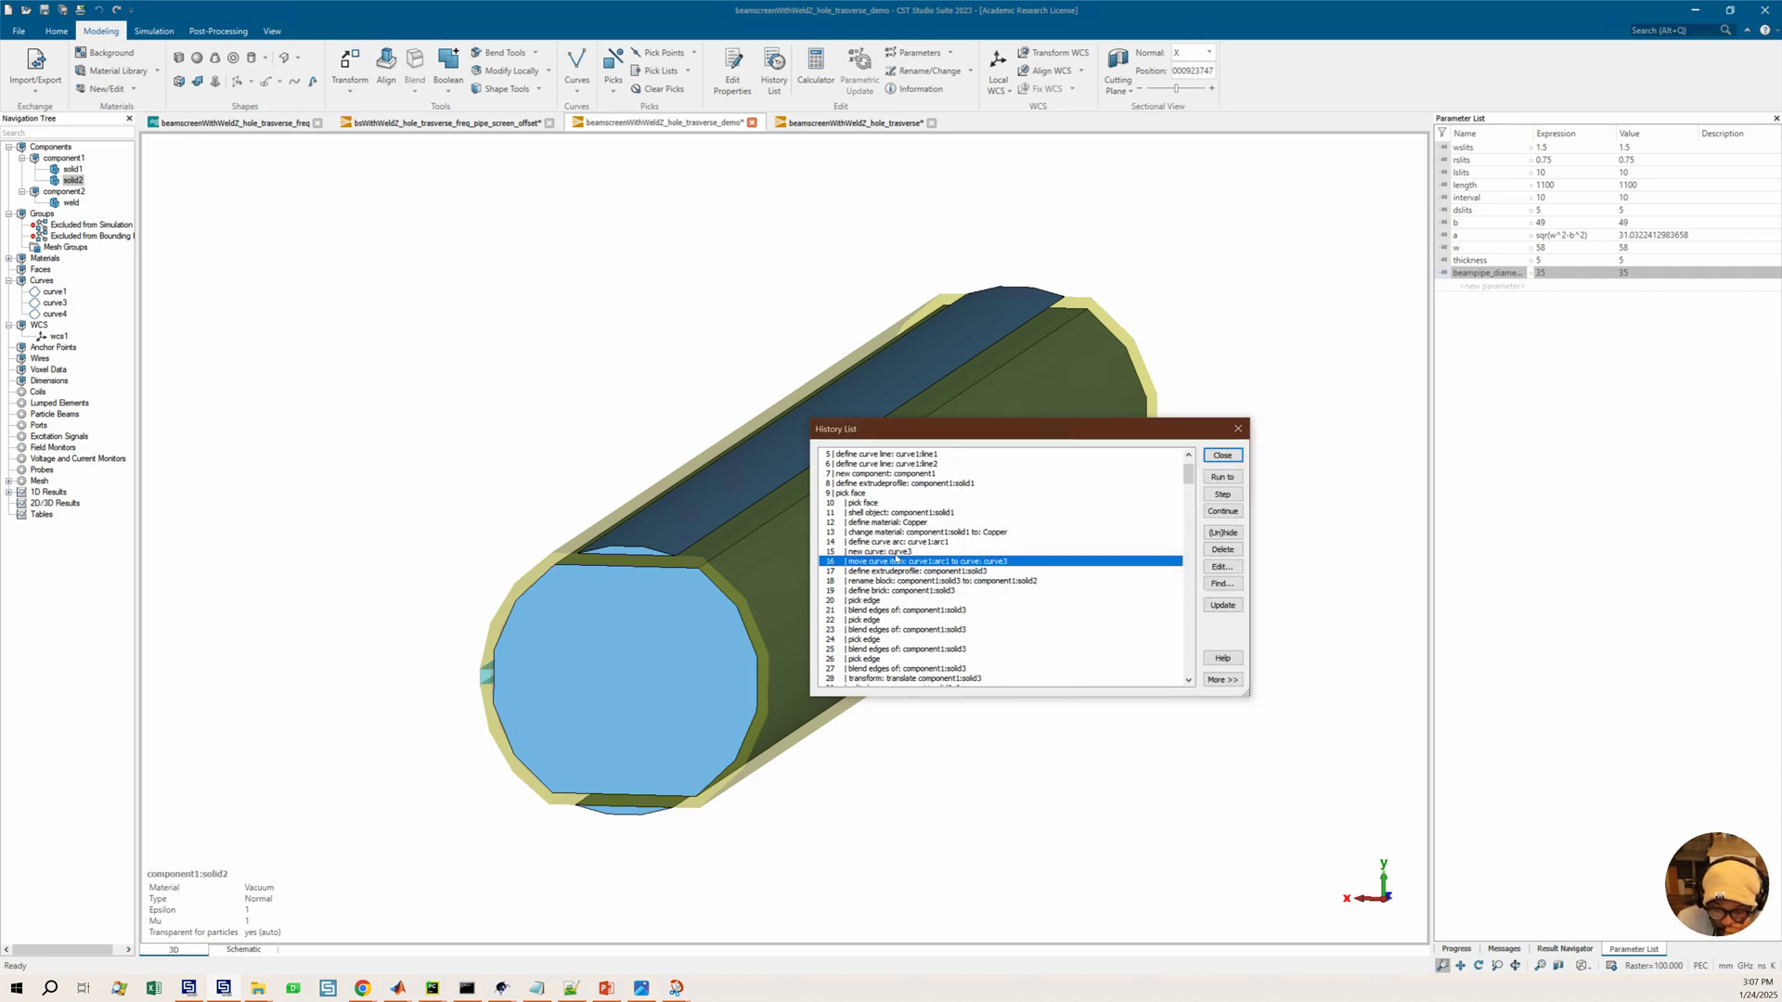
{"action": "left_click", "coordinate": [905, 551]}
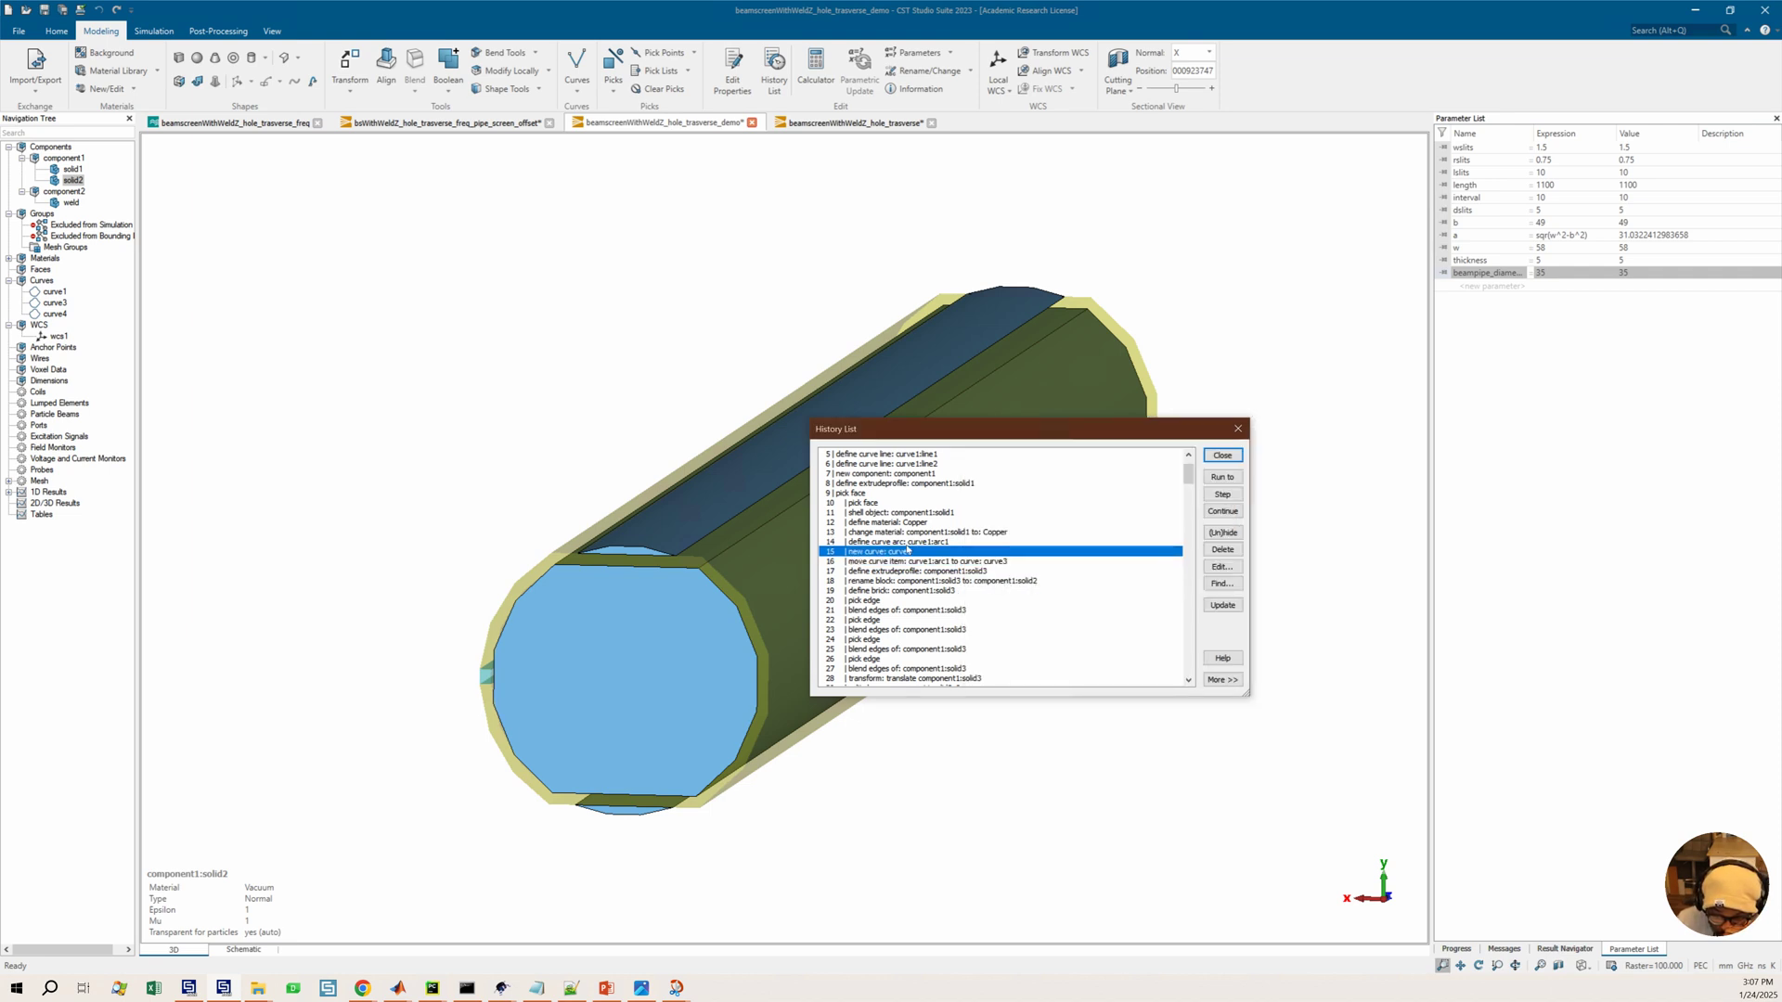
{"action": "double_click", "coordinate": [906, 555]}
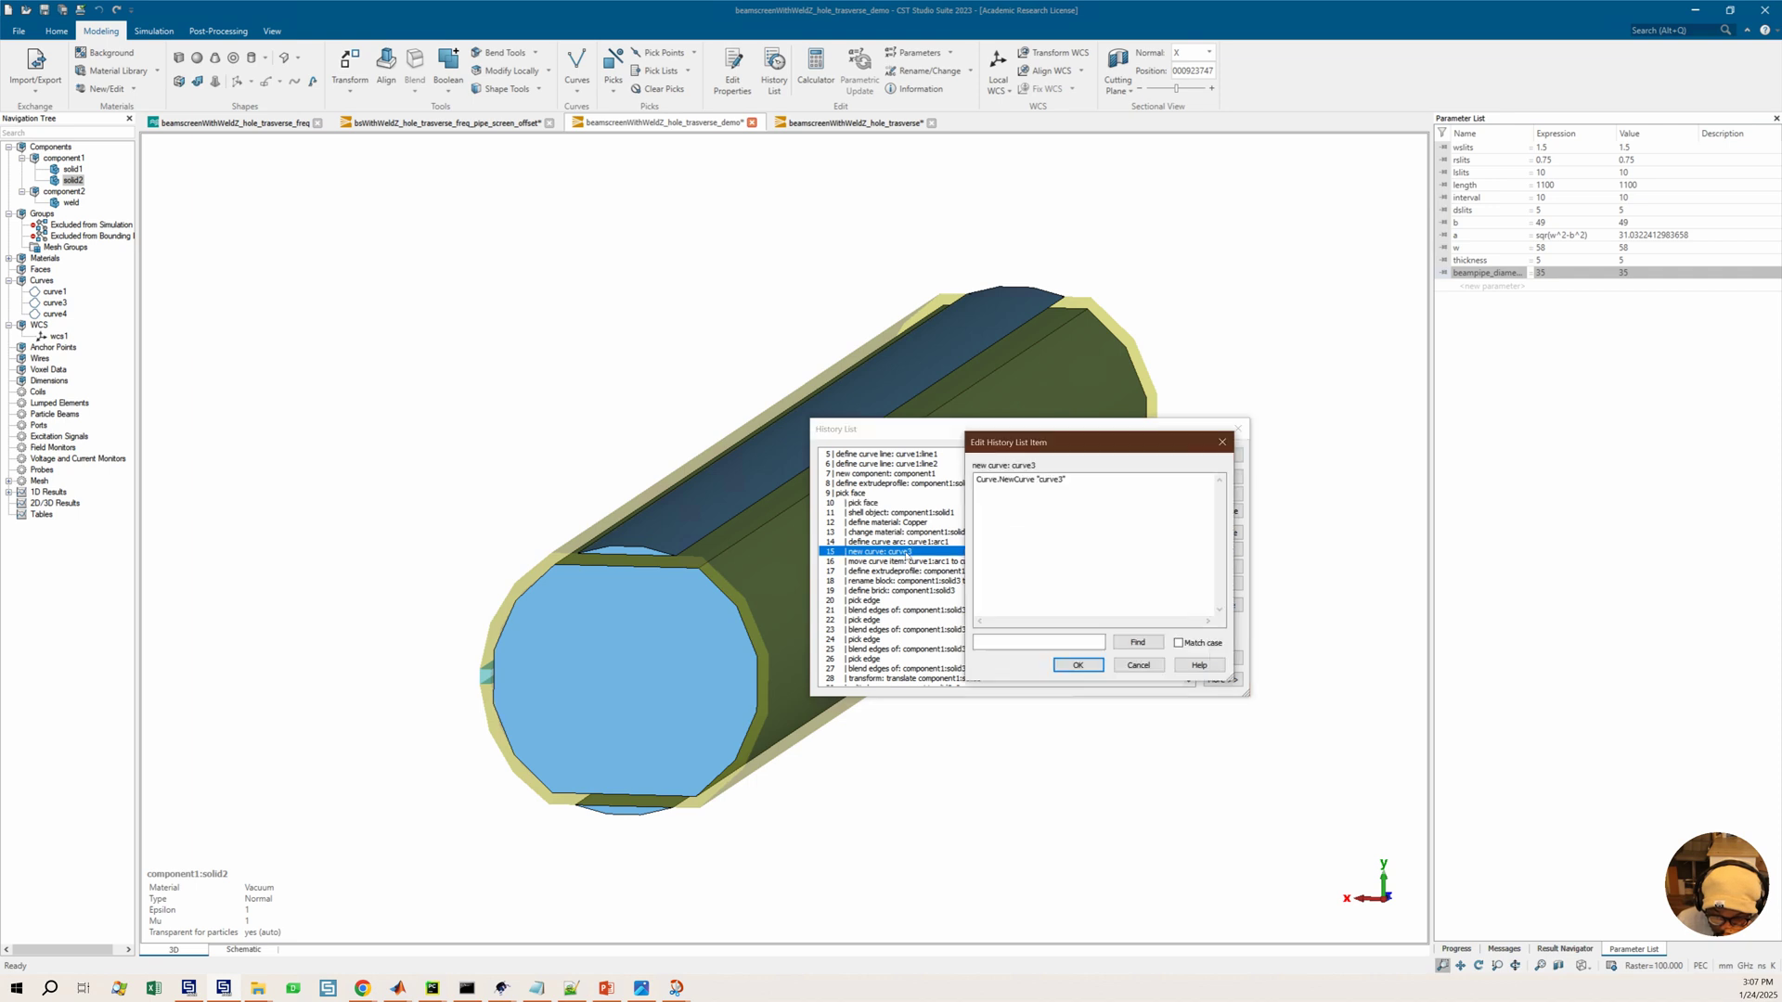
{"action": "left_click", "coordinate": [1139, 666]}
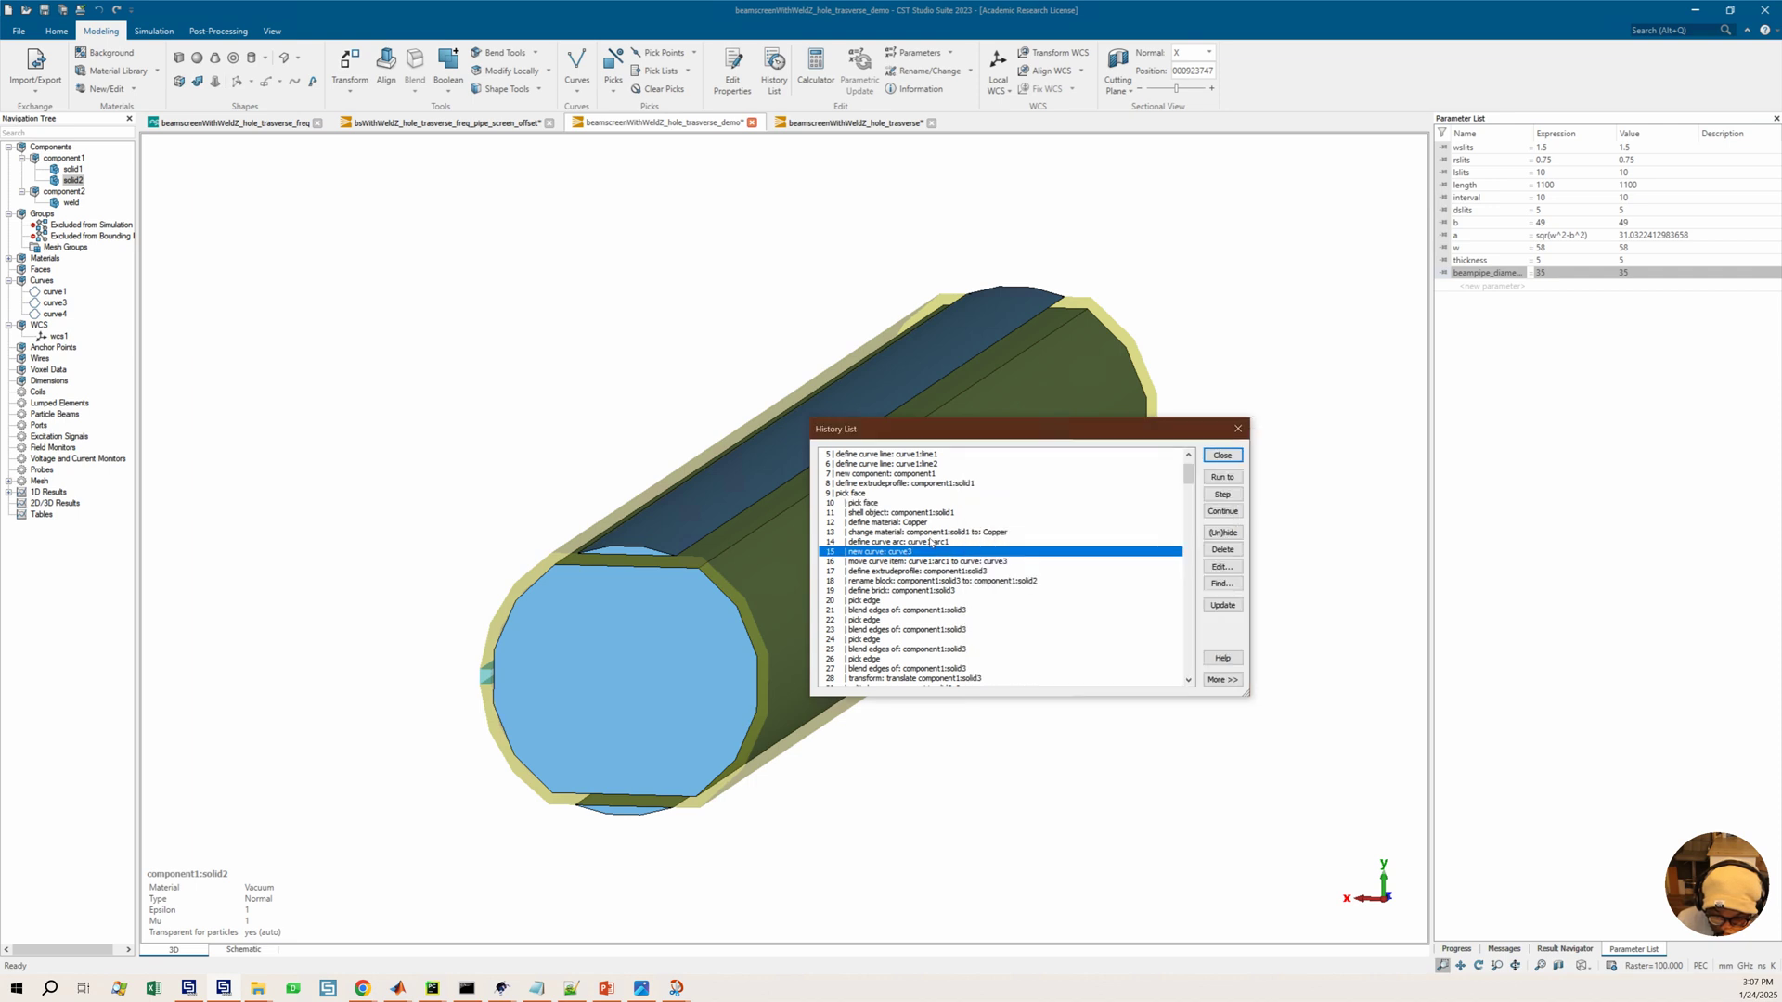
{"action": "double_click", "coordinate": [933, 542]}
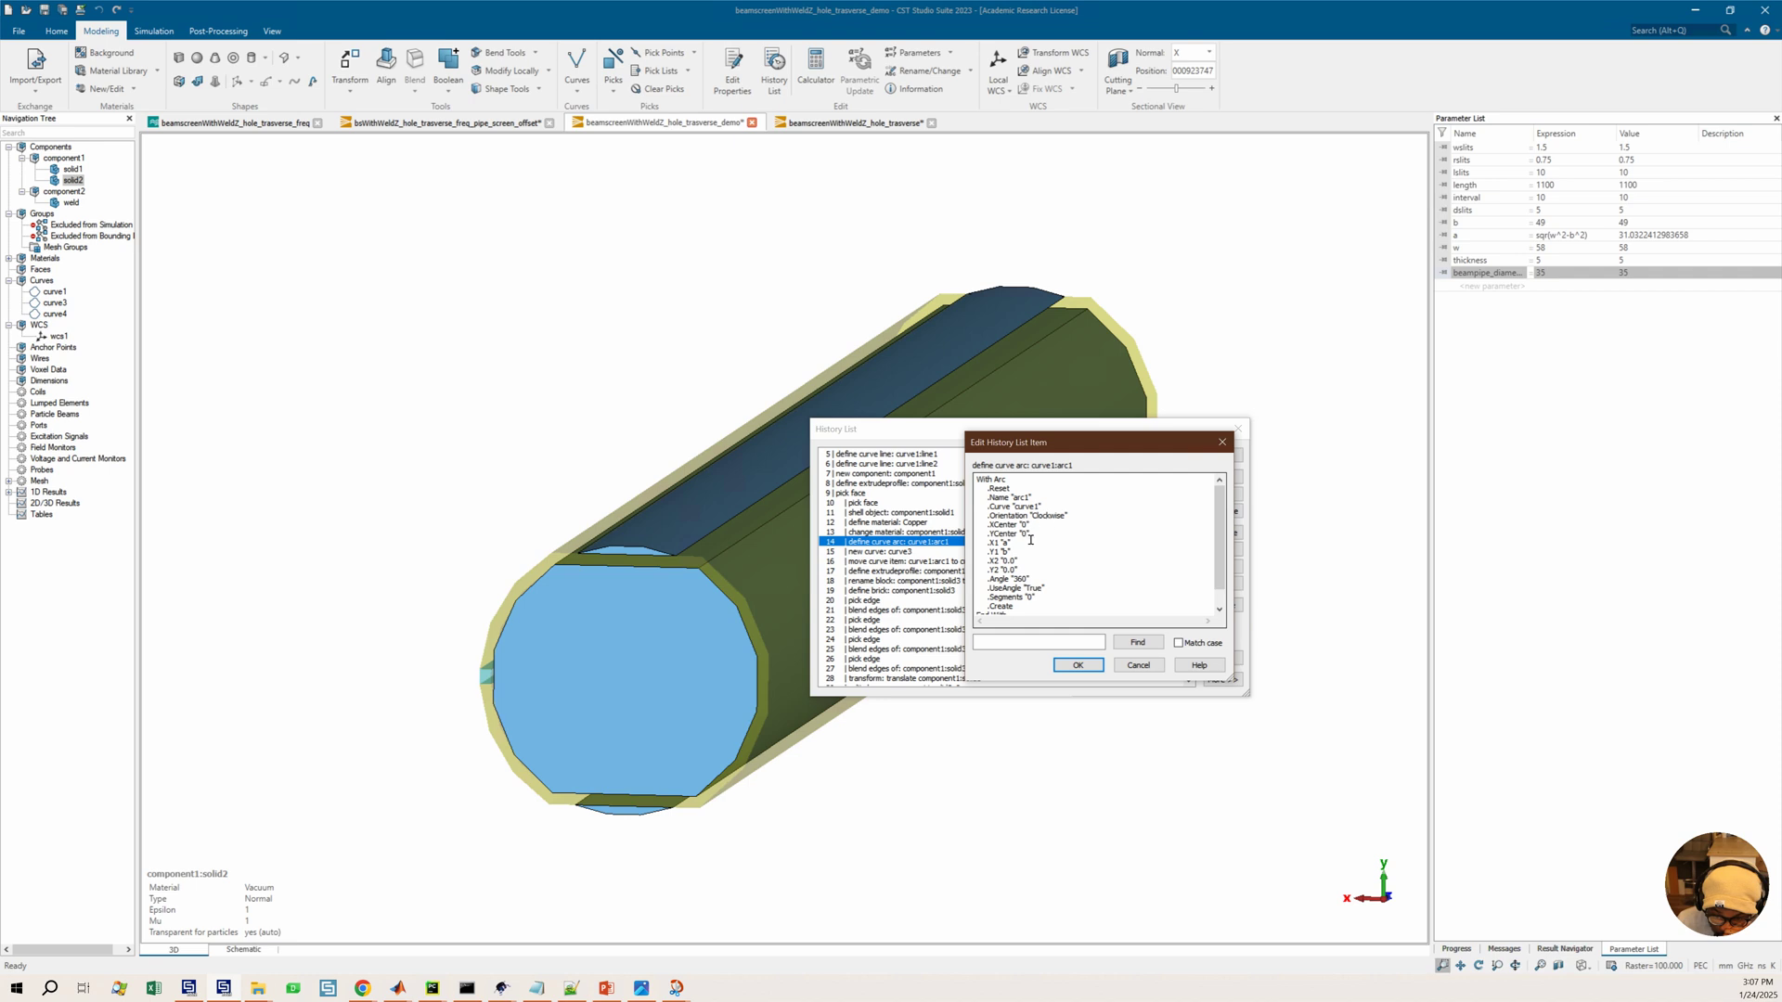
{"action": "left_click", "coordinate": [1014, 556]}
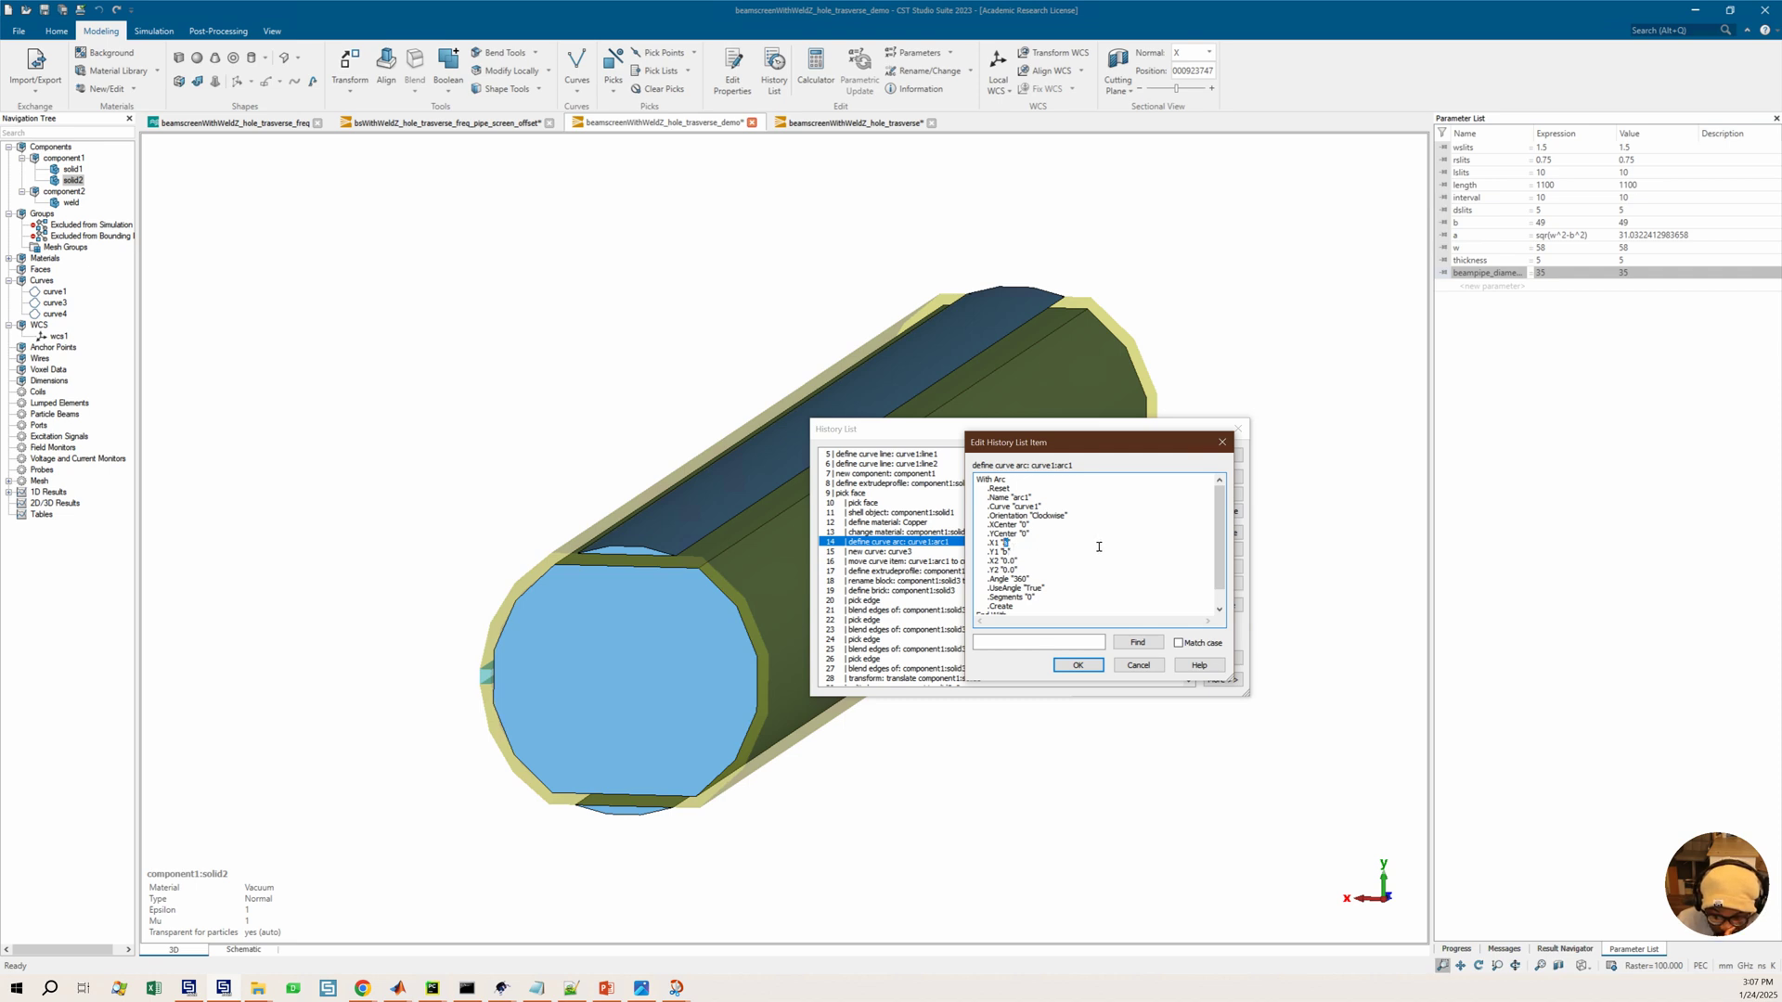
{"action": "left_click", "coordinate": [1219, 445]}
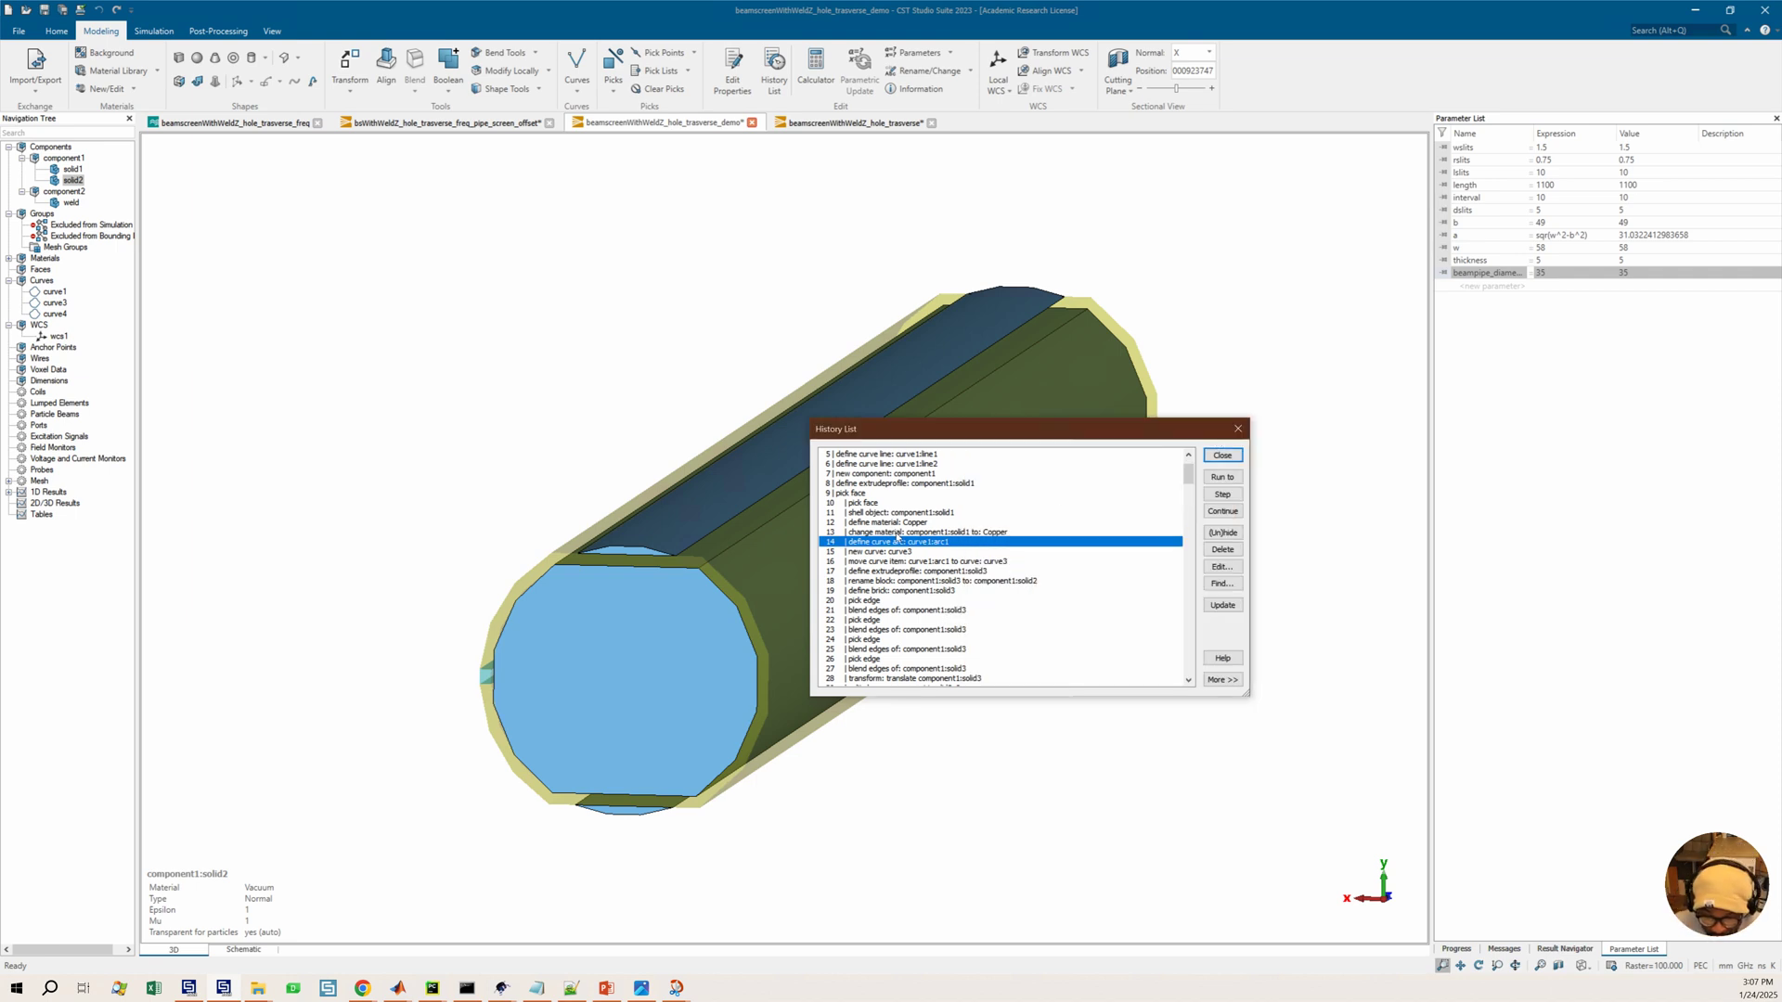
Exclude history operations 14 to 18, from the curve1 arc through the solid3 rename, from the model
{"action": "mouse_move", "coordinate": [918, 536]}
{"action": "left_mouse_down"}
{"action": "mouse_move", "coordinate": [896, 554]}
{"action": "mouse_move", "coordinate": [952, 564]}
{"action": "mouse_move", "coordinate": [935, 563]}
{"action": "left_mouse_up"}
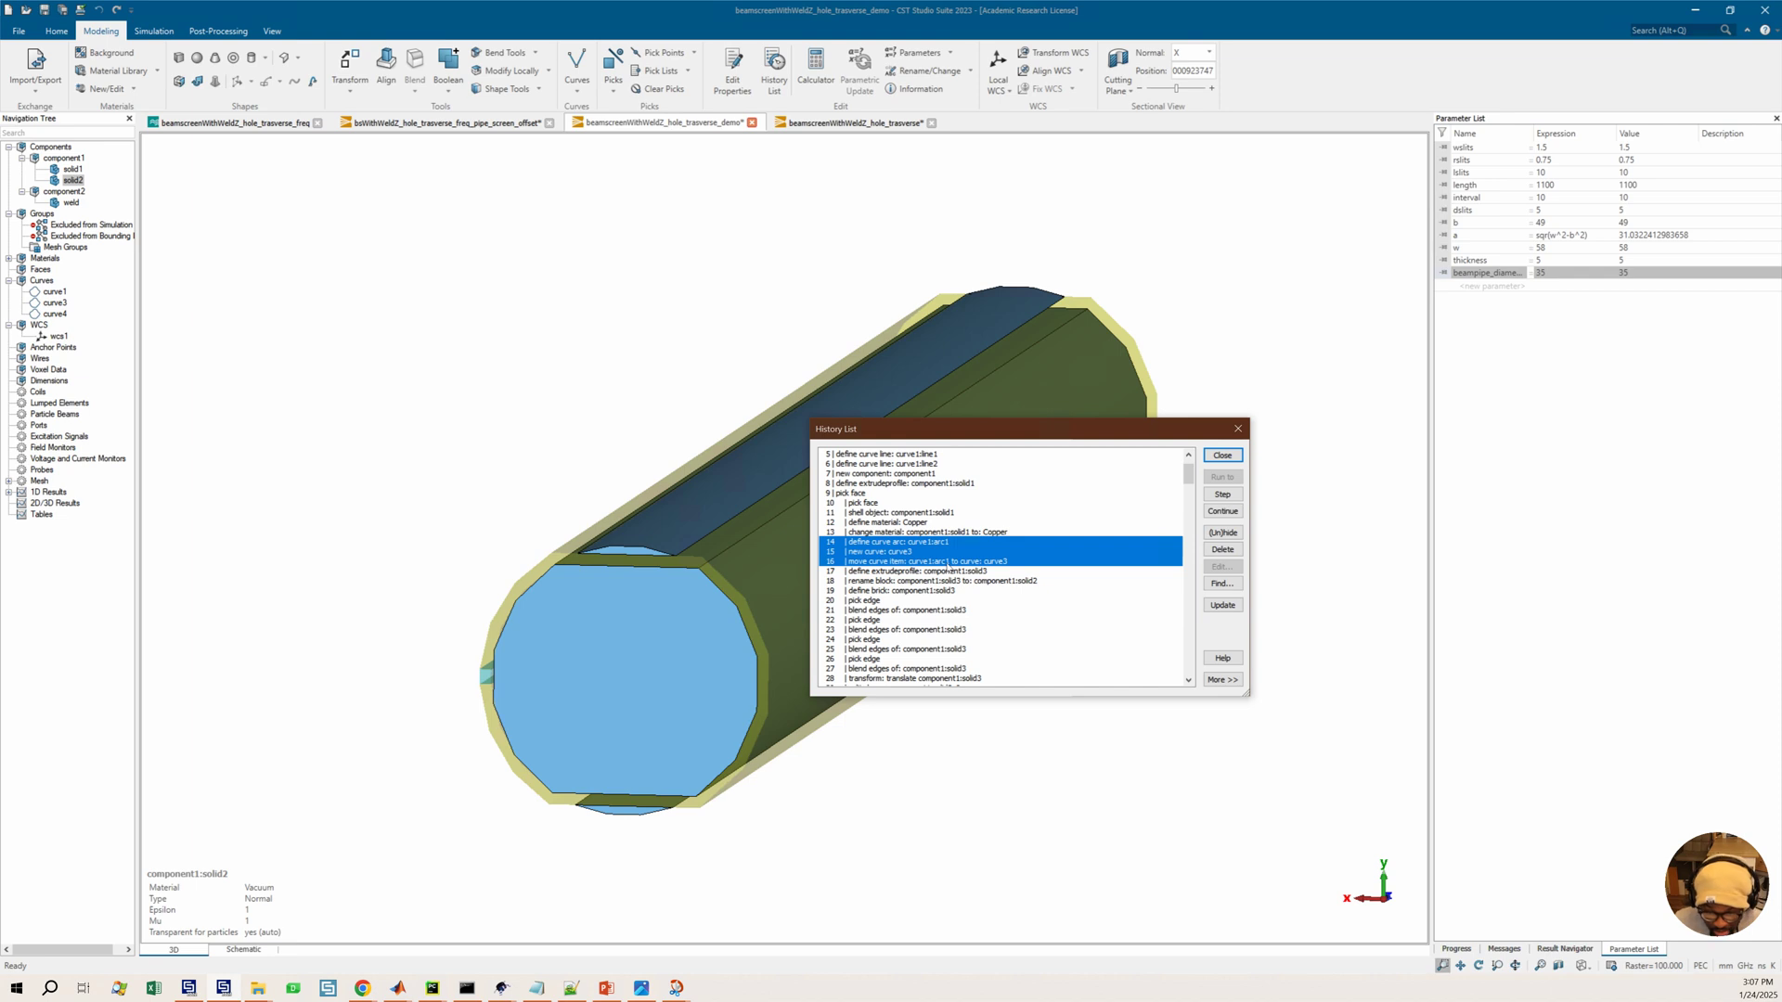
{"action": "left_click", "coordinate": [954, 573], "text": "shift"}
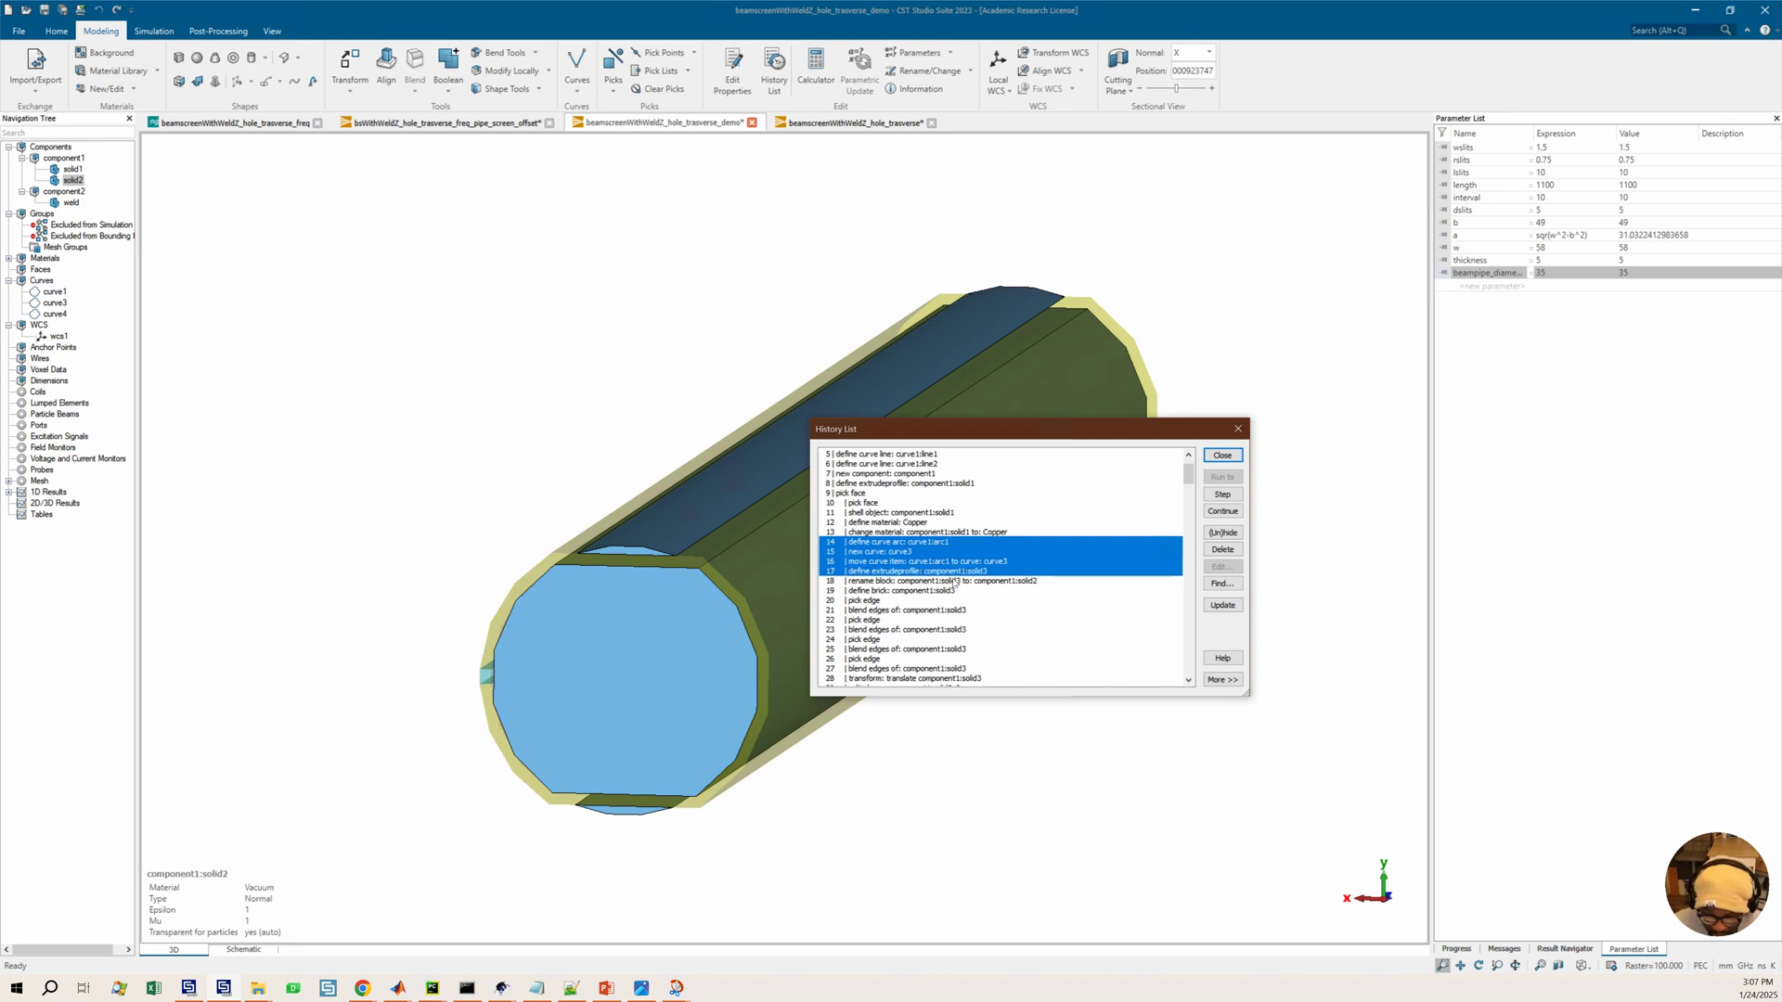
{"action": "left_click", "coordinate": [955, 582], "text": "shift"}
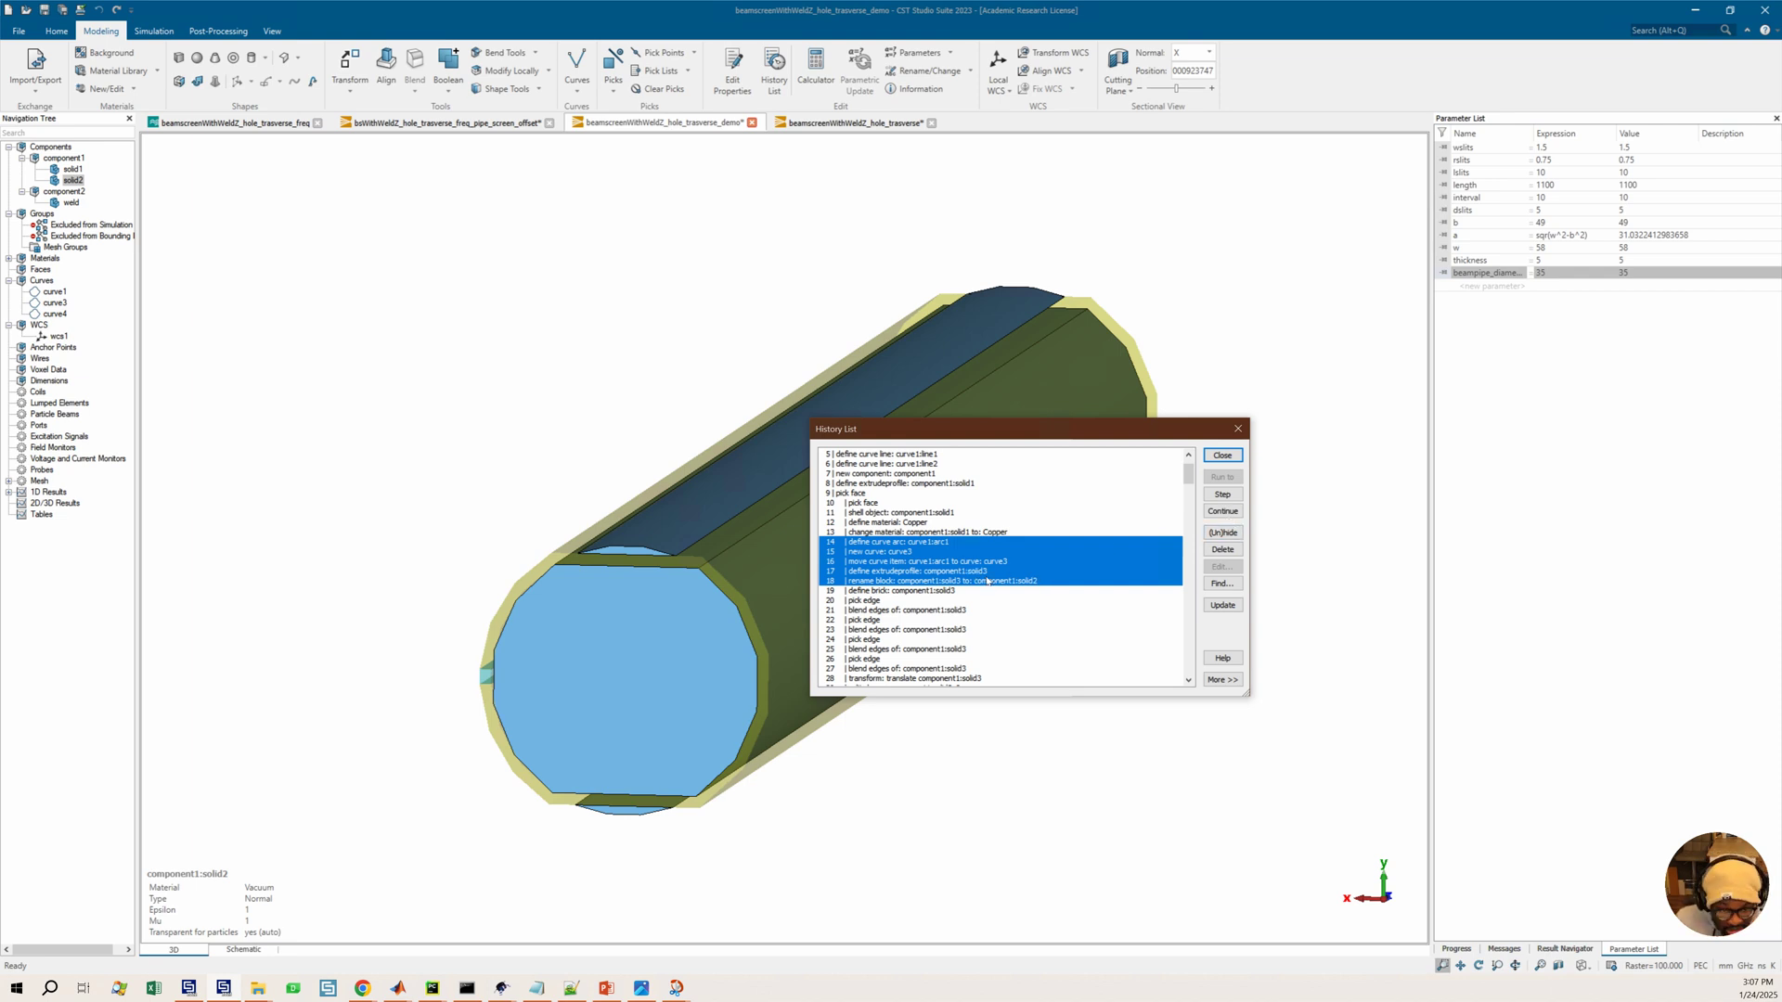
{"action": "left_click", "coordinate": [932, 593]}
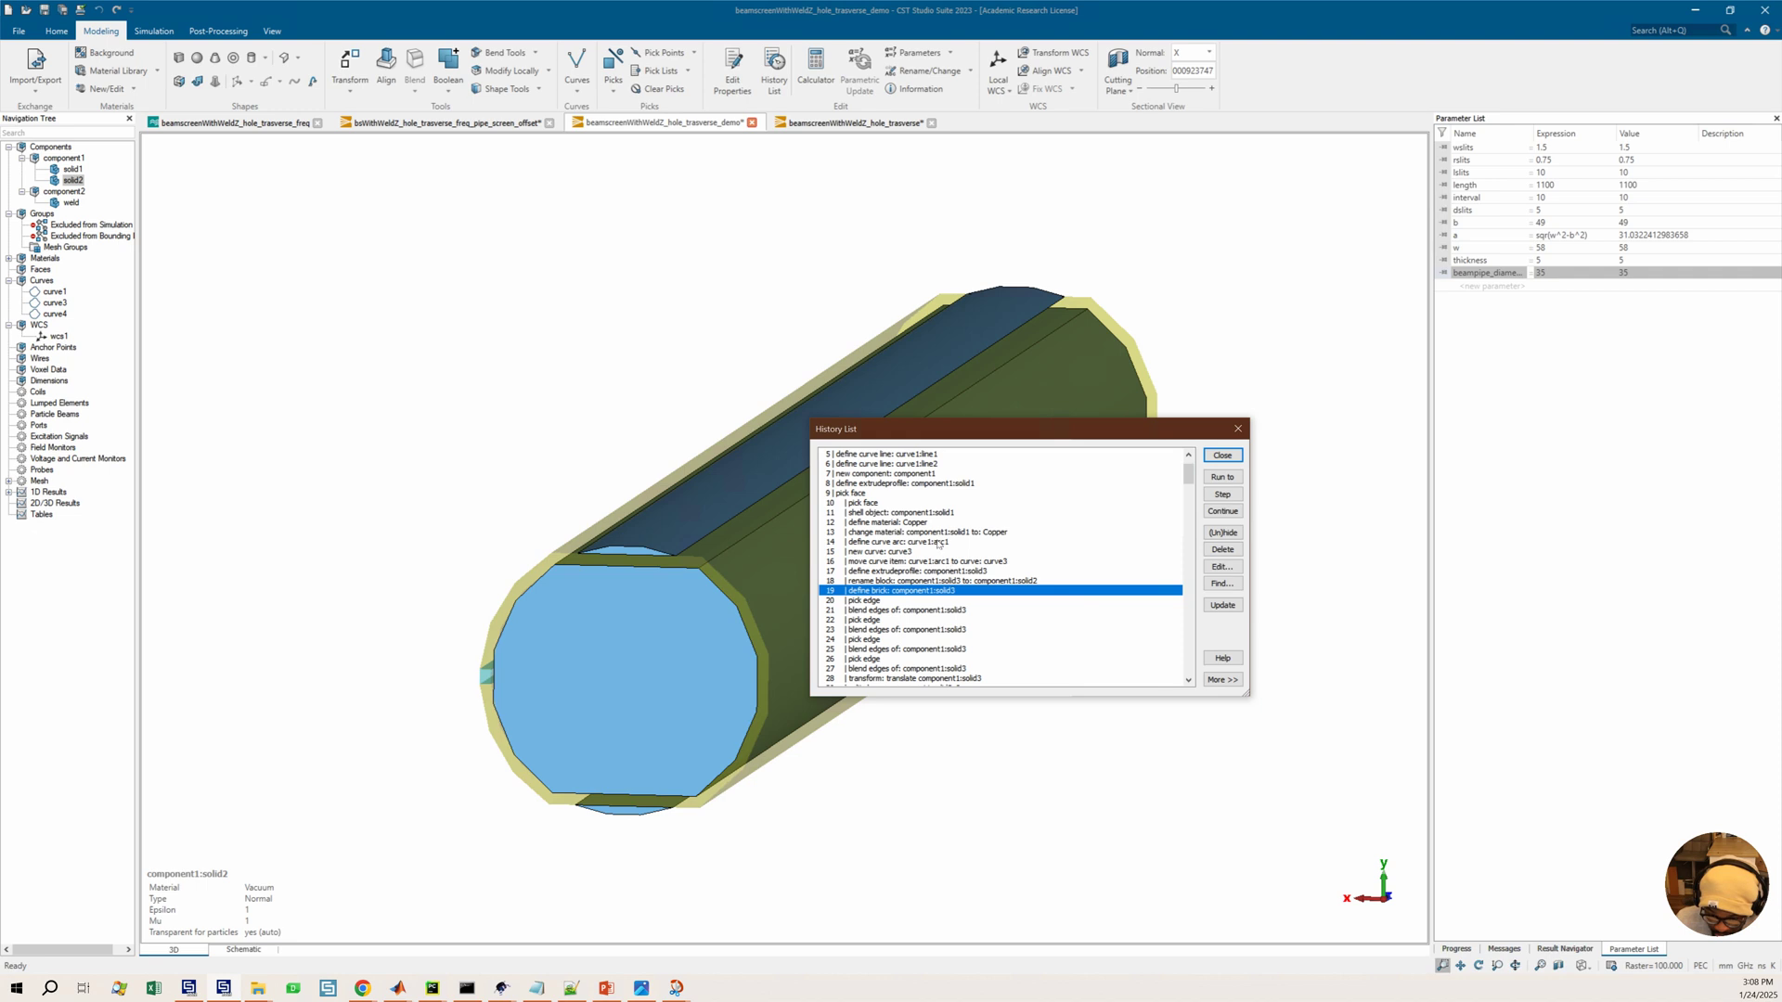
{"action": "left_click", "coordinate": [936, 543]}
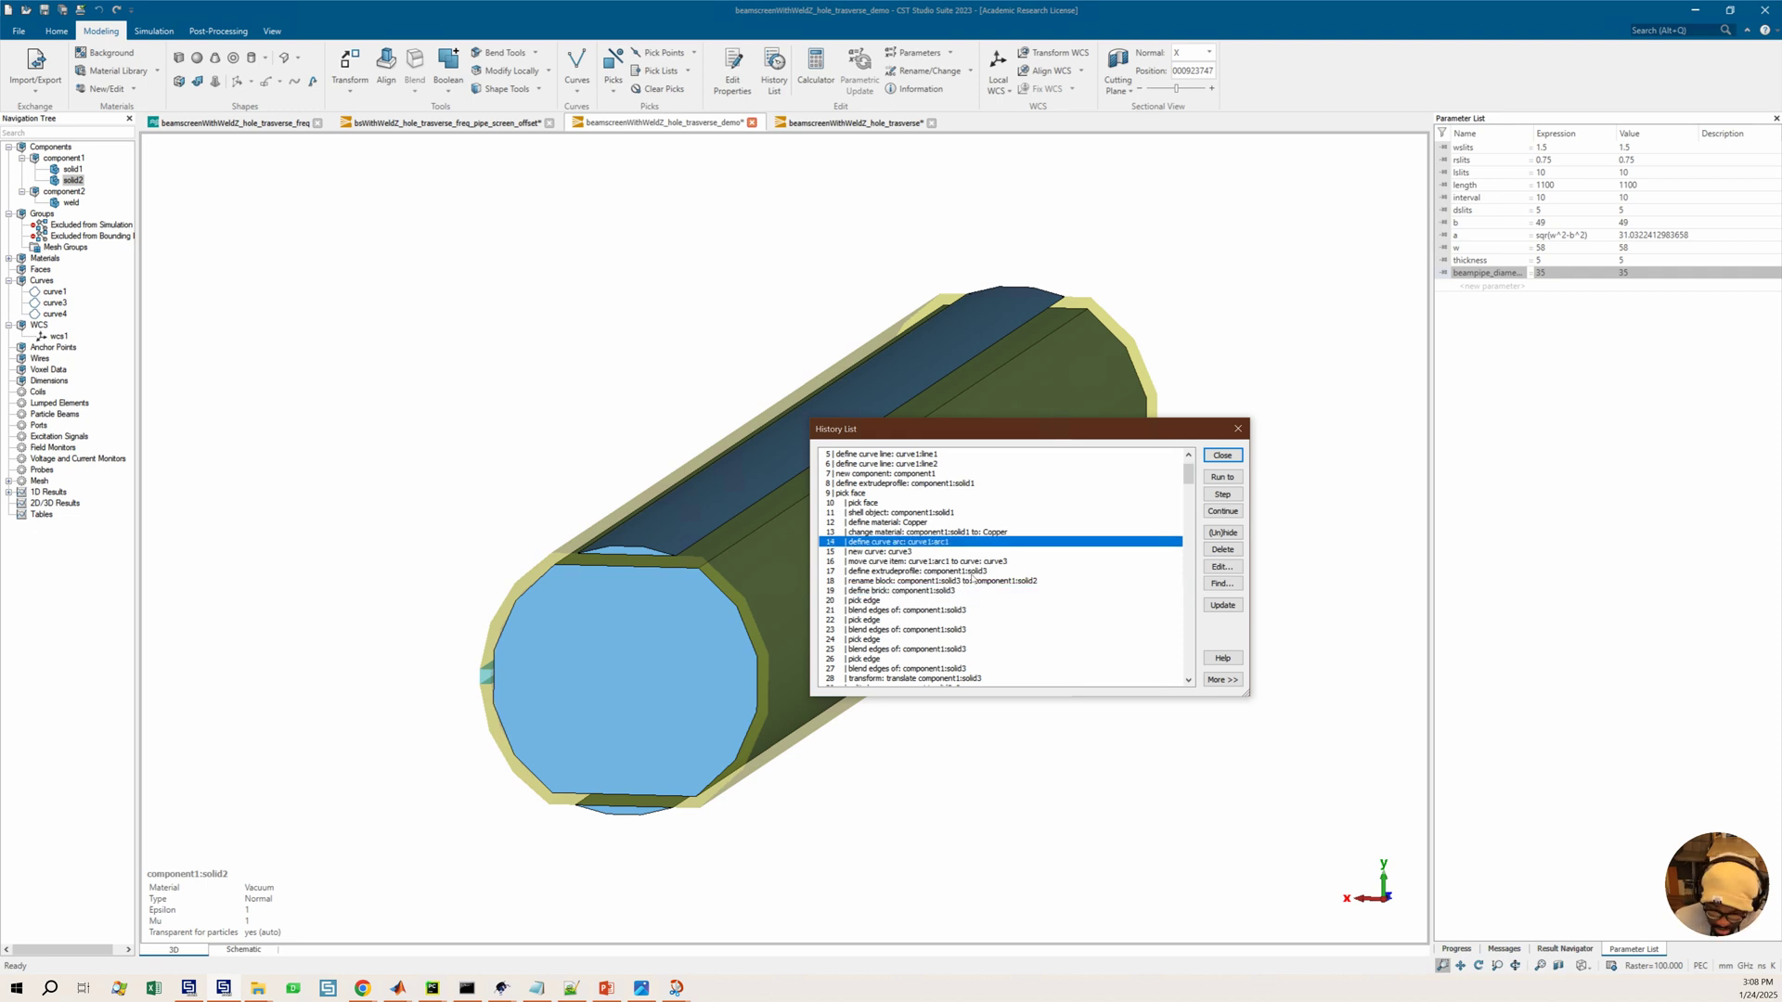
{"action": "left_click", "coordinate": [972, 582], "text": "shift"}
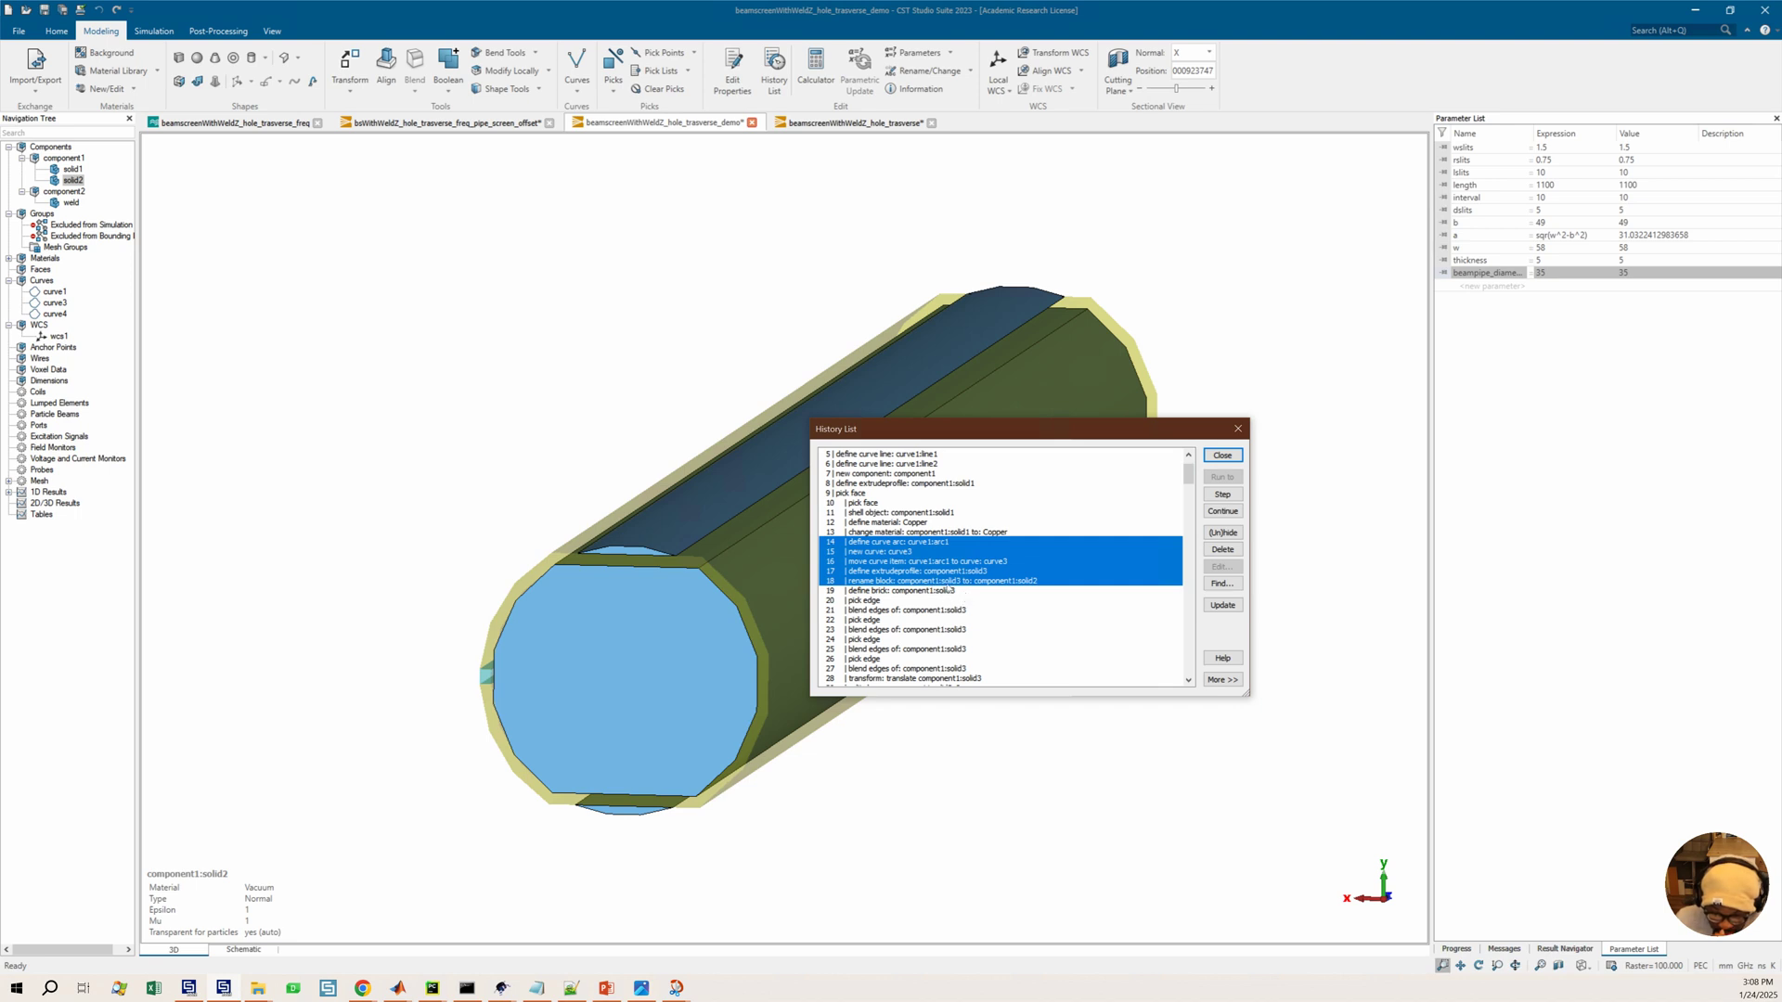
{"action": "left_click", "coordinate": [1212, 534]}
{"action": "left_click", "coordinate": [941, 581]}
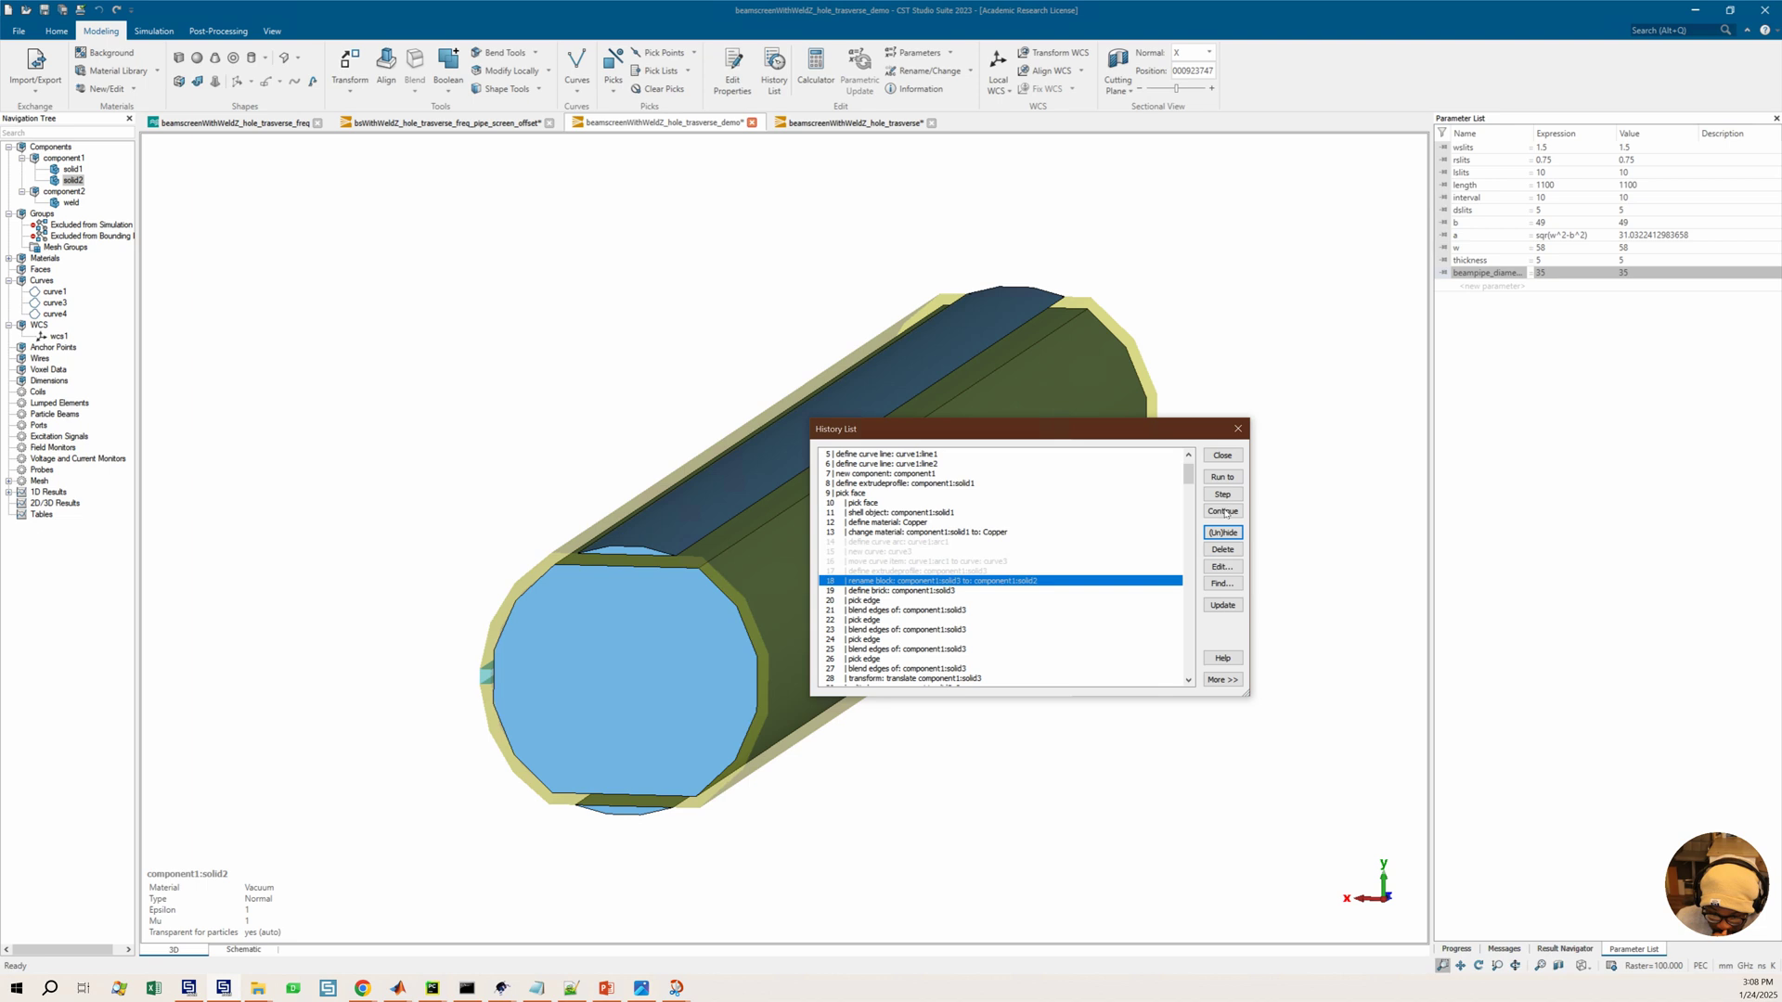
Scroll to the end of the History List and rebuild the model through the remaining operations, dismissing the error
{"action": "left_click_drag", "start_coordinate": [1192, 476], "coordinate": [1024, 658]}
{"action": "left_click_drag", "start_coordinate": [1189, 664], "coordinate": [959, 548]}
{"action": "scroll", "coordinate": [957, 548], "scroll_direction": "down", "scroll_amount": 5}
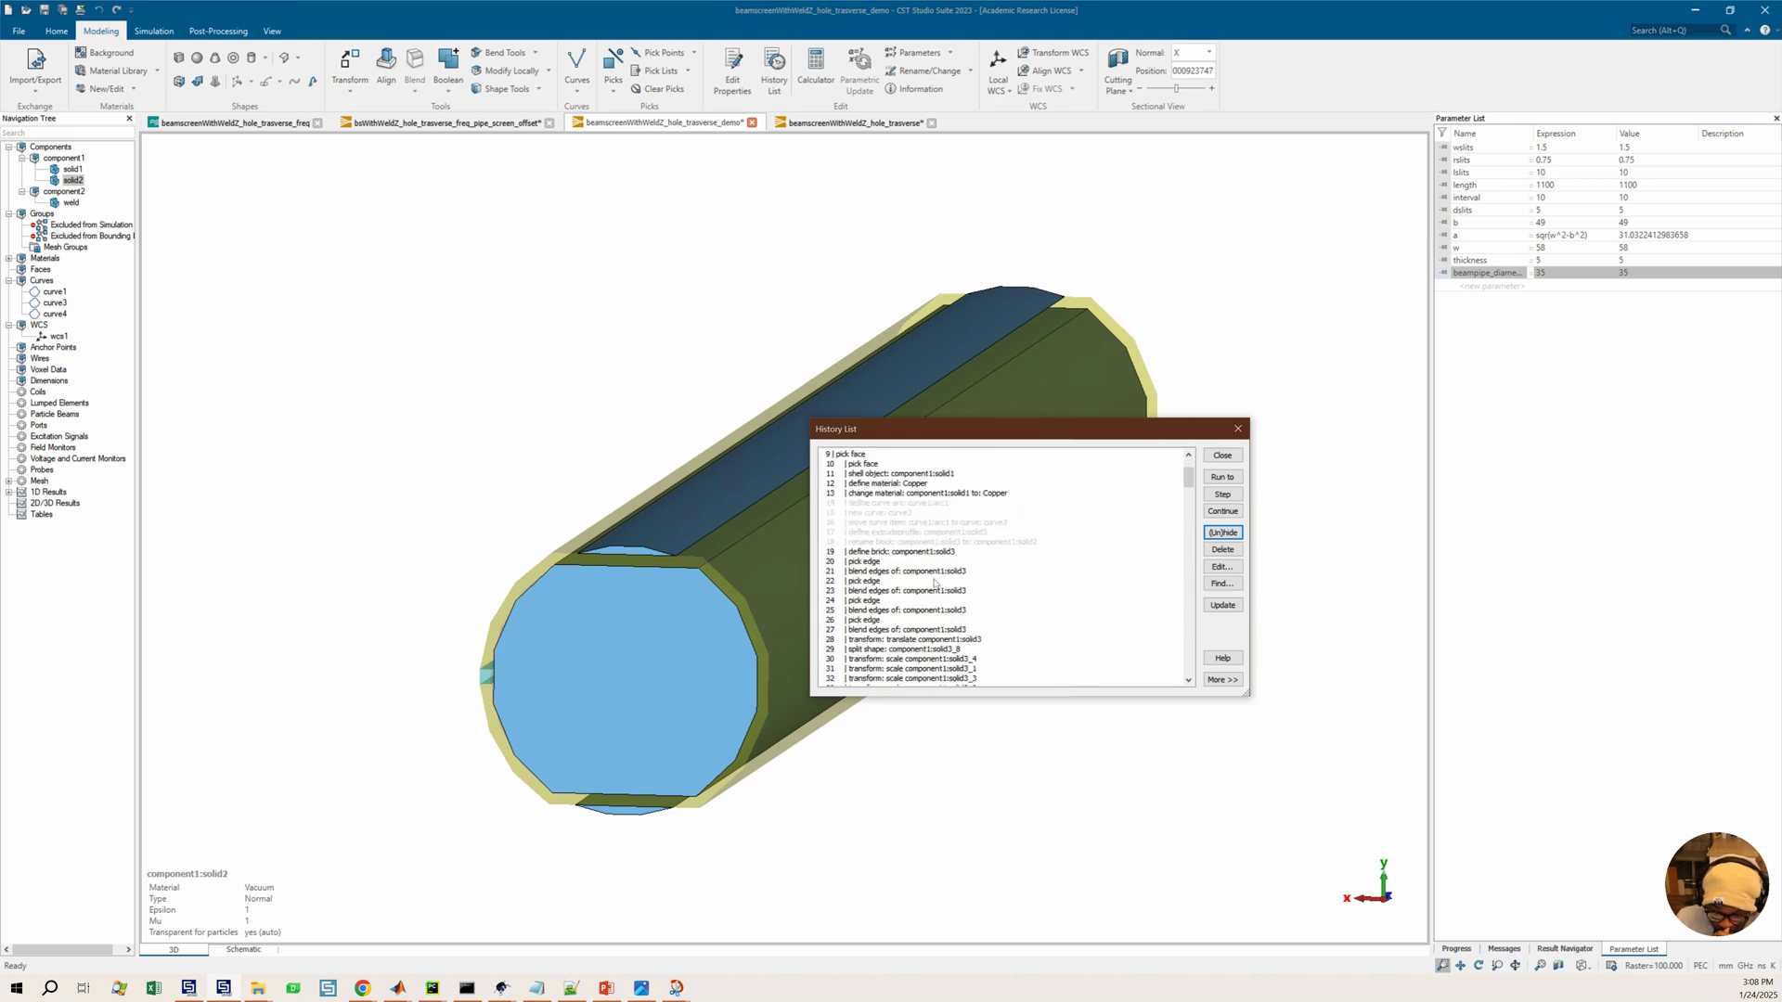
{"action": "left_click_drag", "start_coordinate": [1189, 484], "coordinate": [1189, 608]}
{"action": "left_click_drag", "start_coordinate": [1191, 712], "coordinate": [1189, 670]}
{"action": "left_click", "coordinate": [1213, 489]}
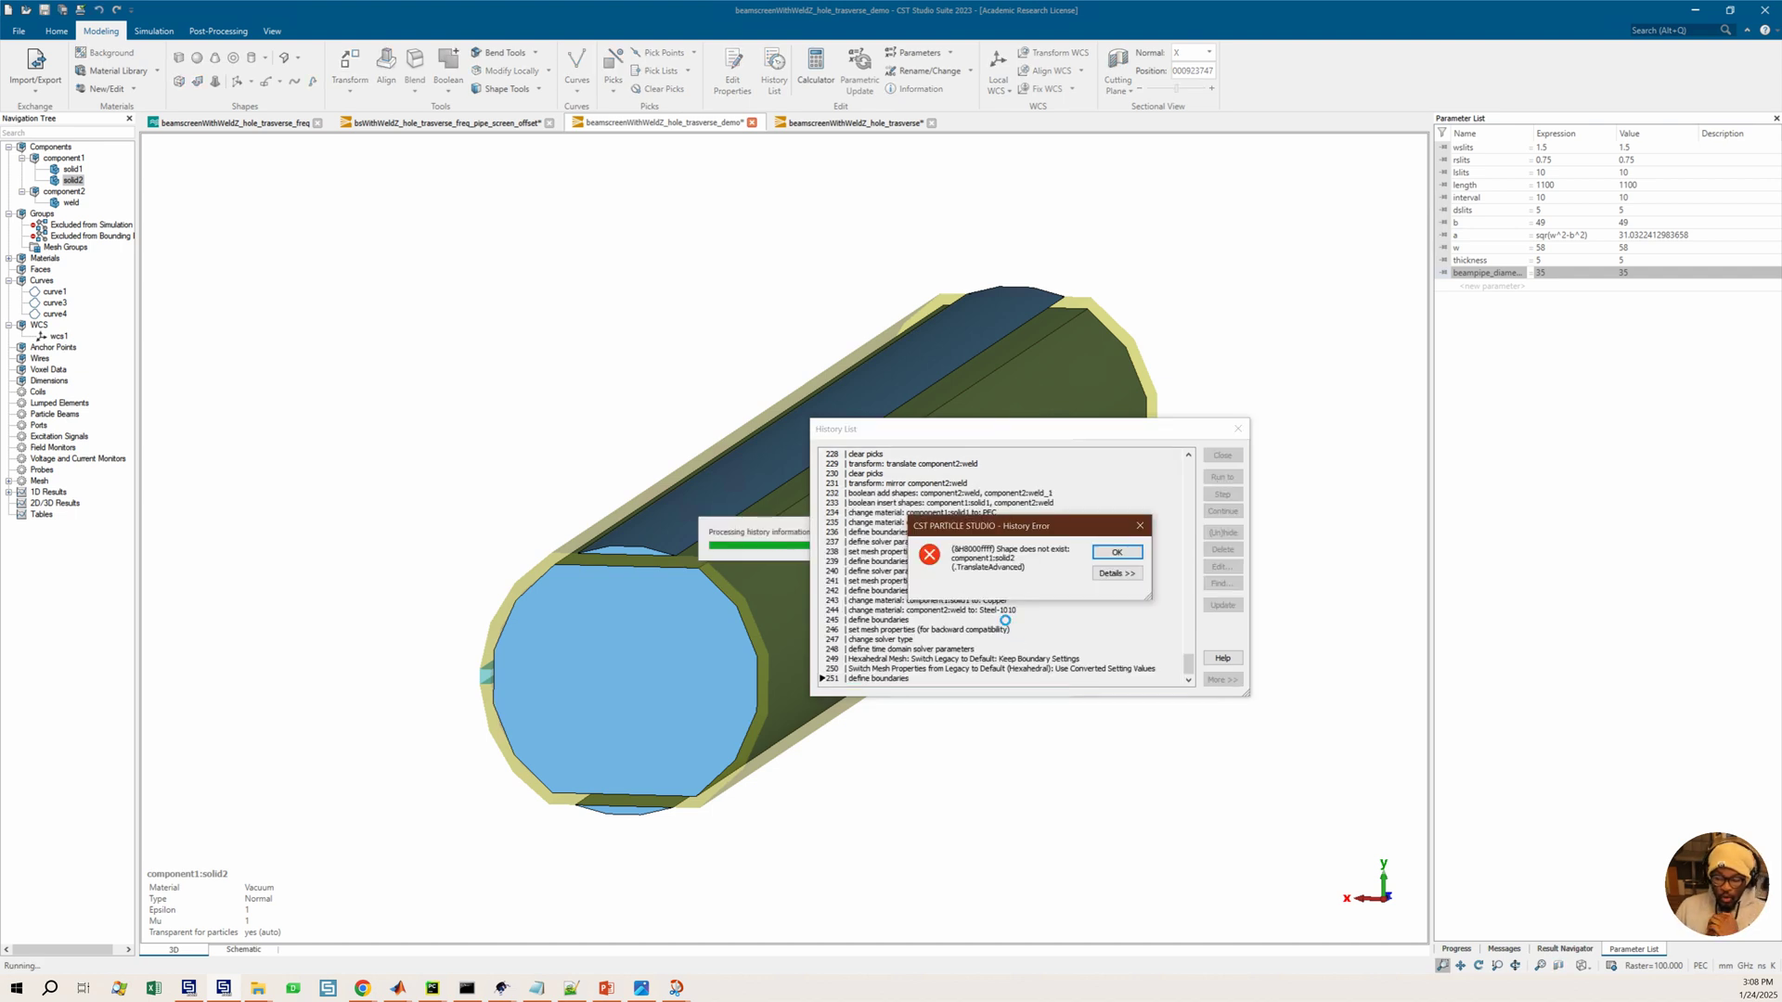
{"action": "left_click", "coordinate": [1108, 551]}
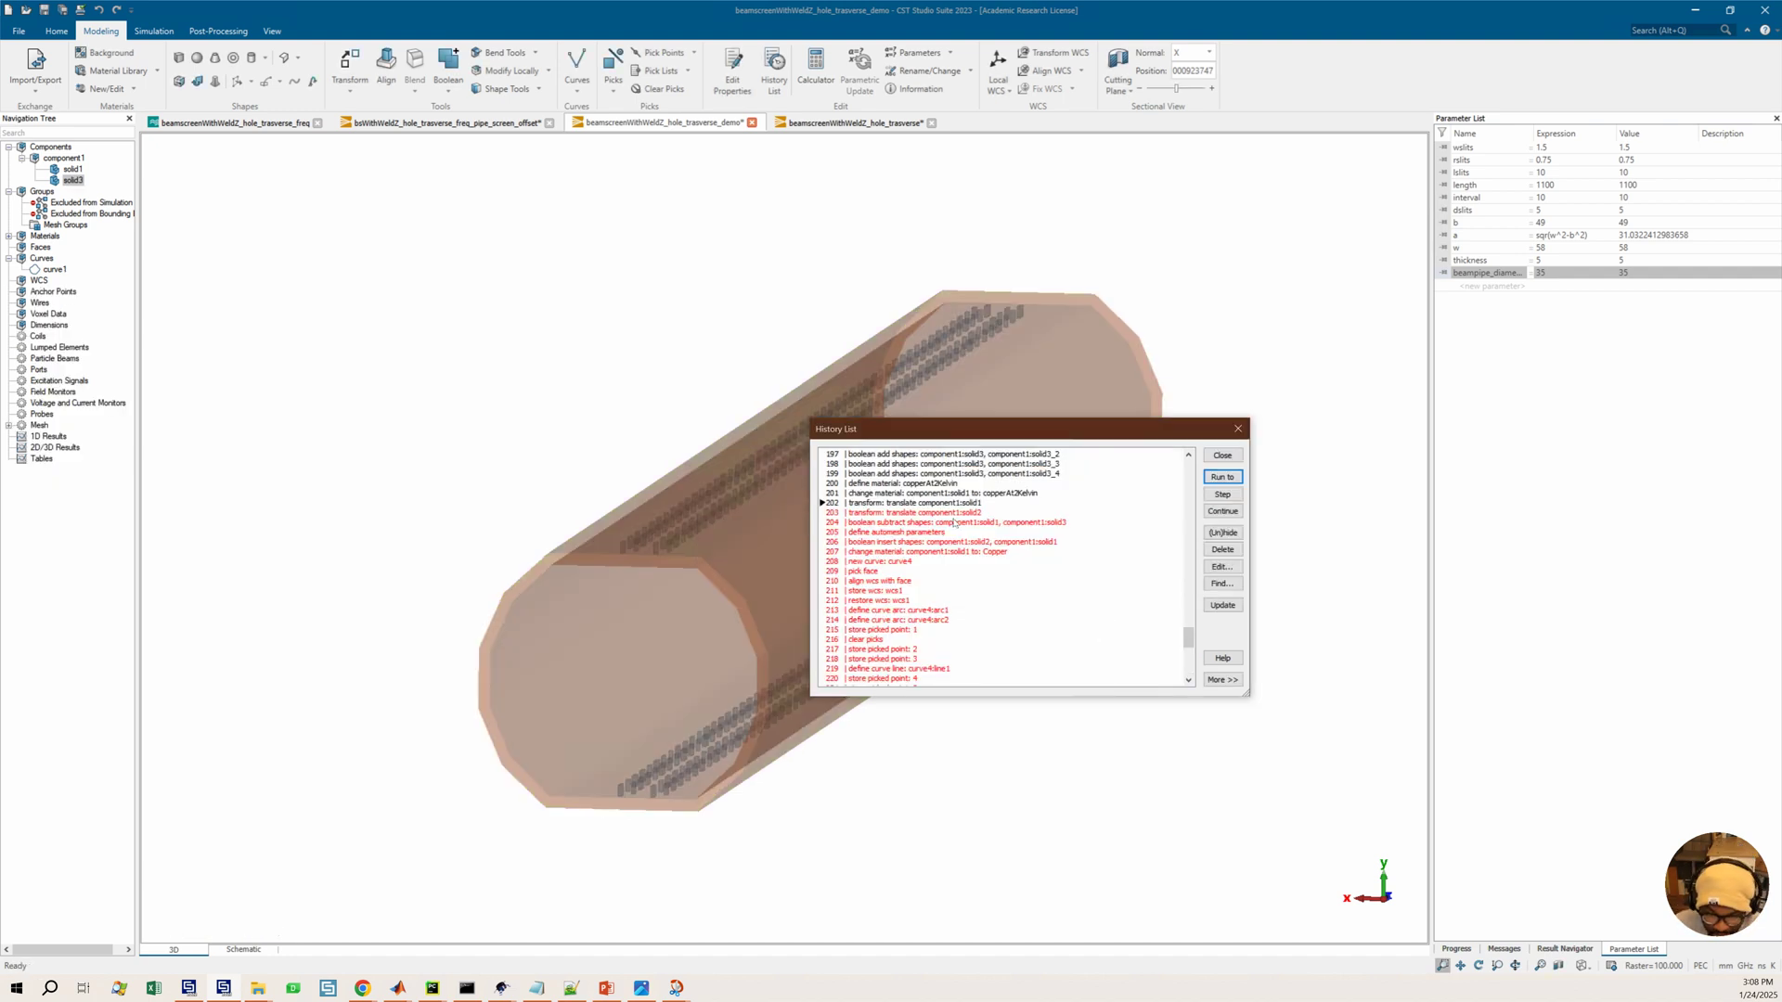
Exclude the translate operation on component1:solid1, item 203, from the history
{"action": "left_click", "coordinate": [940, 512]}
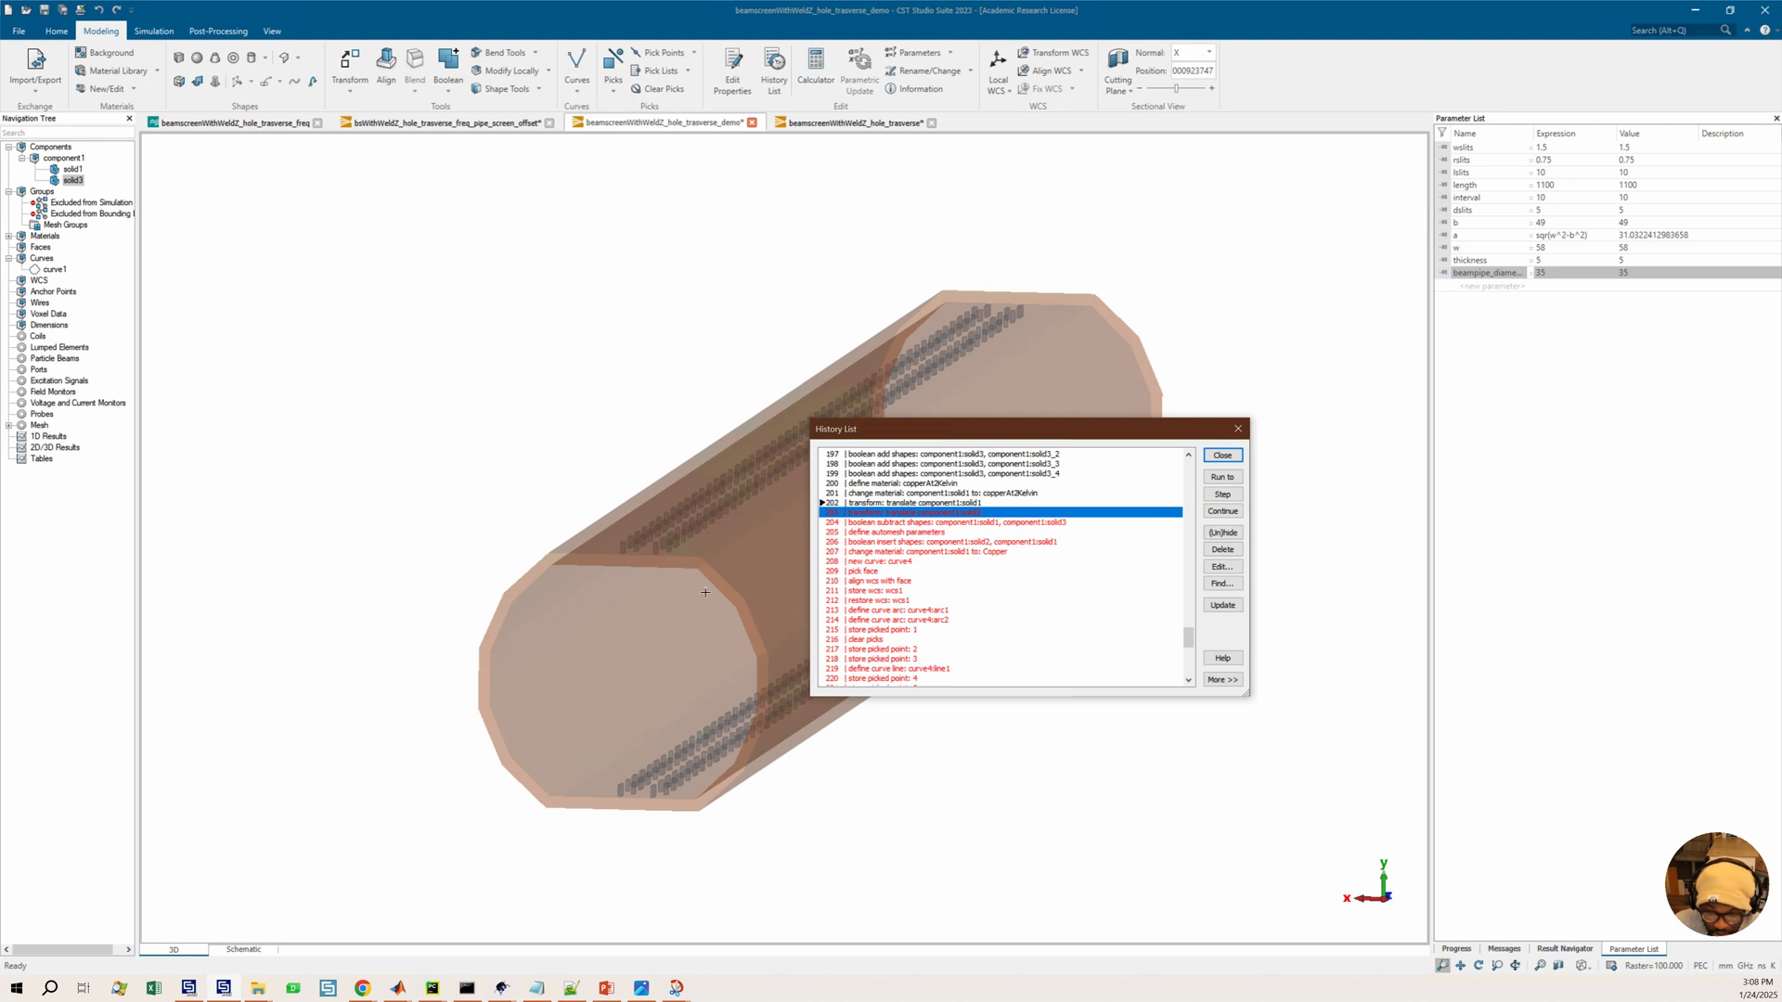
{"action": "left_click_drag", "start_coordinate": [687, 552], "coordinate": [942, 557]}
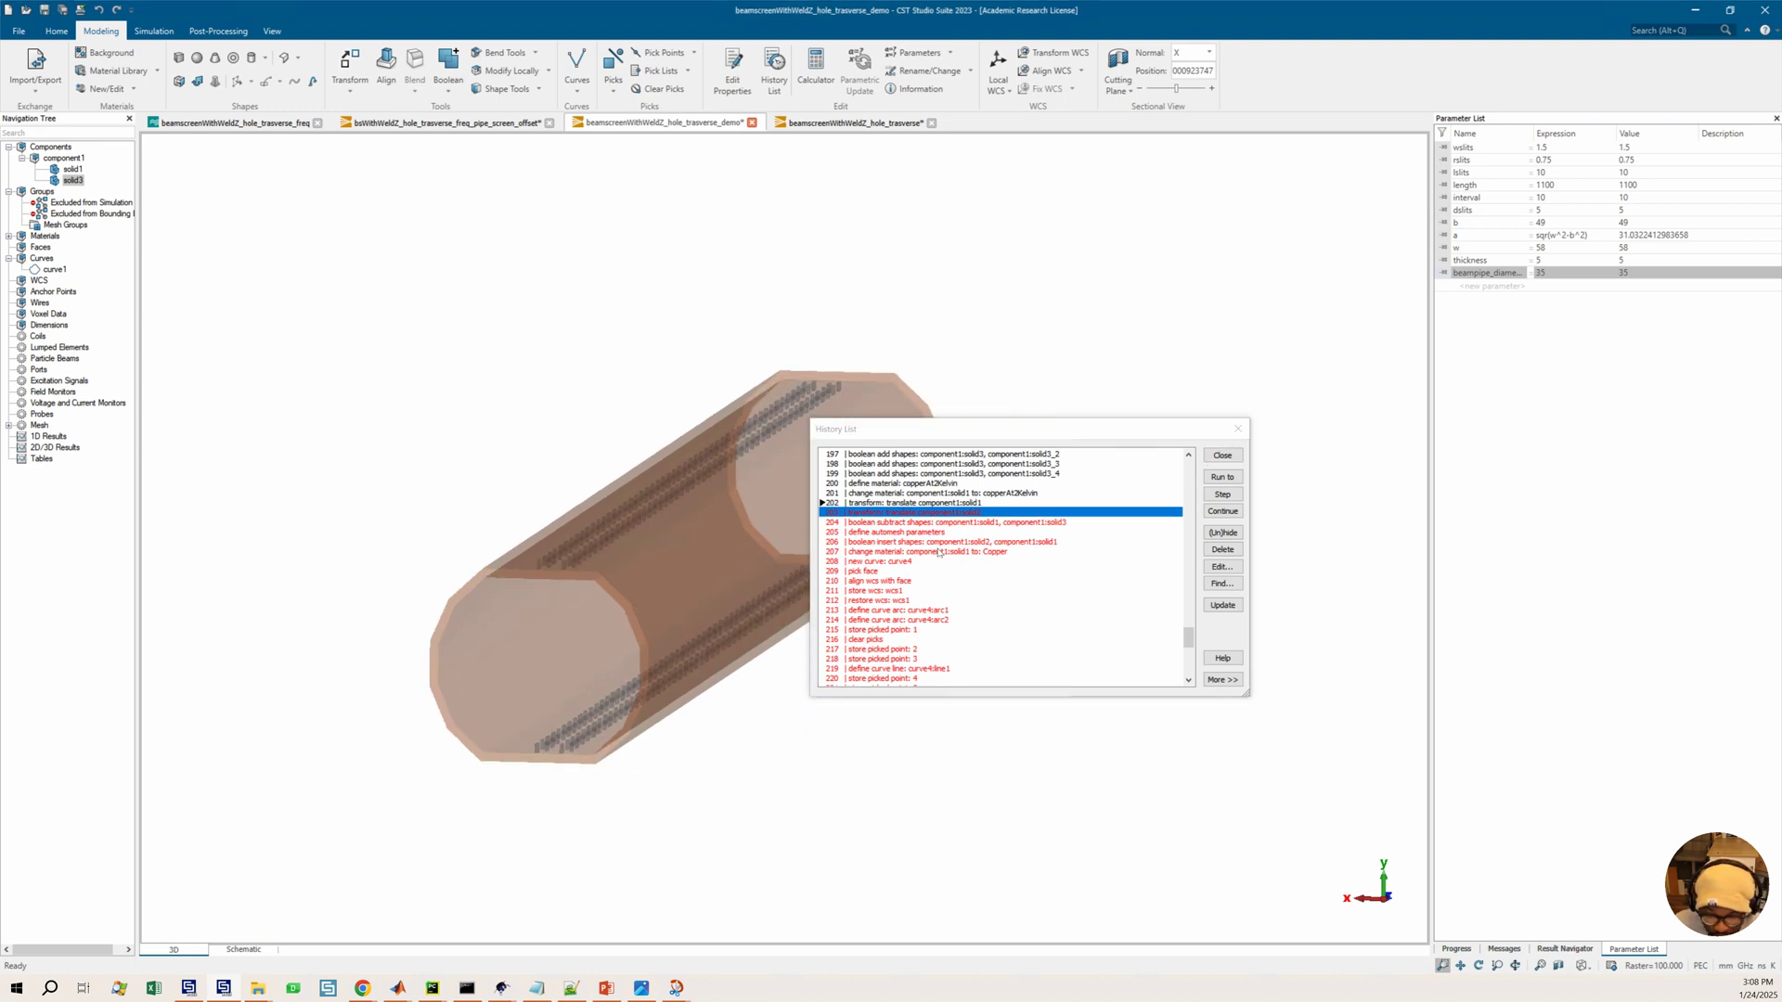
{"action": "left_click", "coordinate": [1223, 533]}
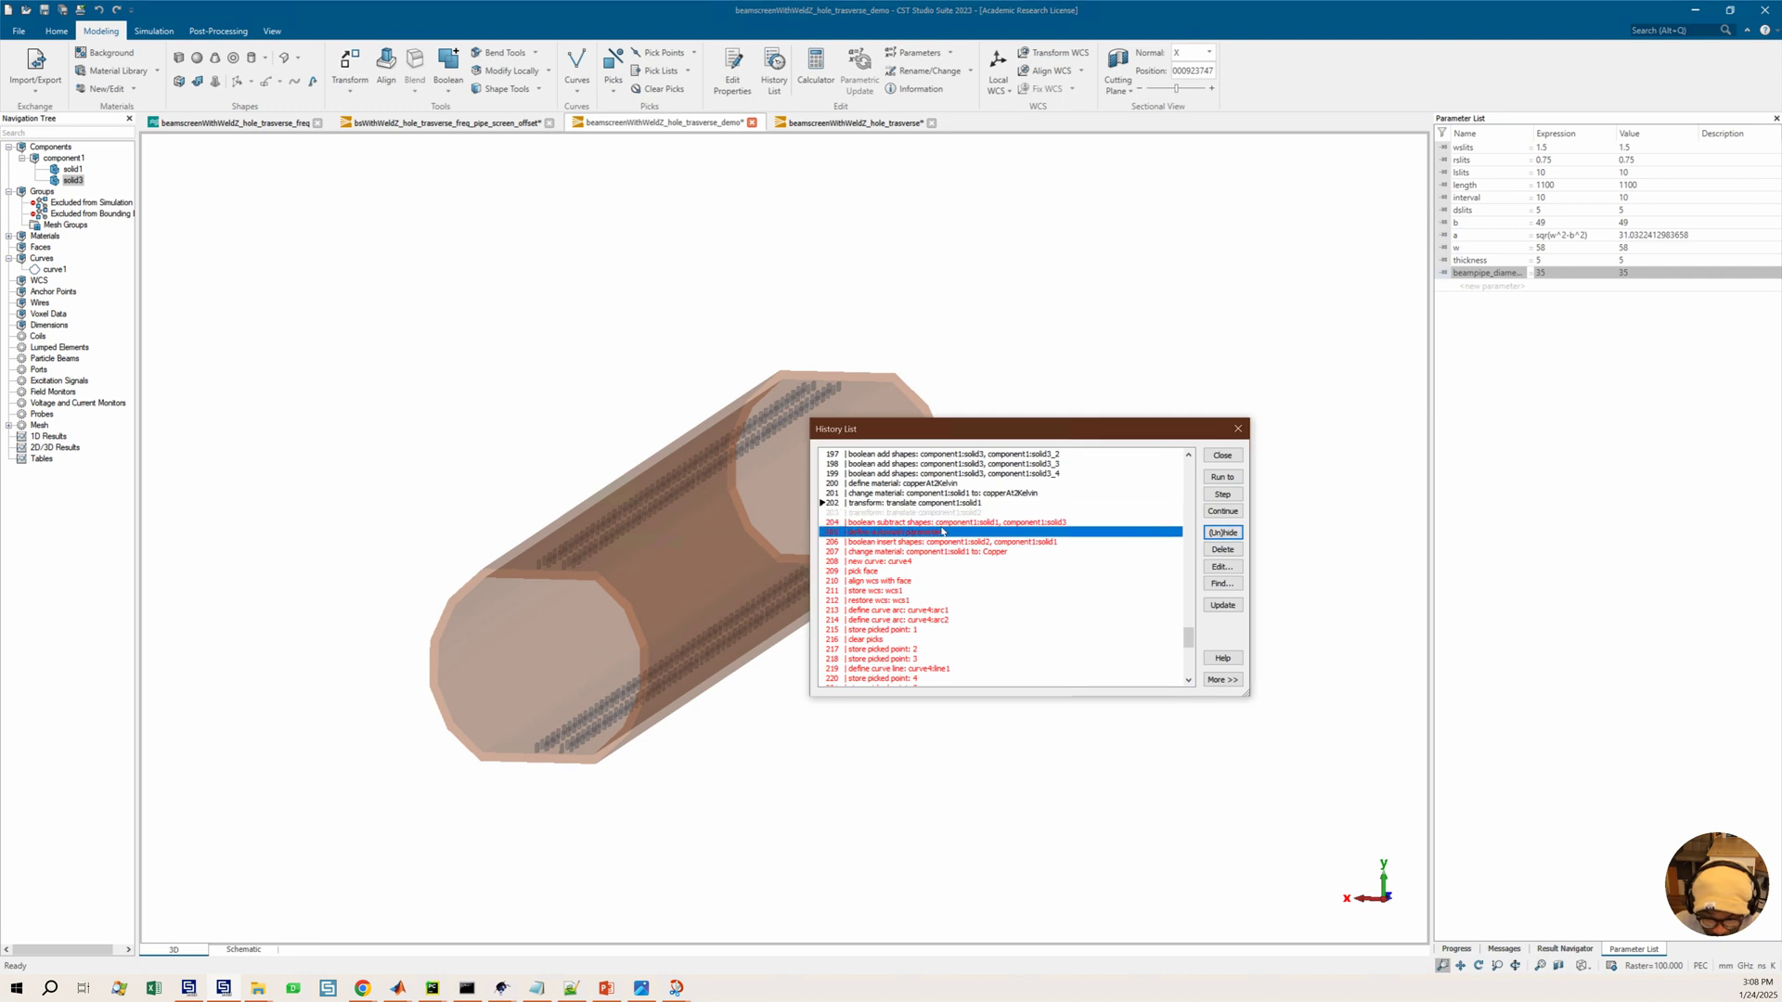
Run the history to the end, dismiss the error, and exclude the define automesh parameters operation, item 205
{"action": "scroll", "coordinate": [1017, 593], "scroll_direction": "down", "scroll_amount": 10}
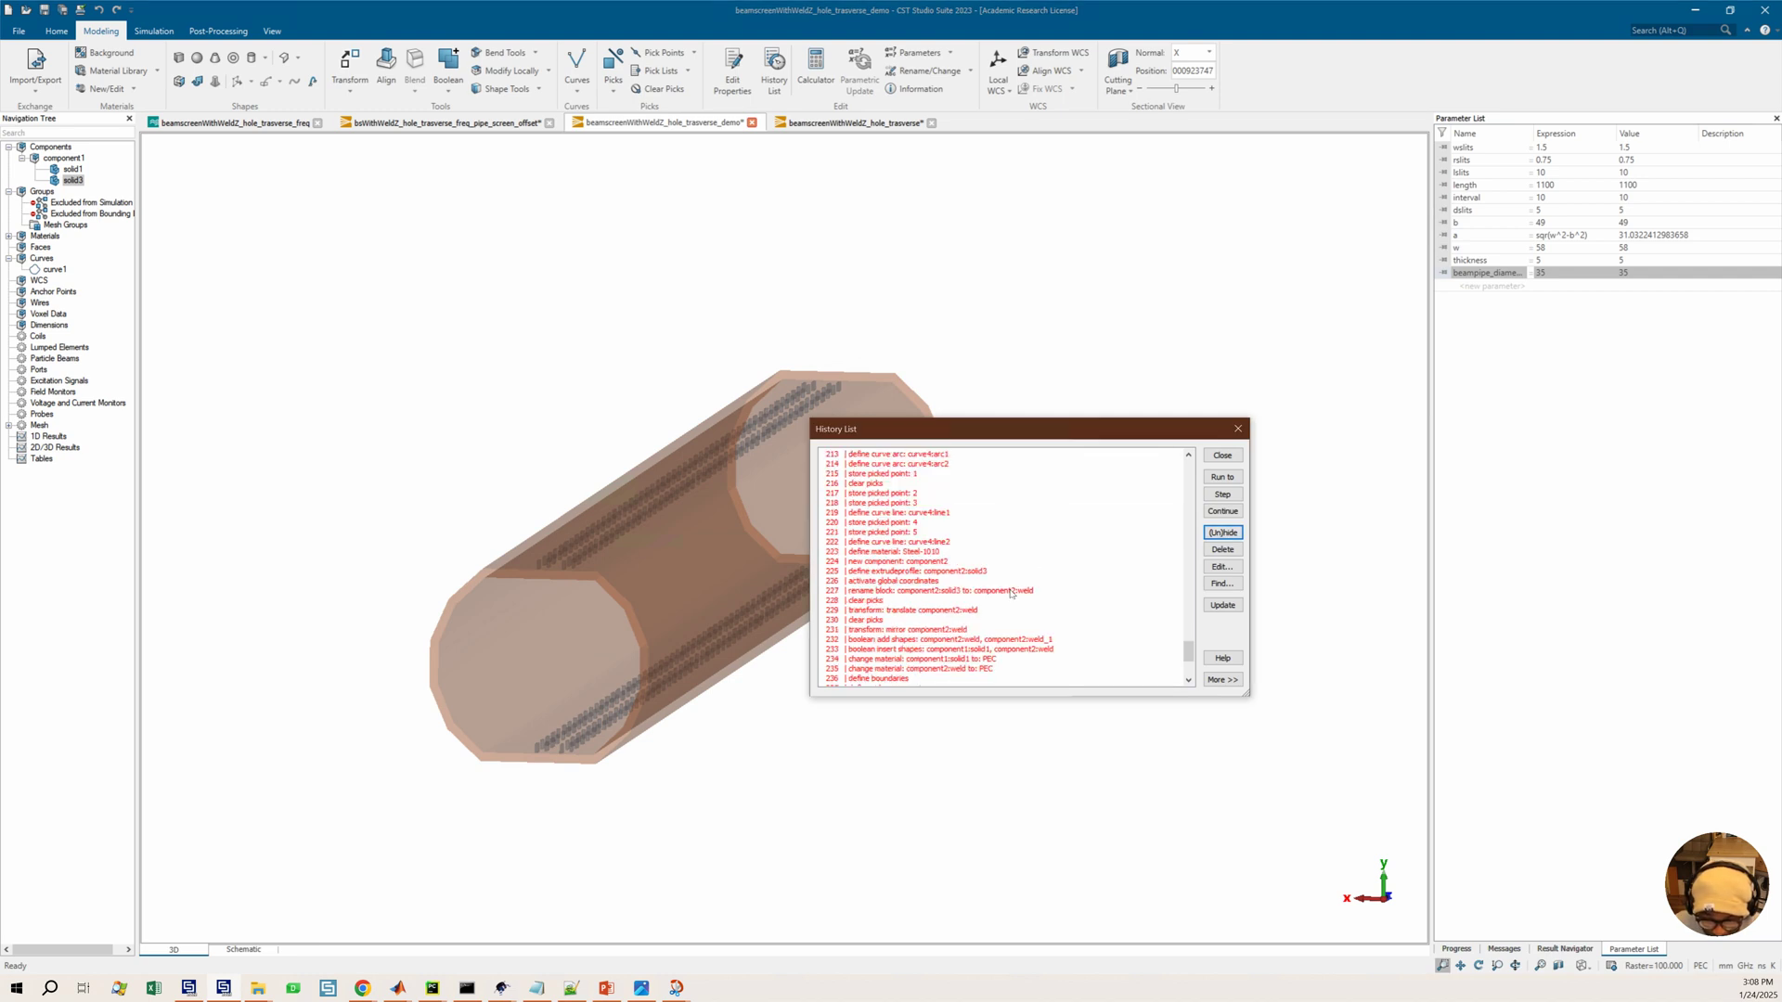
{"action": "left_click", "coordinate": [1236, 479]}
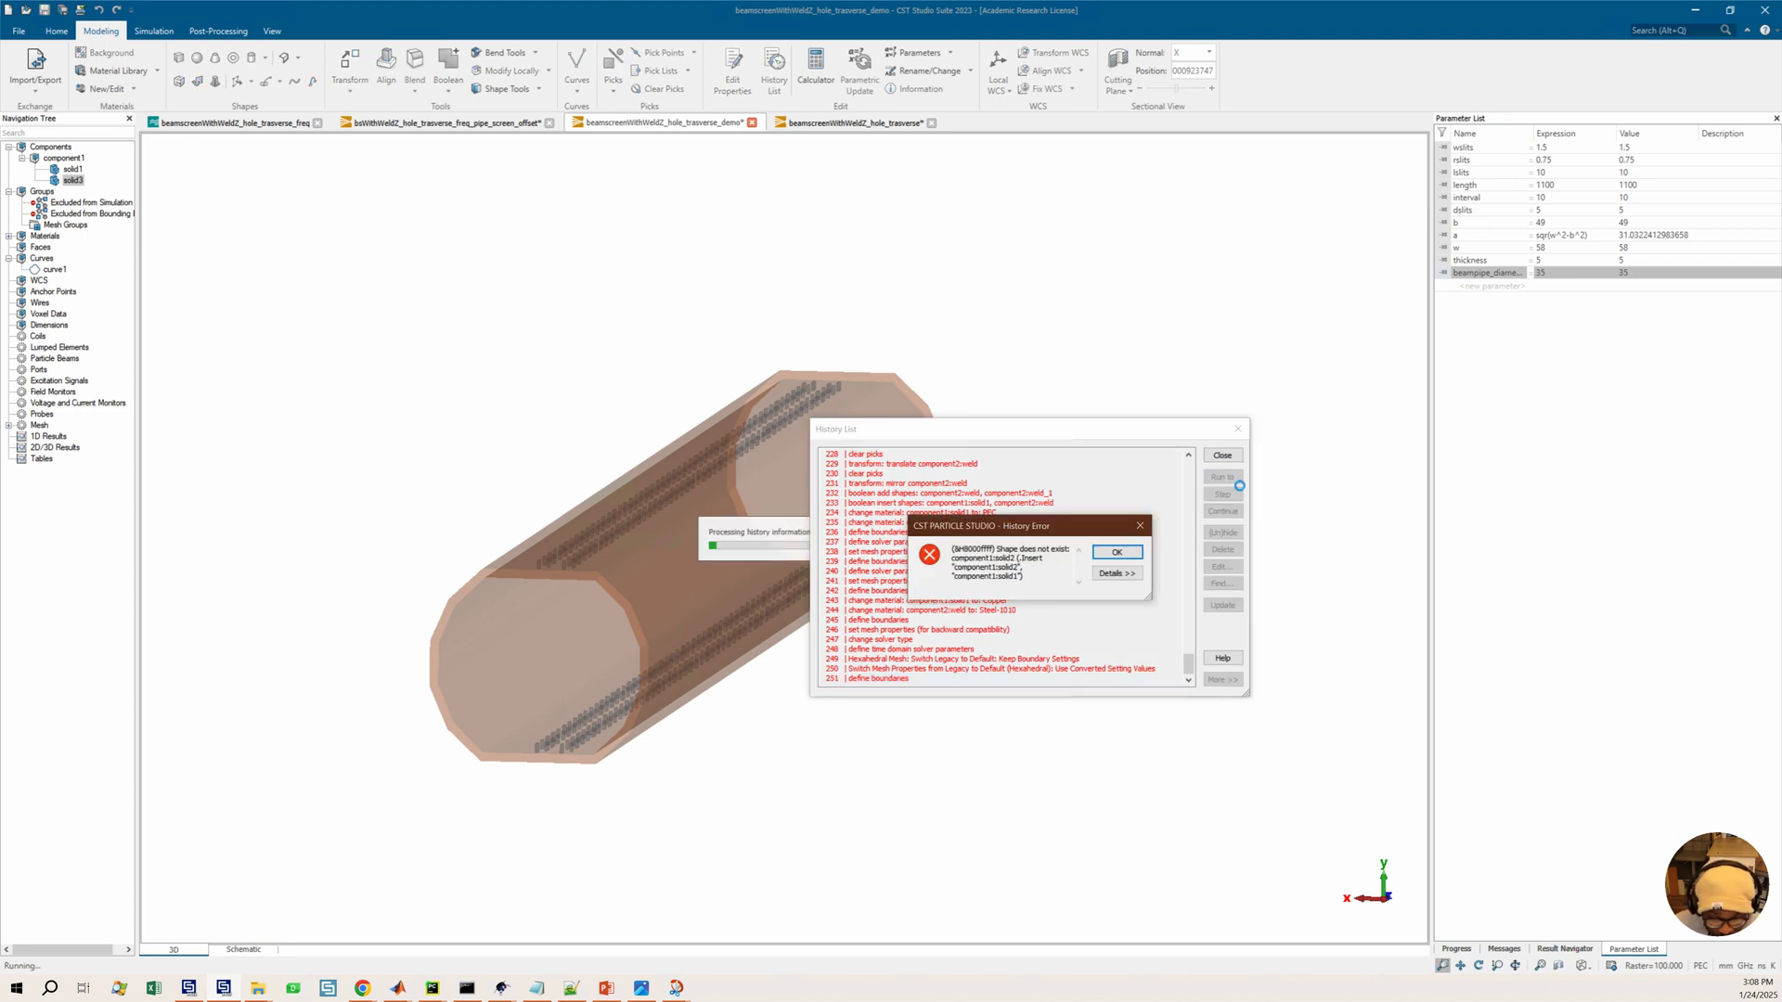
{"action": "left_click", "coordinate": [1116, 552]}
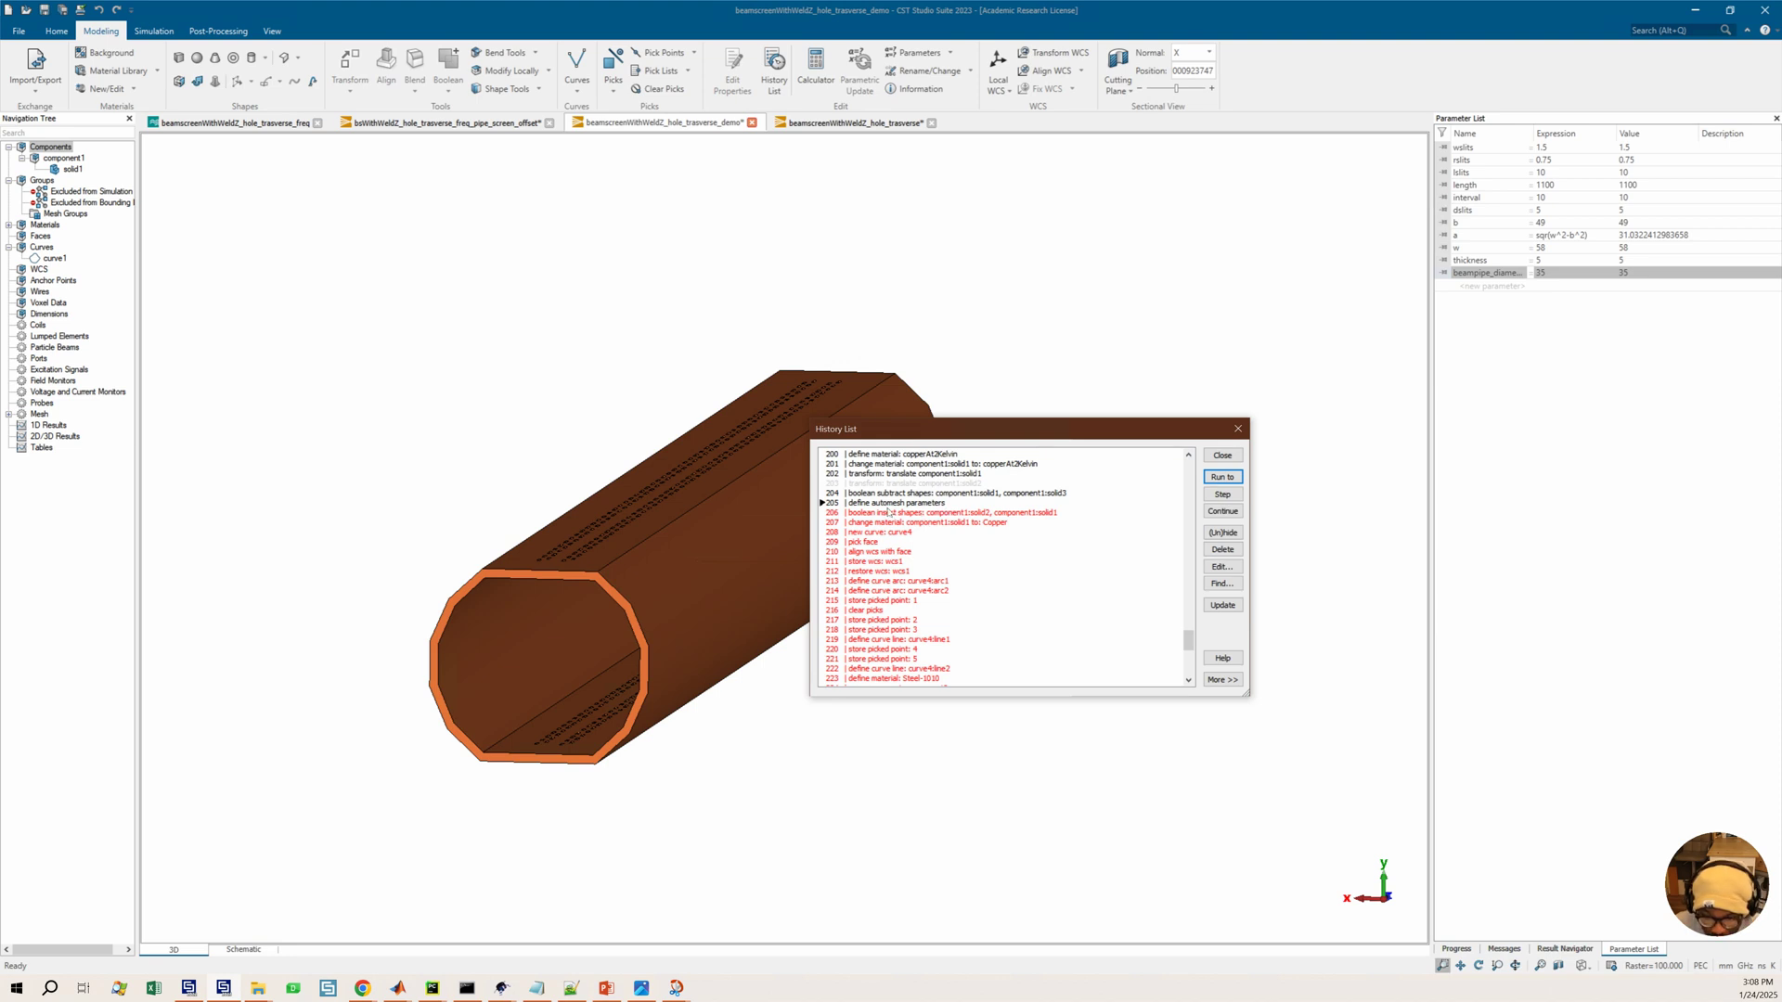
{"action": "left_click", "coordinate": [879, 504]}
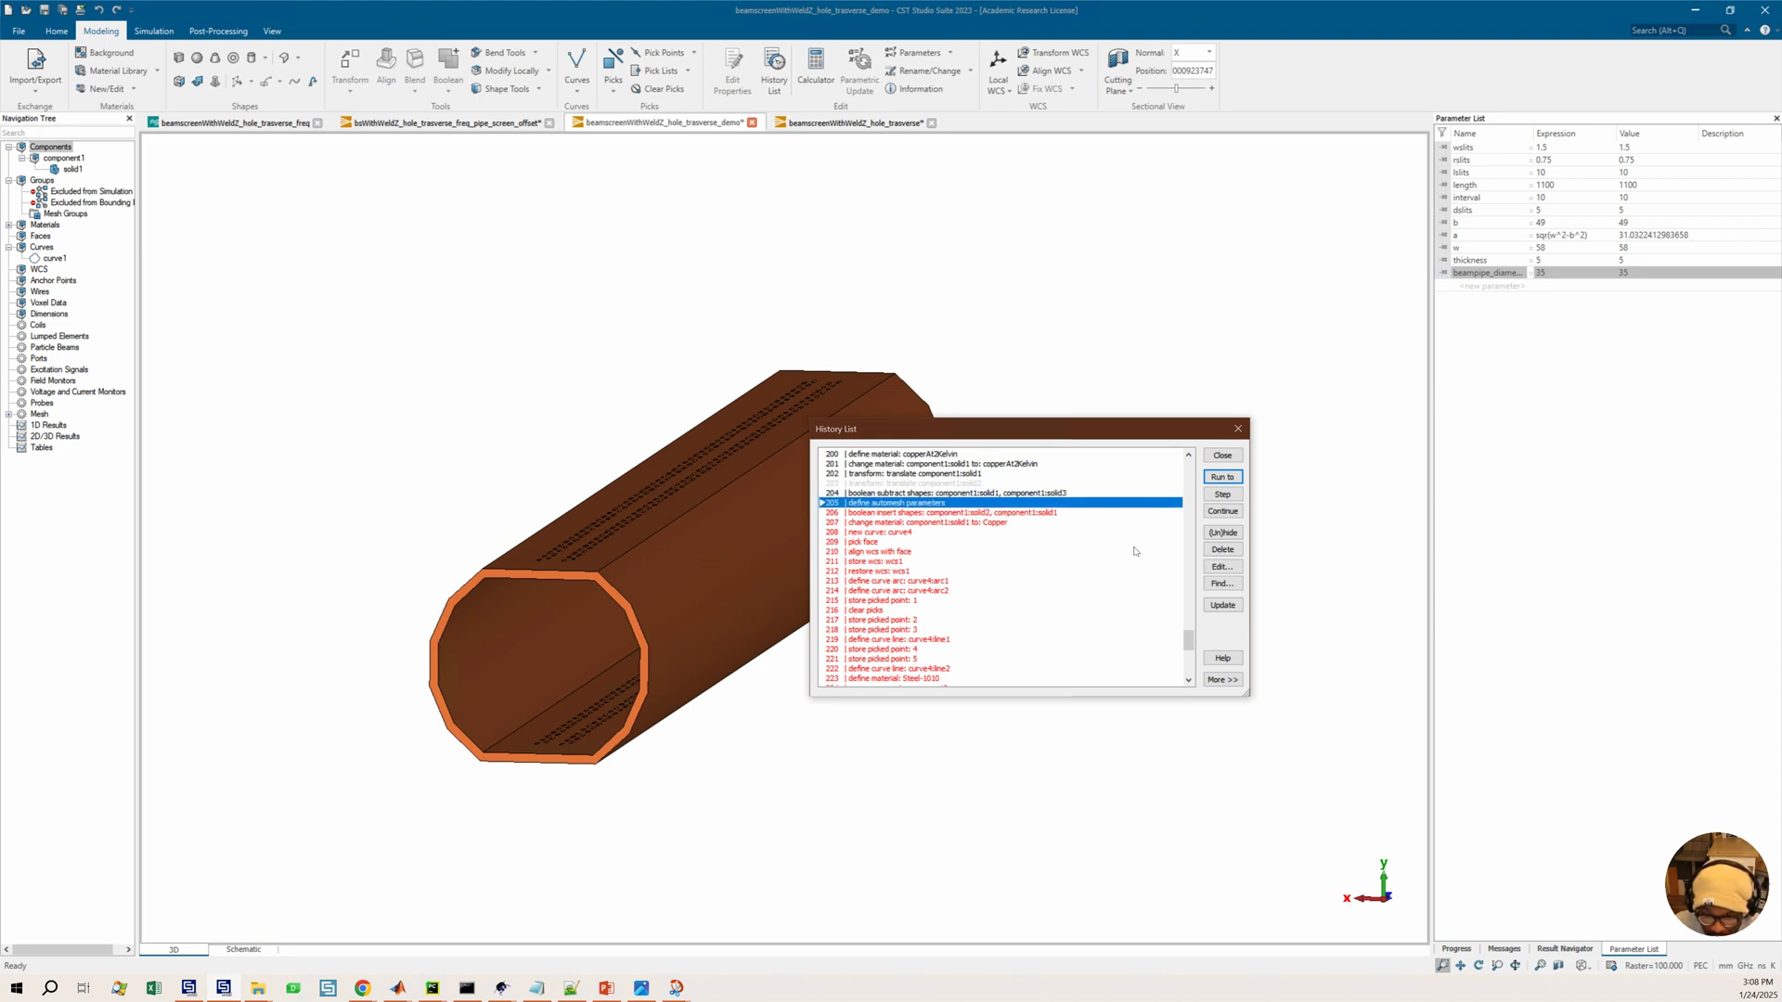
{"action": "left_click", "coordinate": [1222, 532]}
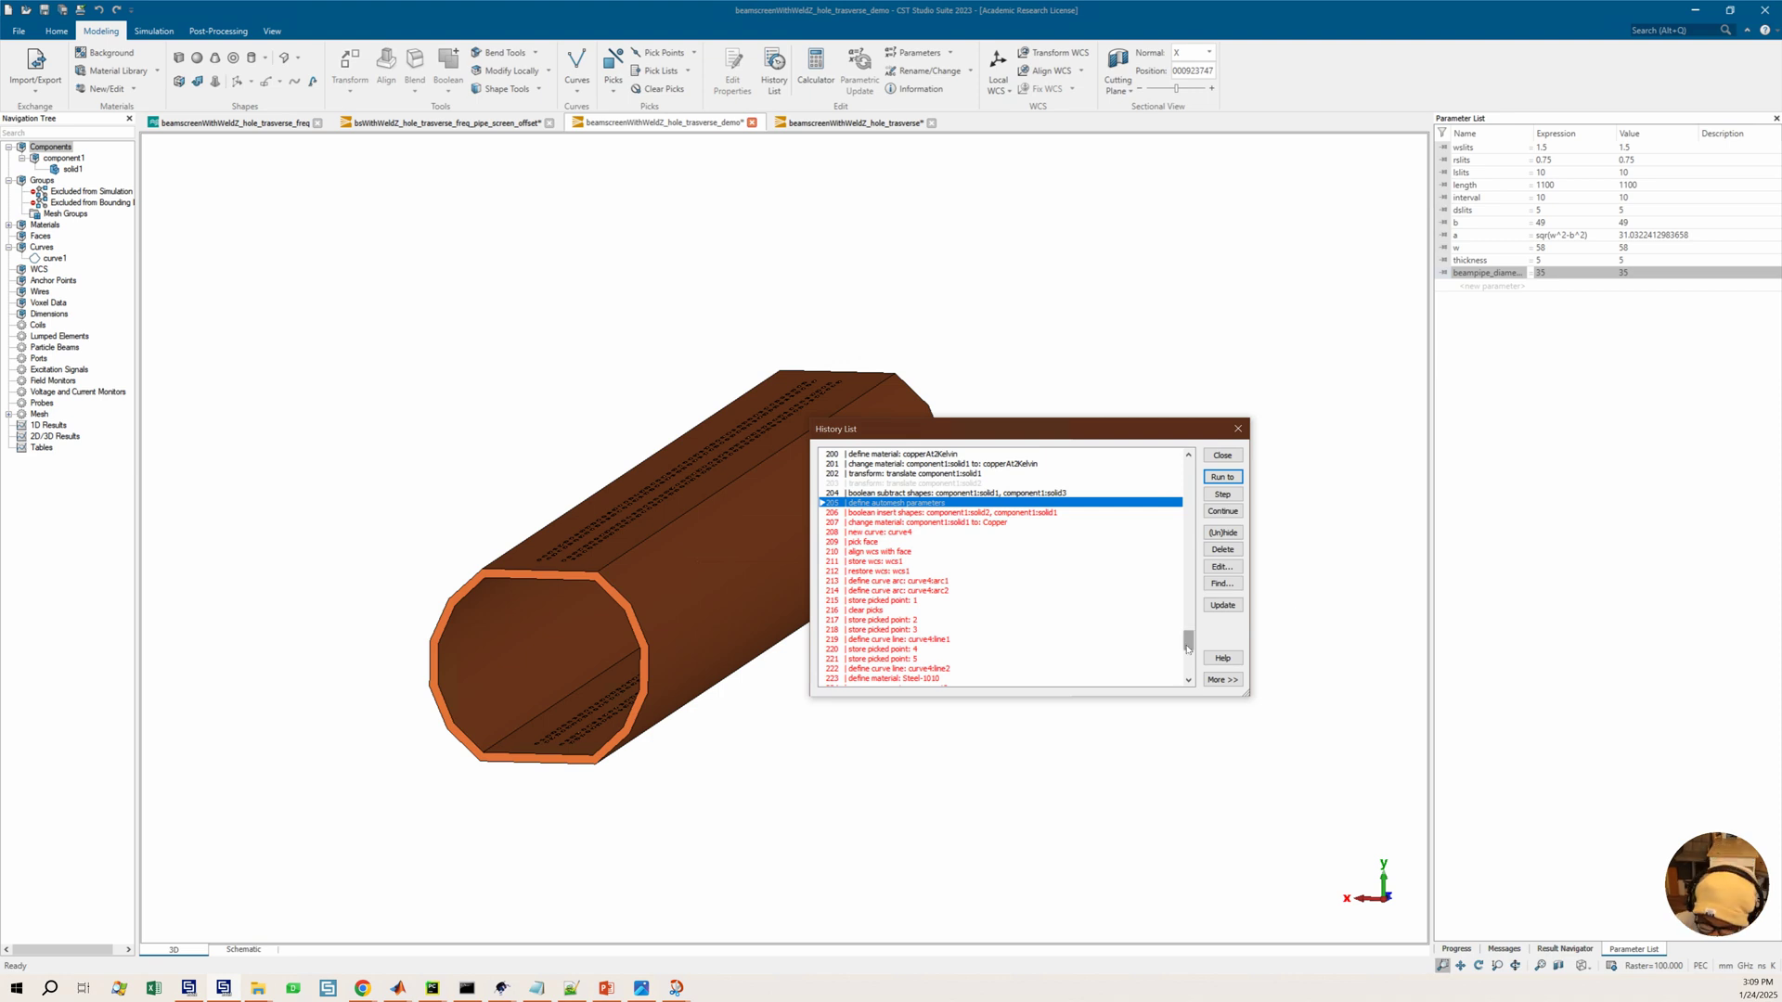
Run the history to the last operation, dismiss the error, and exclude the boolean insert operation, item 206
{"action": "scroll", "coordinate": [1185, 688], "scroll_direction": "down", "scroll_amount": 10}
{"action": "left_click", "coordinate": [1070, 678]}
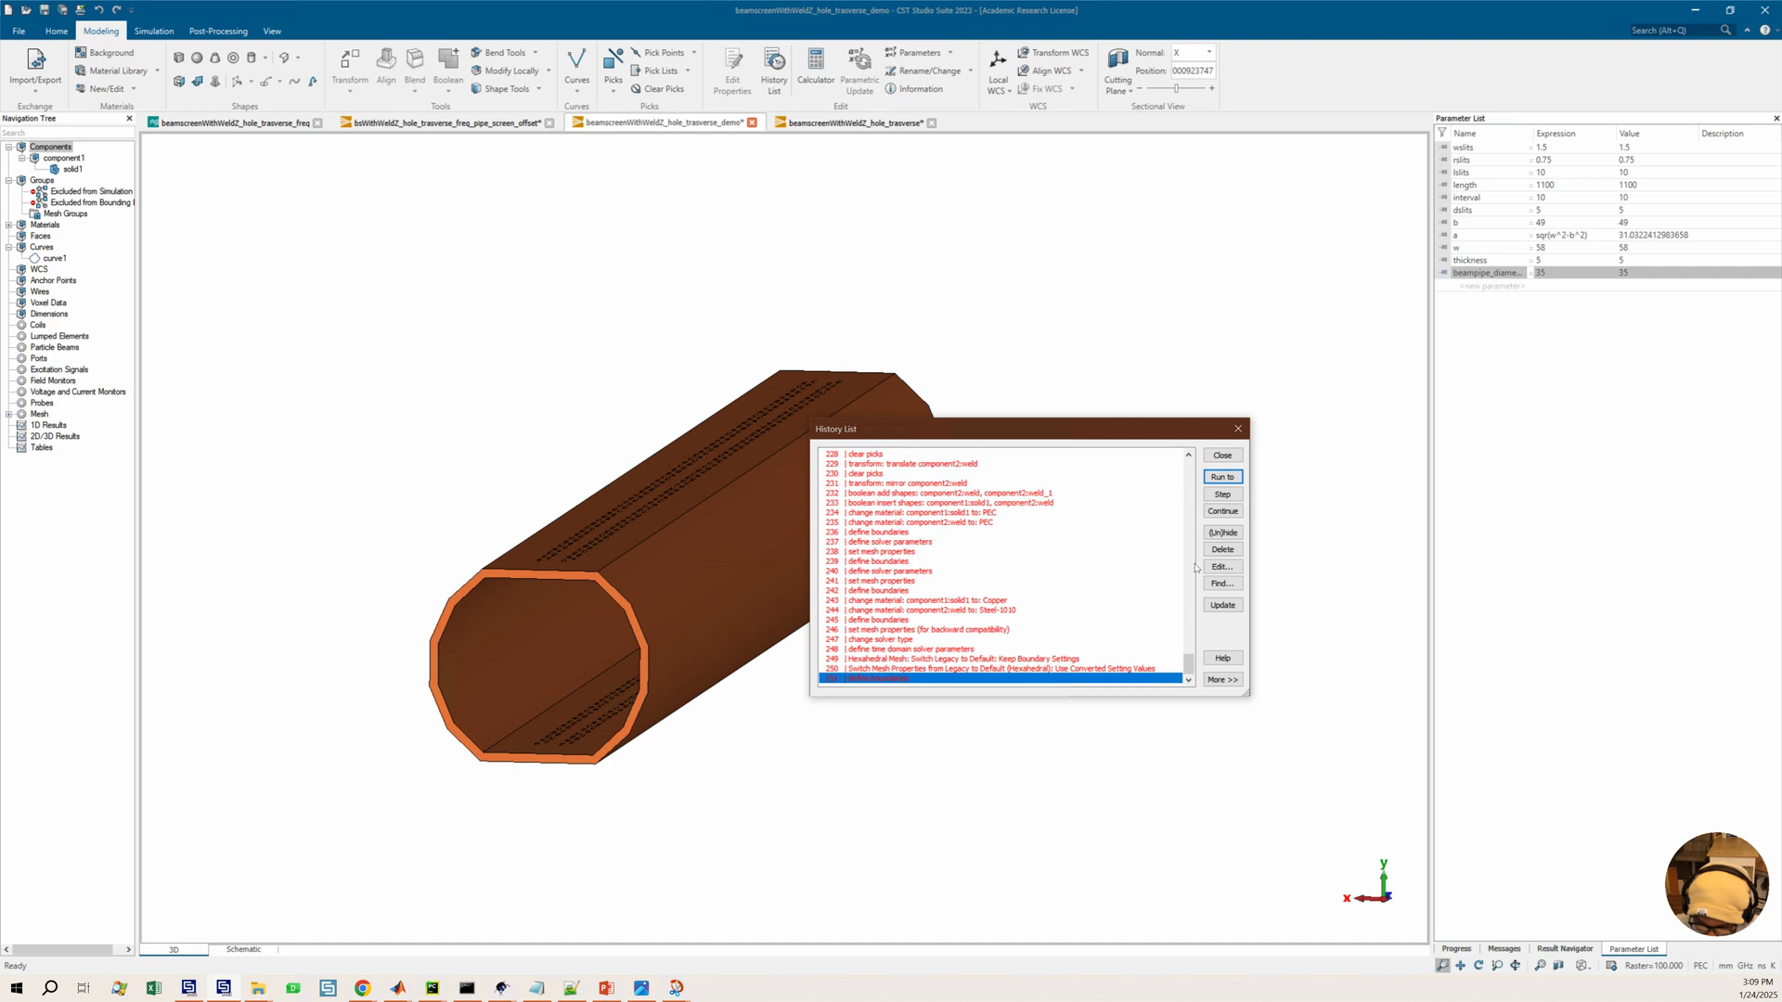
{"action": "left_click", "coordinate": [1219, 478]}
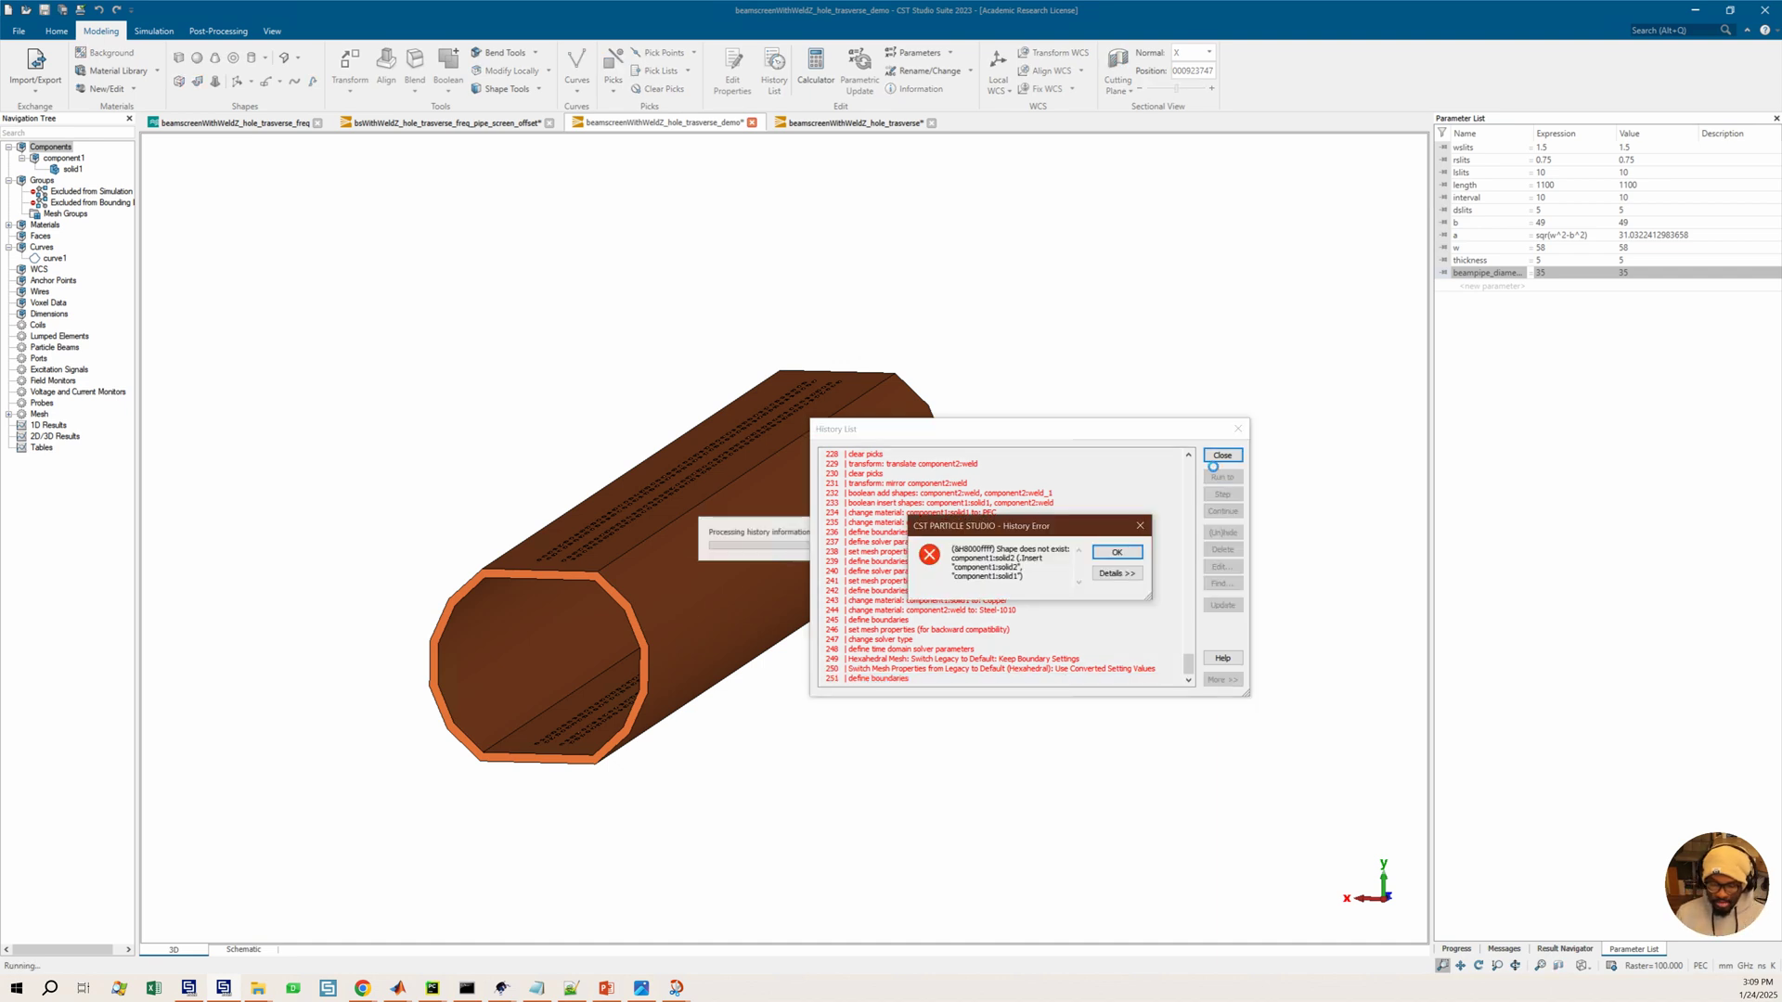
{"action": "left_click", "coordinate": [1116, 552]}
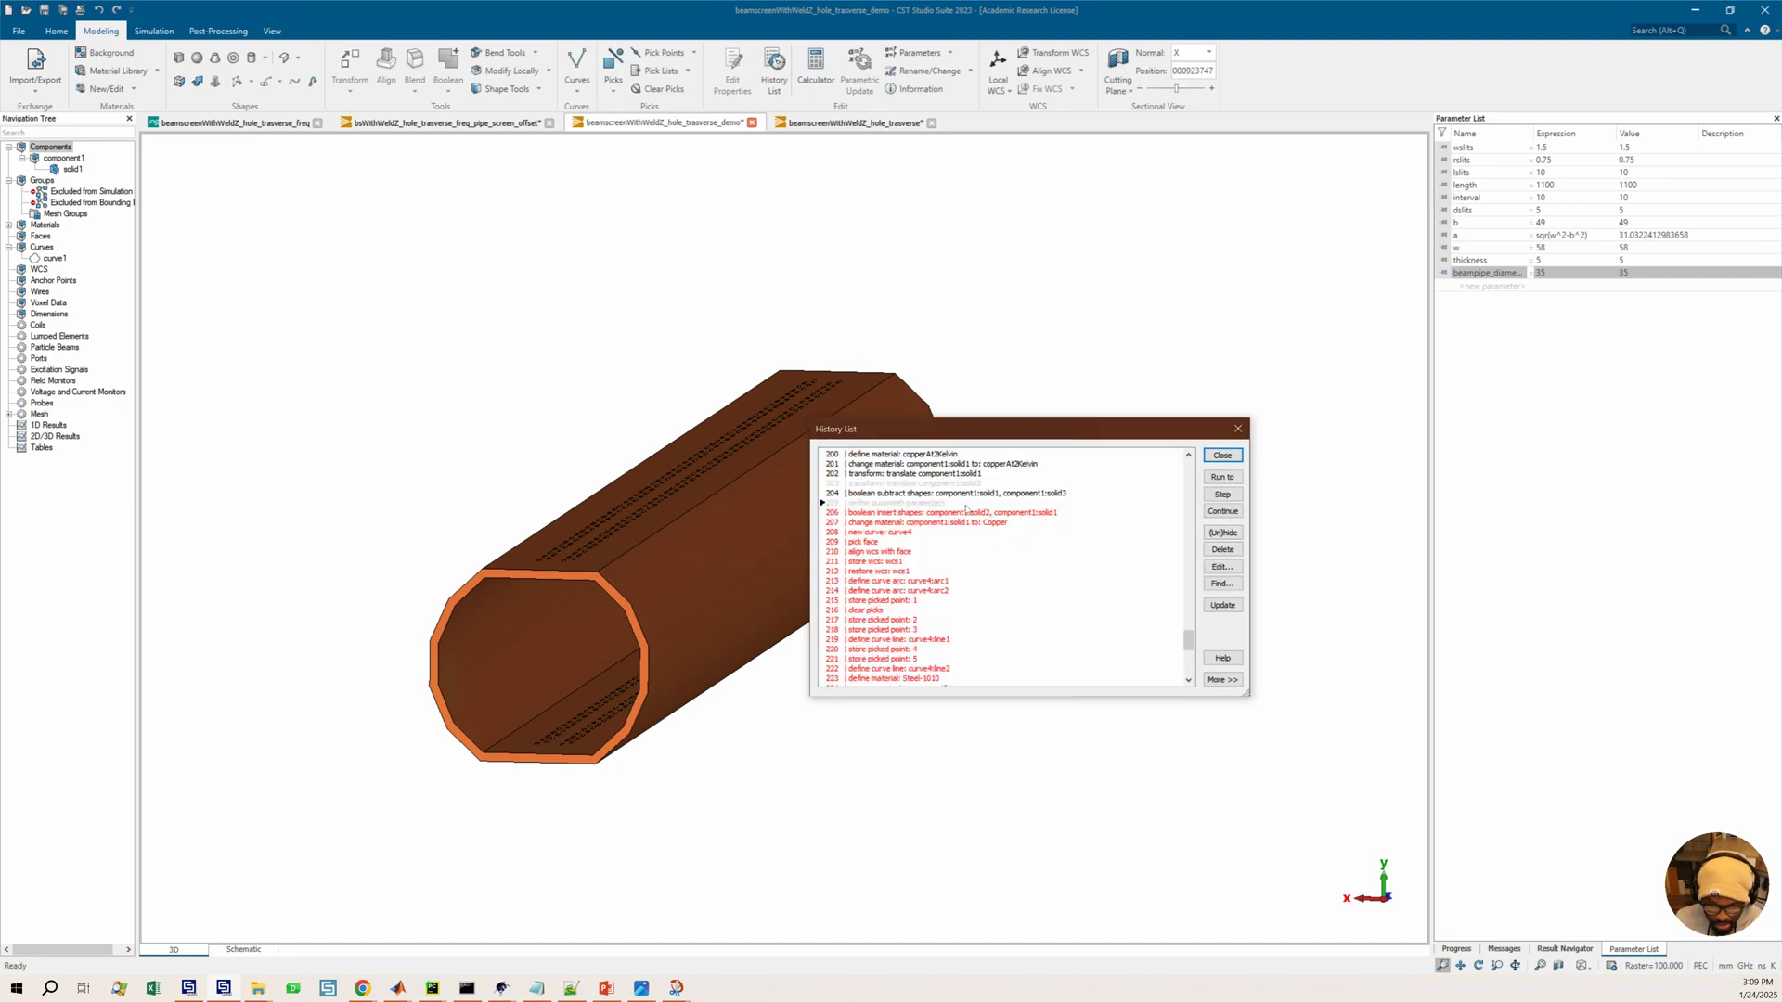
{"action": "left_click", "coordinate": [903, 513]}
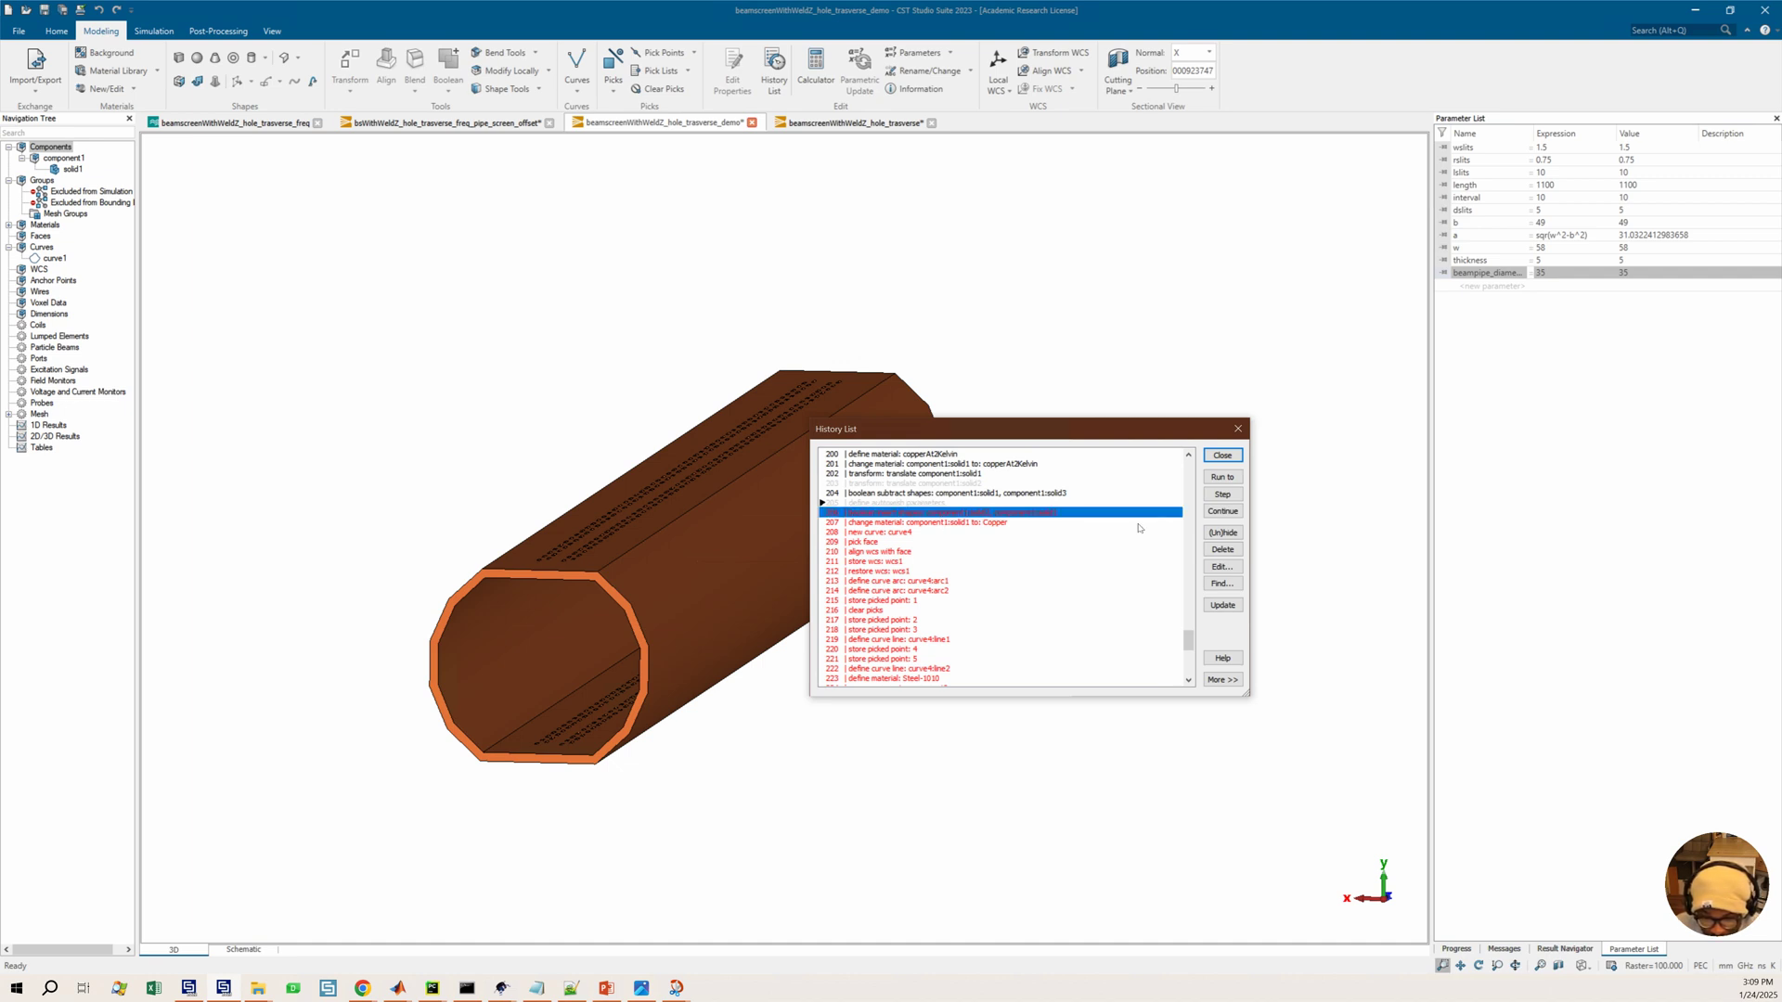
{"action": "left_click", "coordinate": [1219, 534]}
Rebuild the model by running the history through to the last operation
{"action": "left_click", "coordinate": [956, 552]}
{"action": "scroll", "coordinate": [948, 571], "scroll_direction": "down", "scroll_amount": 3}
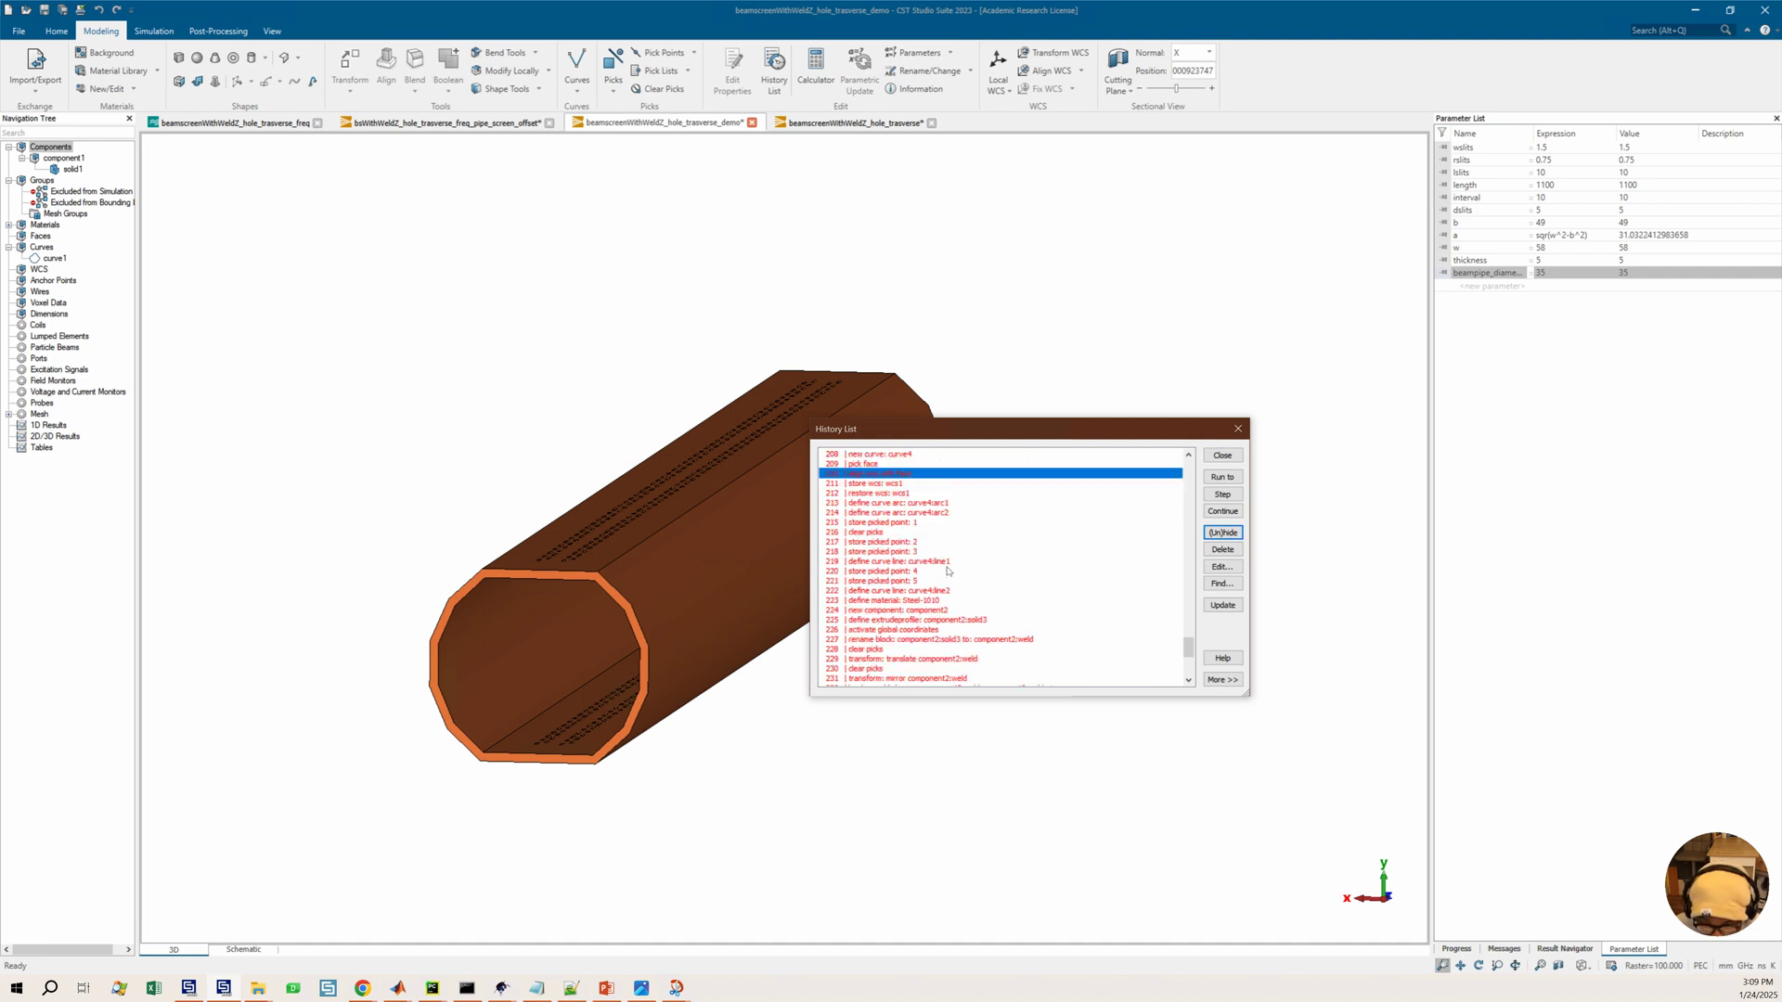
{"action": "scroll", "coordinate": [947, 571], "scroll_direction": "down", "scroll_amount": 5}
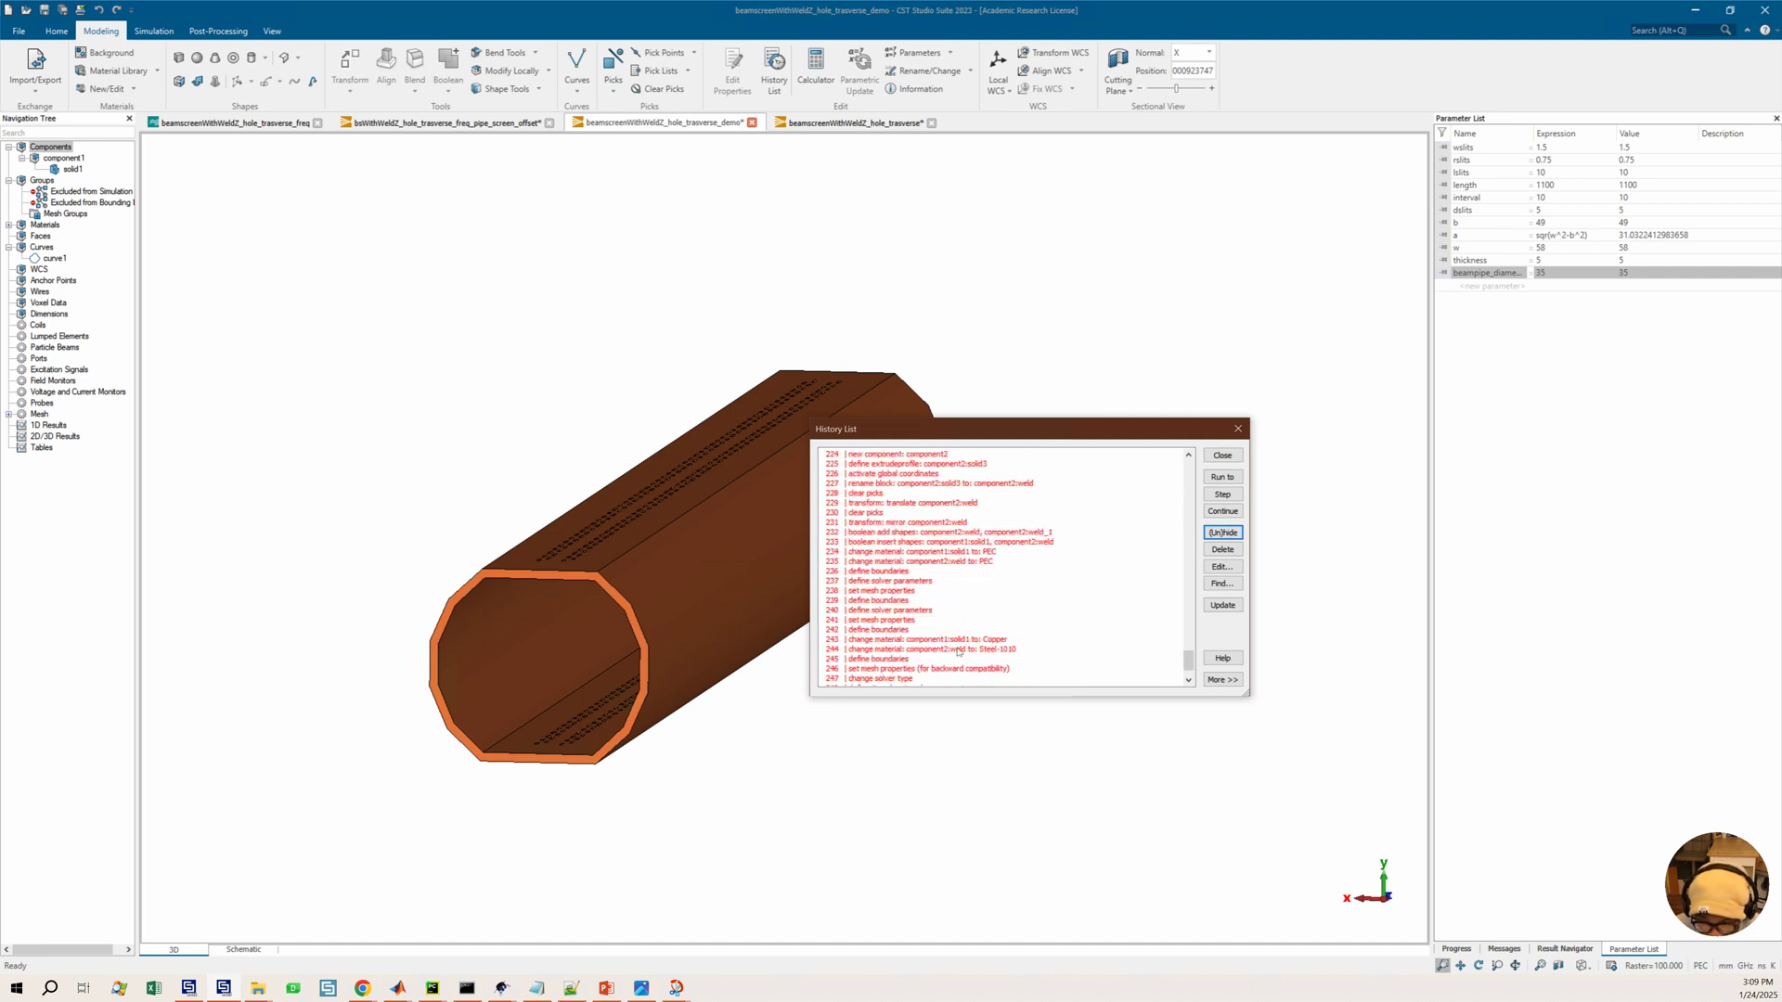
{"action": "scroll", "coordinate": [958, 652], "scroll_direction": "down", "scroll_amount": 2}
{"action": "left_click", "coordinate": [886, 679]}
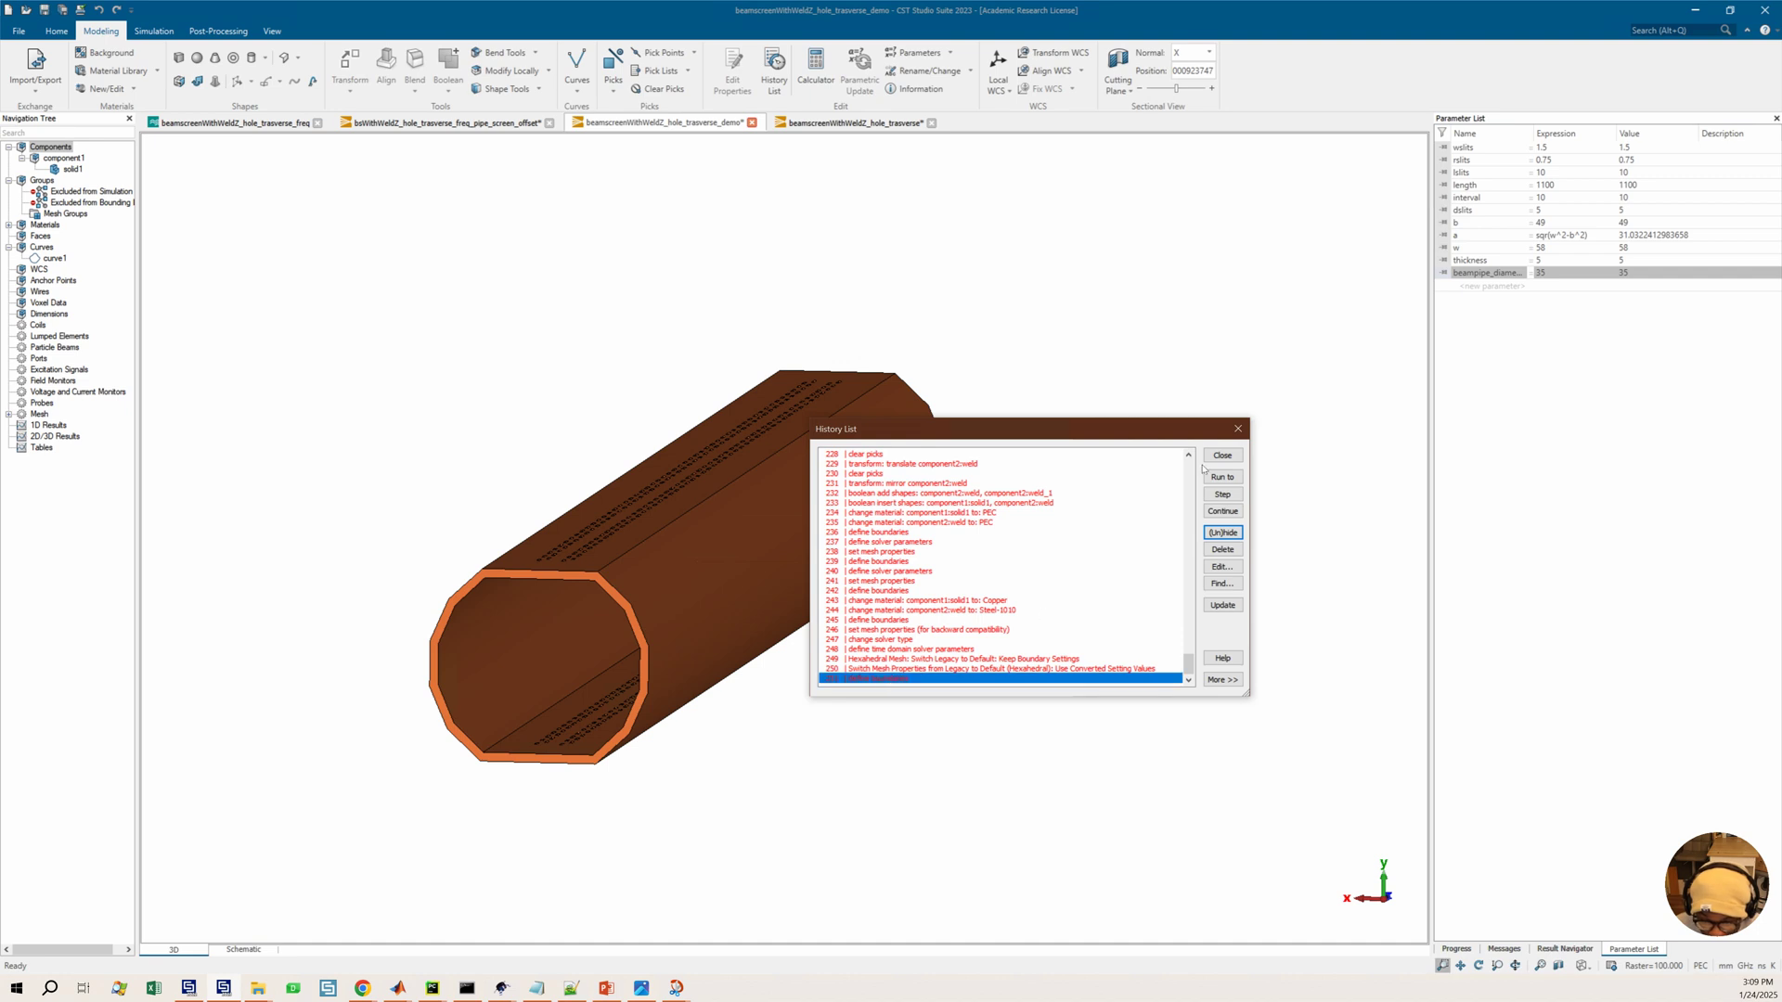
{"action": "left_click", "coordinate": [1219, 476]}
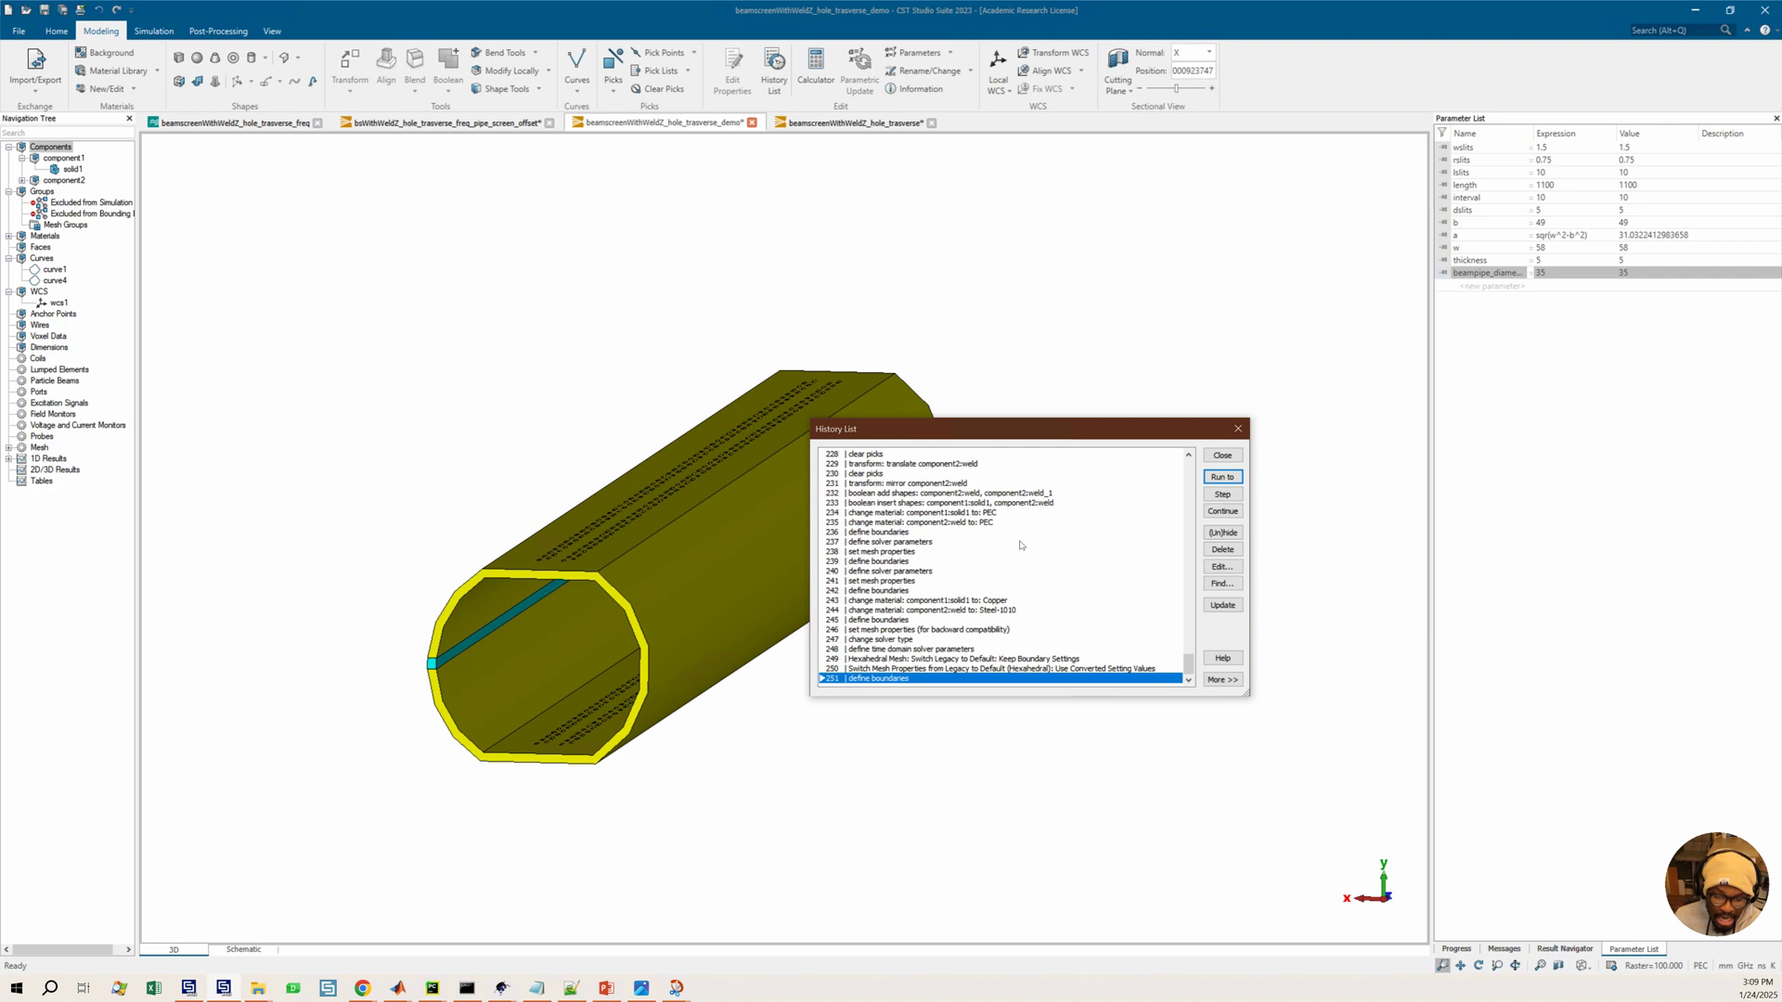
Delete the excluded history operations 14 to 18 from the model
{"action": "scroll", "coordinate": [1019, 543], "scroll_direction": "up", "scroll_amount": 9}
{"action": "scroll", "coordinate": [1019, 543], "scroll_direction": "up", "scroll_amount": 20}
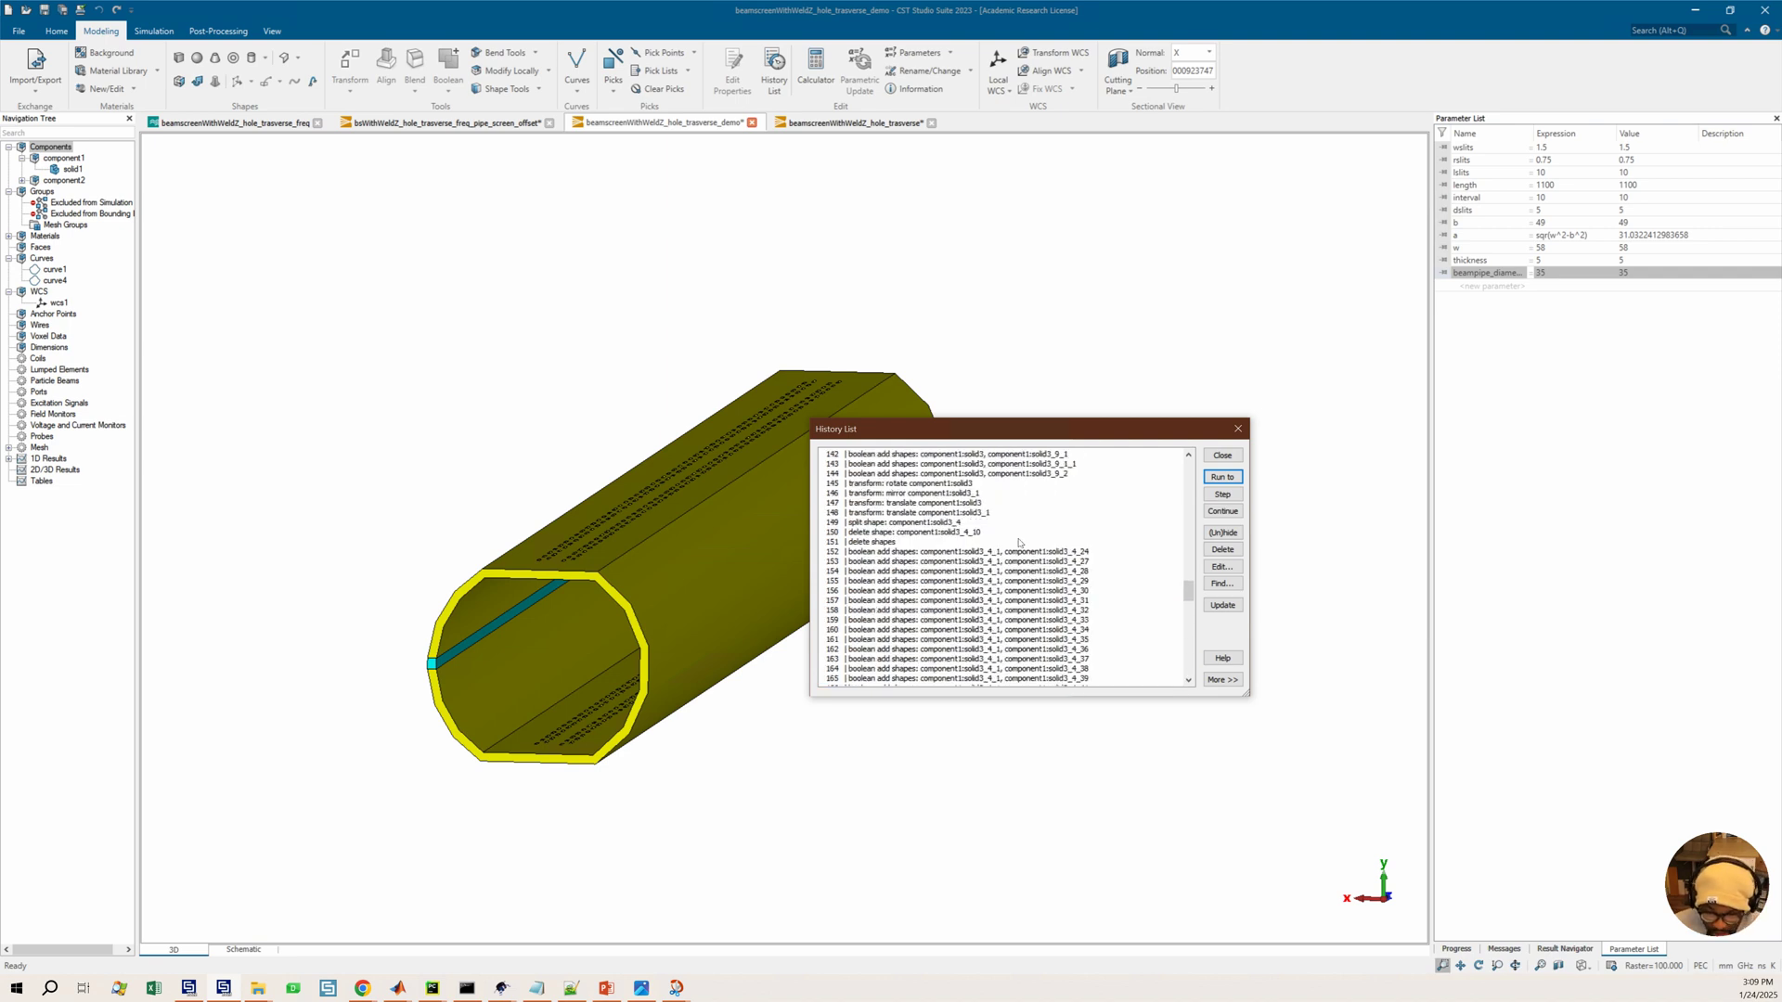
{"action": "scroll", "coordinate": [1016, 527], "scroll_direction": "up", "scroll_amount": 20}
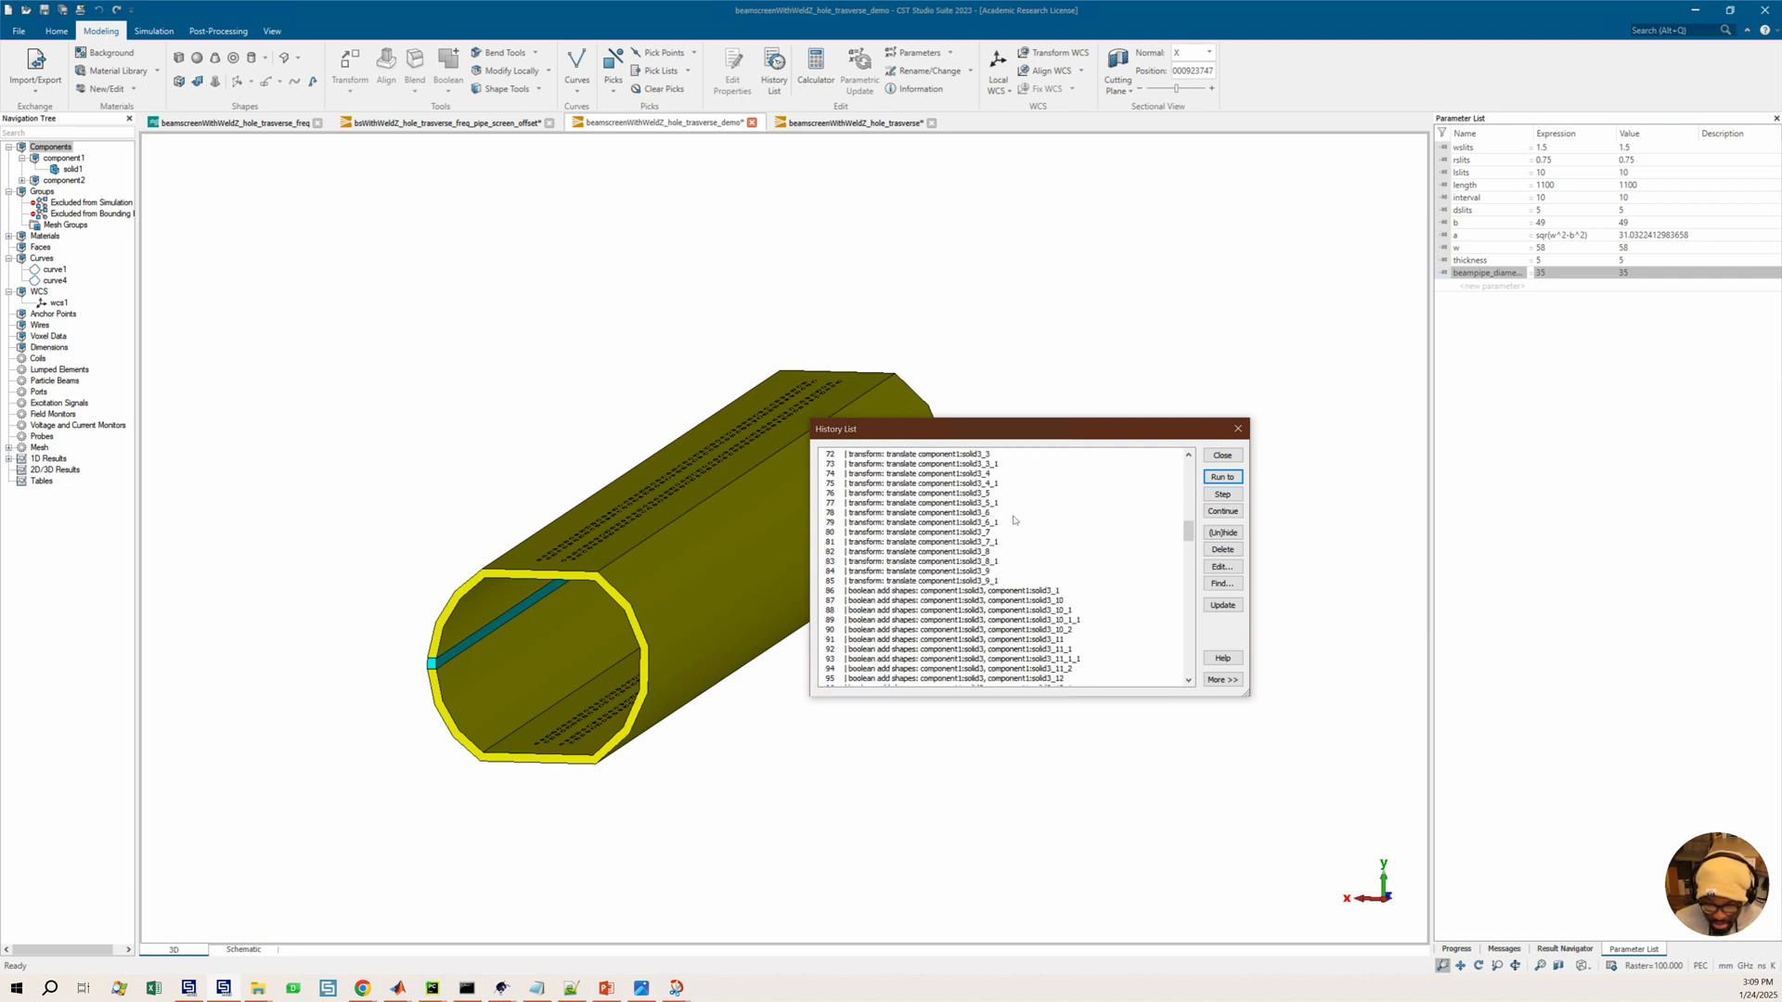
{"action": "scroll", "coordinate": [1011, 520], "scroll_direction": "up", "scroll_amount": 13}
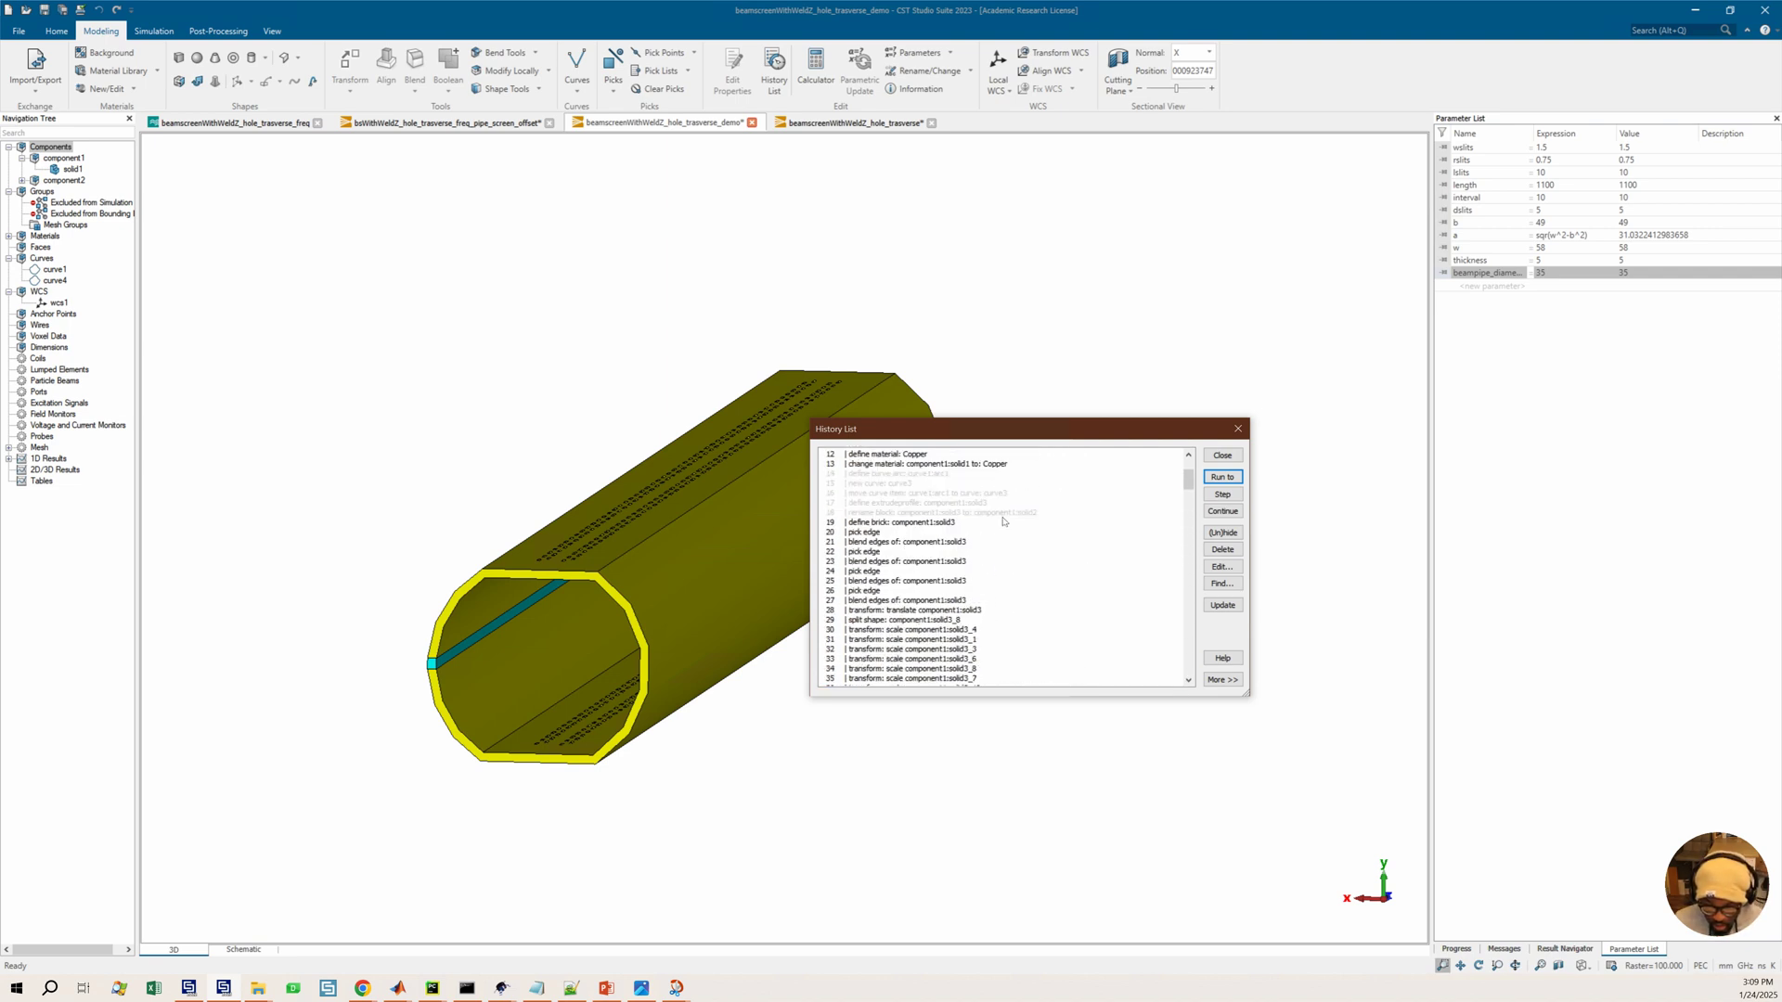
{"action": "left_click", "coordinate": [864, 573]}
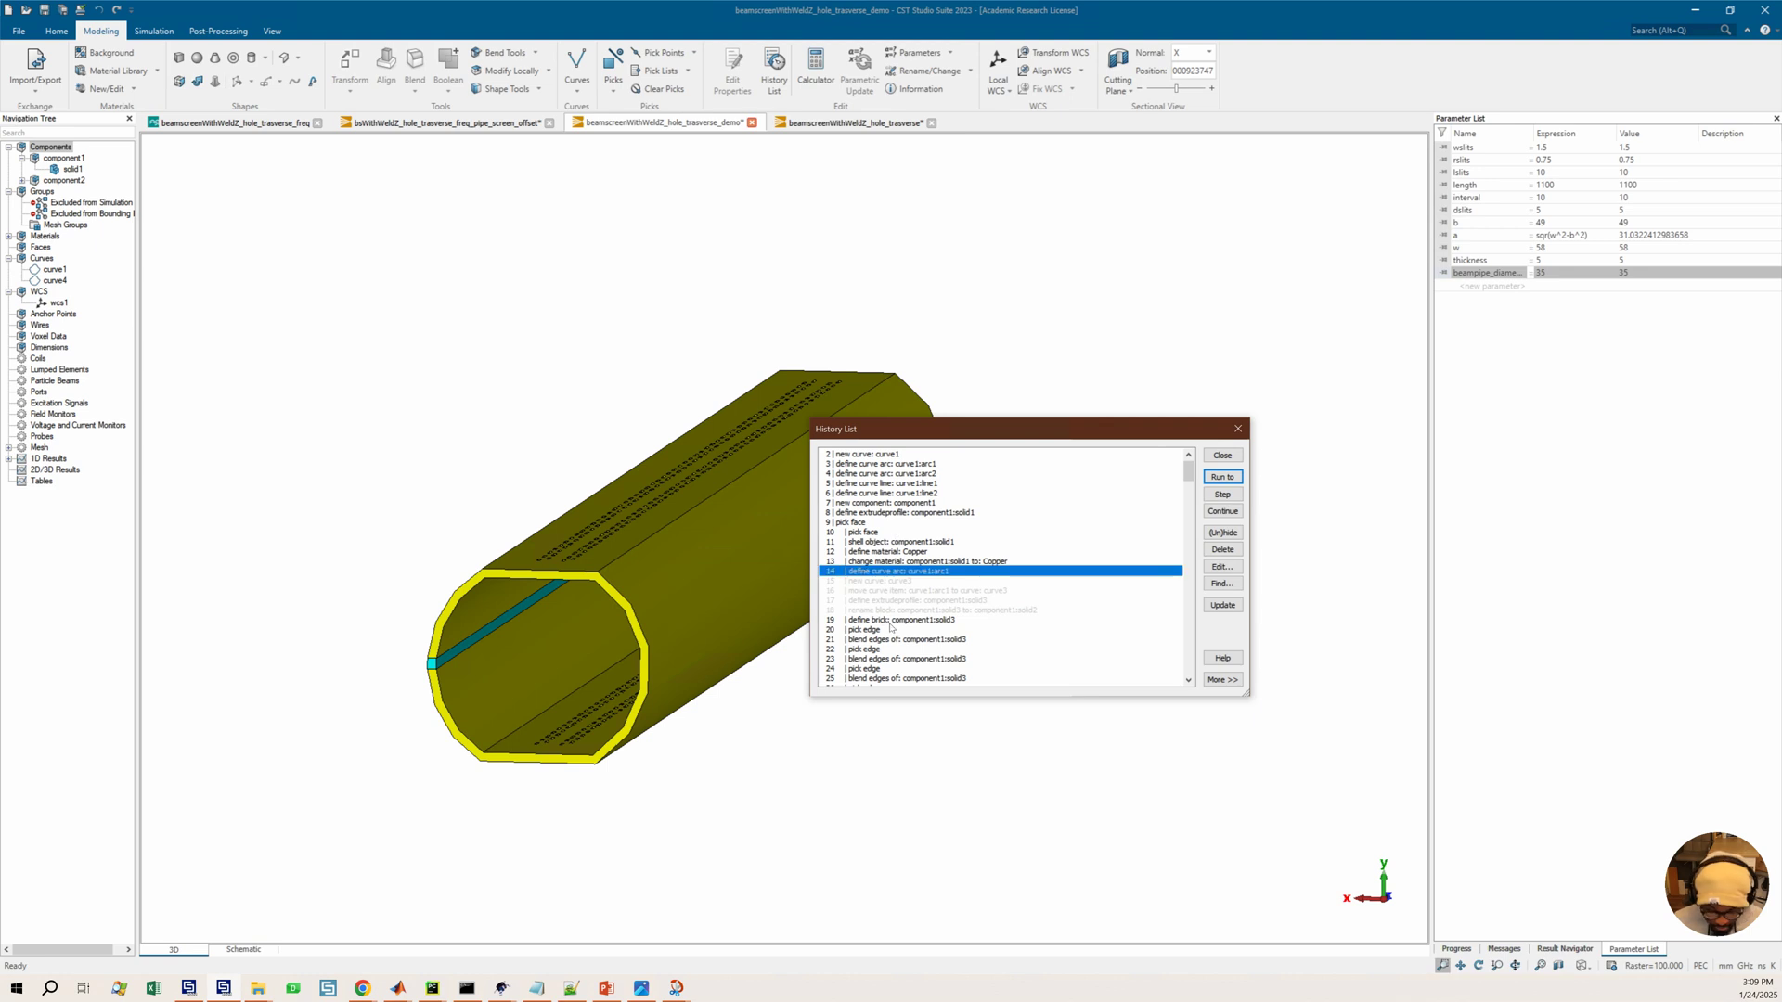
{"action": "left_click", "coordinate": [893, 610], "text": "shift"}
{"action": "left_click", "coordinate": [1223, 549]}
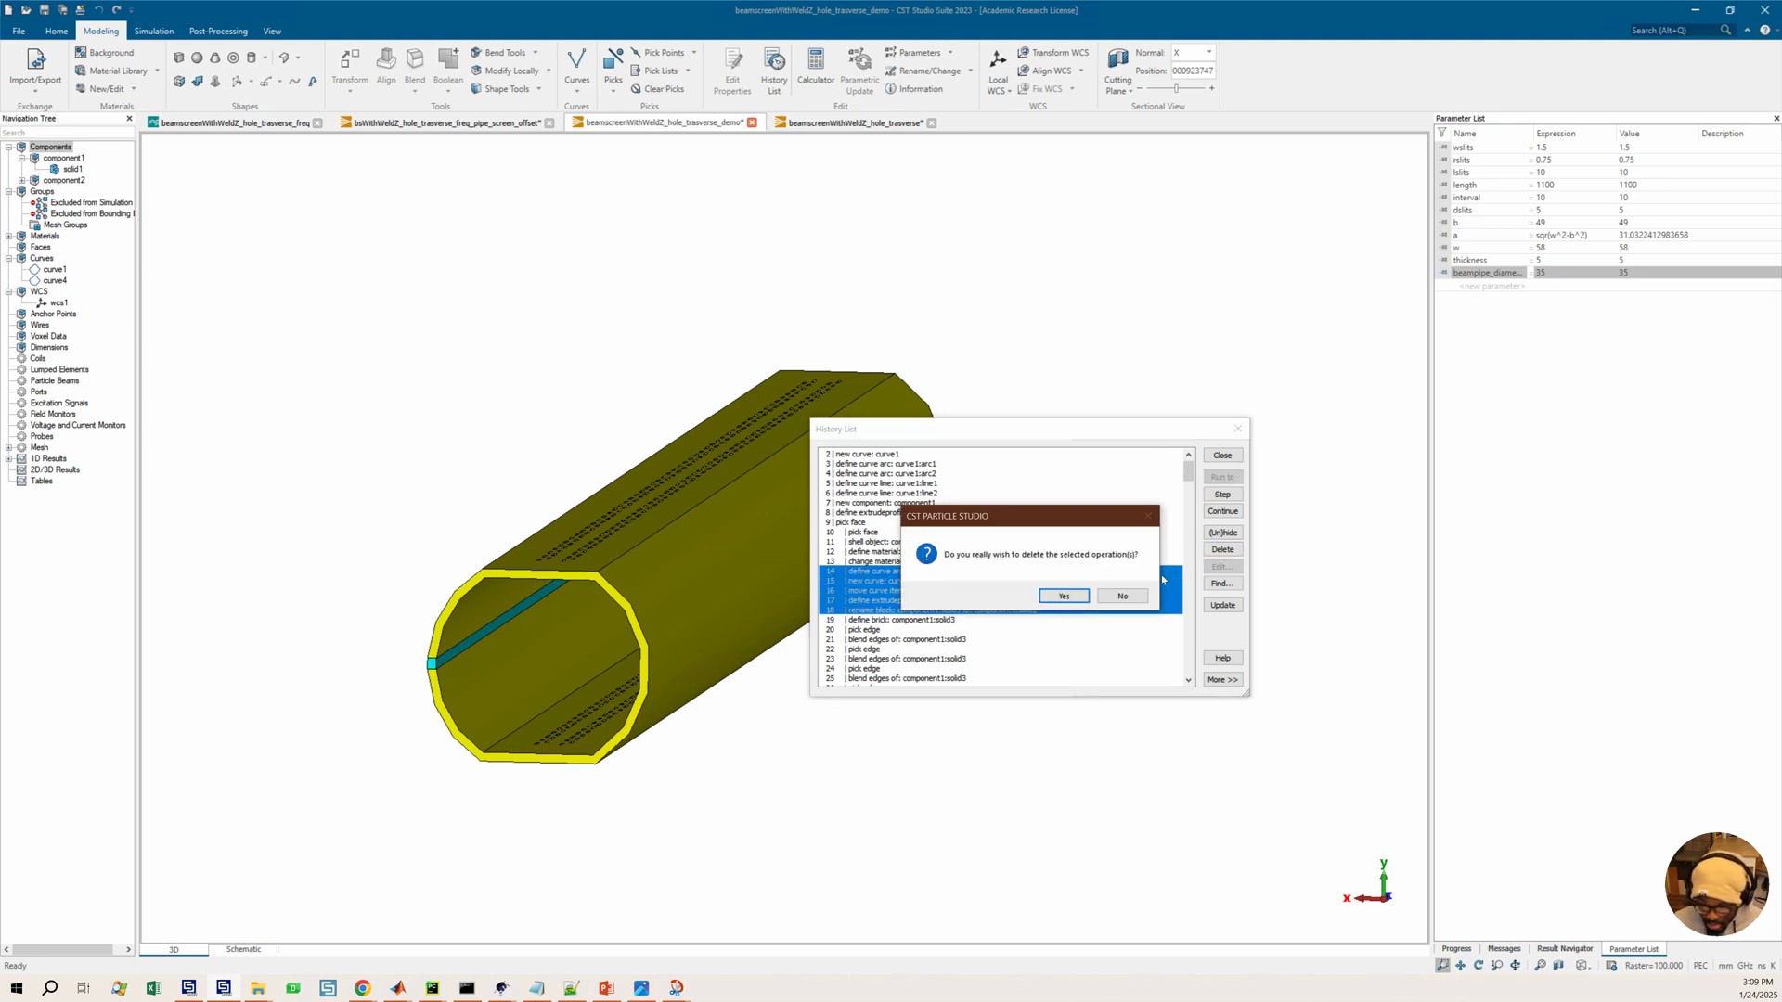
{"action": "left_click", "coordinate": [1065, 596]}
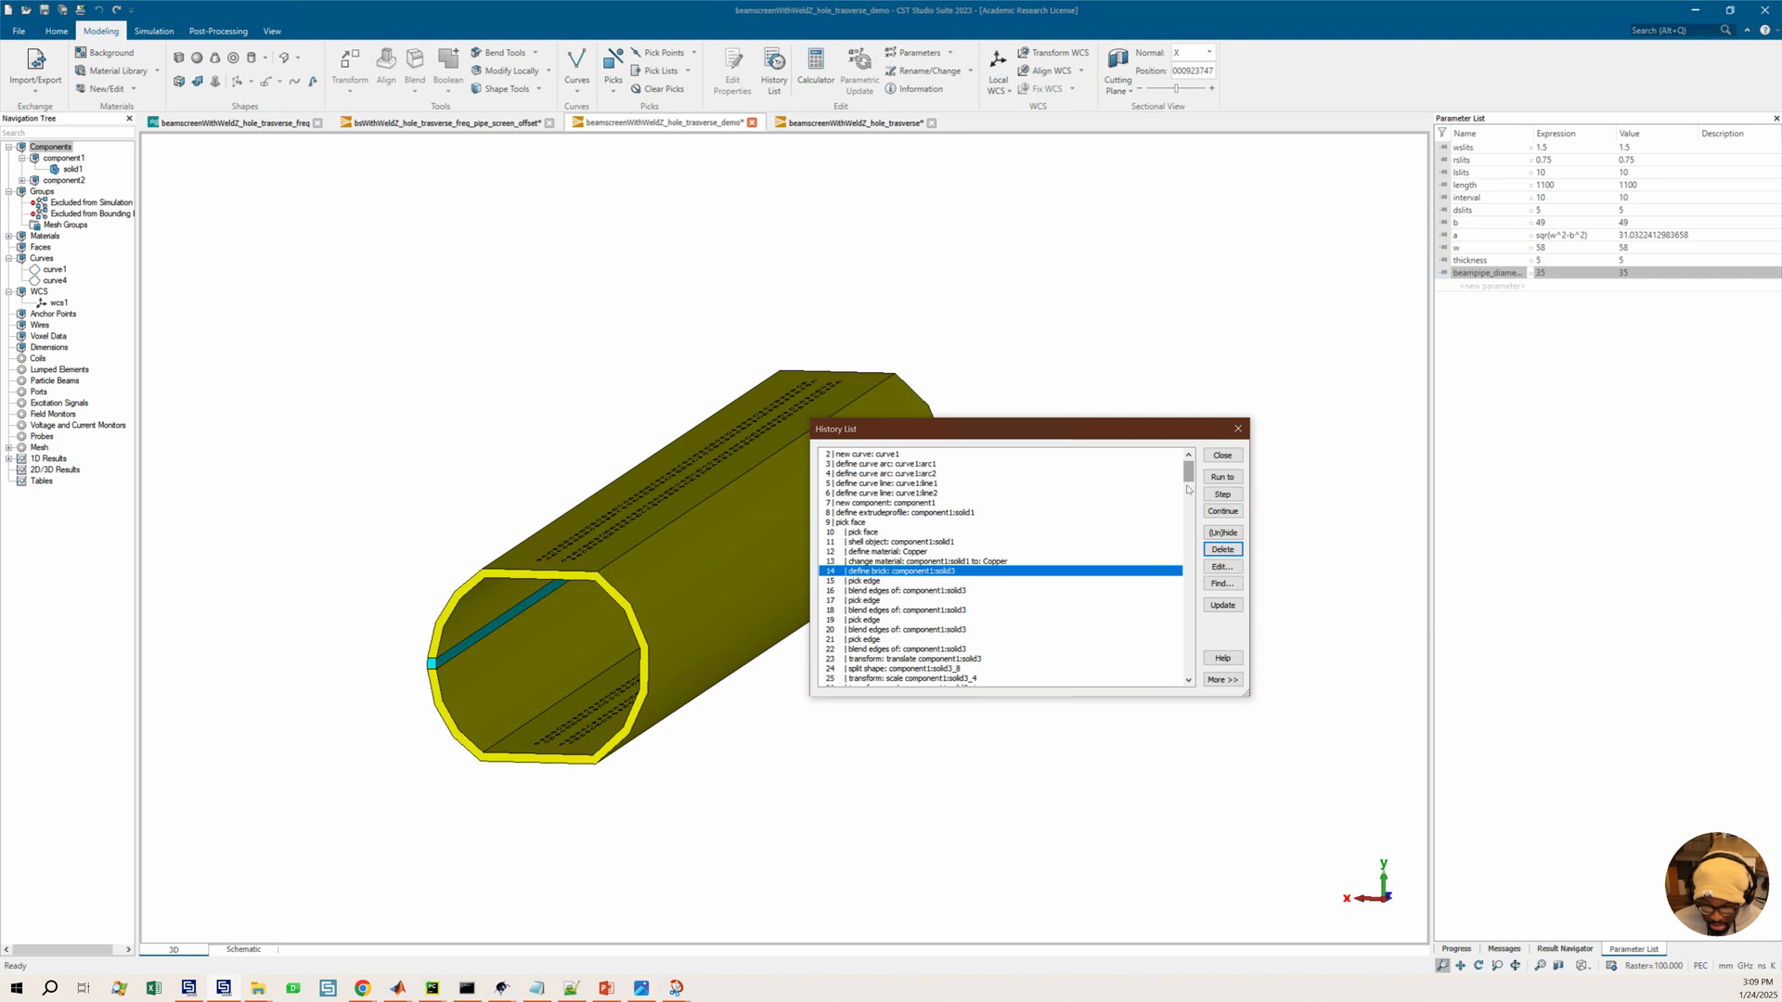
{"action": "scroll", "coordinate": [1186, 513], "scroll_direction": "down", "scroll_amount": 3}
{"action": "scroll", "coordinate": [1186, 513], "scroll_direction": "down", "scroll_amount": 14}
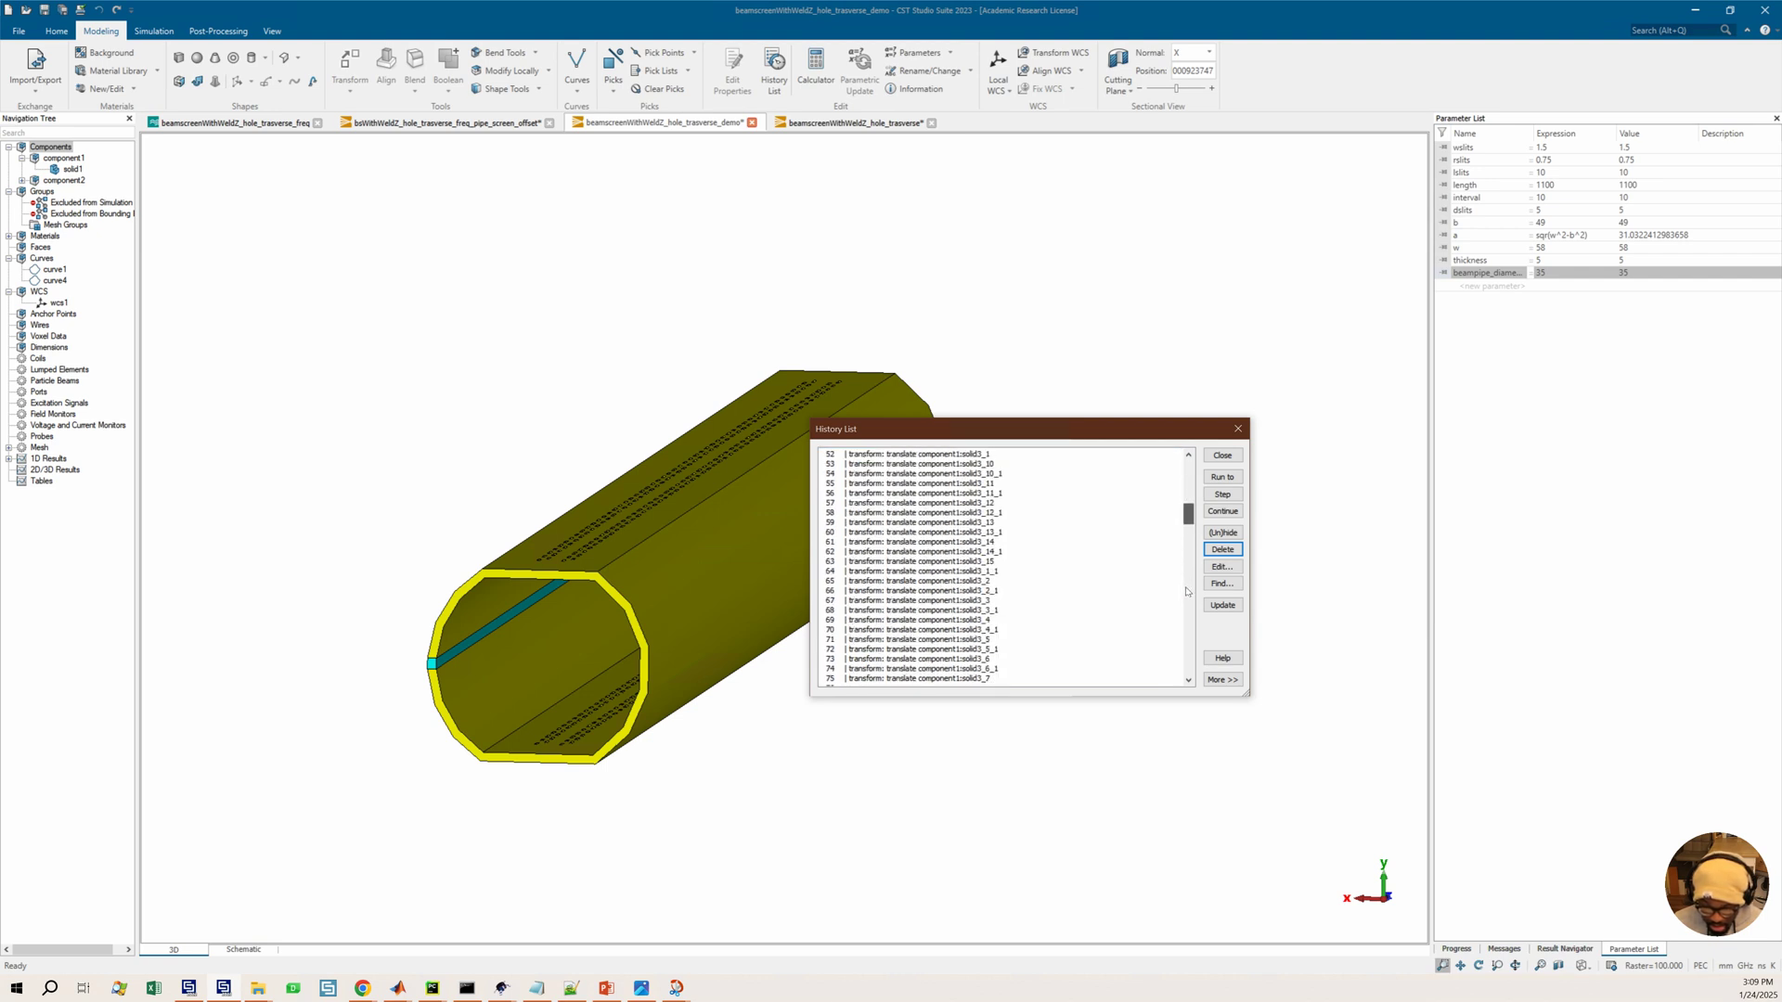
{"action": "scroll", "coordinate": [1184, 525], "scroll_direction": "down", "scroll_amount": 7}
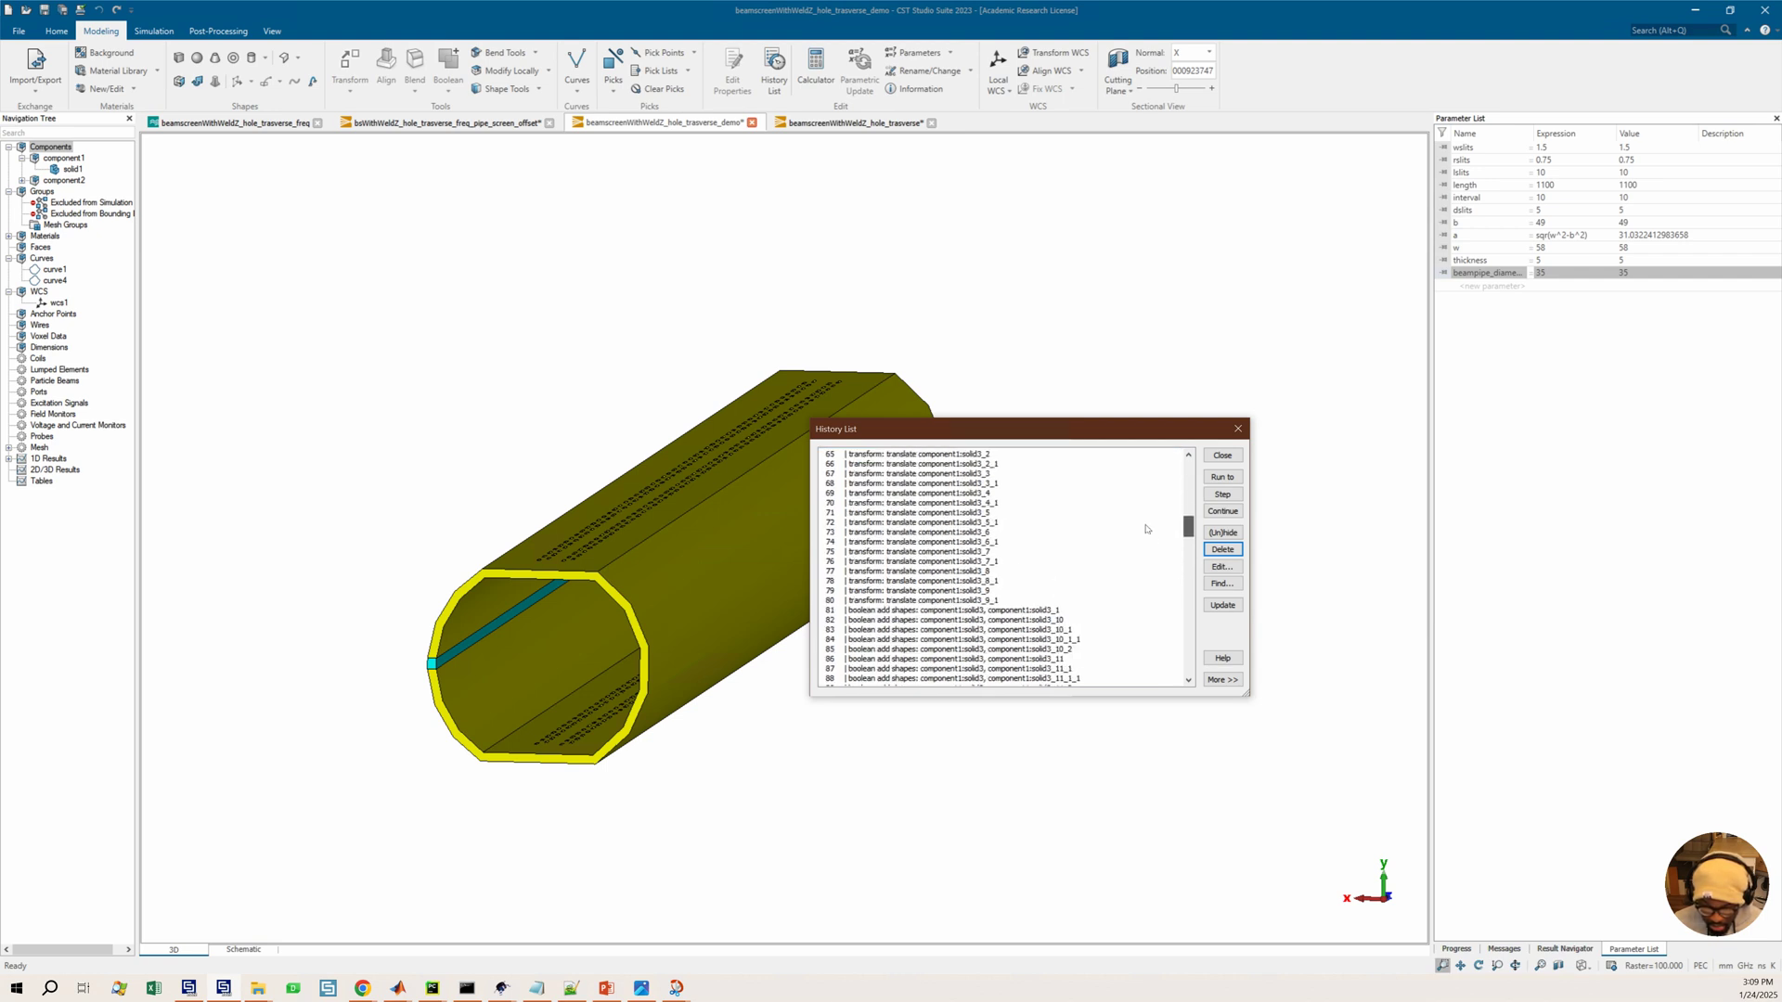
{"action": "scroll", "coordinate": [1177, 532], "scroll_direction": "down", "scroll_amount": 20}
{"action": "left_click", "coordinate": [942, 659]}
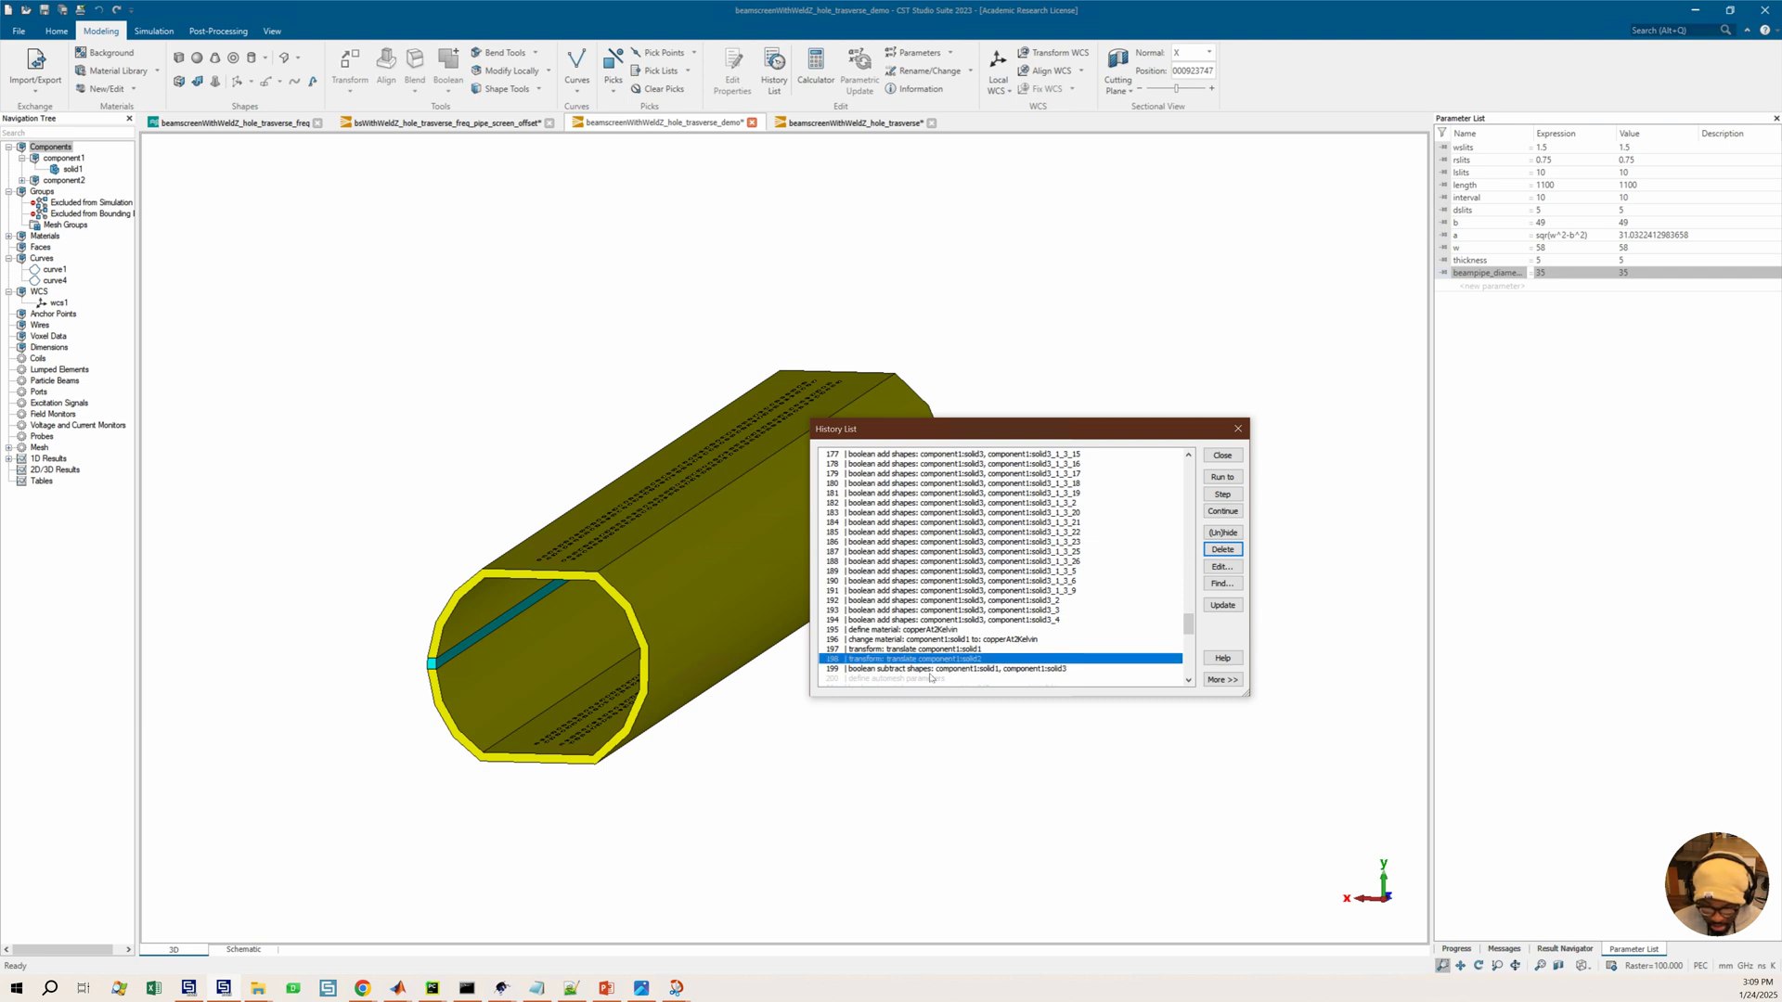
{"action": "left_click", "coordinate": [931, 678], "text": "ctrl"}
{"action": "left_click", "coordinate": [1223, 551]}
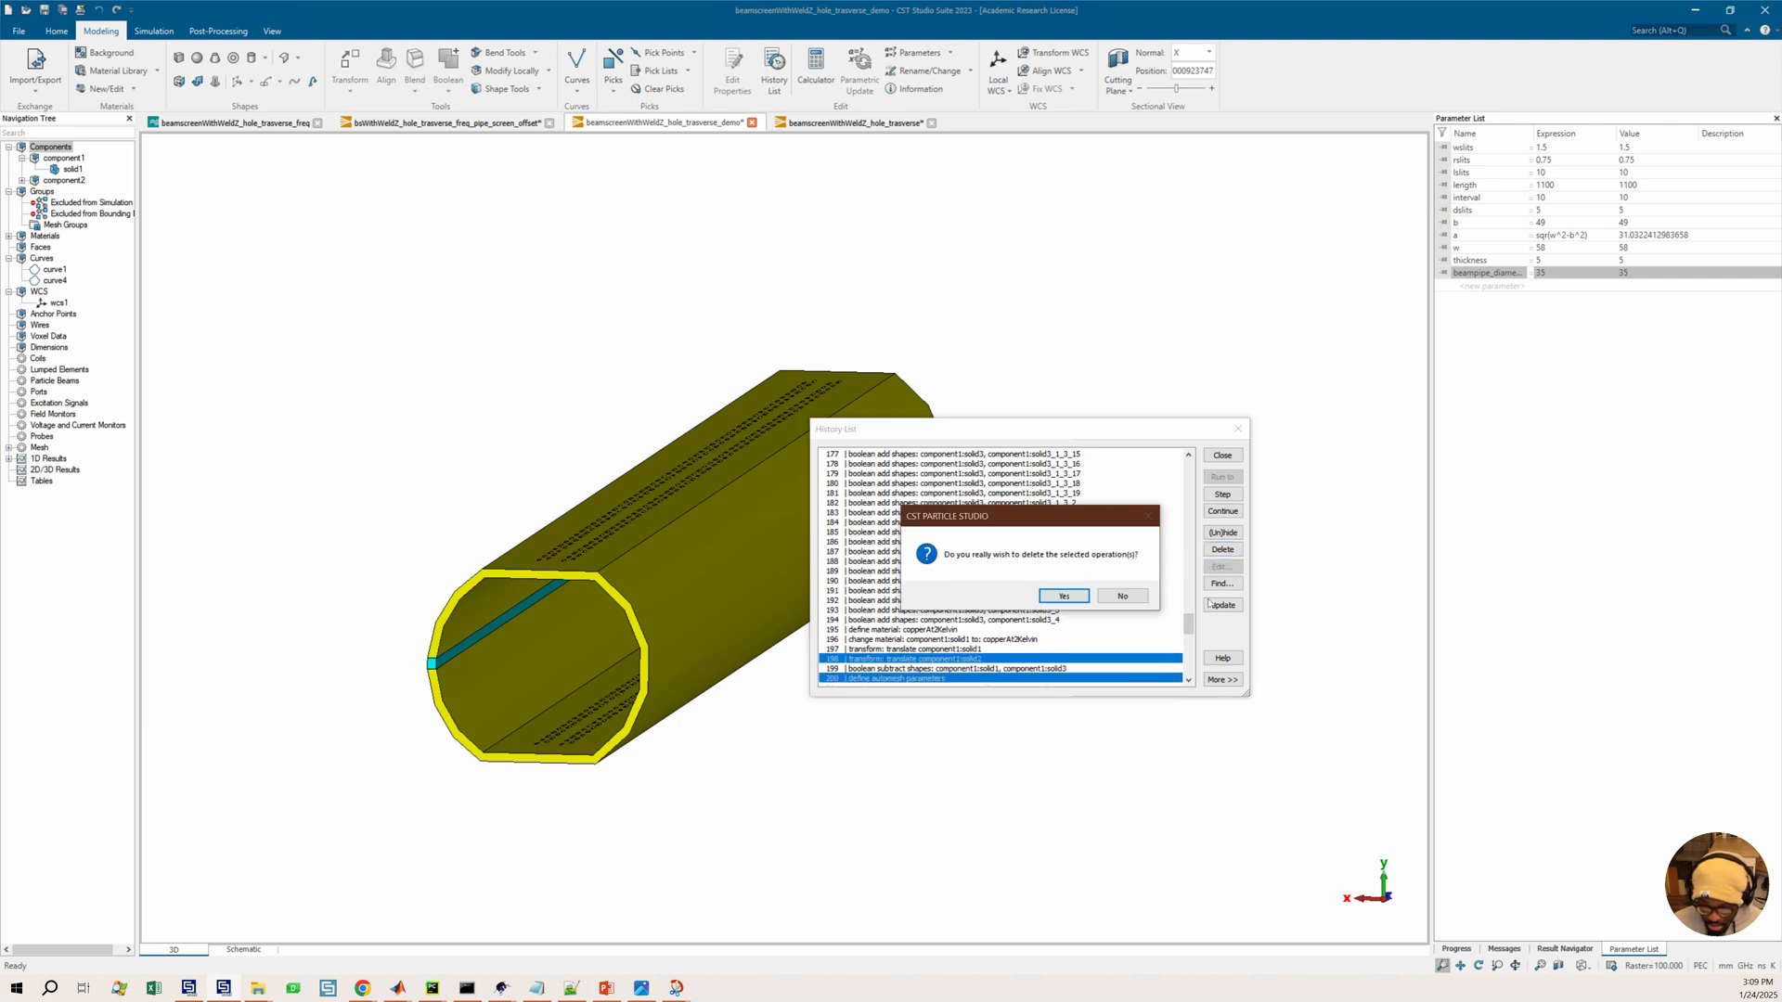
{"action": "left_click", "coordinate": [1123, 596]}
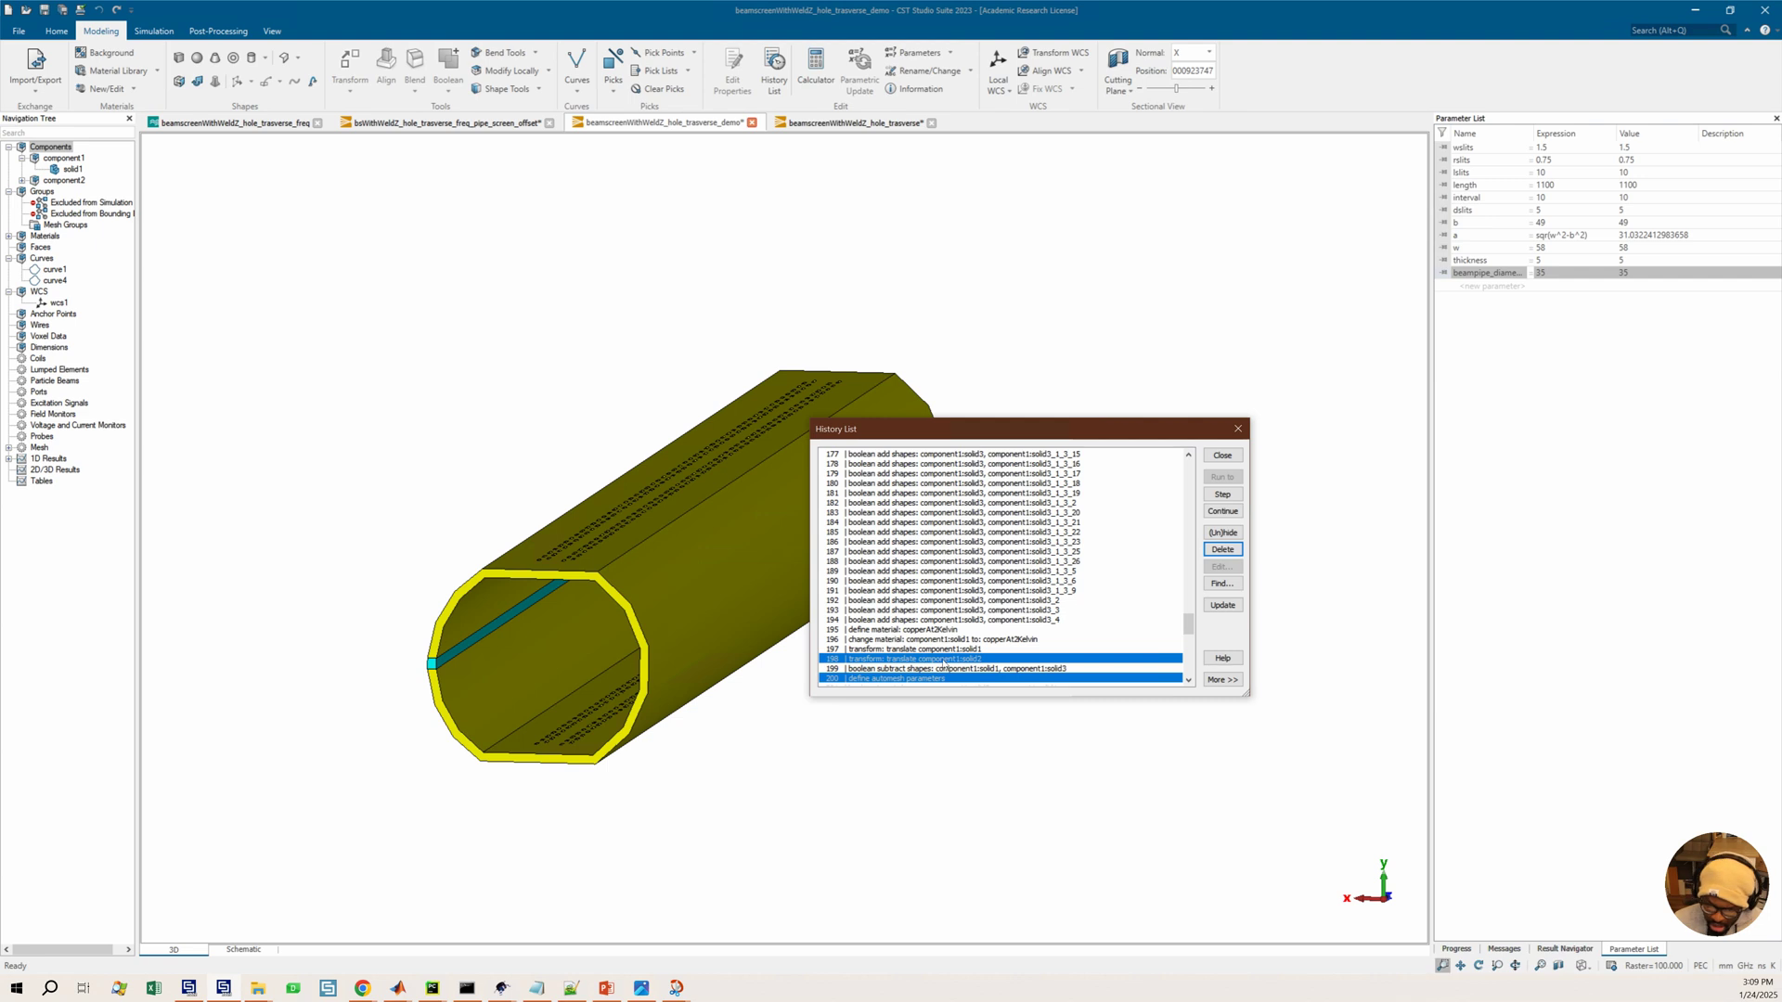
Re-include the define automesh parameters operation and delete the excluded translate operation on component1:solid1
{"action": "left_click", "coordinate": [909, 678]}
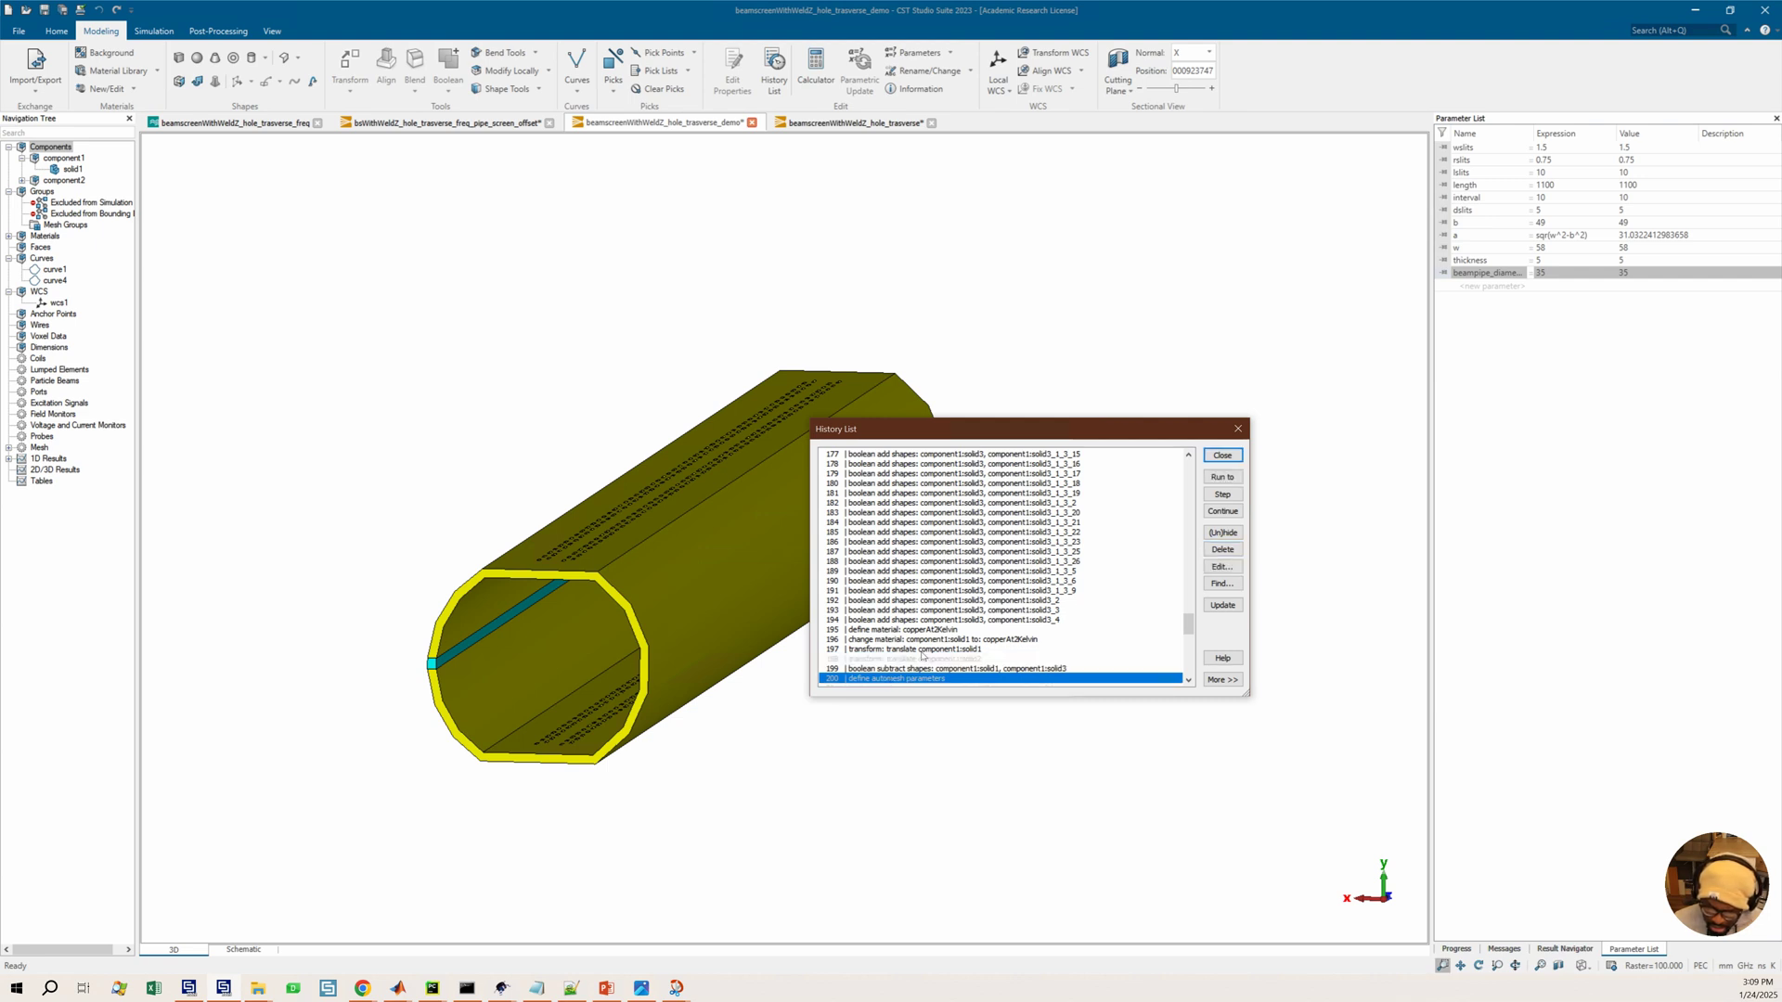
{"action": "left_click", "coordinate": [1223, 533]}
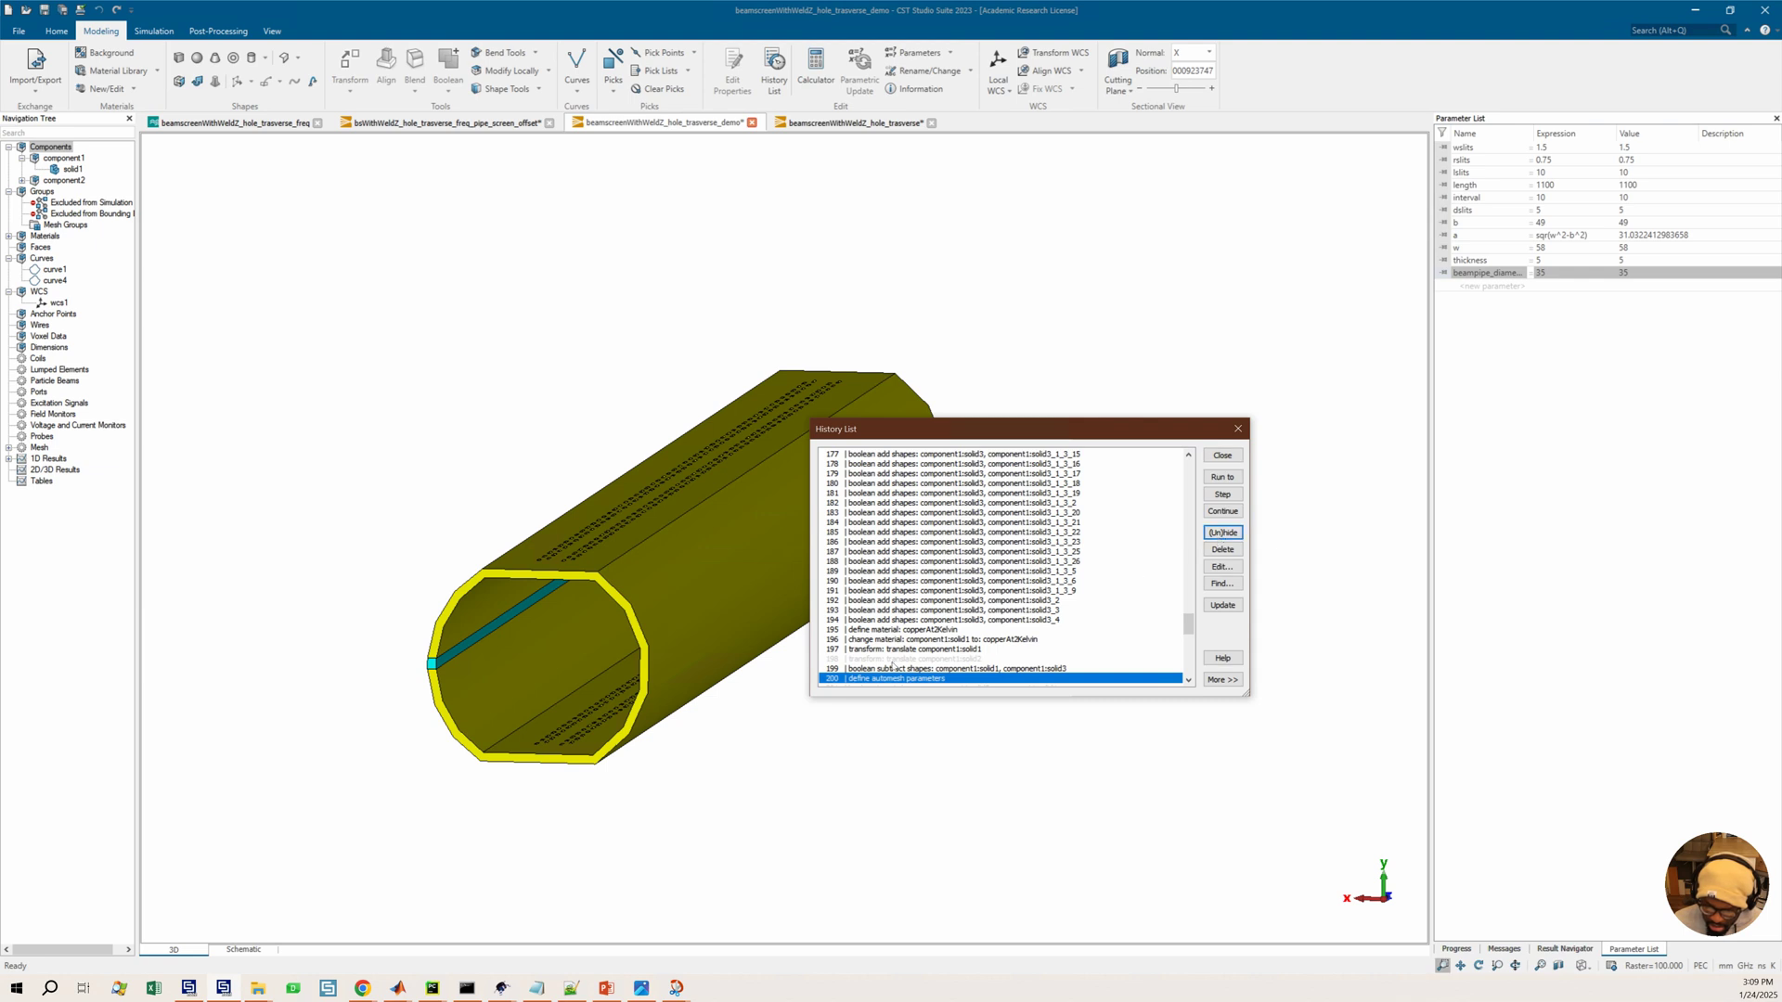
{"action": "left_click", "coordinate": [891, 660]}
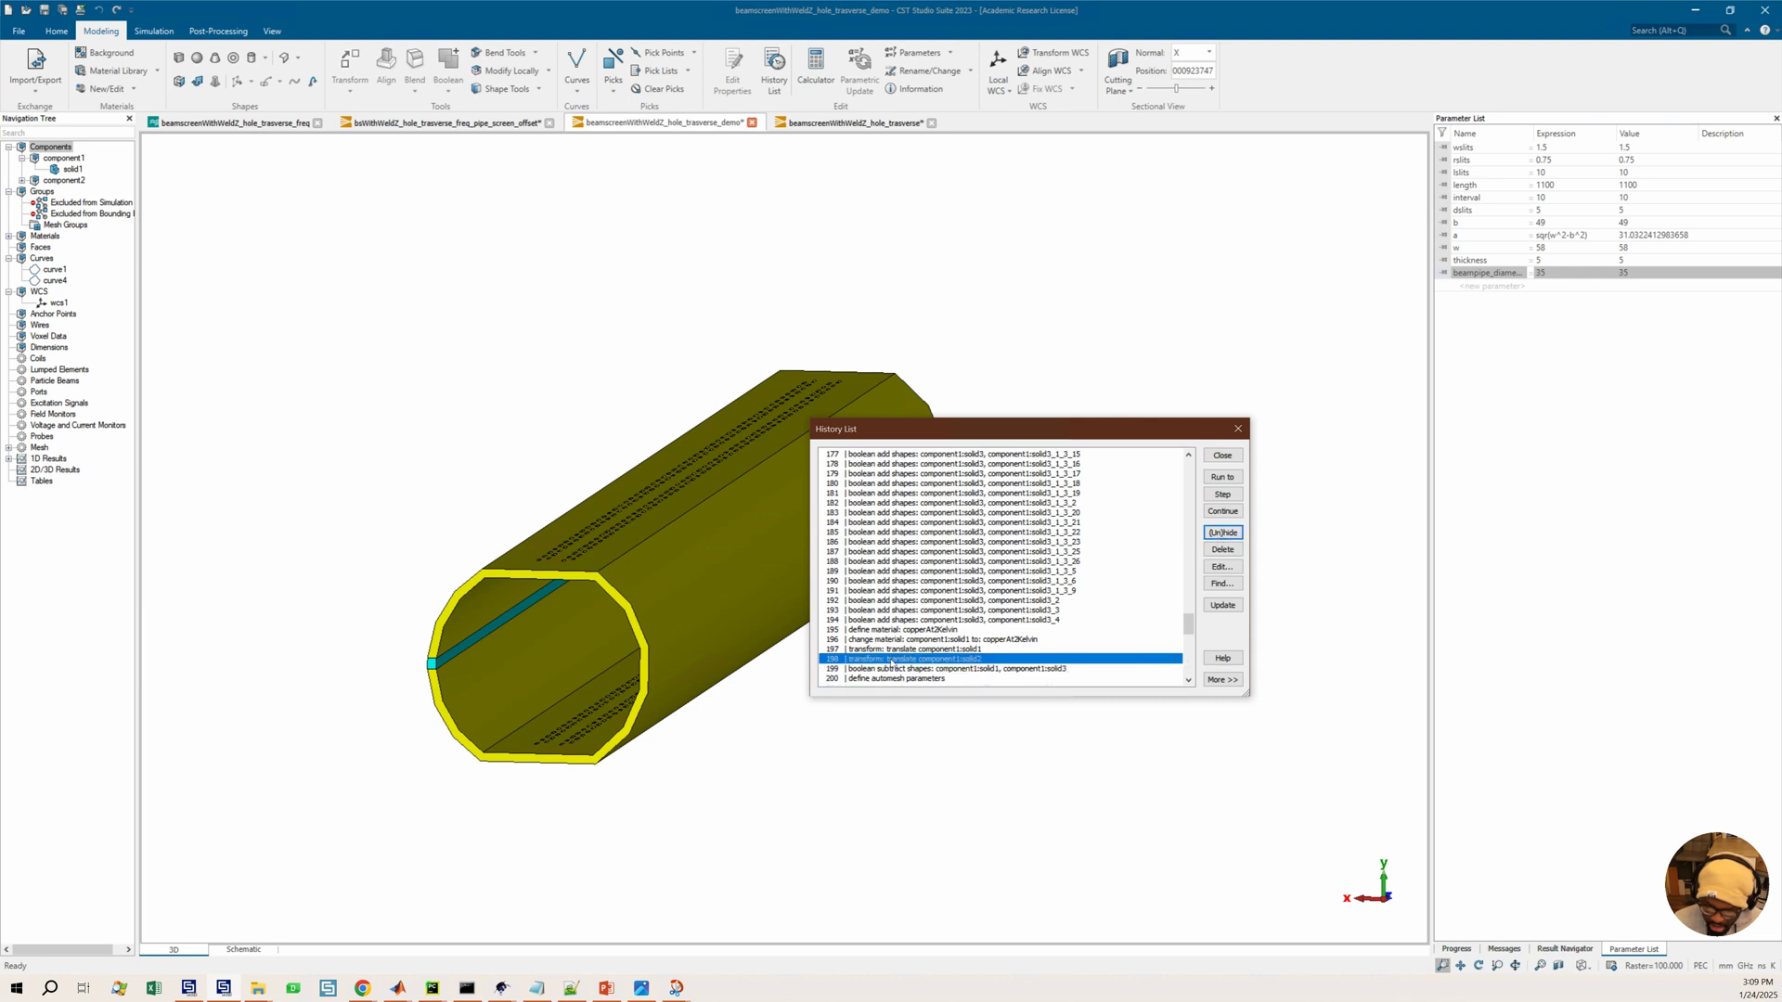
{"action": "left_click", "coordinate": [1223, 551]}
{"action": "left_click", "coordinate": [1064, 595]}
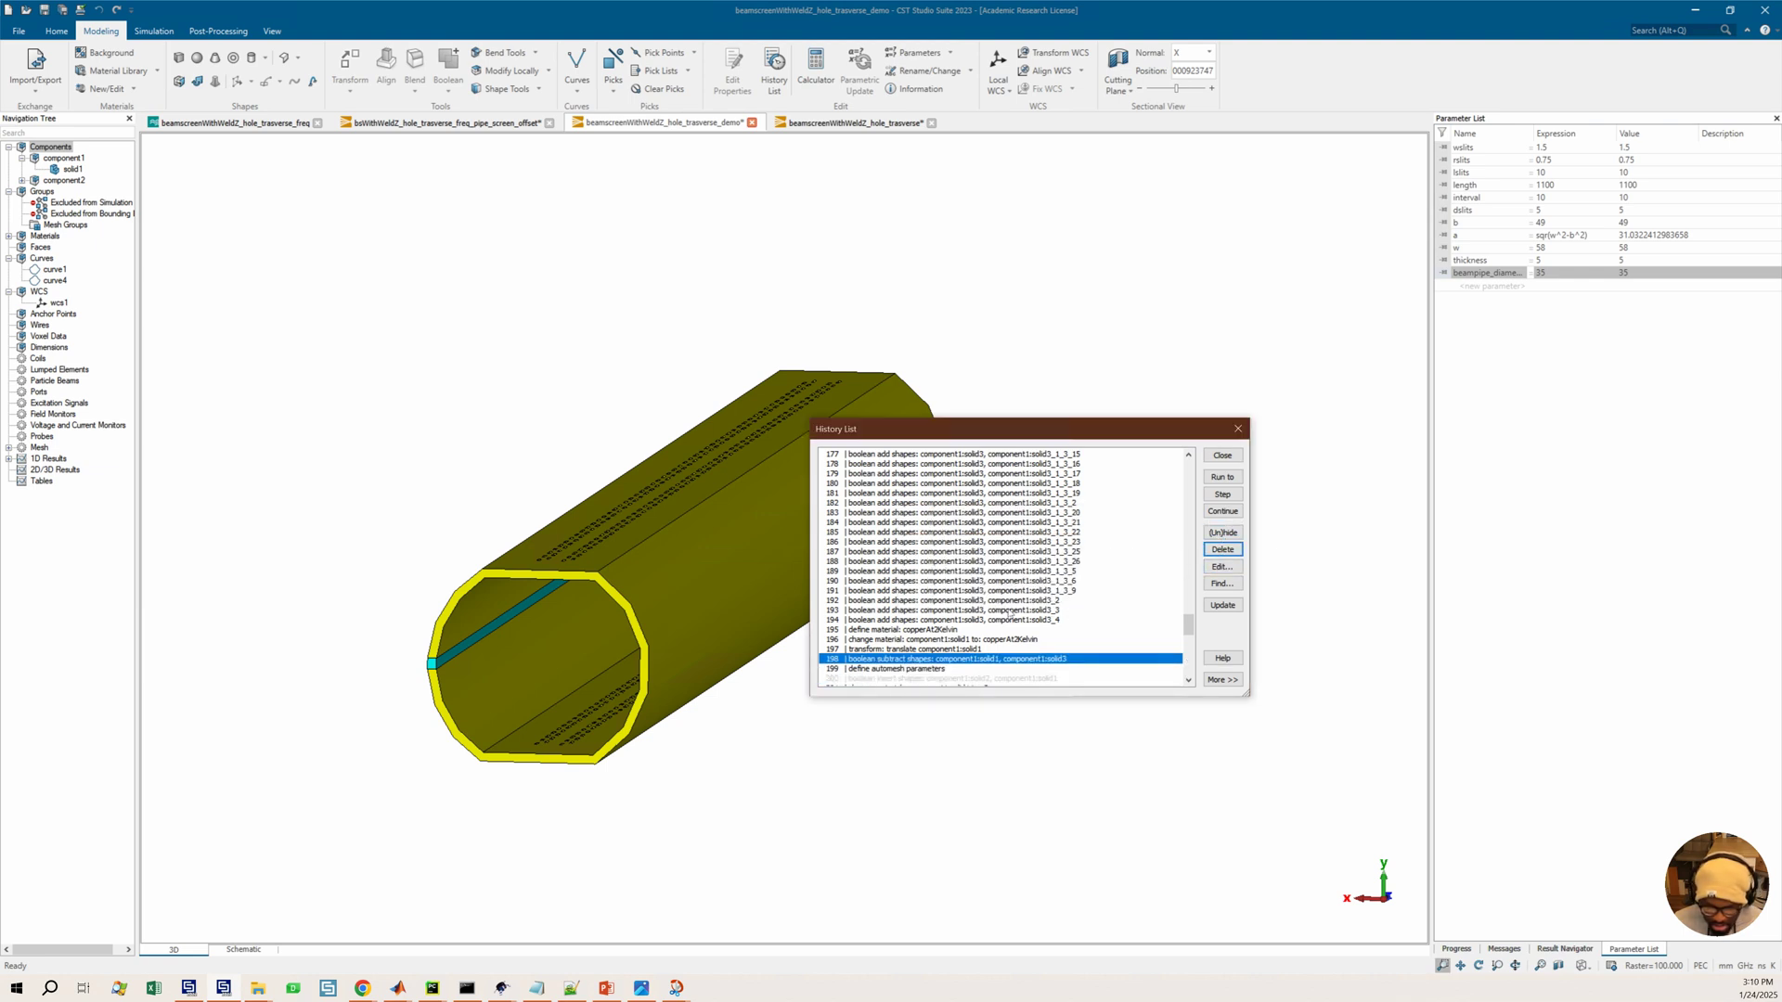
Delete the excluded boolean insert operation on component1:solid2 and component1:solid1
{"action": "scroll", "coordinate": [909, 597], "scroll_direction": "down", "scroll_amount": 4}
{"action": "left_click", "coordinate": [898, 561]}
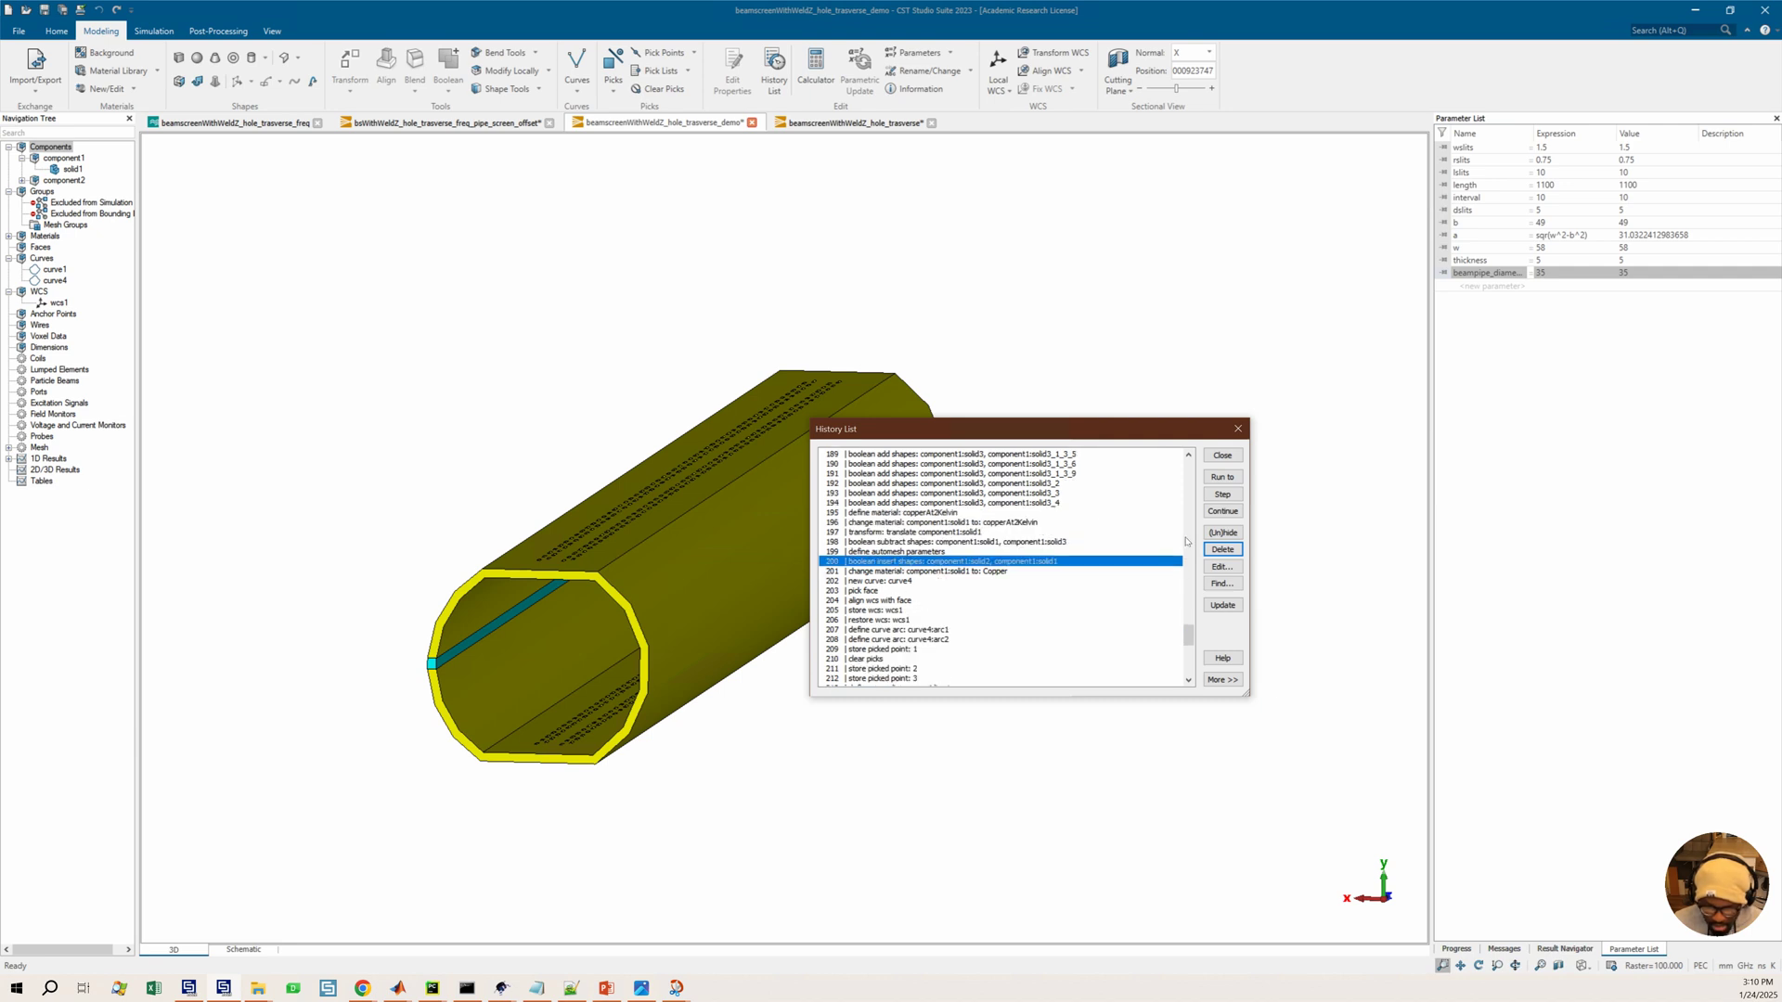
{"action": "left_click", "coordinate": [1222, 549]}
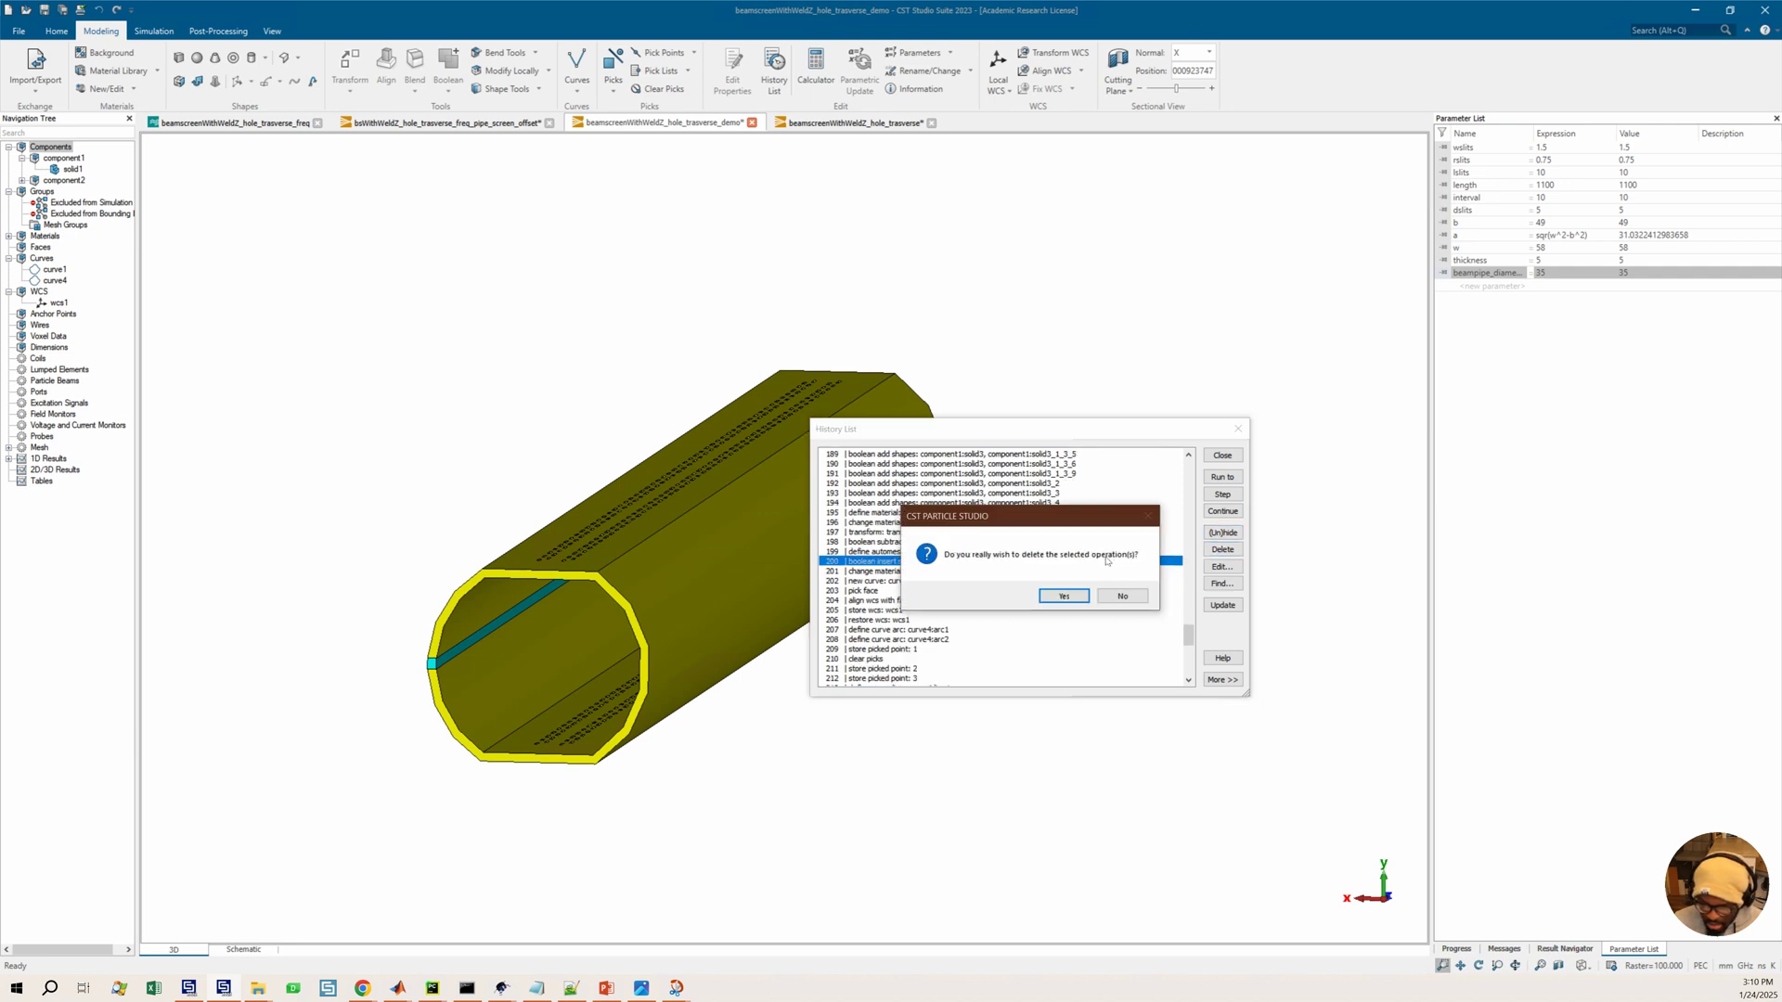
{"action": "left_click", "coordinate": [1064, 596]}
Run the history through to the final define boundaries operation and close the History List
{"action": "scroll", "coordinate": [1026, 598], "scroll_direction": "down", "scroll_amount": 5}
{"action": "scroll", "coordinate": [1024, 597], "scroll_direction": "down", "scroll_amount": 5}
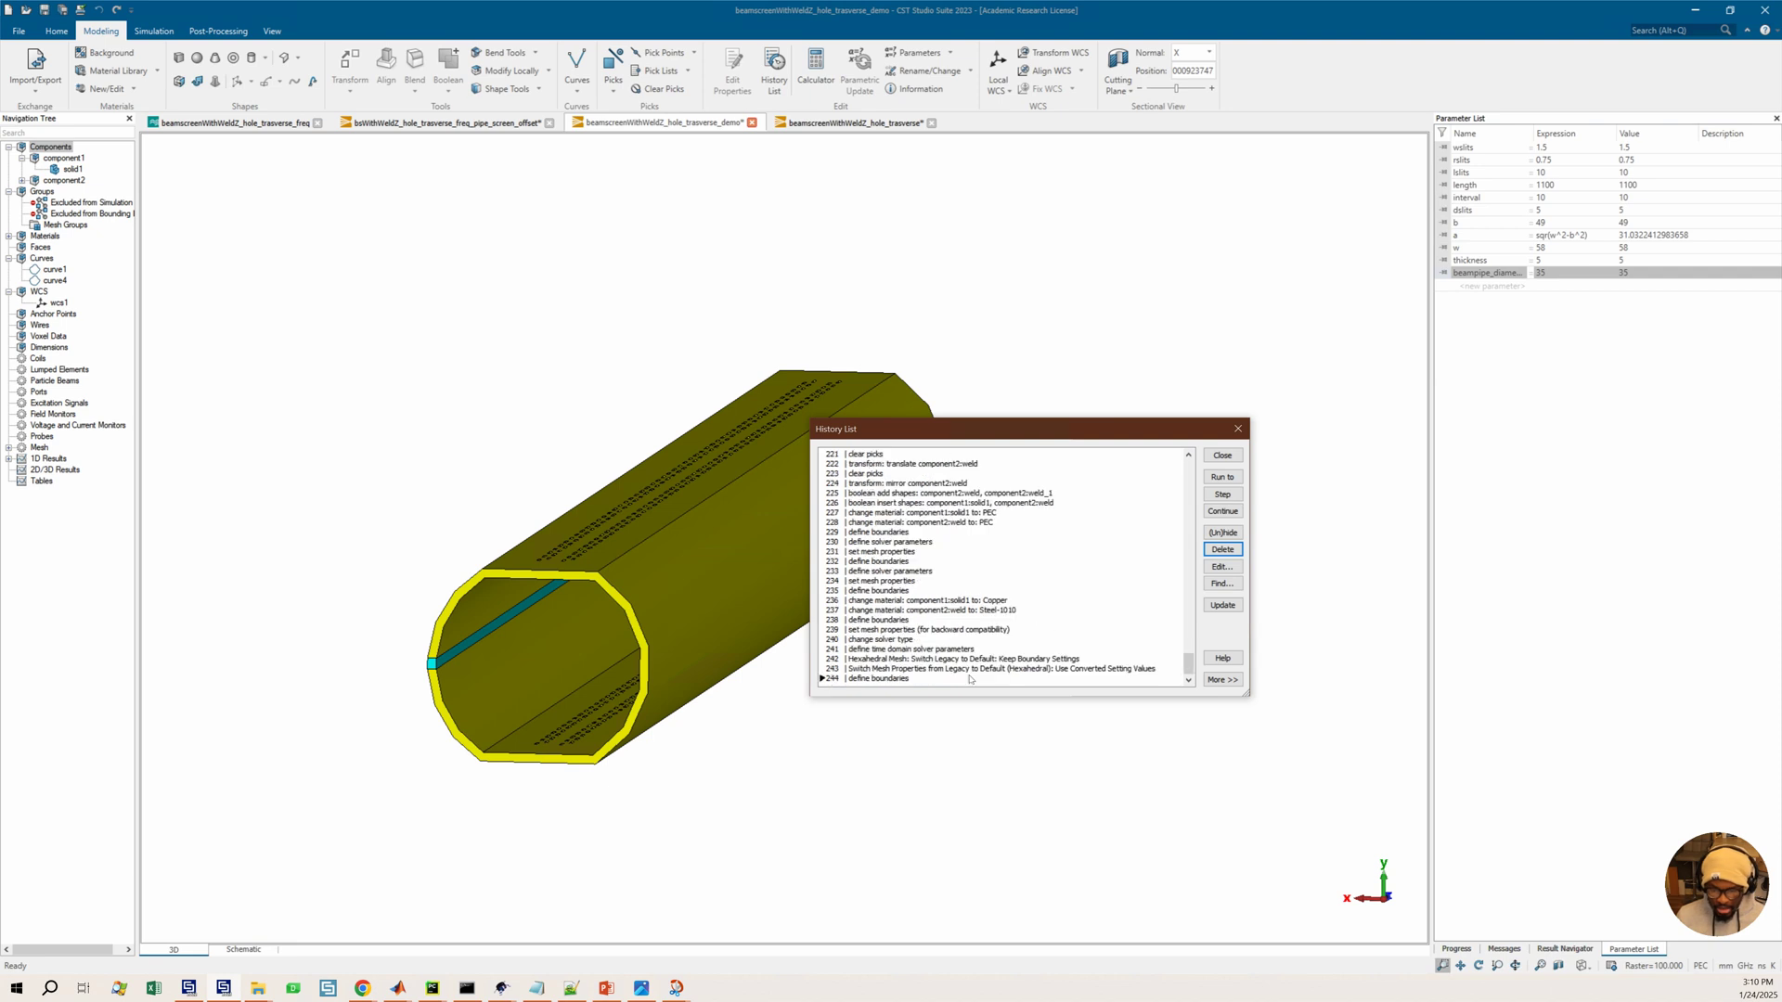
{"action": "left_click", "coordinate": [941, 678]}
{"action": "left_click", "coordinate": [1222, 477]}
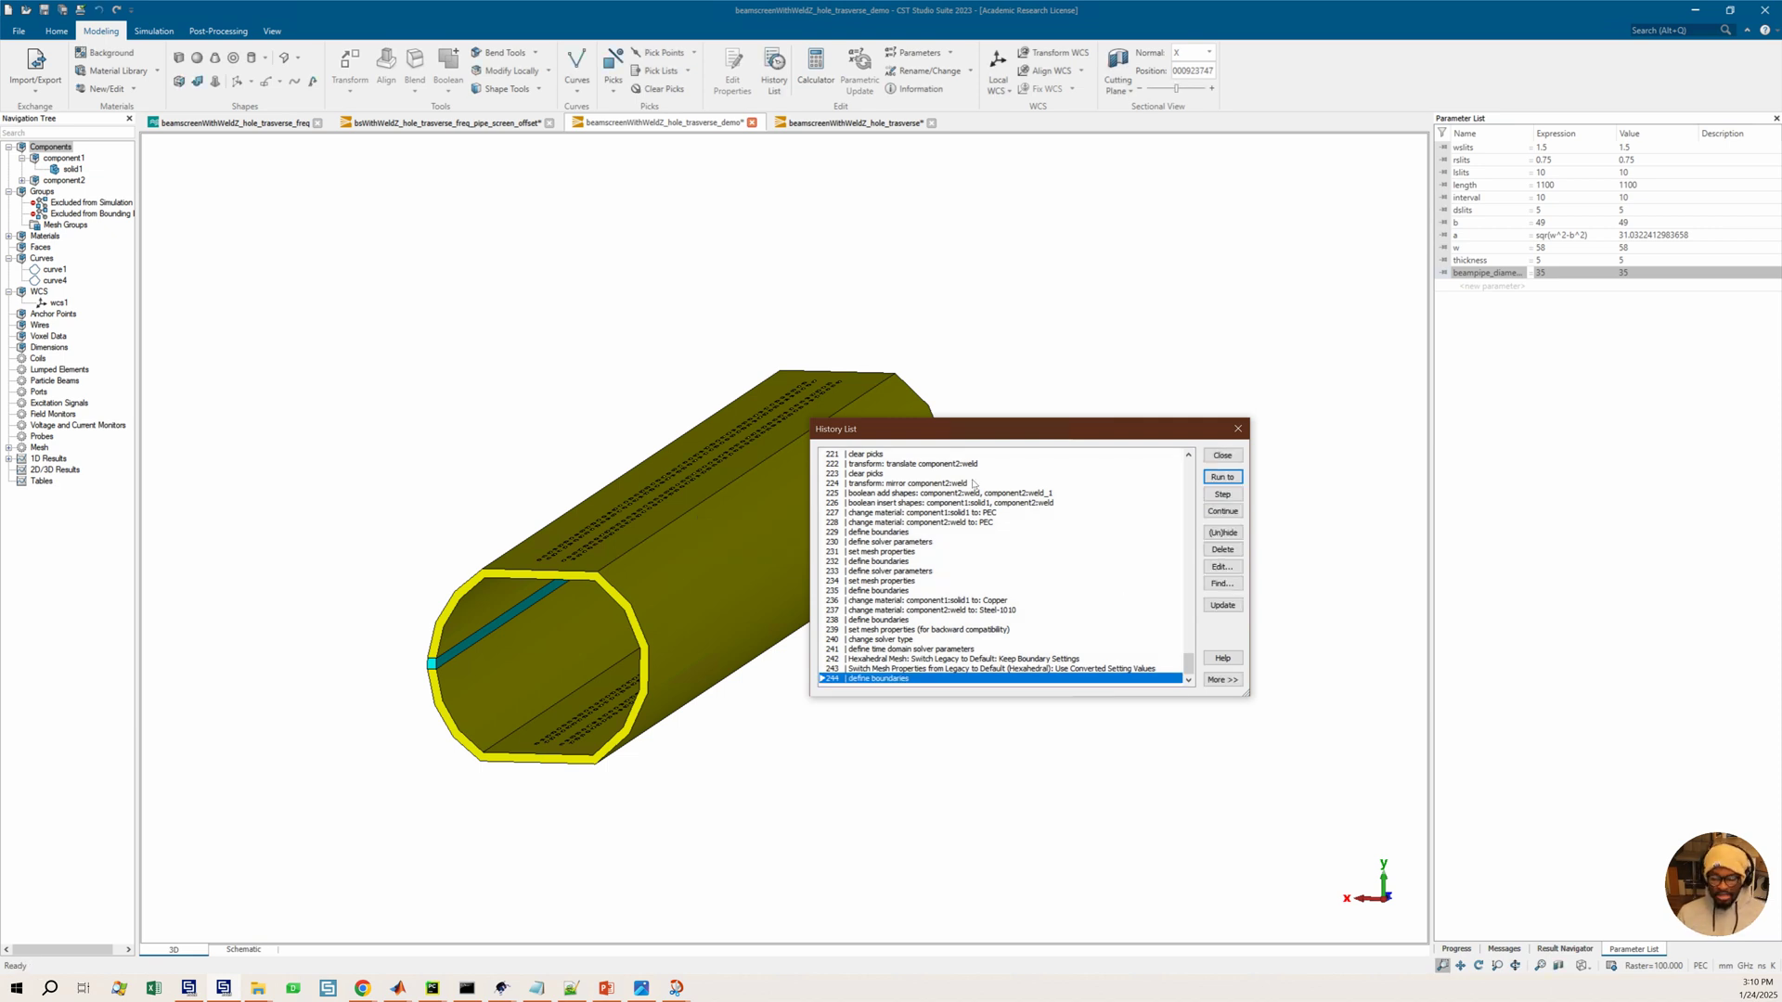
{"action": "left_click", "coordinate": [1220, 457]}
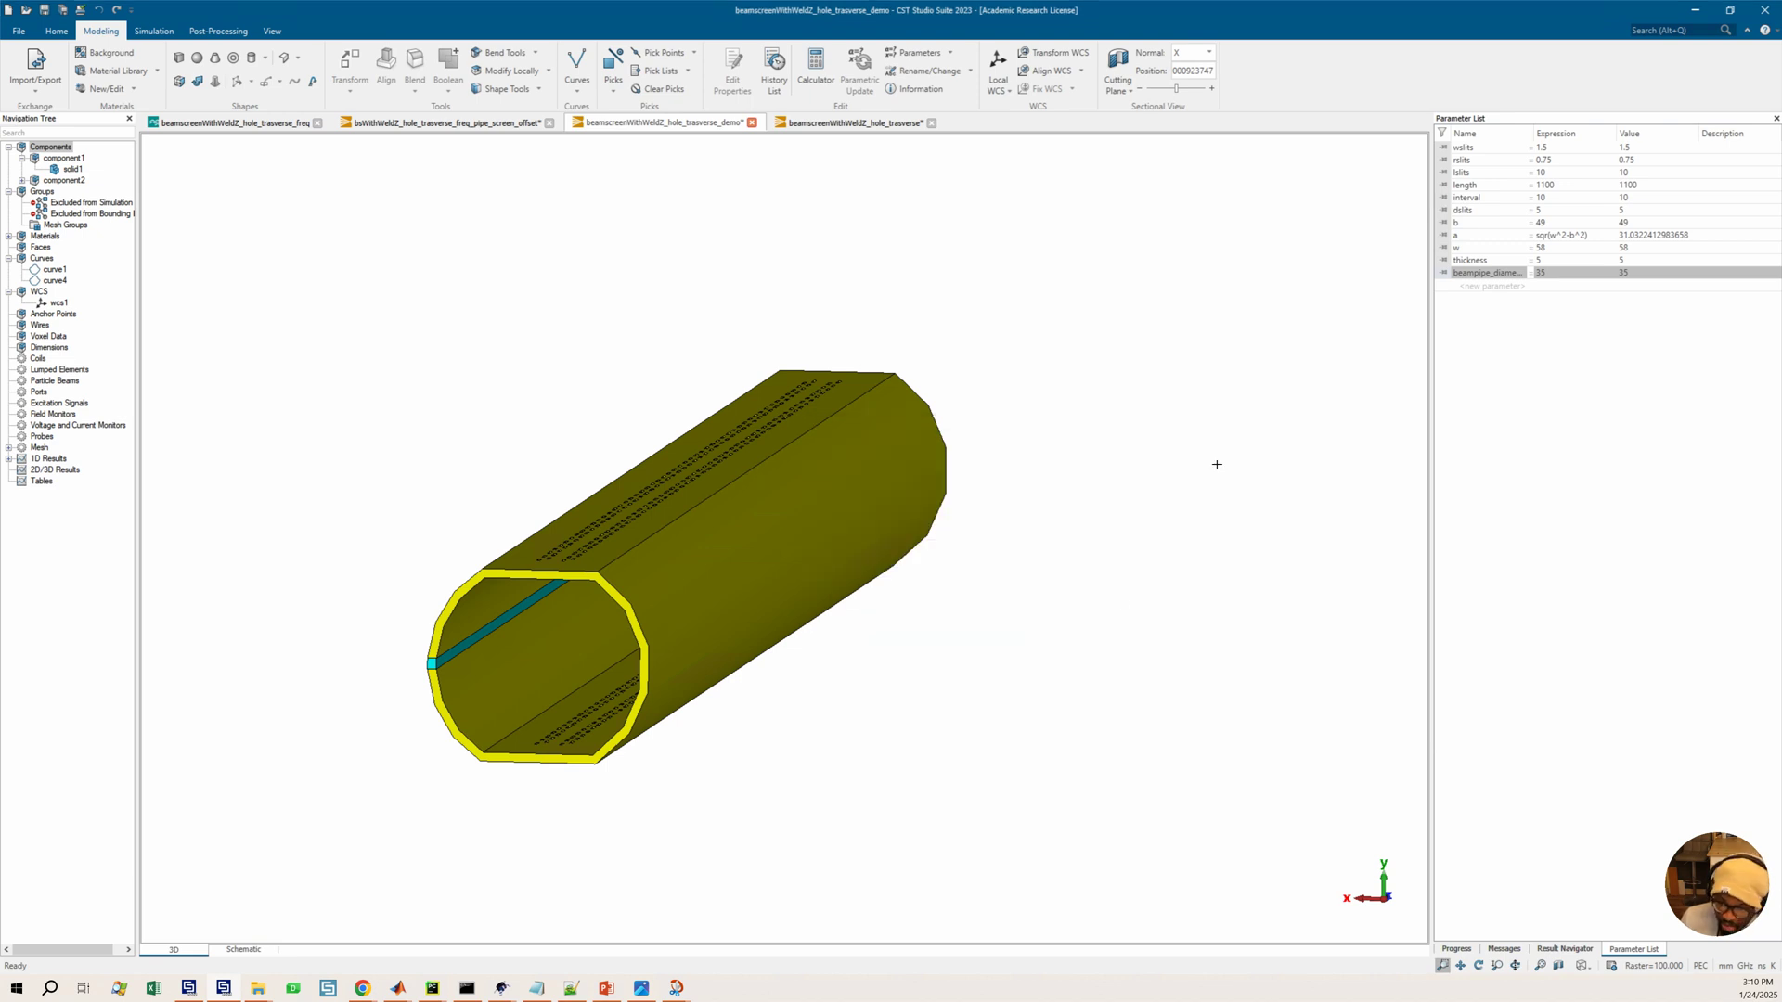
Start a cylinder in component2 with outer radius beampipe_diameter/2 and inner radius beampipe_diameter/2-thickness
{"action": "middle_click_drag", "start_coordinate": [613, 560], "coordinate": [656, 501]}
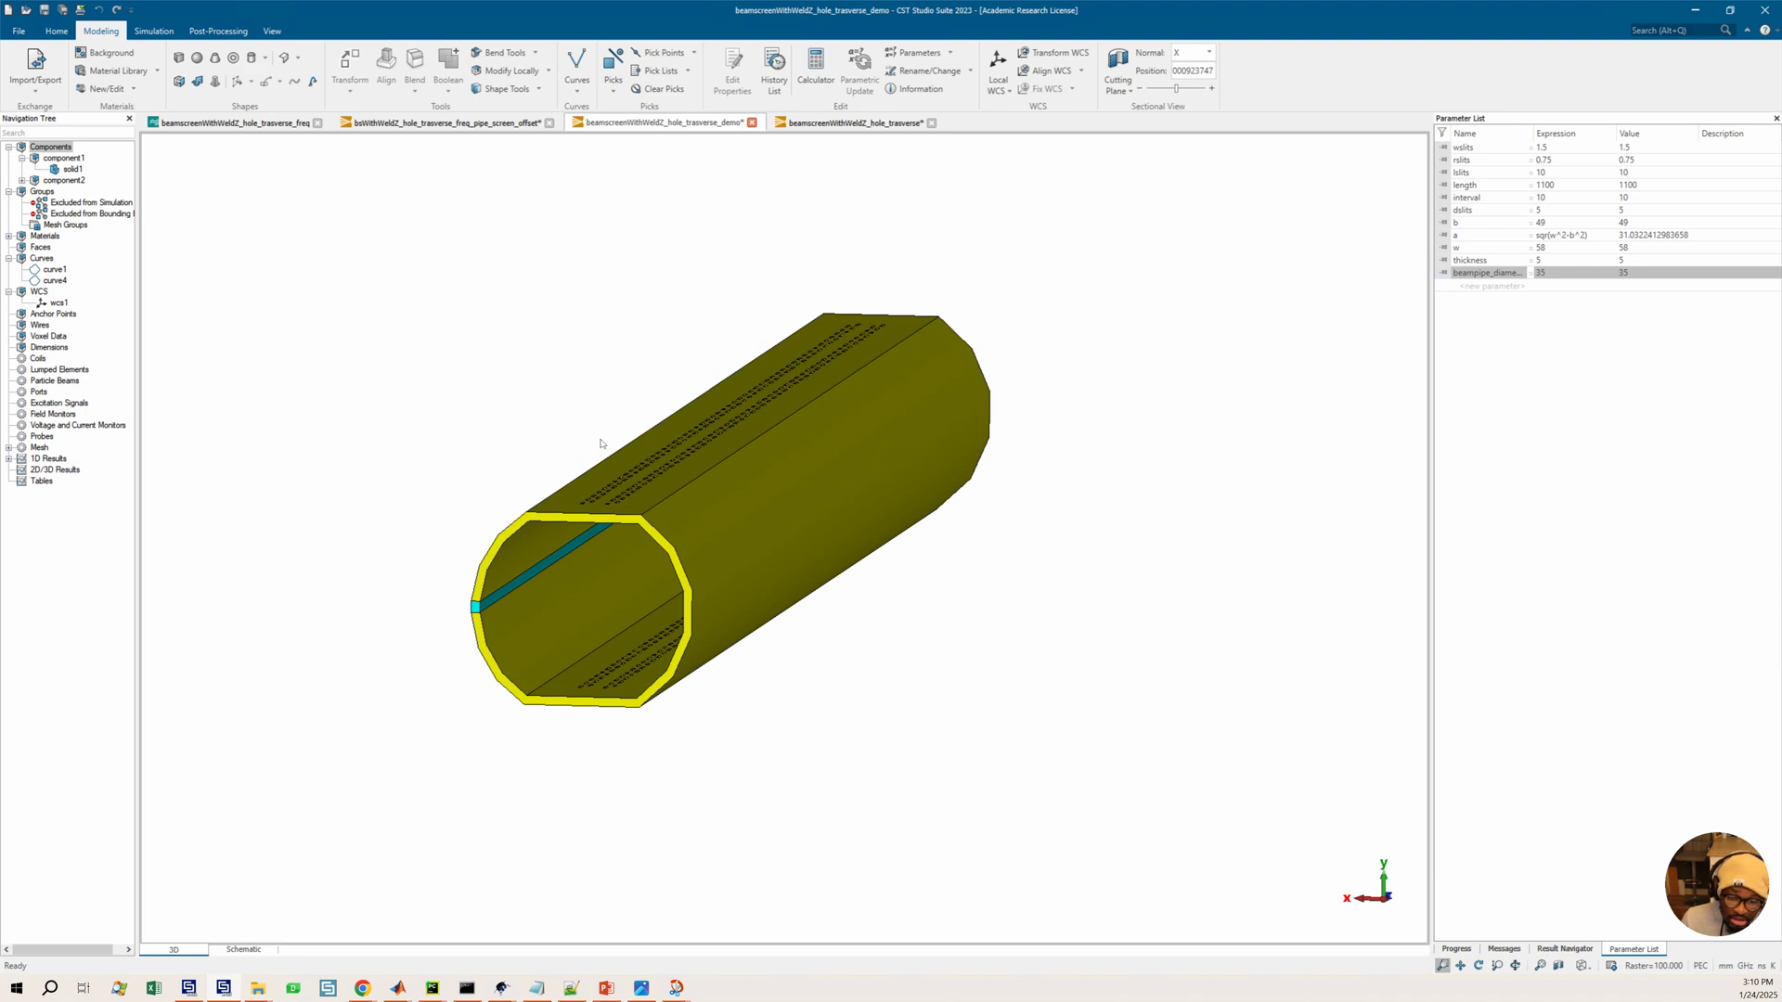
{"action": "left_click", "coordinate": [251, 60]}
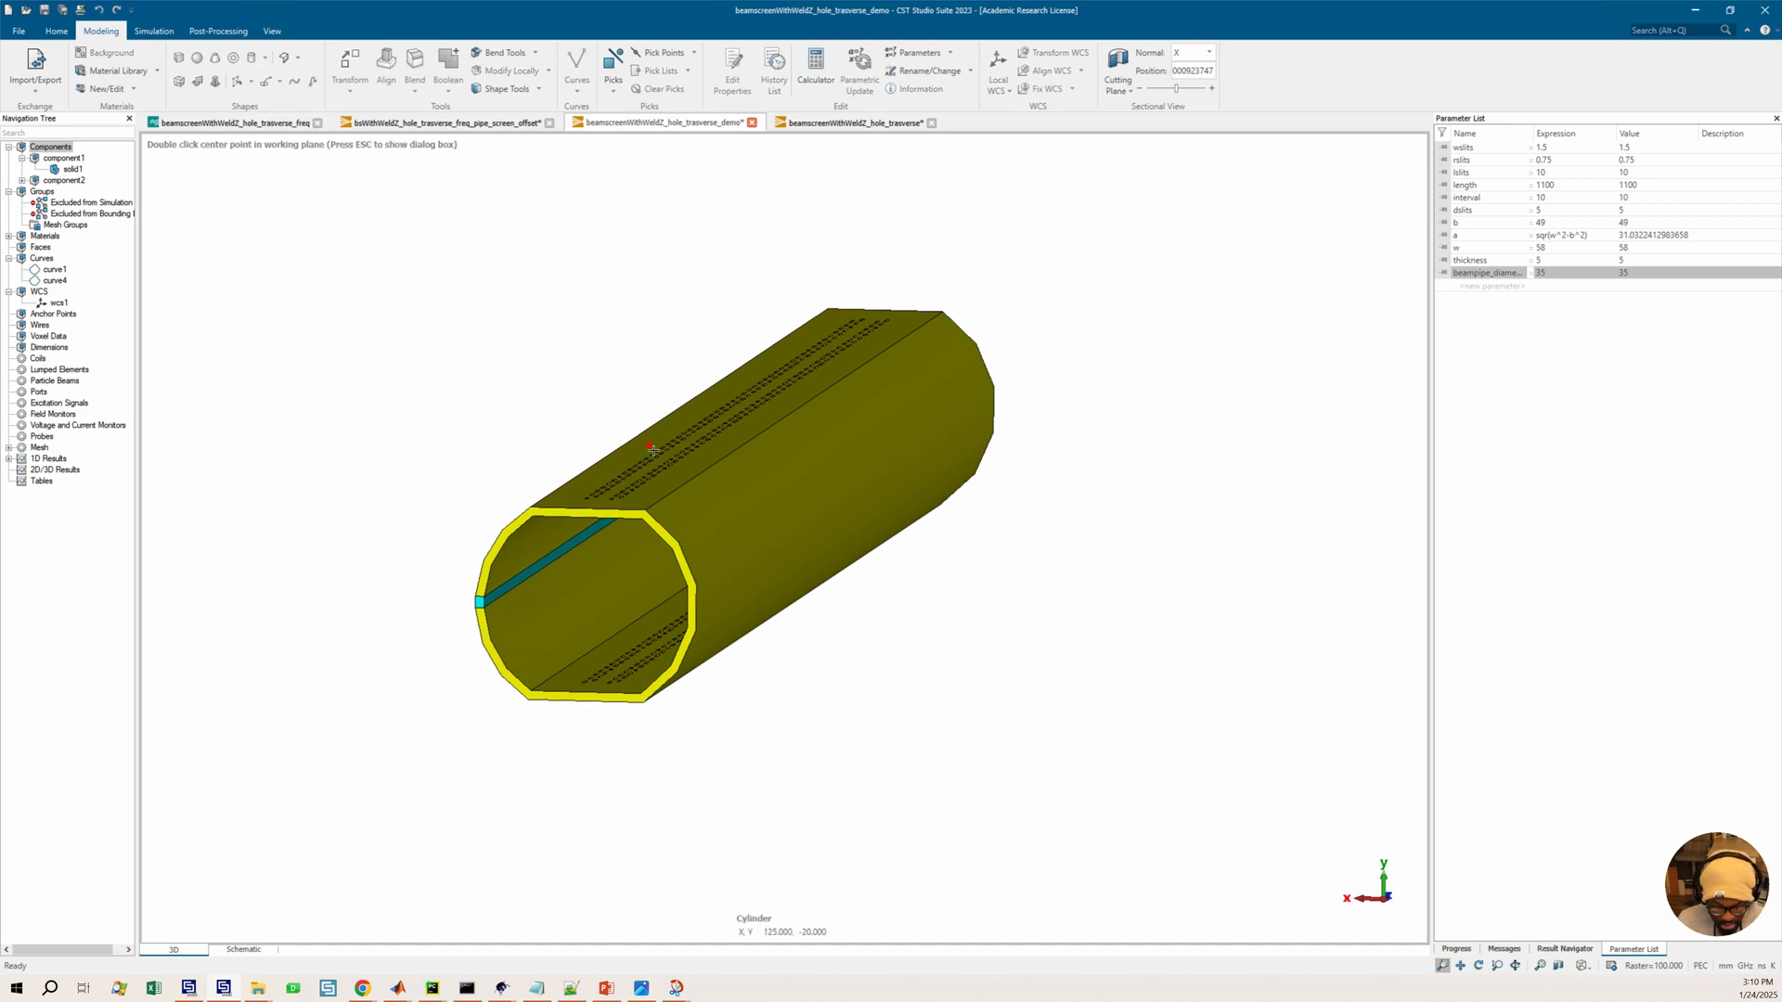
{"action": "key", "text": "Escape"}
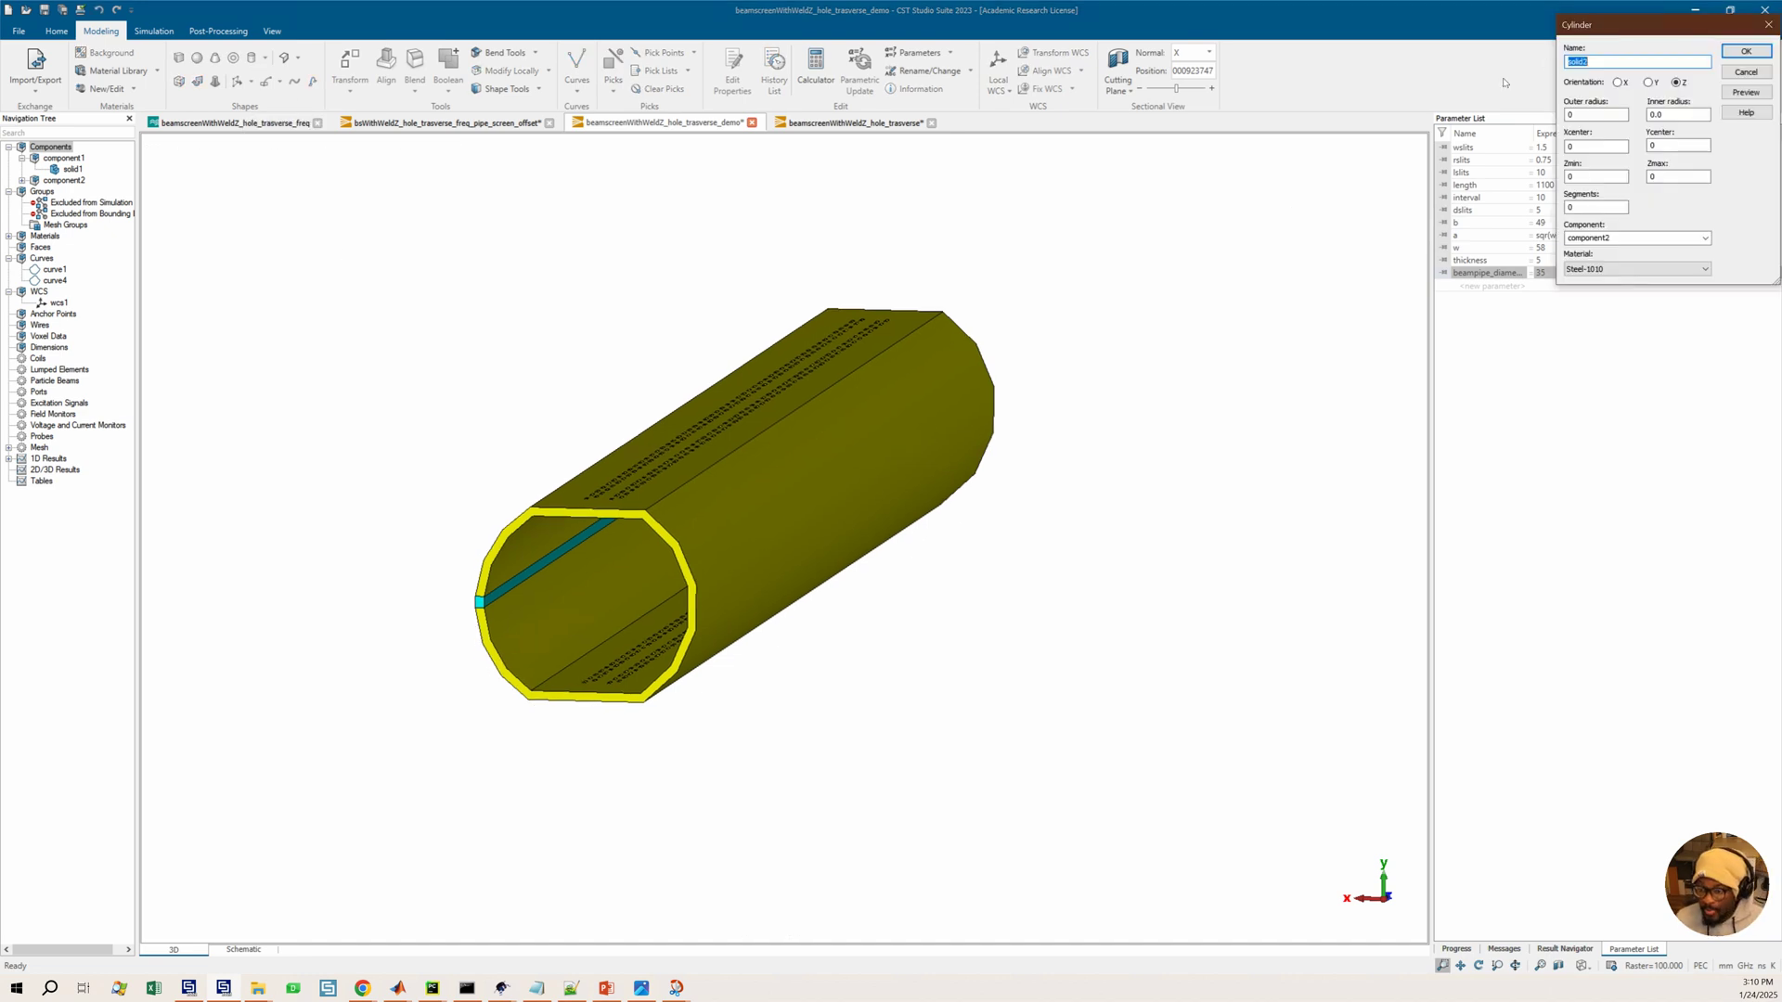
{"action": "left_click", "coordinate": [1019, 429]}
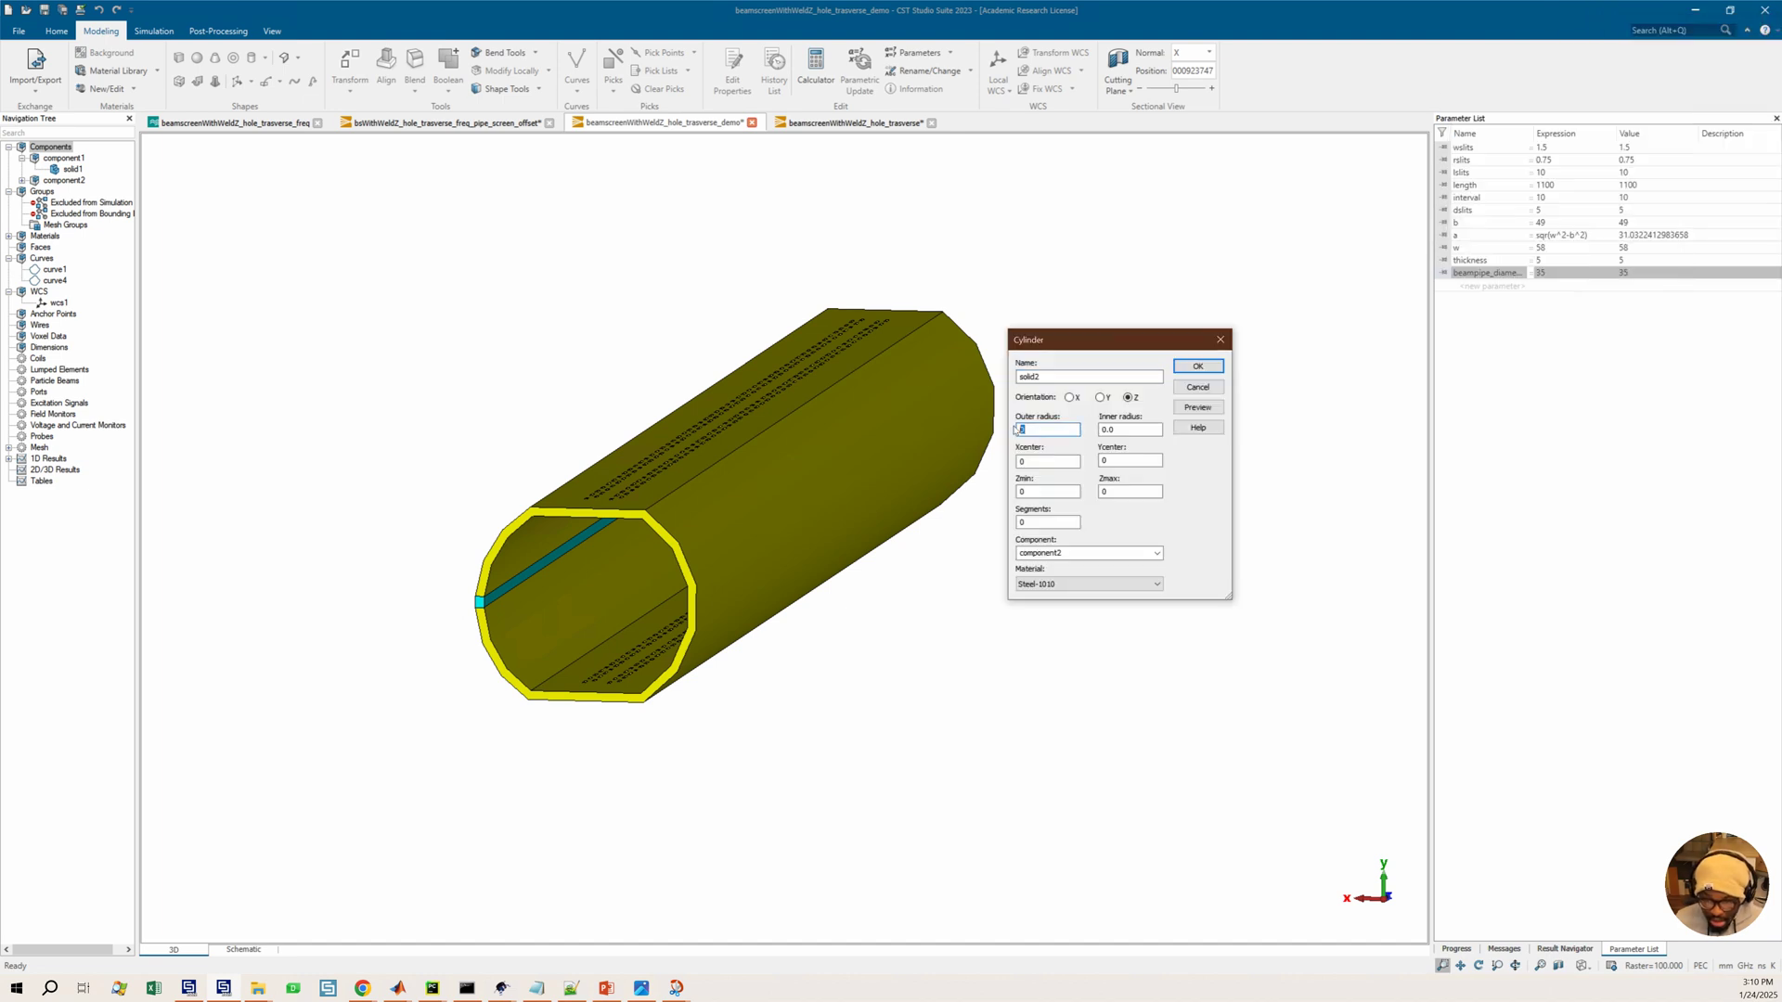
{"action": "type", "text": "b"}
{"action": "type", "text": "eampi"}
{"action": "key", "text": "Tab"}
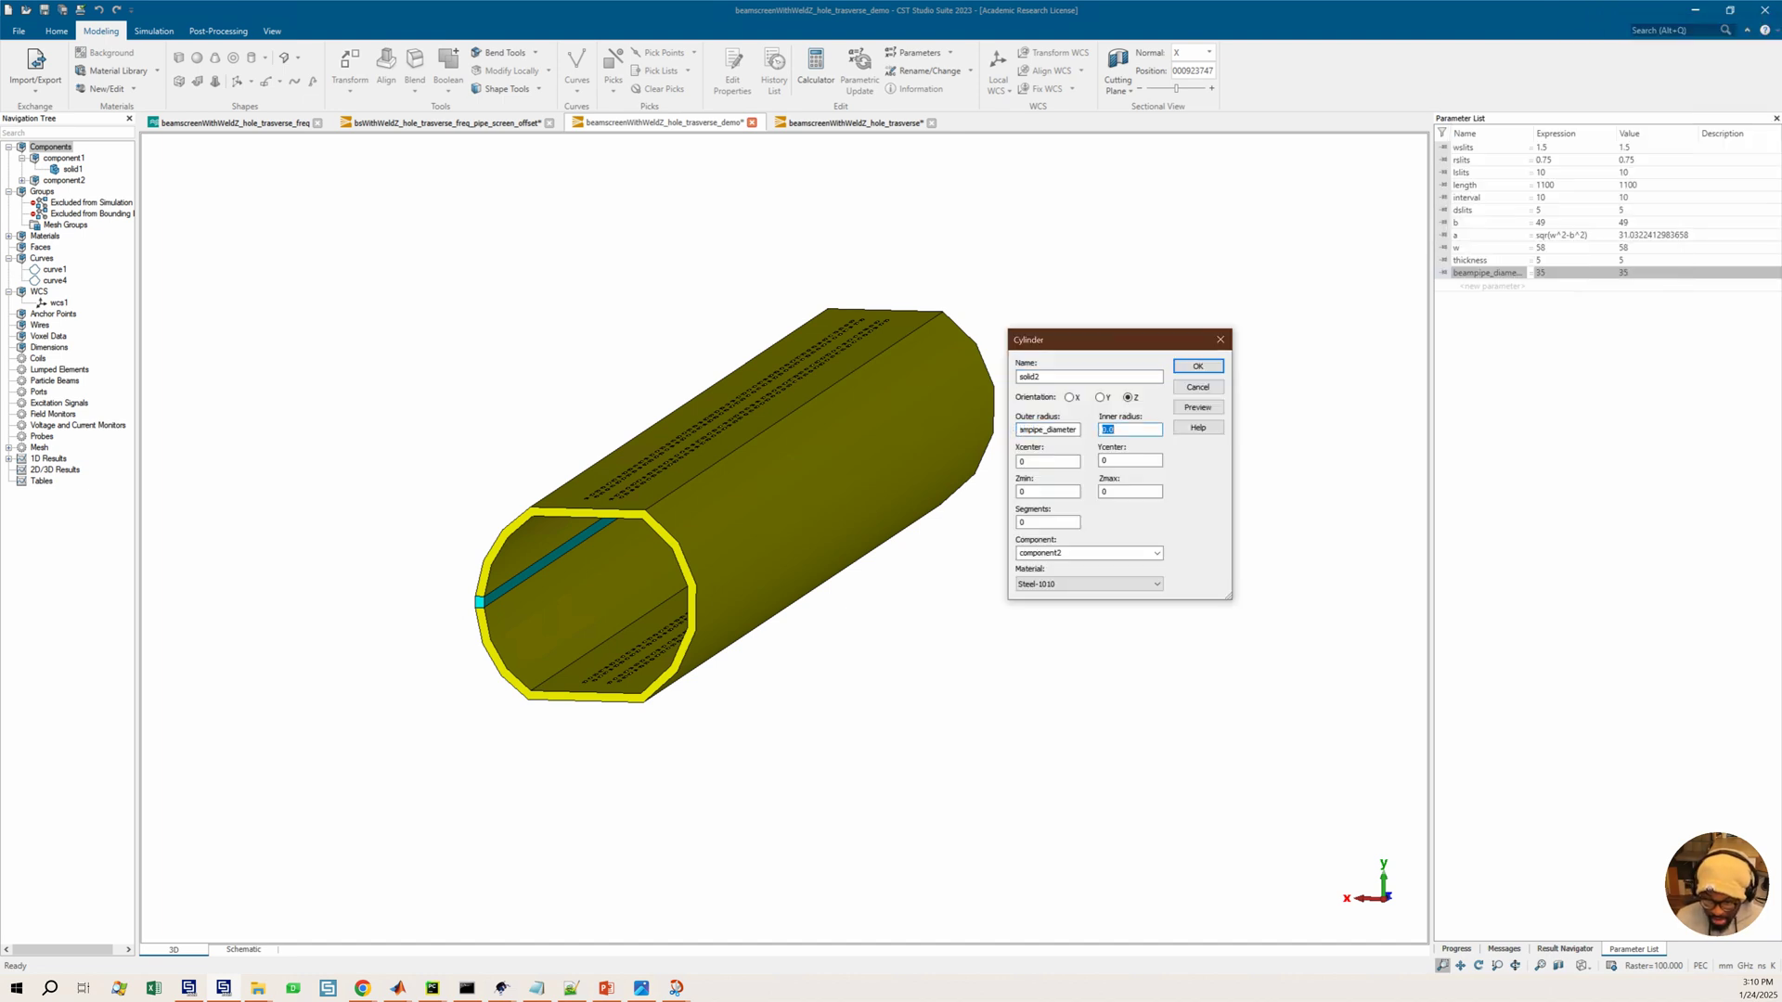
{"action": "left_click", "coordinate": [1079, 430]}
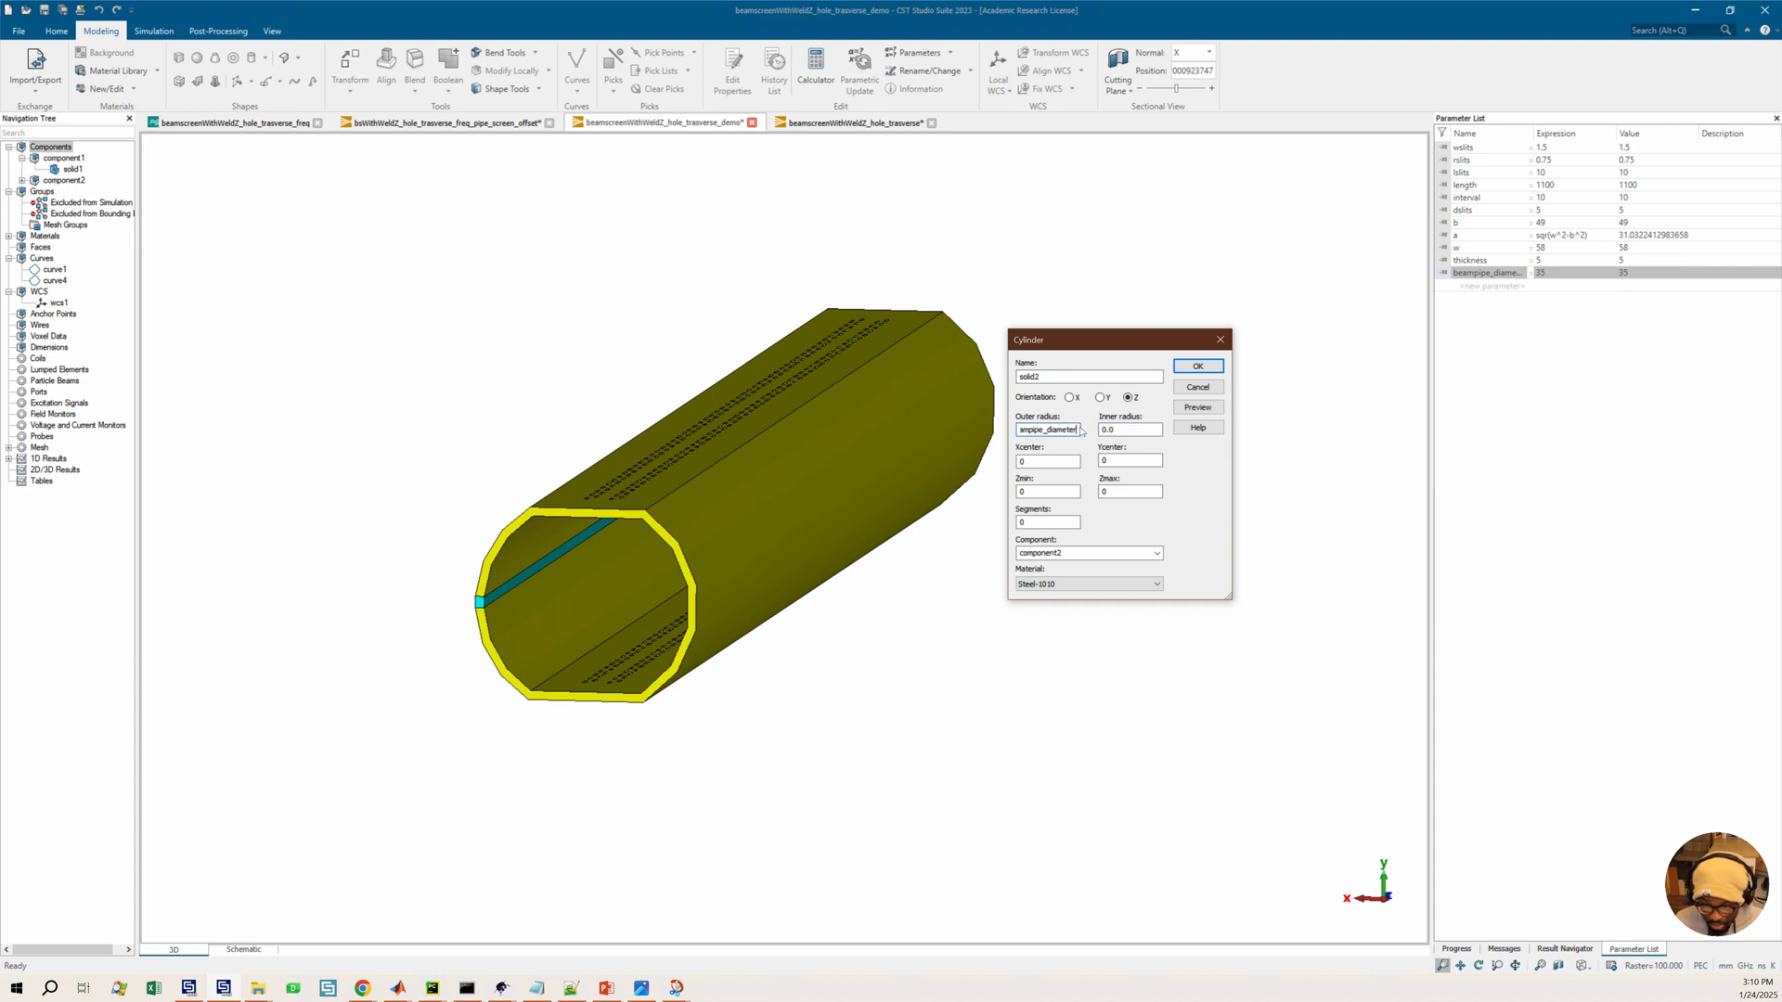
{"action": "type", "text": "/2"}
{"action": "double_click", "coordinate": [1123, 430]}
{"action": "type", "text": "beampipe_diameter"}
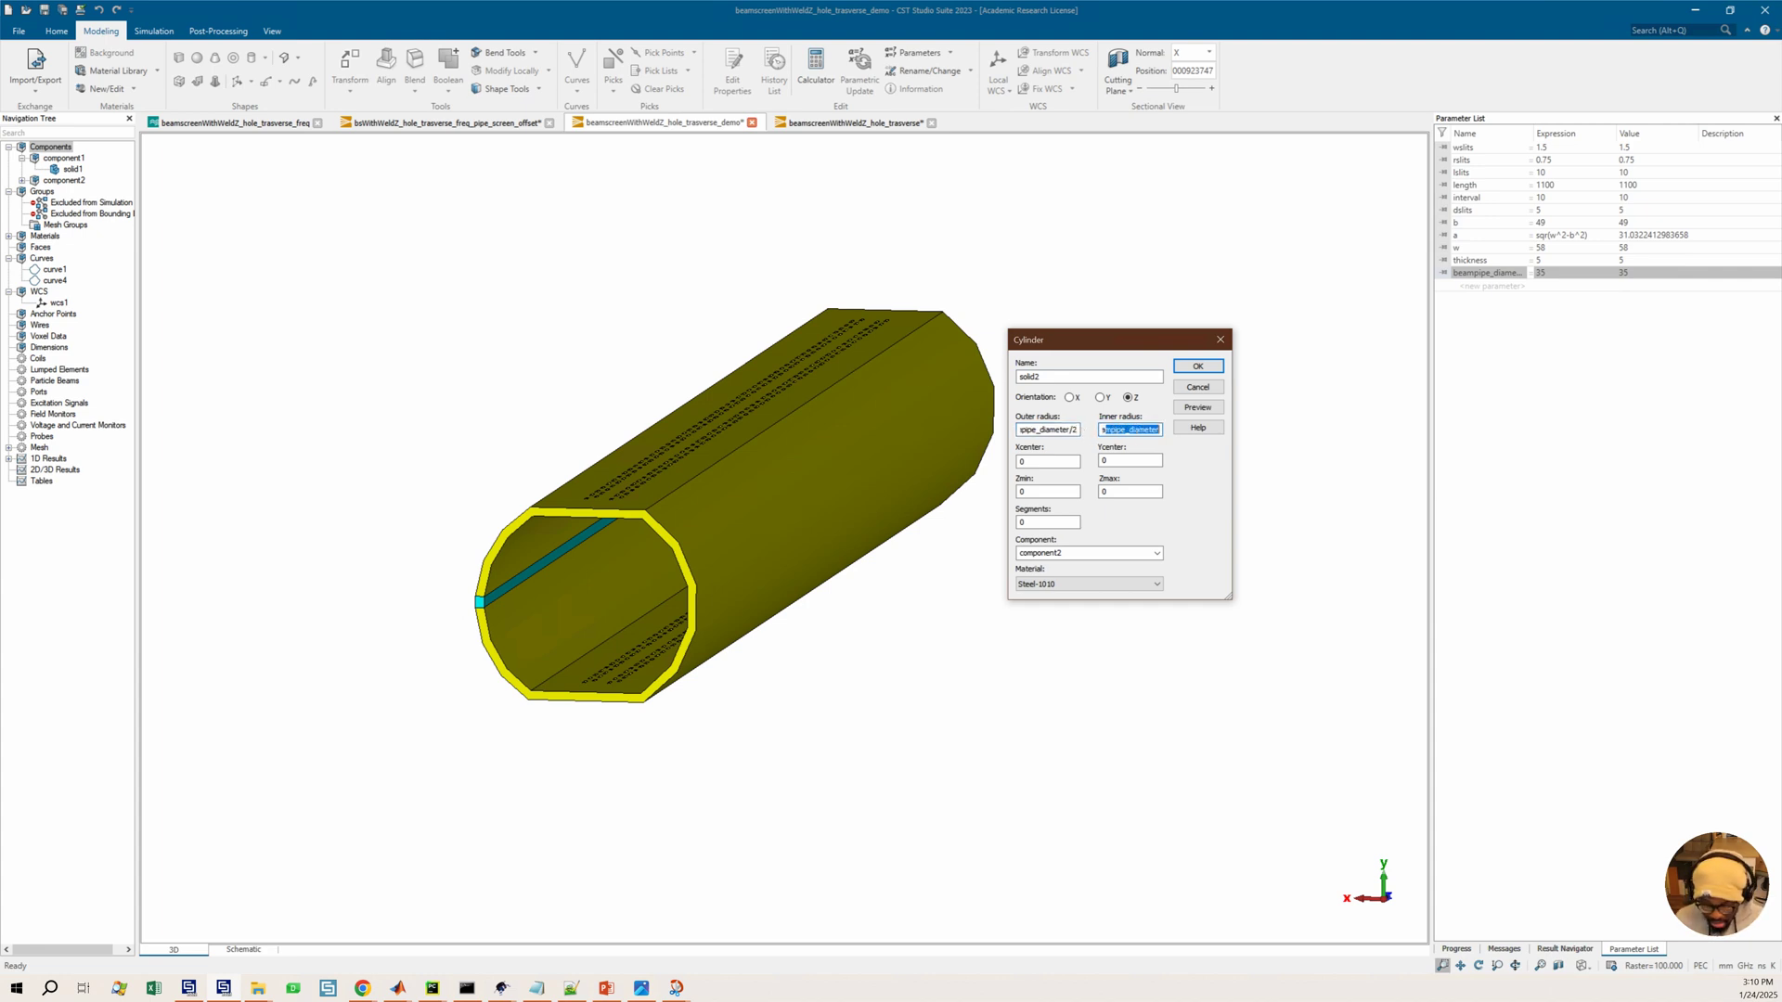
{"action": "key", "text": "Tab"}
{"action": "left_click", "coordinate": [1159, 432]}
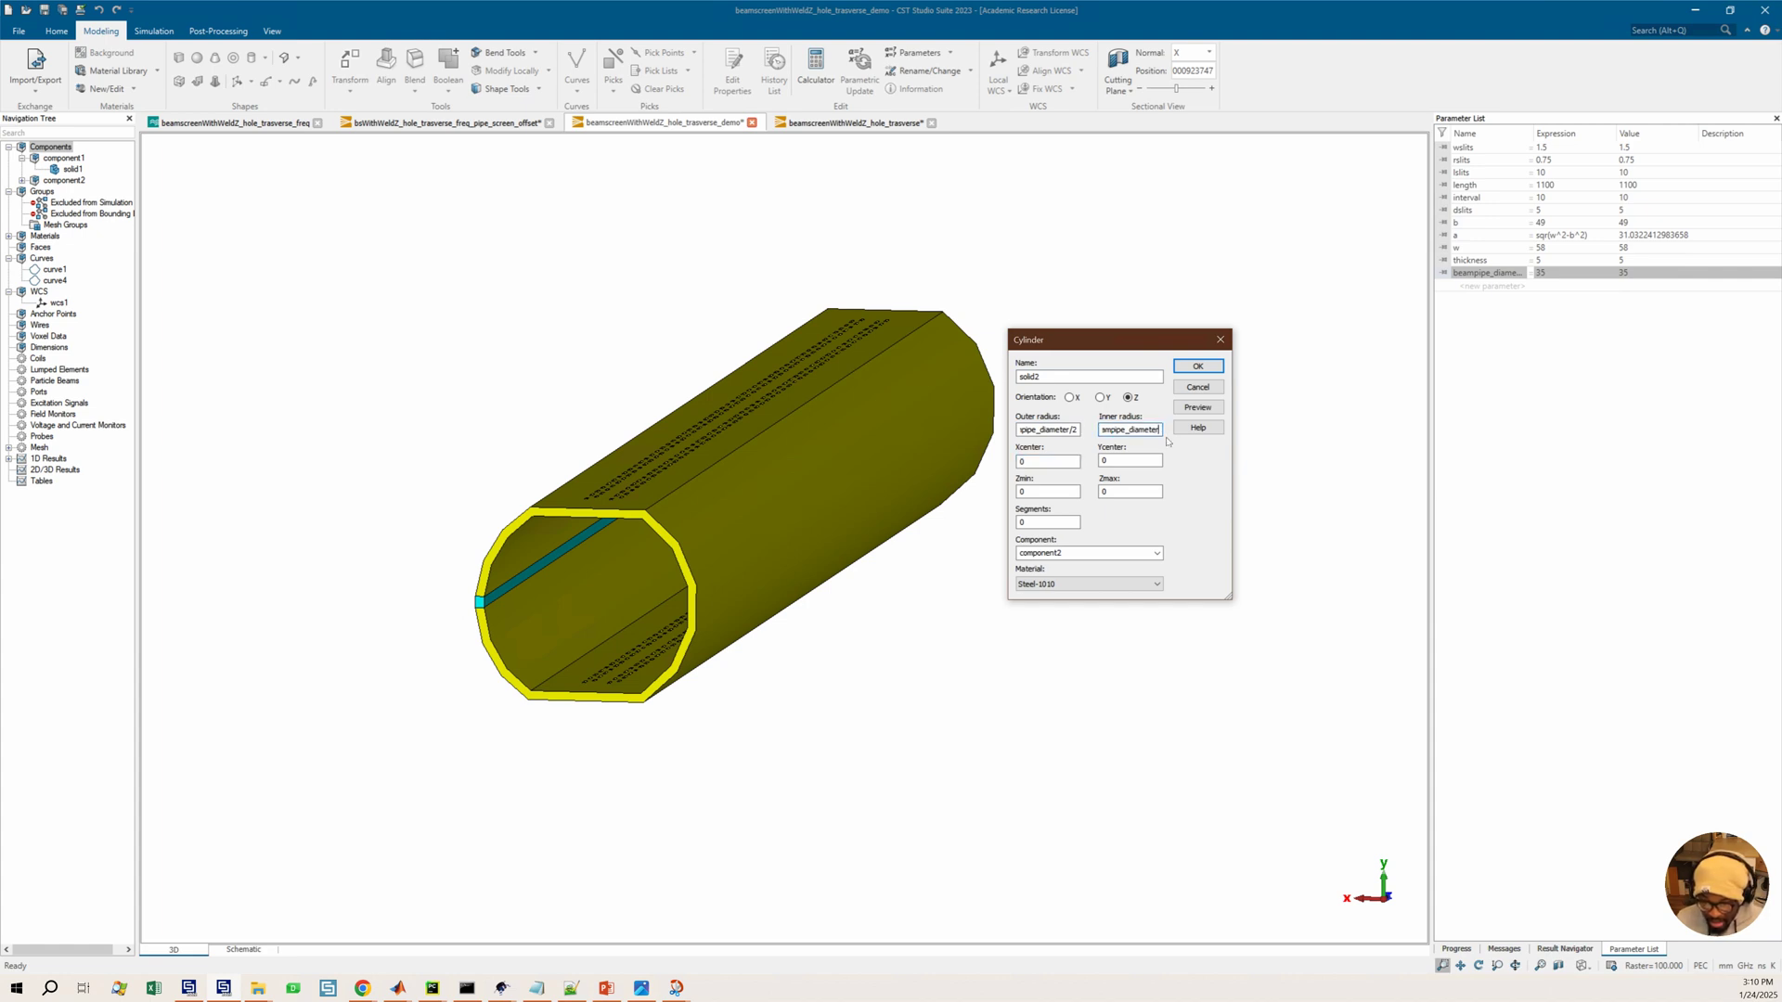
{"action": "type", "text": "/2"}
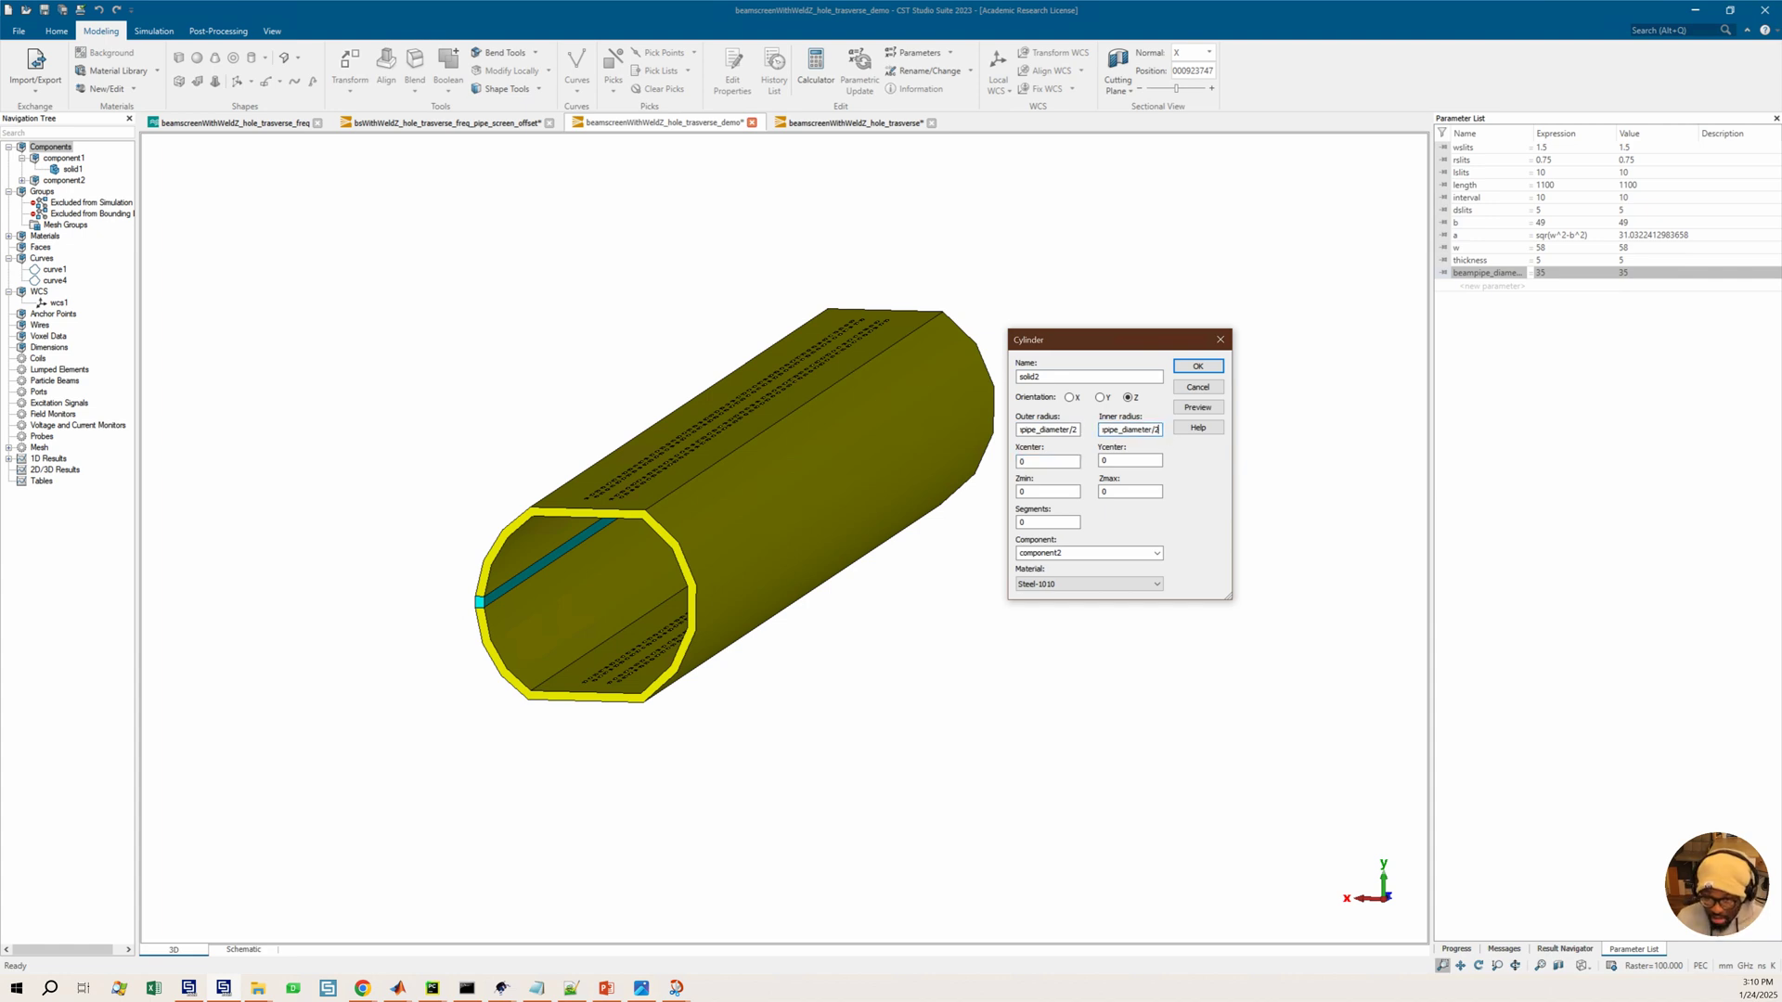
{"action": "type", "text": "-"}
{"action": "type", "text": "thickness"}
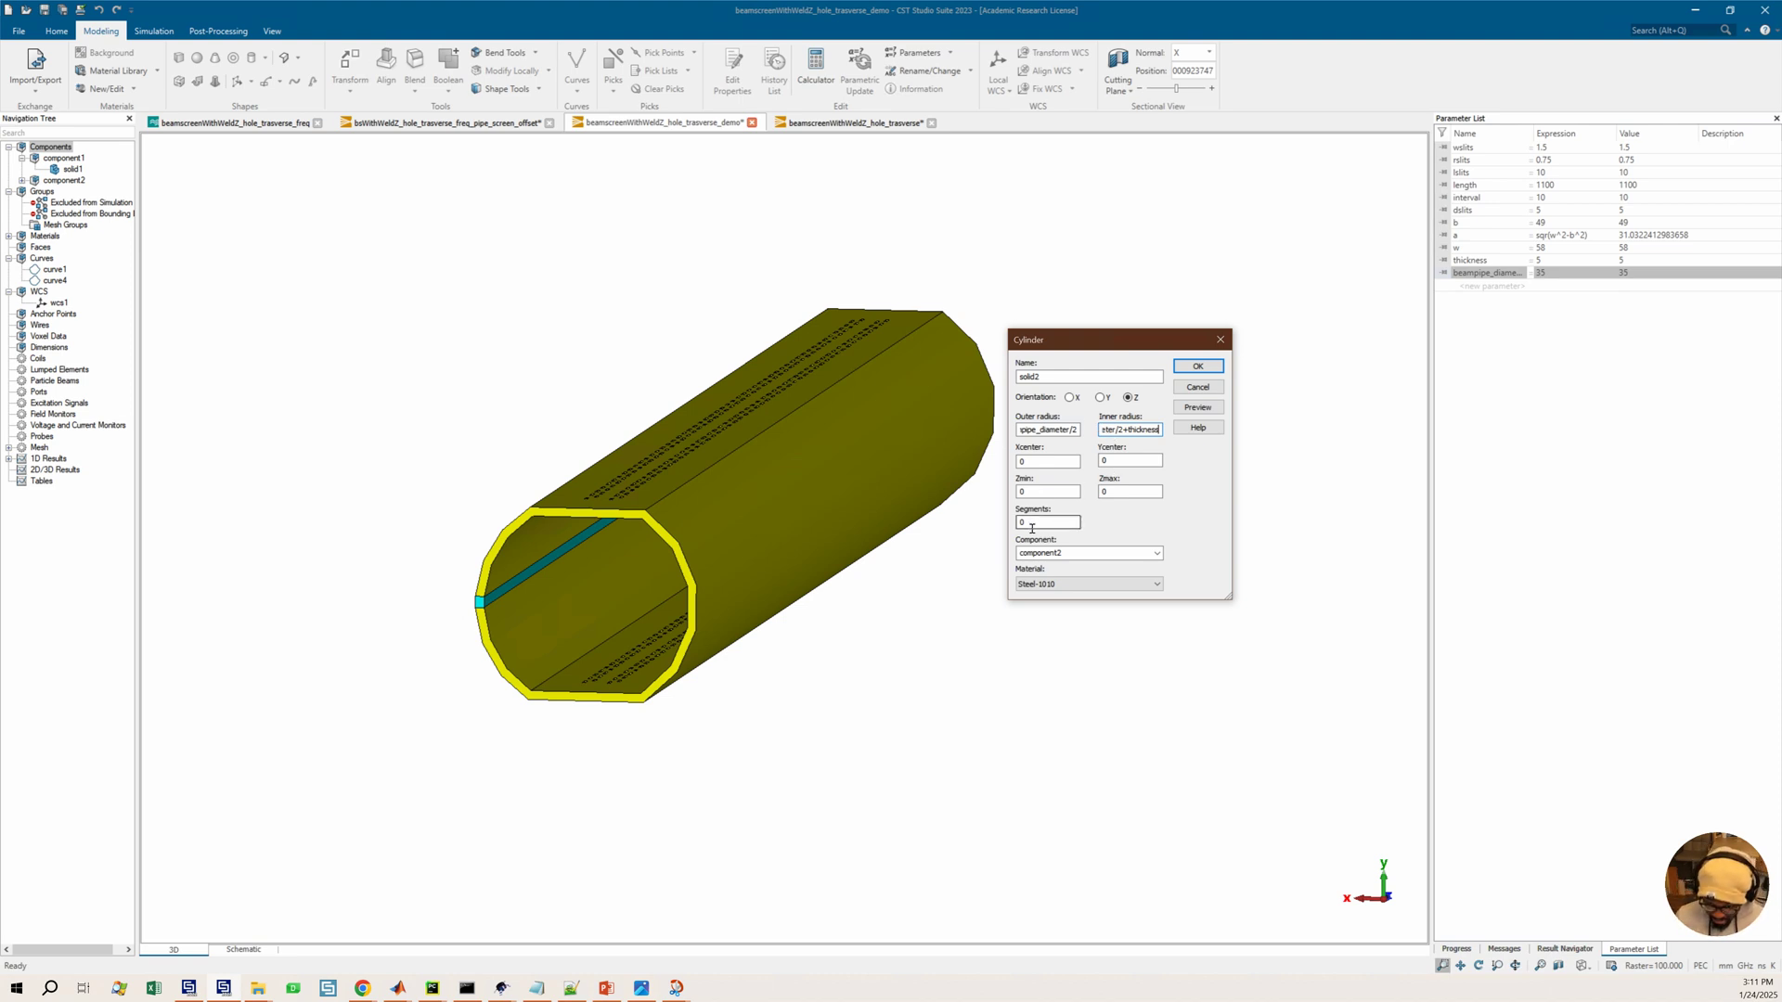
Try previewing the cylinder with Zmin -length/2 and Zmax length/2
{"action": "double_click", "coordinate": [1028, 492]}
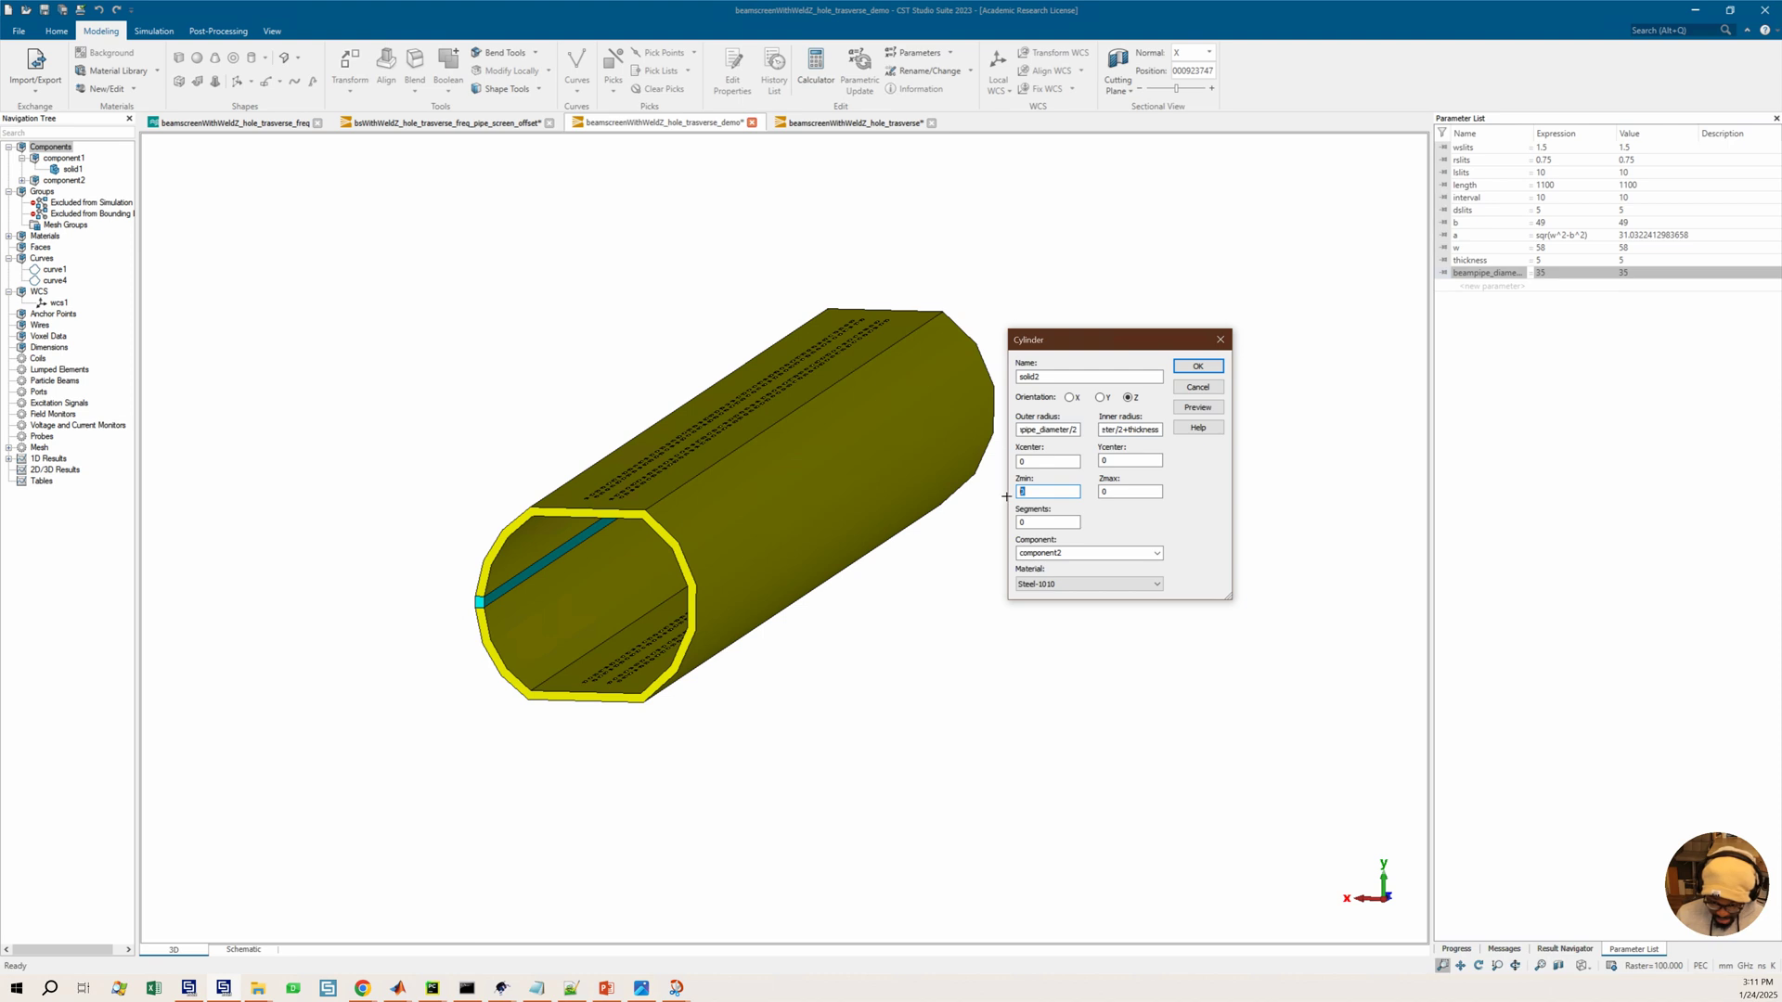
{"action": "type", "text": "-length/2"}
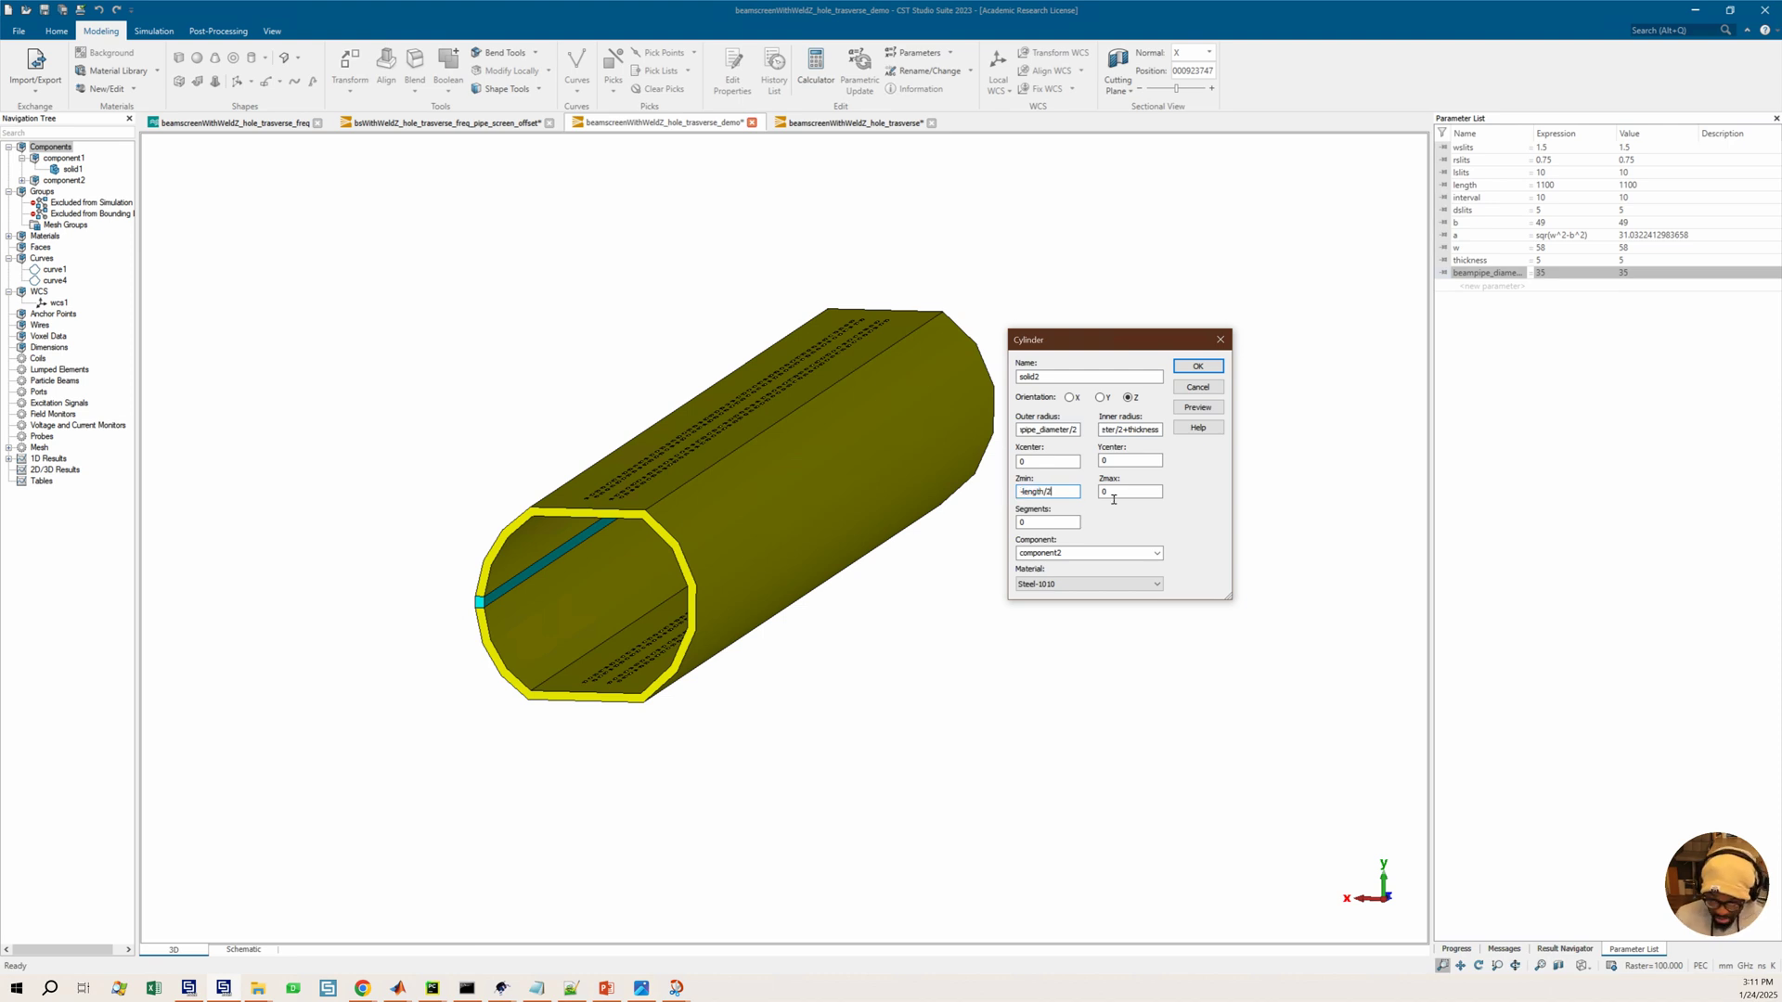
{"action": "double_click", "coordinate": [1112, 493]}
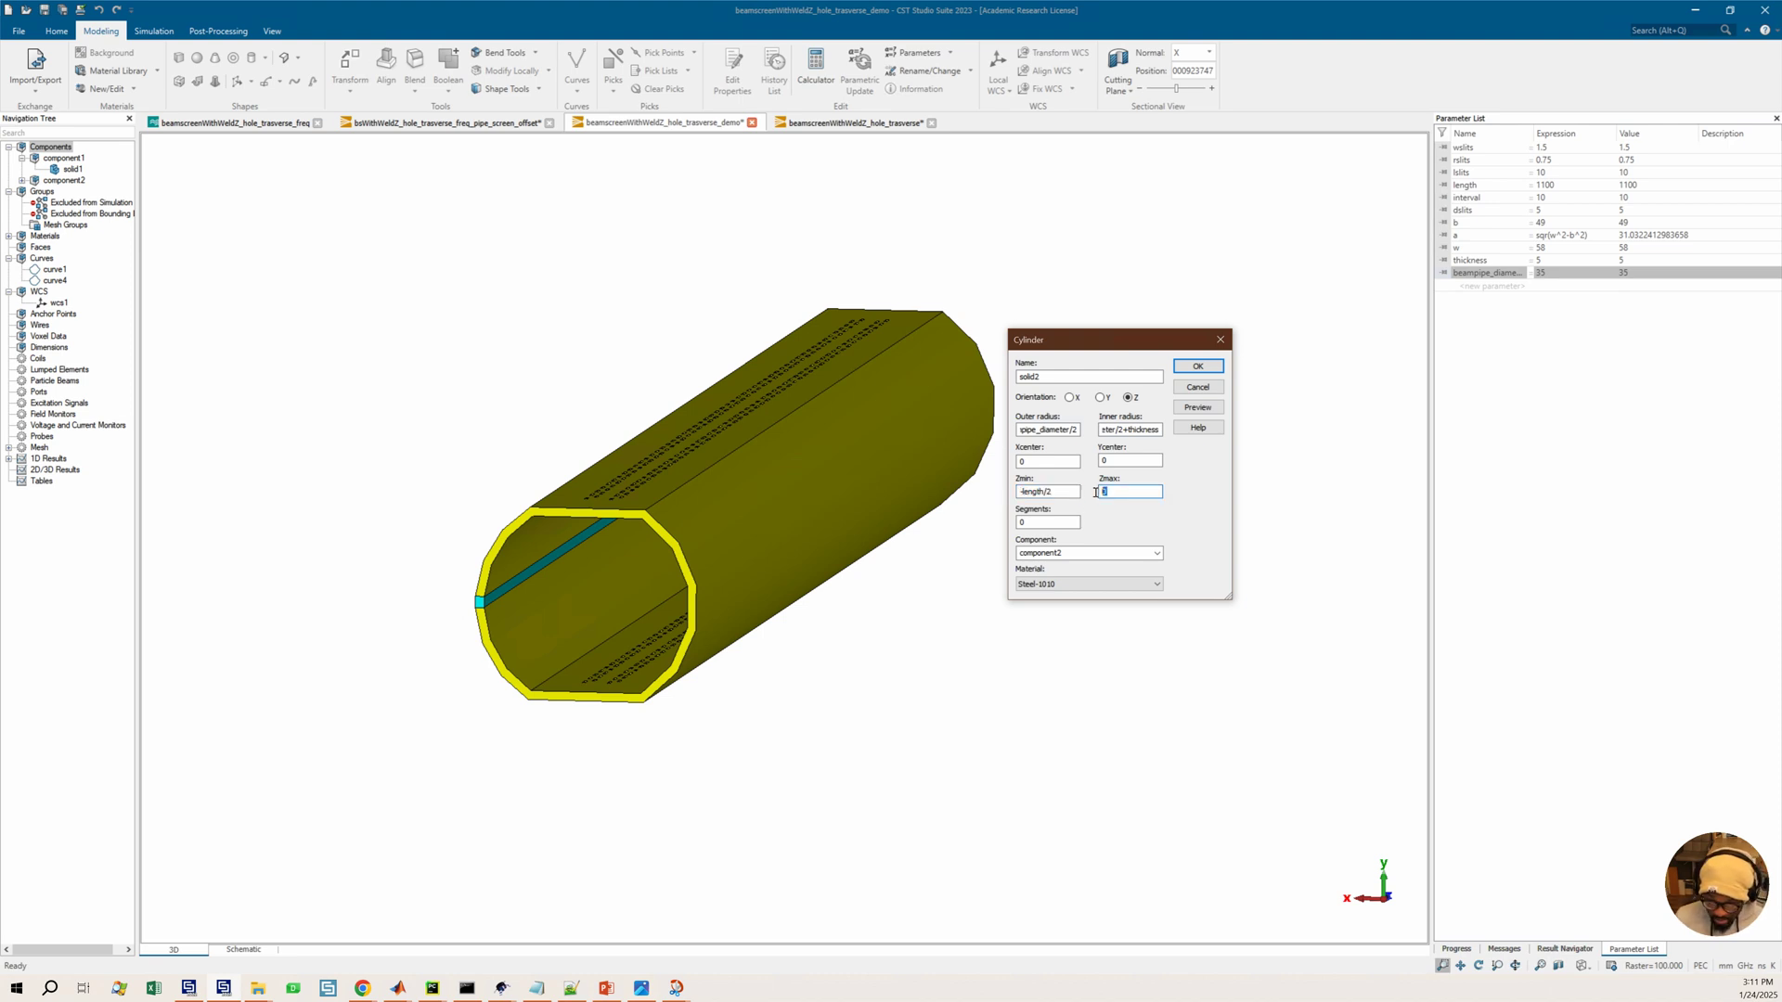
{"action": "type", "text": "length/2"}
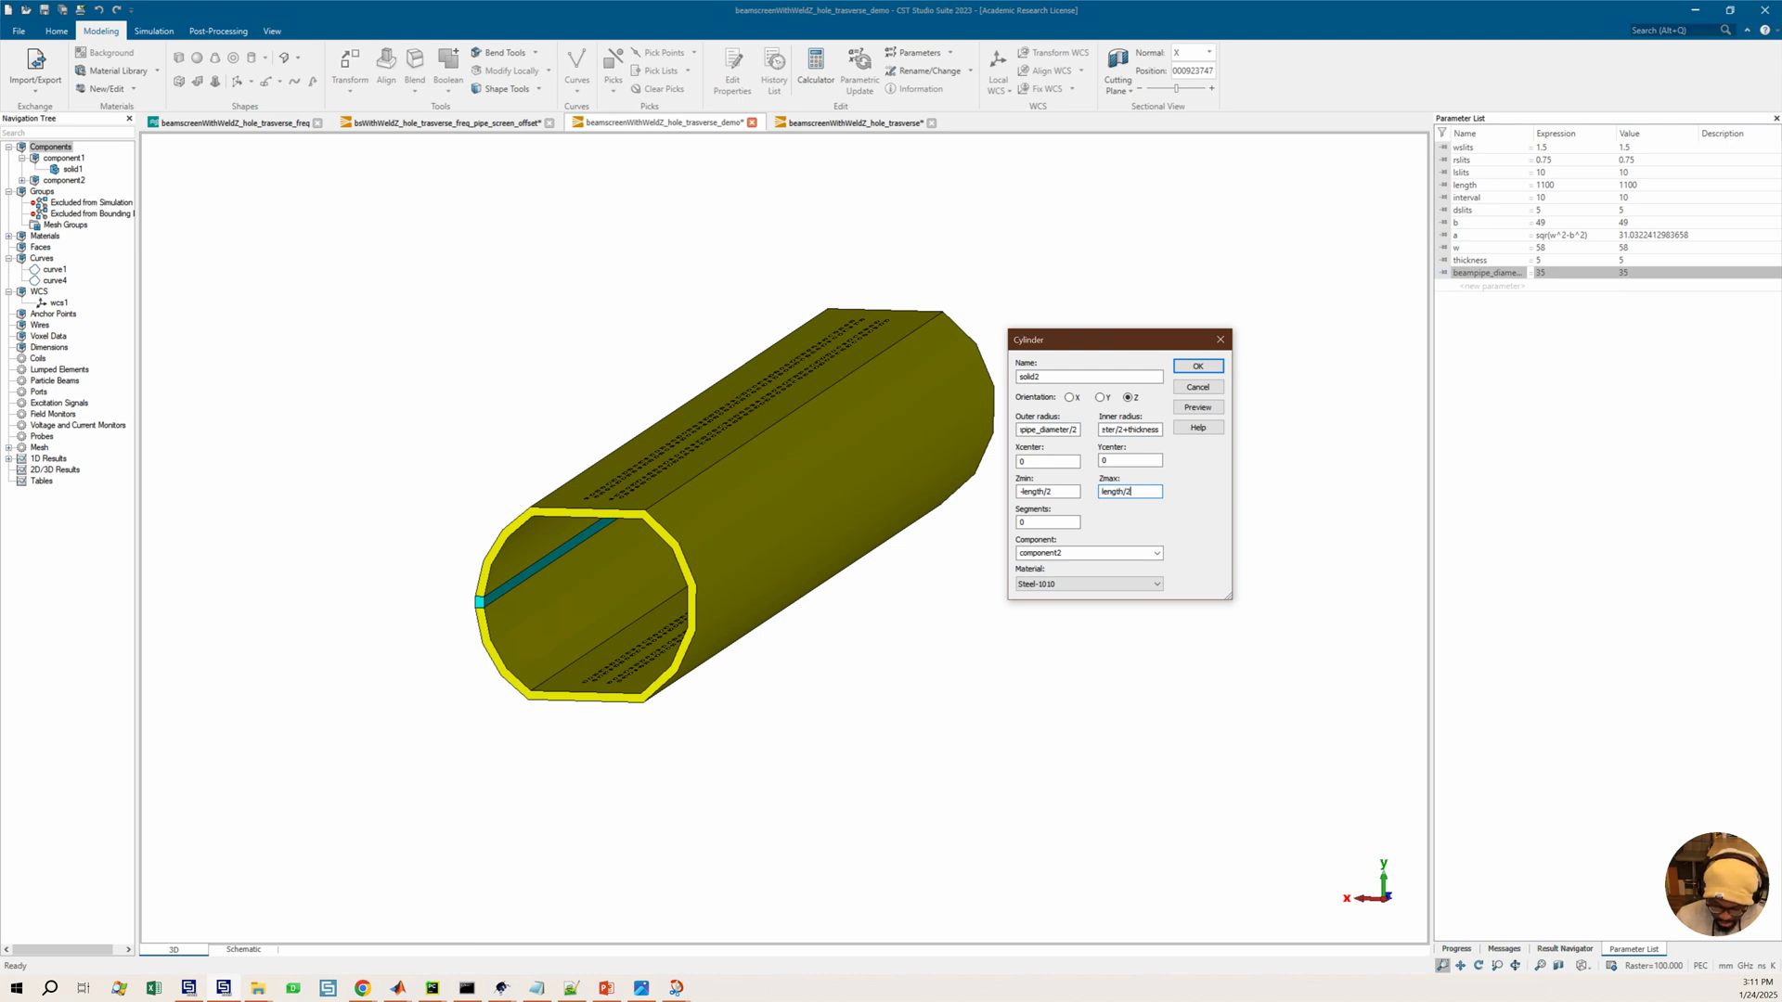
{"action": "left_click", "coordinate": [1199, 407]}
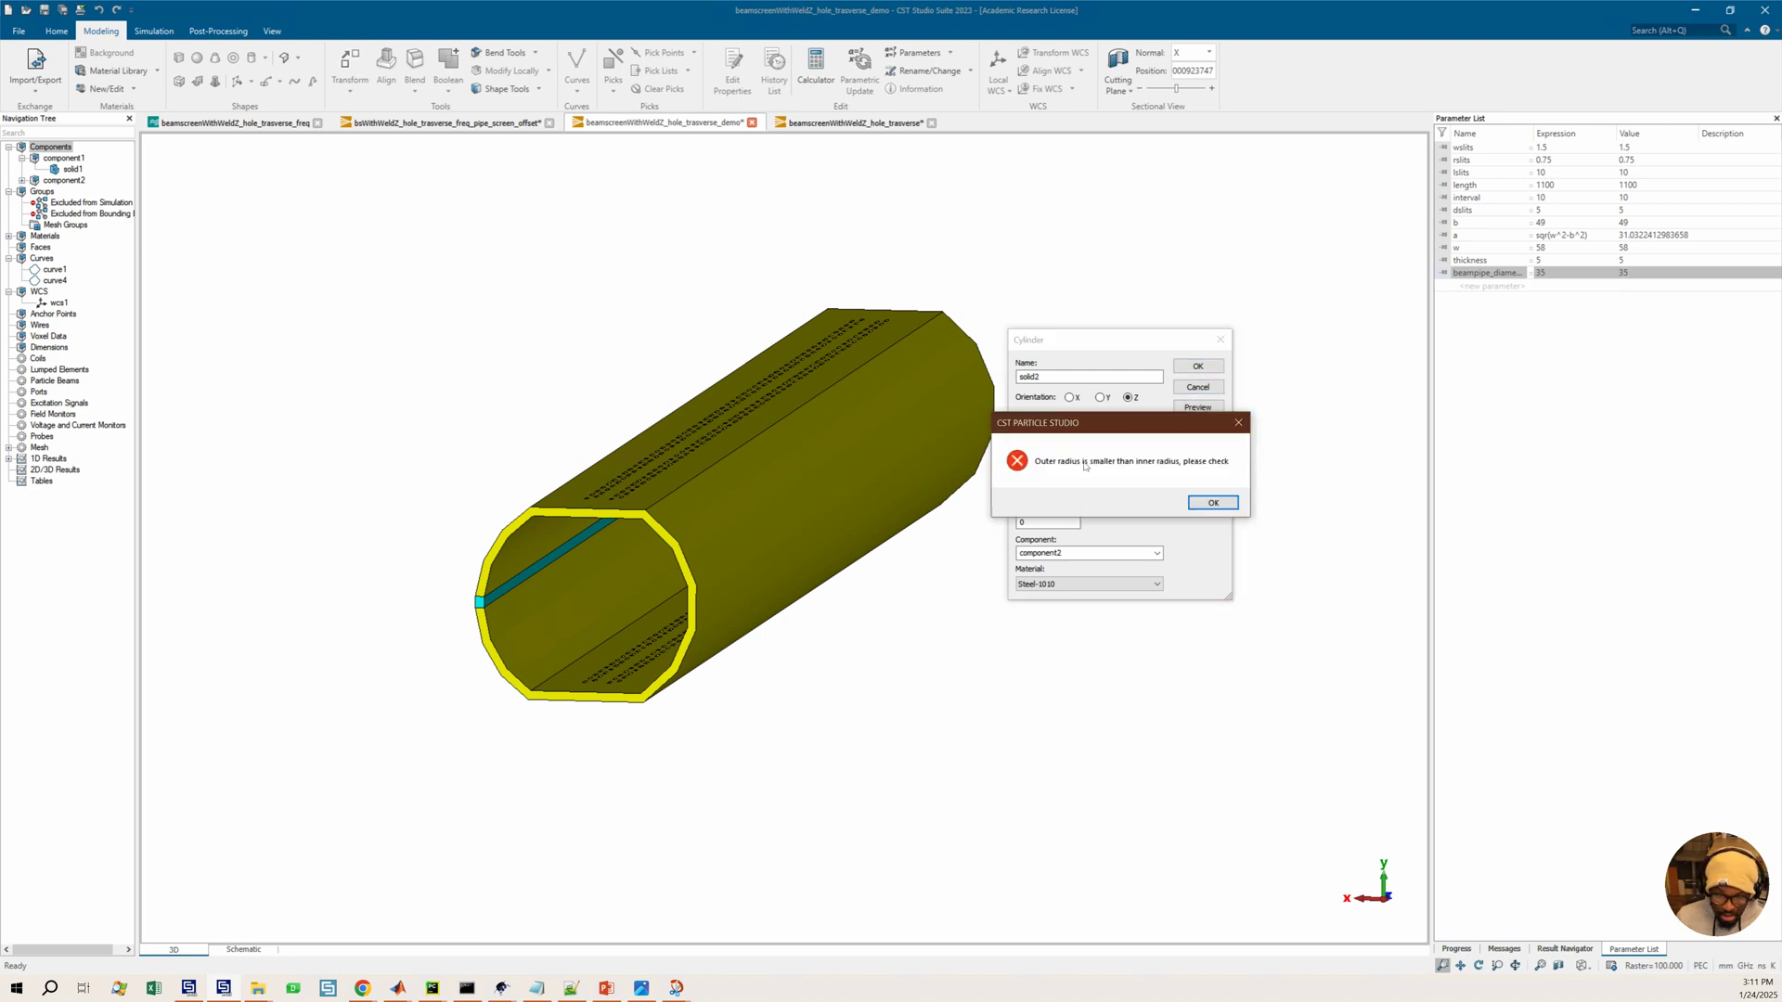
{"action": "left_click", "coordinate": [1200, 507]}
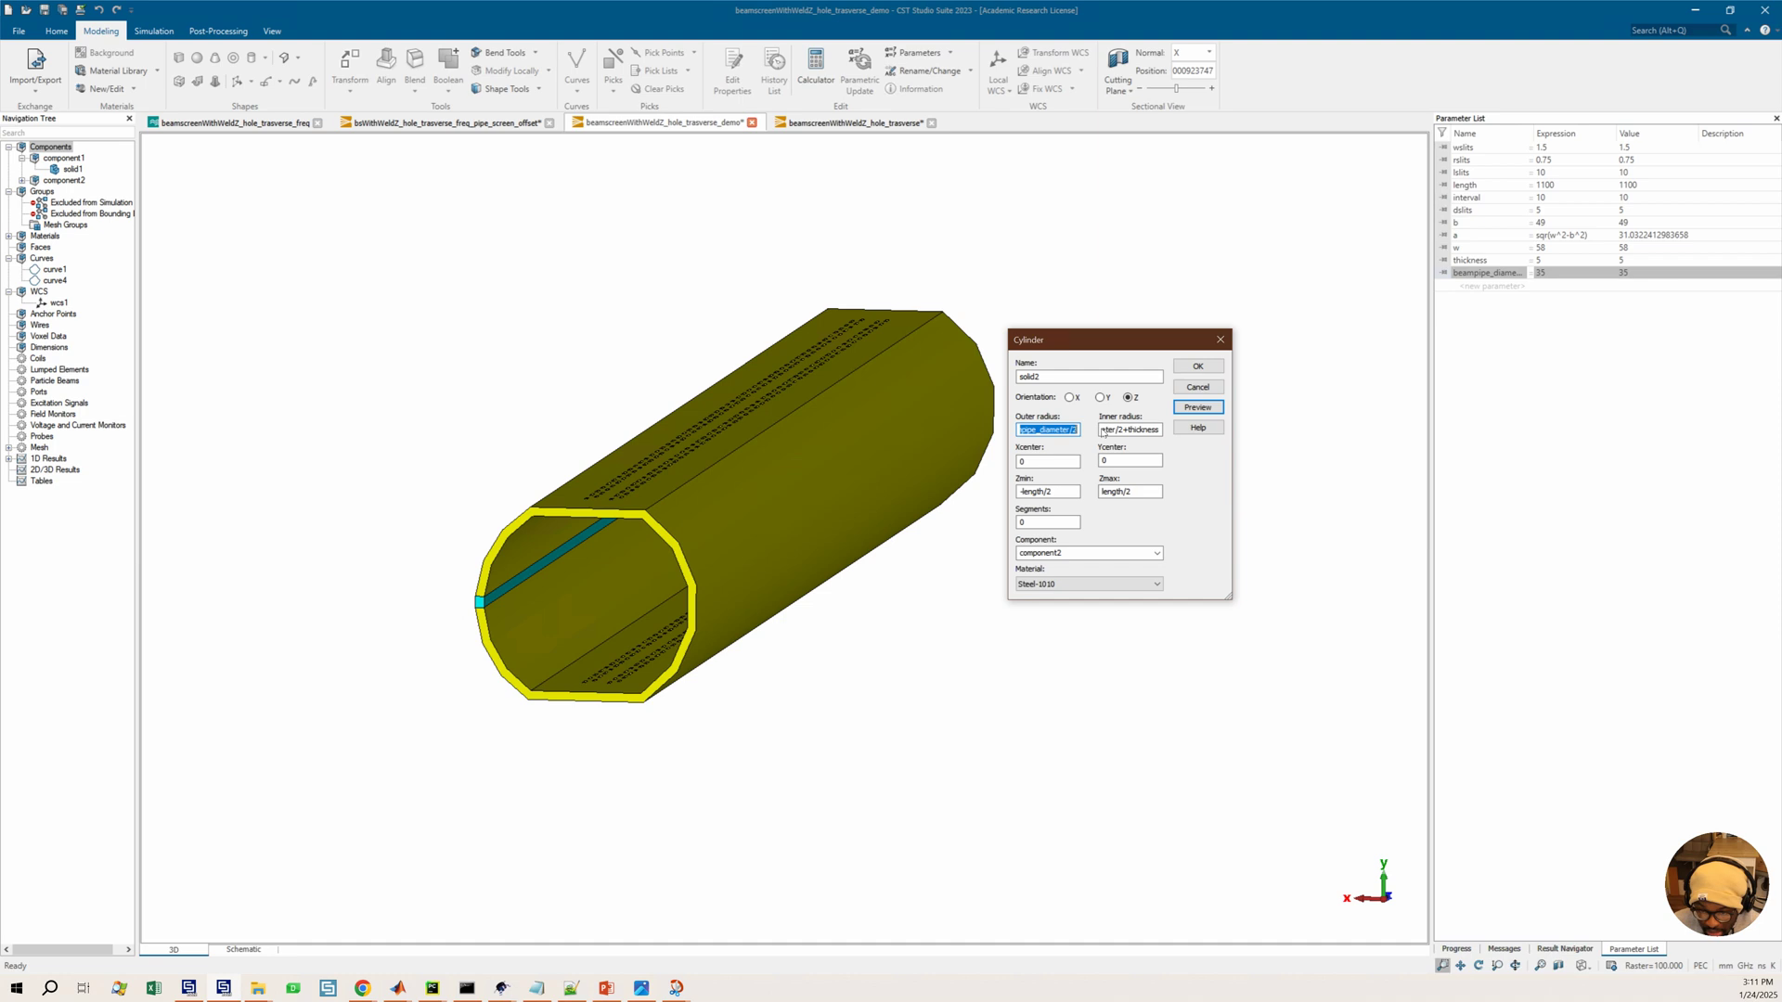
Set the cylinder's outer radius to beampipe_diameter/2+thickness and inner radius to beampipe_diameter/2, then preview it
{"action": "left_click", "coordinate": [1080, 434]}
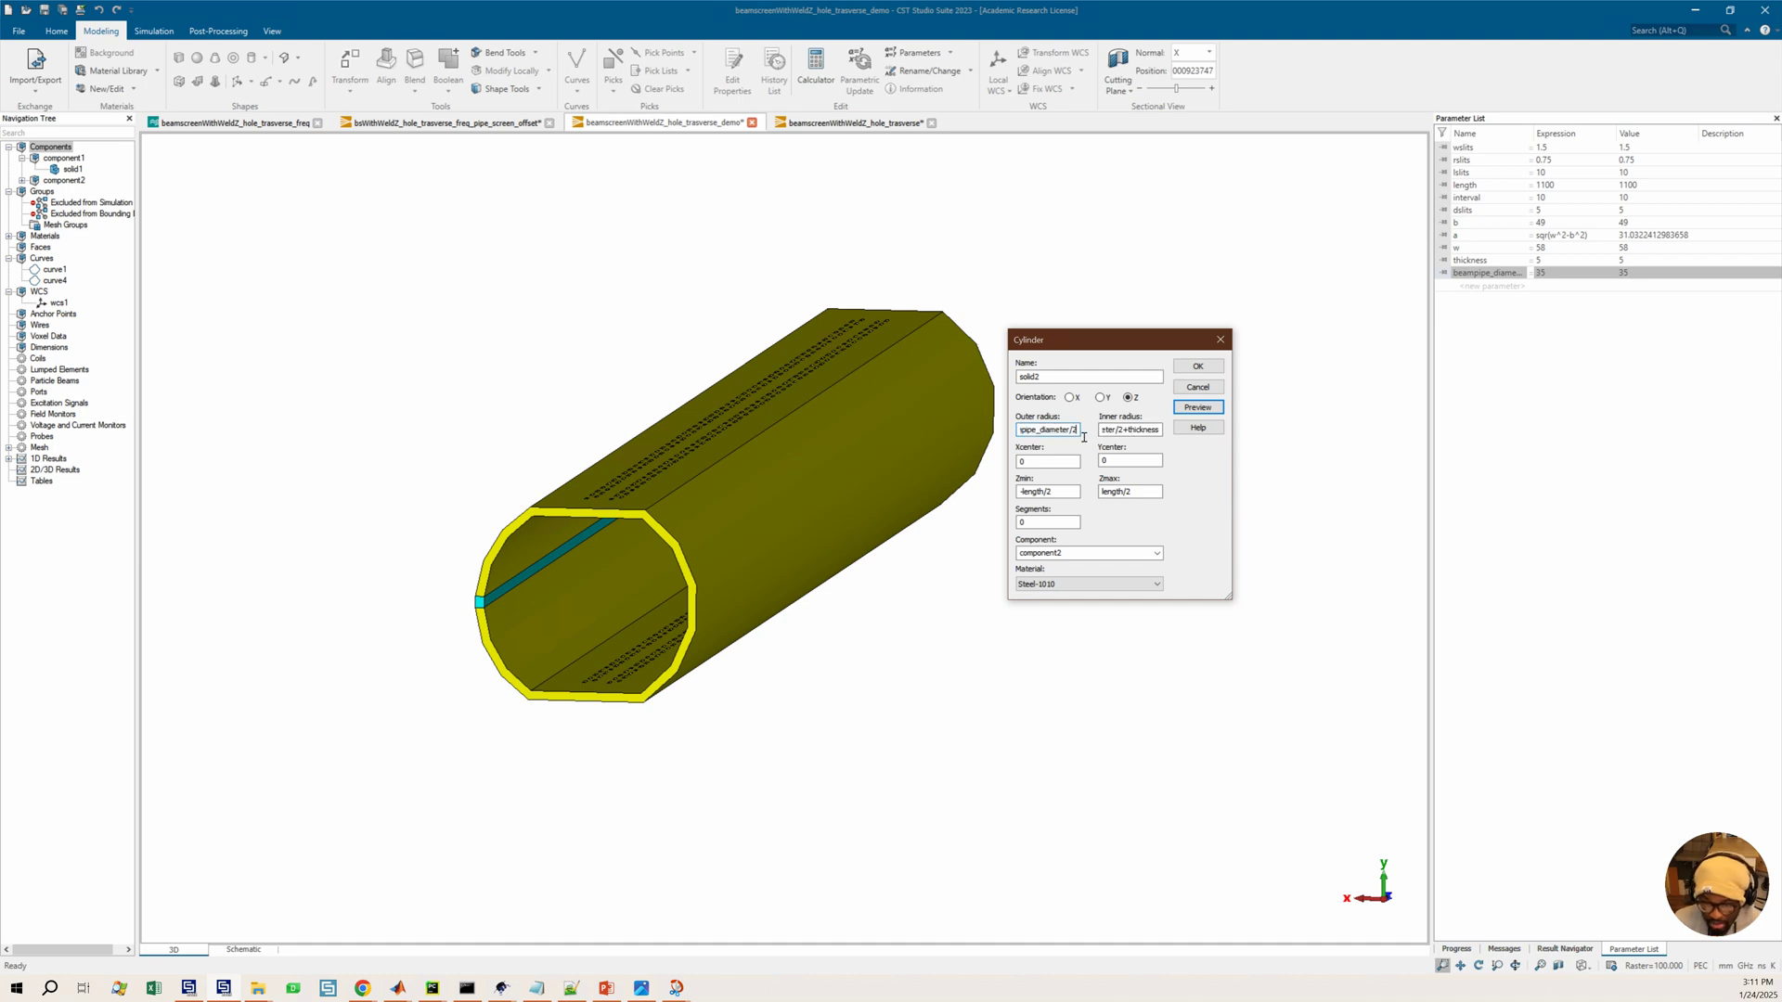
{"action": "type", "text": "+thickness"}
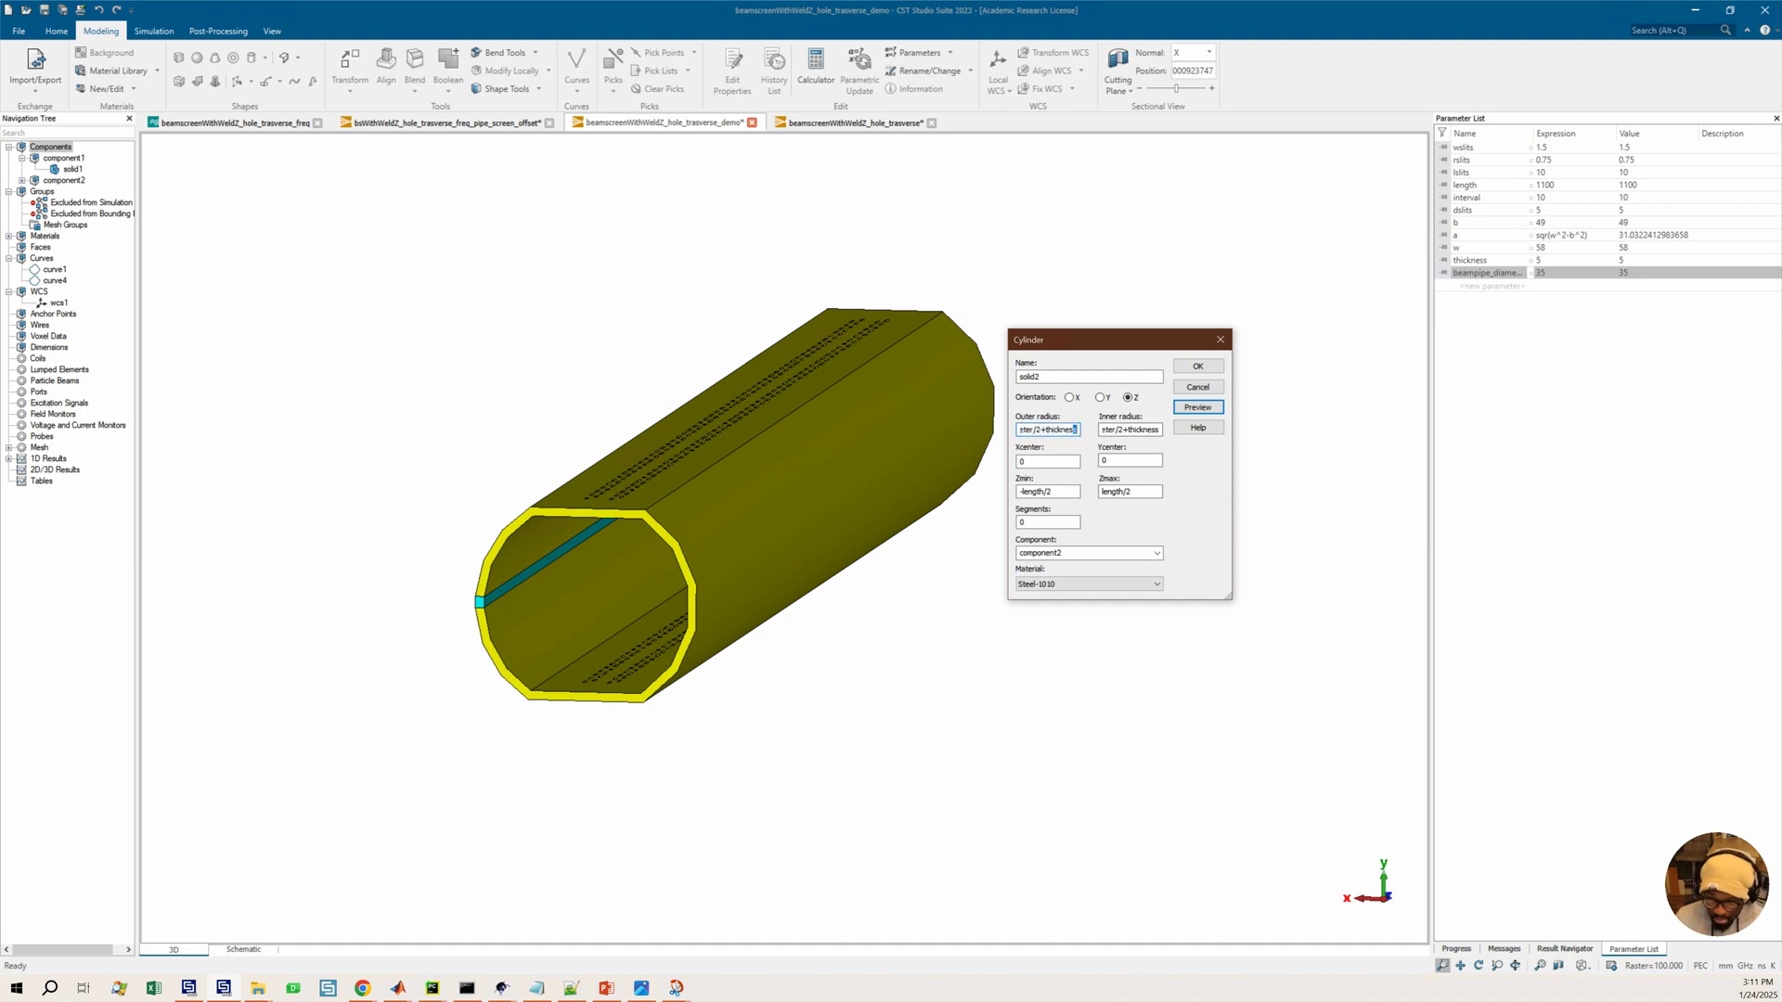
{"action": "left_click_drag", "start_coordinate": [1123, 432], "coordinate": [1206, 434]}
{"action": "key", "text": "BackSpace"}
{"action": "left_click", "coordinate": [1197, 408]}
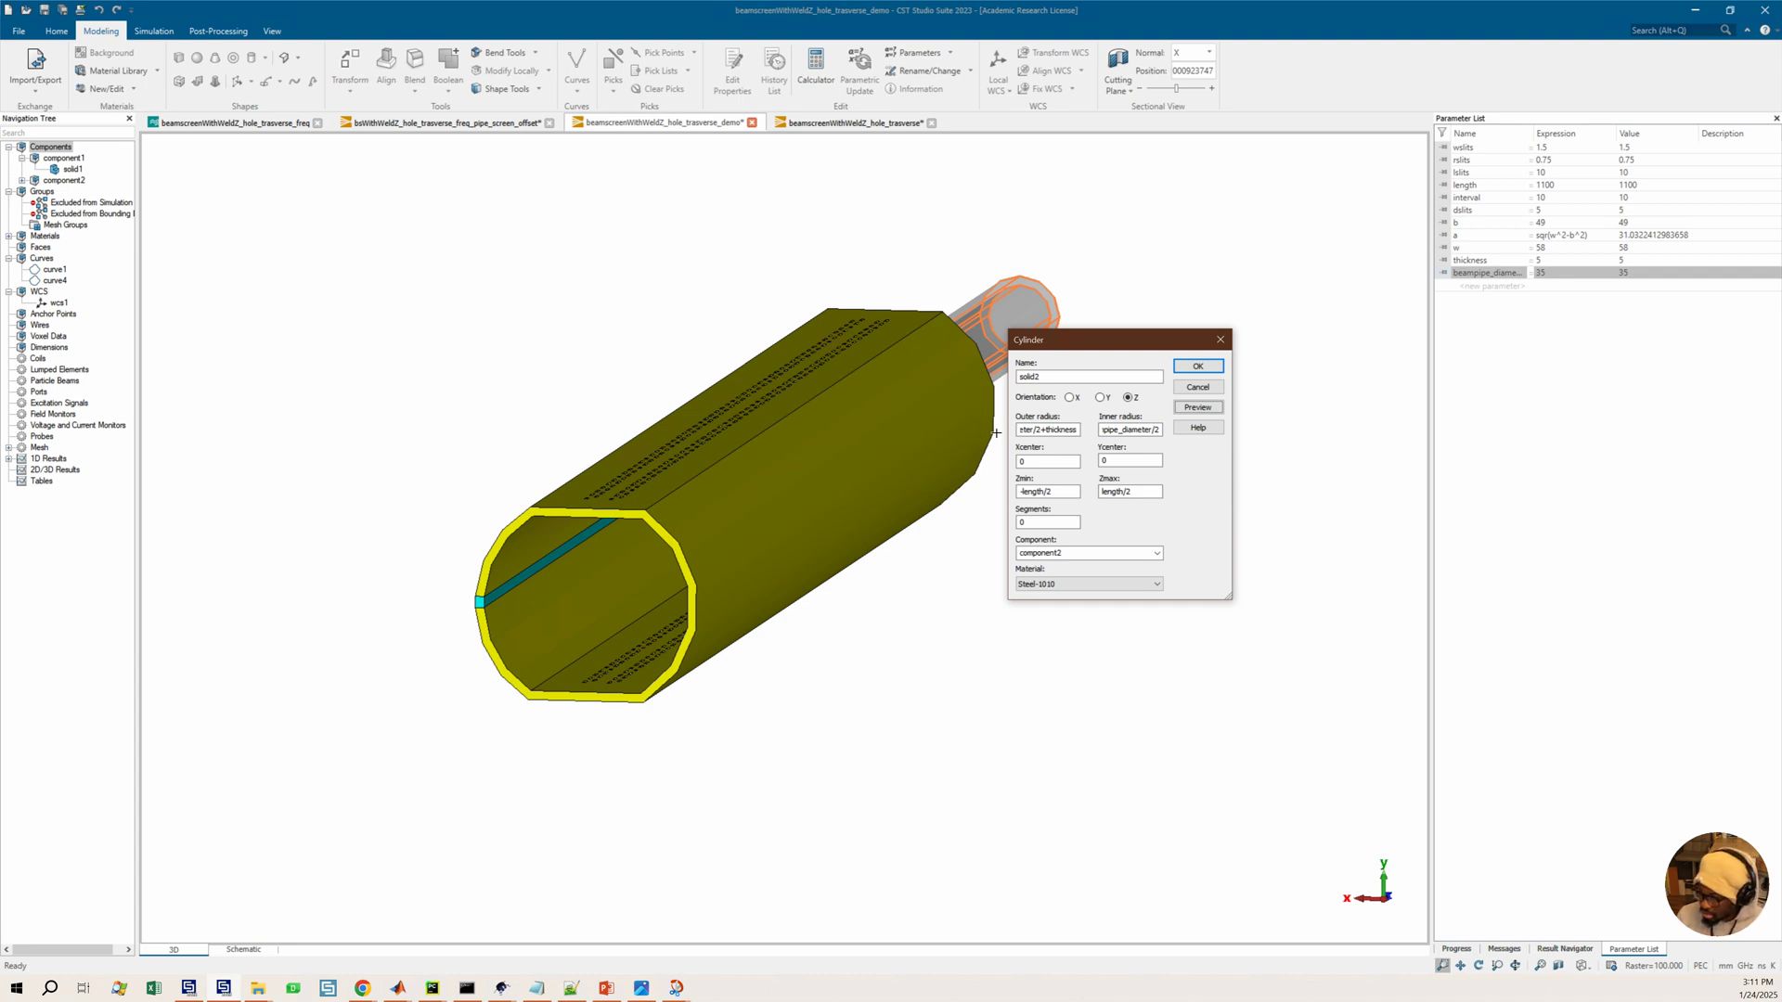
Set the cylinder to run from Zmin 0 to Zmax length and preview it
{"action": "left_click_drag", "start_coordinate": [879, 489], "coordinate": [748, 548]}
{"action": "left_click_drag", "start_coordinate": [923, 533], "coordinate": [845, 539], "text": "ctrl+shift"}
{"action": "left_click_drag", "start_coordinate": [954, 507], "coordinate": [786, 534], "text": "ctrl+shift"}
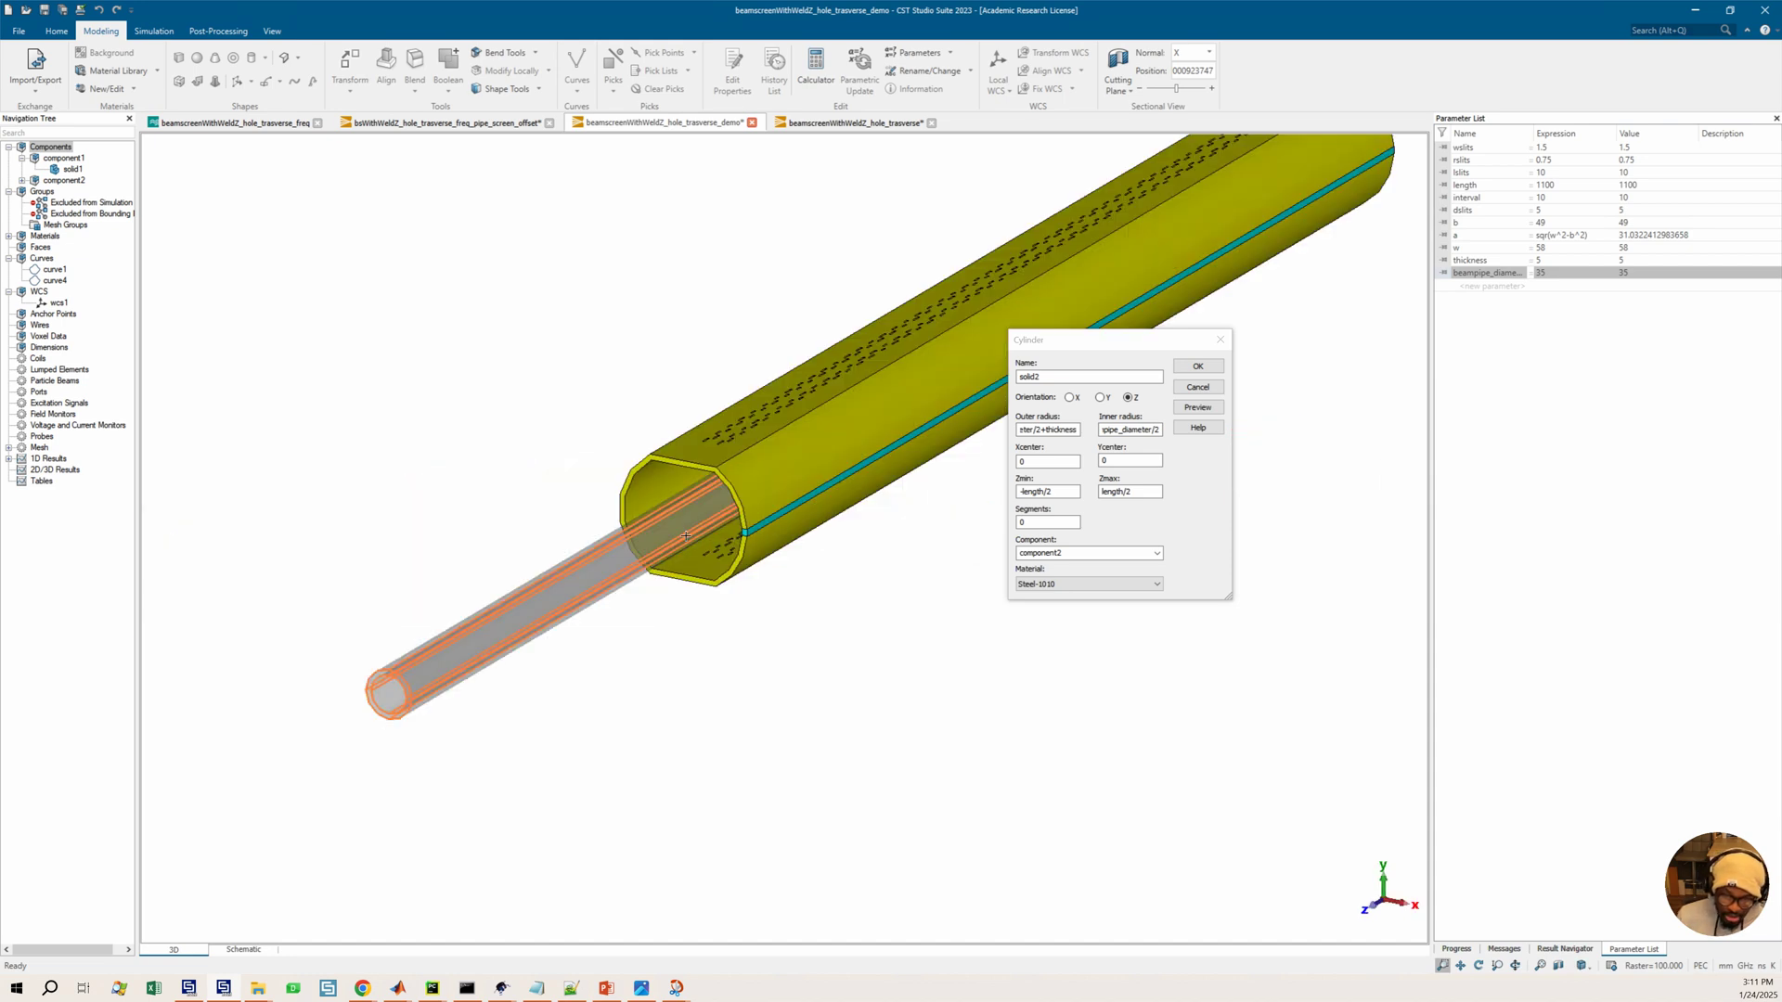
{"action": "left_click", "coordinate": [272, 33]}
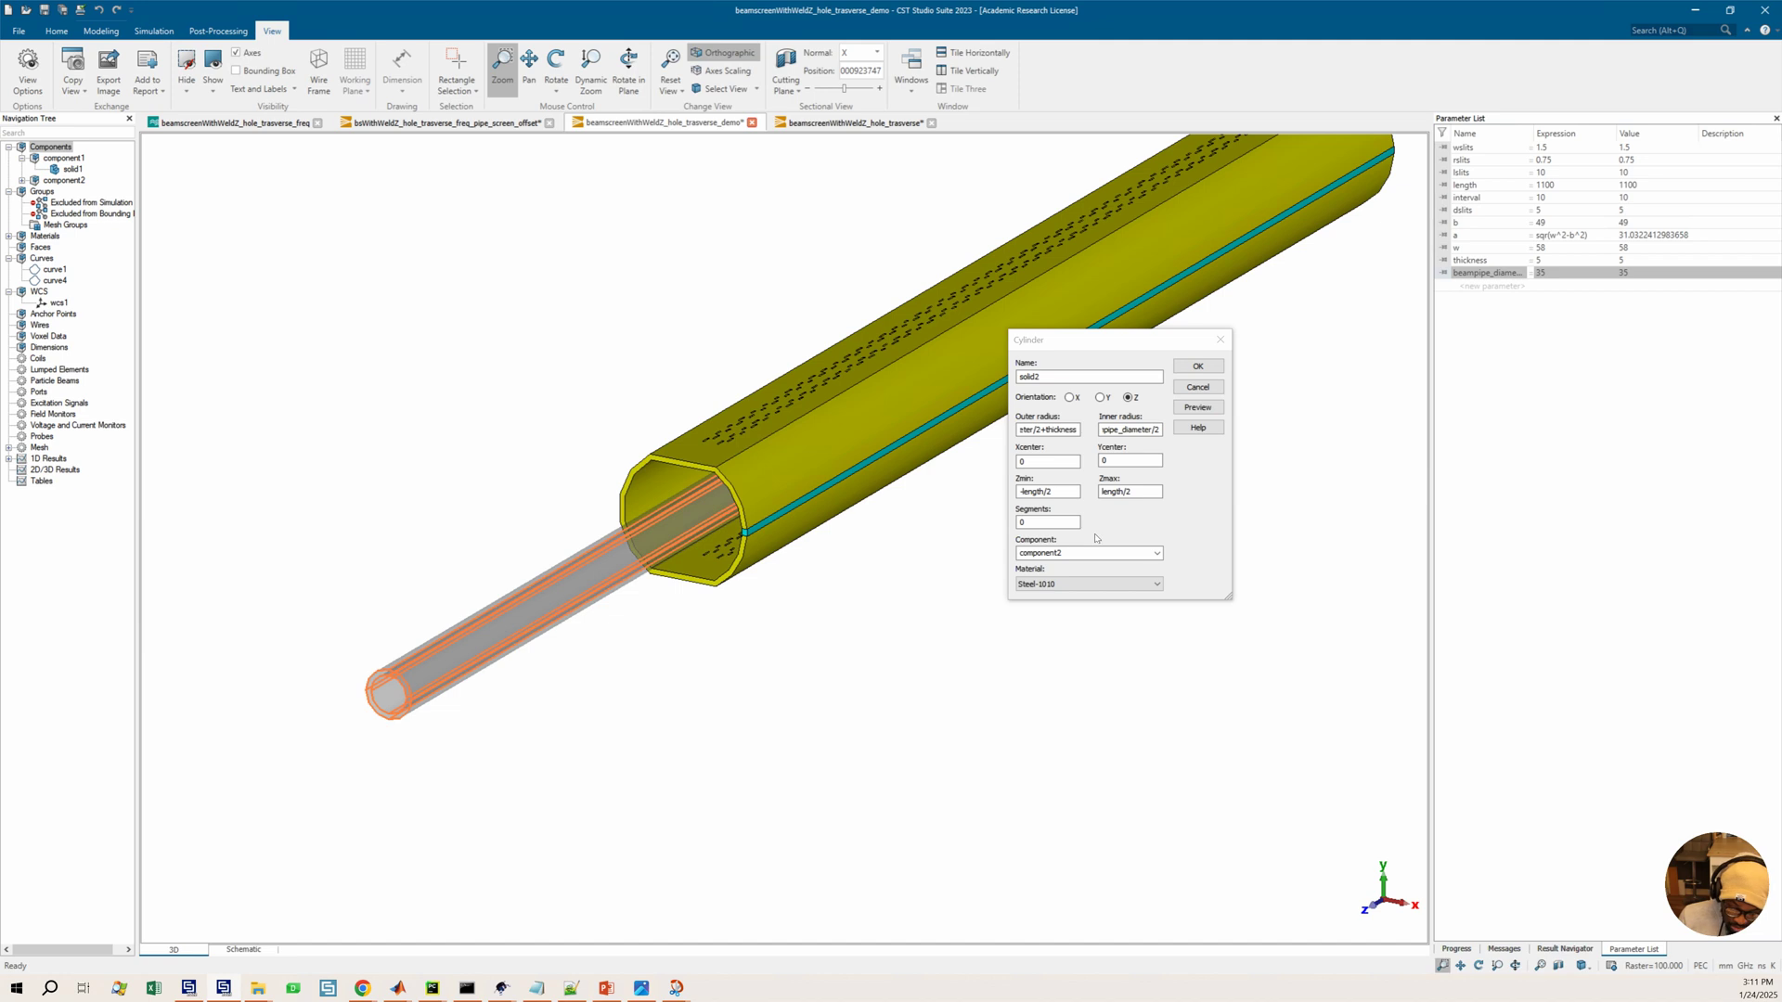
{"action": "left_click_drag", "start_coordinate": [1077, 491], "coordinate": [1005, 503]}
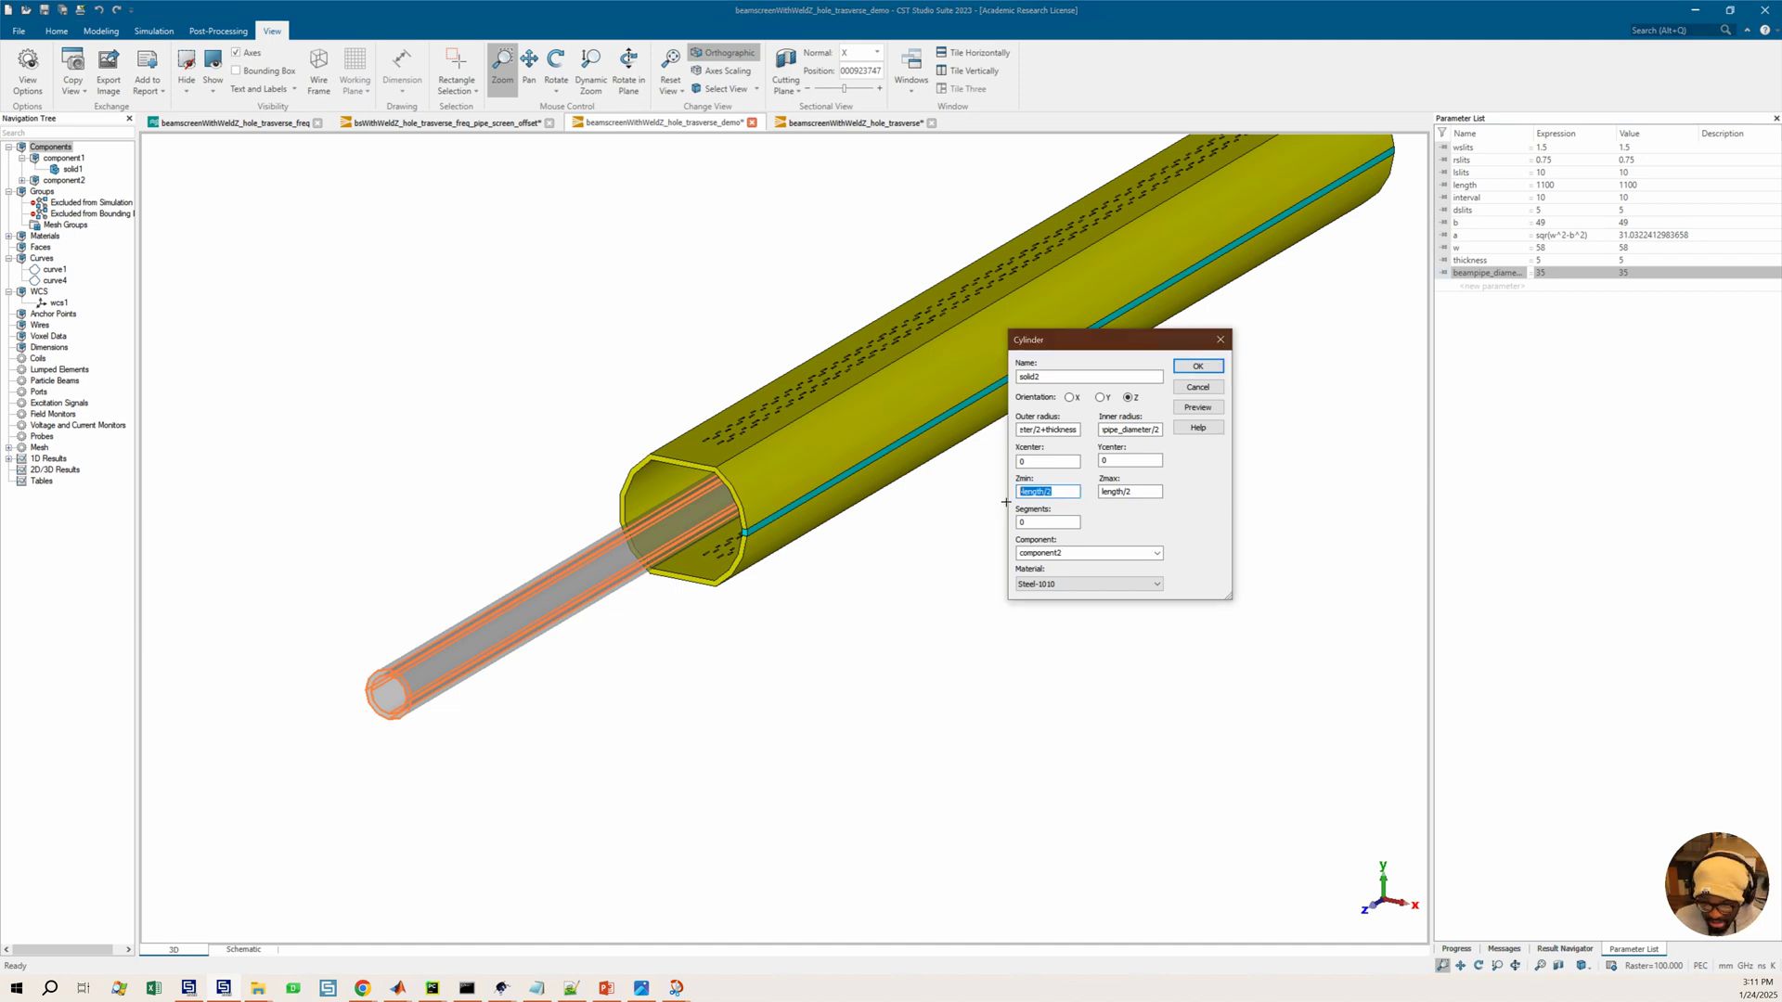
{"action": "type", "text": "0"}
{"action": "left_click", "coordinate": [1141, 493]}
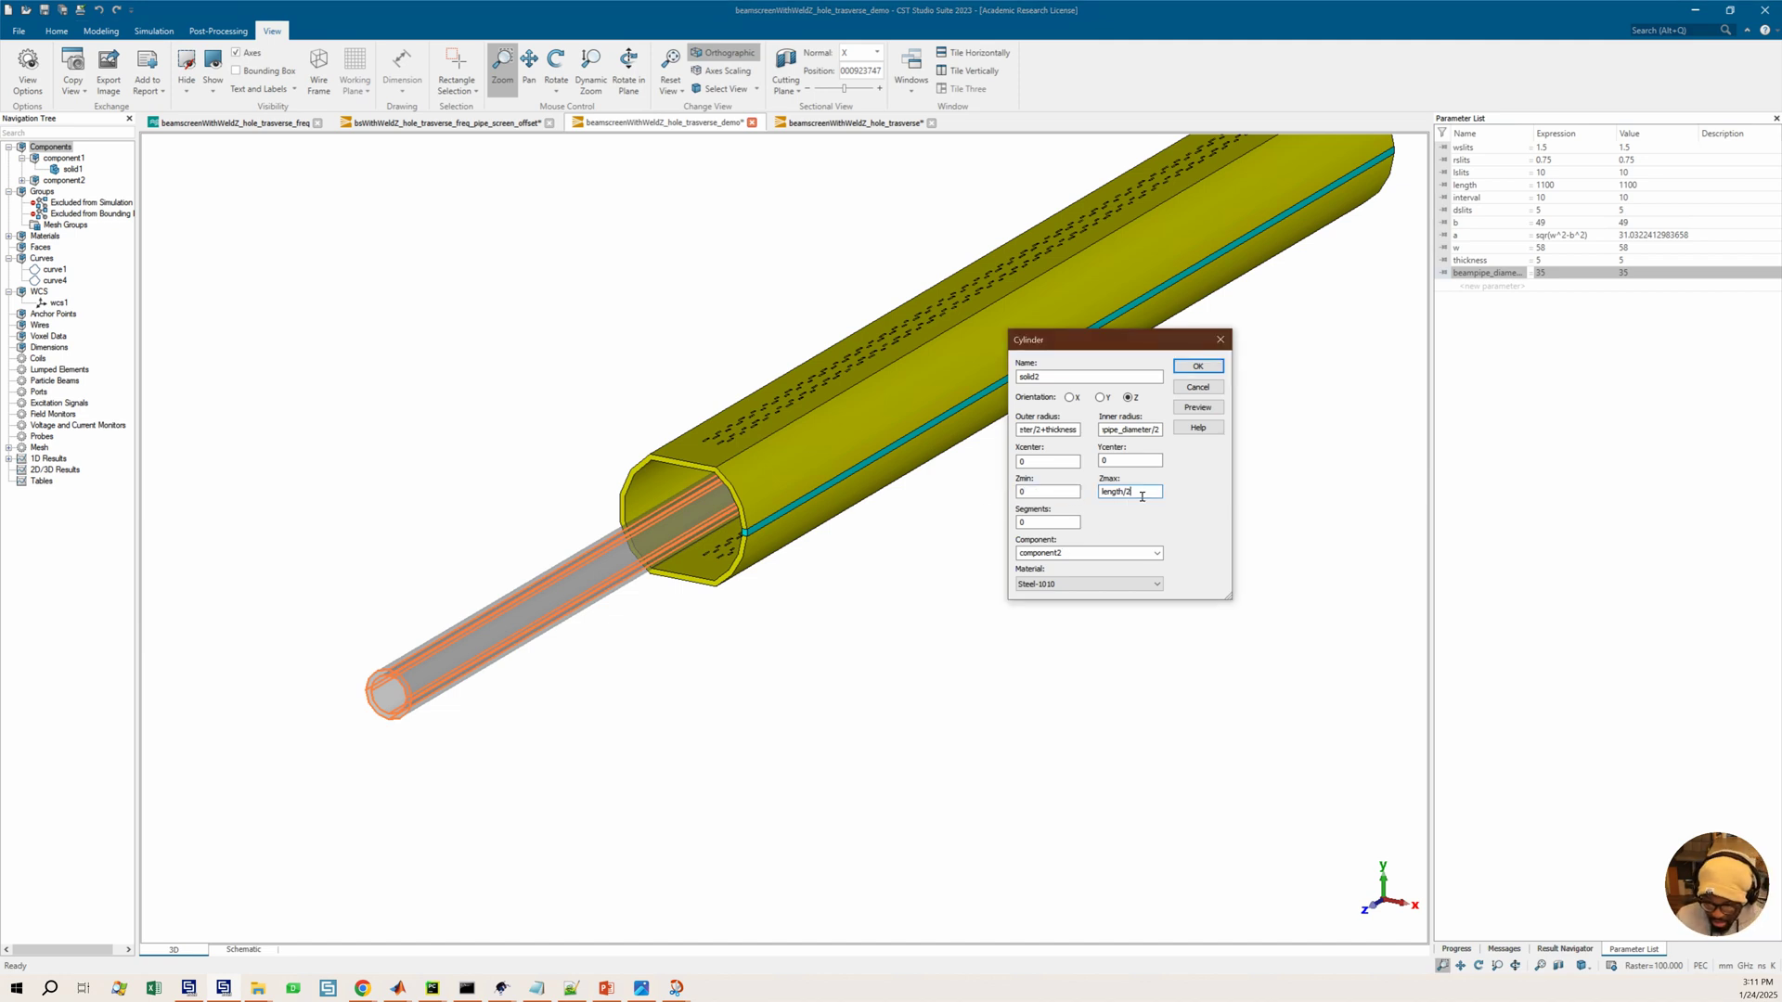
{"action": "left_click", "coordinate": [1198, 407]}
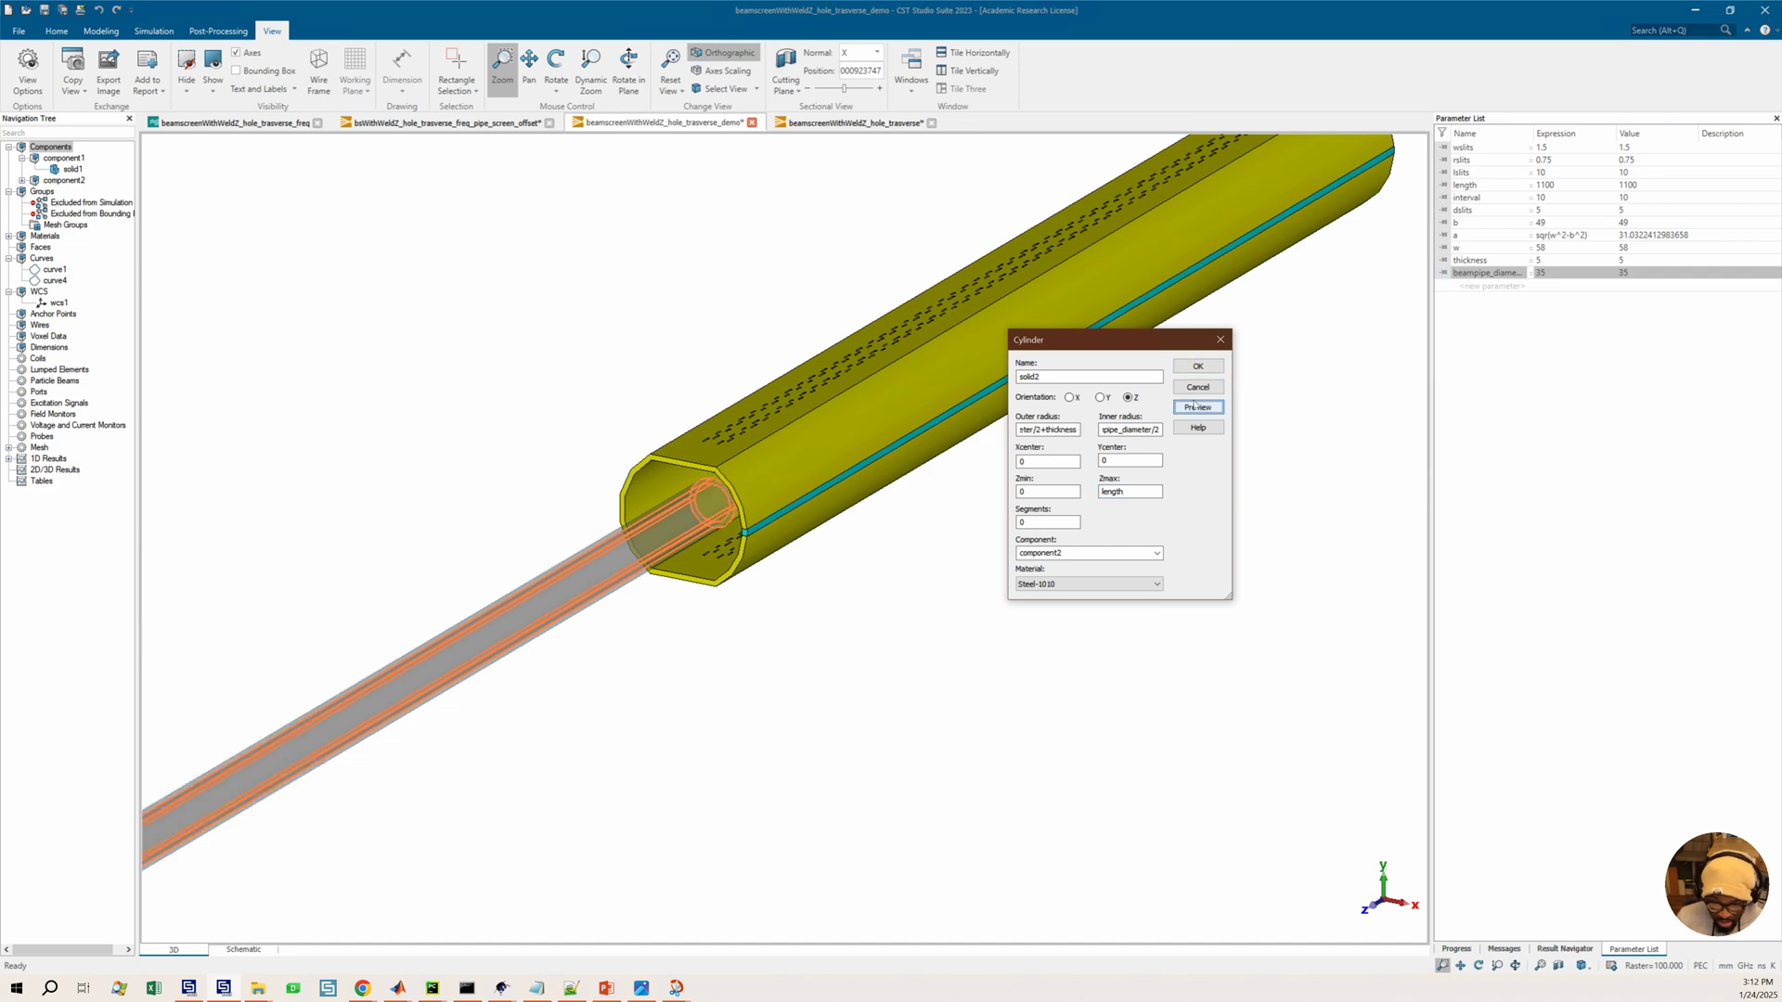
Inspect the previewed beam pipe against the beam screen from front, side and rotated views
{"action": "left_click", "coordinate": [796, 537]}
{"action": "scroll", "coordinate": [796, 538], "scroll_direction": "down", "scroll_amount": 1}
{"action": "key", "text": "ctrl+f"}
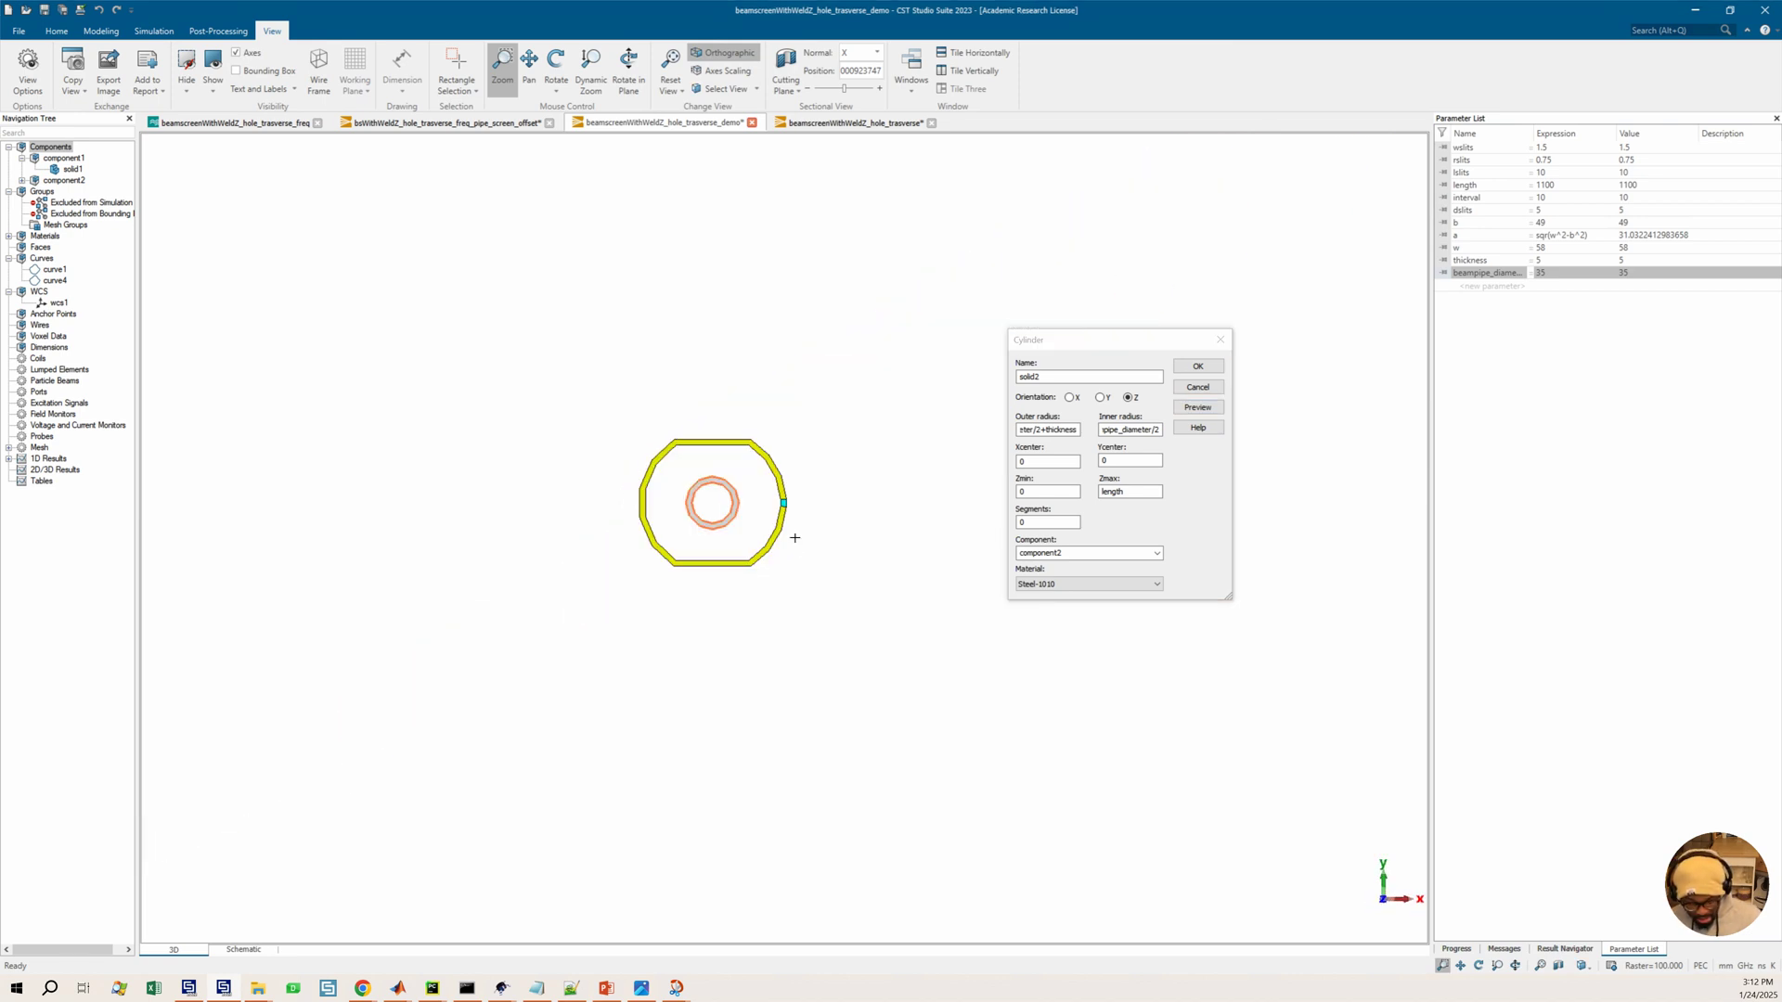
{"action": "key", "text": "ctrl+r"}
{"action": "scroll", "coordinate": [705, 496], "scroll_direction": "down", "scroll_amount": 2}
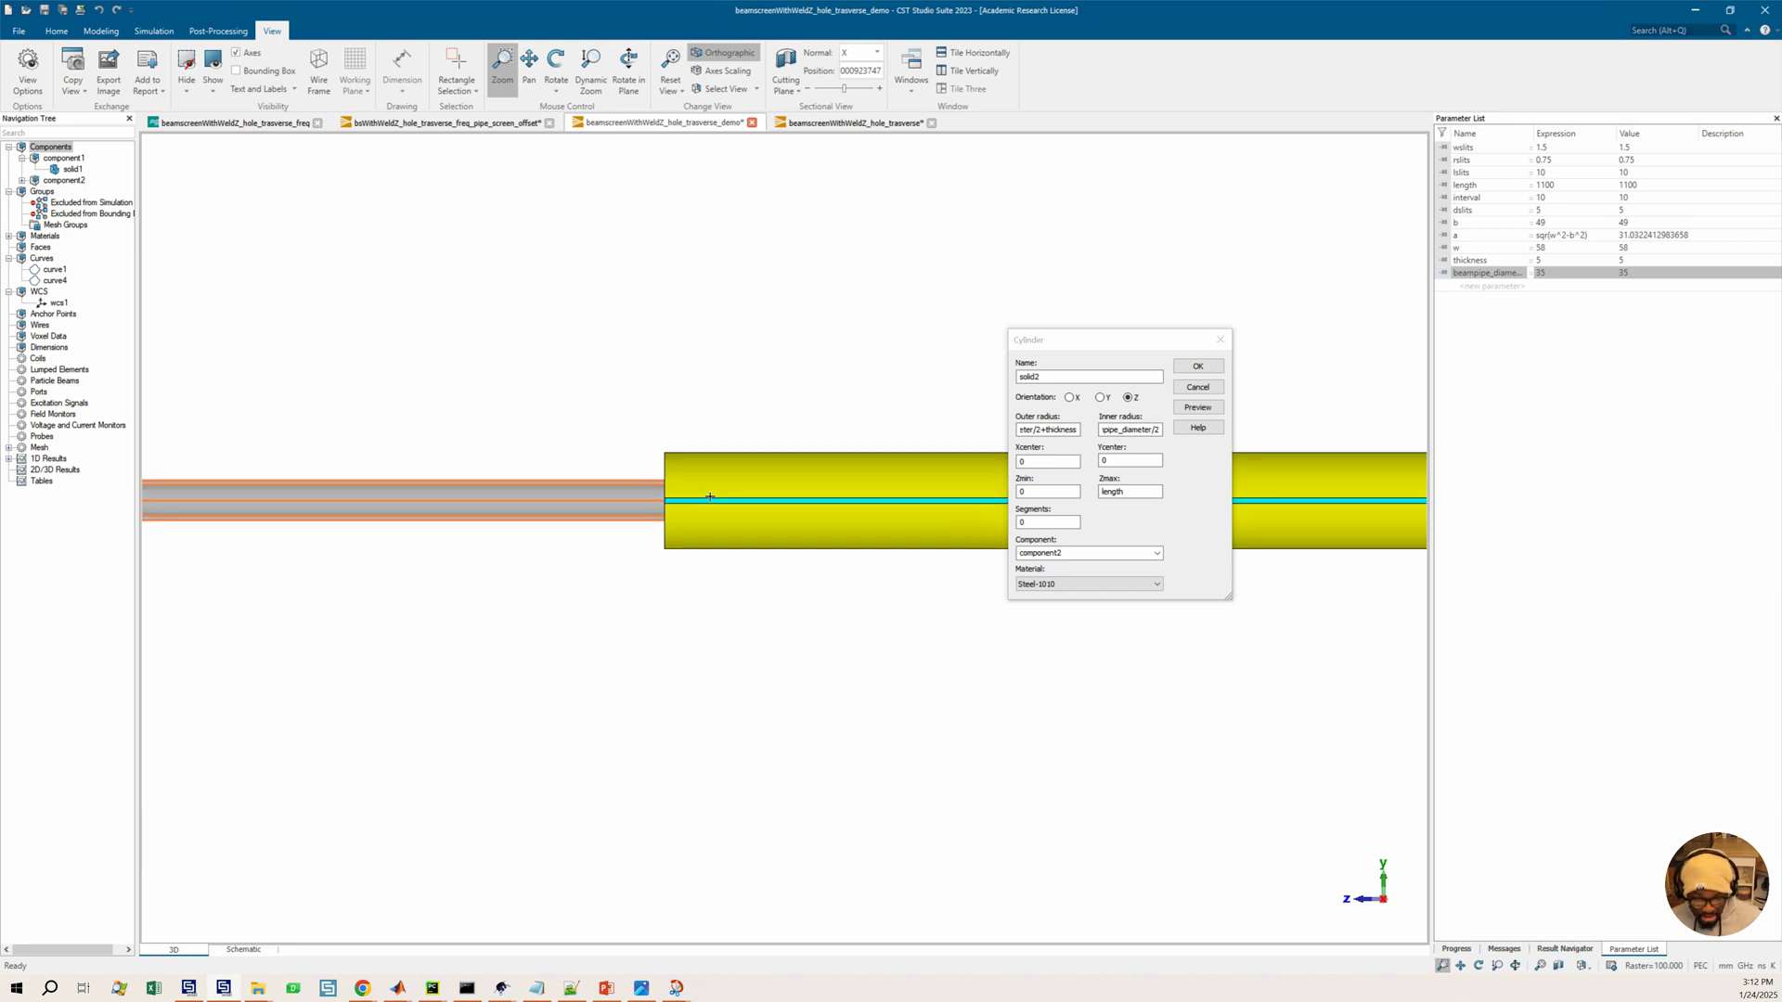
{"action": "middle_click_drag", "start_coordinate": [801, 488], "coordinate": [666, 502]}
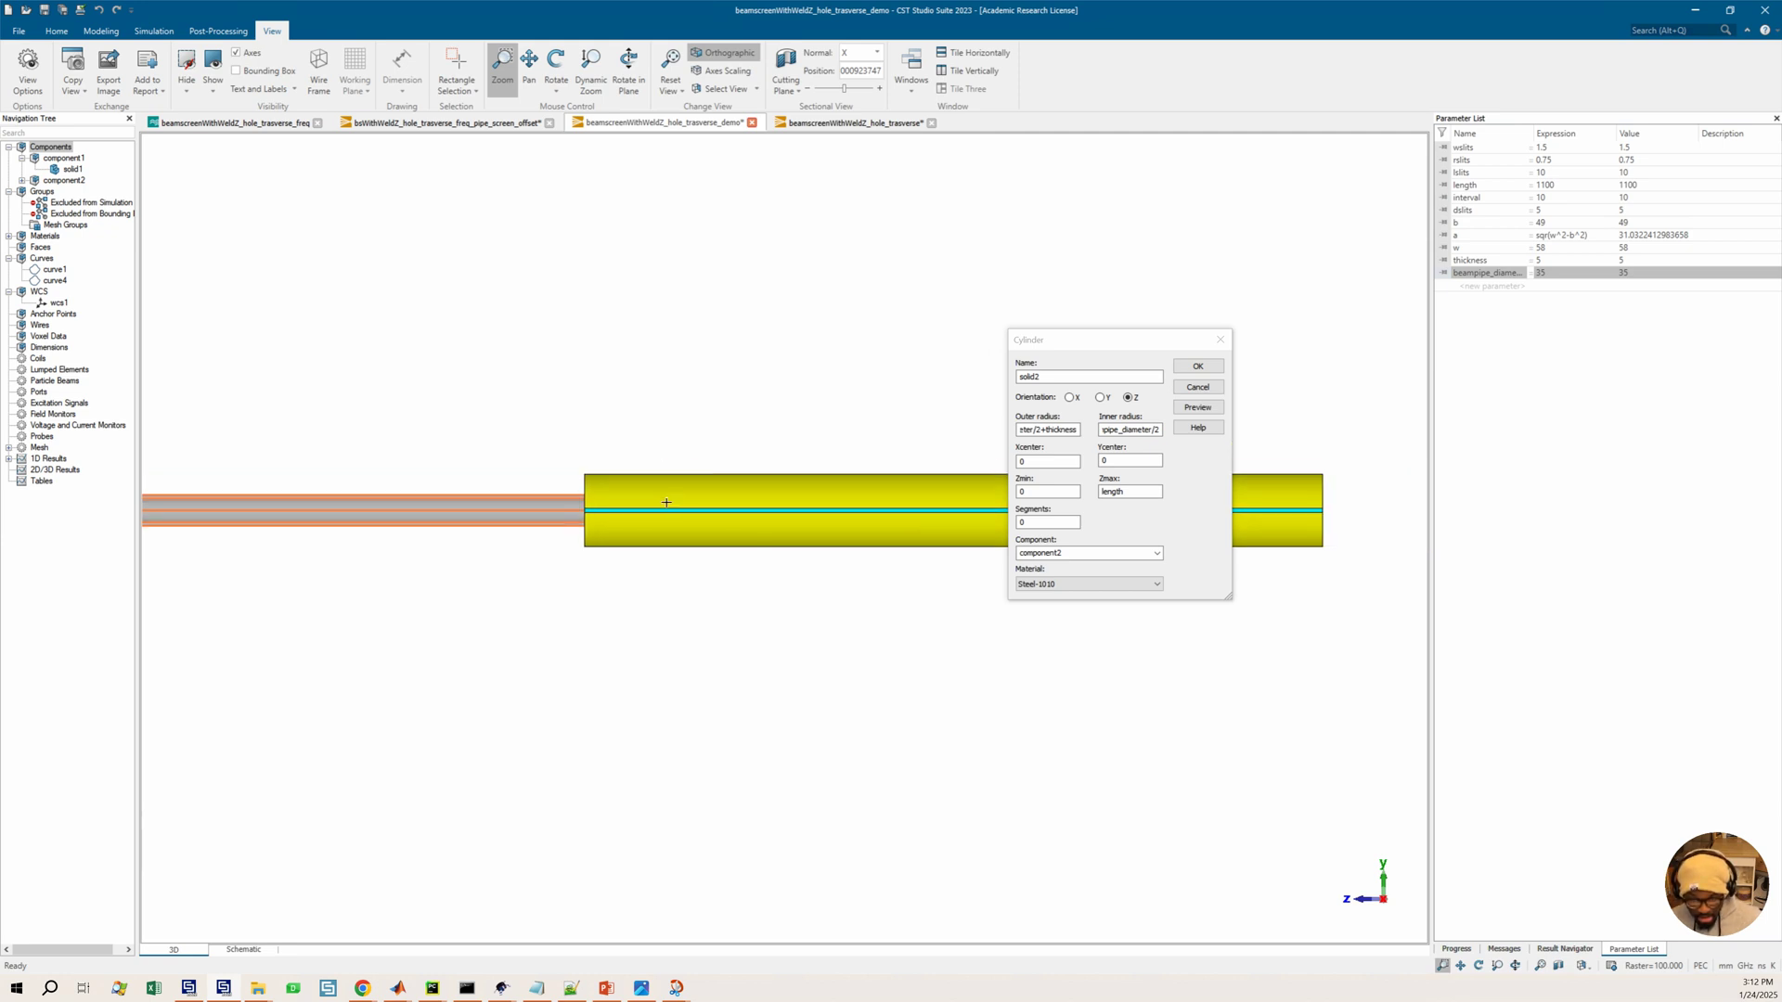
{"action": "scroll", "coordinate": [666, 502], "scroll_direction": "down", "scroll_amount": 1}
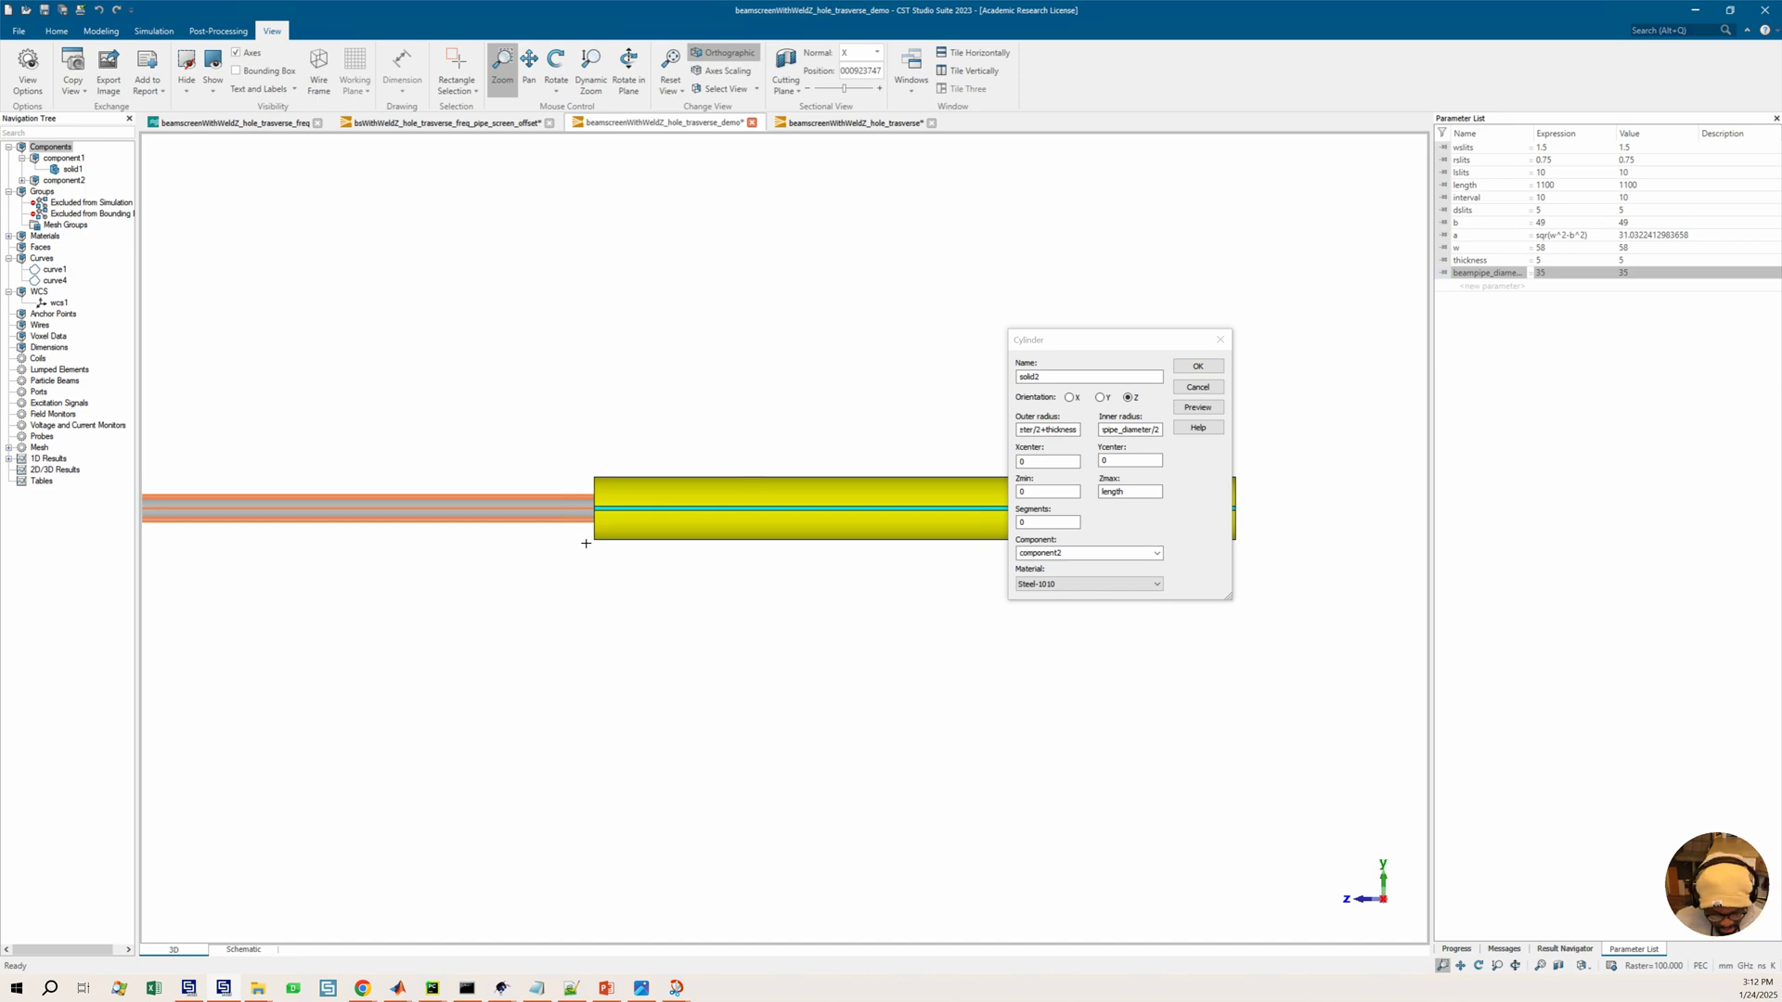
{"action": "middle_click_drag", "start_coordinate": [616, 553], "coordinate": [865, 536]}
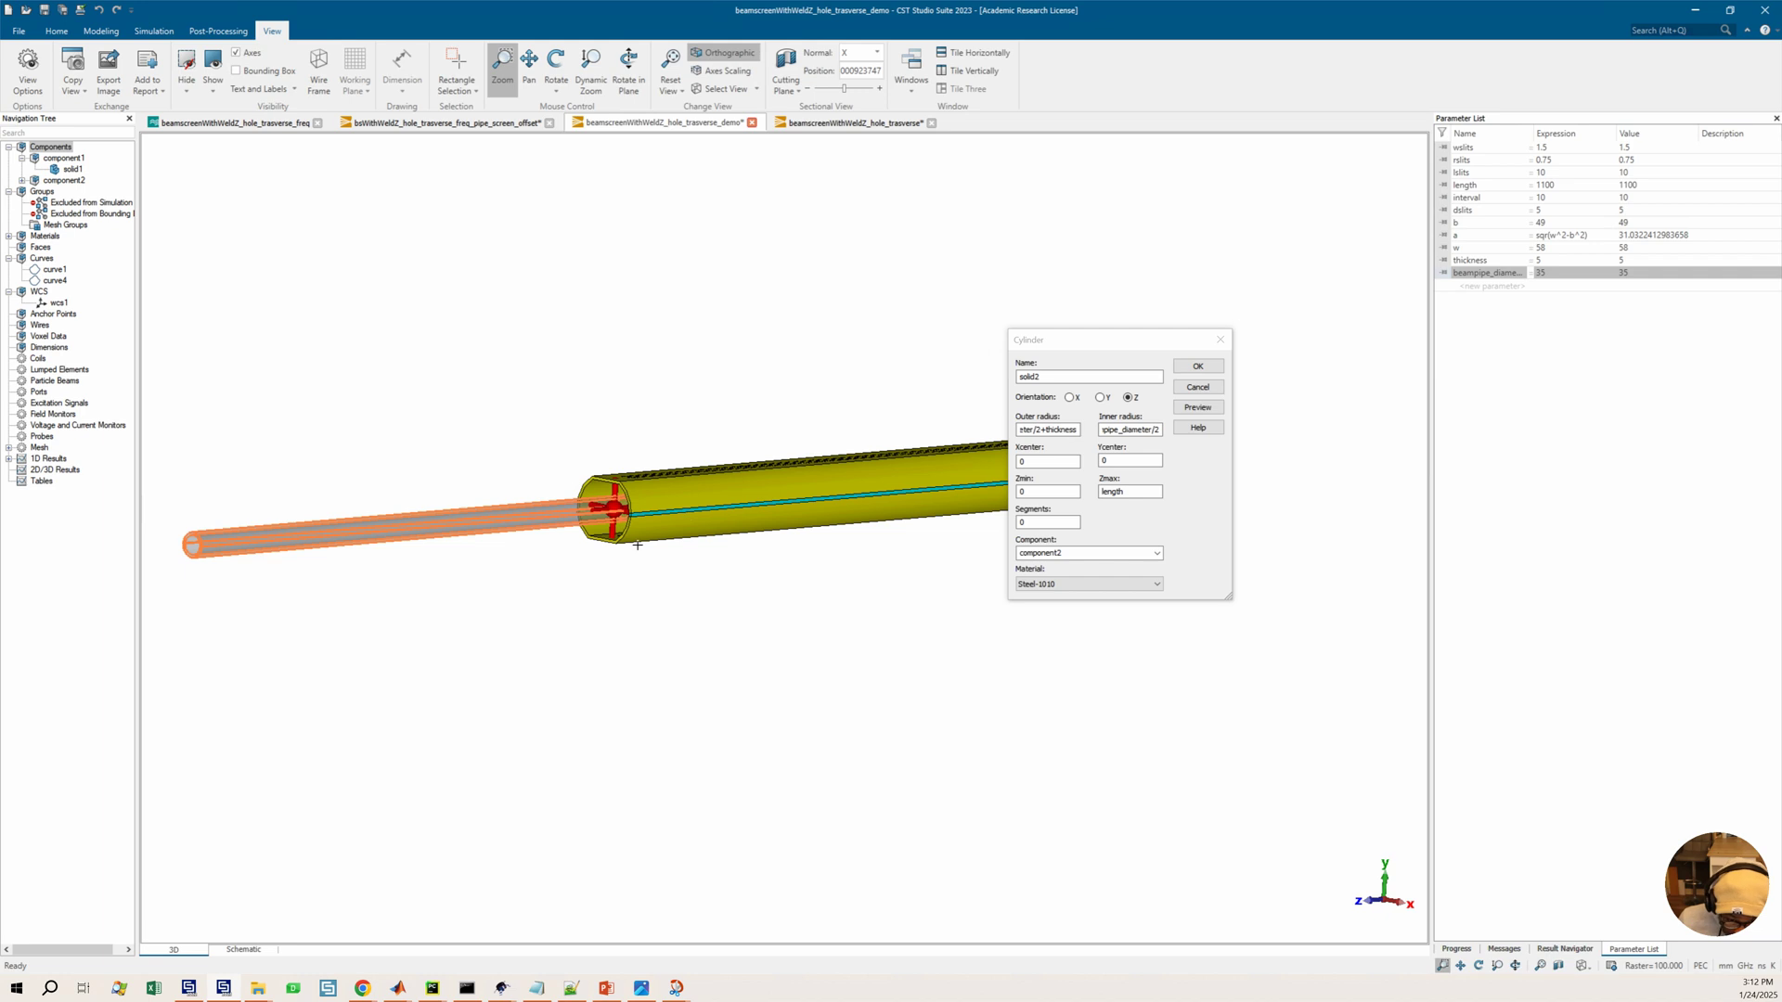
{"action": "middle_click_drag", "start_coordinate": [624, 548], "coordinate": [887, 501]}
{"action": "left_click_drag", "start_coordinate": [743, 507], "coordinate": [687, 521], "text": "ctrl"}
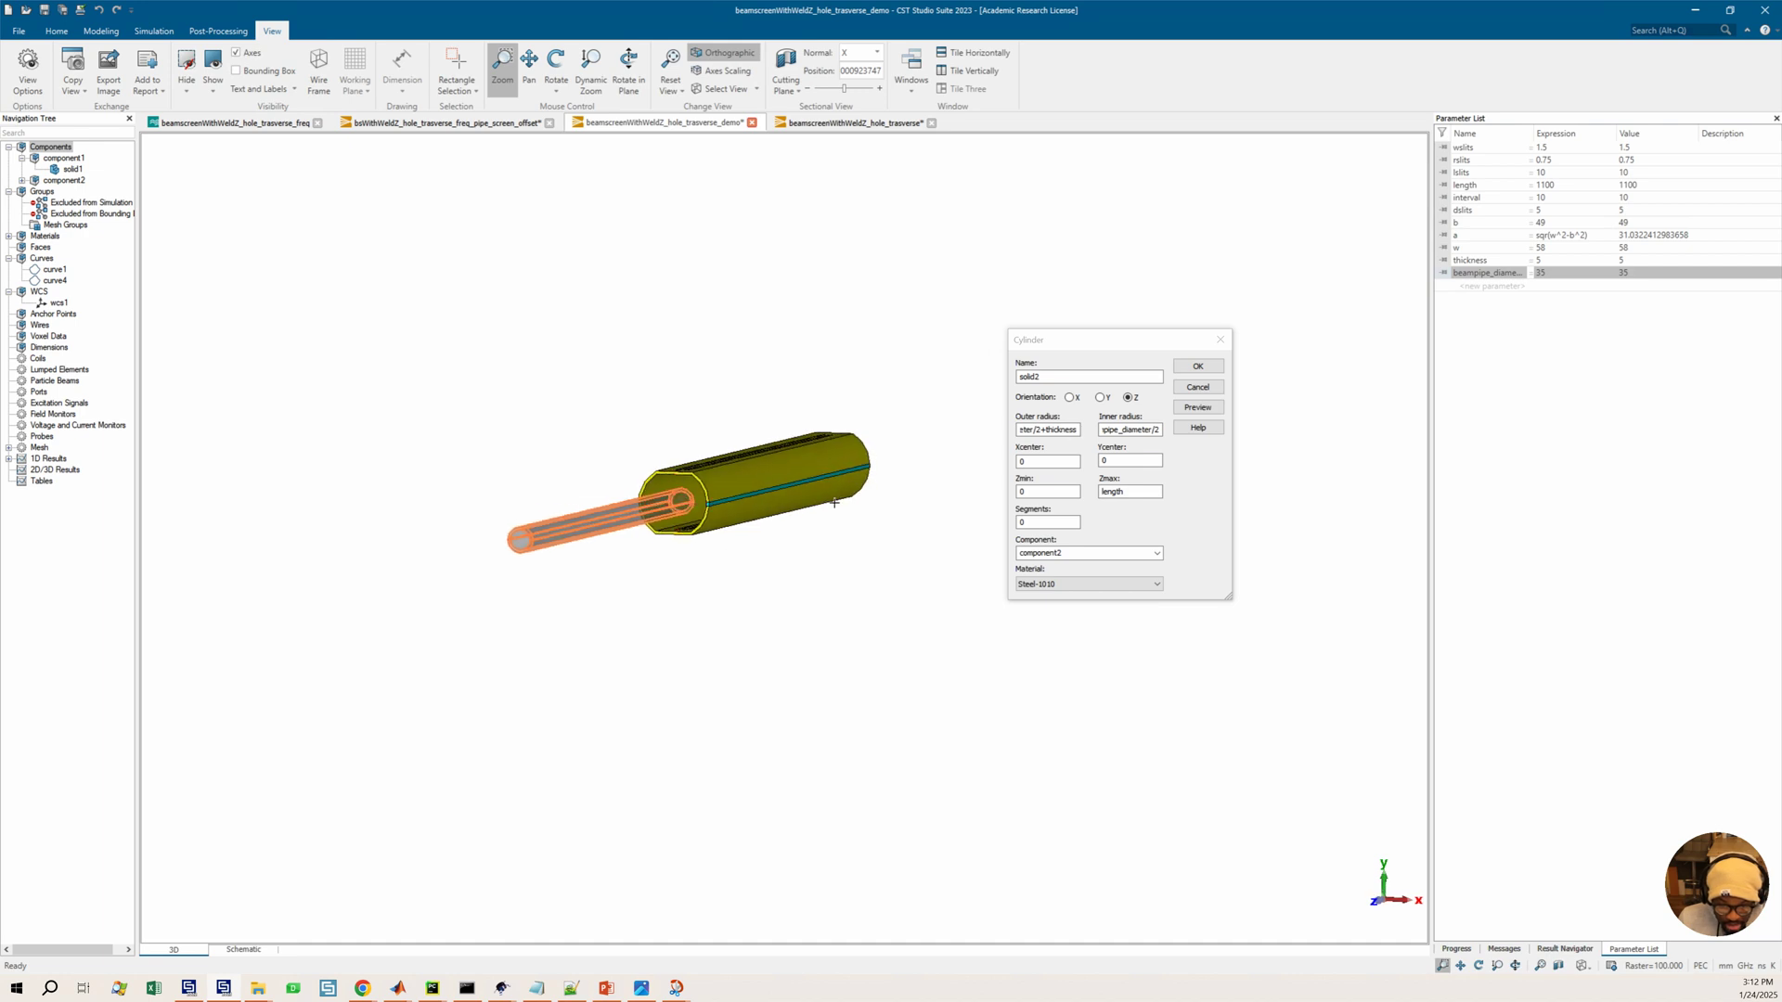
{"action": "left_click_drag", "start_coordinate": [828, 498], "coordinate": [685, 511], "text": "ctrl"}
{"action": "left_click_drag", "start_coordinate": [900, 504], "coordinate": [673, 536], "text": "ctrl"}
{"action": "left_click_drag", "start_coordinate": [873, 529], "coordinate": [701, 496], "text": "ctrl"}
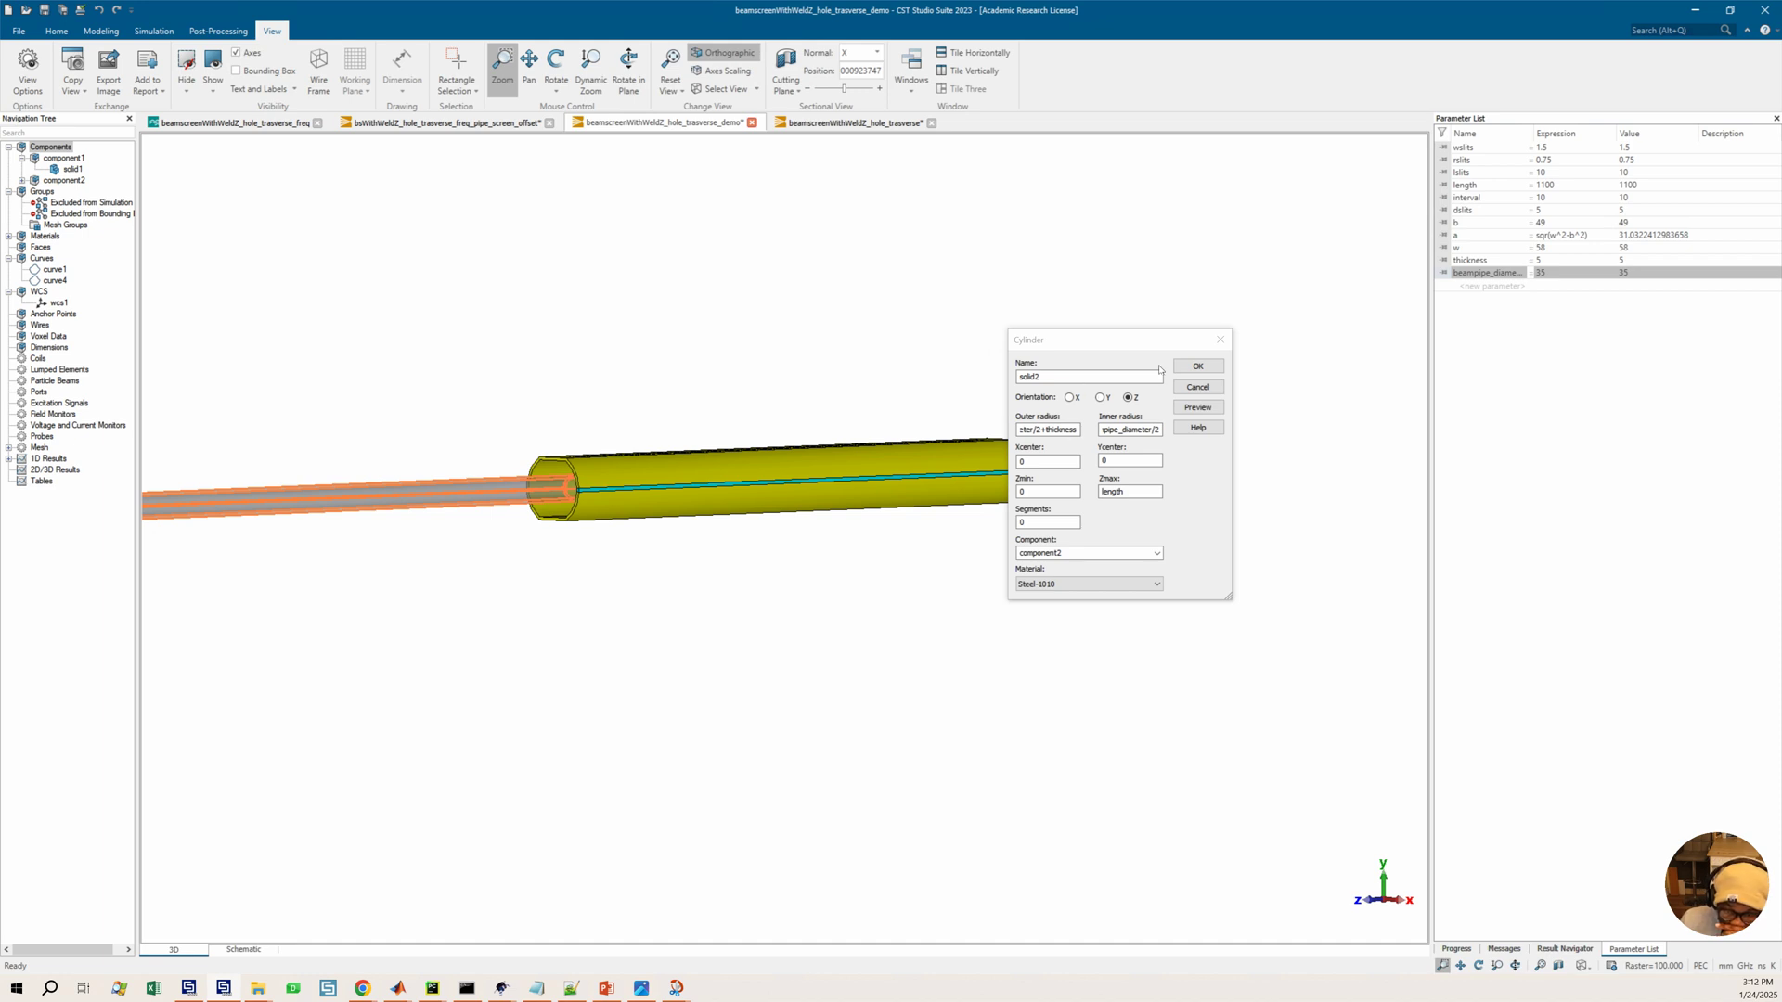
Confirm the beam pipe cylinder in component2
{"action": "left_click", "coordinate": [1210, 365]}
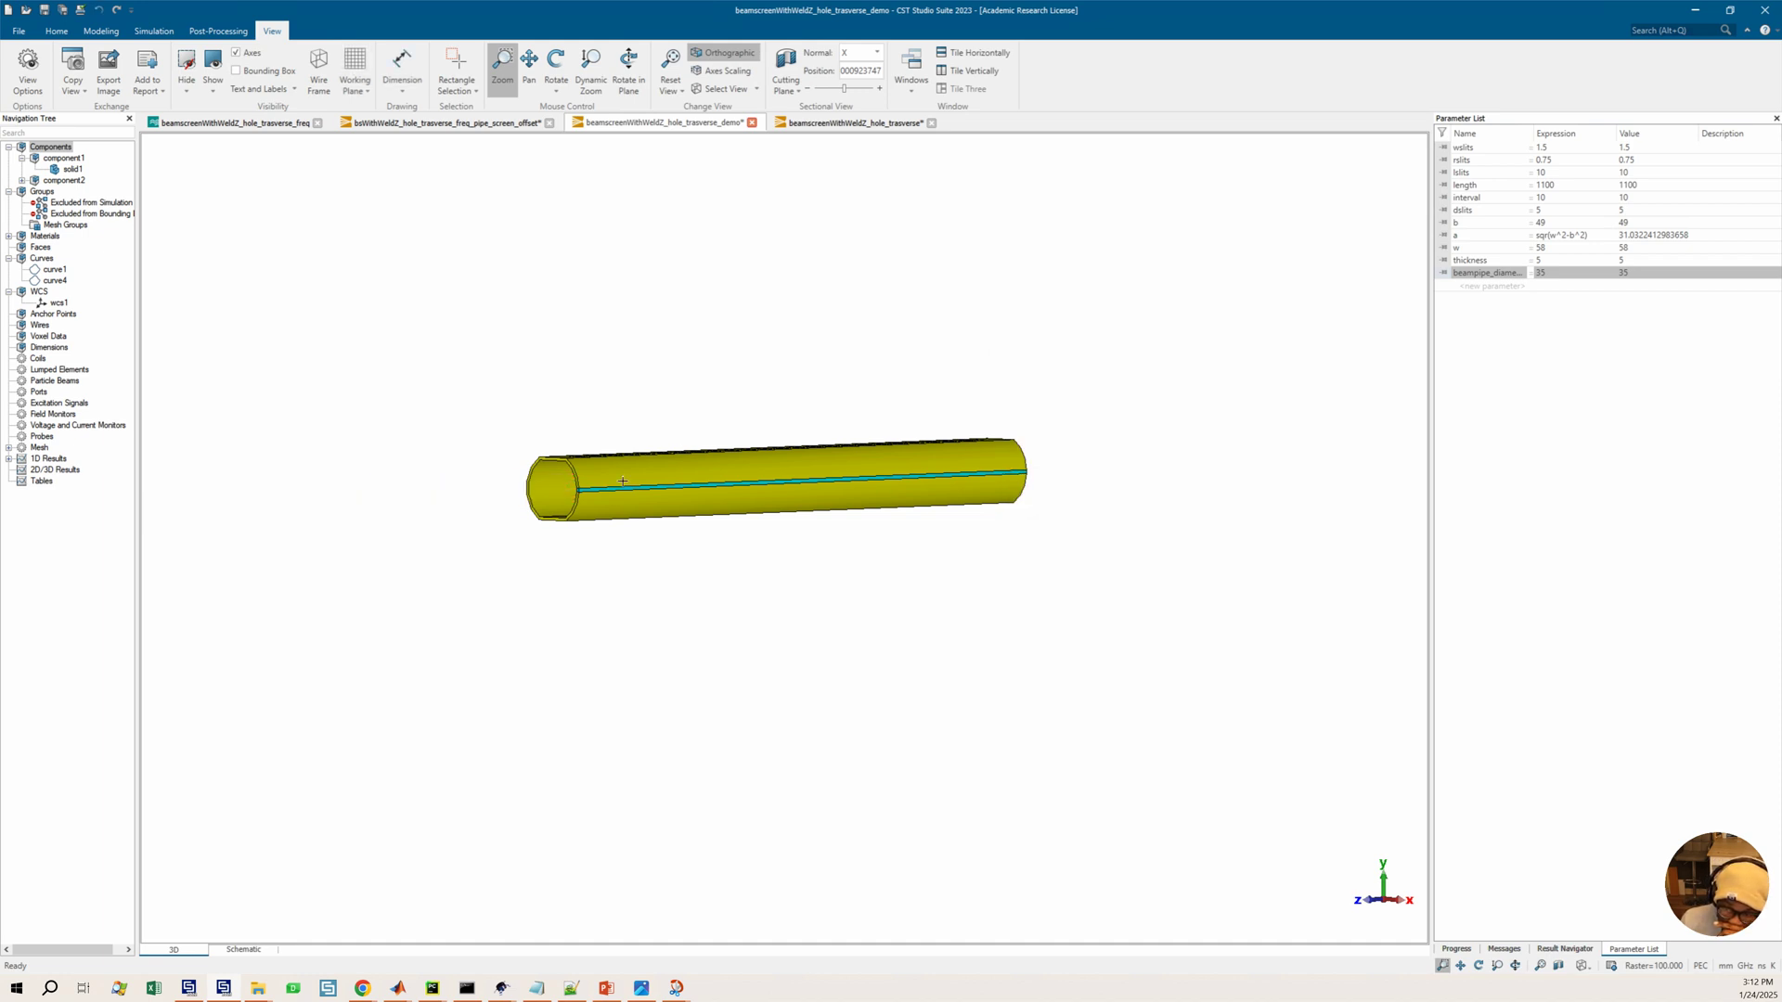
{"action": "scroll", "coordinate": [565, 483], "scroll_direction": "up", "scroll_amount": 4}
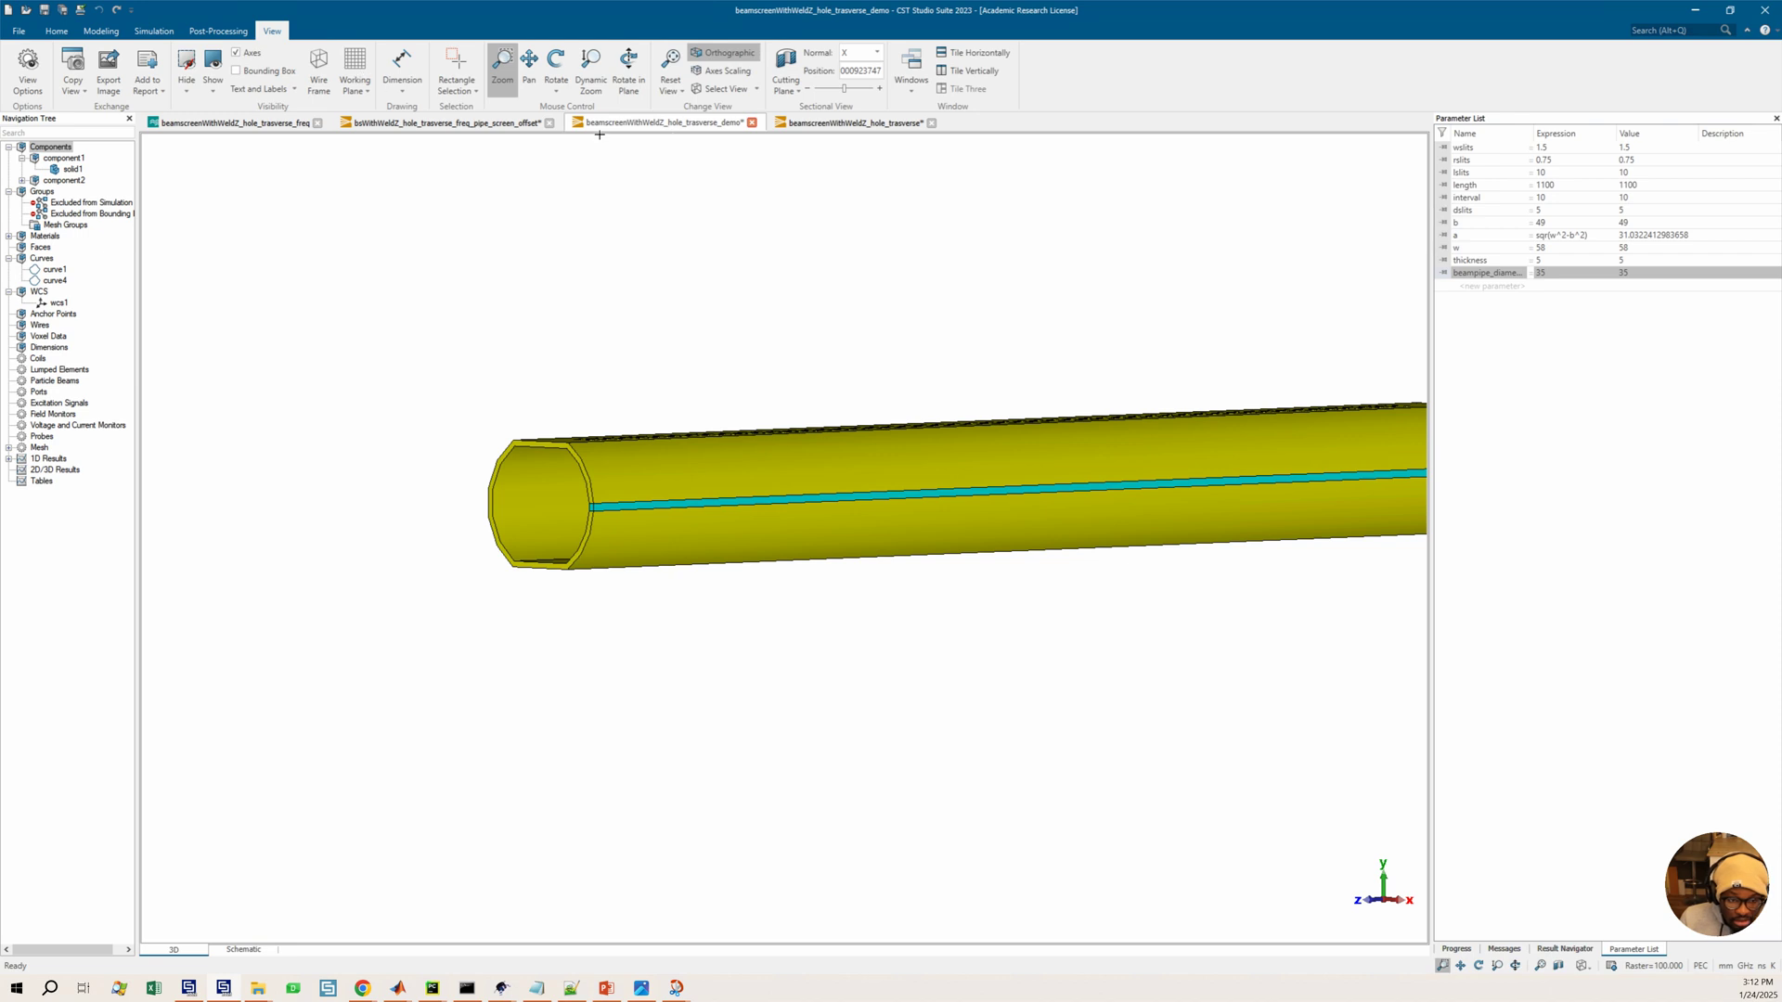
{"action": "key", "text": "alt+w"}
{"action": "key", "text": "s"}
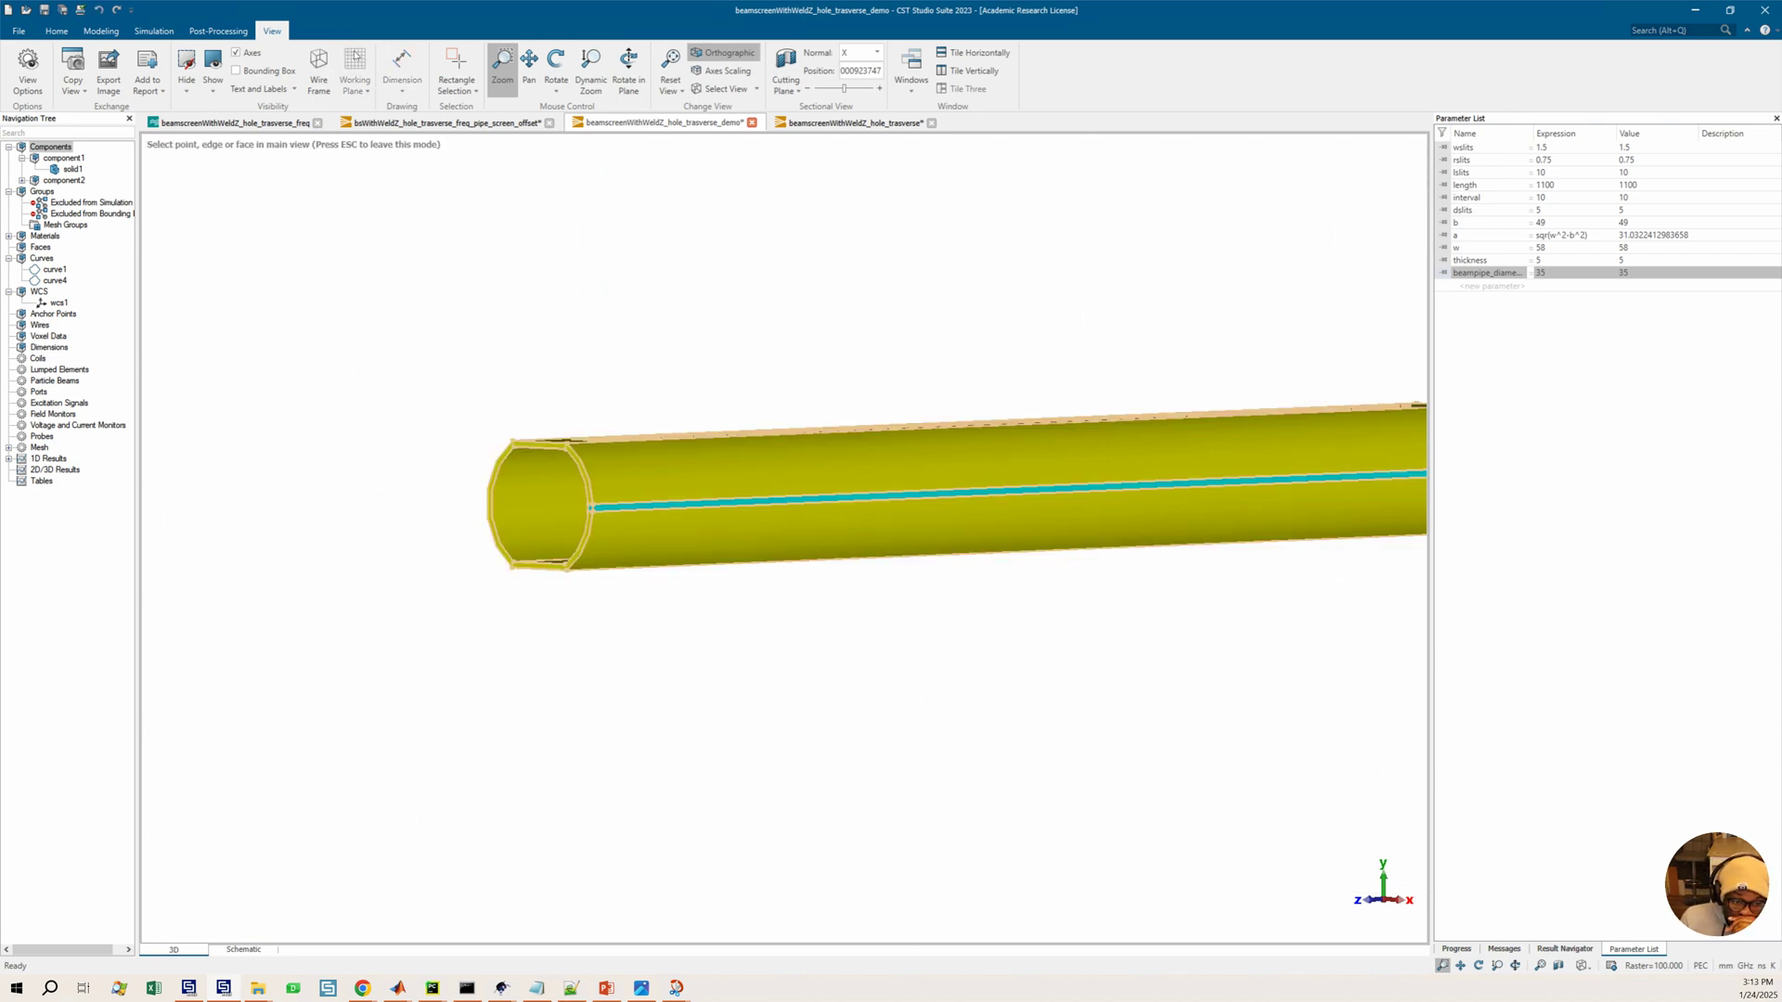
{"action": "key", "text": "Escape"}
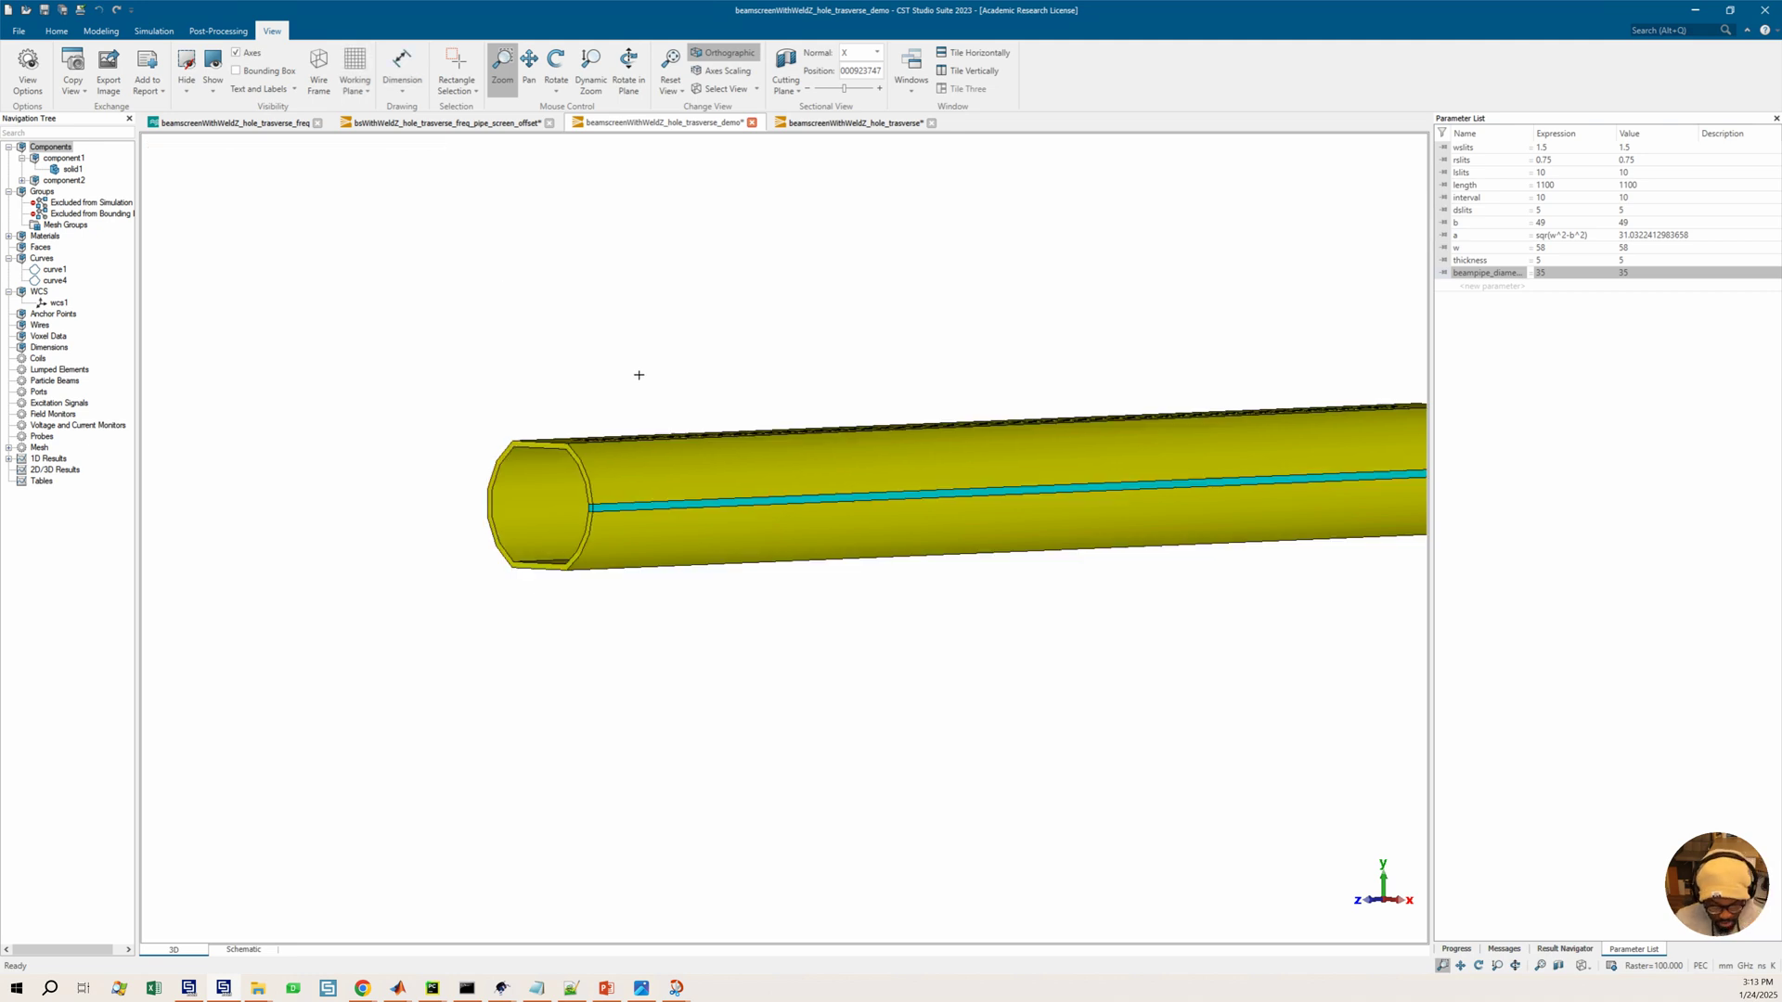
Toggle the working plane and inspect the beam pipe around the beam screen from rotated and zoomed views
{"action": "left_click", "coordinate": [355, 69]}
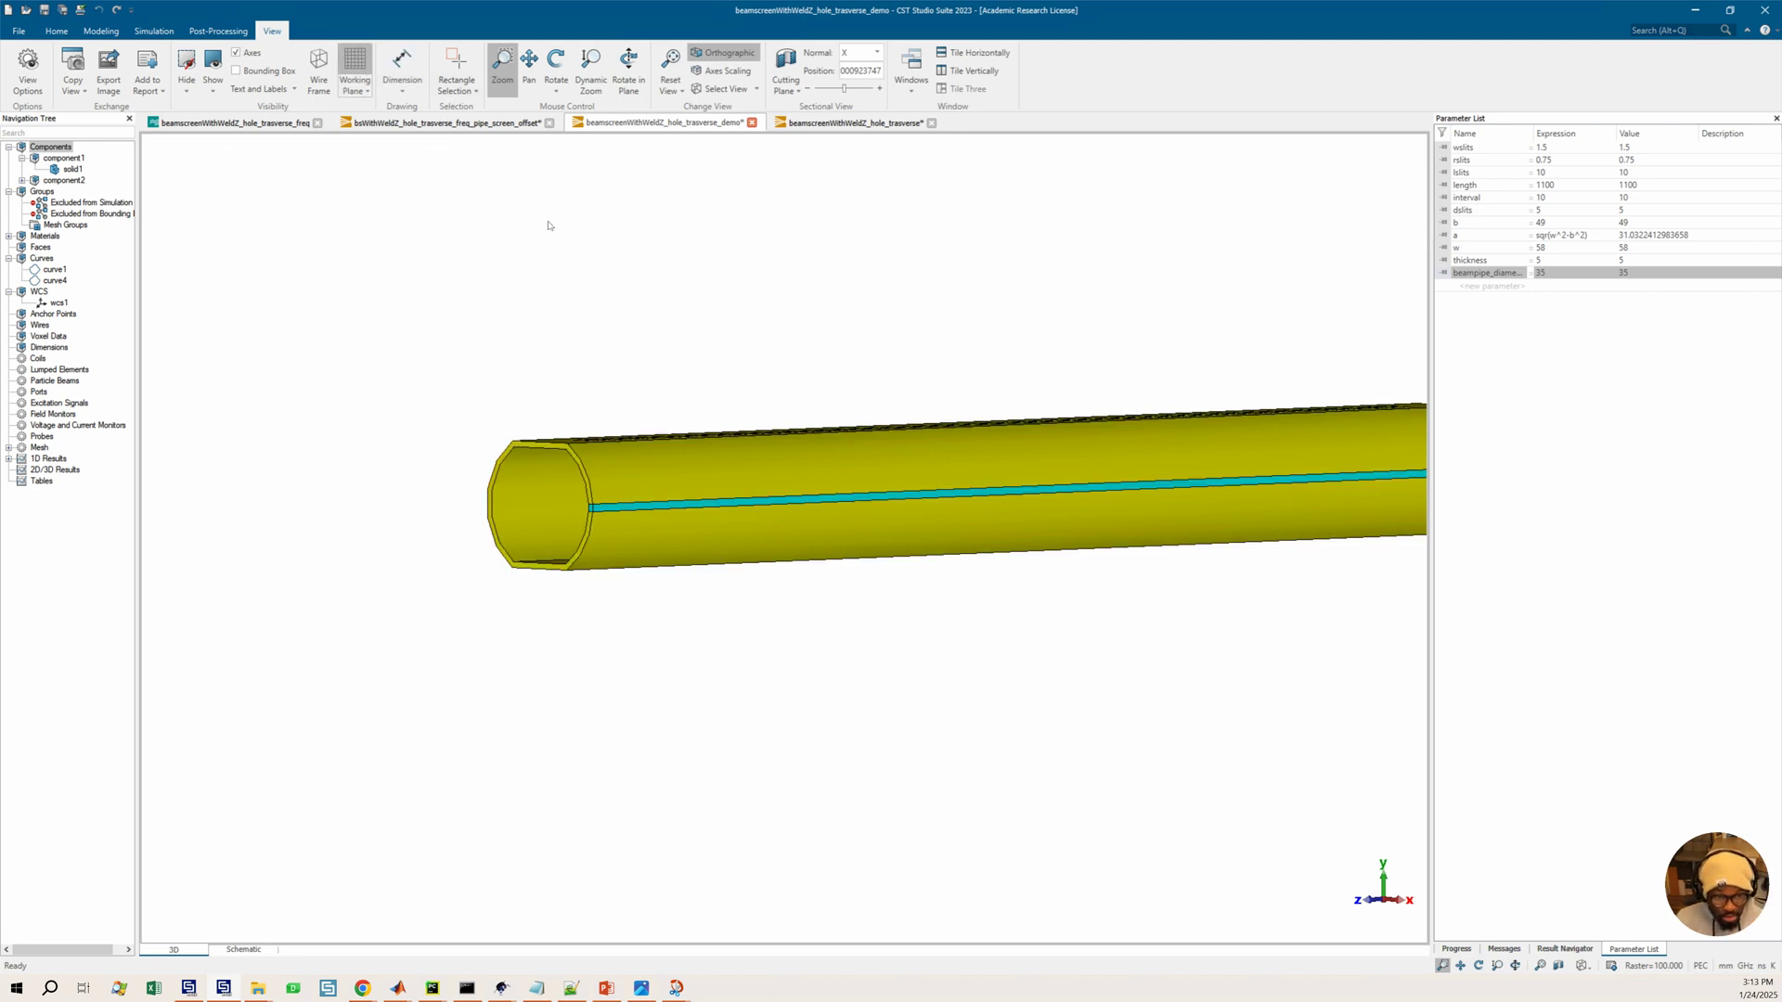
{"action": "middle_click_drag", "start_coordinate": [808, 469], "coordinate": [736, 482]}
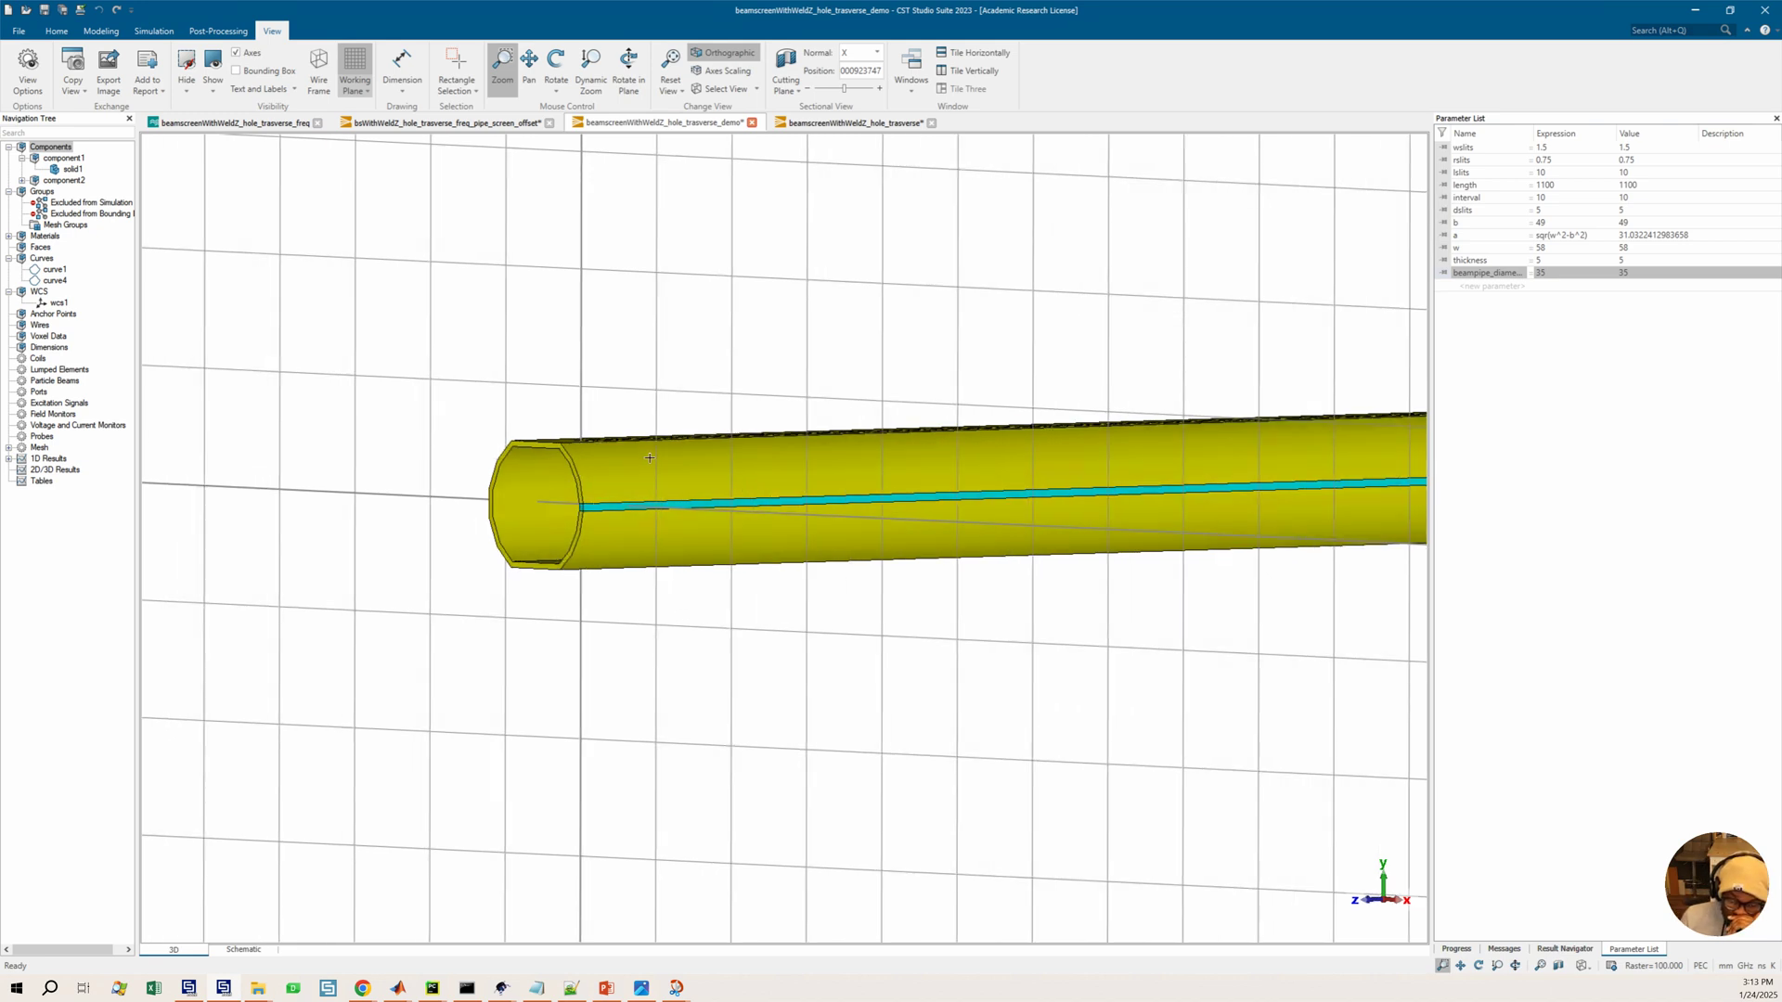
{"action": "middle_click_drag", "start_coordinate": [650, 454], "coordinate": [668, 442]}
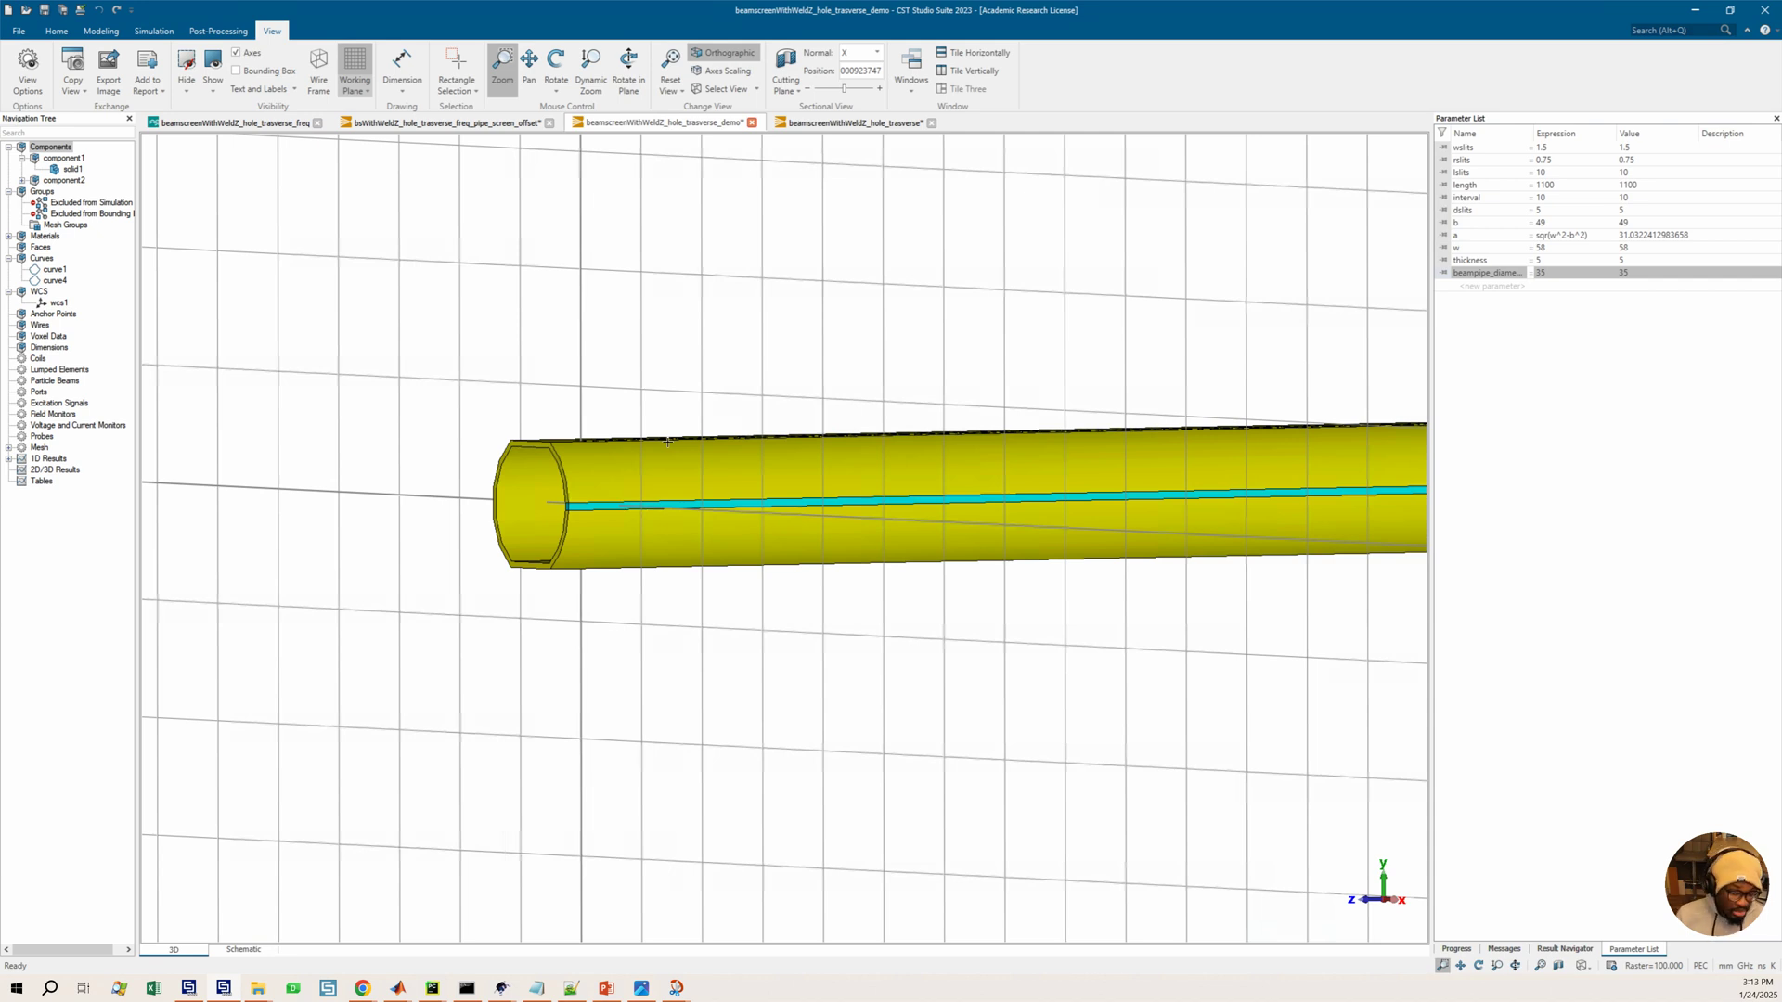
{"action": "key", "text": "6"}
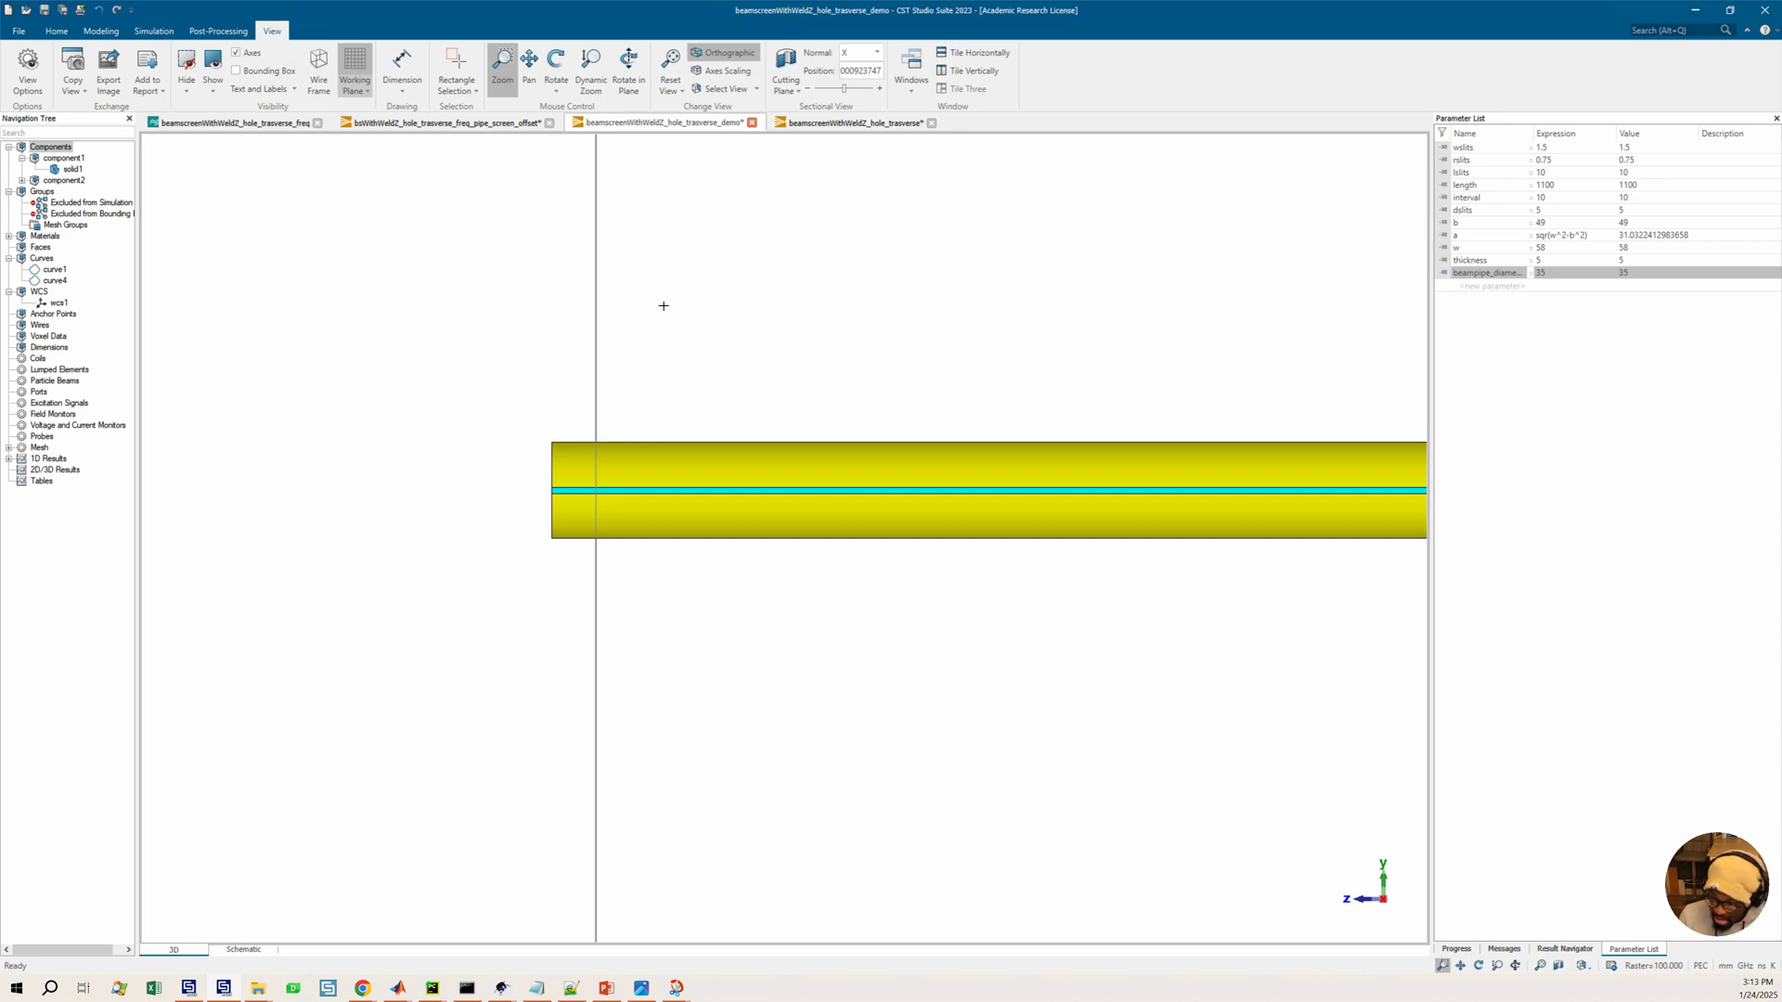
{"action": "left_click_drag", "start_coordinate": [959, 394], "coordinate": [668, 486]}
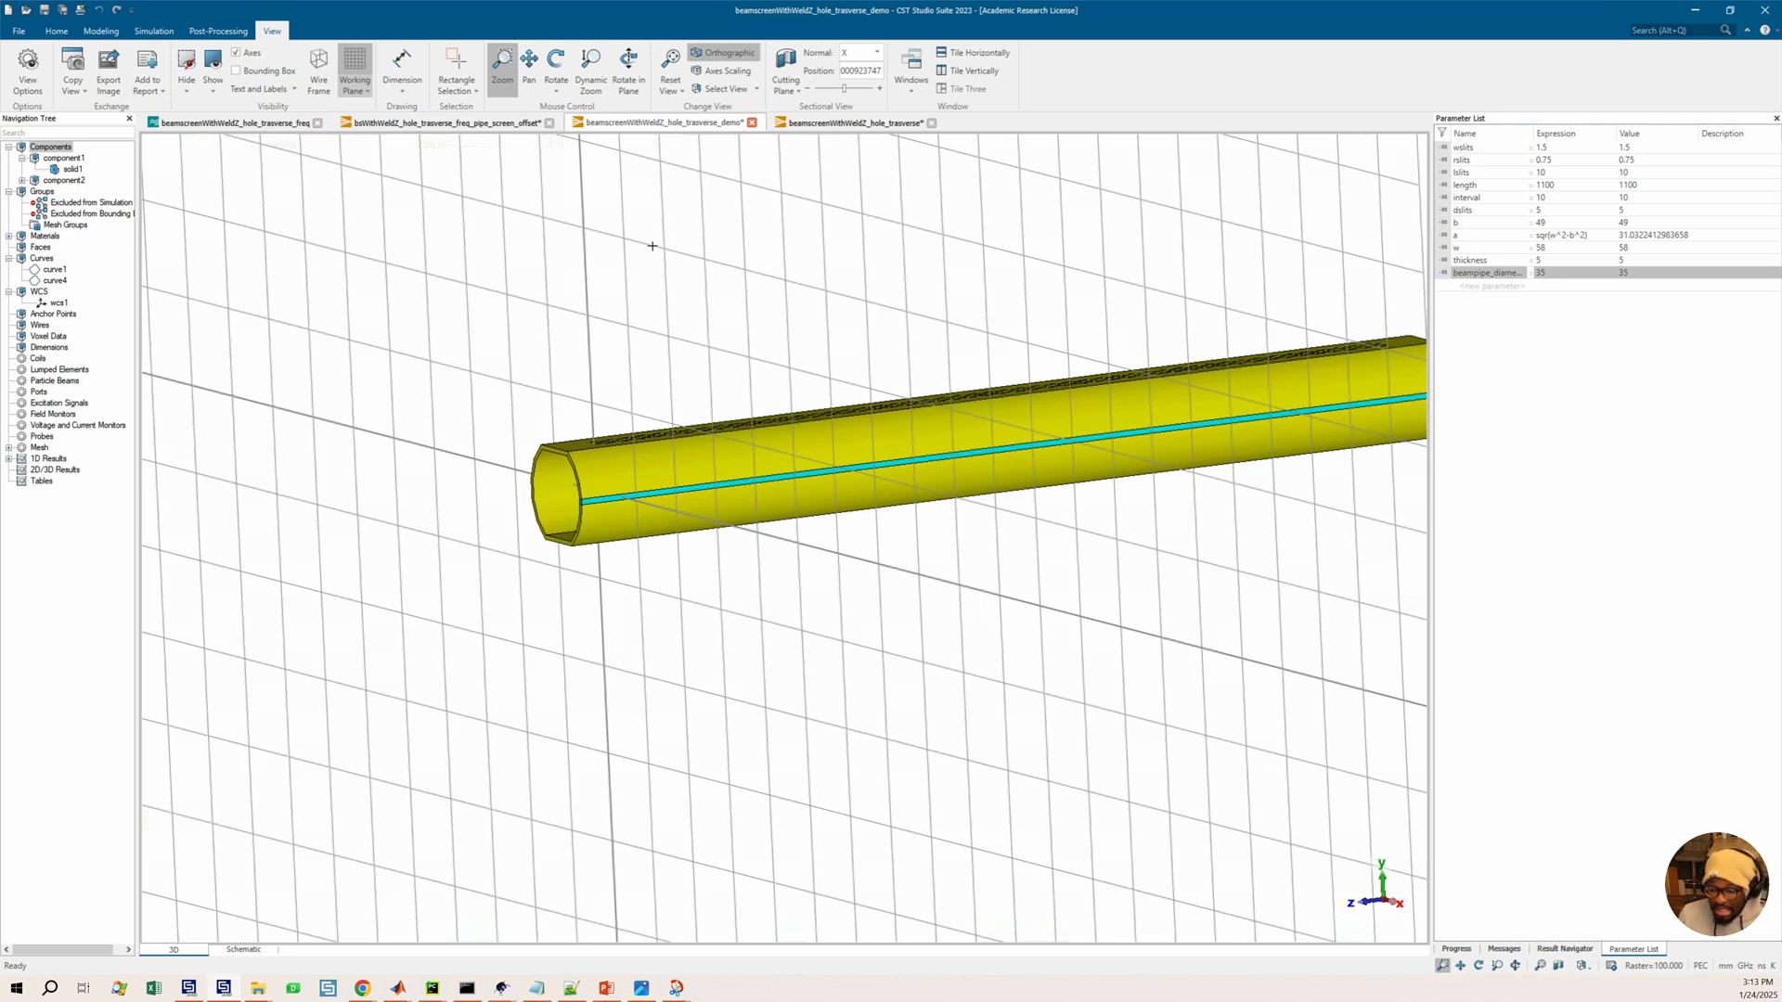
{"action": "scroll", "coordinate": [537, 376], "scroll_direction": "down", "scroll_amount": 3}
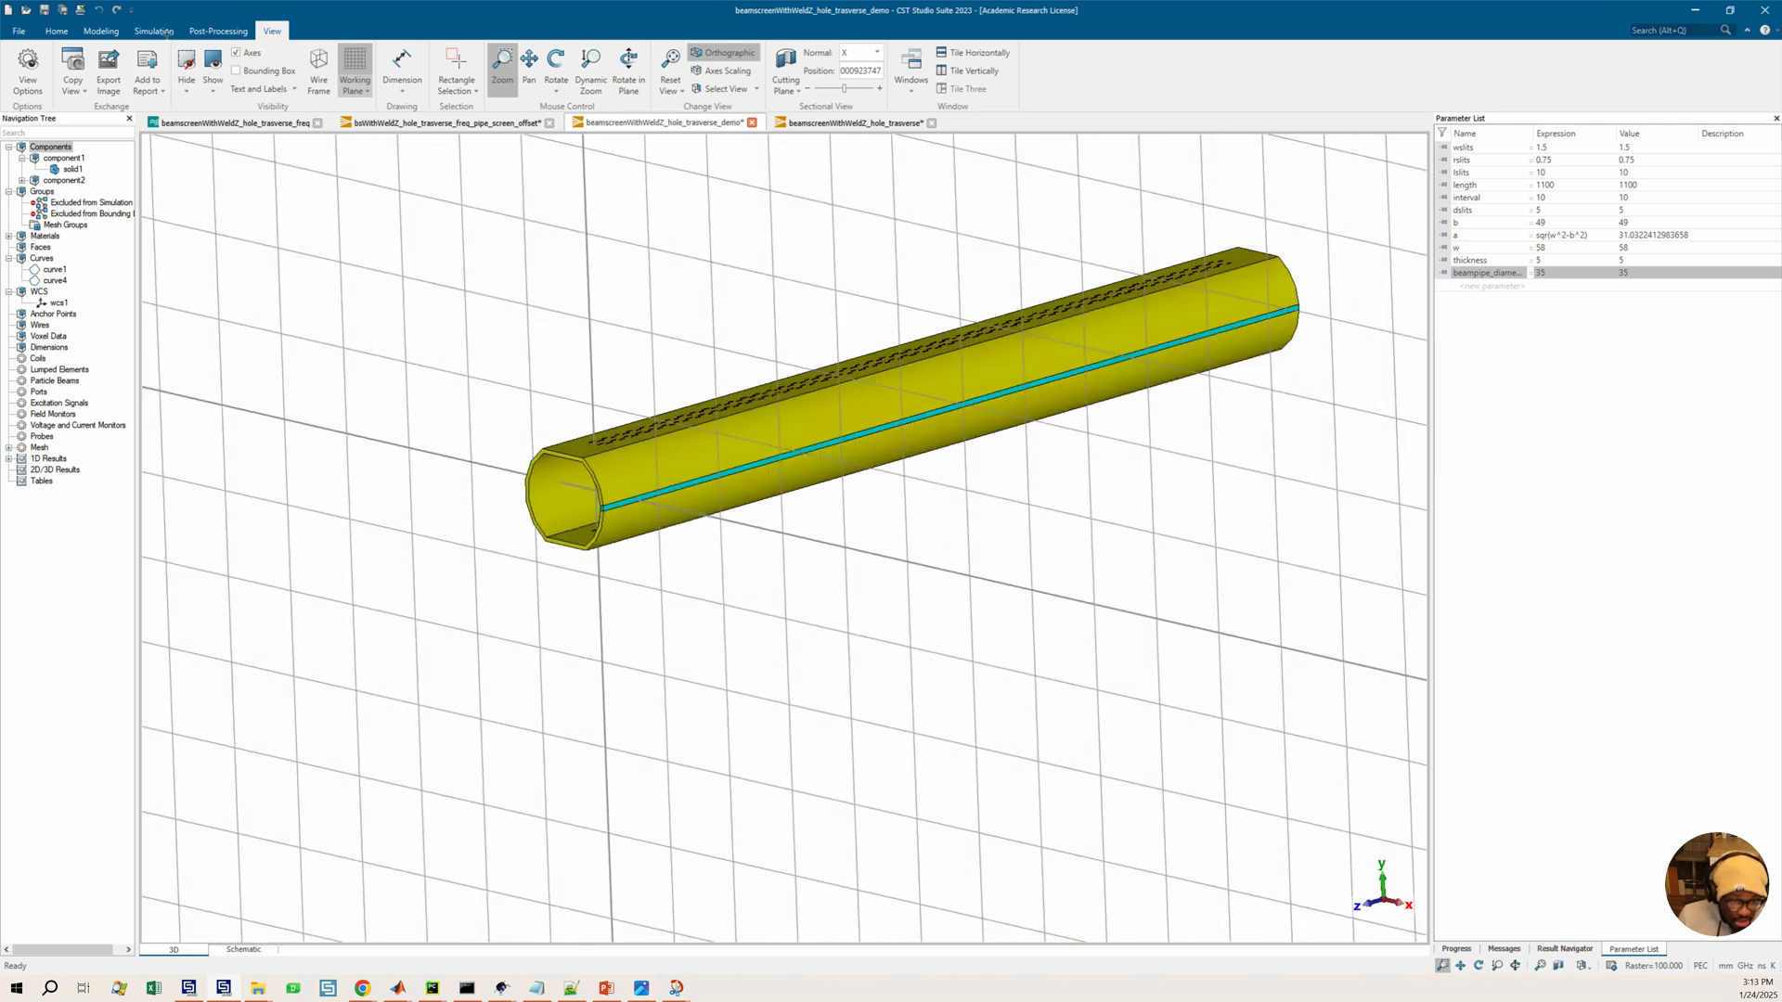
{"action": "key", "text": "KP_0"}
{"action": "key", "text": "alt+w"}
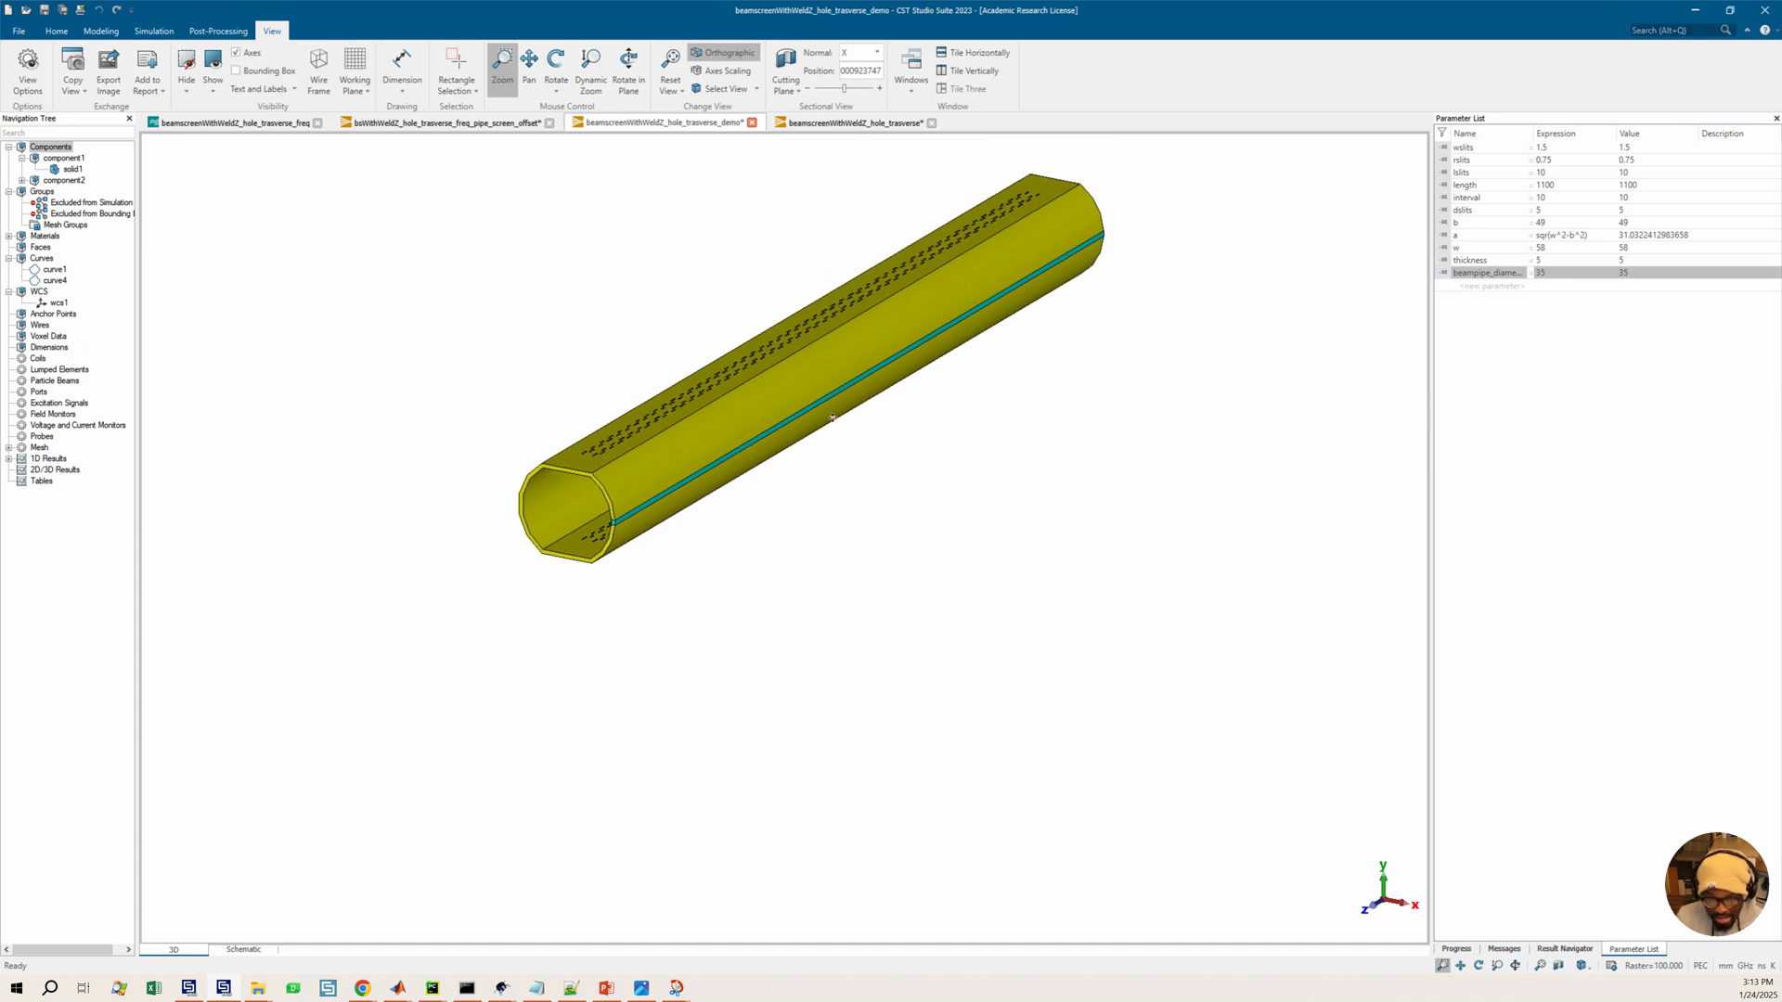
{"action": "middle_click_drag", "start_coordinate": [834, 414], "coordinate": [855, 493]}
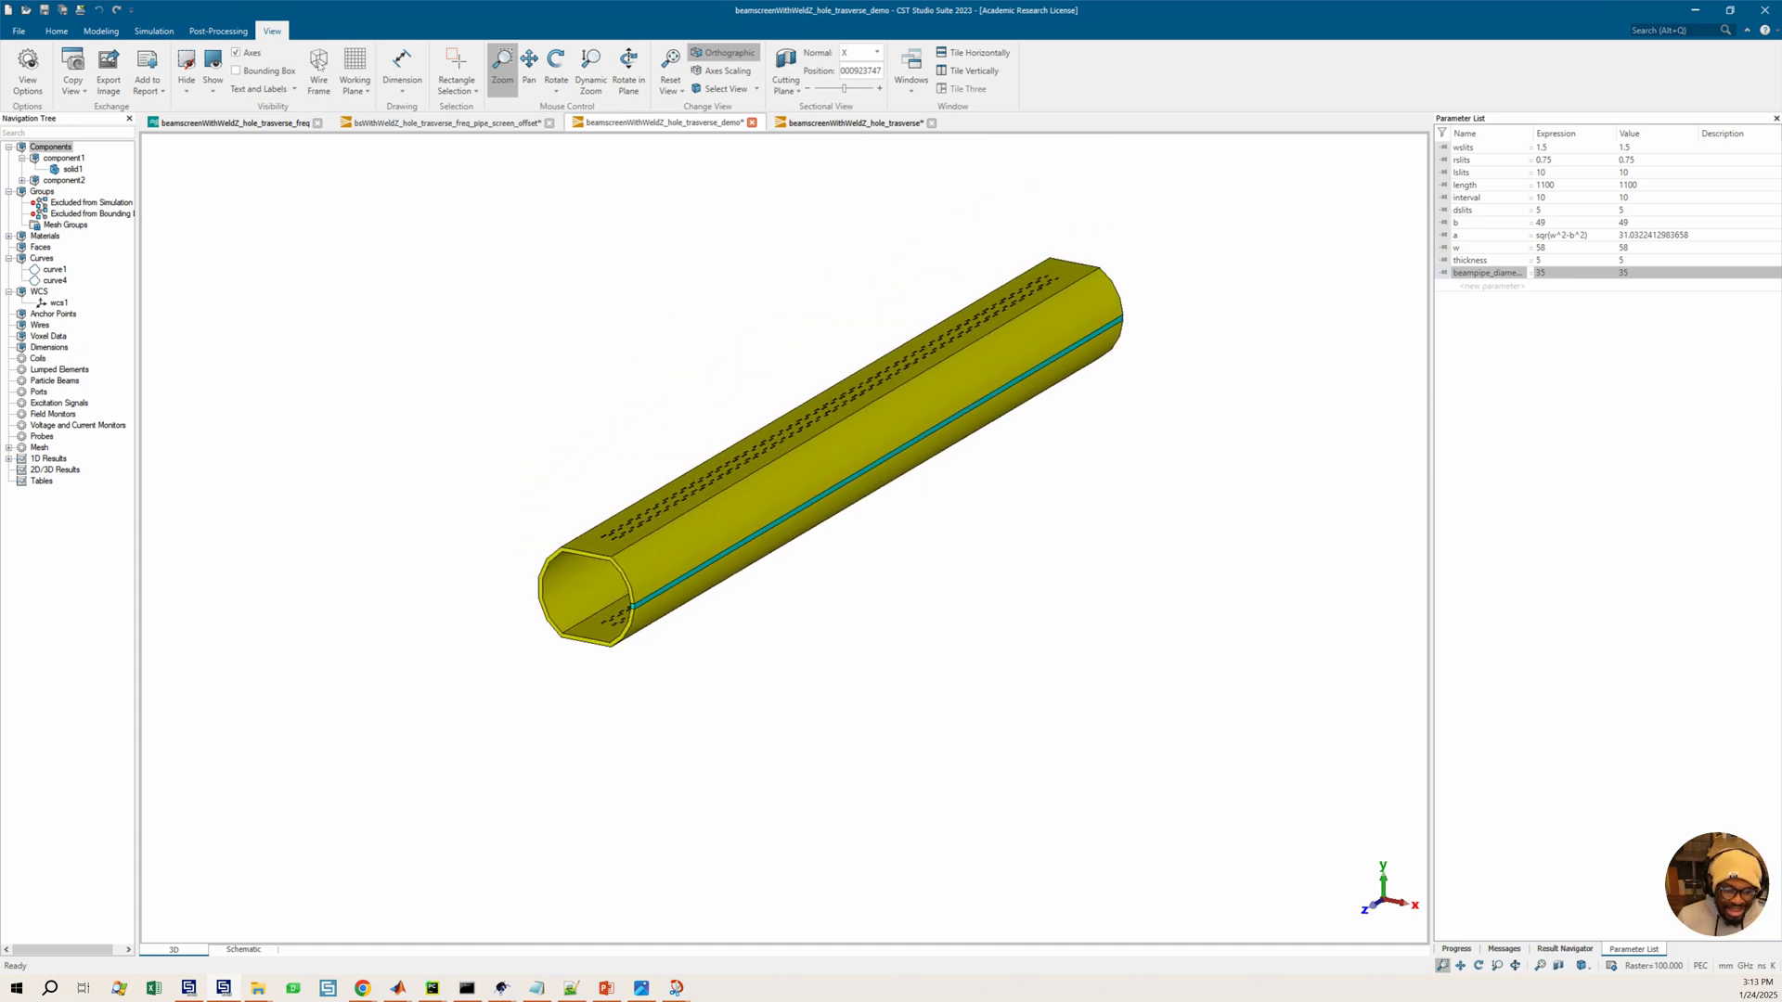
Open the History List and replay the model history only up to the first arc definition of curve1
{"action": "left_click", "coordinate": [155, 33]}
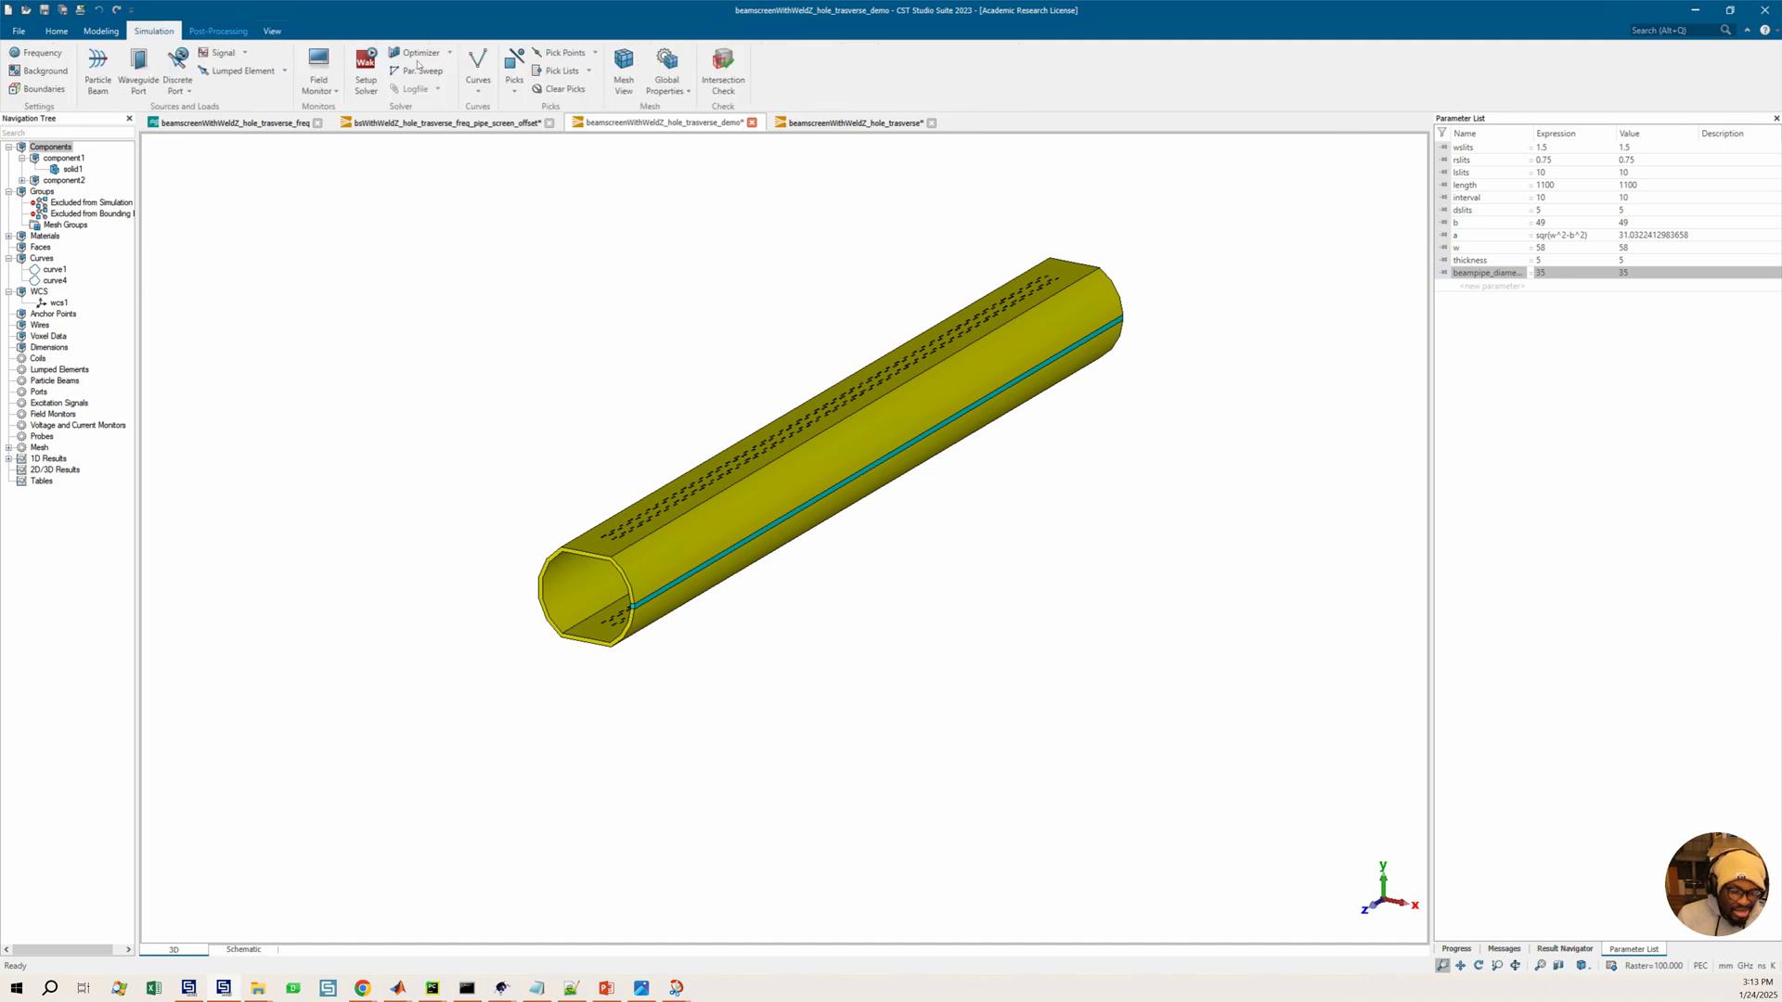
{"action": "scroll", "coordinate": [446, 65], "scroll_direction": "up", "scroll_amount": 1}
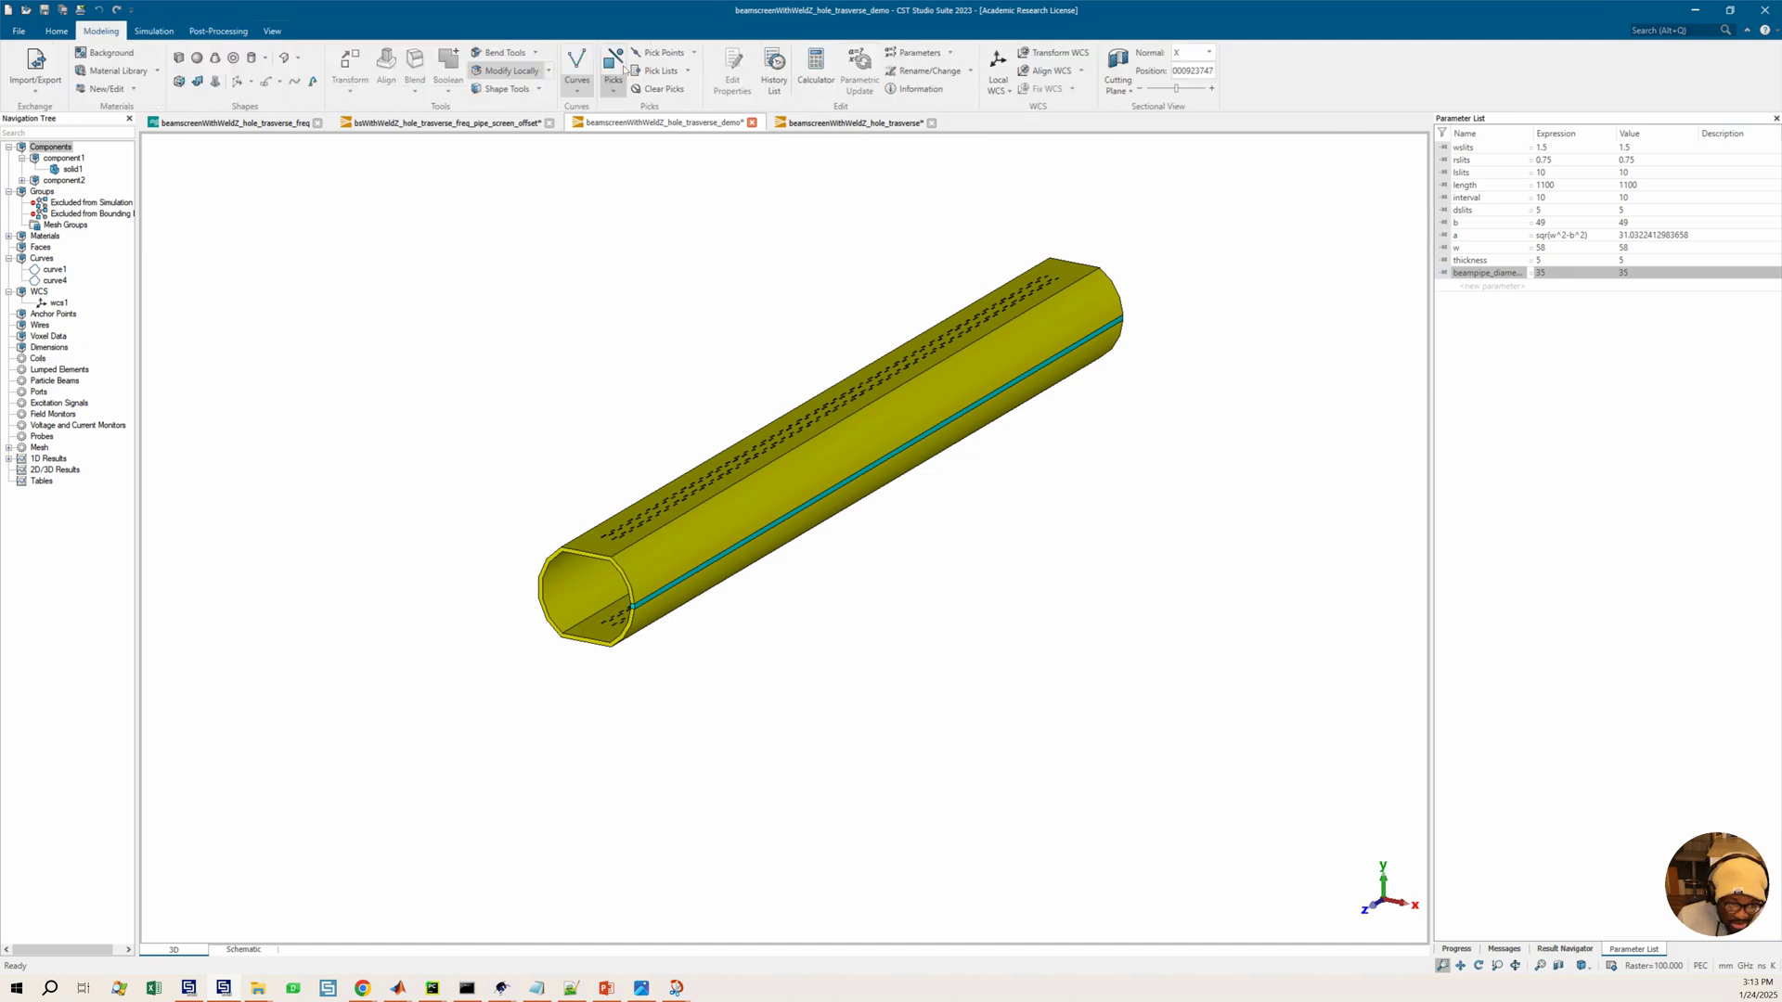
{"action": "left_click", "coordinate": [776, 63]}
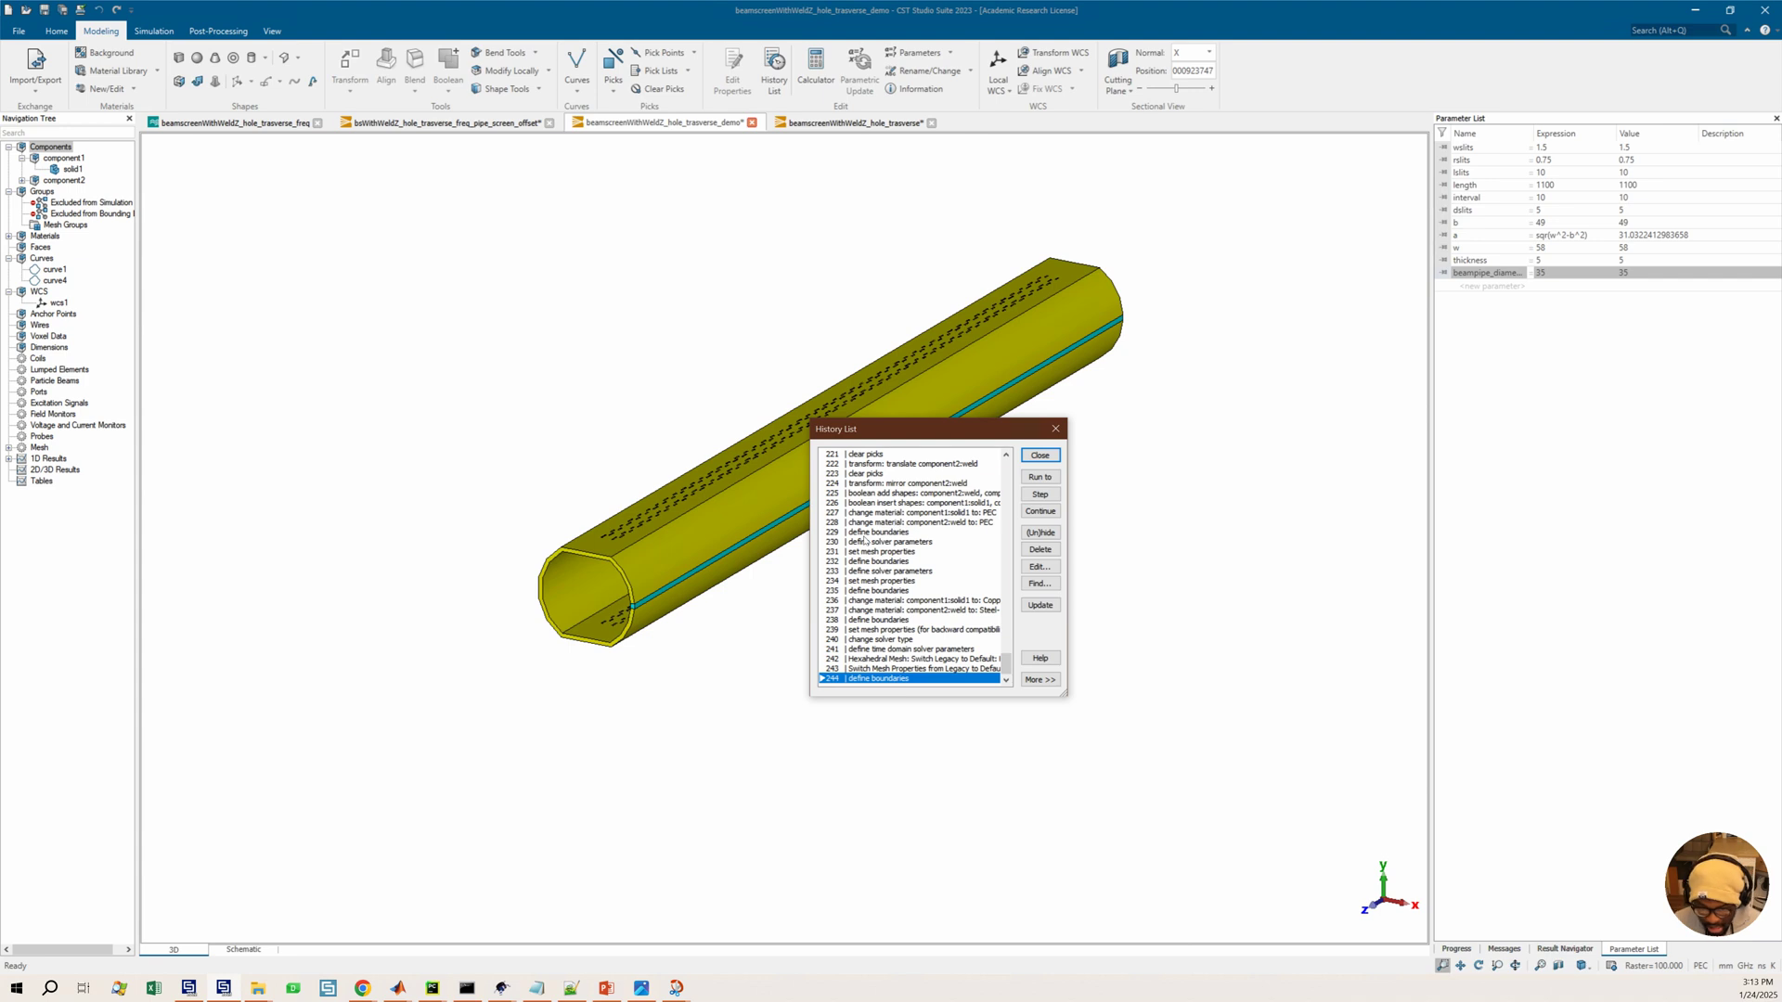
{"action": "scroll", "coordinate": [865, 540], "scroll_direction": "up", "scroll_amount": 18}
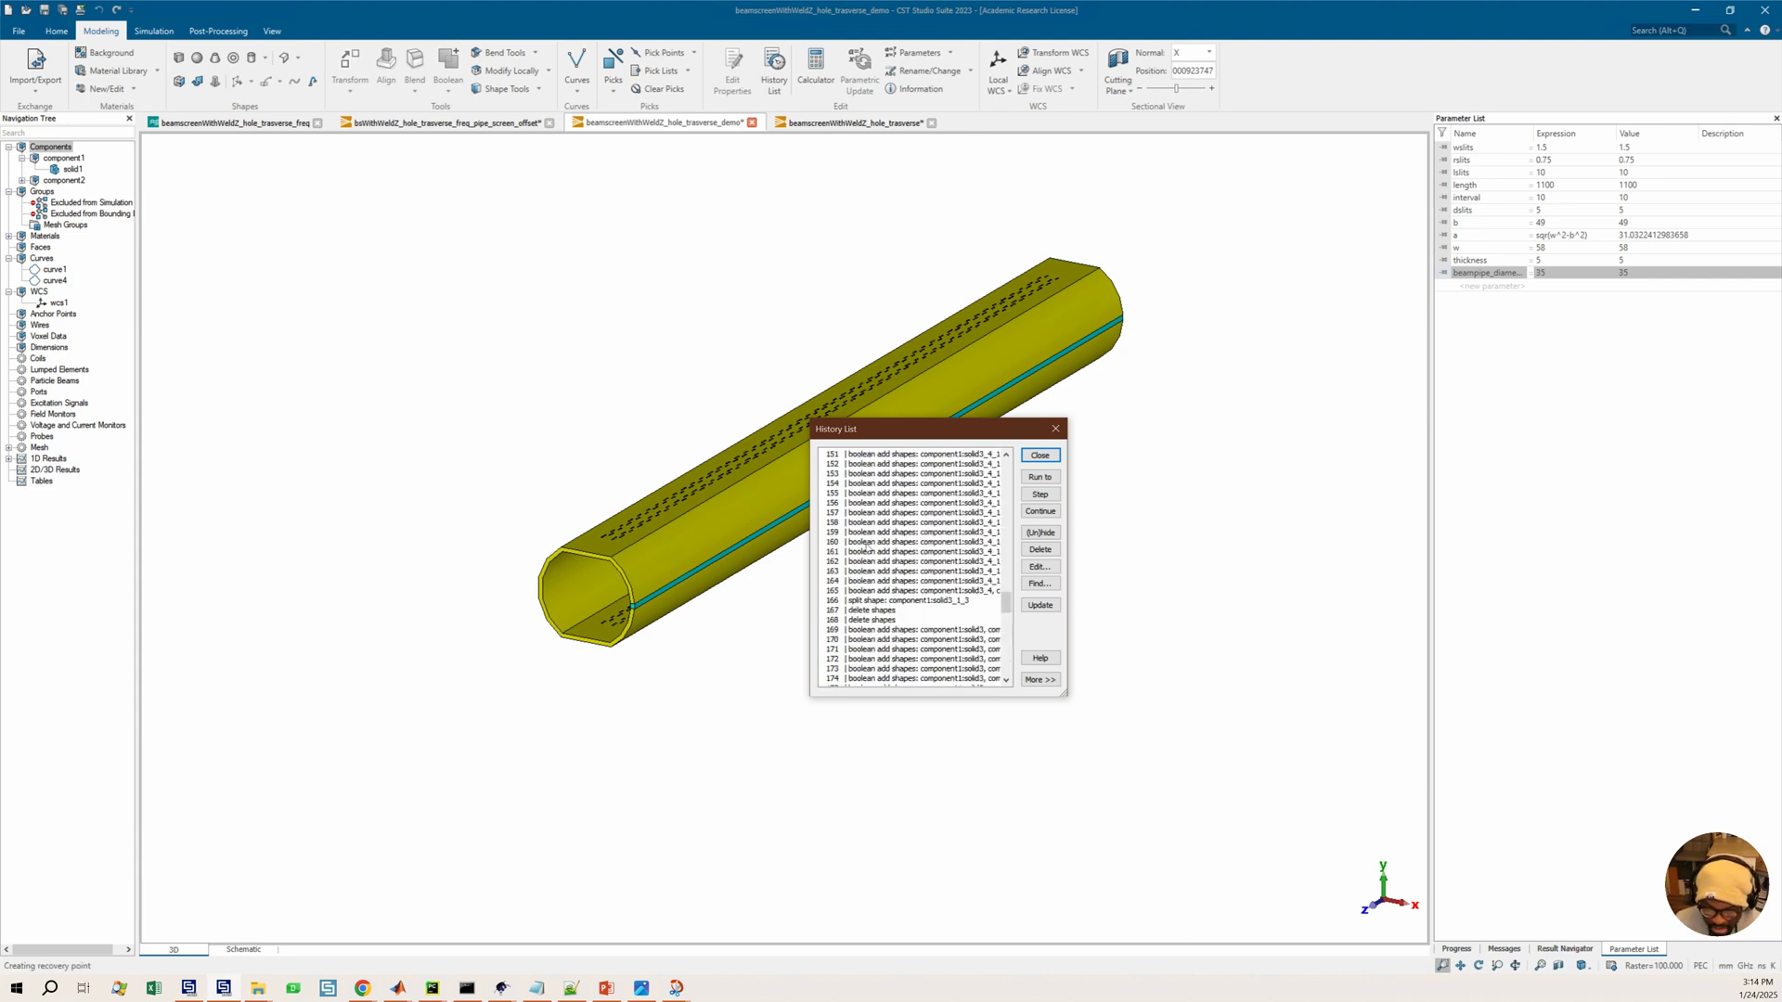
{"action": "scroll", "coordinate": [866, 547], "scroll_direction": "up", "scroll_amount": 20}
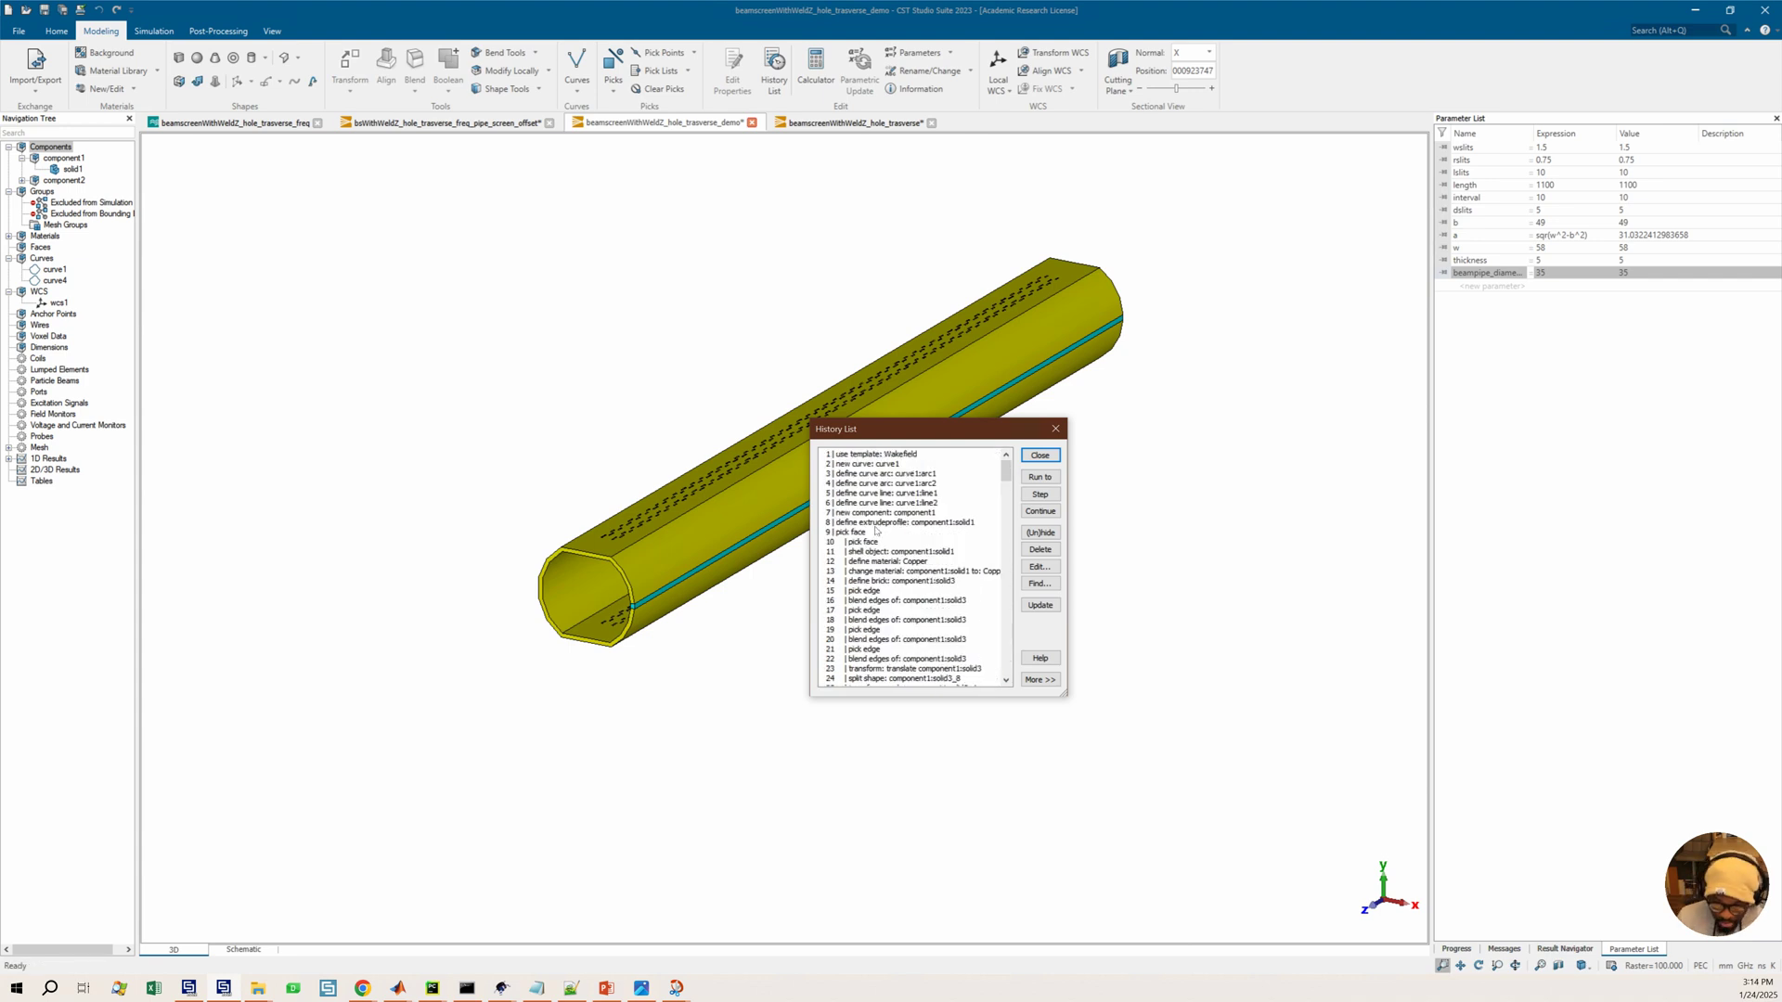
{"action": "left_click", "coordinate": [907, 475]}
{"action": "left_click", "coordinate": [873, 464]}
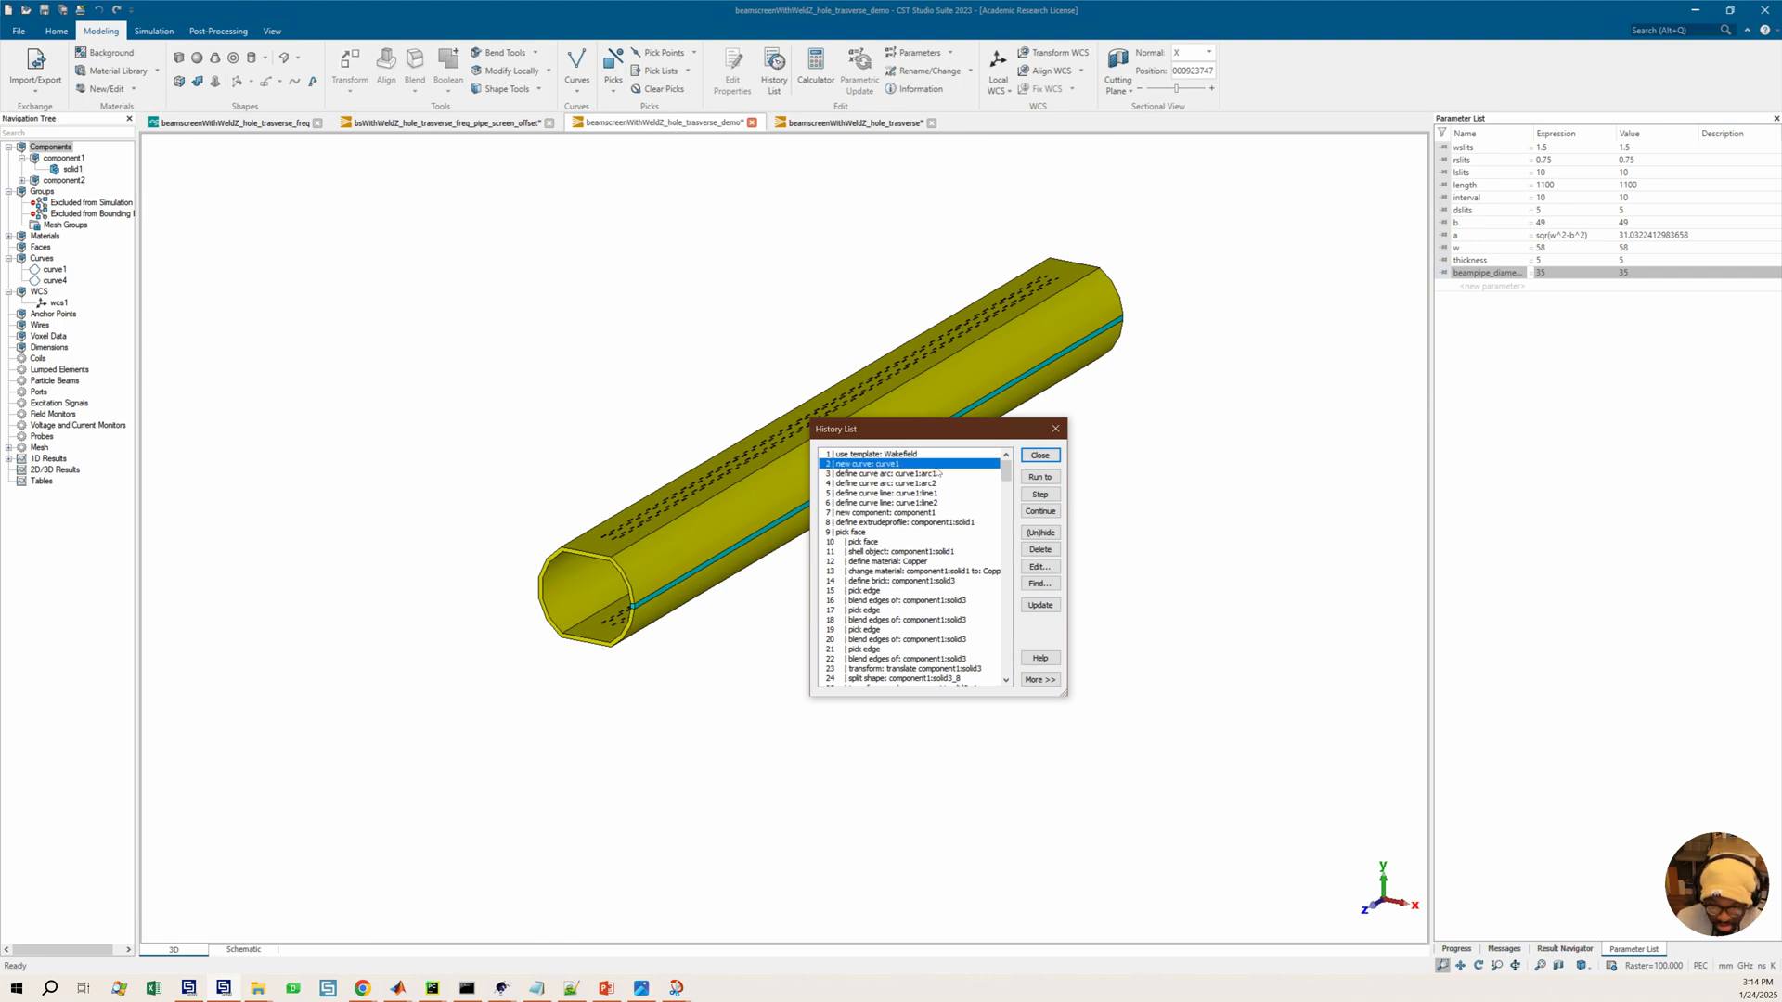
{"action": "left_click", "coordinate": [1040, 477]}
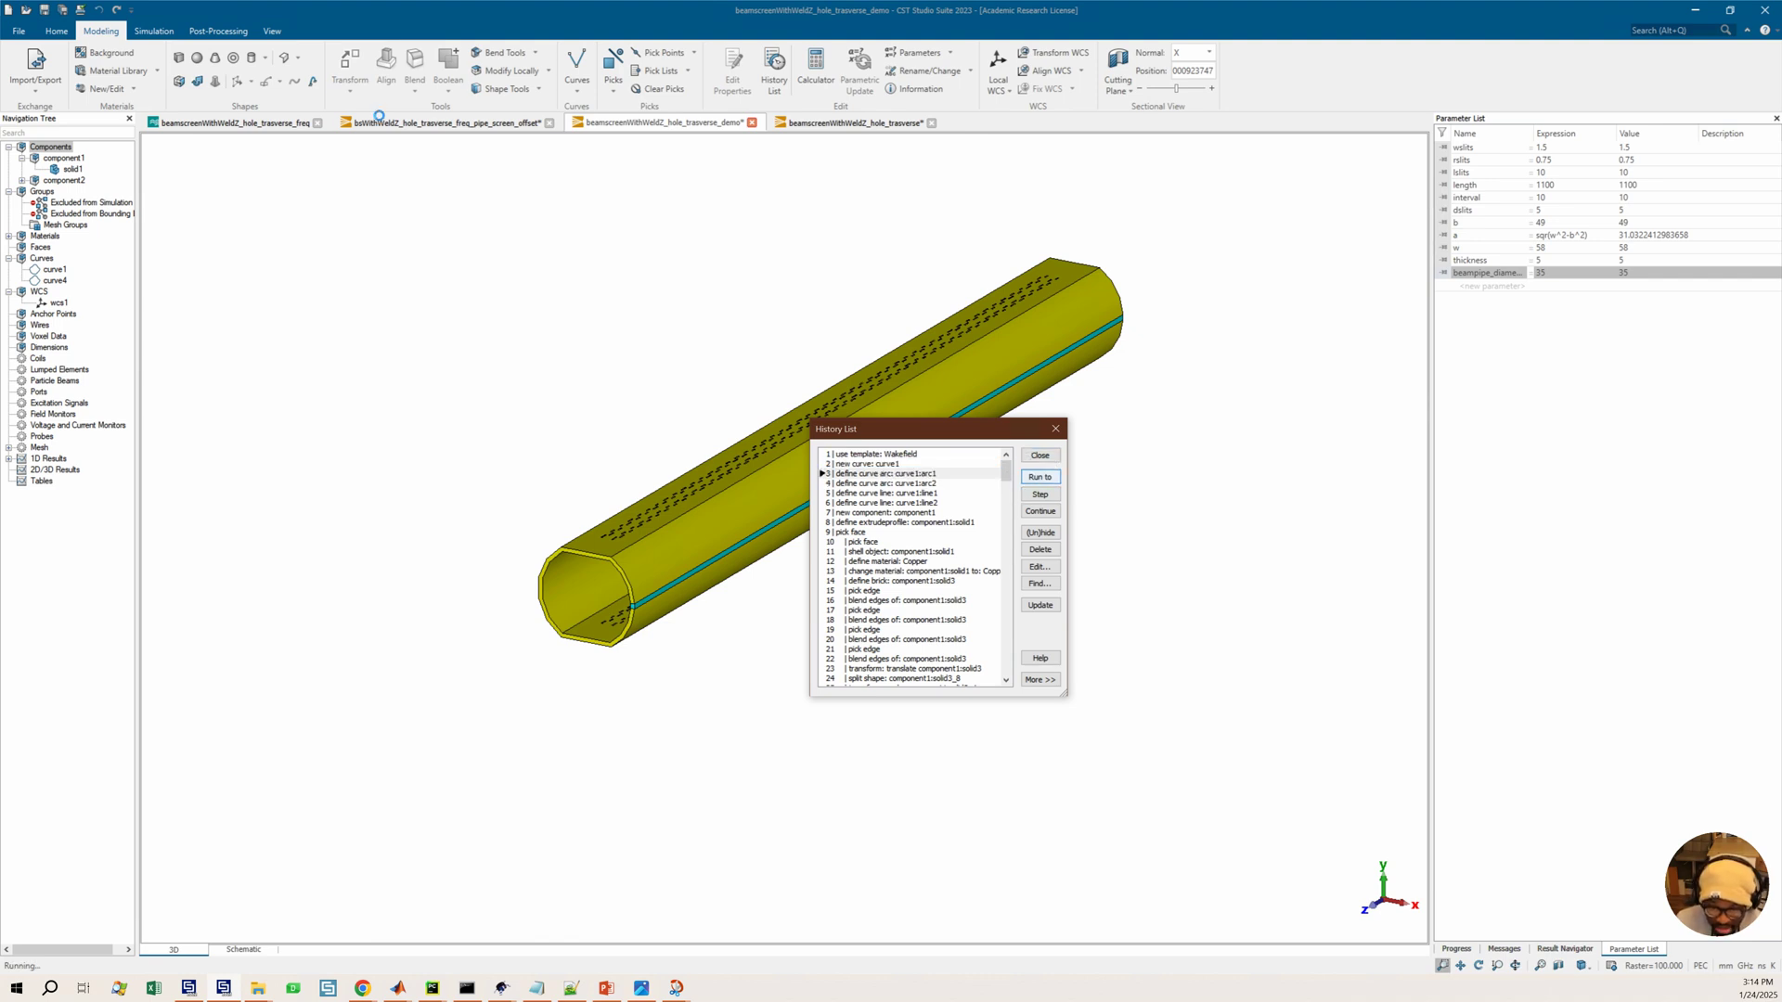
Show the working plane and run the history up to the extruded profile of component1
{"action": "left_click", "coordinate": [275, 31]}
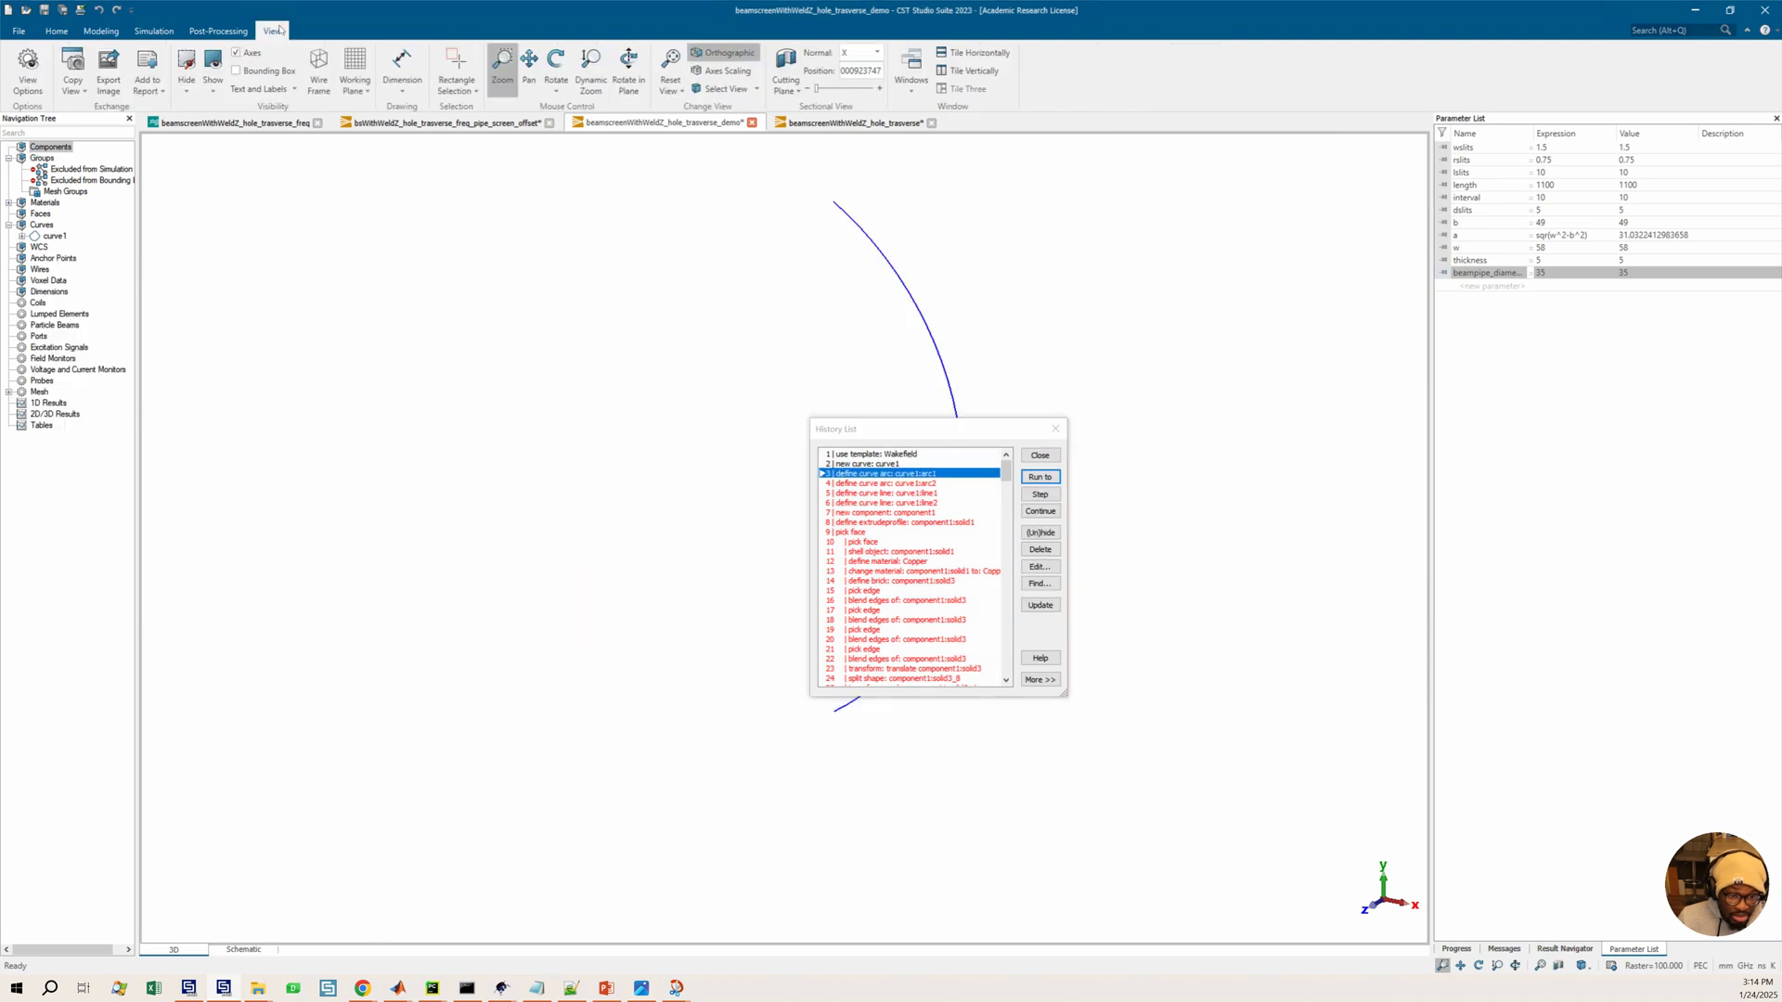
{"action": "left_click", "coordinate": [354, 63]}
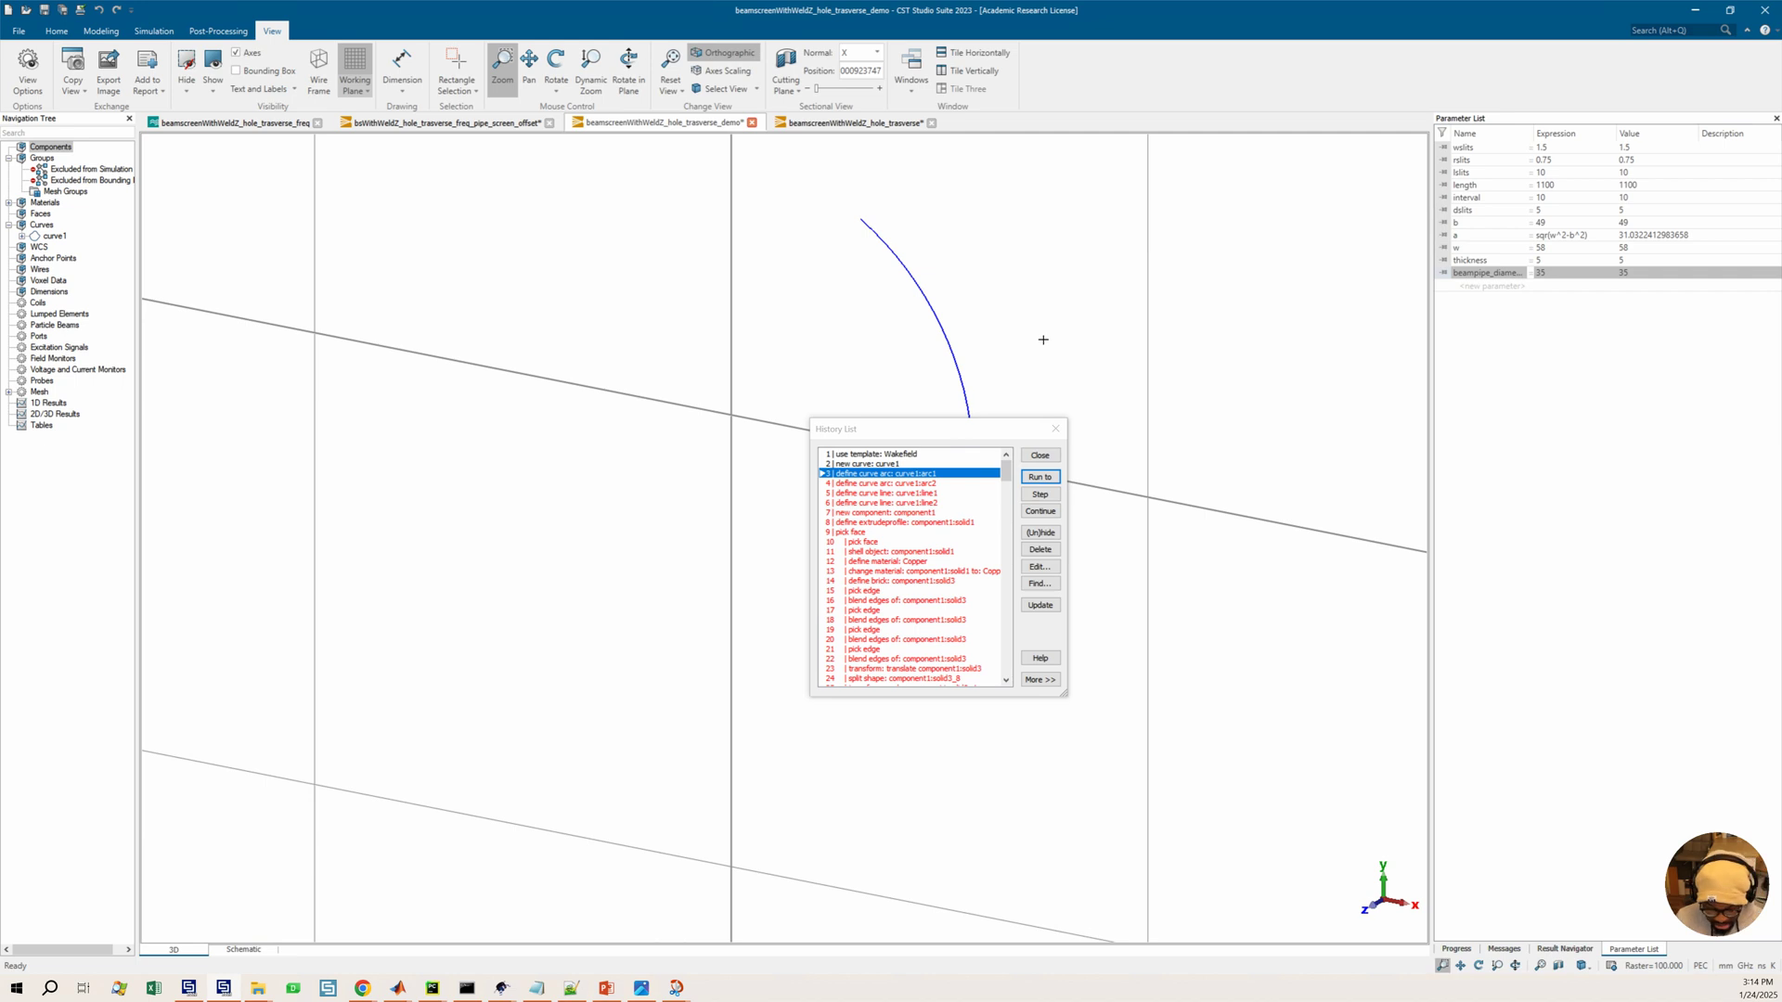
{"action": "left_click_drag", "start_coordinate": [1043, 340], "coordinate": [882, 363]}
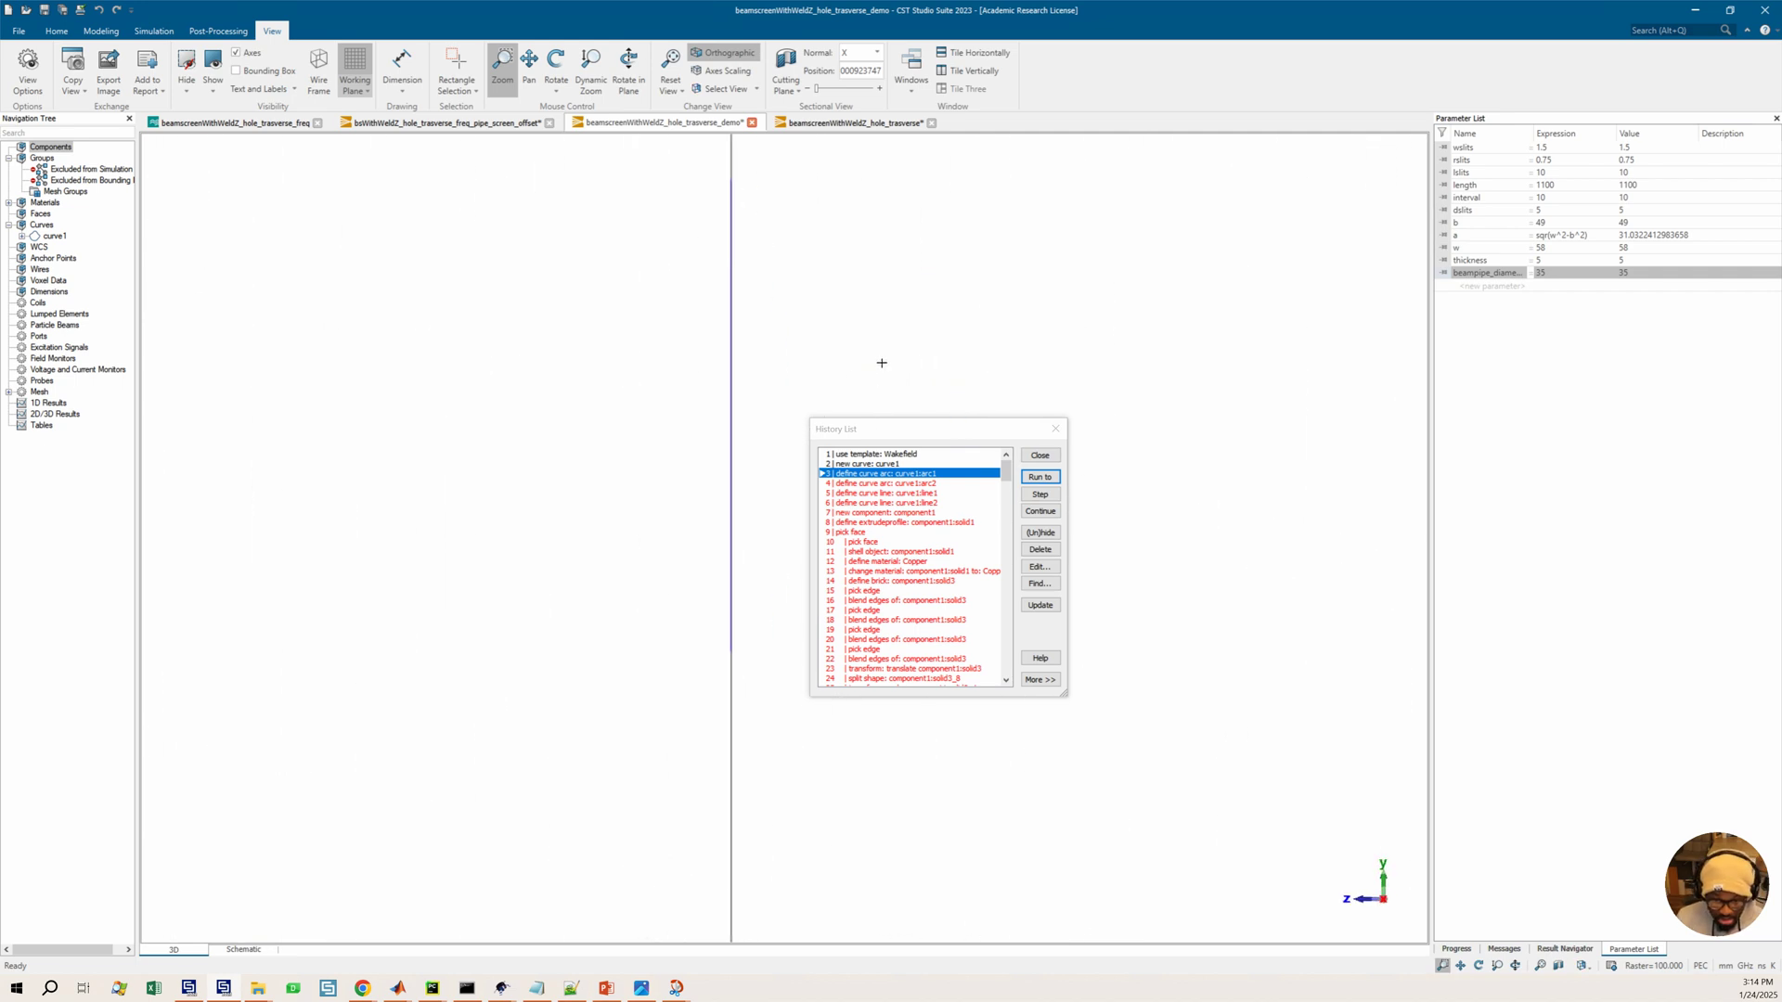
{"action": "left_click", "coordinate": [922, 522]}
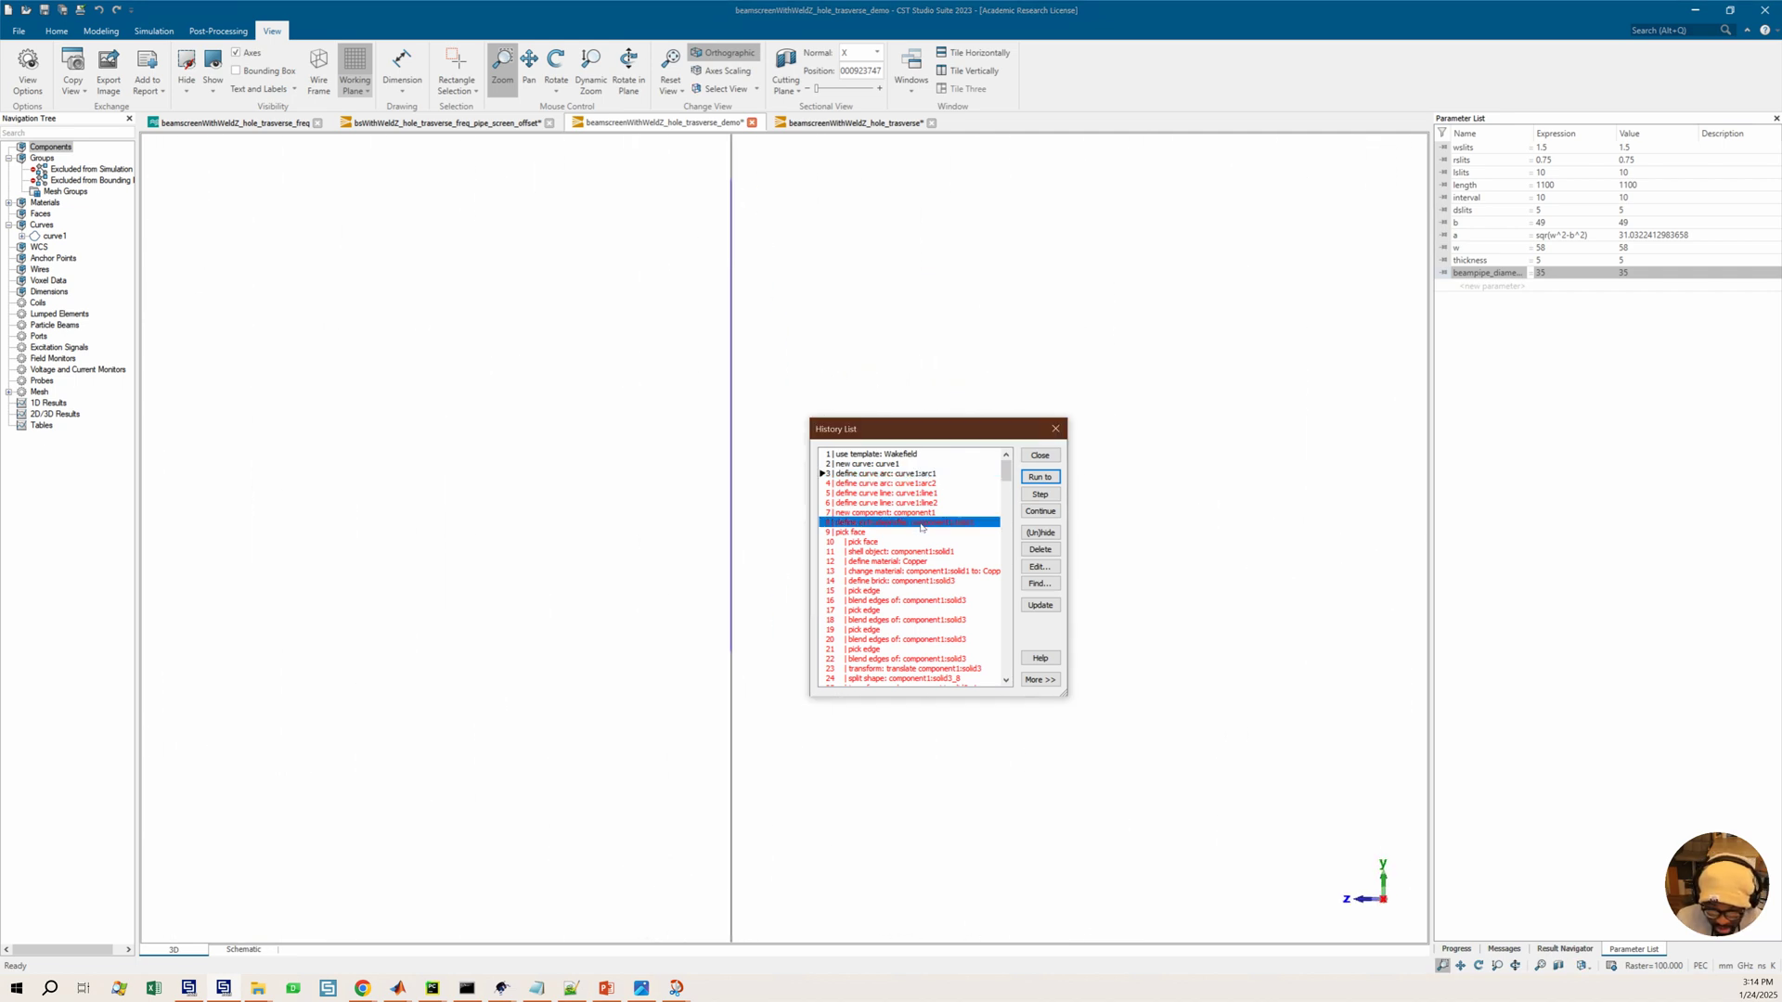
{"action": "left_click", "coordinate": [1040, 476]}
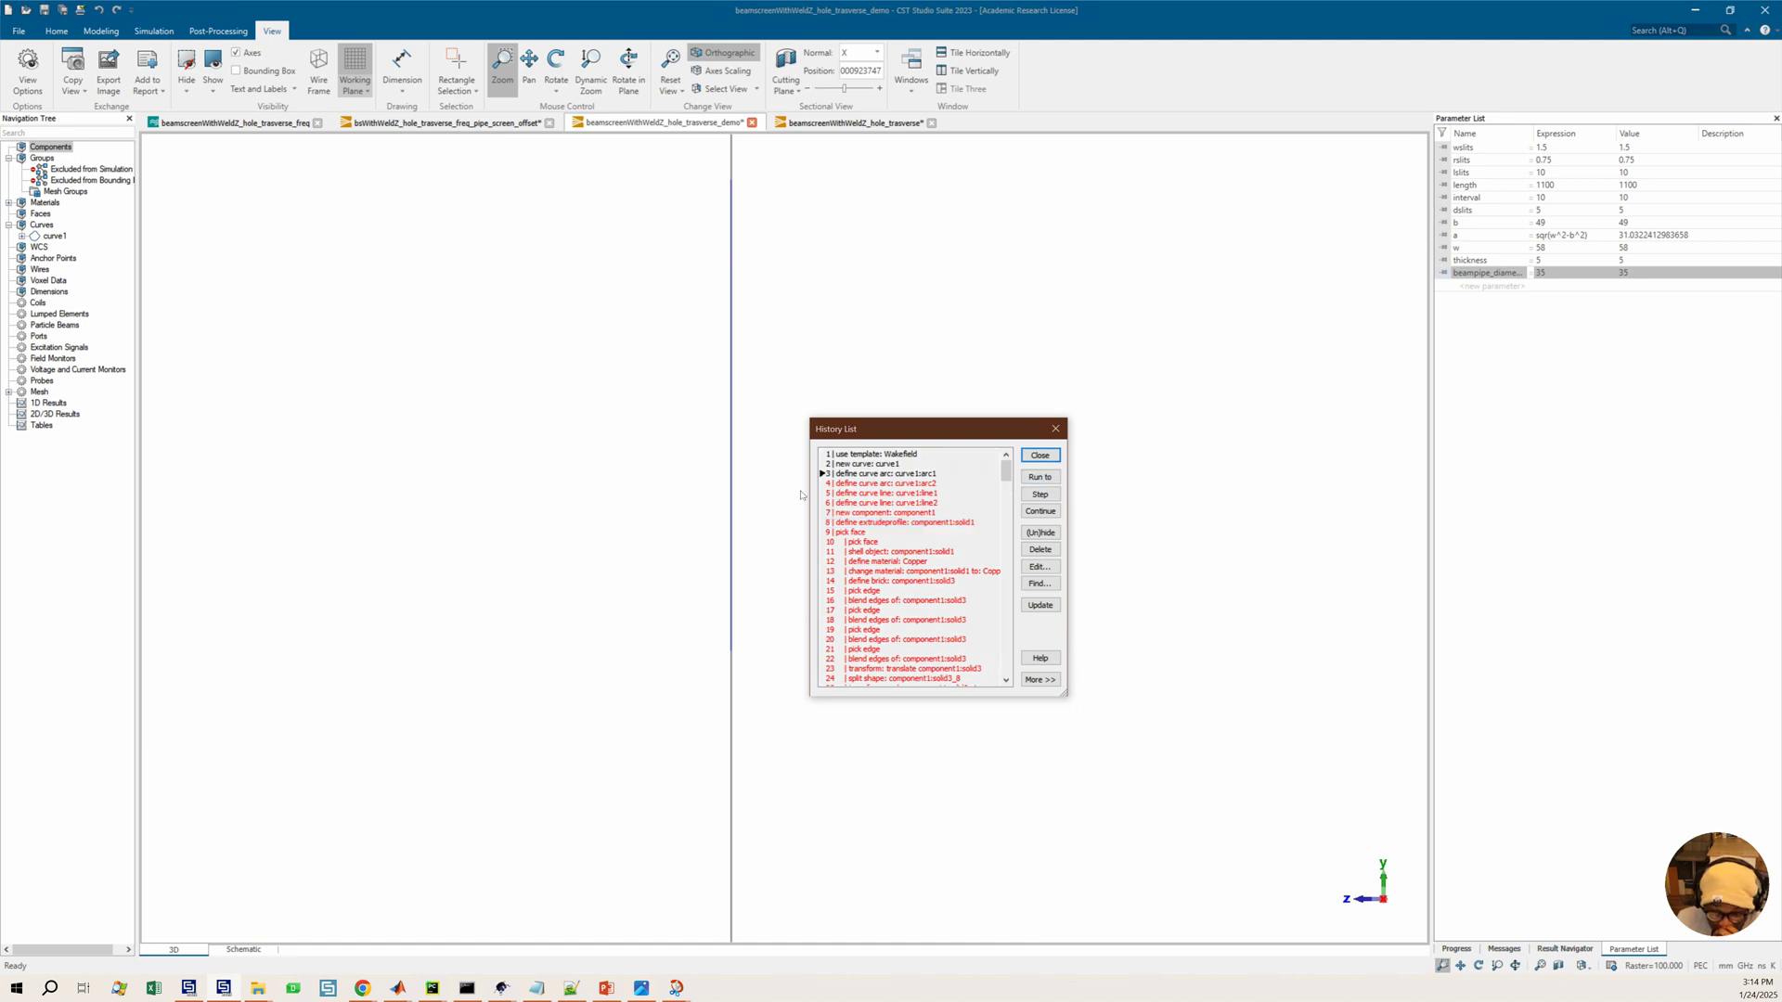
Step the history further, running to the Copper material definition and then to the first edge blend
{"action": "scroll", "coordinate": [798, 371], "scroll_direction": "down", "scroll_amount": 4}
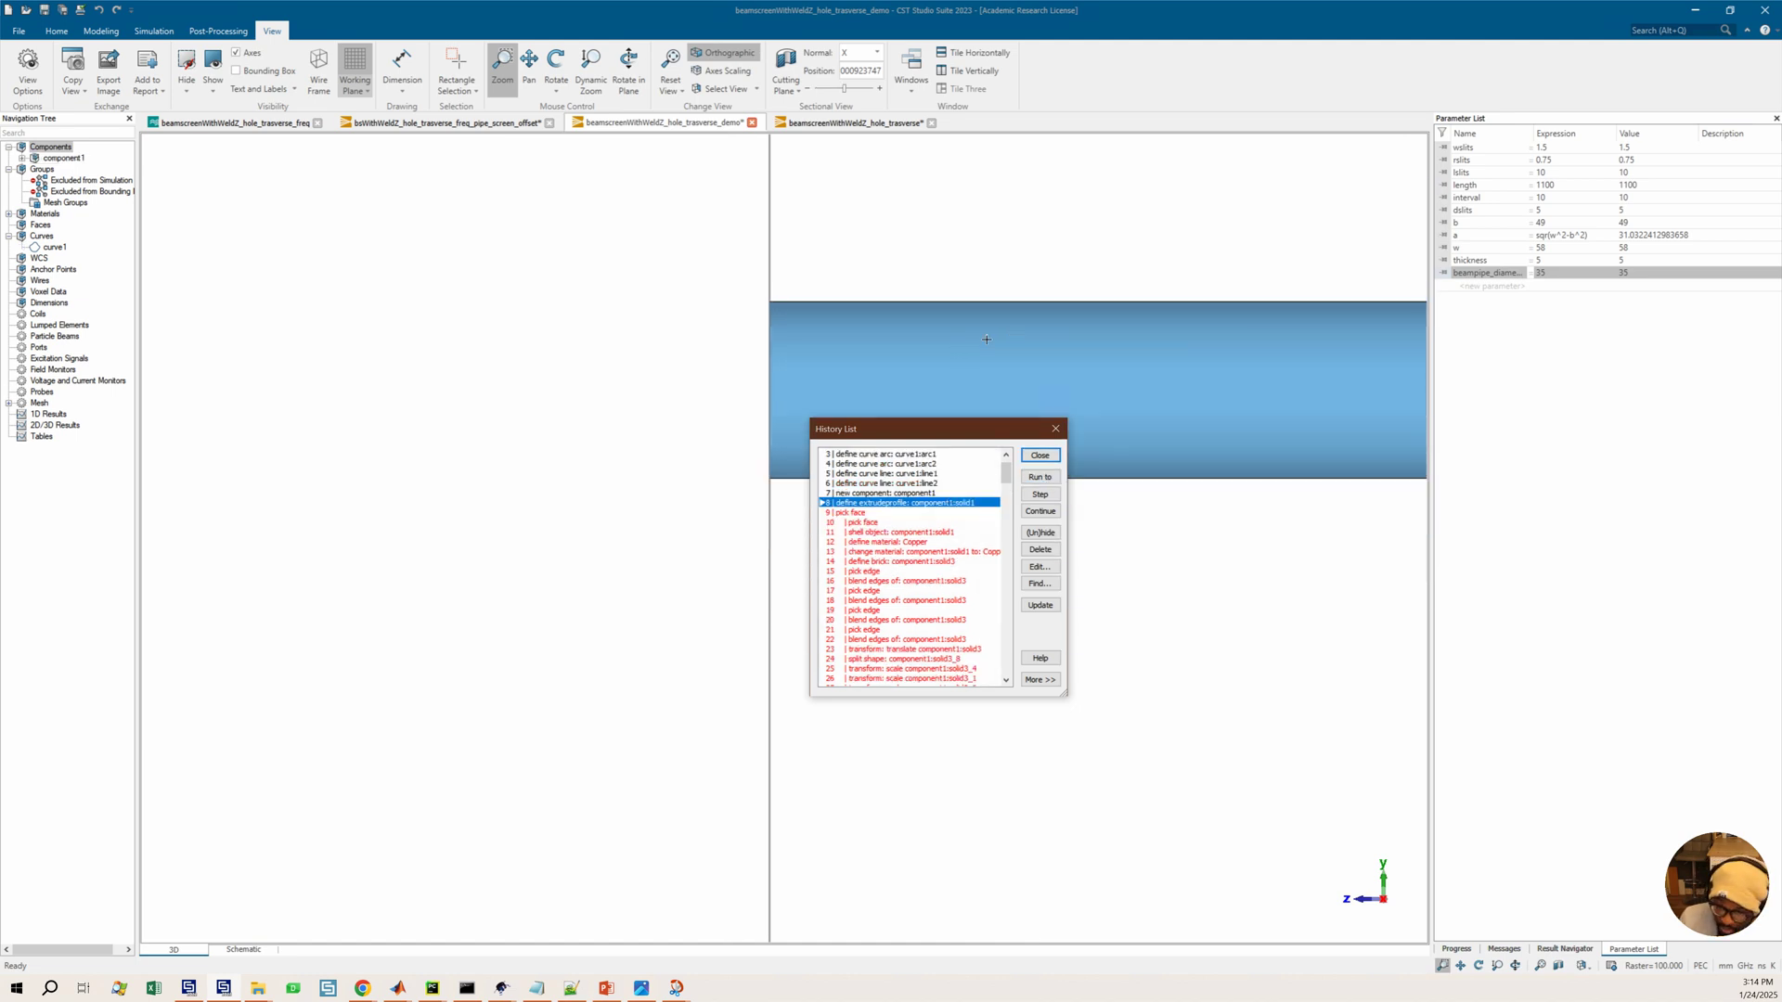
{"action": "left_click", "coordinate": [900, 541]}
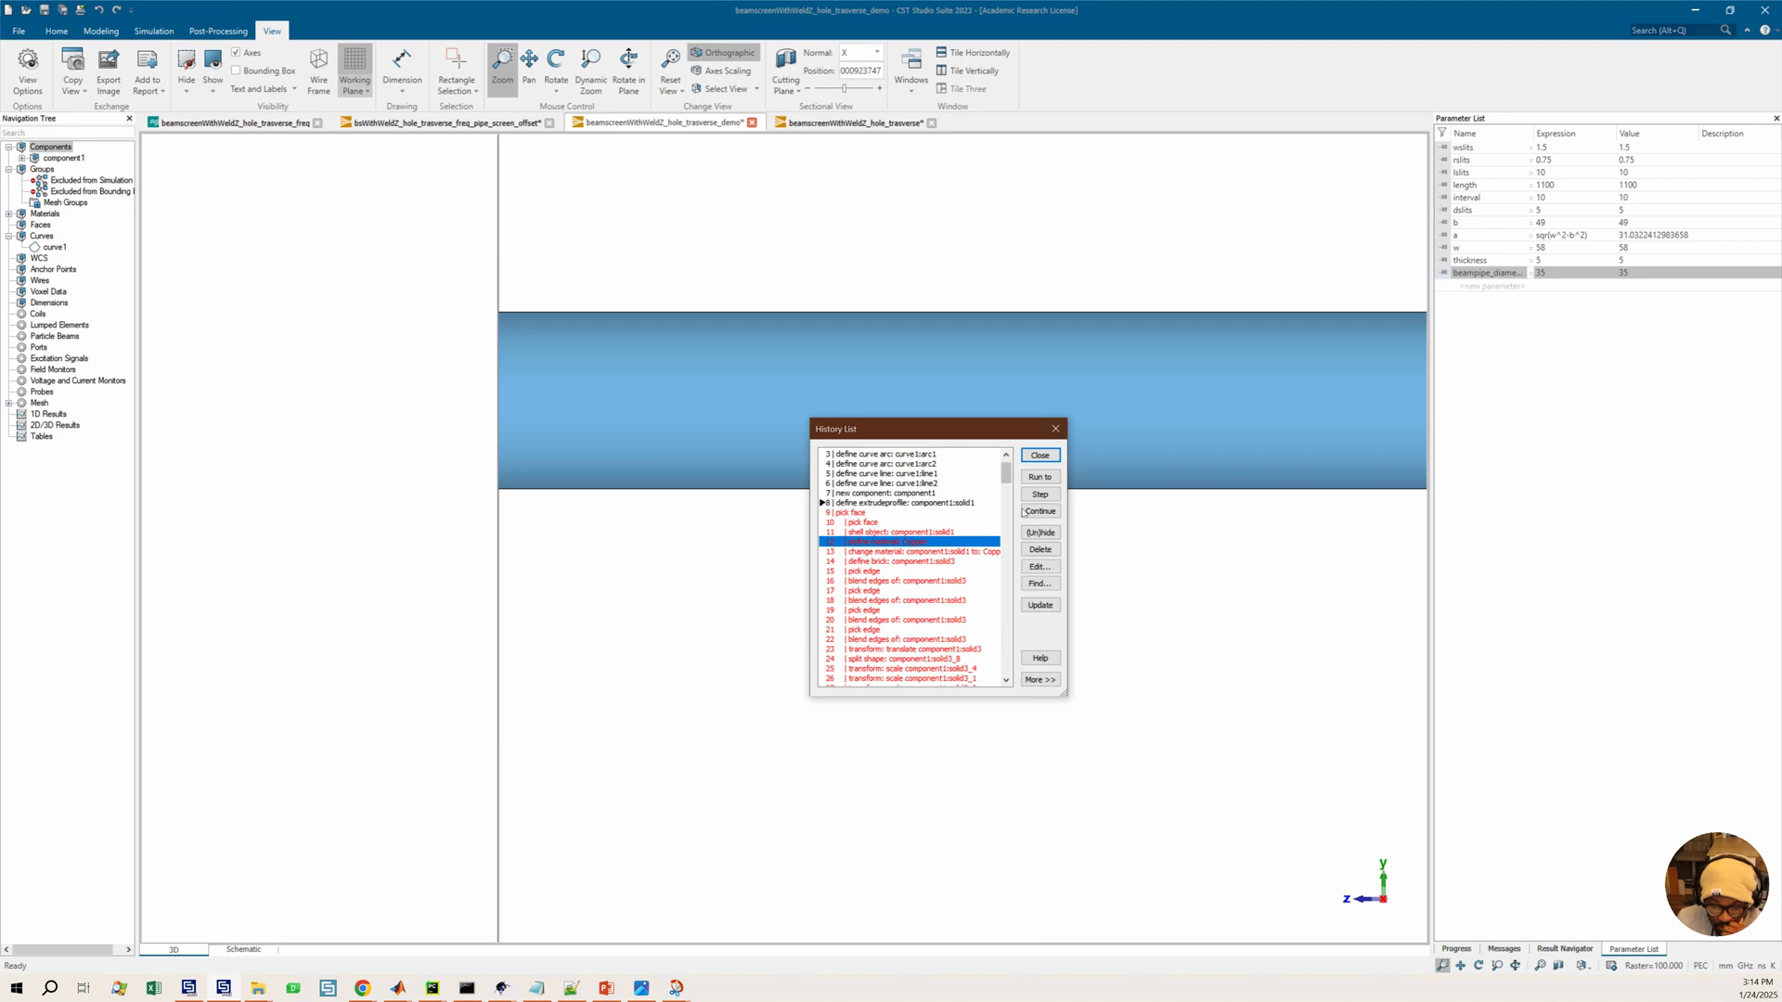
{"action": "left_click", "coordinate": [1037, 478]}
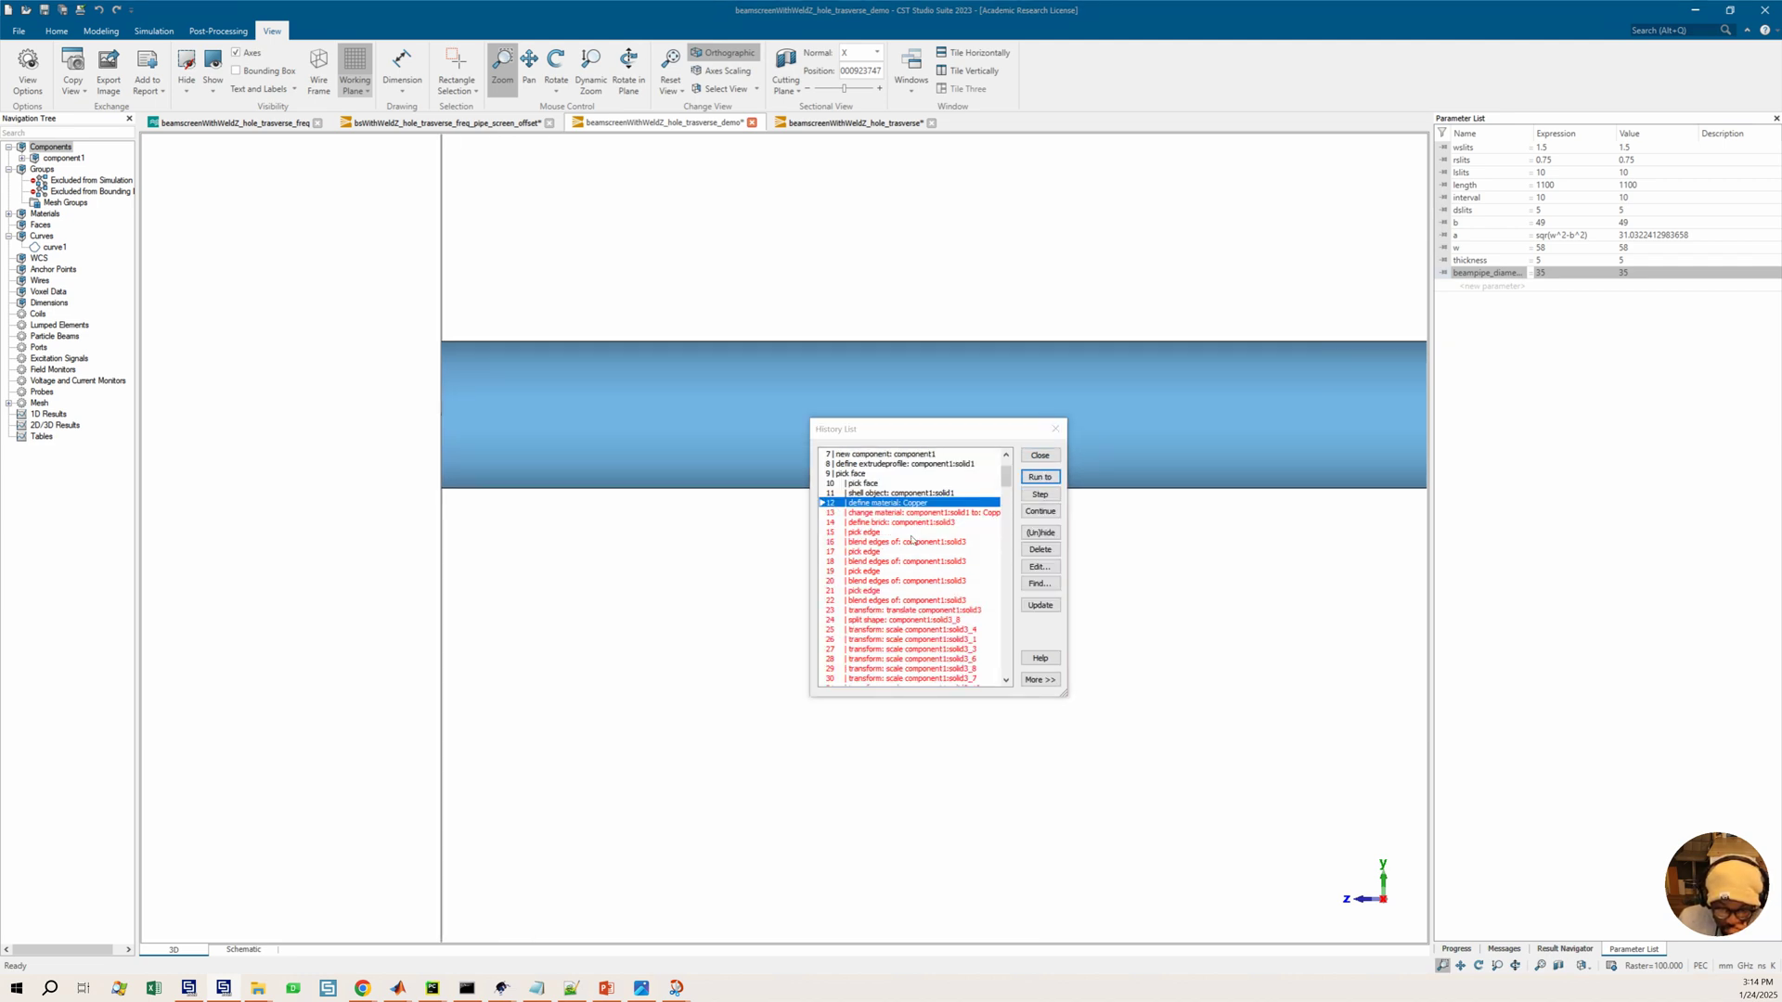
{"action": "left_click", "coordinate": [905, 541]}
{"action": "left_click", "coordinate": [1040, 479]}
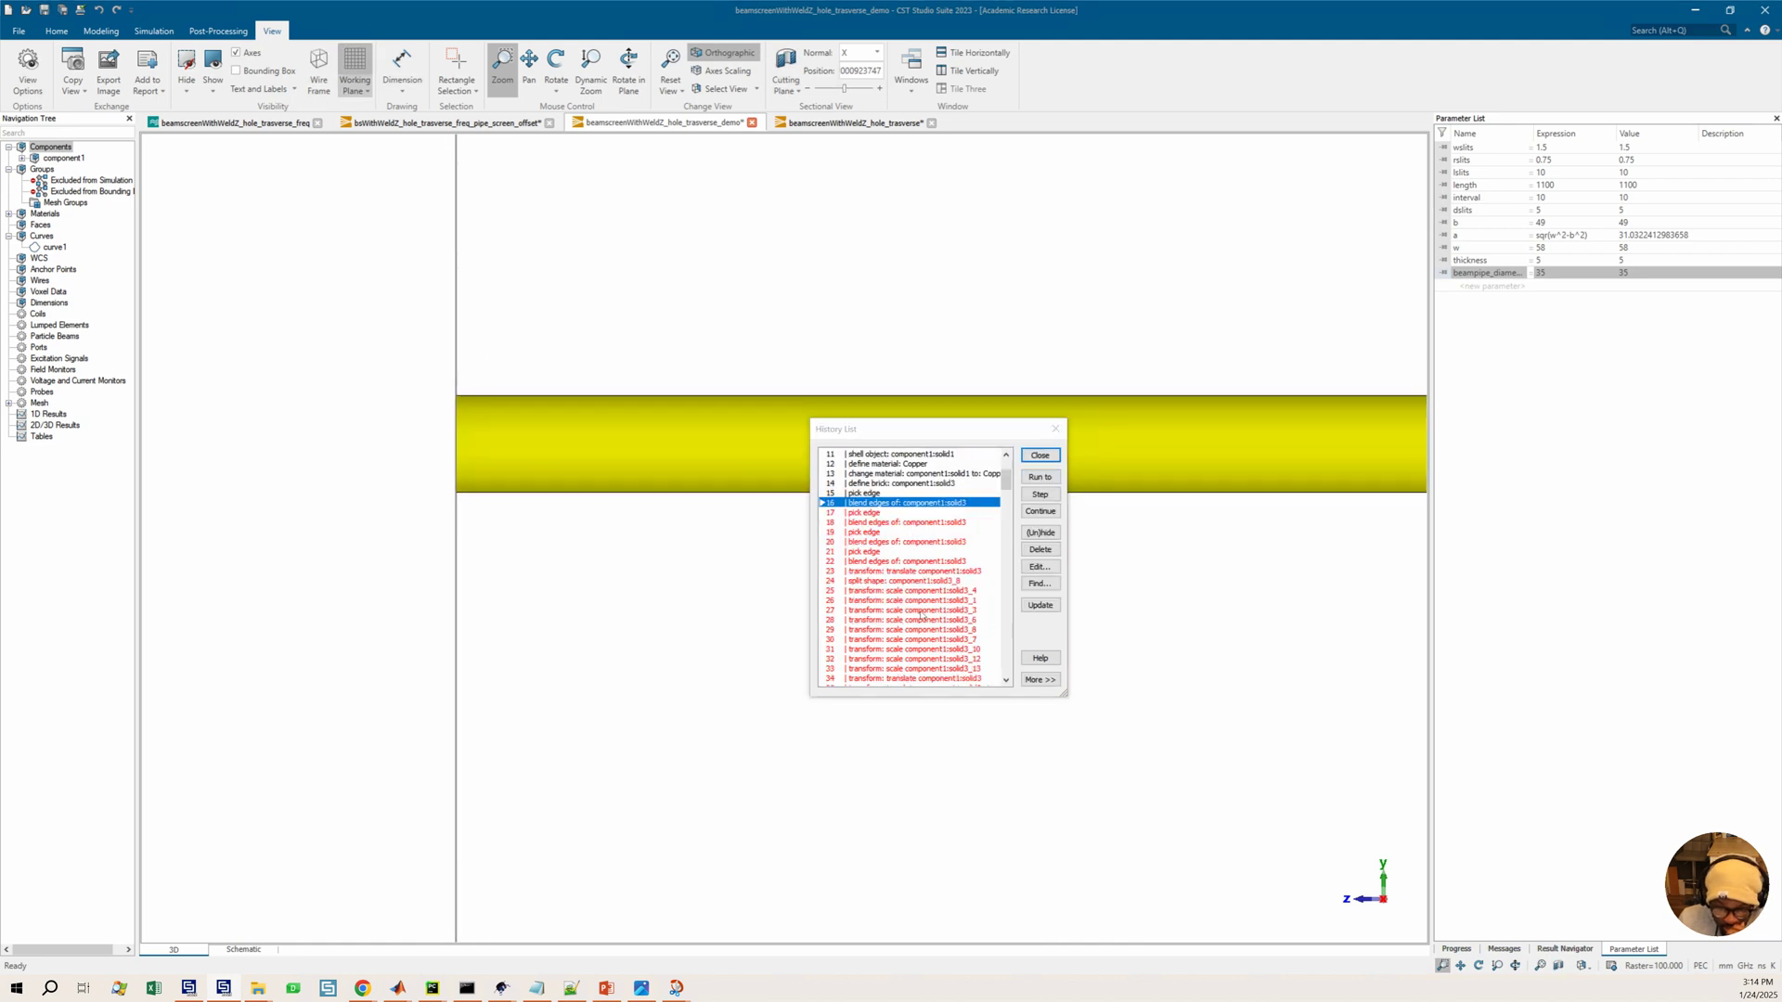
Run the history to the first scaling transform of the split solid, then continue replaying to the end
{"action": "left_click", "coordinate": [909, 610]}
{"action": "left_click", "coordinate": [1038, 479]}
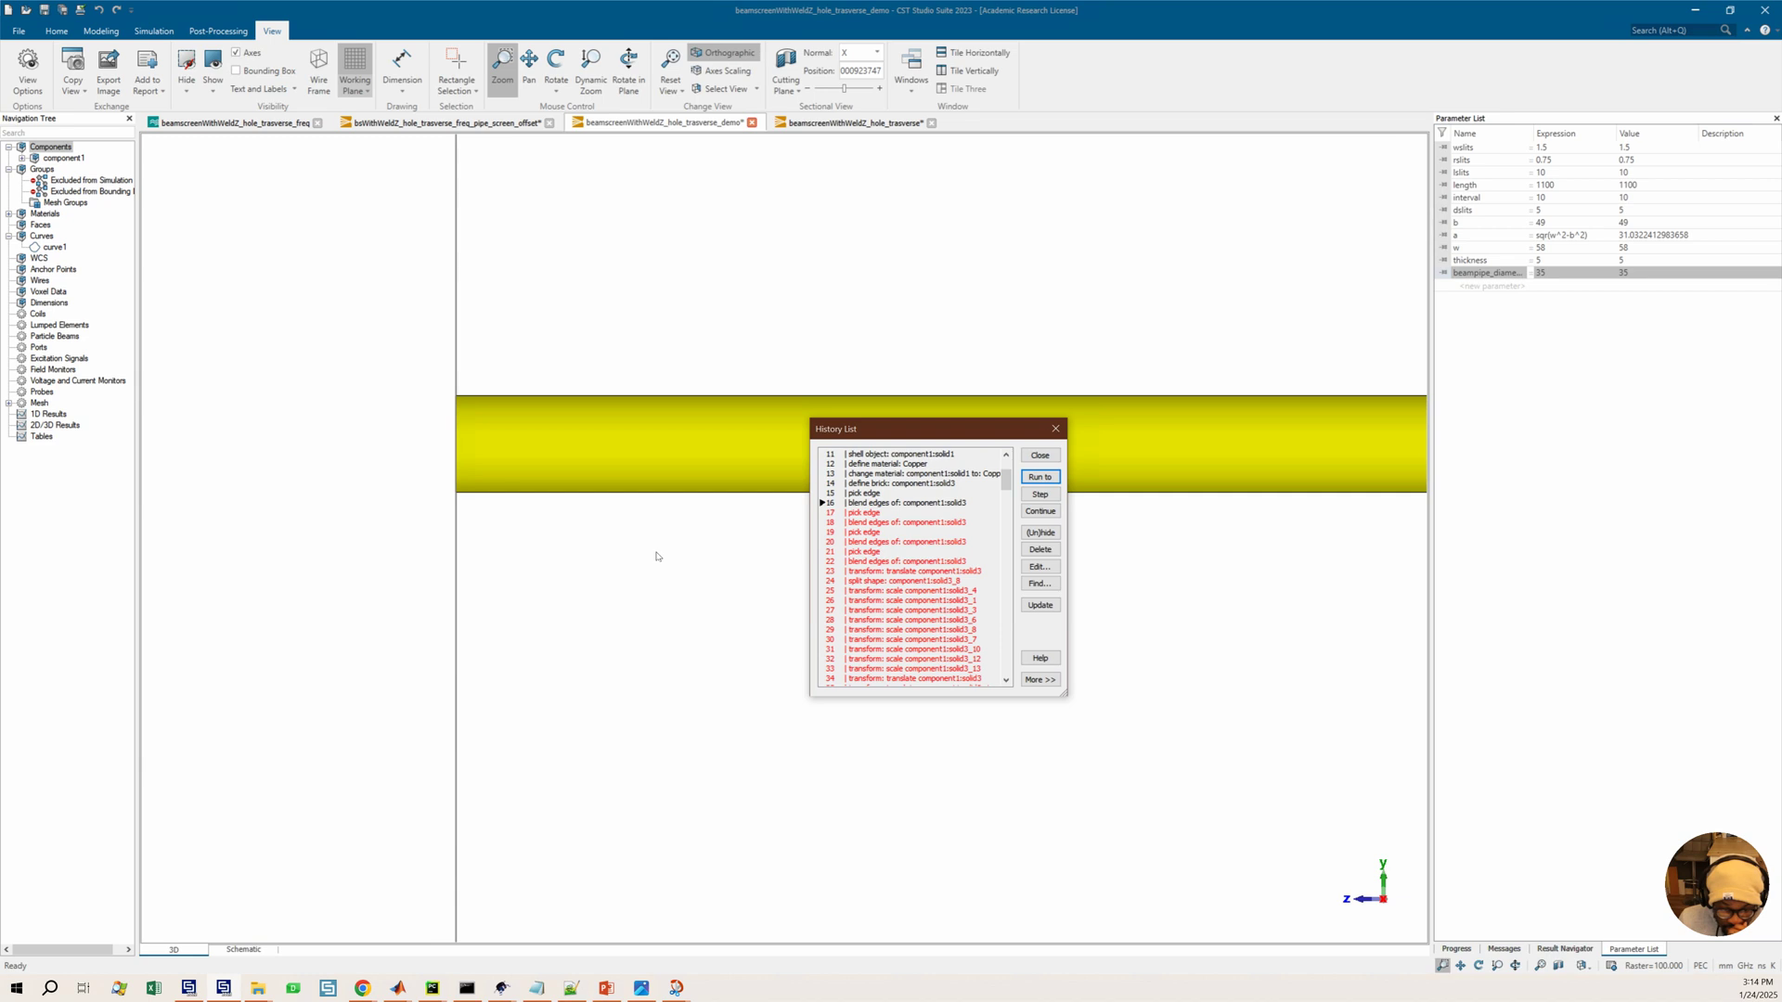
{"action": "left_click", "coordinate": [941, 630]}
{"action": "left_click", "coordinate": [1041, 512]}
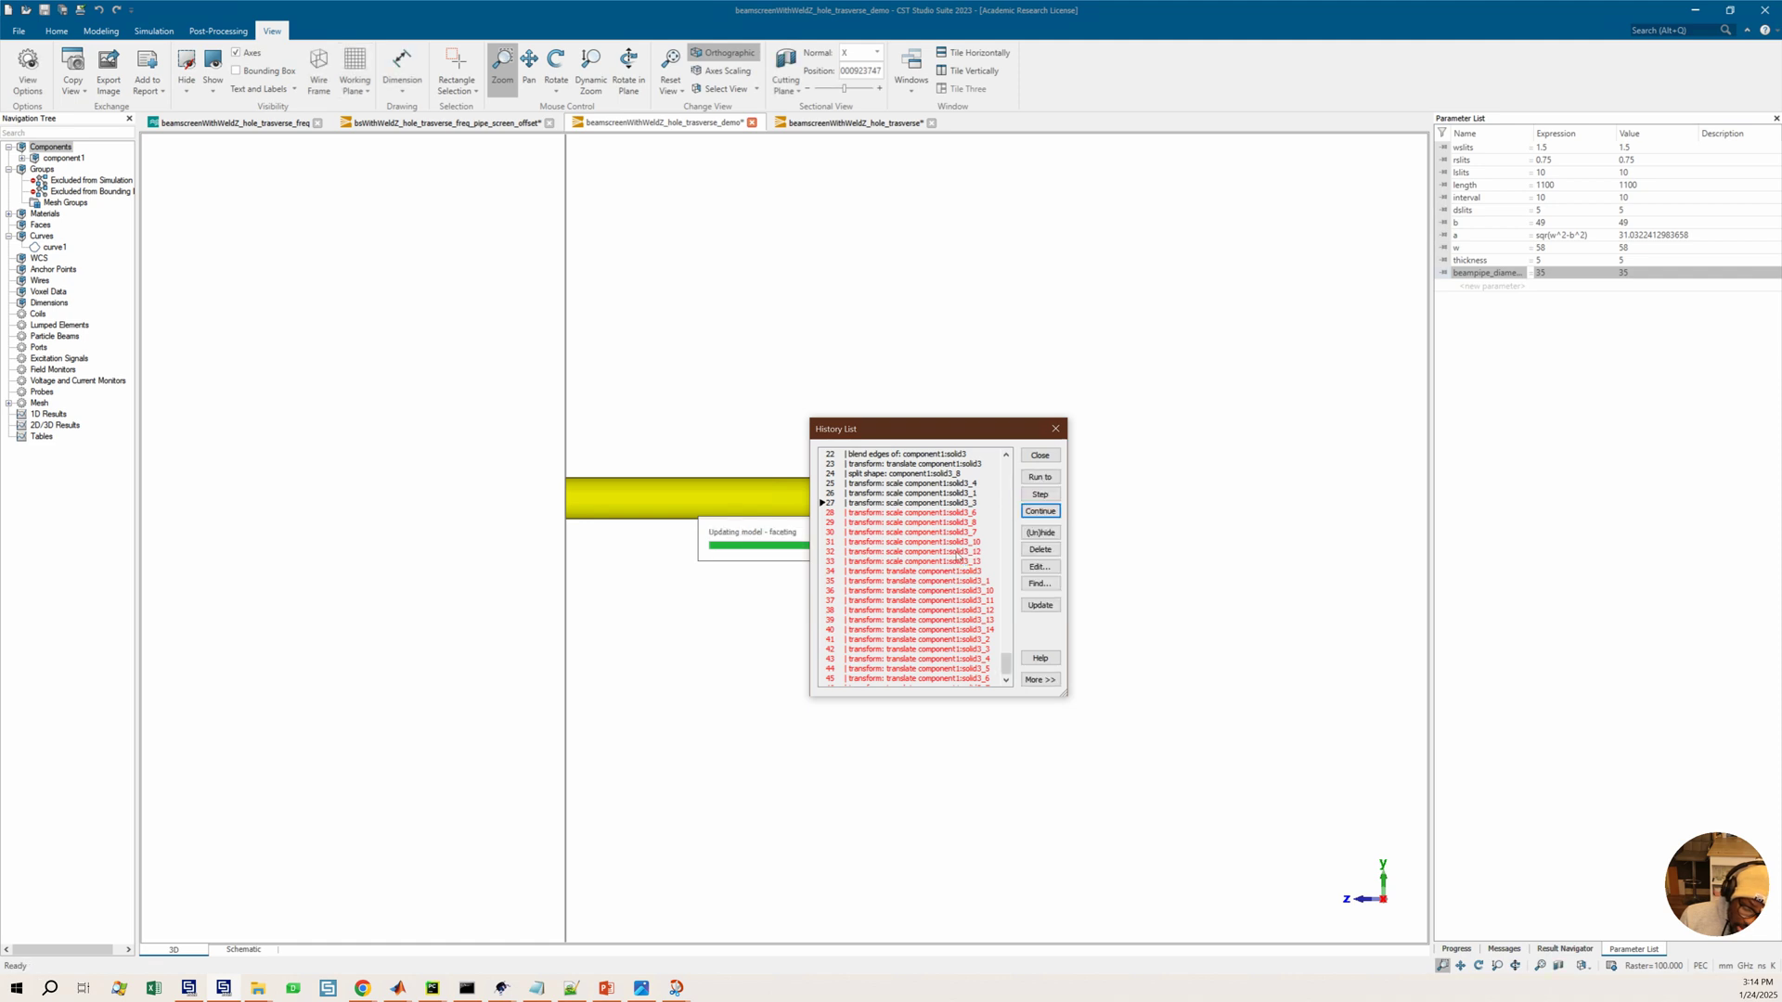
Scroll through the history list and inspect the rebuilt beam screen and pipe from zoomed and rotated views
{"action": "left_click", "coordinate": [912, 518]}
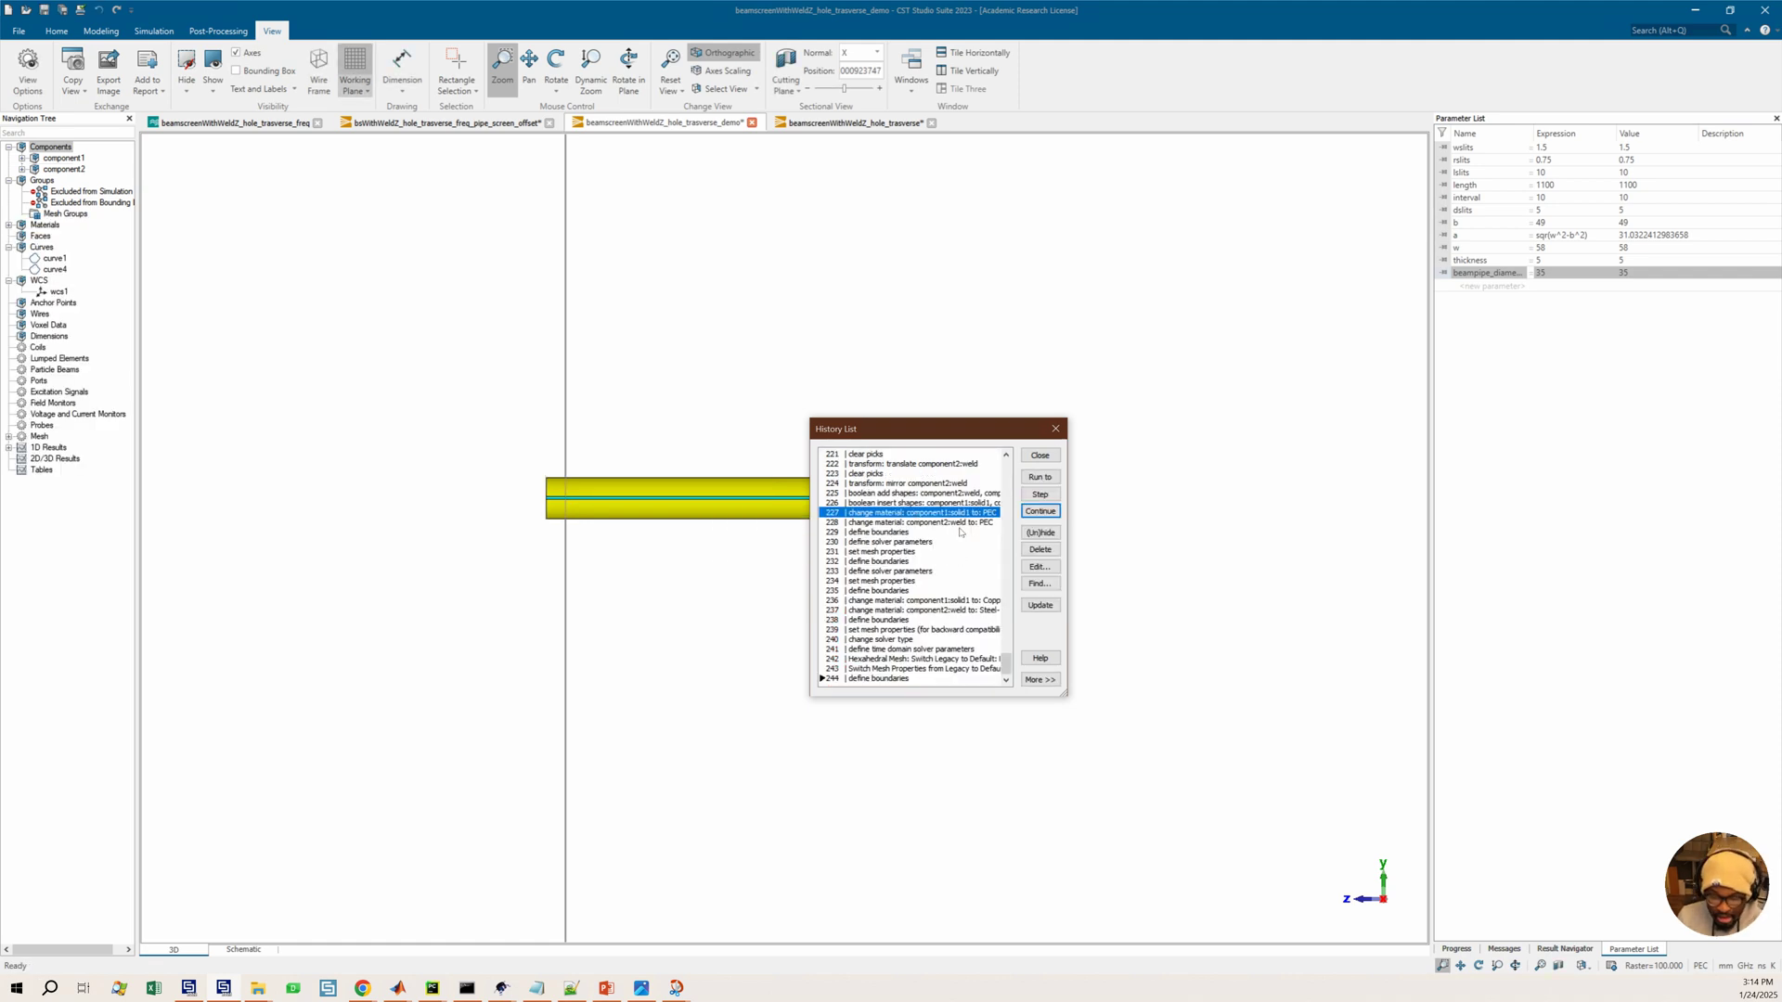
{"action": "scroll", "coordinate": [928, 557], "scroll_direction": "up", "scroll_amount": 10}
{"action": "left_click_drag", "start_coordinate": [1006, 644], "coordinate": [1006, 555]}
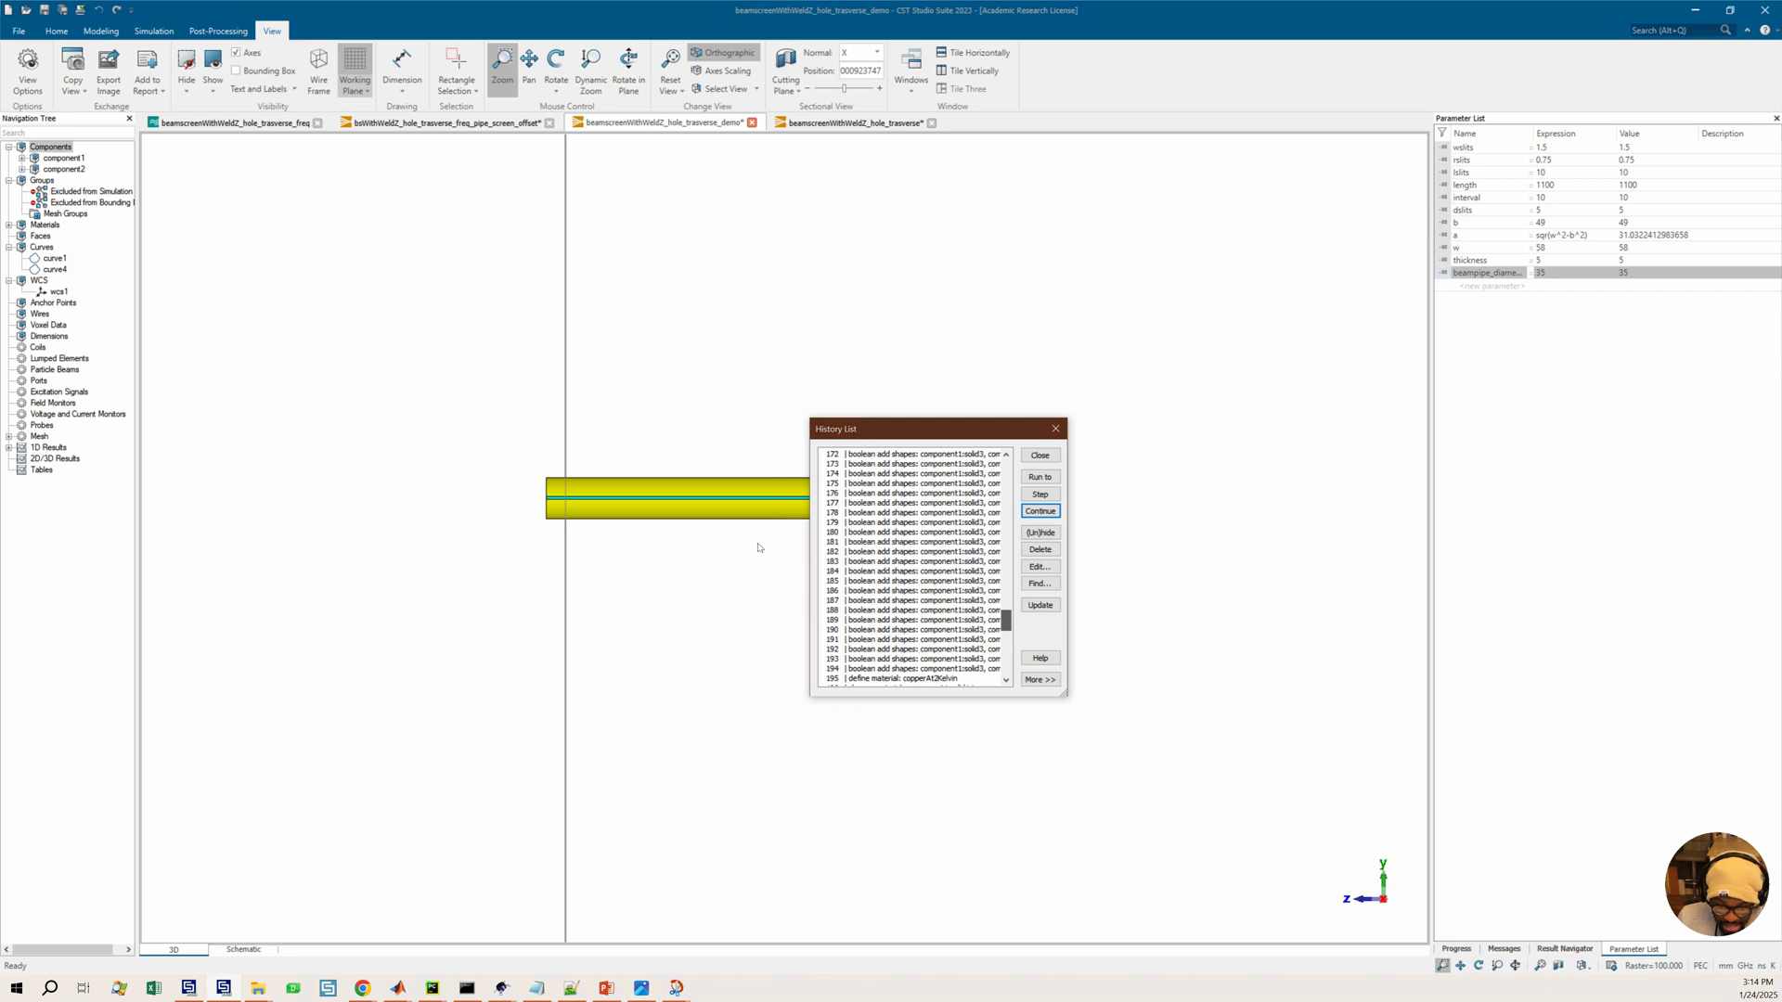
{"action": "mouse_move", "coordinate": [623, 458]}
{"action": "middle_mouse_down"}
{"action": "mouse_move", "coordinate": [628, 588]}
{"action": "mouse_move", "coordinate": [609, 633]}
{"action": "middle_mouse_up"}
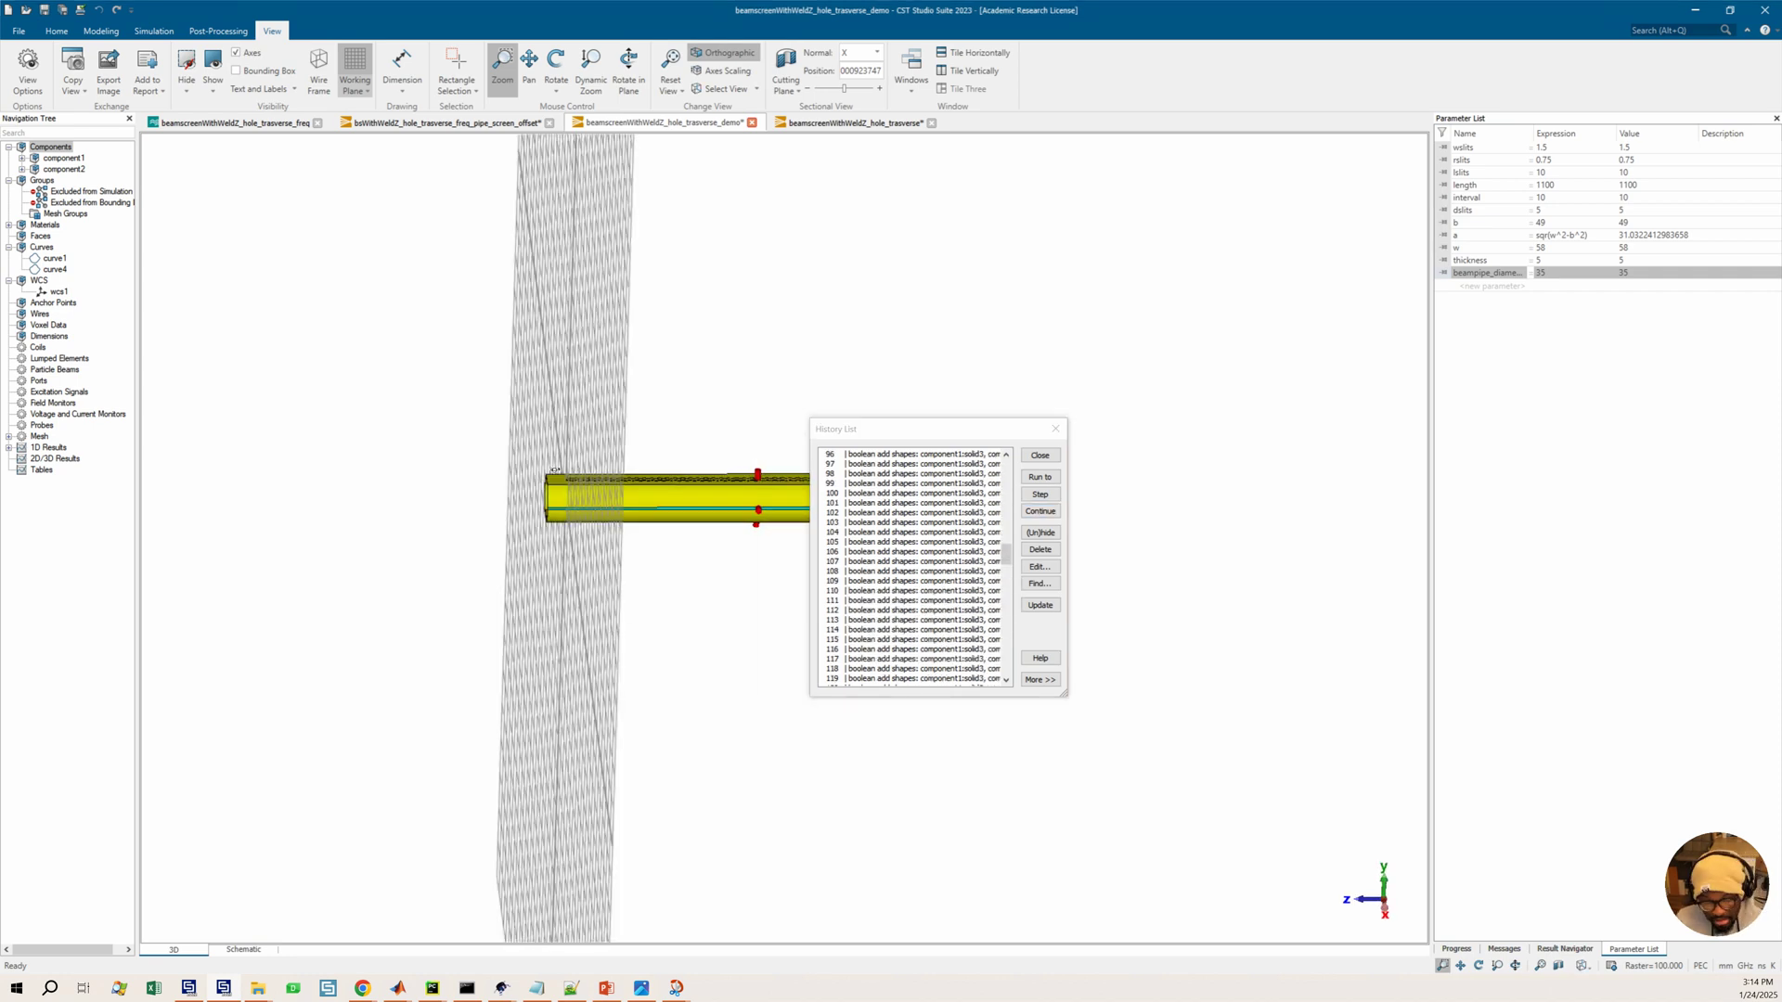
{"action": "middle_click_drag", "start_coordinate": [555, 471], "coordinate": [574, 492]}
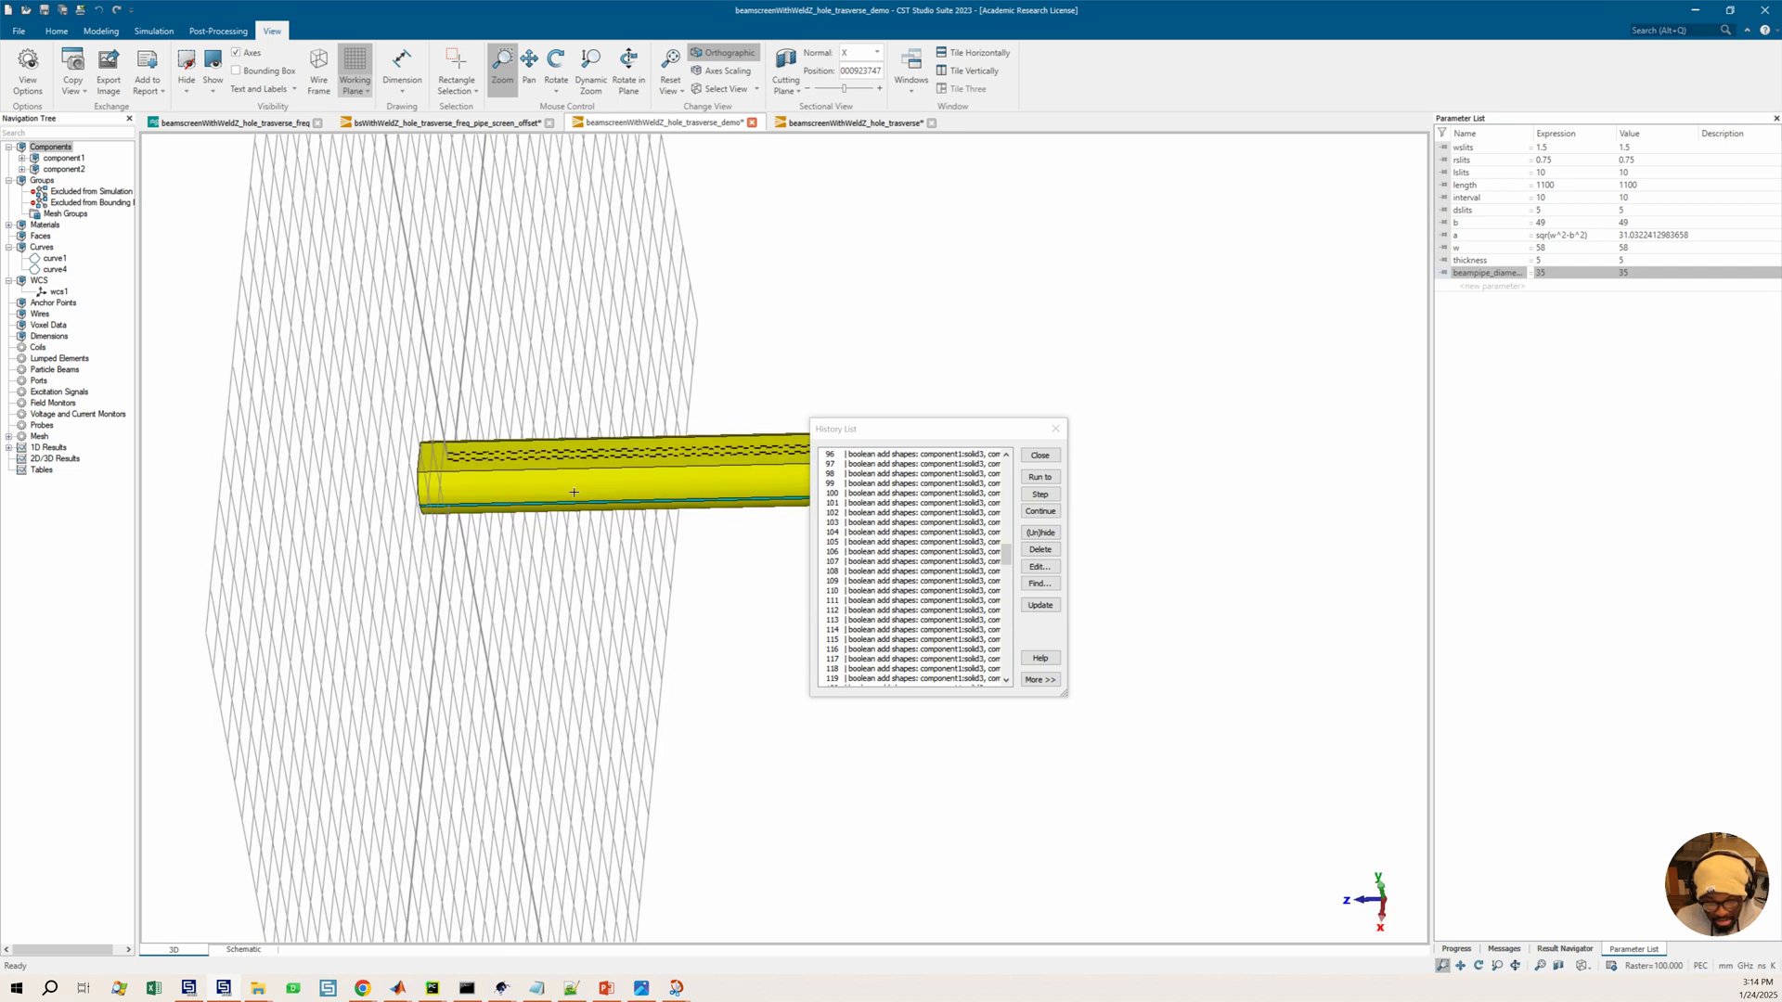
{"action": "scroll", "coordinate": [467, 457], "scroll_direction": "up", "scroll_amount": 1}
{"action": "scroll", "coordinate": [449, 470], "scroll_direction": "up", "scroll_amount": 2}
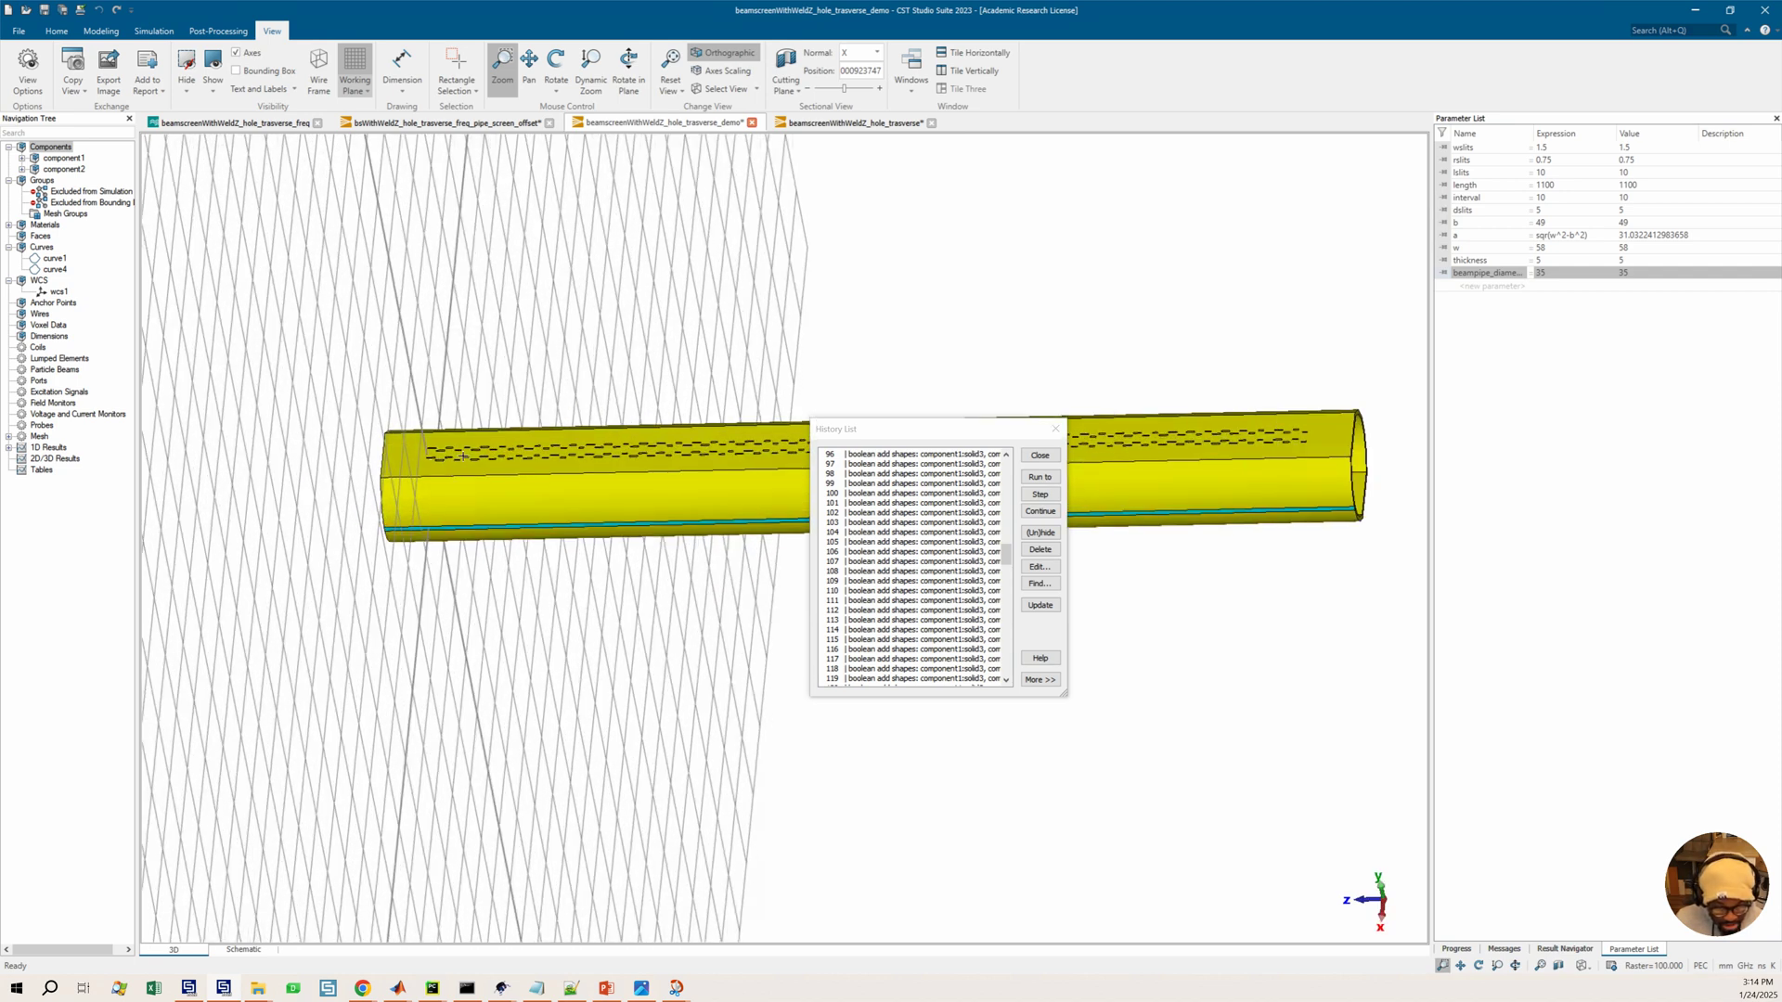
{"action": "scroll", "coordinate": [436, 459], "scroll_direction": "up", "scroll_amount": 2}
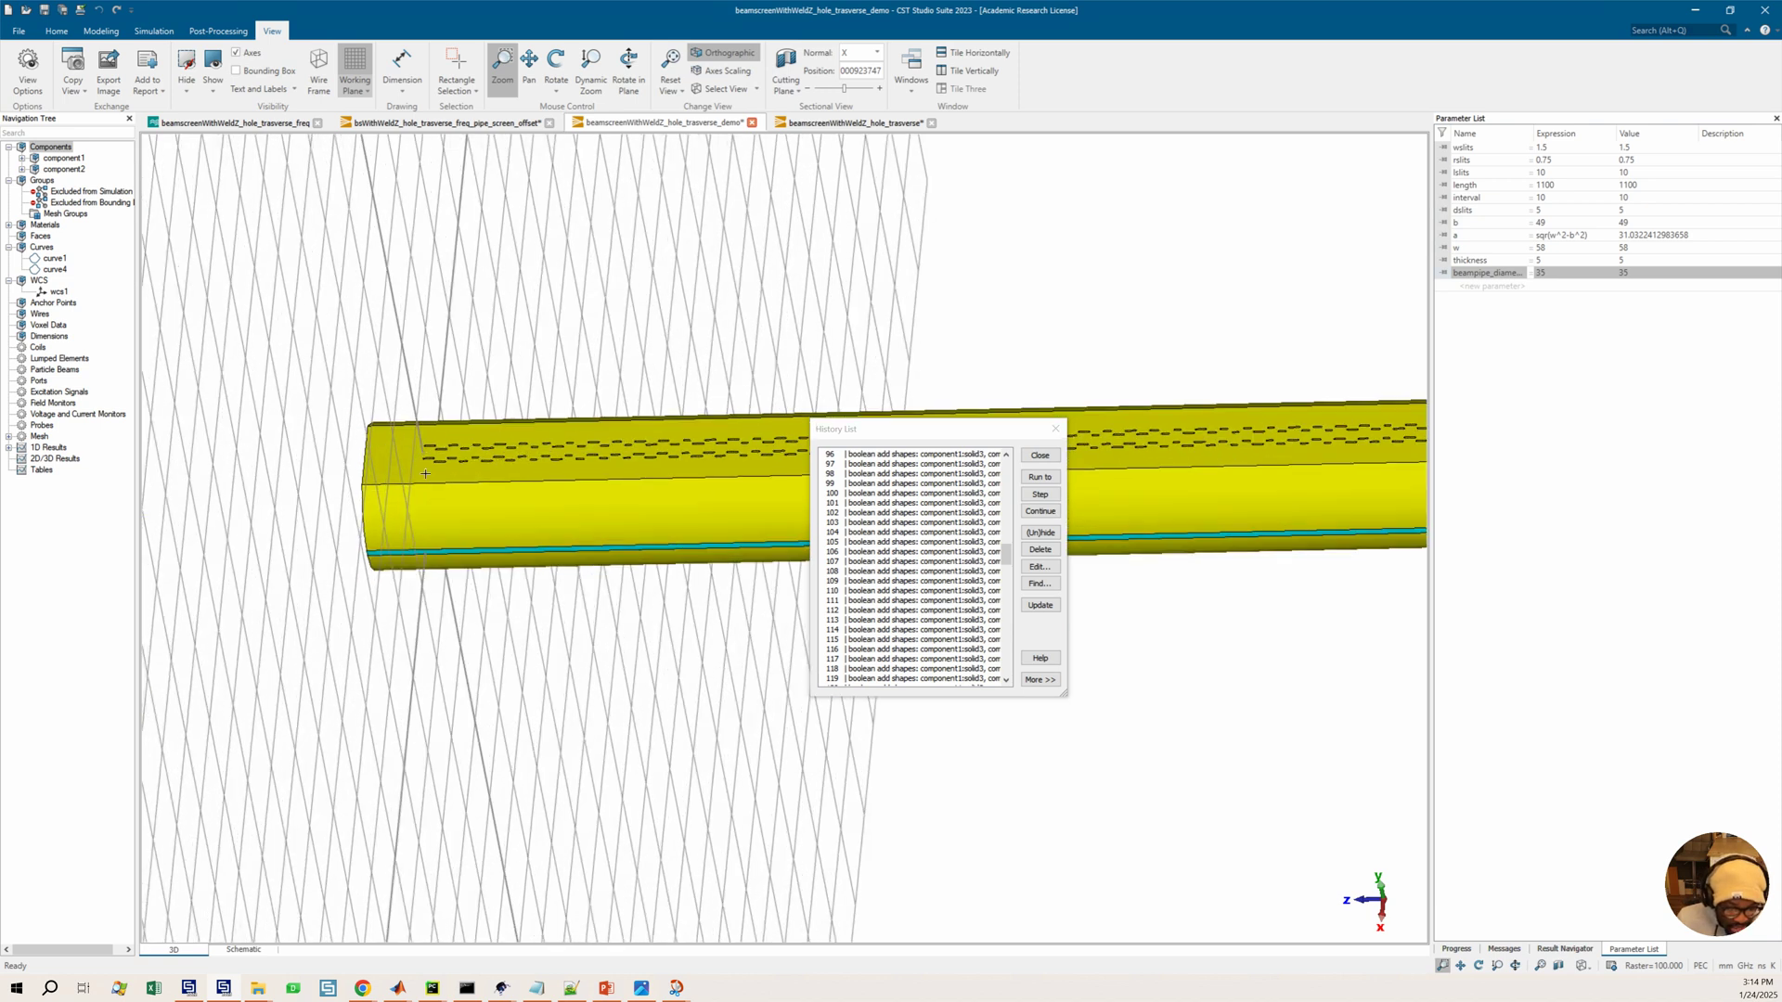
{"action": "scroll", "coordinate": [455, 468], "scroll_direction": "up", "scroll_amount": 2}
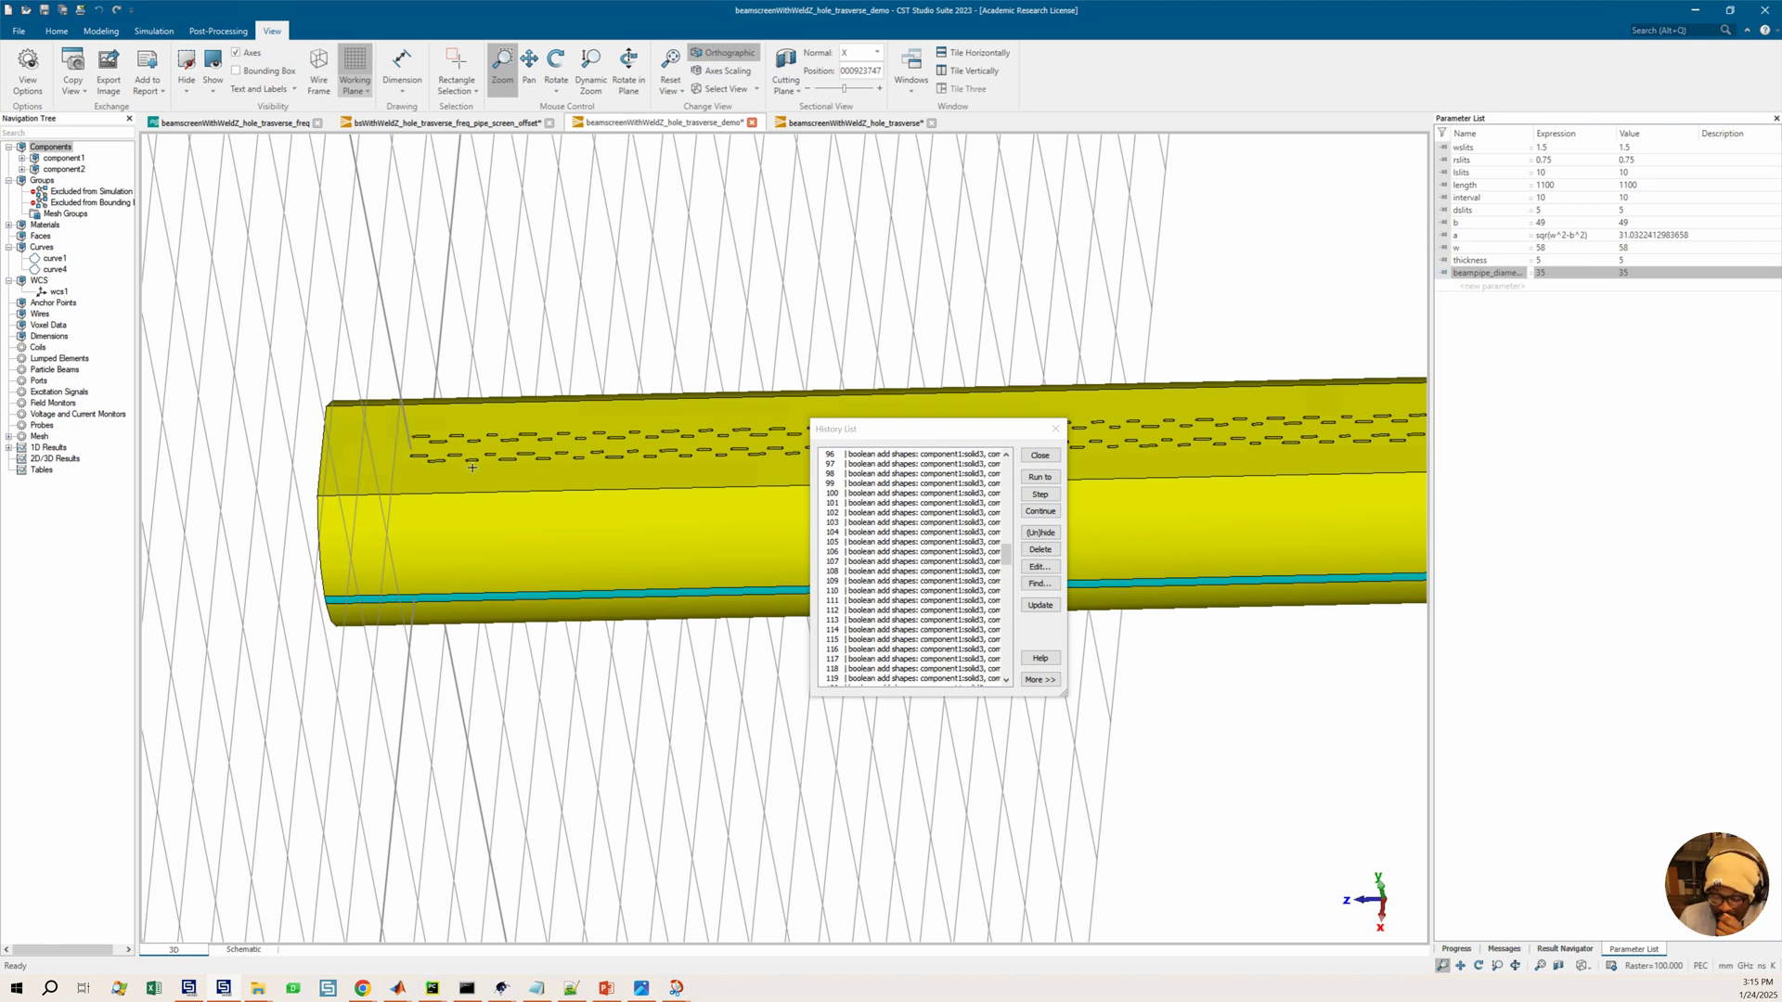
{"action": "middle_click_drag", "start_coordinate": [472, 468], "coordinate": [472, 468]}
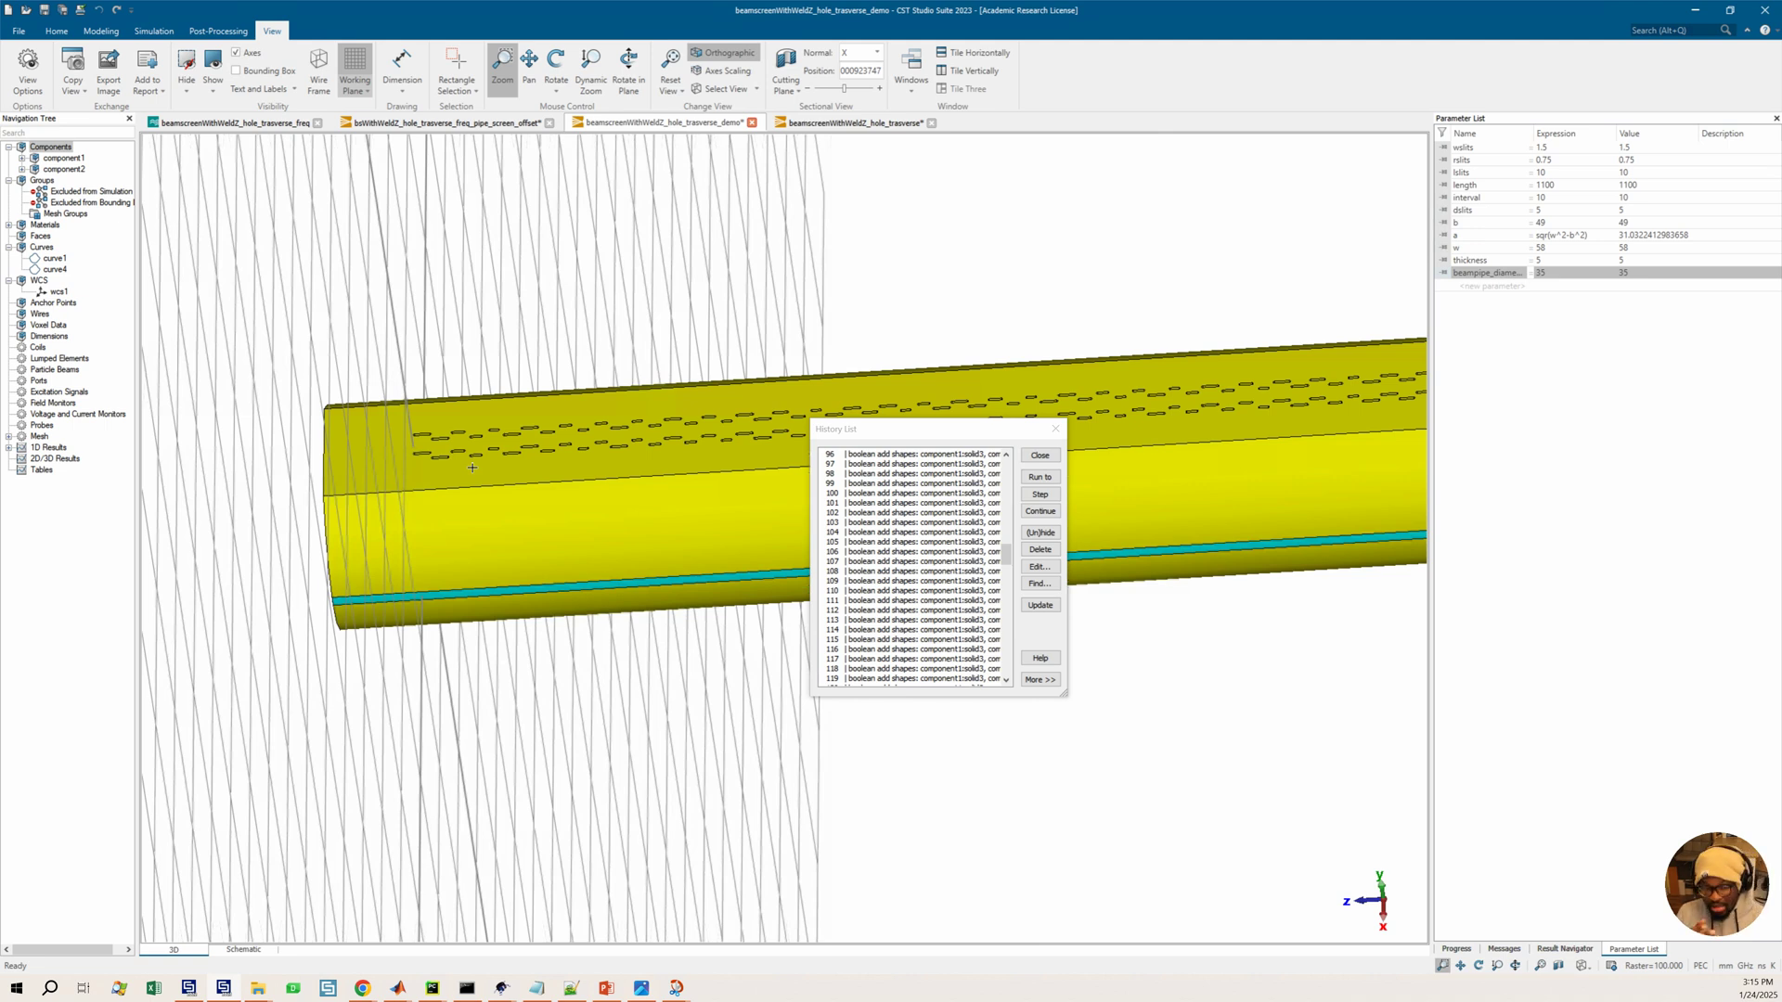
{"action": "middle_click_drag", "start_coordinate": [472, 468], "coordinate": [444, 439]}
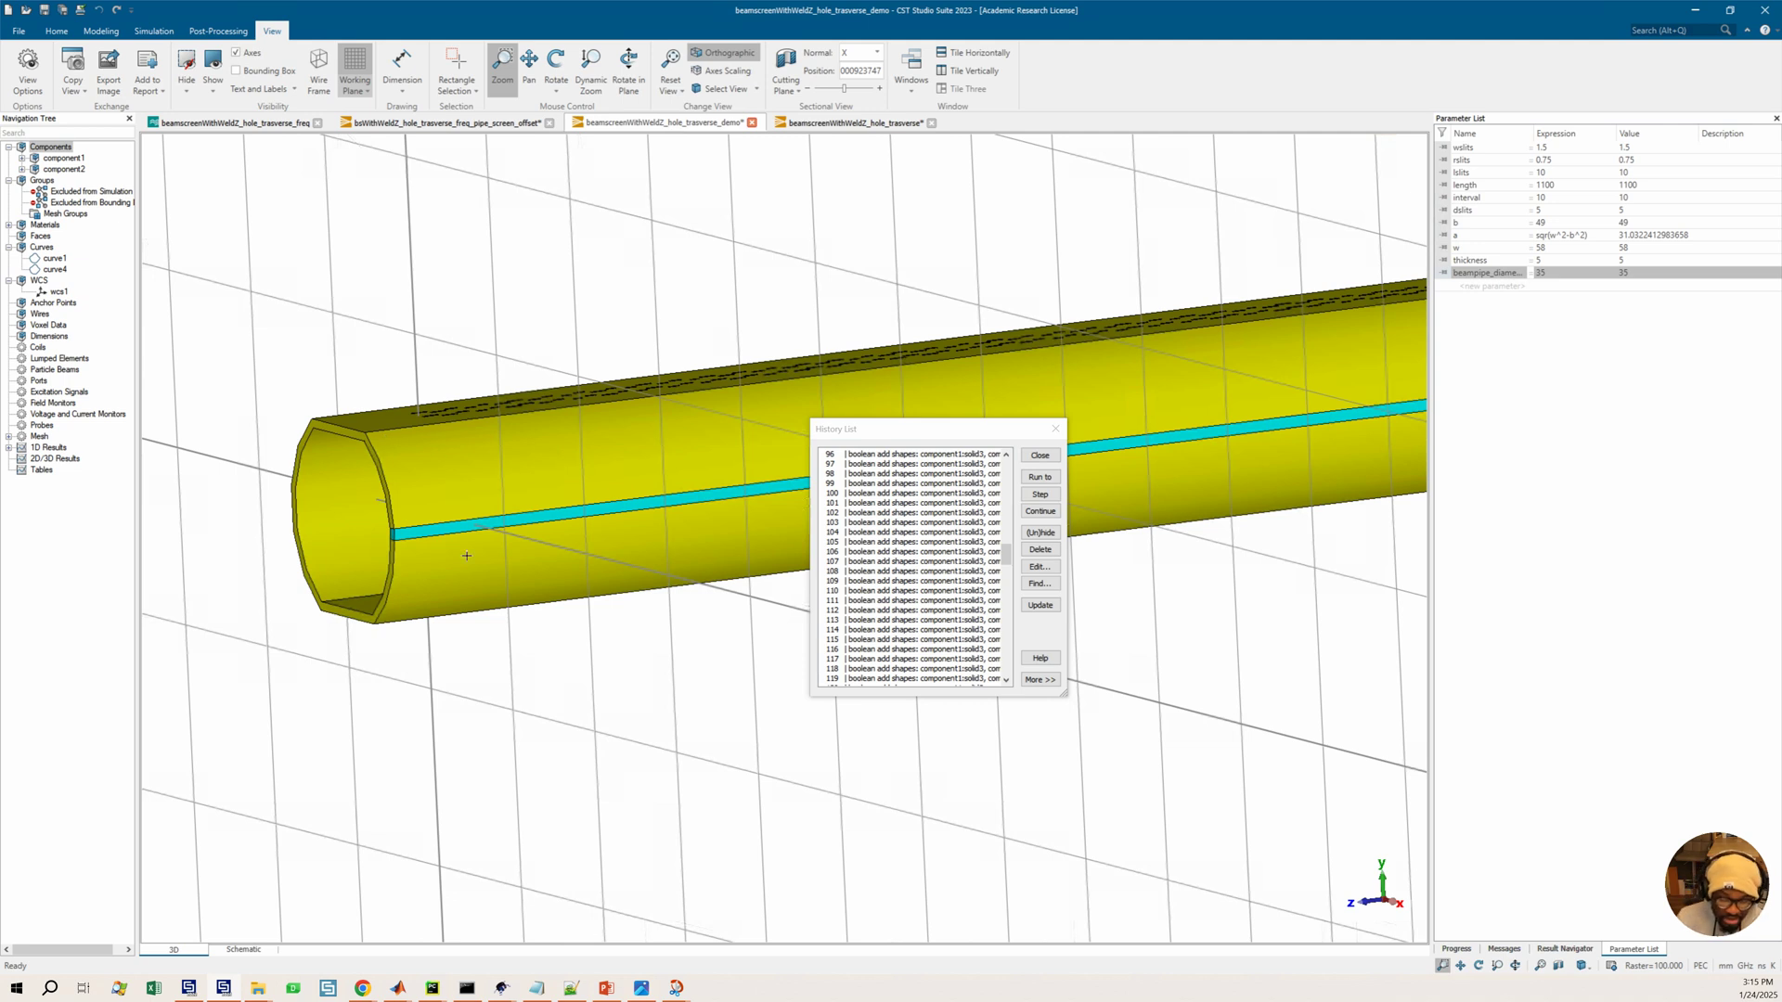
Switch to a side view, return to the top of the history list, and open the component1:solid1 extrude-profile entry for editing
{"action": "key", "text": "6"}
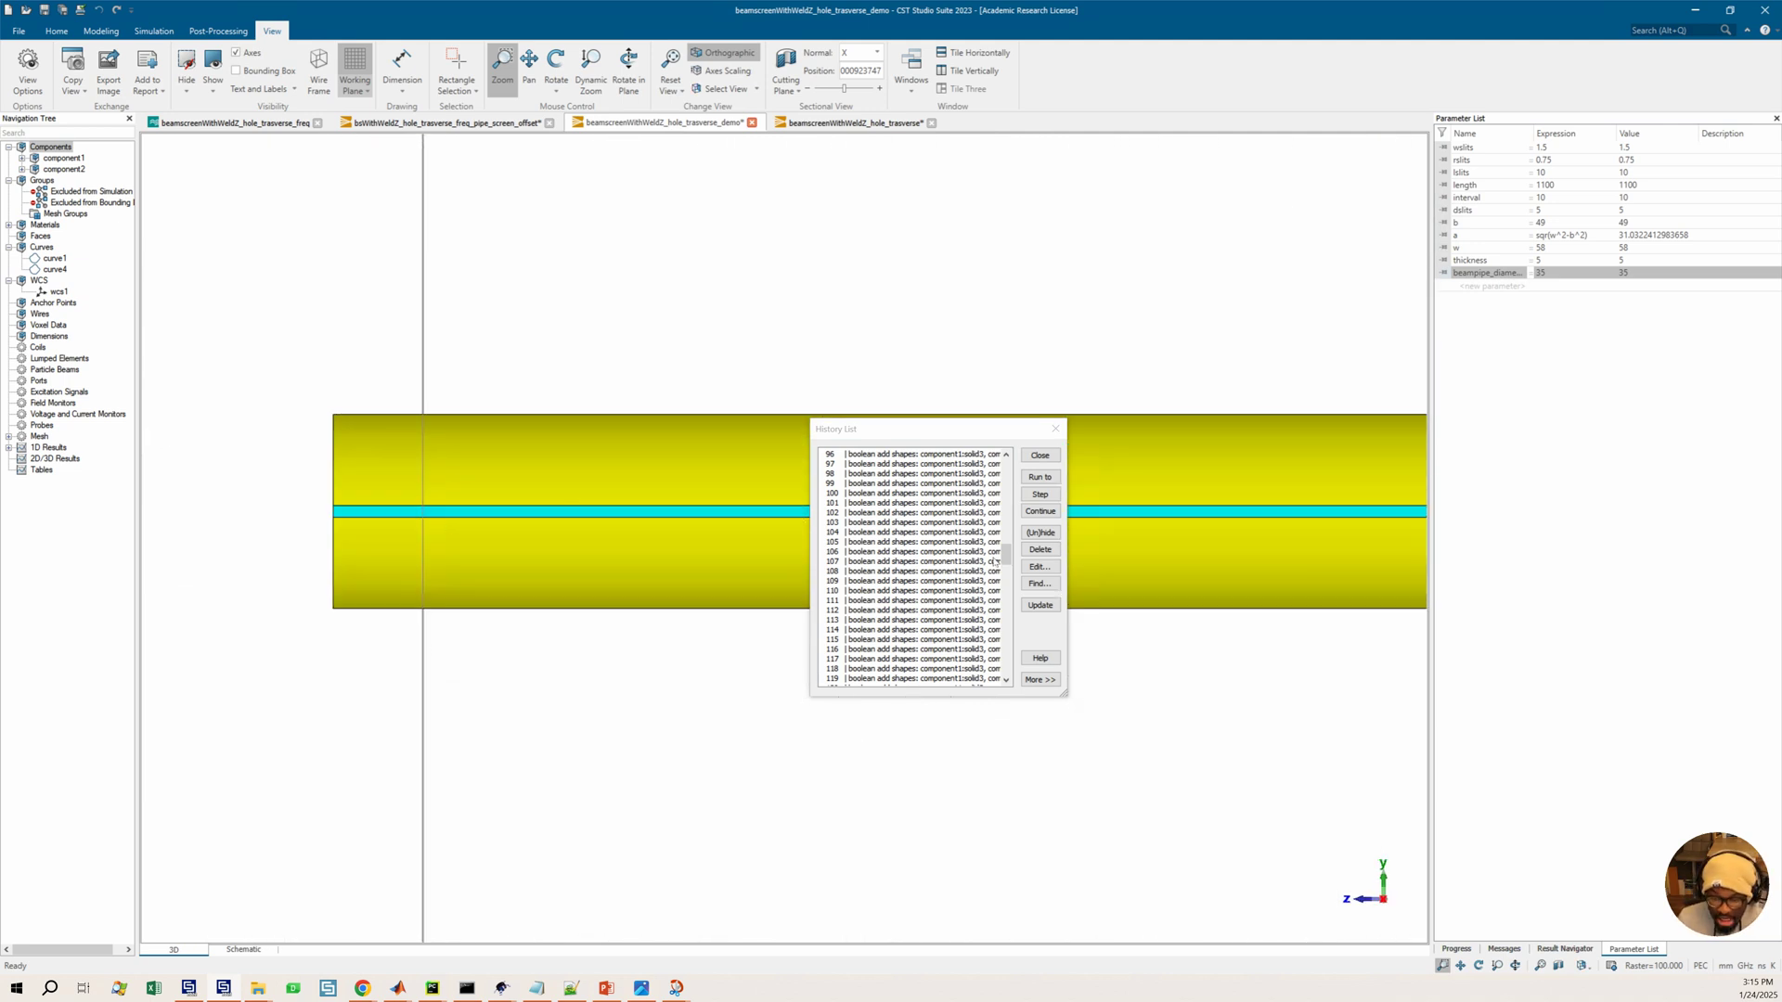
{"action": "left_click_drag", "start_coordinate": [1006, 555], "coordinate": [1008, 456]}
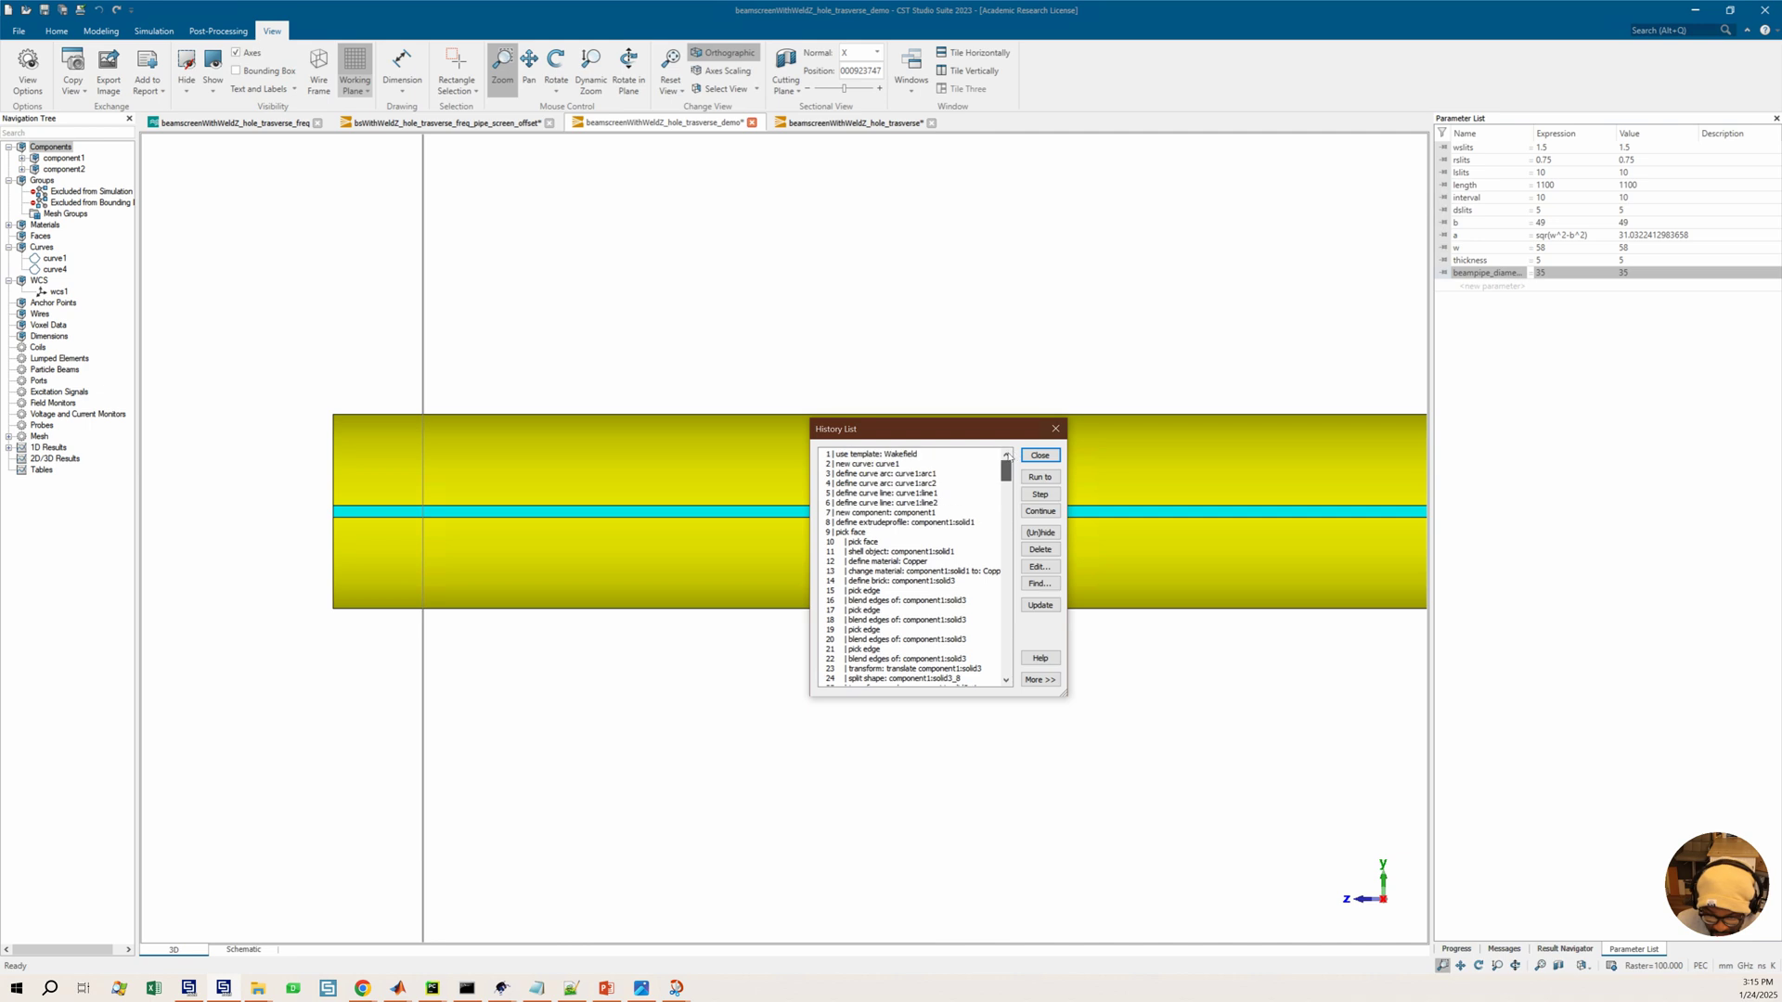
{"action": "left_click", "coordinate": [878, 474]}
{"action": "left_click", "coordinate": [866, 464]}
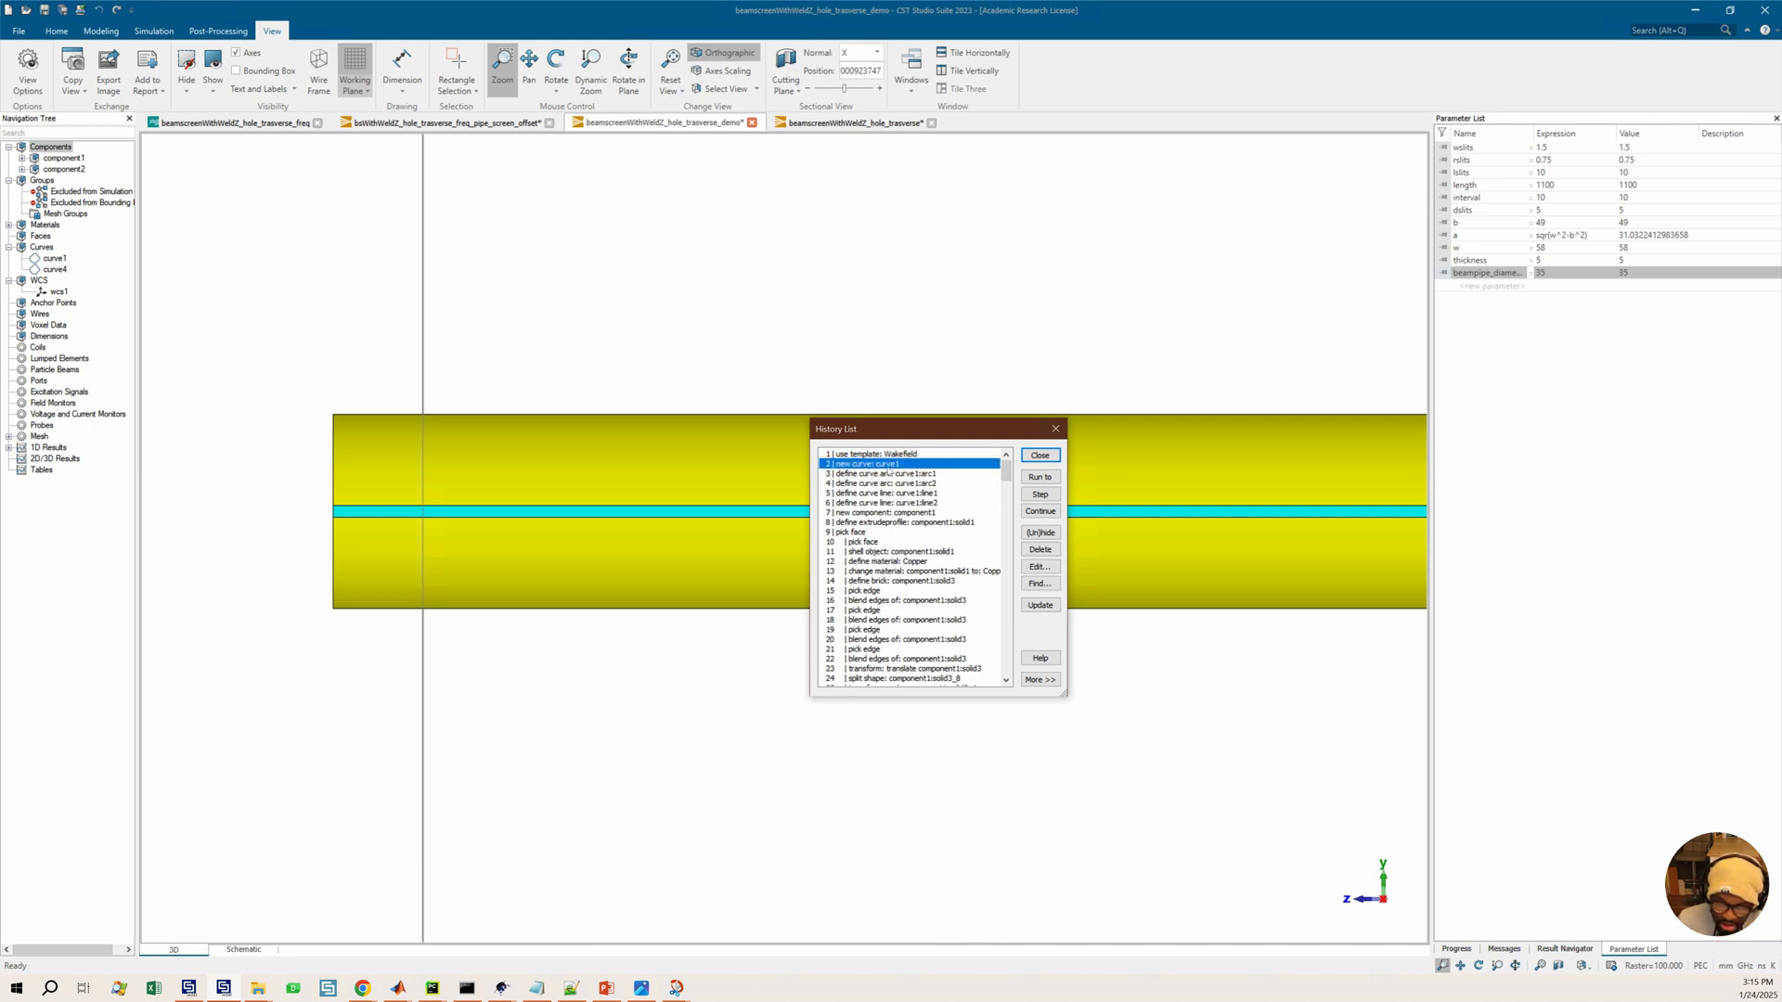
{"action": "left_click", "coordinate": [880, 475]}
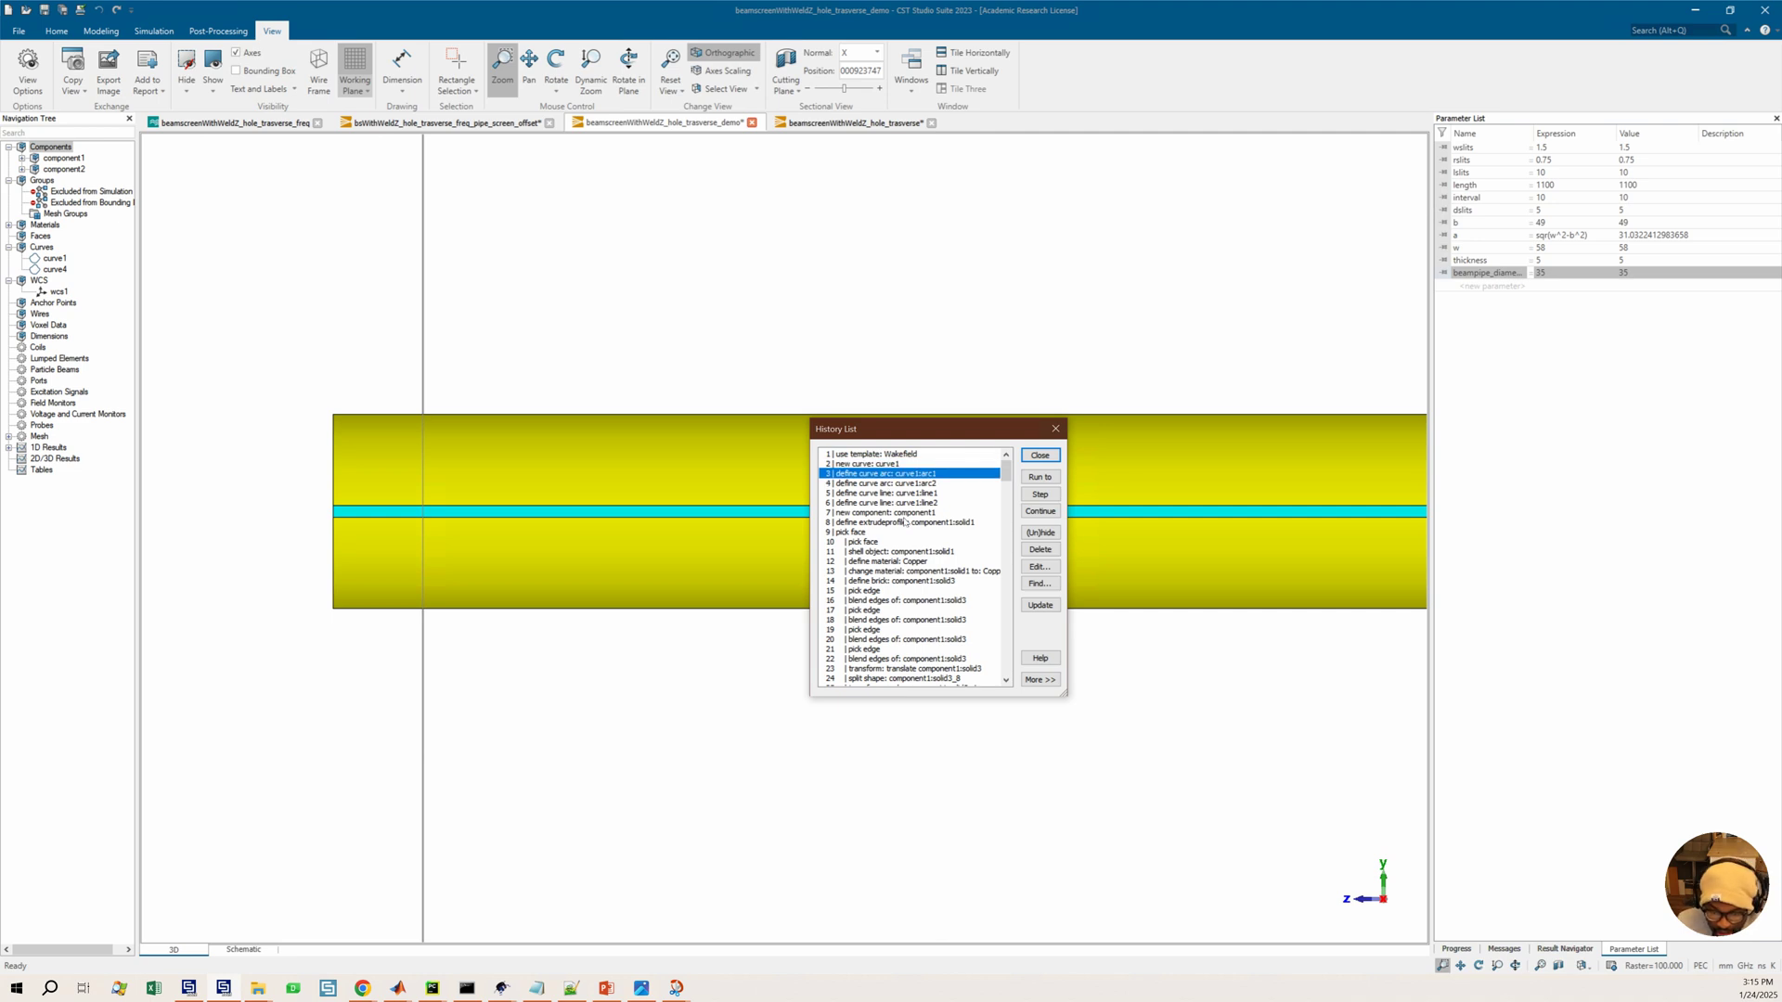
{"action": "left_click", "coordinate": [886, 524]}
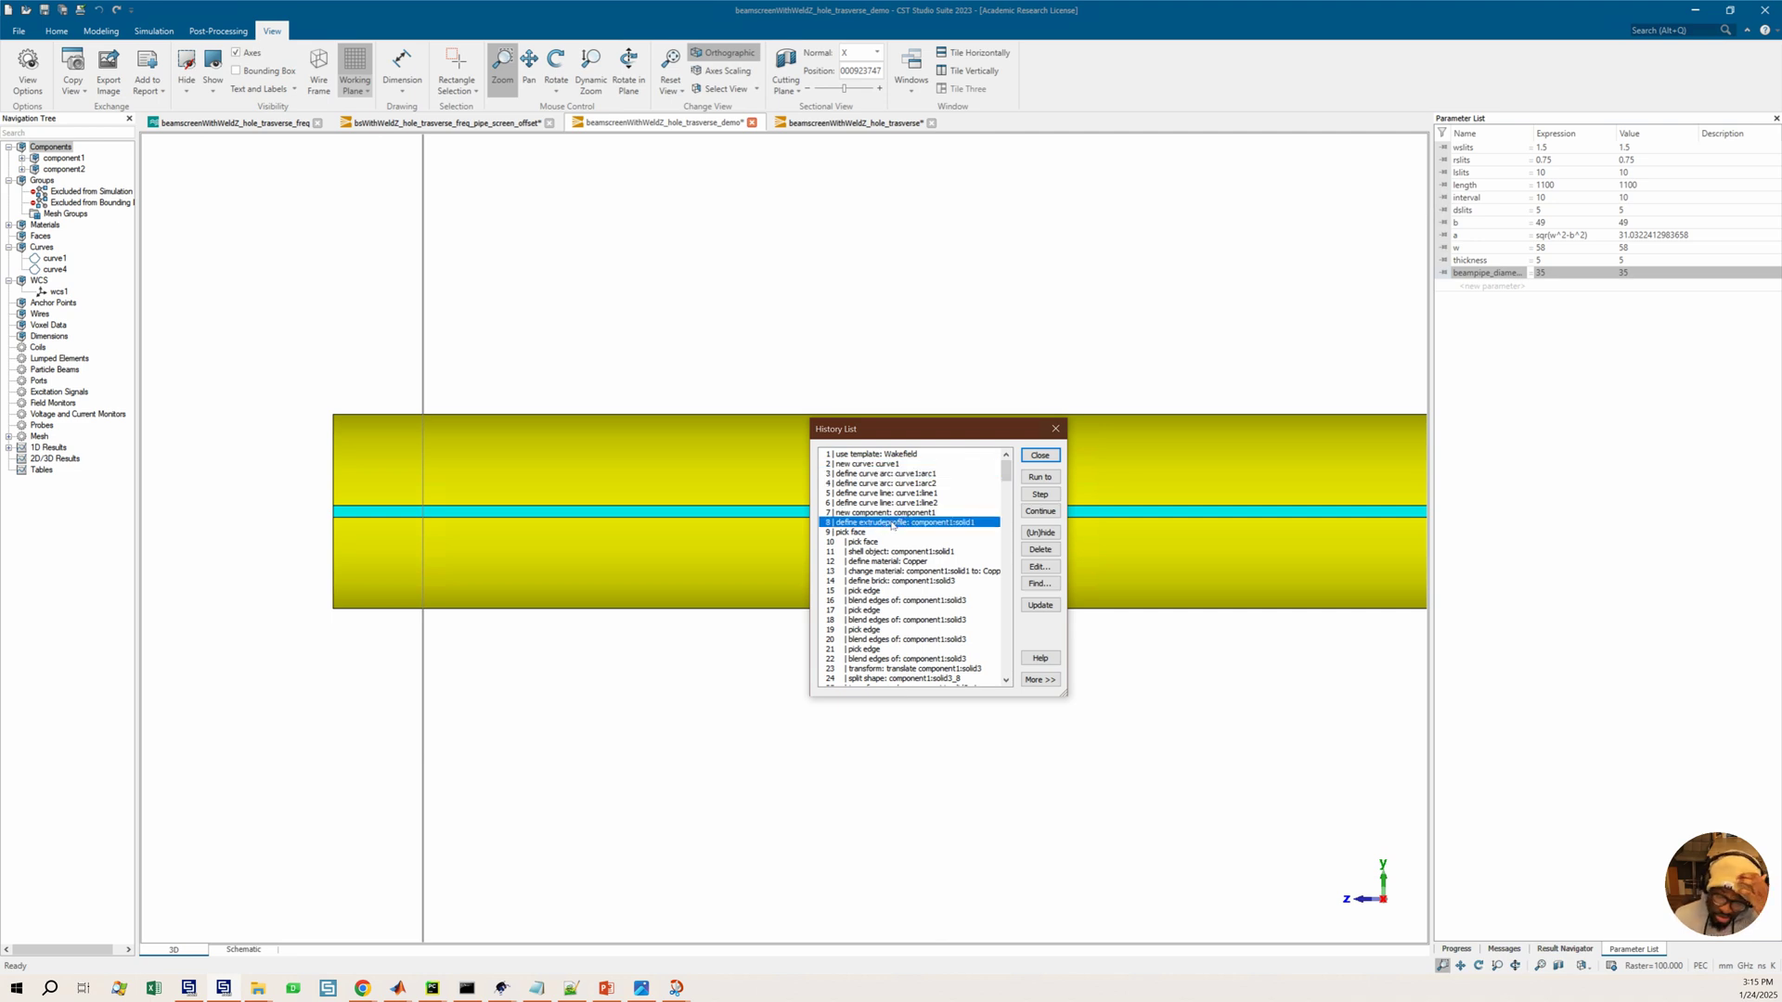
{"action": "double_click", "coordinate": [891, 526]}
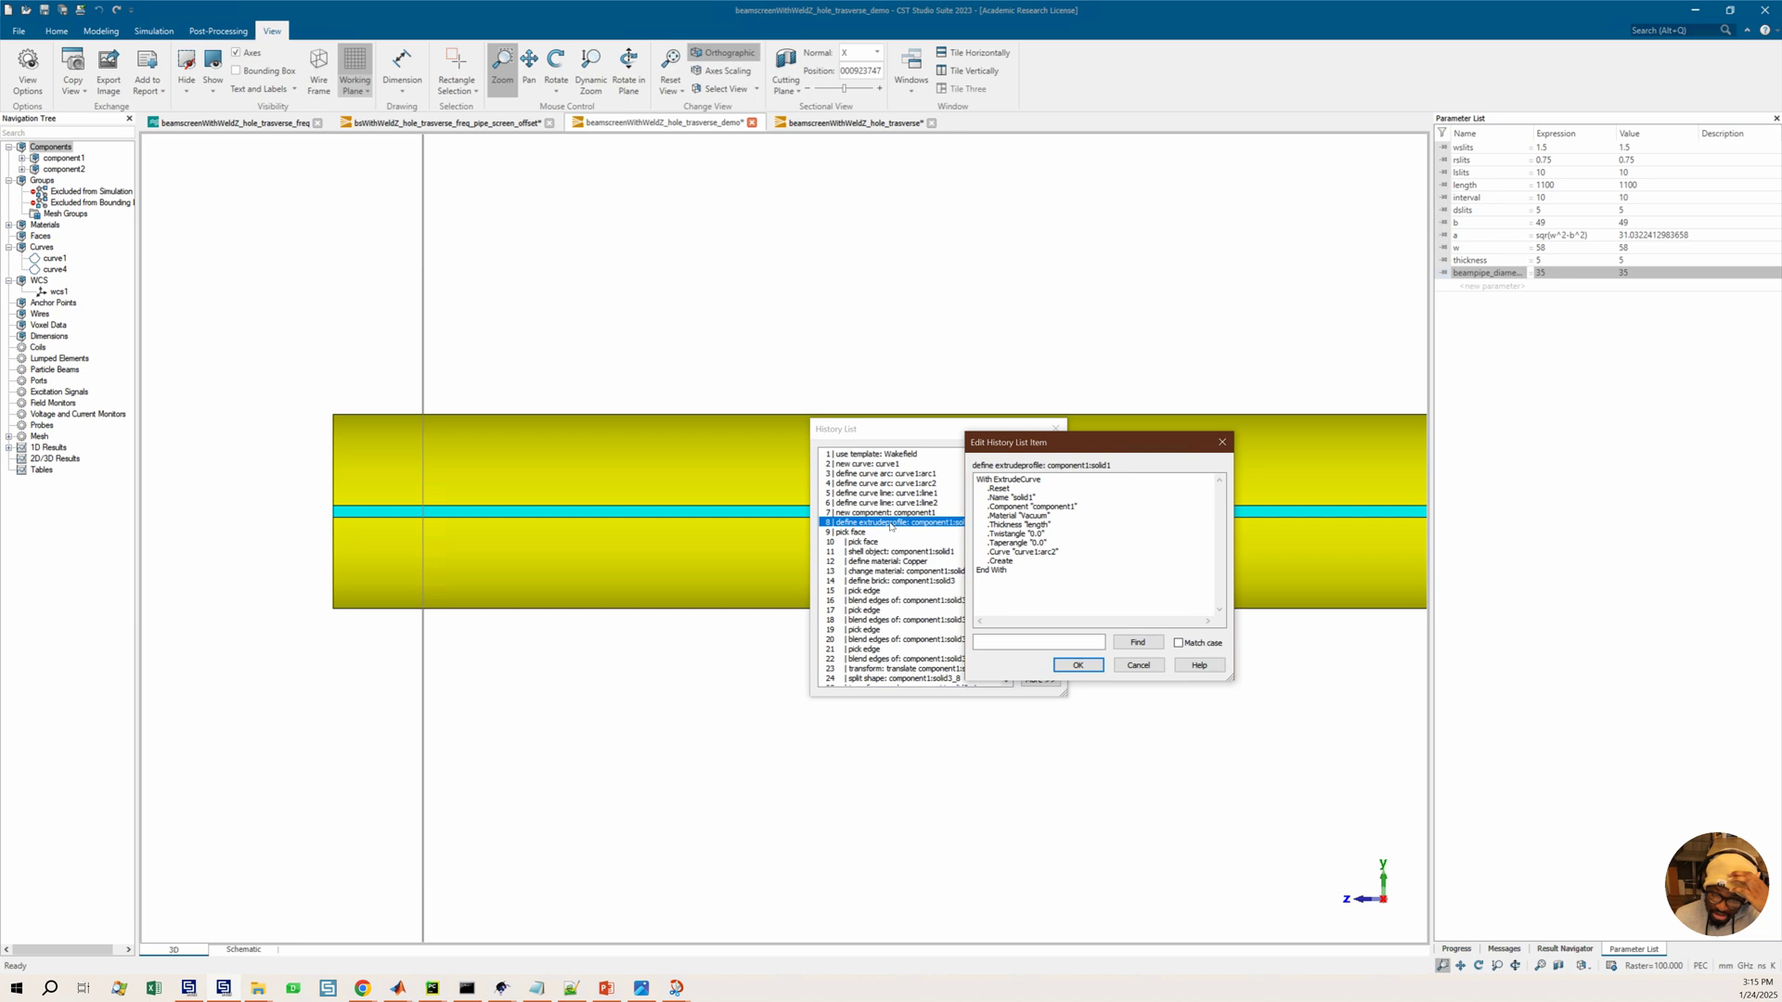
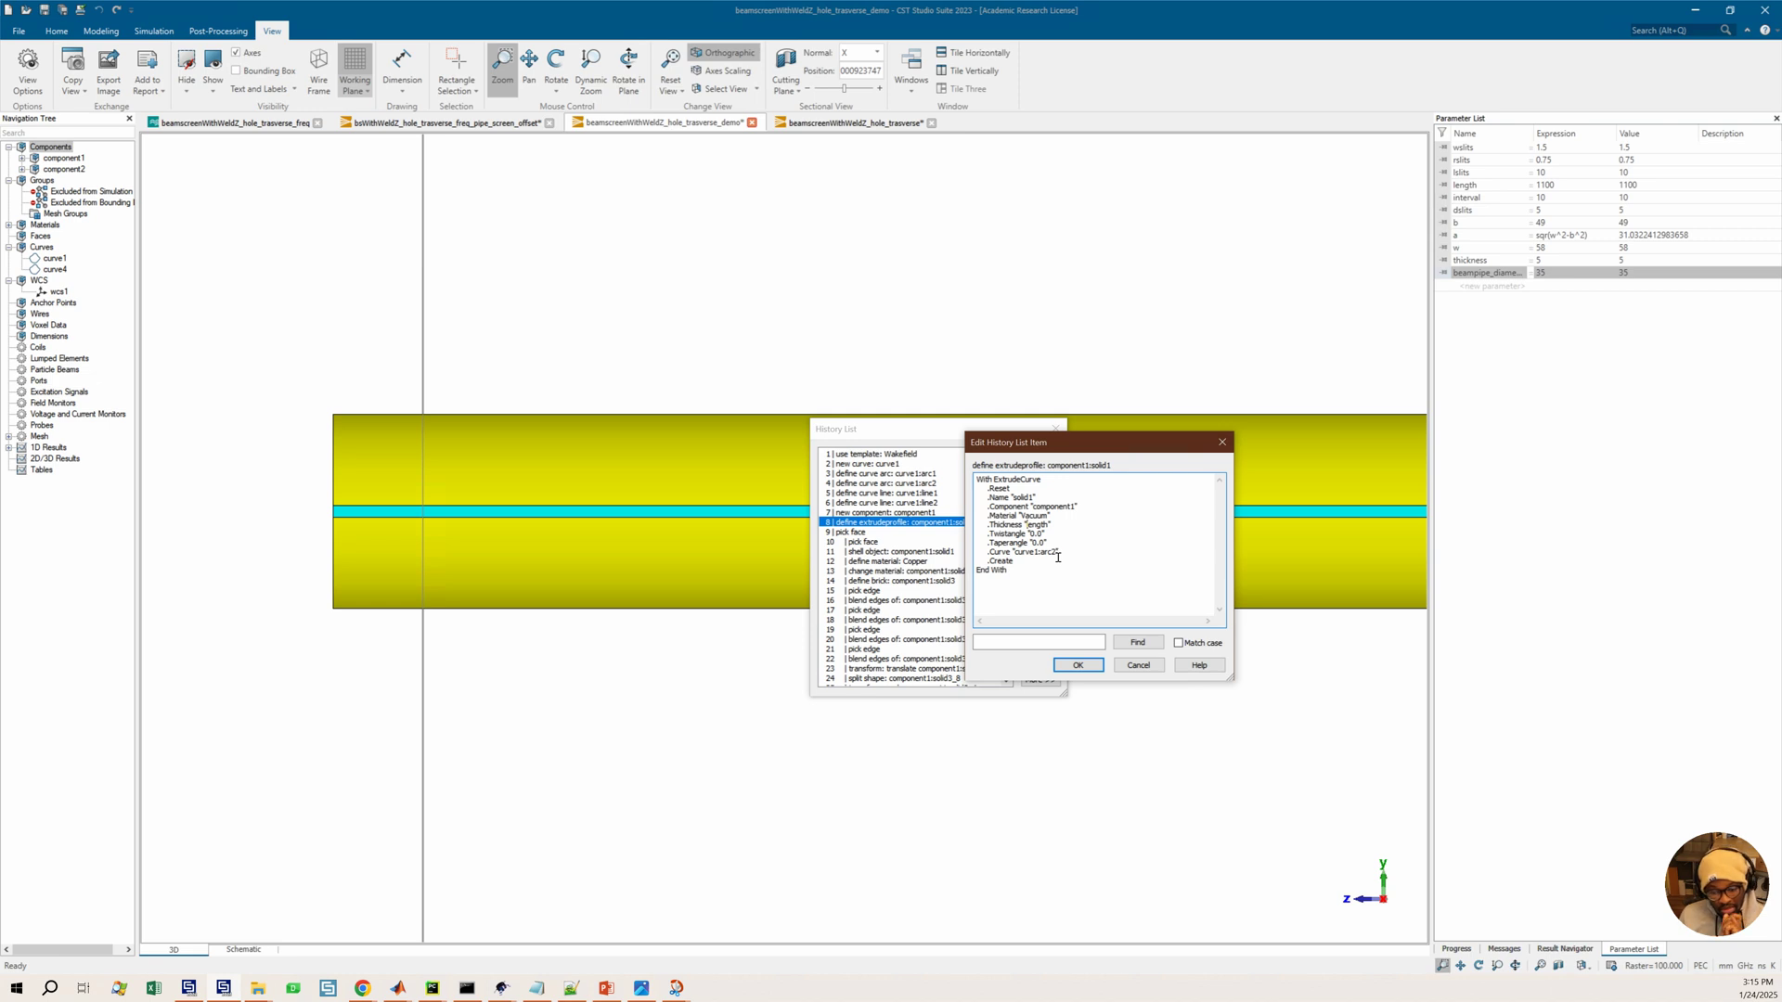
Close the history item editor and run the history up to the shell object operation at entry 11
{"action": "left_click", "coordinate": [1222, 441]}
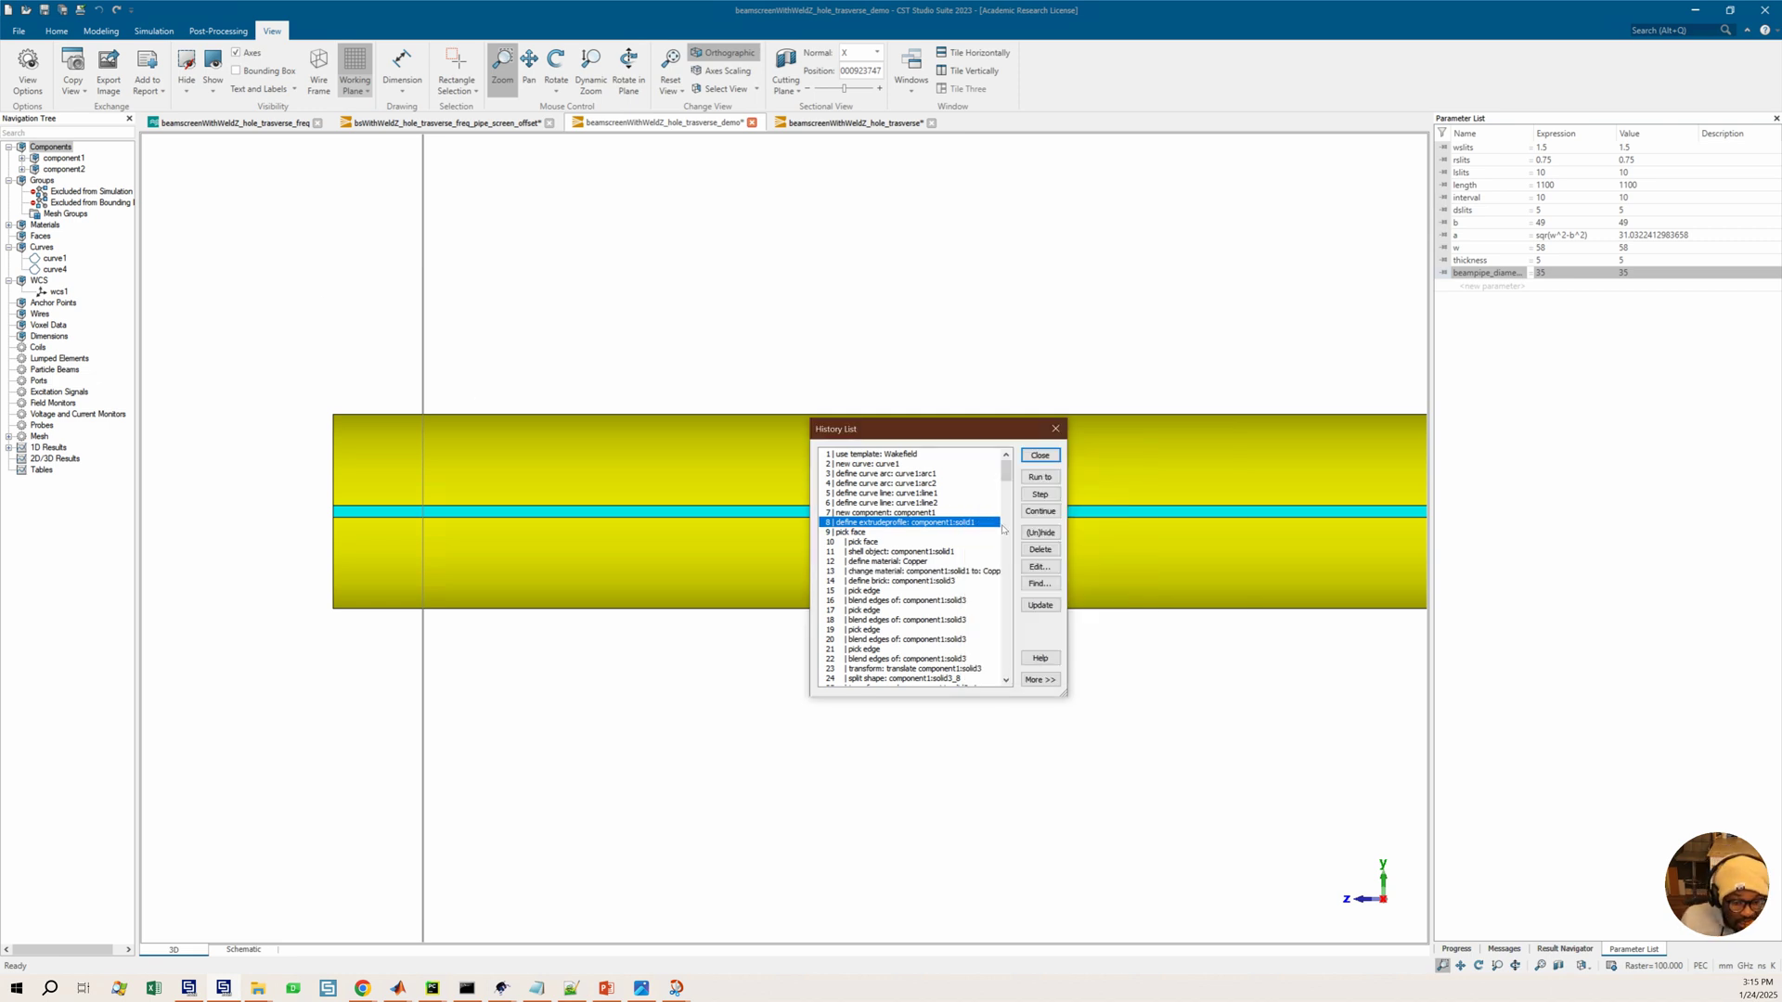
{"action": "left_click", "coordinate": [878, 551]}
{"action": "left_click", "coordinate": [1041, 476]}
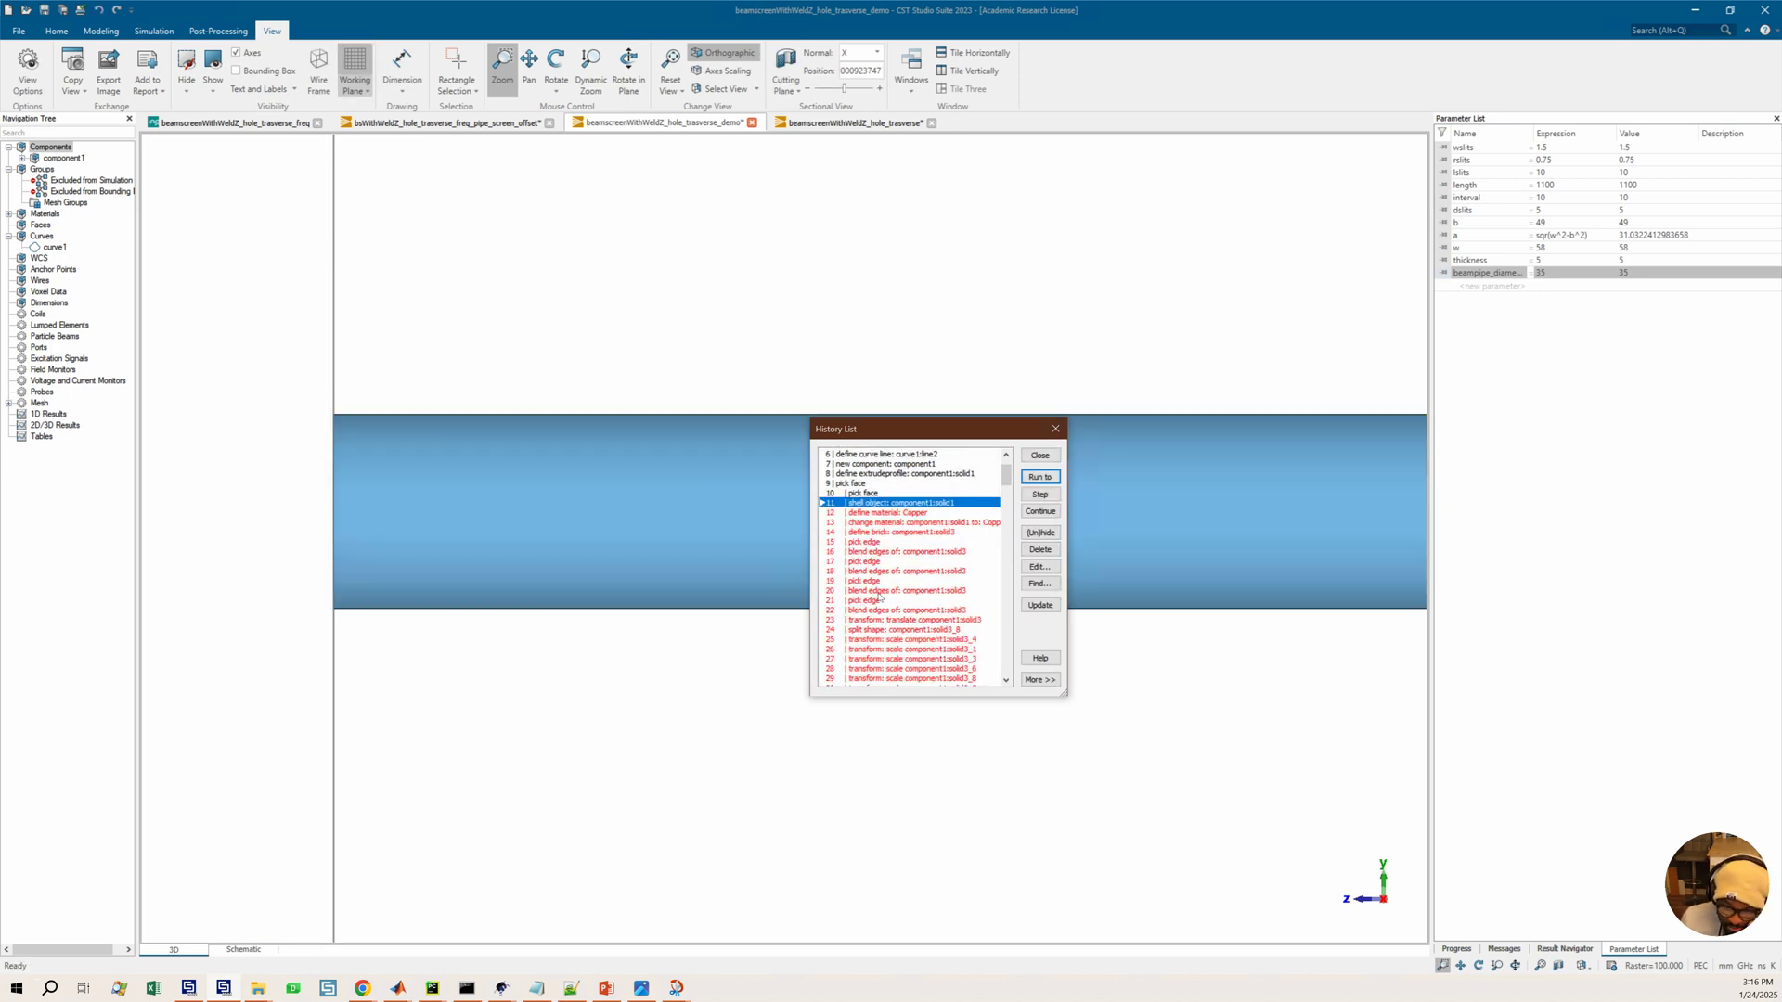
Advance the history replay to the edge blend at entry 20, then to the scale transform at entry 28
{"action": "left_click", "coordinate": [878, 597]}
{"action": "left_click", "coordinate": [1040, 476]}
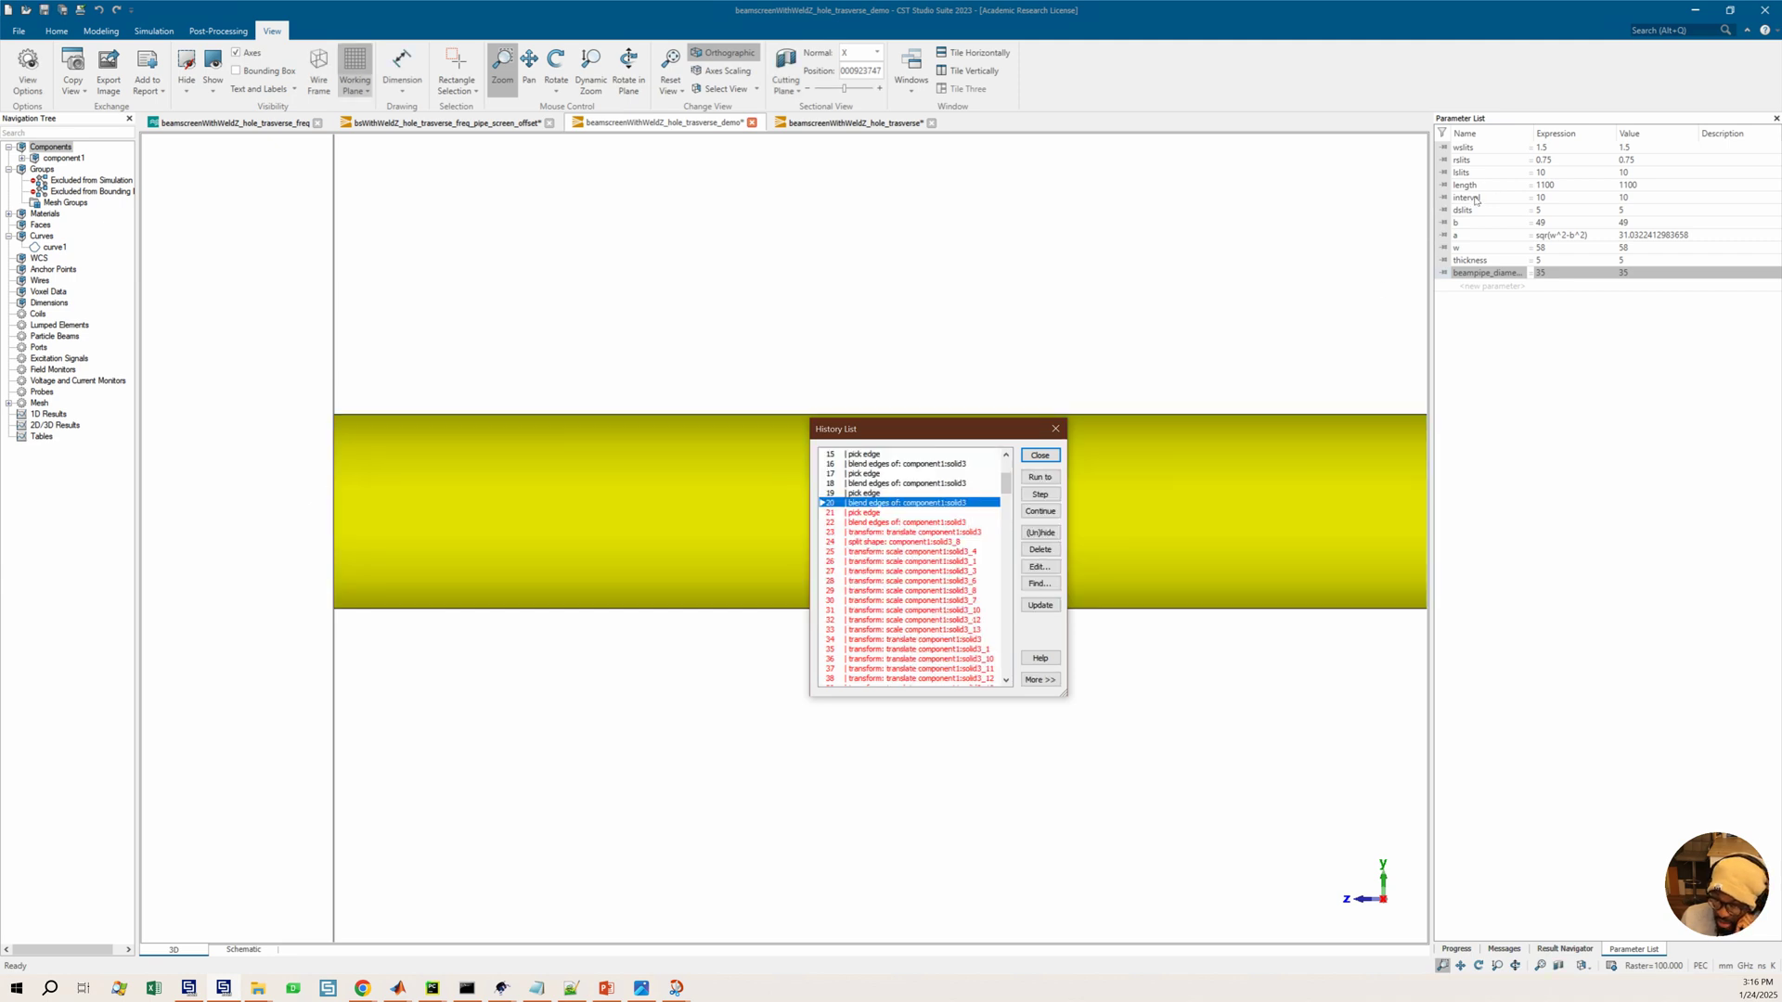
{"action": "left_click", "coordinate": [900, 581]}
{"action": "left_click", "coordinate": [1039, 476]}
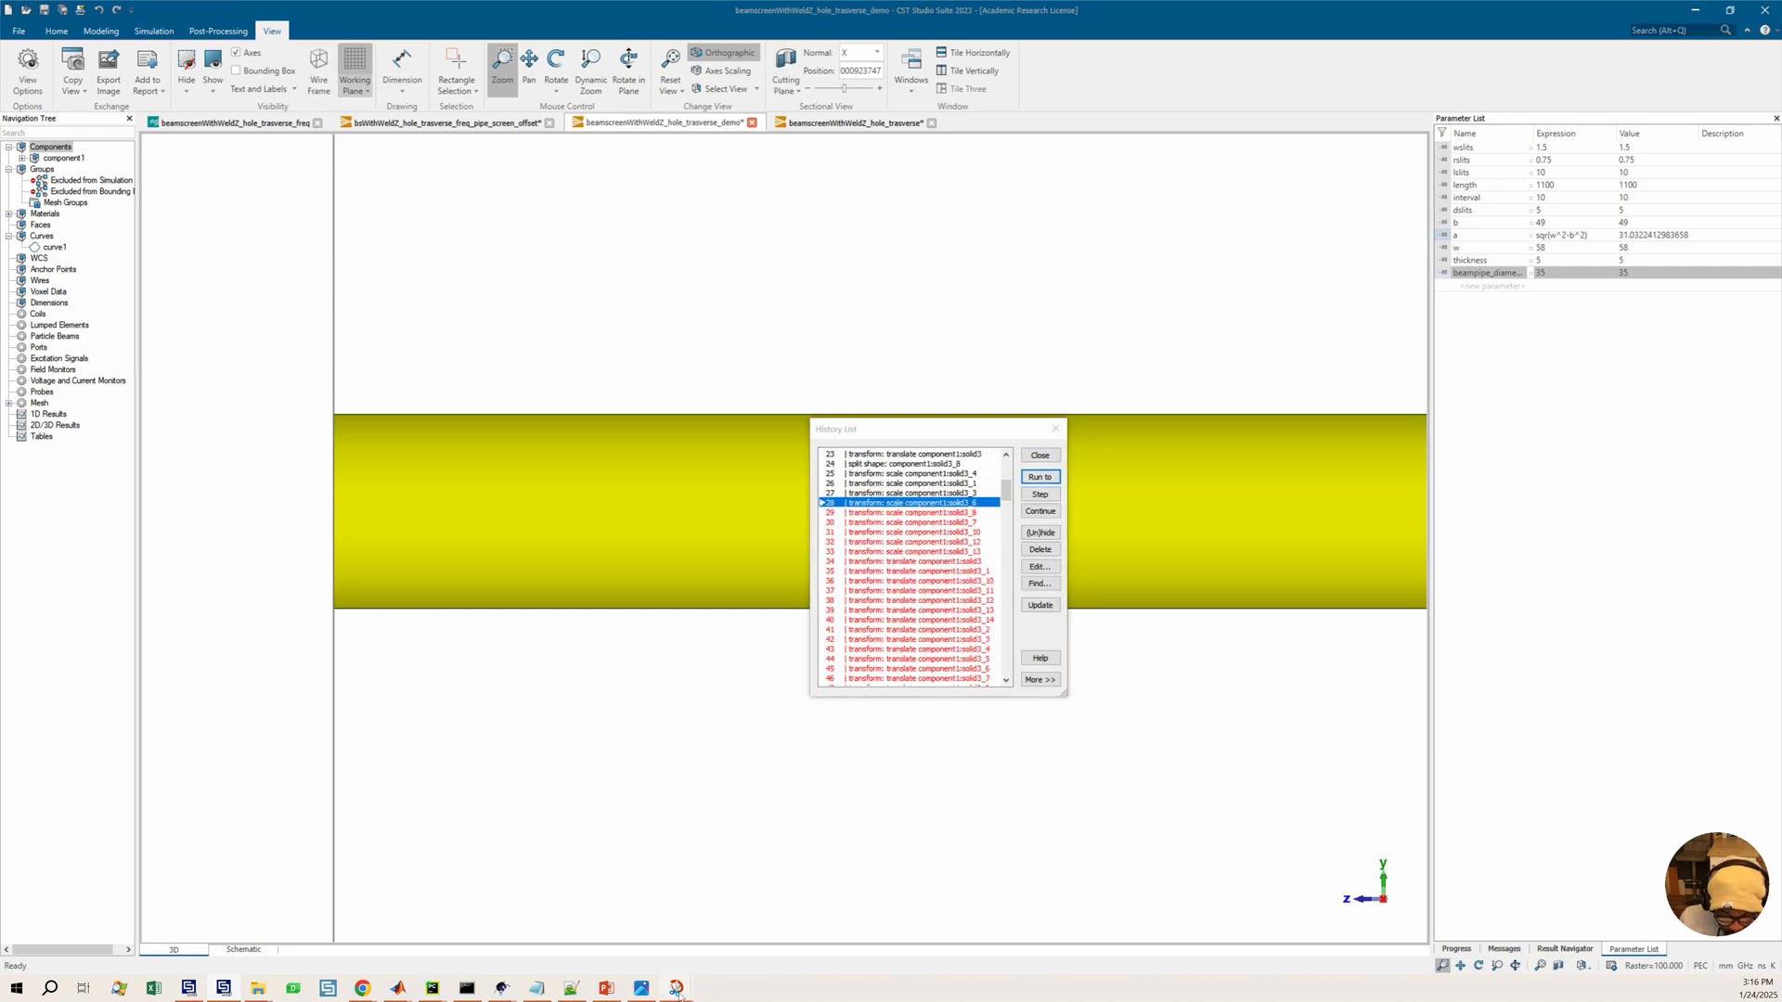
Switch to Snip & Sketch to view the reference photo of the roughly 1 m beam screen, then minimize it
{"action": "mouse_move", "coordinate": [687, 982]}
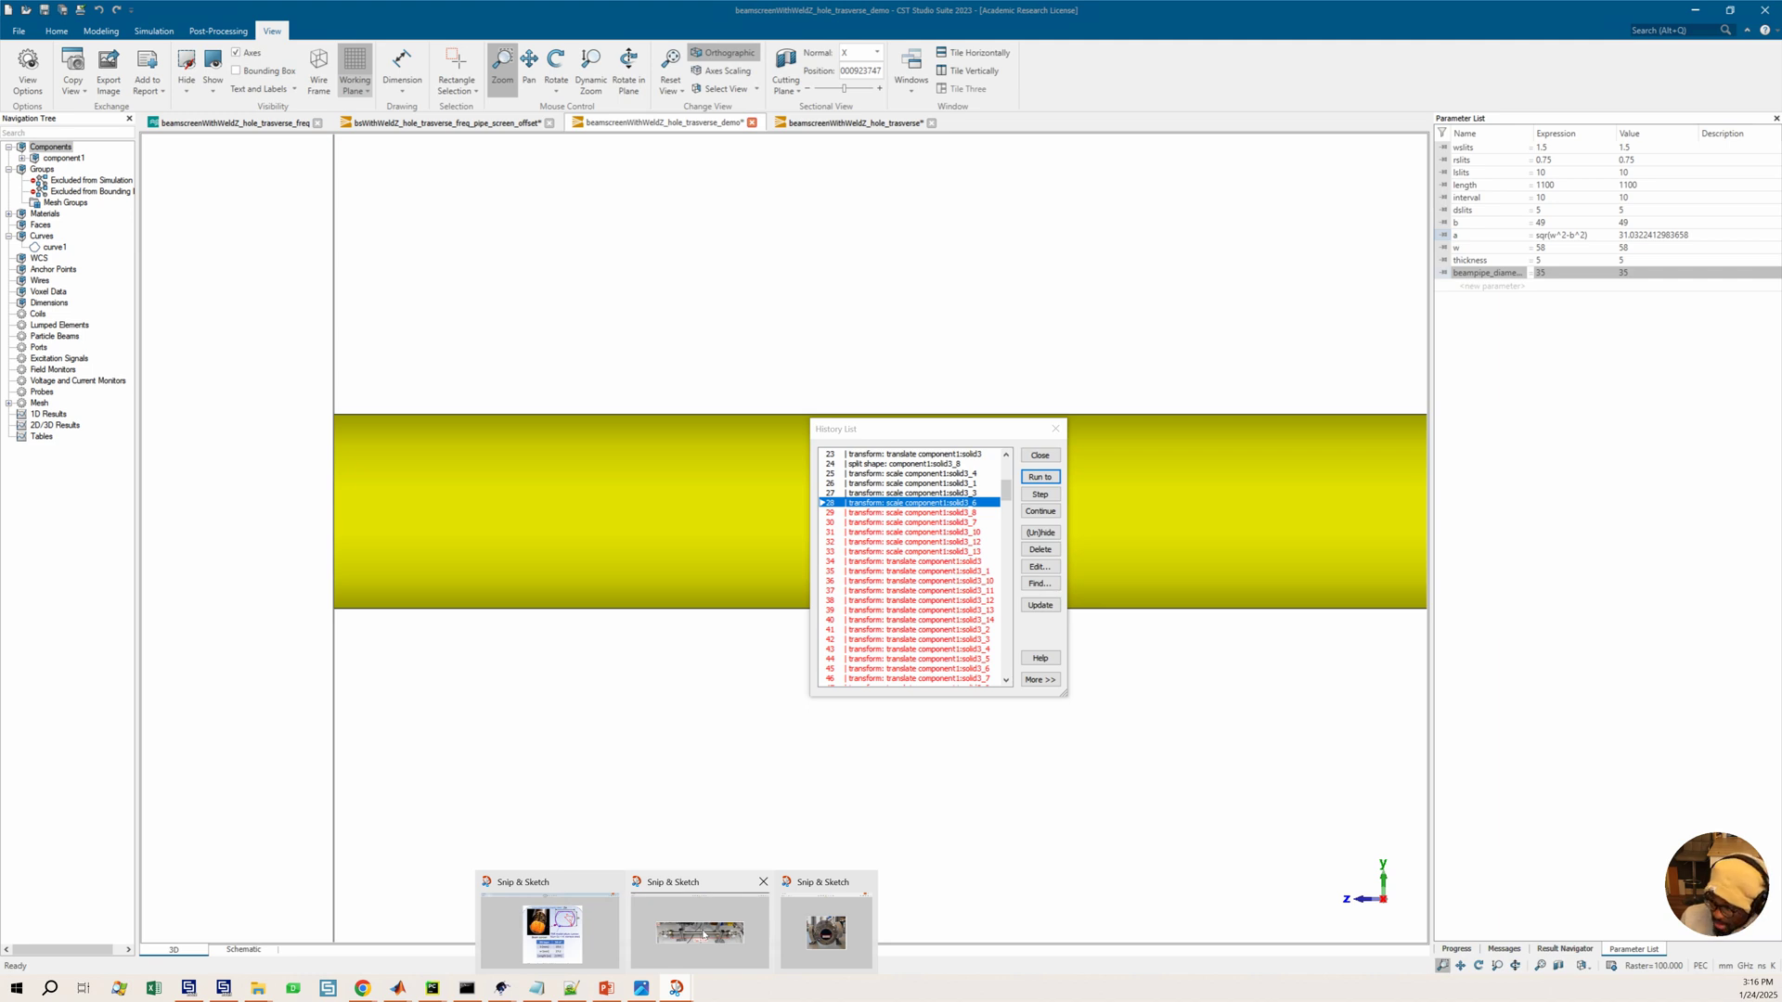
{"action": "mouse_move", "coordinate": [709, 813]}
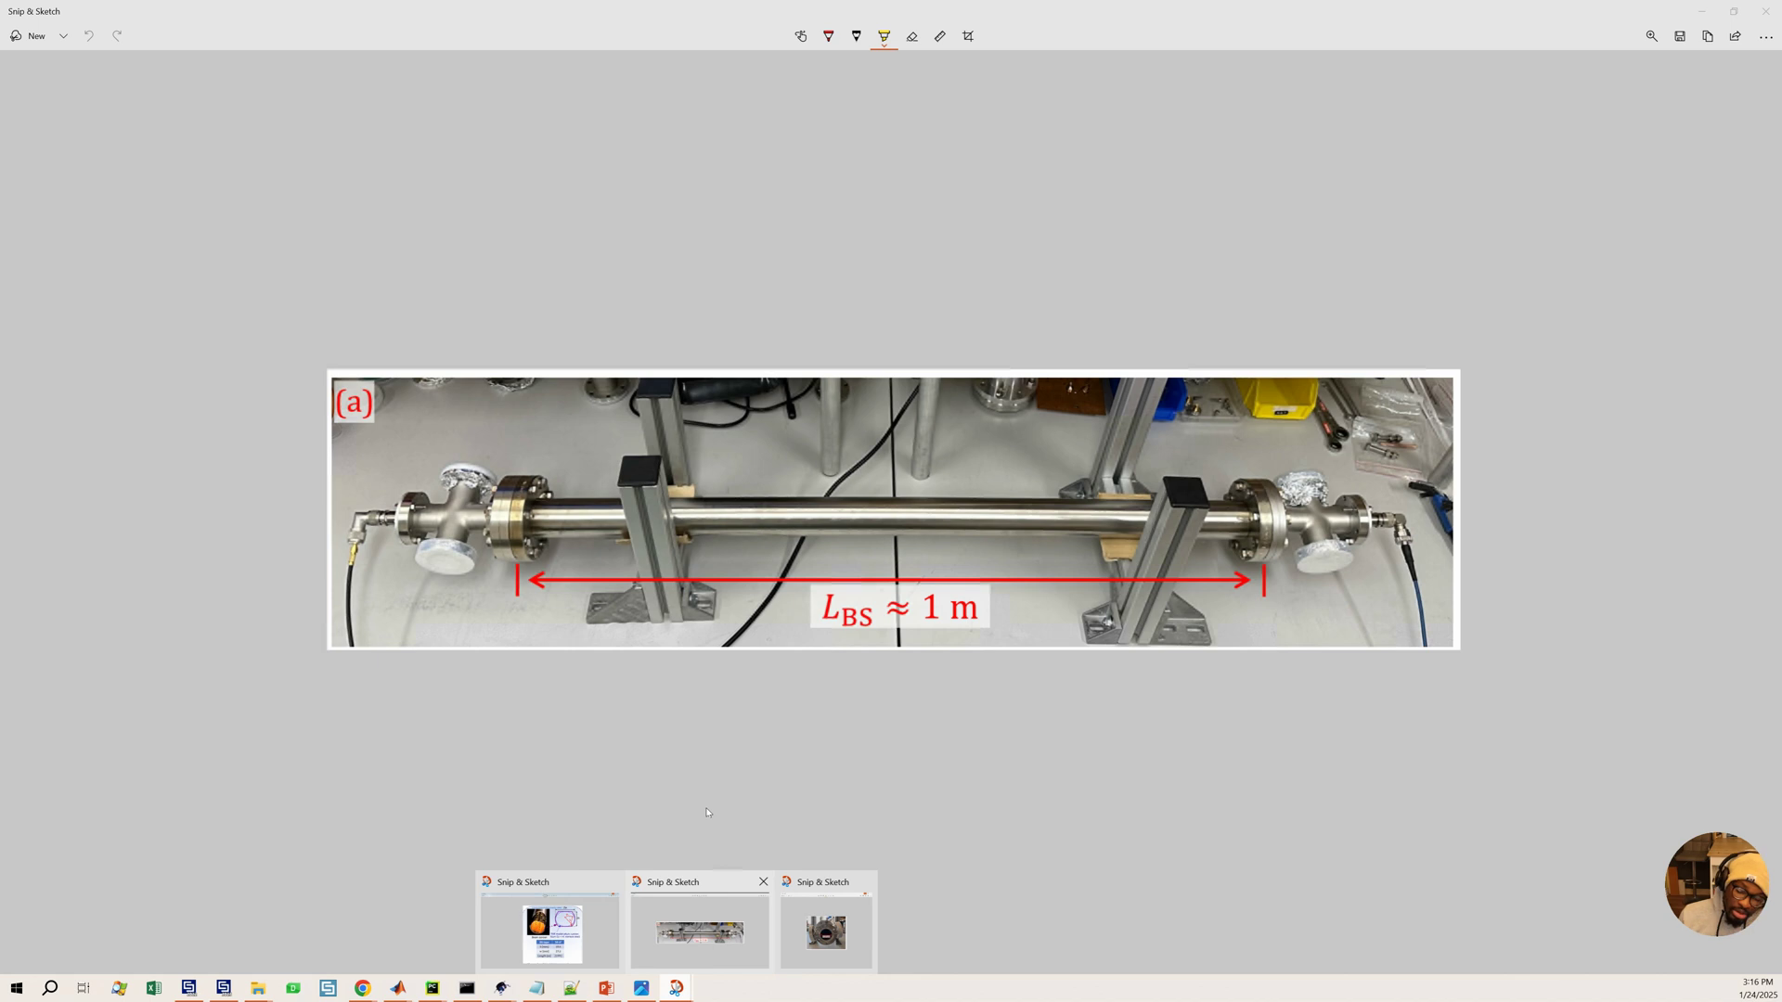
{"action": "left_click", "coordinate": [921, 587]}
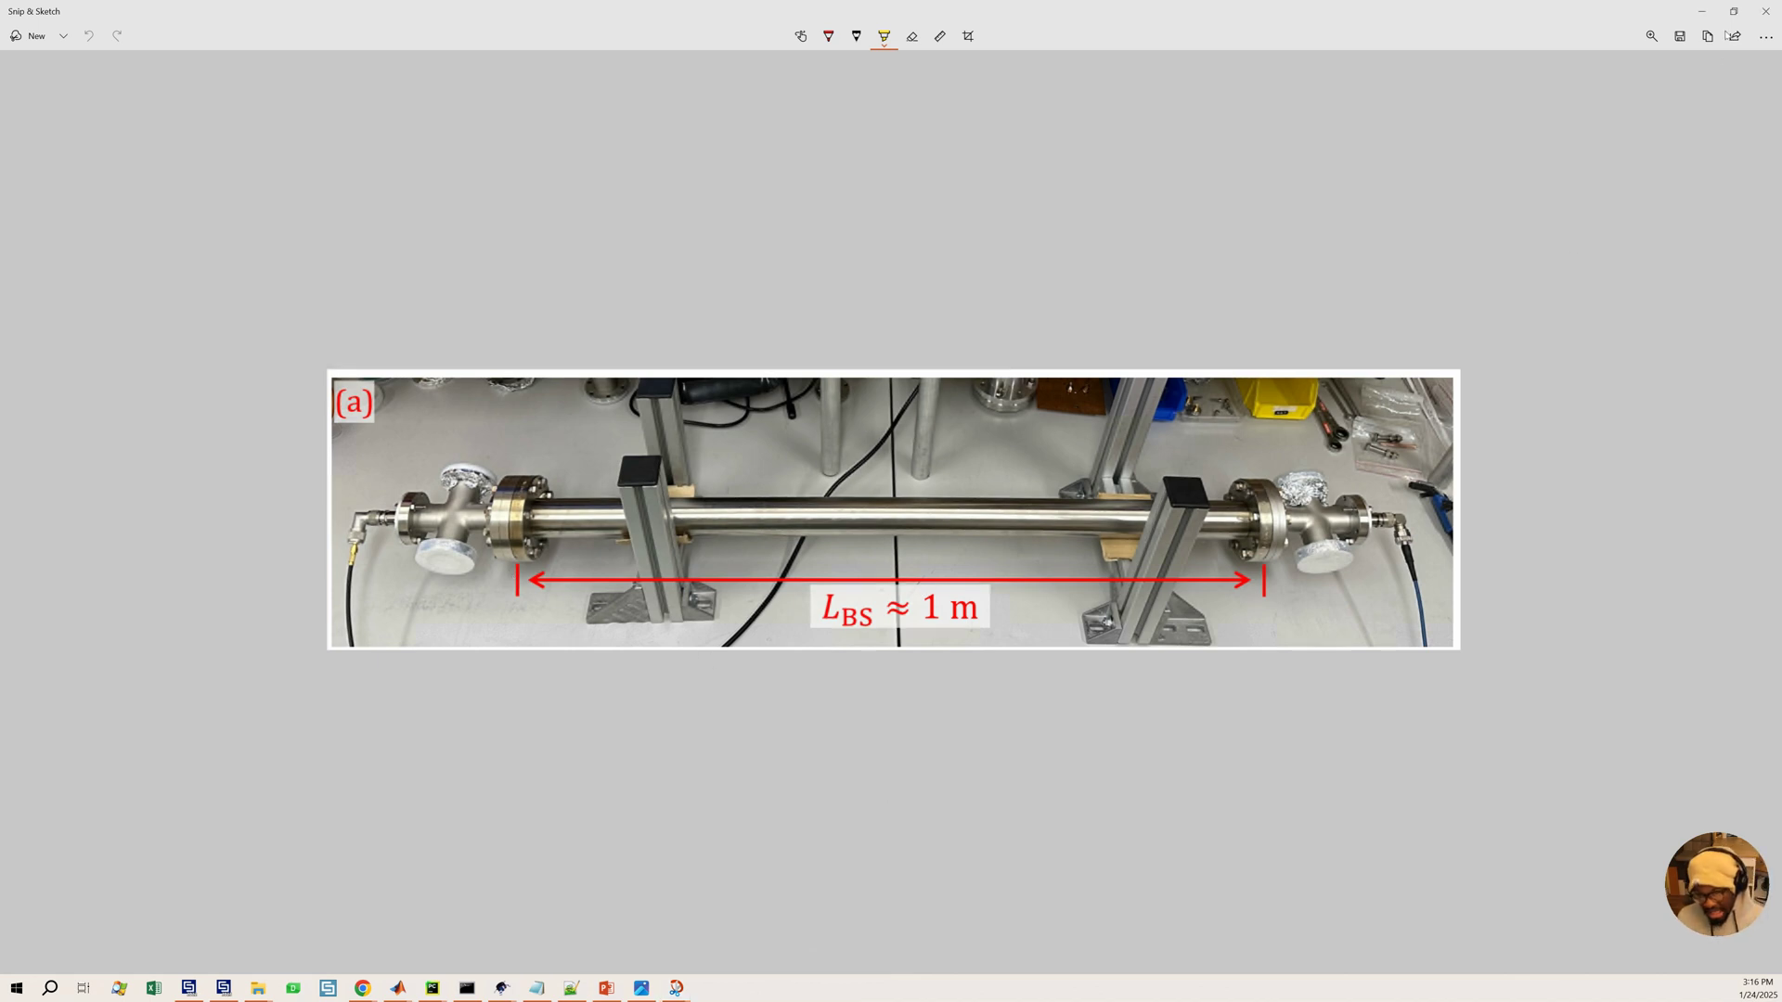
{"action": "left_click", "coordinate": [1702, 12]}
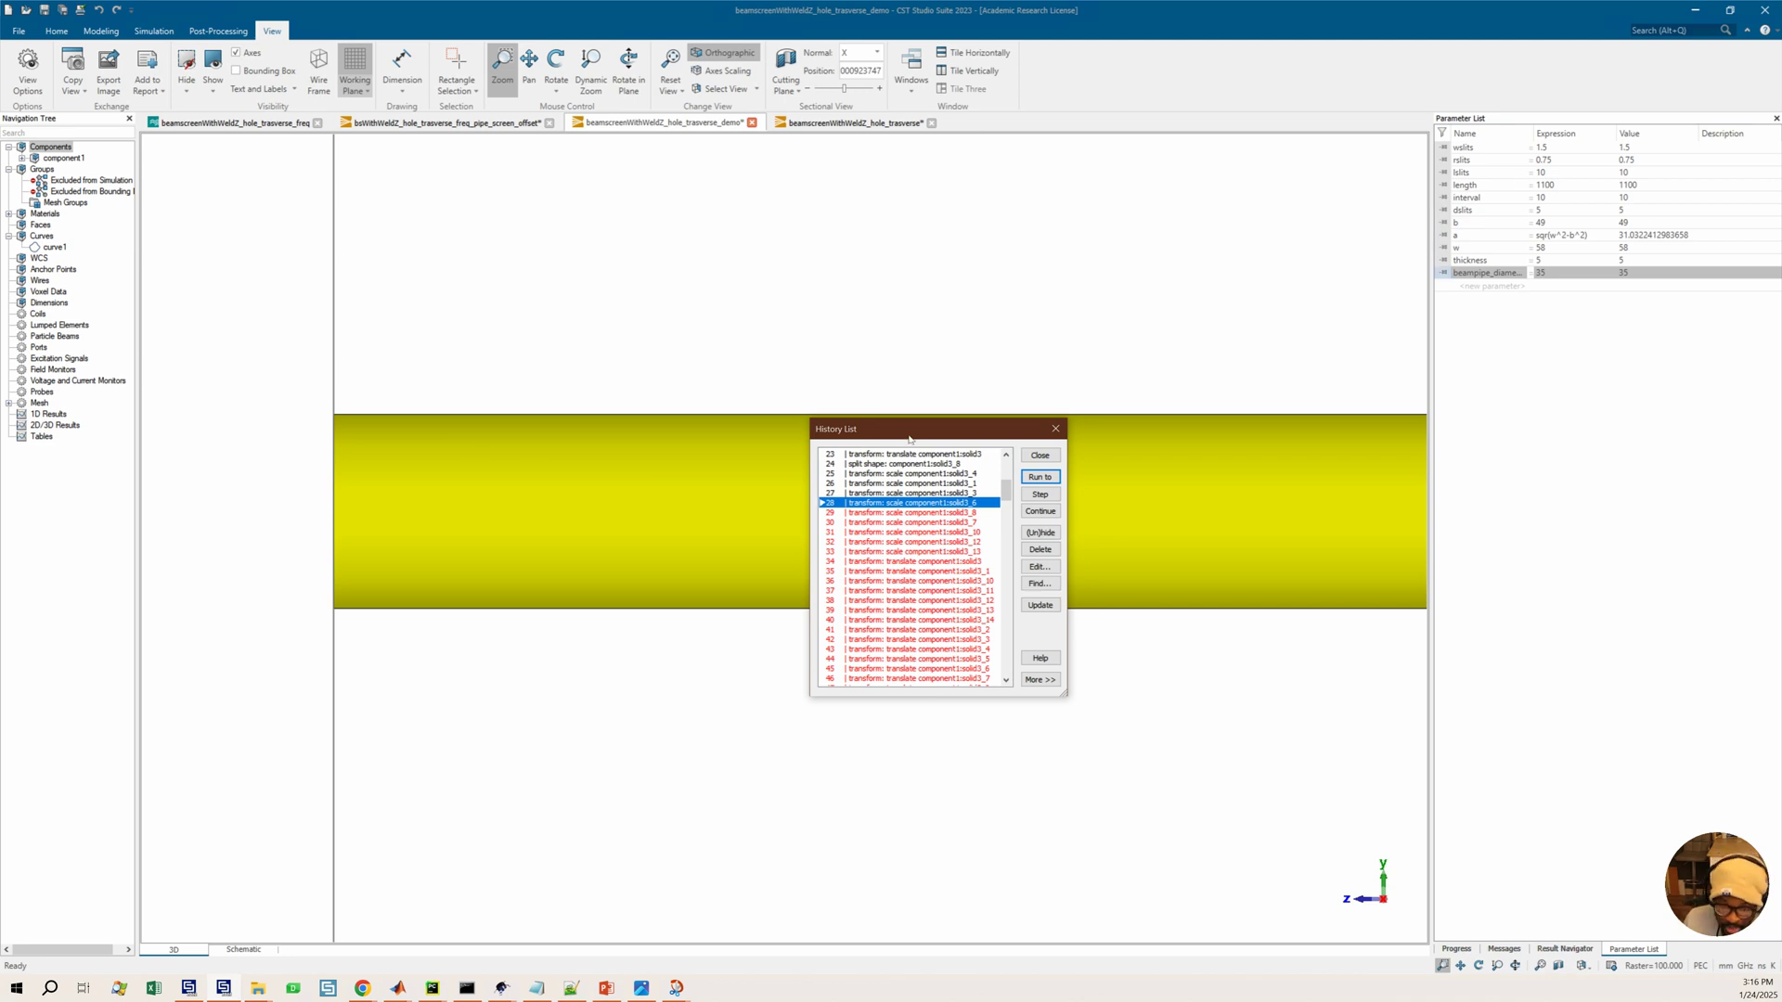
Measure the distance between the two end points of the pipe's lower edge, then clear the picks
{"action": "left_click_drag", "start_coordinate": [910, 430], "coordinate": [949, 622]}
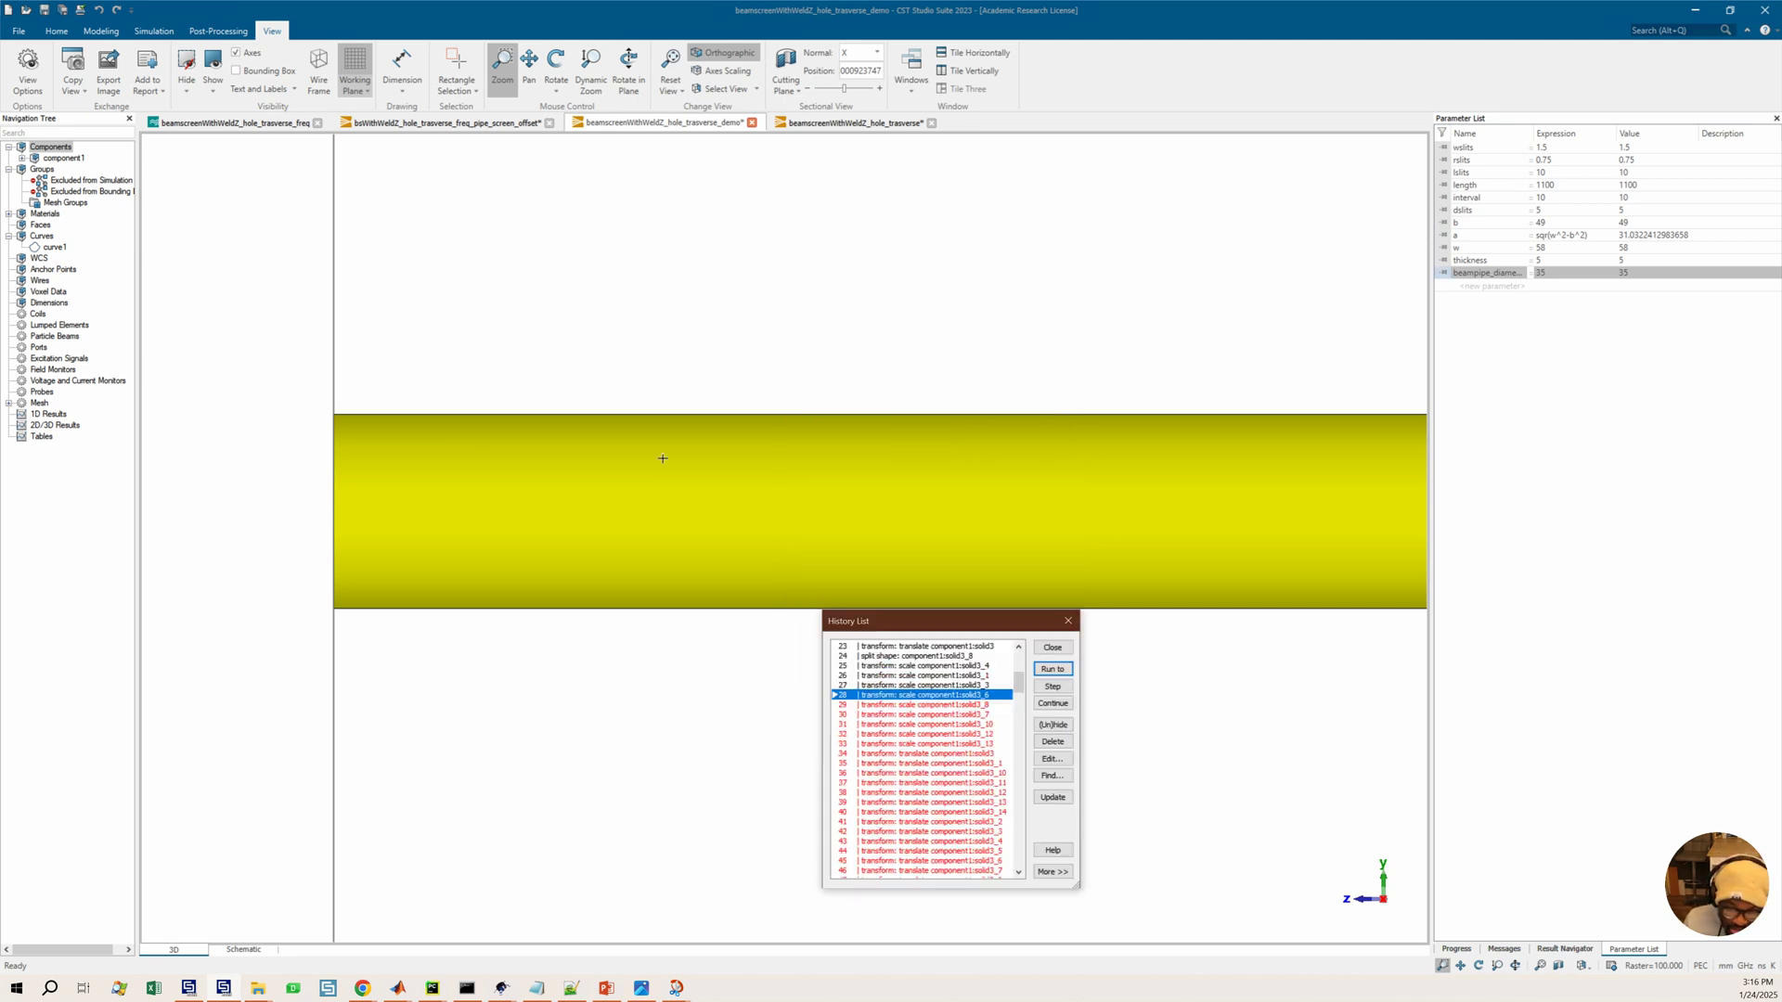
{"action": "scroll", "coordinate": [660, 457], "scroll_direction": "down", "scroll_amount": 4}
{"action": "scroll", "coordinate": [1096, 452], "scroll_direction": "down", "scroll_amount": 2}
{"action": "middle_click_drag", "start_coordinate": [1002, 431], "coordinate": [517, 488]}
{"action": "scroll", "coordinate": [422, 484], "scroll_direction": "down", "scroll_amount": 1}
{"action": "middle_click_drag", "start_coordinate": [225, 532], "coordinate": [314, 522]}
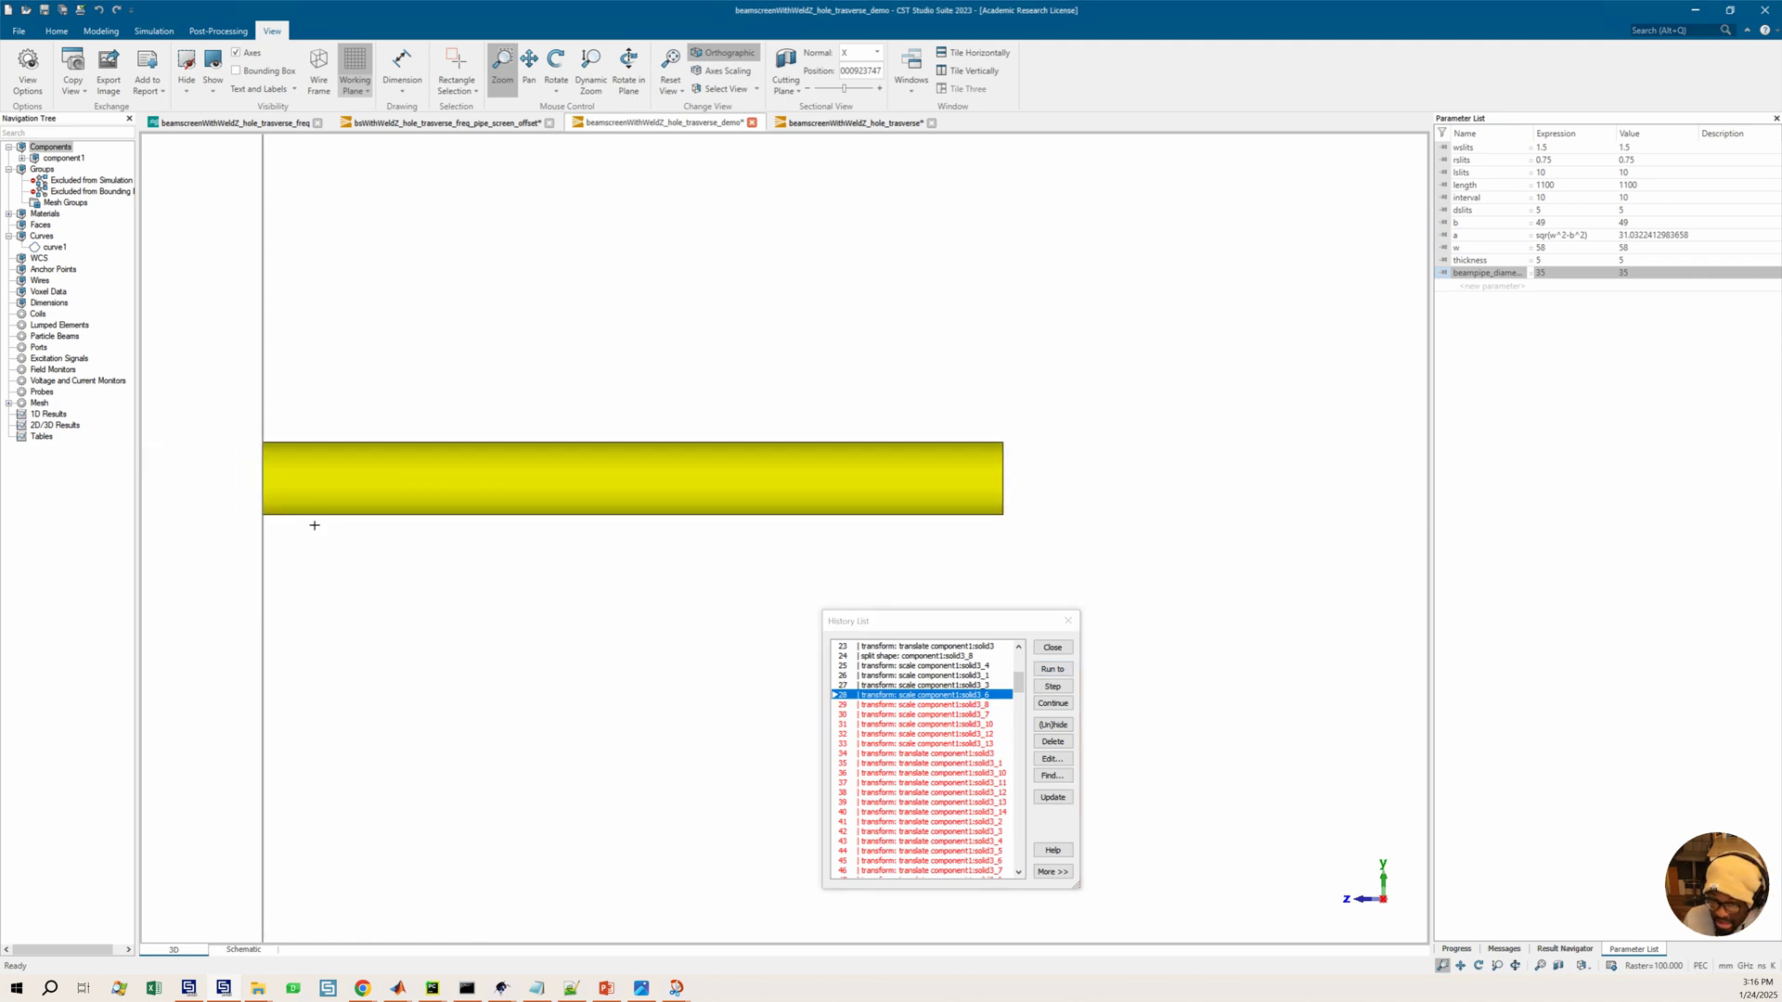
{"action": "key", "text": "p"}
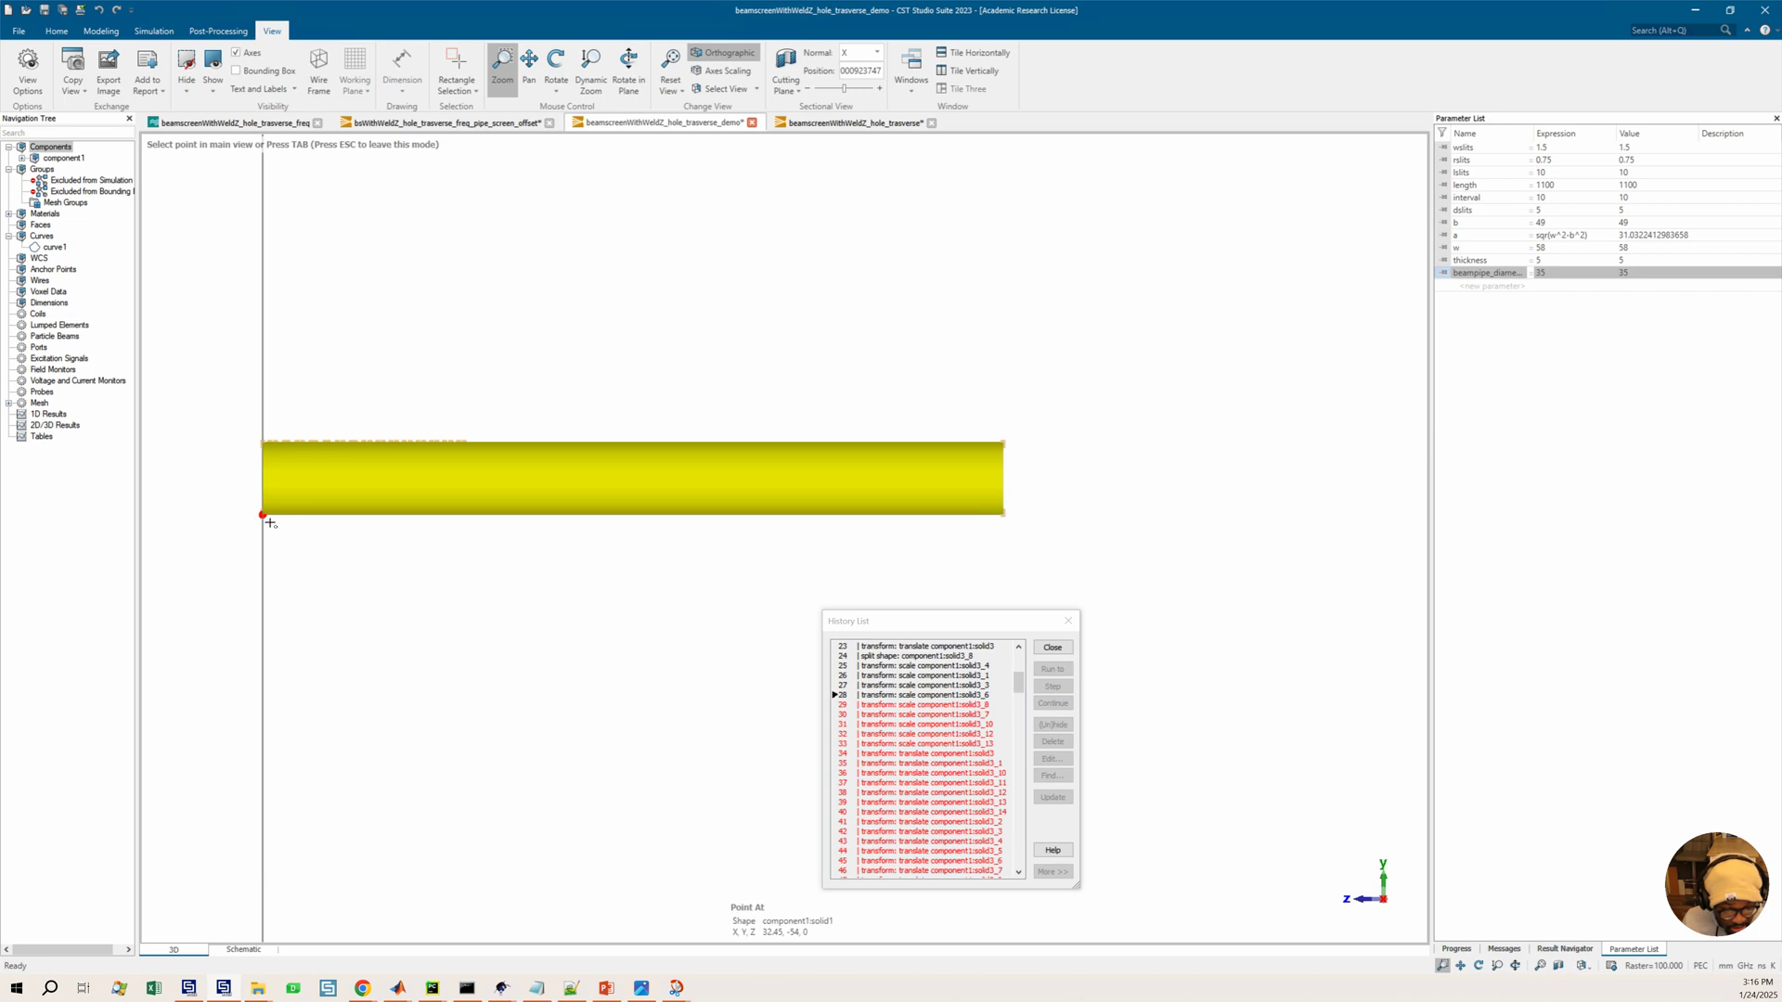
{"action": "left_click", "coordinate": [269, 523]}
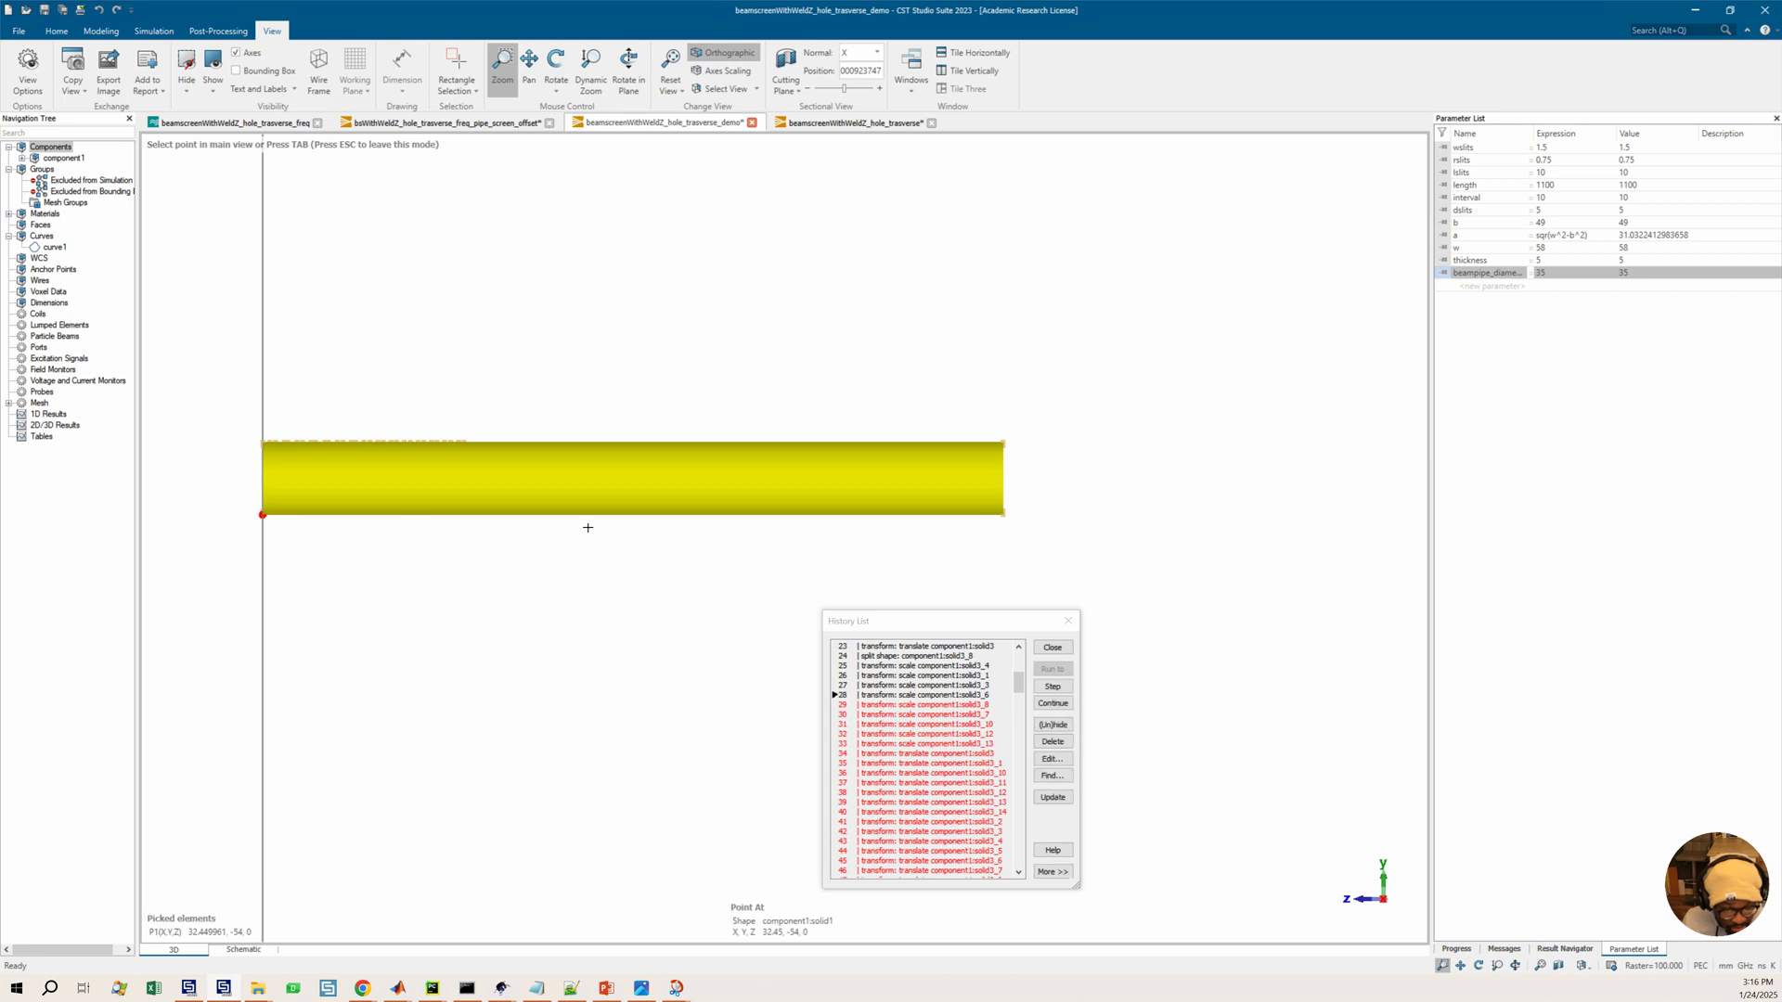
{"action": "left_click", "coordinate": [1013, 525]}
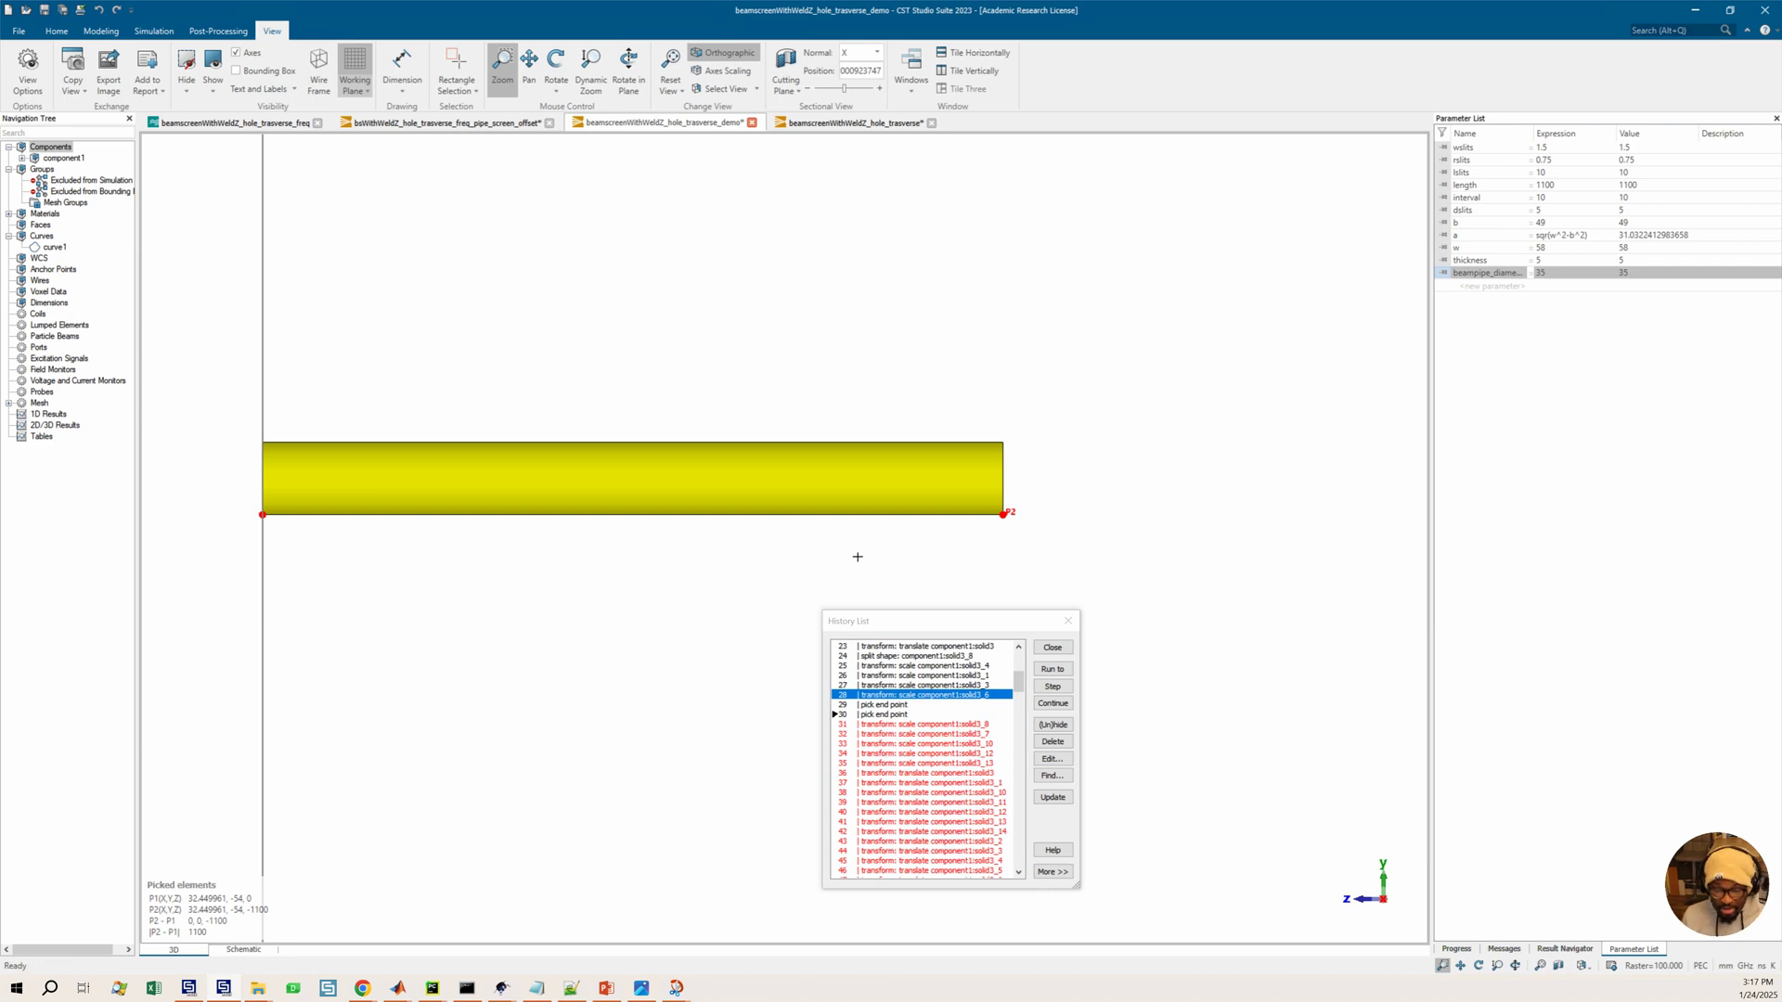
{"action": "key", "text": "d"}
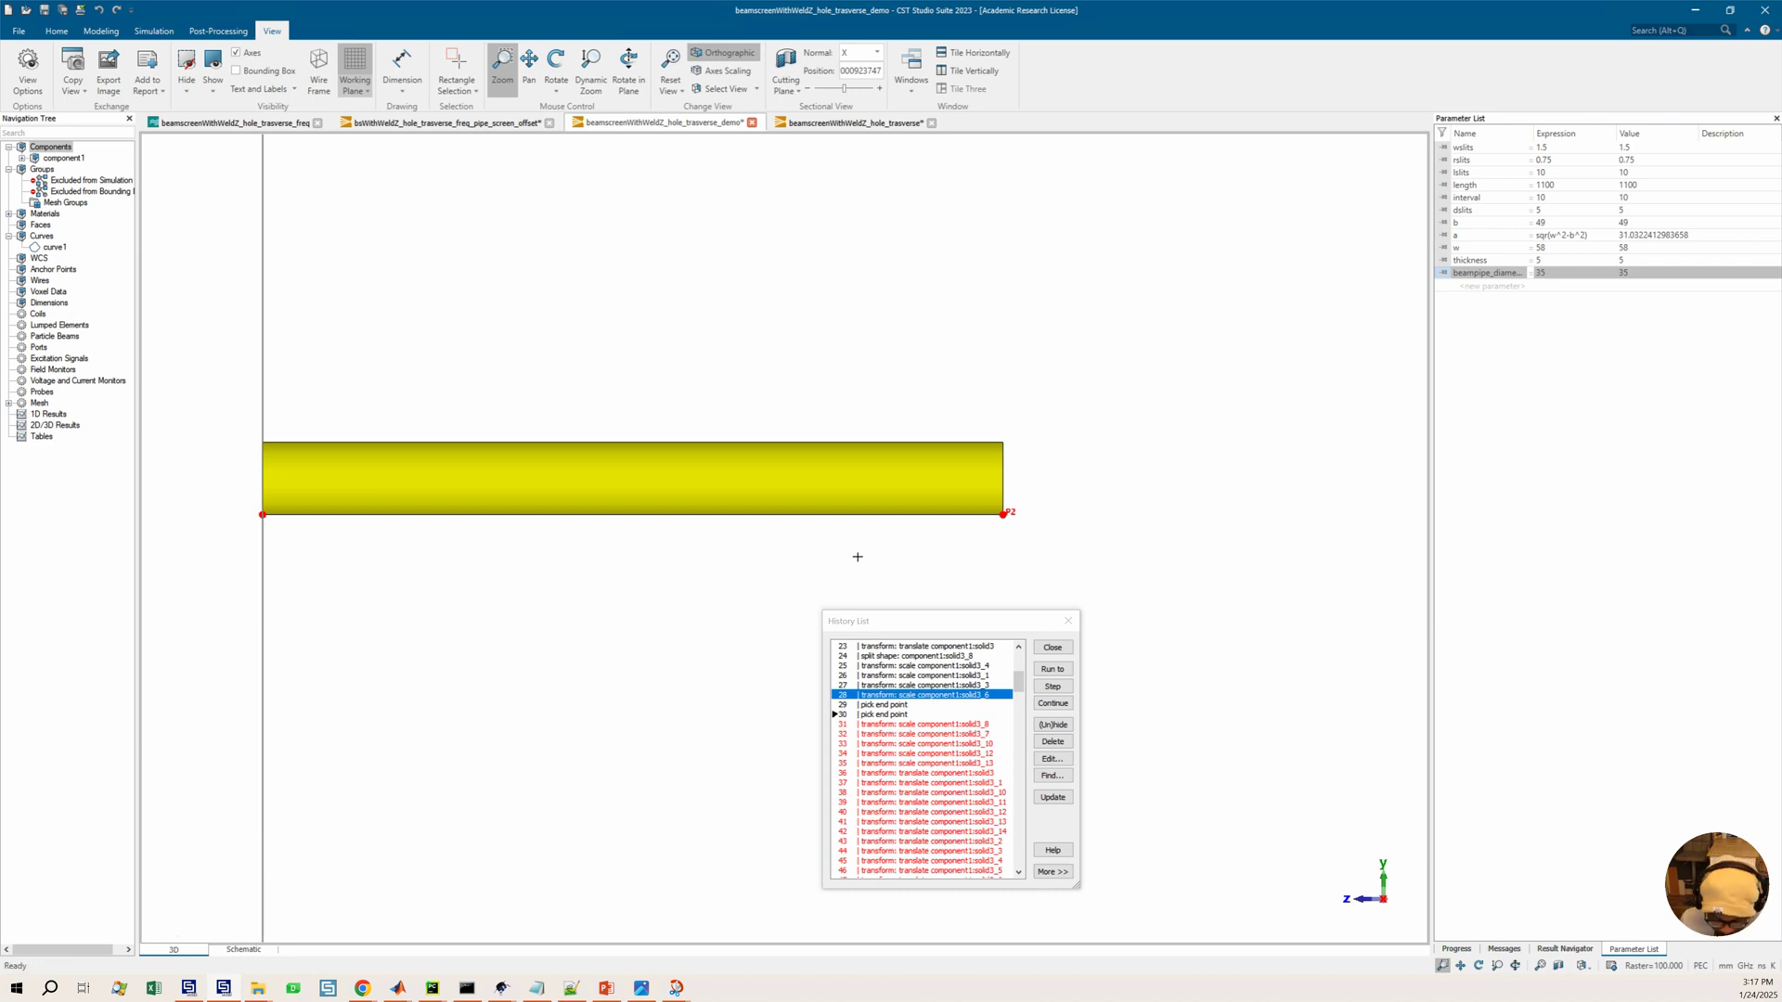
Delete the recorded pick operations from the history list
{"action": "left_click", "coordinate": [978, 707]}
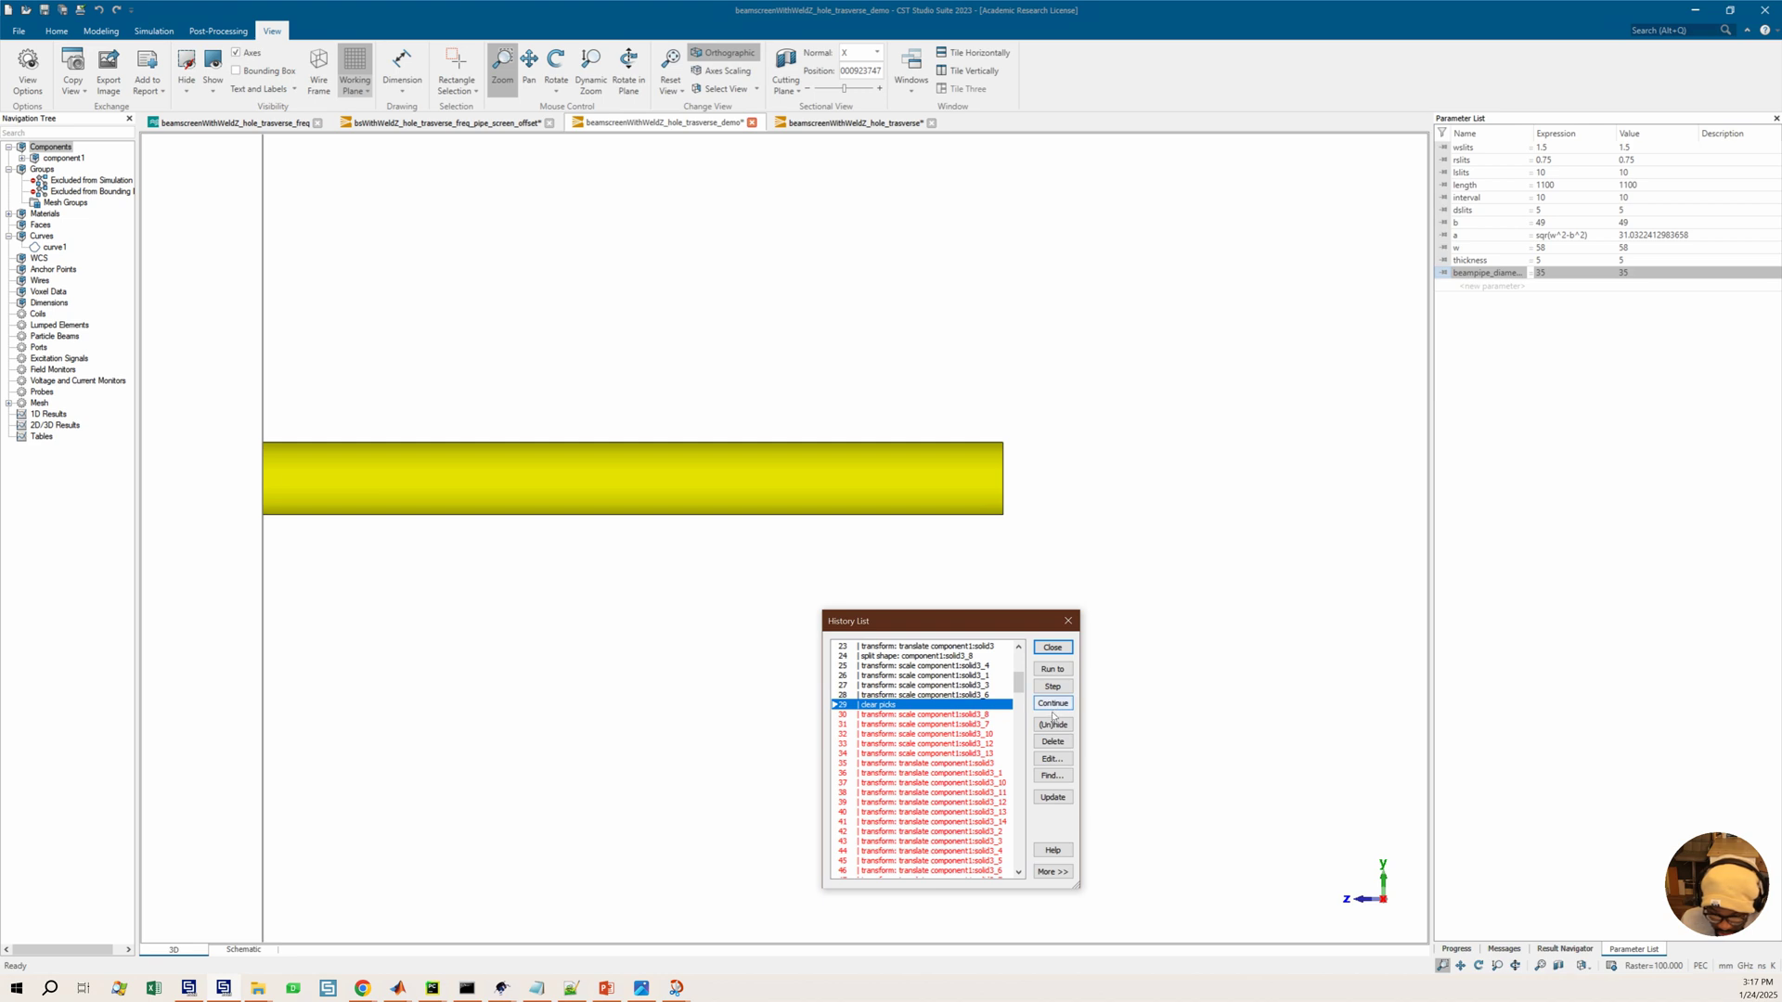
{"action": "left_click", "coordinate": [1052, 742]}
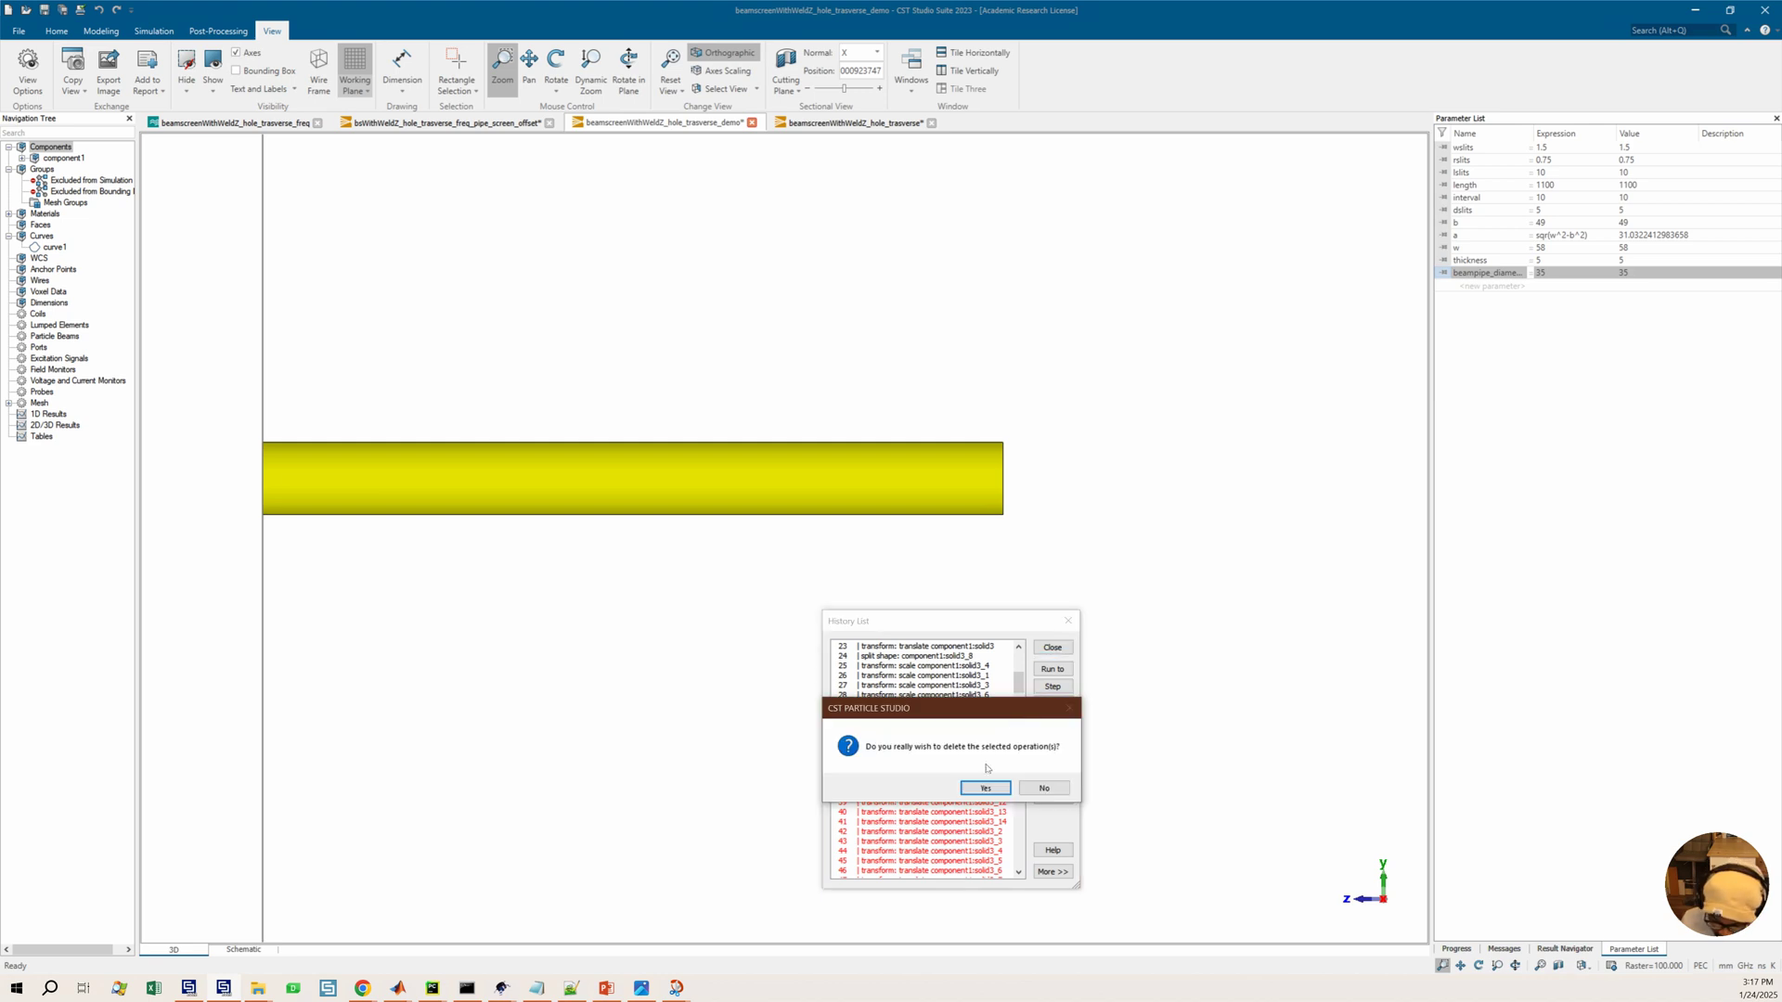
{"action": "left_click", "coordinate": [986, 788]}
Run the history up to the translate transform at entry 46, then on to entry 52
{"action": "left_click", "coordinate": [912, 816]}
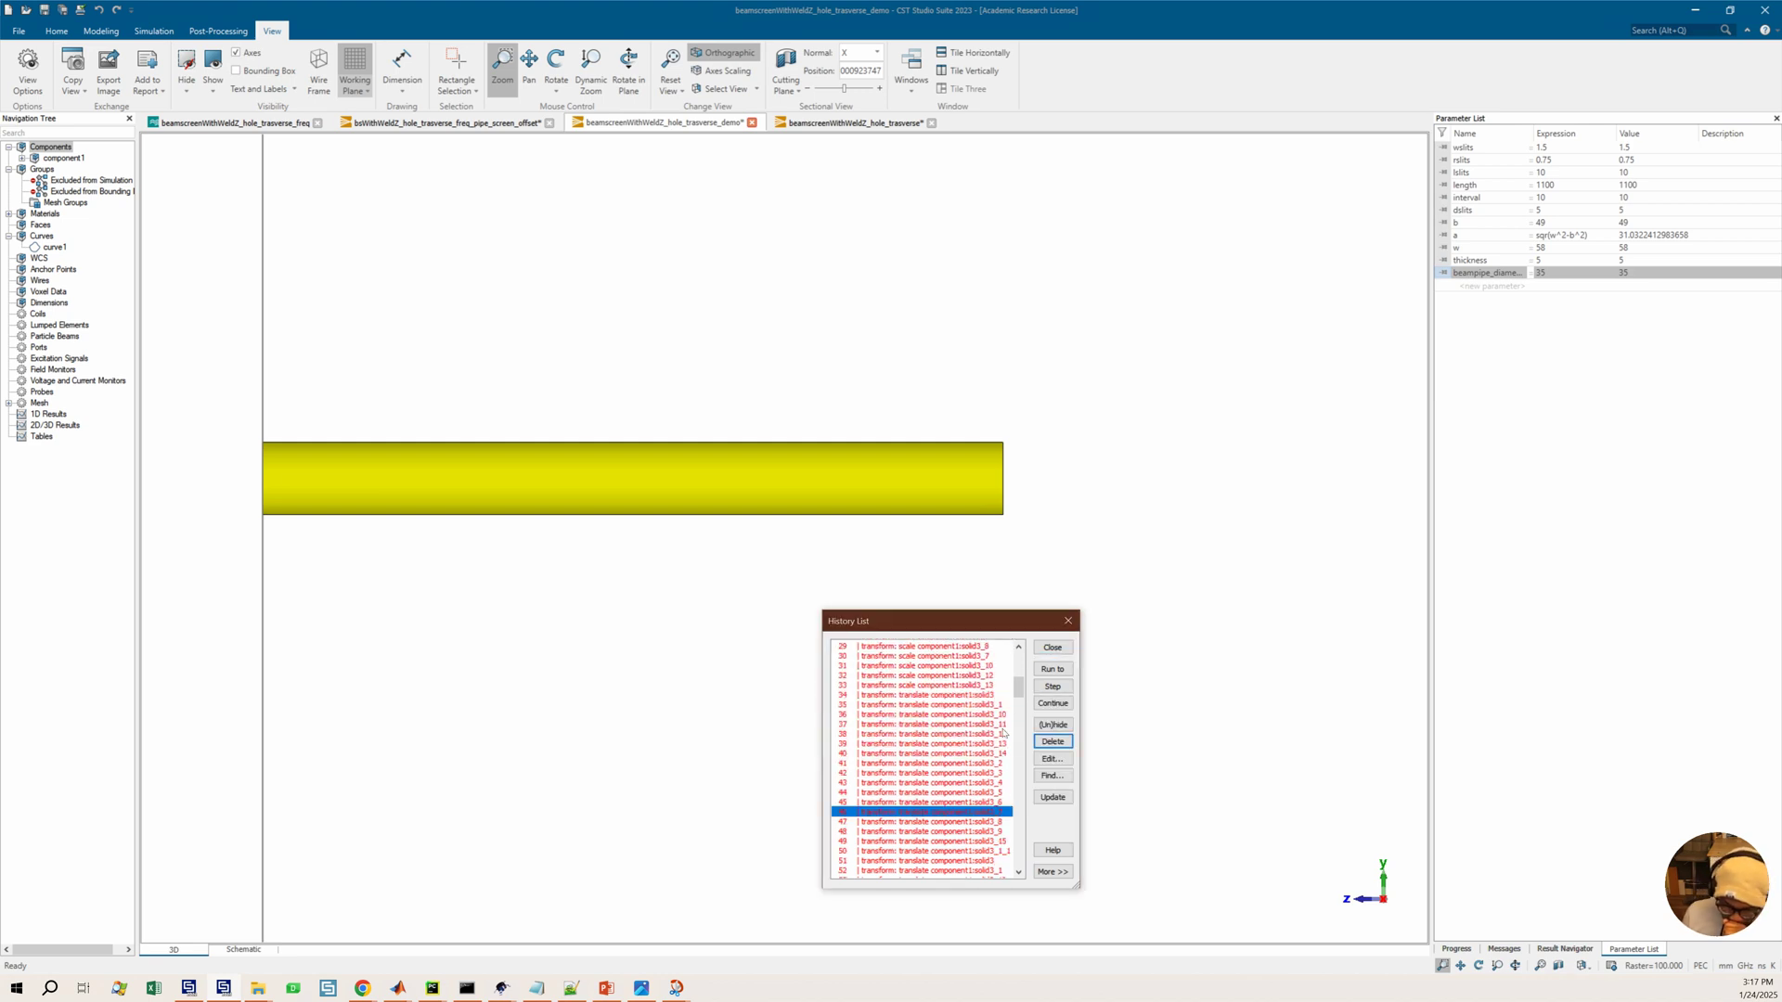
{"action": "left_click", "coordinate": [1057, 674]}
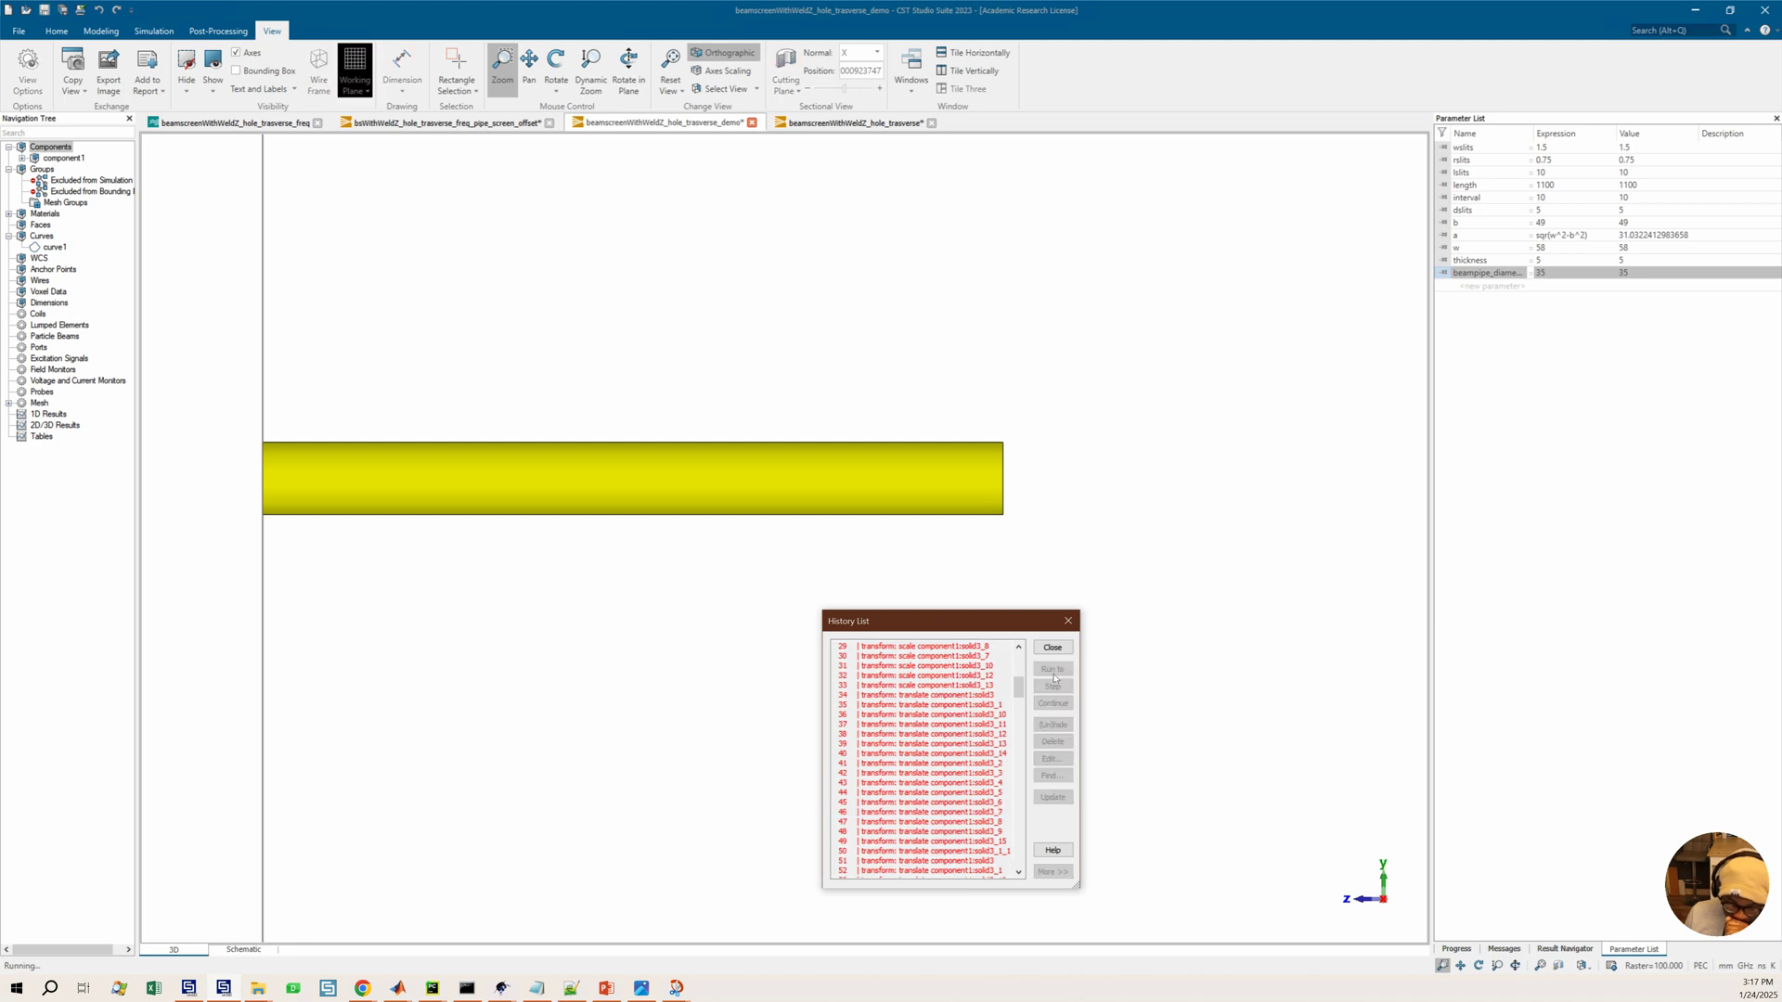
{"action": "scroll", "coordinate": [253, 440], "scroll_direction": "up", "scroll_amount": 3}
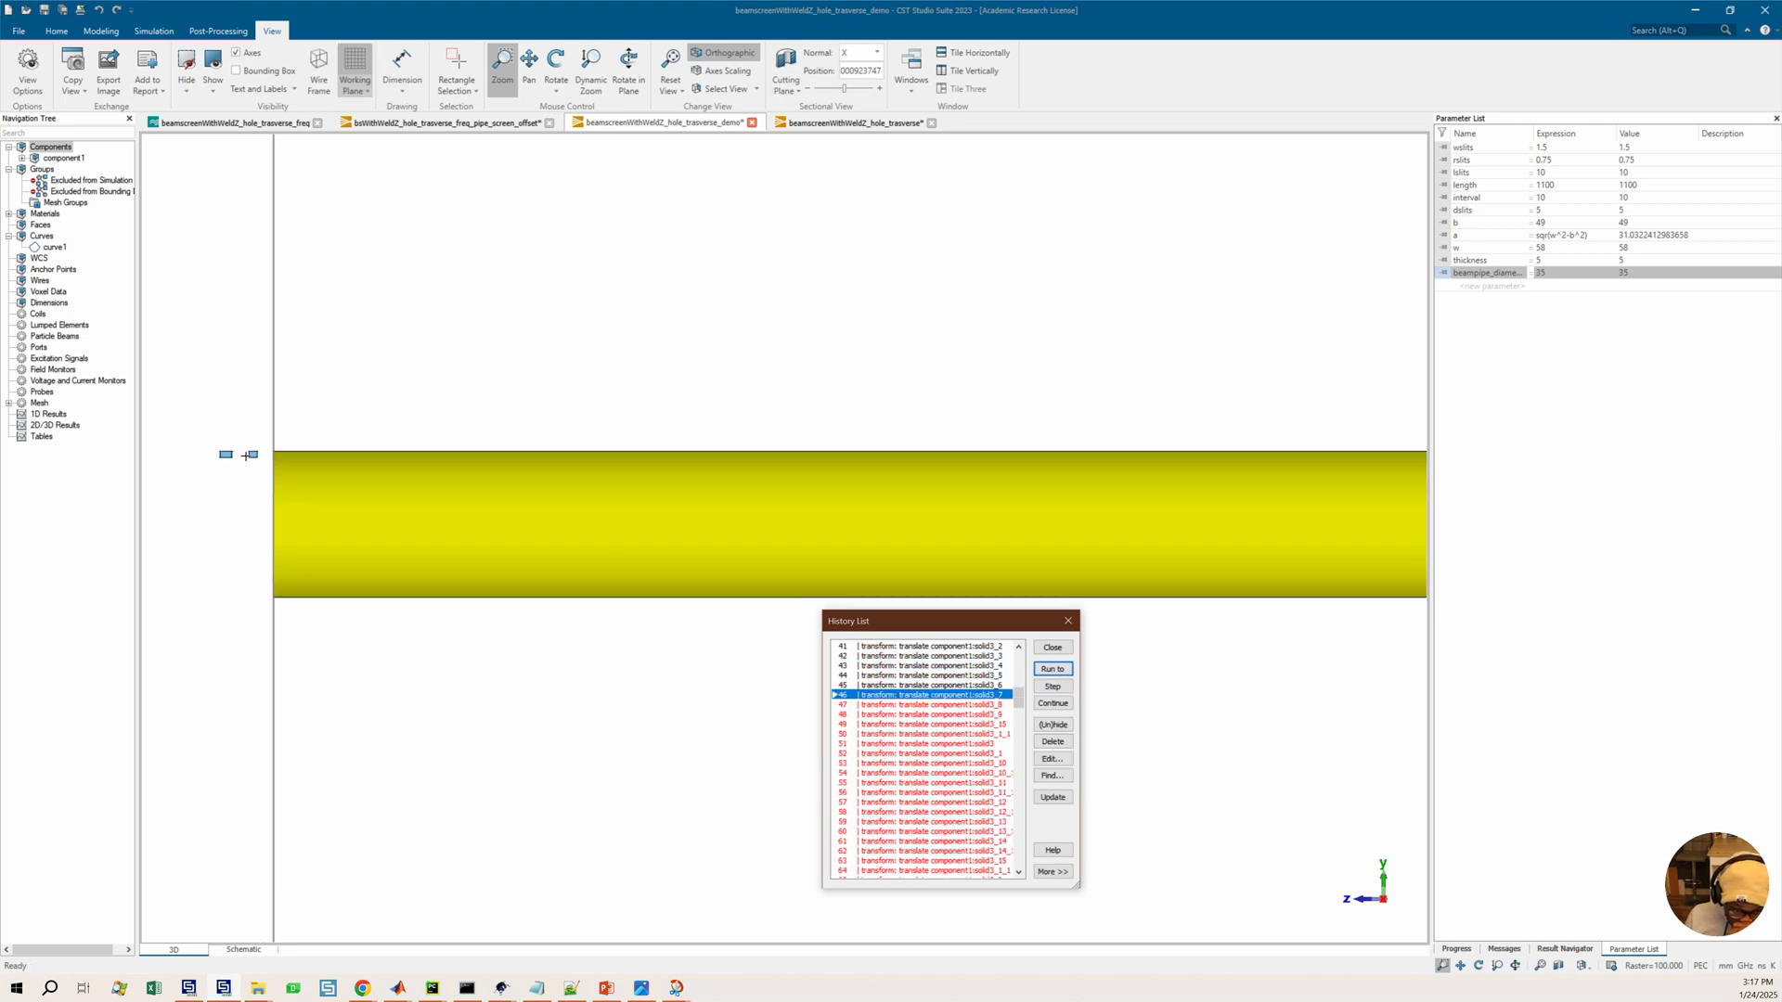
{"action": "middle_click_drag", "start_coordinate": [262, 476], "coordinate": [510, 398]}
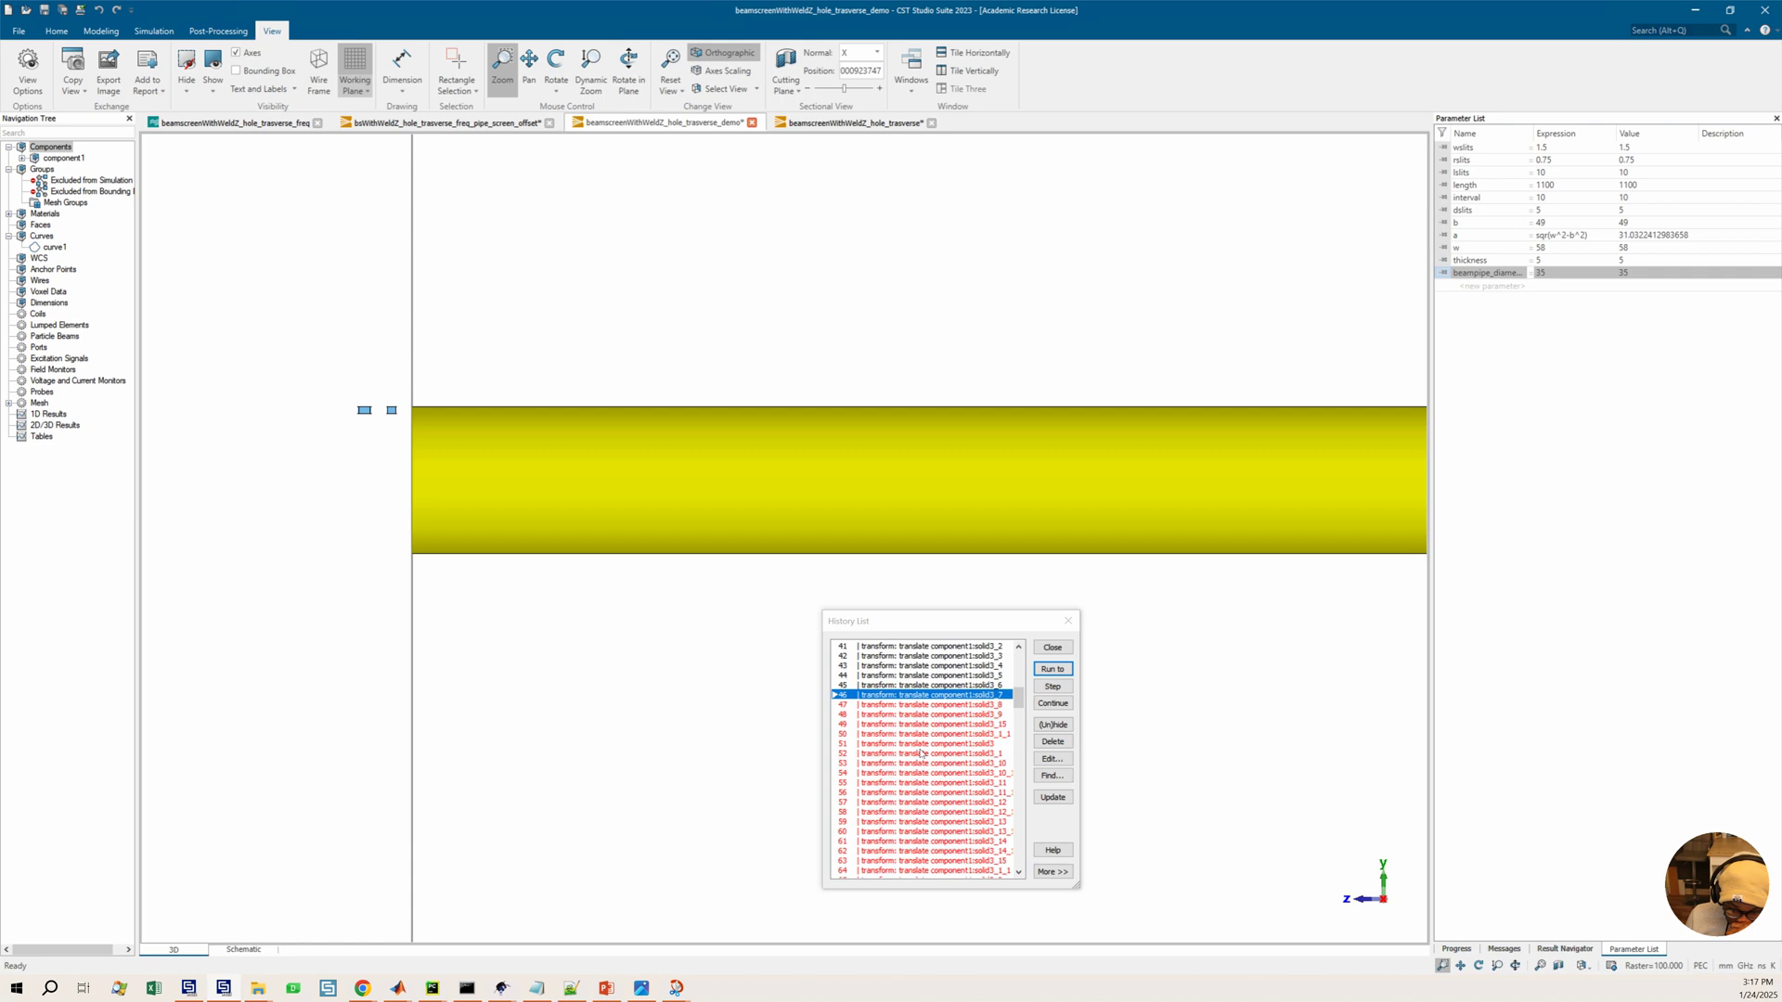
{"action": "left_click", "coordinate": [928, 752]}
{"action": "left_click", "coordinate": [1052, 670]}
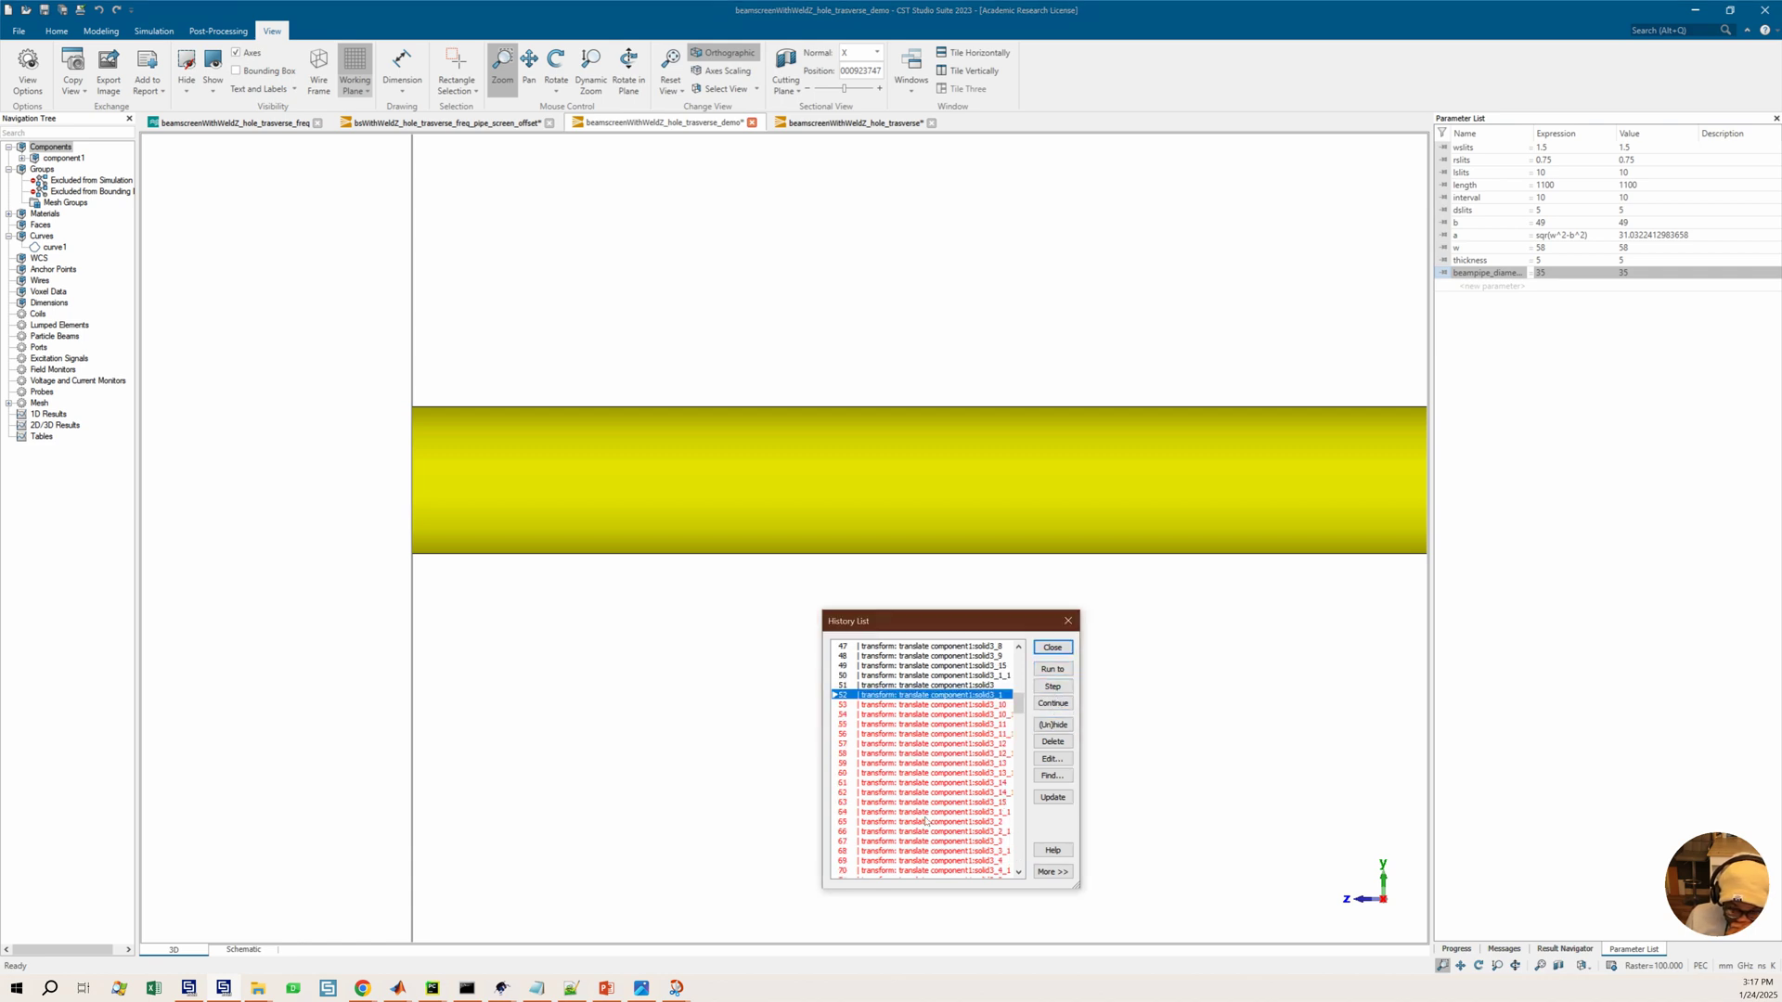
Run the history through the boolean add operations up to entry 95, then to entry 117
{"action": "scroll", "coordinate": [933, 798], "scroll_direction": "down", "scroll_amount": 11}
{"action": "left_click", "coordinate": [921, 783]}
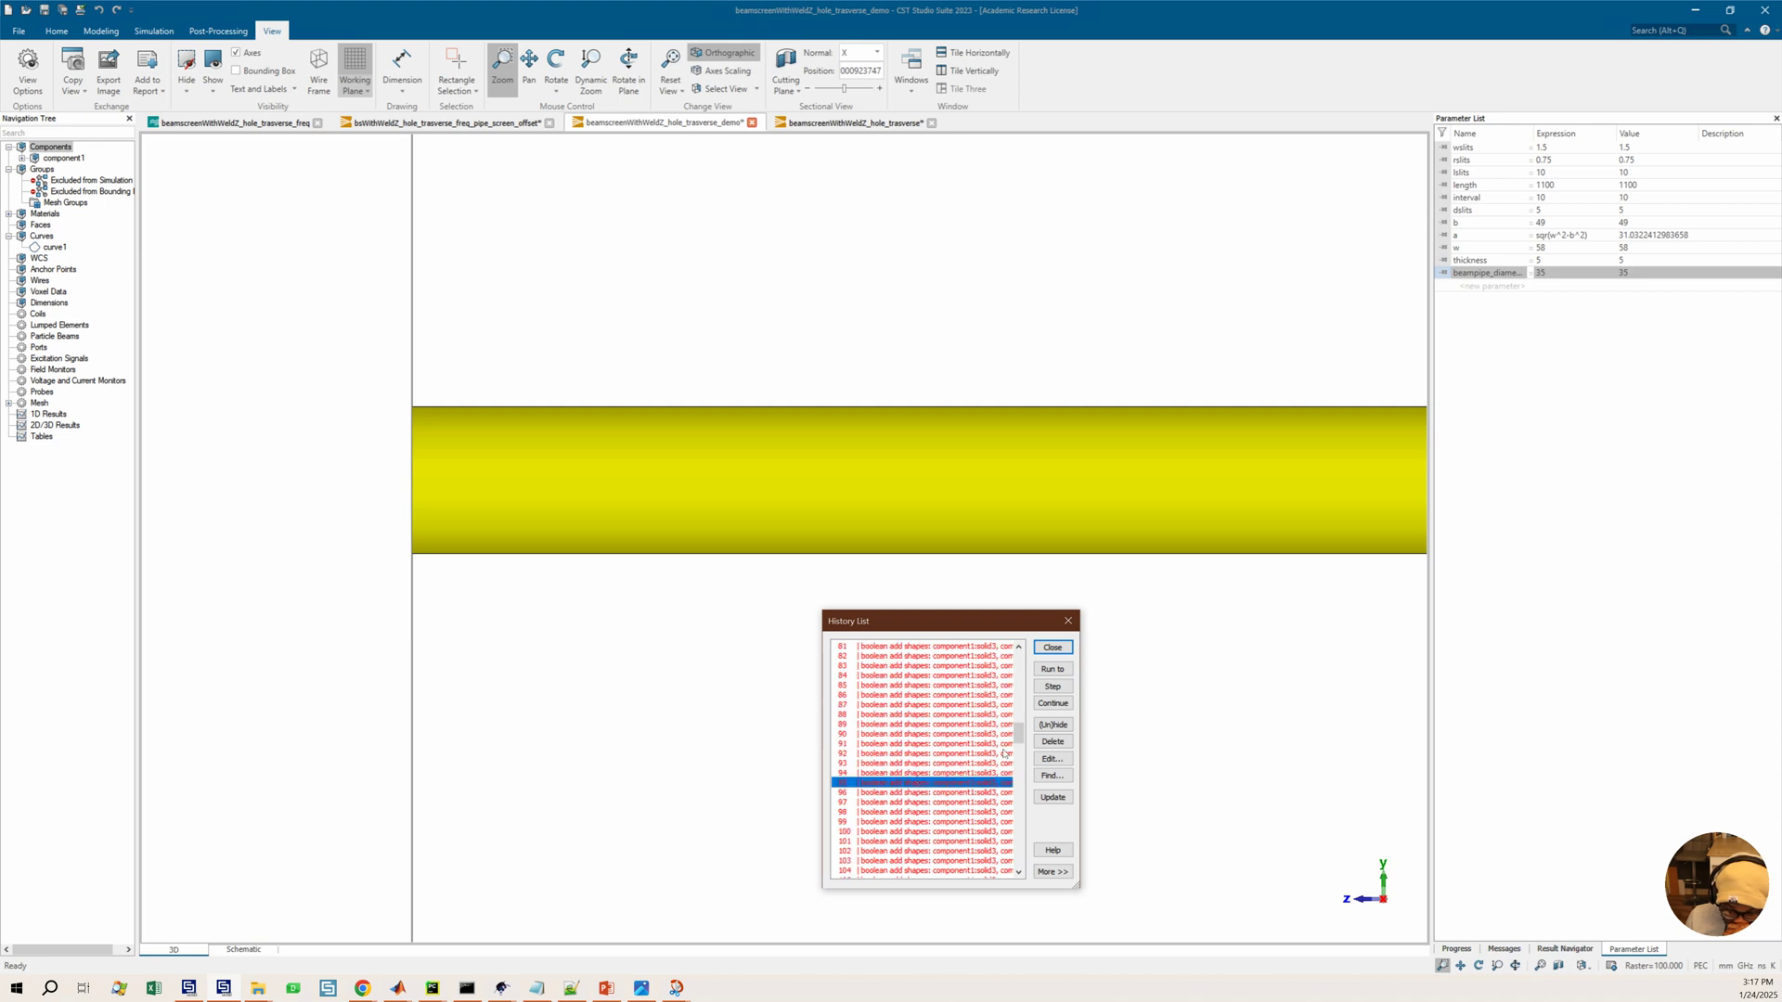
{"action": "left_click", "coordinate": [1067, 669]}
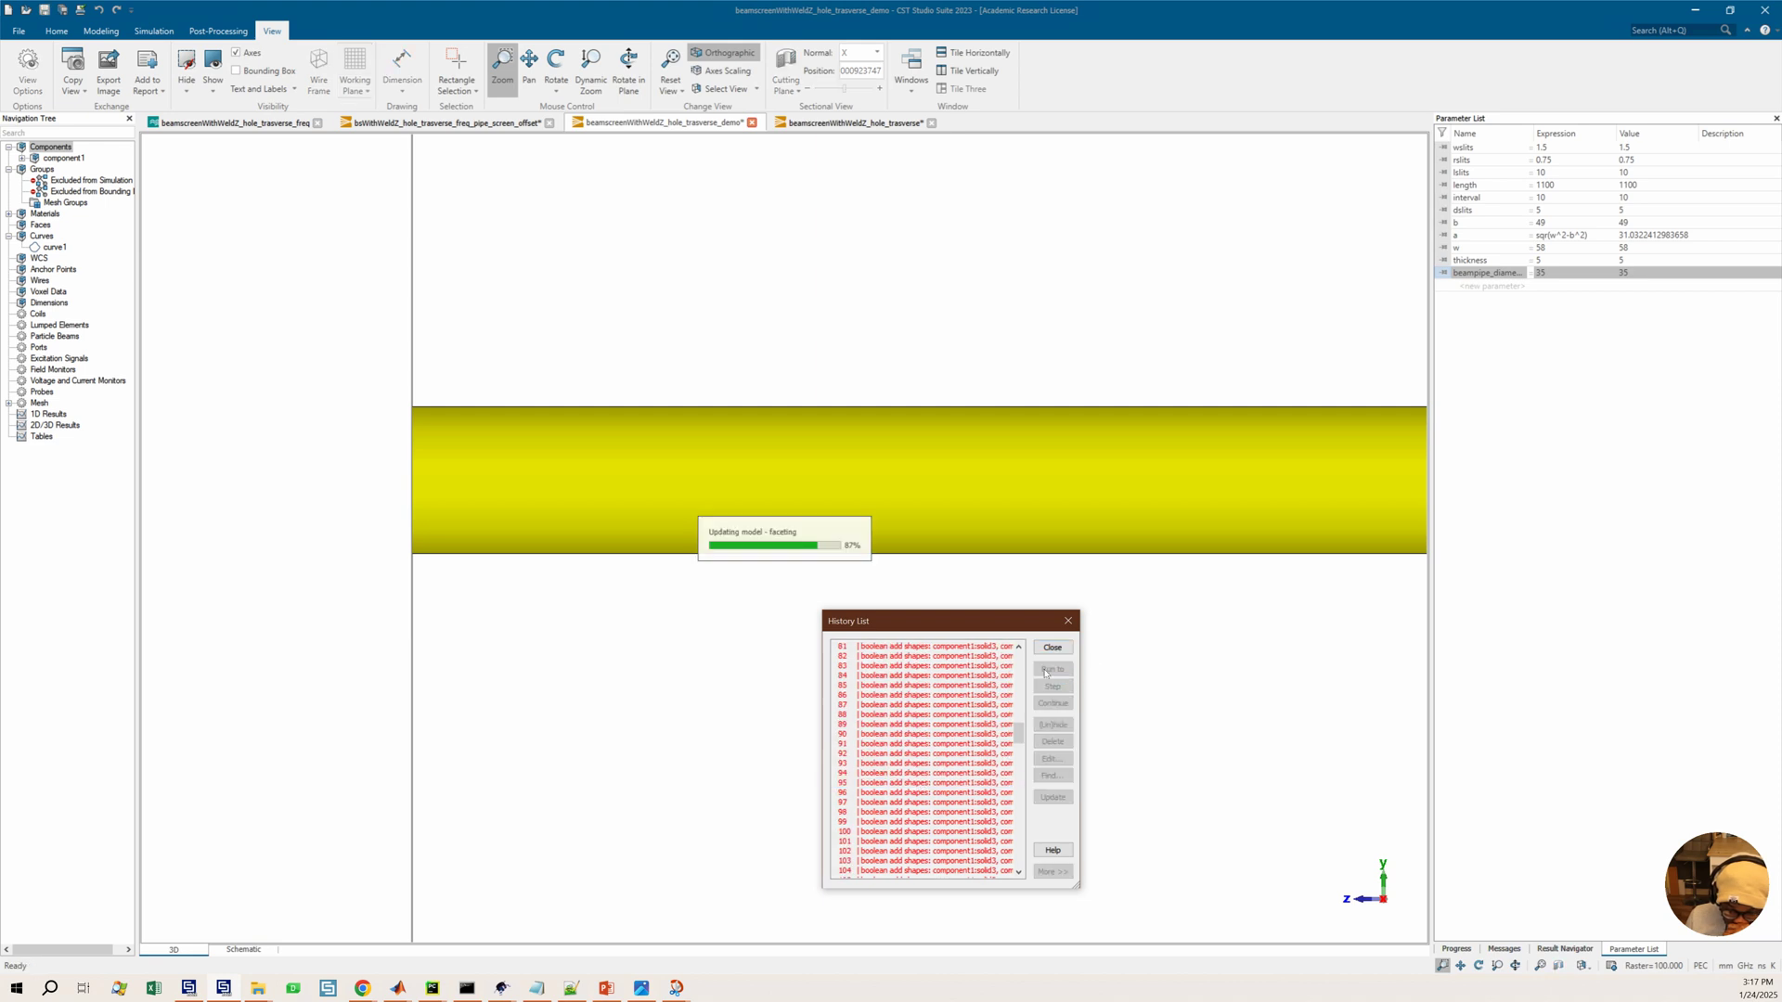
{"action": "left_click", "coordinate": [928, 753]}
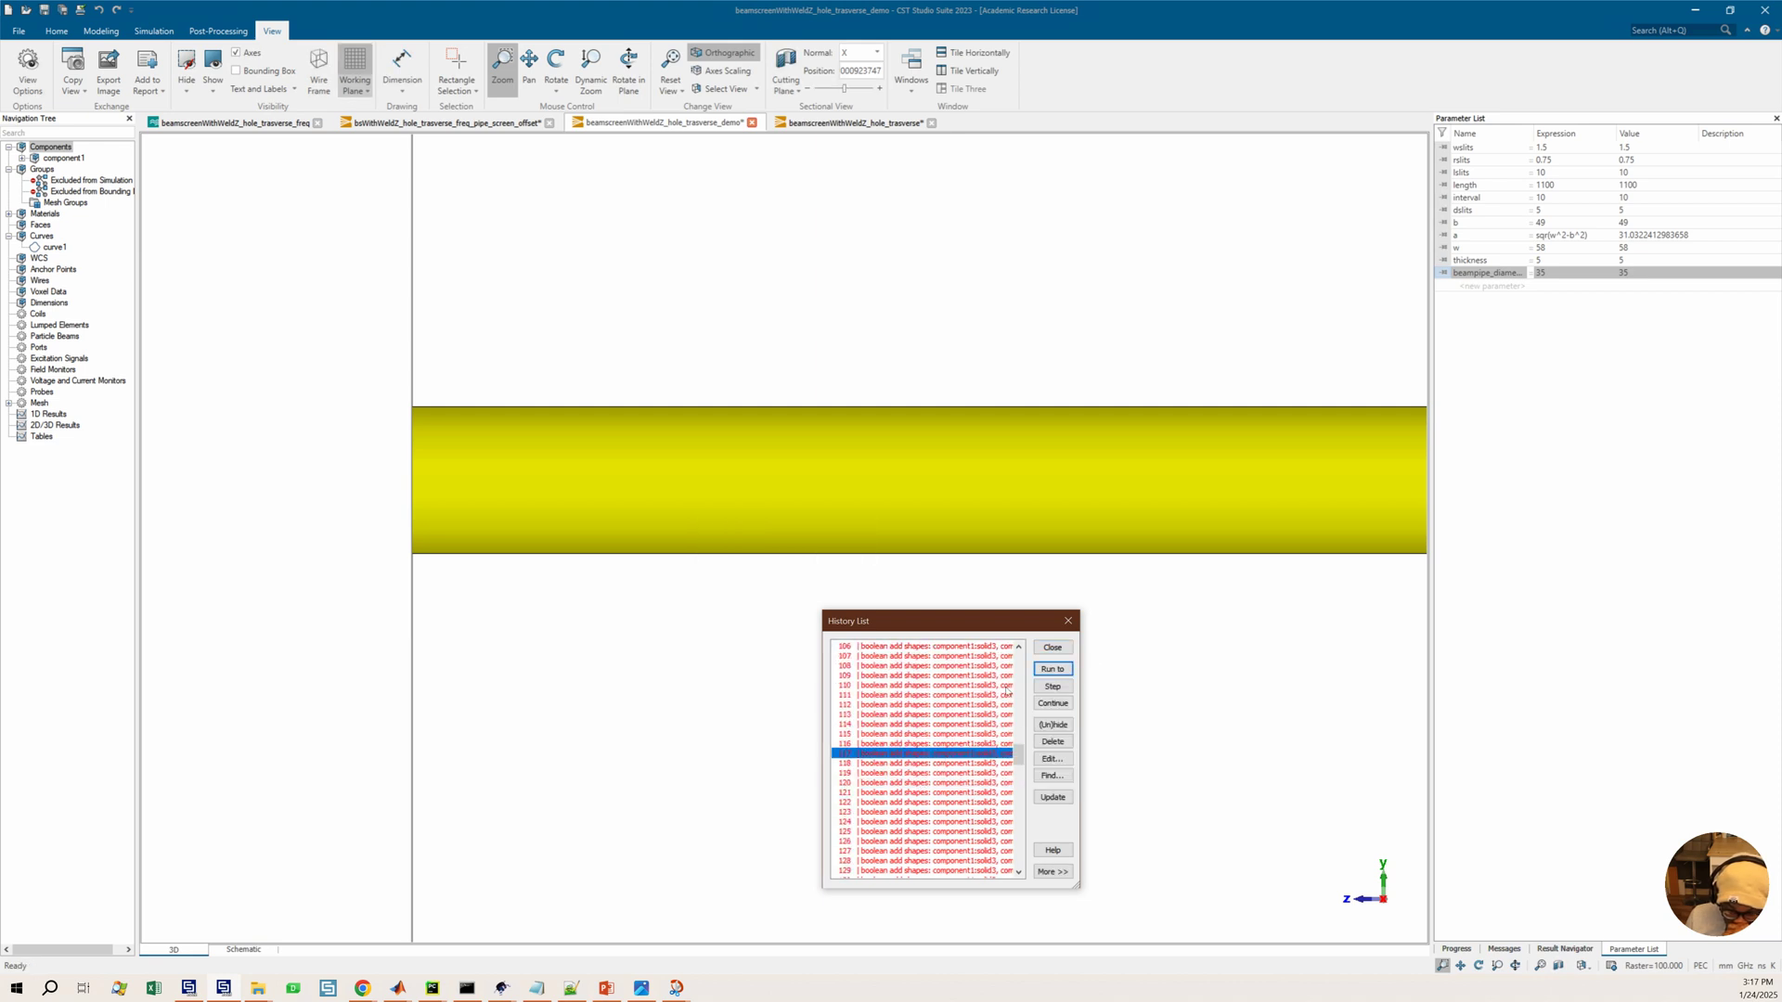
{"action": "left_click", "coordinate": [1049, 670]}
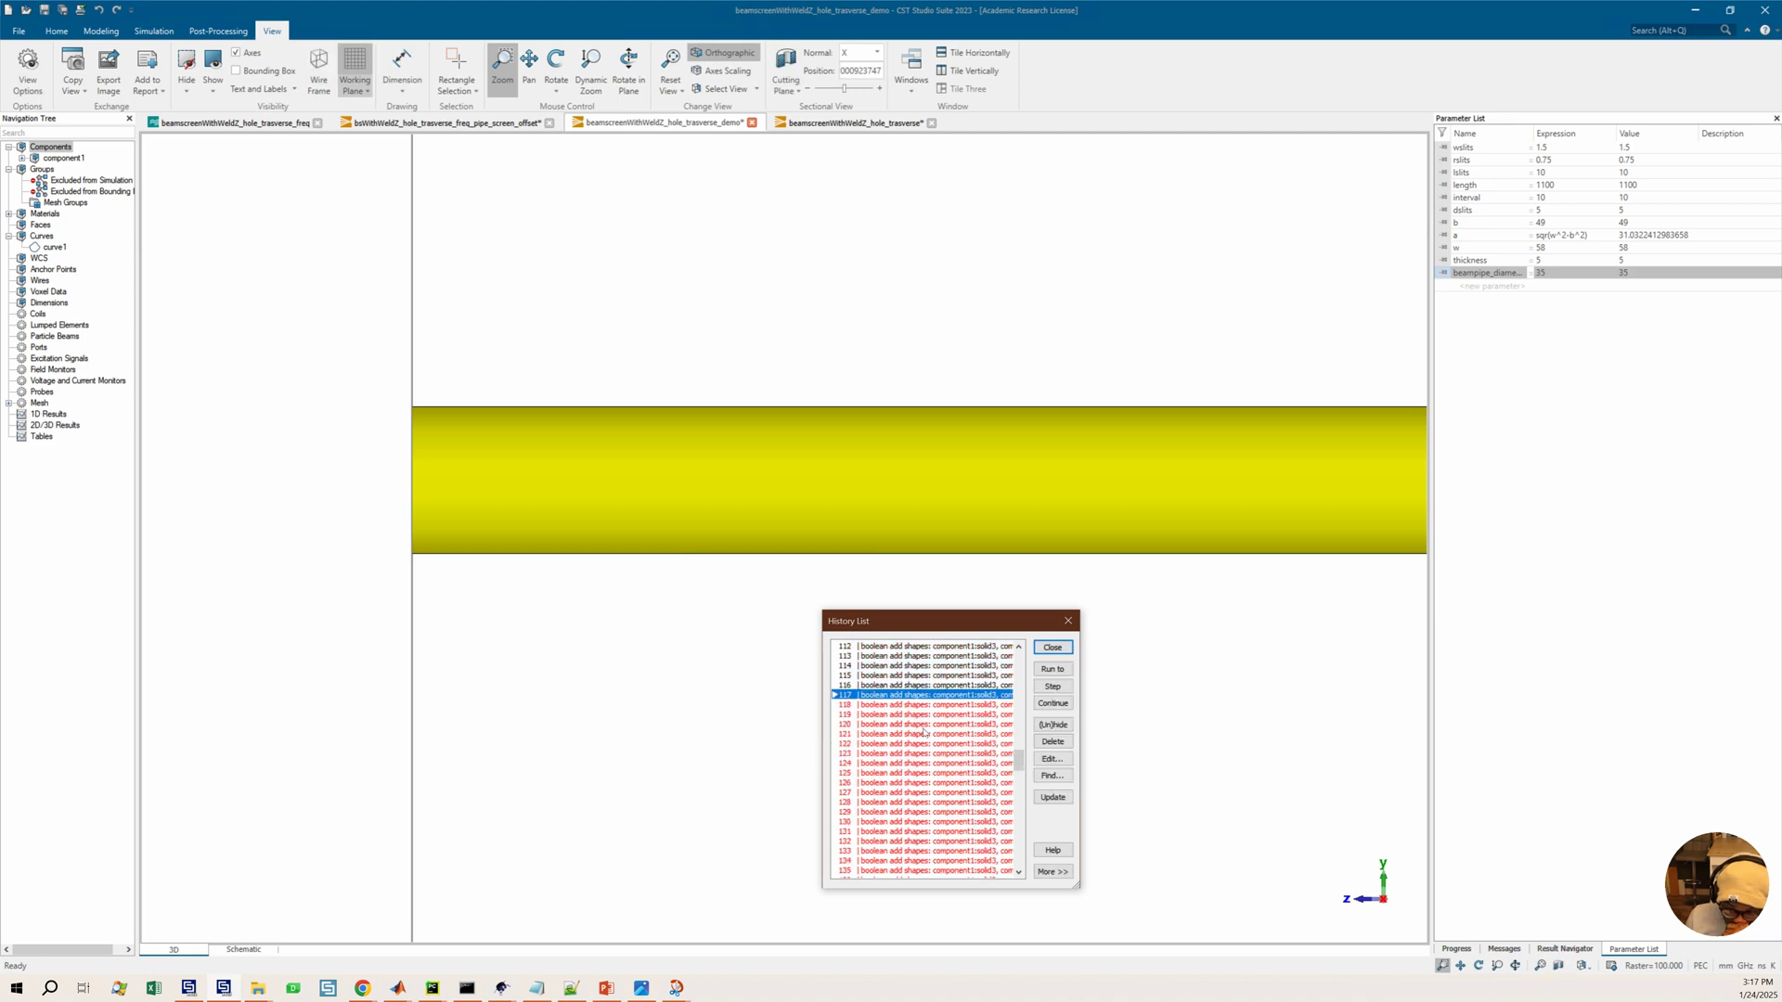
Continue the replay, then run the history up to the translate transform at entry 197
{"action": "left_click", "coordinate": [1055, 703]}
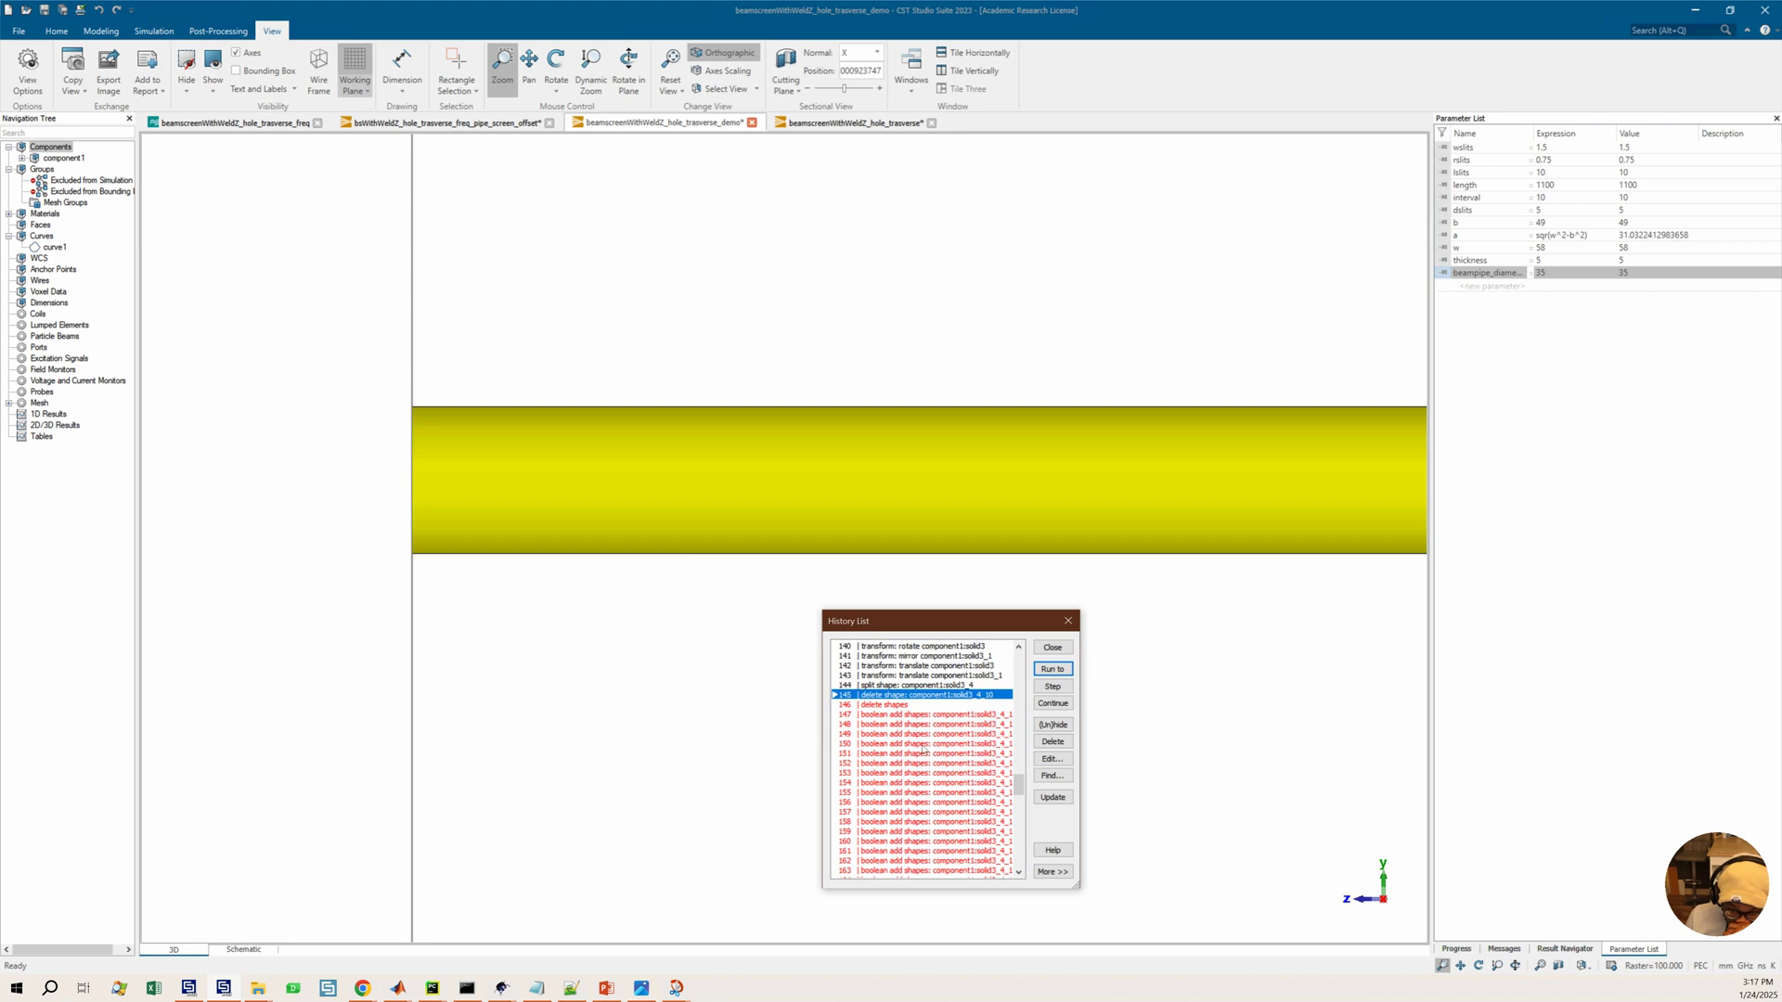
{"action": "scroll", "coordinate": [923, 750], "scroll_direction": "down", "scroll_amount": 3}
{"action": "left_click", "coordinate": [928, 792]}
{"action": "left_click", "coordinate": [1052, 669]}
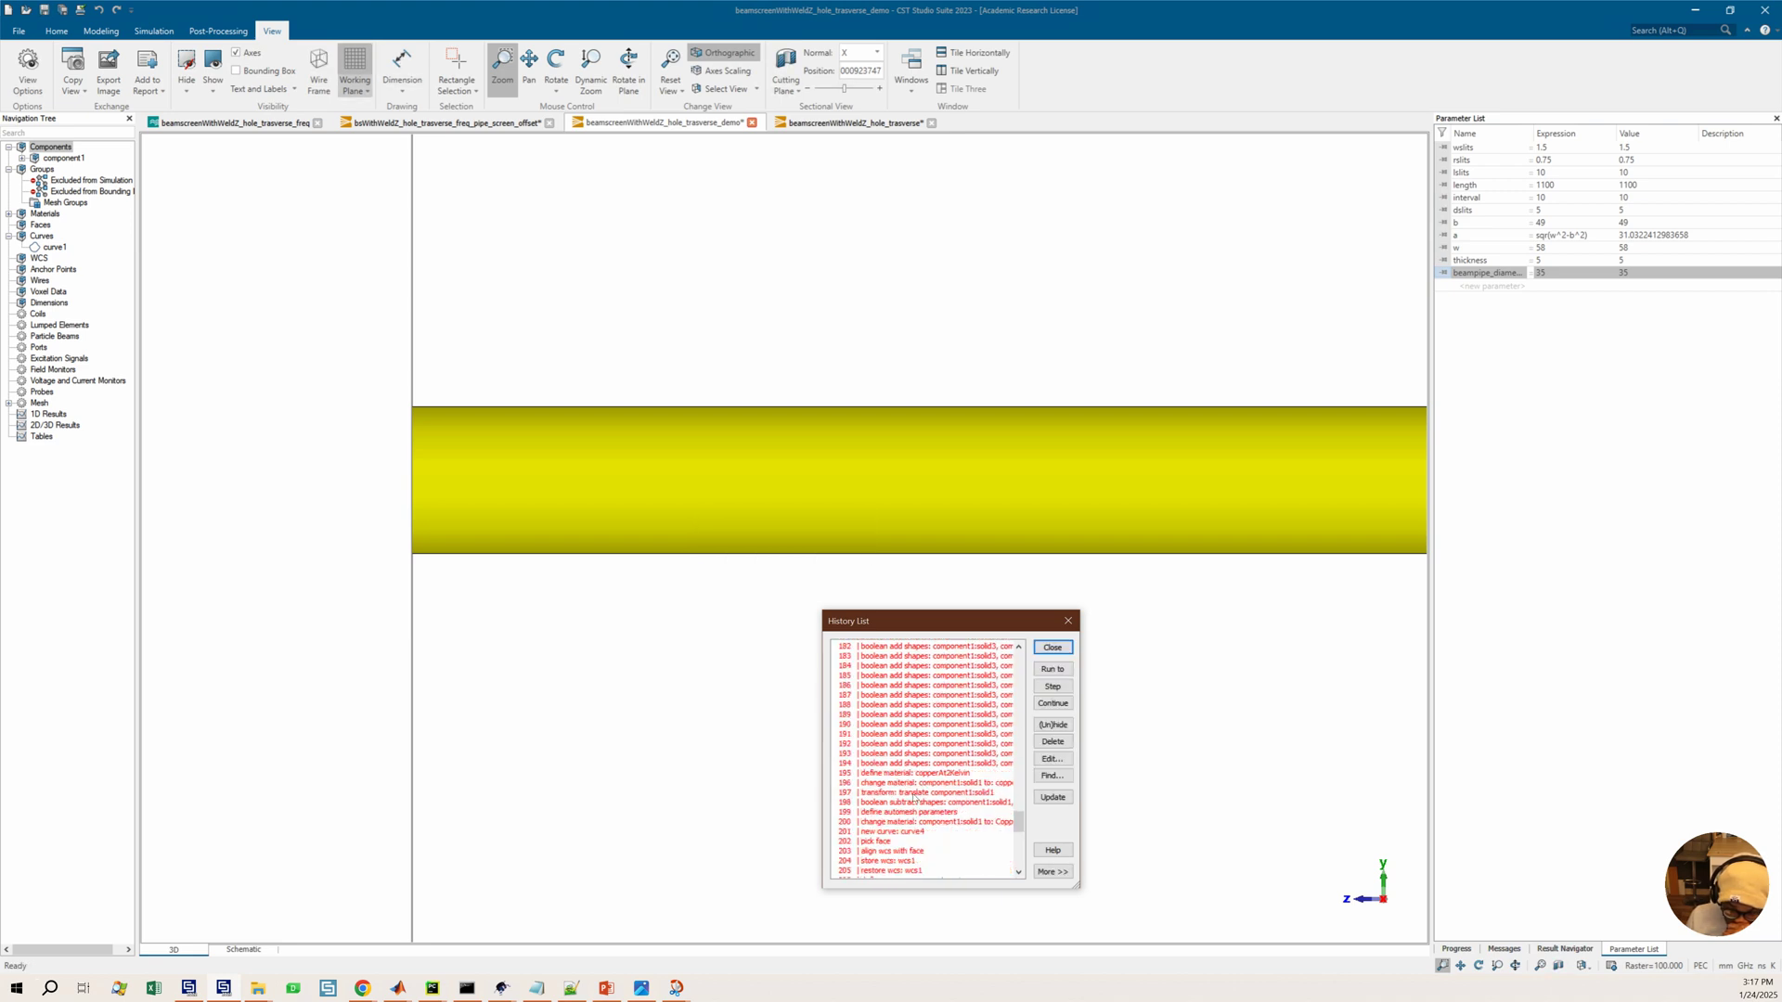
{"action": "left_click", "coordinate": [914, 793]}
{"action": "left_click", "coordinate": [1052, 668]}
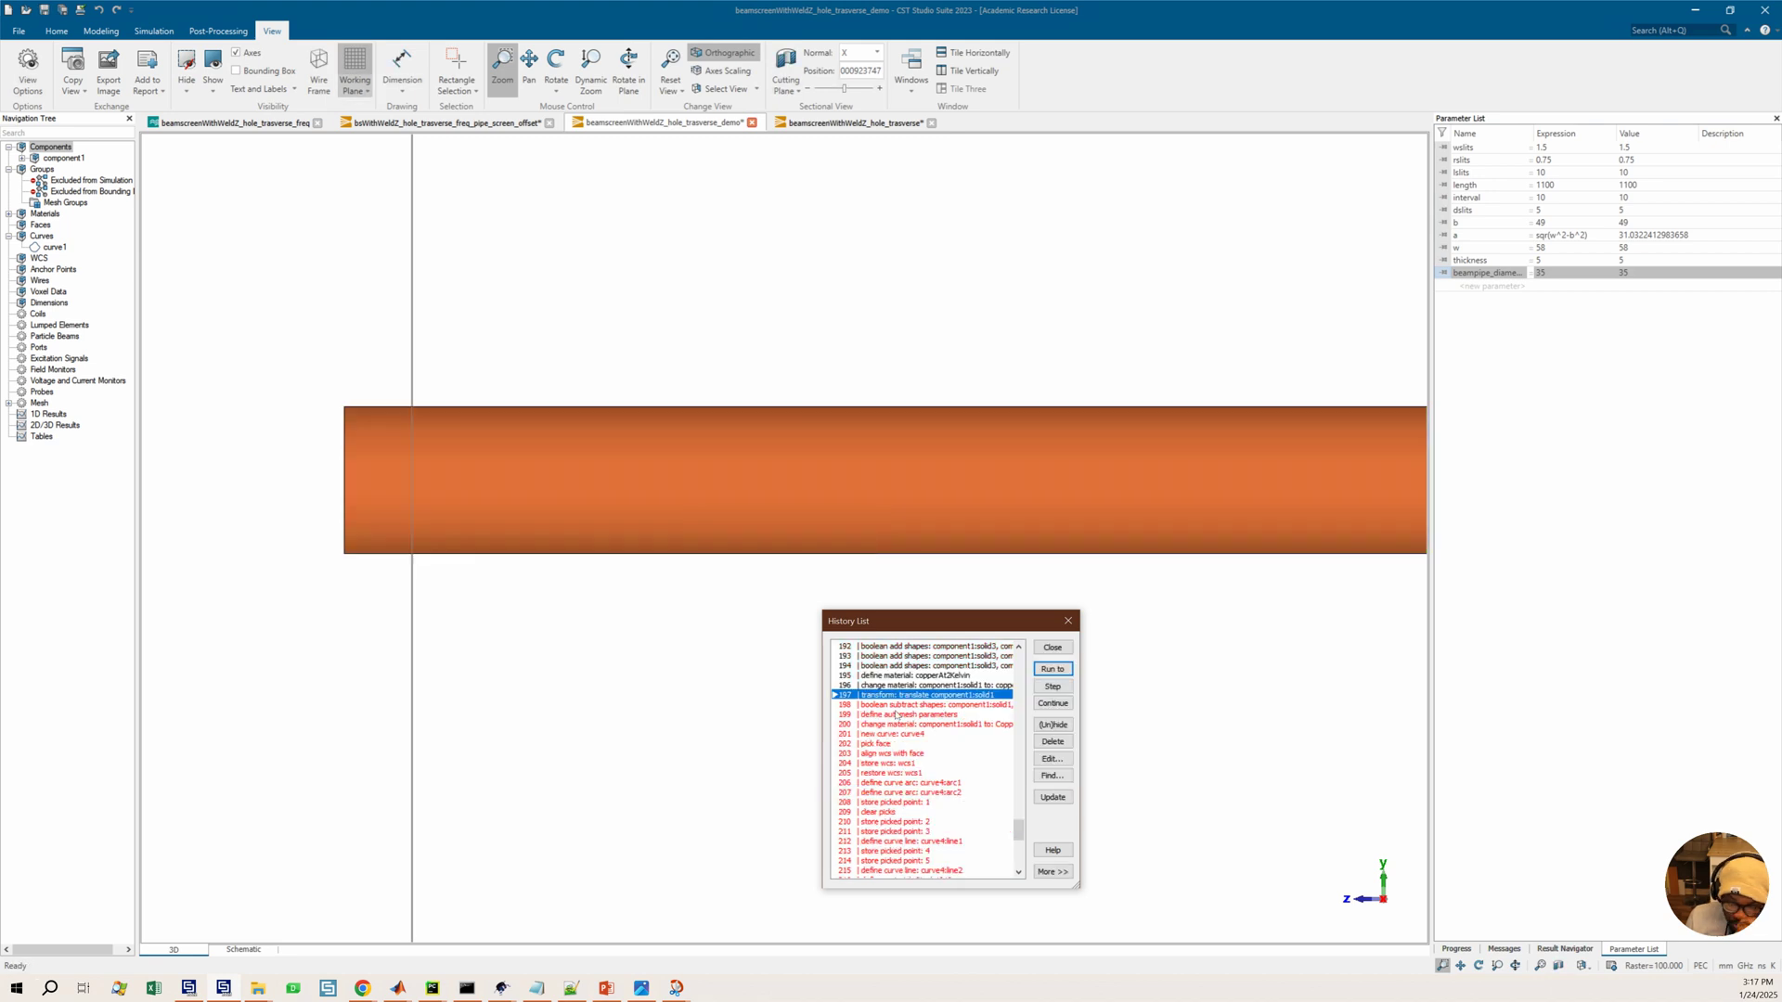
Rewind the history to the boolean add operation at entry 189
{"action": "scroll", "coordinate": [901, 717], "scroll_direction": "up", "scroll_amount": 2}
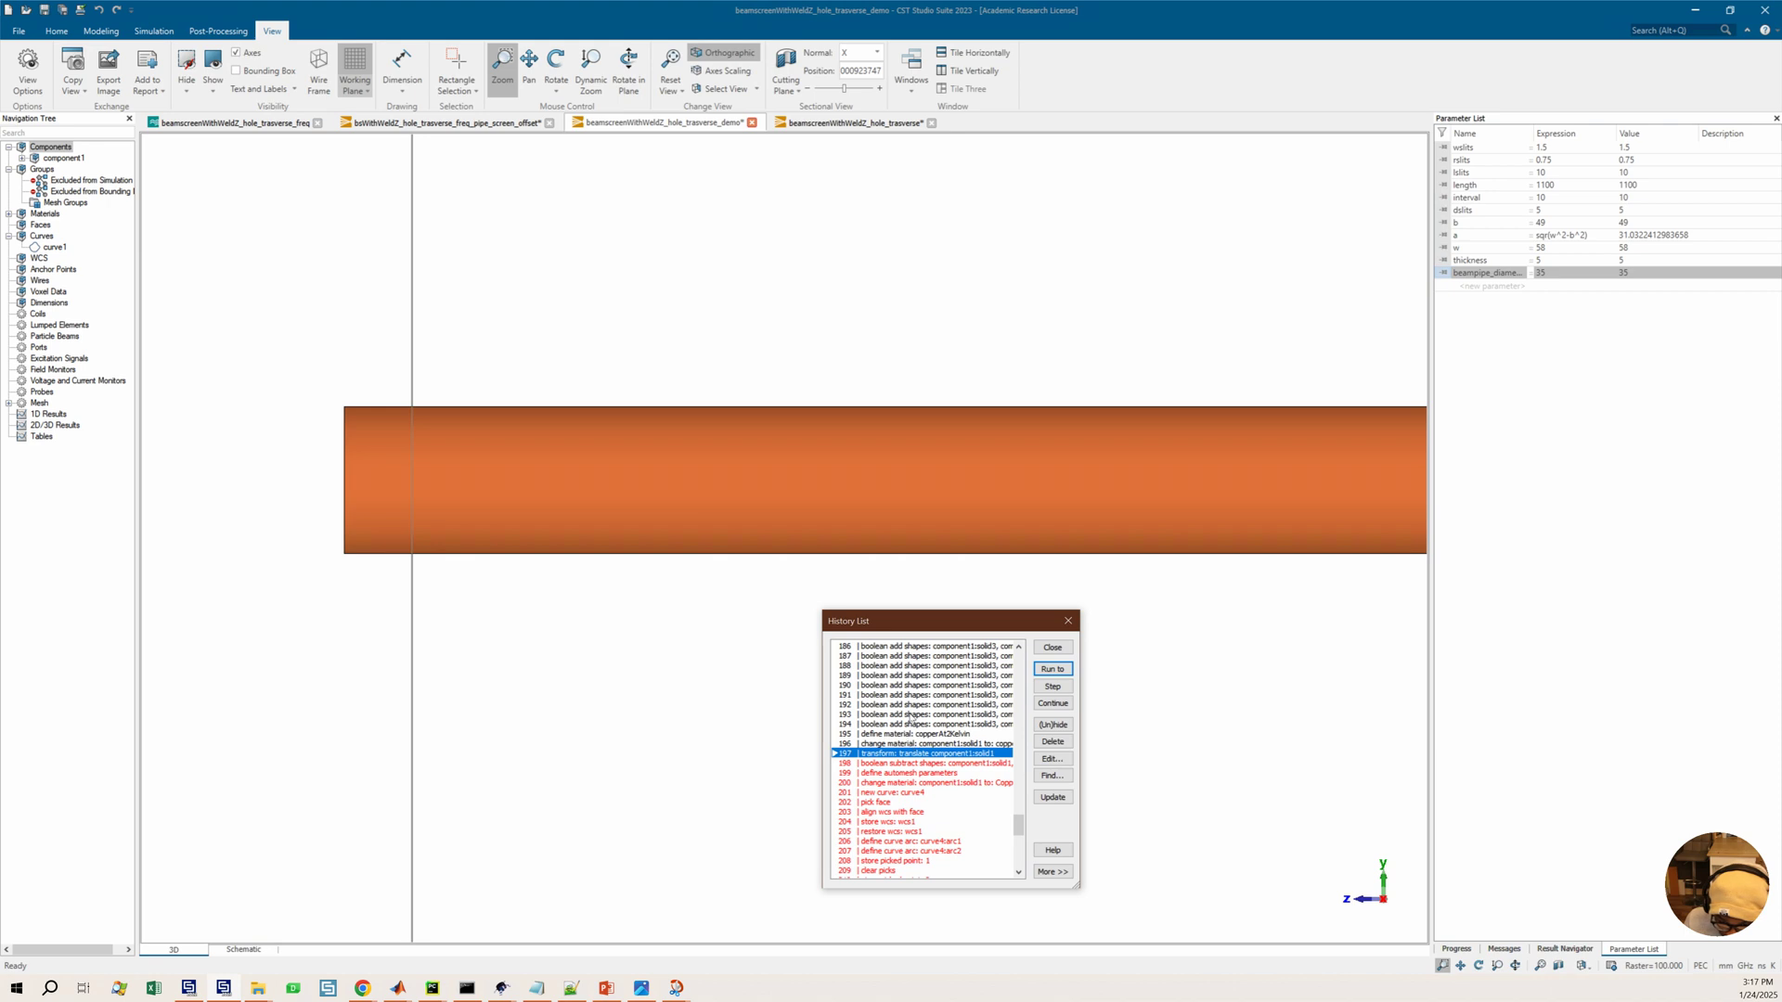
{"action": "left_click", "coordinate": [915, 676]}
{"action": "left_click", "coordinate": [1053, 672]}
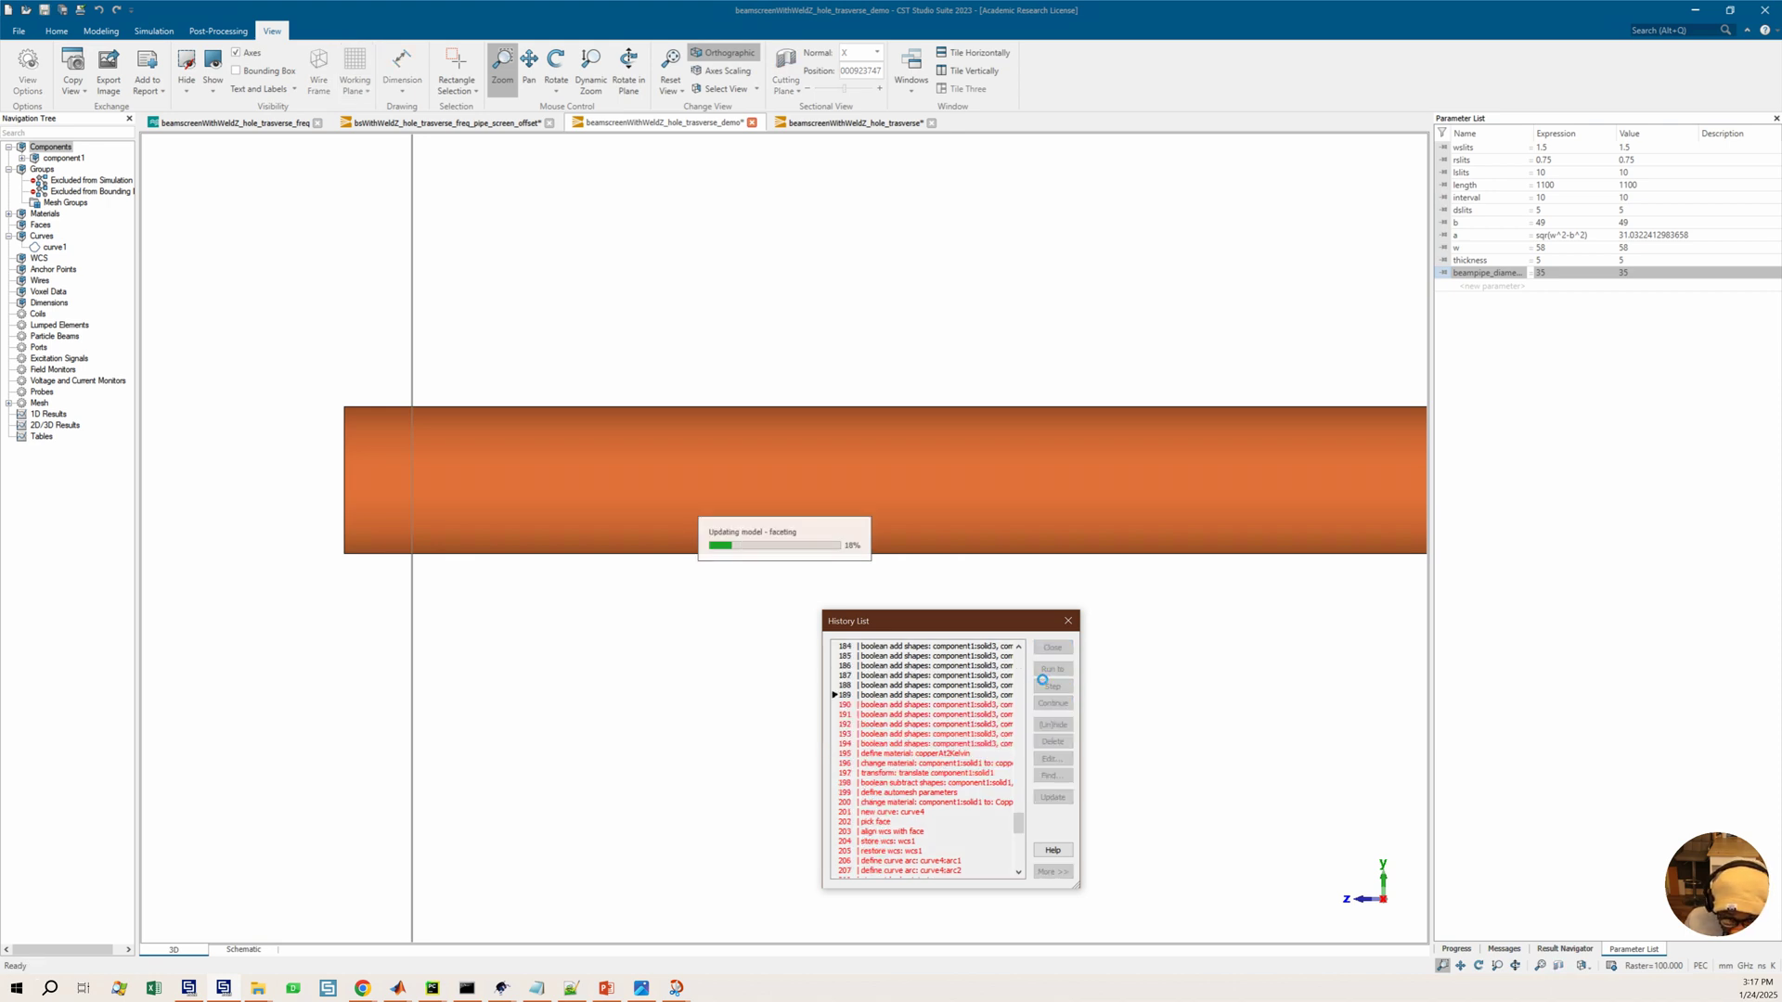
Advance the history one entry at a time through the boolean additions up to entry 194
{"action": "left_click", "coordinate": [981, 705]}
{"action": "left_click", "coordinate": [1053, 668]}
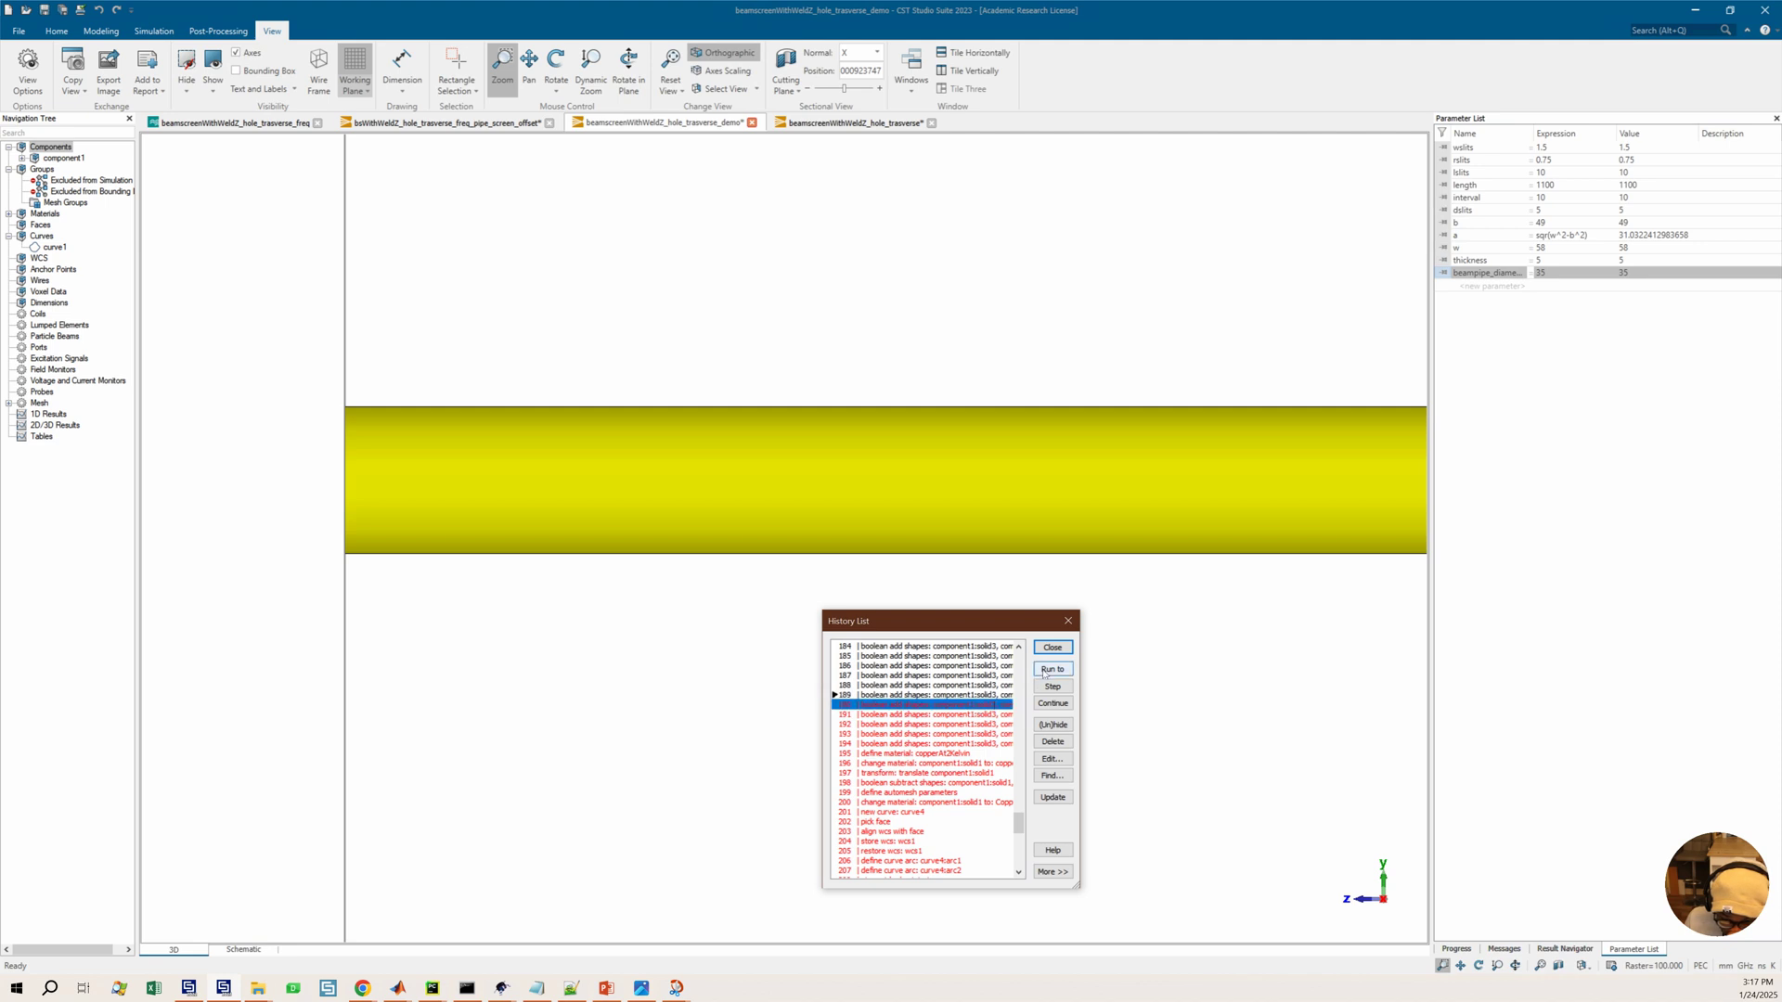
{"action": "left_click", "coordinate": [981, 705]}
{"action": "left_click", "coordinate": [1042, 669]}
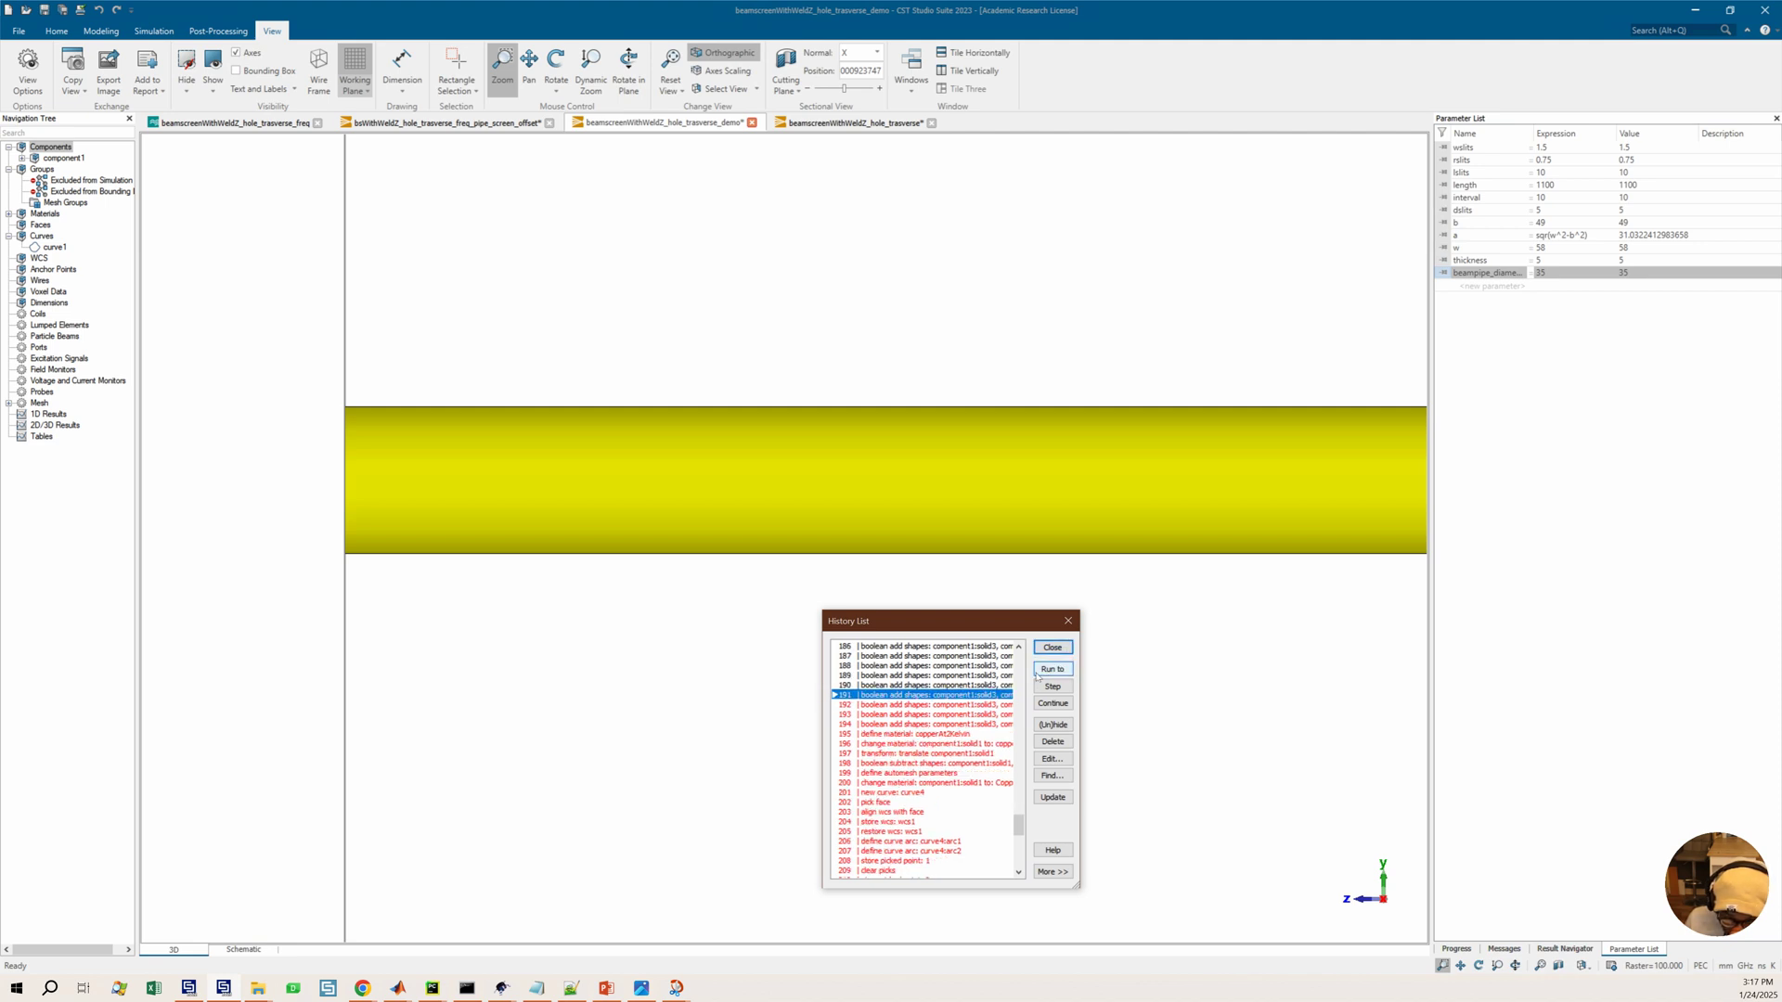
{"action": "left_click", "coordinate": [981, 705]}
{"action": "left_click", "coordinate": [1053, 668]}
{"action": "left_click", "coordinate": [984, 706]}
{"action": "left_click", "coordinate": [1053, 668]}
{"action": "left_click", "coordinate": [984, 705]}
{"action": "left_click", "coordinate": [1049, 669]}
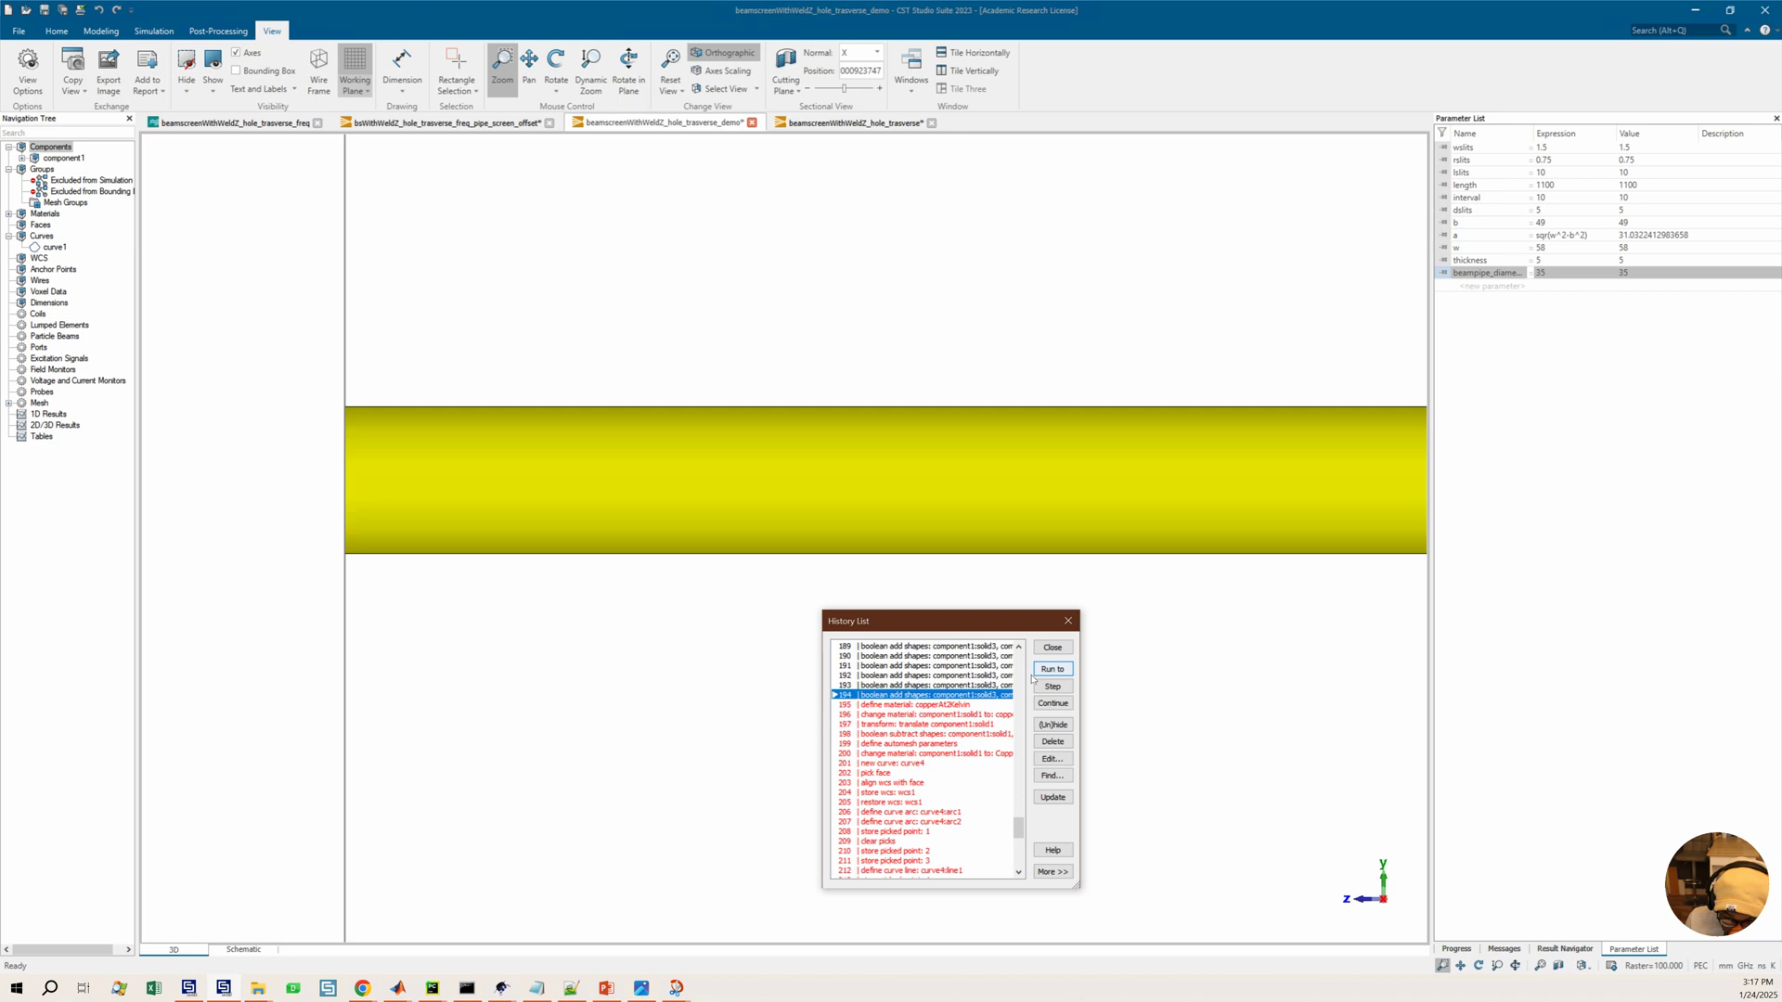
Step the history forward three entries through the copper material definition and its assignment
{"action": "left_click", "coordinate": [1049, 687]}
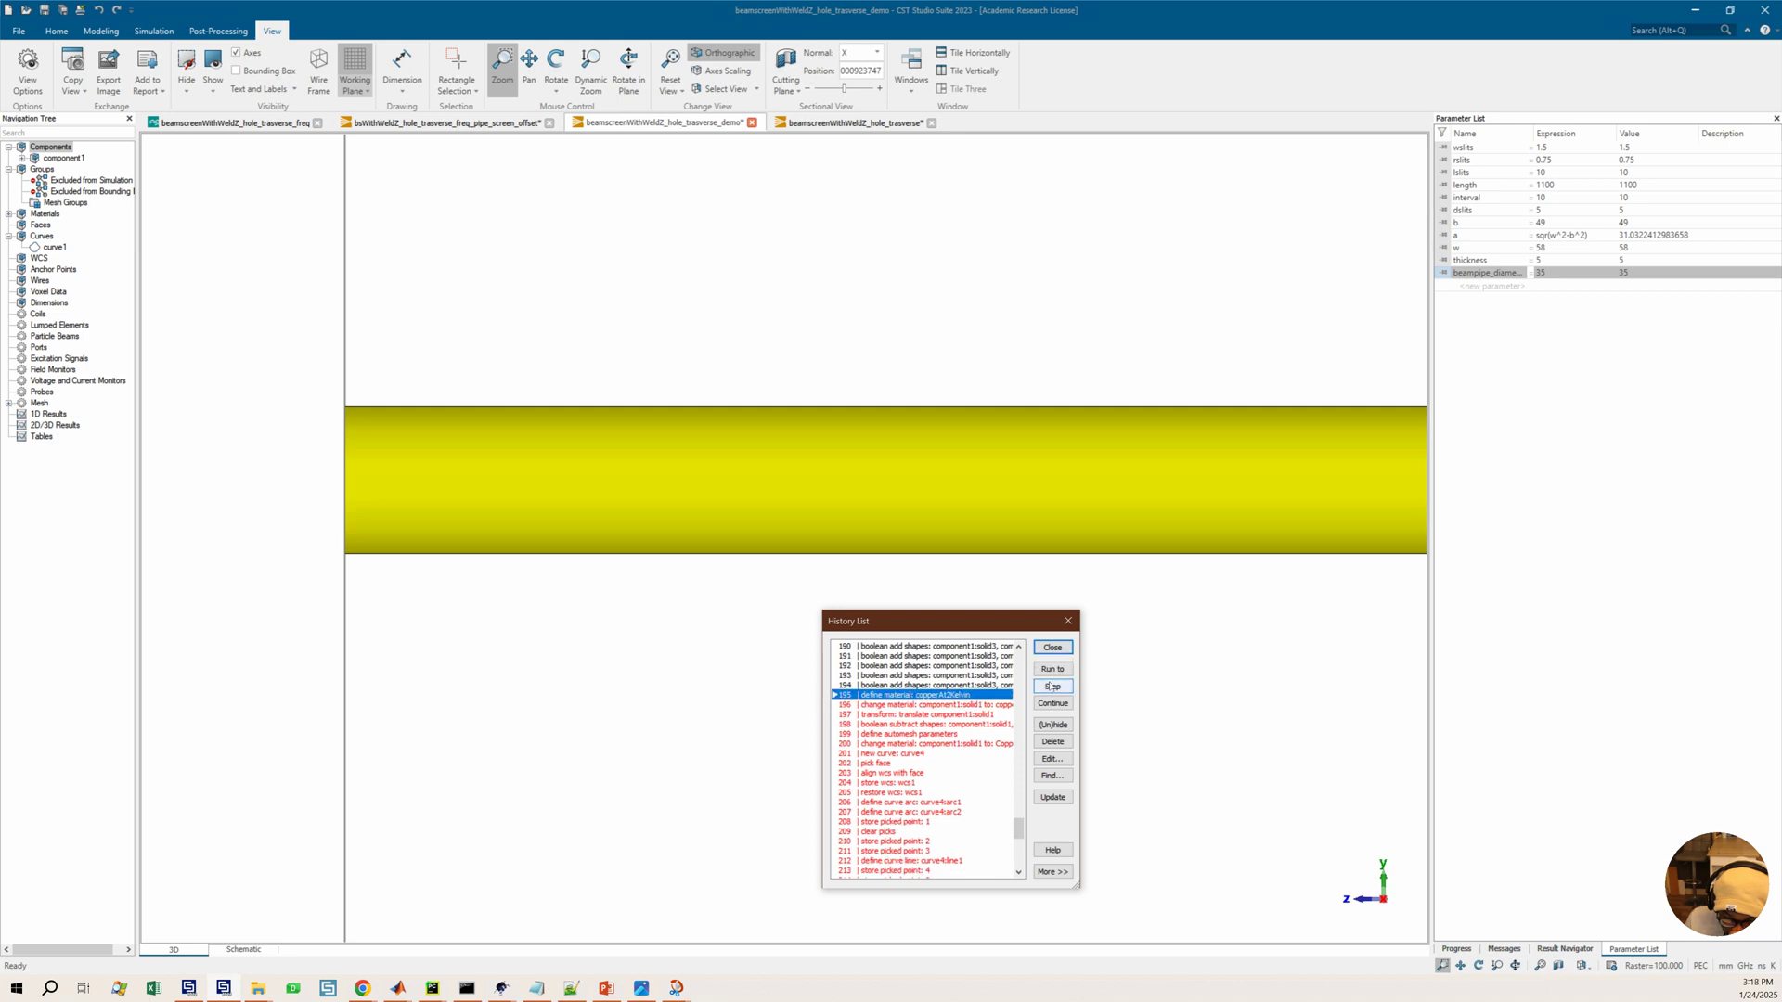
{"action": "left_click", "coordinate": [1049, 687]}
{"action": "left_click", "coordinate": [1050, 687]}
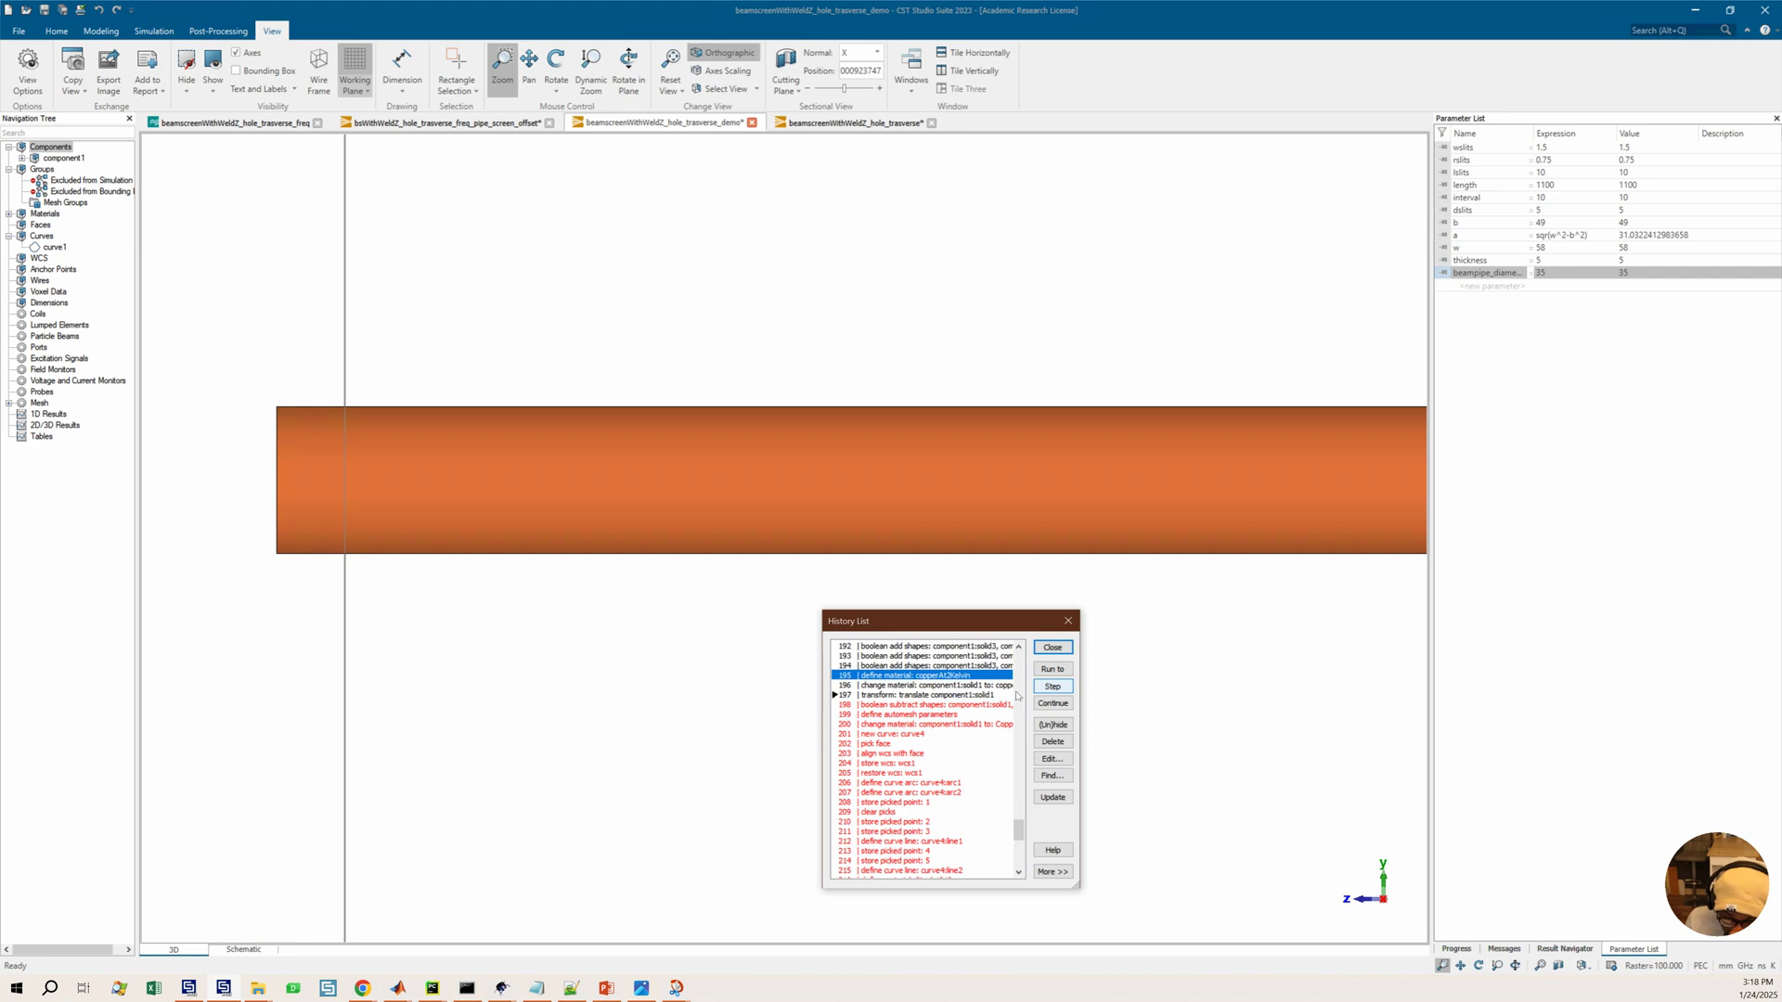
Open the translate entry 197 in the history list to inspect its script, then close it
{"action": "double_click", "coordinate": [915, 695]}
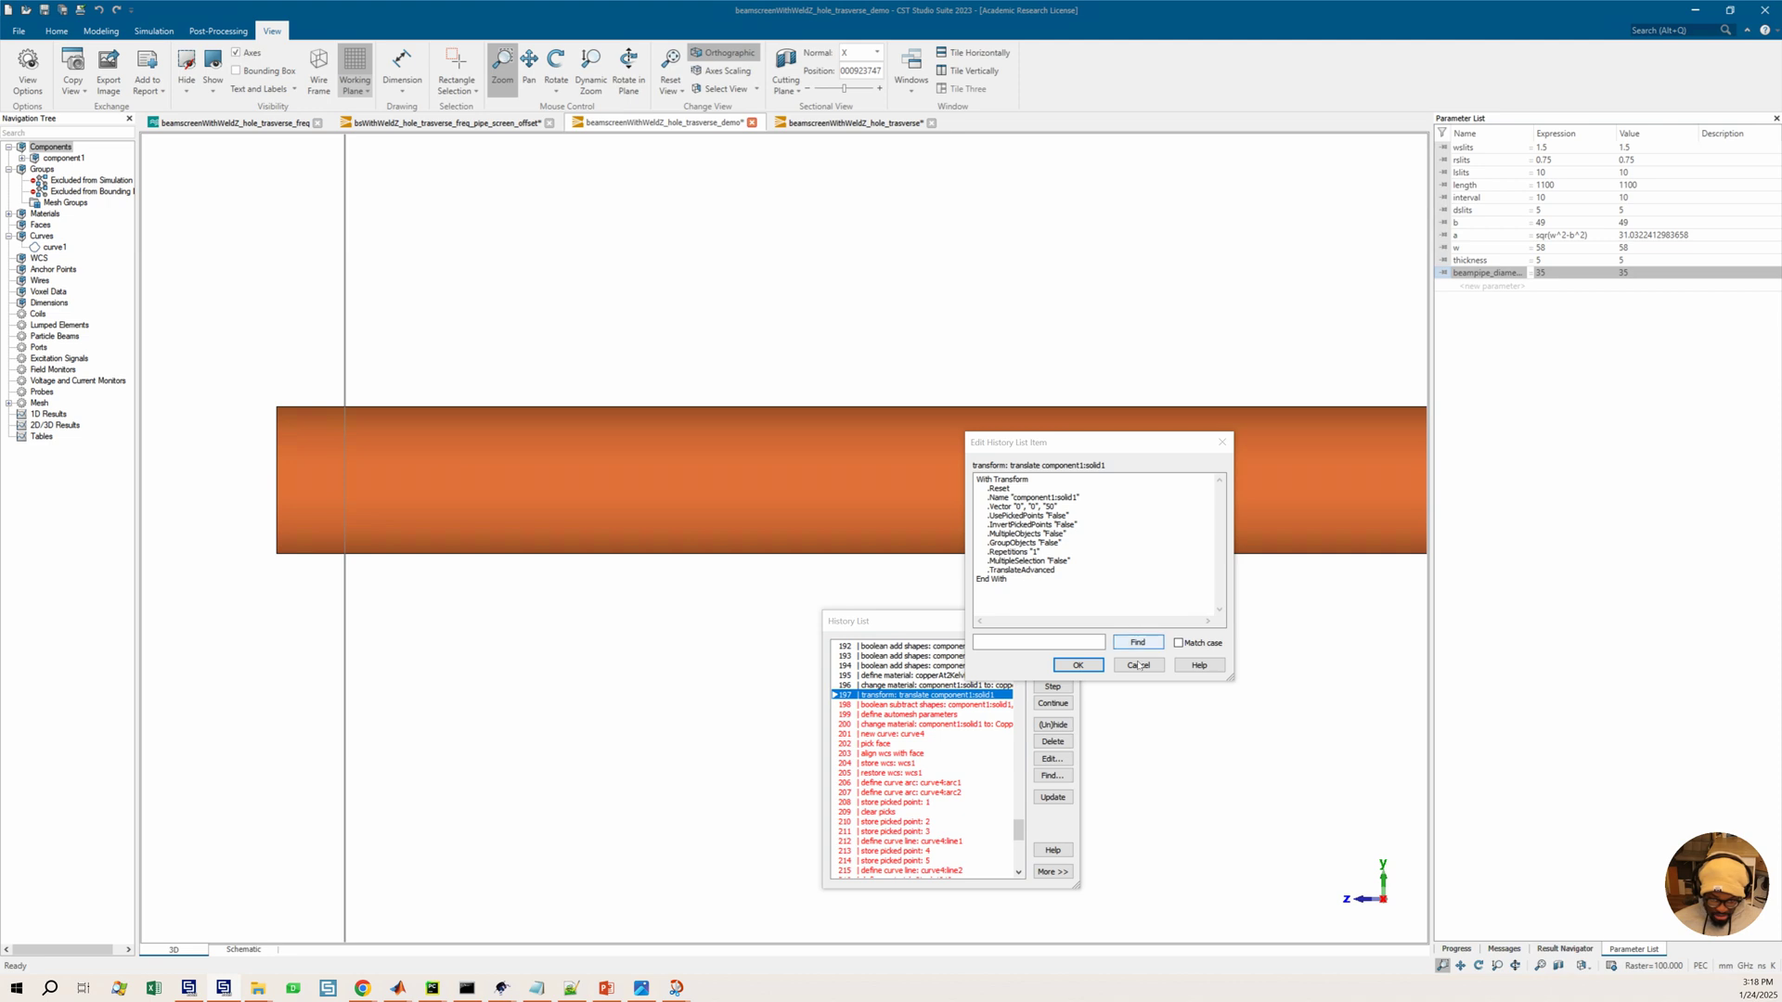
{"action": "key", "text": "Escape"}
Run the history up to the material change at entry 196, before the translate transform
{"action": "left_click_drag", "start_coordinate": [576, 318], "coordinate": [401, 480]}
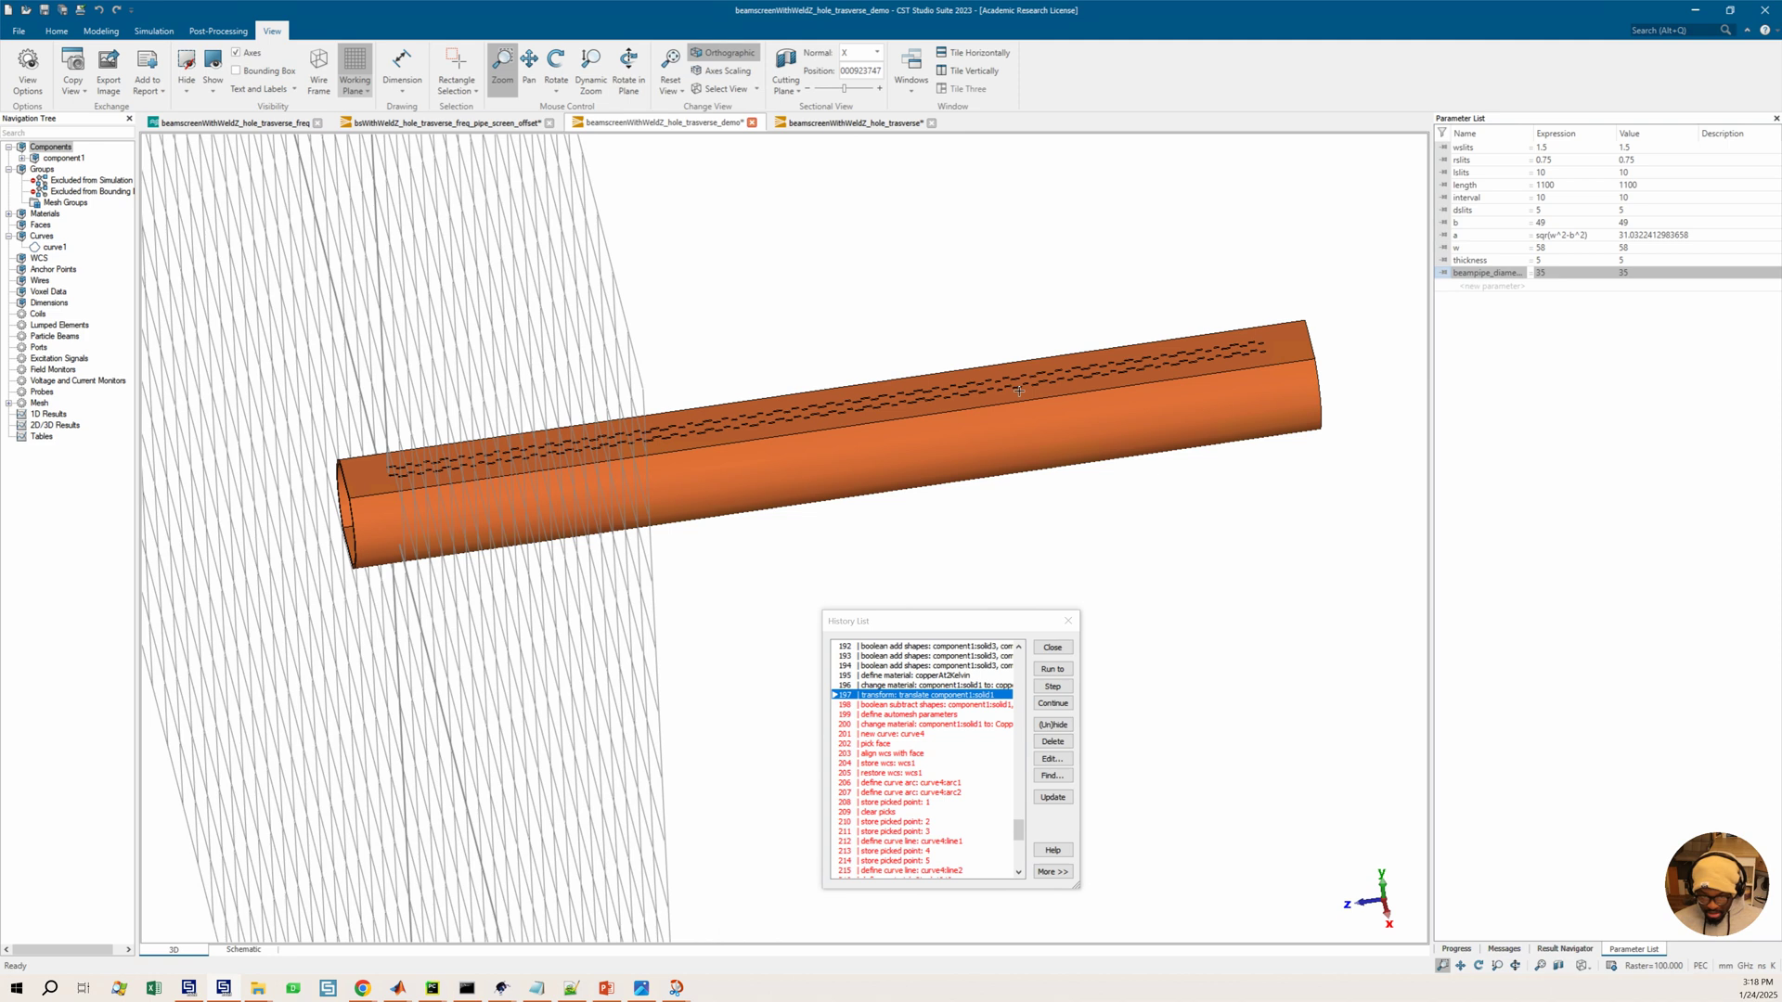
{"action": "left_click_drag", "start_coordinate": [399, 496], "coordinate": [923, 619]}
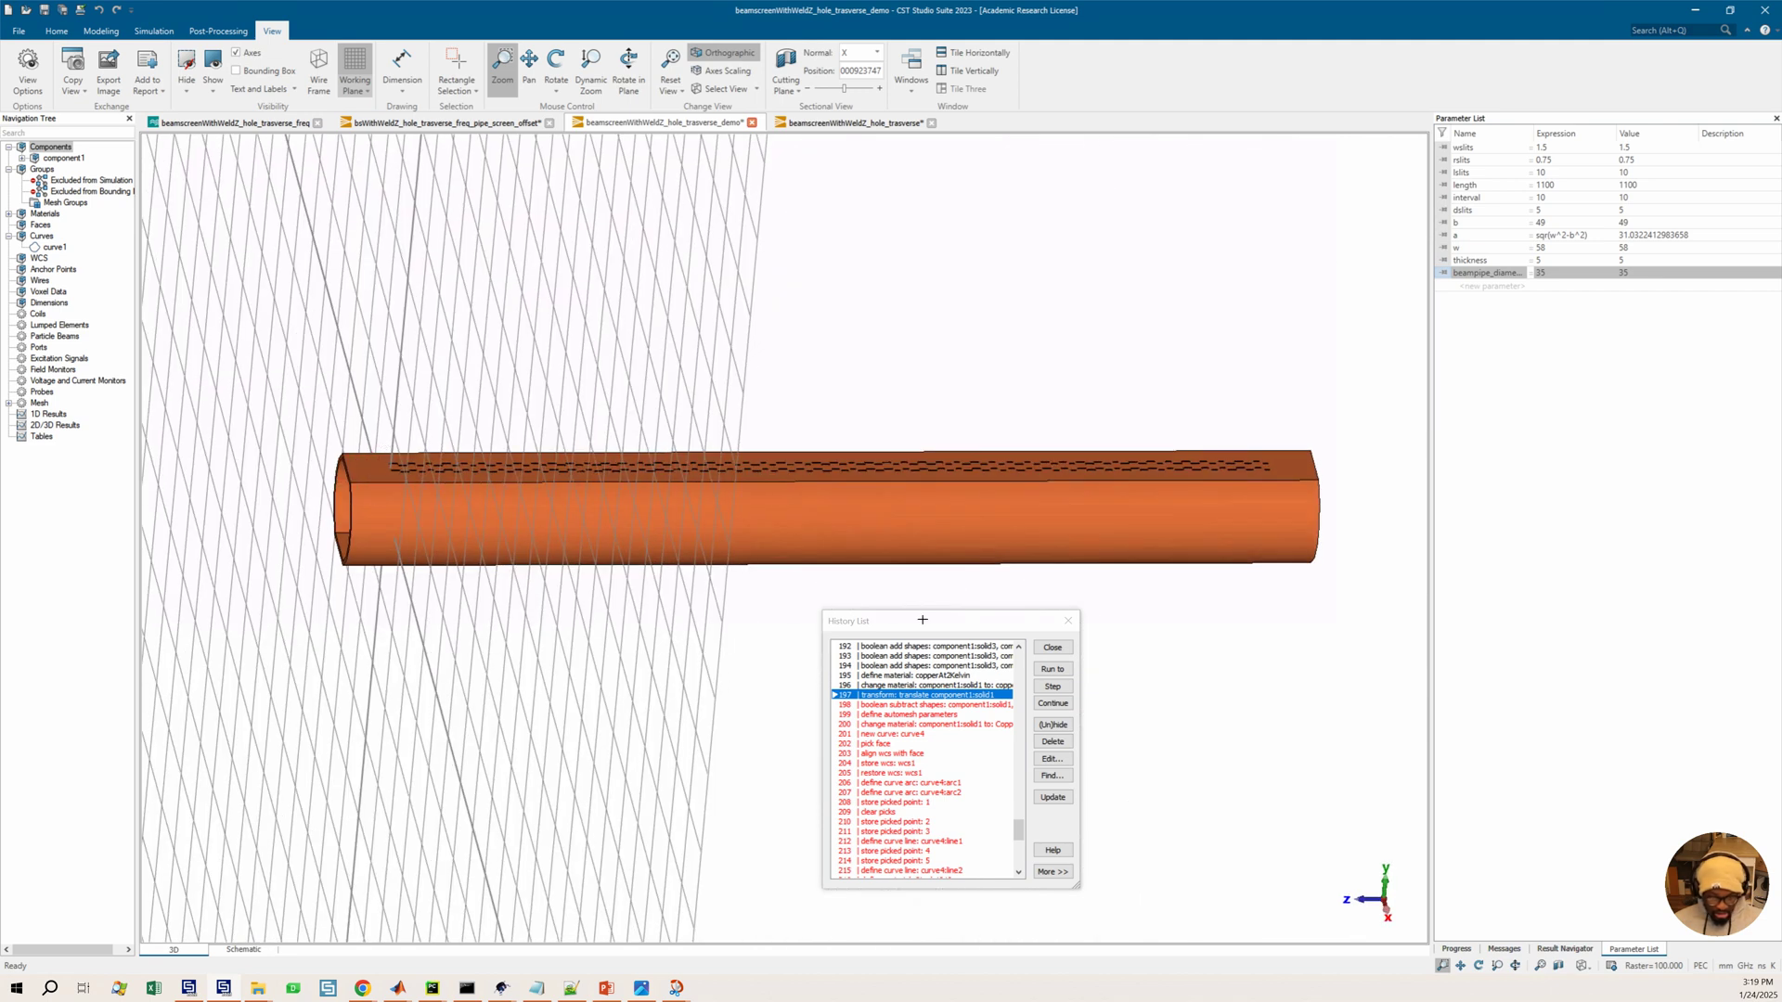
{"action": "left_click", "coordinate": [933, 685]}
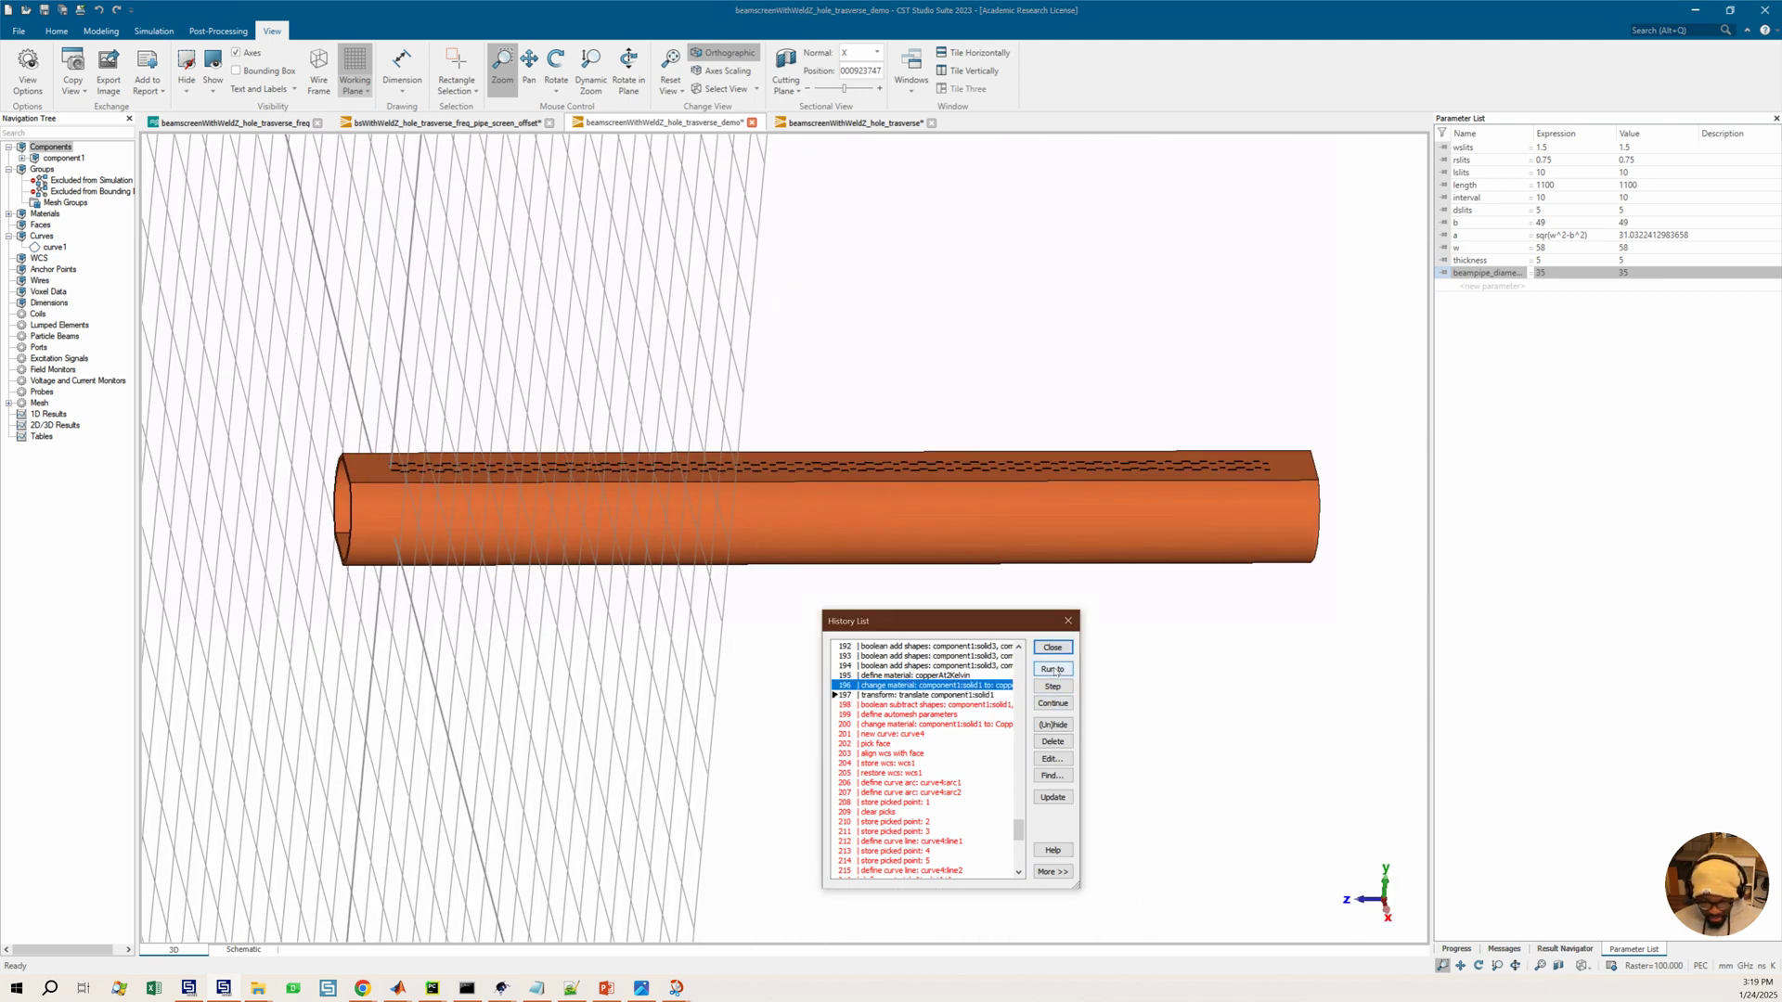
{"action": "left_click", "coordinate": [1054, 670]}
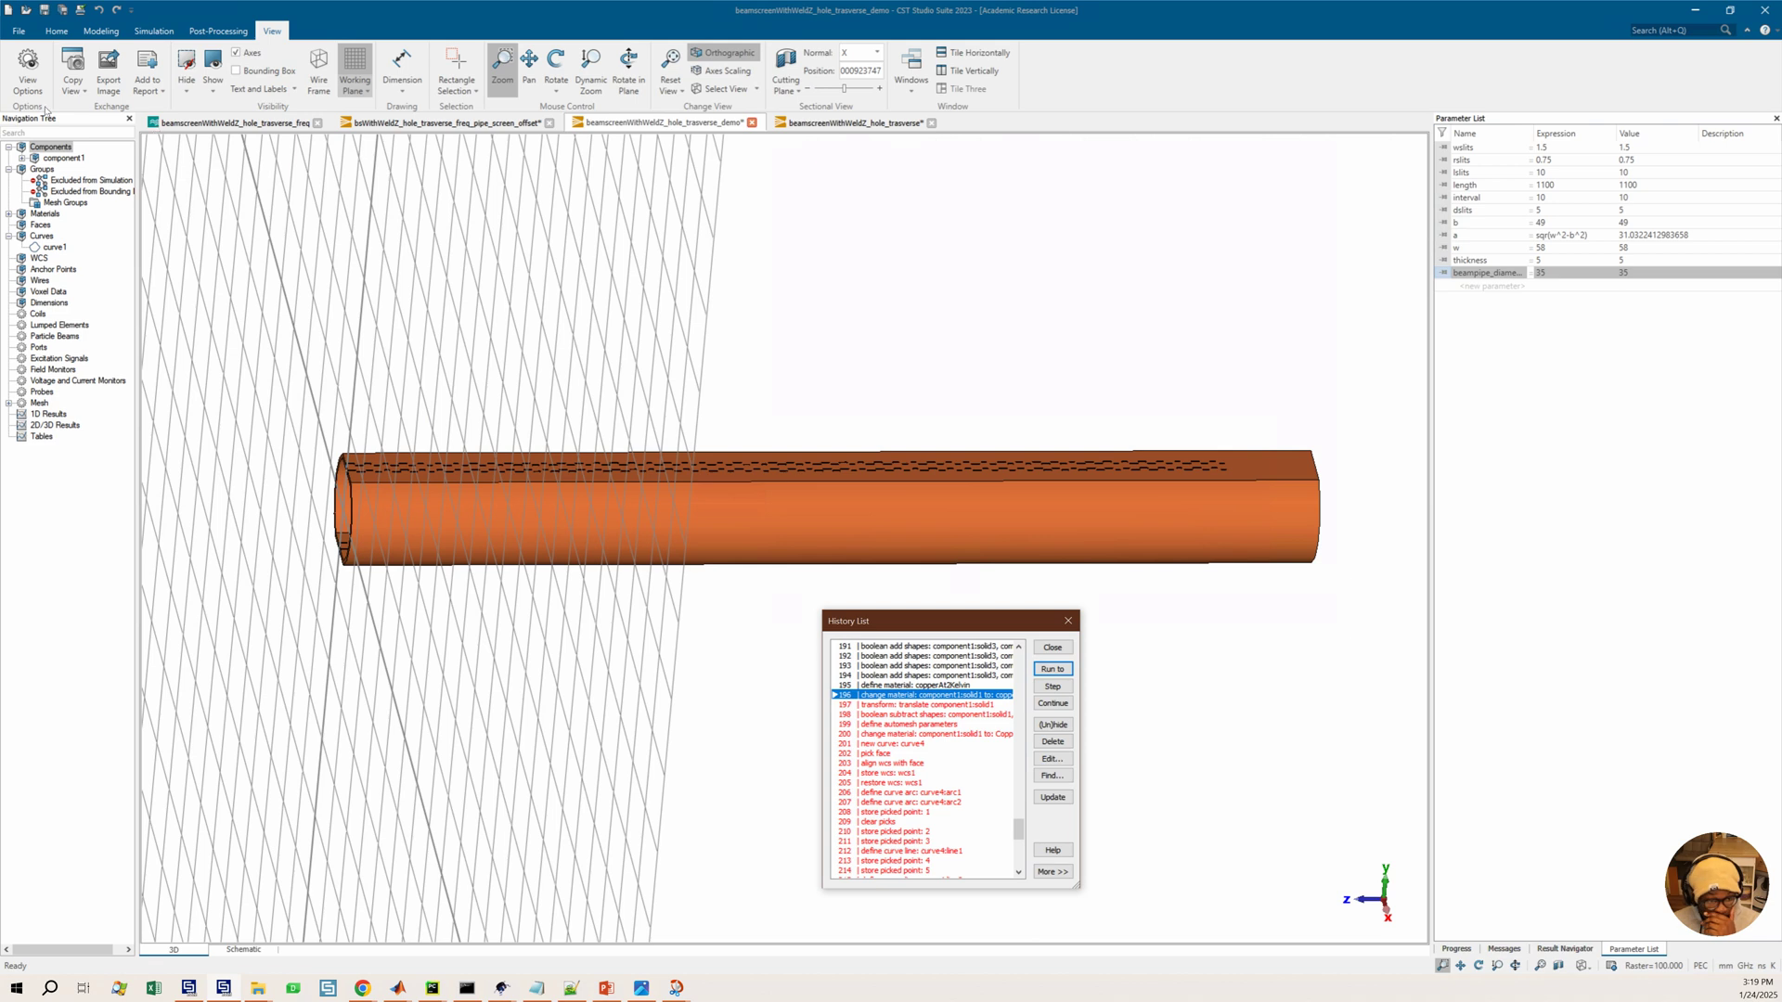
Expand component1 in the navigation tree and select solid3, also selecting the translate entry in the history
{"action": "left_click", "coordinate": [21, 158]}
{"action": "left_click", "coordinate": [72, 180]}
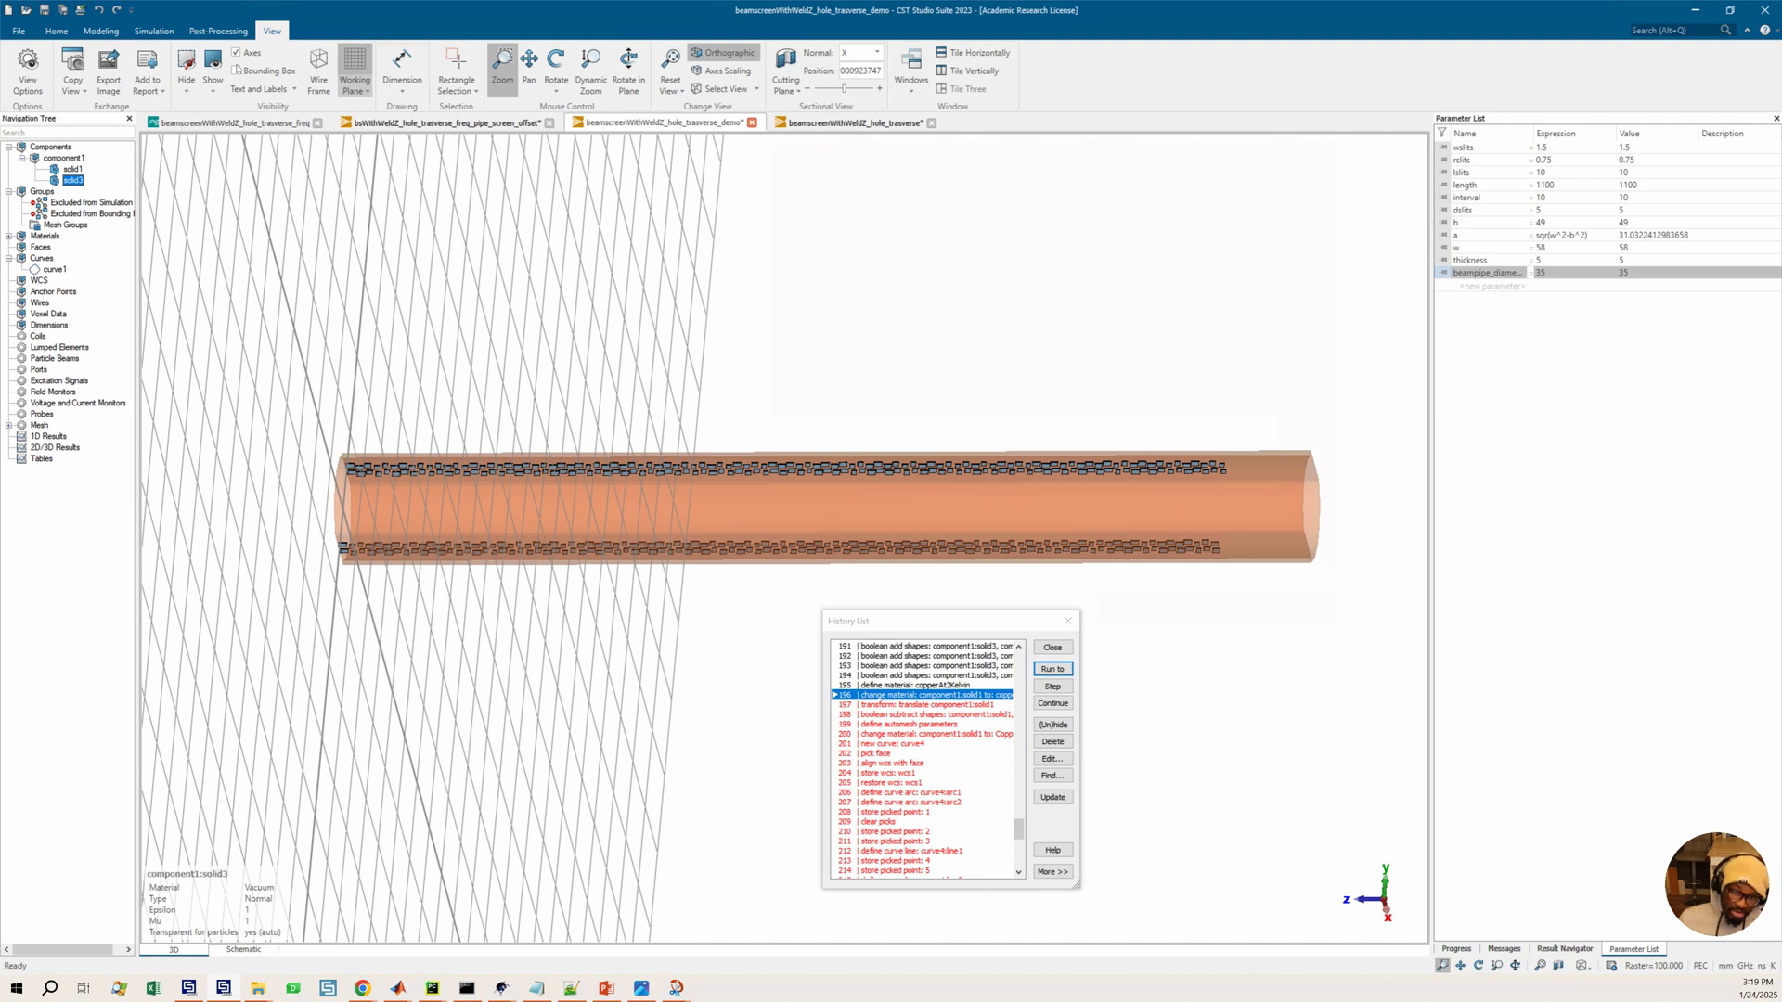
{"action": "left_click", "coordinate": [99, 31]}
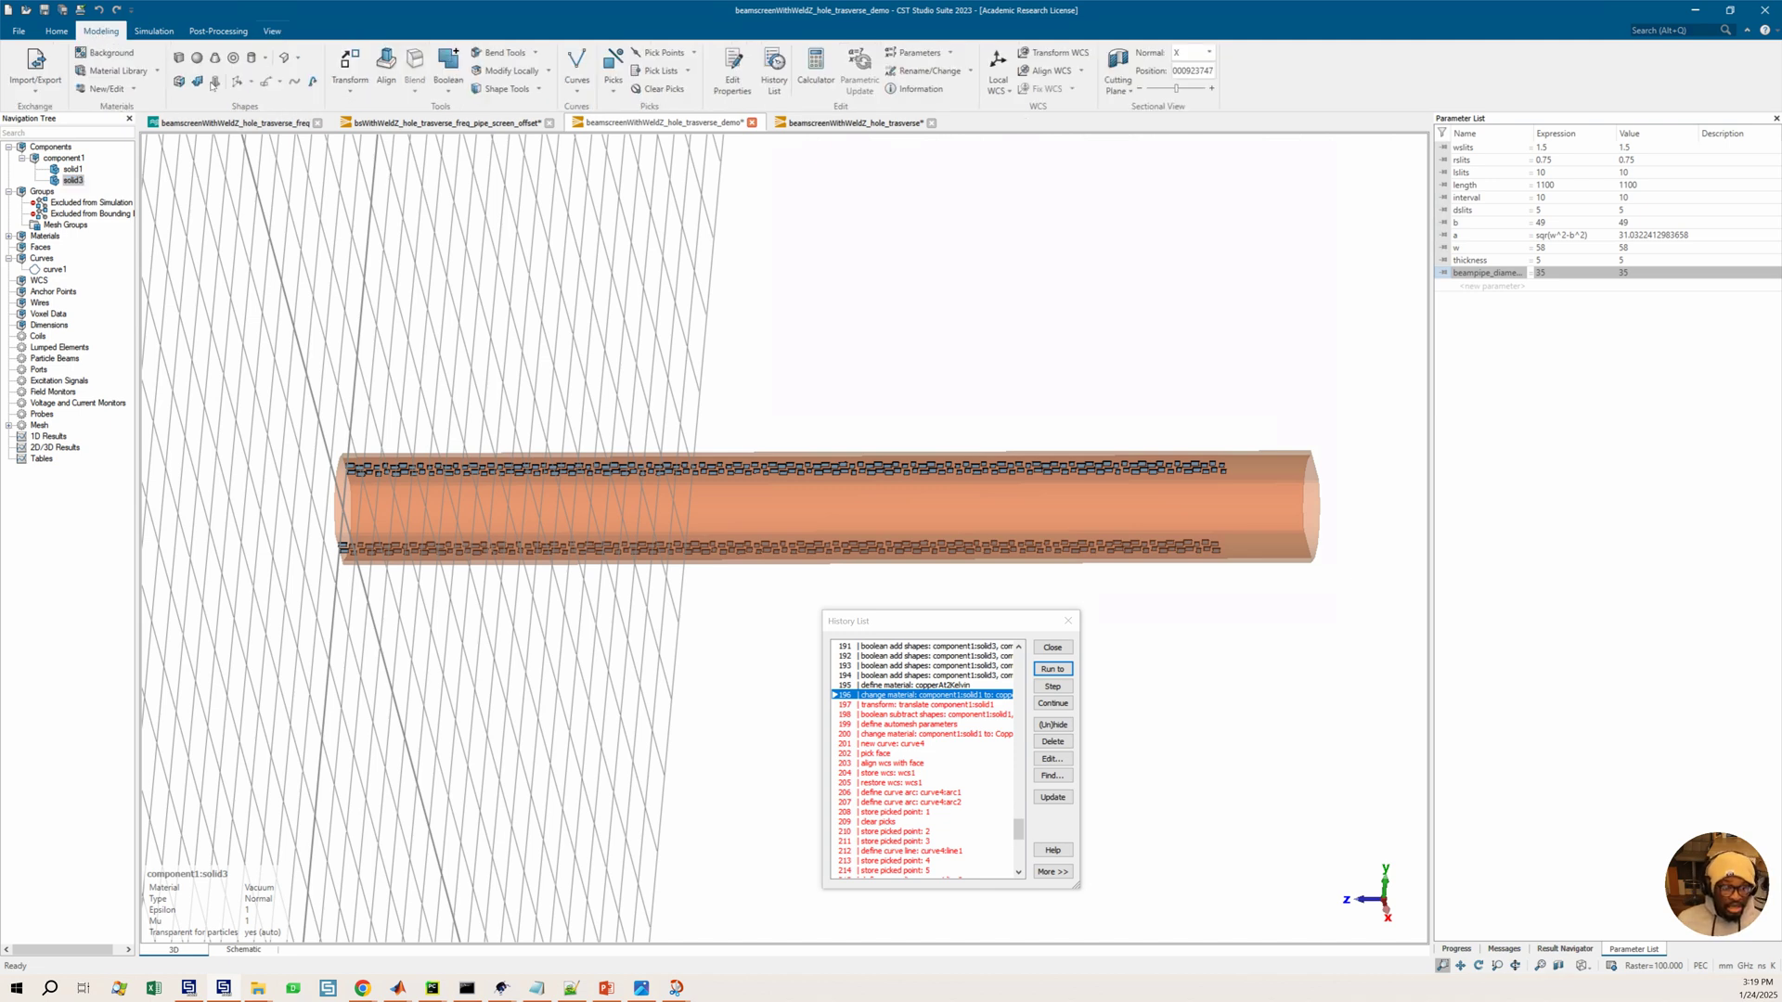
{"action": "left_click", "coordinate": [349, 86]}
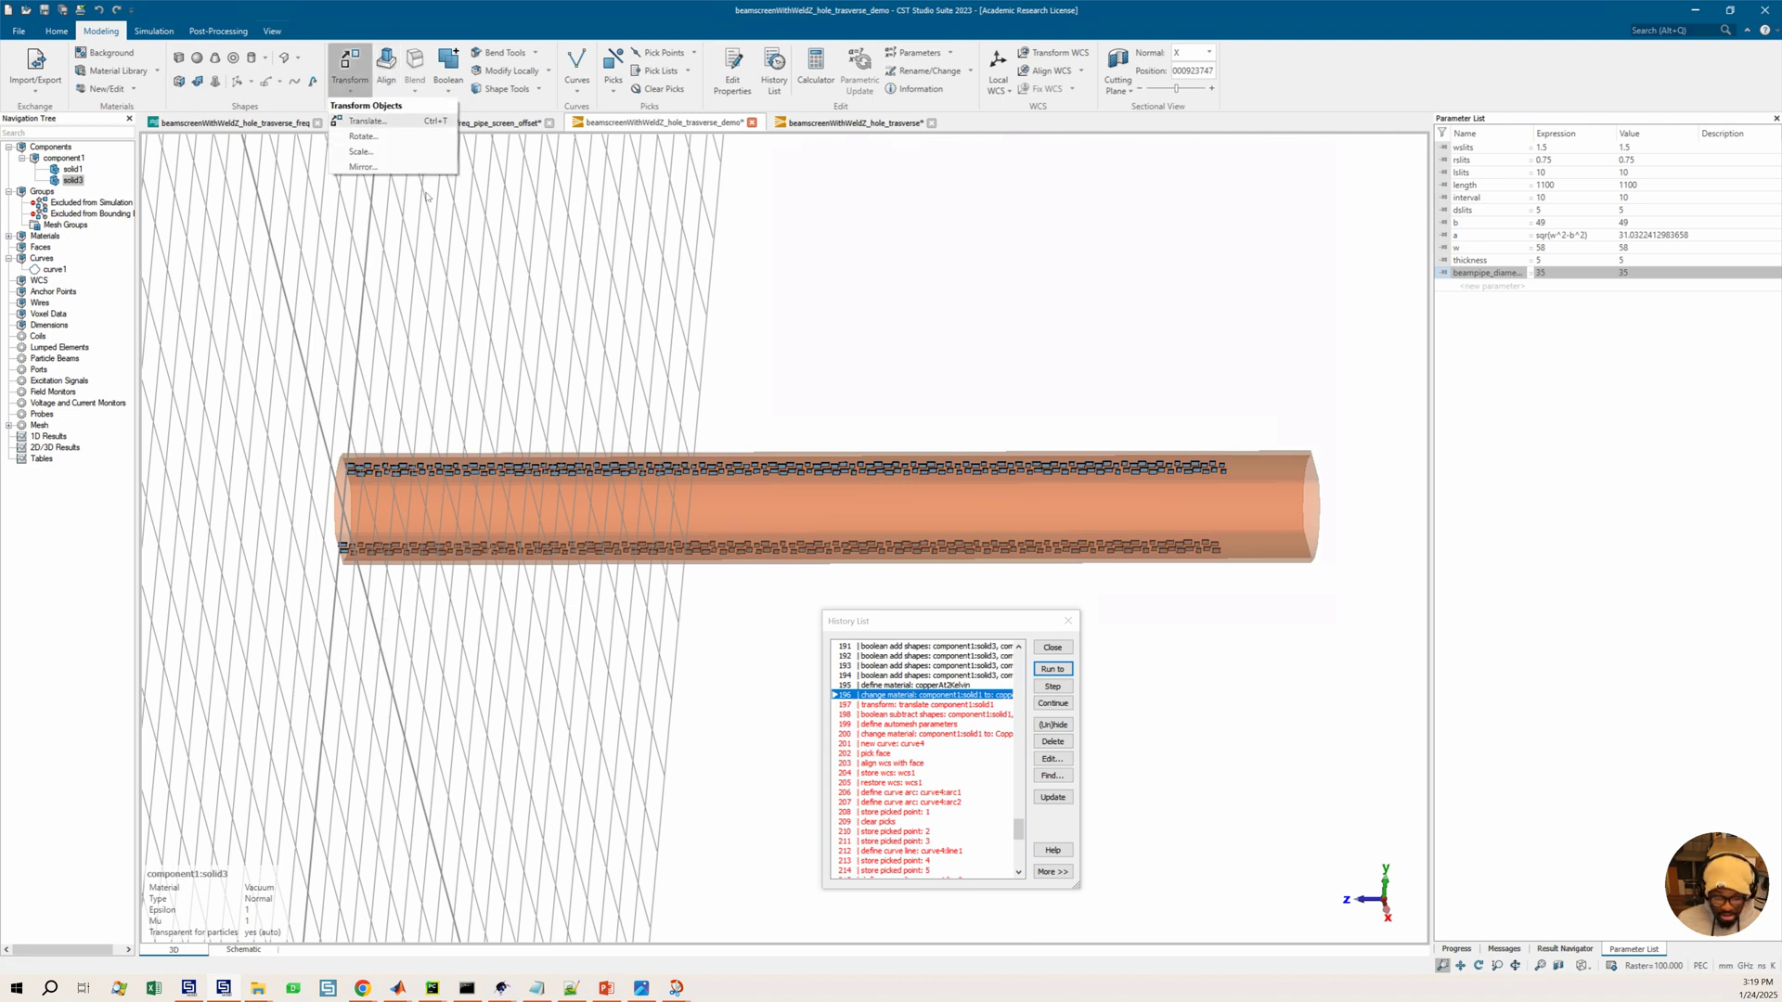
{"action": "left_click", "coordinate": [951, 708]}
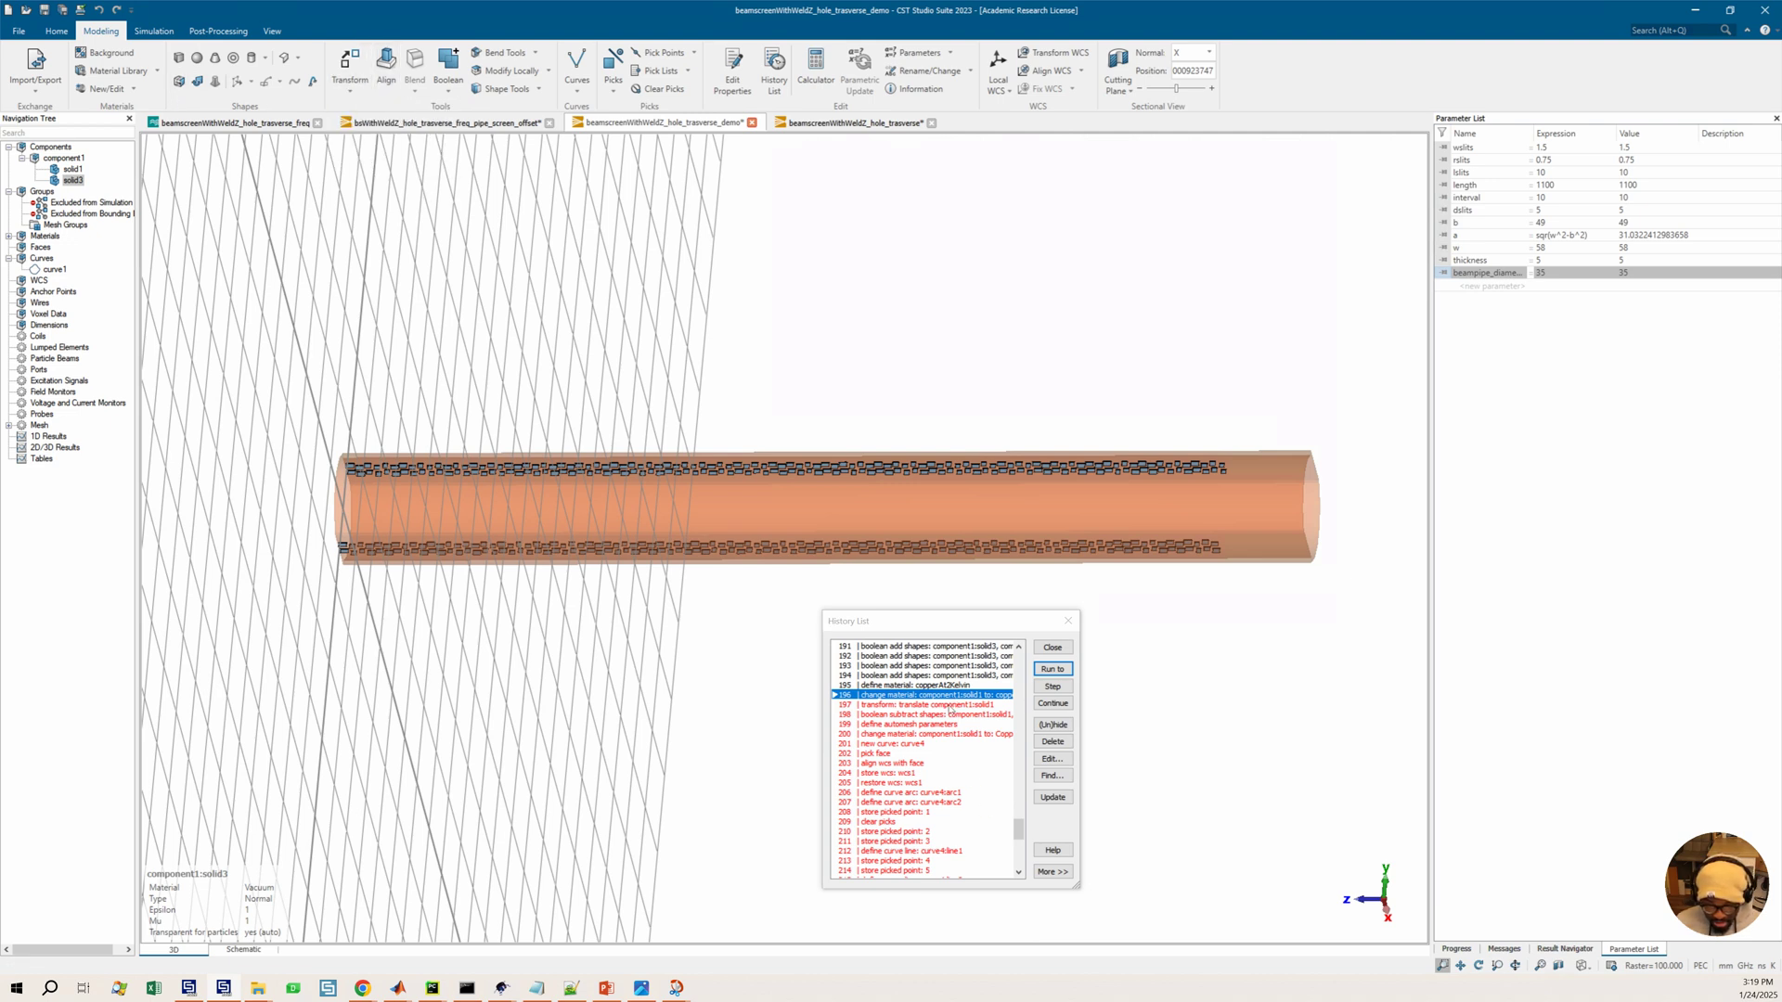
{"action": "left_click", "coordinate": [950, 706]}
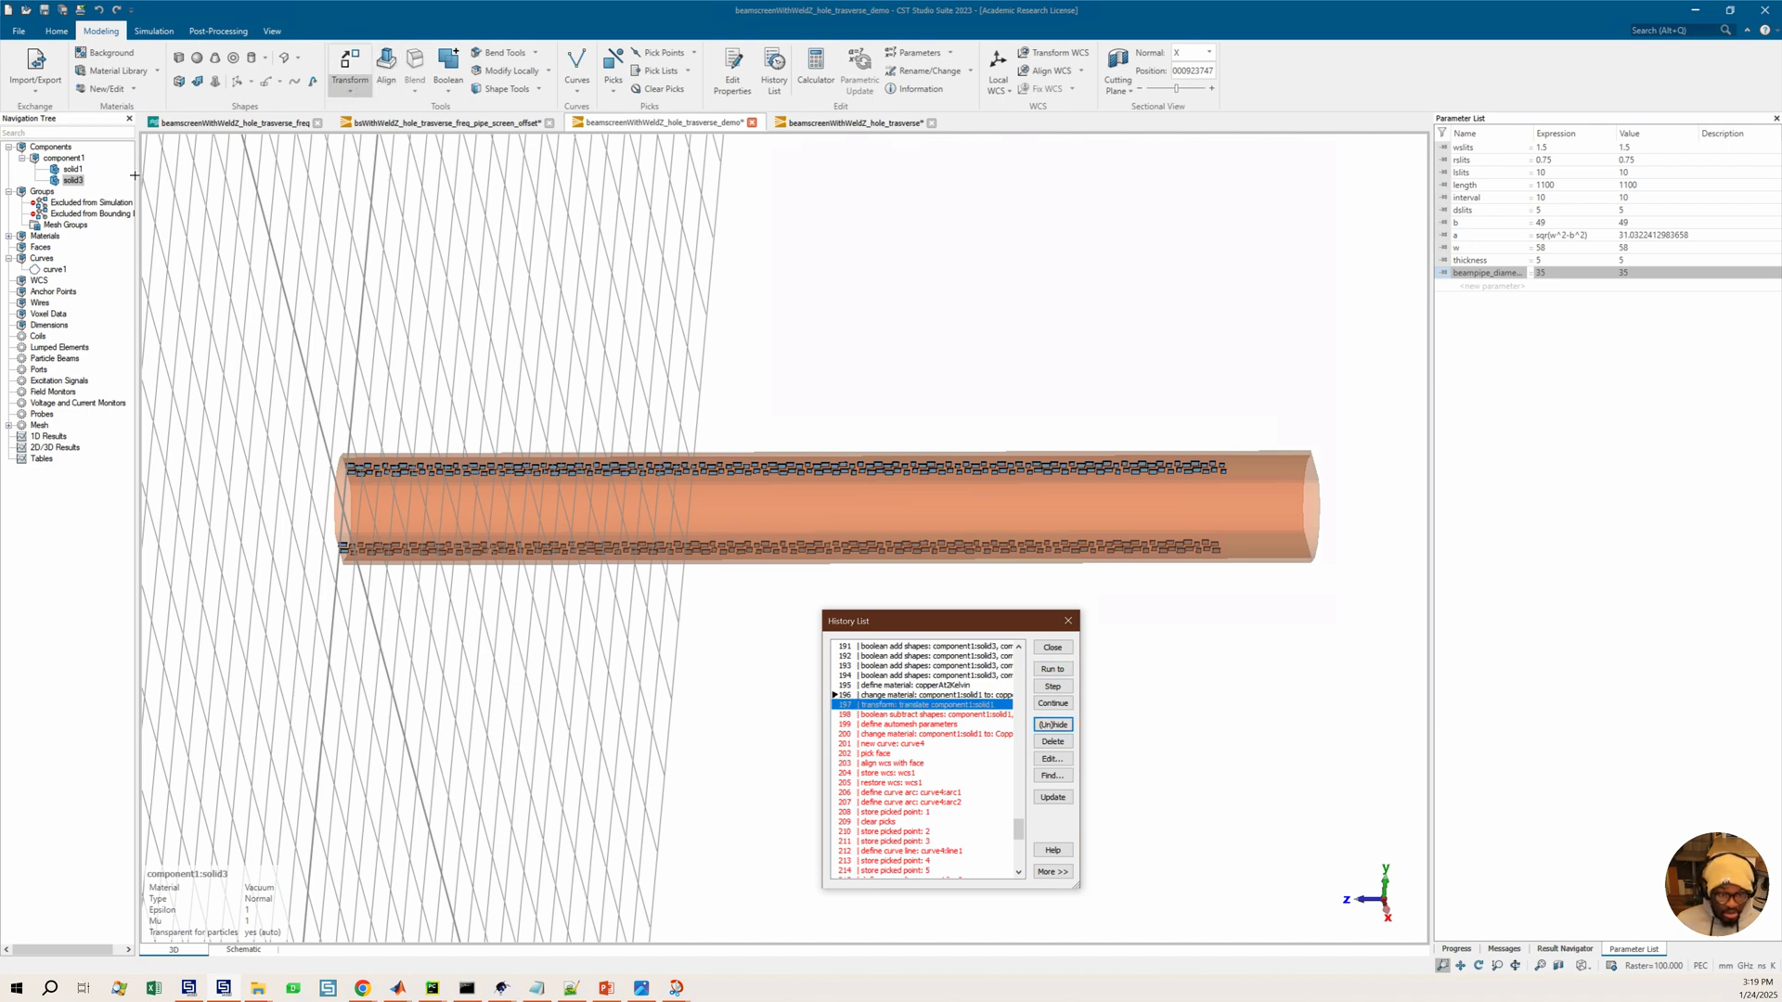
{"action": "left_click", "coordinate": [77, 181]}
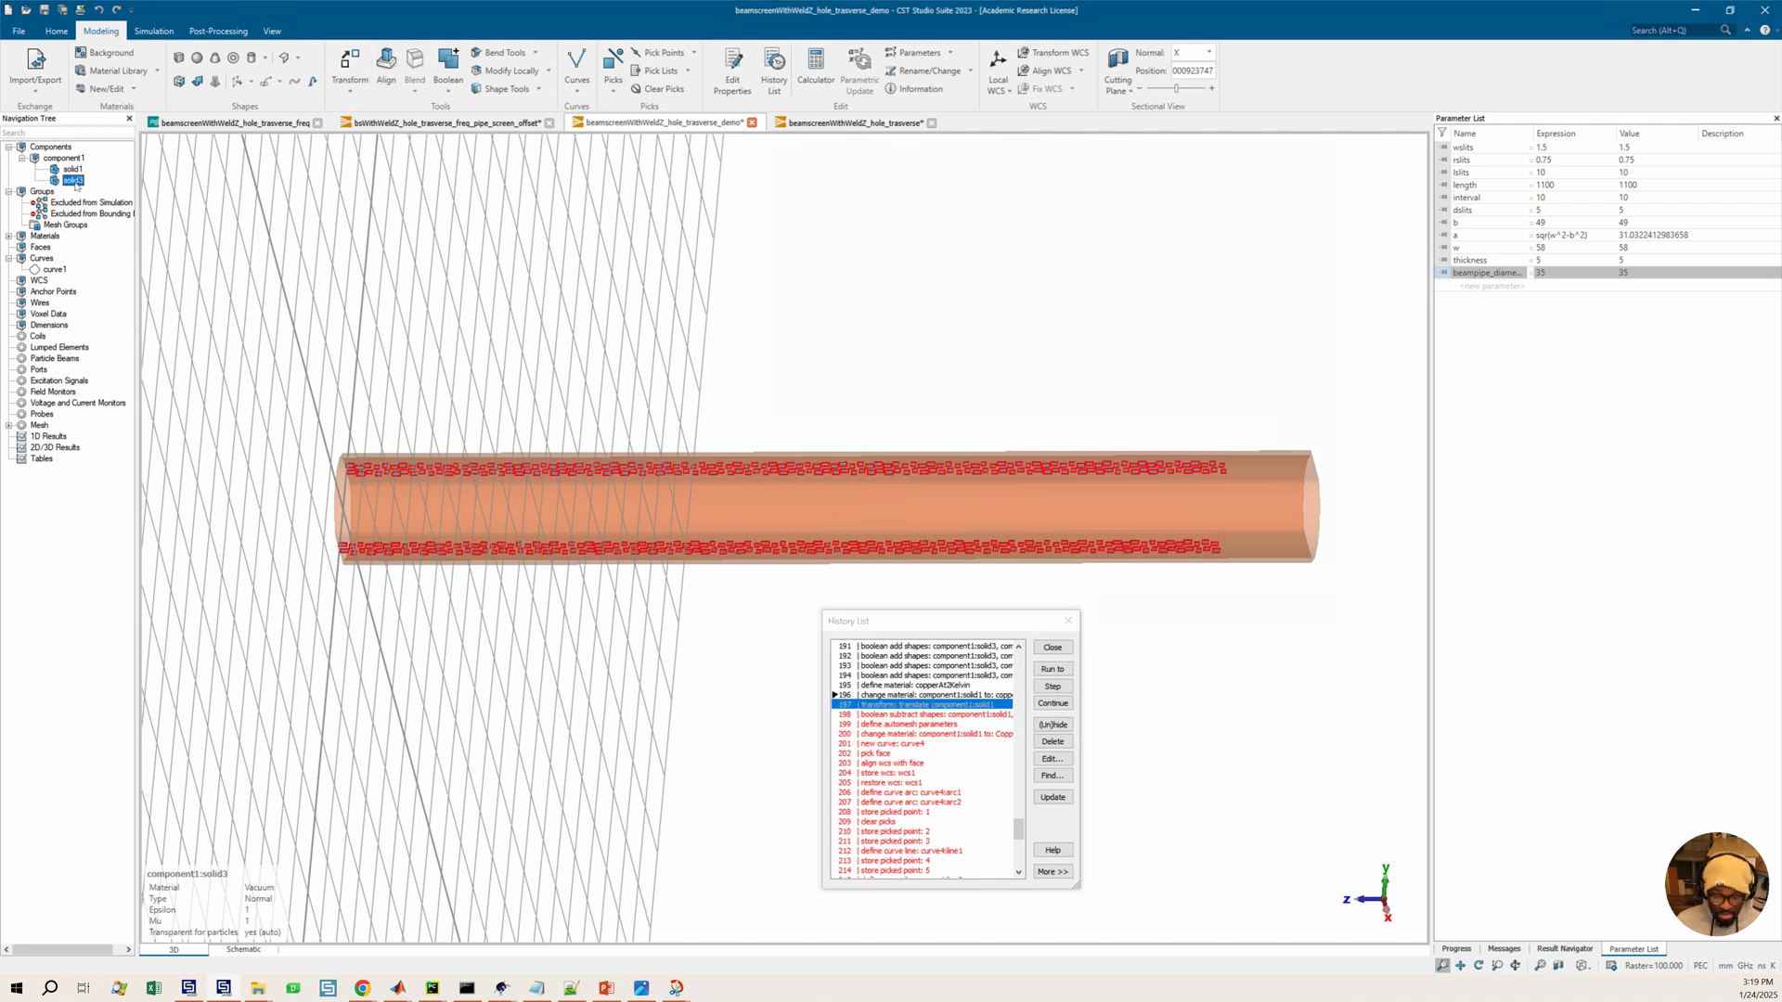
{"action": "left_click", "coordinate": [343, 85]}
{"action": "left_click", "coordinate": [371, 122]}
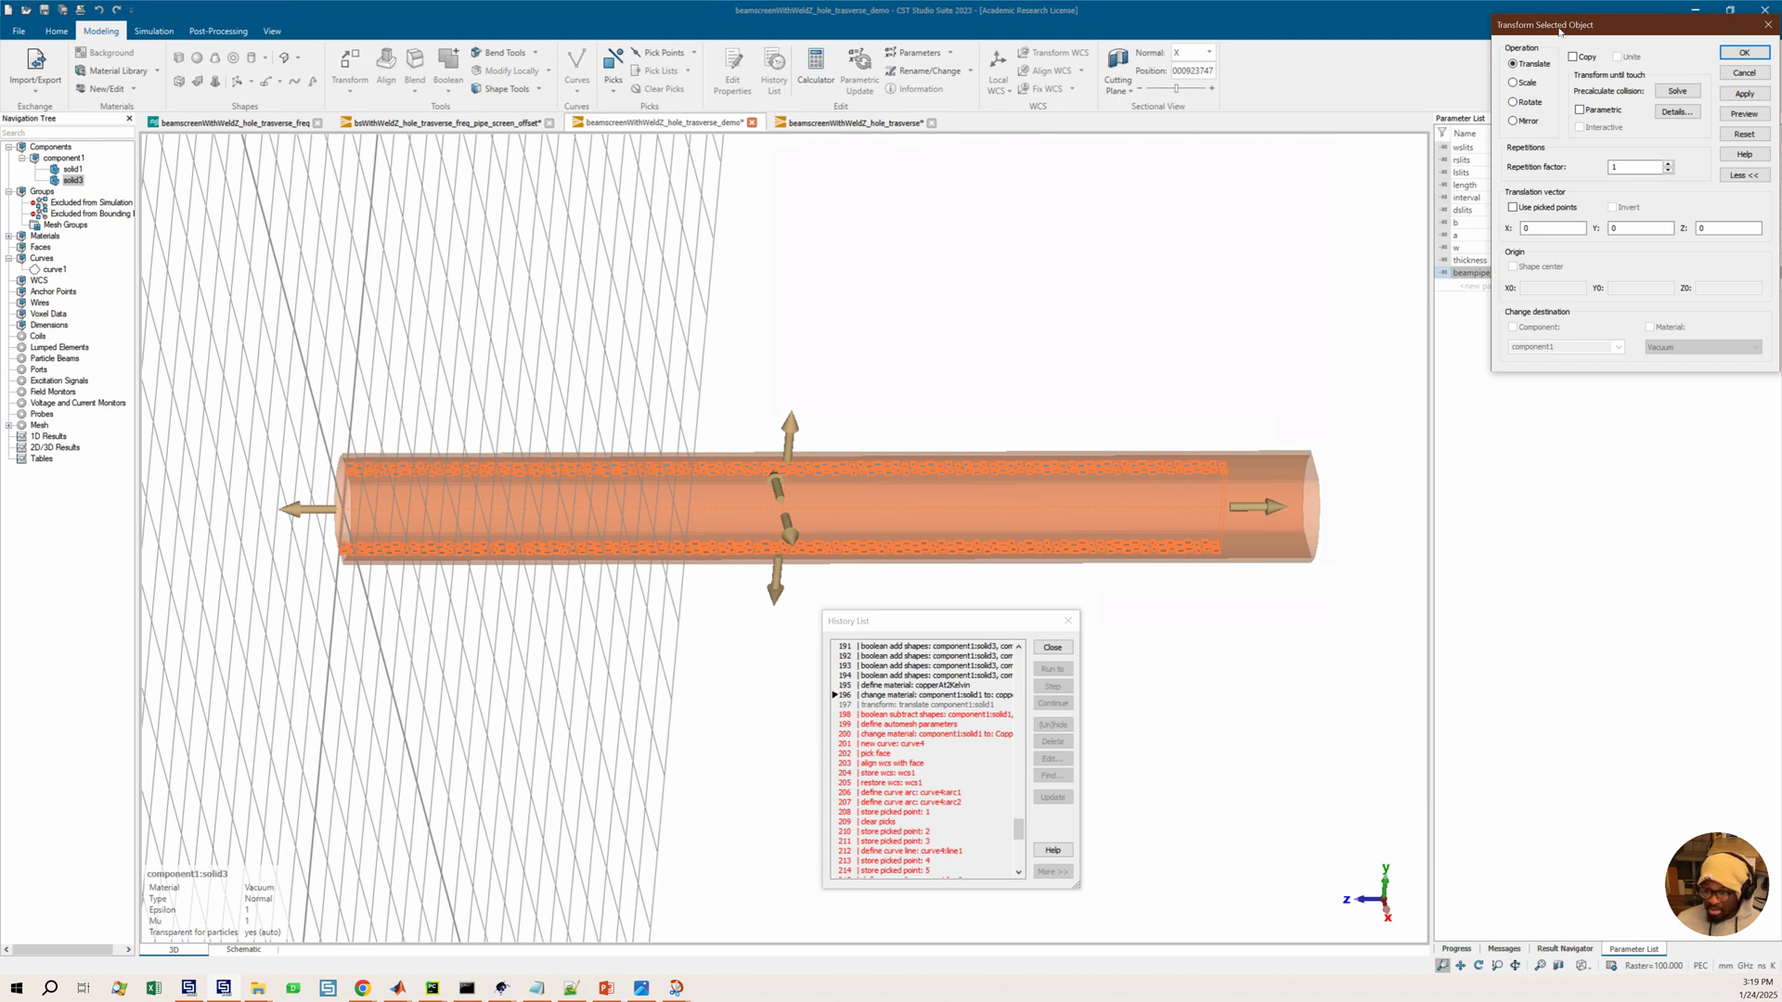
{"action": "left_click_drag", "start_coordinate": [1550, 26], "coordinate": [1447, 170]}
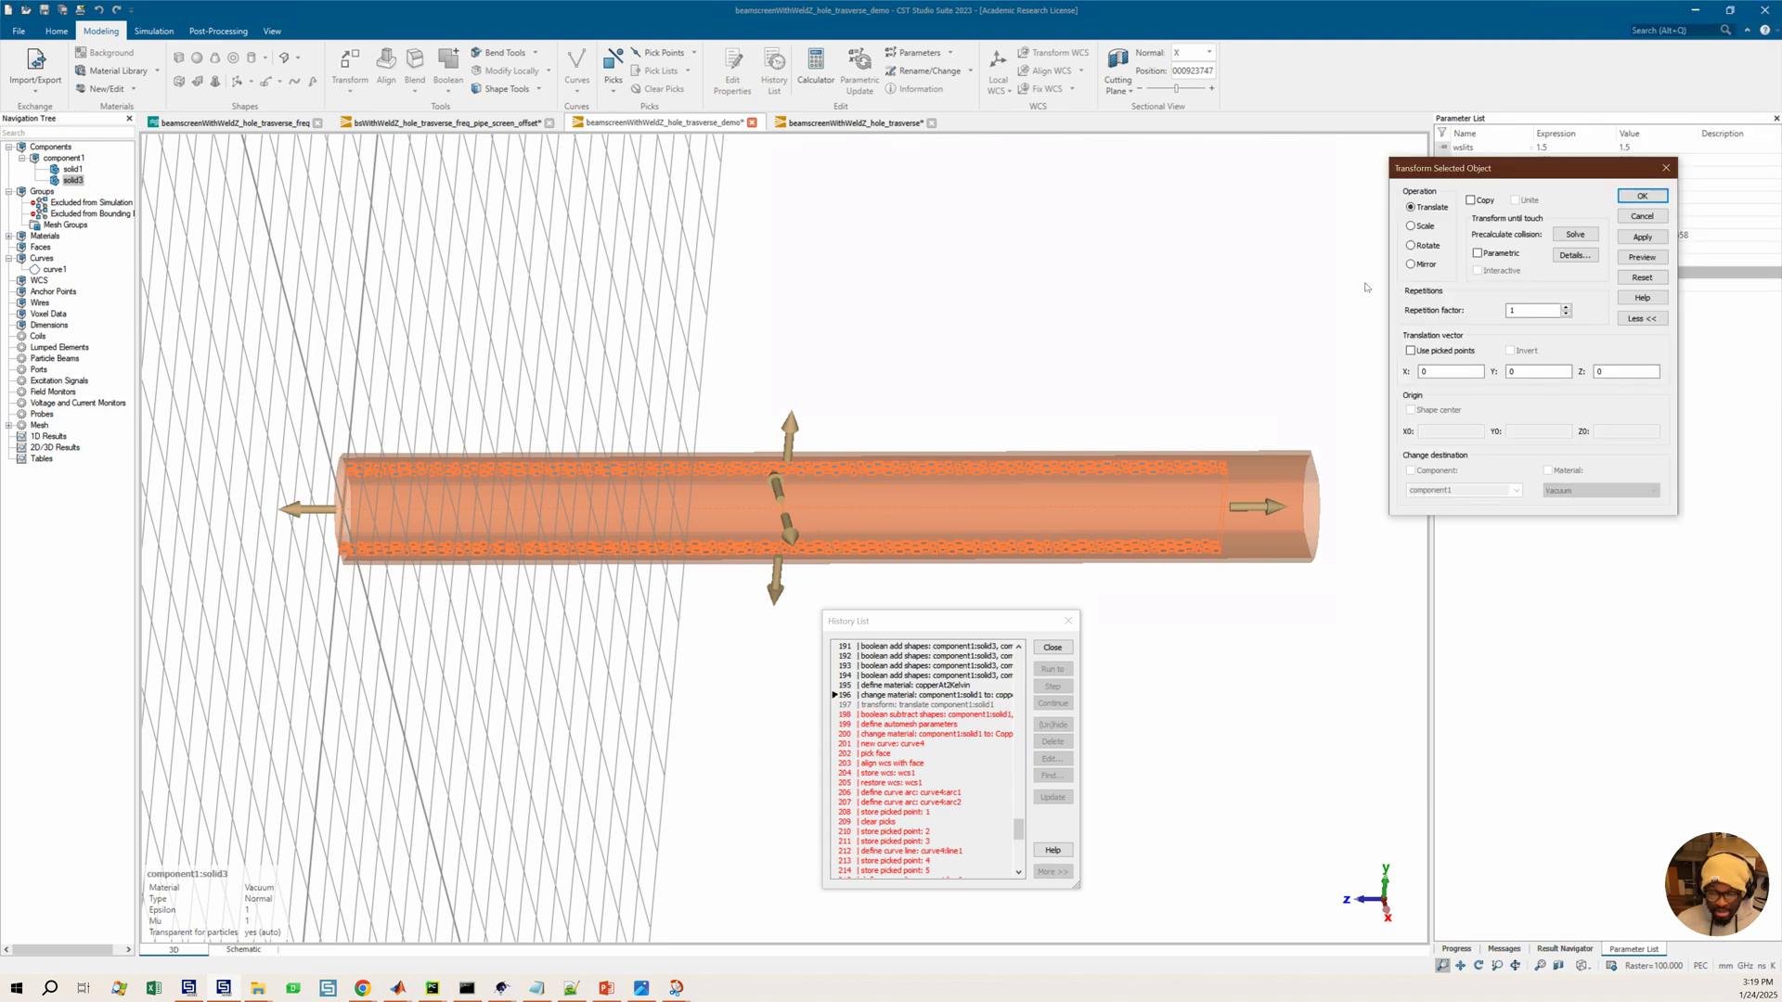
{"action": "left_click_drag", "start_coordinate": [1365, 286], "coordinate": [1172, 442]}
{"action": "left_click", "coordinate": [1251, 583]}
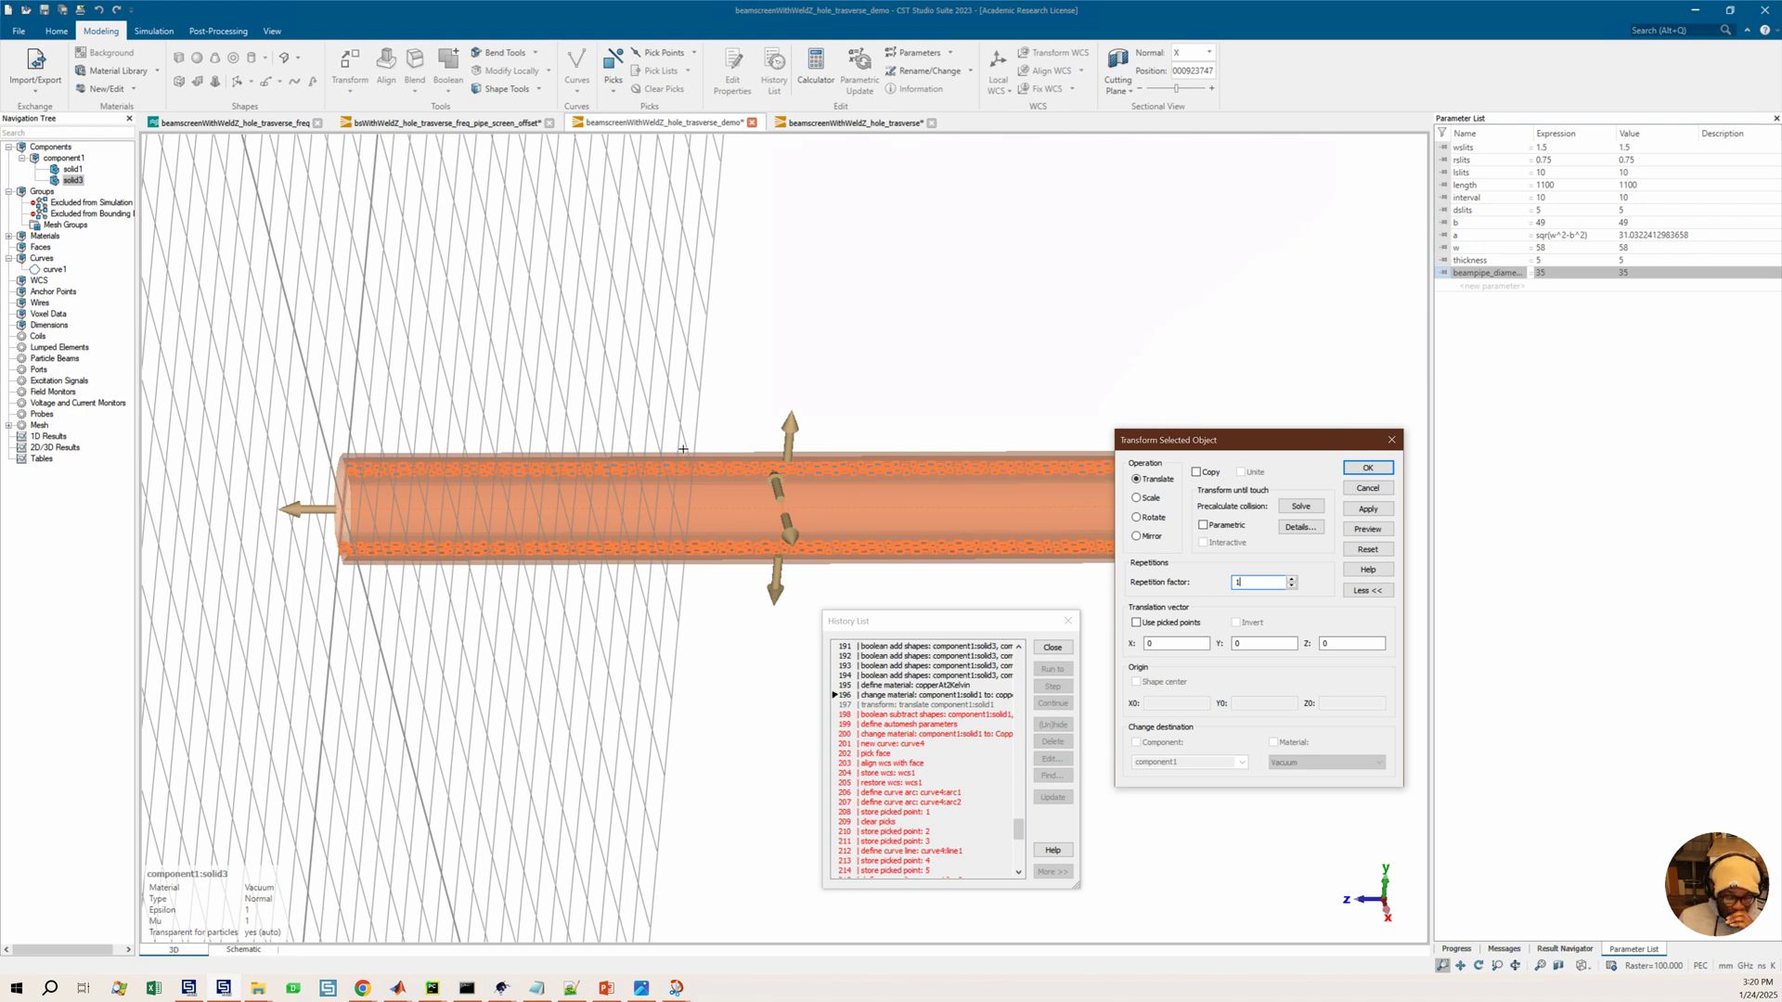
{"action": "scroll", "coordinate": [857, 421], "scroll_direction": "down", "scroll_amount": 1}
{"action": "middle_click_drag", "start_coordinate": [788, 415], "coordinate": [769, 419]}
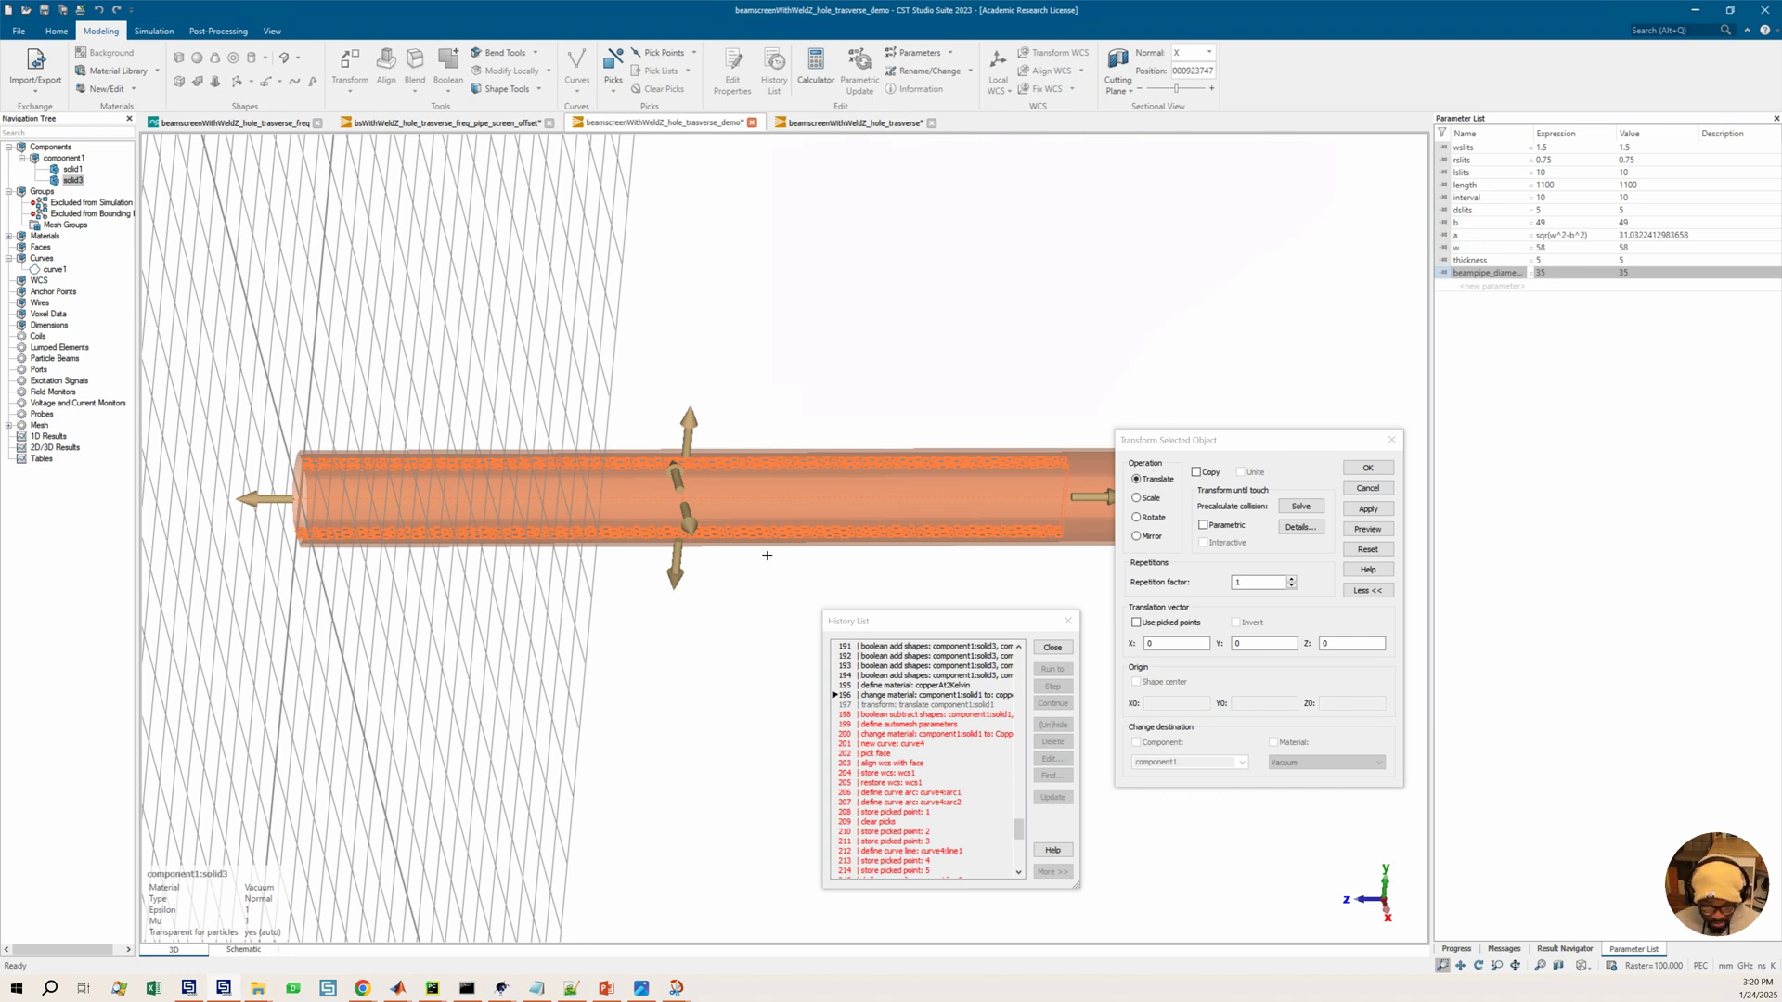
{"action": "left_click_drag", "start_coordinate": [808, 524], "coordinate": [740, 468]}
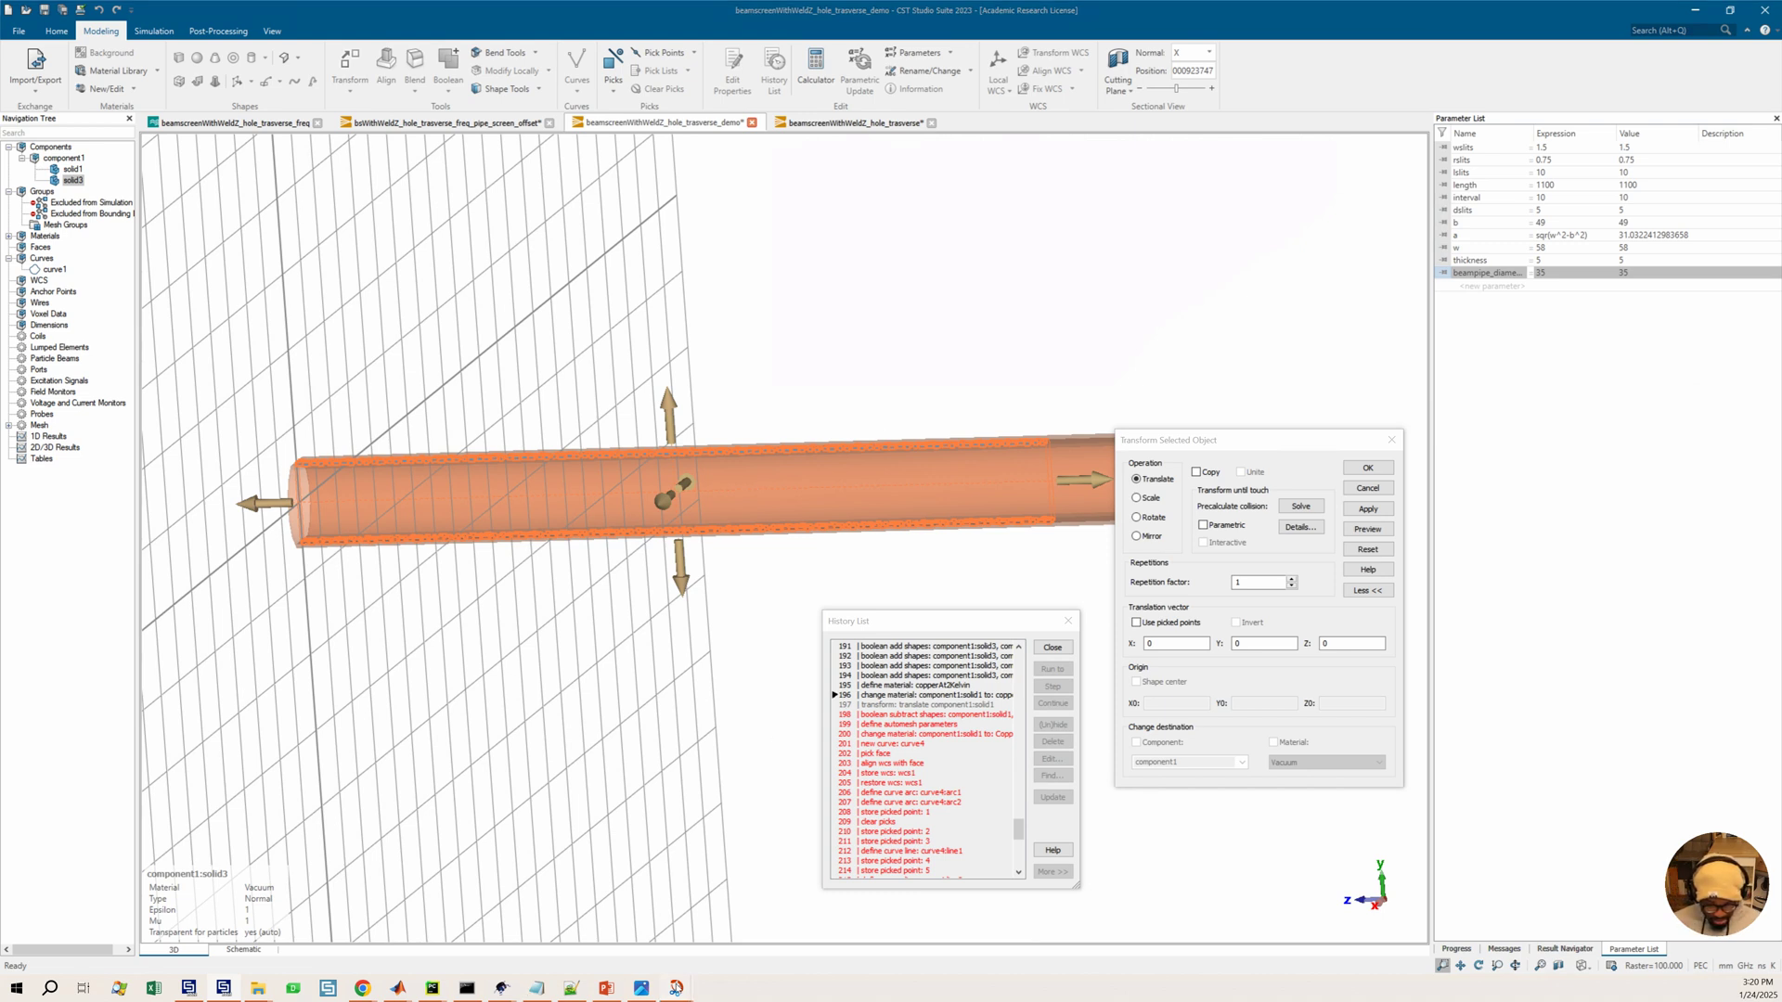
Switch to Snip & Sketch and draw a red pen line beside the w row of the beam screen slide
{"action": "mouse_move", "coordinate": [673, 987]}
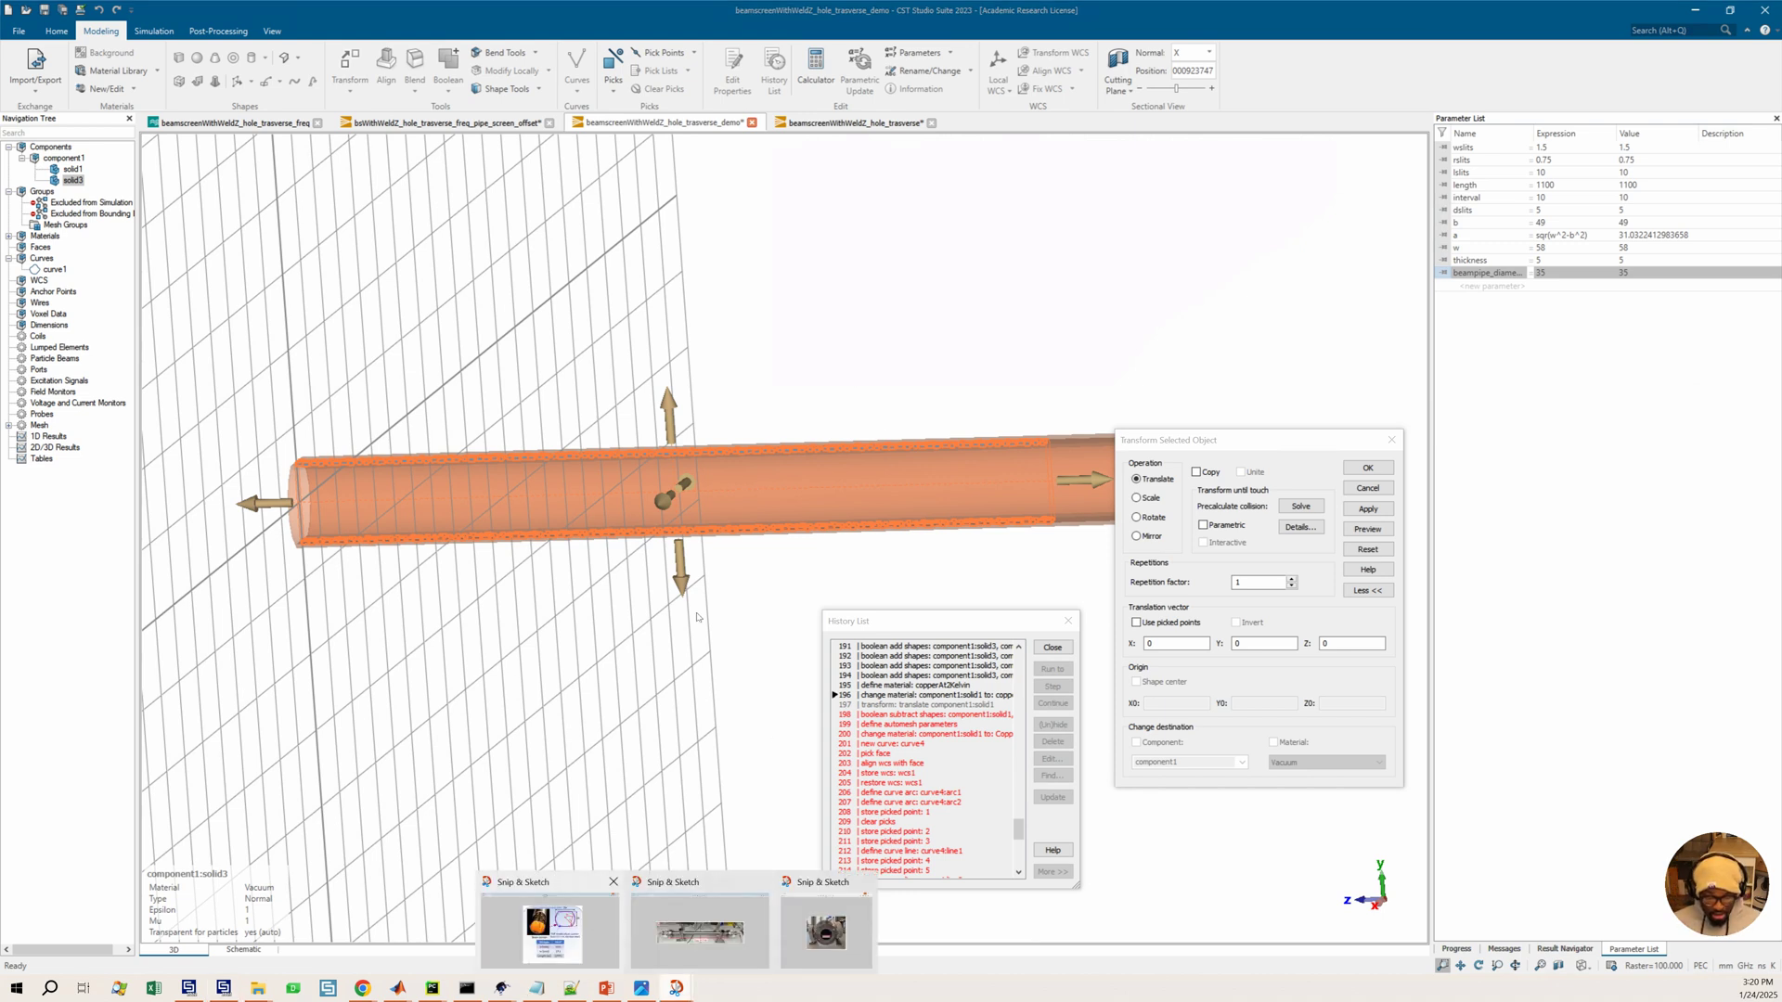
{"action": "left_click", "coordinate": [551, 933]}
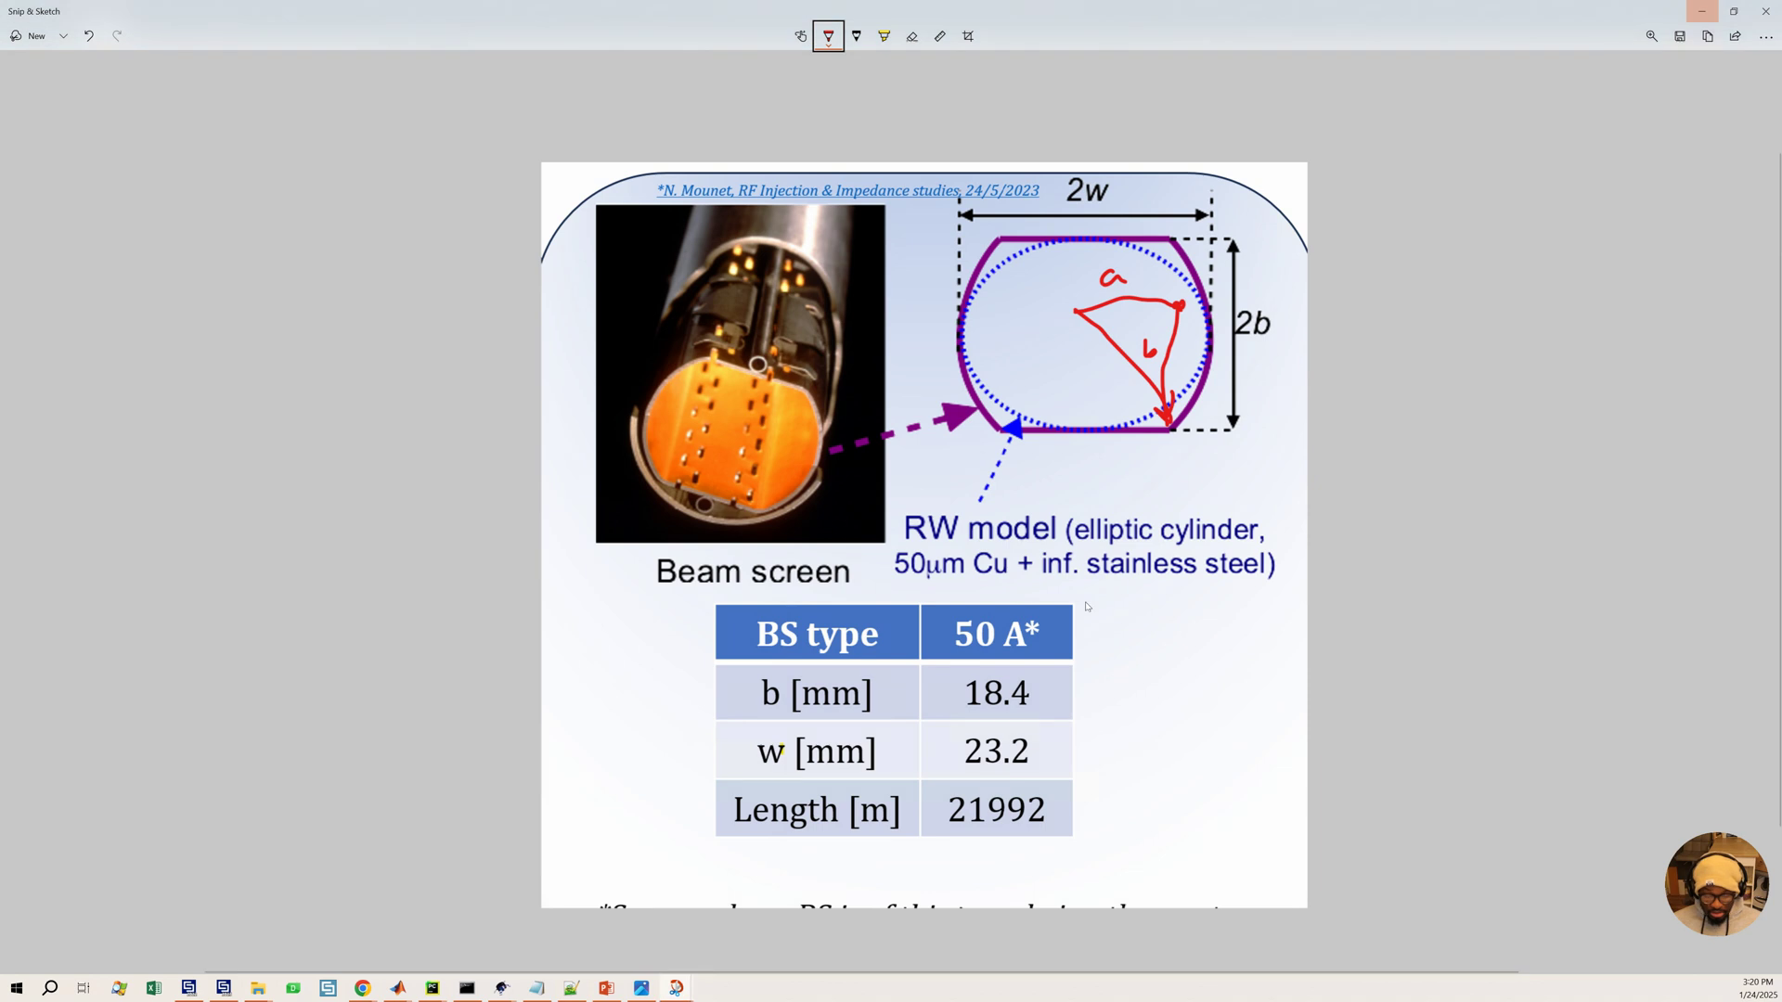
{"action": "left_click", "coordinate": [829, 36]}
{"action": "left_click", "coordinate": [1206, 747]}
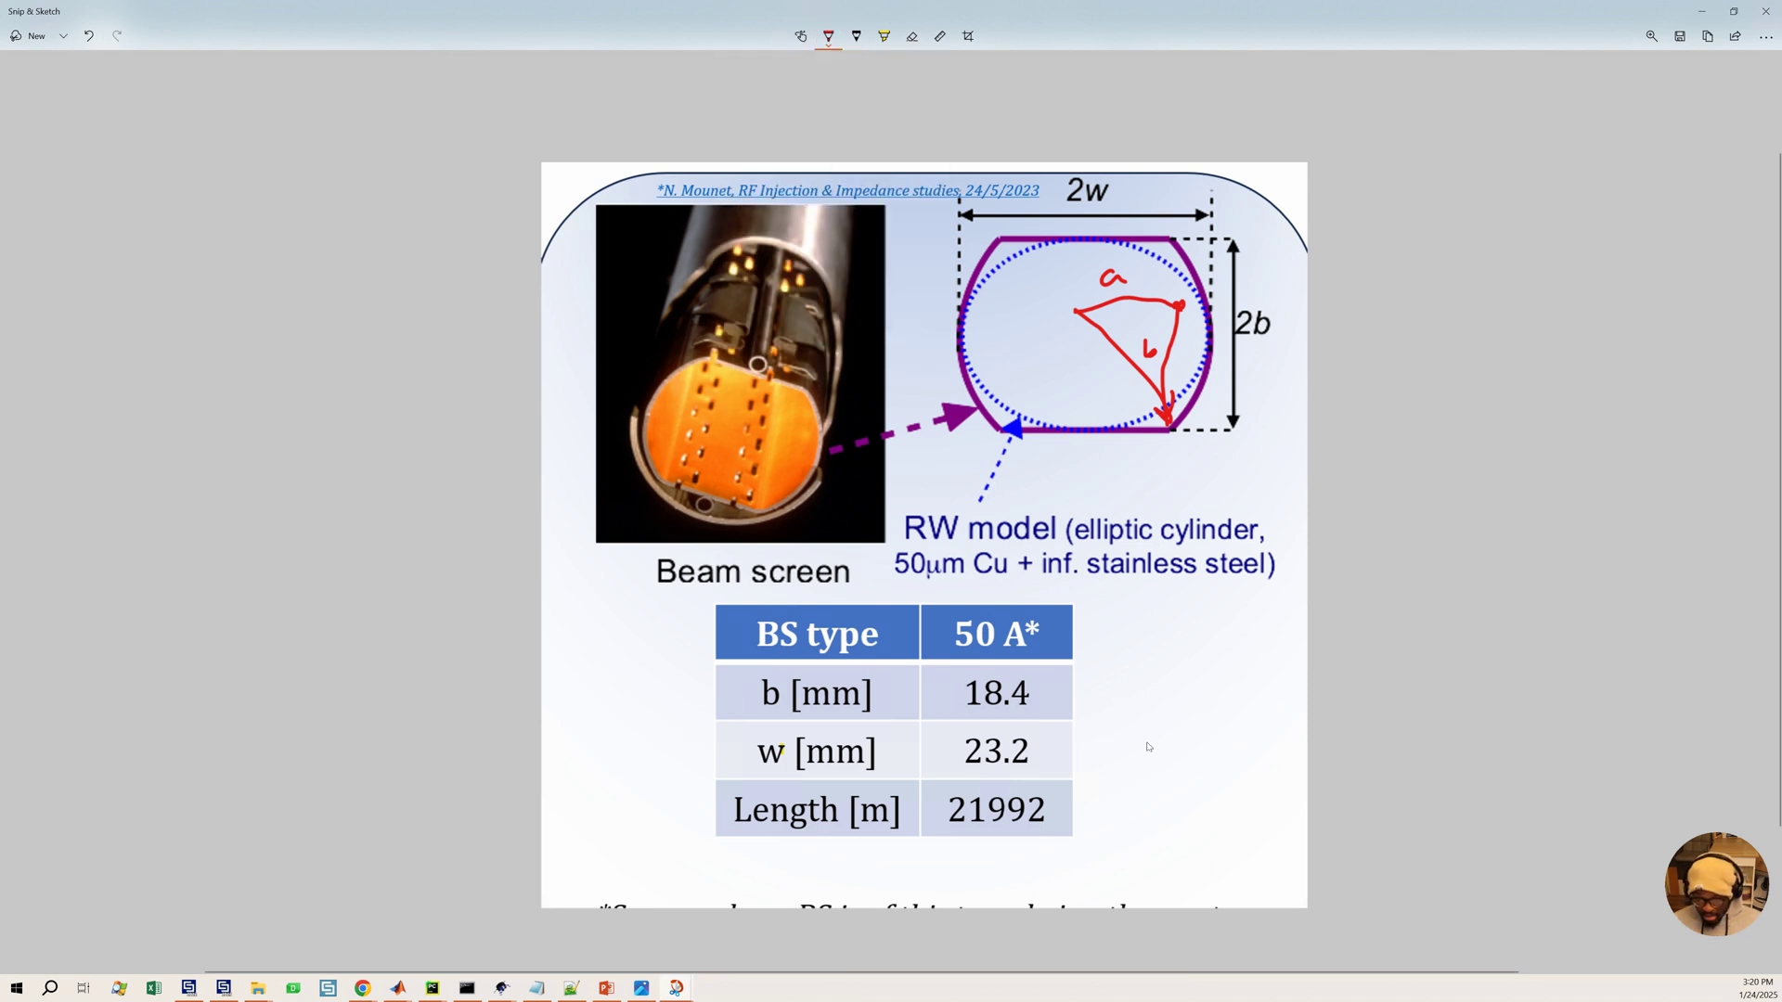
{"action": "left_click_drag", "start_coordinate": [1091, 742], "coordinate": [1259, 733]}
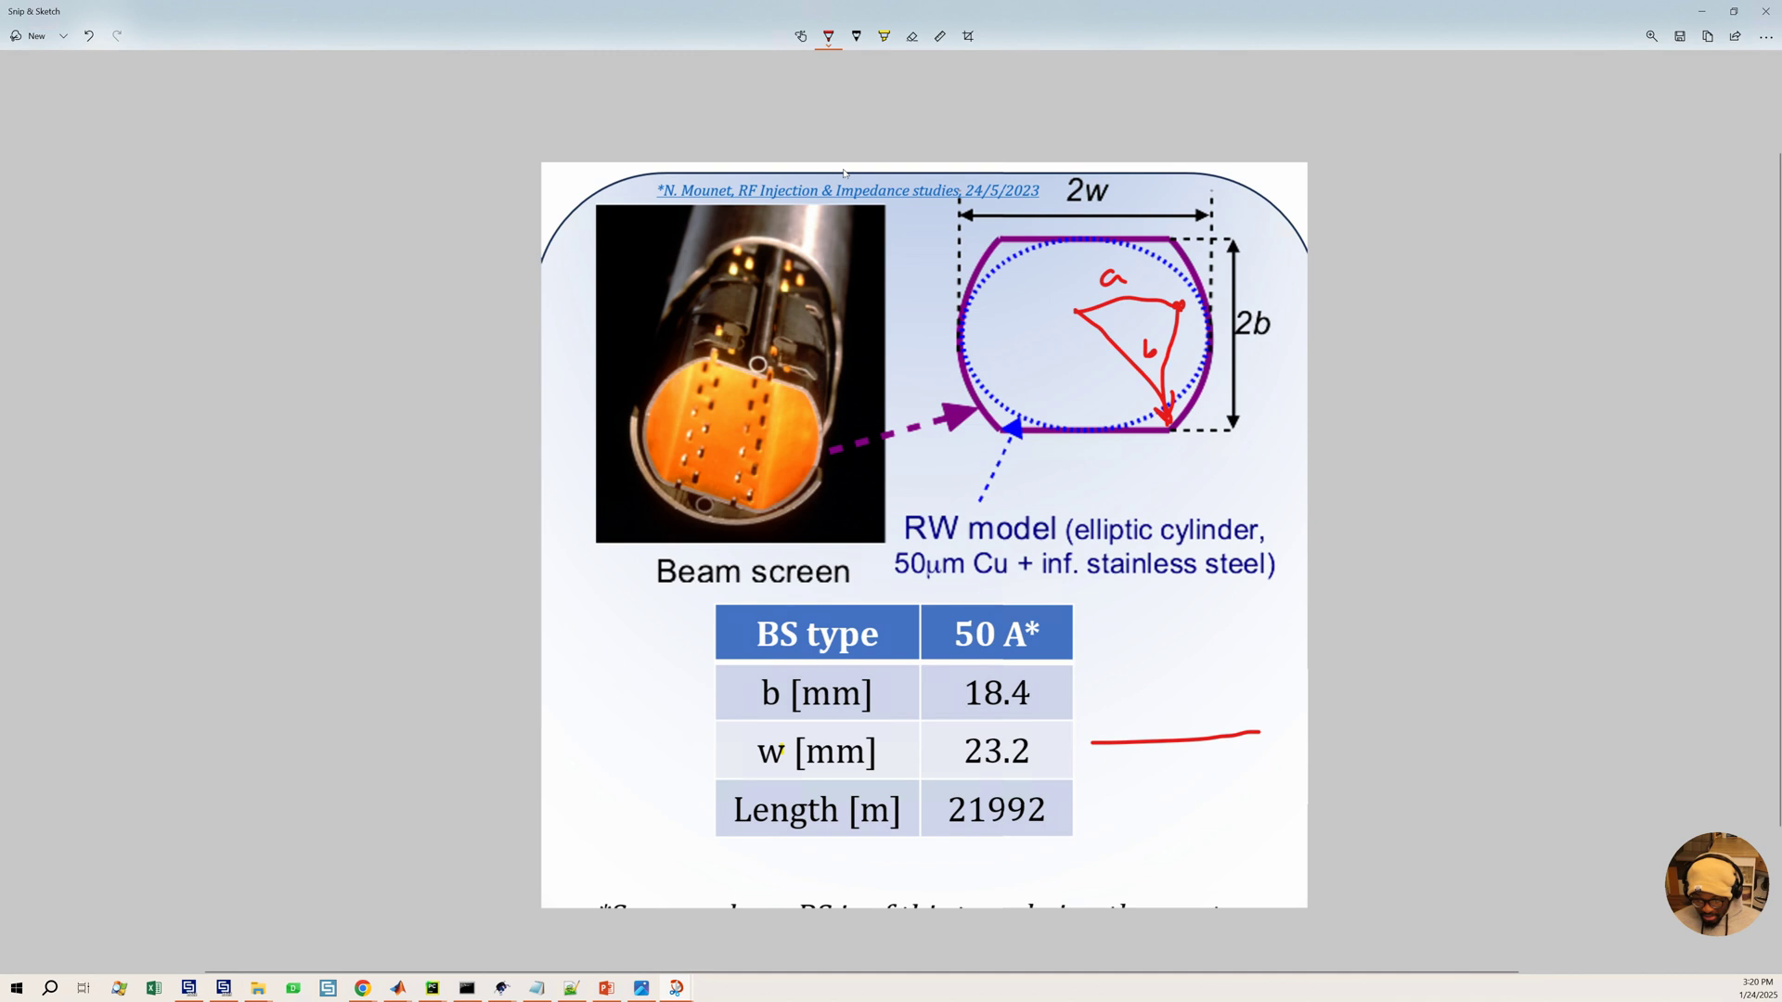
Pick a blue pen colour and draw a line over the red one beside the w row
{"action": "left_click", "coordinate": [884, 36]}
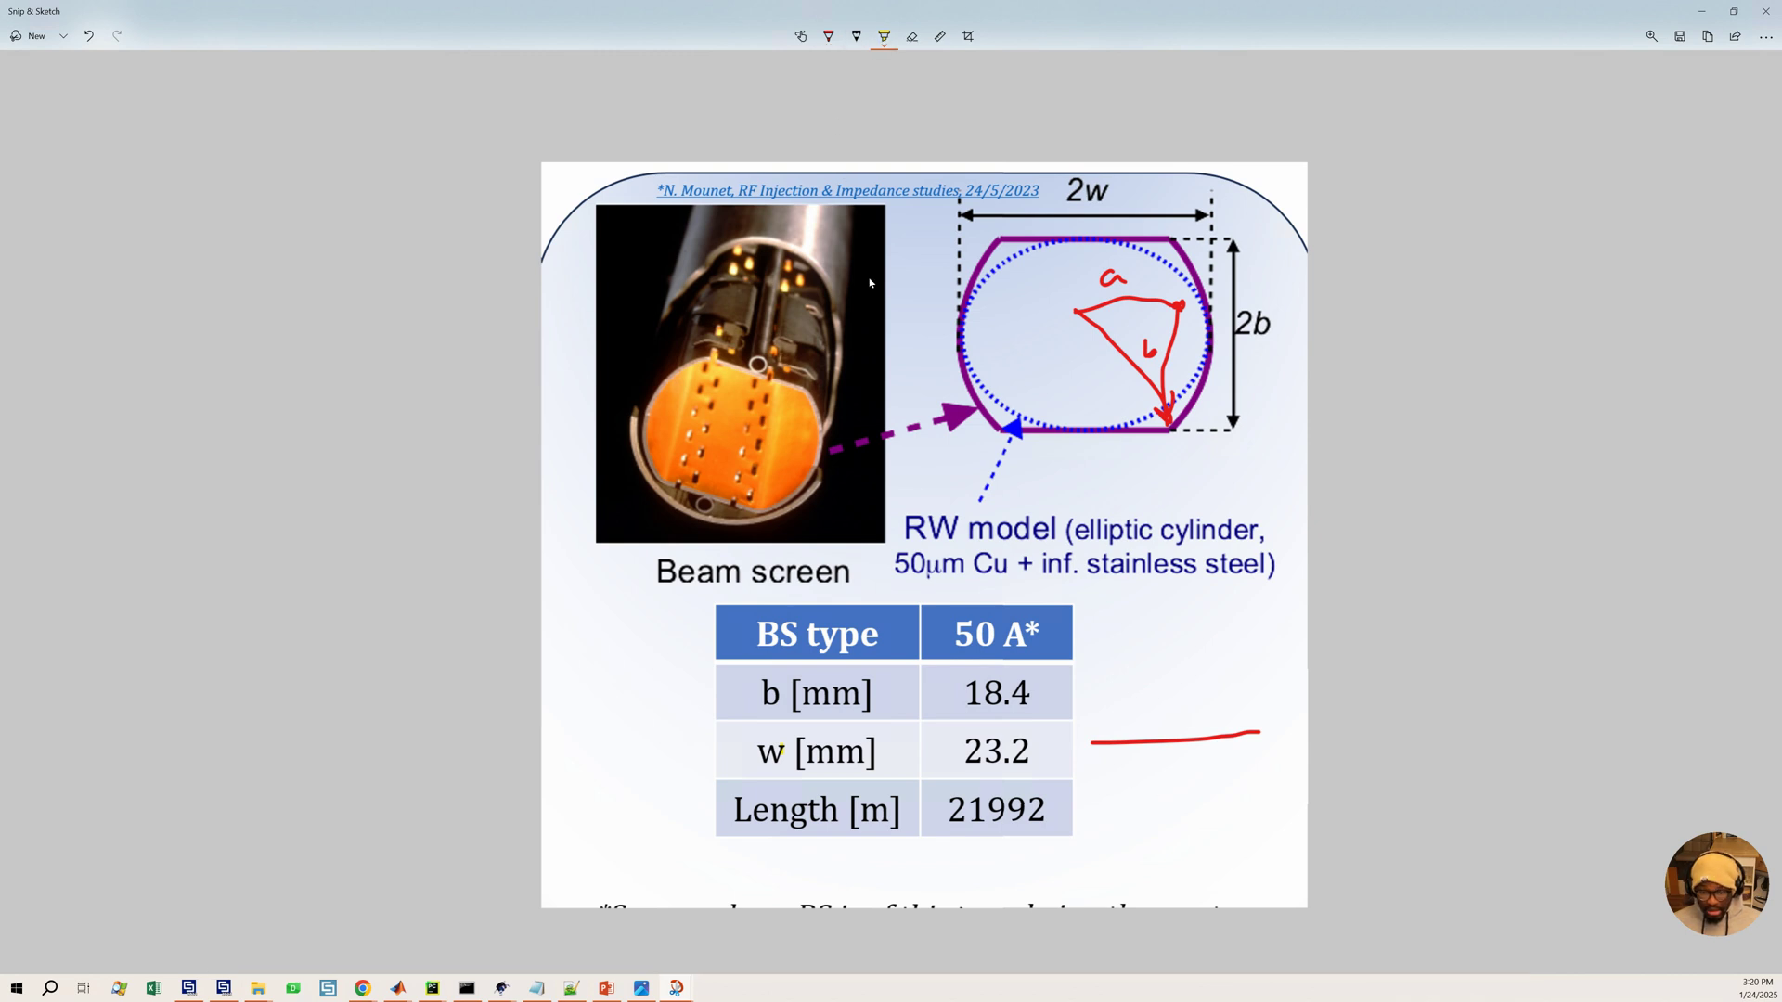
{"action": "left_click", "coordinate": [829, 37]}
{"action": "left_click", "coordinate": [829, 45]}
{"action": "left_click", "coordinate": [738, 207]}
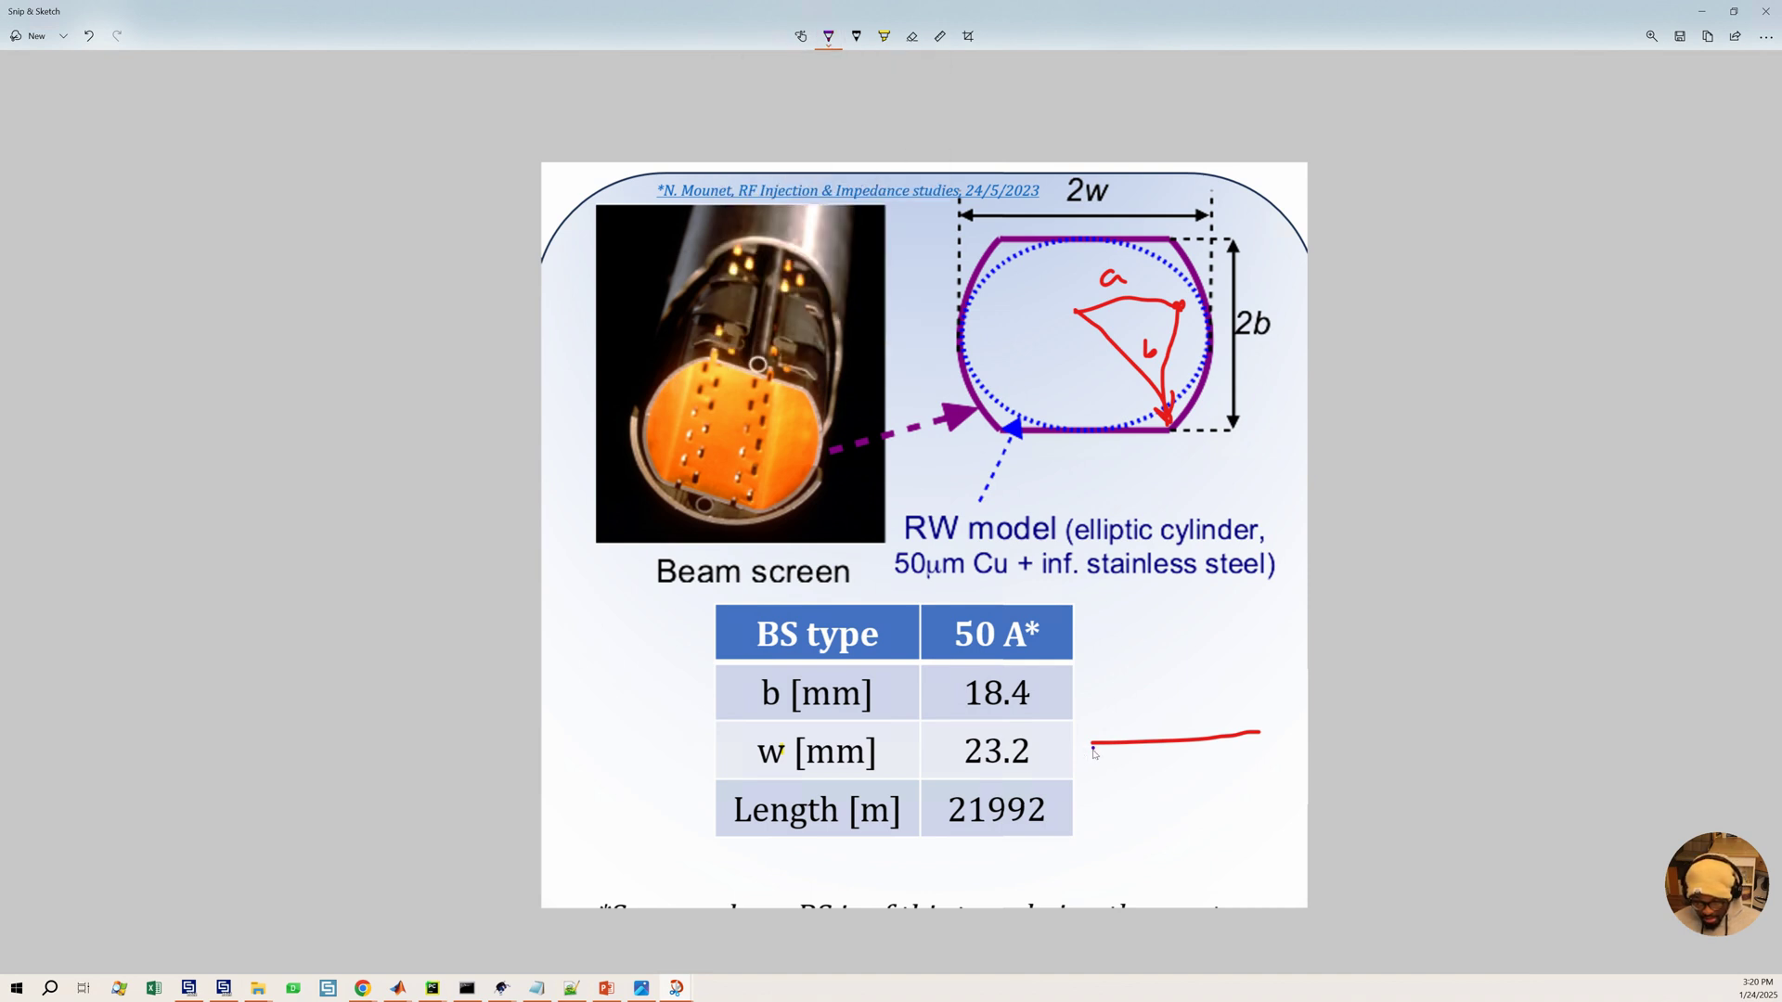
{"action": "left_click_drag", "start_coordinate": [1120, 743], "coordinate": [1311, 736]}
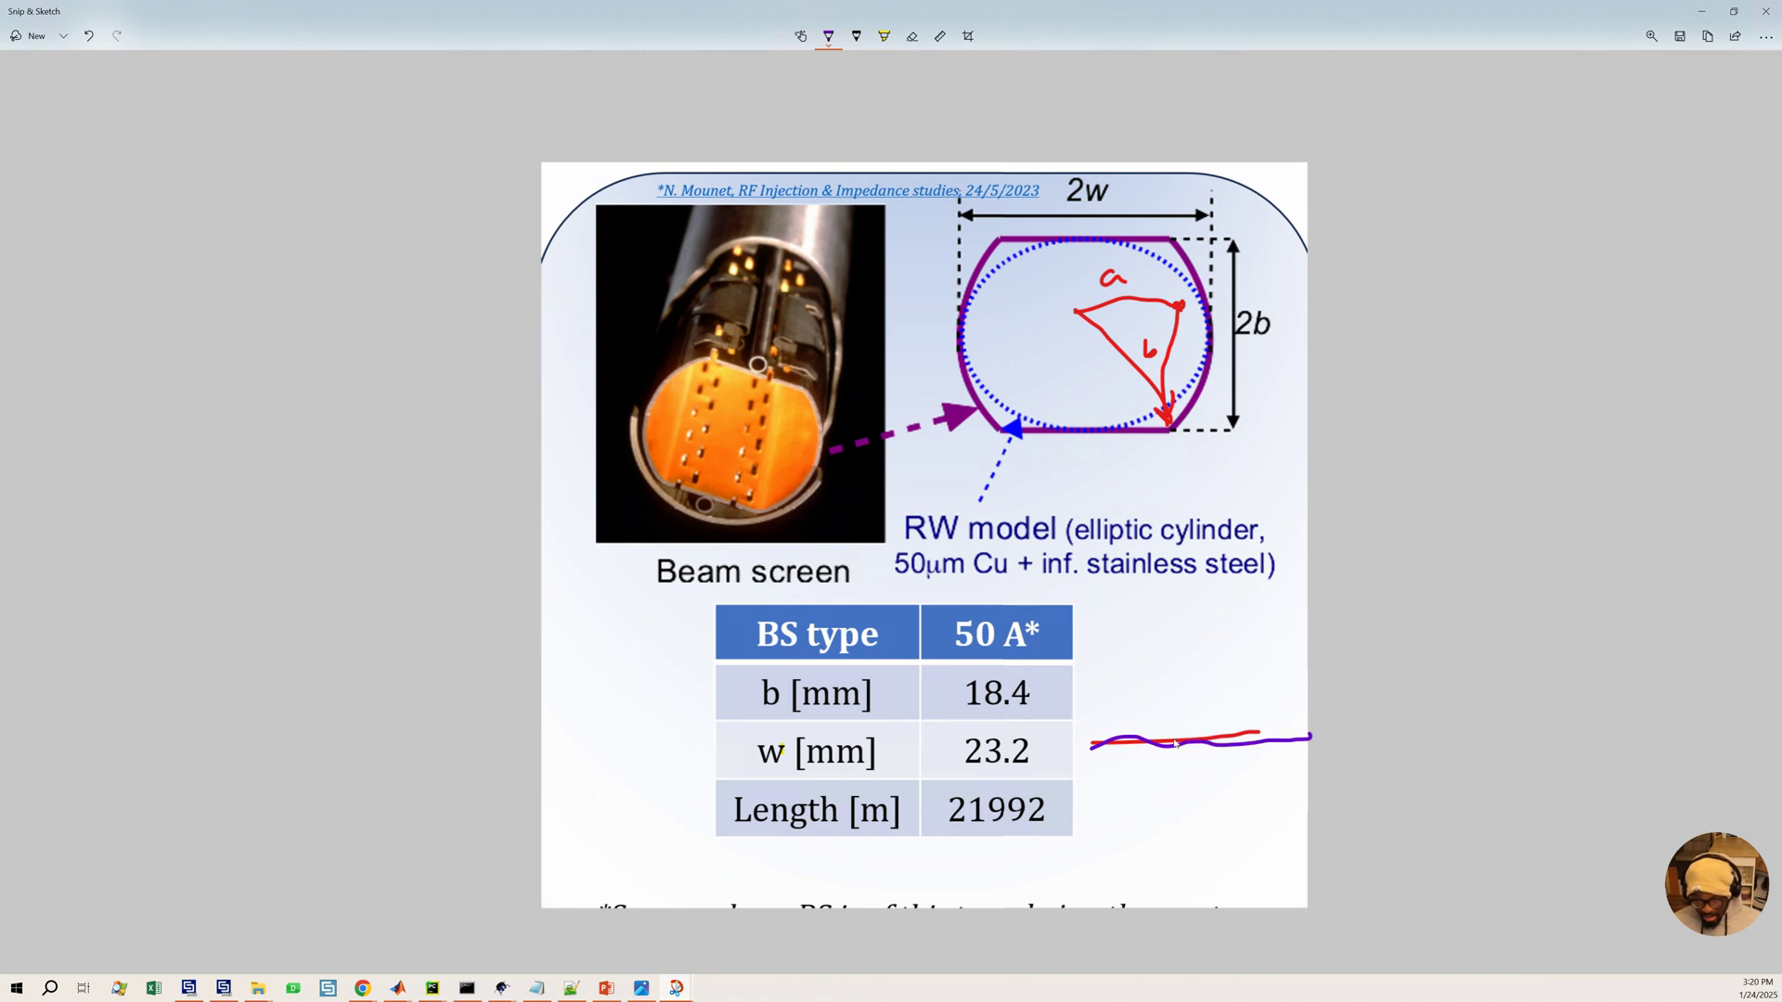
{"action": "left_click", "coordinate": [1174, 740]}
{"action": "left_click", "coordinate": [1199, 742]}
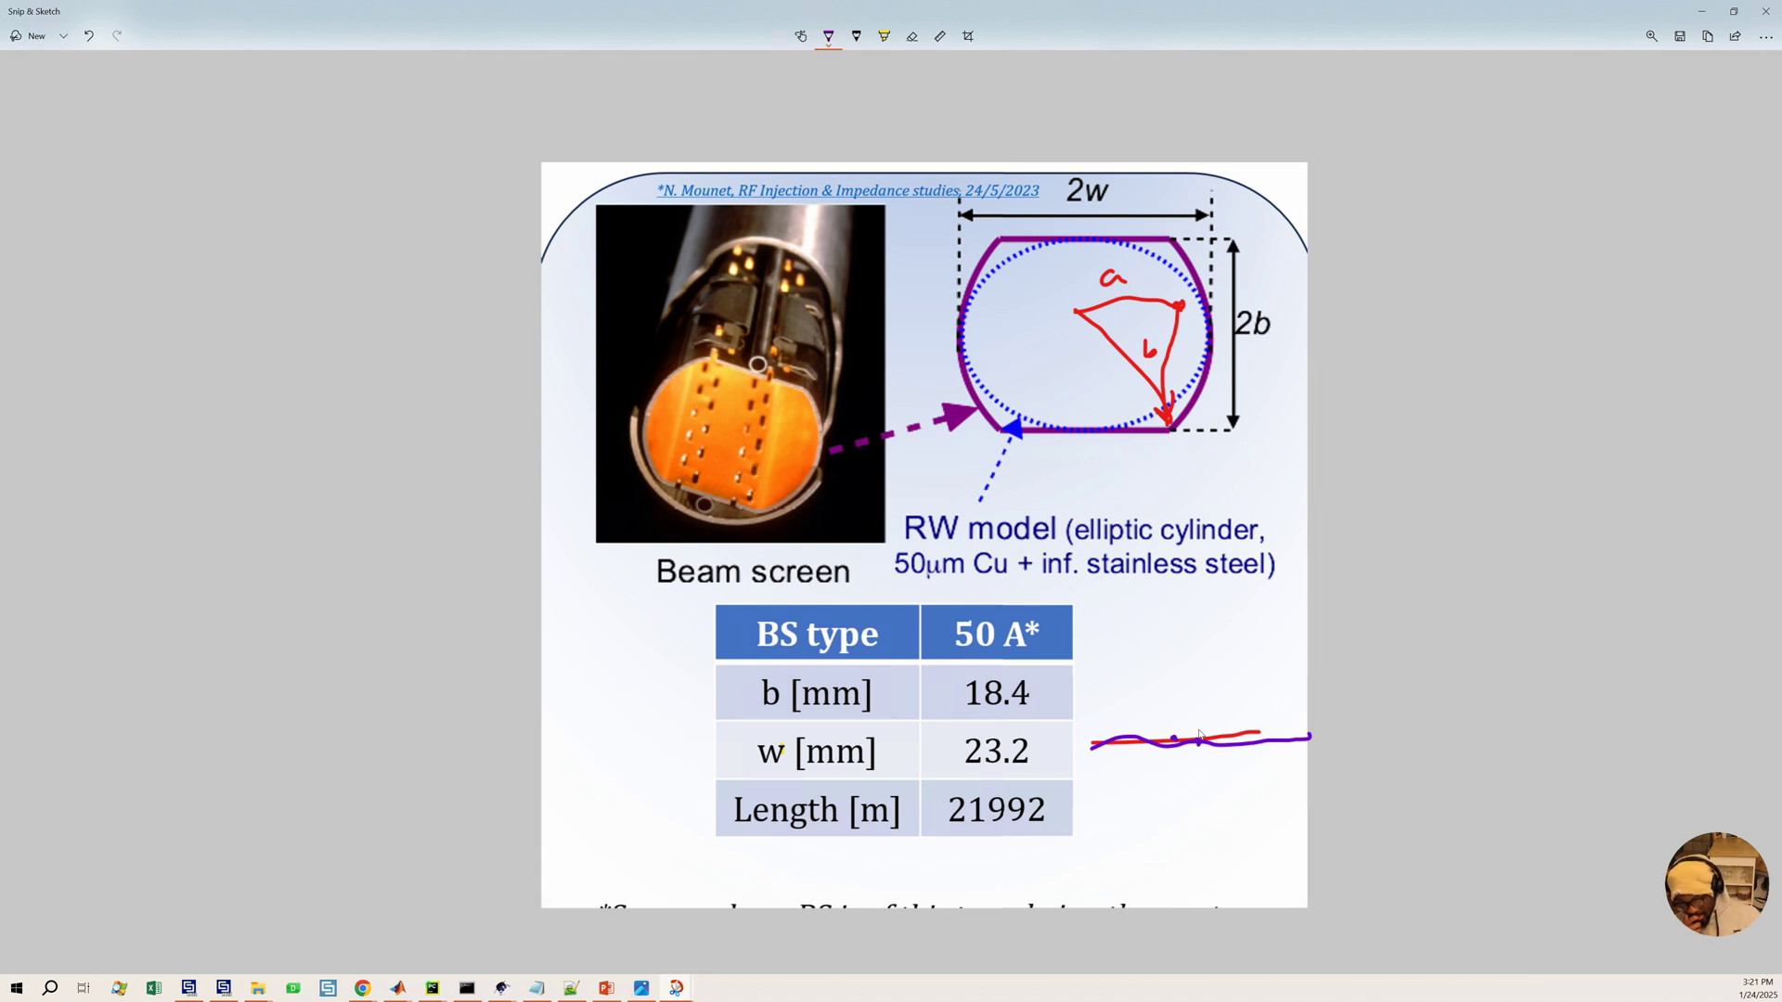
Leave the sketch and cancel the Translate transform dialog
{"action": "left_click", "coordinate": [1701, 11]}
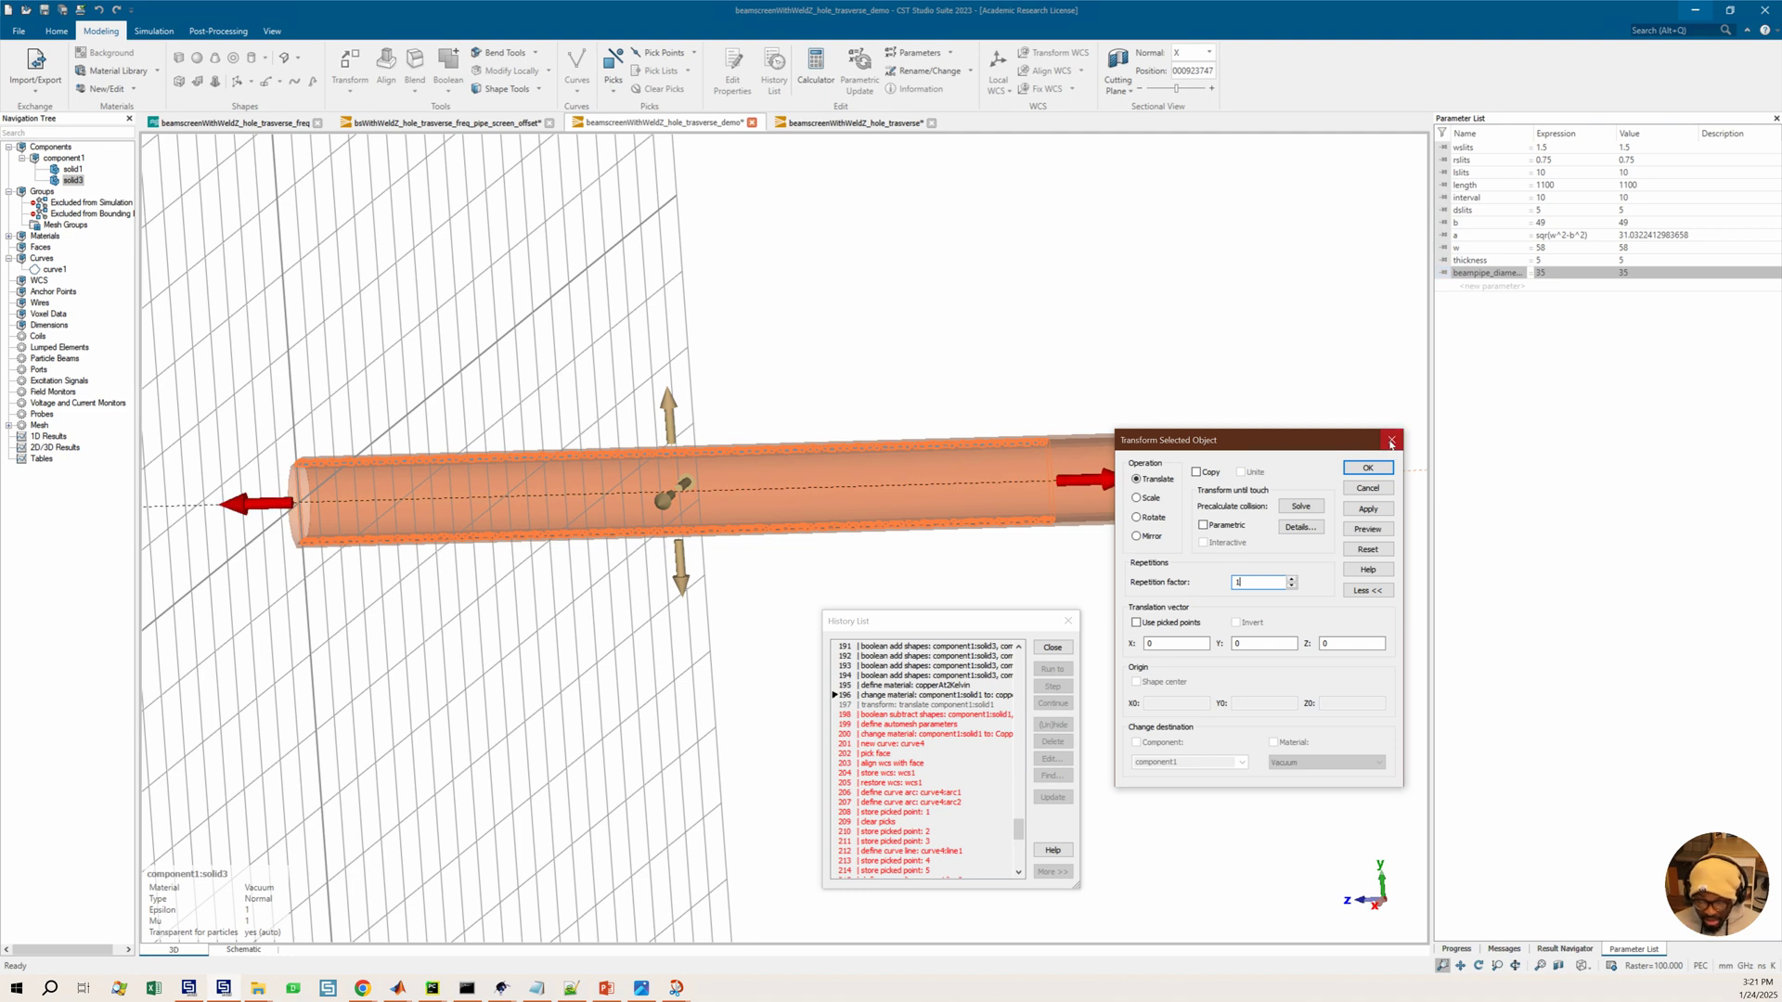
{"action": "left_click", "coordinate": [1391, 443]}
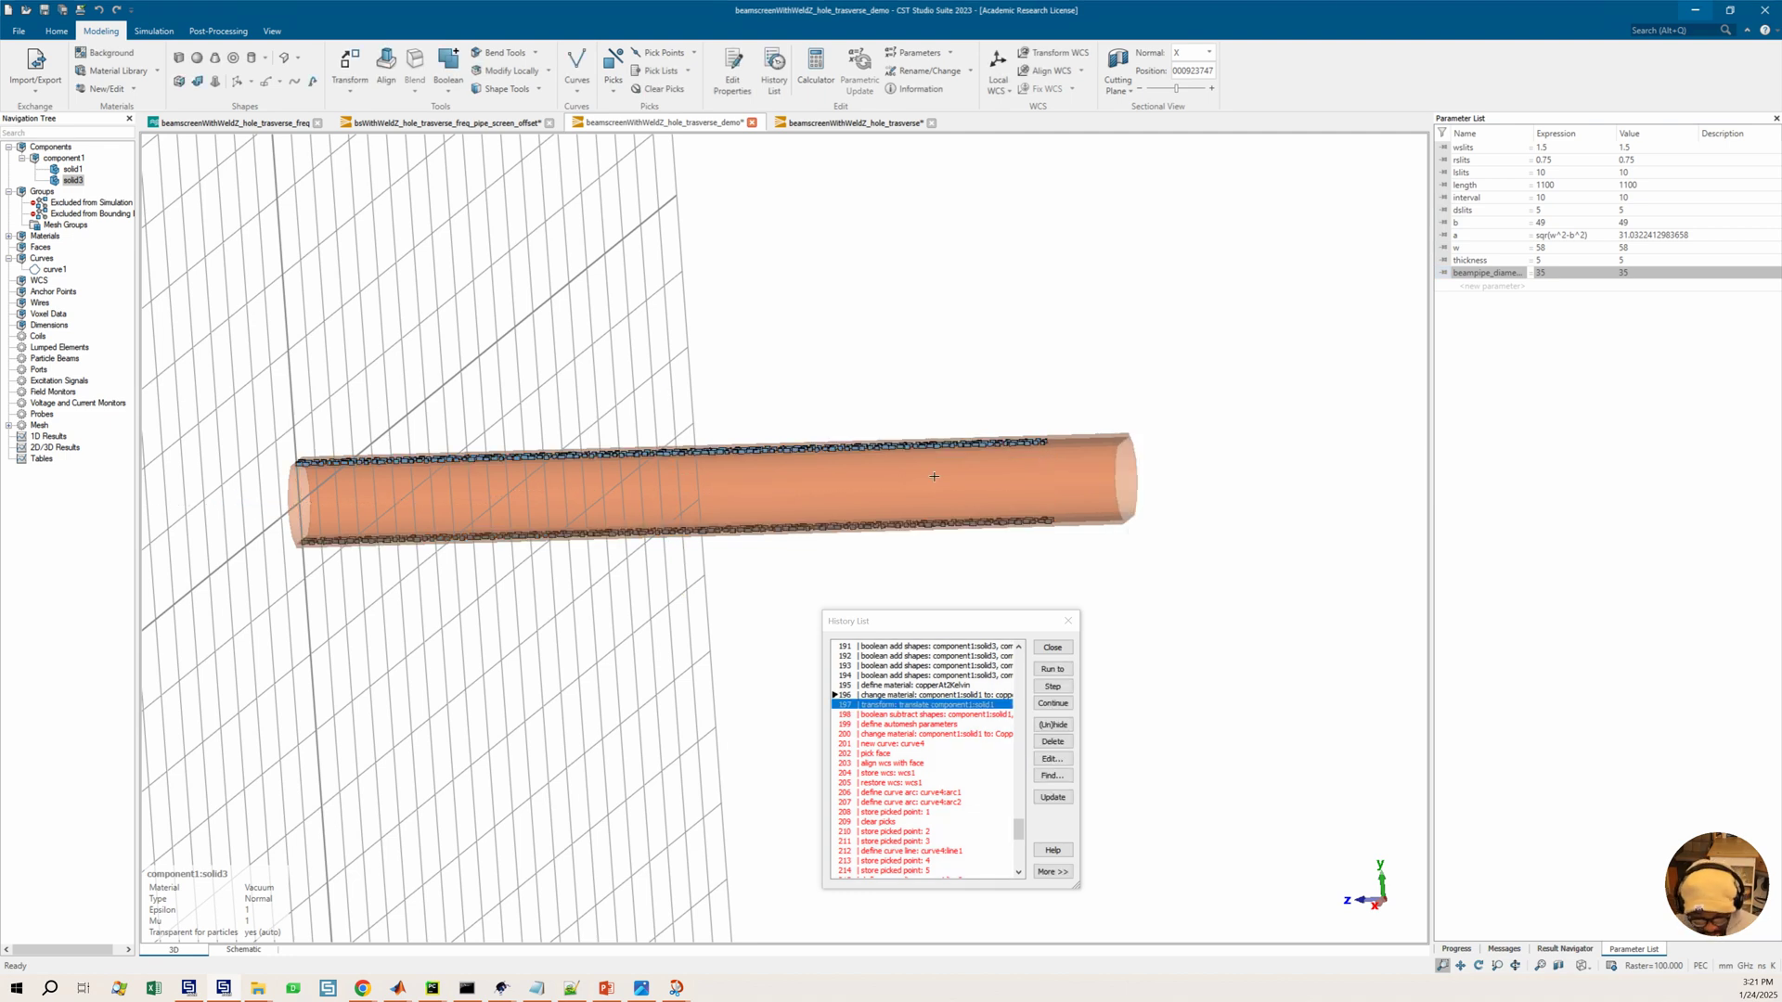
Switch to a front view and pick points at both ends of the upper slot row to measure its length
{"action": "left_click_drag", "start_coordinate": [935, 477], "coordinate": [926, 481], "text": "ctrl"}
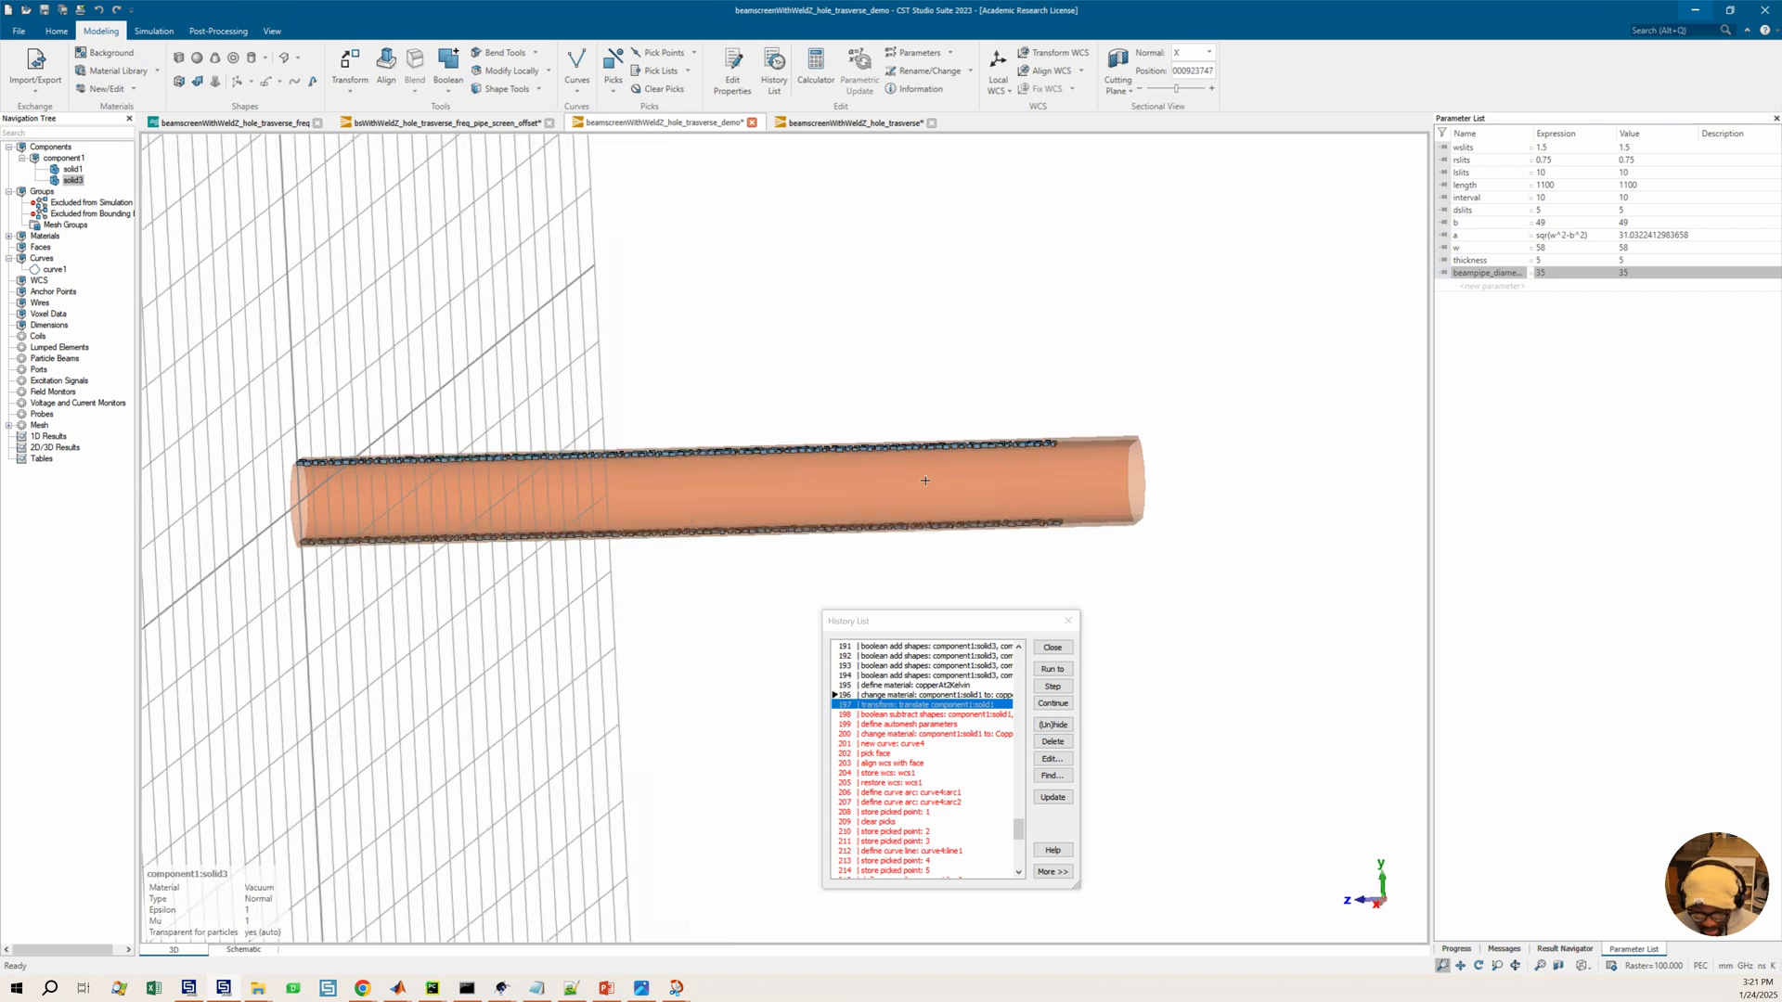
{"action": "key", "text": "6"}
{"action": "scroll", "coordinate": [302, 468], "scroll_direction": "up", "scroll_amount": 3}
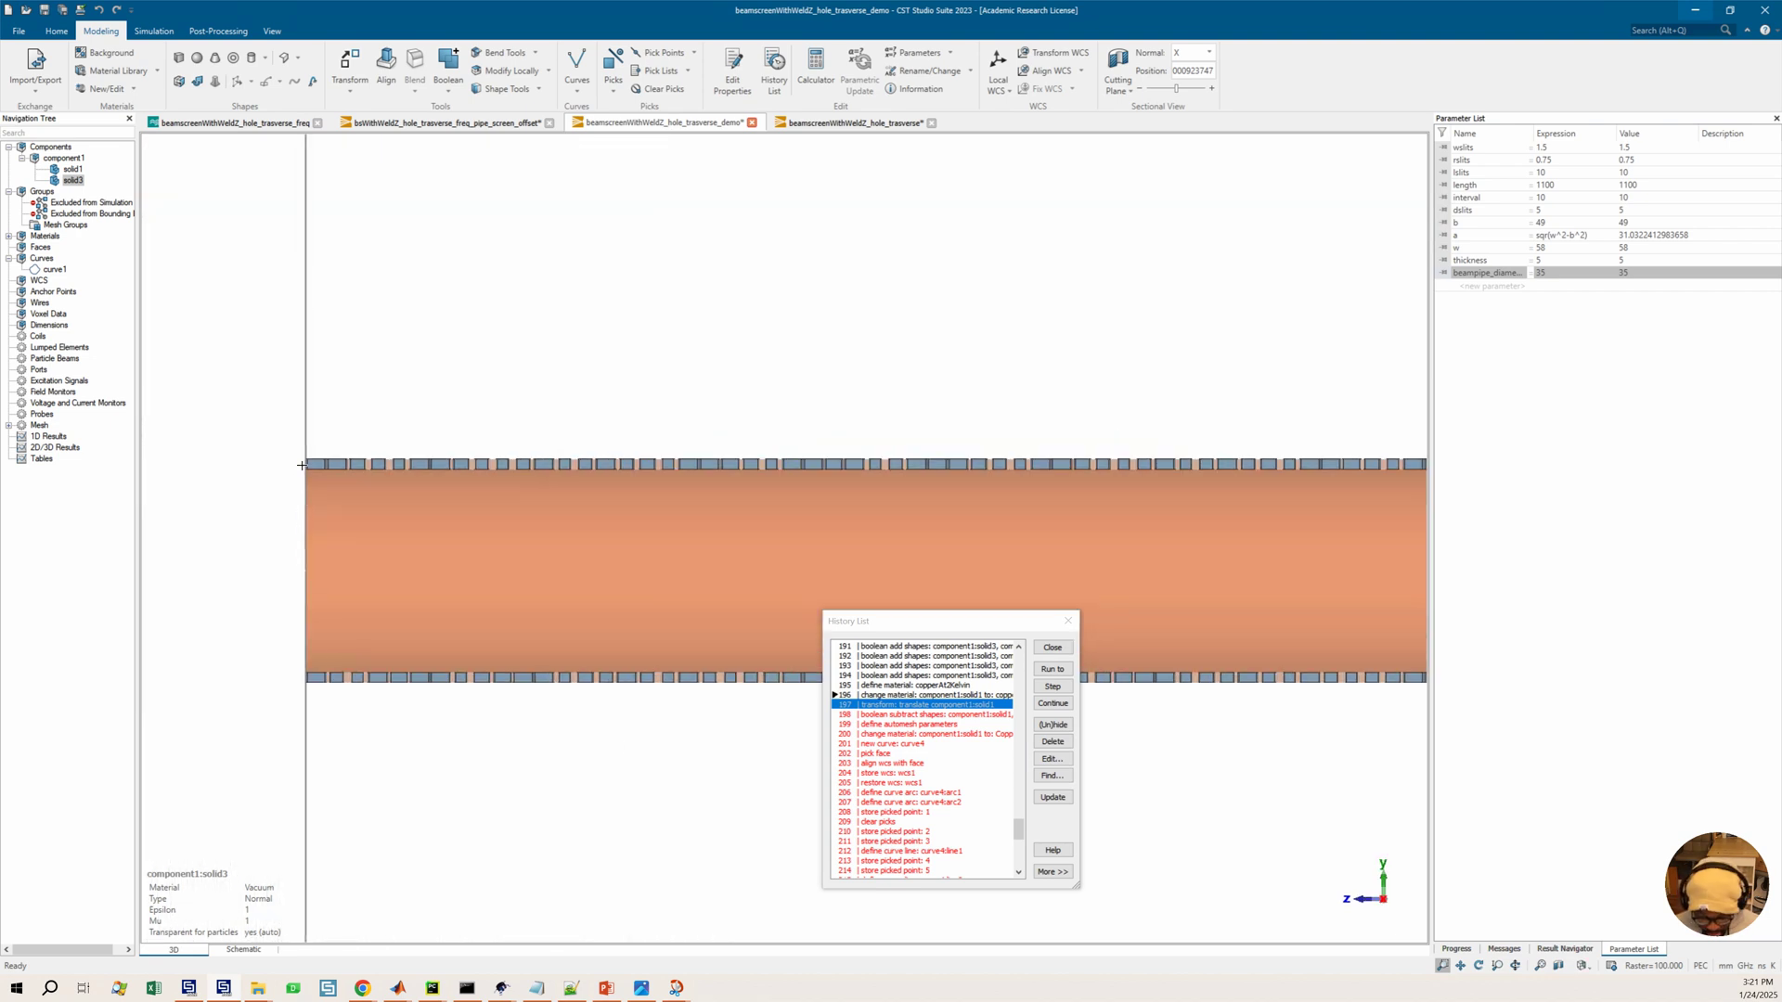
{"action": "key", "text": "p"}
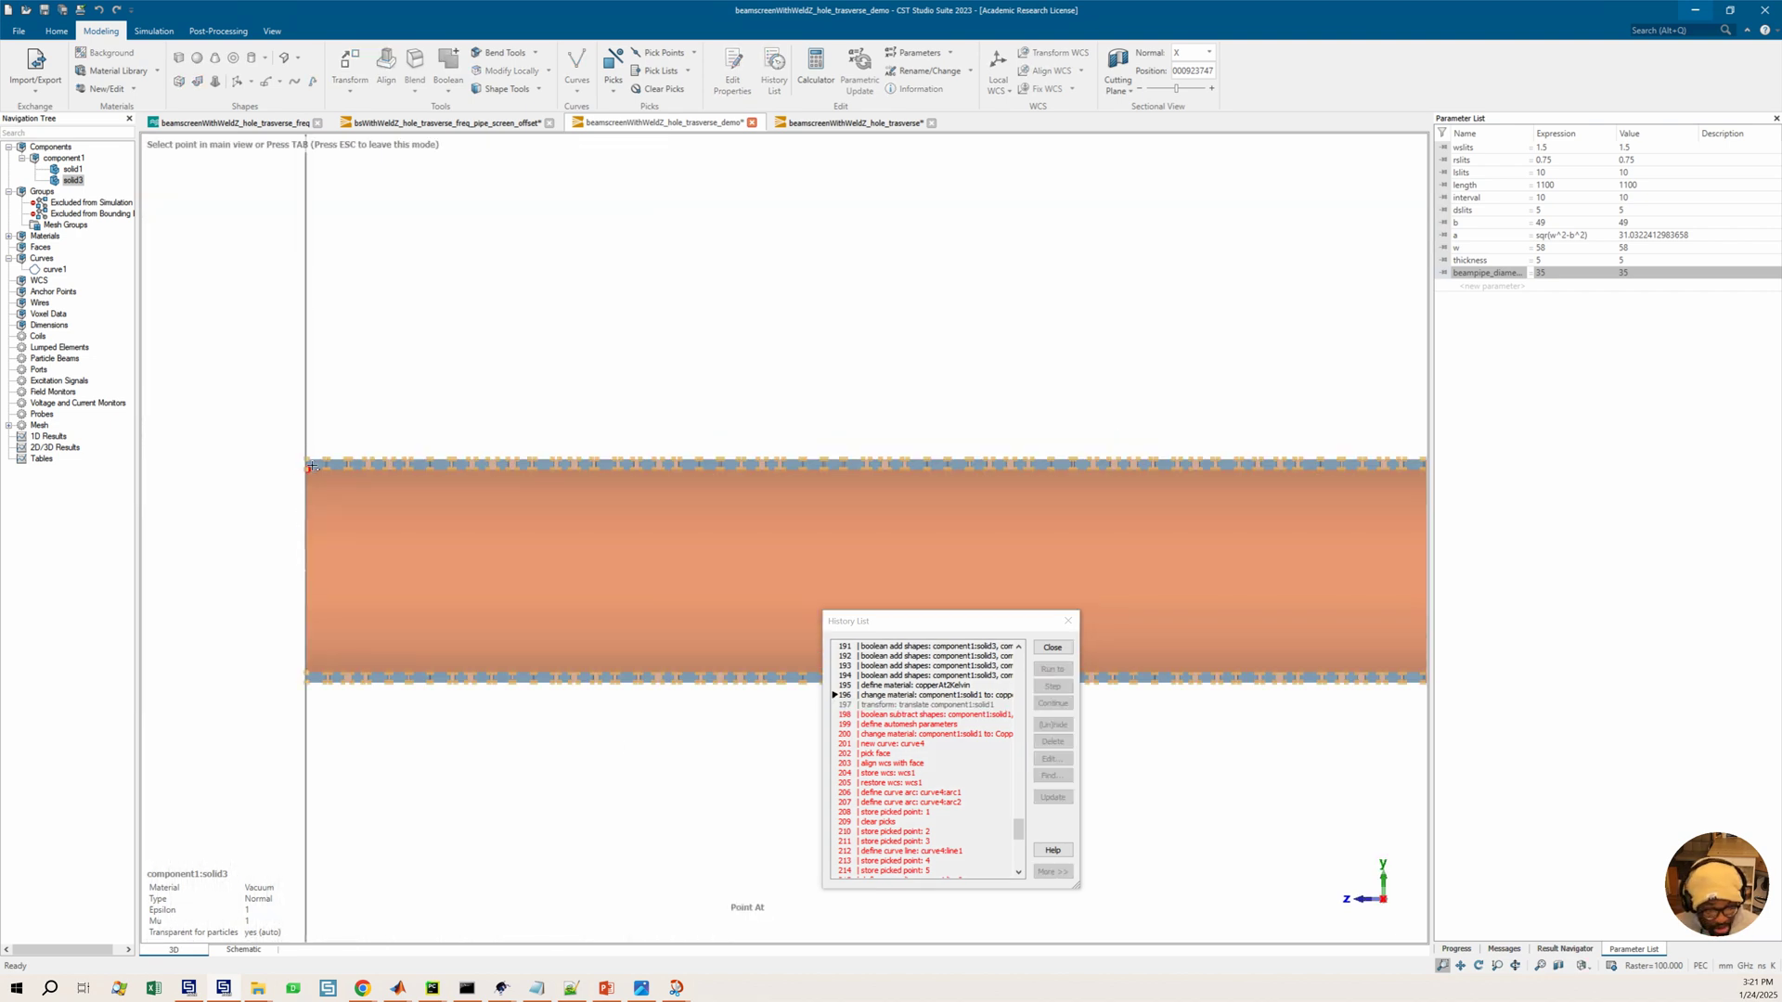
{"action": "left_click", "coordinate": [315, 468]}
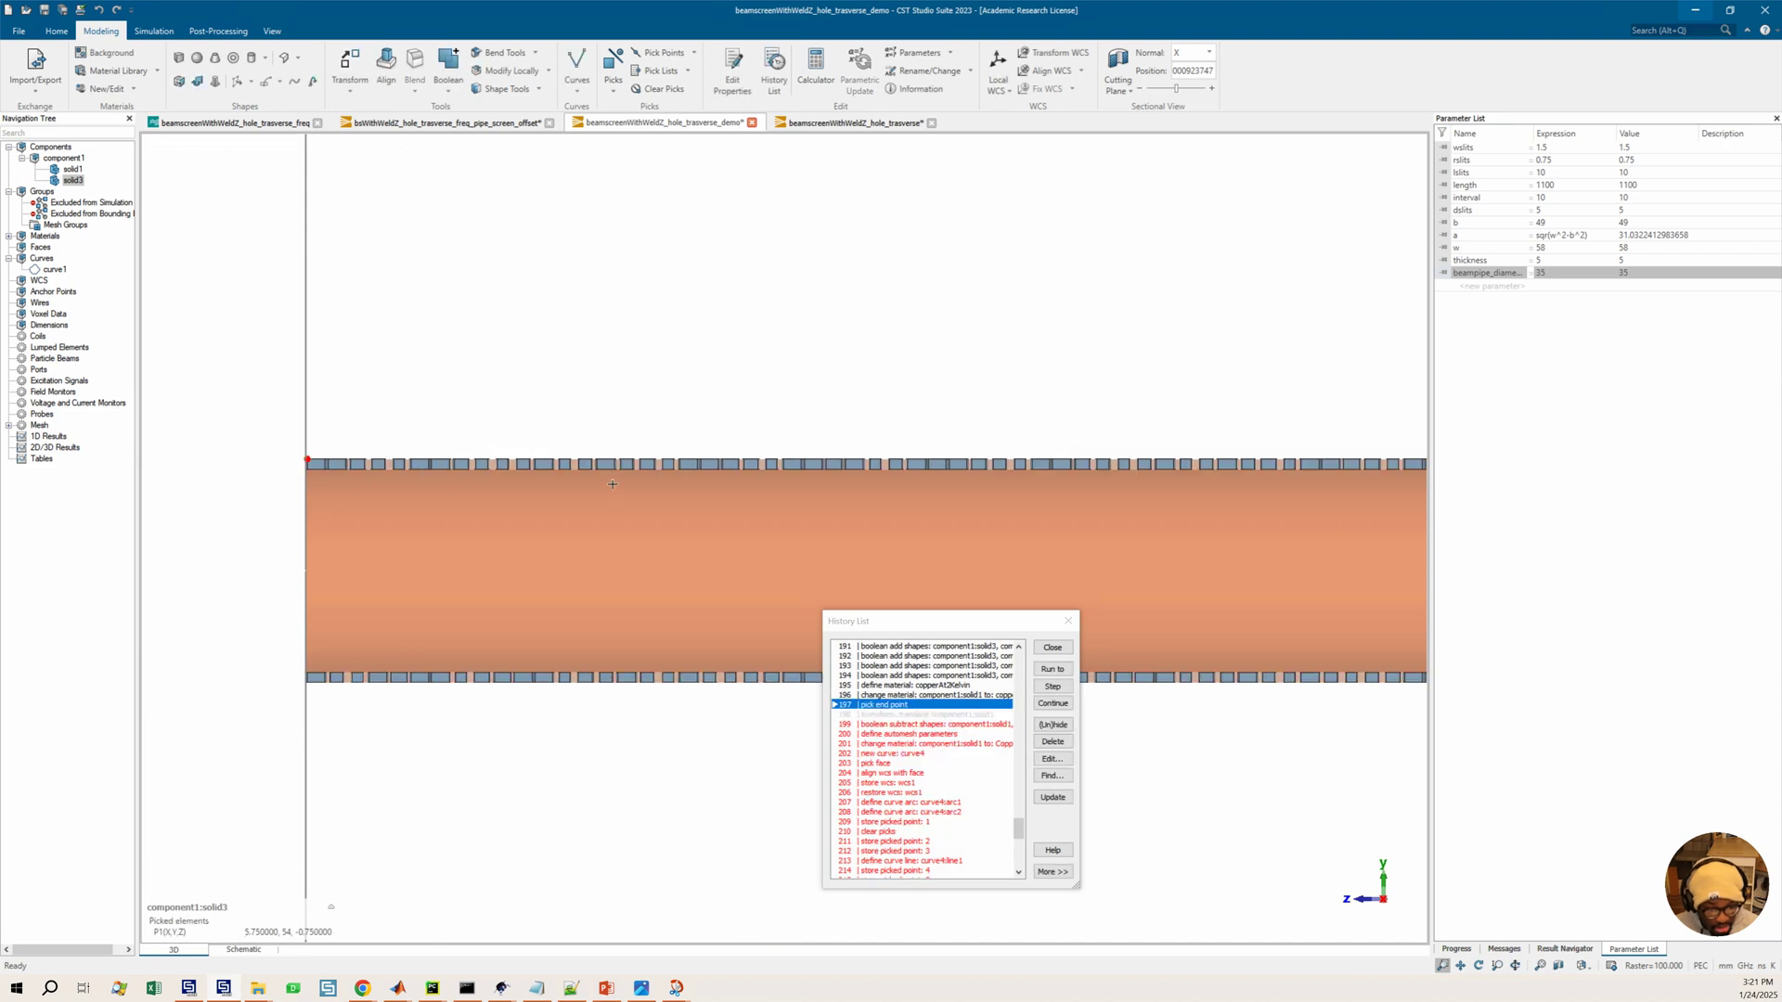
{"action": "scroll", "coordinate": [613, 485], "scroll_direction": "down", "scroll_amount": 3}
{"action": "middle_click_drag", "start_coordinate": [1006, 457], "coordinate": [656, 477]}
{"action": "scroll", "coordinate": [1117, 494], "scroll_direction": "up", "scroll_amount": 3}
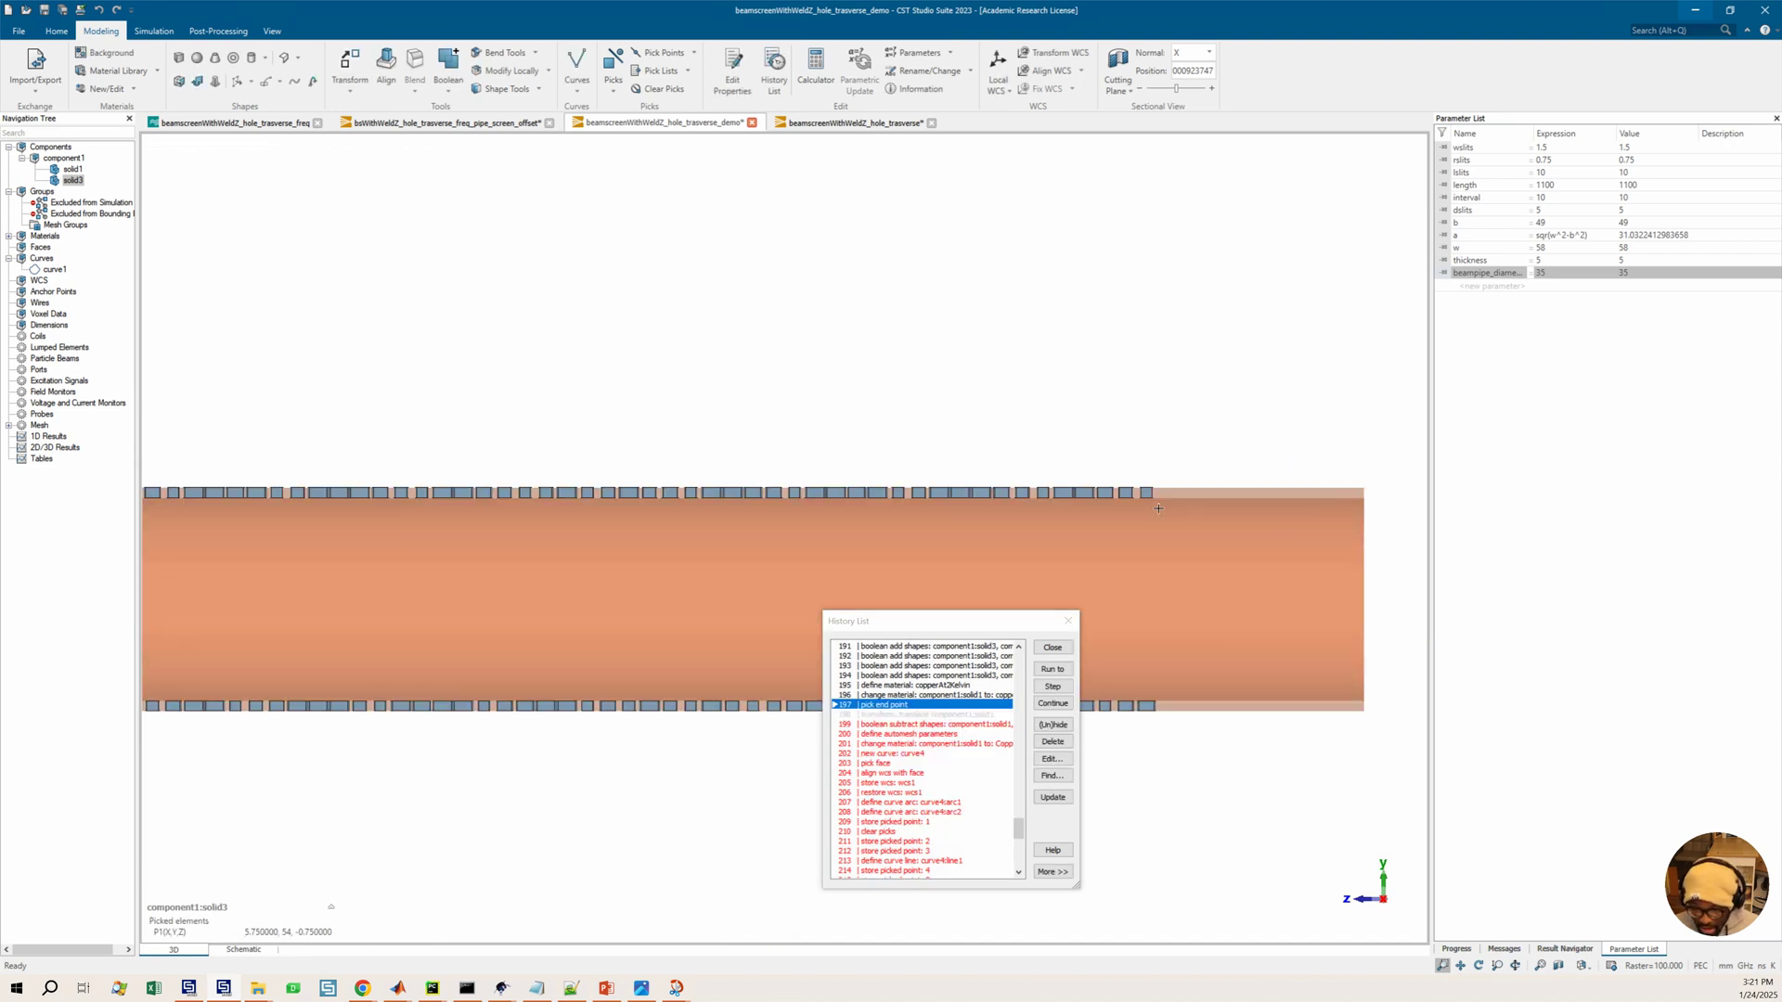
{"action": "scroll", "coordinate": [1158, 507], "scroll_direction": "up", "scroll_amount": 1}
{"action": "key", "text": "p"}
{"action": "left_click", "coordinate": [1156, 488]}
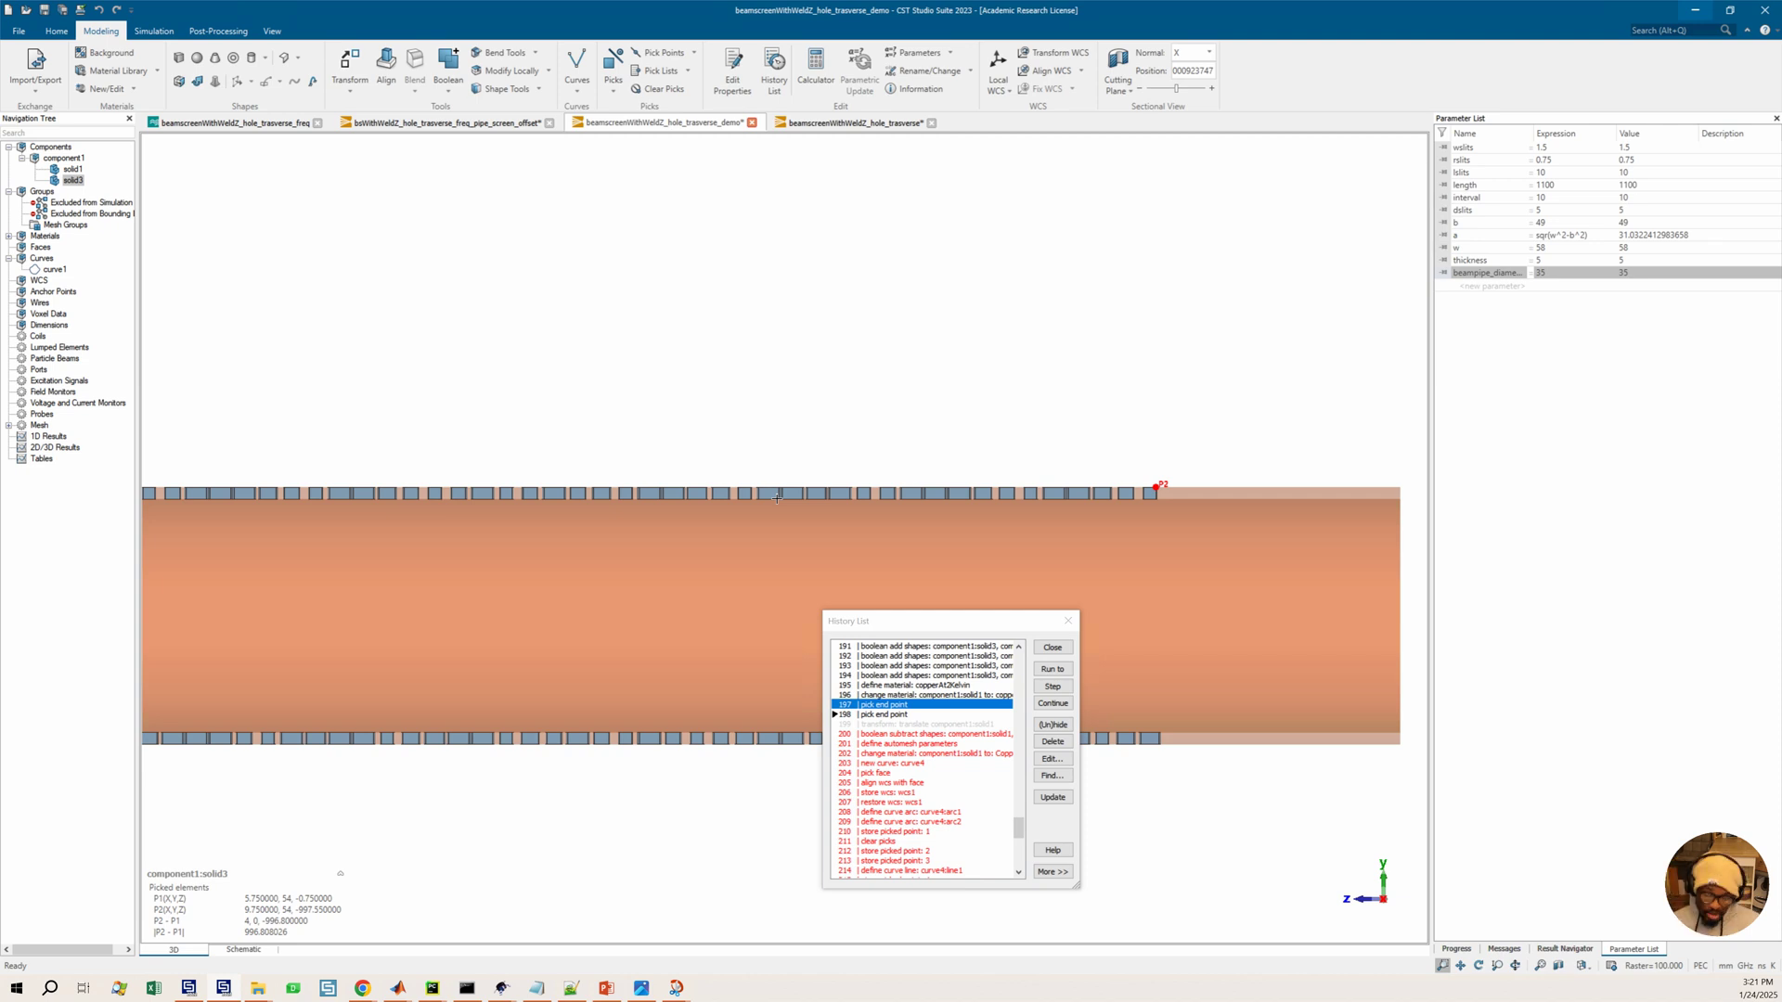
Clear the picked points and delete the pick entries from the history list
{"action": "scroll", "coordinate": [741, 510], "scroll_direction": "down", "scroll_amount": 3}
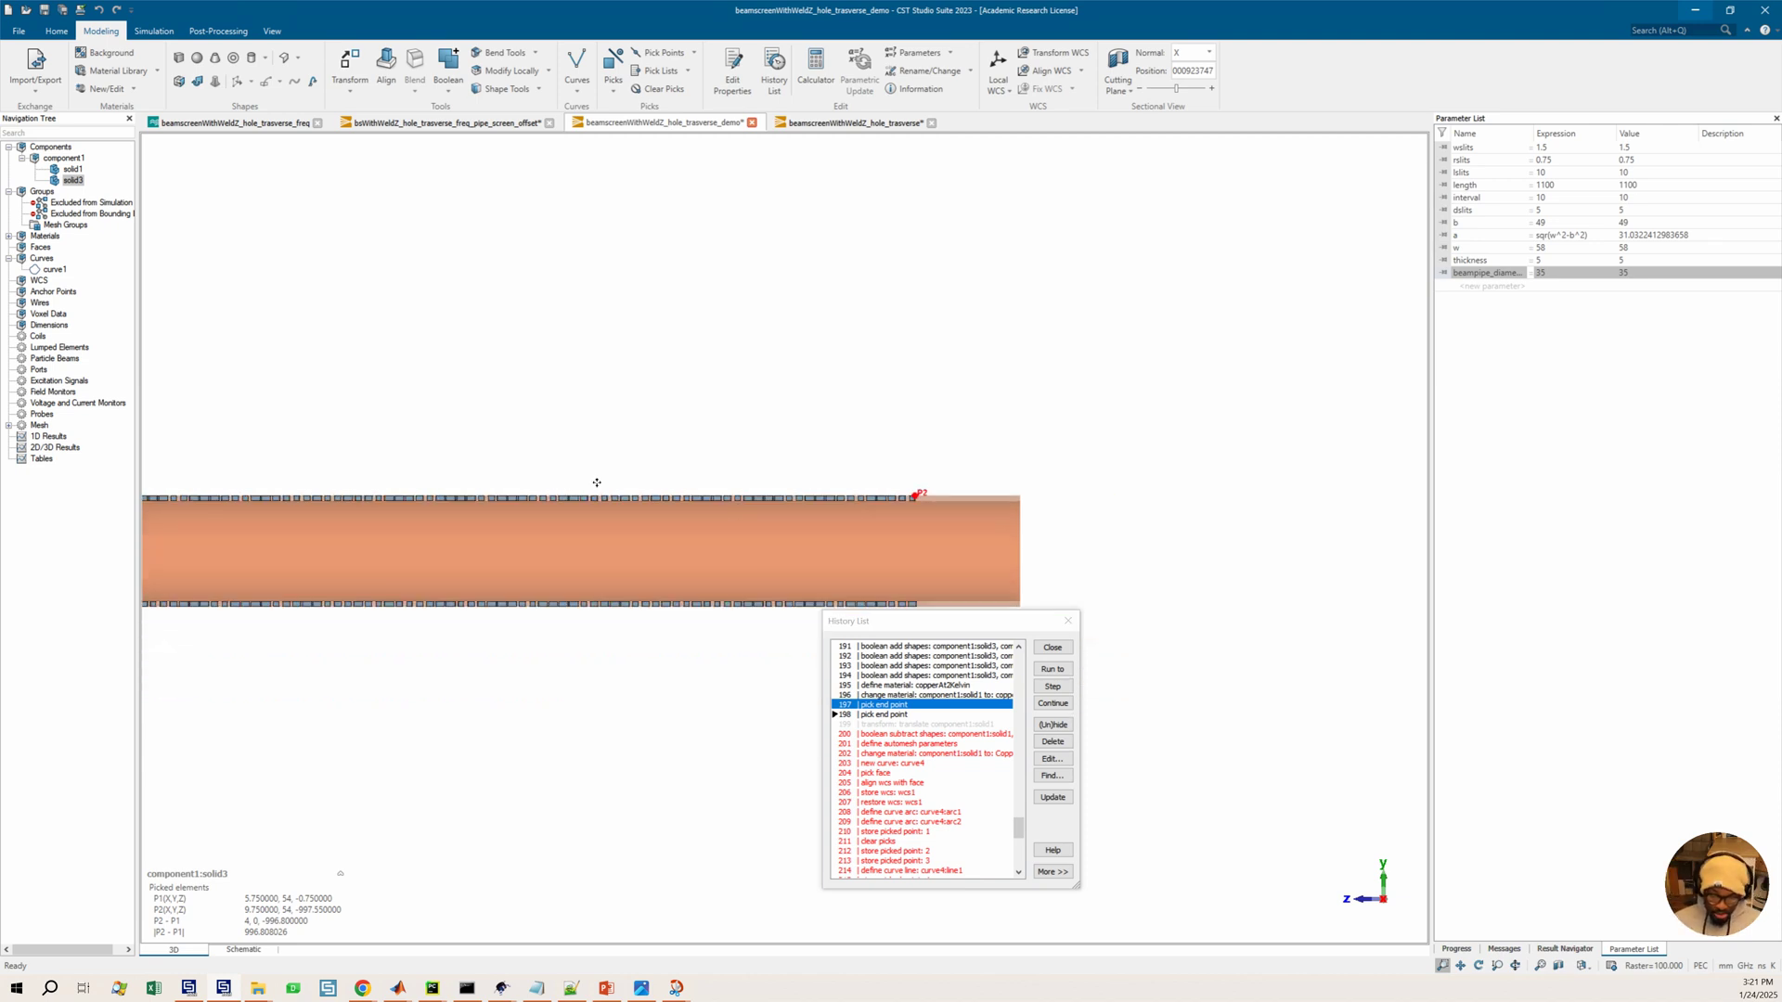
{"action": "middle_click_drag", "start_coordinate": [597, 483], "coordinate": [881, 490]}
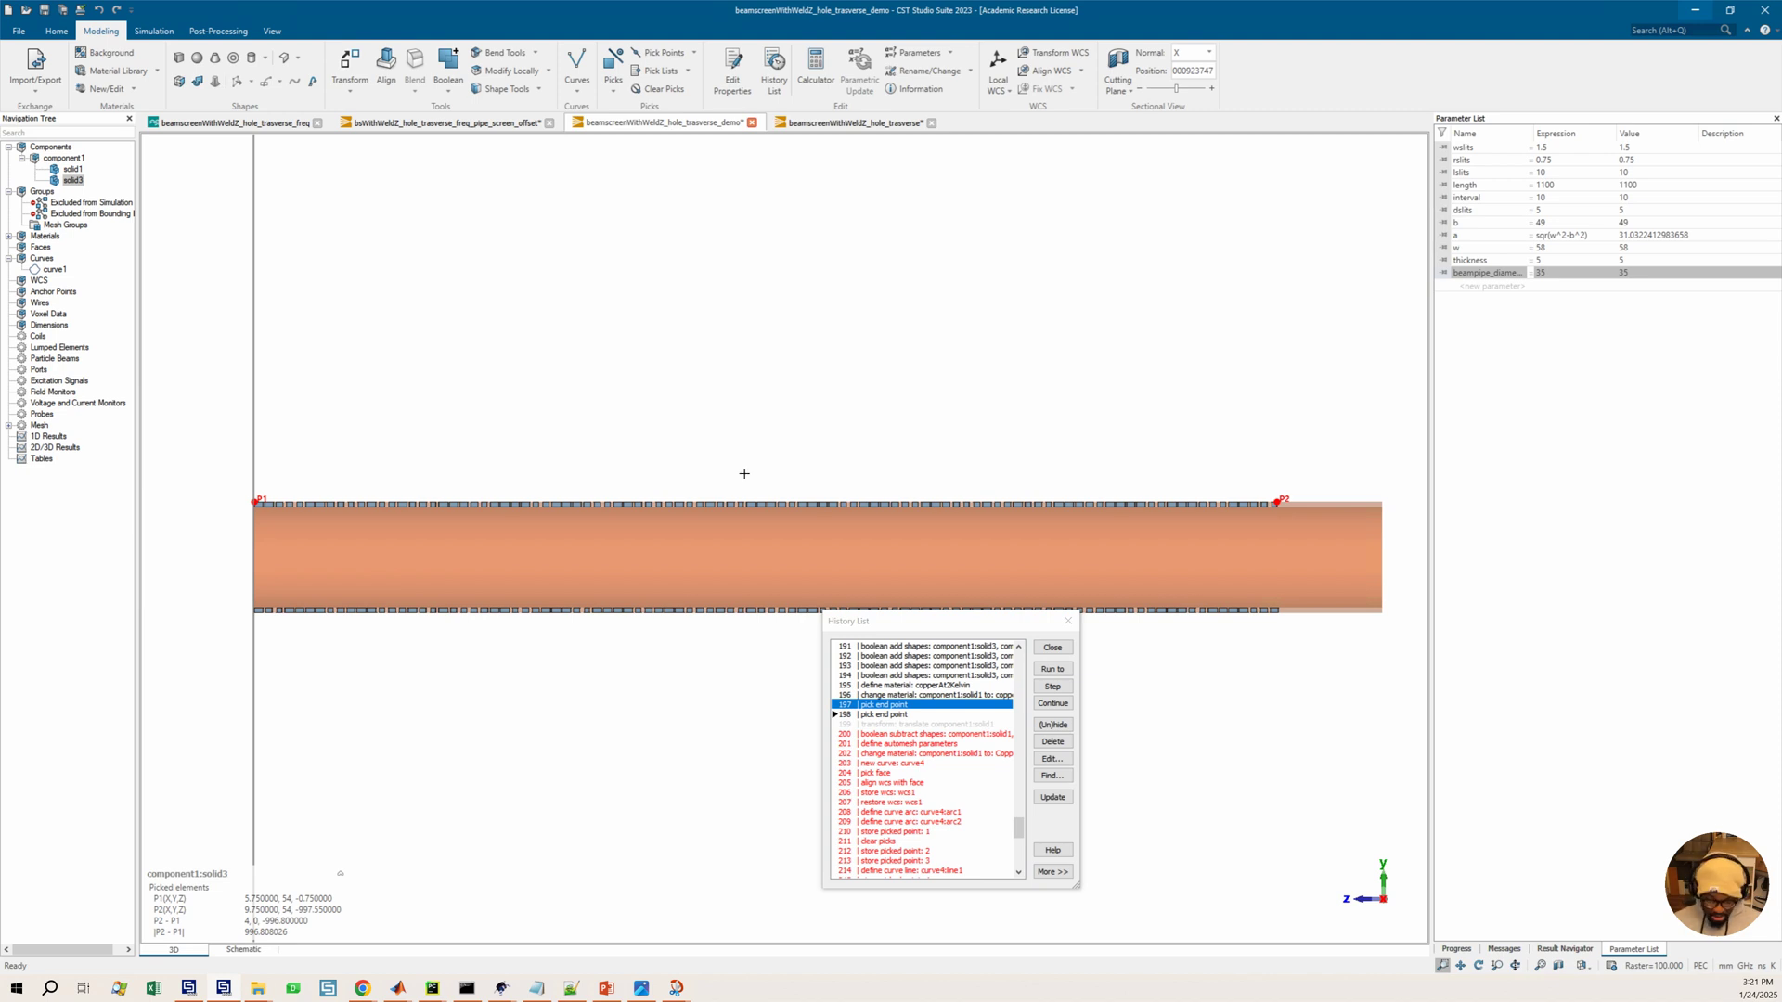
{"action": "key", "text": "d"}
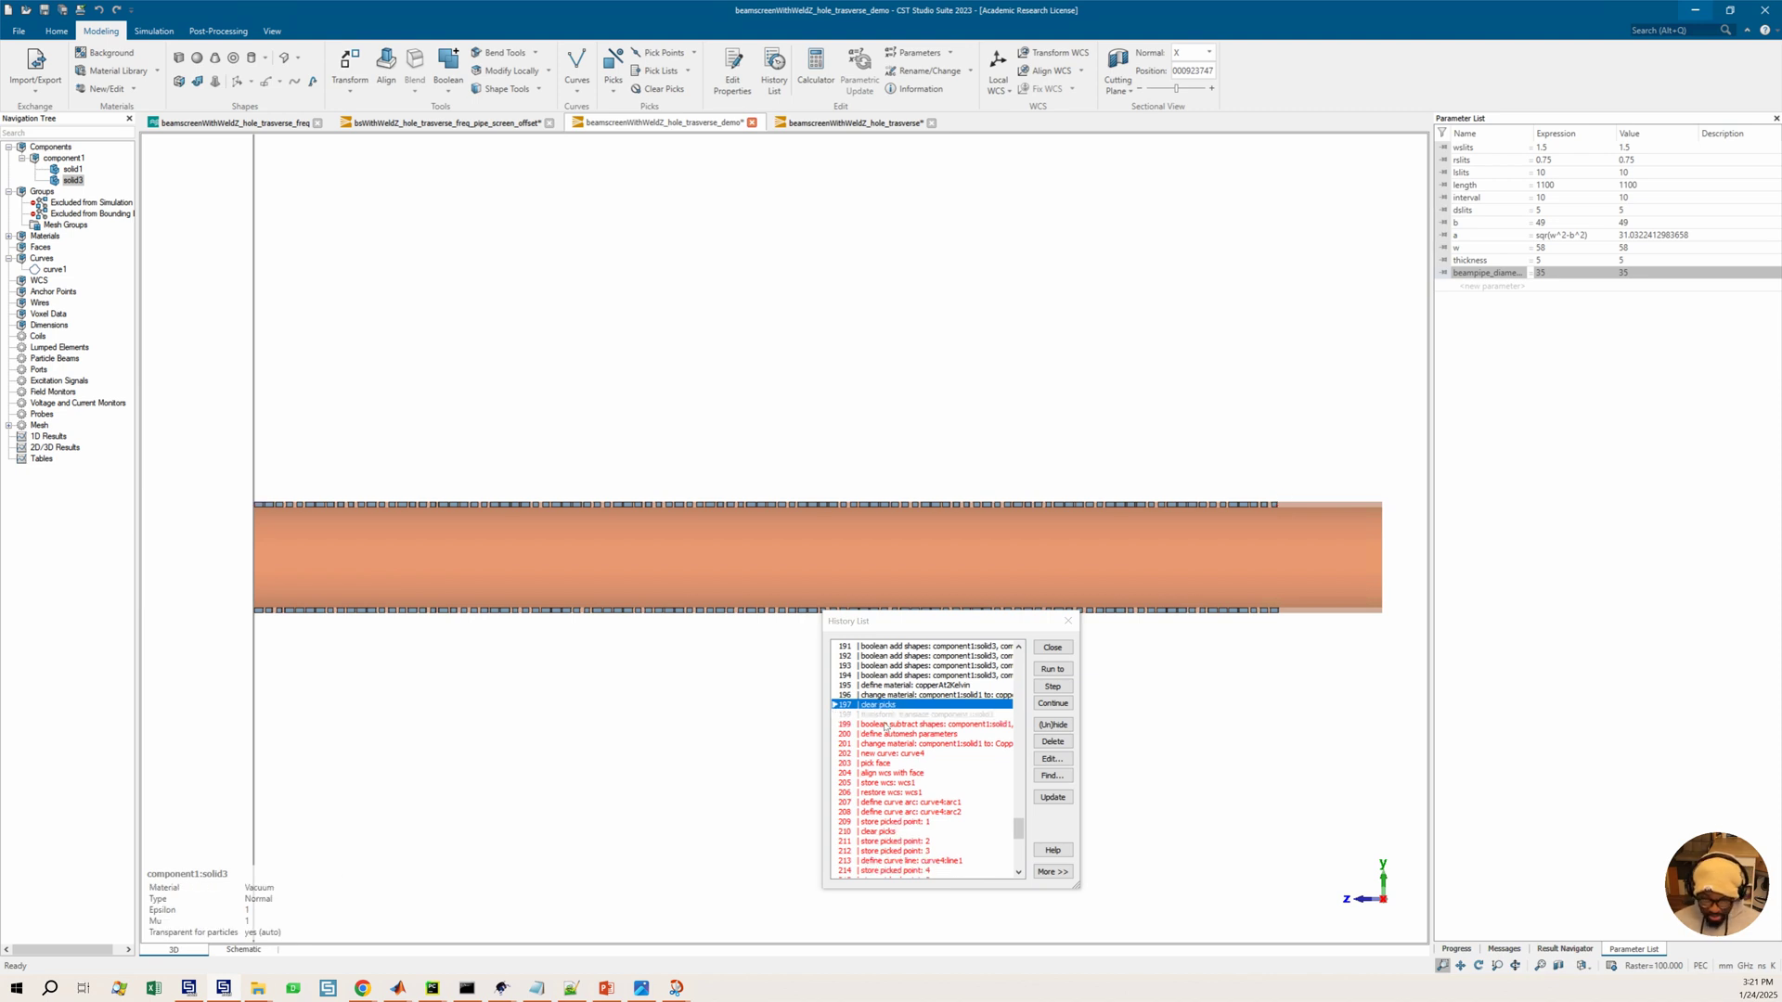
{"action": "left_click", "coordinate": [1050, 741]}
{"action": "left_click", "coordinate": [980, 790]}
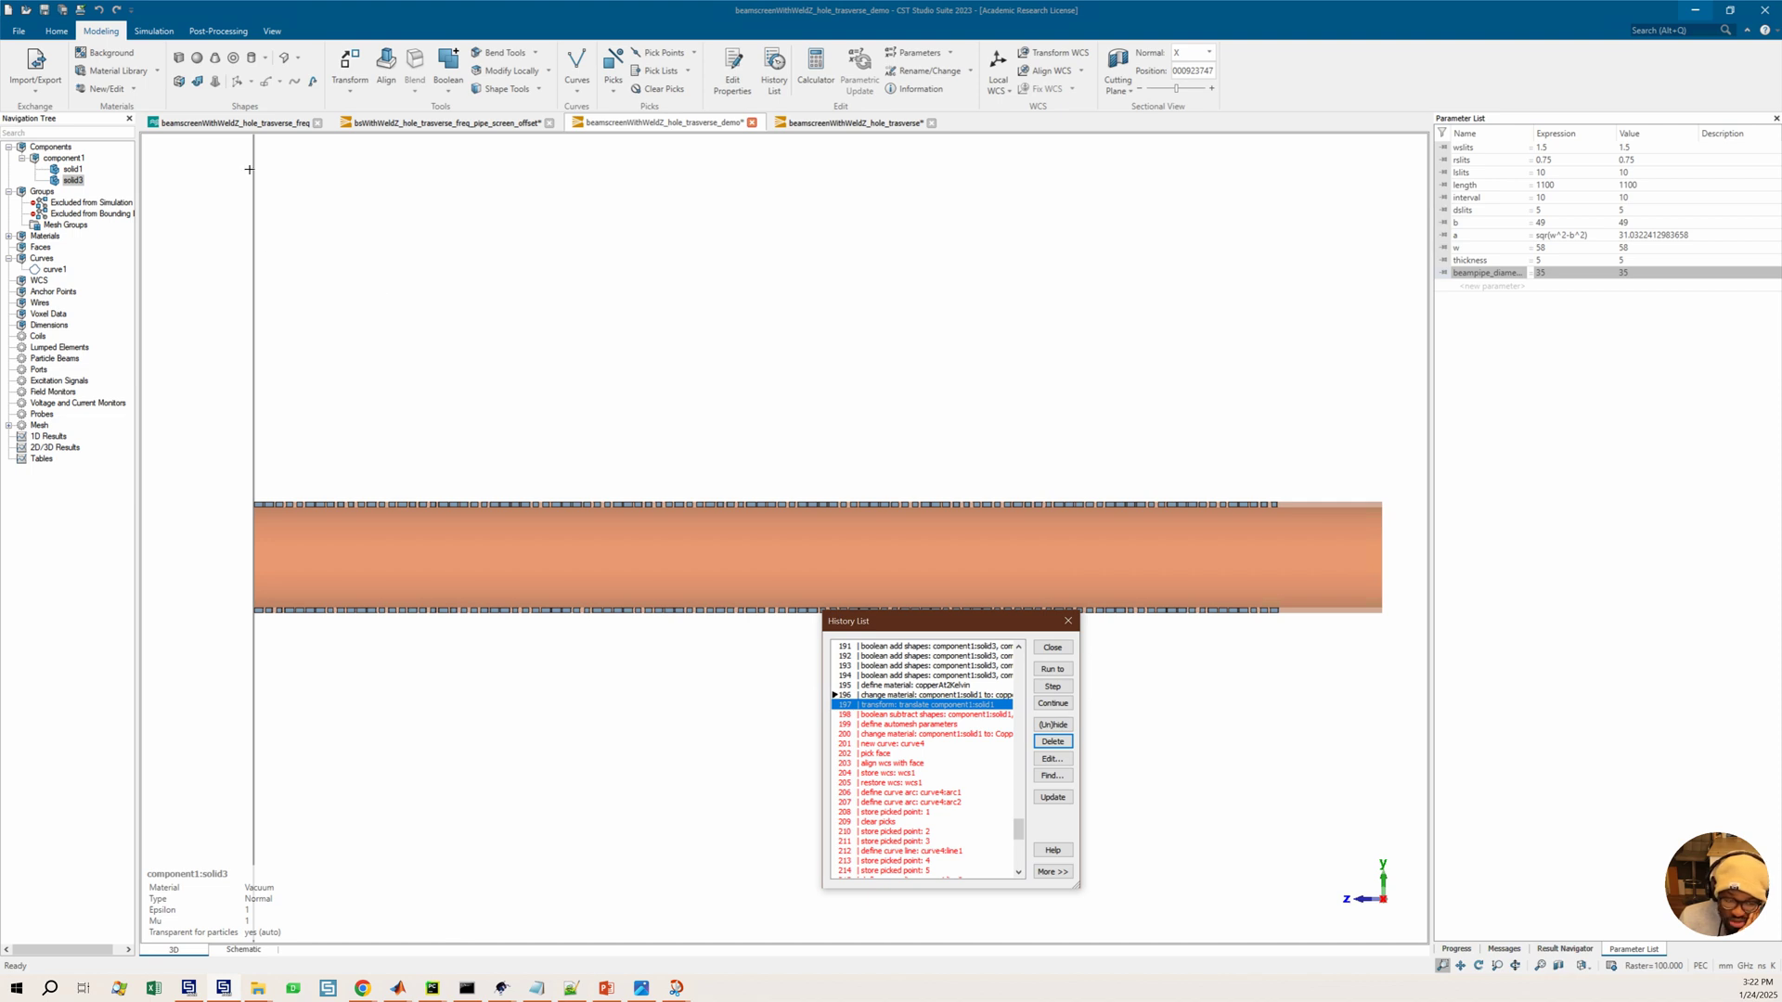
Start a Translate transform of the selected solid and set its Z offset to a new parameter slit_offset with value 50
{"action": "left_click", "coordinate": [349, 92]}
{"action": "left_click", "coordinate": [373, 123]}
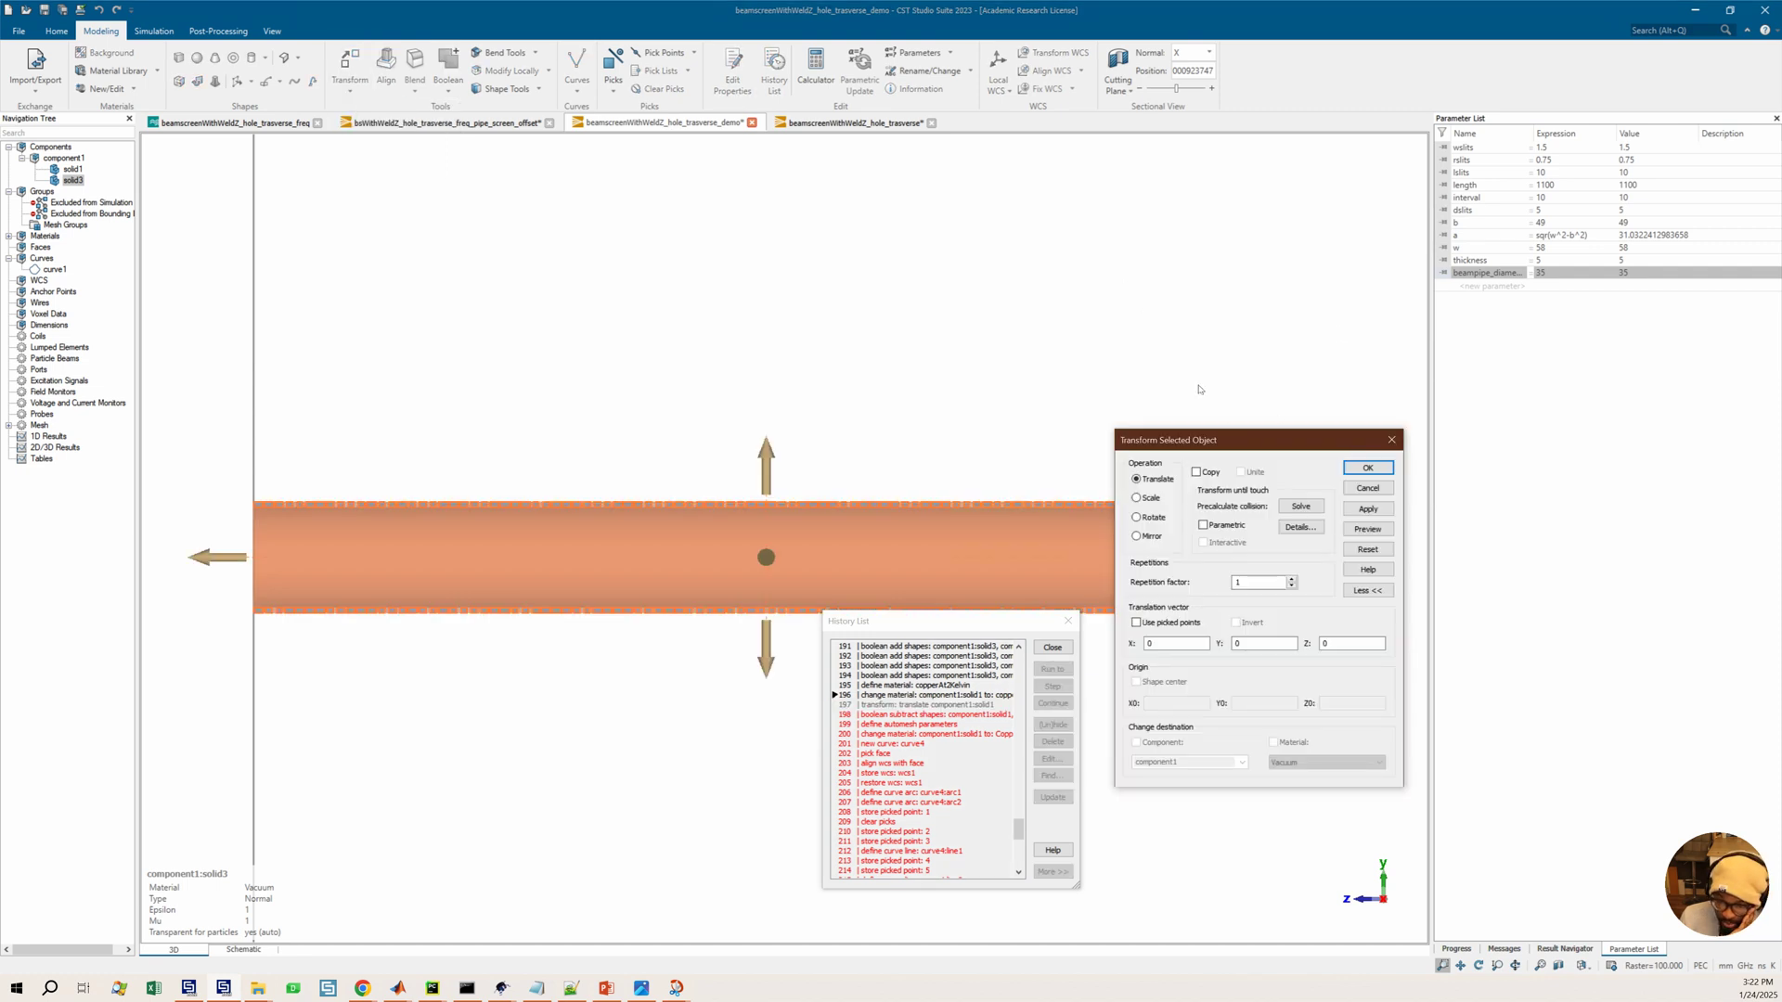
{"action": "left_click_drag", "start_coordinate": [1198, 440], "coordinate": [1125, 305]}
{"action": "left_click", "coordinate": [1258, 513]}
{"action": "type", "text": "50"}
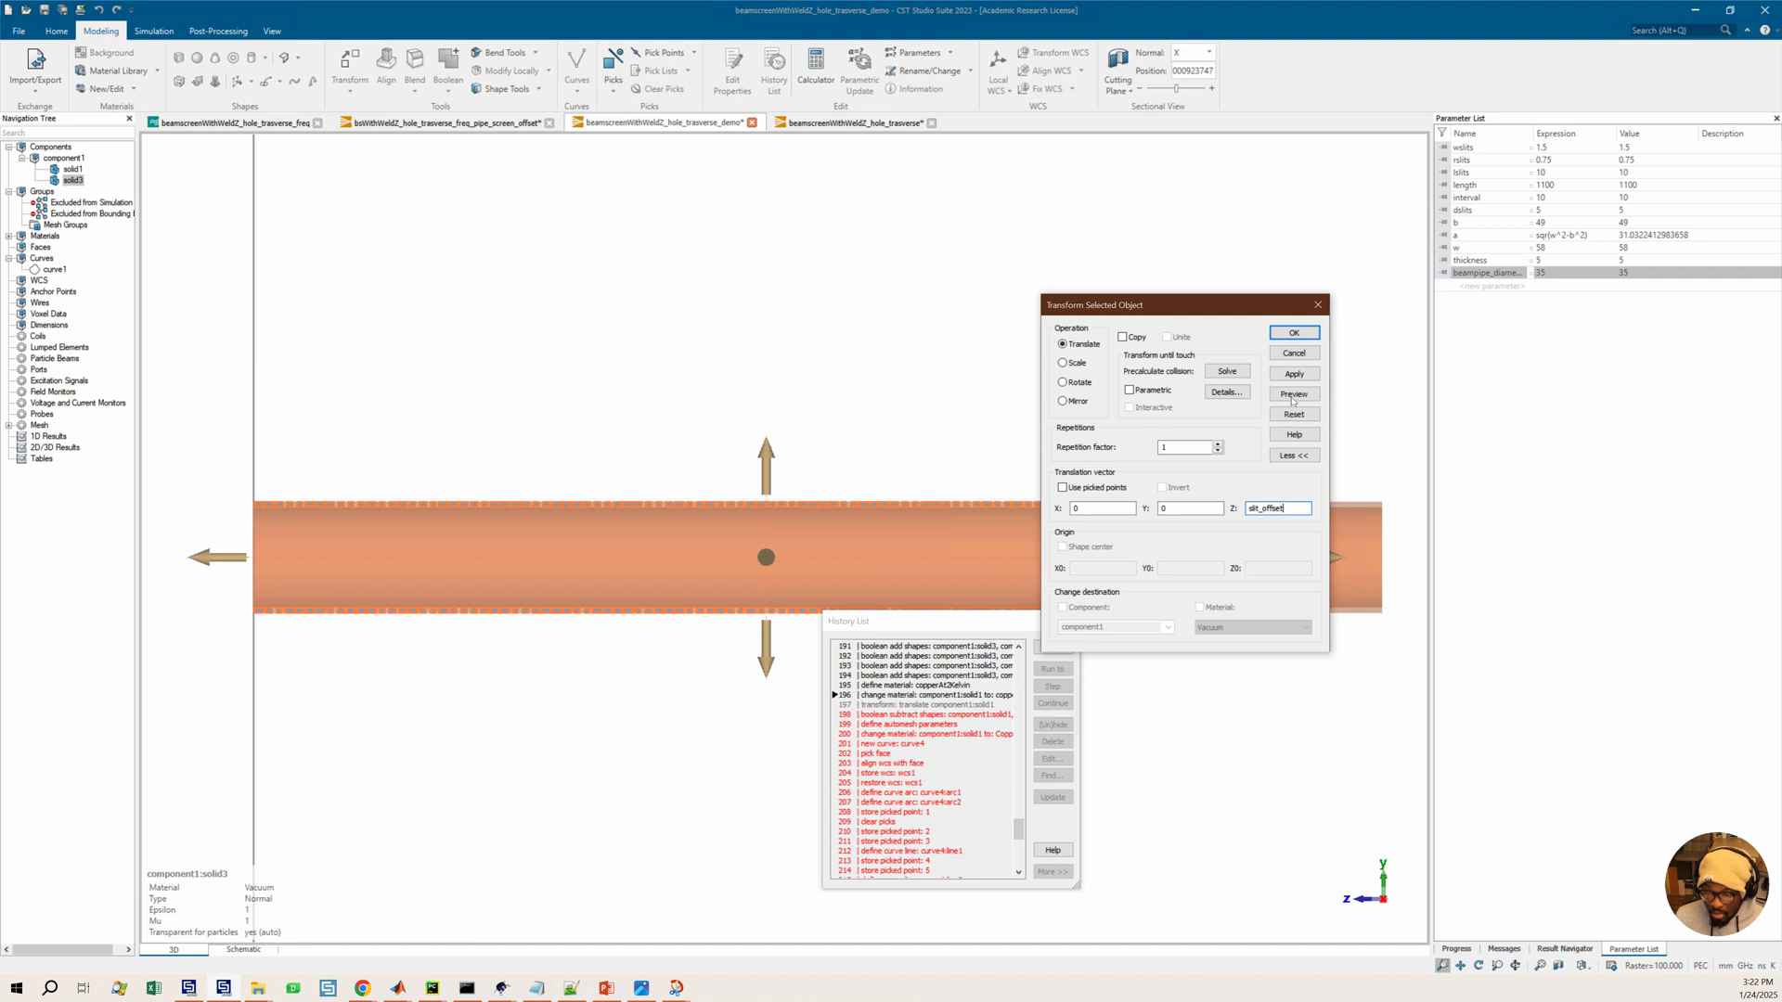
{"action": "left_click", "coordinate": [1294, 332]}
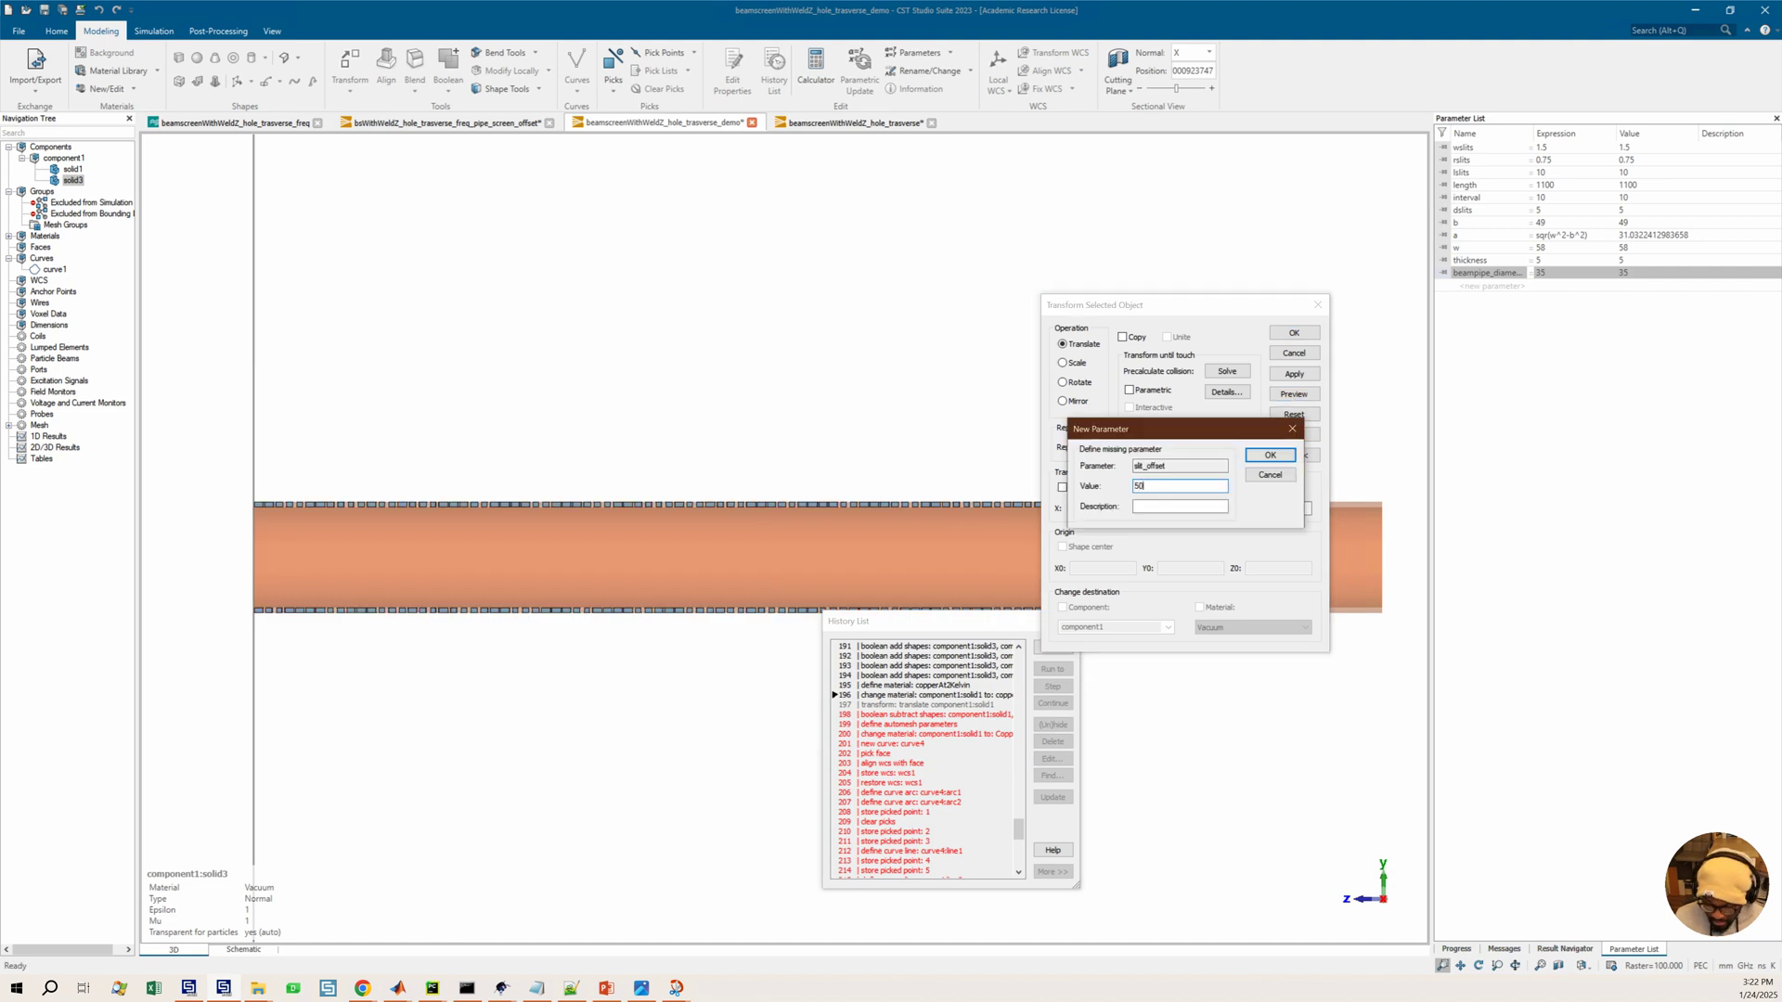
{"action": "type", "text": "50"}
{"action": "left_click", "coordinate": [1270, 455]}
Preview the translation with Z set to -slit_offset and close the transform without applying it
{"action": "left_click", "coordinate": [1293, 394]}
{"action": "left_click", "coordinate": [1252, 509]}
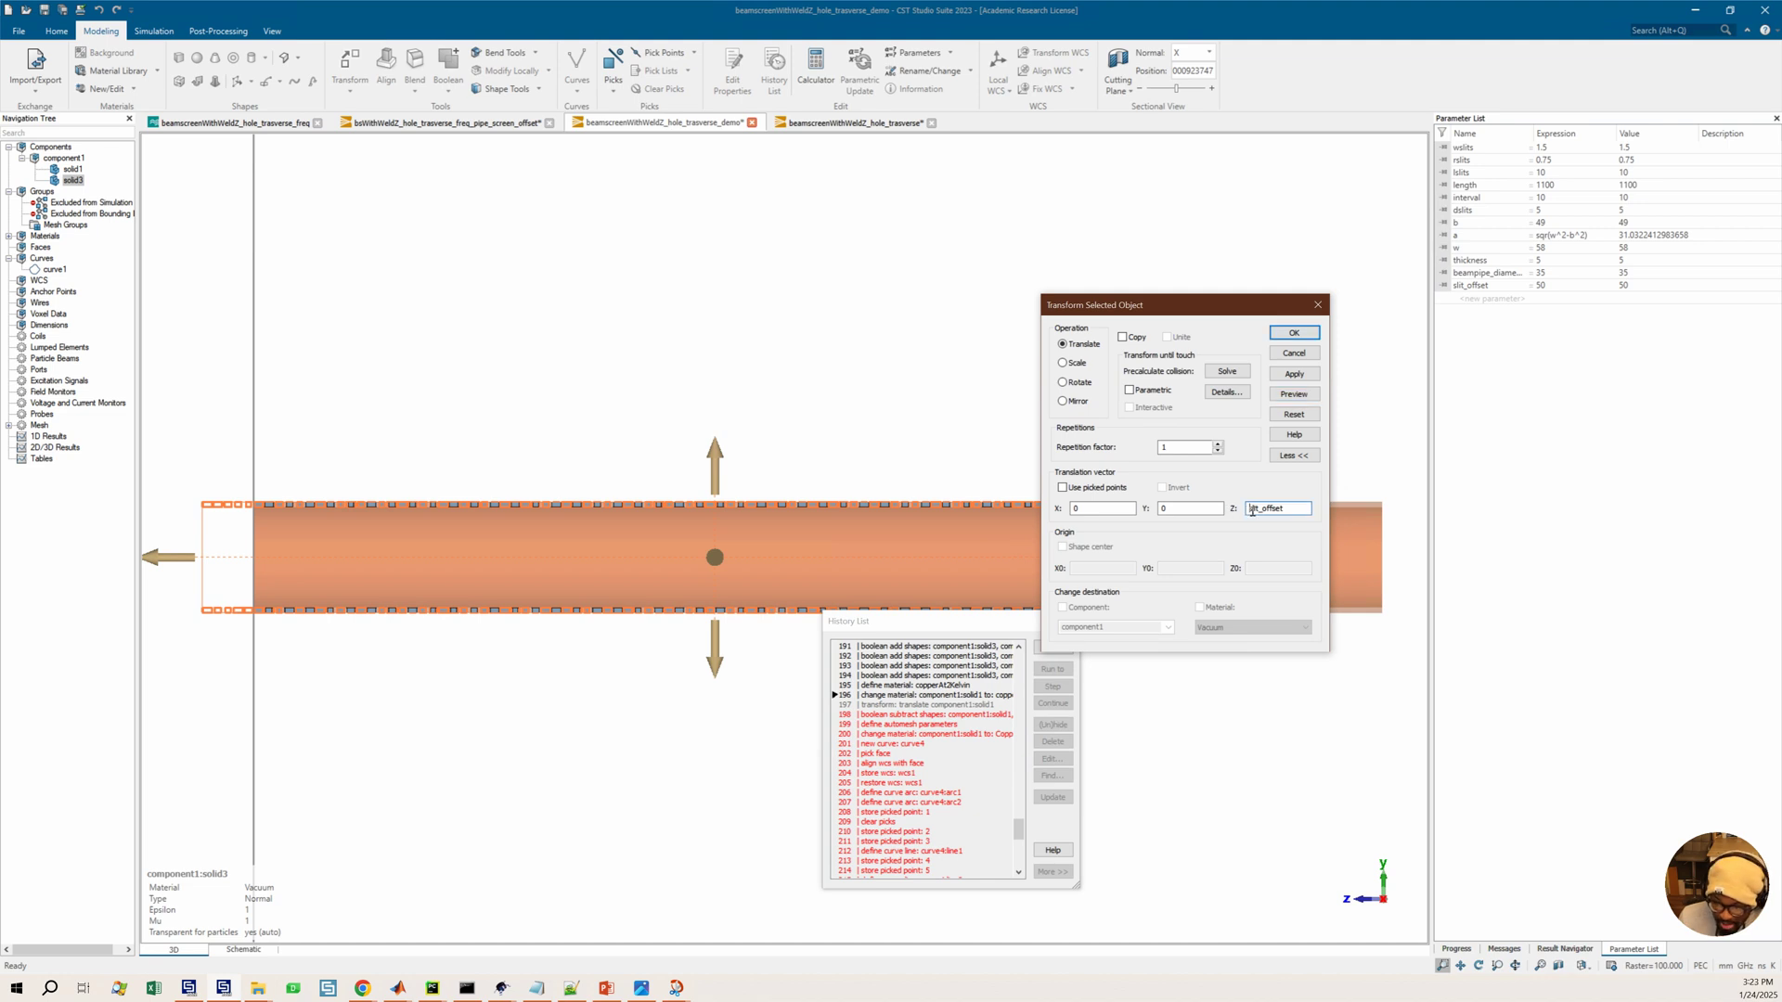
{"action": "type", "text": "-"}
{"action": "left_click", "coordinate": [1285, 394]}
{"action": "left_click_drag", "start_coordinate": [1131, 304], "coordinate": [1114, 348]}
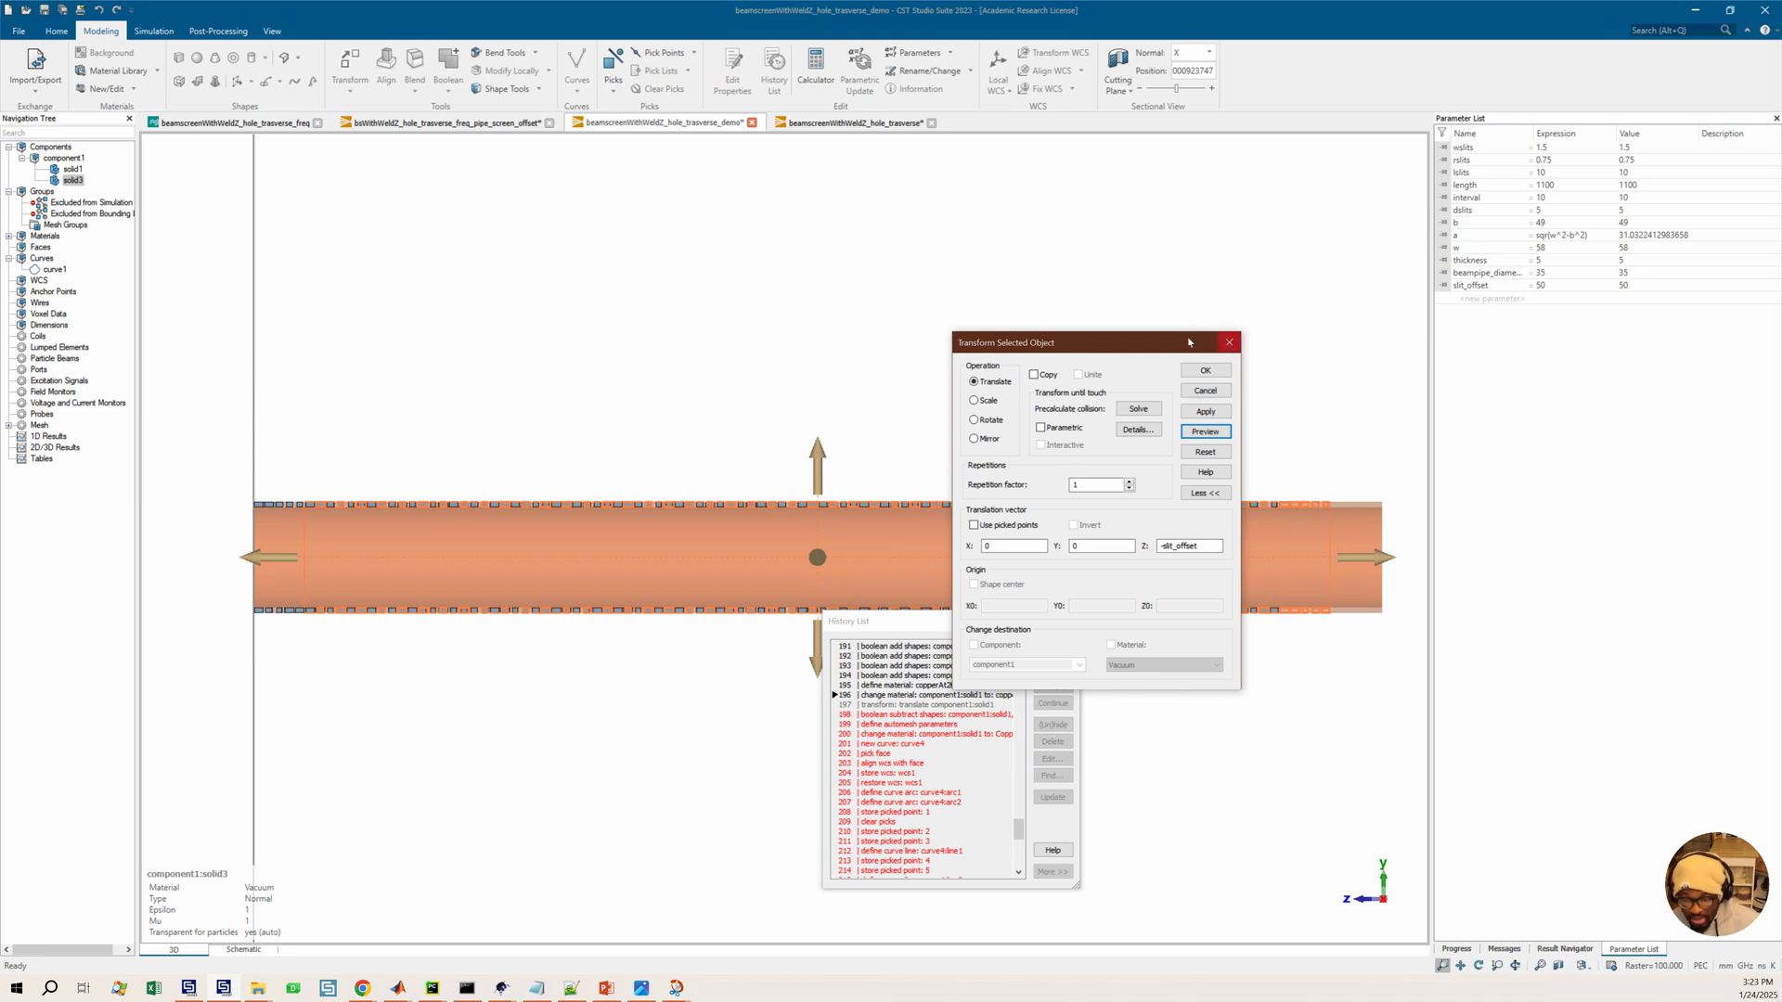
{"action": "left_click", "coordinate": [1227, 344]}
Scroll through the history list and run the model to step 47, then on to step 55
{"action": "scroll", "coordinate": [945, 752], "scroll_direction": "up", "scroll_amount": 6}
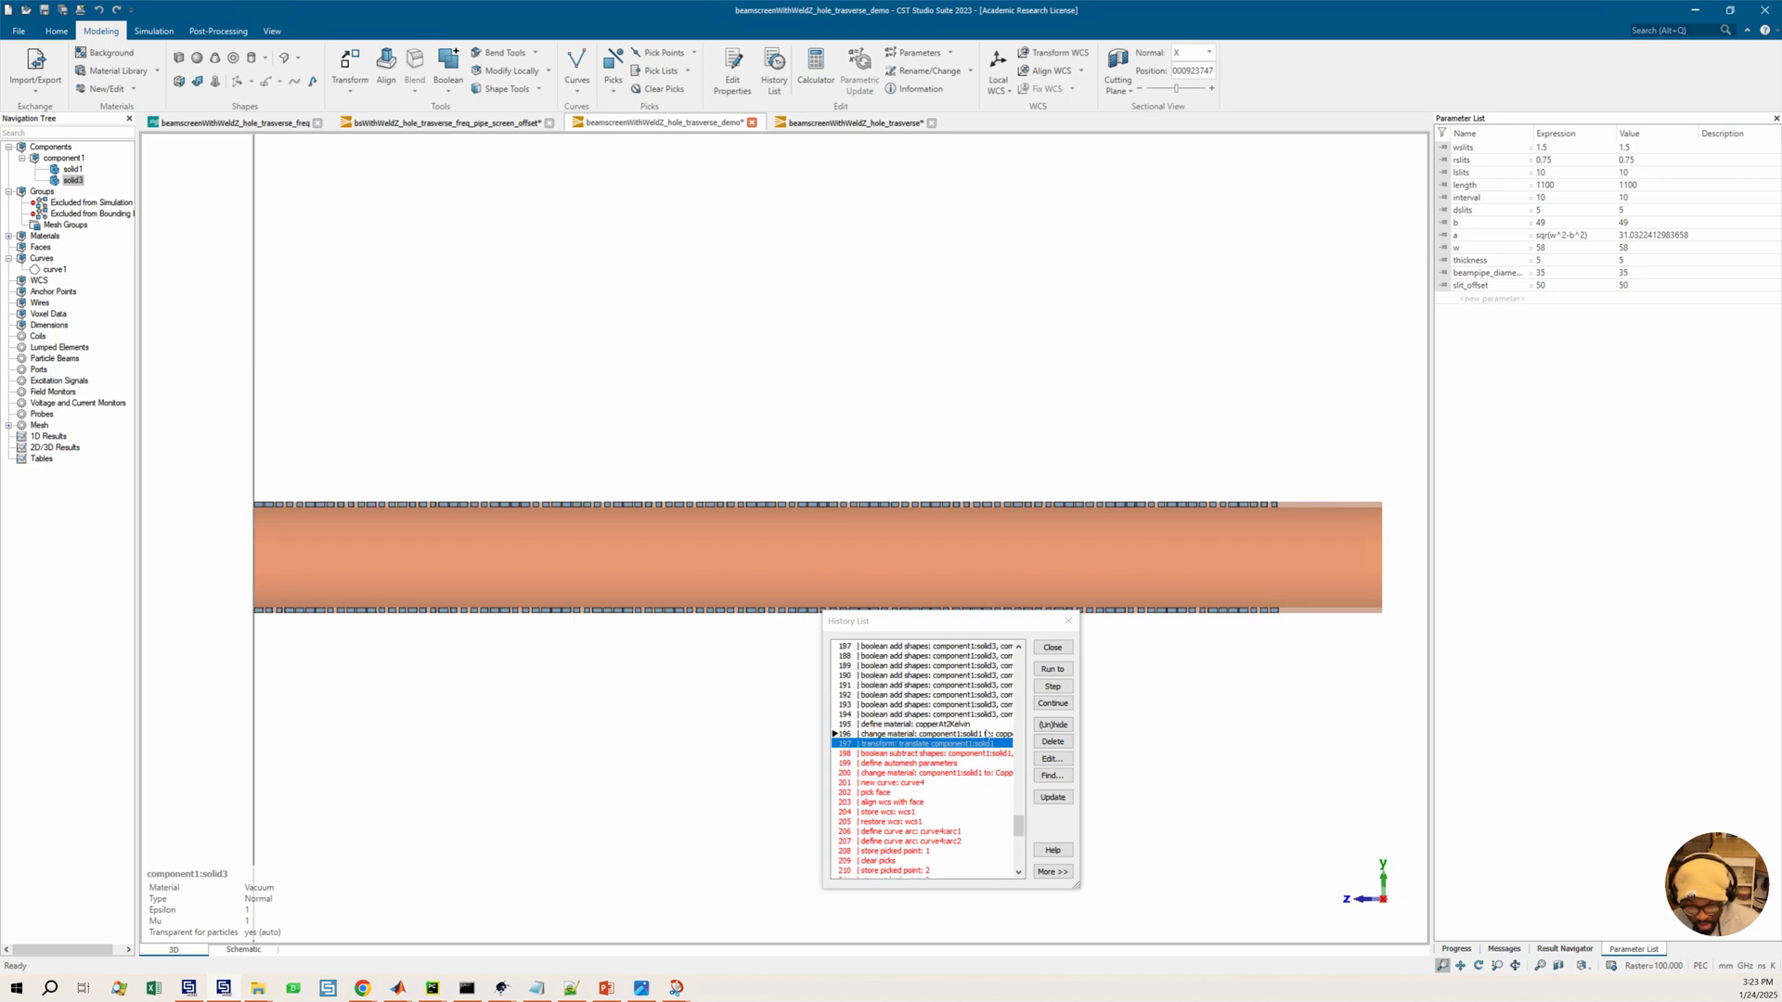
{"action": "scroll", "coordinate": [988, 733], "scroll_direction": "up", "scroll_amount": 15}
{"action": "scroll", "coordinate": [952, 712], "scroll_direction": "up", "scroll_amount": 2}
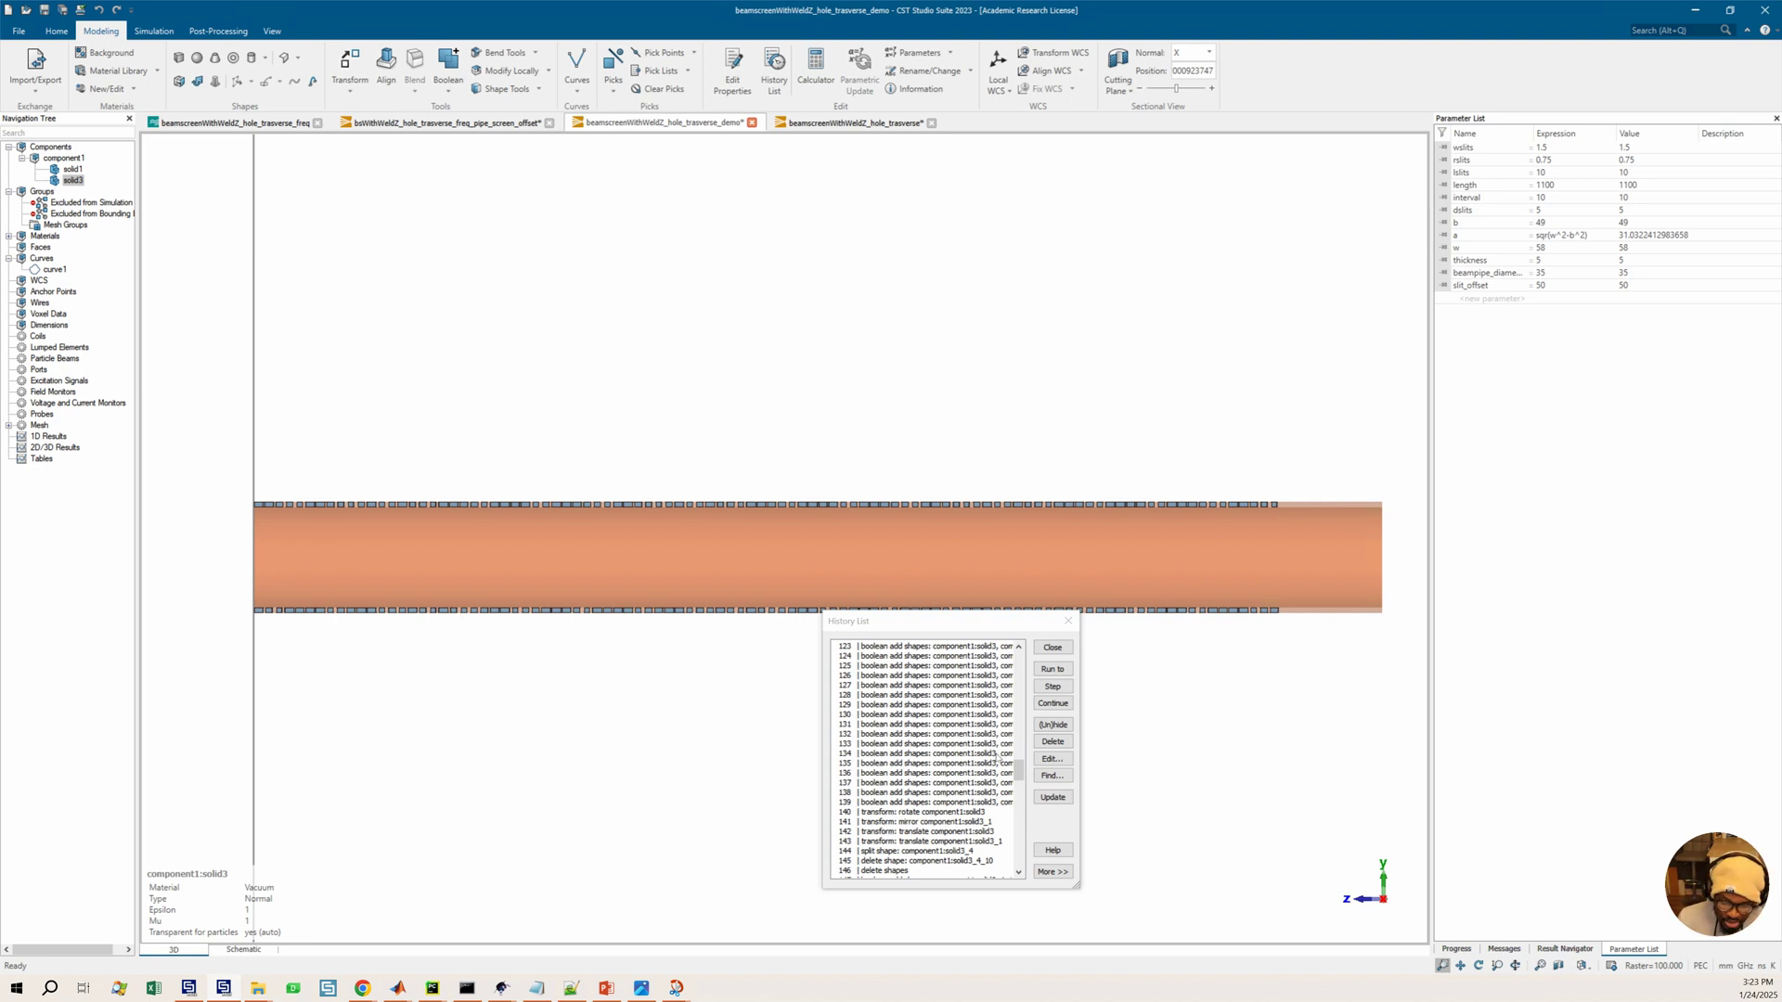
{"action": "left_click_drag", "start_coordinate": [1018, 774], "coordinate": [1020, 731]}
{"action": "scroll", "coordinate": [960, 712], "scroll_direction": "up", "scroll_amount": 20}
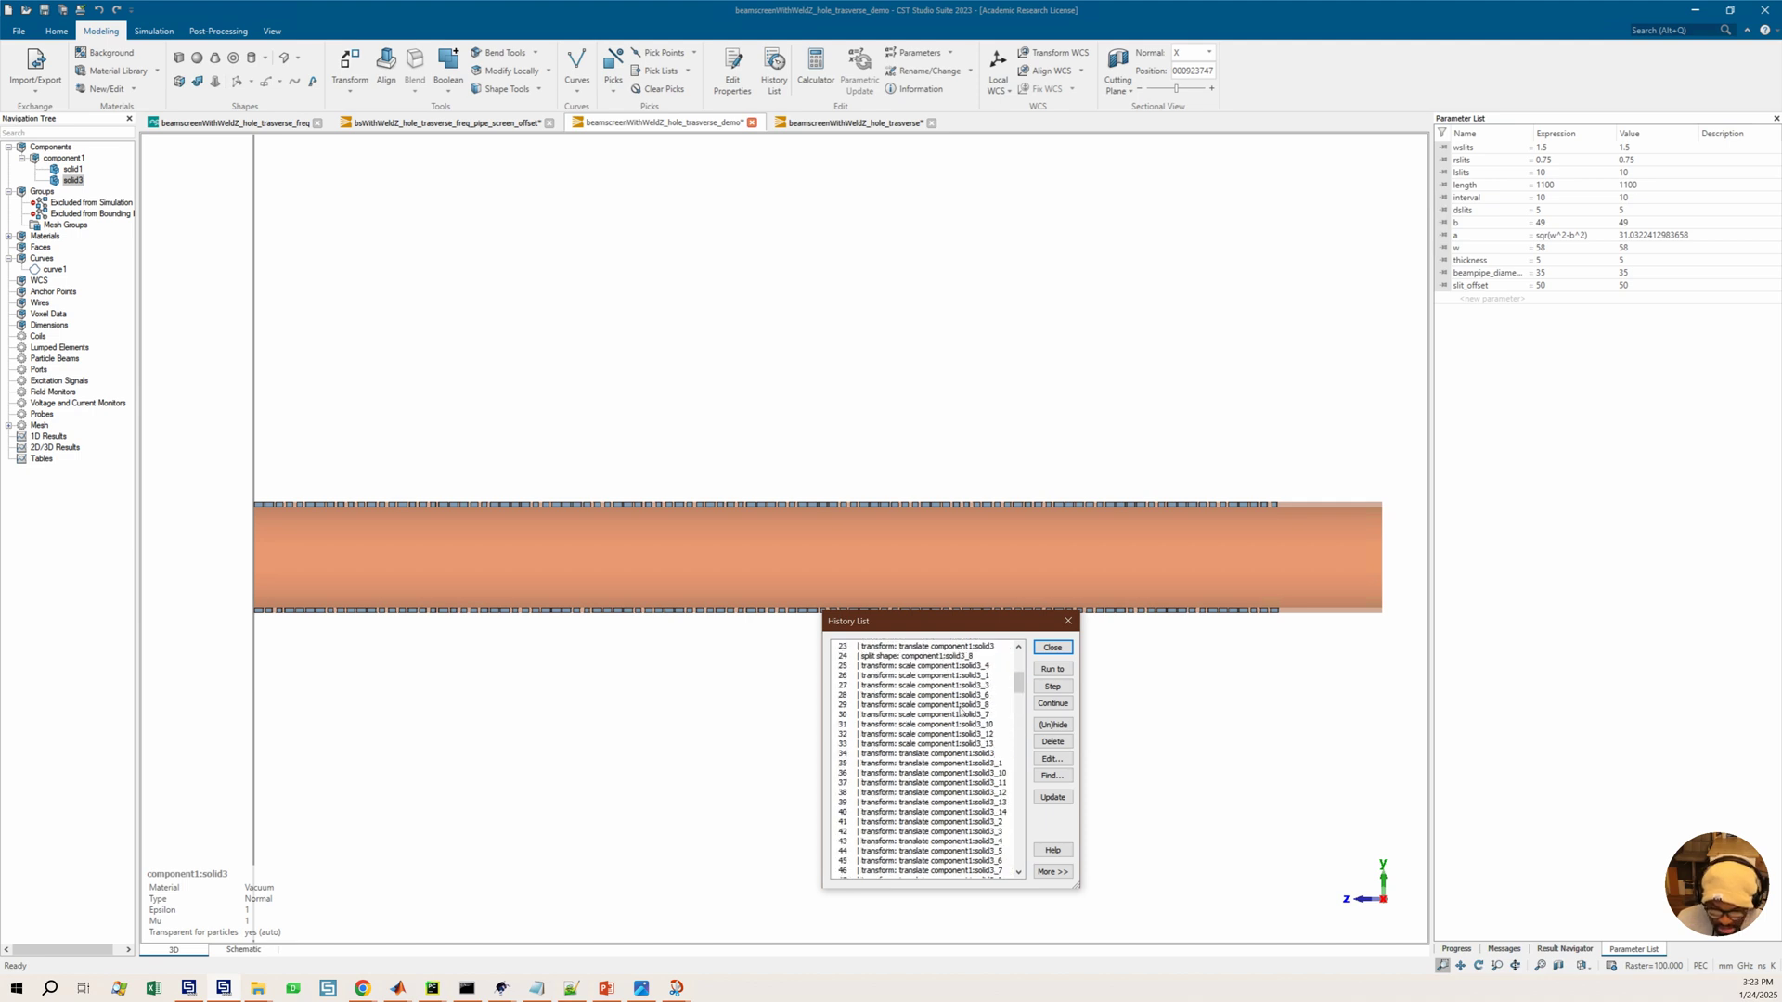
{"action": "scroll", "coordinate": [961, 711], "scroll_direction": "down", "scroll_amount": 9}
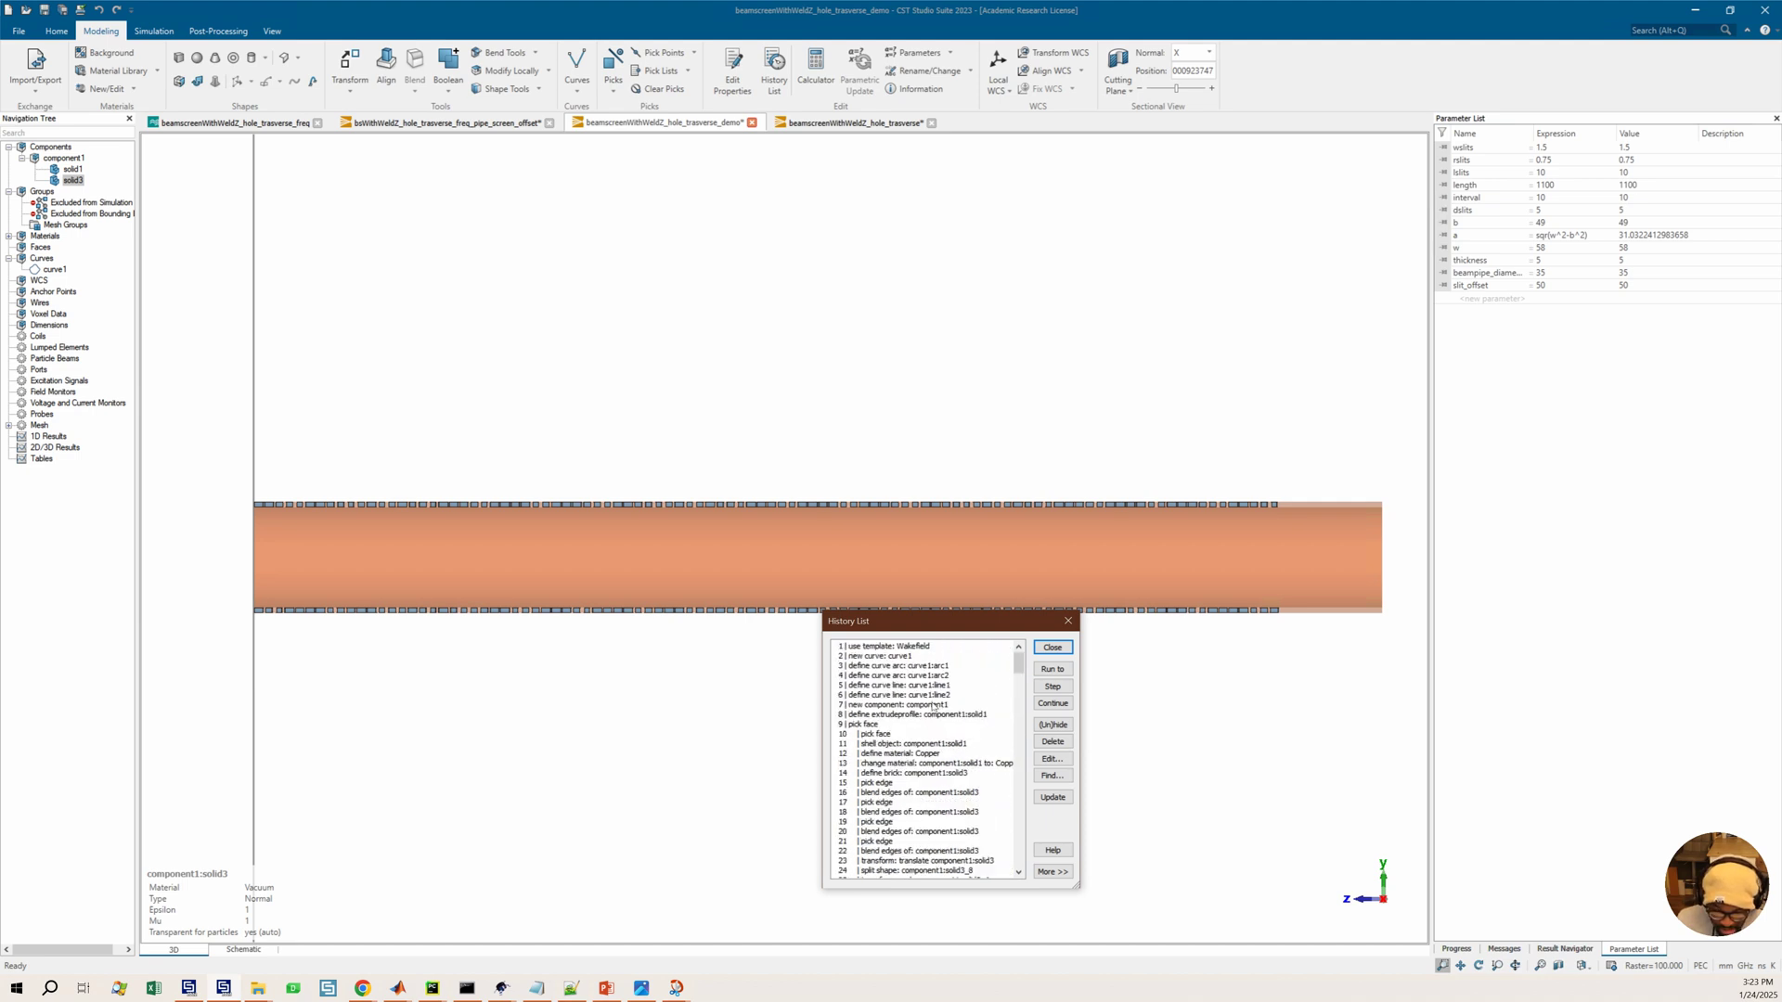
{"action": "left_click", "coordinate": [962, 820]}
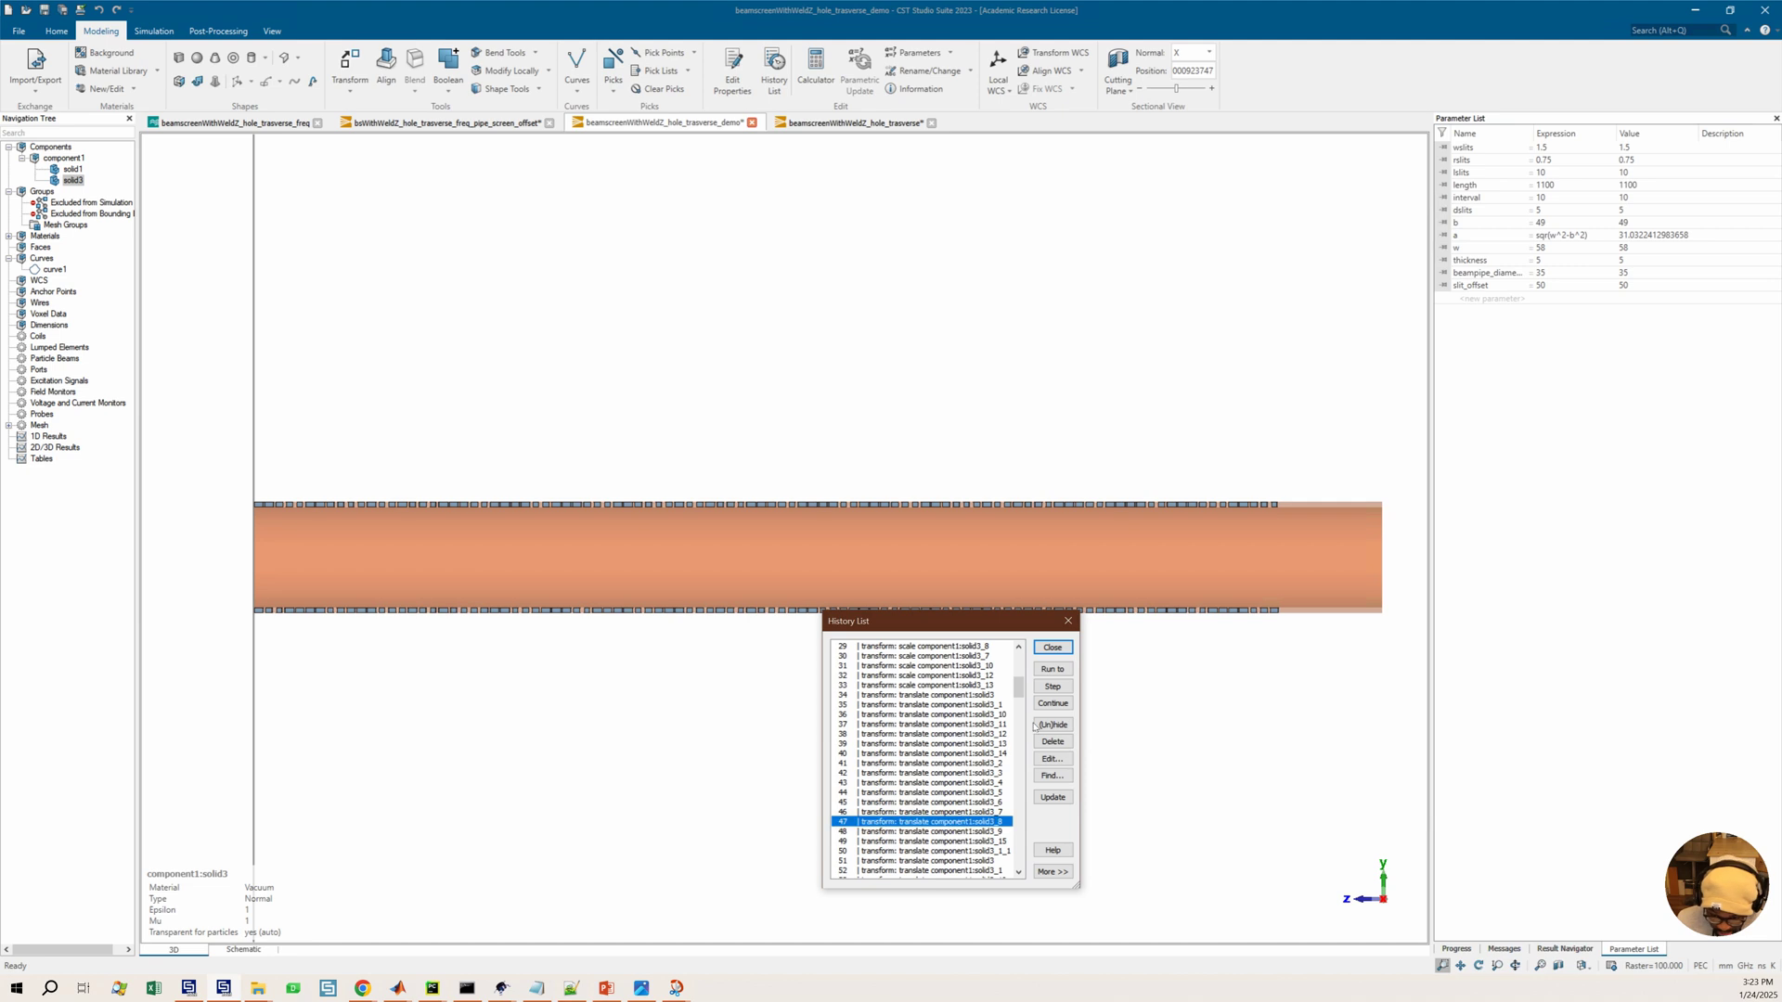
{"action": "left_click", "coordinate": [1055, 670]}
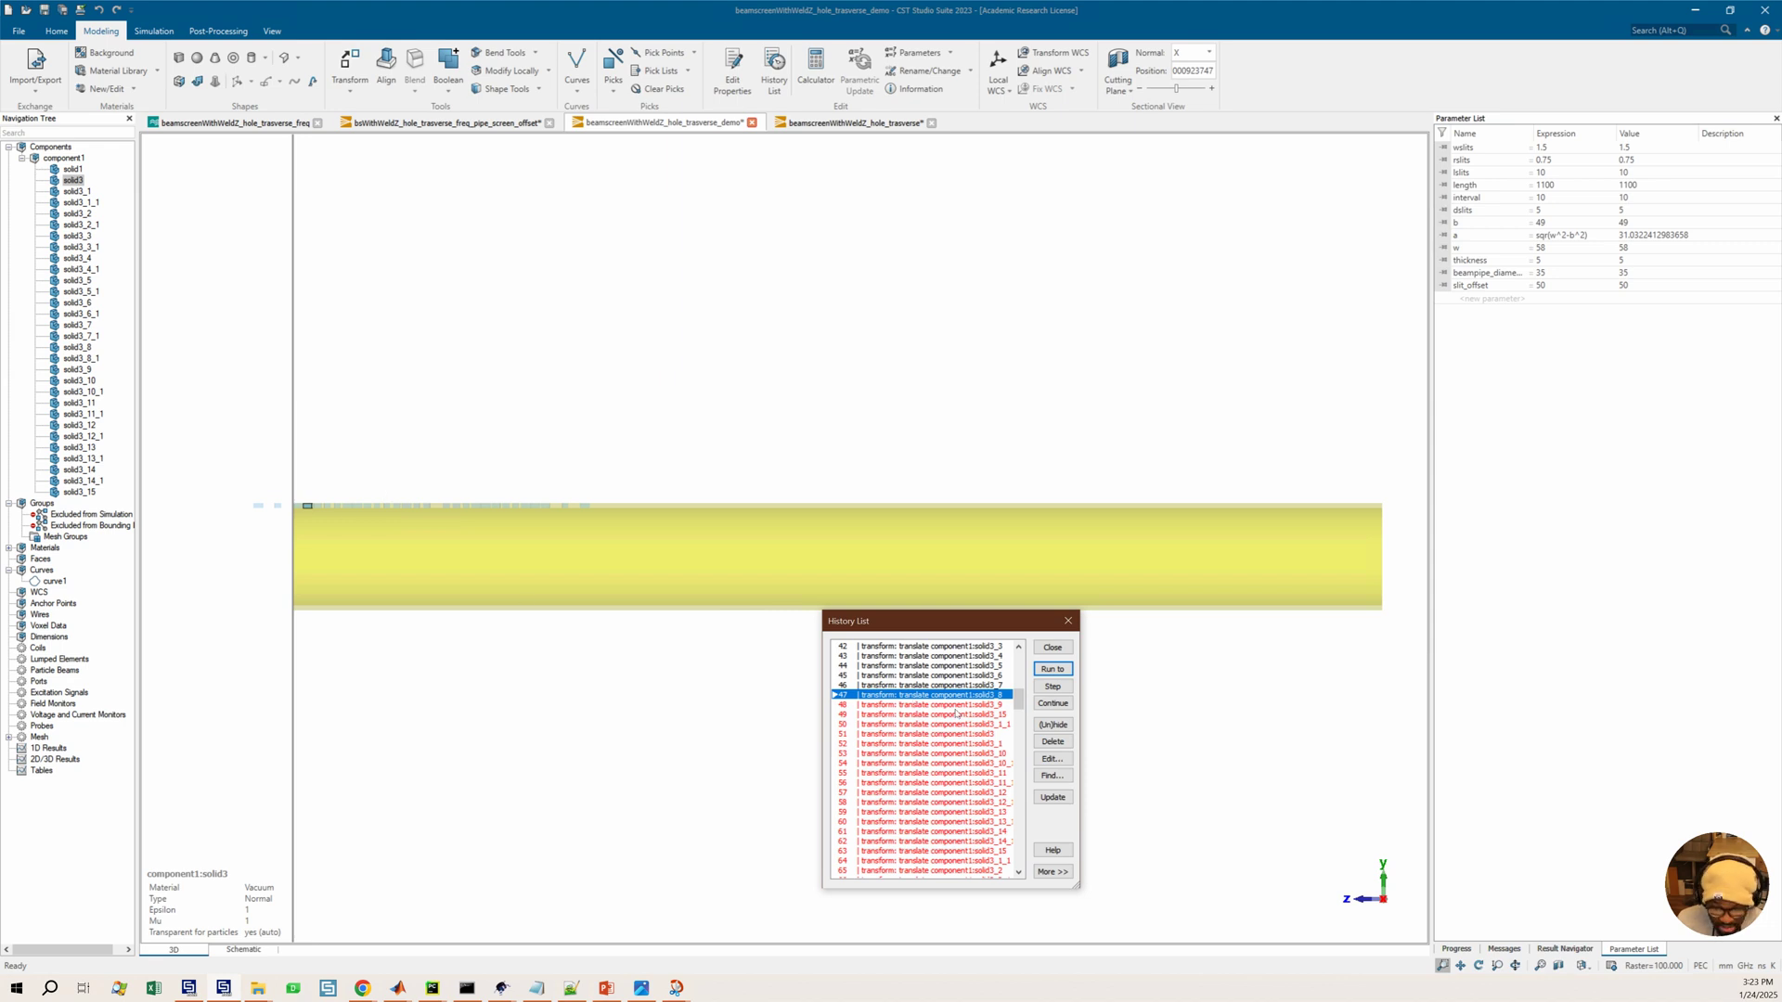
{"action": "left_click", "coordinate": [934, 772]}
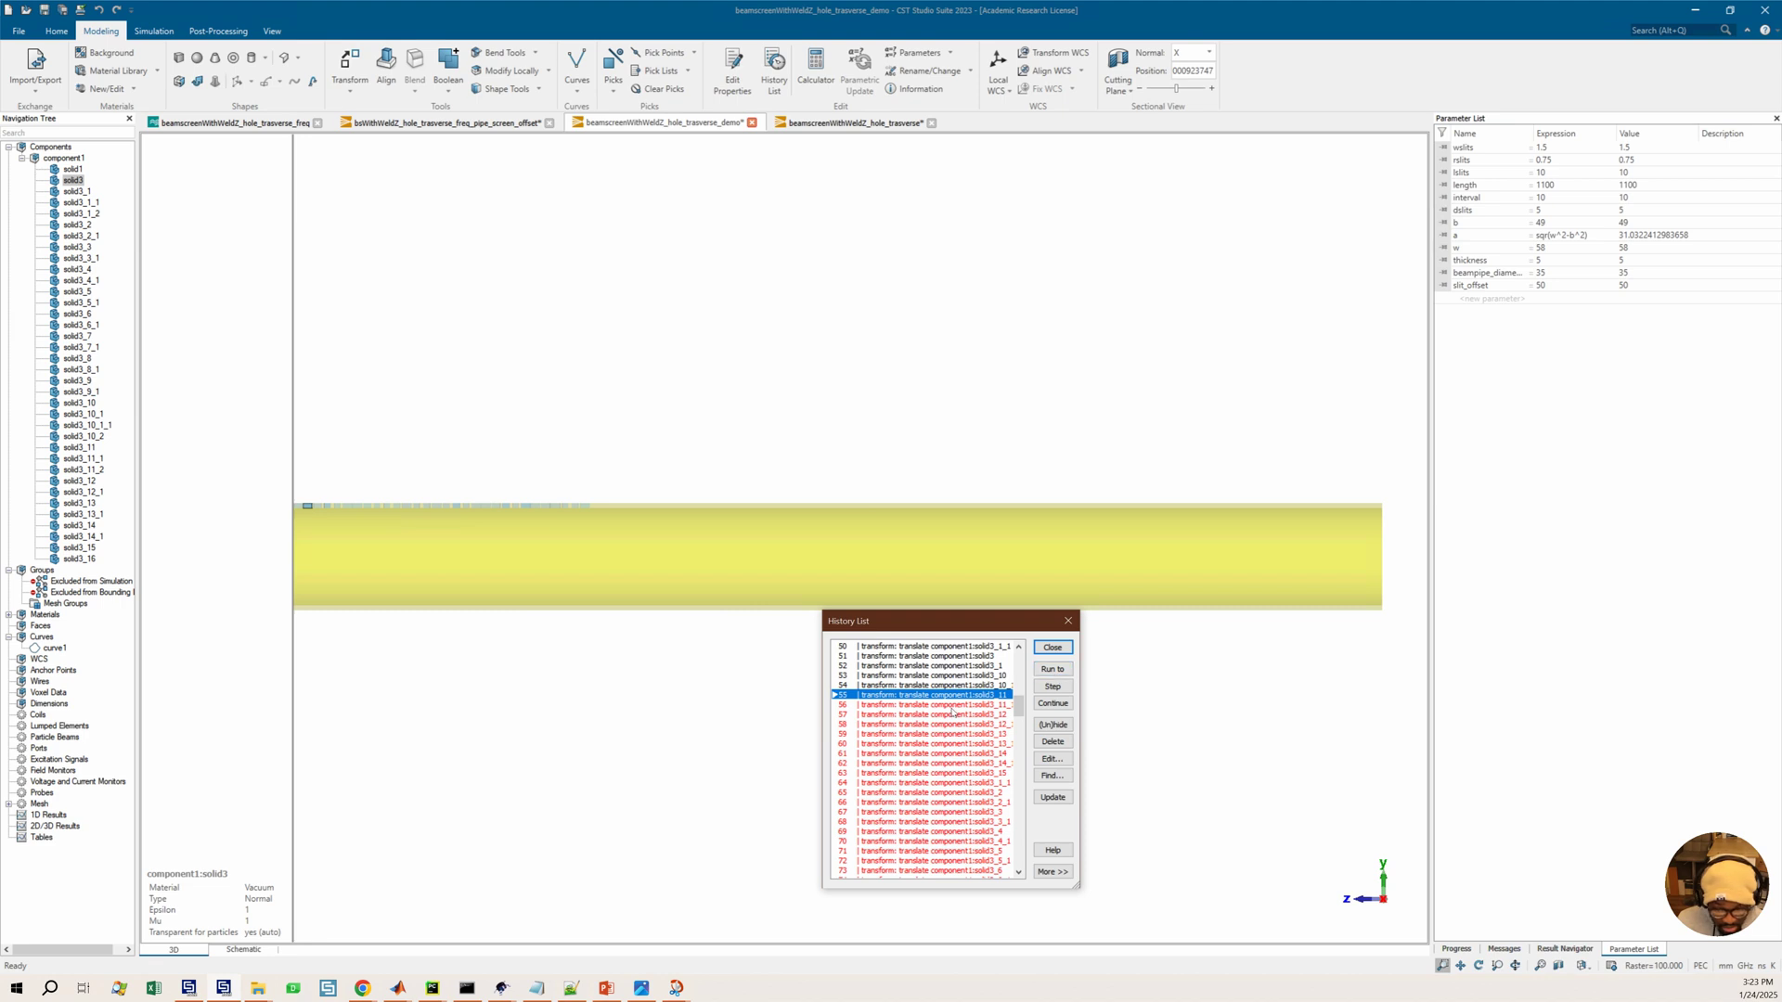
Hide the working plane and orbit and zoom the view to inspect the slot rows along the tube
{"action": "left_click_drag", "start_coordinate": [927, 601], "coordinate": [875, 494]}
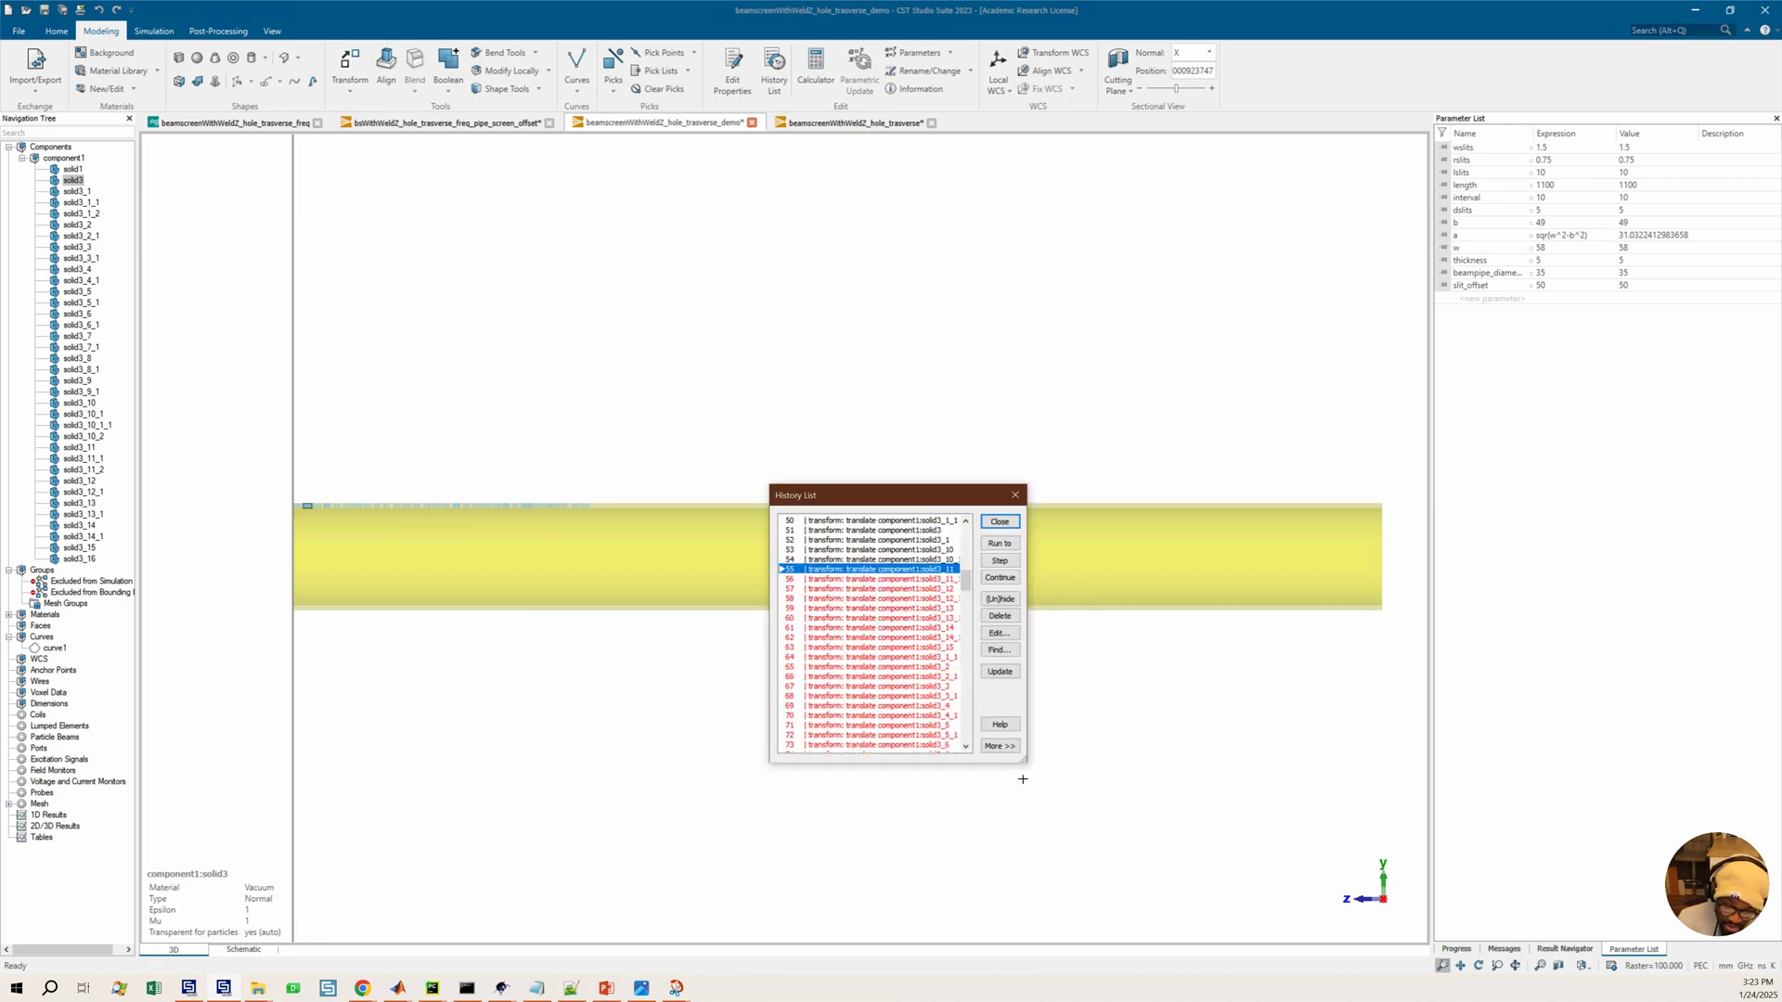
{"action": "left_click_drag", "start_coordinate": [1025, 768], "coordinate": [1217, 913]}
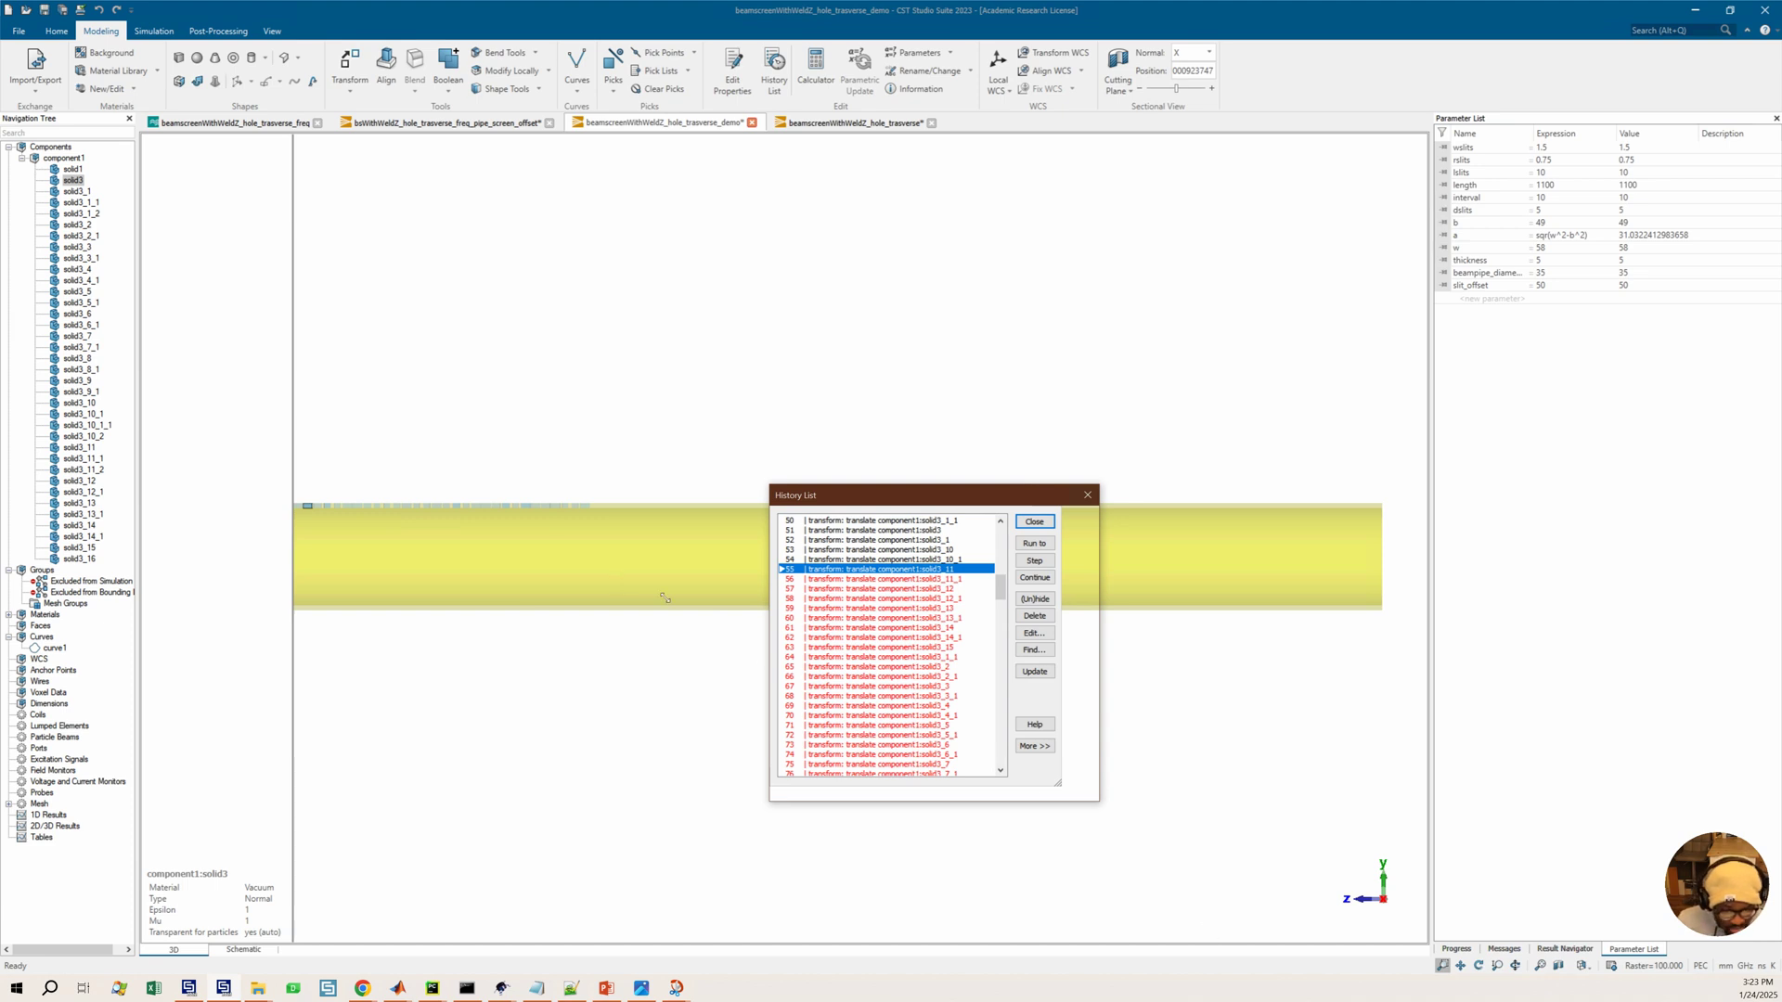
{"action": "left_click_drag", "start_coordinate": [609, 482], "coordinate": [610, 585]}
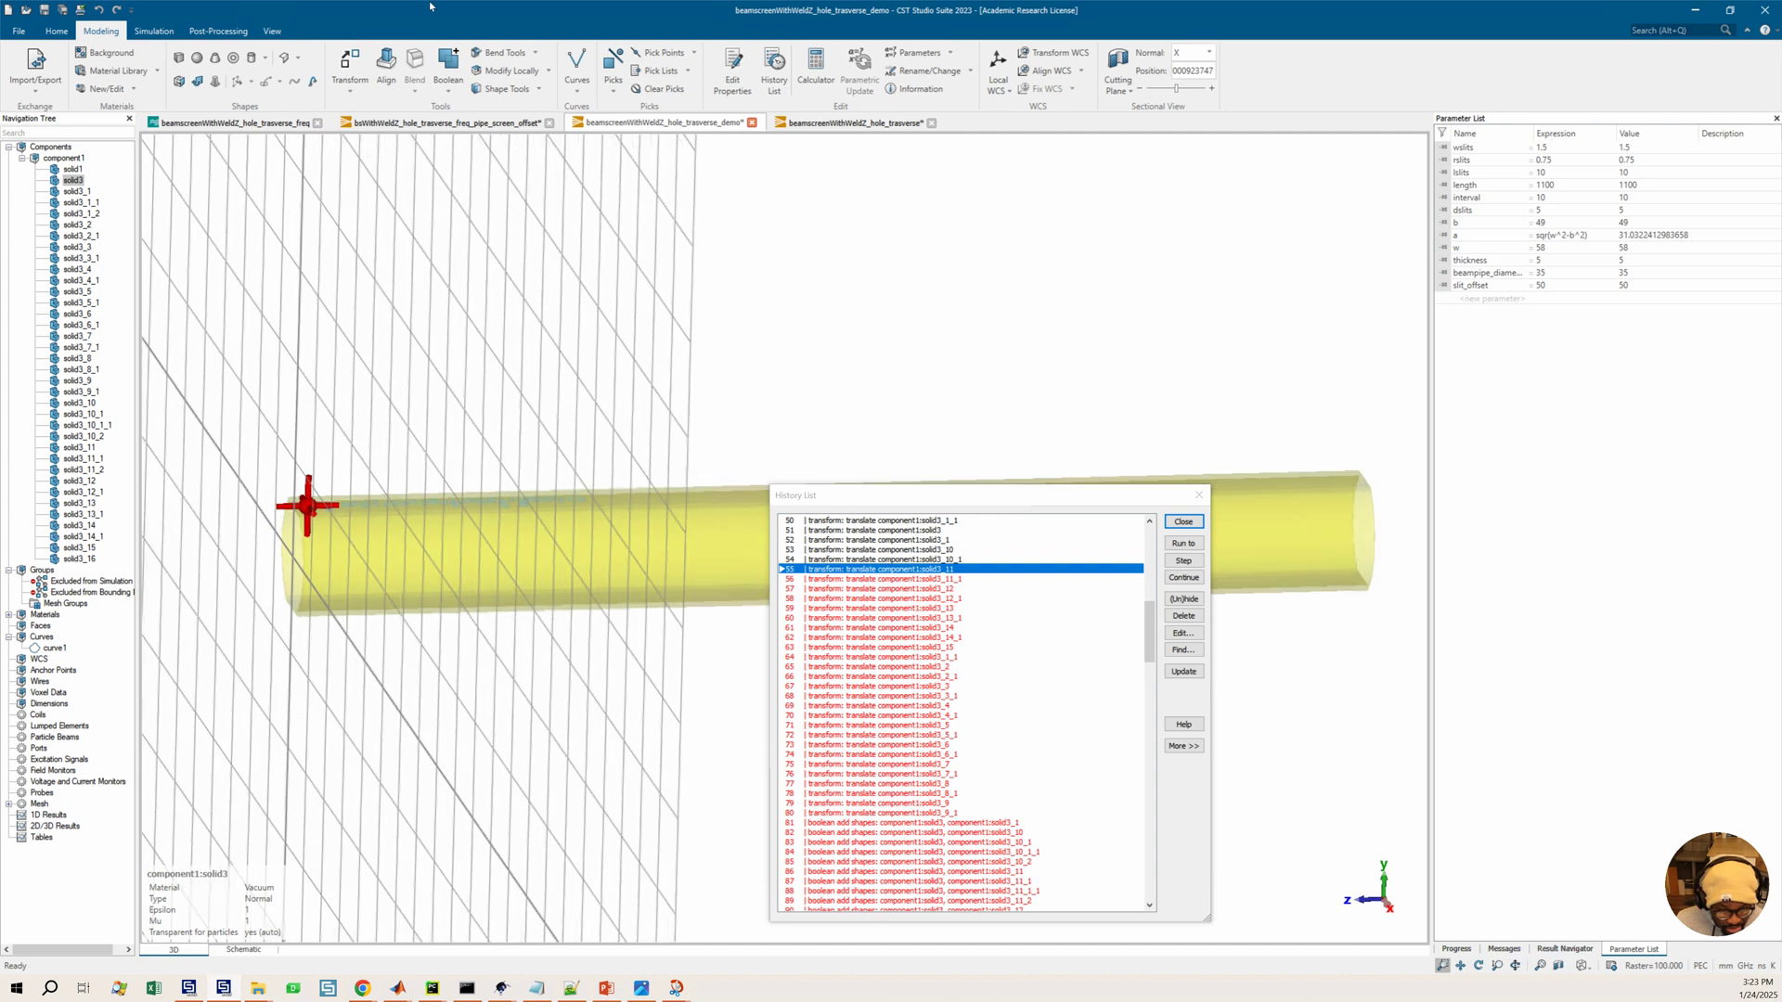
{"action": "left_click", "coordinate": [272, 32]}
{"action": "left_click", "coordinate": [354, 64]}
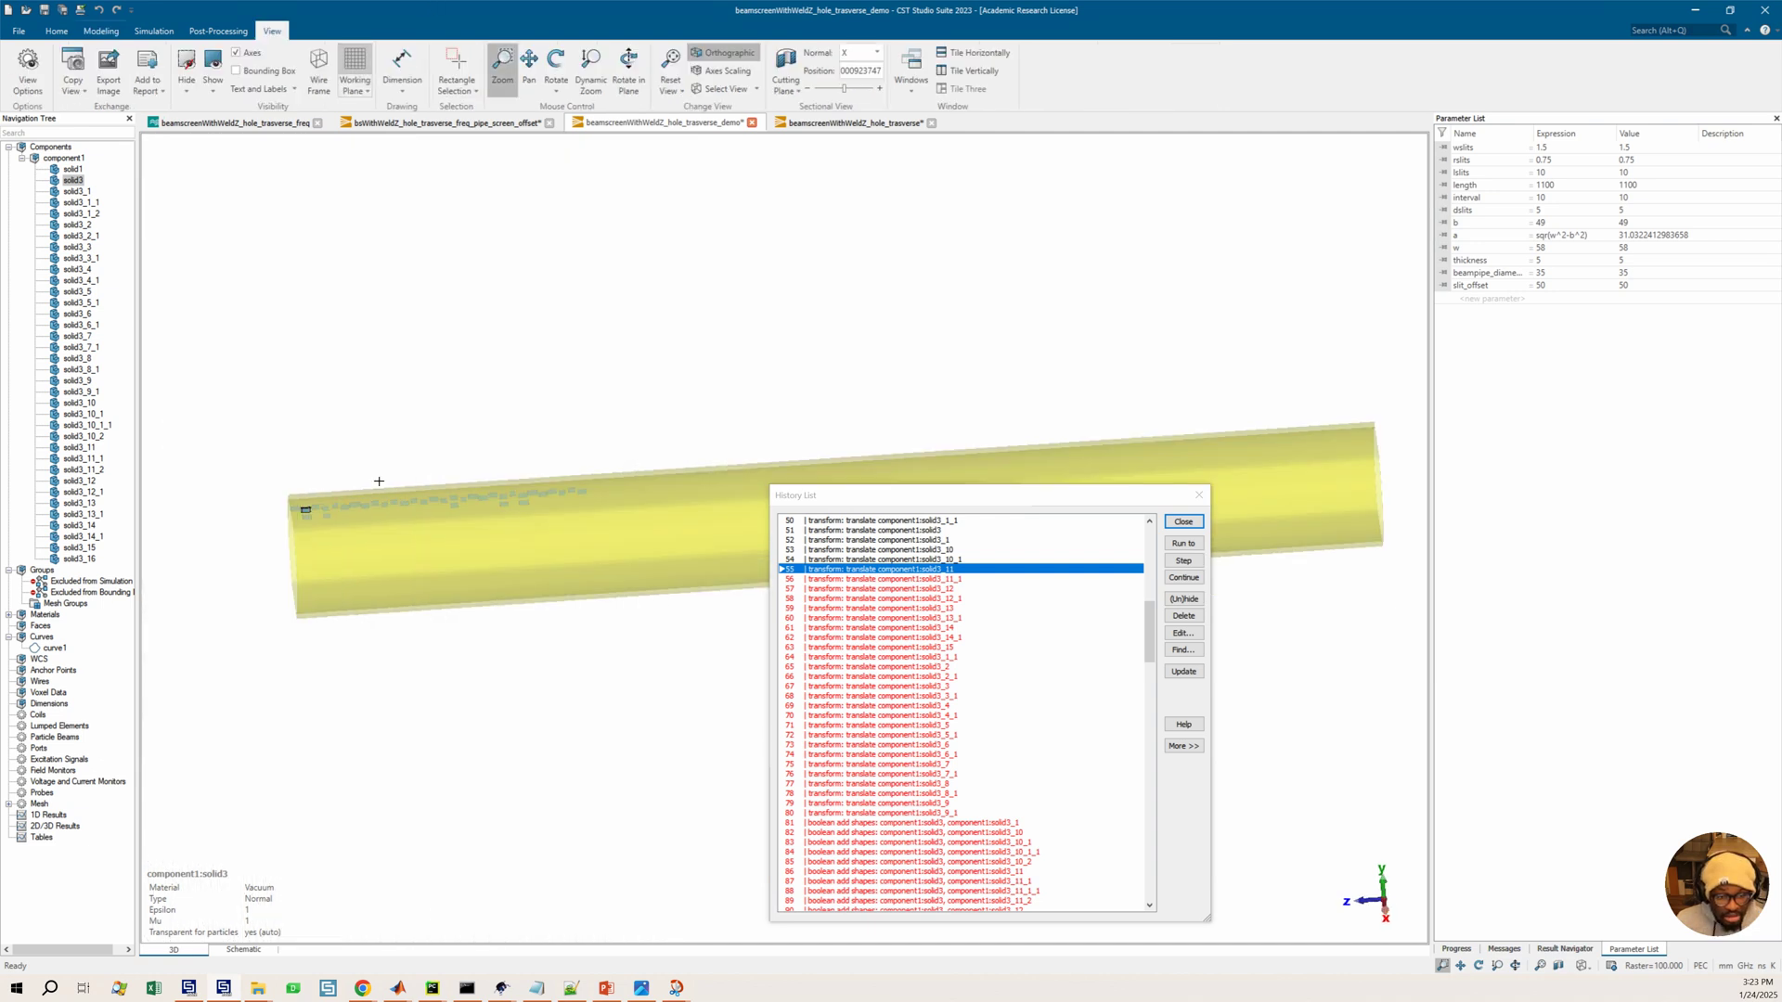
{"action": "left_click_drag", "start_coordinate": [307, 508], "coordinate": [346, 525]}
{"action": "middle_click_drag", "start_coordinate": [347, 525], "coordinate": [406, 501]}
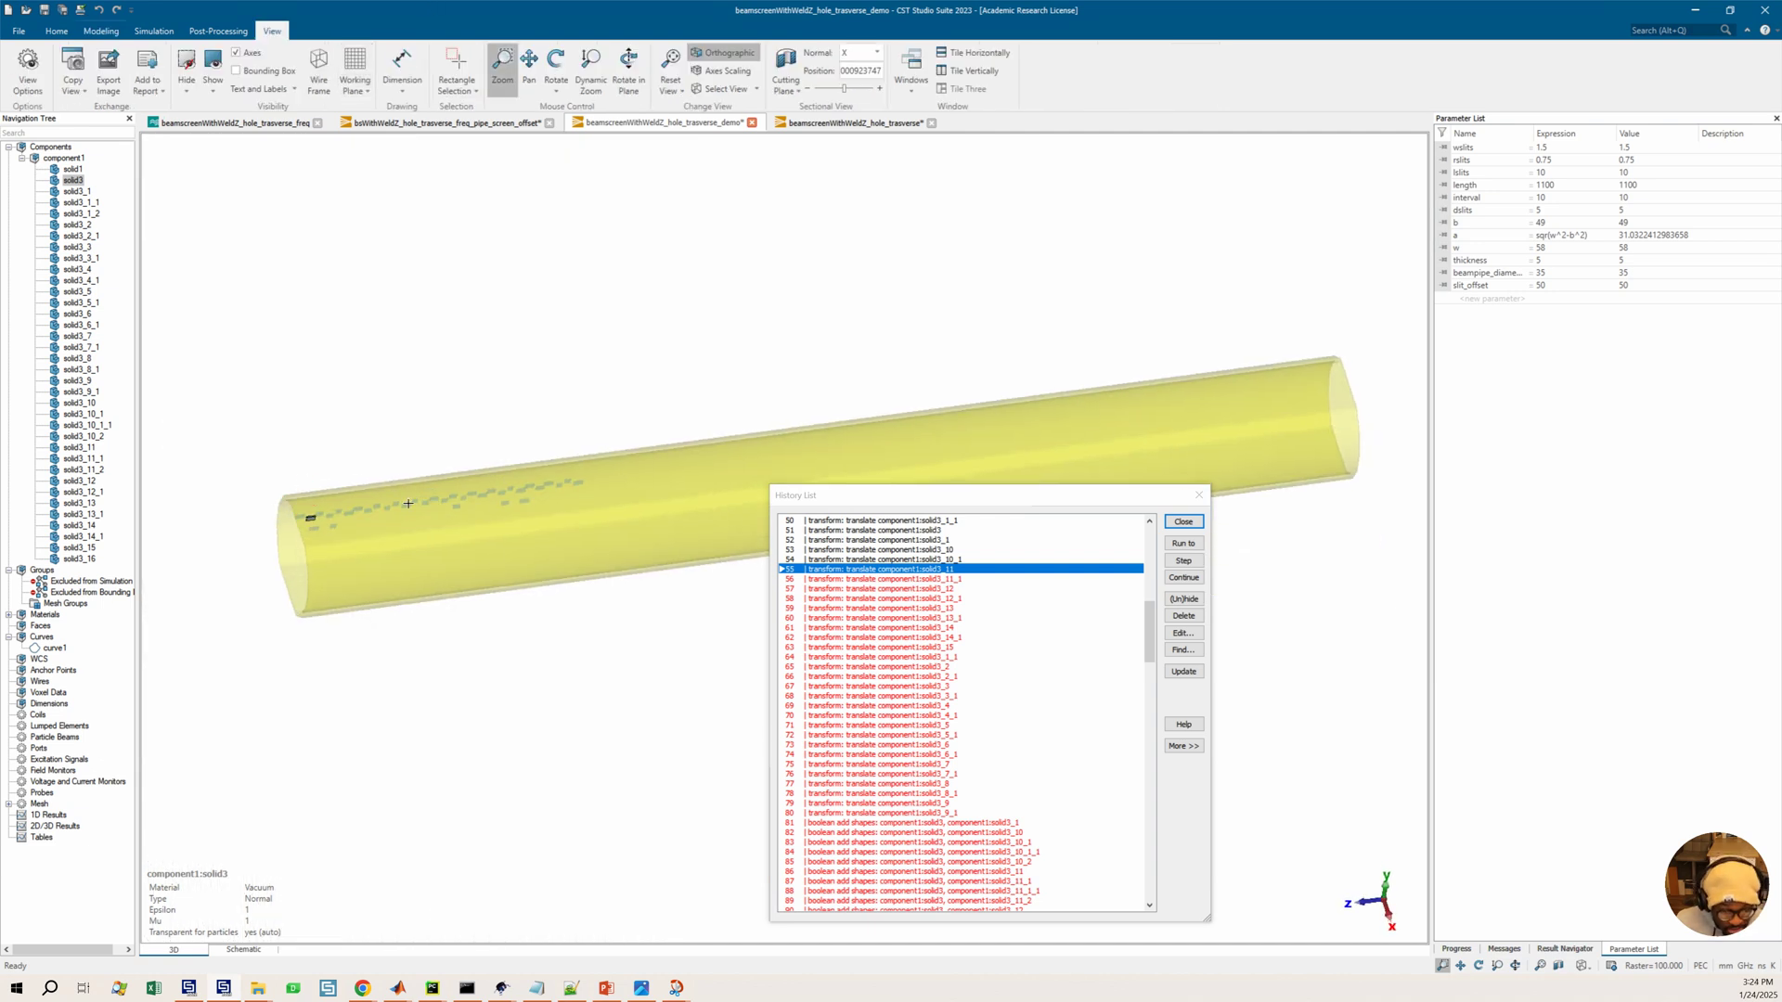
{"action": "scroll", "coordinate": [407, 502], "scroll_direction": "up", "scroll_amount": 3}
{"action": "scroll", "coordinate": [432, 554], "scroll_direction": "up", "scroll_amount": 3}
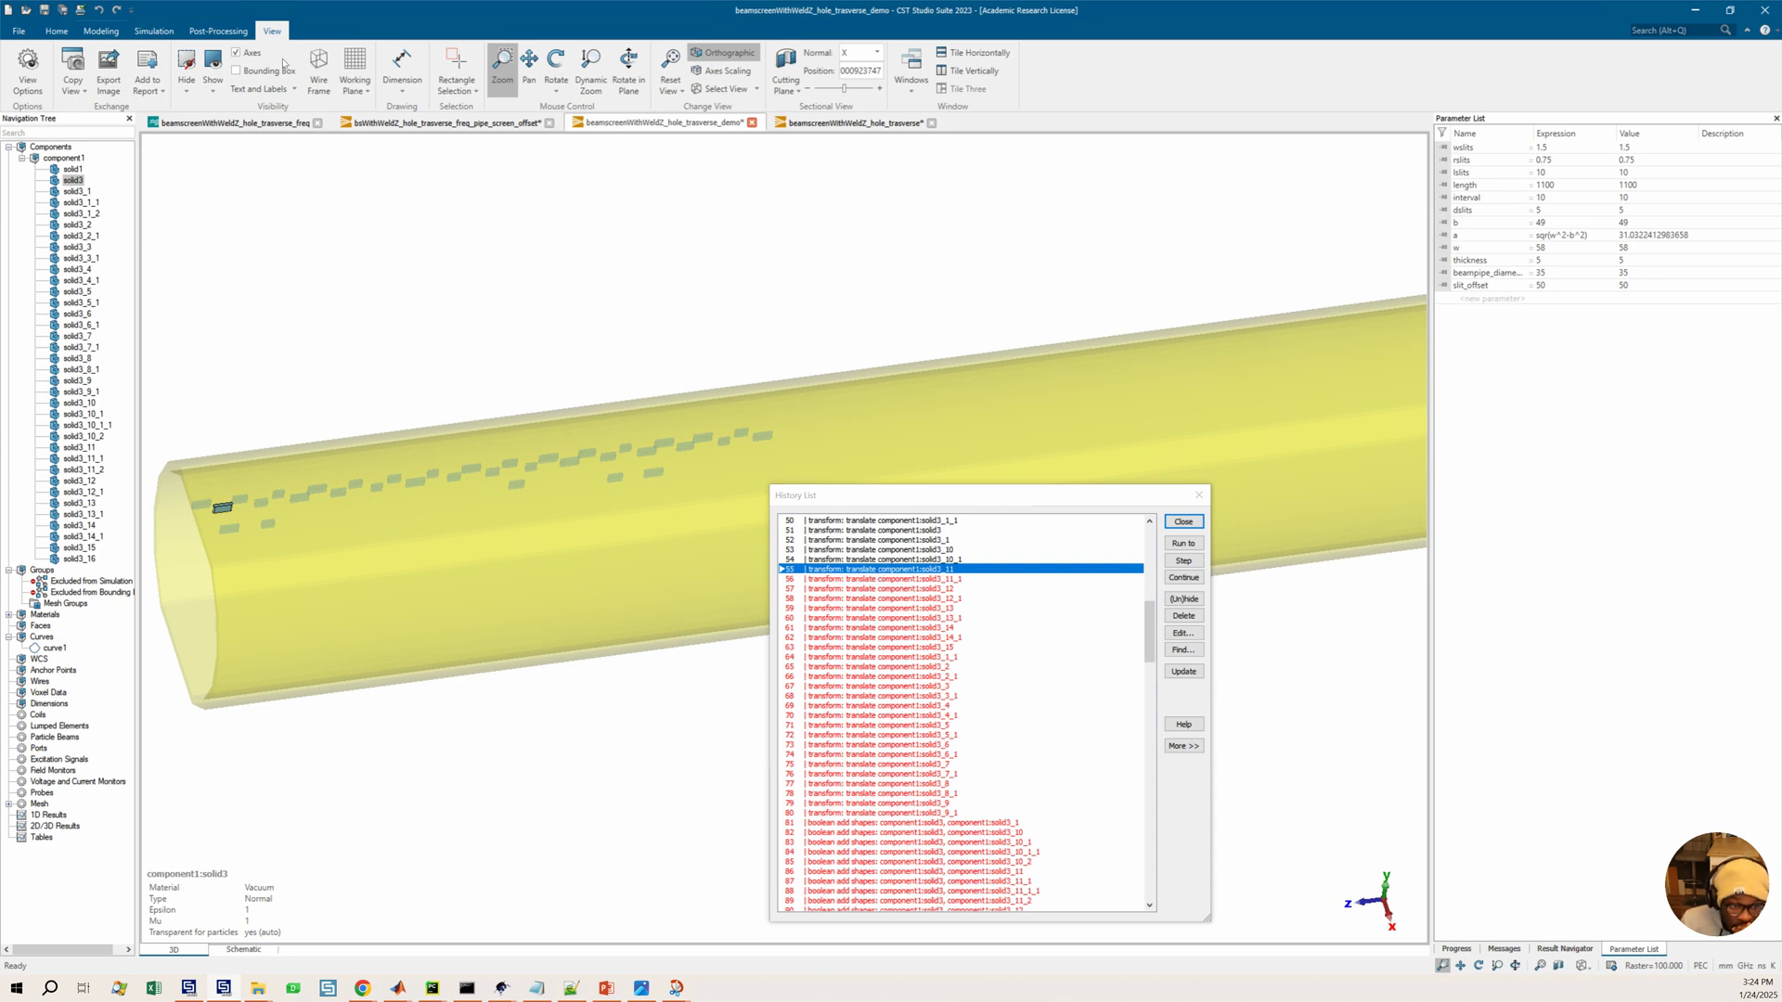
{"action": "left_click", "coordinate": [104, 32]}
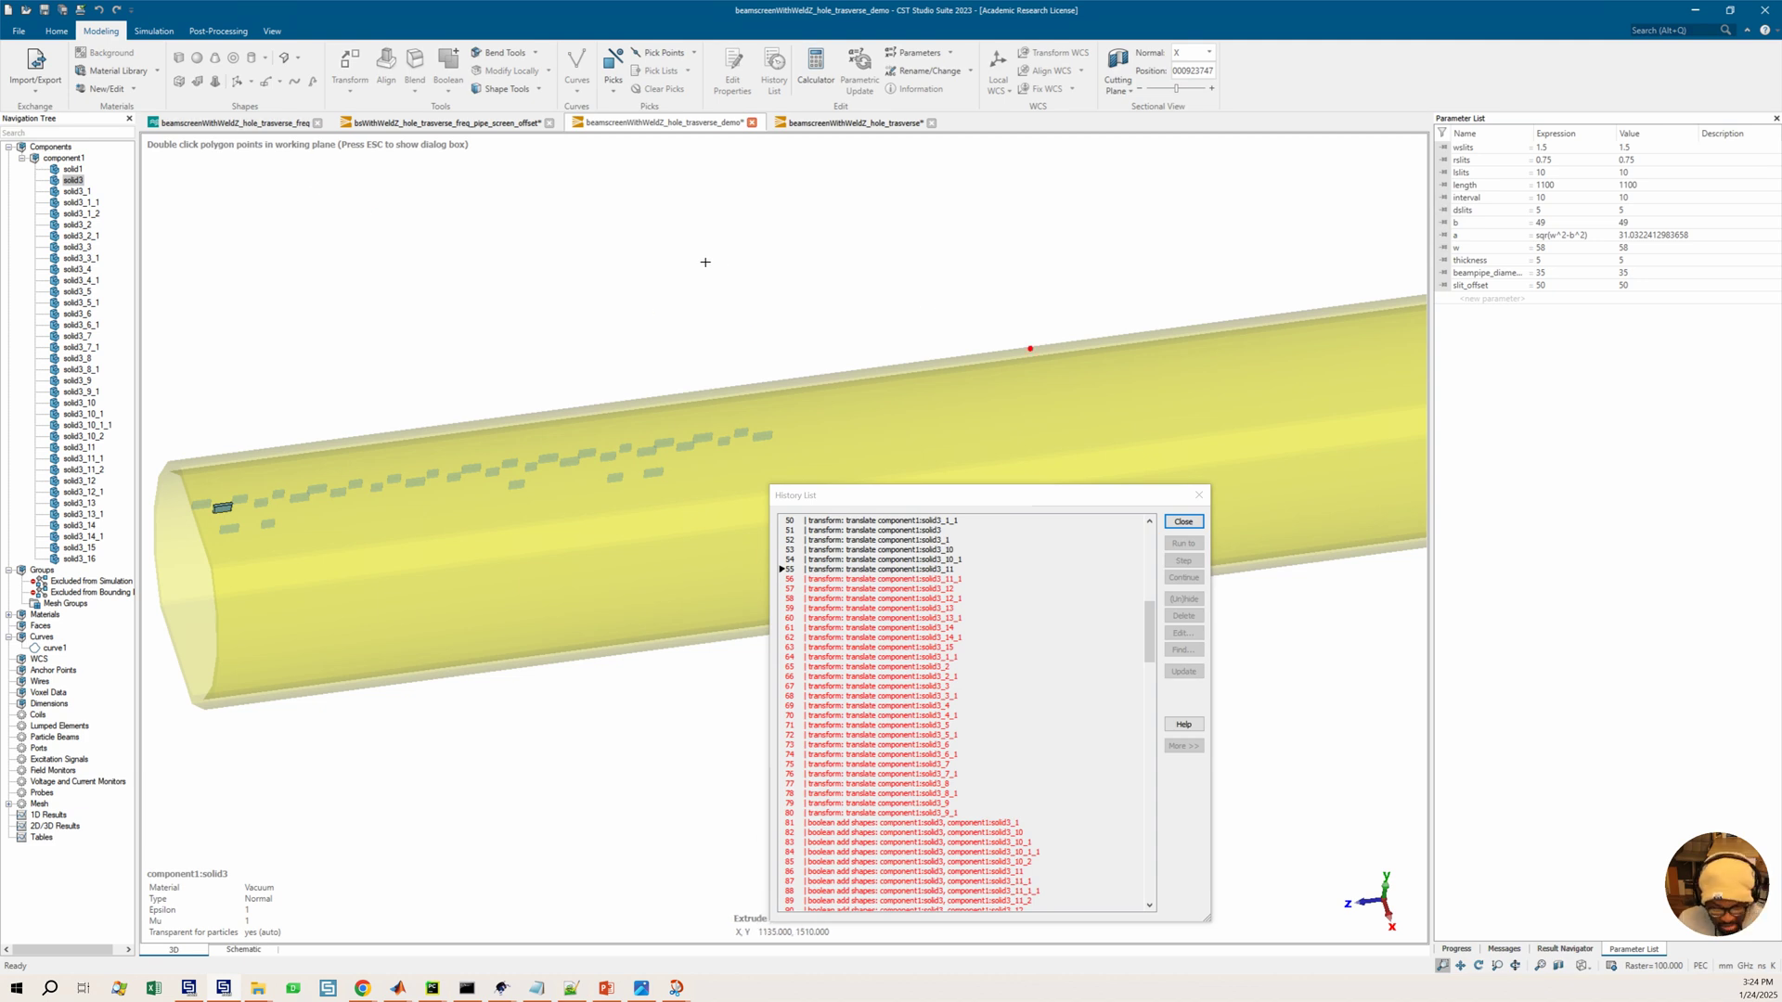
{"action": "key", "text": "Escape"}
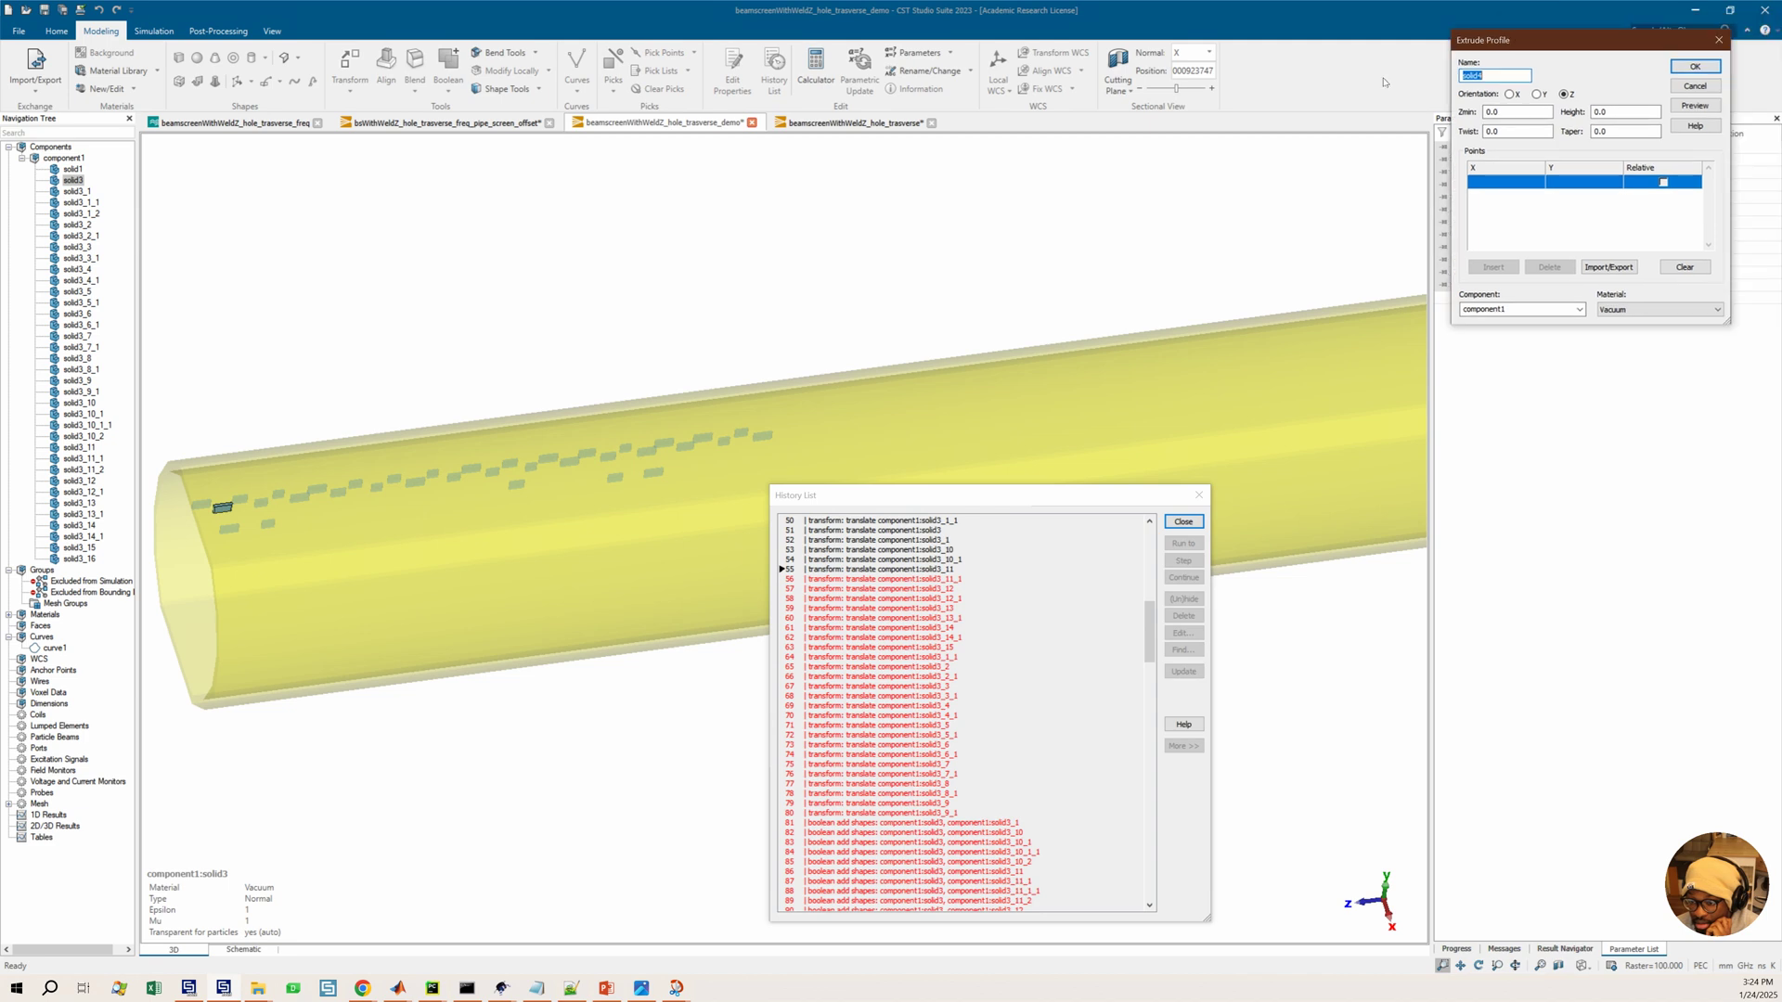
{"action": "left_click_drag", "start_coordinate": [1509, 28], "coordinate": [615, 237]}
{"action": "left_click", "coordinate": [679, 310]}
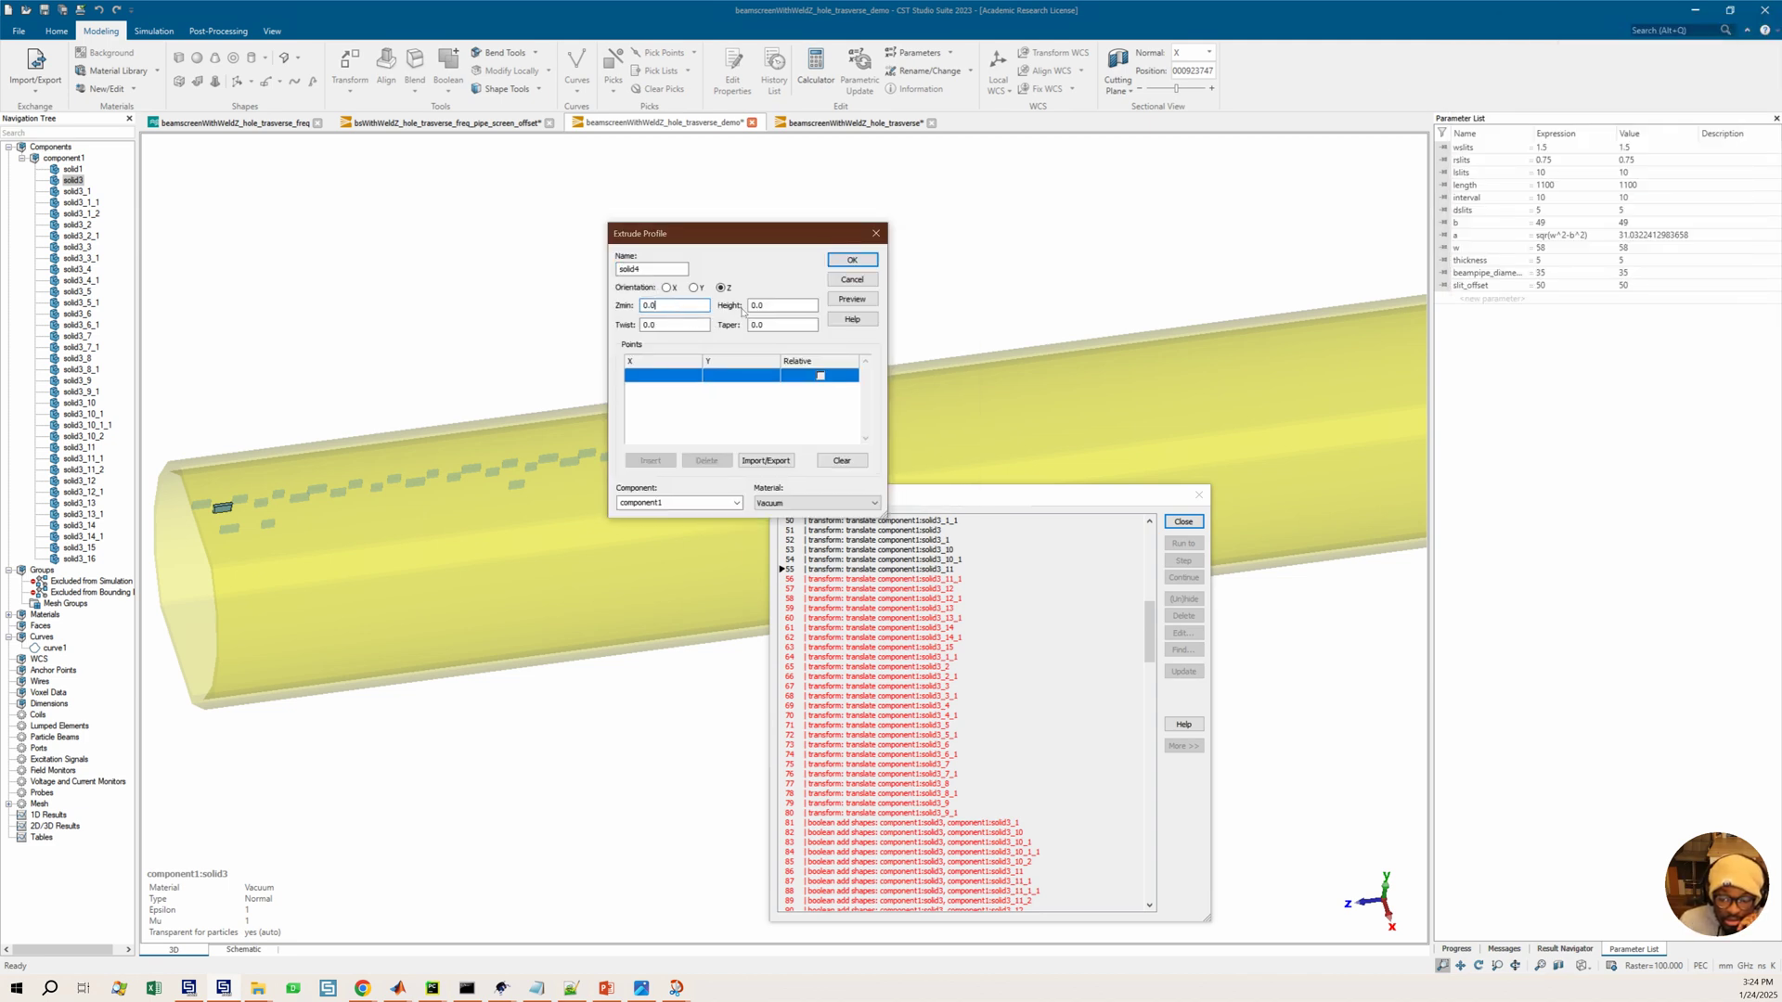
{"action": "left_click", "coordinate": [781, 309]}
{"action": "left_click", "coordinate": [852, 260]}
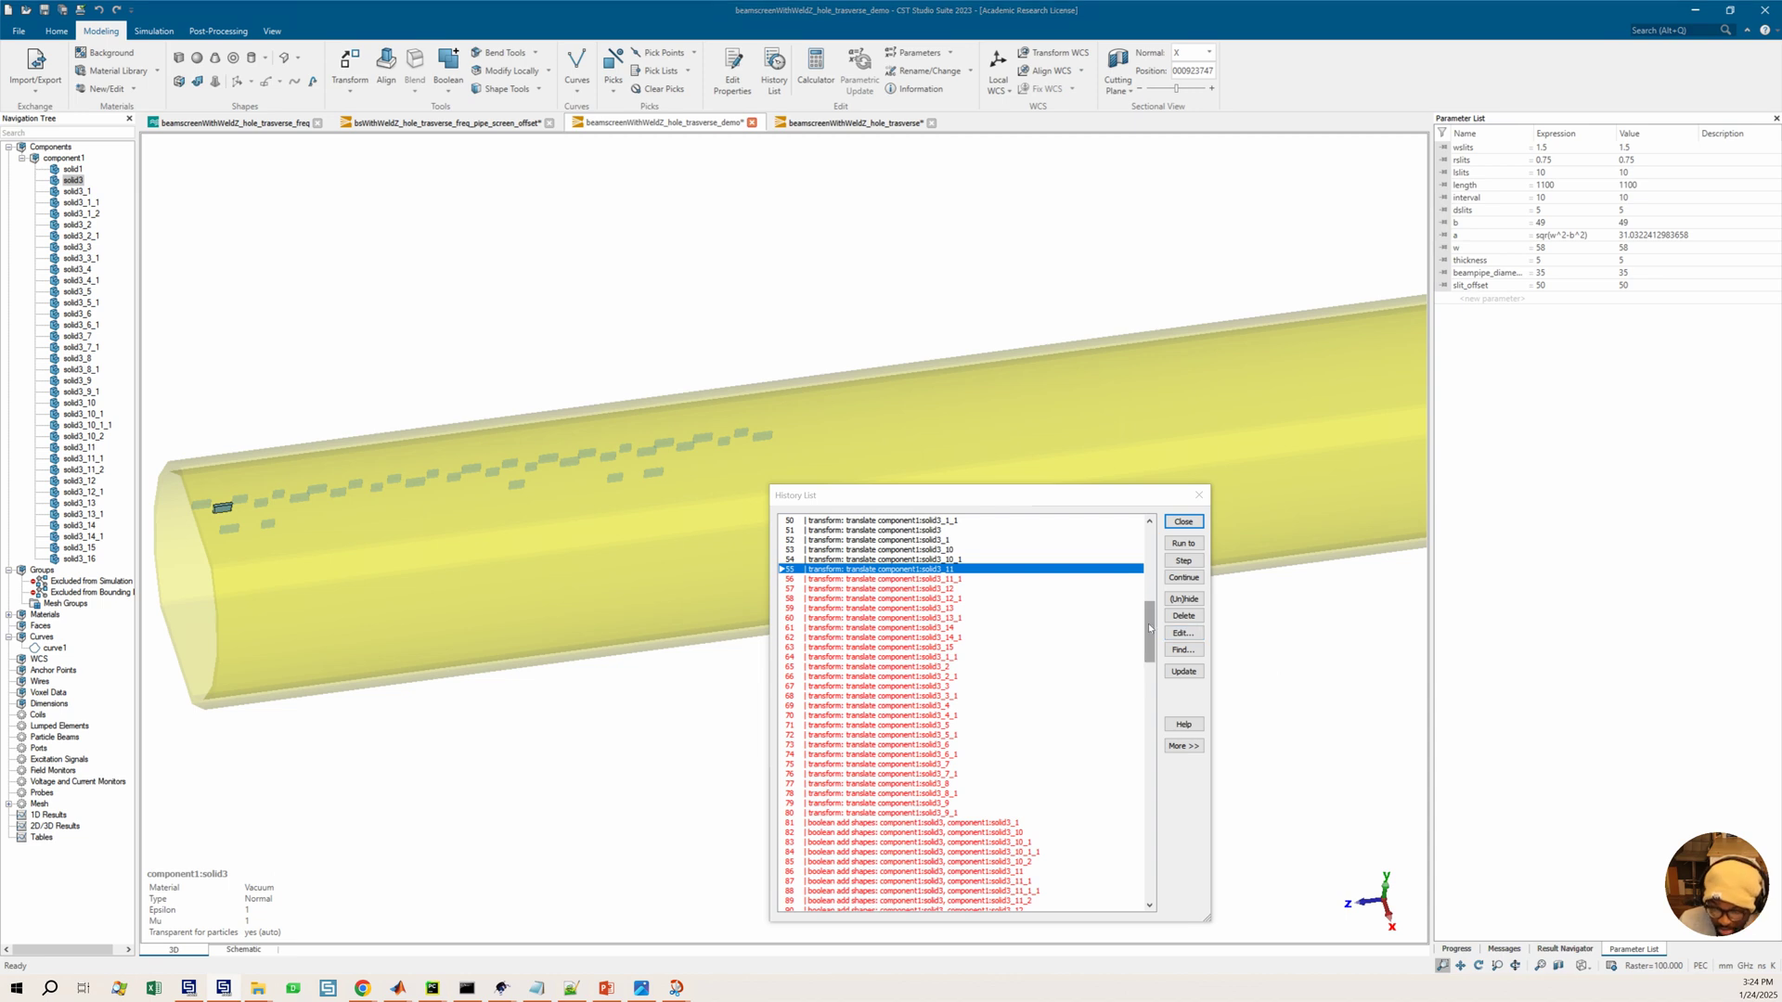
Open history entry 8, the extrude profile definition of solid1, to read its code, and close it
{"action": "left_click", "coordinate": [1149, 522]}
{"action": "left_click", "coordinate": [1149, 521]}
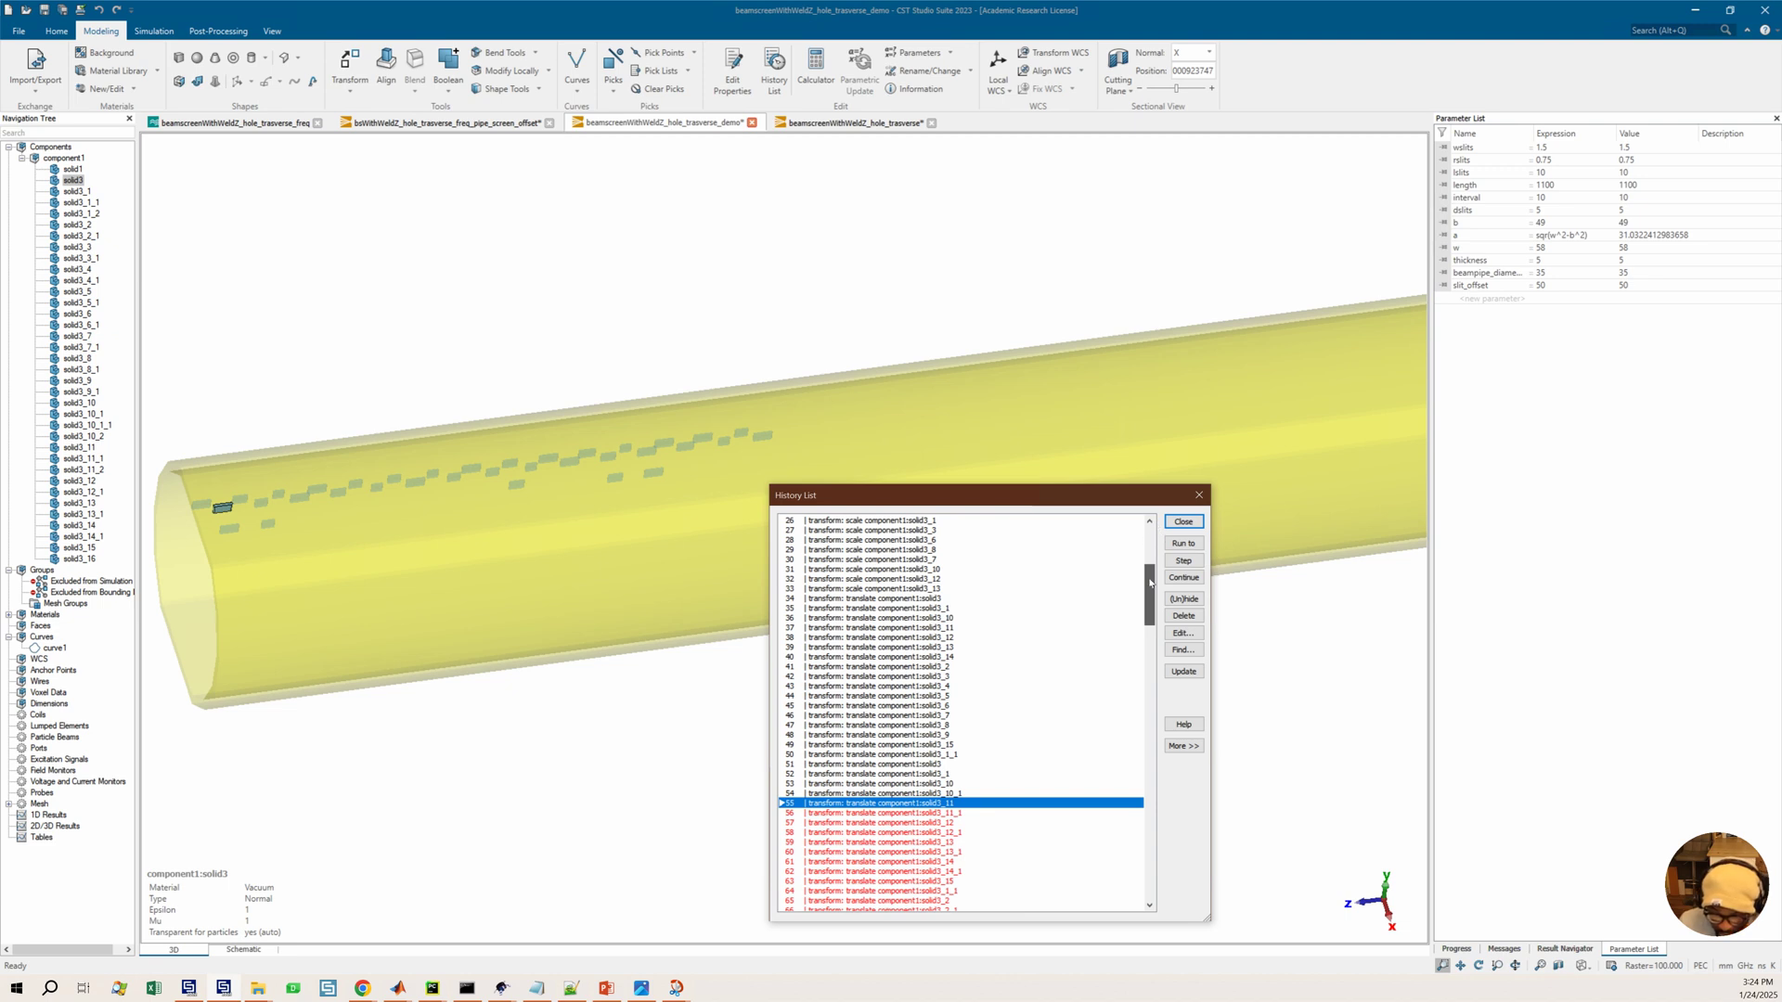
{"action": "scroll", "coordinate": [1064, 572], "scroll_direction": "up", "scroll_amount": 2}
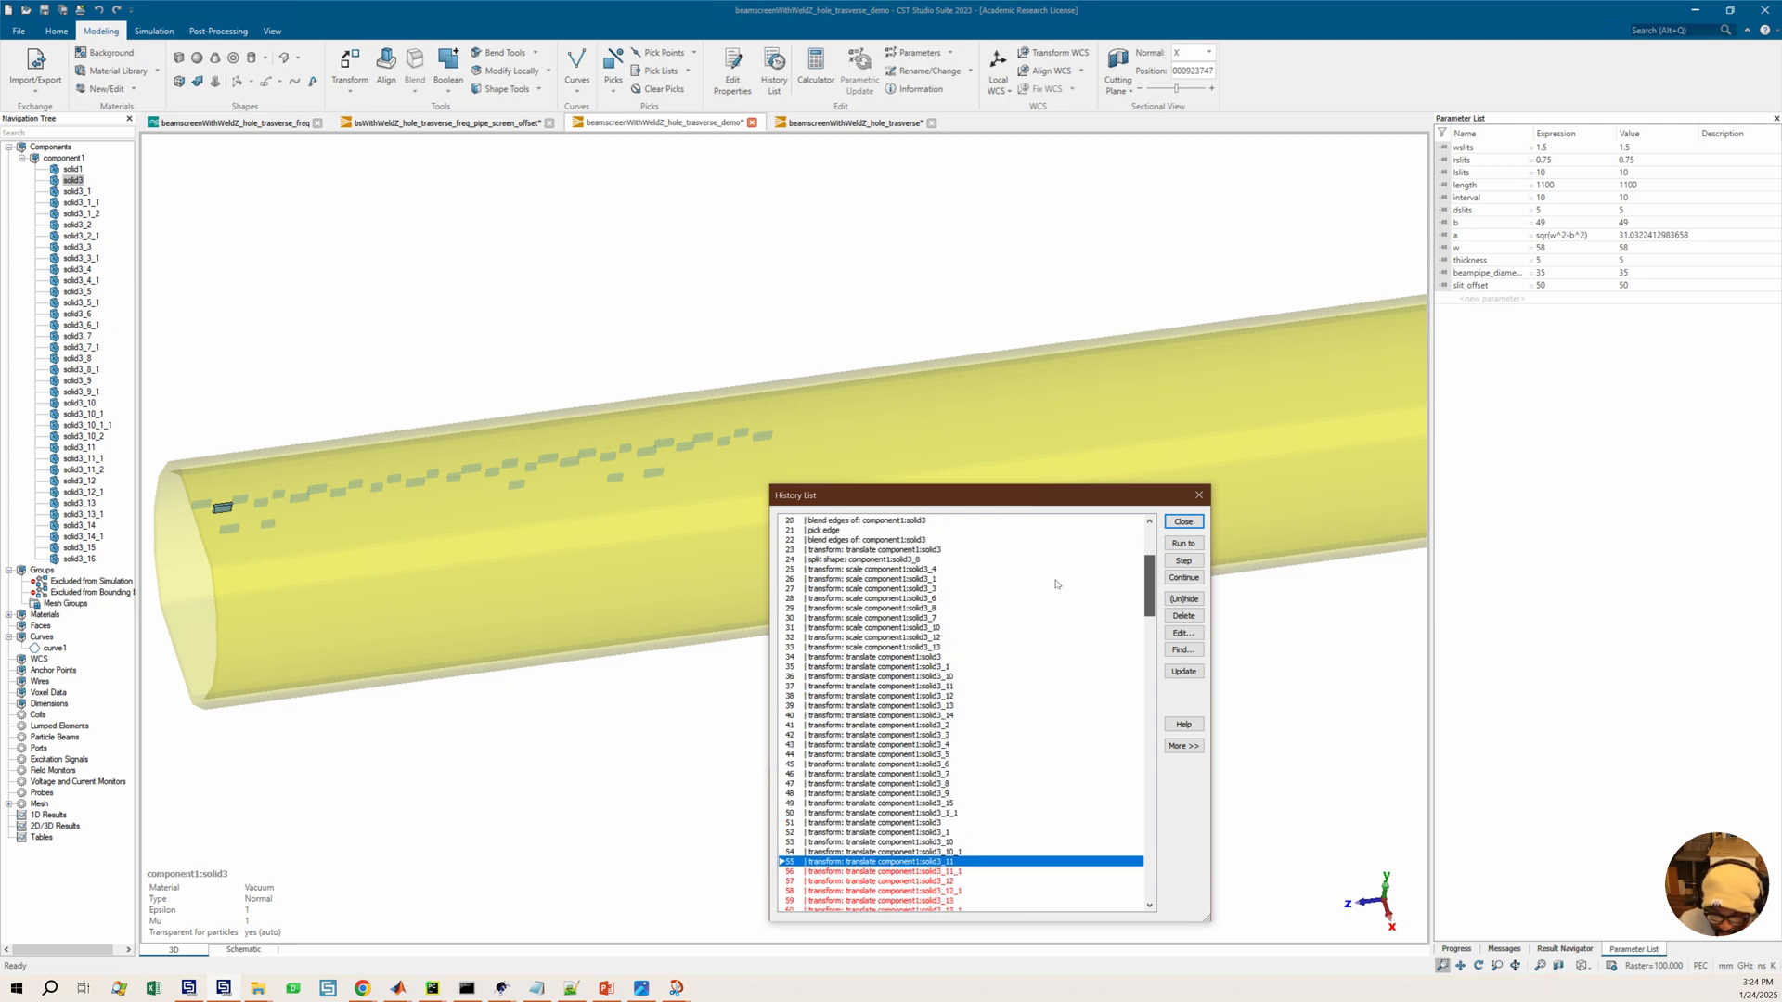
{"action": "scroll", "coordinate": [1053, 587], "scroll_direction": "up", "scroll_amount": 1}
{"action": "scroll", "coordinate": [1054, 588], "scroll_direction": "up", "scroll_amount": 5}
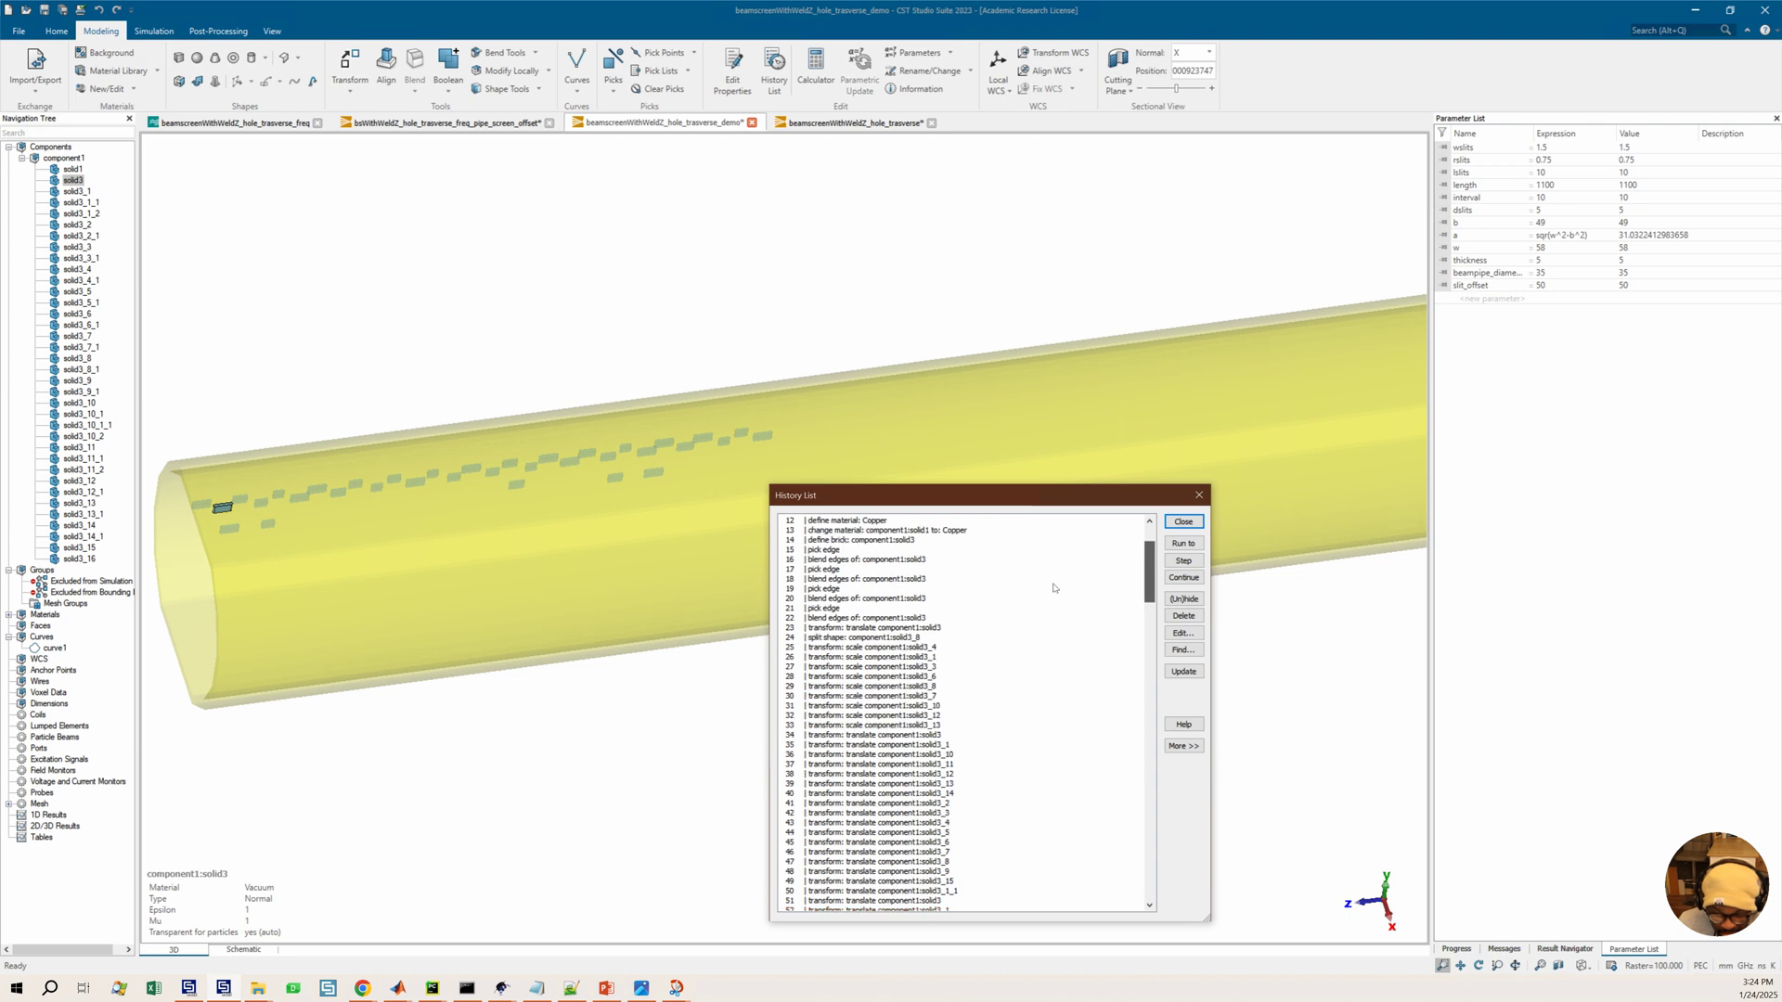
{"action": "left_click", "coordinate": [864, 589]}
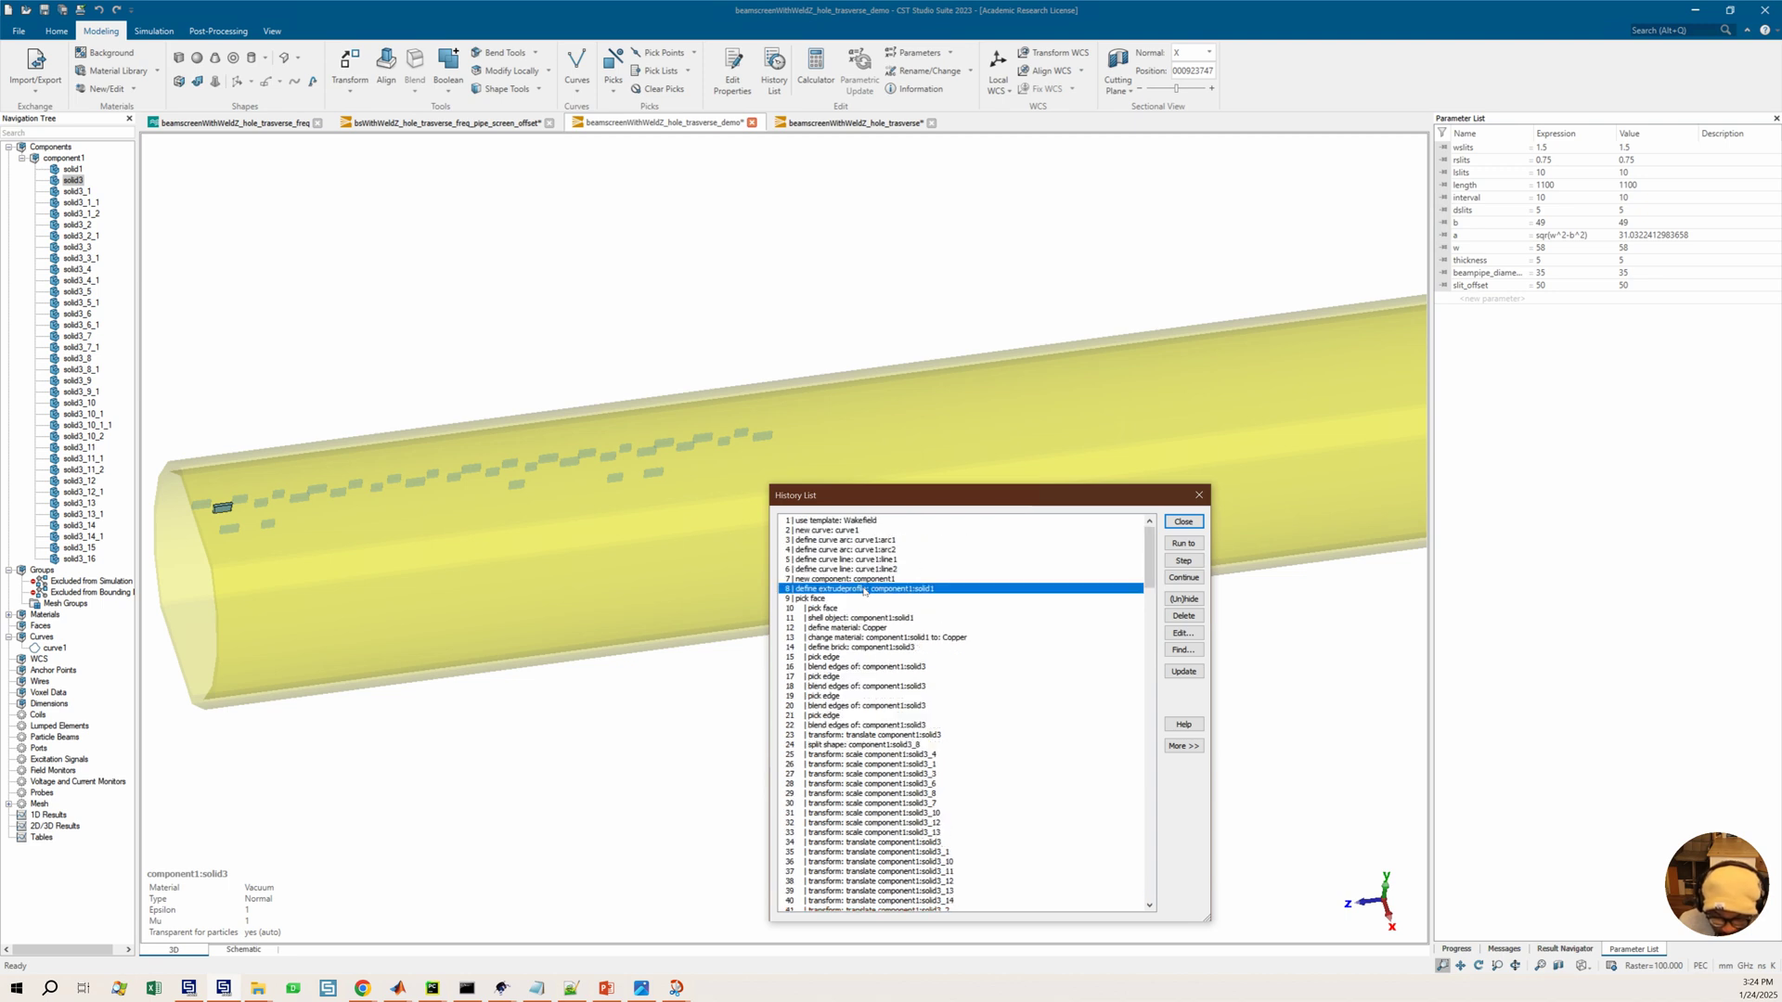
{"action": "double_click", "coordinate": [883, 591]}
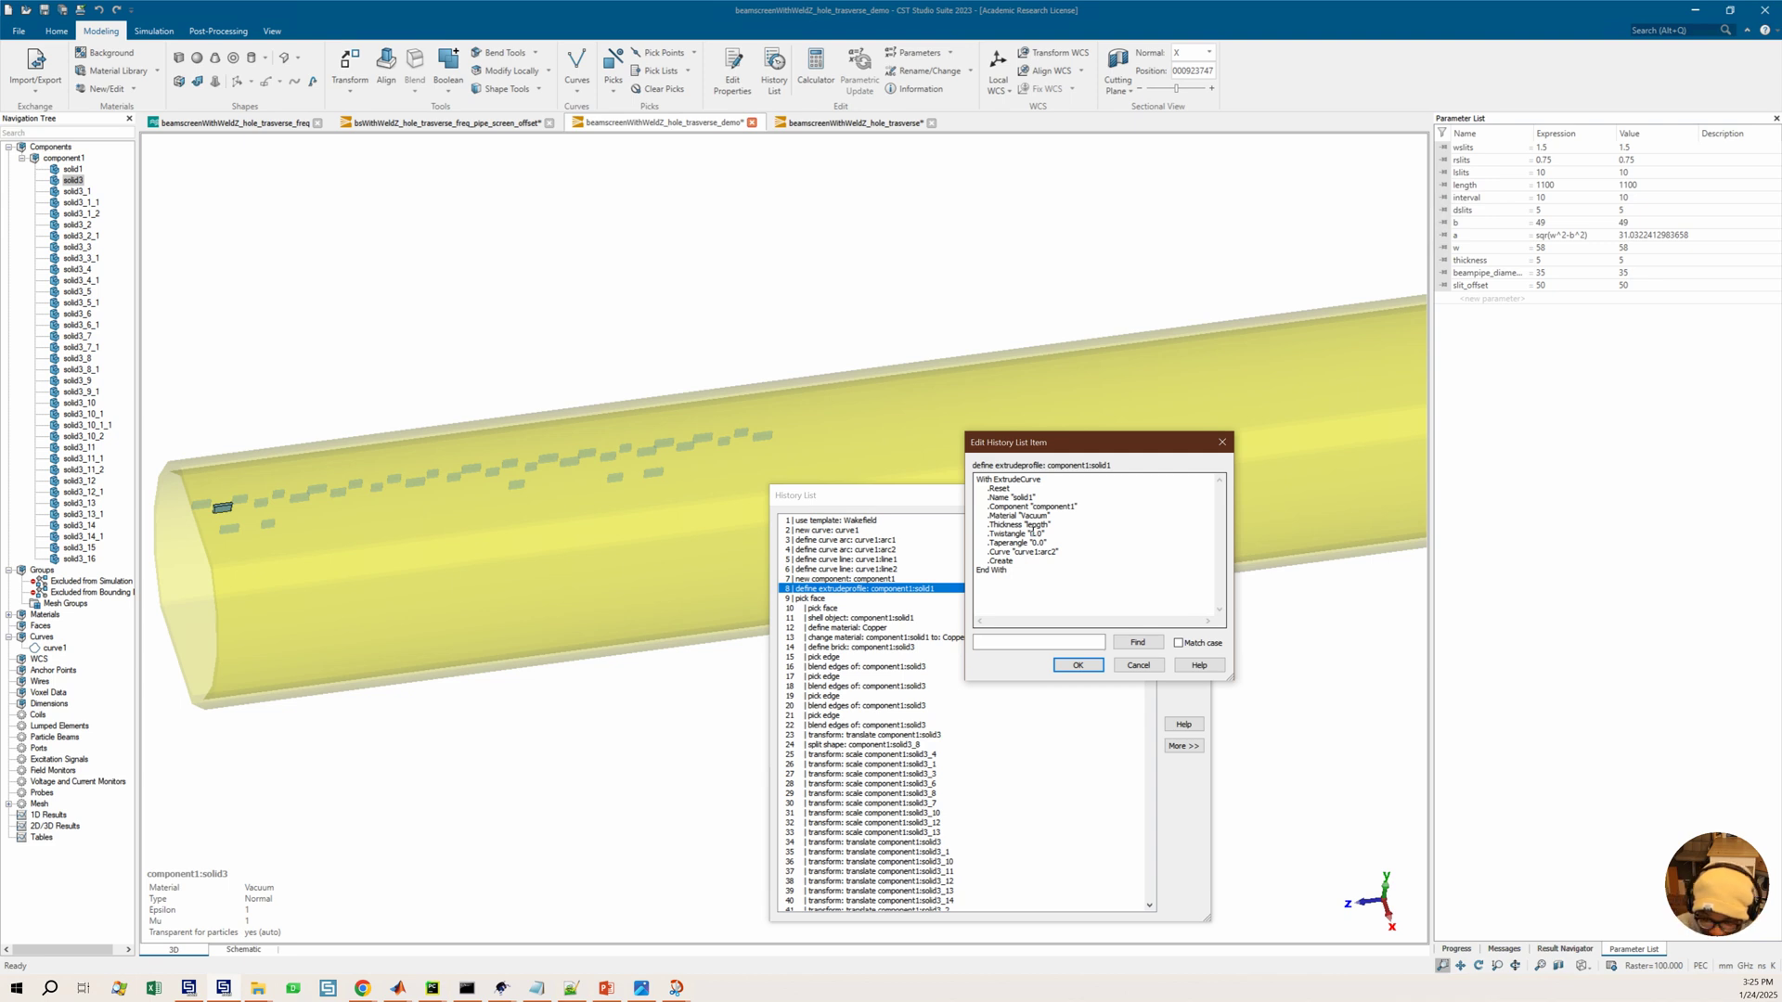
{"action": "left_click", "coordinate": [1221, 443]}
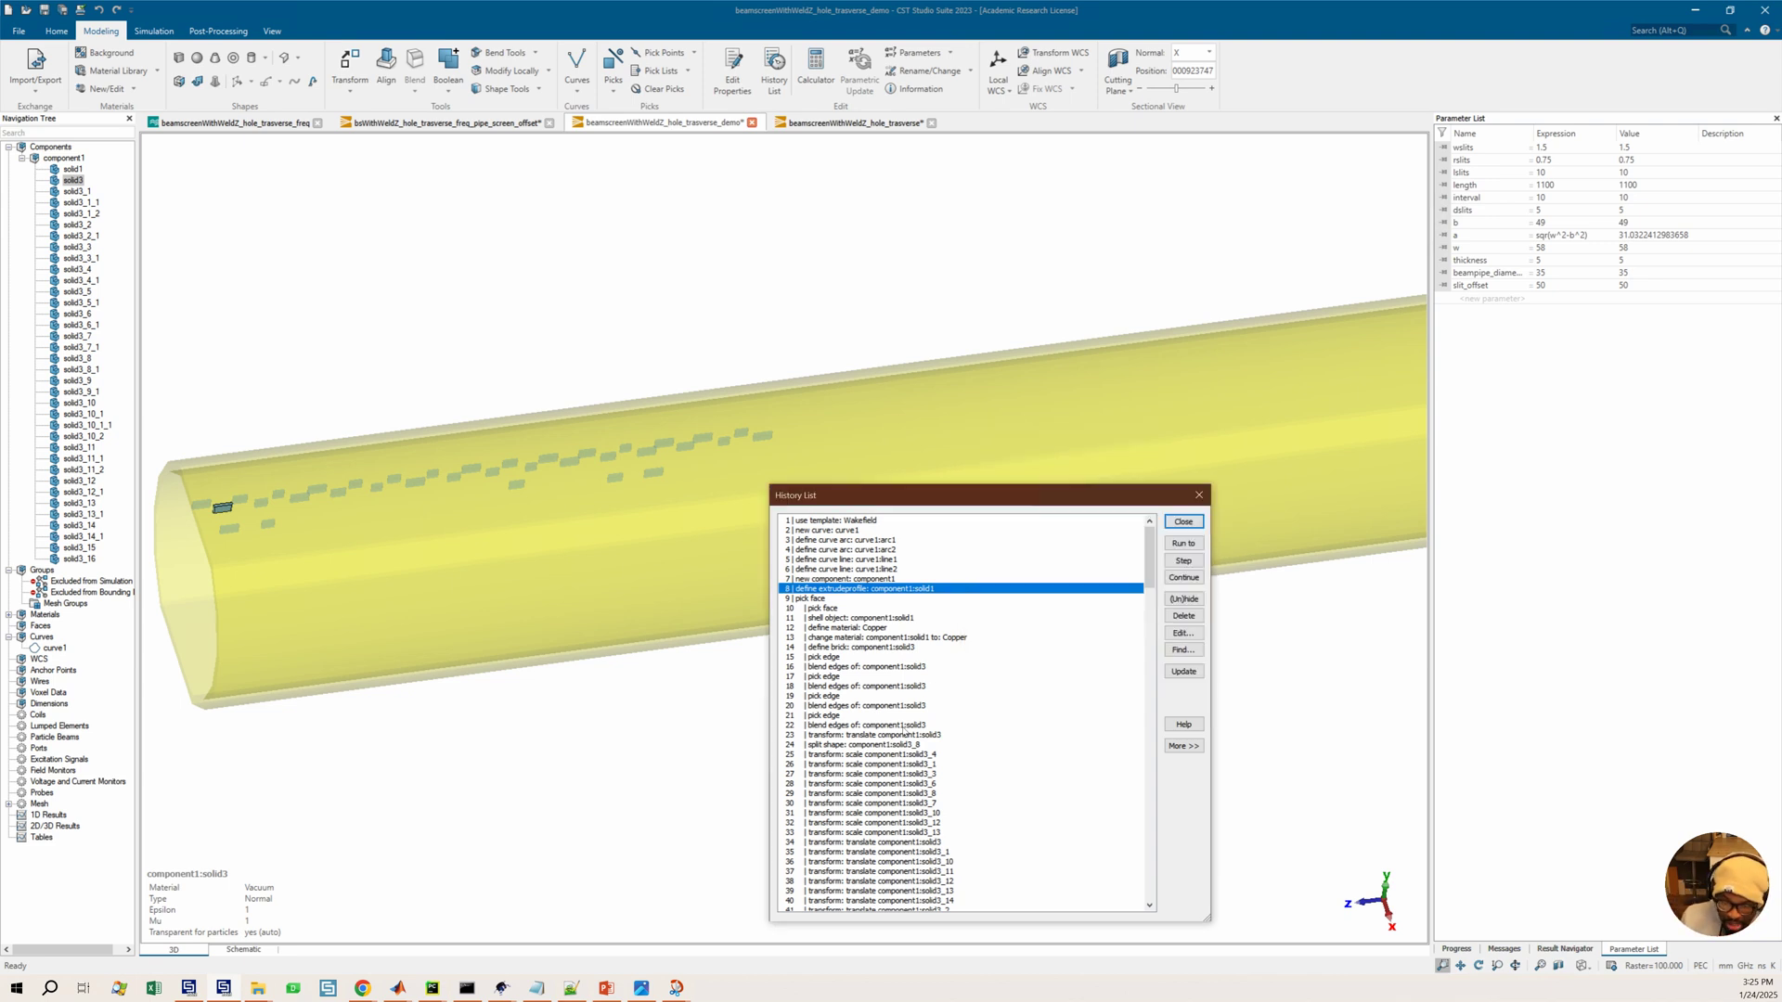
Run the history to step 50, the translate of solid3_1_1
{"action": "scroll", "coordinate": [919, 712], "scroll_direction": "down", "scroll_amount": 9}
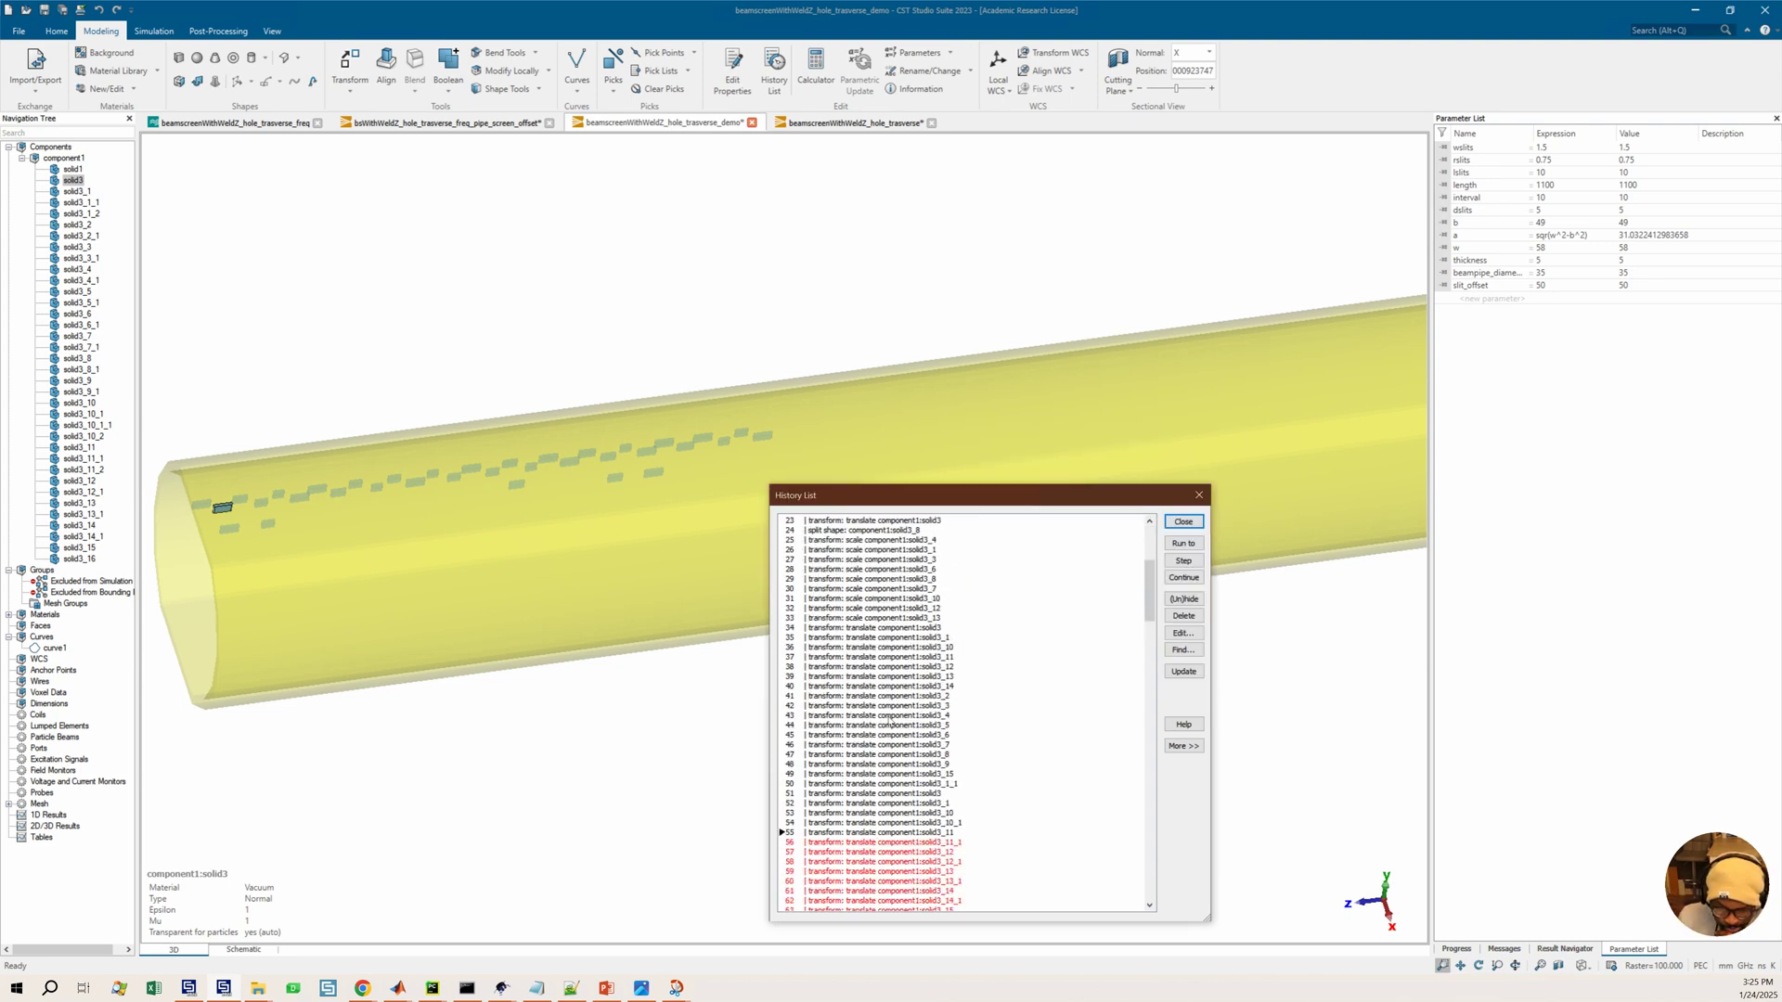
{"action": "left_click", "coordinate": [840, 774]}
{"action": "left_click", "coordinate": [904, 677]}
{"action": "left_click", "coordinate": [914, 725]}
{"action": "left_click", "coordinate": [1187, 546]}
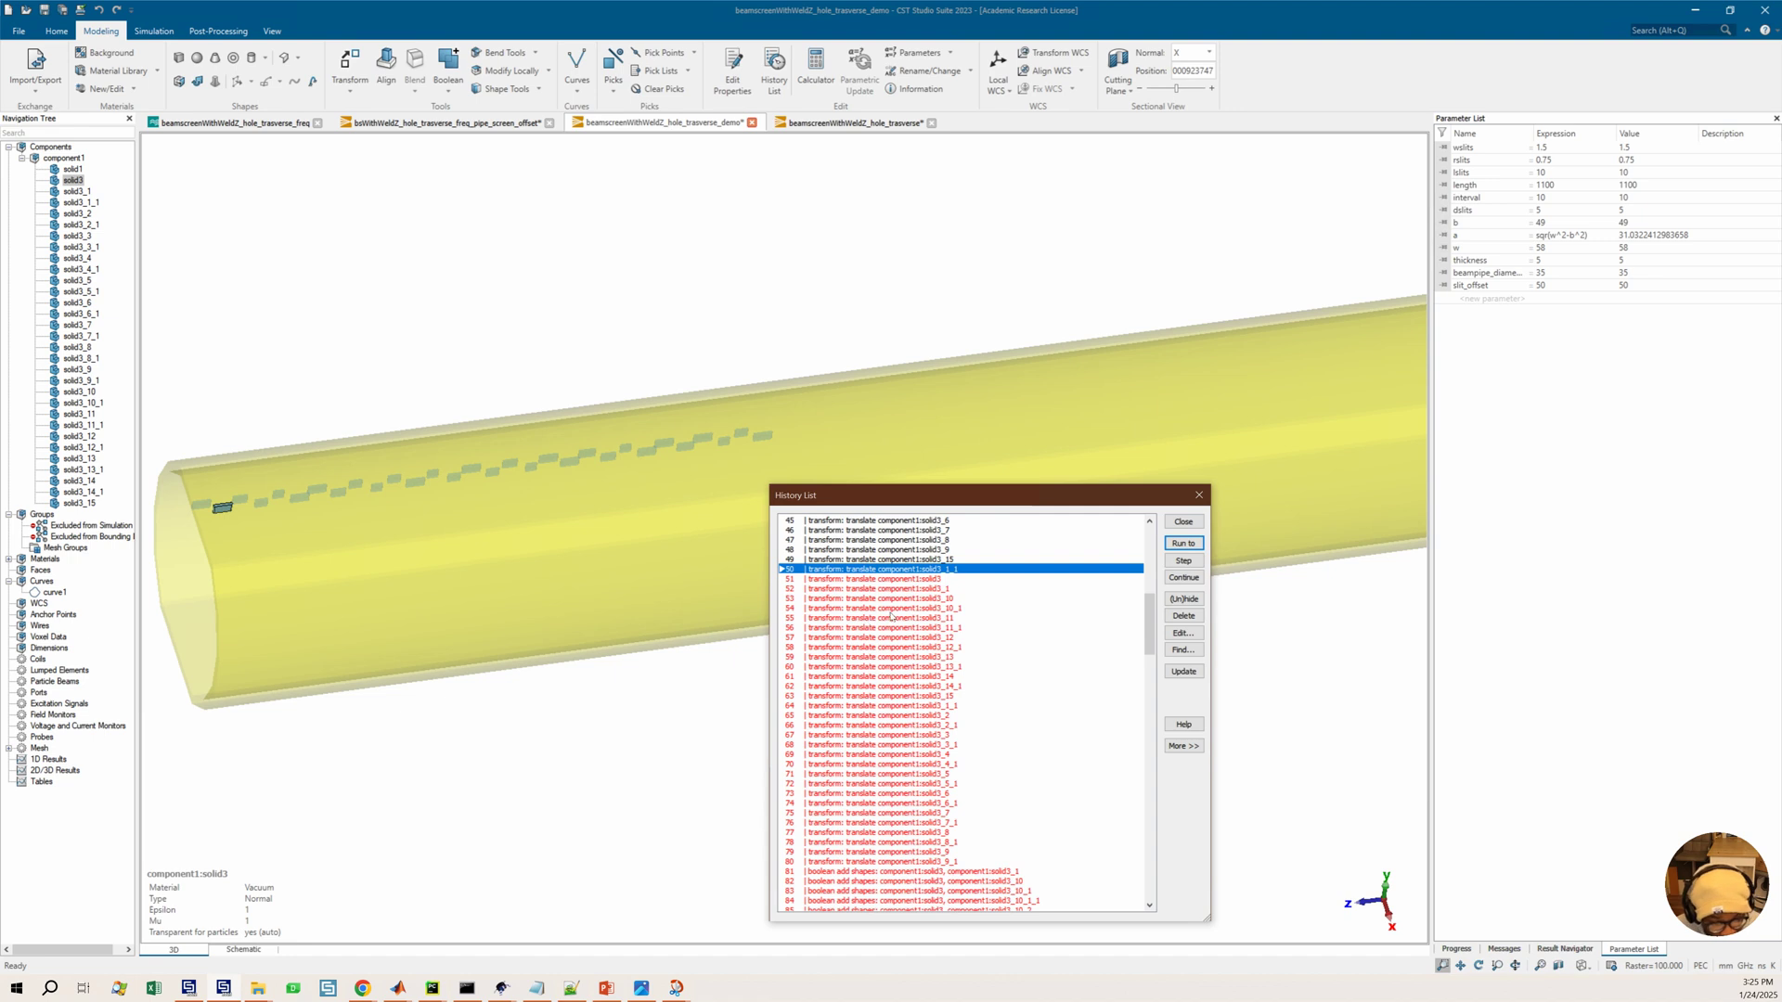
Run the history forward one entry at a time to step 52
{"action": "left_click", "coordinate": [892, 616]}
{"action": "left_click", "coordinate": [898, 579]}
{"action": "left_click", "coordinate": [1187, 545]}
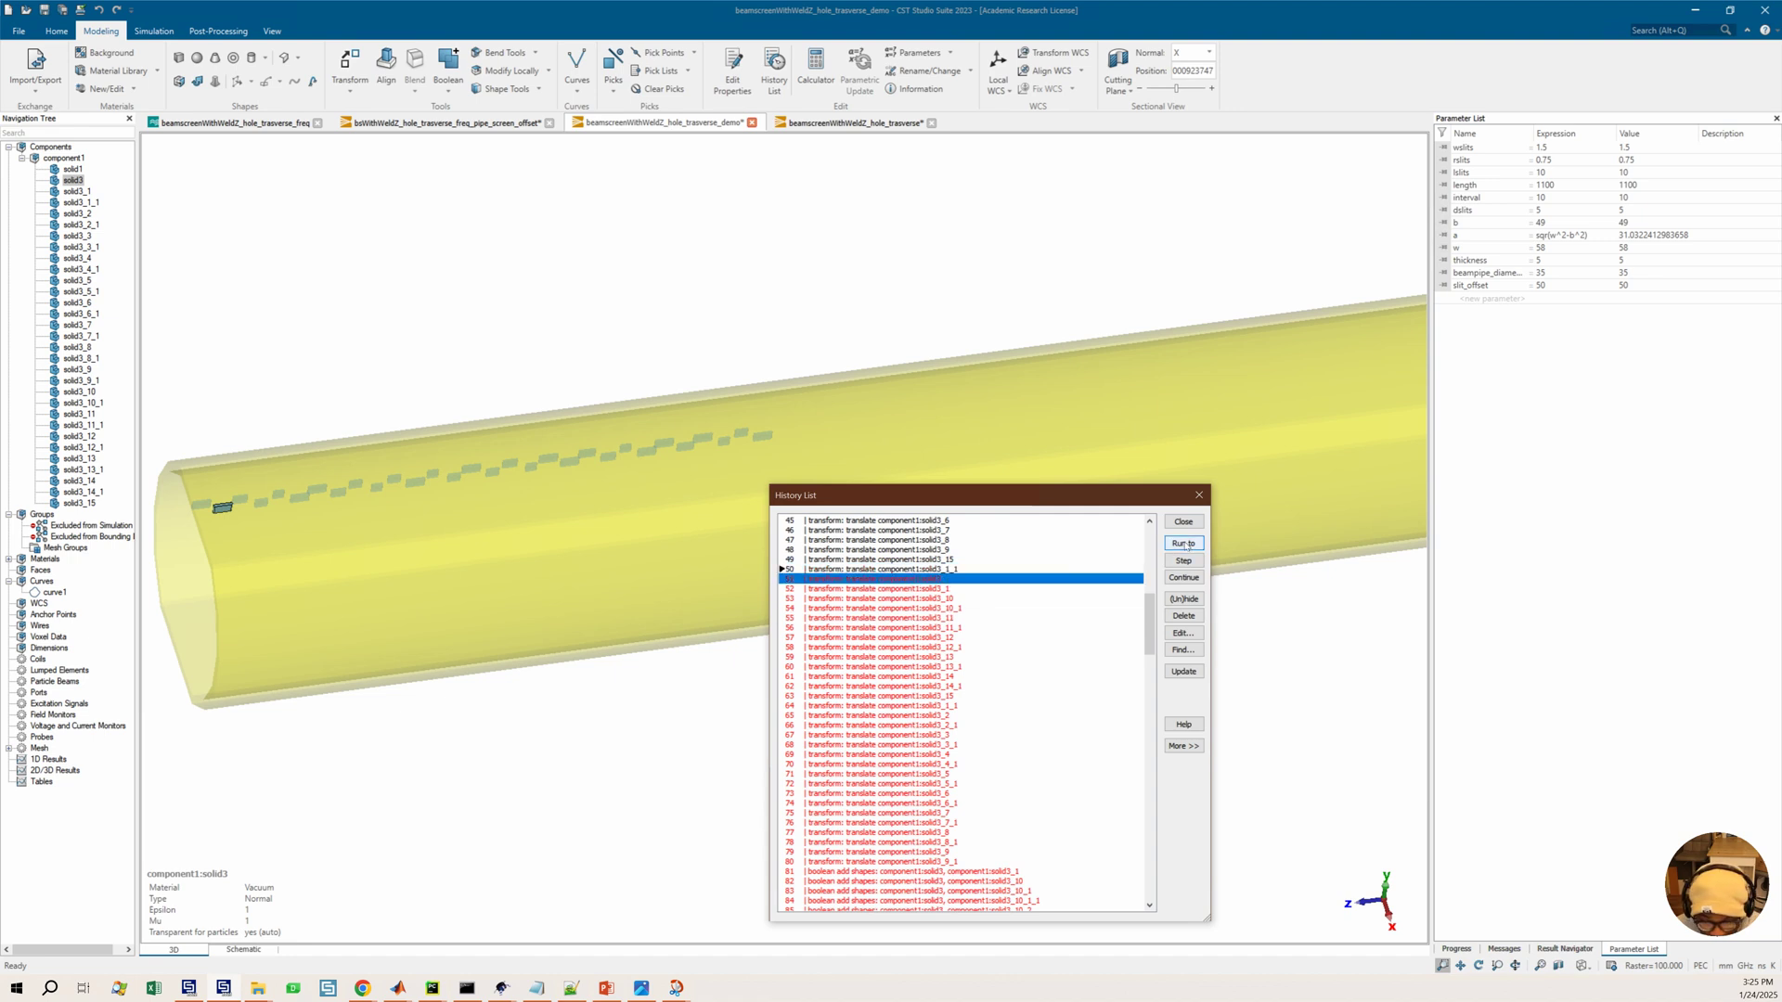
{"action": "left_click", "coordinate": [917, 579]}
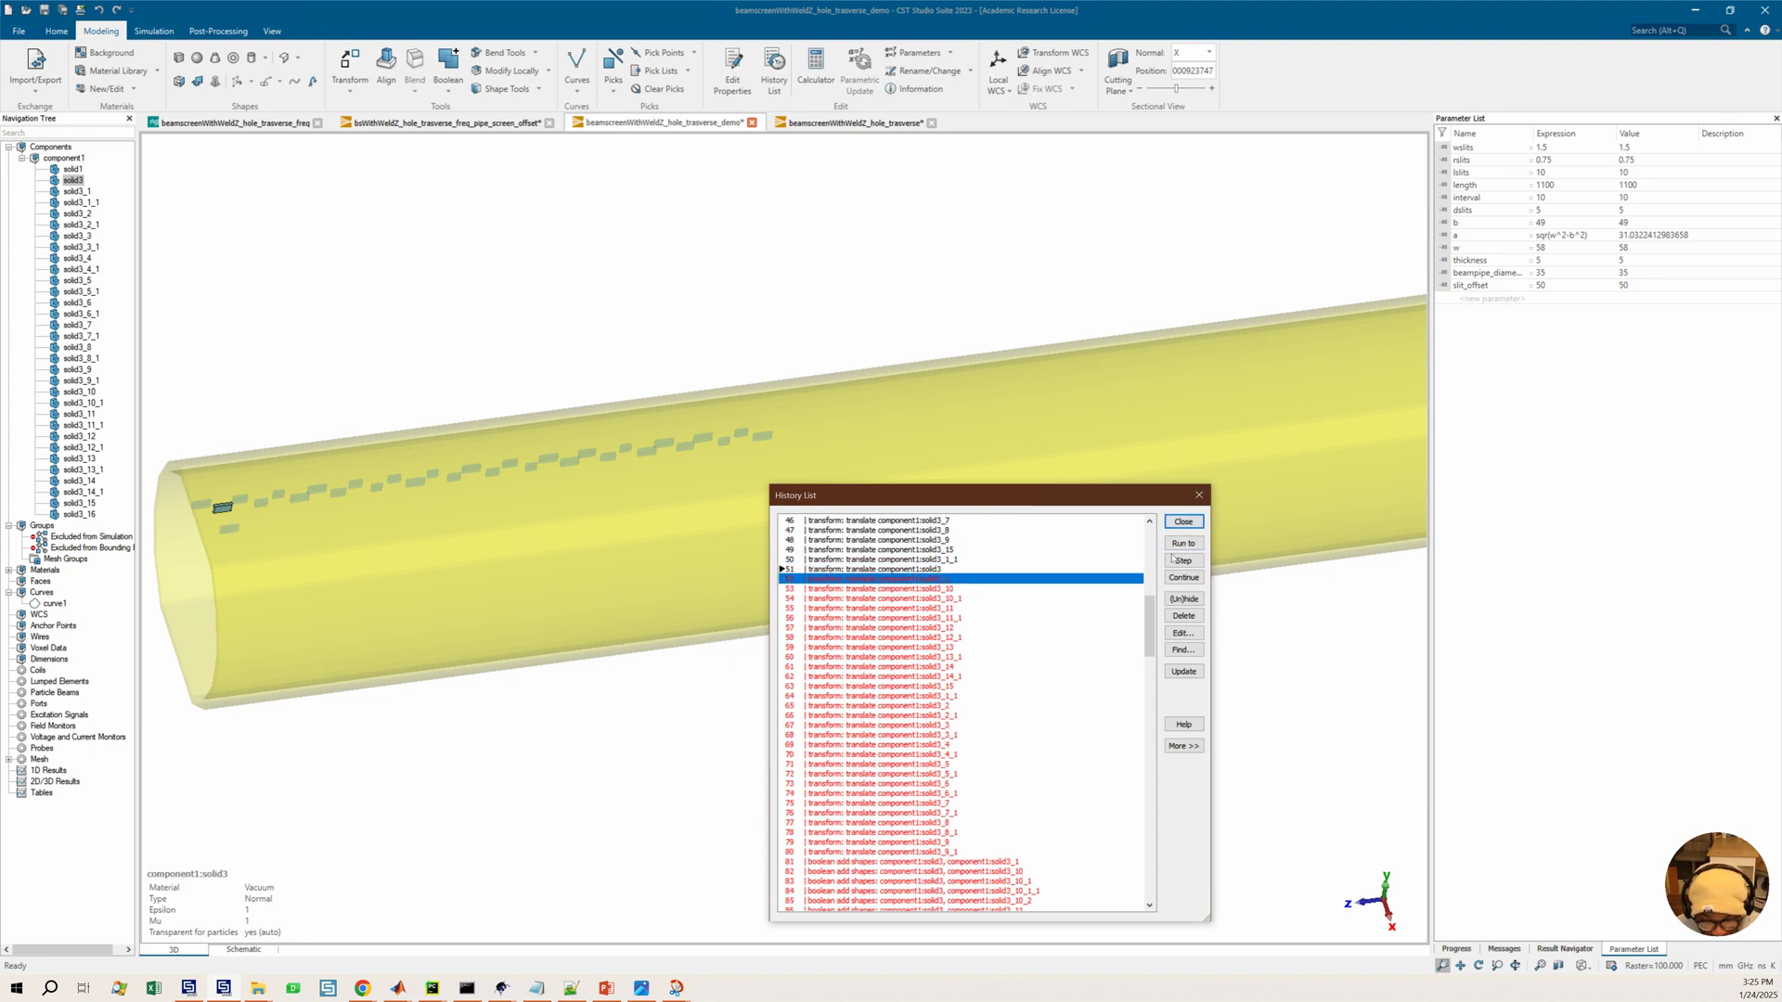
{"action": "left_click", "coordinate": [1183, 544]}
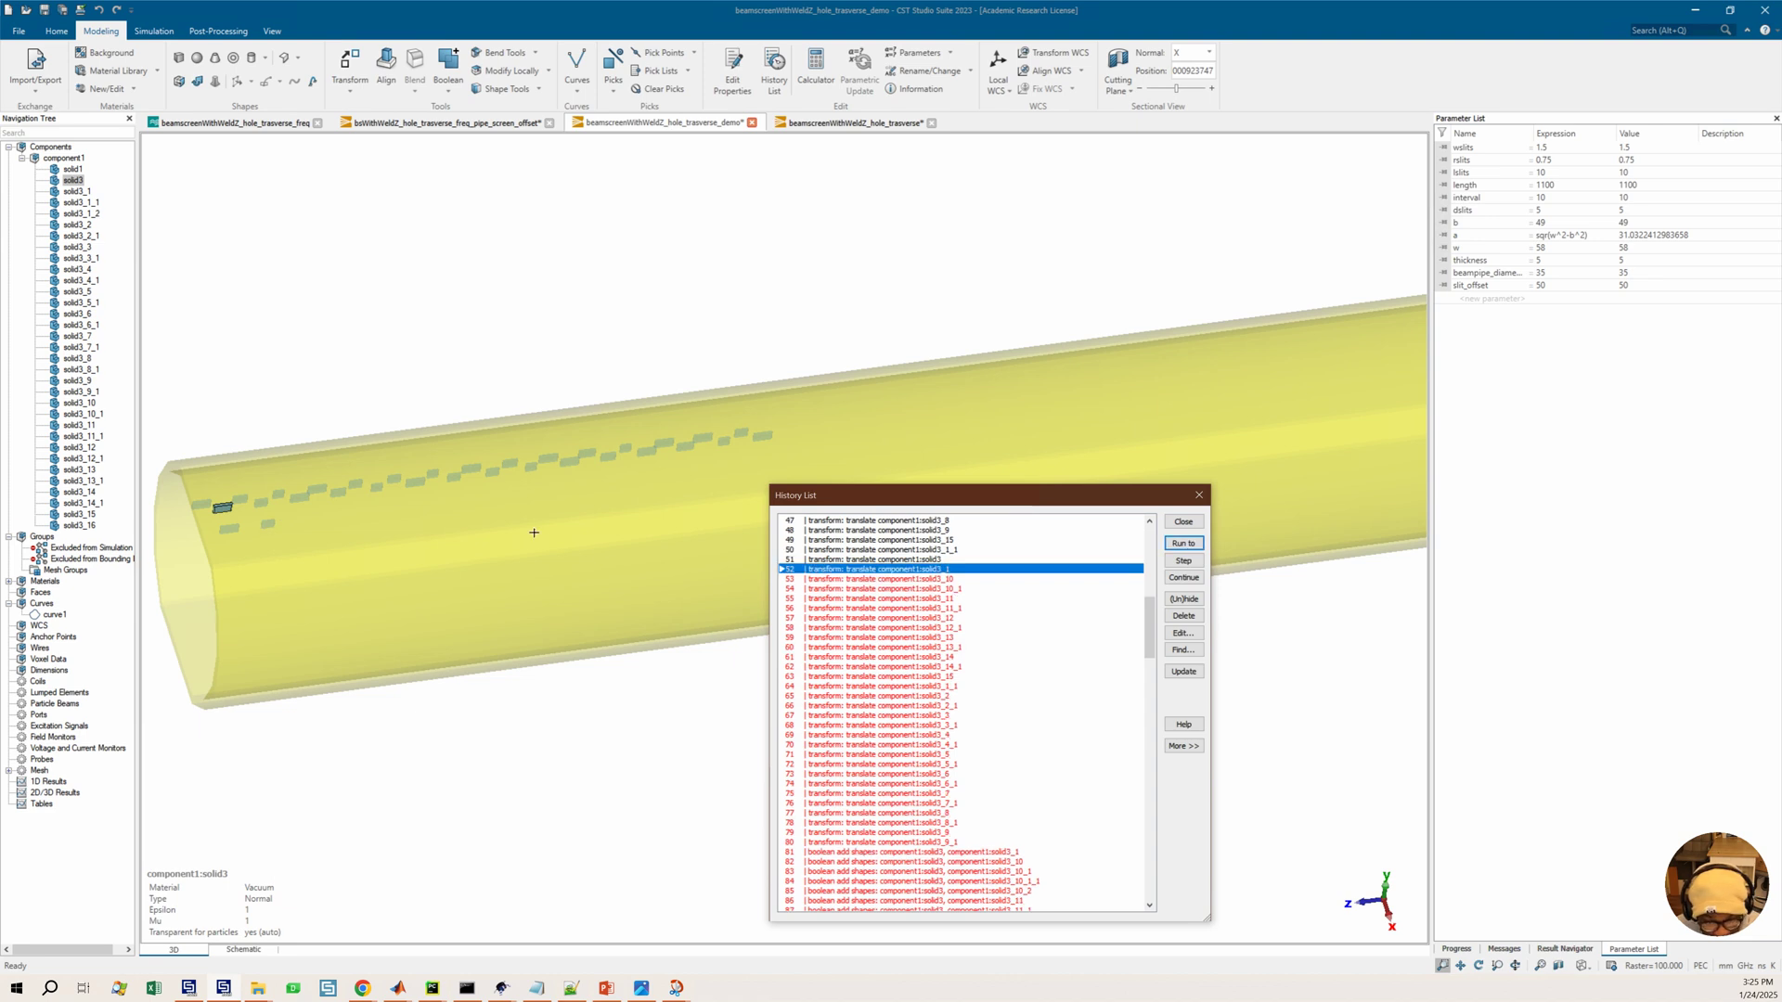
Step the history forward through the next translate entries to step 54
{"action": "middle_click_drag", "start_coordinate": [527, 533], "coordinate": [620, 530]}
{"action": "left_click", "coordinate": [917, 581]}
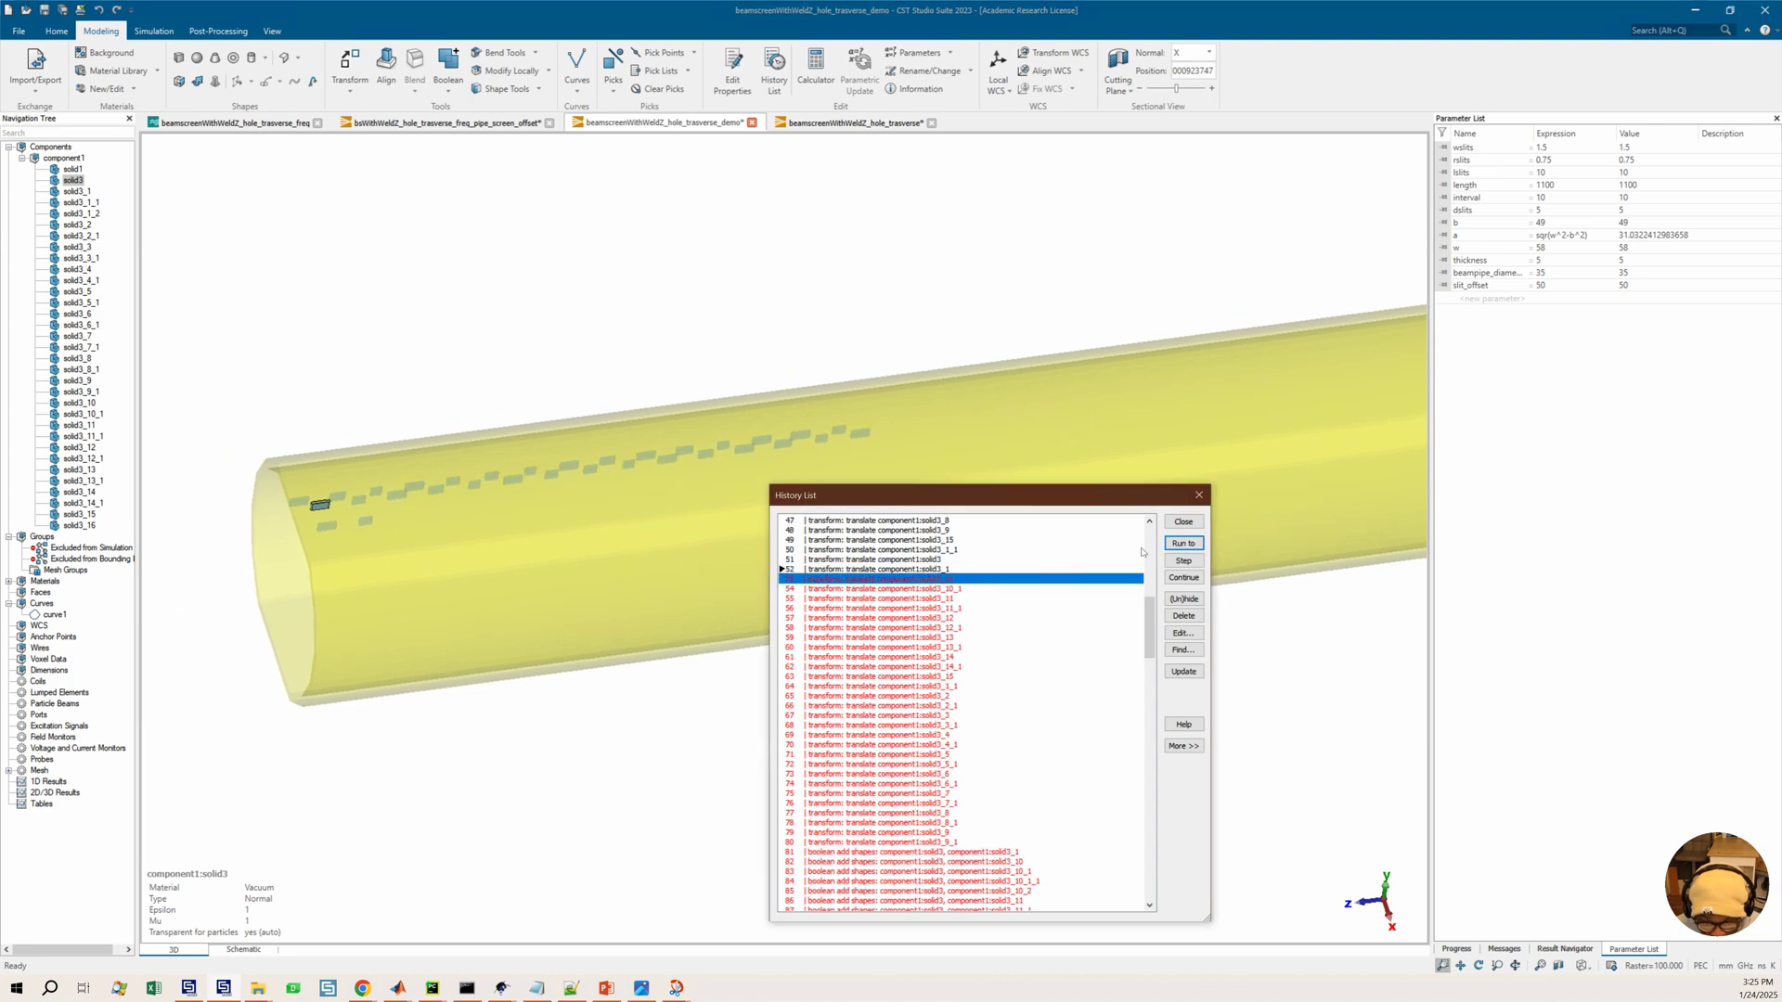
{"action": "left_click", "coordinate": [1184, 561]}
{"action": "left_click", "coordinate": [1185, 561]}
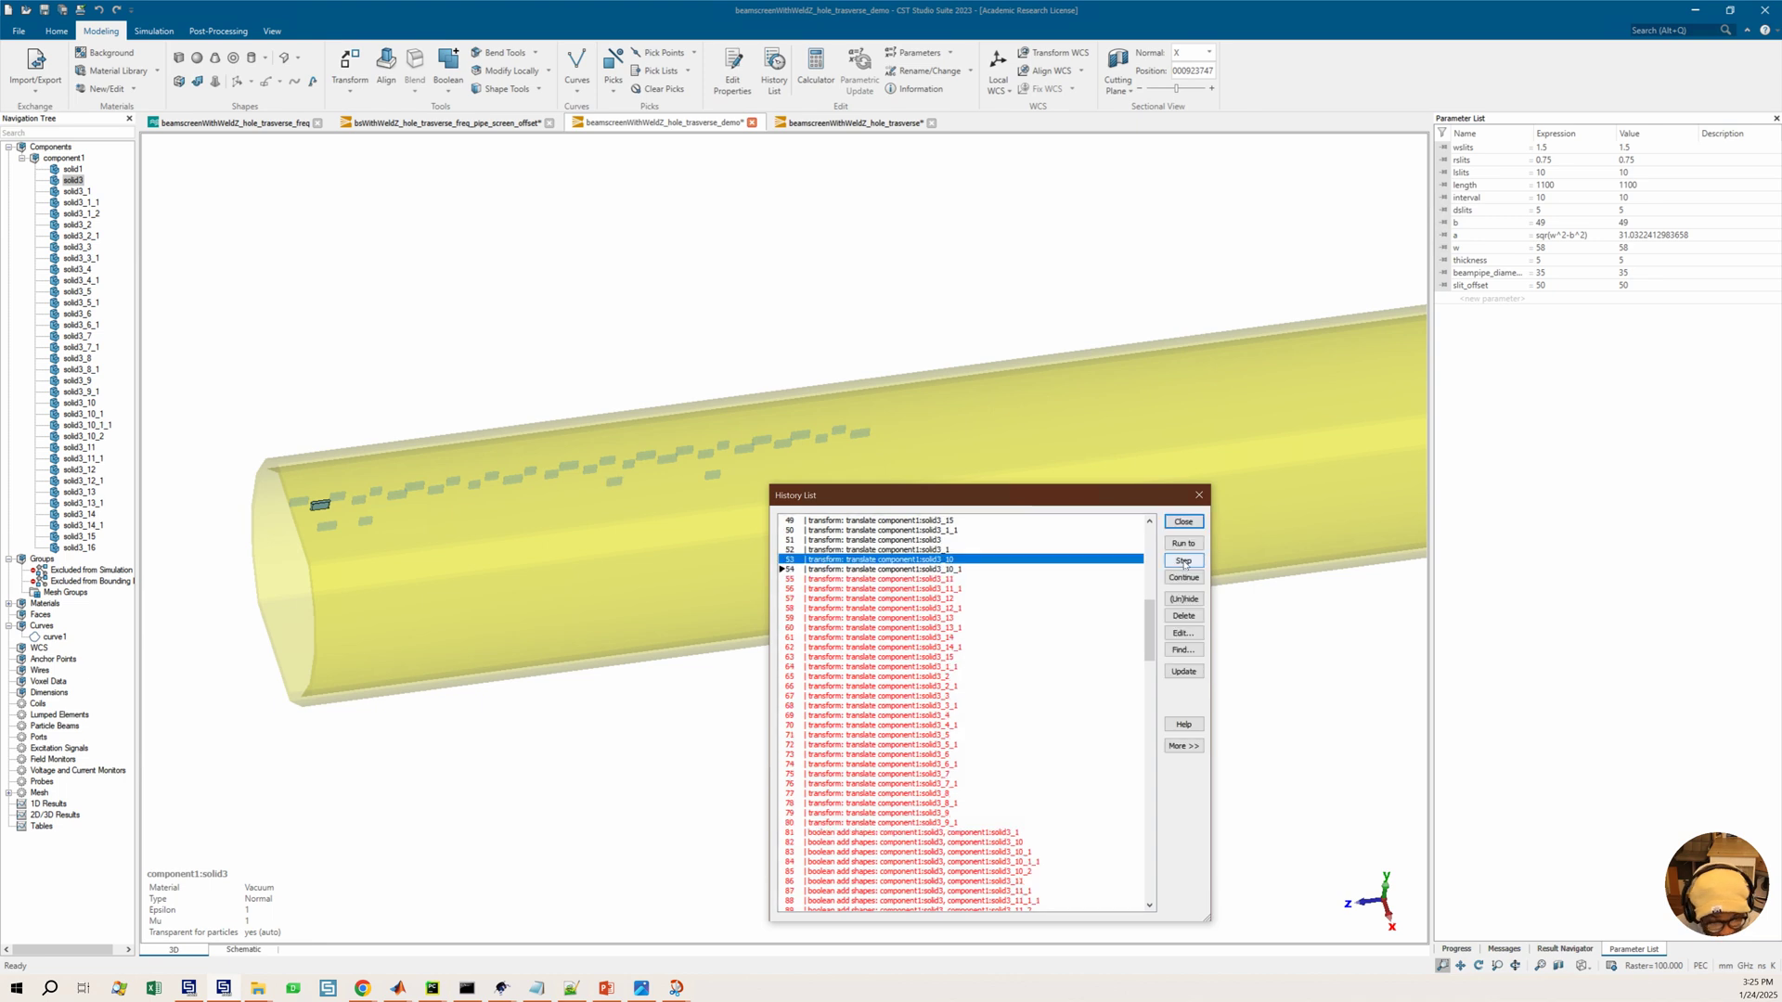
Step the history forward through the next slot translate entries to step 65
{"action": "left_click", "coordinate": [1185, 561]}
{"action": "left_click", "coordinate": [1184, 561]}
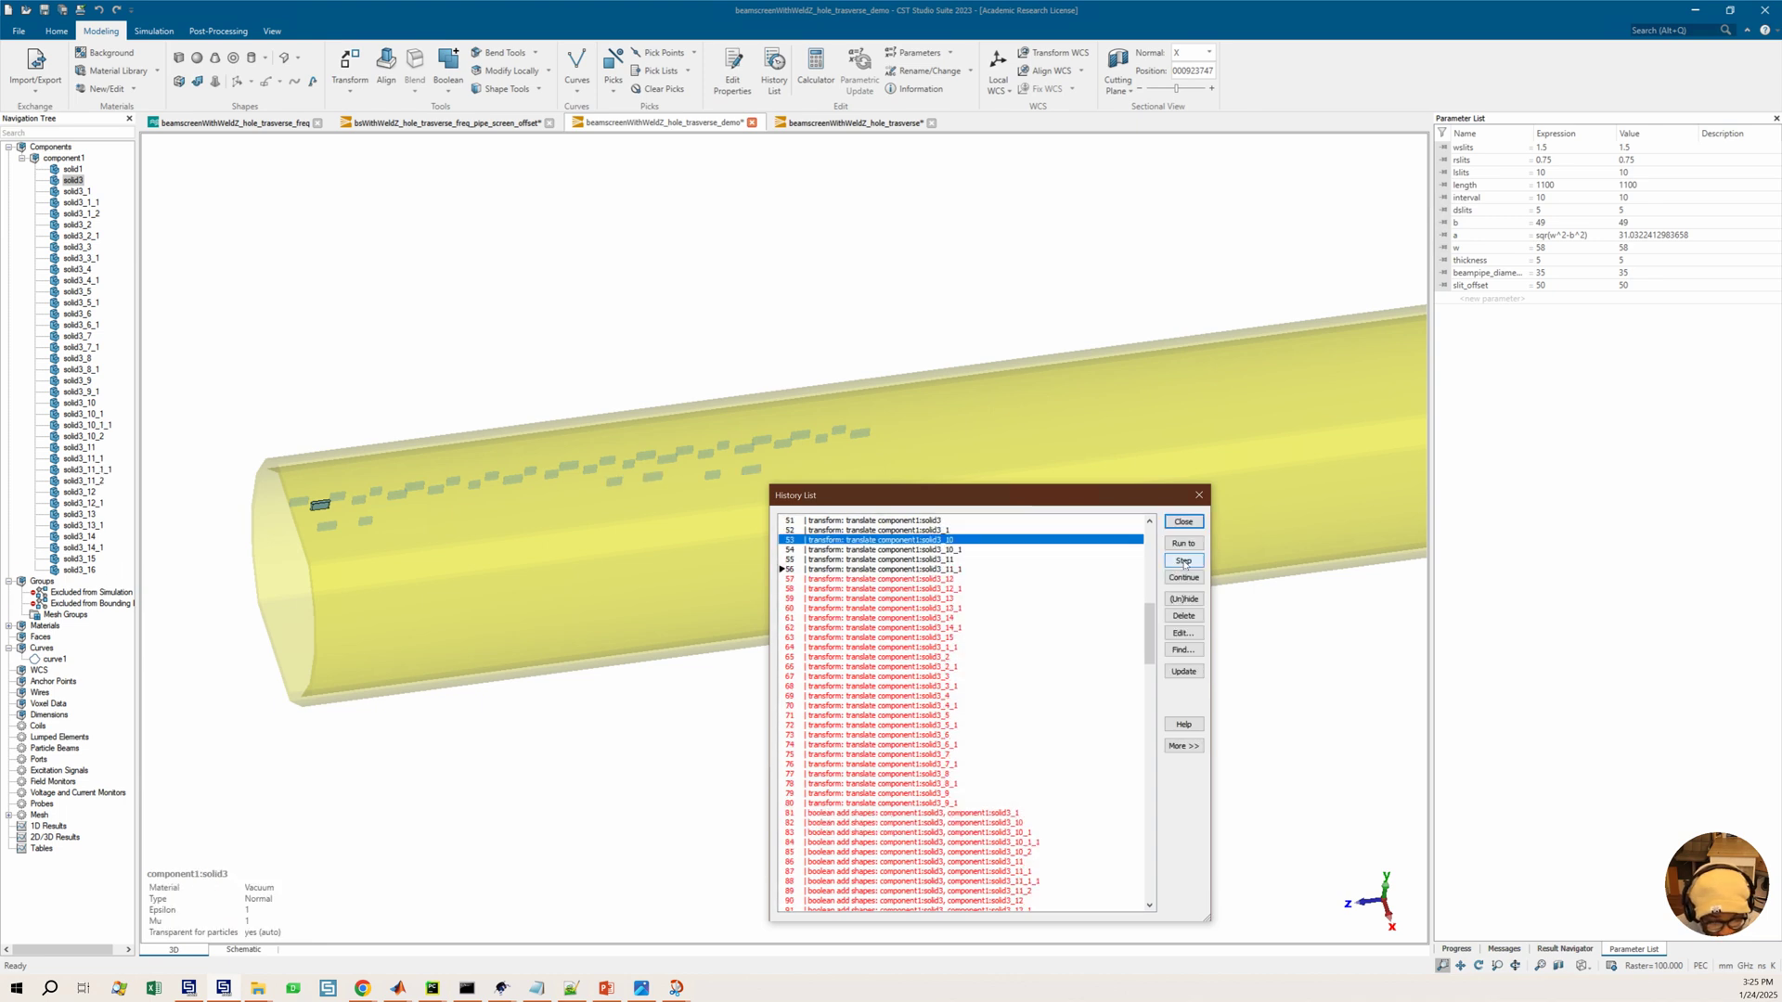
{"action": "left_click", "coordinate": [1185, 560]}
{"action": "left_click", "coordinate": [1188, 563]}
{"action": "left_click", "coordinate": [1189, 562]}
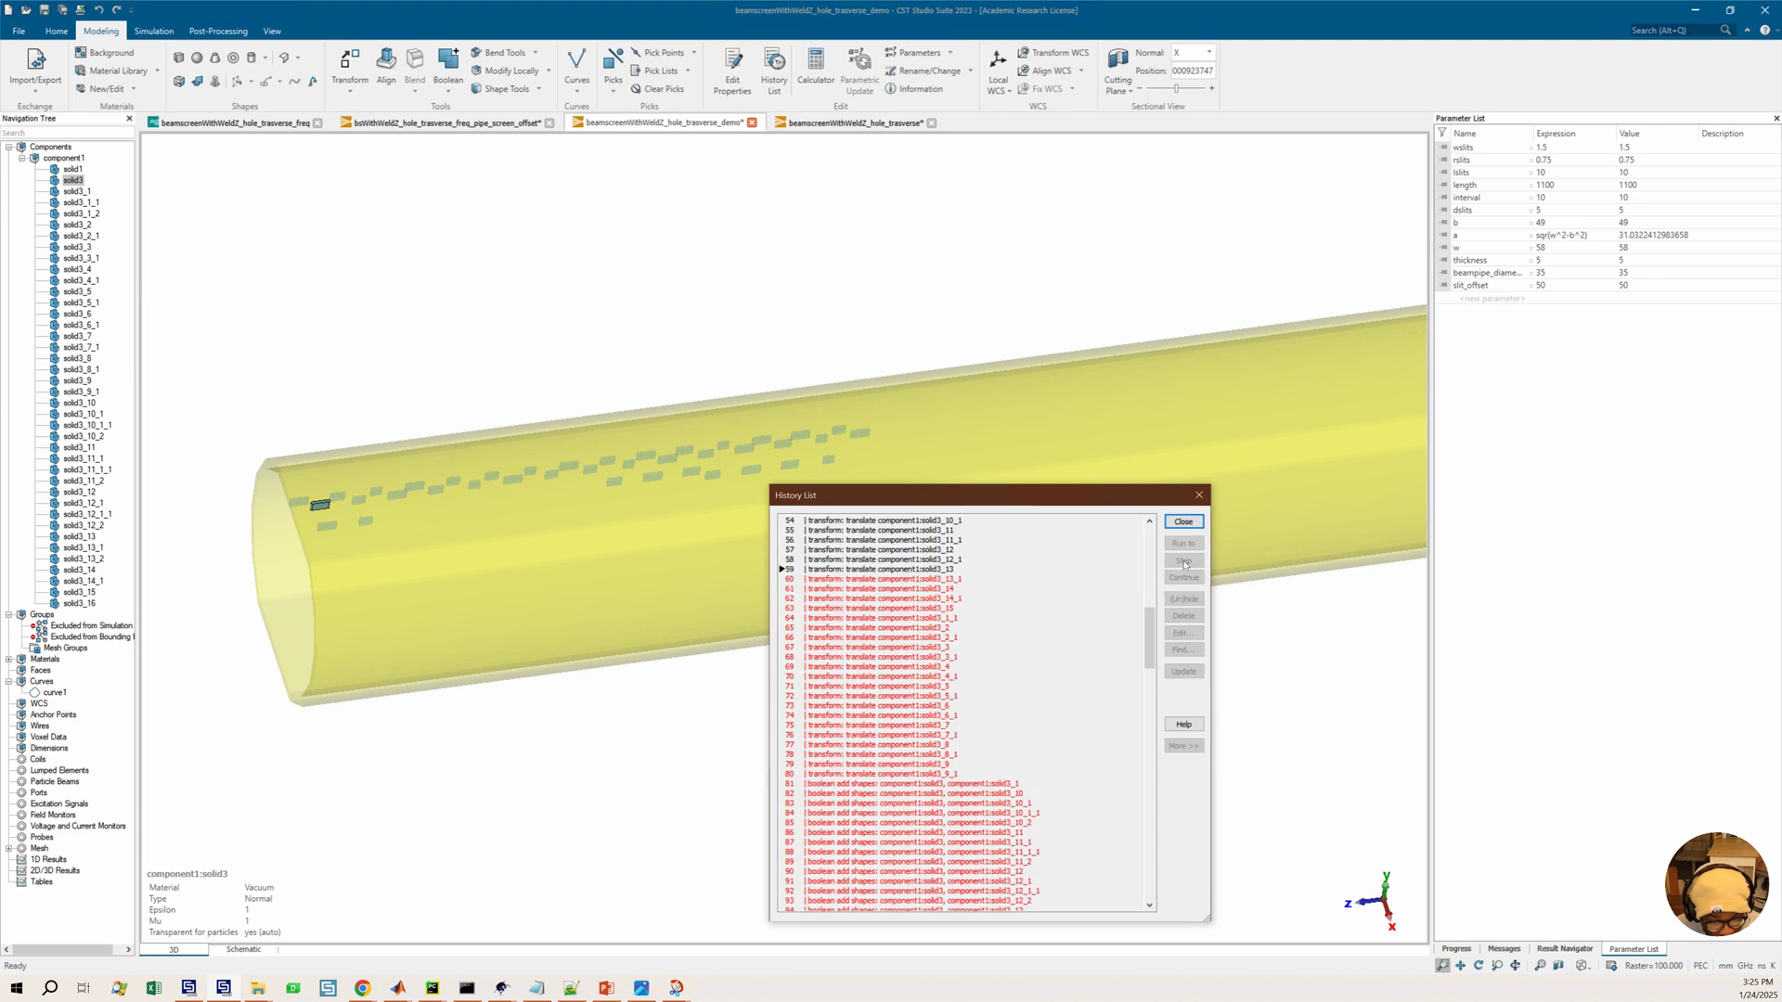
{"action": "left_click", "coordinate": [1184, 561]}
{"action": "left_click", "coordinate": [1184, 561]}
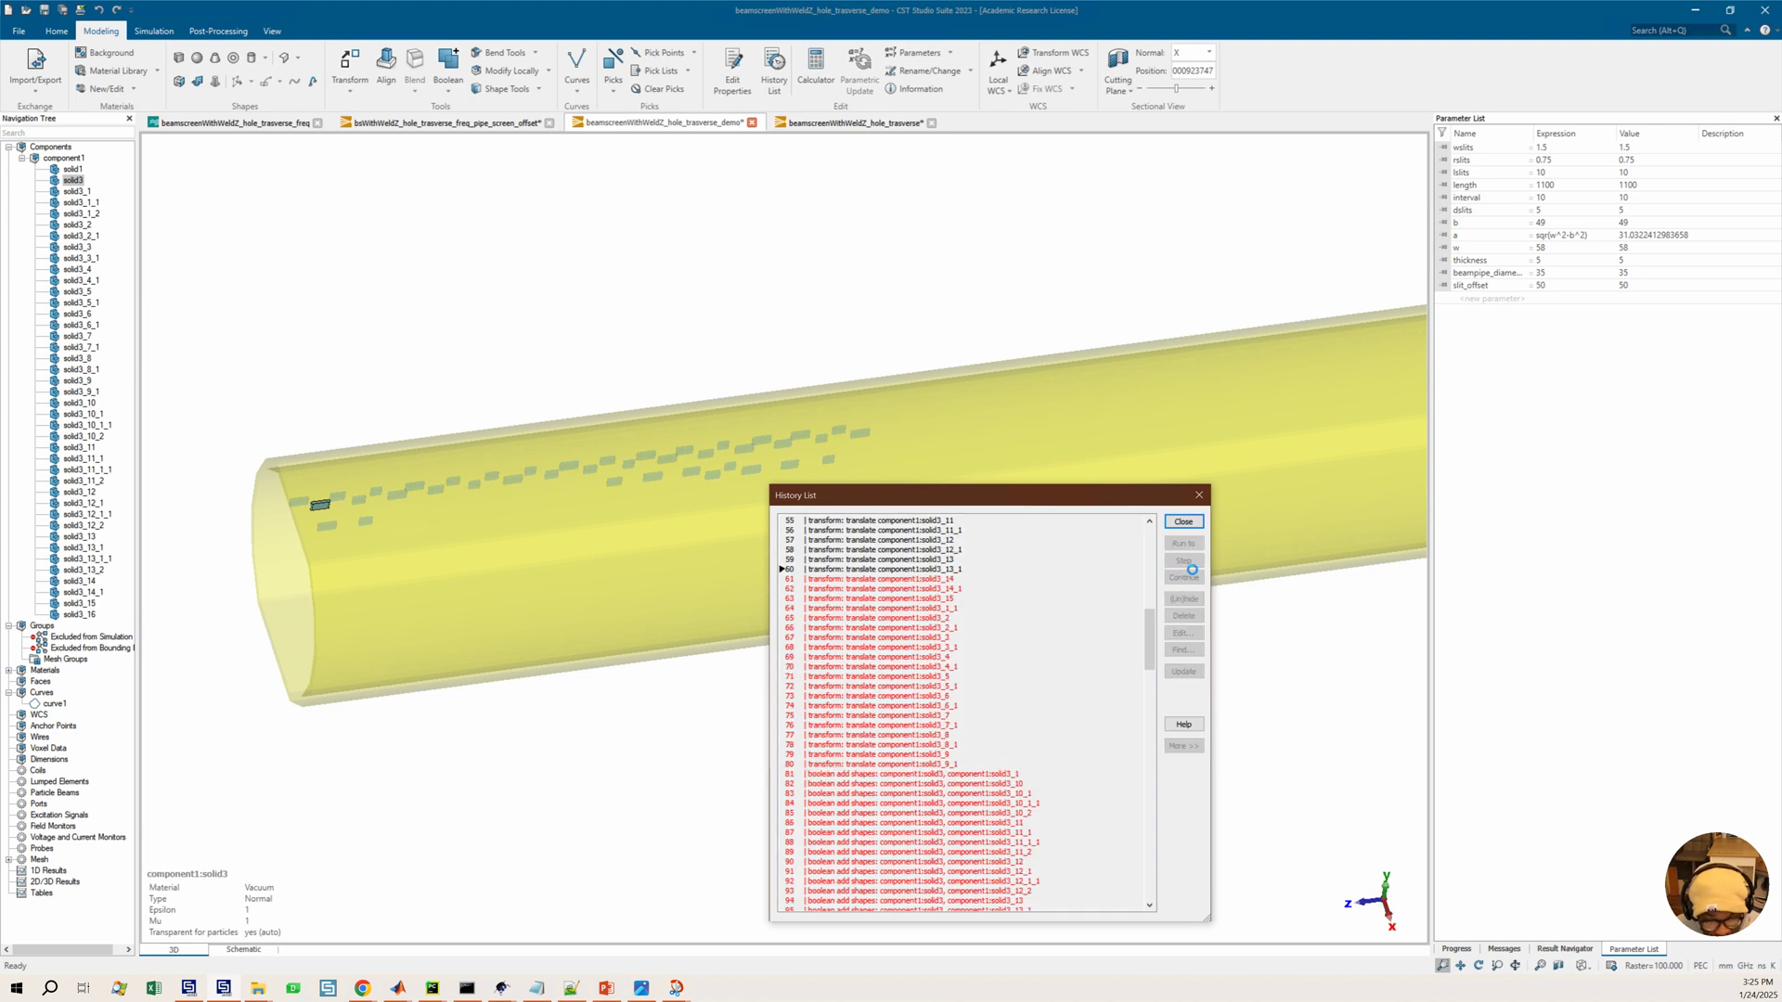
{"action": "left_click", "coordinate": [1185, 561]}
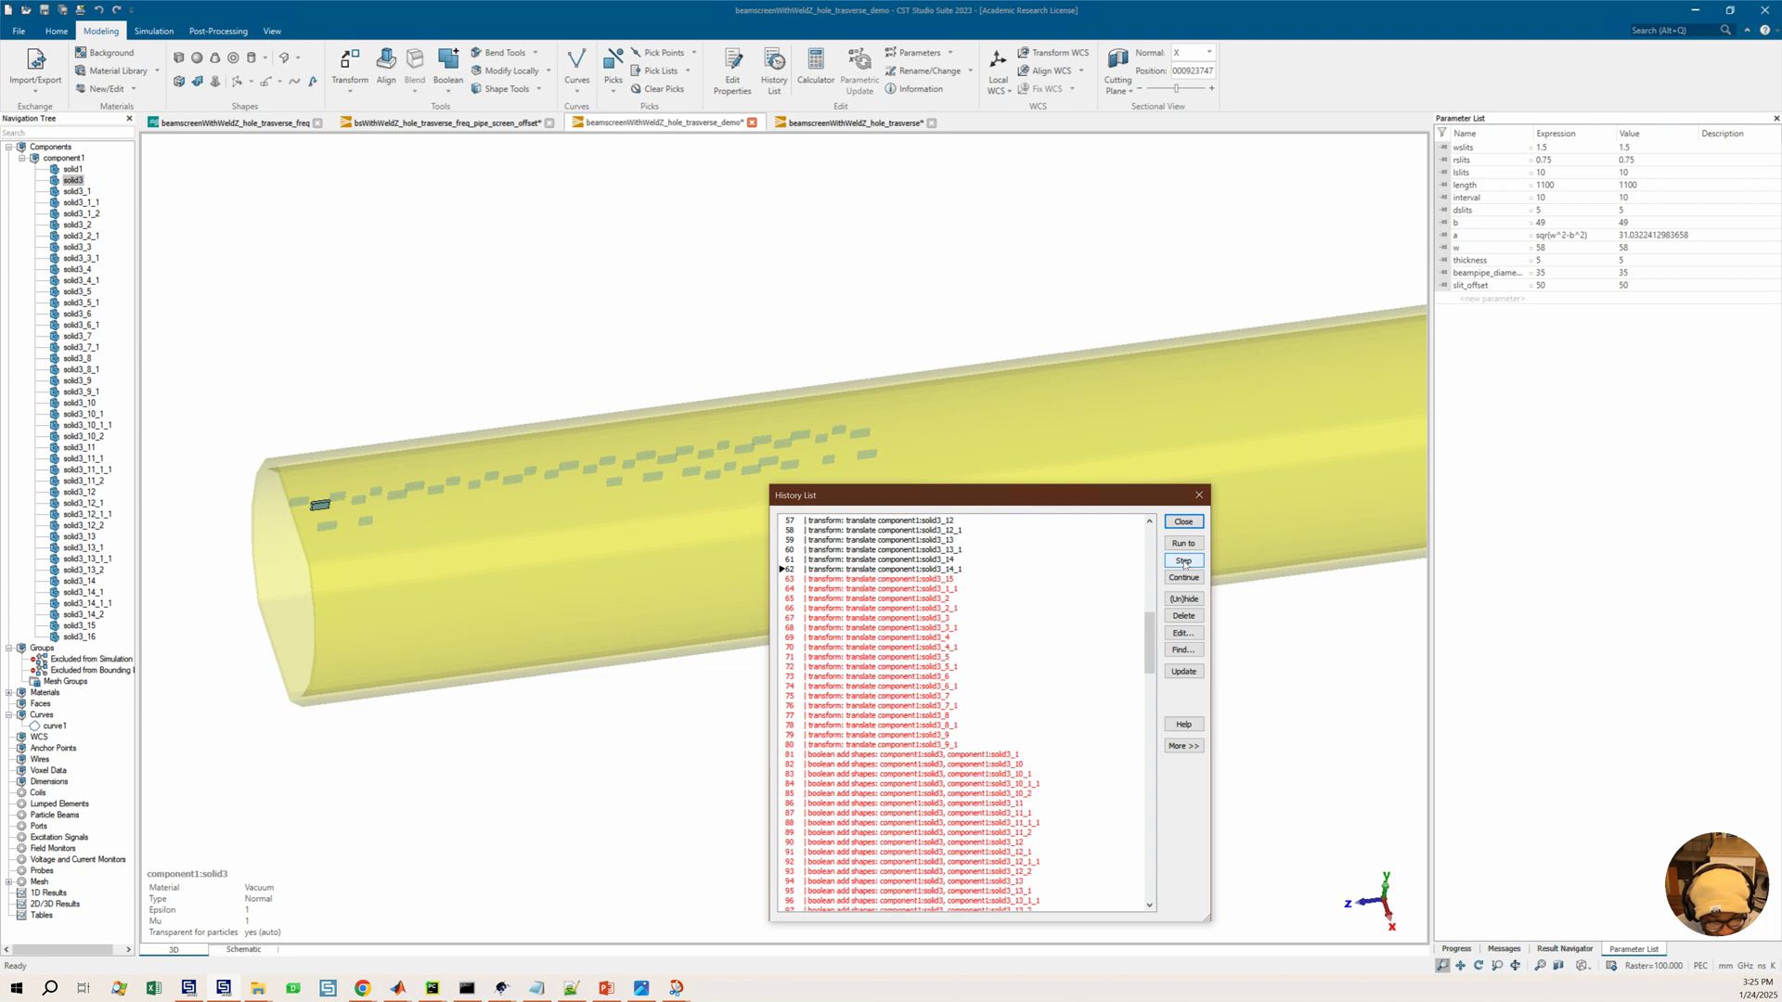
{"action": "left_click", "coordinate": [1185, 561]}
{"action": "left_click", "coordinate": [1184, 561]}
{"action": "left_click", "coordinate": [1192, 568]}
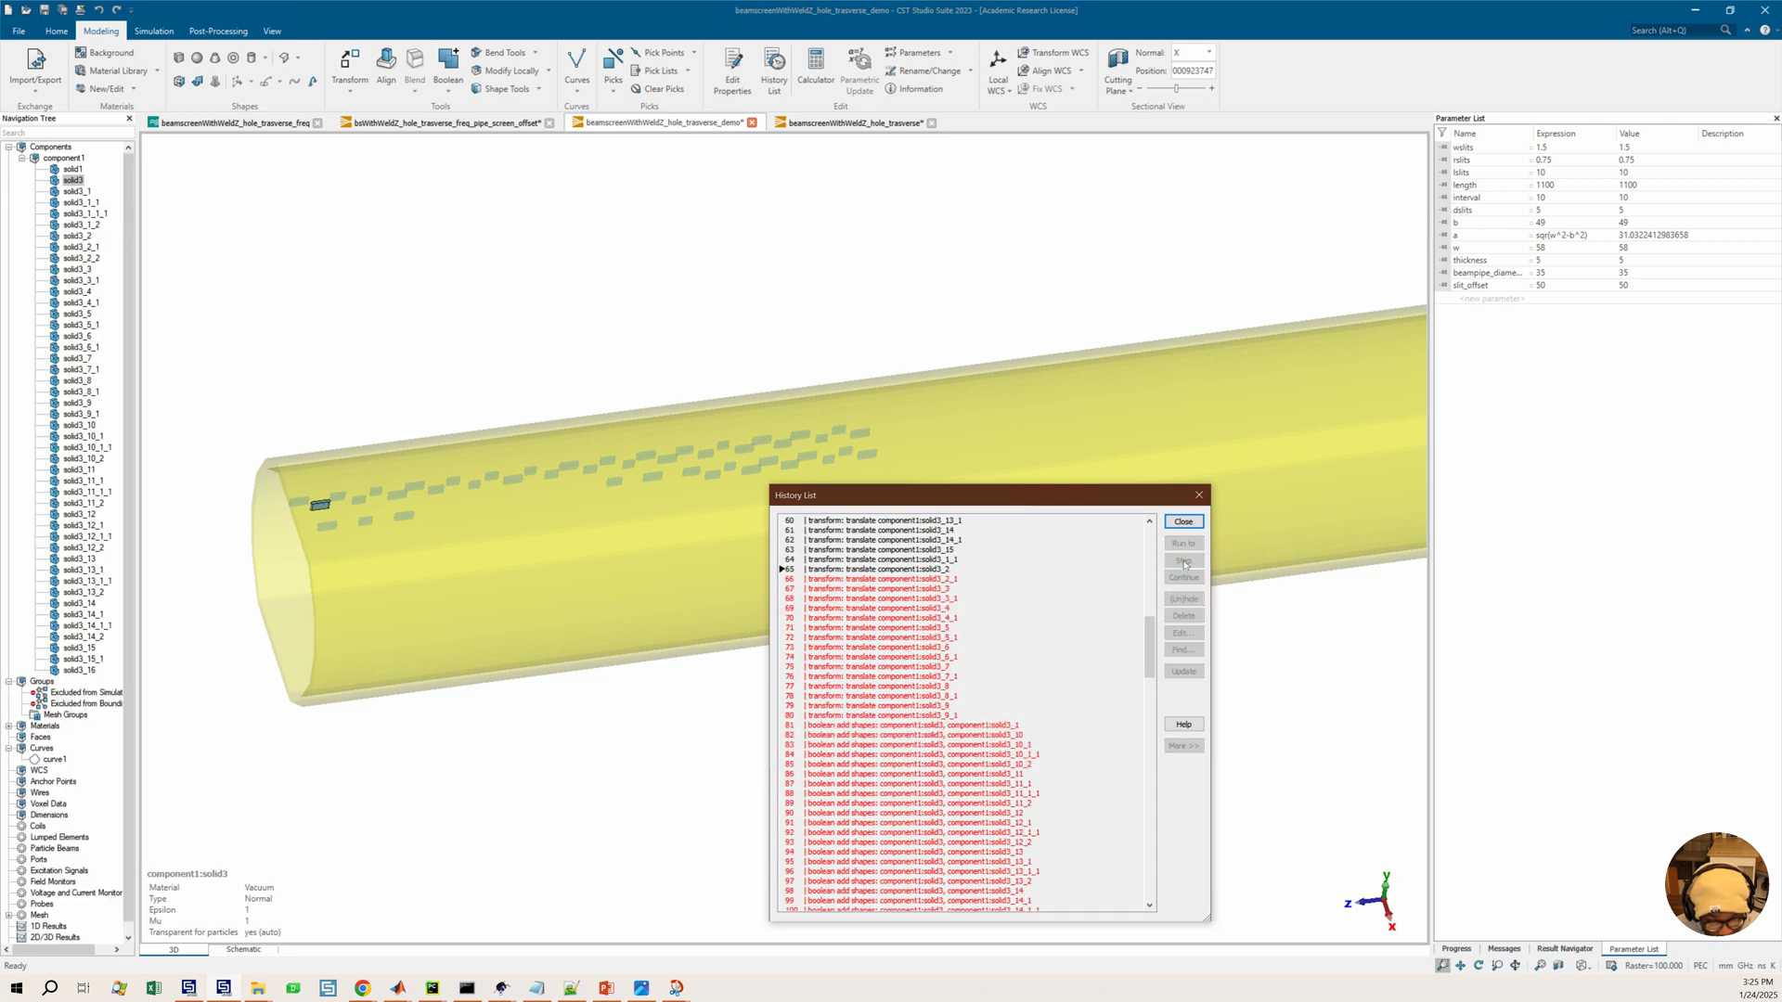
Open the translate entries for solid3_2_1, solid3_2 and solid3_15 to read their vectors, cancelling each
{"action": "left_click", "coordinate": [877, 570]}
{"action": "double_click", "coordinate": [876, 570]}
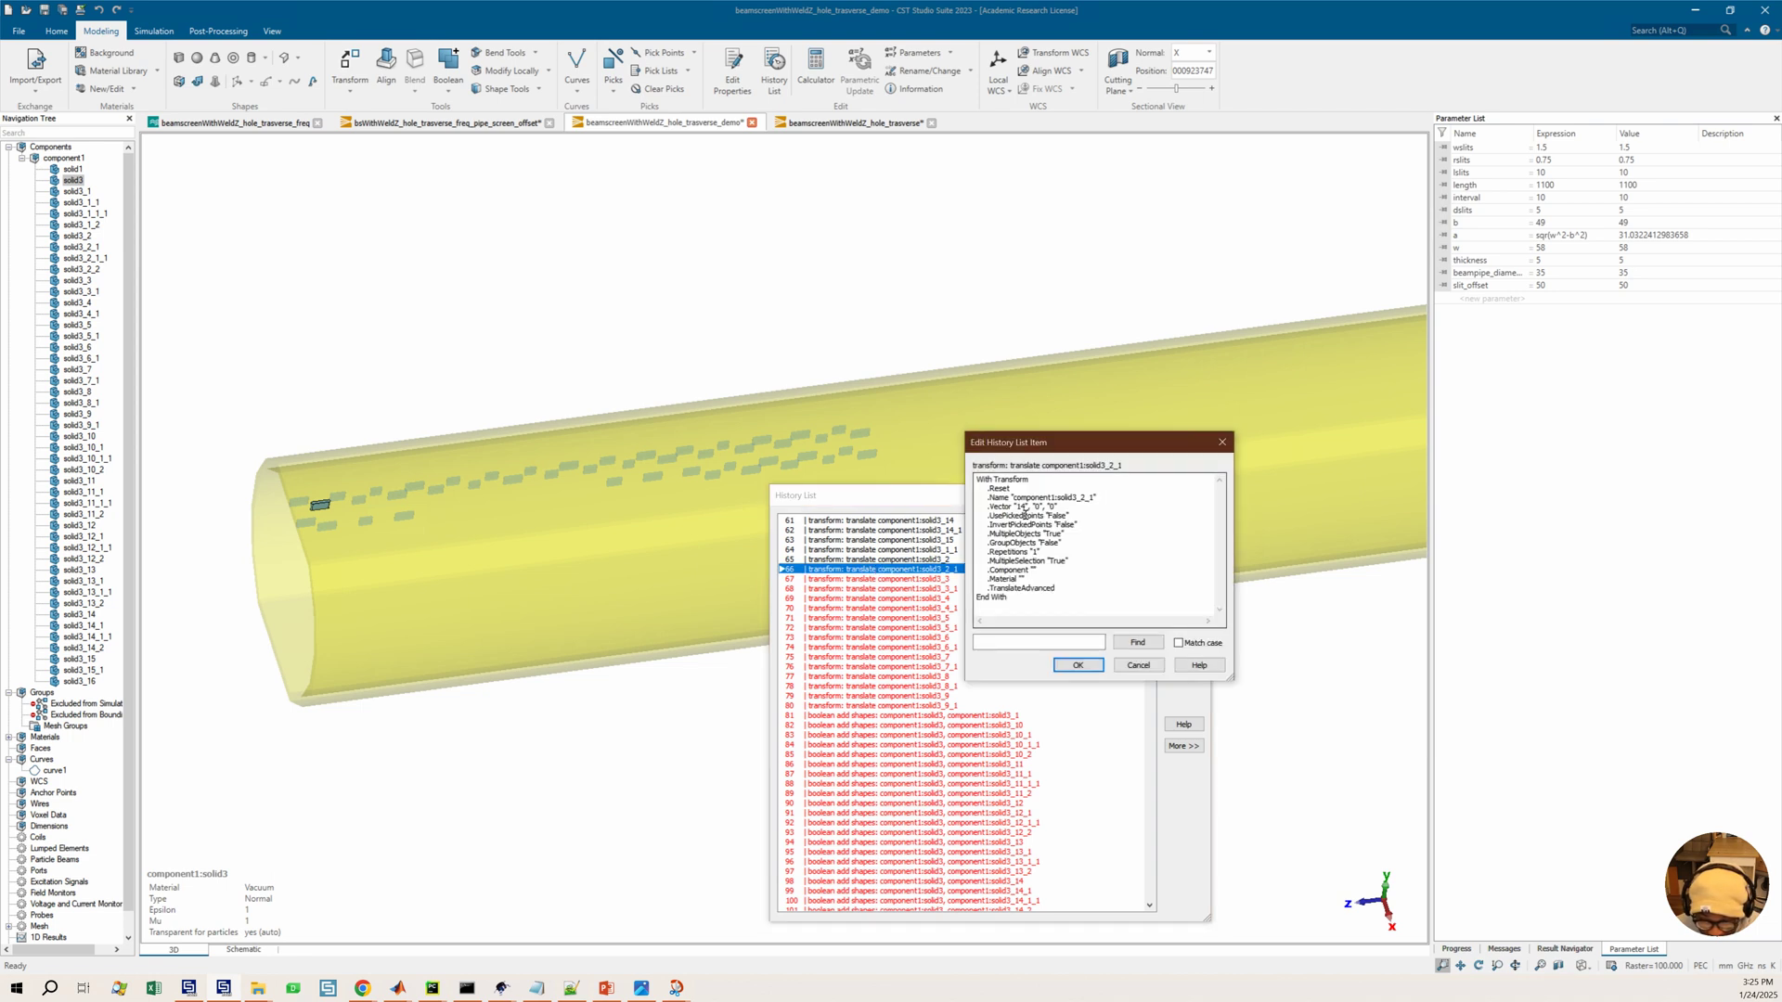
{"action": "left_click", "coordinate": [1139, 666]}
{"action": "double_click", "coordinate": [883, 559]}
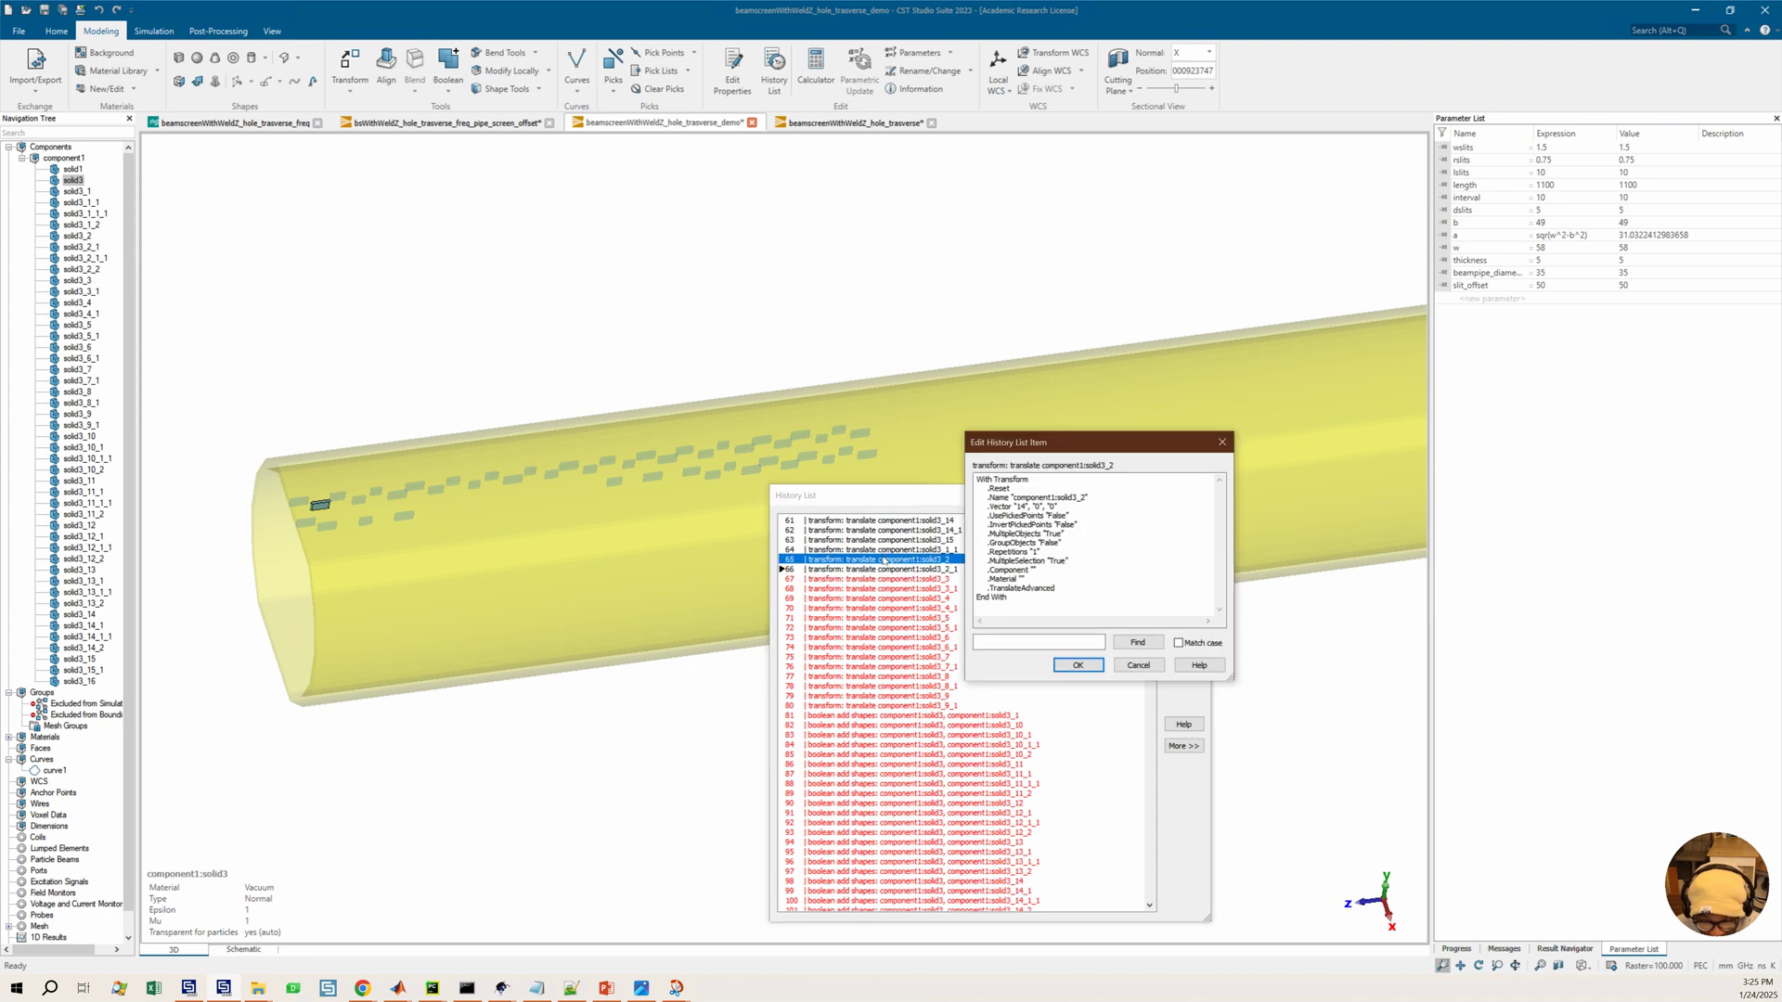
{"action": "left_click", "coordinate": [1139, 665]}
{"action": "double_click", "coordinate": [889, 540]}
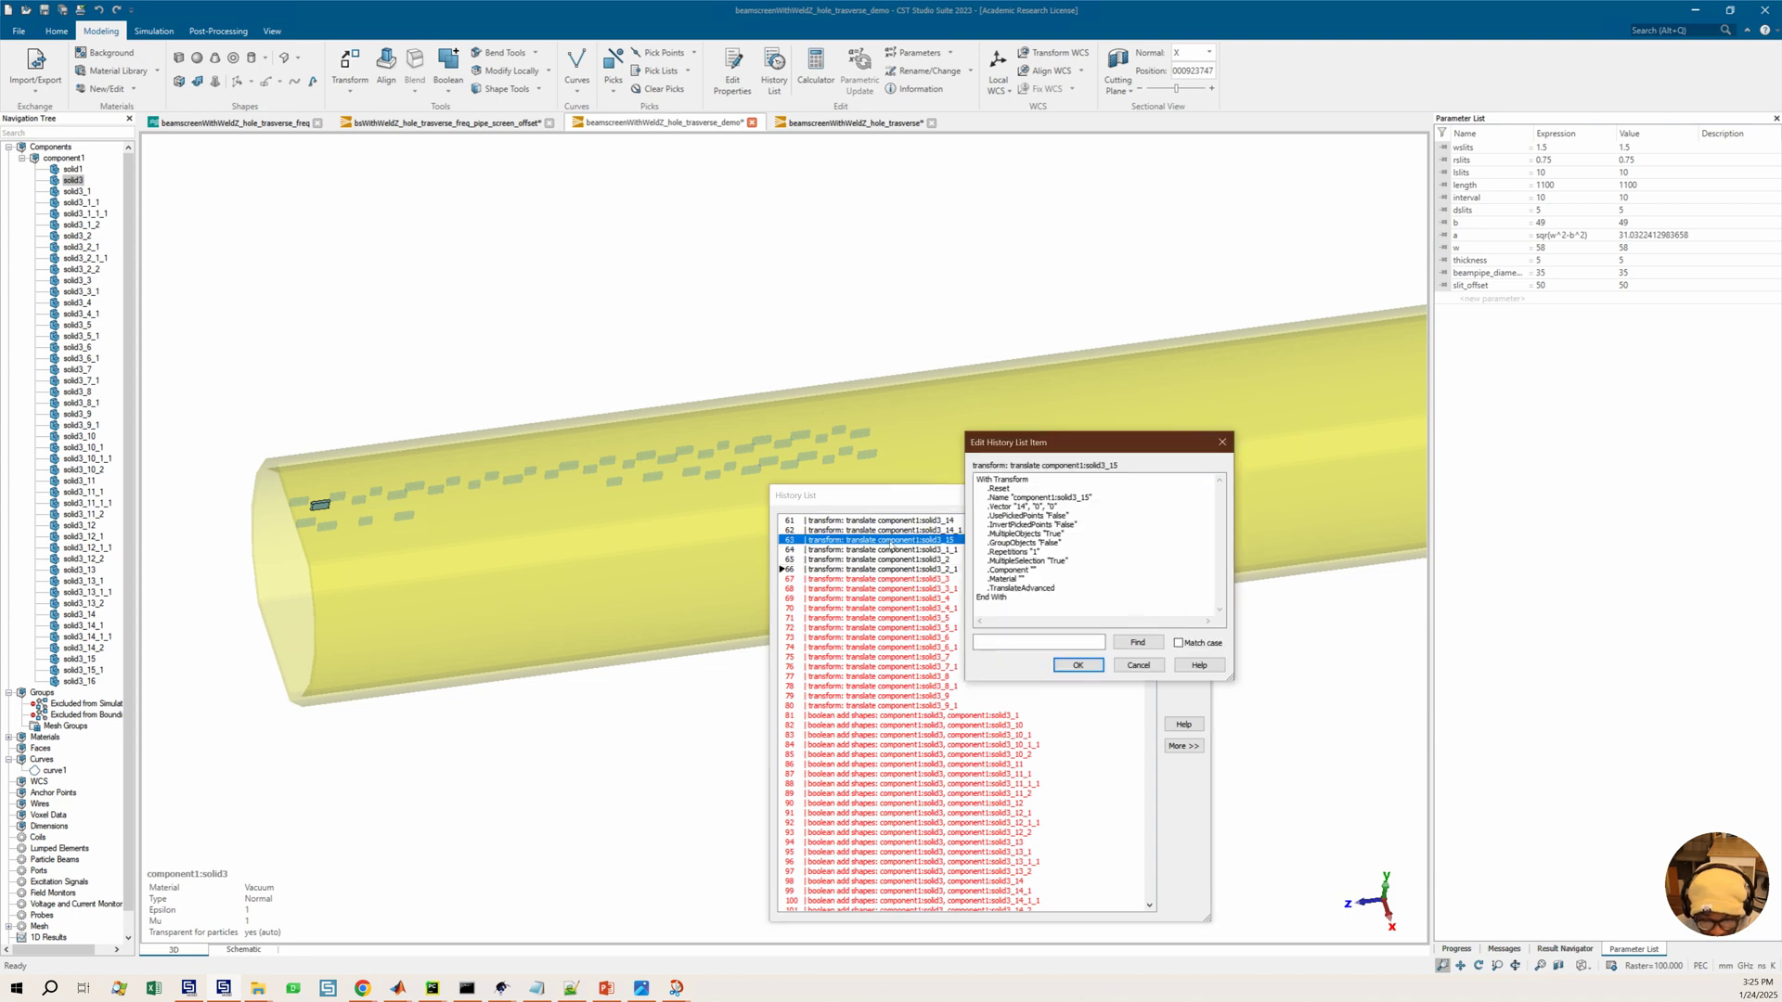
{"action": "left_click", "coordinate": [1139, 665]}
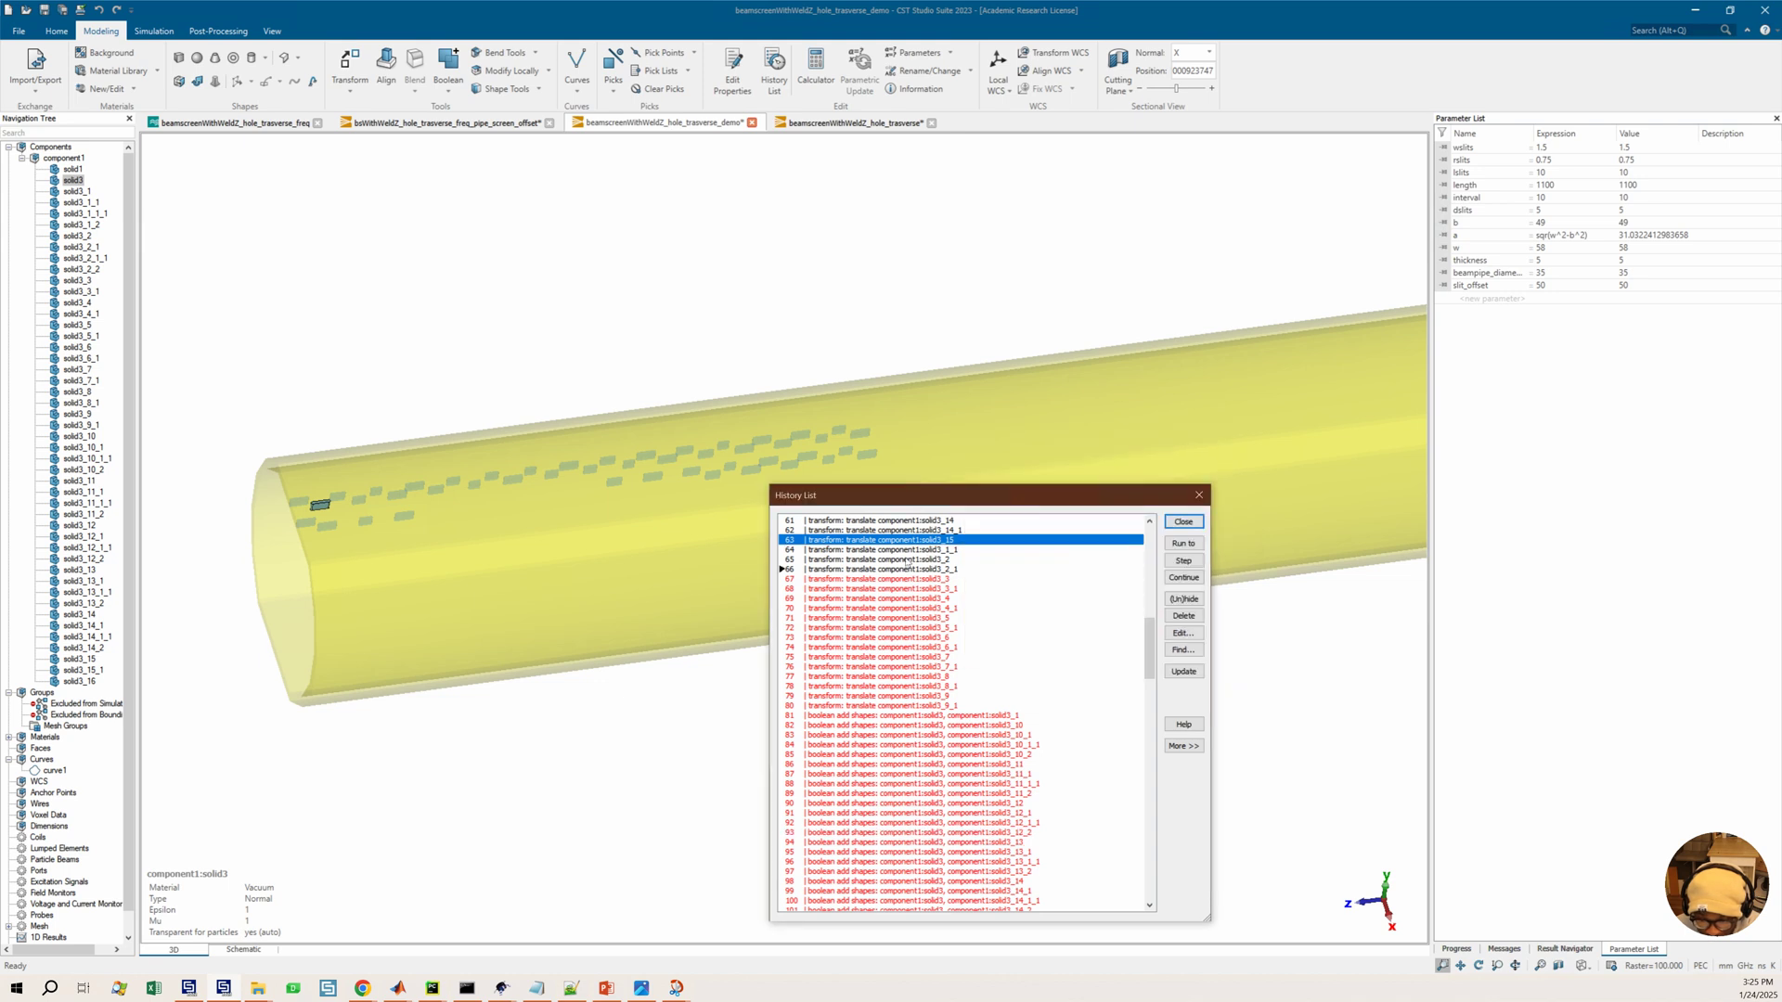
Step the history forward through the remaining slot translate entries to step 80
{"action": "left_click", "coordinate": [1187, 564]}
{"action": "left_click", "coordinate": [1188, 565]}
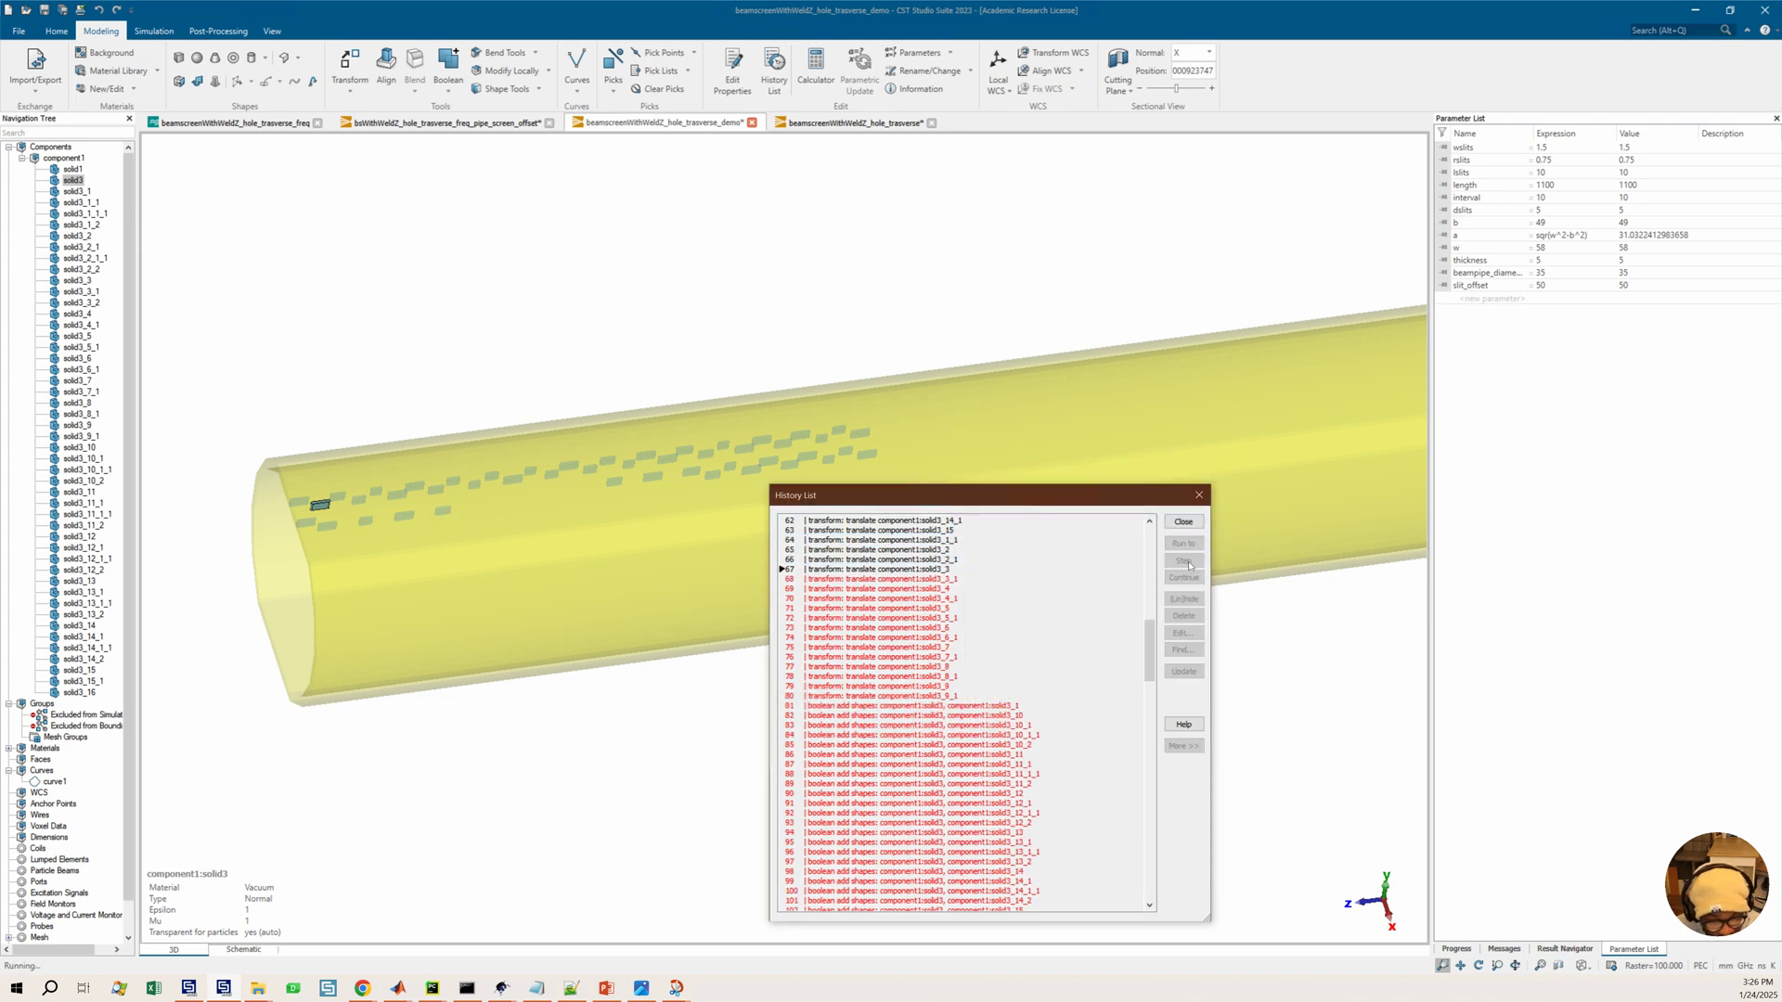
{"action": "left_click", "coordinate": [1196, 570]}
{"action": "left_click", "coordinate": [1197, 569]}
{"action": "left_click", "coordinate": [1196, 570]}
{"action": "left_click", "coordinate": [1185, 562]}
{"action": "left_click", "coordinate": [1188, 562]}
{"action": "left_click", "coordinate": [1185, 561]}
{"action": "left_click", "coordinate": [1184, 562]}
{"action": "left_click", "coordinate": [1186, 562]}
{"action": "left_click", "coordinate": [1188, 563]}
{"action": "left_click", "coordinate": [1192, 564]}
{"action": "left_click", "coordinate": [1190, 564]}
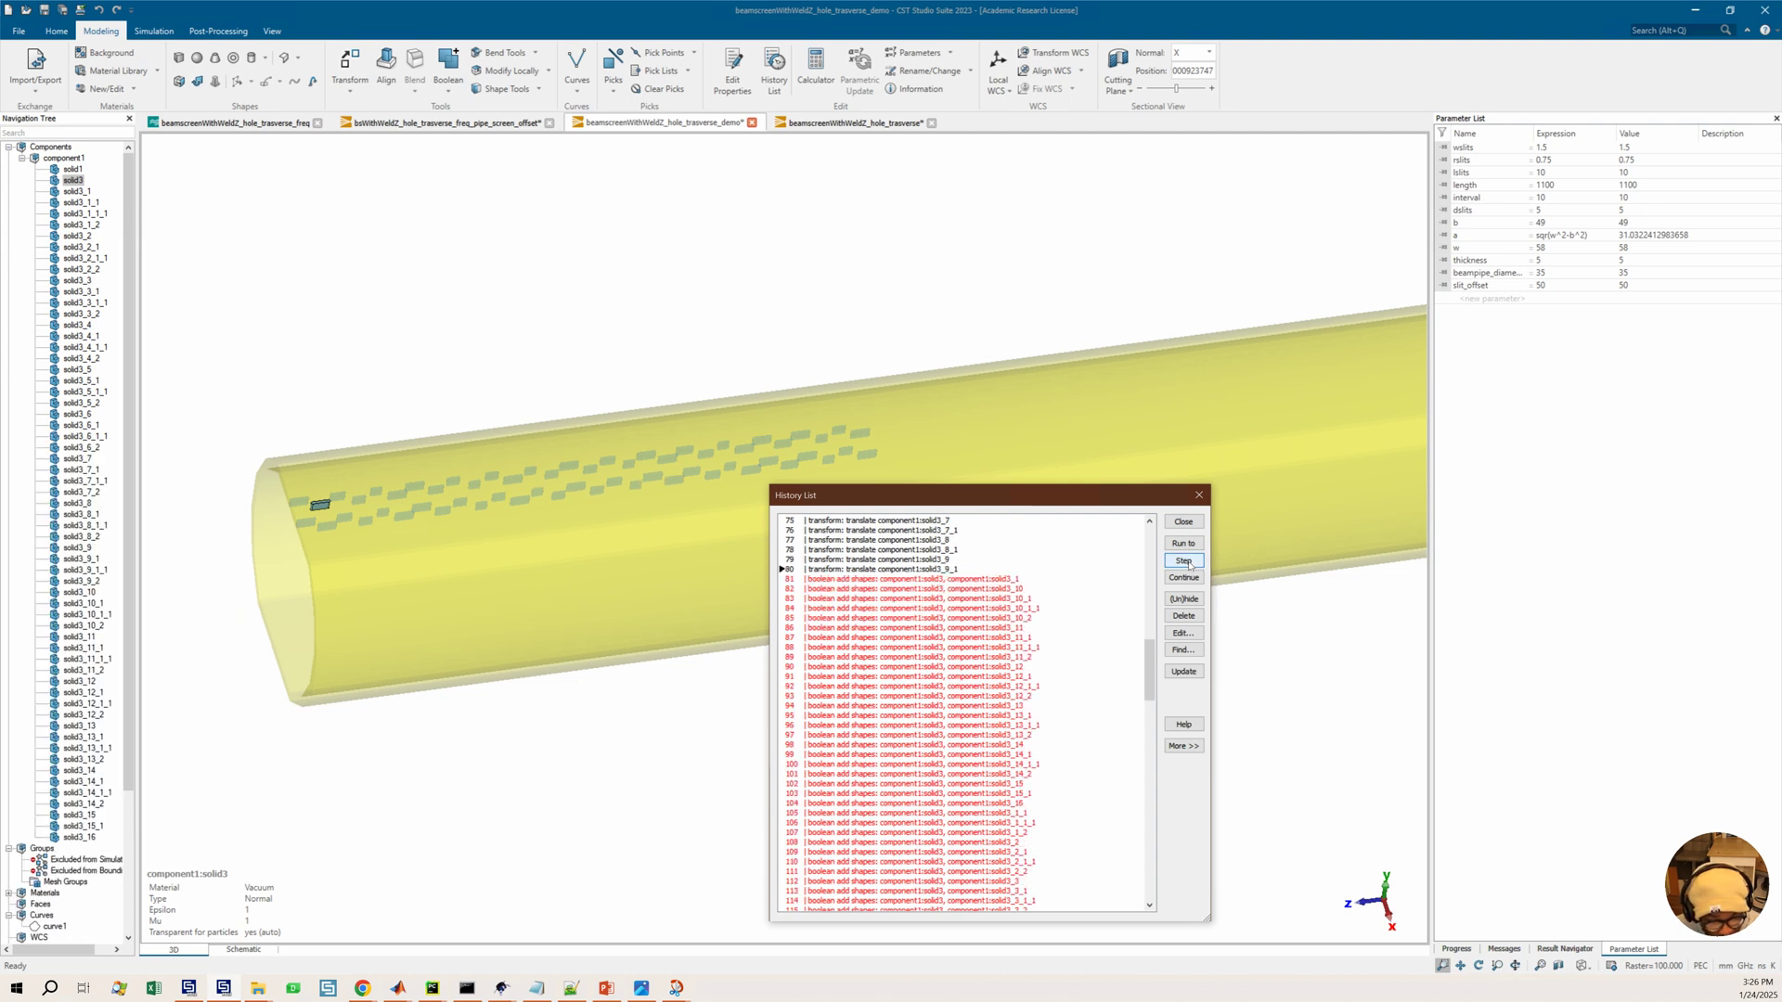
Step through the boolean add entries that join the translated slots to solid3, up to step 111
{"action": "left_click", "coordinate": [1192, 564]}
{"action": "left_click", "coordinate": [1189, 563]}
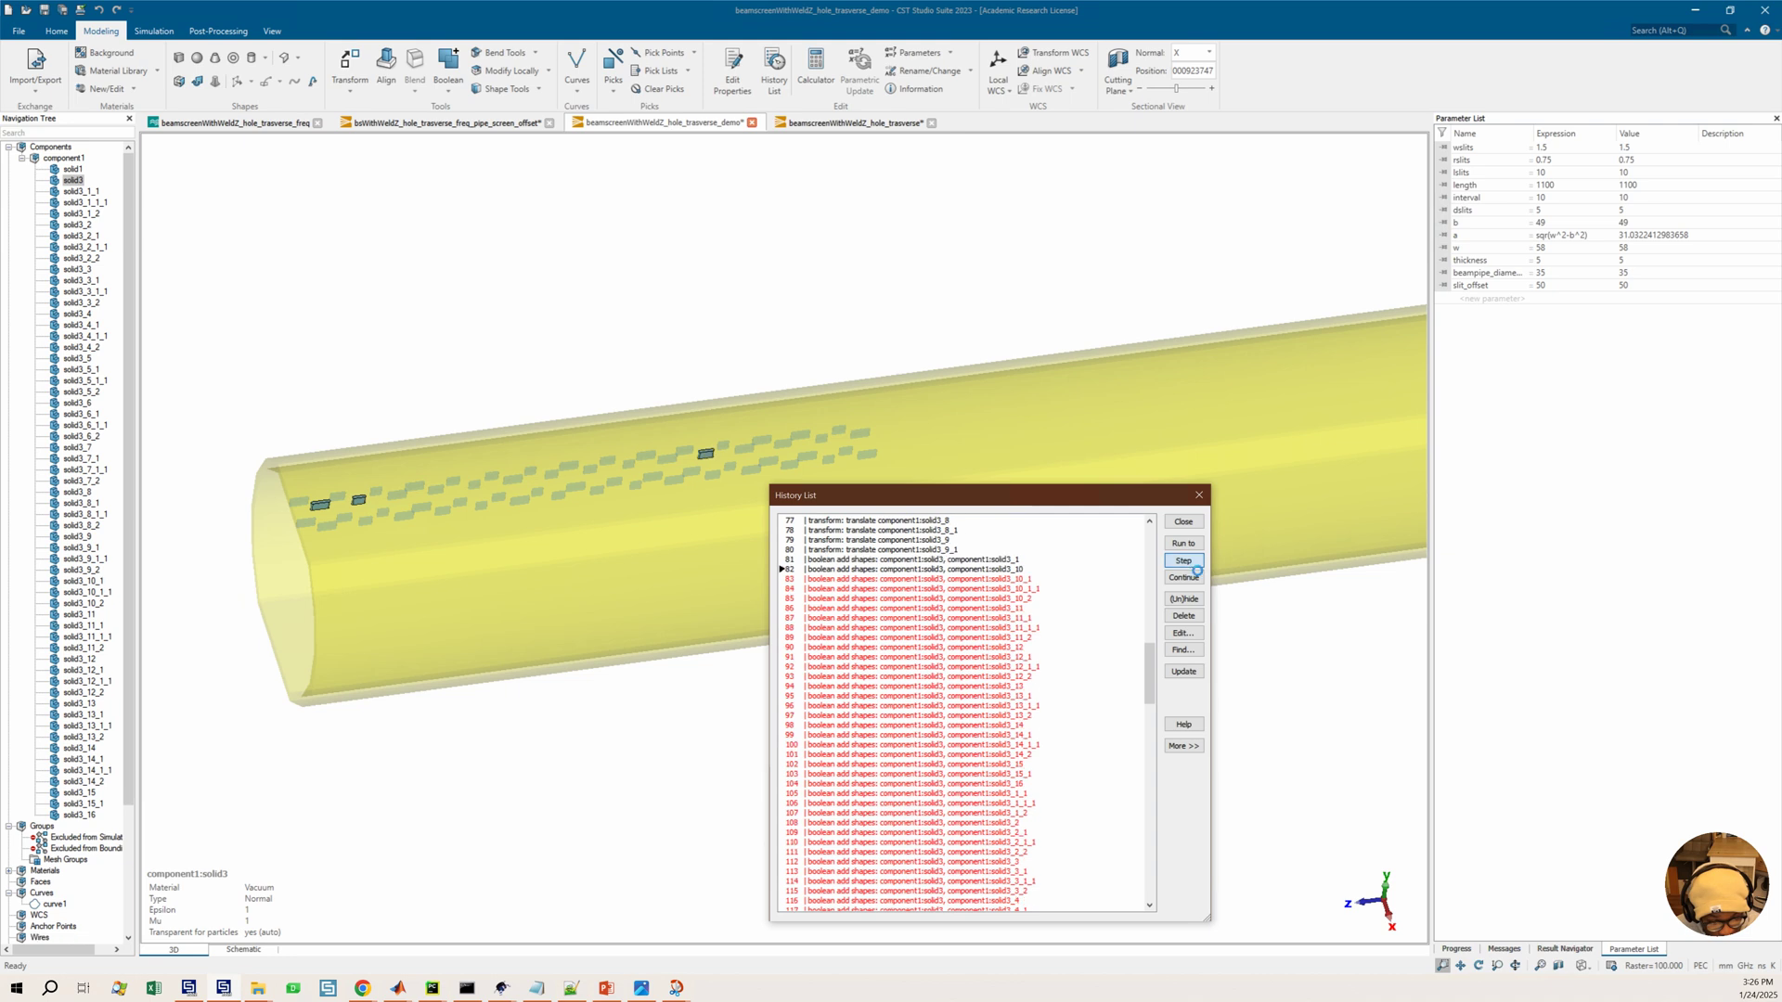
{"action": "left_click", "coordinate": [1190, 564]}
{"action": "left_click", "coordinate": [1192, 564]}
{"action": "left_click", "coordinate": [1190, 563]}
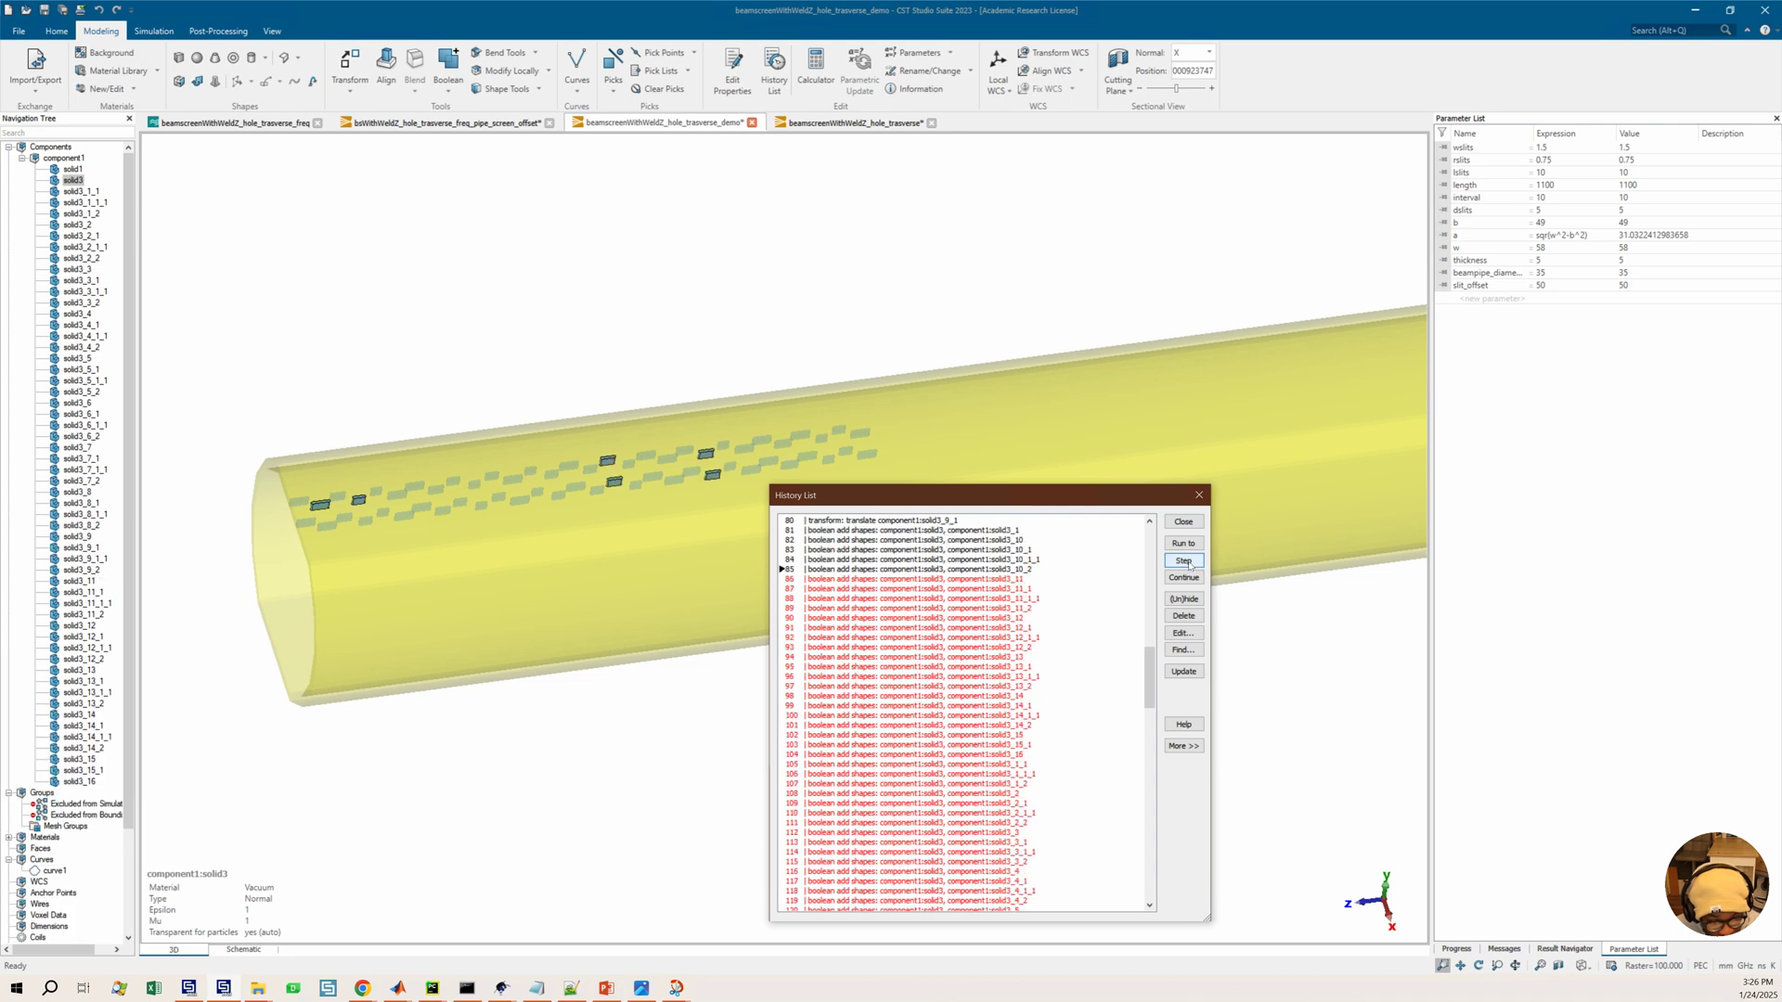
{"action": "left_click", "coordinate": [1191, 562]}
{"action": "left_click", "coordinate": [1190, 563]}
{"action": "left_click", "coordinate": [1190, 563]}
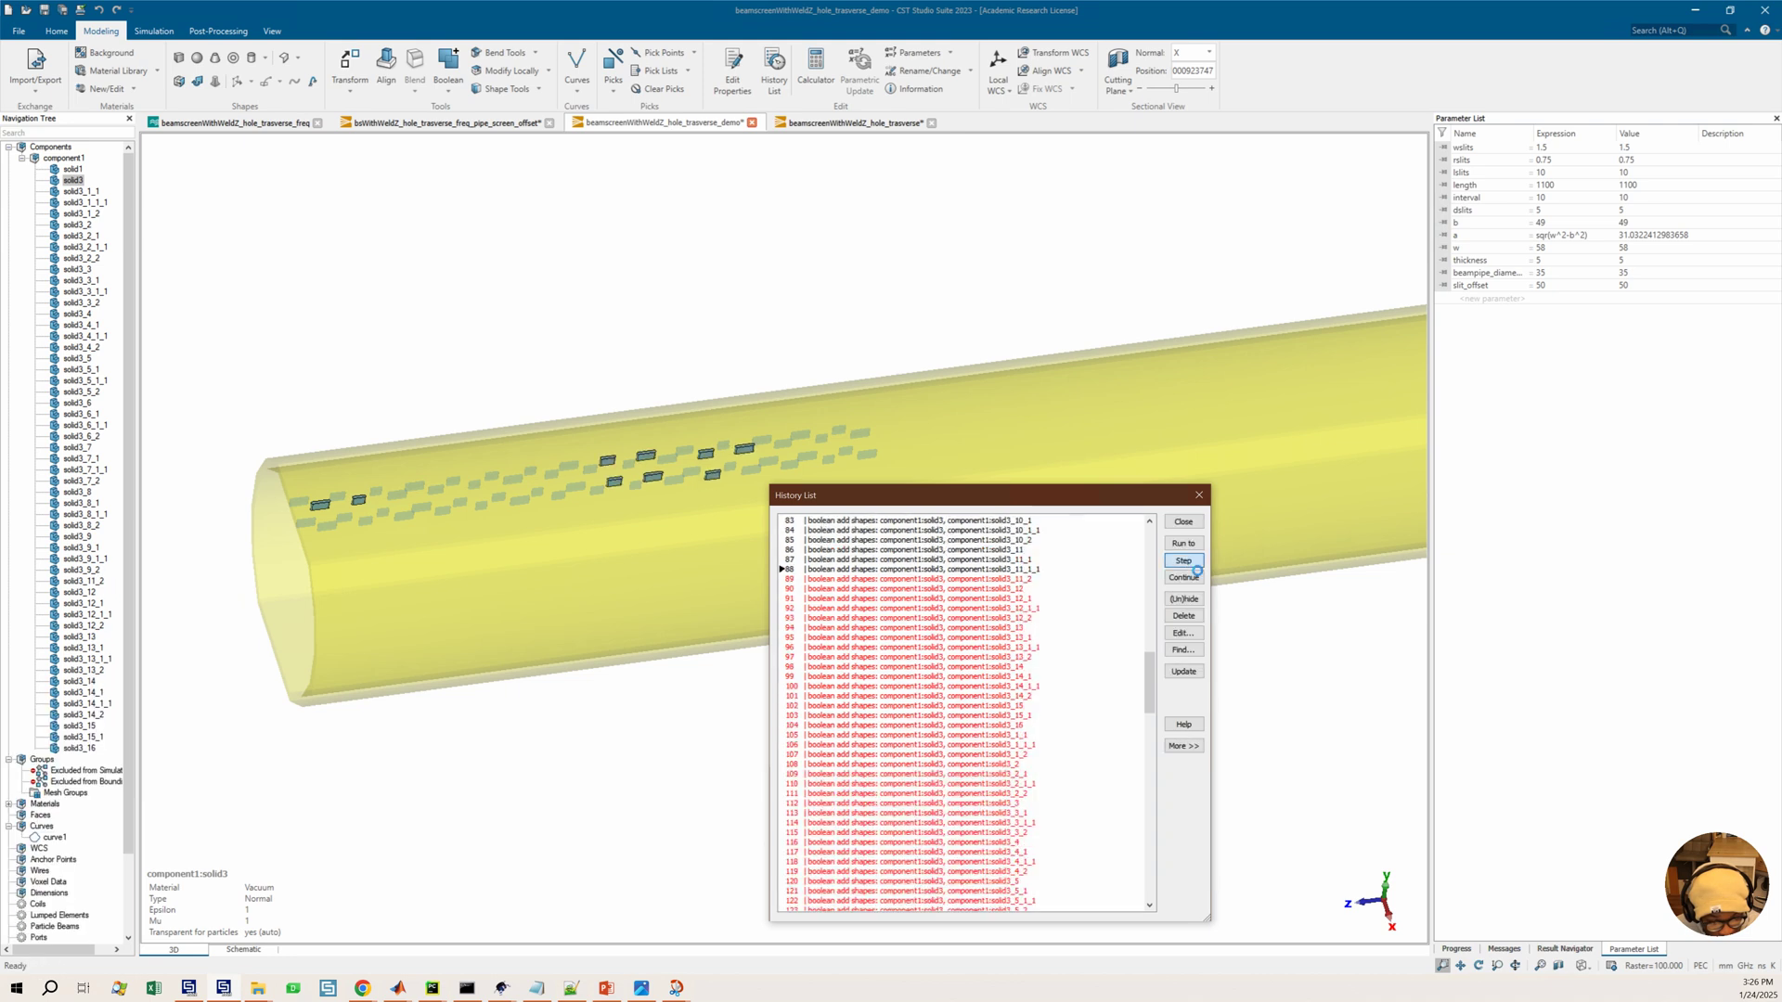
{"action": "left_click", "coordinate": [1197, 568]}
{"action": "left_click", "coordinate": [1197, 568]}
{"action": "left_click", "coordinate": [1196, 568]}
{"action": "left_click", "coordinate": [1196, 568]}
{"action": "left_click", "coordinate": [1197, 568]}
{"action": "left_click", "coordinate": [1196, 568]}
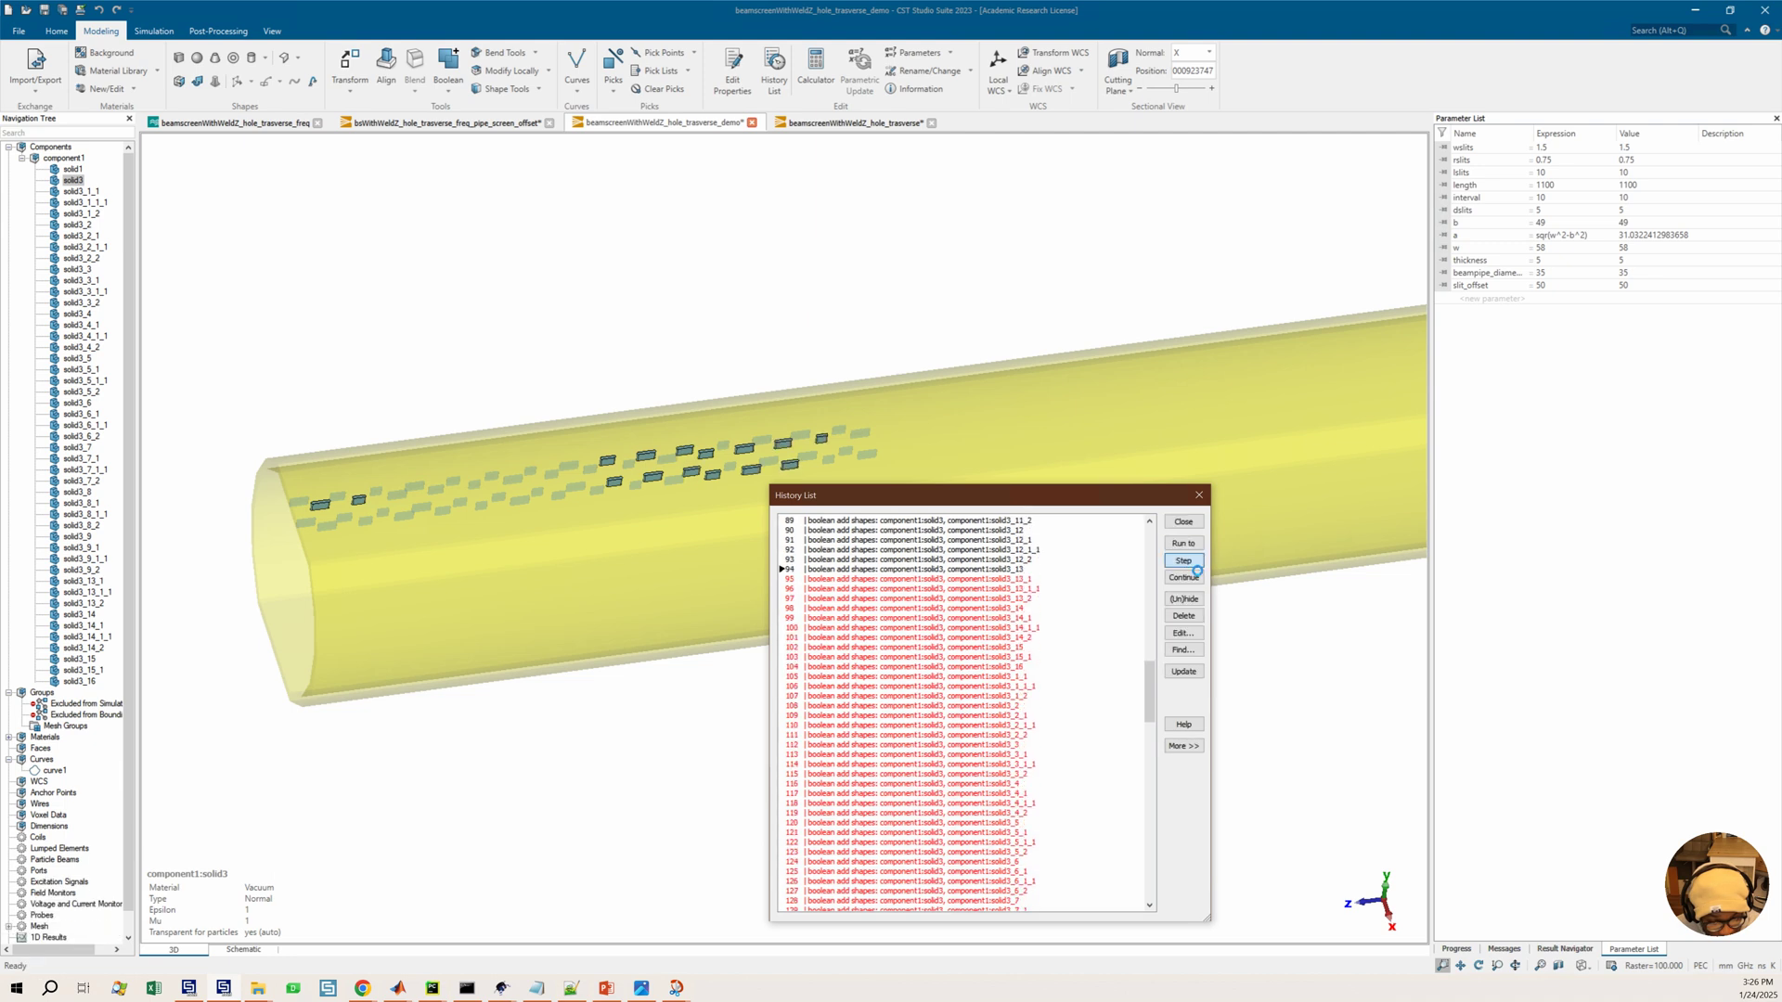
{"action": "left_click", "coordinate": [1194, 566]}
{"action": "left_click", "coordinate": [1192, 565]}
{"action": "left_click", "coordinate": [1190, 564]}
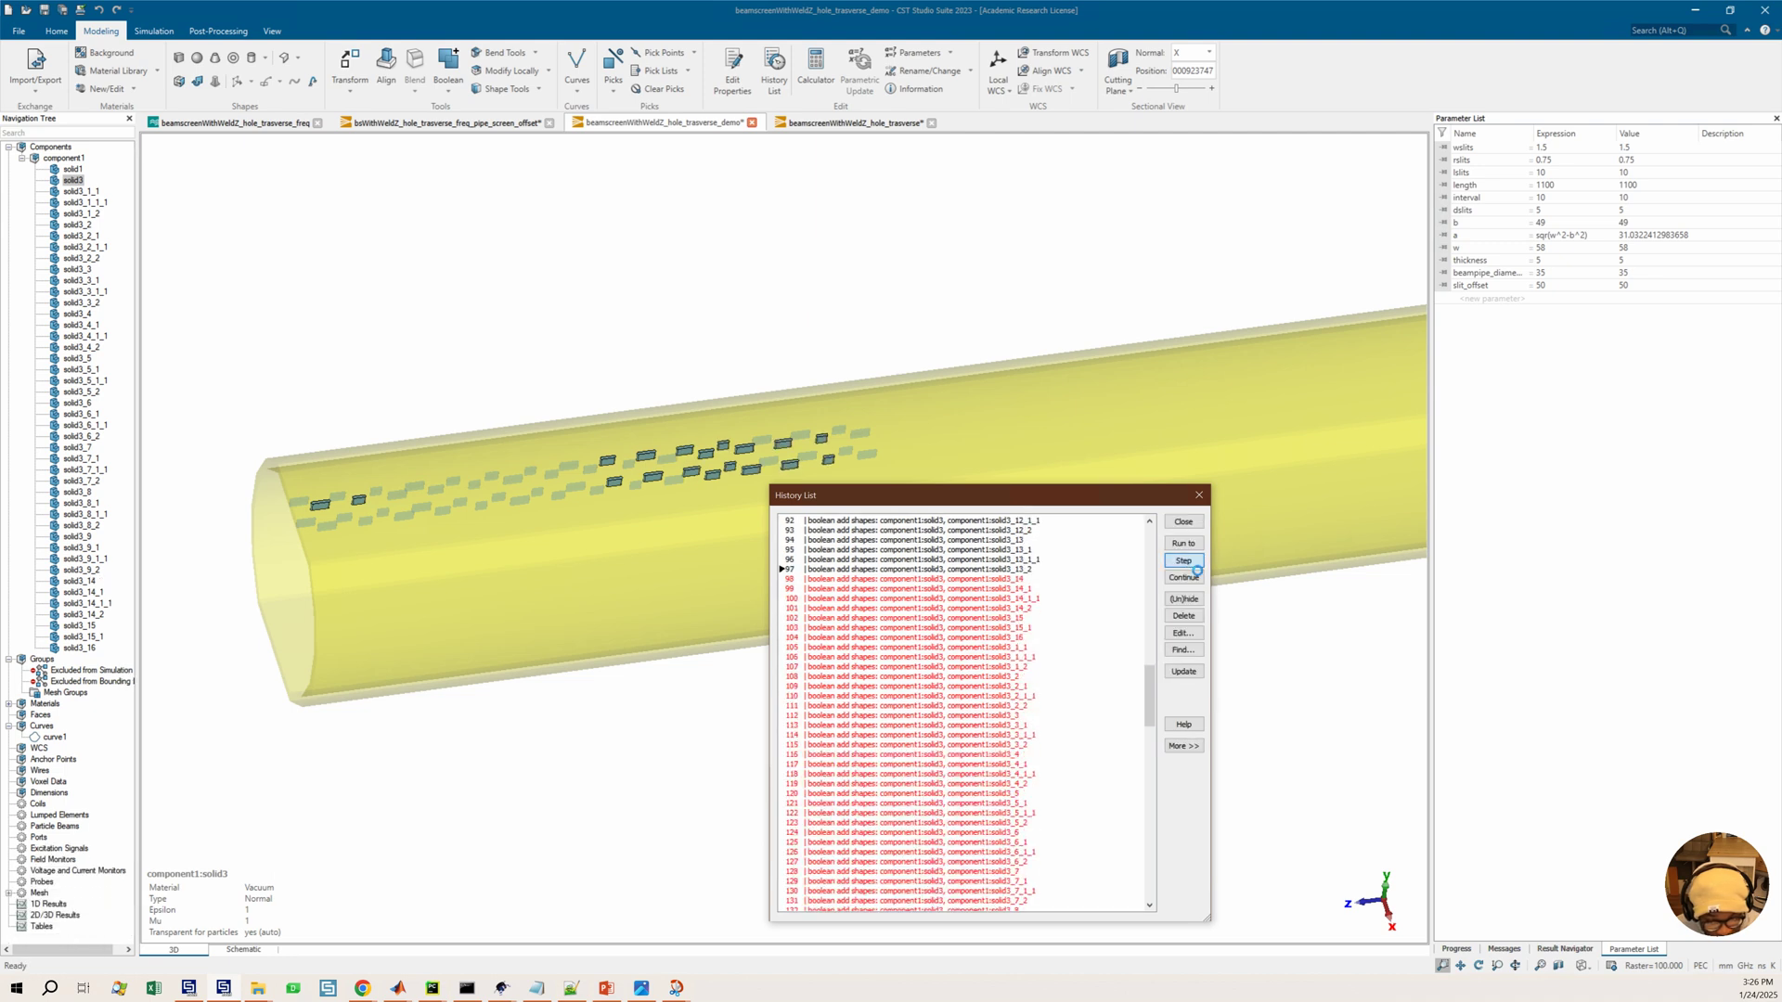
{"action": "left_click", "coordinate": [1194, 566]}
{"action": "left_click", "coordinate": [1194, 565]}
{"action": "left_click", "coordinate": [1194, 565]}
{"action": "left_click", "coordinate": [1195, 565]}
{"action": "left_click", "coordinate": [1195, 565]}
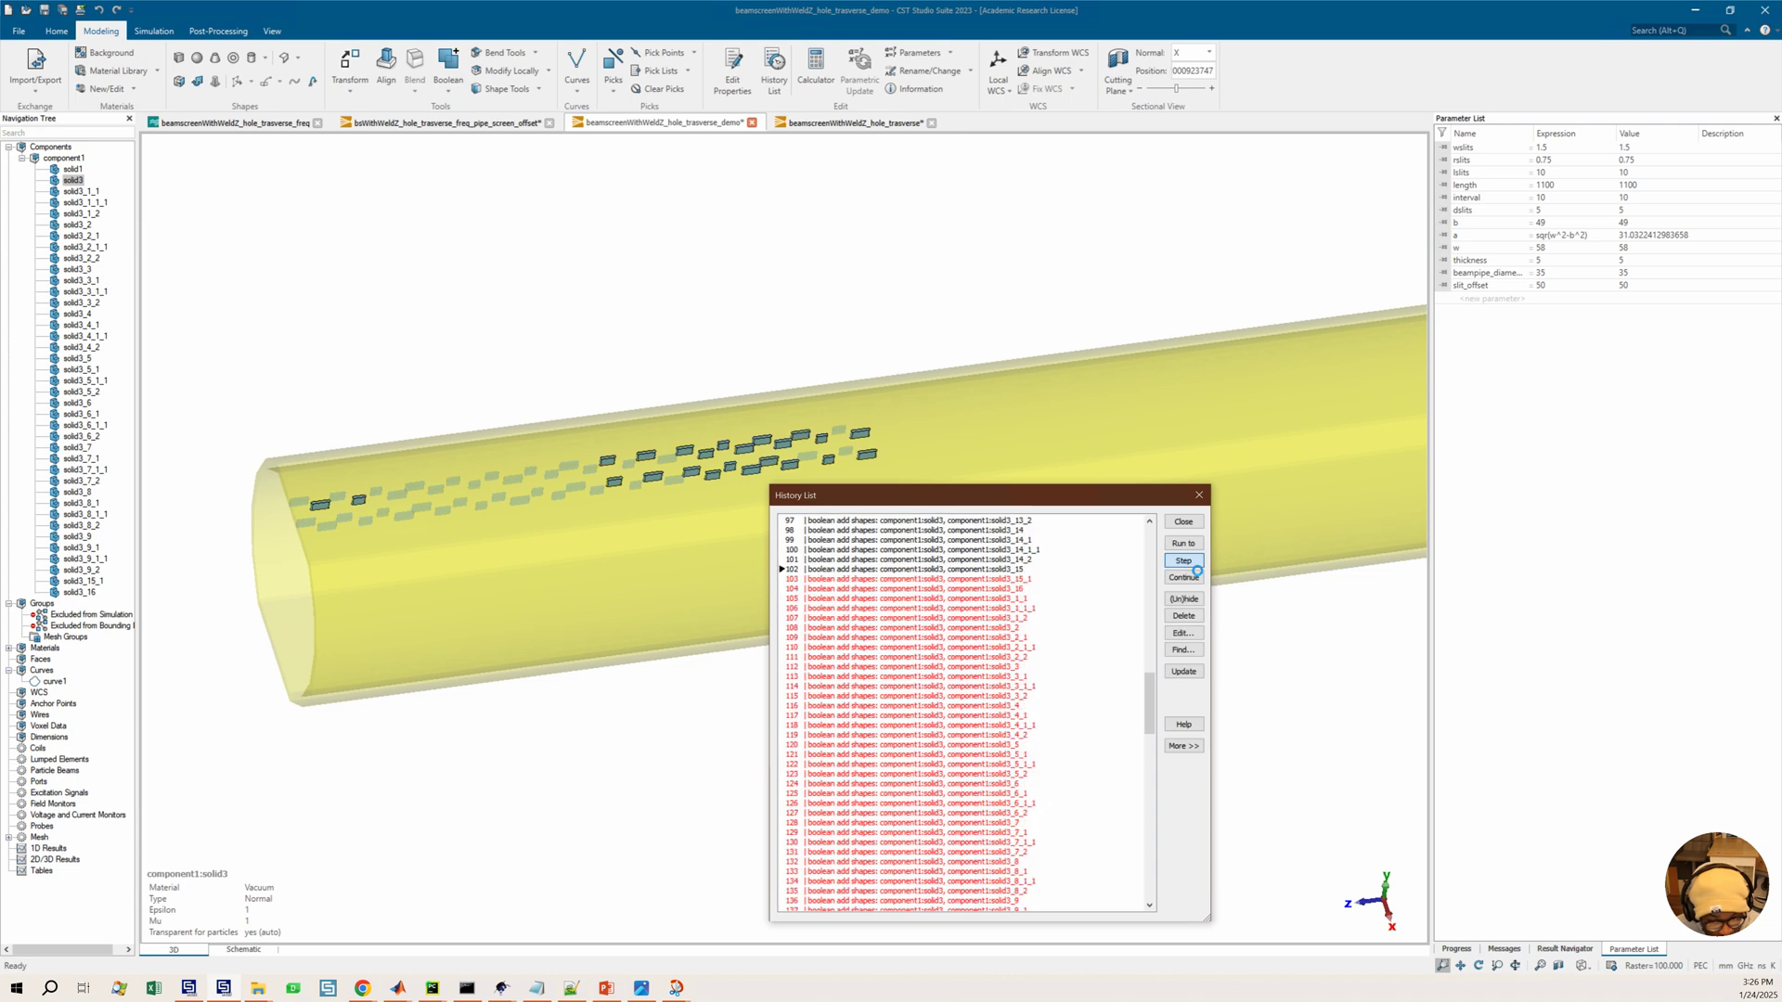
{"action": "left_click", "coordinate": [1195, 567]}
{"action": "left_click", "coordinate": [1193, 566]}
{"action": "left_click", "coordinate": [1191, 566]}
{"action": "left_click", "coordinate": [1190, 565]}
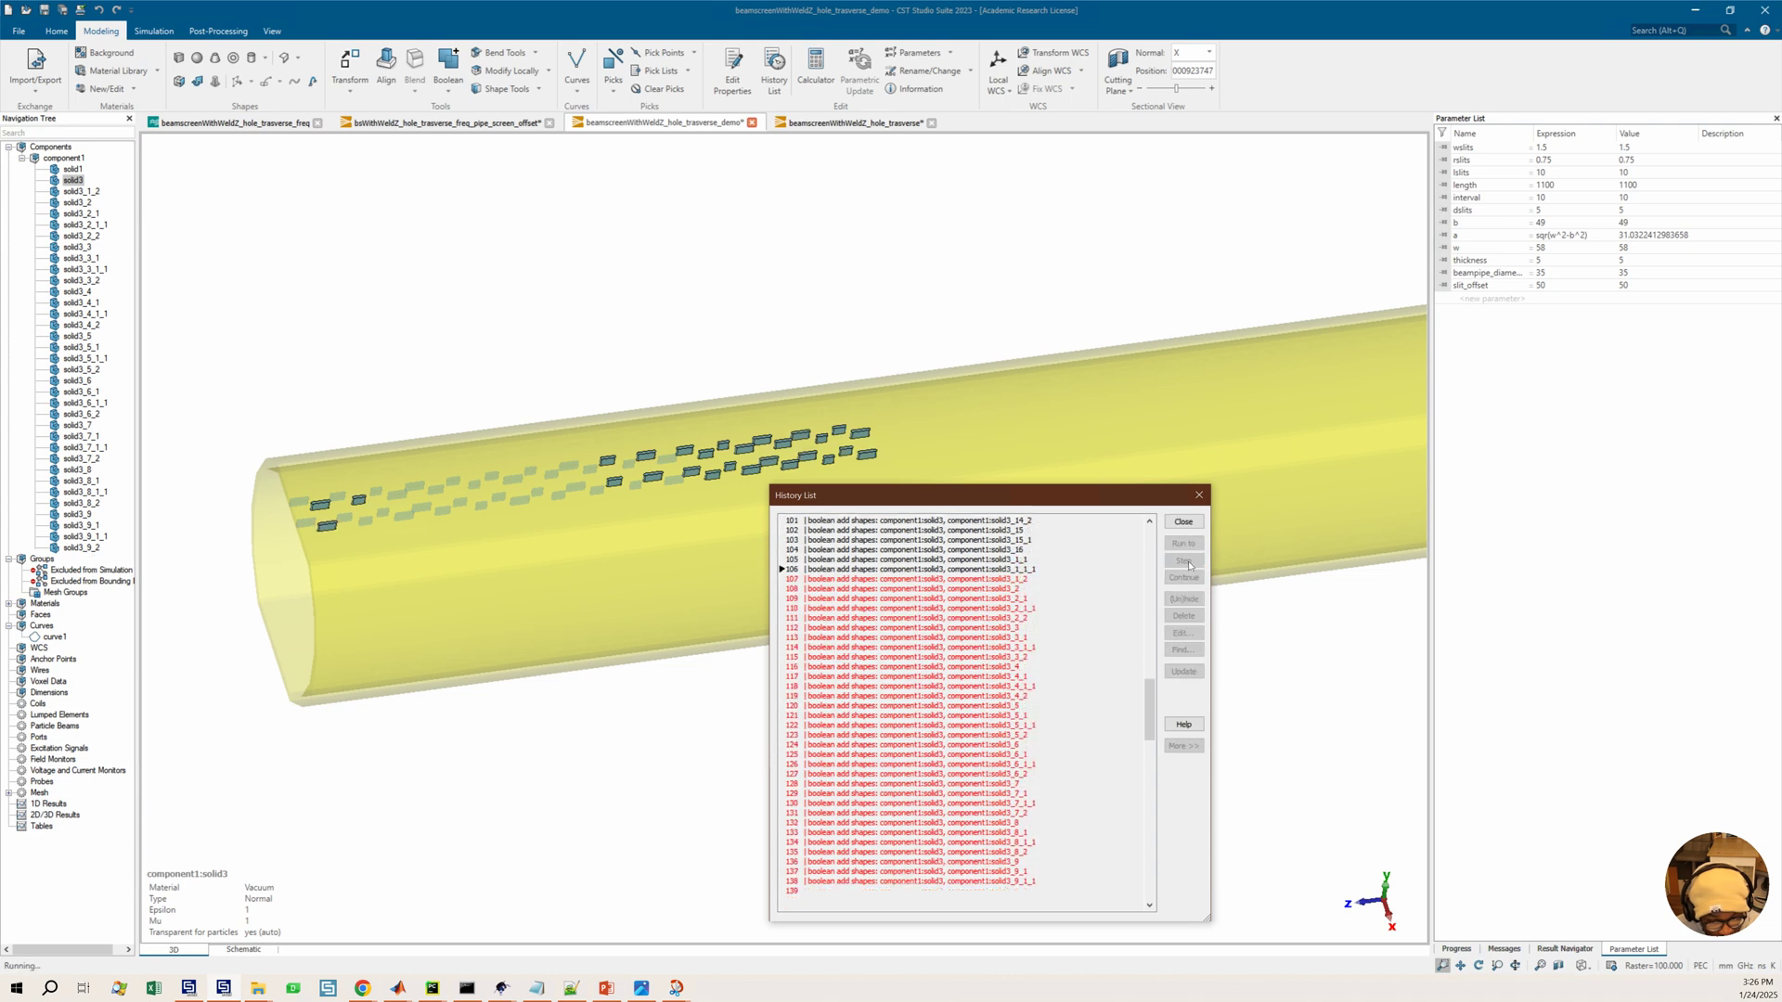
{"action": "left_click", "coordinate": [1195, 568]}
{"action": "left_click", "coordinate": [1195, 567]}
{"action": "left_click", "coordinate": [1193, 566]}
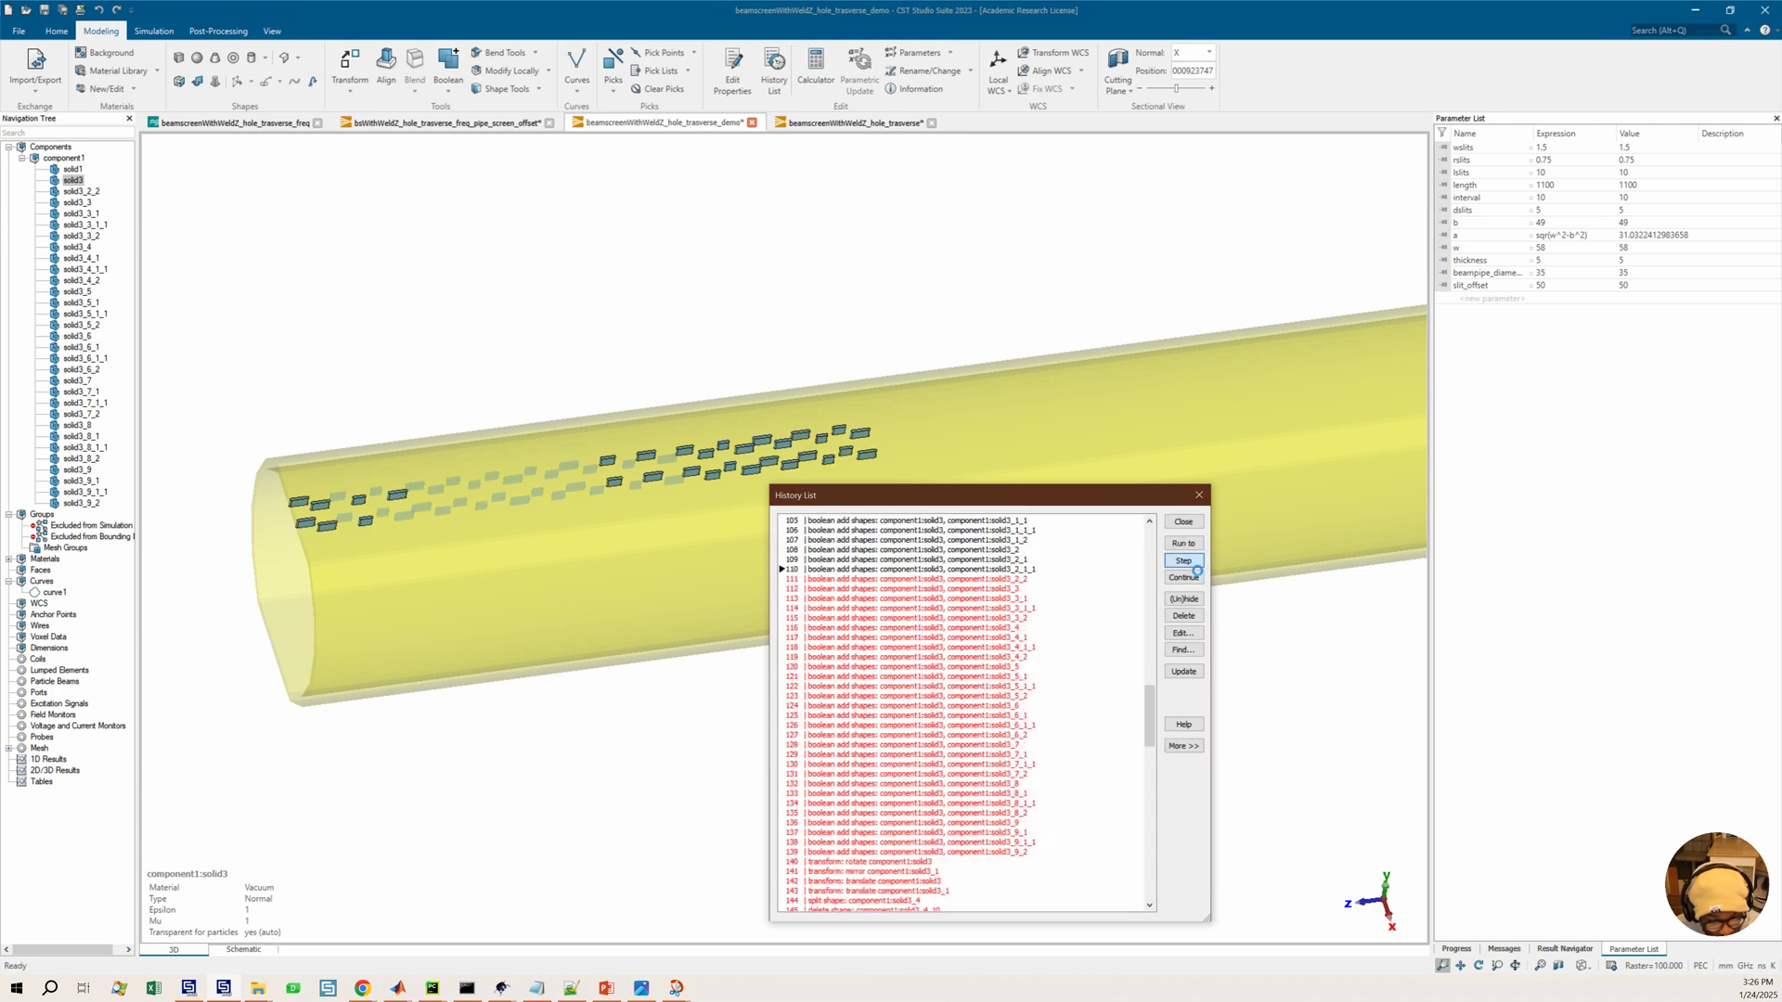
{"action": "left_click", "coordinate": [1191, 565]}
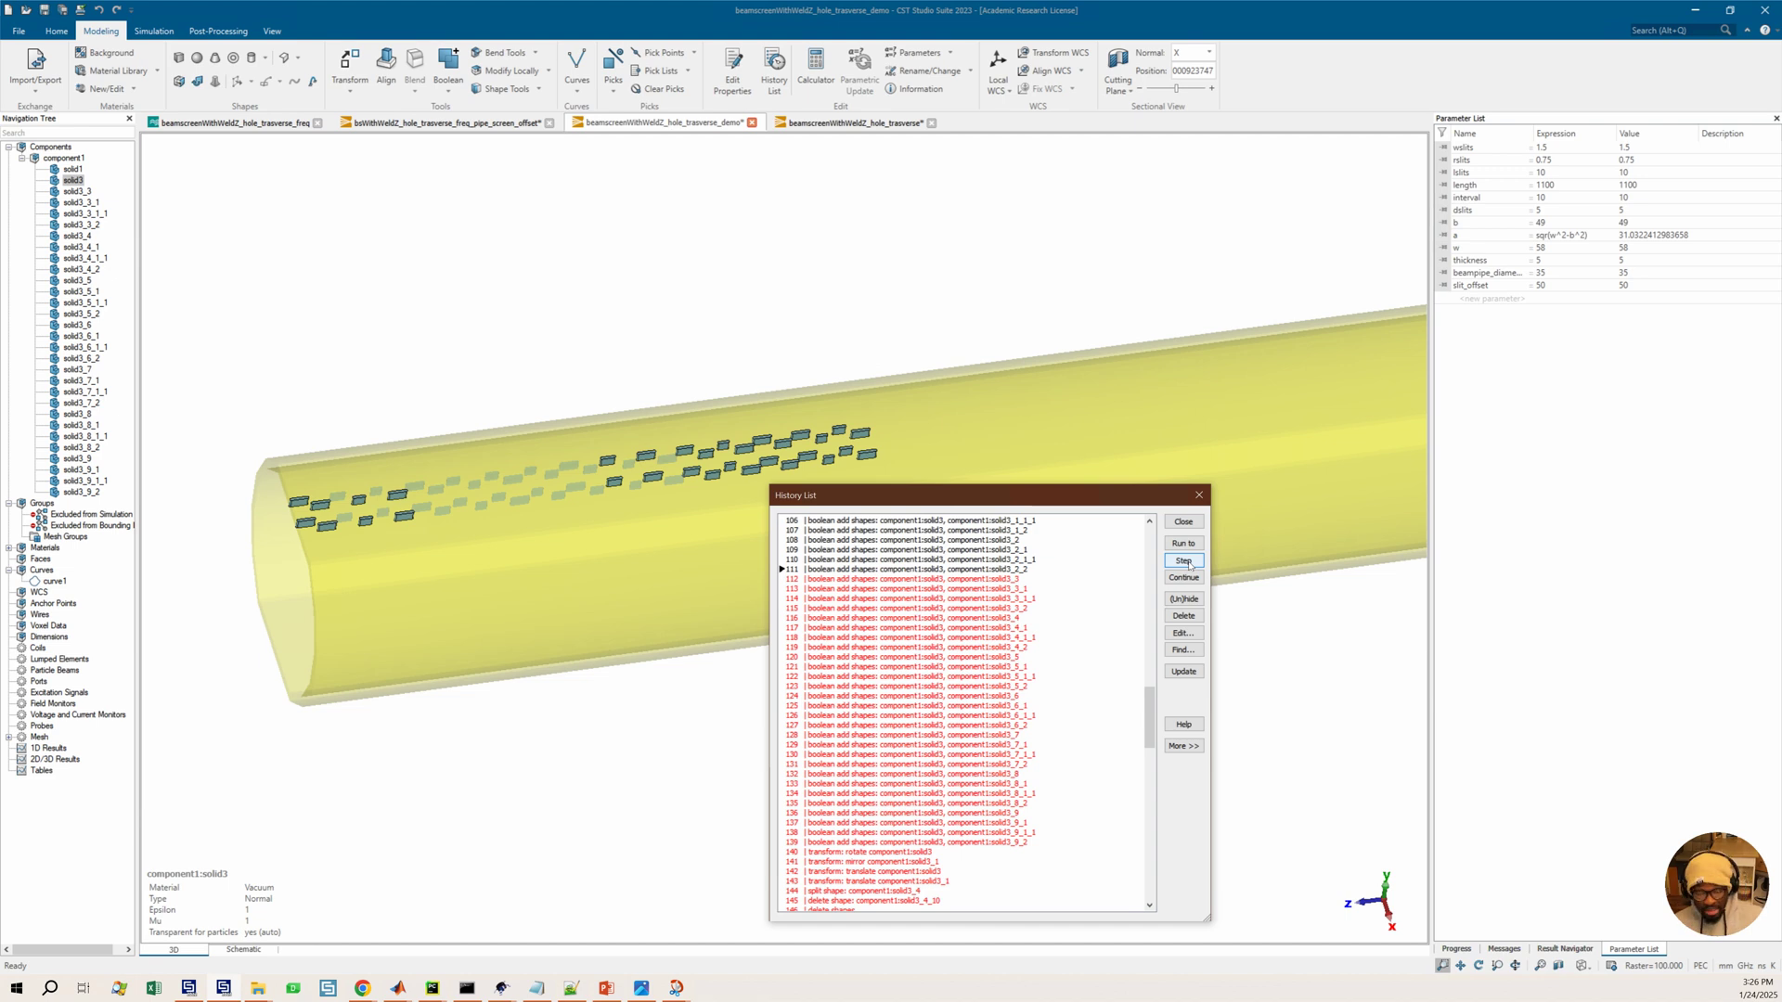
Continue stepping through the boolean adds and the rotate, mirror and translate entries to step 143
{"action": "left_click", "coordinate": [1191, 562]}
{"action": "left_click", "coordinate": [1195, 568]}
{"action": "left_click", "coordinate": [1193, 565]}
{"action": "left_click", "coordinate": [1190, 563]}
{"action": "left_click", "coordinate": [1190, 564]}
{"action": "left_click", "coordinate": [1190, 564]}
{"action": "left_click", "coordinate": [1190, 563]}
{"action": "left_click", "coordinate": [1190, 563]}
{"action": "left_click", "coordinate": [1192, 565]}
{"action": "left_click", "coordinate": [1196, 568]}
{"action": "left_click", "coordinate": [1197, 568]}
{"action": "left_click", "coordinate": [1196, 568]}
{"action": "left_click", "coordinate": [1196, 568]}
{"action": "left_click", "coordinate": [1196, 567]}
{"action": "left_click", "coordinate": [1194, 566]}
{"action": "left_click", "coordinate": [1192, 566]}
{"action": "left_click", "coordinate": [1190, 564]}
{"action": "left_click", "coordinate": [1190, 564]}
{"action": "left_click", "coordinate": [1190, 564]}
{"action": "left_click", "coordinate": [1190, 565]}
{"action": "left_click", "coordinate": [1190, 564]}
{"action": "left_click", "coordinate": [1190, 564]}
{"action": "left_click", "coordinate": [1189, 564]}
{"action": "left_click", "coordinate": [1190, 564]}
{"action": "left_click", "coordinate": [1190, 564]}
{"action": "left_click", "coordinate": [1190, 565]}
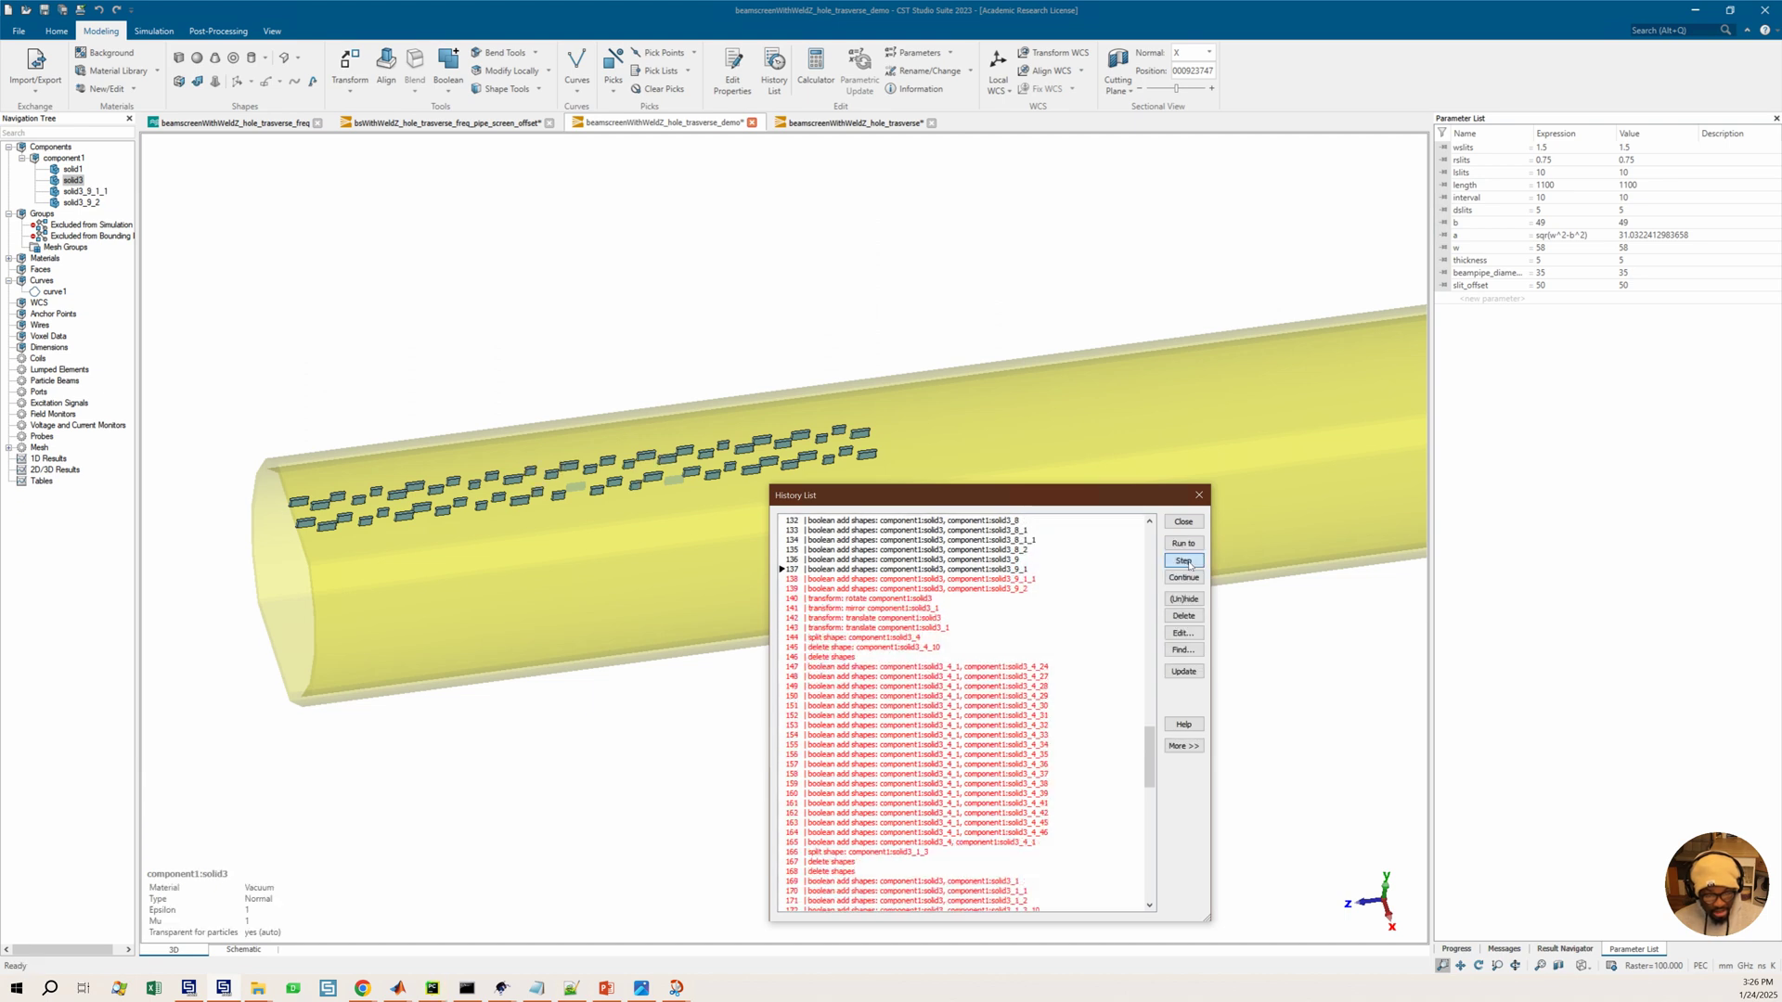
{"action": "left_click", "coordinate": [1190, 564]}
{"action": "left_click", "coordinate": [1190, 565]}
{"action": "left_click", "coordinate": [1190, 564]}
{"action": "left_click", "coordinate": [1190, 564]}
{"action": "left_click", "coordinate": [1190, 564]}
{"action": "left_click", "coordinate": [1190, 565]}
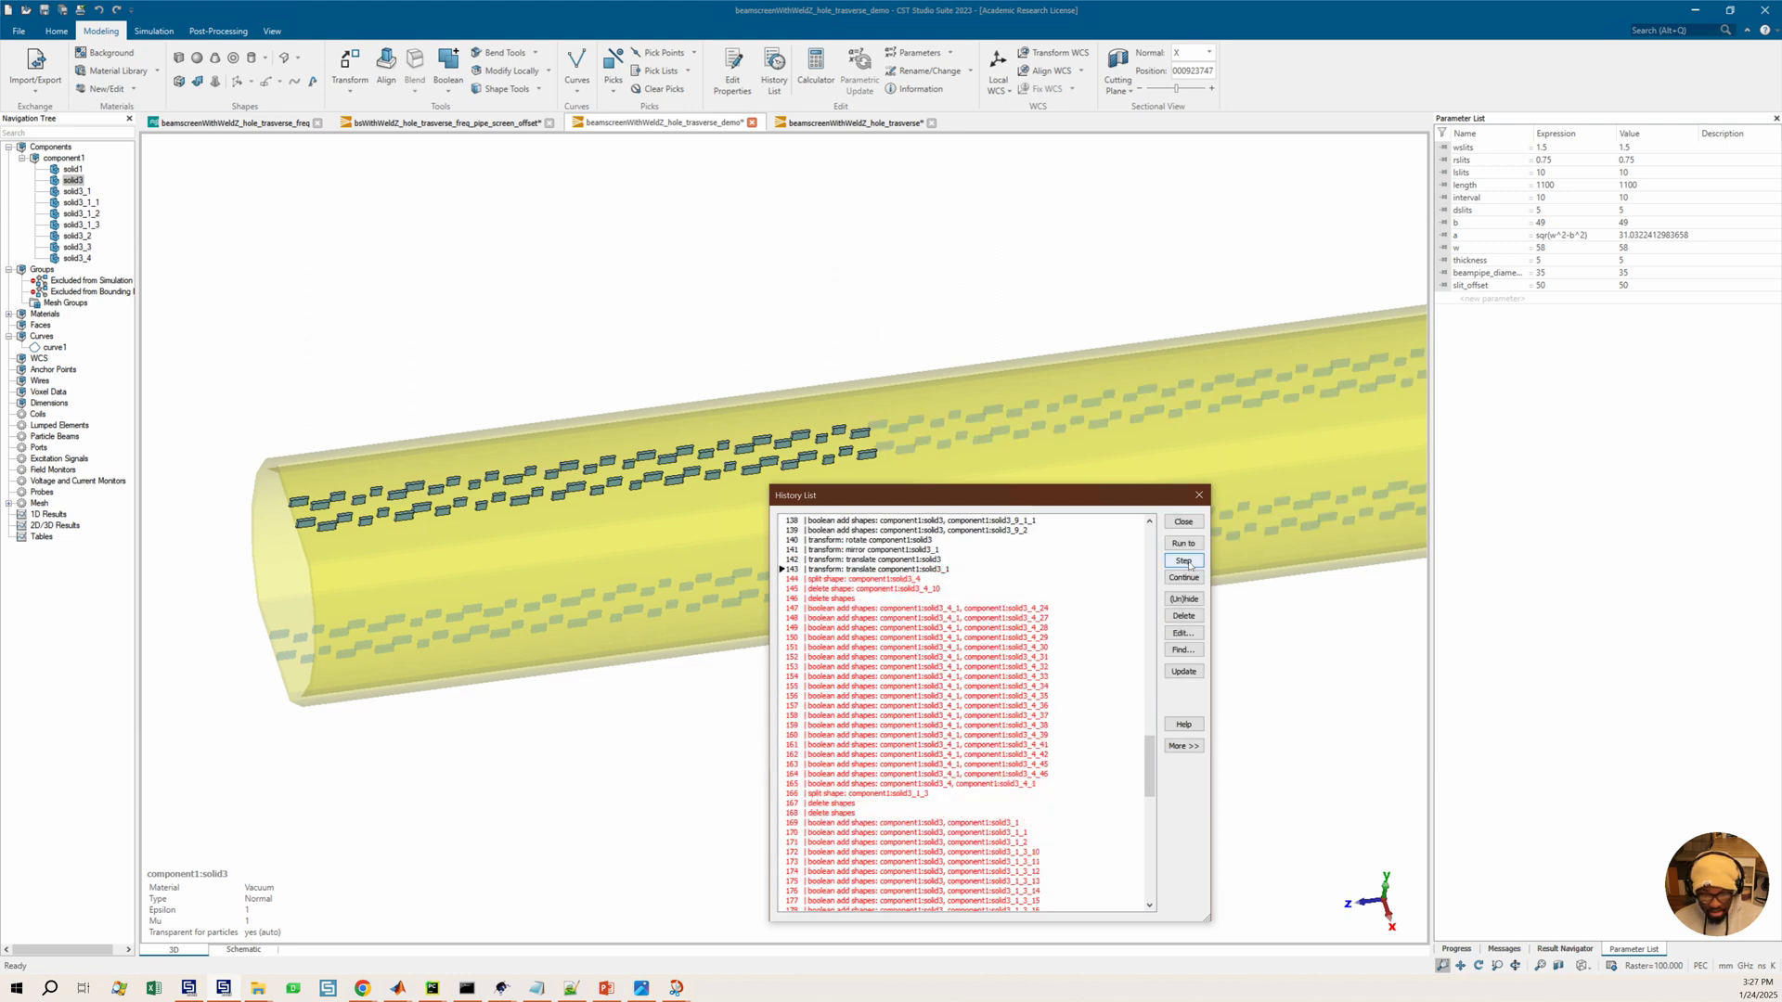
Select history entry 144 and step through the split shape, delete and first boolean add entries to step 152
{"action": "scroll", "coordinate": [1080, 403], "scroll_direction": "down", "scroll_amount": 1}
{"action": "middle_click_drag", "start_coordinate": [1066, 408], "coordinate": [809, 453]}
{"action": "scroll", "coordinate": [1106, 399], "scroll_direction": "down", "scroll_amount": 1}
{"action": "mouse_move", "coordinate": [1046, 402]}
{"action": "middle_mouse_down"}
{"action": "mouse_move", "coordinate": [1011, 395]}
{"action": "mouse_move", "coordinate": [1042, 414]}
{"action": "middle_mouse_up"}
{"action": "scroll", "coordinate": [1034, 405], "scroll_direction": "down", "scroll_amount": 2}
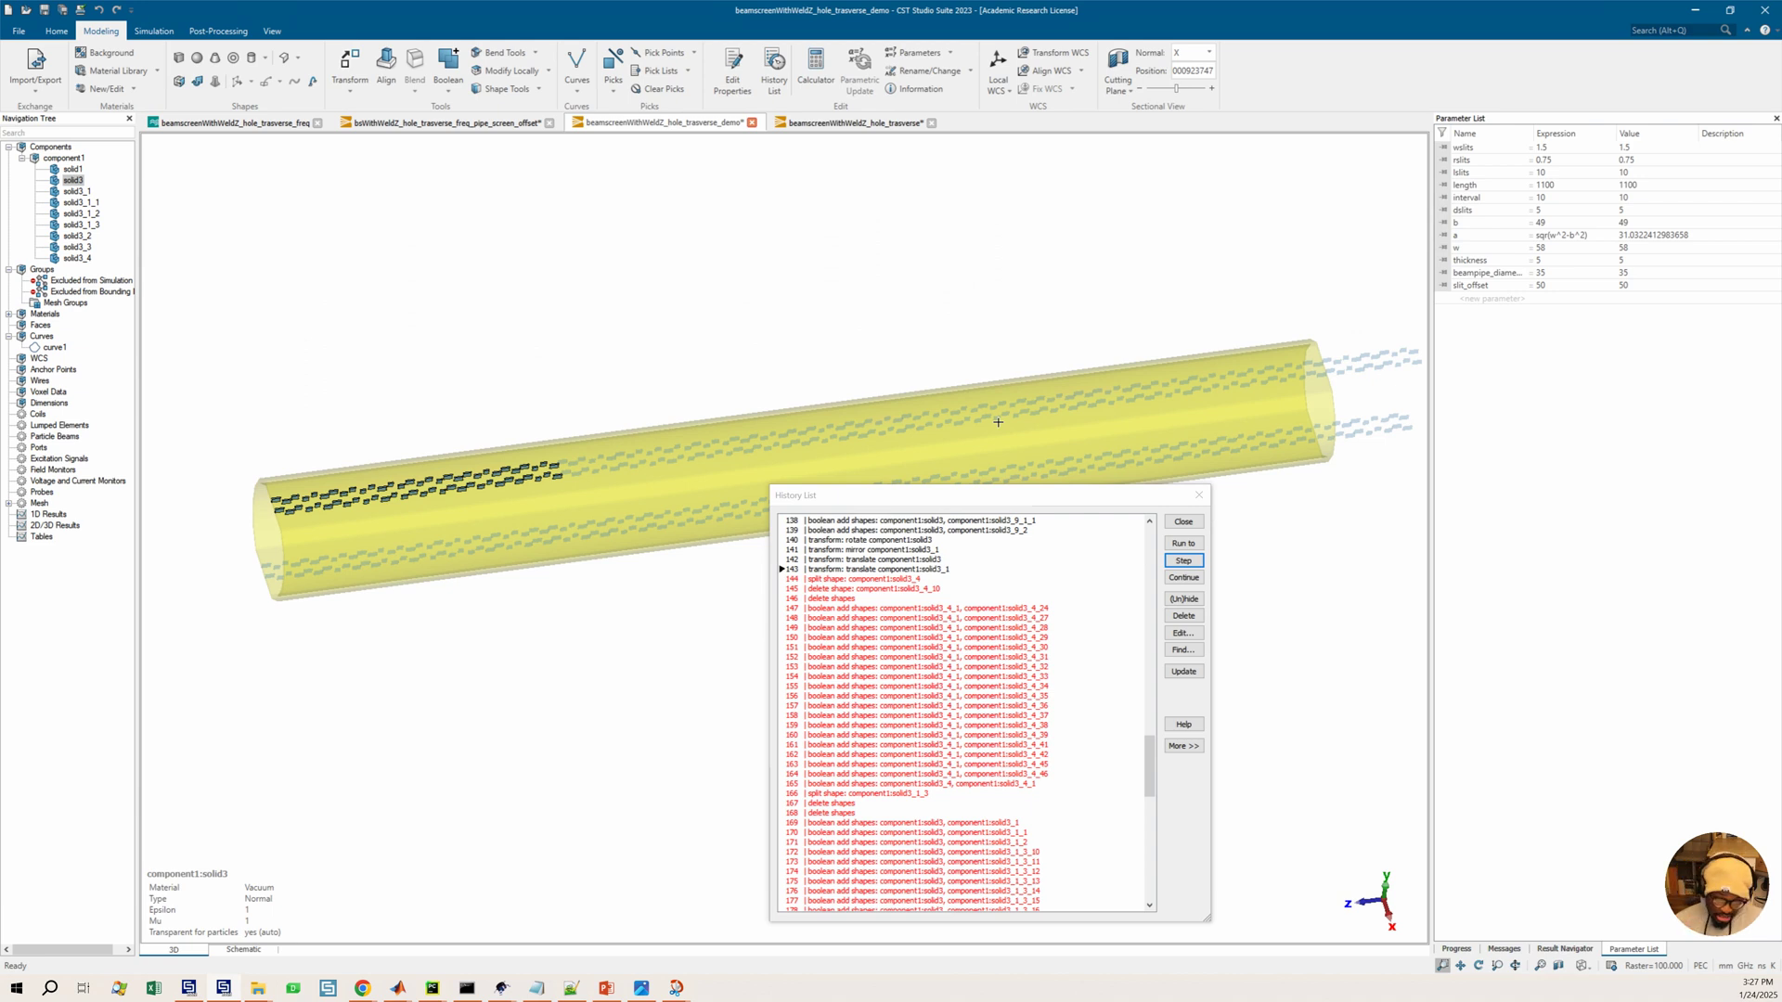
{"action": "left_click", "coordinate": [895, 579]}
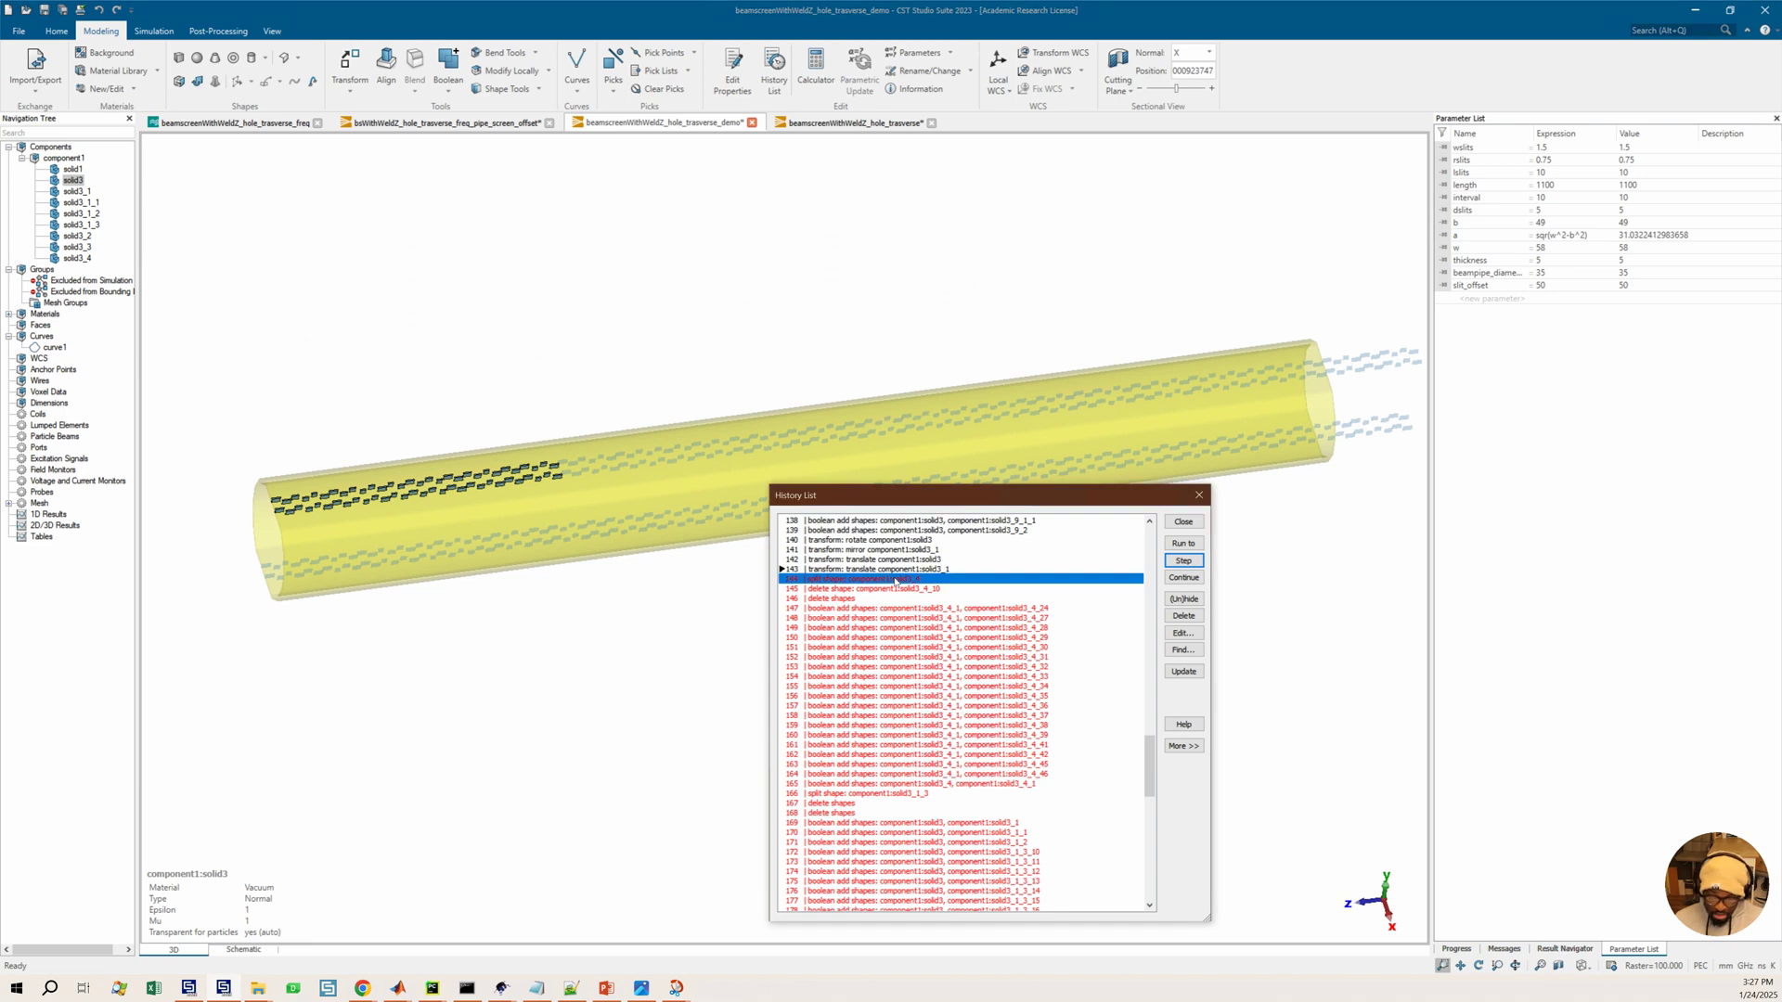
{"action": "left_click", "coordinate": [1186, 562]}
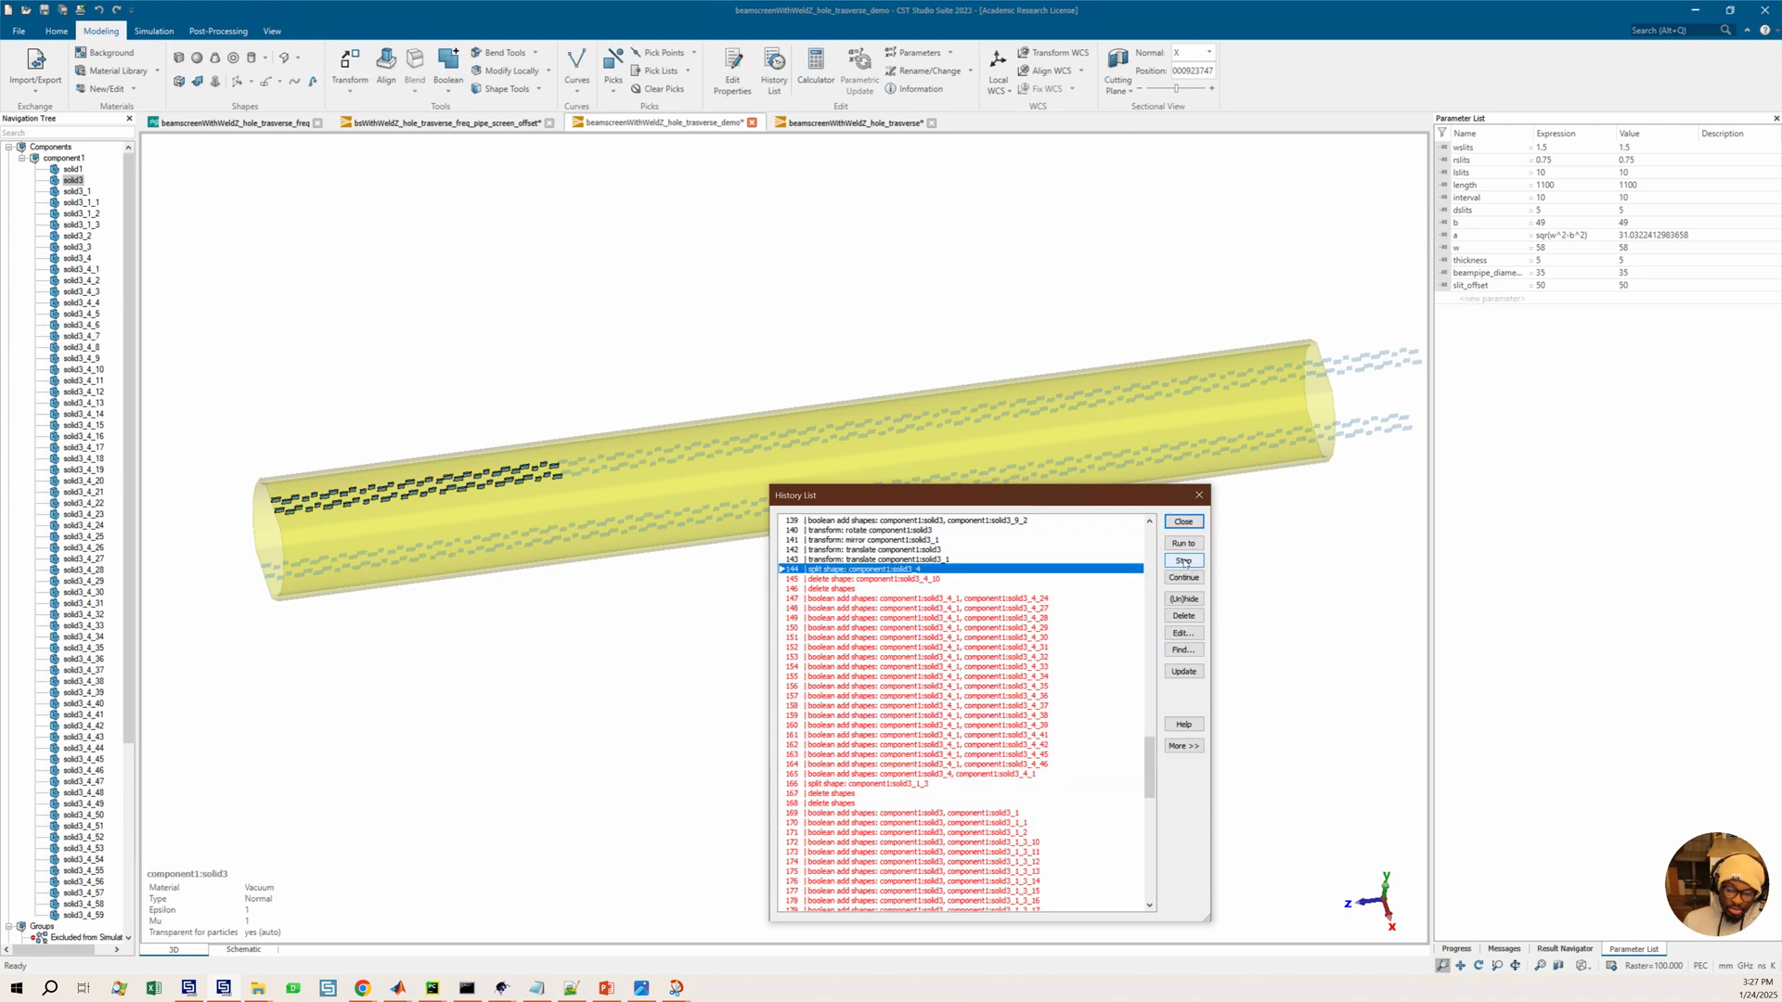
{"action": "left_click", "coordinate": [1184, 562]}
{"action": "left_click", "coordinate": [1184, 562]}
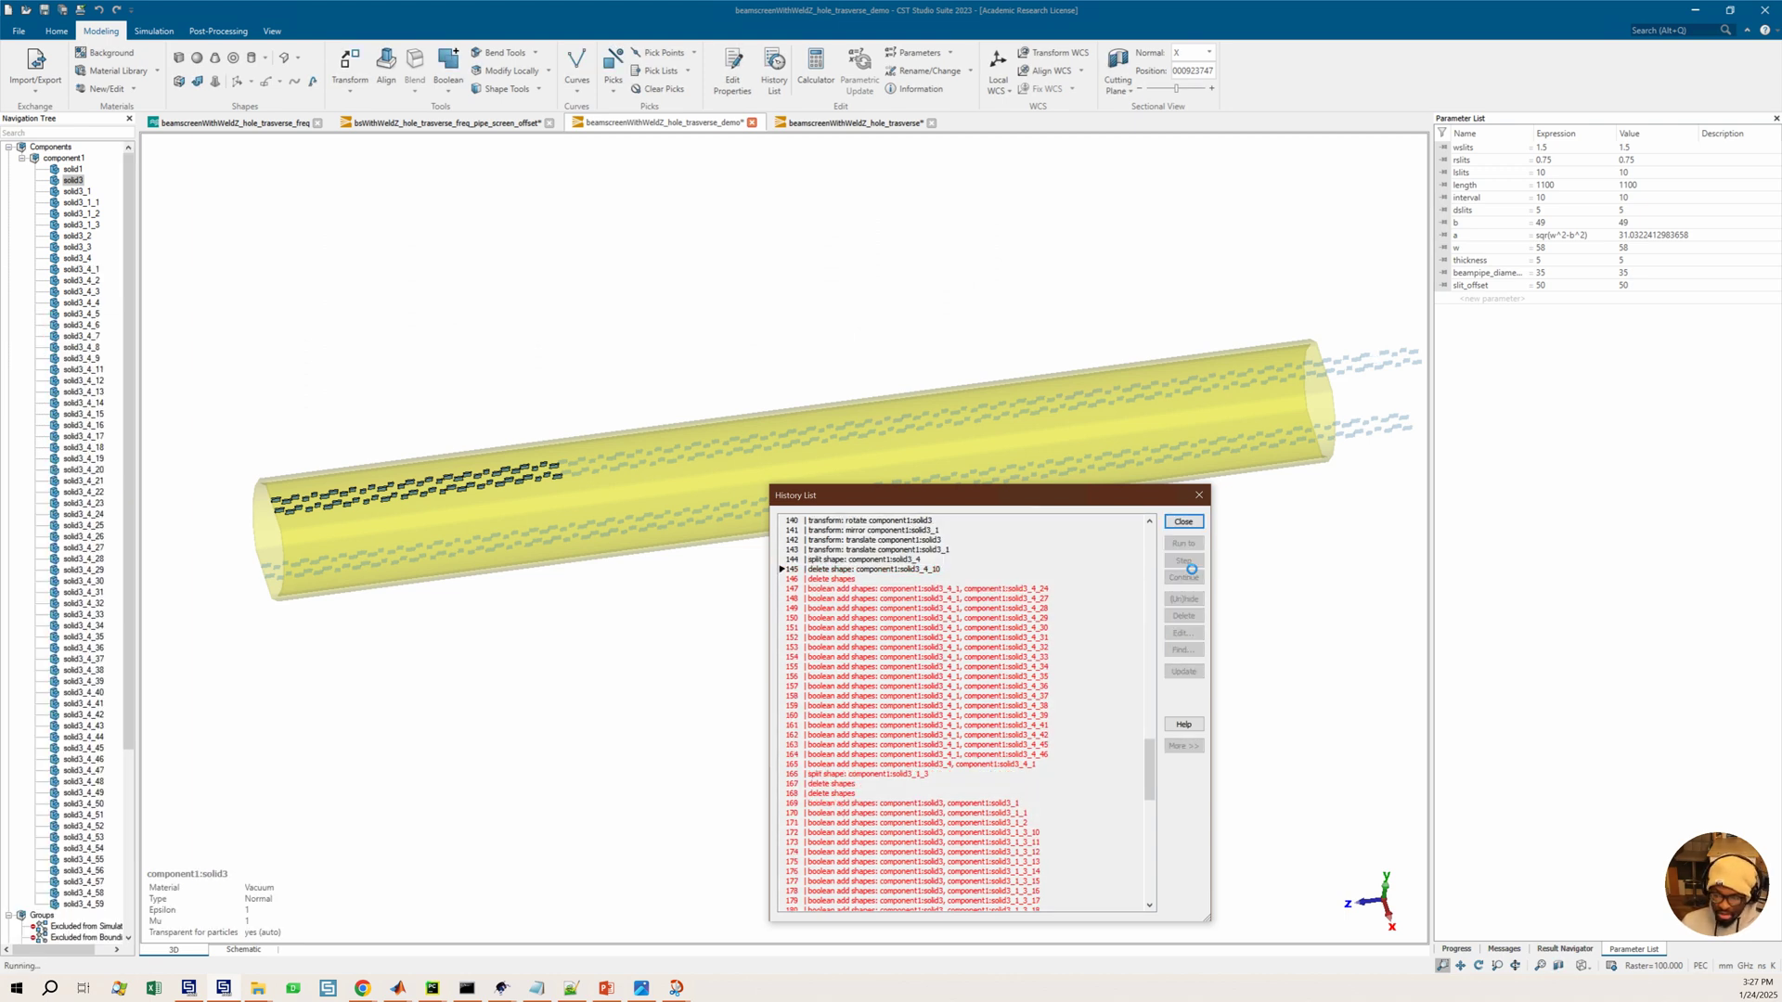
{"action": "left_click", "coordinate": [1184, 562]}
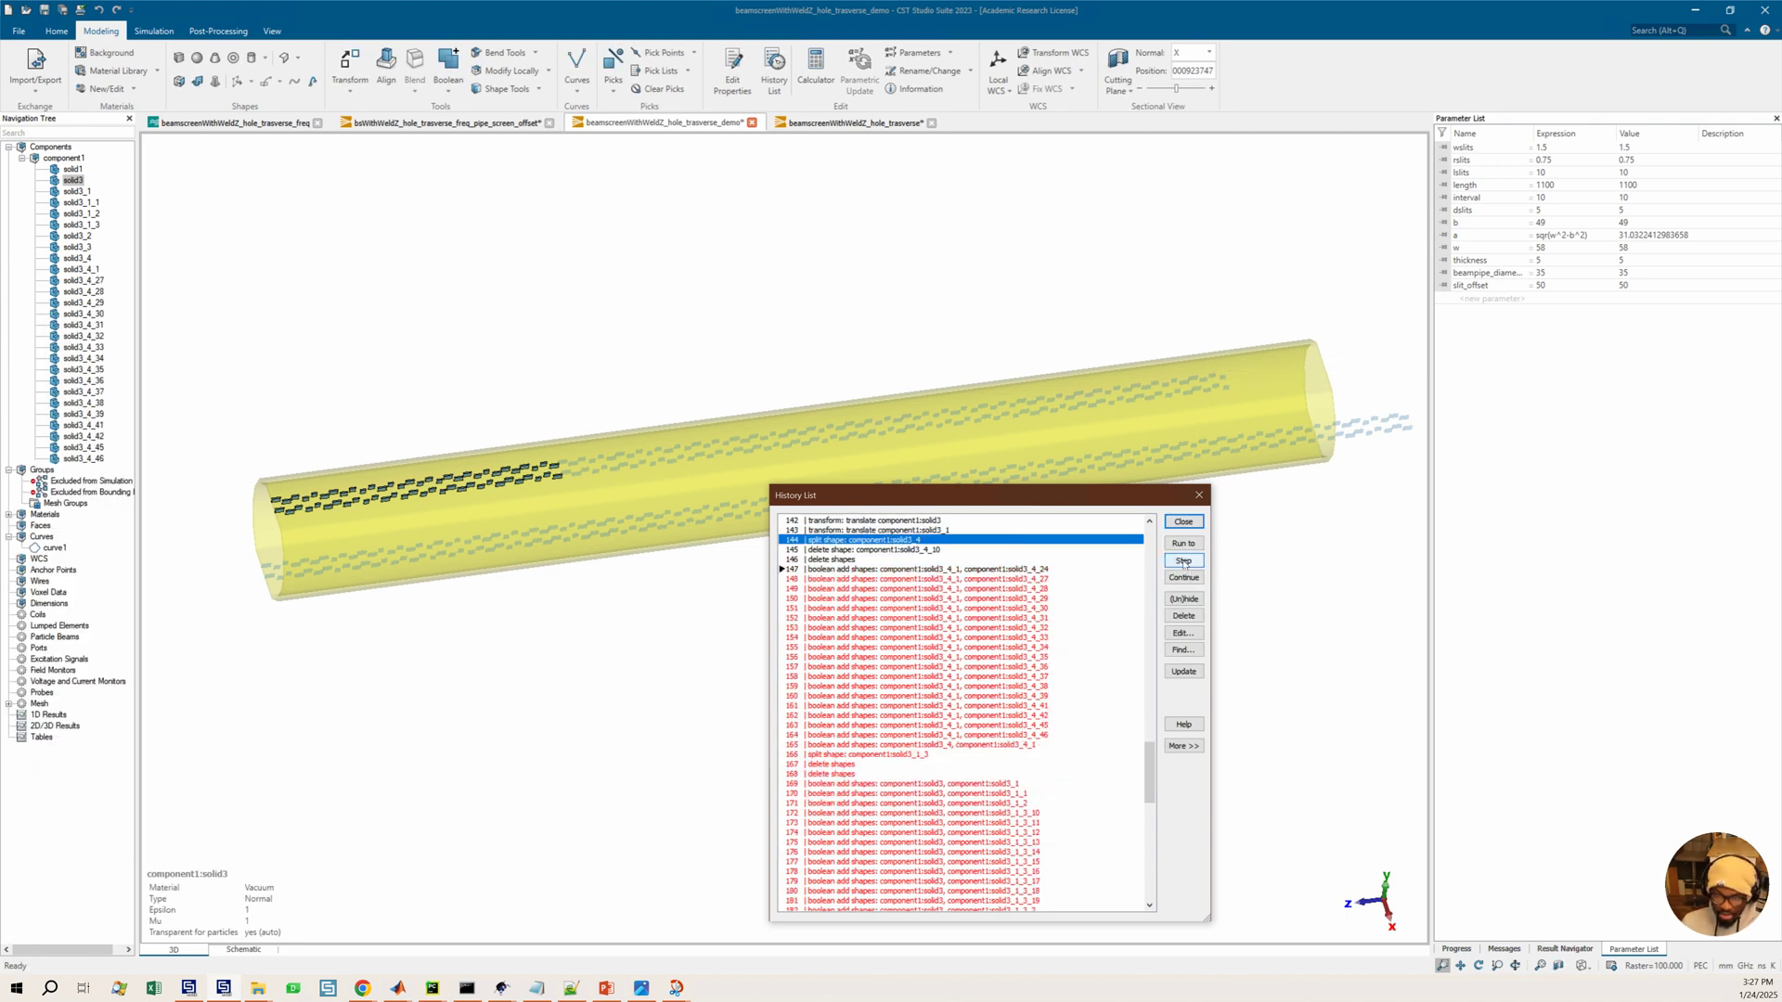
{"action": "left_click", "coordinate": [1184, 563]}
{"action": "left_click", "coordinate": [1185, 562]}
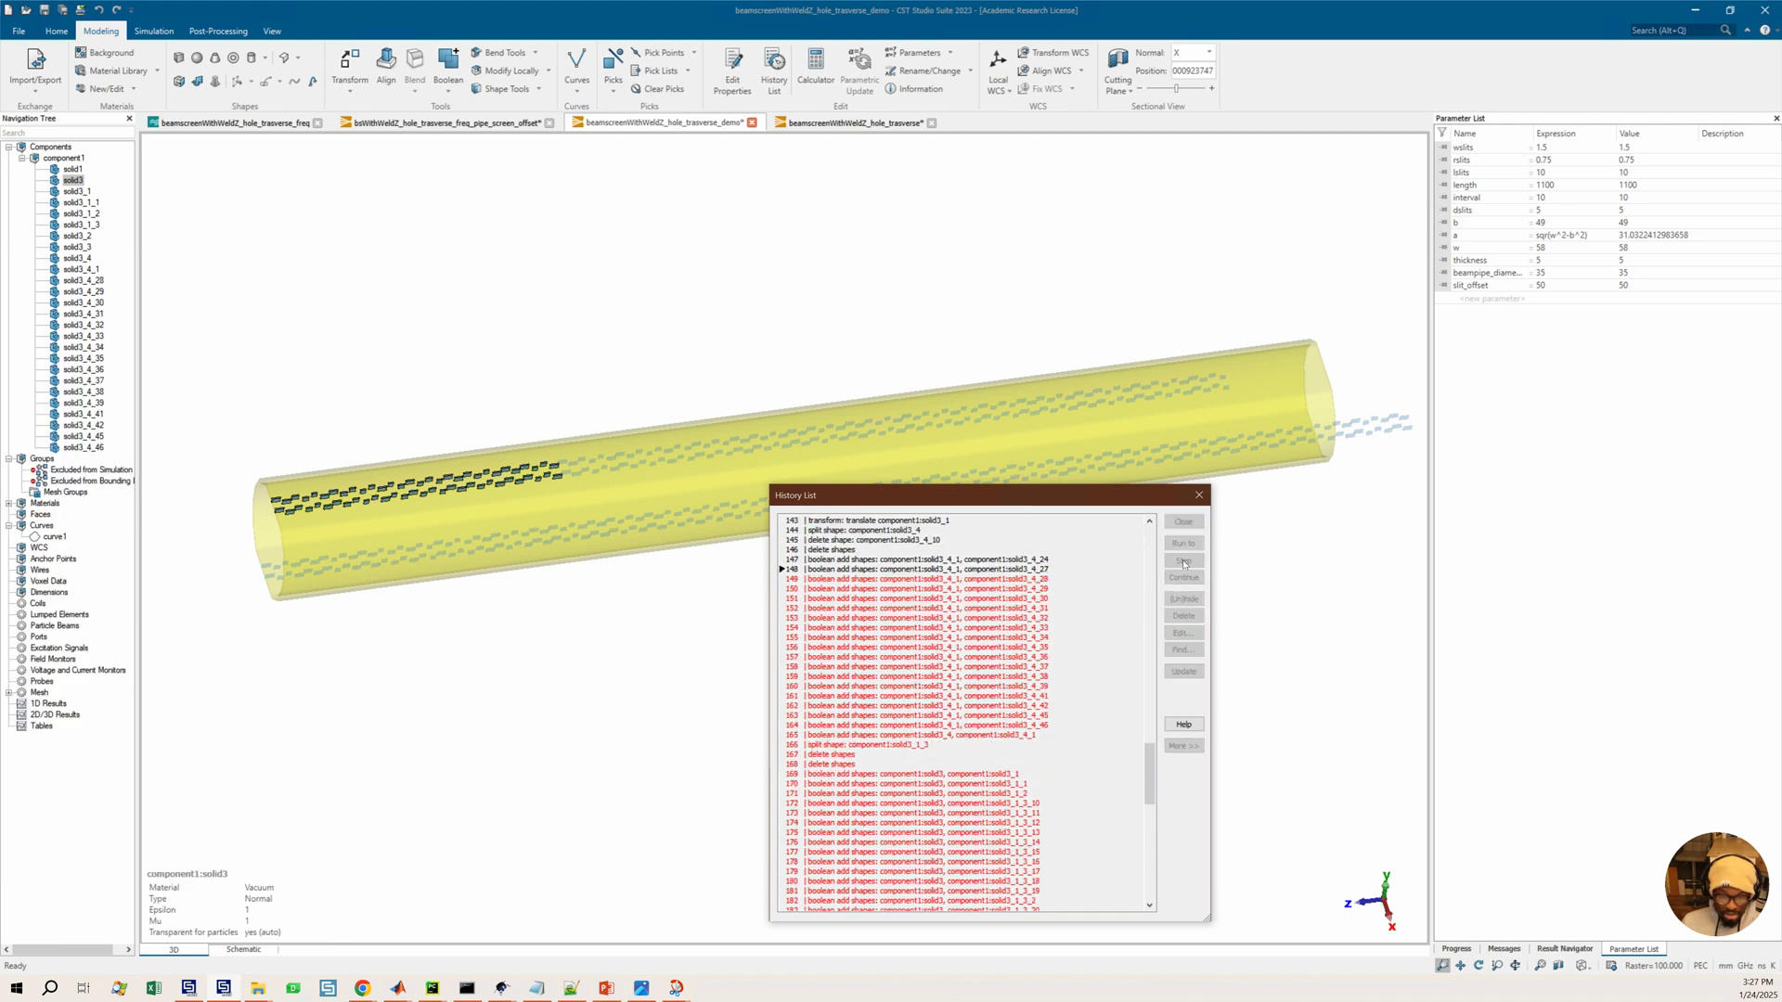
{"action": "left_click", "coordinate": [1185, 562]}
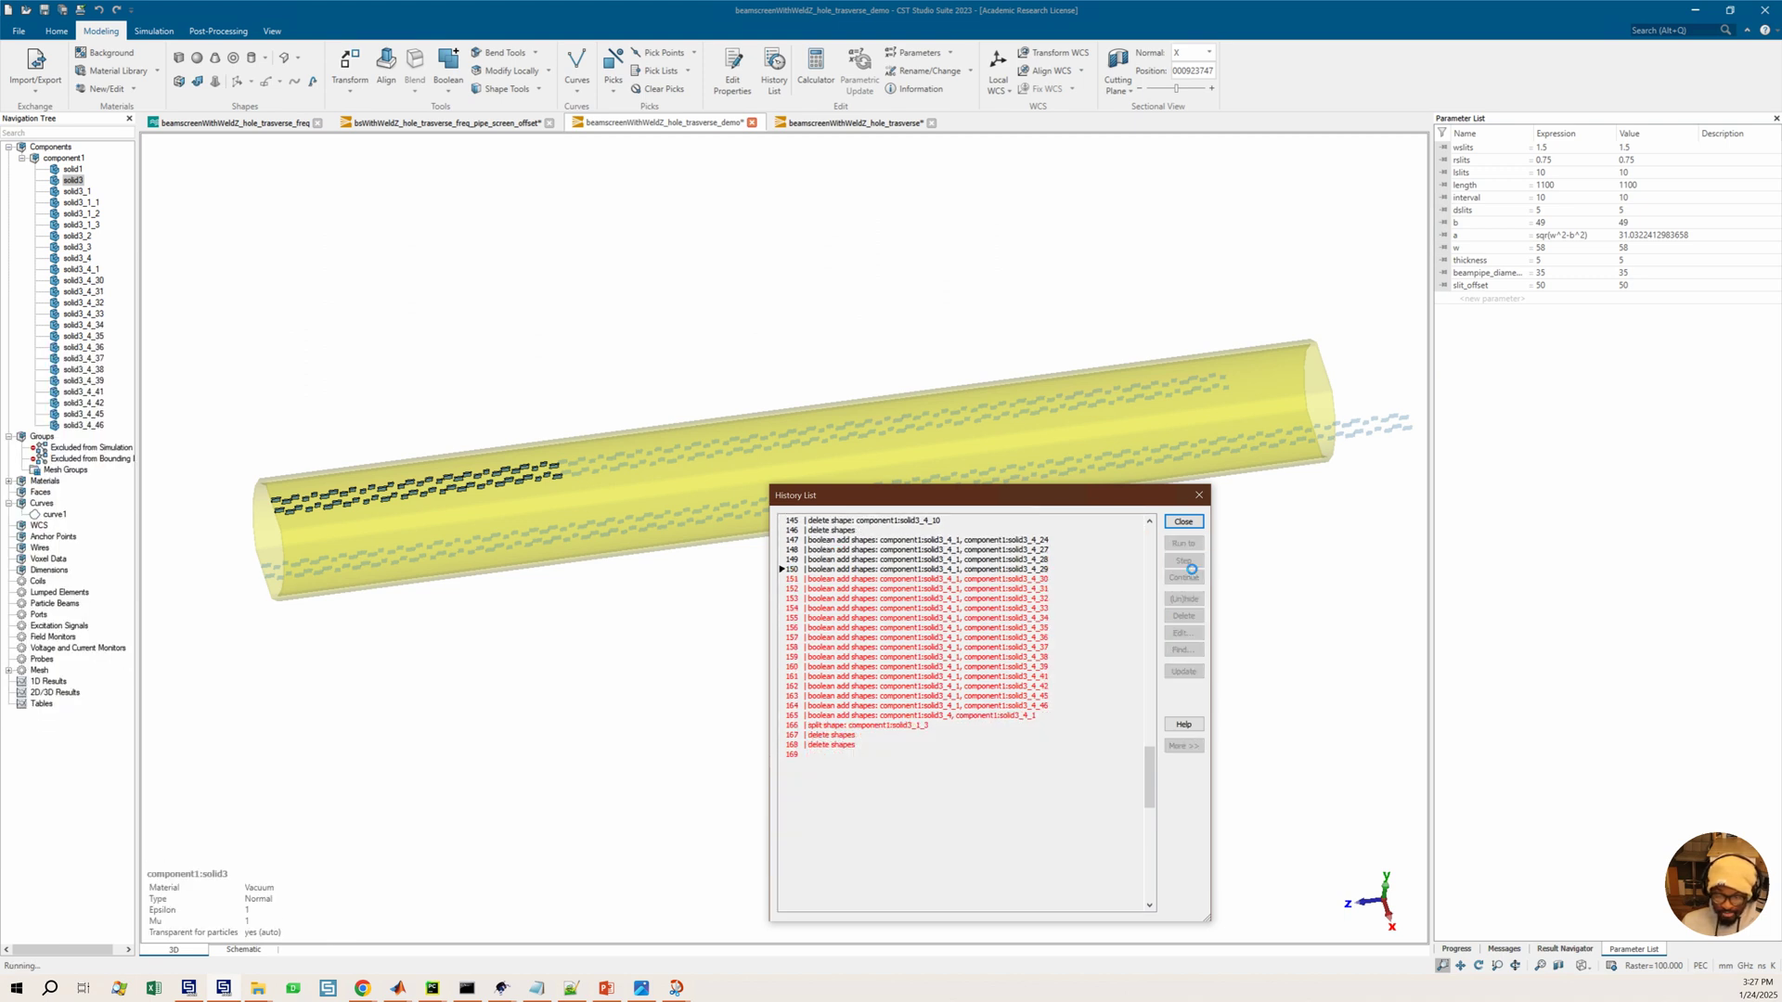
{"action": "left_click", "coordinate": [1184, 562]}
{"action": "left_click", "coordinate": [1185, 562]}
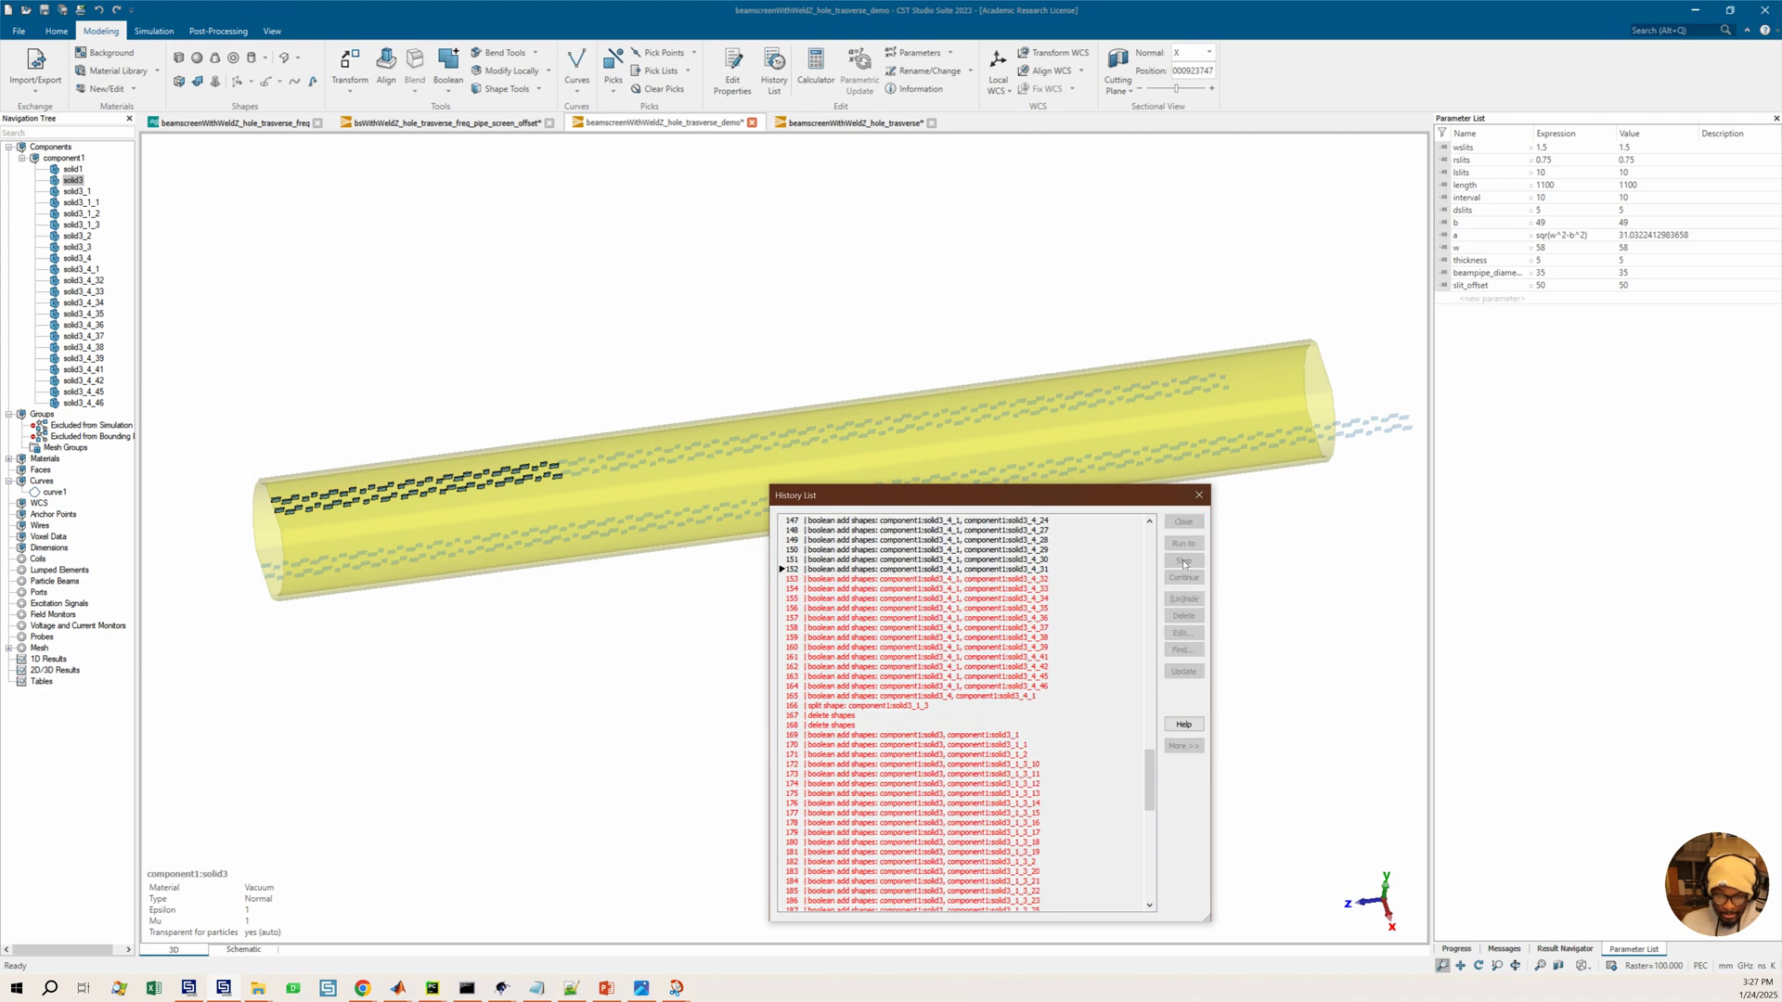
Step the history through the remaining boolean adds, split shape and delete entries to step 169
{"action": "left_click", "coordinate": [1184, 563]}
{"action": "left_click", "coordinate": [1185, 562]}
{"action": "left_click", "coordinate": [1184, 563]}
{"action": "left_click", "coordinate": [1185, 562]}
{"action": "left_click", "coordinate": [1185, 563]}
{"action": "left_click", "coordinate": [1184, 562]}
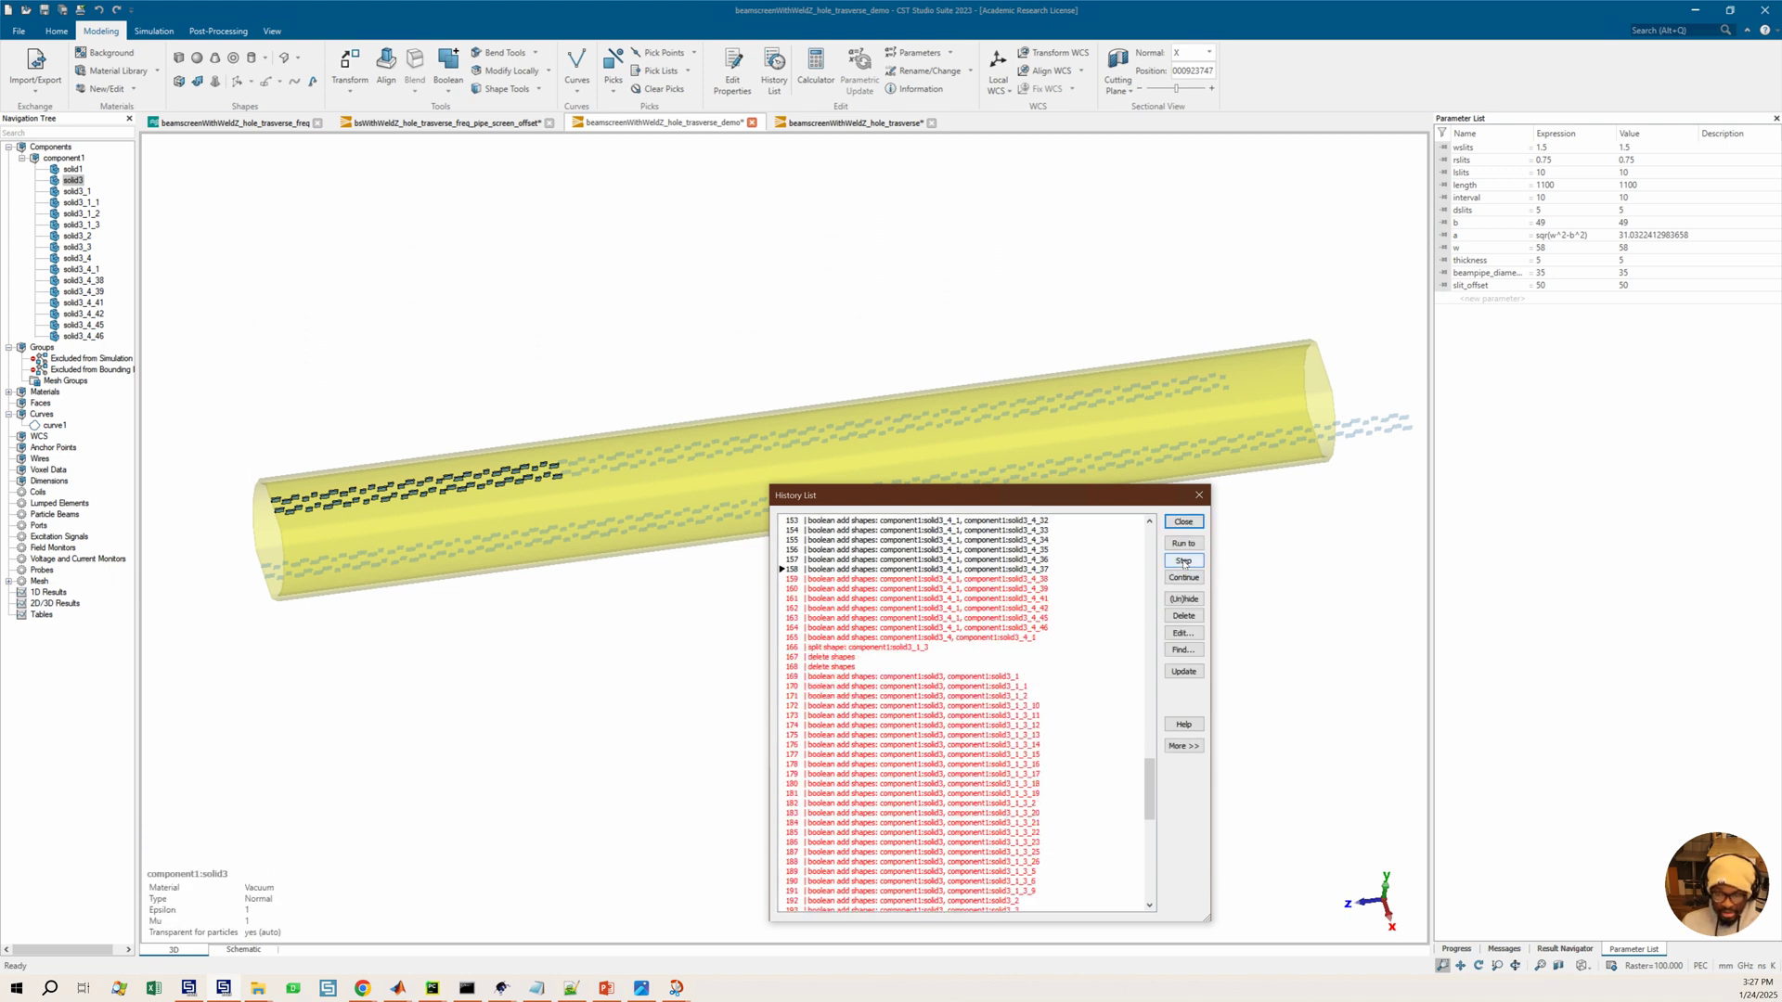
{"action": "left_click", "coordinate": [1184, 563]}
{"action": "left_click", "coordinate": [1185, 562]}
{"action": "left_click", "coordinate": [1184, 563]}
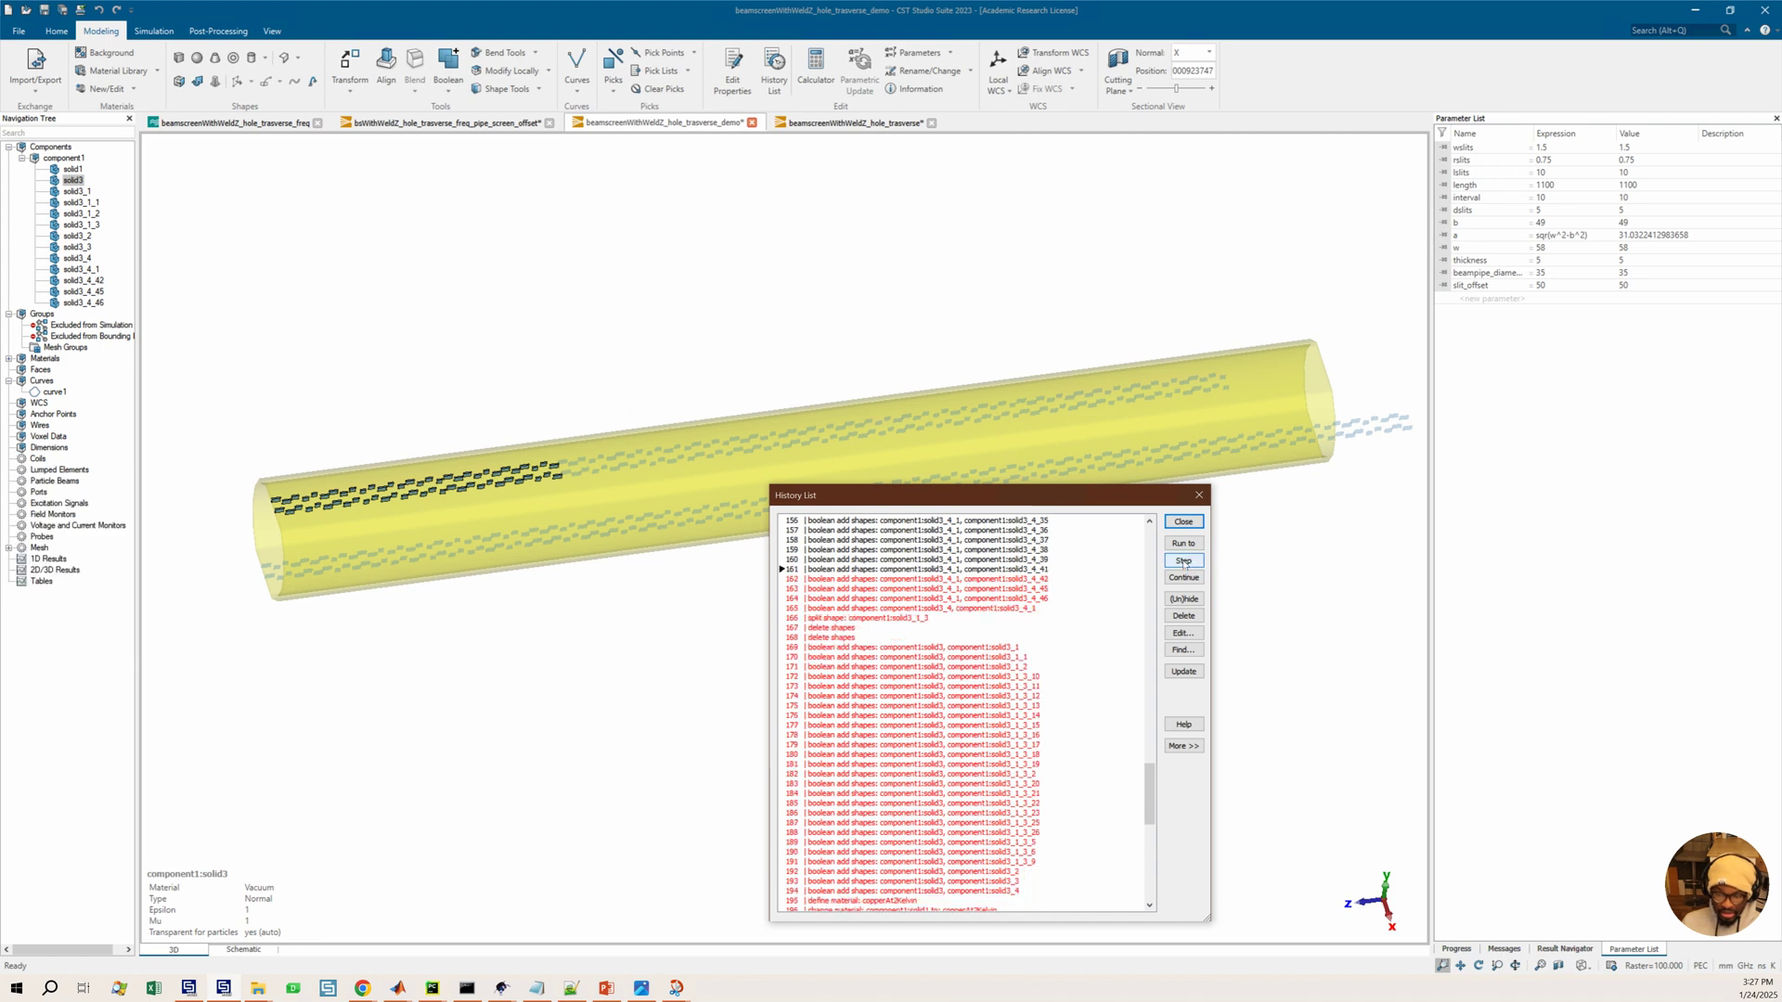
{"action": "left_click", "coordinate": [1184, 563]}
{"action": "left_click", "coordinate": [1184, 562]}
{"action": "left_click", "coordinate": [1185, 562]}
{"action": "left_click", "coordinate": [1184, 563]}
{"action": "left_click", "coordinate": [1186, 563]}
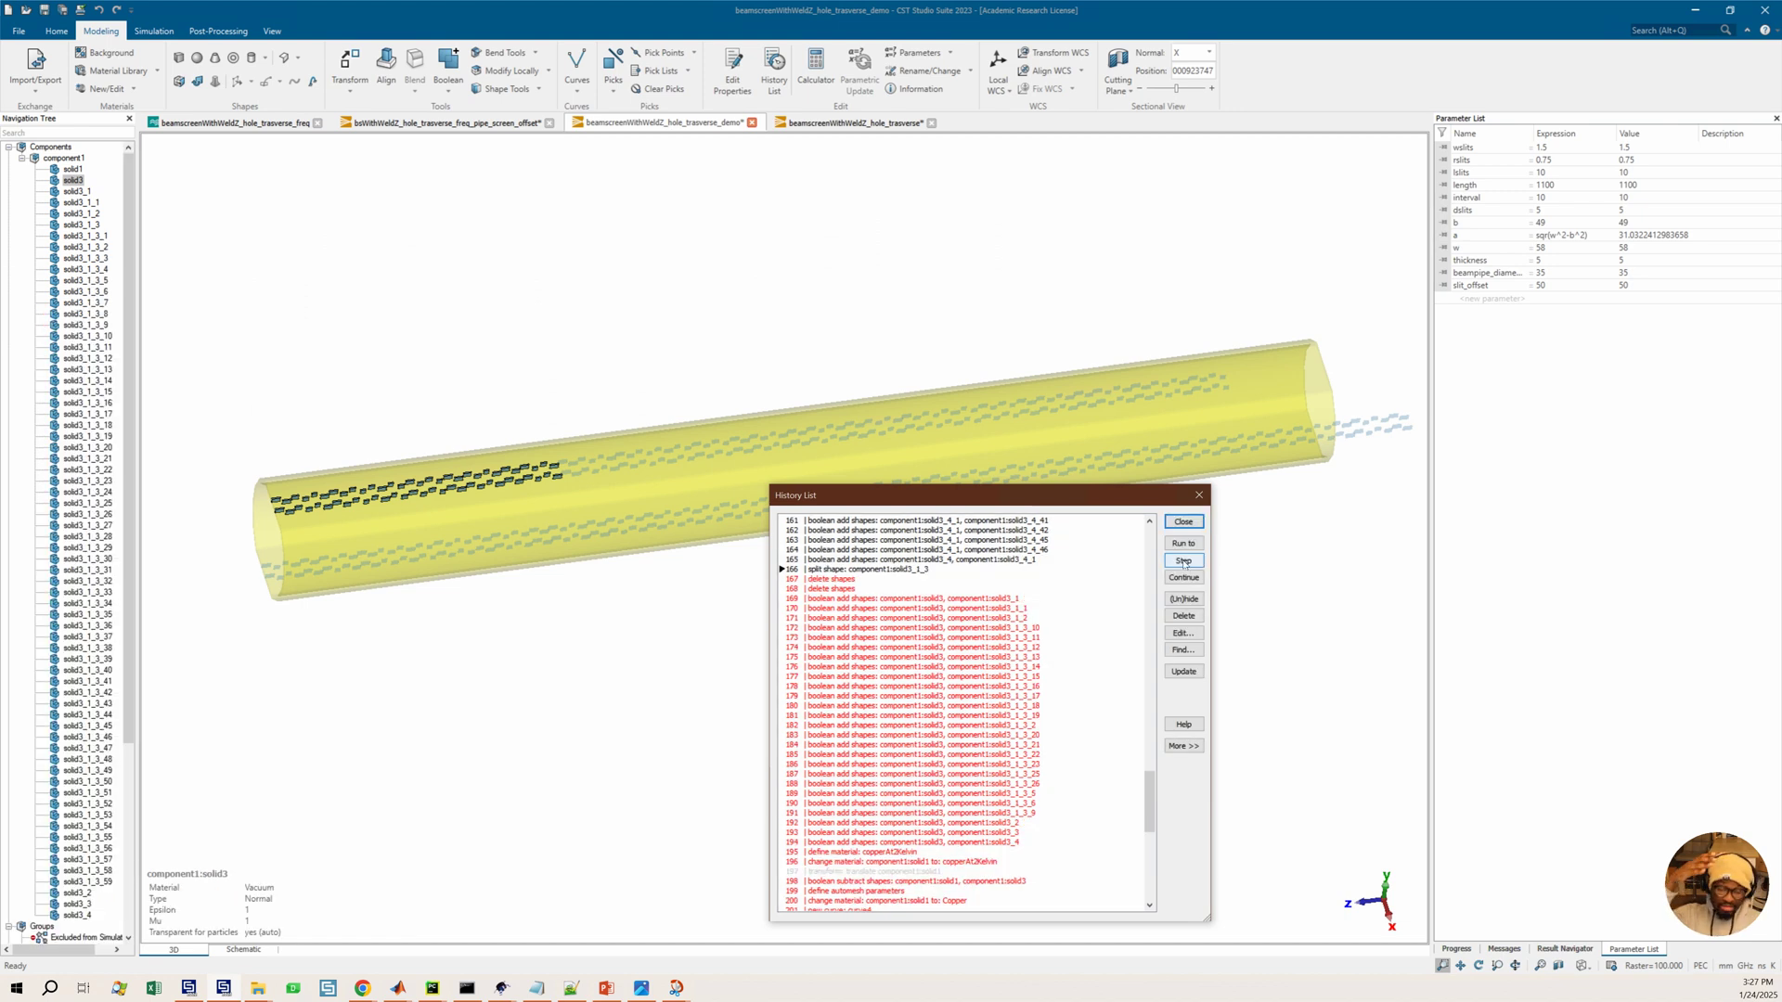
{"action": "left_click", "coordinate": [1185, 563]}
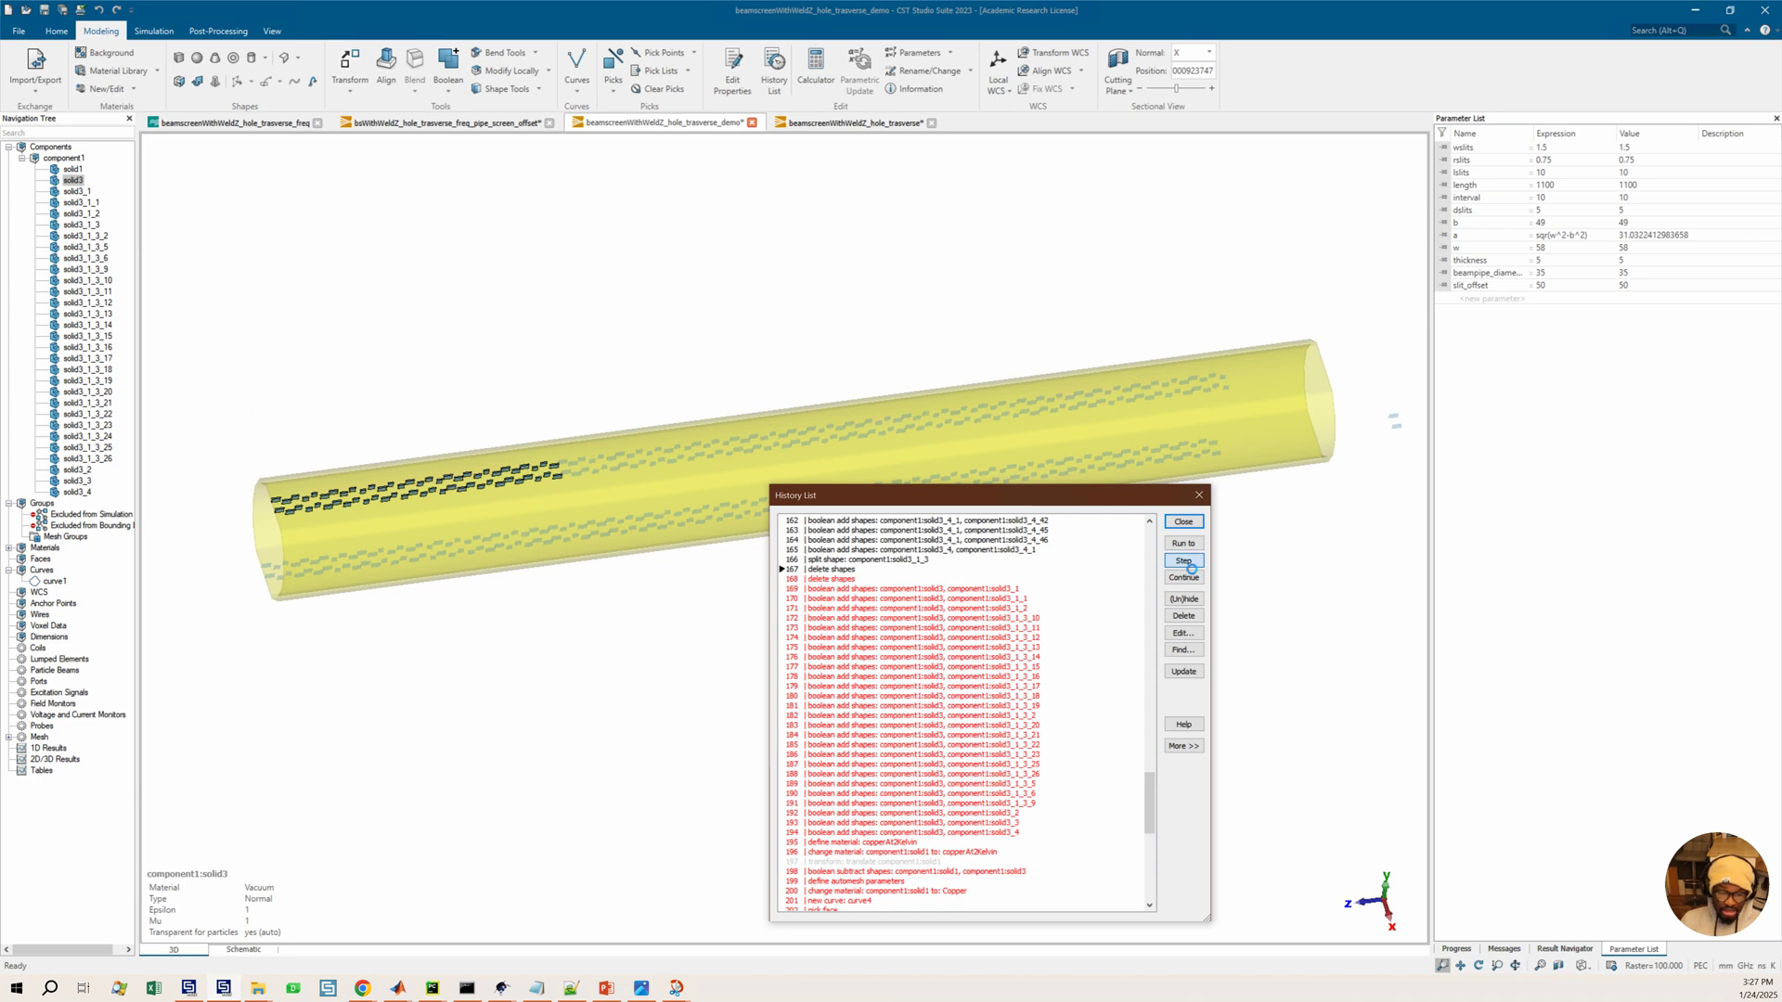
{"action": "left_click", "coordinate": [1185, 563]}
{"action": "left_click", "coordinate": [1184, 562]}
{"action": "left_click", "coordinate": [1185, 562]}
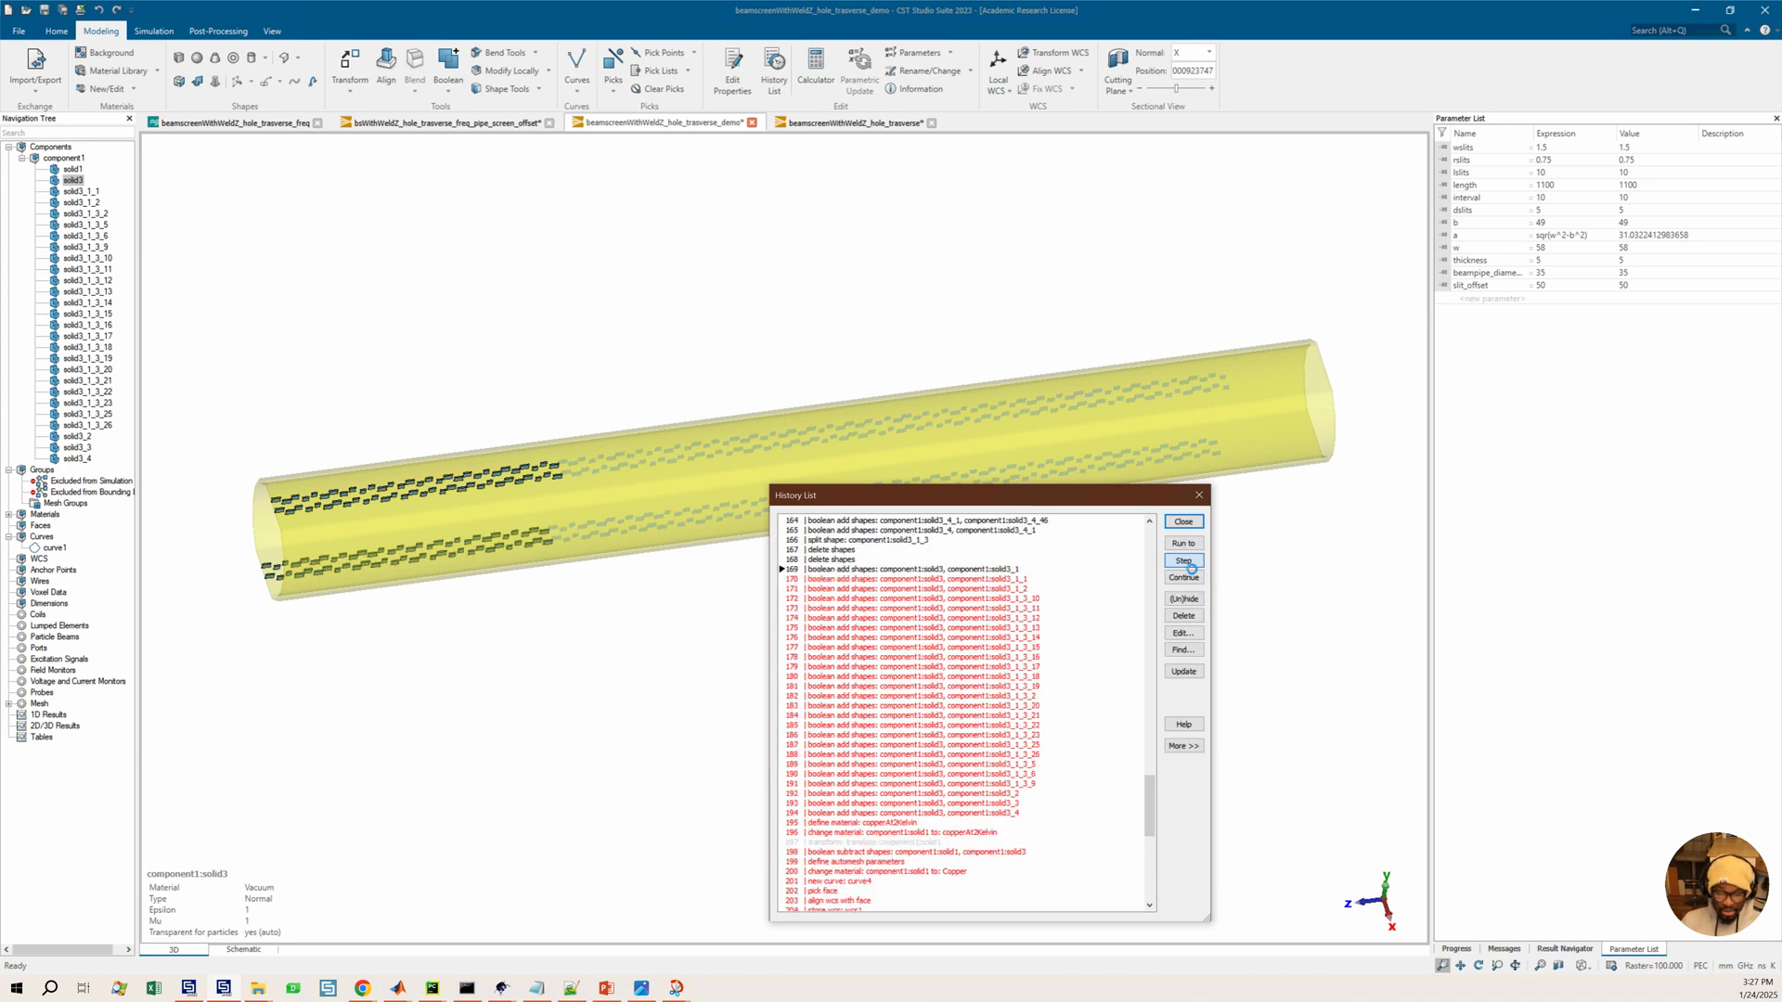
Step the history forward through the remaining boolean add entries to entry 180
{"action": "left_click", "coordinate": [1185, 562]}
{"action": "left_click", "coordinate": [1185, 562]}
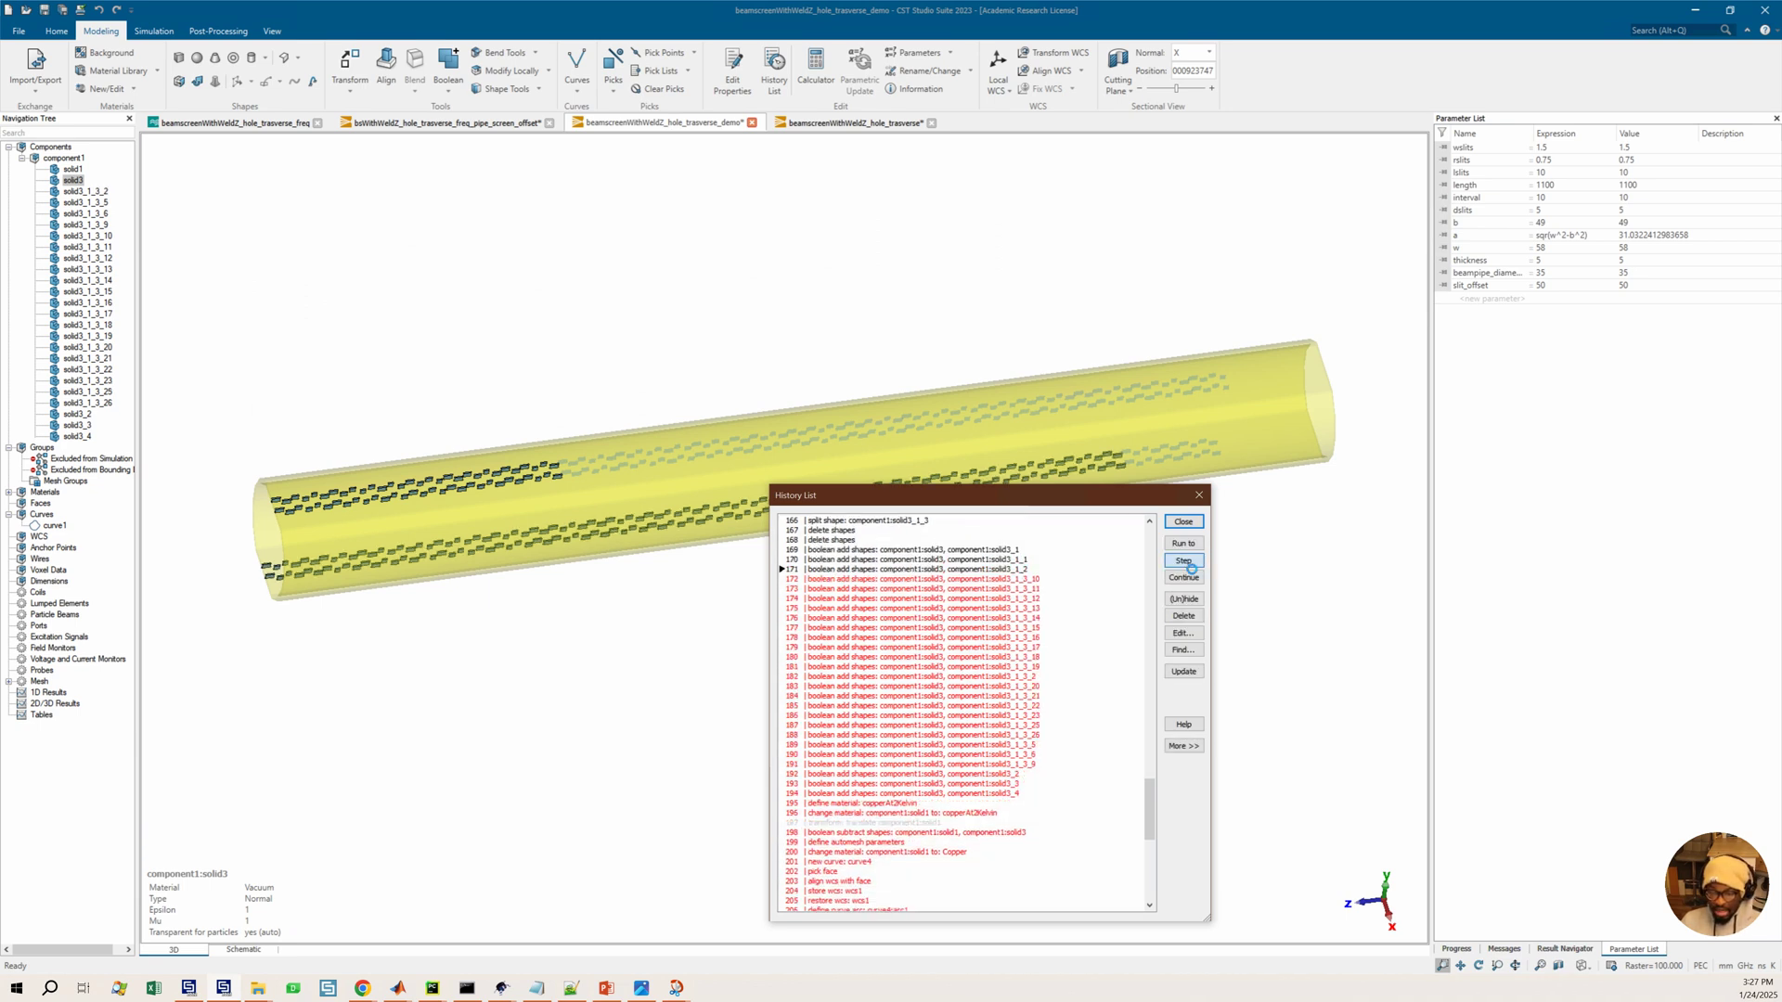
{"action": "left_click", "coordinate": [1184, 563]}
{"action": "left_click", "coordinate": [1184, 563]}
{"action": "left_click", "coordinate": [1184, 563]}
{"action": "left_click", "coordinate": [1185, 562]}
{"action": "left_click", "coordinate": [1184, 562]}
{"action": "left_click", "coordinate": [1185, 562]}
{"action": "left_click", "coordinate": [1185, 562]}
{"action": "left_click", "coordinate": [1185, 562]}
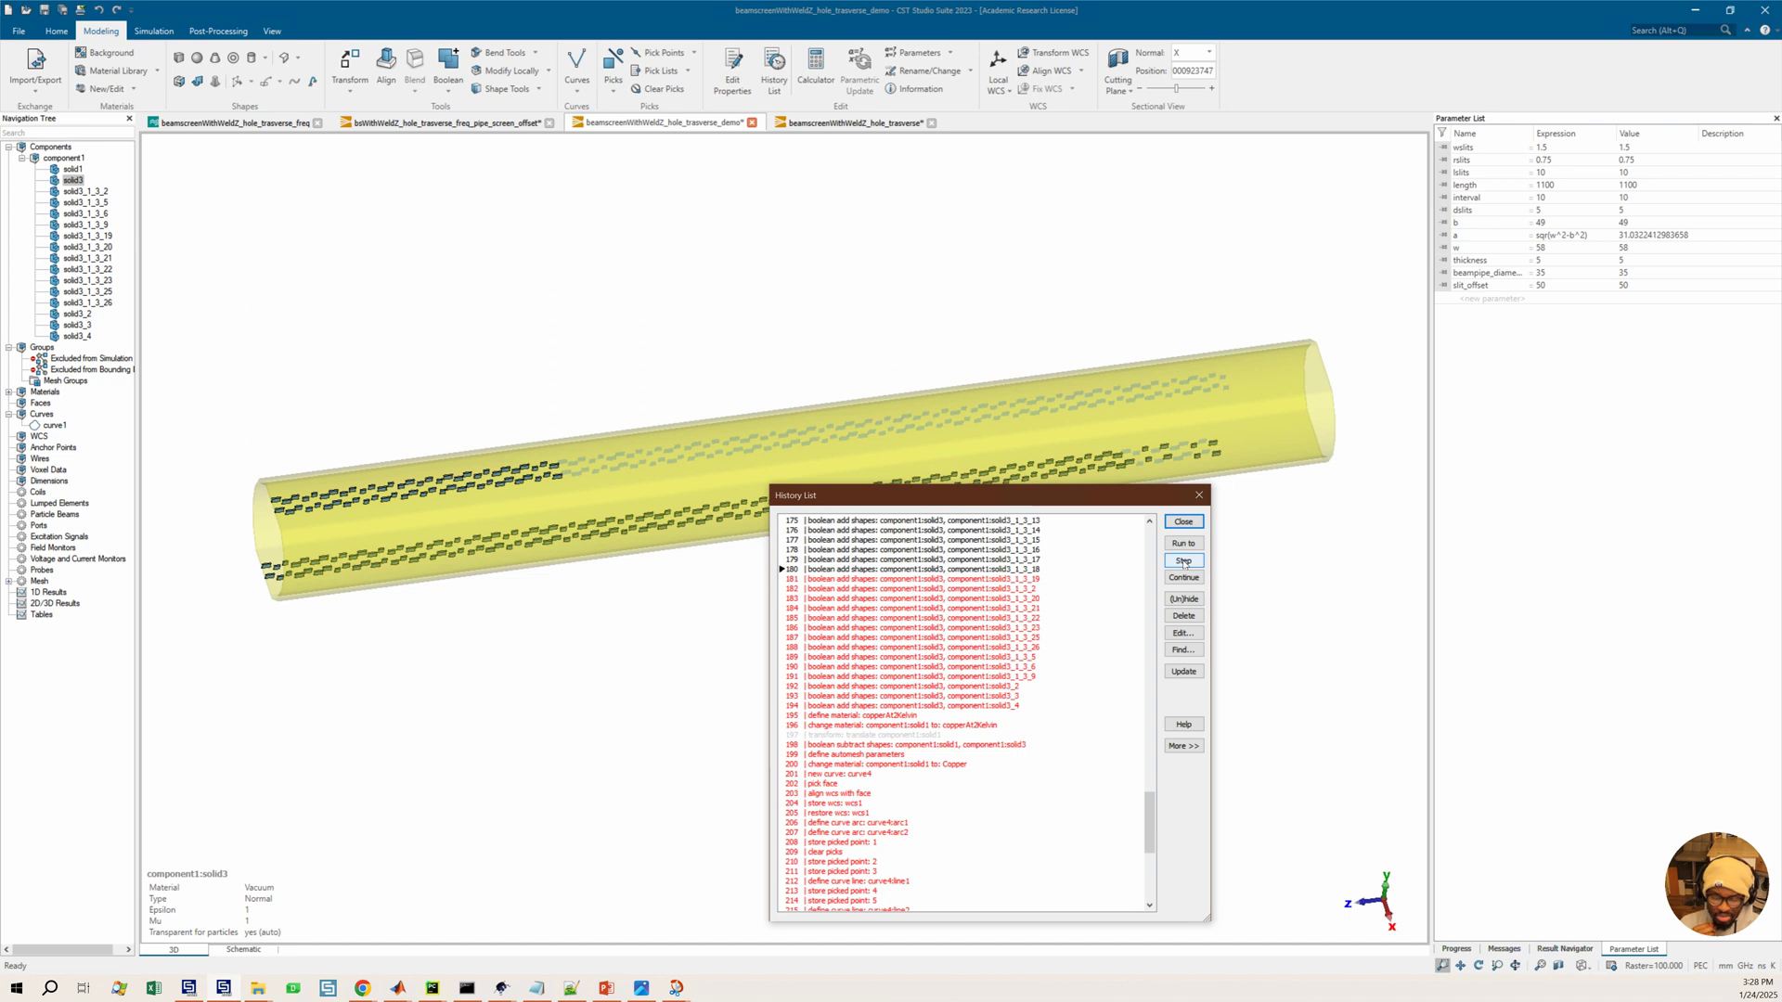
Pick a point at the pipe end and a point on a far slot to measure the distance between them, then clear the picks
{"action": "left_click", "coordinate": [287, 520]}
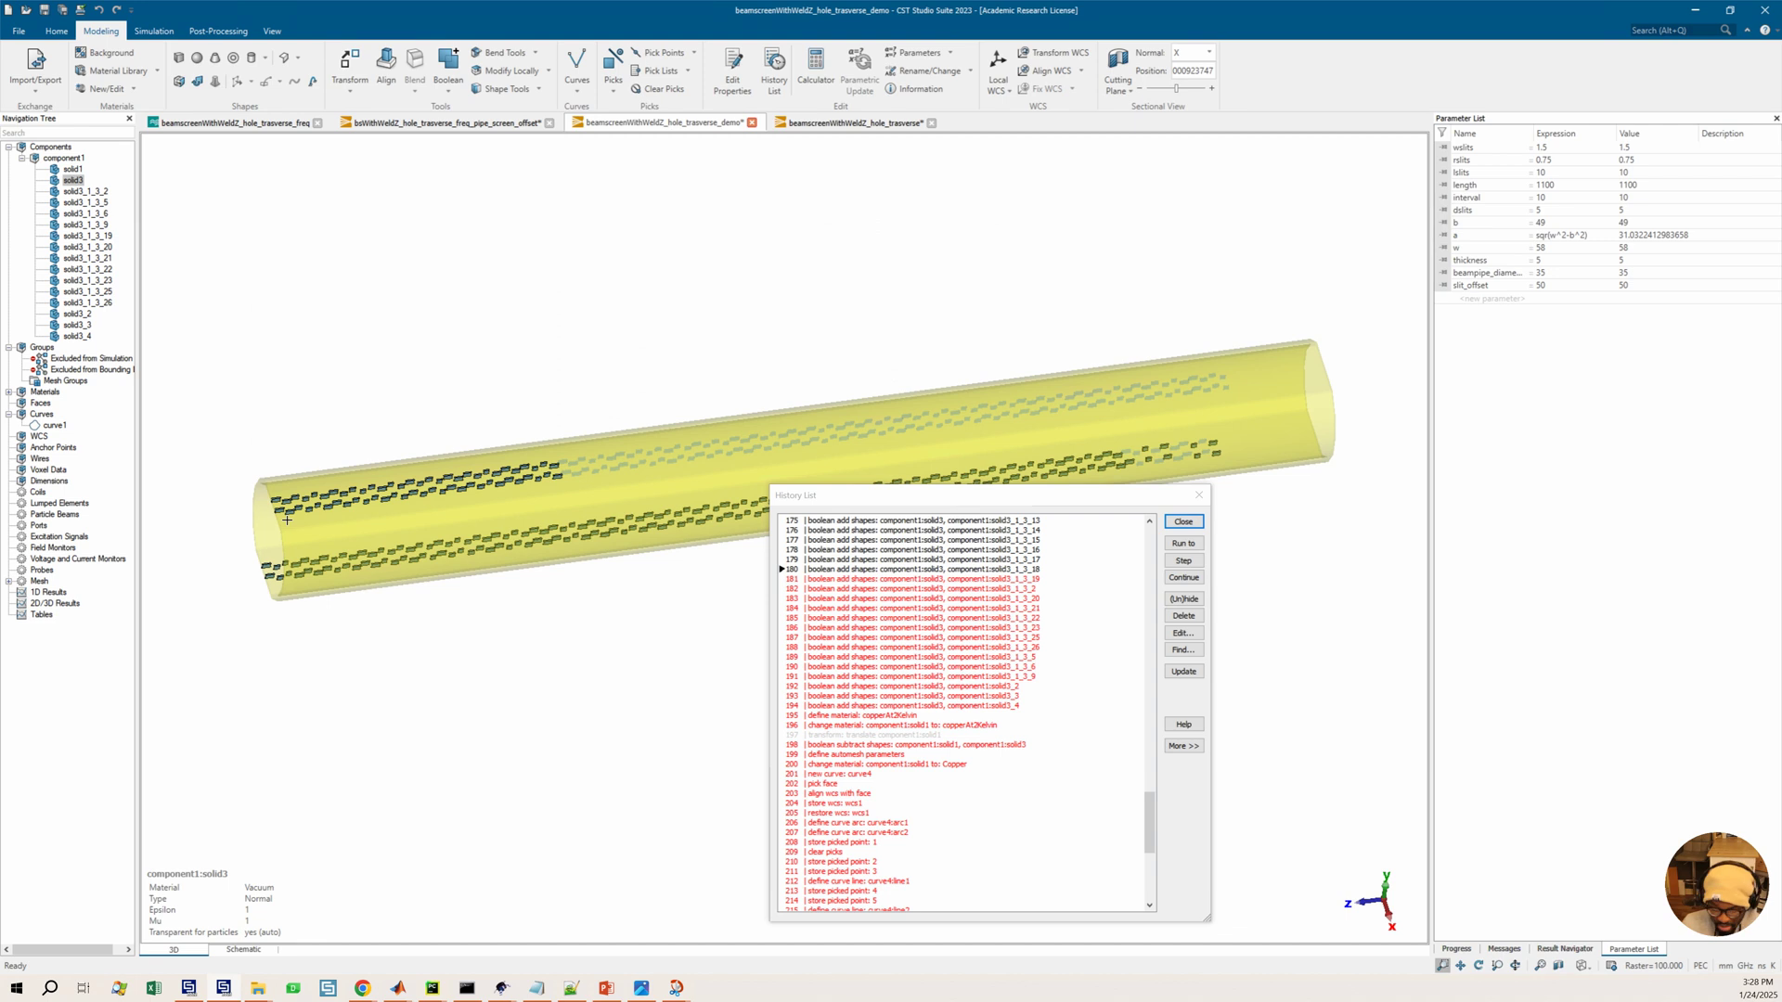
{"action": "key", "text": "s"}
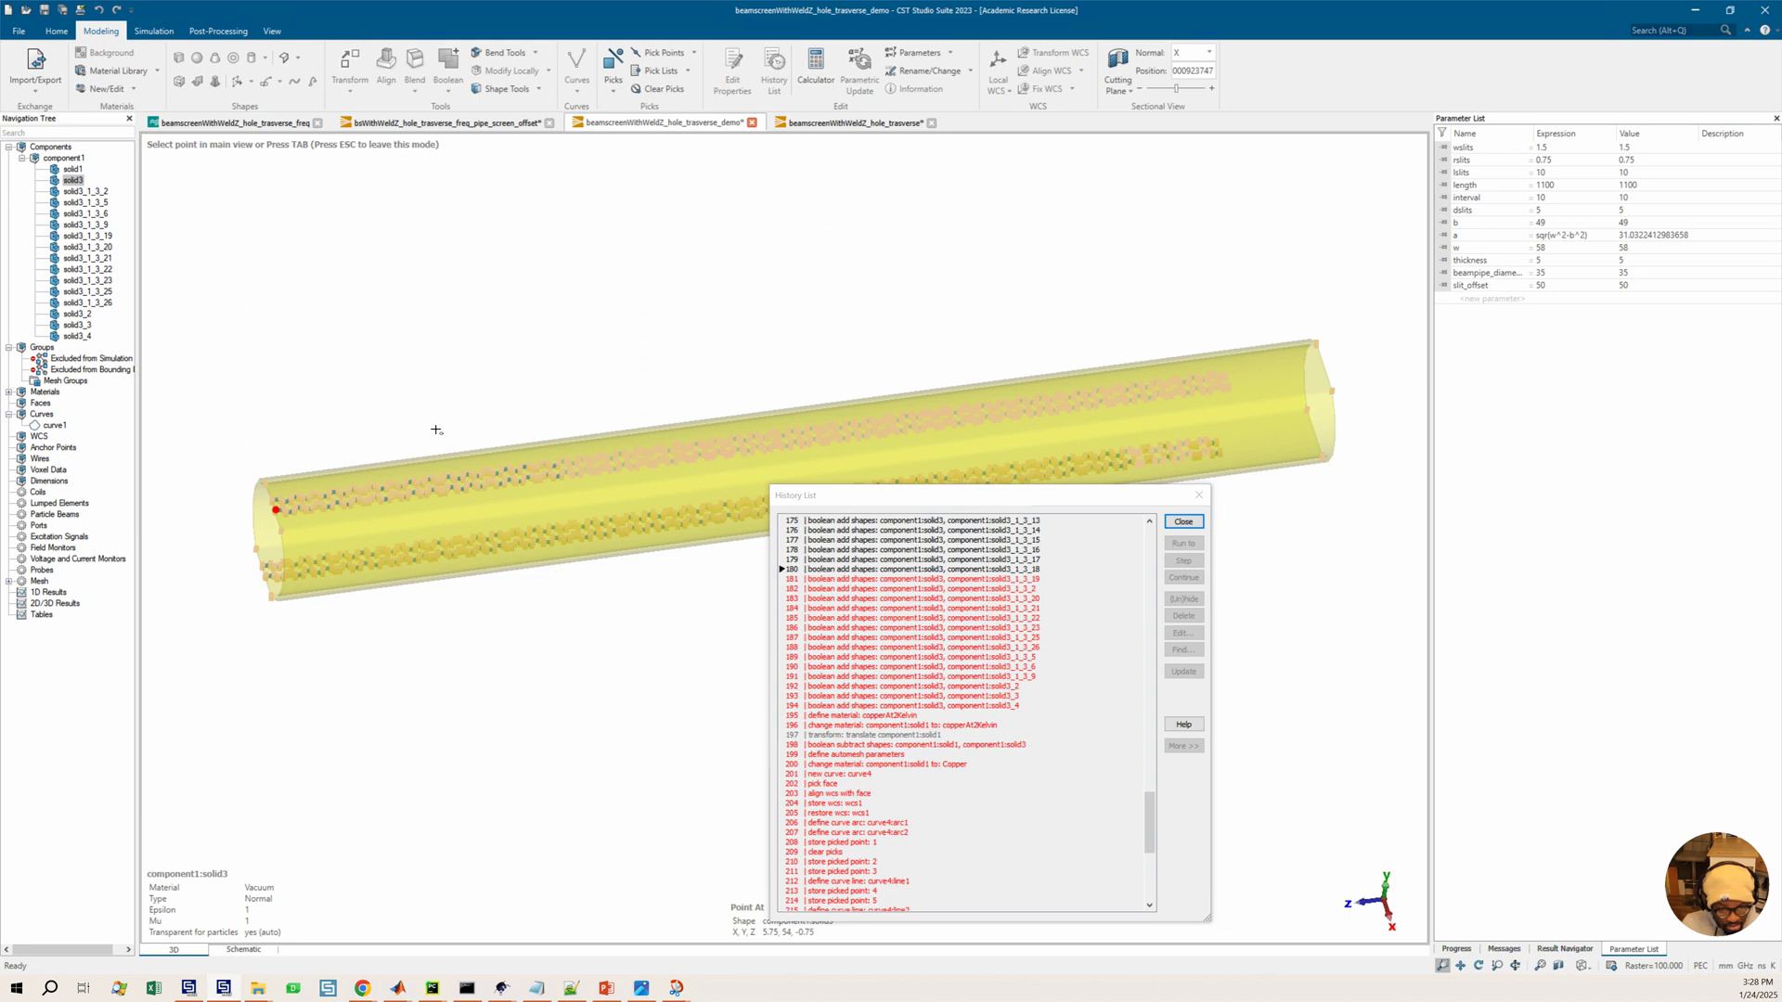
{"action": "scroll", "coordinate": [417, 510], "scroll_direction": "up", "scroll_amount": 2}
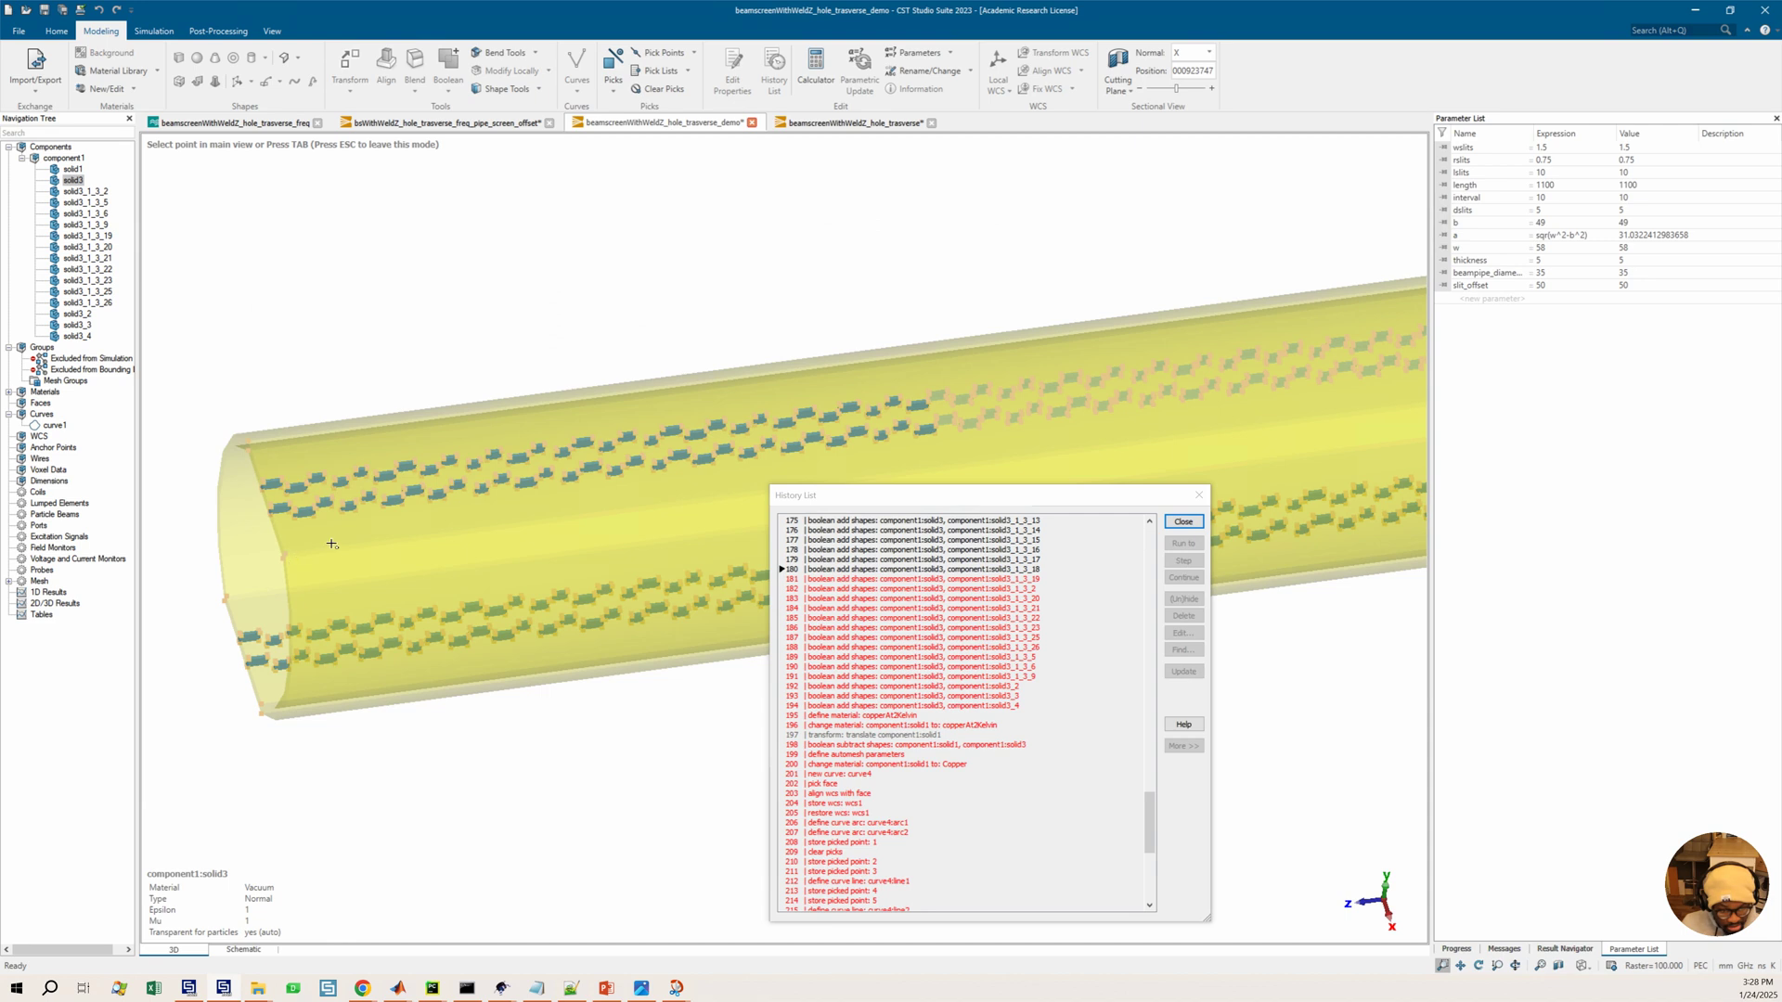
{"action": "scroll", "coordinate": [557, 529], "scroll_direction": "up", "scroll_amount": 5}
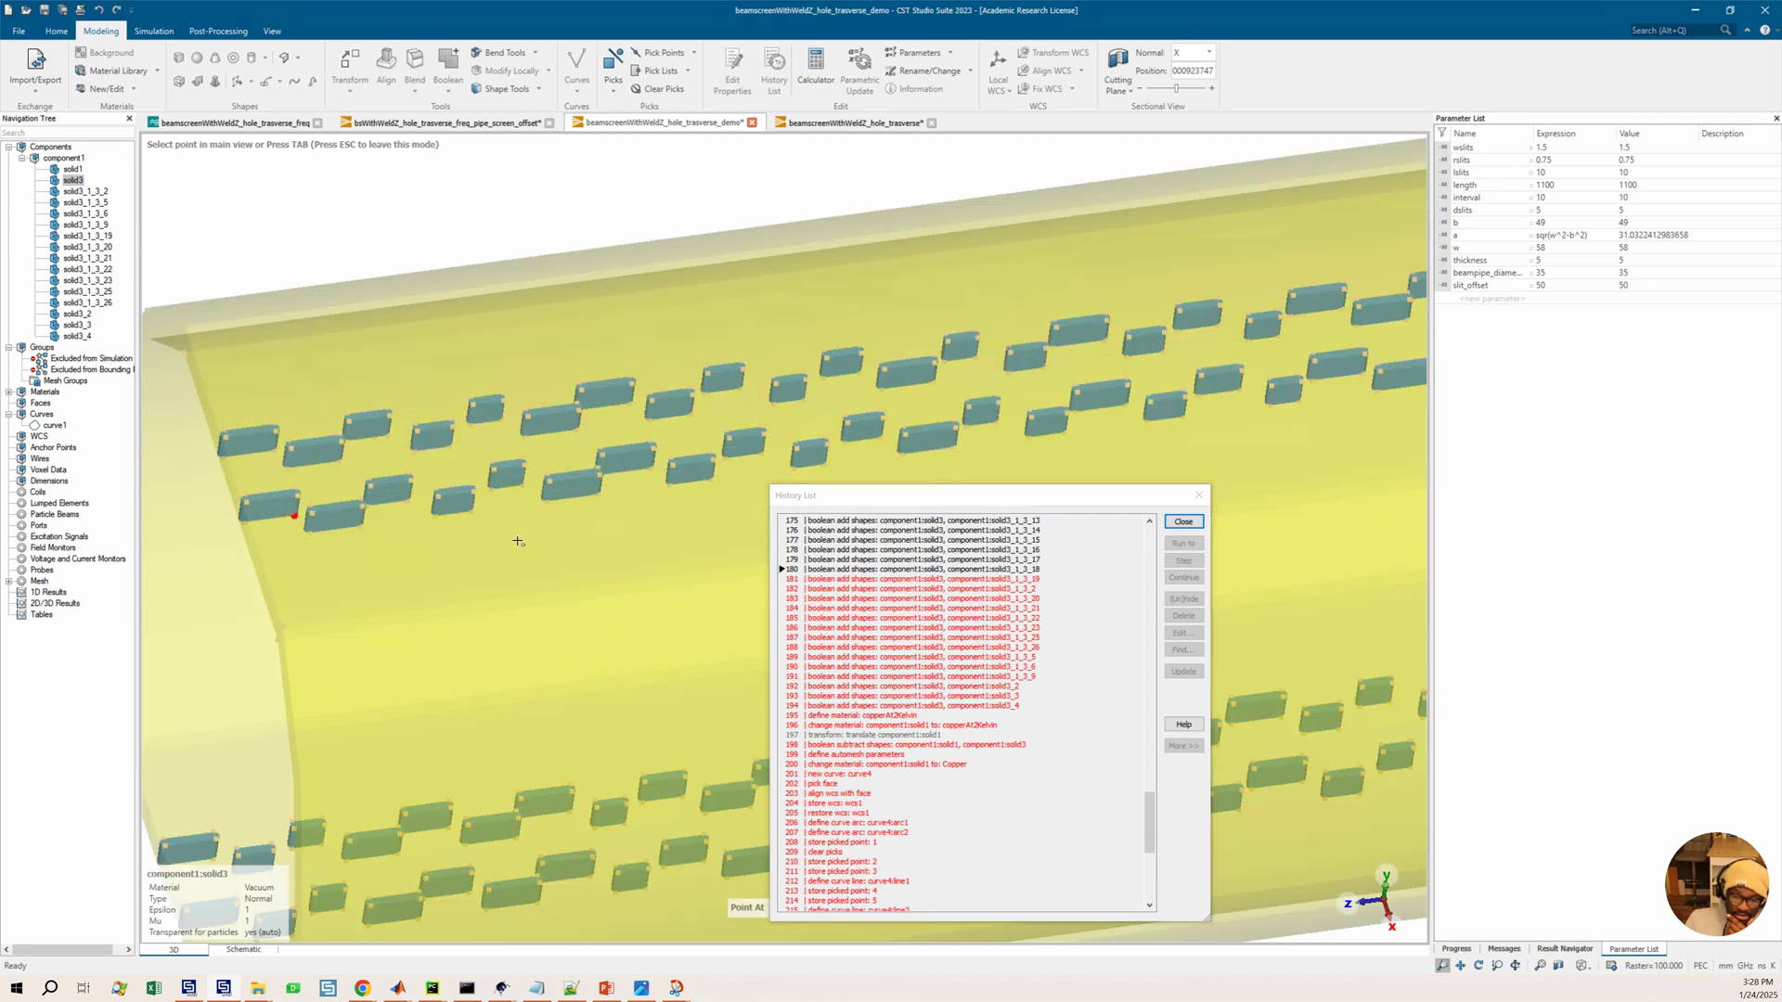
{"action": "scroll", "coordinate": [548, 539], "scroll_direction": "down", "scroll_amount": 2}
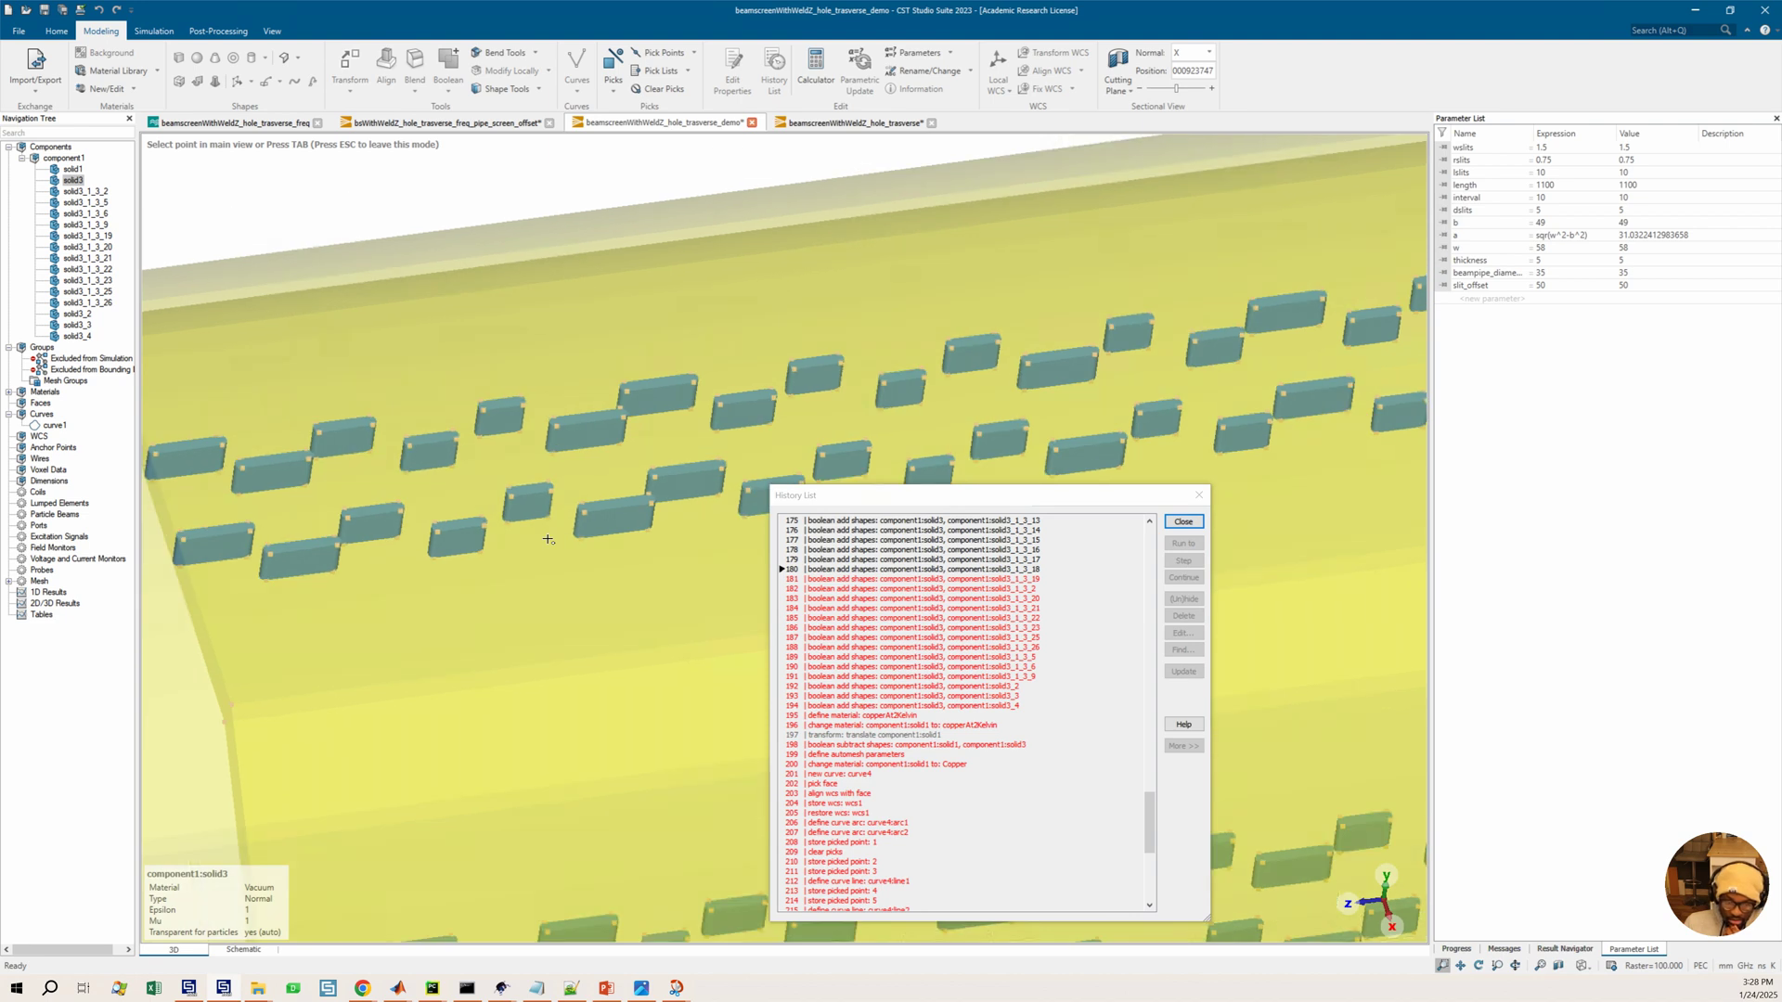
{"action": "scroll", "coordinate": [548, 539], "scroll_direction": "down", "scroll_amount": 2}
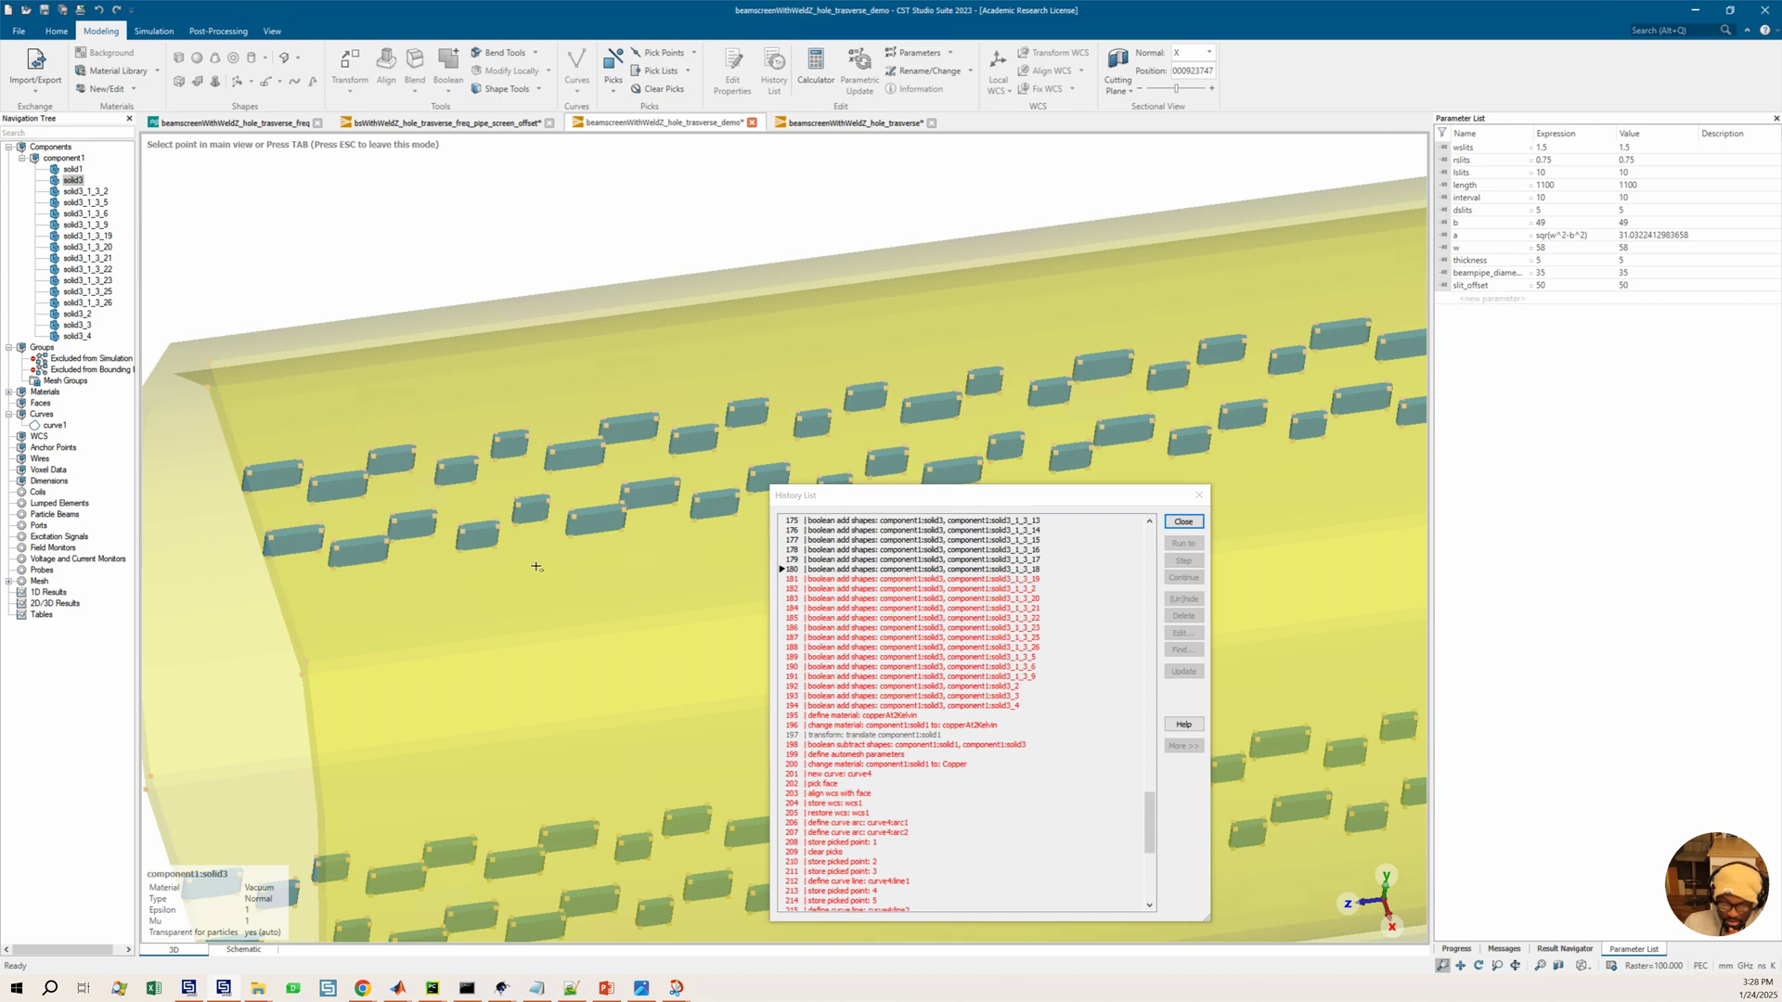
{"action": "scroll", "coordinate": [536, 566], "scroll_direction": "down", "scroll_amount": 2}
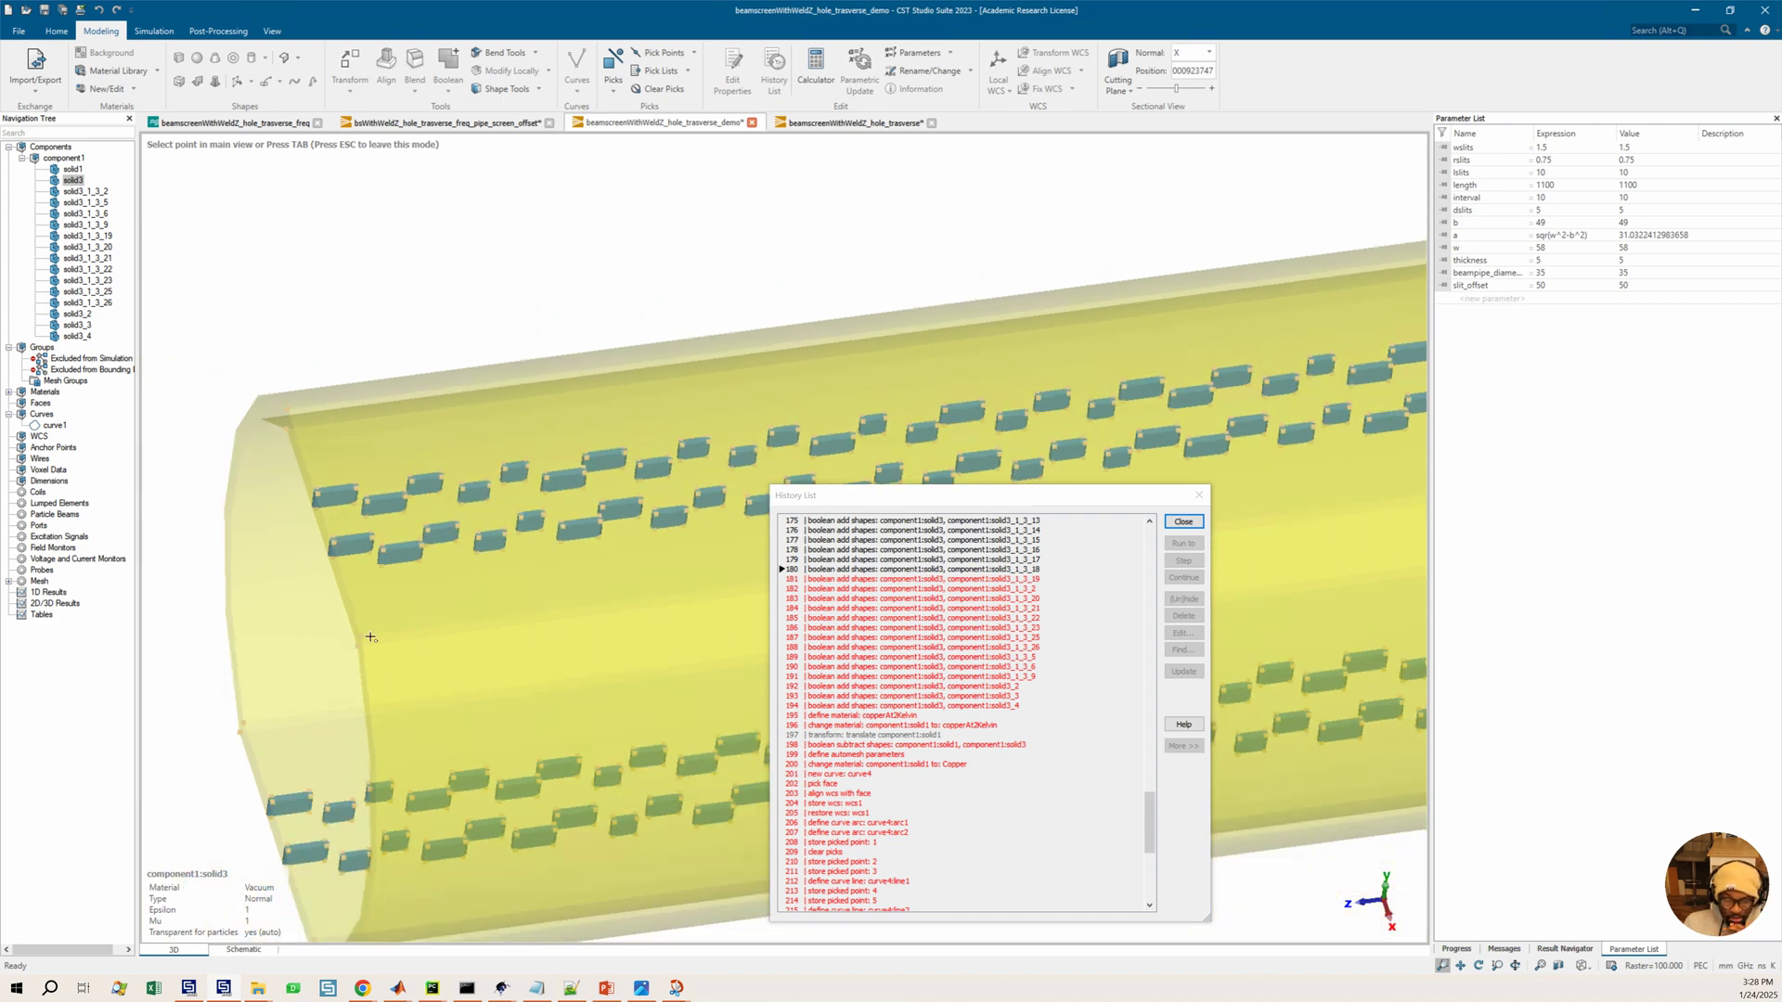
{"action": "left_click", "coordinate": [371, 644]}
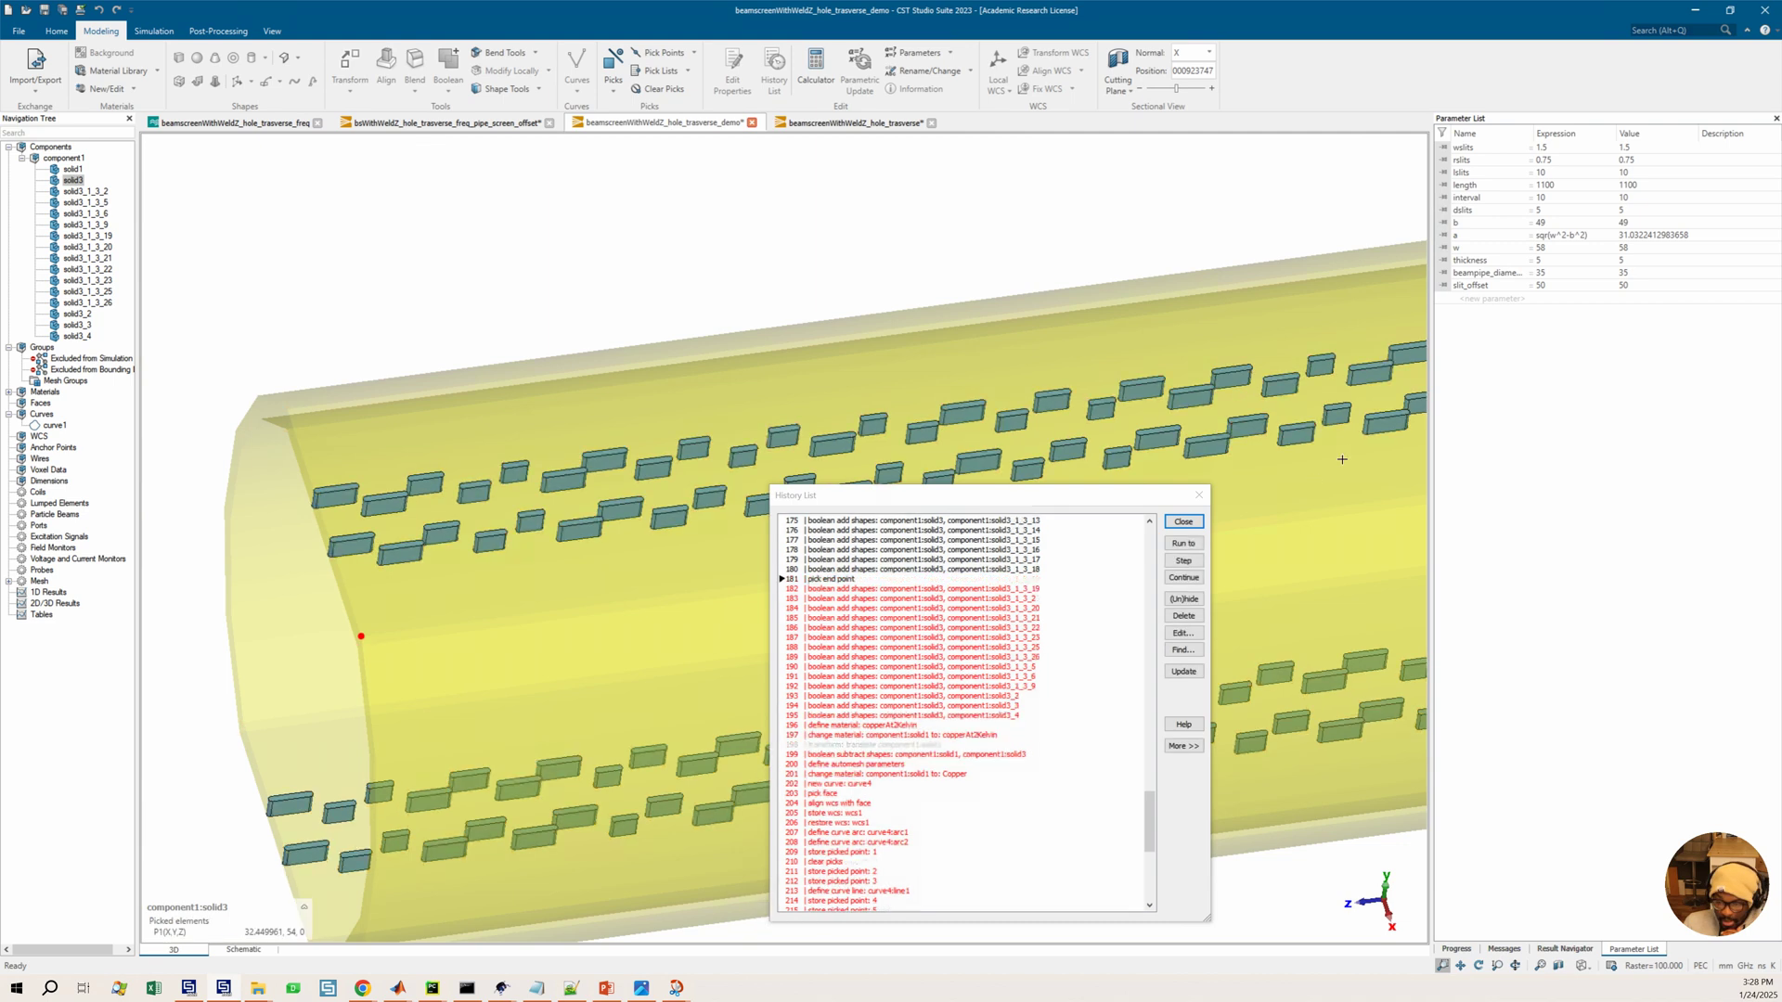
{"action": "middle_click_drag", "start_coordinate": [1179, 469], "coordinate": [1122, 470]}
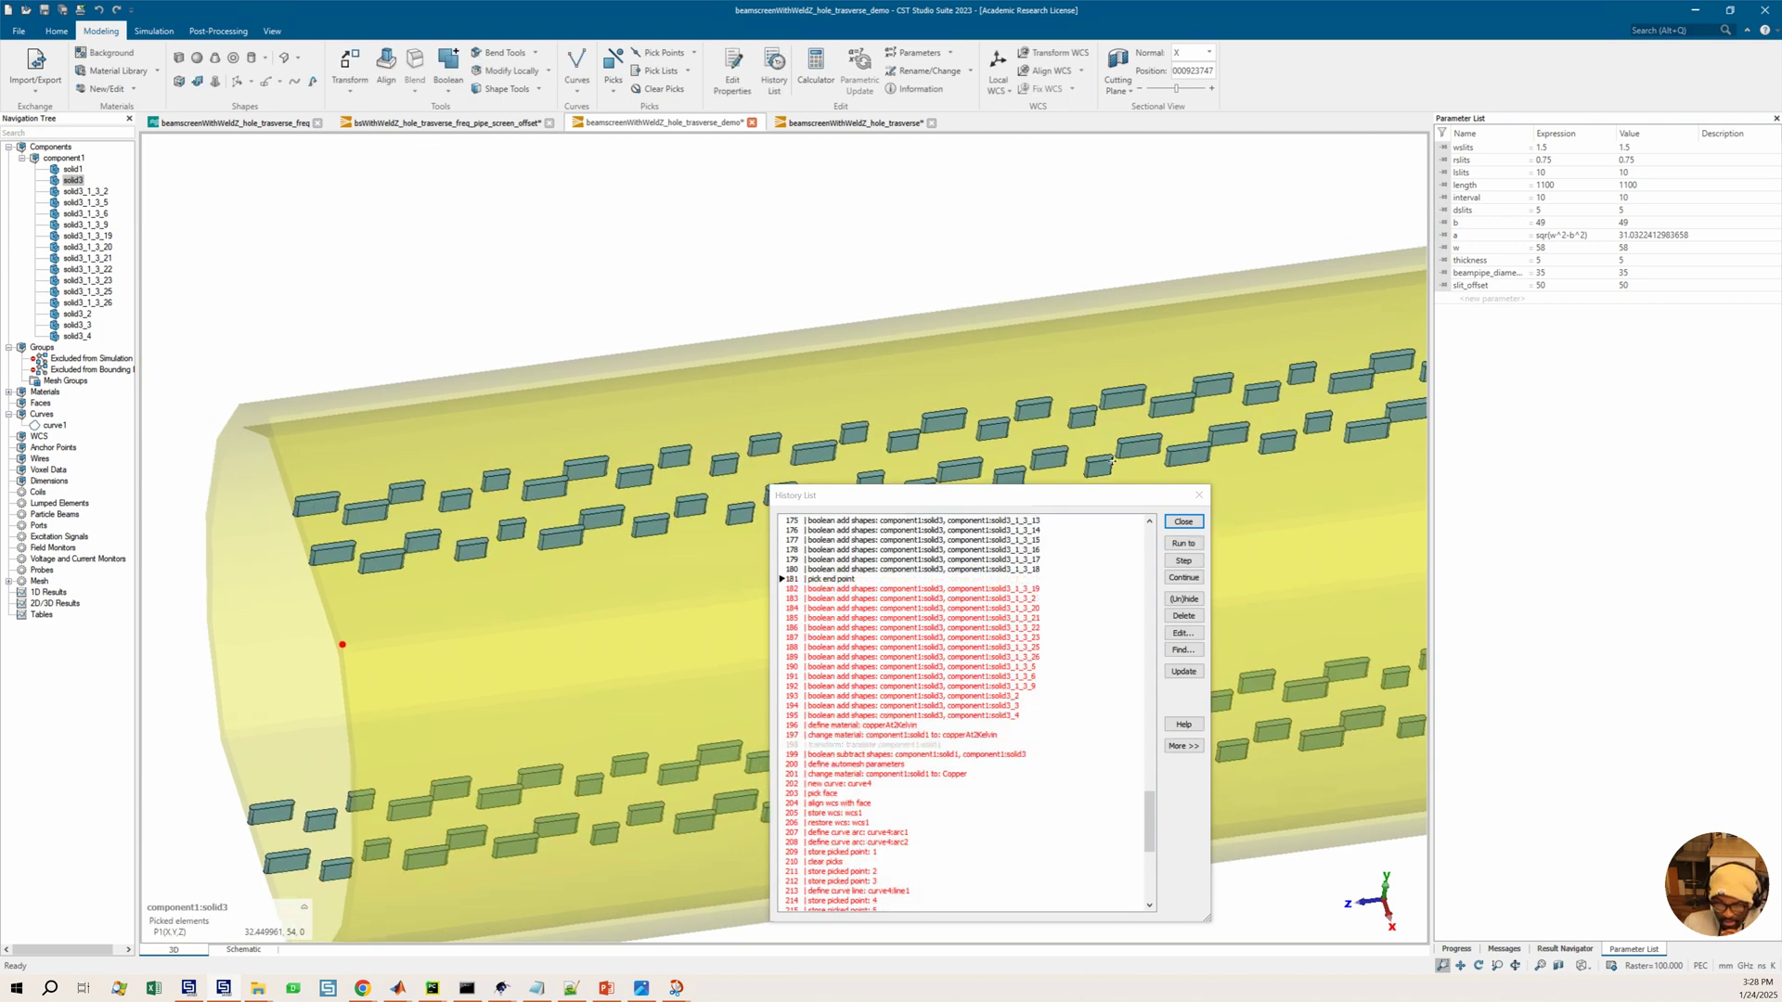
{"action": "middle_click_drag", "start_coordinate": [959, 448], "coordinate": [985, 426]}
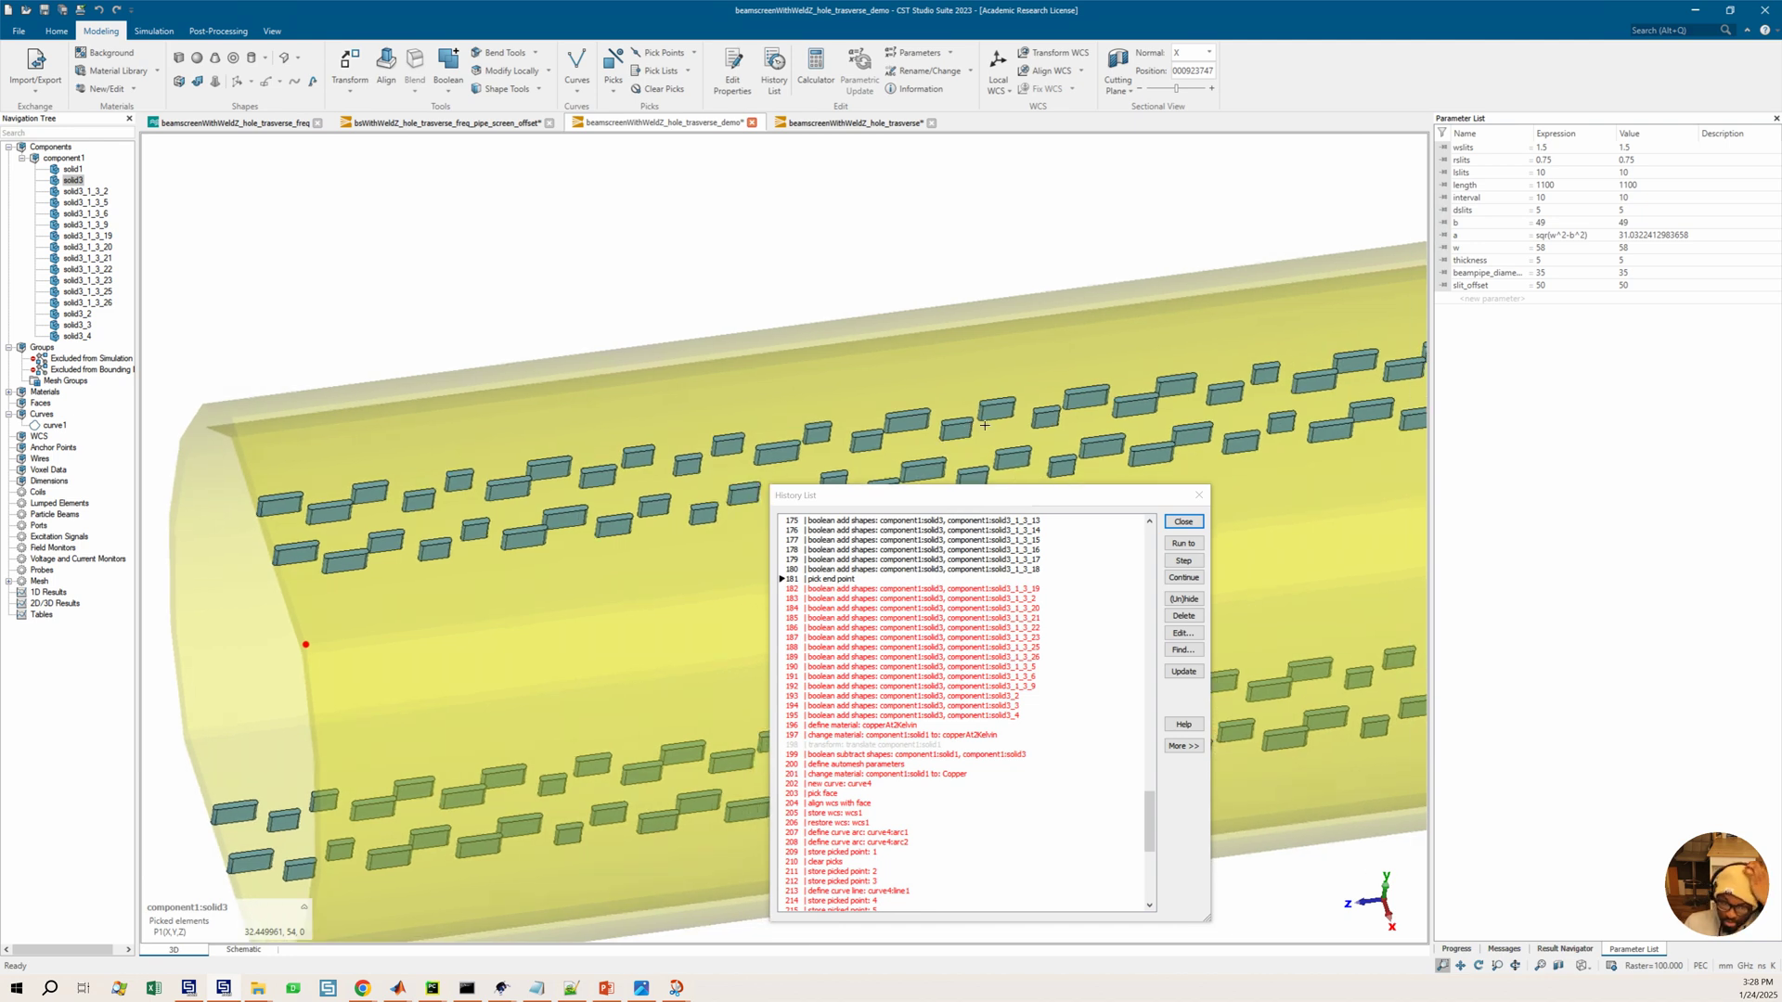
{"action": "scroll", "coordinate": [1015, 434], "scroll_direction": "down", "scroll_amount": 3}
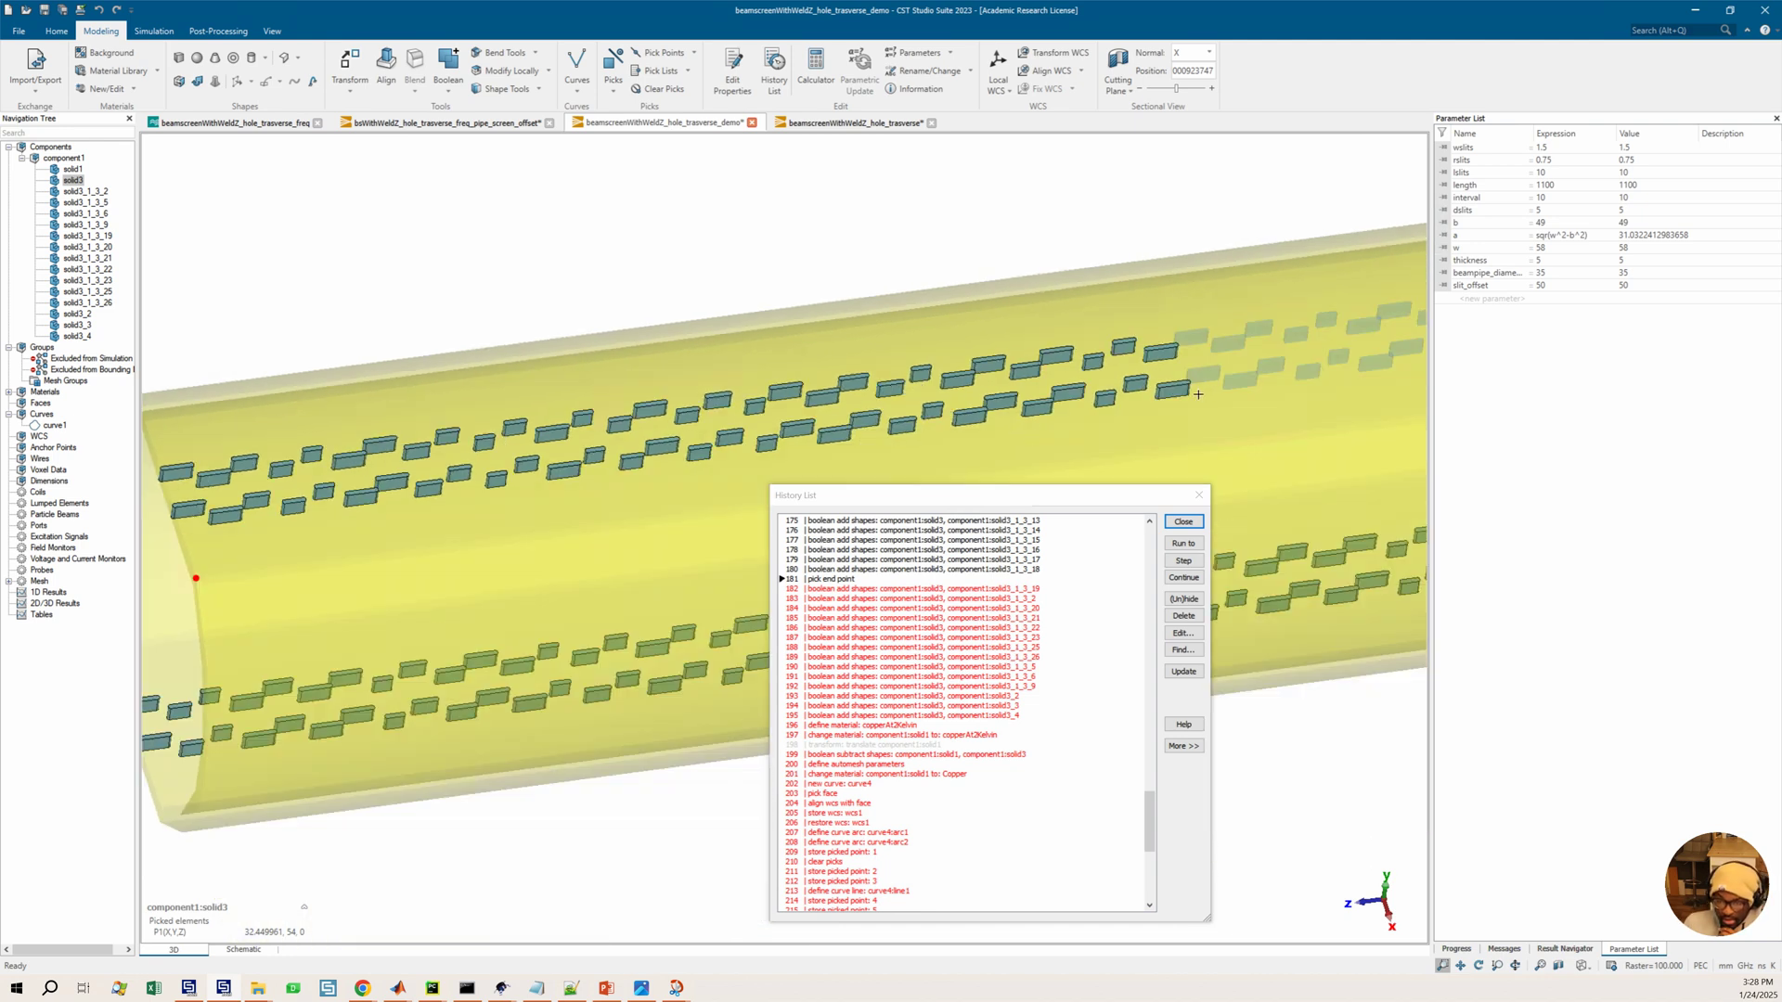
{"action": "key", "text": "p"}
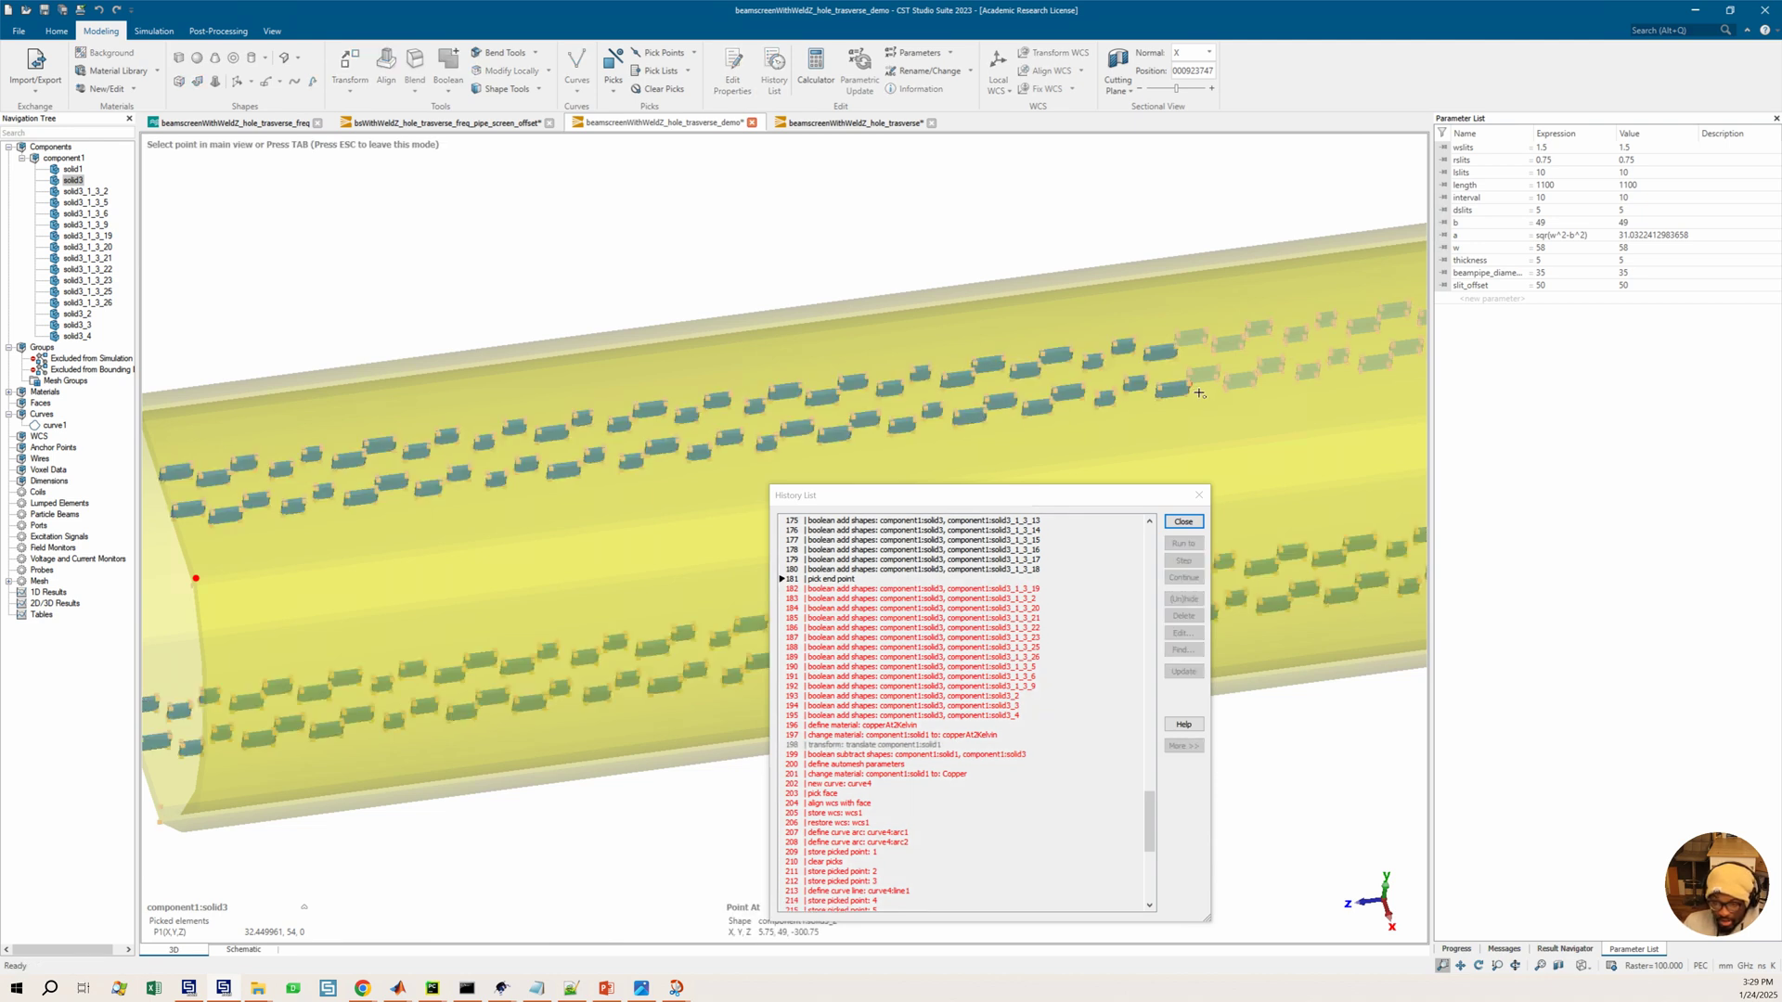
{"action": "left_click", "coordinate": [1200, 394]}
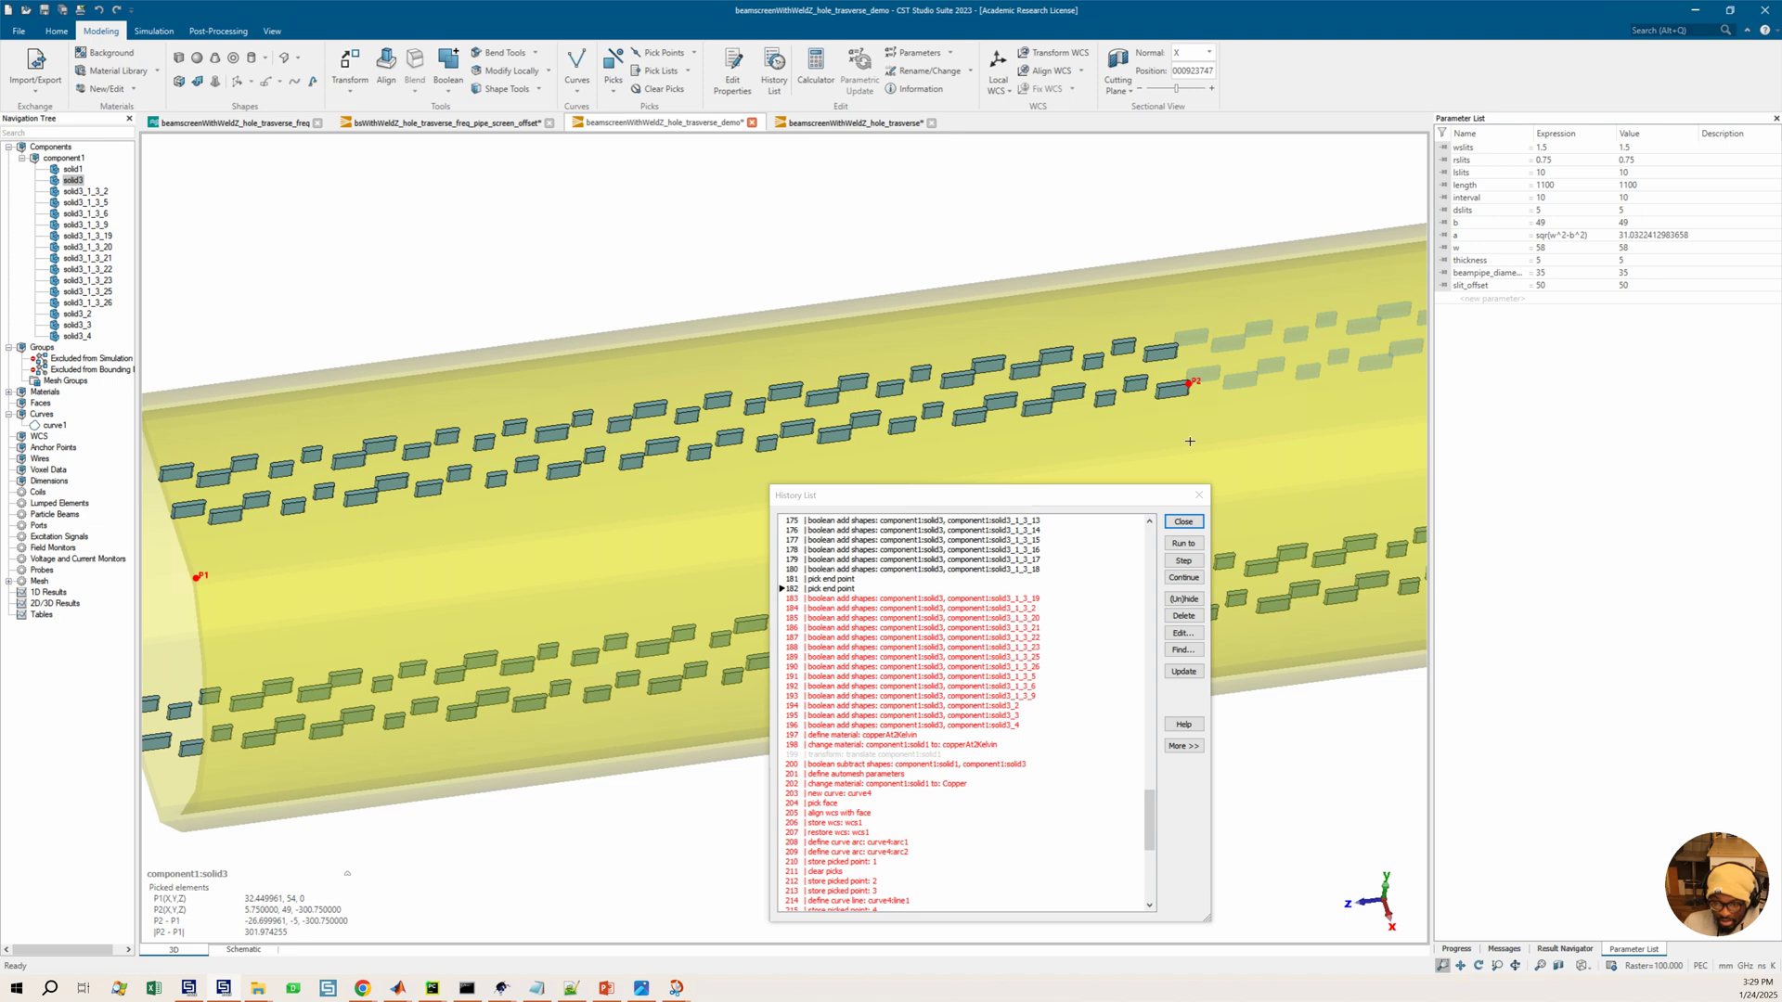
{"action": "left_click", "coordinate": [347, 874]}
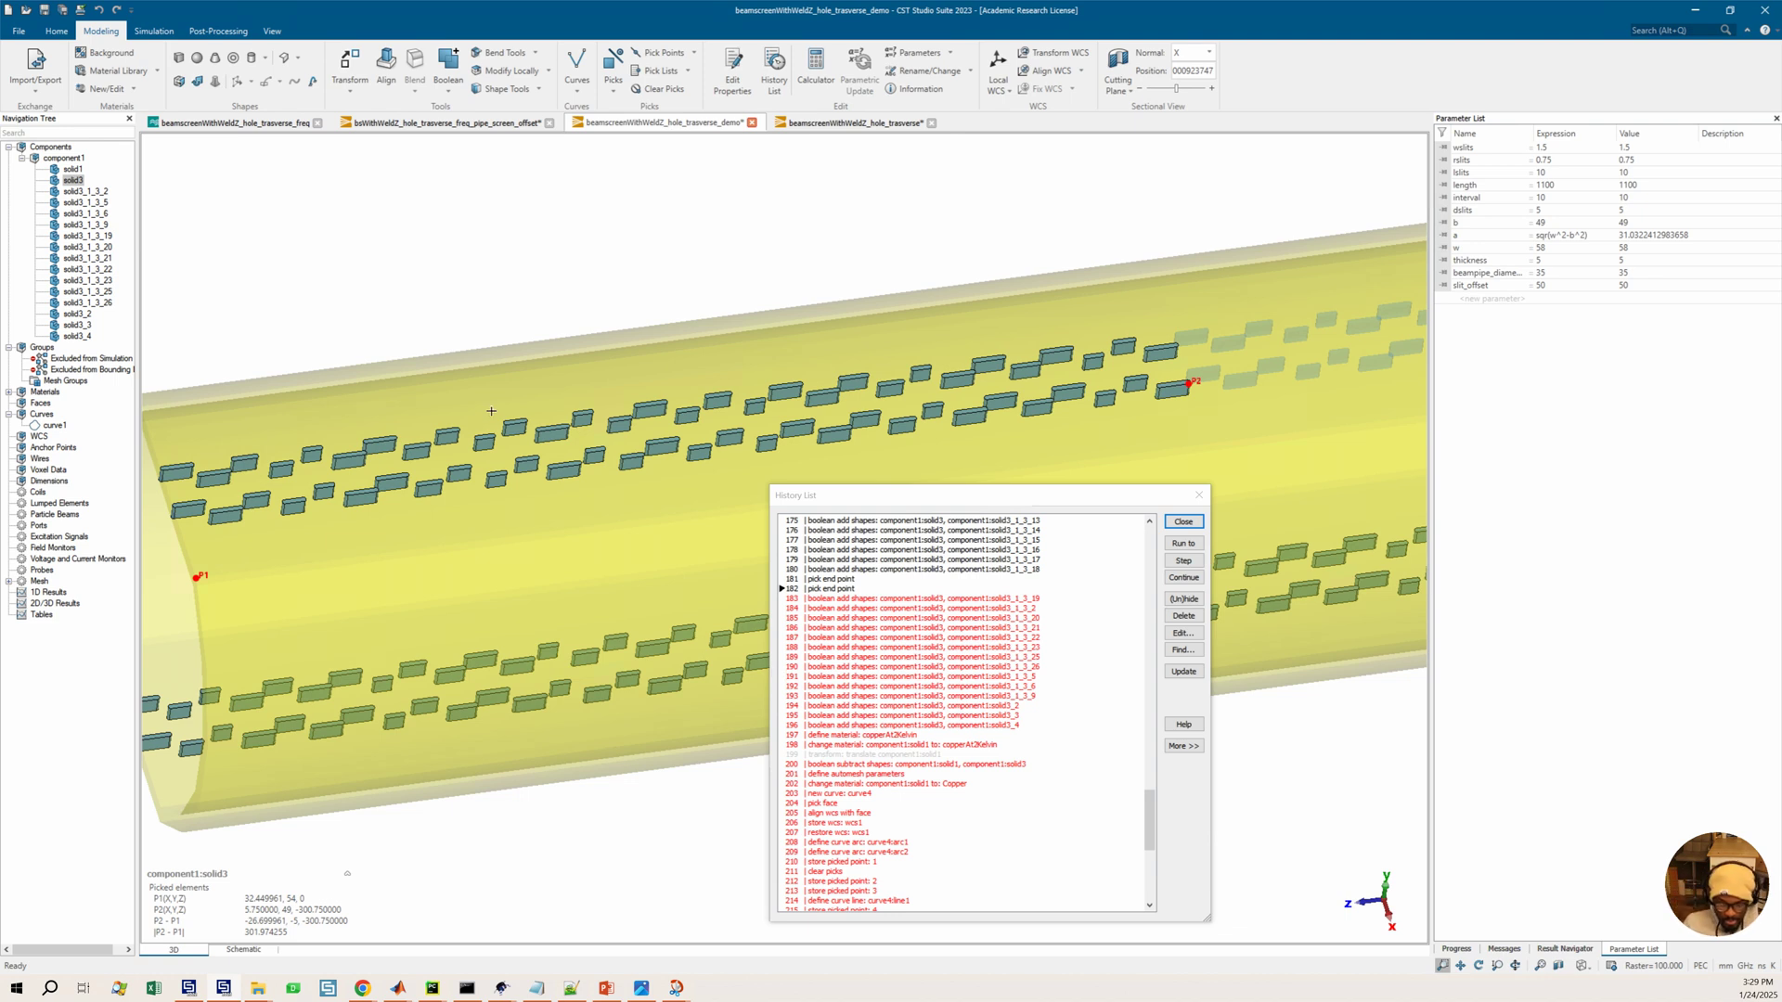
{"action": "key", "text": "d"}
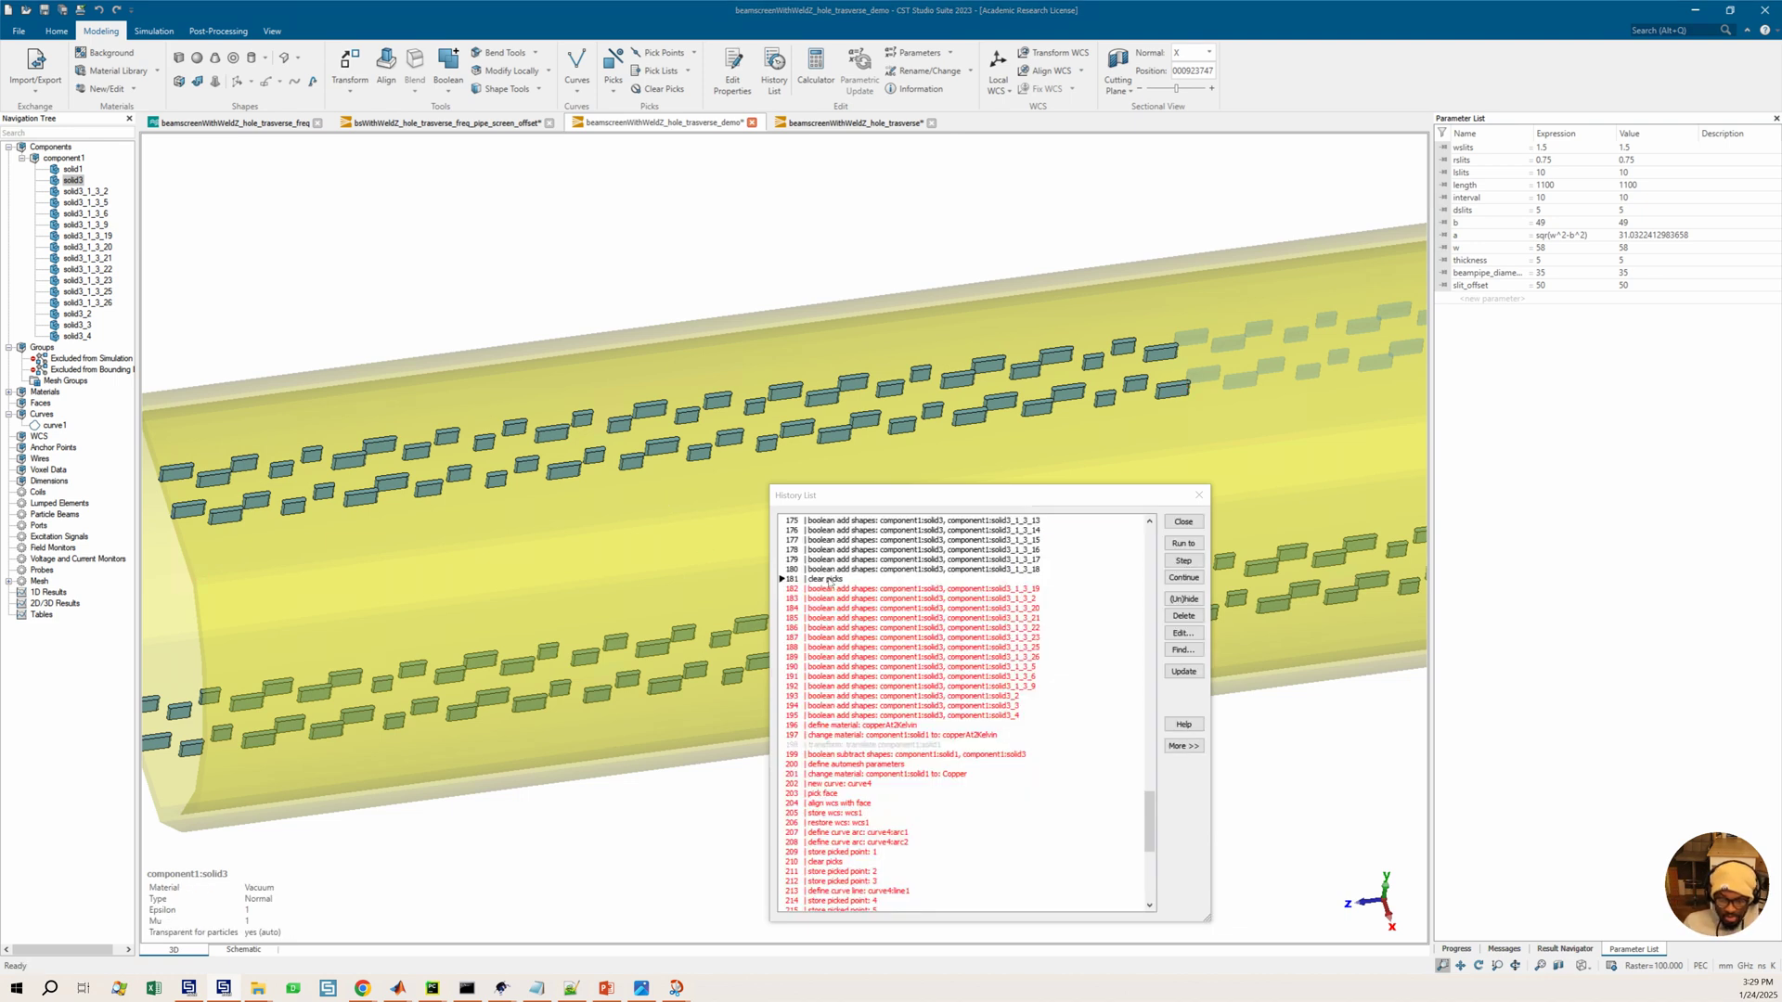
Delete the pick and clear-picks entries that the measurement added to the history list
{"action": "left_click", "coordinate": [833, 579]}
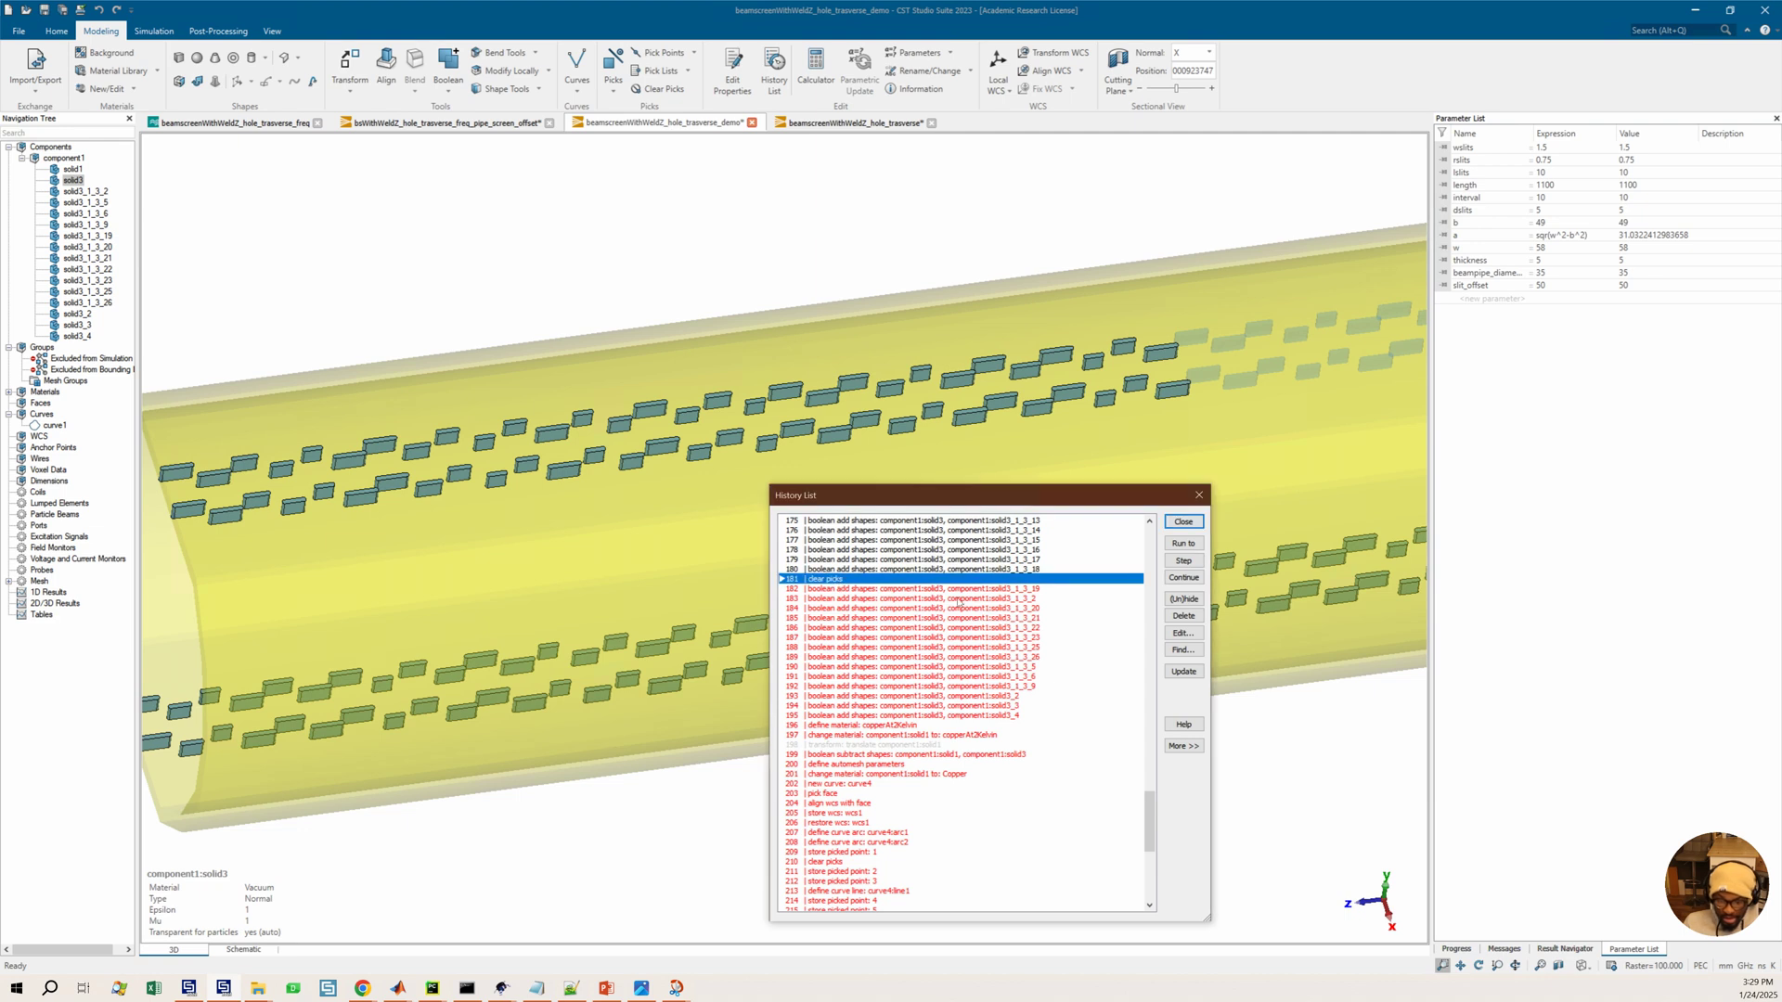
{"action": "left_click", "coordinate": [1184, 615]}
{"action": "left_click", "coordinate": [1025, 743]}
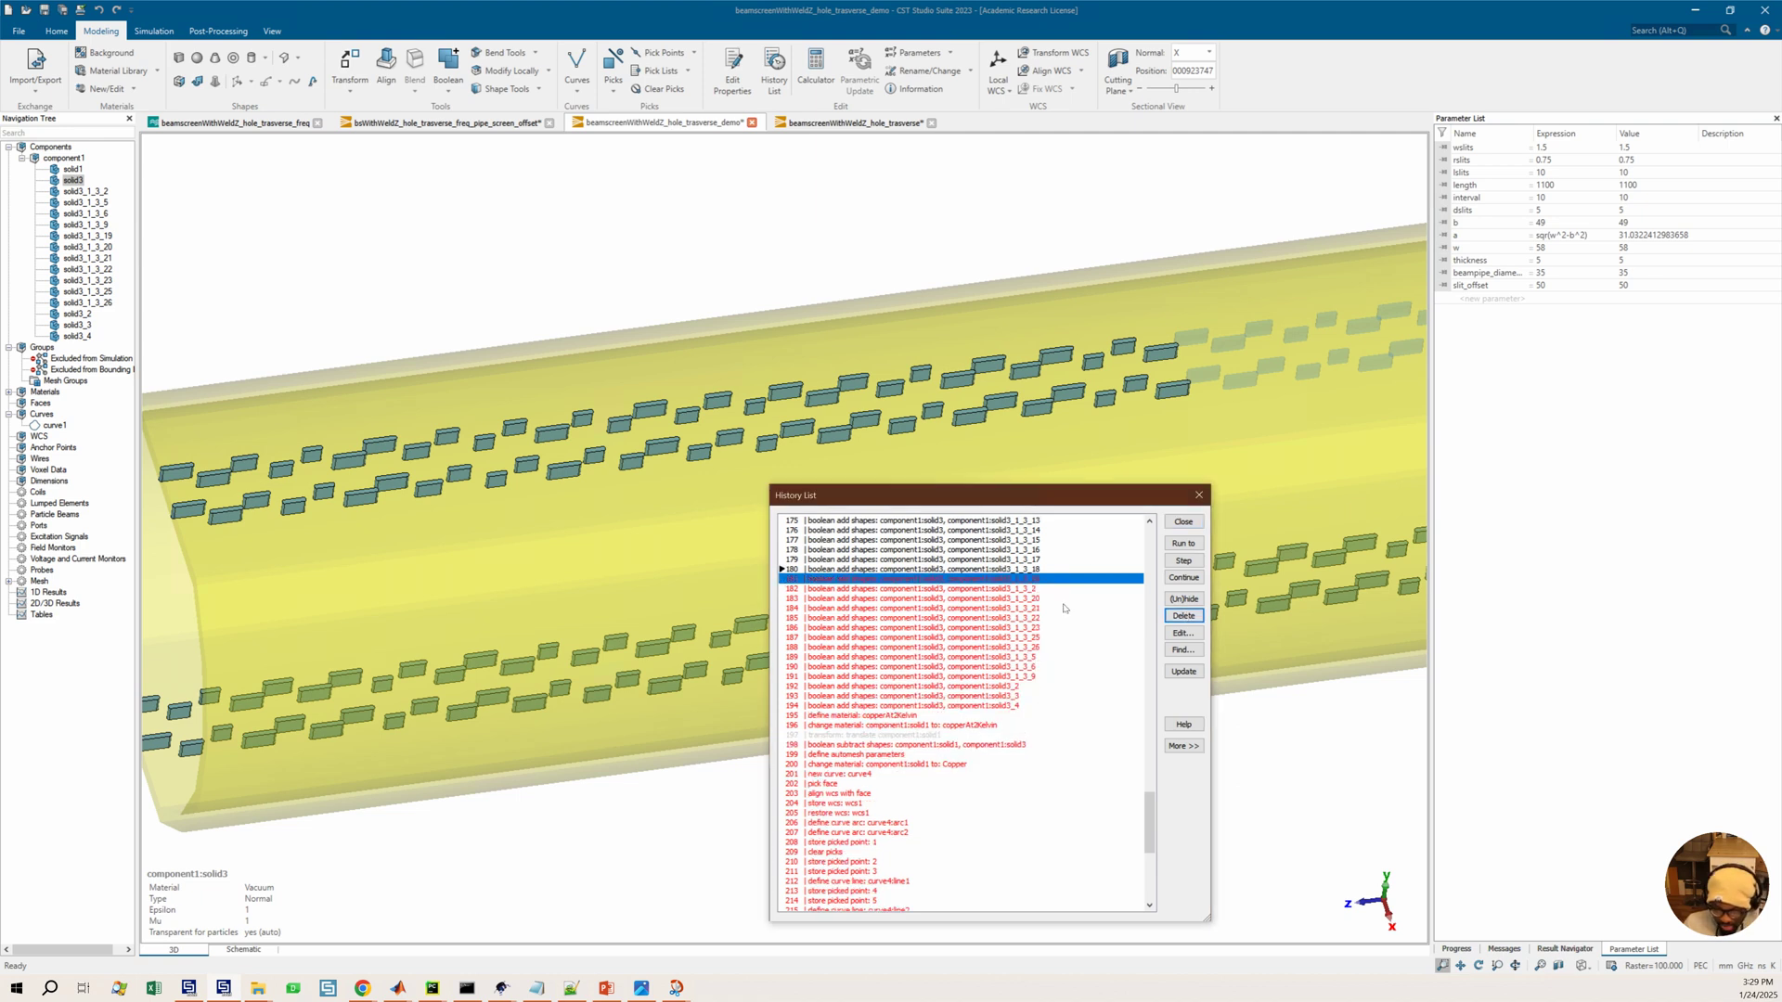
{"action": "left_click", "coordinate": [1025, 610]}
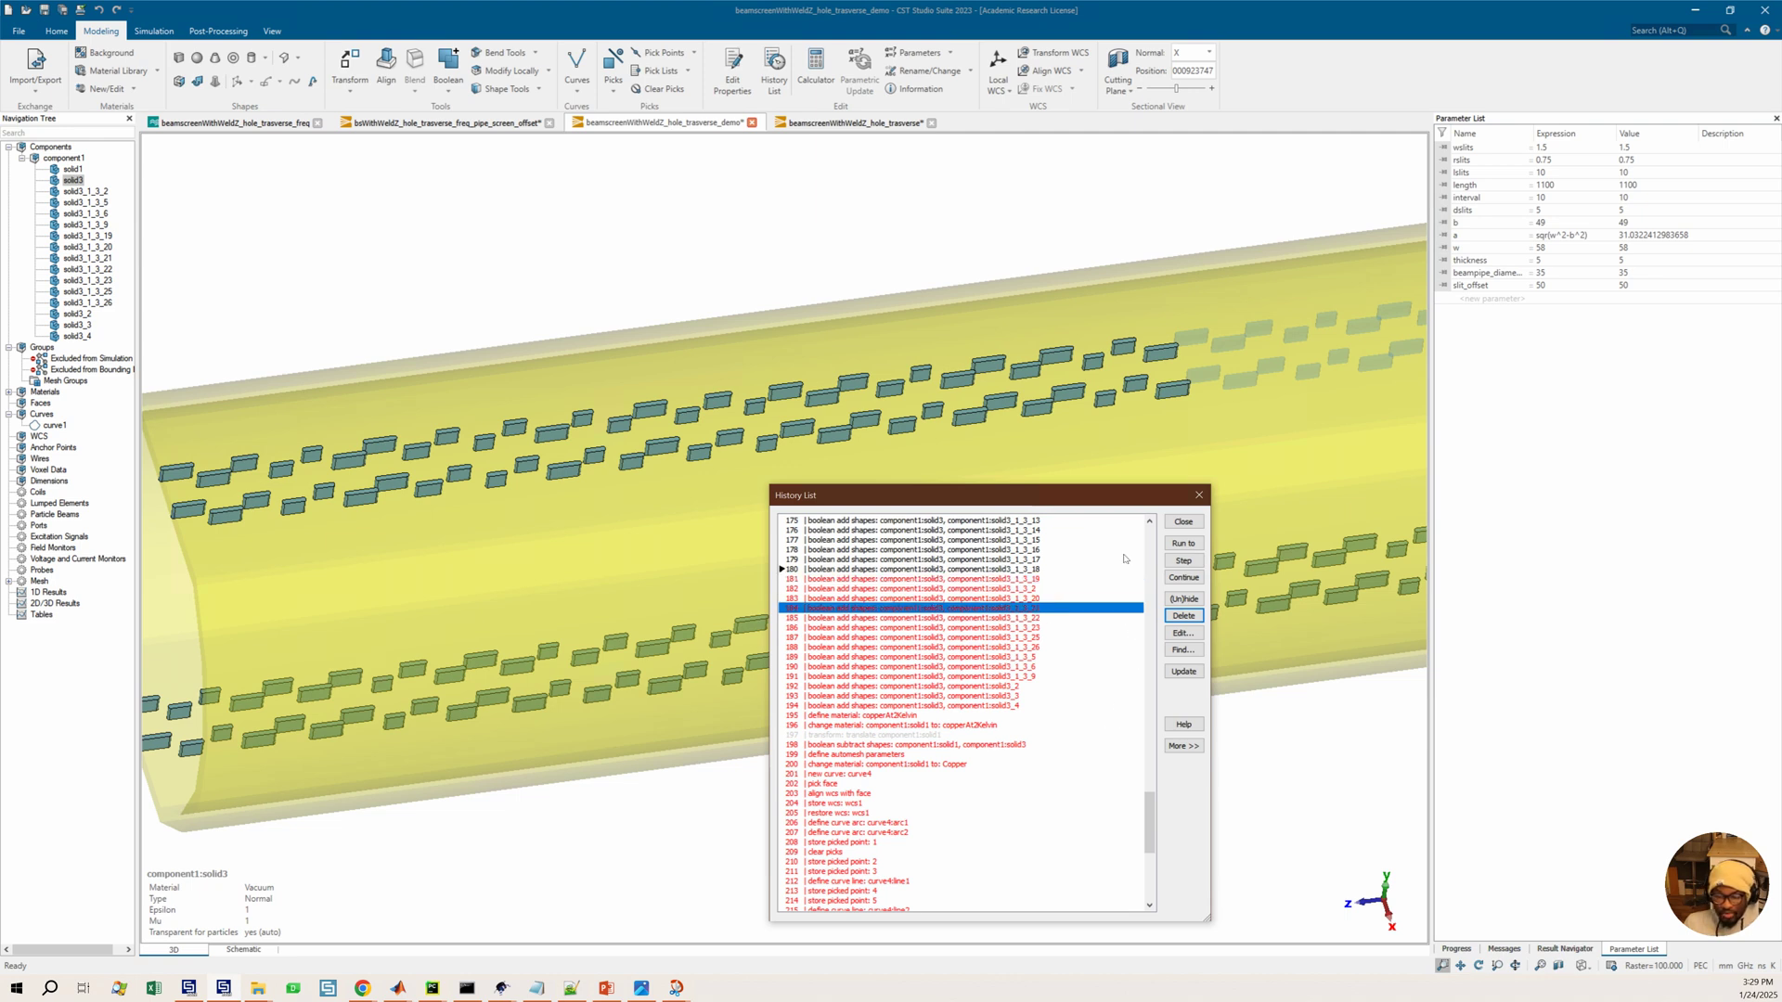
Run the history to its last entry, 244, to rebuild the full beam screen with the welds
{"action": "scroll", "coordinate": [919, 596], "scroll_direction": "down", "scroll_amount": 4}
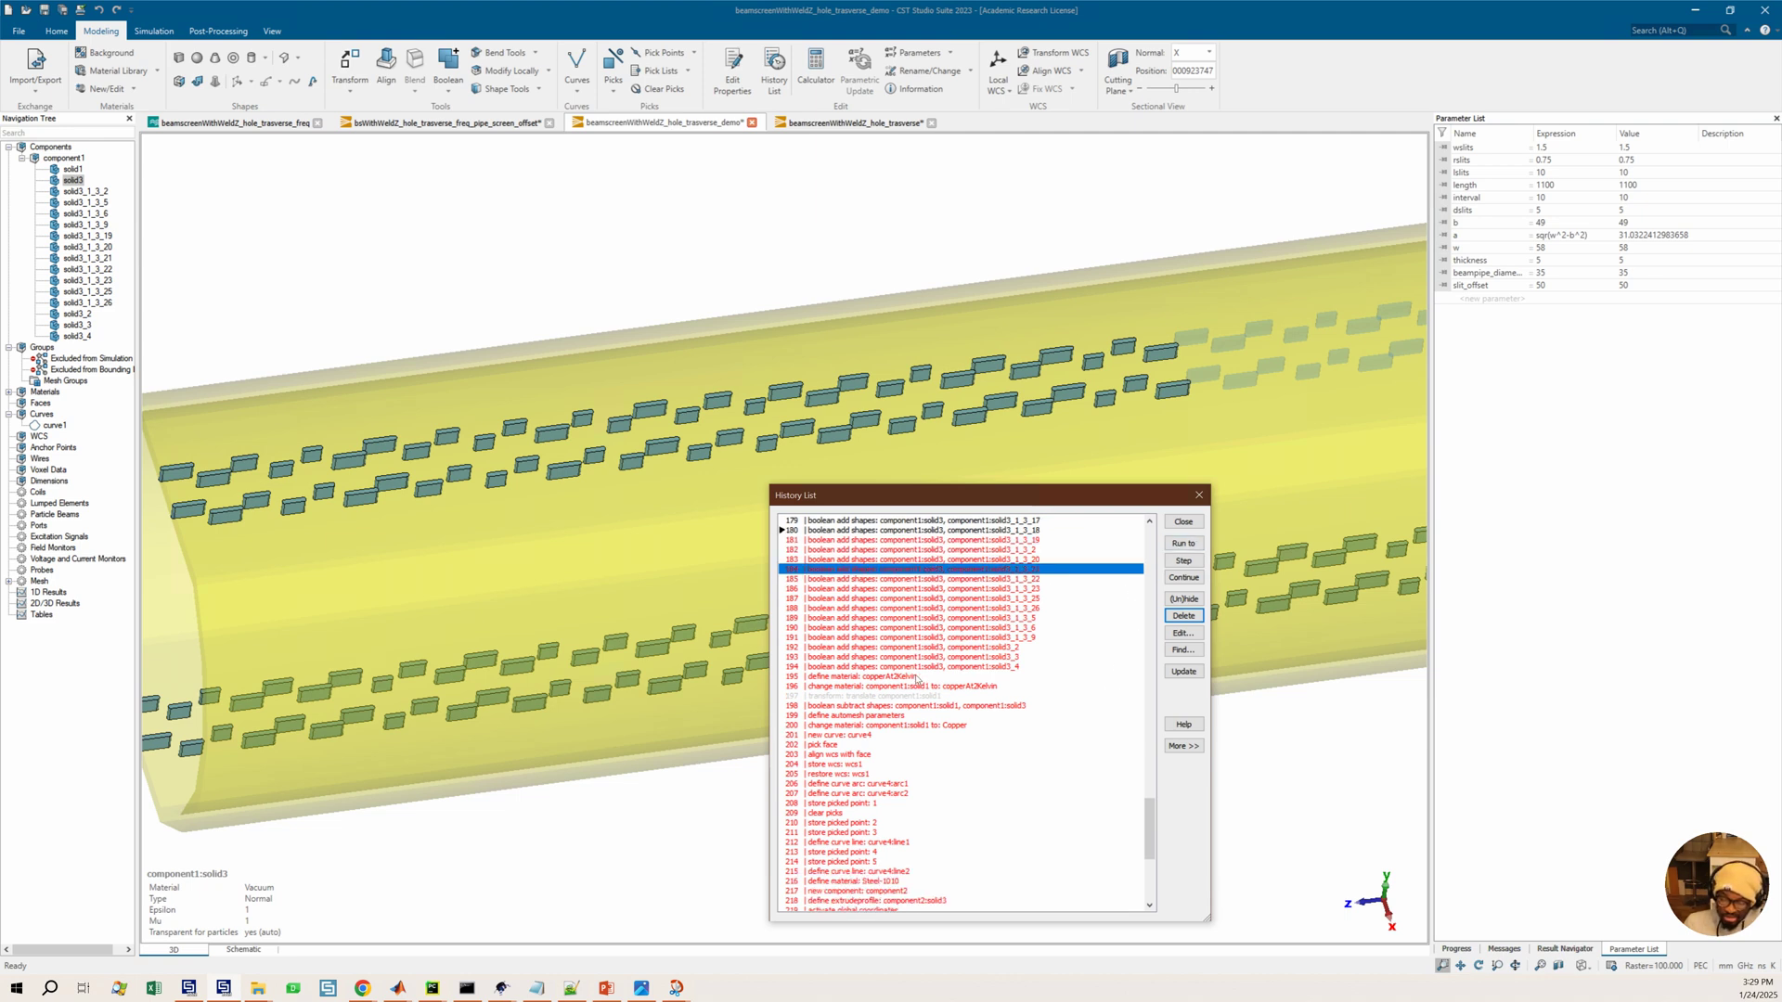
{"action": "scroll", "coordinate": [897, 843], "scroll_direction": "down", "scroll_amount": 6}
{"action": "key", "text": "End"}
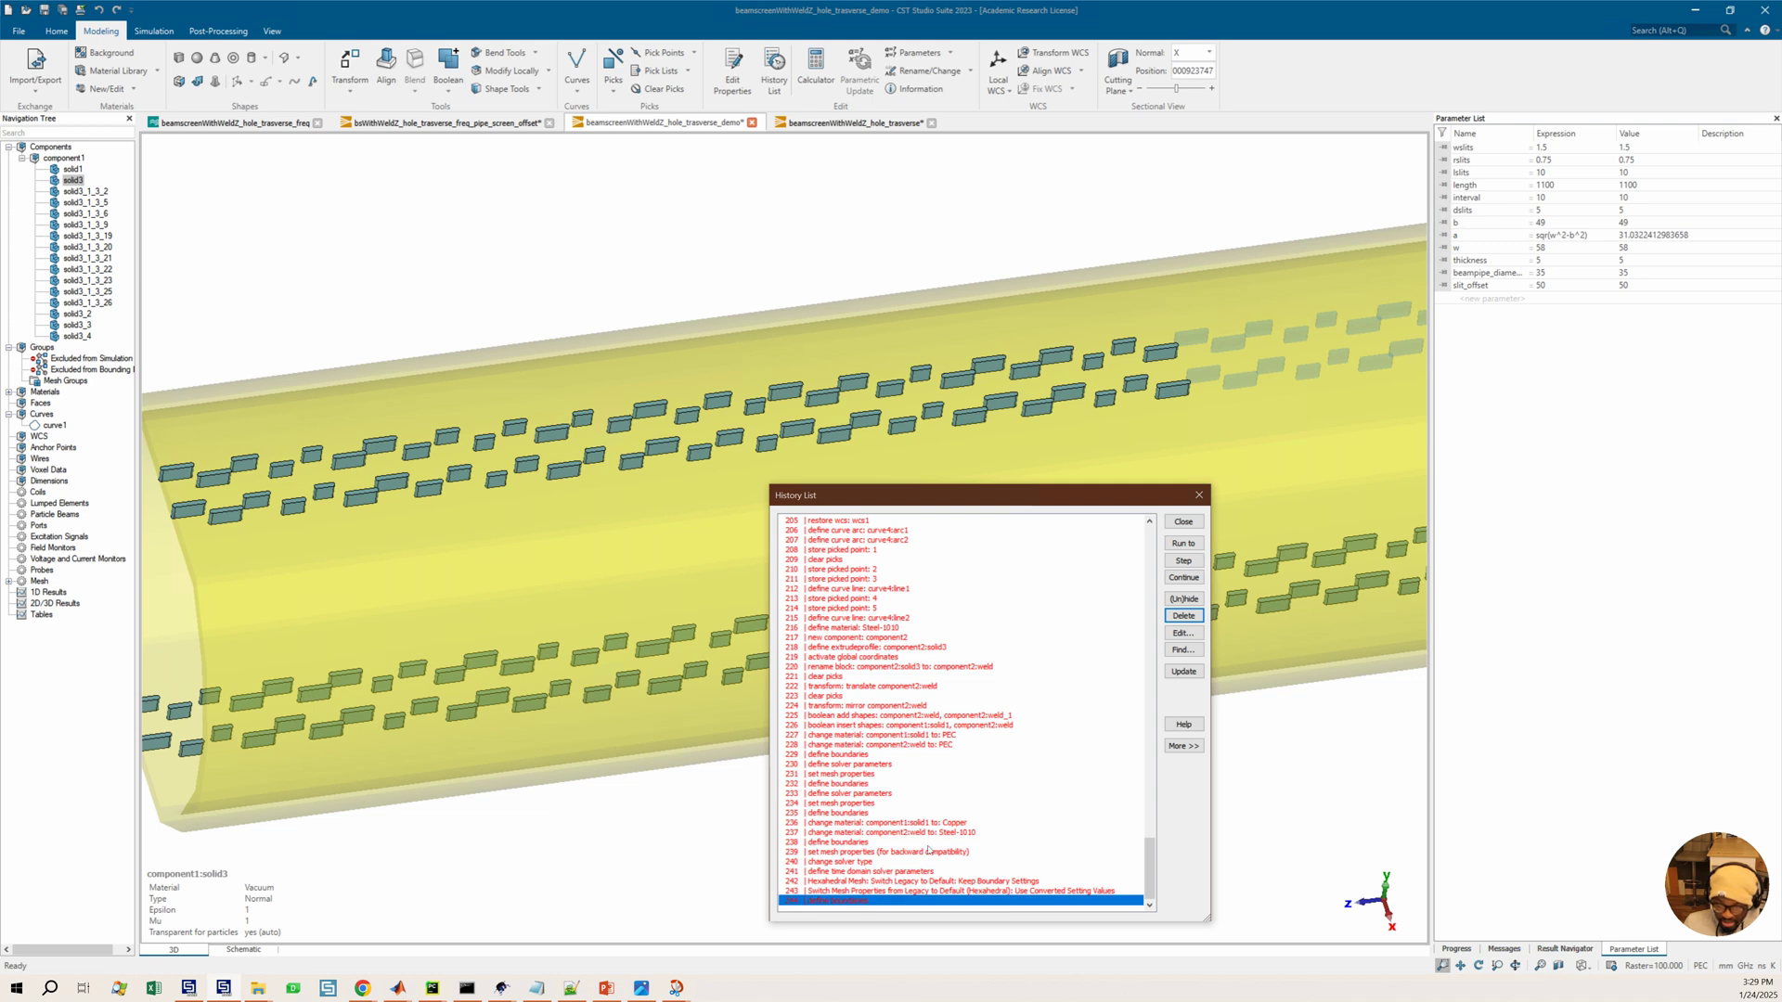
{"action": "left_click", "coordinate": [1183, 543]}
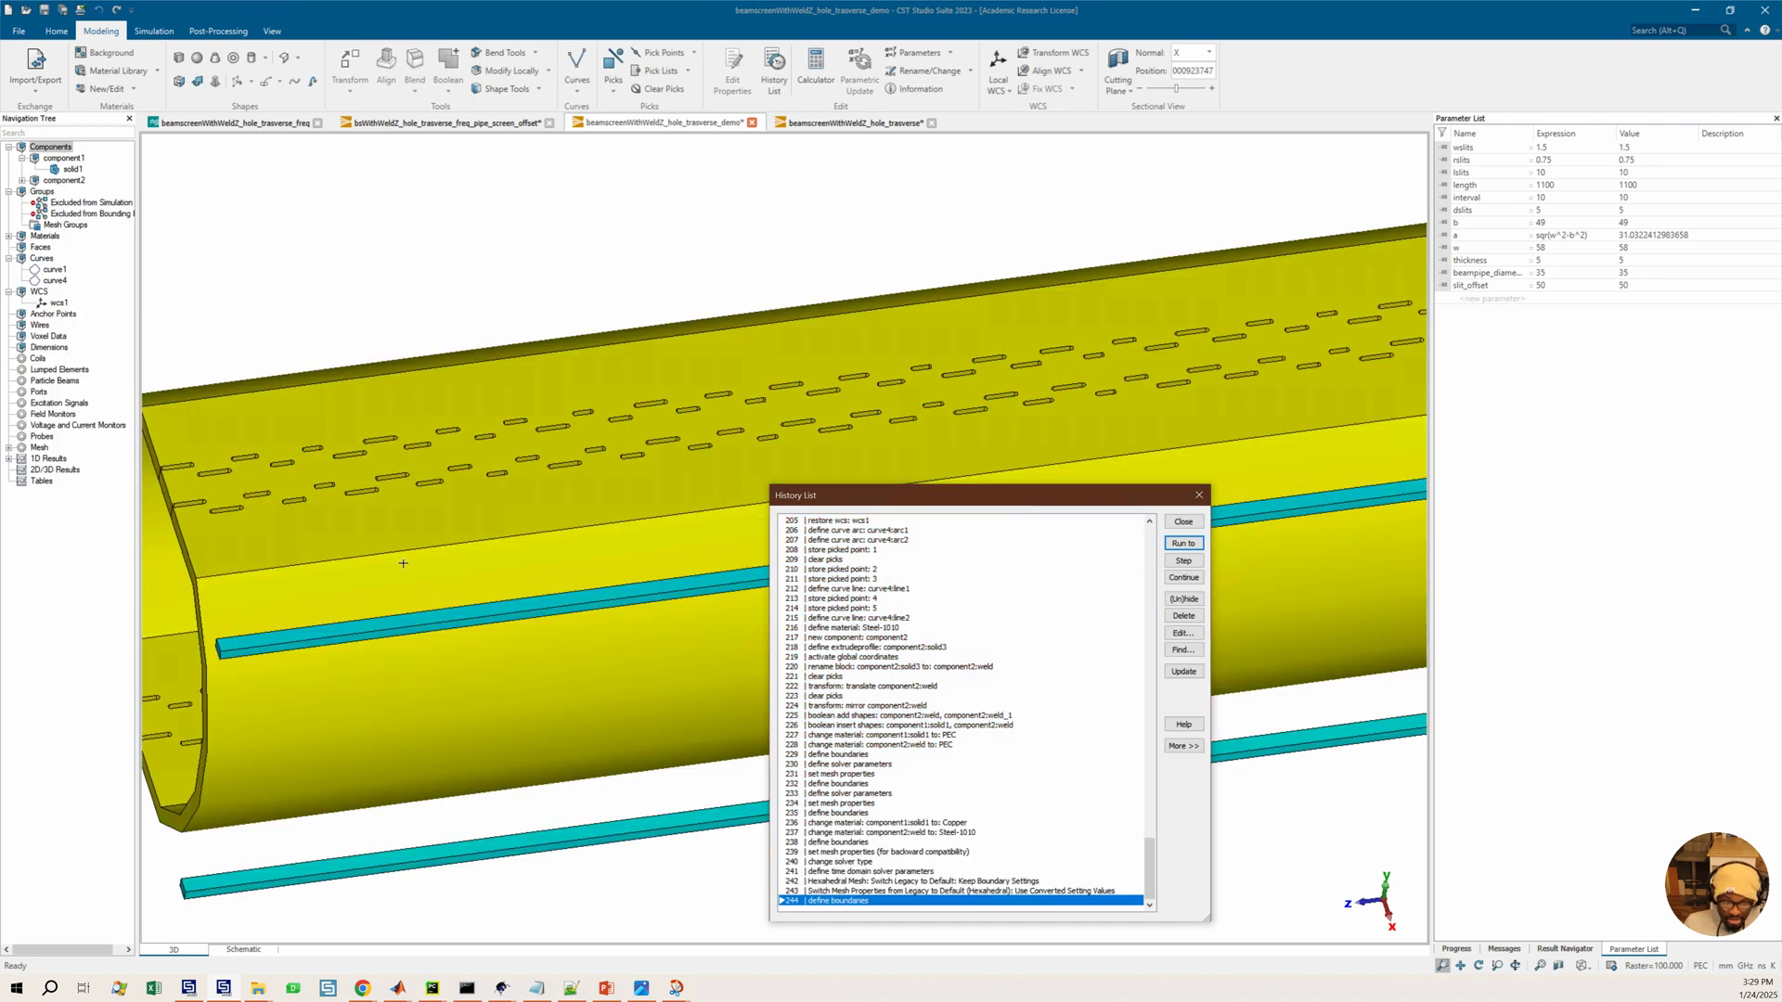
{"action": "scroll", "coordinate": [403, 564], "scroll_direction": "down", "scroll_amount": 3}
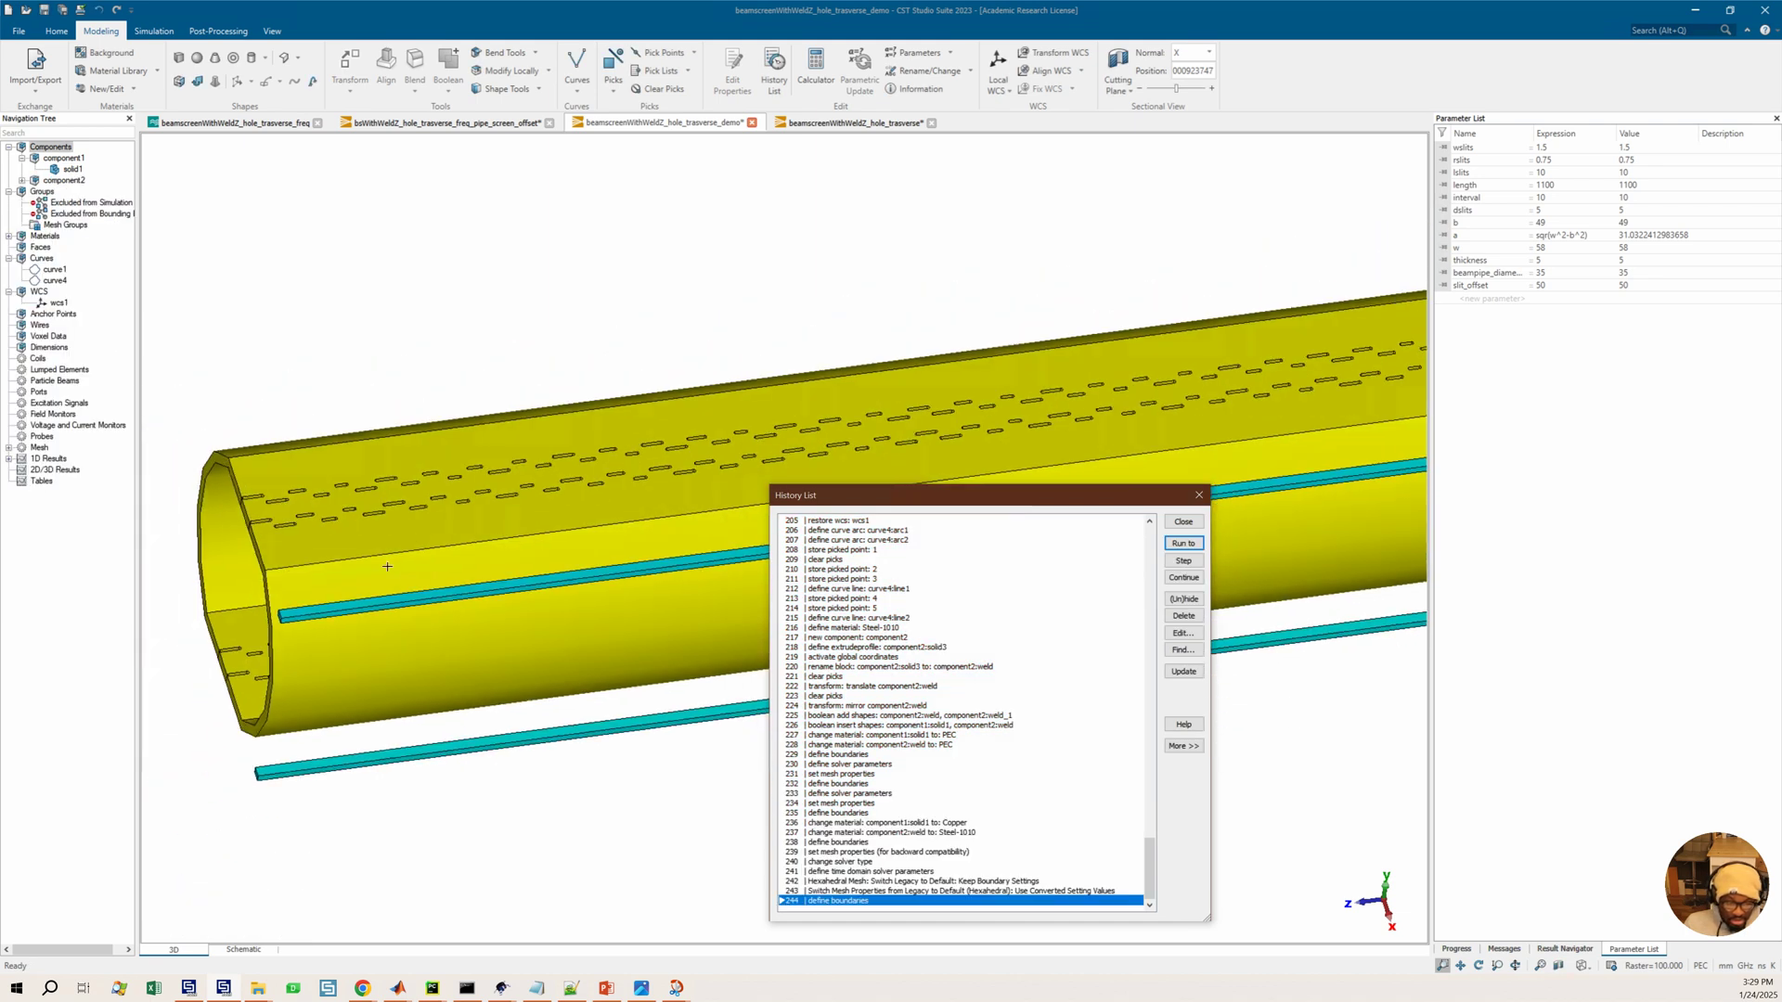
{"action": "scroll", "coordinate": [394, 603], "scroll_direction": "down", "scroll_amount": 1}
{"action": "middle_click_drag", "start_coordinate": [327, 604], "coordinate": [478, 598]}
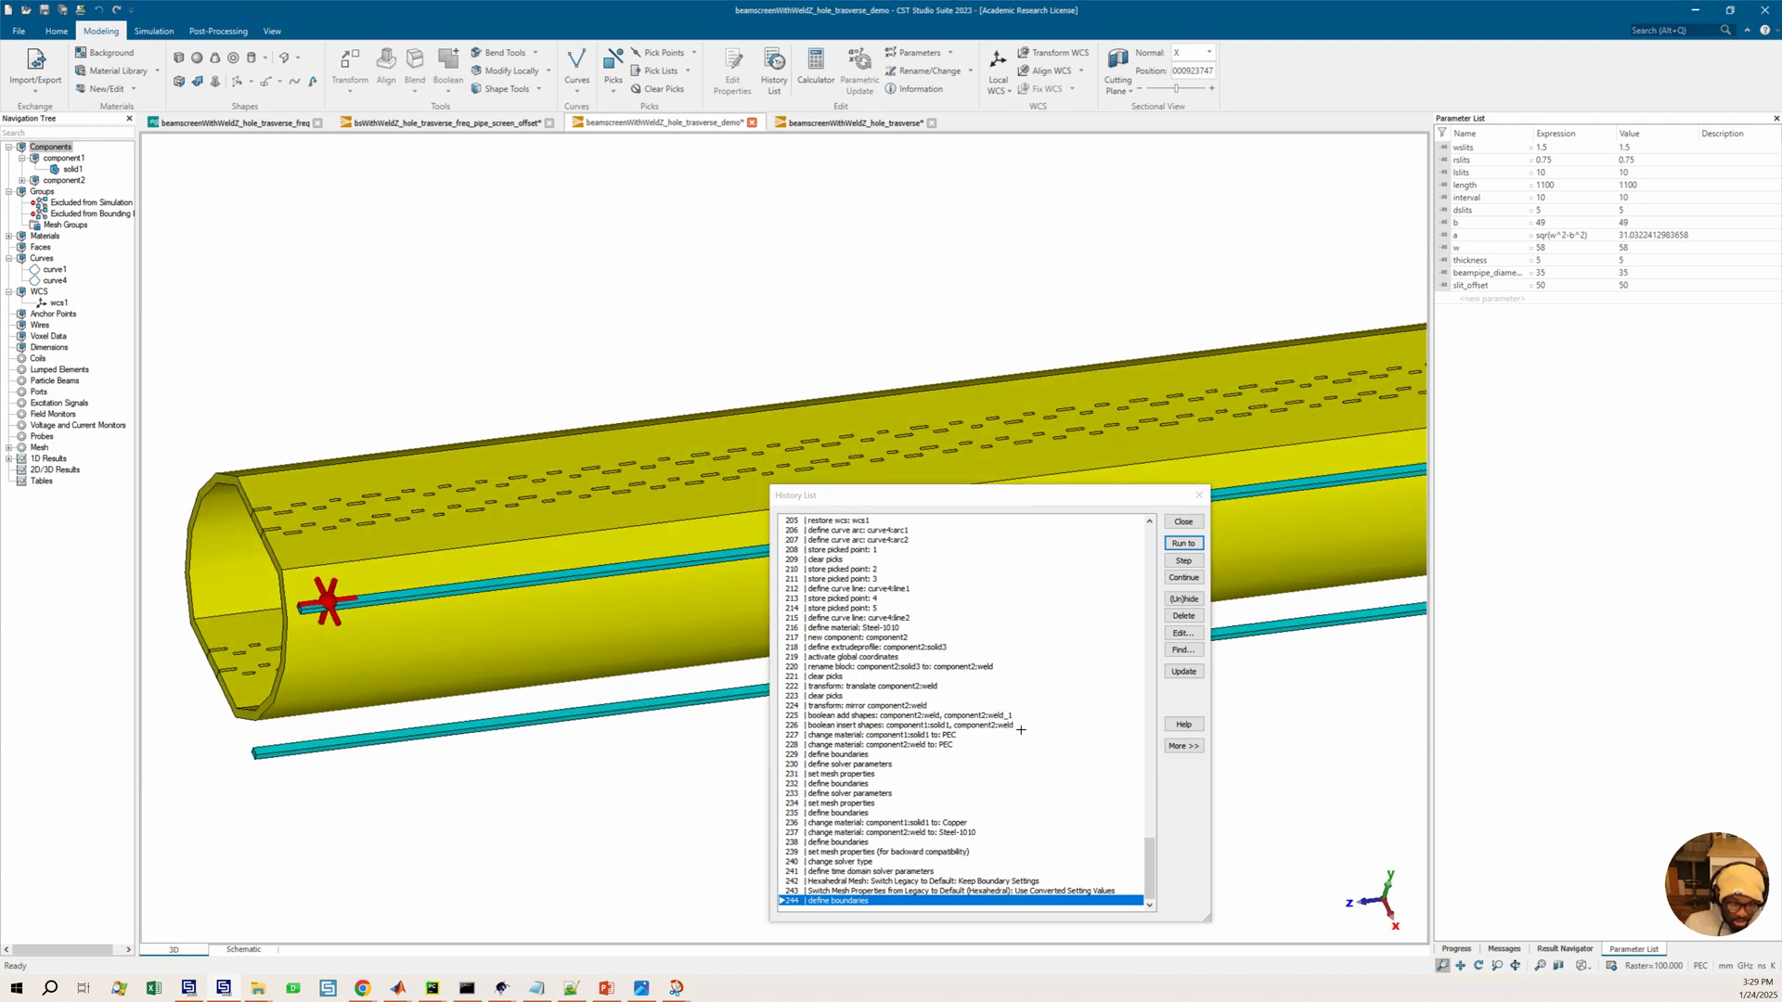
Toggle the enabled state of the history entry 'transform: translate component1:solid1'
{"action": "scroll", "coordinate": [990, 705], "scroll_direction": "up", "scroll_amount": 4}
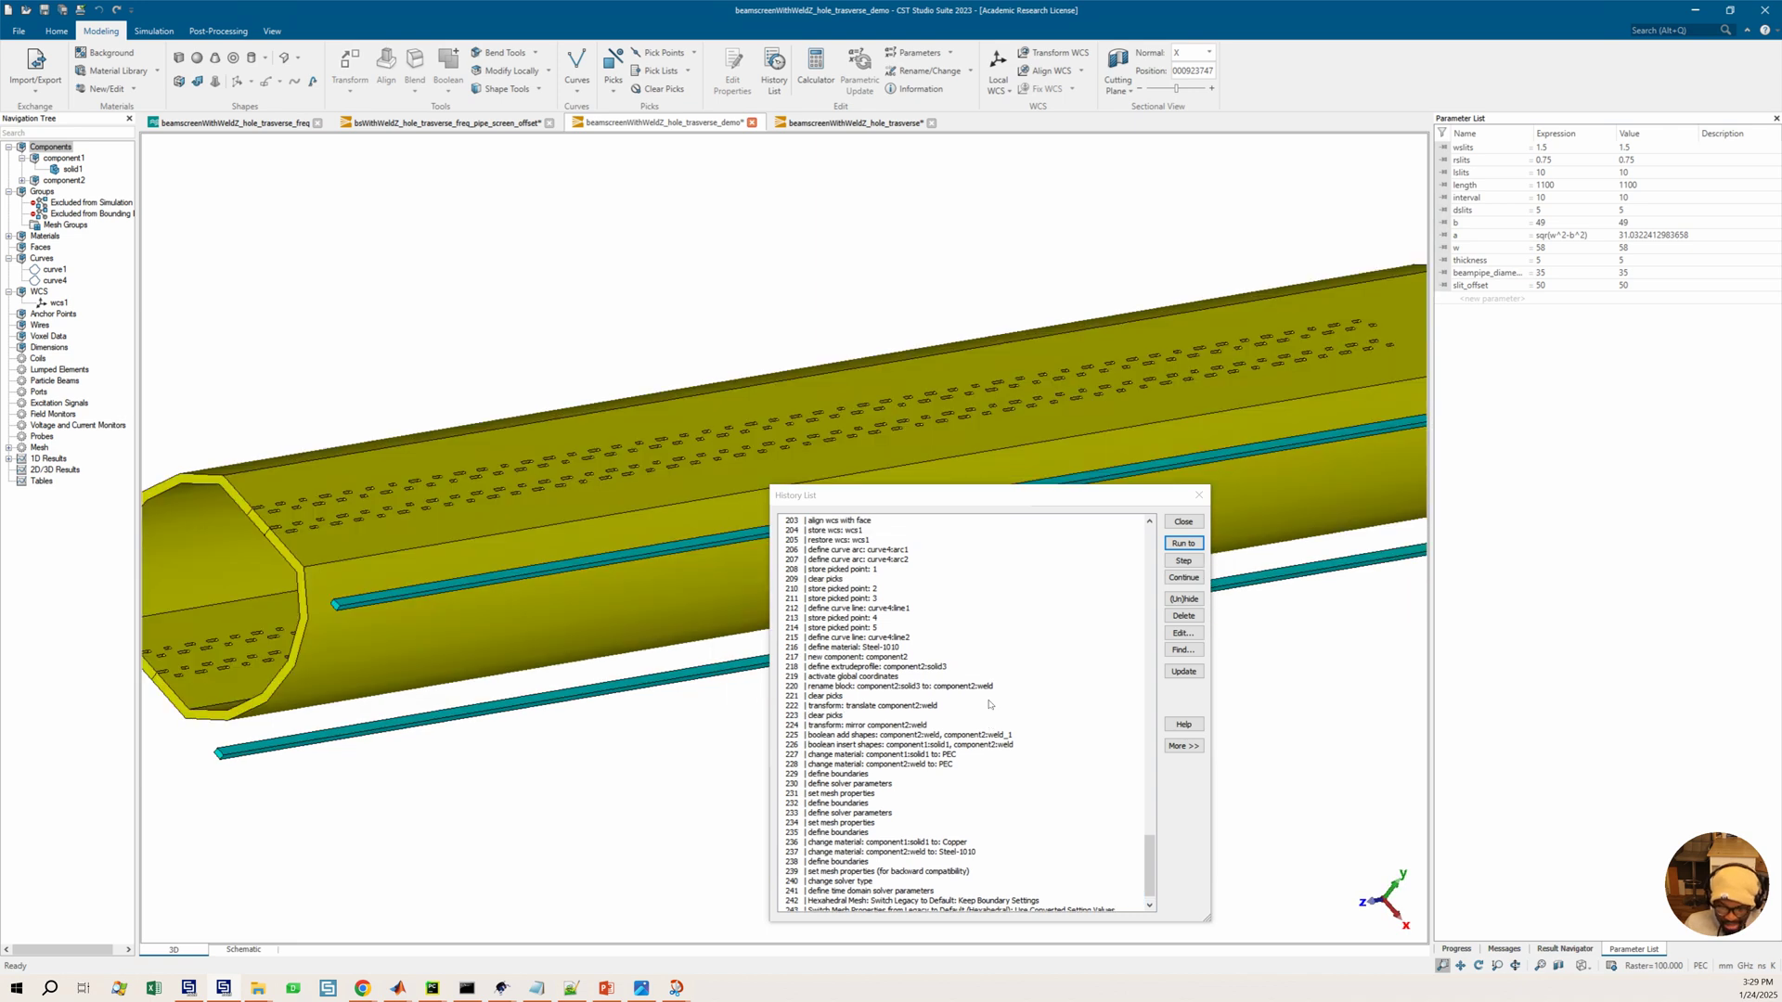
{"action": "scroll", "coordinate": [990, 705], "scroll_direction": "up", "scroll_amount": 3}
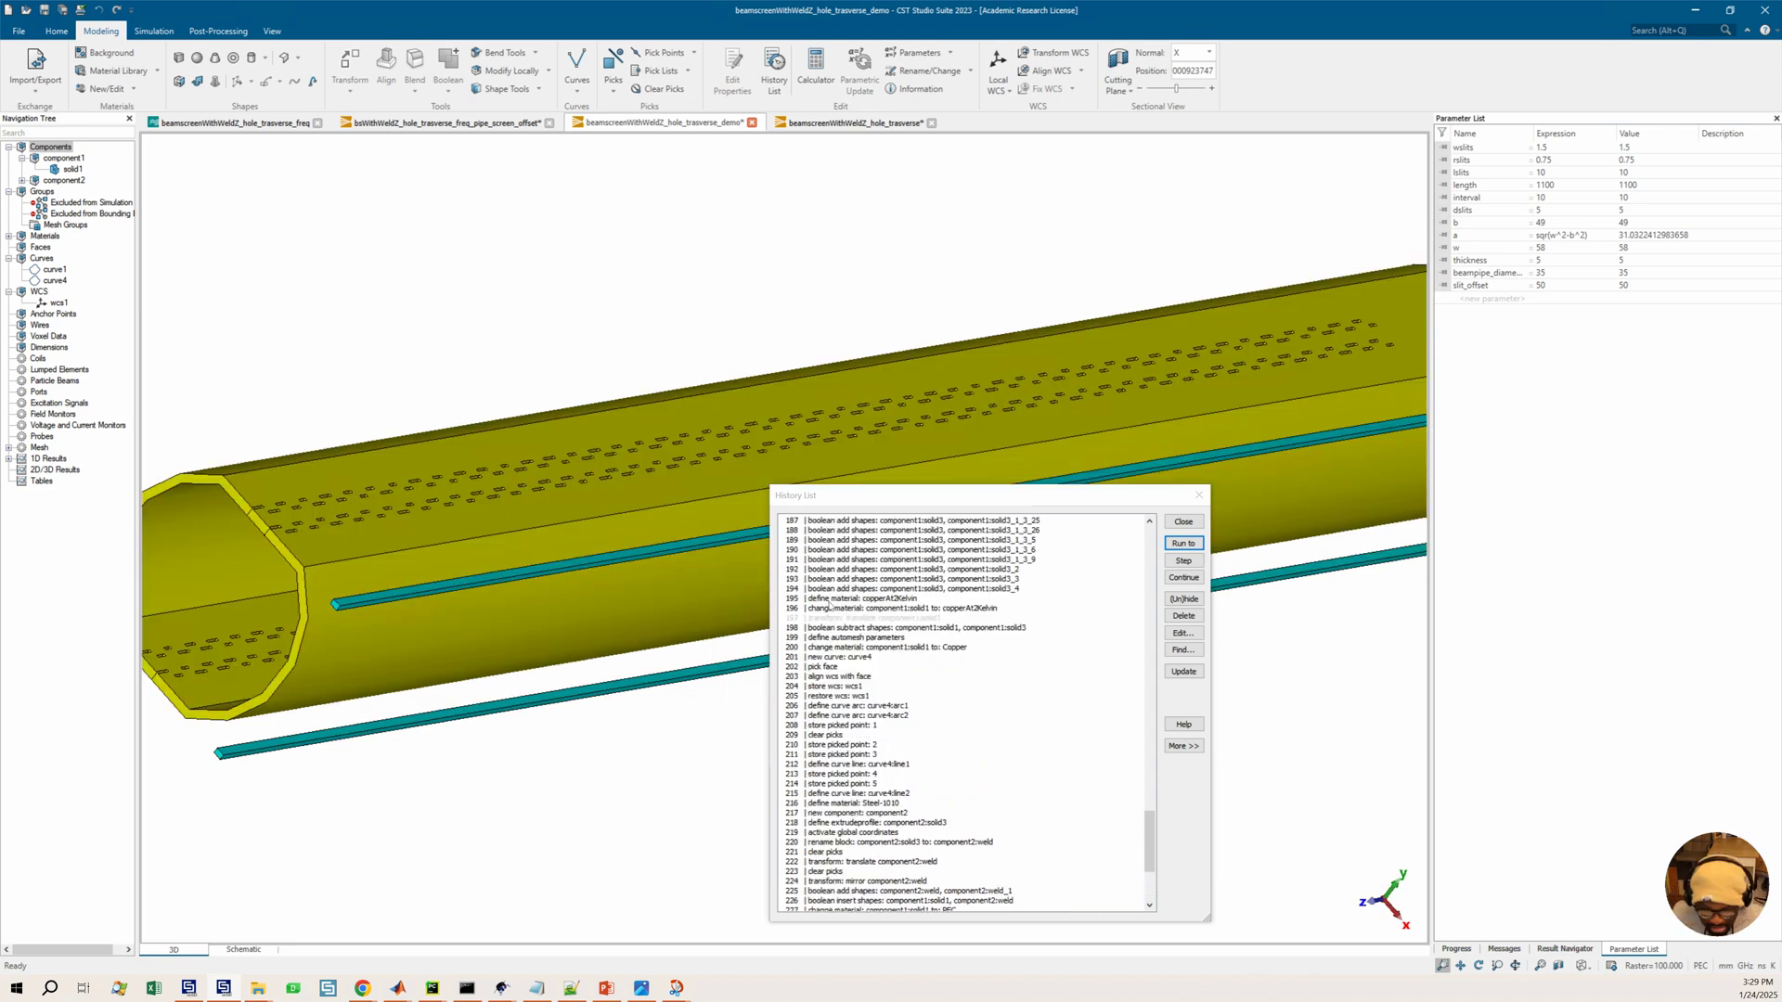
{"action": "left_click", "coordinate": [840, 617]}
{"action": "left_click", "coordinate": [1177, 600]}
Select the last history entry, continue the history, dismiss the notice, and run the history to the end
{"action": "scroll", "coordinate": [966, 705], "scroll_direction": "down", "scroll_amount": 6}
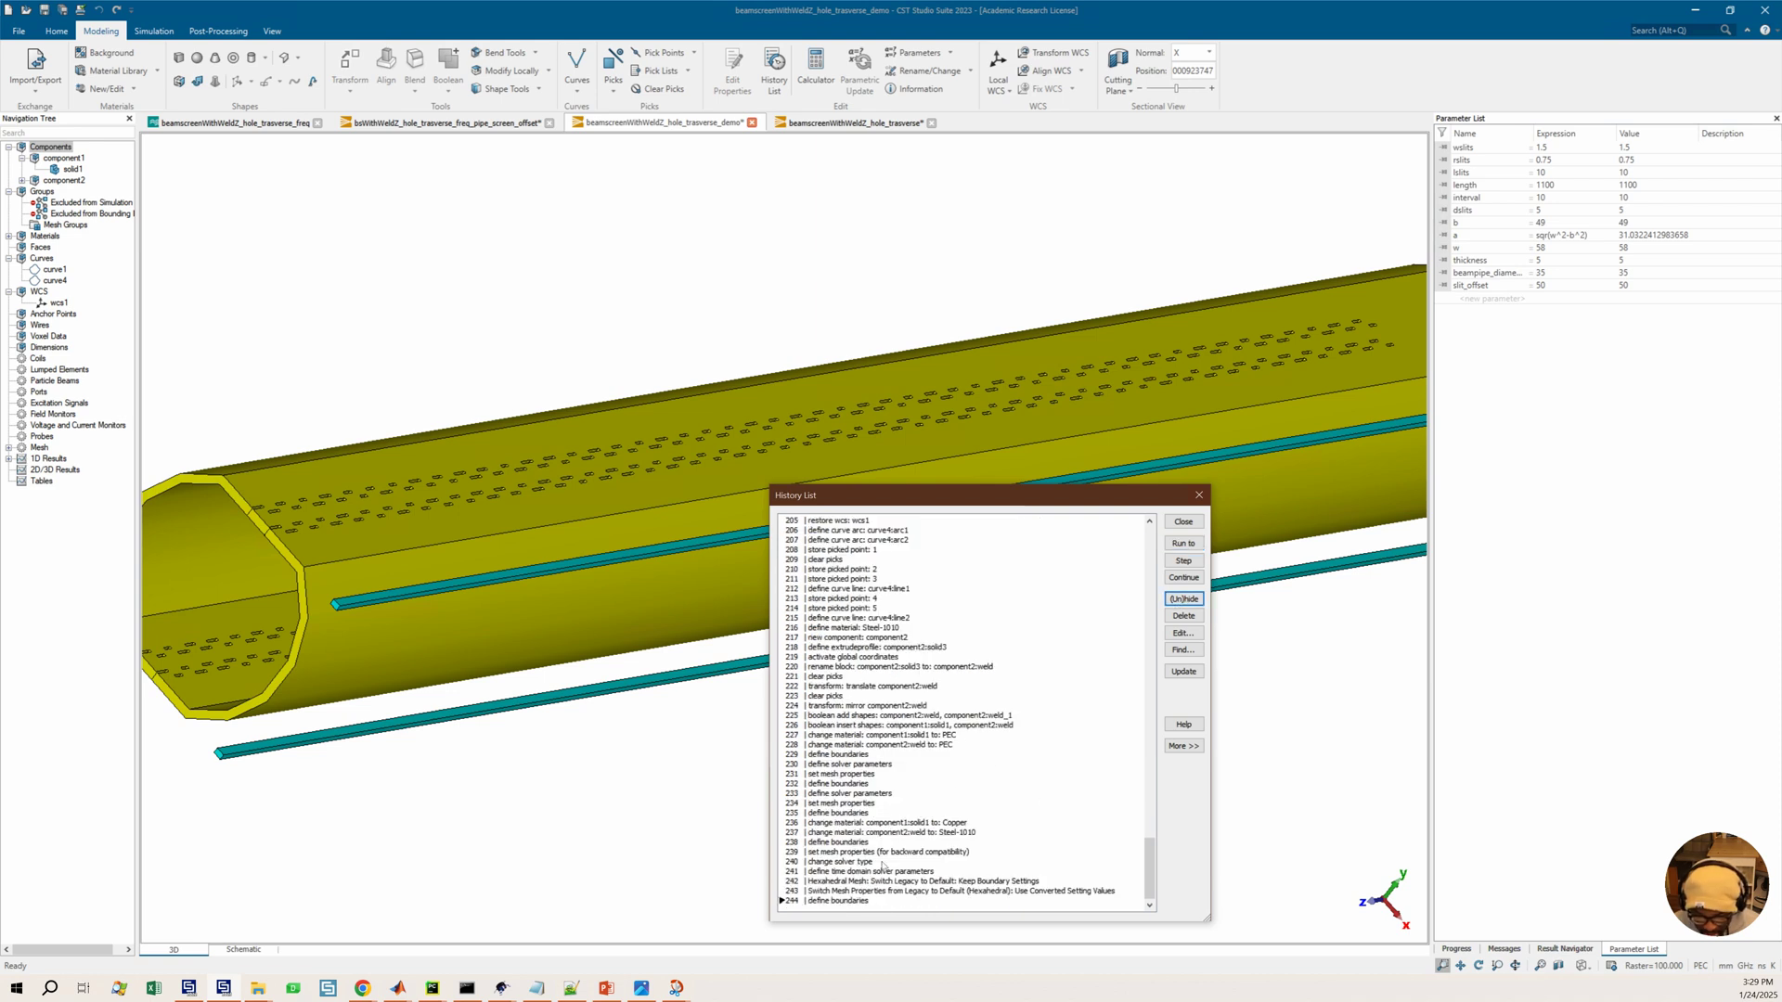
{"action": "left_click", "coordinate": [840, 902]}
{"action": "left_click", "coordinate": [1185, 579]}
{"action": "left_click", "coordinate": [1184, 579]}
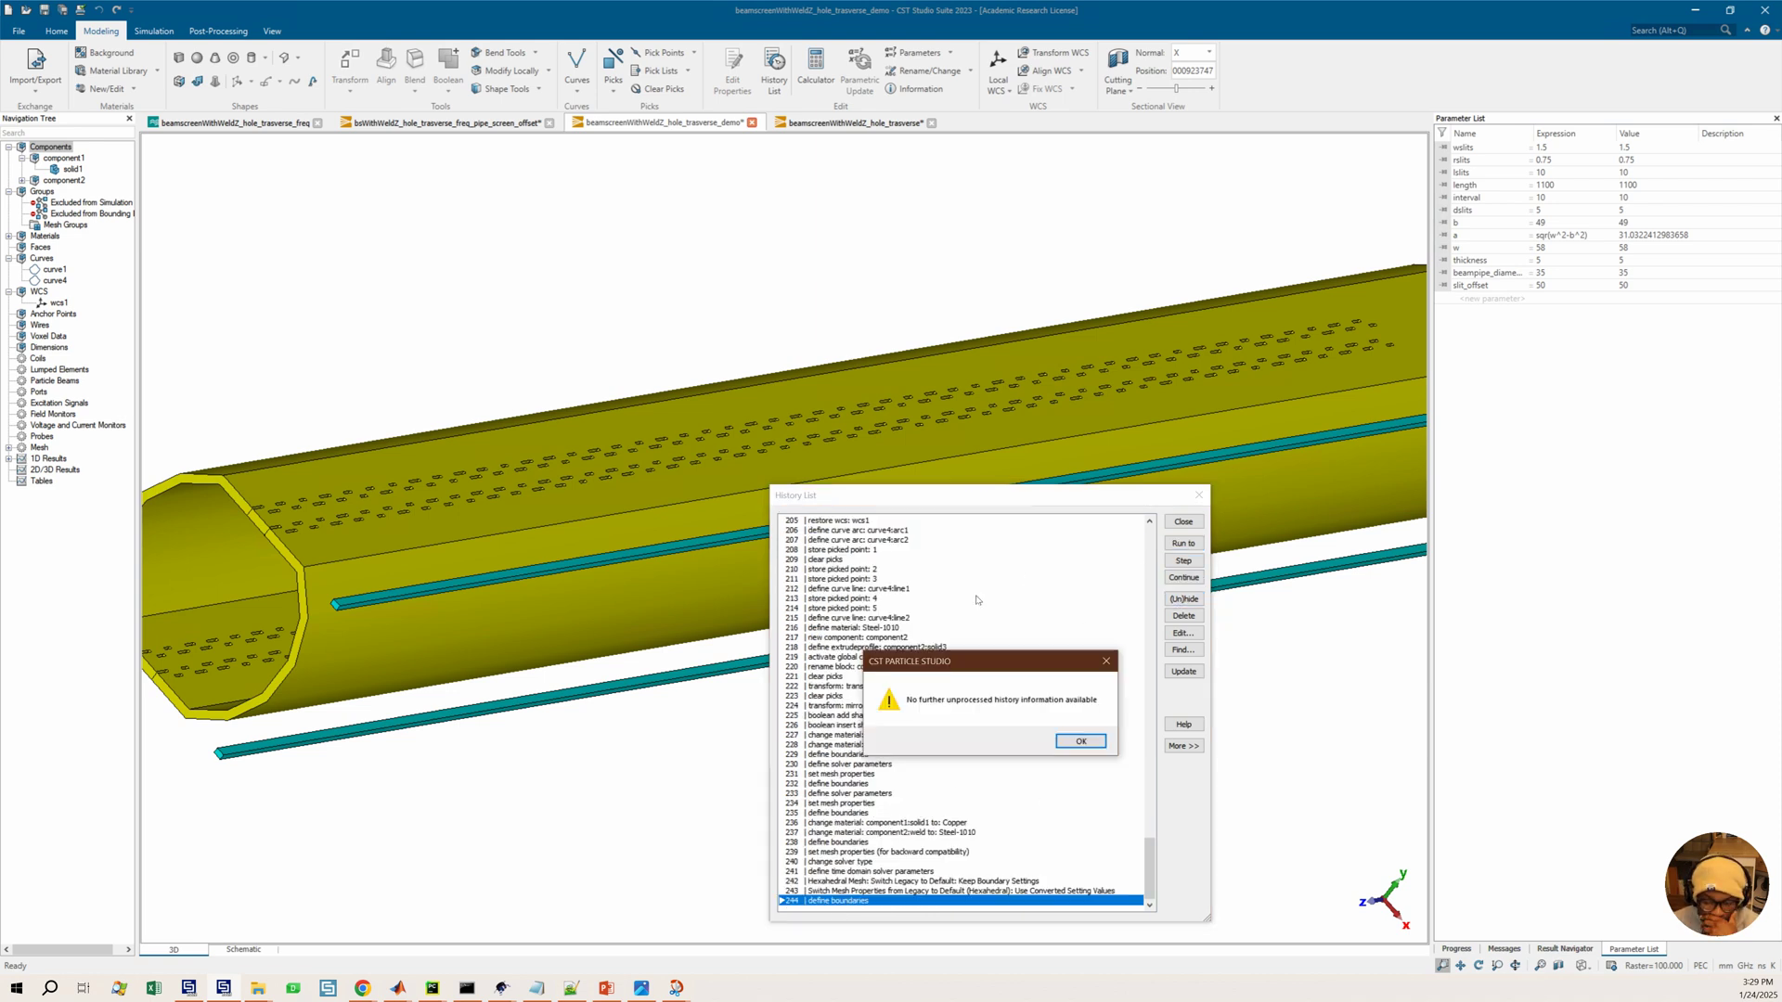
{"action": "left_click", "coordinate": [1063, 740]}
{"action": "left_click", "coordinate": [1184, 554]}
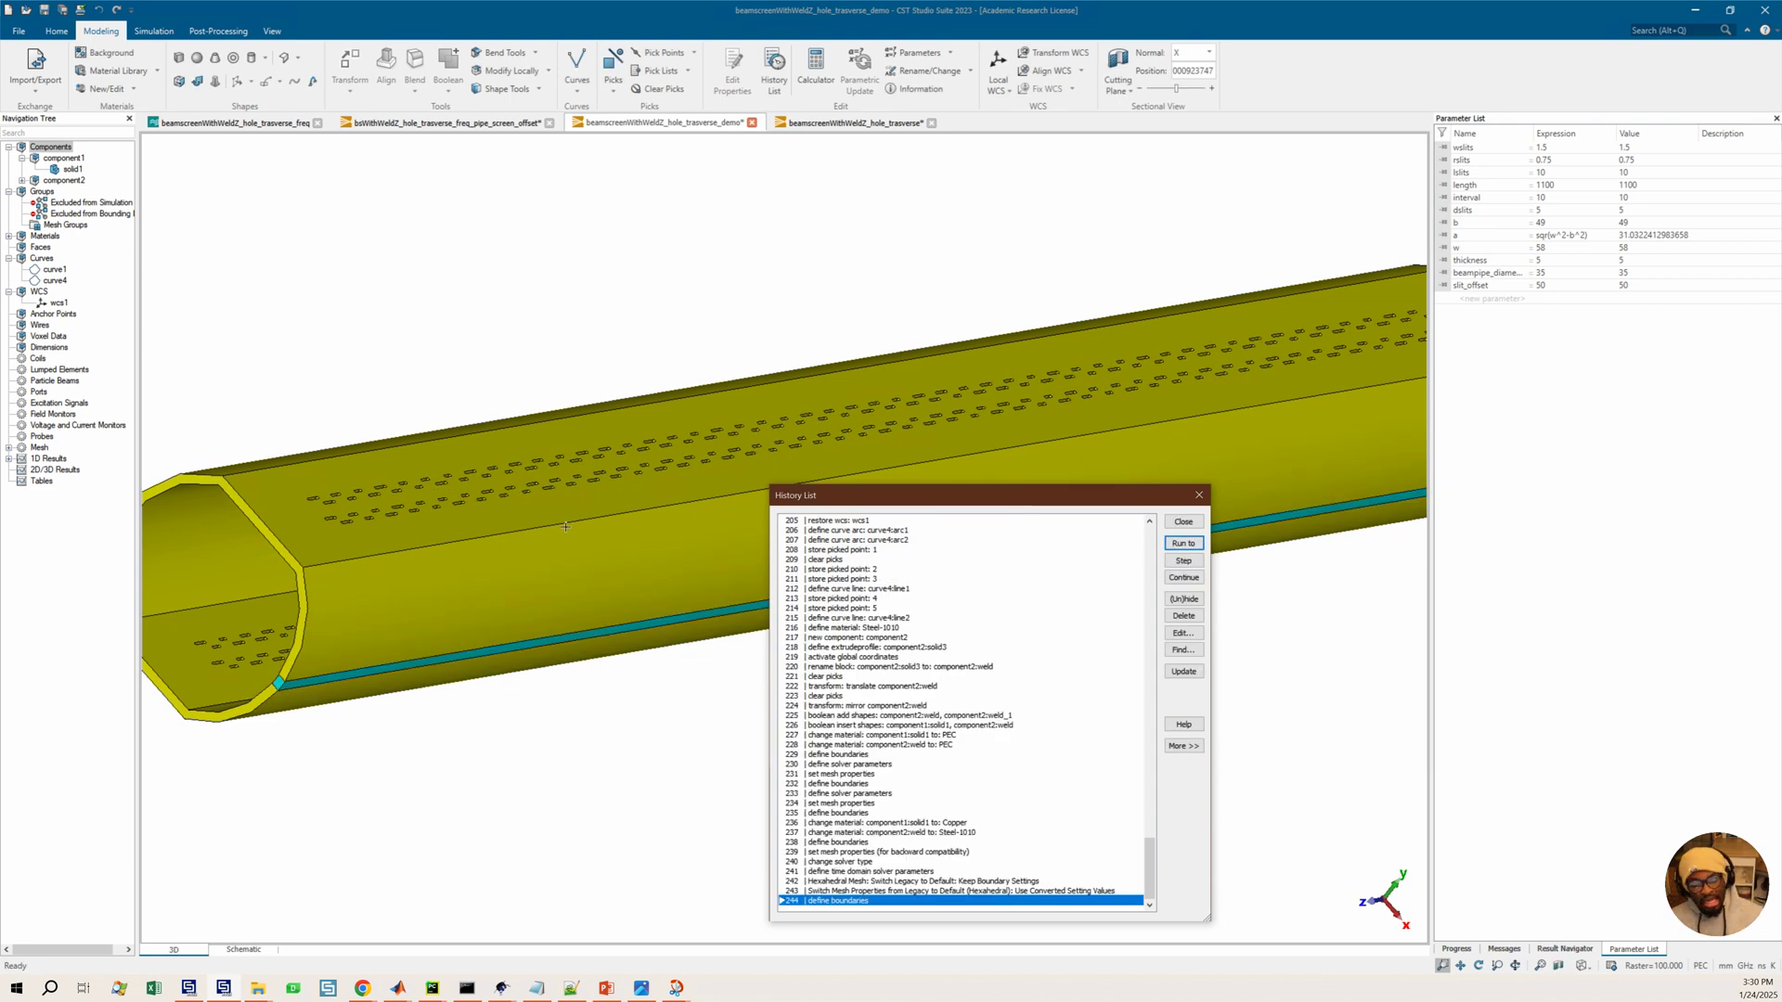
Close the history list and open the Cylinder dialog to create a new shape
{"action": "scroll", "coordinate": [720, 499], "scroll_direction": "down", "scroll_amount": 2}
{"action": "left_click_drag", "start_coordinate": [1022, 399], "coordinate": [982, 442]}
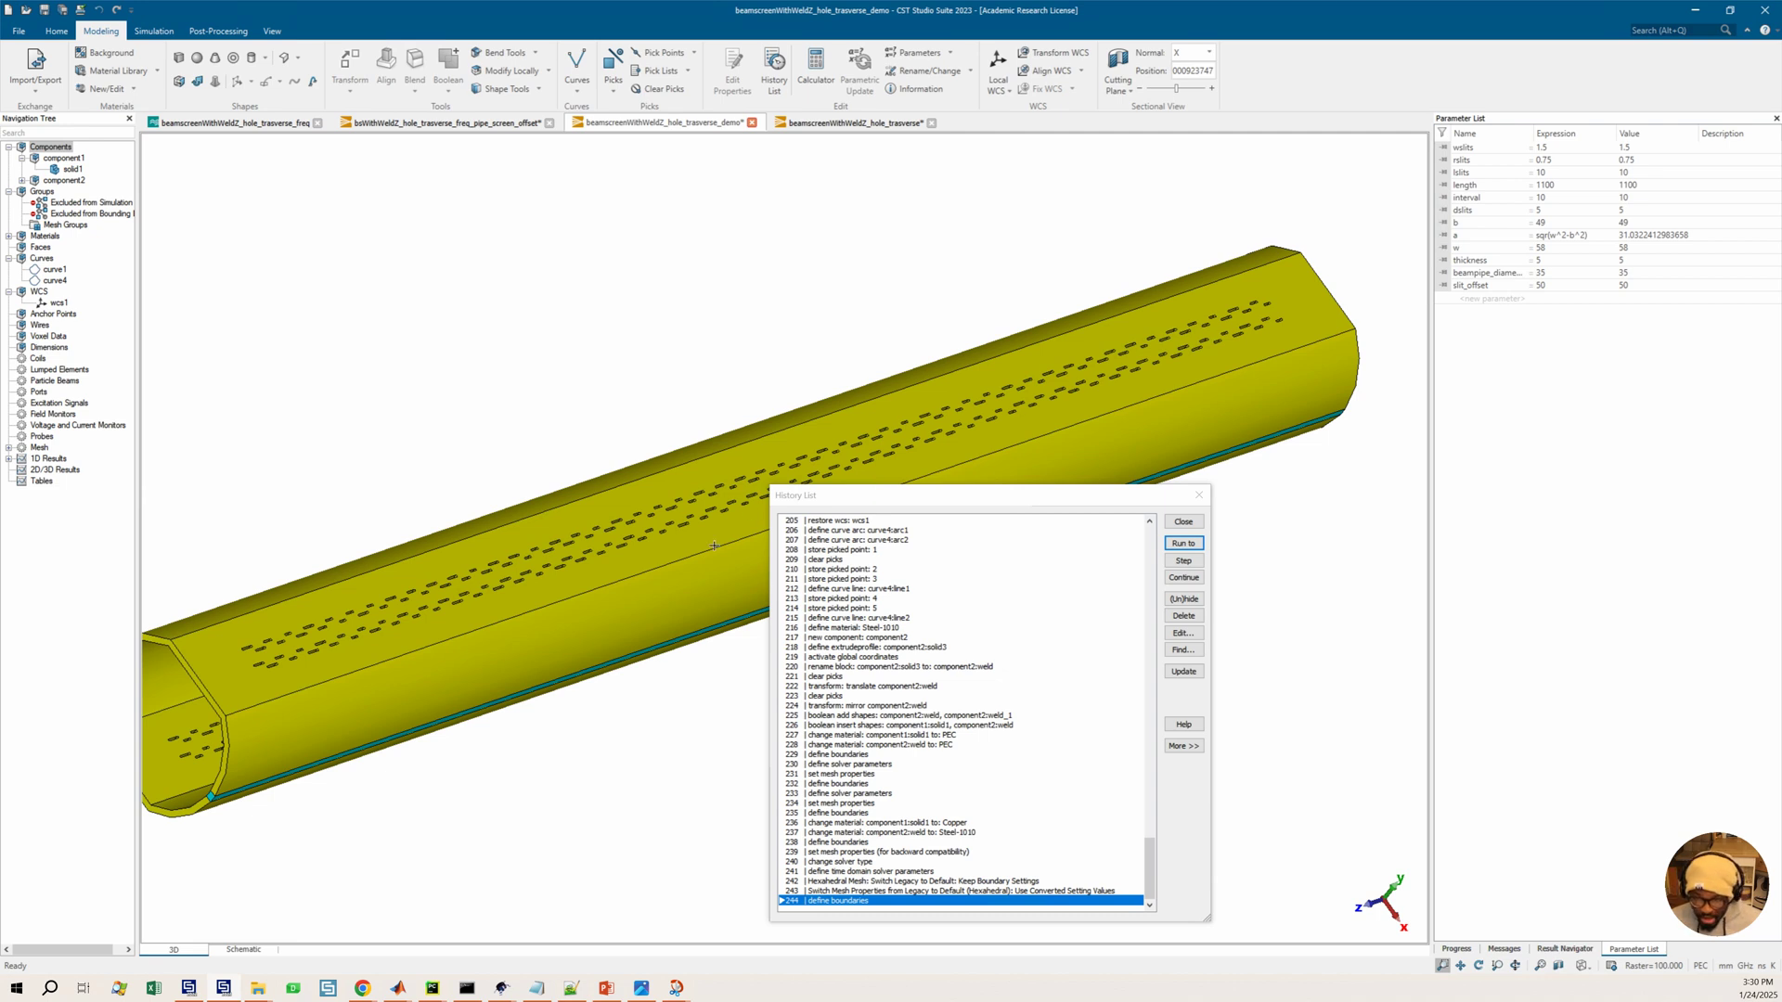
{"action": "left_click_drag", "start_coordinate": [575, 579], "coordinate": [678, 638]}
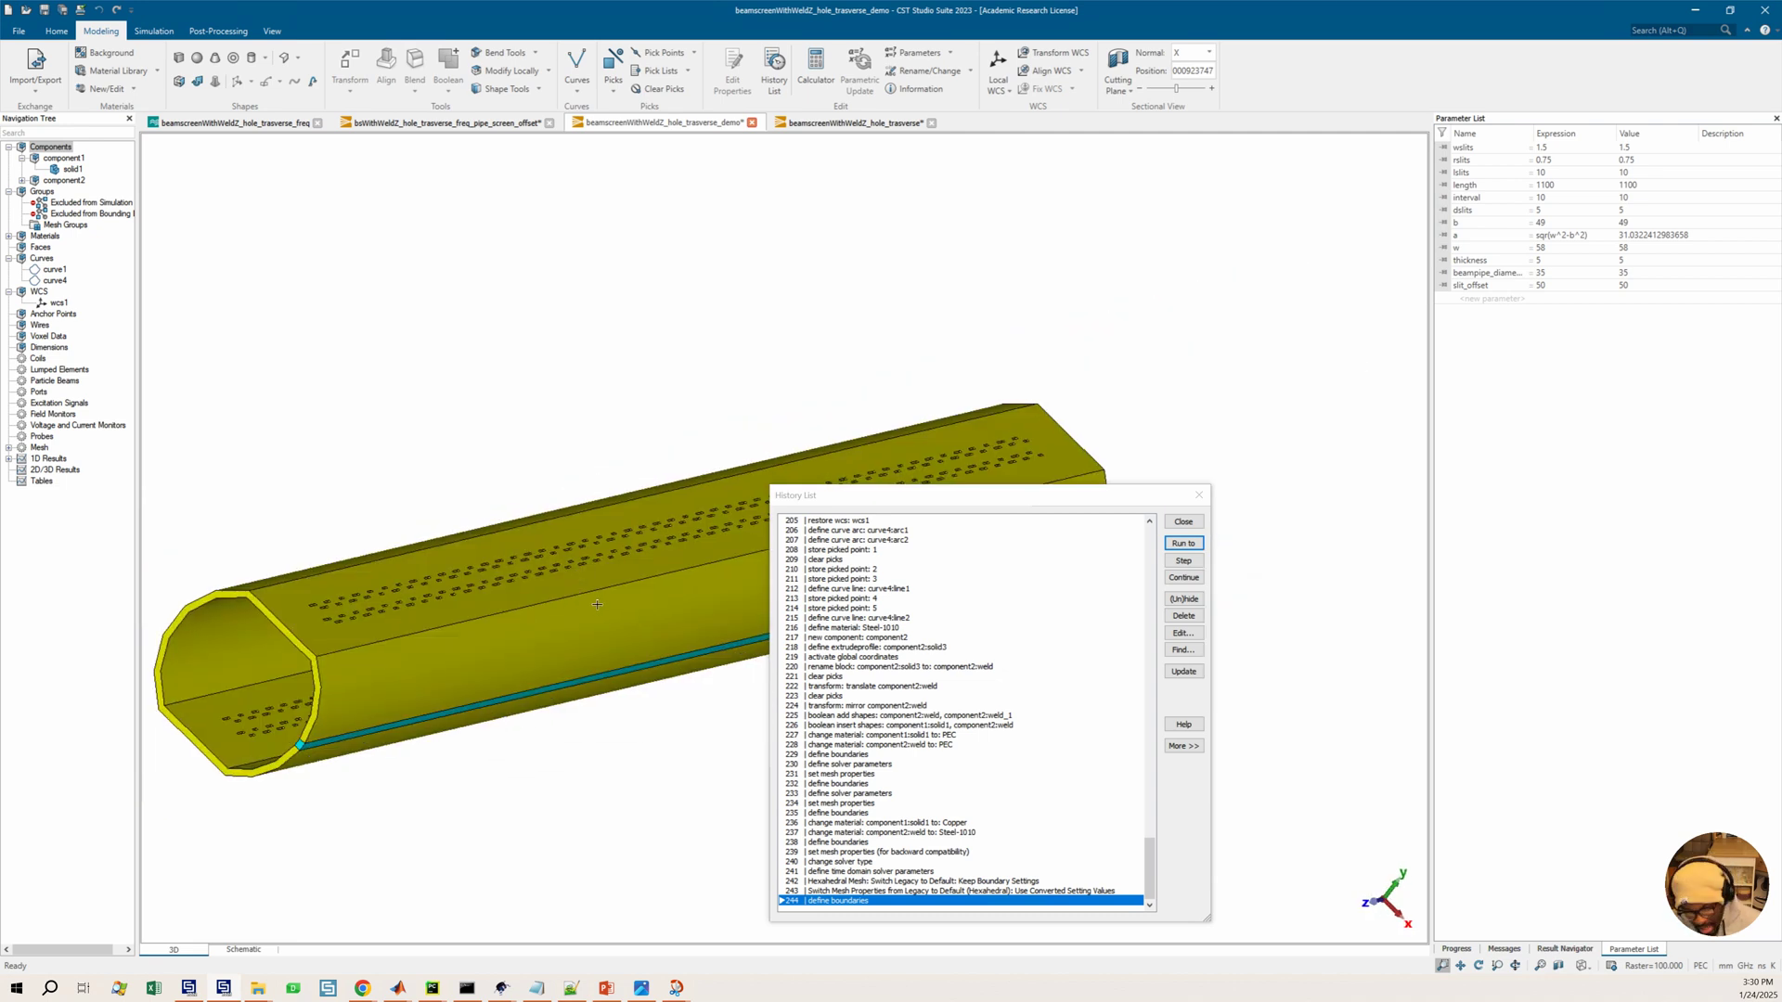
{"action": "scroll", "coordinate": [594, 612], "scroll_direction": "down", "scroll_amount": 2}
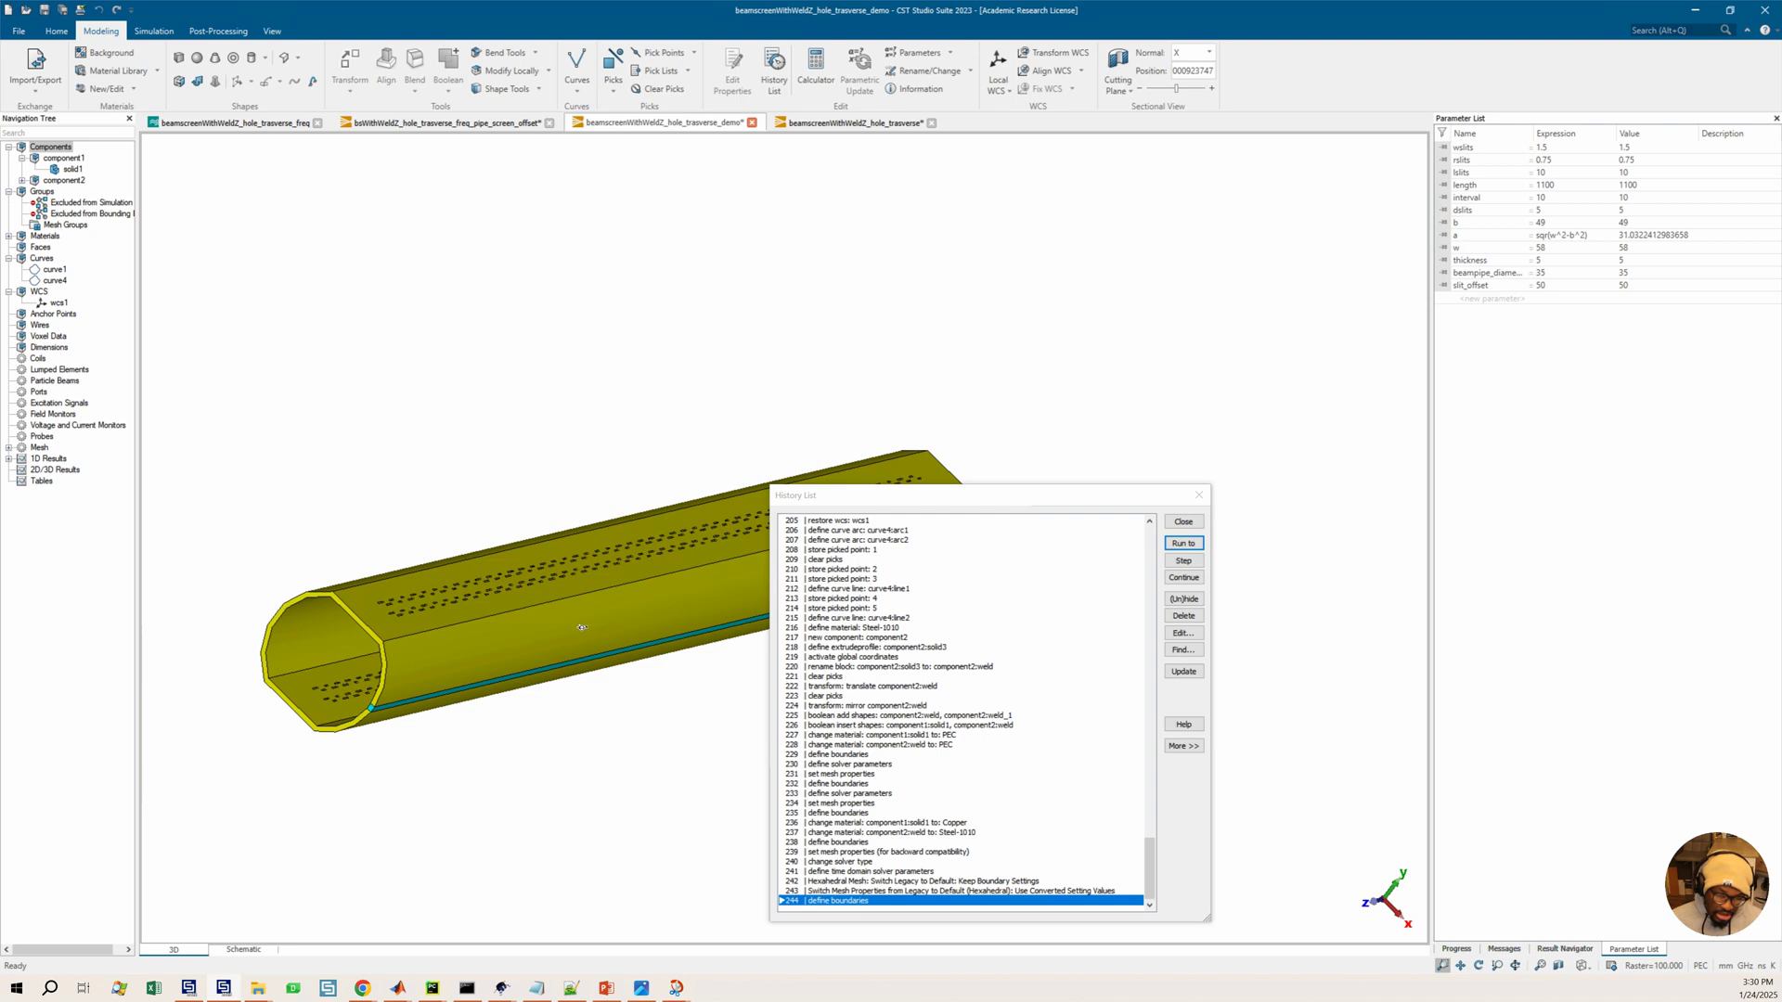
{"action": "left_click_drag", "start_coordinate": [581, 627], "coordinate": [547, 613]}
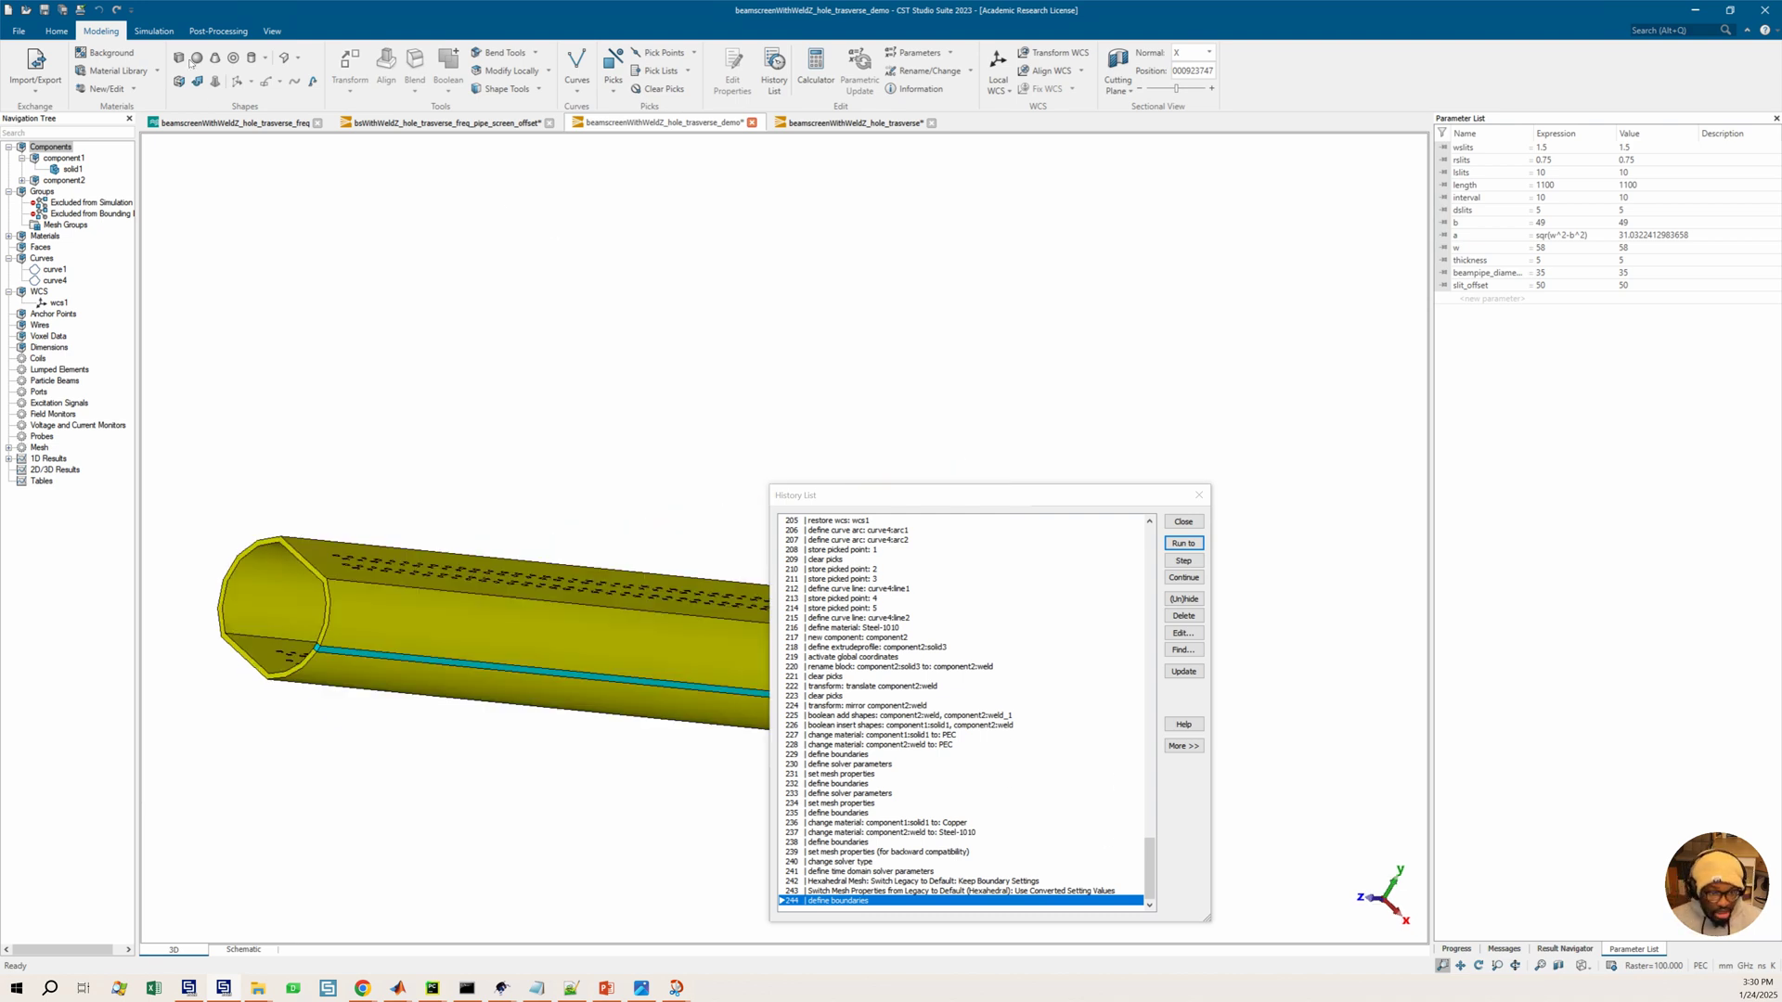
{"action": "left_click", "coordinate": [251, 57]}
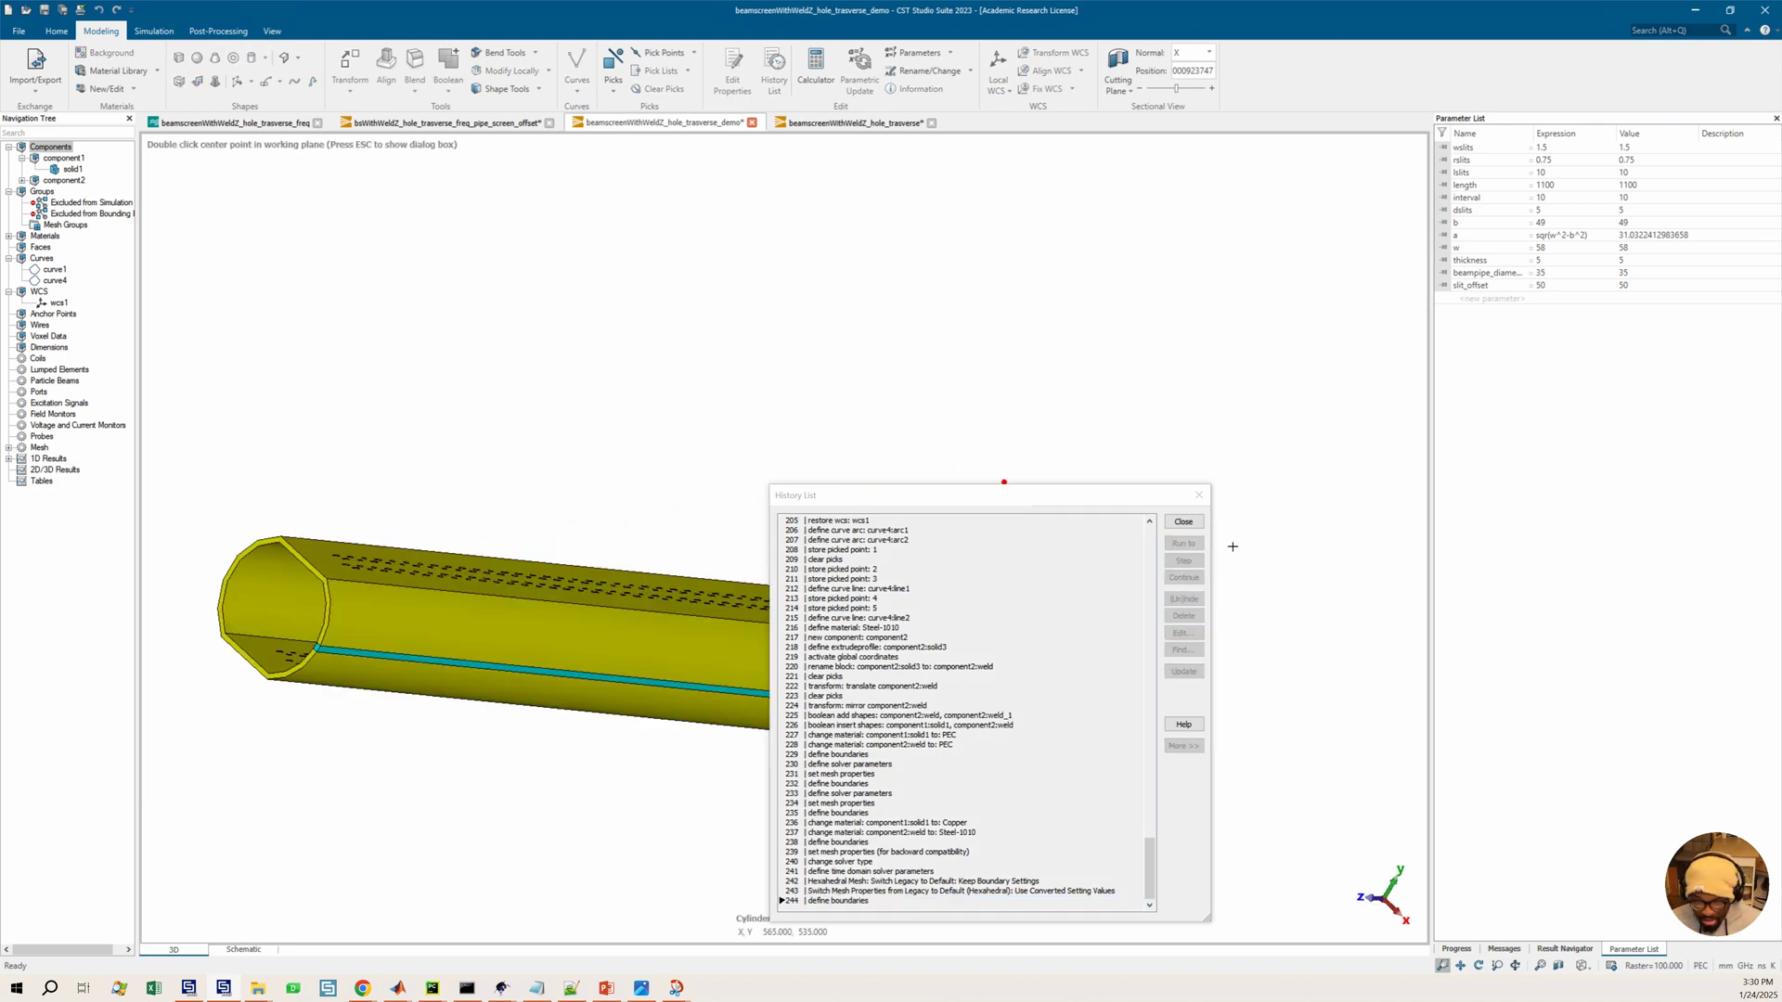
{"action": "left_click", "coordinate": [1199, 496]}
{"action": "key", "text": "Escape"}
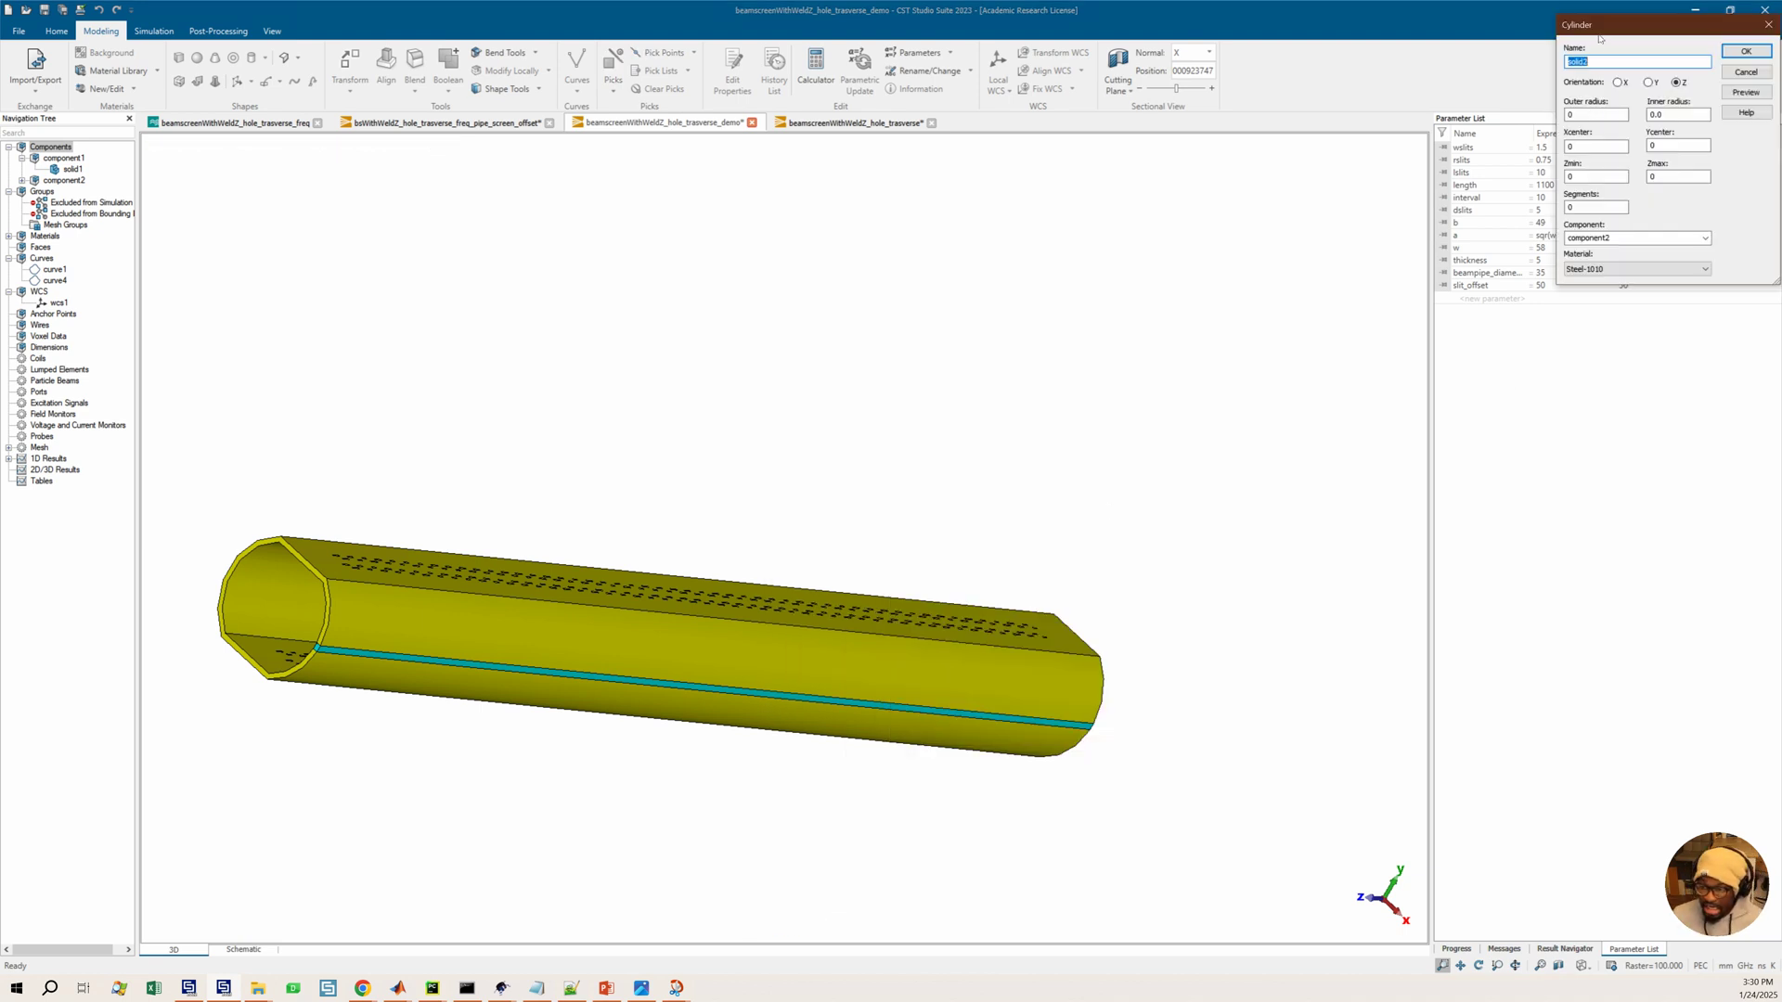
{"action": "left_click_drag", "start_coordinate": [1580, 38], "coordinate": [1089, 320]}
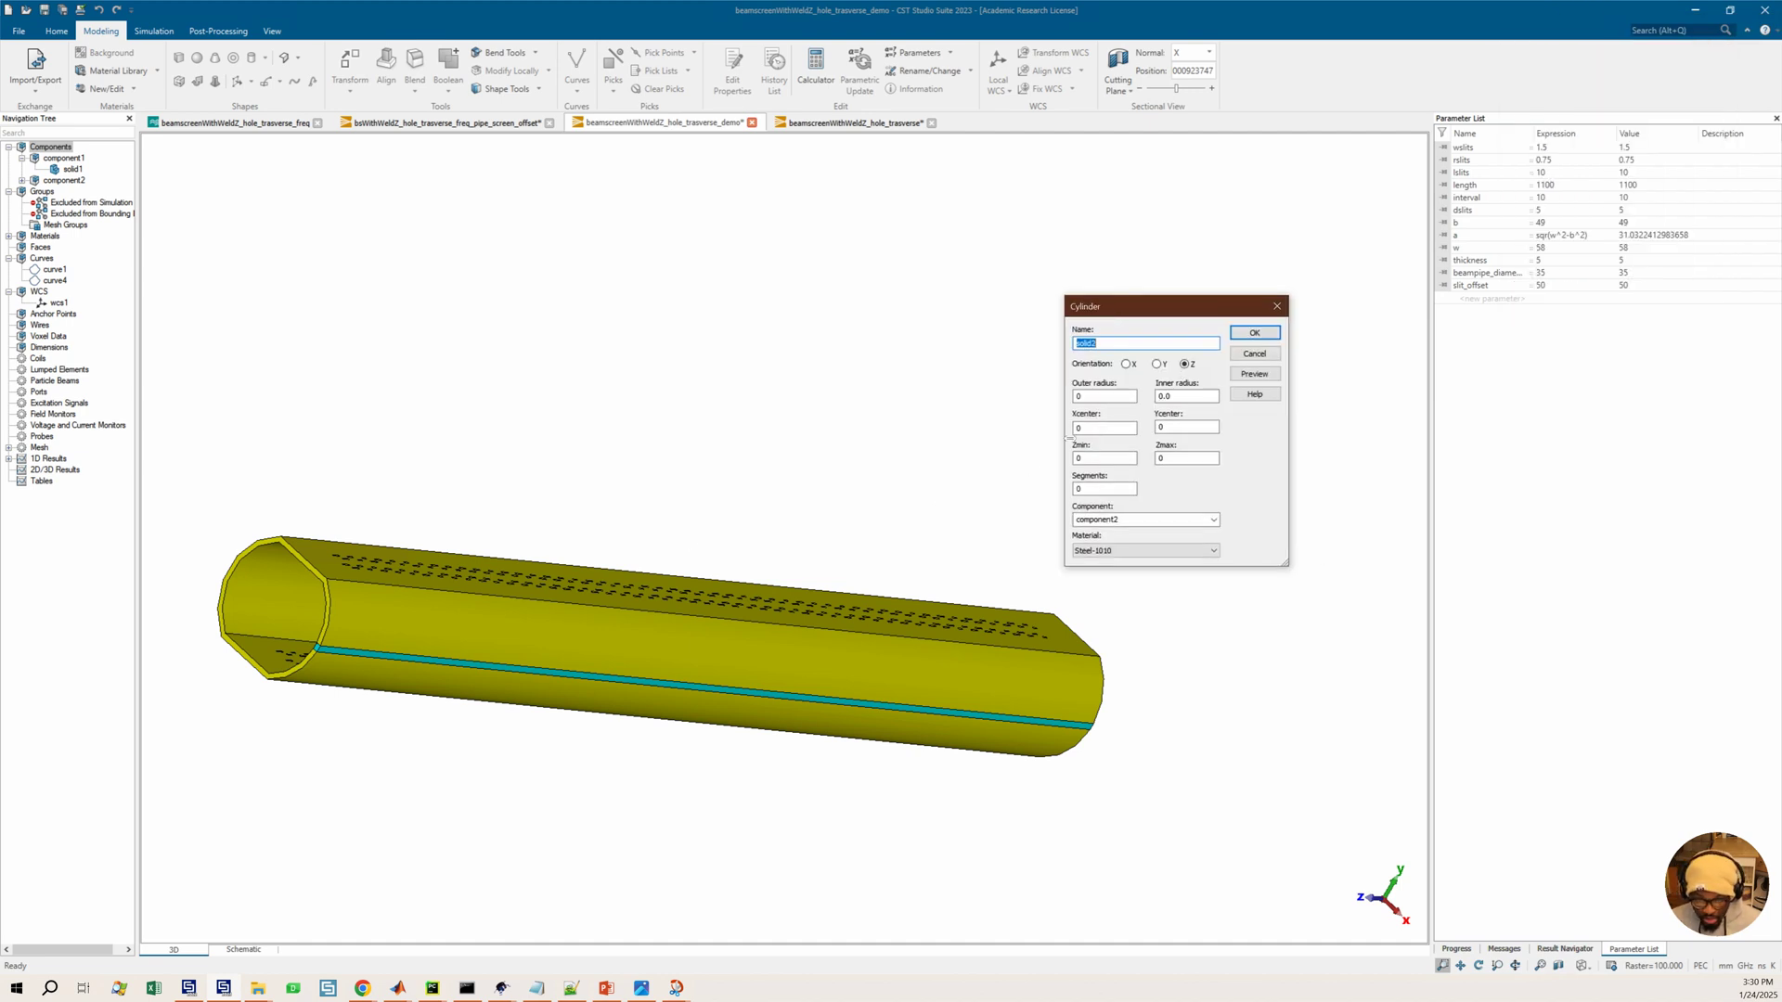
Set the cylinder's inner radius to beampipe_diameter and its outer radius to beampipe_diameter+thickness
{"action": "left_click", "coordinate": [1171, 396]}
{"action": "type", "text": ".0"}
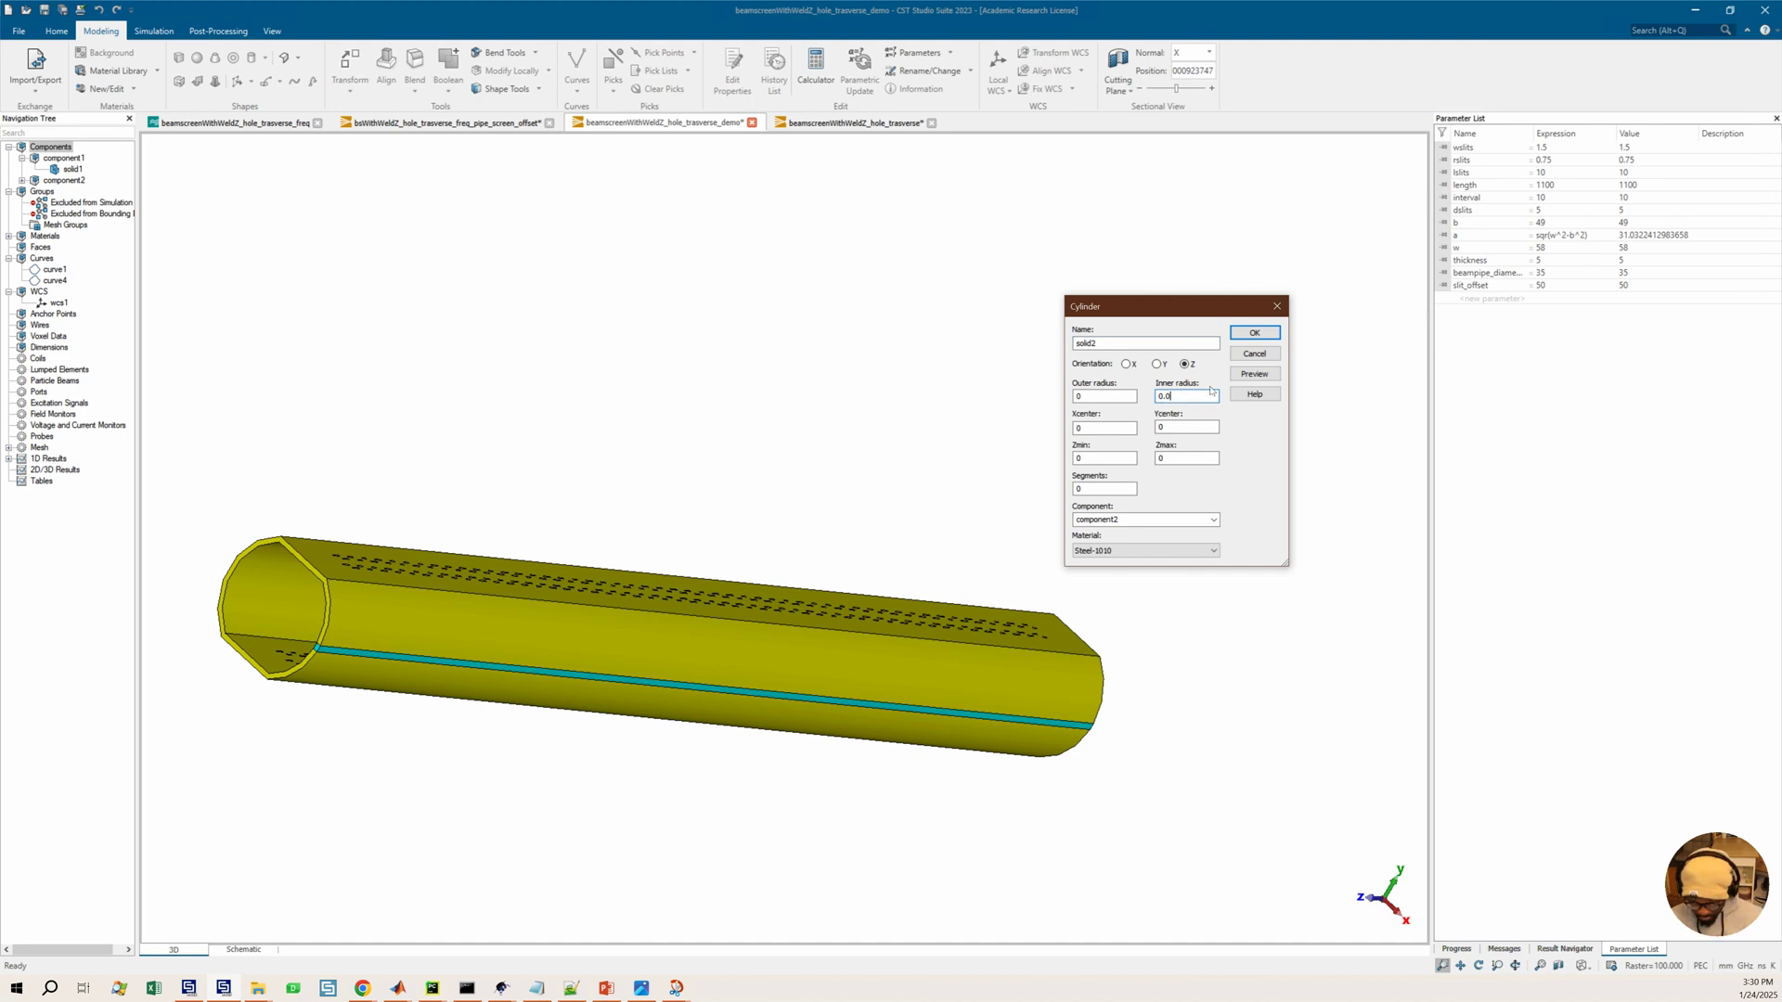
{"action": "key", "text": "shift+Tab"}
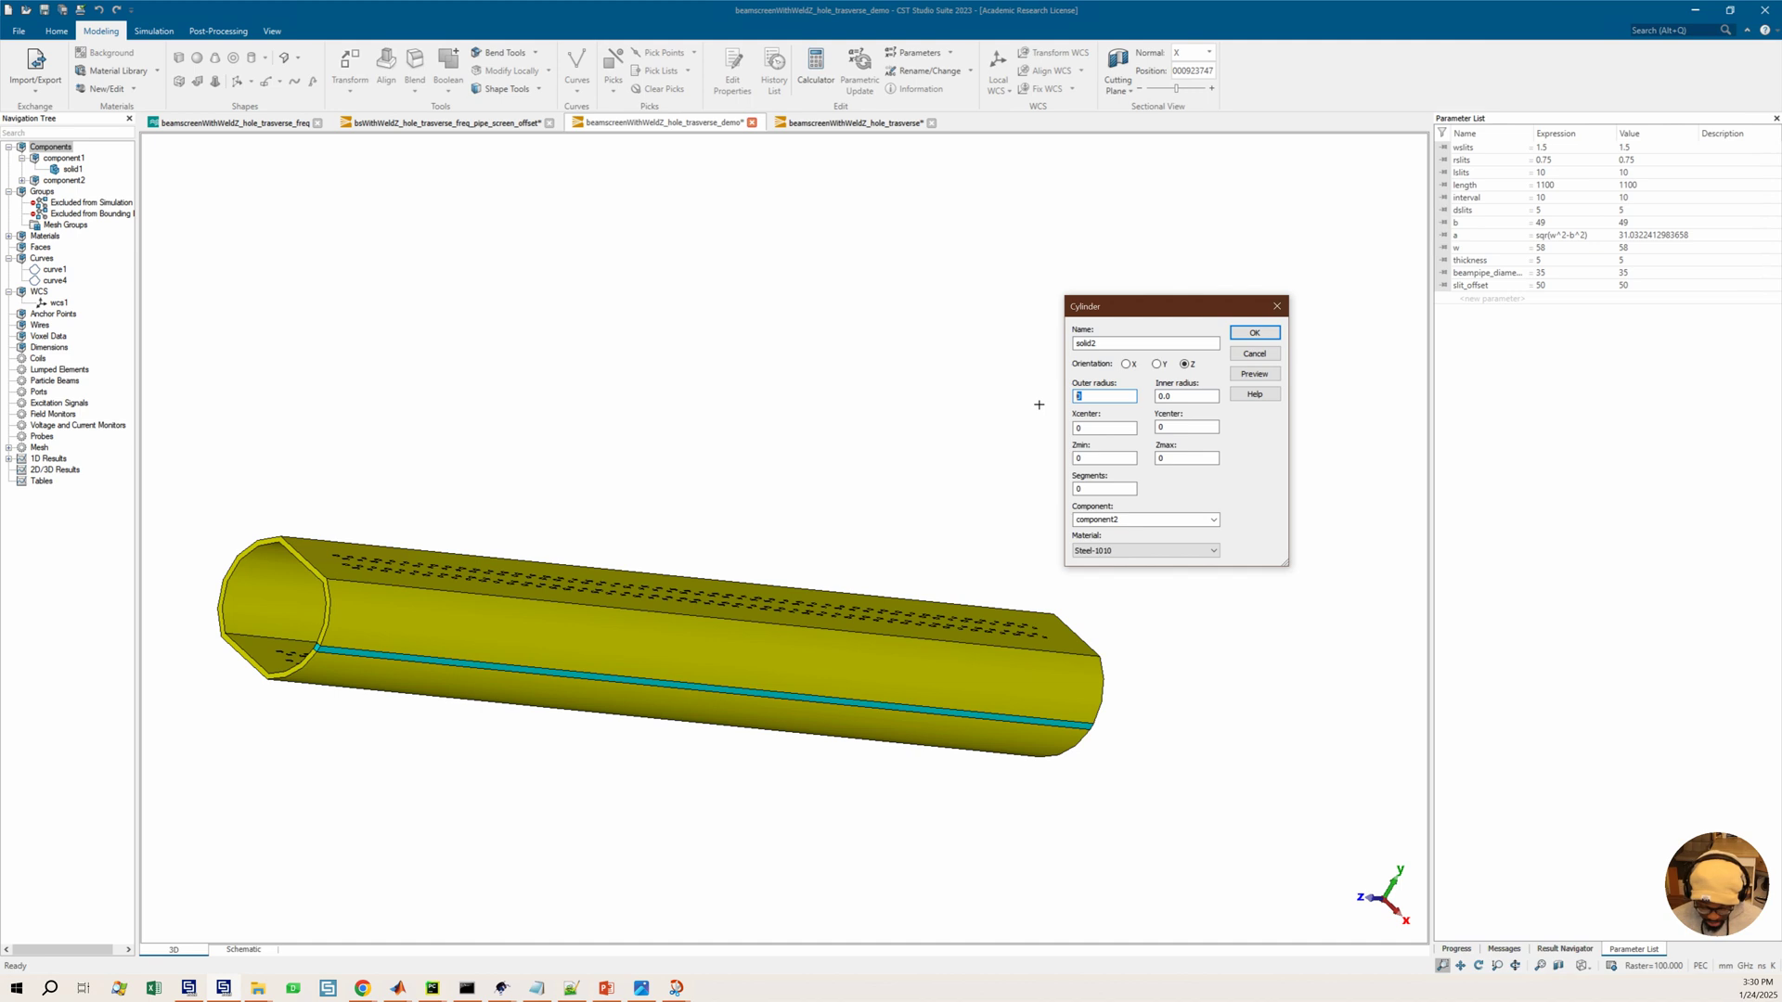
{"action": "type", "text": "beampipe_diameter"}
{"action": "key", "text": "Tab"}
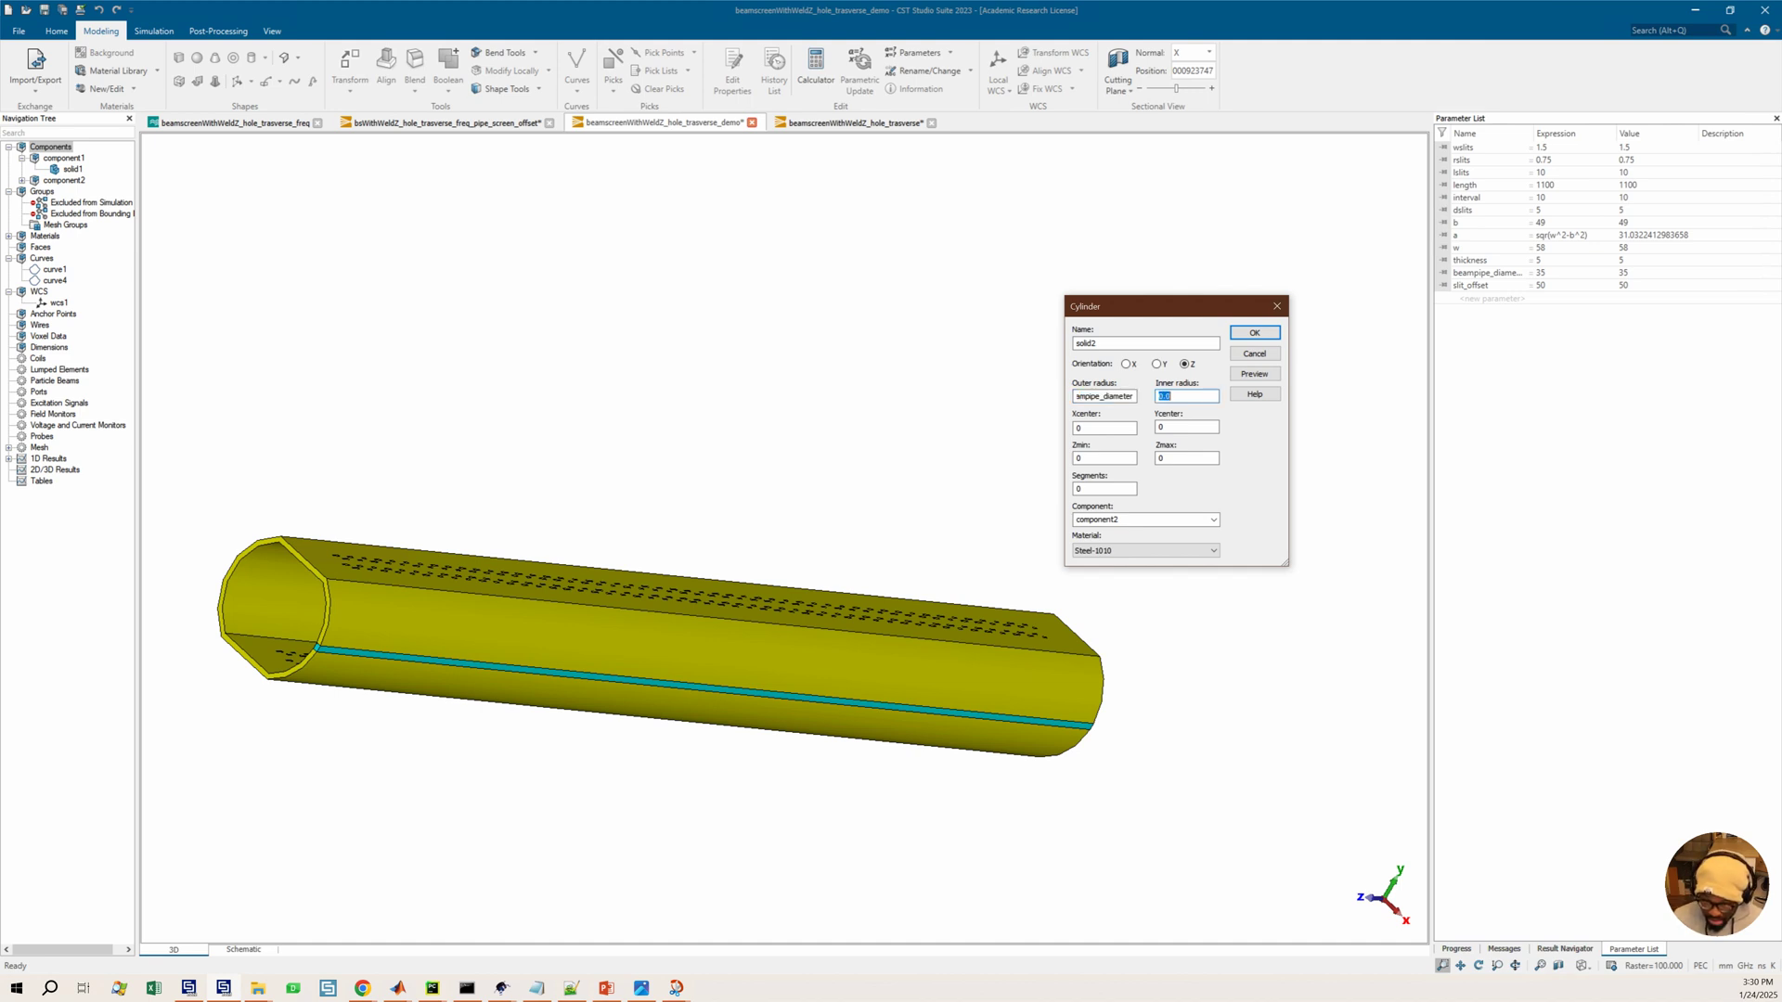
{"action": "type", "text": "beampipe_diameter"}
{"action": "key", "text": "Tab"}
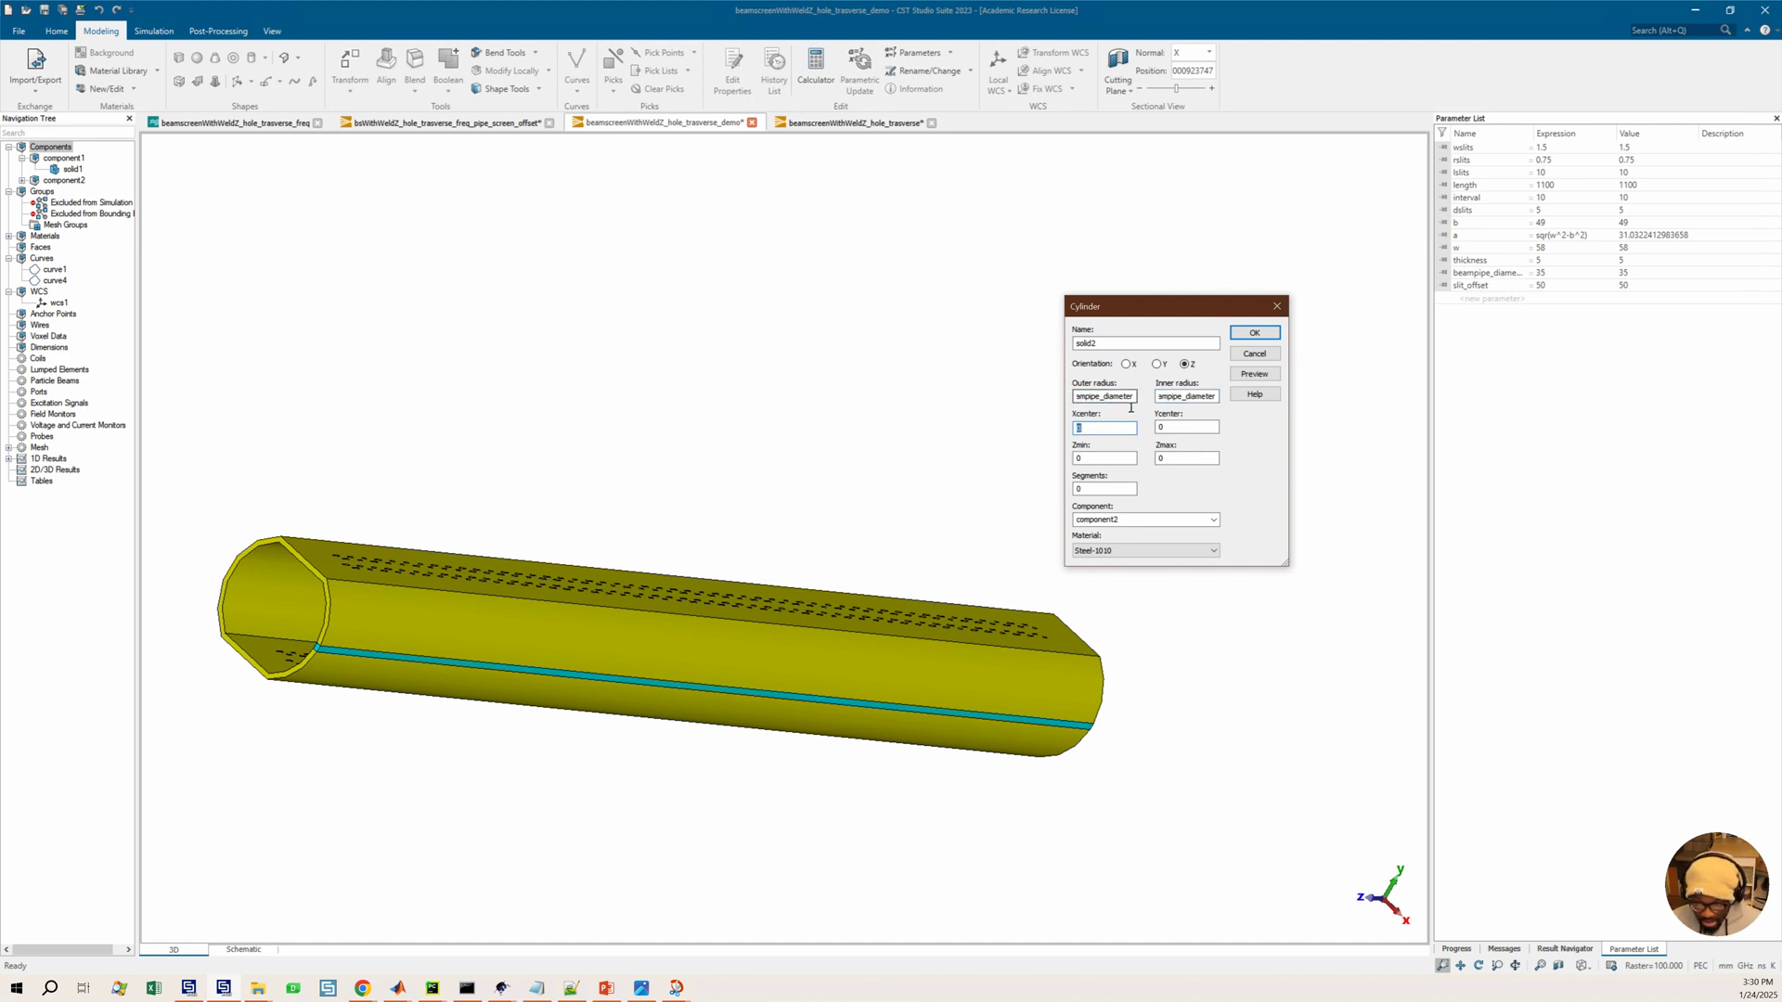
{"action": "left_click", "coordinate": [1136, 399]}
{"action": "type", "text": "+"}
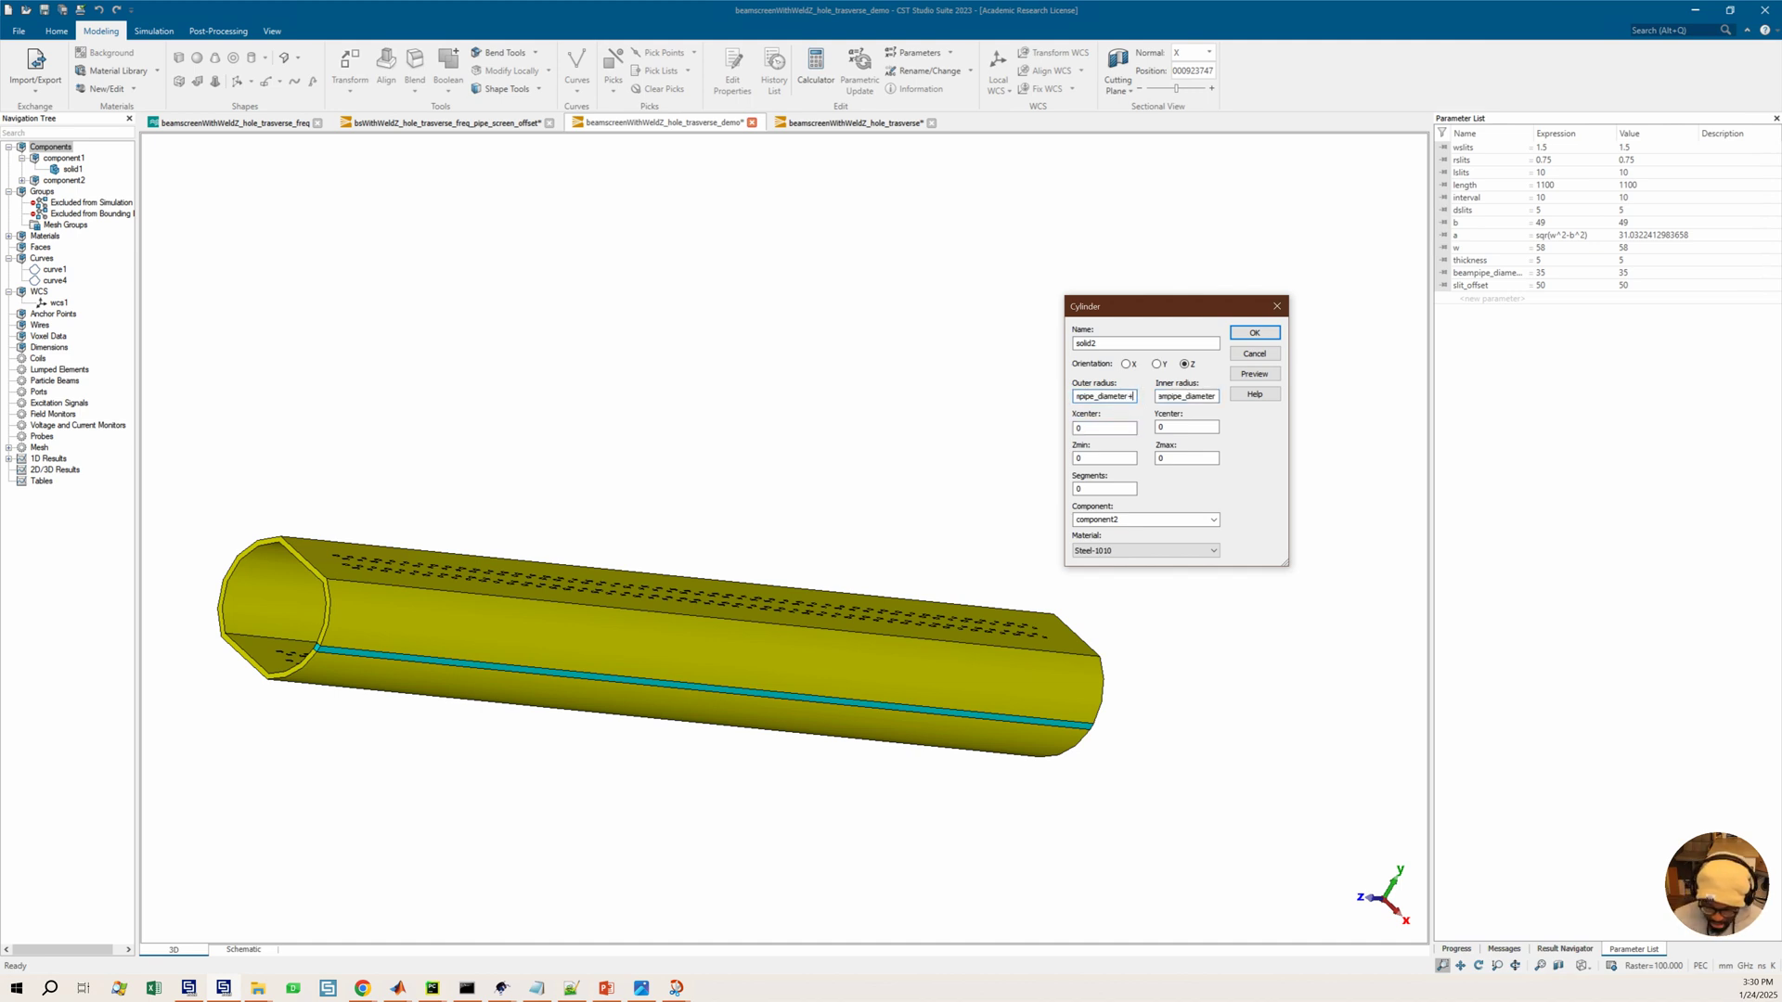
{"action": "type", "text": "thickness"}
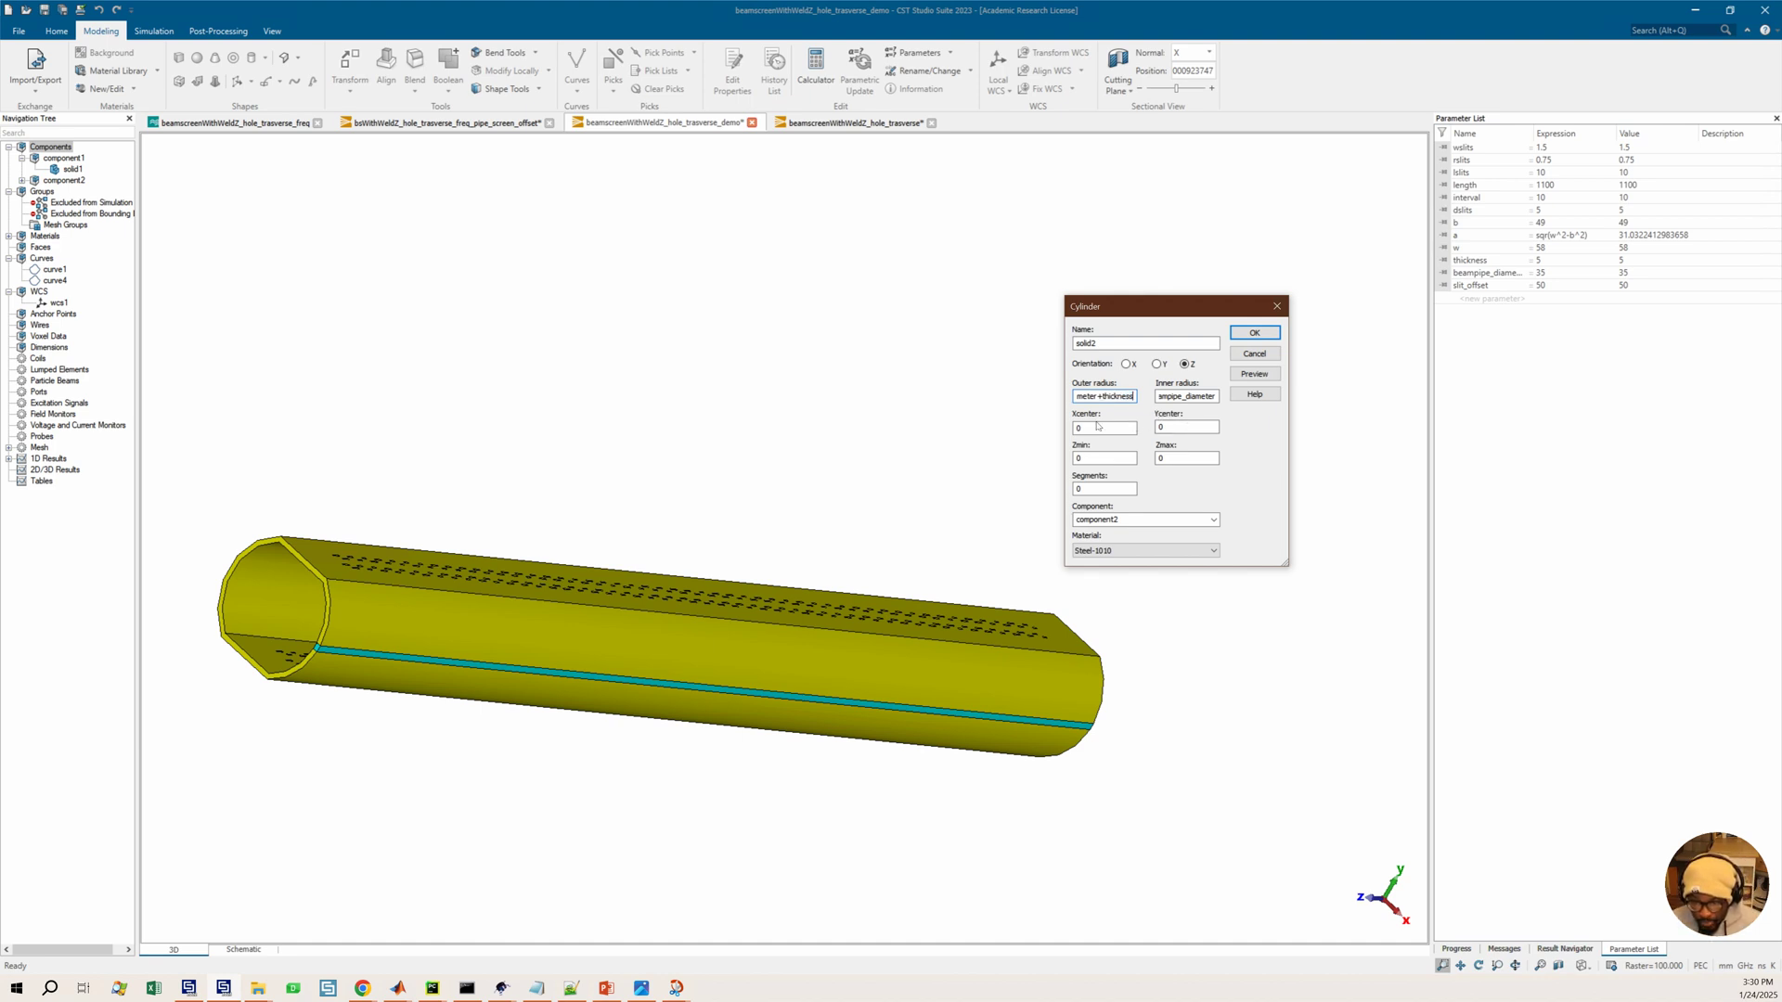
Set the cylinder's Zmin to length-slit_offset and its Zmax to -slit_offset
{"action": "left_click", "coordinate": [1100, 489]}
{"action": "double_click", "coordinate": [1180, 462]}
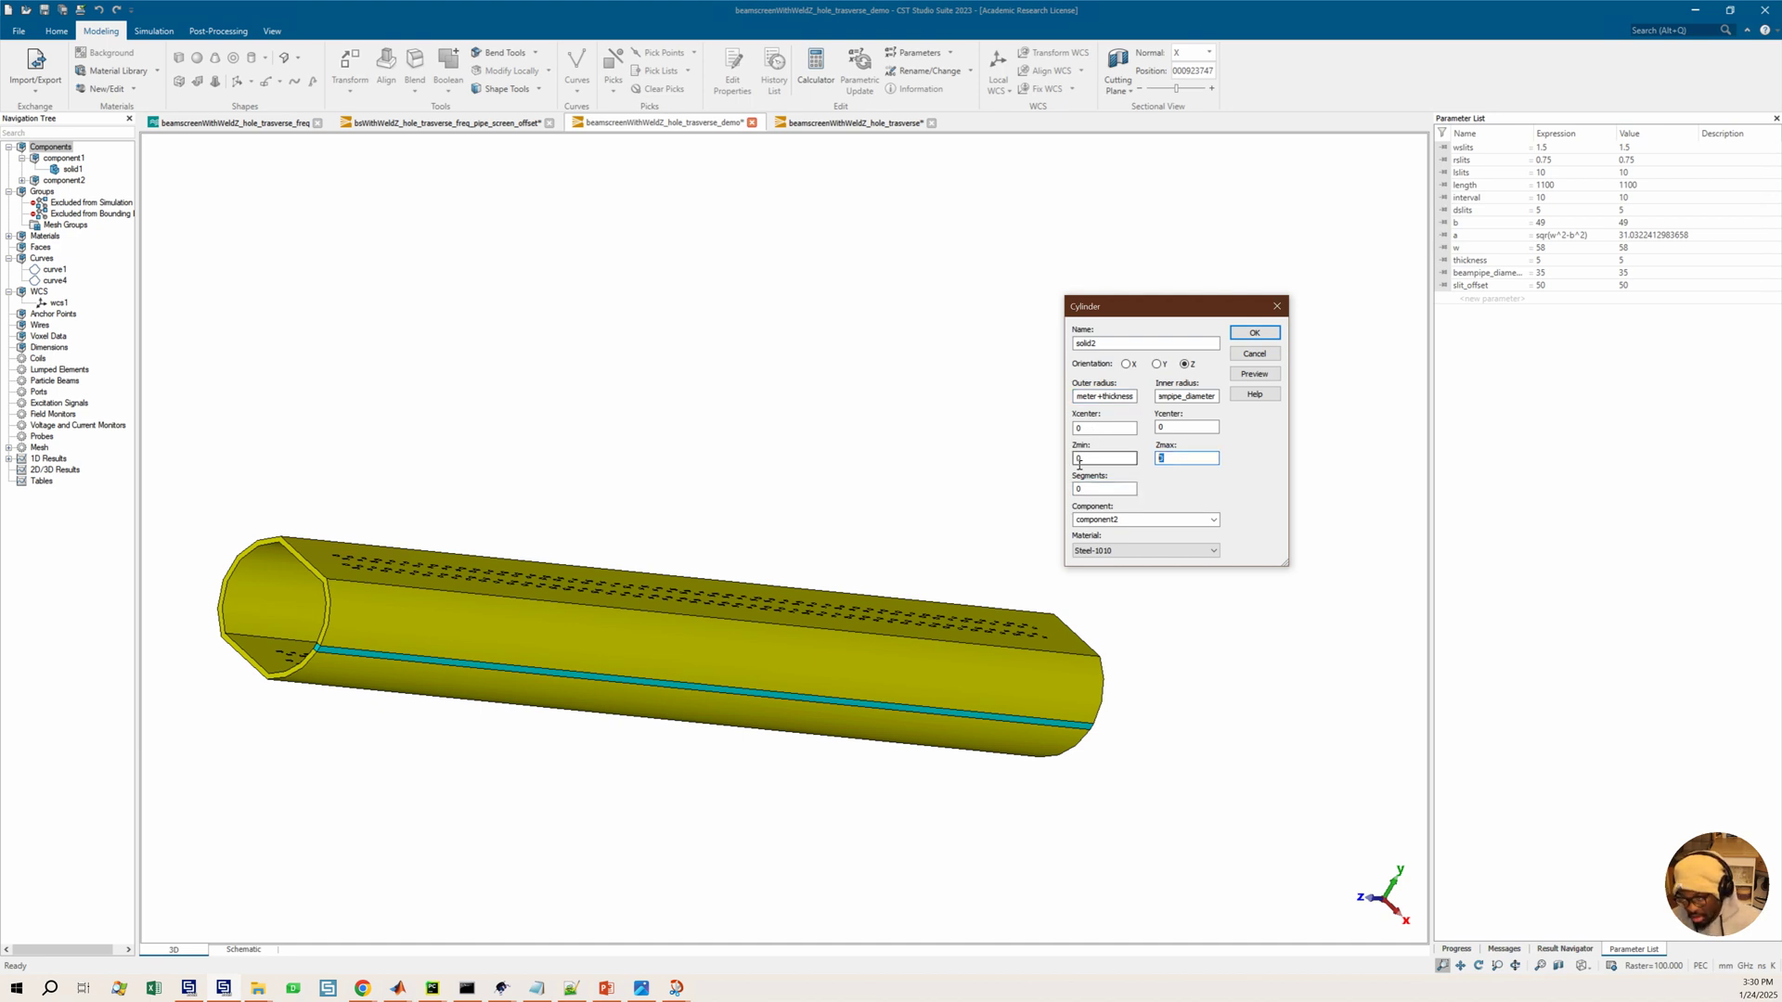
{"action": "type", "text": "length"}
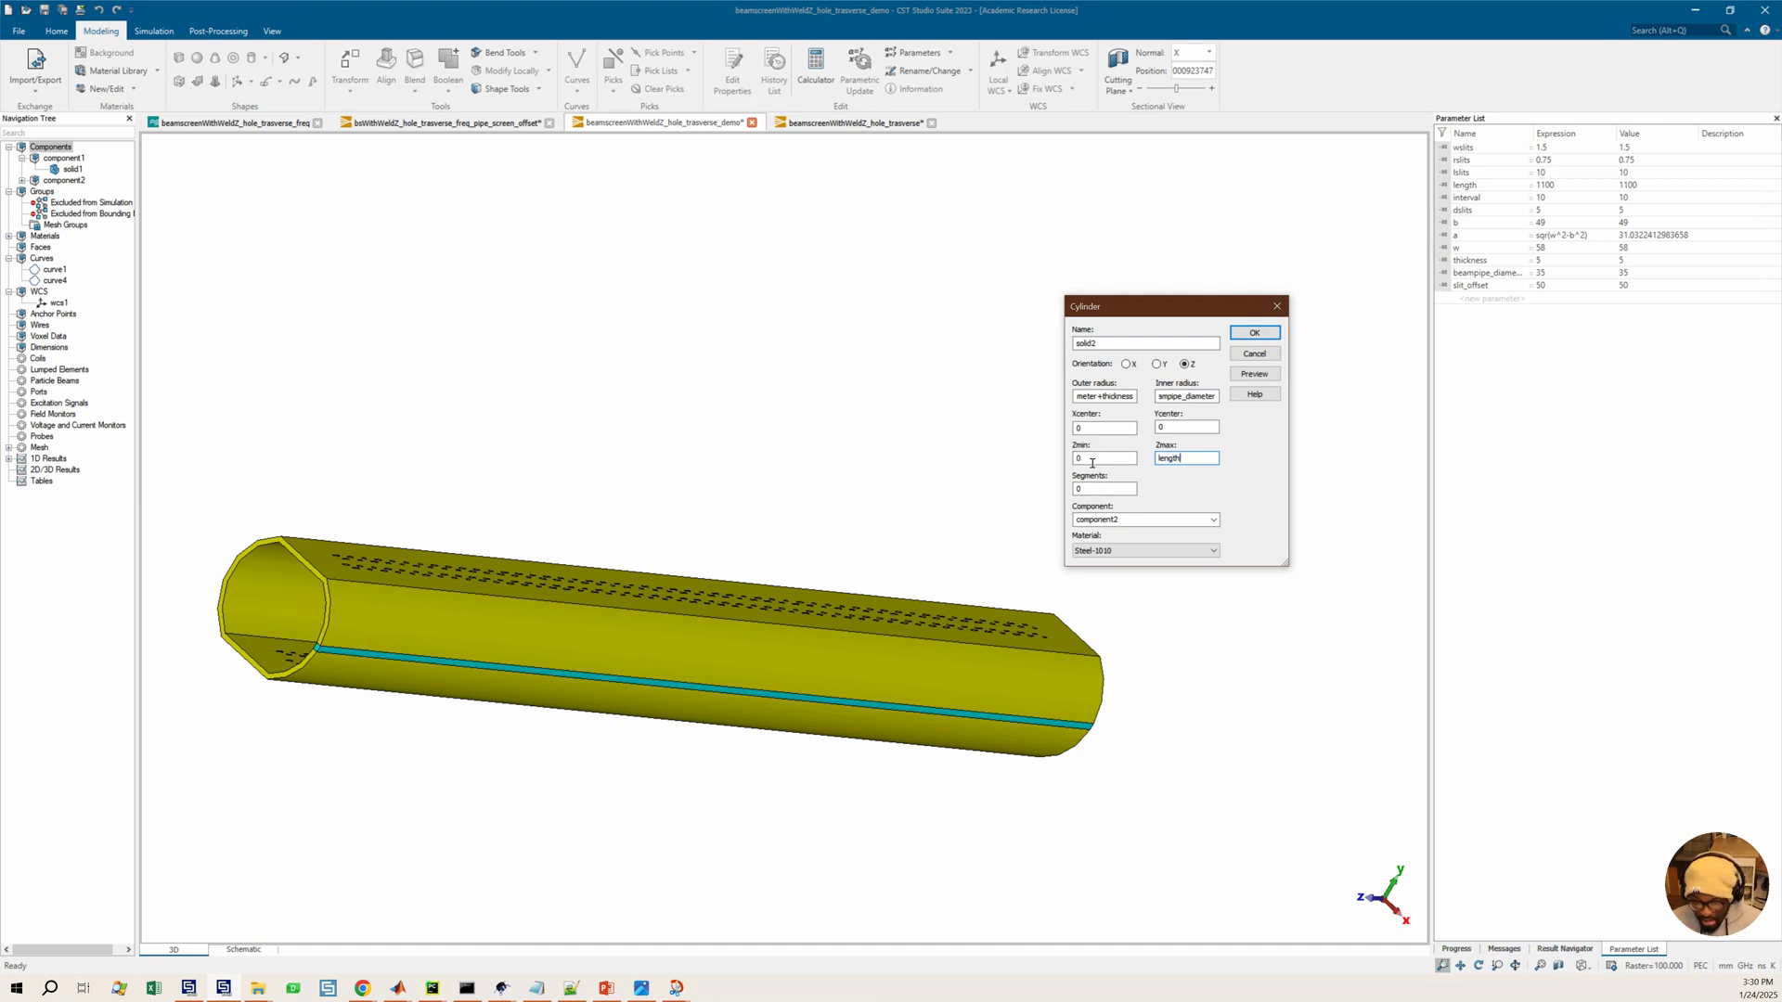
{"action": "double_click", "coordinate": [1075, 459]}
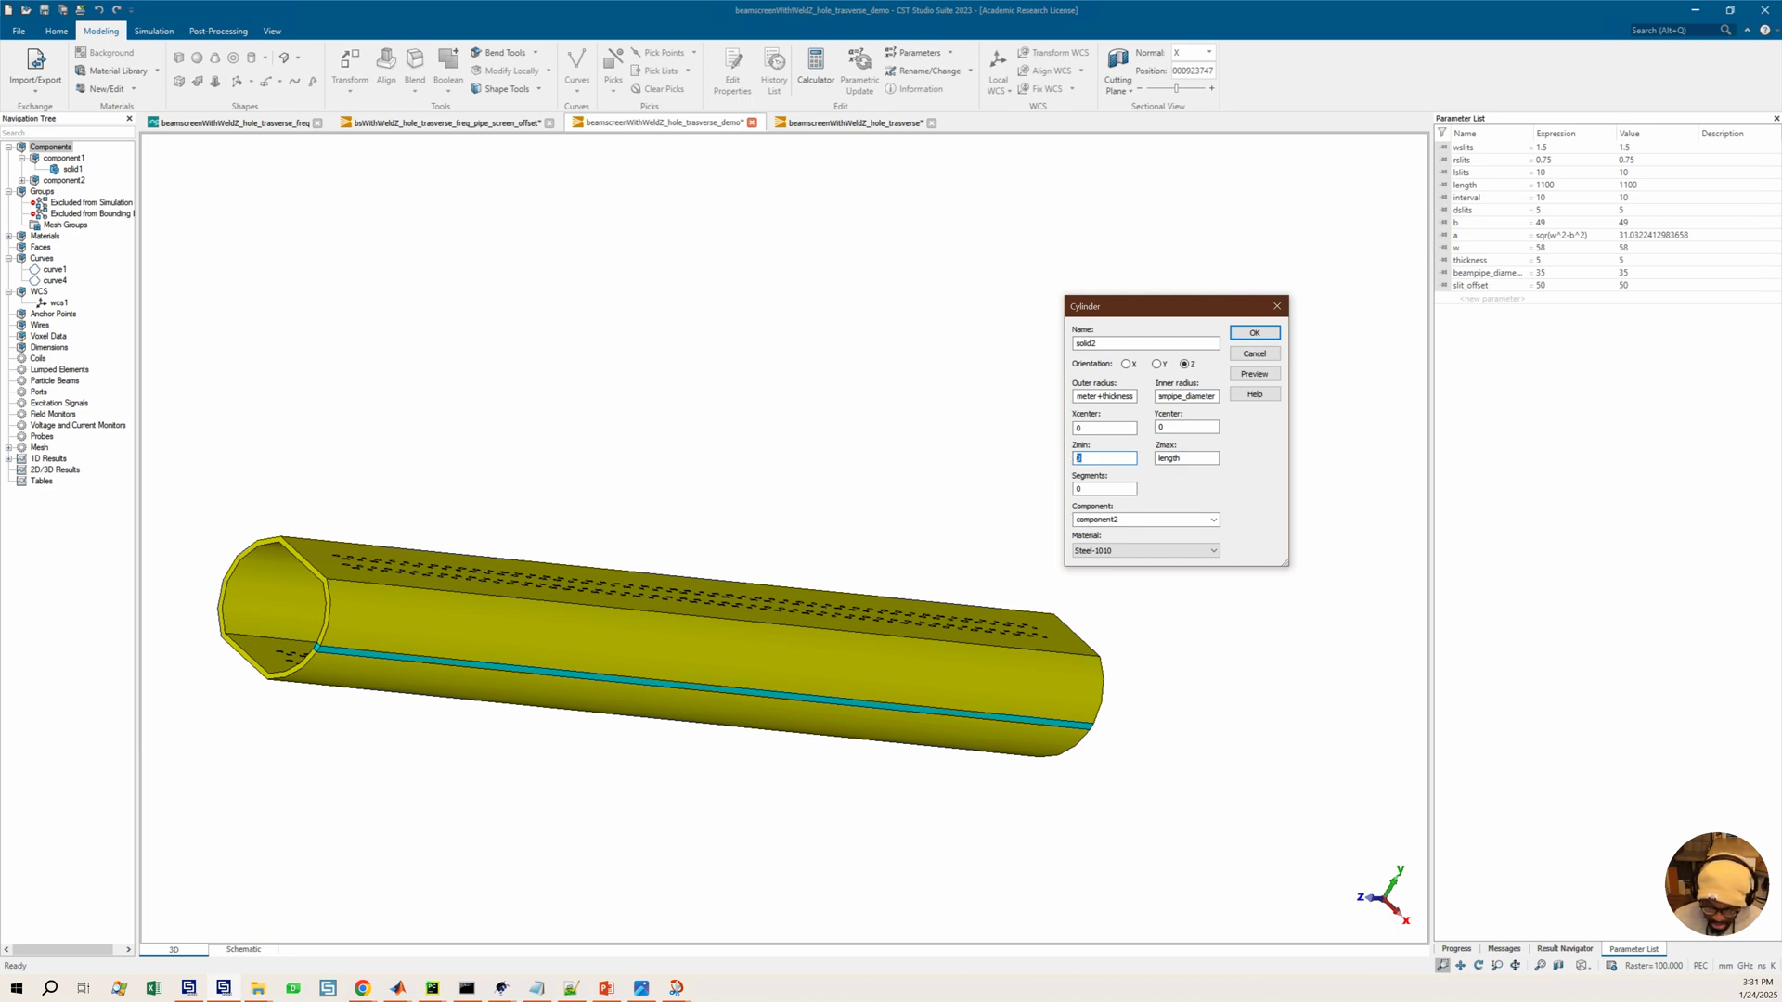
{"action": "type", "text": "-slit_offset"}
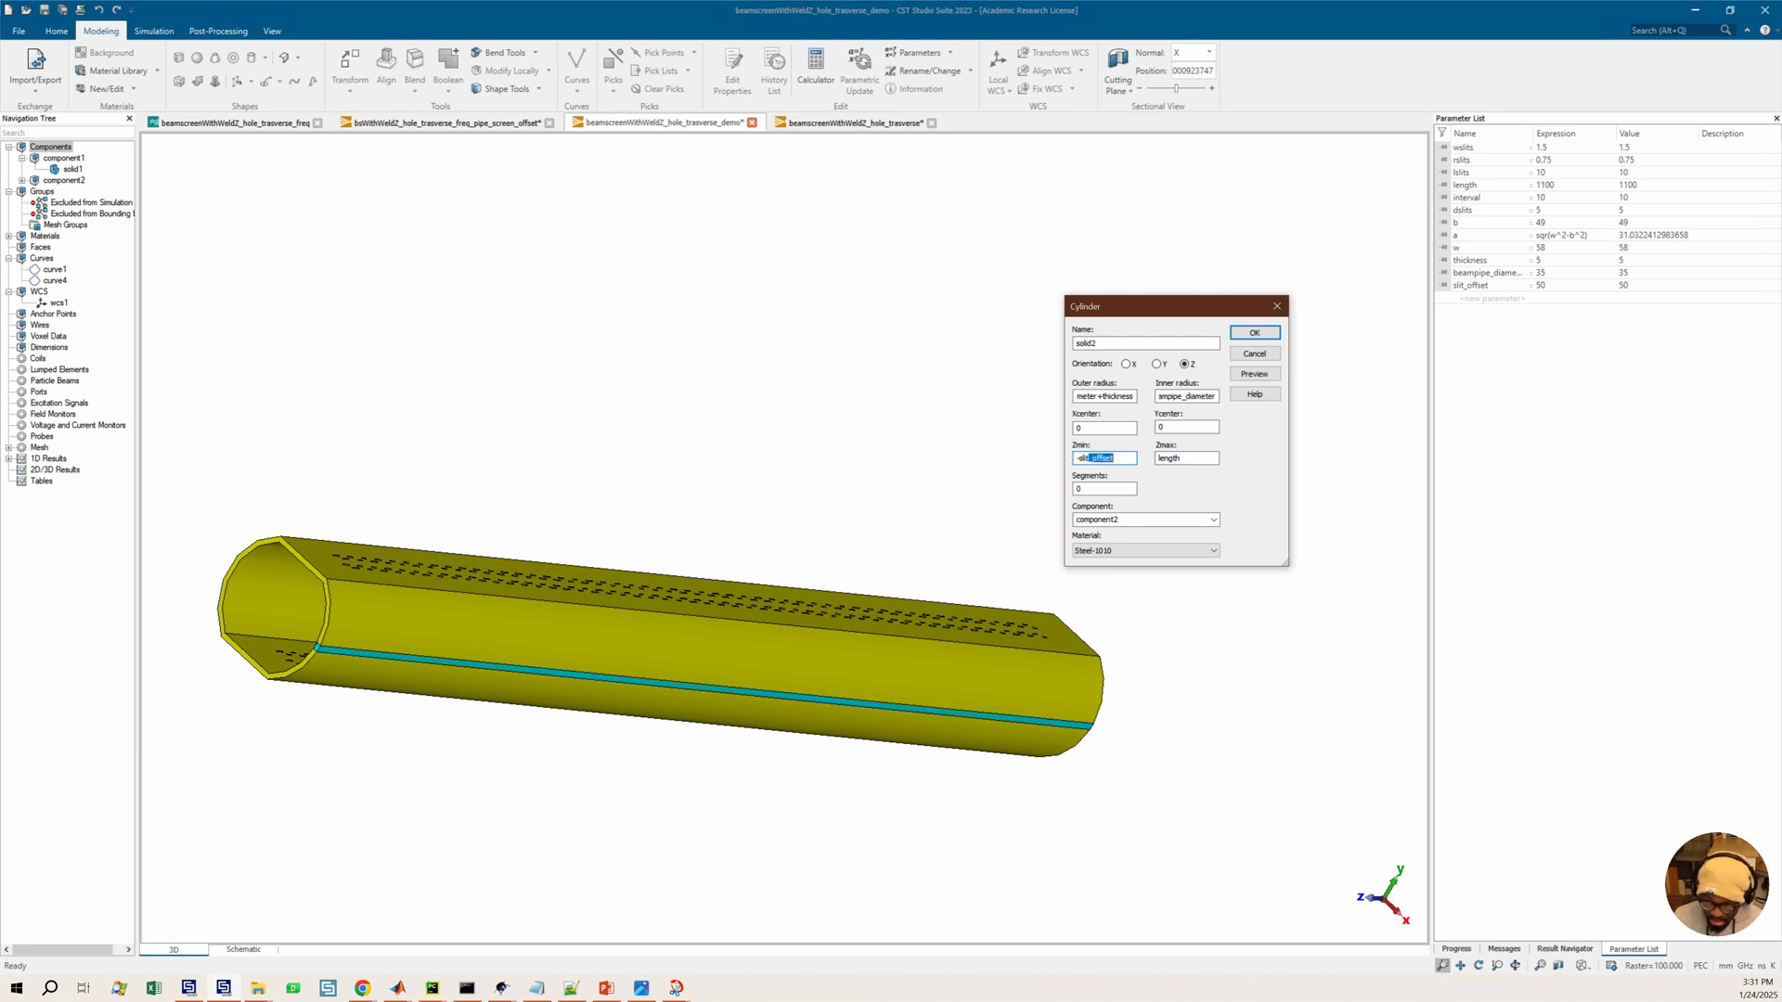
{"action": "left_click", "coordinate": [1124, 460]}
{"action": "left_click_drag", "start_coordinate": [1124, 460], "coordinate": [1059, 467]}
{"action": "type", "text": "length+slit_offset"}
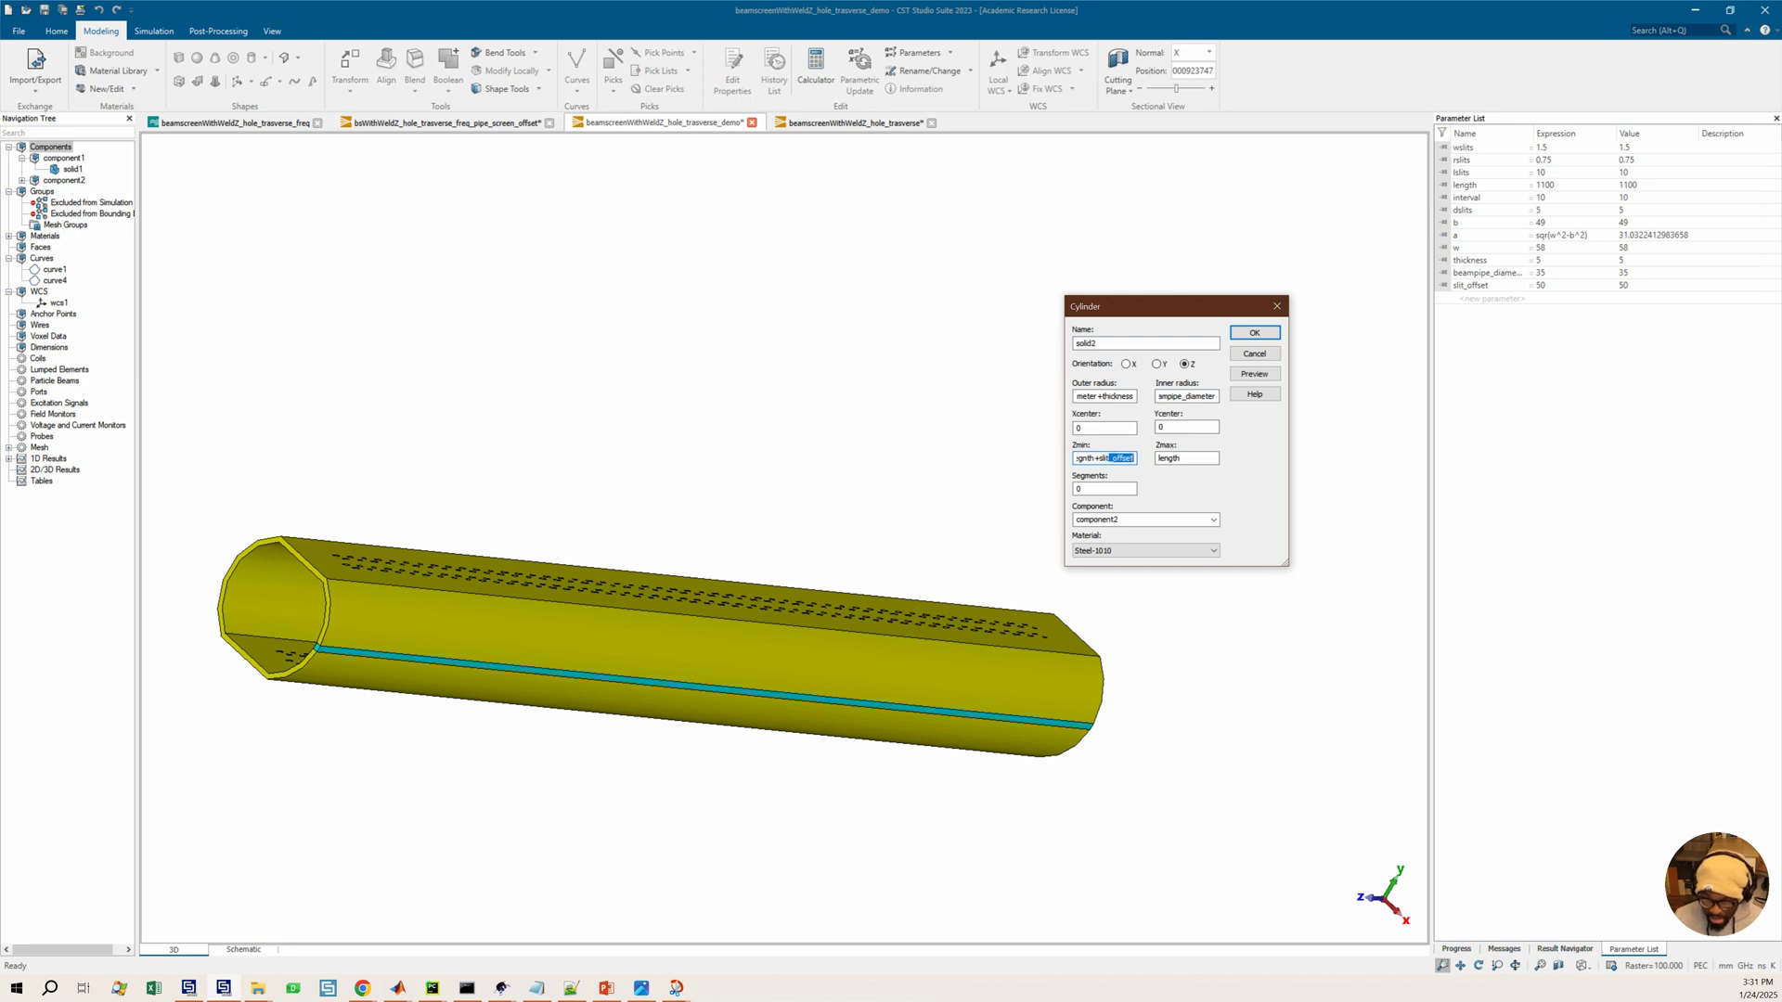
{"action": "key", "text": "Tab"}
{"action": "type", "text": "-"}
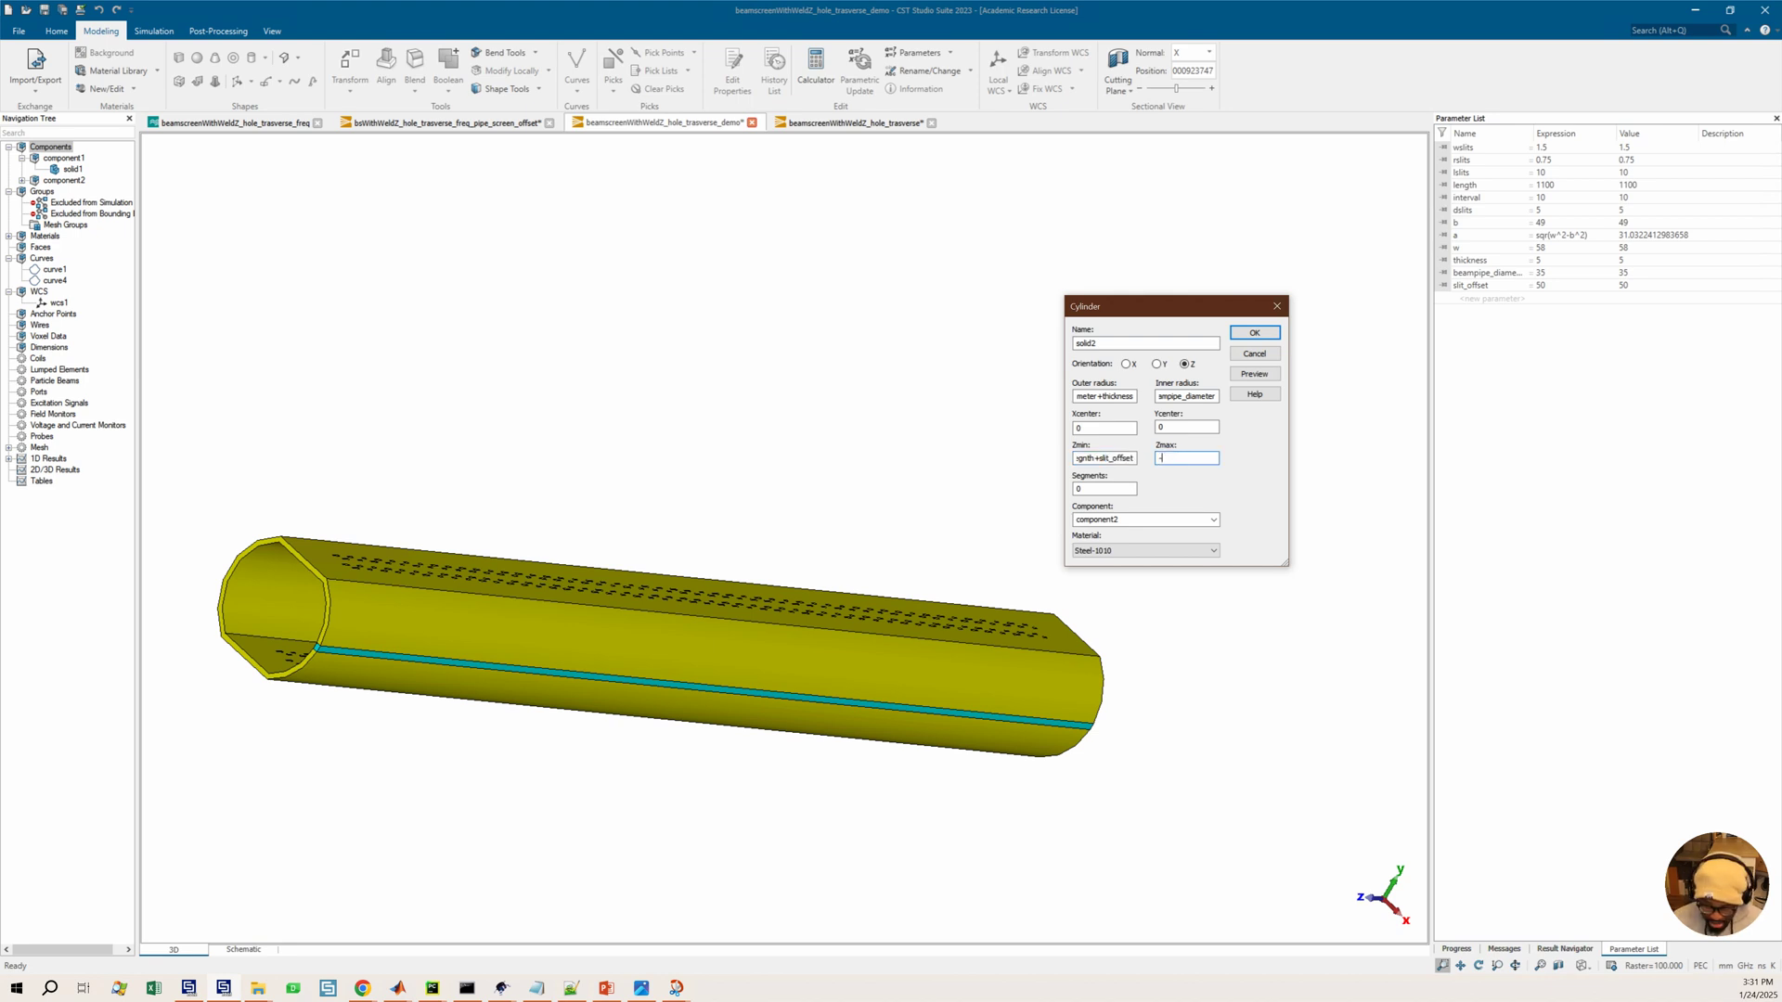
{"action": "type", "text": "slit_offset"}
{"action": "key", "text": "Tab"}
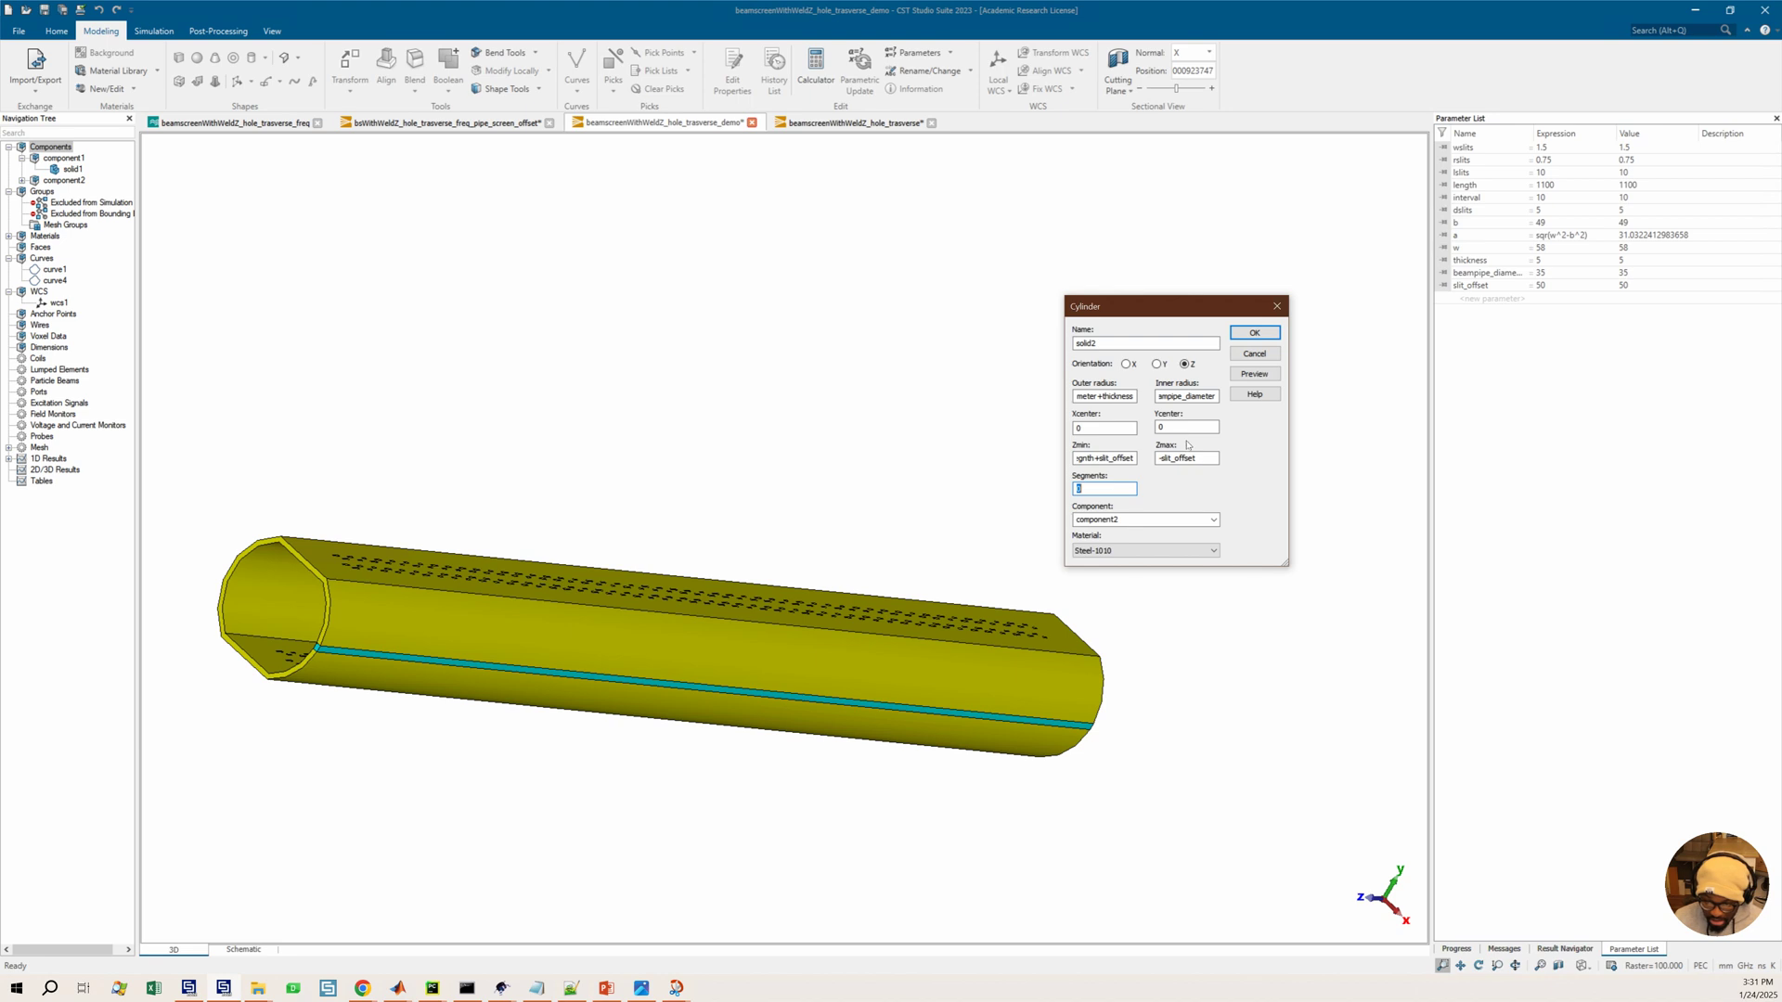
{"action": "left_click", "coordinate": [1102, 459]}
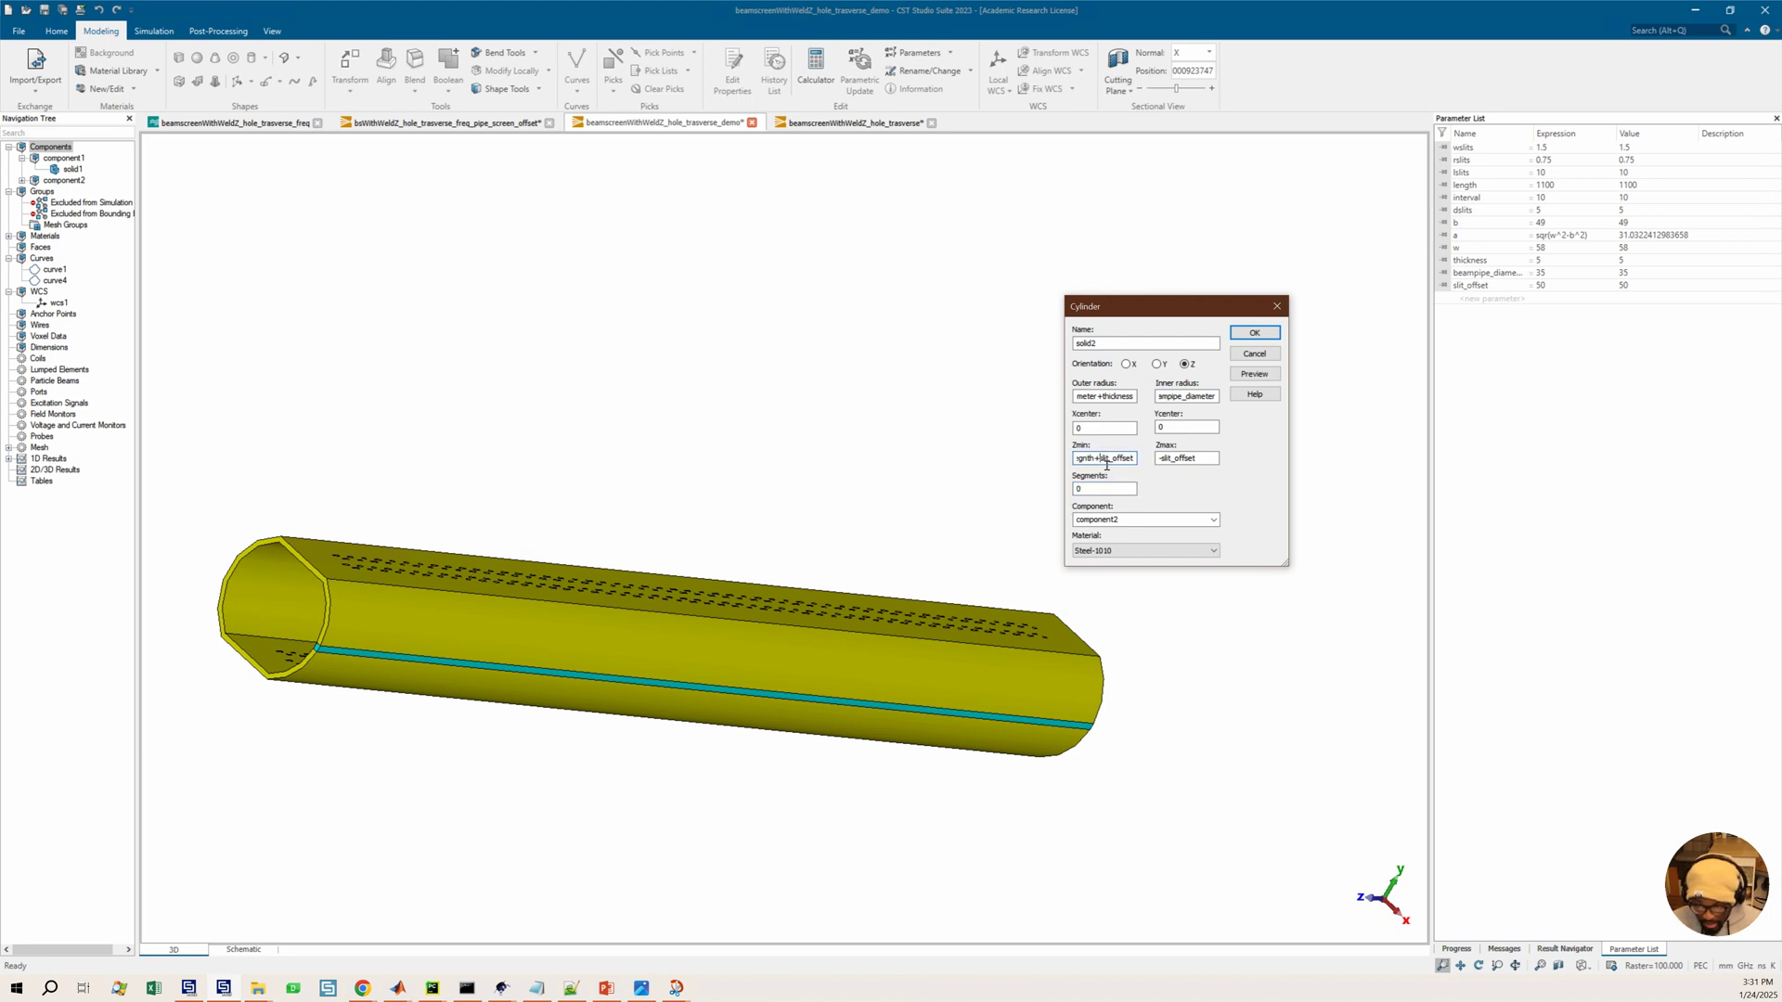
Preview the cylinder, dismiss the parameter and error dialogs, and correct the misspelled length in Zmin before previewing again
{"action": "left_click", "coordinate": [1254, 374]}
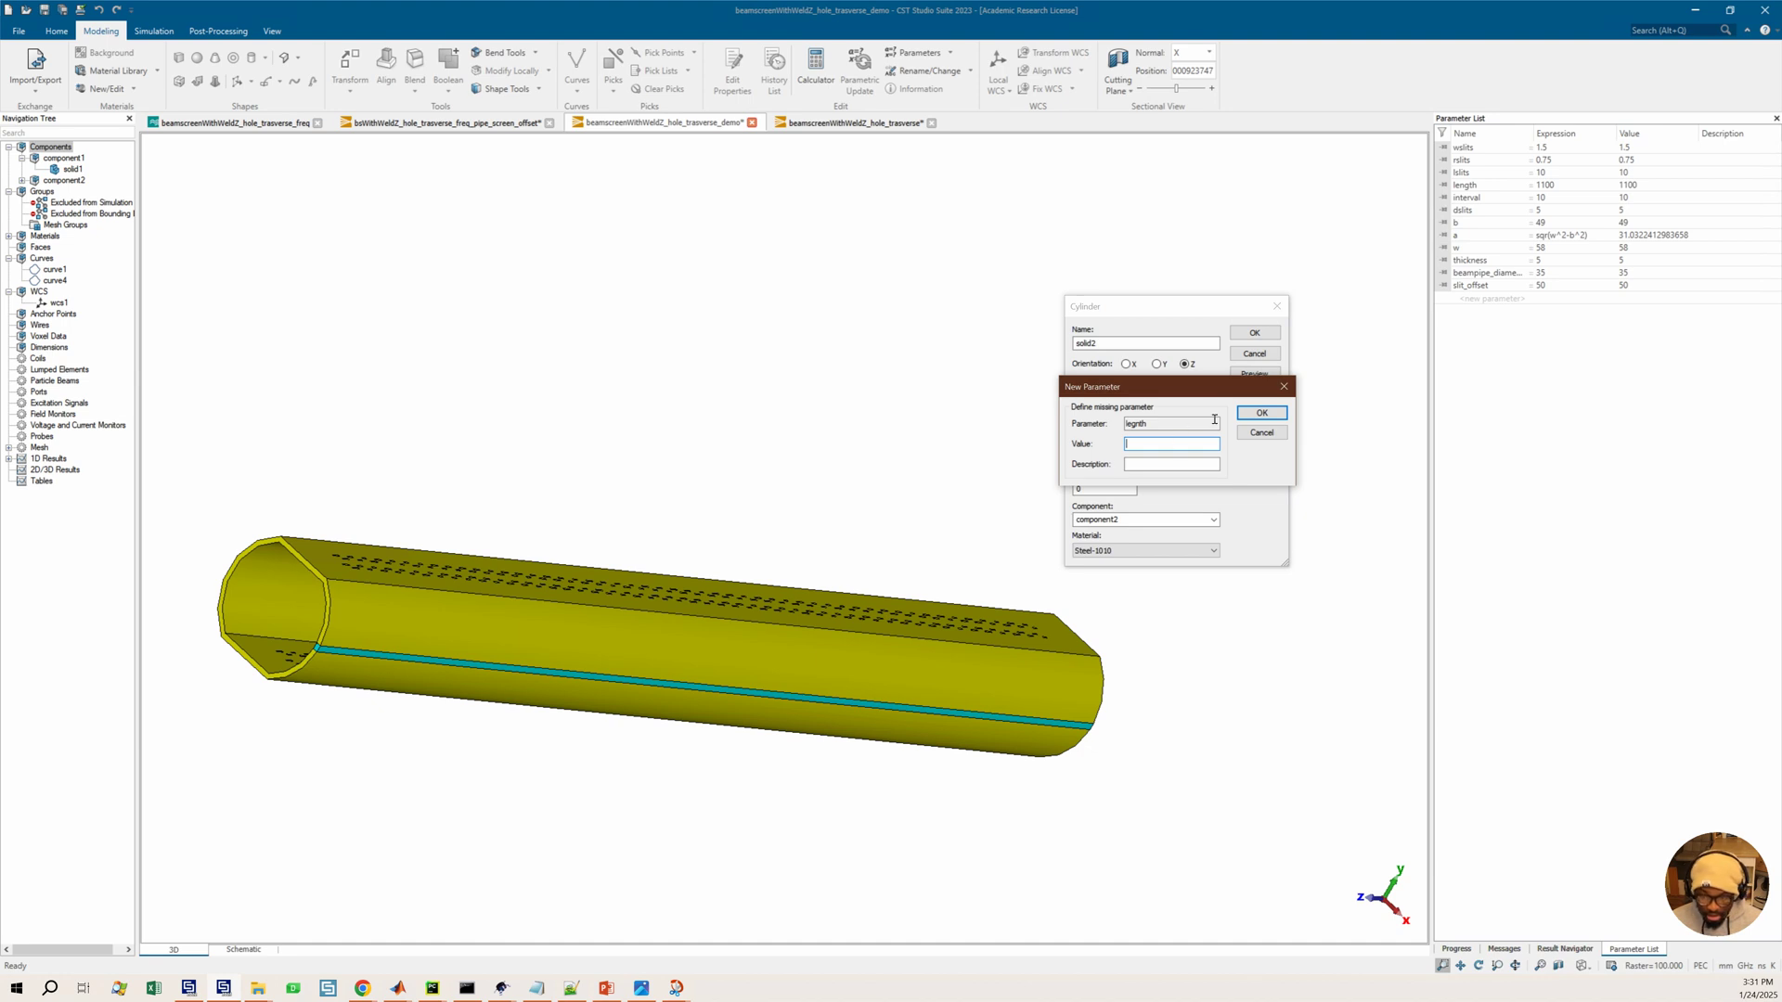
{"action": "left_click", "coordinate": [1284, 387]}
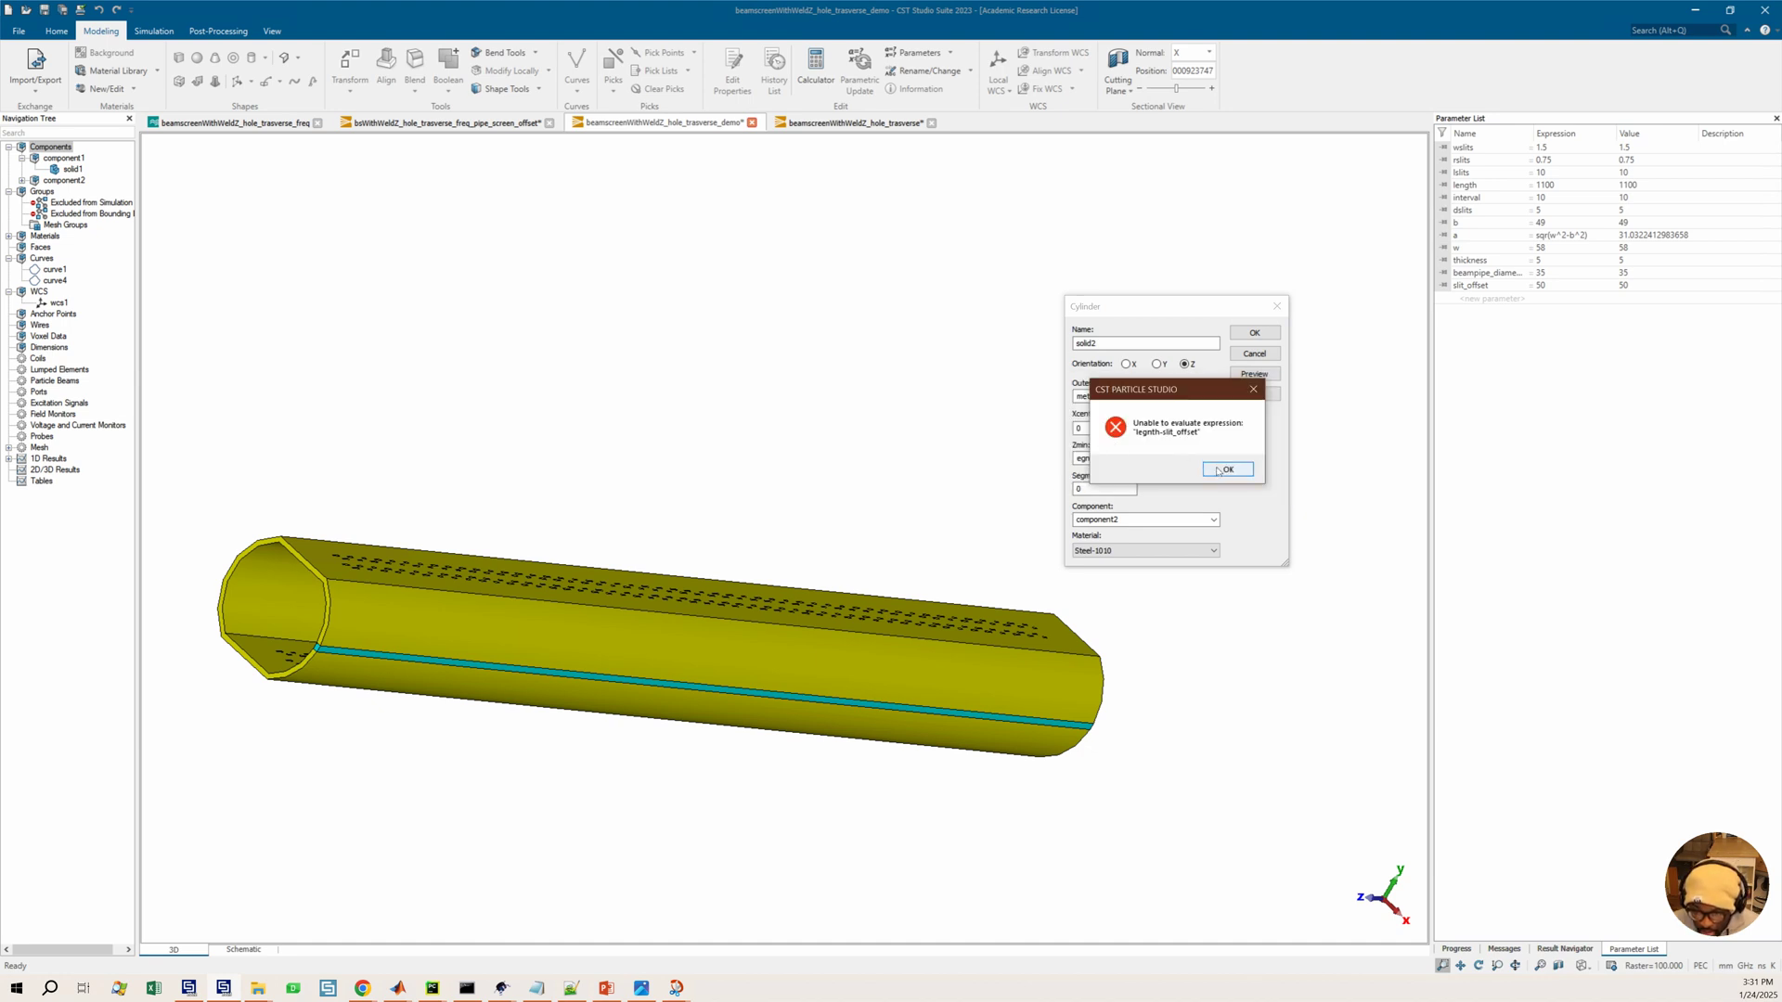
{"action": "left_click", "coordinate": [1229, 470]}
{"action": "left_click", "coordinate": [1103, 462]}
{"action": "left_click", "coordinate": [1090, 462]}
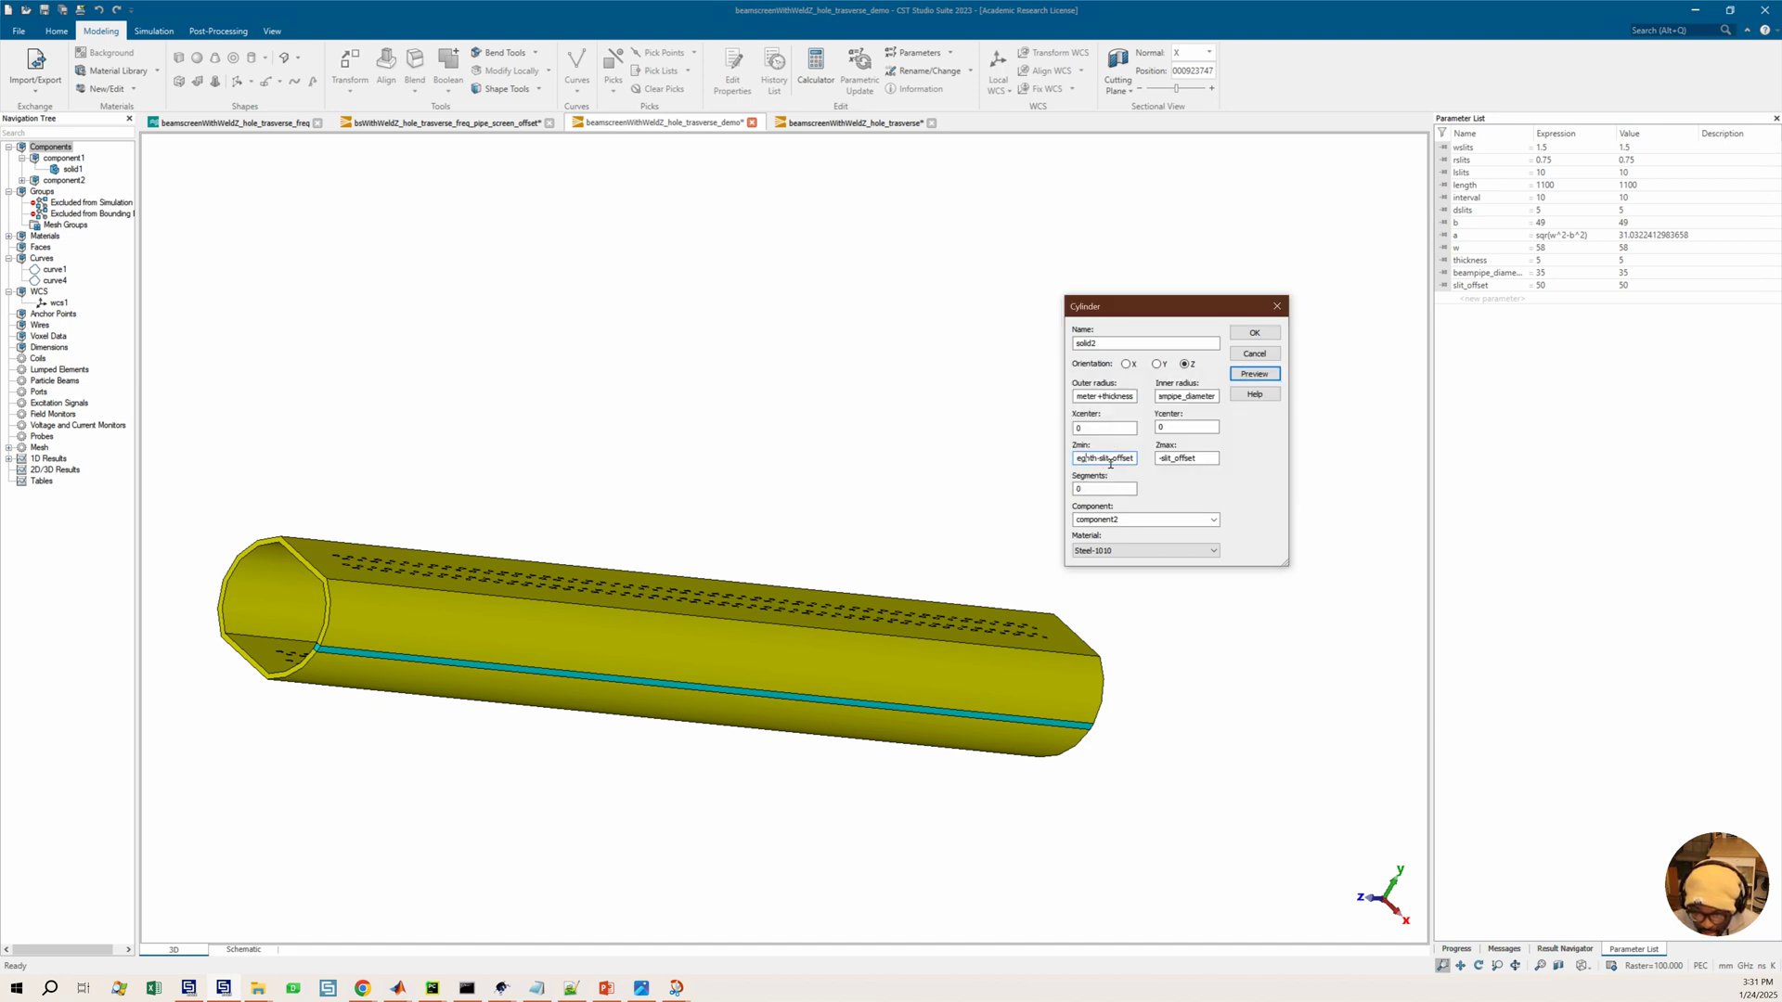
{"action": "key", "text": "BackSpace"}
{"action": "key", "text": "BackSpace"}
{"action": "key", "text": "BackSpace"}
{"action": "type", "text": "leng"}
{"action": "left_click", "coordinate": [1255, 373]}
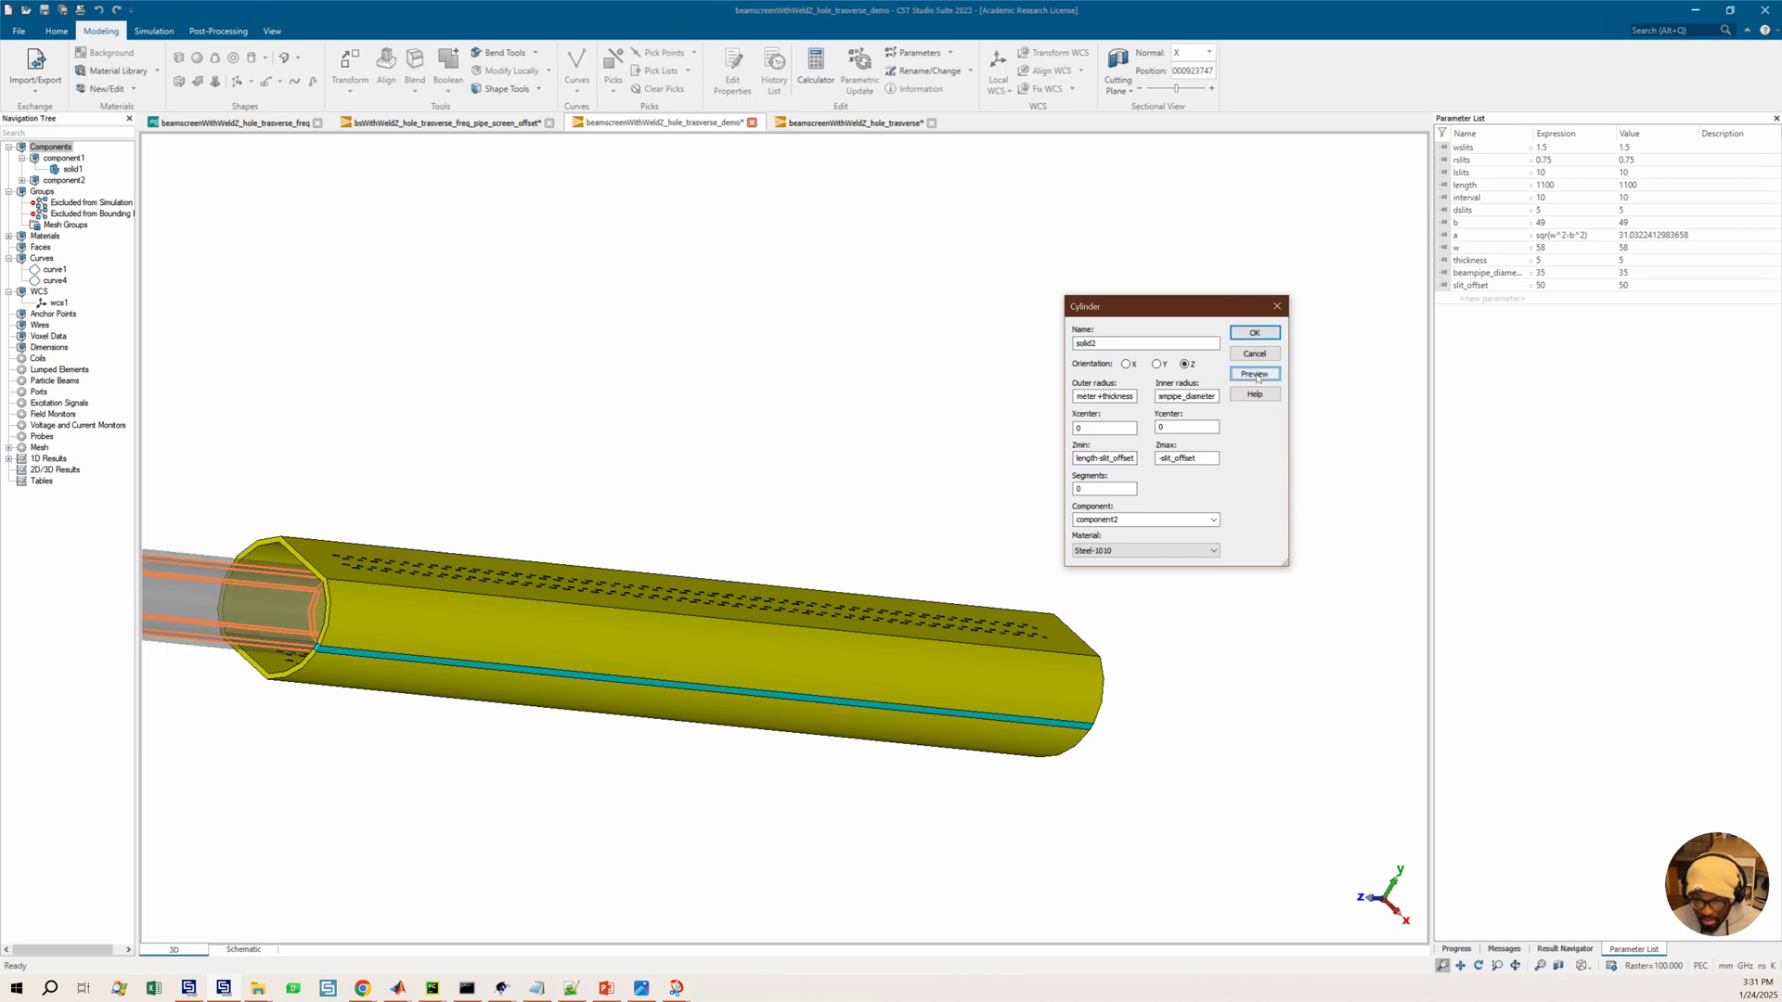
Set the cylinder's Zmin to slit_offset and Zmax to length-slit_offset, then preview it in a side view
{"action": "scroll", "coordinate": [740, 583], "scroll_direction": "down", "scroll_amount": 1}
{"action": "scroll", "coordinate": [740, 582], "scroll_direction": "down", "scroll_amount": 1}
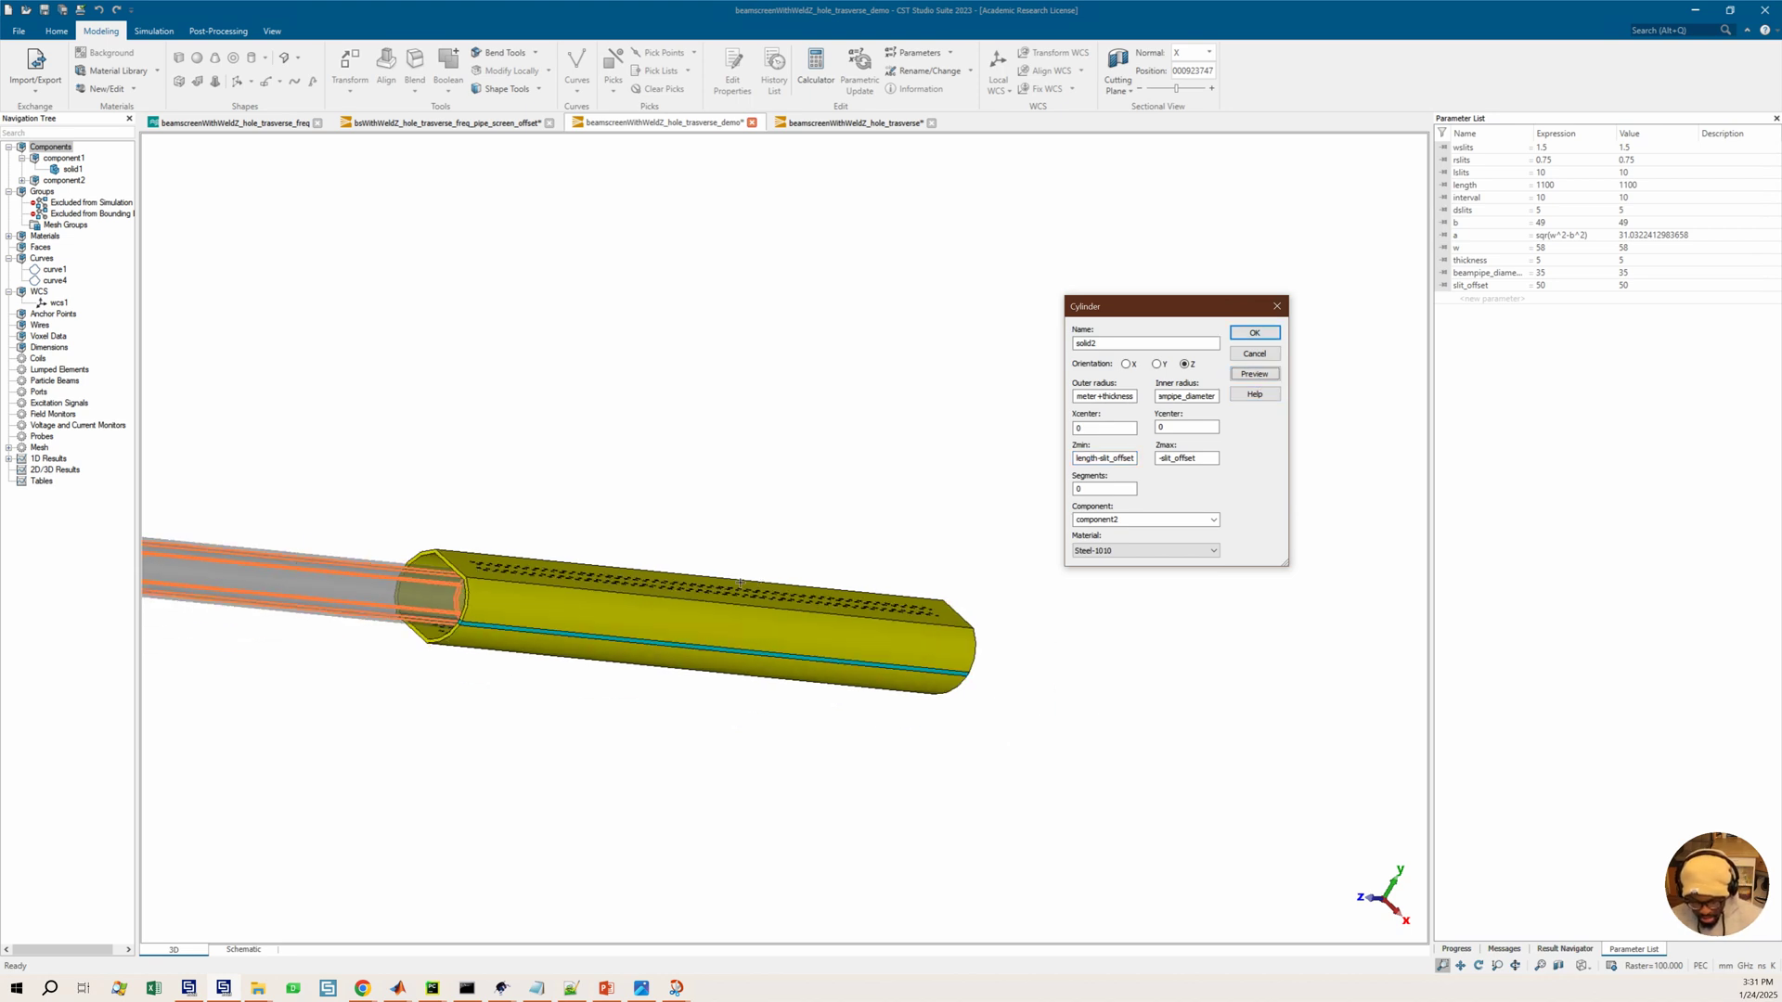
{"action": "left_click", "coordinate": [617, 640]}
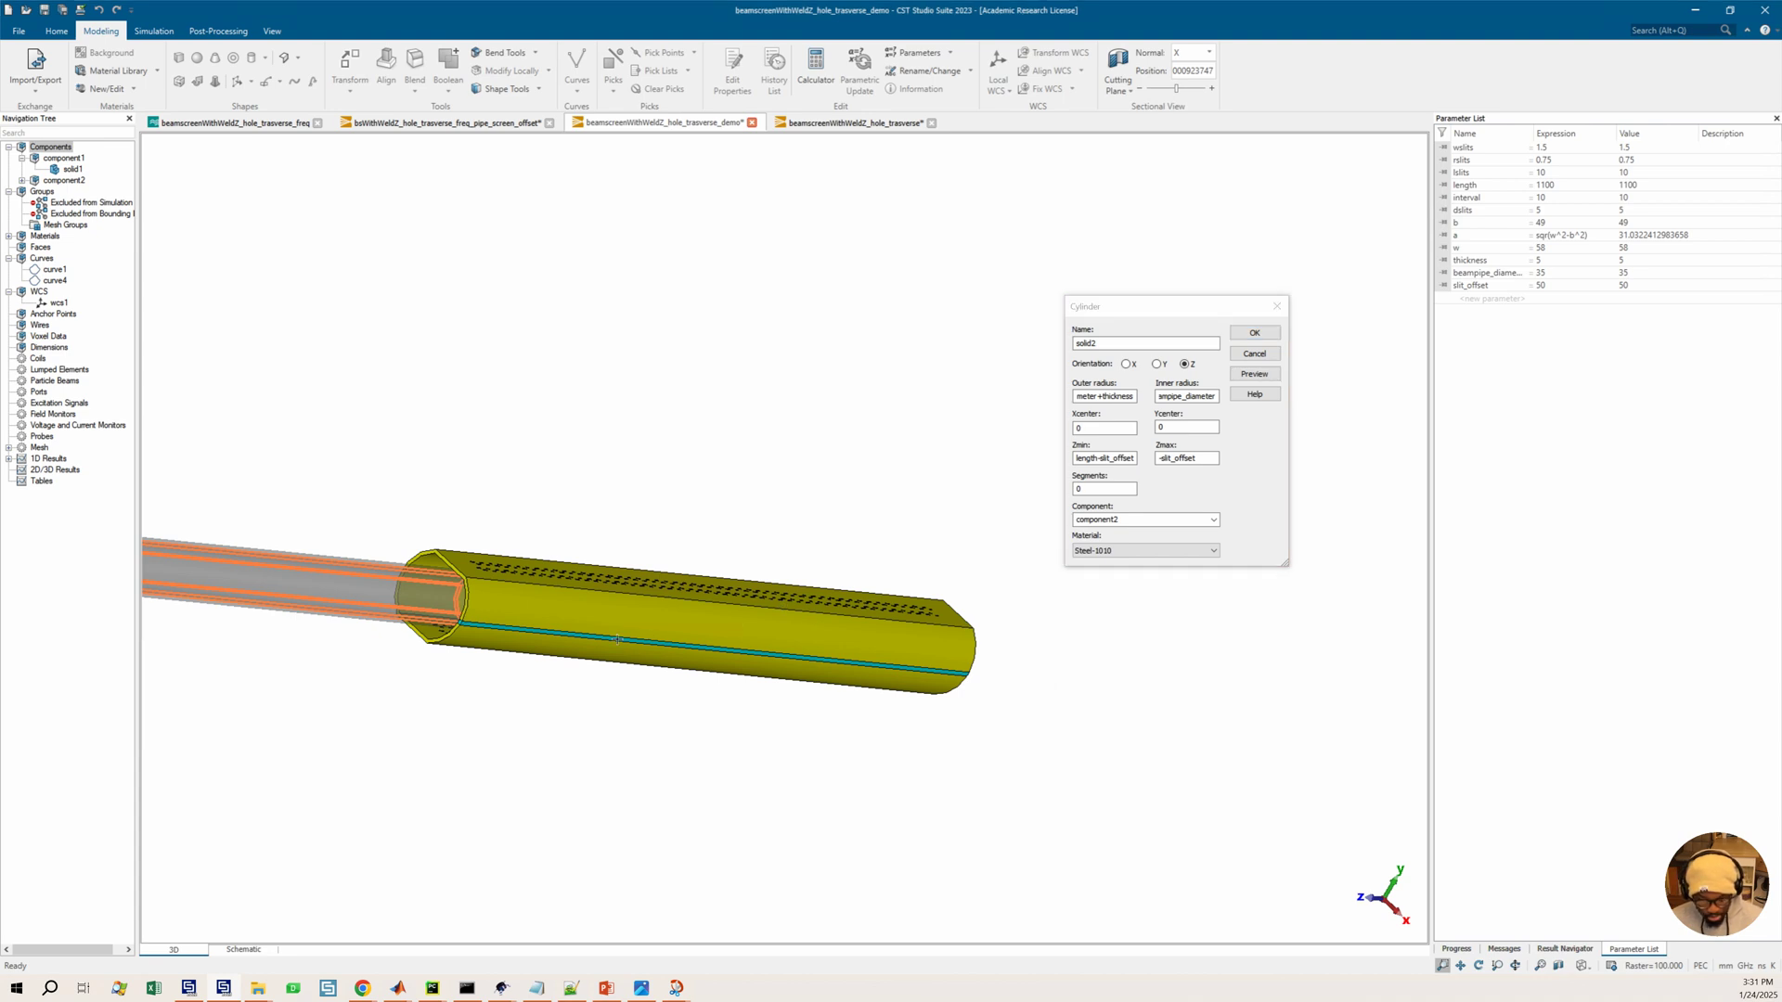
{"action": "key", "text": "6"}
{"action": "scroll", "coordinate": [643, 641], "scroll_direction": "down", "scroll_amount": 2}
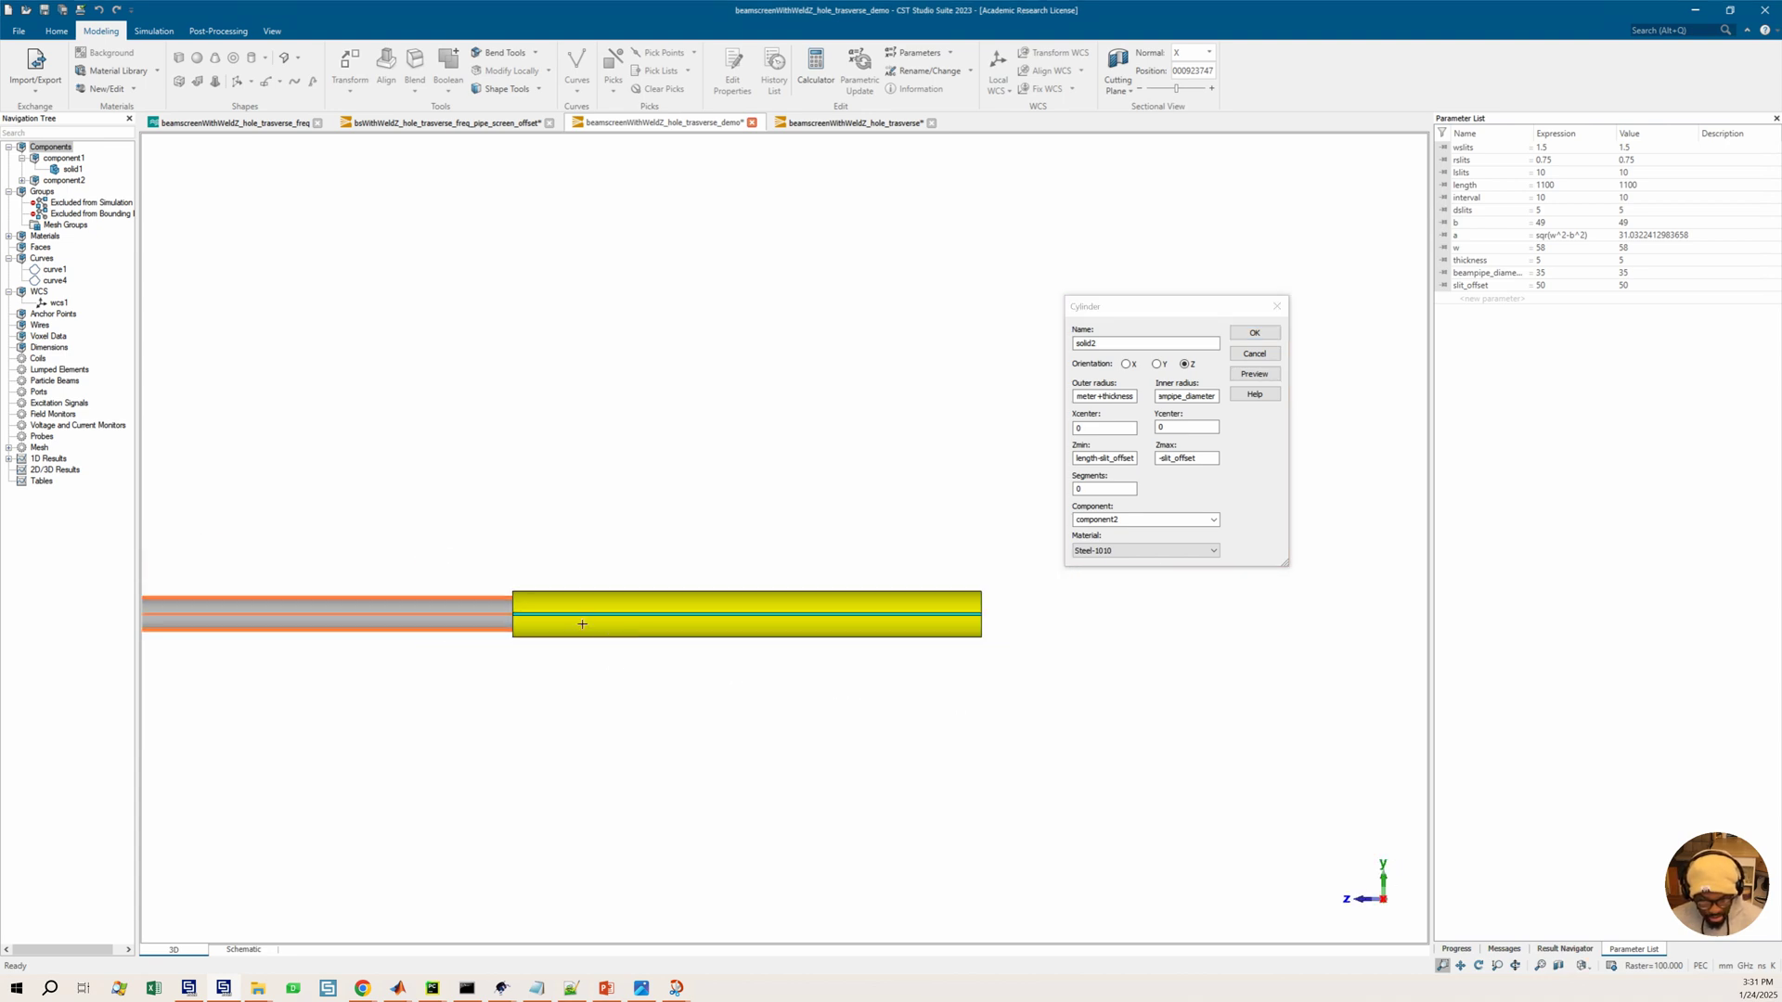
{"action": "scroll", "coordinate": [577, 627], "scroll_direction": "down", "scroll_amount": 2}
{"action": "middle_click_drag", "start_coordinate": [697, 591], "coordinate": [737, 592]}
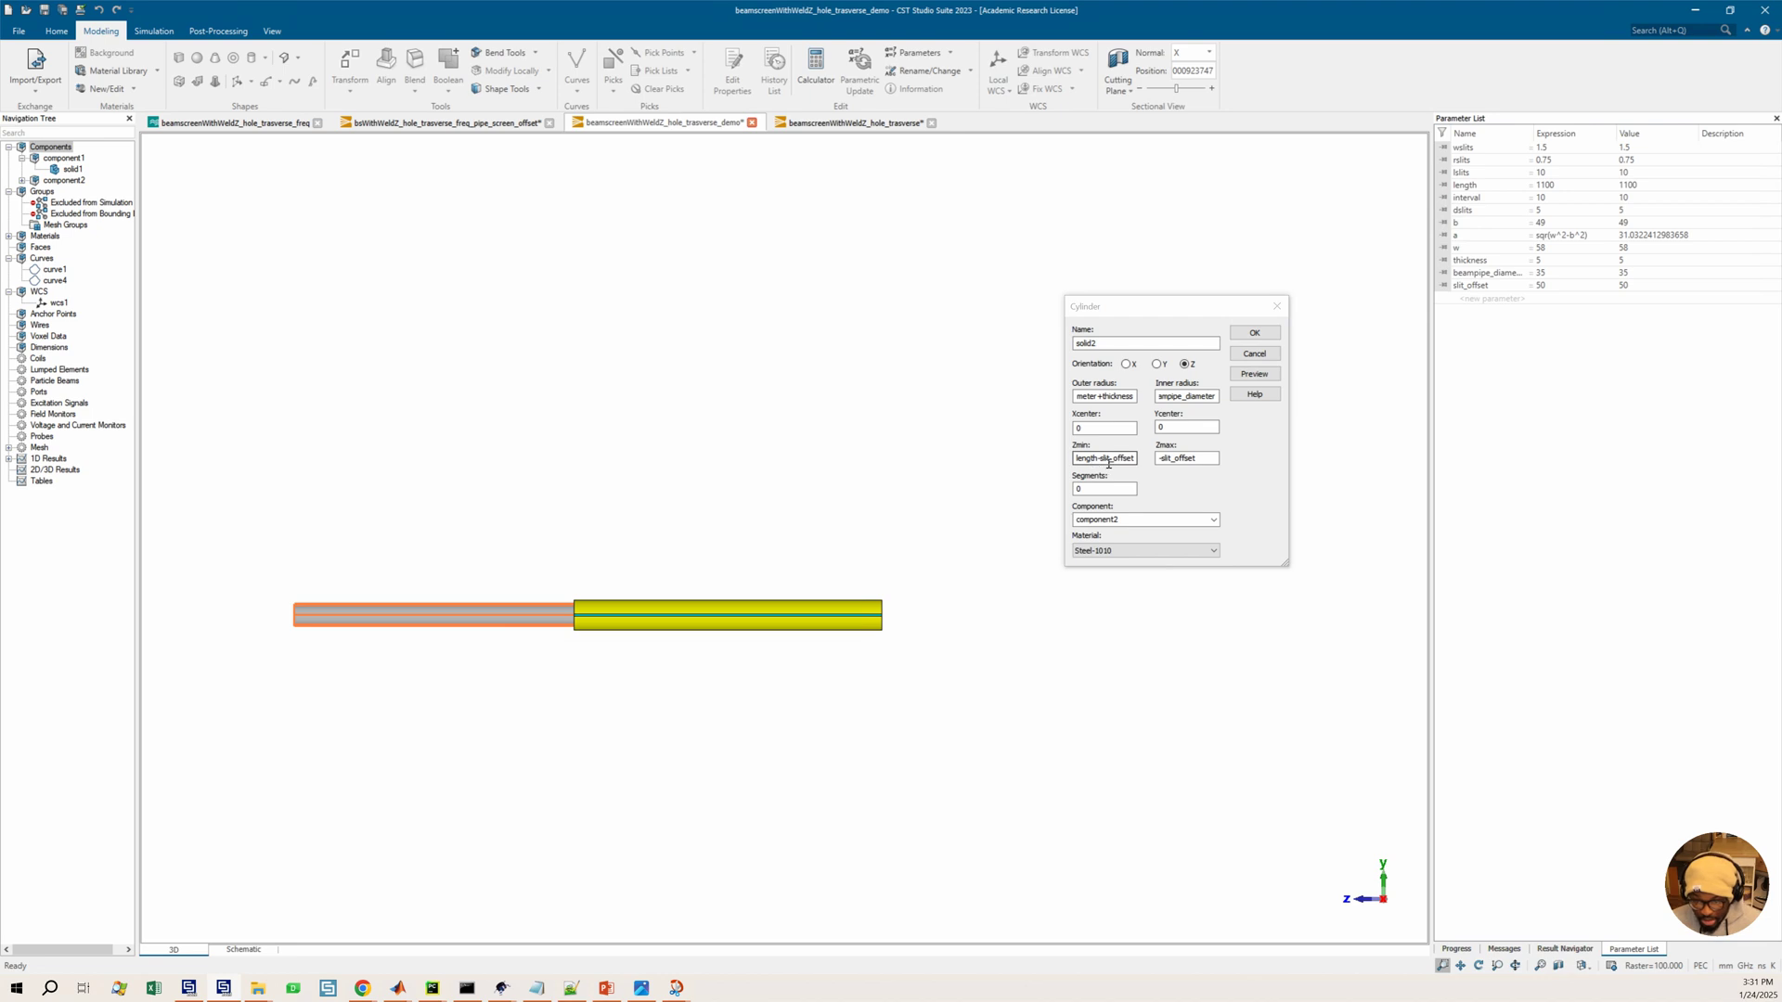
{"action": "left_click", "coordinate": [1140, 462]}
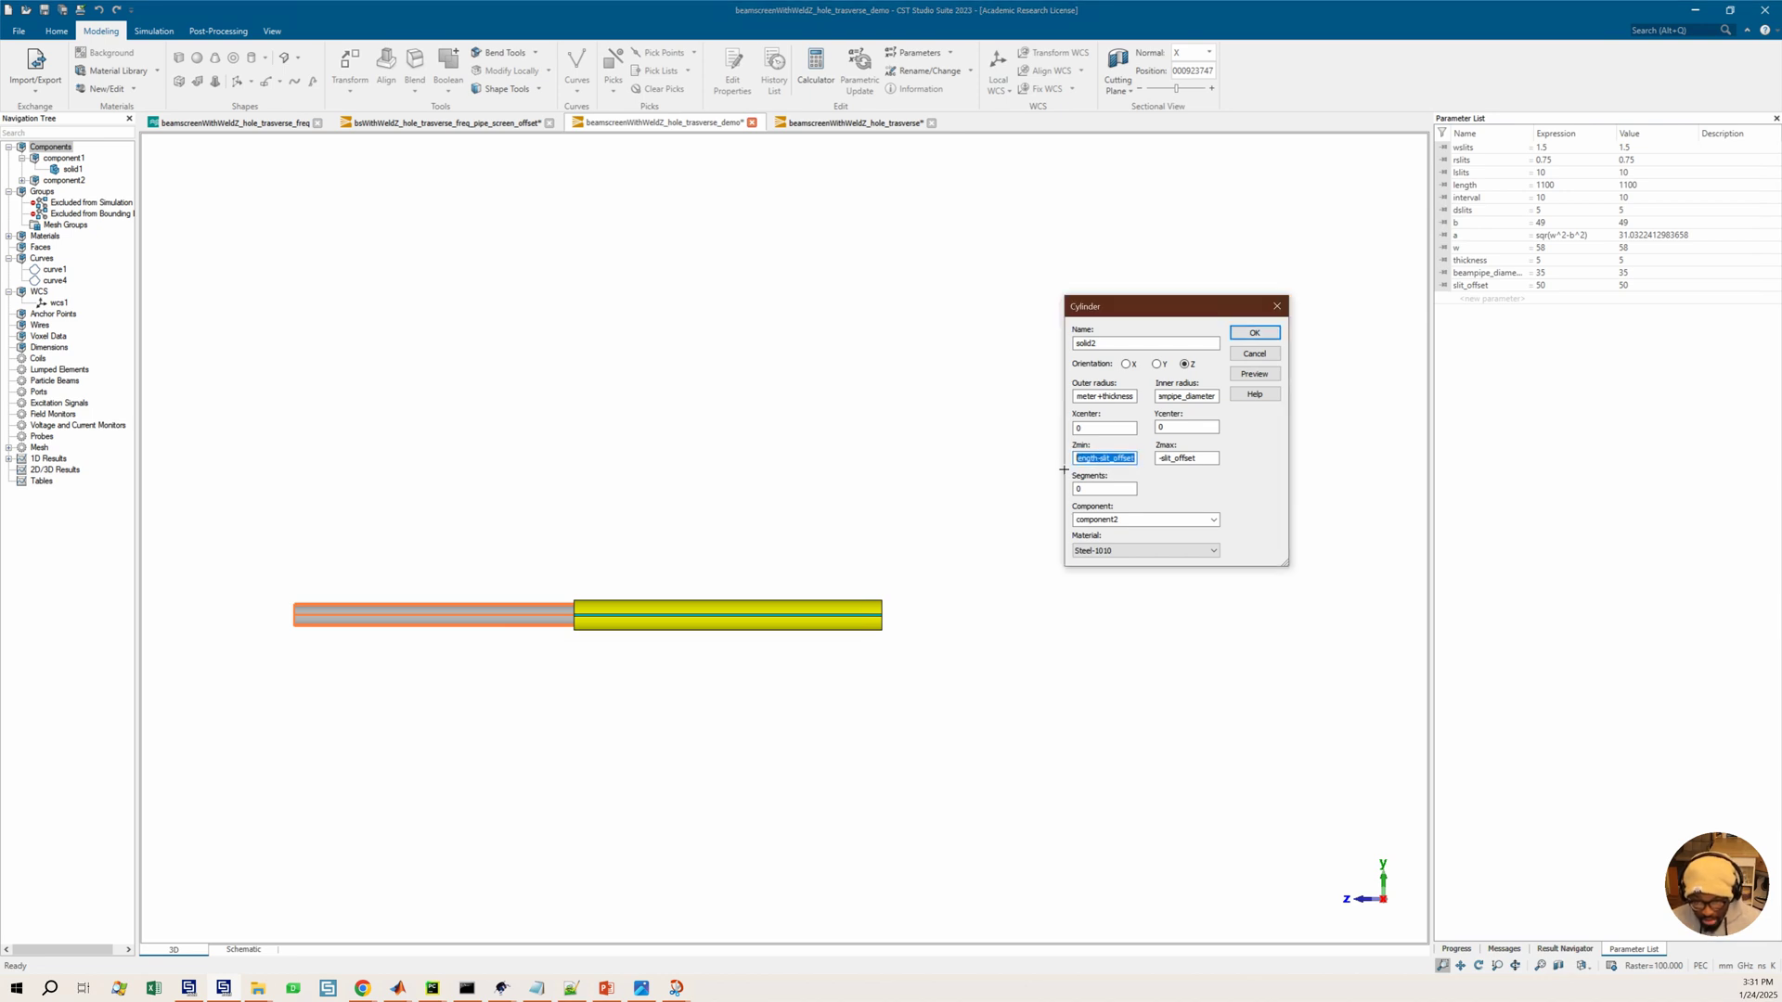
{"action": "left_click", "coordinate": [1104, 462]}
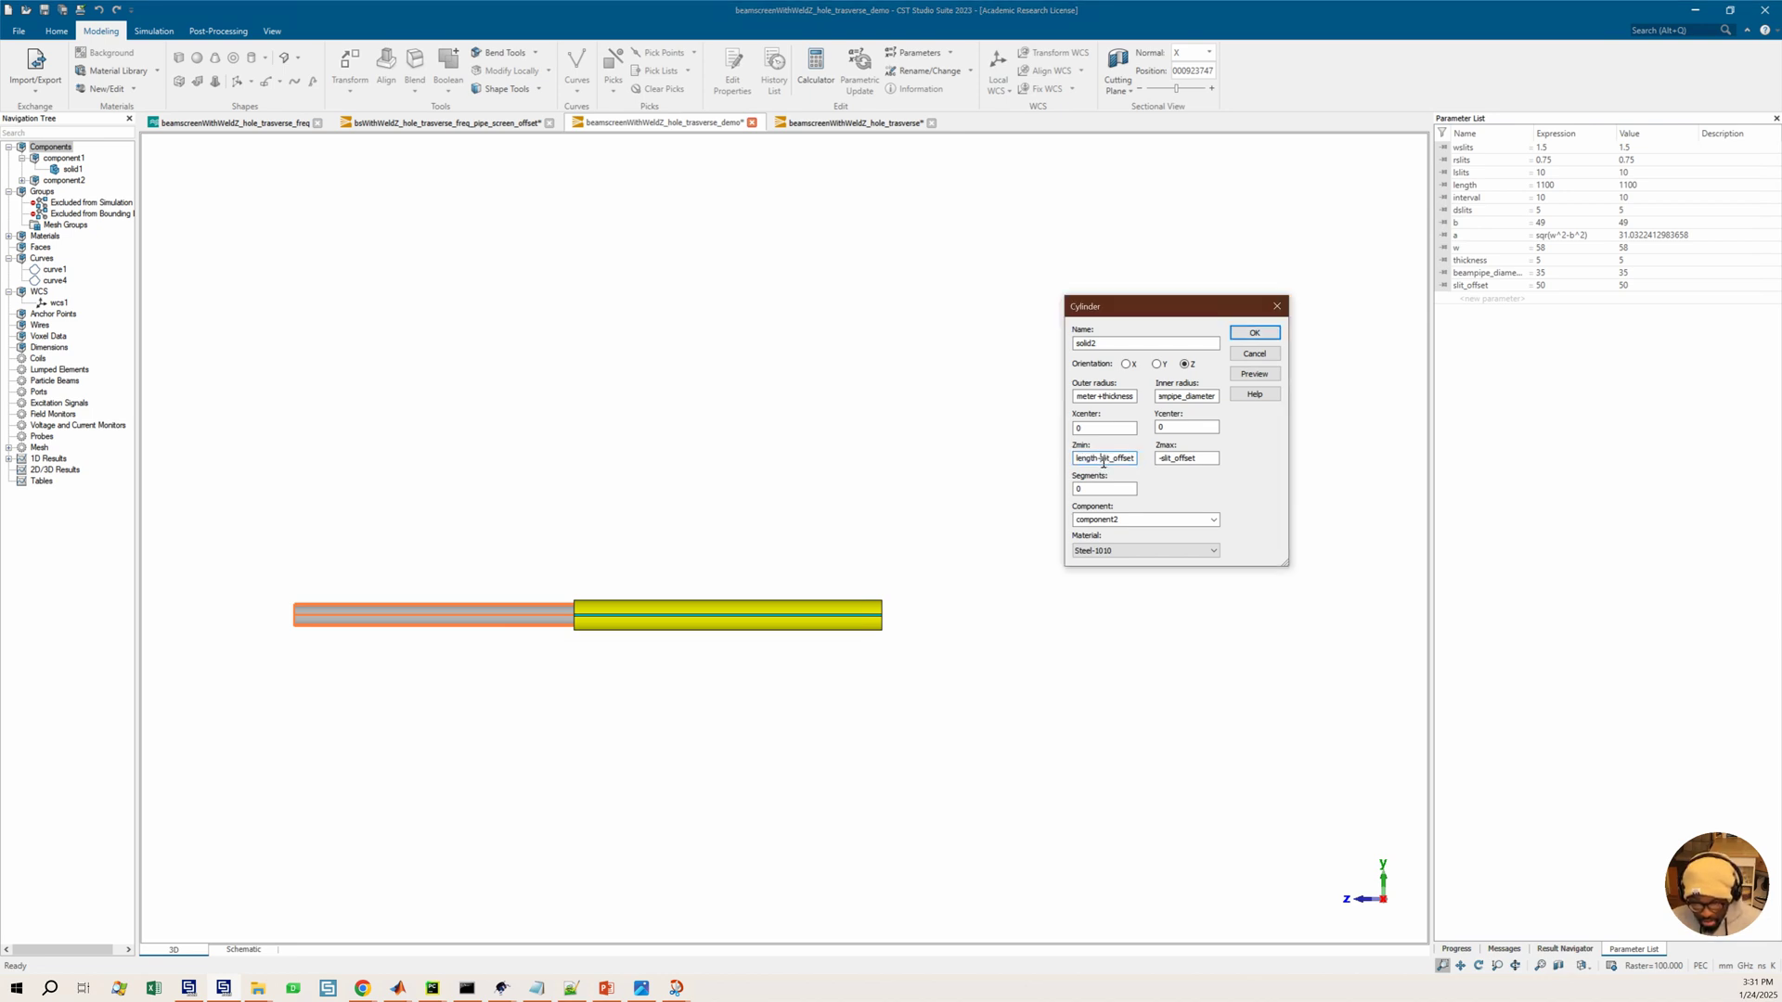
{"action": "left_click_drag", "start_coordinate": [1103, 461], "coordinate": [1063, 461]}
{"action": "key", "text": "ctrl+c"}
{"action": "key", "text": "BackSpace"}
{"action": "type", "text": "-"}
{"action": "left_click", "coordinate": [1163, 461]}
{"action": "key", "text": "ctrl+v"}
{"action": "left_click", "coordinate": [1256, 379]}
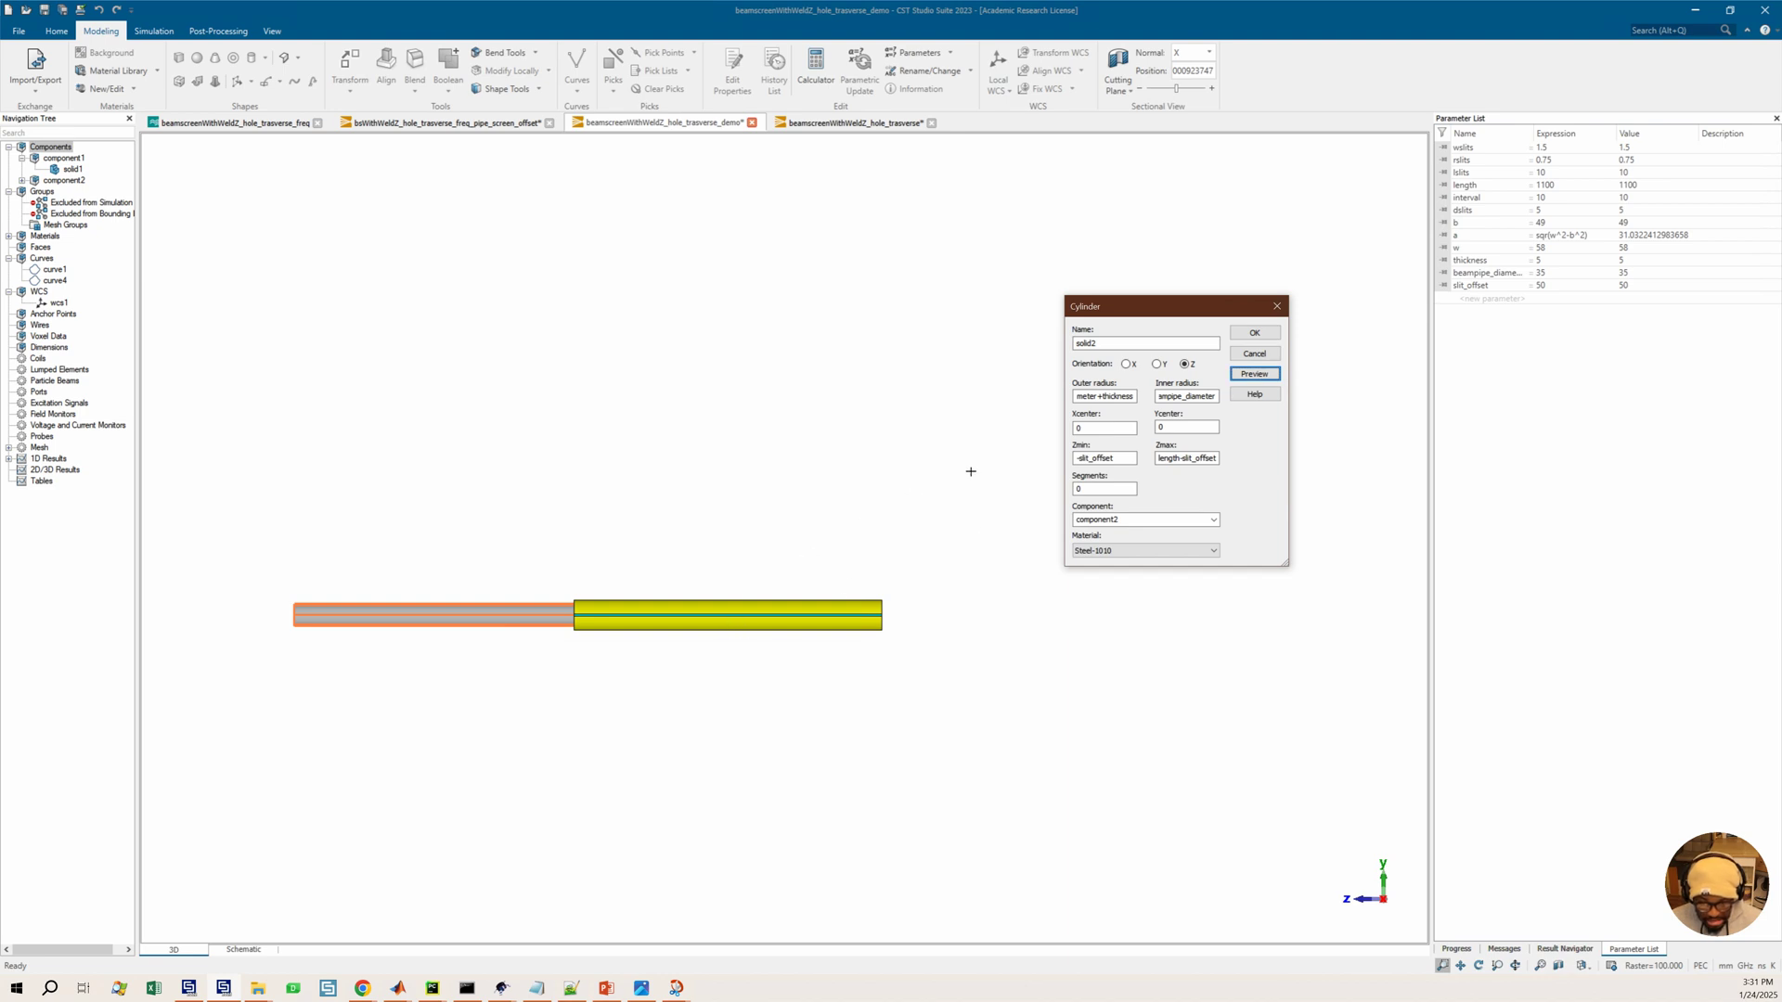
Preview the cylinder, then change its Zmax to slit_offset and preview it again
{"action": "left_click", "coordinate": [1109, 398]}
{"action": "left_click", "coordinate": [1261, 374]}
{"action": "scroll", "coordinate": [595, 628], "scroll_direction": "up", "scroll_amount": 2}
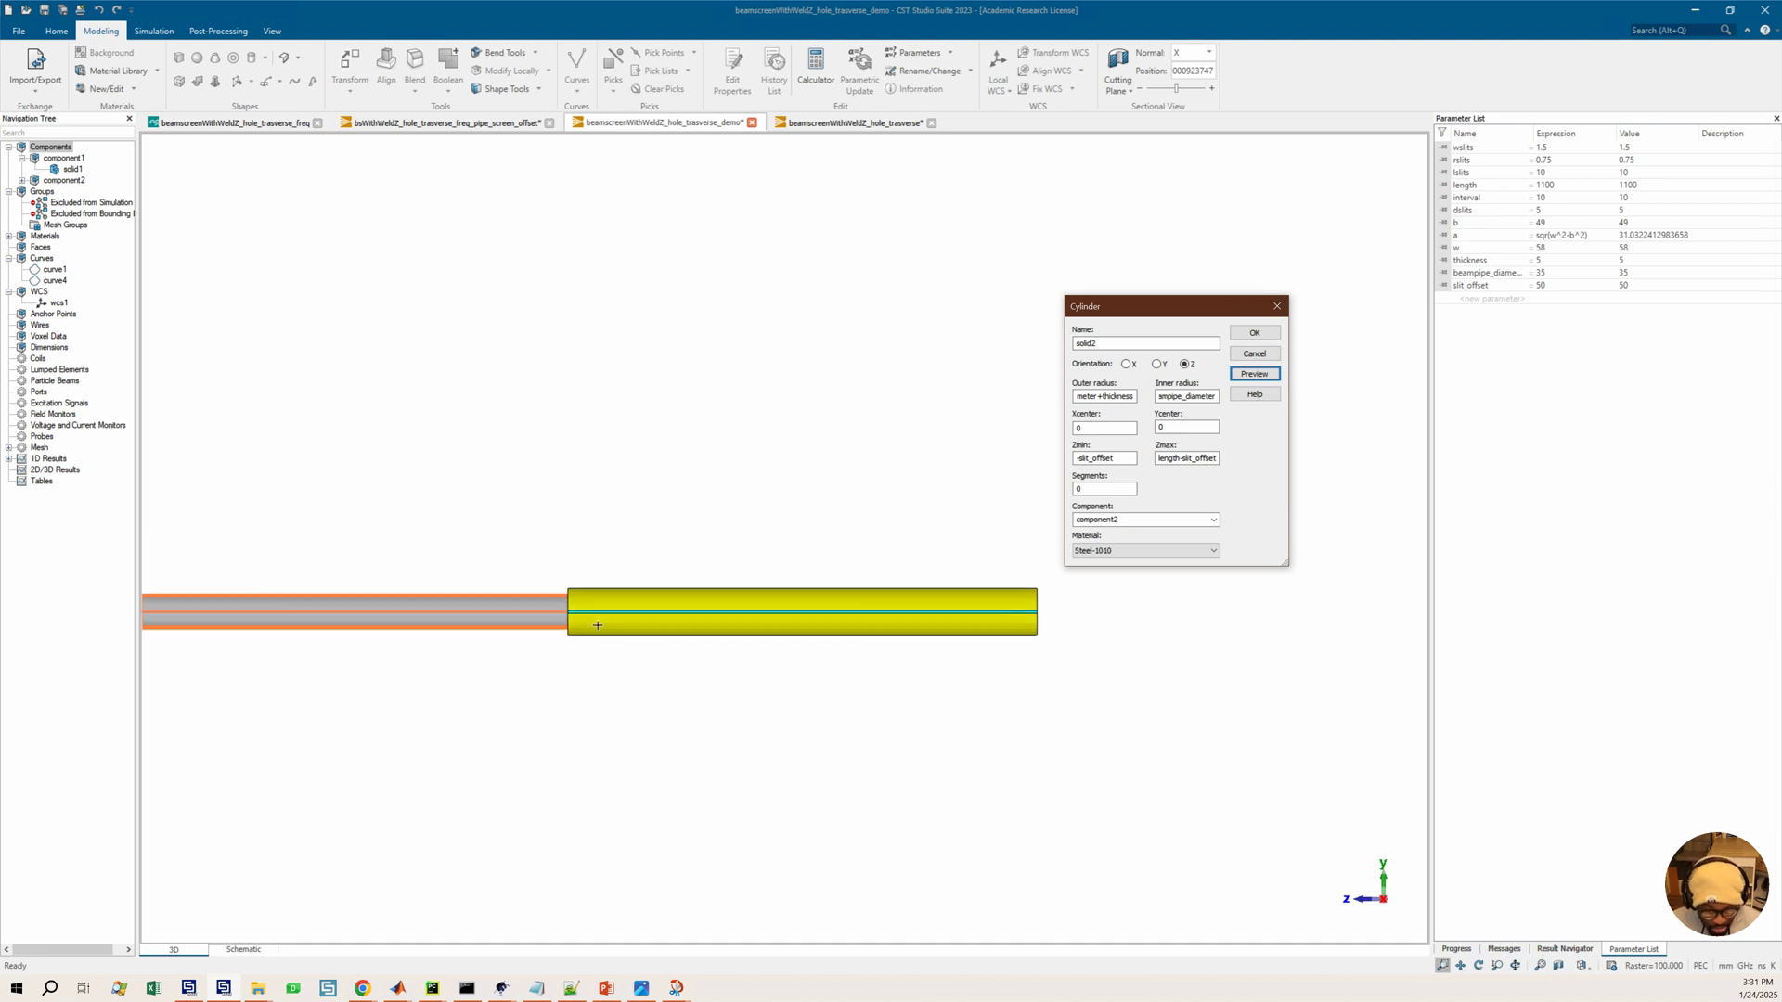
{"action": "middle_click_drag", "start_coordinate": [619, 622], "coordinate": [825, 600]}
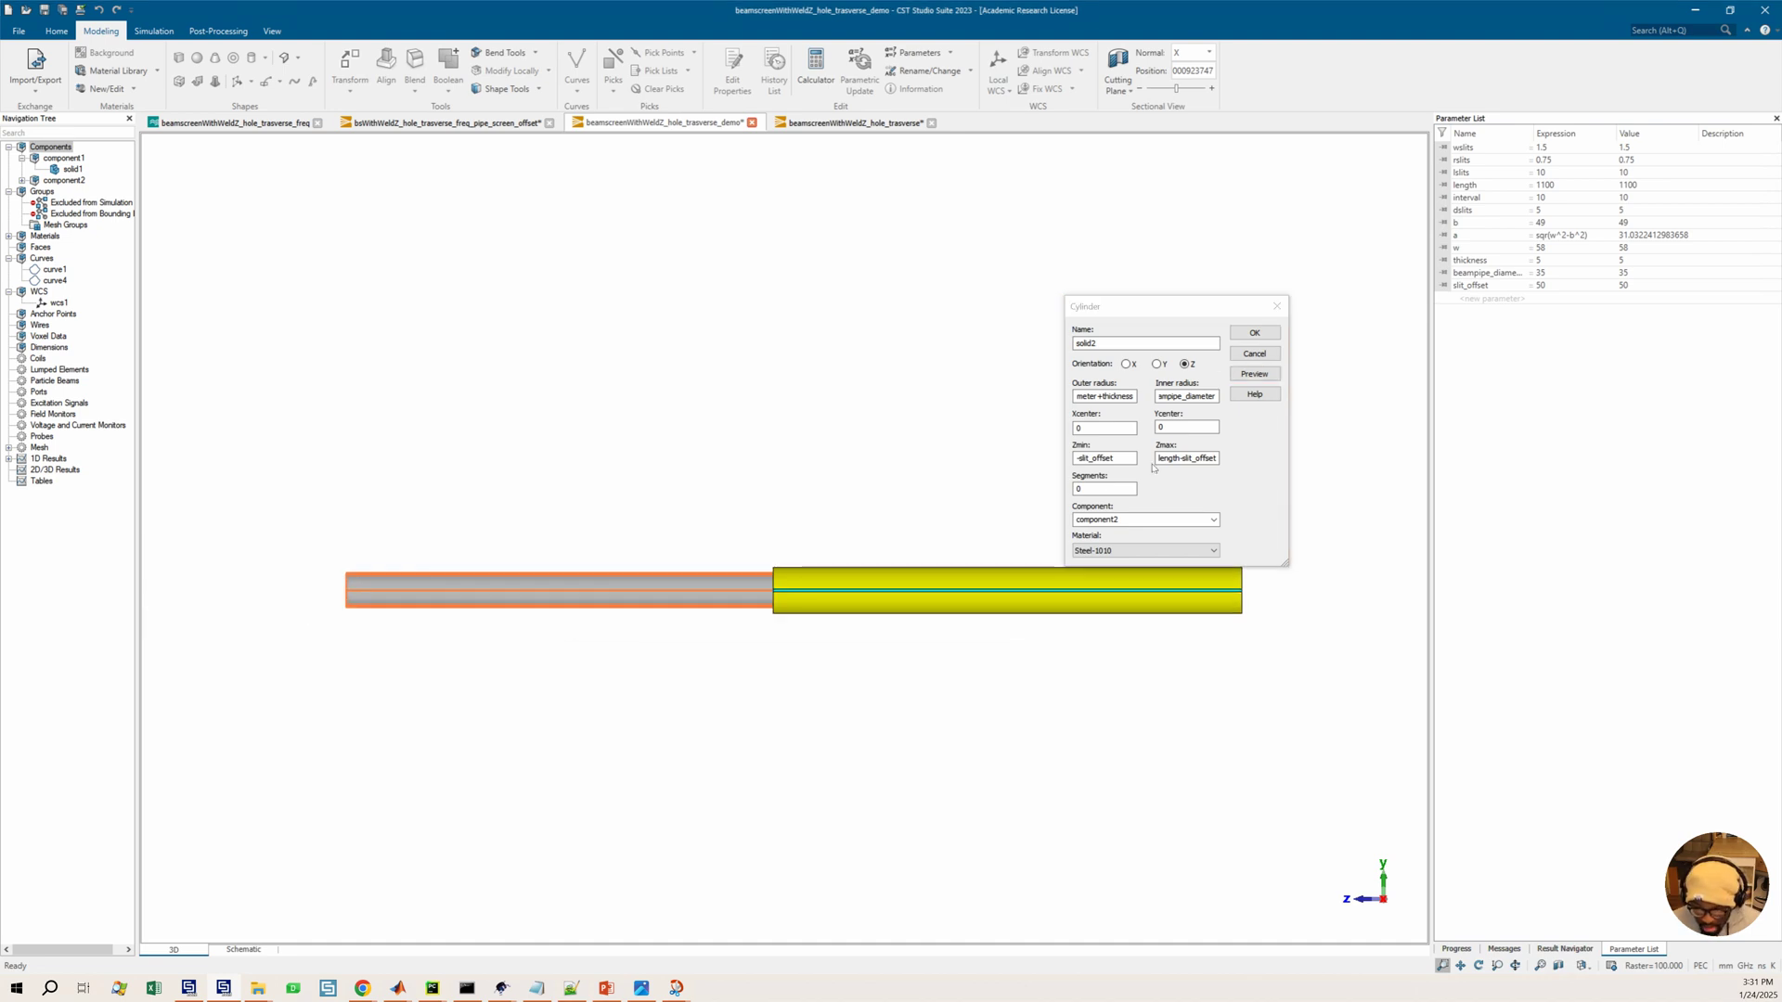
{"action": "left_click", "coordinate": [1166, 460]}
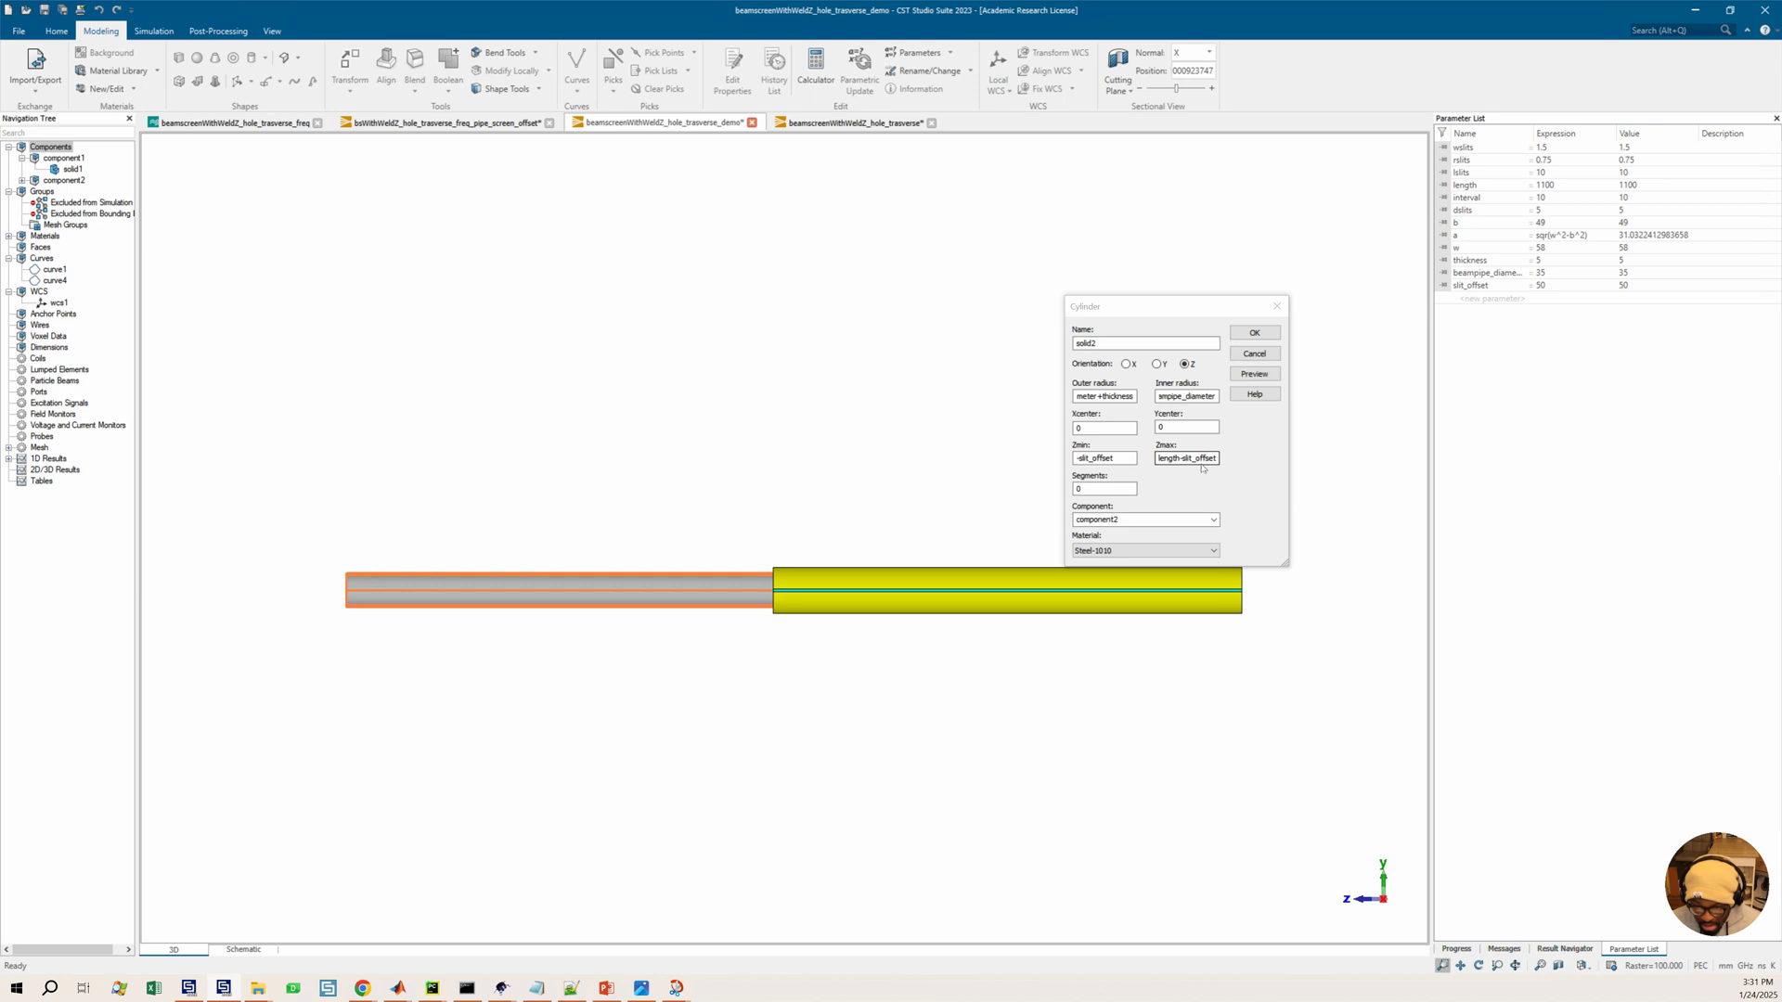
{"action": "left_click_drag", "start_coordinate": [1188, 461], "coordinate": [1153, 455]}
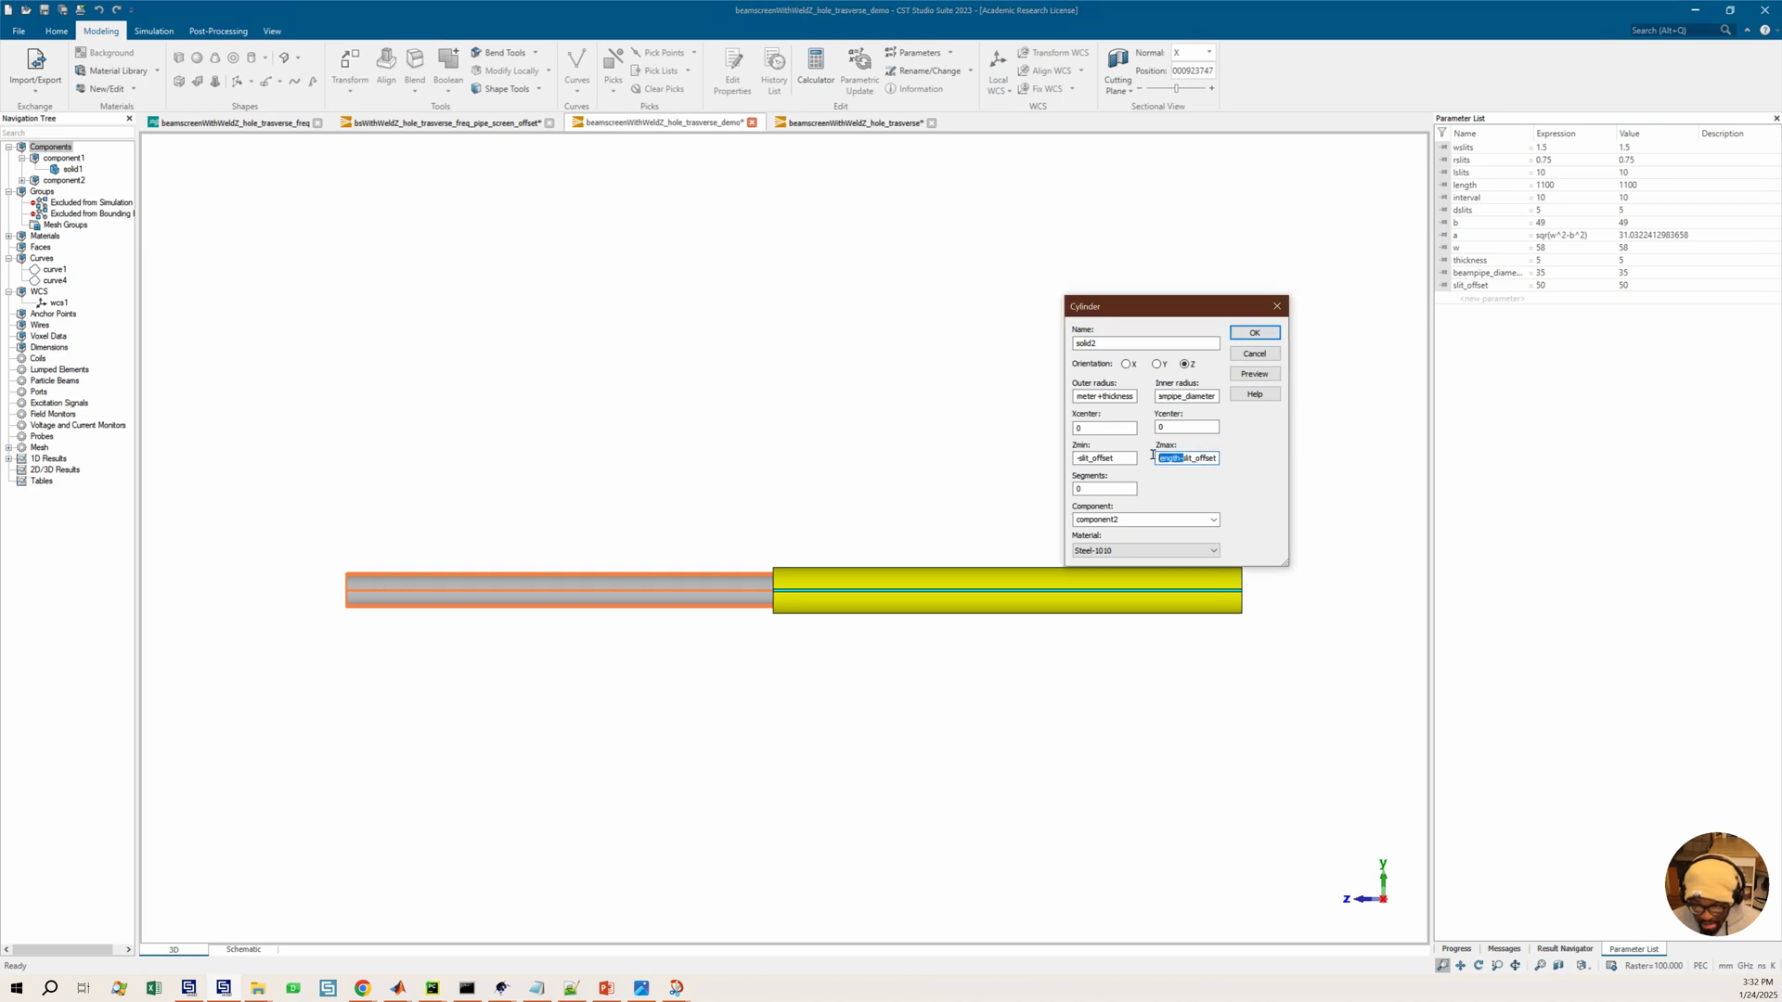
{"action": "key", "text": "BackSpace"}
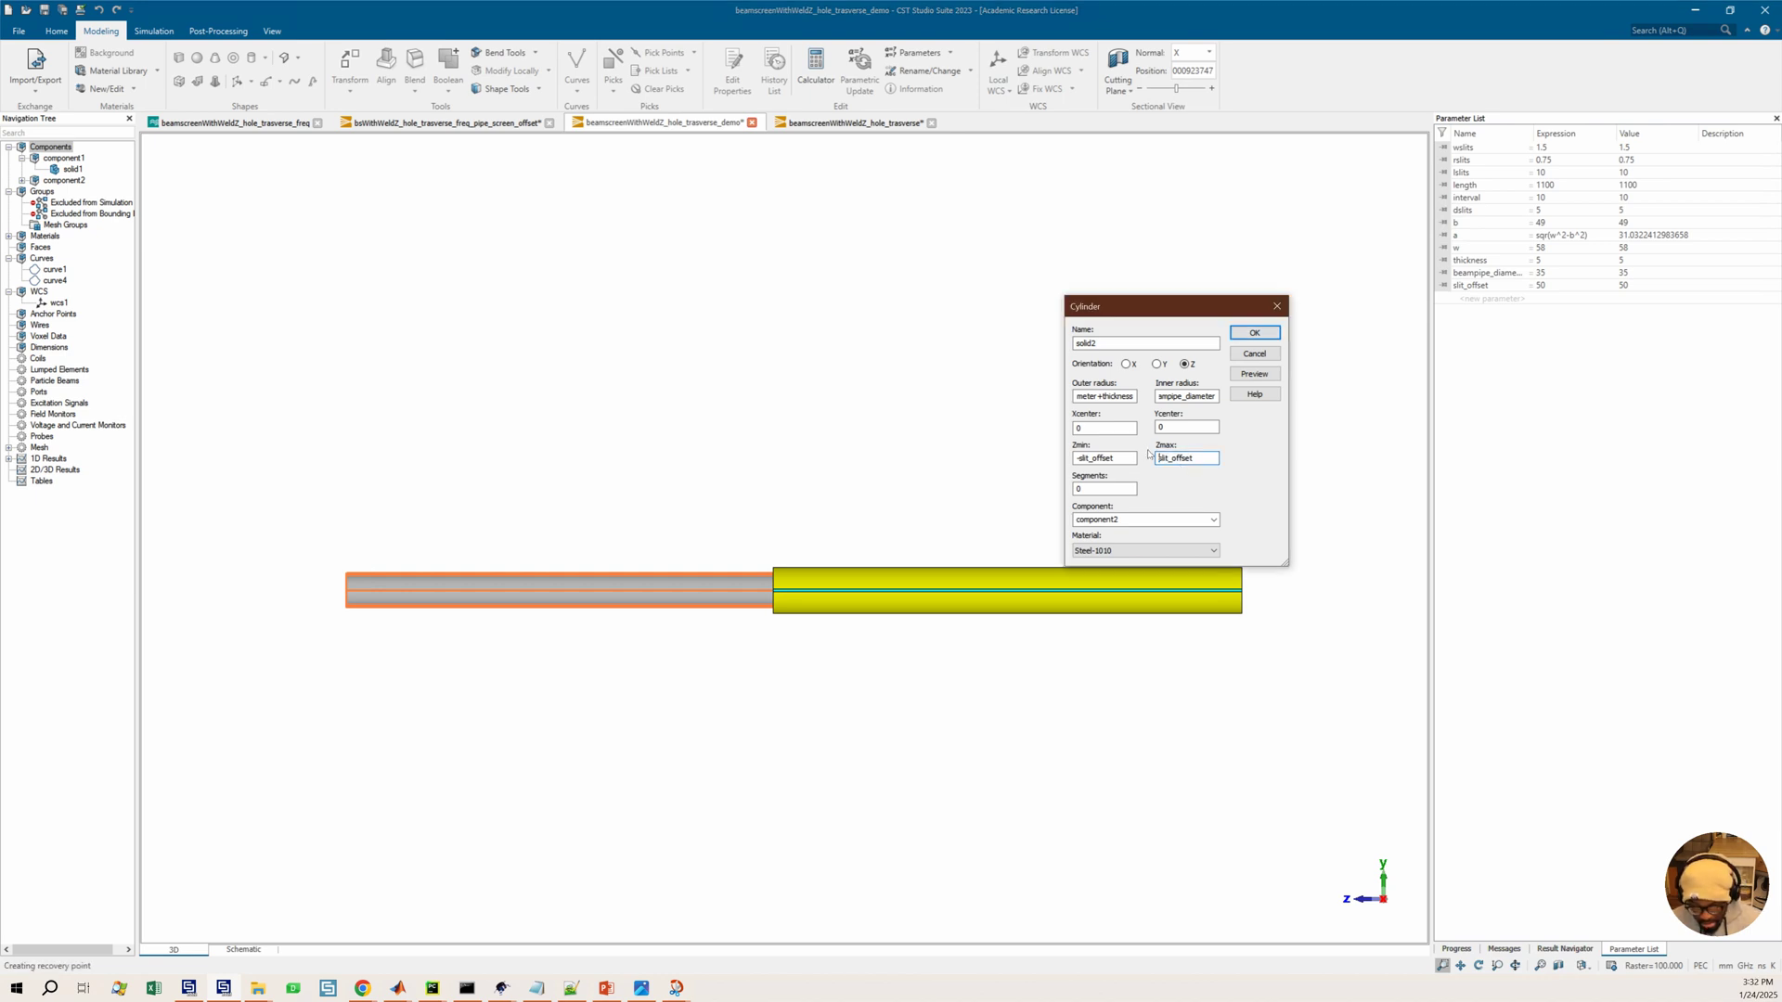
{"action": "left_click", "coordinate": [1256, 376]}
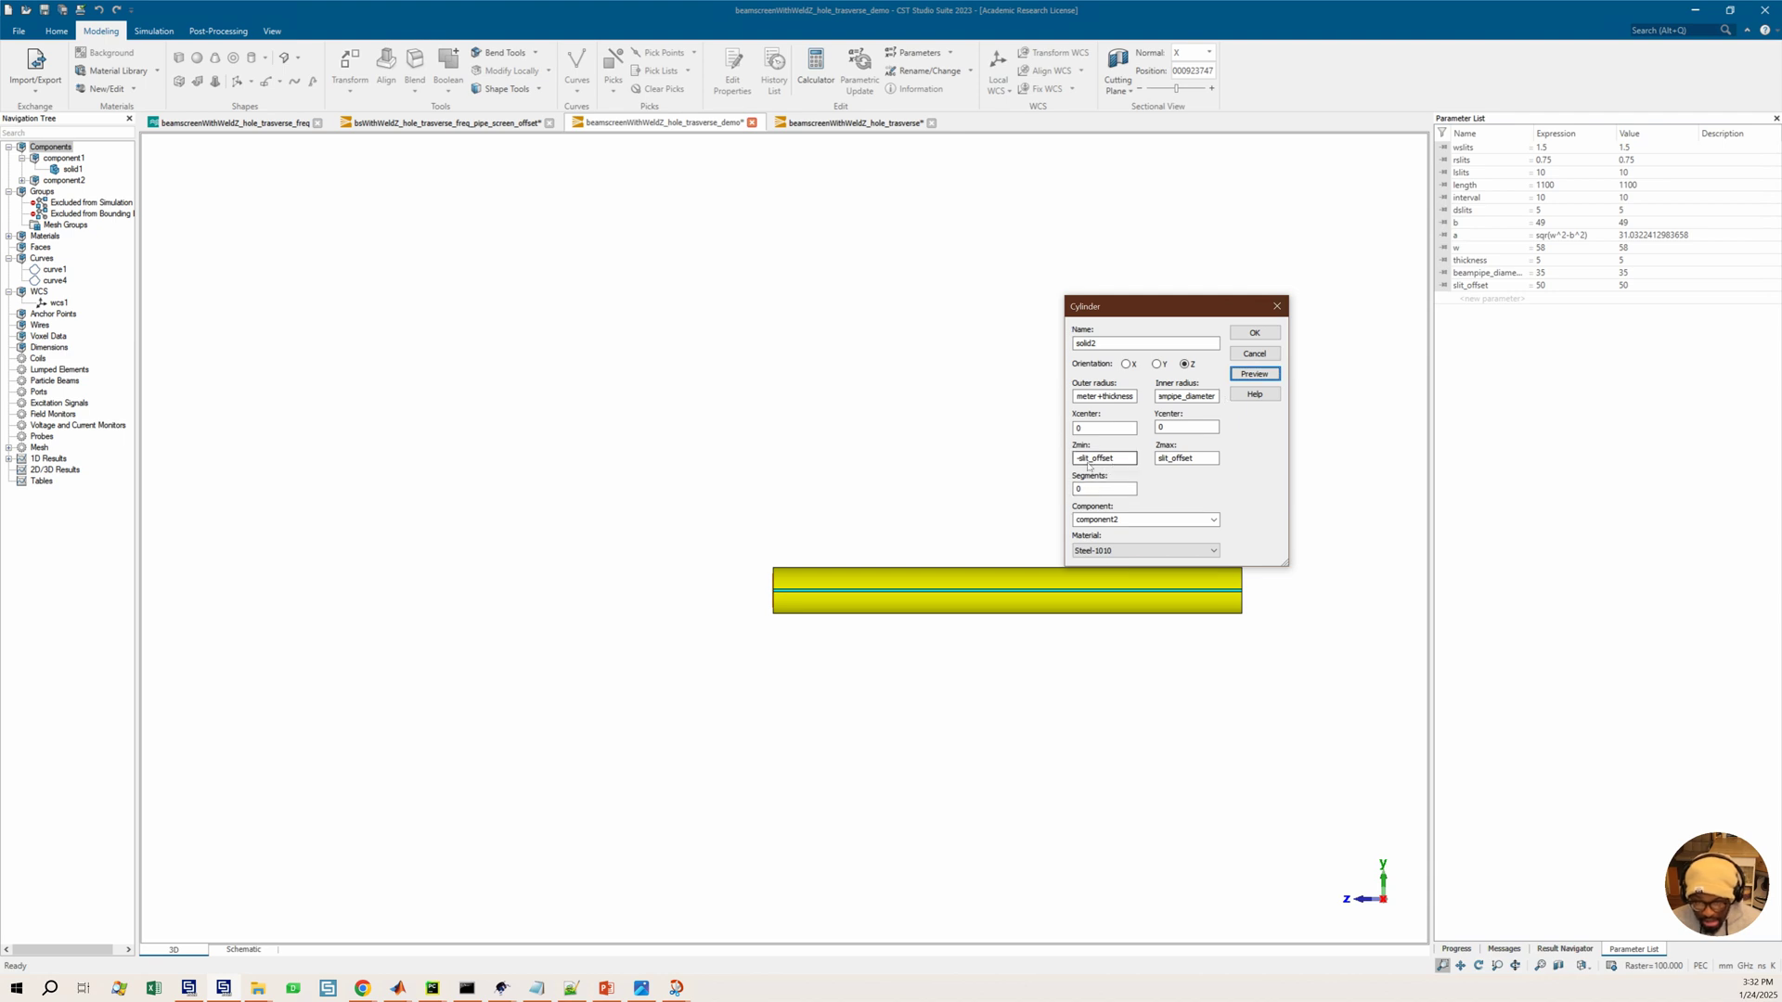
Set the cylinder's Zmin to -length+slit_offset and preview the result
{"action": "left_click_drag", "start_coordinate": [1079, 459], "coordinate": [1136, 461]}
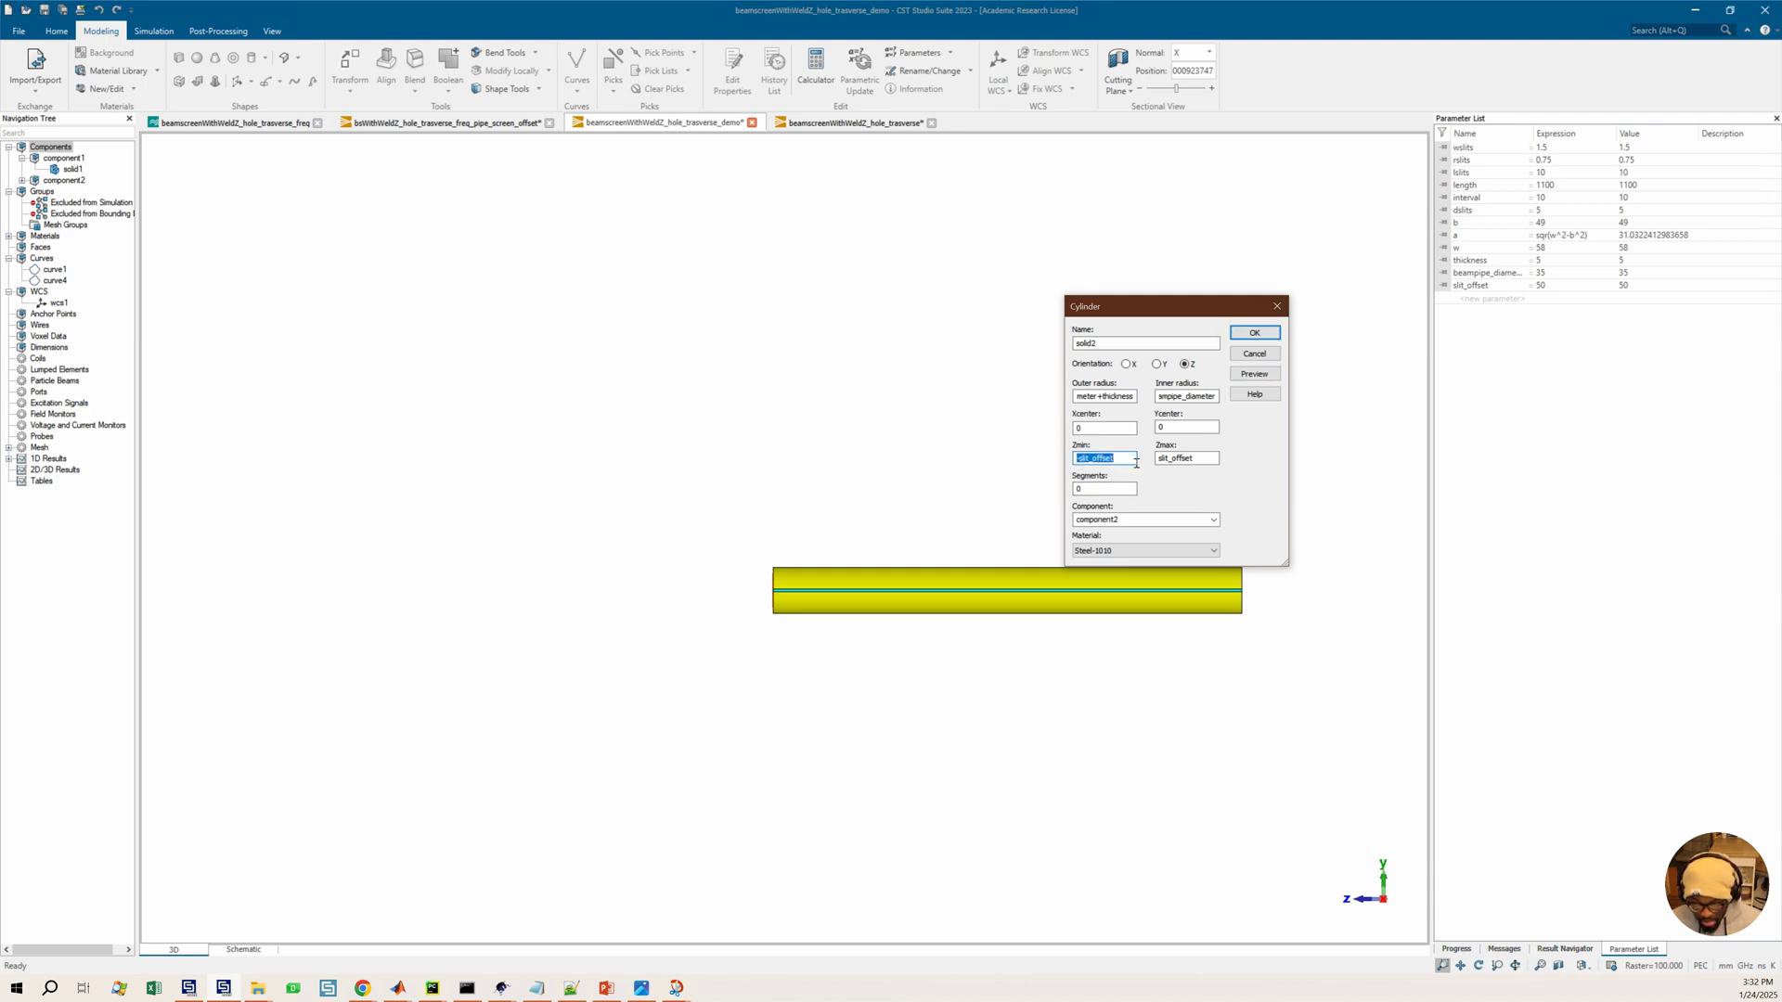
{"action": "type", "text": "length-"}
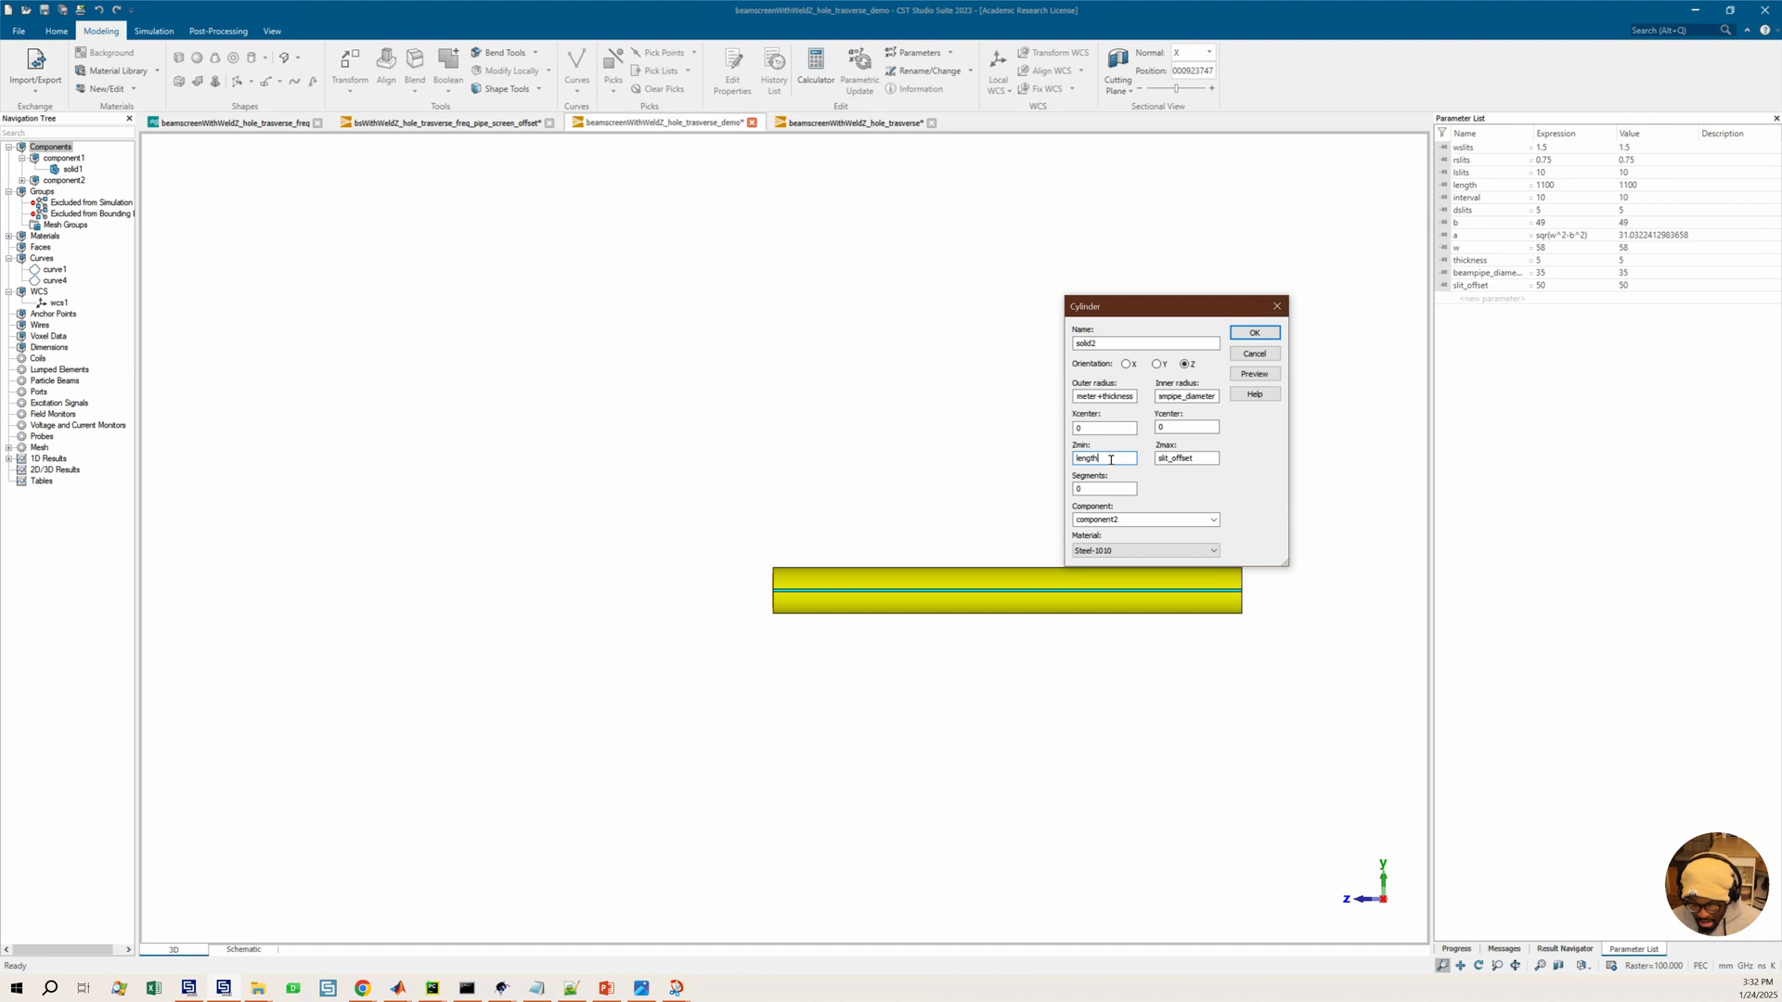
{"action": "left_click", "coordinate": [1254, 373]}
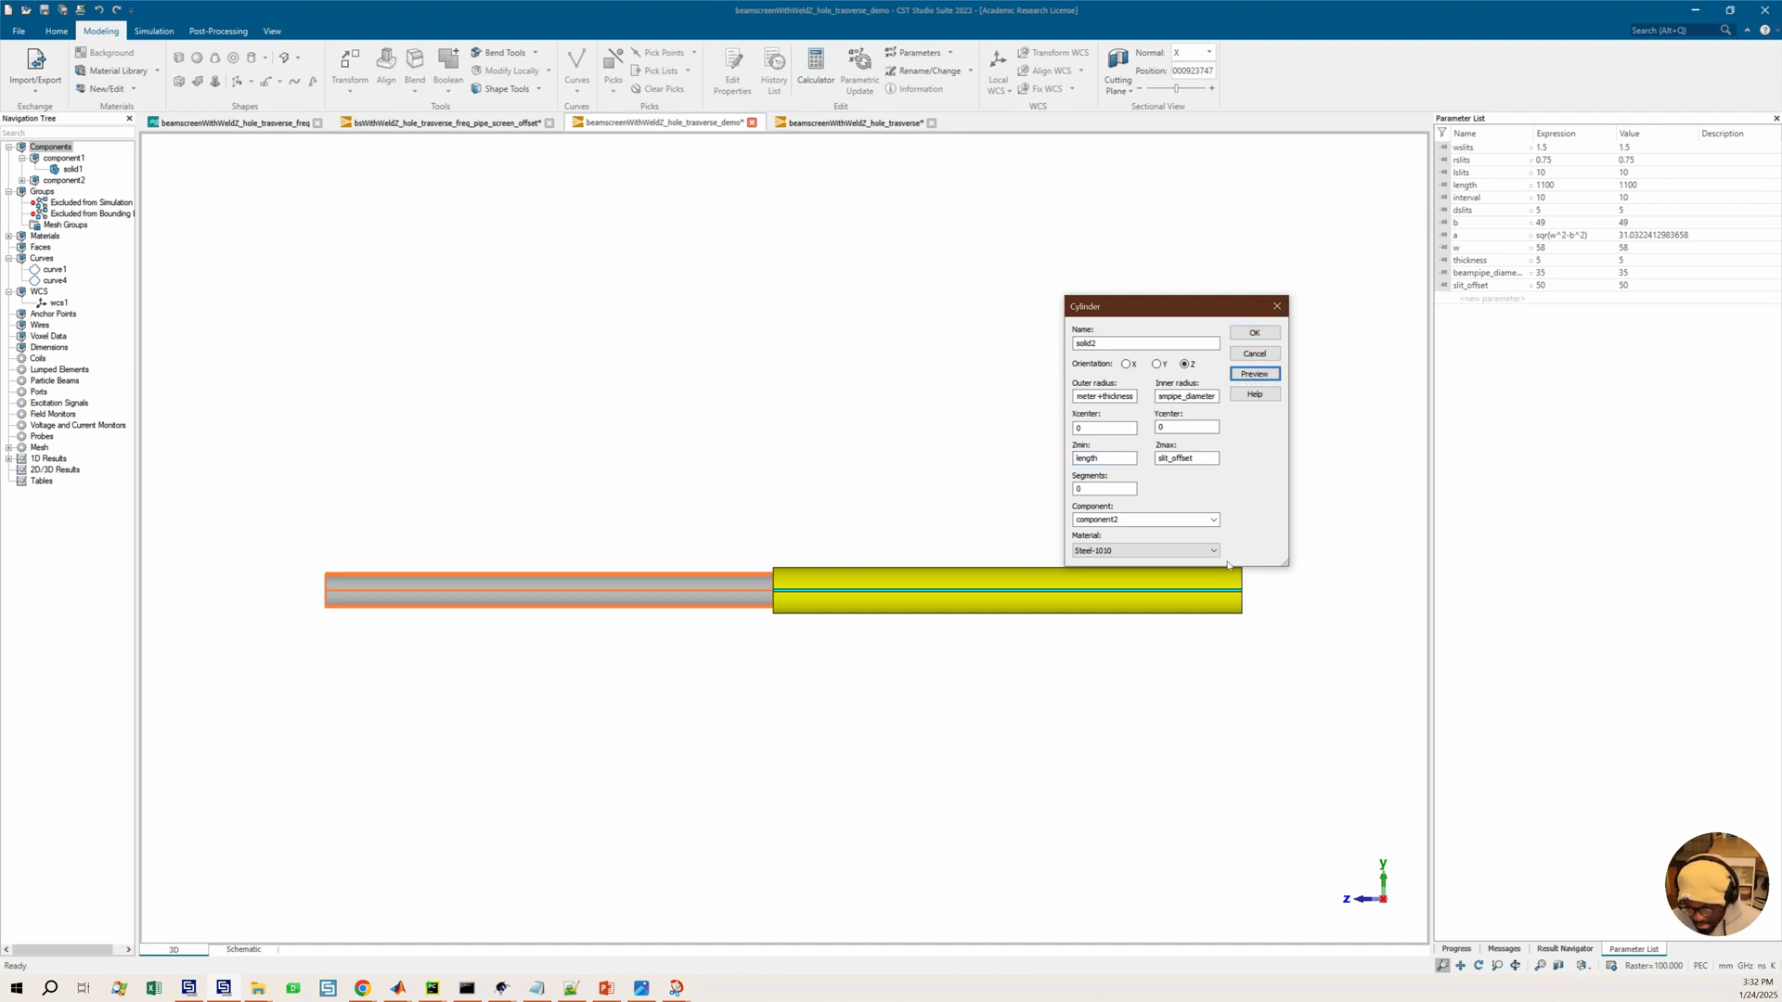
{"action": "left_click", "coordinate": [1081, 460]}
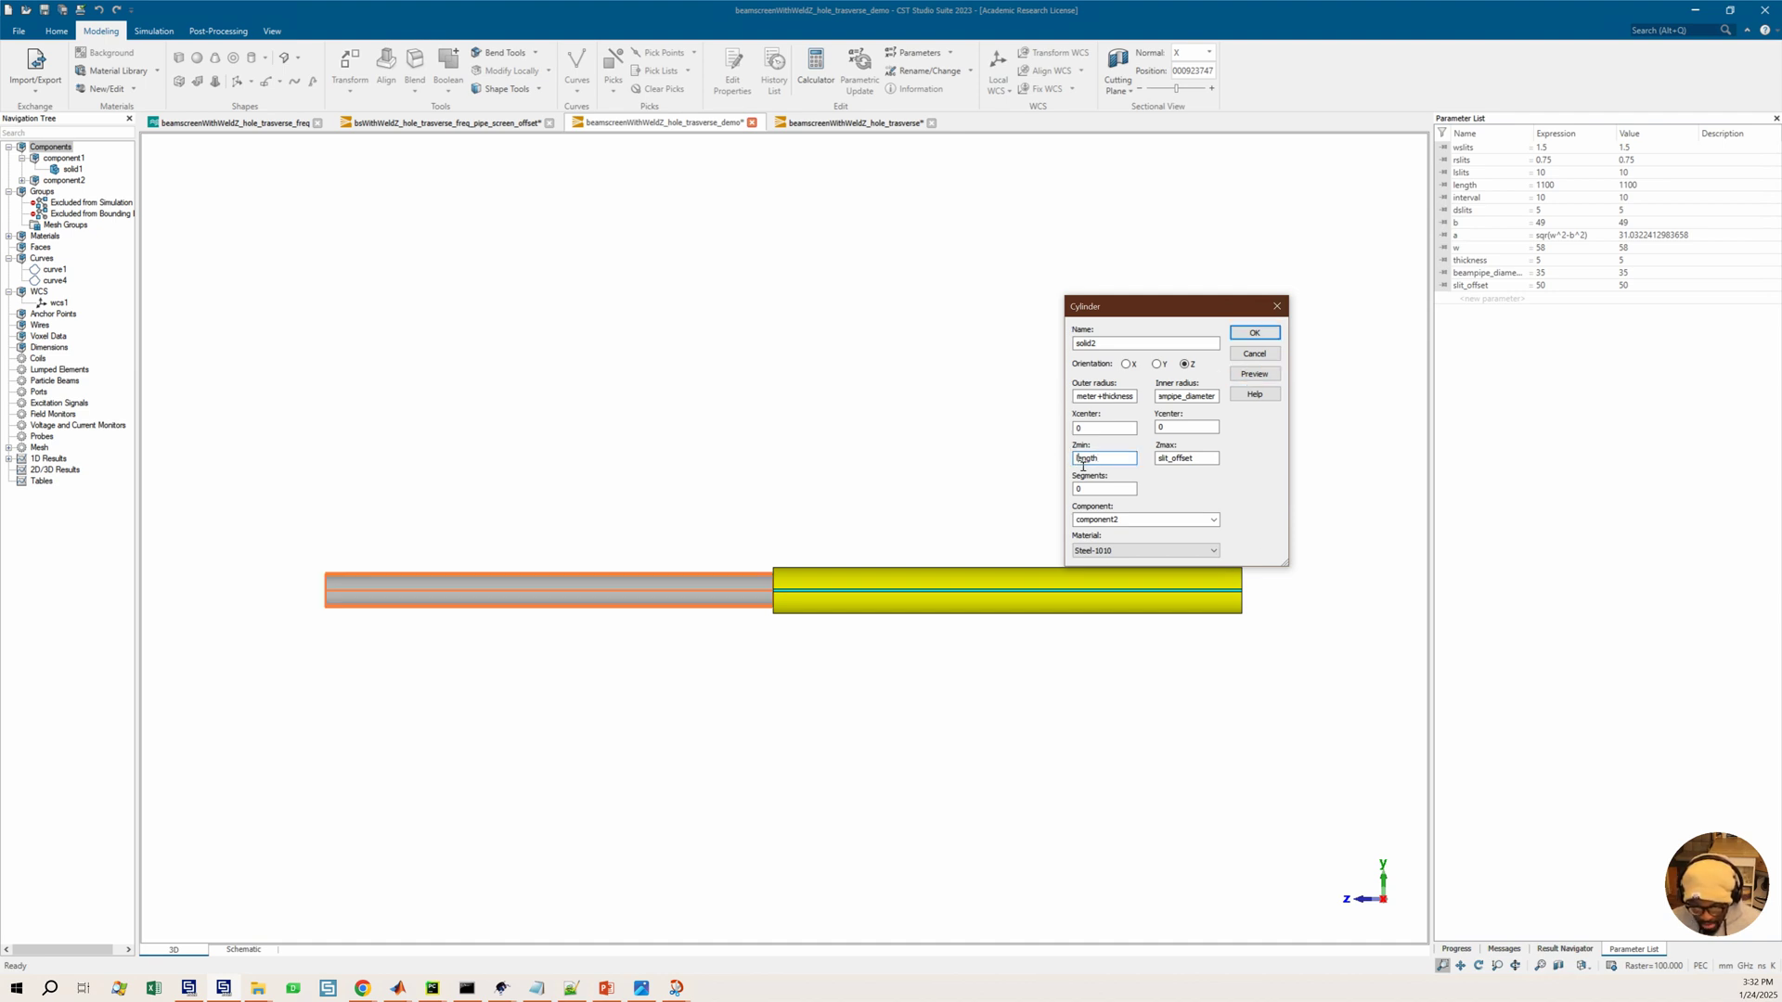
{"action": "type", "text": "-"}
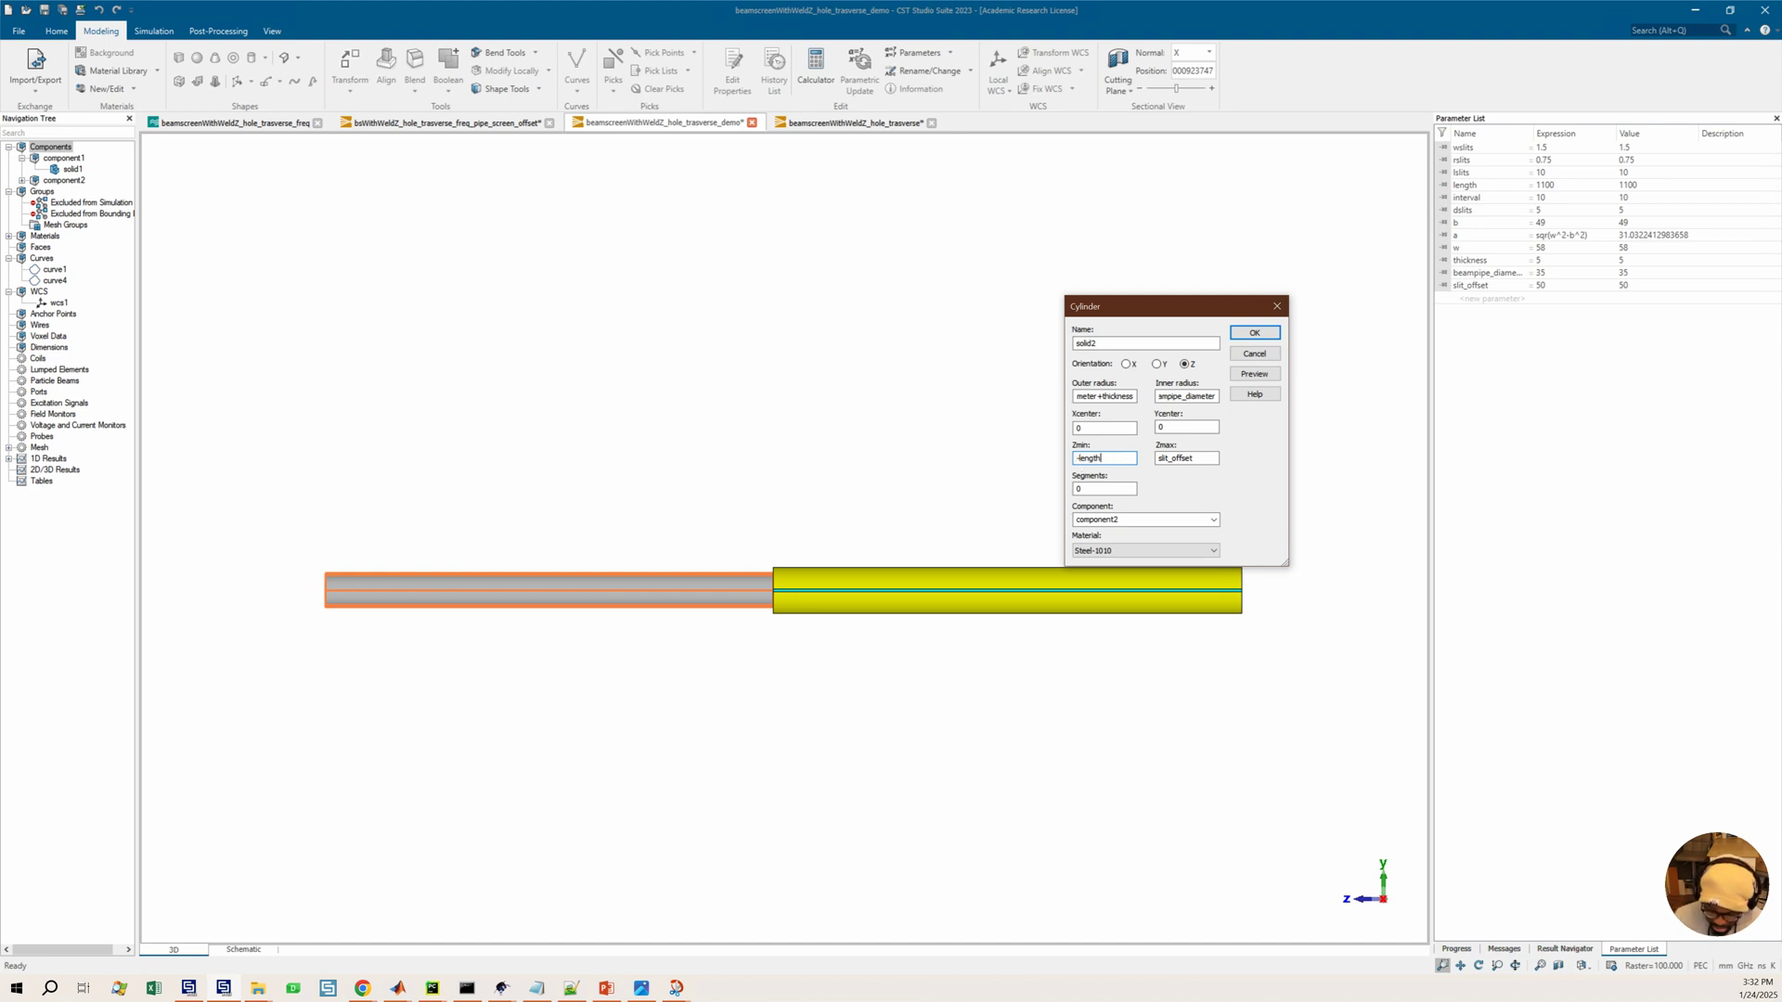
{"action": "type", "text": "+slit_offset"}
{"action": "key", "text": "Tab"}
{"action": "left_click", "coordinate": [1255, 375]}
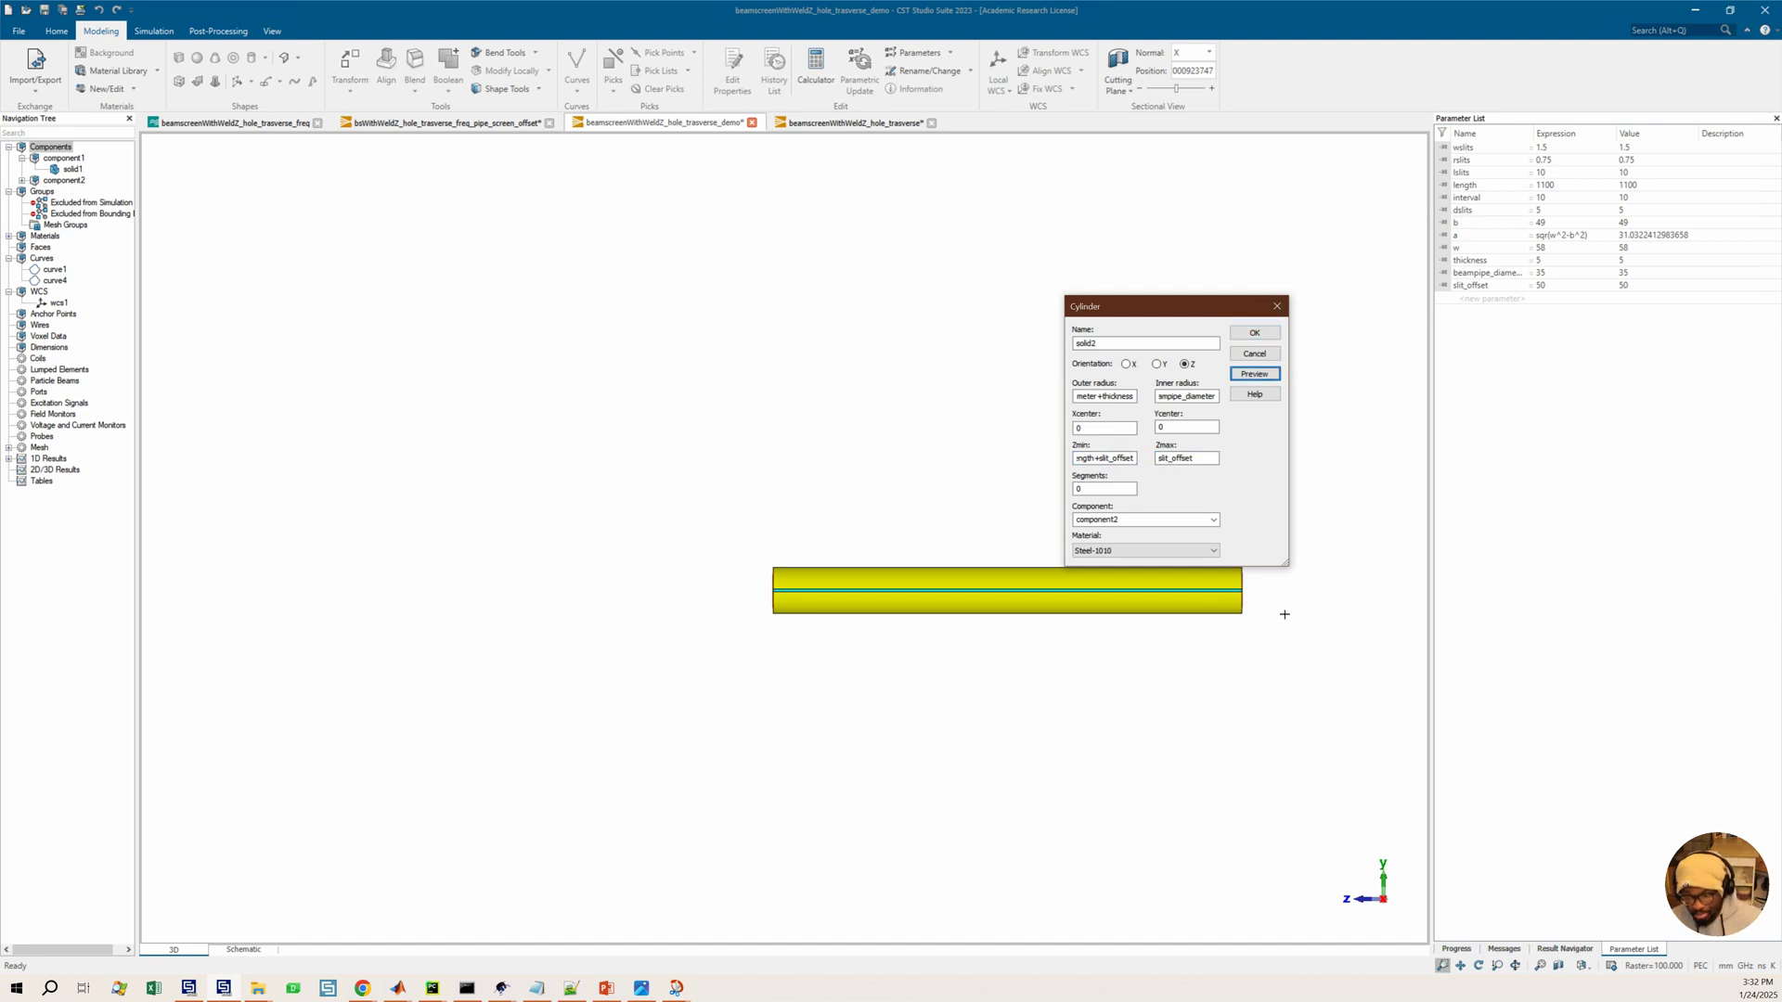
Inspect the previewed cylinder's open end up close and confirm the cylinder creation
{"action": "left_click", "coordinate": [1233, 616]}
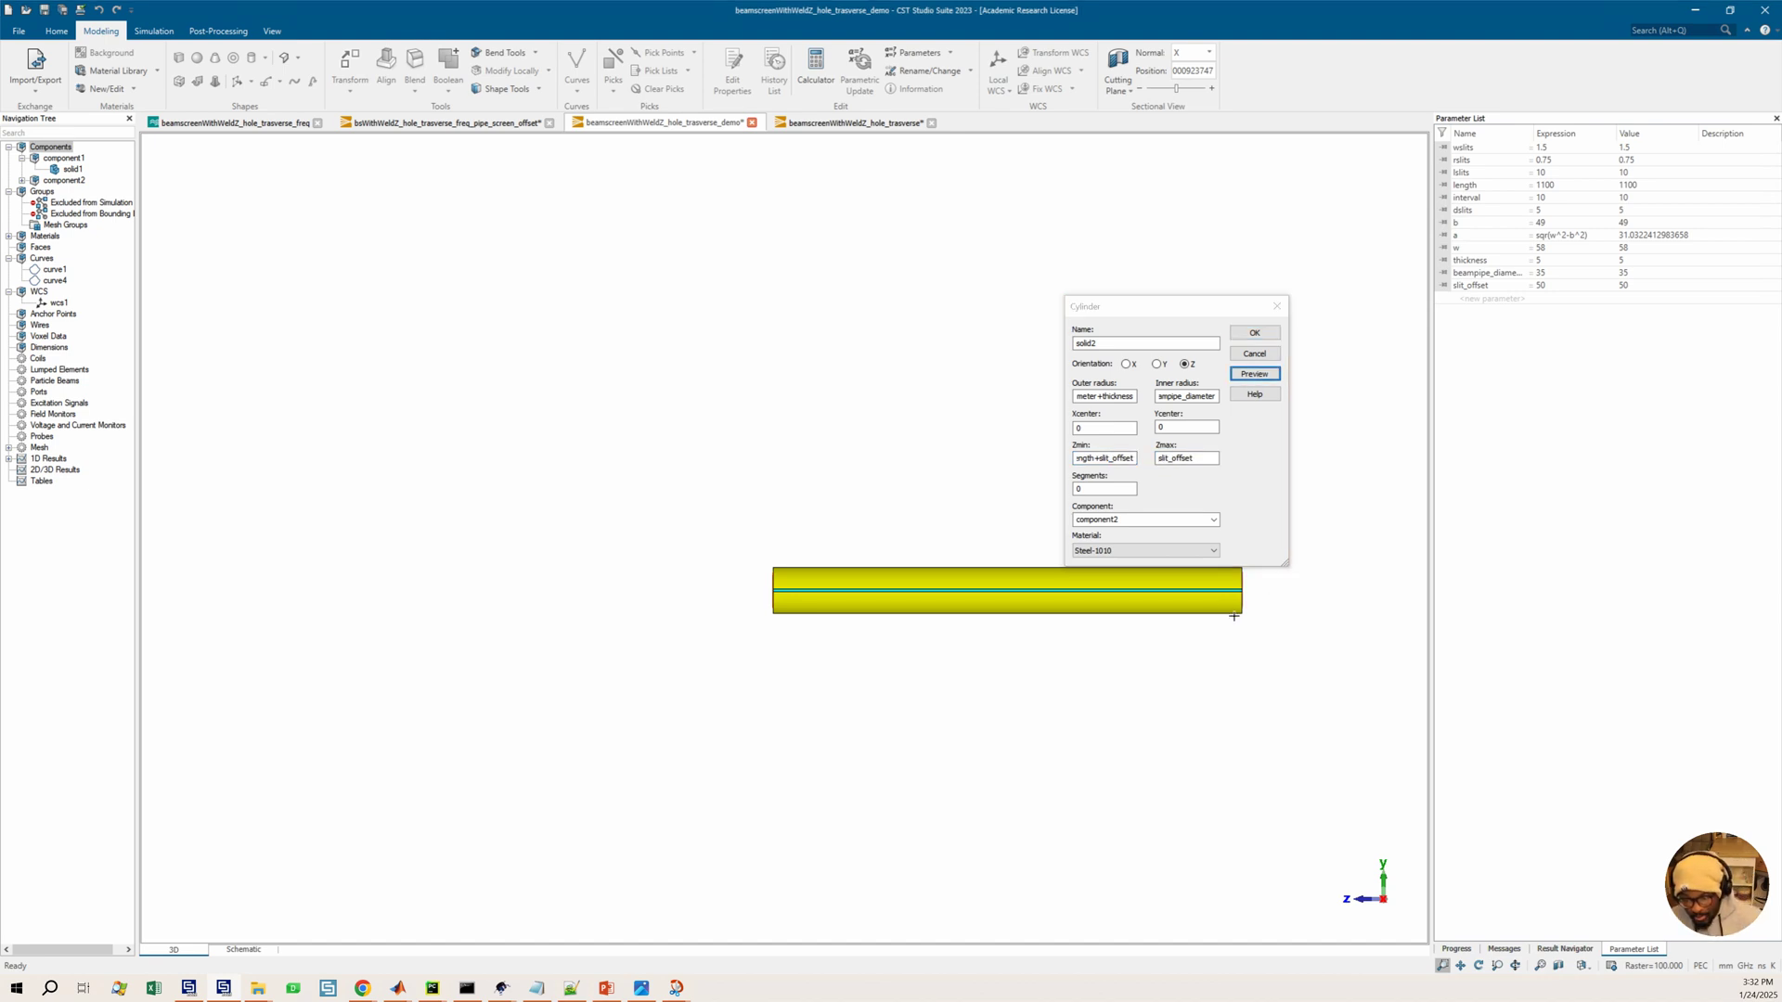
{"action": "scroll", "coordinate": [923, 656], "scroll_direction": "up", "scroll_amount": 10}
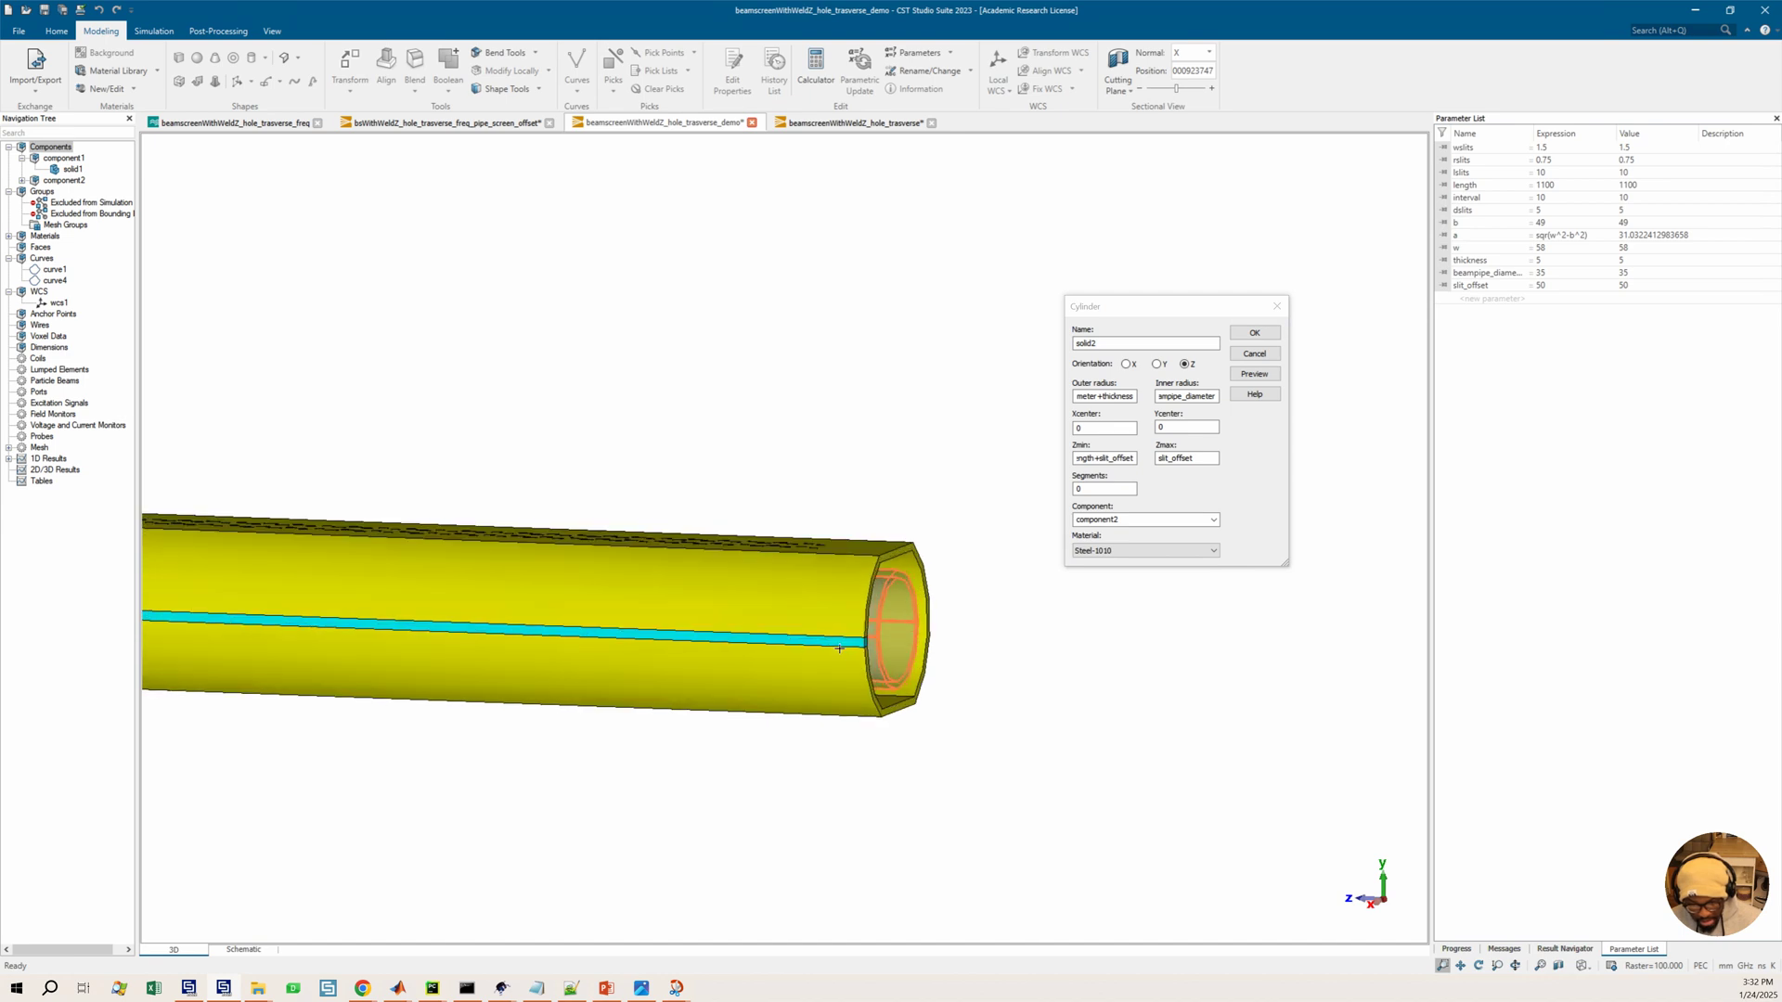
{"action": "middle_click_drag", "start_coordinate": [859, 641], "coordinate": [915, 612]}
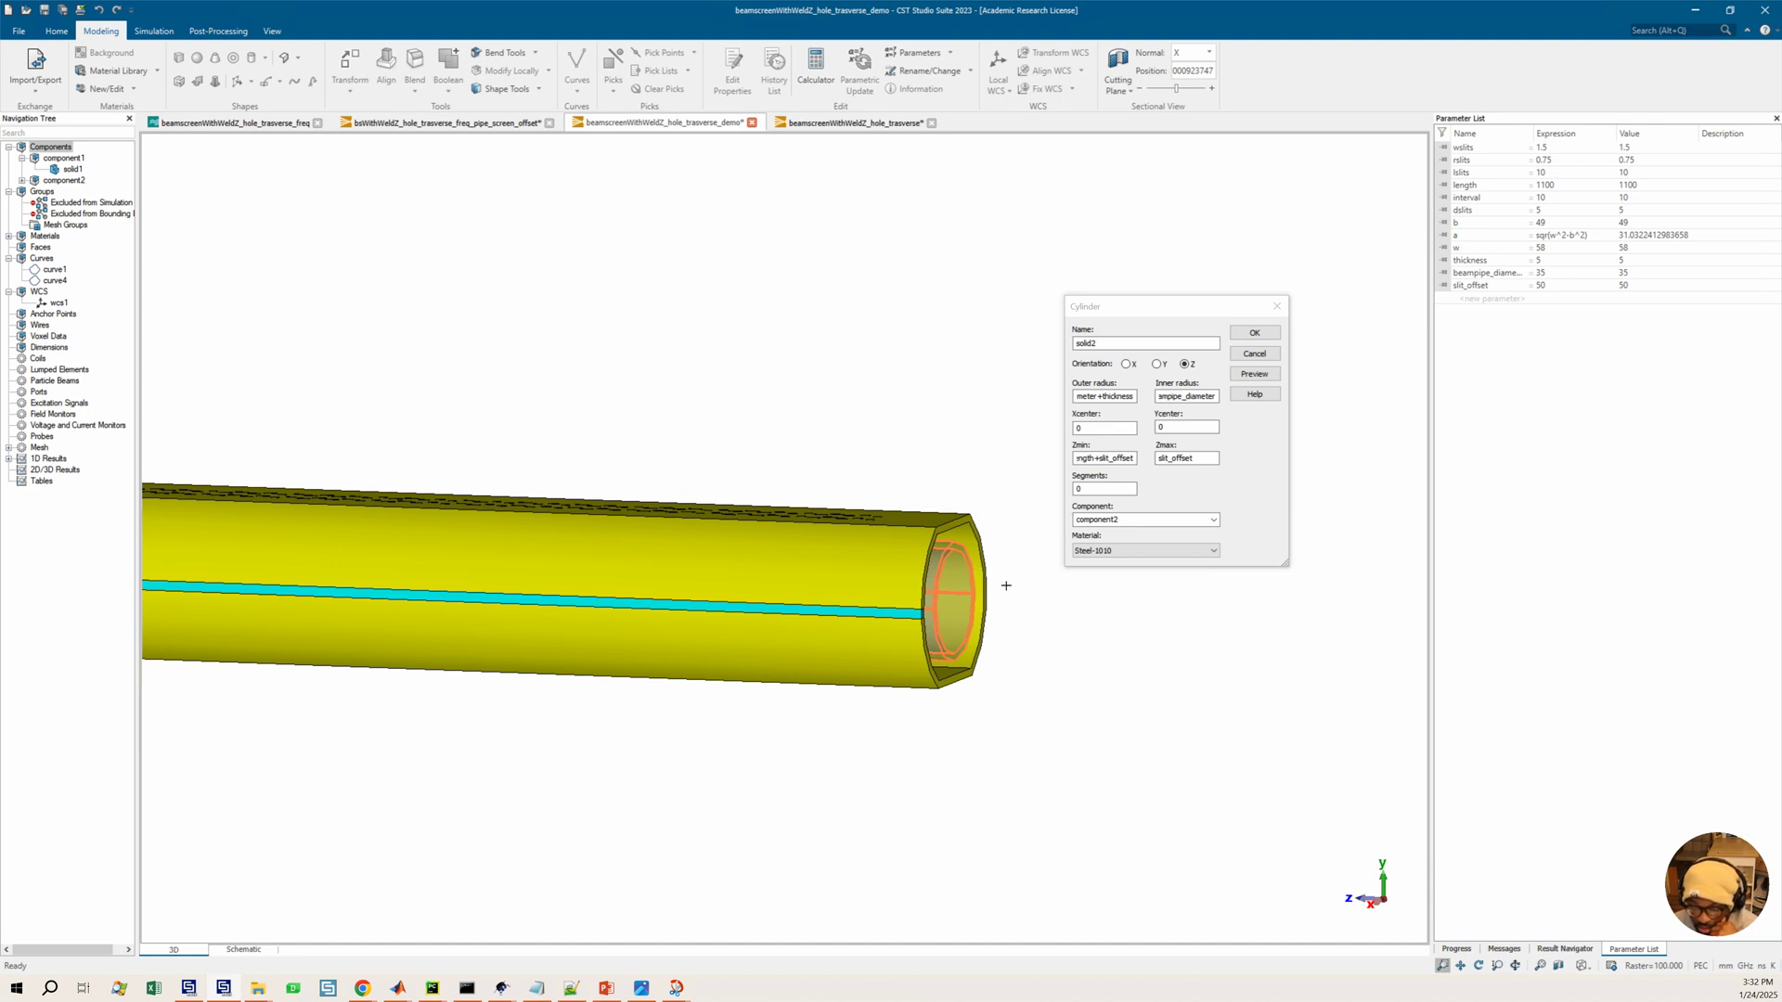
{"action": "scroll", "coordinate": [945, 591], "scroll_direction": "up", "scroll_amount": 5}
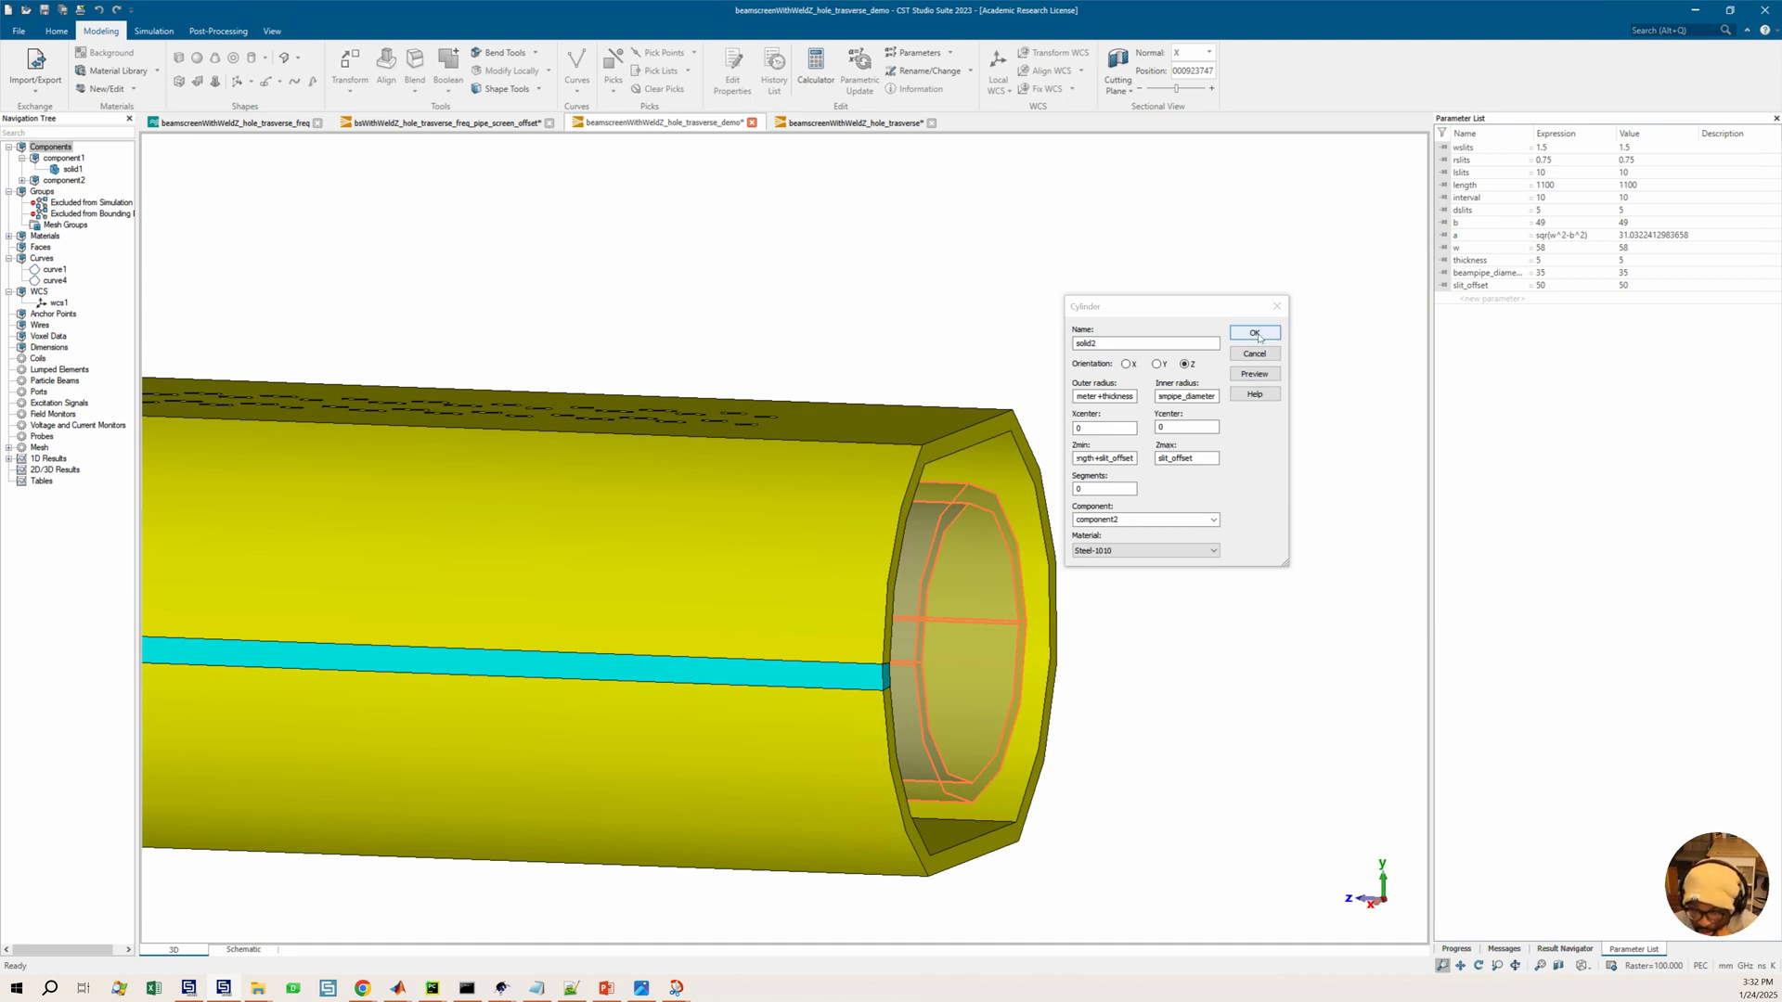
{"action": "scroll", "coordinate": [1036, 660], "scroll_direction": "down", "scroll_amount": 2}
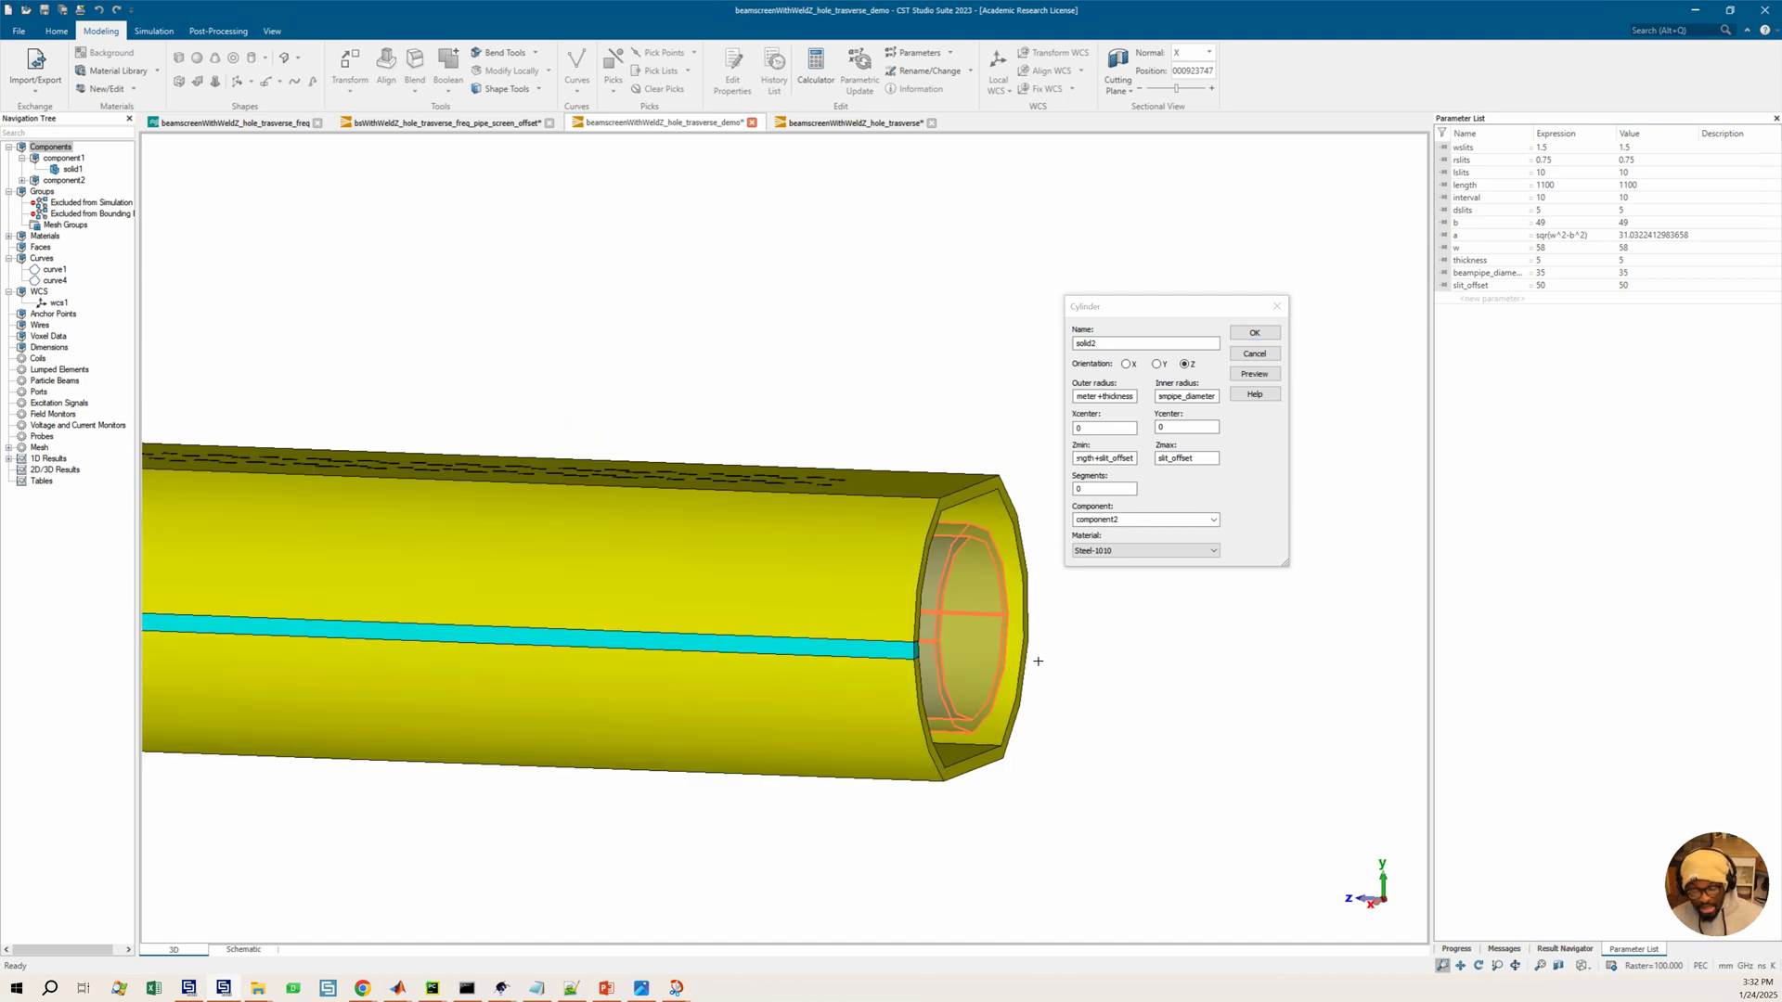
{"action": "middle_click_drag", "start_coordinate": [871, 640], "coordinate": [1038, 521]}
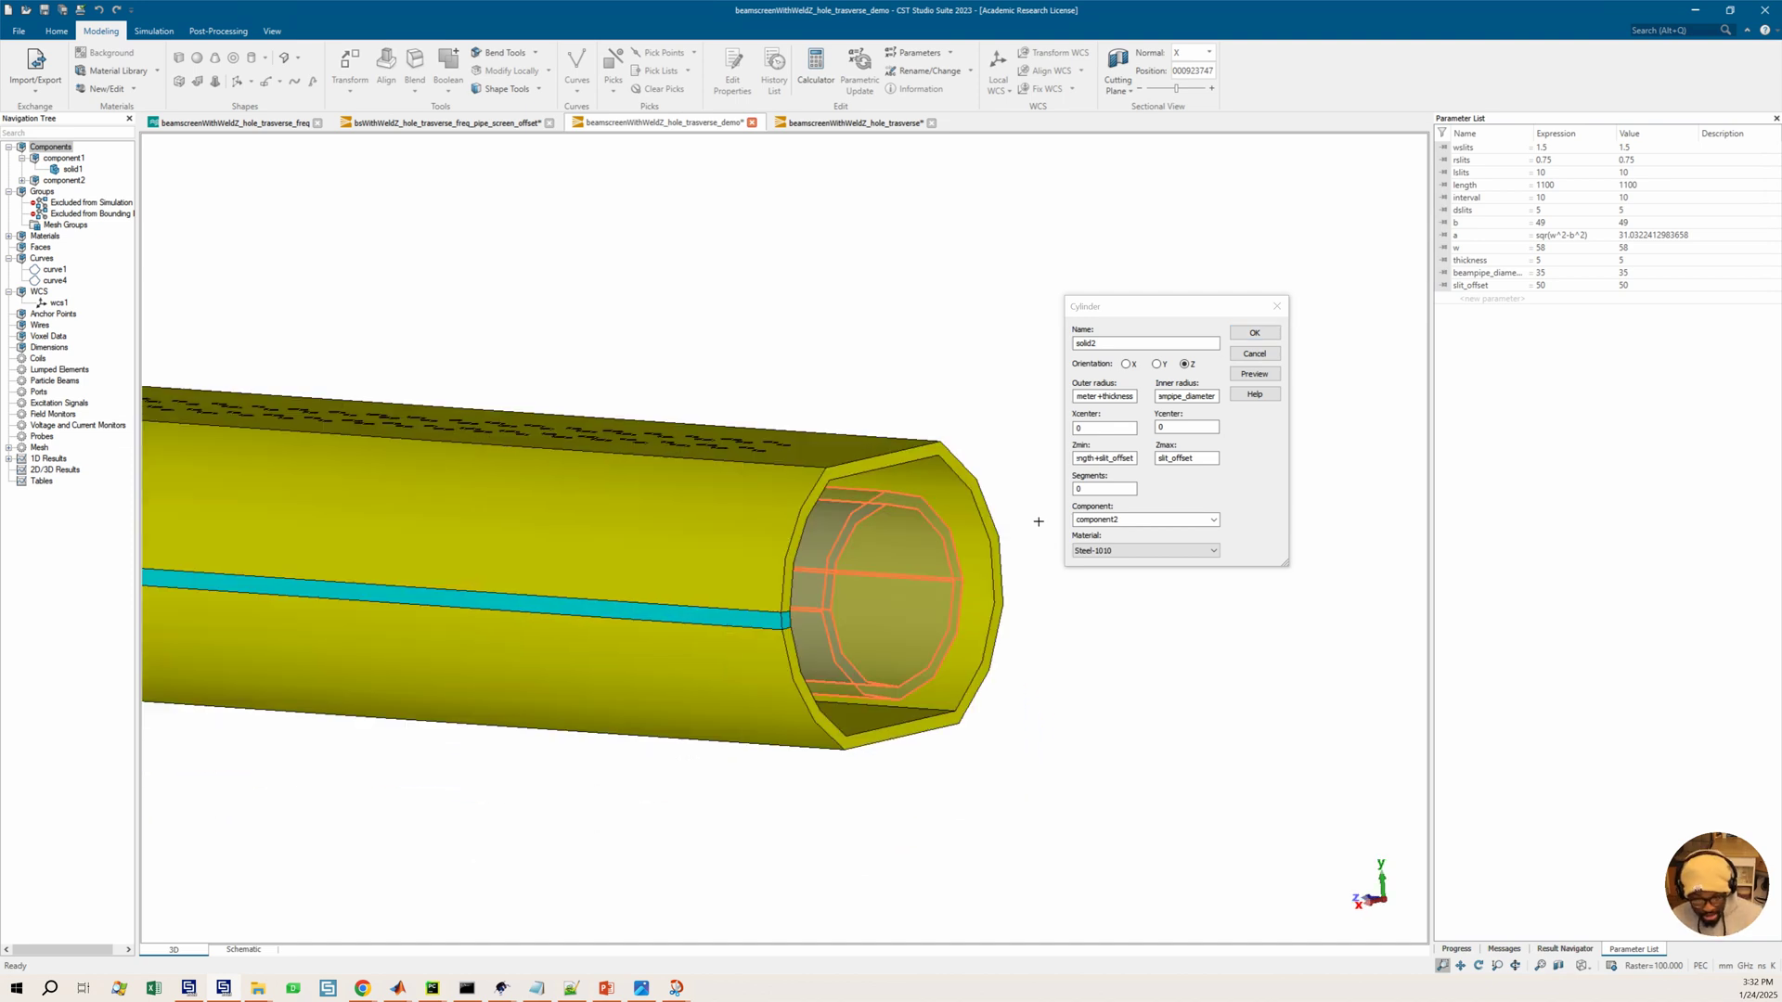
{"action": "left_click", "coordinate": [1254, 332]}
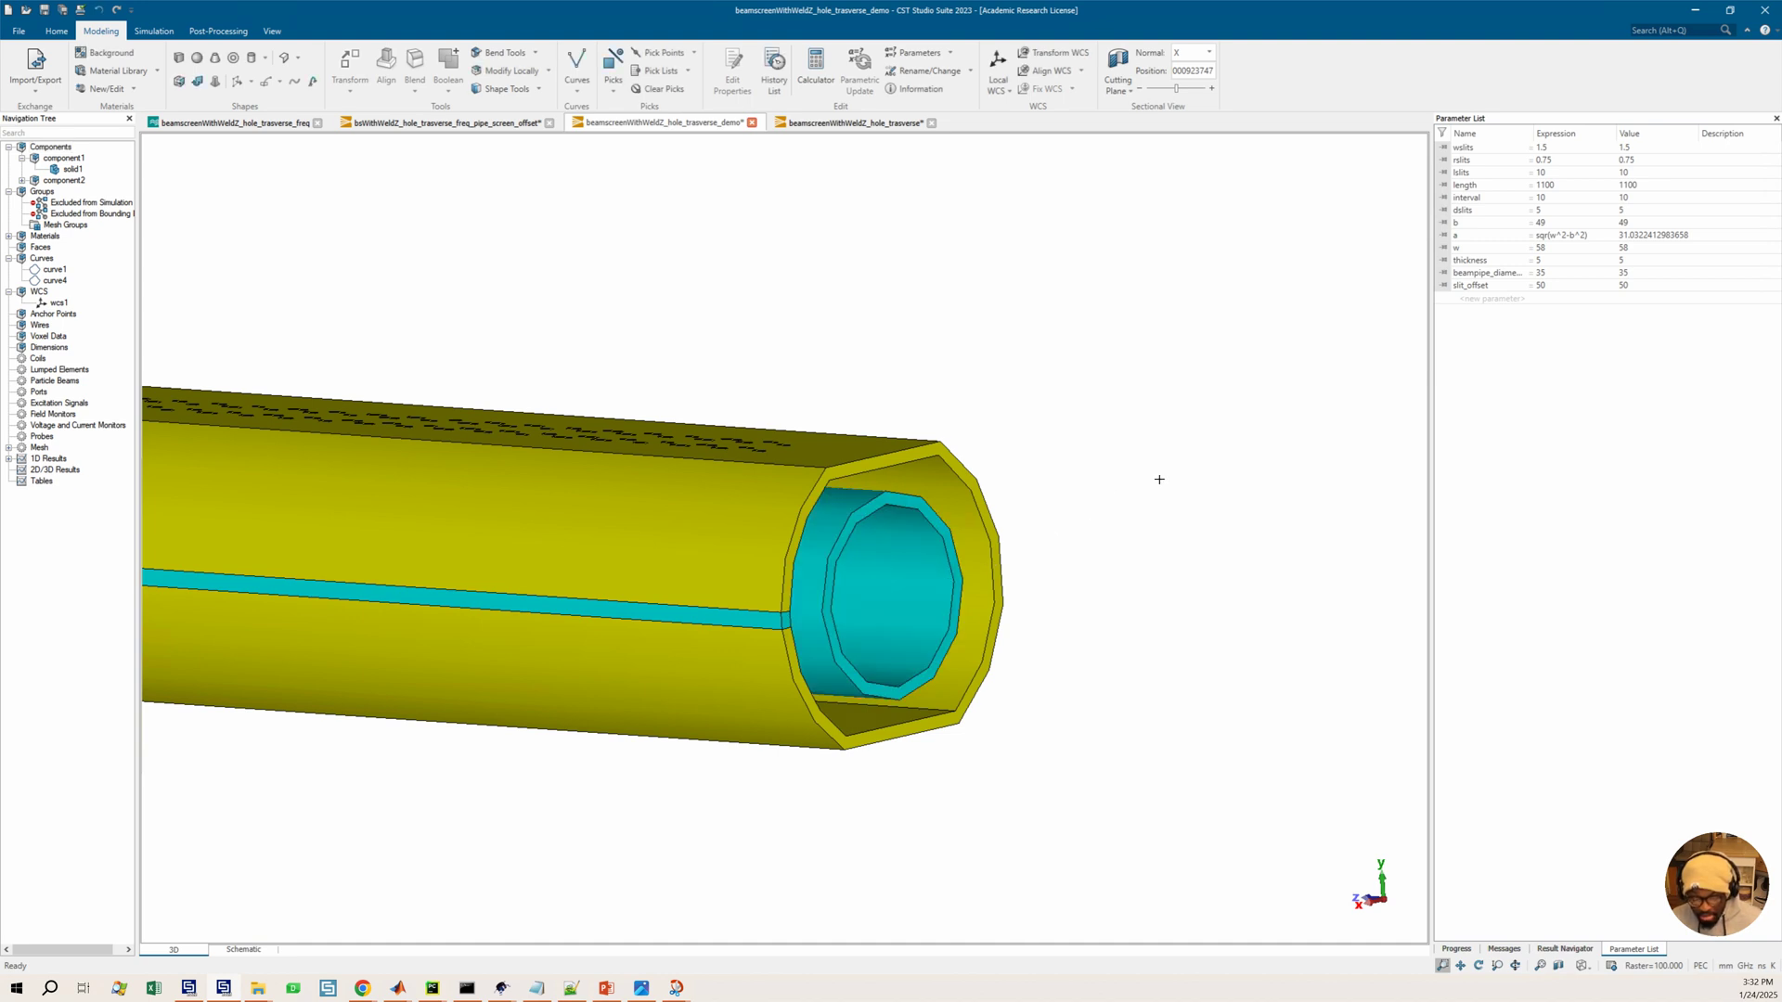
Set the parameter b to 18.4 and w to 23.2 in the parameter list, using the beam screen reference slide
{"action": "left_click", "coordinate": [1552, 224]}
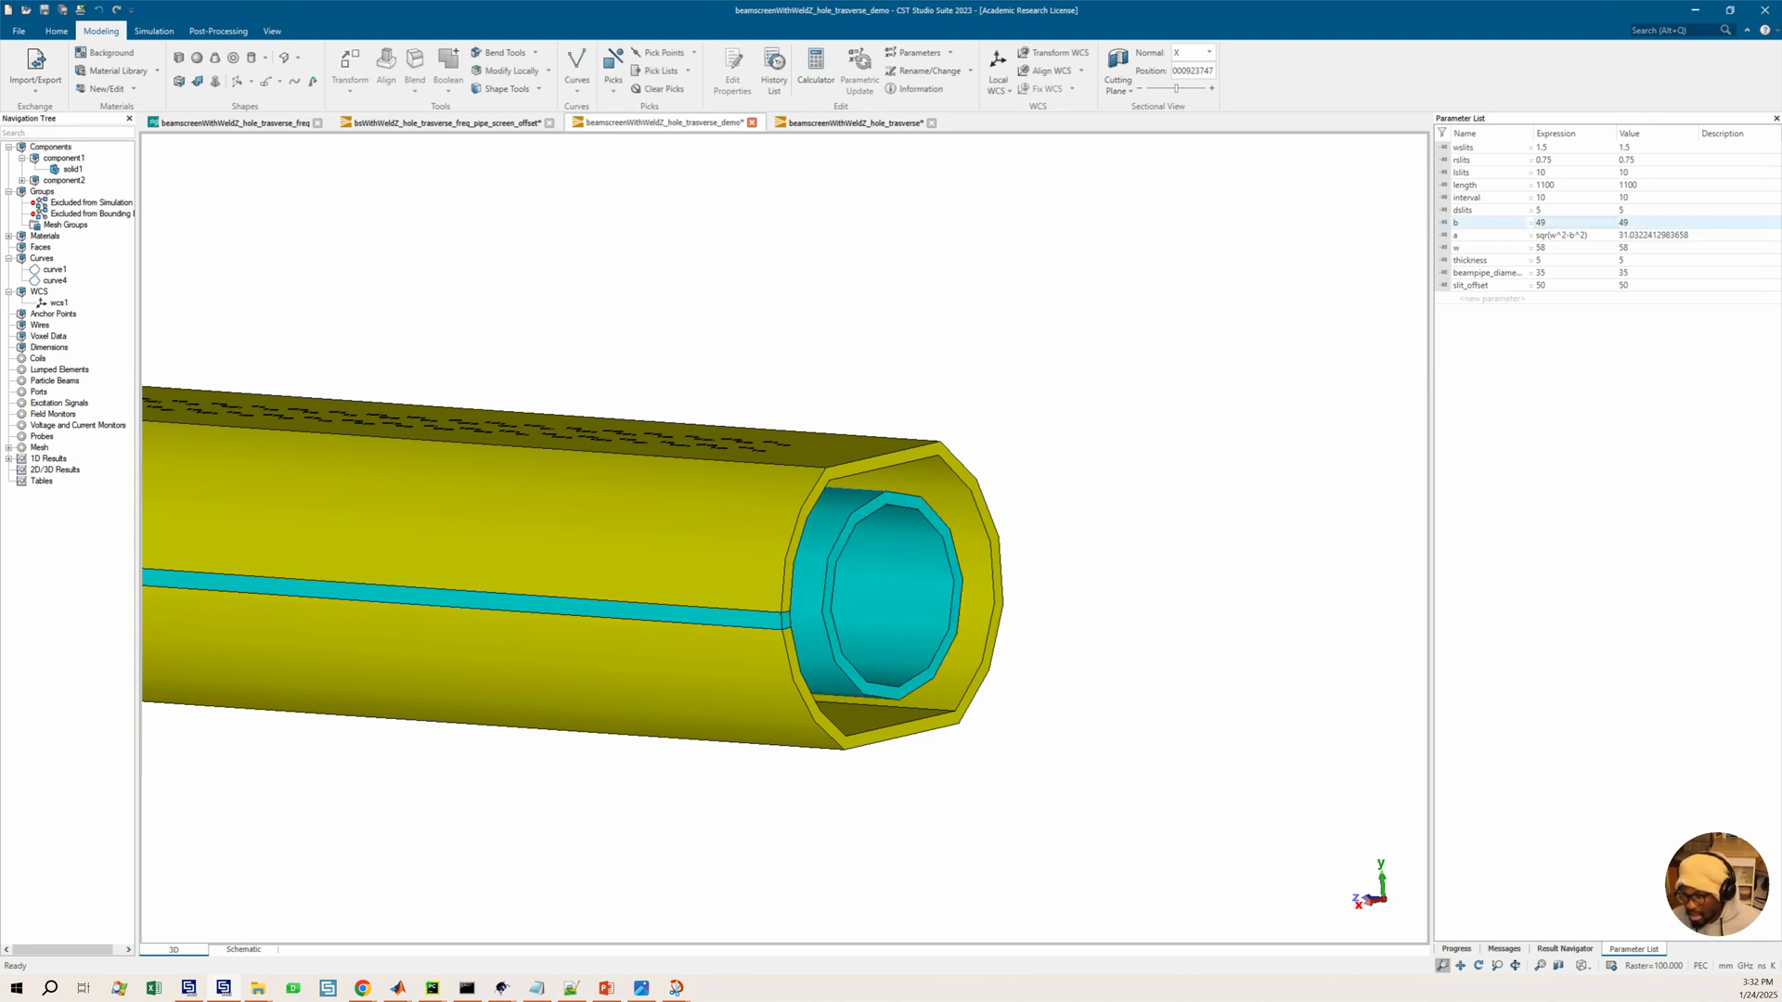
{"action": "mouse_move", "coordinate": [639, 994]}
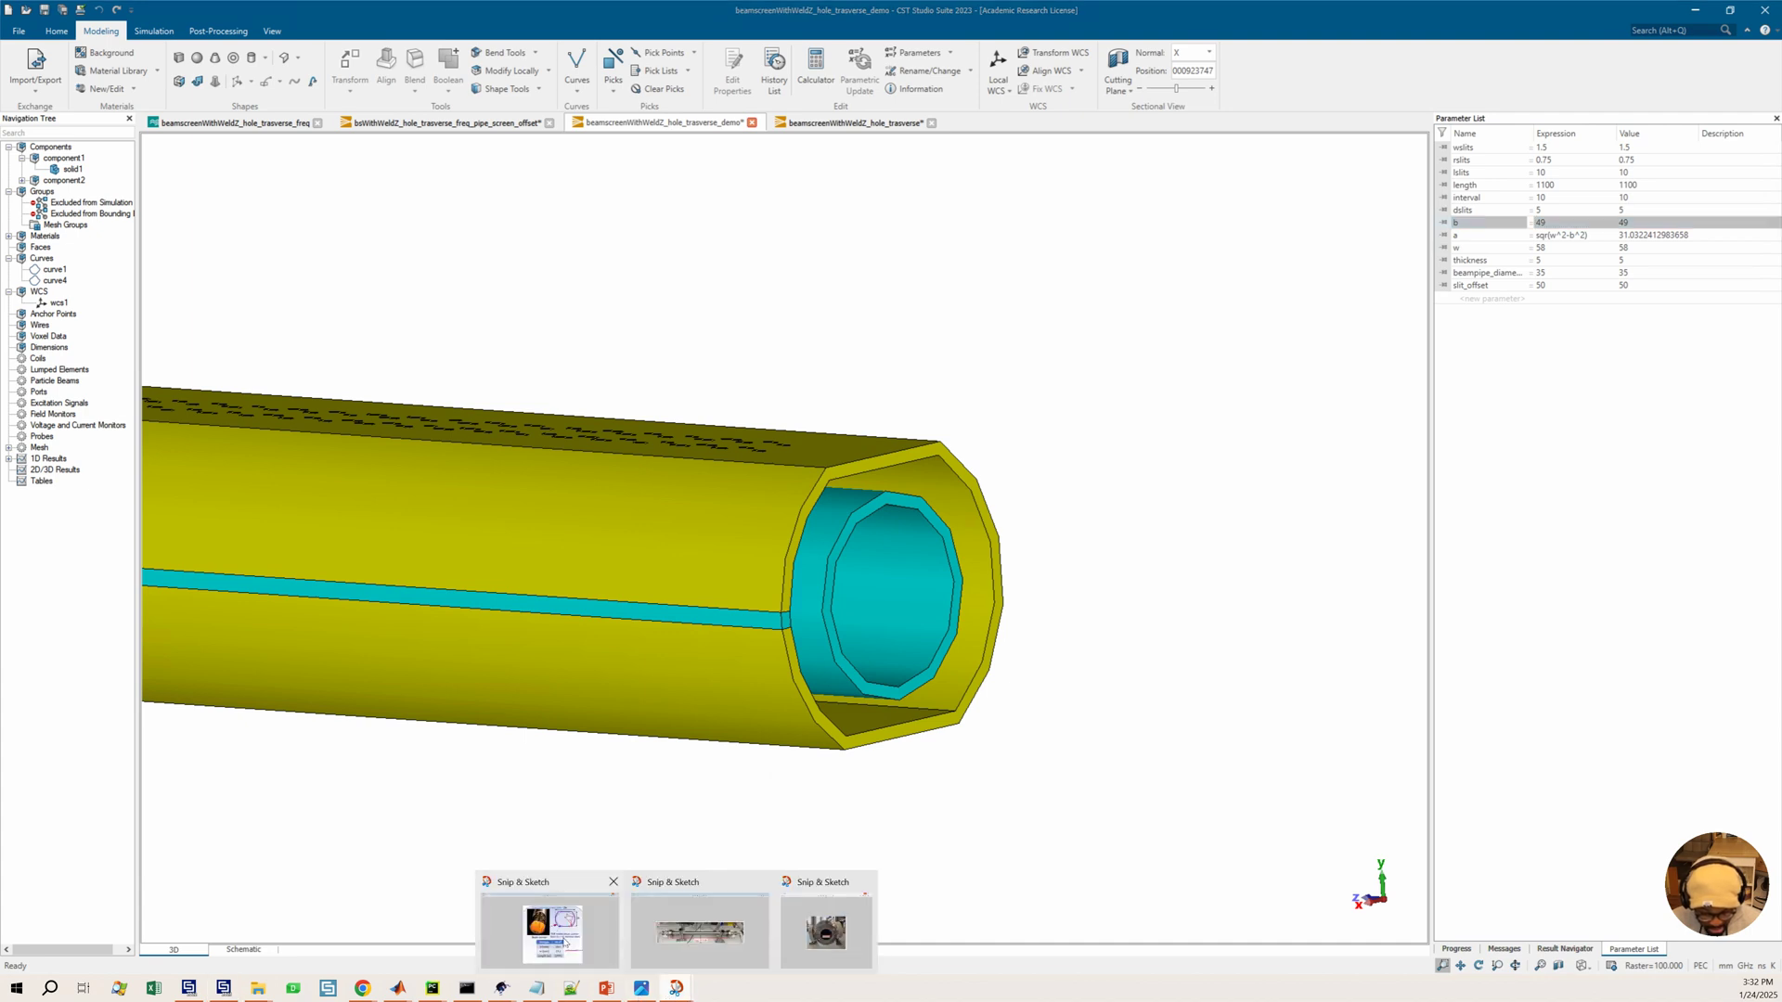
{"action": "mouse_move", "coordinate": [566, 943]}
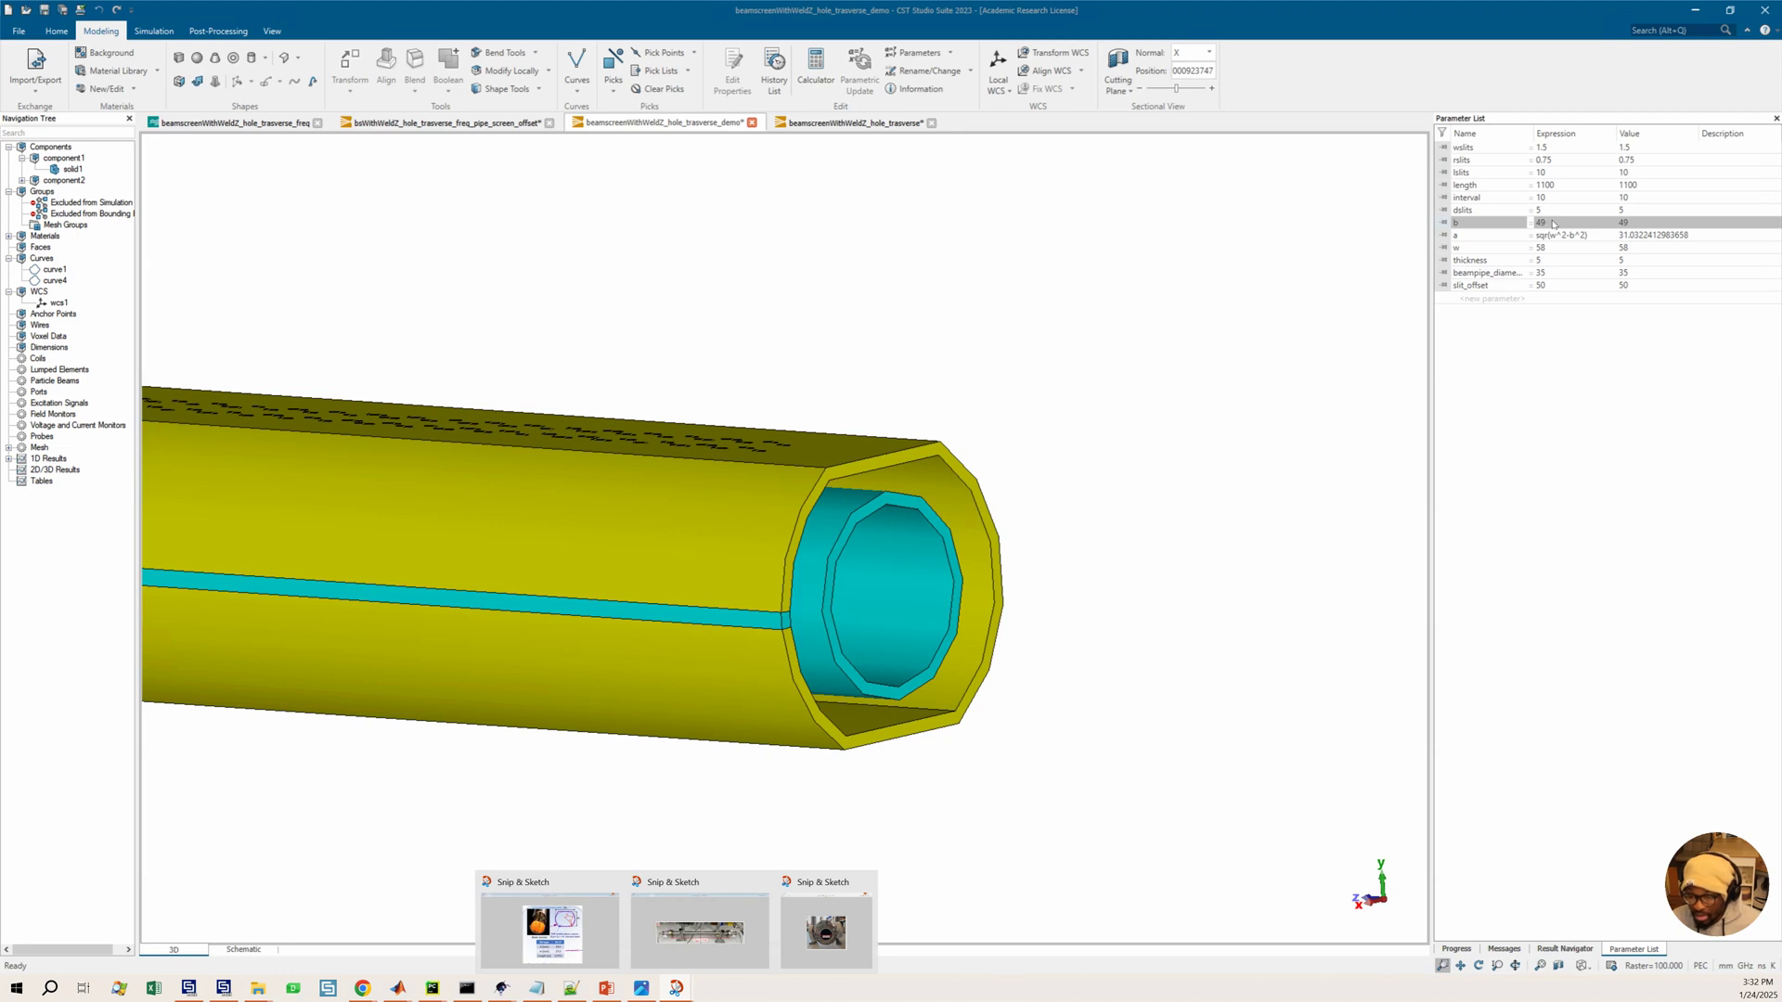
{"action": "double_click", "coordinate": [1554, 223]}
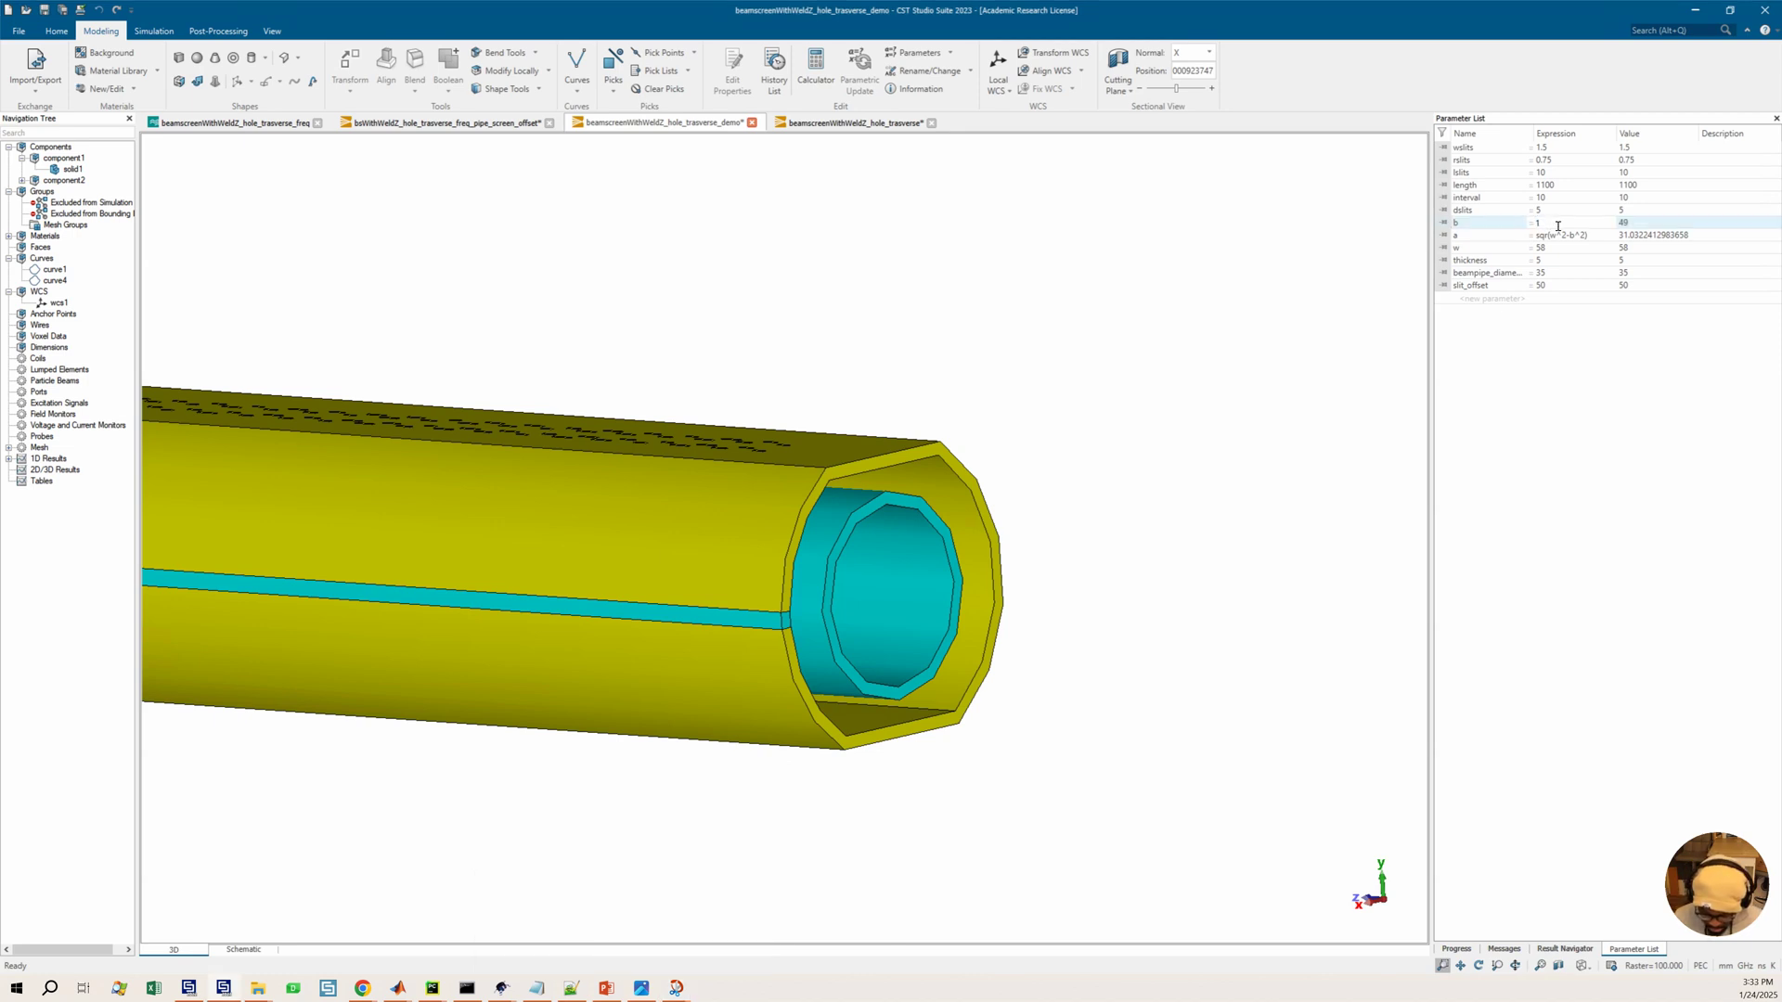
{"action": "key", "text": "Return"}
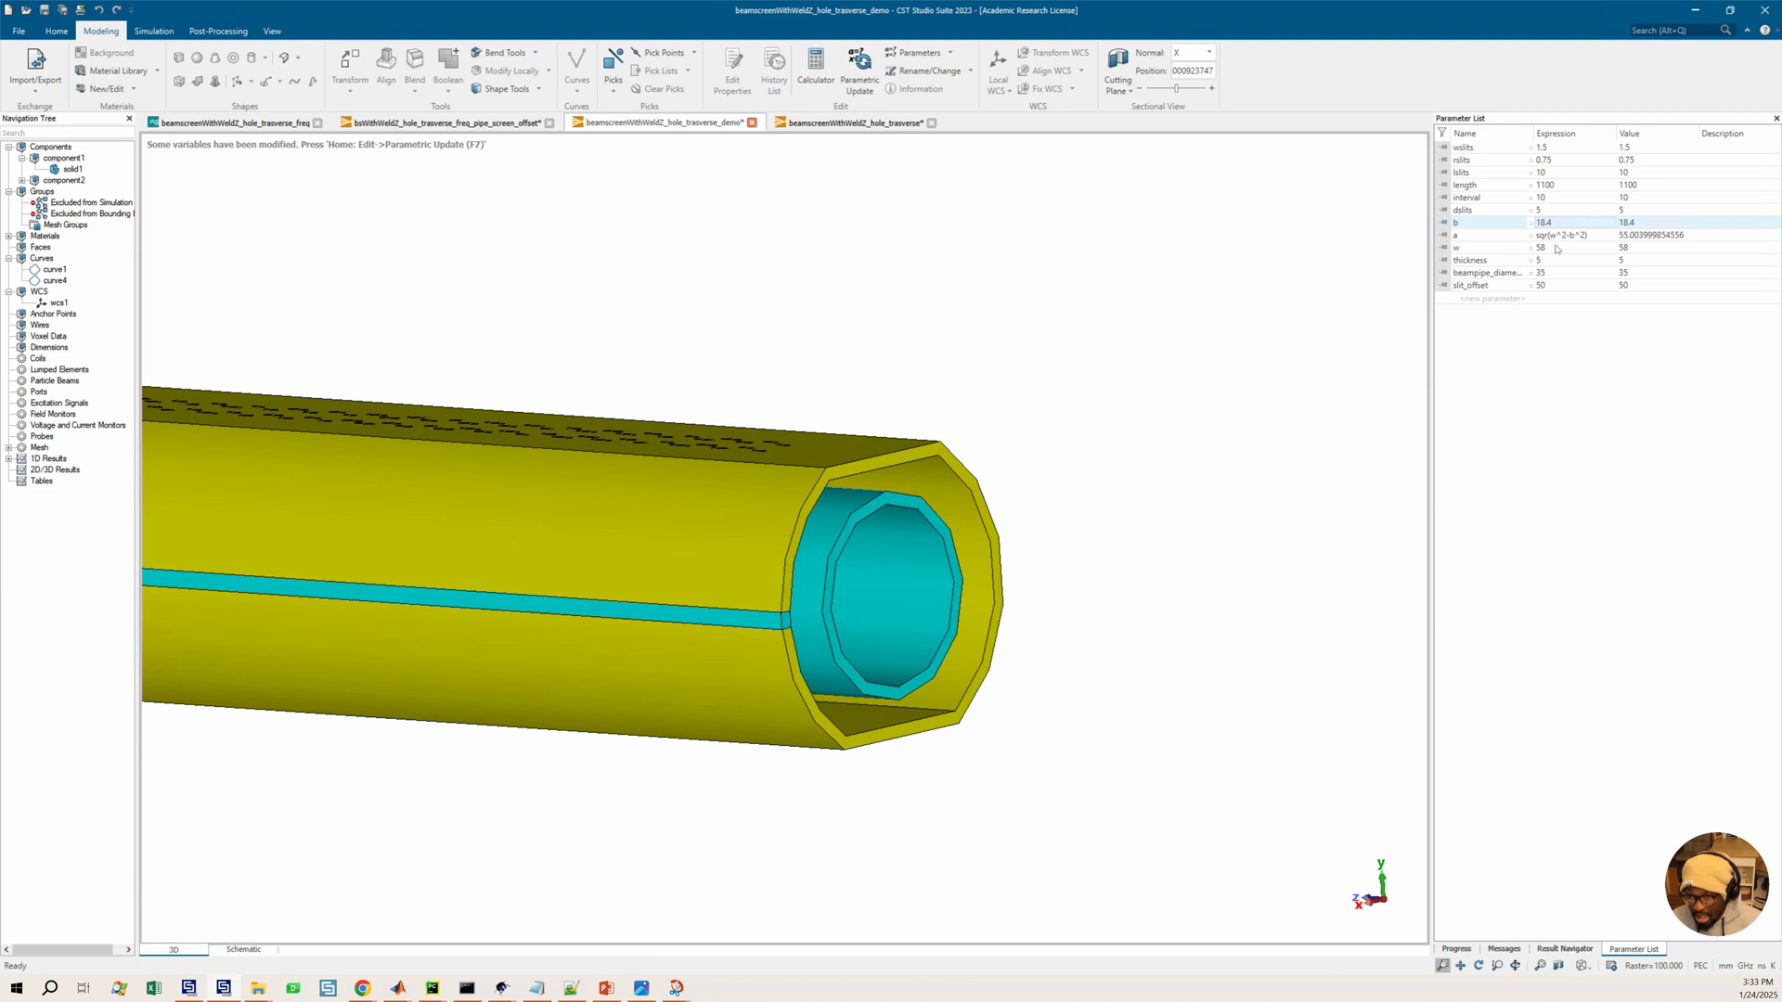
{"action": "double_click", "coordinate": [1552, 250]}
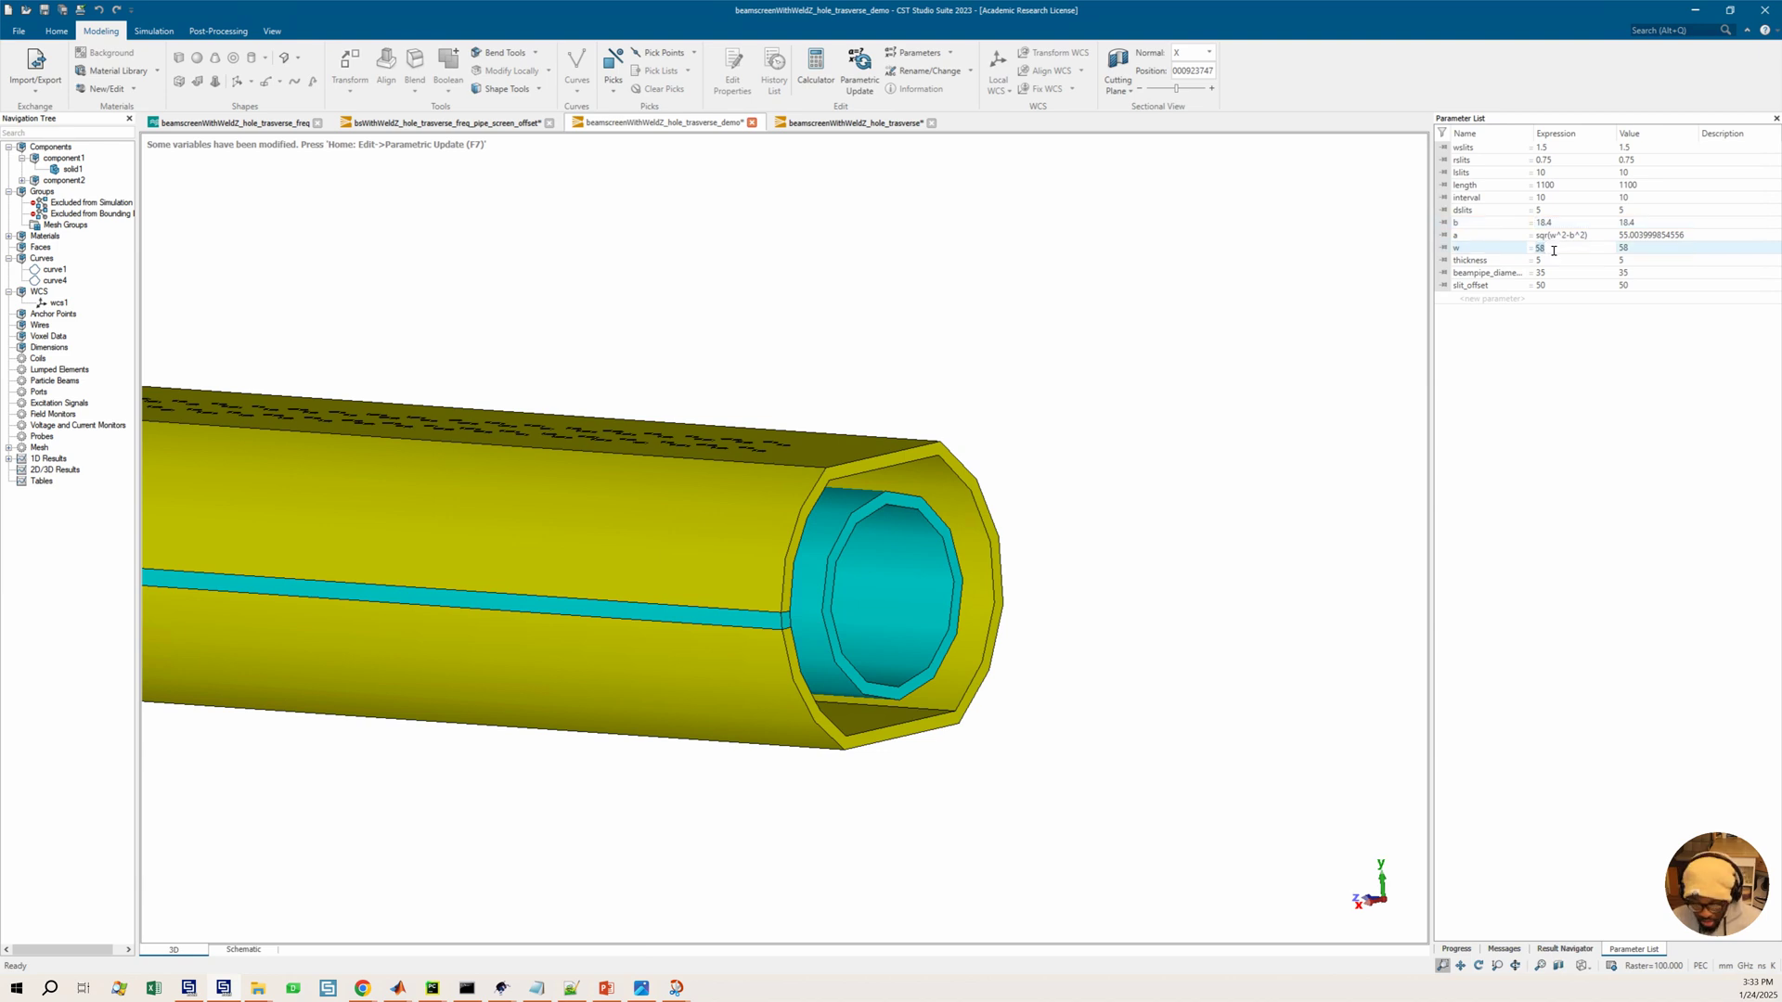
{"action": "type", "text": "23.2"}
{"action": "key", "text": "Return"}
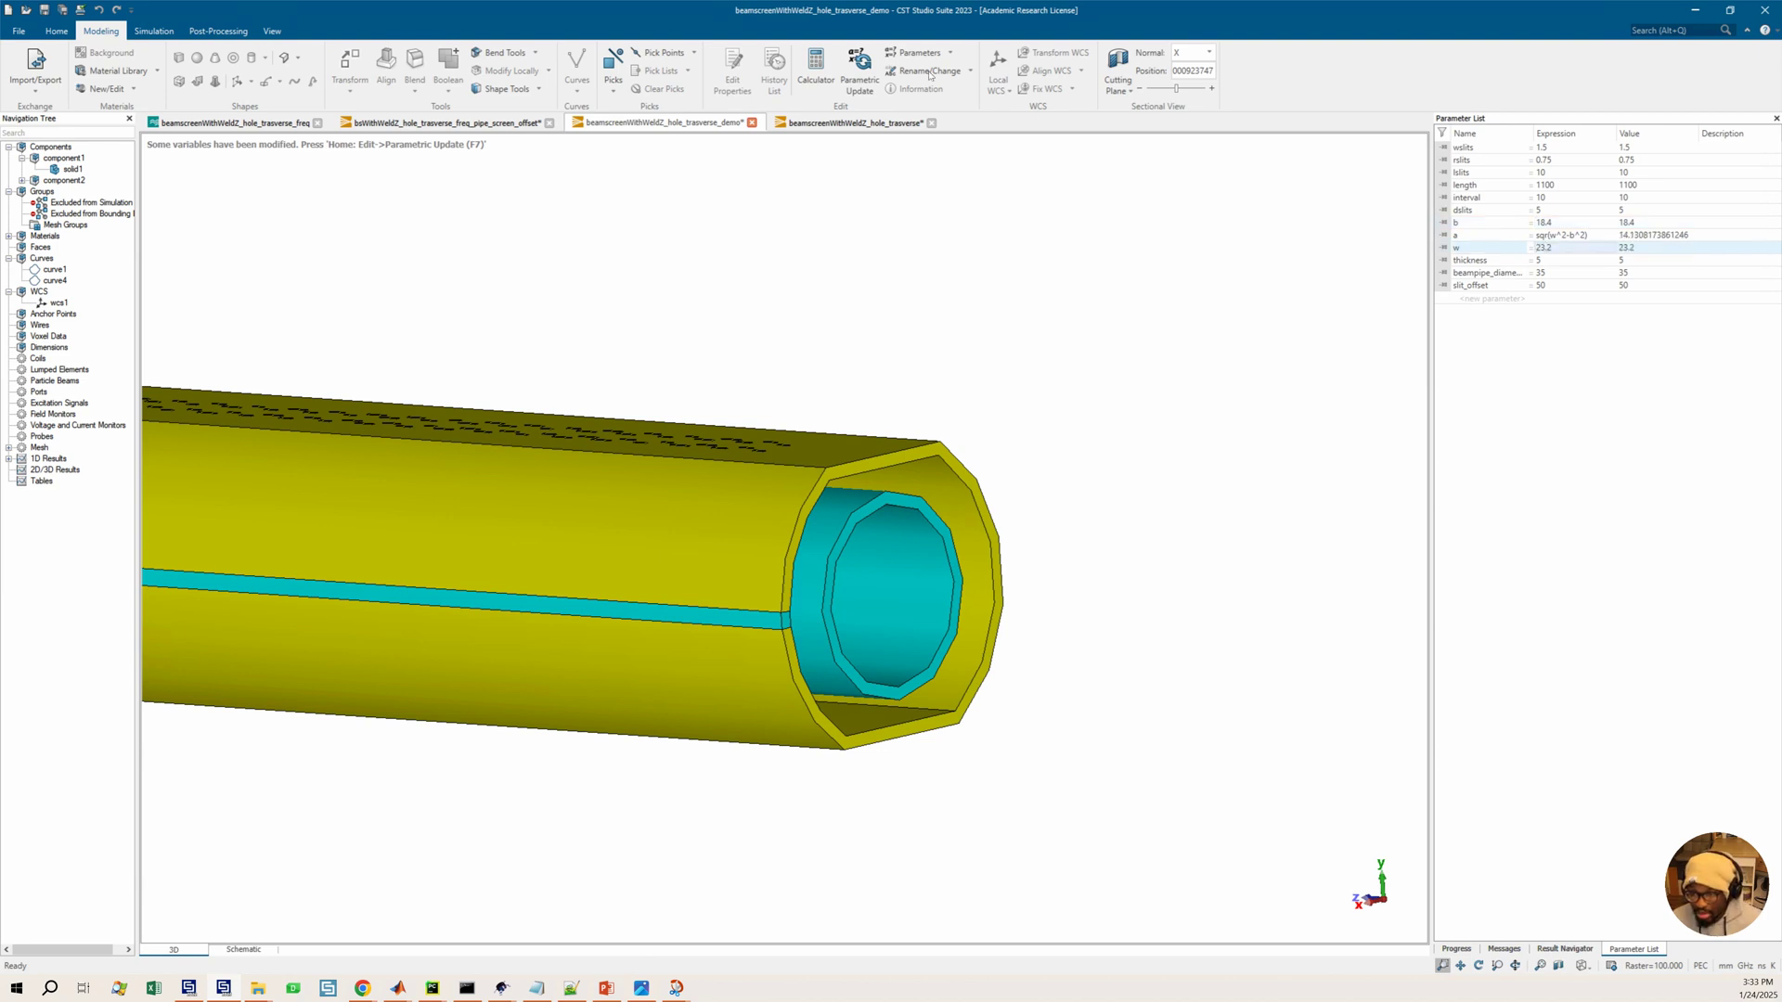
Run a parametric update of the model and view the updated cross-section end-on
{"action": "left_click", "coordinate": [860, 70]}
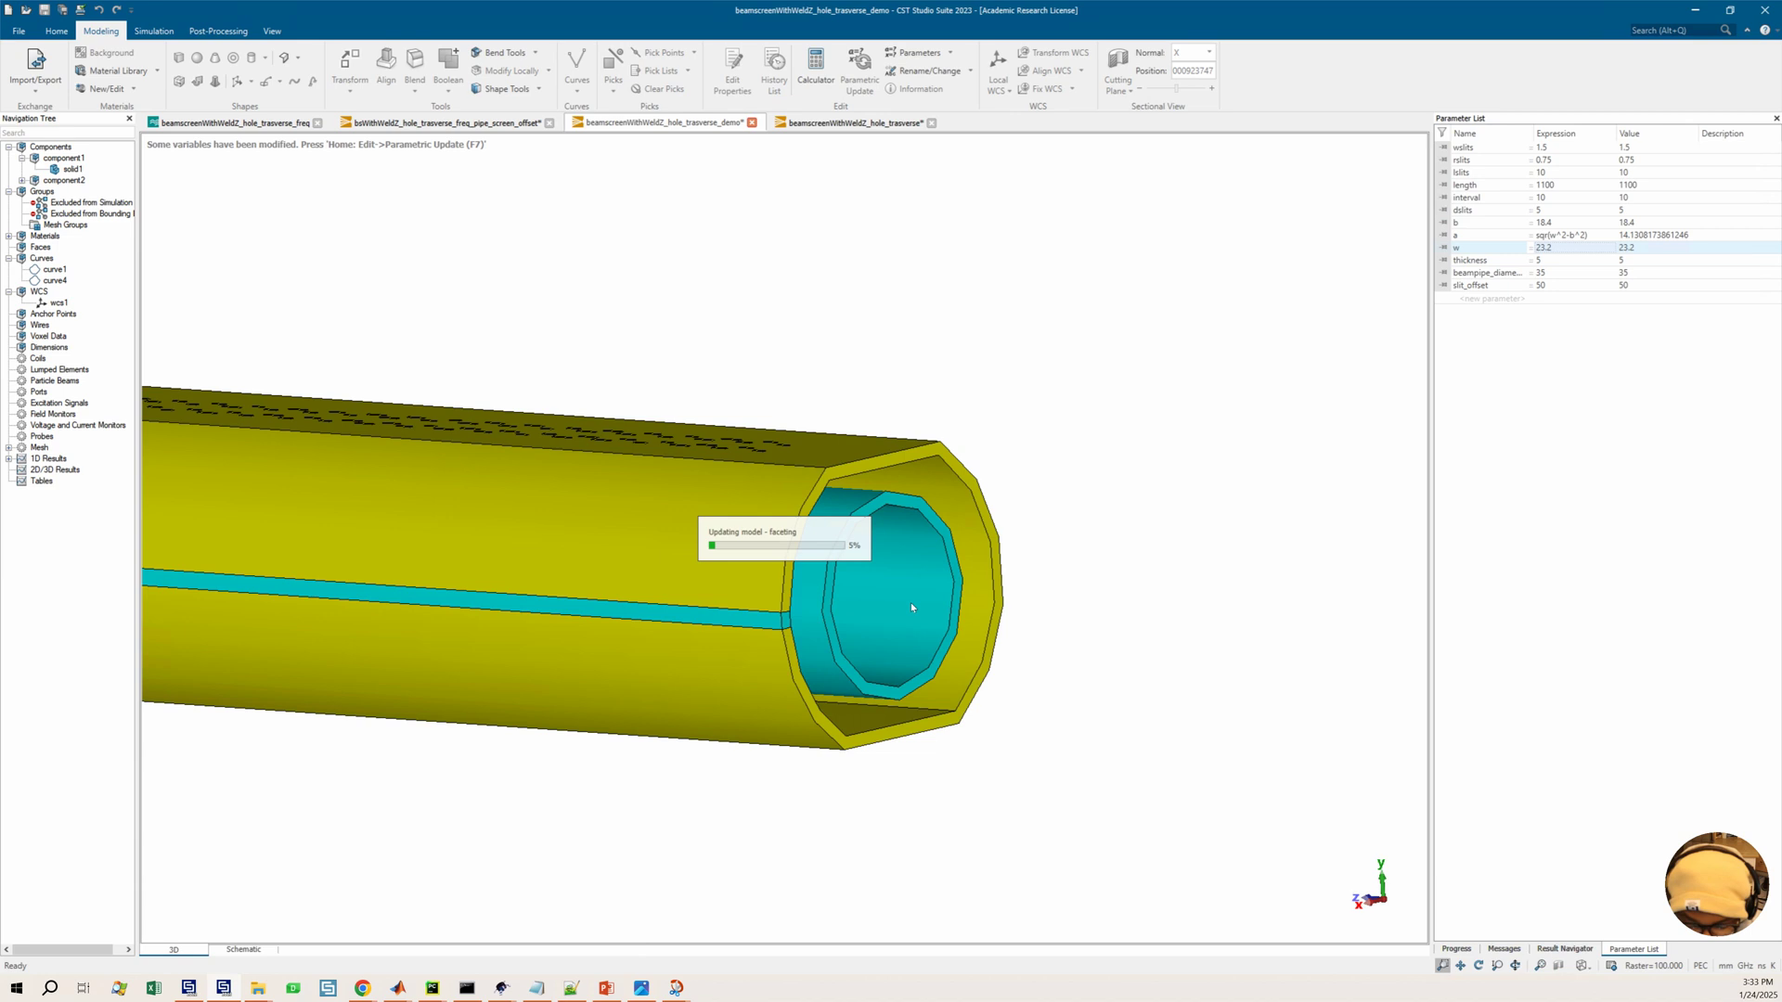
{"action": "left_click_drag", "start_coordinate": [1034, 668], "coordinate": [649, 637]}
{"action": "left_click_drag", "start_coordinate": [942, 633], "coordinate": [772, 620], "text": "ctrl"}
{"action": "mouse_move", "coordinate": [675, 555]}
{"action": "left_mouse_down", "text": "ctrl"}
{"action": "mouse_move", "coordinate": [691, 557]}
{"action": "mouse_move", "coordinate": [677, 549]}
{"action": "left_mouse_up", "text": "ctrl"}
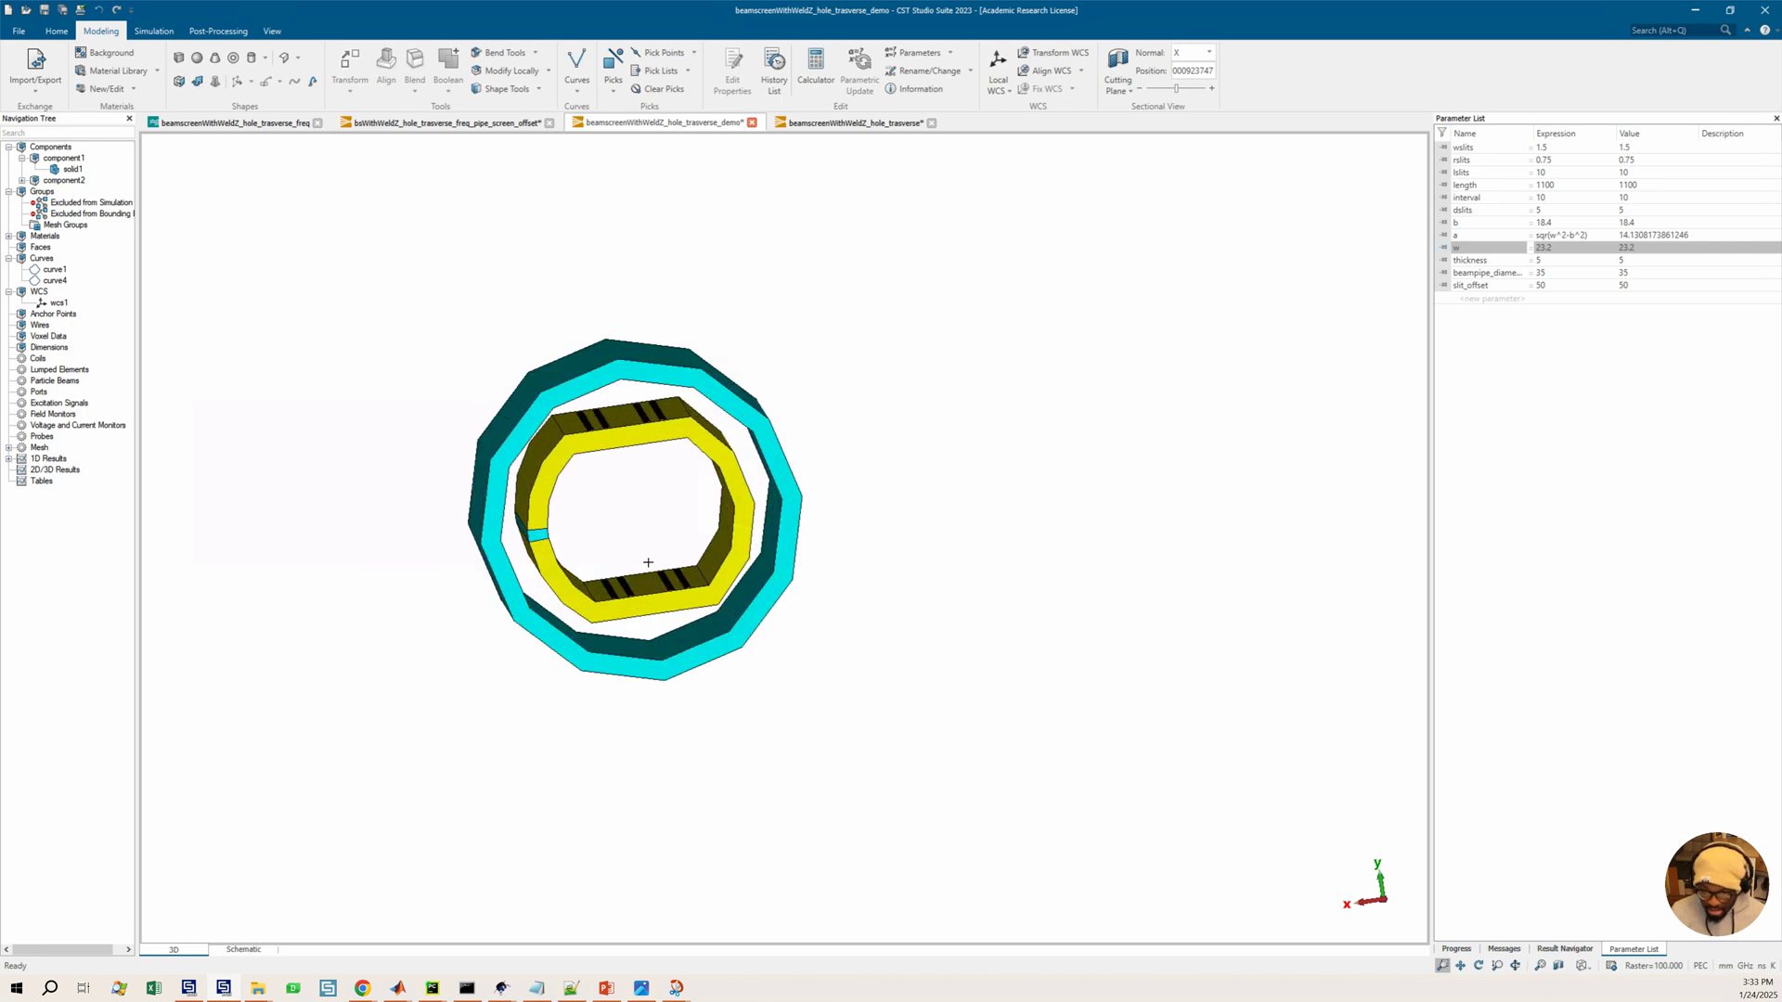
Switch to Snip & Sketch to review the beam screen and beampipe reference images, then return to the model
{"action": "mouse_move", "coordinate": [676, 987]}
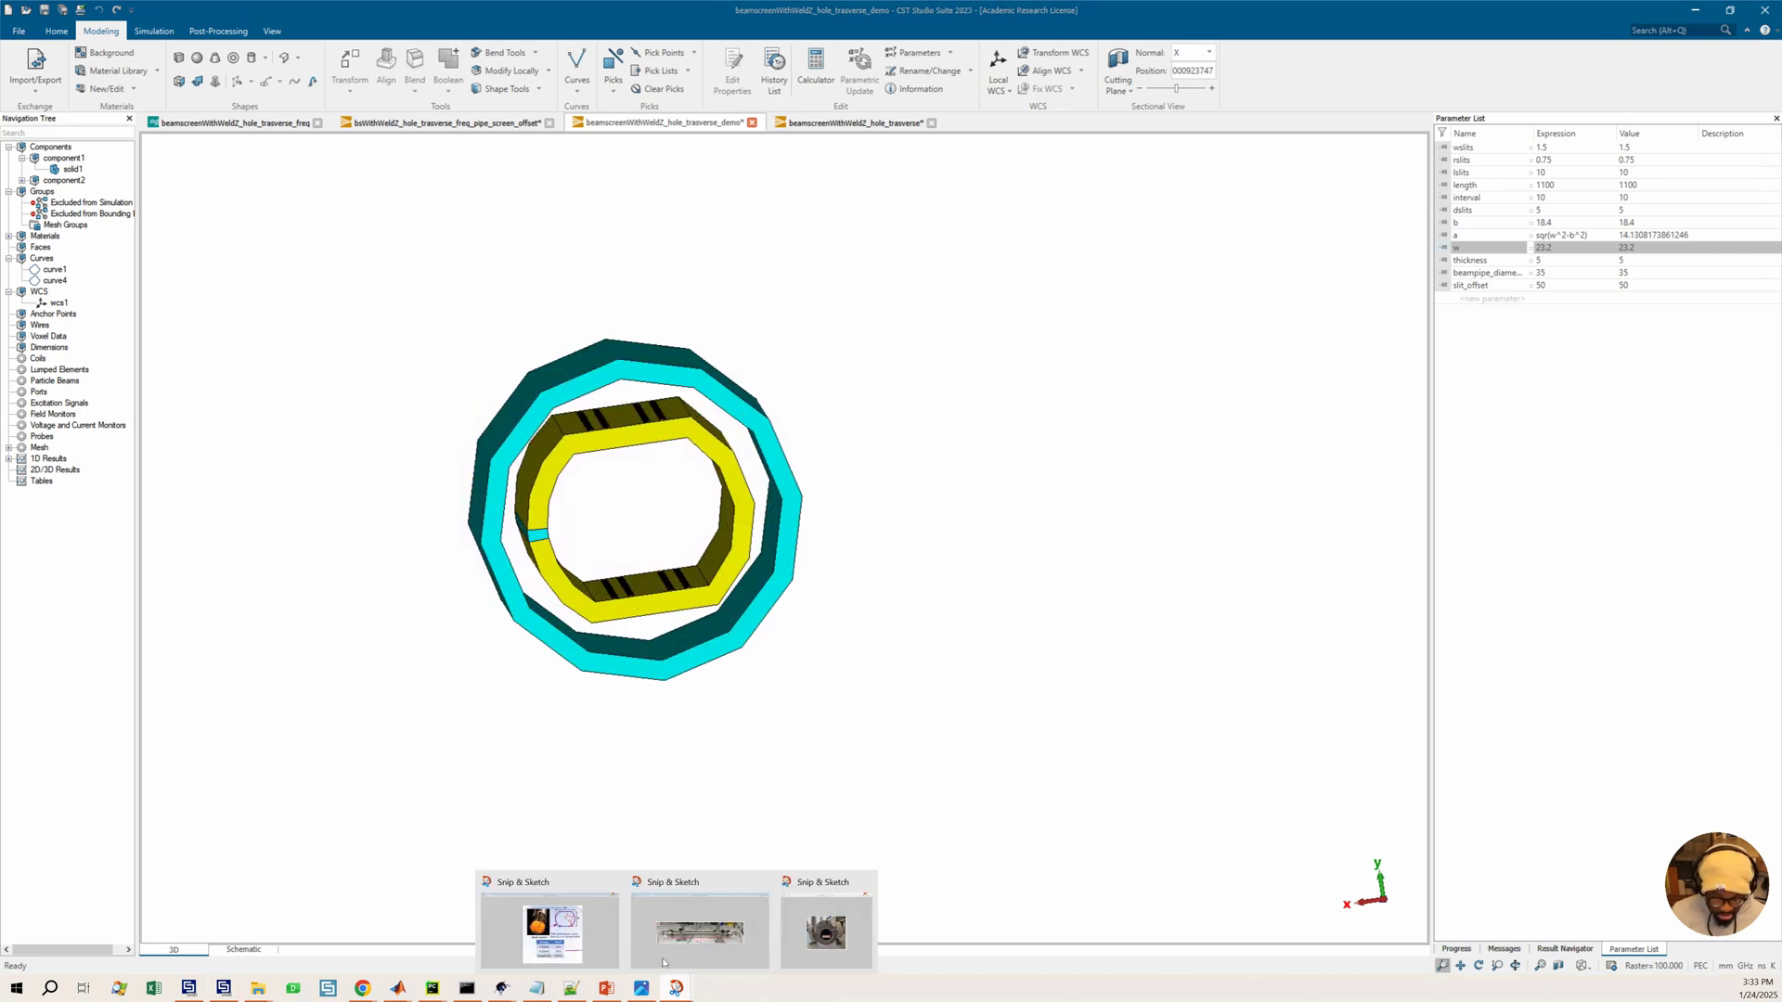
{"action": "left_click", "coordinate": [555, 933]}
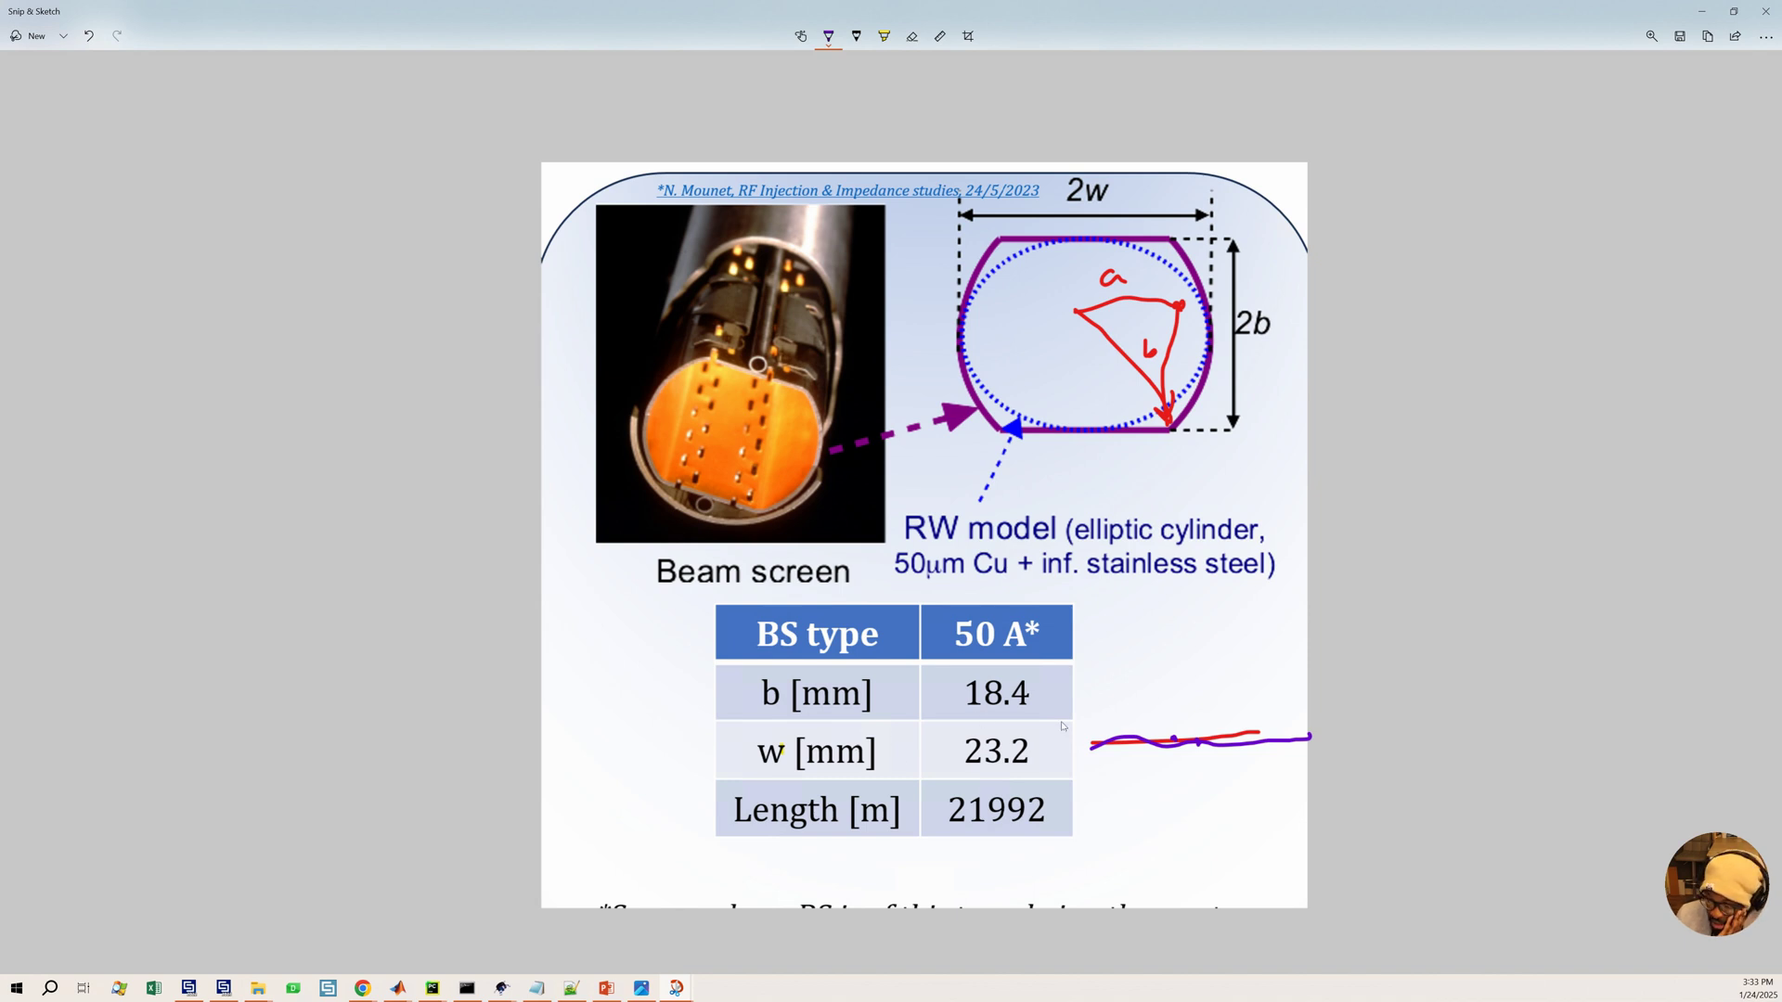
{"action": "left_click", "coordinate": [676, 988]}
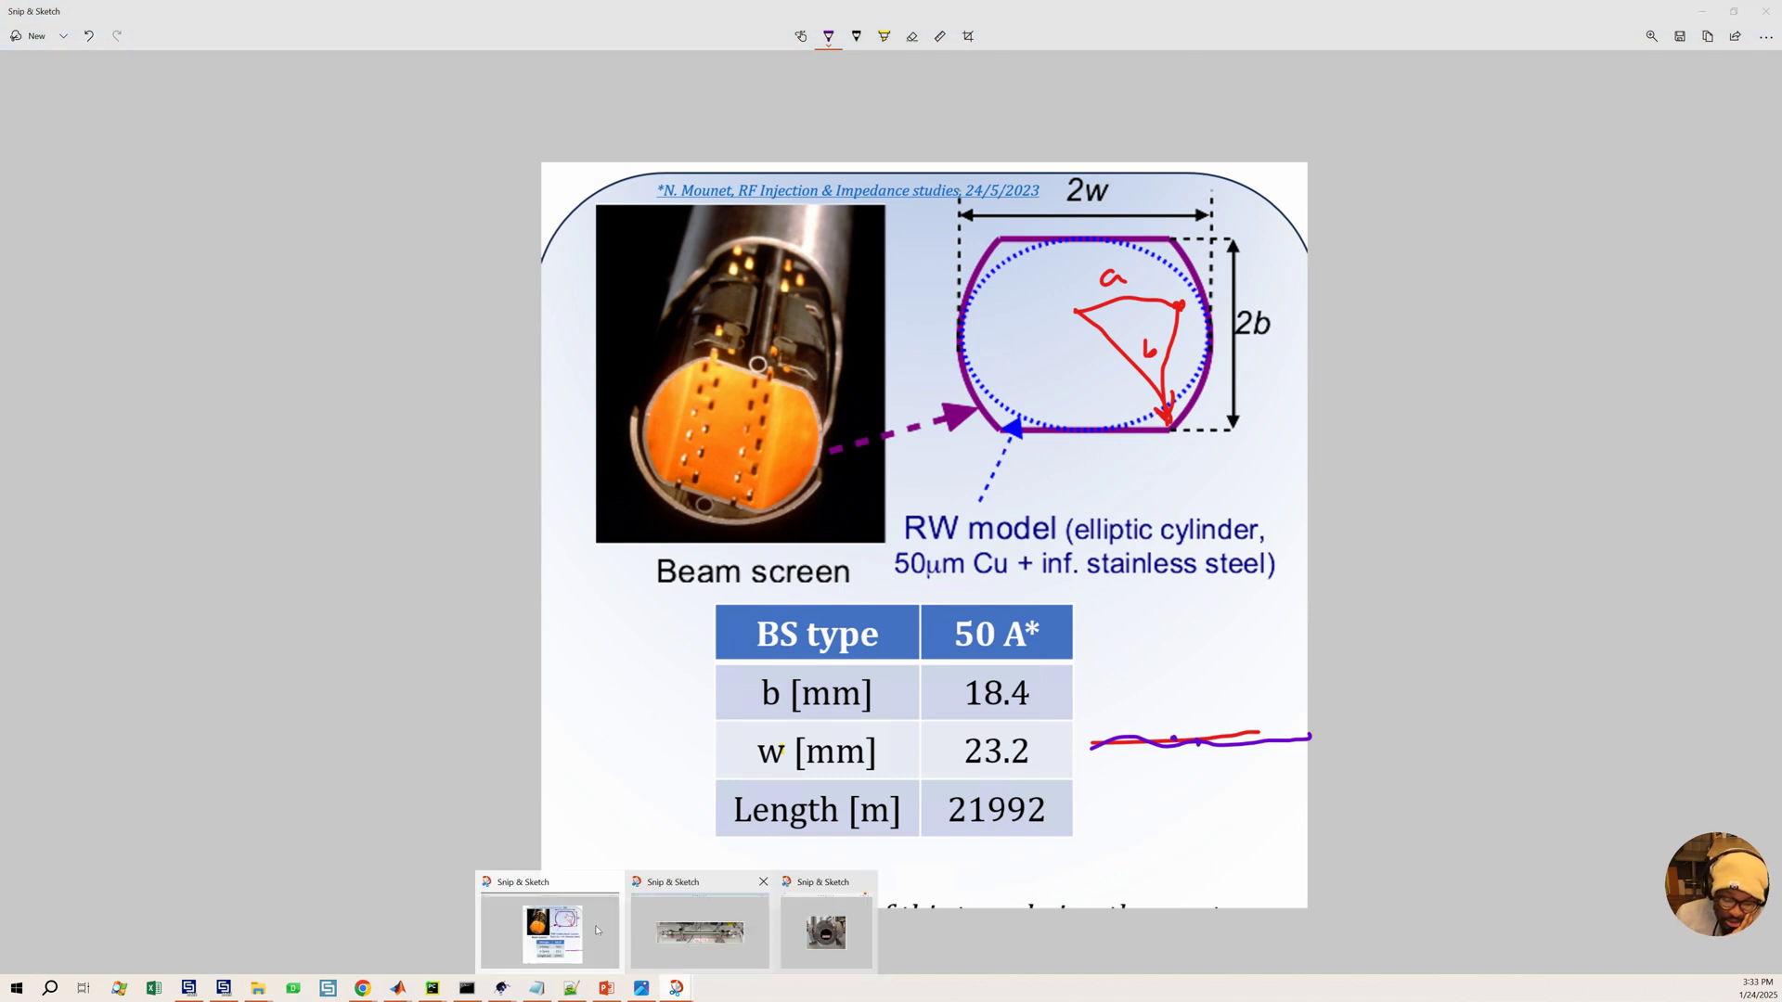
{"action": "left_click", "coordinate": [827, 931]}
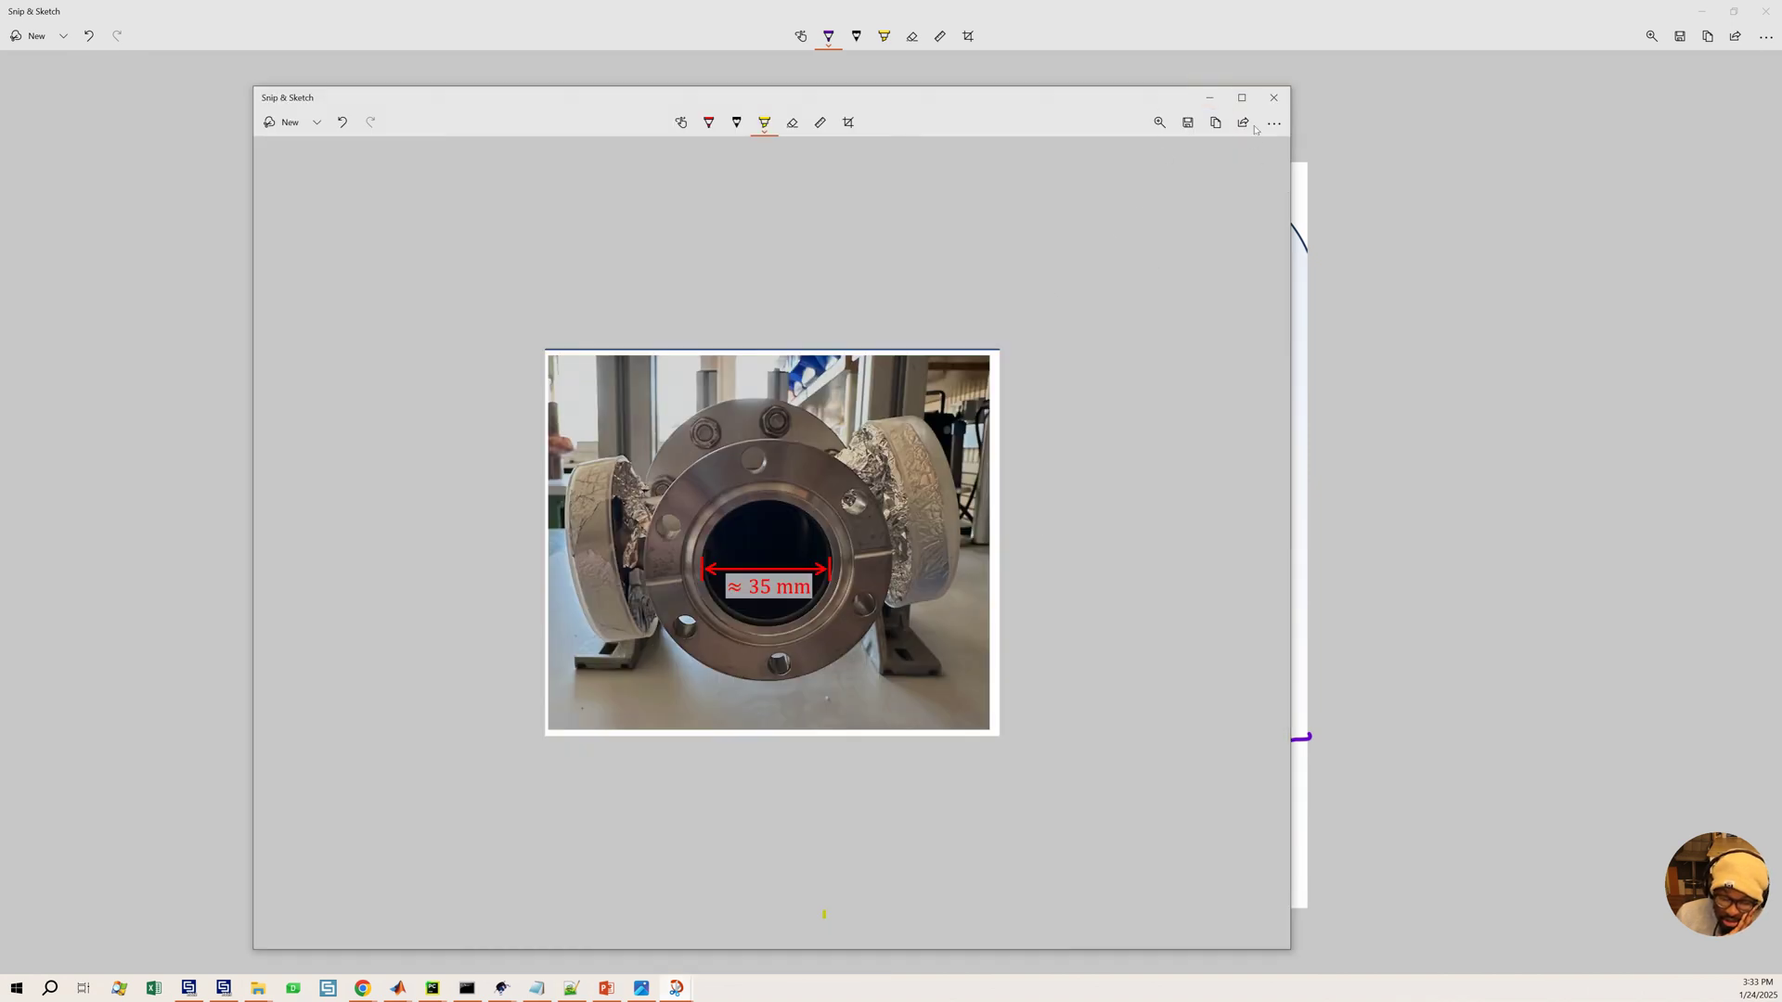
{"action": "left_click", "coordinate": [1209, 97]}
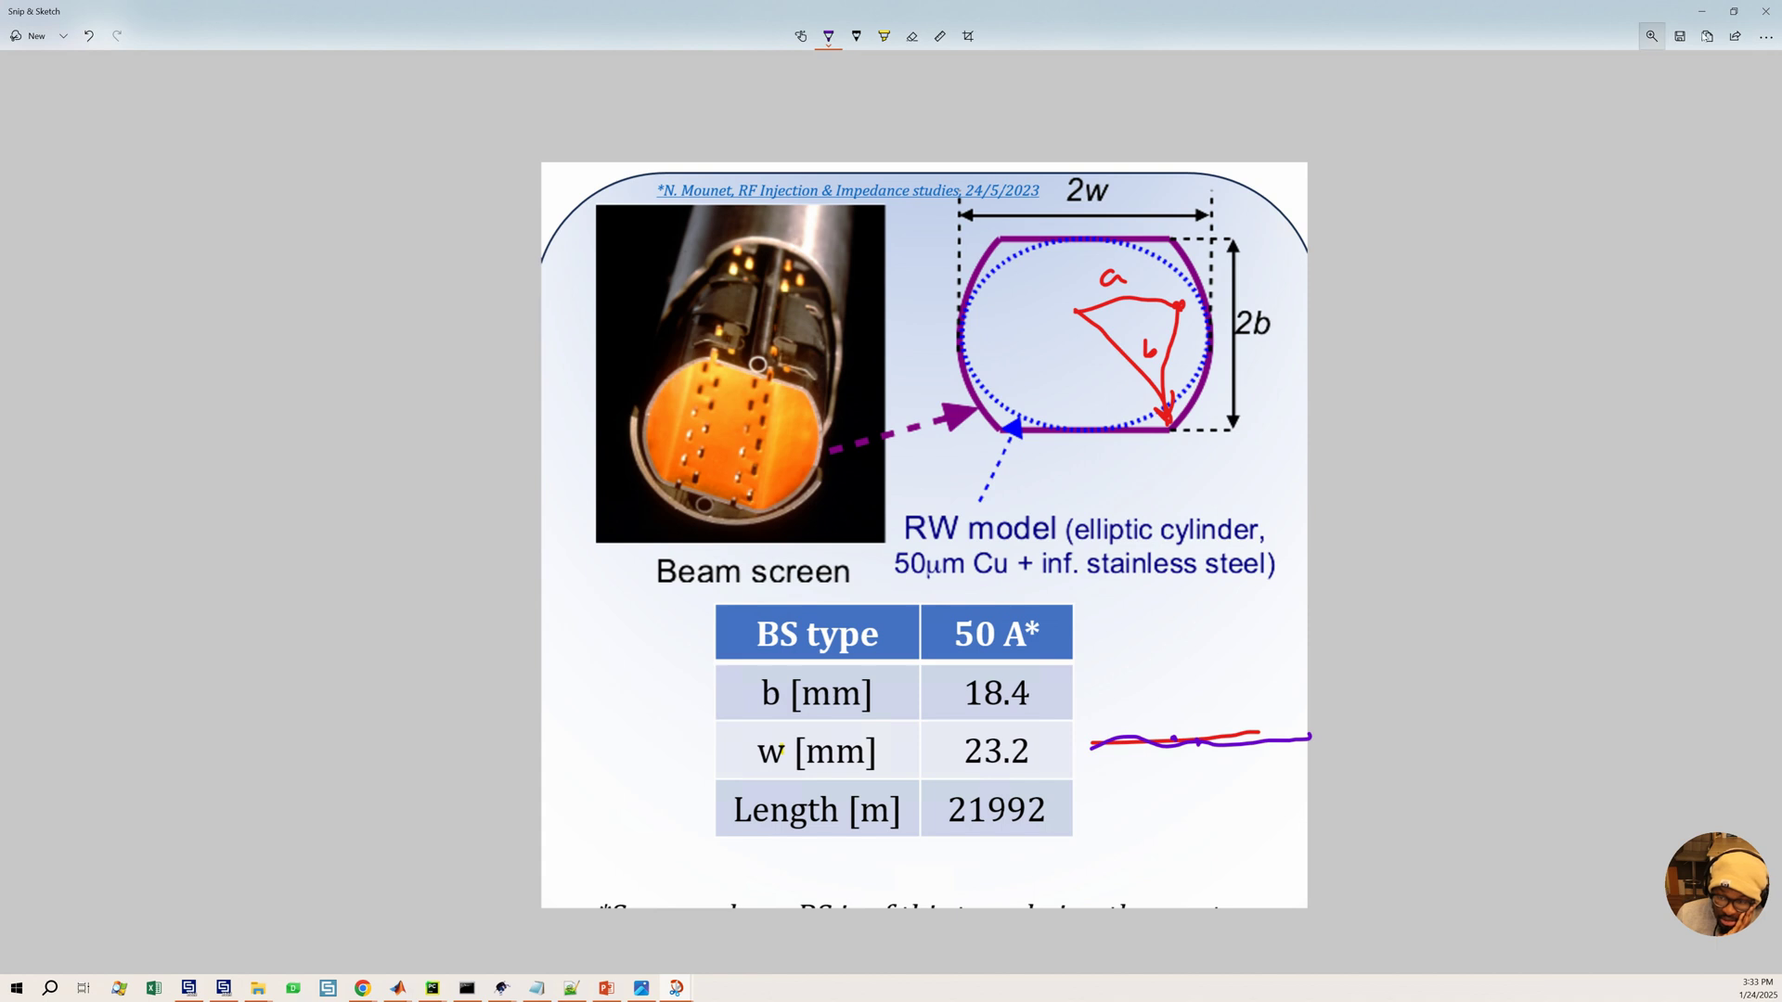
{"action": "left_click", "coordinate": [1702, 11]}
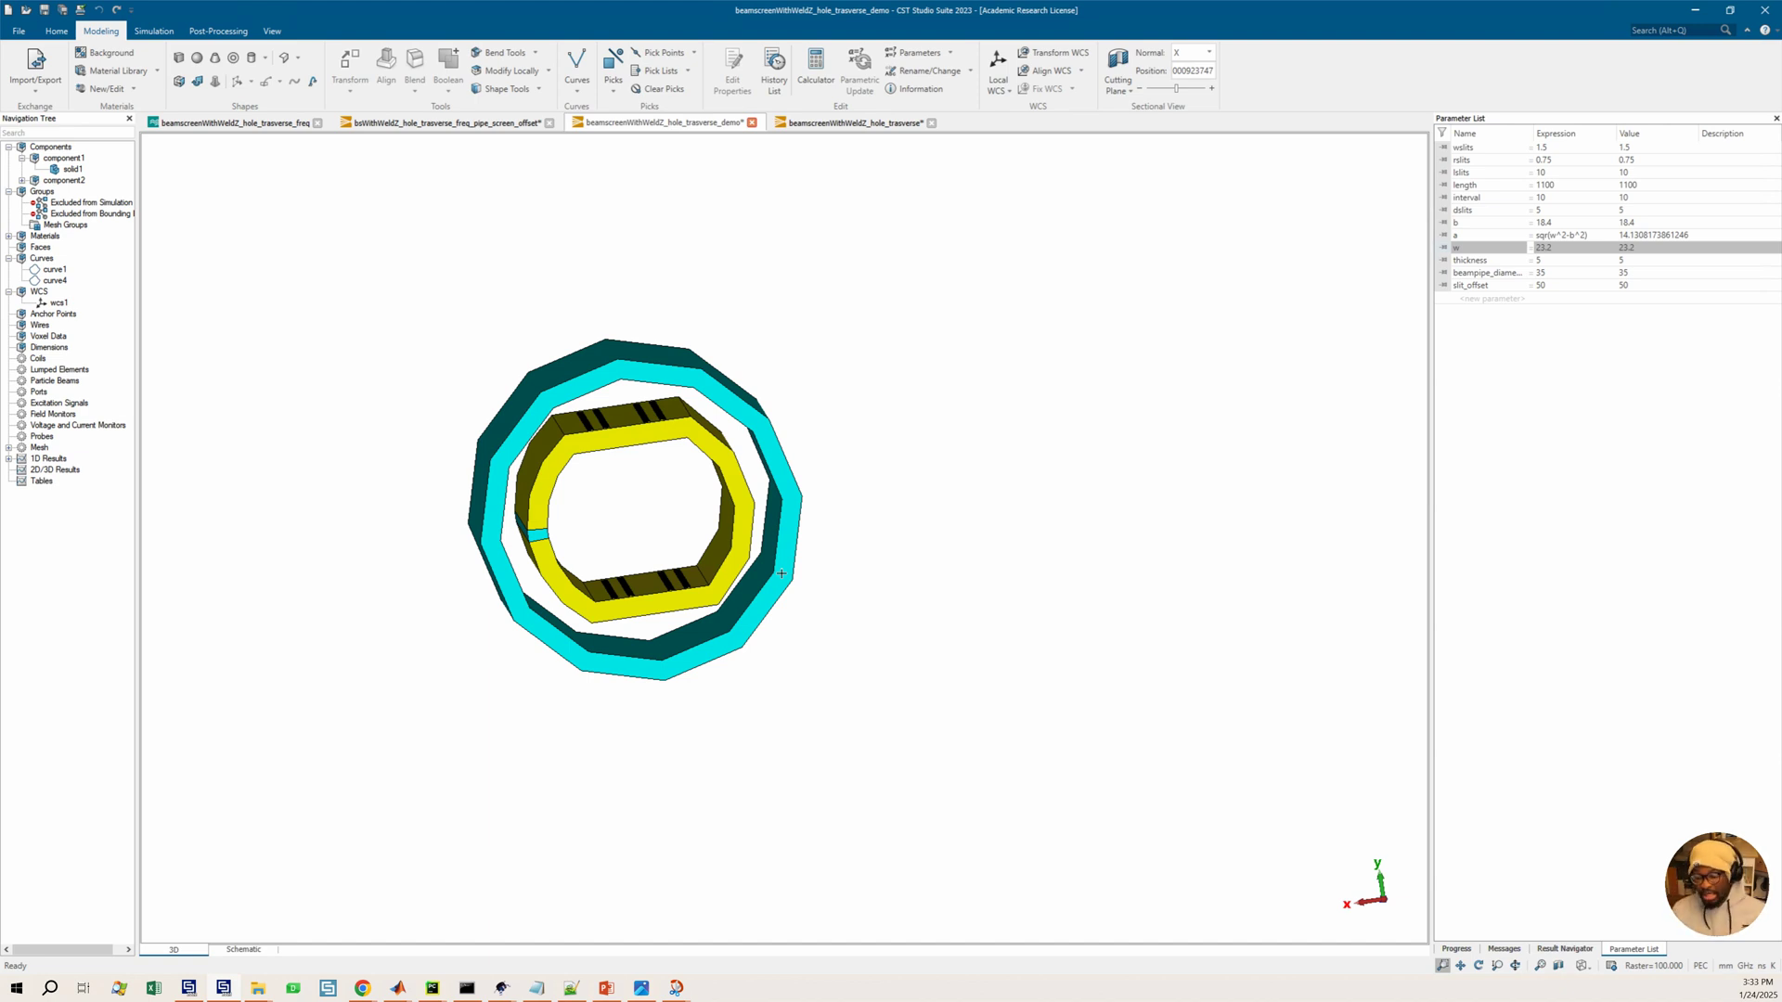
{"action": "left_click_drag", "start_coordinate": [952, 572], "coordinate": [906, 588]}
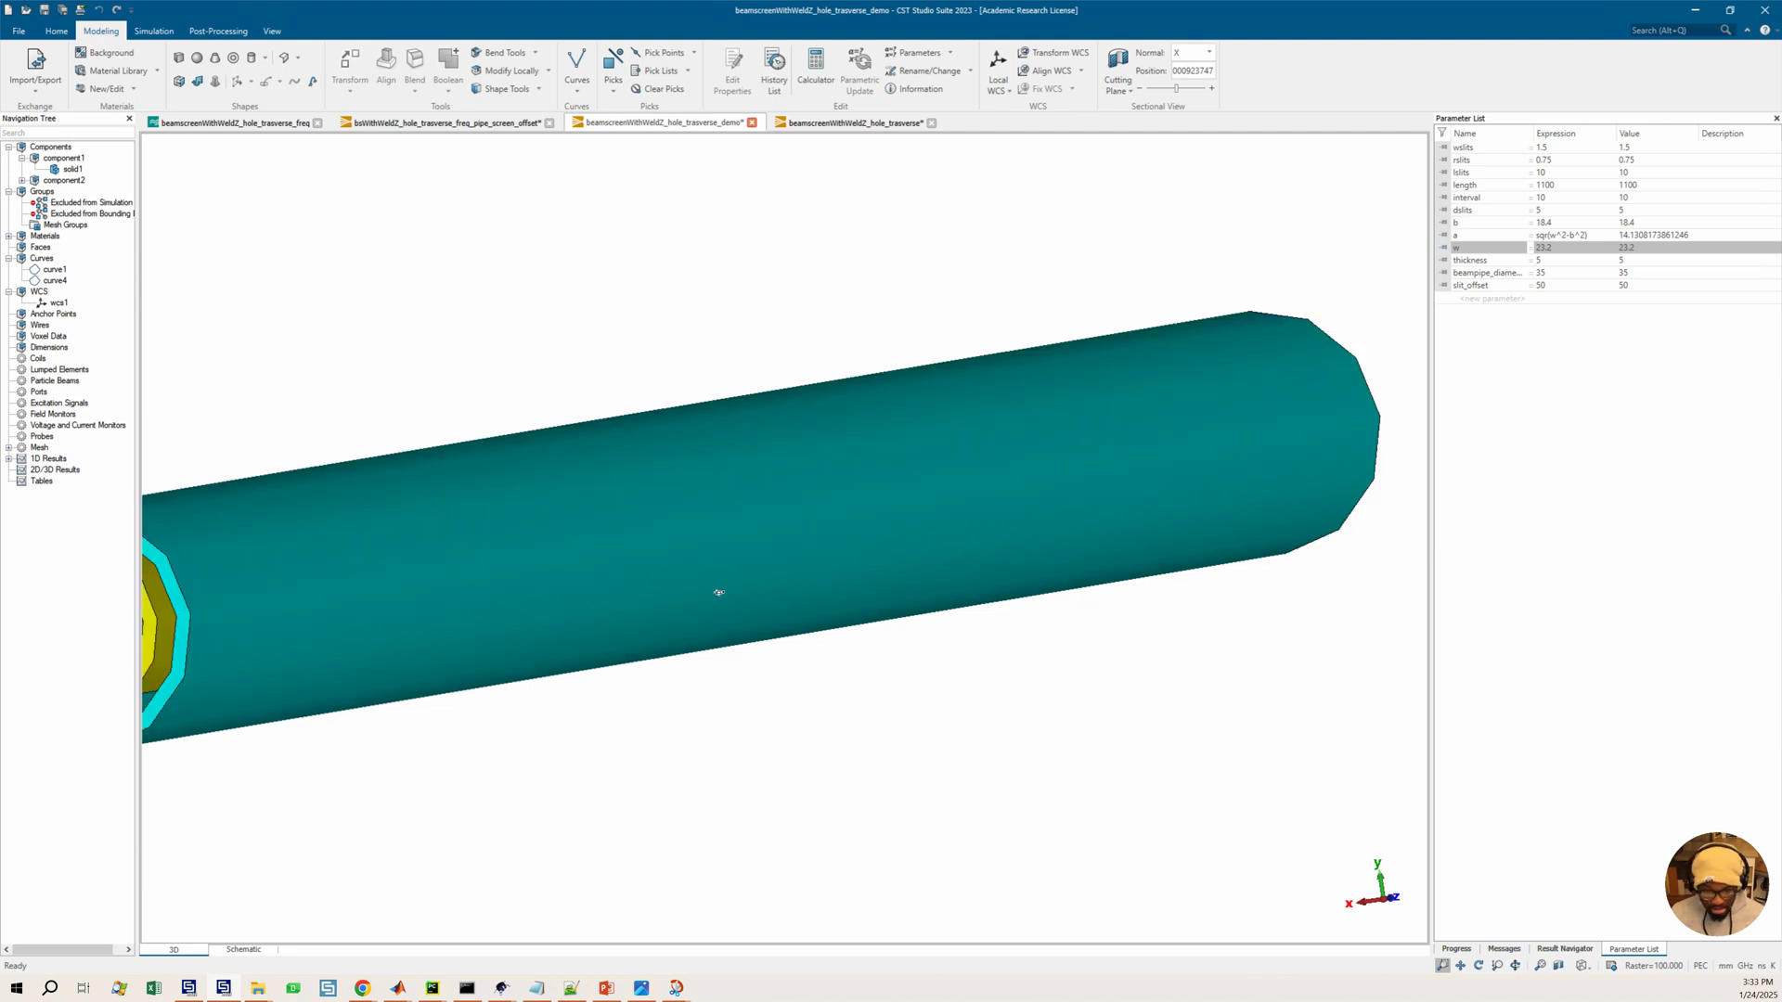
Set the thickness parameter to 1 and run a parametric update of the model
{"action": "left_click_drag", "start_coordinate": [716, 588], "coordinate": [610, 603]}
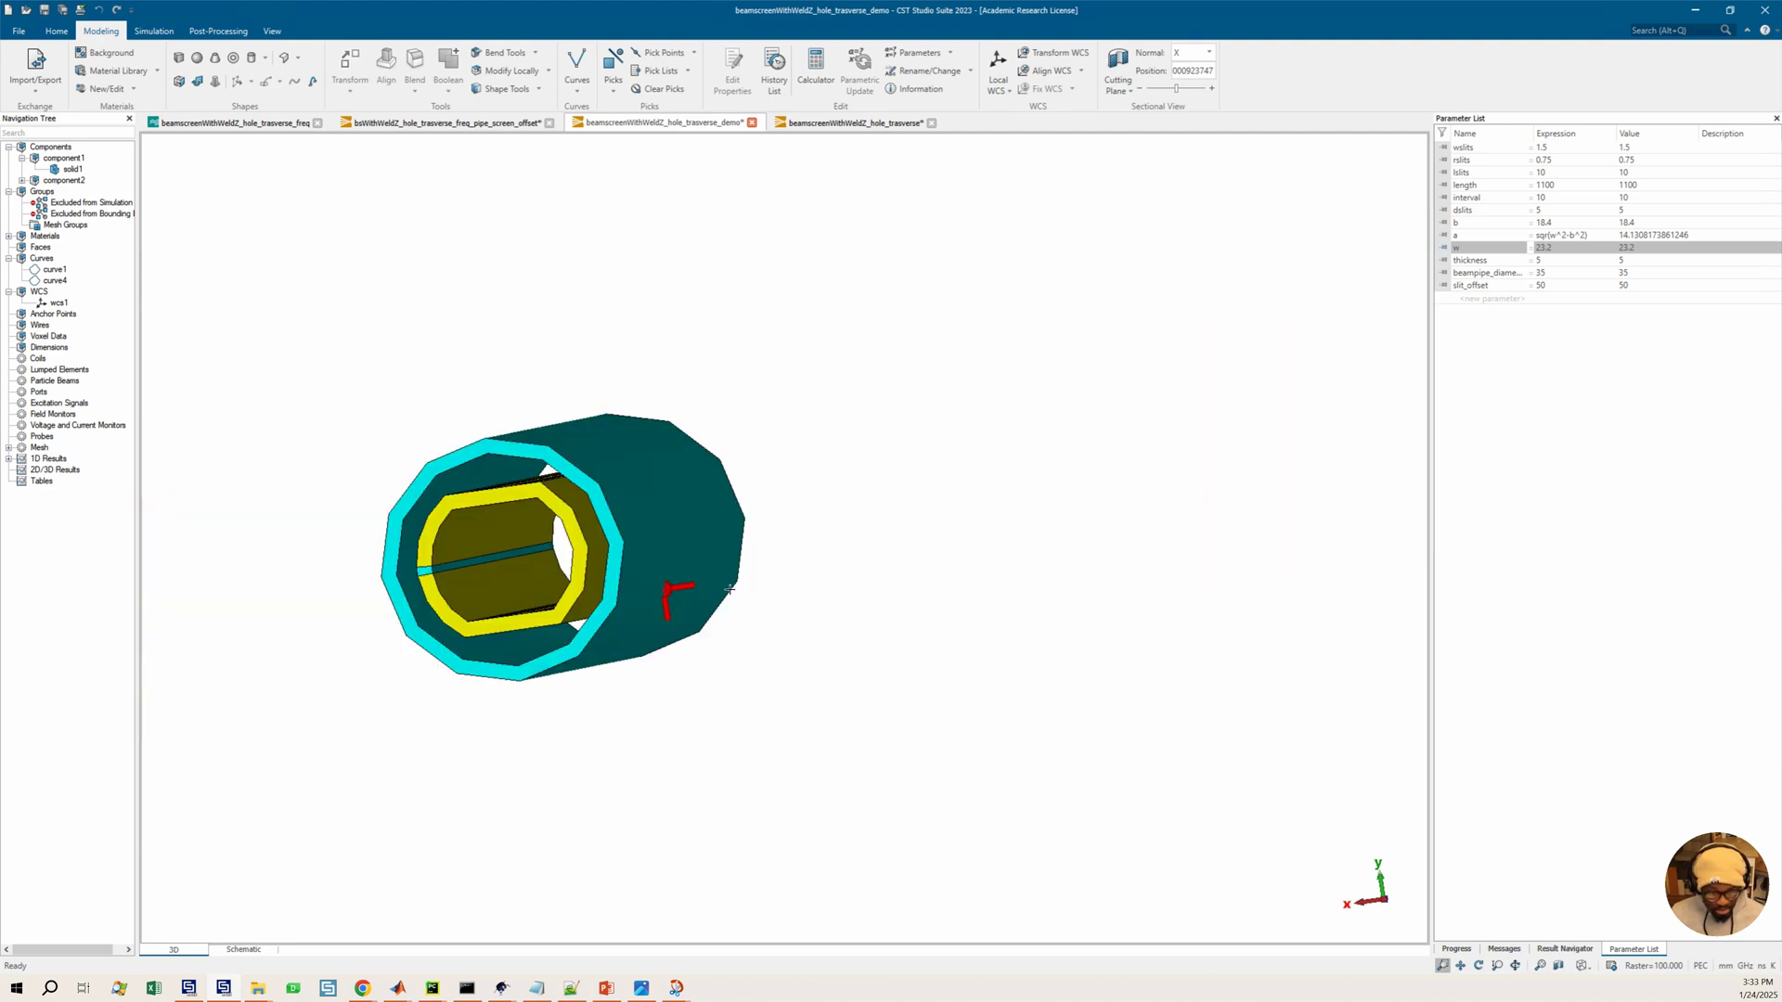
{"action": "double_click", "coordinate": [1540, 259]}
{"action": "type", "text": "1"}
{"action": "key", "text": "Return"}
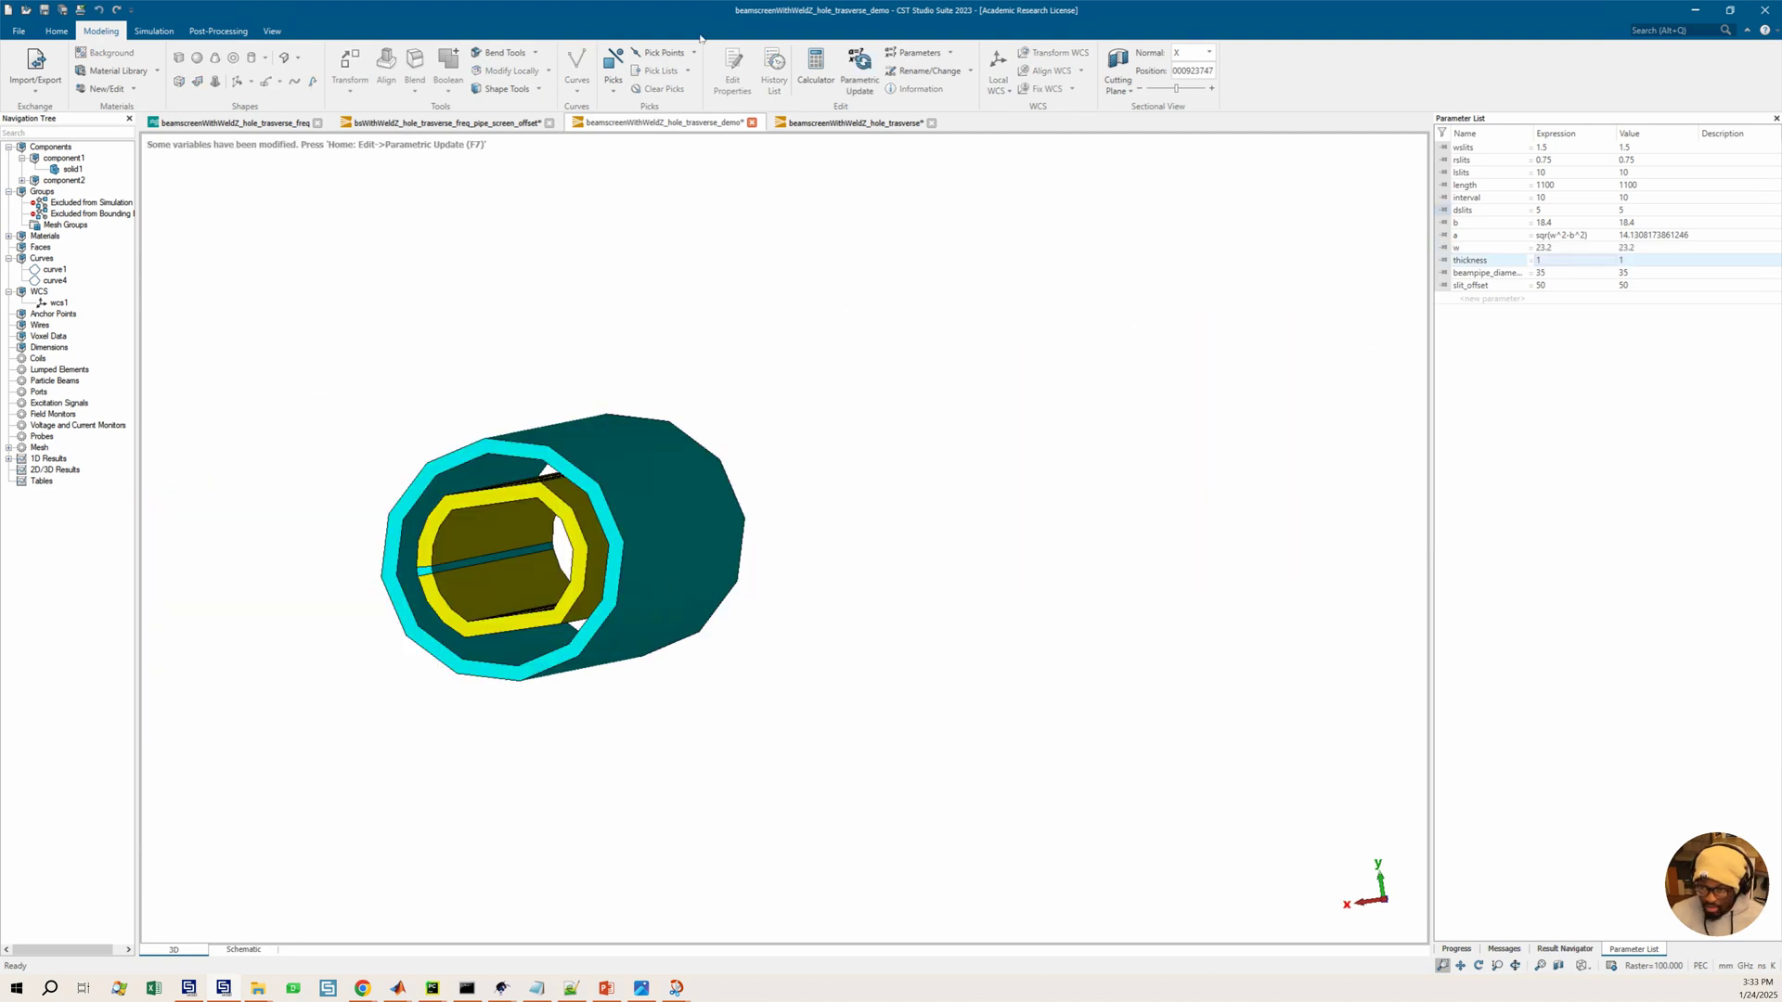
{"action": "left_click", "coordinate": [860, 74]}
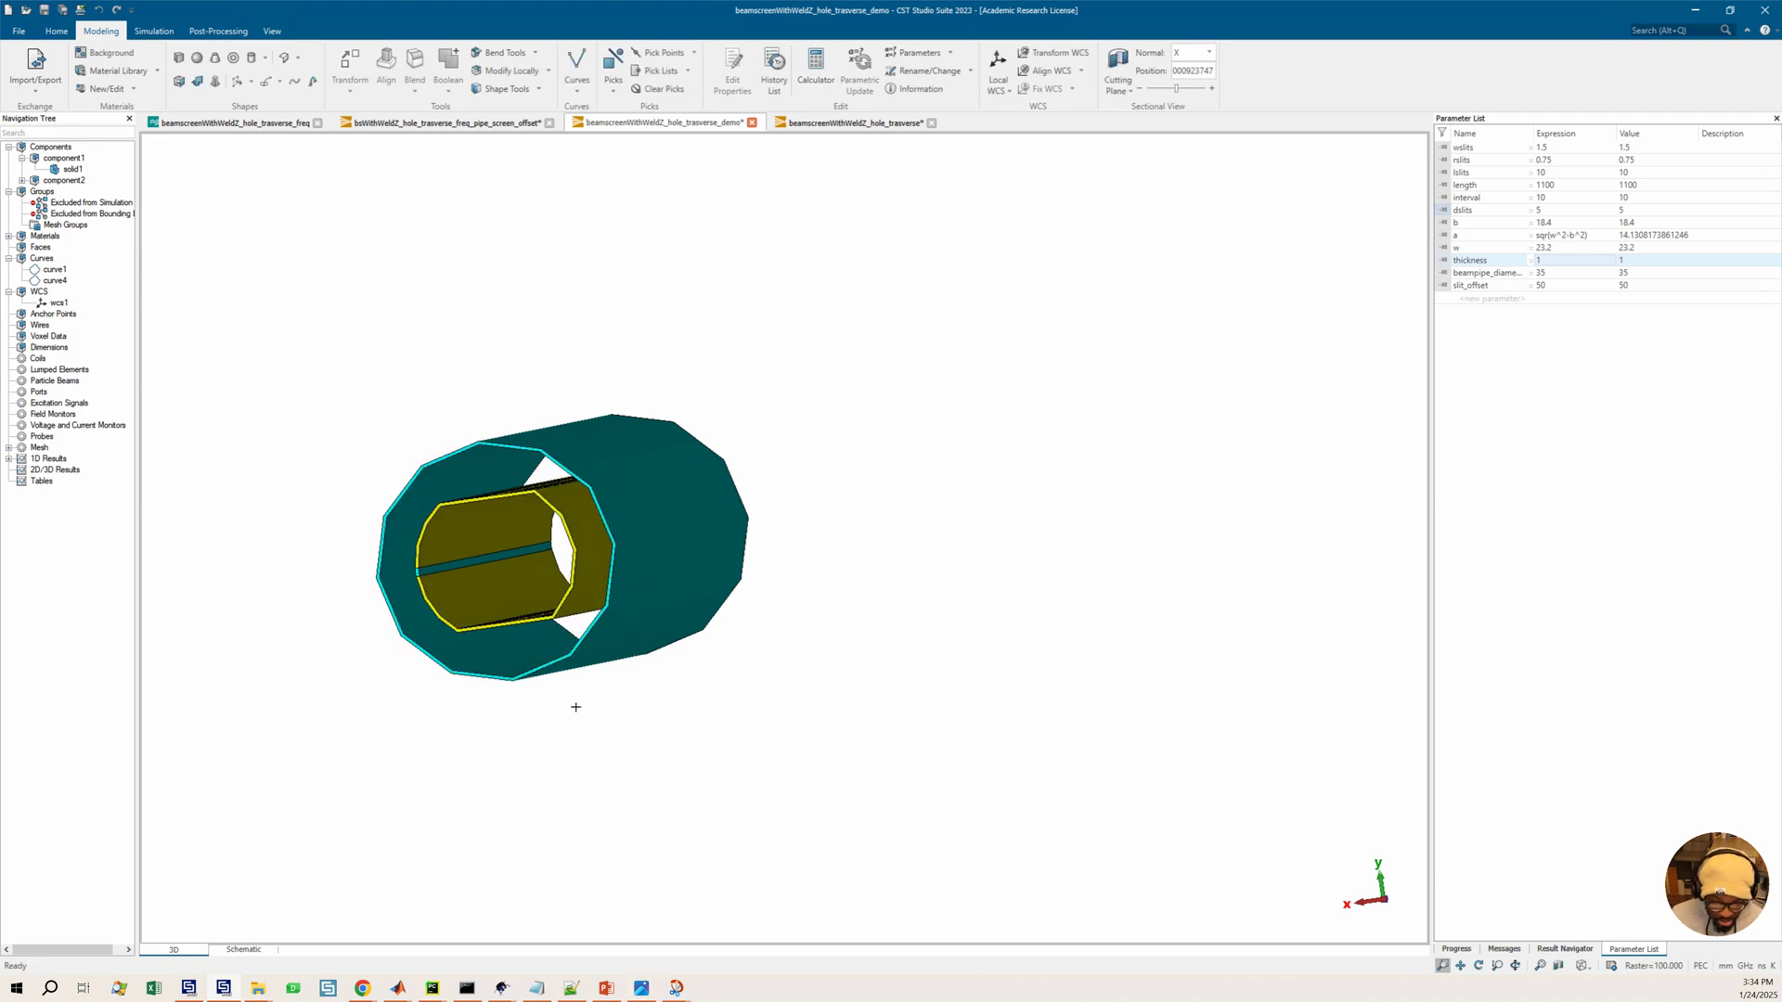
Review the beam screen reference images in Snip & Sketch, then go back to the model
{"action": "mouse_move", "coordinate": [524, 594]}
{"action": "left_mouse_down", "text": "ctrl"}
{"action": "mouse_move", "coordinate": [565, 598]}
{"action": "mouse_move", "coordinate": [519, 605]}
{"action": "mouse_move", "coordinate": [652, 875]}
{"action": "left_mouse_up", "text": "ctrl"}
{"action": "mouse_move", "coordinate": [676, 987]}
{"action": "left_click", "coordinate": [552, 932]}
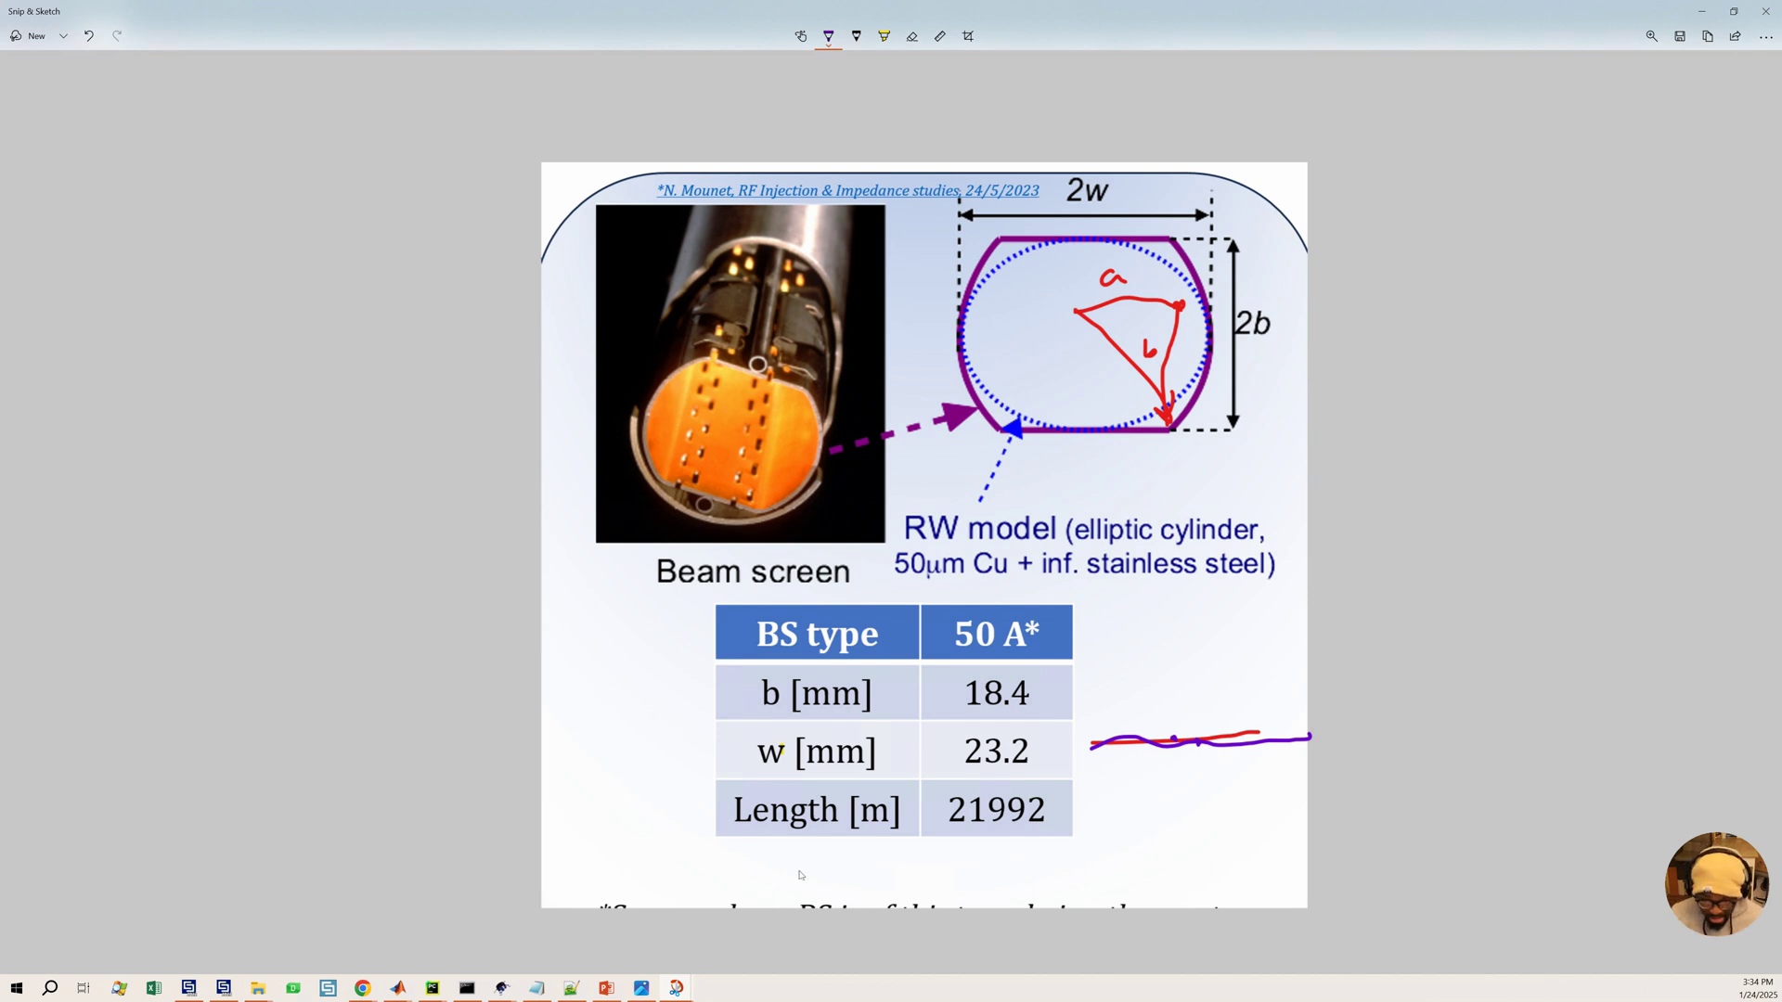
{"action": "left_click", "coordinate": [677, 988]}
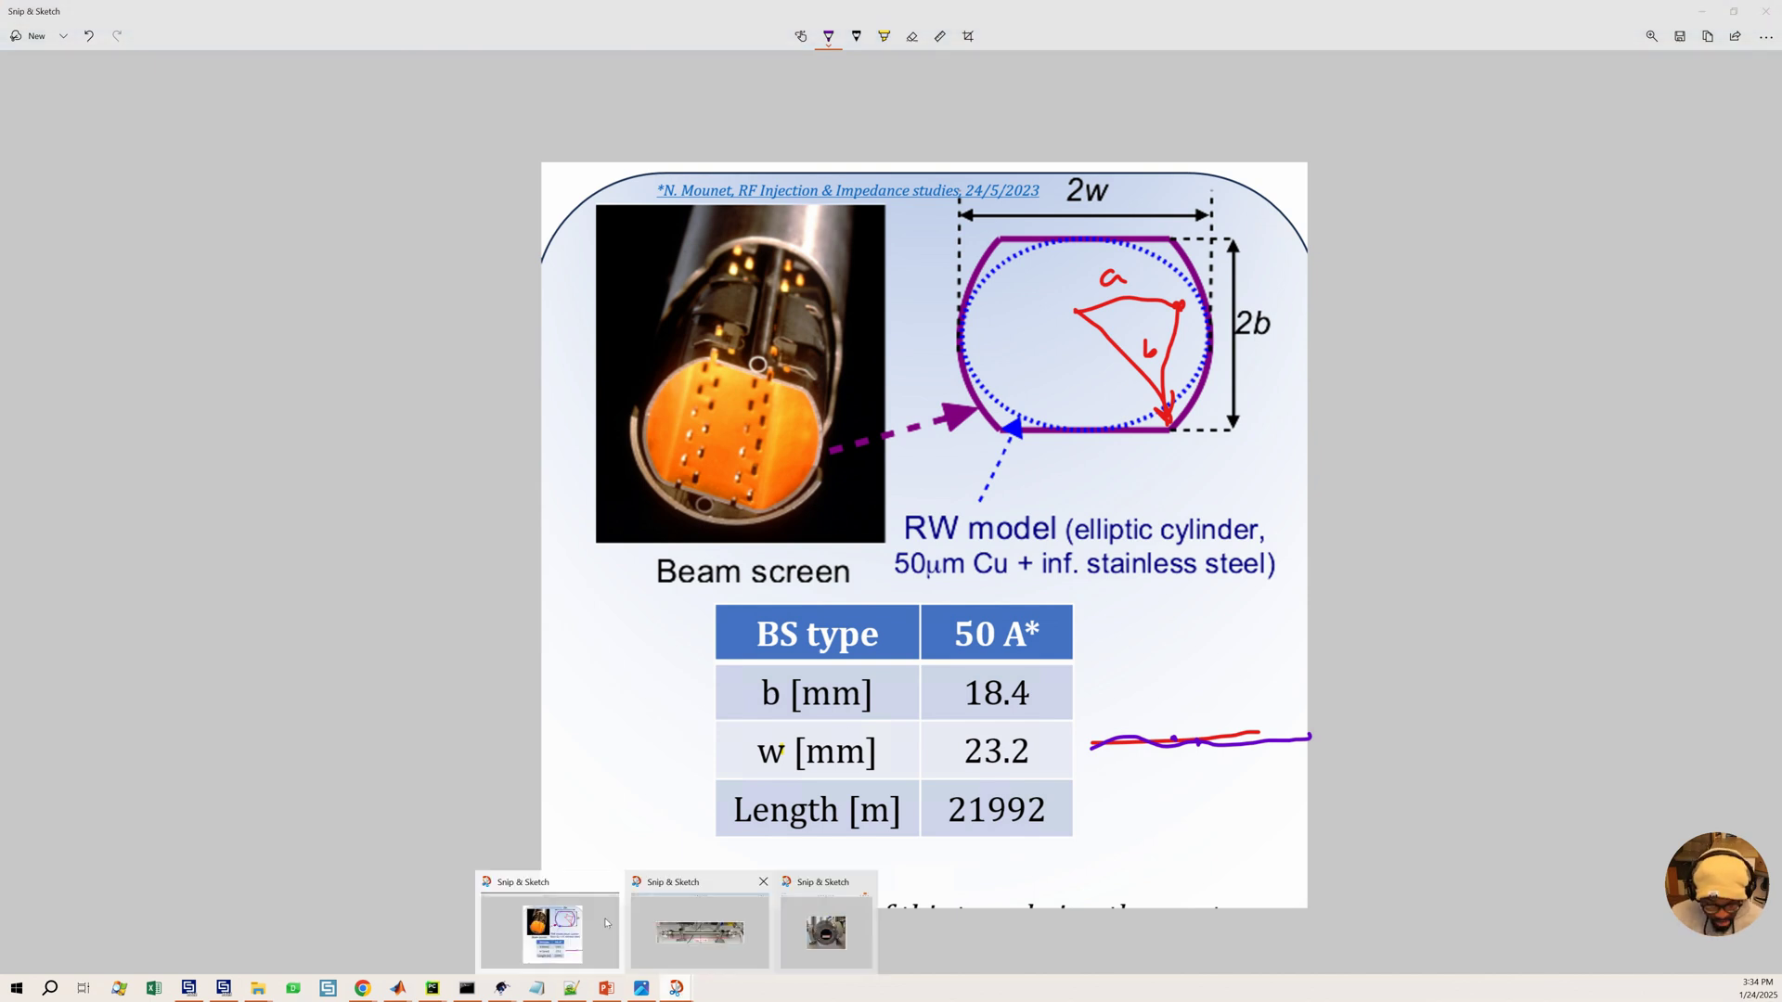
{"action": "left_click", "coordinate": [698, 928]}
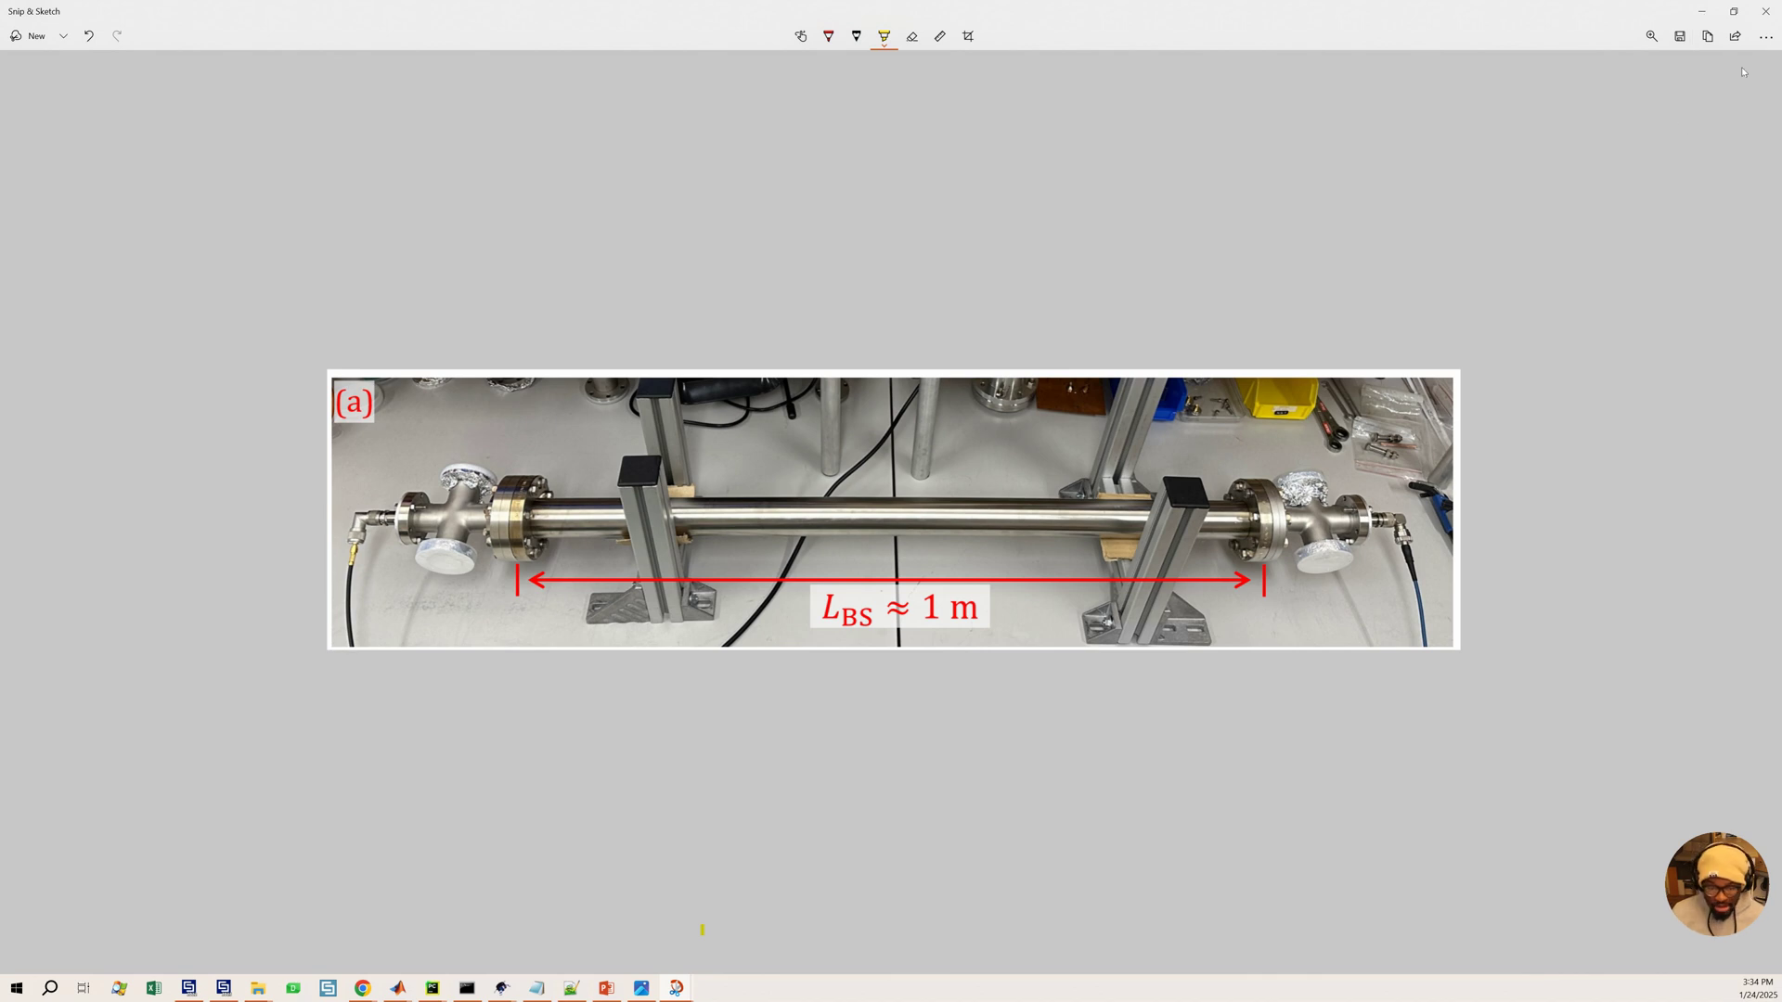
{"action": "left_click", "coordinate": [1701, 11]}
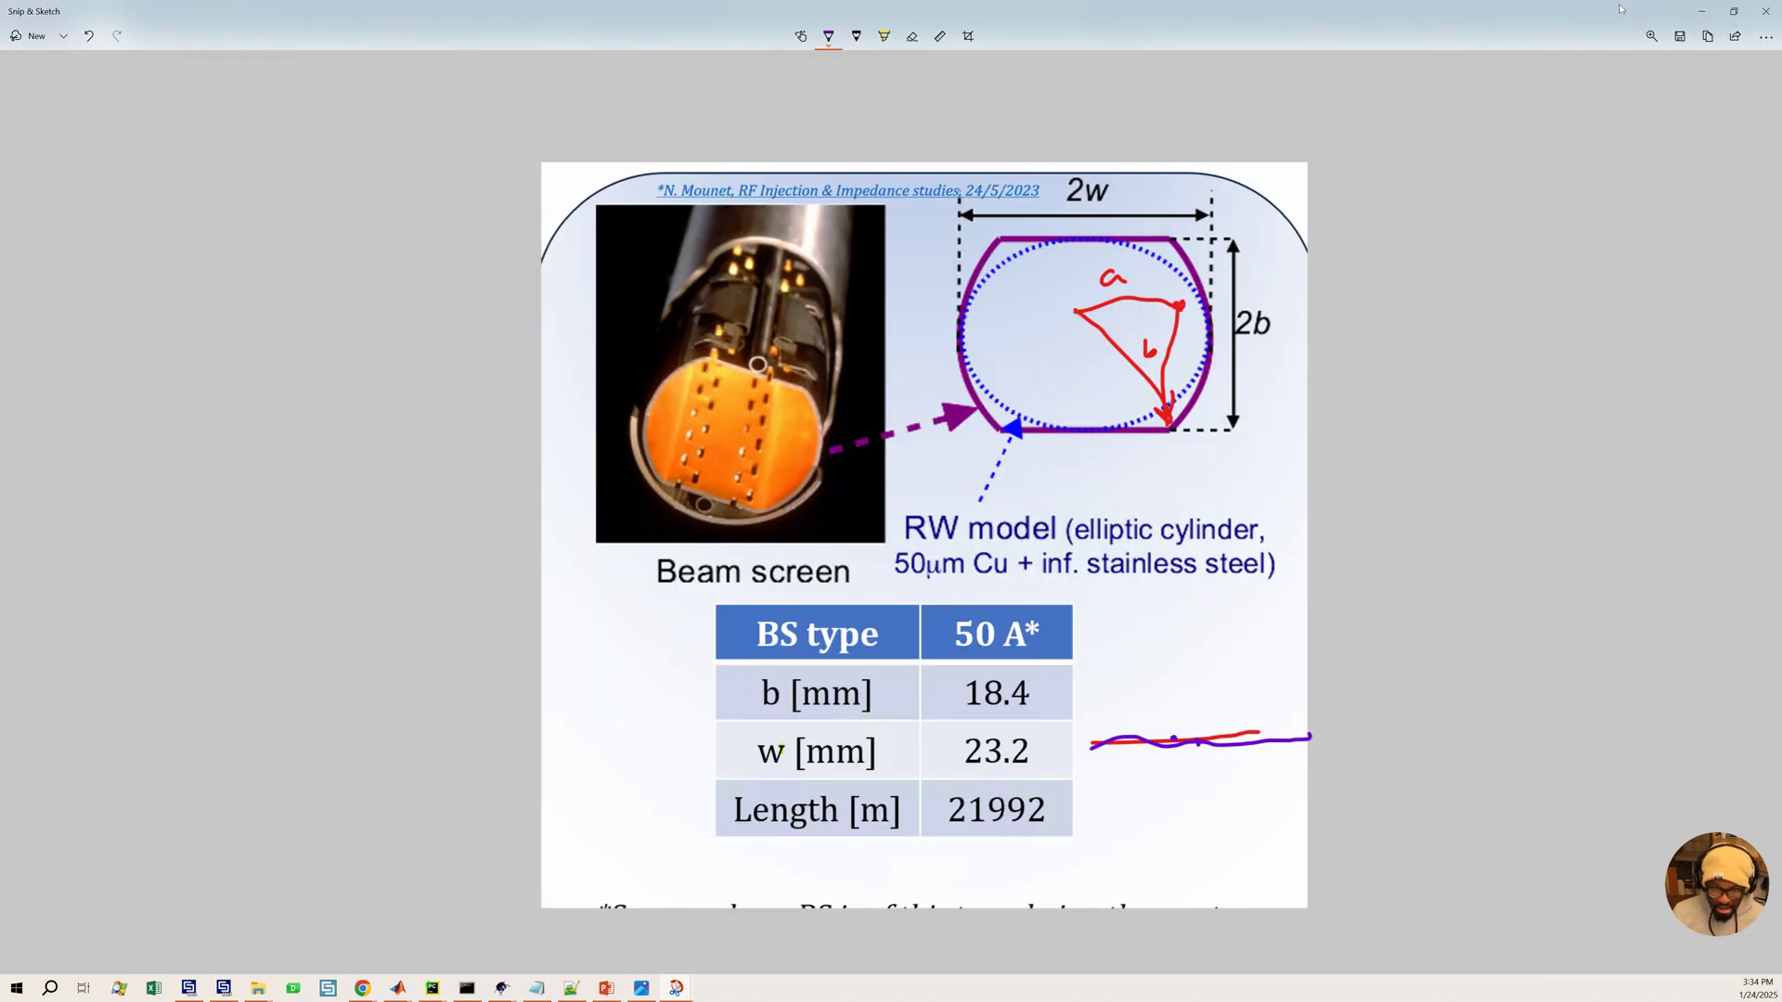
{"action": "left_click", "coordinate": [1702, 11]}
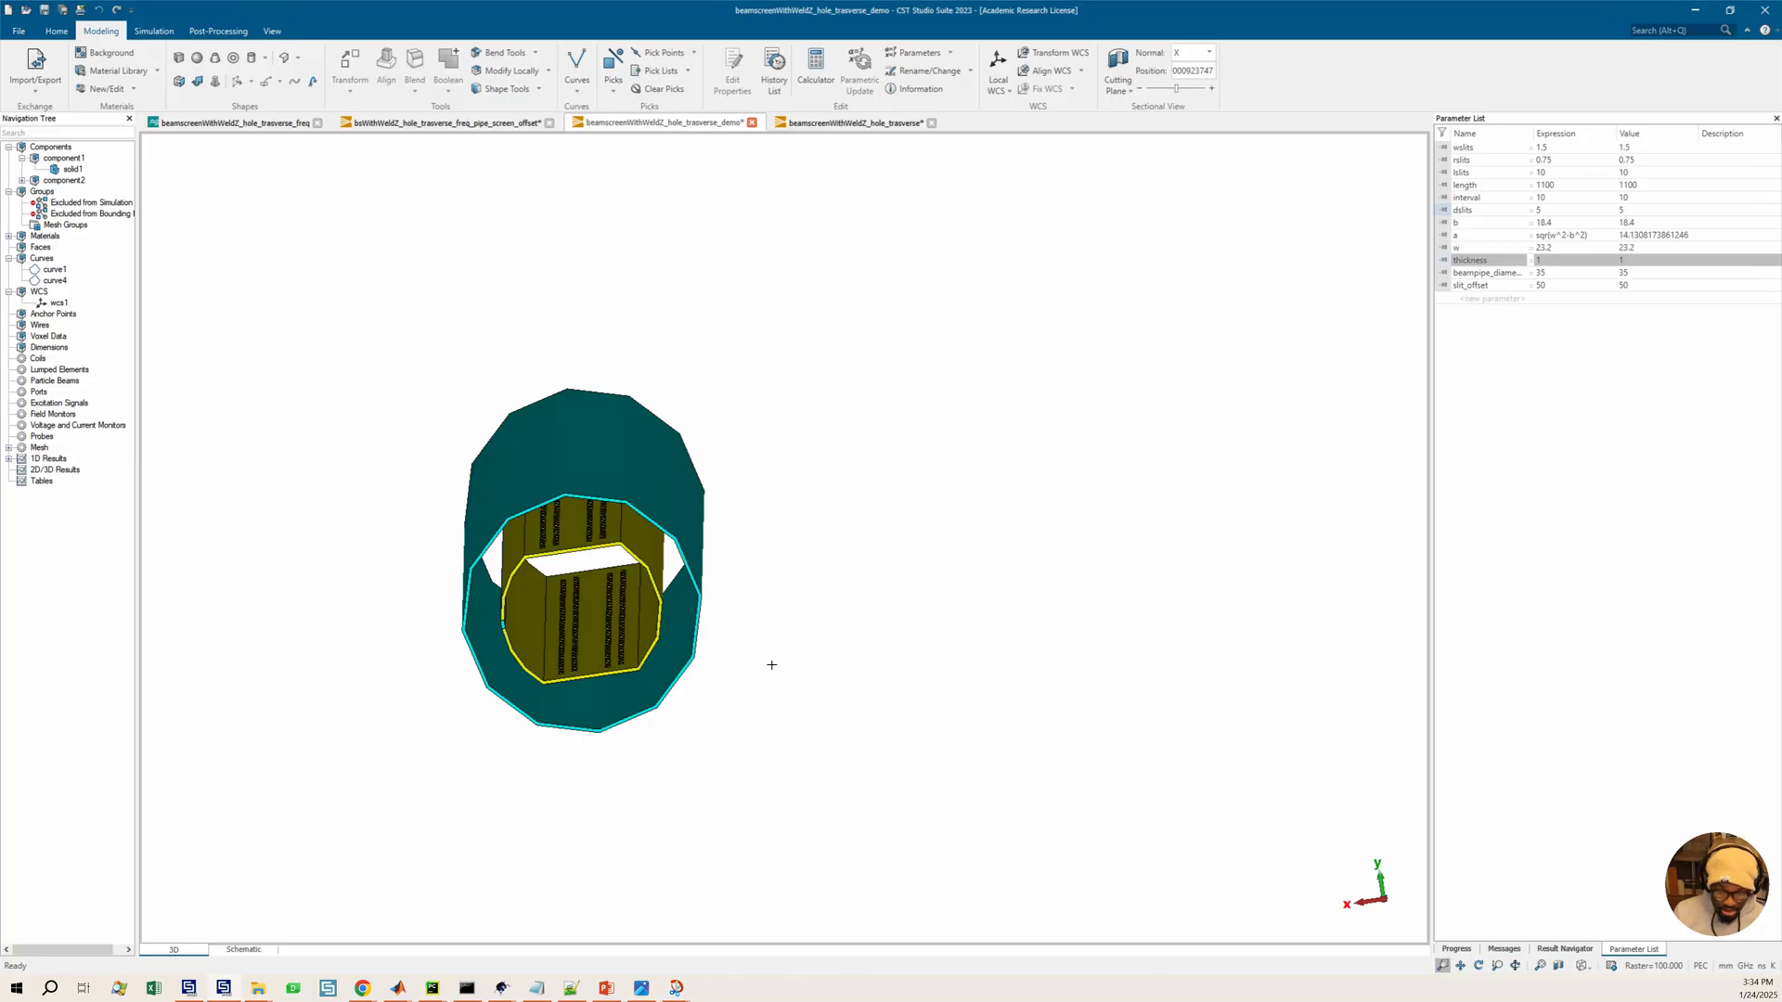
Assign the PEC material to the beampipe solid solid2 in component2
{"action": "left_click_drag", "start_coordinate": [760, 660], "coordinate": [759, 657], "text": "ctrl"}
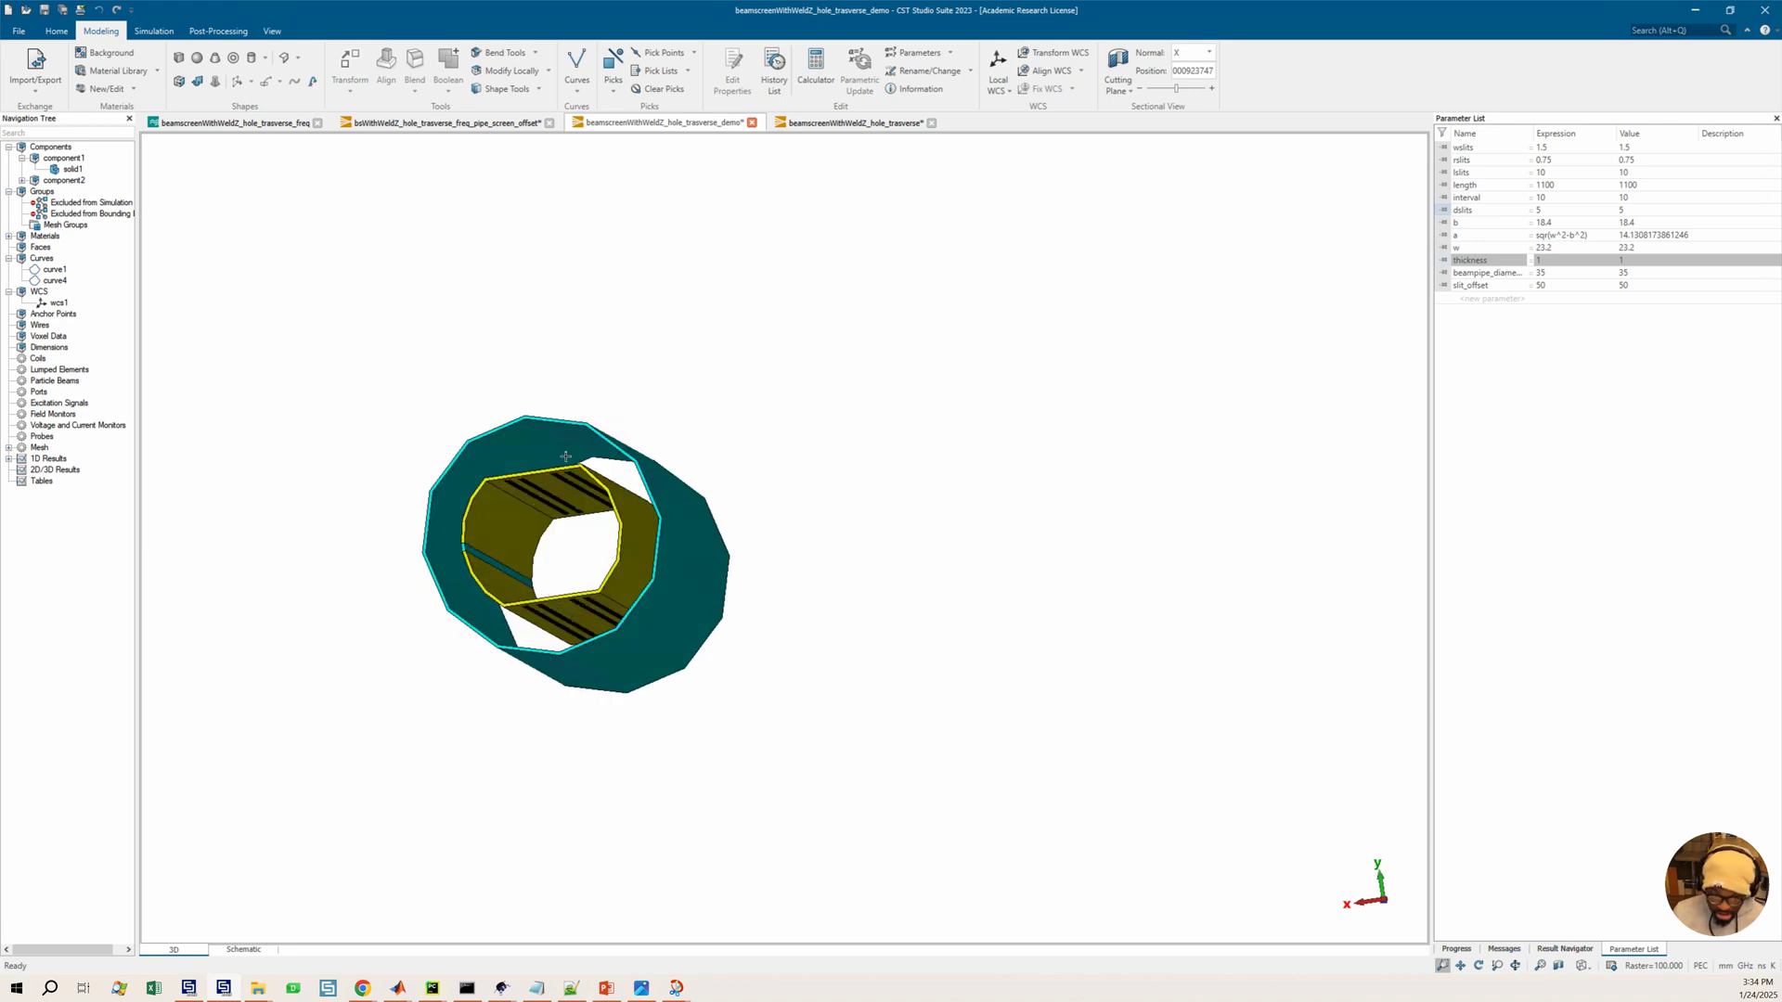
{"action": "left_click_drag", "start_coordinate": [563, 528], "coordinate": [569, 484]}
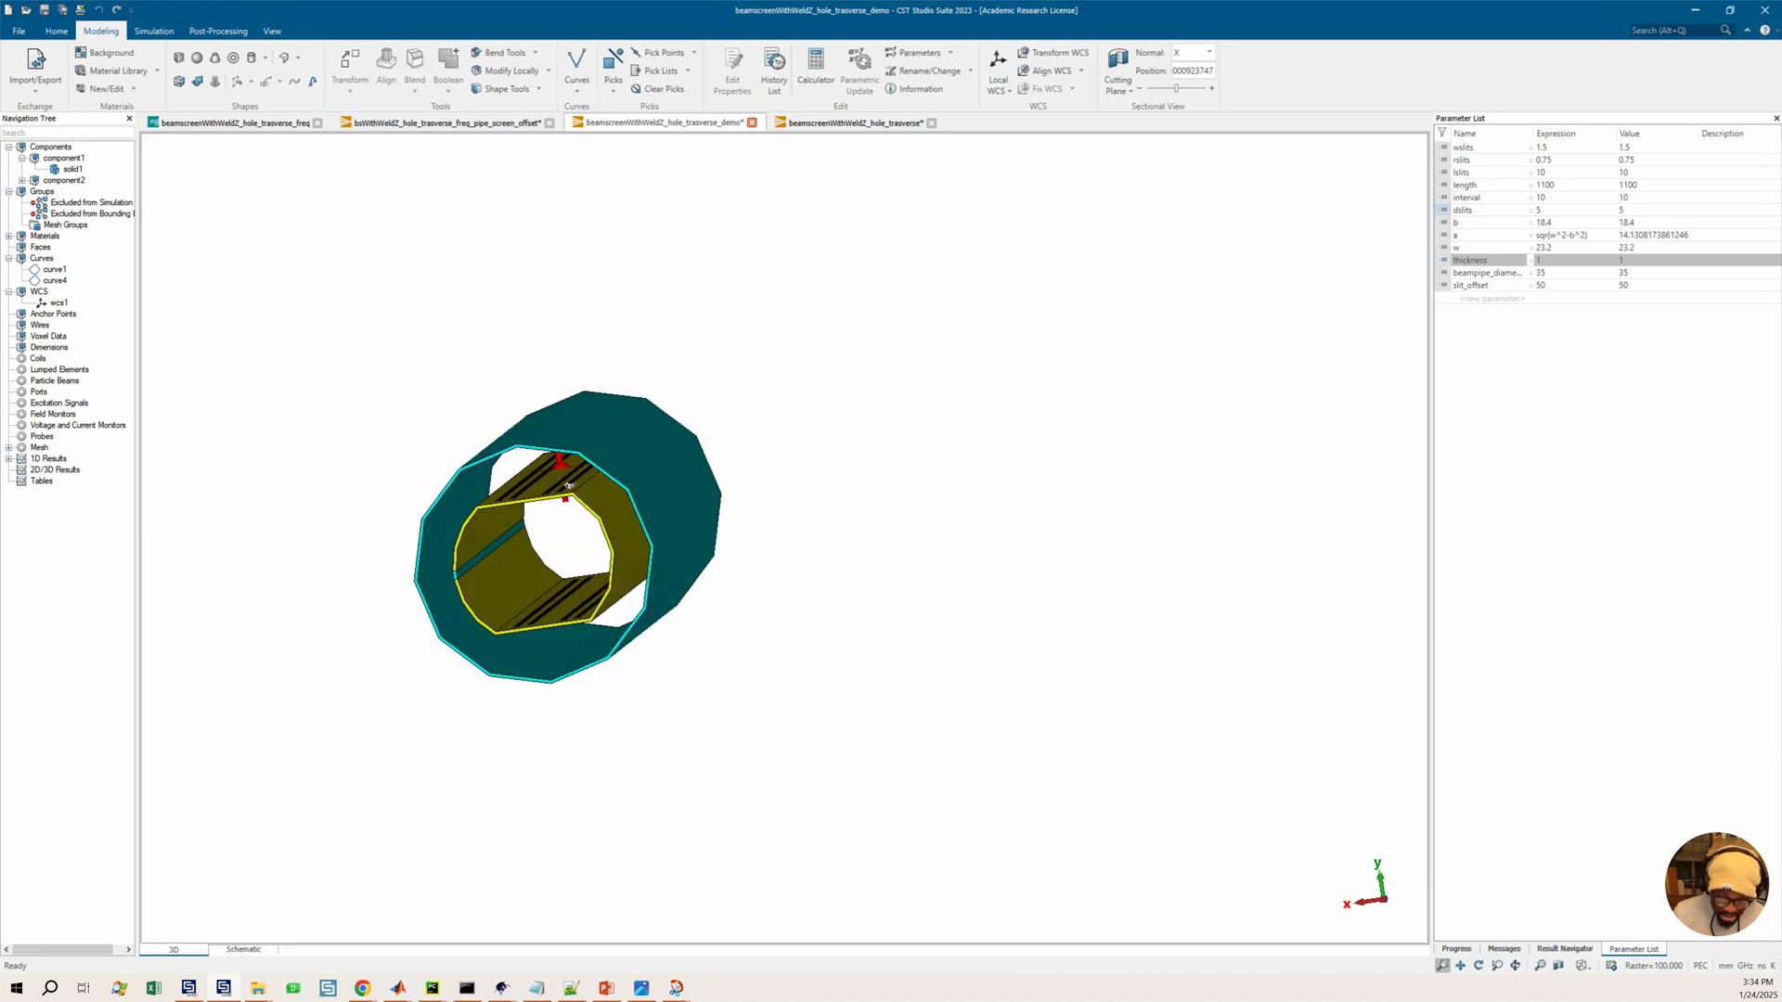
{"action": "mouse_move", "coordinate": [641, 530]}
{"action": "left_mouse_down"}
{"action": "mouse_move", "coordinate": [609, 550]}
{"action": "mouse_move", "coordinate": [334, 477]}
{"action": "mouse_move", "coordinate": [380, 482]}
{"action": "left_mouse_up"}
{"action": "left_click", "coordinate": [72, 170]}
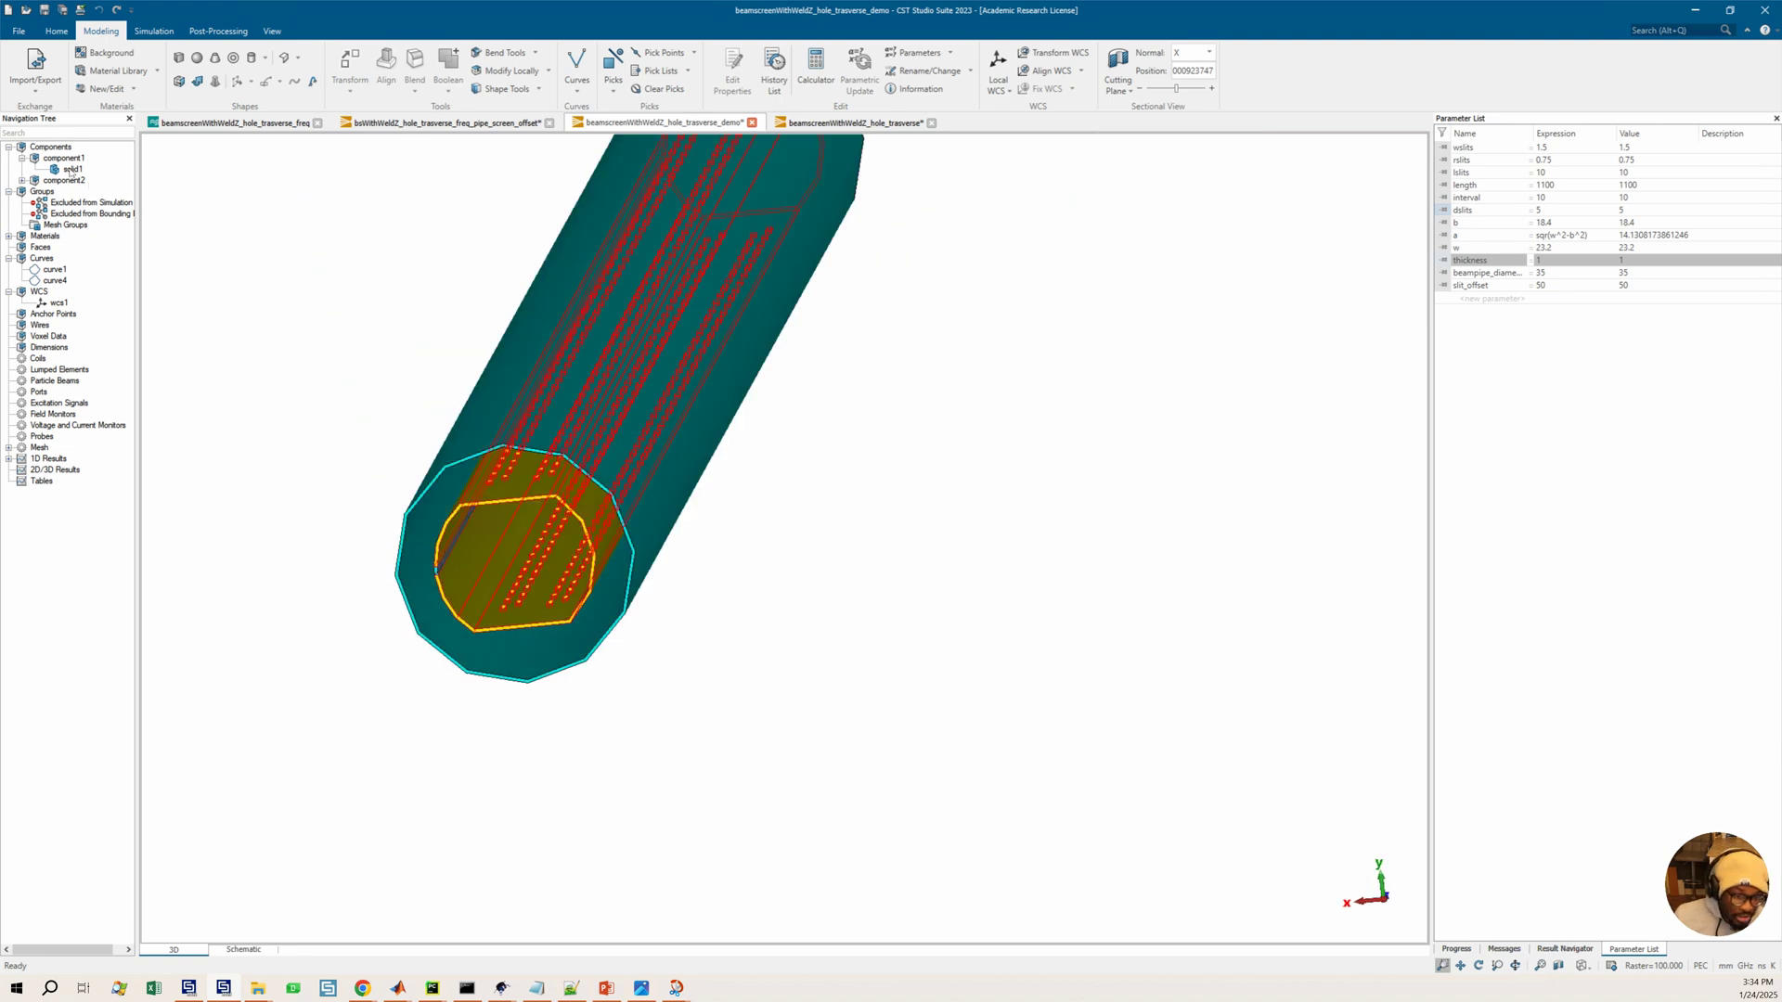
{"action": "left_click", "coordinate": [22, 180]}
{"action": "left_click", "coordinate": [71, 191]}
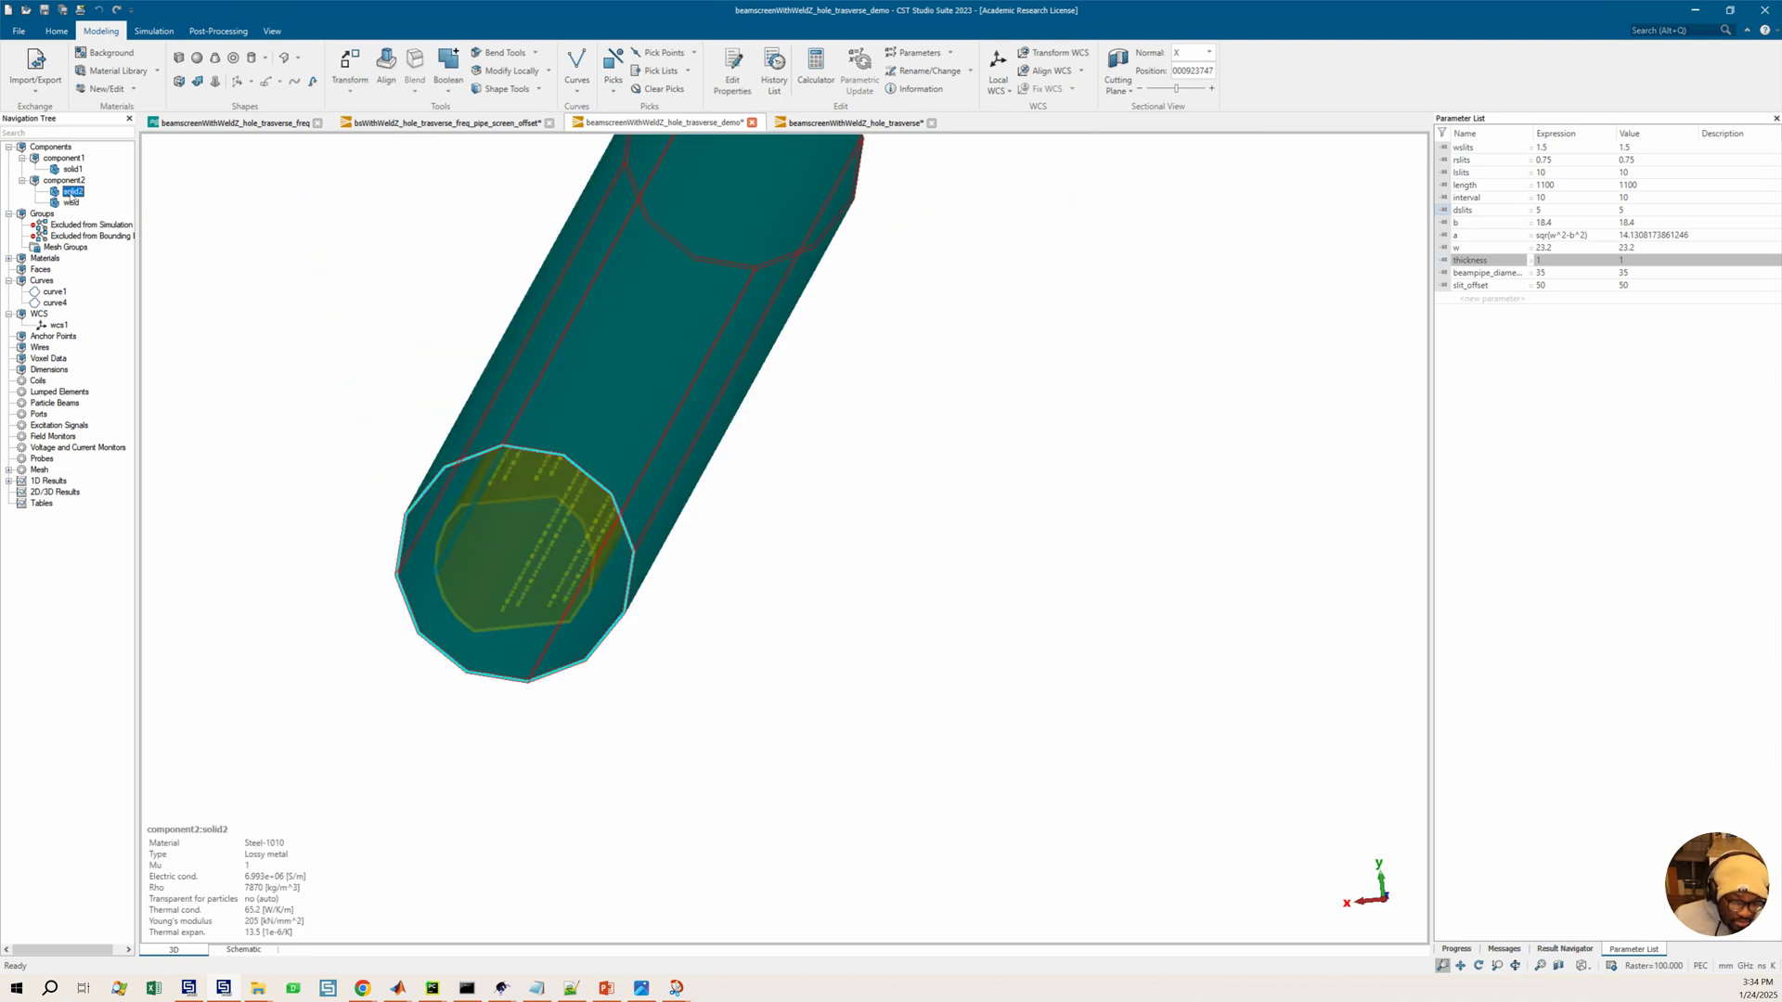
{"action": "right_click", "coordinate": [71, 191]}
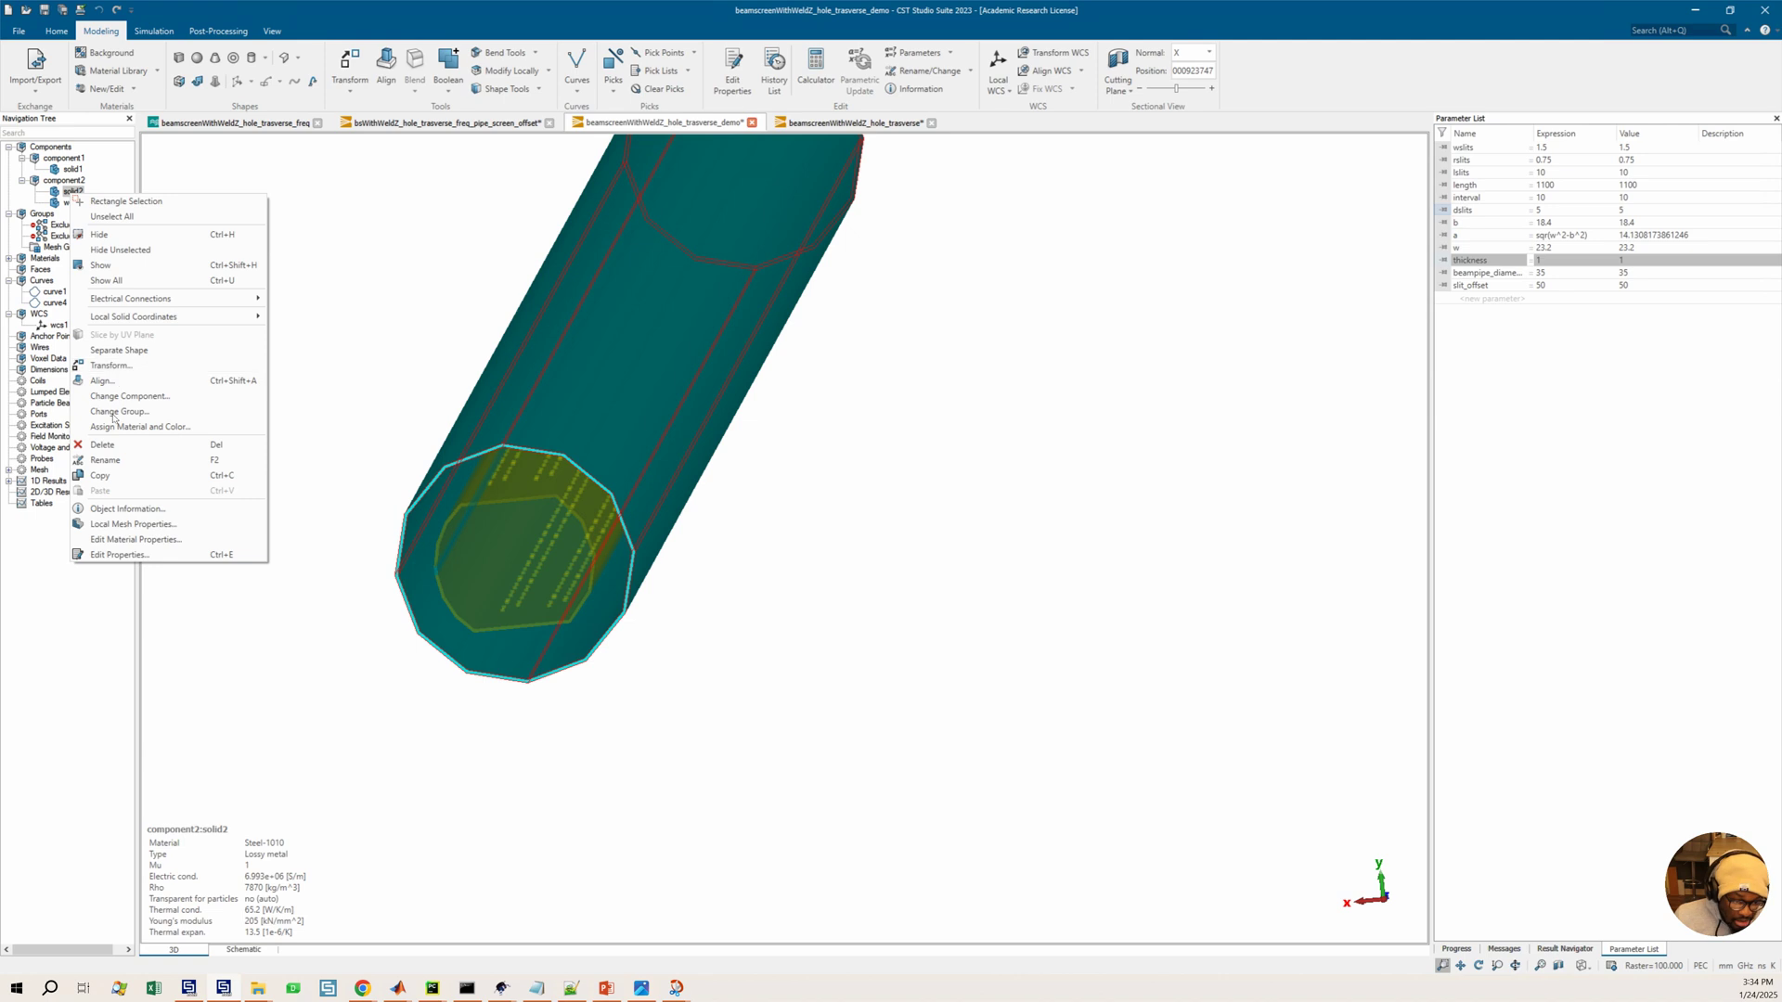
{"action": "mouse_move", "coordinate": [146, 317]}
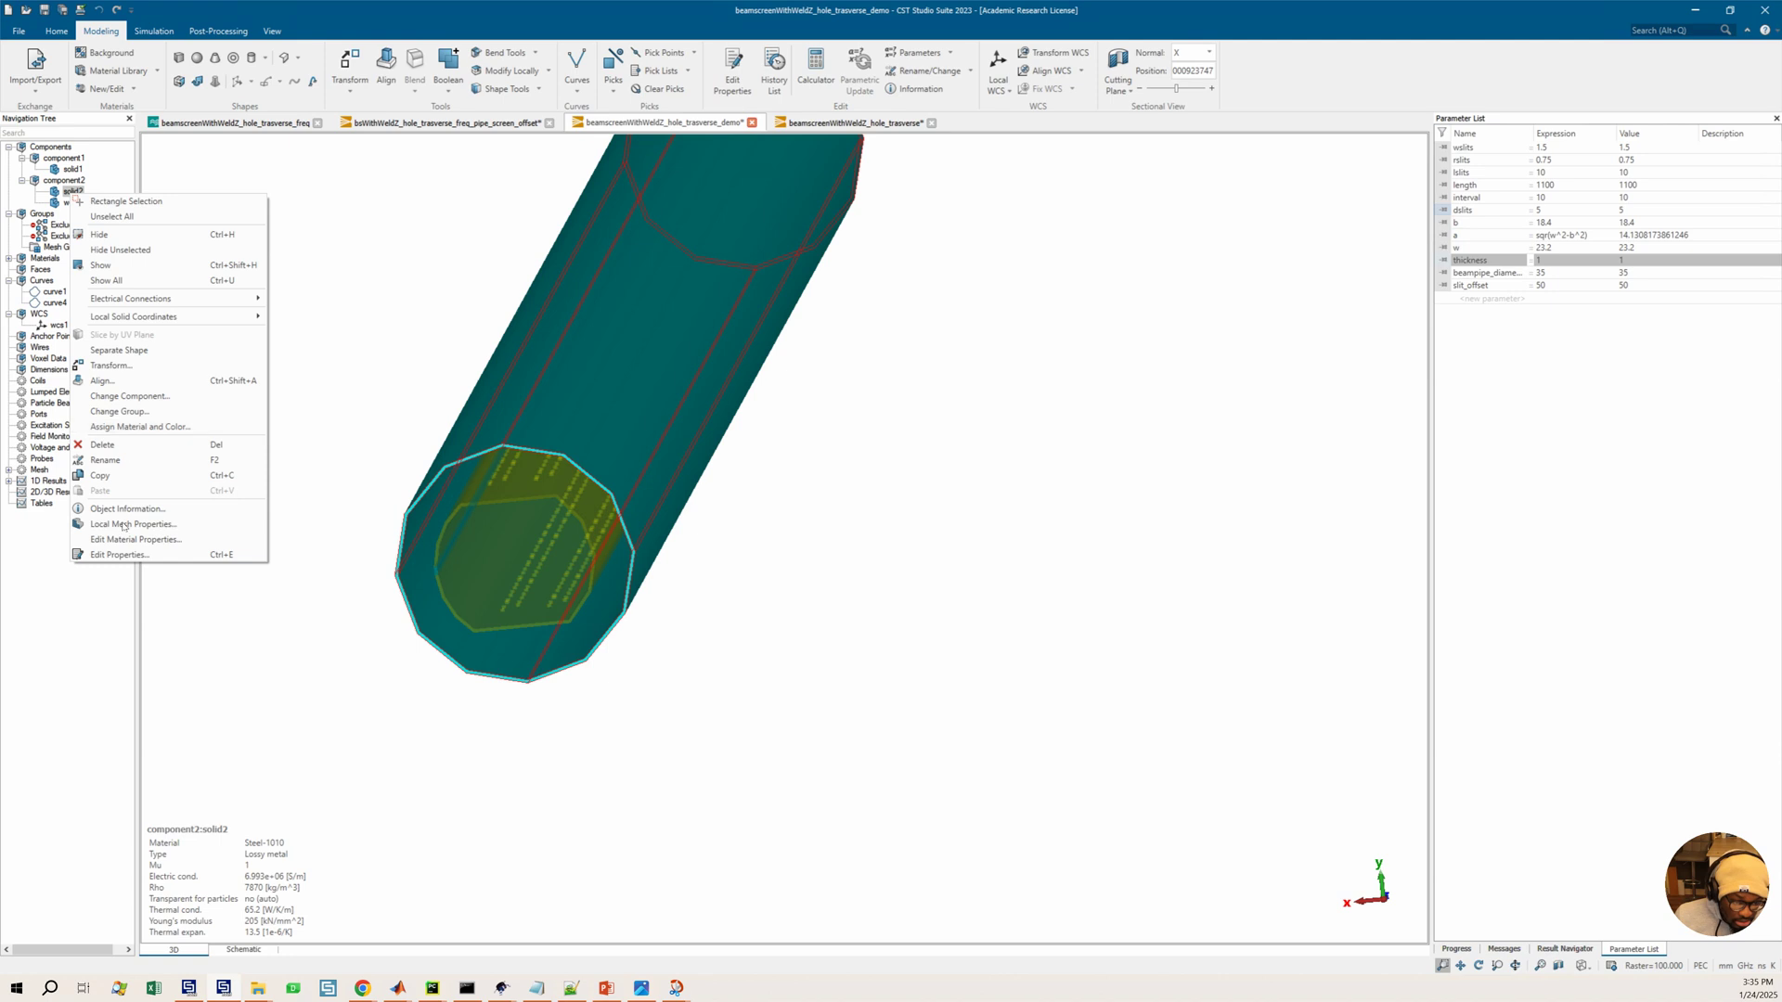
{"action": "left_click", "coordinate": [140, 427]}
{"action": "left_click", "coordinate": [864, 503]}
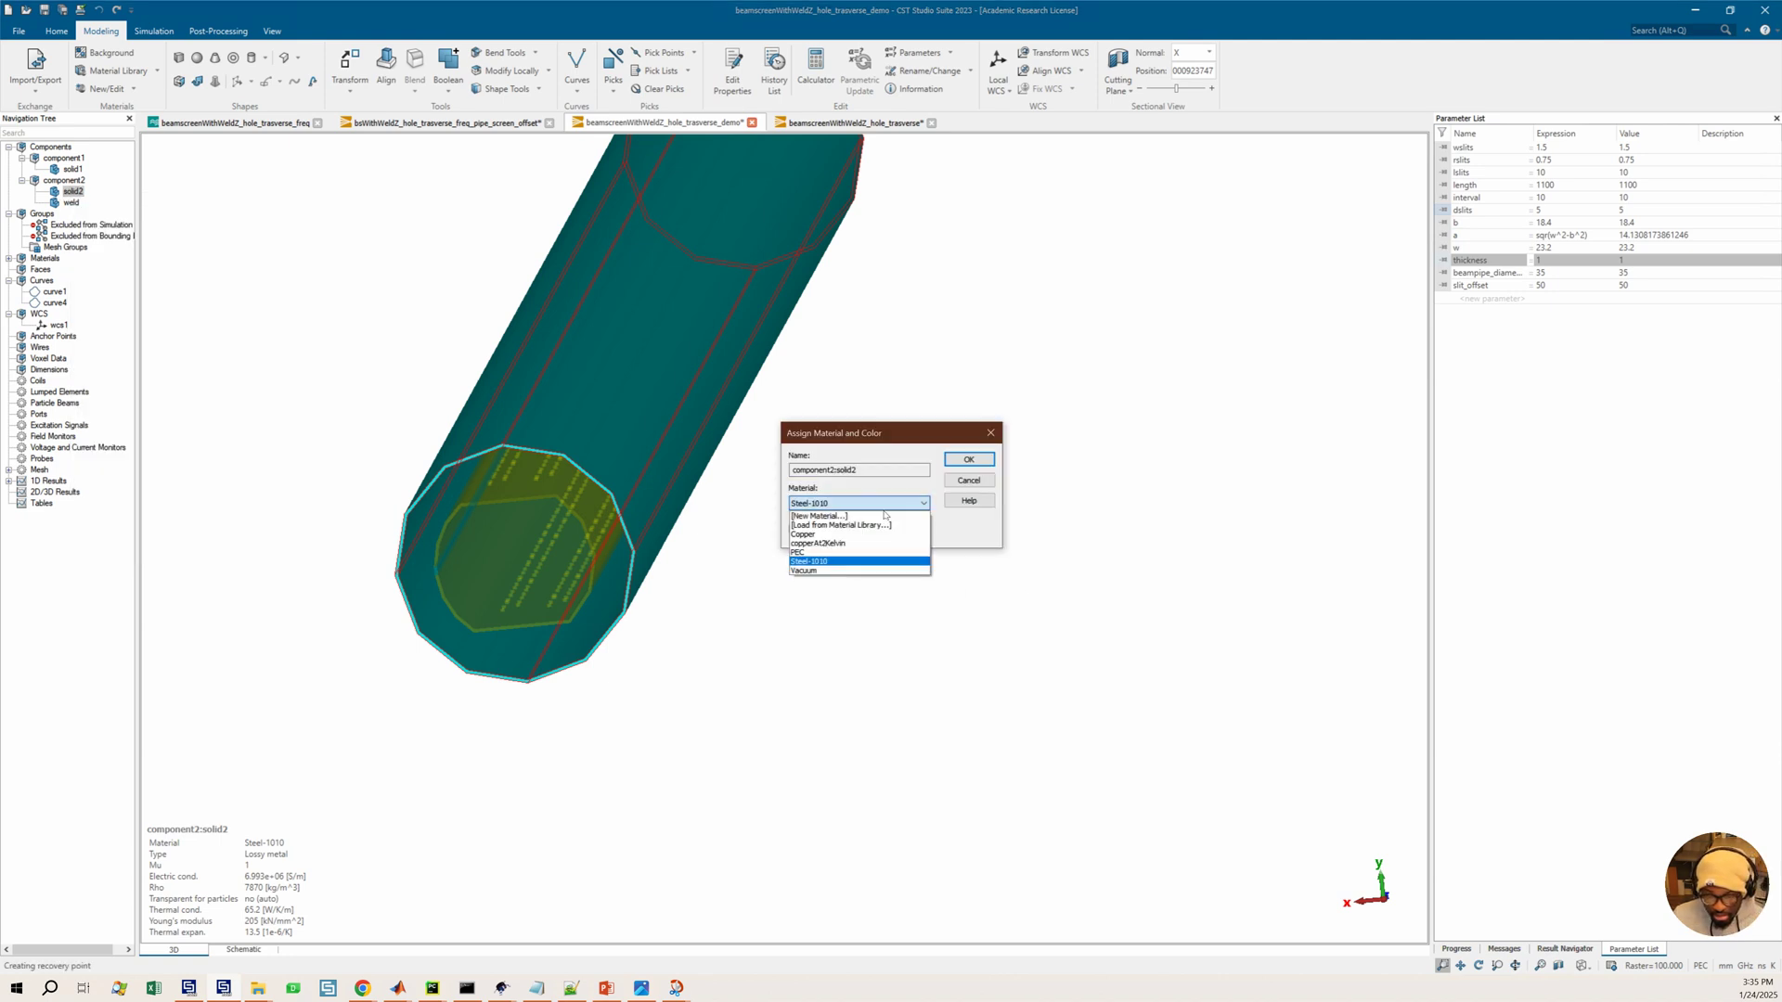
{"action": "left_click", "coordinate": [798, 552]}
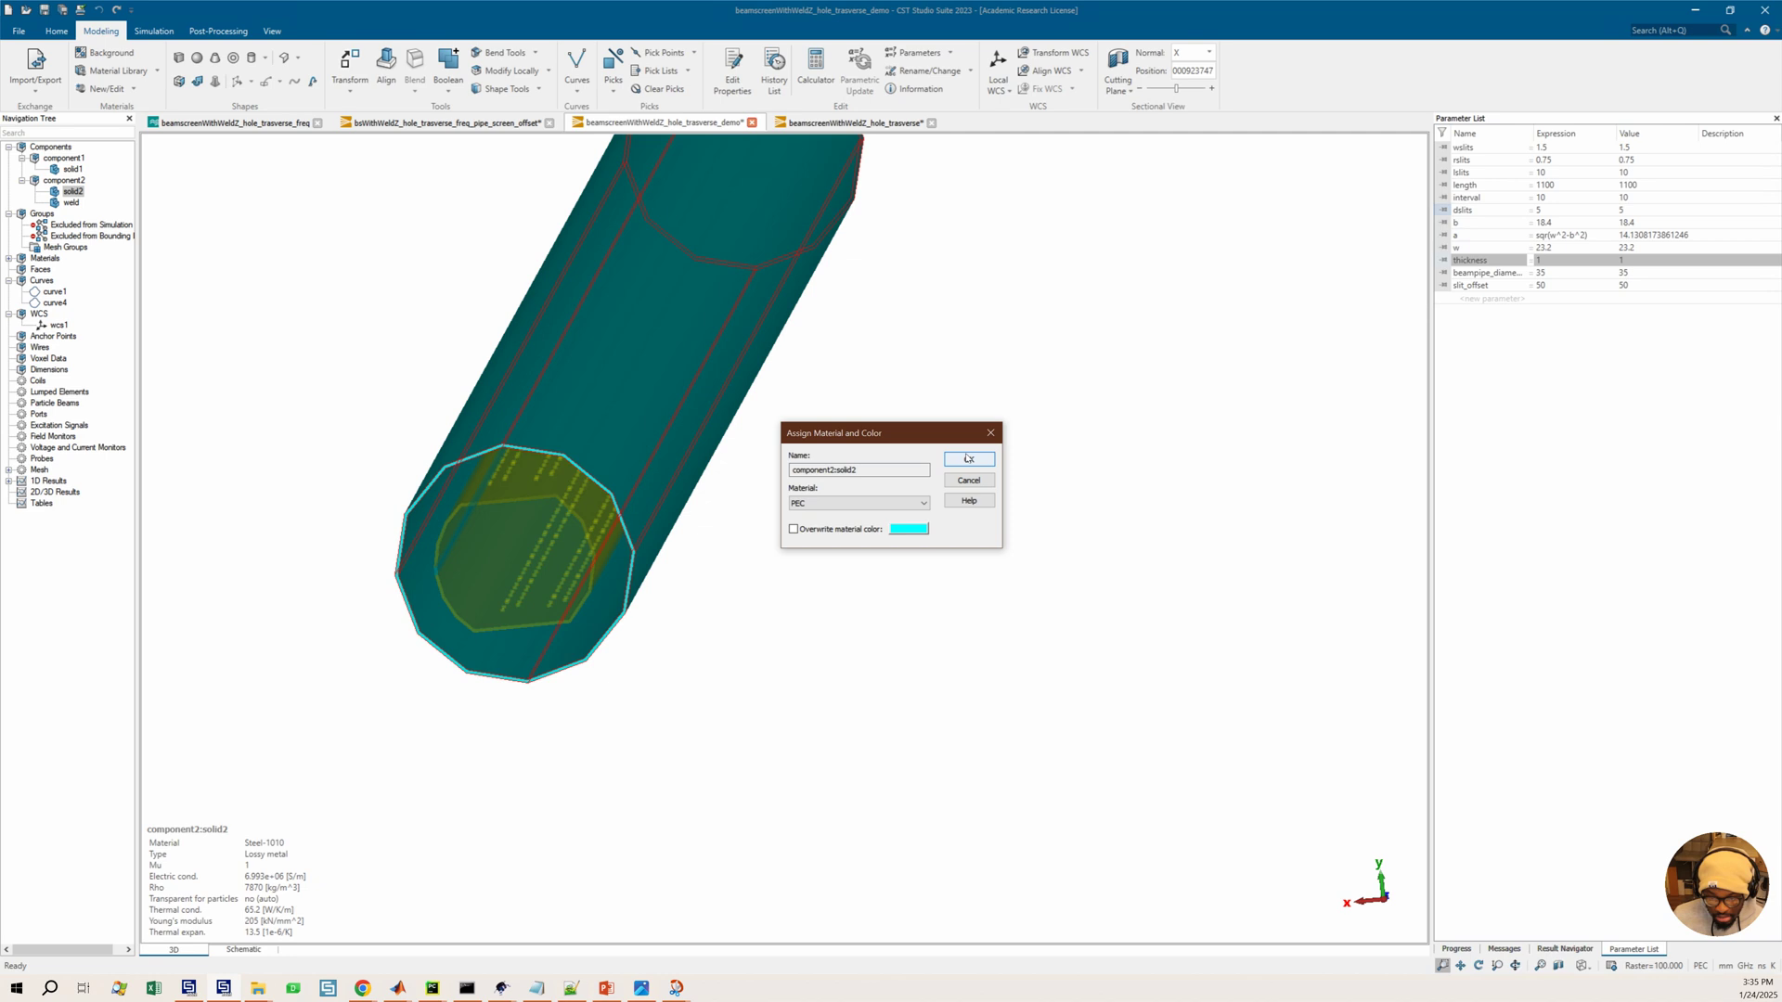
{"action": "left_click", "coordinate": [968, 460]}
Look at the beam screen length reference photo in Snip & Sketch and return to the model
{"action": "left_click_drag", "start_coordinate": [807, 576], "coordinate": [668, 975]}
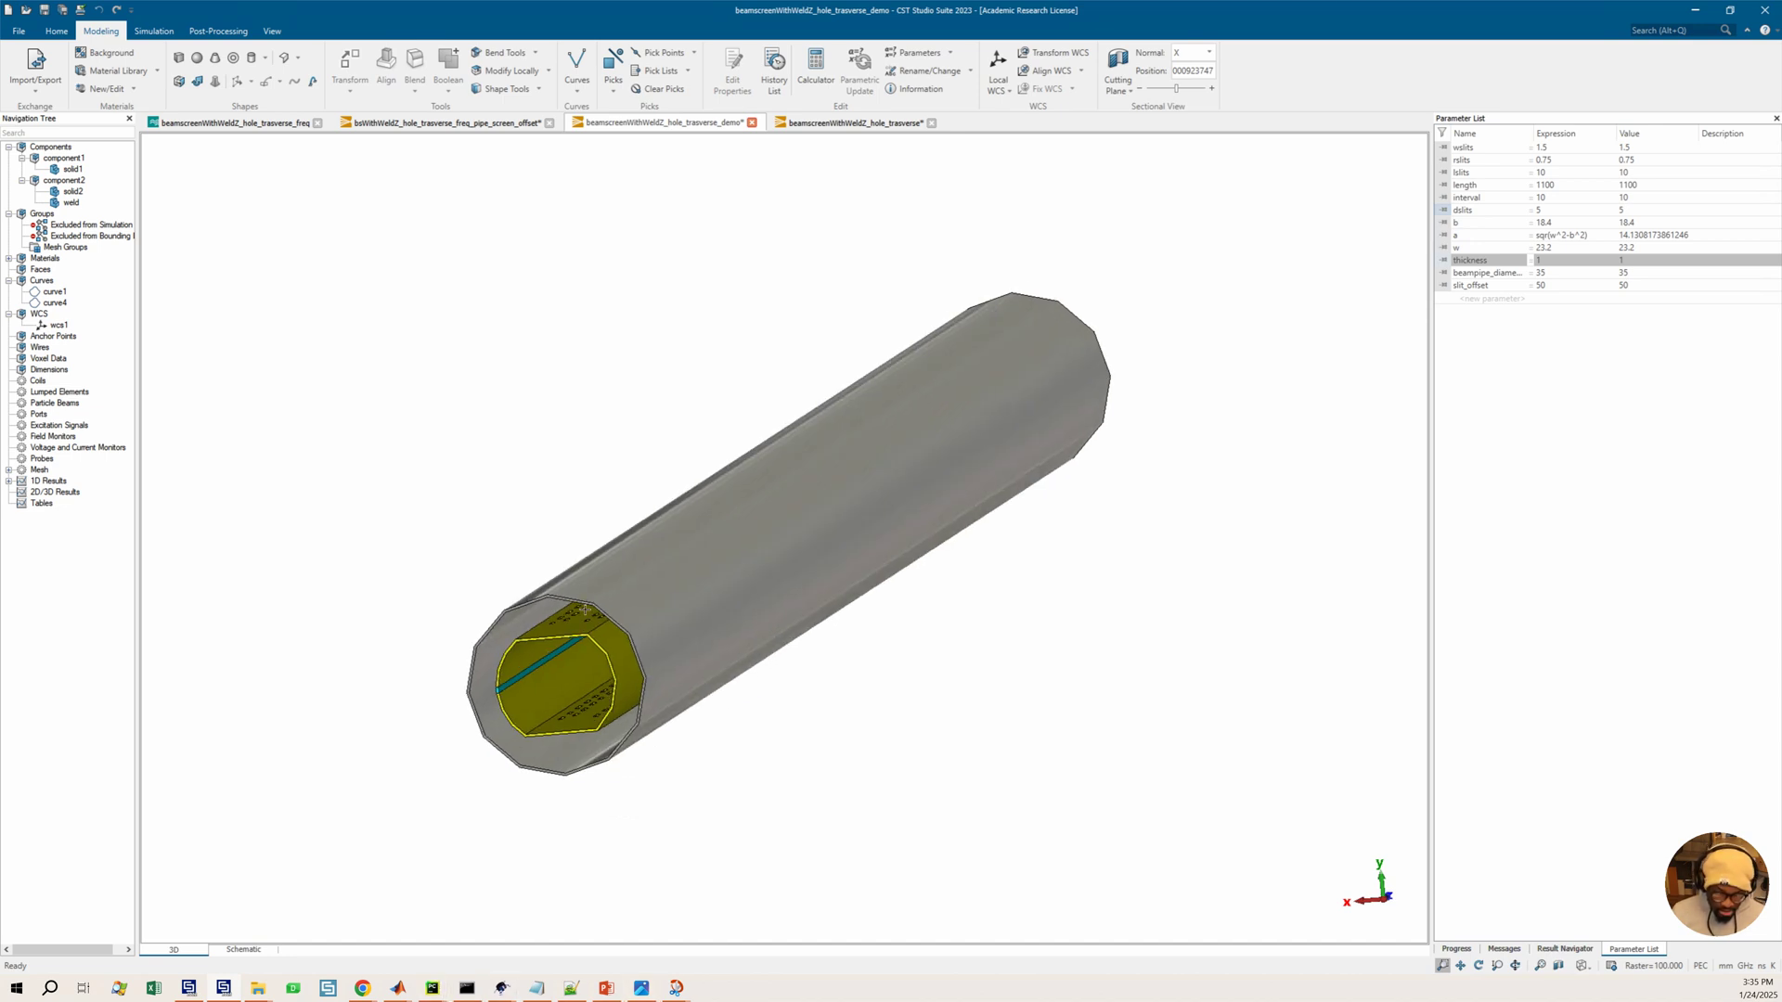
{"action": "scroll", "coordinate": [648, 621], "scroll_direction": "down", "scroll_amount": 1}
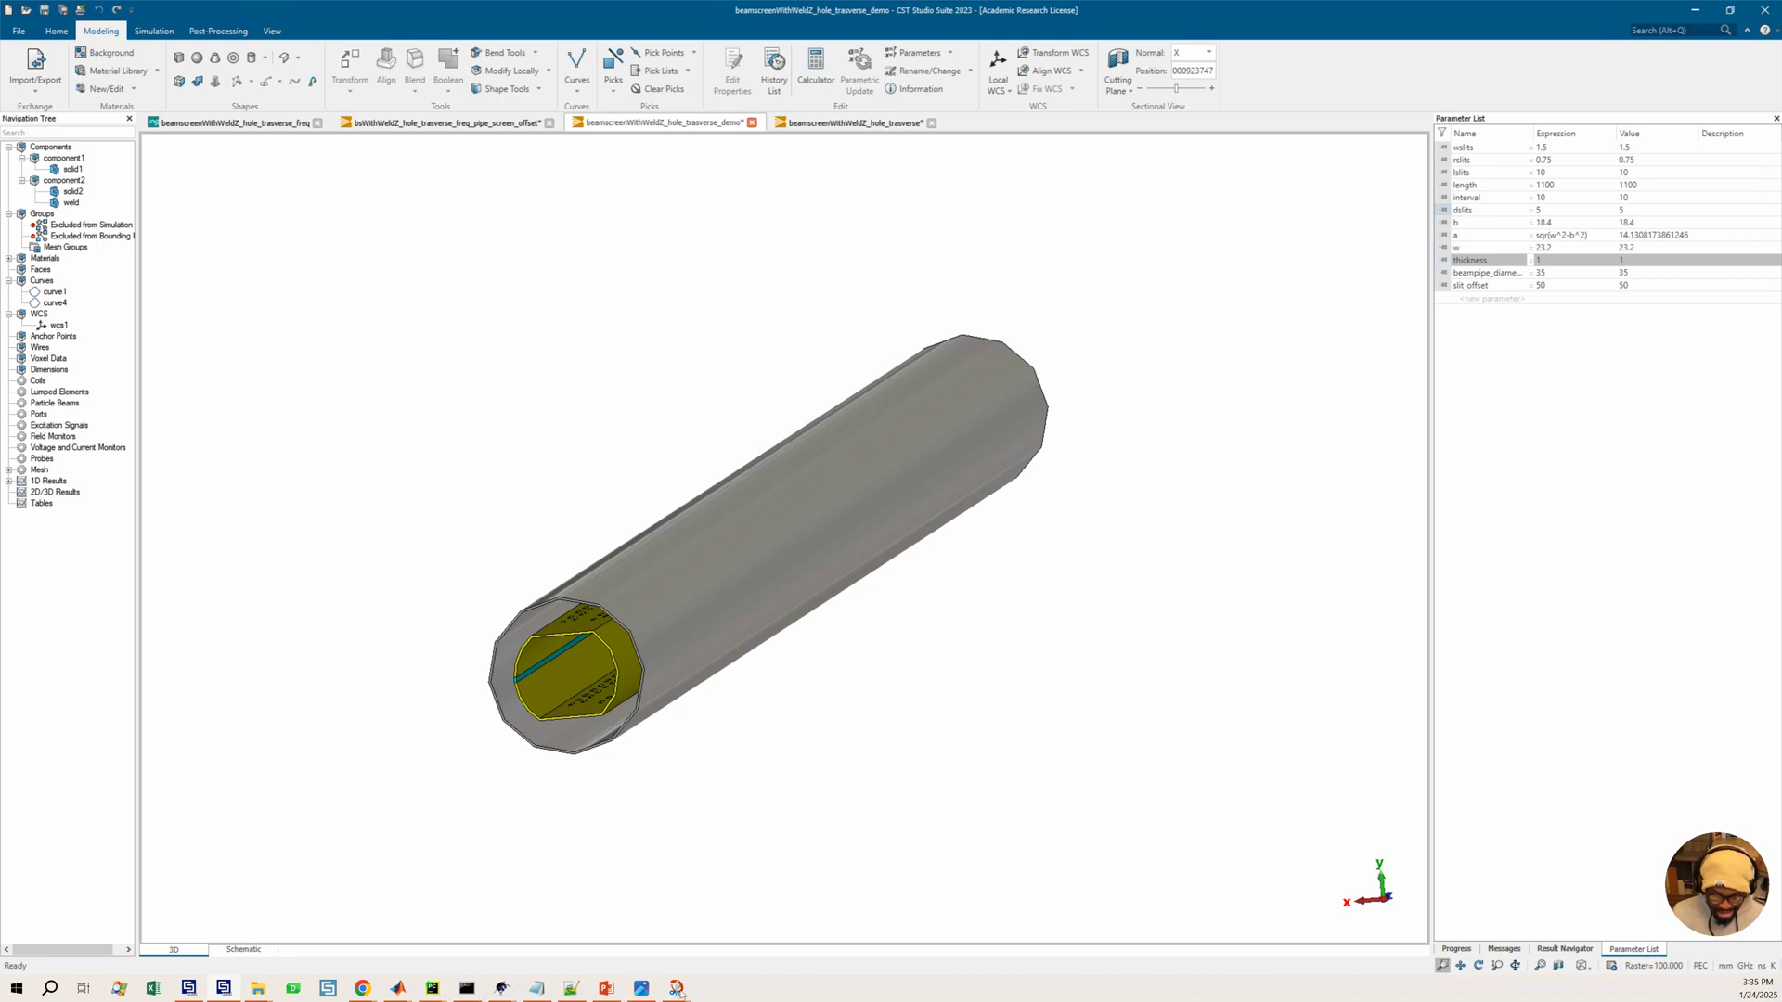
{"action": "mouse_move", "coordinate": [676, 988]}
{"action": "mouse_move", "coordinate": [713, 938]}
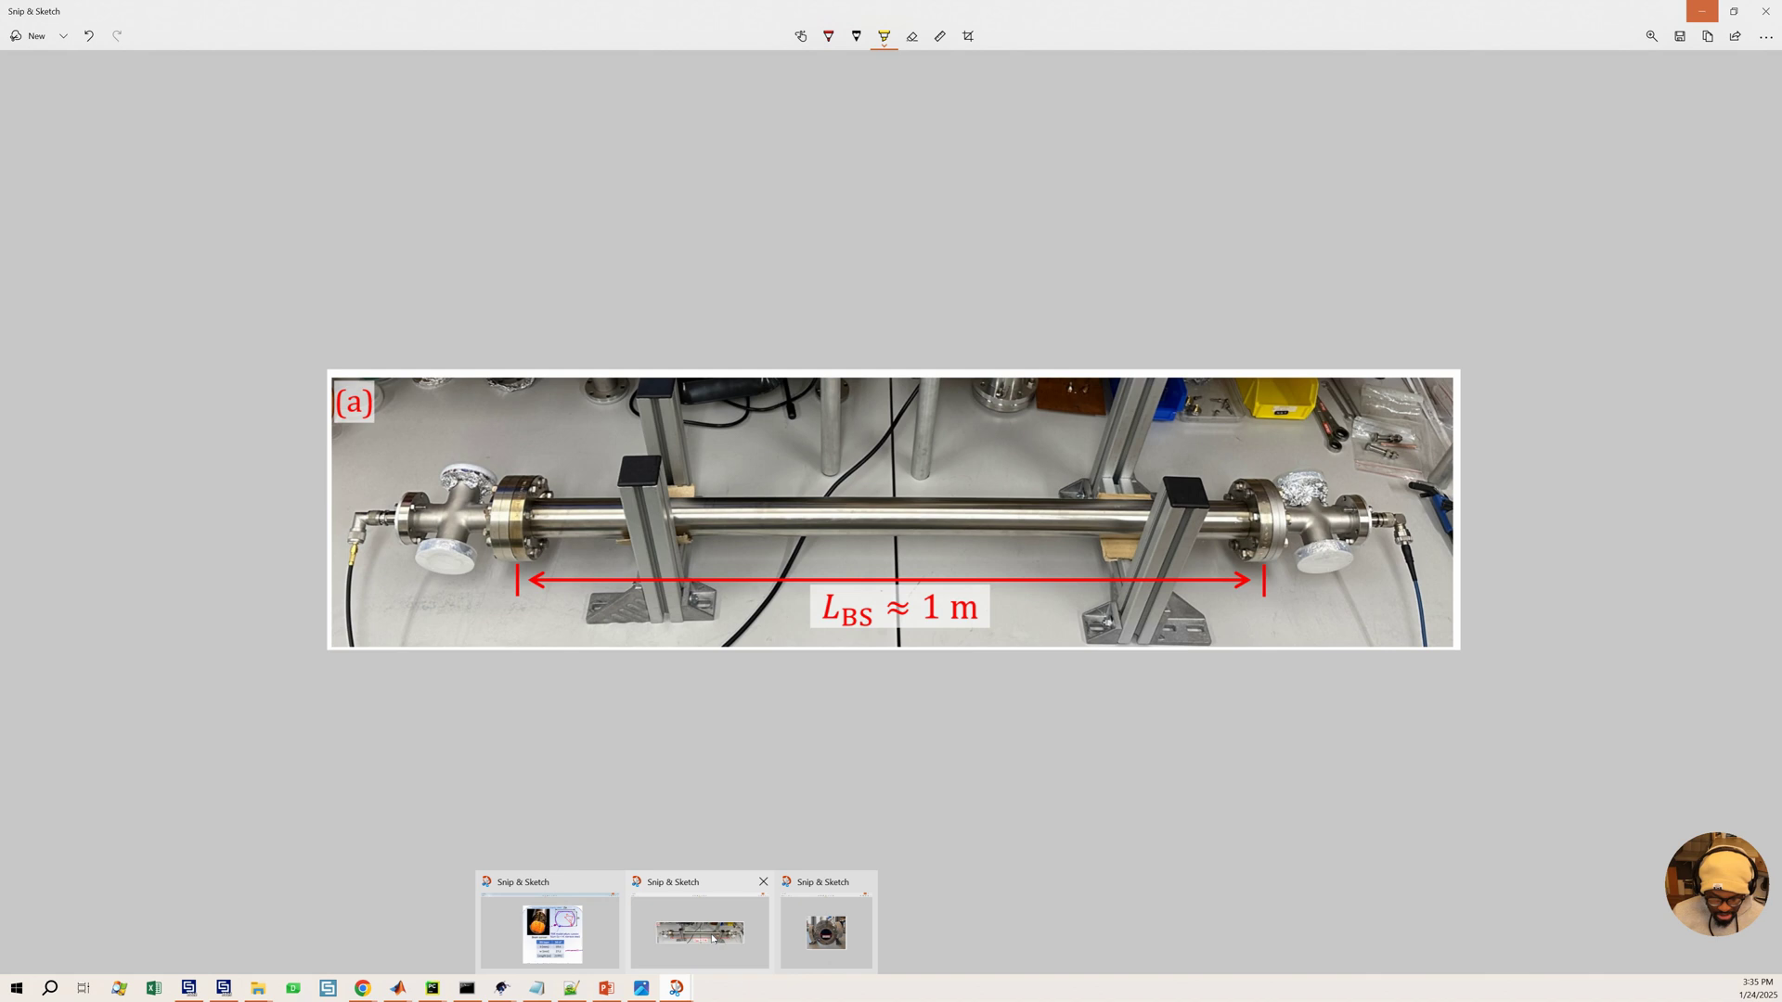
{"action": "left_click", "coordinate": [713, 939]}
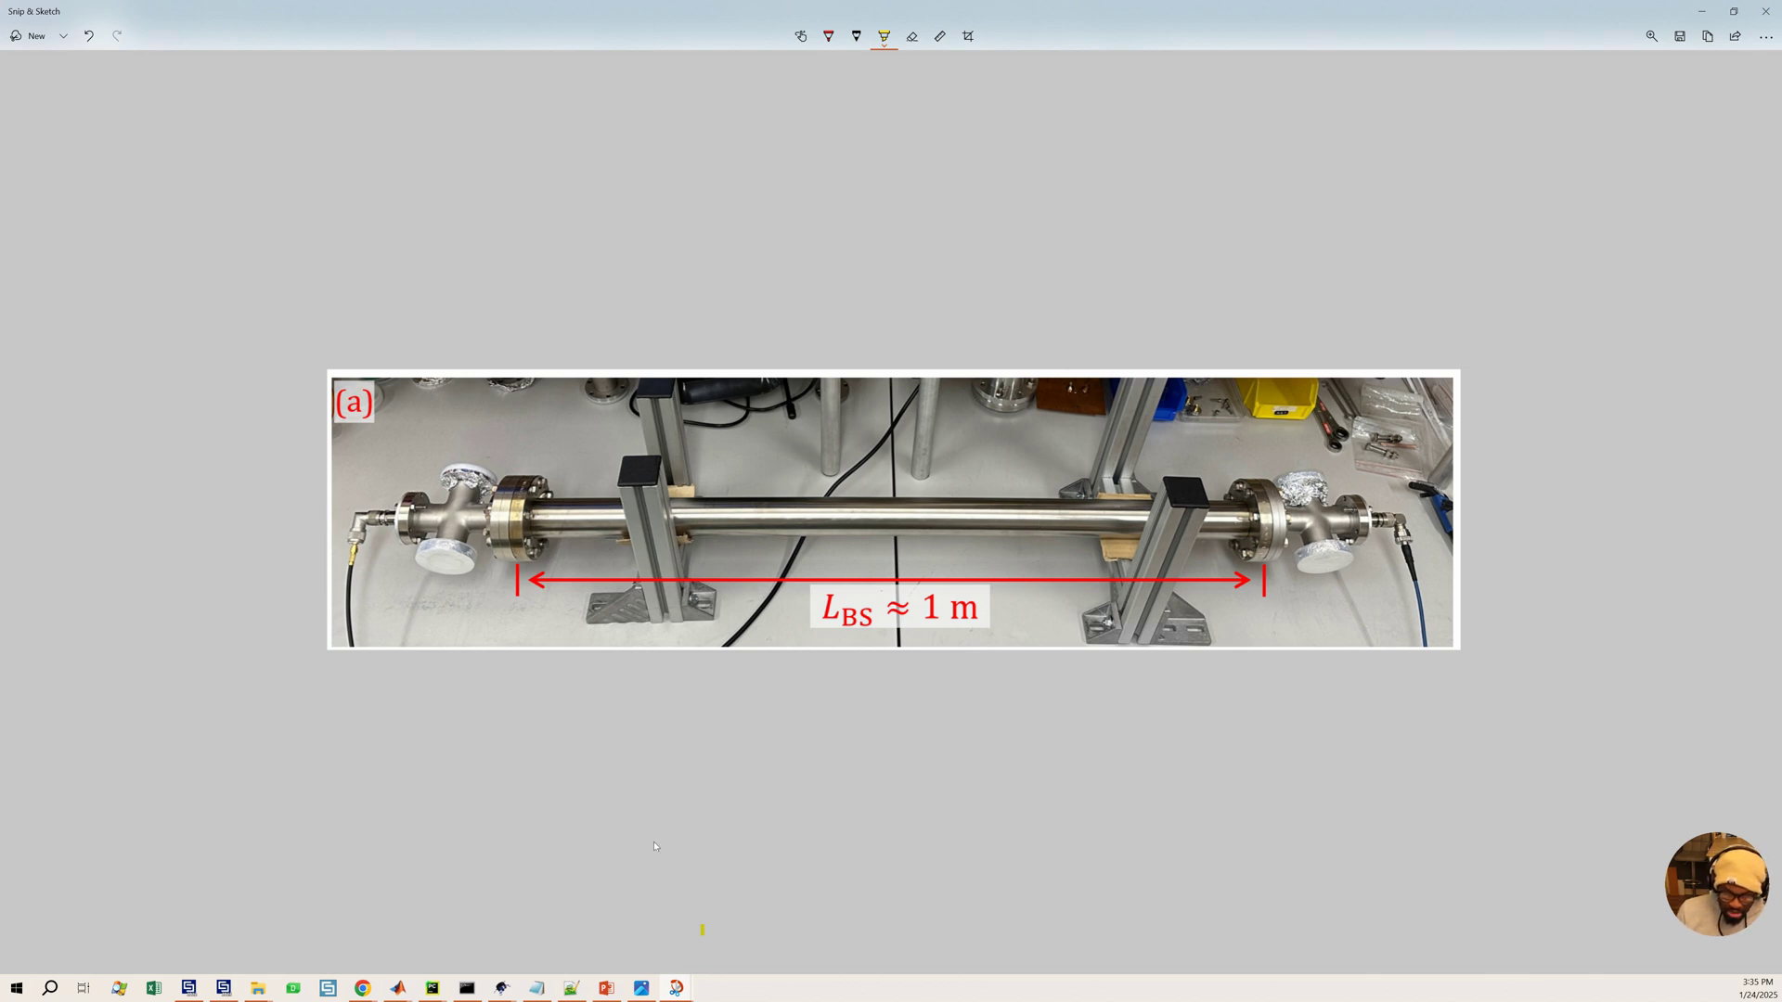
{"action": "left_click", "coordinate": [224, 988]}
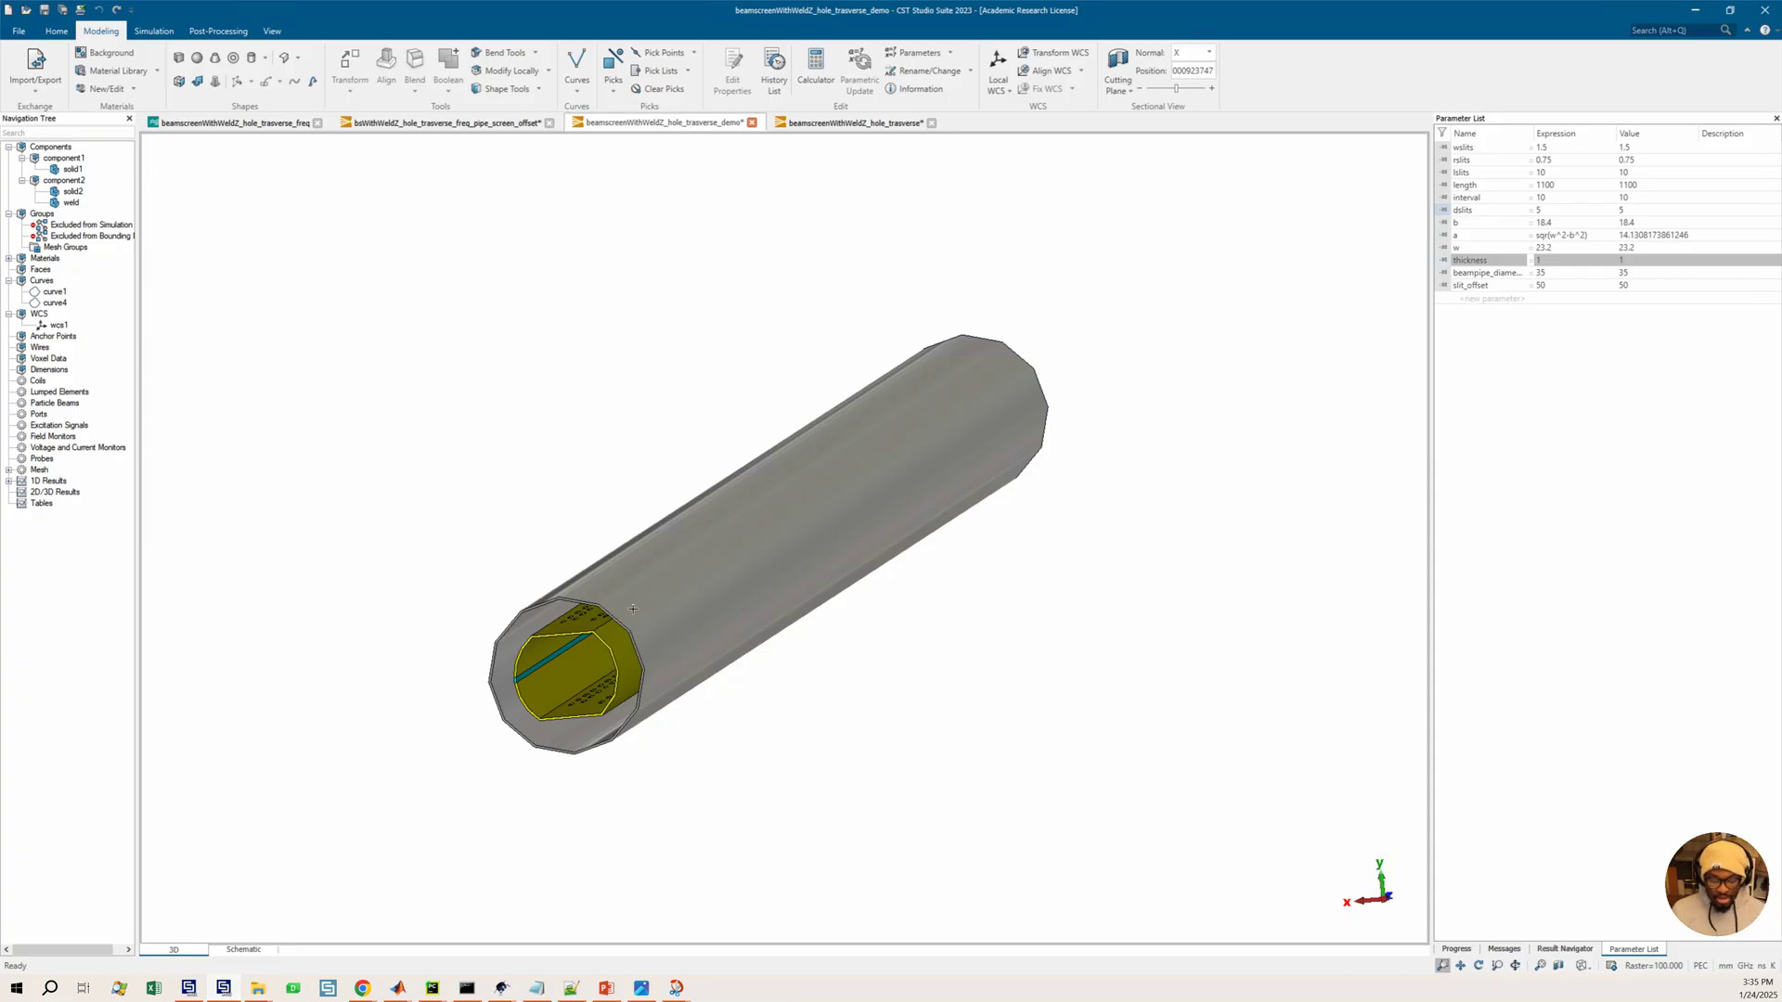
{"action": "left_click_drag", "start_coordinate": [650, 605], "coordinate": [597, 645]}
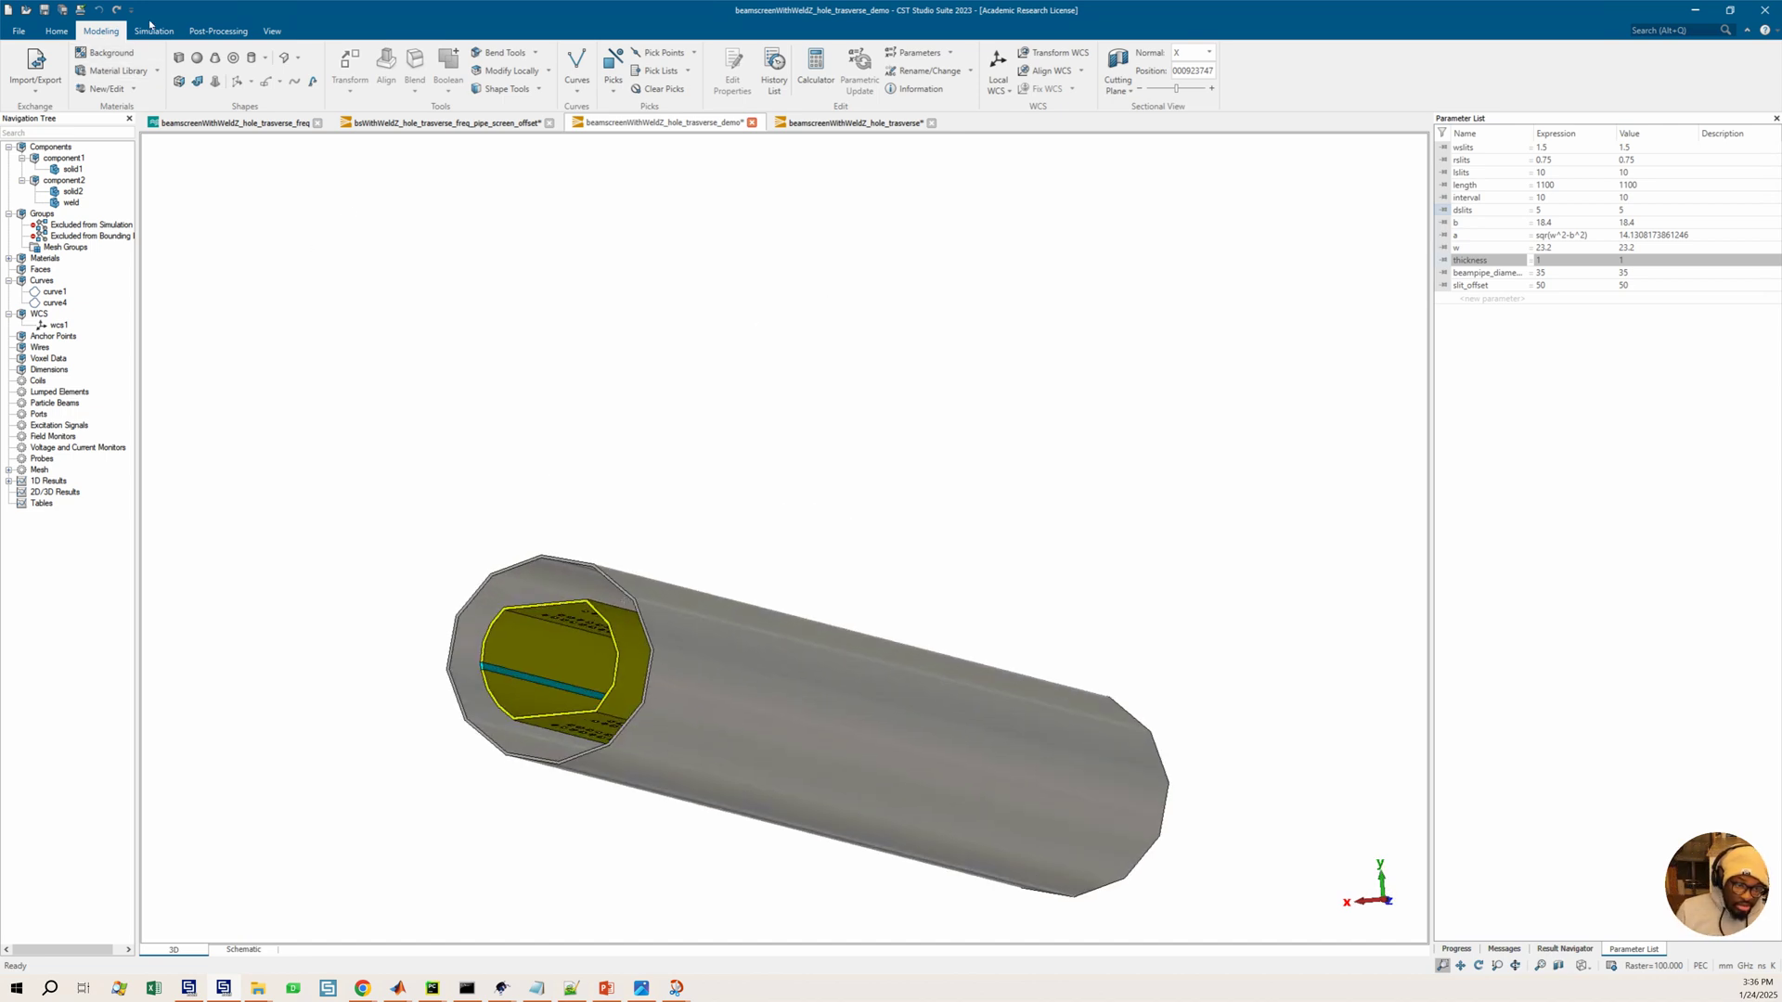
Set the simulation background material type to Normal
{"action": "left_click", "coordinate": [153, 31]}
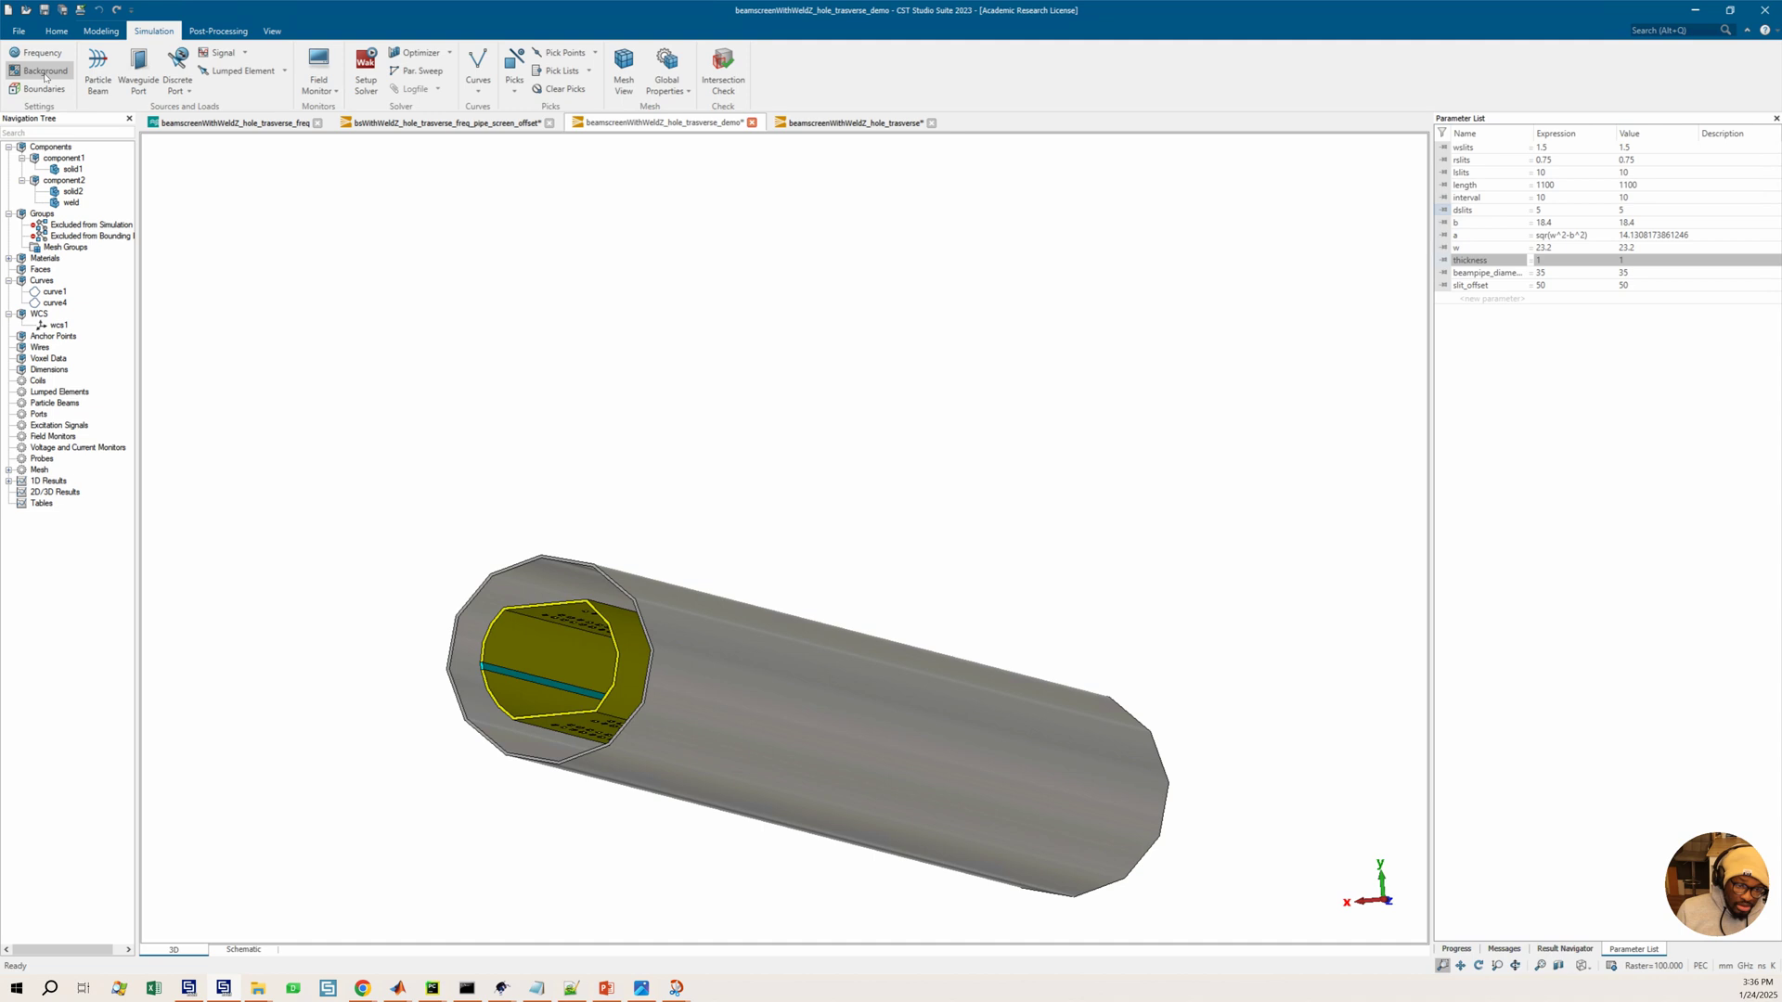
{"action": "left_click", "coordinate": [44, 74]}
{"action": "left_click", "coordinate": [1578, 72]}
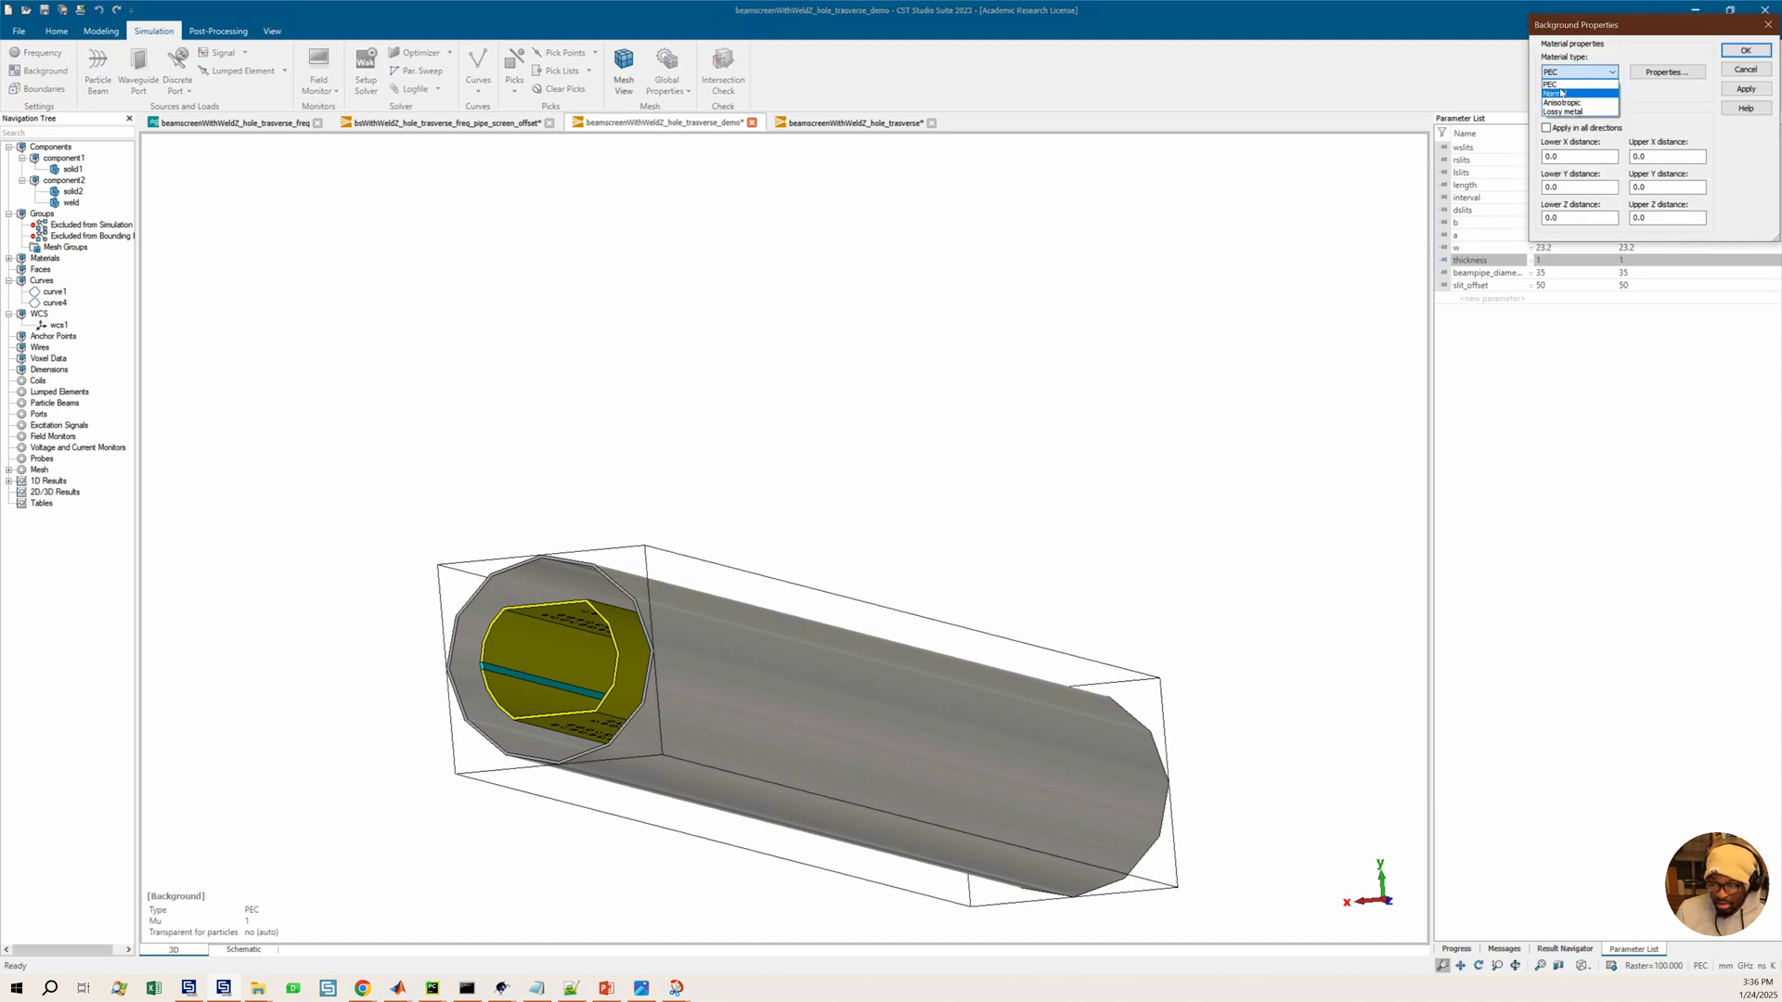
{"action": "left_click", "coordinate": [1562, 93]}
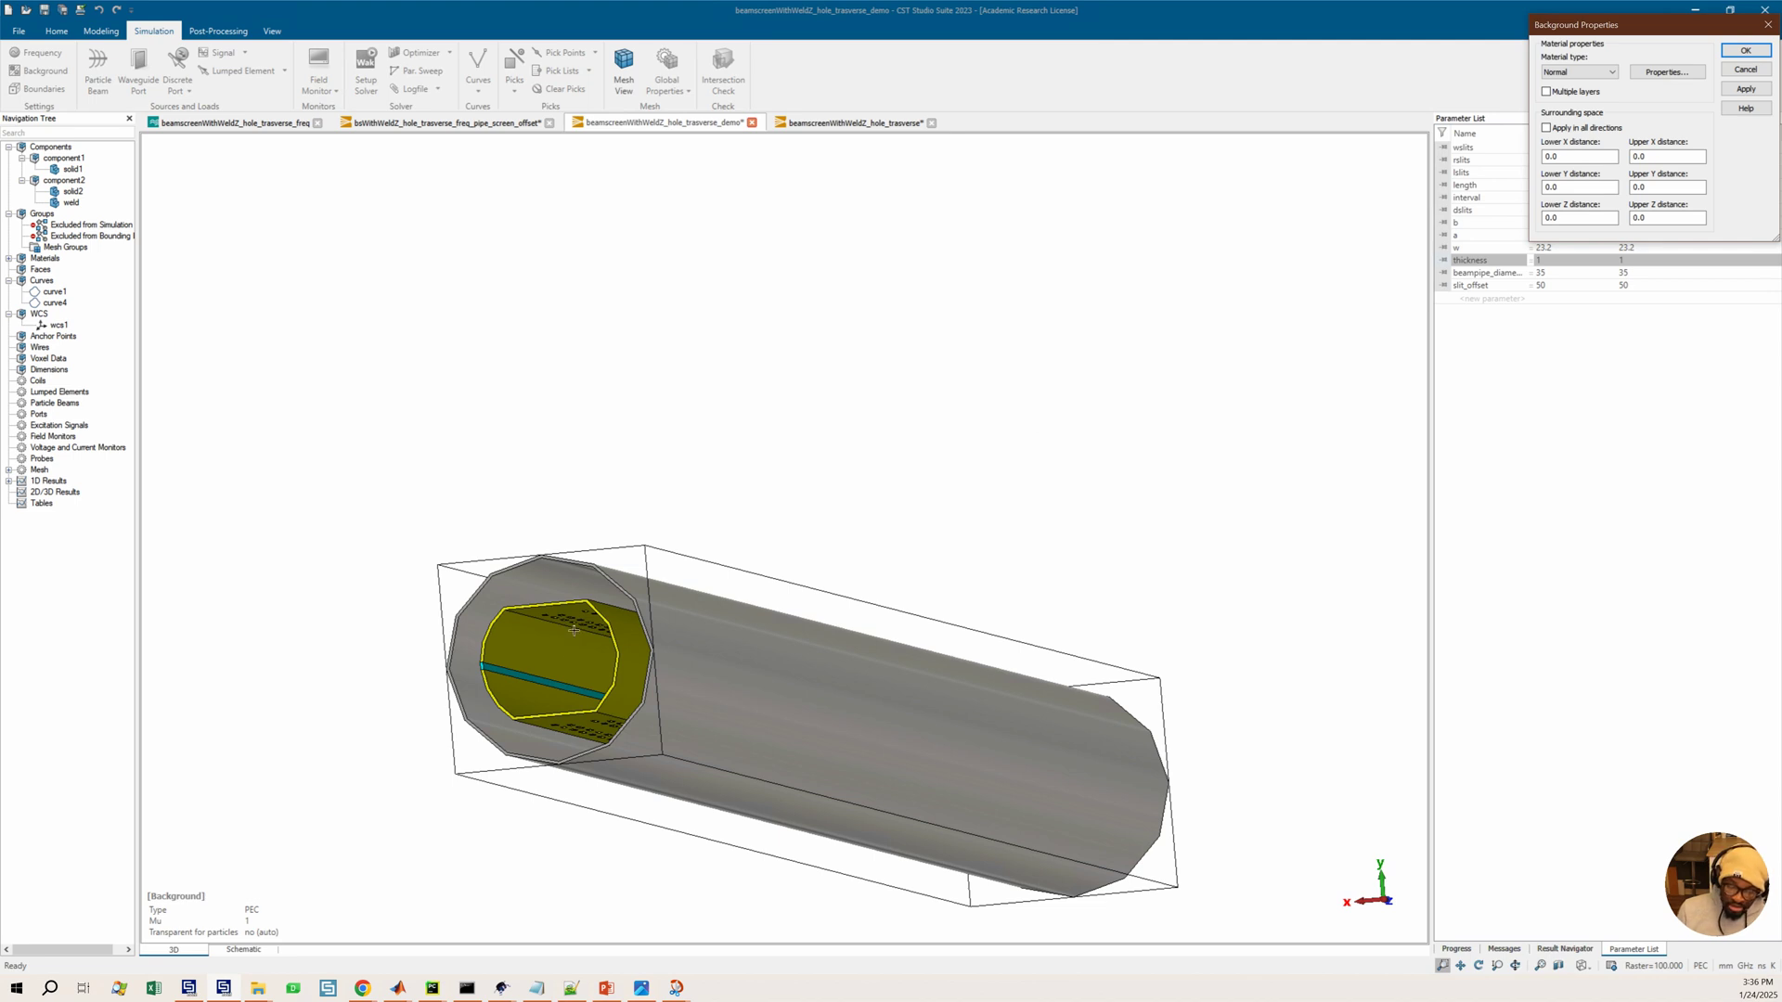
{"action": "left_click_drag", "start_coordinate": [577, 631], "coordinate": [655, 656]}
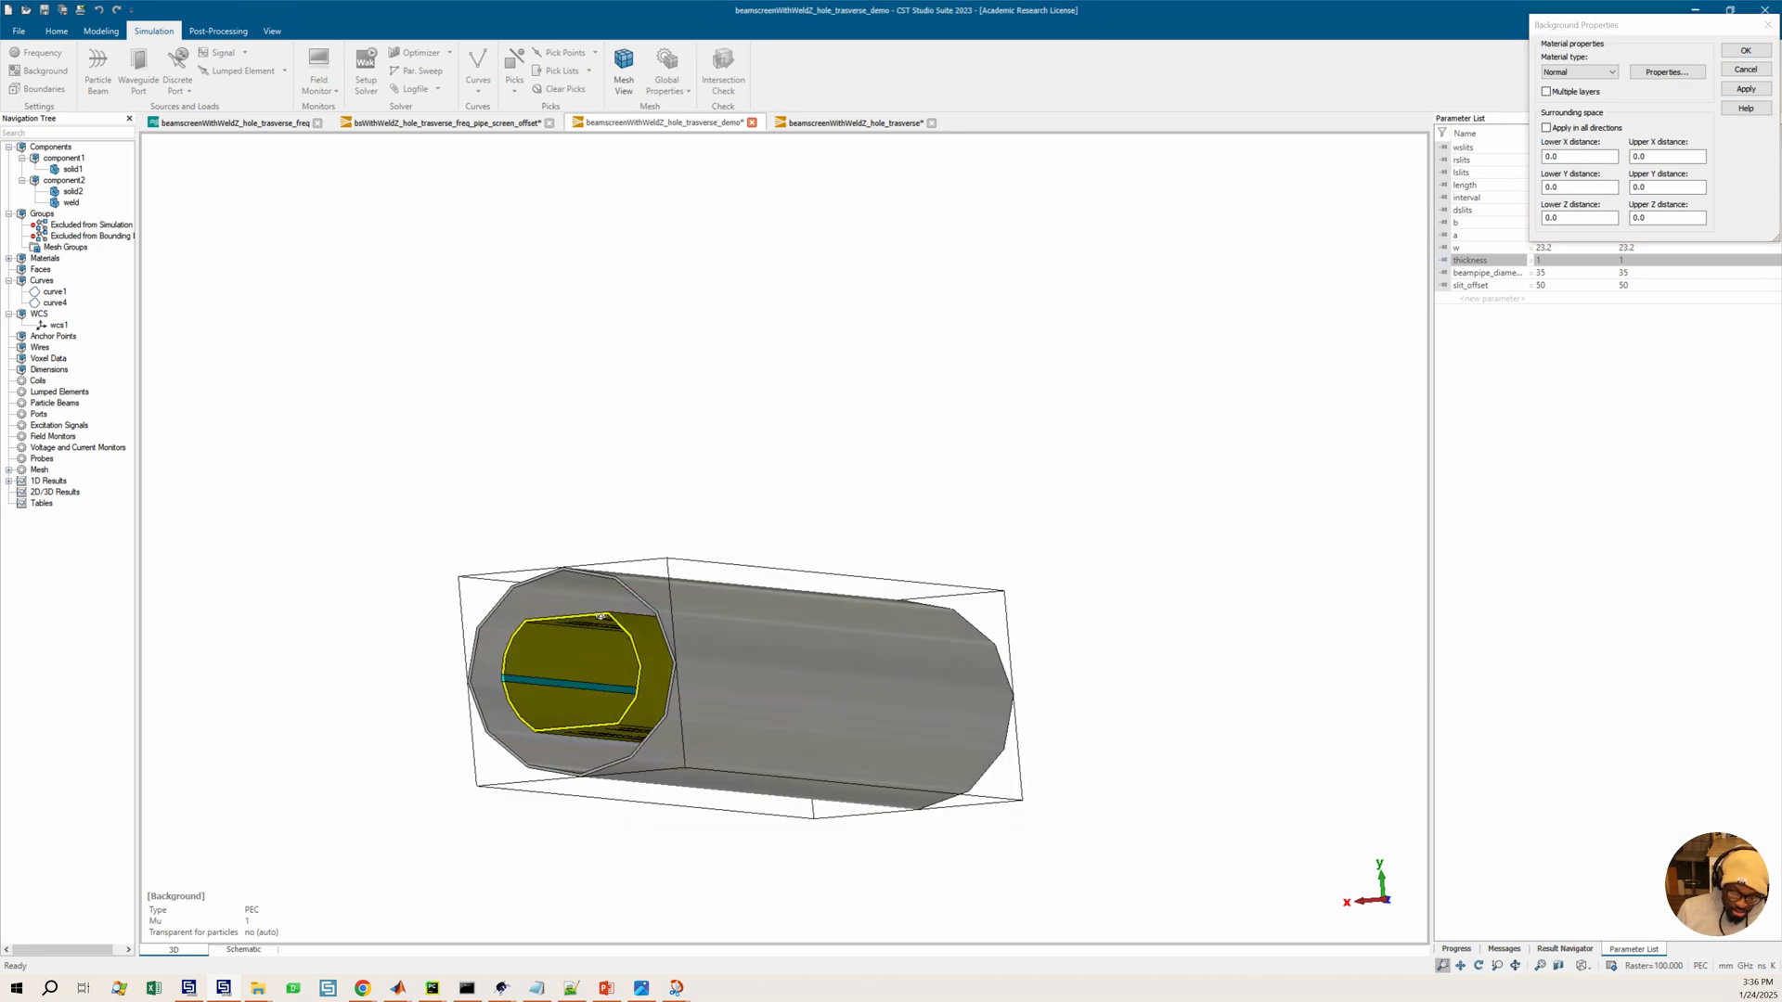
{"action": "left_click_drag", "start_coordinate": [589, 616], "coordinate": [709, 679]}
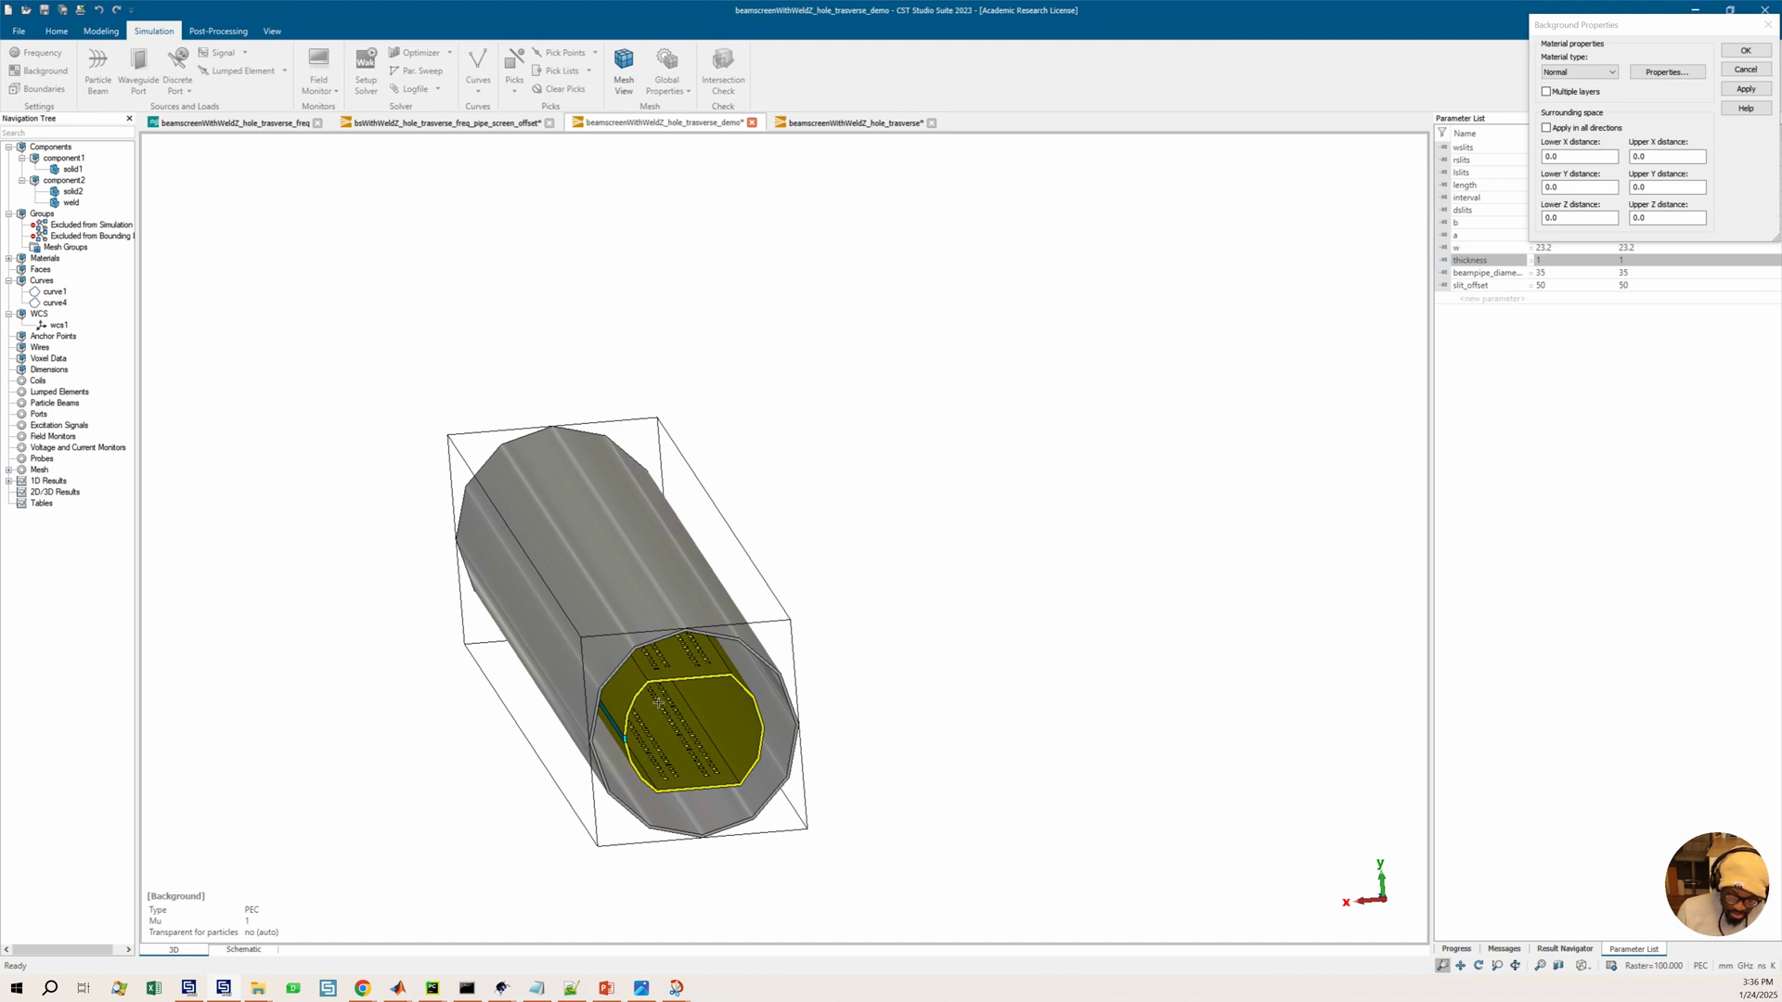
{"action": "left_click_drag", "start_coordinate": [892, 639], "coordinate": [848, 625]}
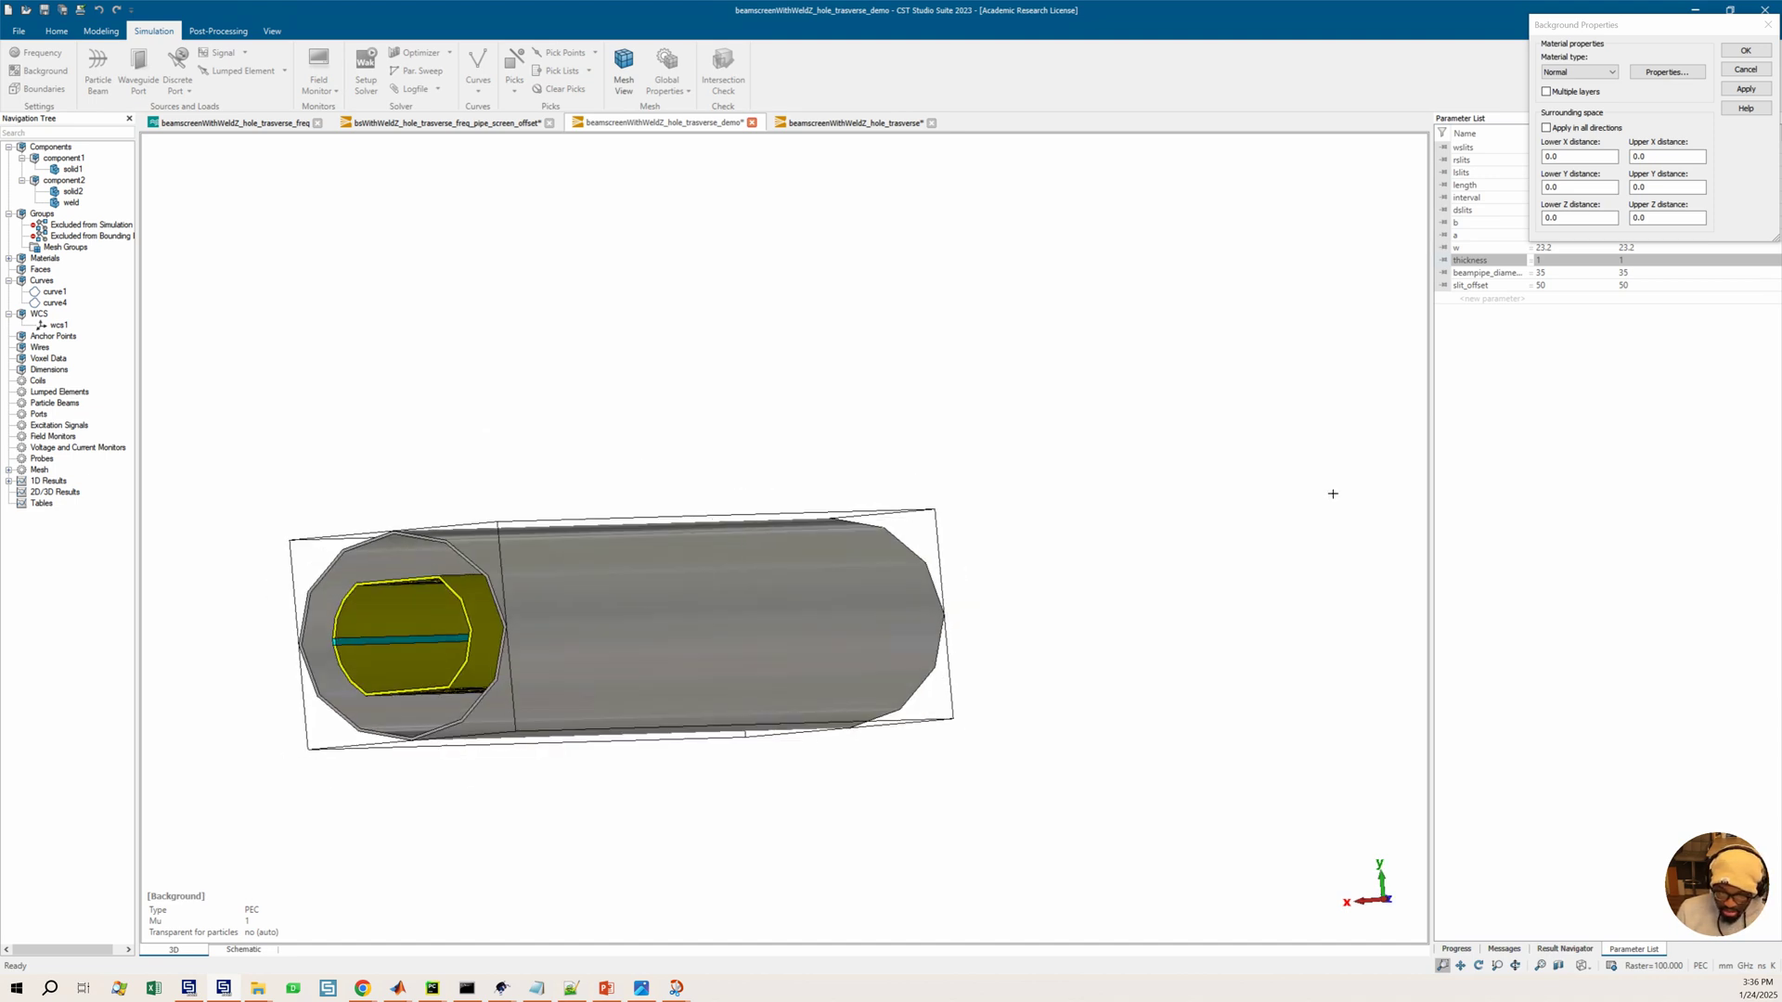
{"action": "left_click", "coordinate": [1745, 50]}
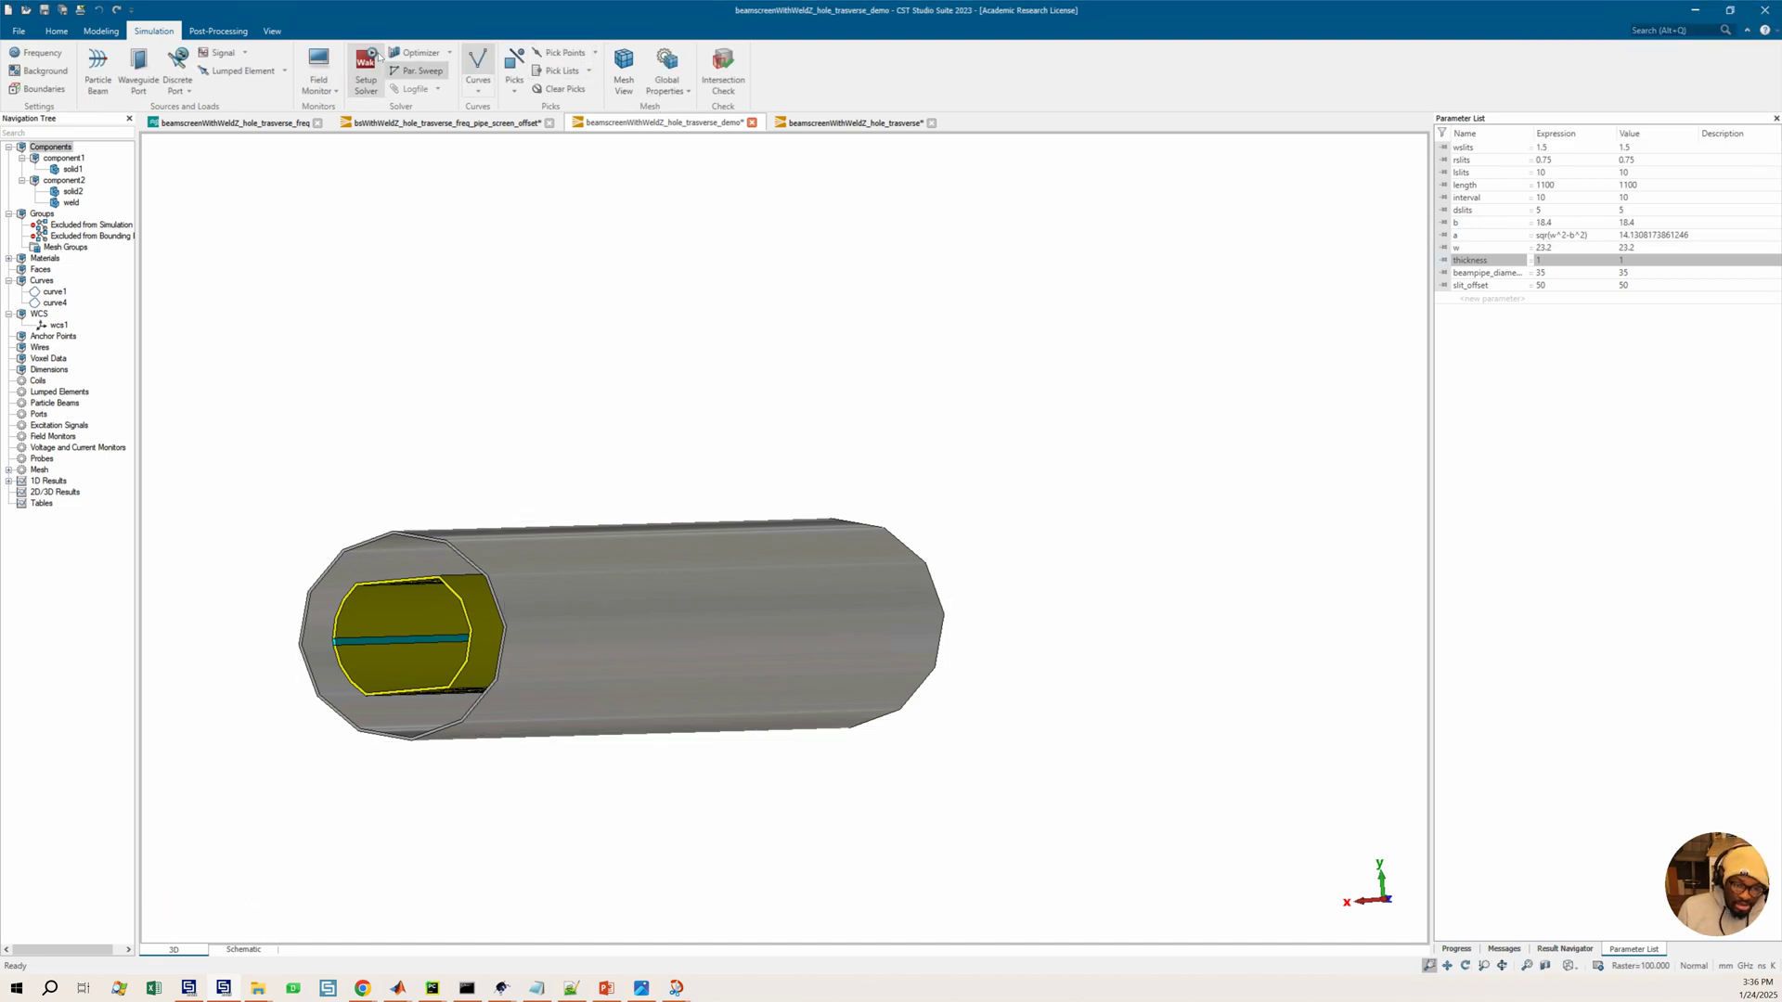
Orbit around the model to inspect the beampipe and beam screen ends
{"action": "left_click", "coordinate": [102, 32]}
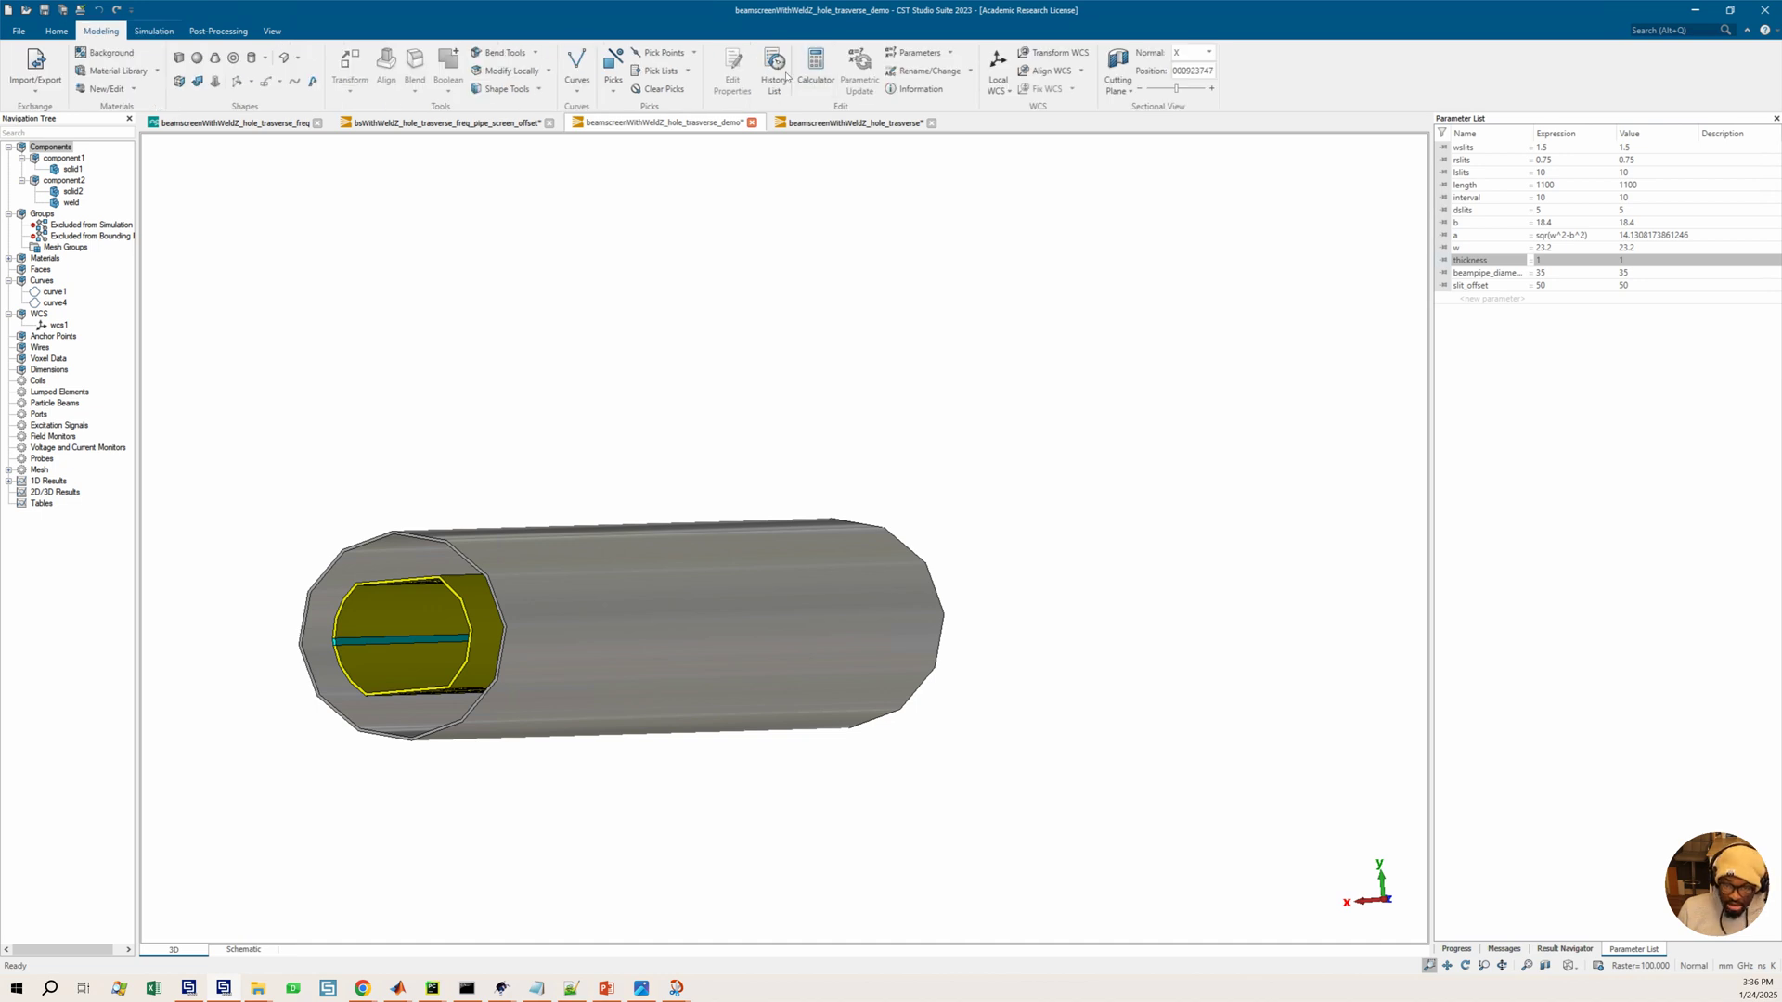
{"action": "mouse_move", "coordinate": [692, 497]}
{"action": "left_mouse_down"}
{"action": "mouse_move", "coordinate": [826, 462]}
{"action": "mouse_move", "coordinate": [969, 593]}
{"action": "mouse_move", "coordinate": [943, 575]}
{"action": "left_mouse_up"}
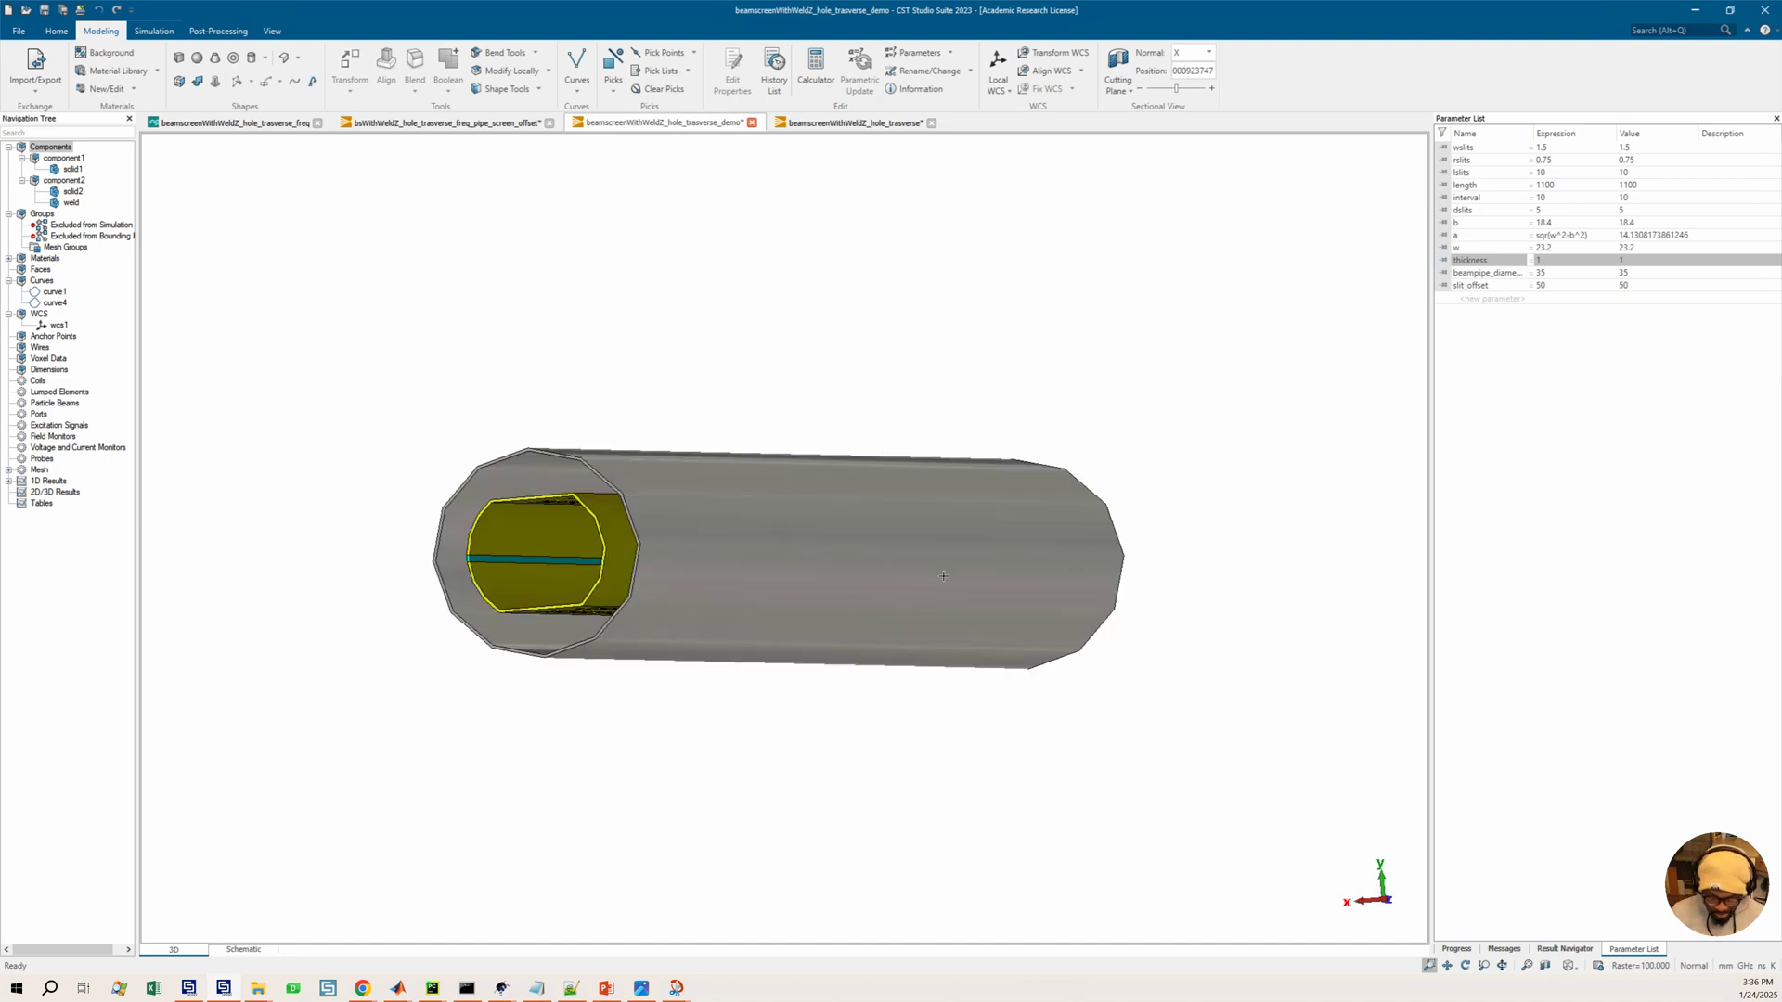
{"action": "left_click_drag", "start_coordinate": [778, 563], "coordinate": [808, 562]}
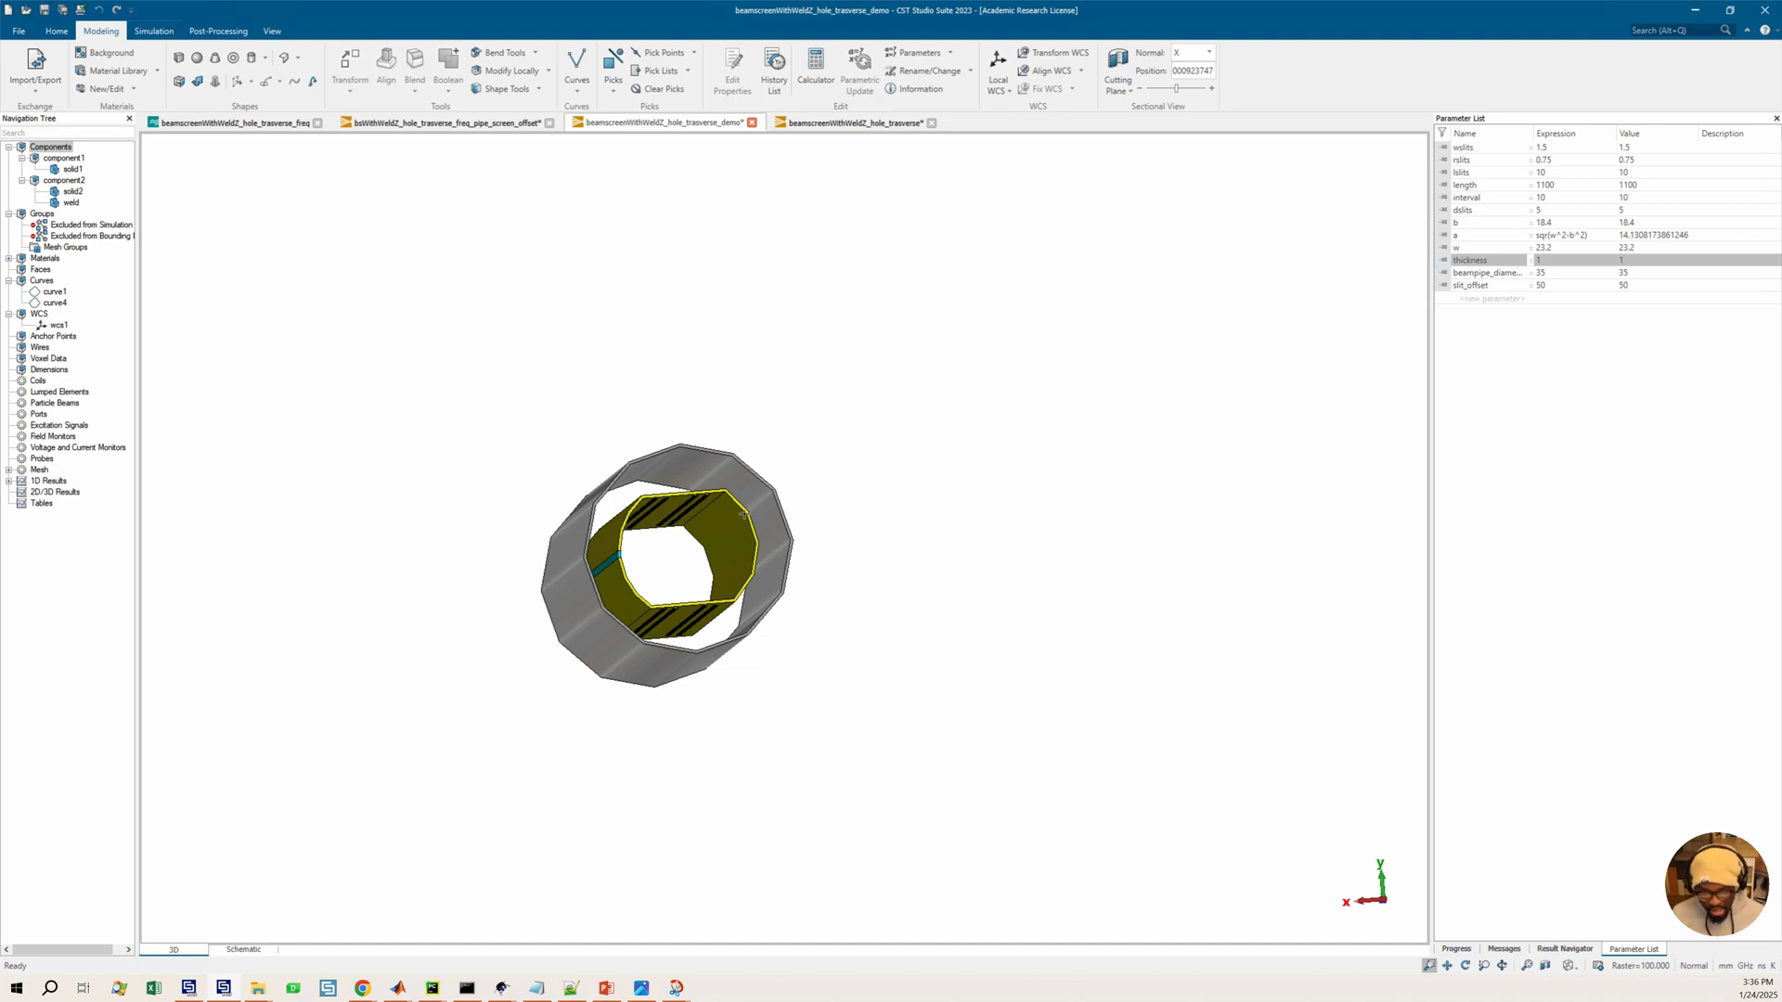
{"action": "left_click_drag", "start_coordinate": [906, 521], "coordinate": [902, 525]}
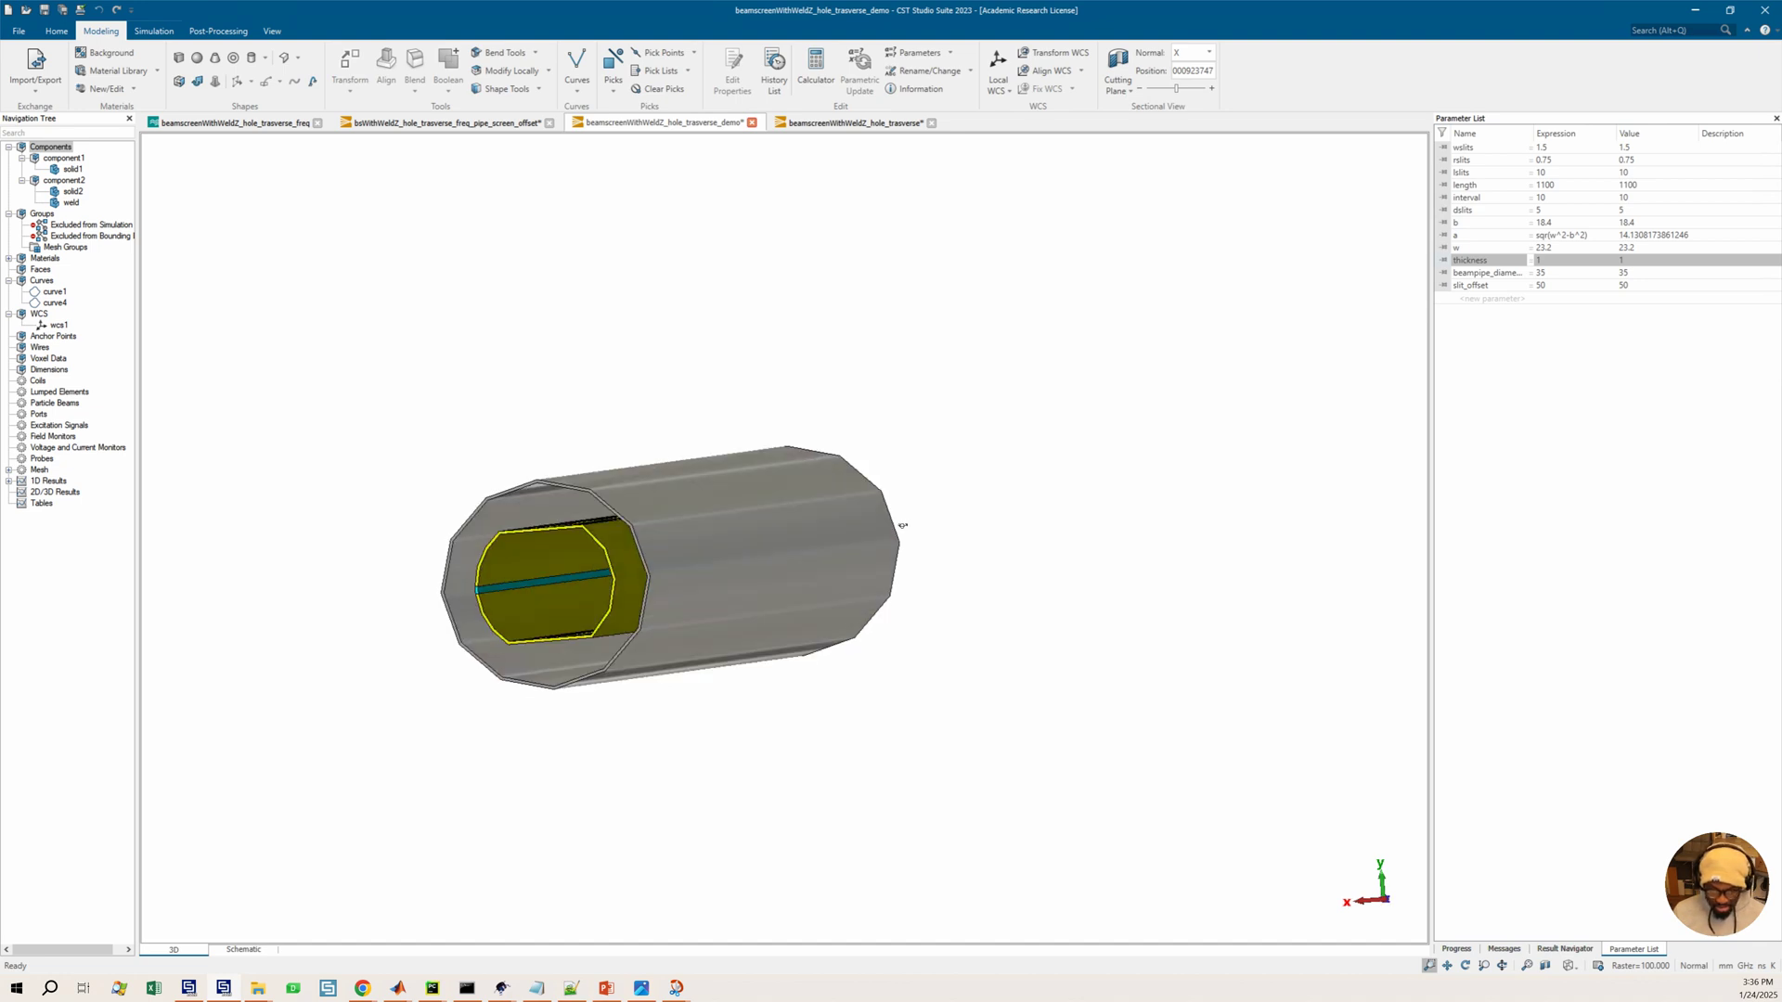
{"action": "scroll", "coordinate": [668, 542], "scroll_direction": "up", "scroll_amount": 2}
{"action": "middle_click_drag", "start_coordinate": [728, 522], "coordinate": [855, 495]}
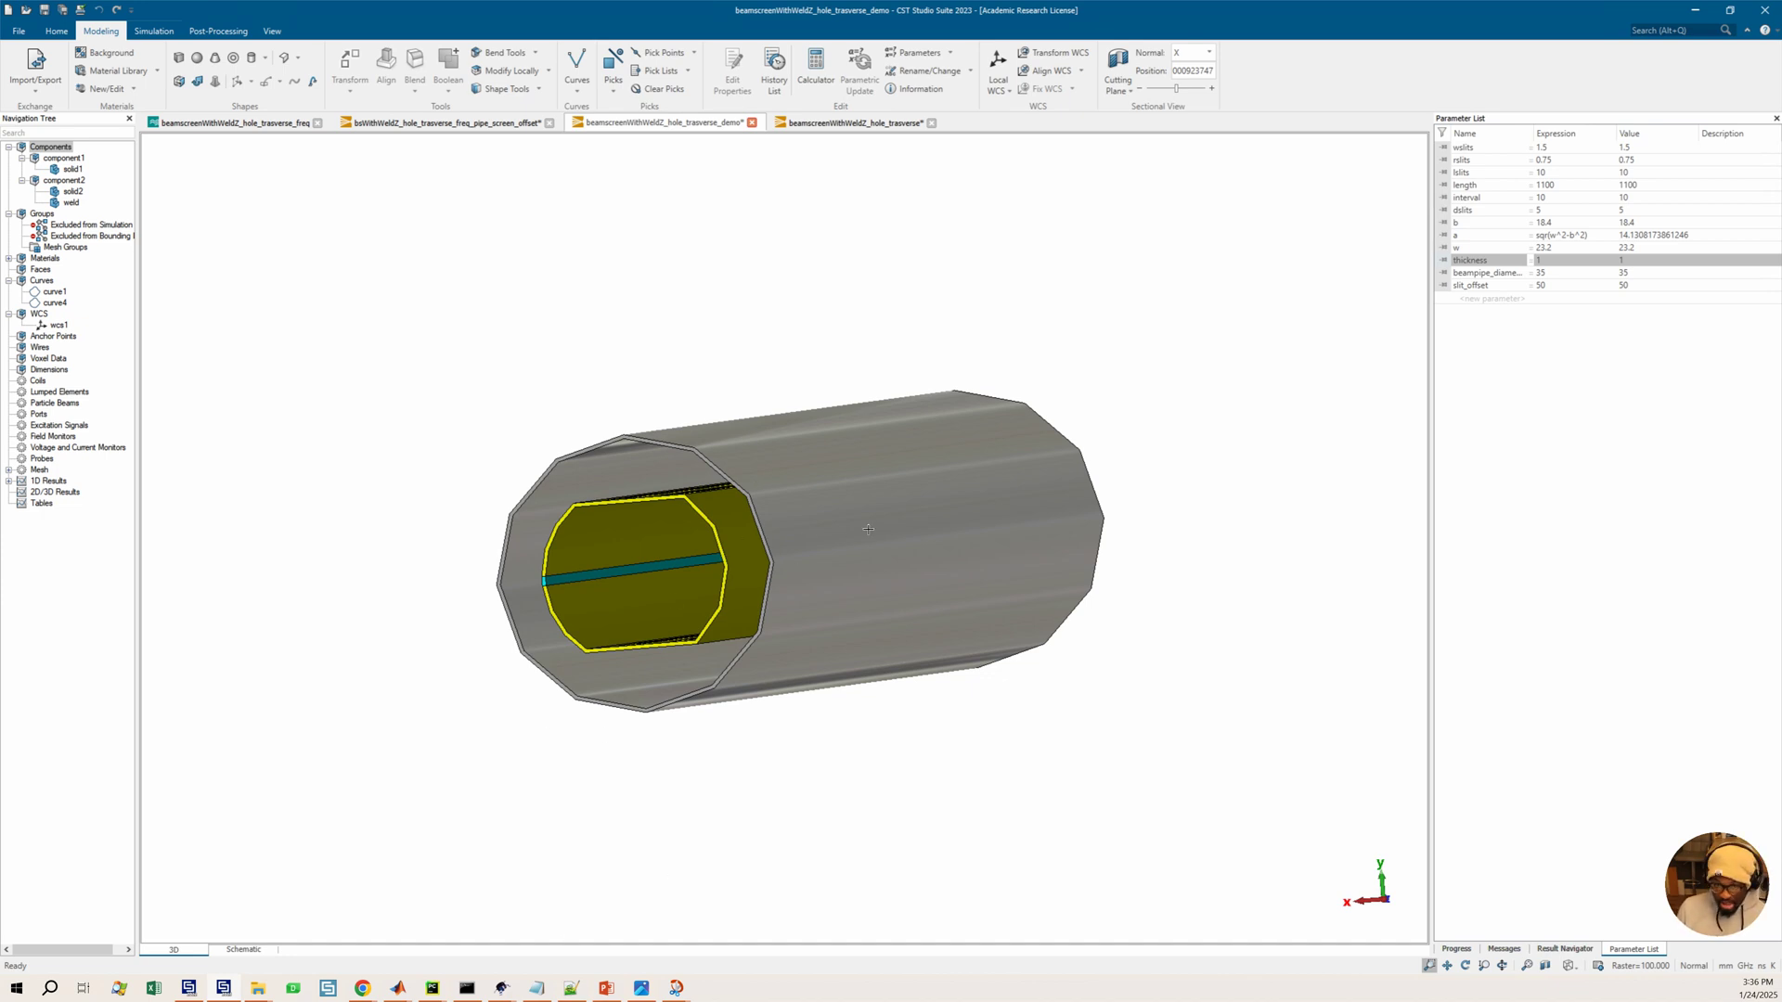
{"action": "left_click_drag", "start_coordinate": [686, 621], "coordinate": [734, 582]}
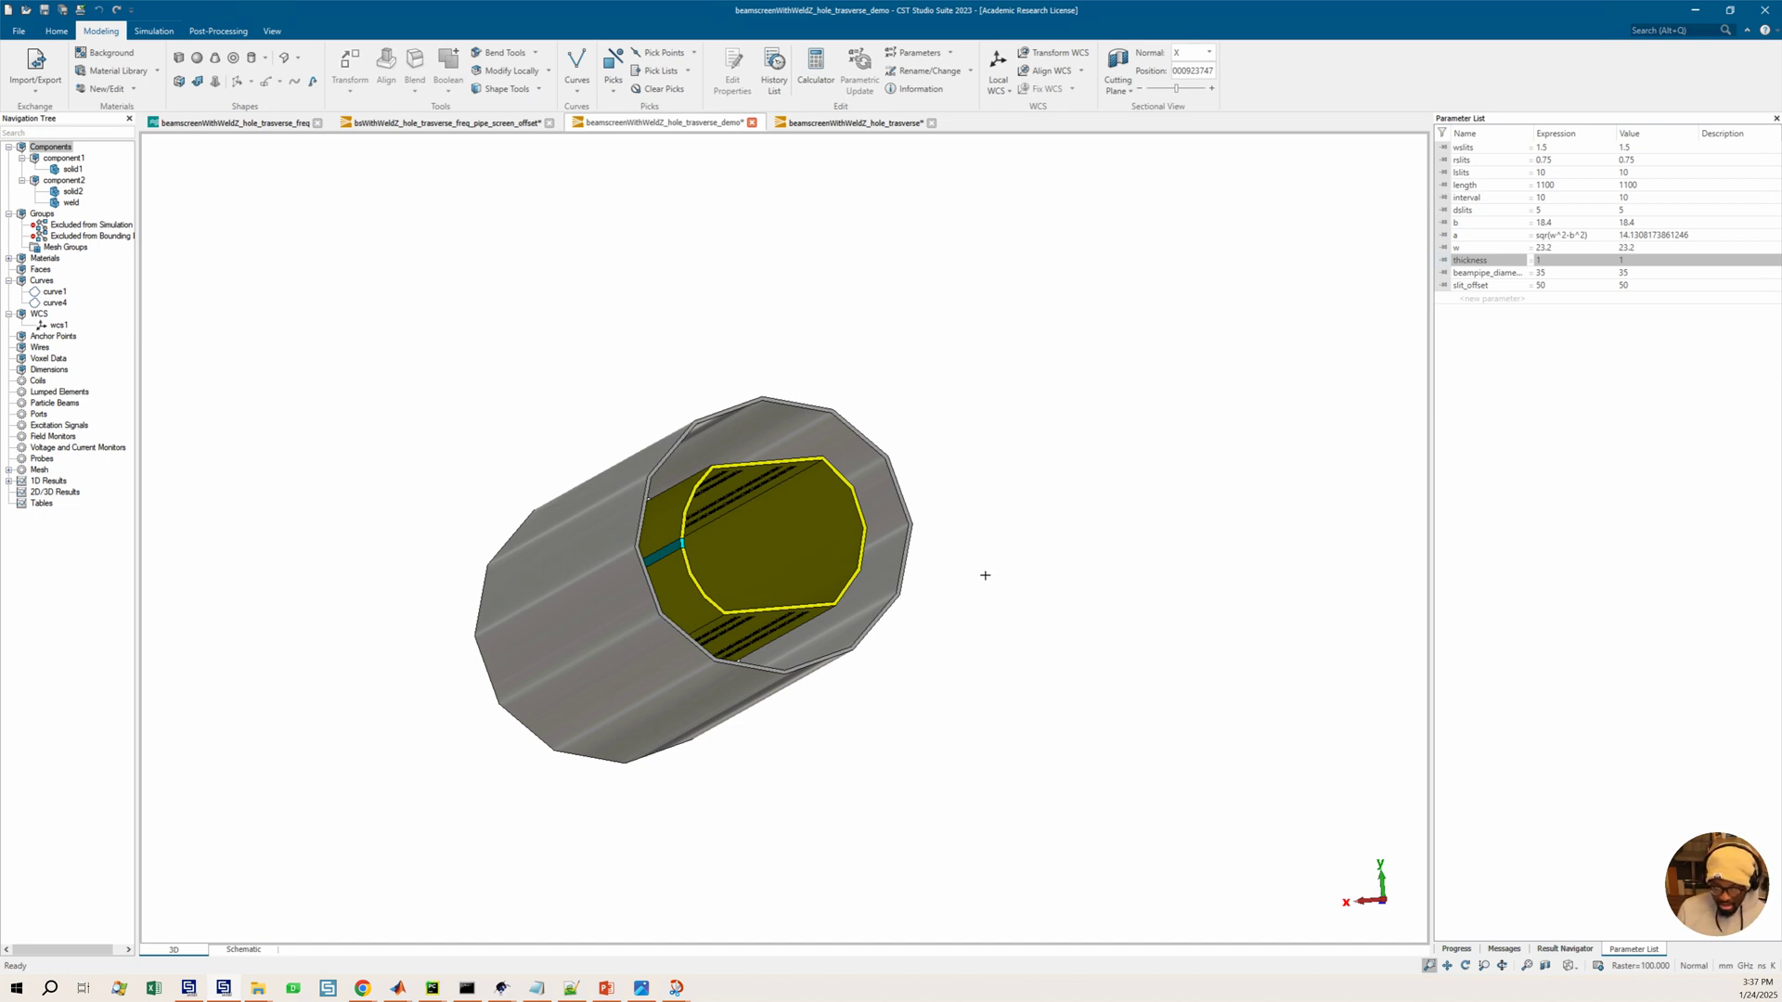
{"action": "middle_click_drag", "start_coordinate": [975, 582], "coordinate": [382, 715]}
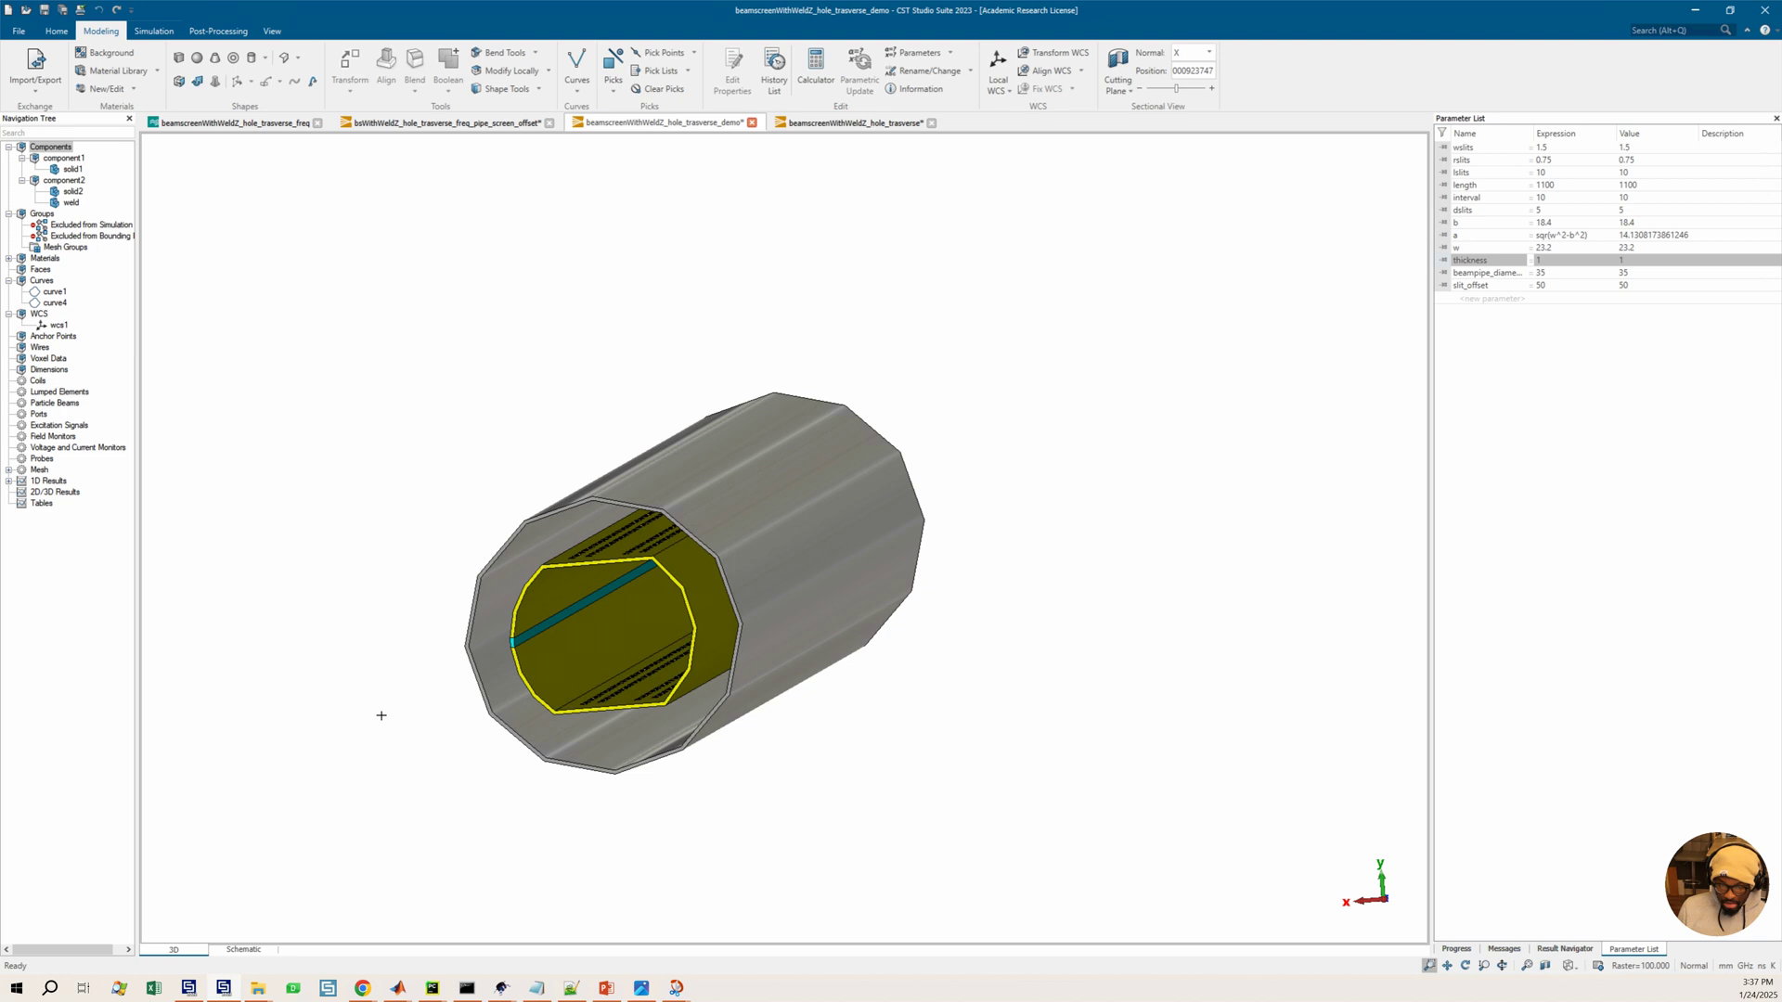